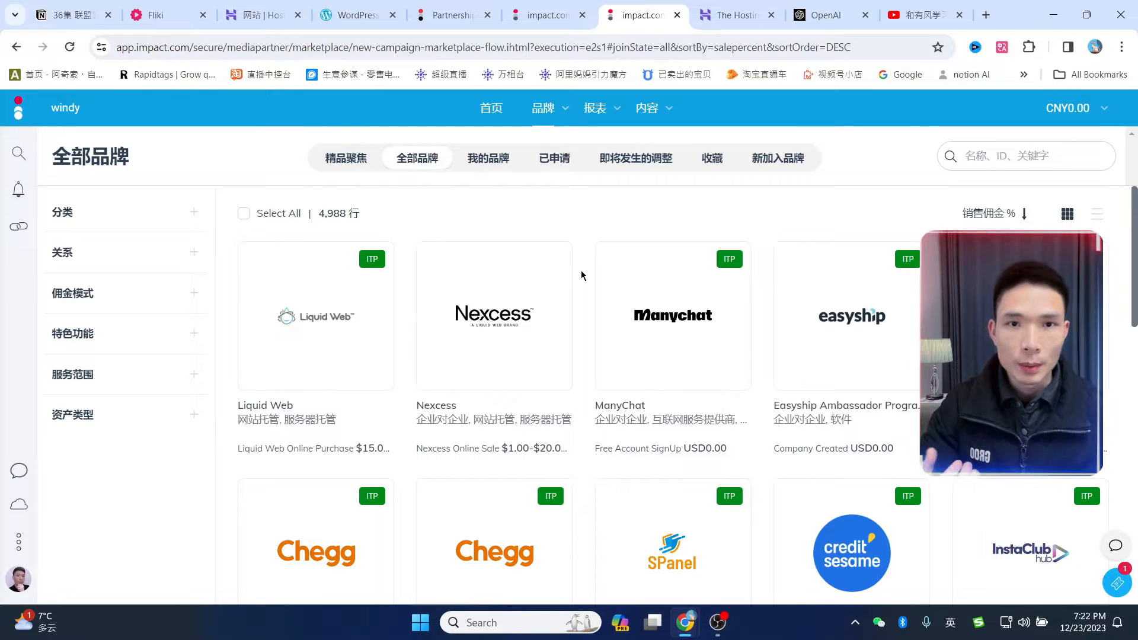
- Scroll further down Impact.com's commission-sorted brand grid, then switch to the Fliki paid commissions tab
scroll(601, 332, down, 5)
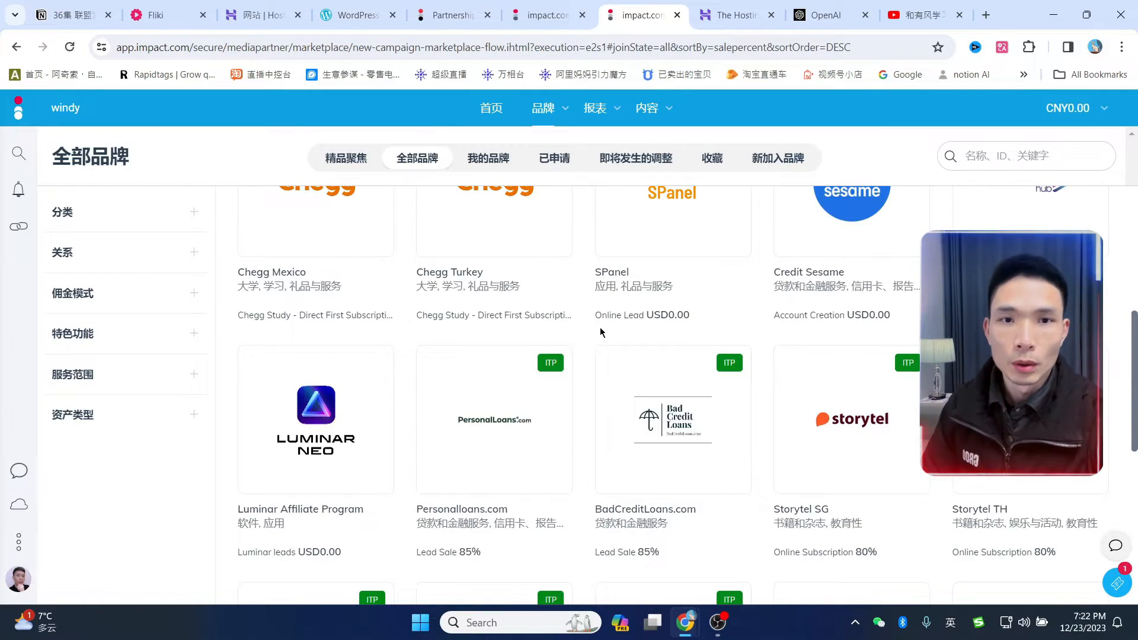
key(ctrl+2)
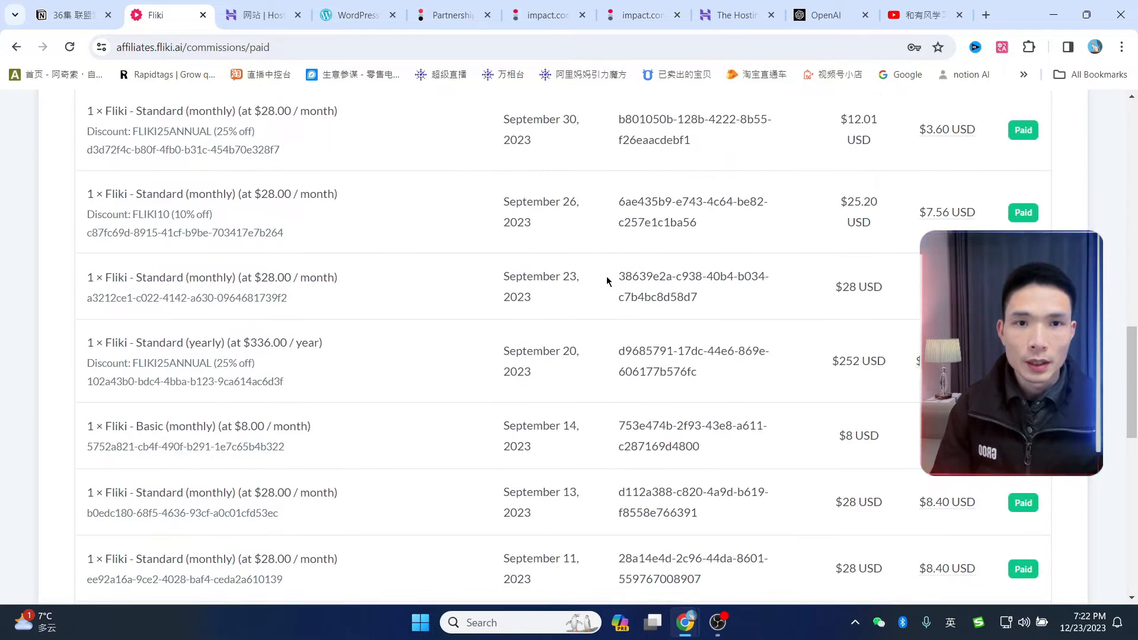
- Scroll down Fliki's list of paid Standard and Basic subscription commissions
scroll(606, 279, down, 1)
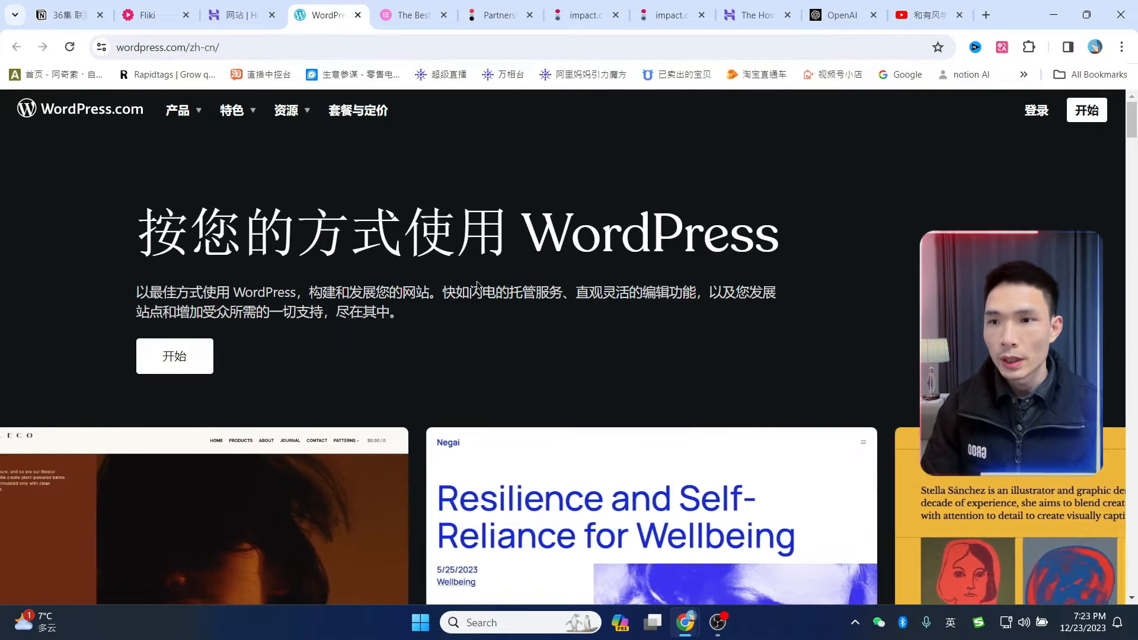
- Switch to the Elementor homepage tab labelled 'The Best…'
click(430, 19)
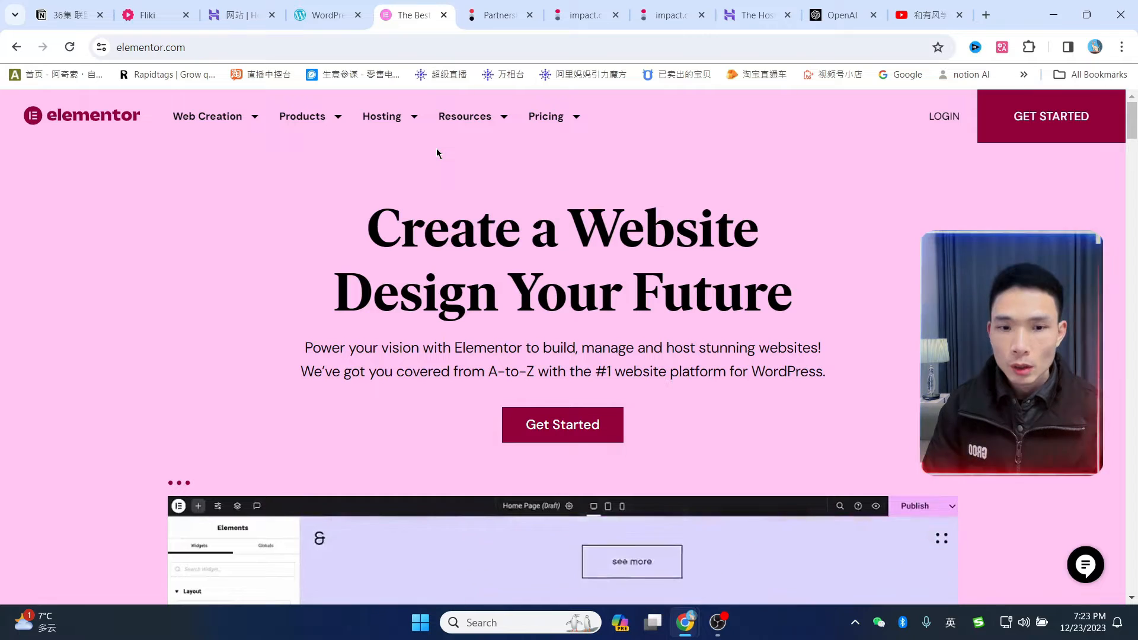
- Scroll down the elementor.com homepage past the website editor demo
scroll(437, 152, down, 3)
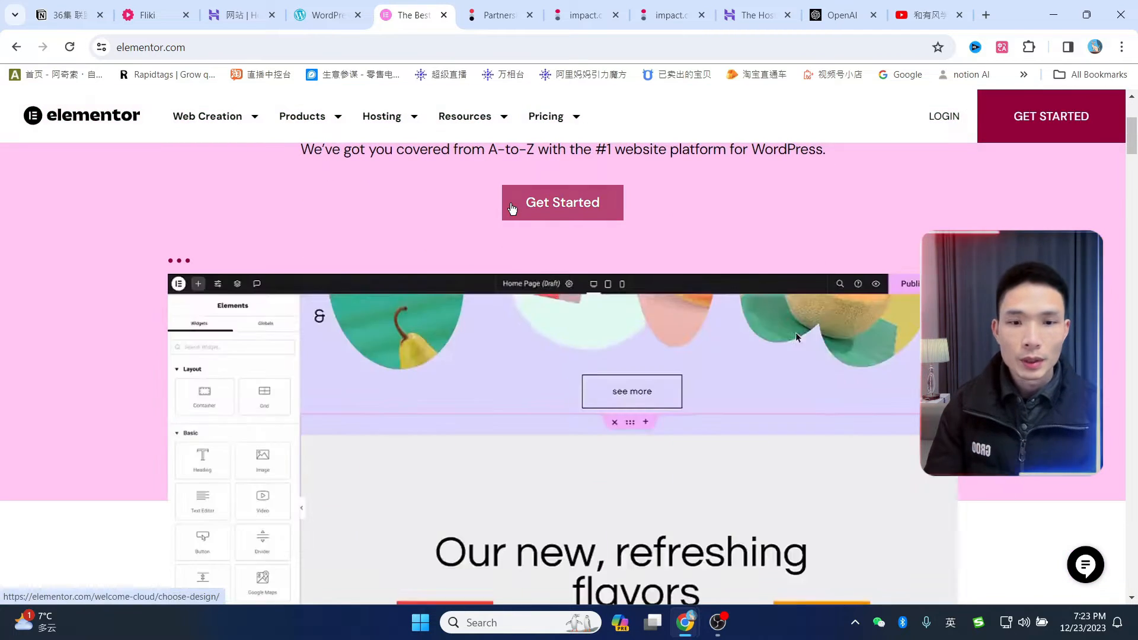
scroll(512, 208, down, 1)
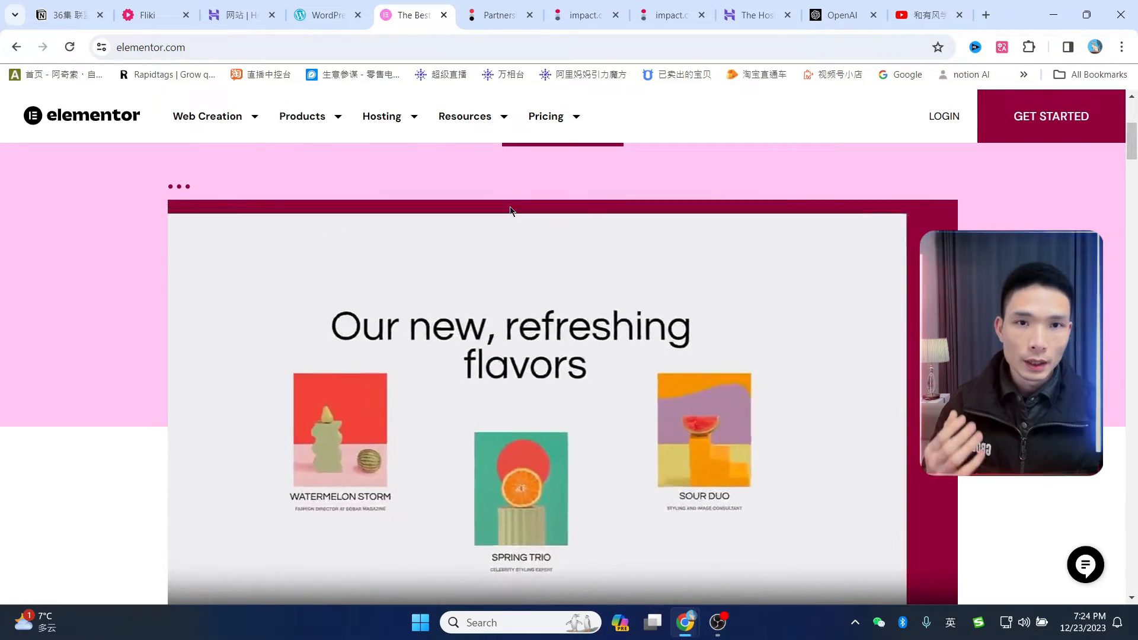
scroll(496, 254, down, 4)
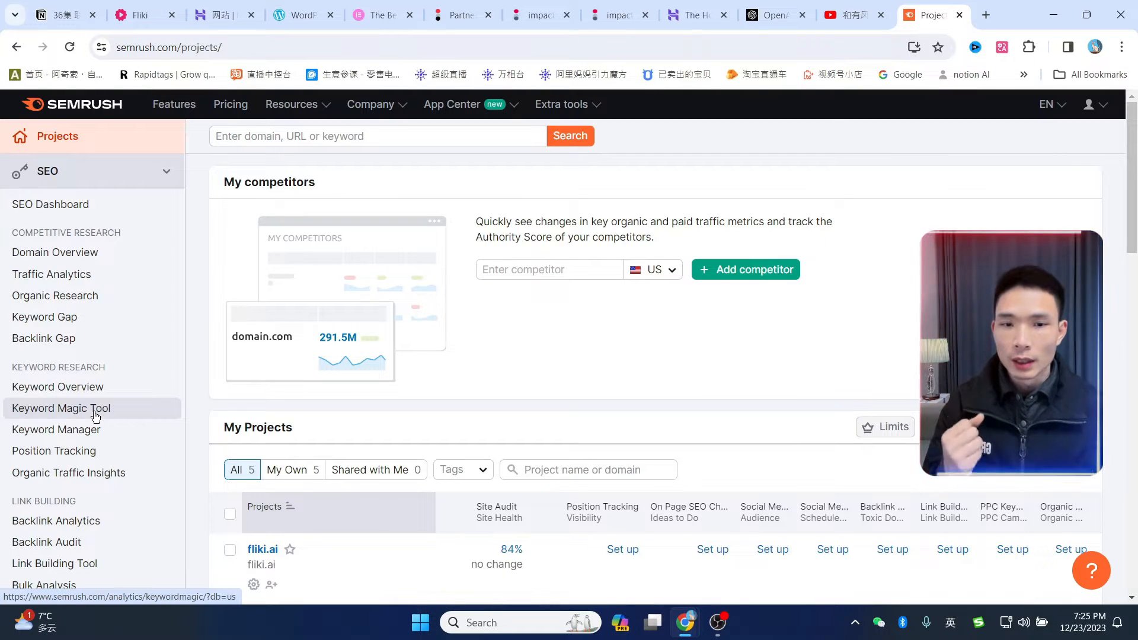
- View Semrush's Keyword Magic Tool results for 'movies', then switch to the ClickFunnels vs GetResponse ChatGPT chat
click(95, 409)
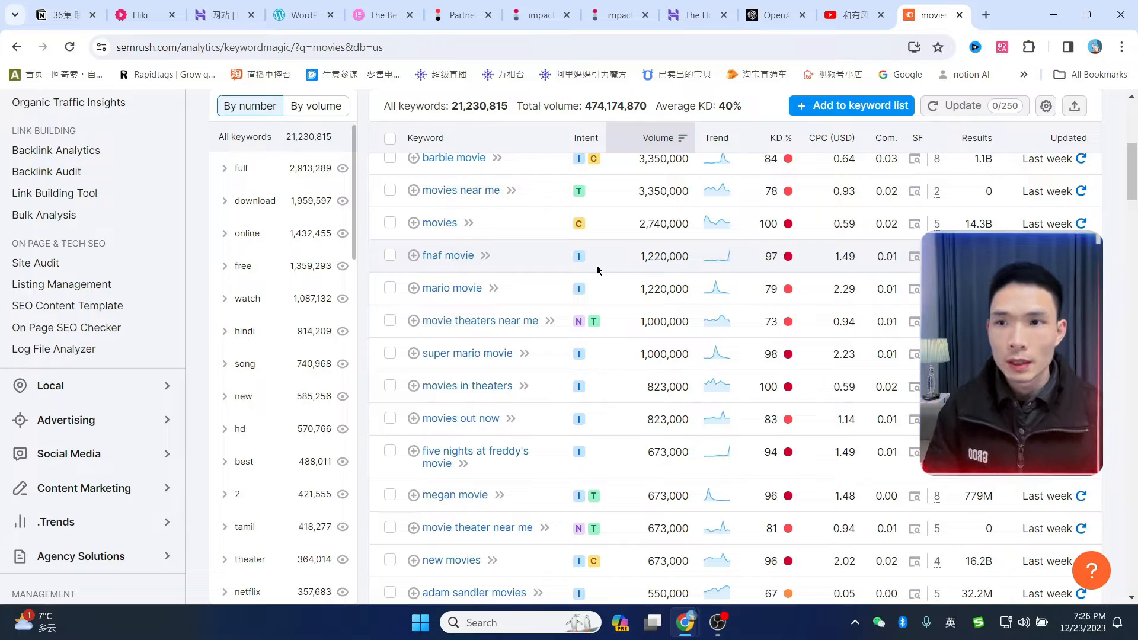
click(769, 16)
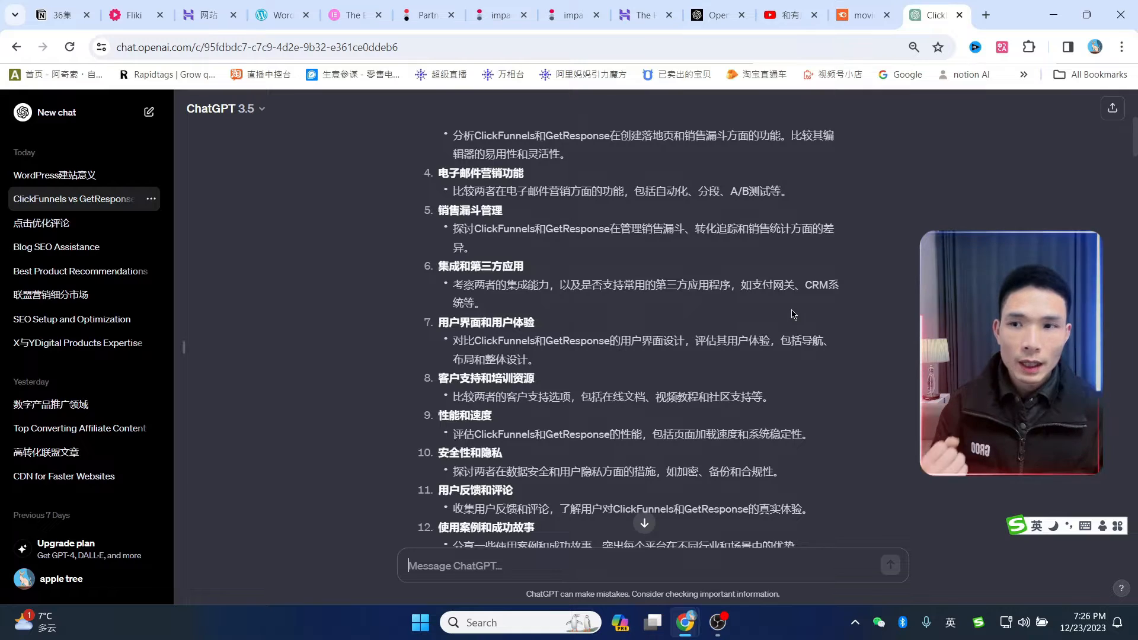
- Scroll through ChatGPT's H2 heading lists for the ClickFunnels vs GetResponse article
scroll(793, 315, down, 4)
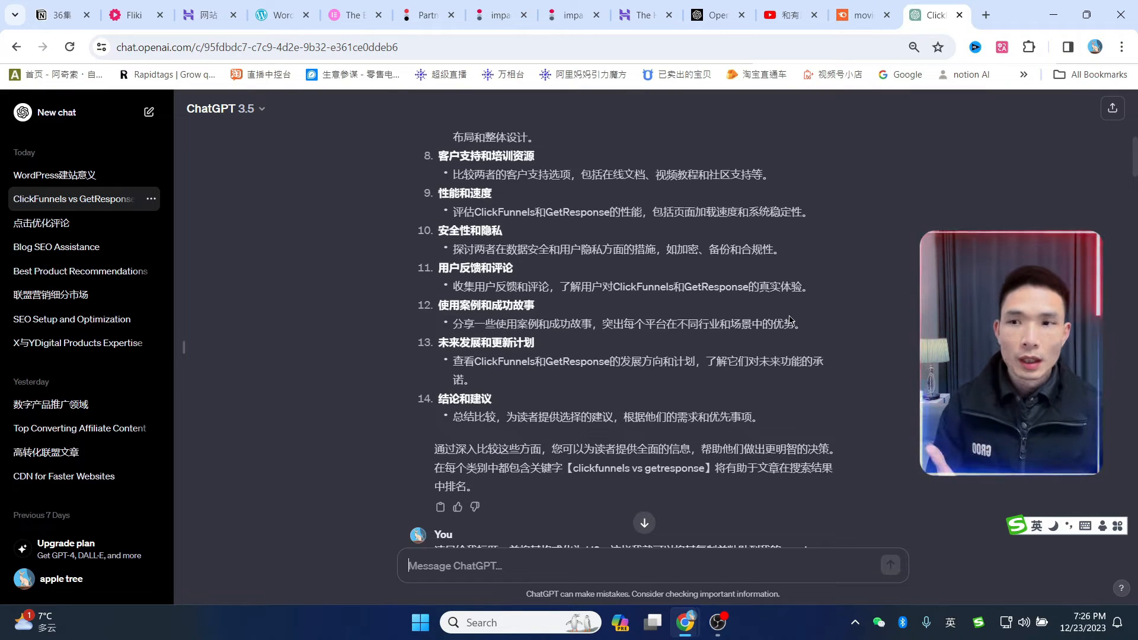
scroll(790, 320, down, 4)
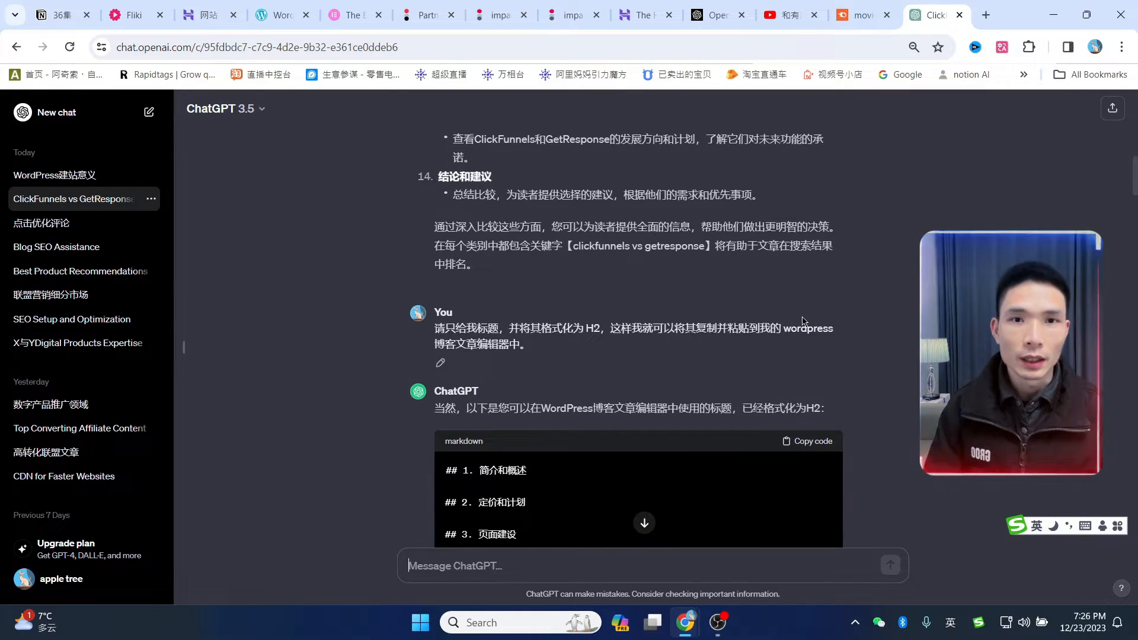
scroll(804, 319, down, 7)
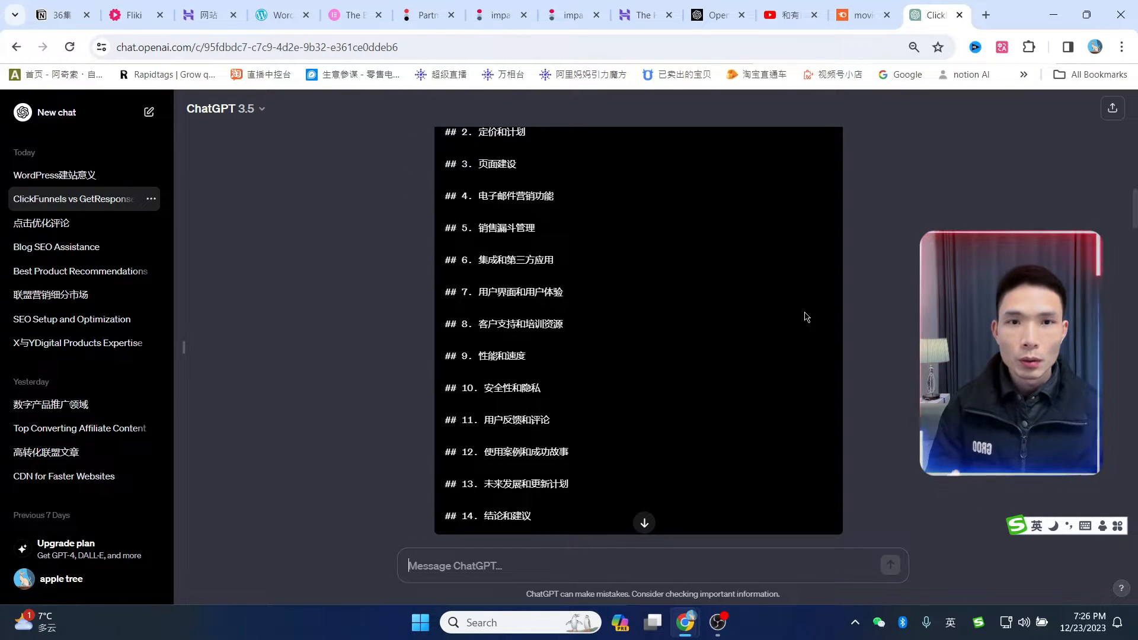
scroll(808, 320, down, 1)
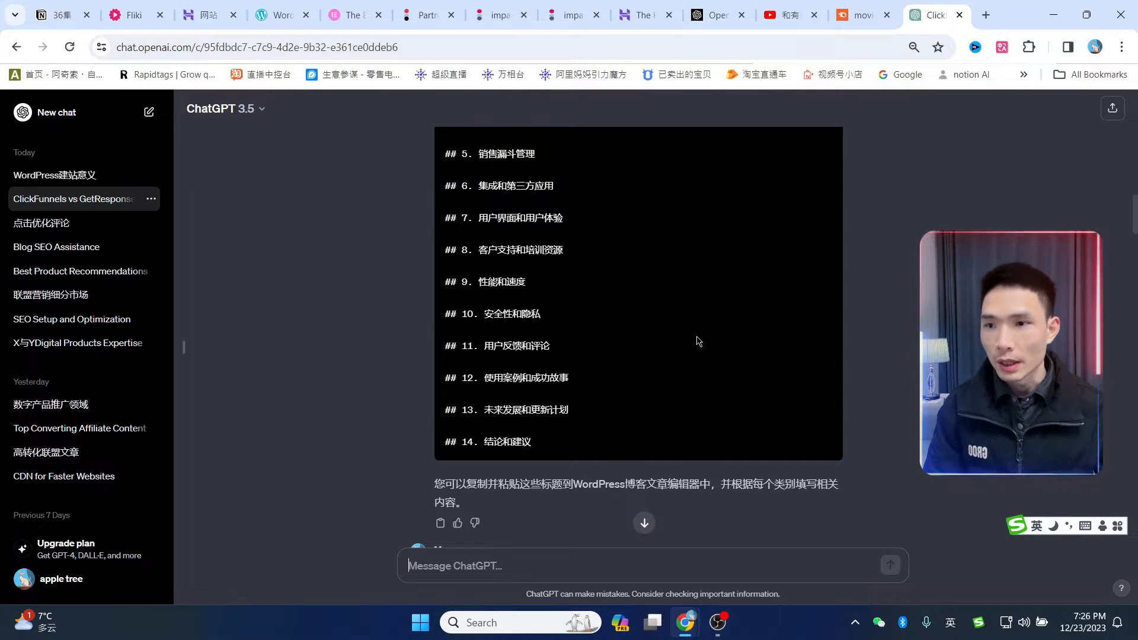
scroll(699, 341, down, 5)
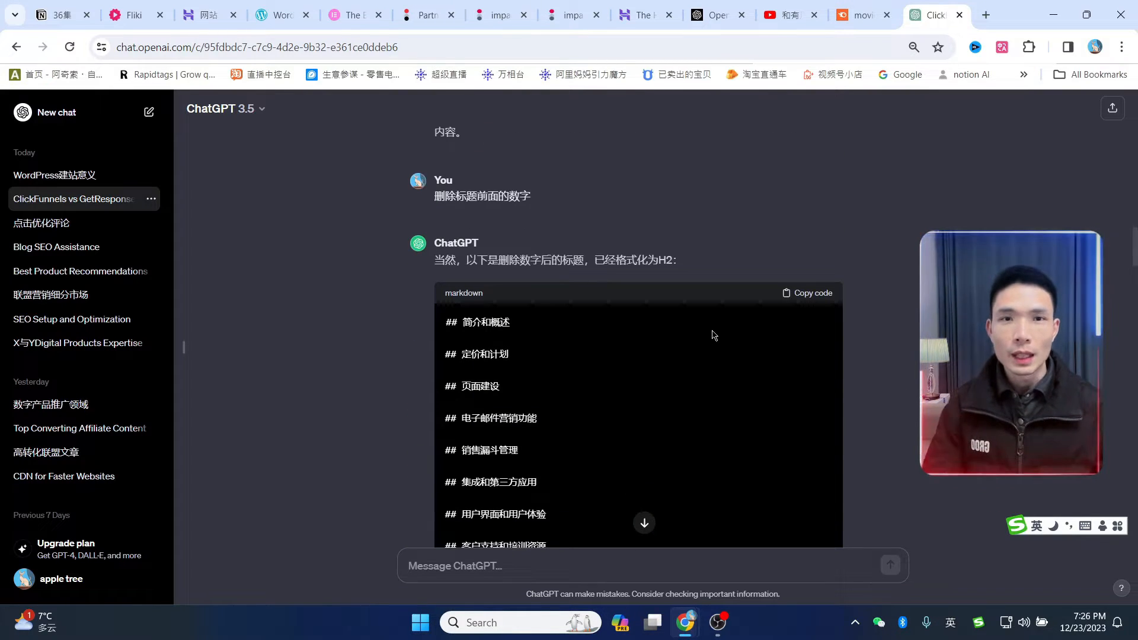
scroll(771, 325, down, 3)
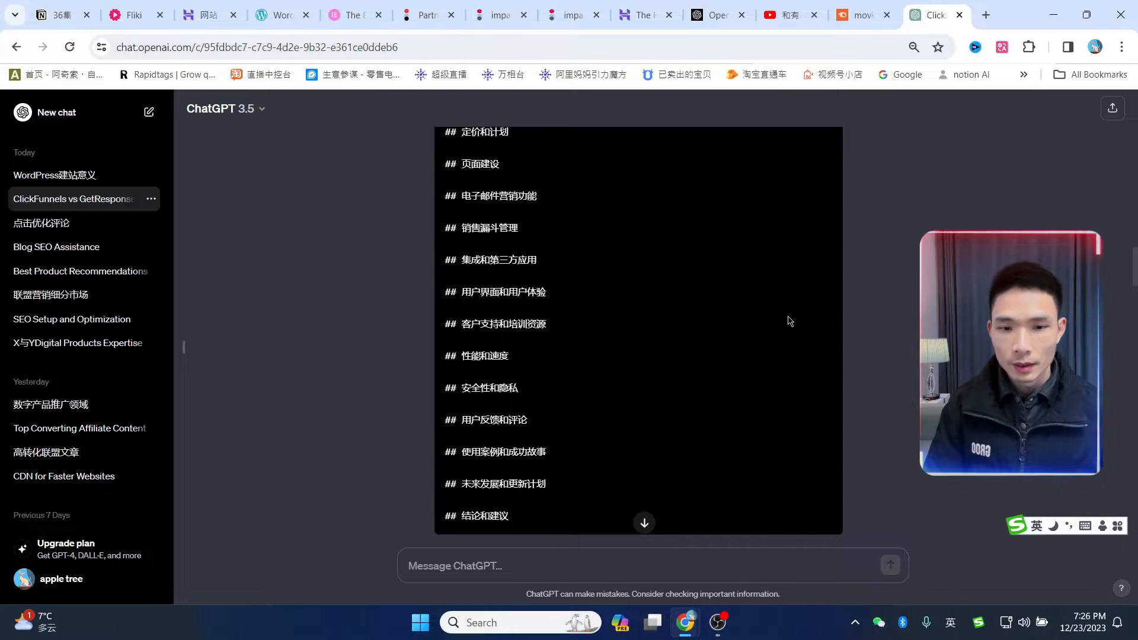
scroll(789, 320, down, 4)
scroll(757, 327, down, 1)
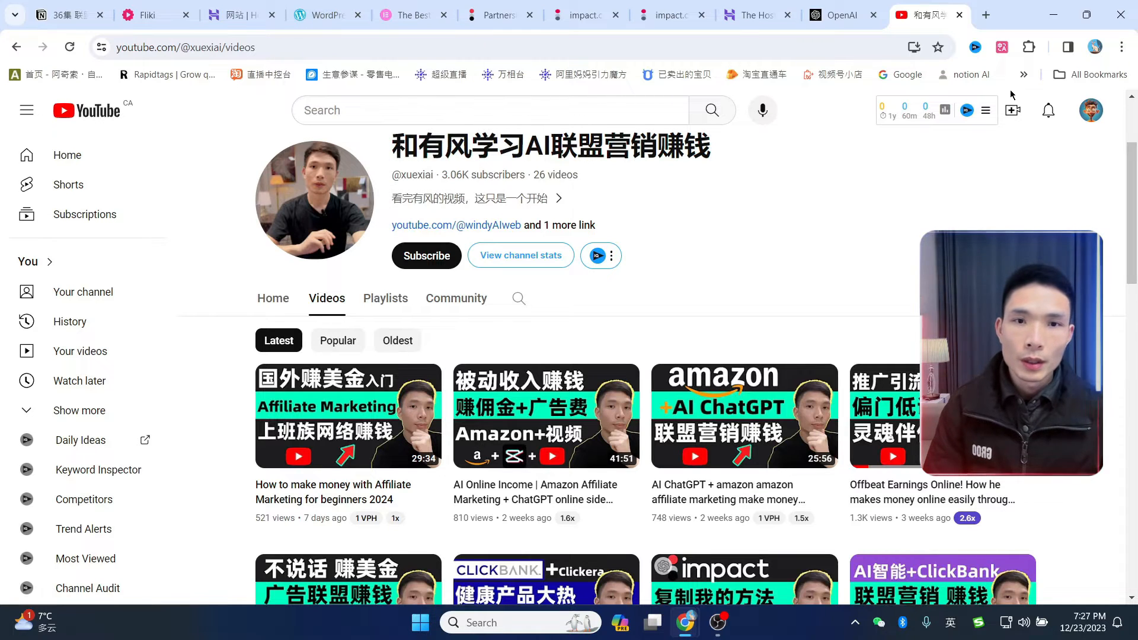
- Switch from YouTube's videos page back to the WordPress.com tab
mouse_move(948, 166)
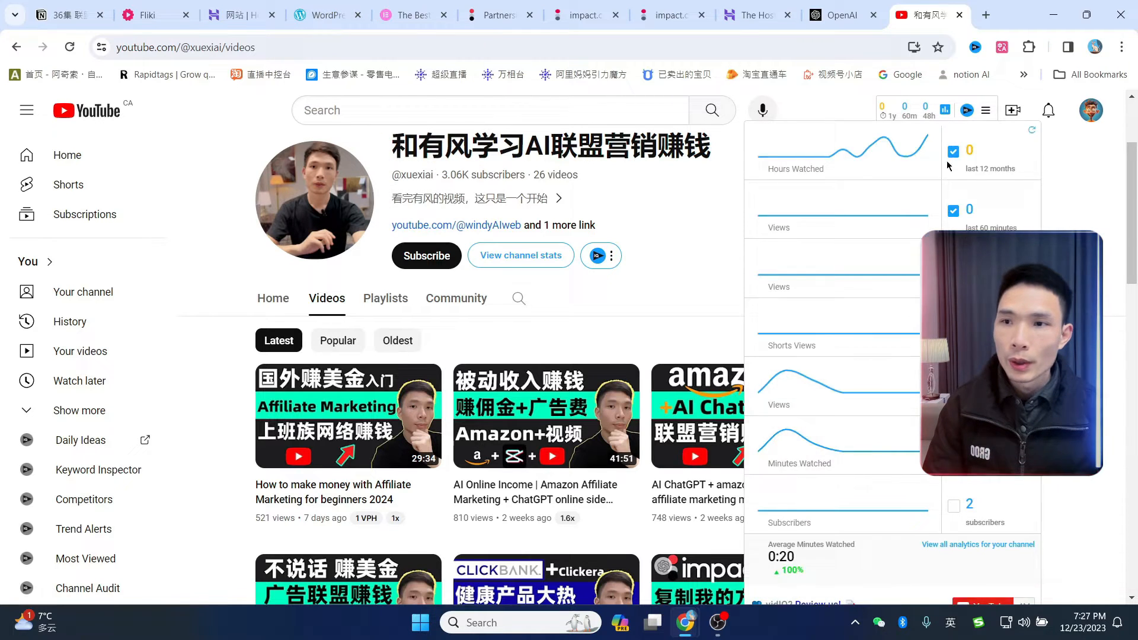
click(318, 16)
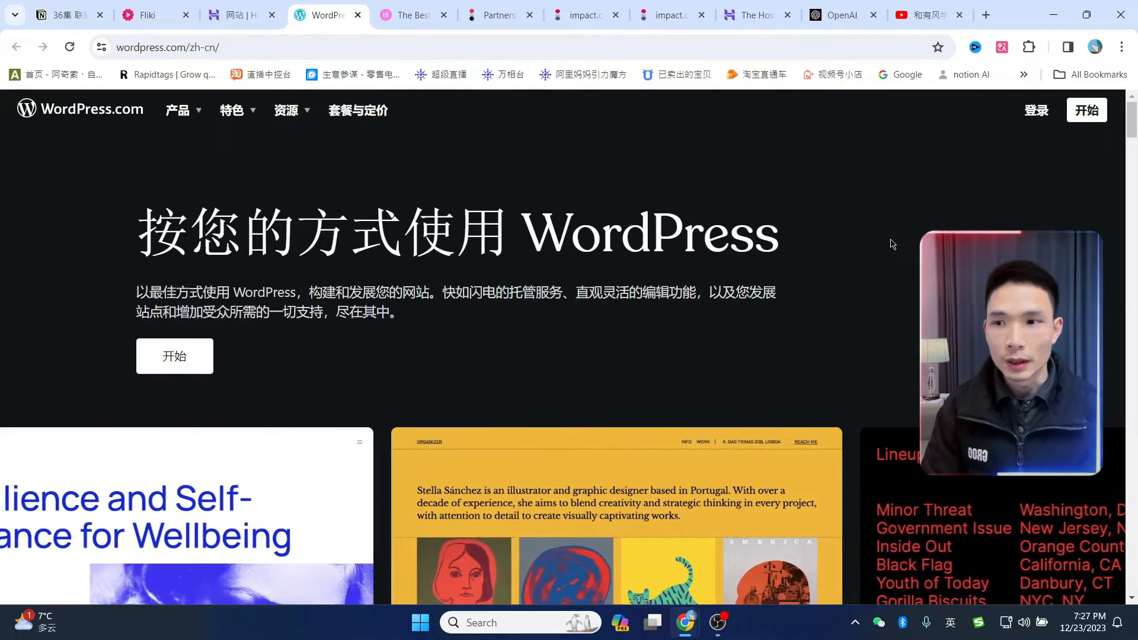
- Briefly scroll the Chinese WordPress.com homepage, then switch to the Hostinger tab
scroll(893, 245, down, 1)
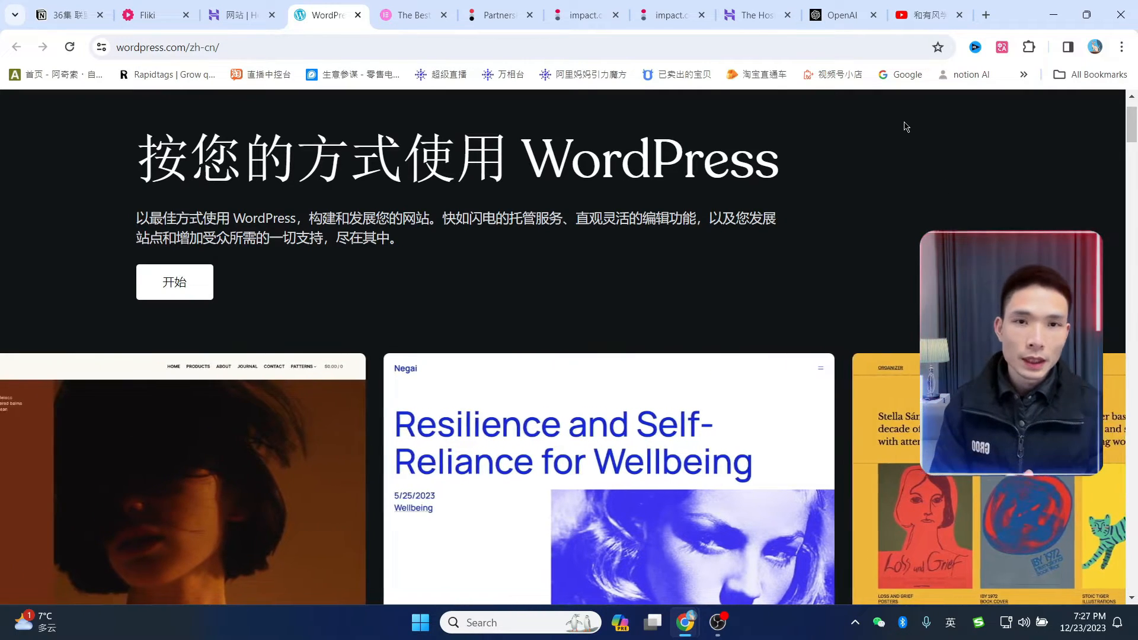
scroll(885, 168, up, 1)
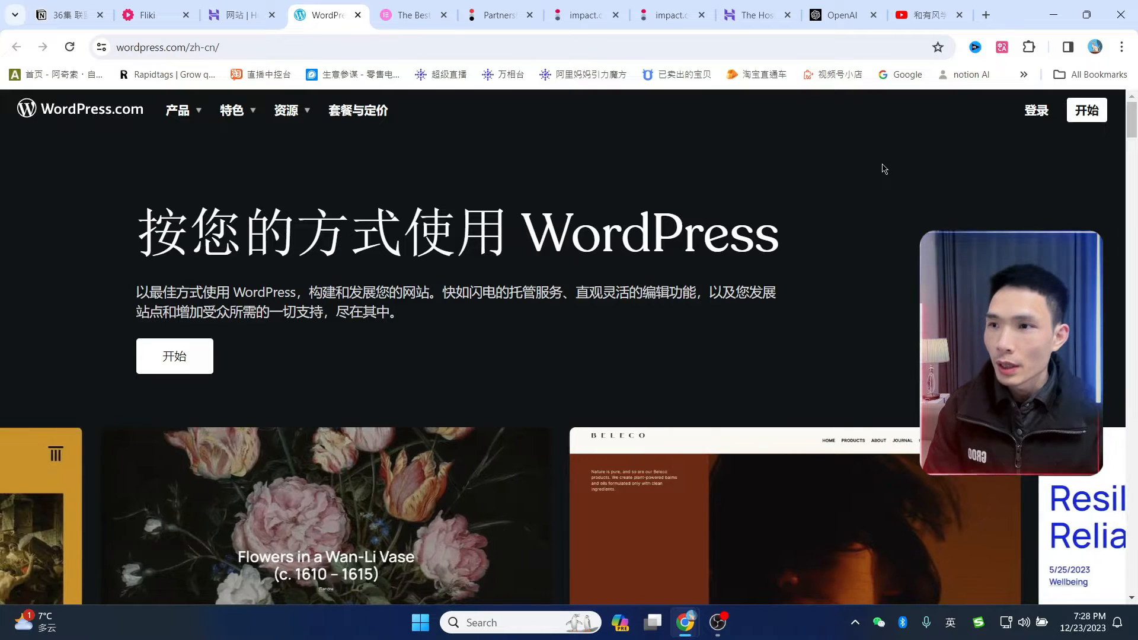
click(748, 14)
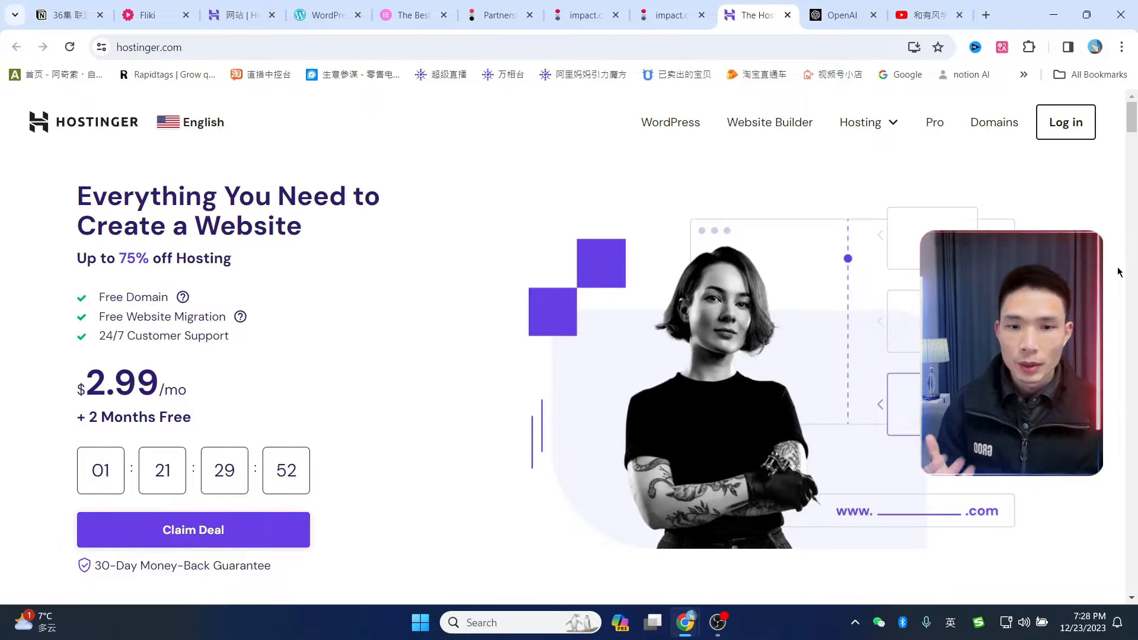
scroll(1119, 272, down, 1)
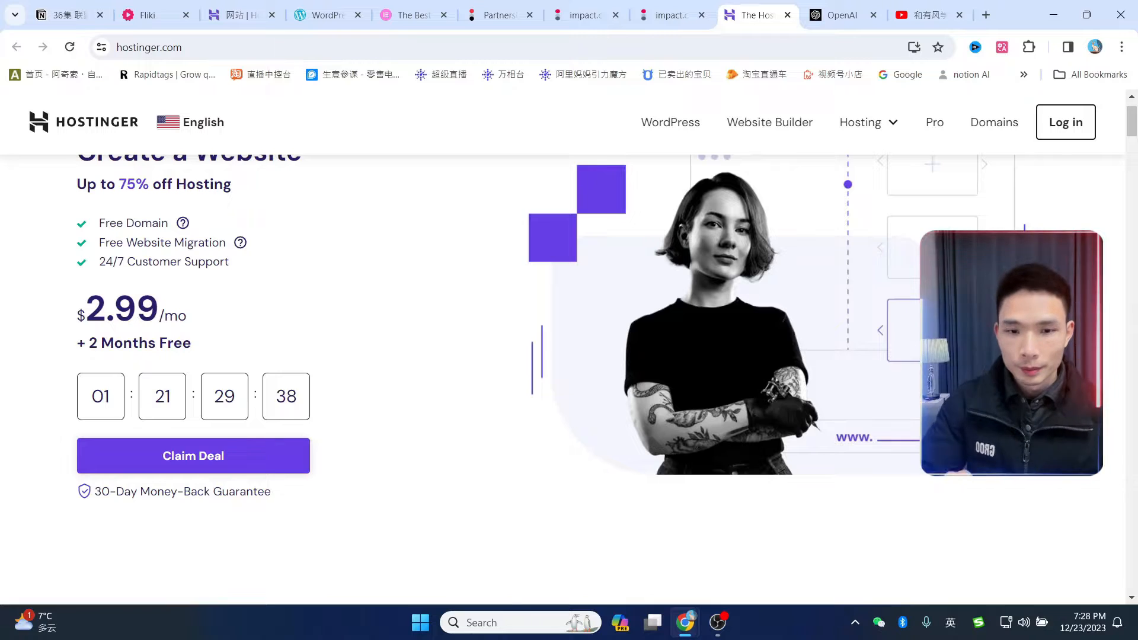
scroll(562, 352, up, 1)
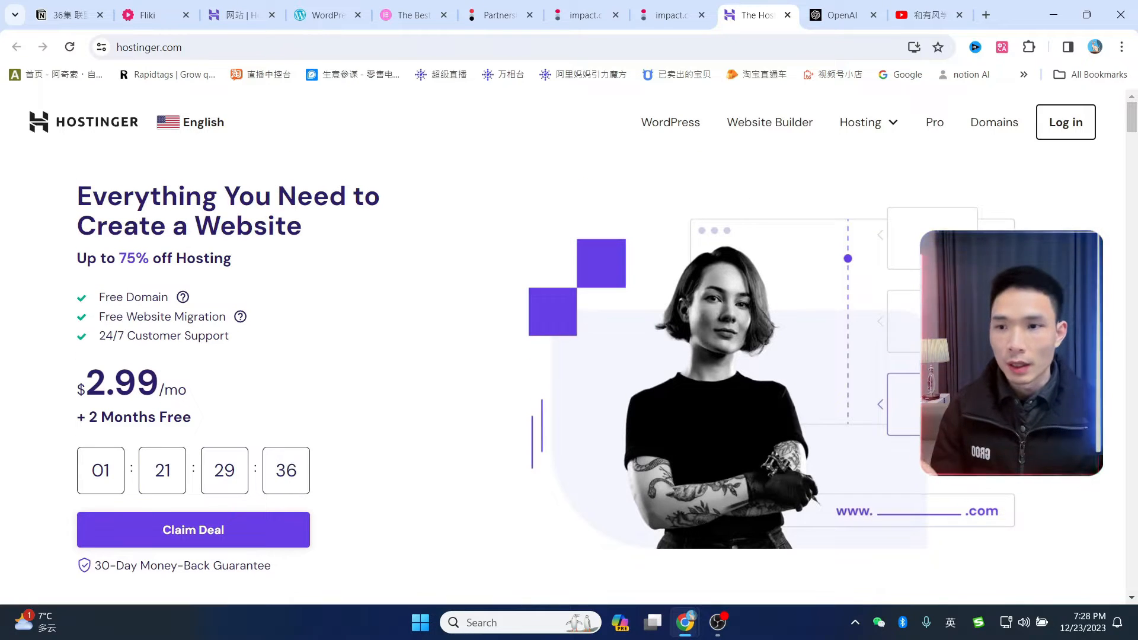
scroll(562, 352, down, 9)
scroll(562, 352, up, 9)
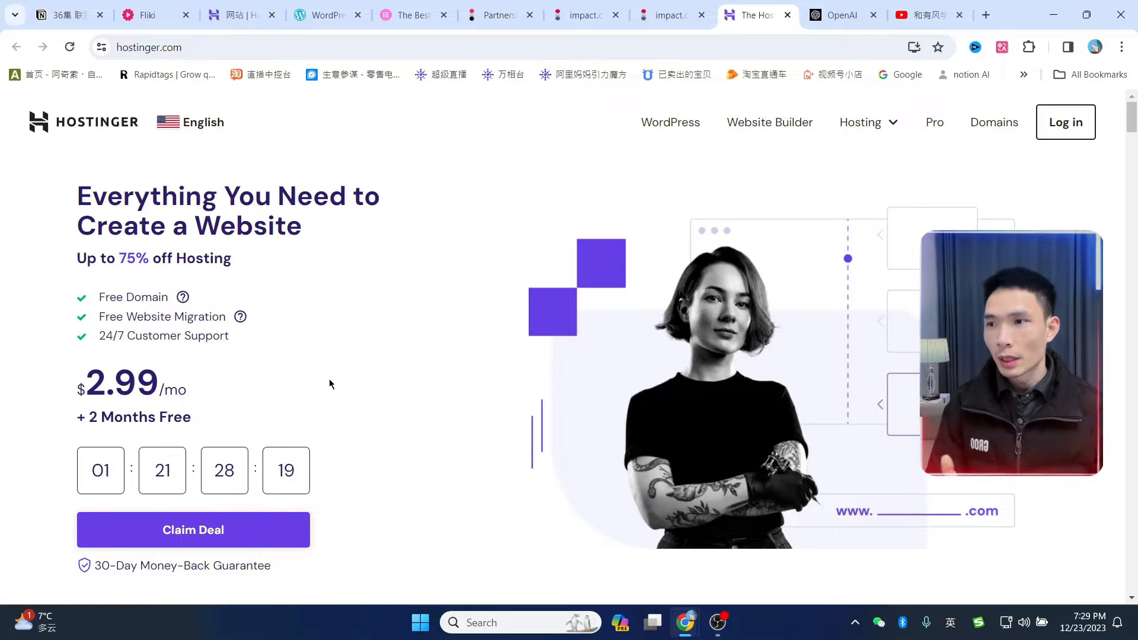
scroll(498, 235, down, 1)
scroll(483, 239, up, 1)
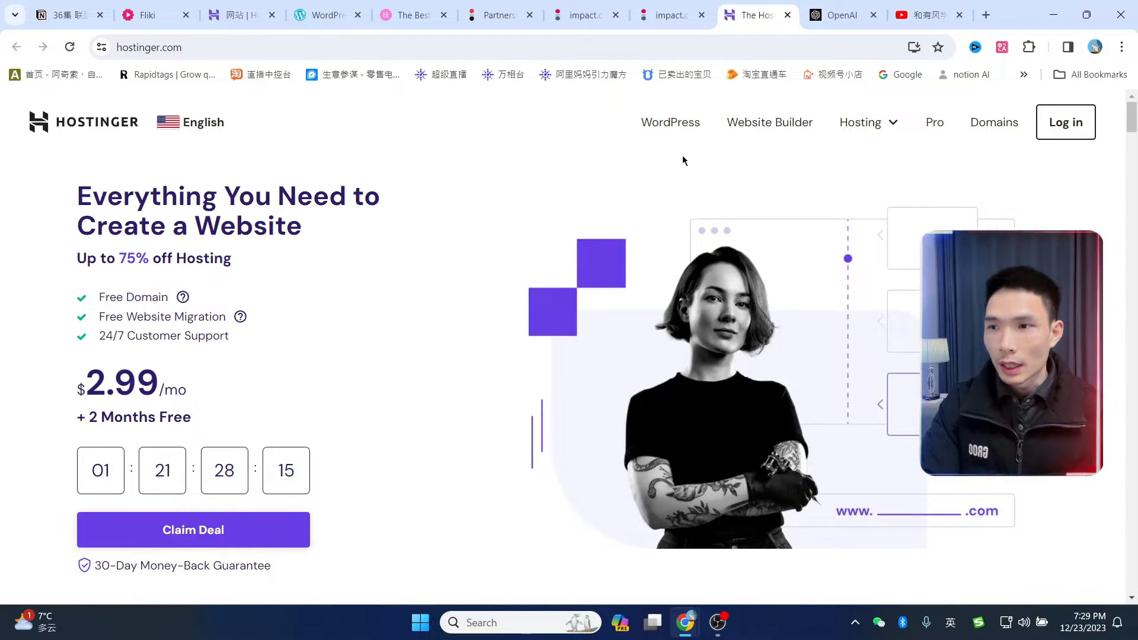
click(209, 129)
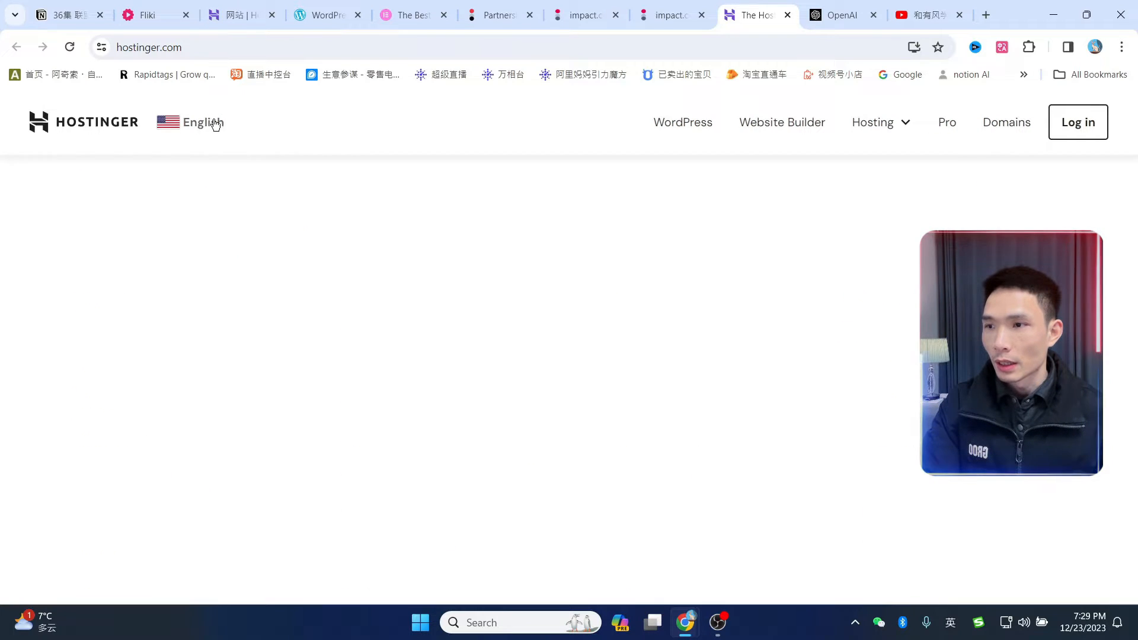
- Jump to Hostinger's pricing: Premium CNY 23.99, Business CNY 29.99, Cloud Startup CNY 79.99 monthly
click(215, 124)
scroll(830, 484, down, 2)
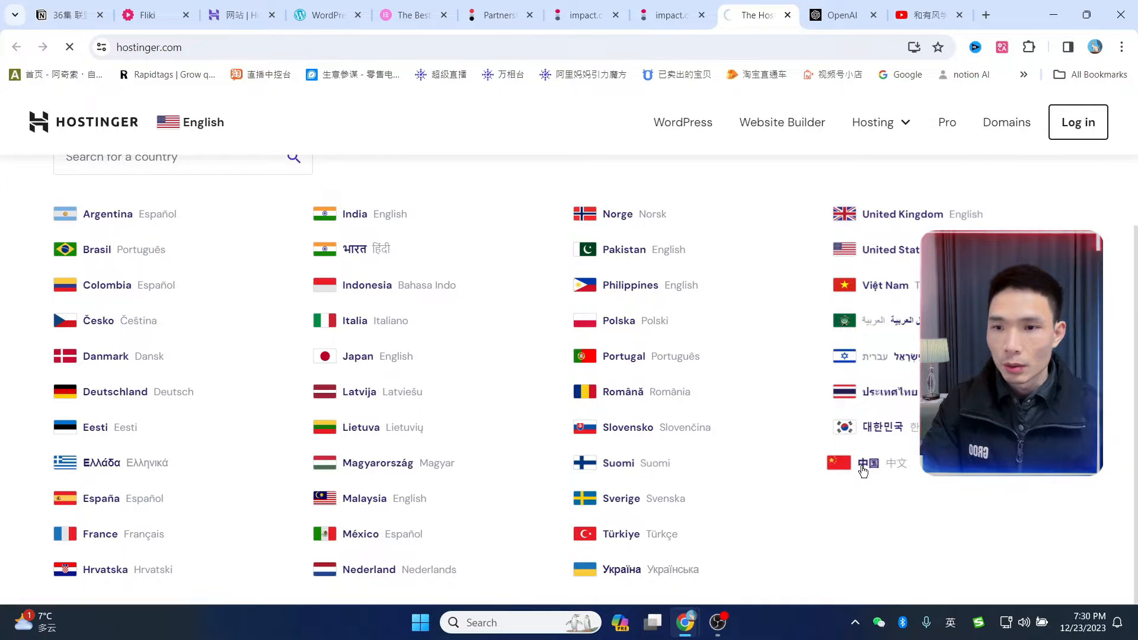
scroll(518, 236, down, 1)
scroll(518, 236, up, 1)
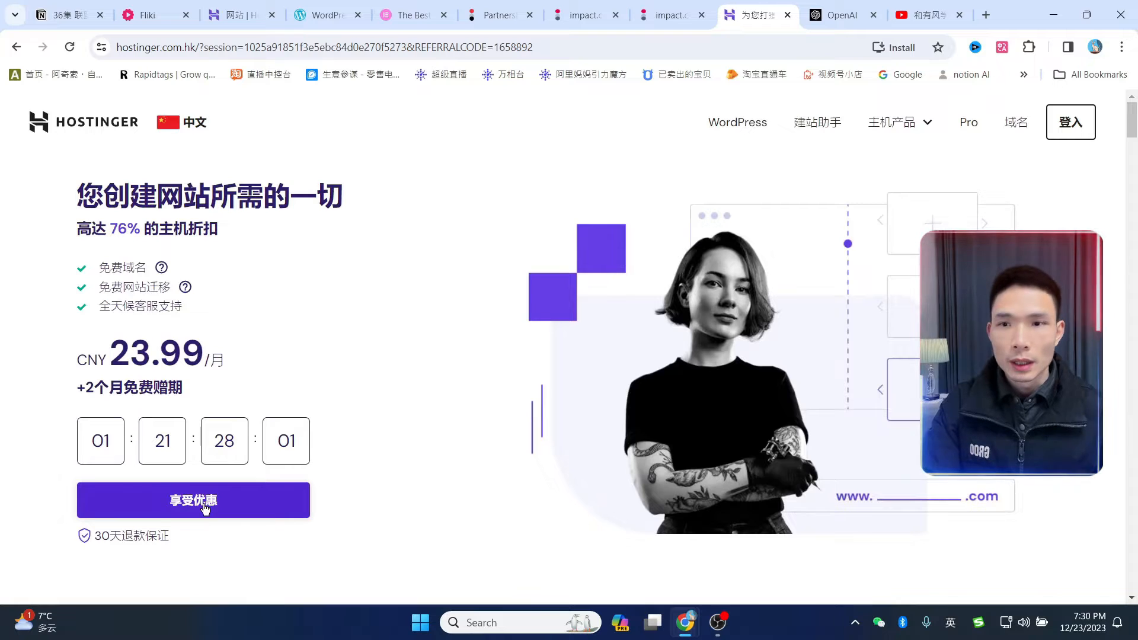
scroll(291, 474, down, 1)
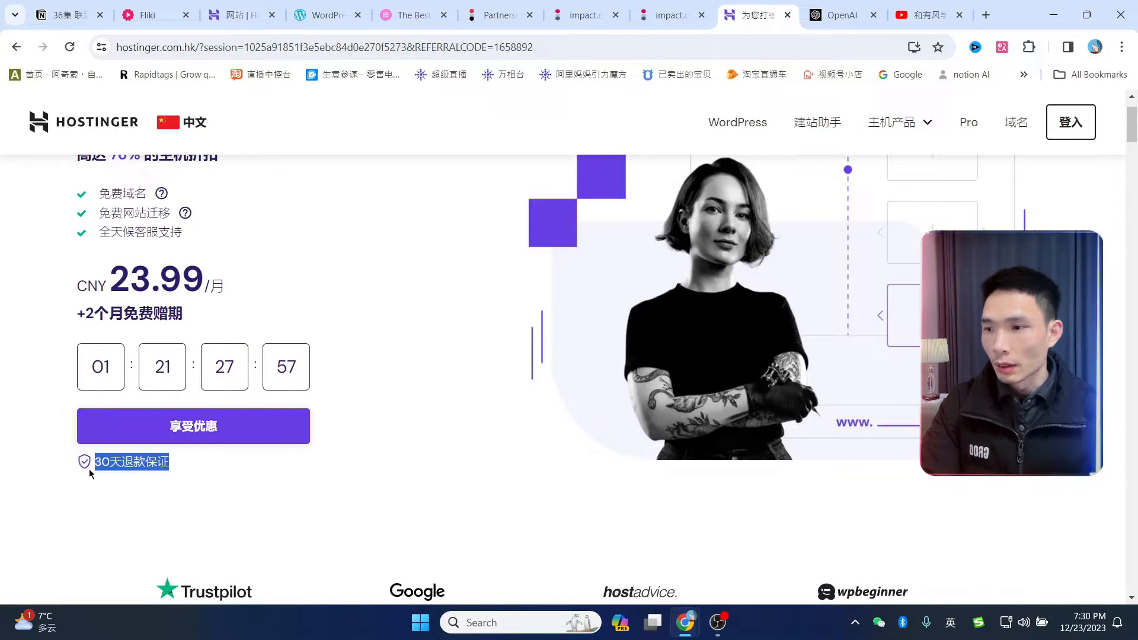
click(300, 474)
scroll(367, 393, up, 1)
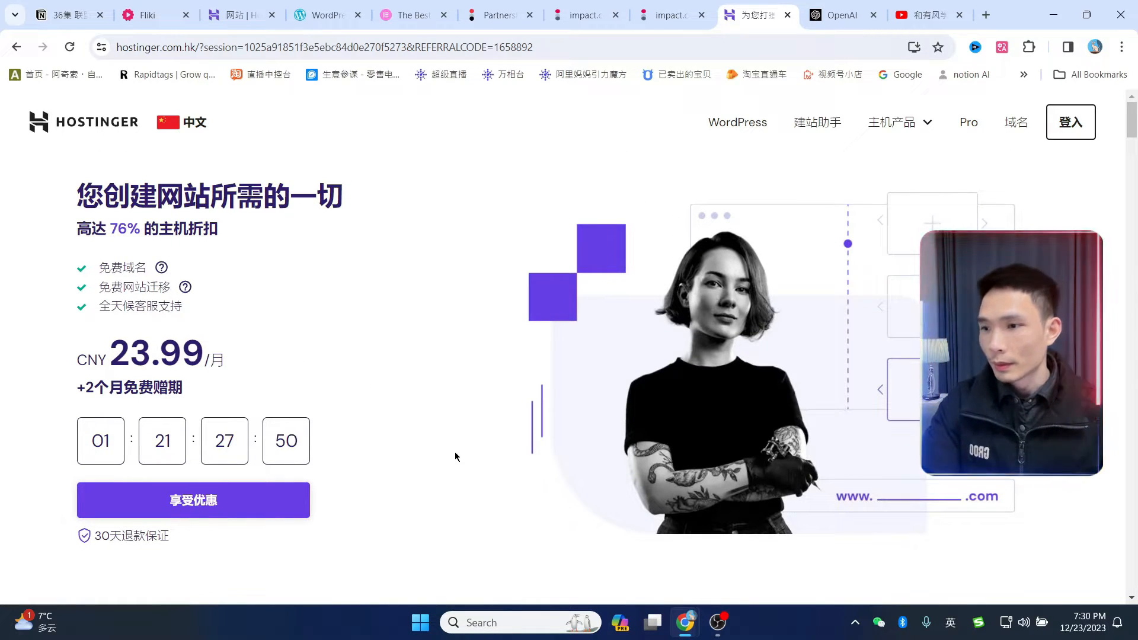
click(192, 501)
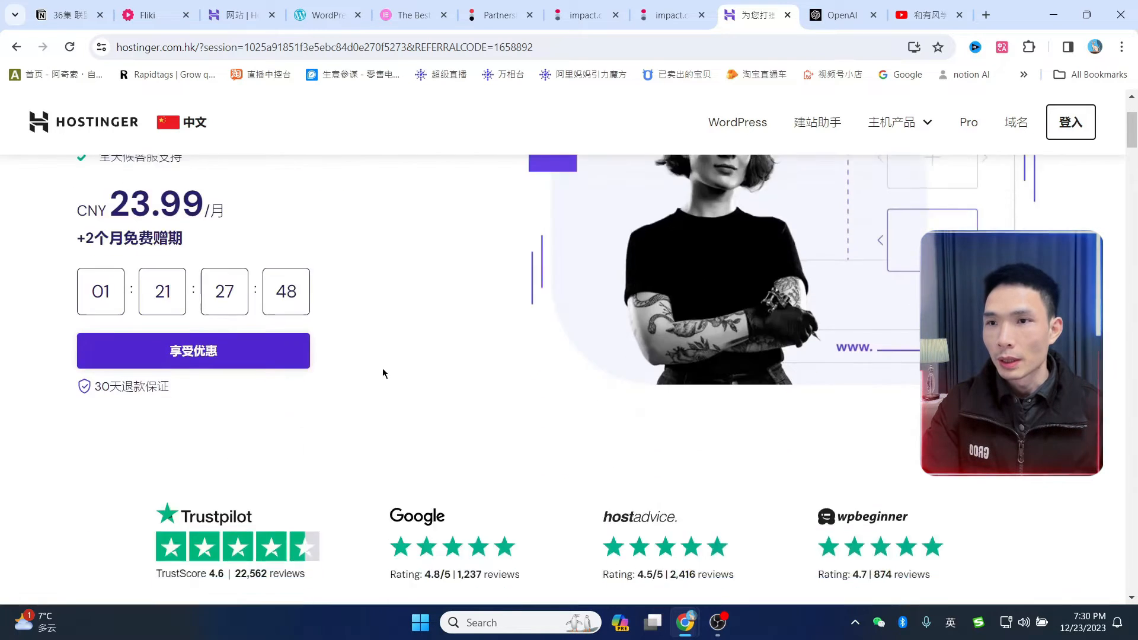
scroll(686, 256, down, 1)
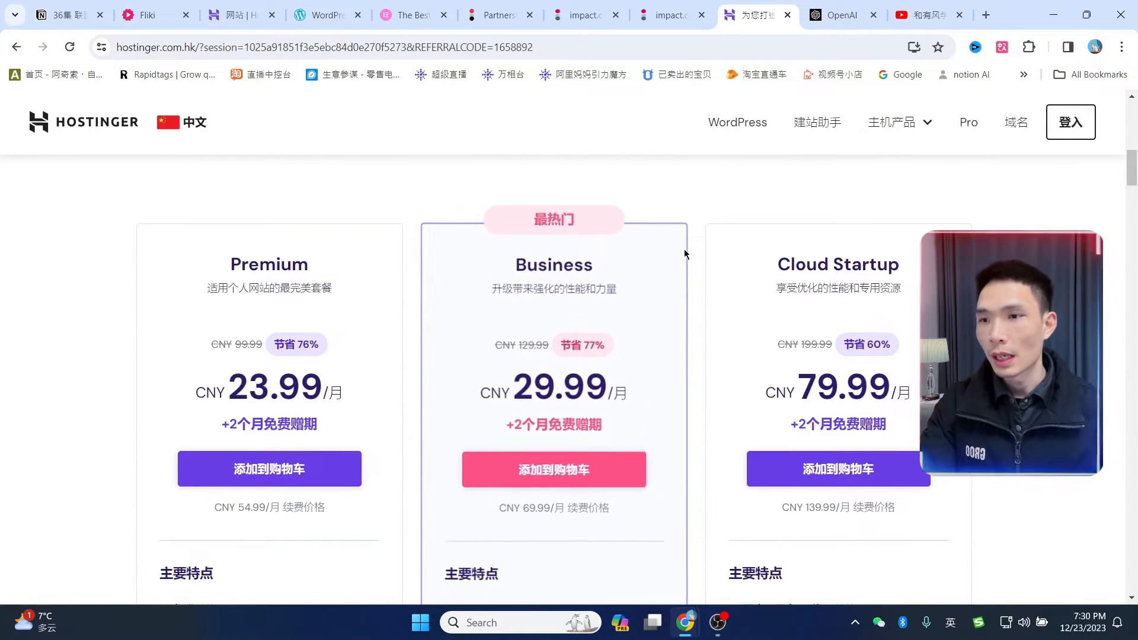
- Compare Premium's 100 GB SSD, weekly backups against Business/Cloud Startup's 200 GB NVMe, daily backups
scroll(686, 255, up, 1)
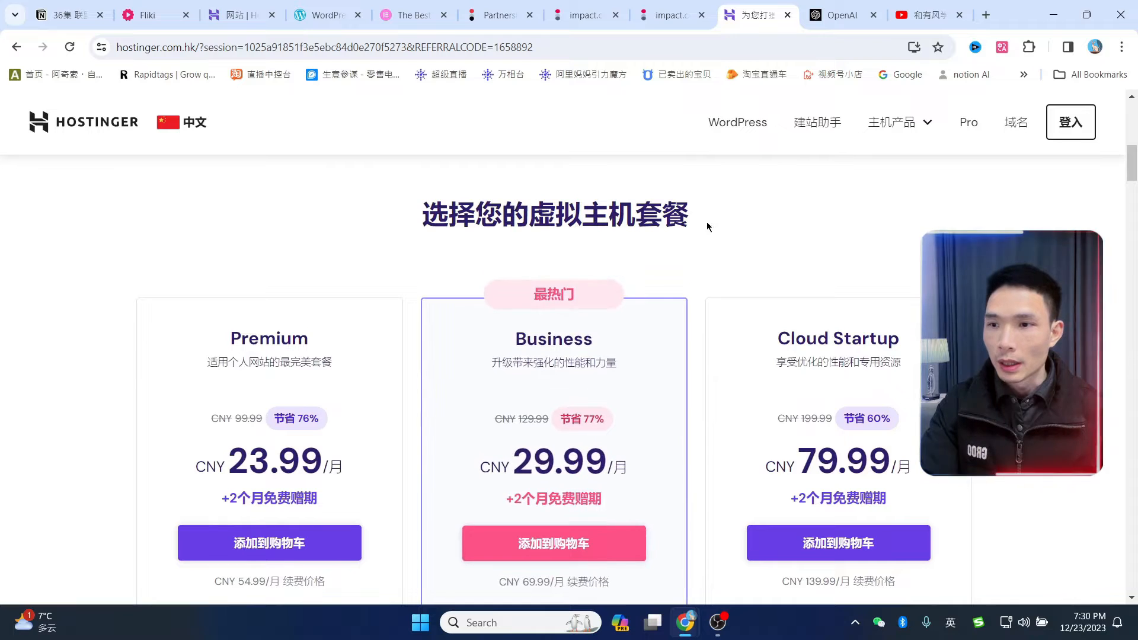
scroll(603, 245, down, 1)
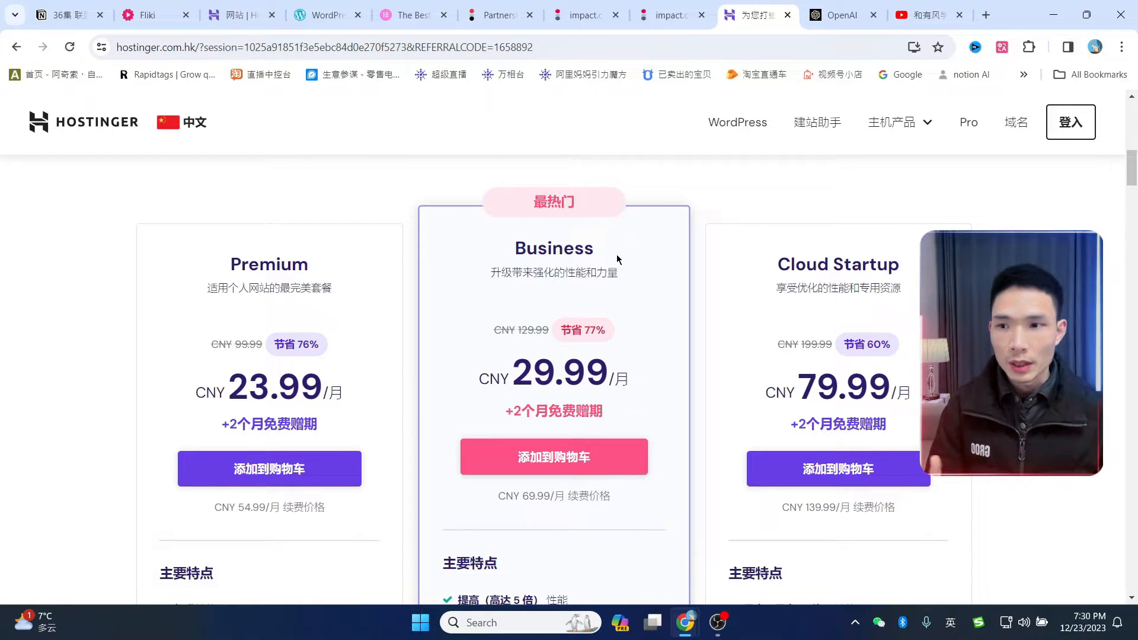
scroll(615, 254, down, 5)
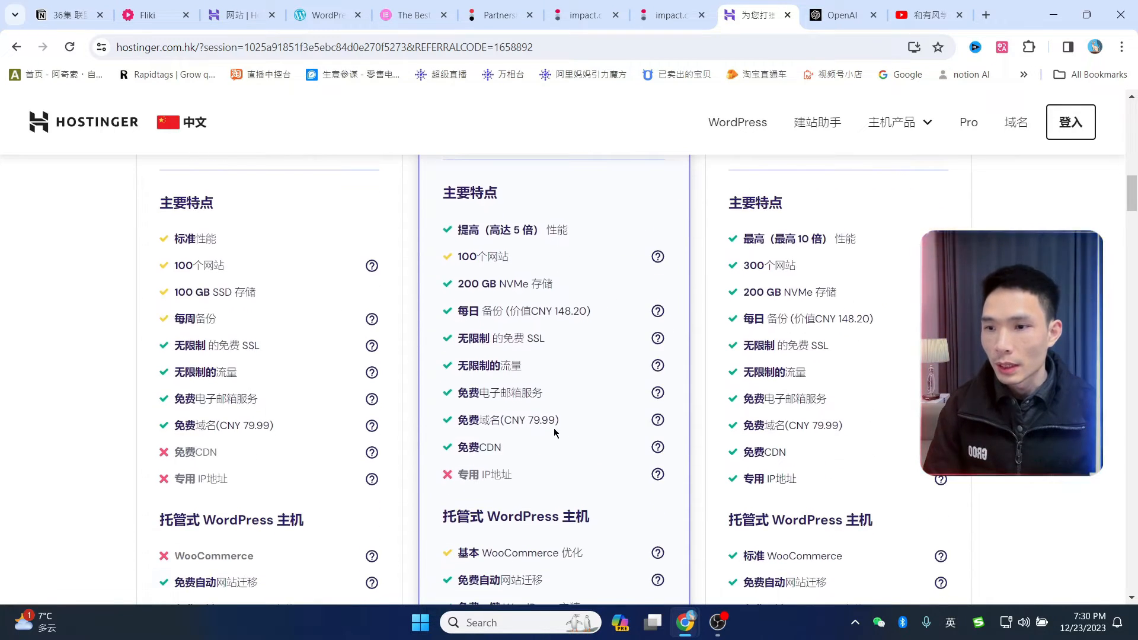
scroll(555, 430, down, 2)
scroll(564, 424, up, 1)
scroll(557, 420, down, 1)
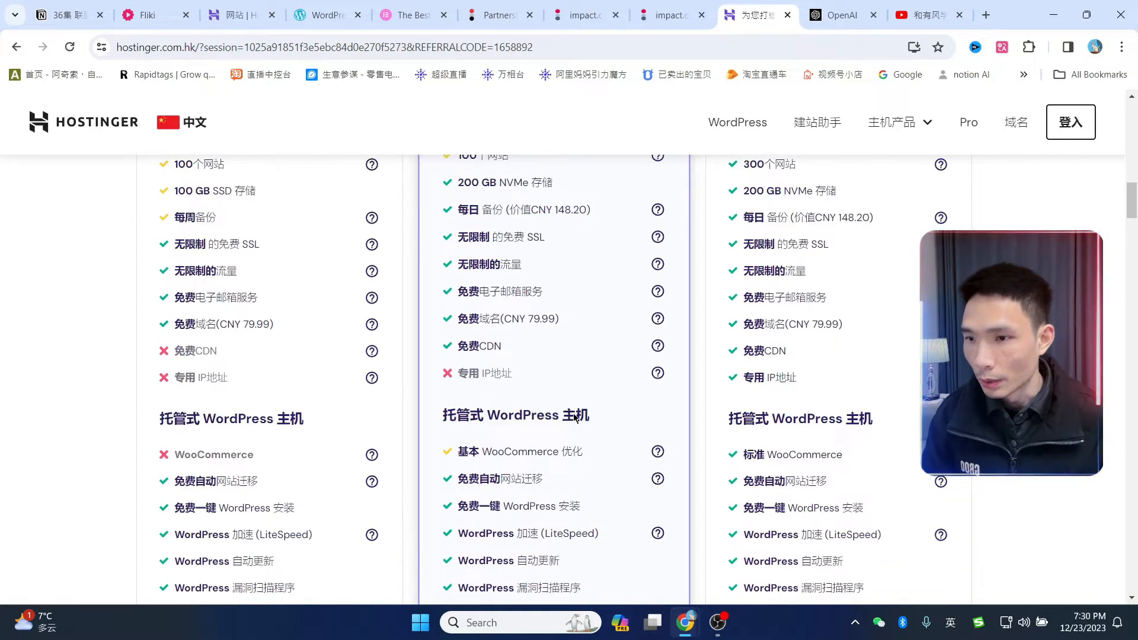
scroll(534, 415, up, 2)
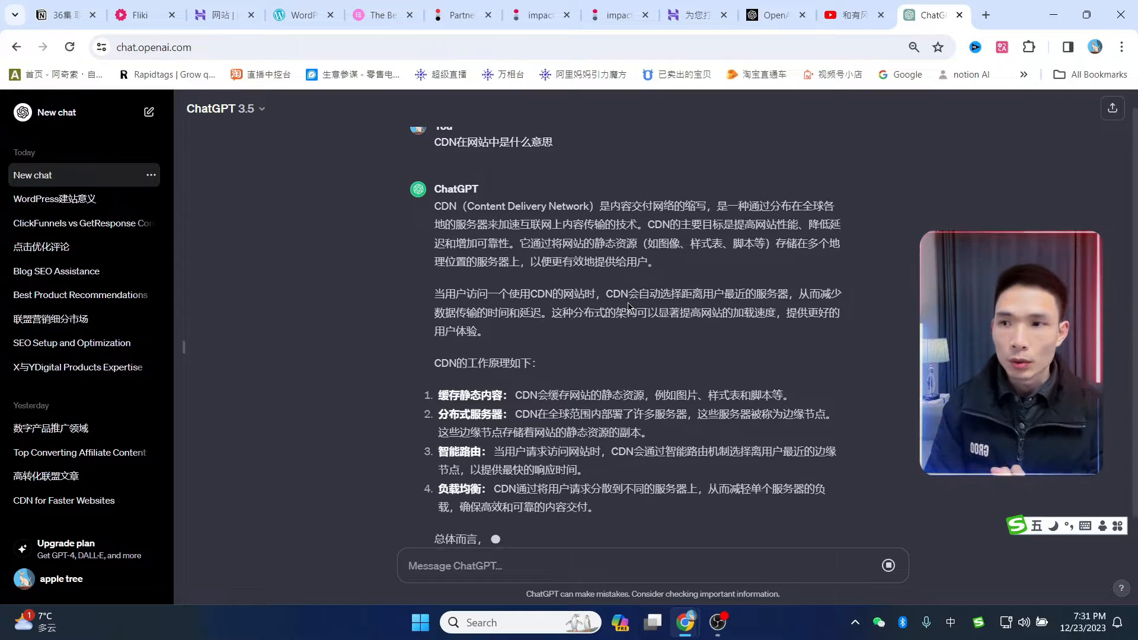
- Read ChatGPT's CDN answer on caching, edge servers and load balancing, then return to Hostinger pricing
scroll(774, 408, up, 2)
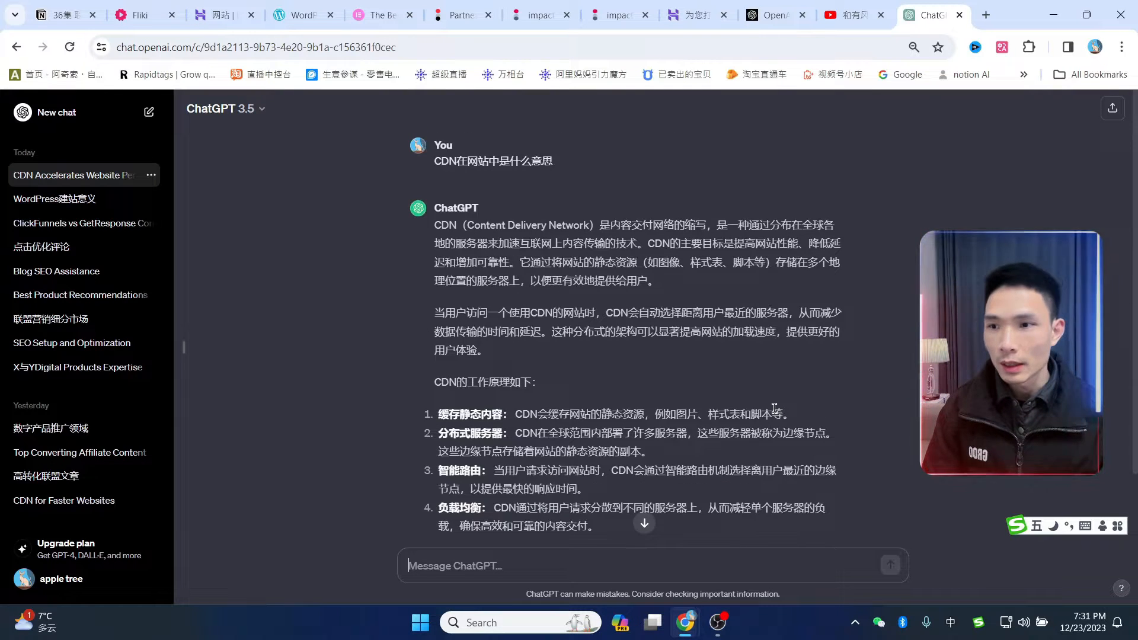
scroll(774, 407, down, 2)
scroll(741, 356, up, 2)
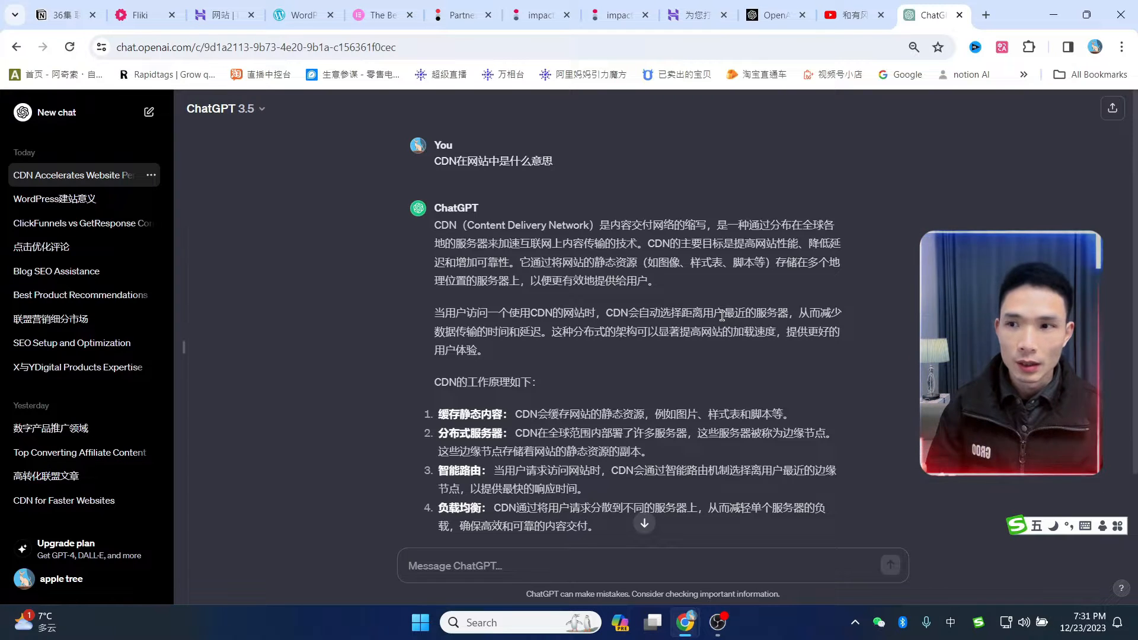
scroll(720, 224, down, 1)
scroll(582, 248, up, 1)
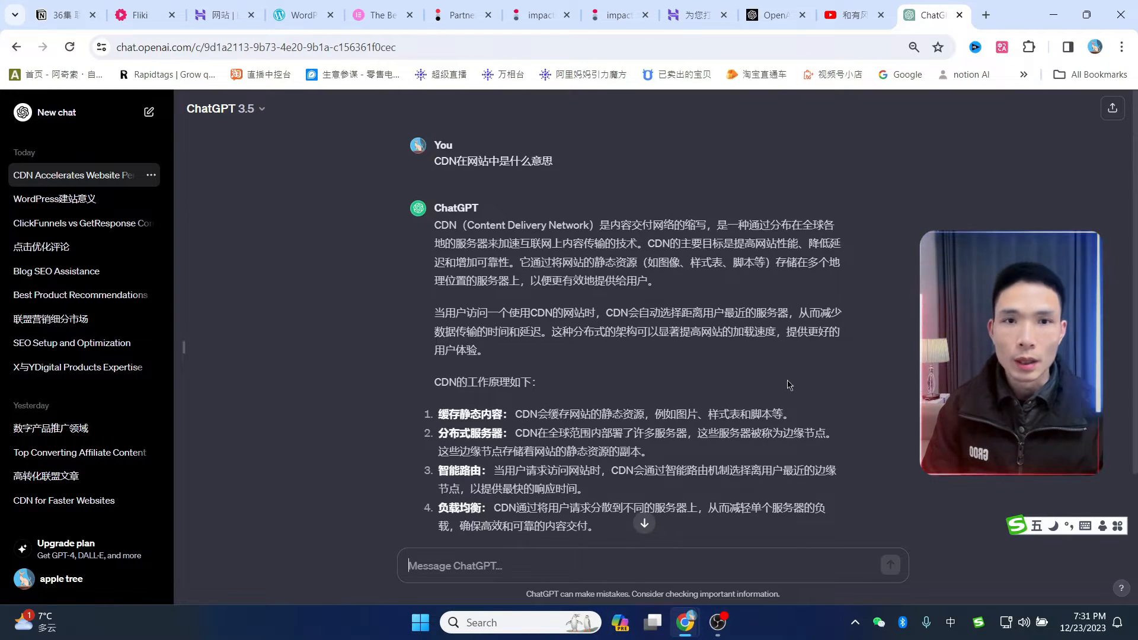
click(695, 15)
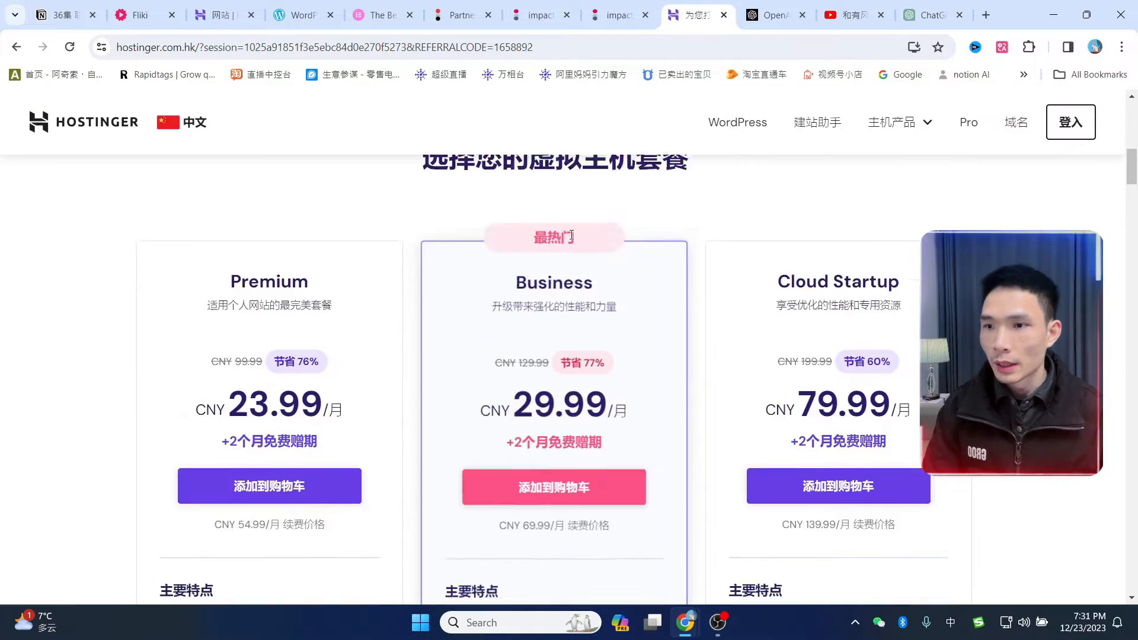
scroll(597, 234, up, 1)
drag(513, 326, 628, 322)
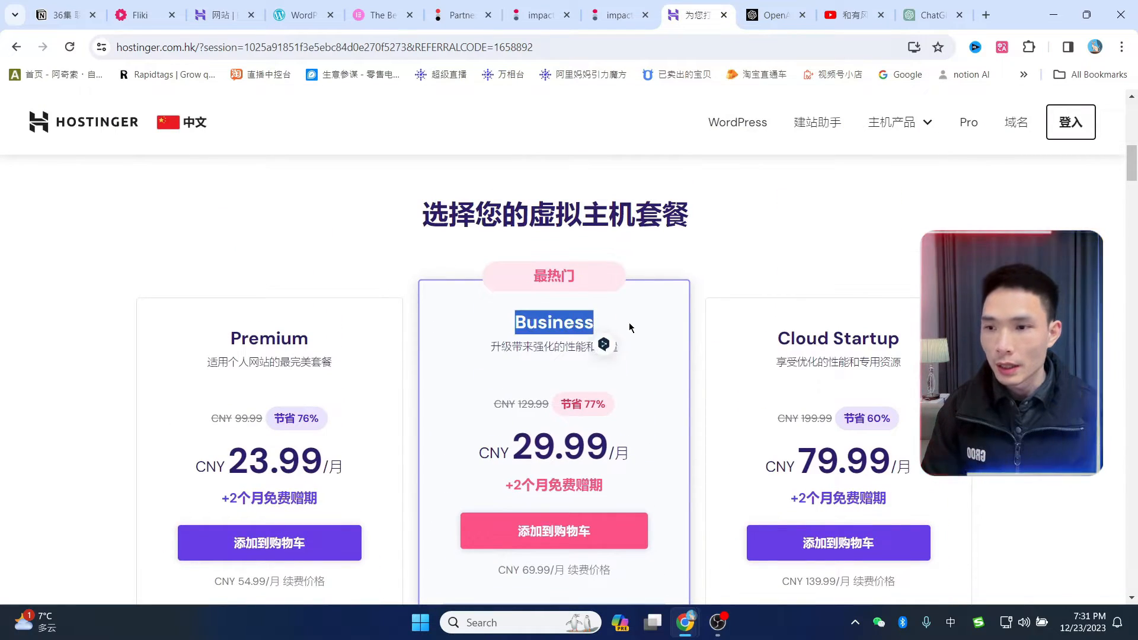
scroll(611, 338, down, 6)
scroll(591, 361, down, 2)
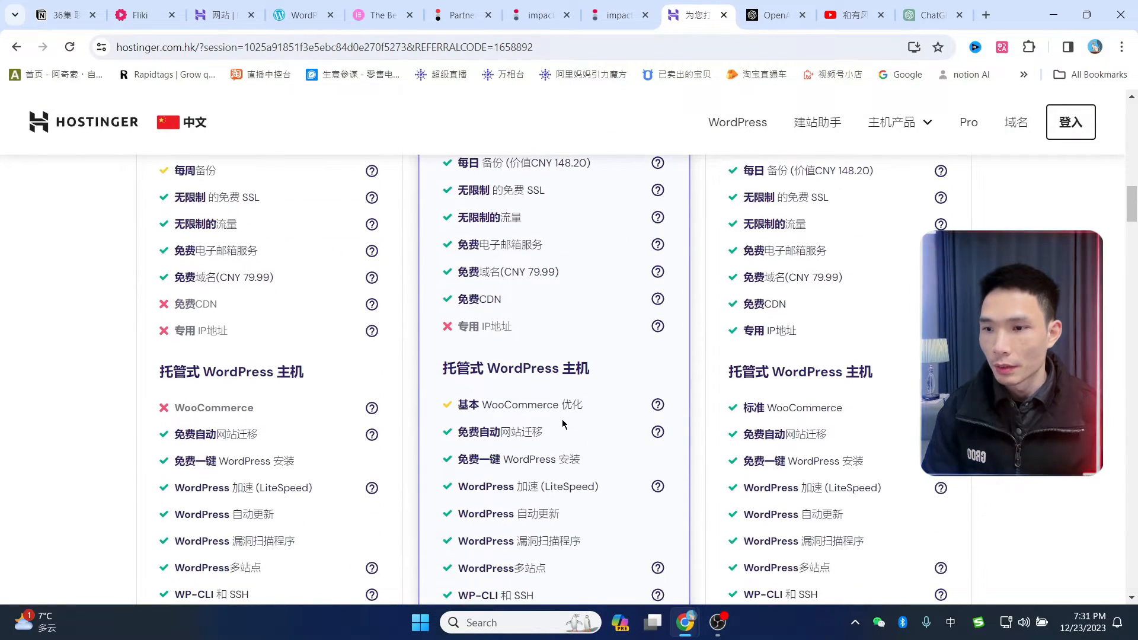
scroll(594, 468, down, 1)
scroll(594, 468, up, 1)
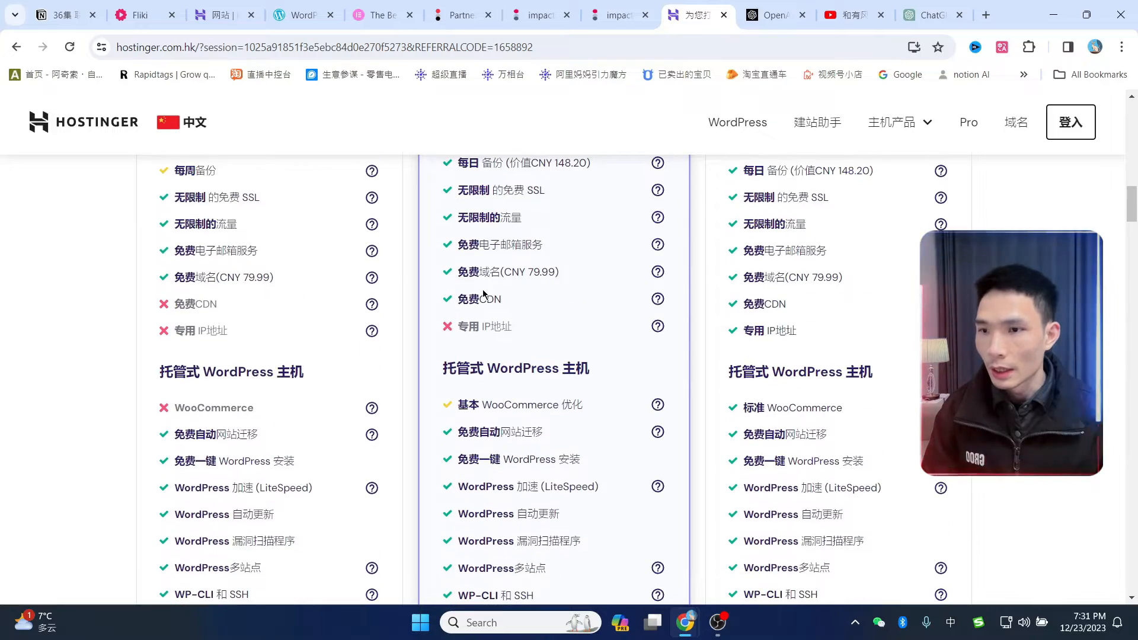
scroll(640, 308, up, 10)
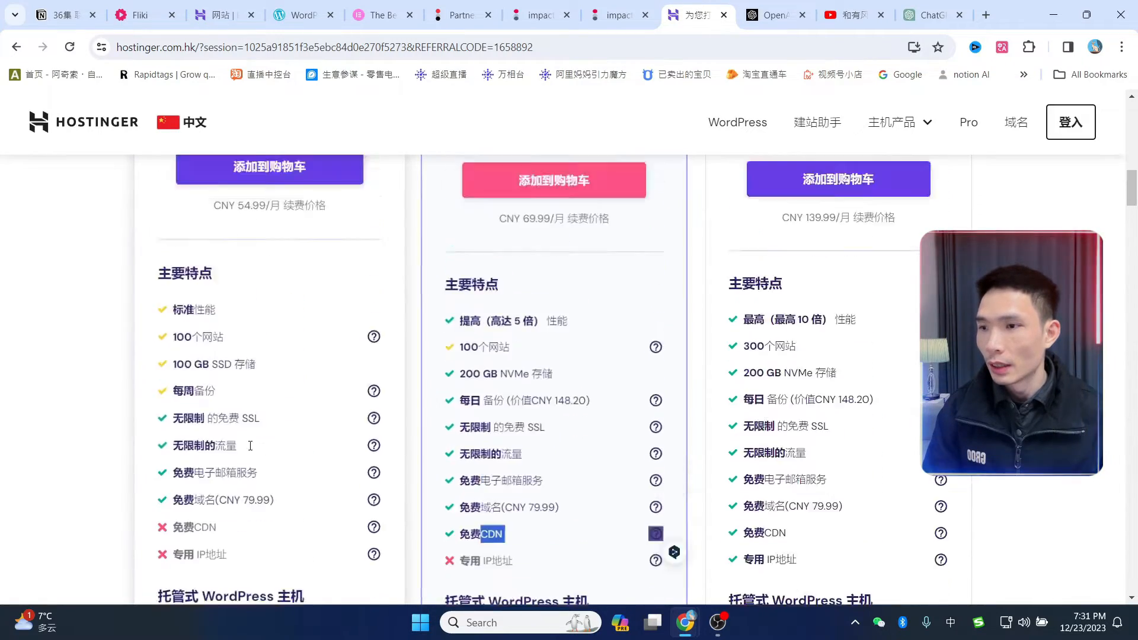
scroll(295, 354, down, 5)
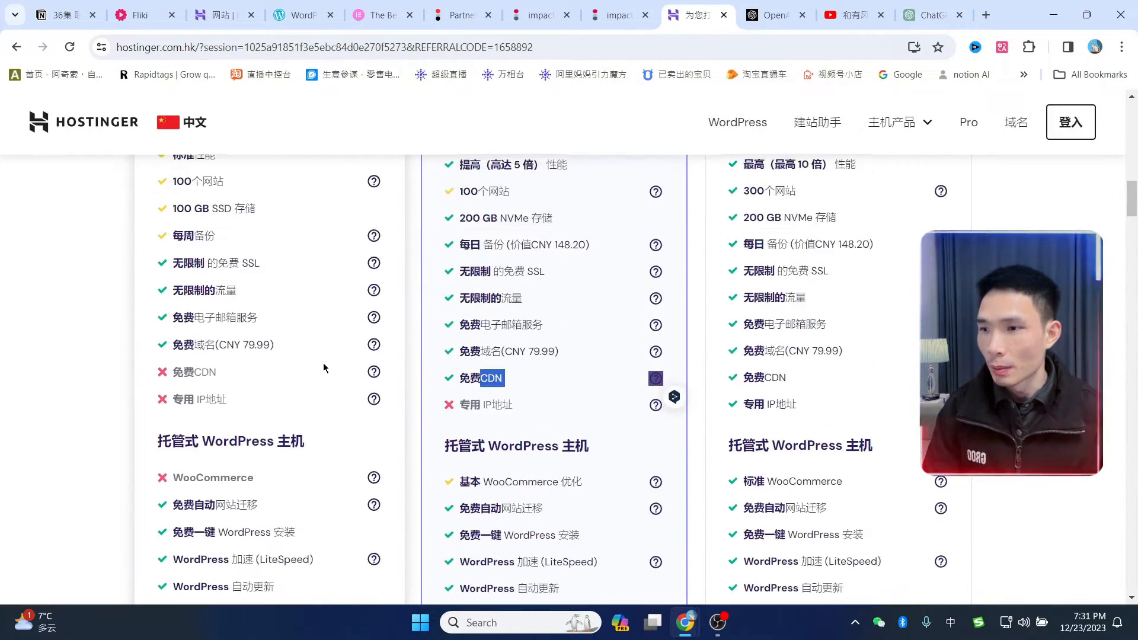
scroll(529, 342, up, 1)
scroll(530, 342, up, 5)
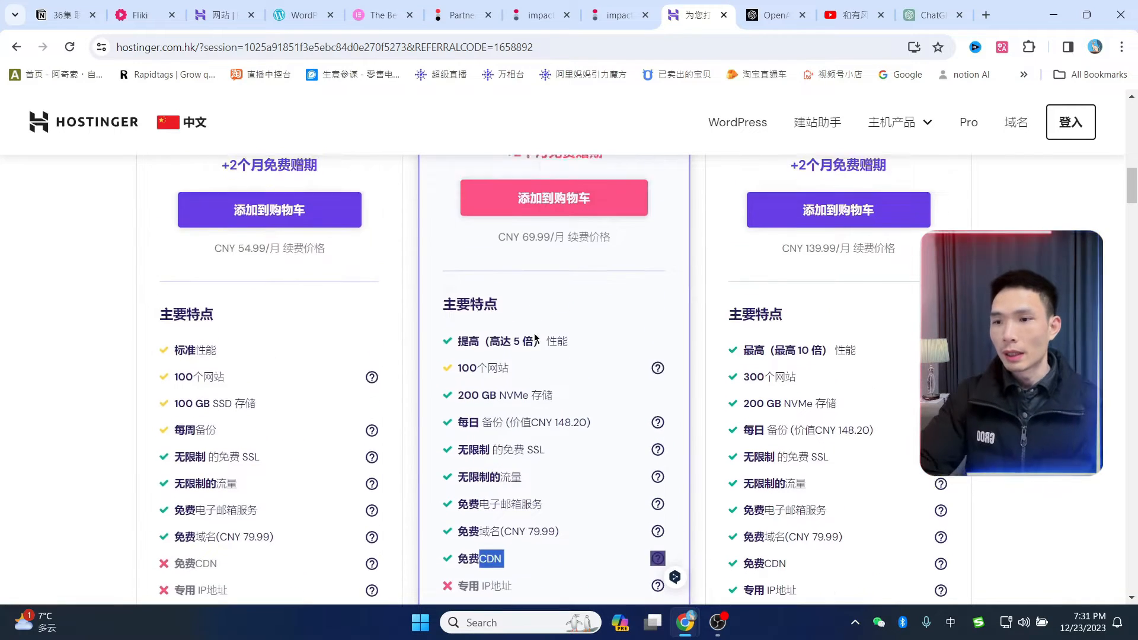
scroll(588, 330, down, 4)
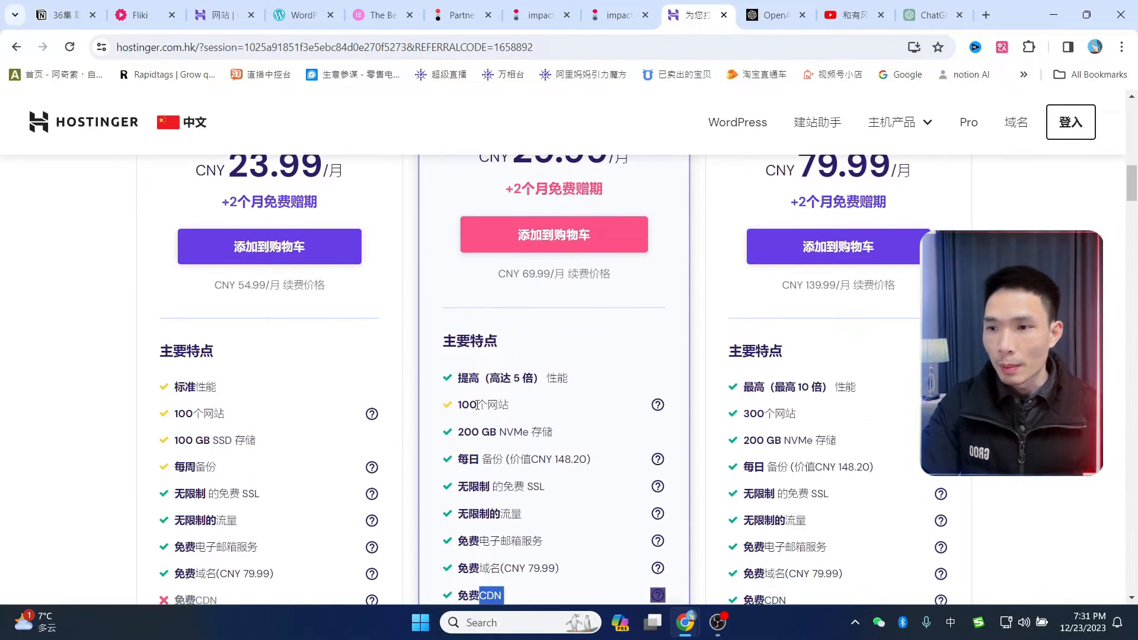
scroll(566, 356, up, 3)
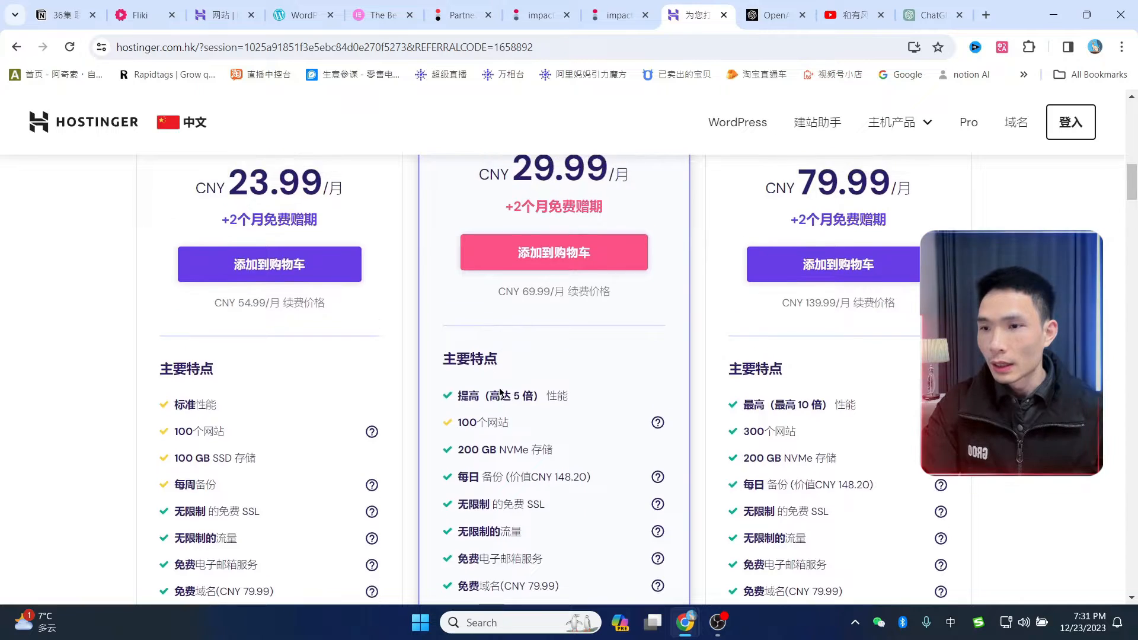
scroll(560, 323, down, 1)
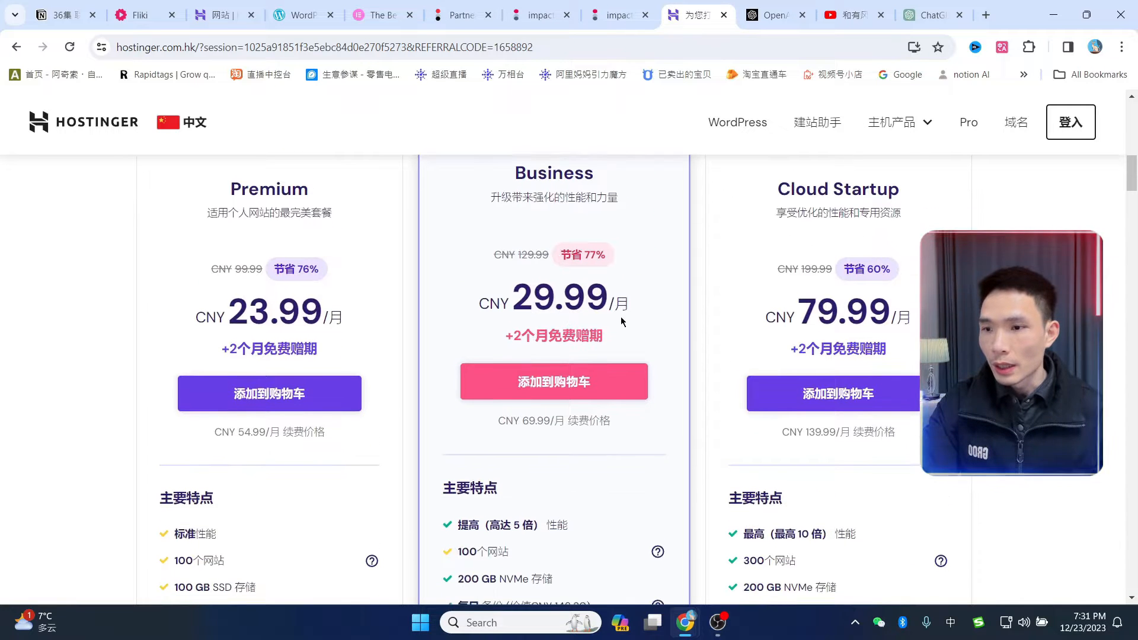
scroll(557, 415, down, 3)
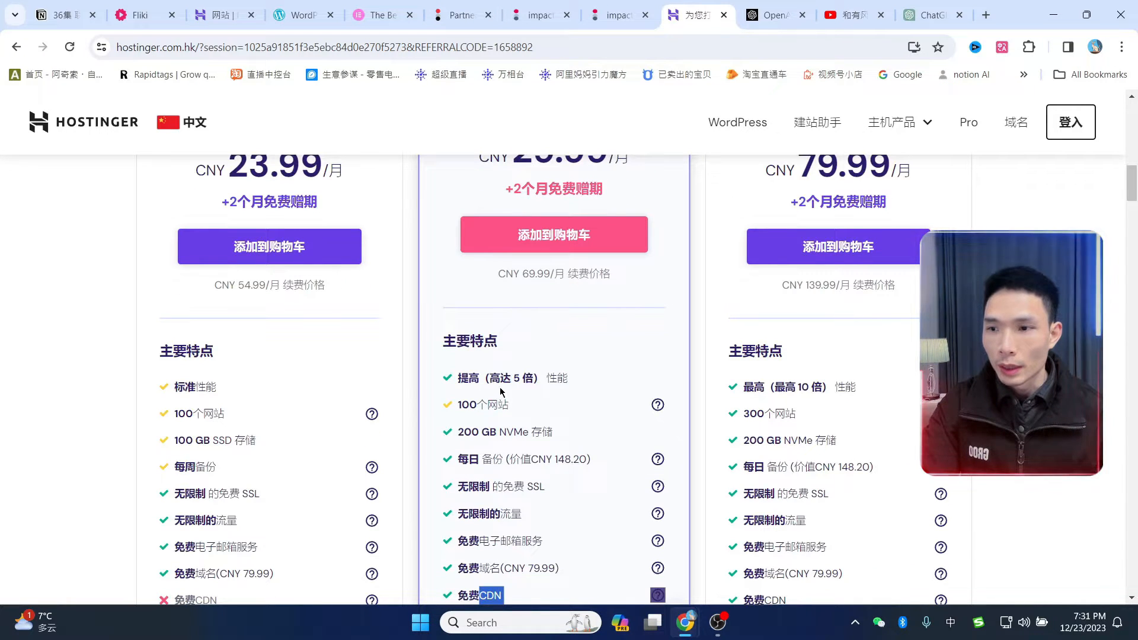
scroll(415, 356, down, 2)
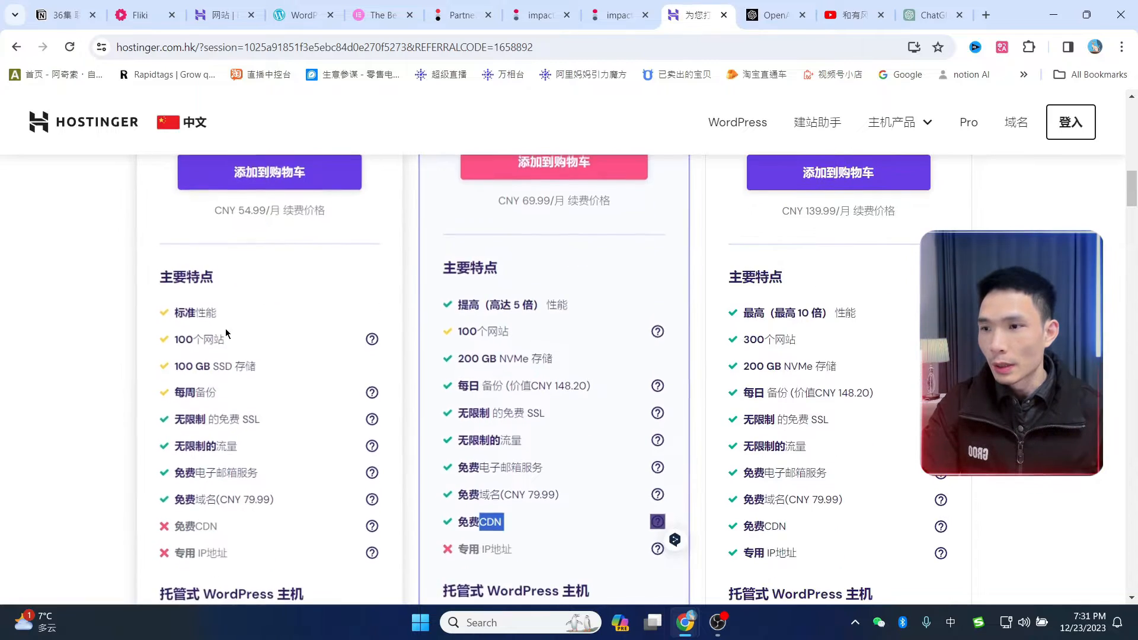
scroll(228, 331, up, 7)
scroll(681, 403, down, 6)
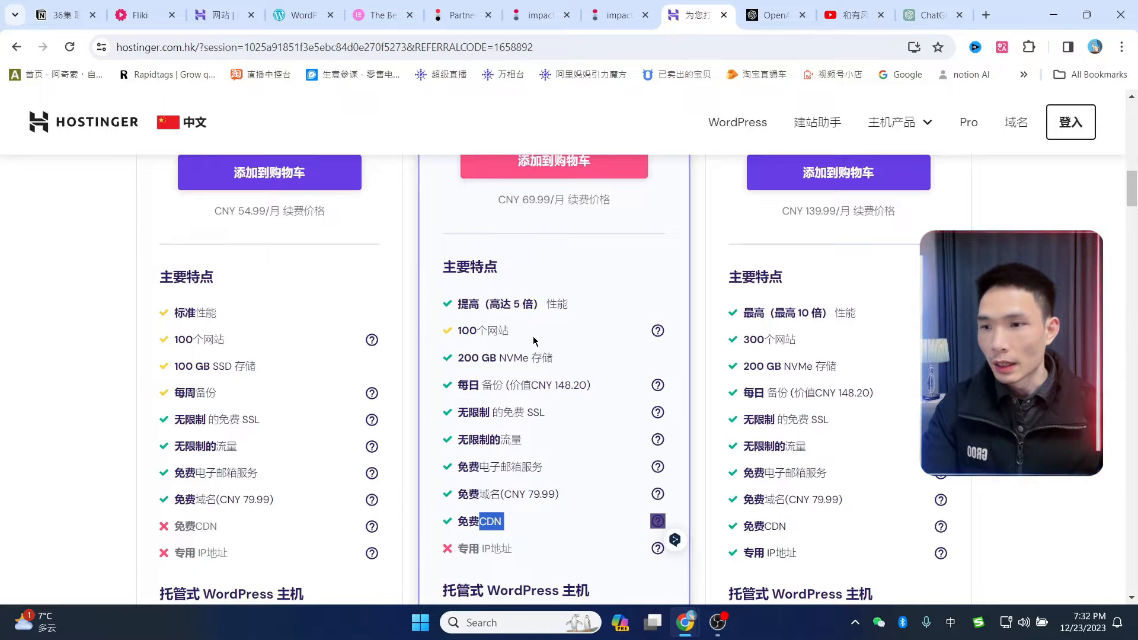
scroll(542, 333, down, 1)
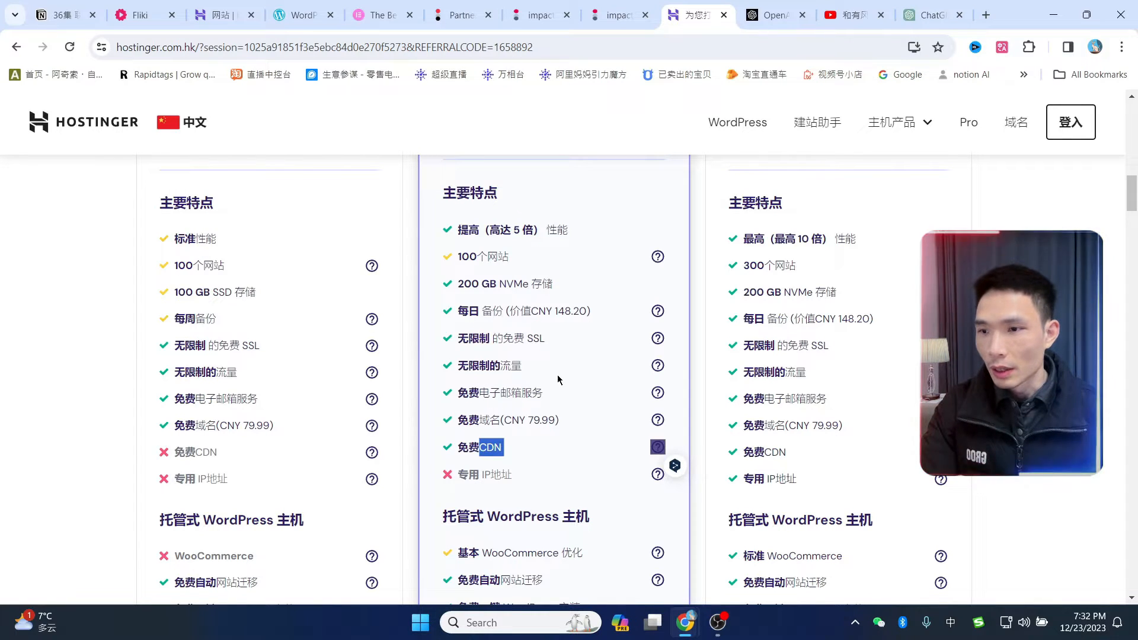
scroll(571, 363, down, 3)
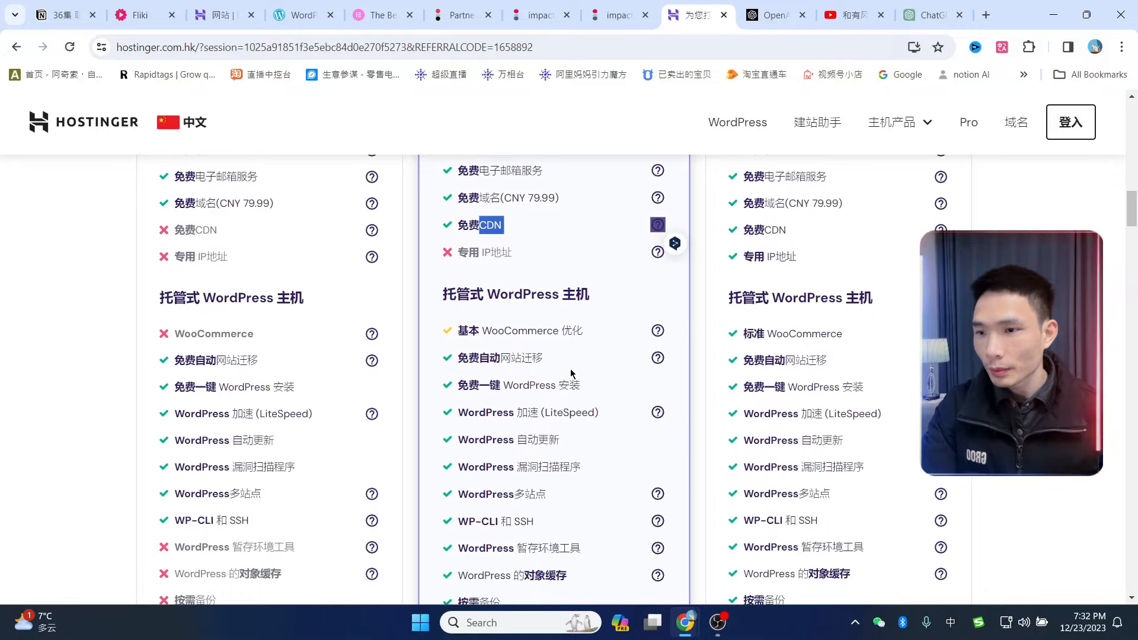
scroll(570, 373, down, 1)
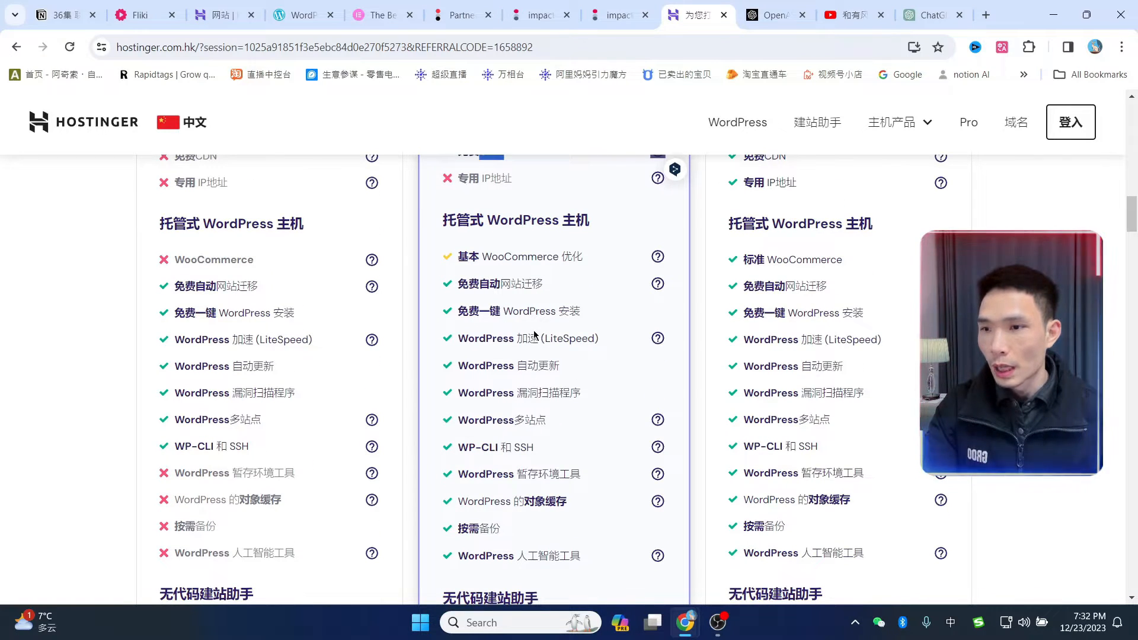
scroll(566, 312, up, 10)
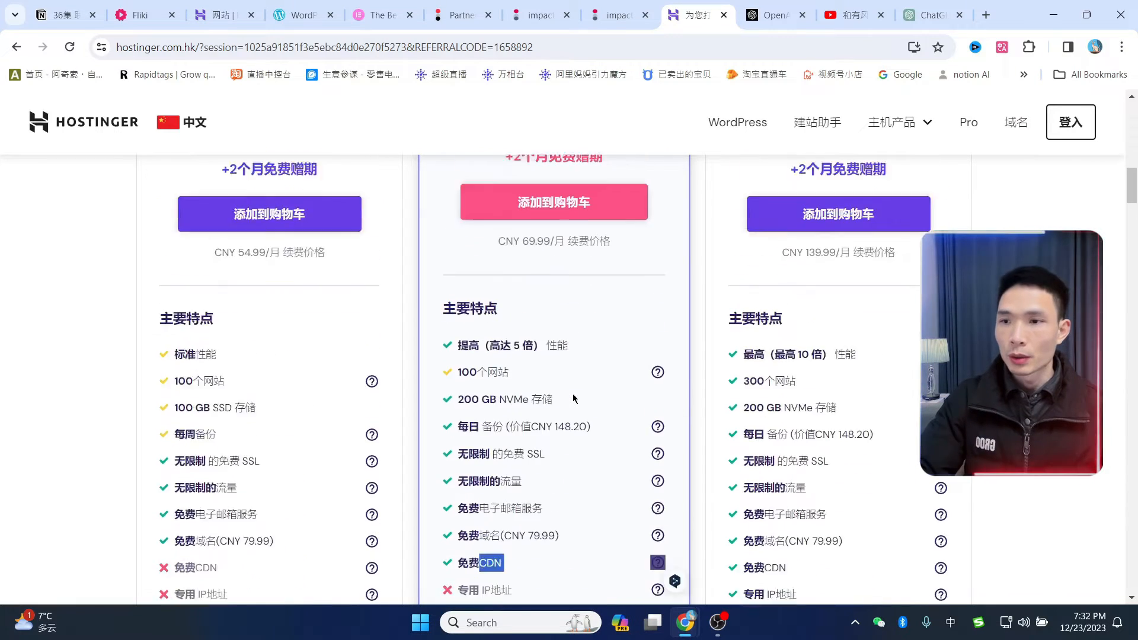
scroll(581, 338, down, 3)
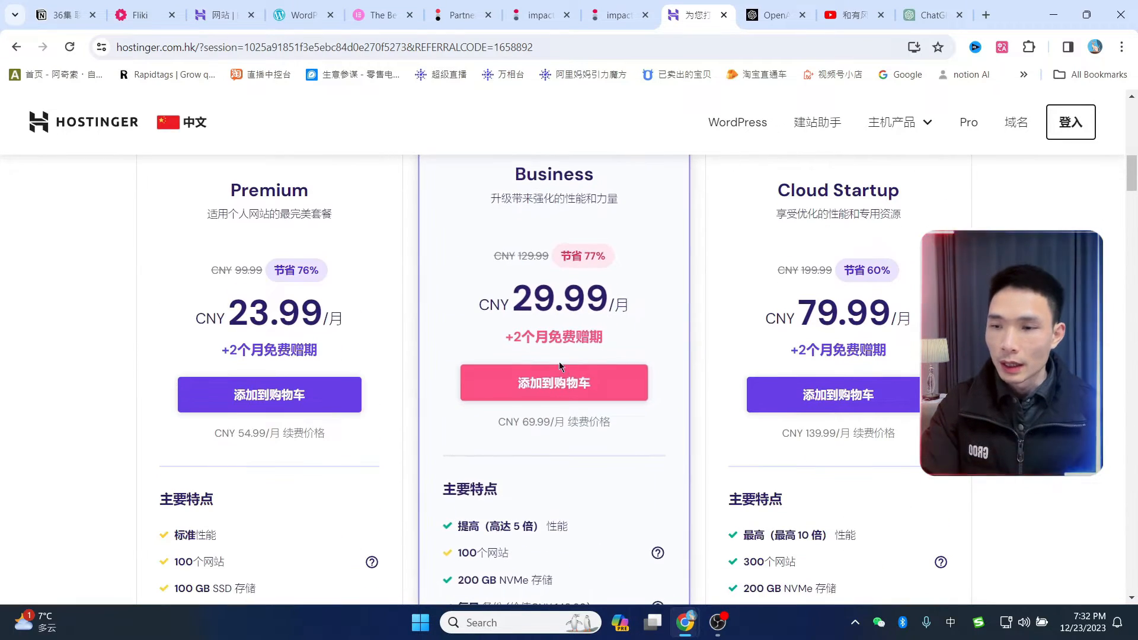
scroll(569, 471, up, 1)
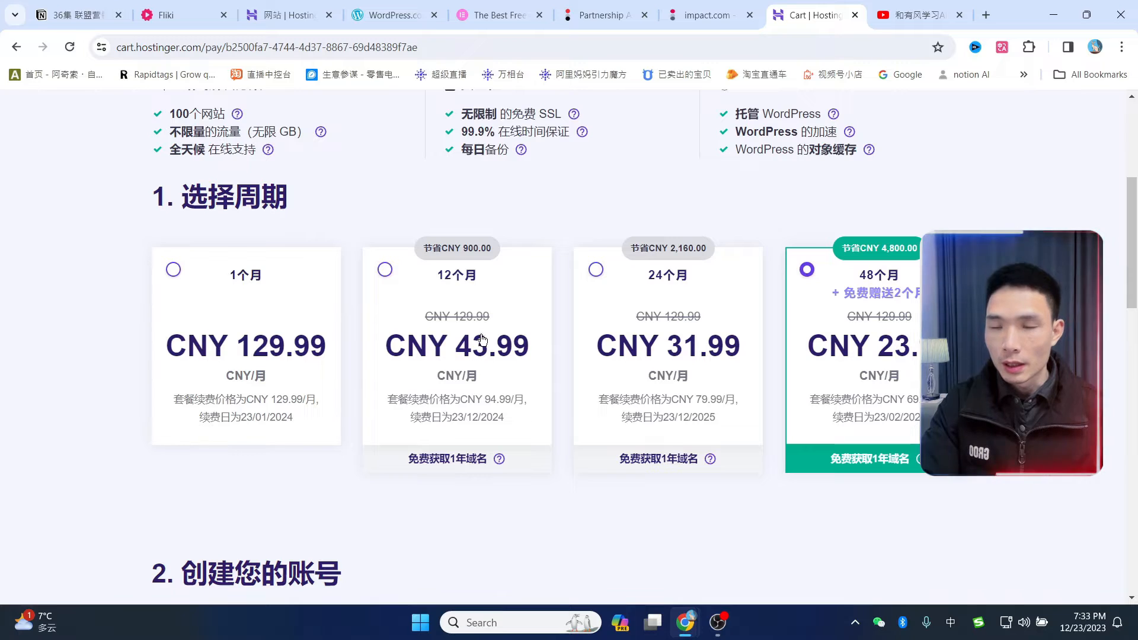
- Compare the 12-month and 48-month periods and settle on 48 months, totalling CNY 1,439.52
click(385, 270)
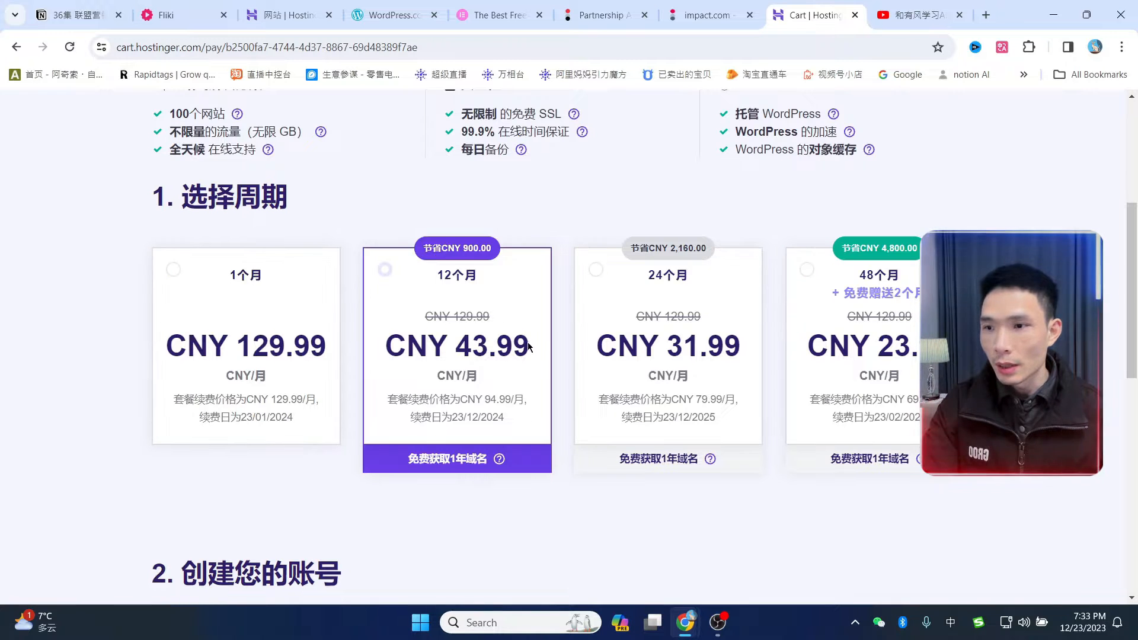
scroll(532, 354, down, 1)
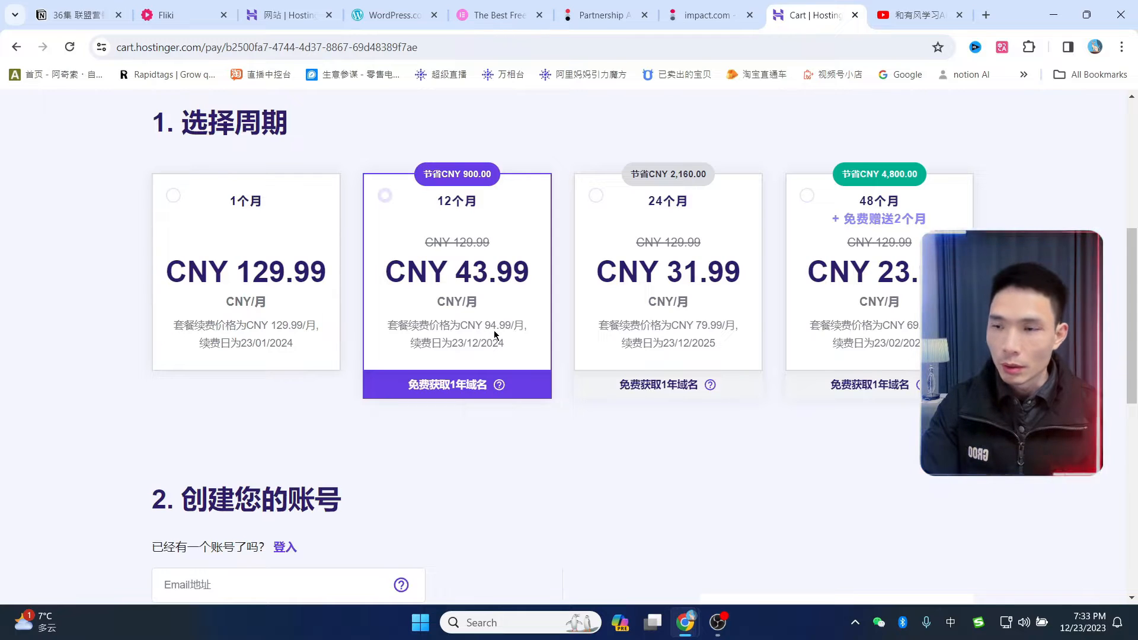
scroll(859, 362, up, 1)
scroll(859, 361, up, 2)
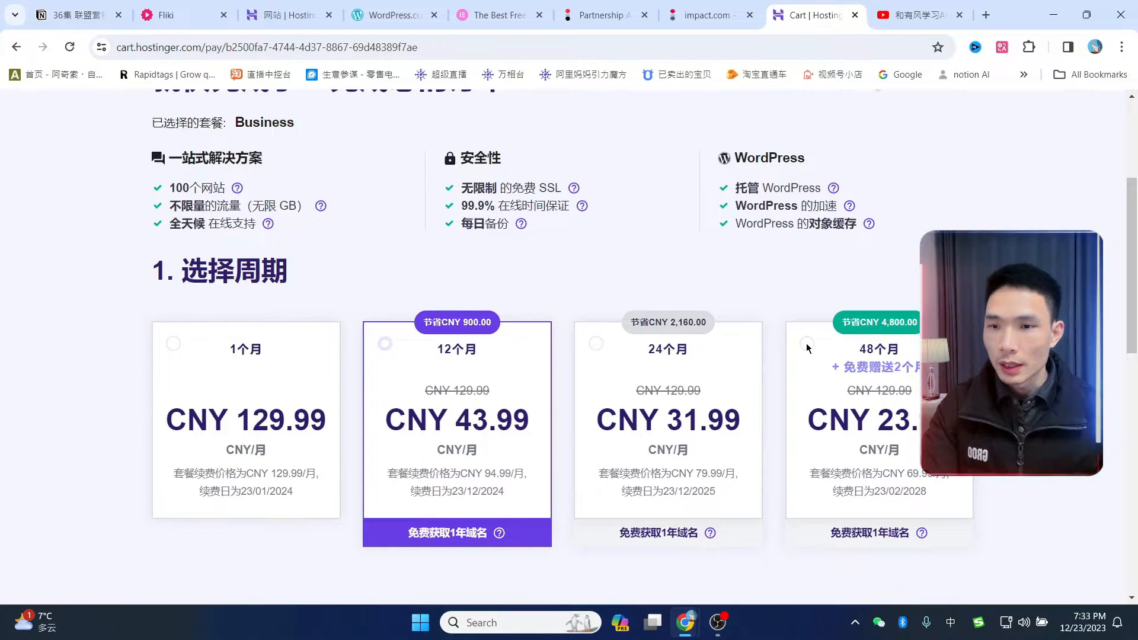
scroll(807, 344, down, 1)
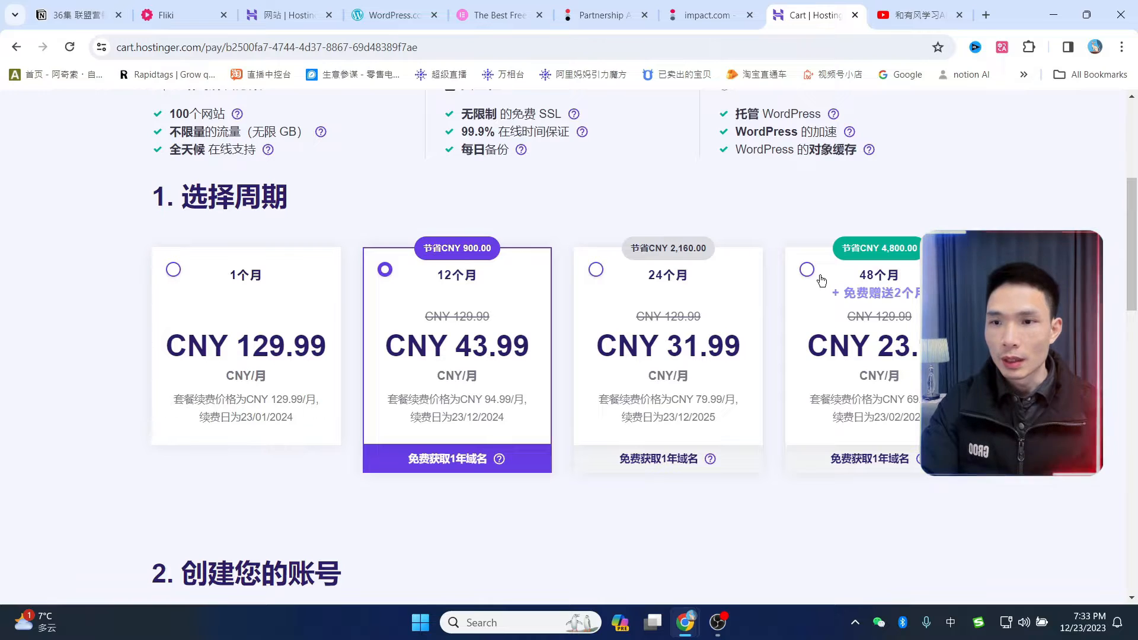
click(843, 279)
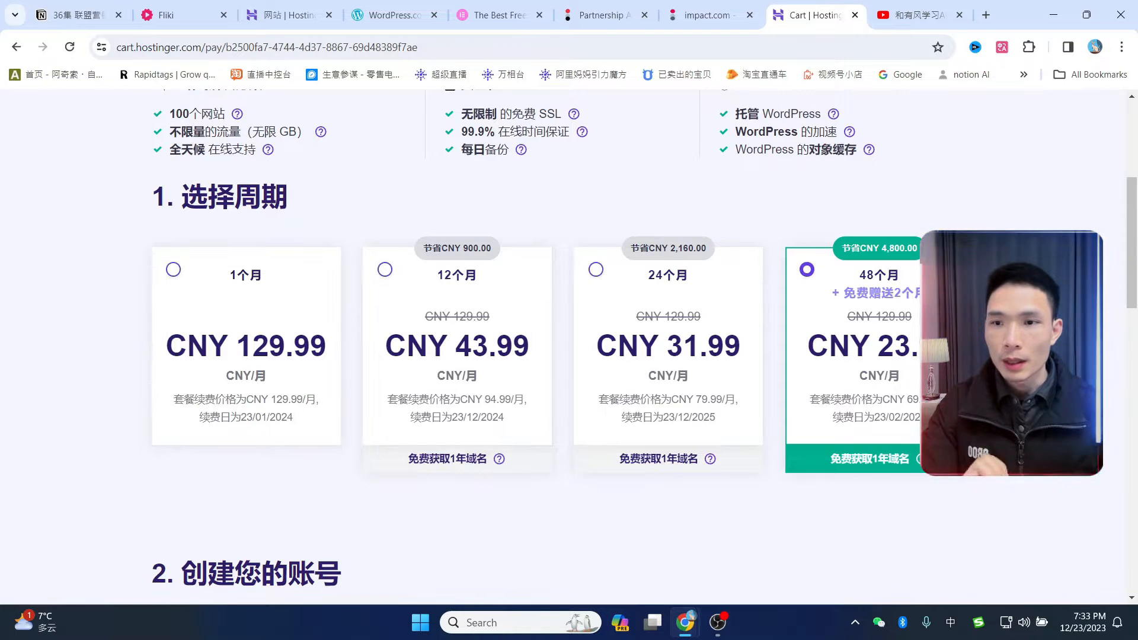
scroll(880, 396, down, 1)
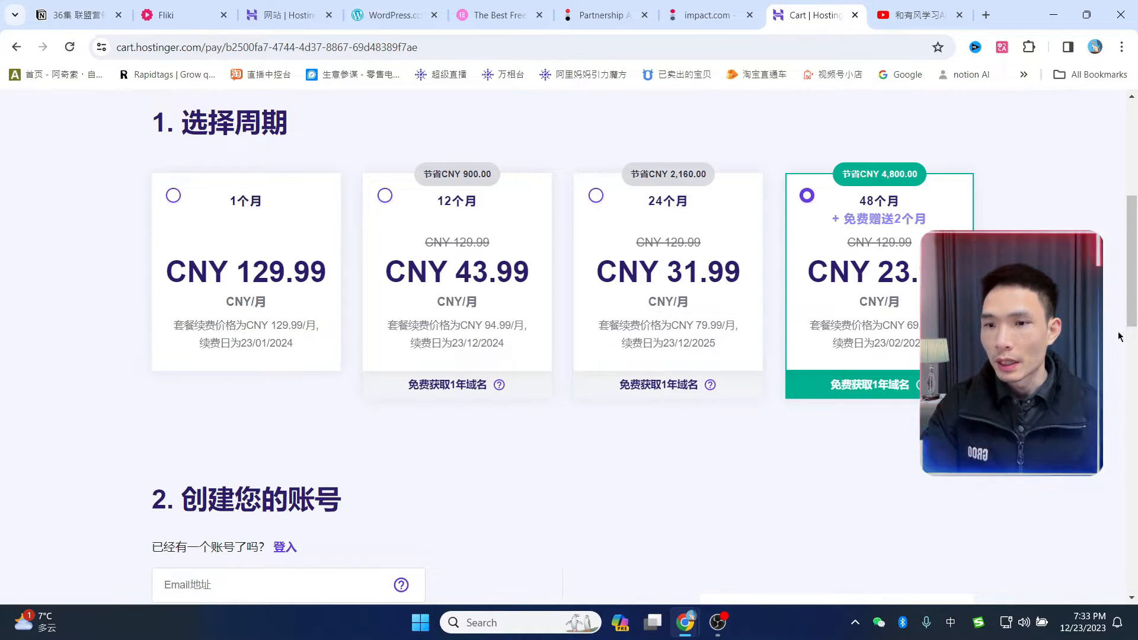
scroll(674, 287, down, 3)
scroll(674, 287, up, 4)
scroll(656, 338, down, 5)
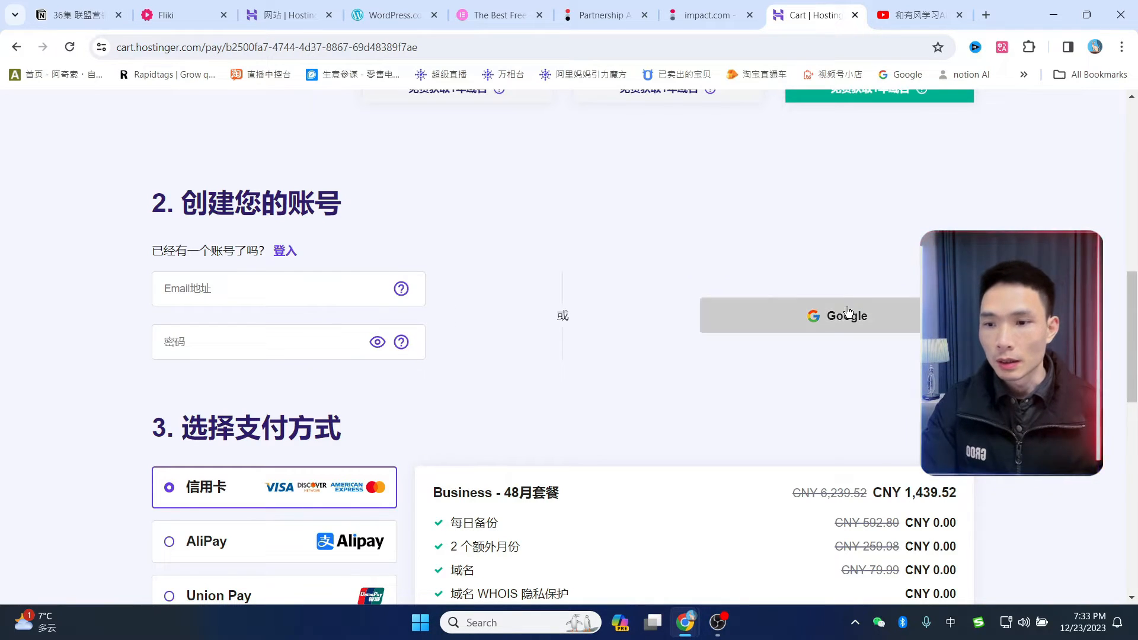
- Try the AliPay, Union Pay and PayPal payment options in the checkout
scroll(562, 315, down, 4)
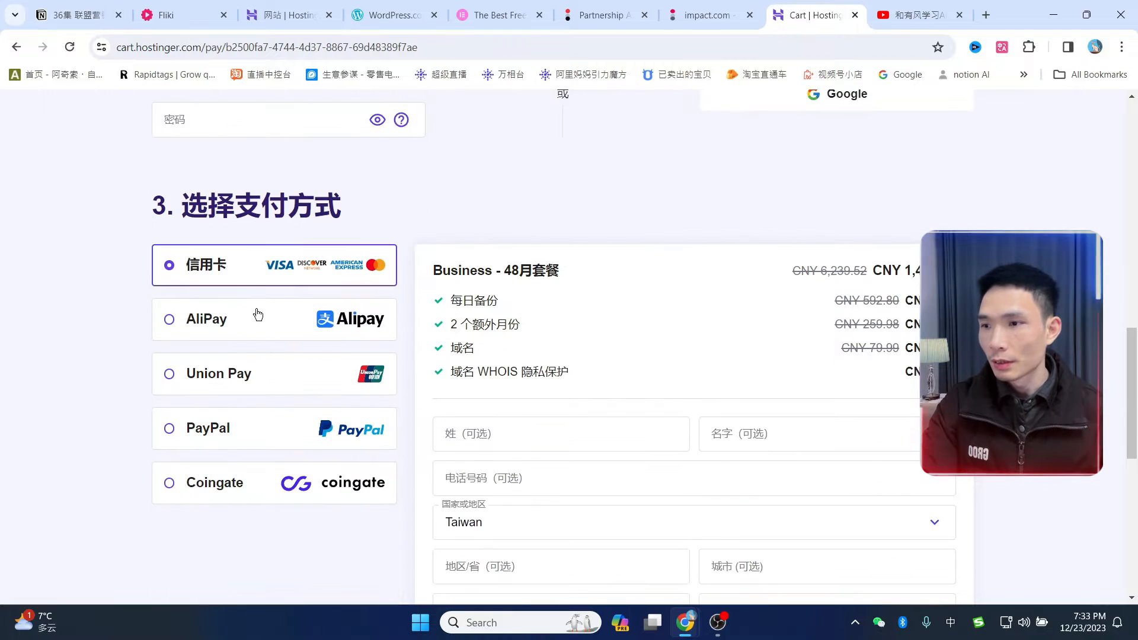
click(203, 317)
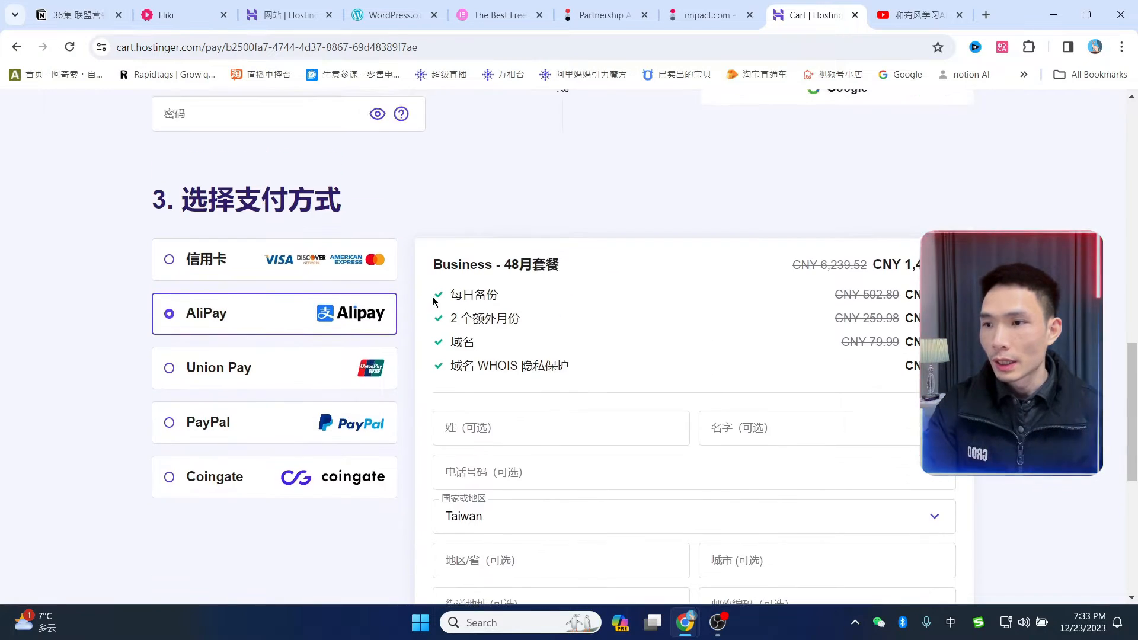
click(286, 374)
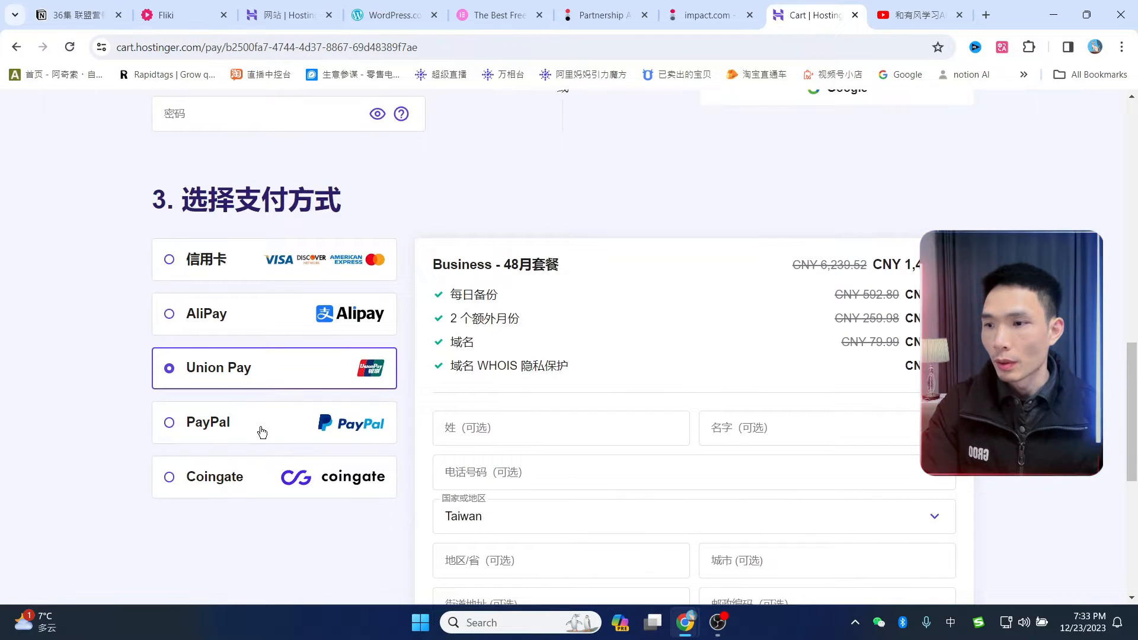
click(263, 432)
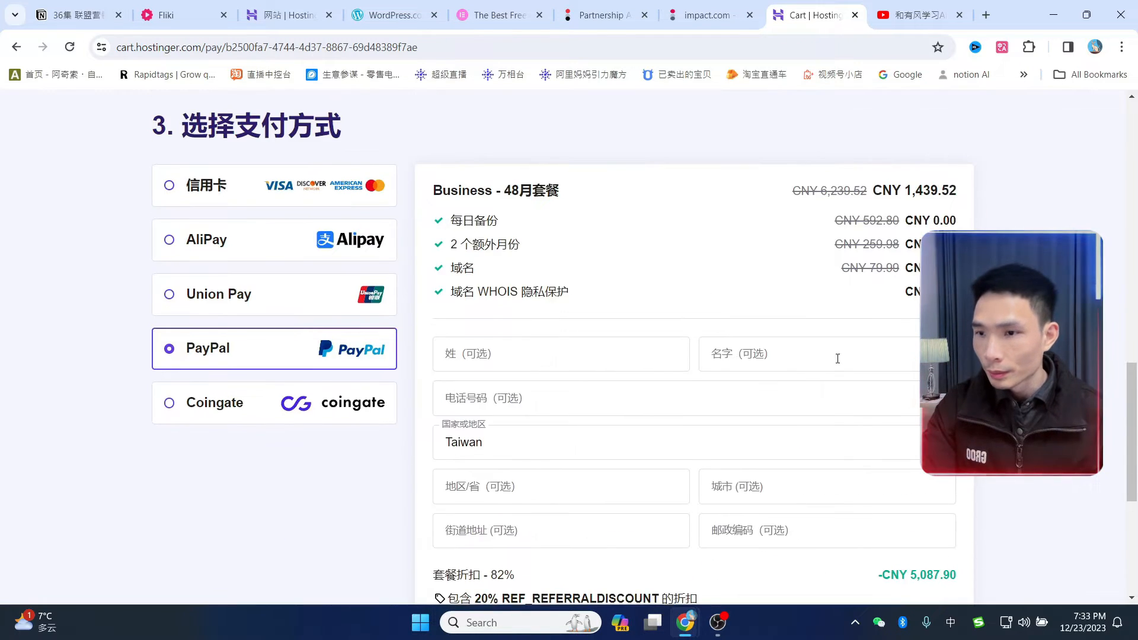
- Review the order total, then close the cart to return to the hPanel Websites page
scroll(837, 359, down, 2)
scroll(647, 425, down, 3)
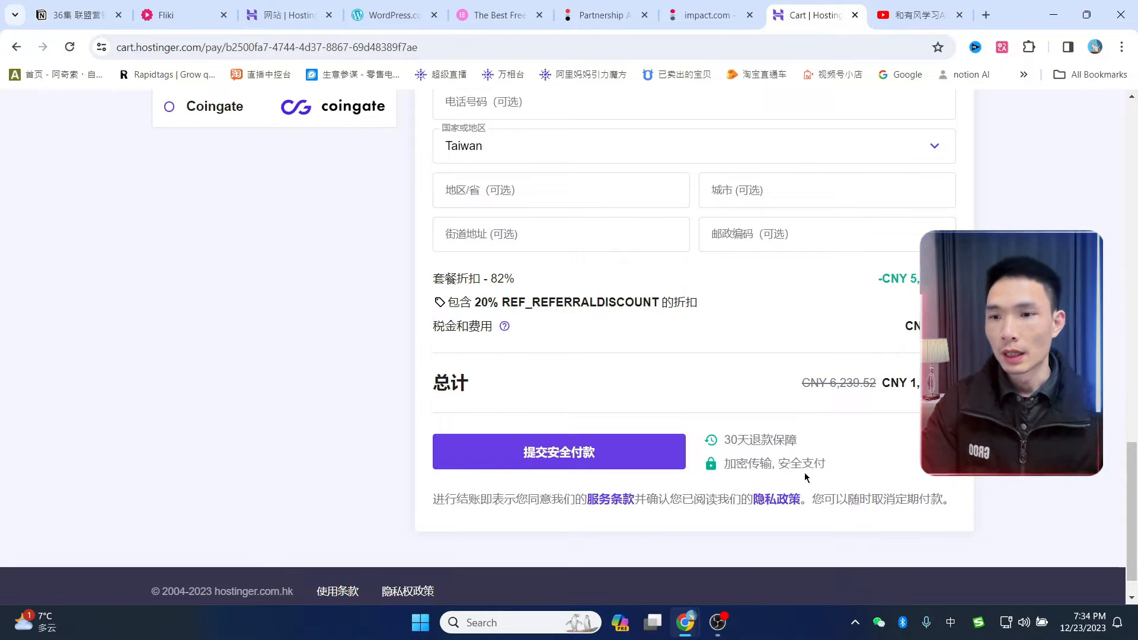
scroll(788, 444, up, 3)
scroll(737, 423, down, 3)
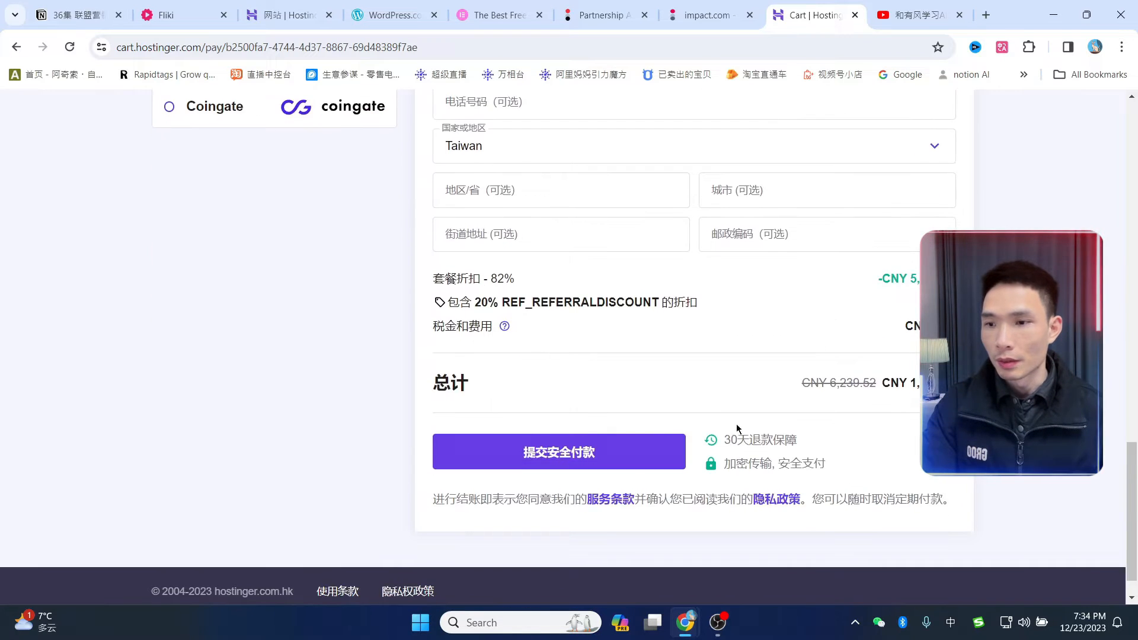
scroll(736, 423, up, 10)
key(ctrl+w)
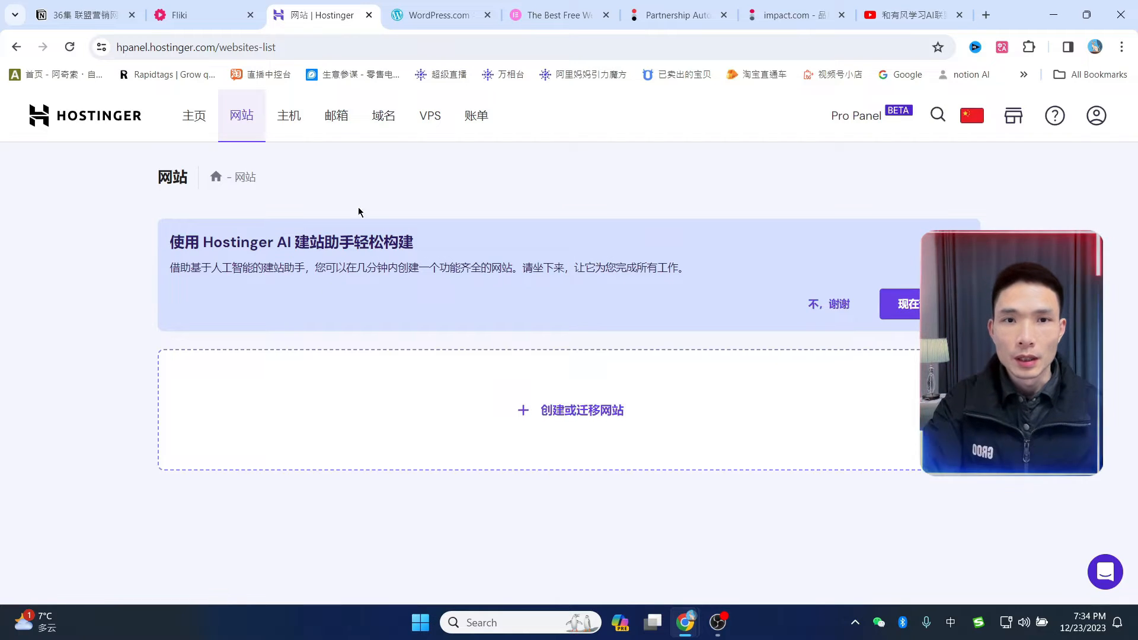
- Open the Websites list and launch the create-or-migrate website setup guide
click(196, 116)
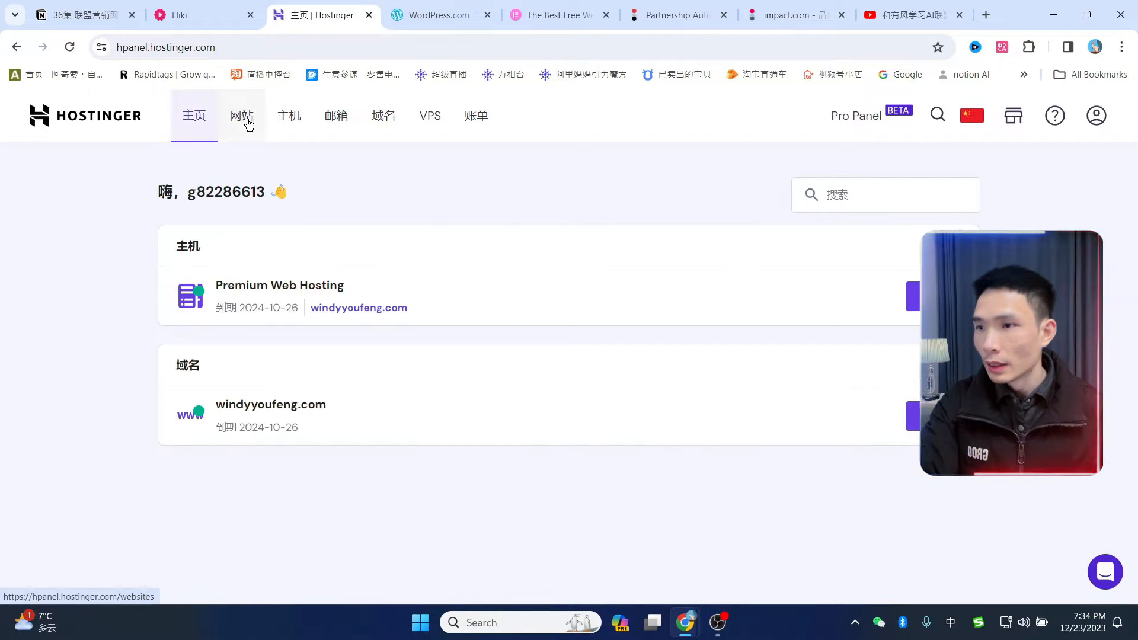
click(241, 118)
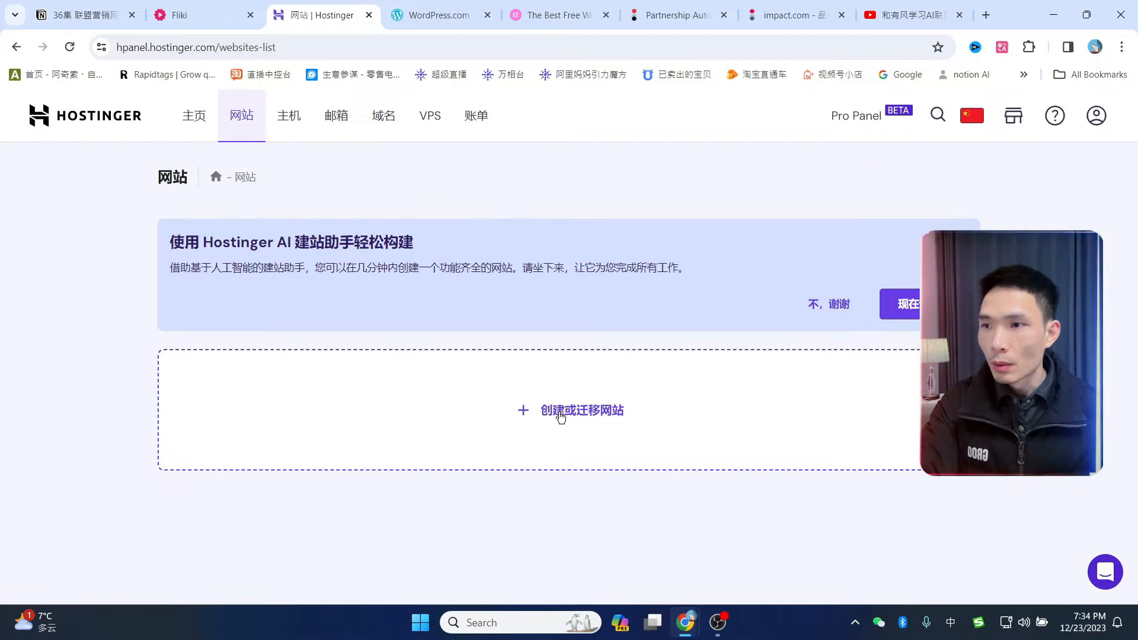
click(565, 410)
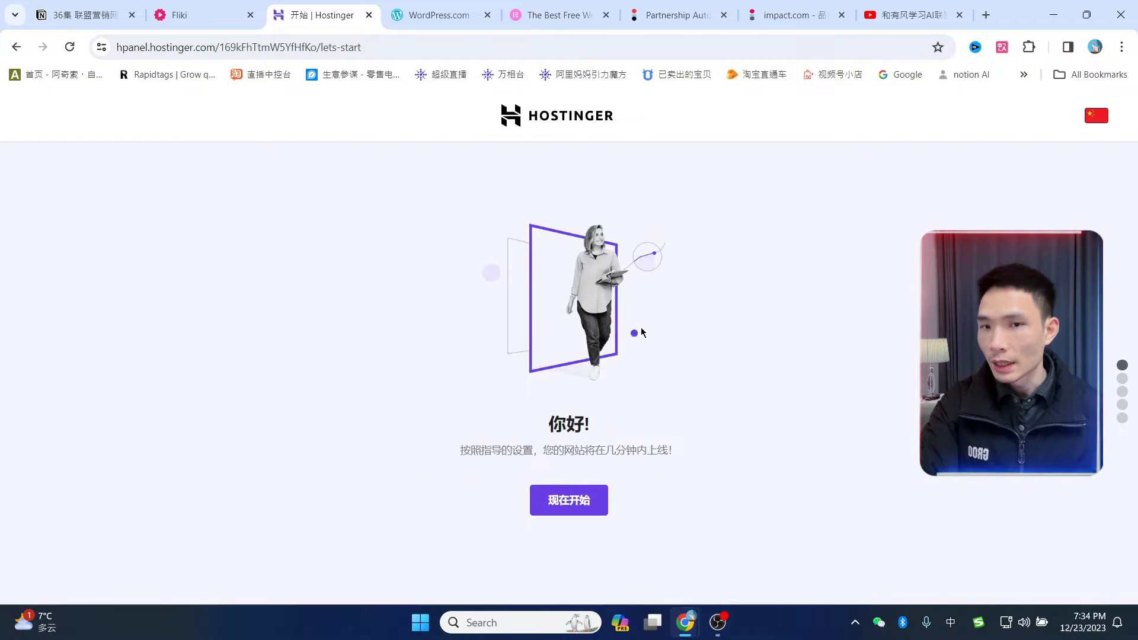
click(568, 503)
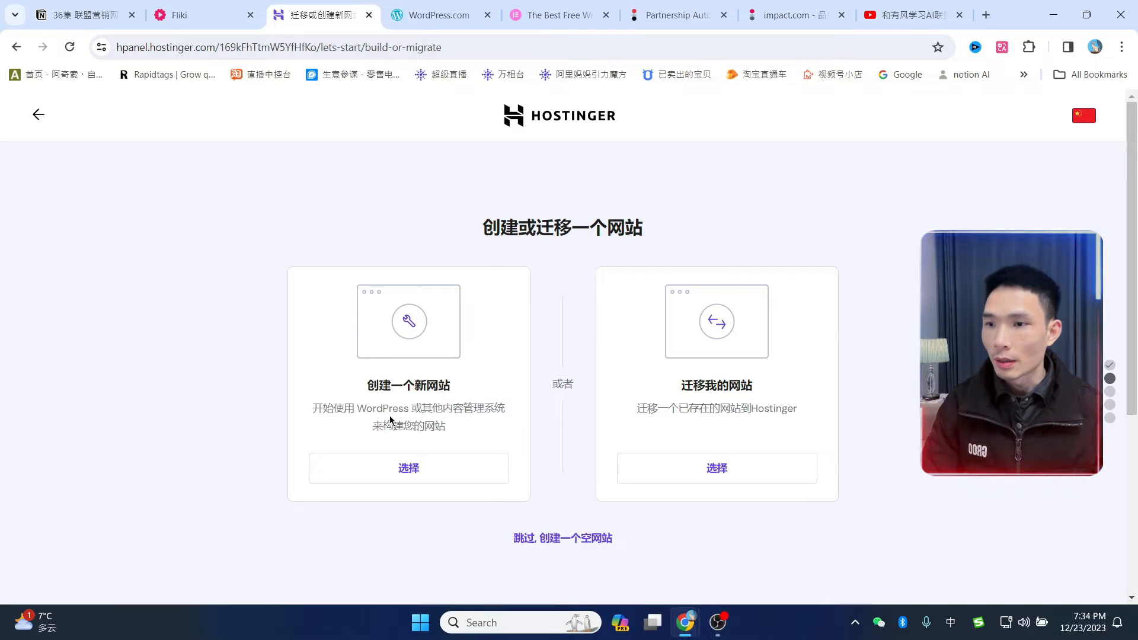
- Choose to create a brand-new website built with WordPress
click(413, 476)
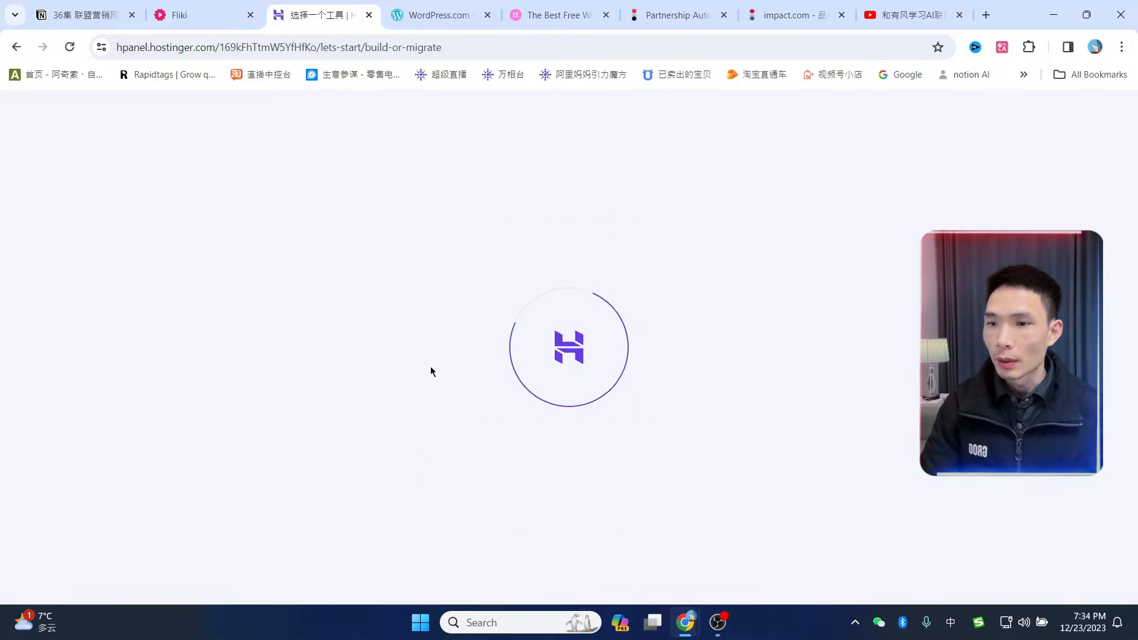
drag(311, 347, 399, 368)
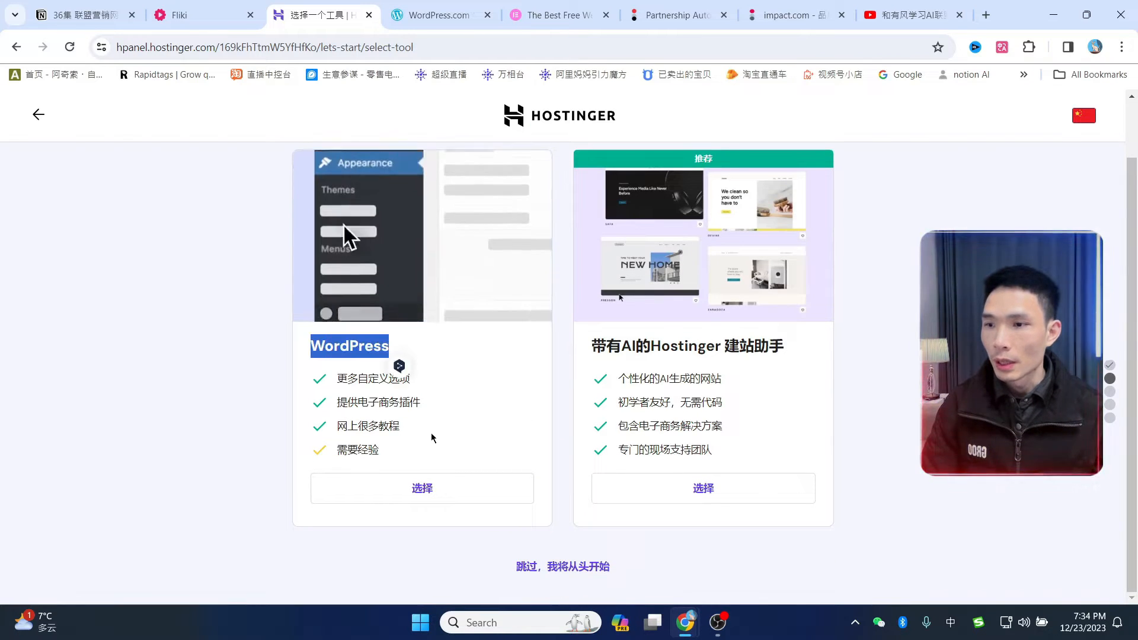
click(422, 488)
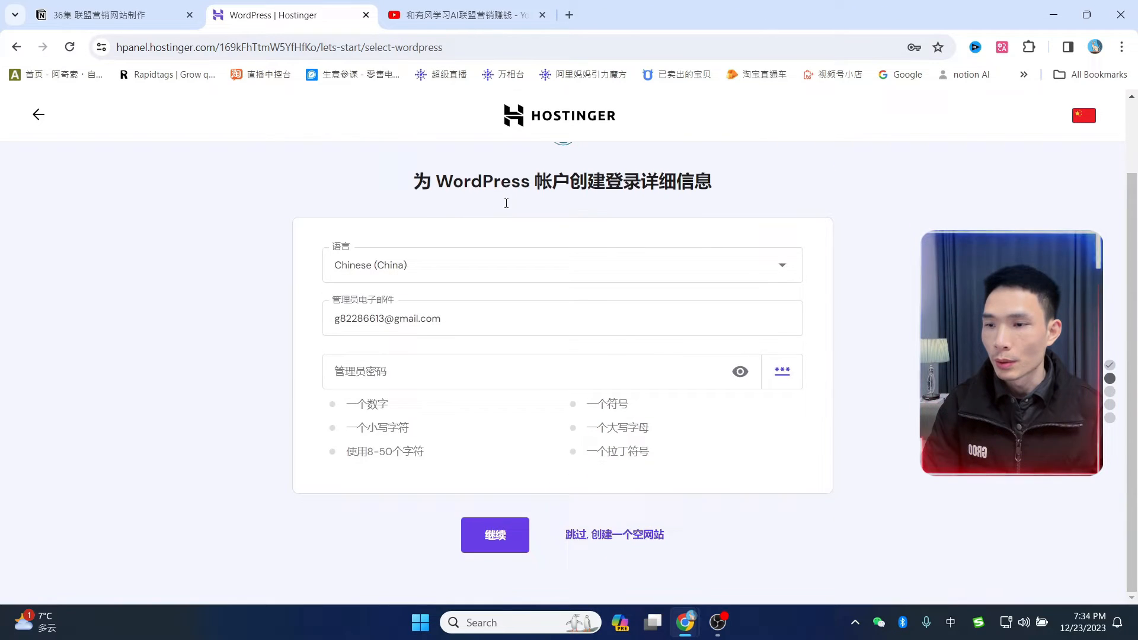
scroll(507, 204, up, 1)
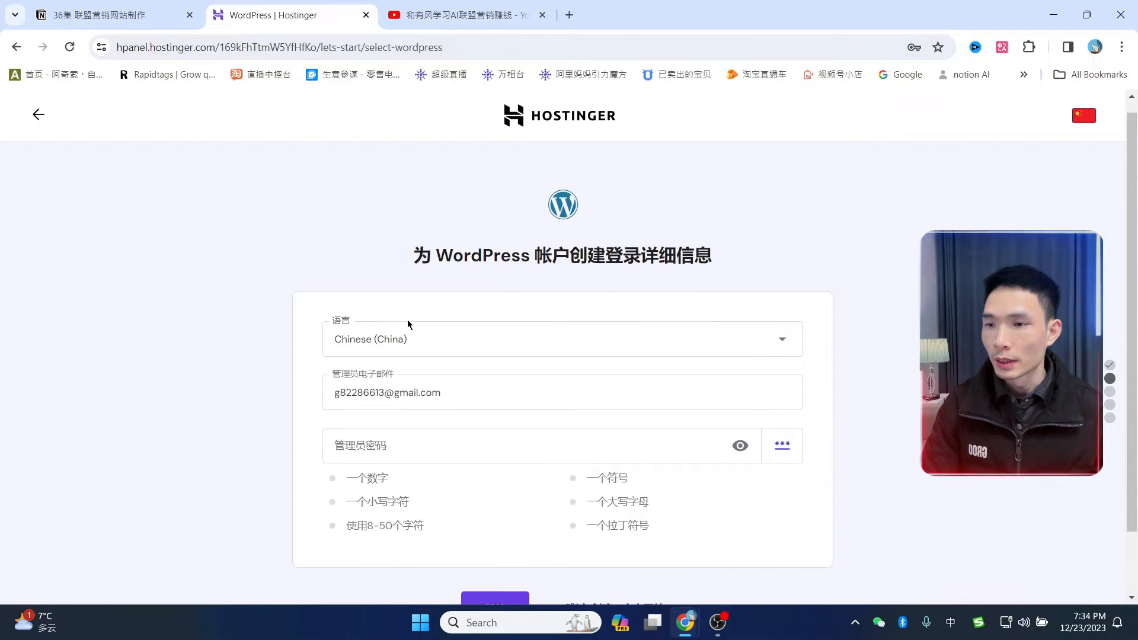
- Keep the WordPress site language set to Chinese (China)
click(472, 352)
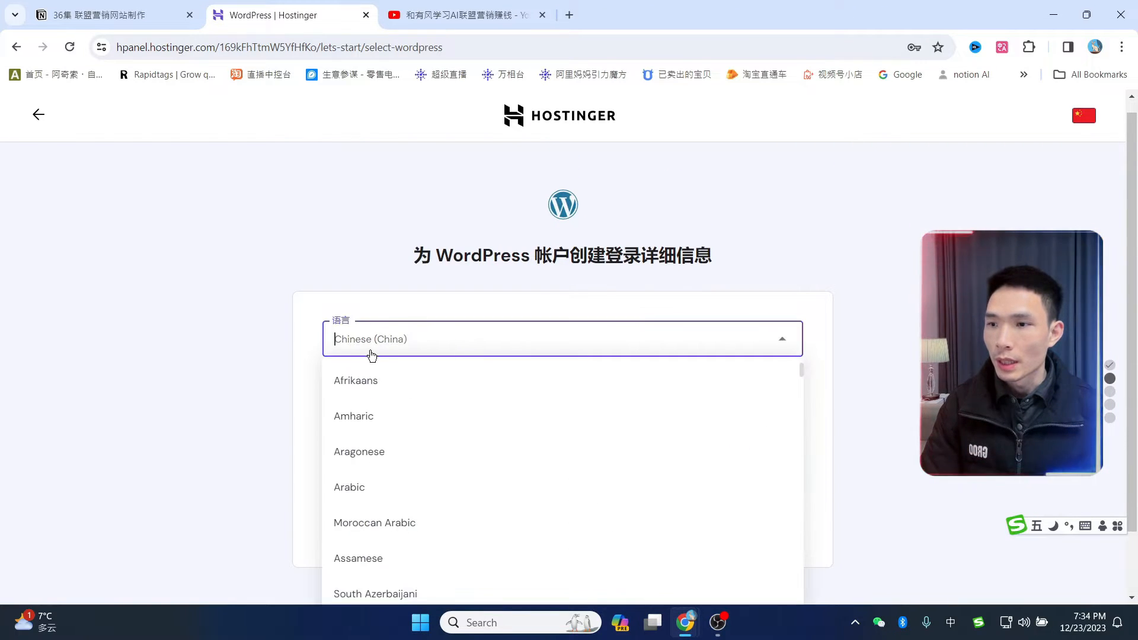
click(336, 255)
scroll(211, 351, down, 1)
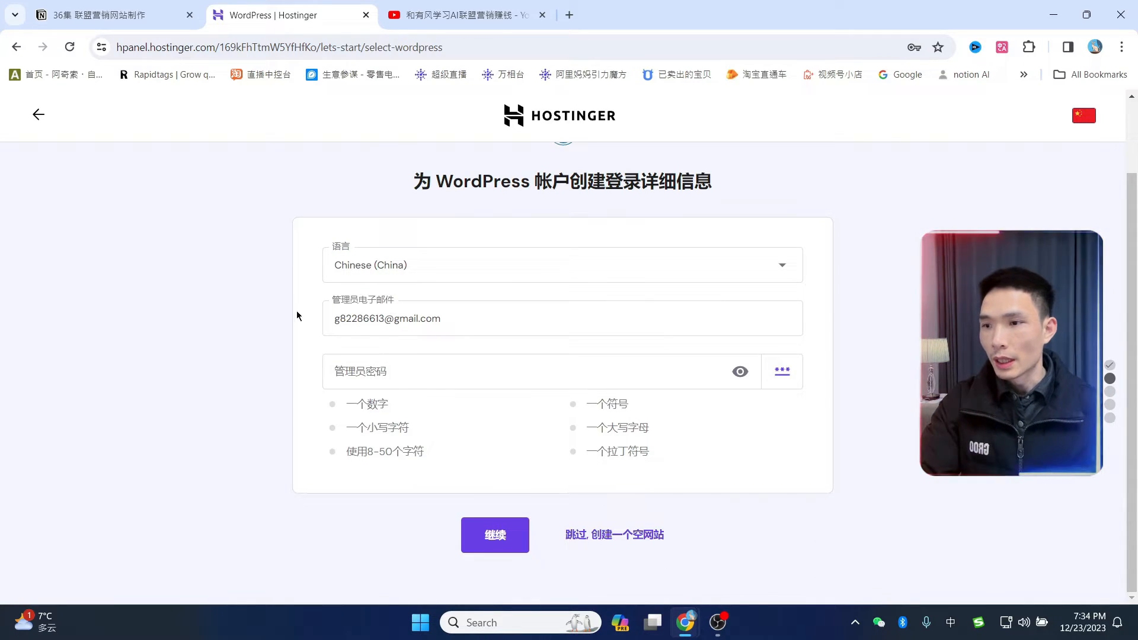
- Fill in the saved admin password and submit the WordPress login details
click(553, 375)
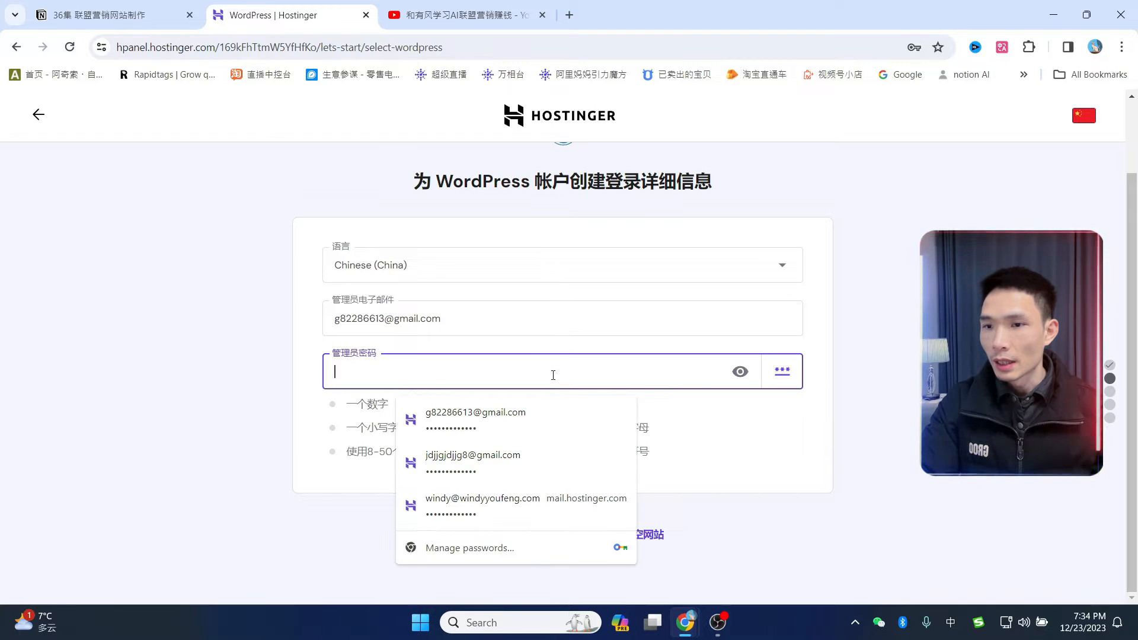
click(468, 419)
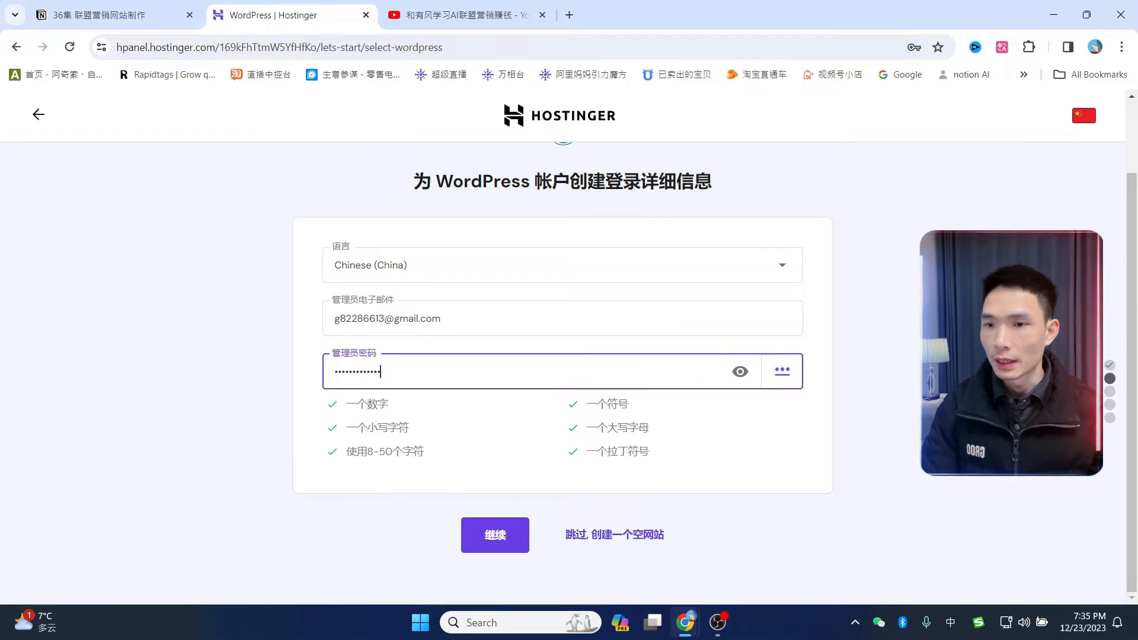
click(949, 344)
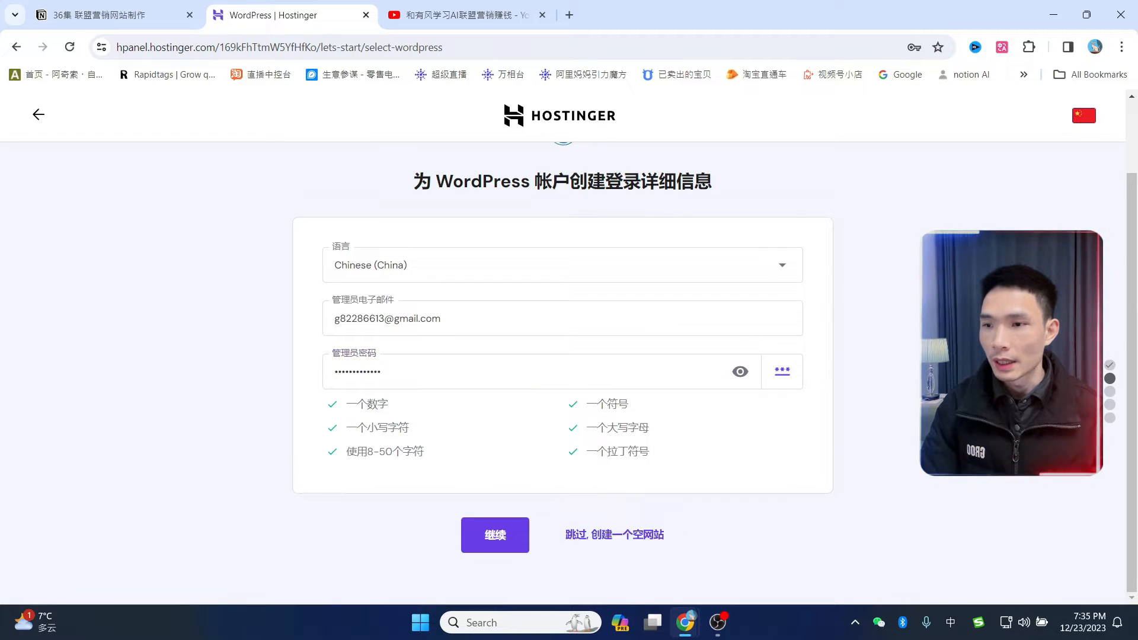
click(498, 545)
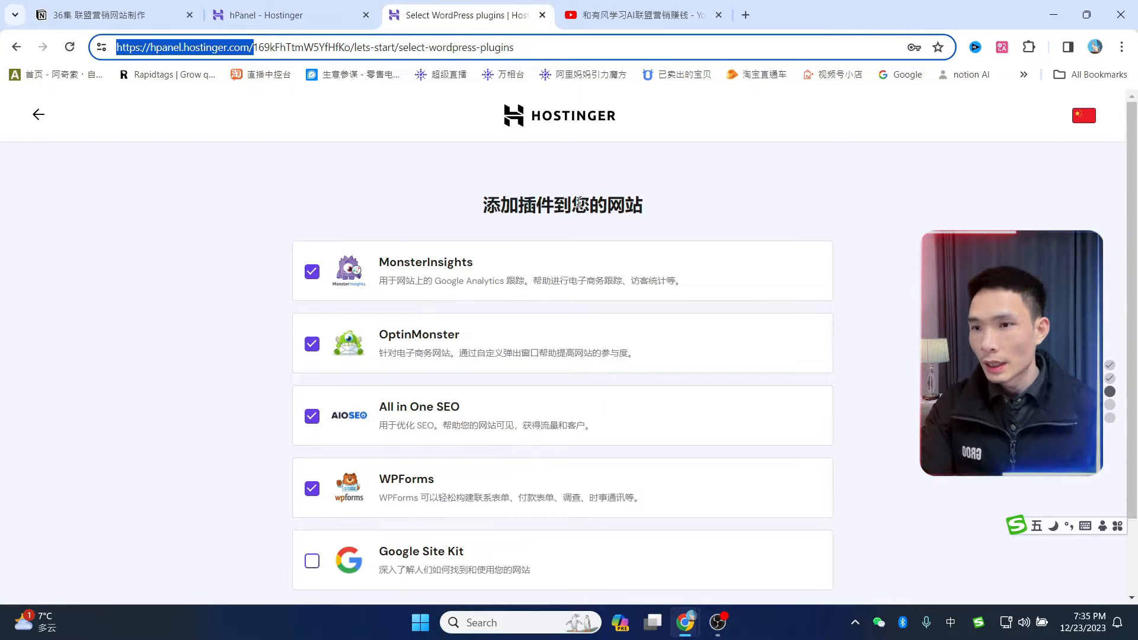
- Skip the suggested MonsterInsights, OptinMonster, All in One SEO and WPForms plugins
scroll(568, 294, down, 2)
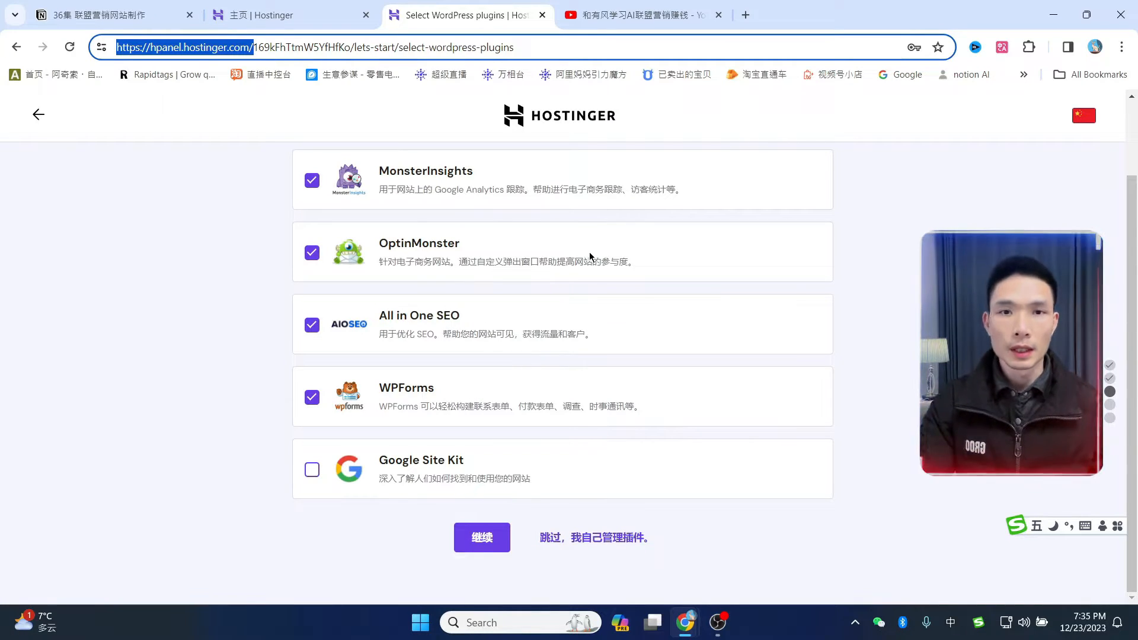
click(597, 543)
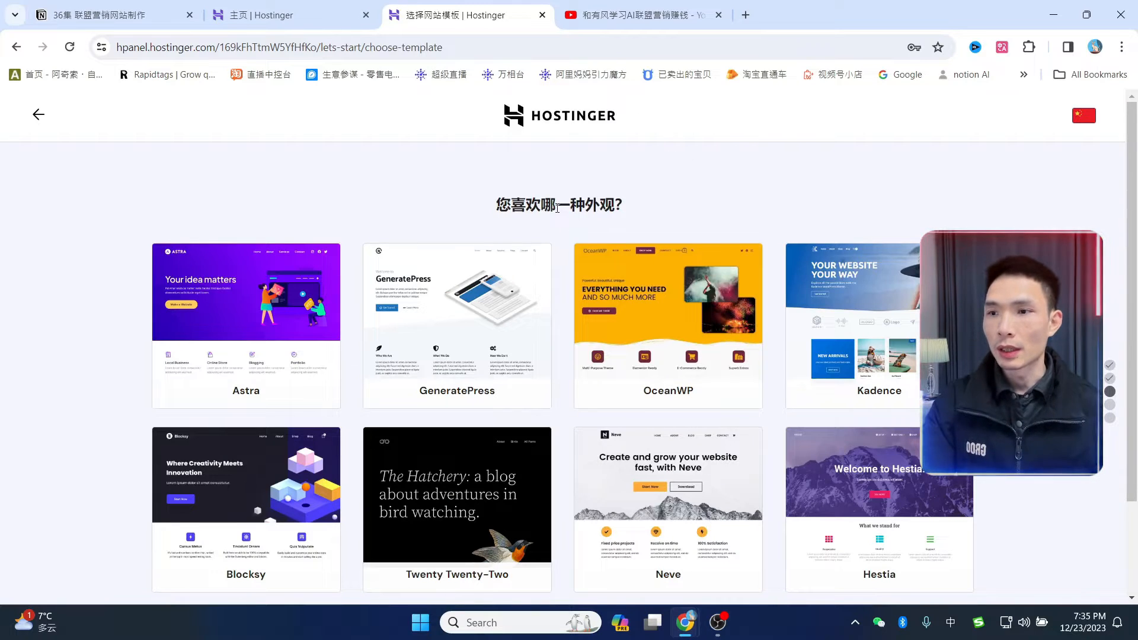
- Skip the template gallery (Astra, GeneratePress, OceanWP and others) without choosing a template
scroll(682, 237, down, 2)
scroll(632, 268, up, 2)
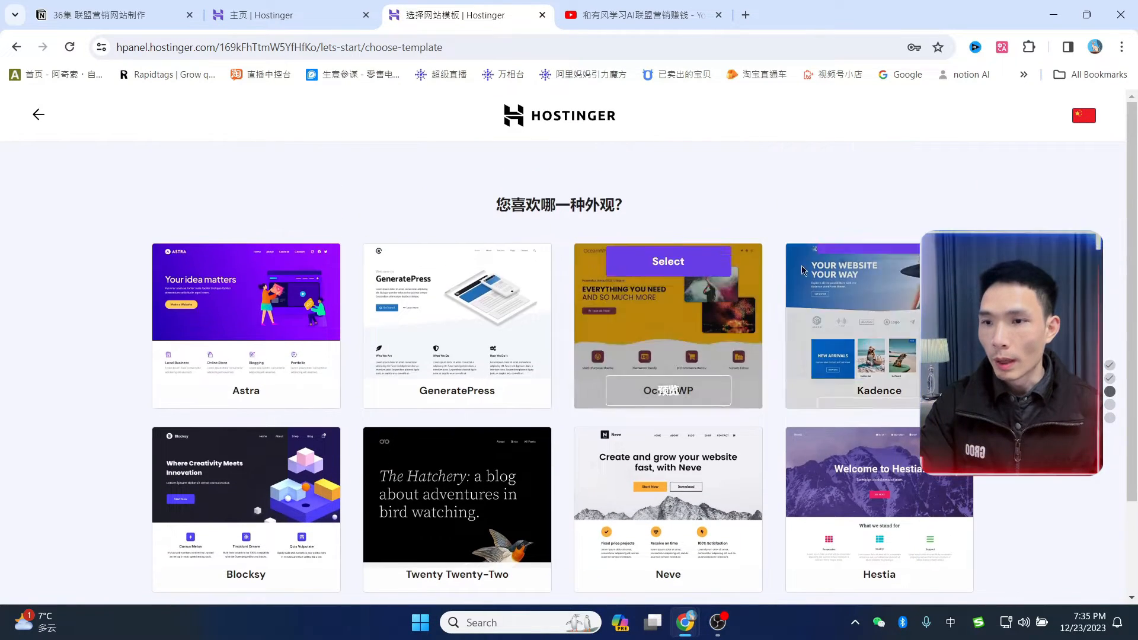
scroll(681, 326, down, 2)
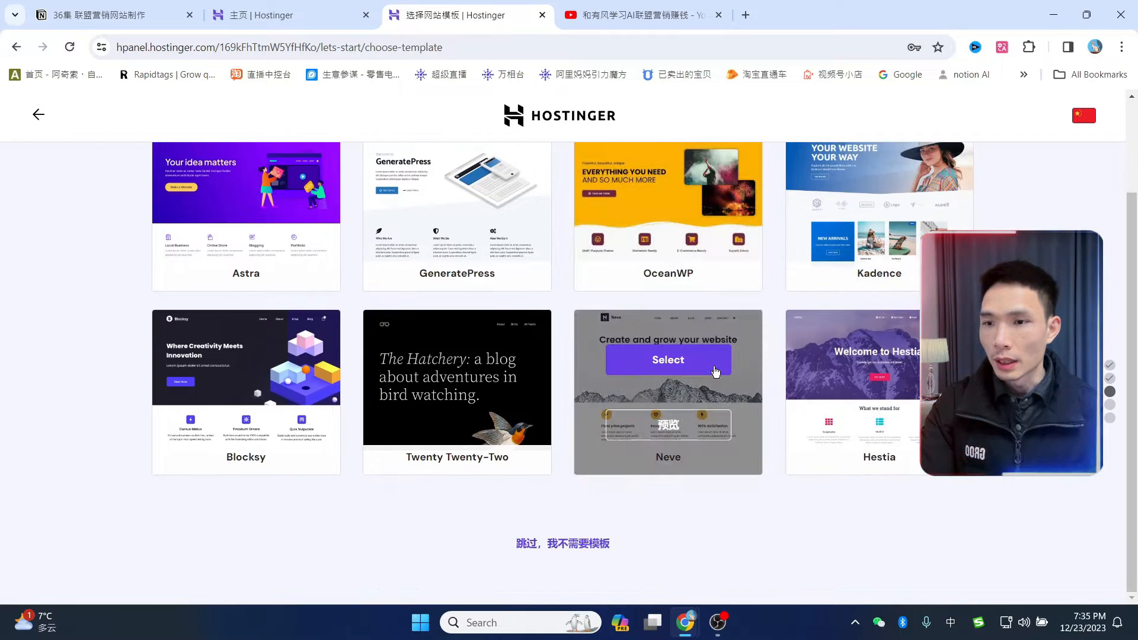
click(557, 544)
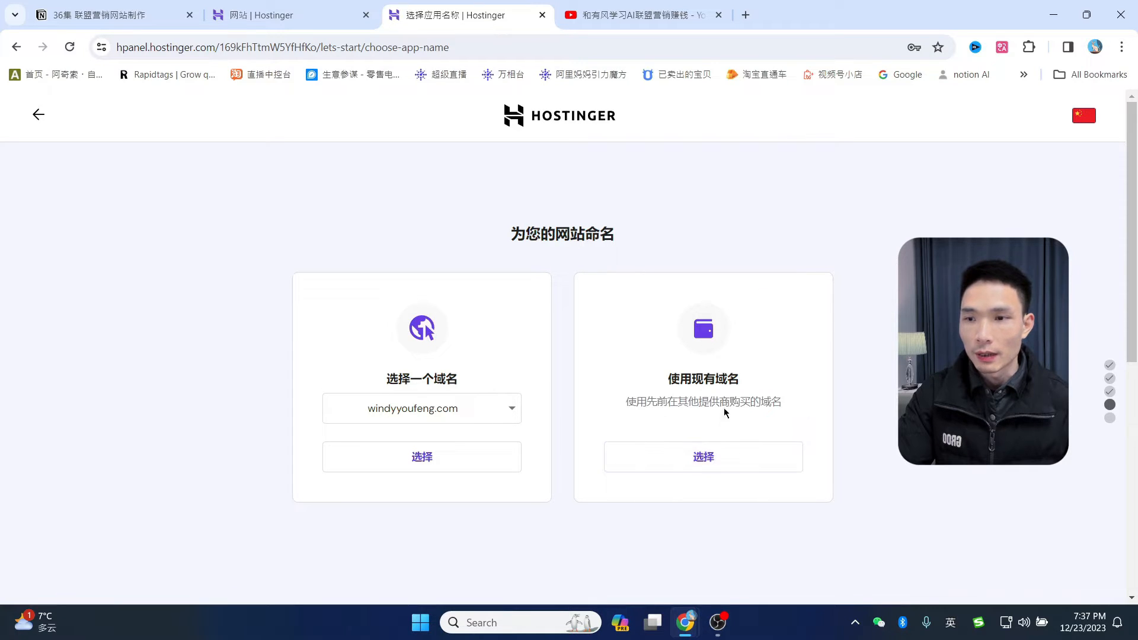
- Use windyyoufeng.com as the domain, confirm the Asia (Indonesia) server, and complete setup
click(422, 460)
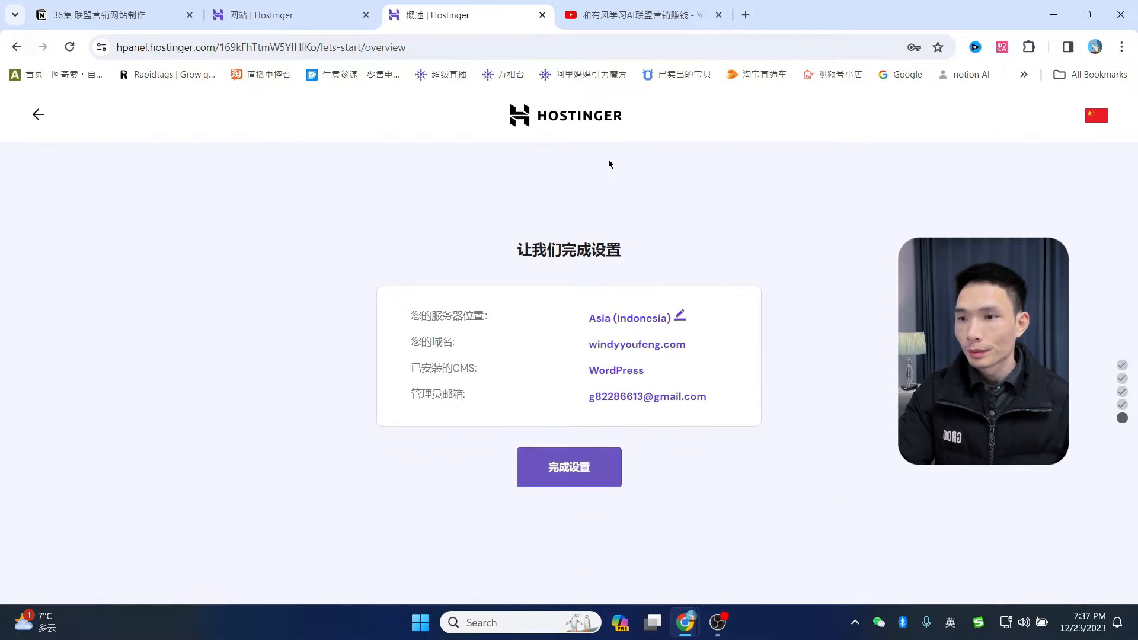
drag(411, 314, 491, 320)
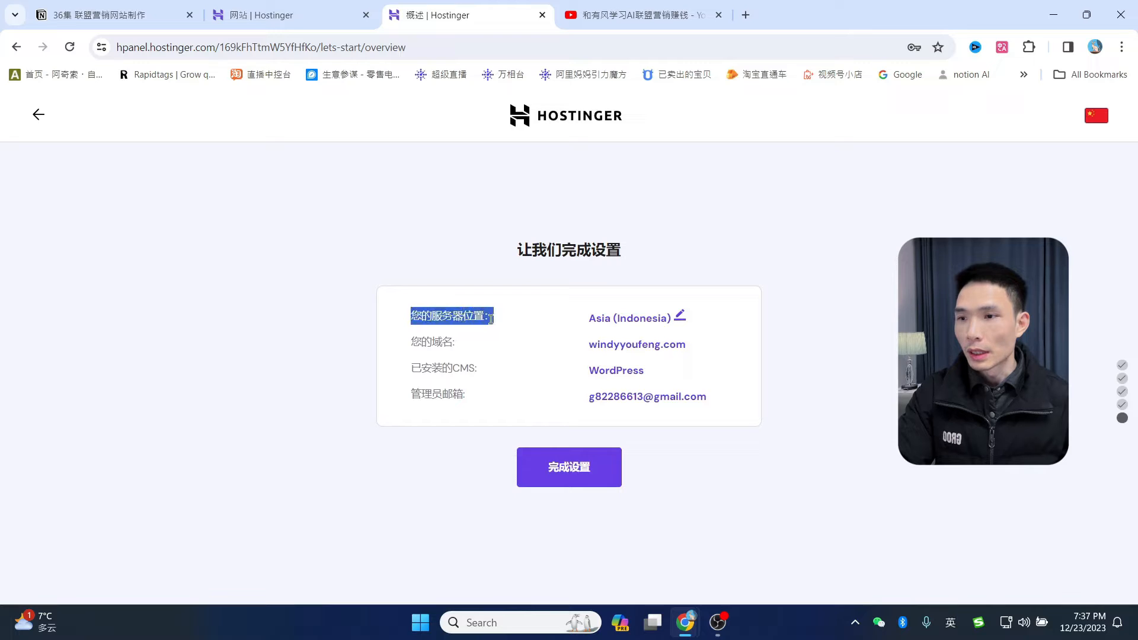
click(683, 316)
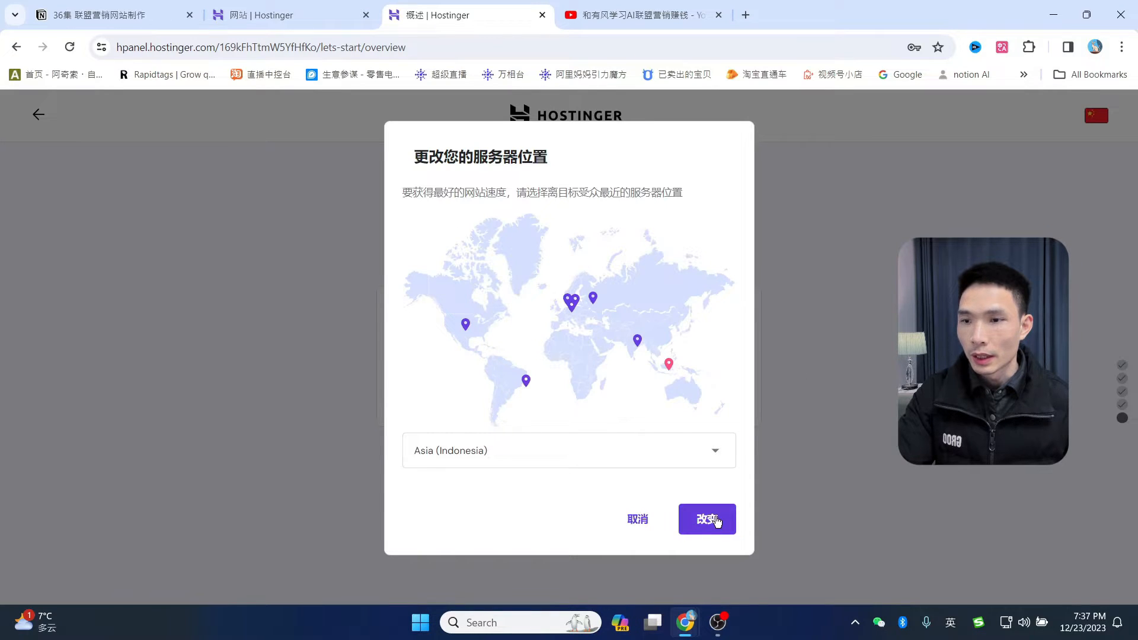
click(708, 520)
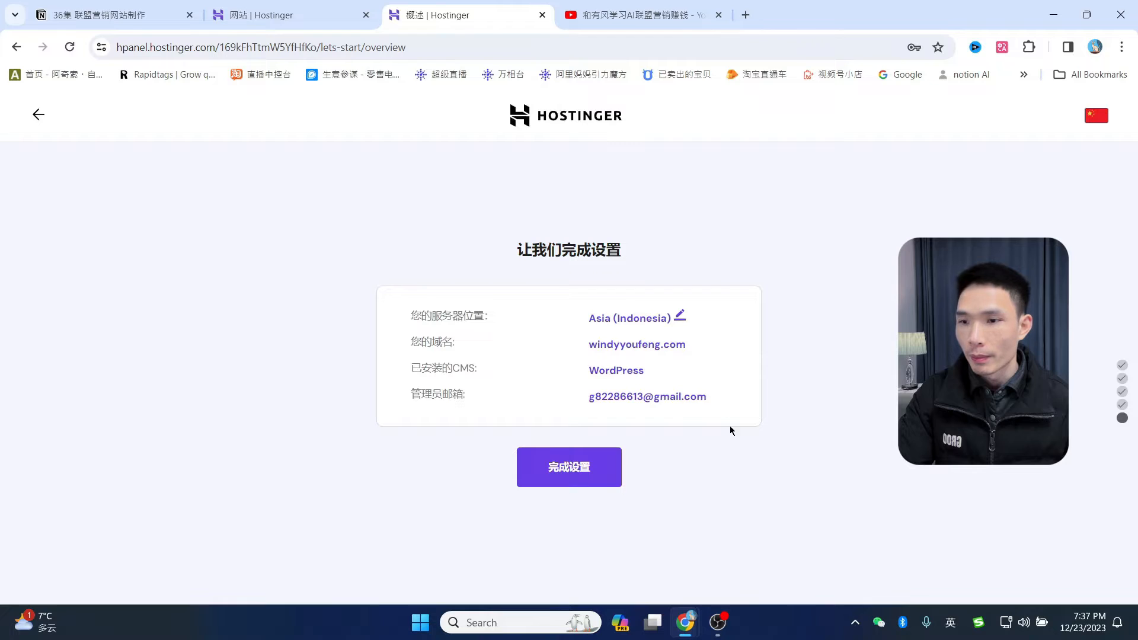
click(584, 474)
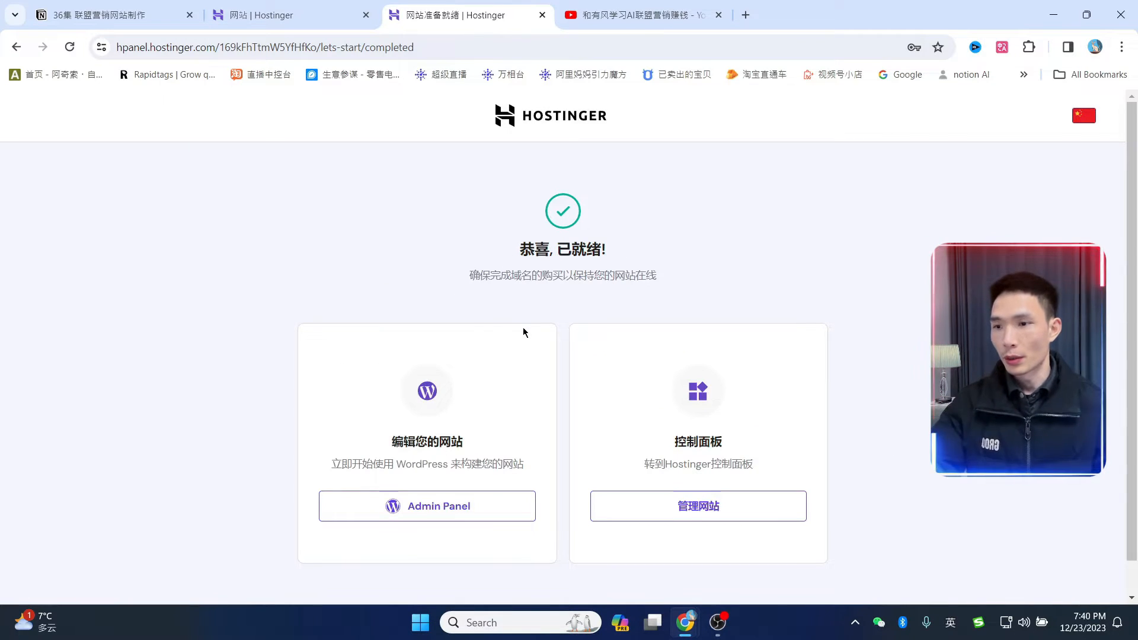
- Open the new site's WordPress admin dashboard from Hostinger
scroll(368, 506, down, 1)
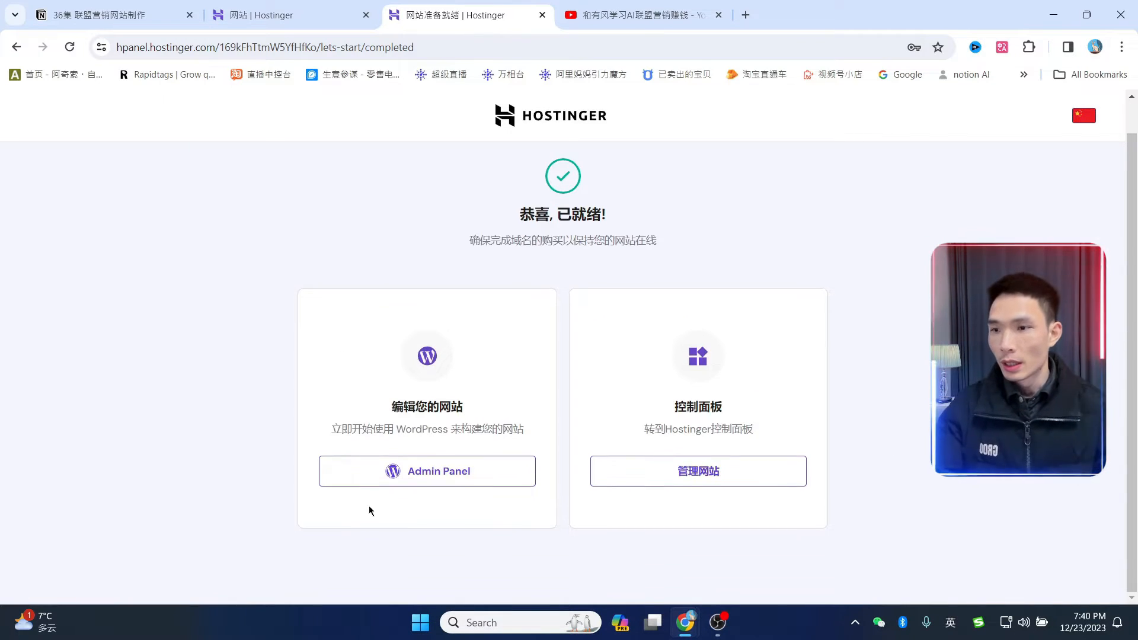
click(433, 478)
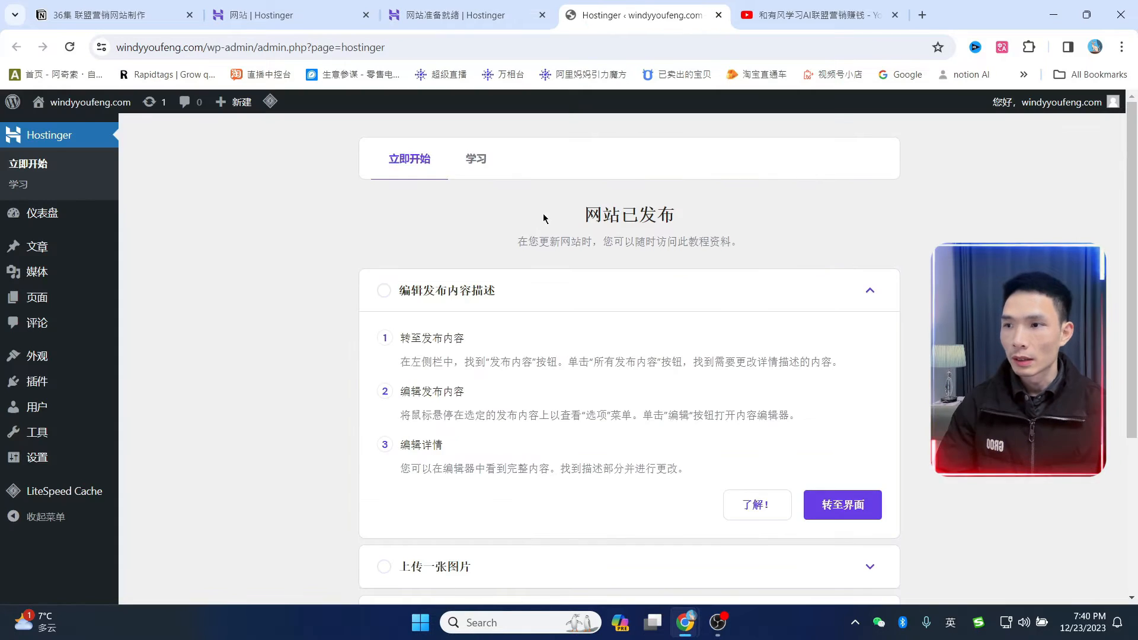
click(31, 218)
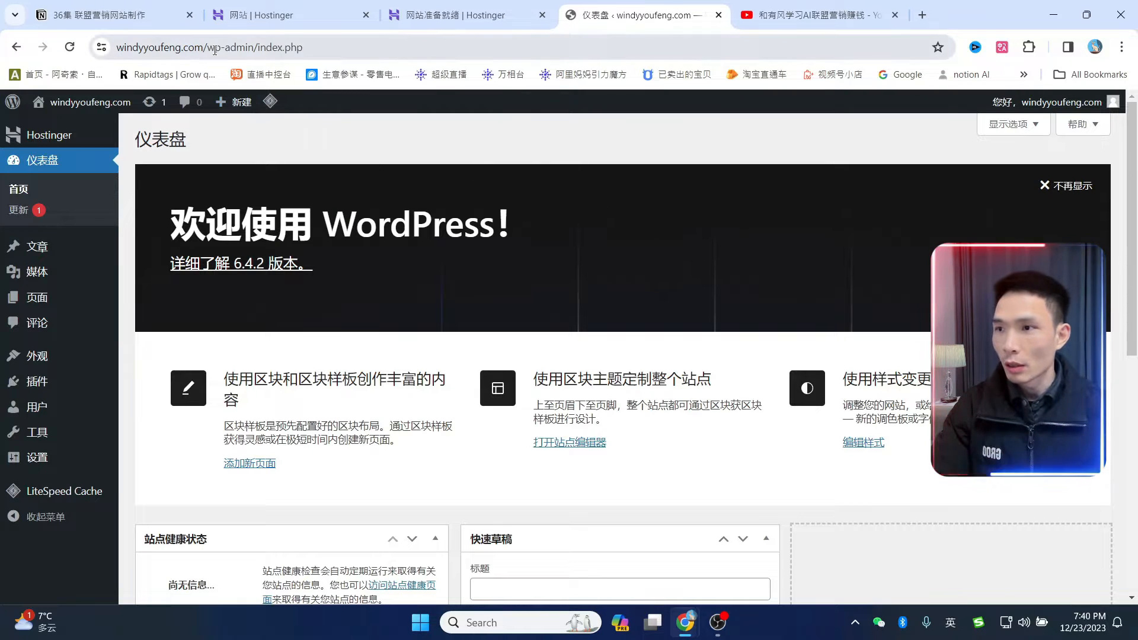
- Bookmark the windyyoufeng.com dashboard on the bookmarks bar and reopen it from there
click(274, 50)
click(321, 47)
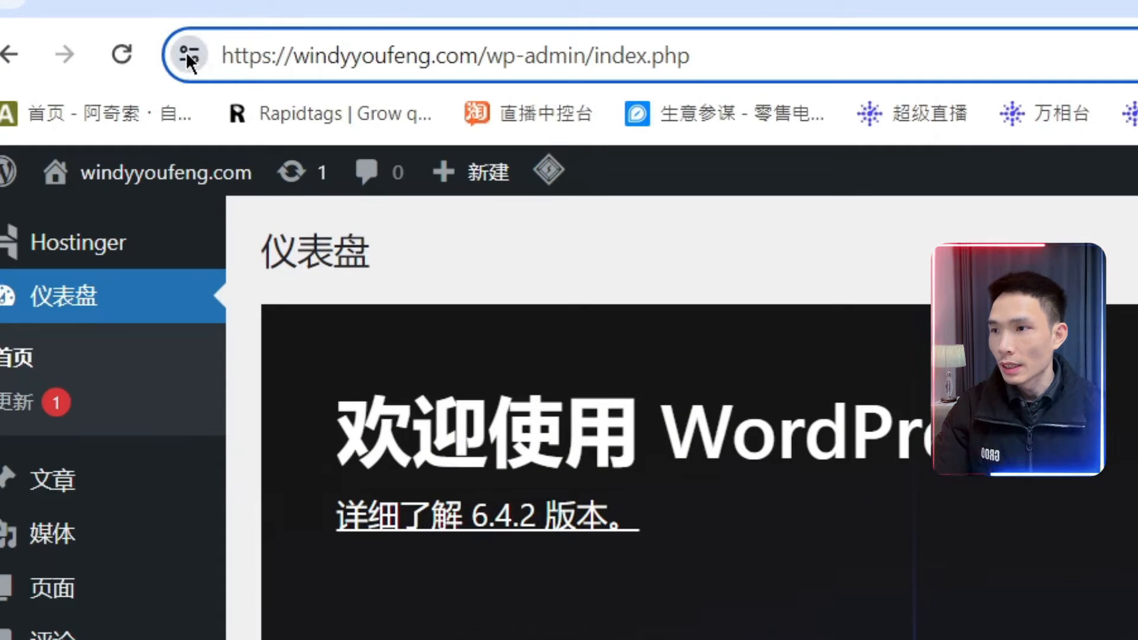
drag(188, 57, 215, 121)
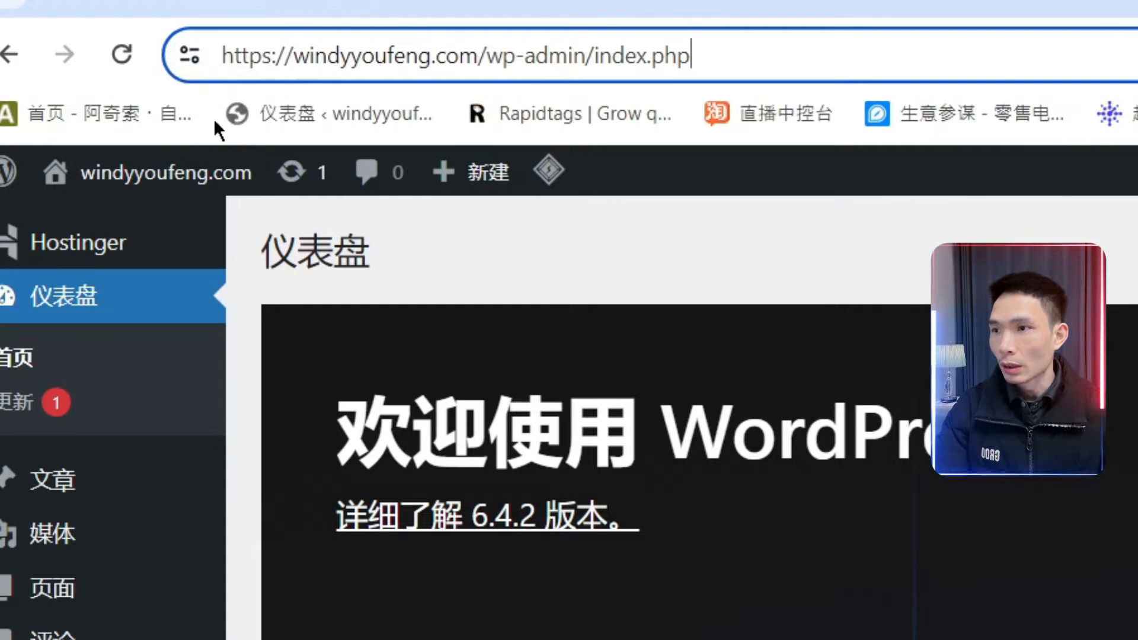
click(336, 113)
click(366, 115)
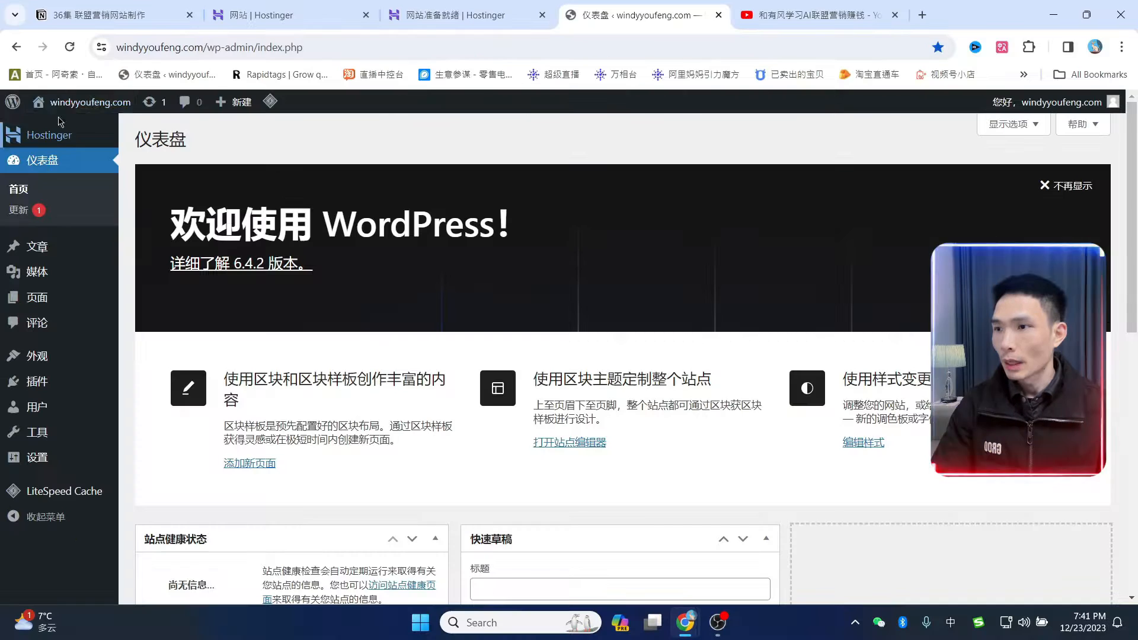
mouse_move(136, 178)
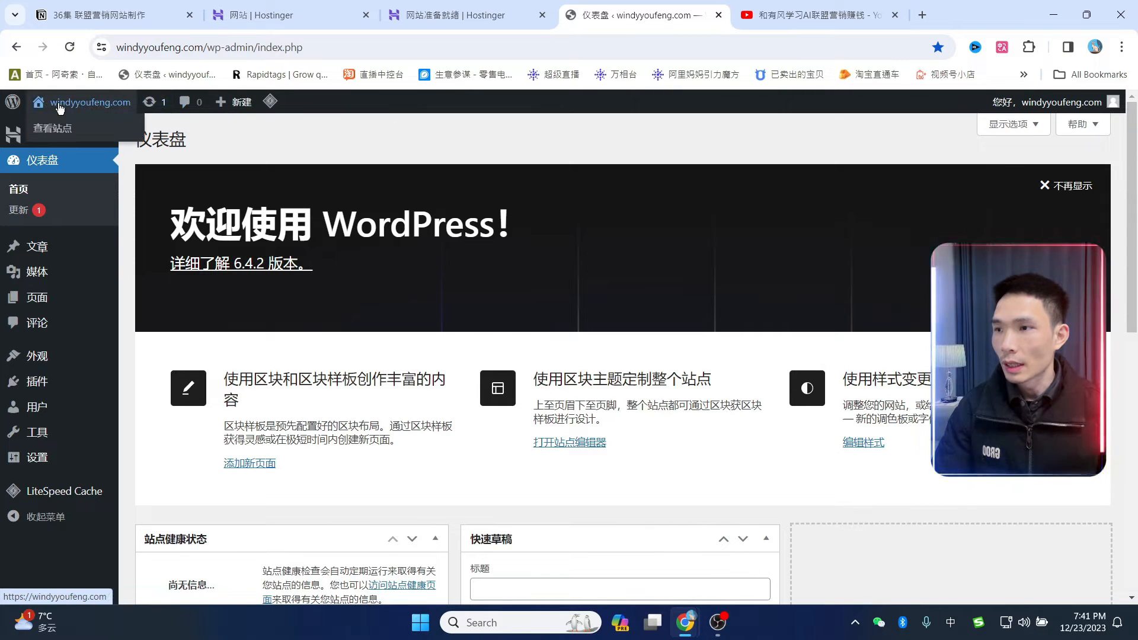
- View the live windyyoufeng.com front page
click(52, 132)
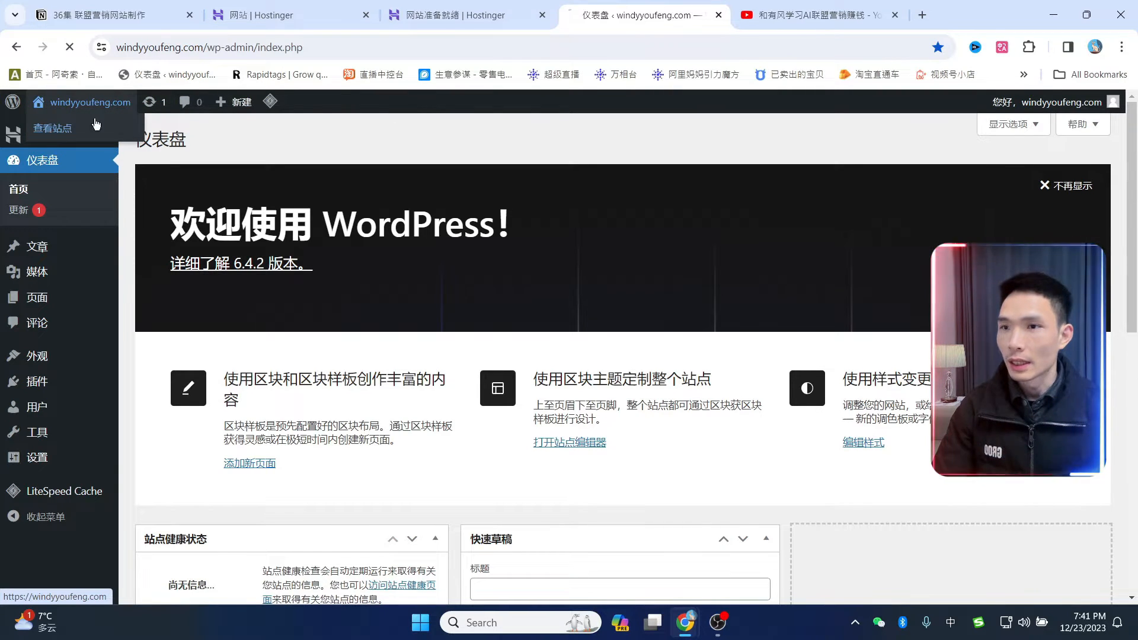
scroll(660, 325, down, 2)
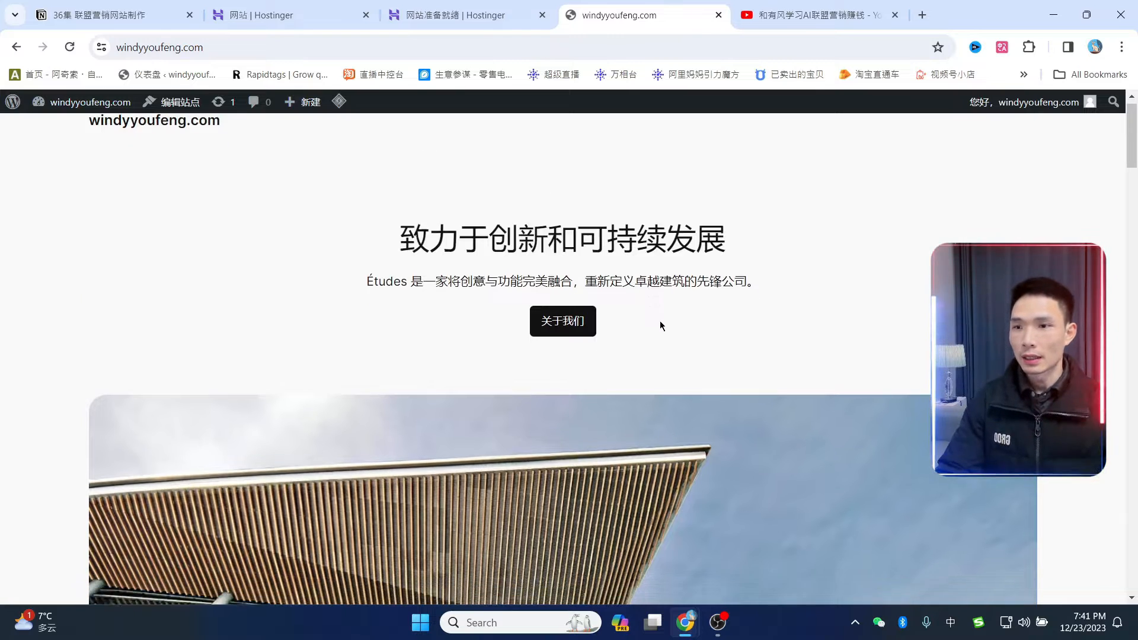
drag(1131, 157, 1118, 104)
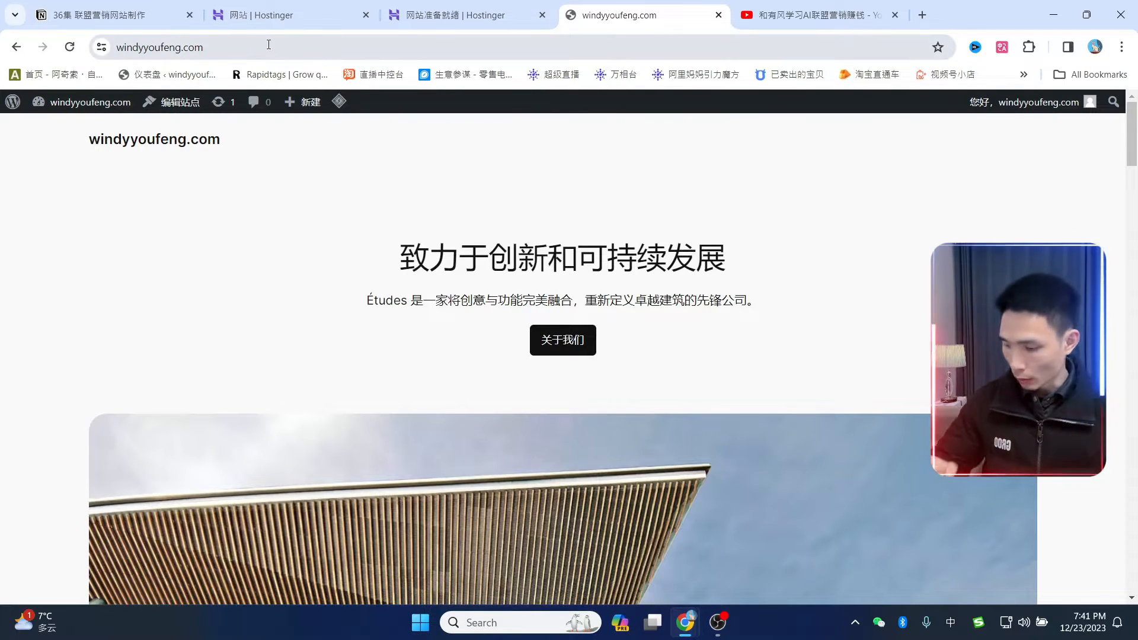
- Return to the dashboard by entering windyyoufeng.com/wp-admin/ in the address bar
click(268, 45)
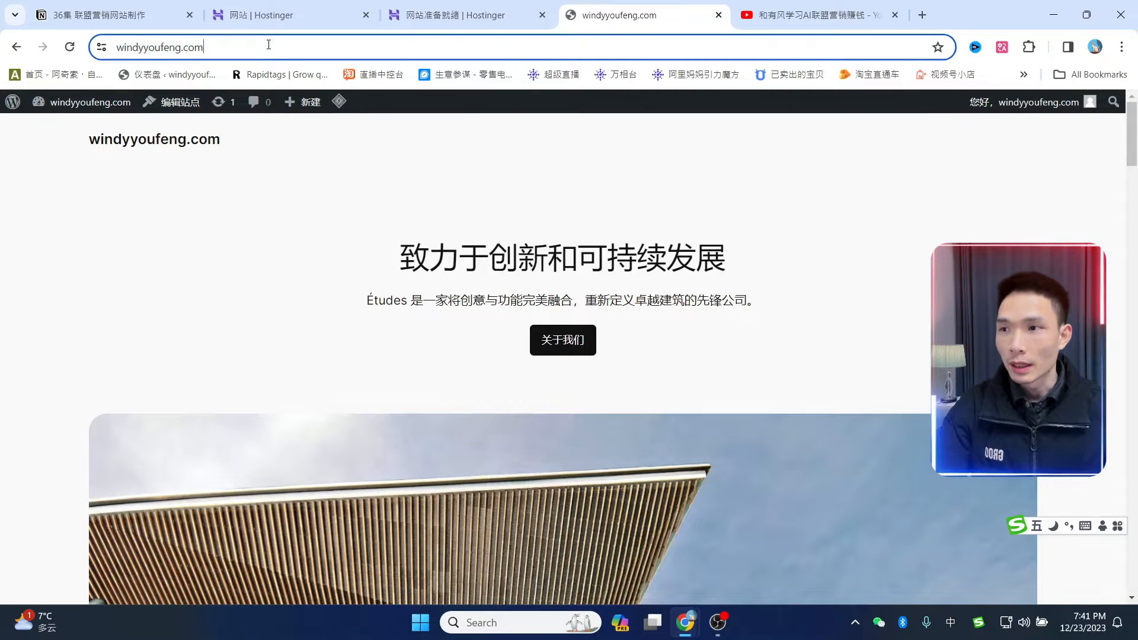
click(306, 45)
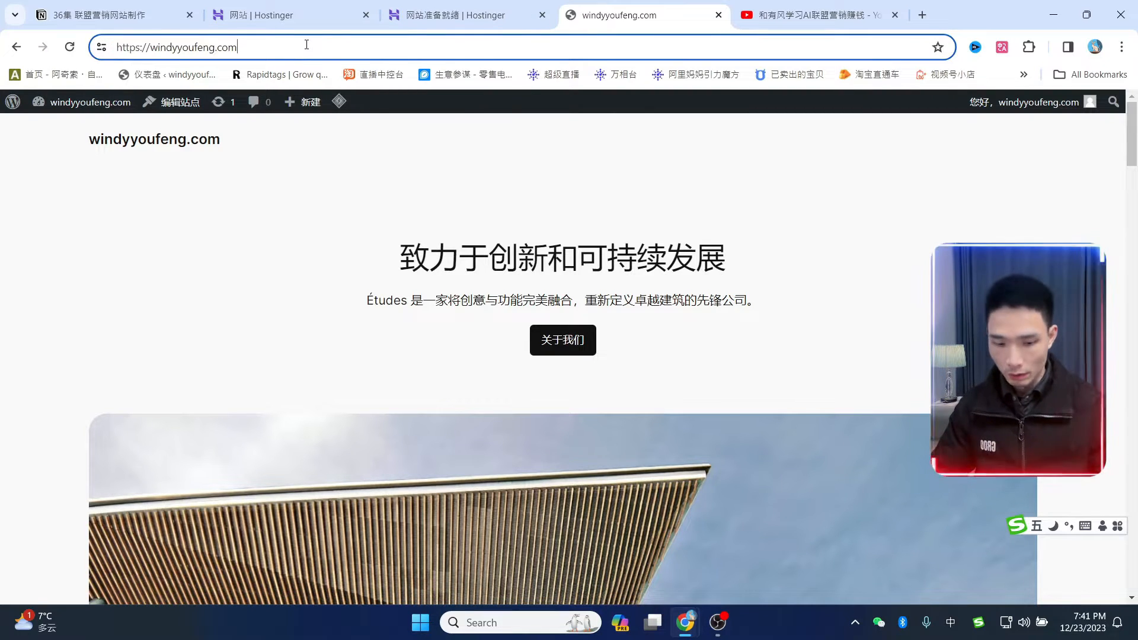
key(shift)
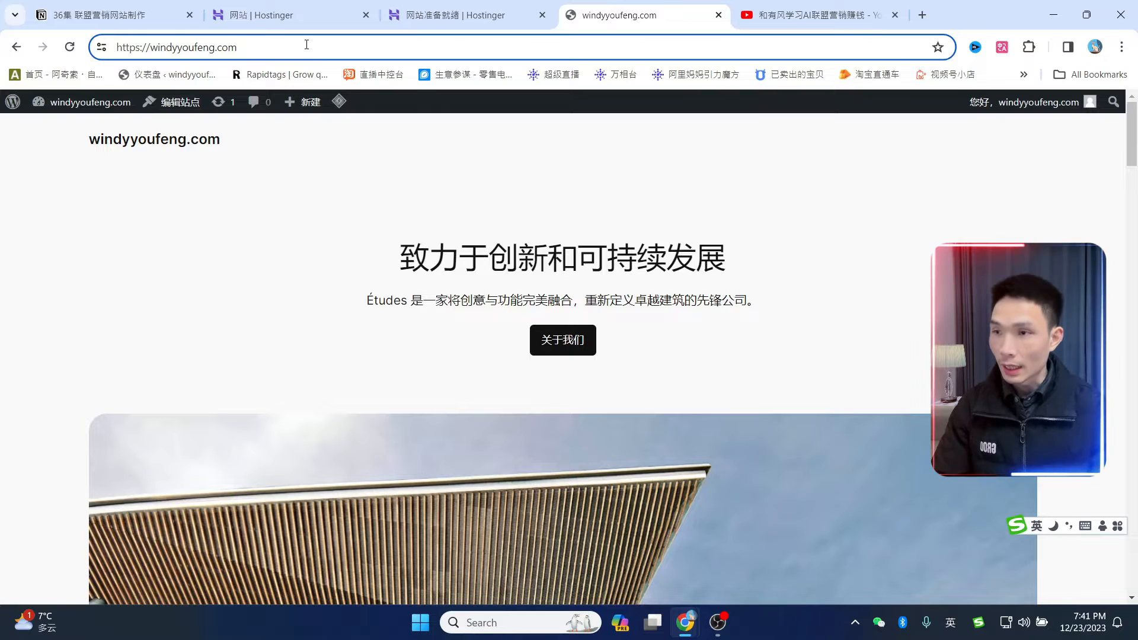
text(/wu)
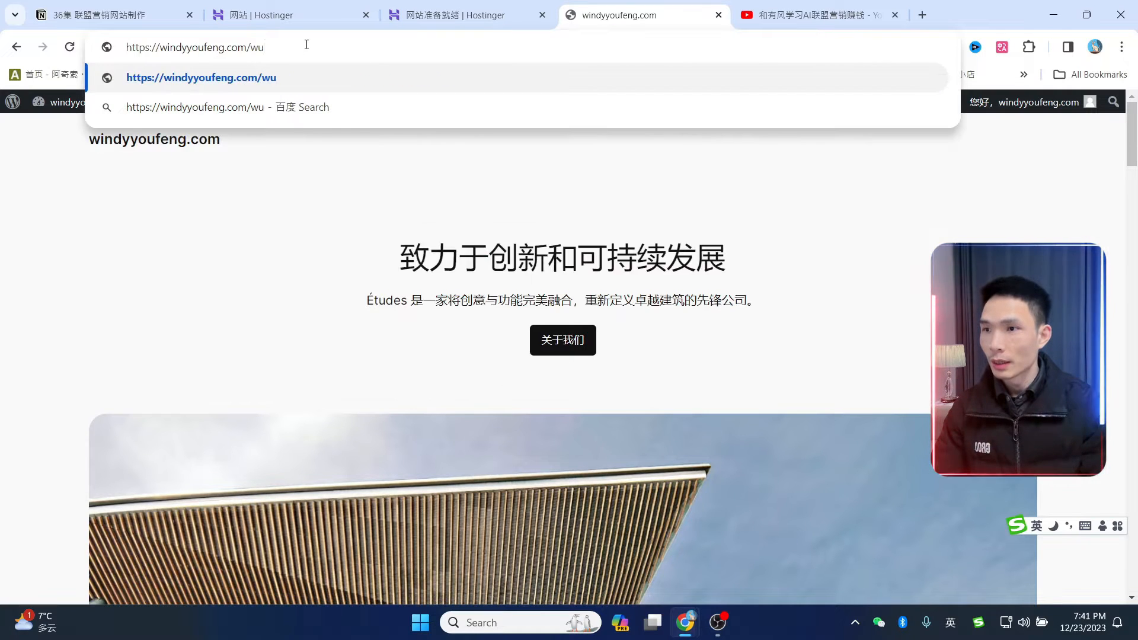
key(BackSpace)
text(p)
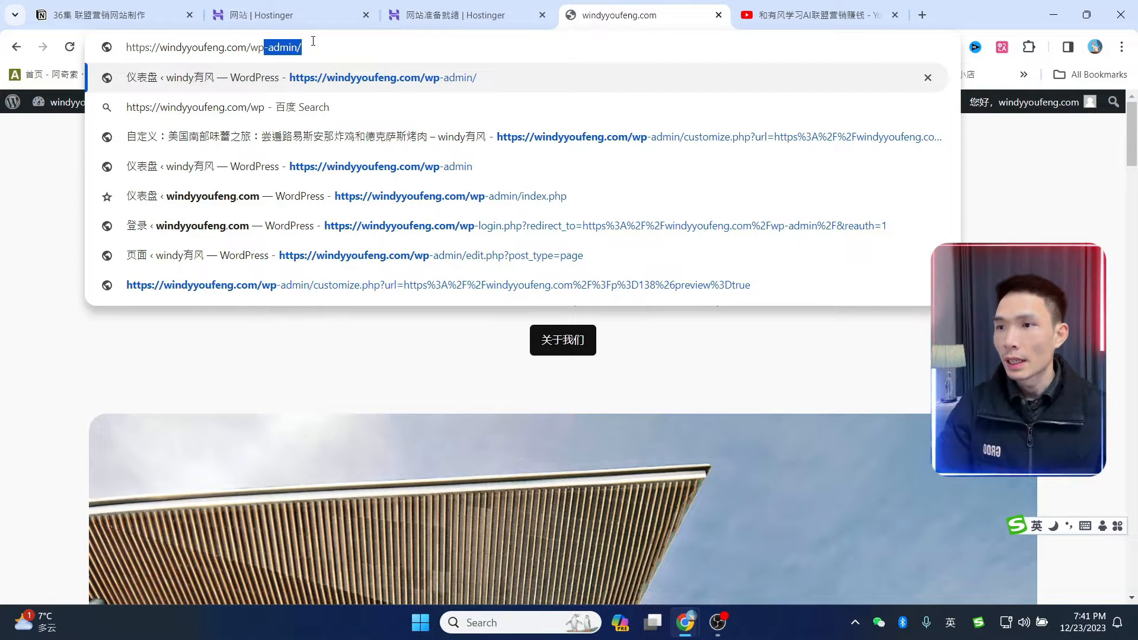
key(Right)
key(Return)
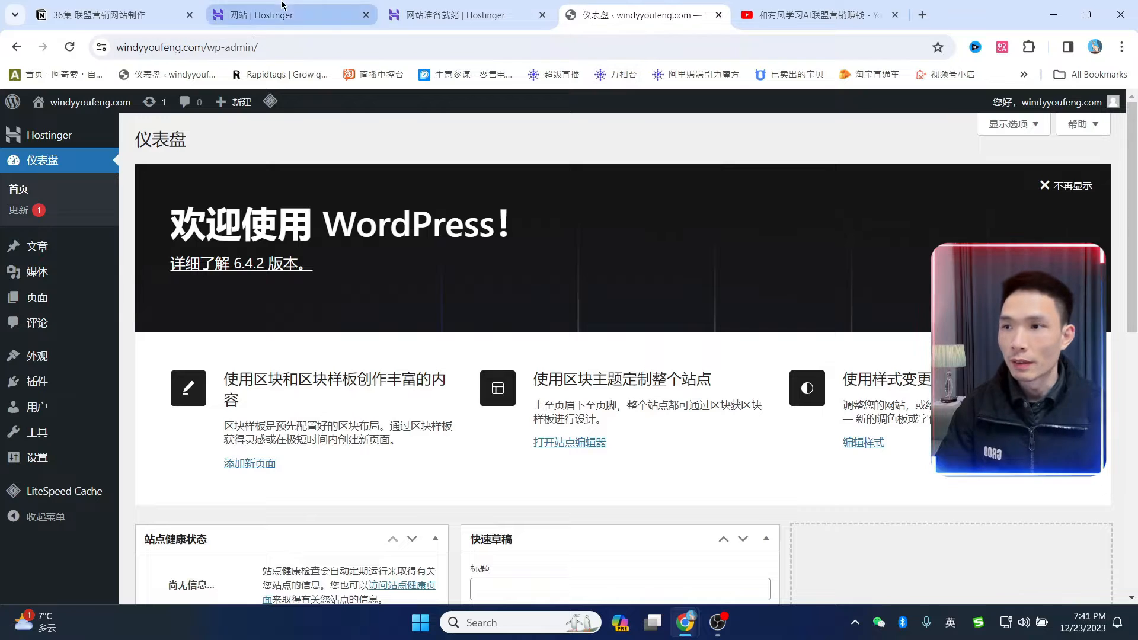
- Refresh Hostinger's websites list and launch windyyoufeng.com's WordPress admin to reach 仪表盘 > 首页
click(261, 13)
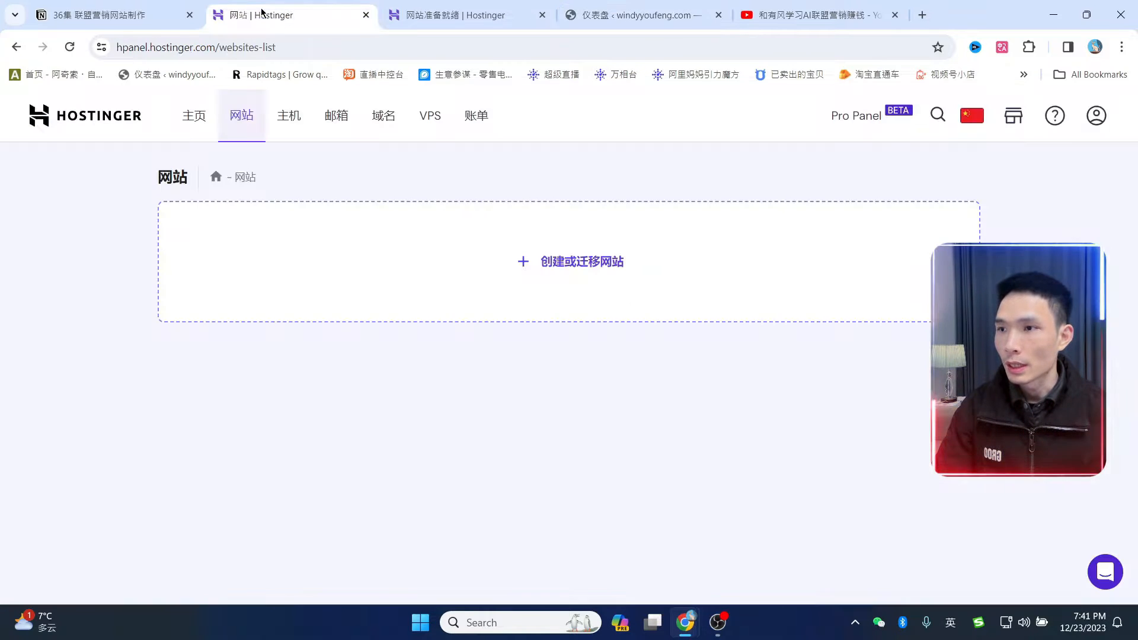
click(70, 47)
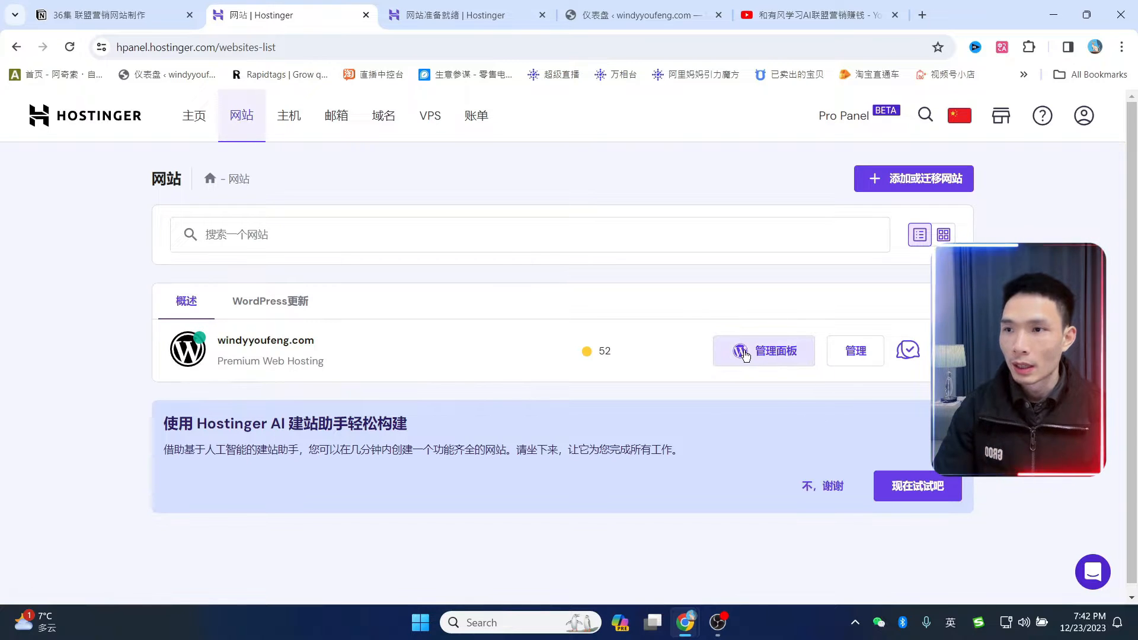
click(767, 365)
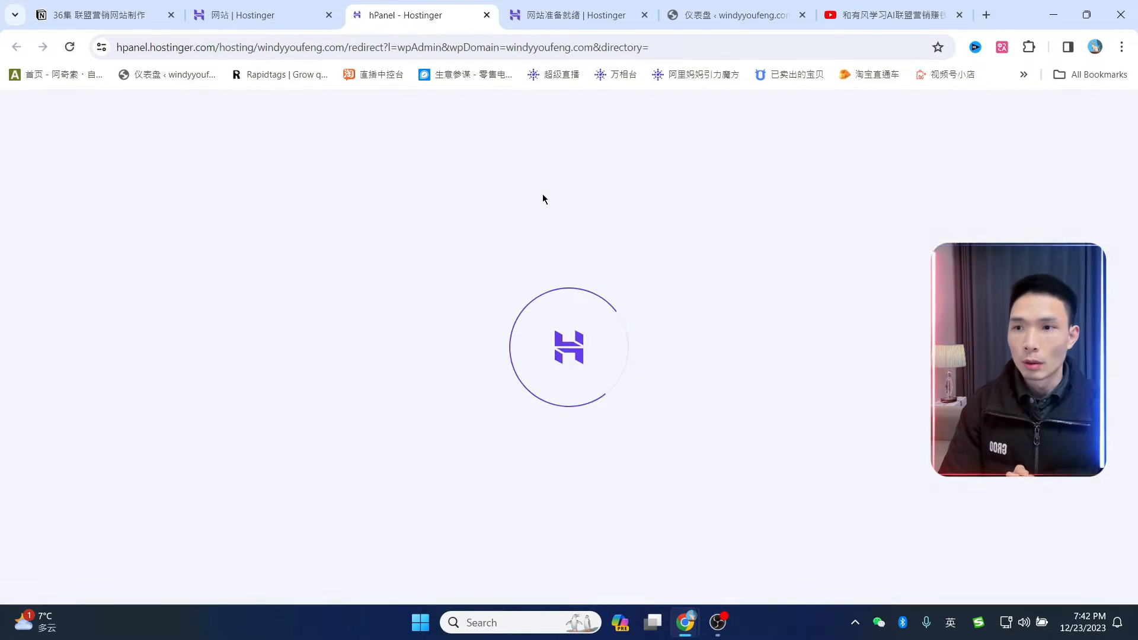
mouse_move(49, 227)
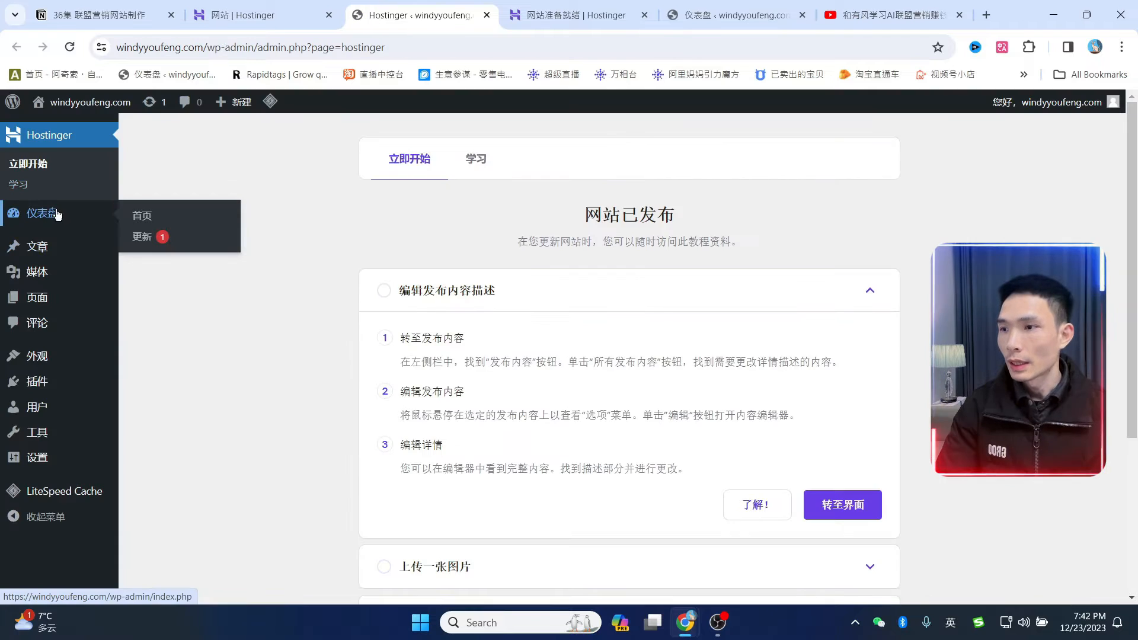
click(144, 218)
- Dismiss the WordPress welcome banner on the dashboard for good
scroll(686, 348, down, 10)
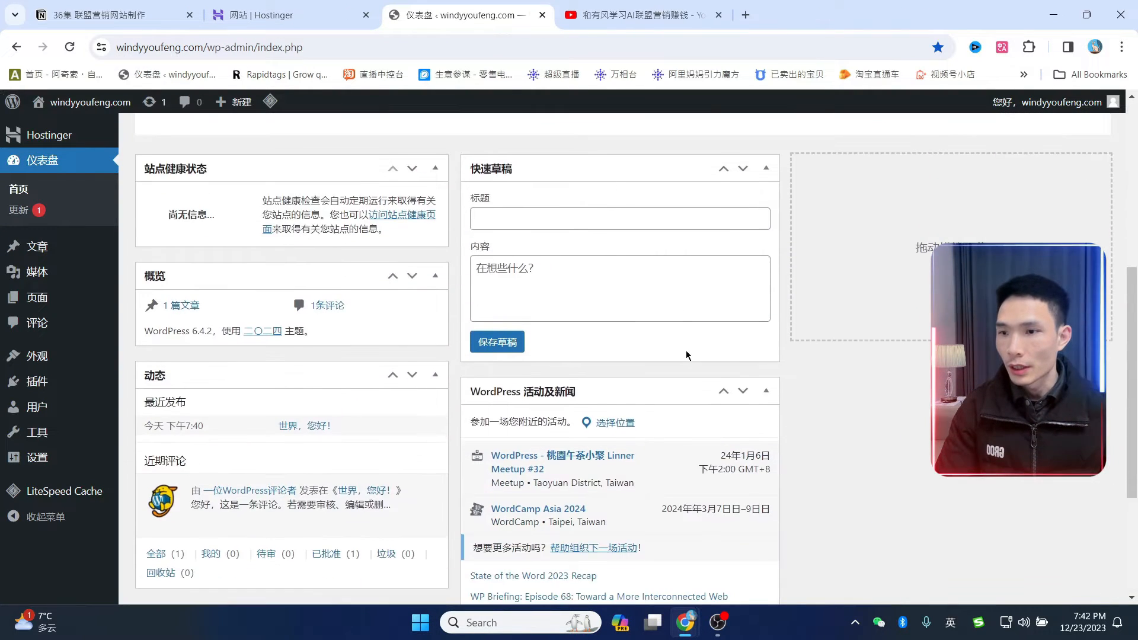
scroll(686, 349, up, 10)
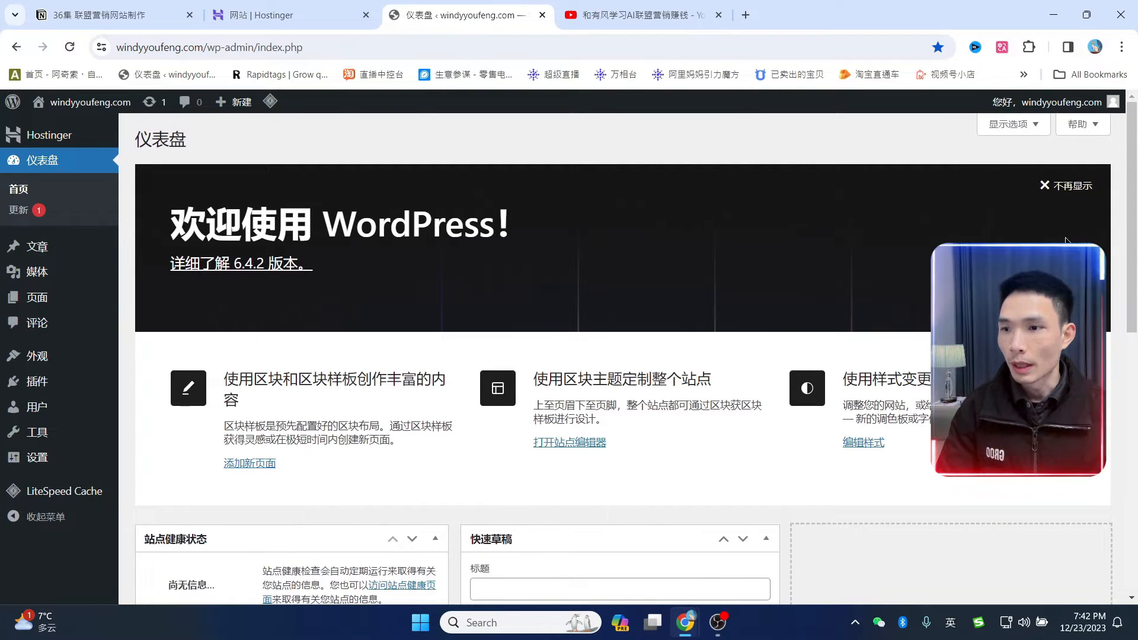
click(1071, 187)
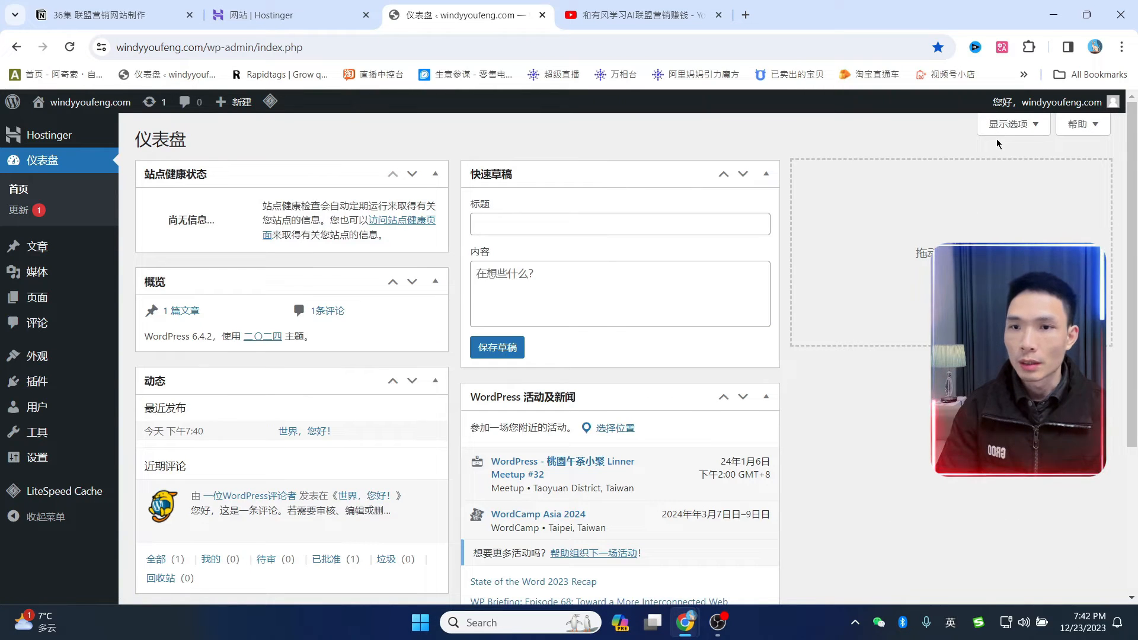
- In Screen Options, uncheck the 站点健康状态, 概览, 动态, 快速草稿 and WordPress 活动及新闻 widgets
click(1017, 126)
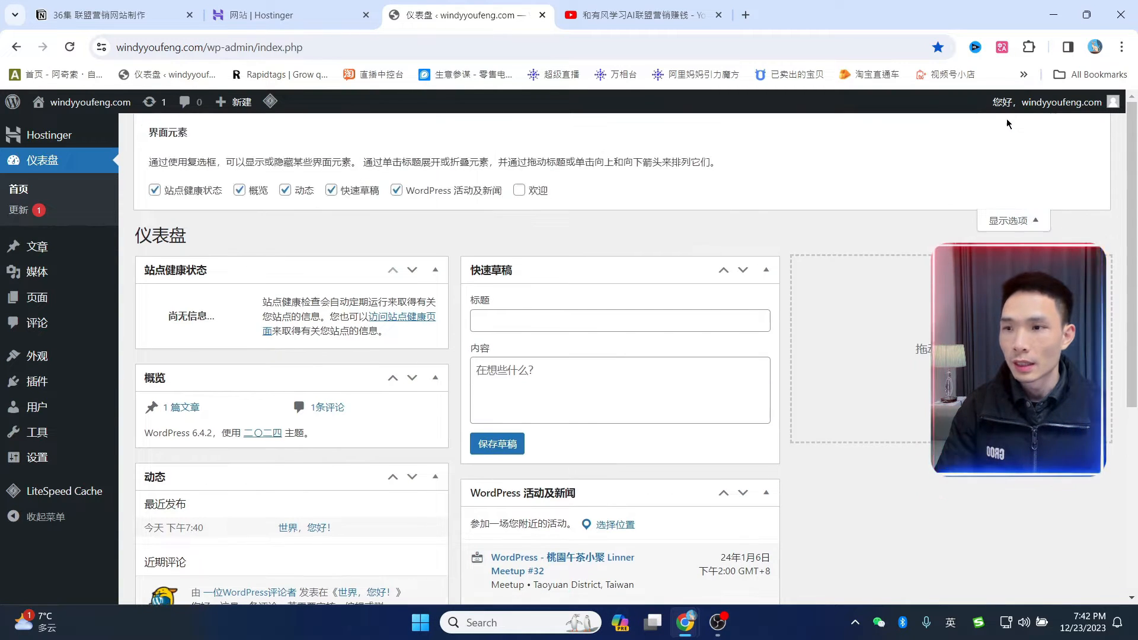
click(155, 191)
click(241, 190)
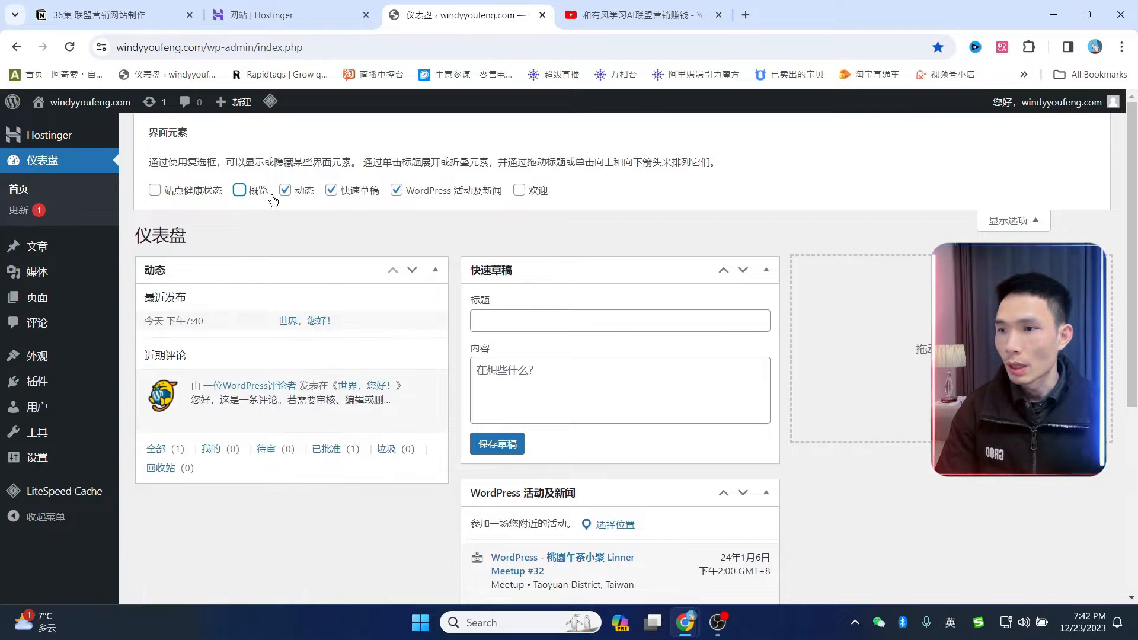
click(297, 191)
click(343, 191)
click(398, 190)
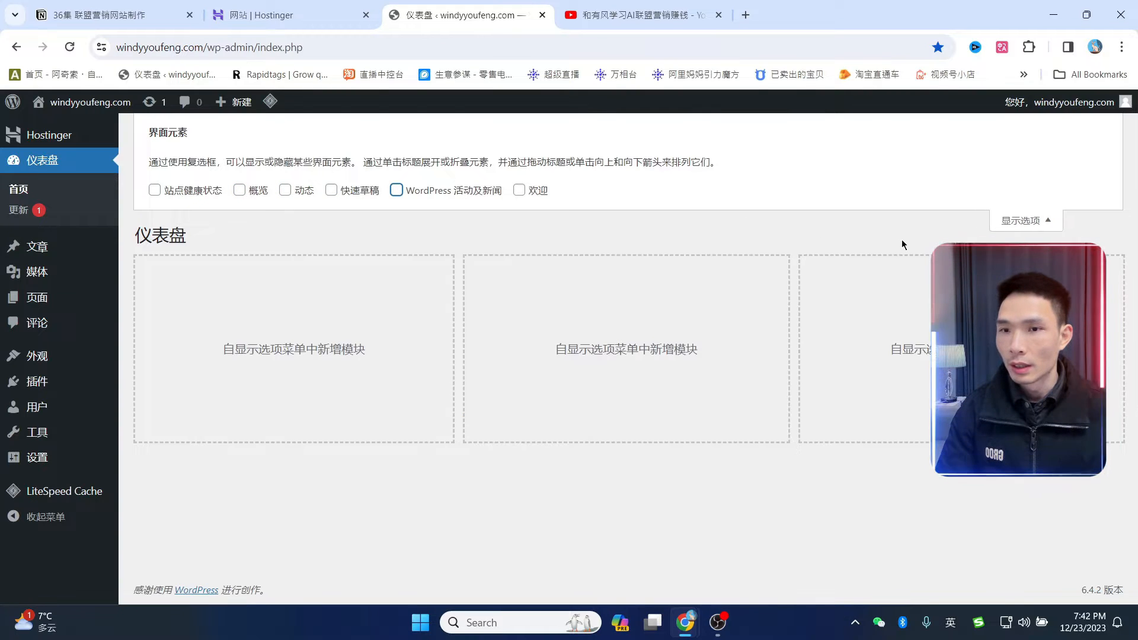
click(1011, 221)
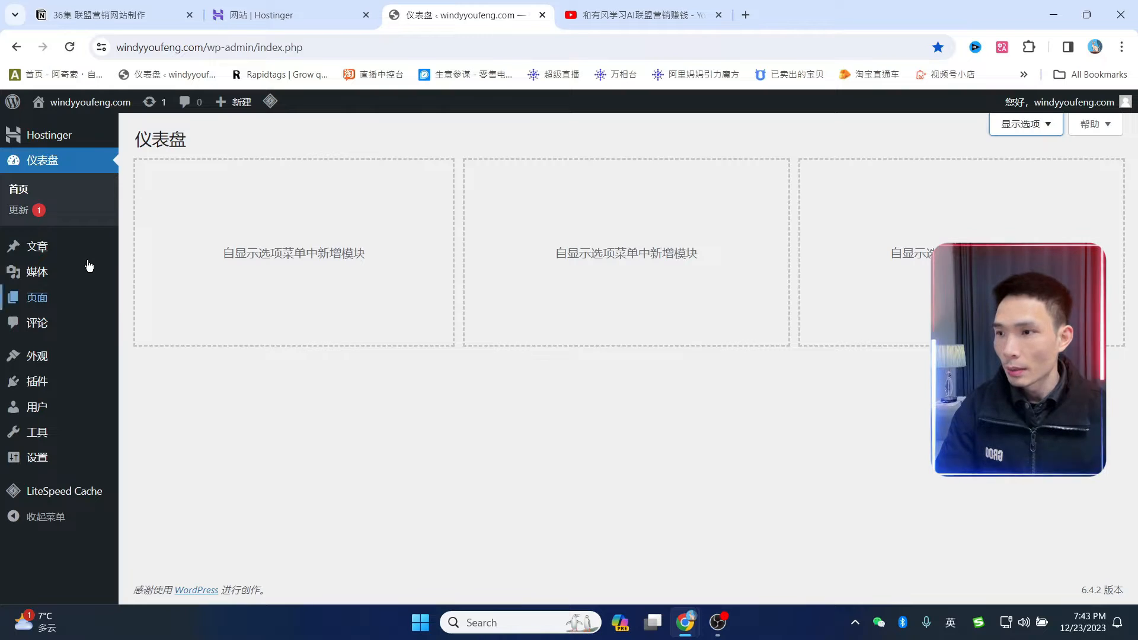
- Move all posts, including 世界，您好!, to the trash with the 移动至回收站 bulk action
mouse_move(27, 252)
click(154, 256)
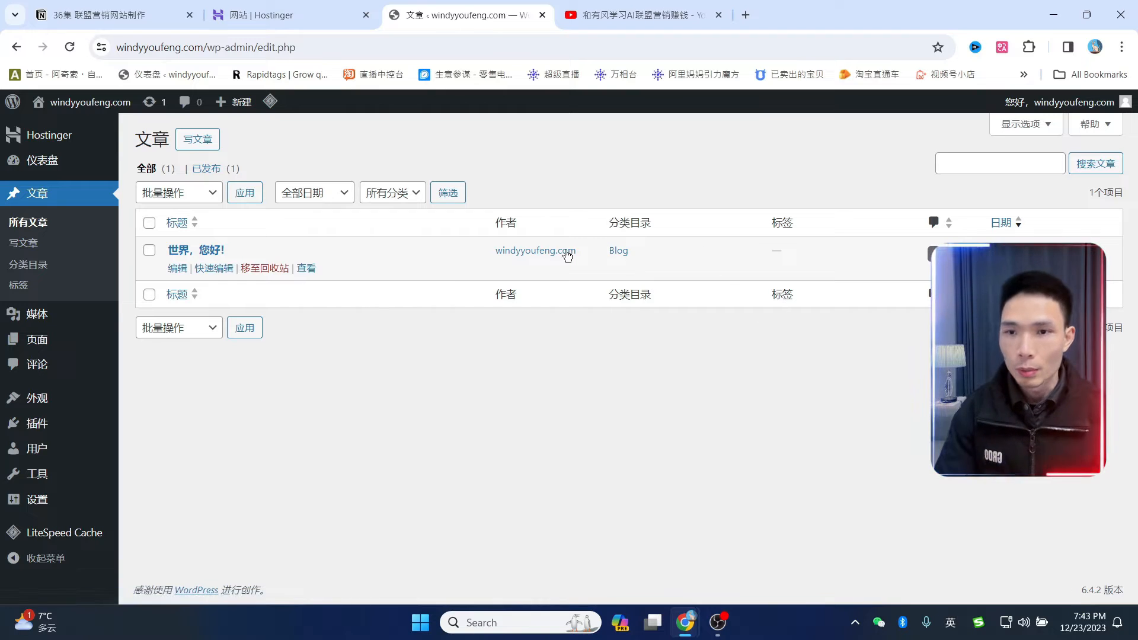
click(149, 222)
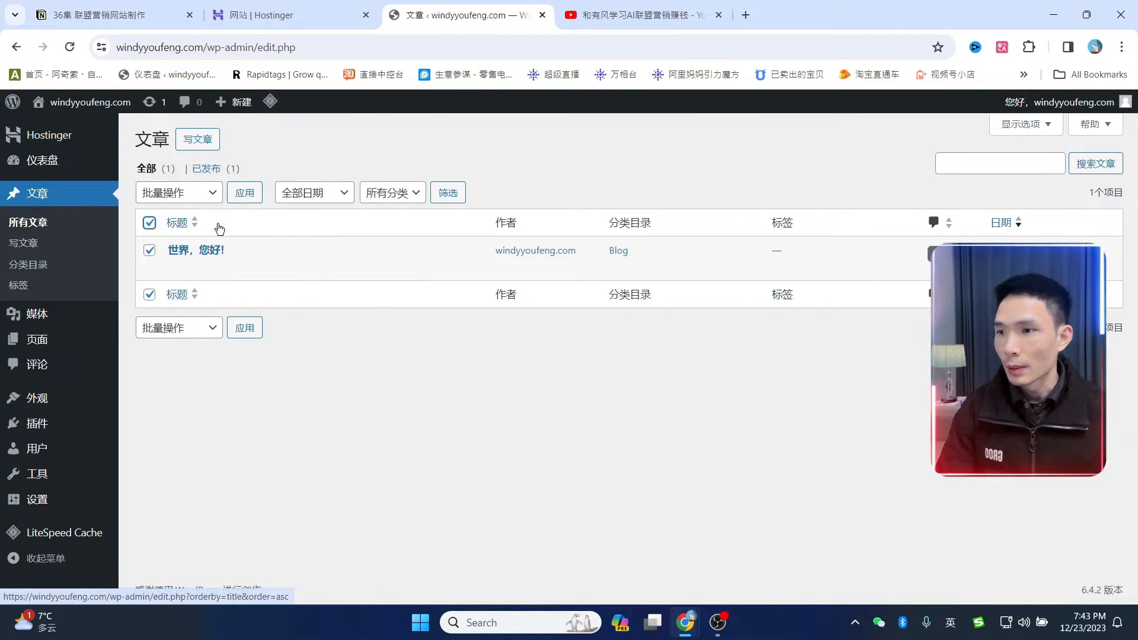
click(205, 192)
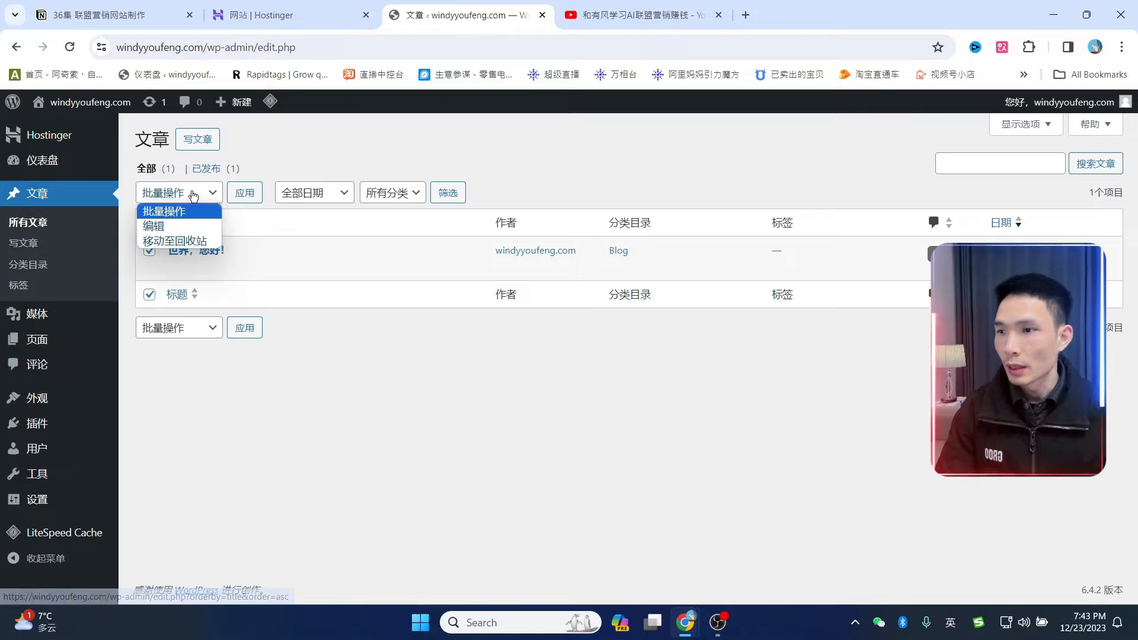
click(181, 241)
click(244, 195)
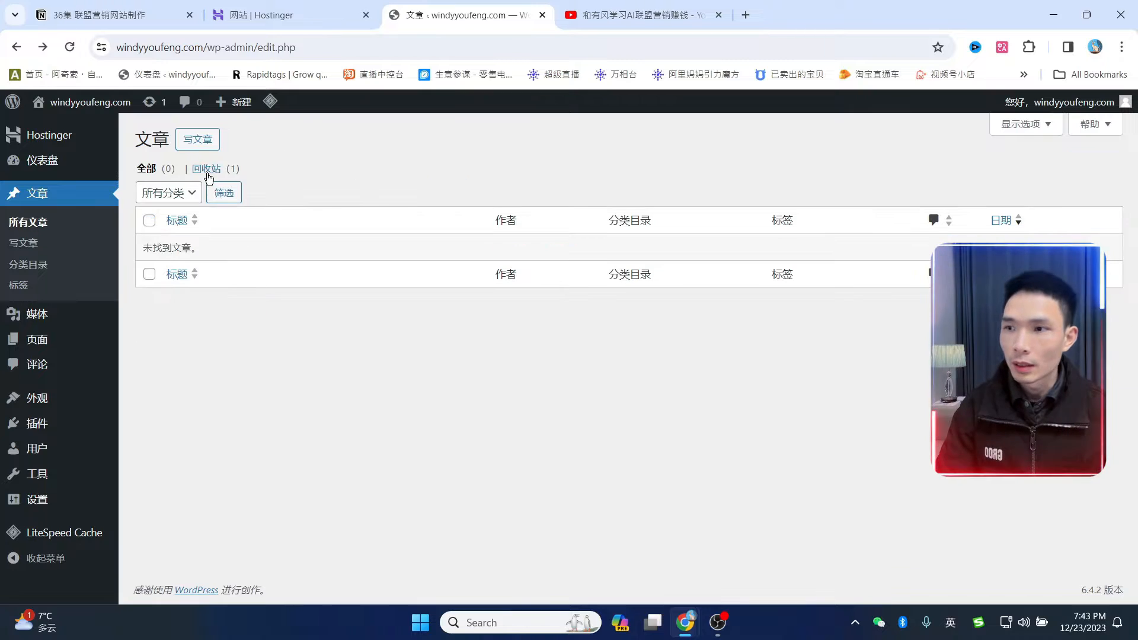
- Select everything in the post 回收站 and empty it permanently
click(212, 170)
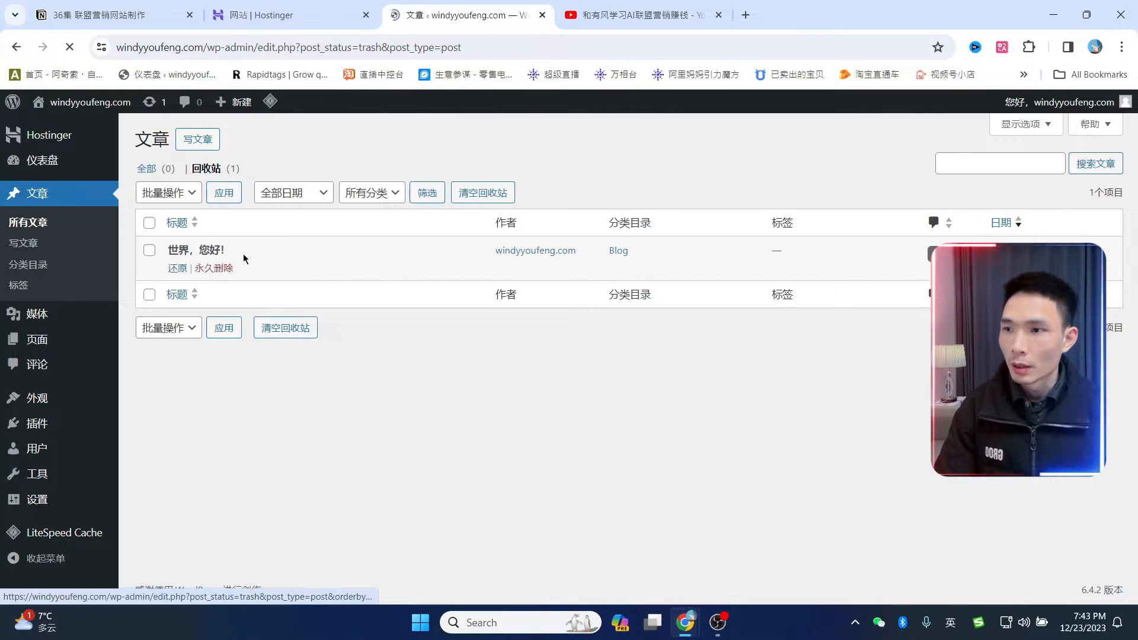
click(149, 223)
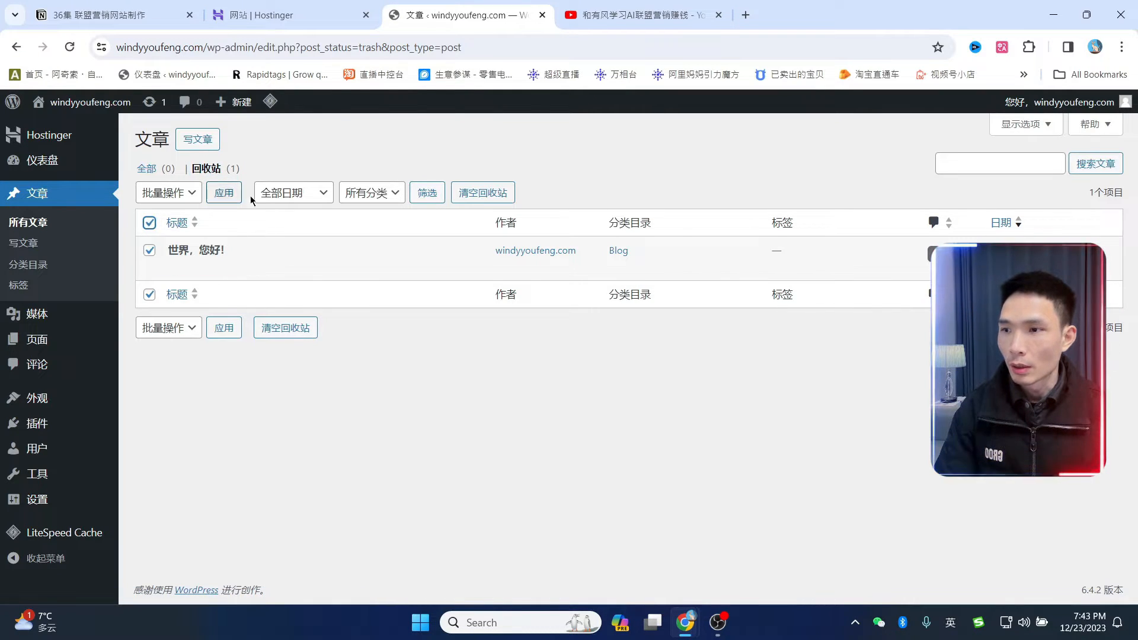
click(307, 337)
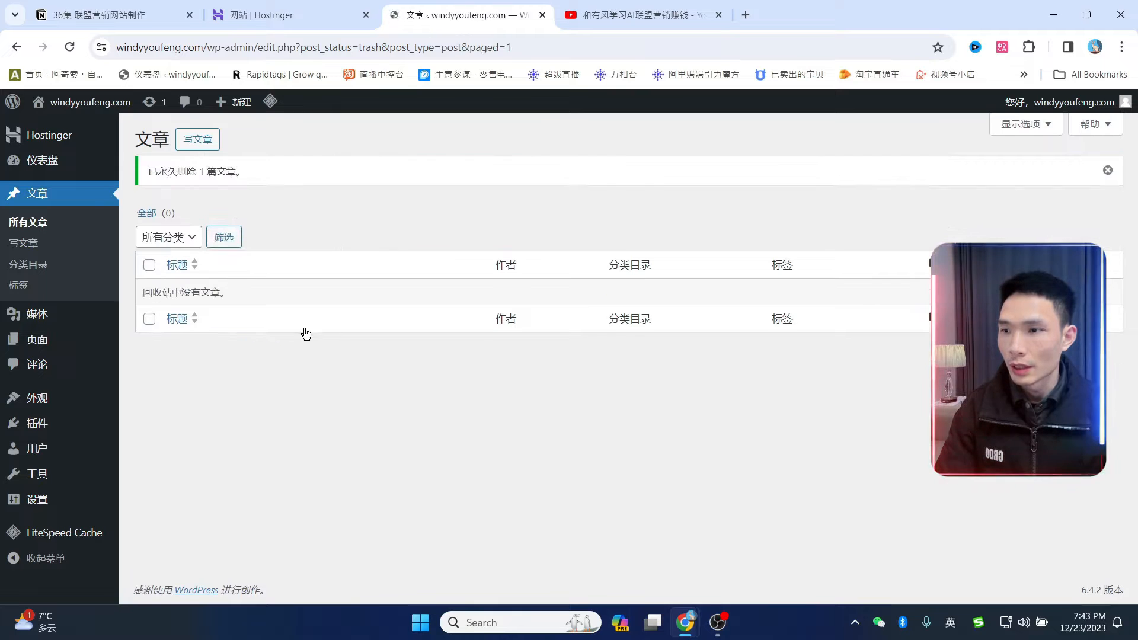
- Move the draft 隐私政策 page to the trash with the 移动至回收站 bulk action
mouse_move(46, 325)
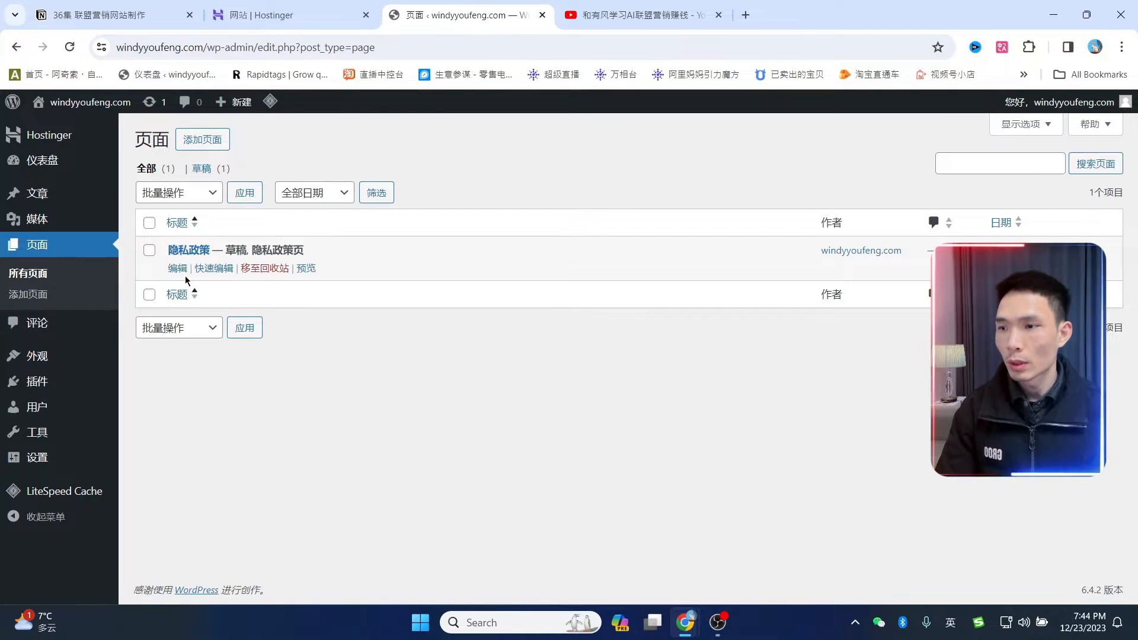
click(150, 225)
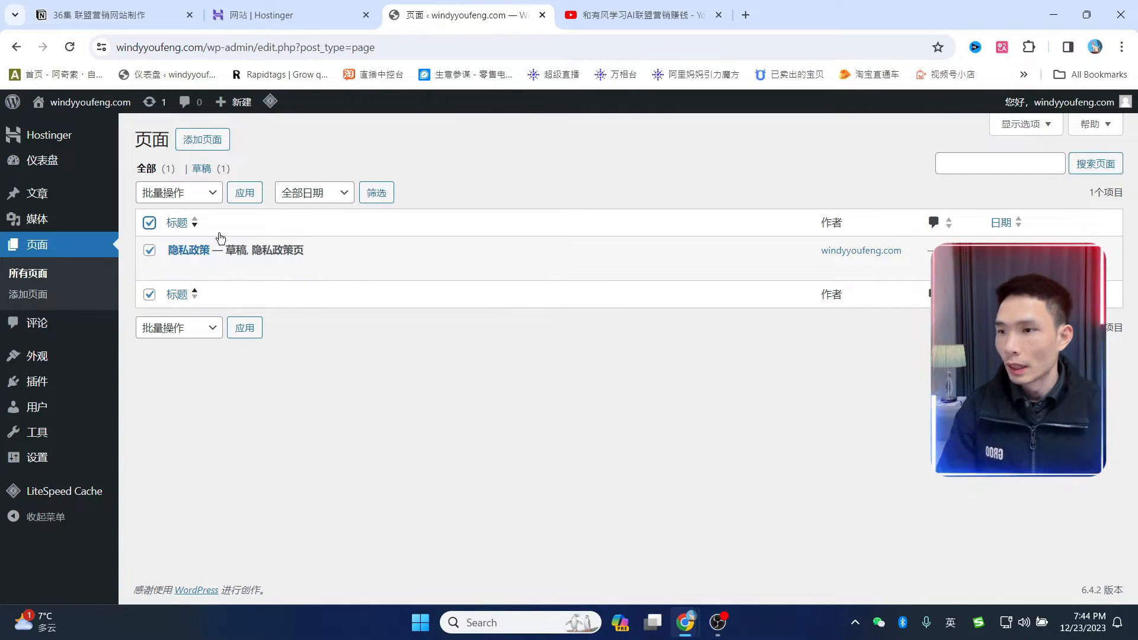
click(180, 196)
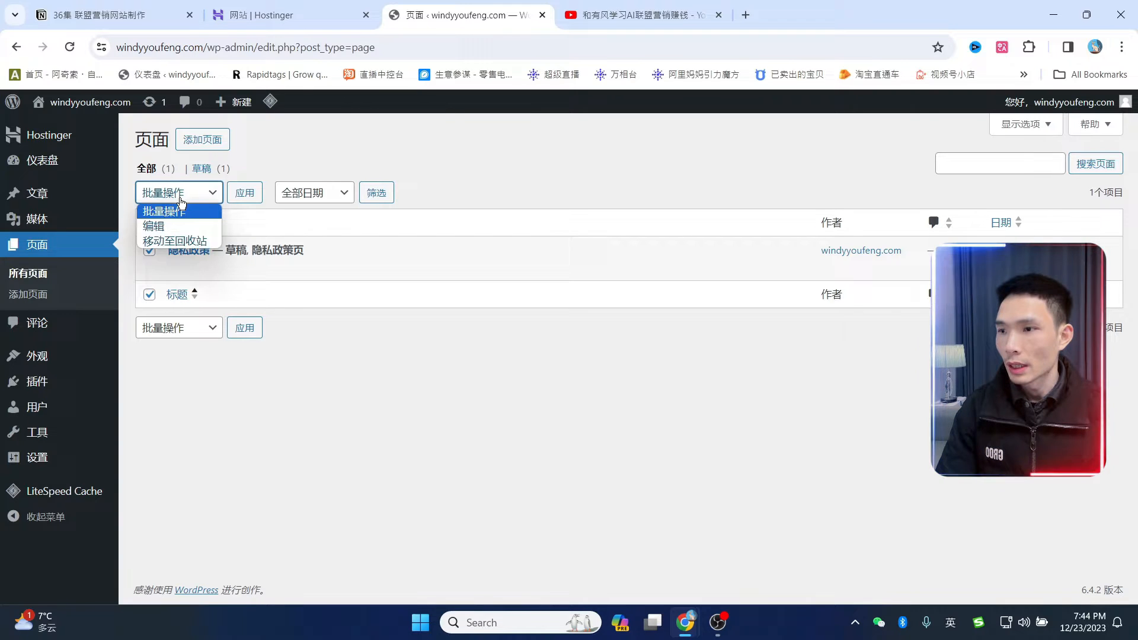
click(169, 241)
click(249, 197)
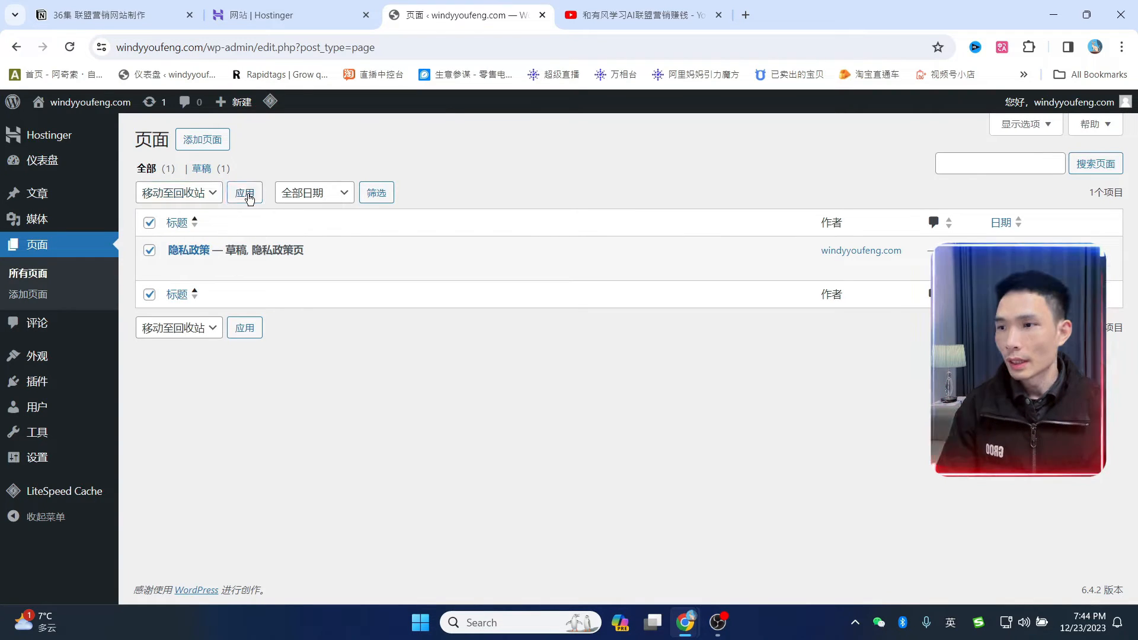
- Empty the page 回收站 permanently, then view the empty 评论 list
click(207, 215)
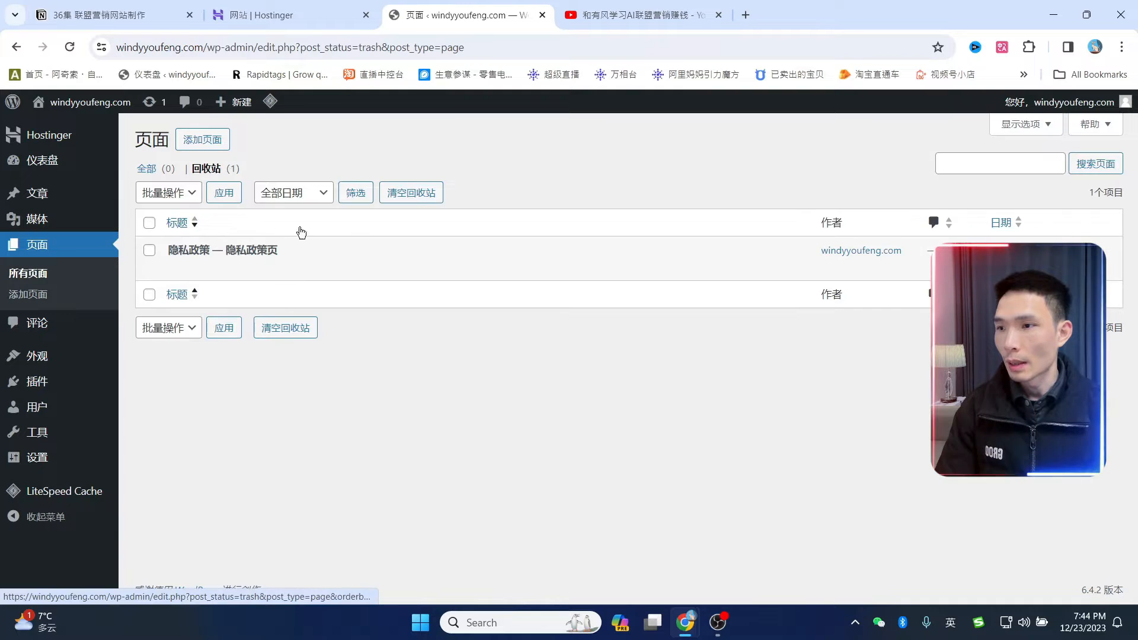
click(150, 224)
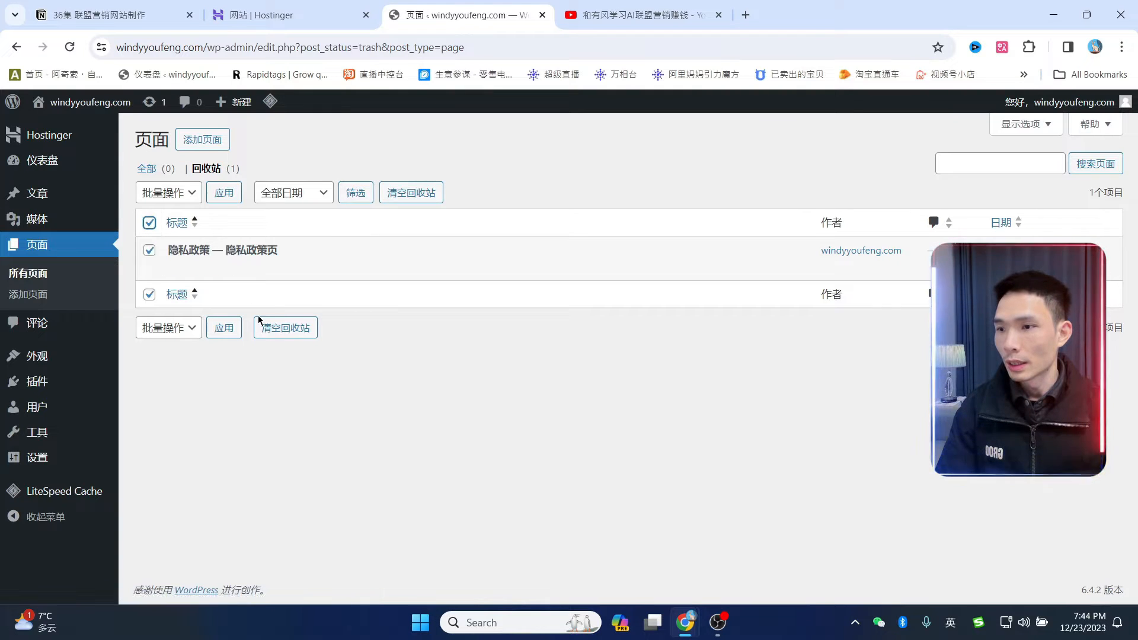
click(296, 330)
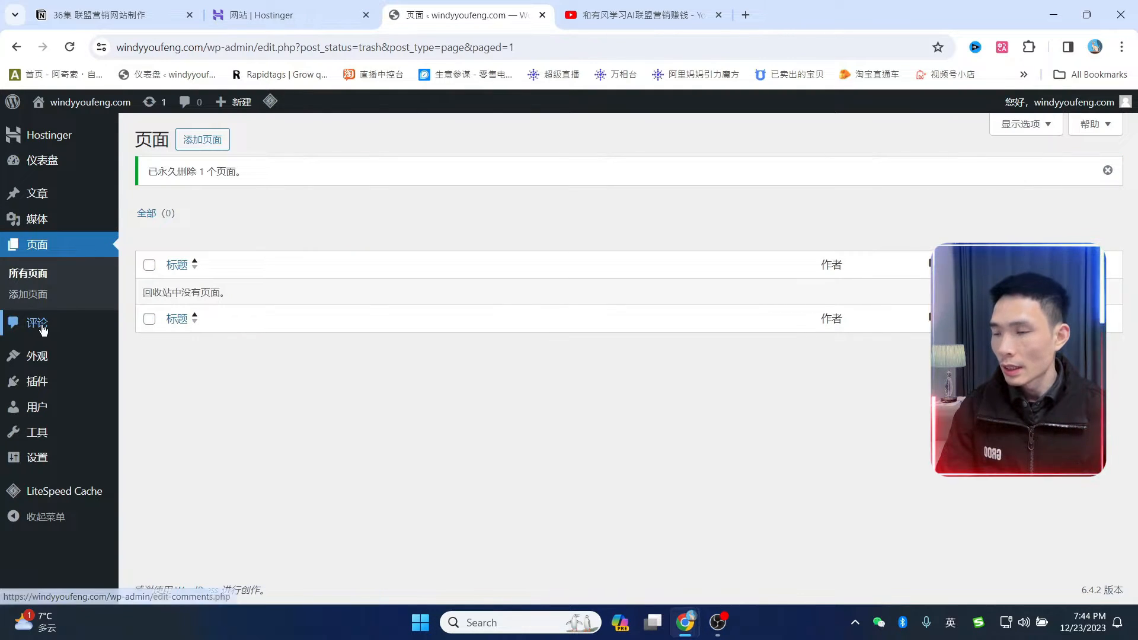
click(41, 325)
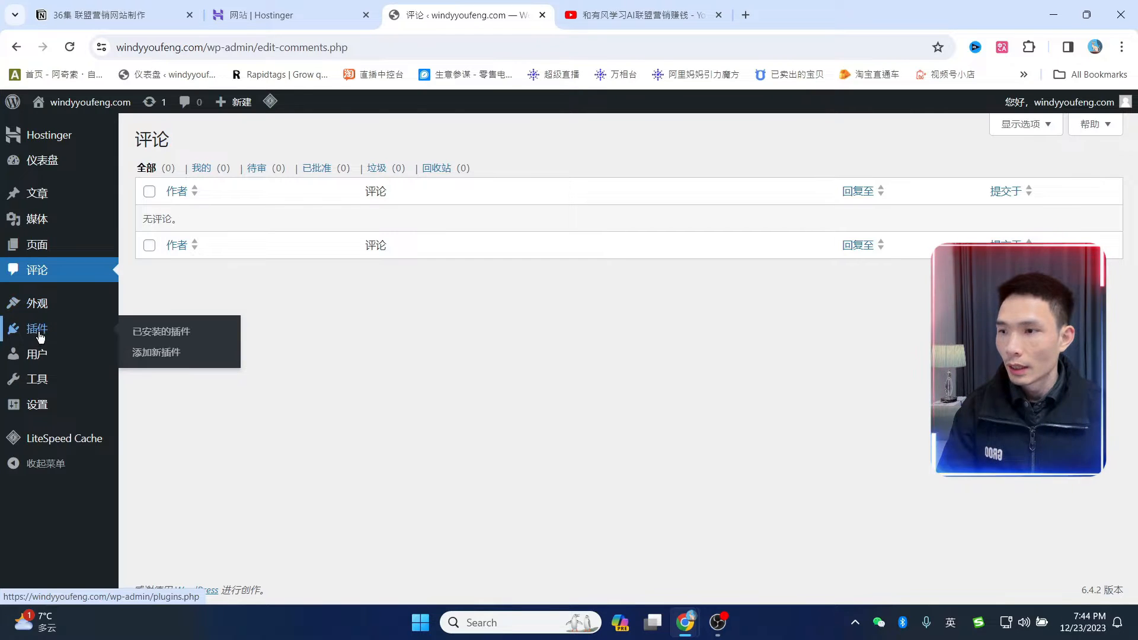
- Deactivate and delete Hostinger, then deactivate LiteSpeed Cache and enable its automatic updates
click(151, 339)
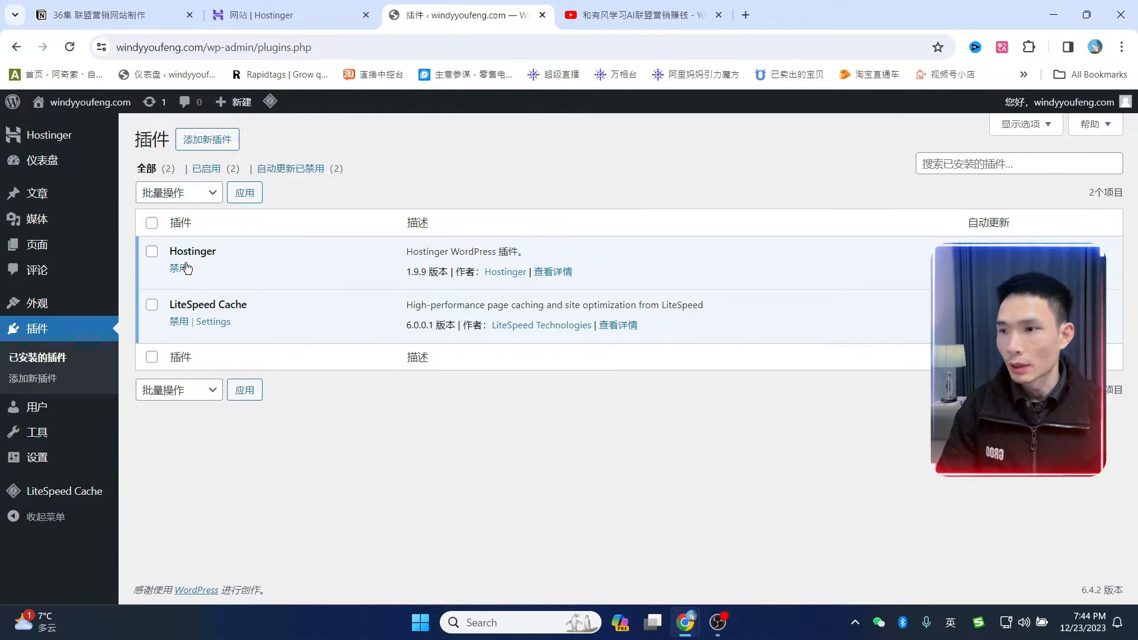
click(155, 254)
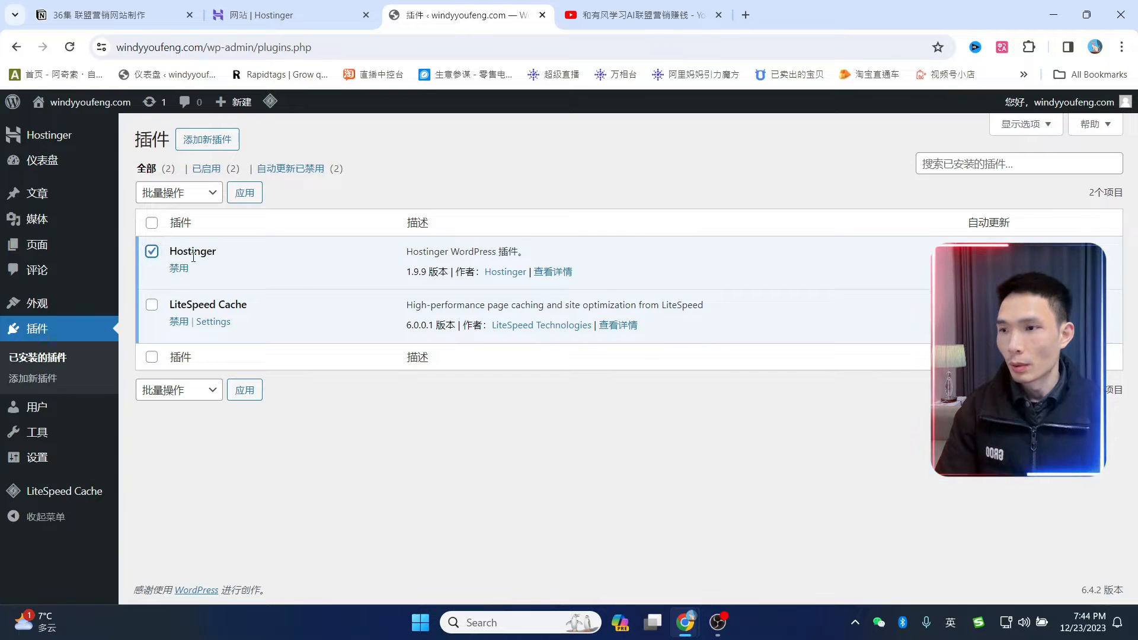
click(180, 270)
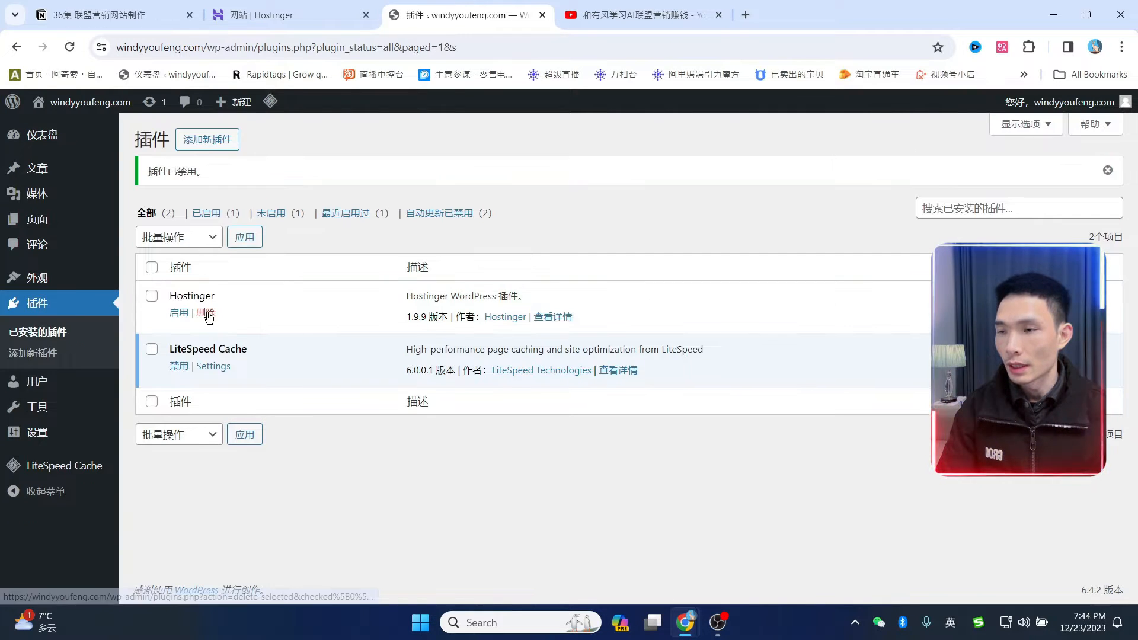
click(206, 313)
click(639, 144)
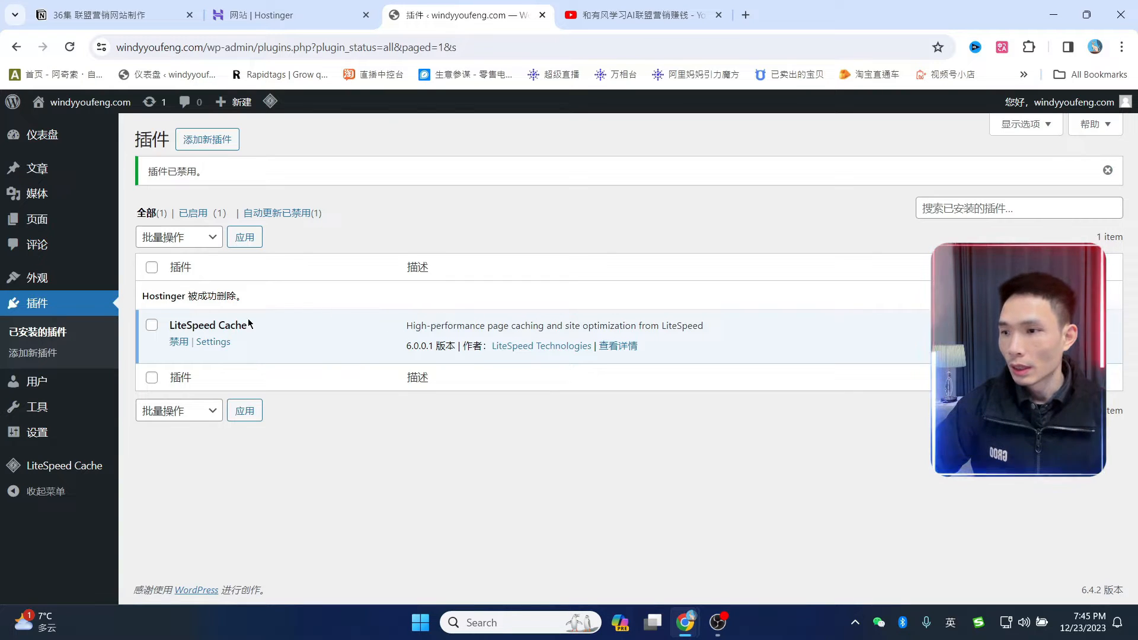
click(178, 341)
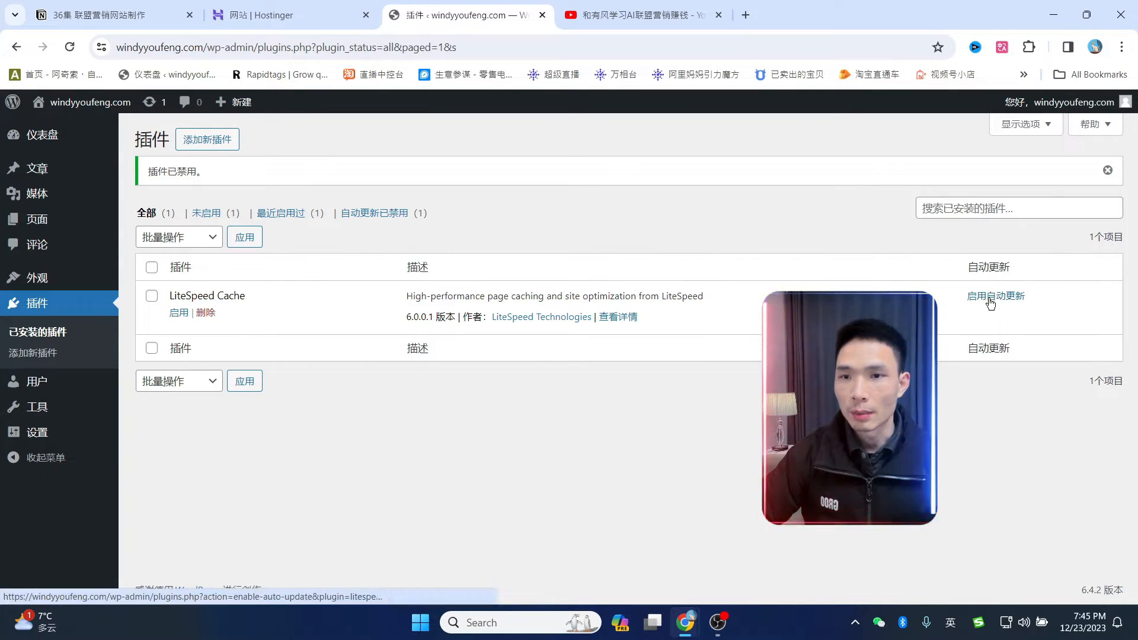
click(990, 302)
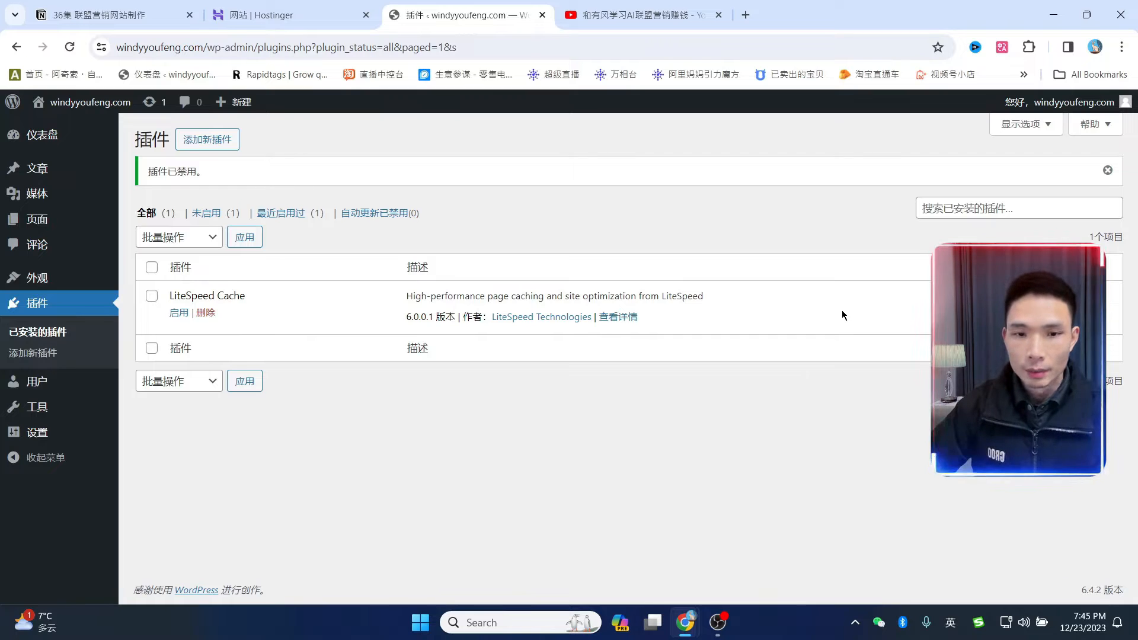
- Change the site title from windyyoufeng.com to 'windy有风' in General settings and save
click(43, 437)
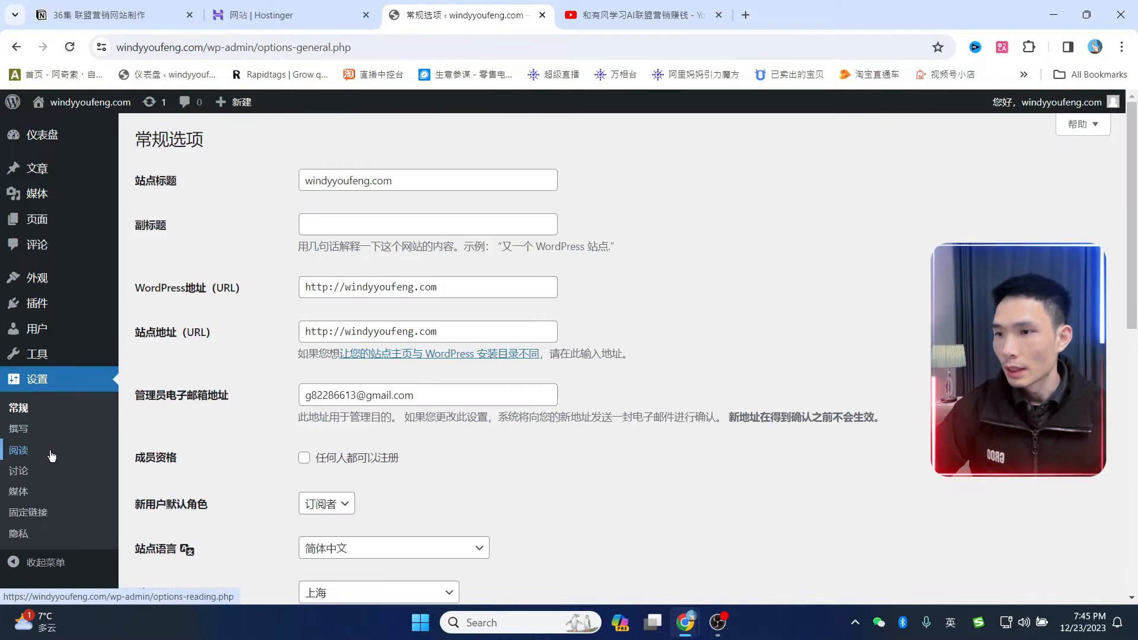
click(19, 413)
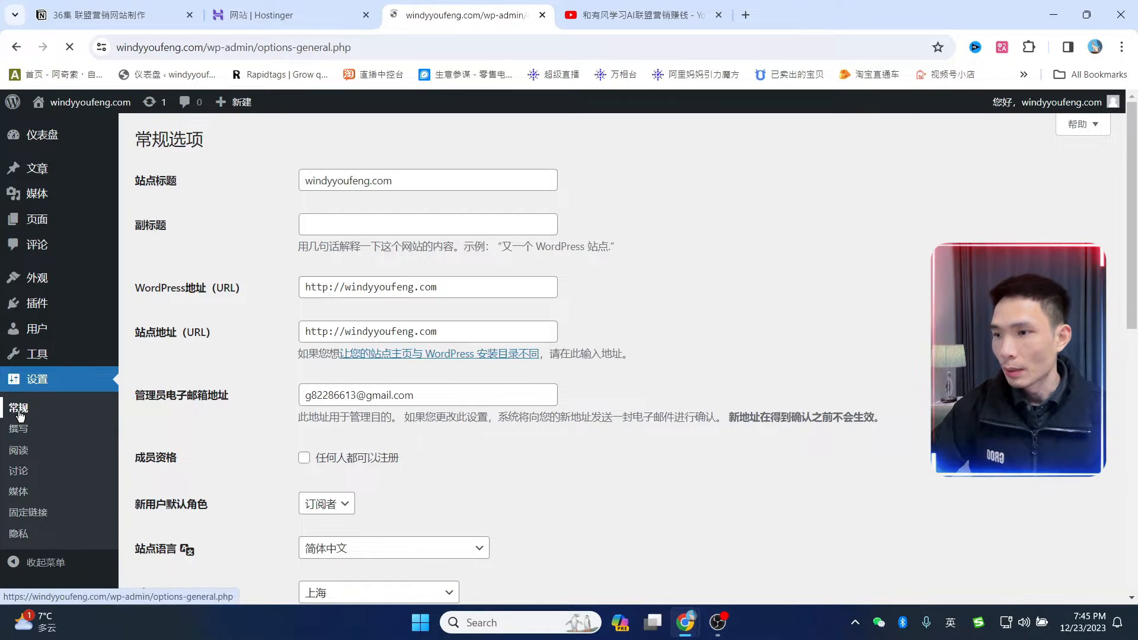
drag(414, 176, 301, 173)
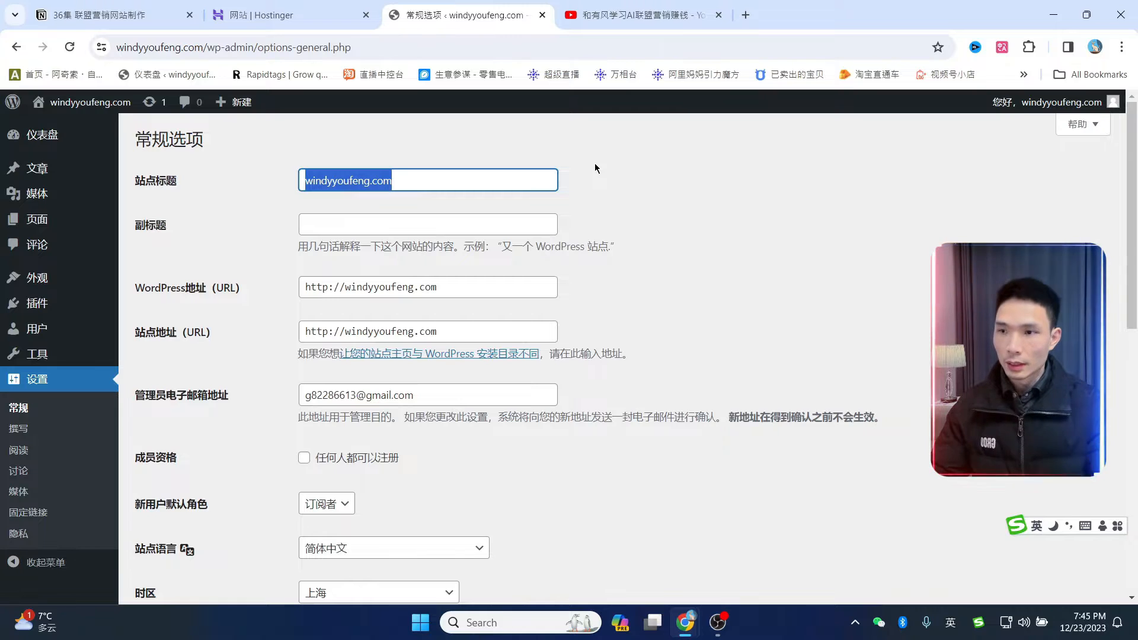
text(windy有风)
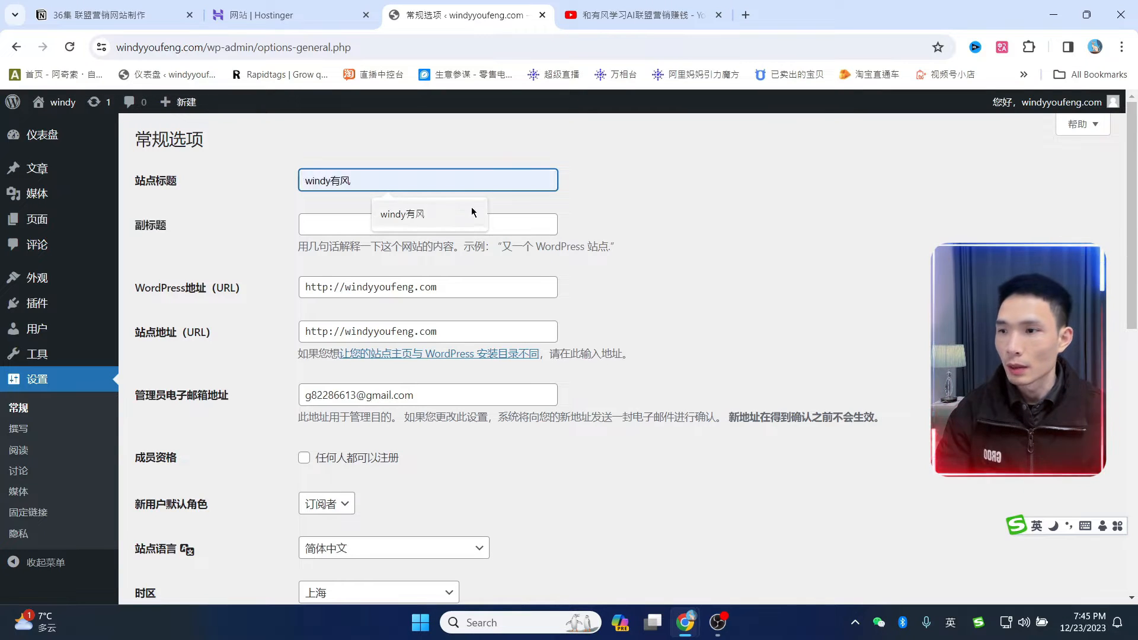
click(402, 215)
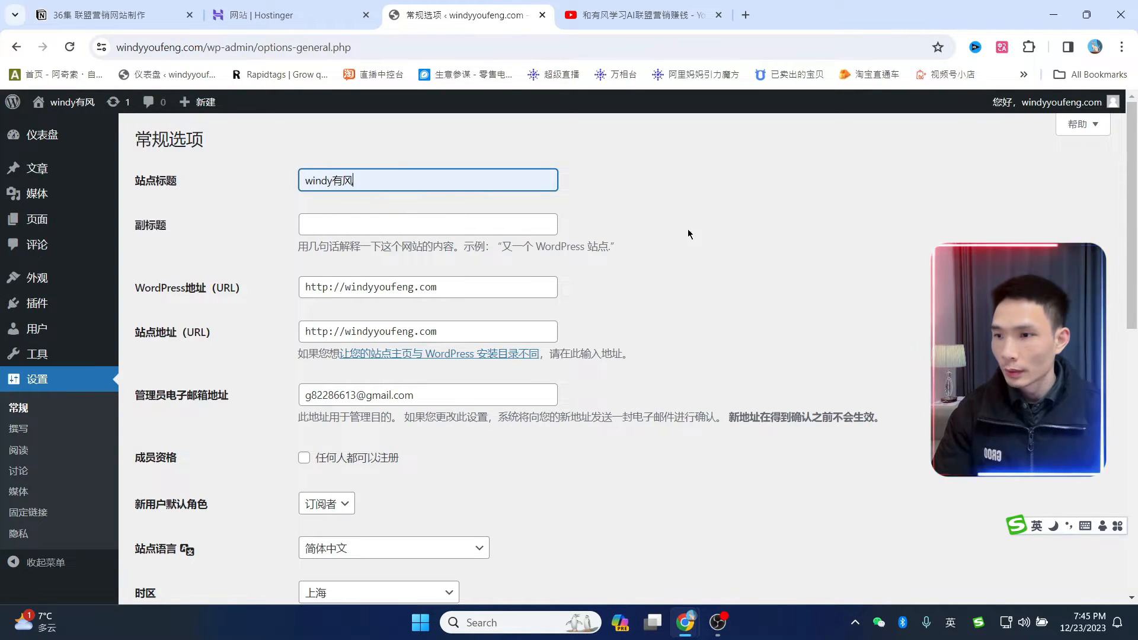
click(748, 234)
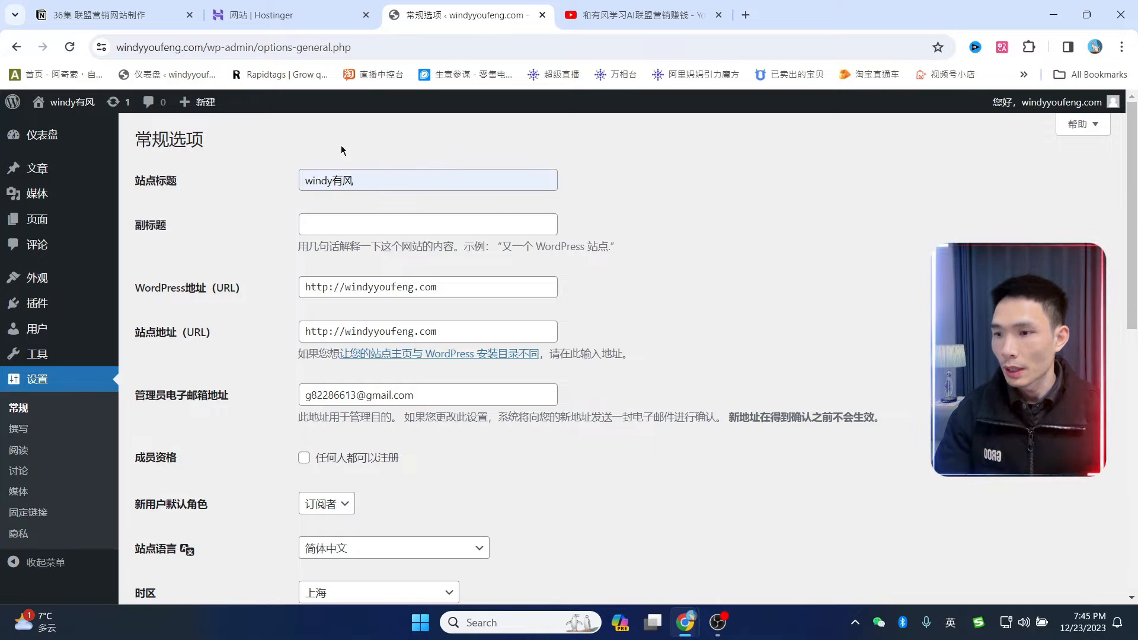
scroll(575, 447, down, 12)
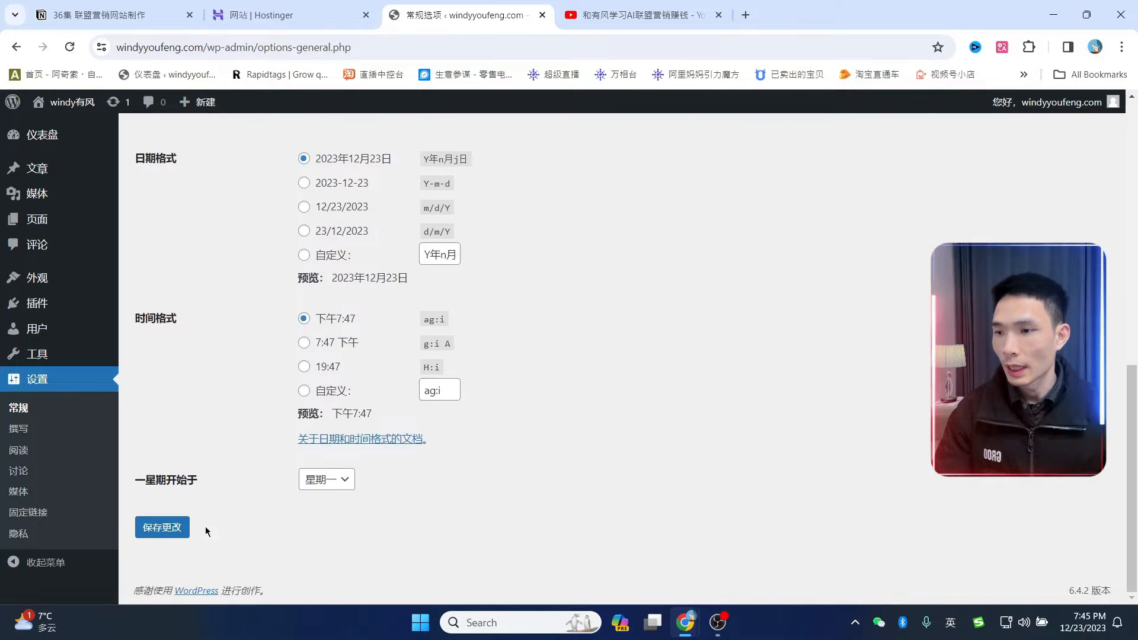
click(161, 528)
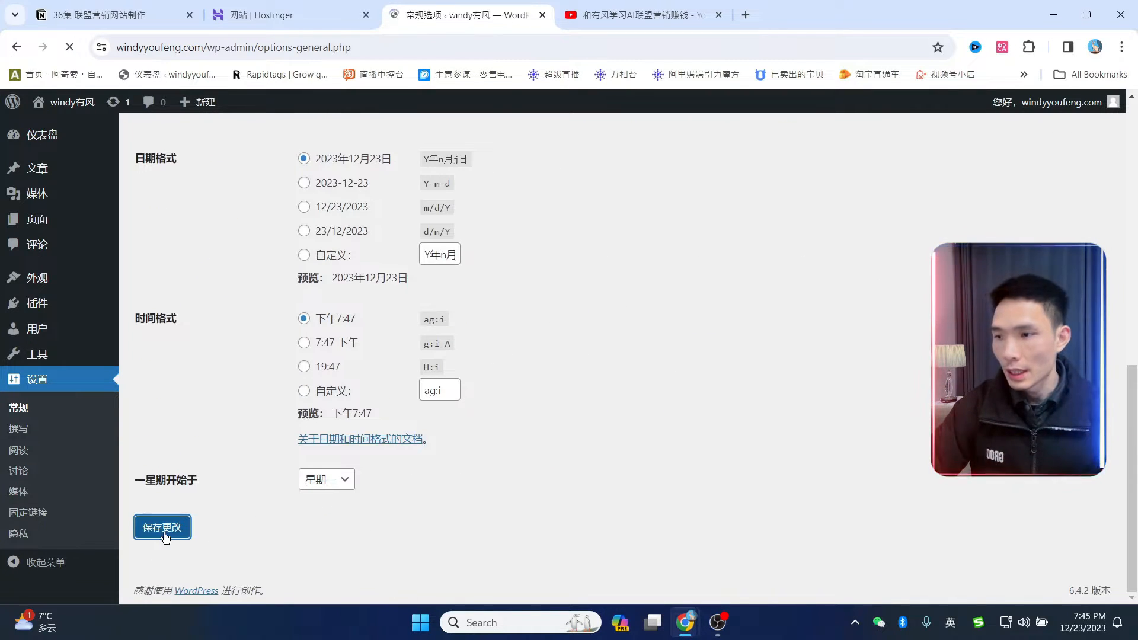
- Switch the permalink structure to 文章名 (/%postname%) and save the change
click(28, 514)
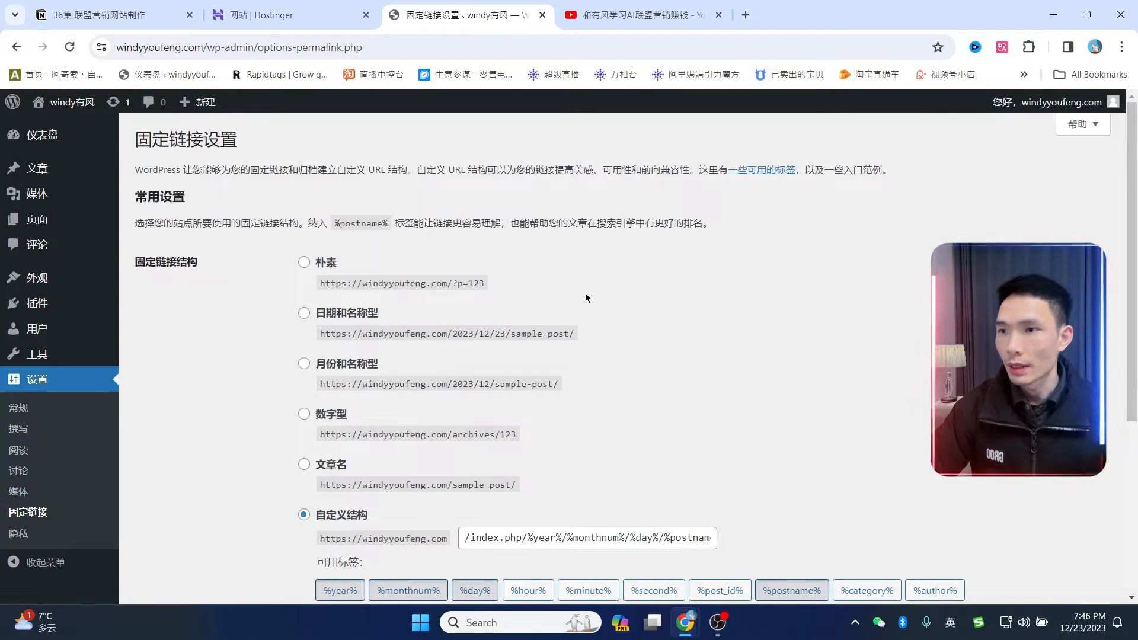
drag(240, 47, 396, 46)
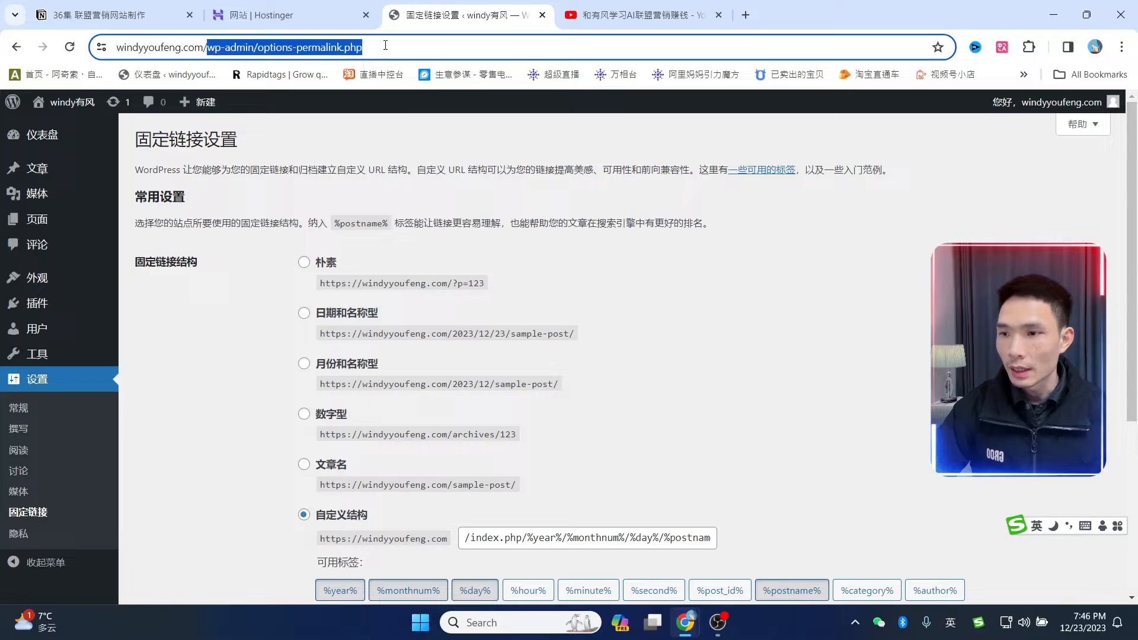
click(742, 393)
scroll(675, 365, down, 3)
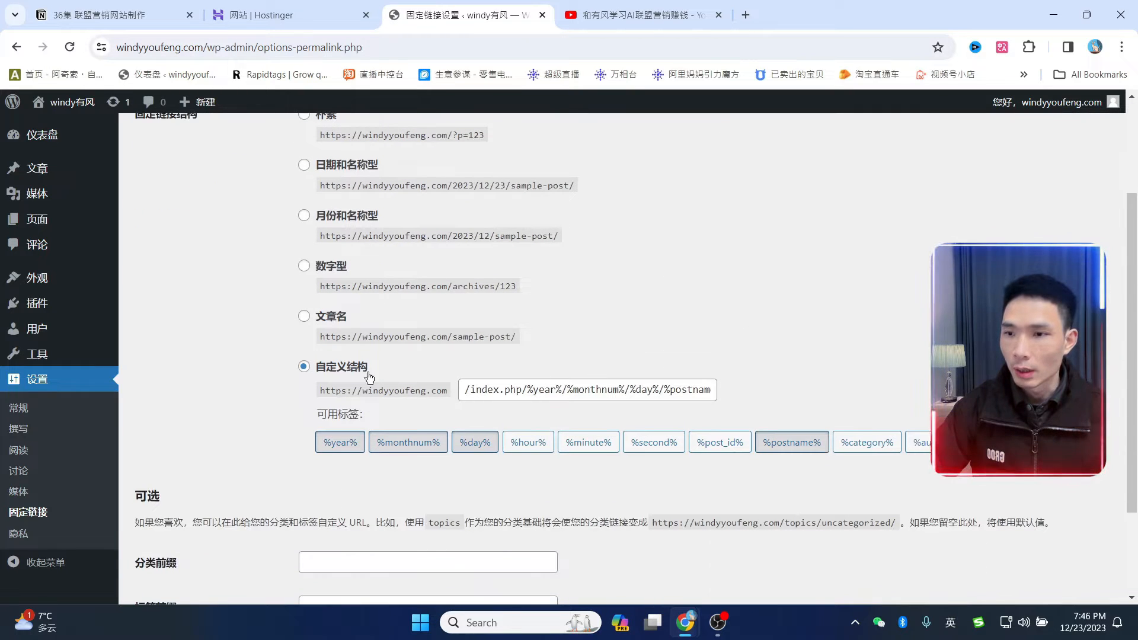
drag(530, 390, 719, 340)
click(701, 327)
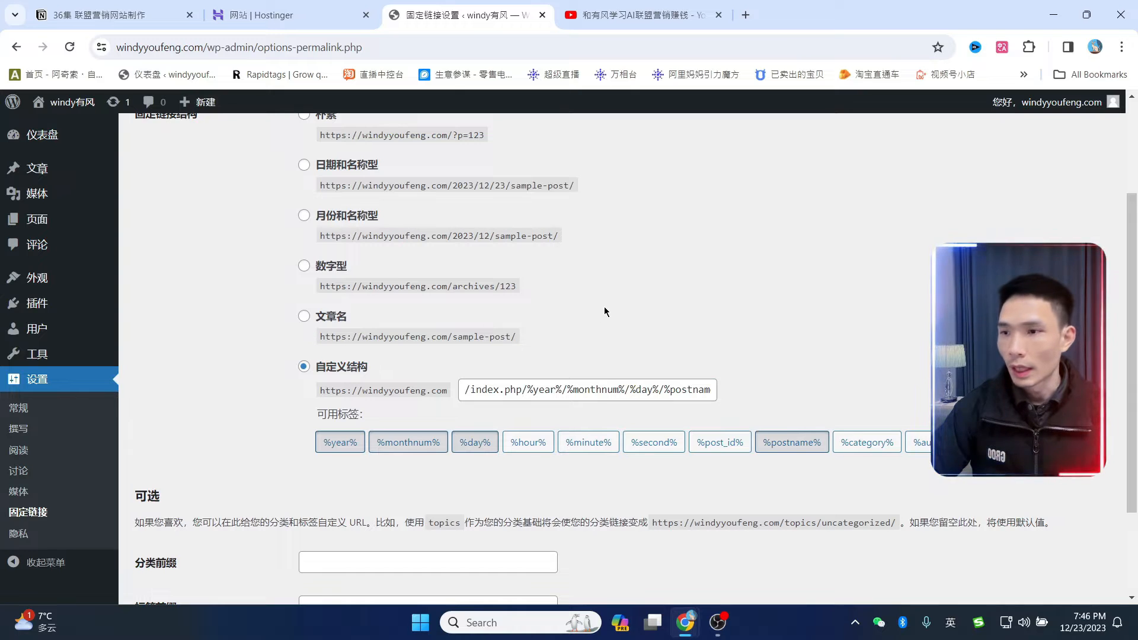
click(304, 318)
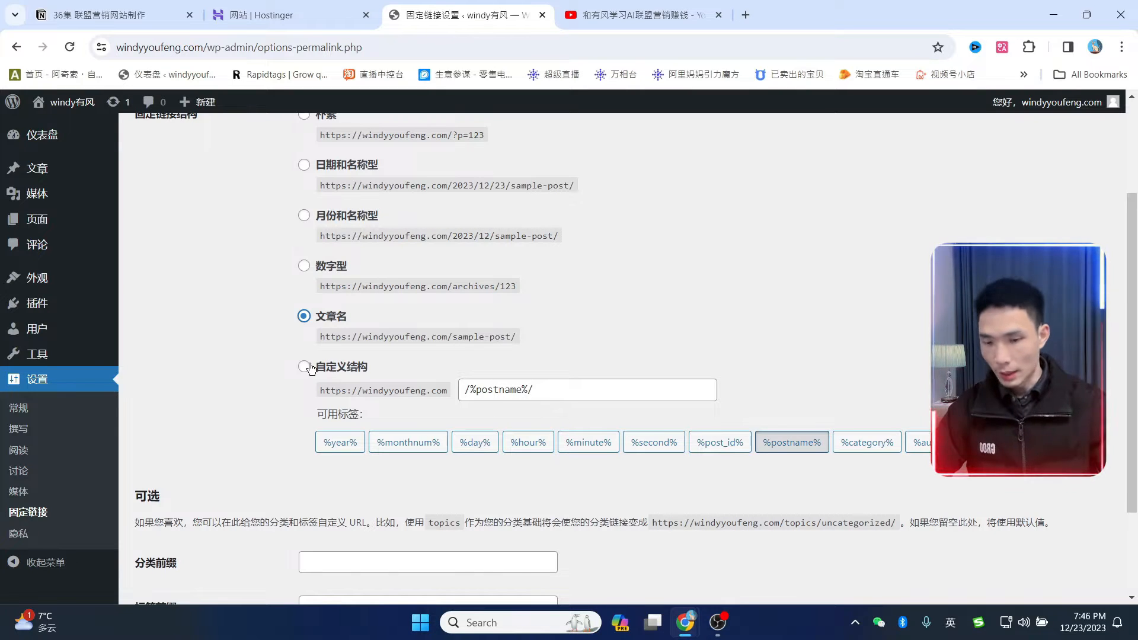
click(578, 393)
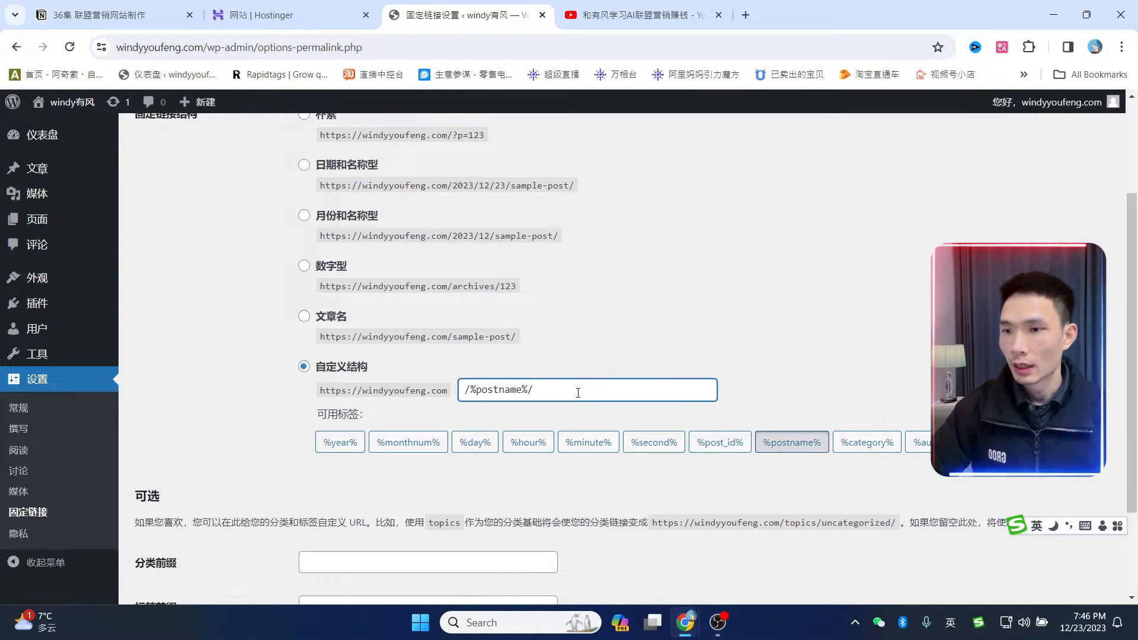
click(648, 302)
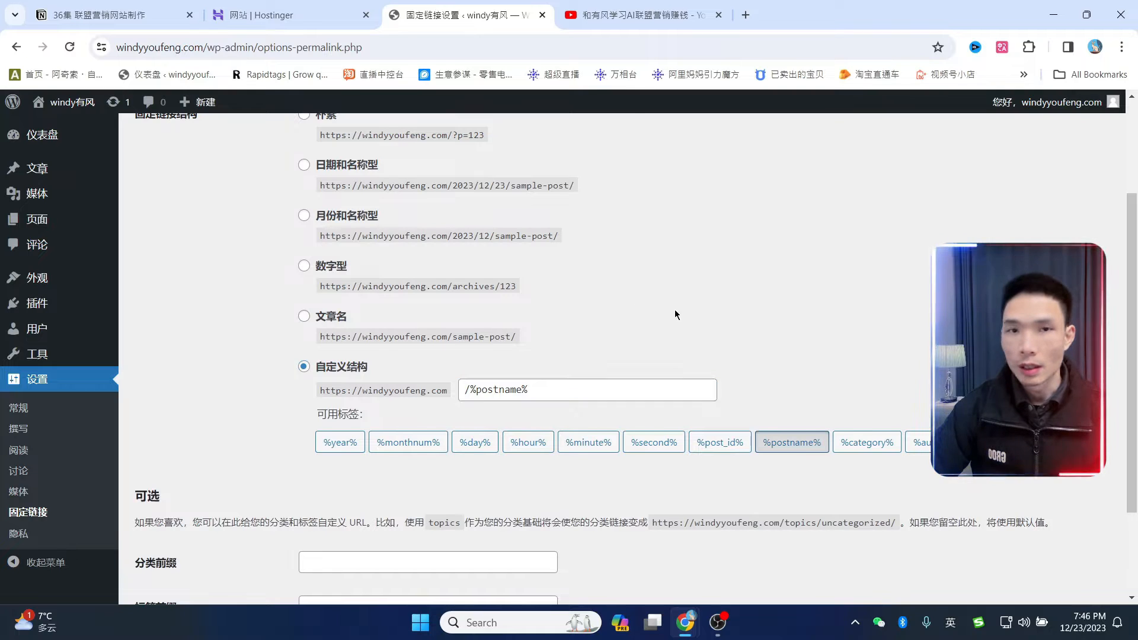
scroll(676, 314, down, 3)
click(160, 526)
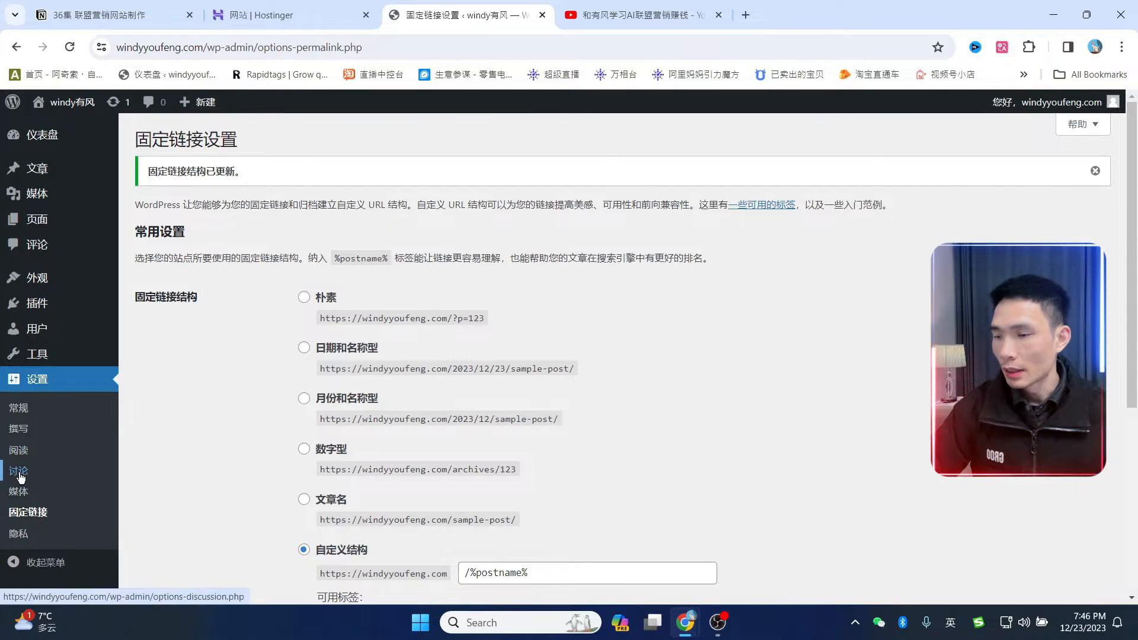
- Turn off comments on new posts in 讨论 settings and save them
click(18, 471)
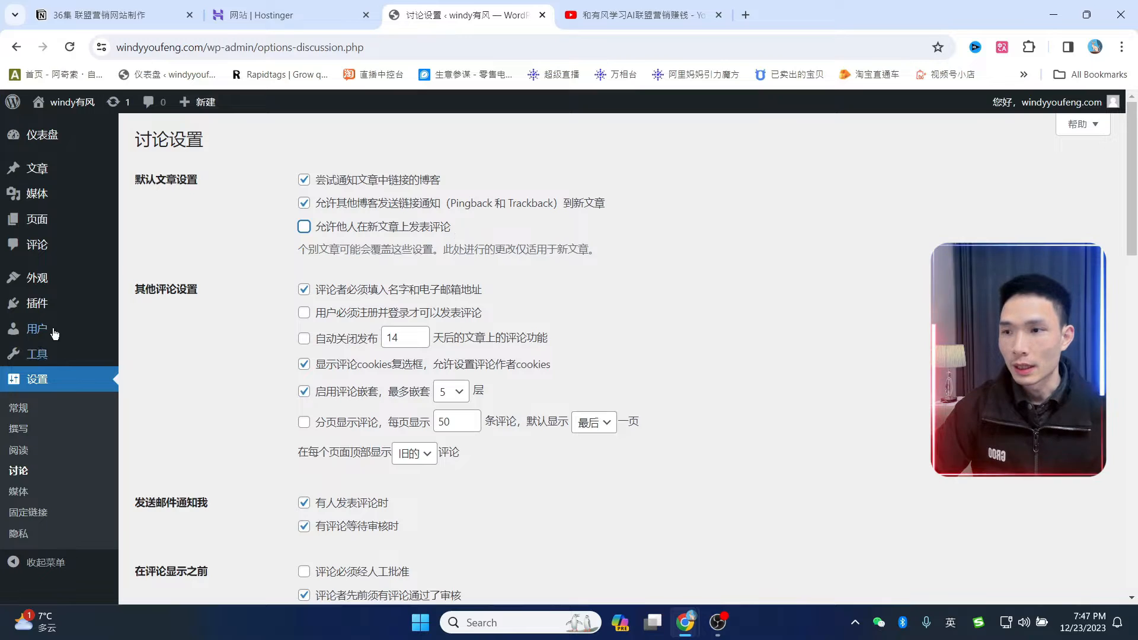
scroll(356, 243, down, 15)
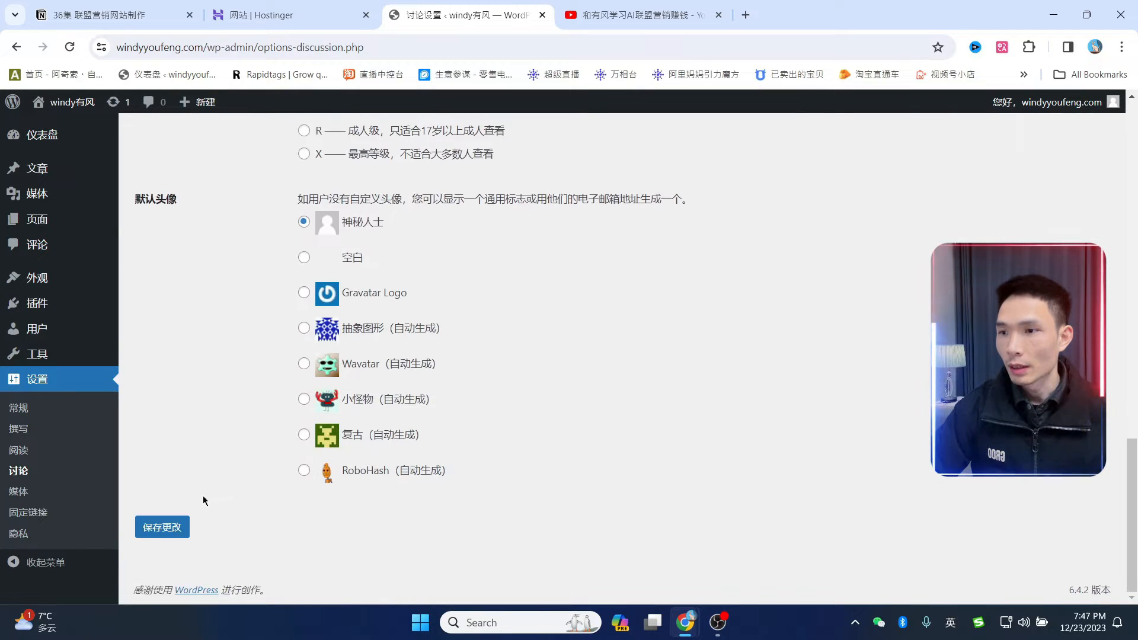
click(161, 527)
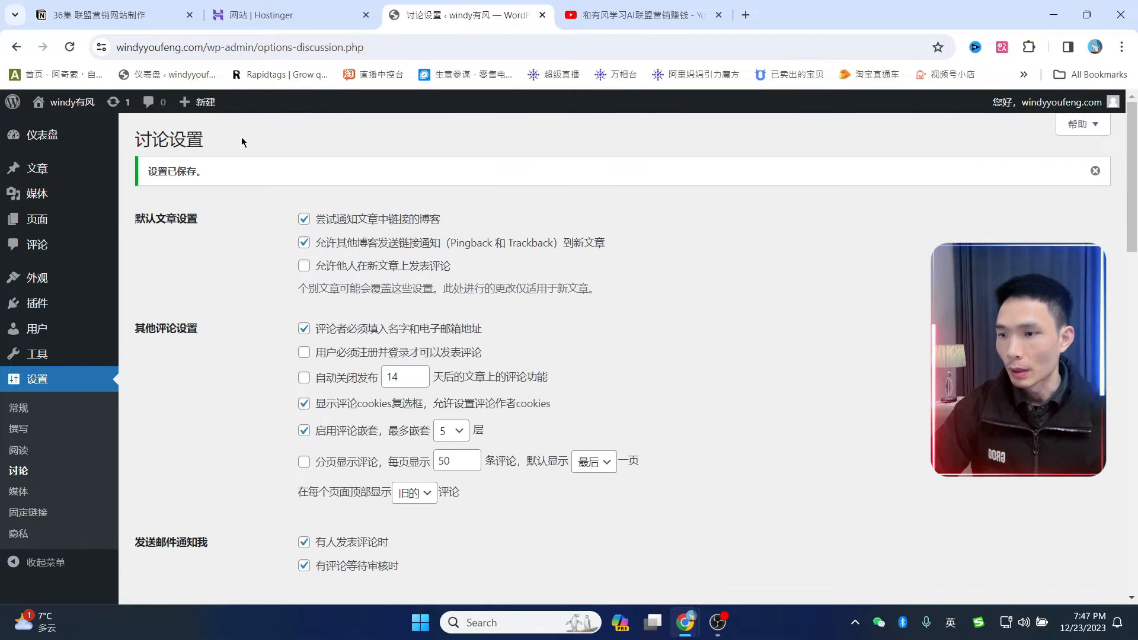
mouse_move(70, 110)
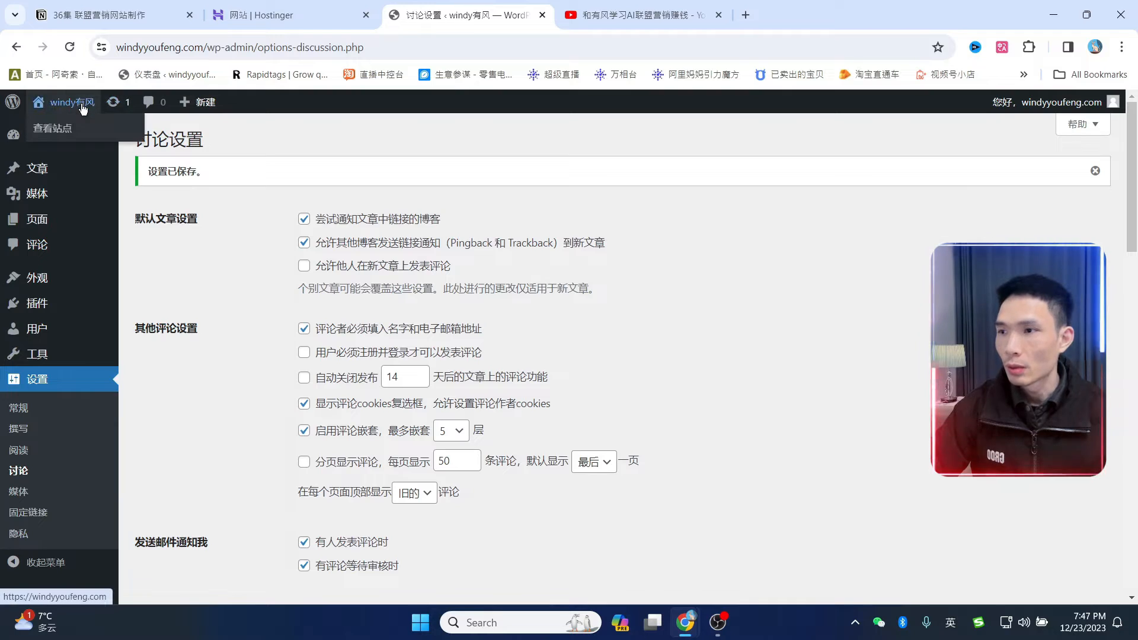
- View the live windy有风 homepage in a new tab and scroll through it
ctrl+click(56, 135)
click(607, 16)
scroll(636, 335, down, 10)
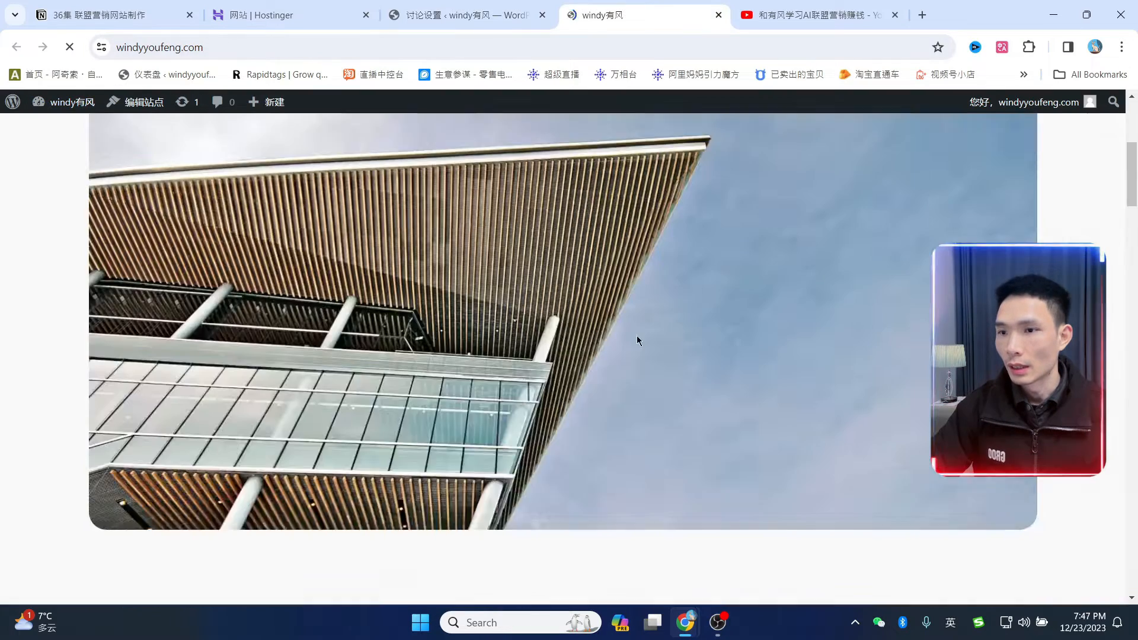
scroll(874, 455, down, 5)
scroll(766, 390, up, 10)
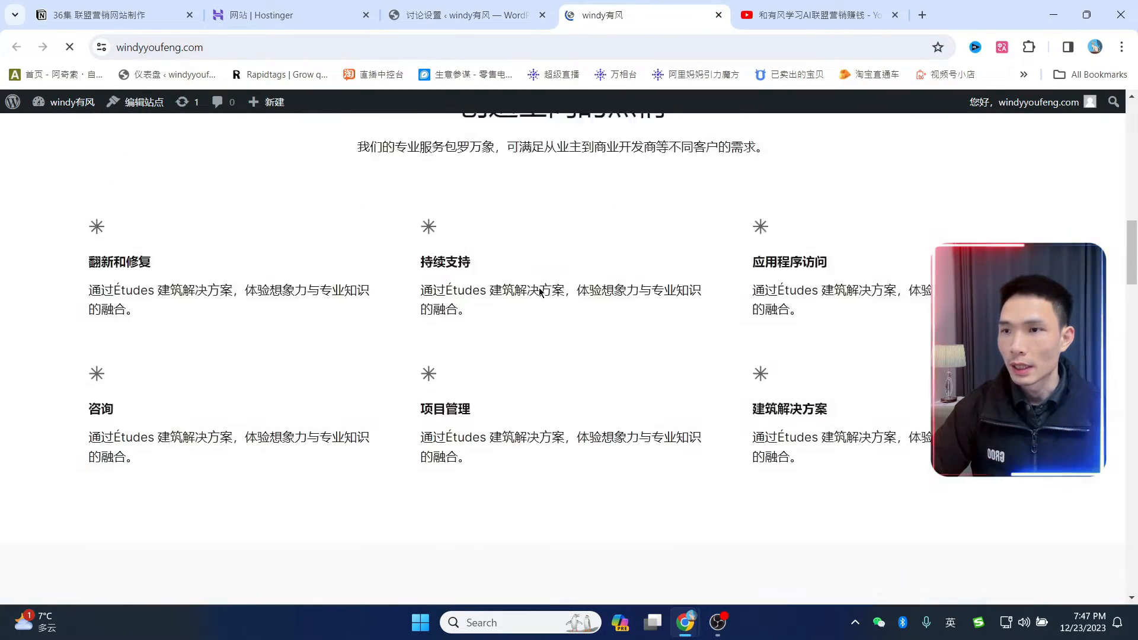
scroll(792, 320, up, 5)
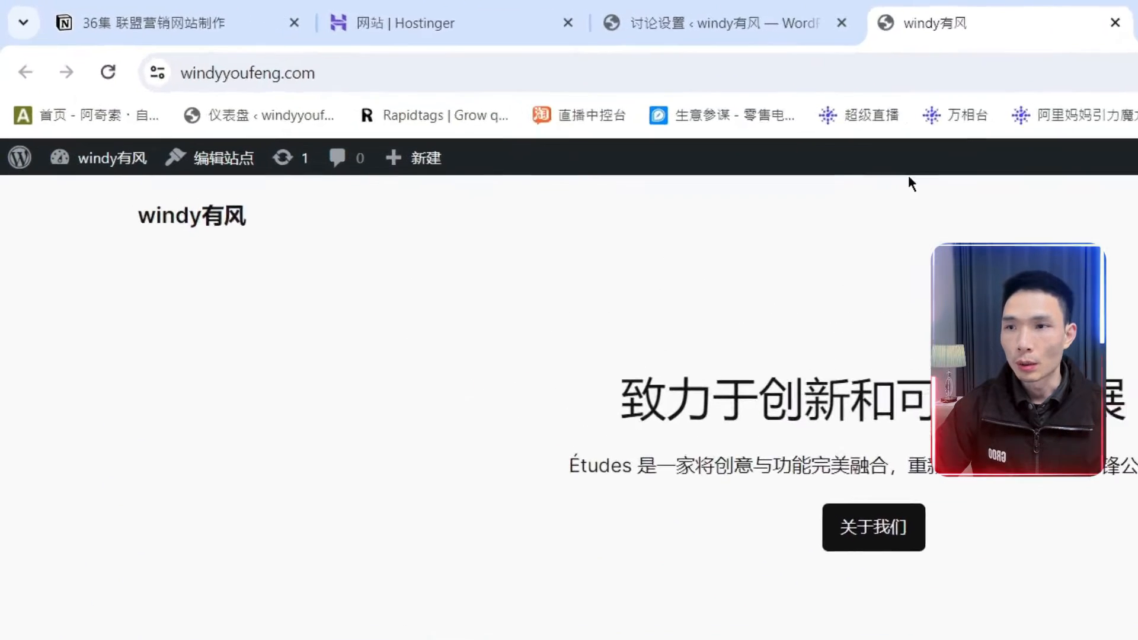
mouse_move(14, 105)
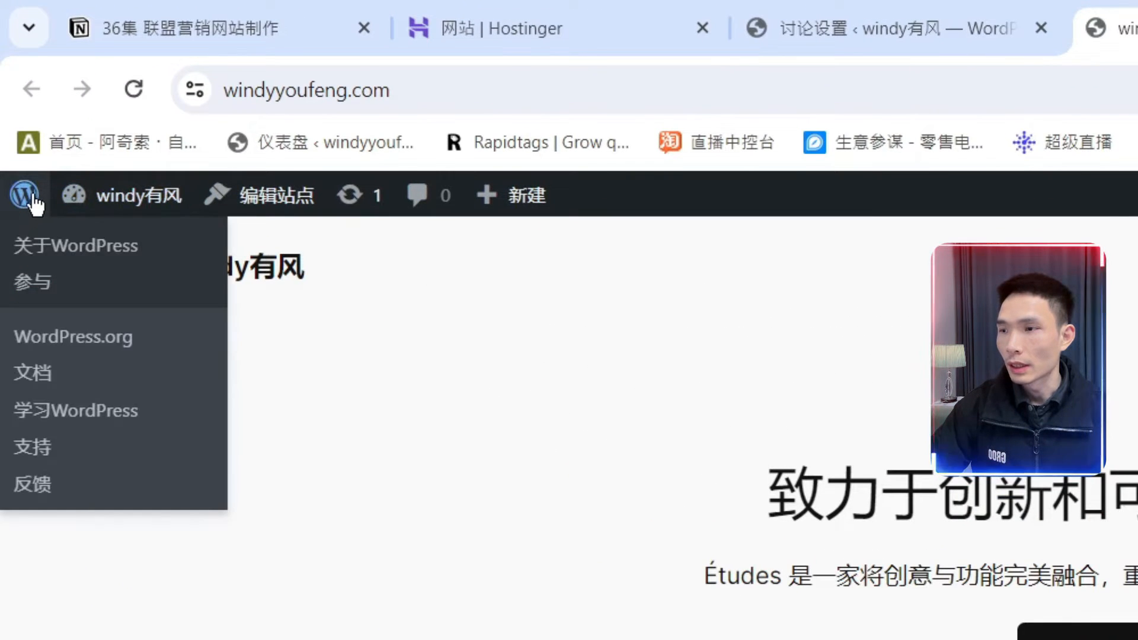
- Go to windyyoufeng.com/wp-admin from the address bar to reopen the dashboard
click(553, 77)
click(559, 89)
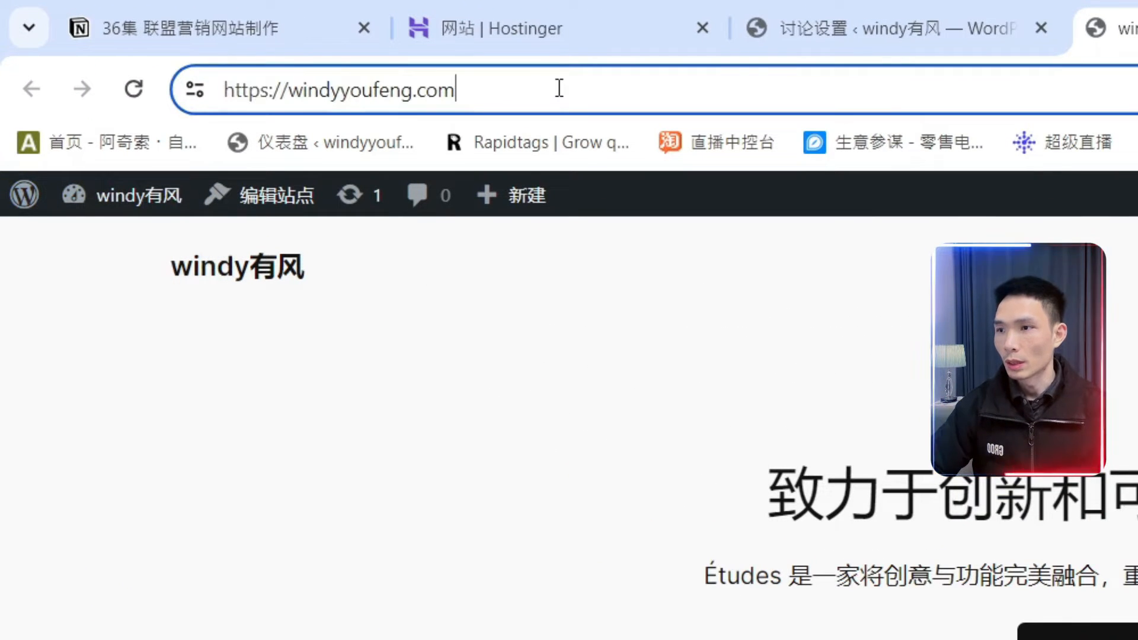
text(/)
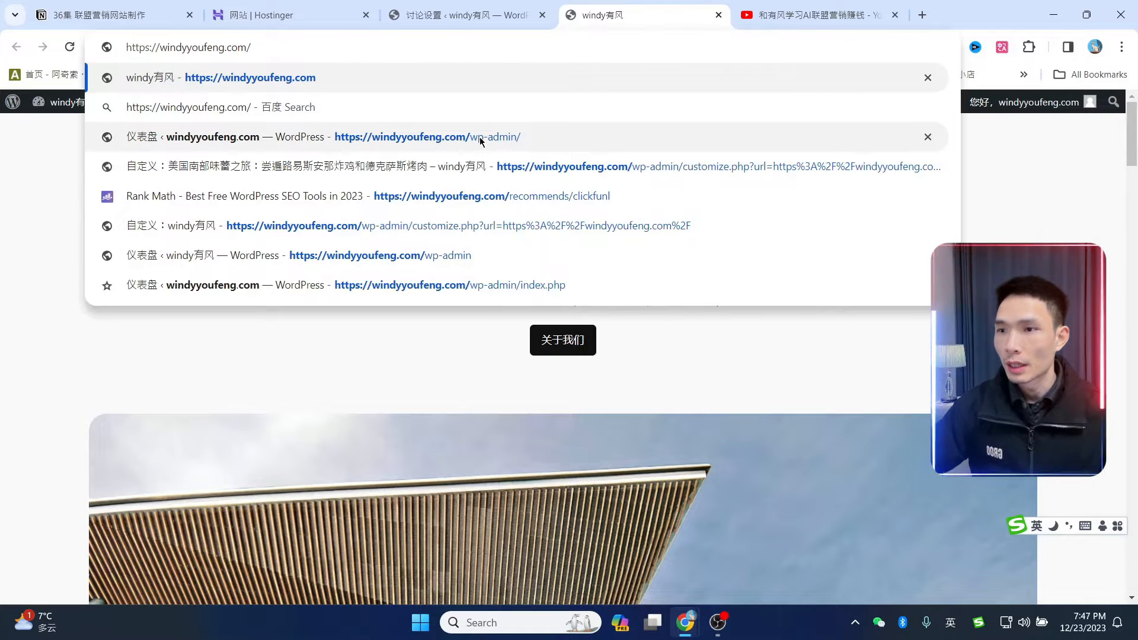
click(500, 137)
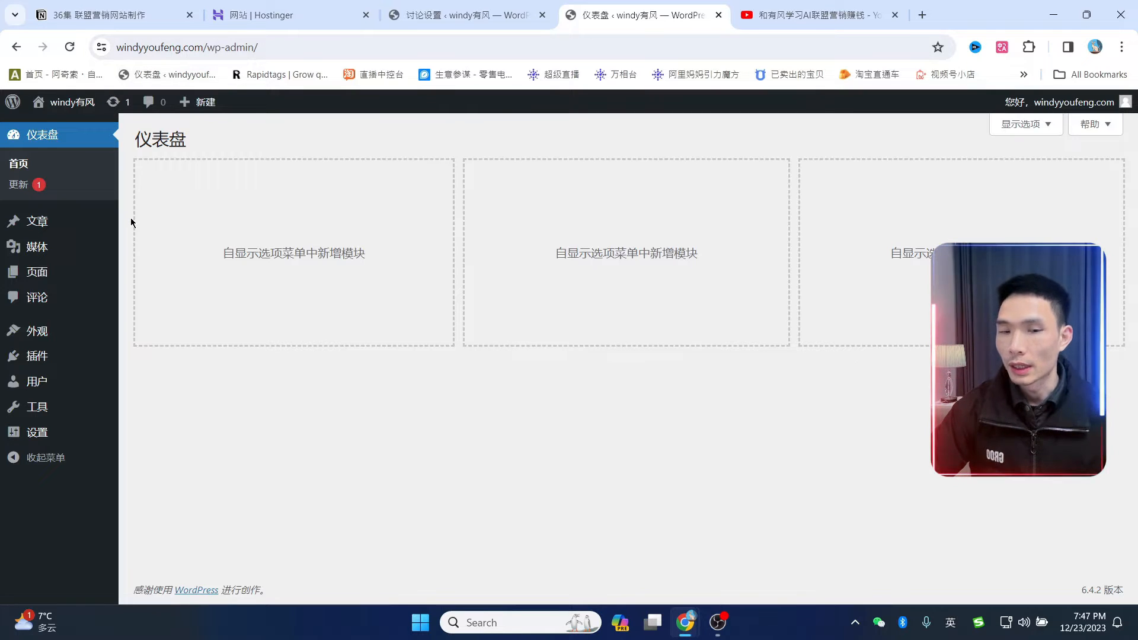
mouse_move(58, 268)
mouse_move(43, 331)
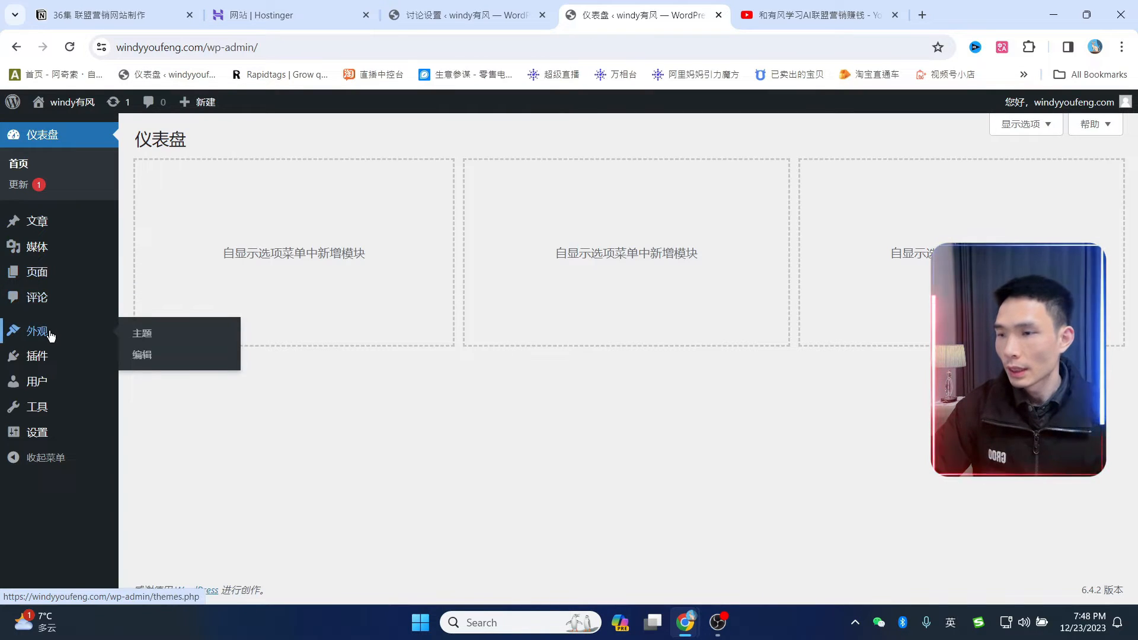
- Delete Twenty Twenty-Three and Twenty Twenty-Two from their Theme Details, keeping Twenty Twenty-Four
click(145, 336)
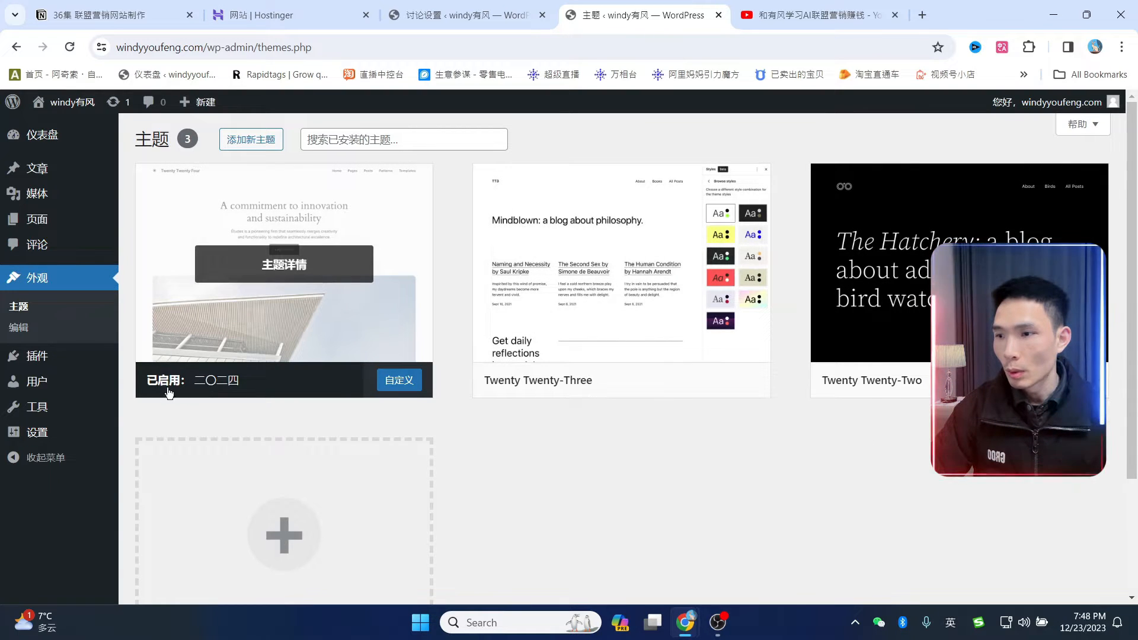
click(667, 221)
click(647, 571)
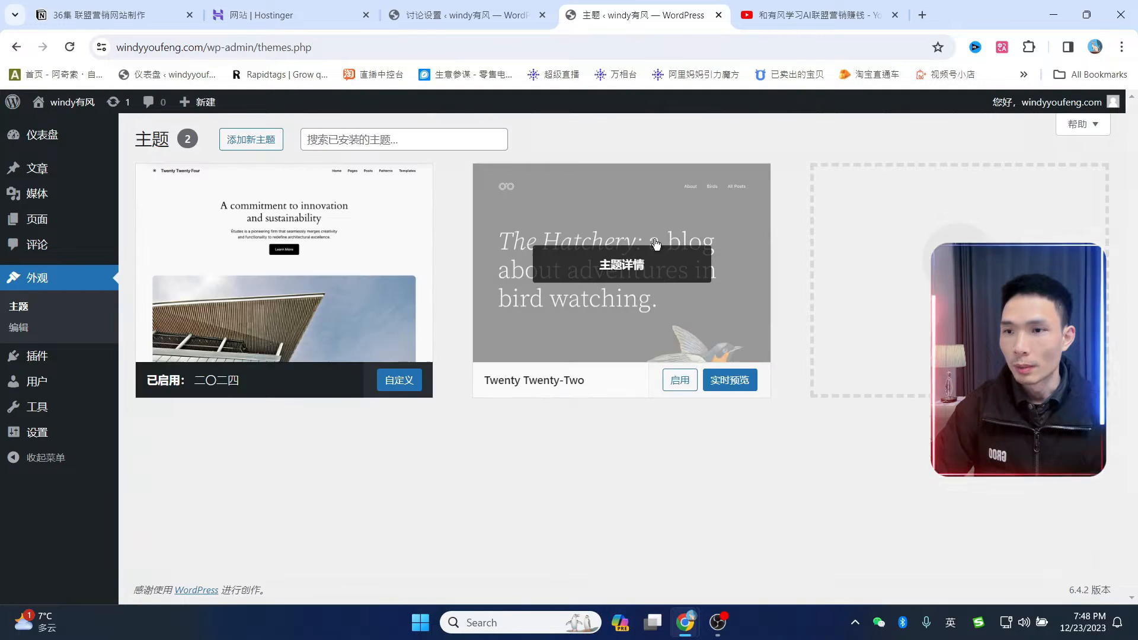
click(651, 212)
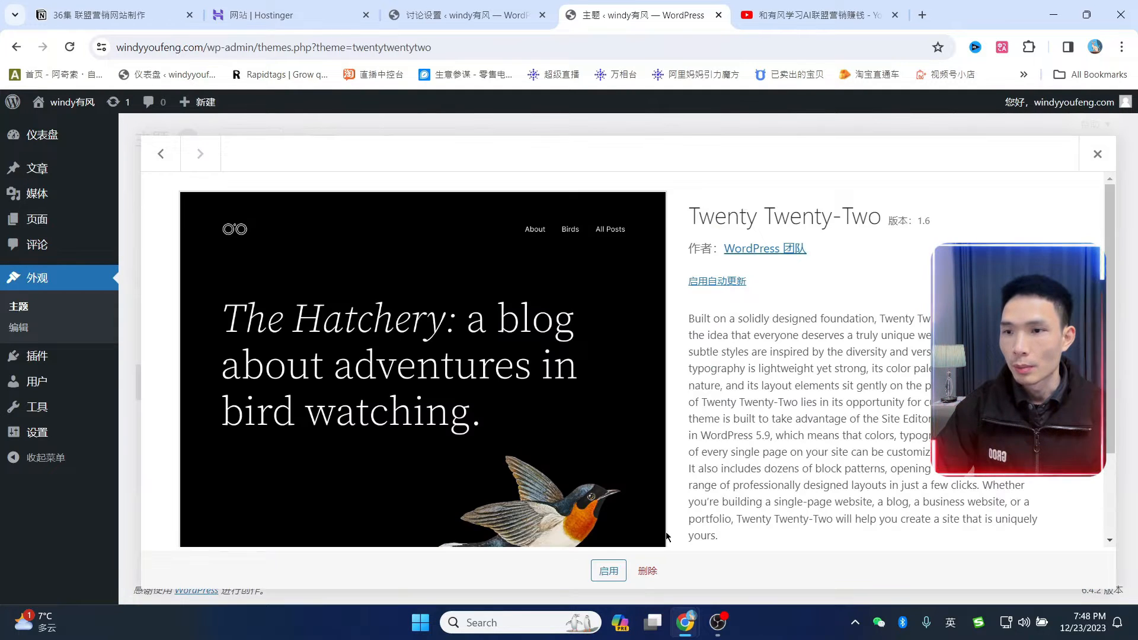
click(647, 571)
click(635, 170)
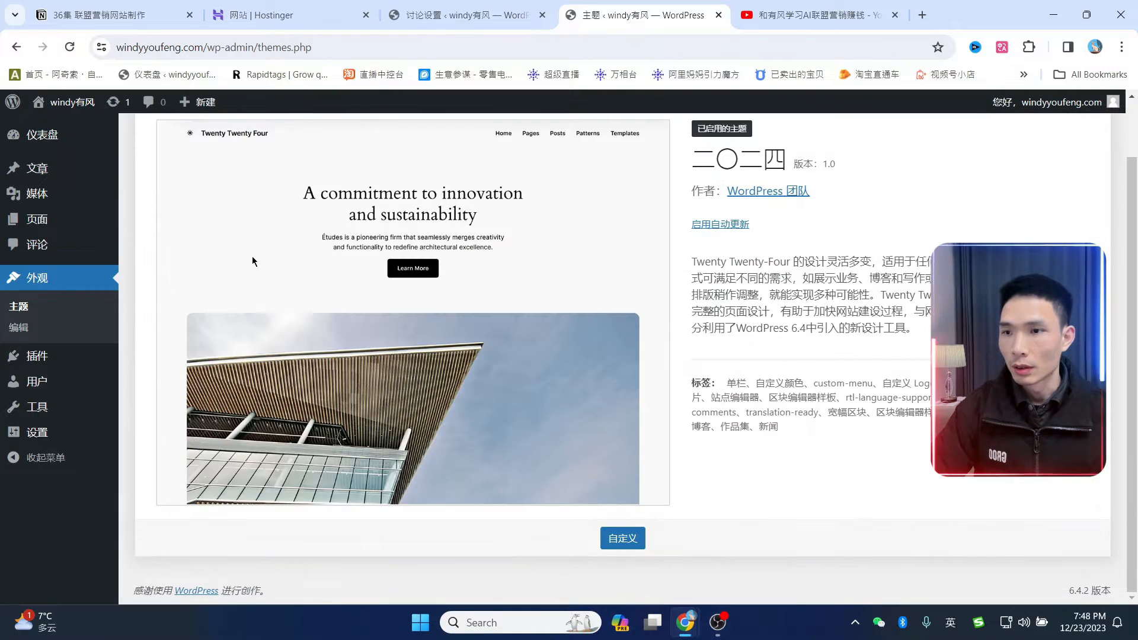
scroll(386, 304, up, 1)
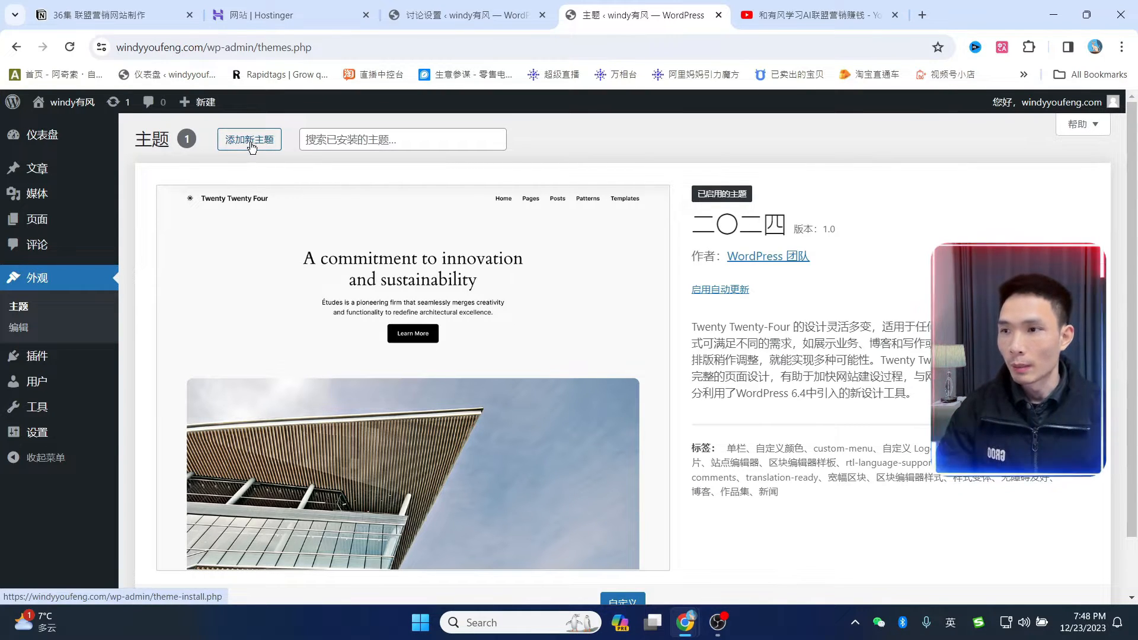
- Search the theme directory for 'oceanwp' and install the OceanWP theme
click(987, 179)
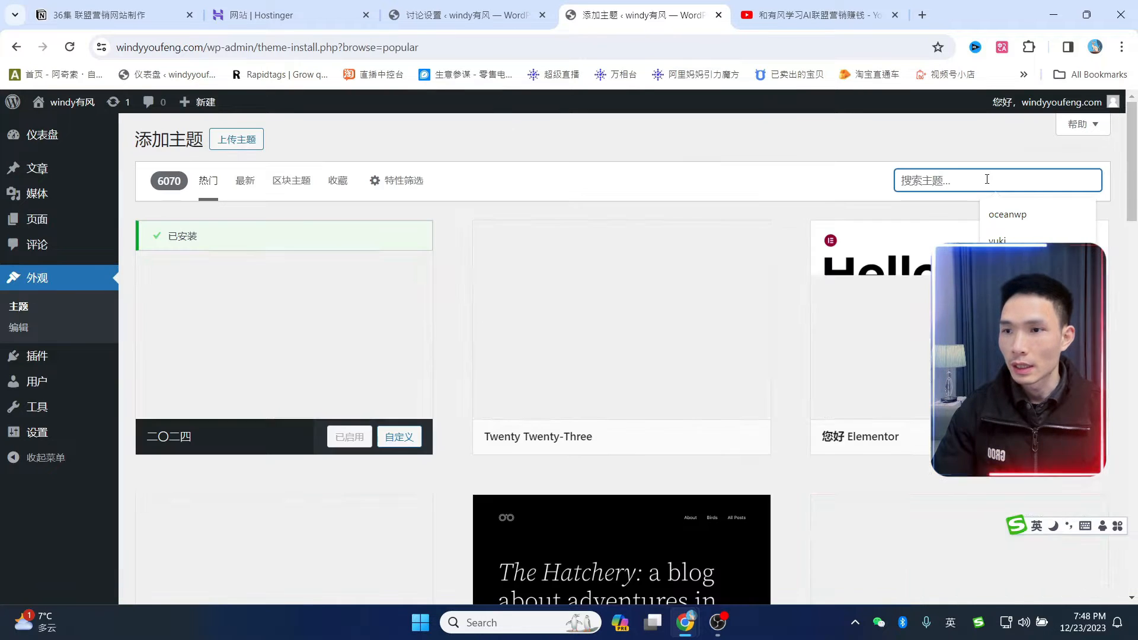
text(oc)
click(1021, 224)
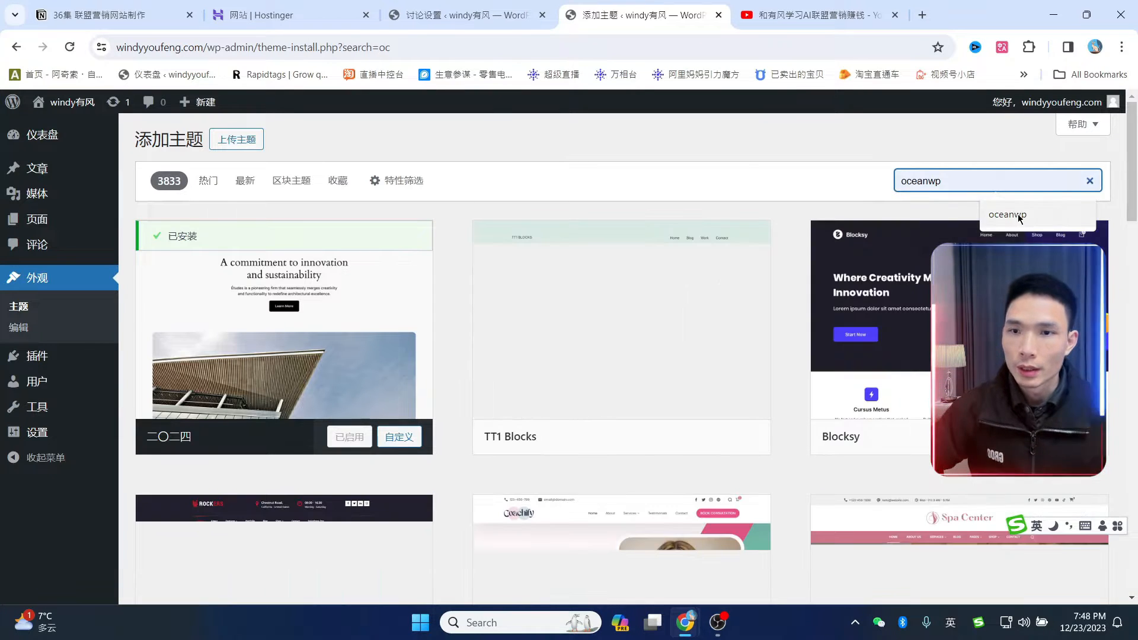
click(1019, 215)
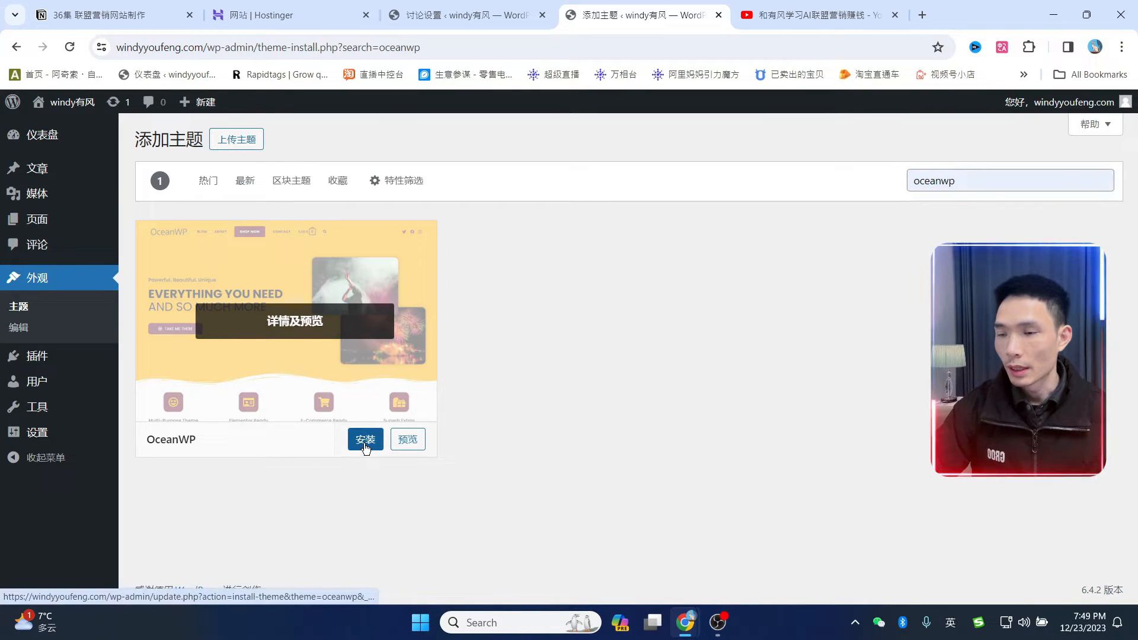
click(364, 445)
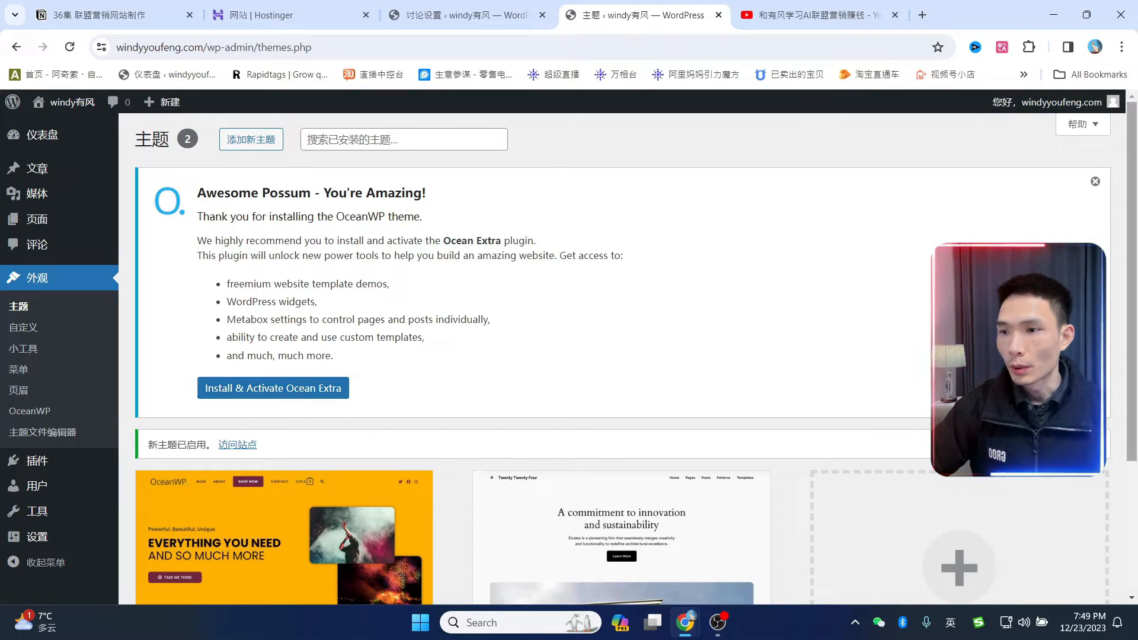
- Delete the 二〇二四 (Twenty Twenty-Four) theme and enable automatic updates for OceanWP
click(1096, 184)
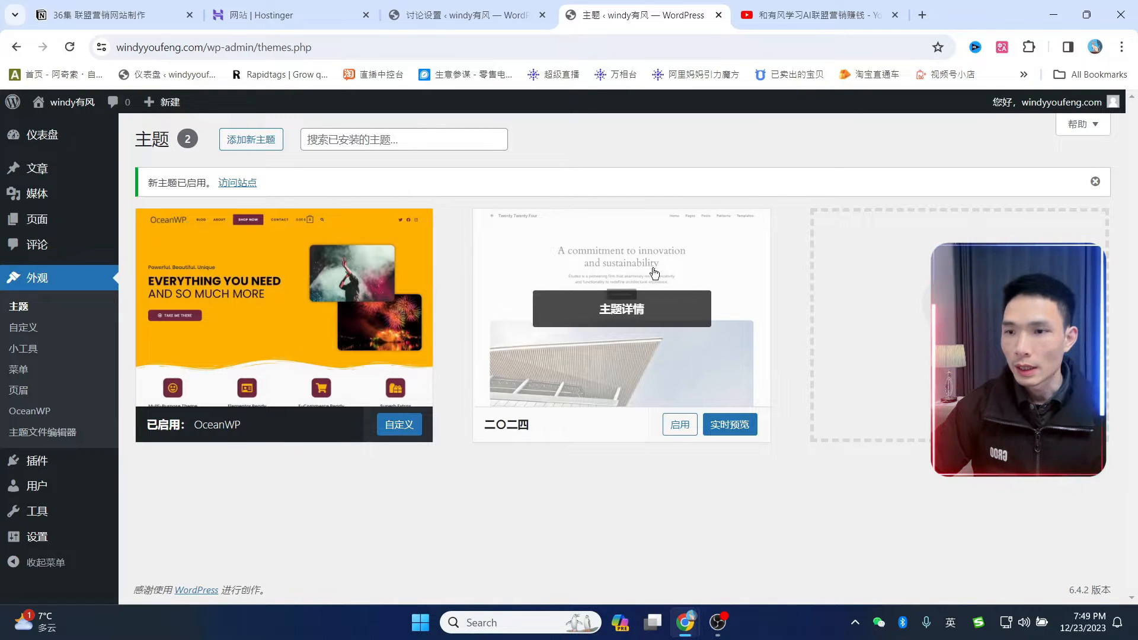
click(698, 267)
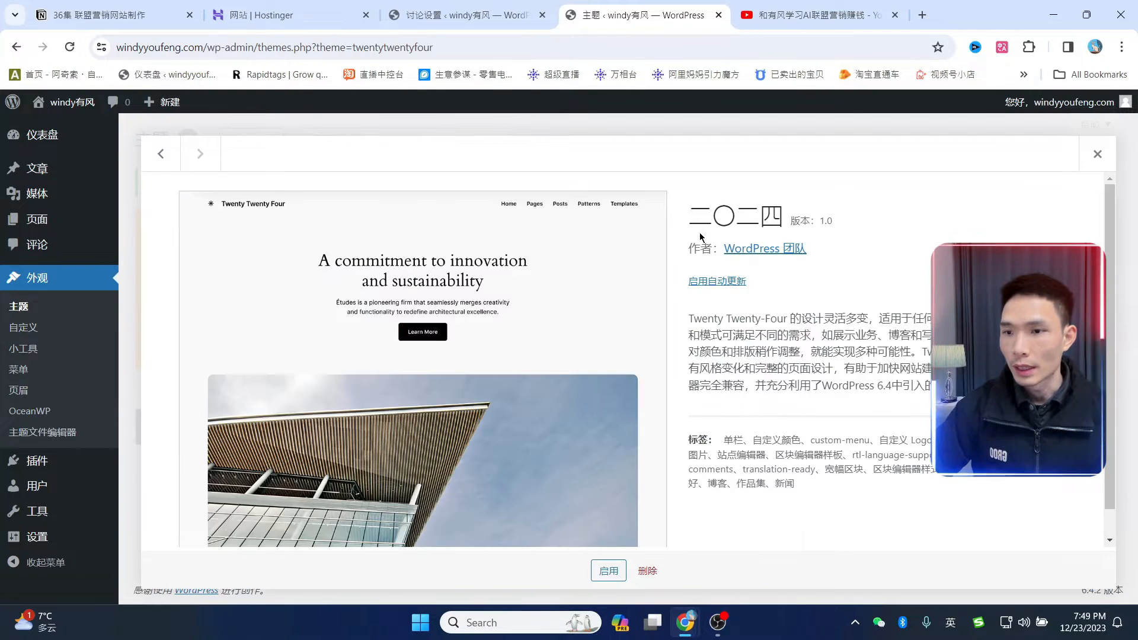
click(647, 570)
click(635, 170)
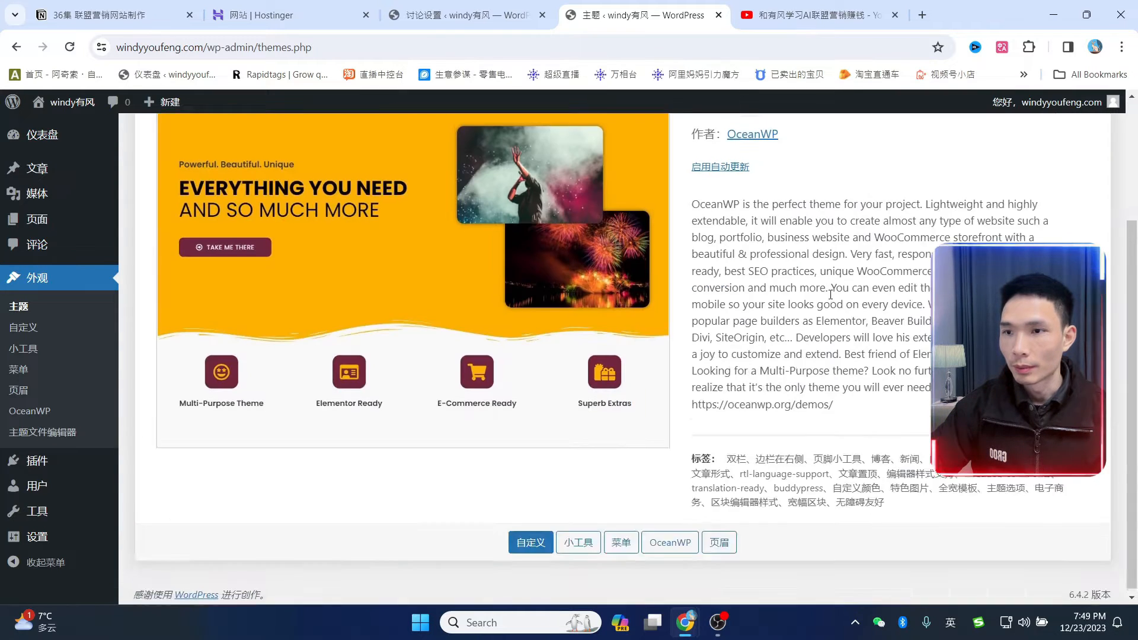
scroll(830, 295, up, 3)
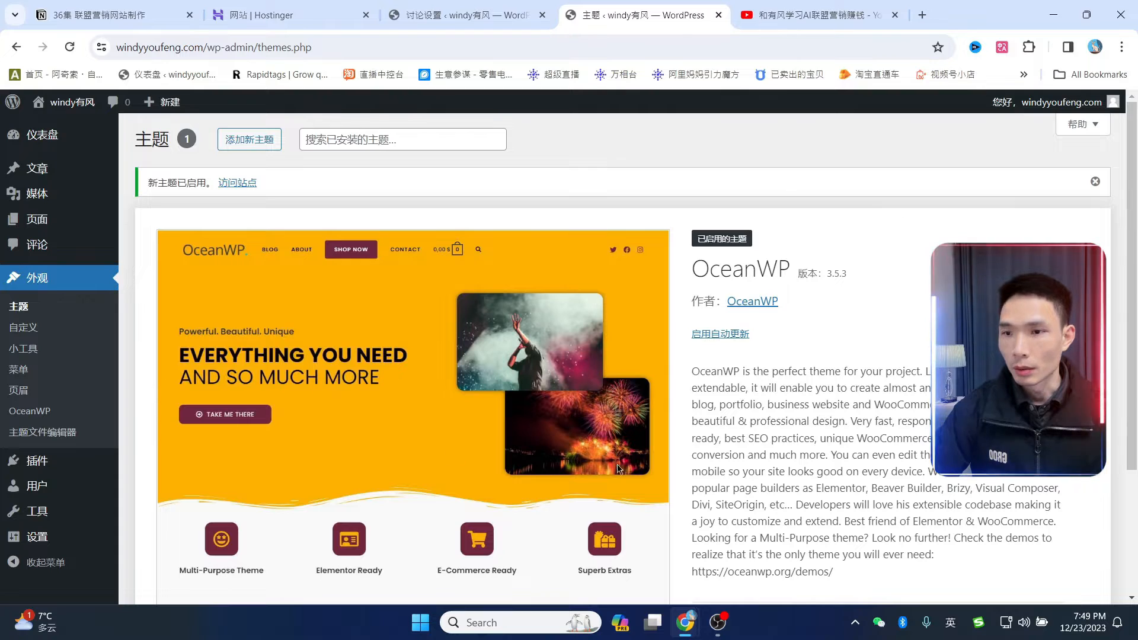
click(722, 335)
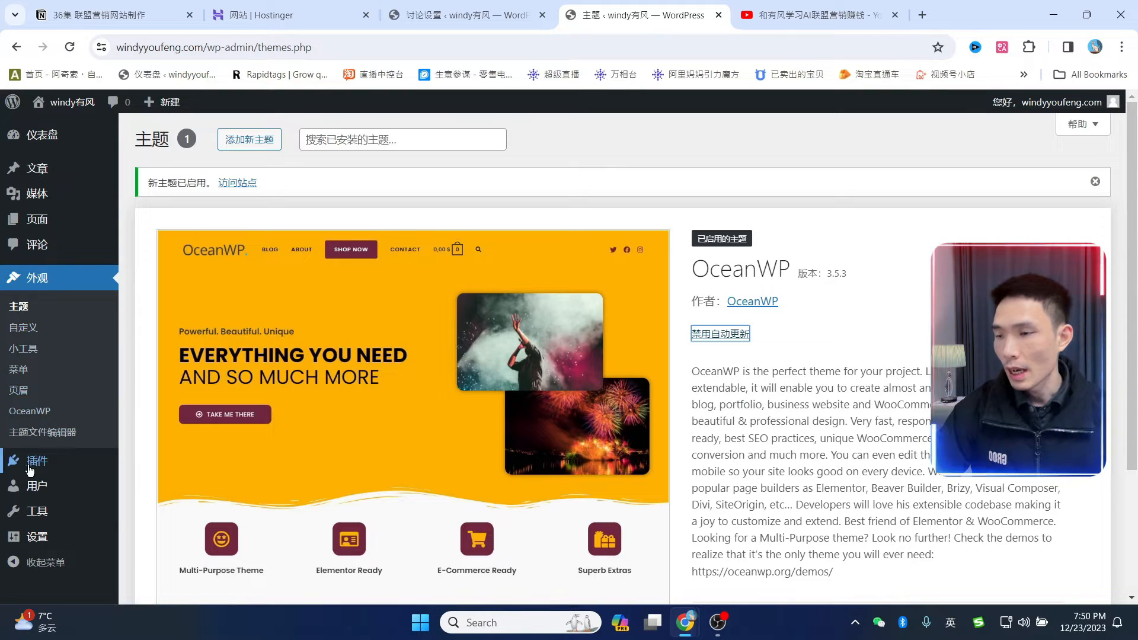
- Search plugins for 'elementor', install the Elementor plugin, and open elementor.com
mouse_move(43, 469)
click(151, 486)
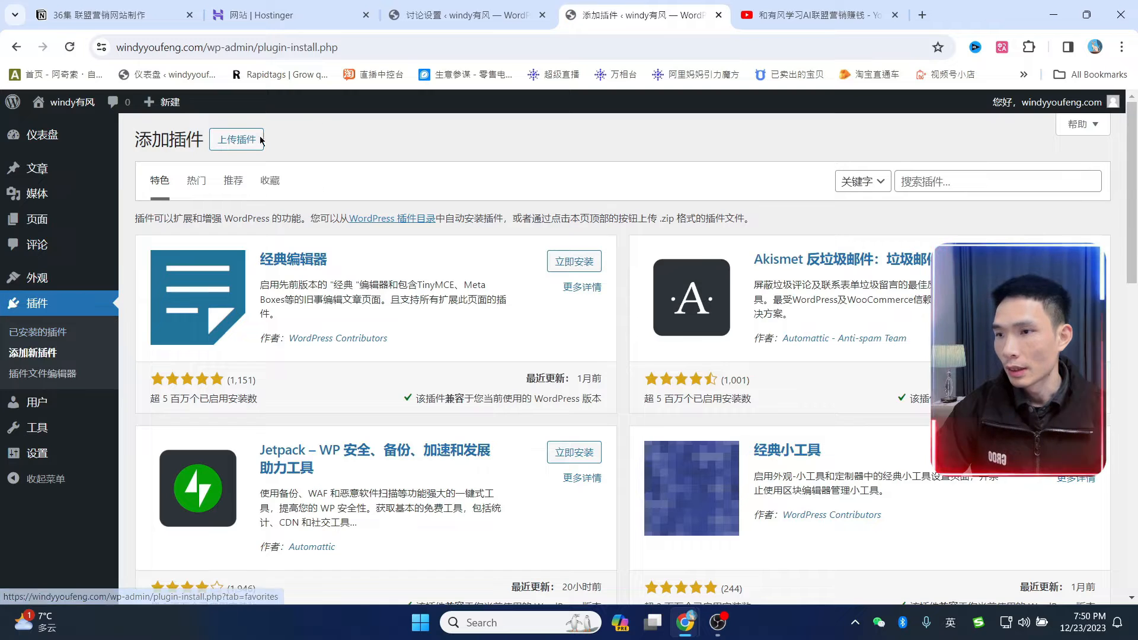
click(961, 176)
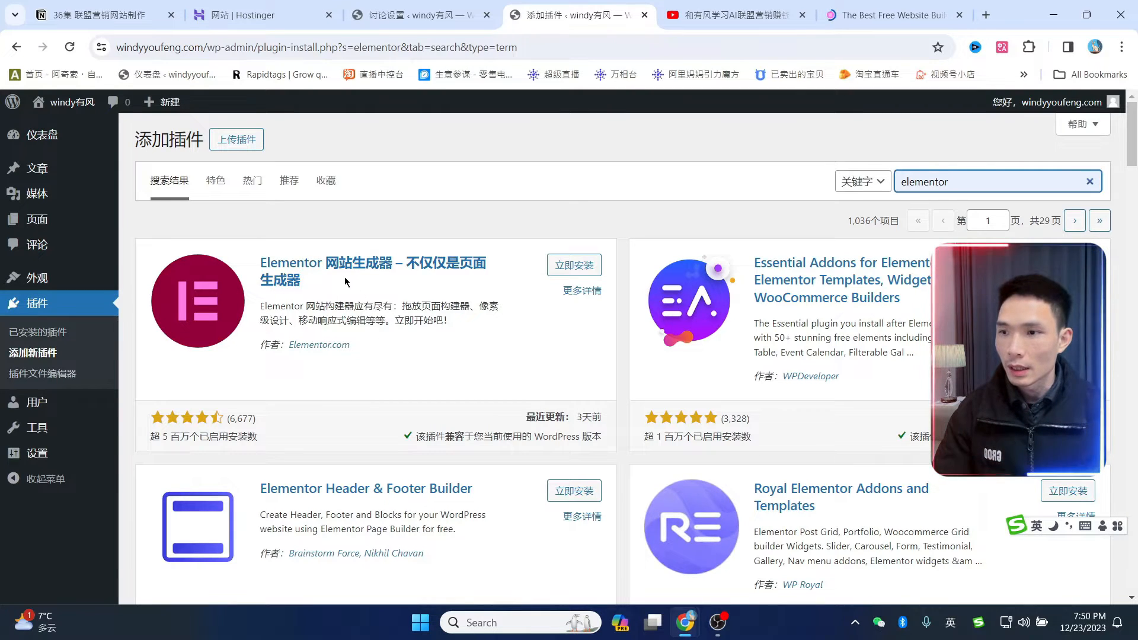
click(579, 268)
click(889, 15)
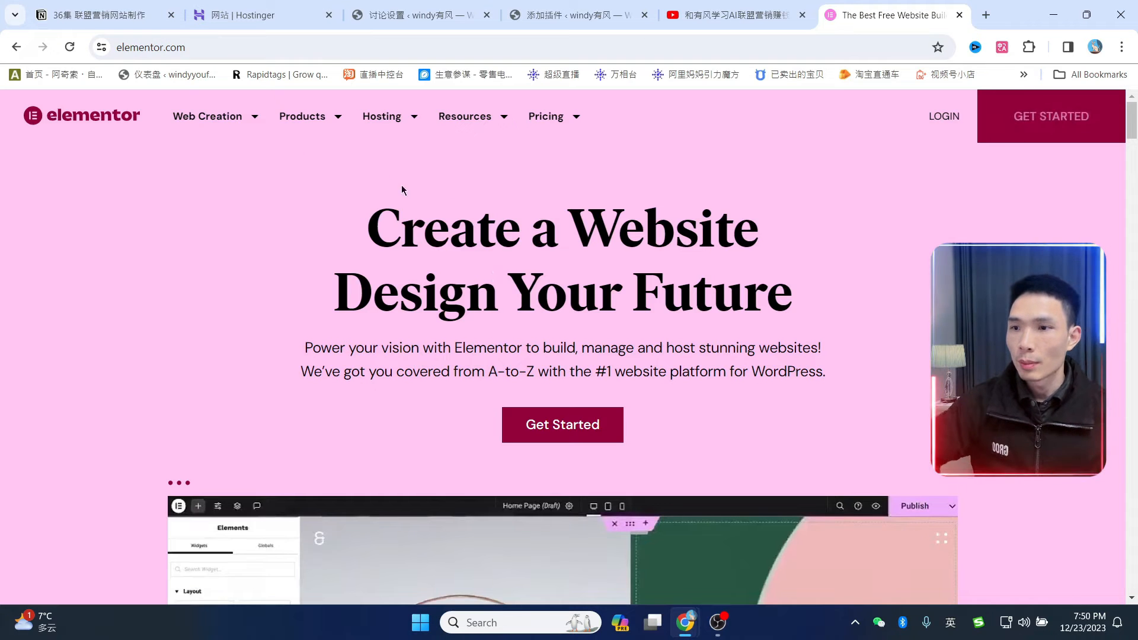
- Scroll through the elementor.com editor demo, then return to the WordPress plugin search results
scroll(402, 189, down, 6)
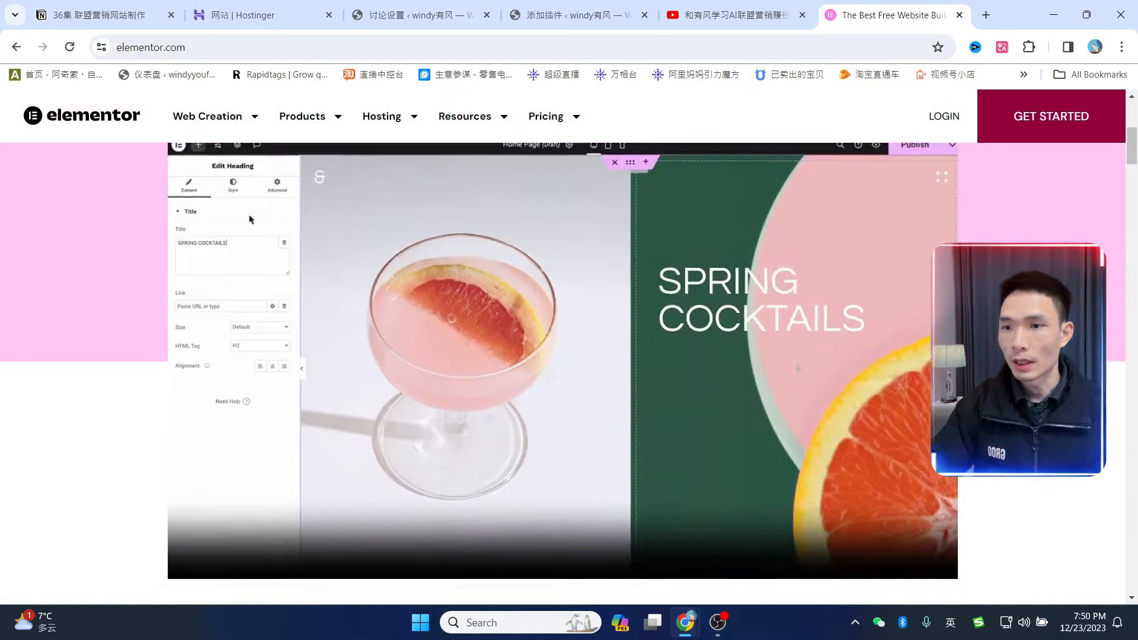
scroll(563, 374, up, 1)
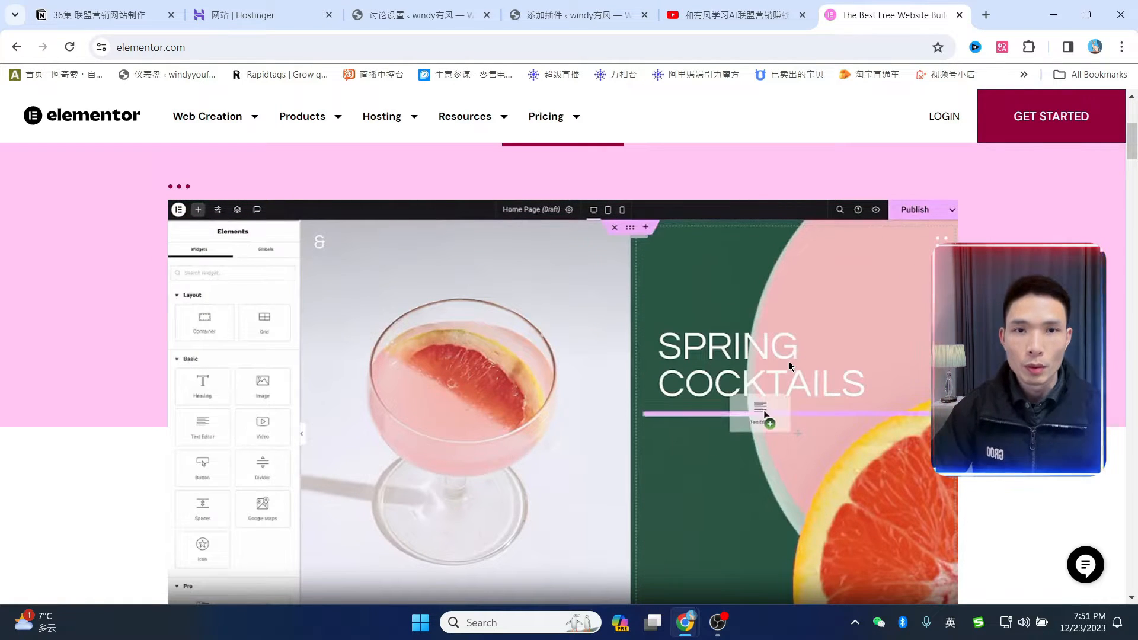
click(569, 15)
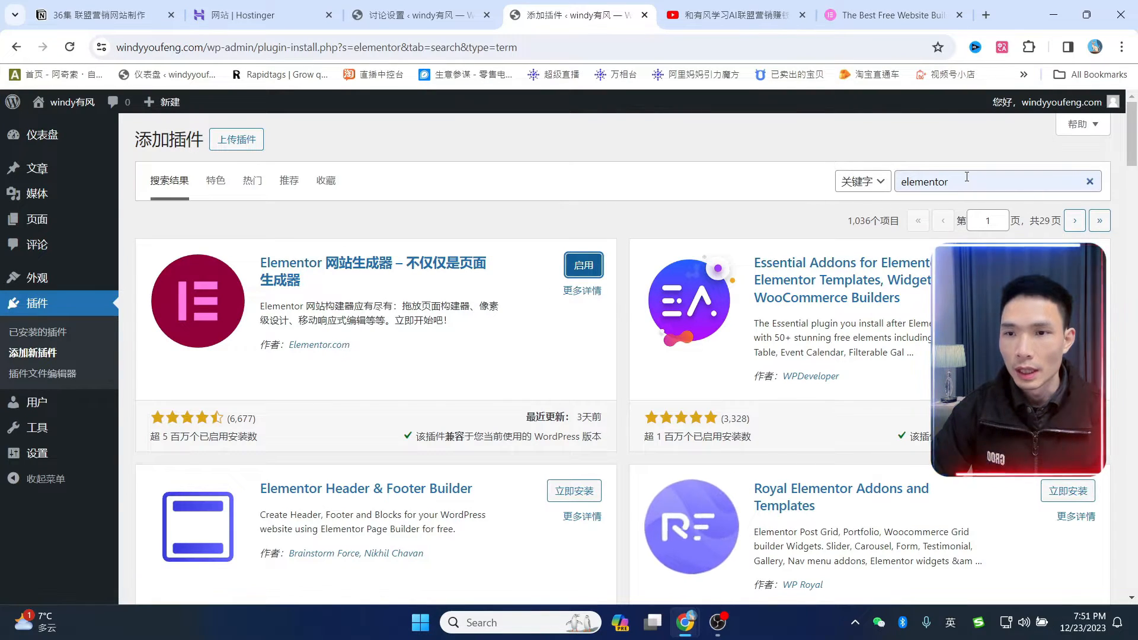
- Search for 'ocean extra', install Ocean Extra, and view the installed plugins list
drag(967, 179, 867, 166)
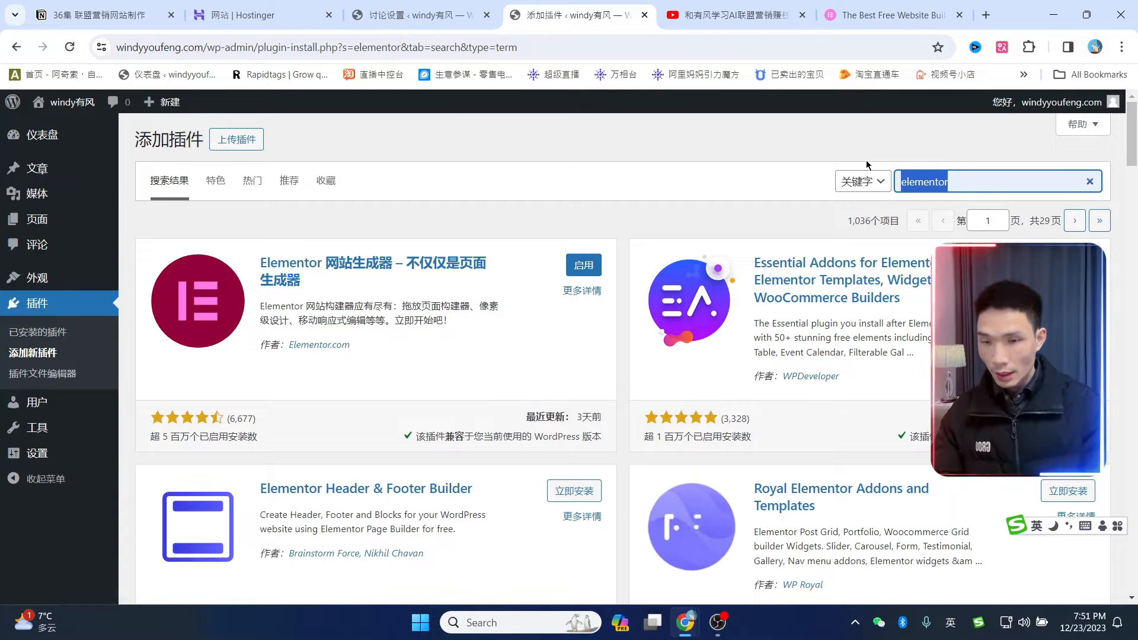
text(ocean extra)
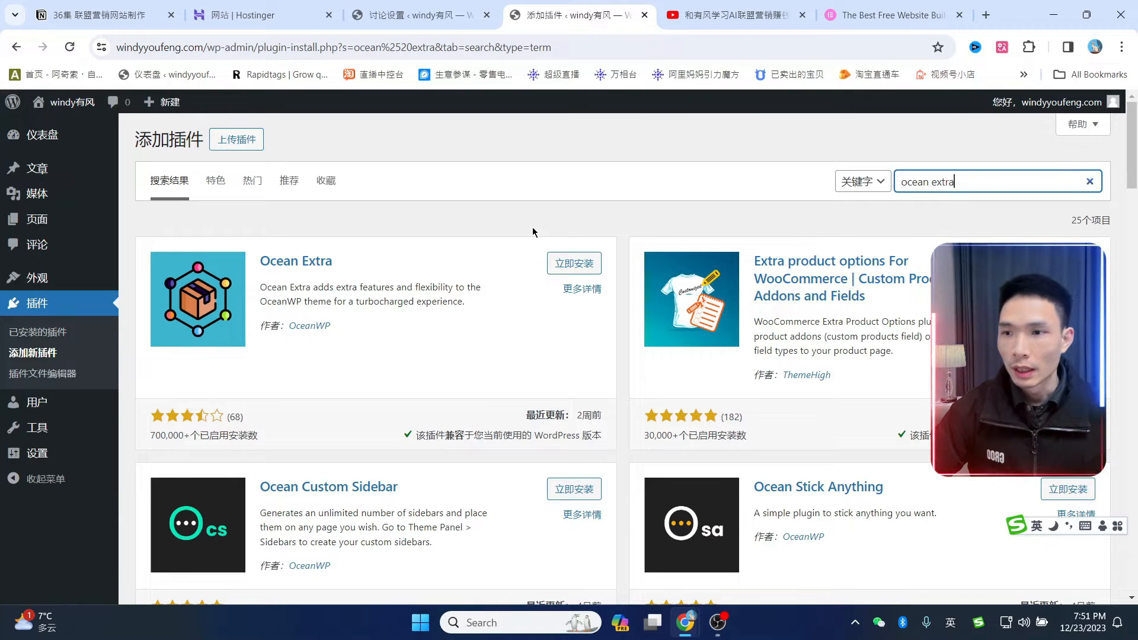
click(570, 263)
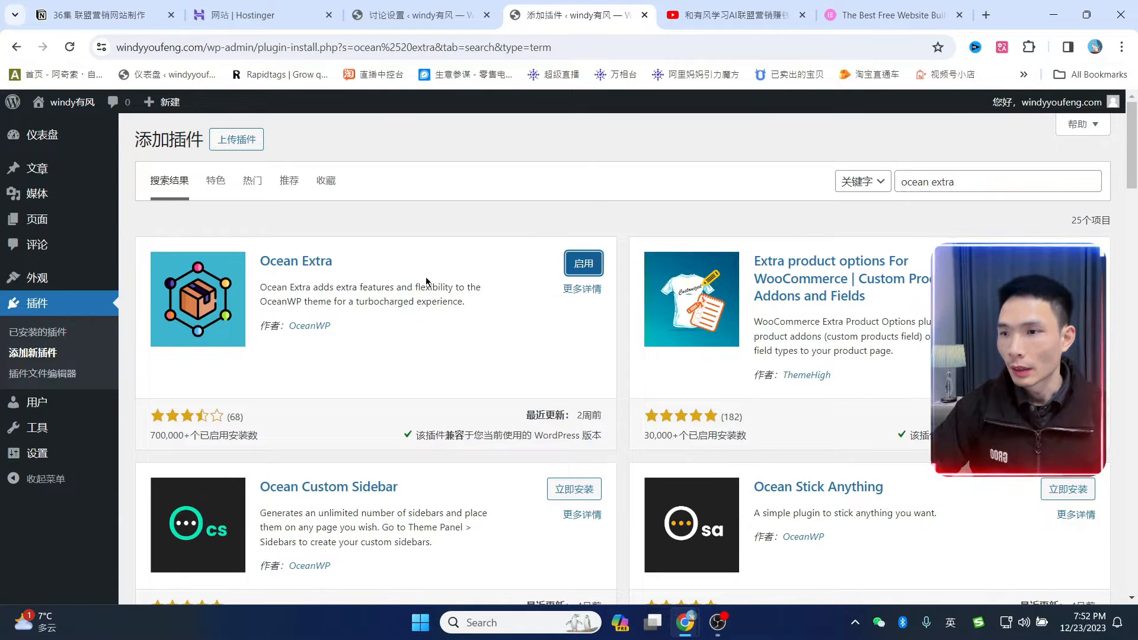
click(44, 335)
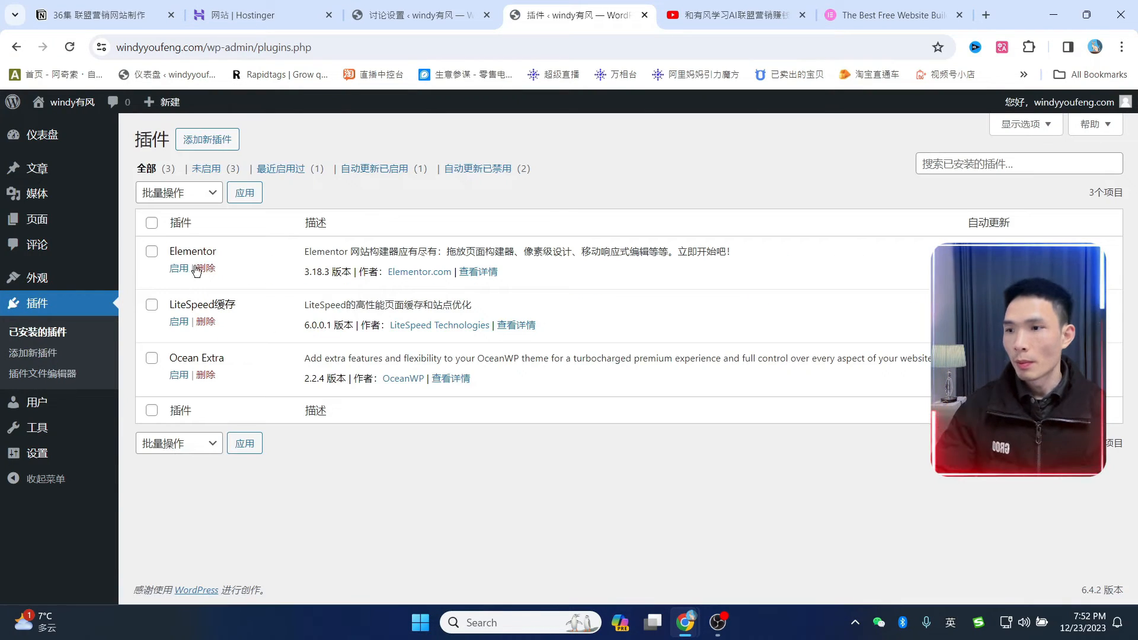
- Bulk-activate the Elementor and Ocean Extra plugins
click(152, 358)
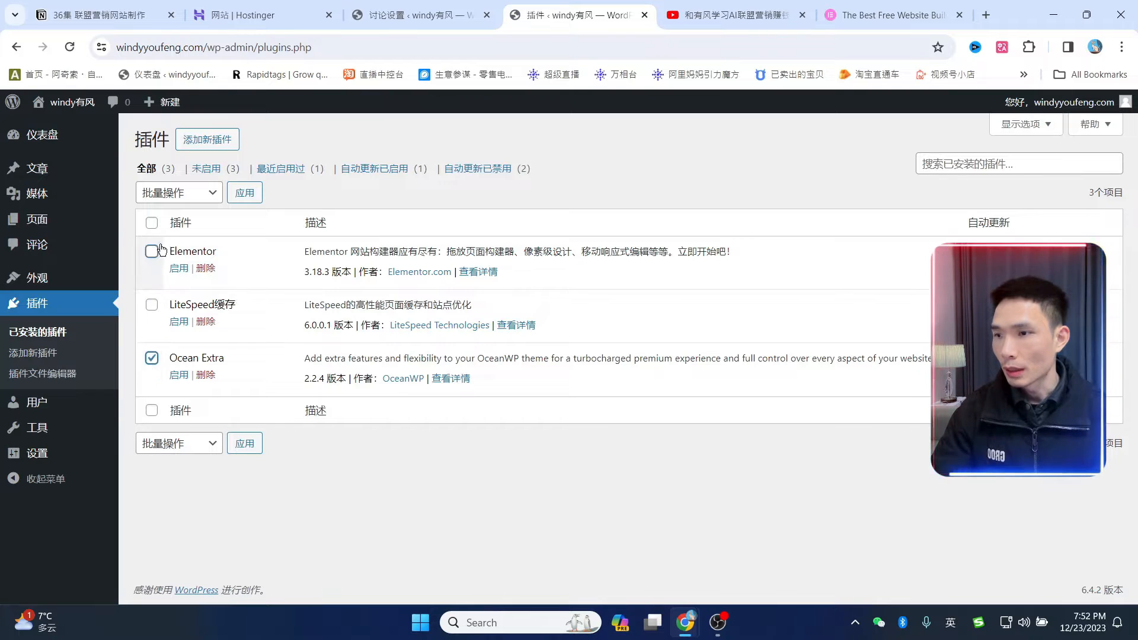
click(151, 252)
click(175, 193)
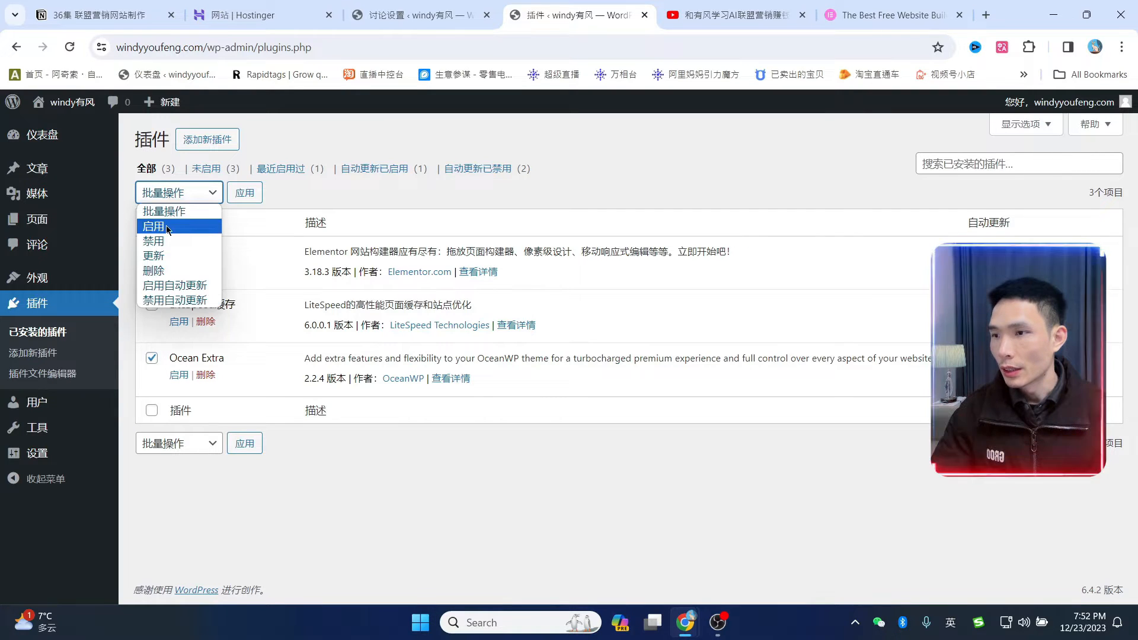
click(188, 229)
click(244, 194)
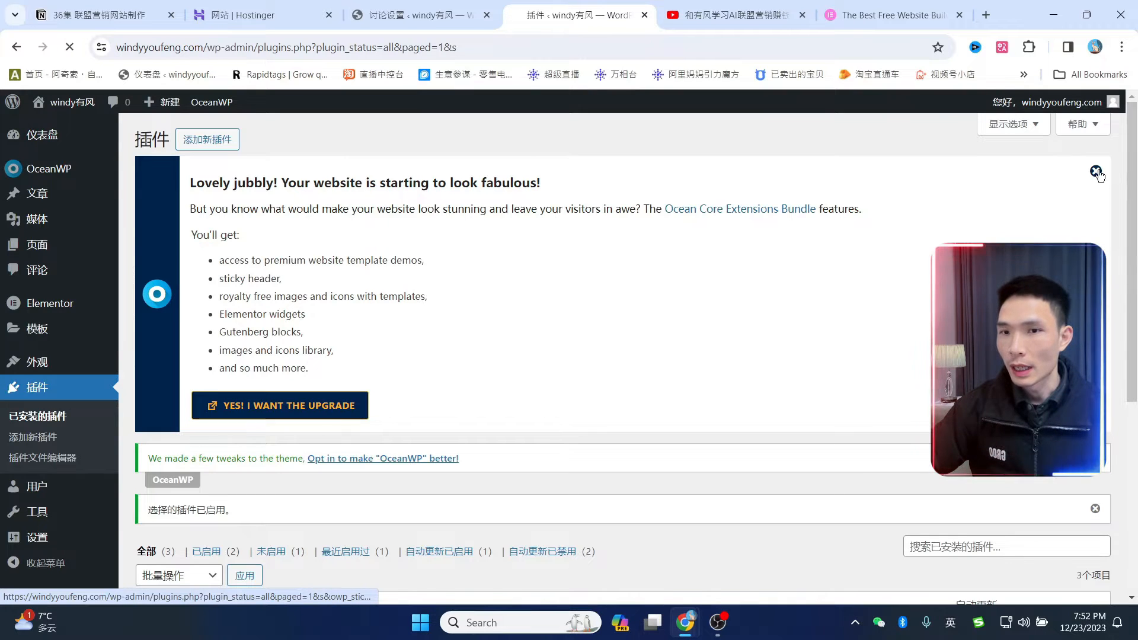
- Enable automatic updates for Elementor and Ocean Extra, and show 999 plugins per page
click(1095, 171)
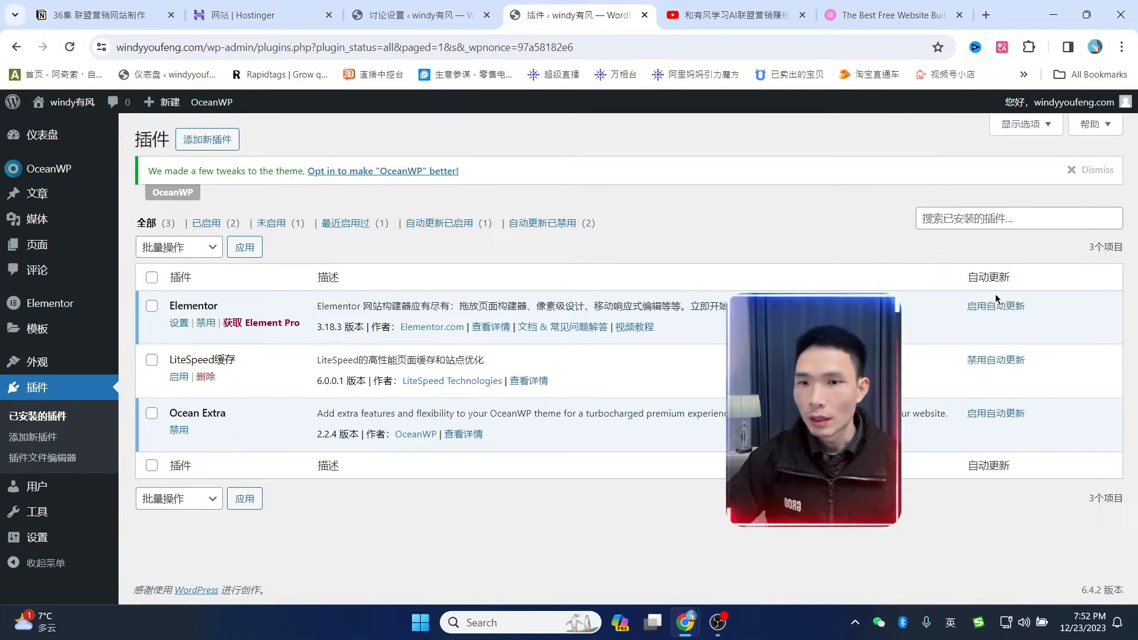
click(998, 307)
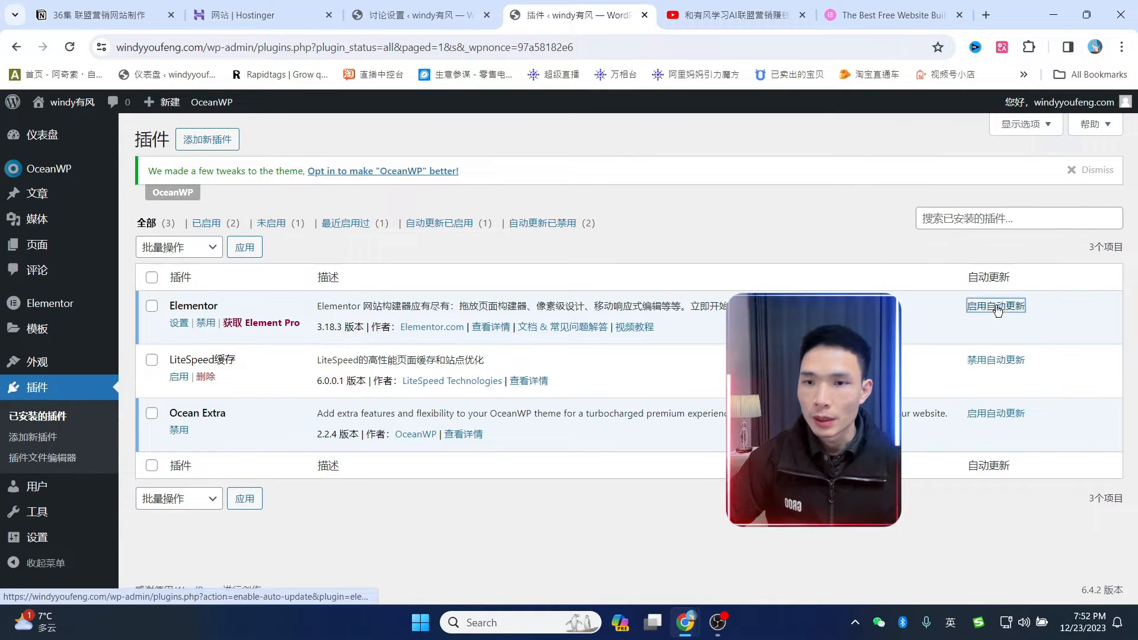
click(995, 414)
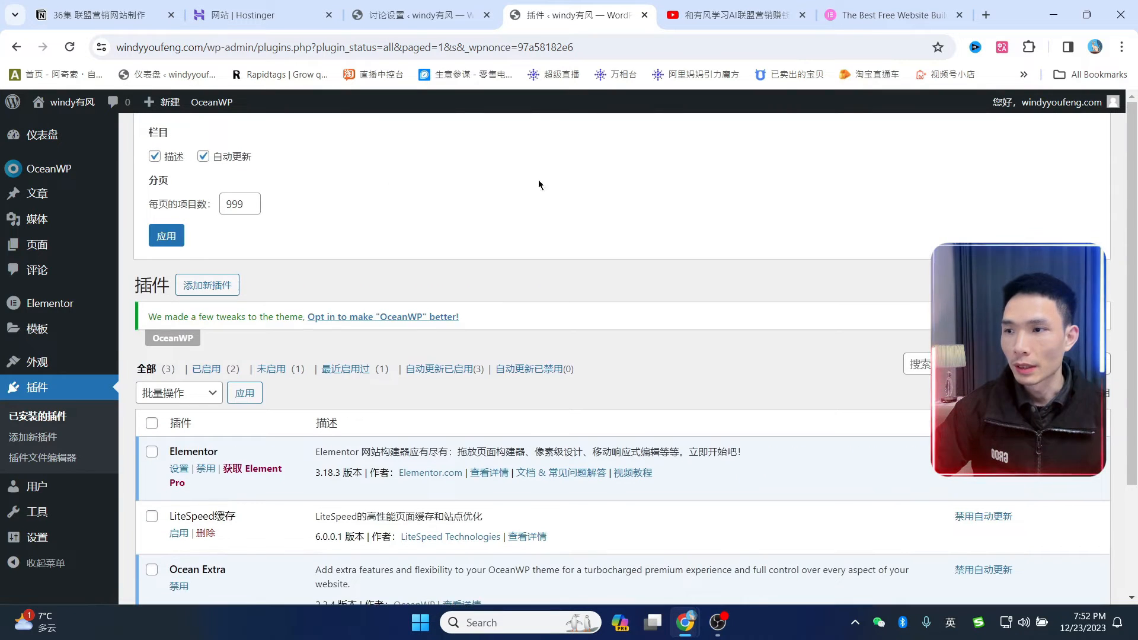
click(174, 231)
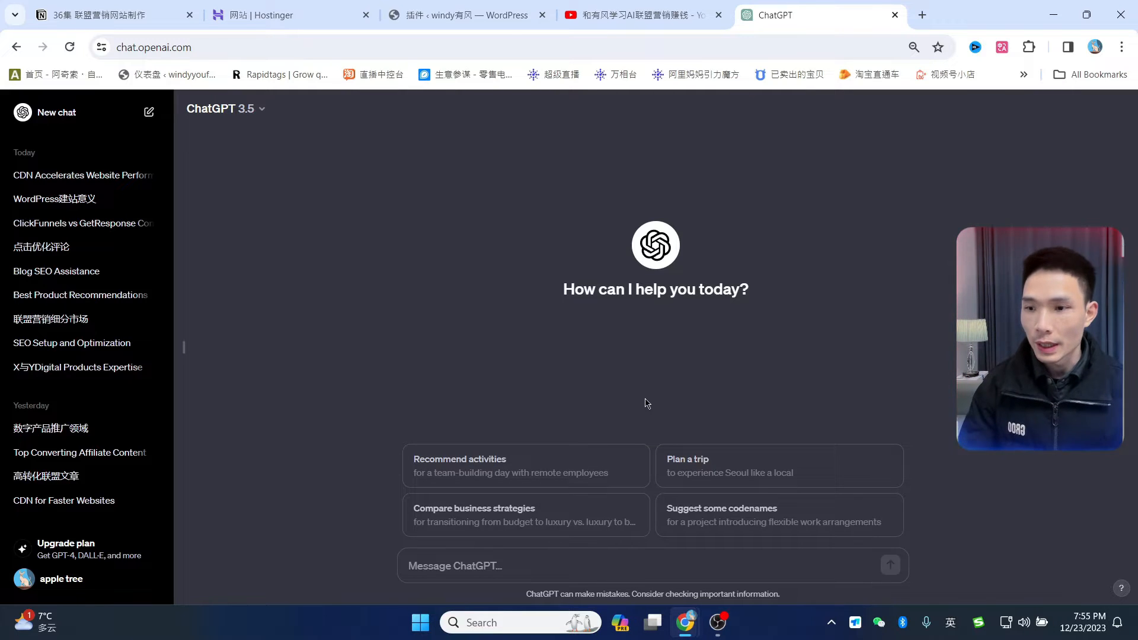
- Ask ChatGPT the pasted question about high-converting affiliate articles and read the answer
click(581, 567)
text(联盟营销文章写哪些类型转化率高)
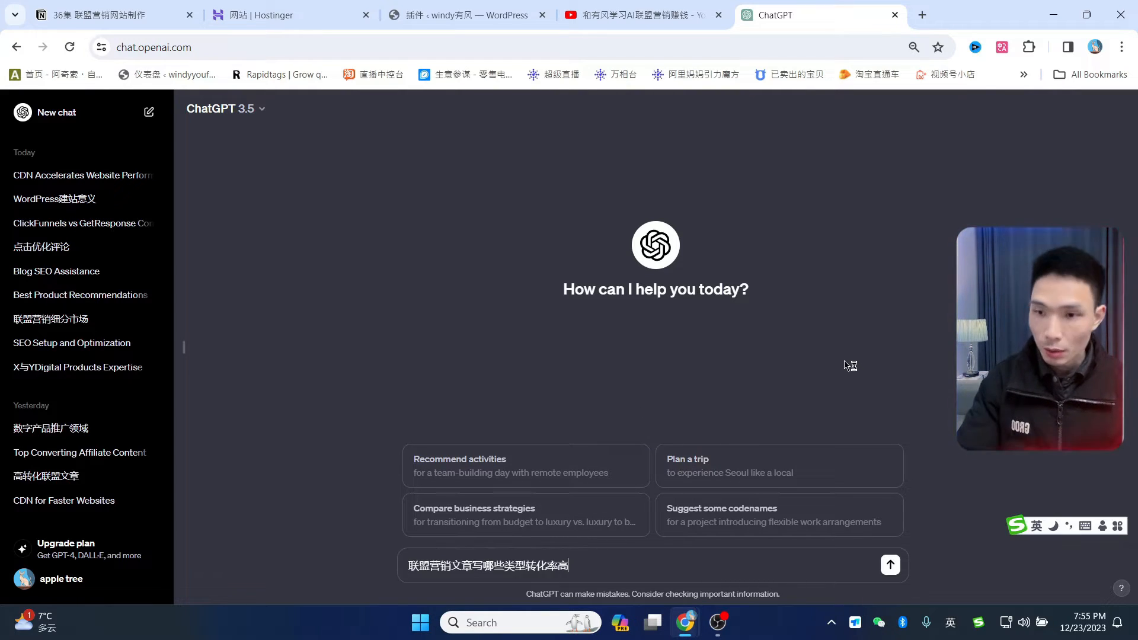
key(Return)
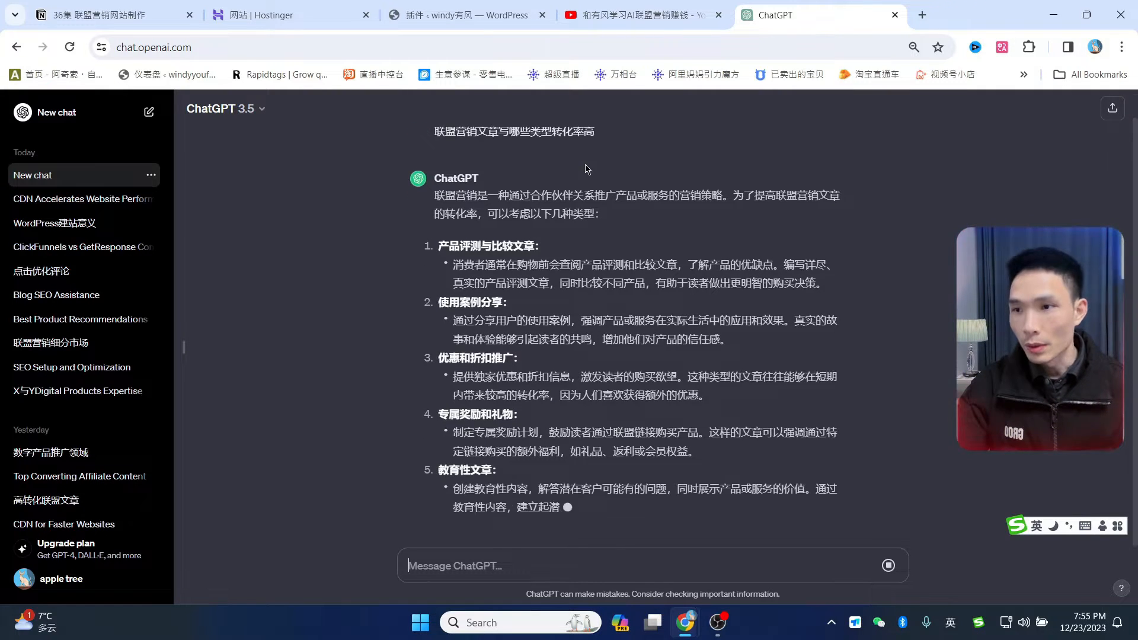
scroll(523, 228, up, 1)
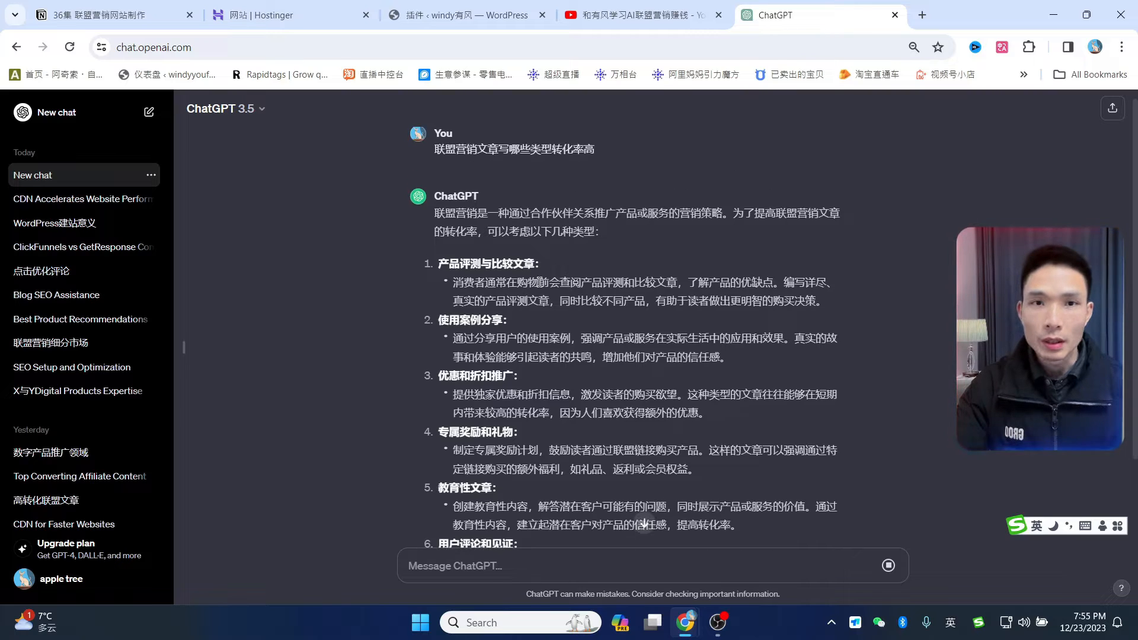
scroll(562, 278, down, 1)
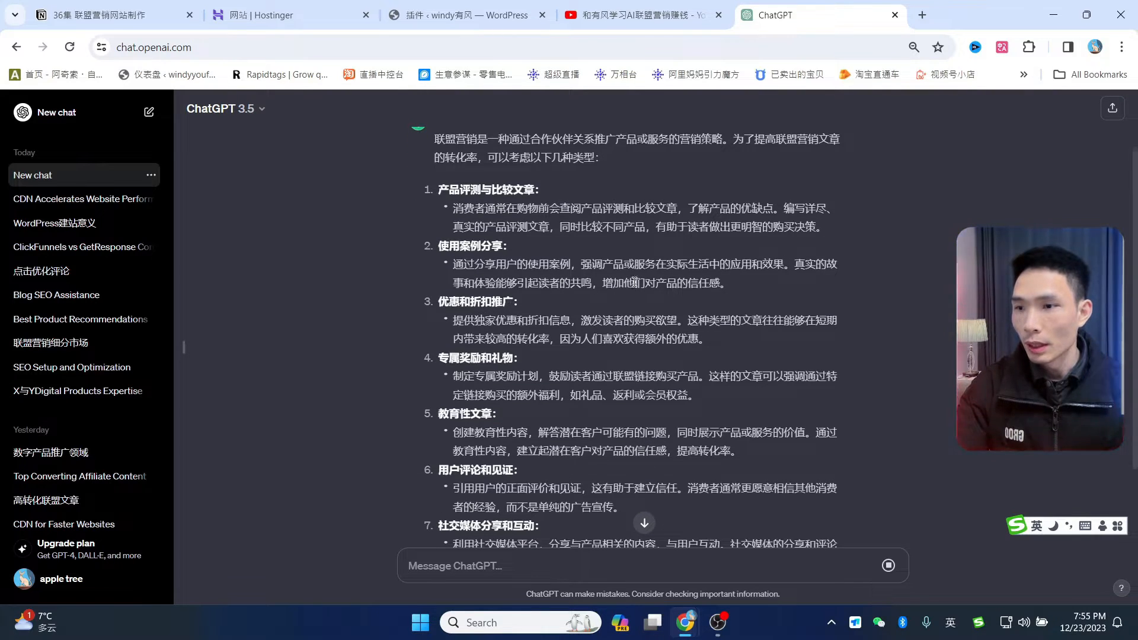
scroll(637, 282, down, 2)
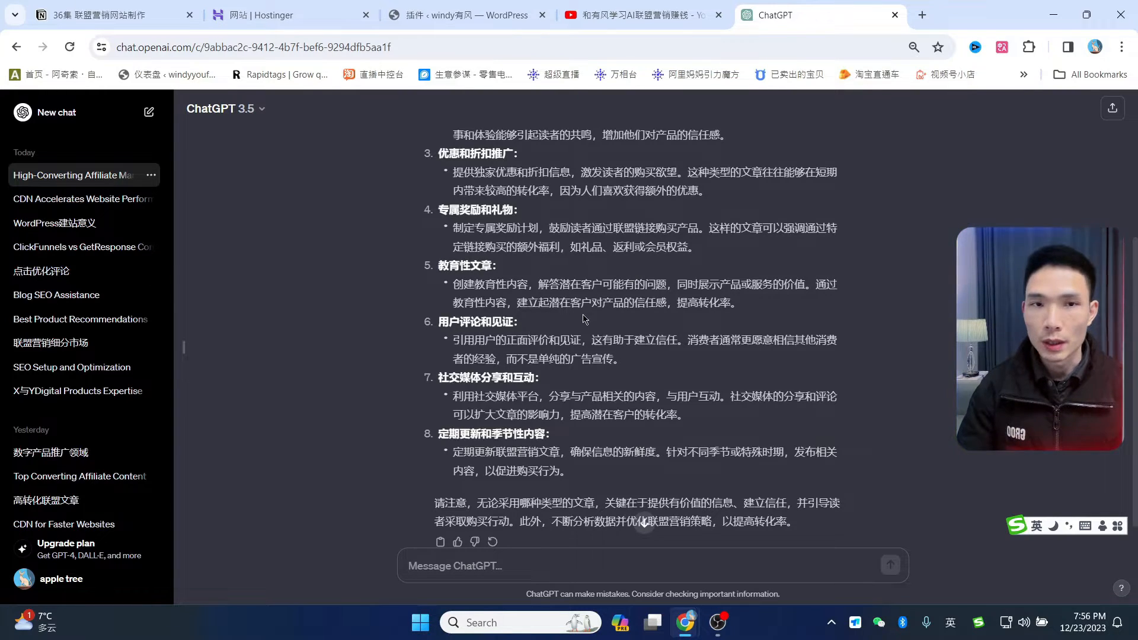
scroll(574, 400, down, 1)
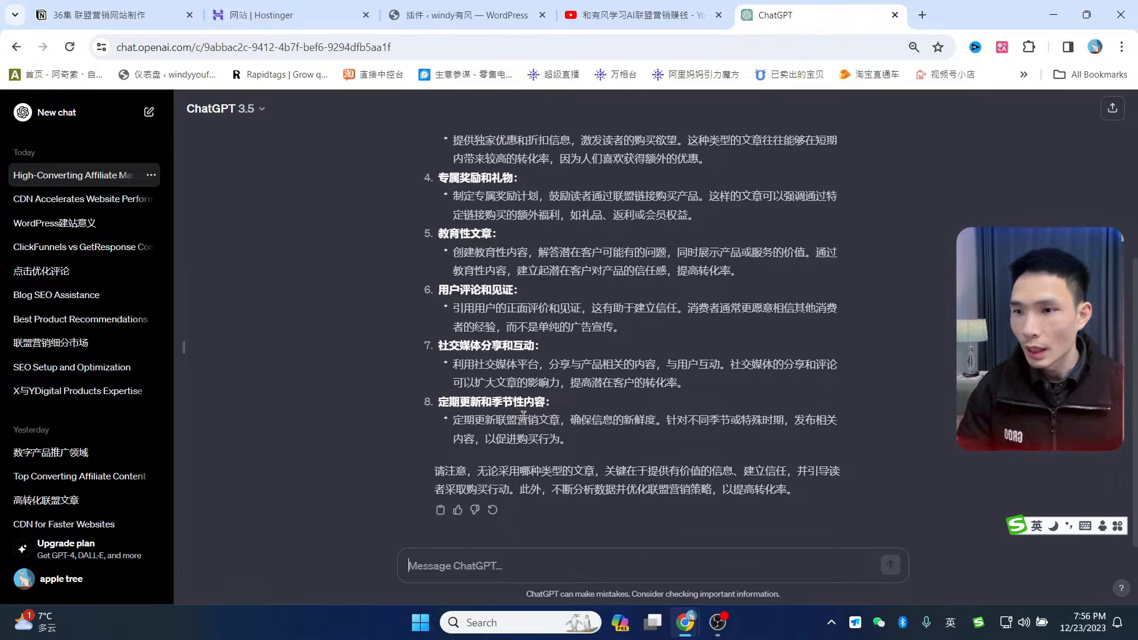
scroll(523, 415, up, 5)
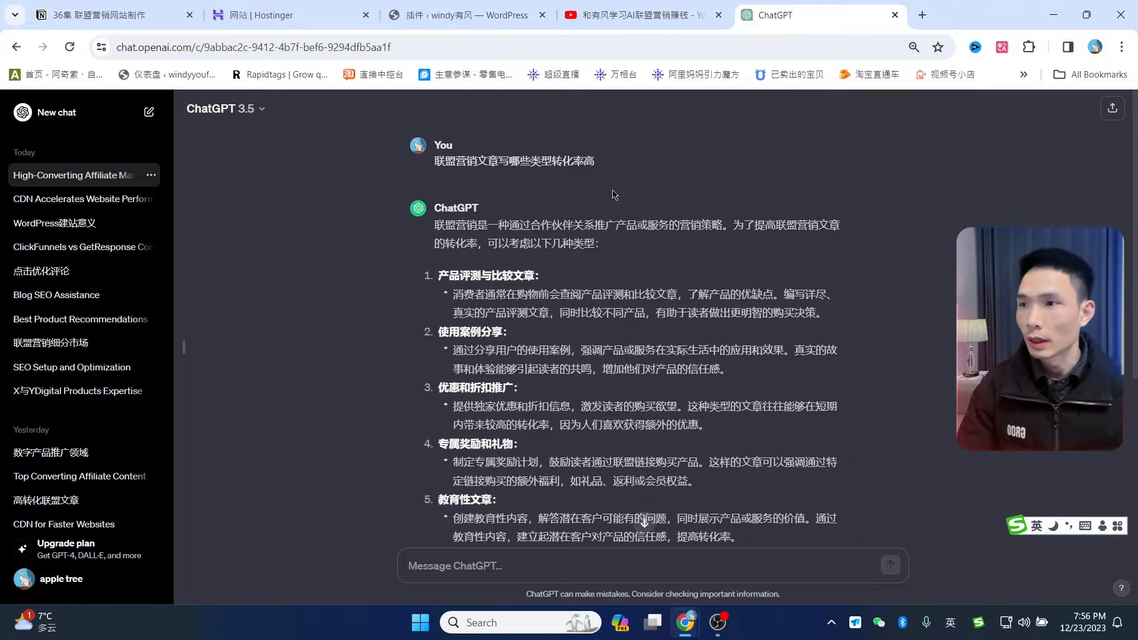
scroll(575, 516, down, 5)
- Request concrete headline examples with '给出具体的标题案例' and read through the suggested titles
text(给出具体的标题案例)
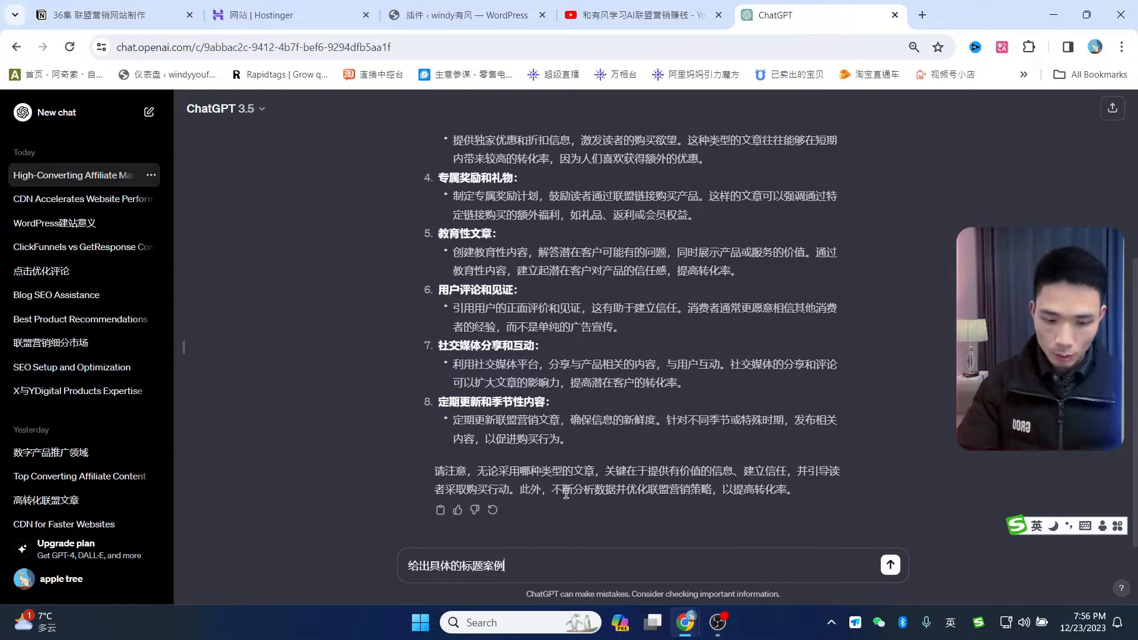
key(Return)
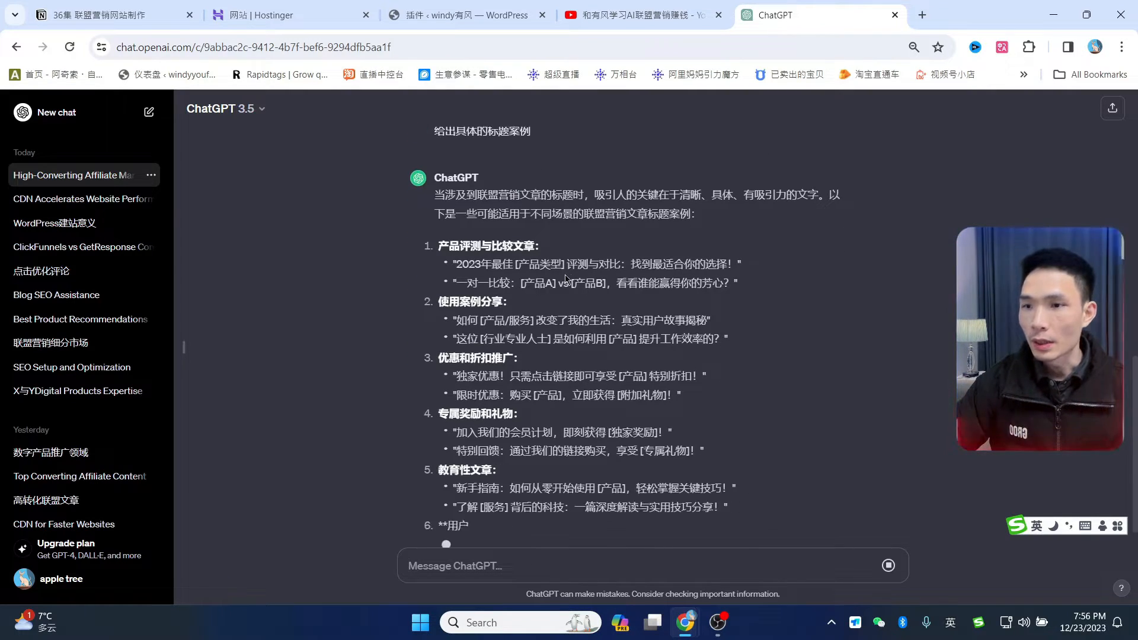
scroll(580, 306, up, 1)
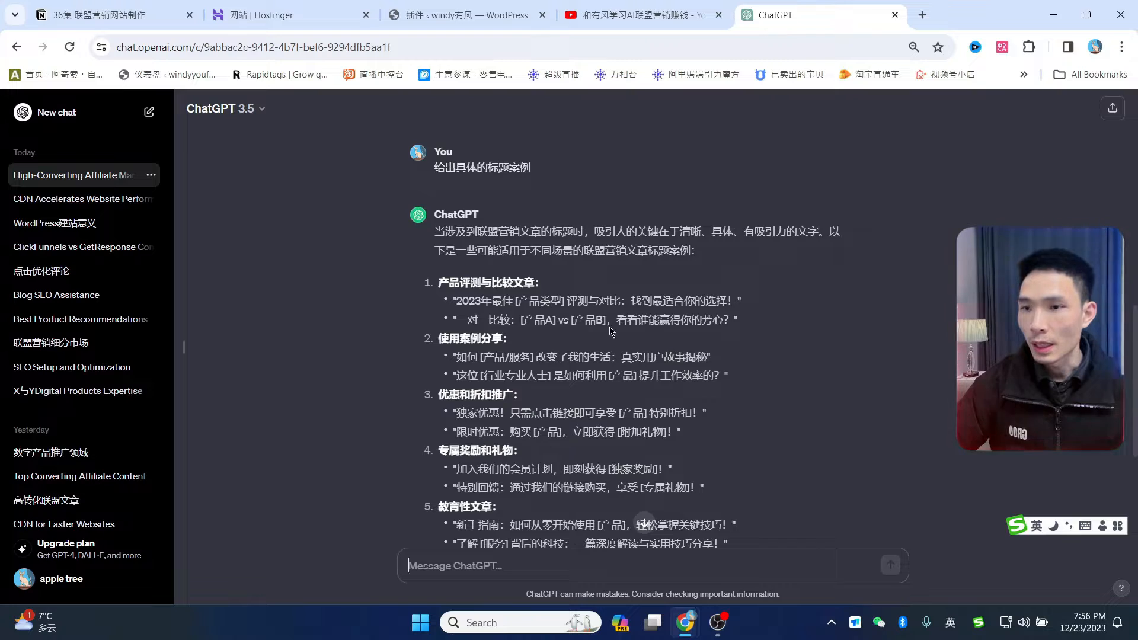
scroll(797, 259, down, 1)
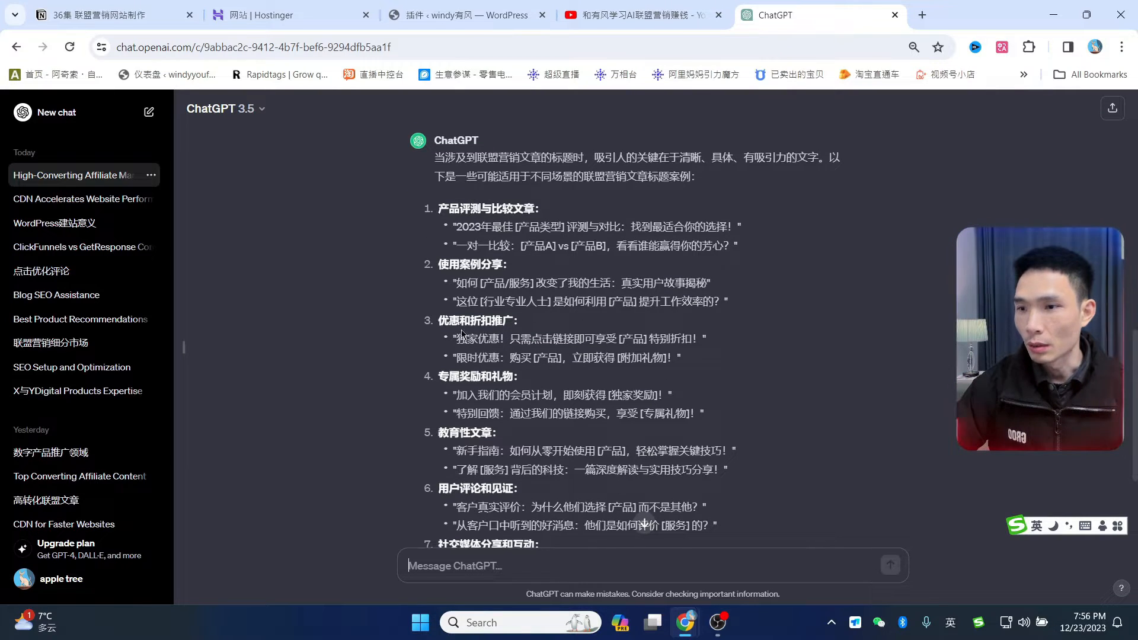
drag(467, 342, 702, 342)
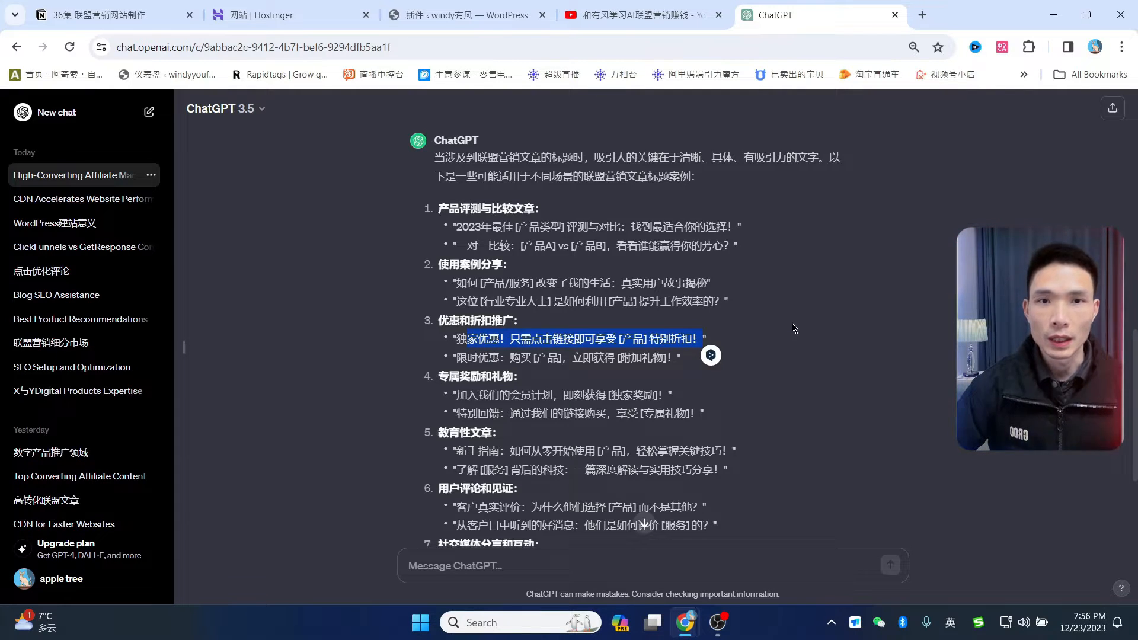
click(789, 324)
scroll(473, 306, down, 2)
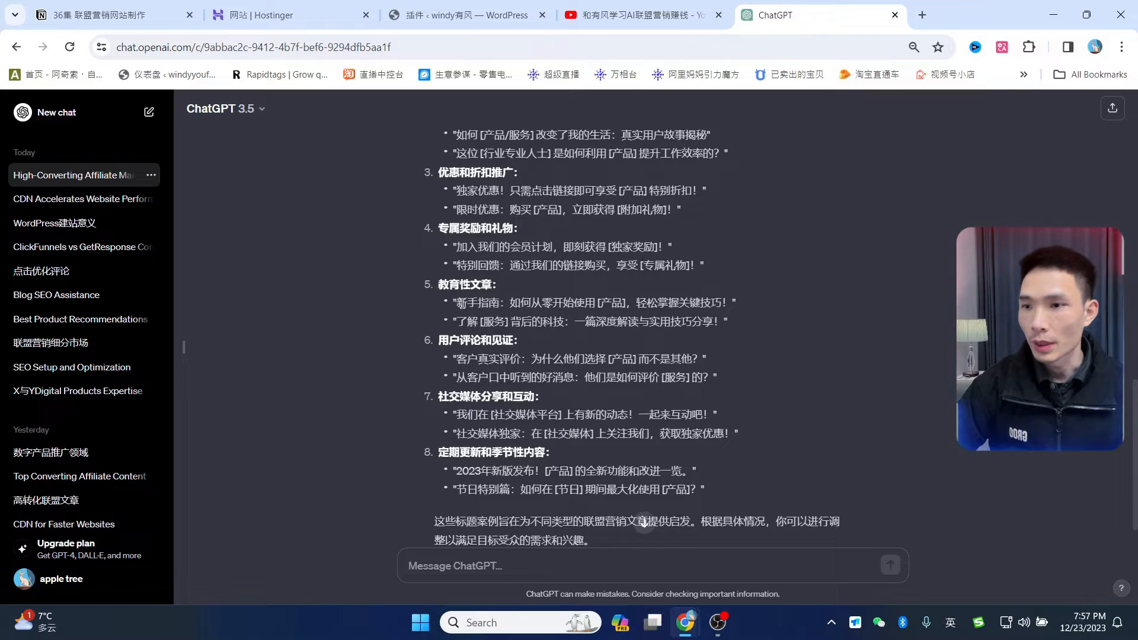
drag(471, 303, 552, 303)
click(804, 289)
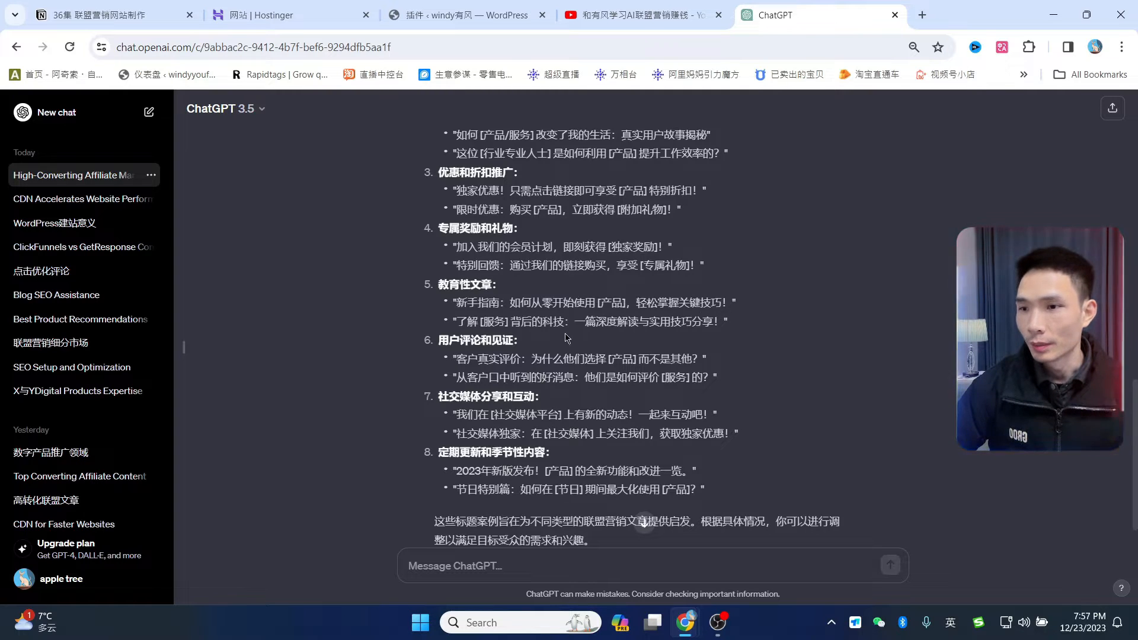
scroll(655, 339, up, 4)
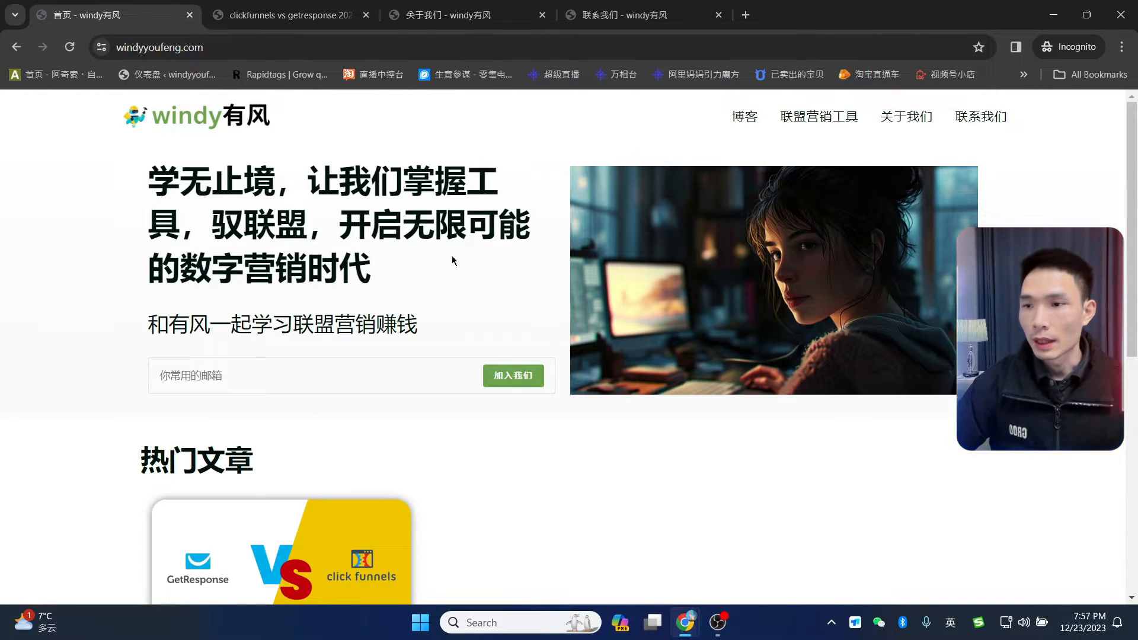
- Scroll the windy有风 homepage, then read through the ClickFunnels vs GetResponse article
scroll(925, 392, down, 8)
scroll(933, 409, up, 5)
scroll(933, 409, down, 2)
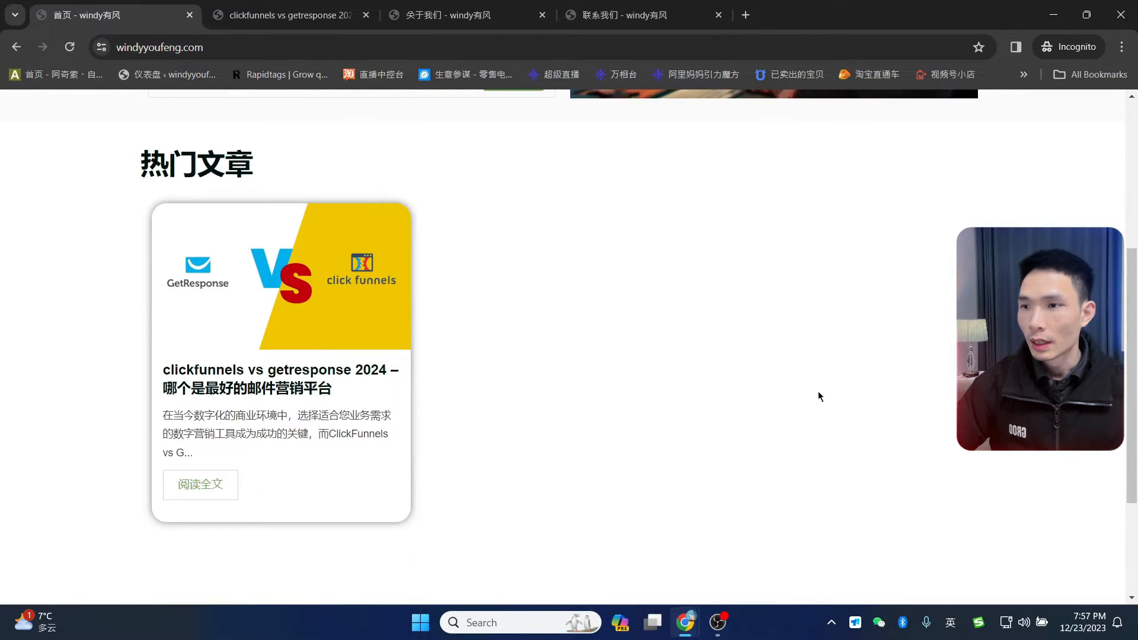
scroll(870, 391, up, 5)
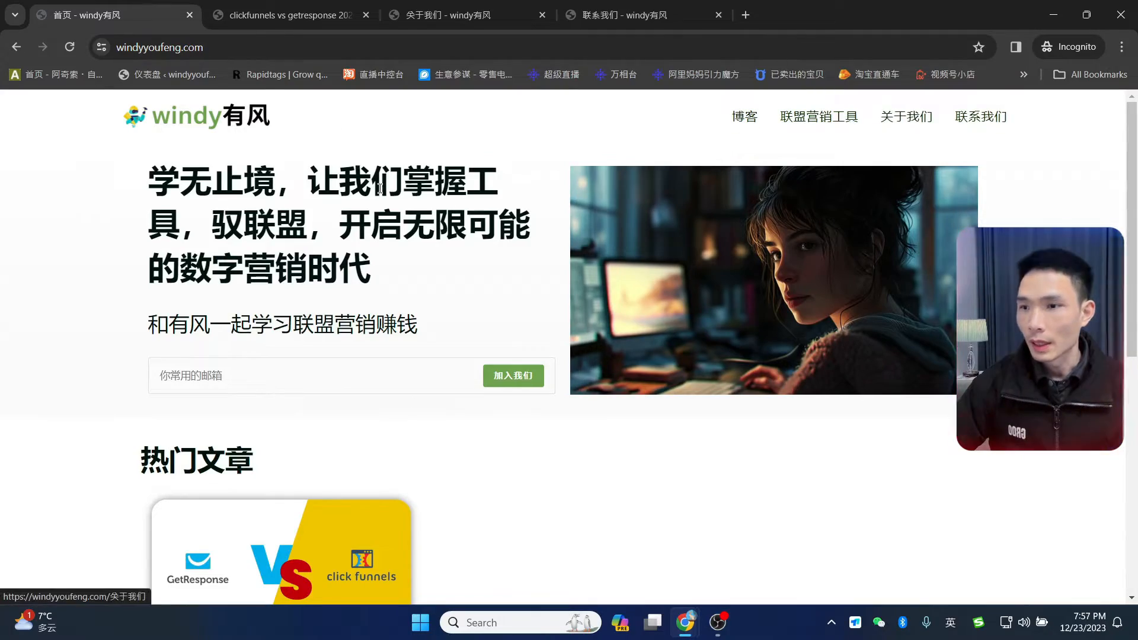
click(265, 16)
scroll(439, 362, down, 15)
scroll(510, 391, up, 6)
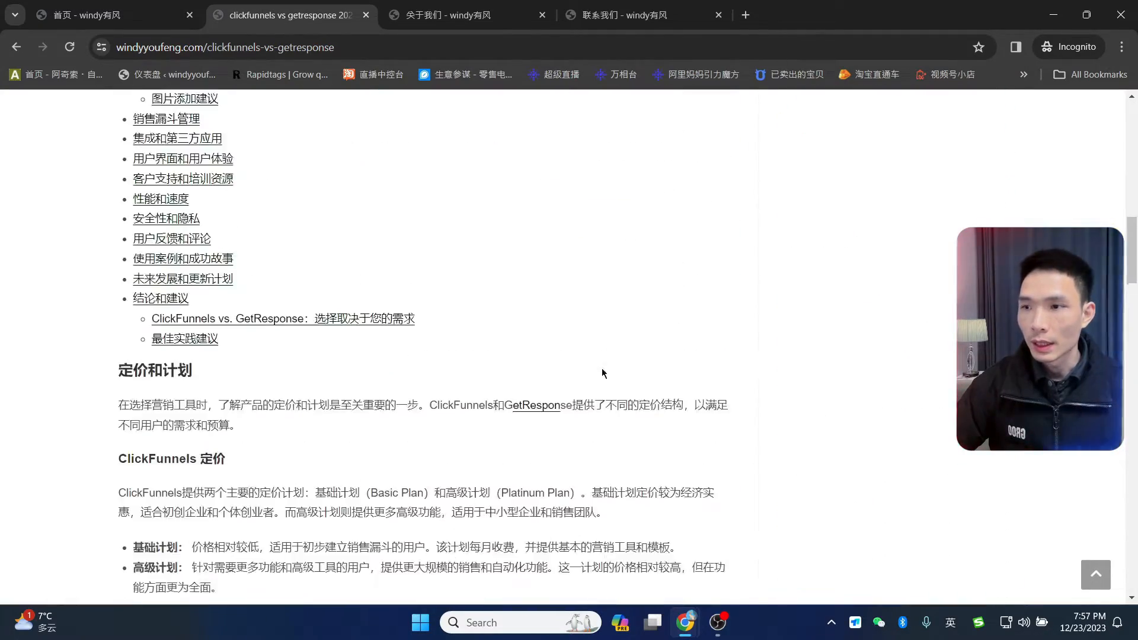
scroll(587, 379, up, 15)
scroll(533, 415, down, 20)
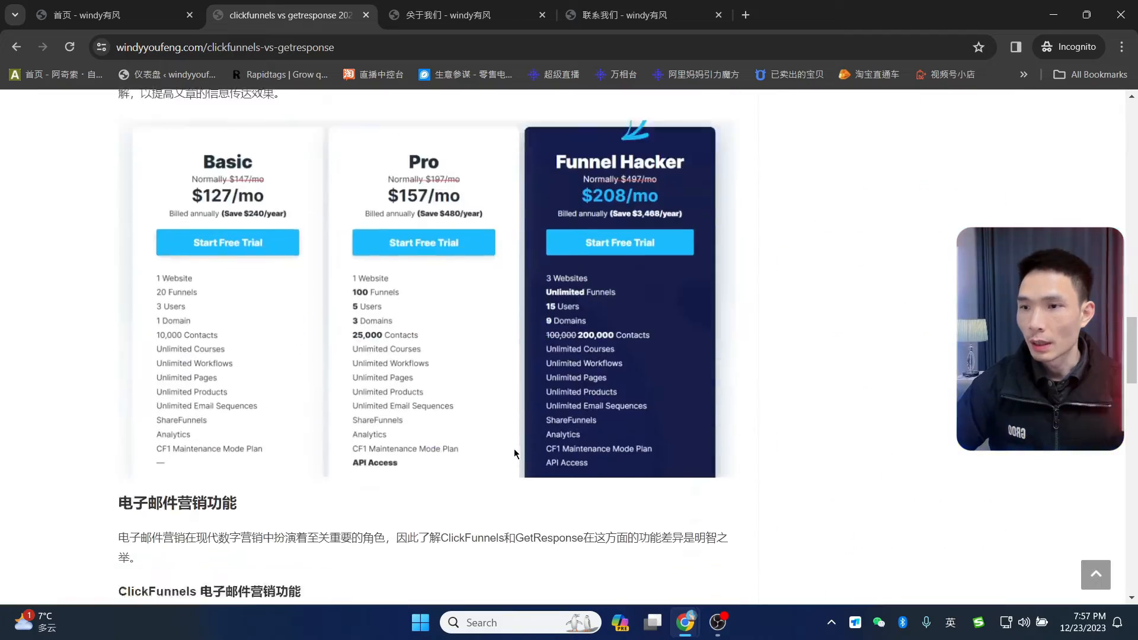
scroll(515, 454, down, 10)
scroll(510, 356, up, 9)
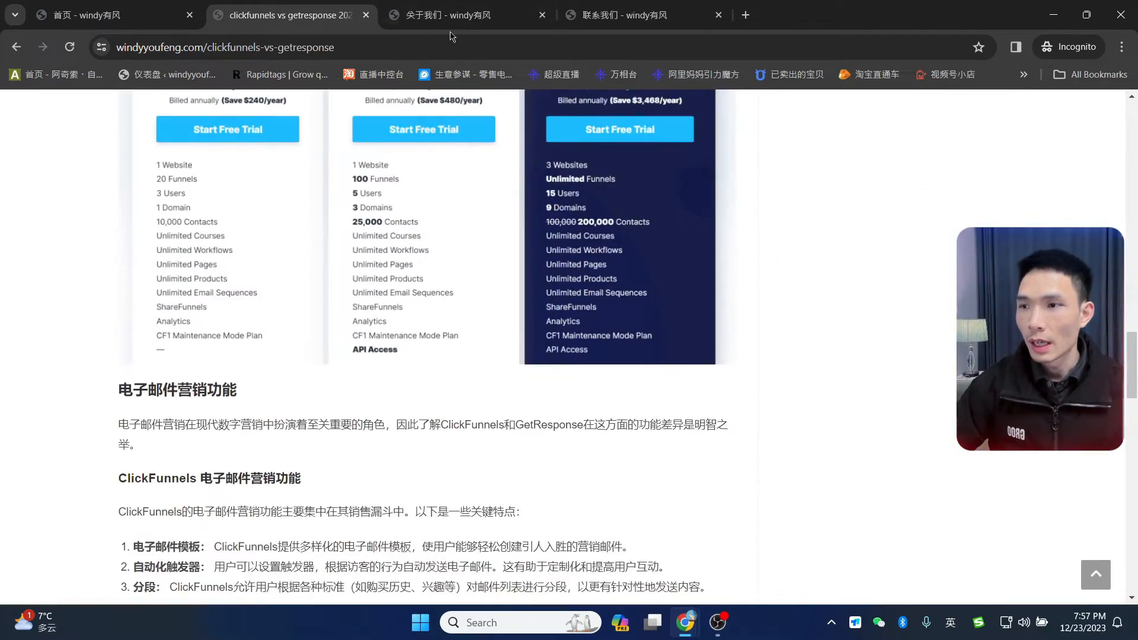
- Review the 关于我们 and 联系我们 pages, then return to the ClickFunnels article
click(451, 16)
scroll(451, 267, down, 10)
scroll(592, 208, up, 10)
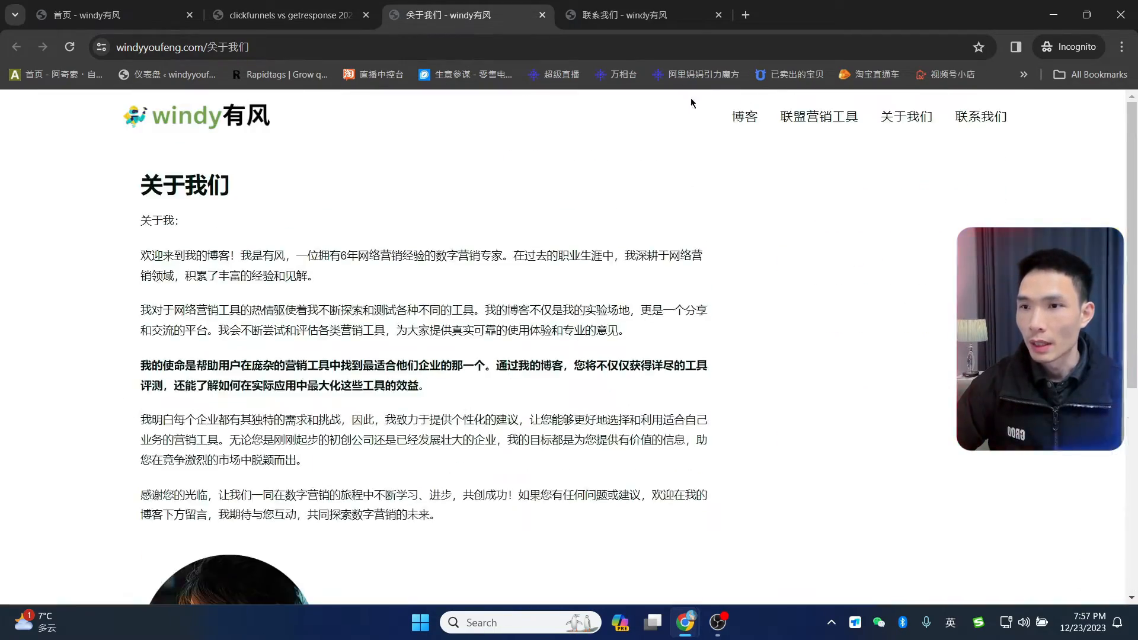
click(621, 18)
scroll(498, 288, down, 10)
scroll(498, 288, up, 10)
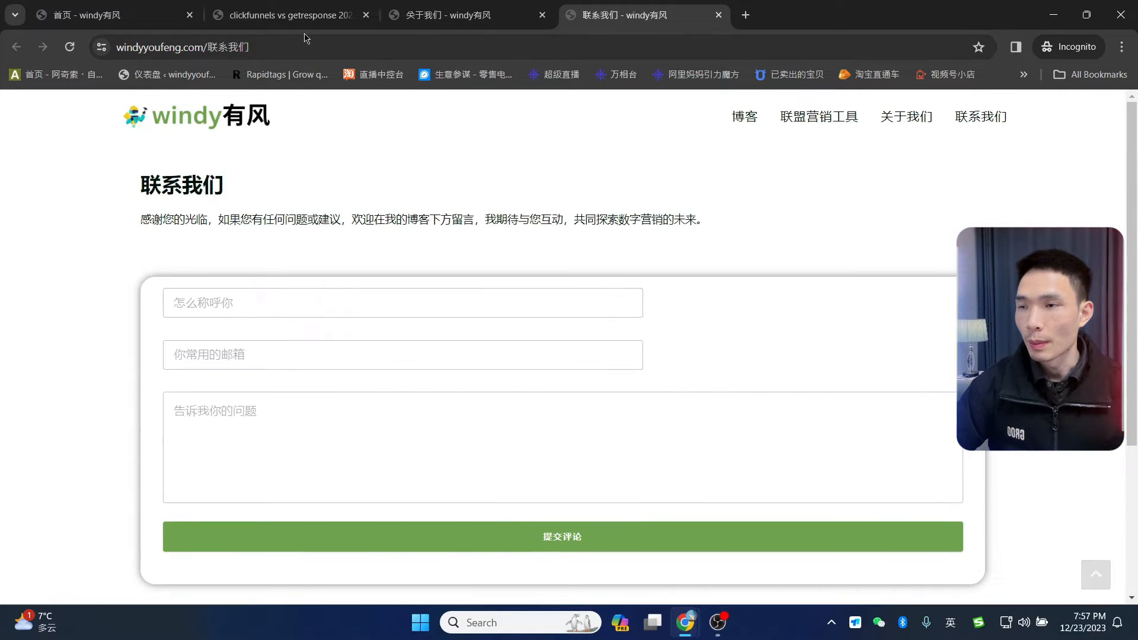
click(290, 15)
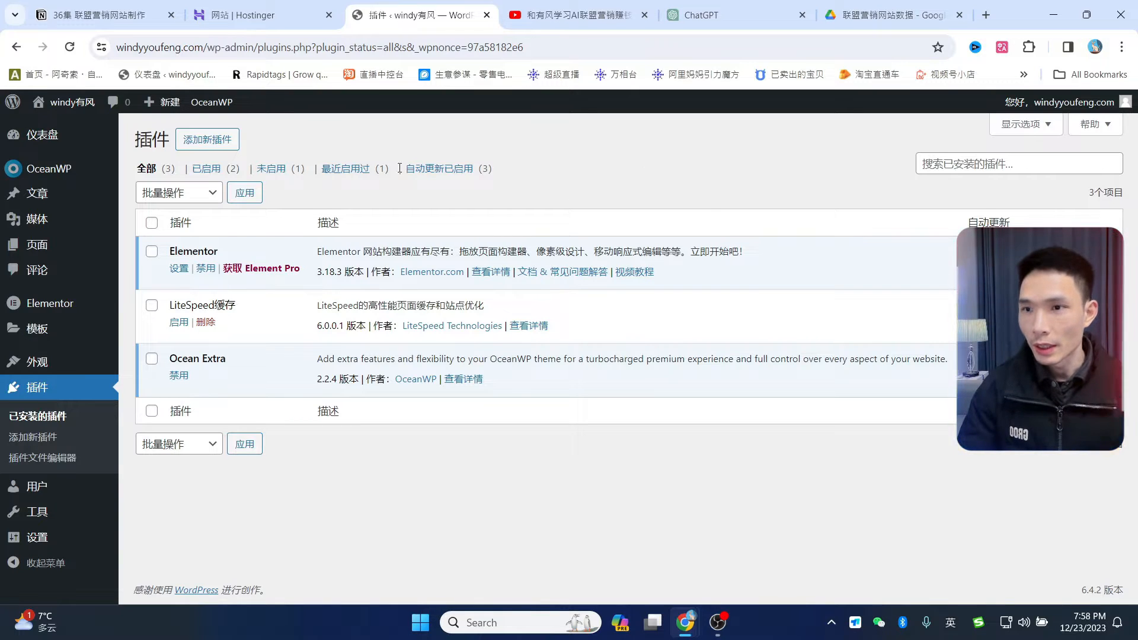
- Switch to the Google Drive tab showing the 联盟营销网站数据 folder
click(883, 7)
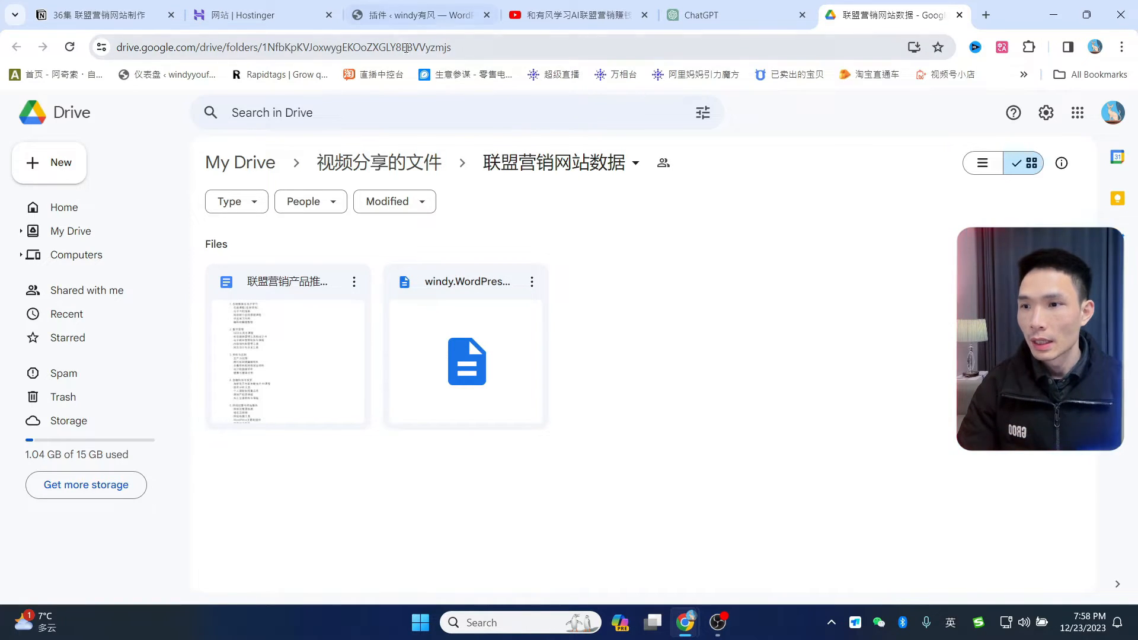
- Download windy.WordPress.2023-12-22.xml from Google Drive, then go back to the WordPress admin
click(532, 282)
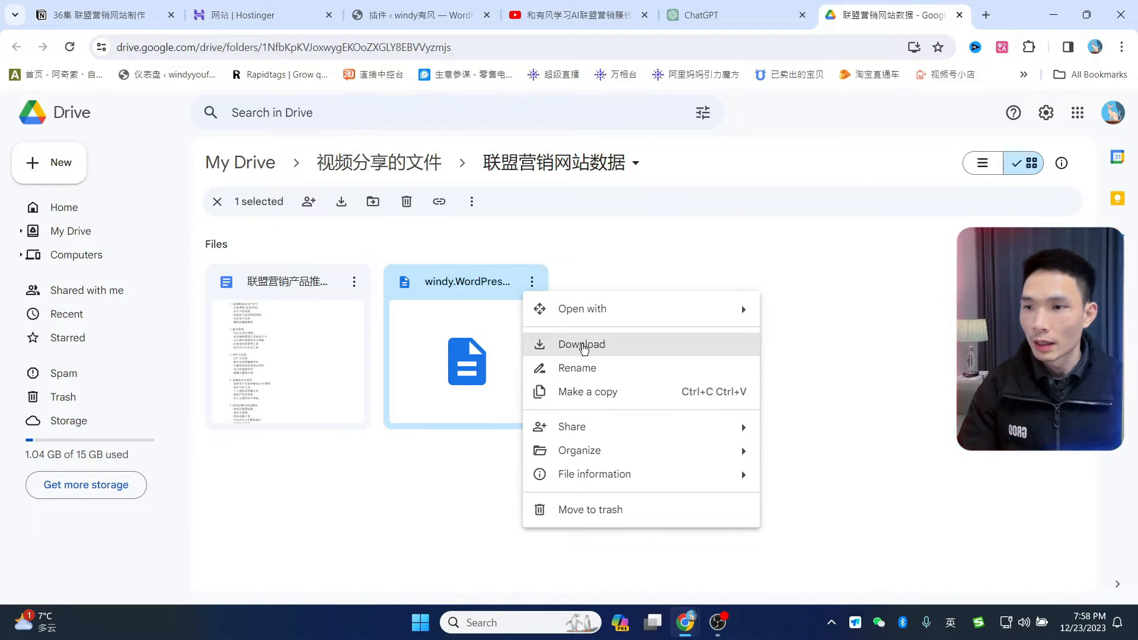
click(648, 249)
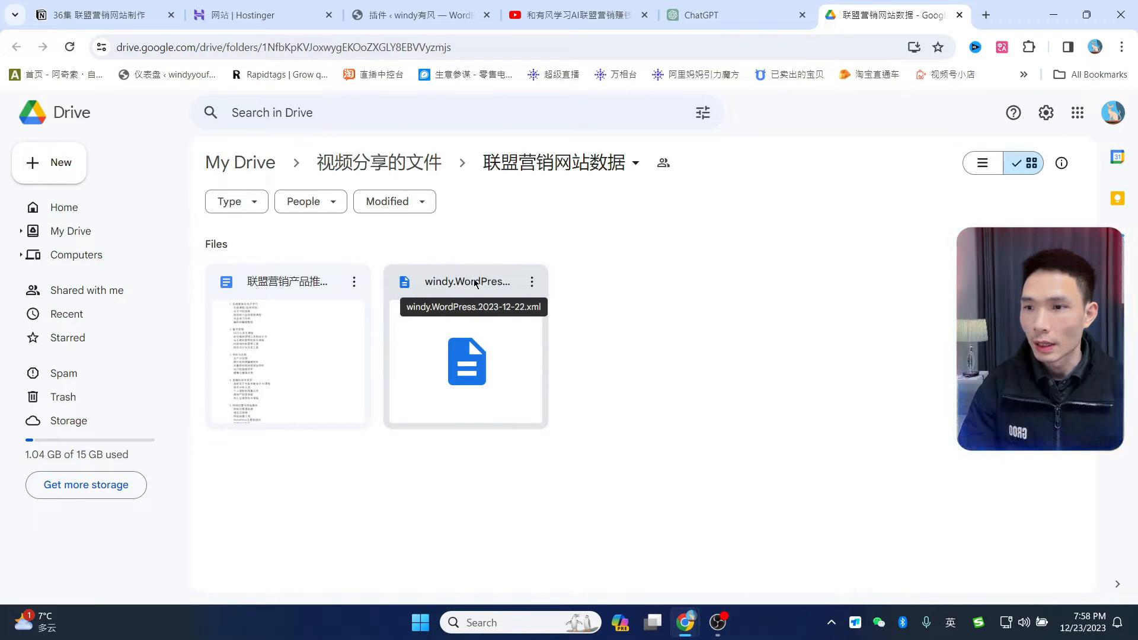
click(532, 284)
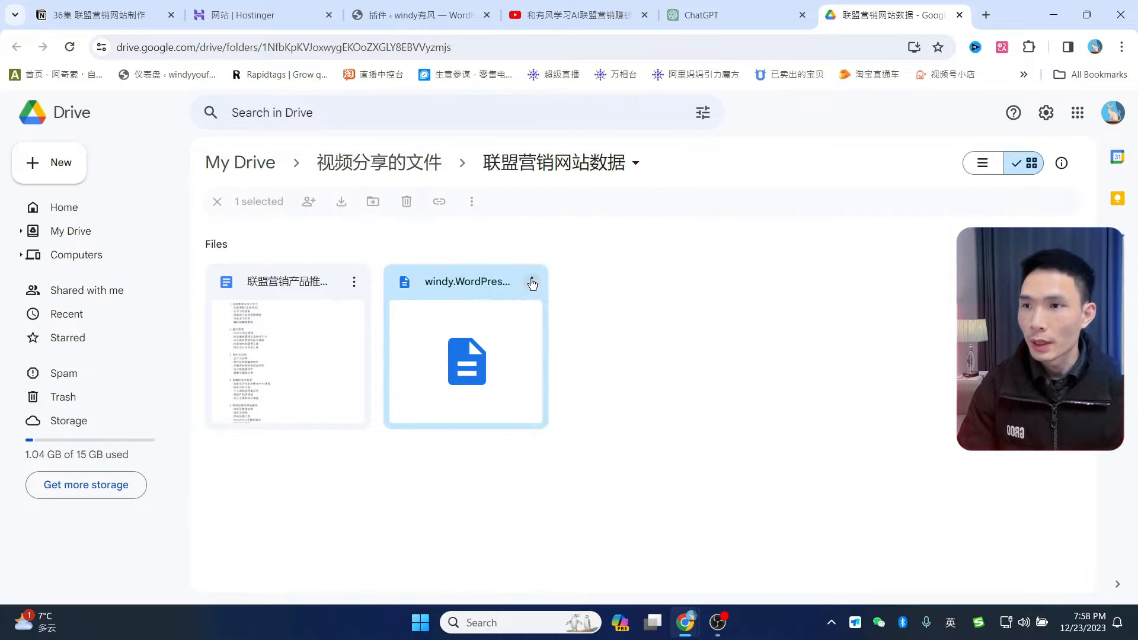
click(710, 248)
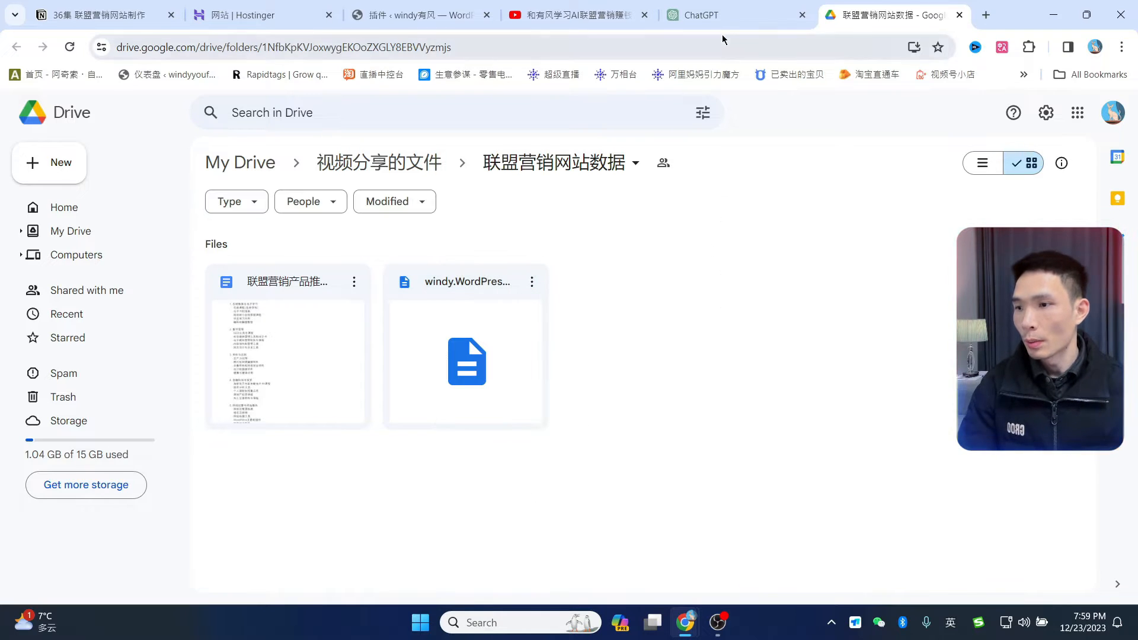
click(410, 15)
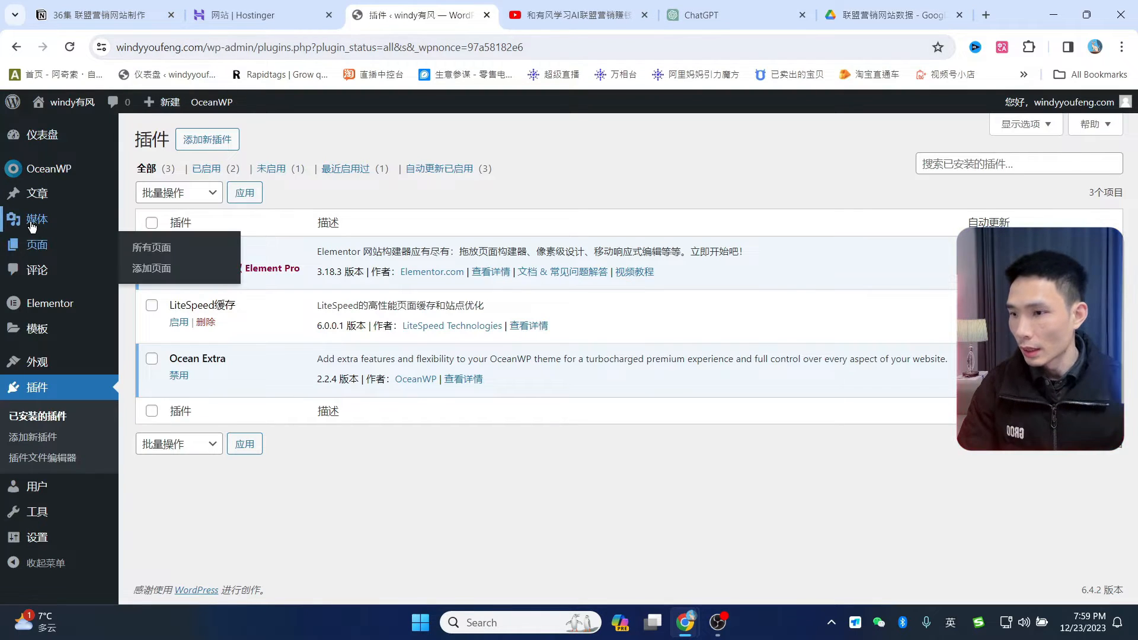
- Install the WordPress importer under Tools › Import and run it to reach the WXR upload form
mouse_move(36, 524)
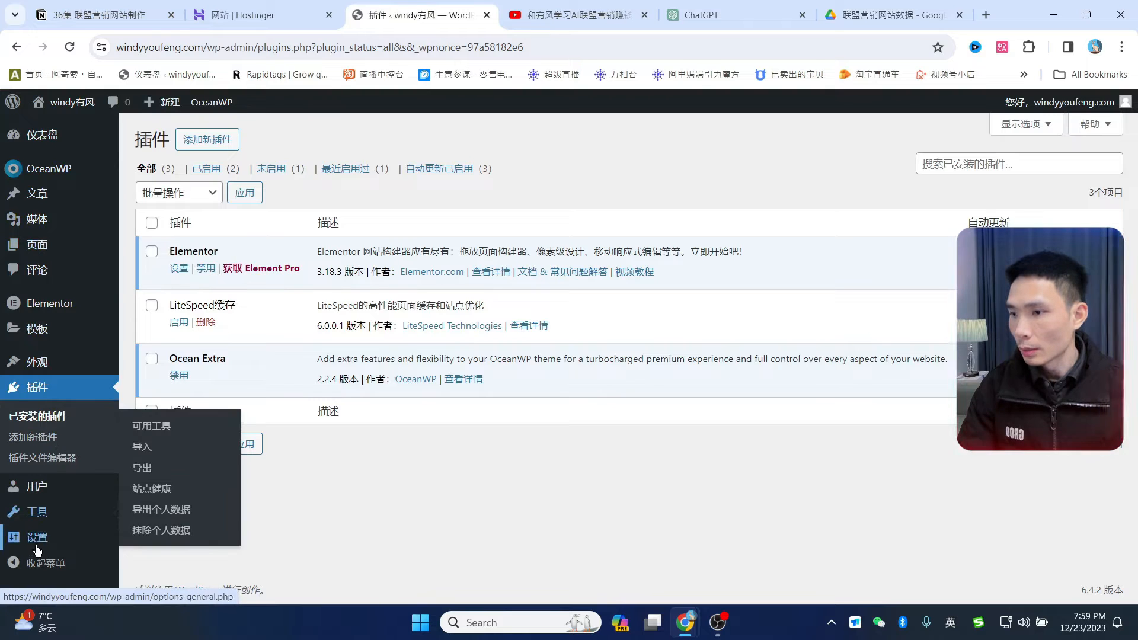
click(39, 521)
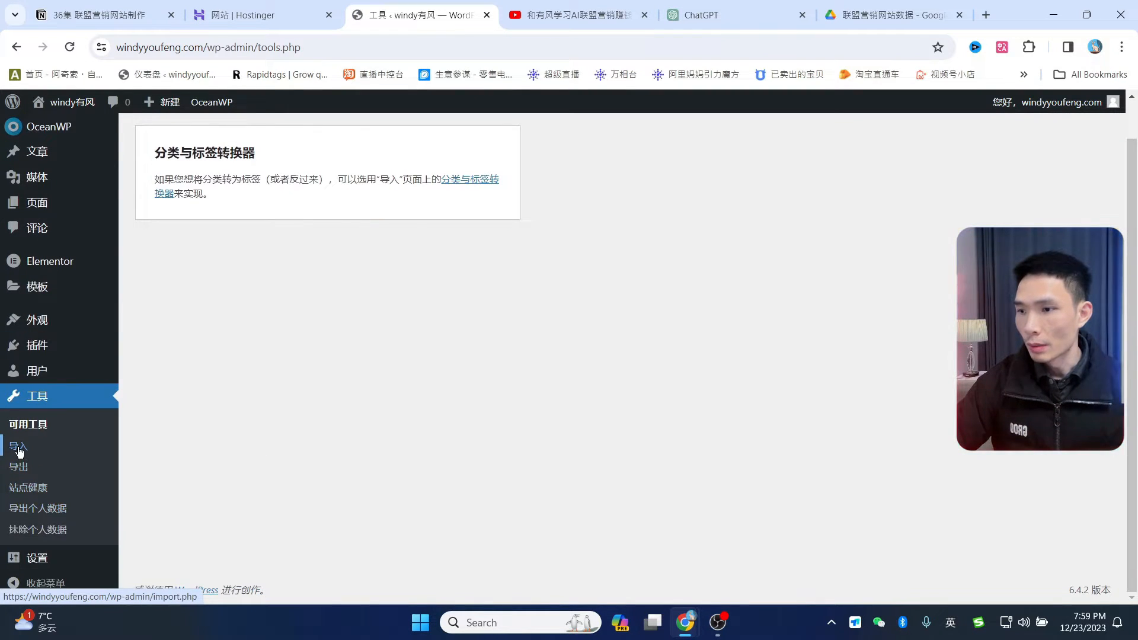
click(19, 451)
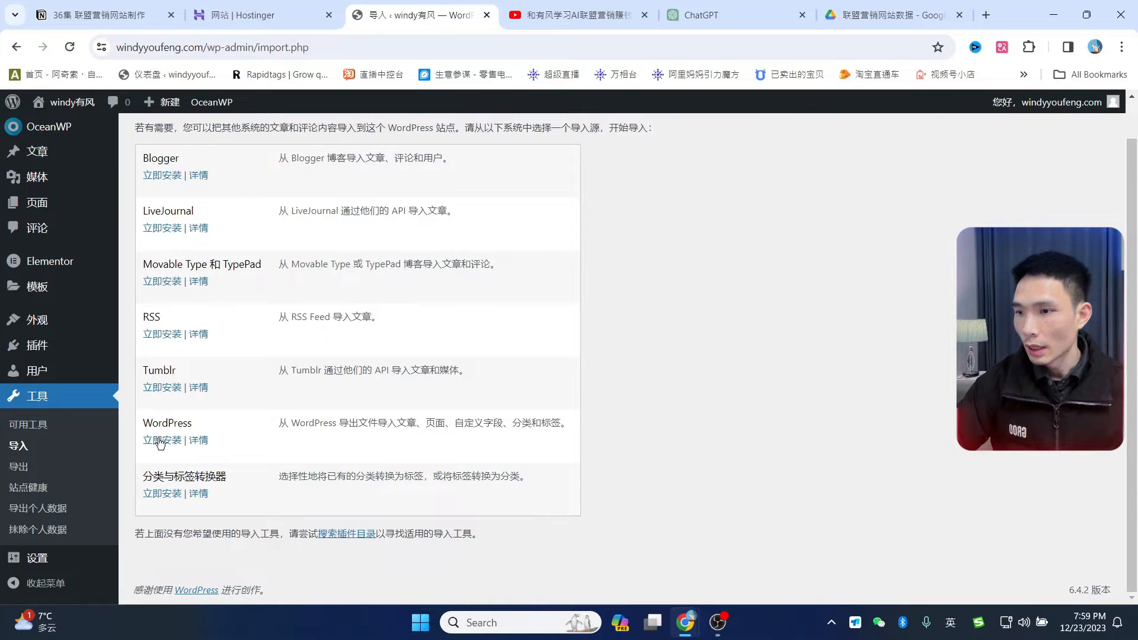
drag(148, 421, 196, 427)
click(252, 421)
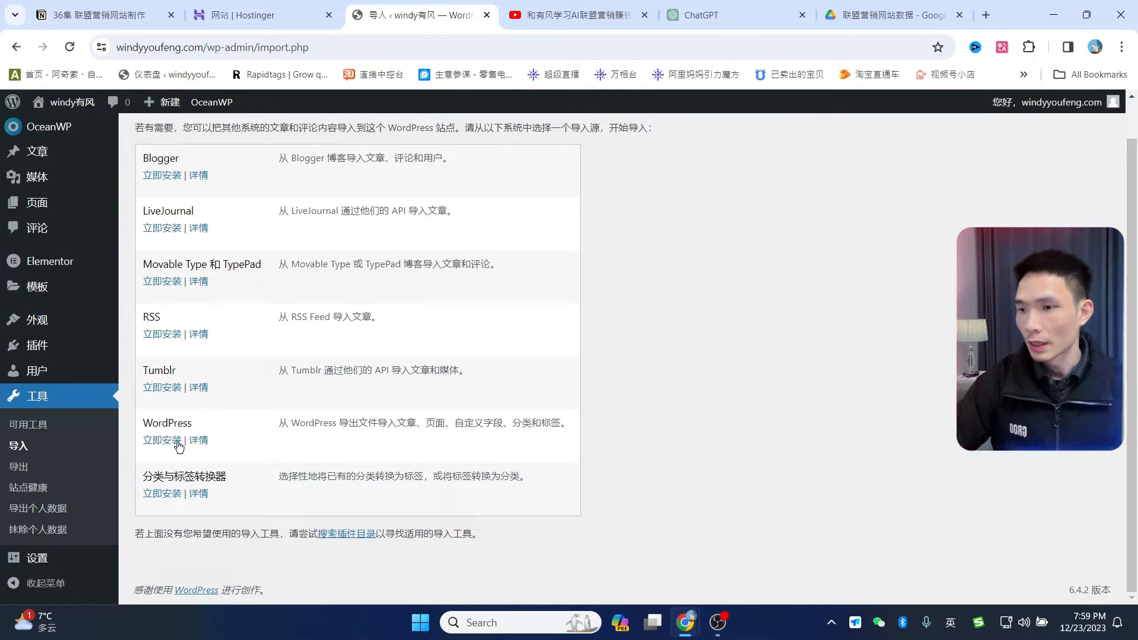
click(162, 441)
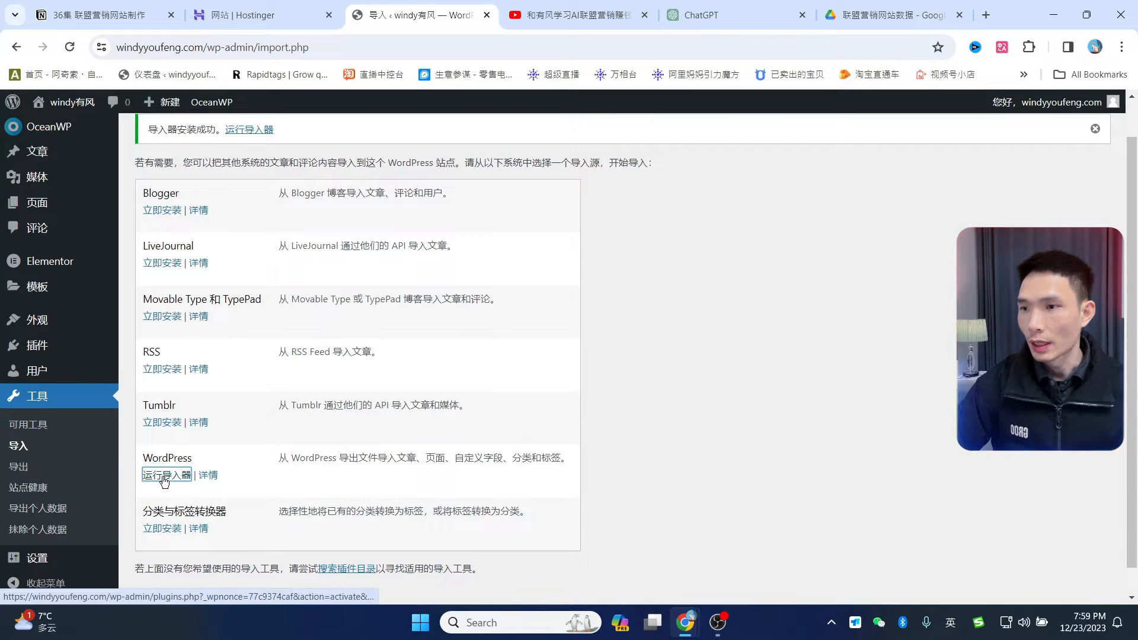
click(164, 478)
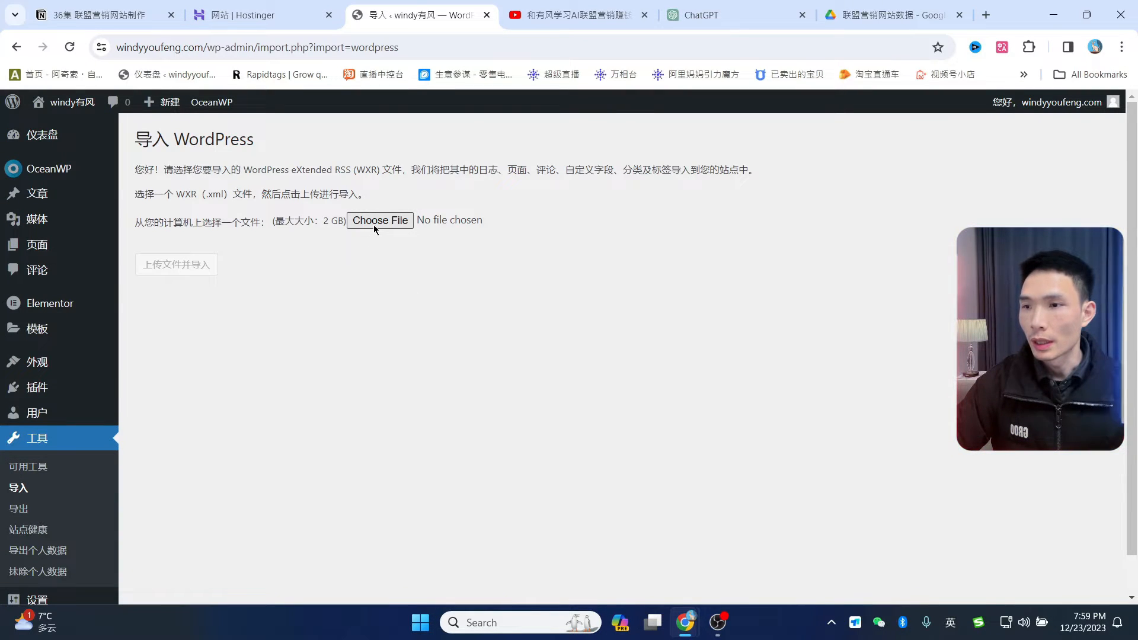
- Choose windy.WordPress.2023-12-22.xml and upload it to the WordPress importer
click(374, 224)
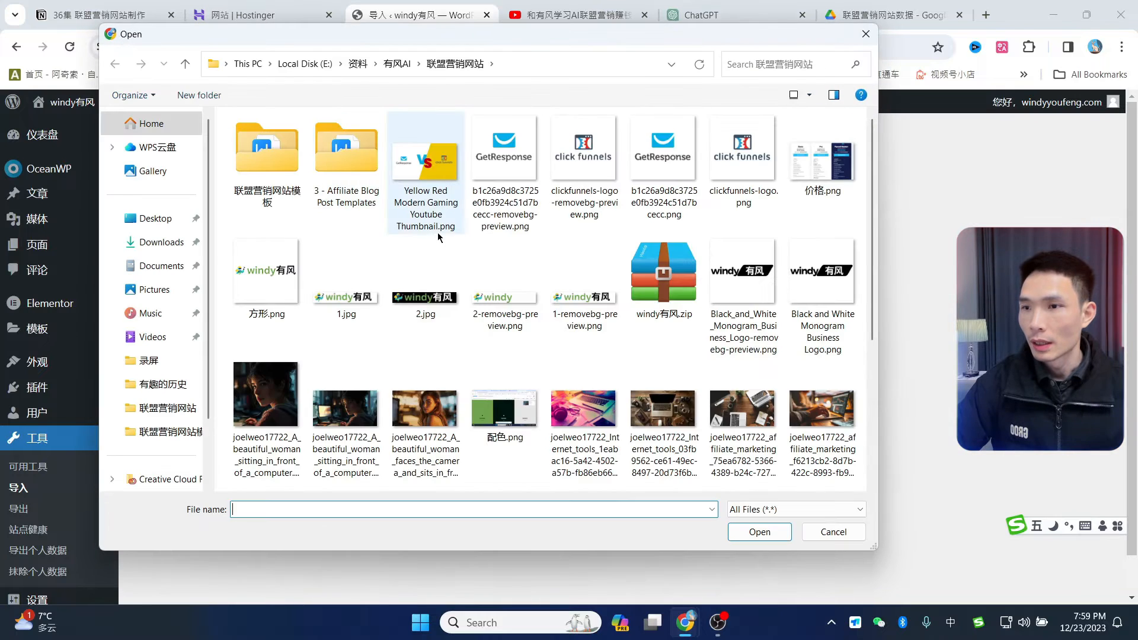
scroll(501, 316, down, 3)
scroll(545, 332, up, 3)
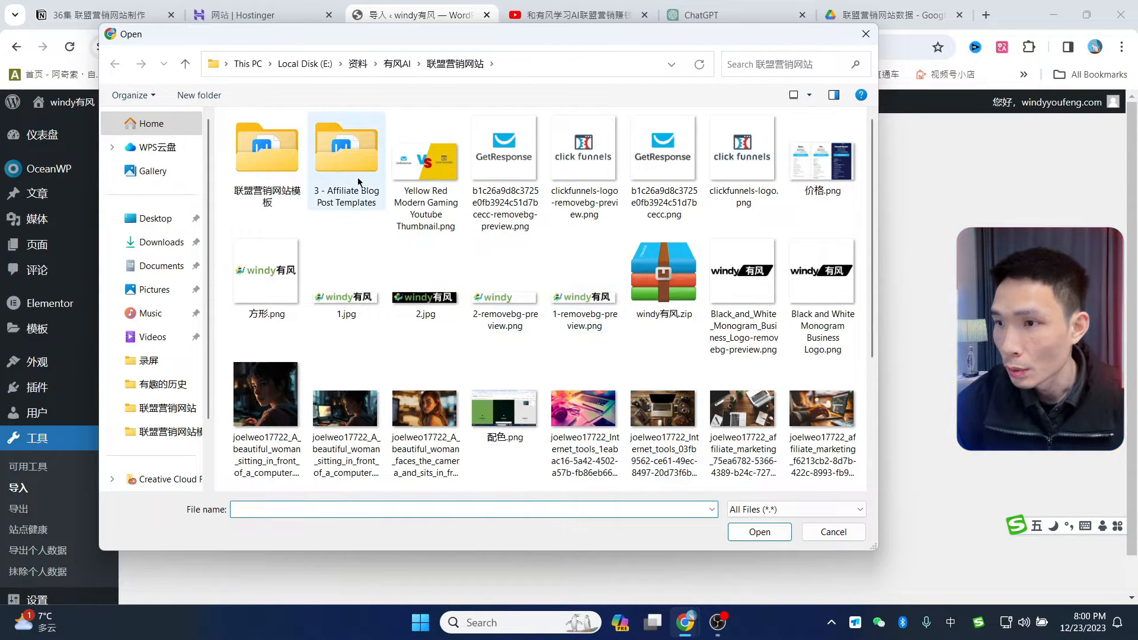
scroll(265, 326, down, 5)
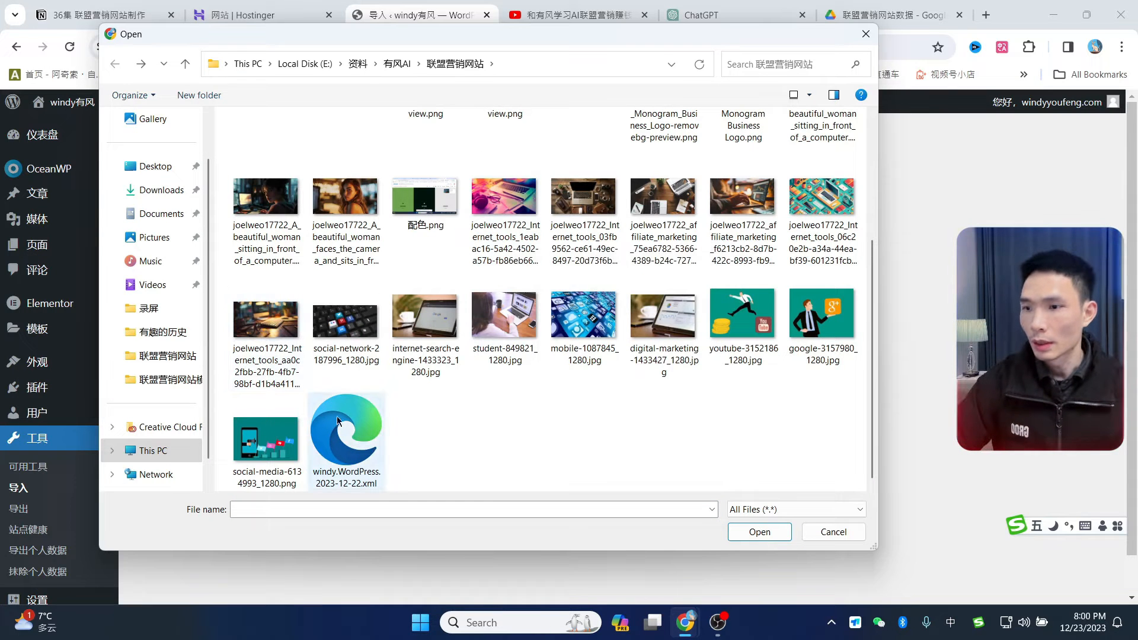
click(348, 444)
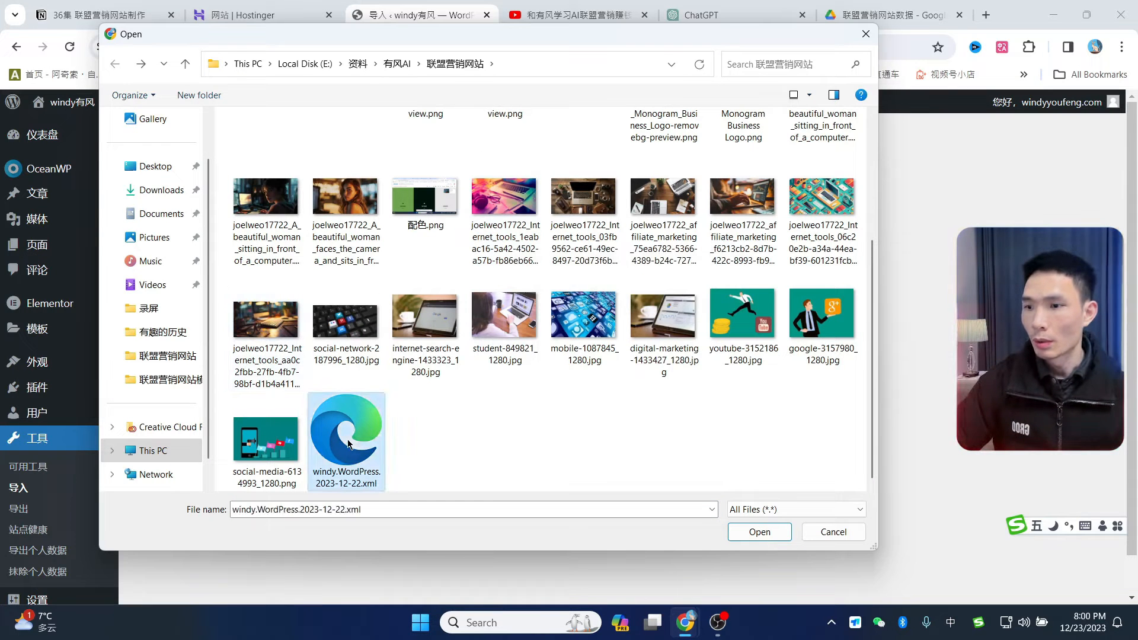
click(759, 533)
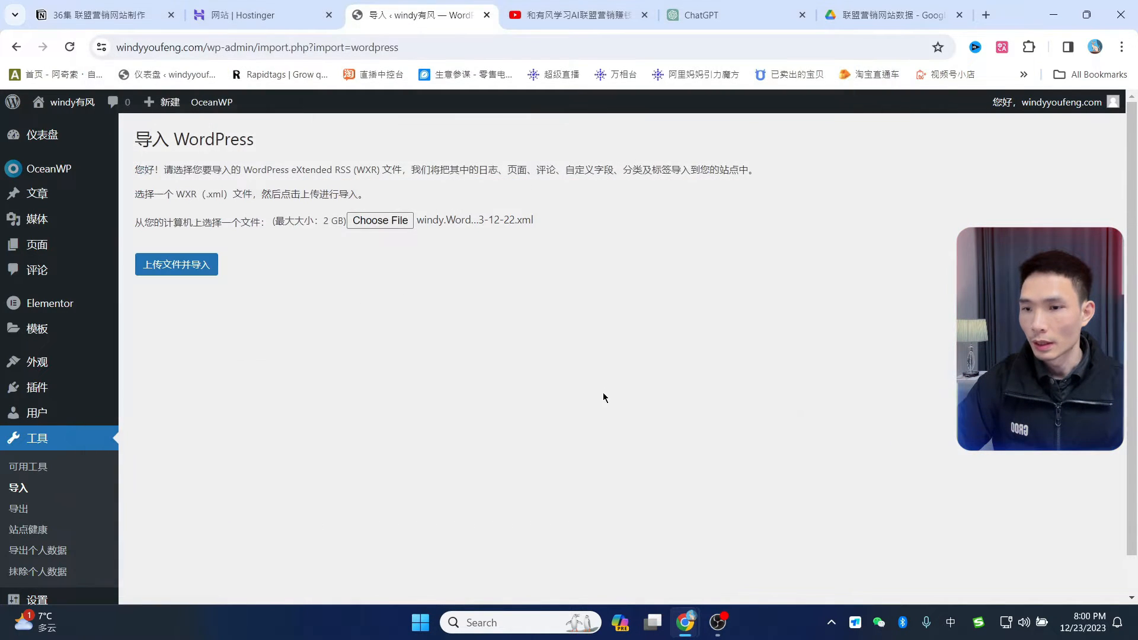
click(178, 270)
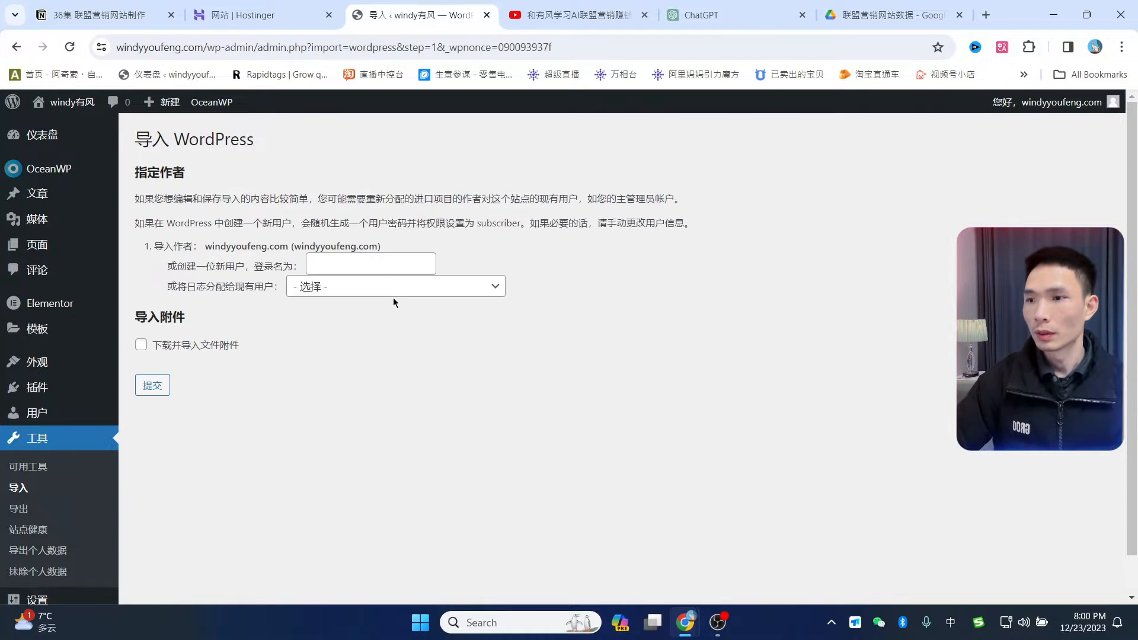
- Assign the imported posts to the existing user, enable attachment downloads, and run the import
click(388, 289)
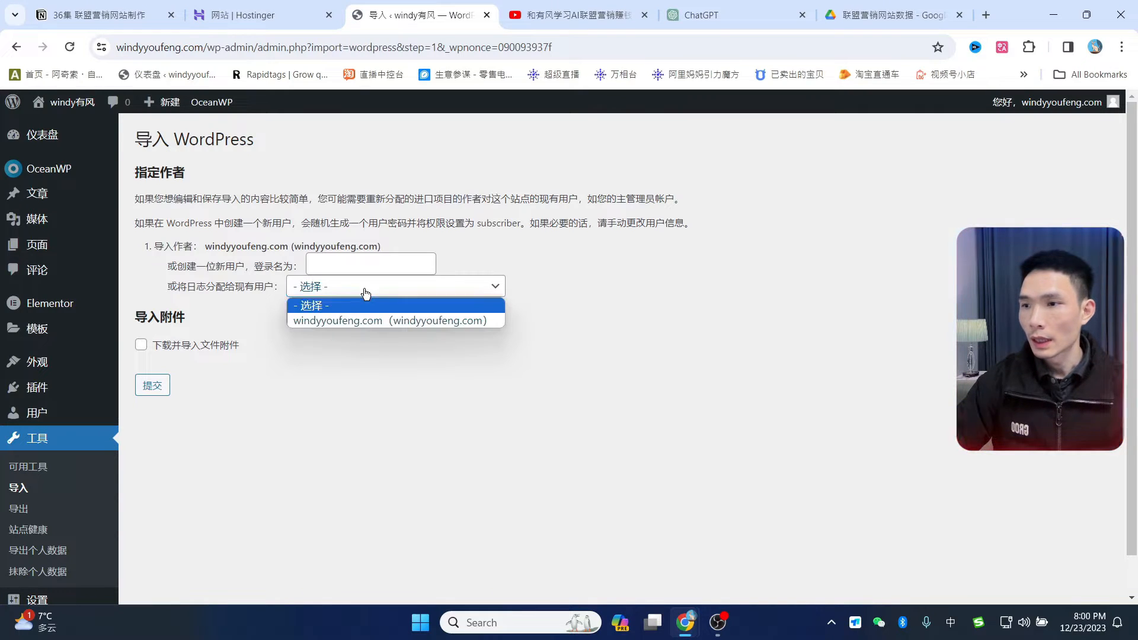
click(461, 322)
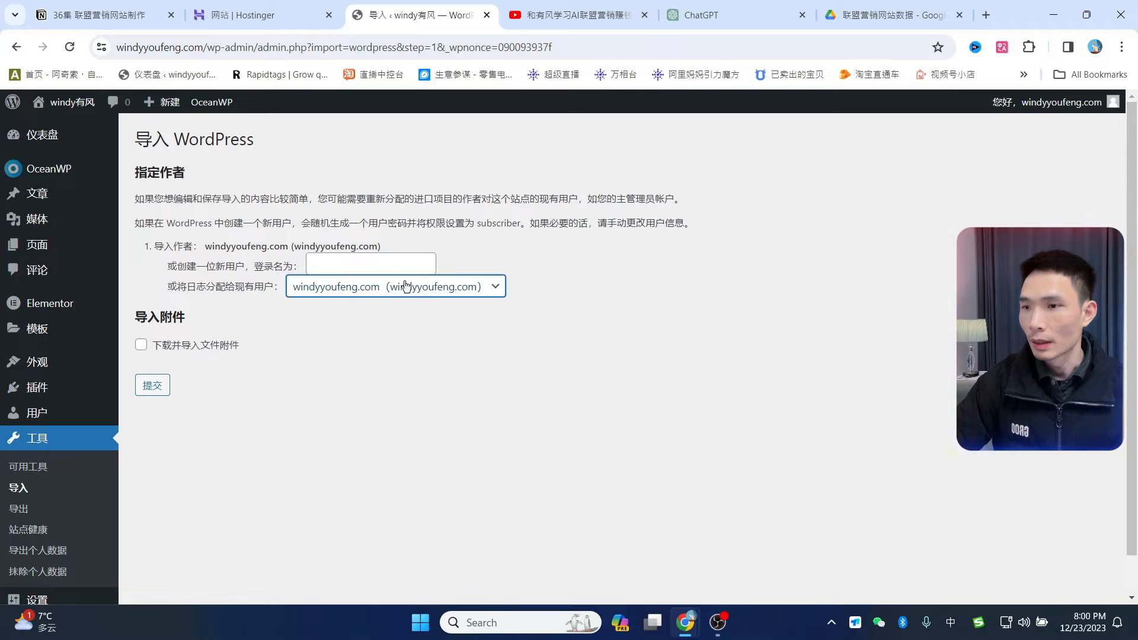
click(142, 347)
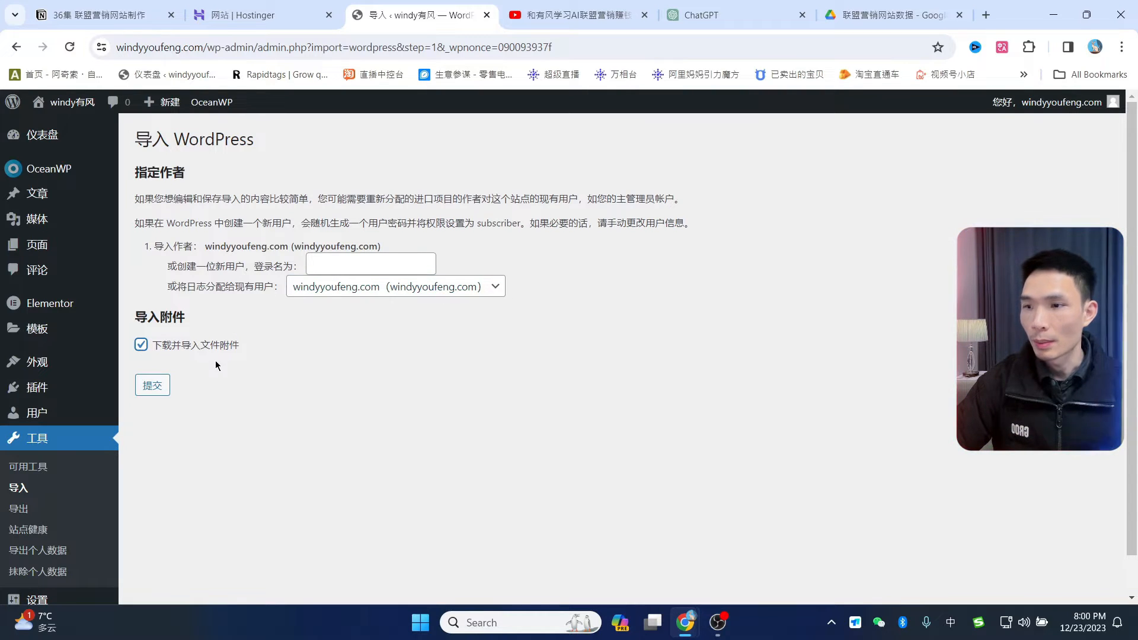
click(152, 385)
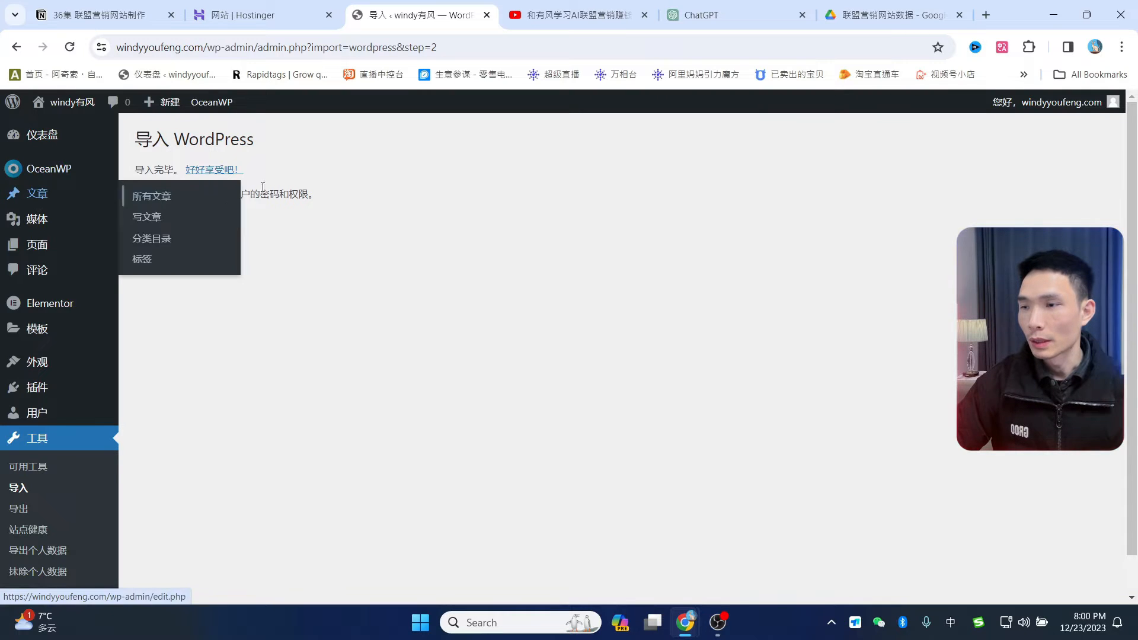
- Review the six imported posts in the Posts list
click(38, 196)
scroll(386, 304, down, 2)
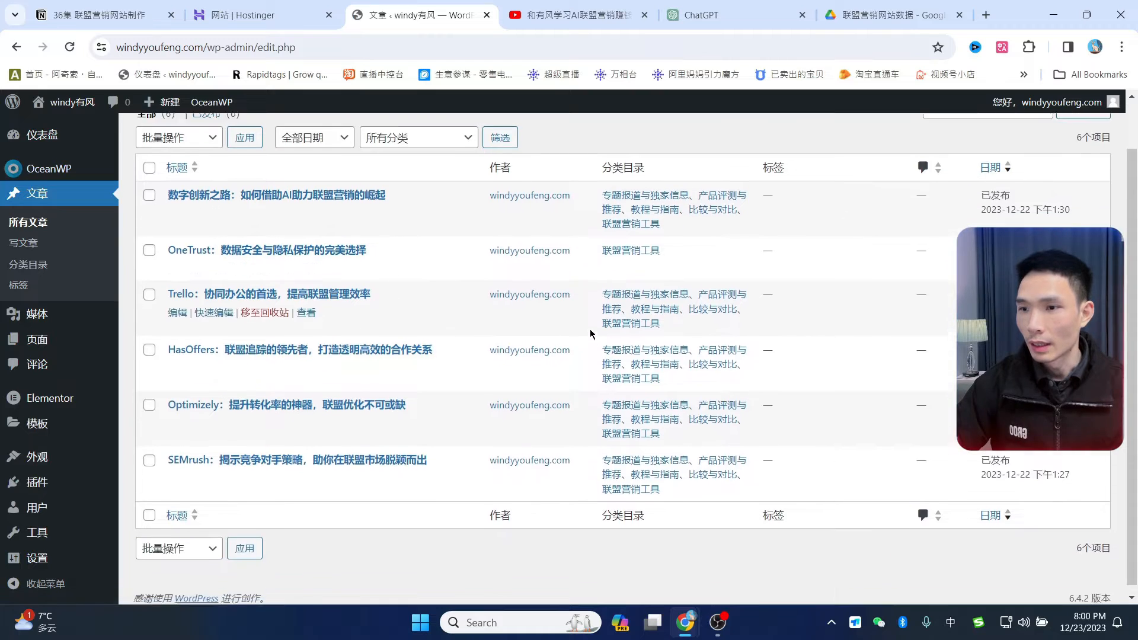
scroll(332, 344, up, 2)
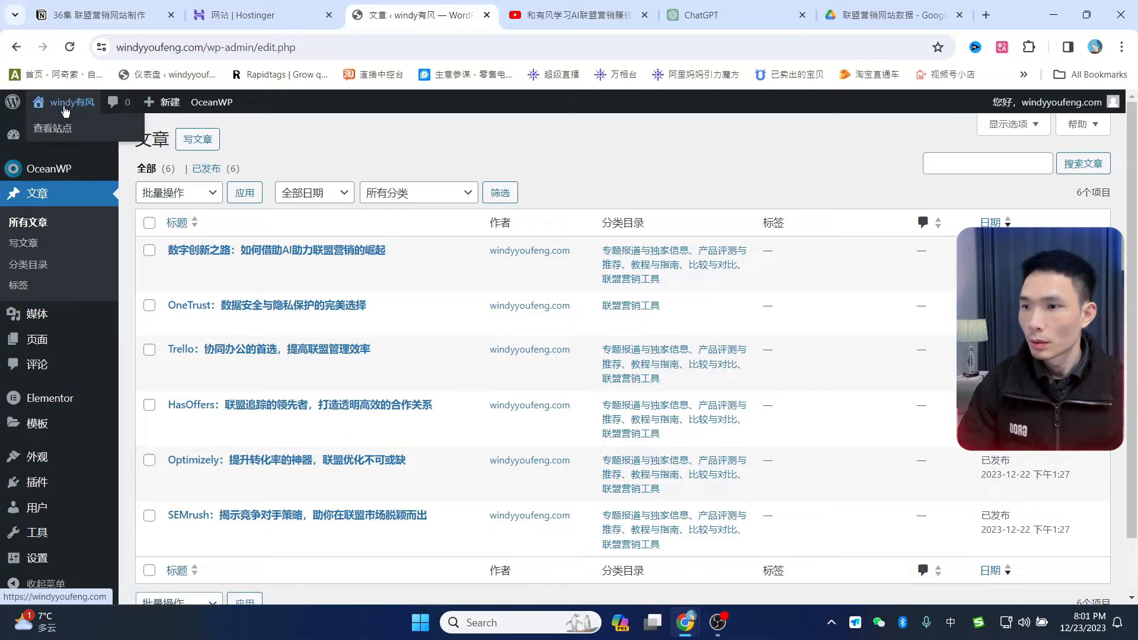
- Open the live site in a new tab and view its front page
mouse_move(68, 102)
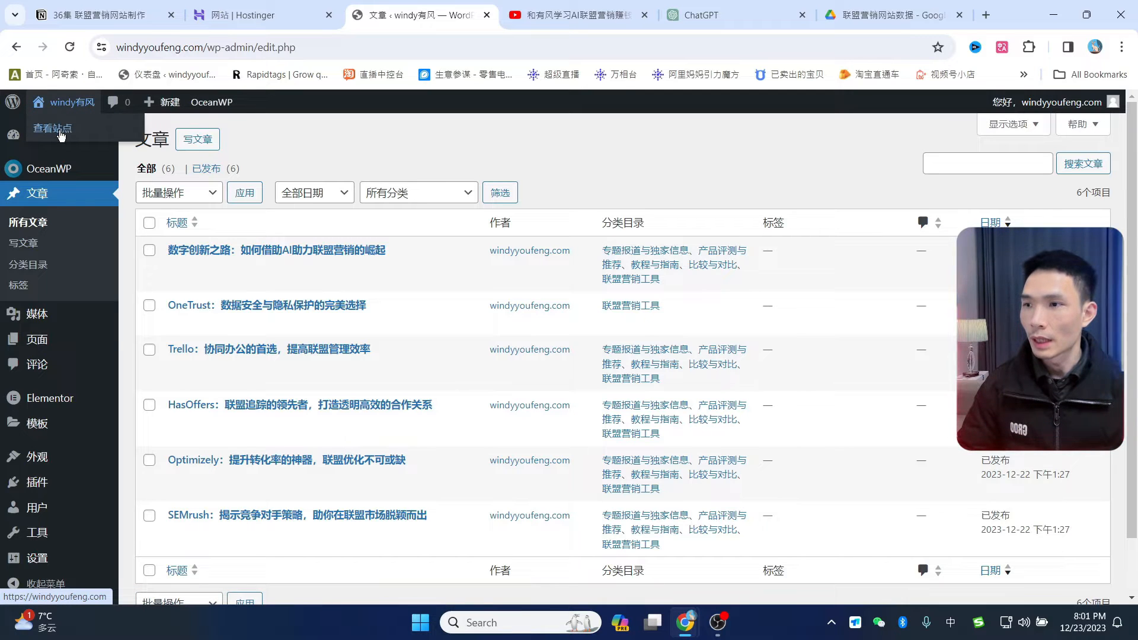
middle_click(61, 135)
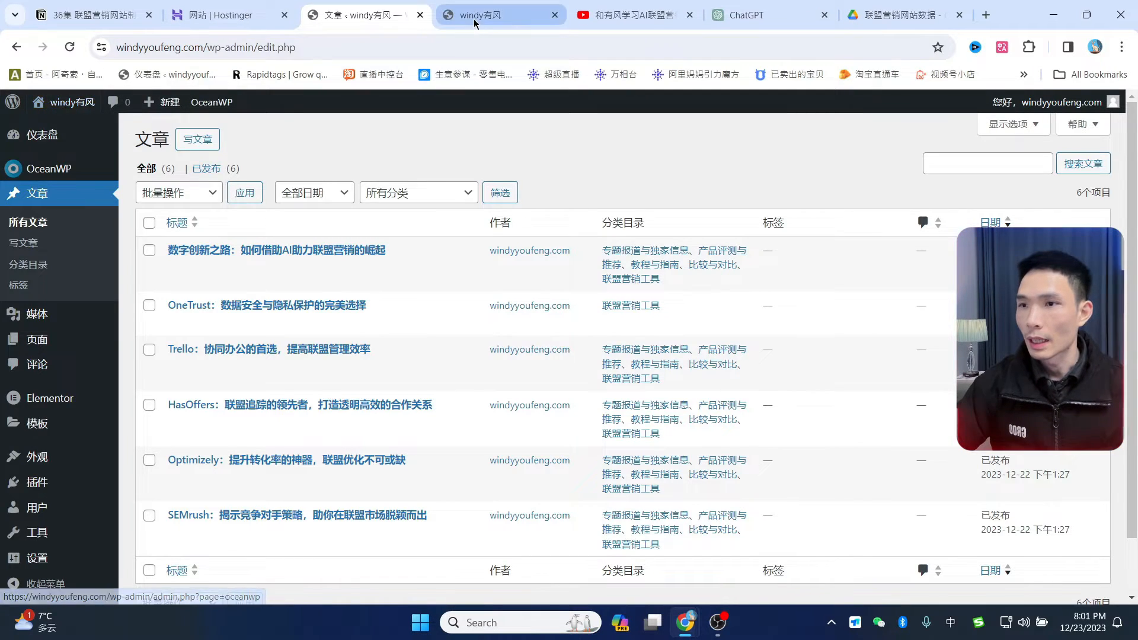
click(475, 24)
scroll(571, 310, down, 15)
- Check the front page's imported posts, return to the admin, close the old tab, and start a new page
scroll(548, 378, up, 13)
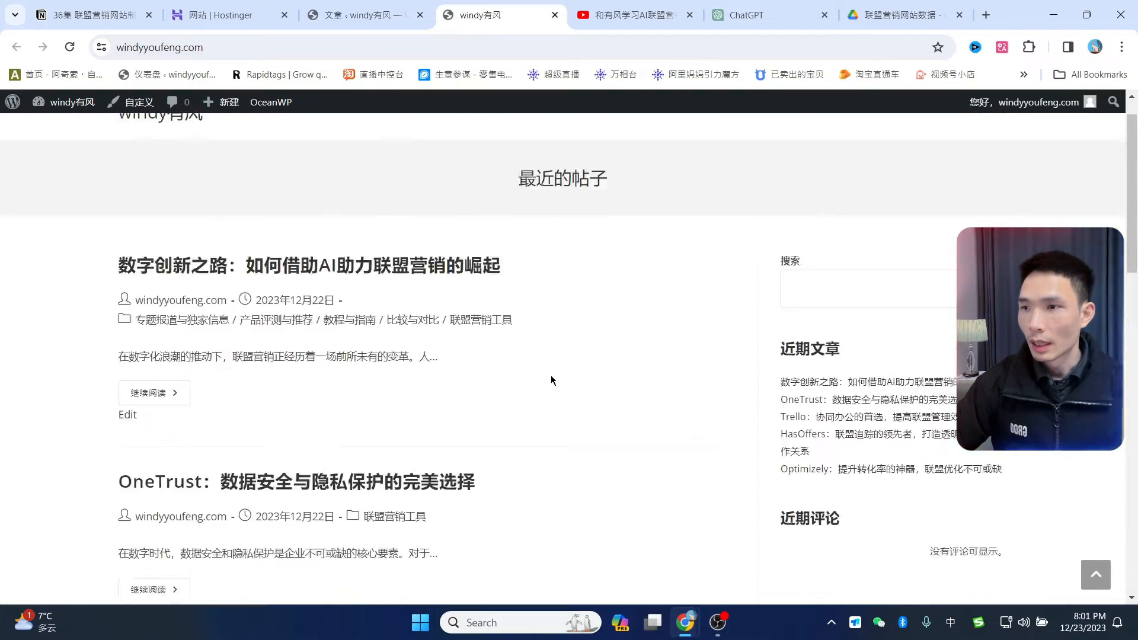
scroll(404, 336, down, 14)
scroll(221, 317, up, 7)
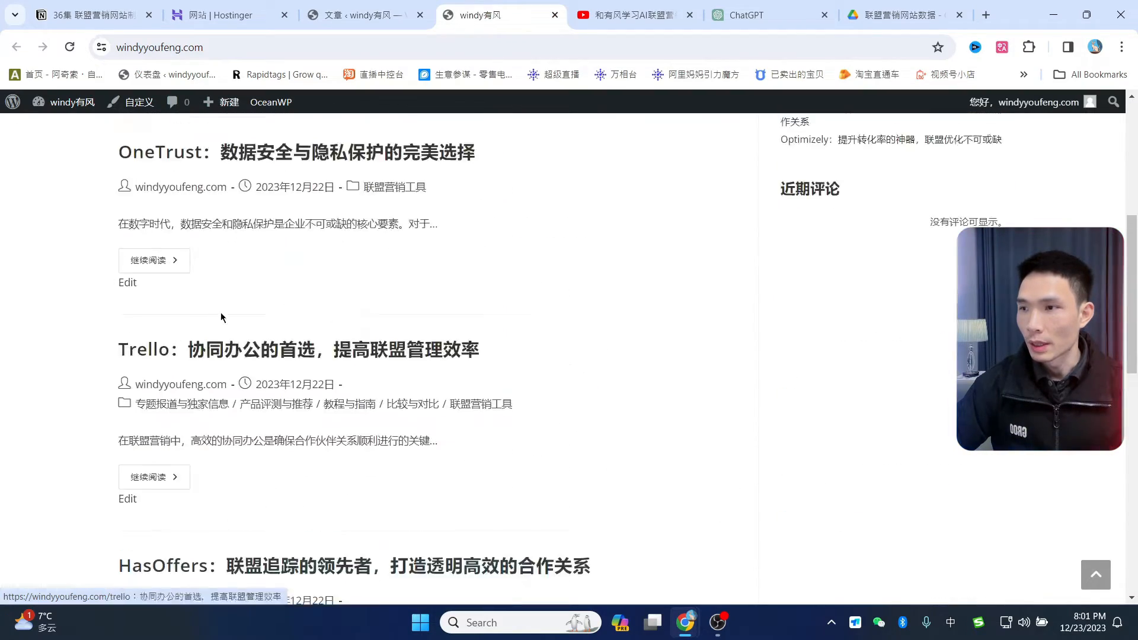
scroll(220, 317, up, 5)
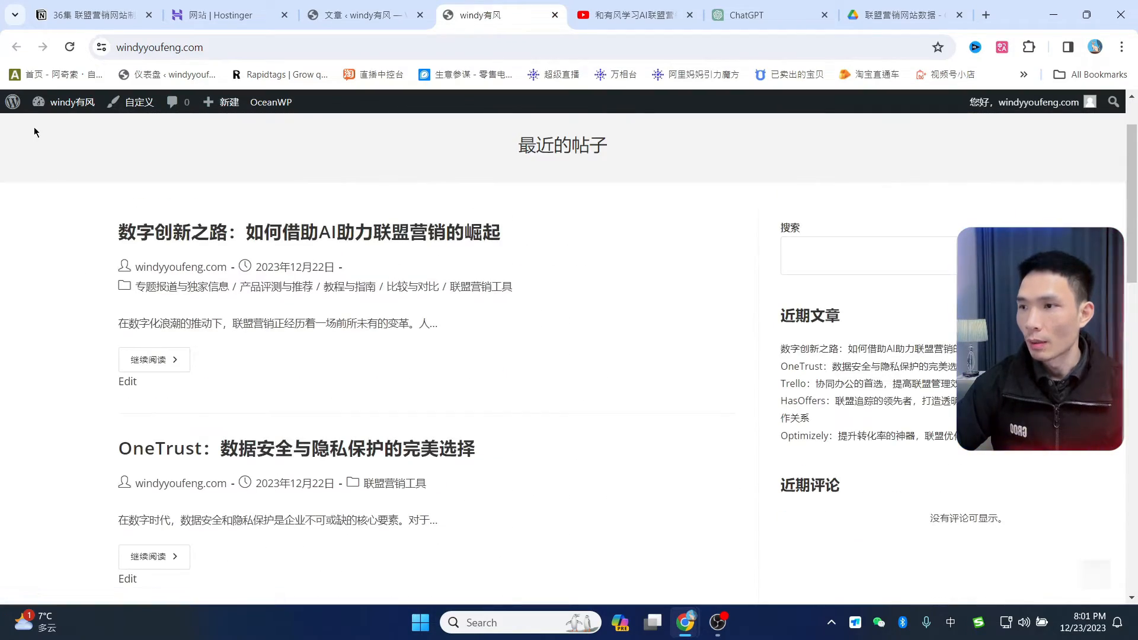
click(13, 105)
click(420, 15)
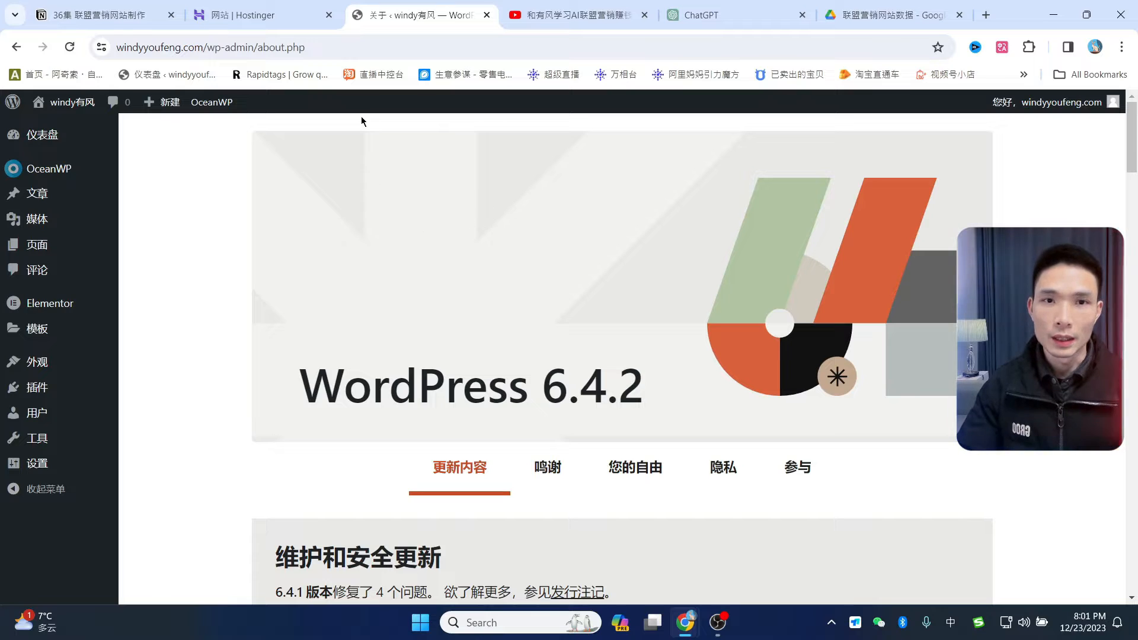
mouse_move(37, 247)
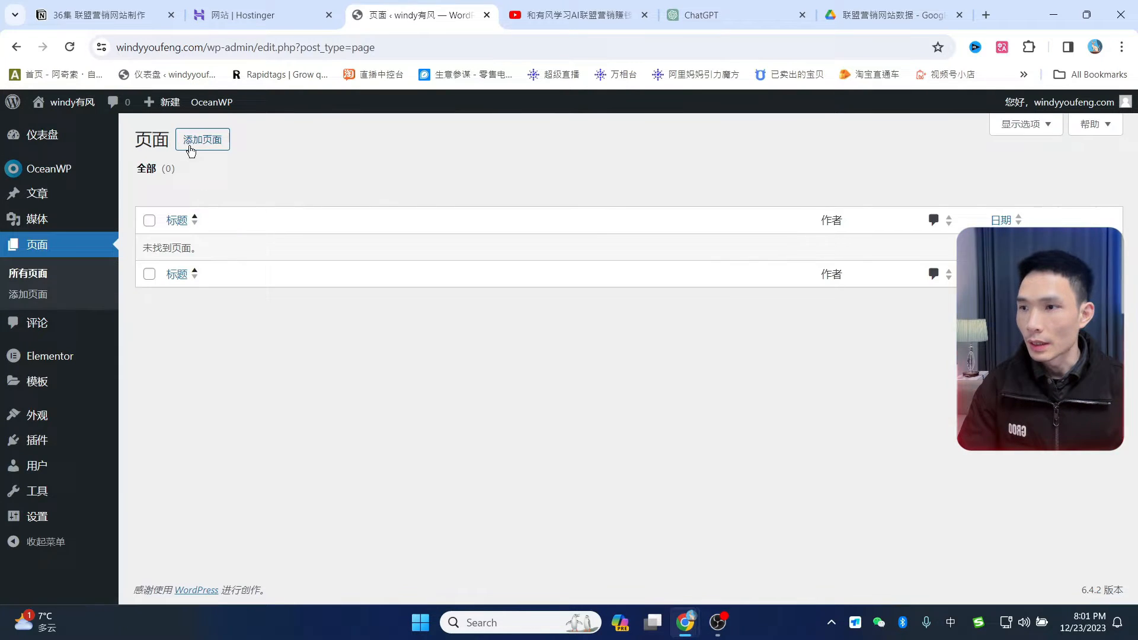
click(204, 146)
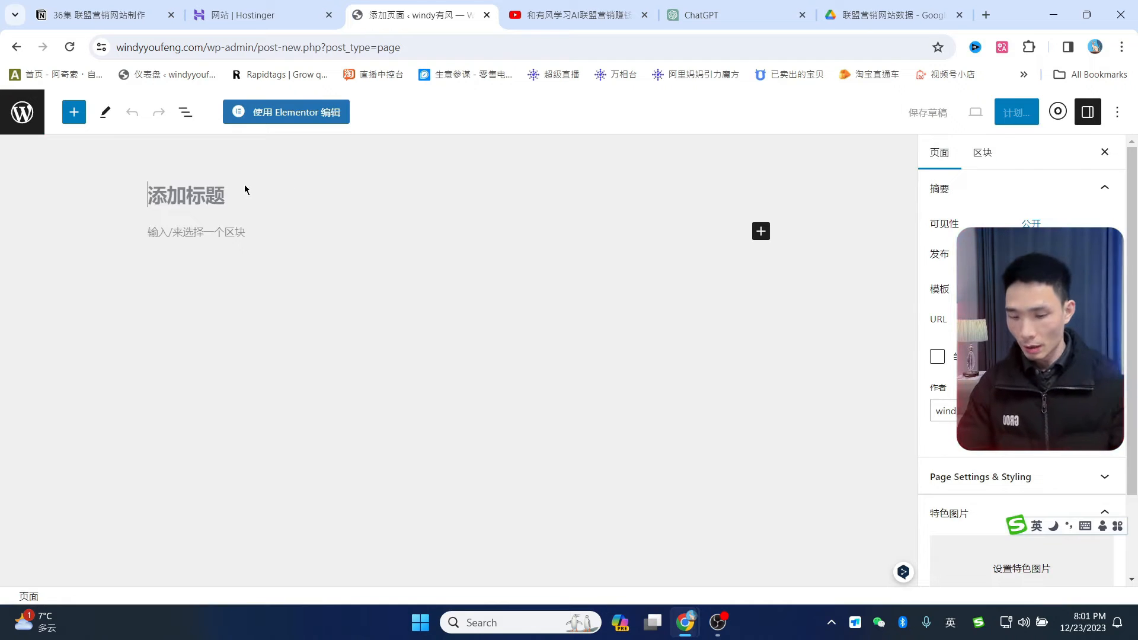
- Enter 首页 as the new page's title
text(ut)
key(BackSpace)
key(BackSpace)
key(shift)
text(utdm)
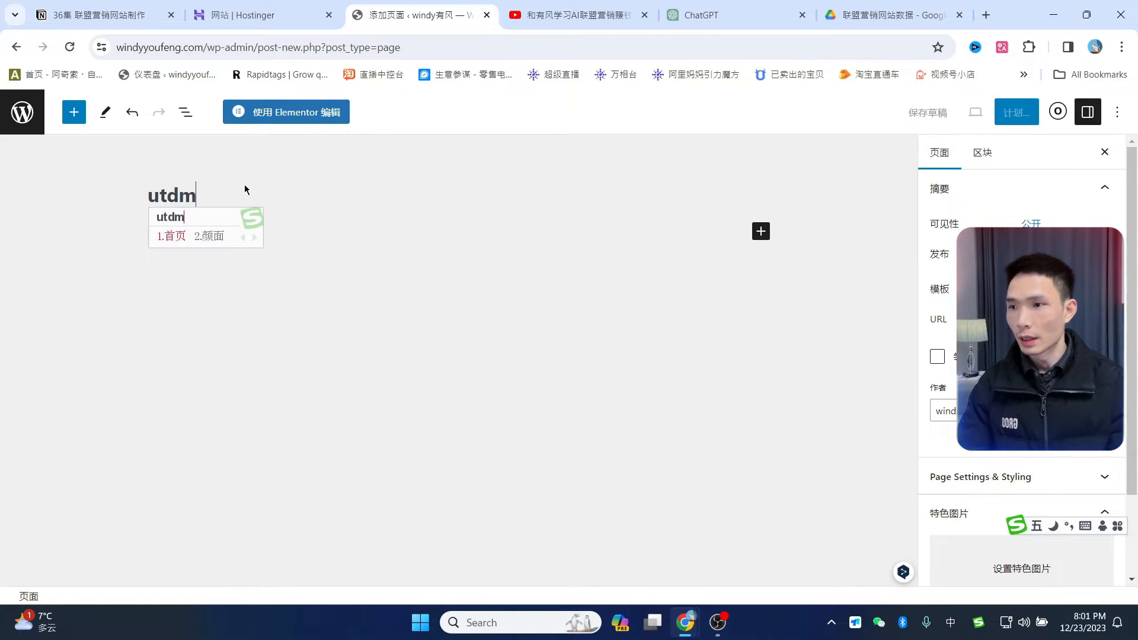
key(space)
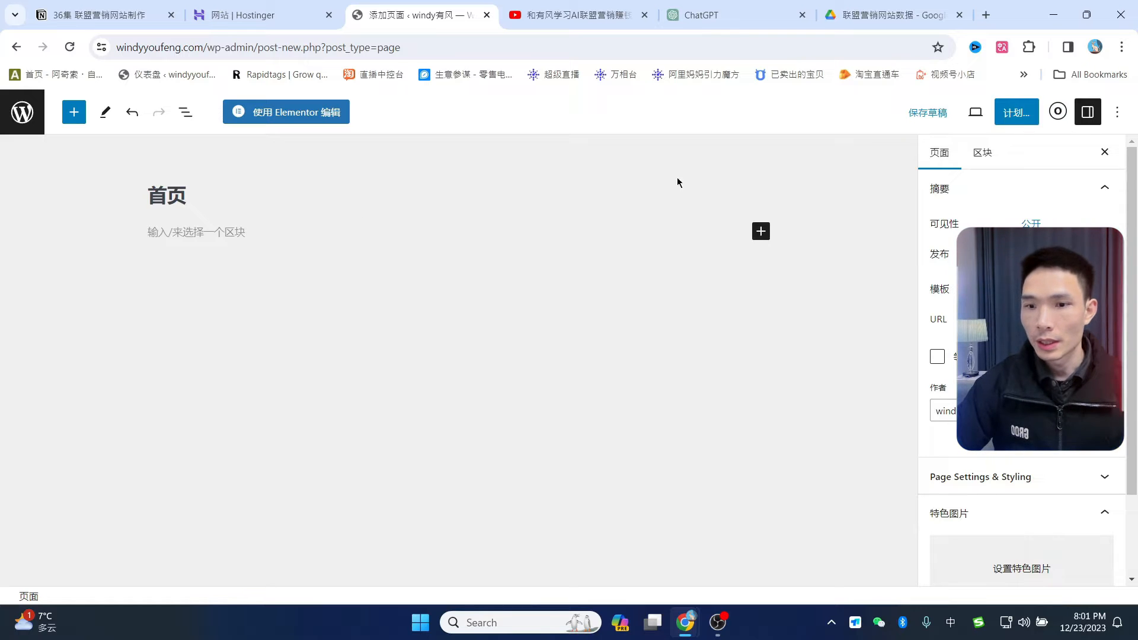
- In OceanWP General settings, set Content Layout to 100% Full Width and disable padding
click(1059, 112)
click(1008, 191)
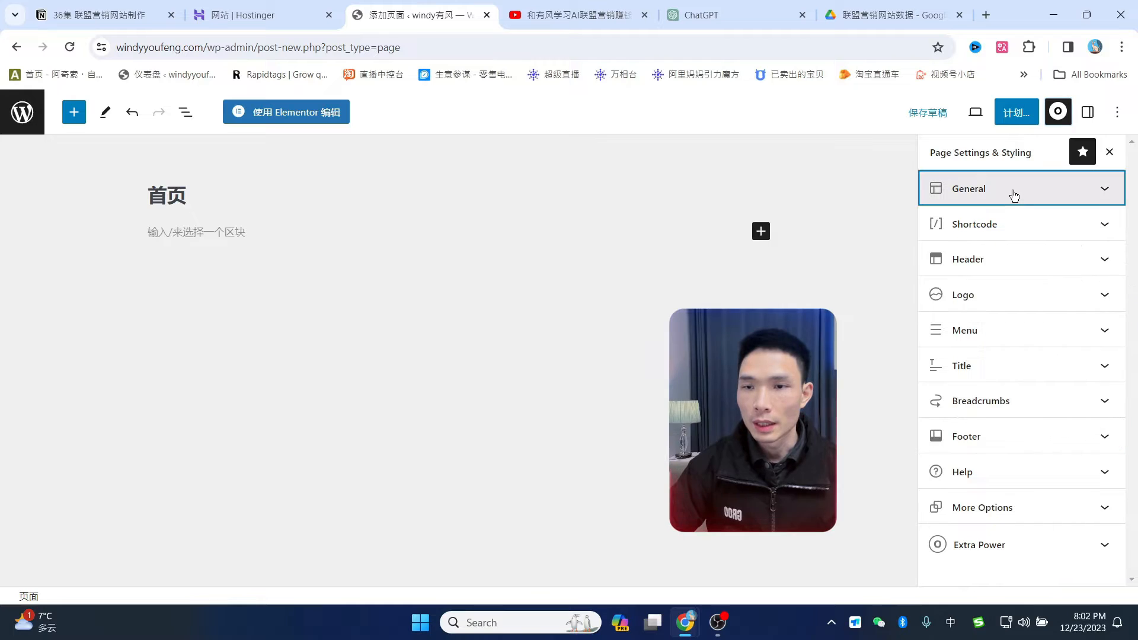
click(996, 250)
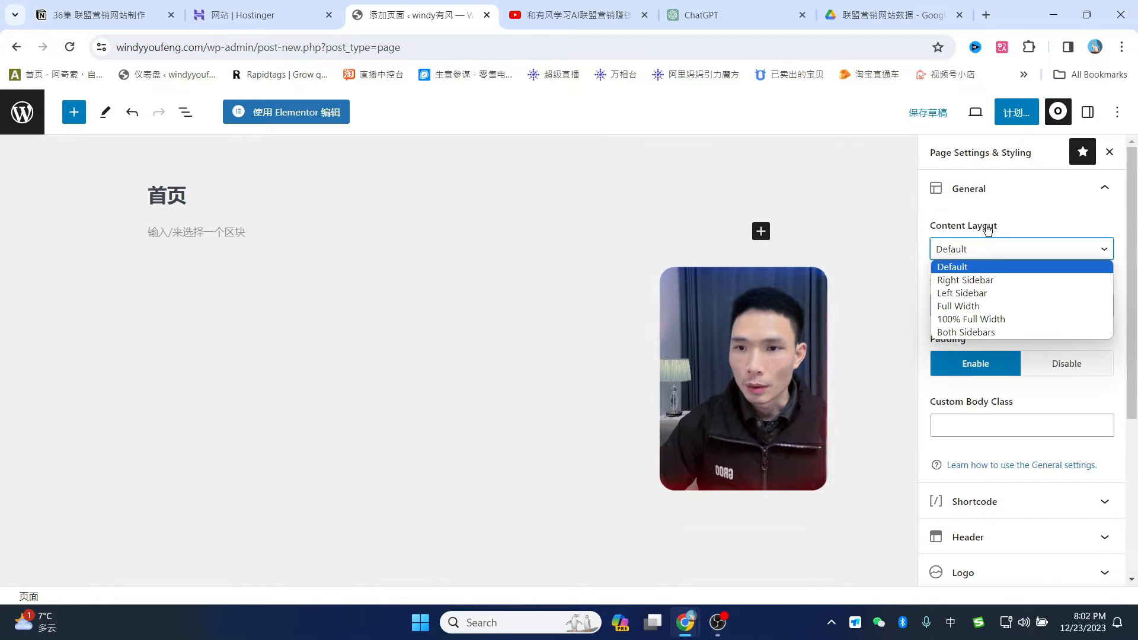
click(991, 319)
scroll(1062, 330, down, 2)
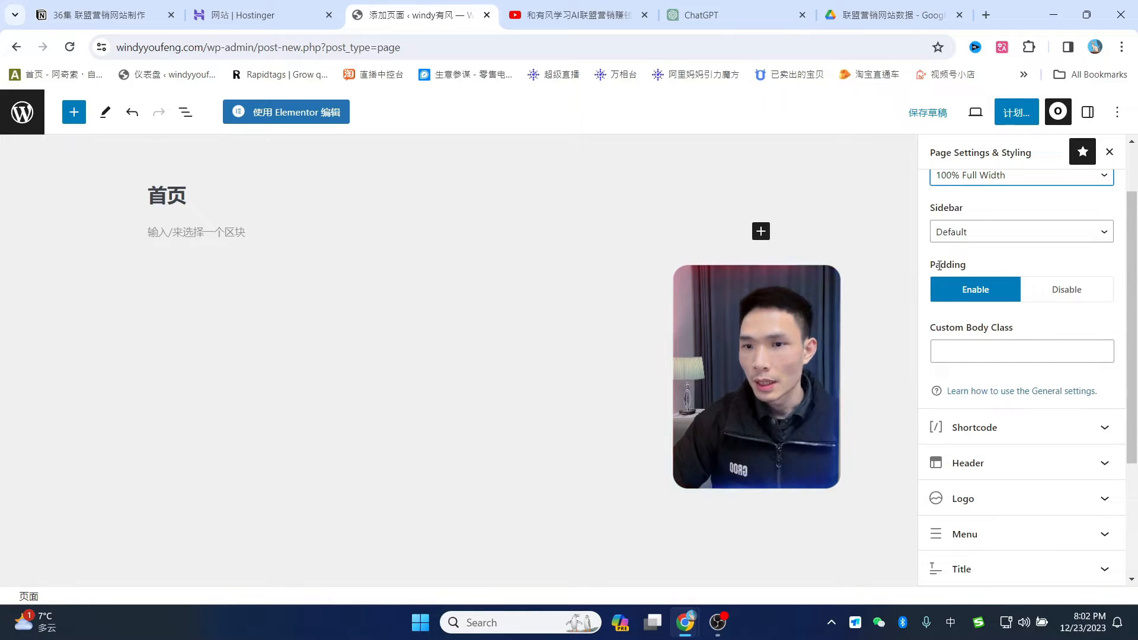
click(1080, 293)
- Disable Display Page Title and publish the 首页 page
scroll(1059, 374, down, 2)
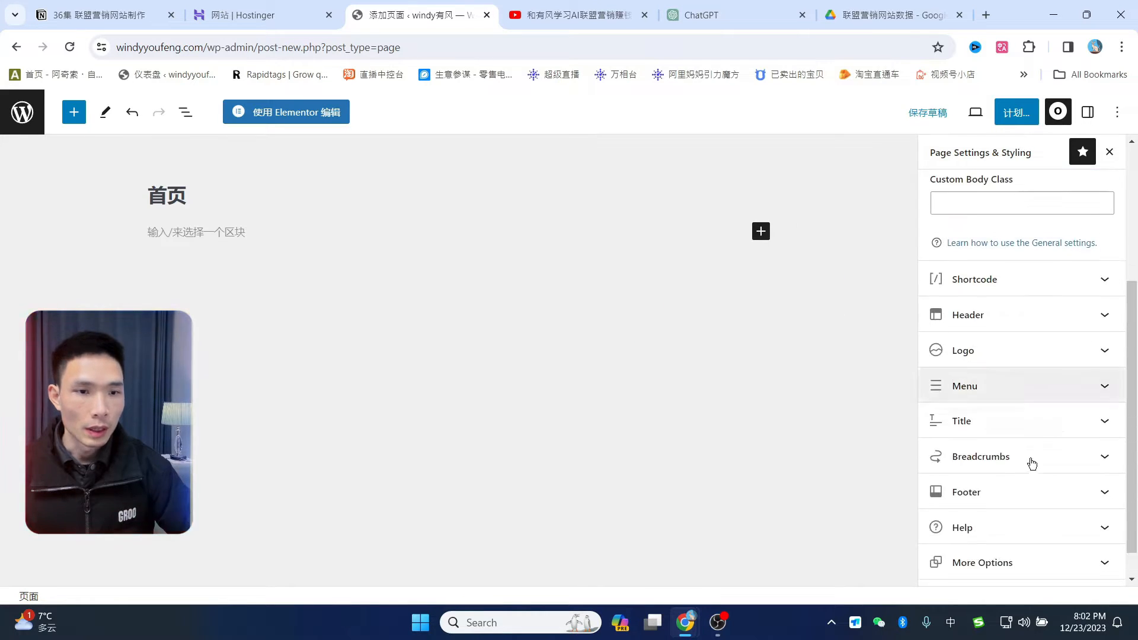
click(1008, 426)
scroll(1090, 428, down, 2)
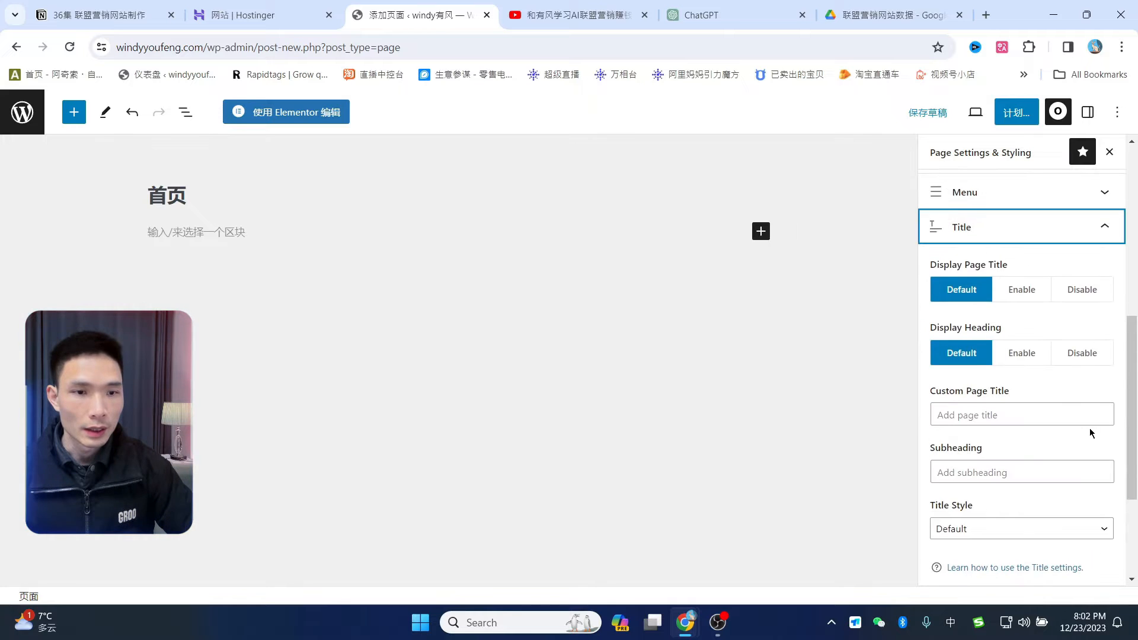
click(1082, 289)
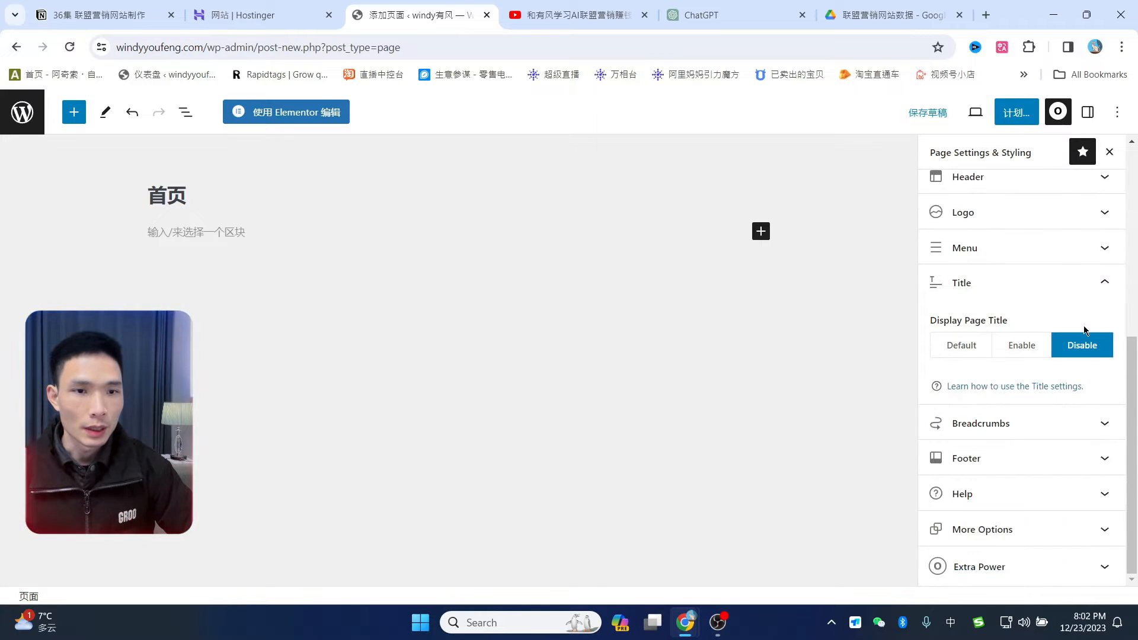
scroll(1086, 330, up, 3)
scroll(1086, 330, up, 2)
scroll(1042, 414, down, 4)
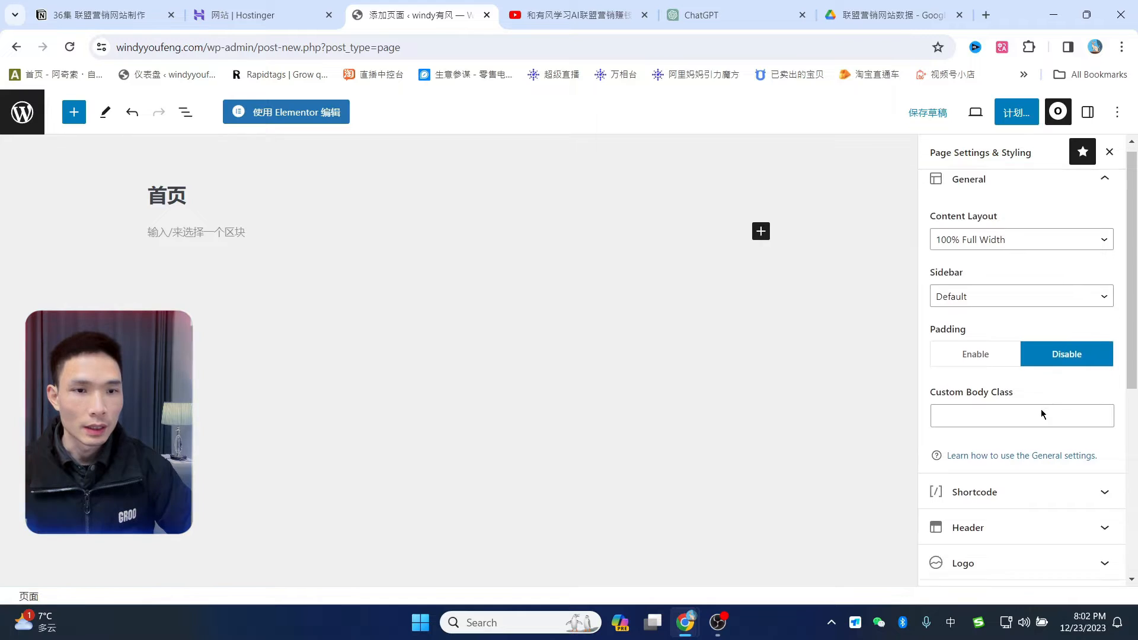
scroll(1043, 356, up, 5)
click(1015, 112)
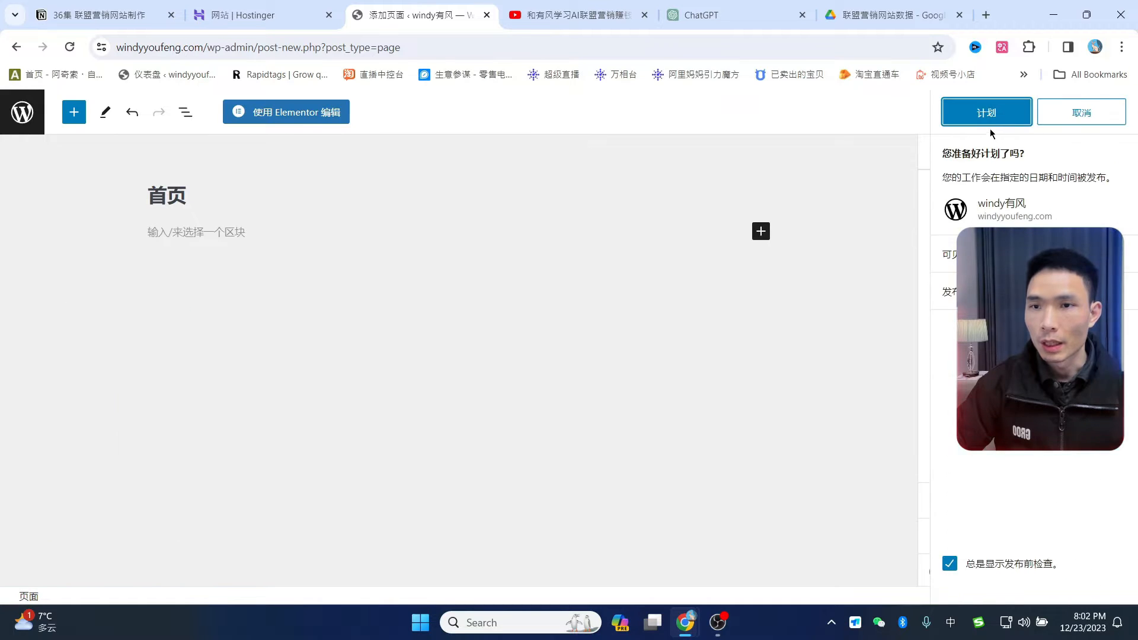
click(987, 118)
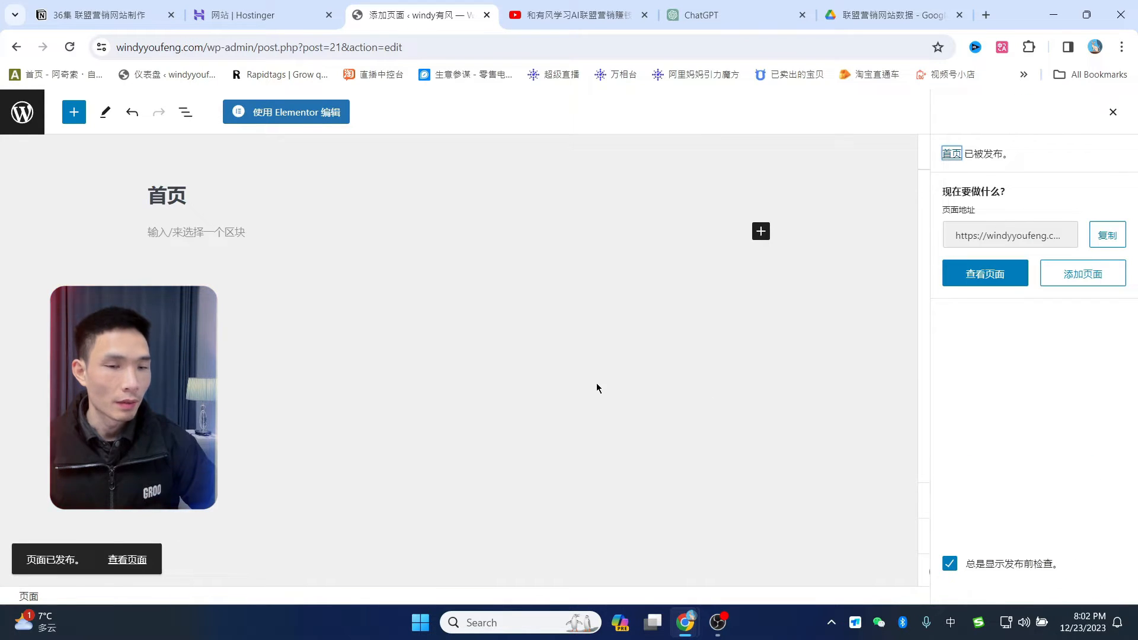
- Open the published 首页 page, then remove its path from the URL to load the front page
click(136, 559)
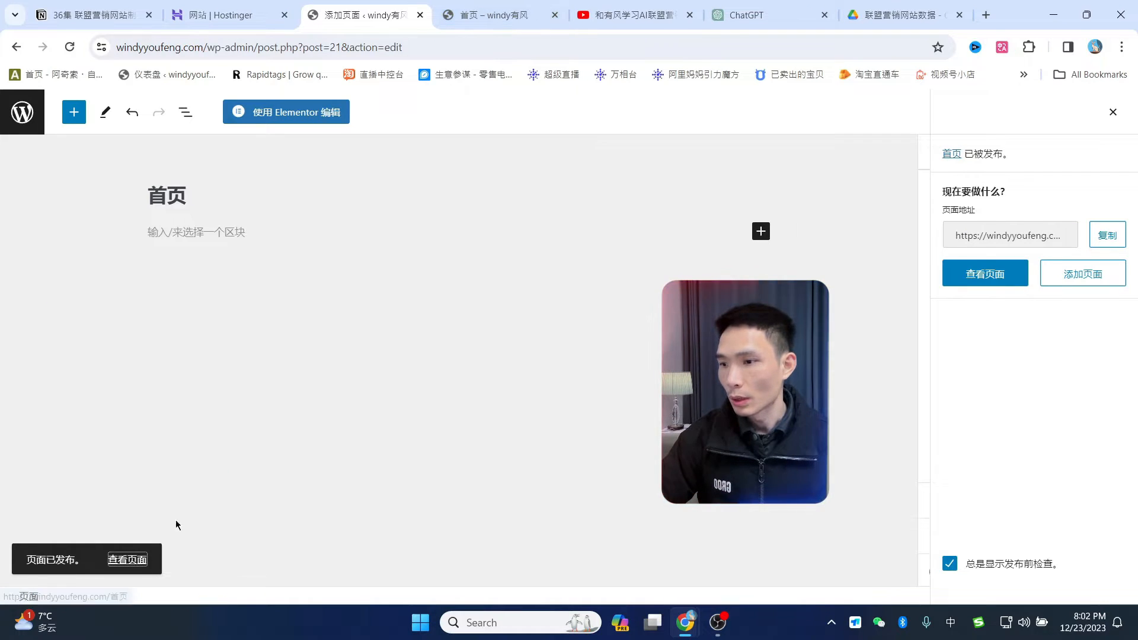
click(505, 17)
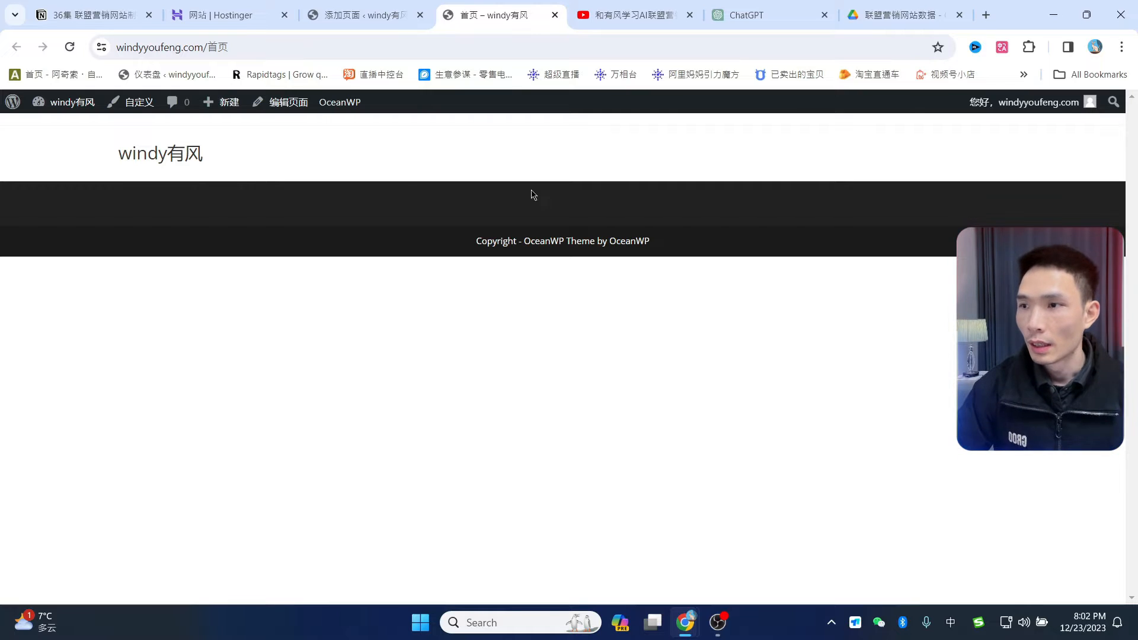
click(228, 47)
double_click(254, 47)
key(Left)
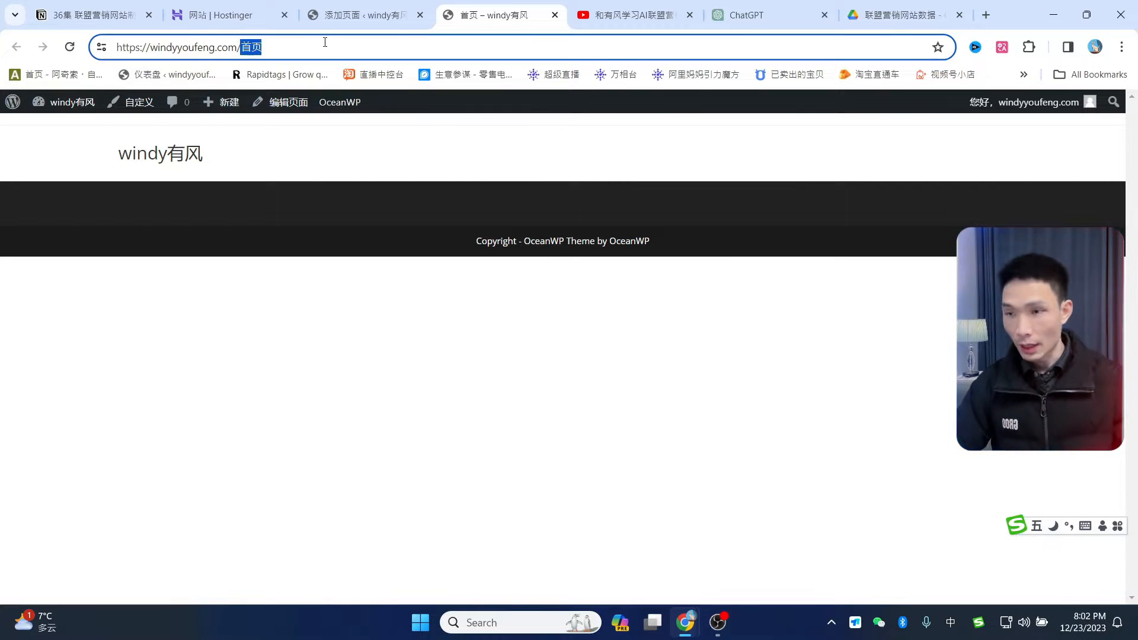
key(BackSpace)
key(Return)
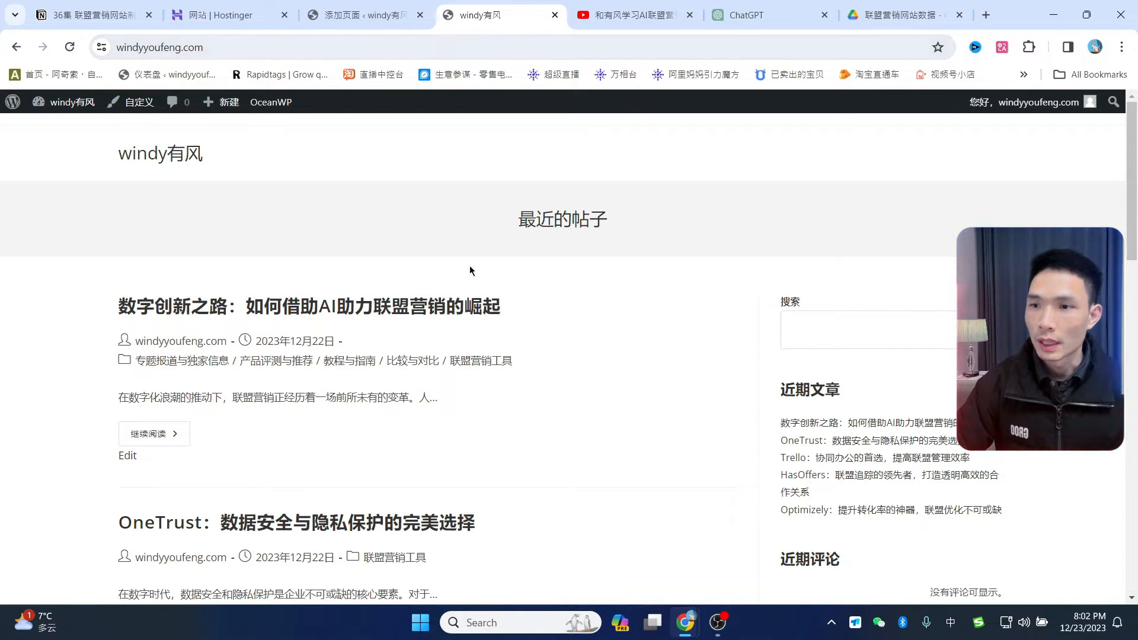
- Scroll the front page's recent posts, then return to the 首页 editor tab
scroll(486, 300, down, 4)
scroll(491, 332, up, 4)
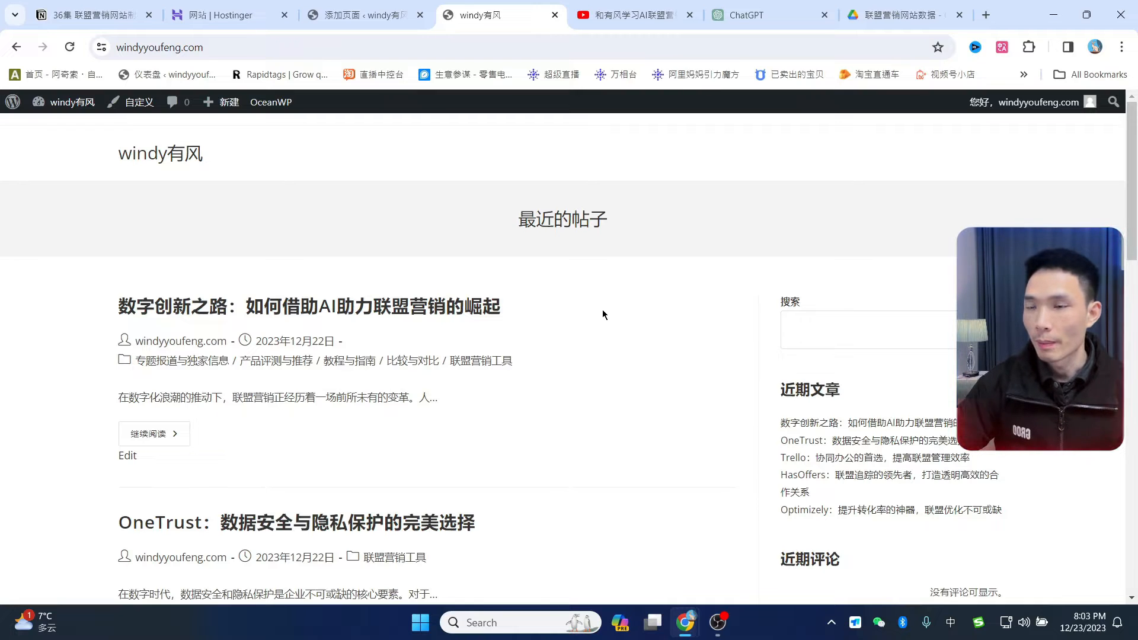
click(365, 9)
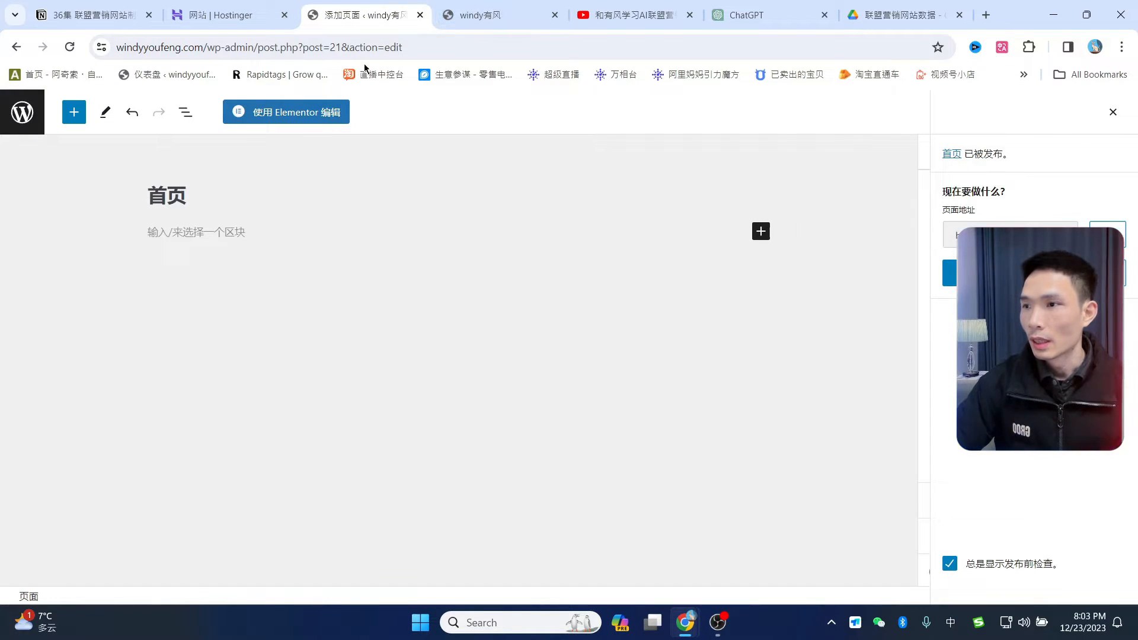
- In Reading settings, choose a static homepage set to 首页 and save the changes
click(20, 117)
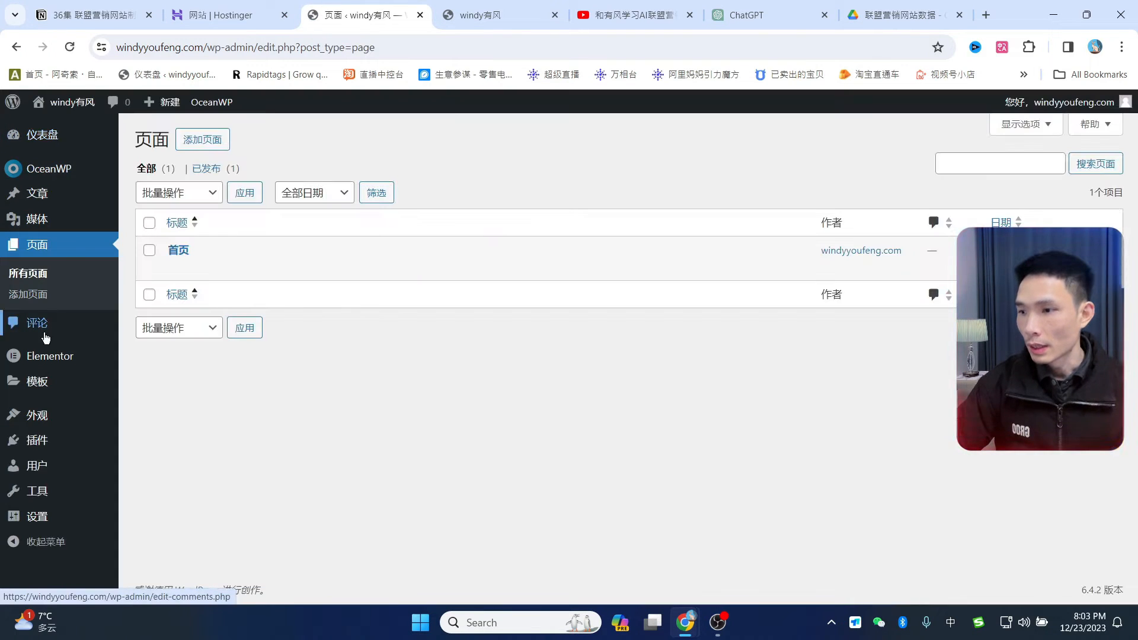
mouse_move(46, 517)
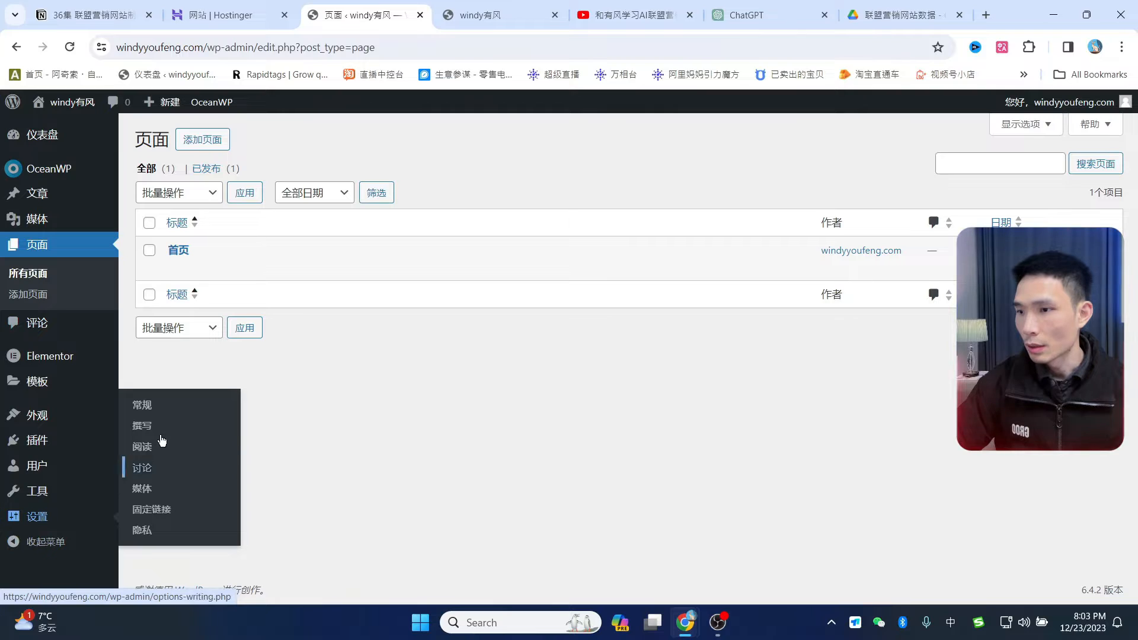
click(146, 452)
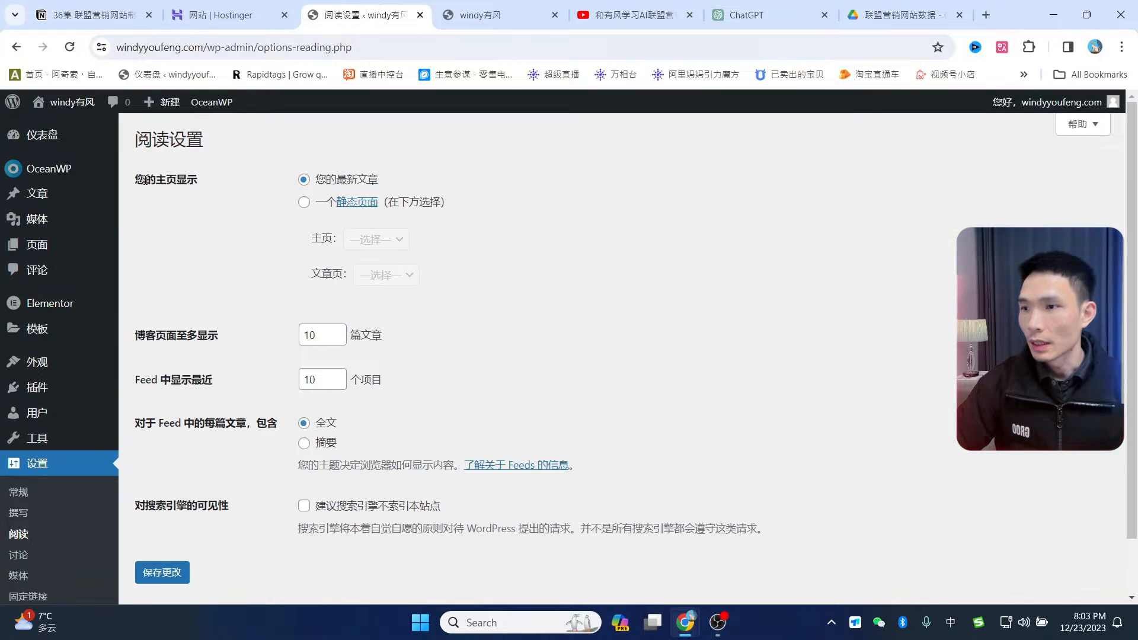
drag(139, 177, 198, 179)
click(321, 203)
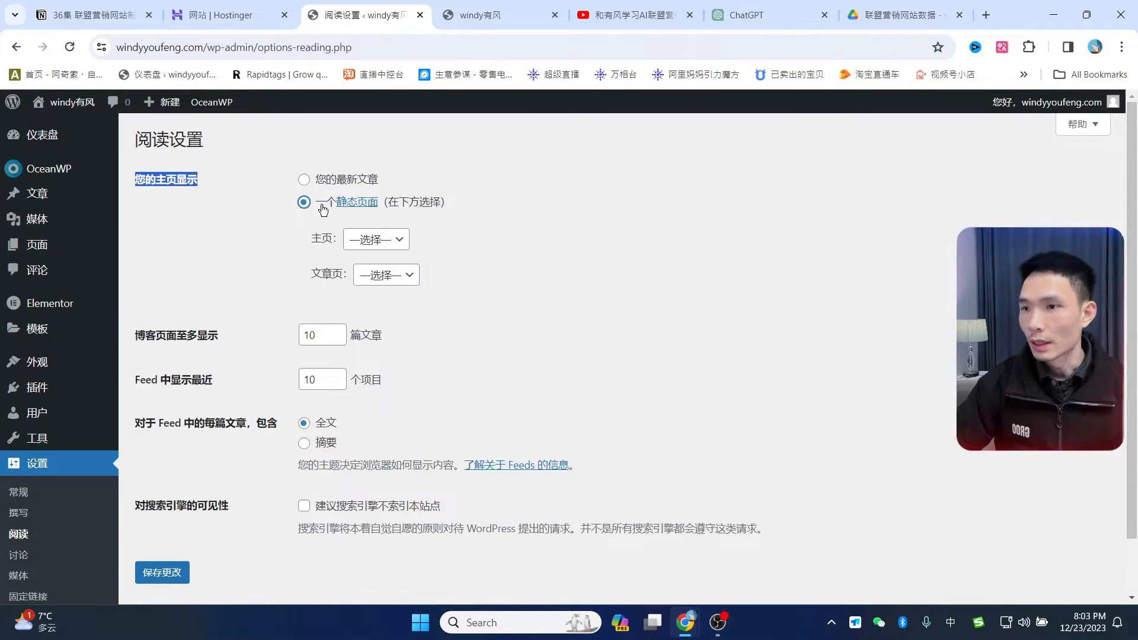
click(380, 244)
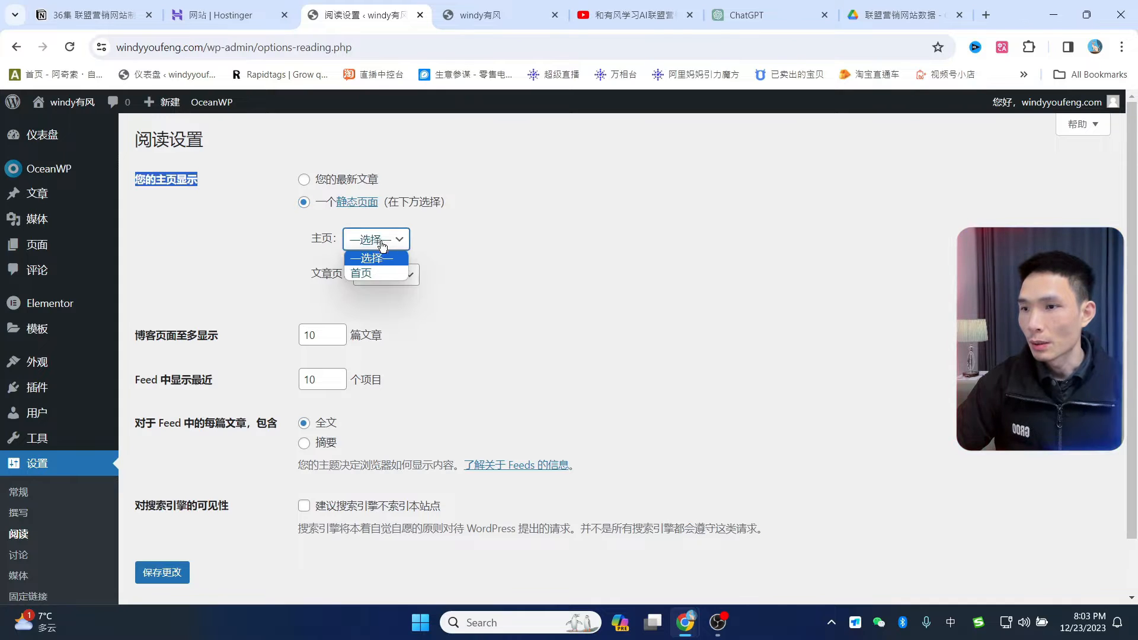
click(366, 275)
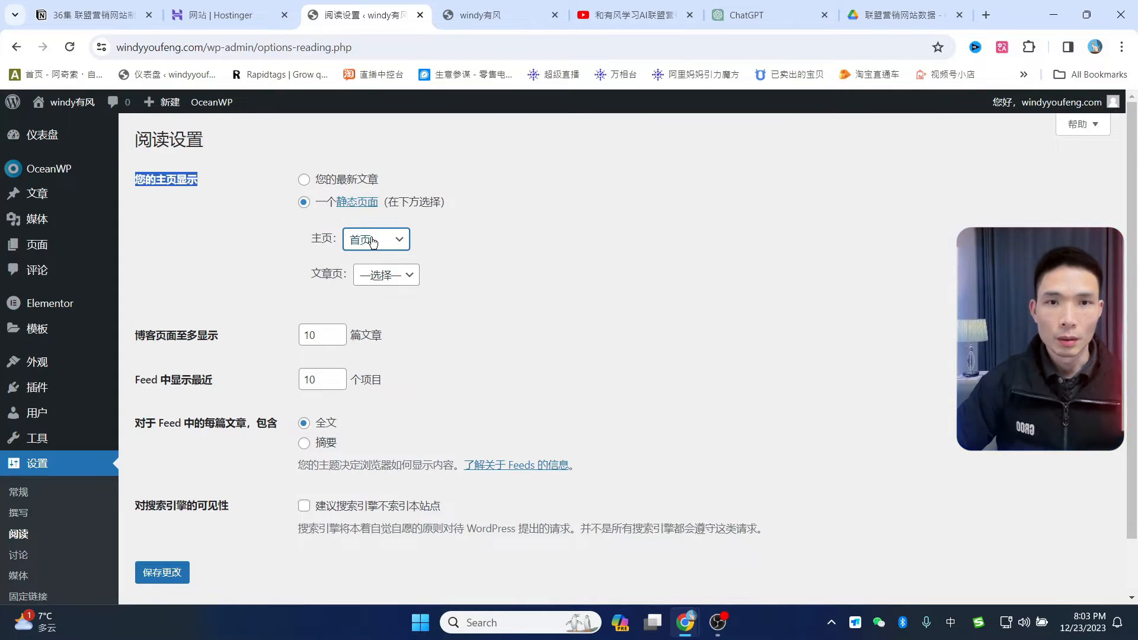
click(558, 259)
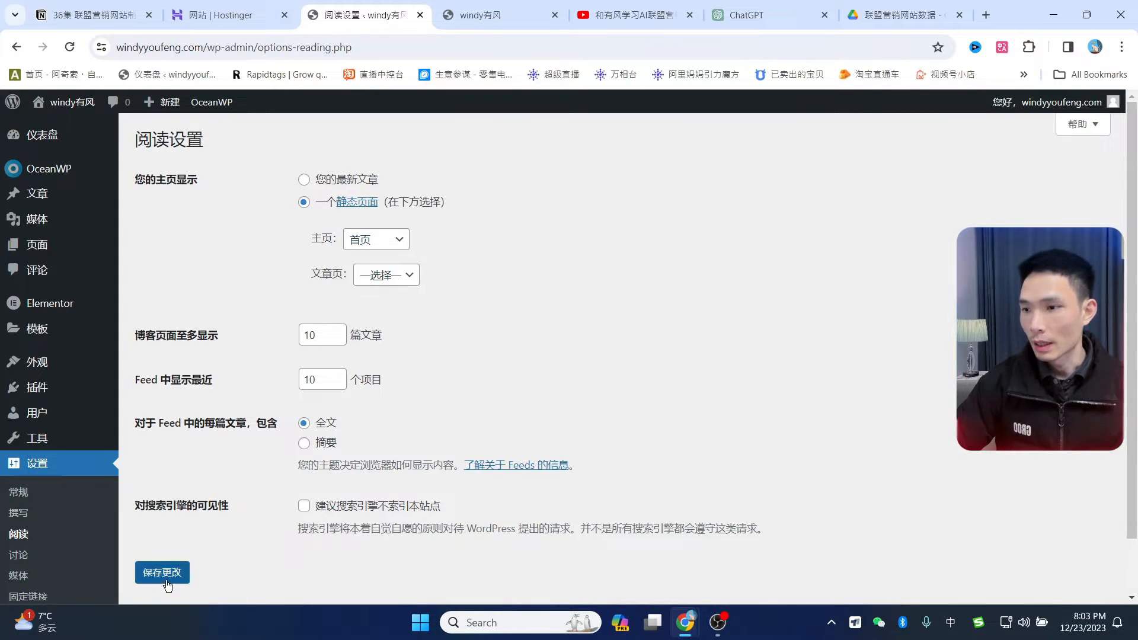
click(160, 581)
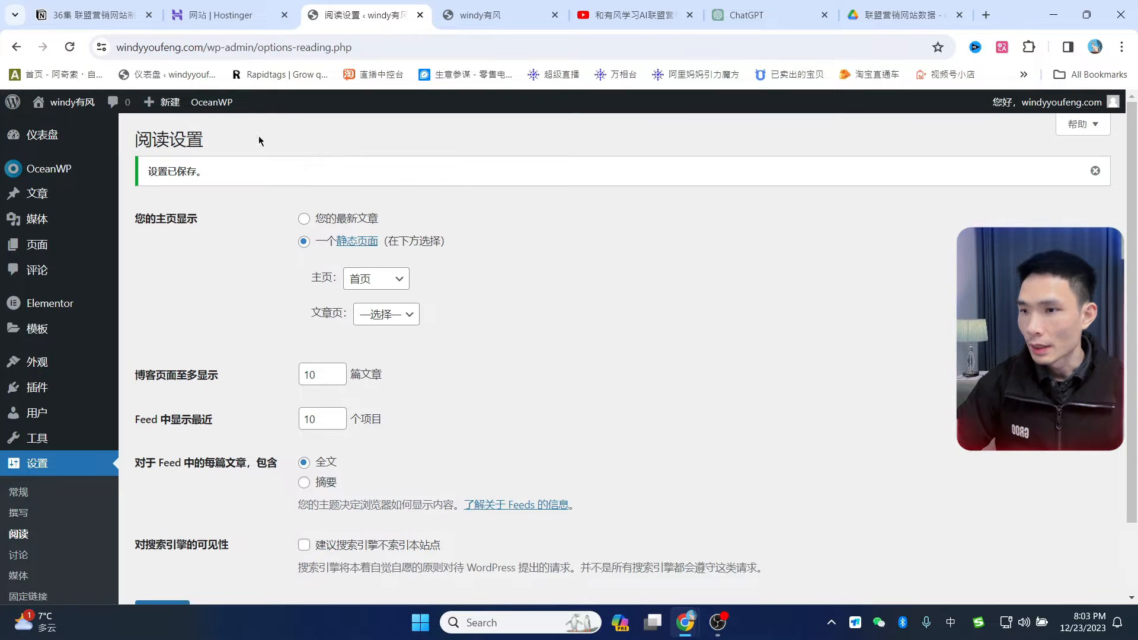
- Check the 首页 front-page label in the All Pages list
click(36, 249)
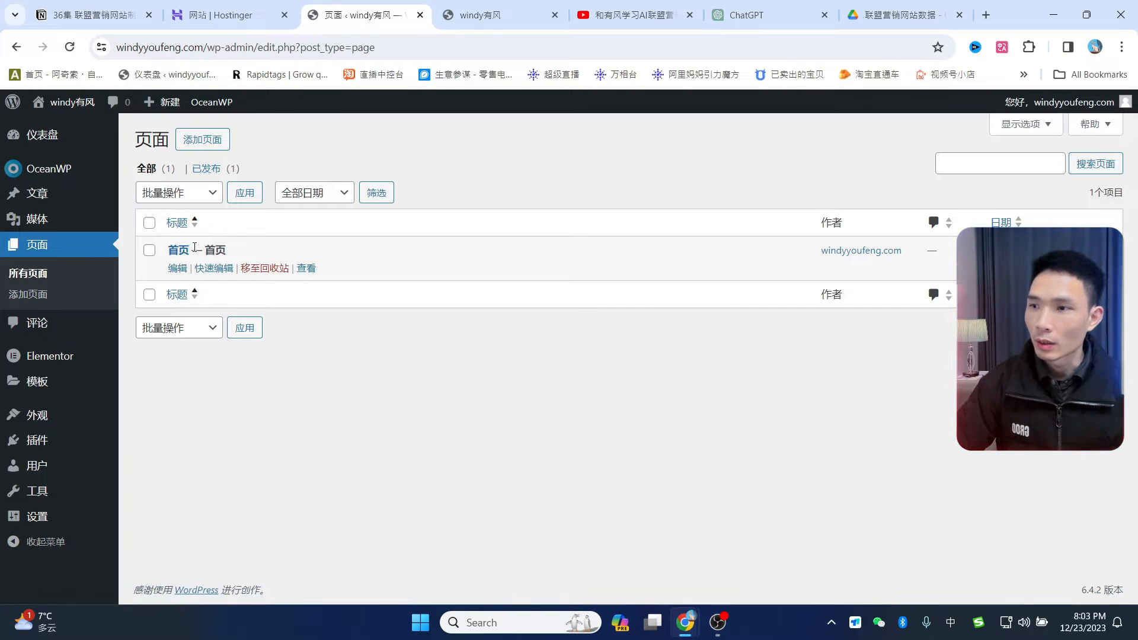
drag(191, 250, 231, 249)
click(362, 341)
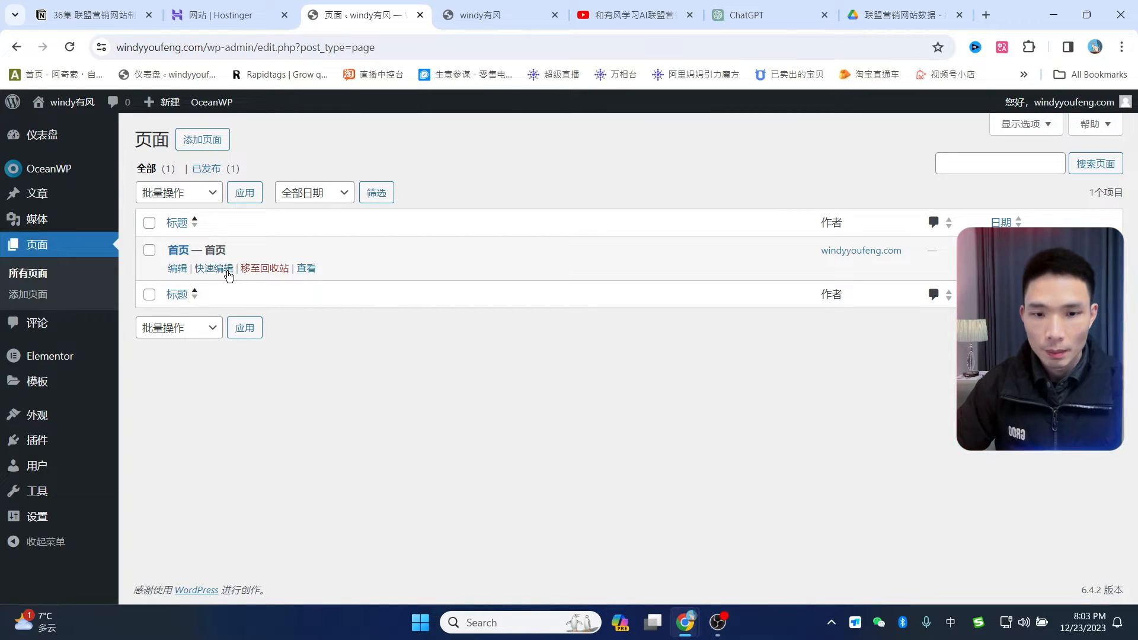
- Open the 首页 page in Elementor and dismiss the AI notification
click(181, 250)
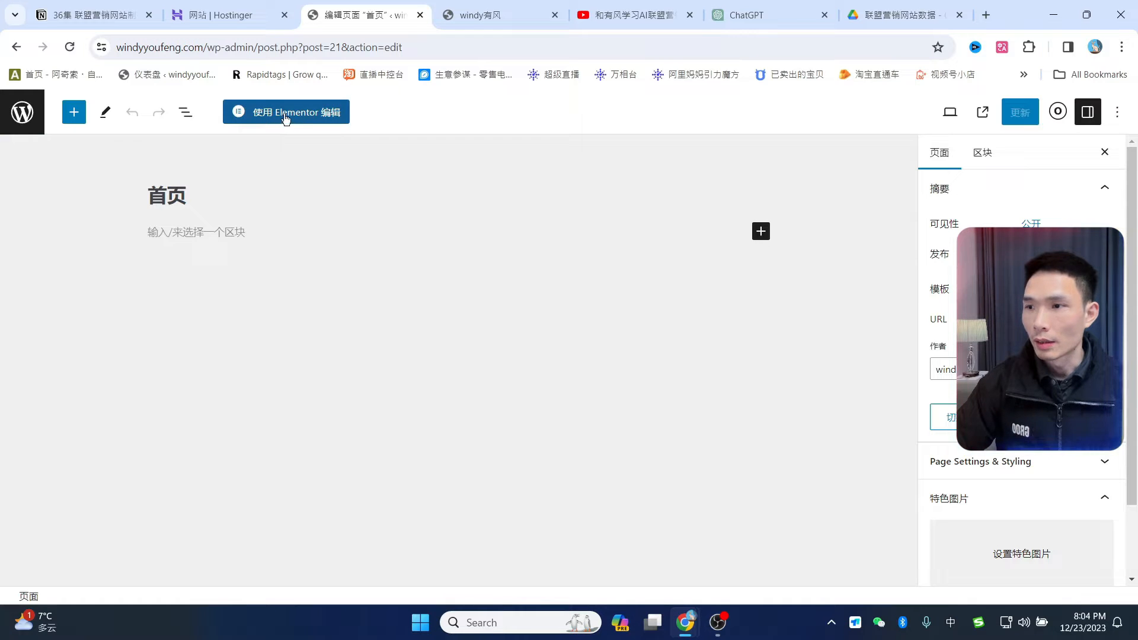
click(290, 114)
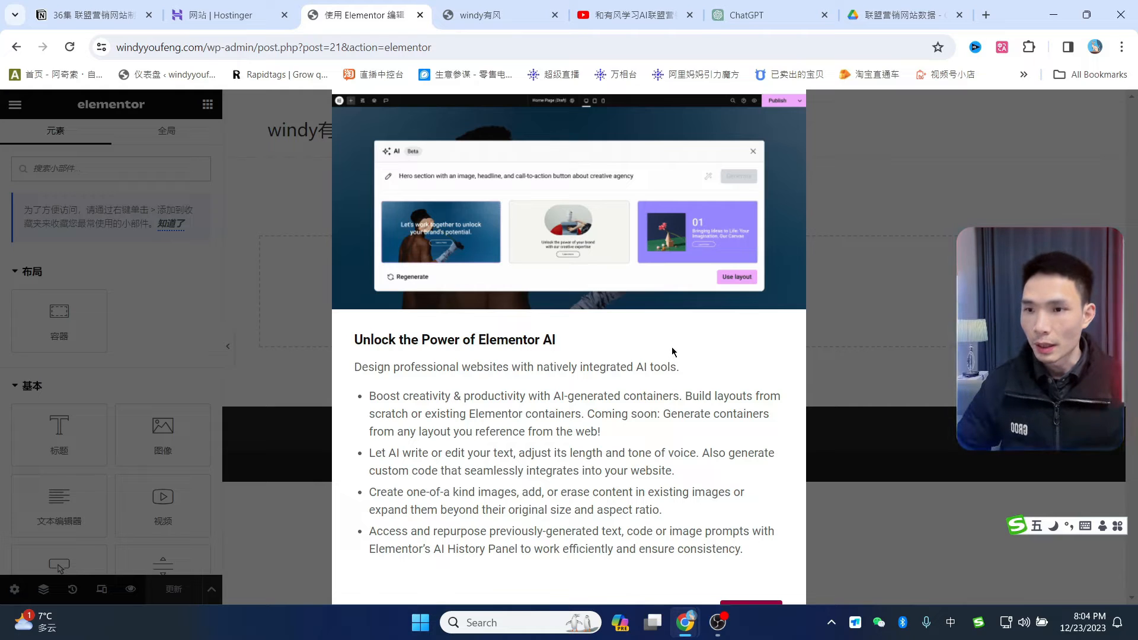
key(ctrl+minus)
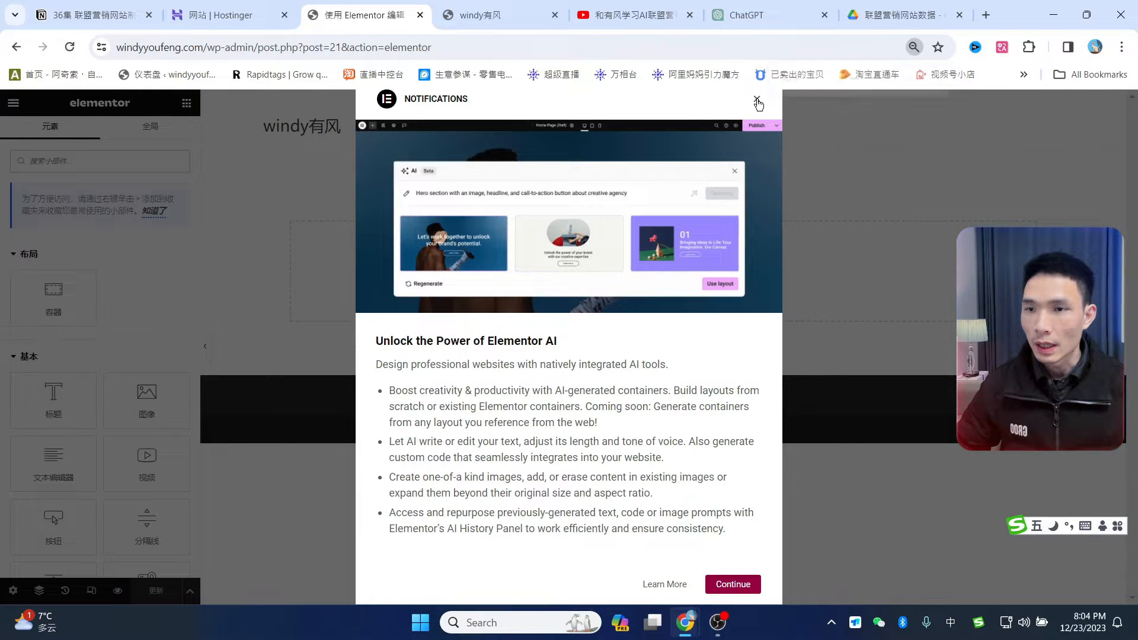
click(758, 101)
key(ctrl+plus)
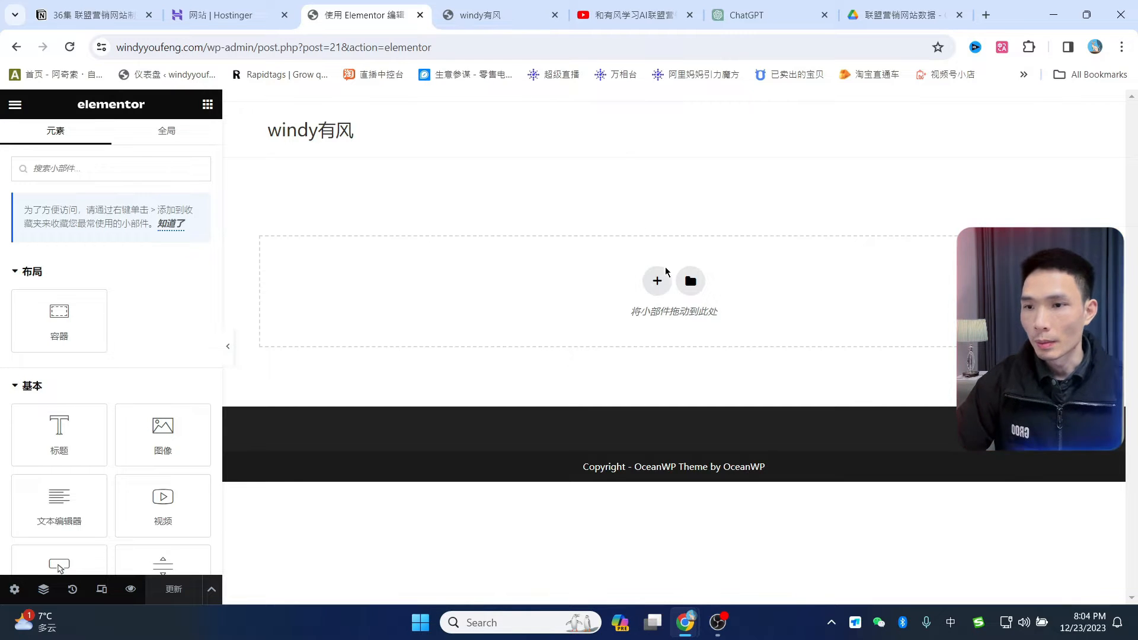
- Insert a two-column section and drag a heading widget into the left column
click(654, 279)
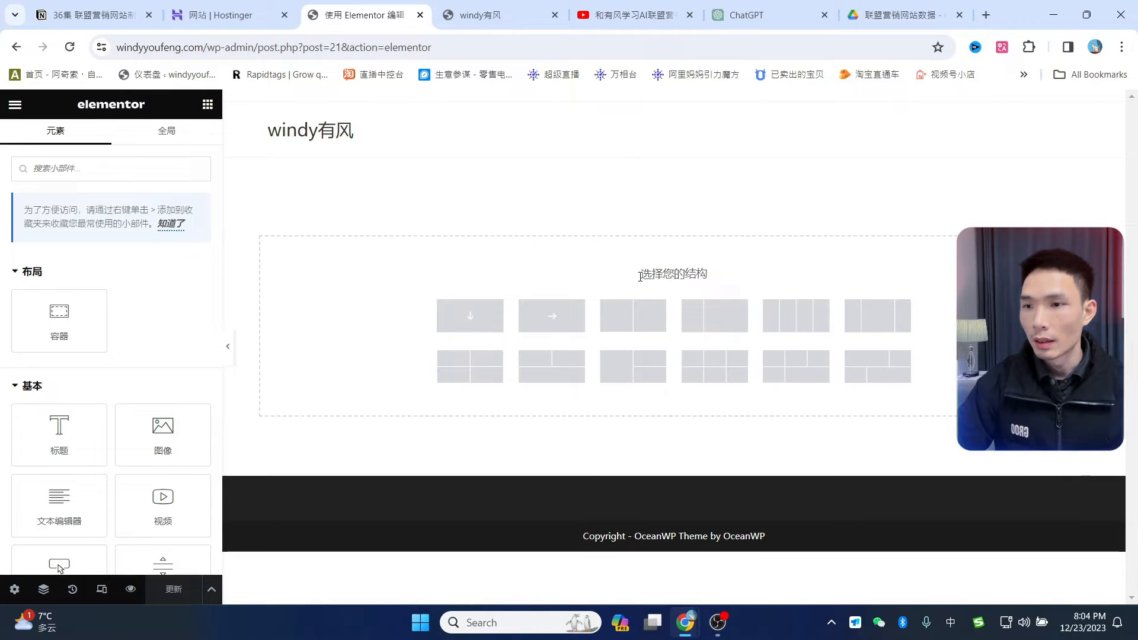
click(633, 320)
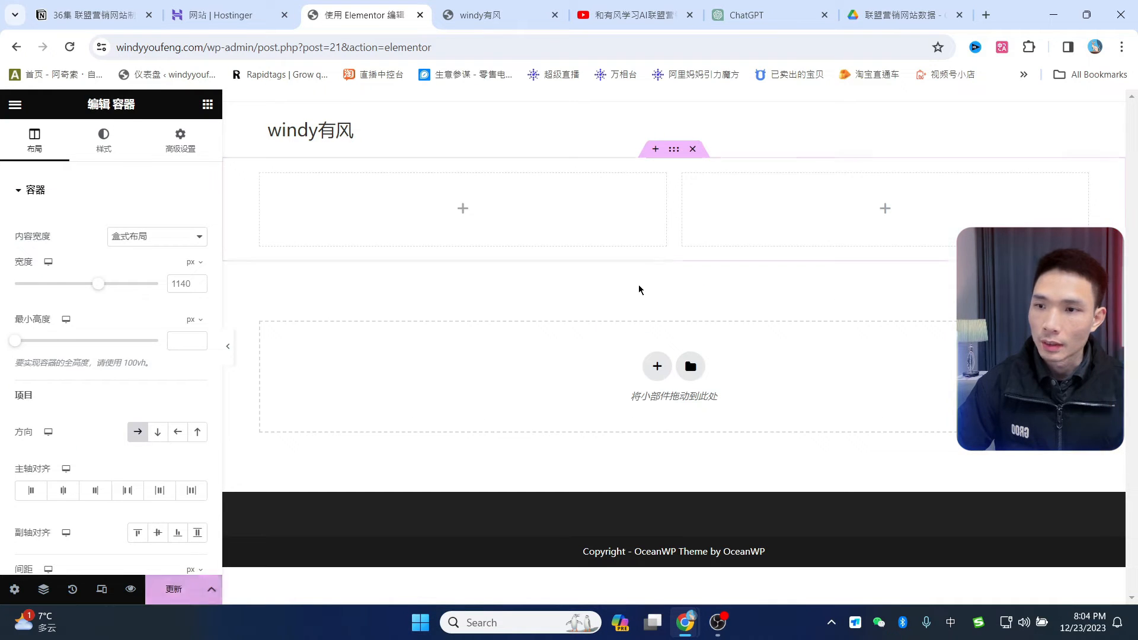
click(480, 215)
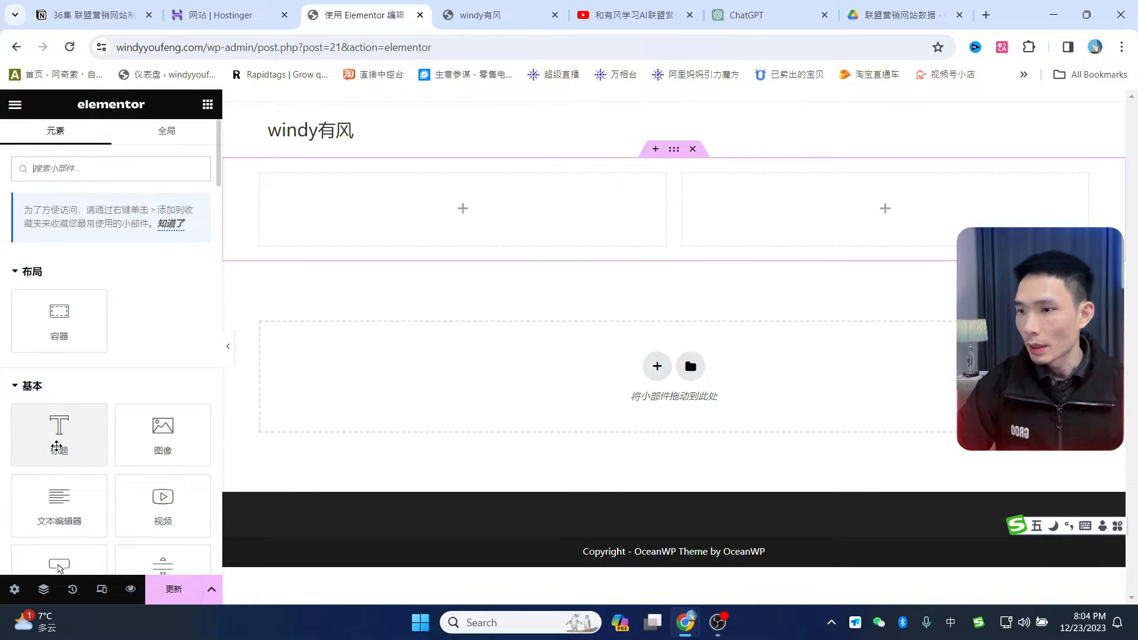
drag(57, 444, 397, 216)
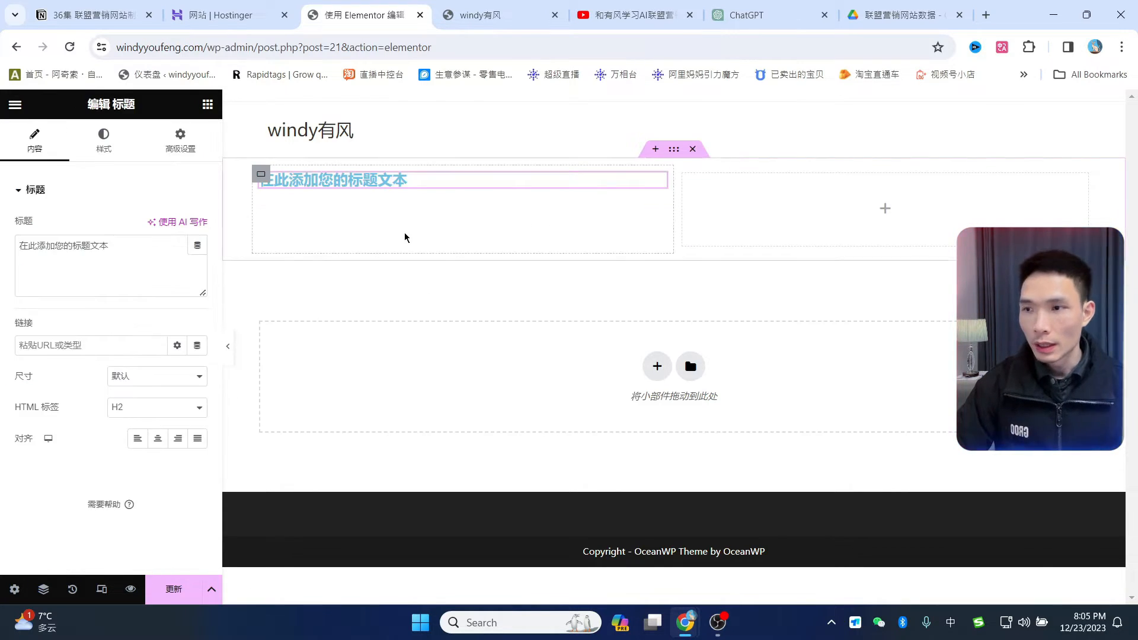
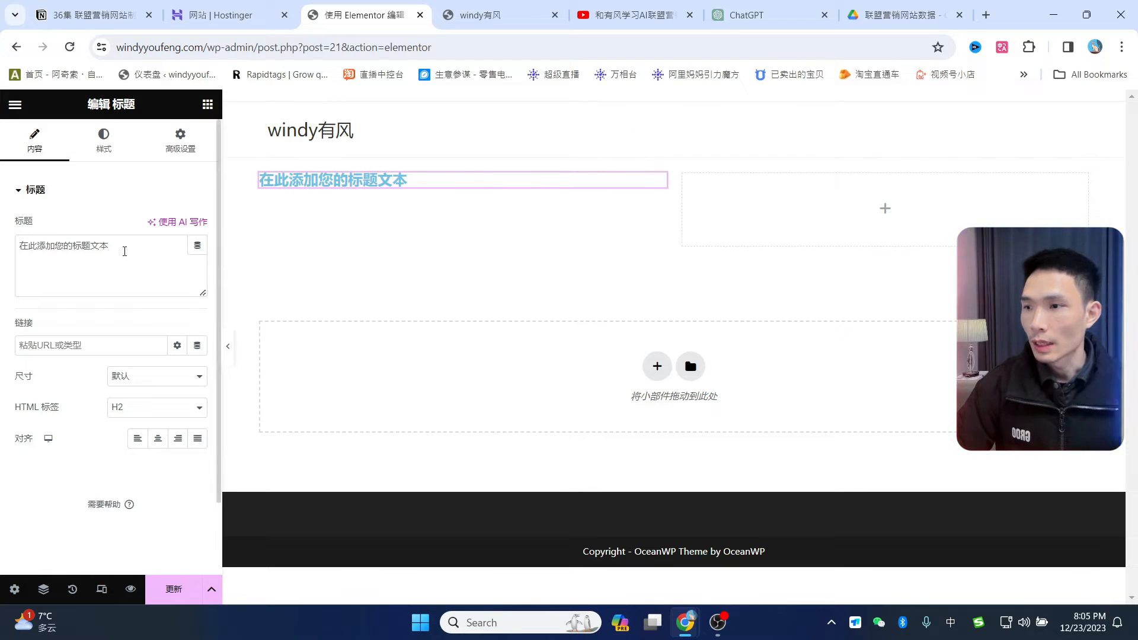
- Replace the placeholder heading text with the slogan 学无止境，让我们掌握工具，驭联盟，开启无限可能的数字营销时代
drag(124, 251, 3, 250)
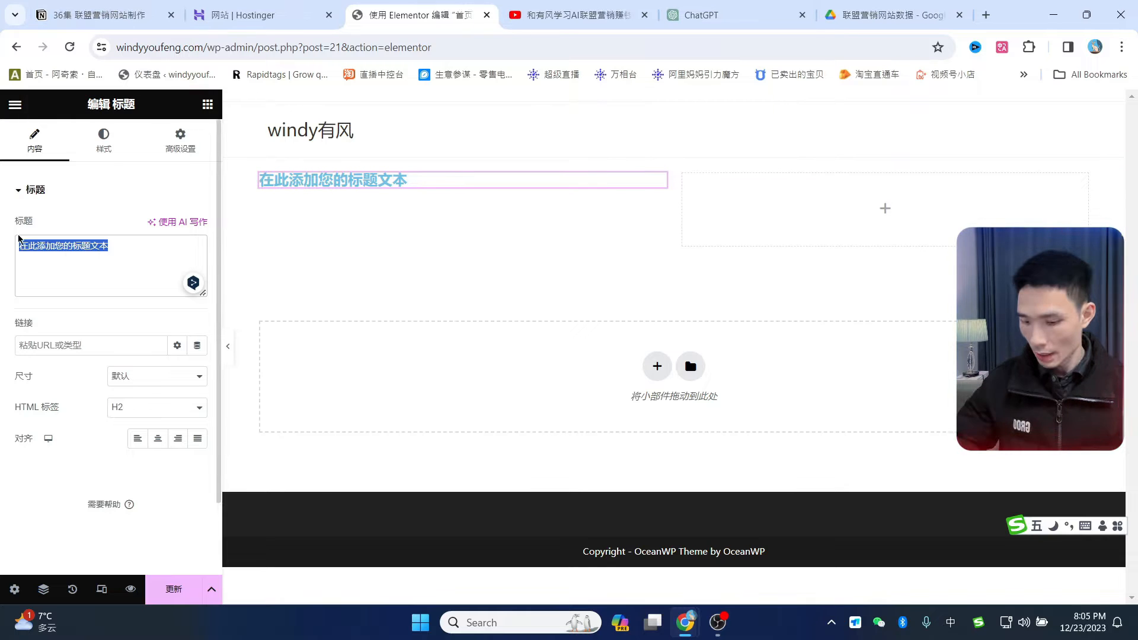
text(学无止境，让我们掌握工具，驭联盟，开启无限可能的数字营销时代)
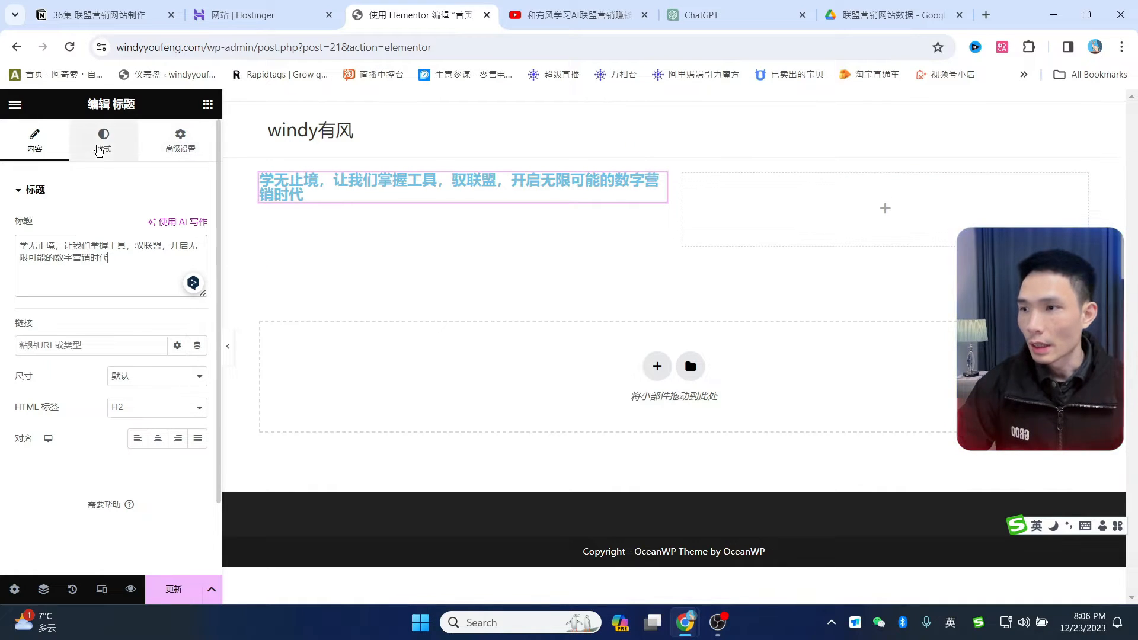
- Open the heading's Style typography popover, dismiss the global fonts tip, and close it again
click(105, 148)
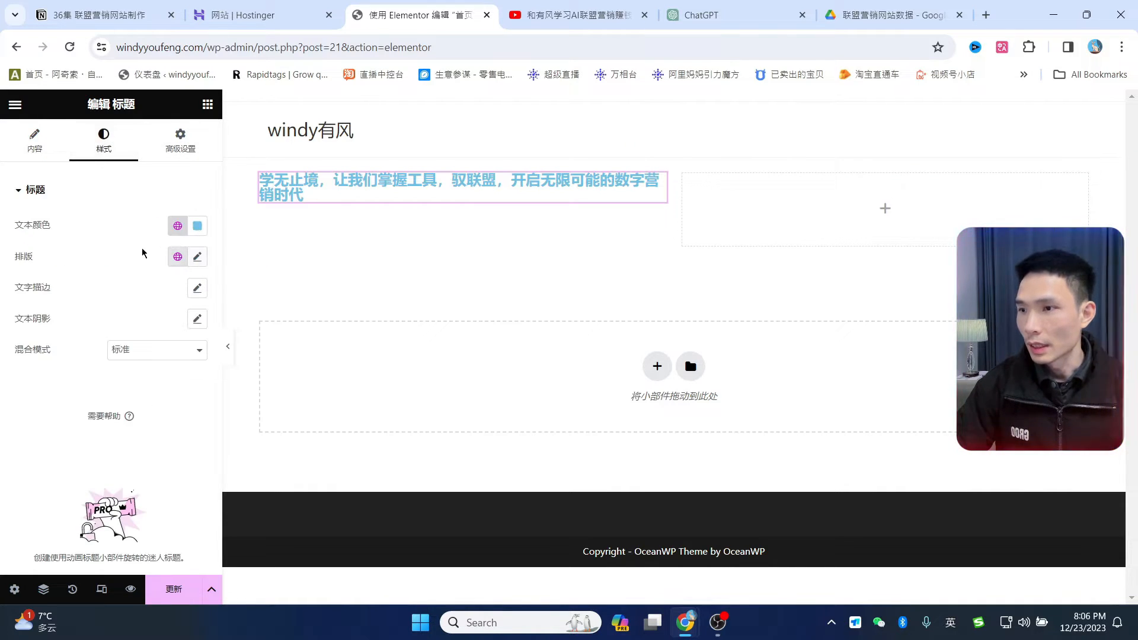
click(196, 257)
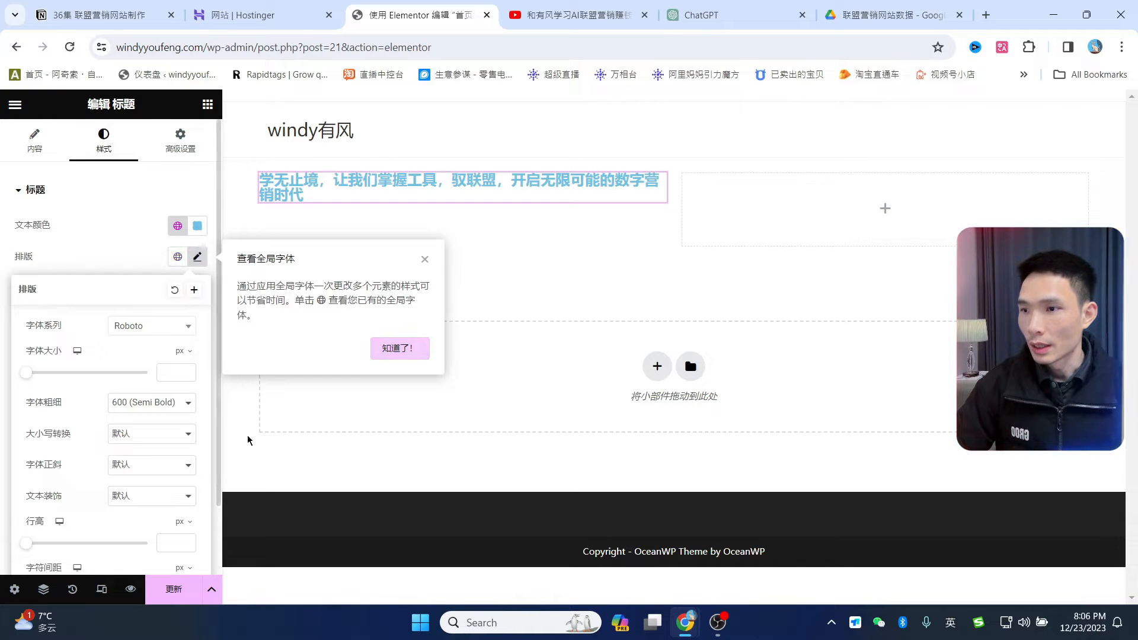
click(428, 260)
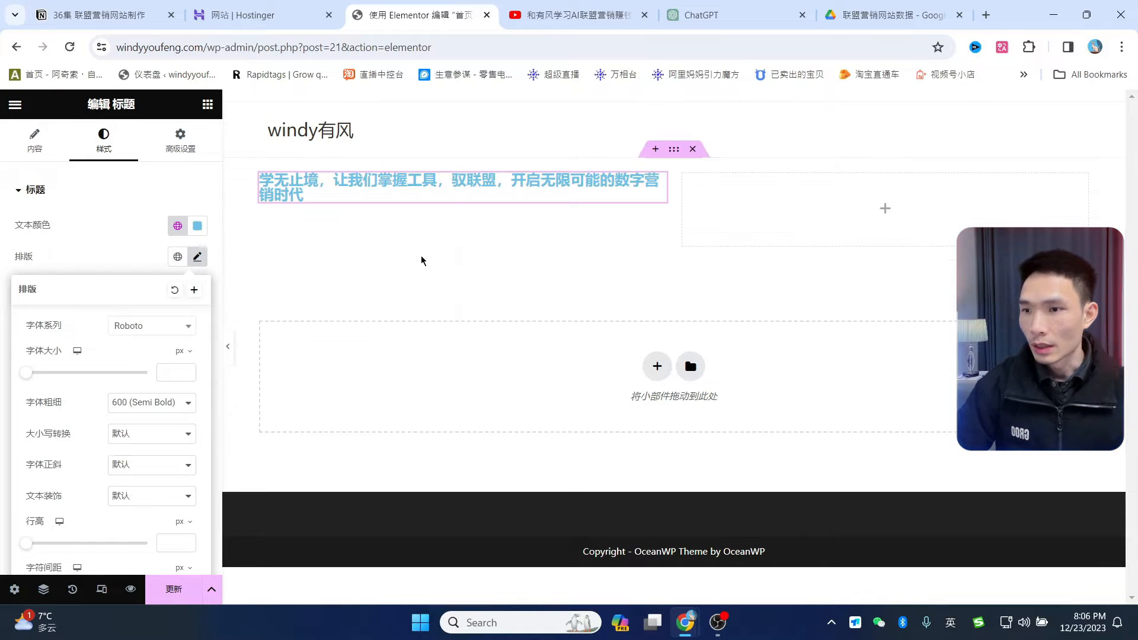
click(246, 258)
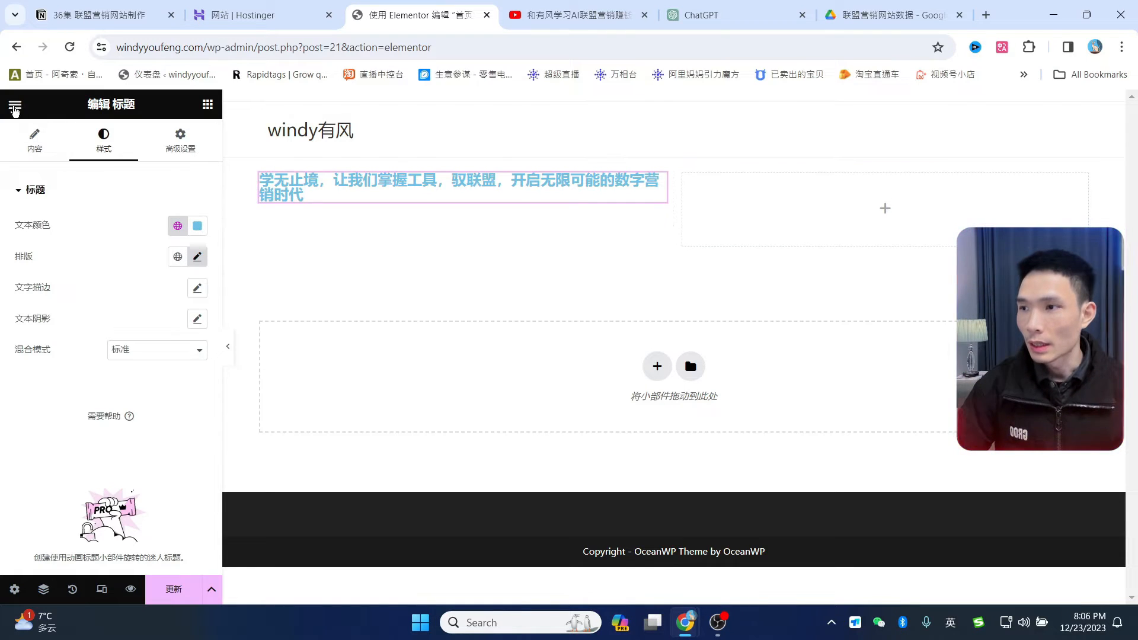
- Open Elementor's Site Settings Global Colors, then start a new browser tab for Coolors
click(16, 107)
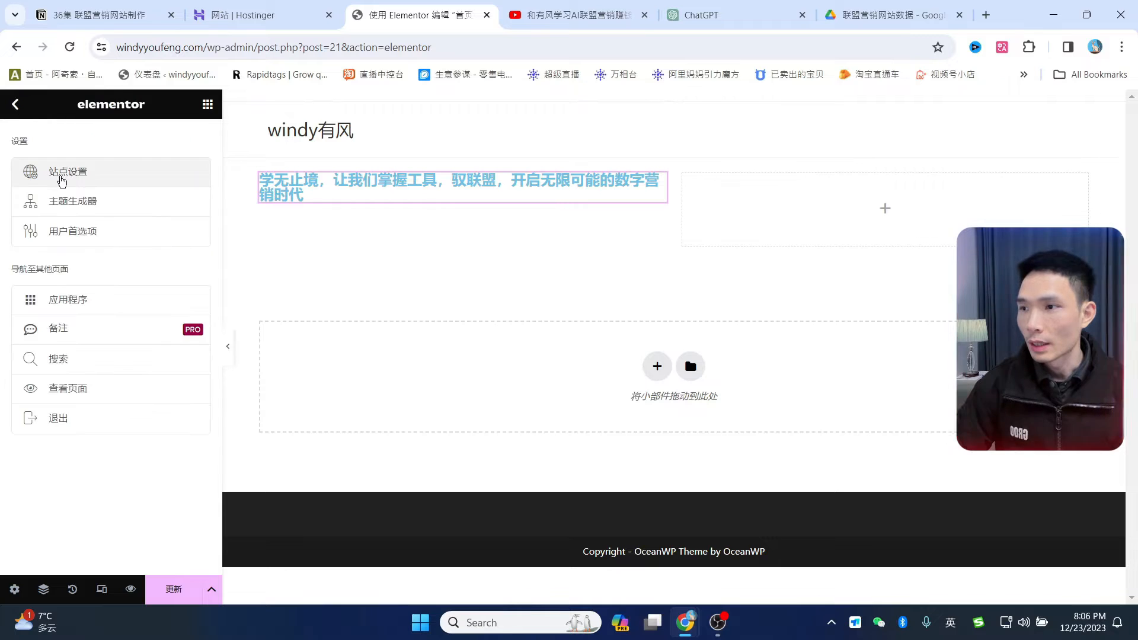
click(70, 173)
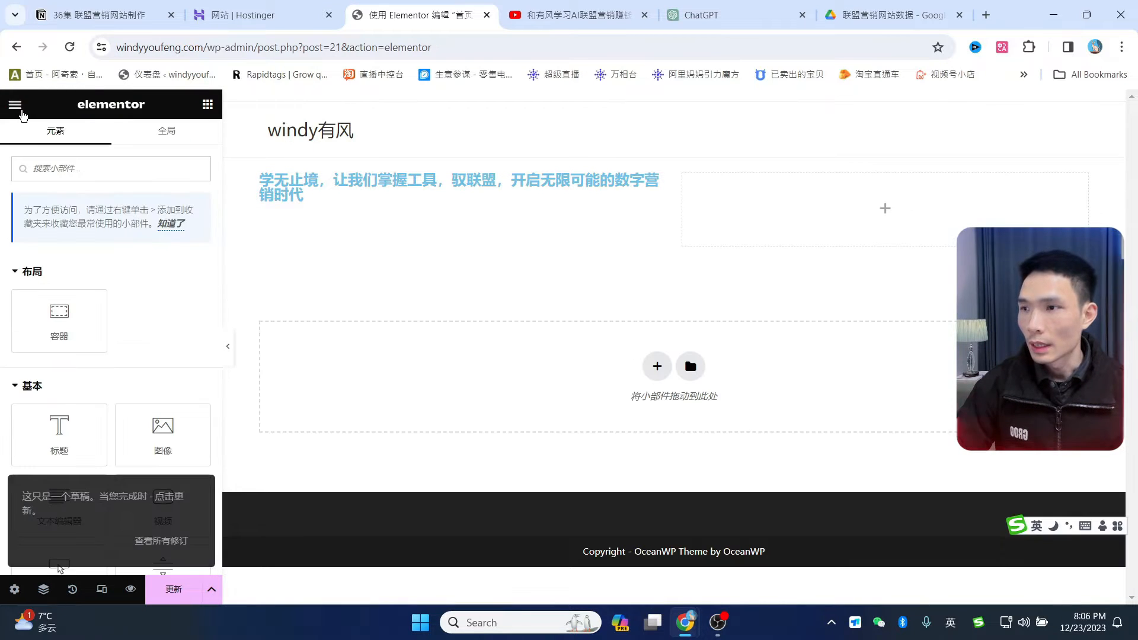
click(21, 110)
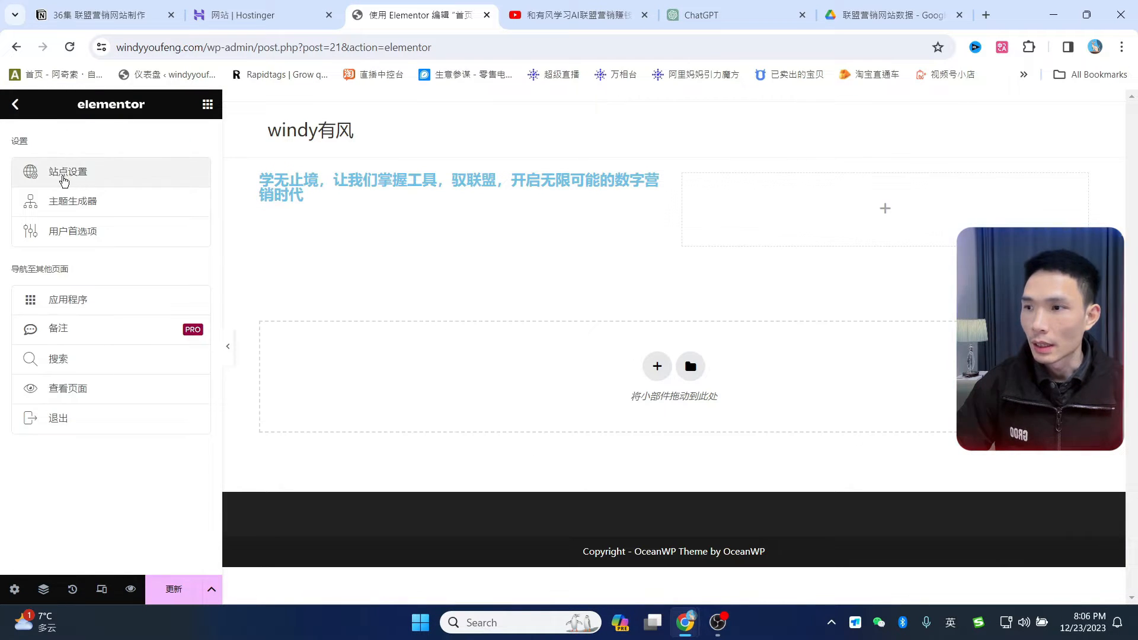
click(64, 178)
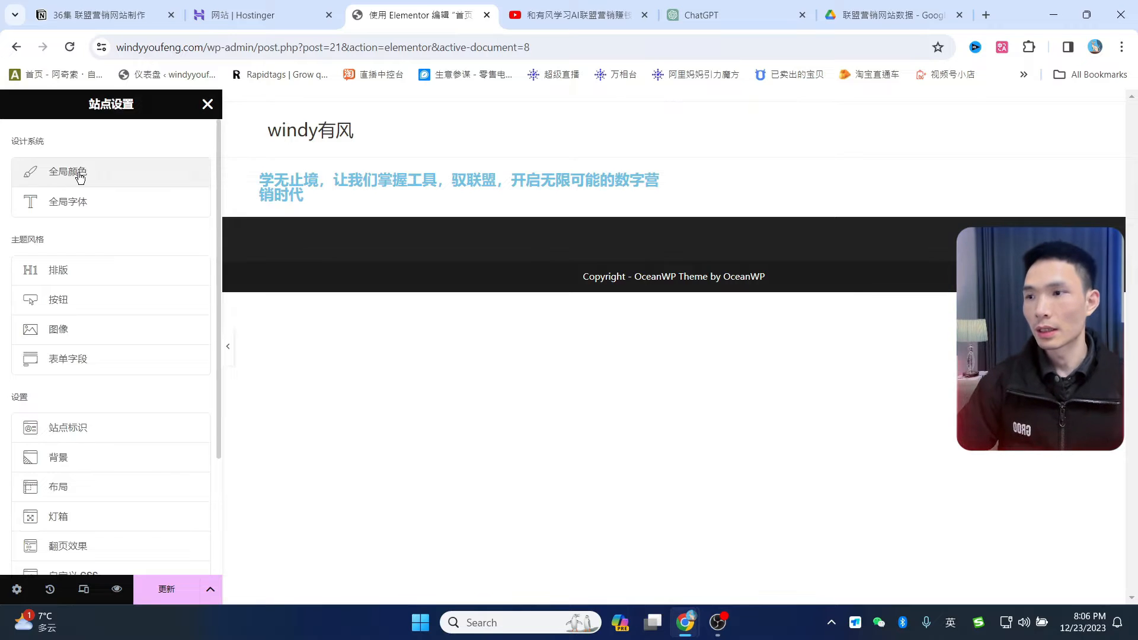
click(68, 172)
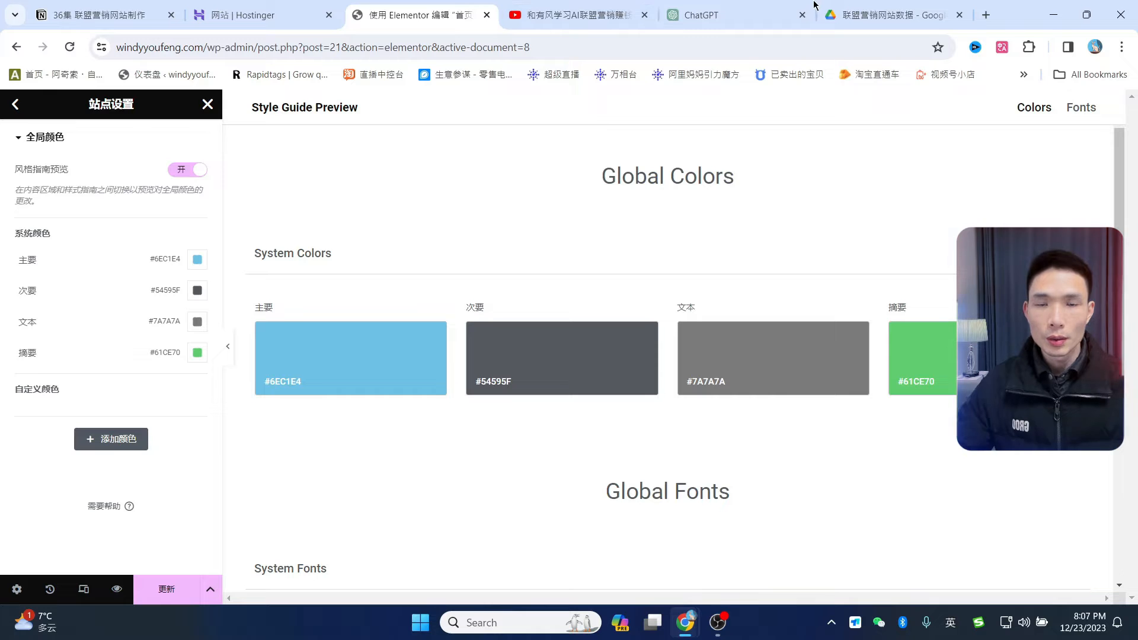
click(986, 16)
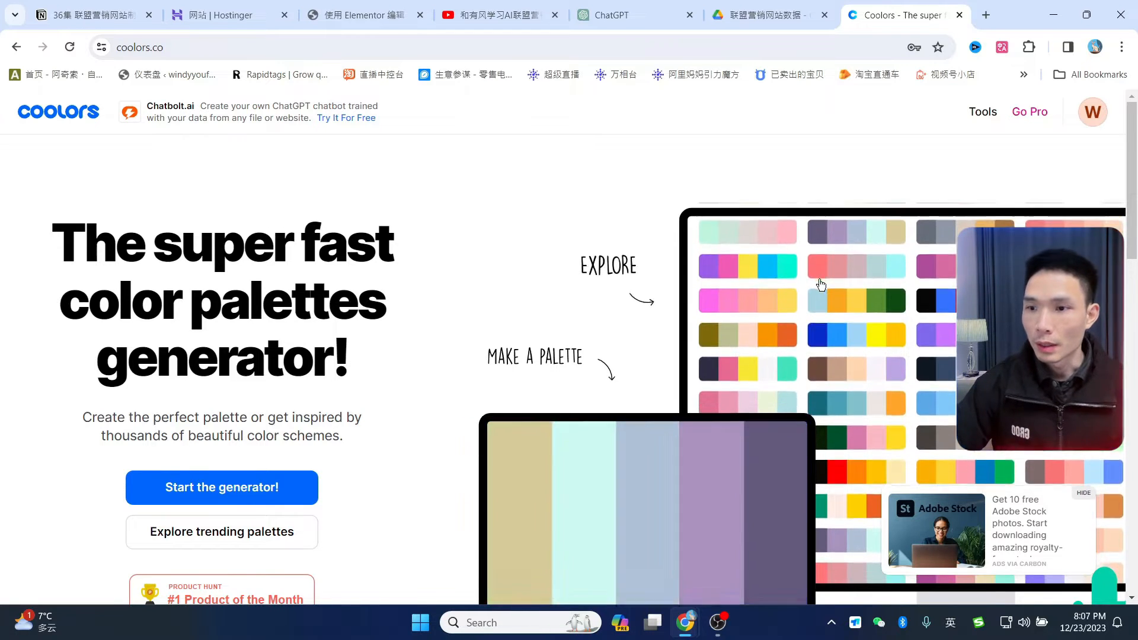
- Start the Coolors generator and regenerate random palettes several times
scroll(521, 379, down, 2)
scroll(852, 320, up, 2)
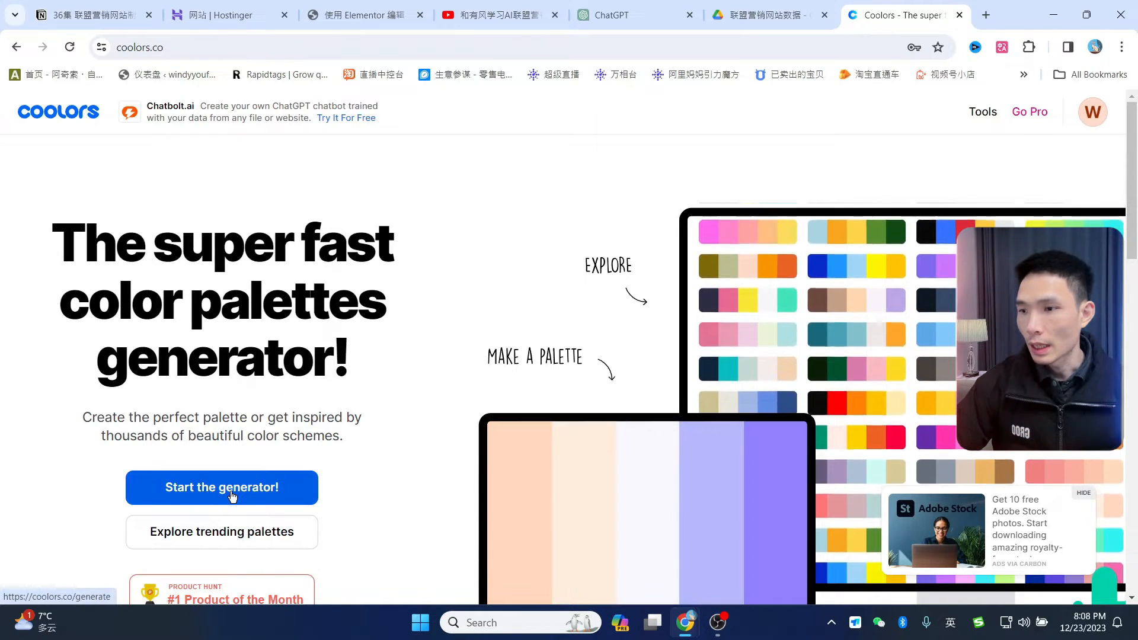
click(237, 487)
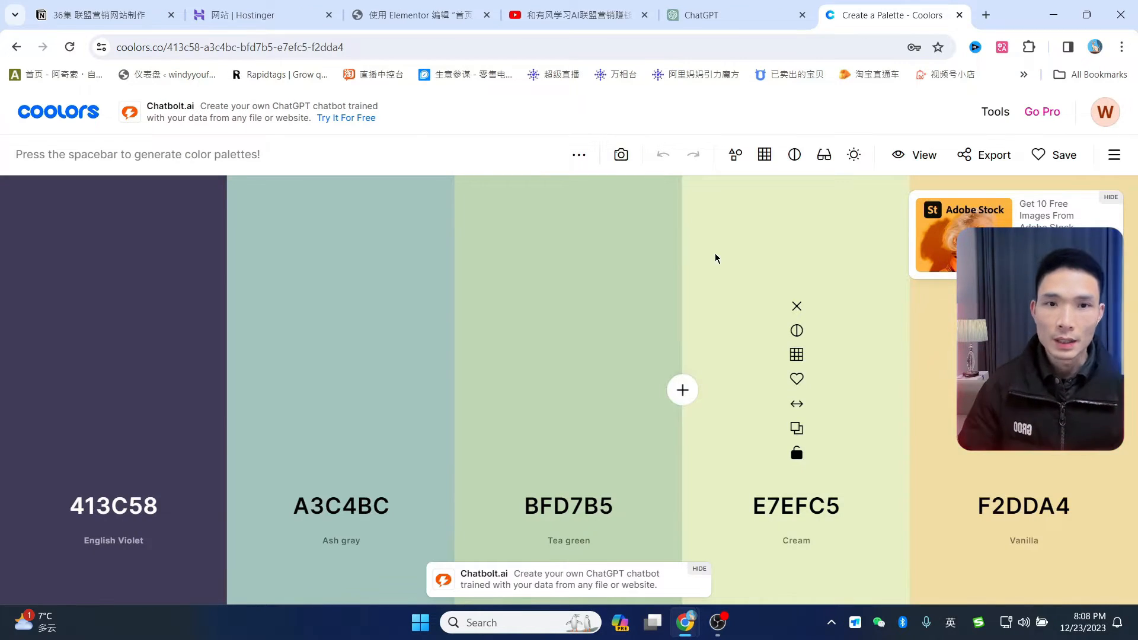
key(space)
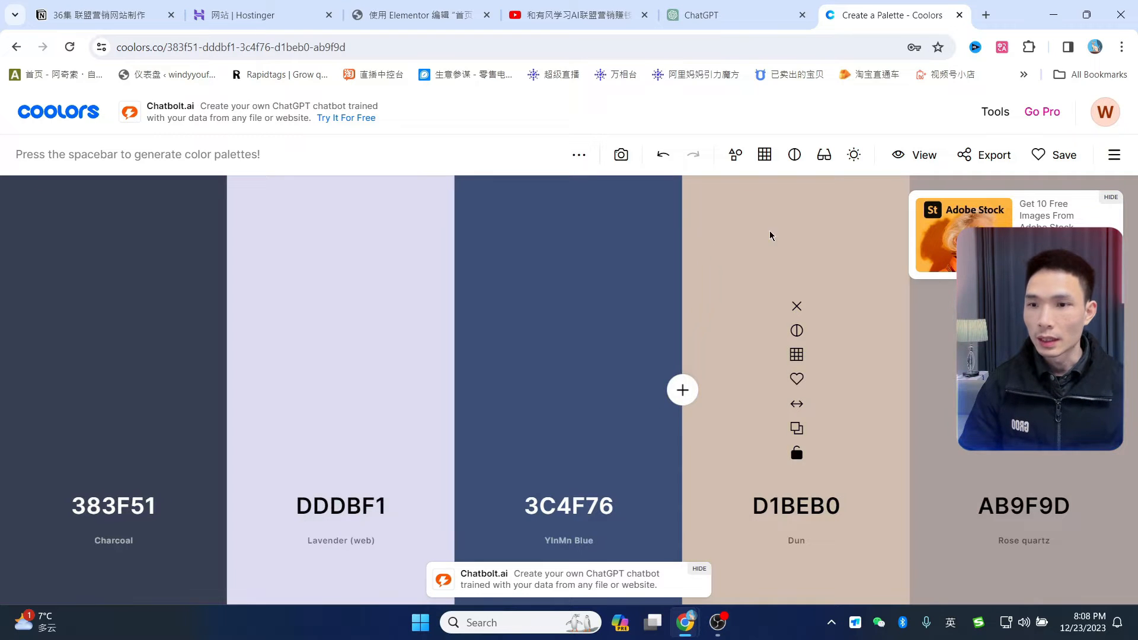
key(space)
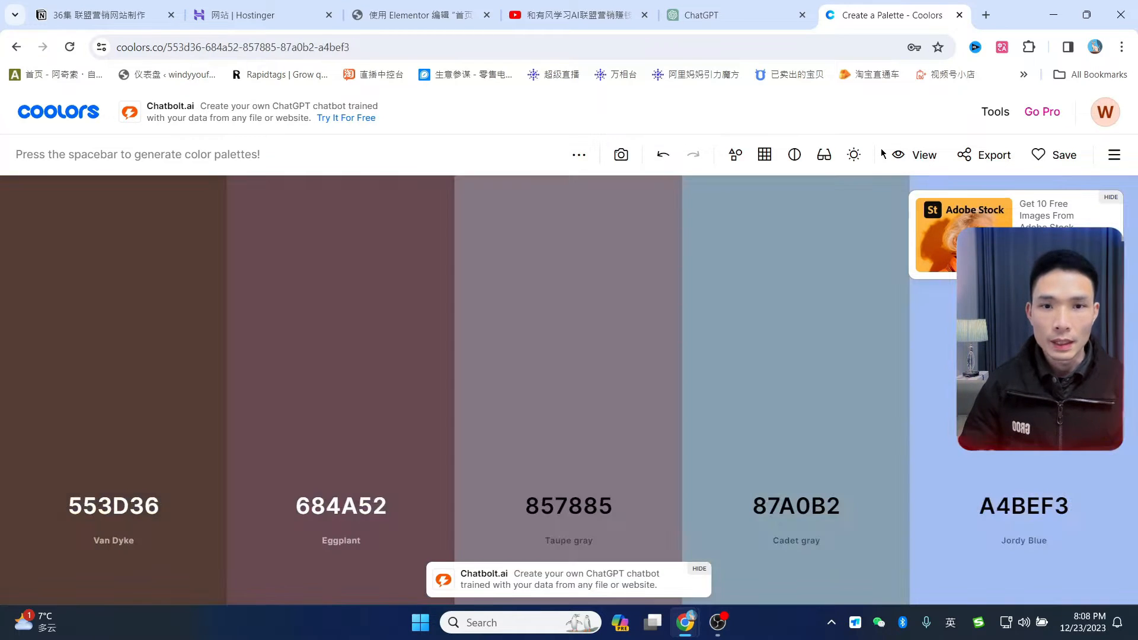
key(space)
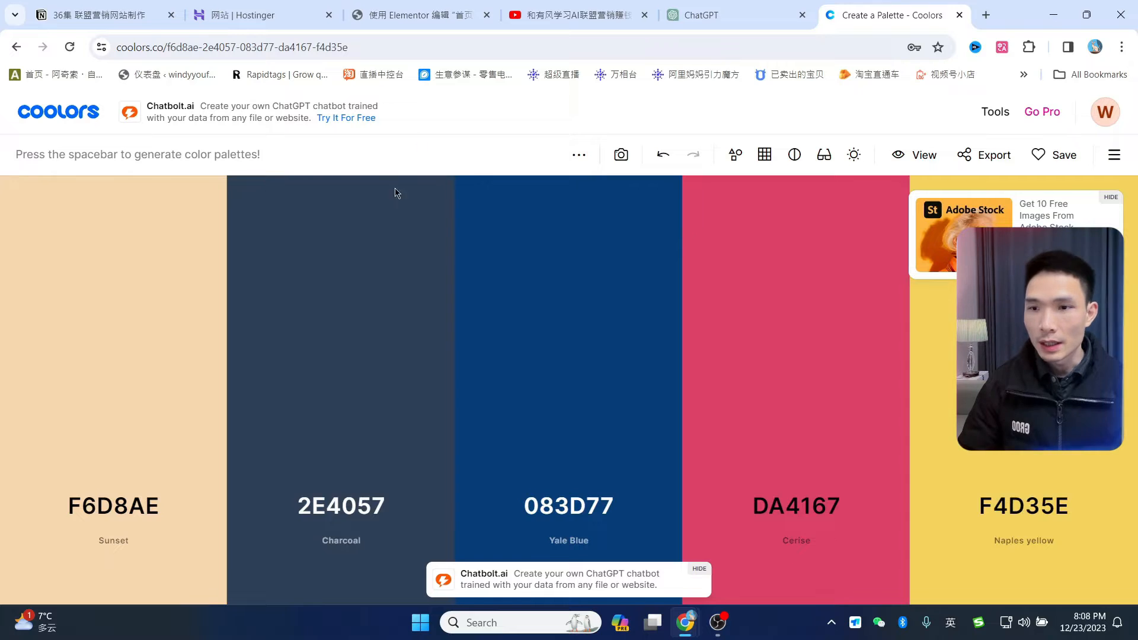
mouse_move(640, 360)
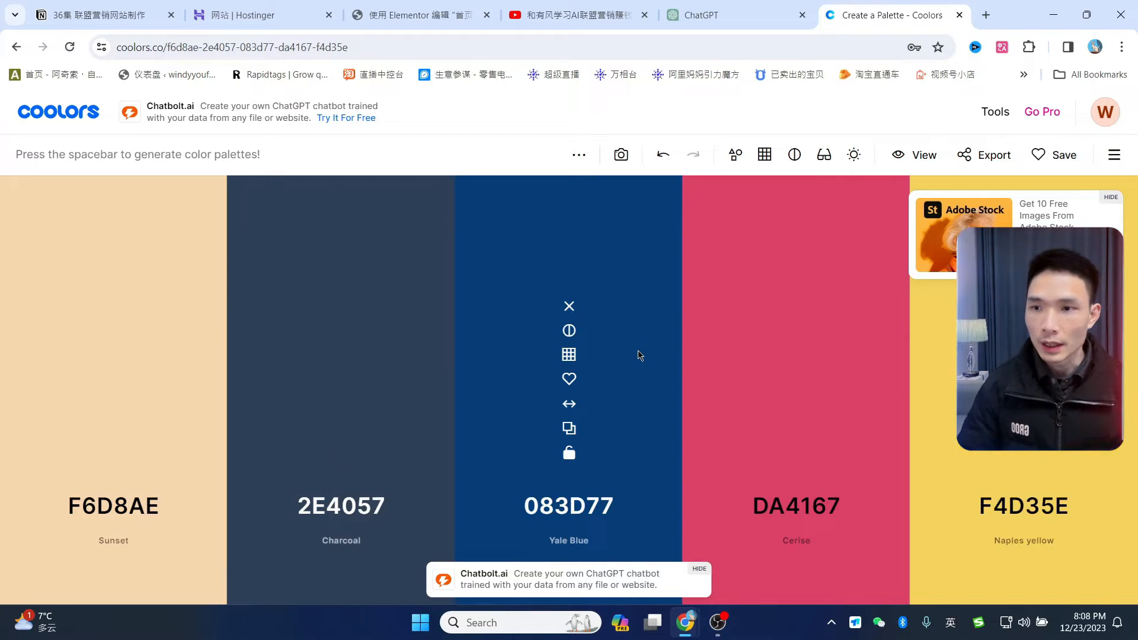
key(space)
key(space)
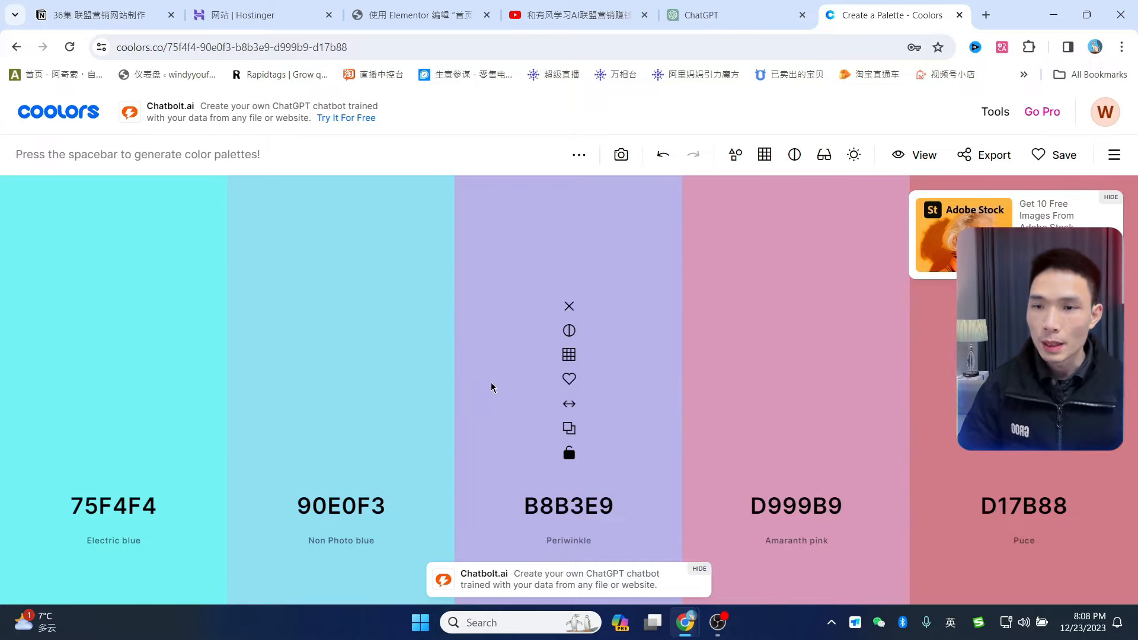
key(space)
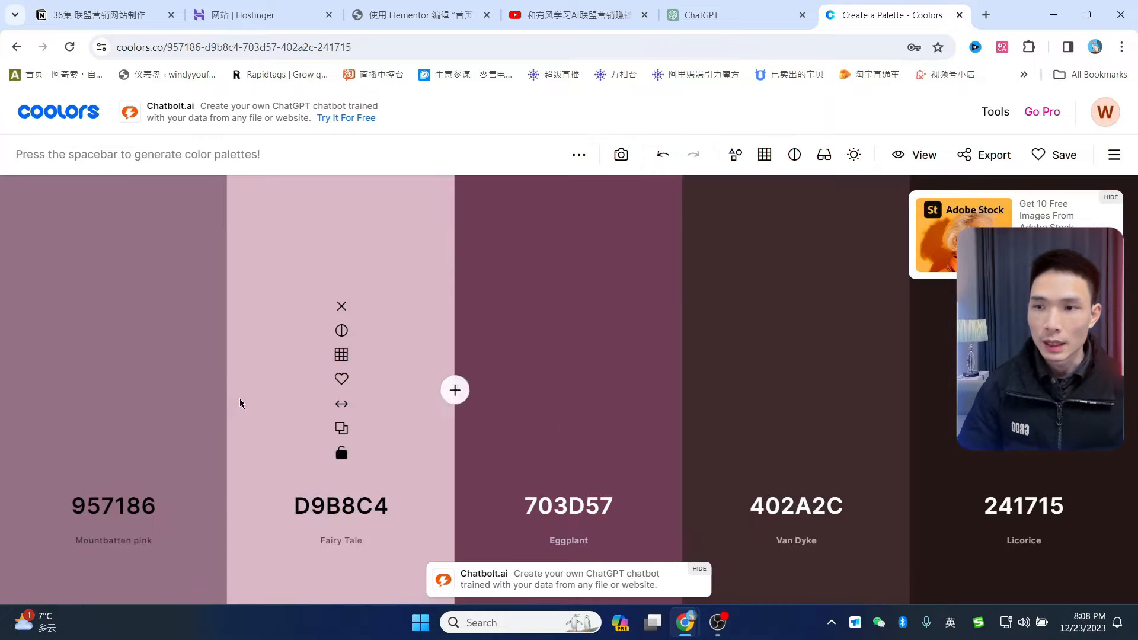
- Copy the Mountbatten pink 957186 hex code and return to the Elementor tab
click(126, 511)
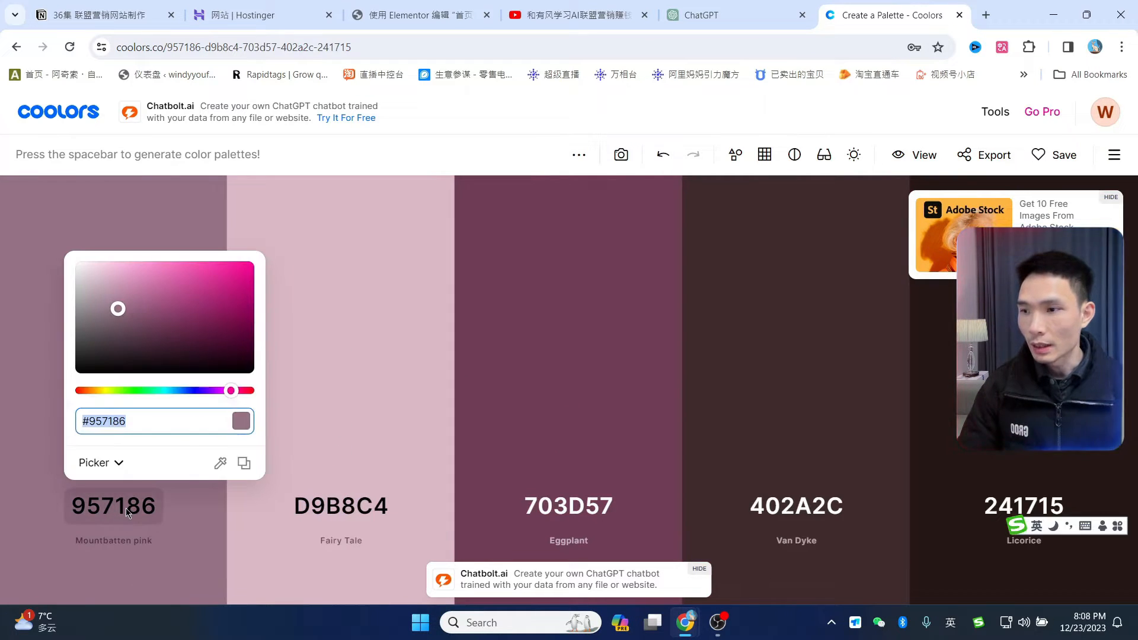
click(153, 212)
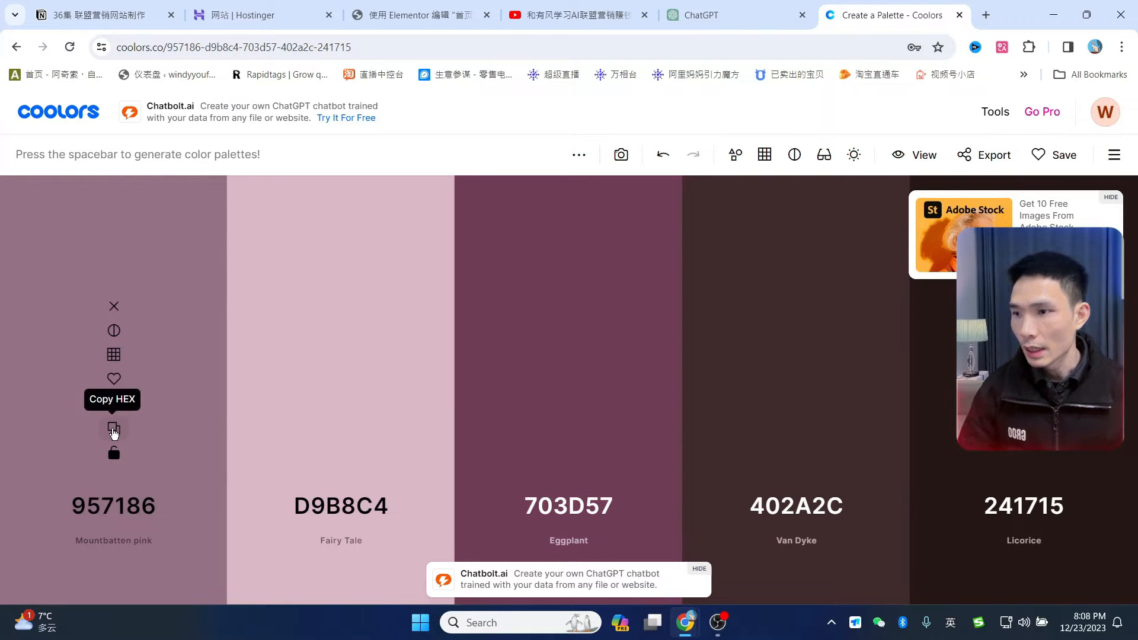
click(114, 432)
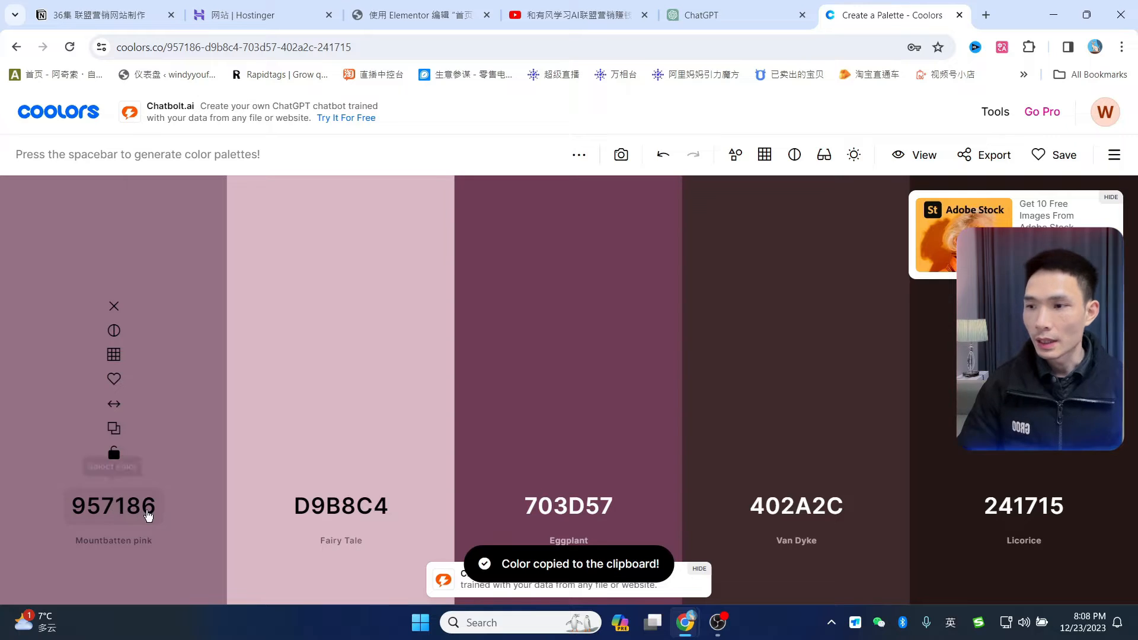
drag(415, 14, 729, 15)
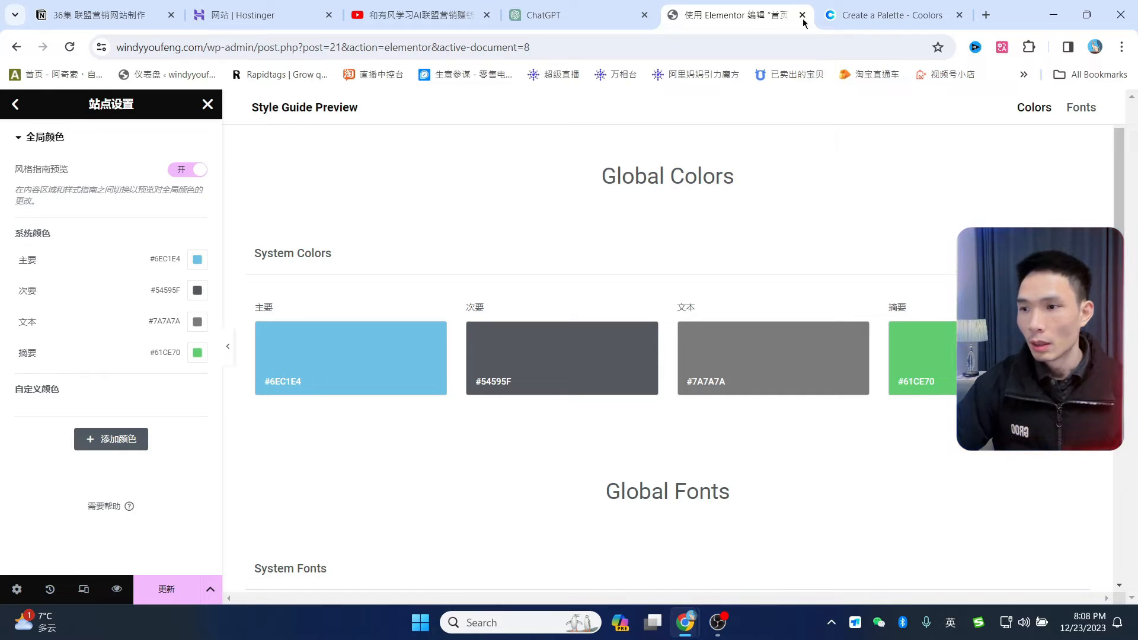
- Remove Fairy Tale D9B8C4 and Eggplant 703D57 from the palette and regenerate three-colour palettes
click(879, 13)
click(341, 306)
click(426, 306)
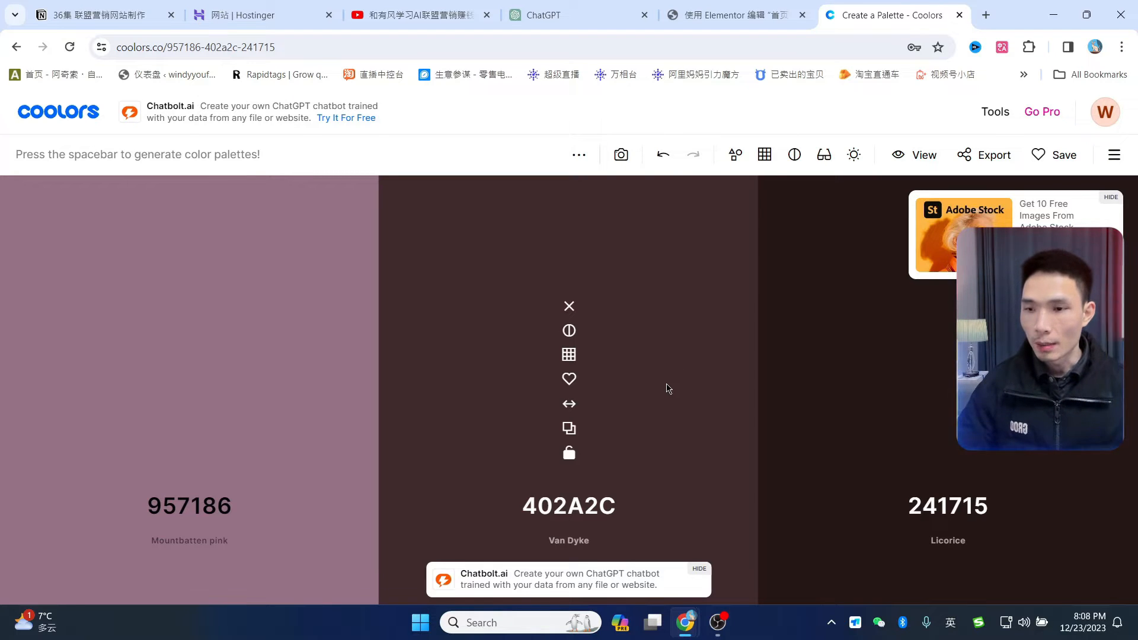
key(space)
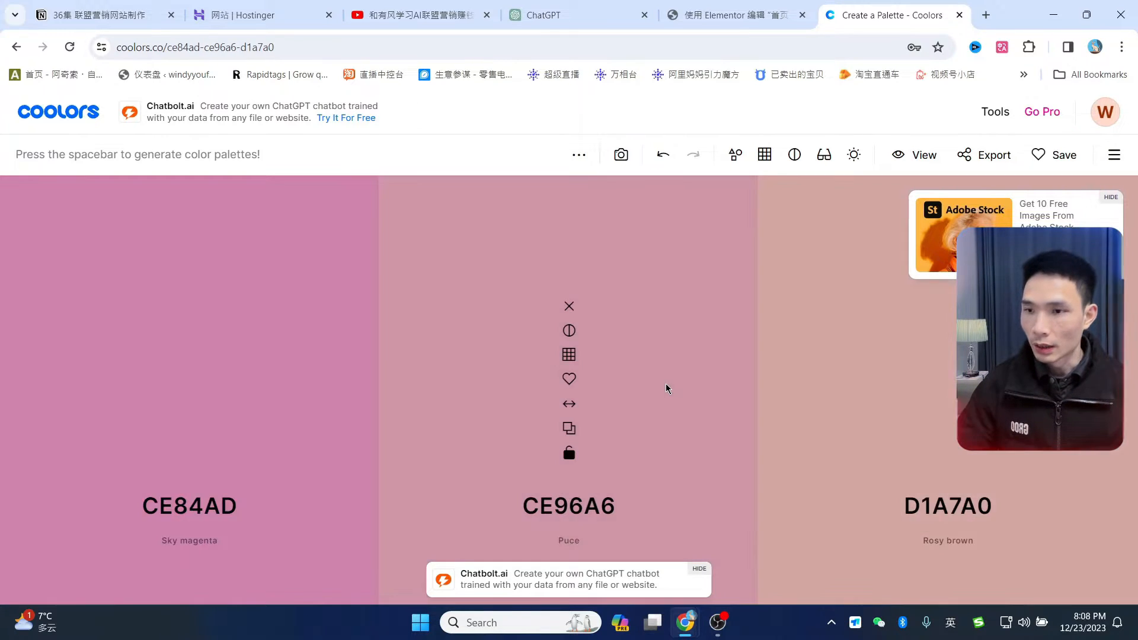
key(space)
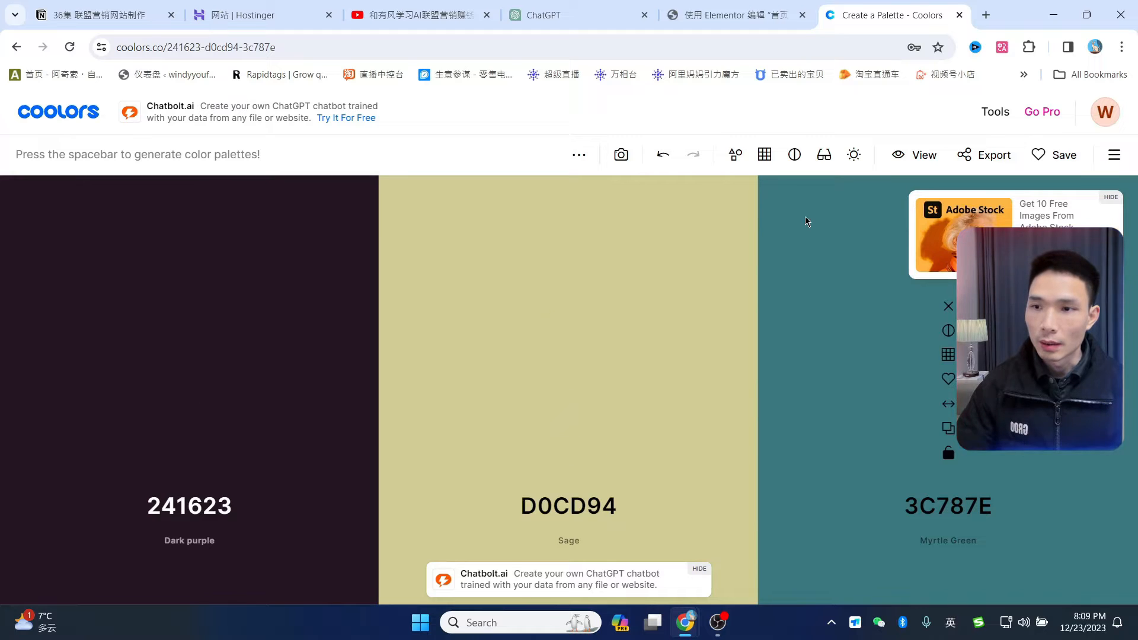
mouse_move(214, 315)
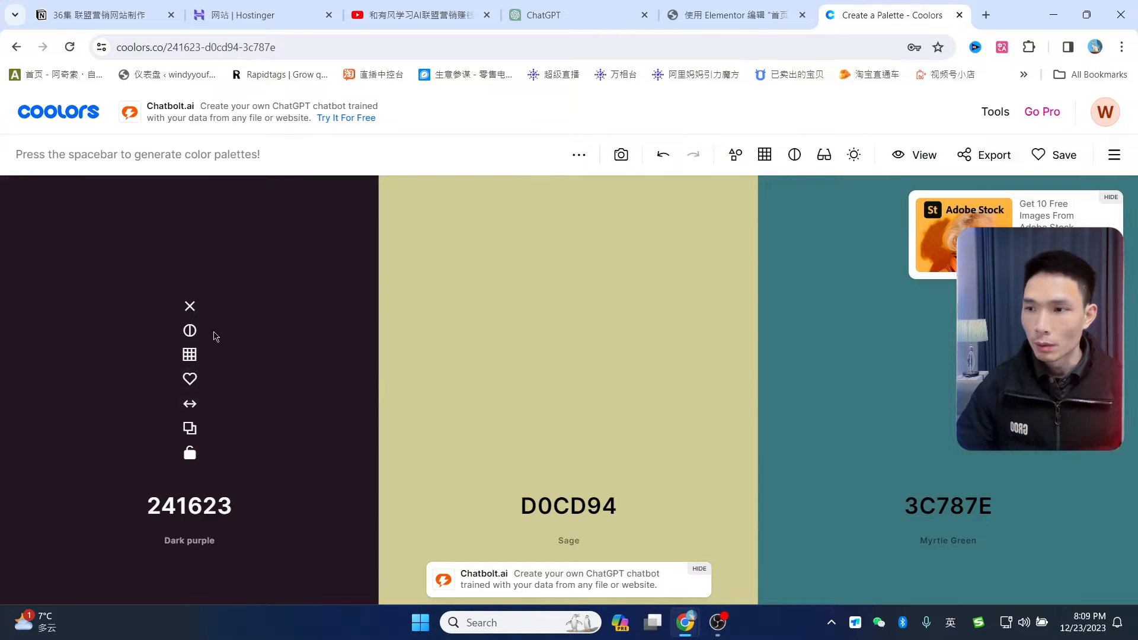
key(space)
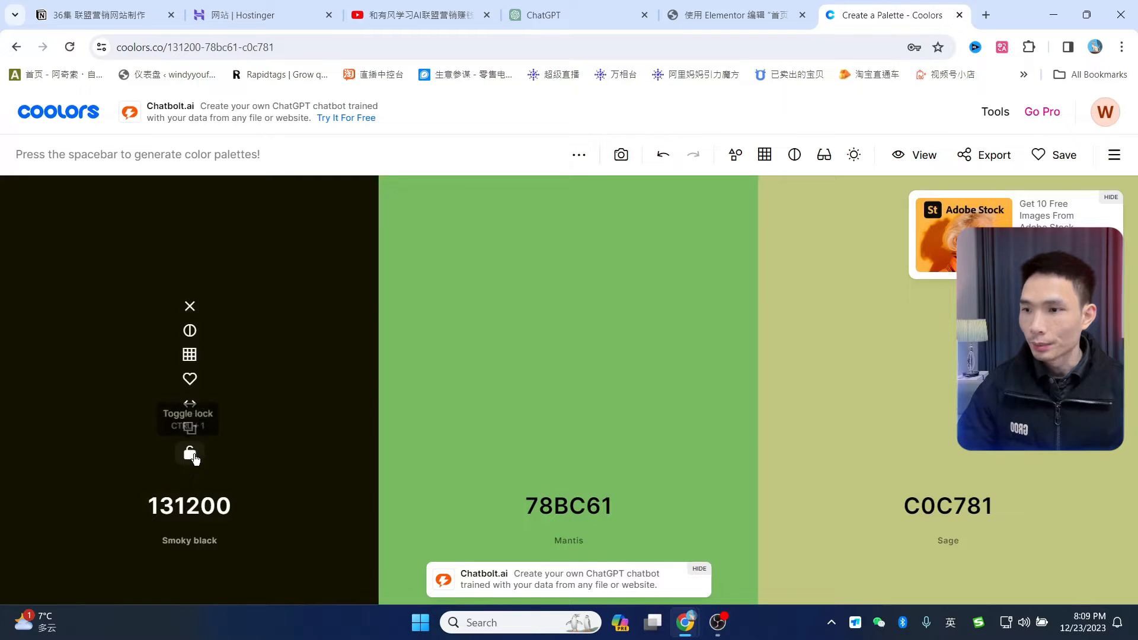
- Lock Smoky black 131200 and Carmine, regenerating until Aquamarine 00FDDC, Cal Poly green and Hunter green appear
click(191, 455)
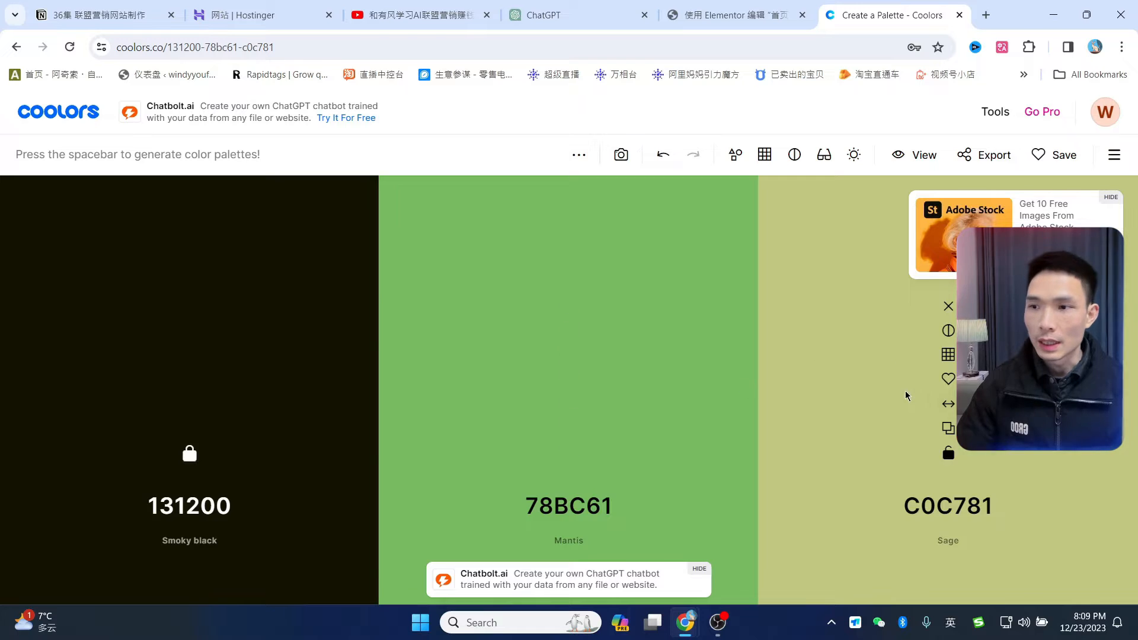
key(space)
key(space)
key(space)
key(space)
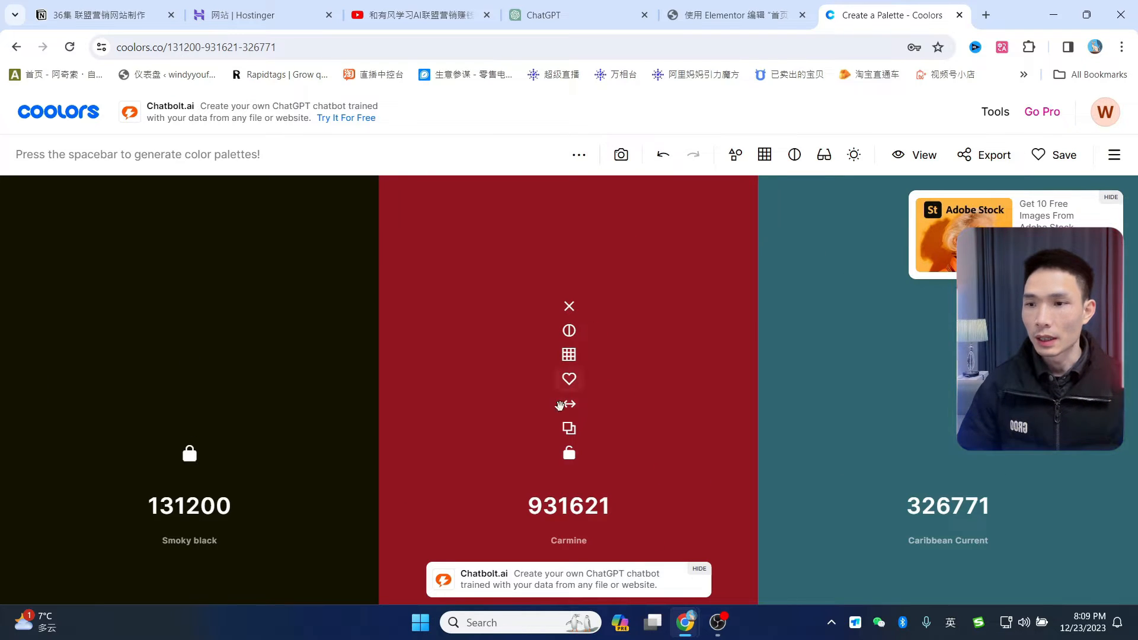
click(568, 456)
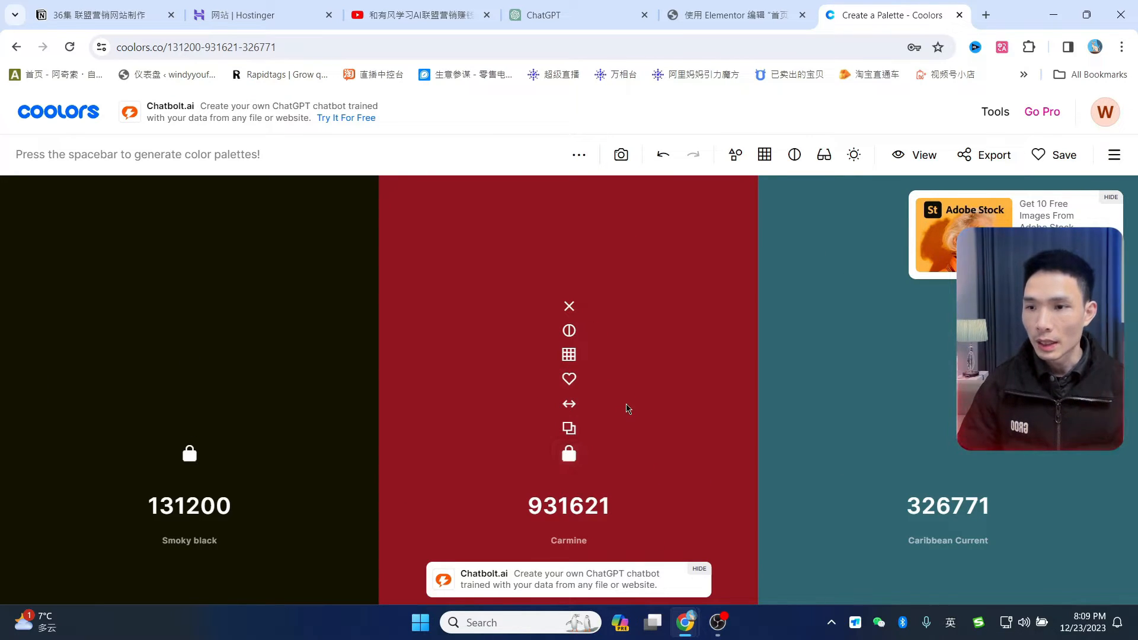
key(space)
key(space)
key(space)
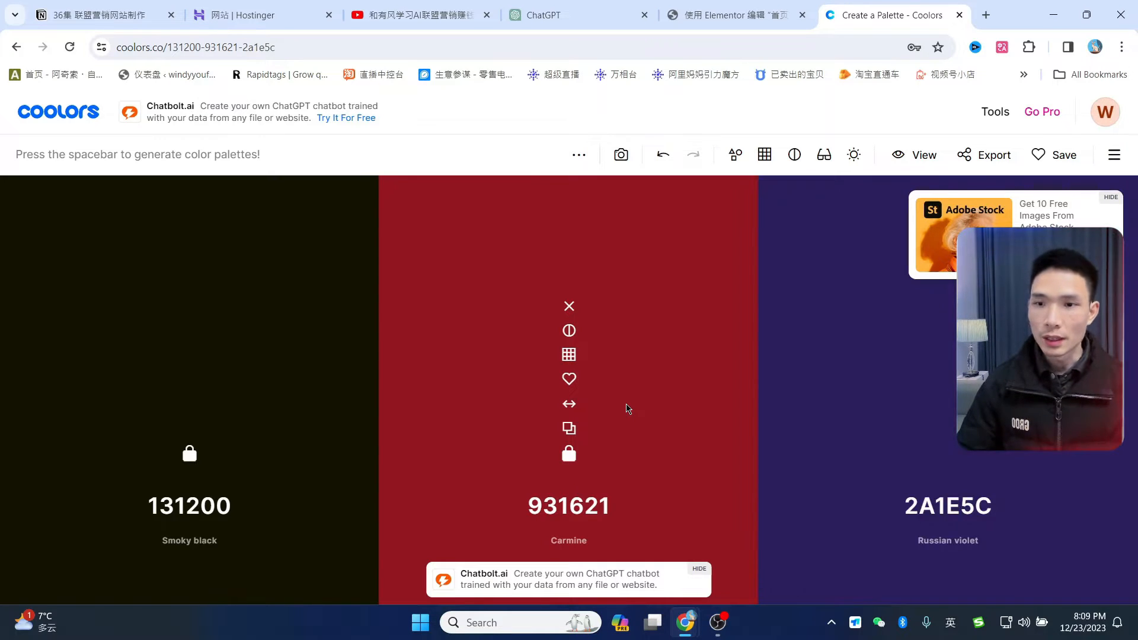
key(space)
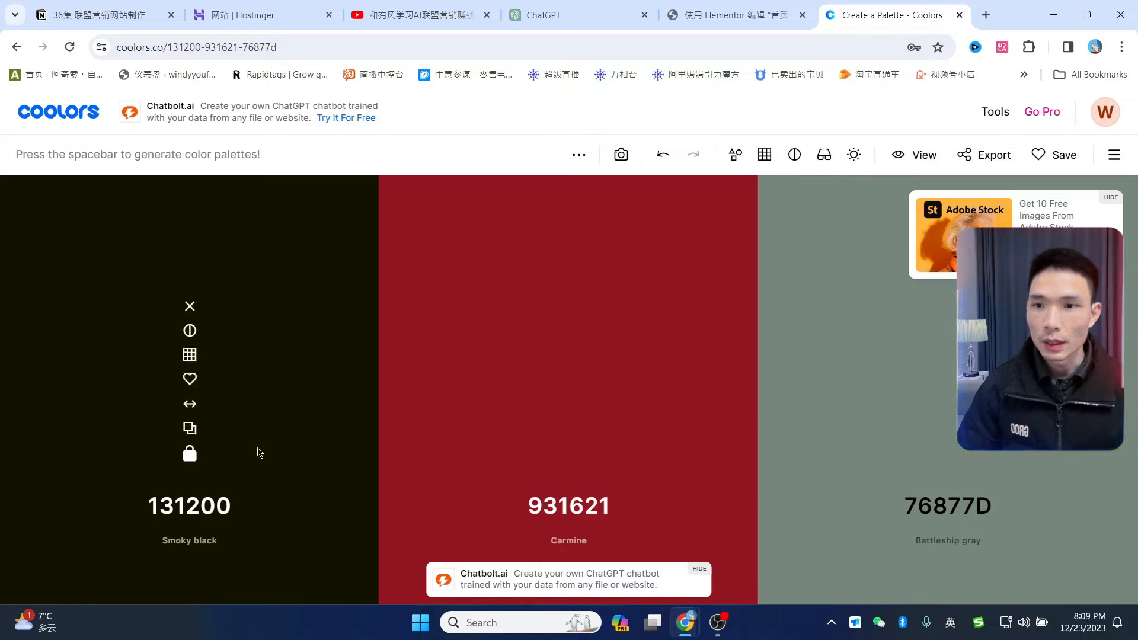
key(space)
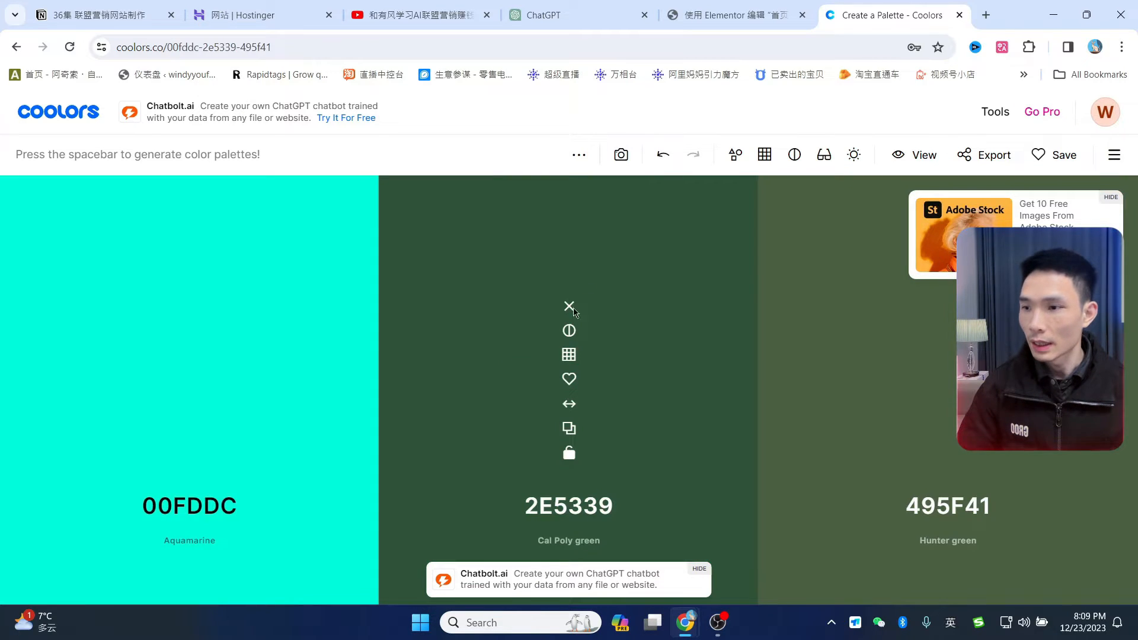
- Open the saved Coolors palette 联盟配色 from the dashboard and copy the dark colour 00120B
click(1105, 112)
click(1097, 148)
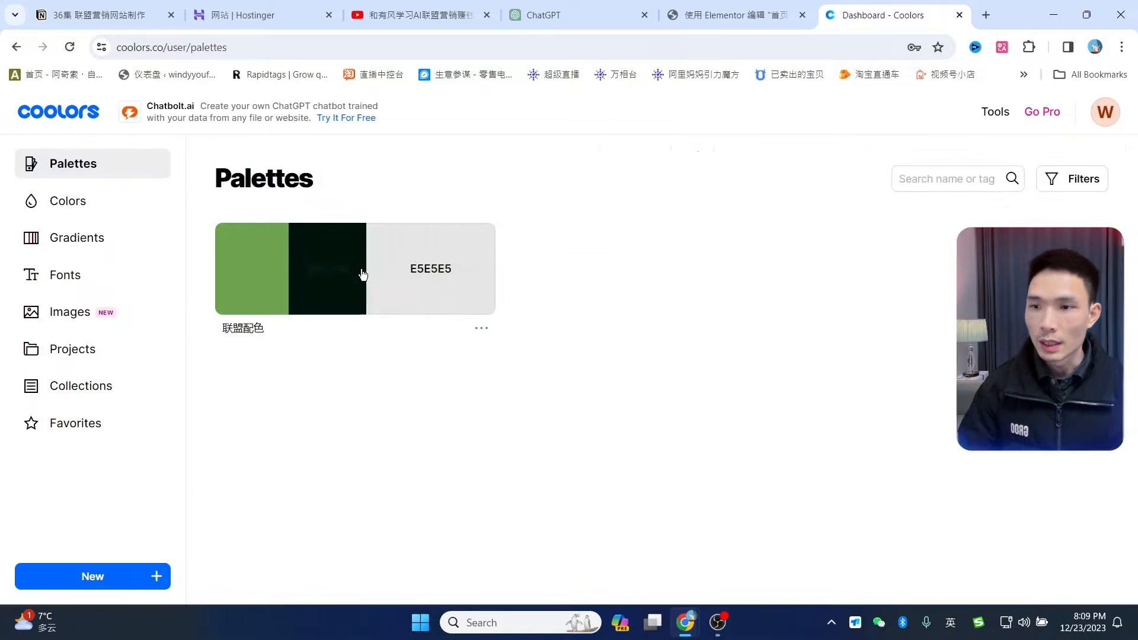
click(305, 258)
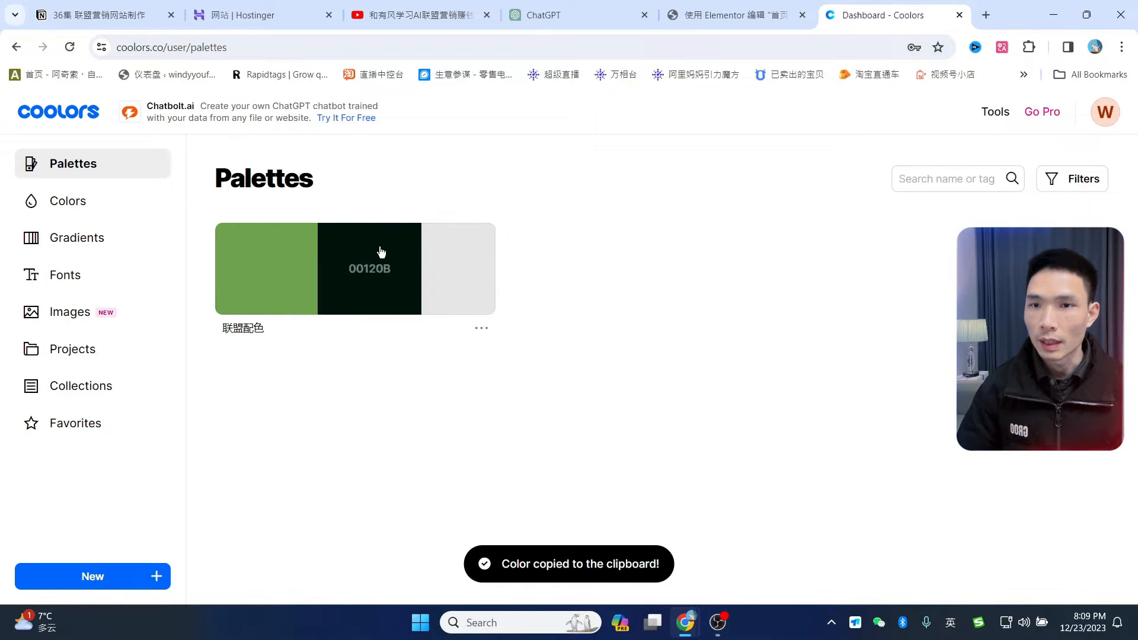
click(381, 253)
scroll(688, 217, down, 3)
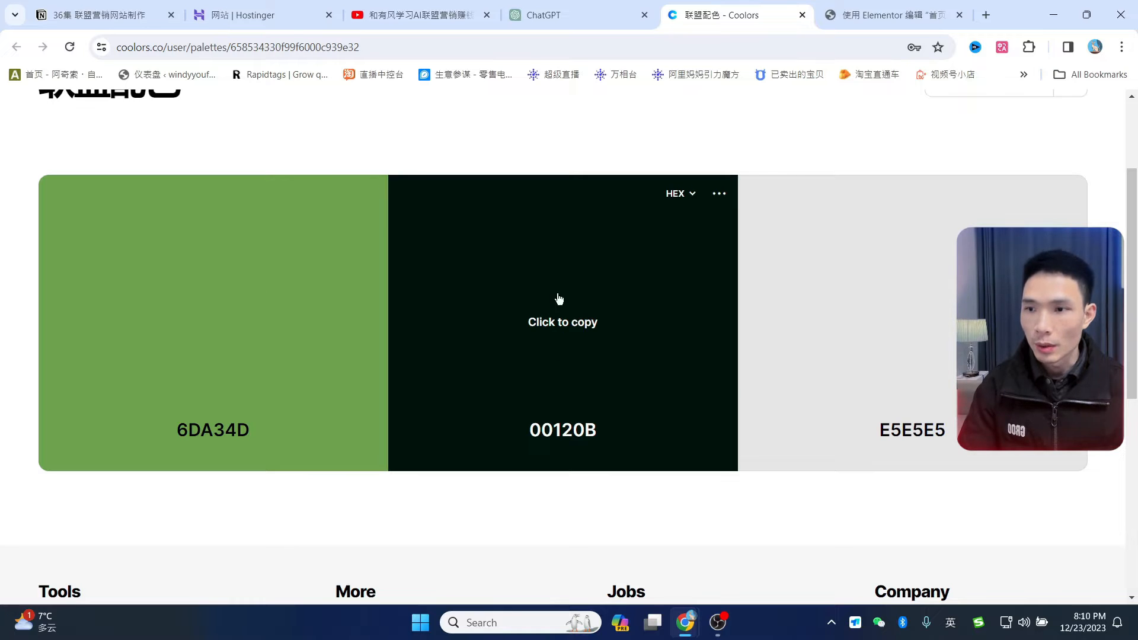
click(567, 326)
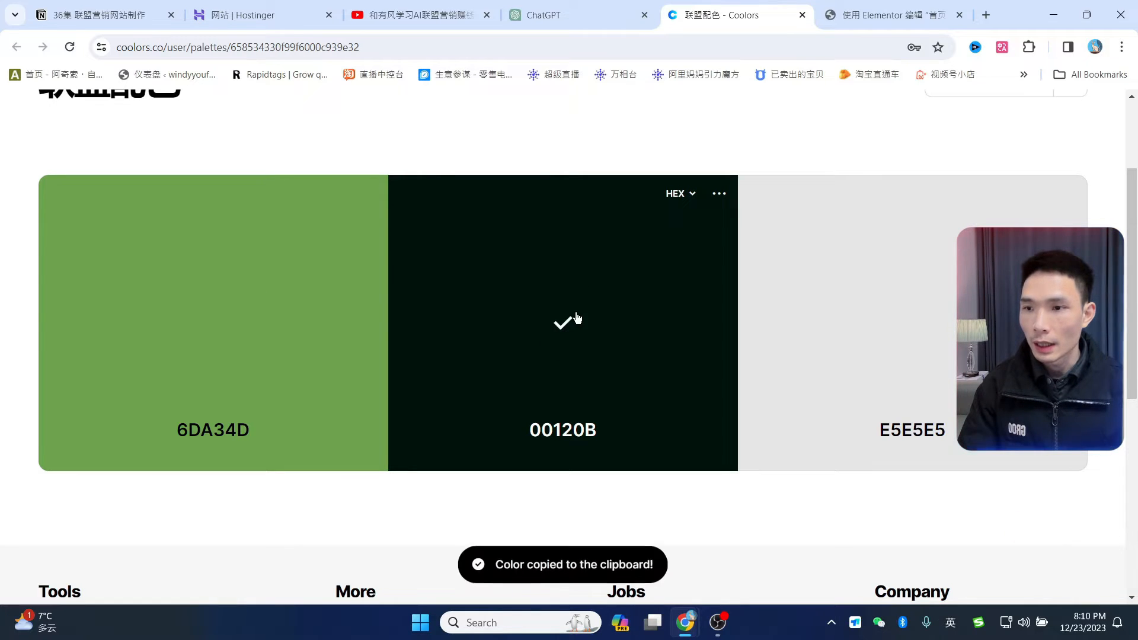
click(889, 15)
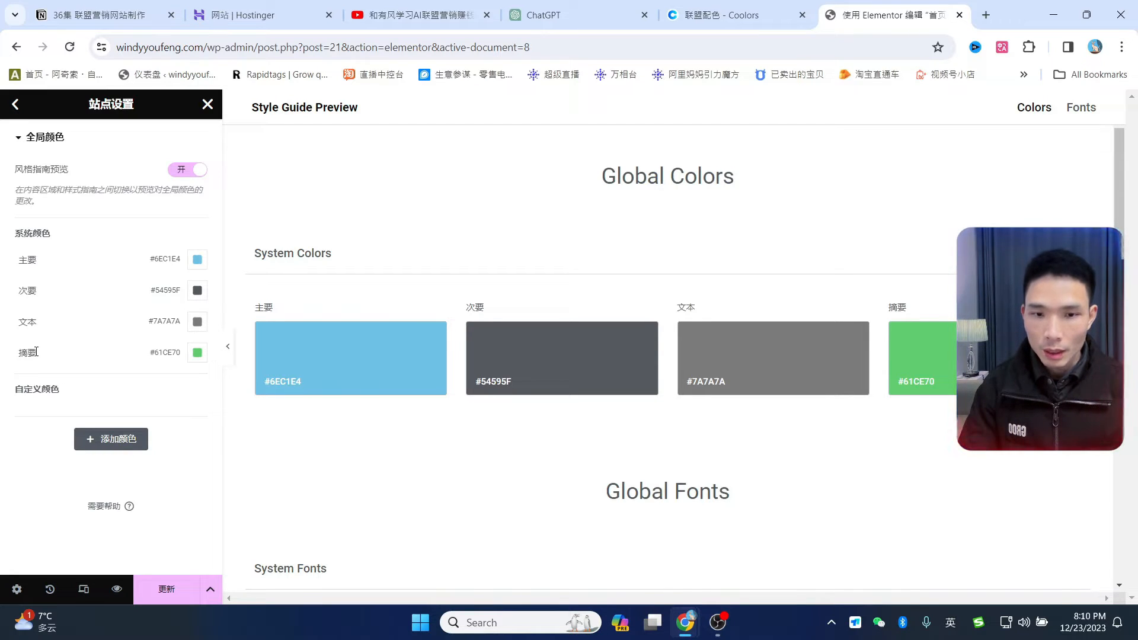
- Set the primary, secondary and text global colours to #00120B
click(198, 260)
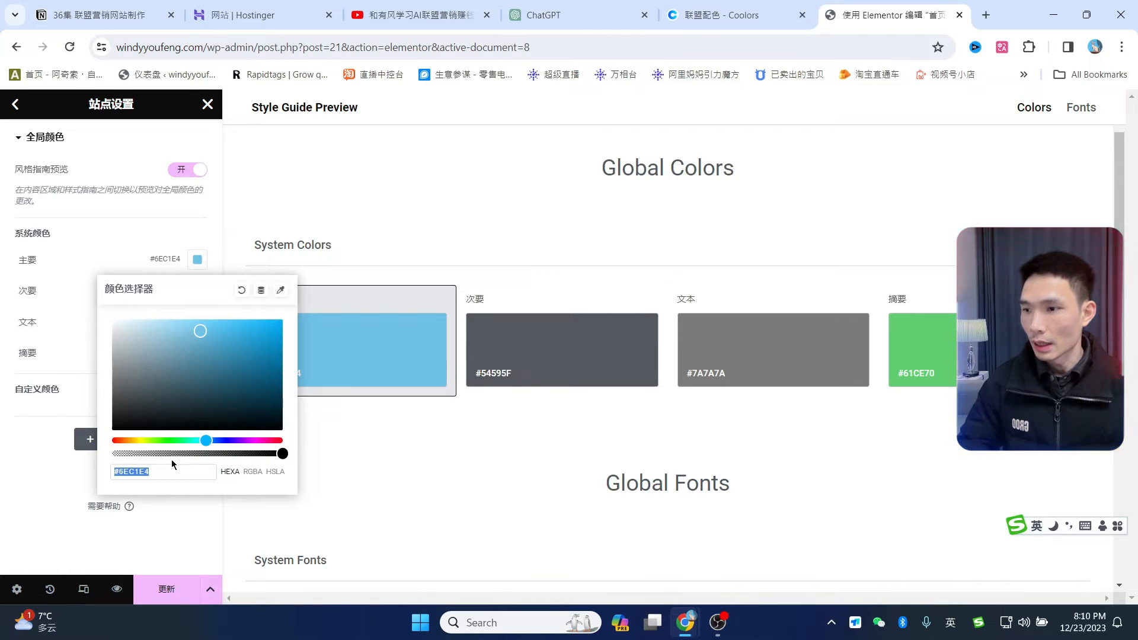
key(ctrl+v)
click(151, 247)
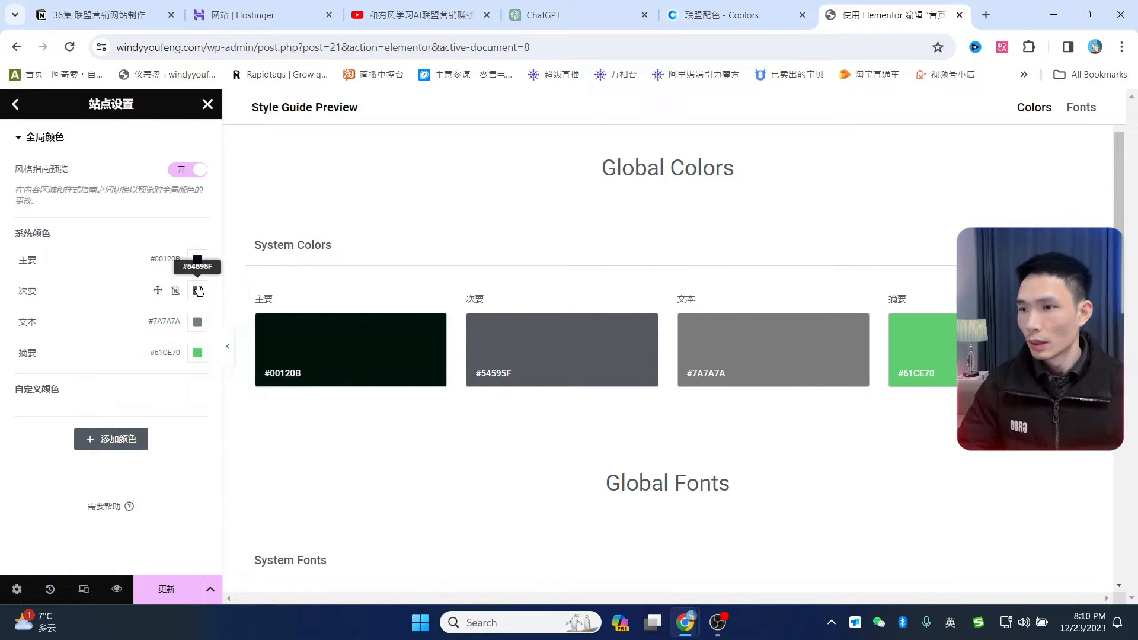
click(197, 290)
key(ctrl+v)
click(148, 274)
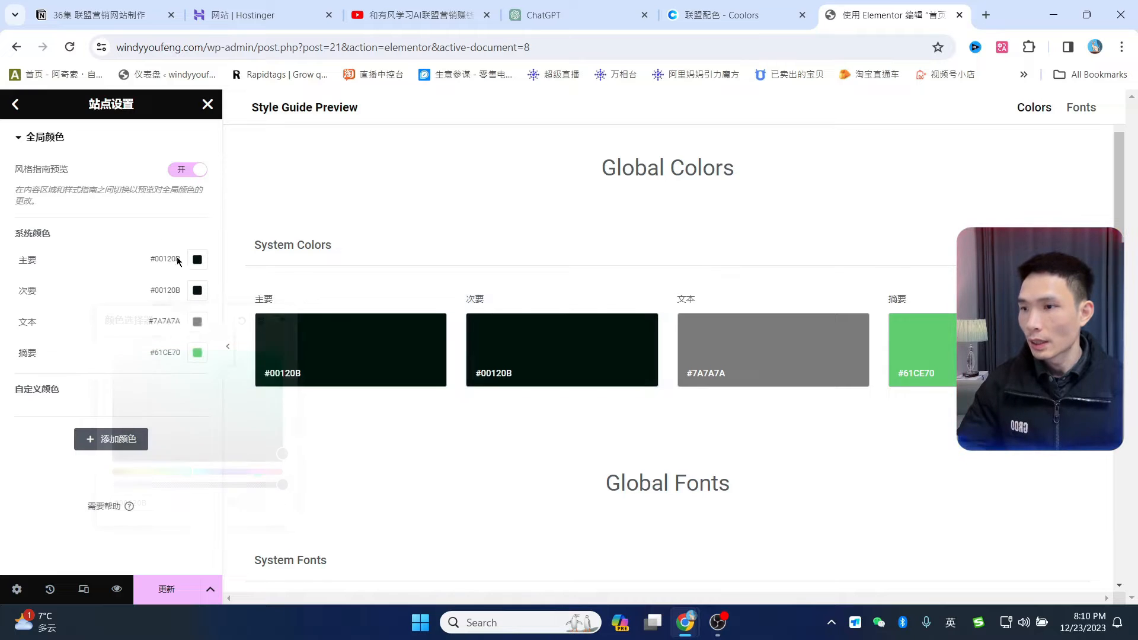
click(202, 330)
key(ctrl+v)
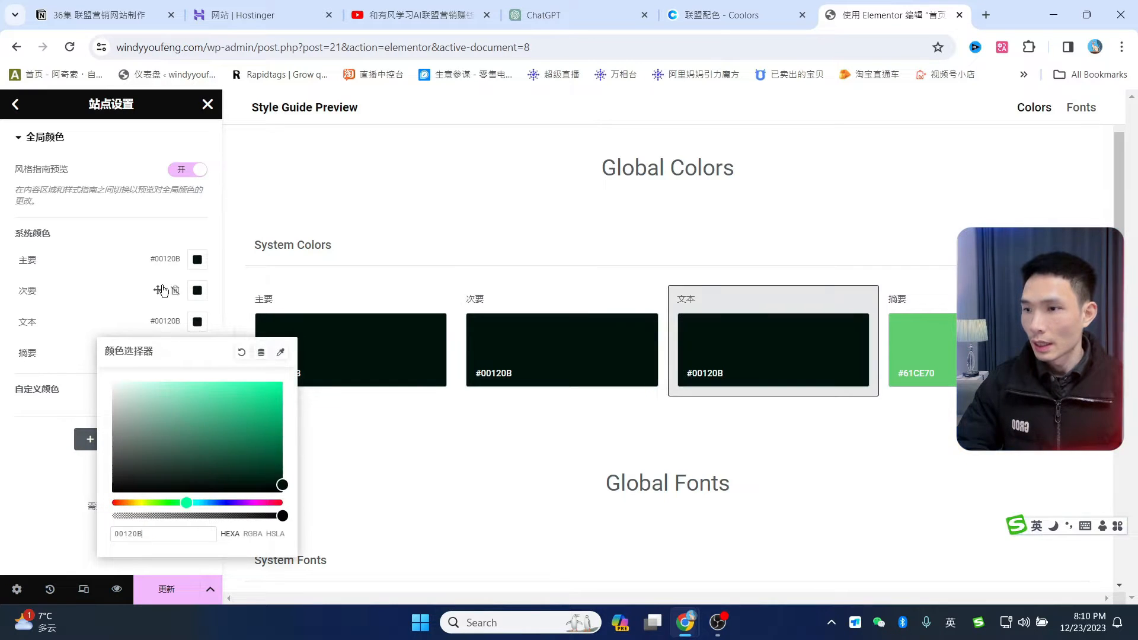
click(182, 225)
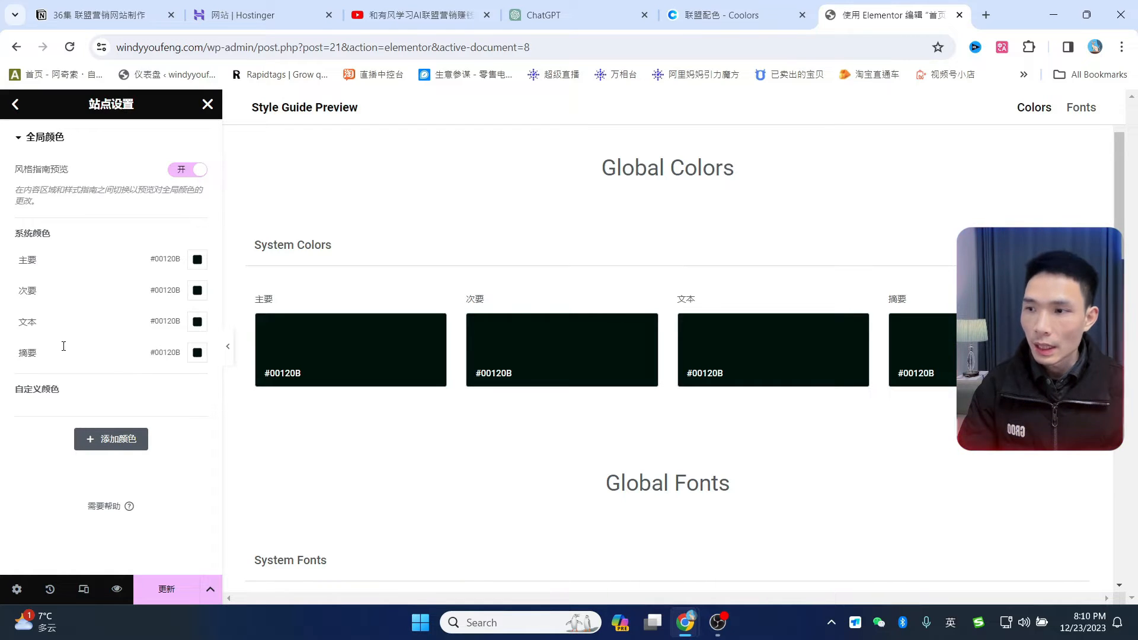
- Copy 6DA34D from Coolors, set it as the accent colour, and add a new custom colour
click(17, 353)
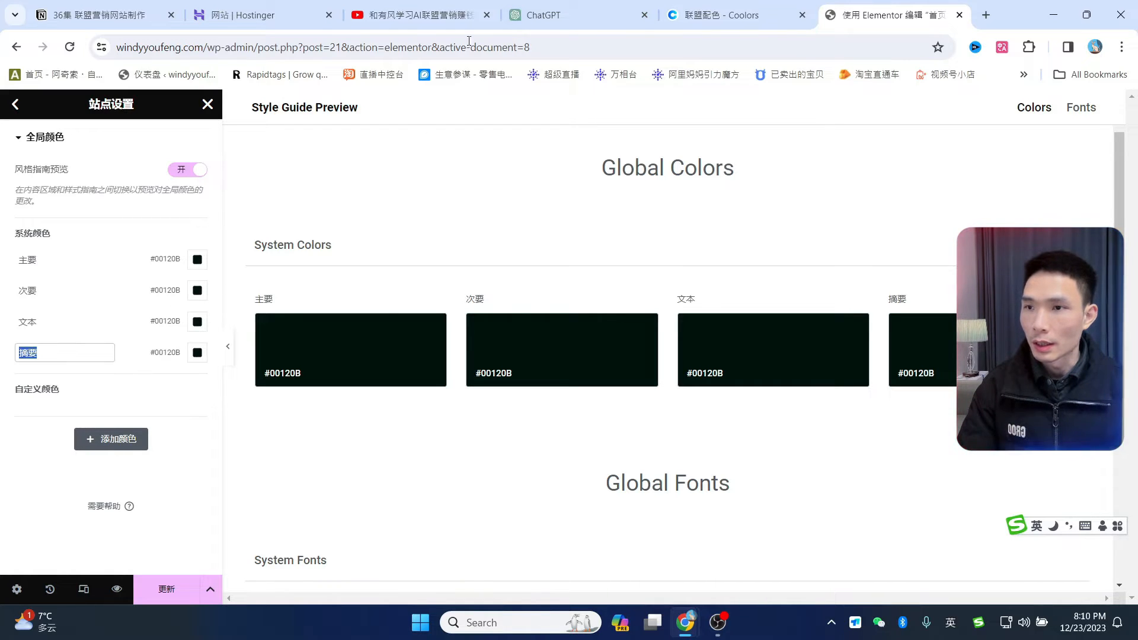
click(718, 15)
click(215, 326)
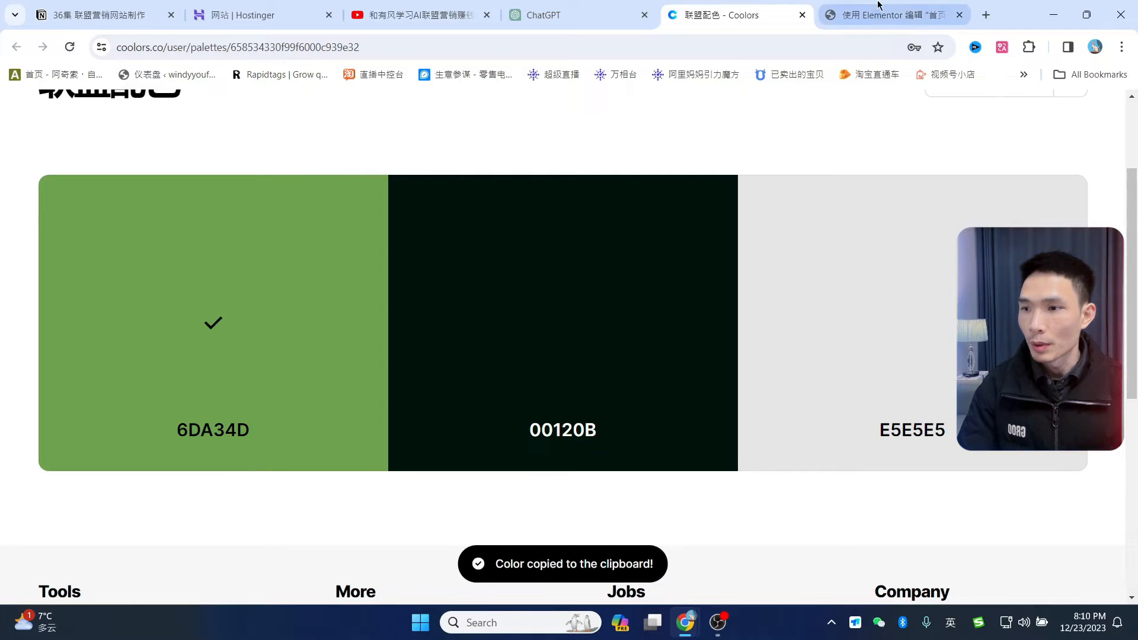
click(890, 22)
click(197, 353)
key(ctrl+v)
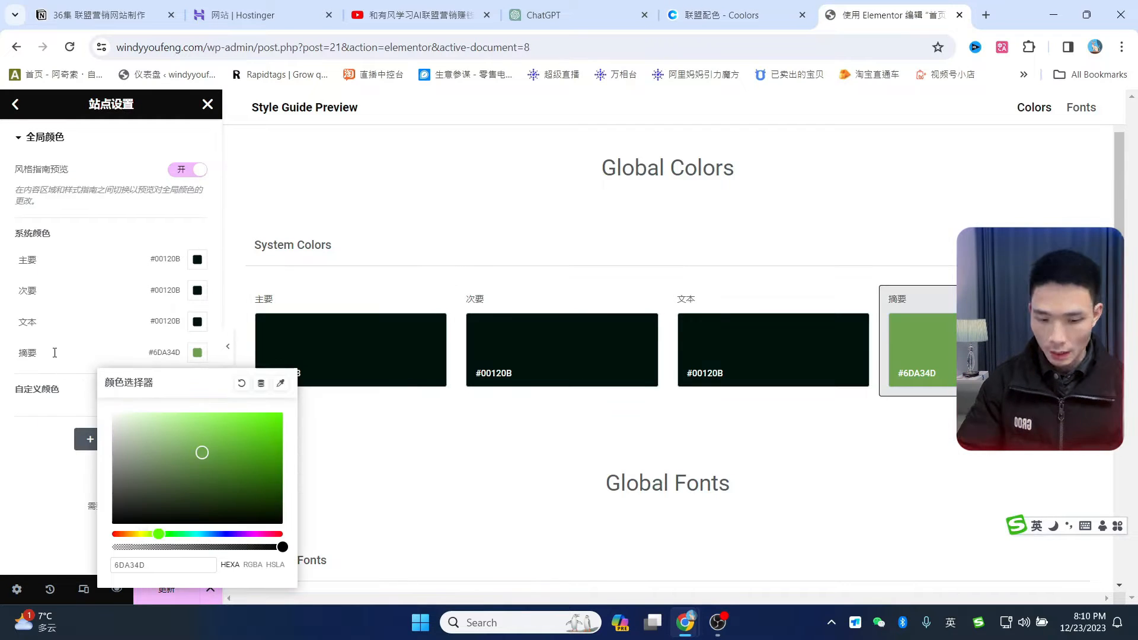
click(54, 353)
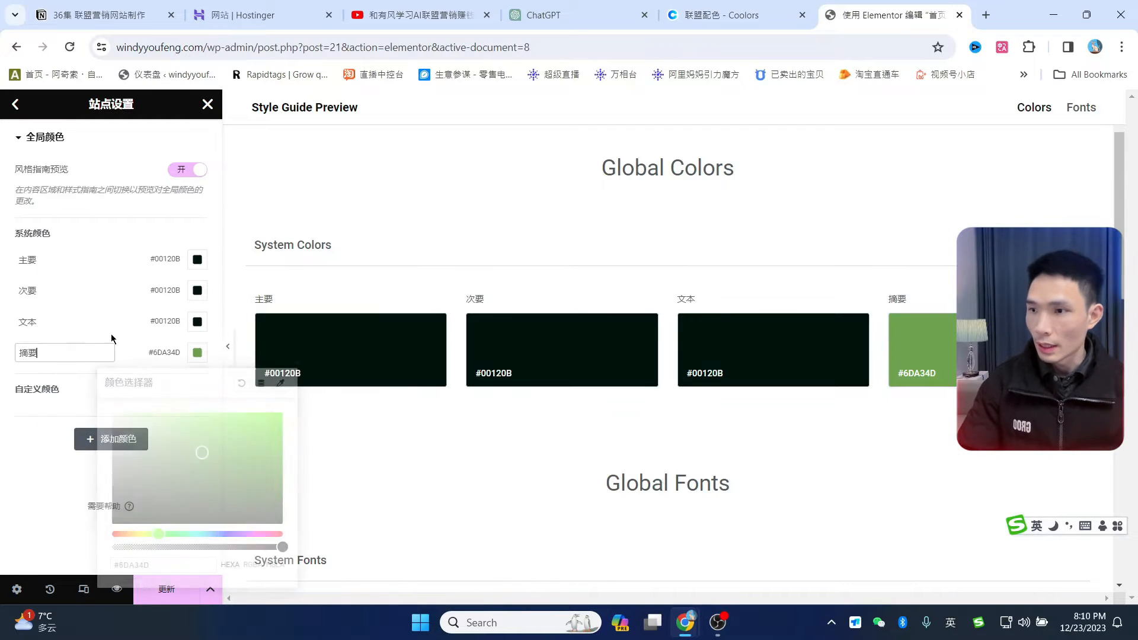
click(78, 437)
- Rename the new custom global colour to 背景色
double_click(45, 421)
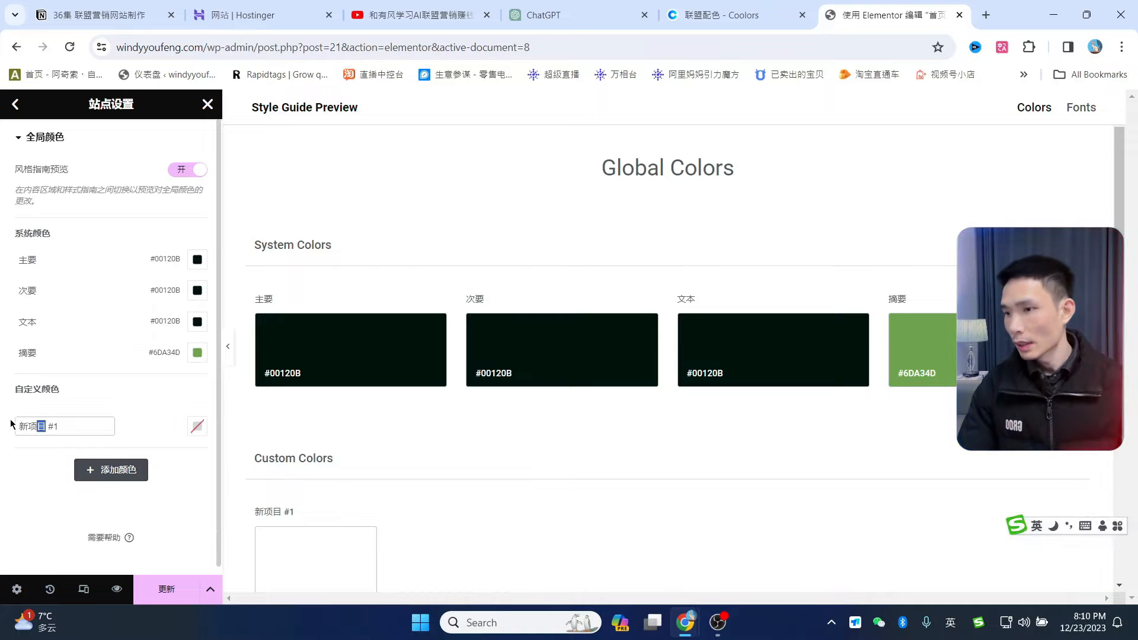
key(shift)
text(背景色)
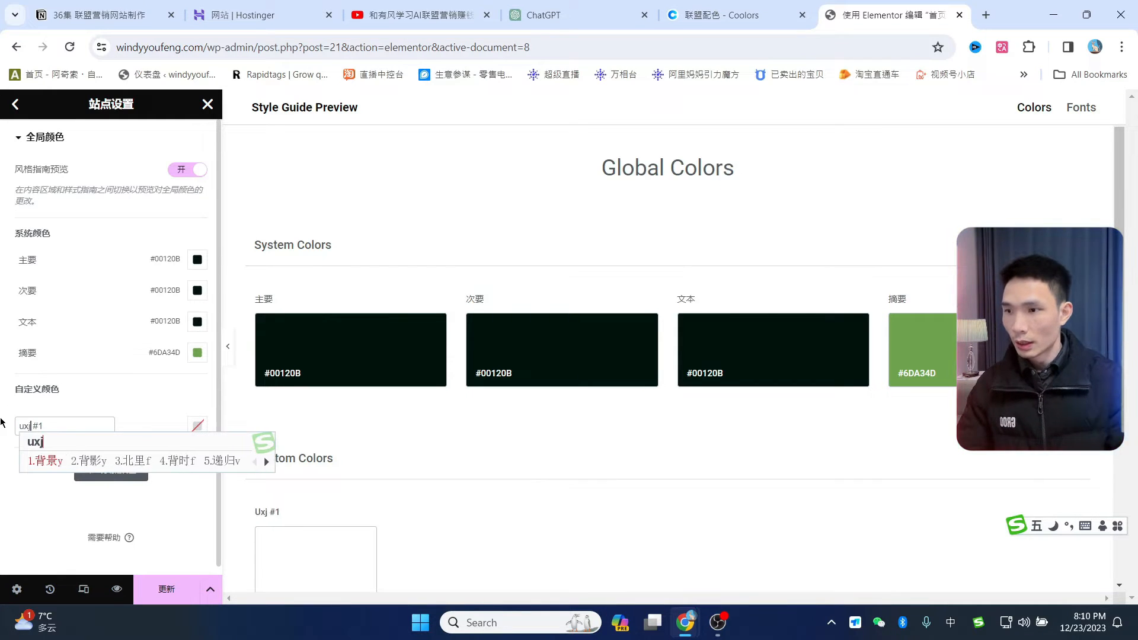
- Give 背景色 the light grey #E5E5E5 copied from Coolors and save the site settings
click(720, 15)
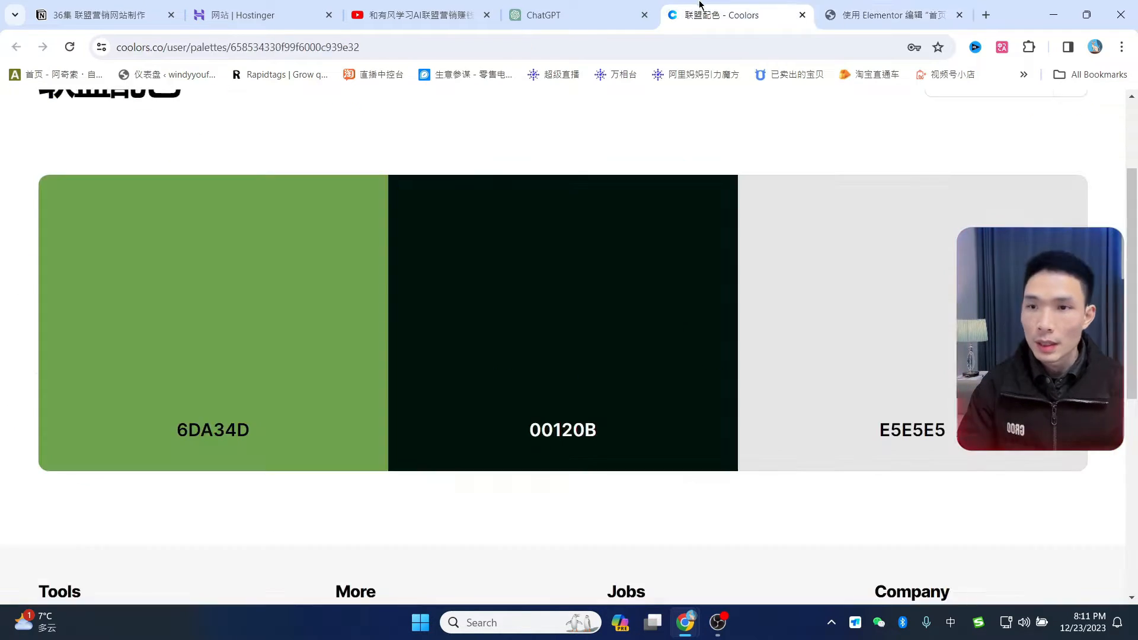
click(912, 325)
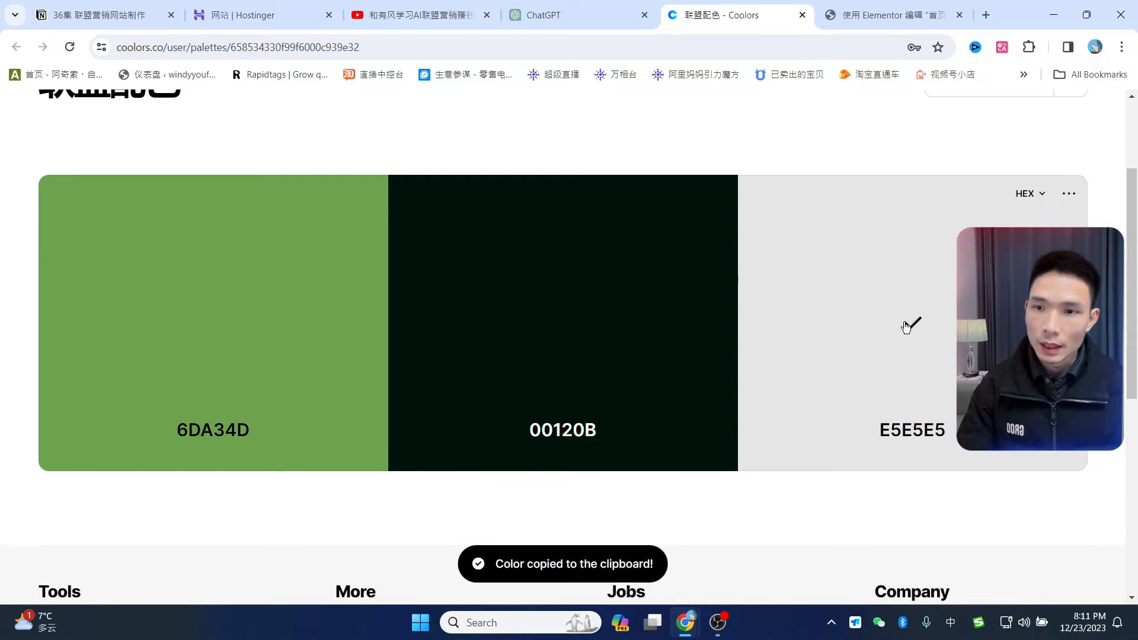
click(907, 13)
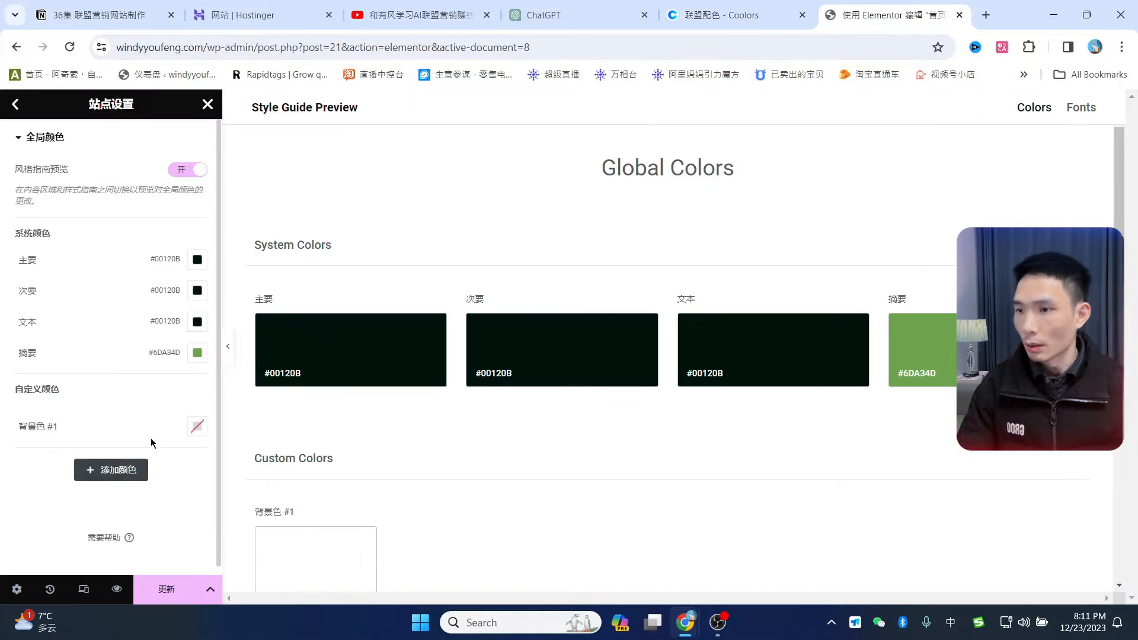
click(198, 426)
key(ctrl+v)
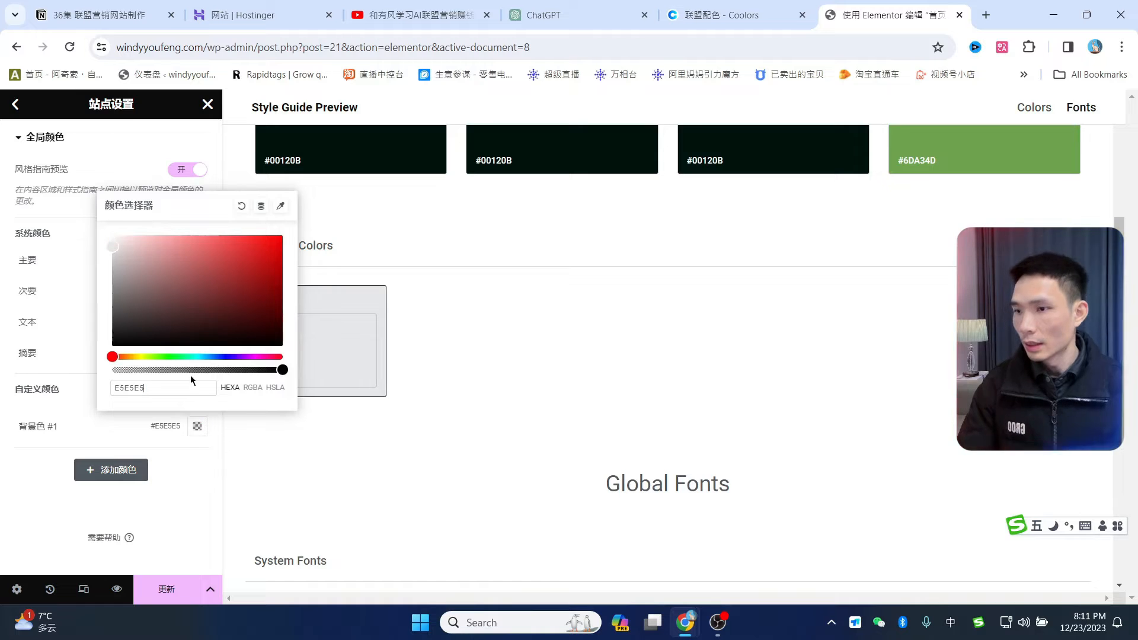
click(343, 382)
scroll(515, 358, up, 2)
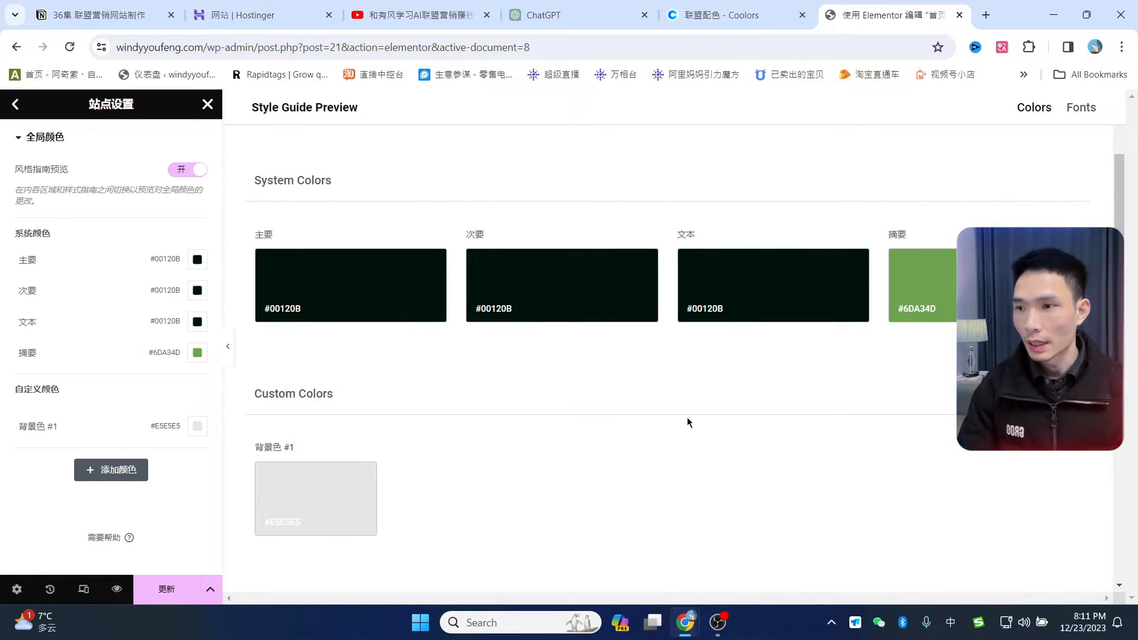
click(165, 589)
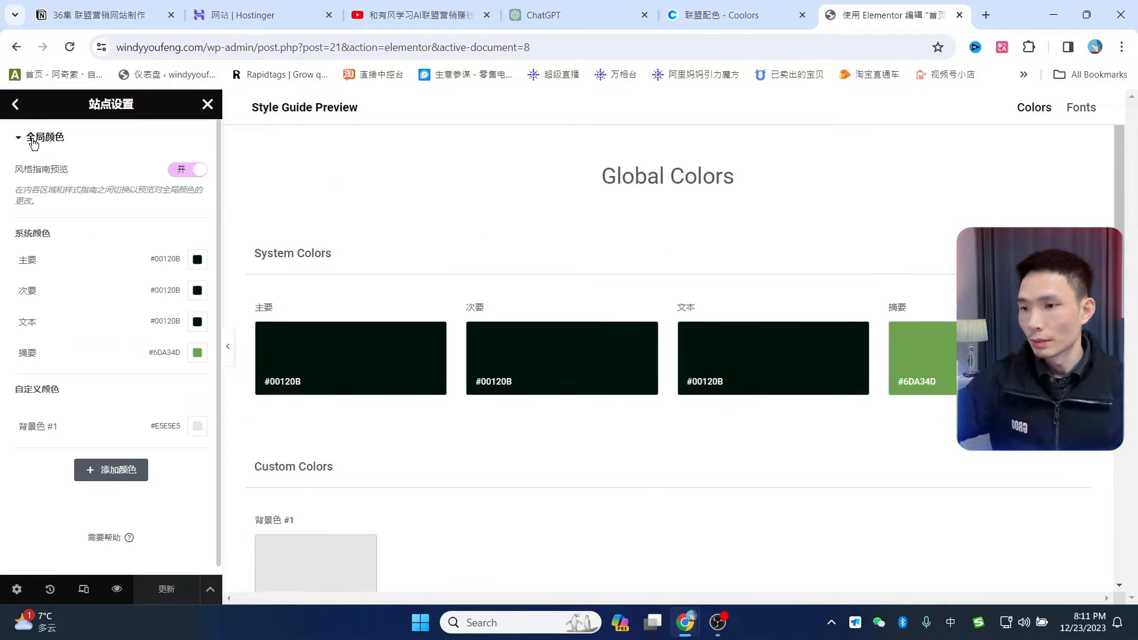
- Open Global Fonts and set the primary font family to Arial
click(17, 105)
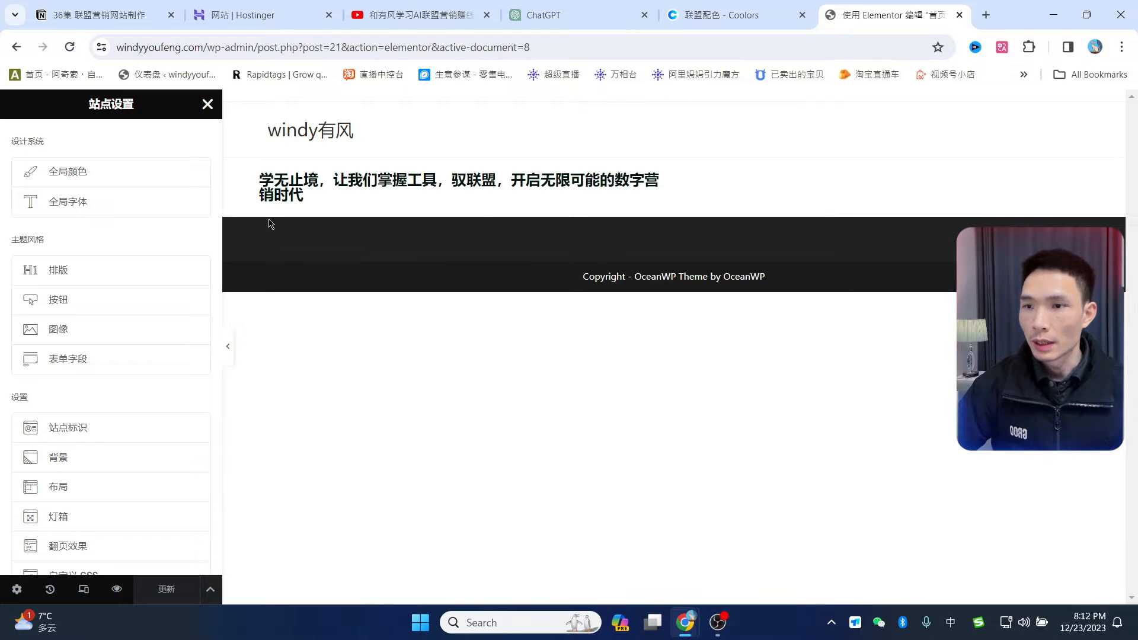
click(66, 202)
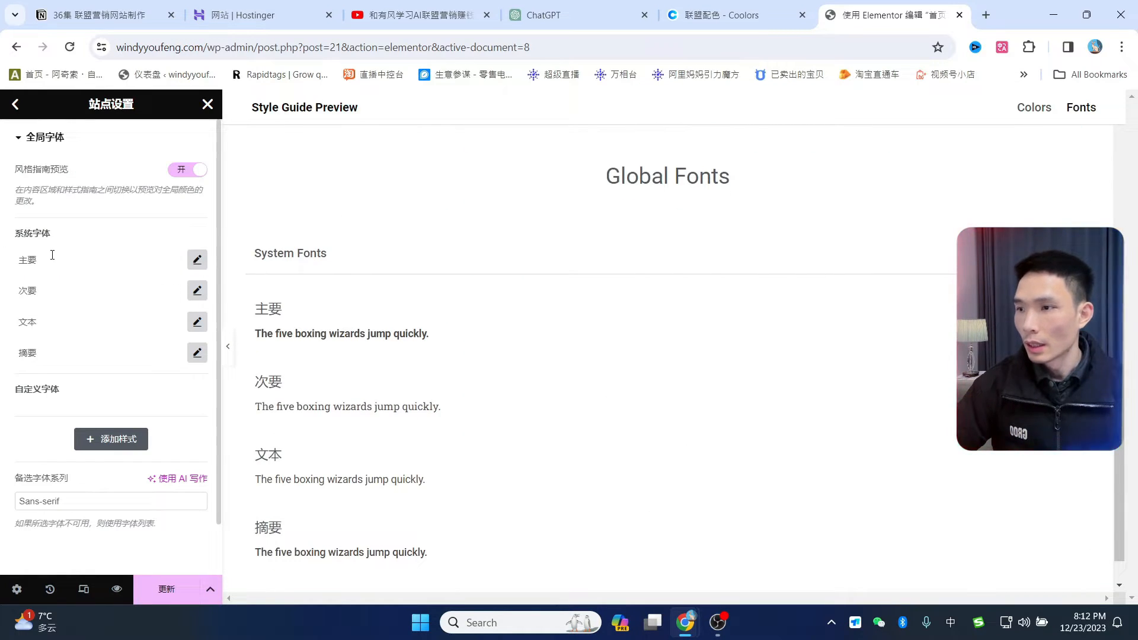
click(197, 260)
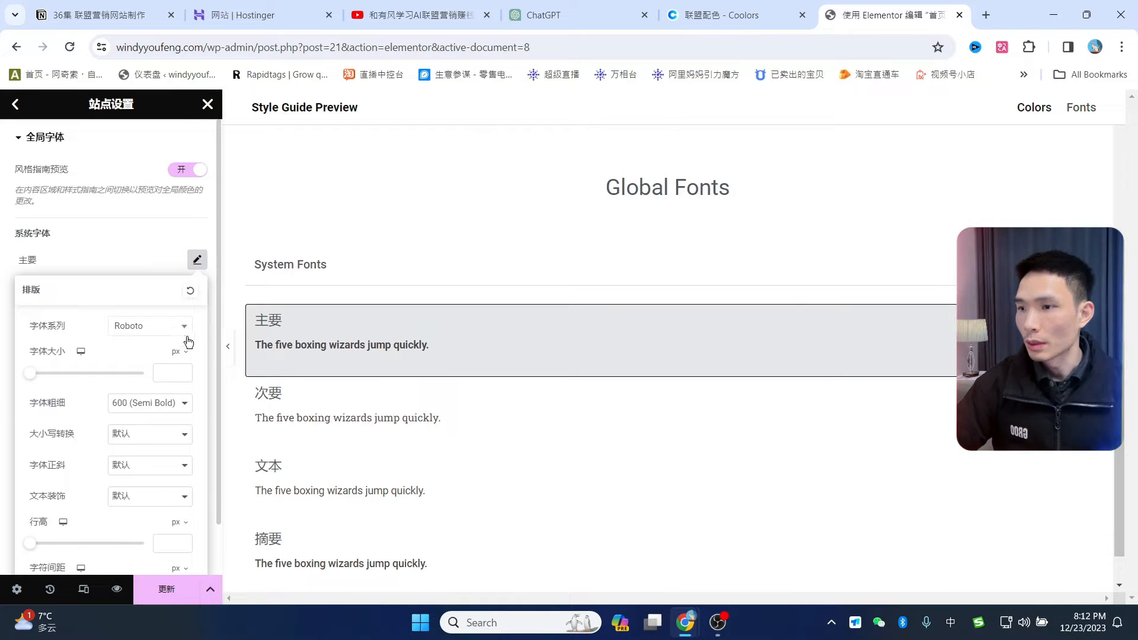
click(117, 245)
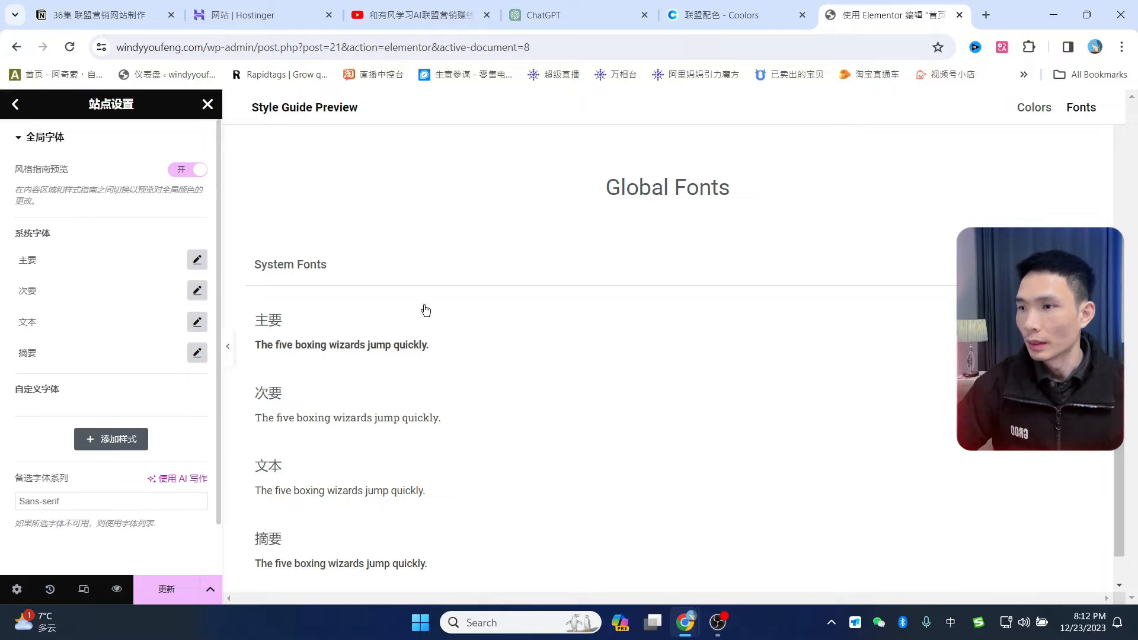
scroll(447, 386, up, 4)
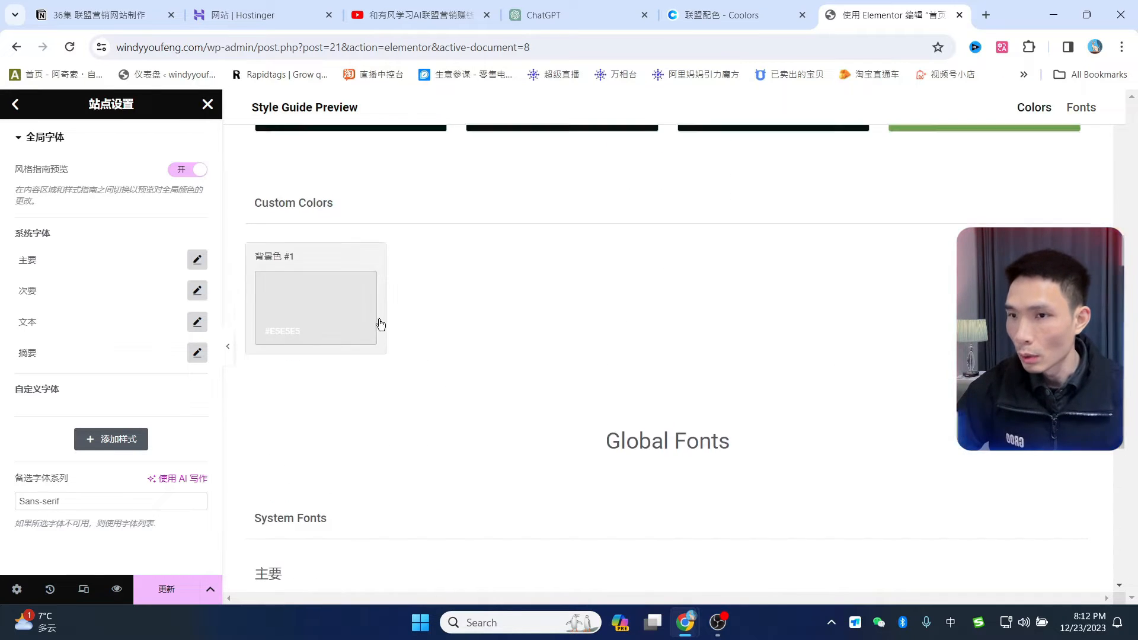
scroll(424, 314, up, 3)
scroll(474, 365, down, 3)
scroll(471, 365, up, 3)
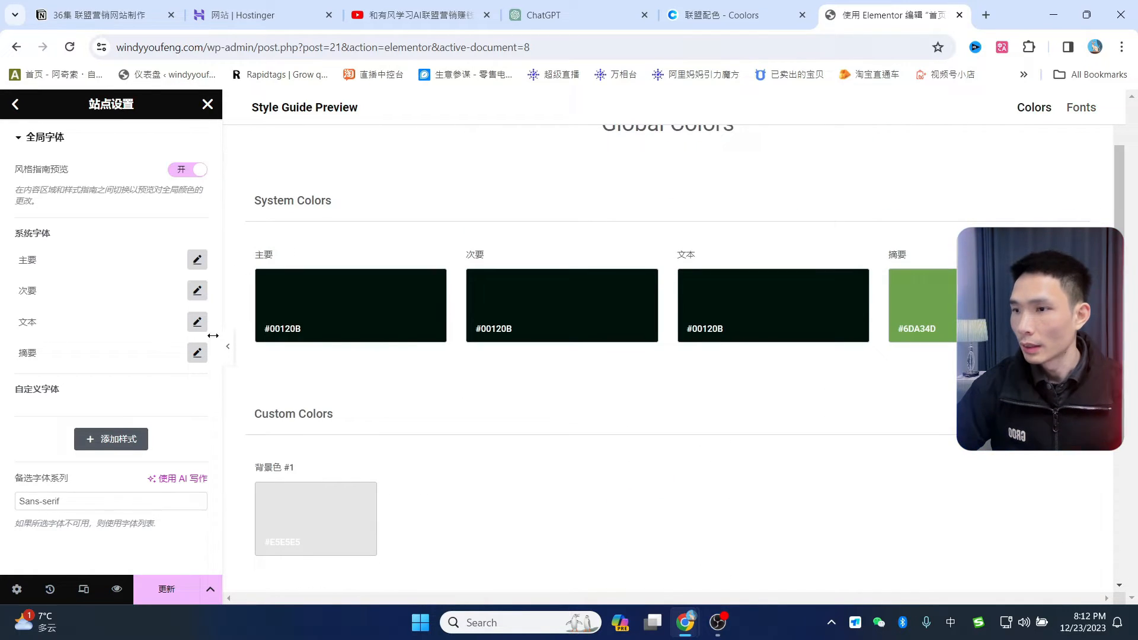
click(198, 259)
click(150, 326)
scroll(176, 460, up, 2)
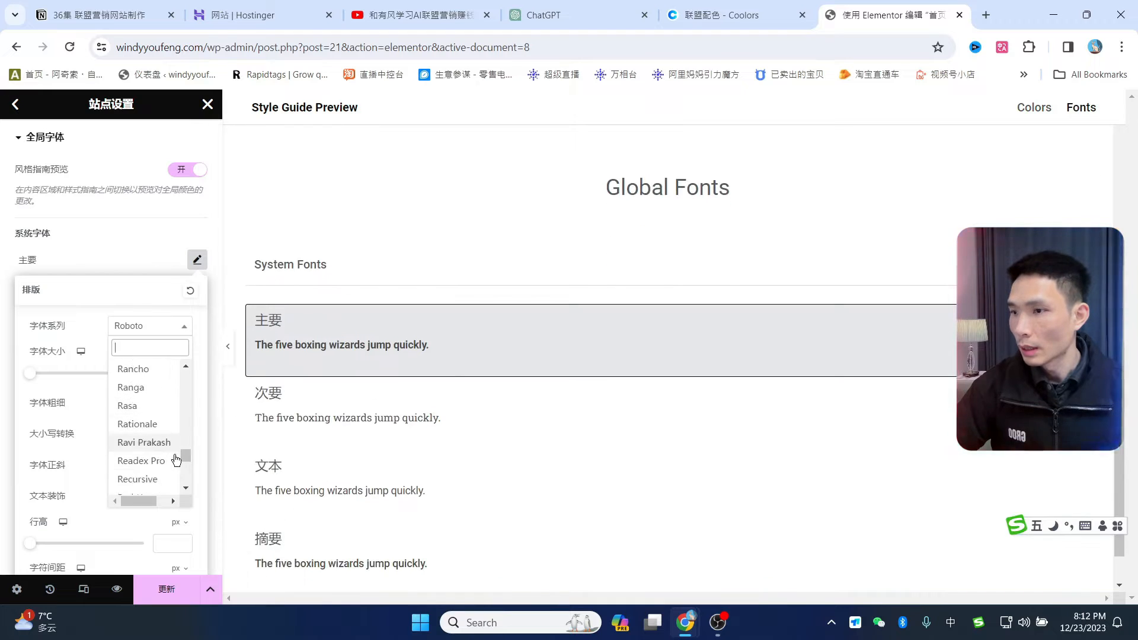
drag(185, 456, 189, 364)
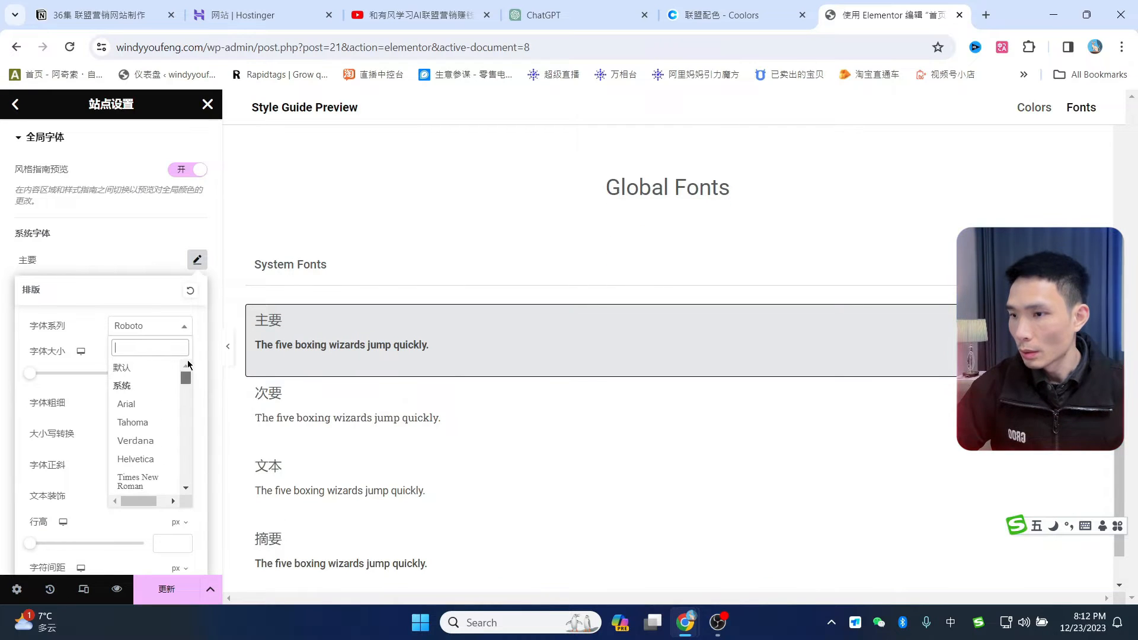
click(140, 405)
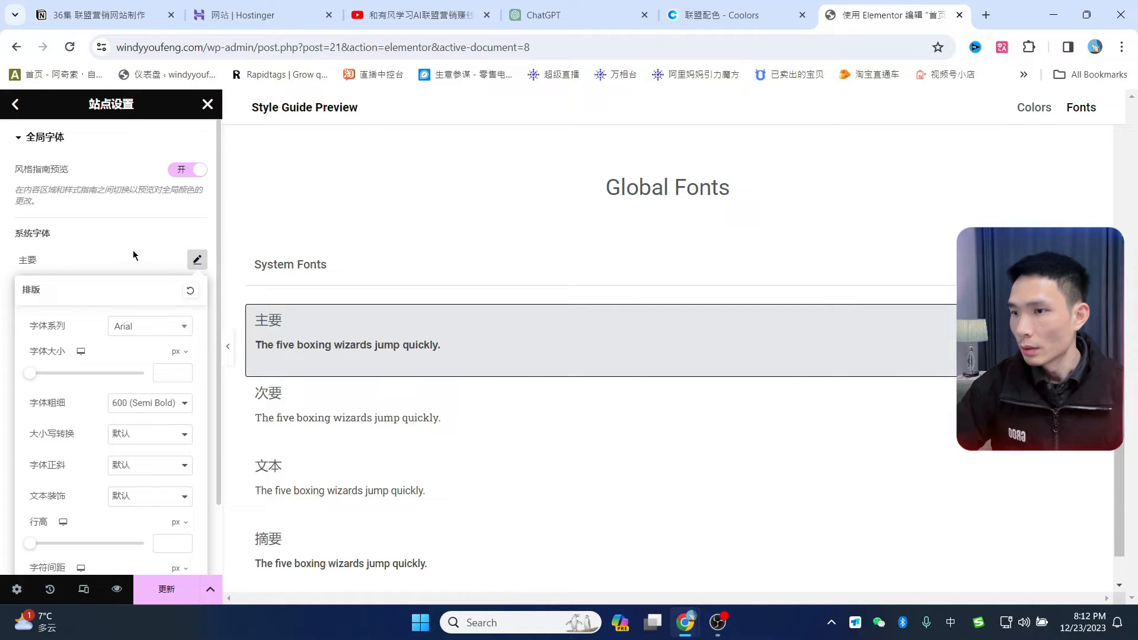
click(138, 231)
- Set the secondary font family to Arial, save the global fonts, and return to the settings menu
click(197, 291)
click(150, 357)
click(131, 437)
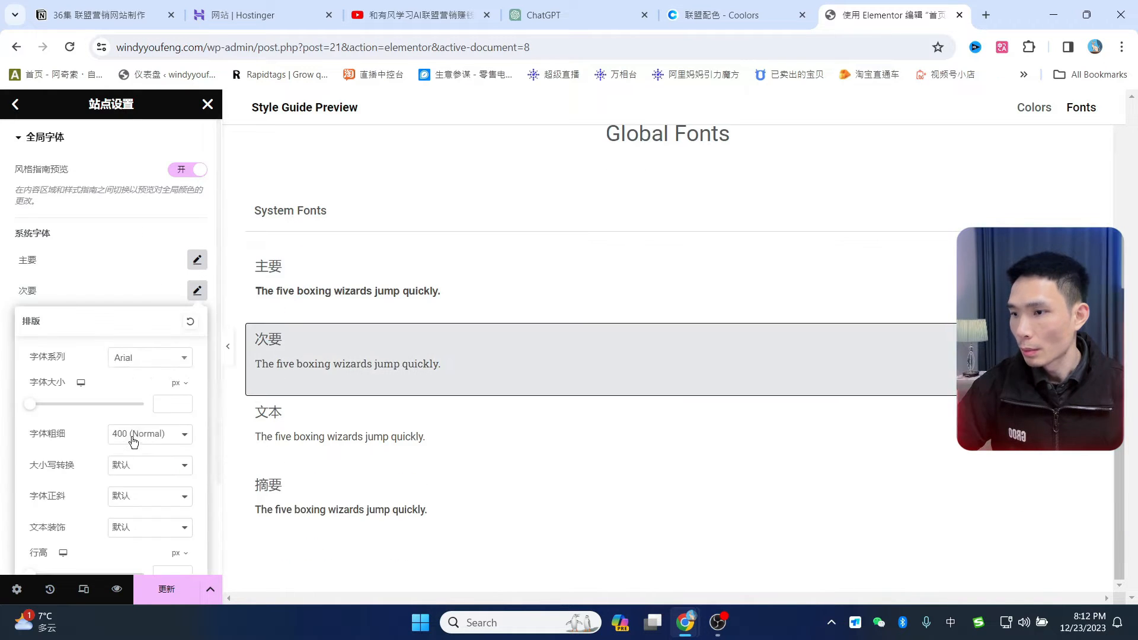
click(103, 259)
click(199, 322)
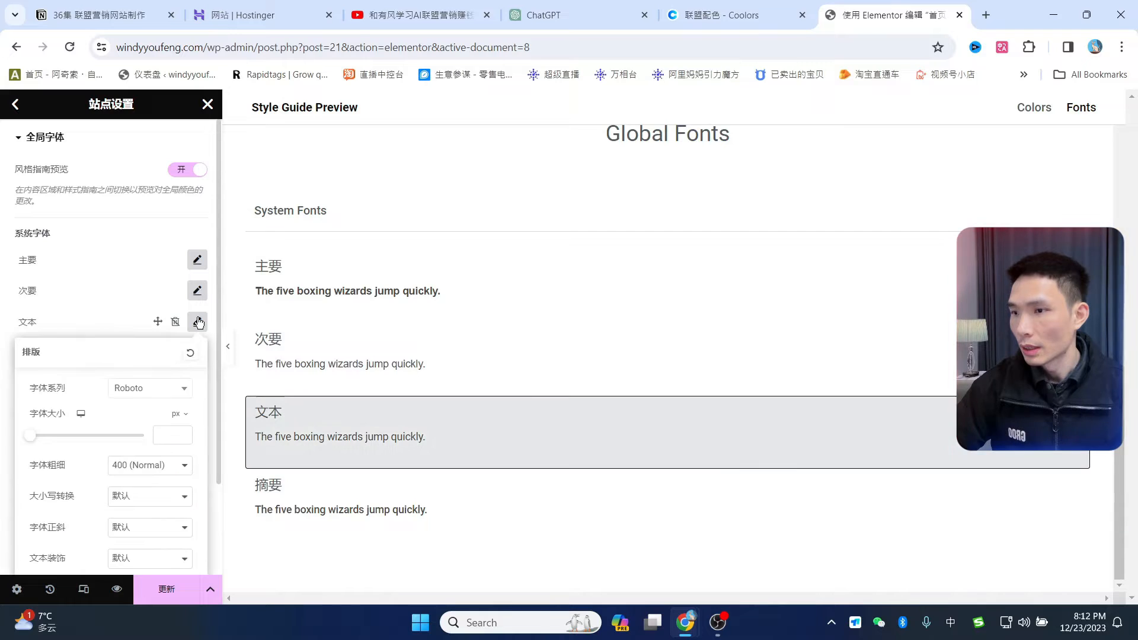
click(174, 389)
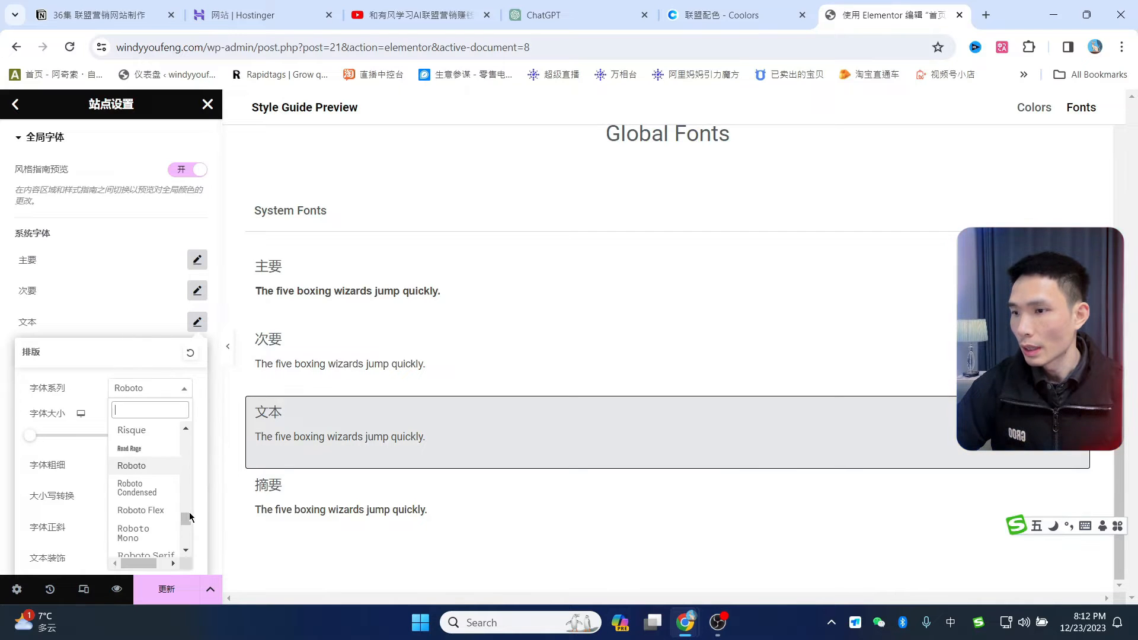
drag(187, 519, 185, 416)
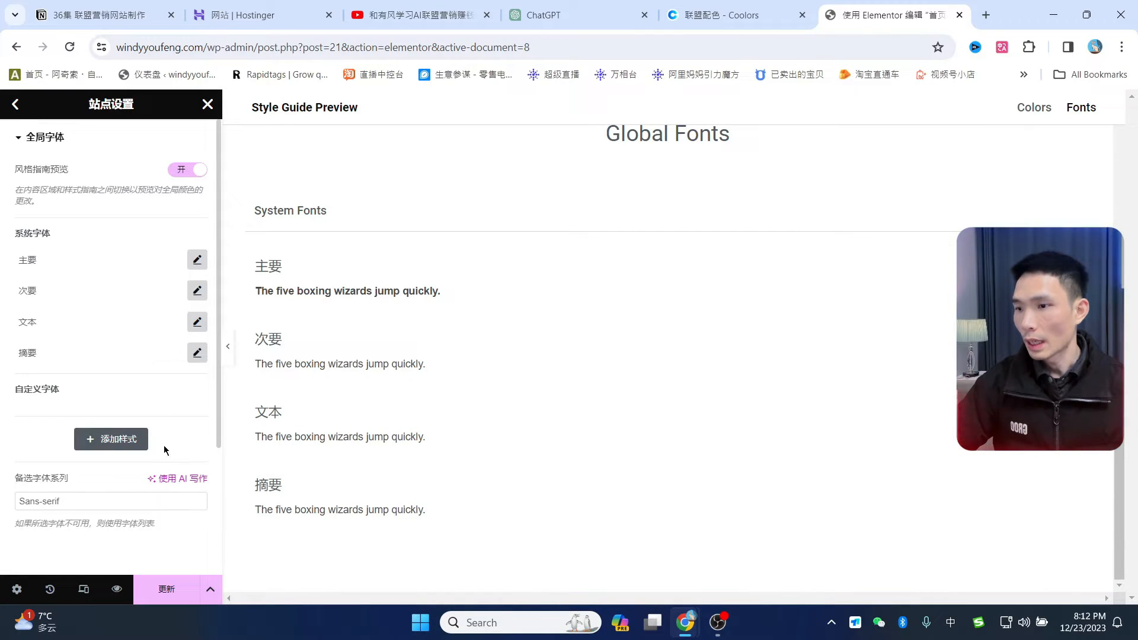
click(167, 589)
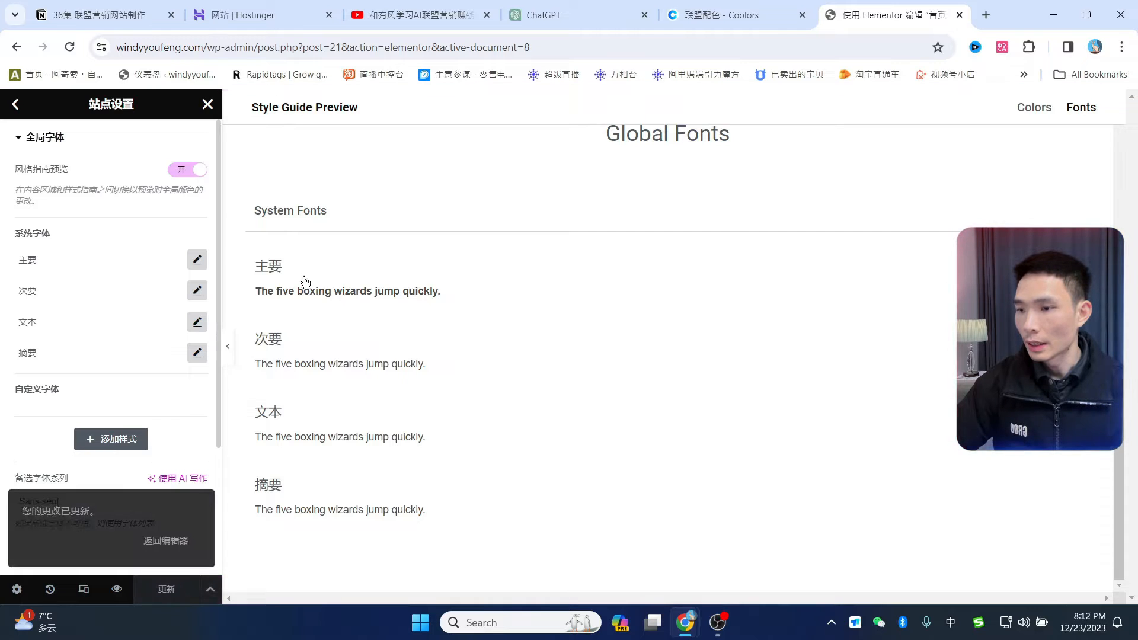
scroll(469, 276, up, 10)
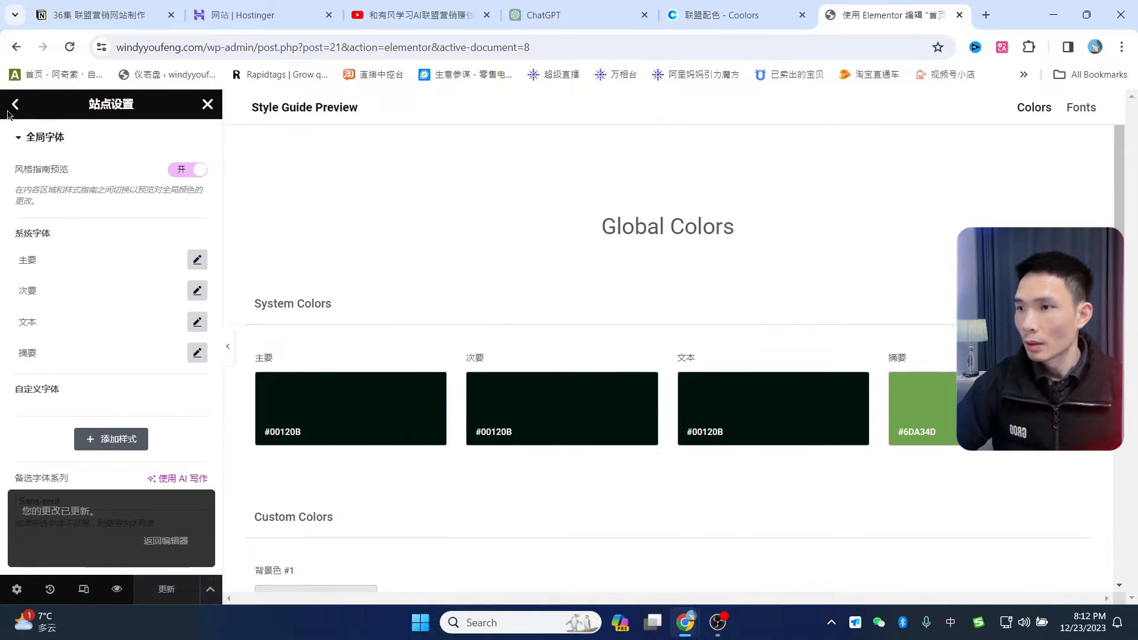
click(15, 105)
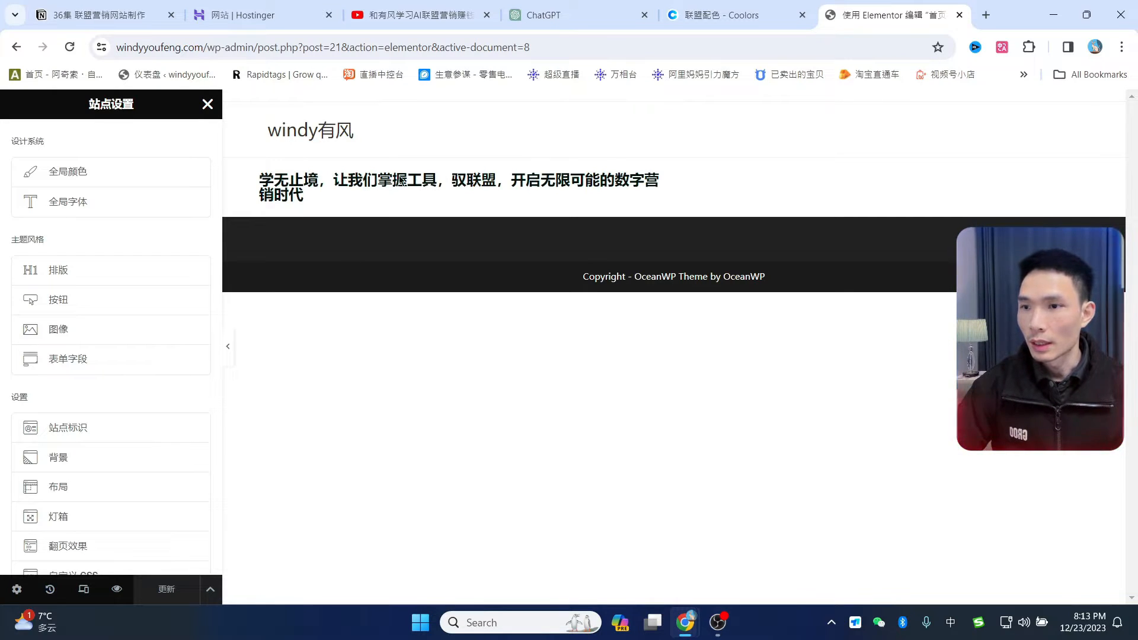
- Close Site Settings and set the hero heading's font size to 41 px, wrapping it onto three lines
click(207, 105)
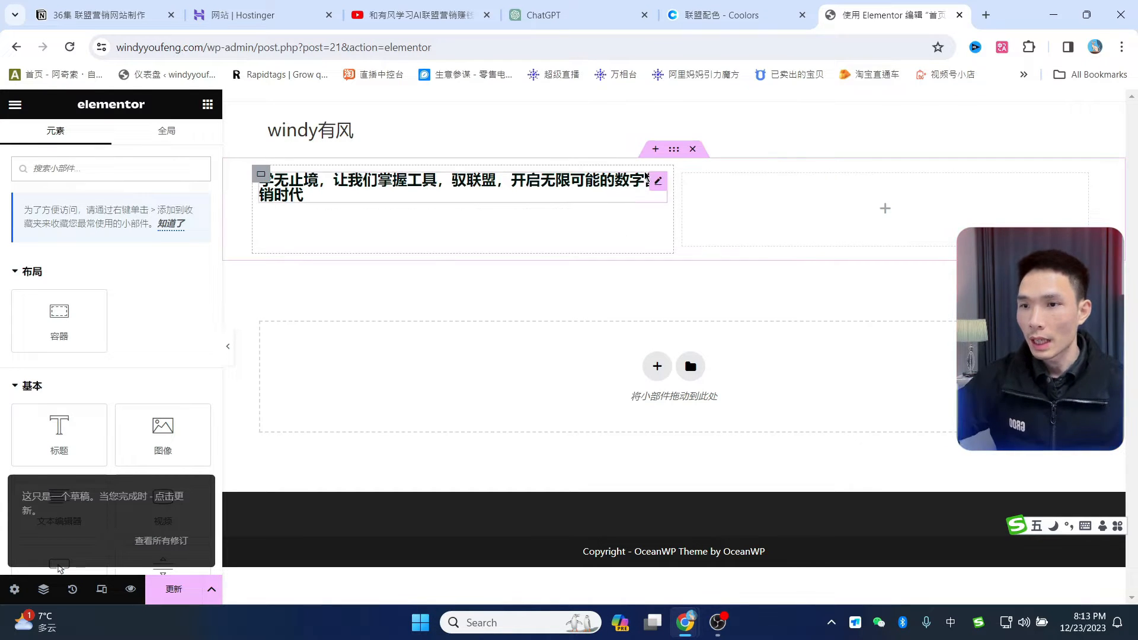
click(656, 179)
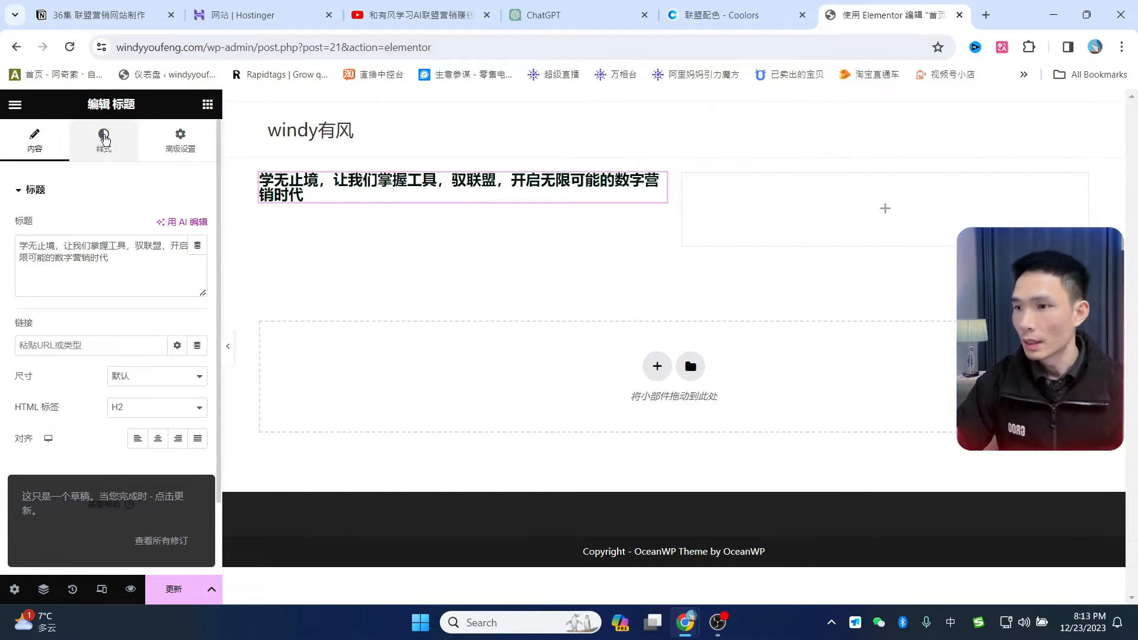
click(104, 139)
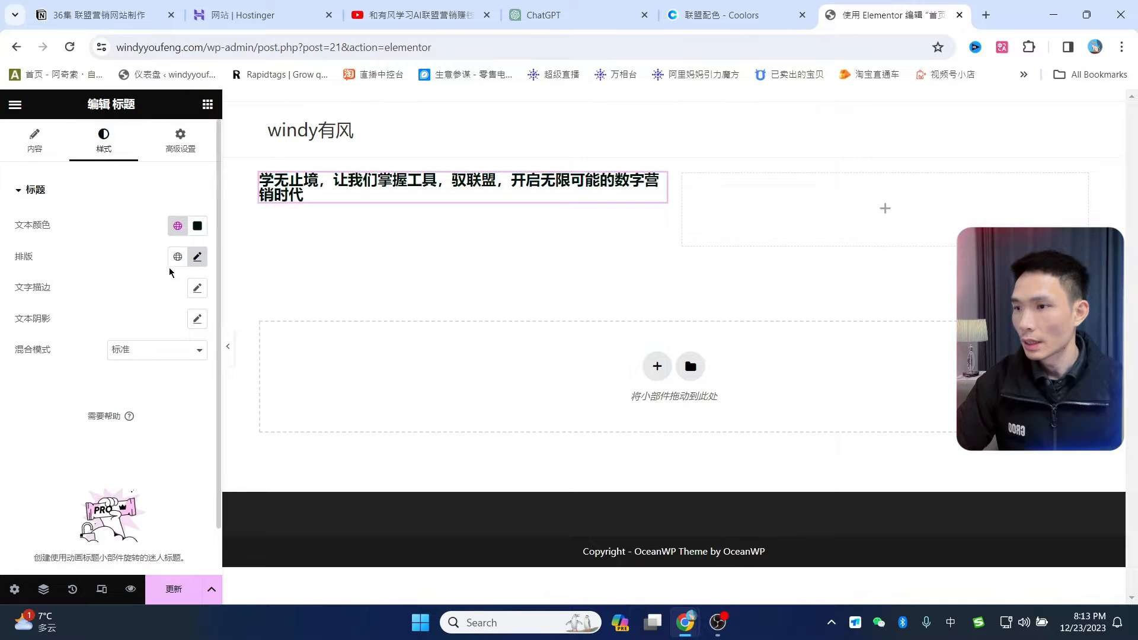
click(197, 258)
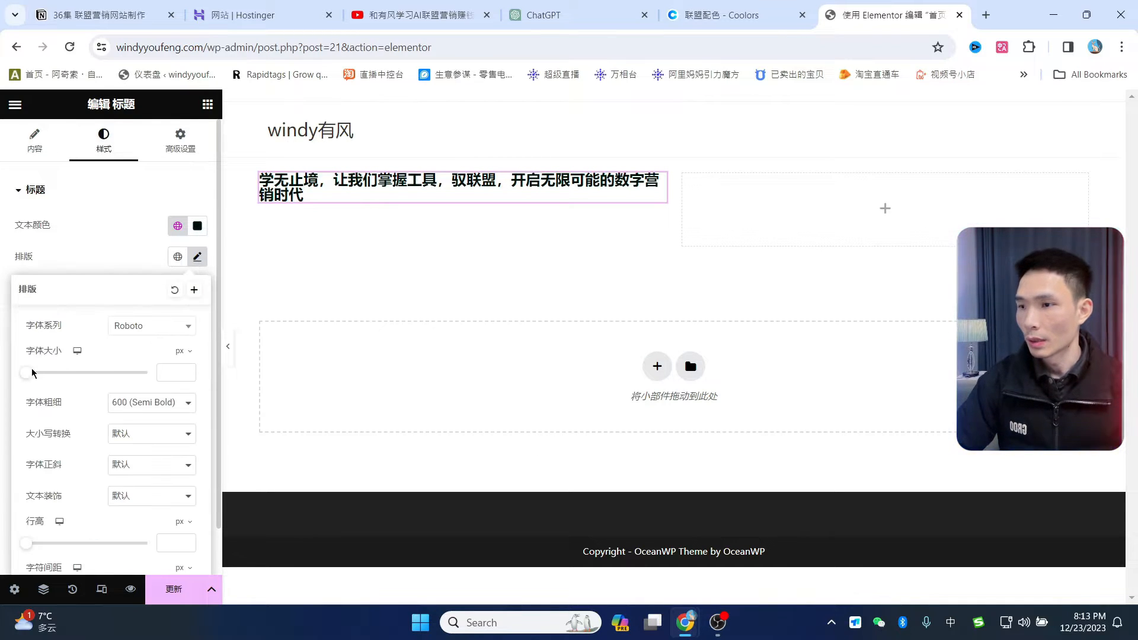
drag(30, 378, 53, 386)
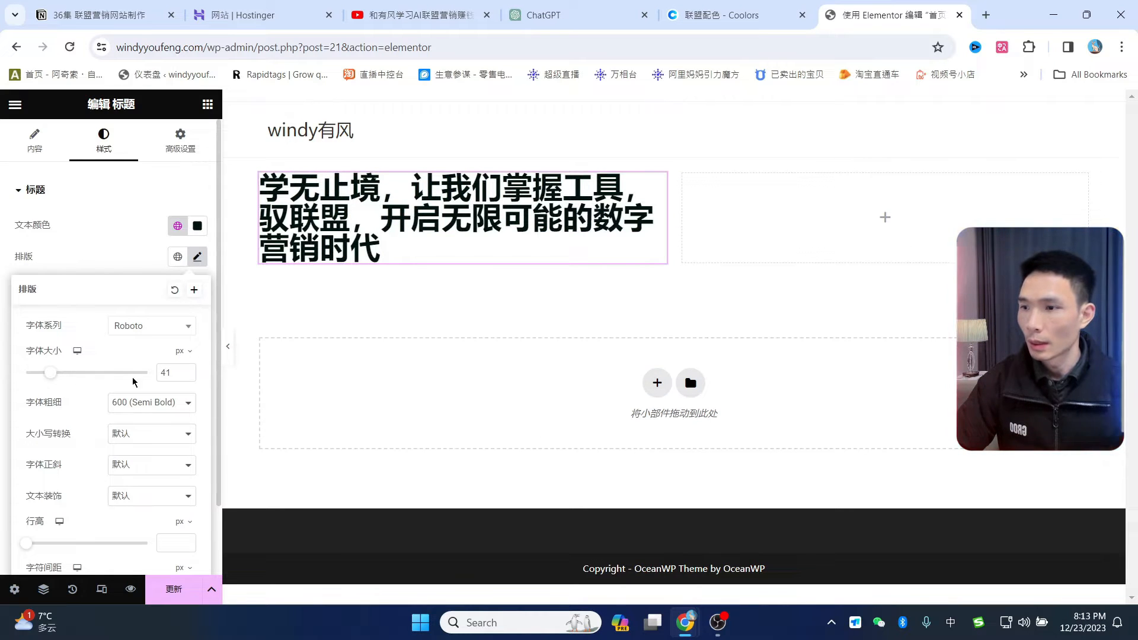
click(165, 371)
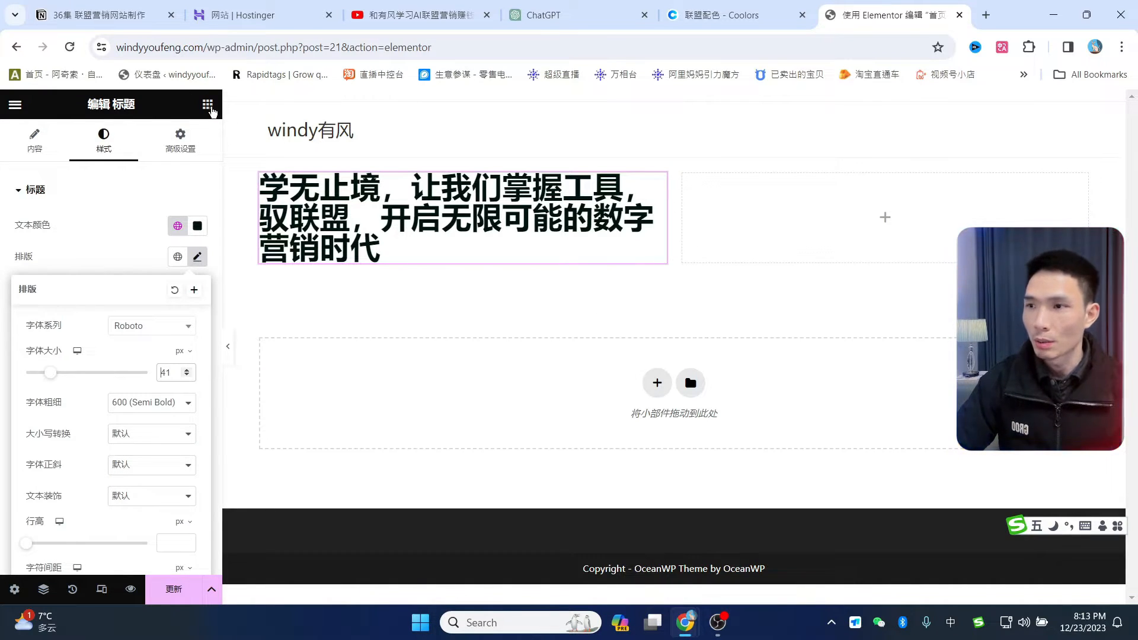
click(207, 105)
scroll(132, 342, down, 2)
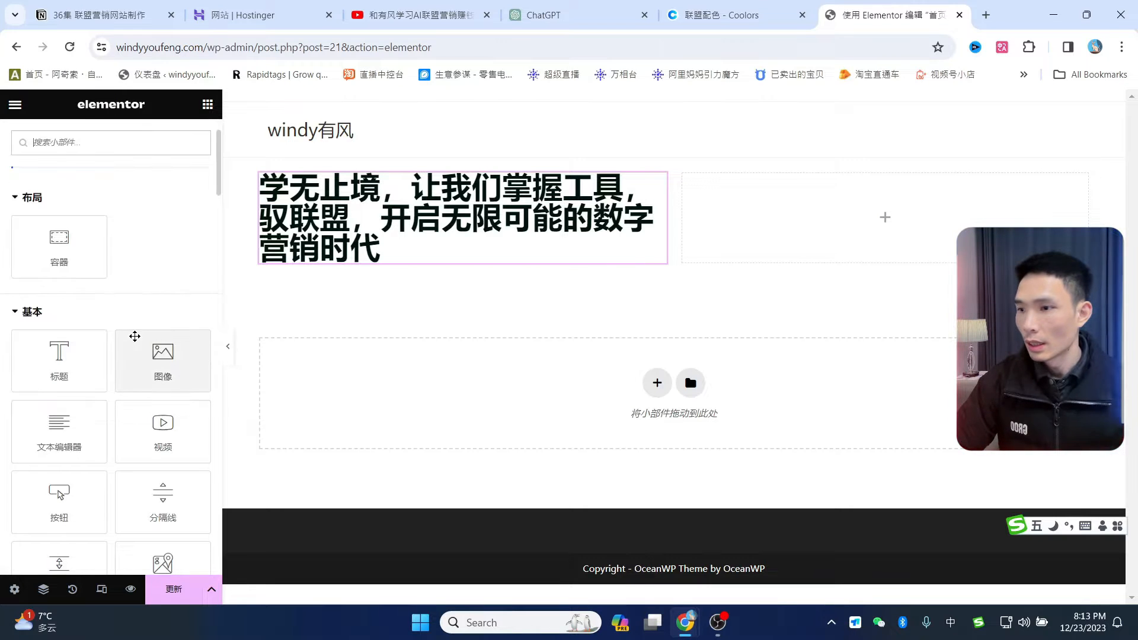
- Drop a Text Editor widget under the heading and replace its placeholder with 和有风一起学习联盟营销赚钱
drag(59, 429, 419, 250)
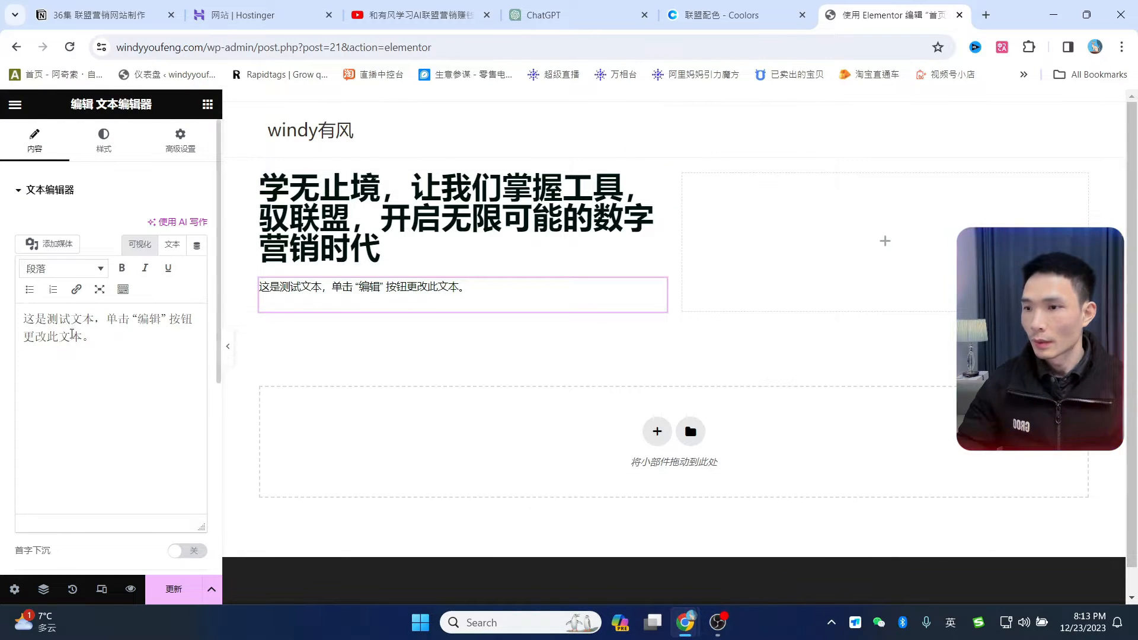
drag(94, 336, 1, 299)
text(和有风一起学习联盟营销赚钱)
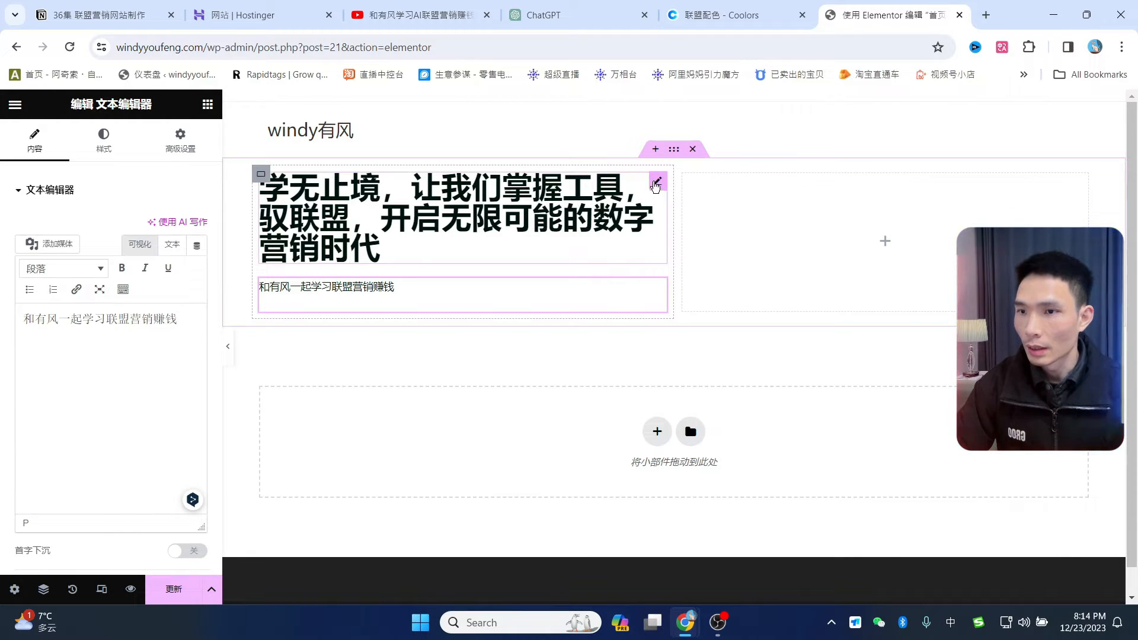
click(514, 221)
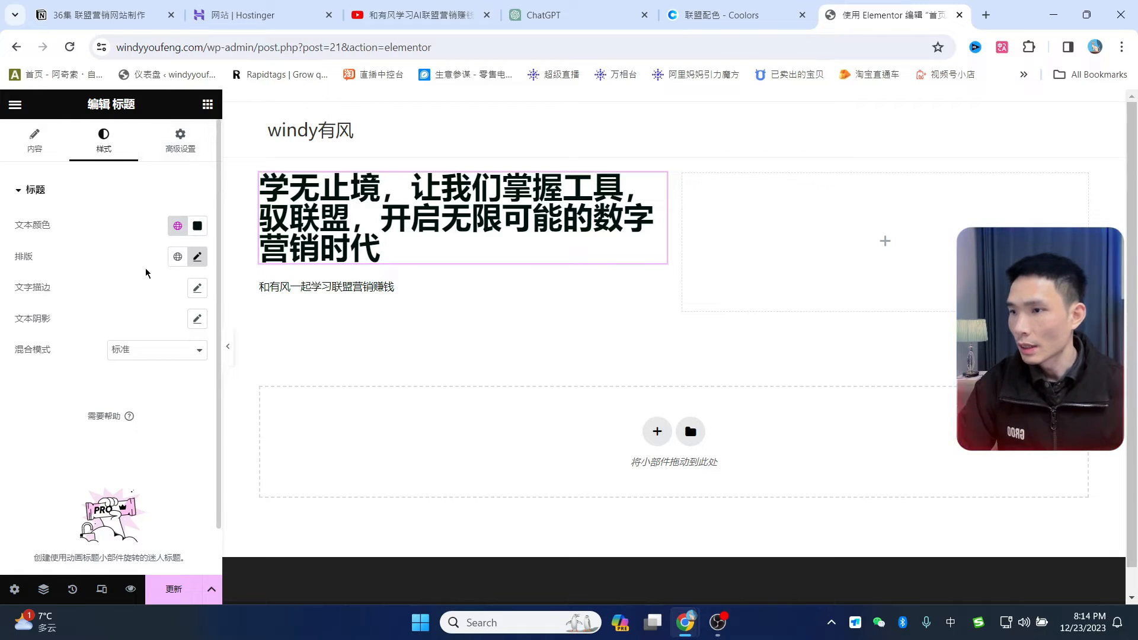
- Increase the hero heading's line height to about 58 px
click(198, 256)
scroll(126, 408, down, 1)
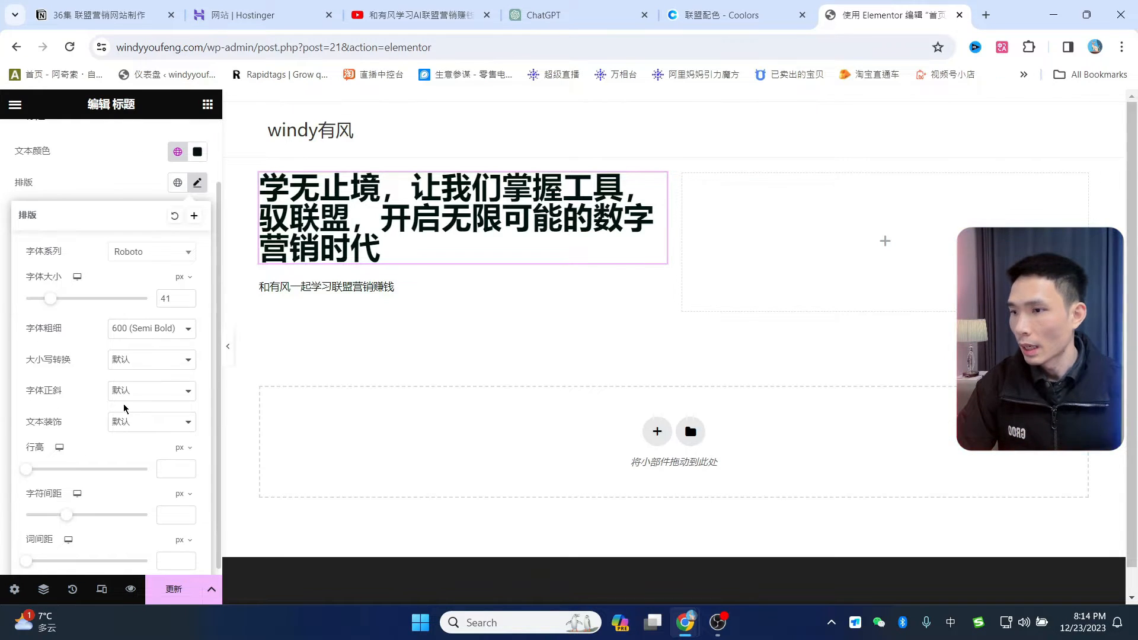
drag(27, 474, 98, 491)
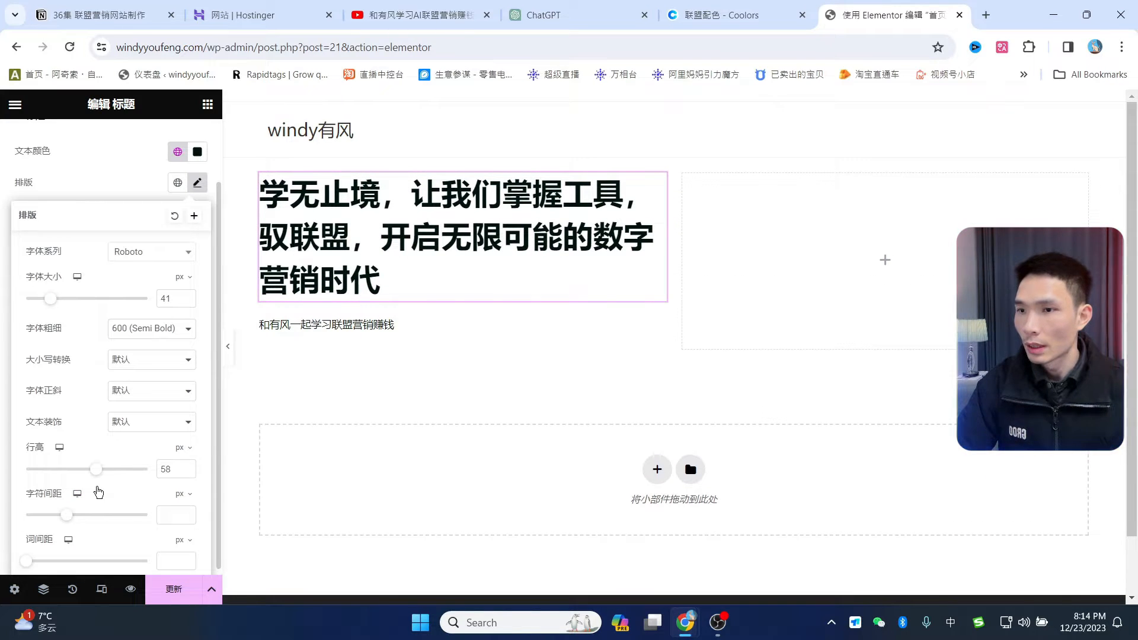
- Set the subtitle text's font size to 26 px
click(406, 333)
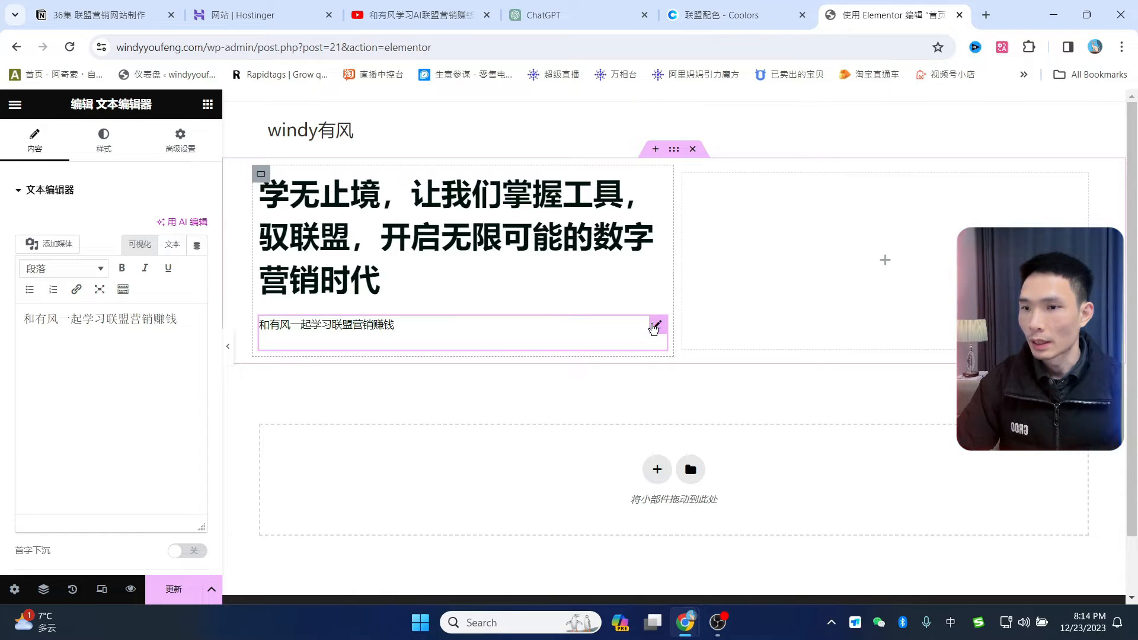
click(104, 141)
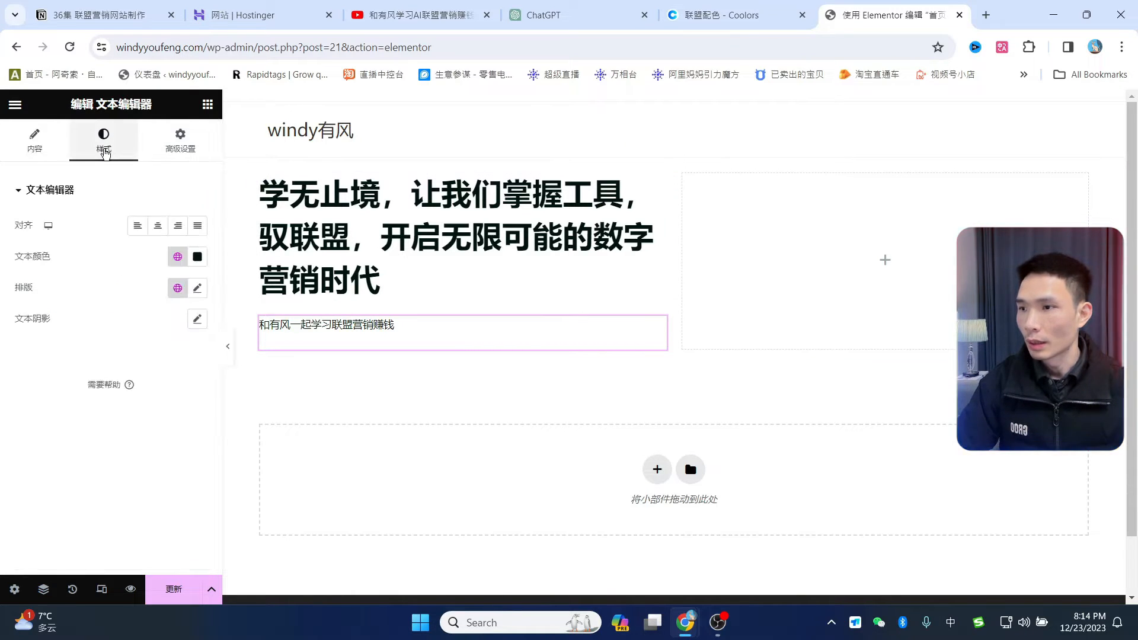
click(198, 289)
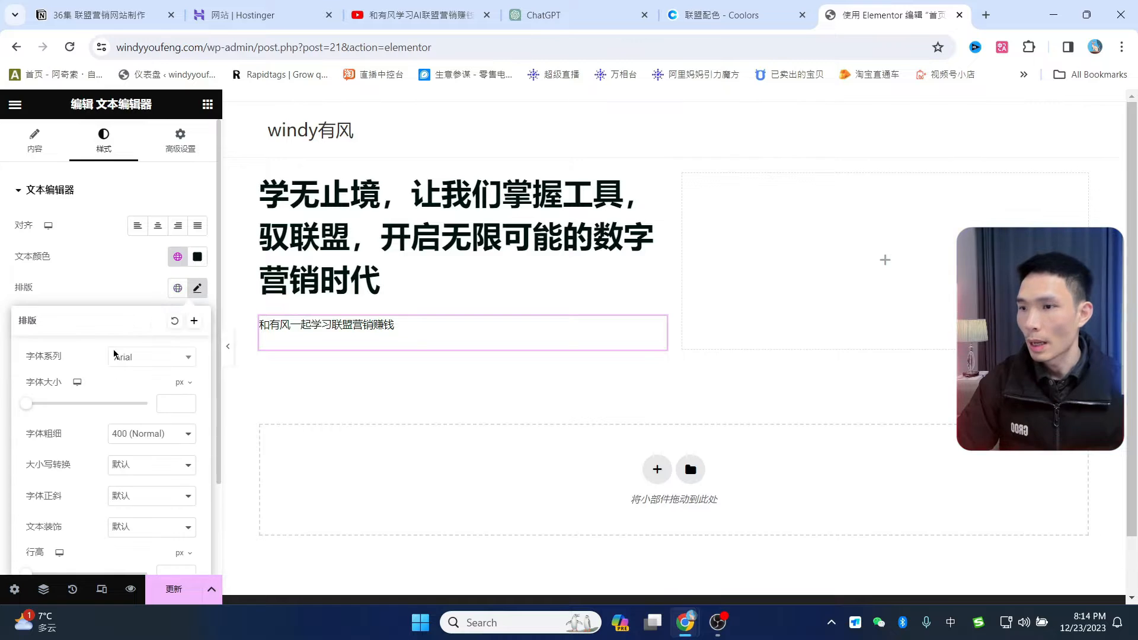
drag(30, 409, 49, 415)
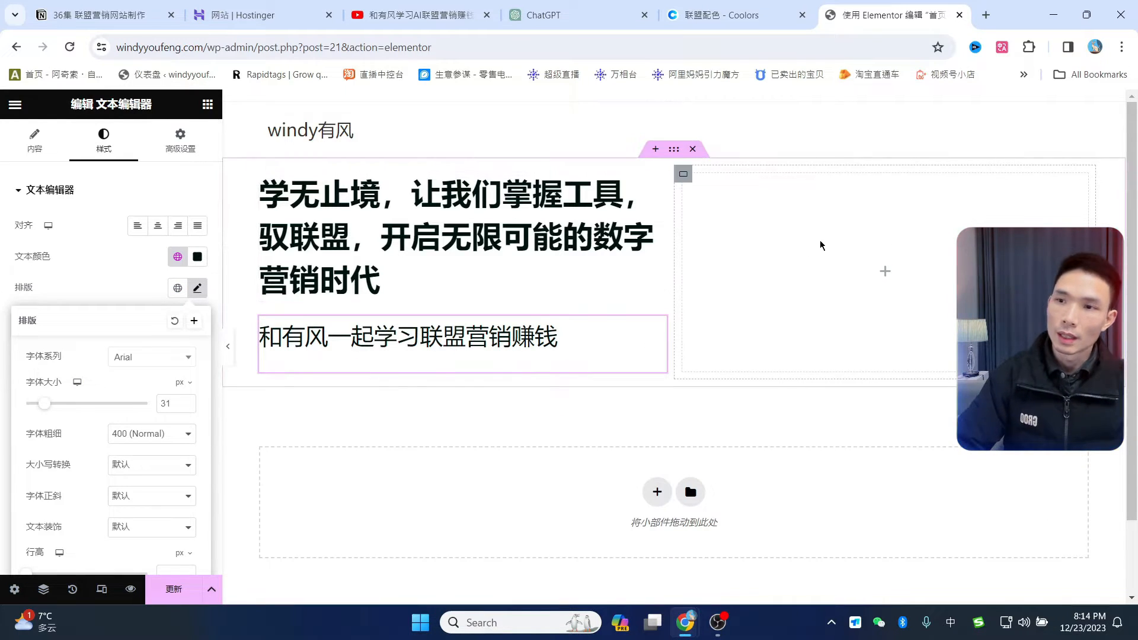
drag(47, 409, 41, 409)
click(470, 381)
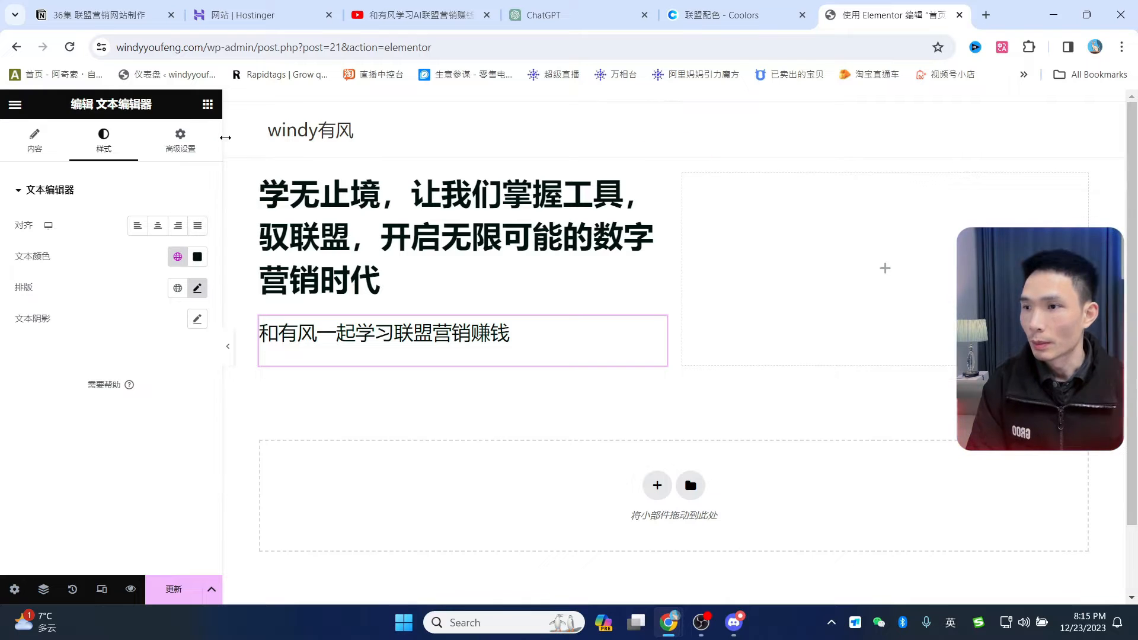
- Place a MailChimp signup form widget below the hero subtitle
click(207, 105)
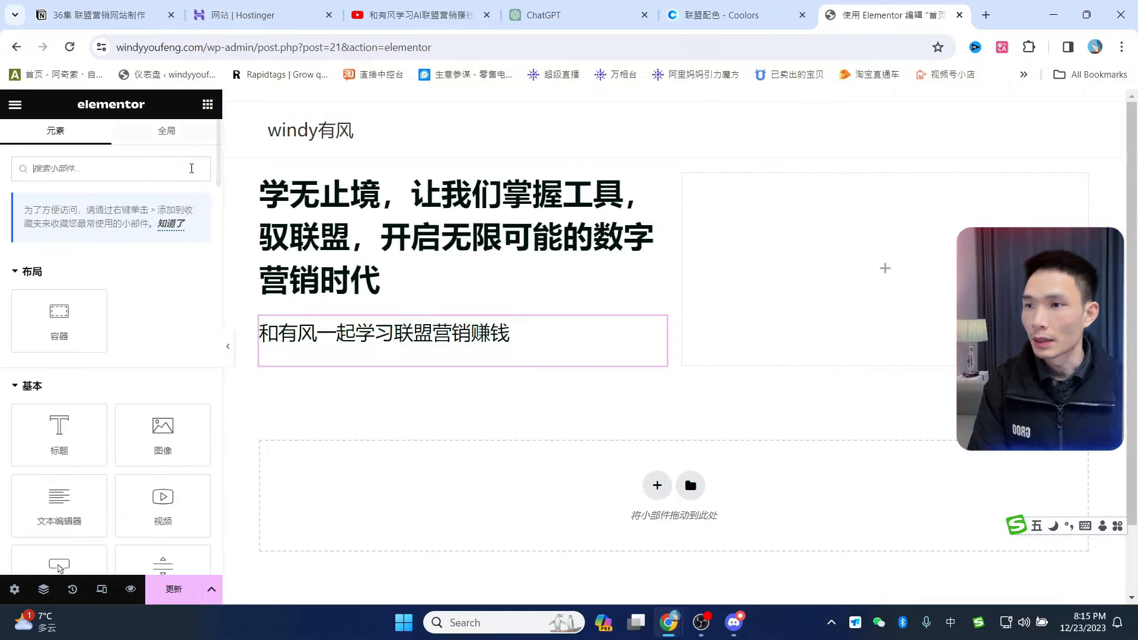
scroll(122, 415, down, 15)
scroll(115, 458, down, 10)
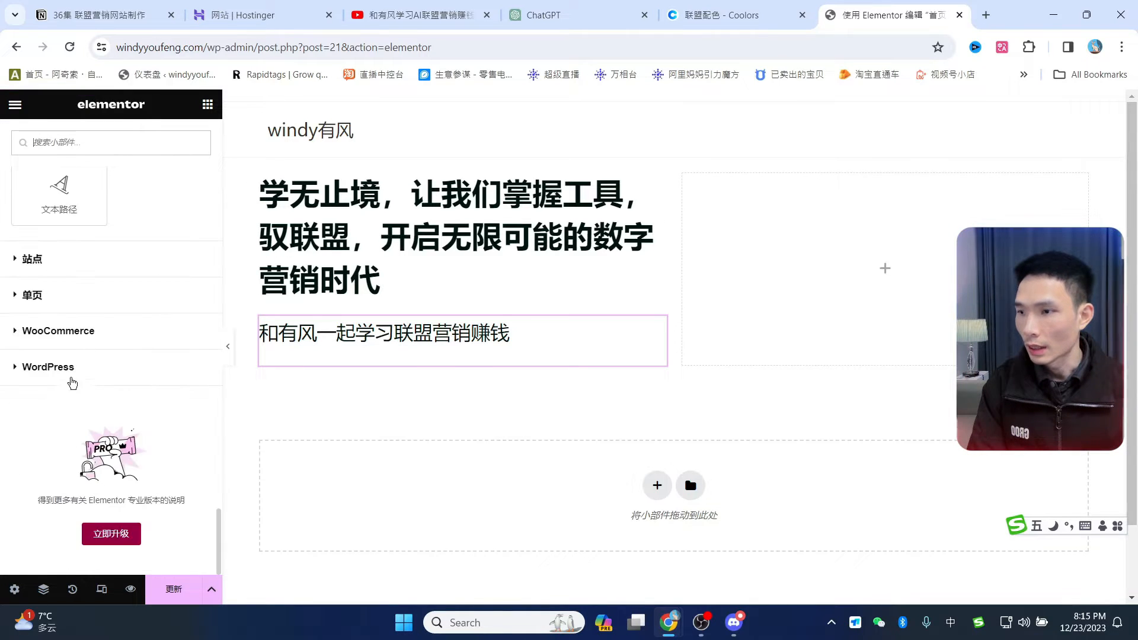
click(37, 372)
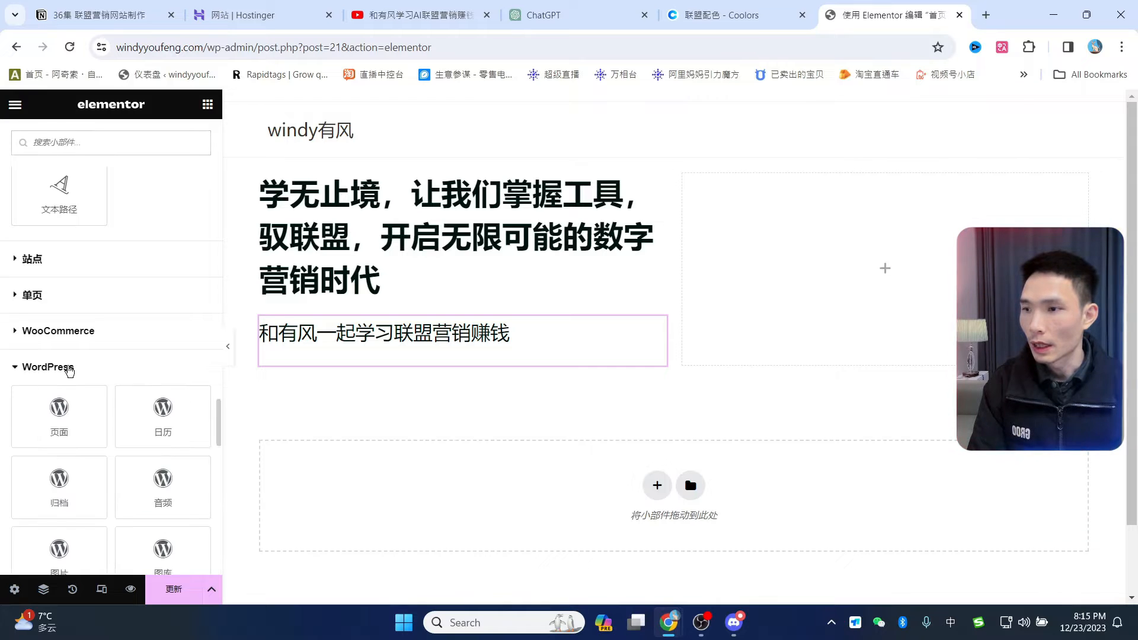
scroll(120, 366, down, 10)
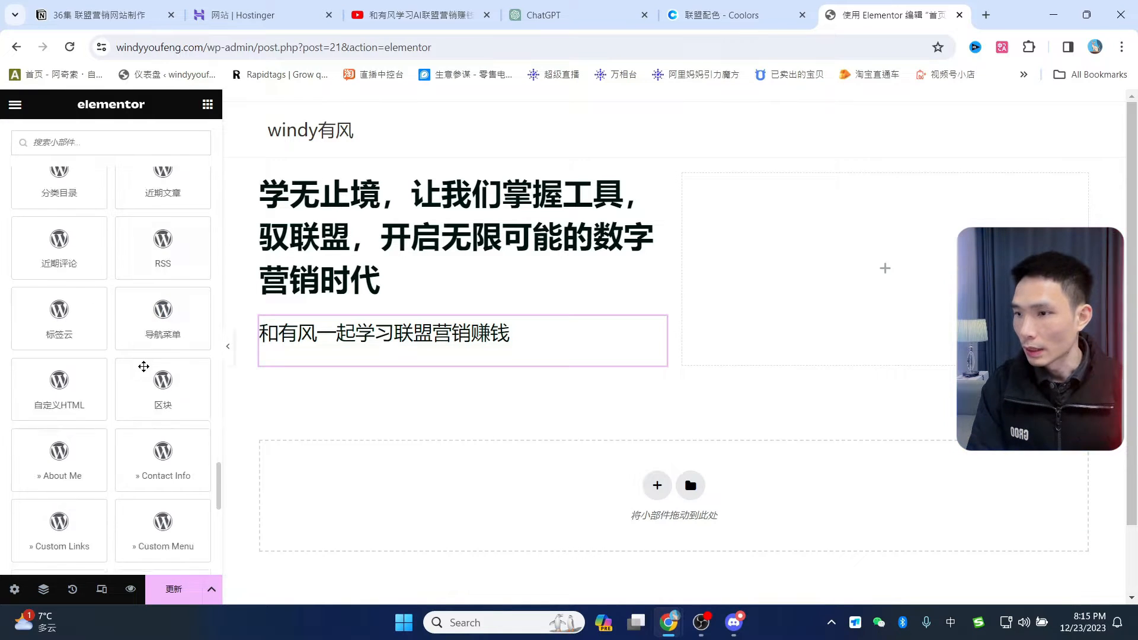
scroll(144, 380, down, 4)
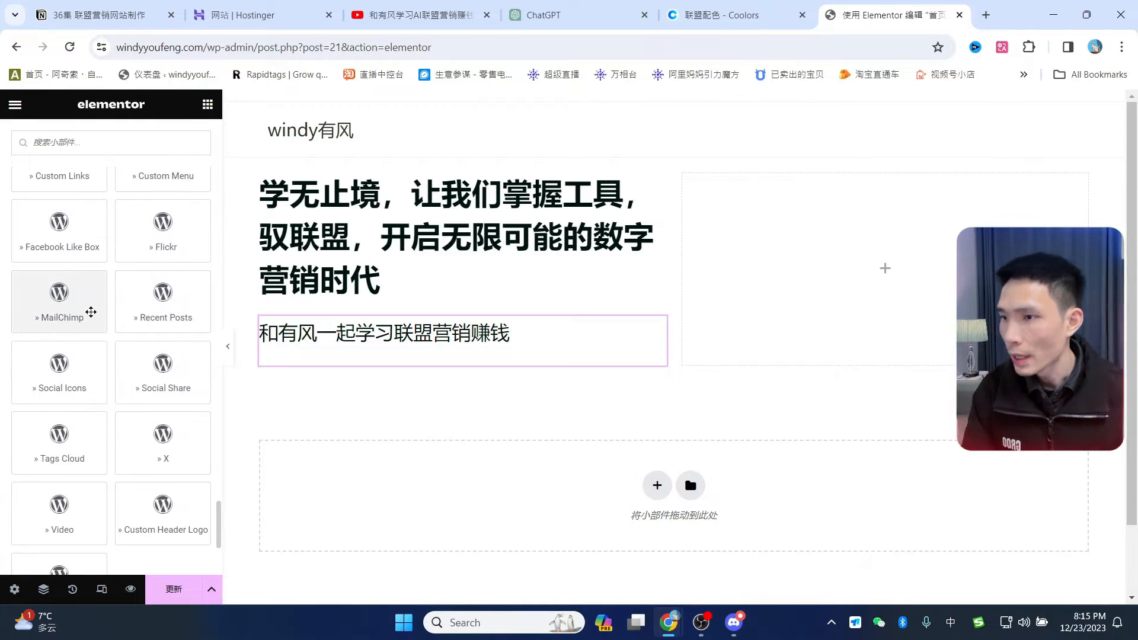
drag(63, 292, 359, 342)
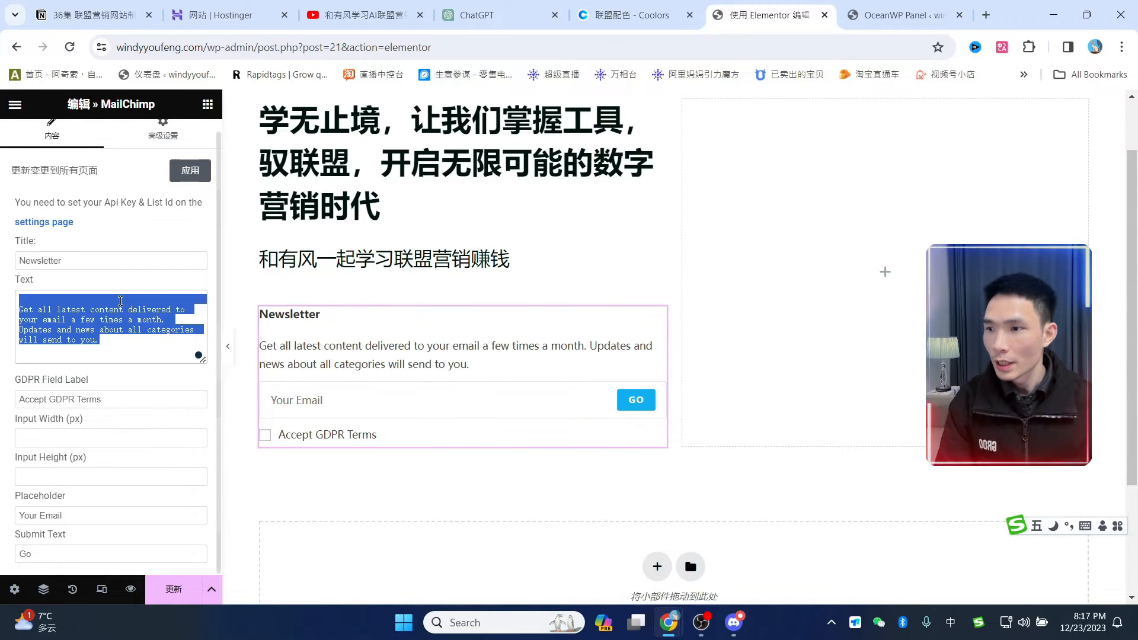
- Clear the form's description text, Newsletter title and GDPR checkbox label
click(129, 302)
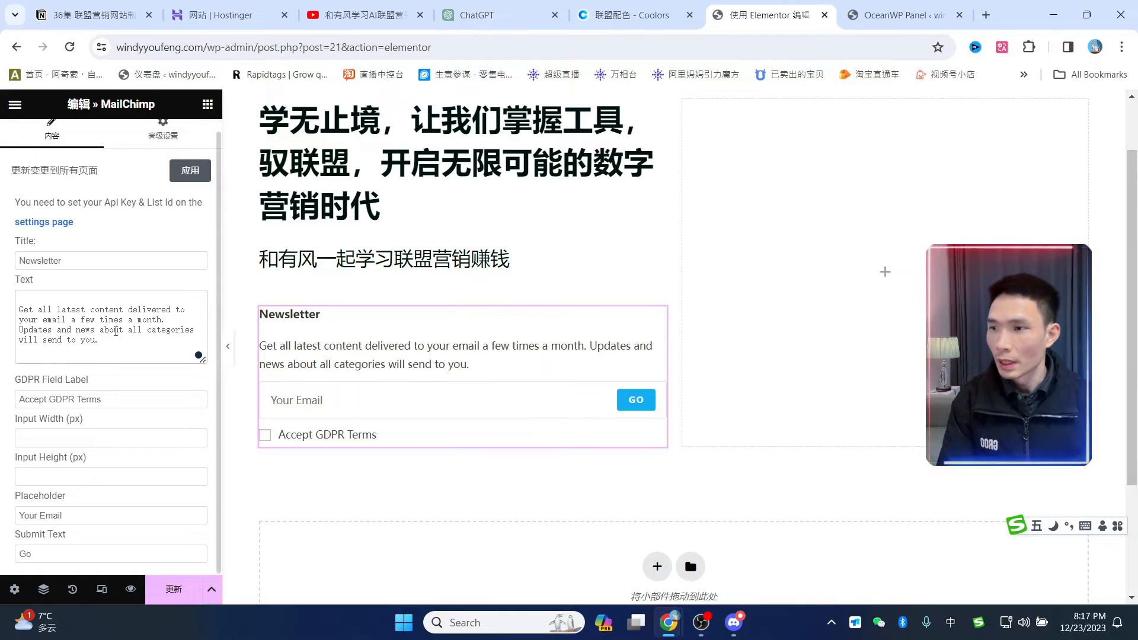
drag(117, 339, 26, 305)
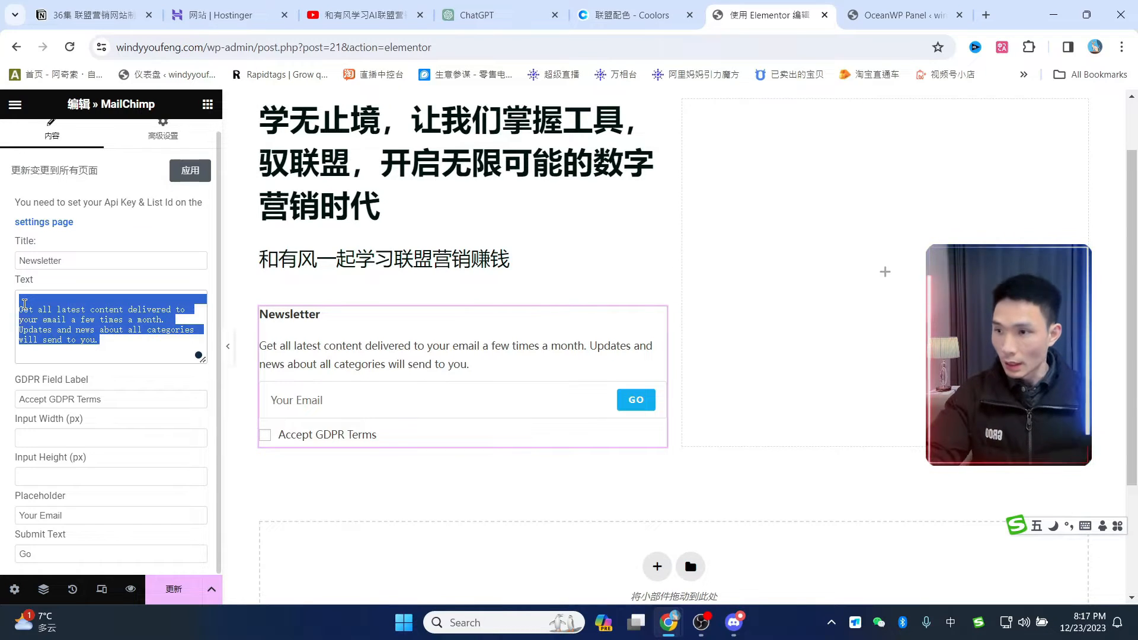
key(BackSpace)
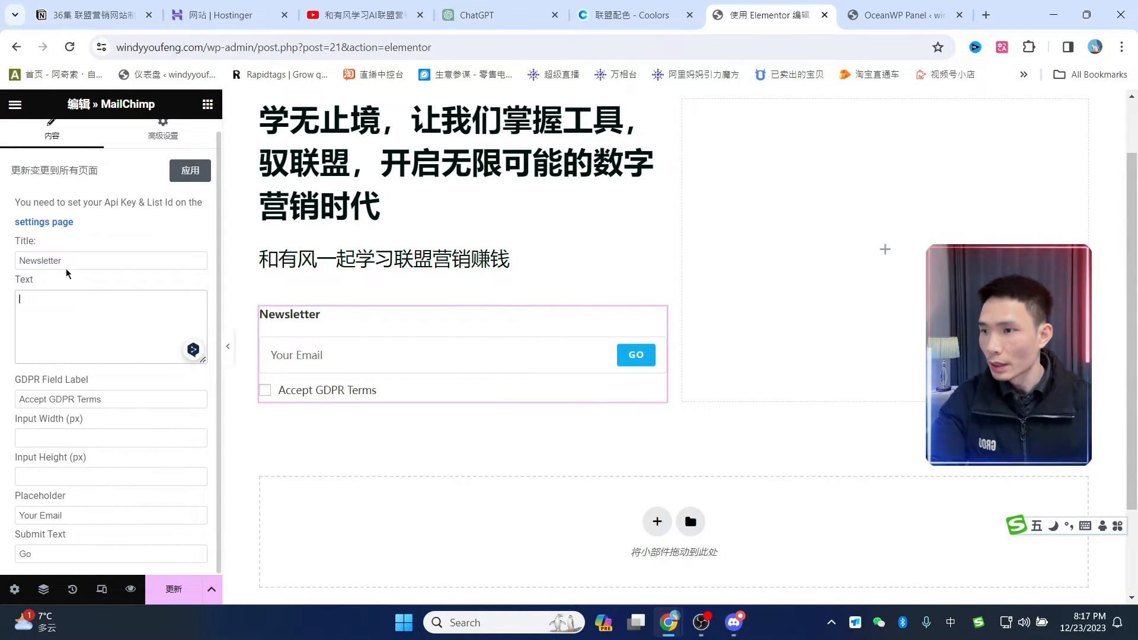
click(68, 256)
double_click(68, 257)
key(BackSpace)
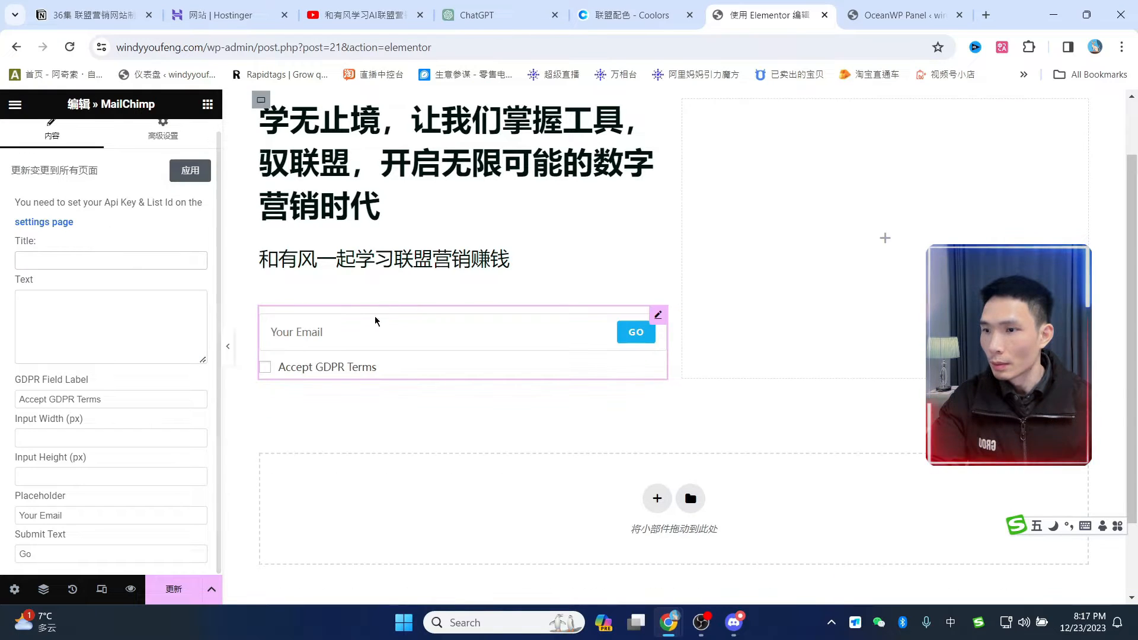
drag(44, 399, 141, 396)
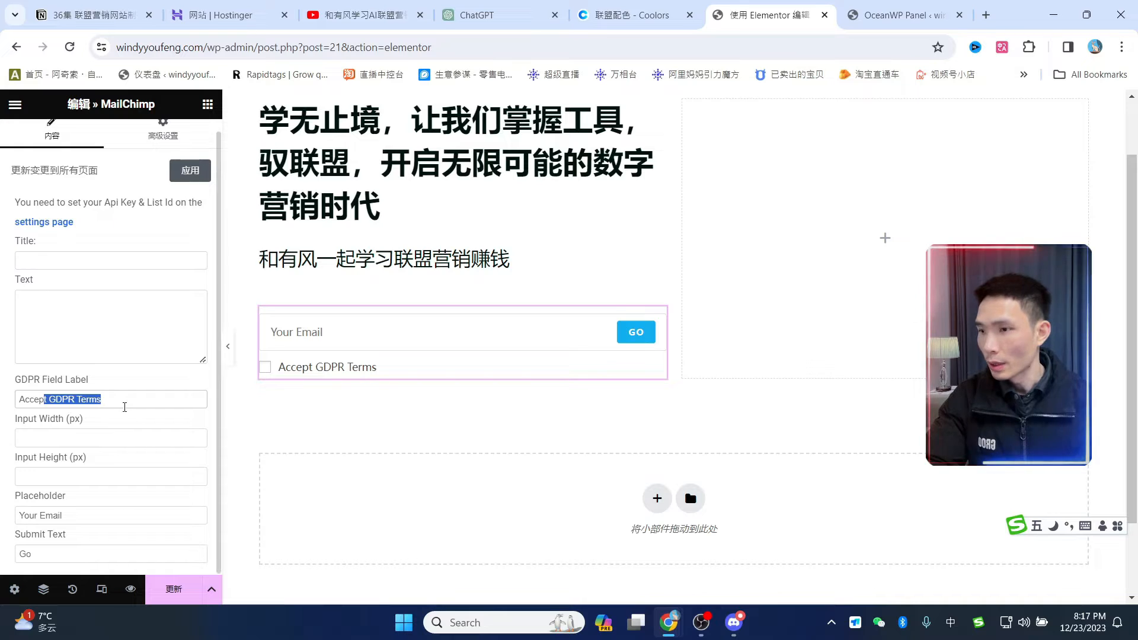
click(129, 397)
key(ctrl+a)
key(BackSpace)
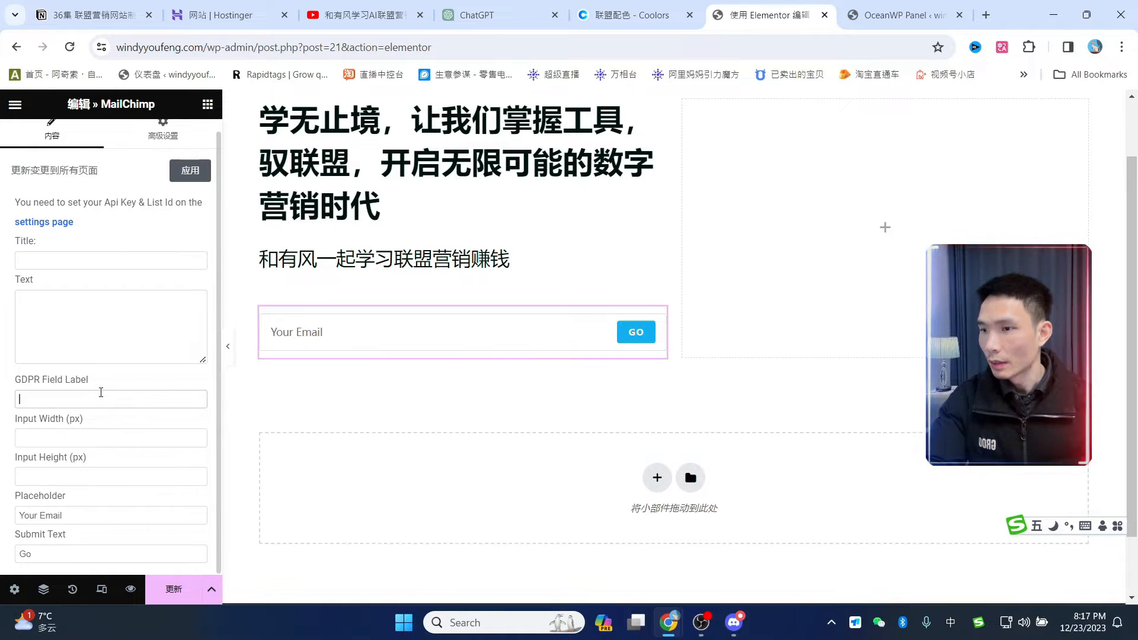
- Set the email placeholder to 你常用的邮箱 and the button label to 加入
click(83, 515)
drag(82, 515, 17, 508)
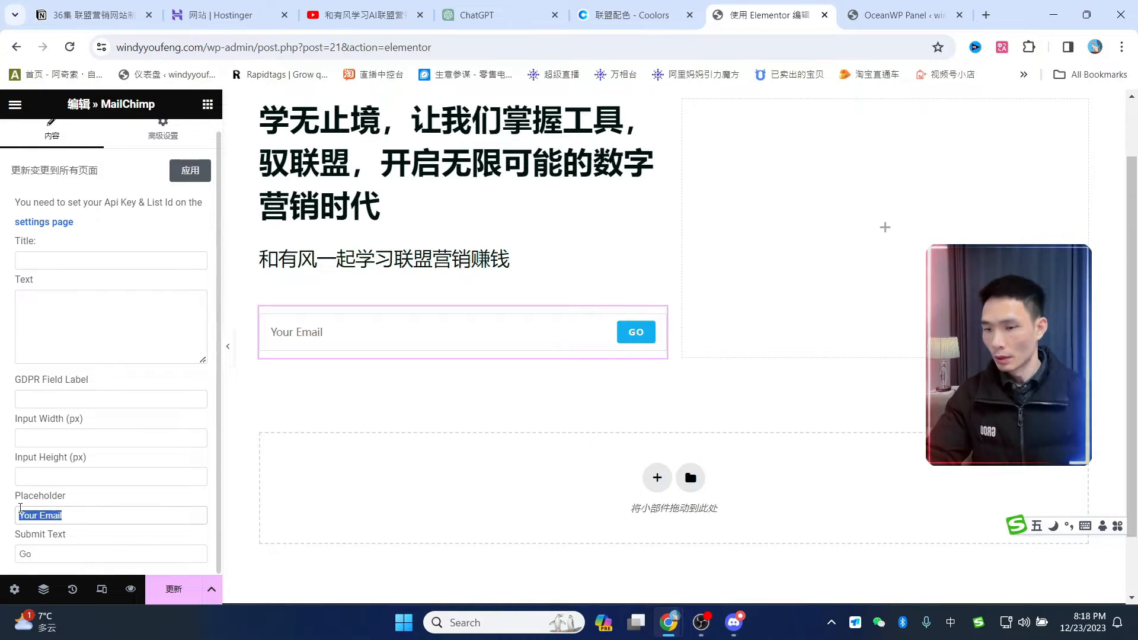
text(你ipkh)
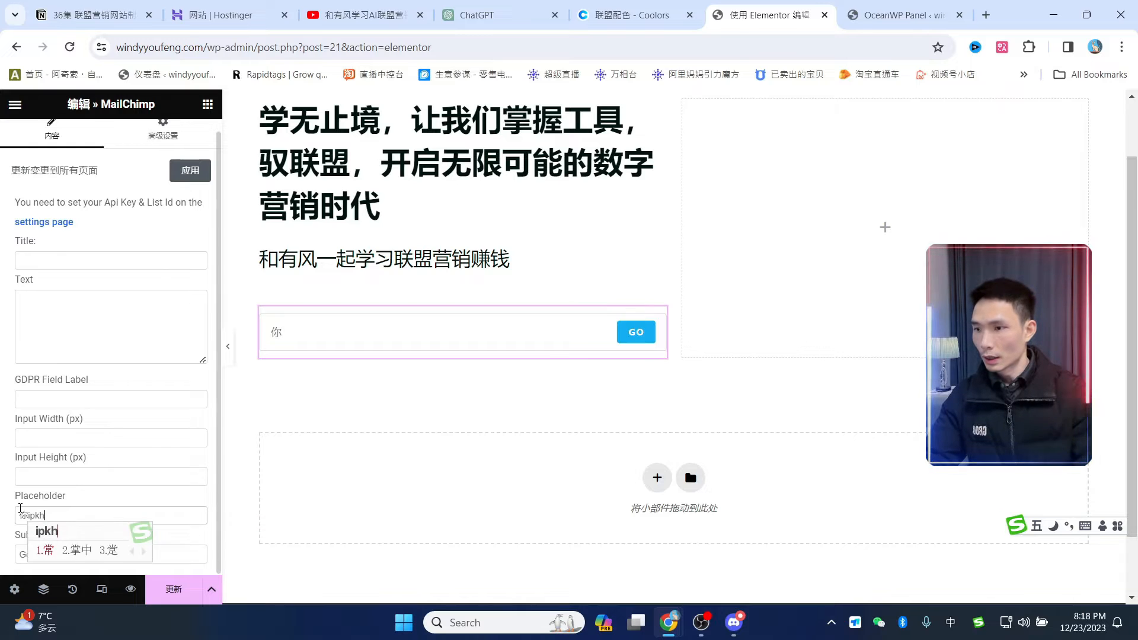
key(space)
text(用的邮箱)
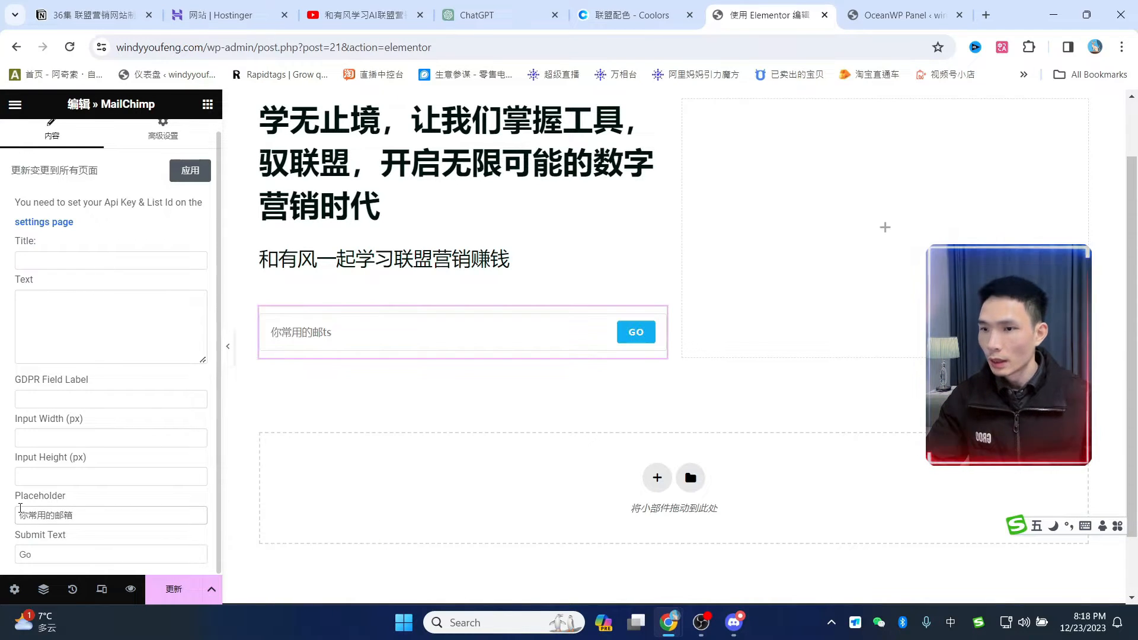
drag(34, 555, 12, 542)
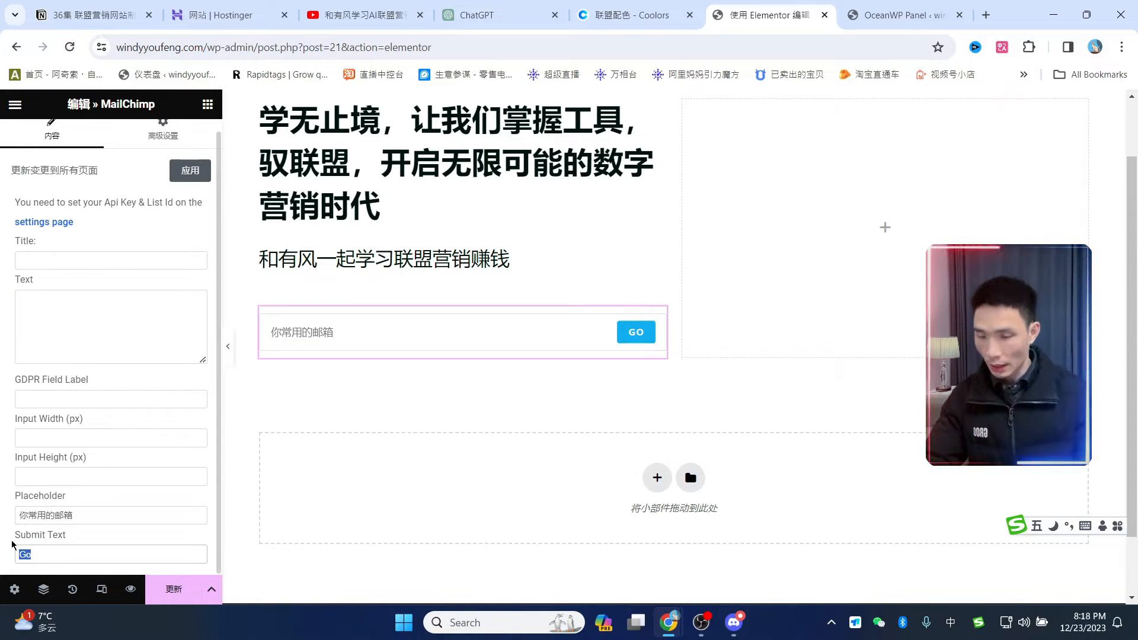
text(加入)
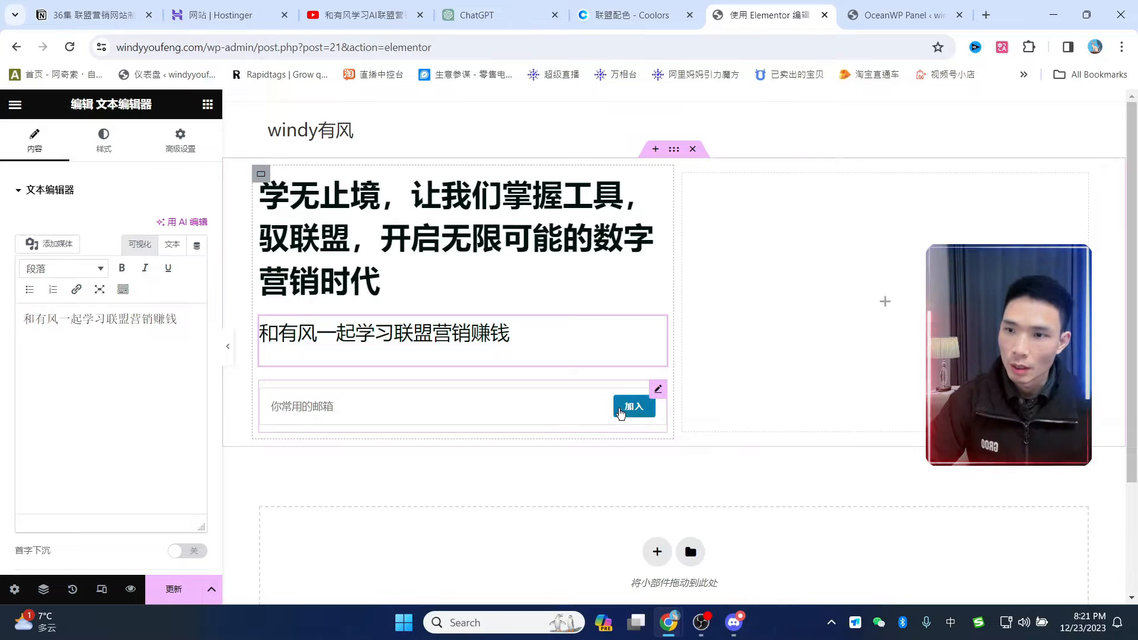
- Save the homepage changes in the Elementor editor
click(630, 15)
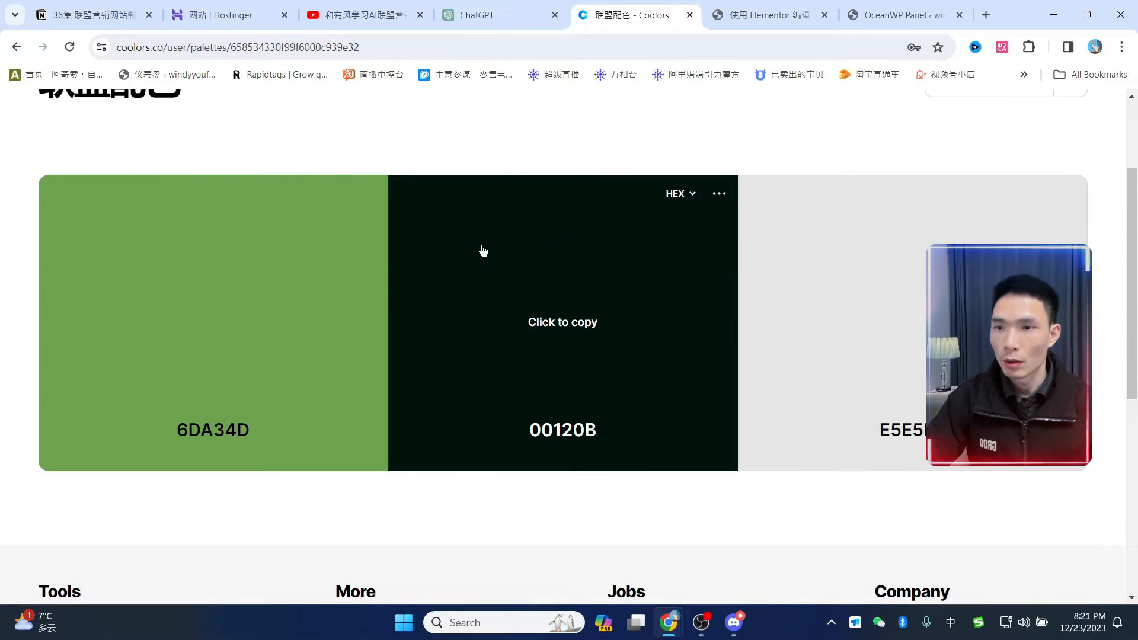
click(773, 9)
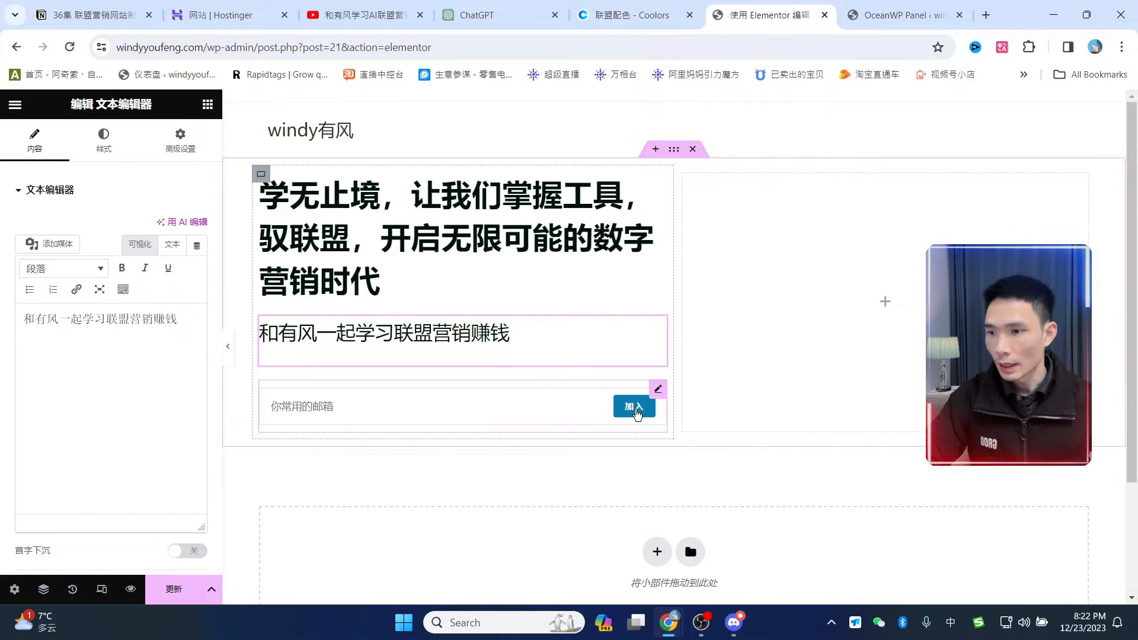
click(173, 593)
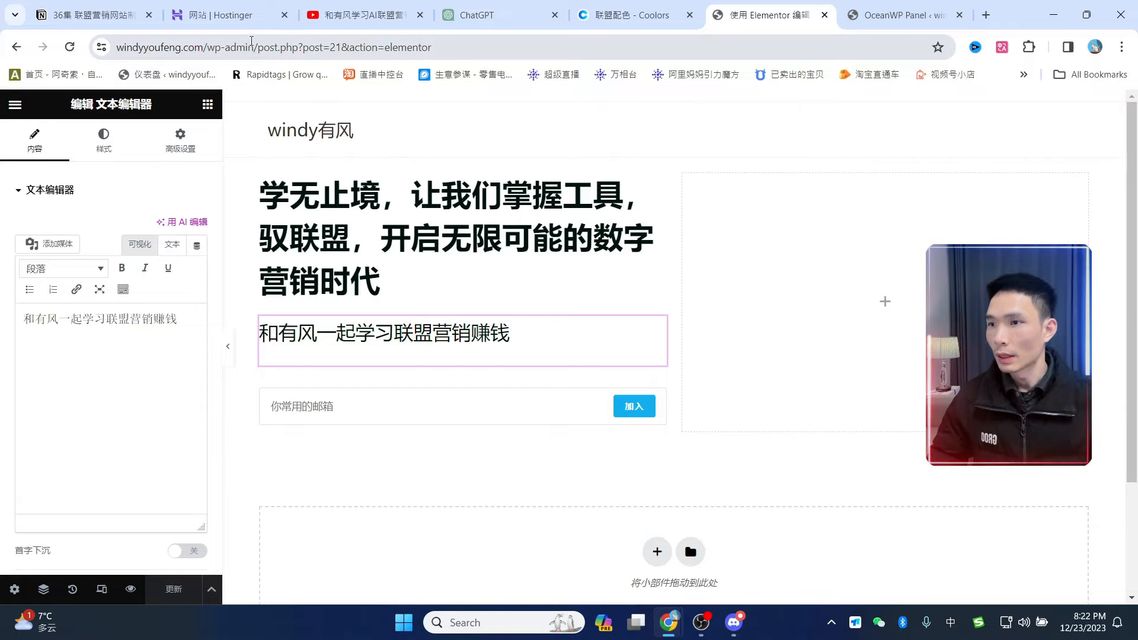
- Load the live site in the OceanWP tab and open the theme Customizer
drag(258, 46, 107, 32)
click(223, 46)
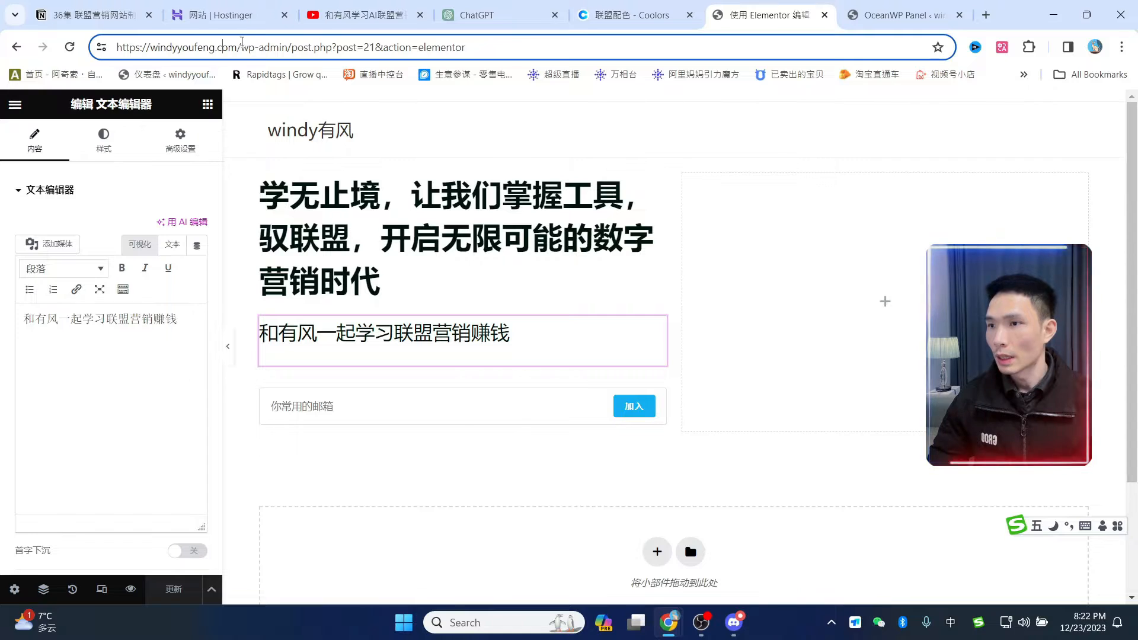
drag(241, 45, 60, 32)
key(ctrl+c)
click(894, 16)
click(767, 46)
key(ctrl+v)
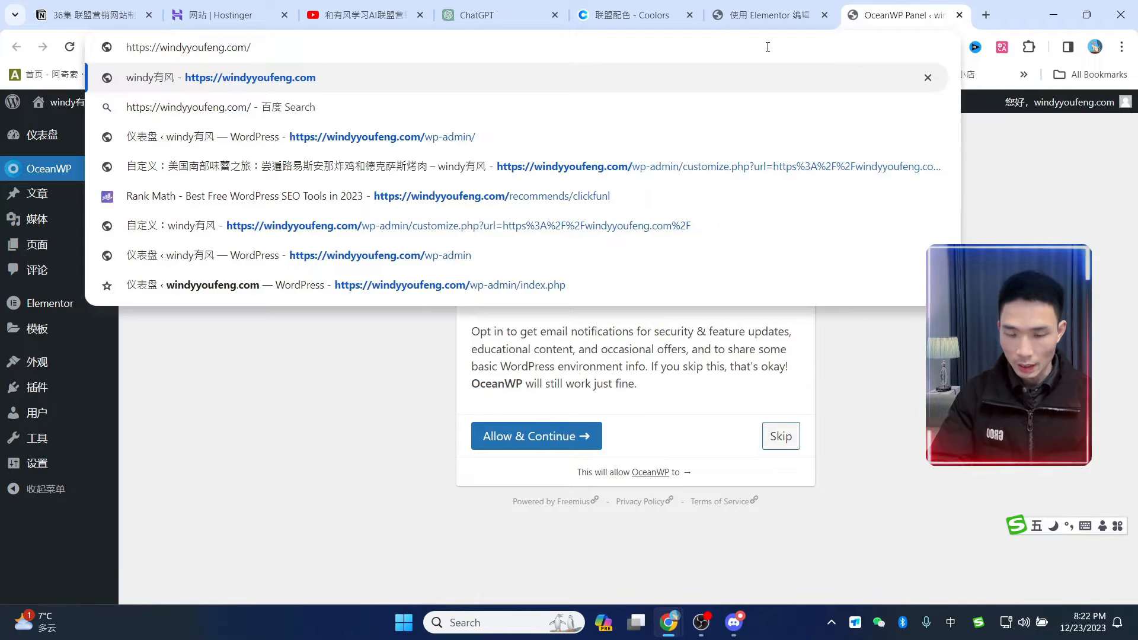
key(Return)
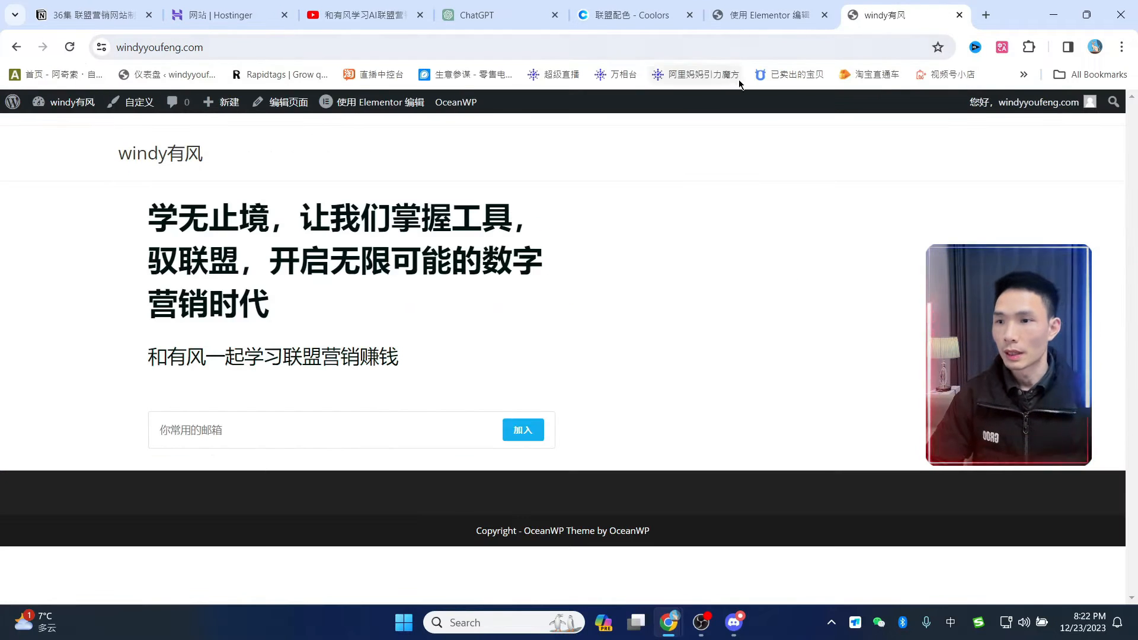
click(129, 103)
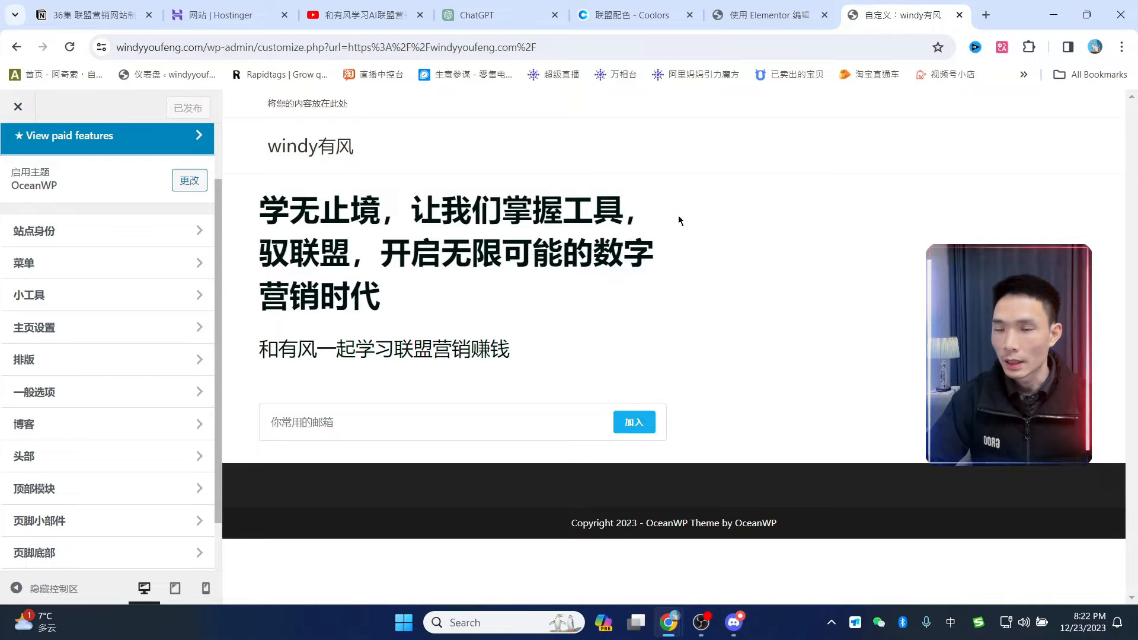
- Set the General Styles primary colour to the green 6DA34D
click(73, 393)
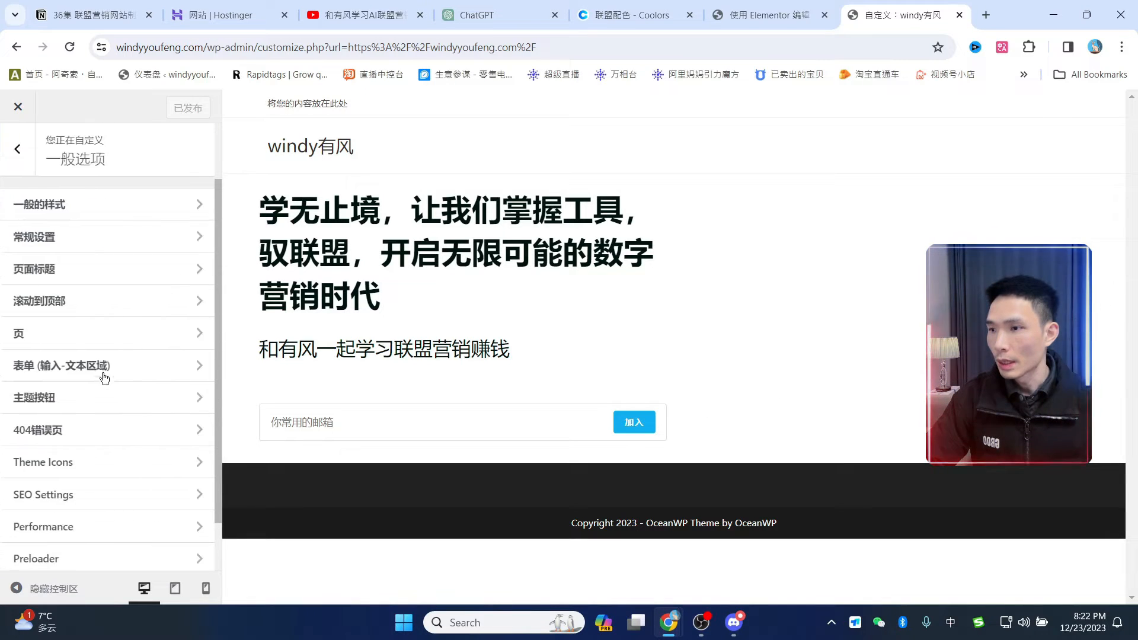
click(77, 206)
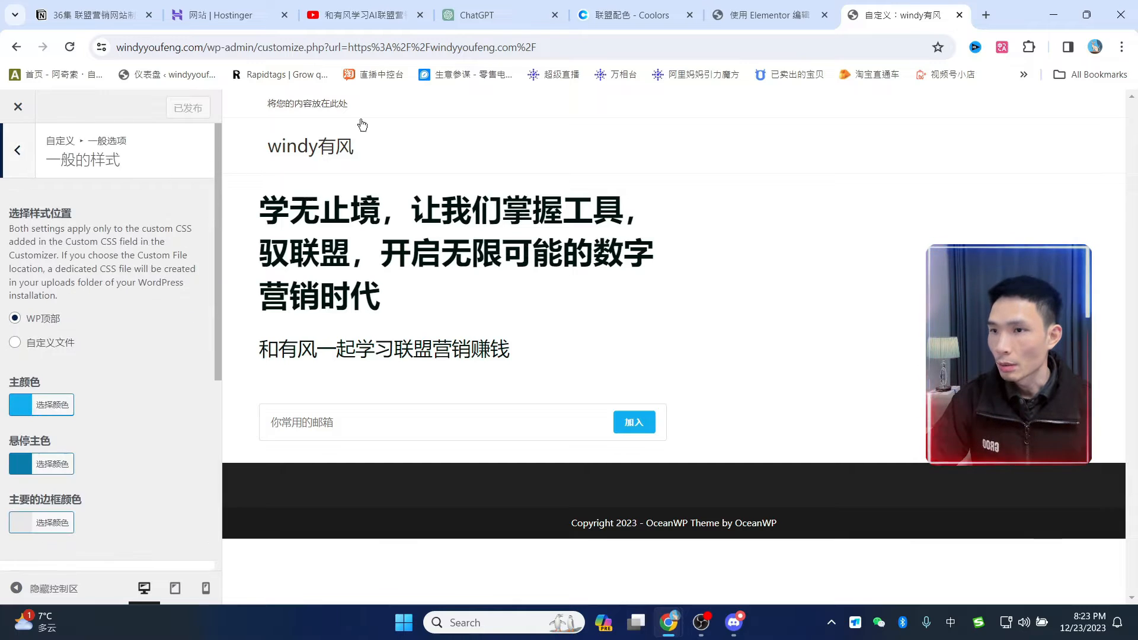
click(632, 15)
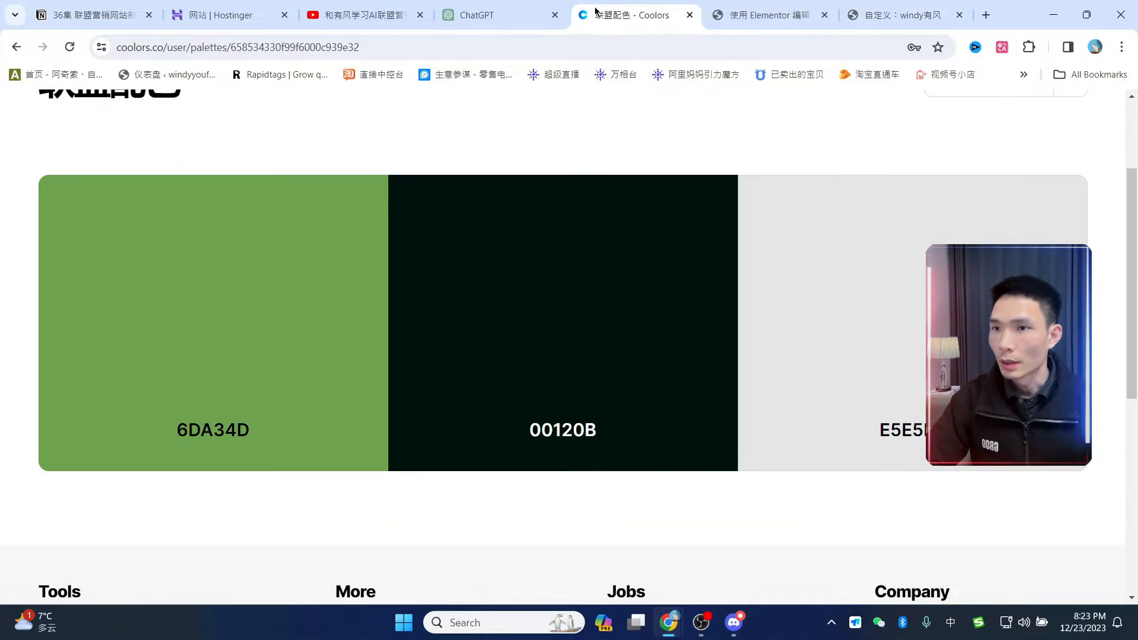
click(256, 355)
click(895, 10)
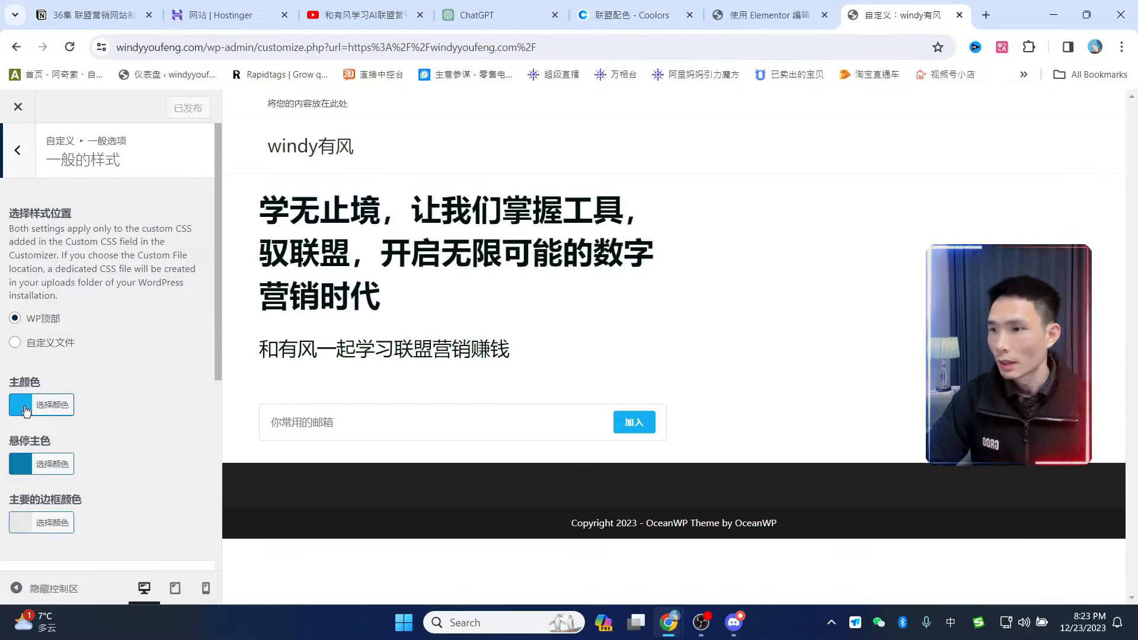
click(26, 409)
click(64, 430)
key(ctrl+v)
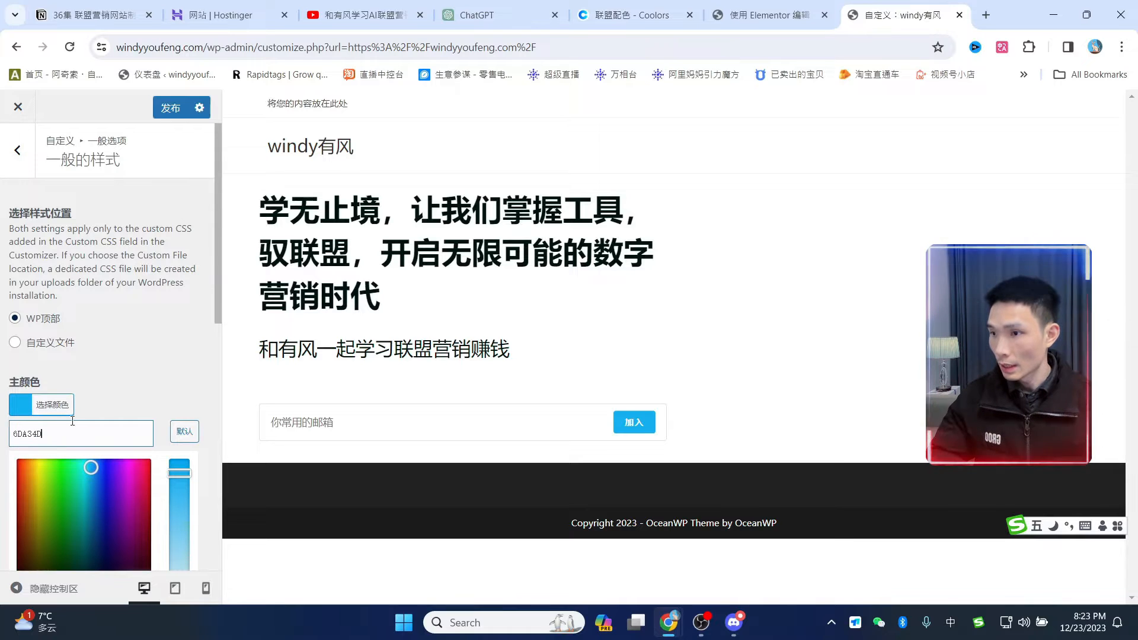
click(144, 373)
- Set the hover primary colour to 6DA34D, darkened to #457f39
scroll(143, 373, down, 1)
click(22, 396)
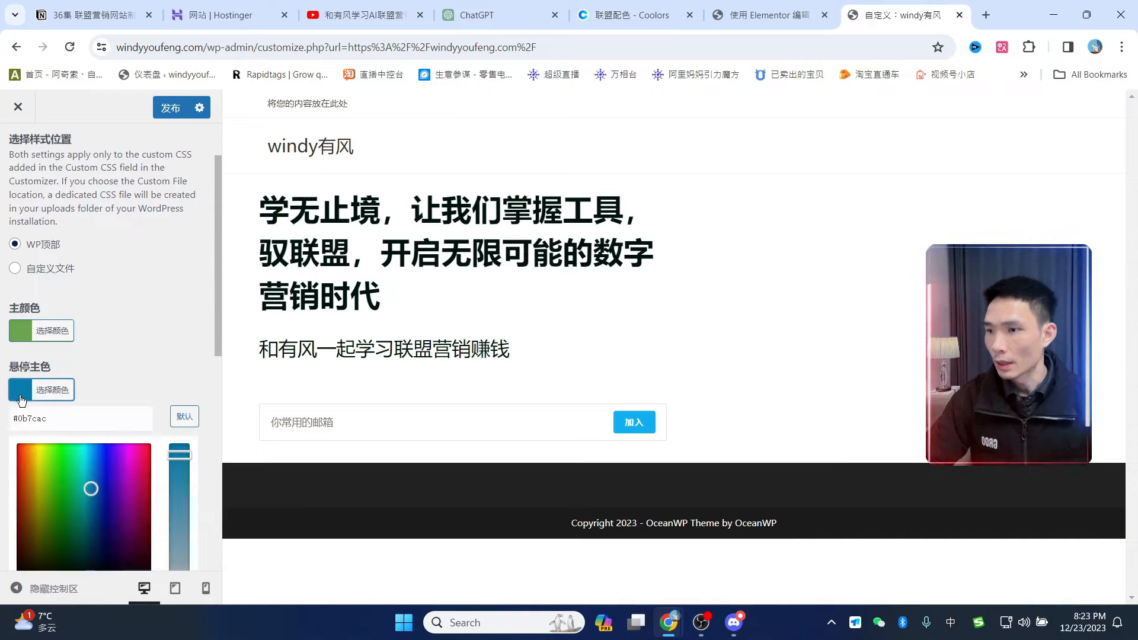
drag(57, 419, 10, 418)
key(ctrl+v)
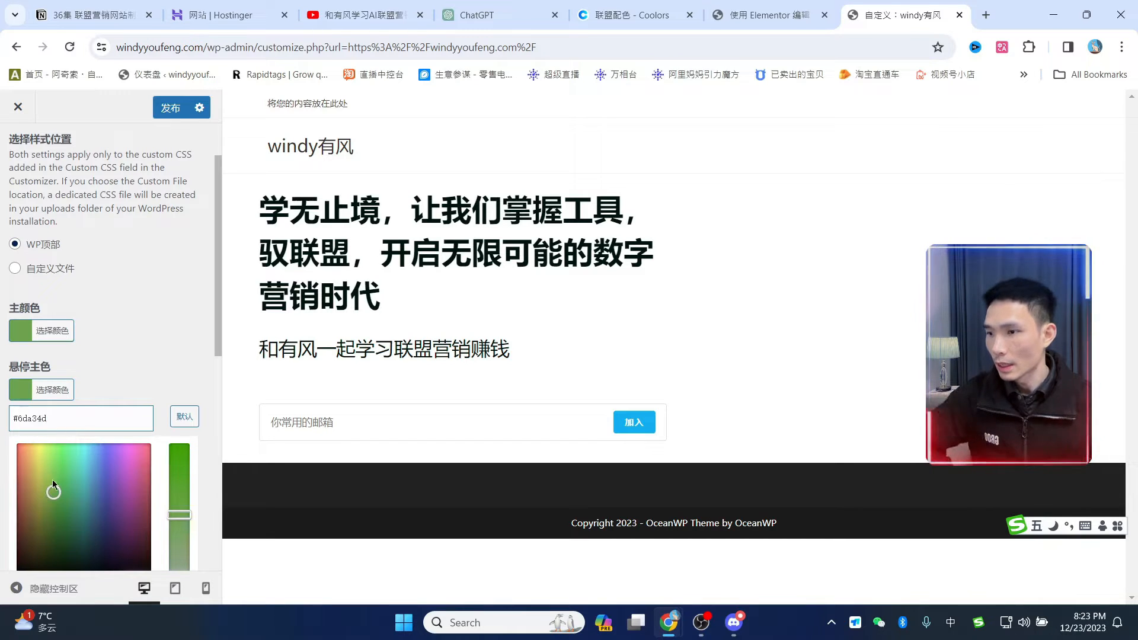
drag(50, 497, 54, 517)
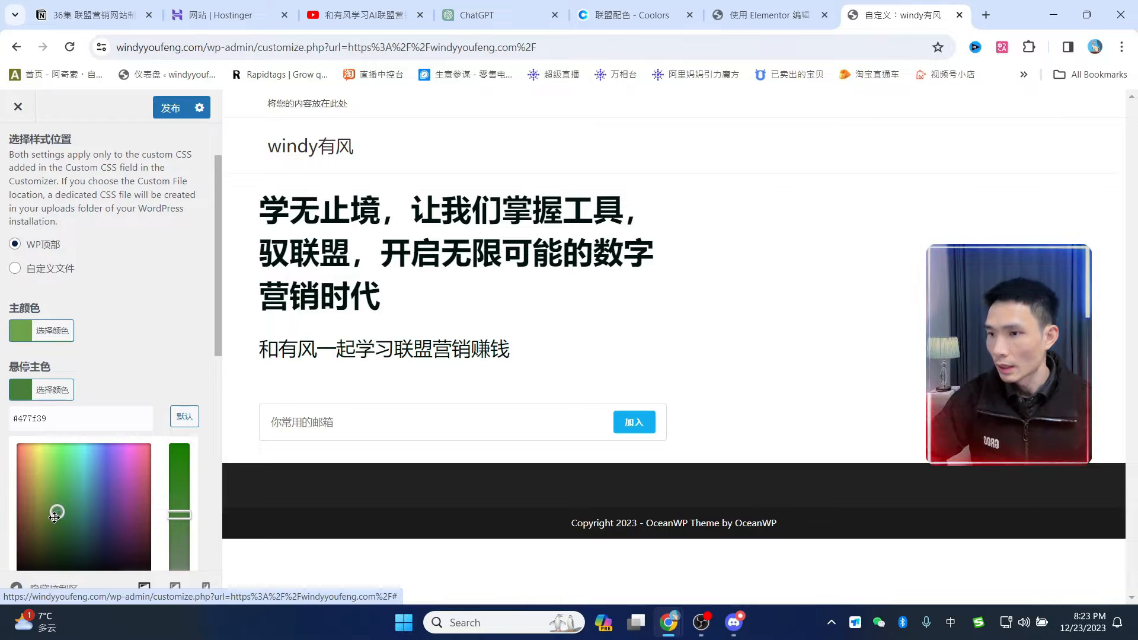
click(144, 342)
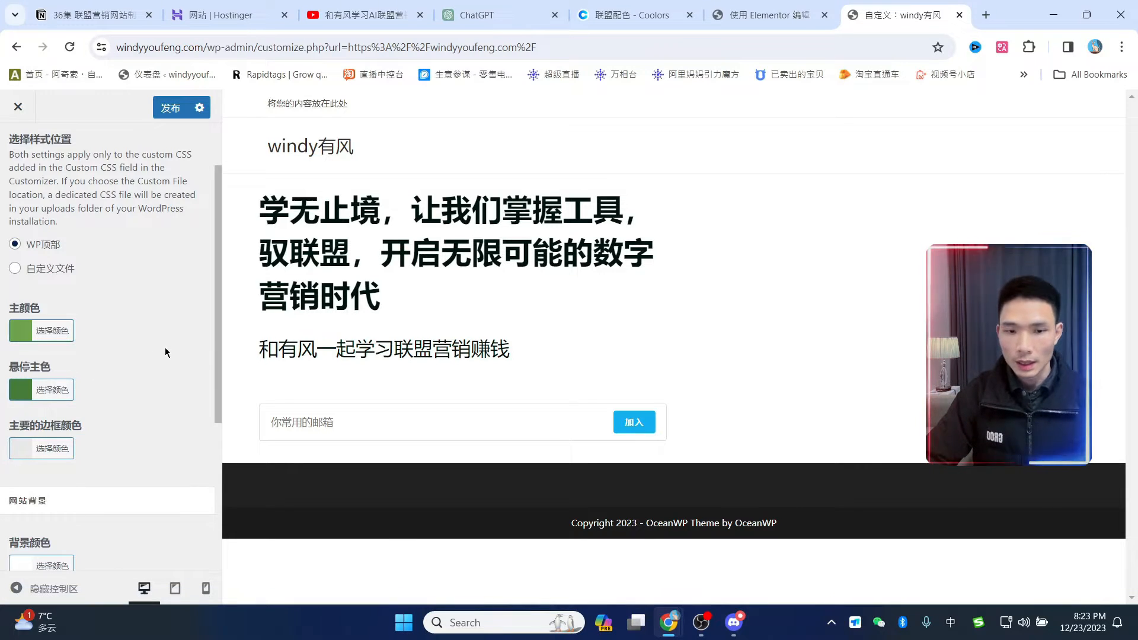
- Change the link colour from #333333 to the dark 00120B
scroll(164, 347, down, 5)
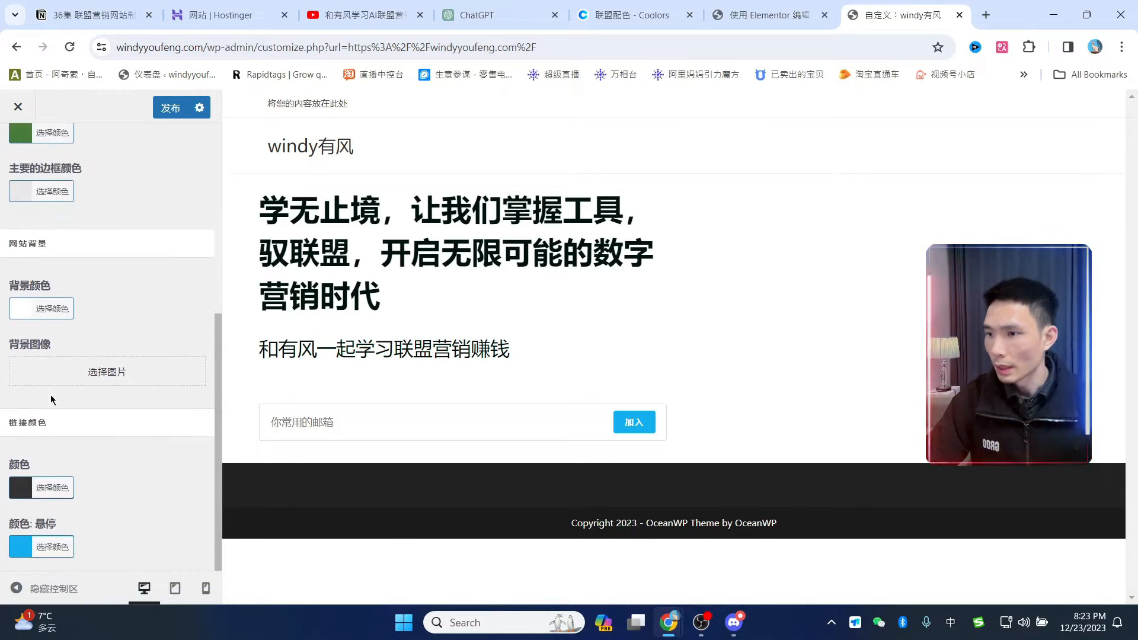
click(602, 14)
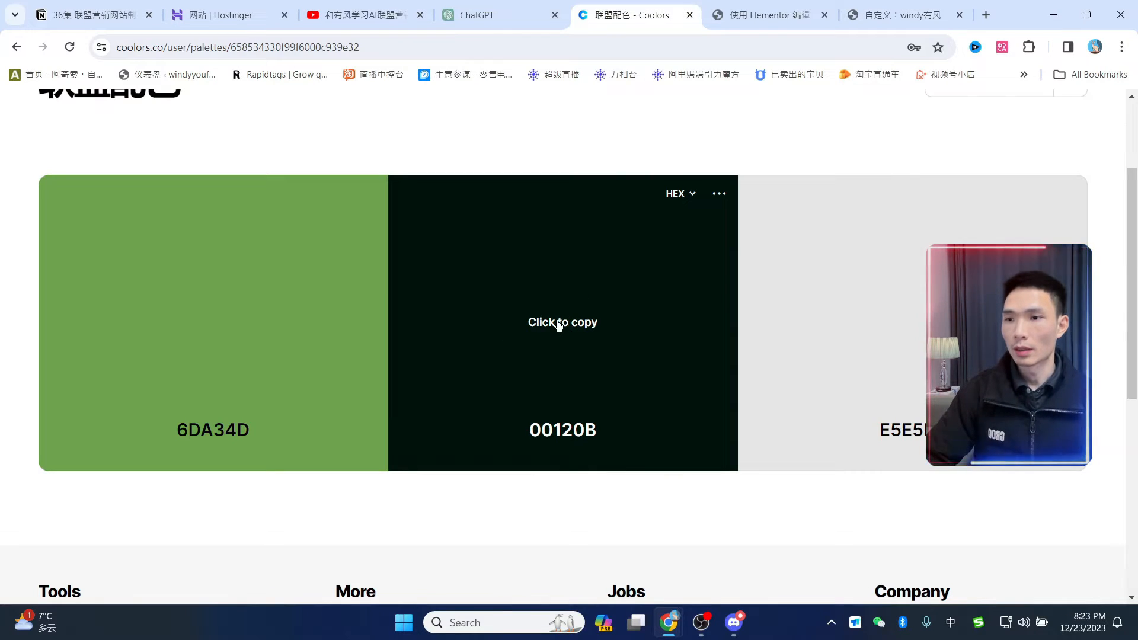
click(559, 325)
click(898, 14)
click(20, 488)
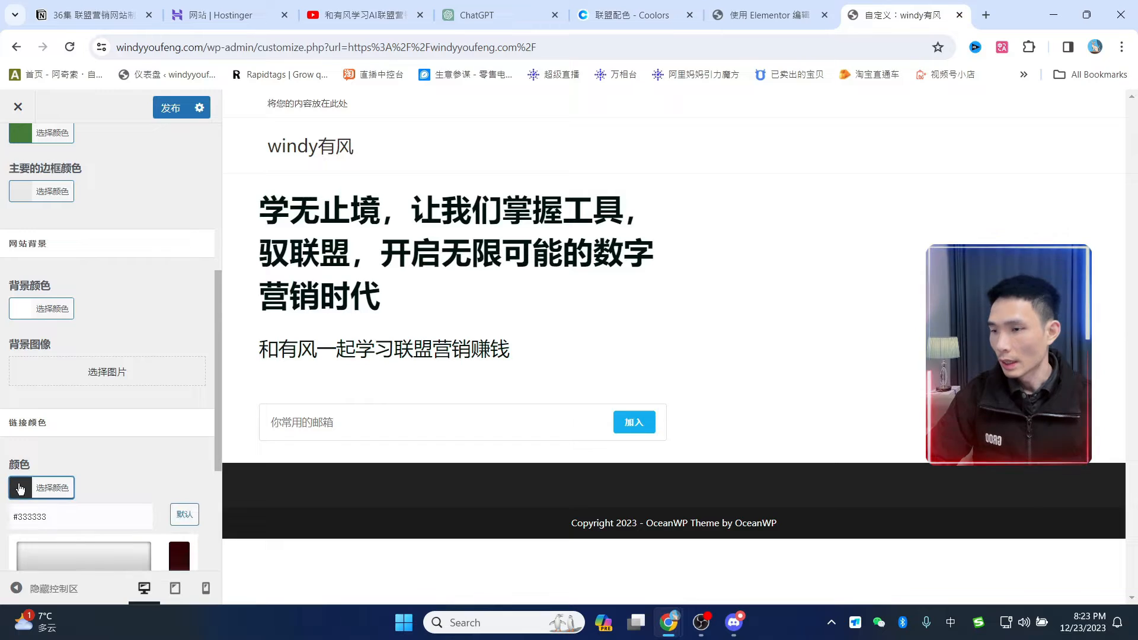
double_click(36, 517)
key(ctrl+v)
click(125, 458)
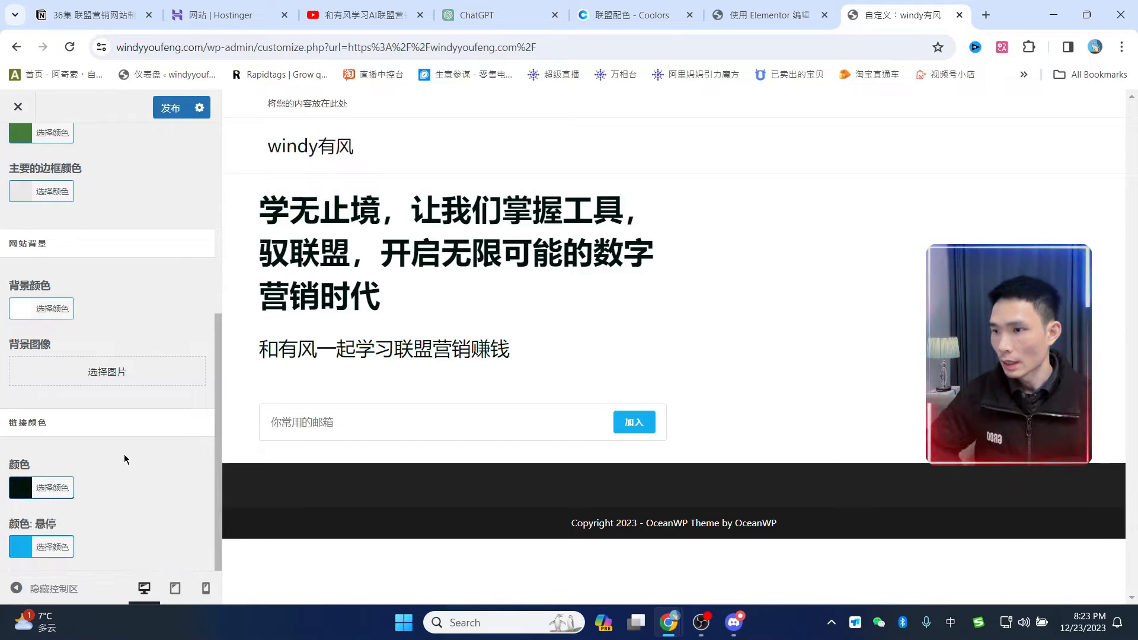
- Replace the #13aff0 link hover colour with 6DA34D and publish the changes
scroll(83, 236, up, 3)
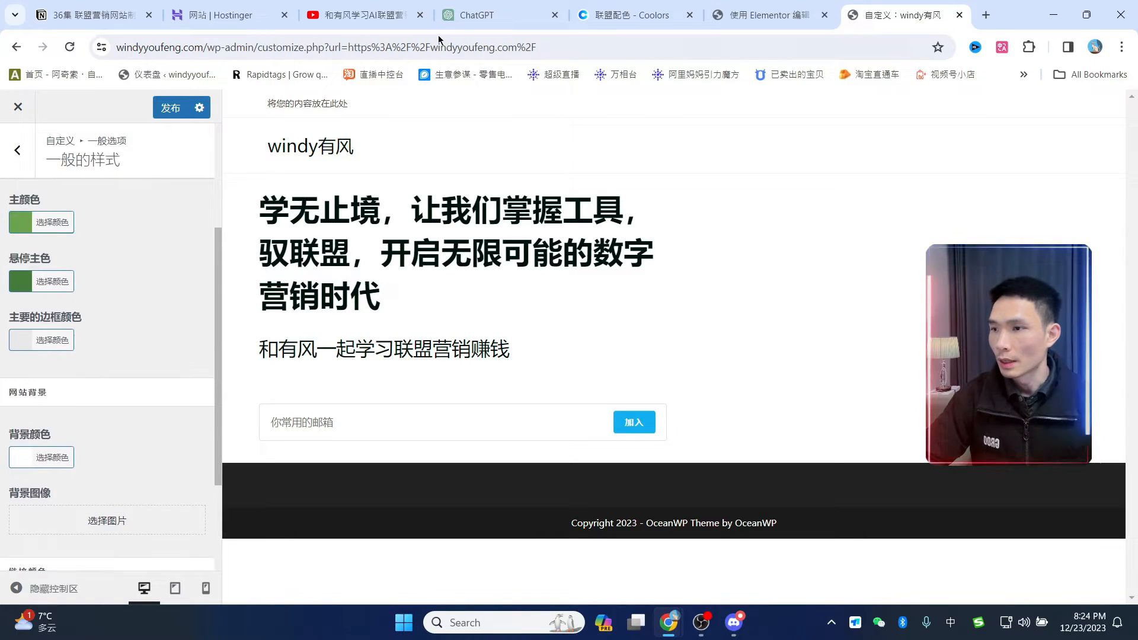
click(630, 16)
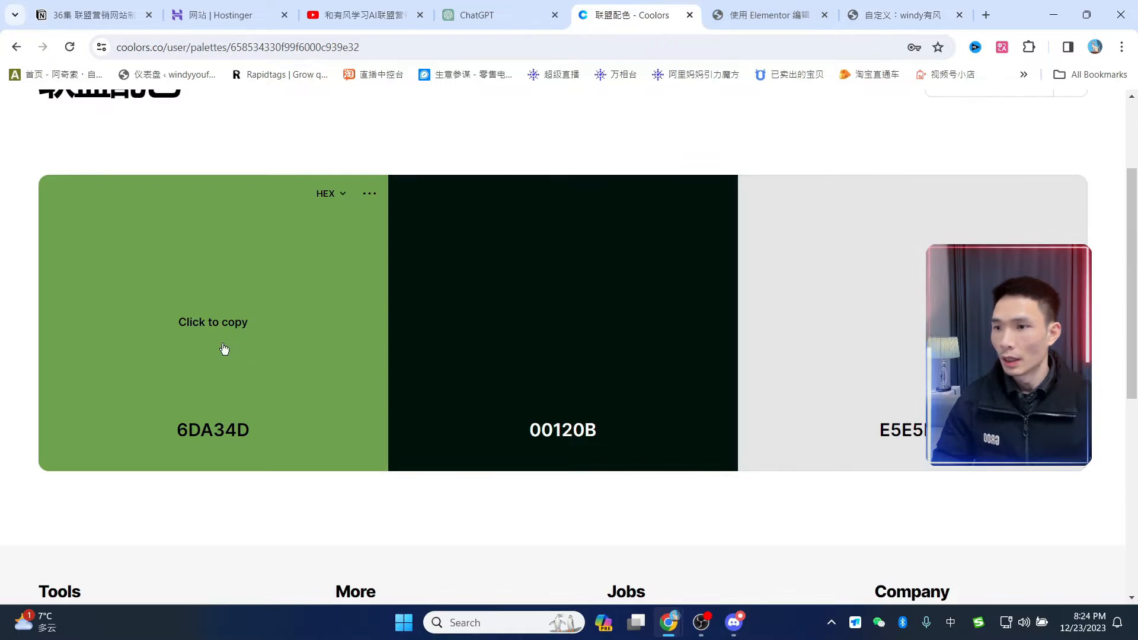
click(208, 330)
click(946, 12)
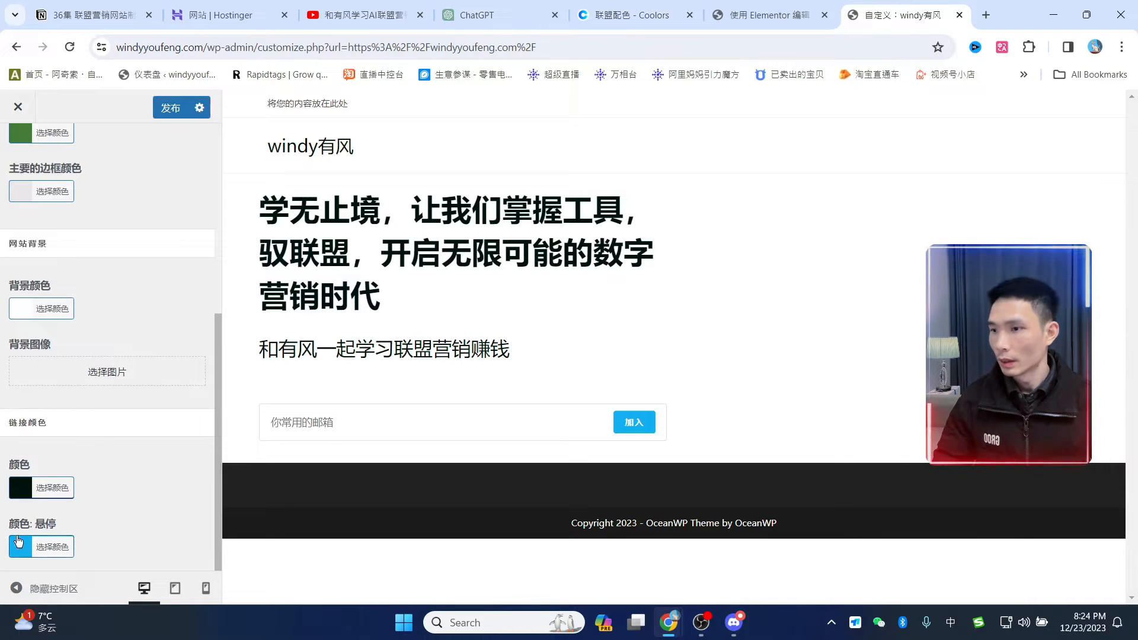
scroll(140, 486, down, 4)
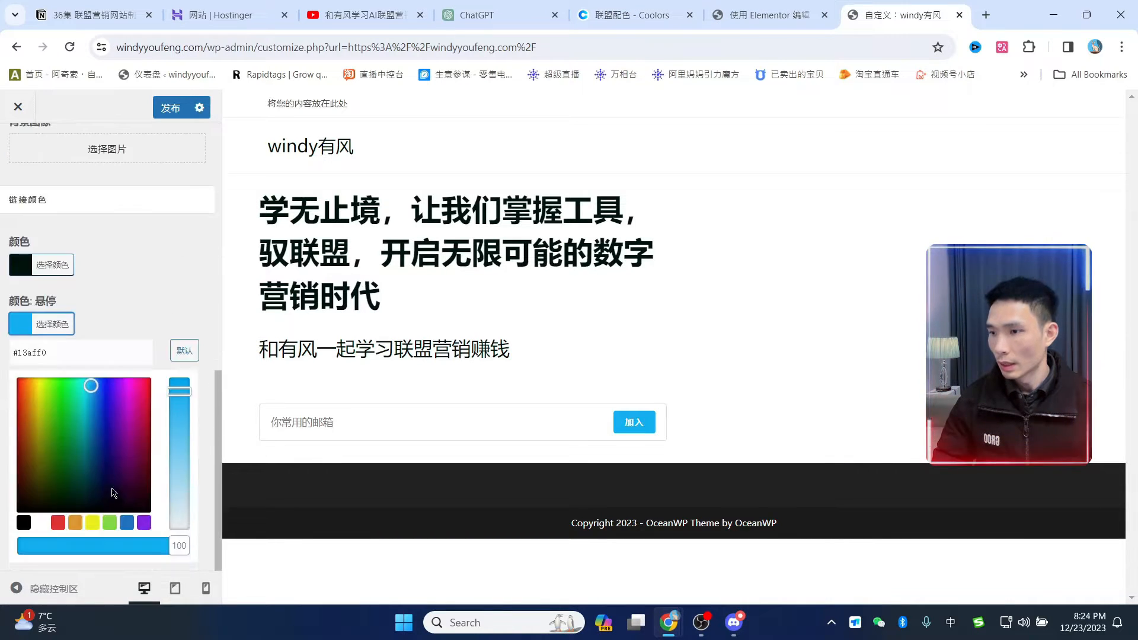
drag(50, 357, 9, 357)
key(ctrl+v)
click(168, 320)
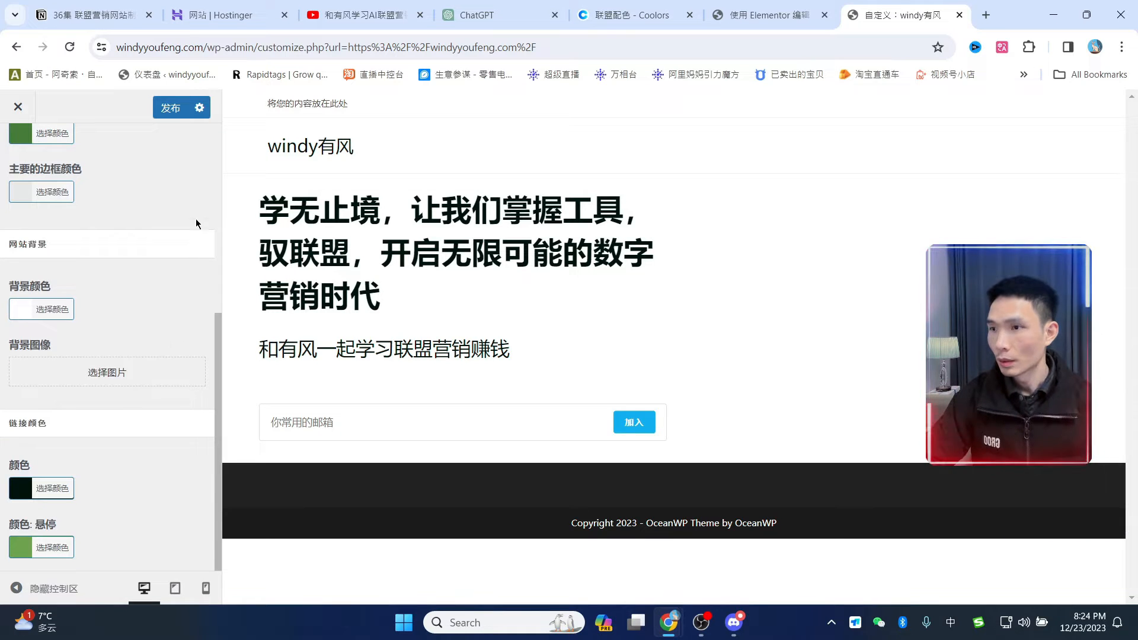
click(171, 116)
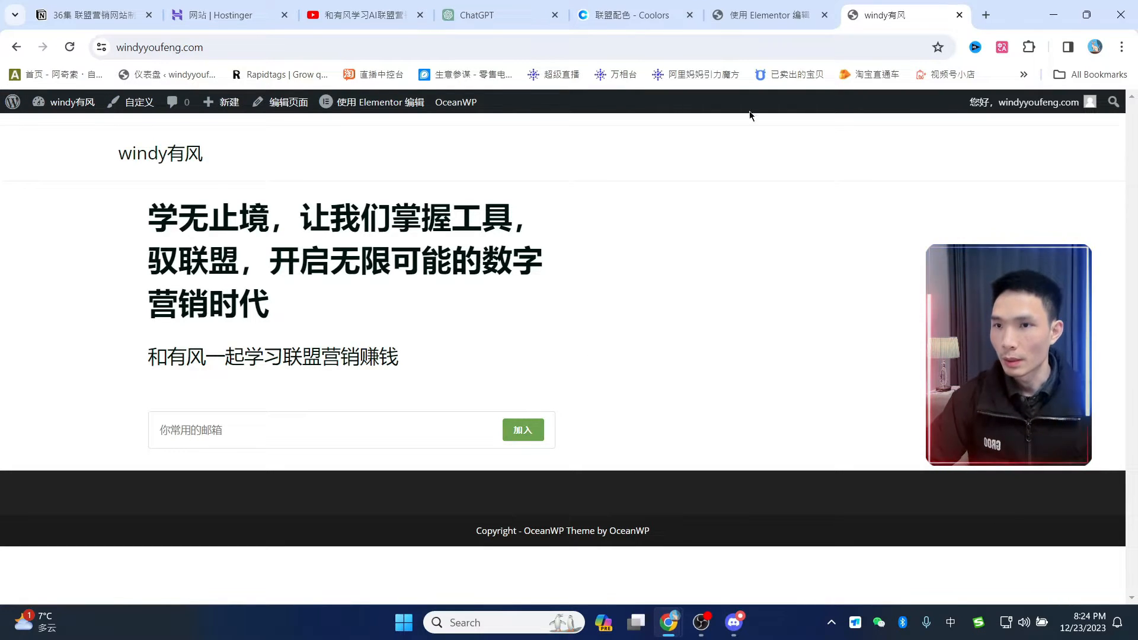
- Reload the Elementor editor so the 加入 button turns green, then glance at the Mailchimp tab
click(756, 15)
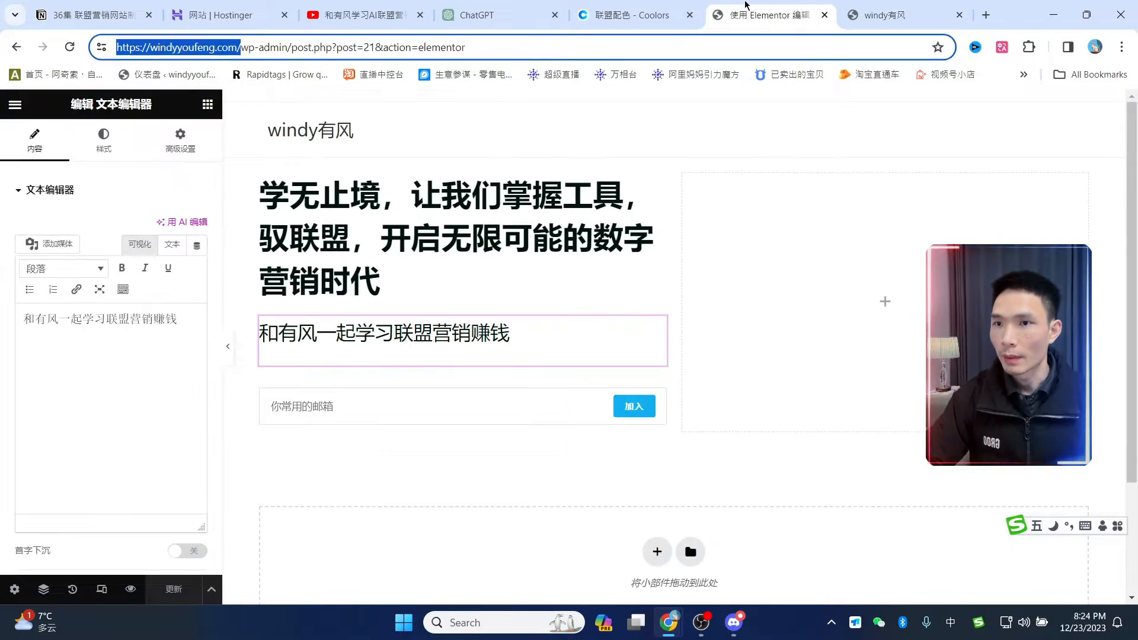
click(69, 46)
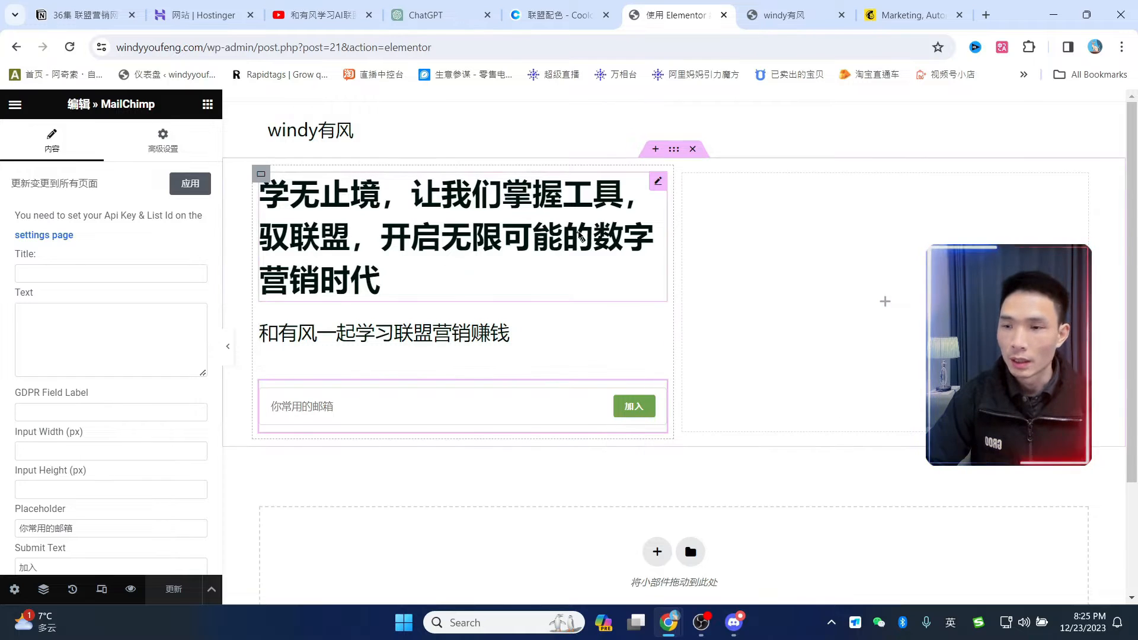
click(916, 15)
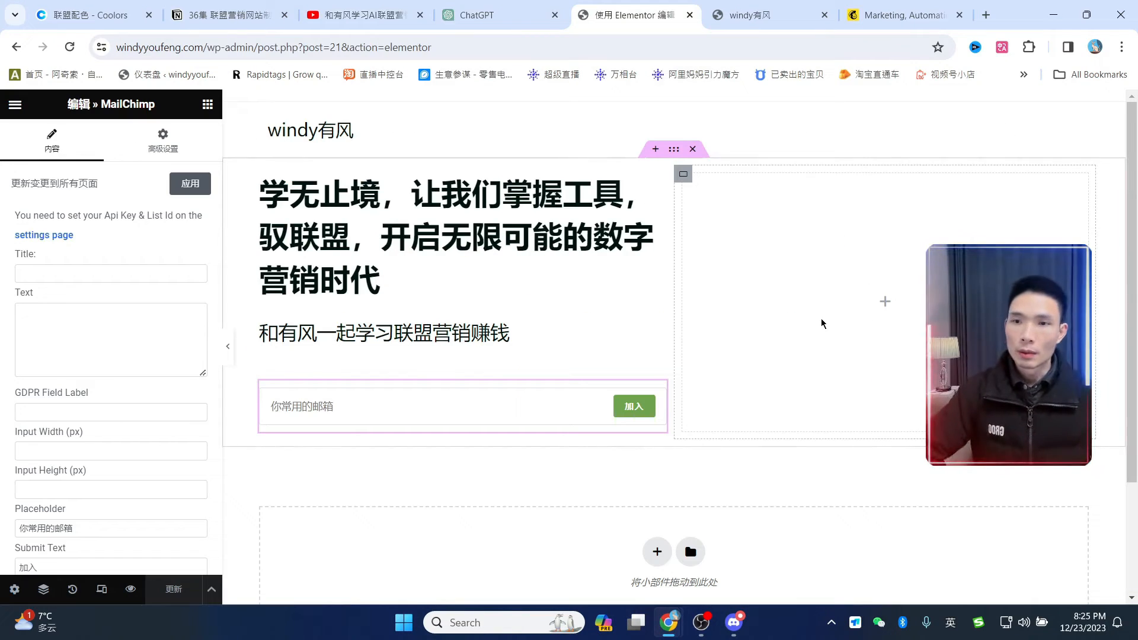
- Load pexels.com in a new tab and browse its photo grid, previewing the lemon-and-cherries photo
click(987, 16)
text(pexels.com)
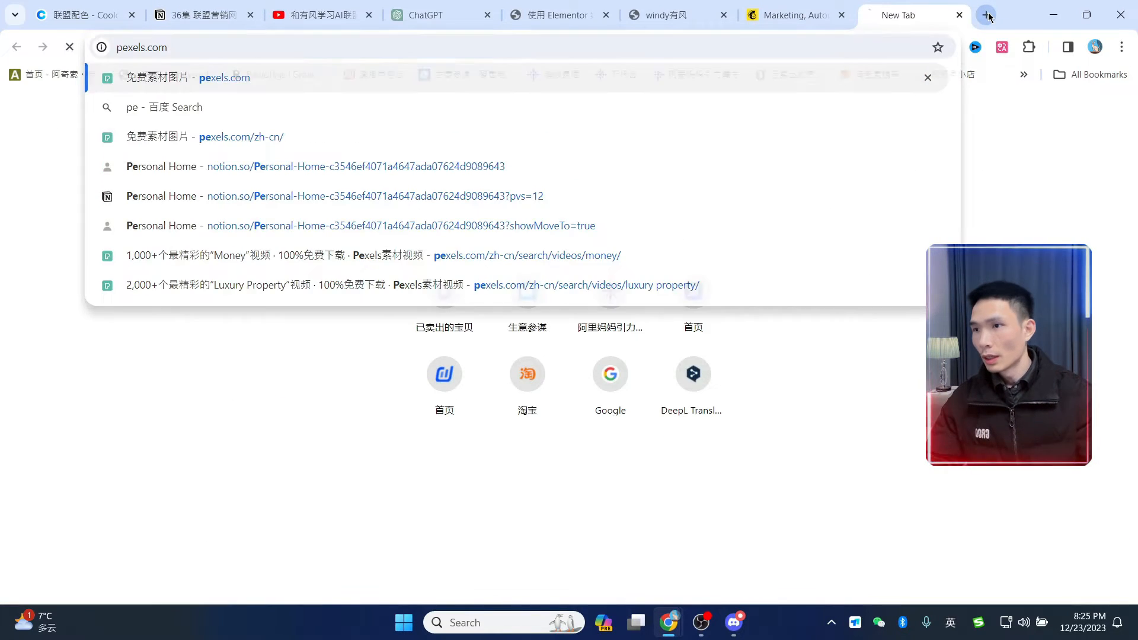
key(Return)
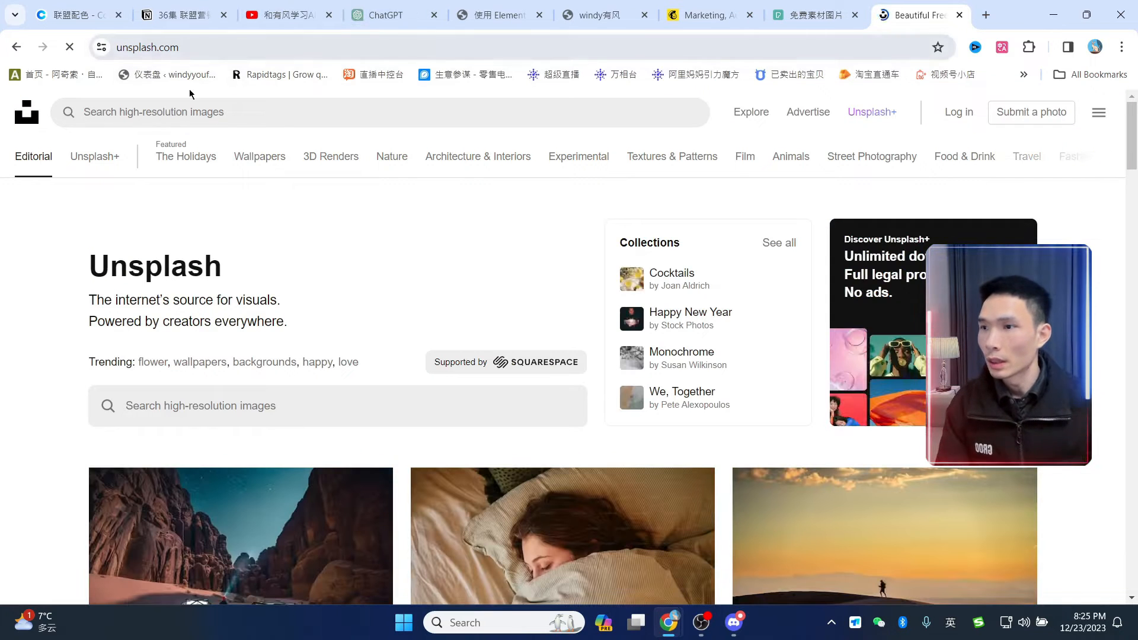
click(808, 18)
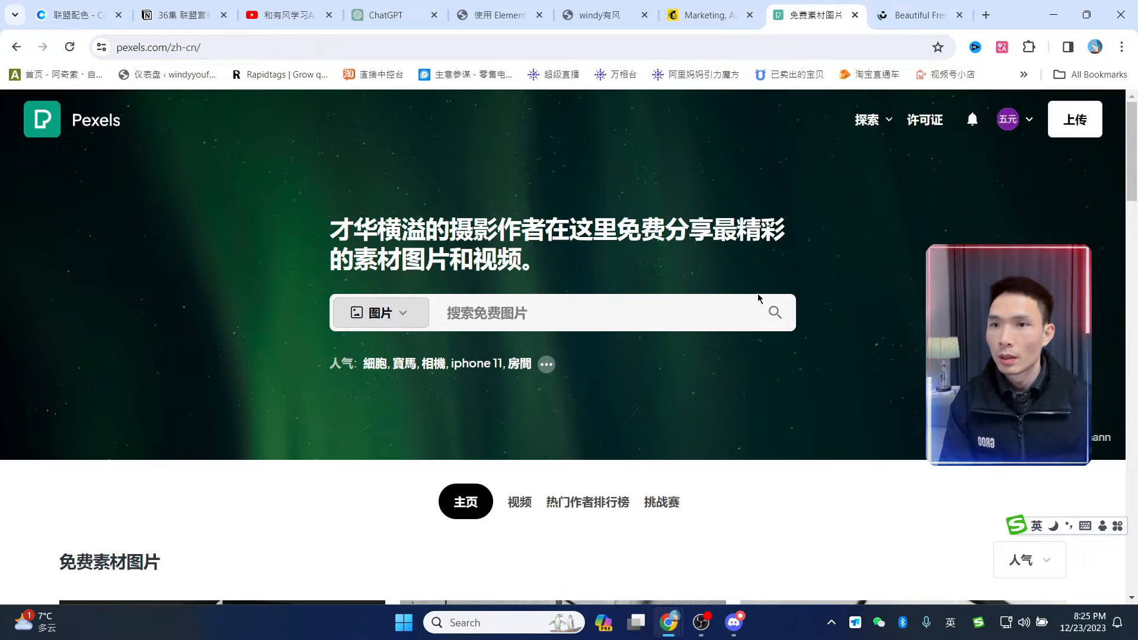
scroll(758, 298, down, 15)
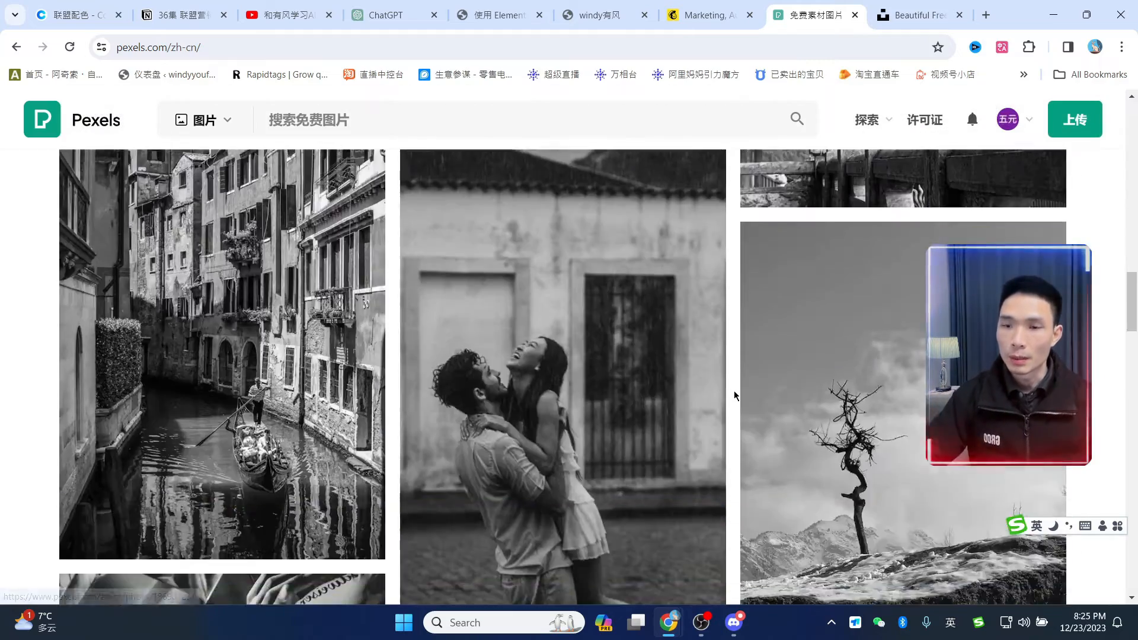
scroll(735, 396, down, 15)
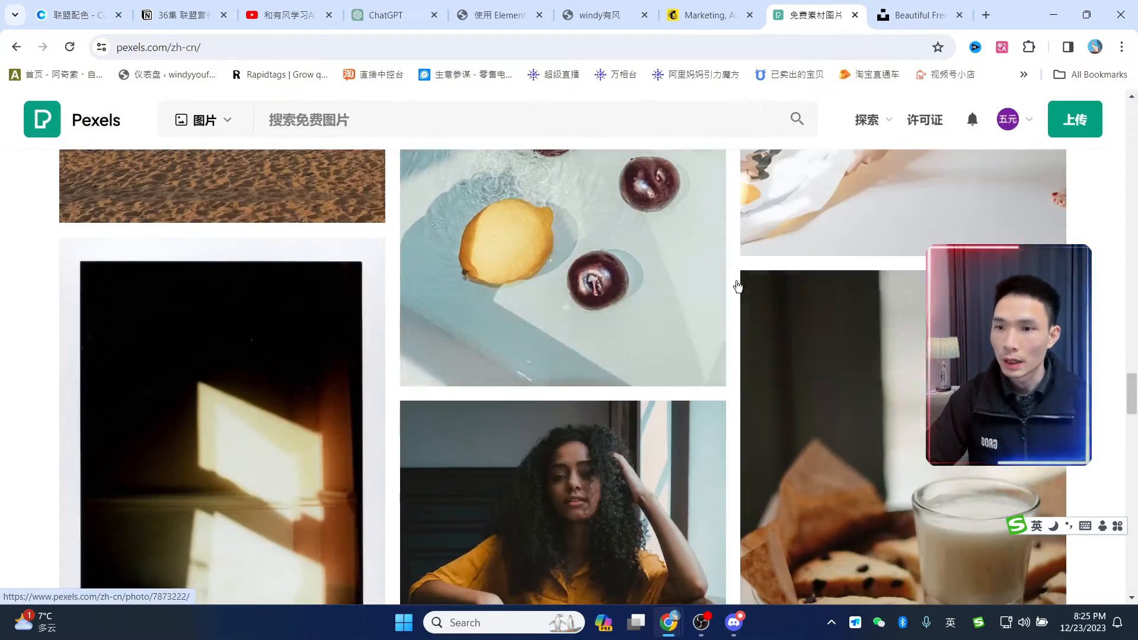
click(614, 260)
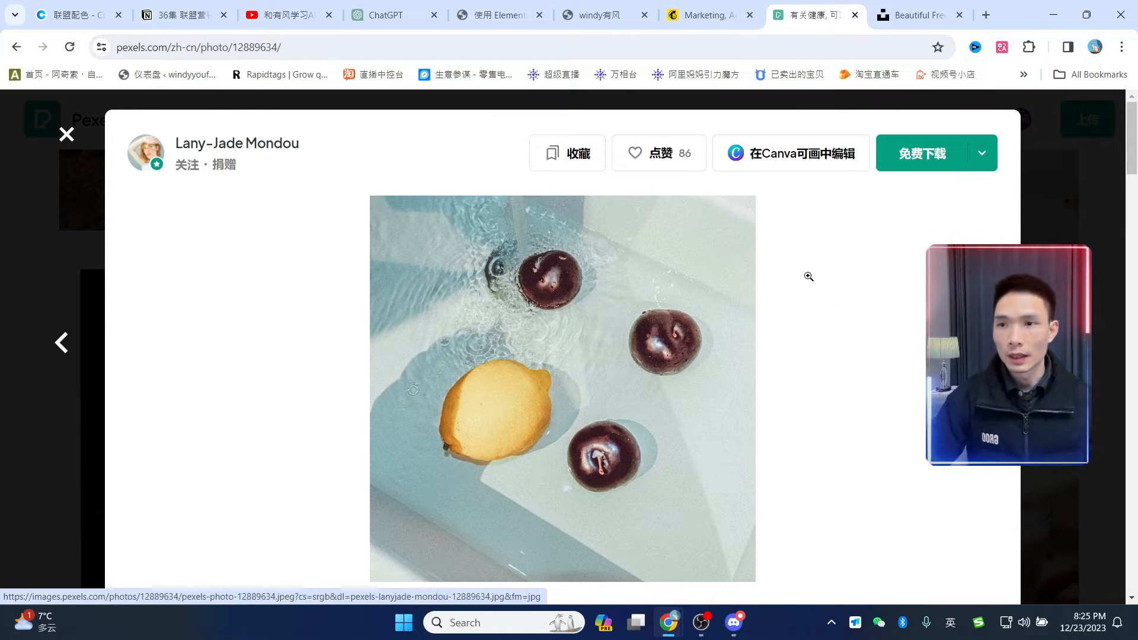
click(66, 138)
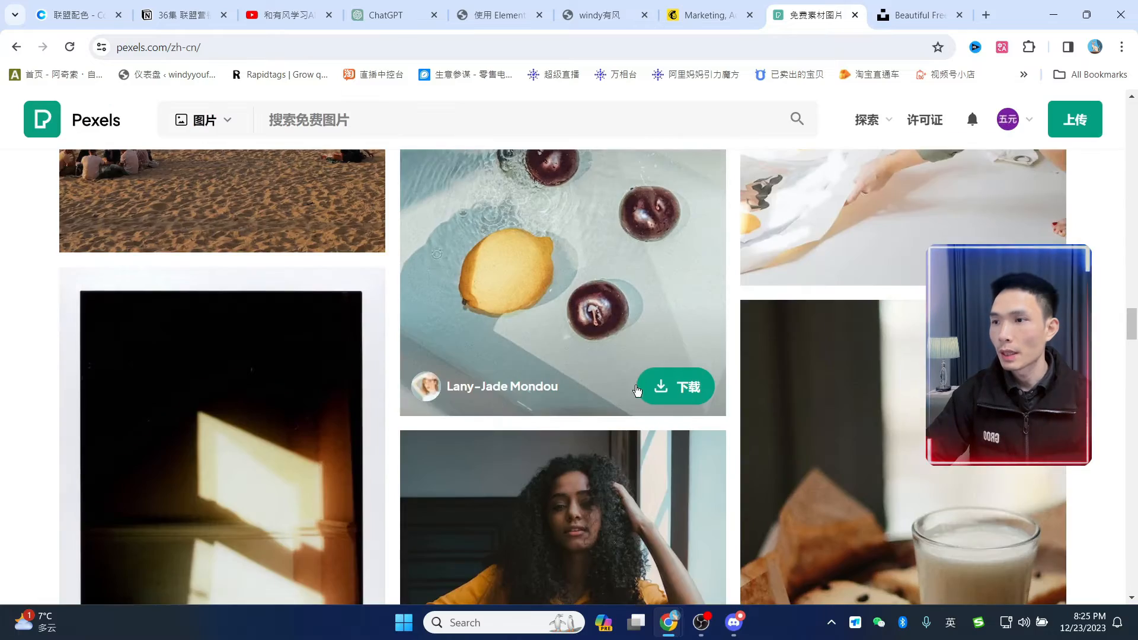
scroll(730, 415, down, 15)
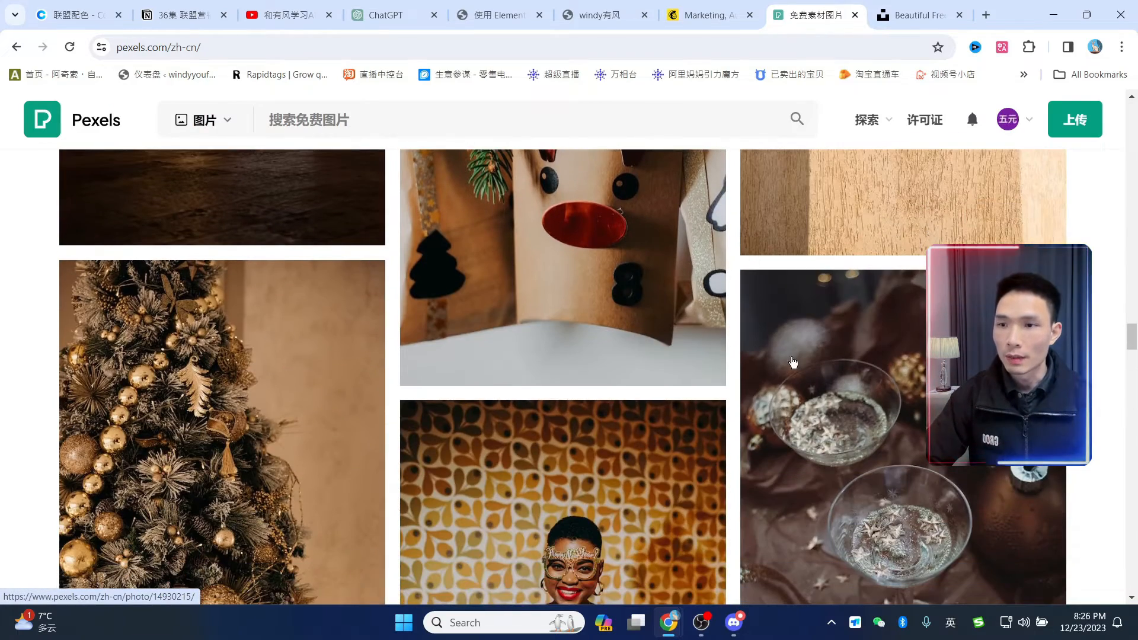
click(734, 622)
- View the upscaled Image #1 of the woman at her computer in Discord
scroll(753, 342, down, 2)
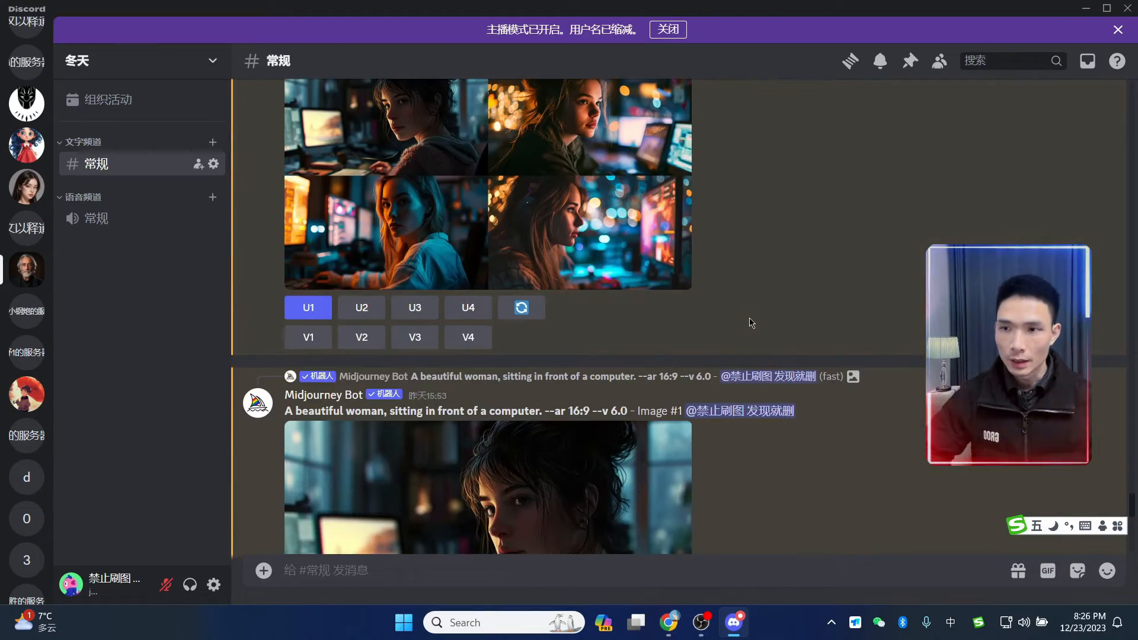
scroll(703, 166, up, 15)
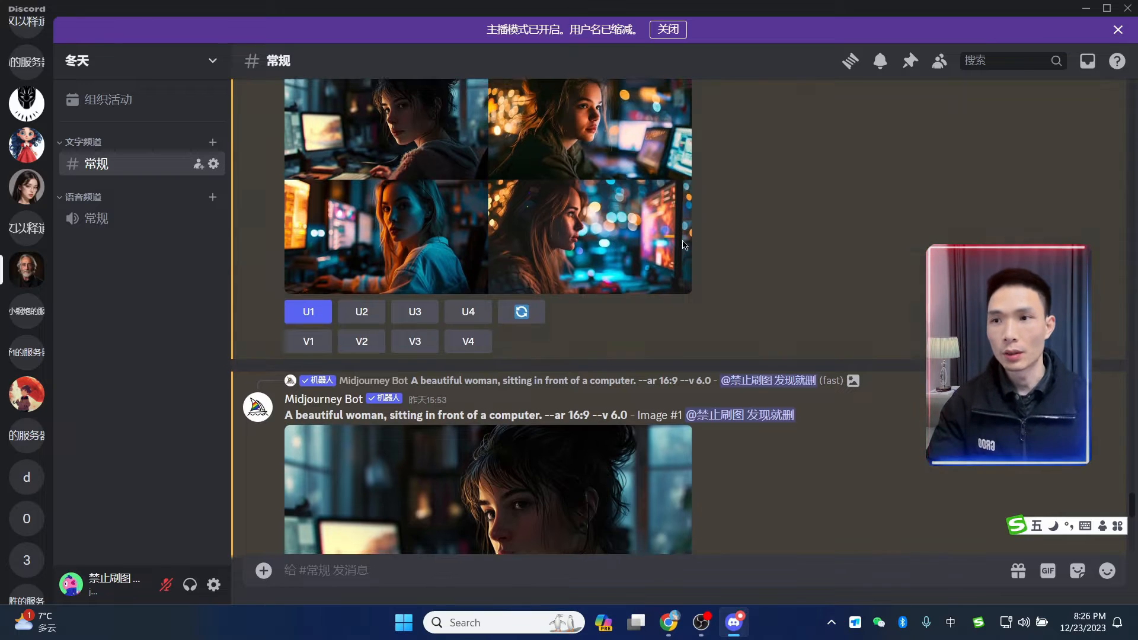
scroll(678, 277, up, 4)
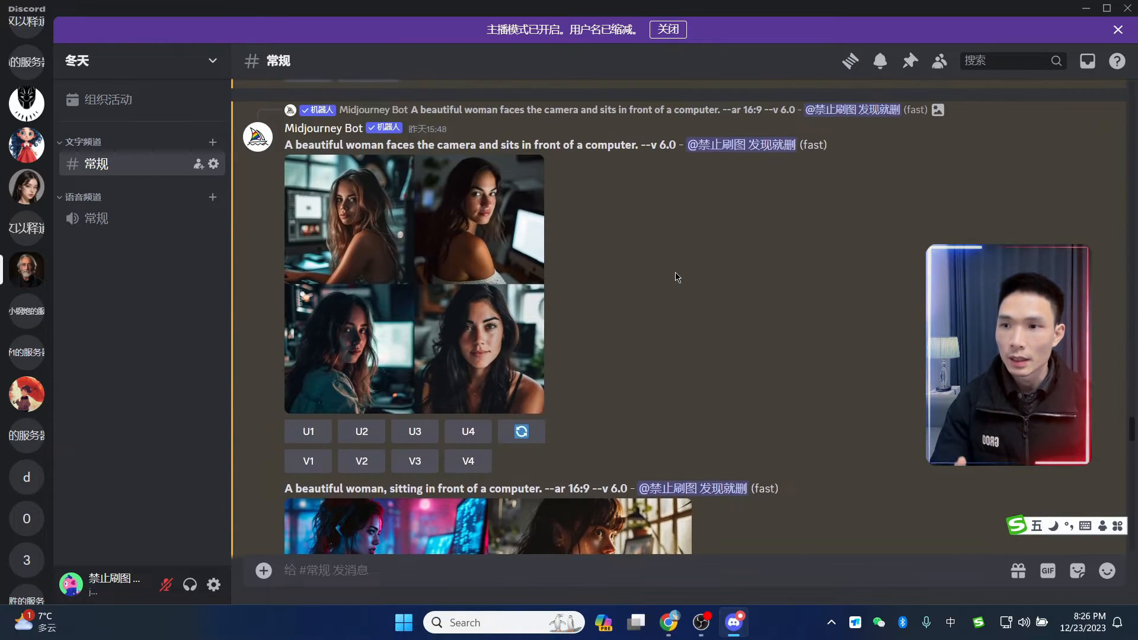
scroll(677, 276, down, 10)
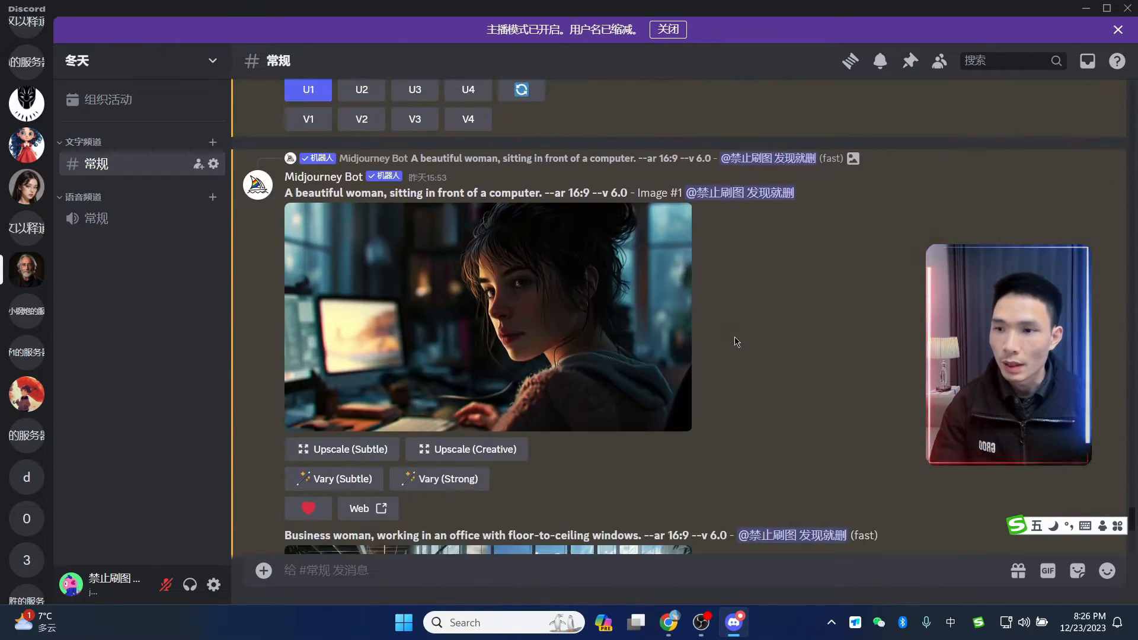
click(510, 329)
click(969, 237)
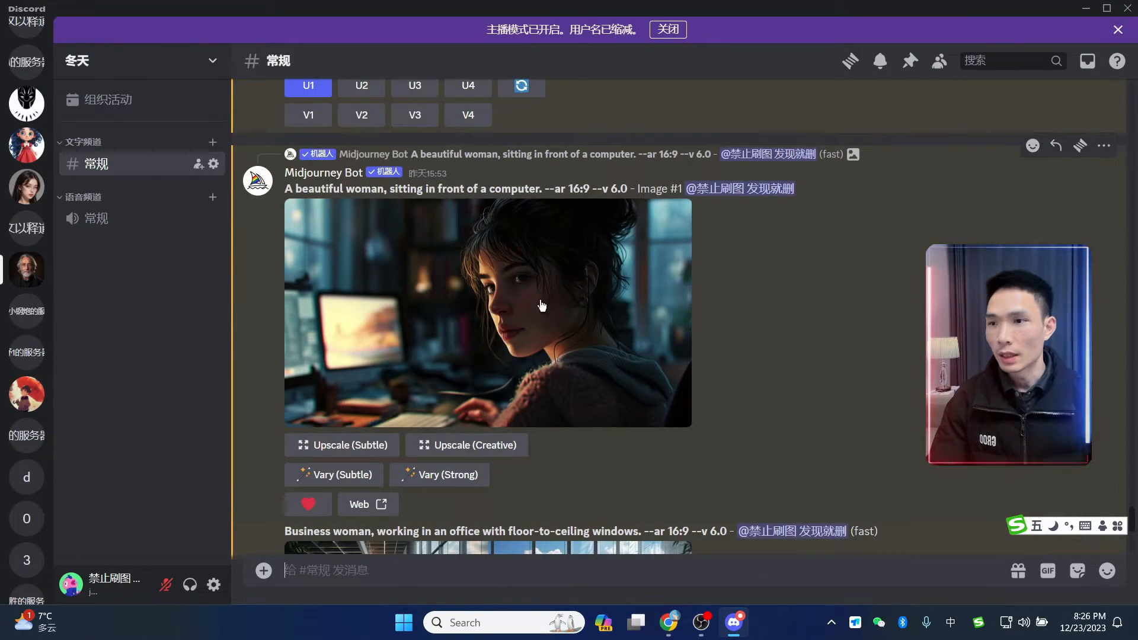
scroll(542, 300, down, 3)
scroll(539, 303, up, 3)
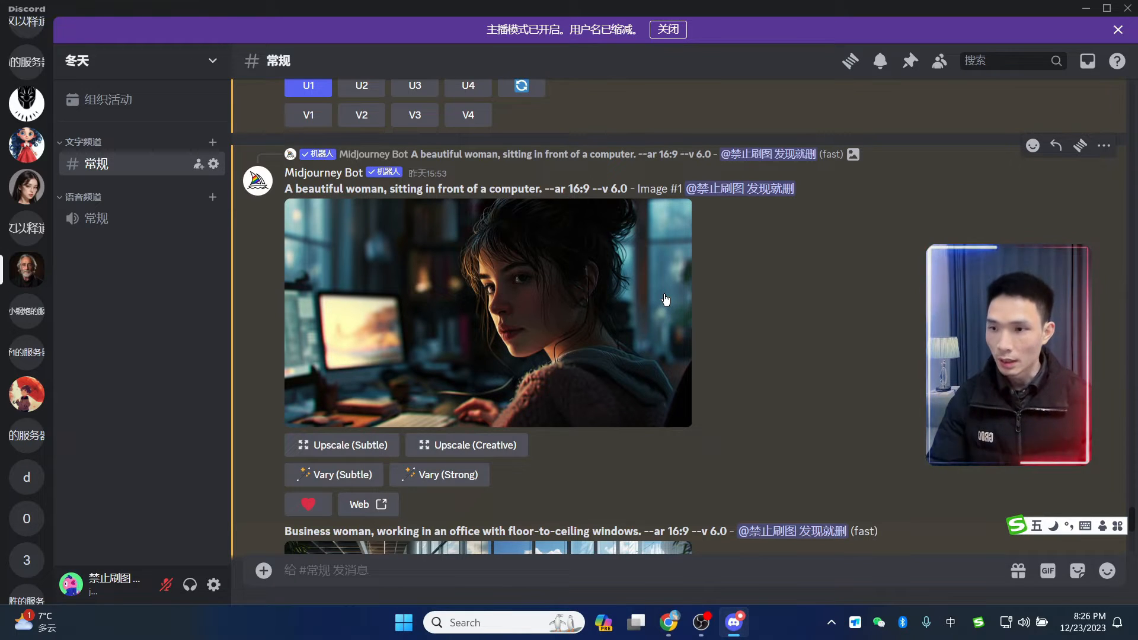
- Start a Midjourney /imagine prompt with the text 'god'
text(/)
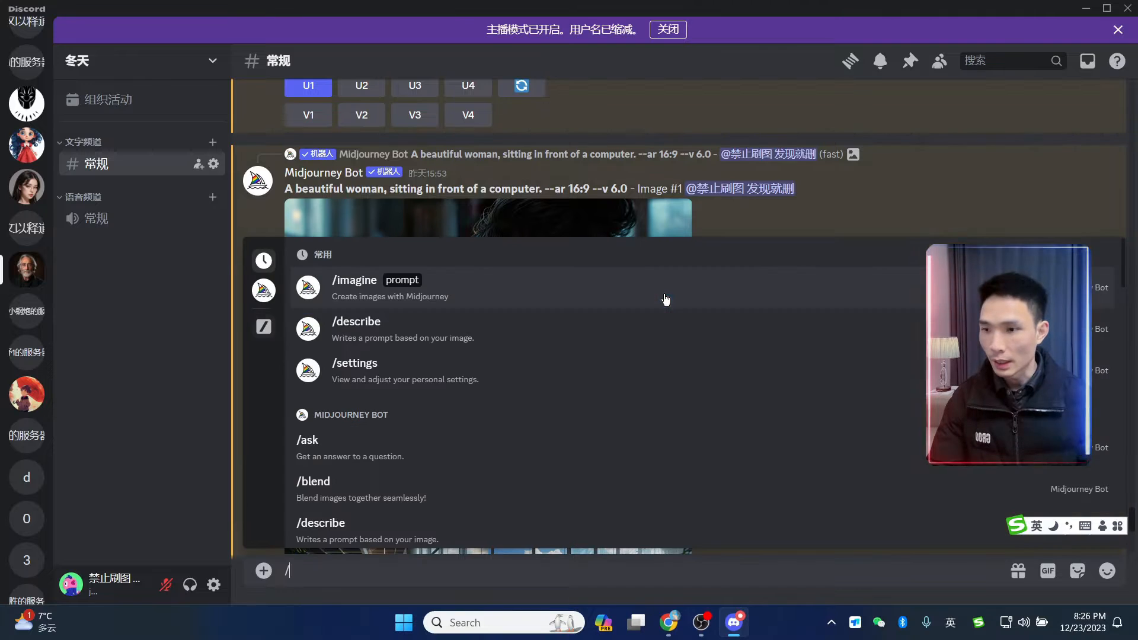
click(358, 288)
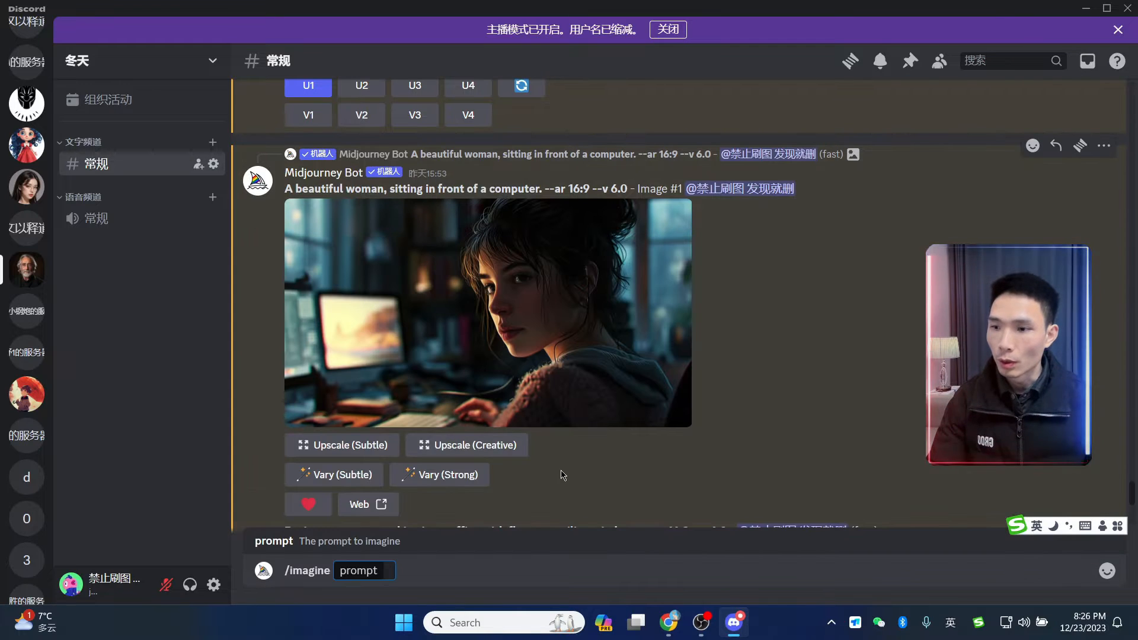
text(god)
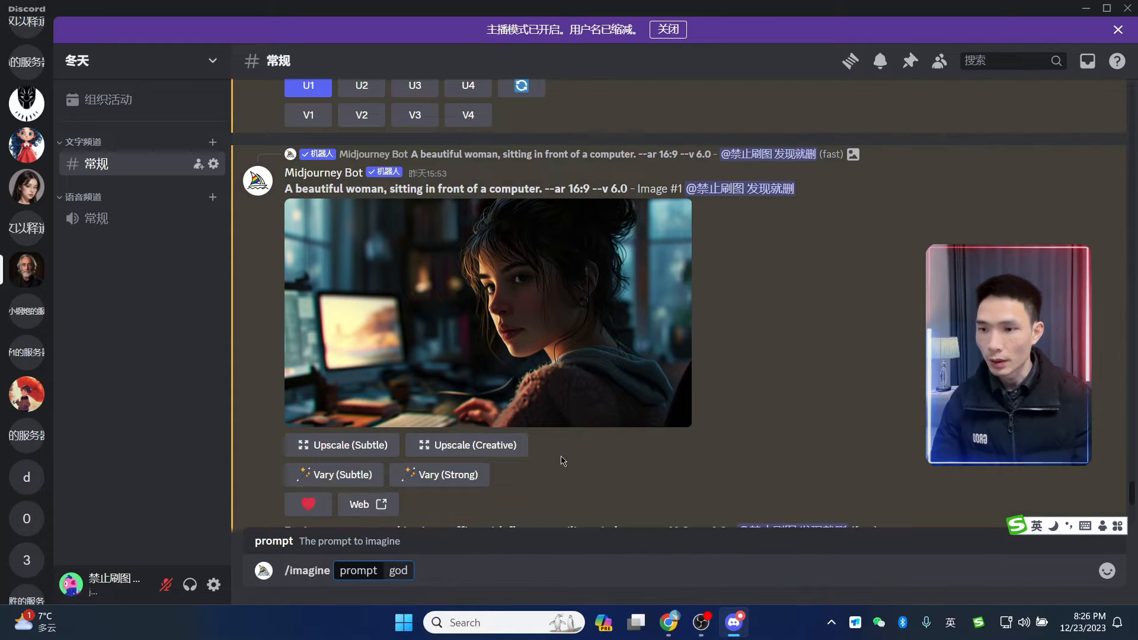
scroll(522, 229, up, 5)
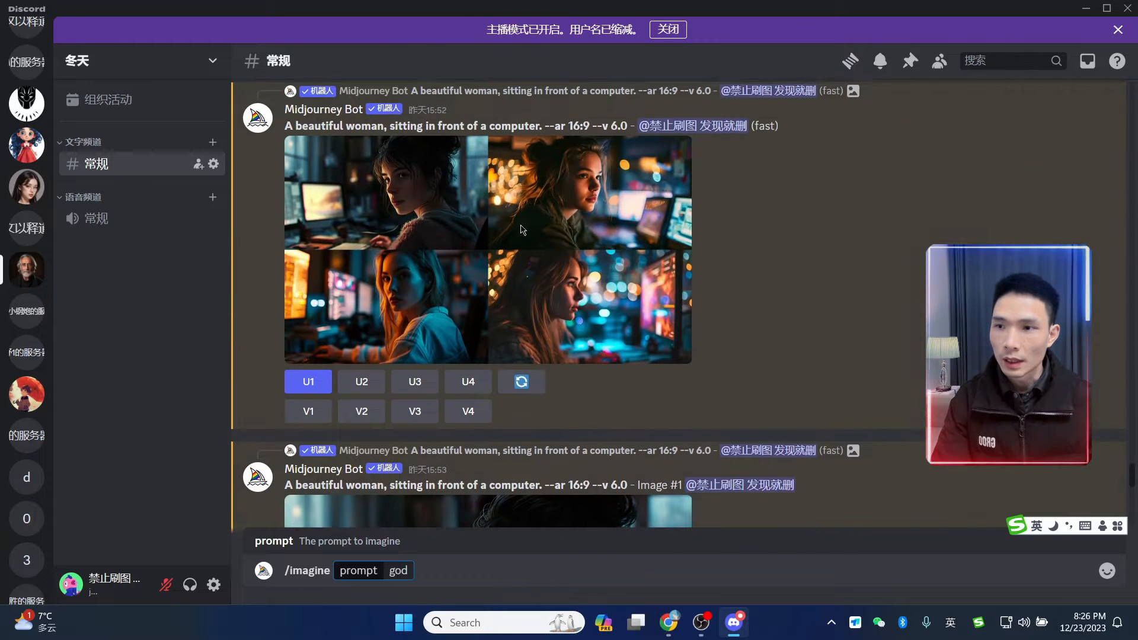
scroll(467, 165, down, 1)
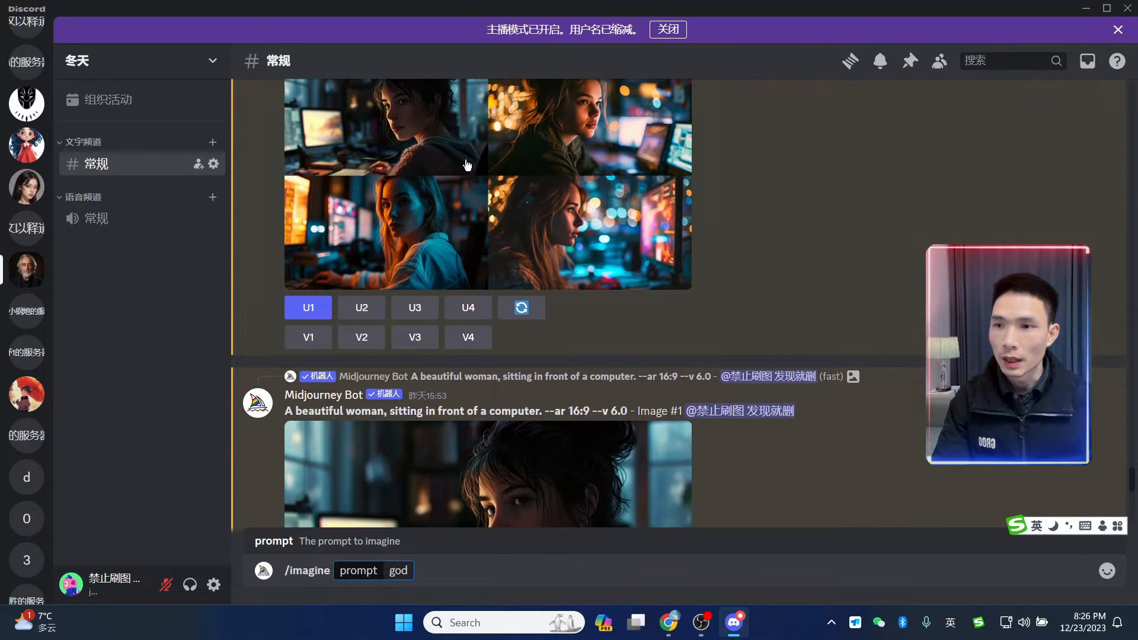
scroll(468, 165, up, 1)
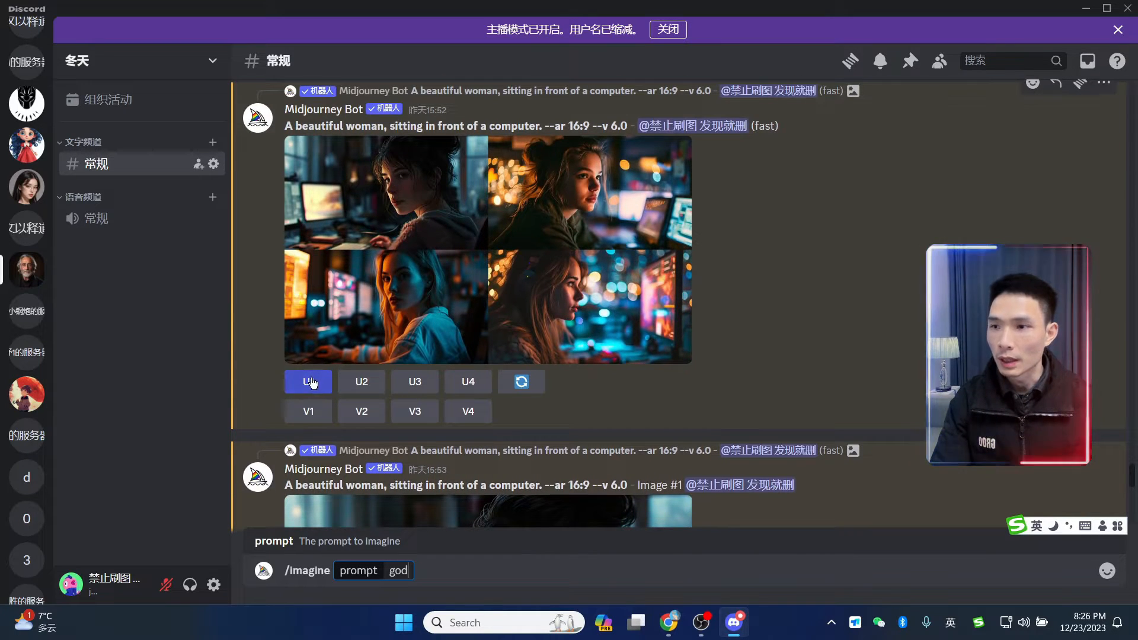
scroll(652, 300, down, 5)
- Open the upscaled picture full-size in the browser, then close that tab to return to Elementor
click(520, 316)
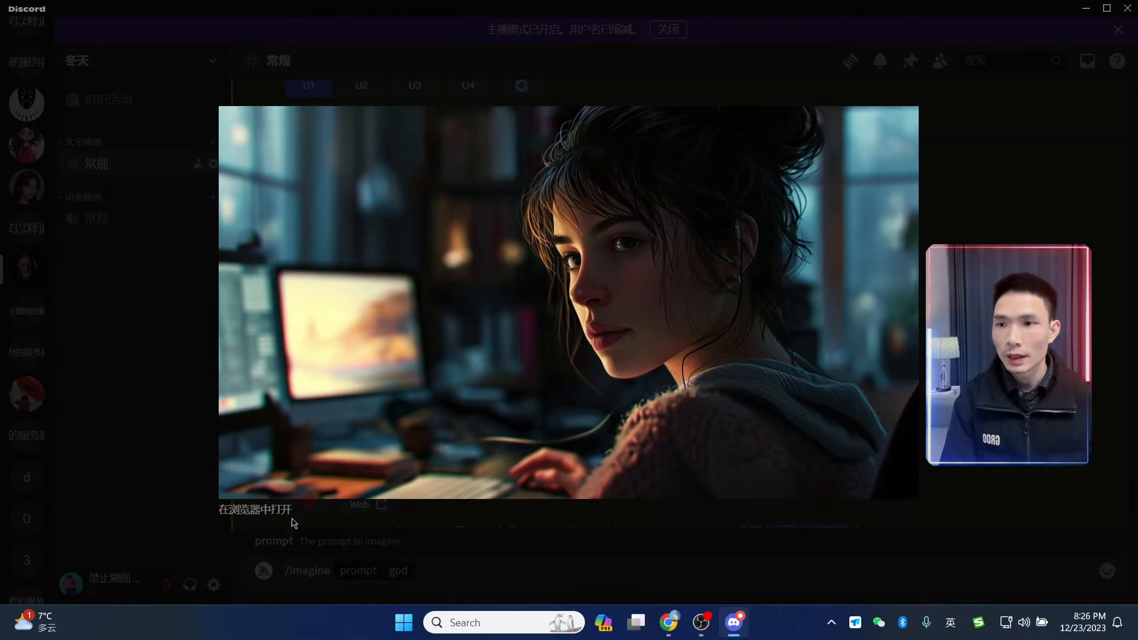
click(286, 509)
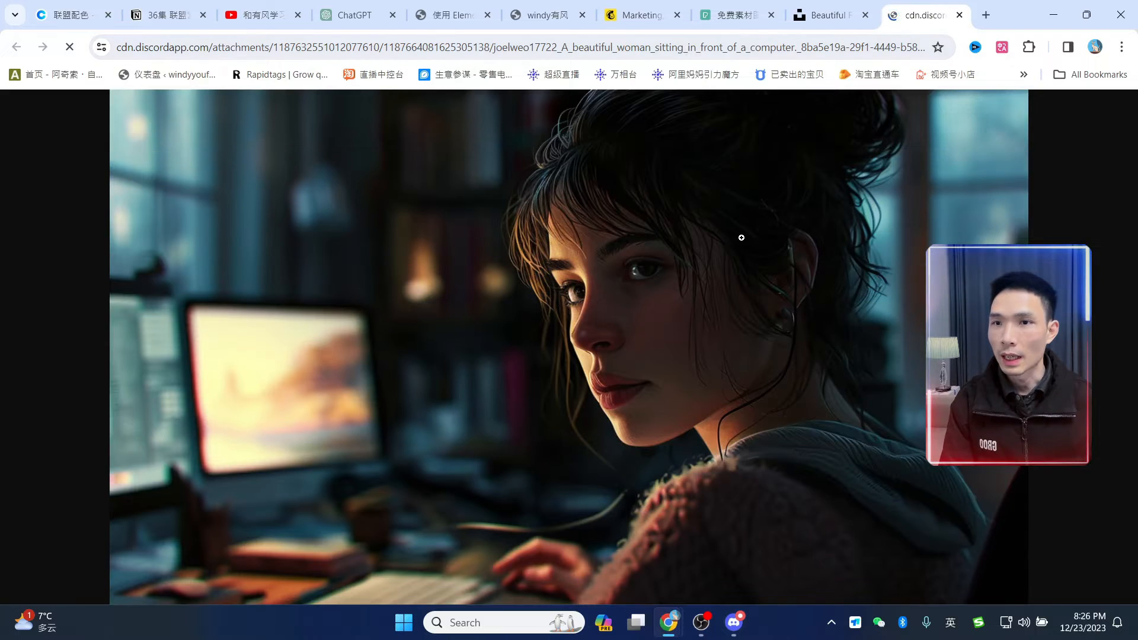
right_click(741, 237)
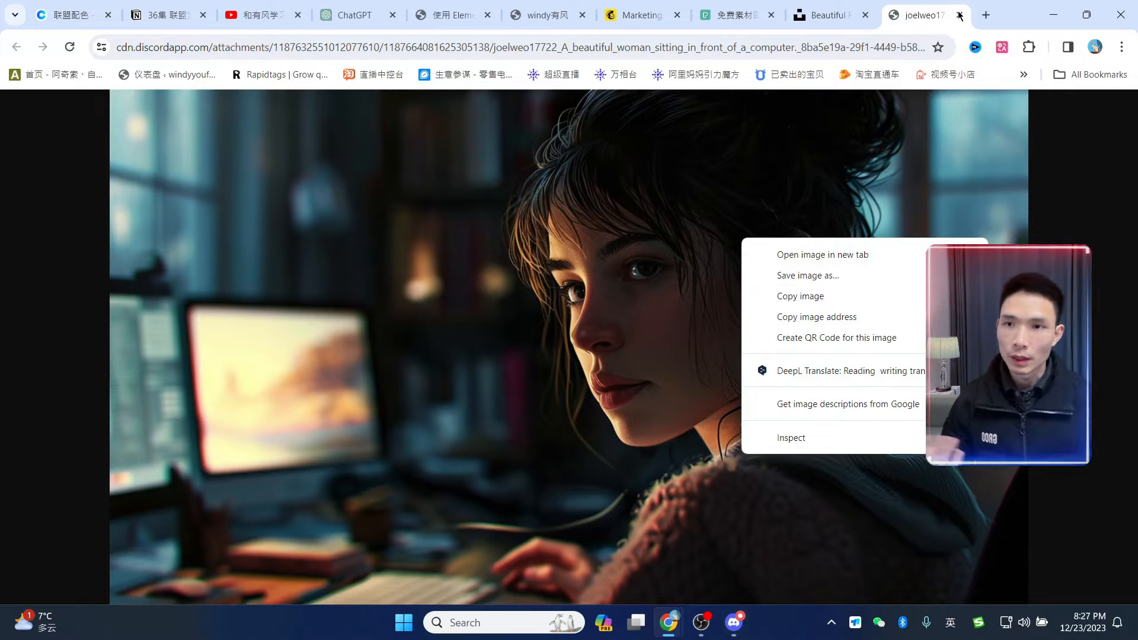
click(961, 16)
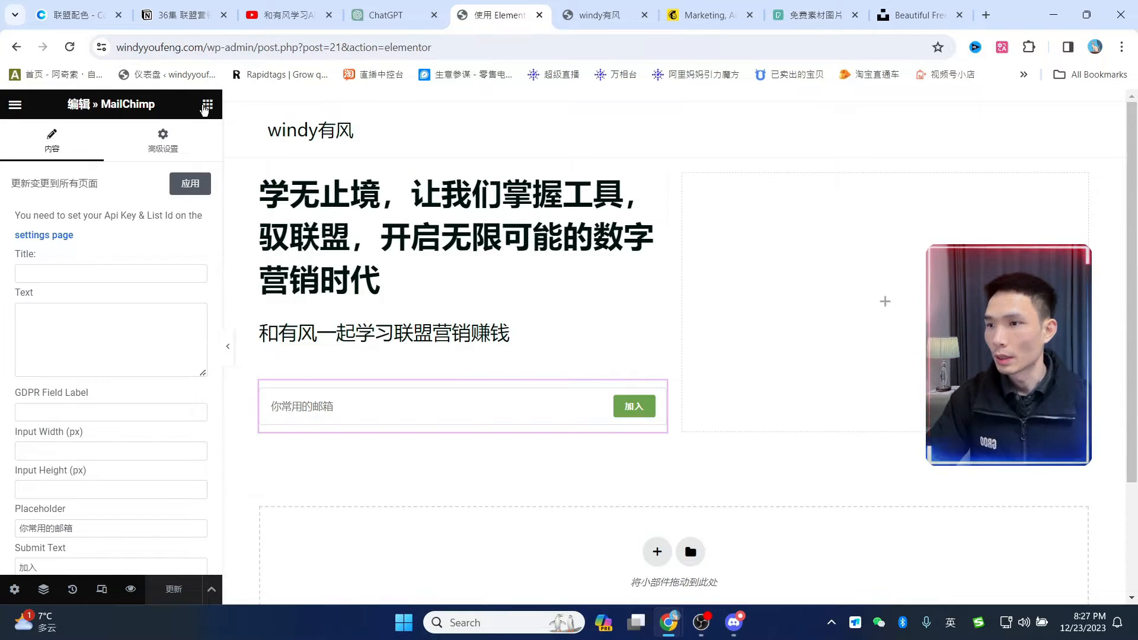
- Add an Image widget to the hero's right column showing the uploaded woman-at-computer picture
click(207, 106)
scroll(147, 311, down, 4)
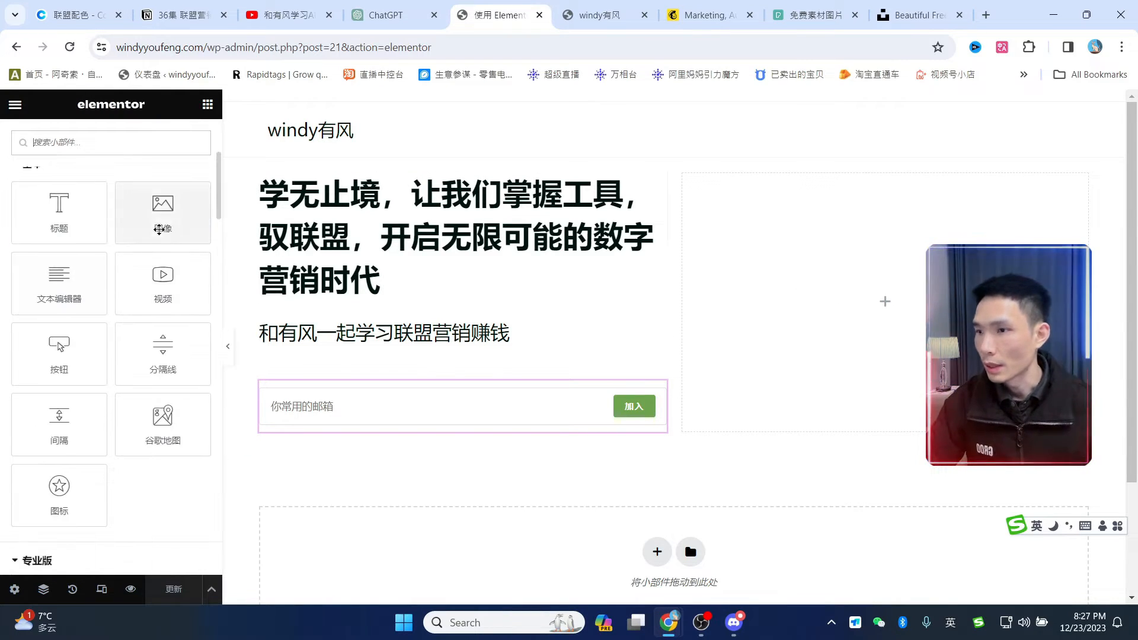
drag(158, 218, 853, 290)
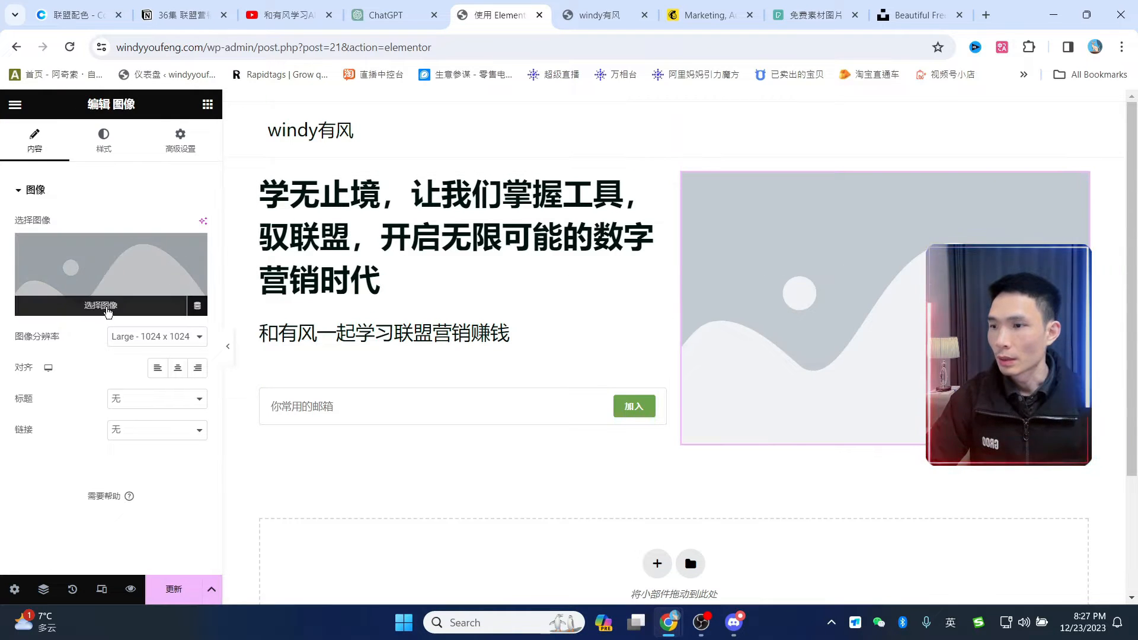
click(107, 309)
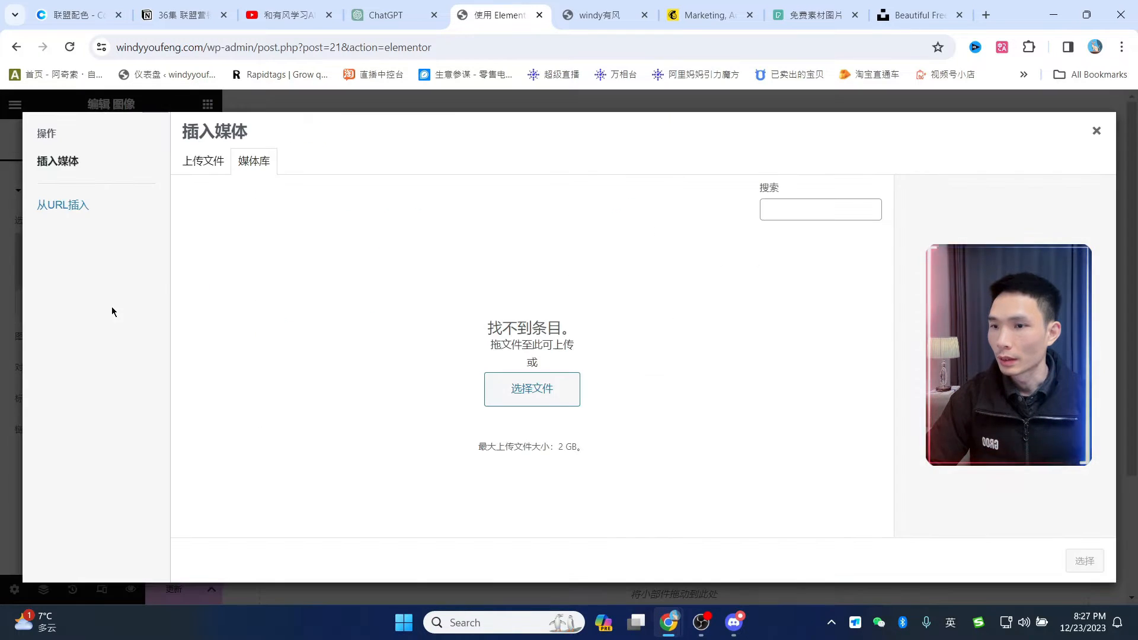
click(523, 391)
scroll(265, 202, down, 3)
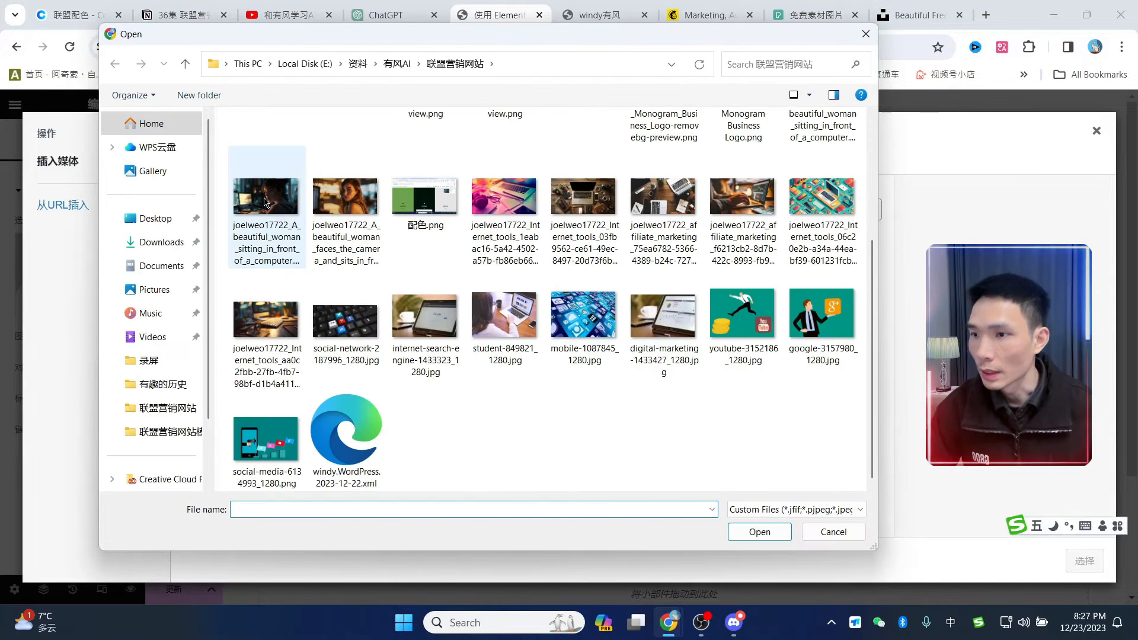
double_click(265, 202)
click(733, 623)
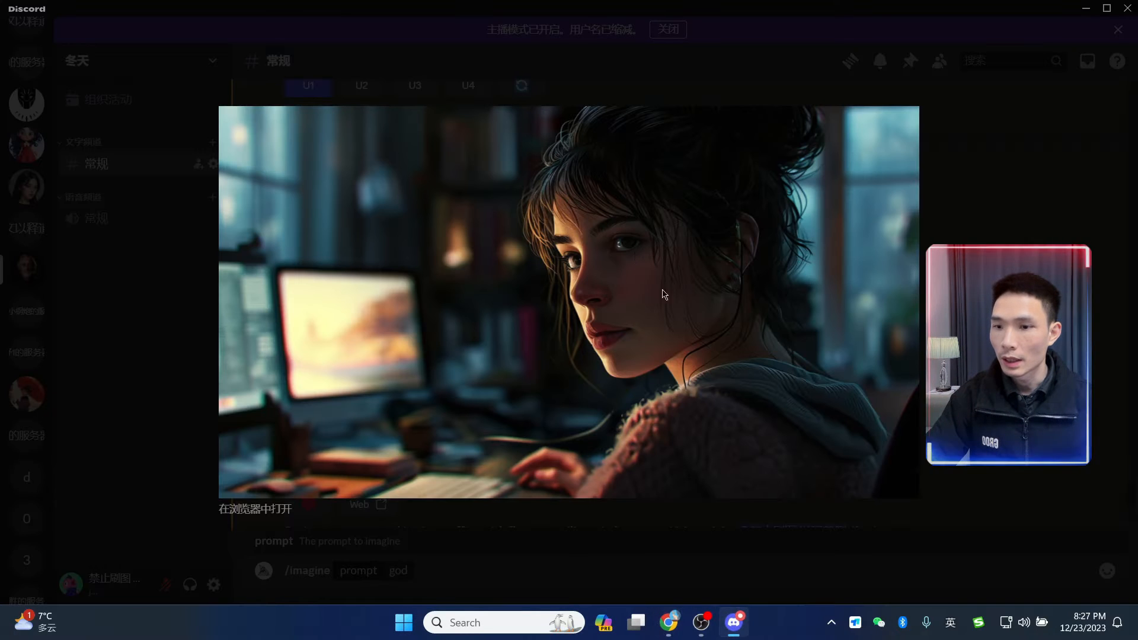
click(734, 623)
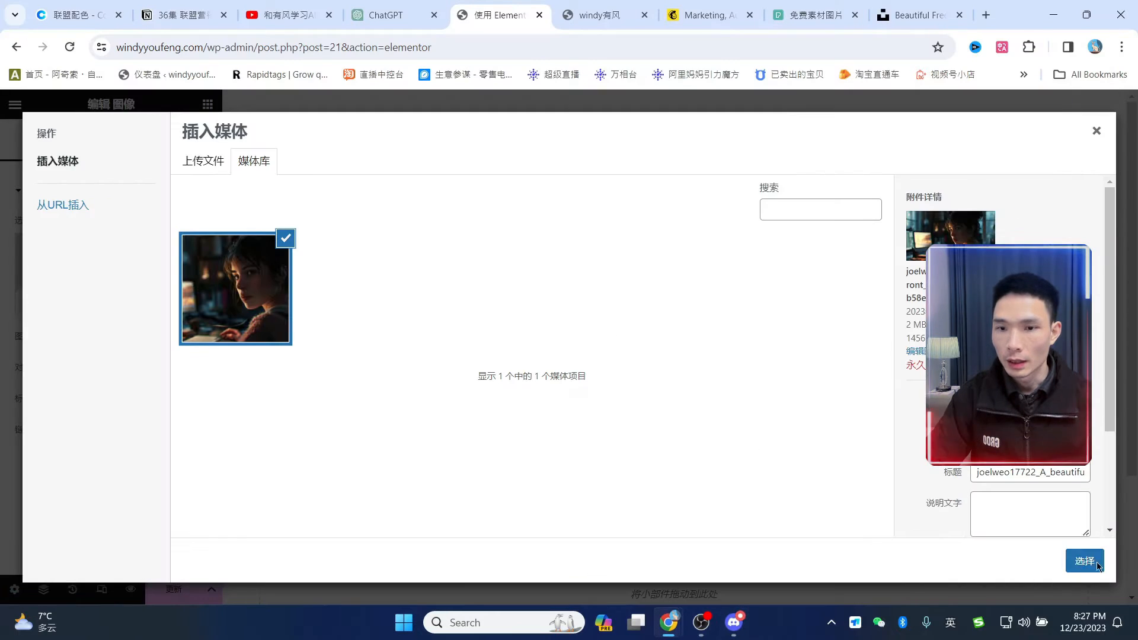
click(1085, 561)
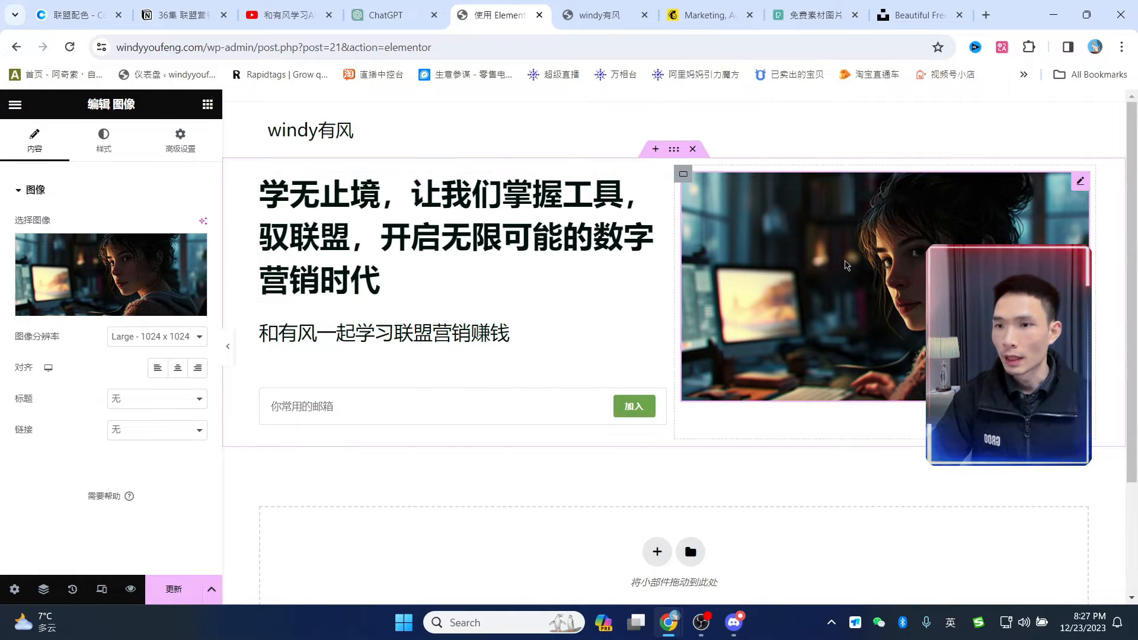
click(676, 151)
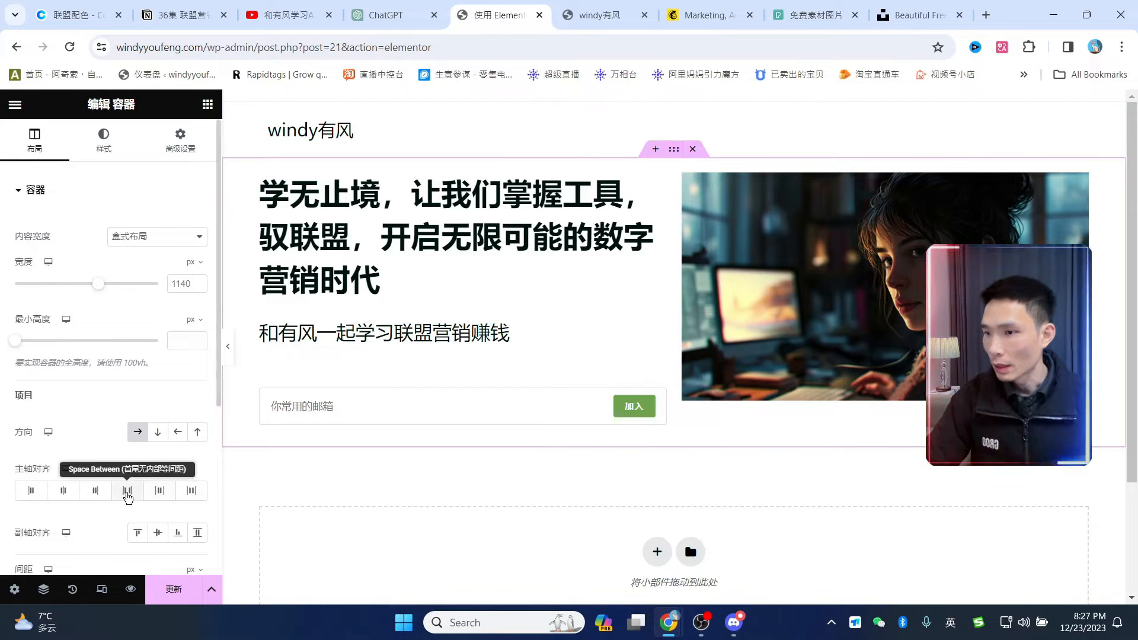
- Set the hero container's Align Items to Center
scroll(110, 442, down, 2)
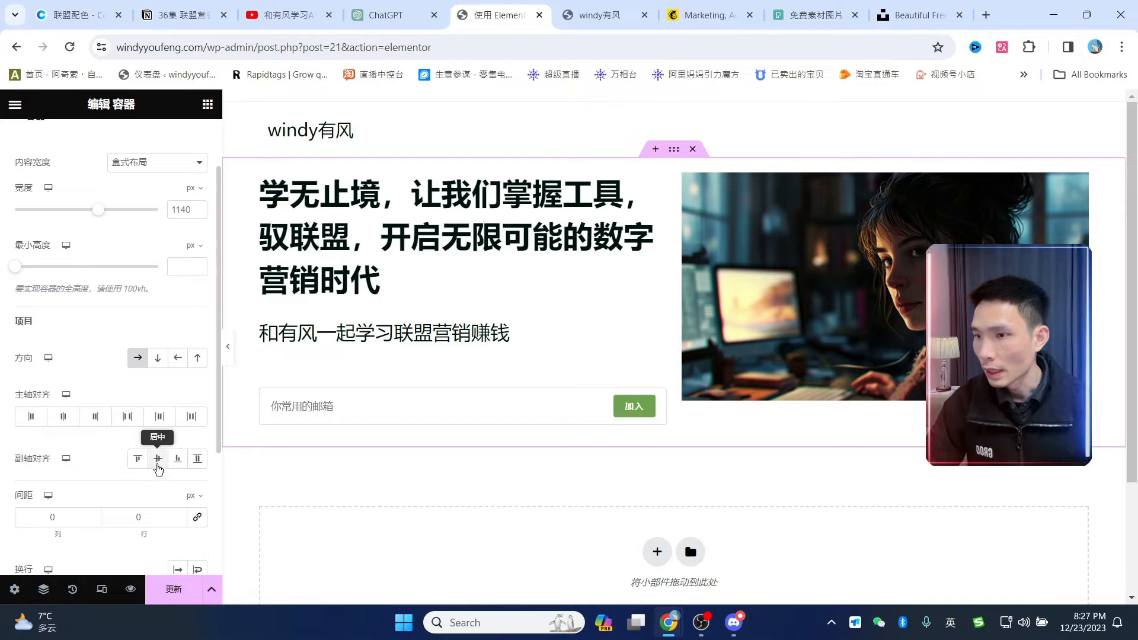
click(158, 459)
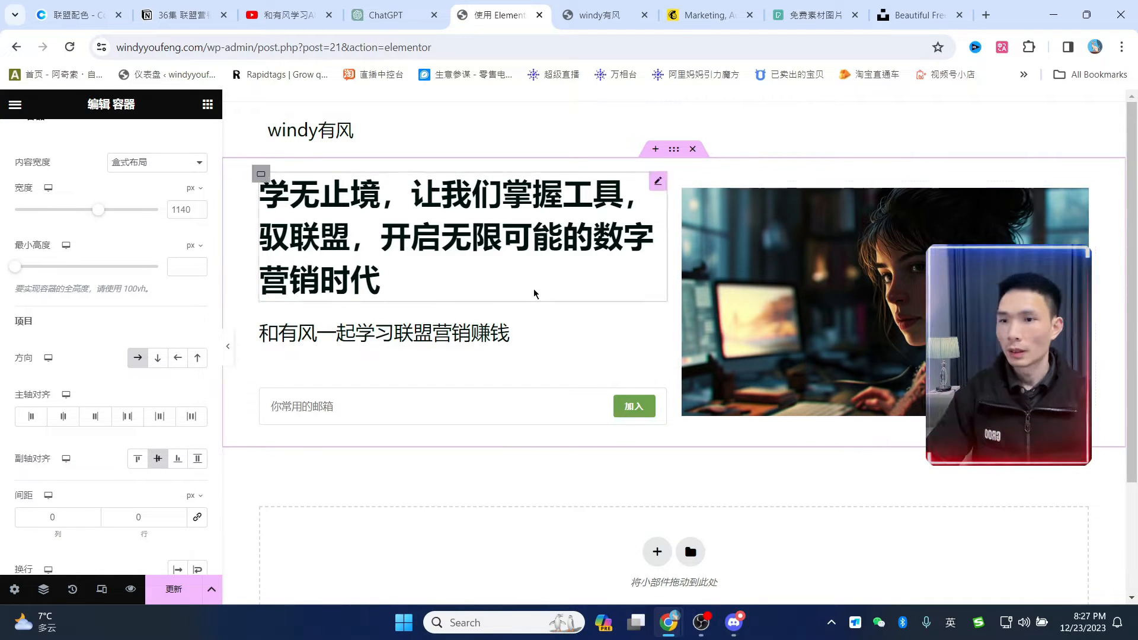
scroll(143, 320, up, 2)
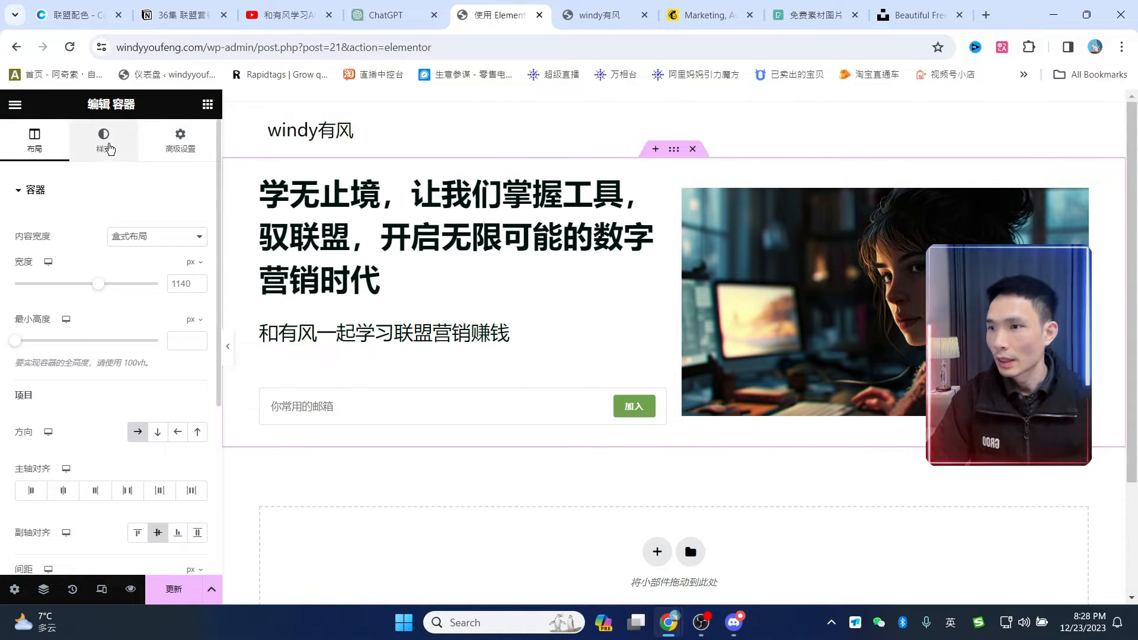
- Give the hero a gradient background with both colours set to near-white
click(107, 145)
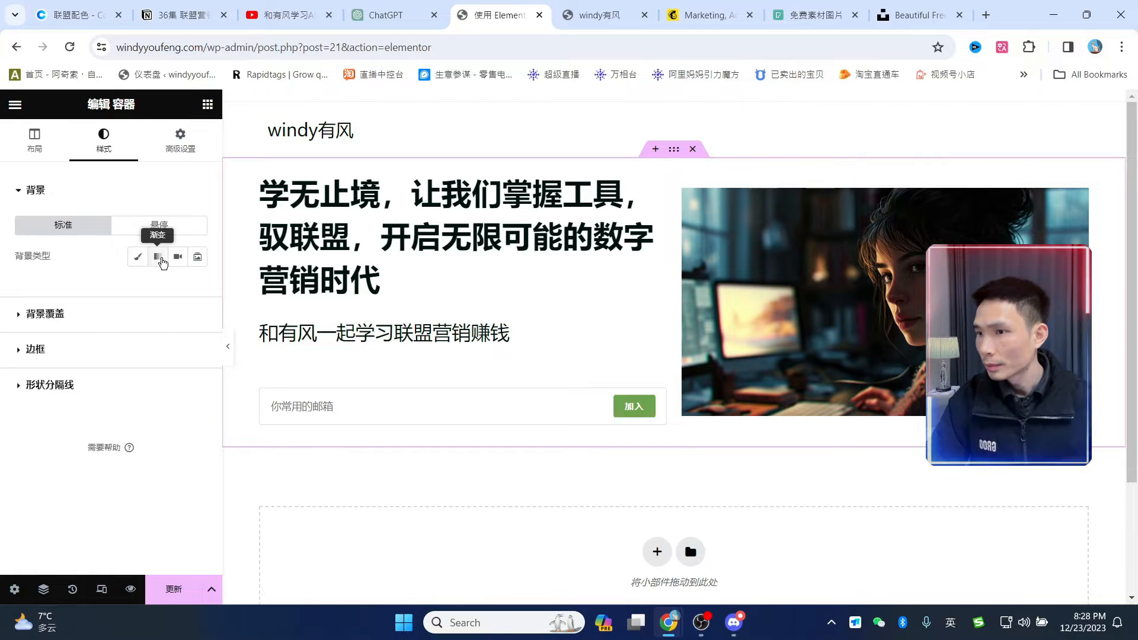
click(158, 259)
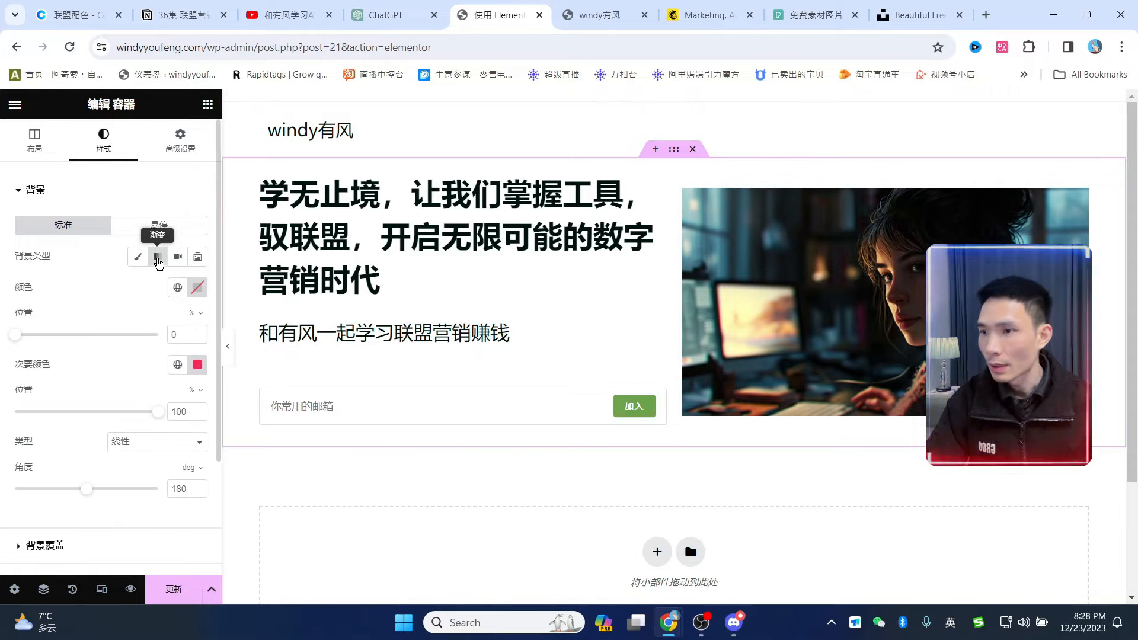
click(196, 289)
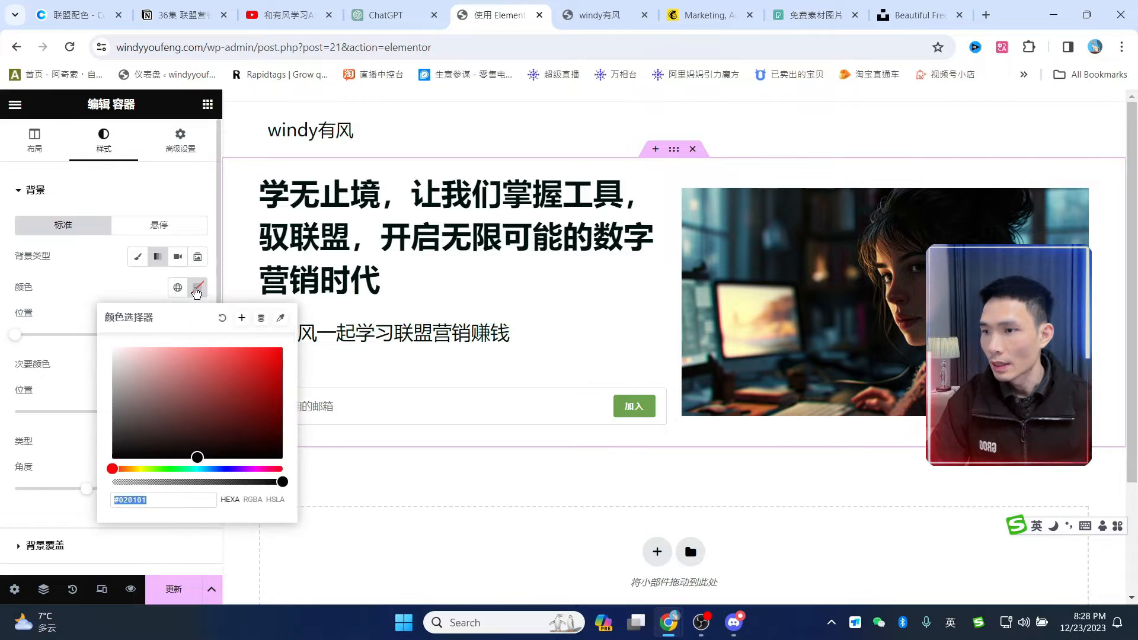
drag(139, 366, 113, 322)
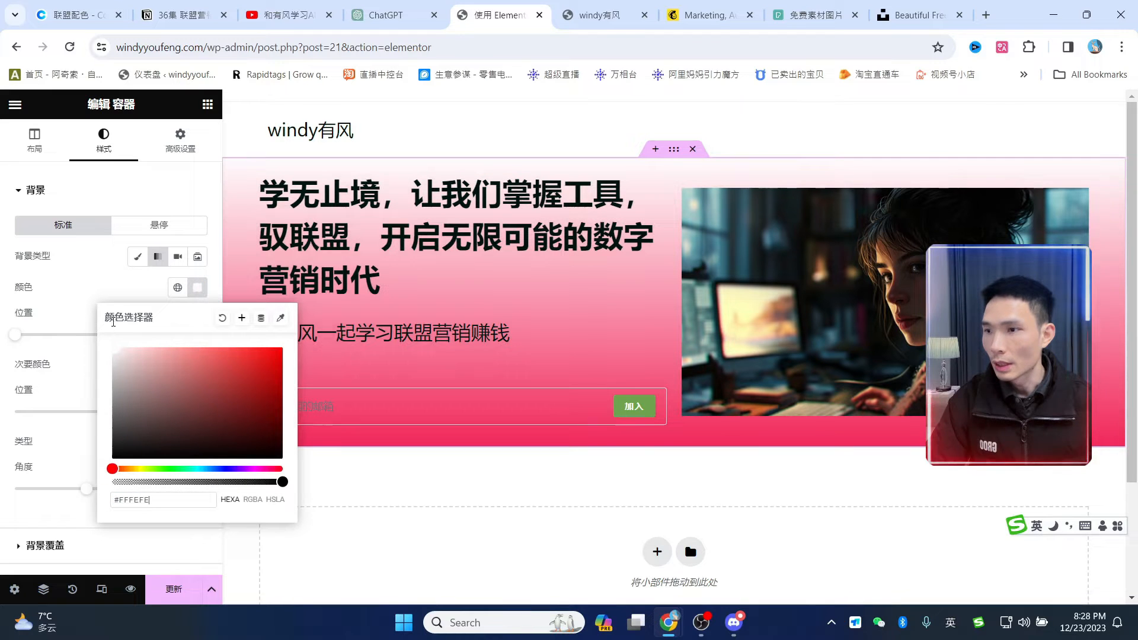
click(104, 289)
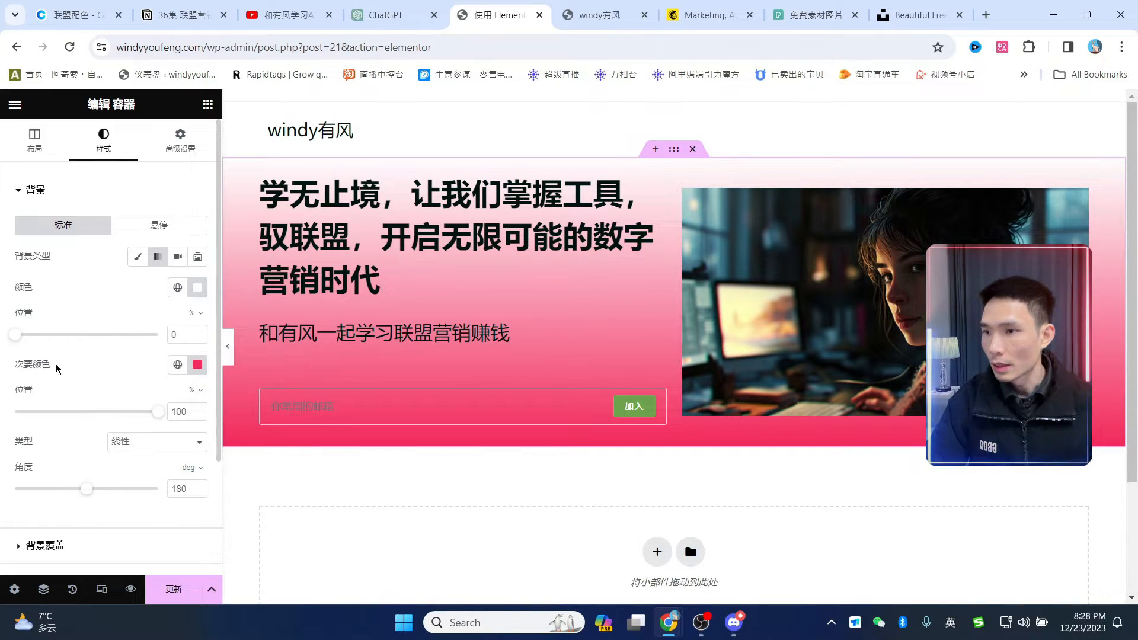
click(198, 365)
drag(158, 441, 93, 431)
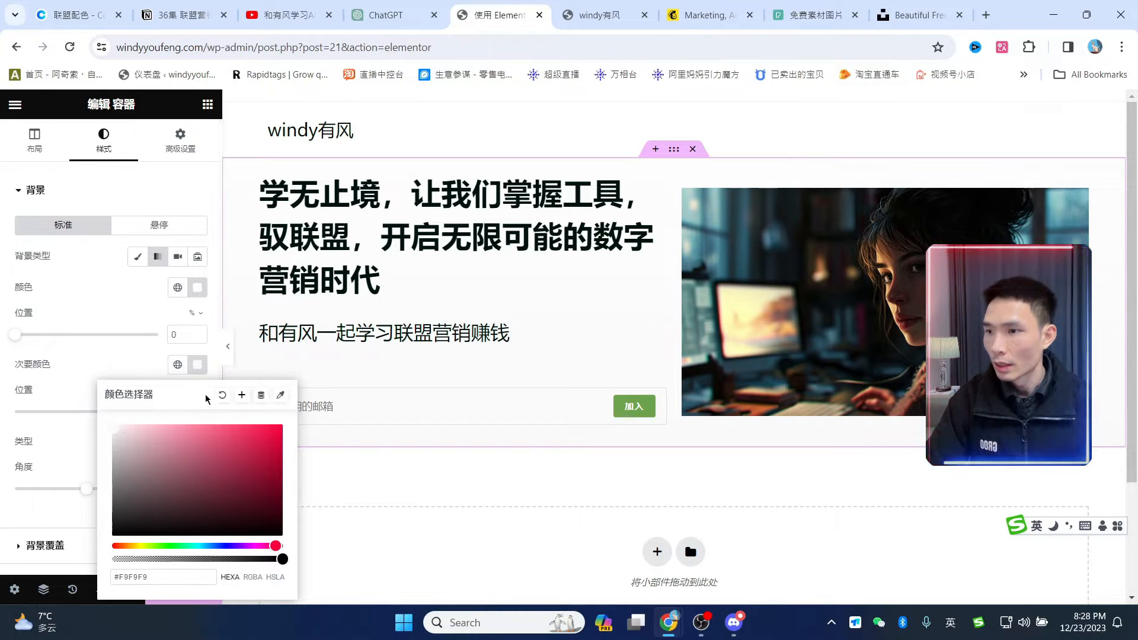
click(163, 381)
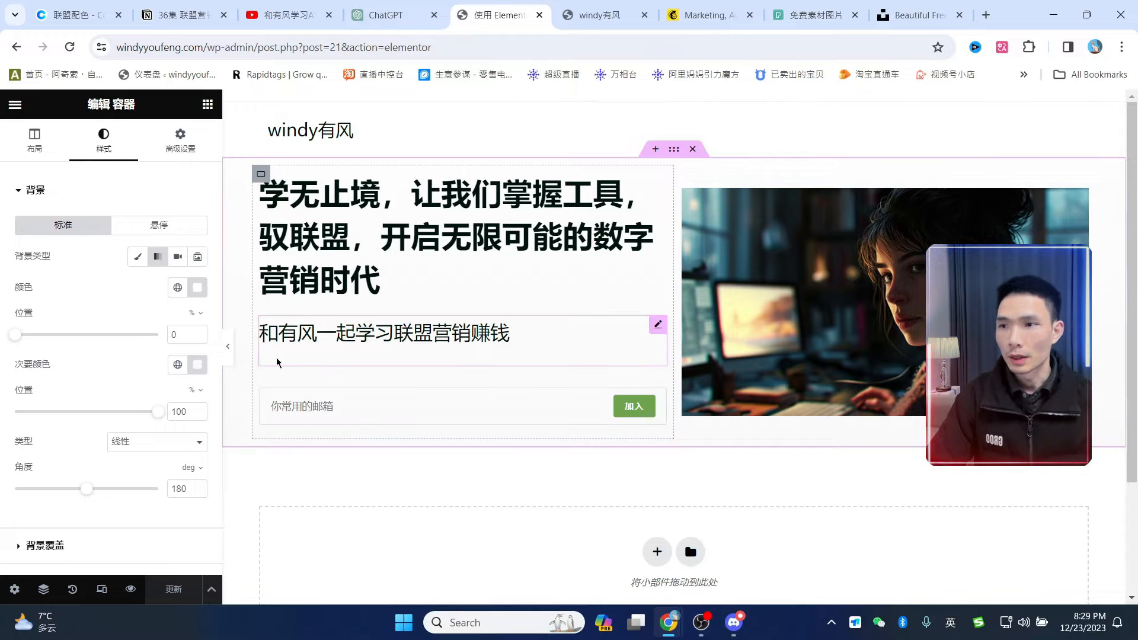
- Exit Elementor with Decide Later, view the live homepage, then open About WordPress
scroll(666, 564, down, 3)
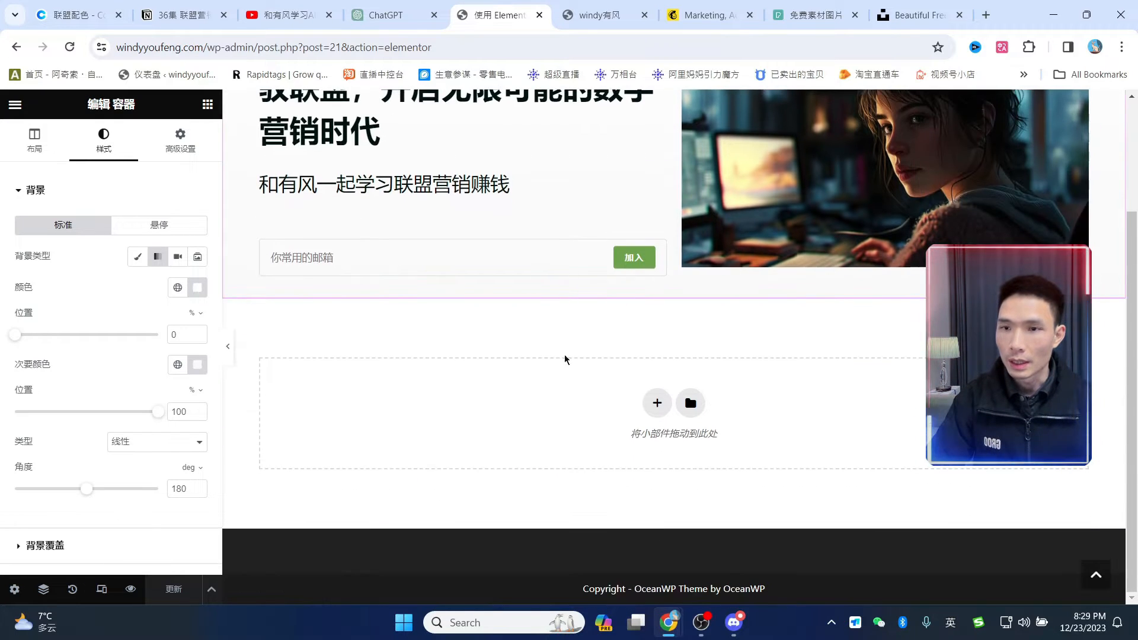
scroll(756, 415, up, 3)
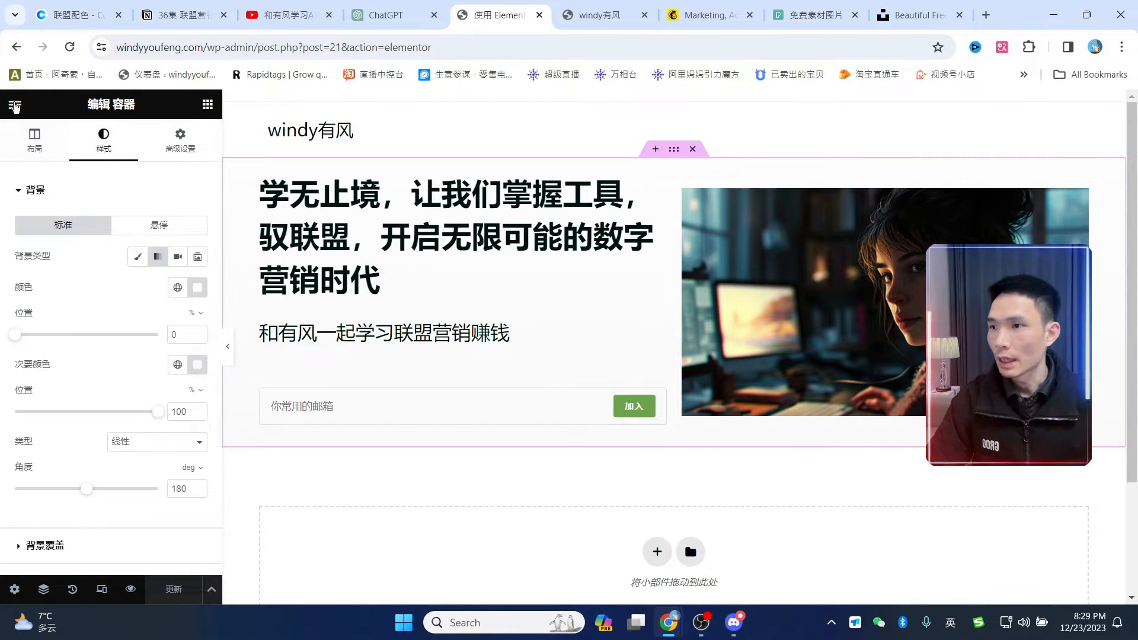
click(16, 105)
click(58, 418)
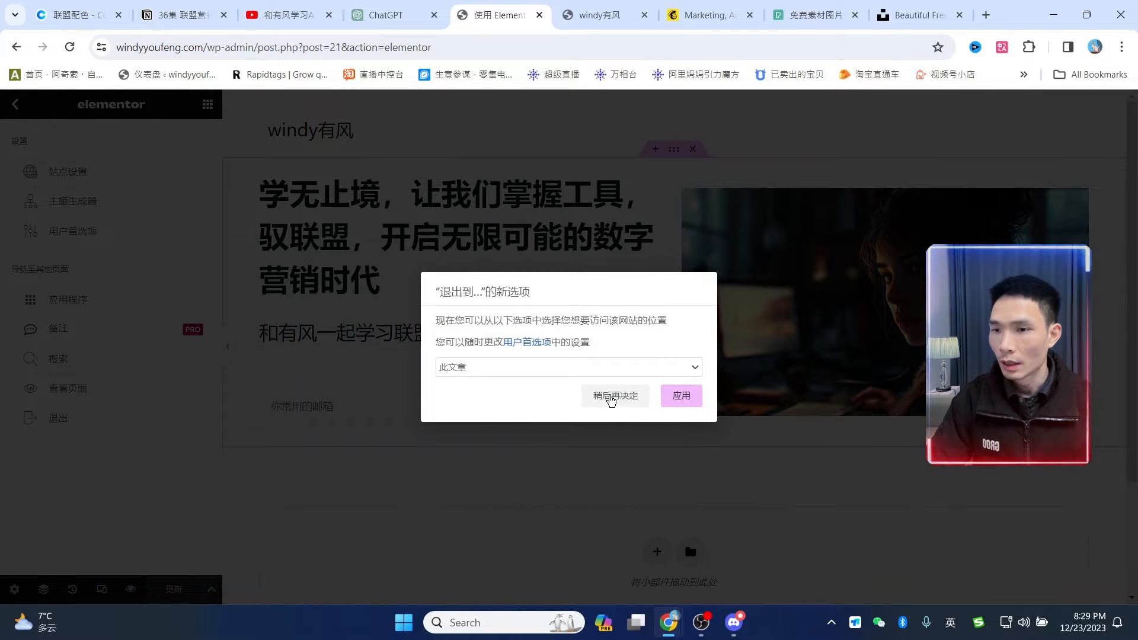
click(614, 401)
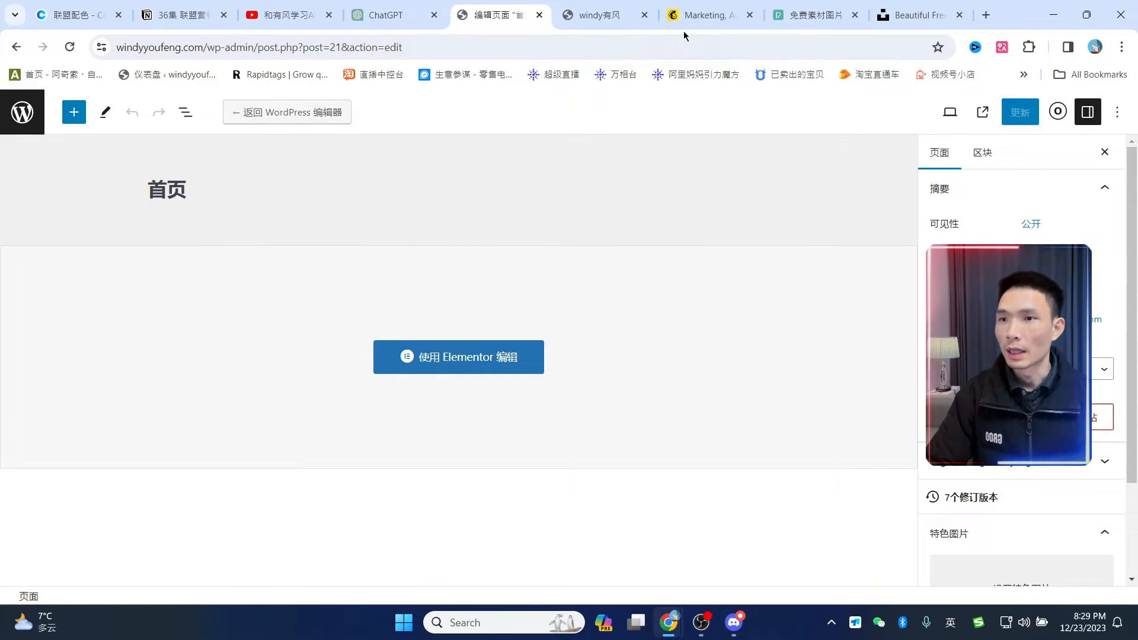
click(593, 10)
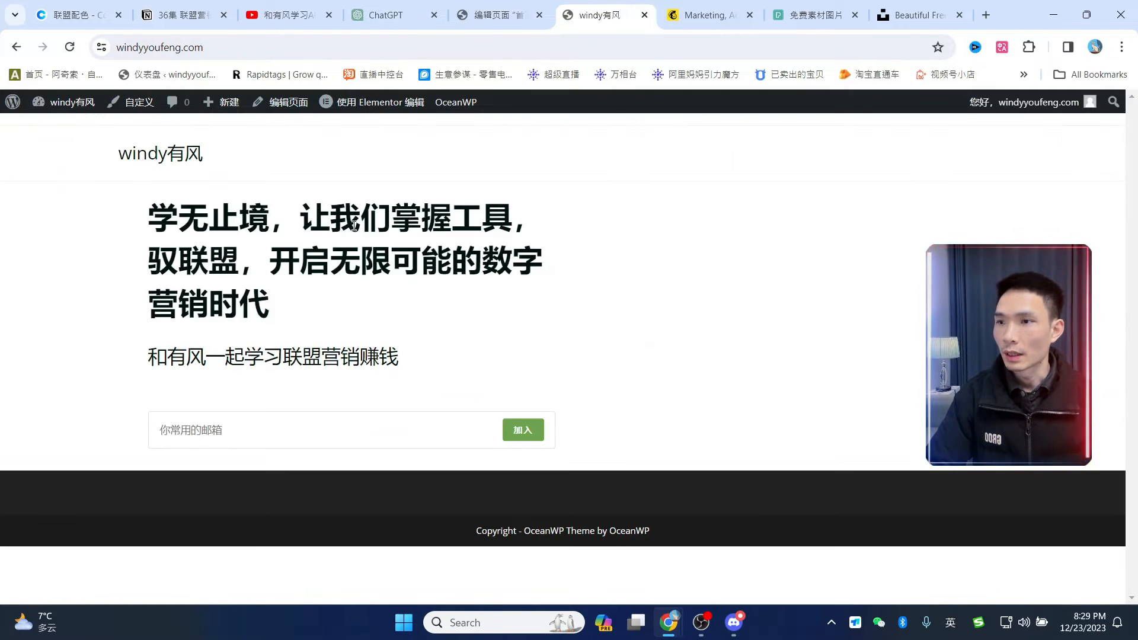
mouse_move(8, 113)
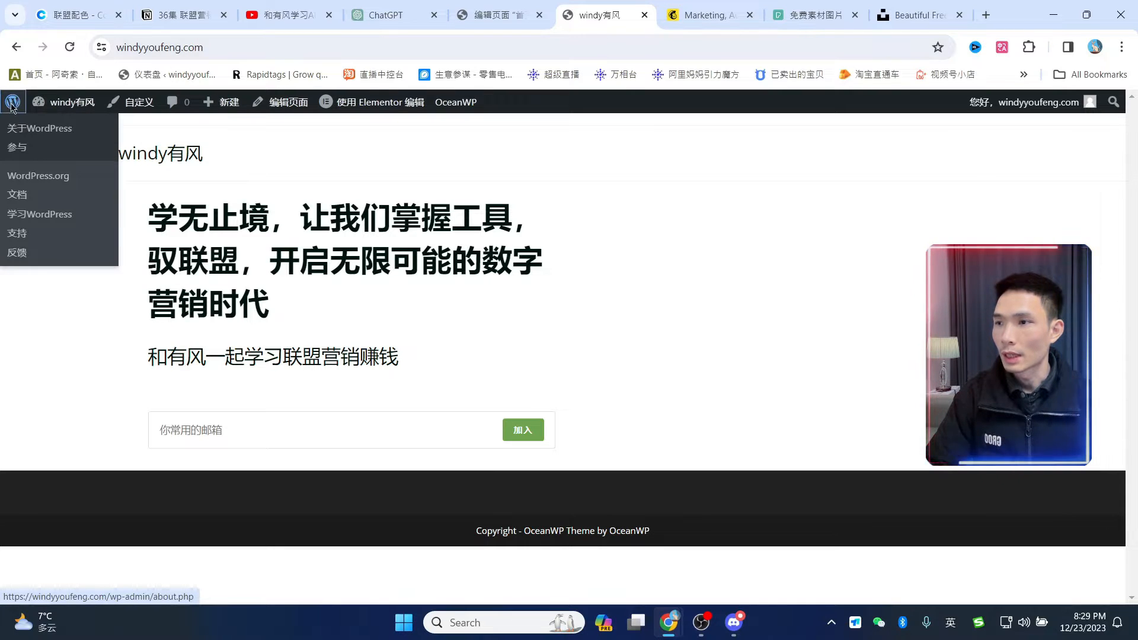
click(11, 105)
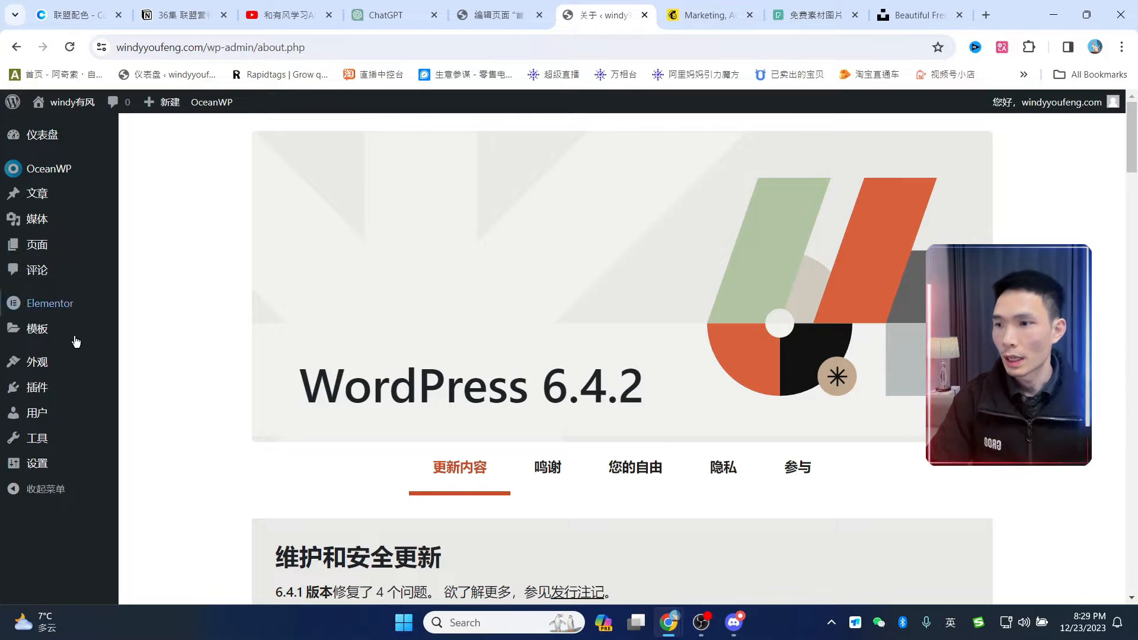
- Search plugins for 'the post grid' and install The Post Grid by RadiusTheme
mouse_move(42, 392)
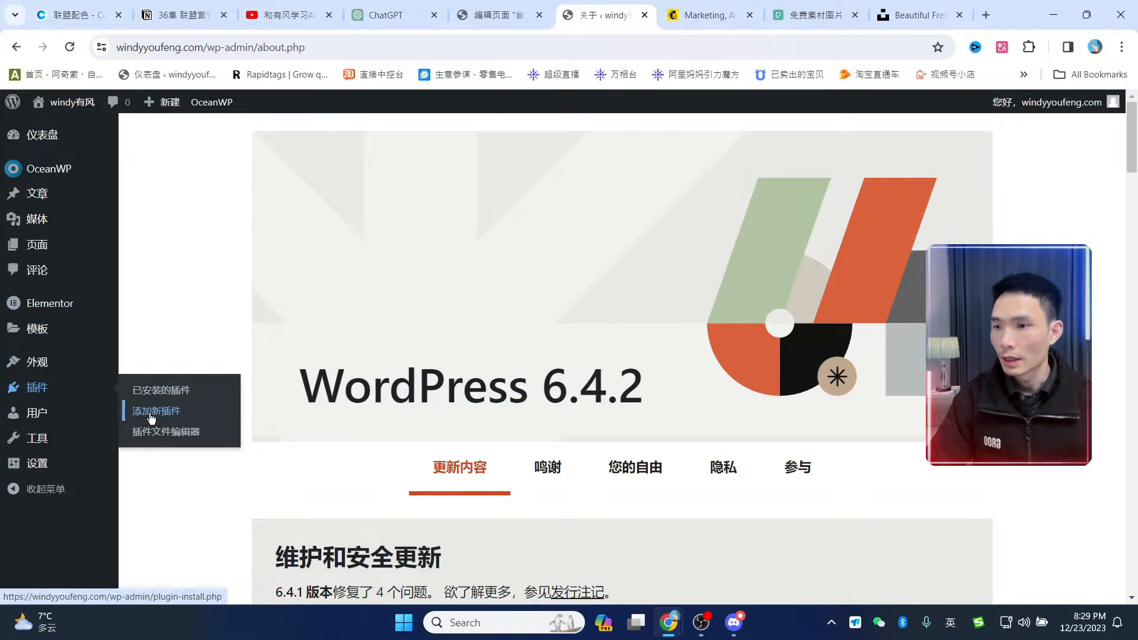
click(954, 179)
text(the)
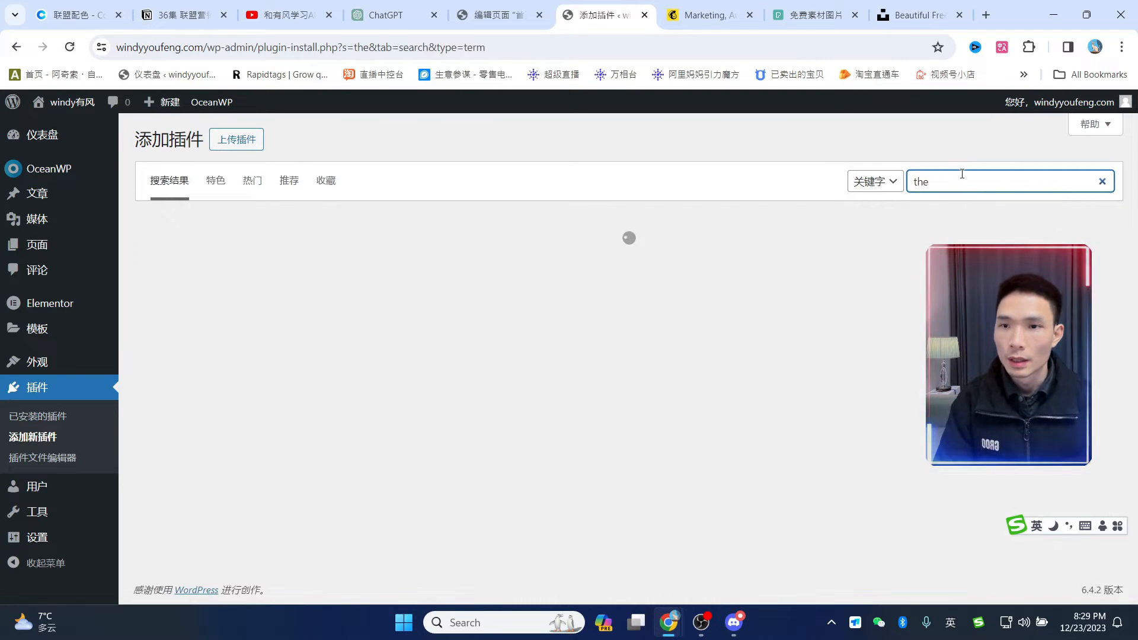
click(963, 177)
click(1019, 220)
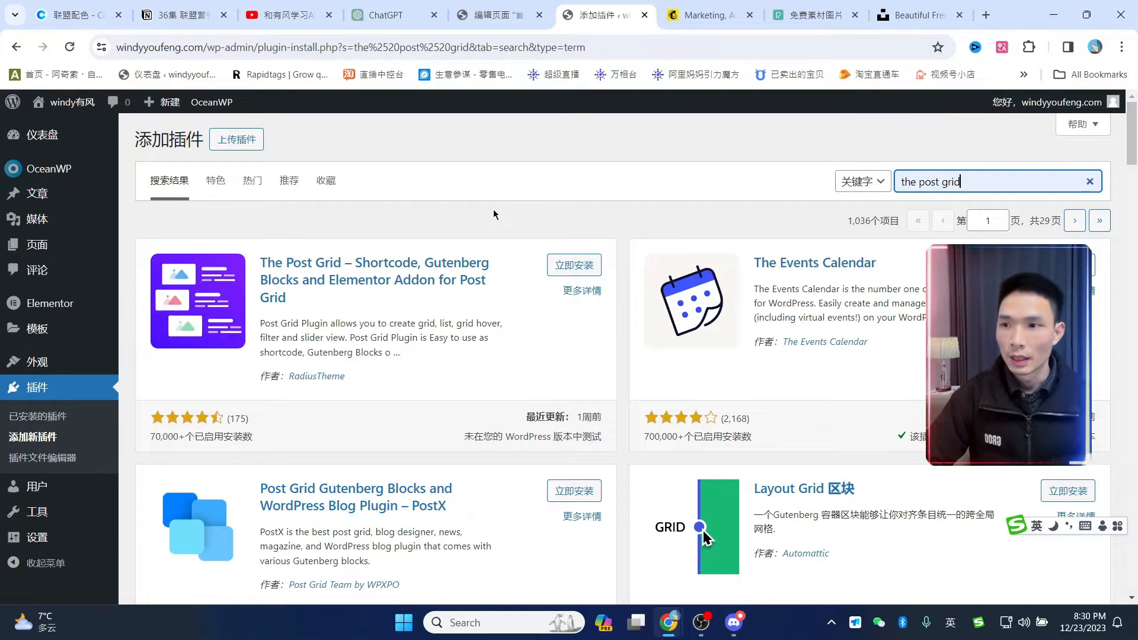
click(573, 265)
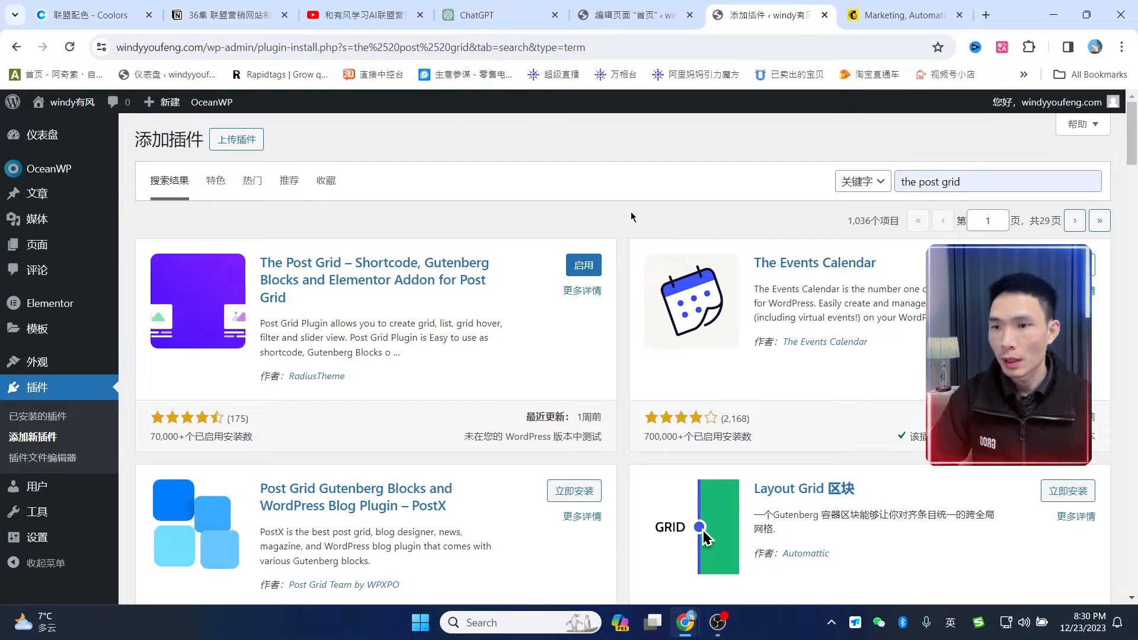
- Activate The Post Grid and save its default general settings
click(590, 270)
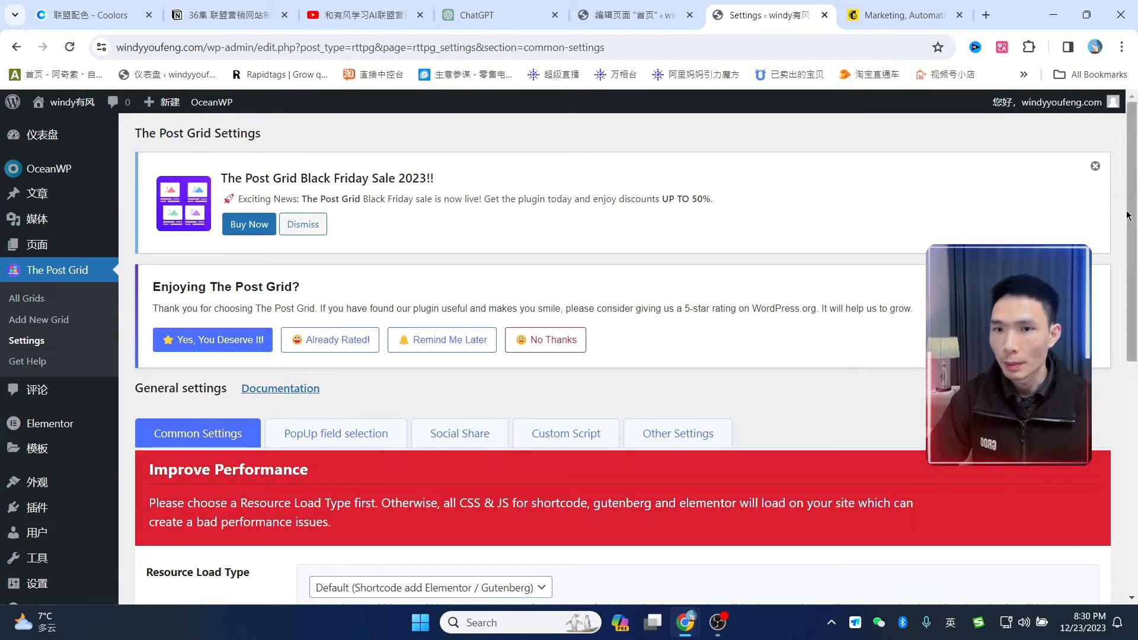
scroll(569, 356, down, 6)
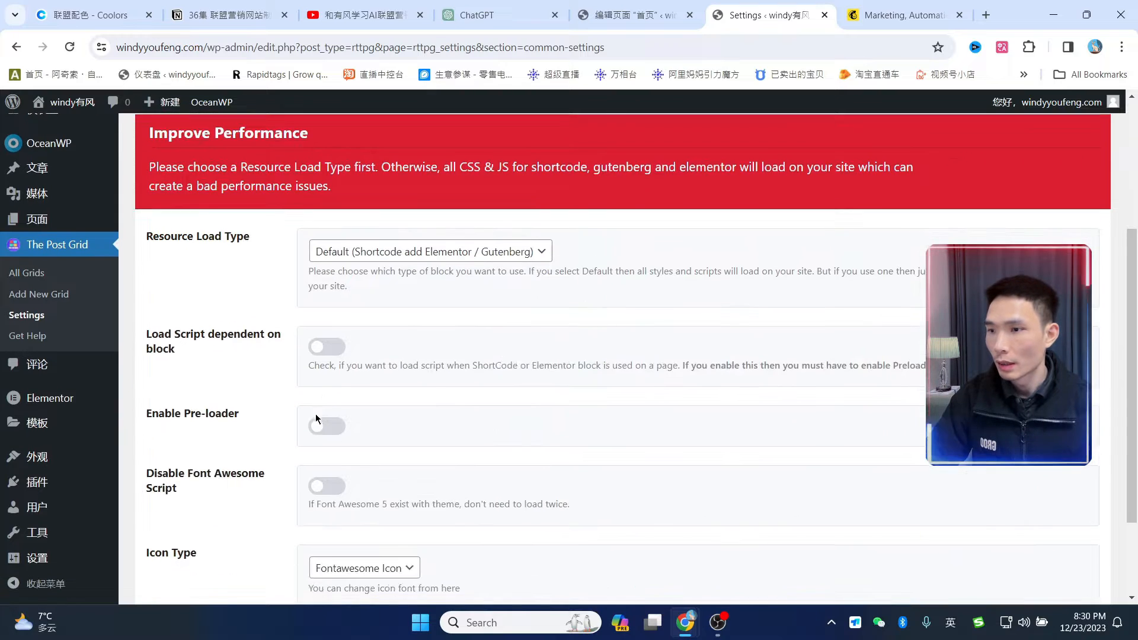
click(190, 530)
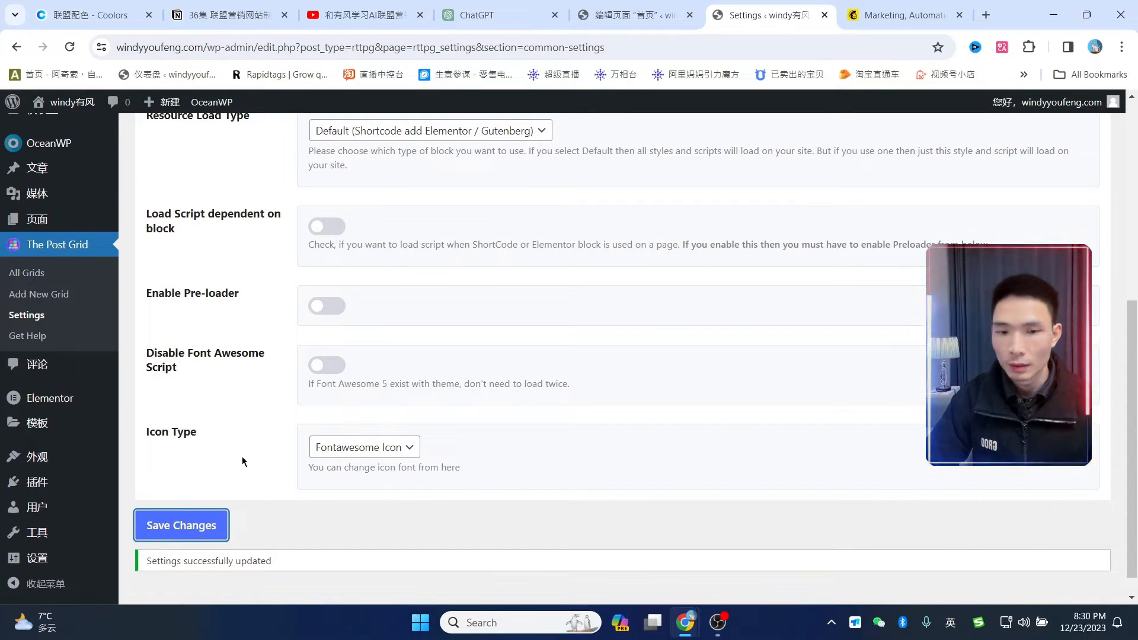
scroll(230, 467, up, 5)
- Enable automatic updates for The Post Grid in the installed plugins list
mouse_move(71, 482)
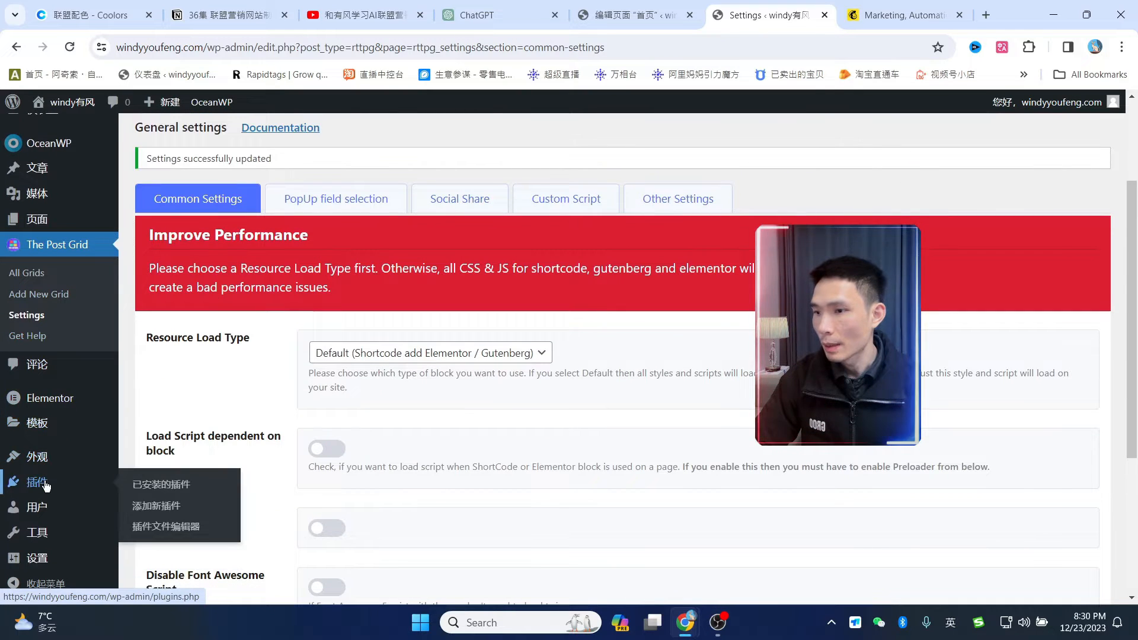
click(158, 492)
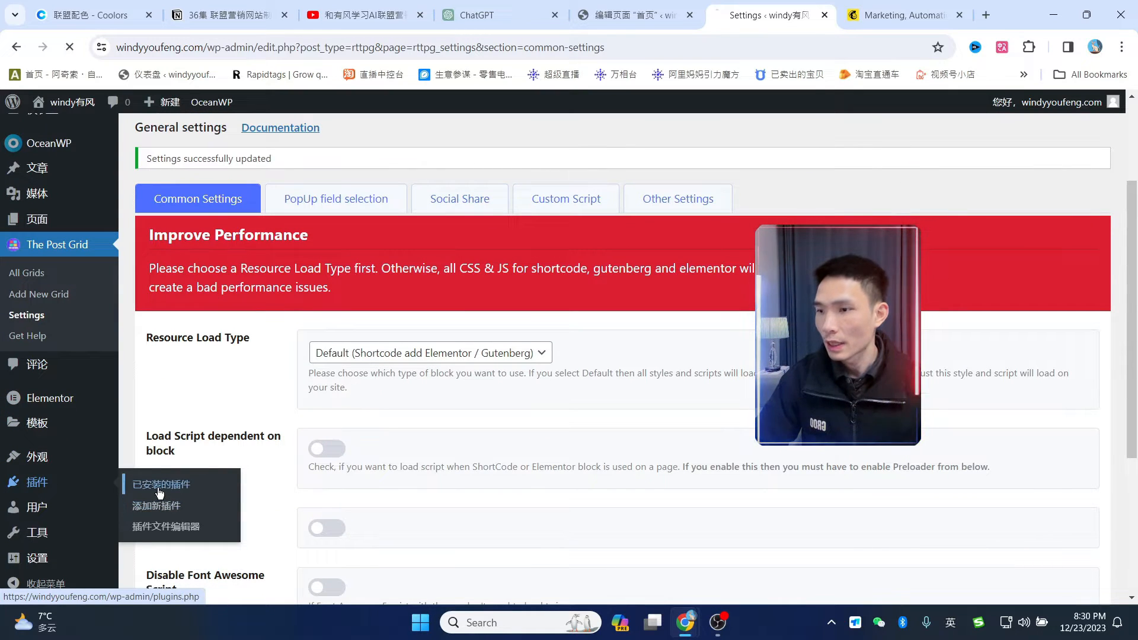
scroll(440, 349, down, 3)
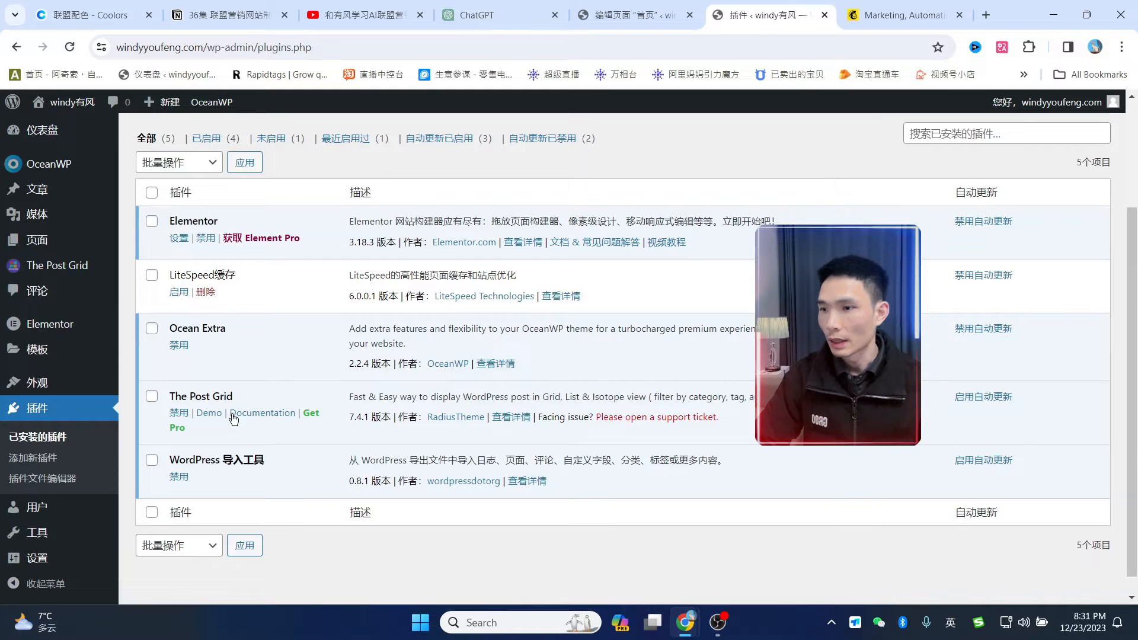
drag(175, 396, 233, 396)
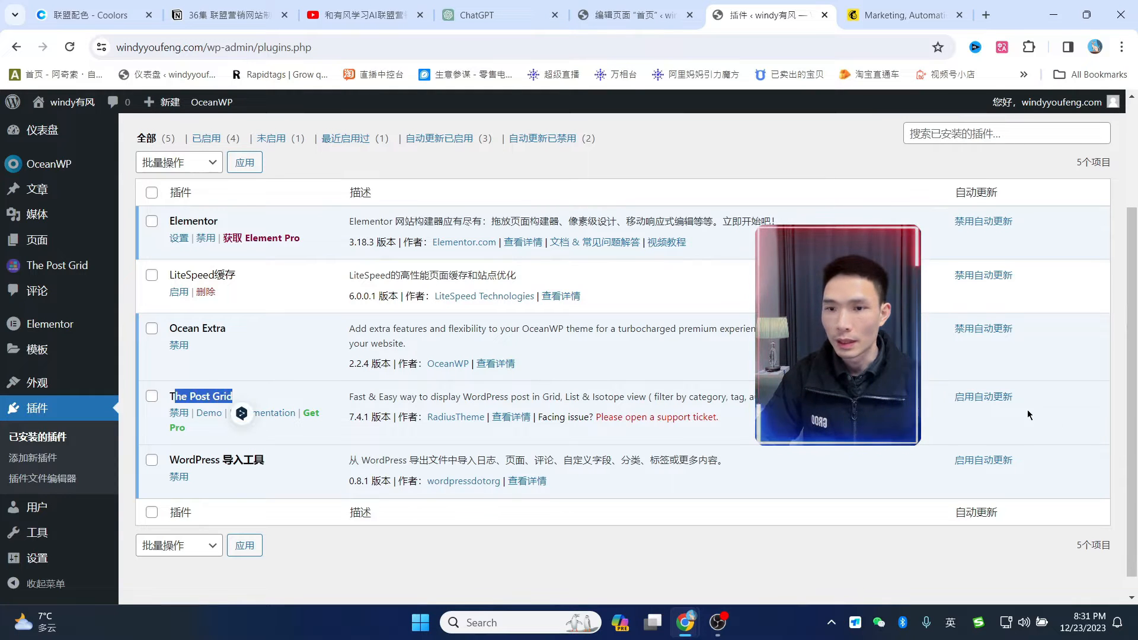
click(984, 396)
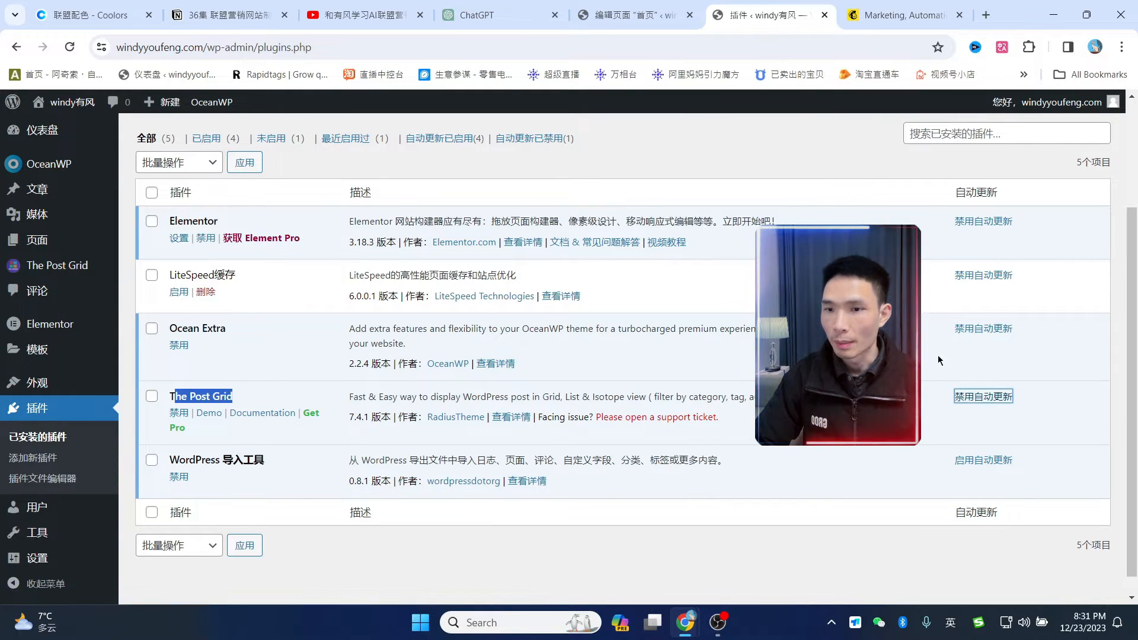
- Open the homepage (首页) from the pages list for editing in Elementor
click(36, 240)
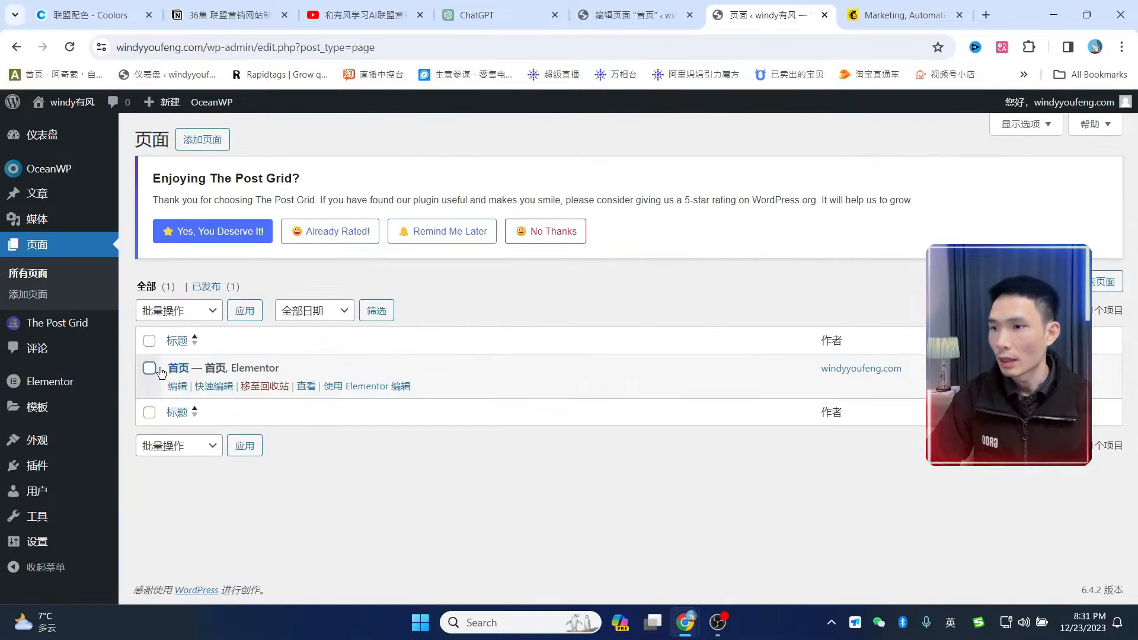
click(181, 371)
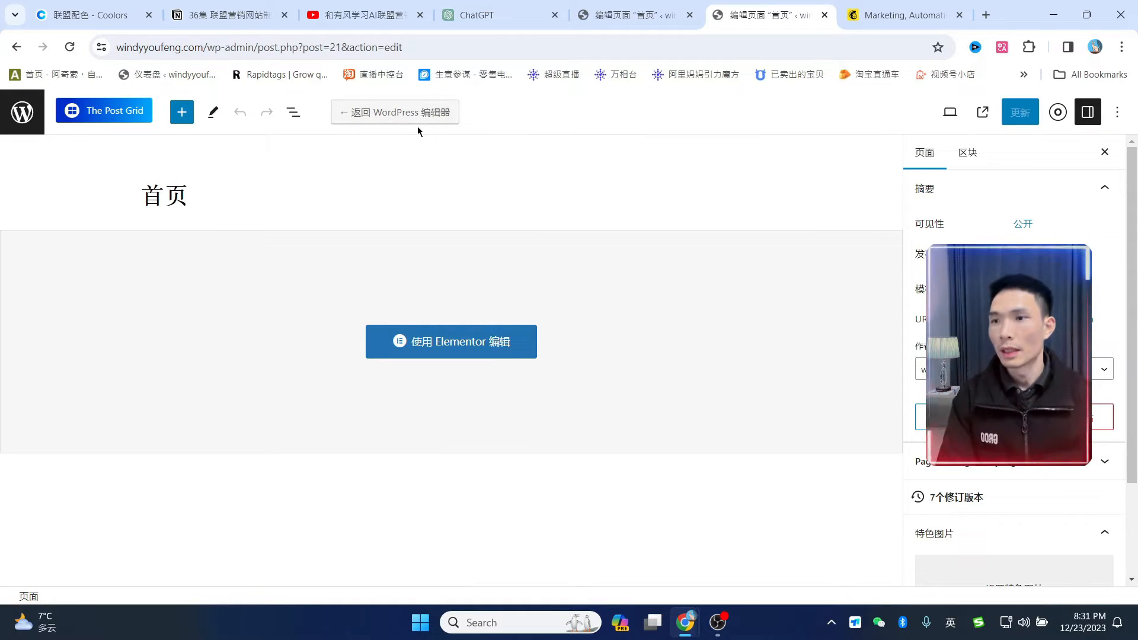
key(alt+Left)
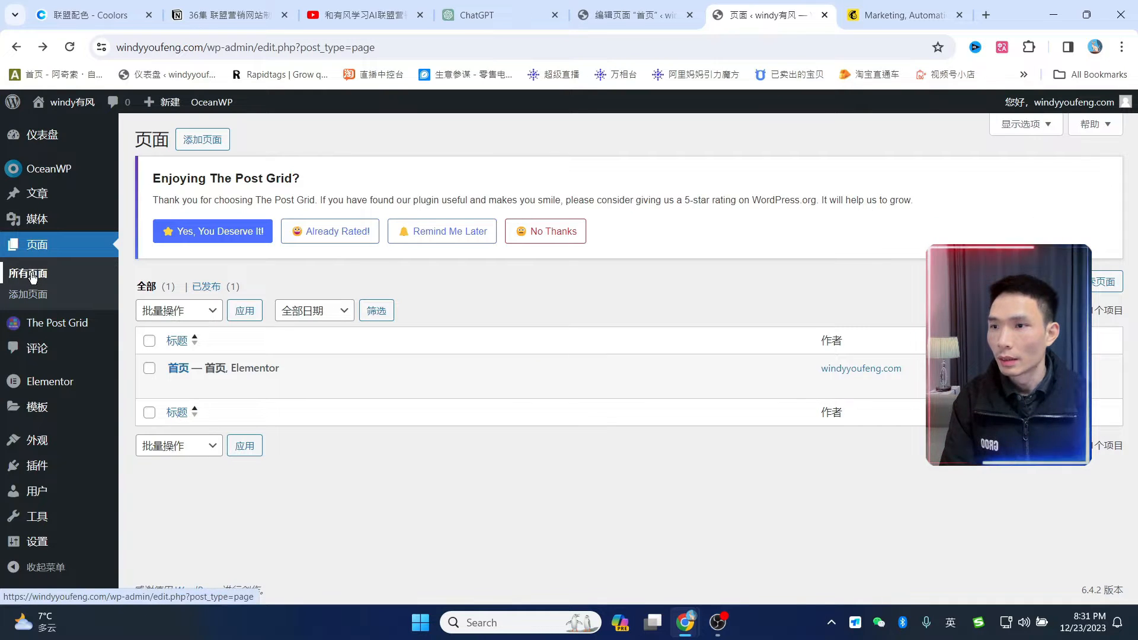
click(49, 271)
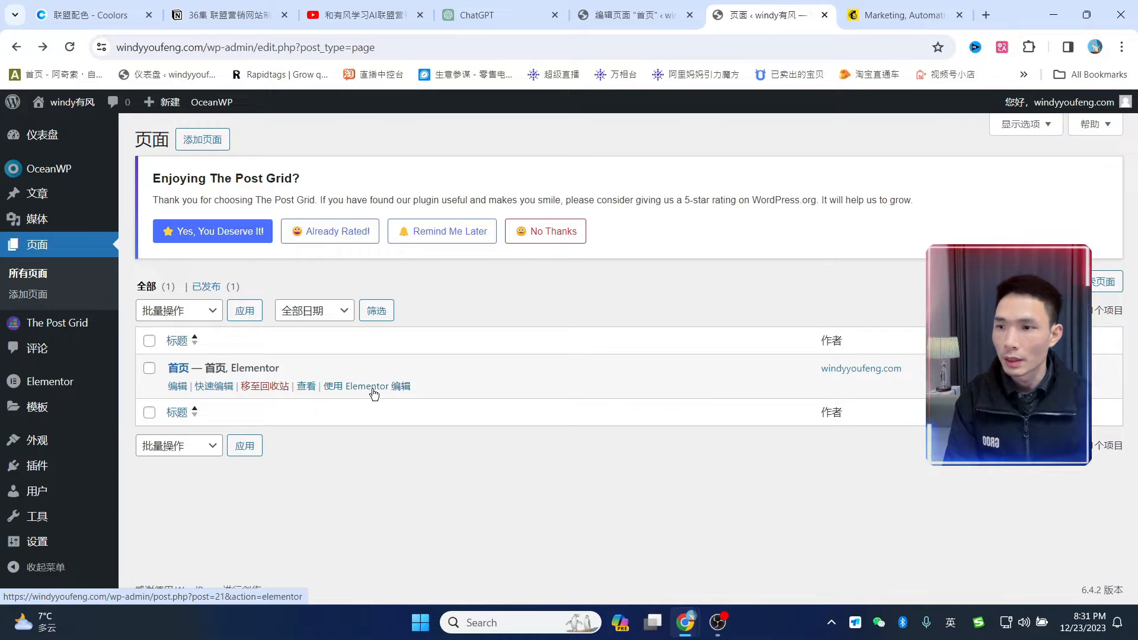
click(352, 388)
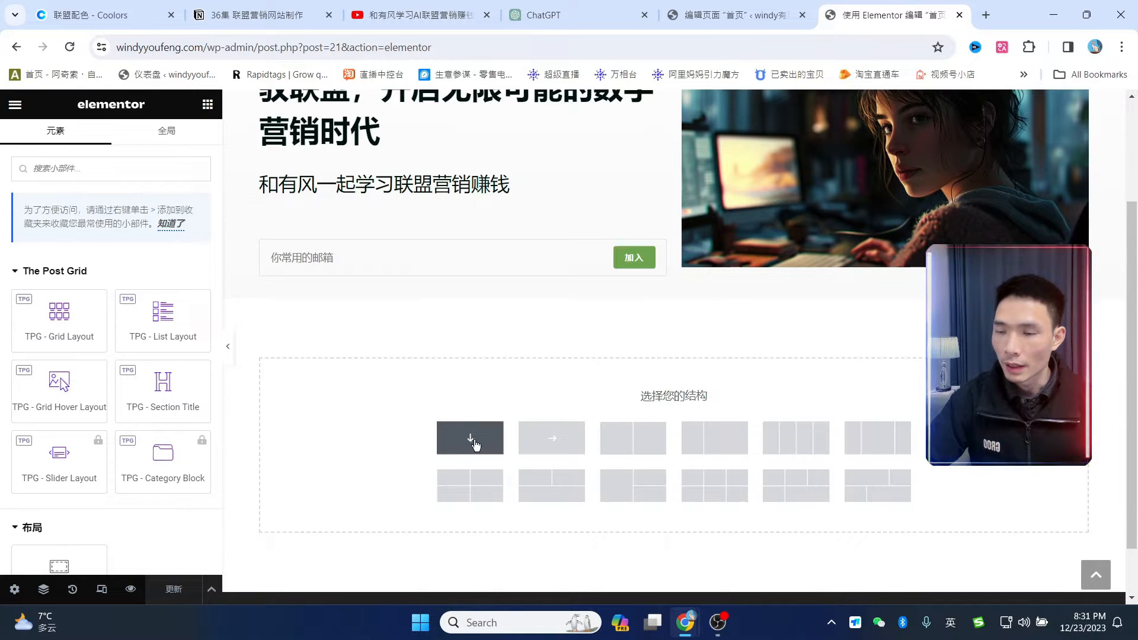
- Add a single-column container below the signup form and drop a TPG - Grid Layout widget into it
click(475, 445)
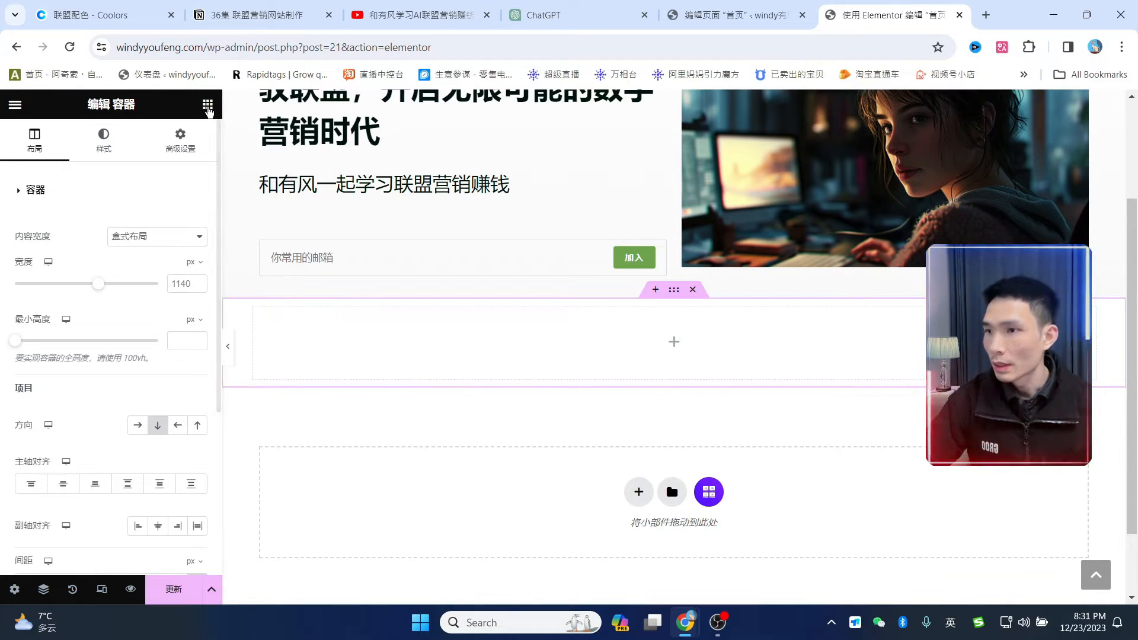
click(208, 105)
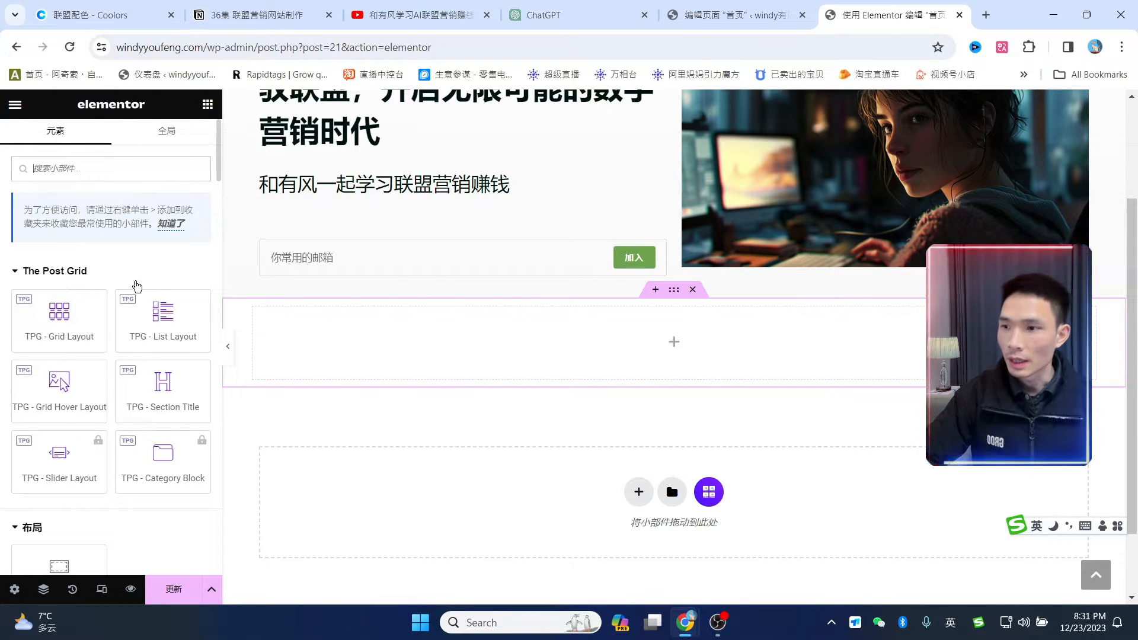
scroll(125, 365, down, 1)
scroll(130, 380, up, 1)
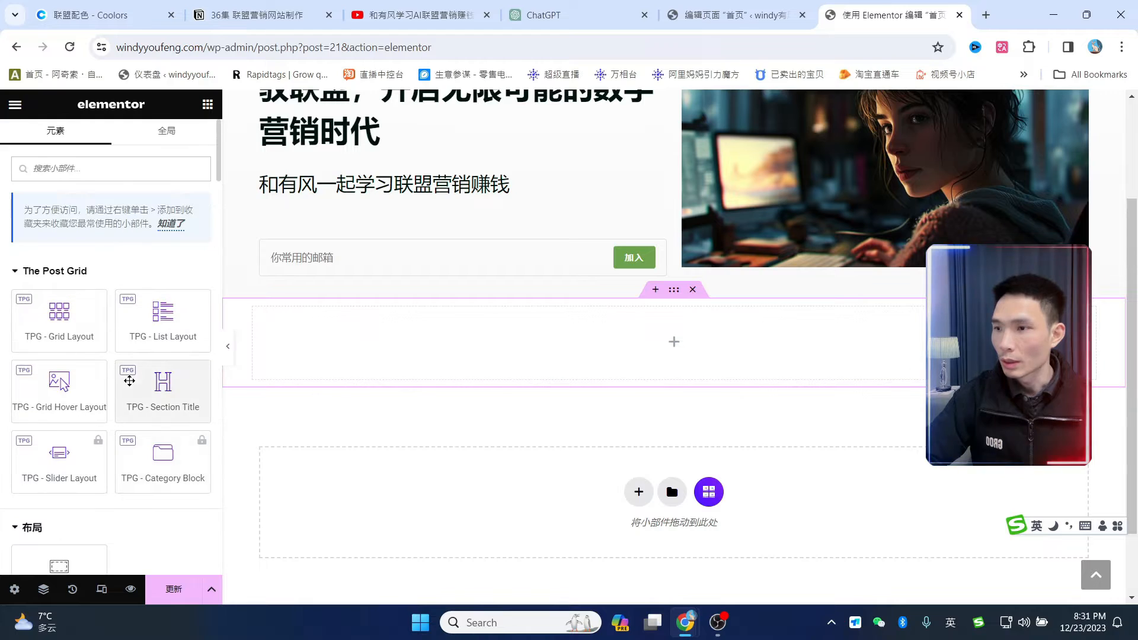
drag(57, 332, 485, 341)
scroll(795, 406, down, 5)
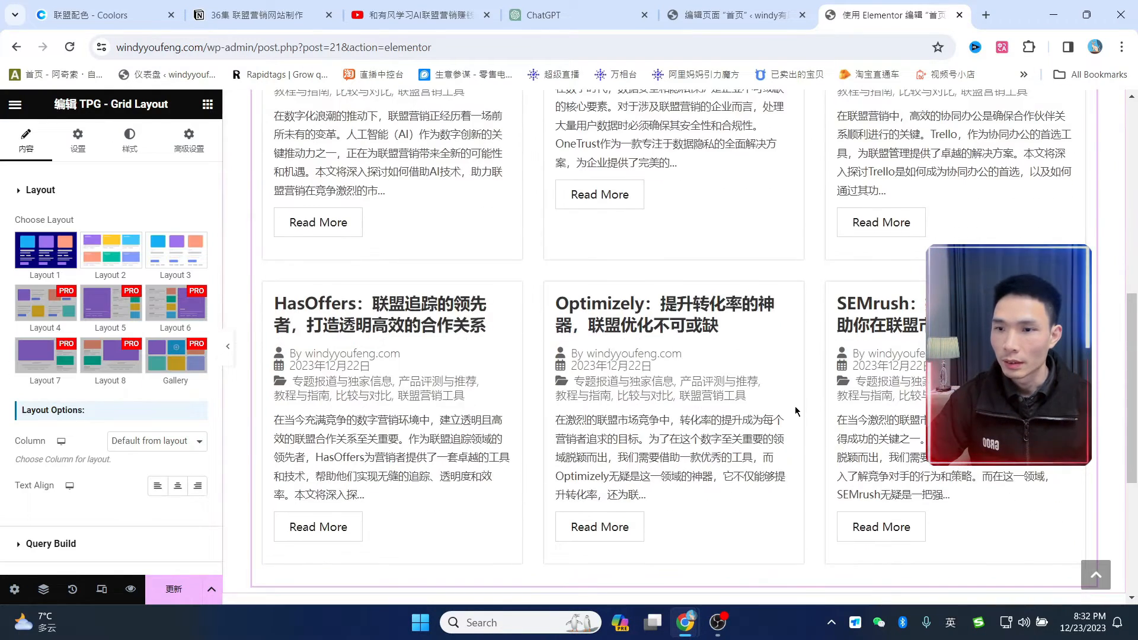
scroll(807, 424, up, 4)
scroll(592, 354, down, 6)
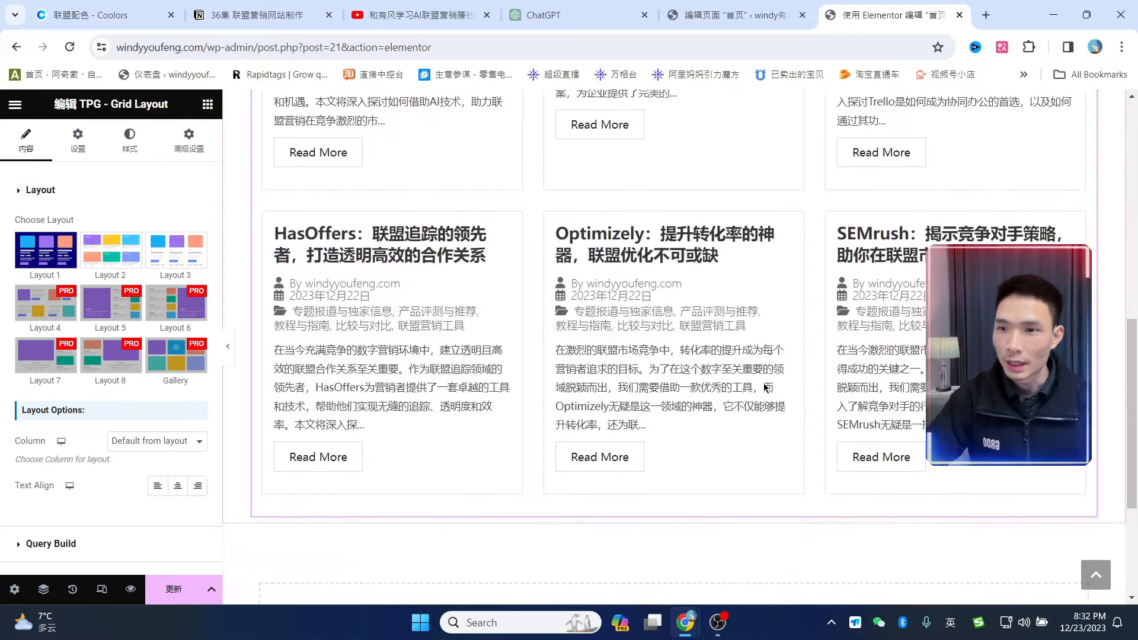
scroll(531, 343, up, 6)
click(111, 249)
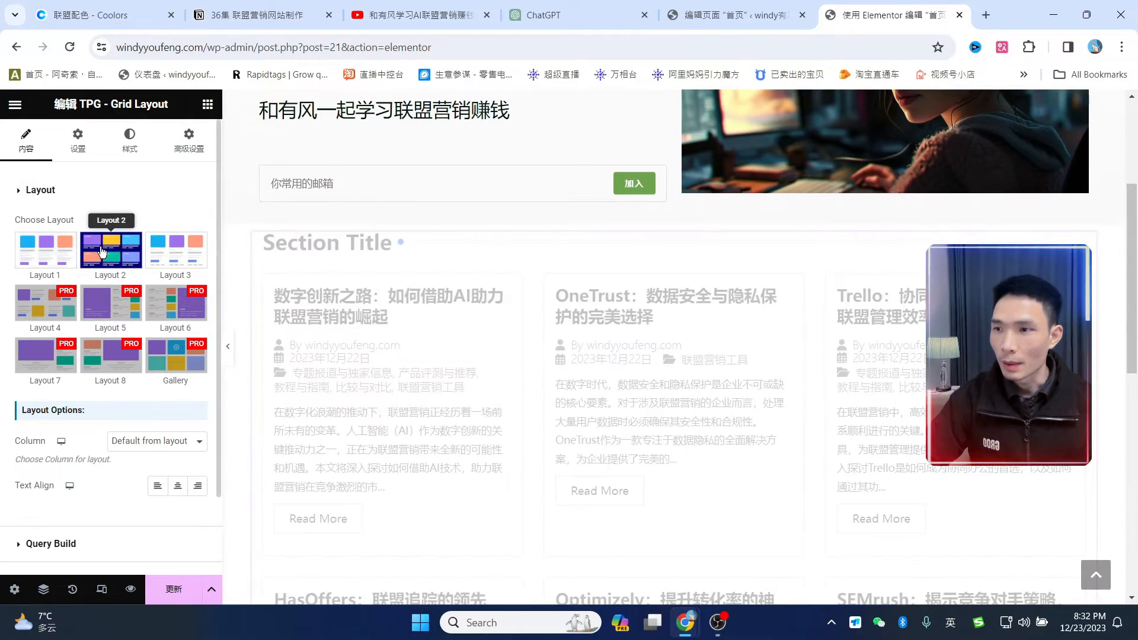
scroll(784, 367, down, 2)
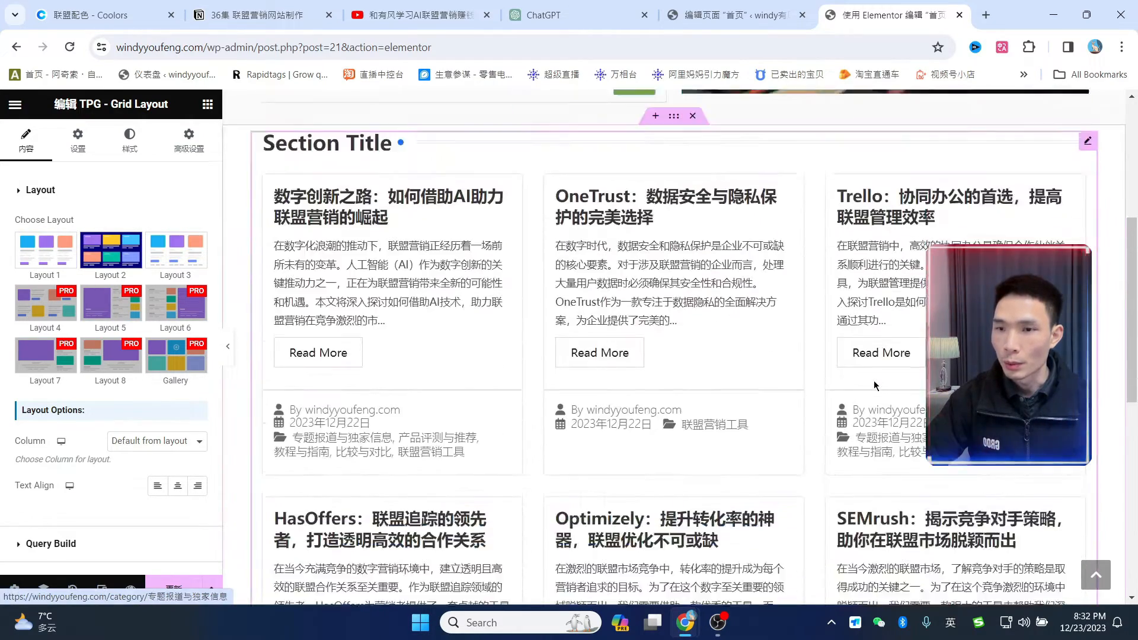
scroll(712, 368, up, 2)
click(176, 249)
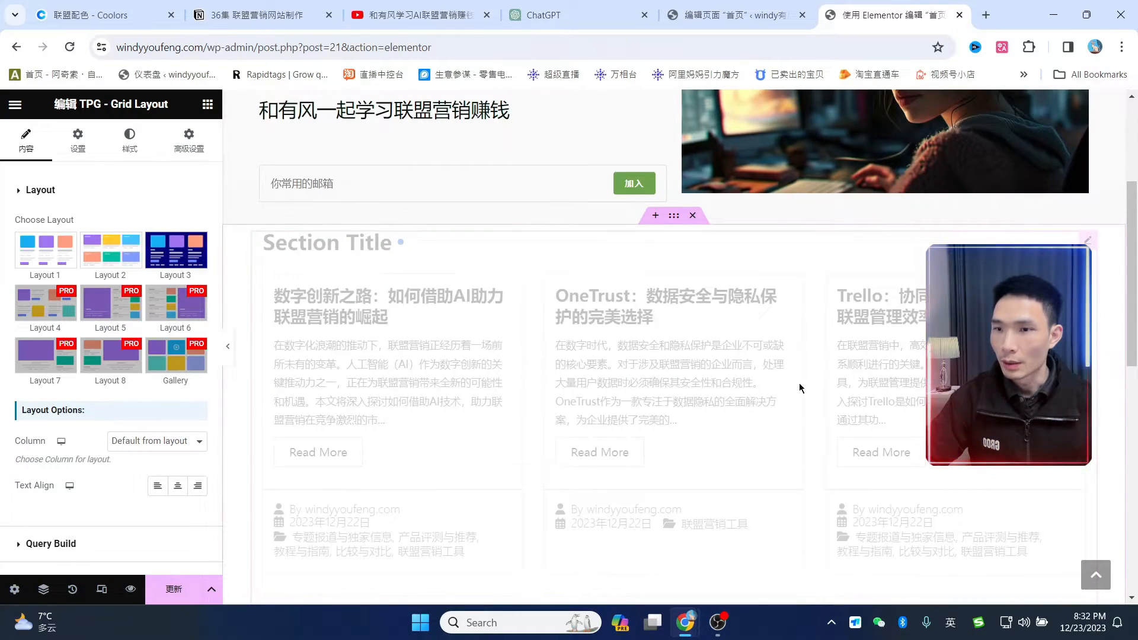
scroll(777, 388, down, 5)
scroll(712, 367, up, 7)
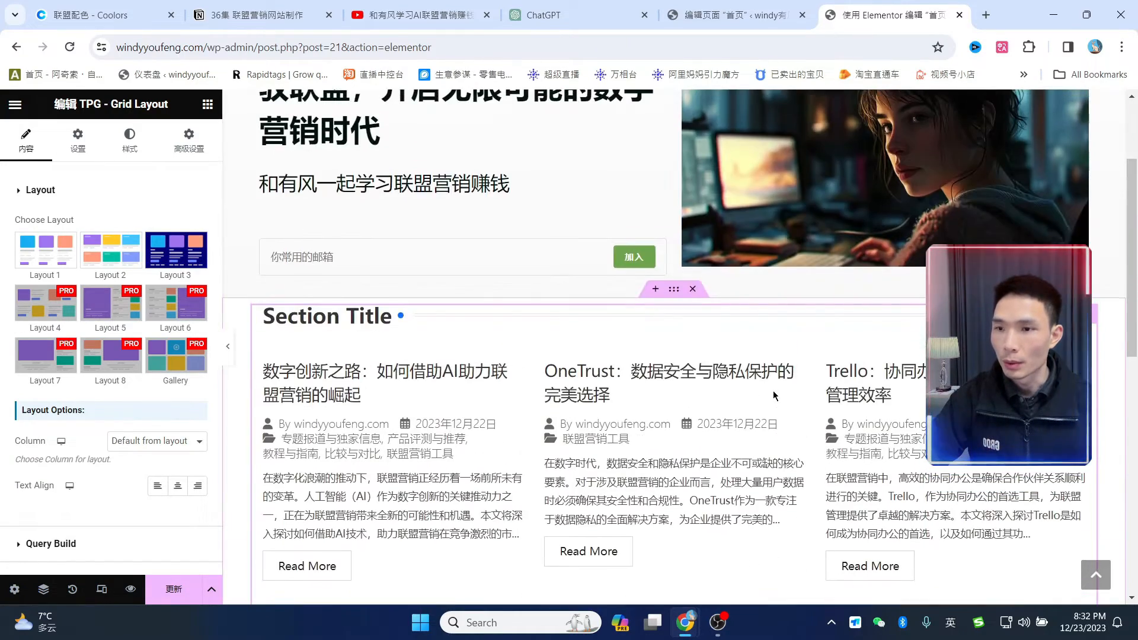
click(59, 260)
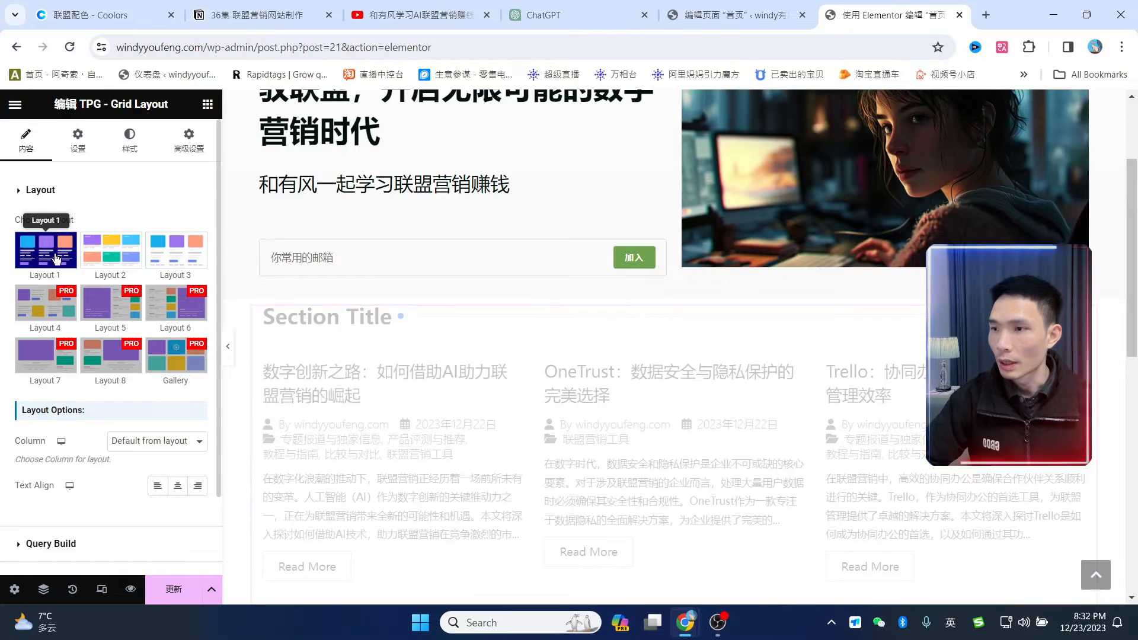
scroll(709, 354, down, 6)
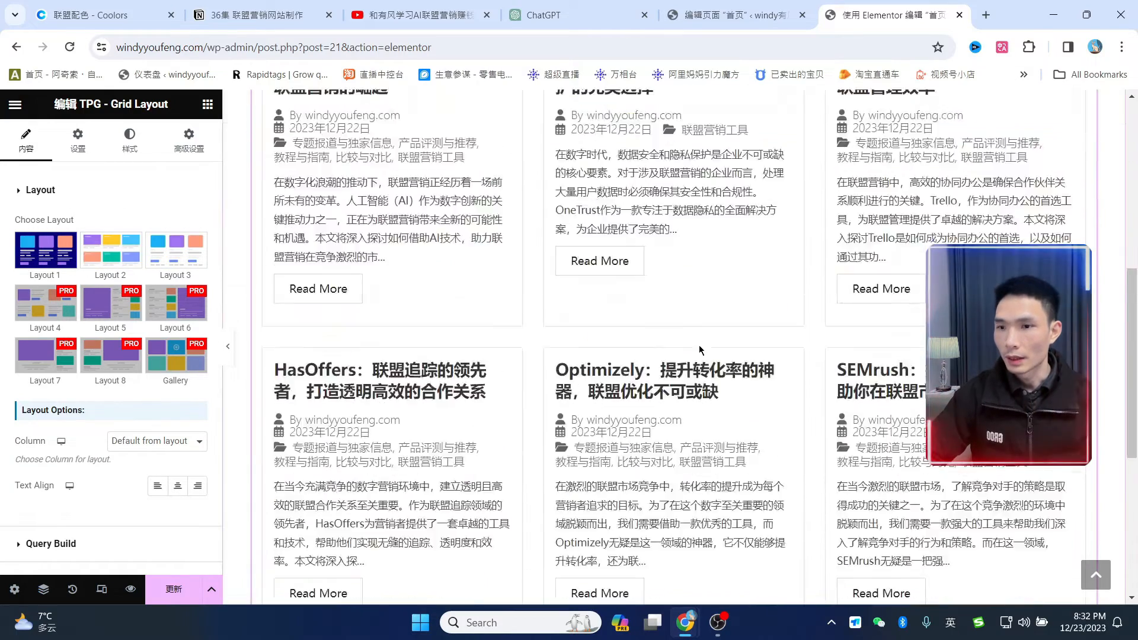
scroll(710, 355, up, 6)
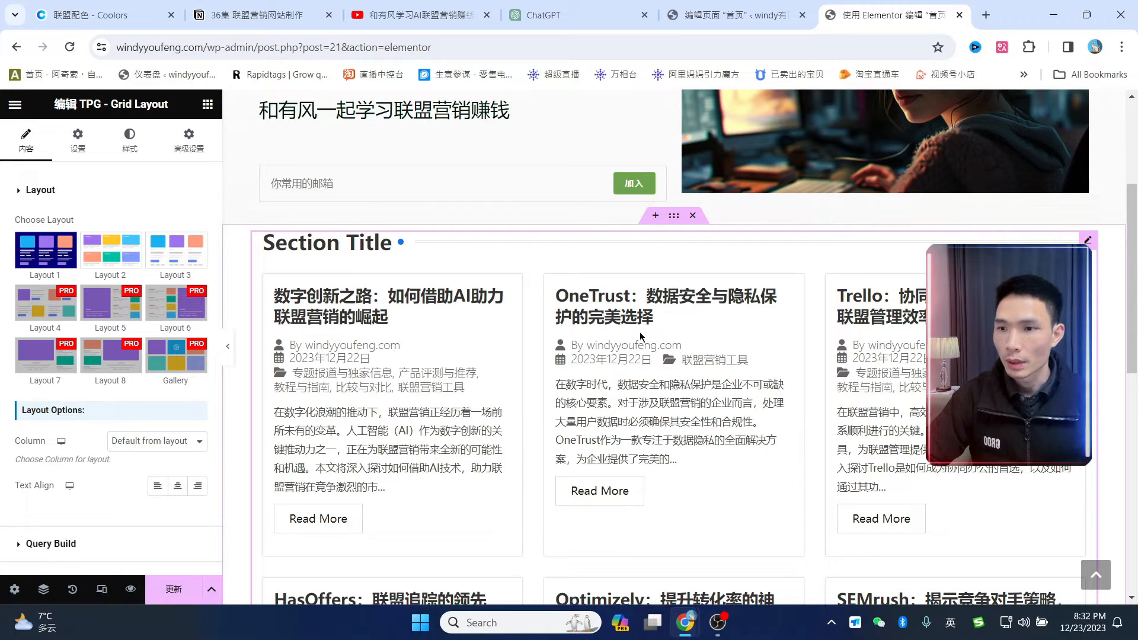
- Hide the grid's Section Title heading and post meta data
click(86, 144)
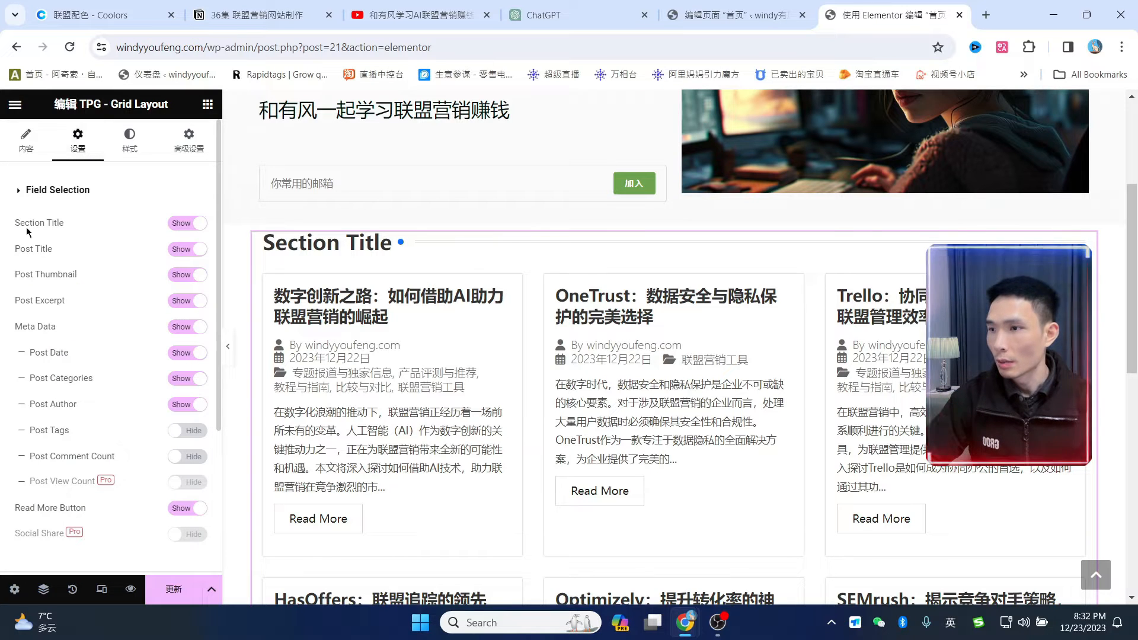
click(187, 223)
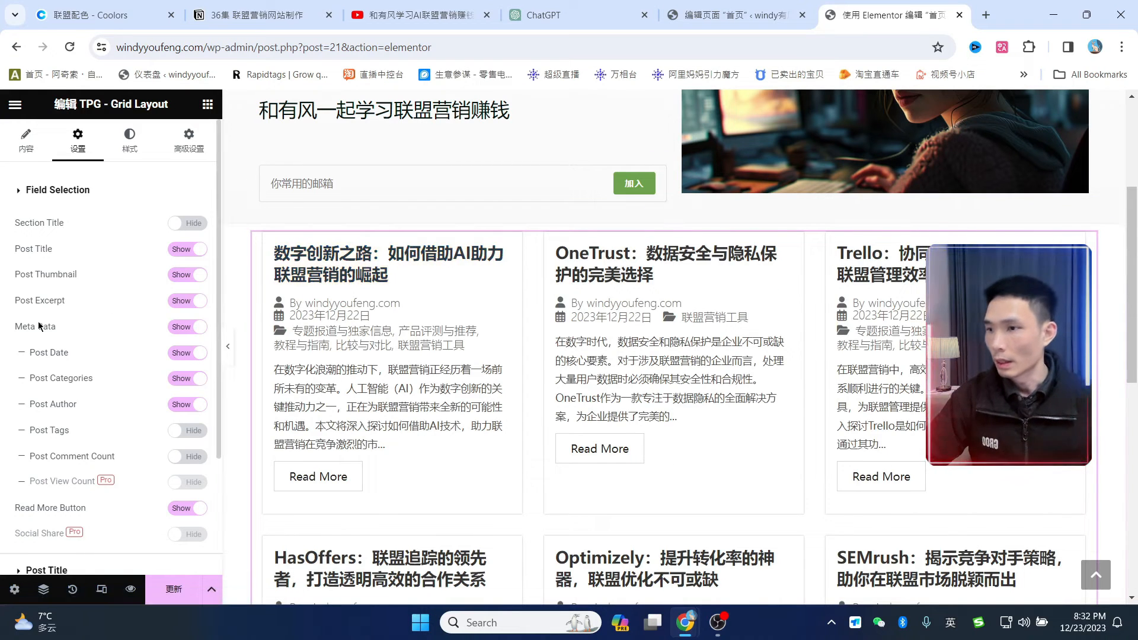
click(188, 327)
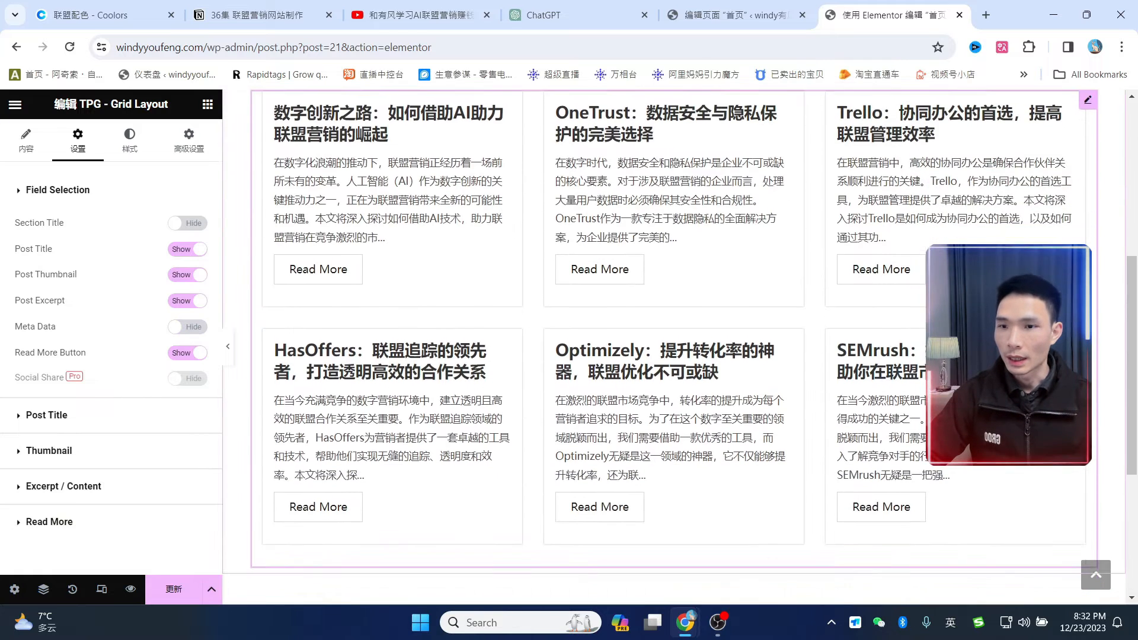
scroll(648, 285, up, 1)
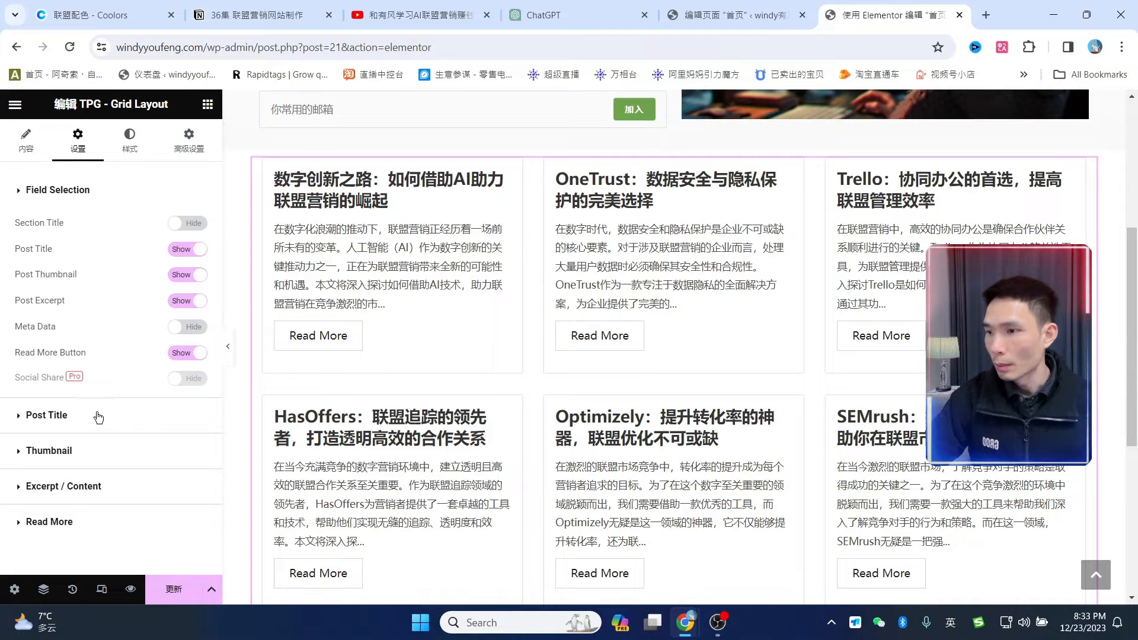
- Set the excerpt limit to 150 and the Read More label to 阅读全书, then save the homepage
click(61, 487)
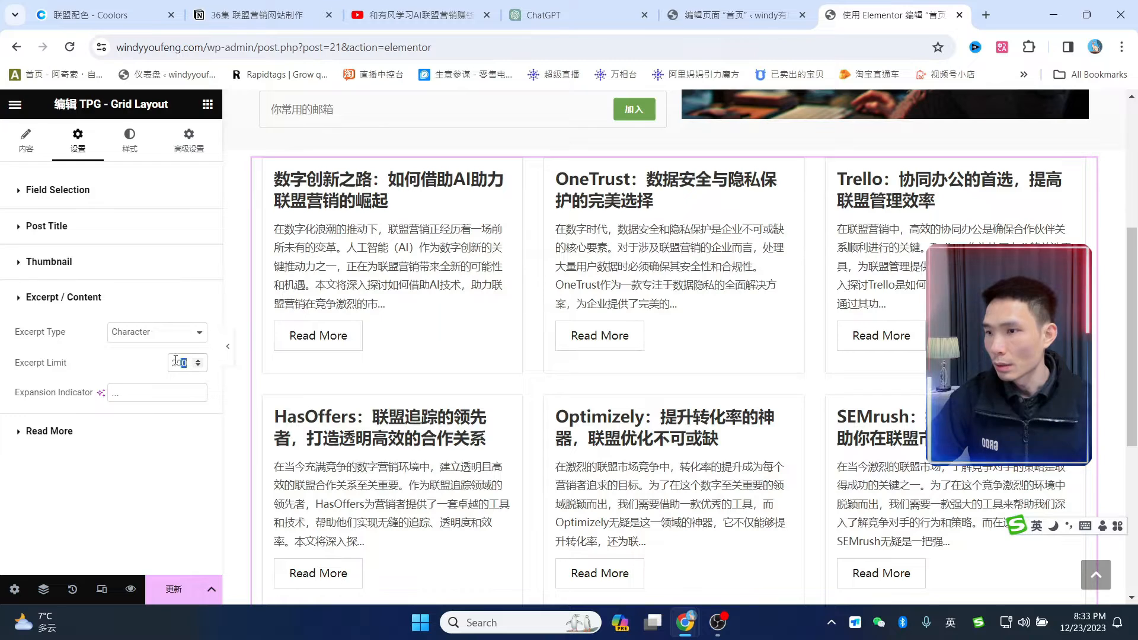
text(1)
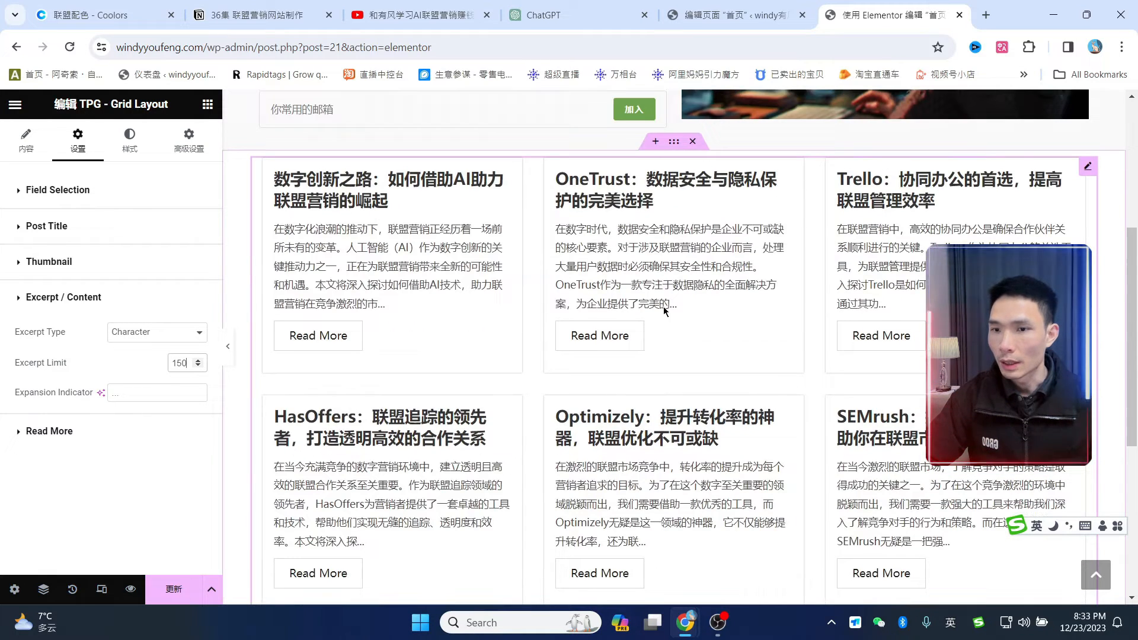
click(60, 436)
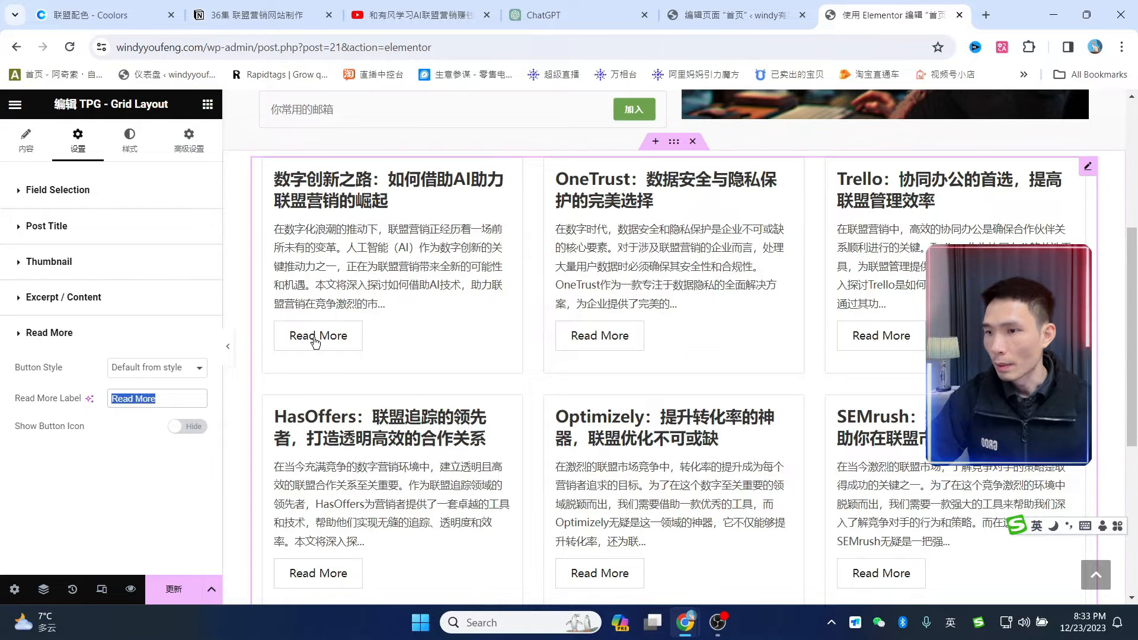
text(阅读全书)
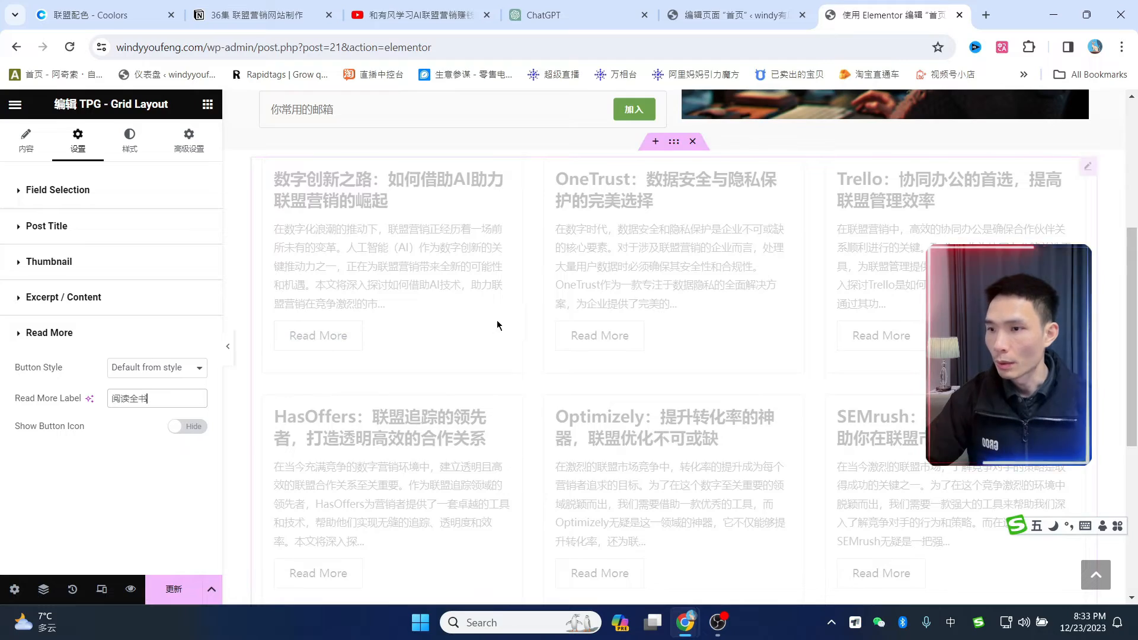
scroll(770, 350, down, 4)
scroll(794, 302, up, 7)
scroll(790, 333, down, 1)
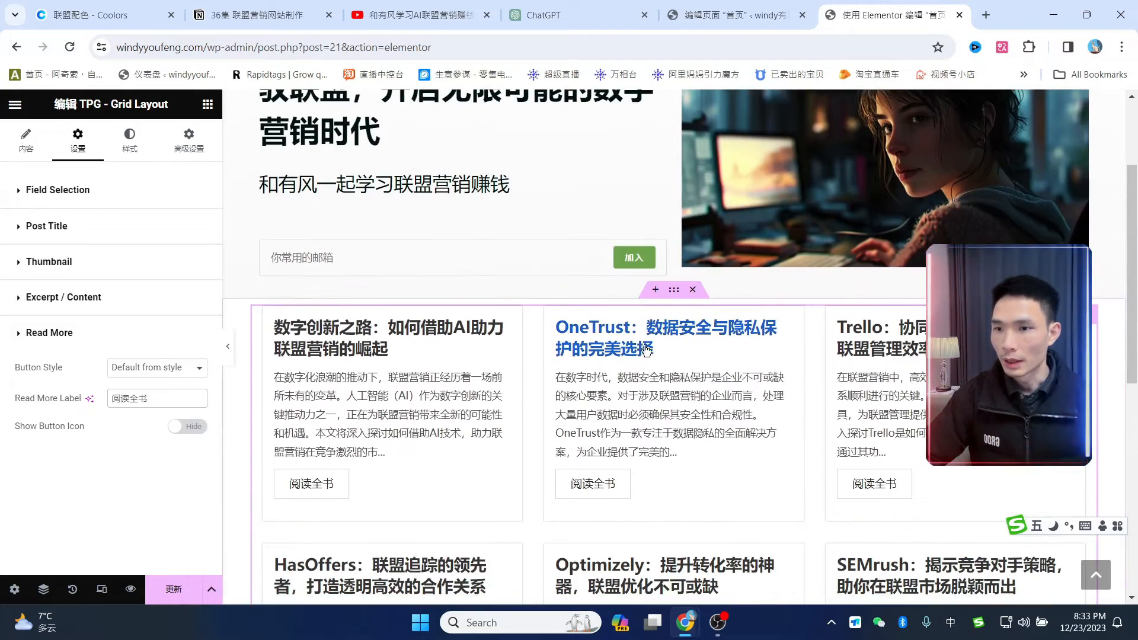
scroll(431, 387, down, 3)
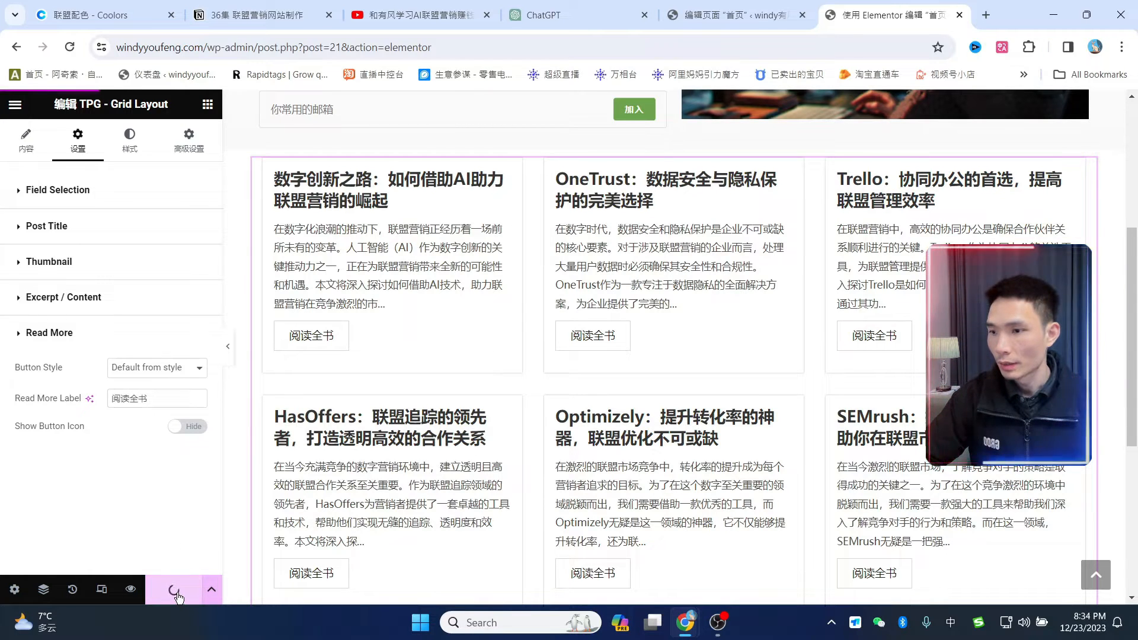
click(734, 16)
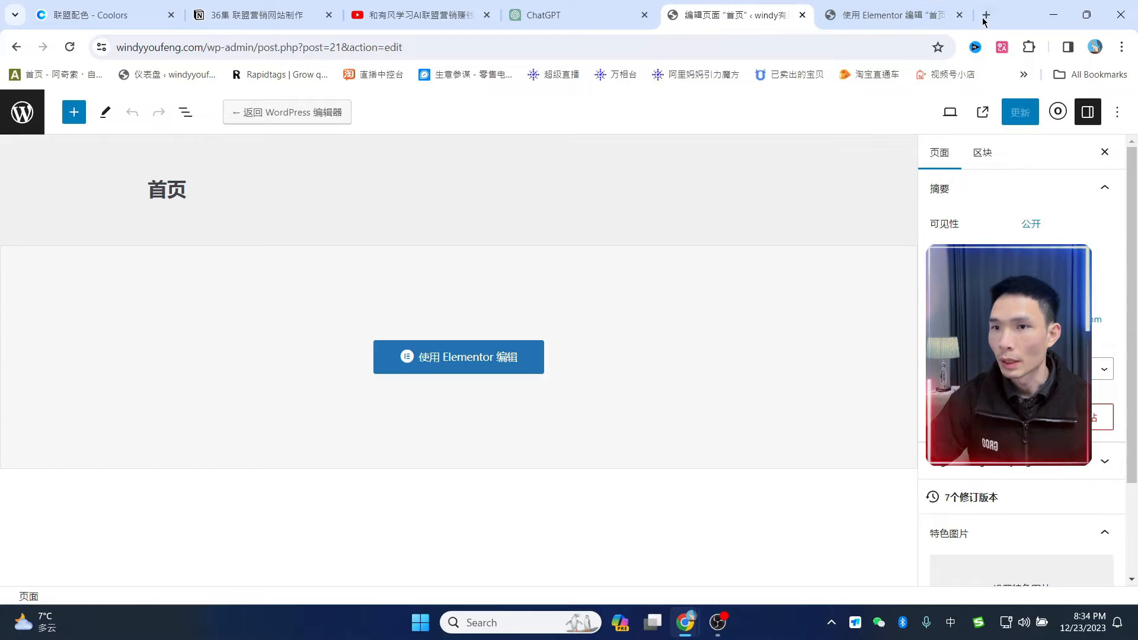
- Open wp-admin's All Posts in a new tab and dismiss the Post Grid rating notice
click(986, 16)
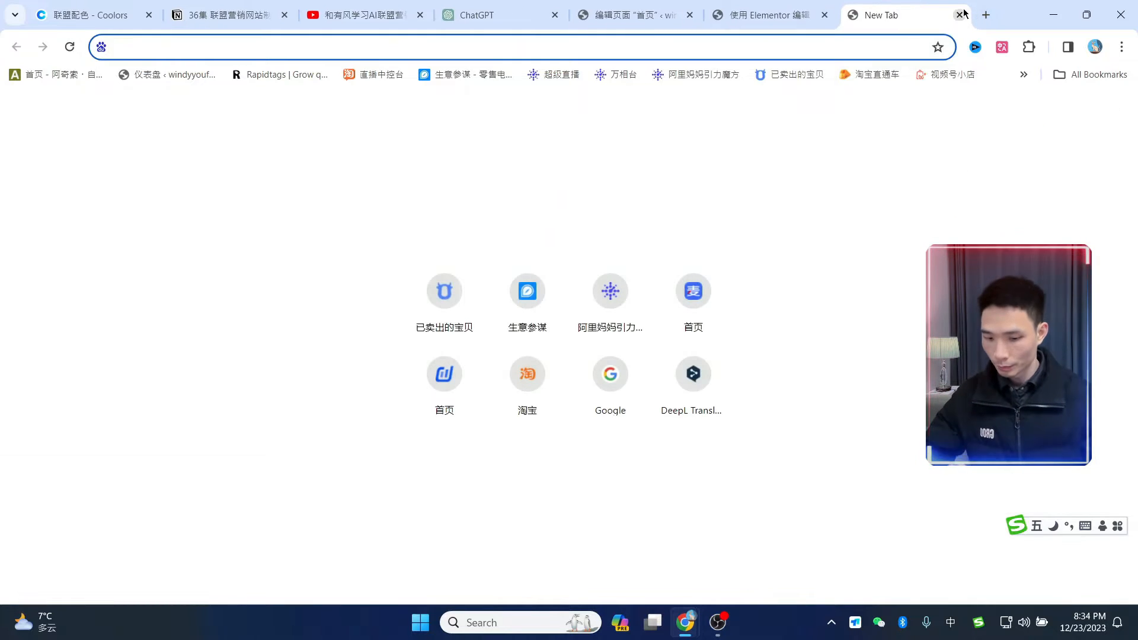
text(w)
key(shift)
text(in)
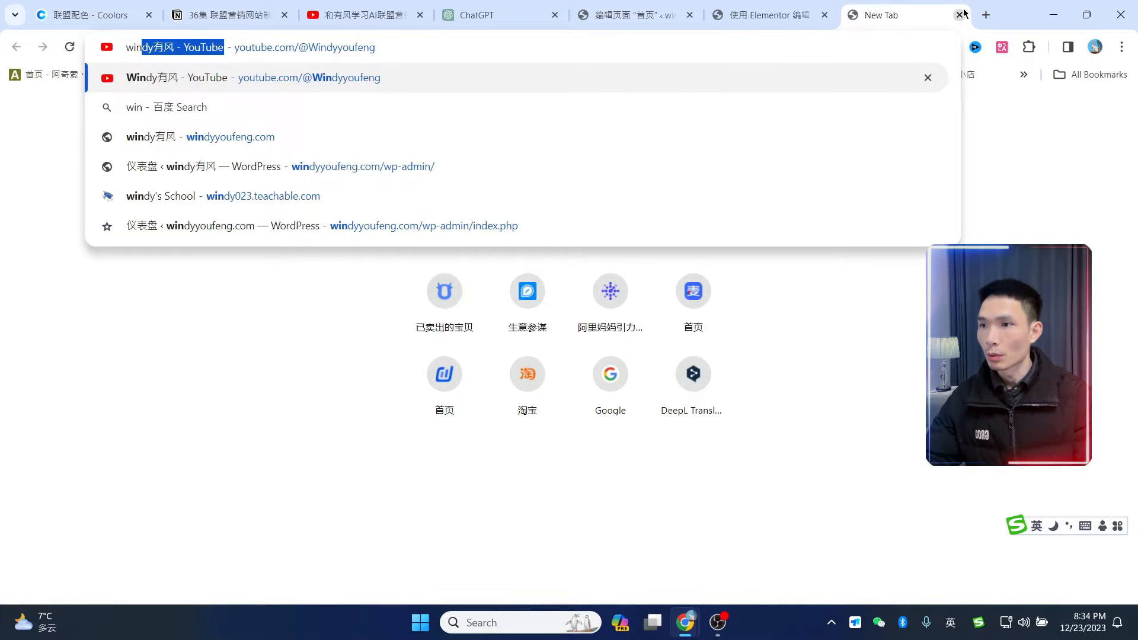
key(BackSpace)
key(BackSpace)
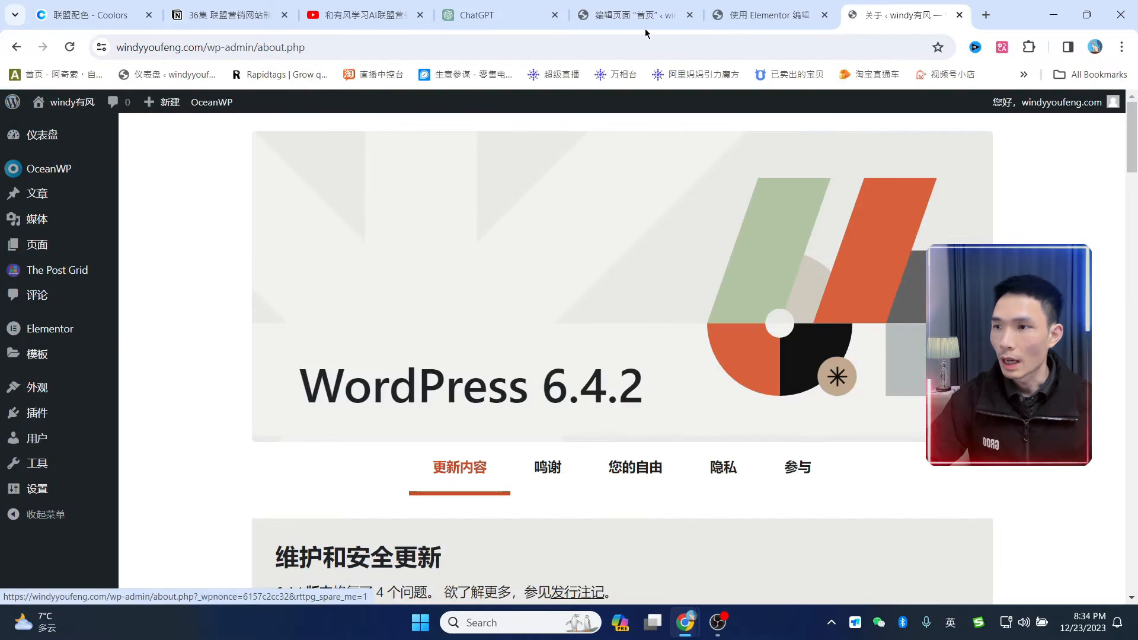
mouse_move(37, 195)
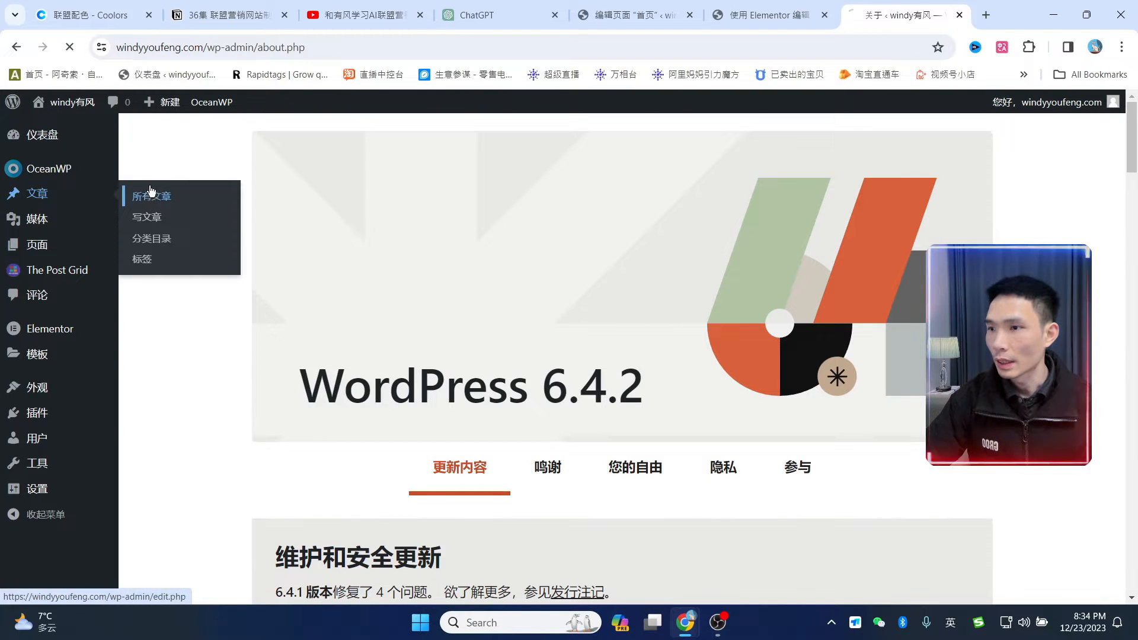
scroll(562, 361, down, 3)
scroll(1064, 194, up, 3)
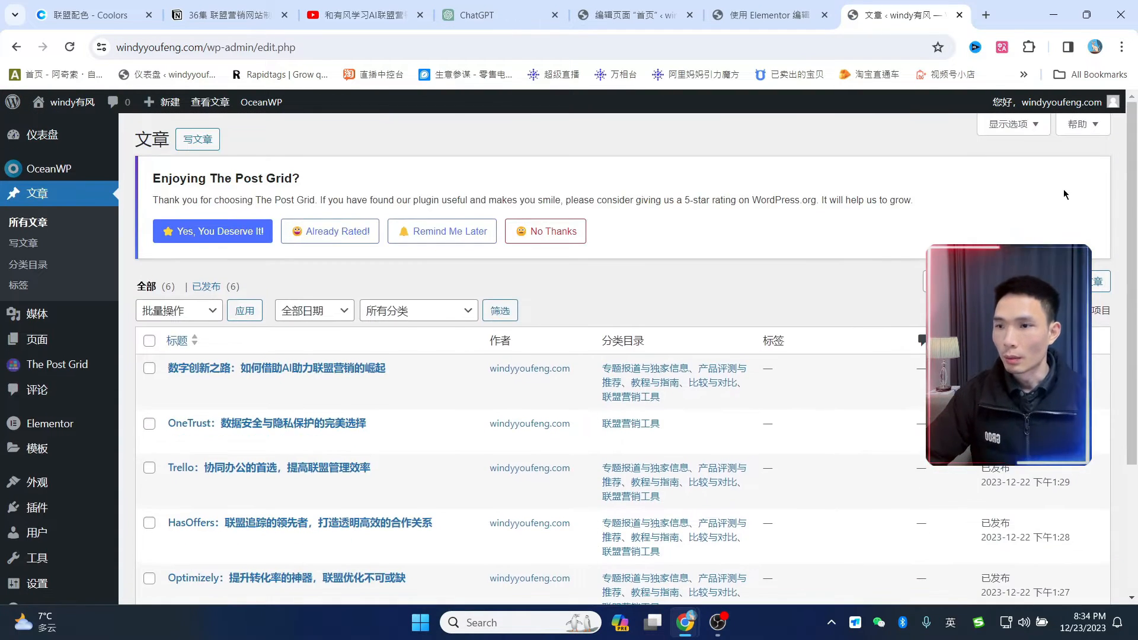
scroll(431, 398, down, 3)
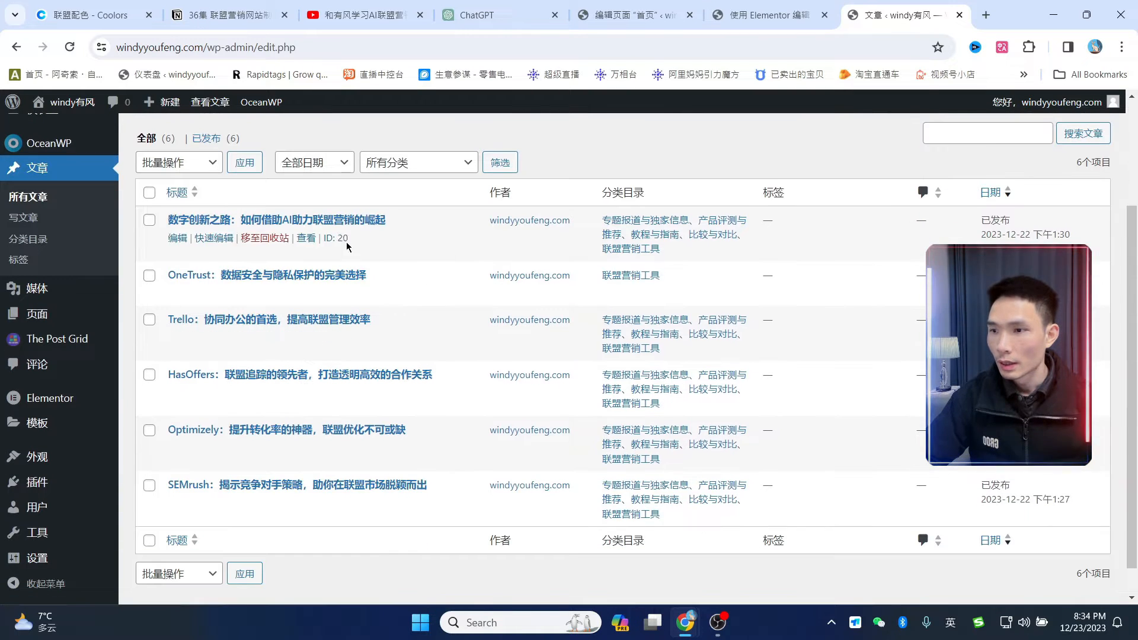
scroll(451, 356, up, 3)
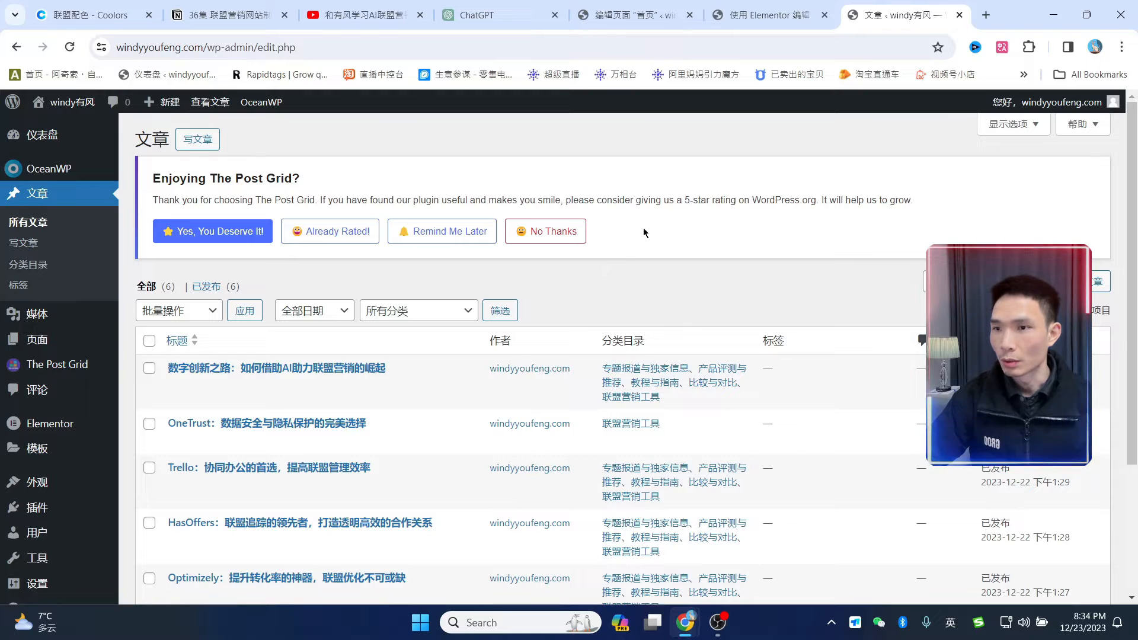
click(553, 234)
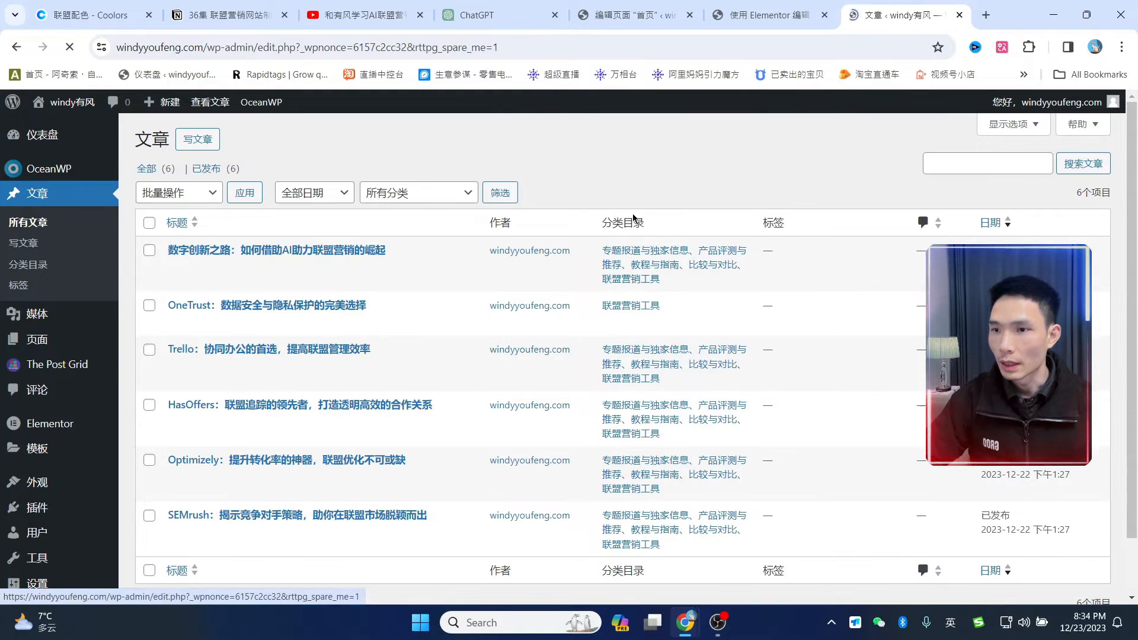
- Open all six posts, including OneTrust, Trello, HasOffers, Optimizely and SEMrush, in edit tabs; view the first
ctrl+click(356, 252)
ctrl+click(336, 306)
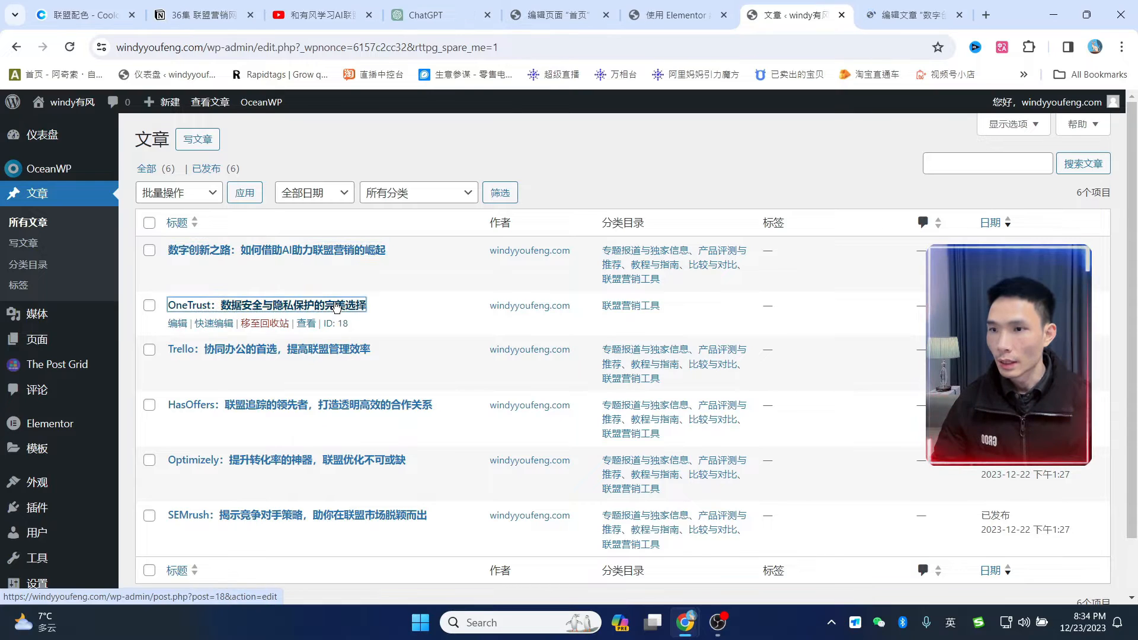
ctrl+click(325, 349)
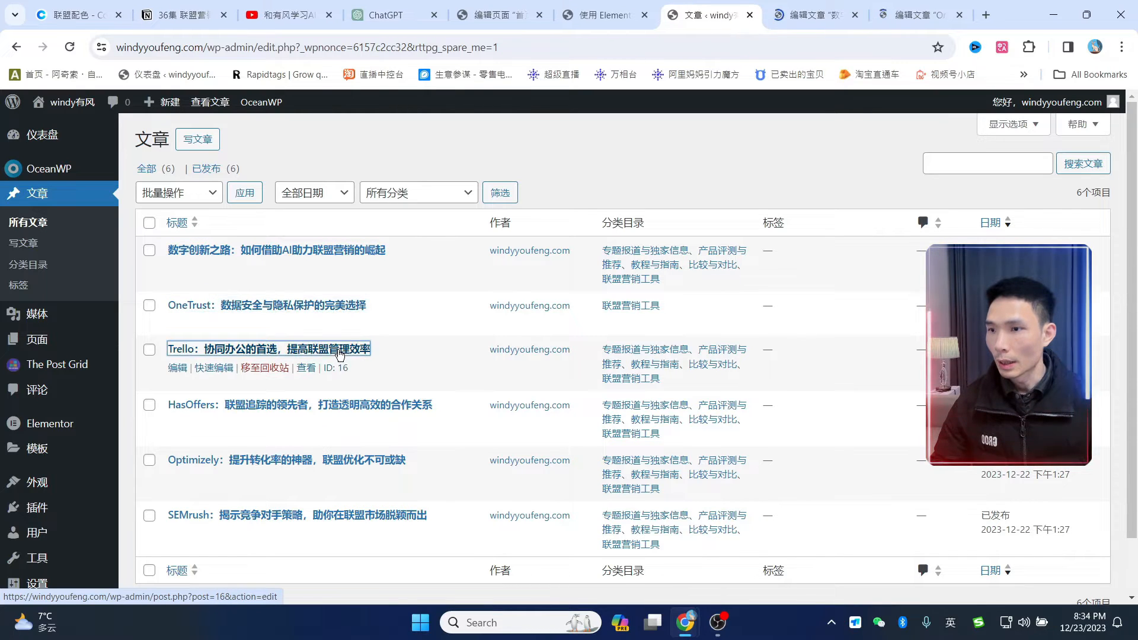
ctrl+click(386, 410)
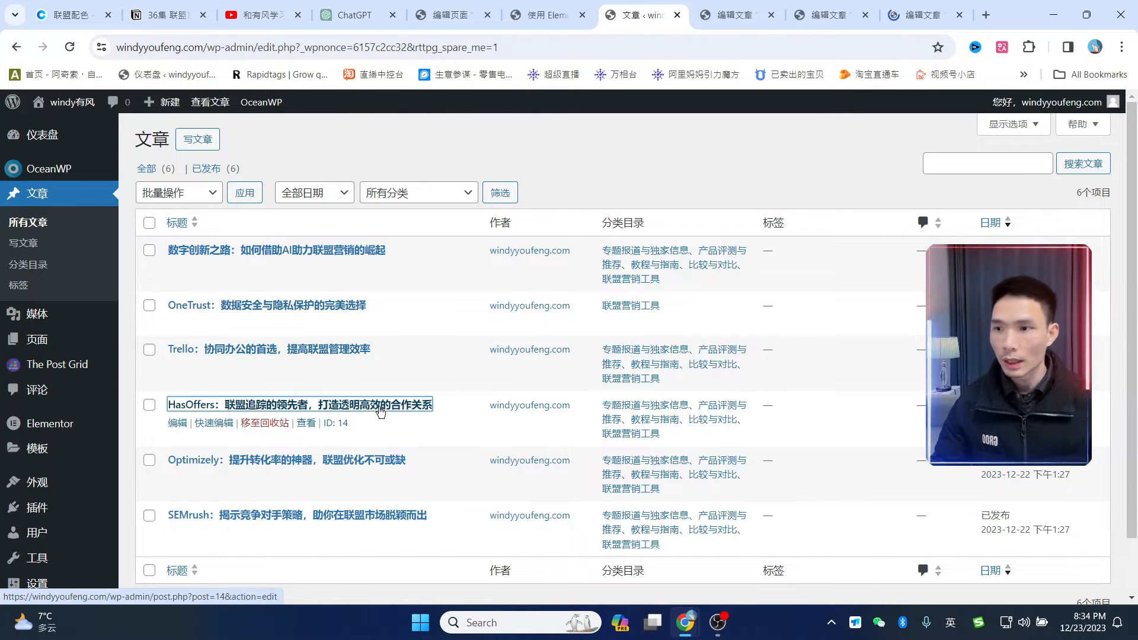
ctrl+click(388, 460)
ctrl+click(355, 515)
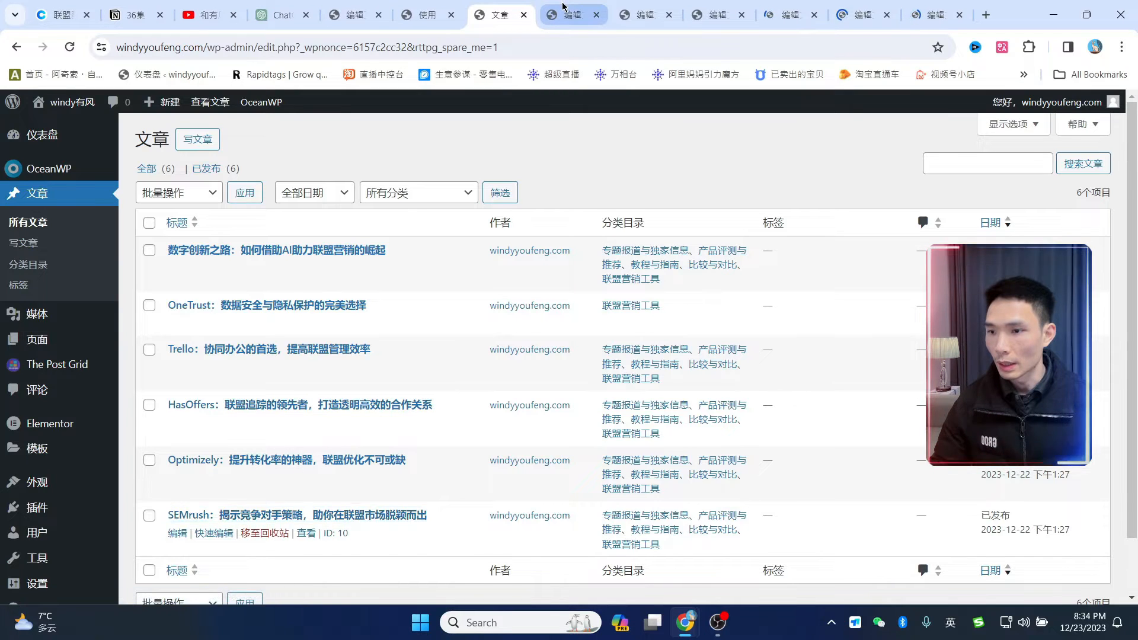
click(563, 8)
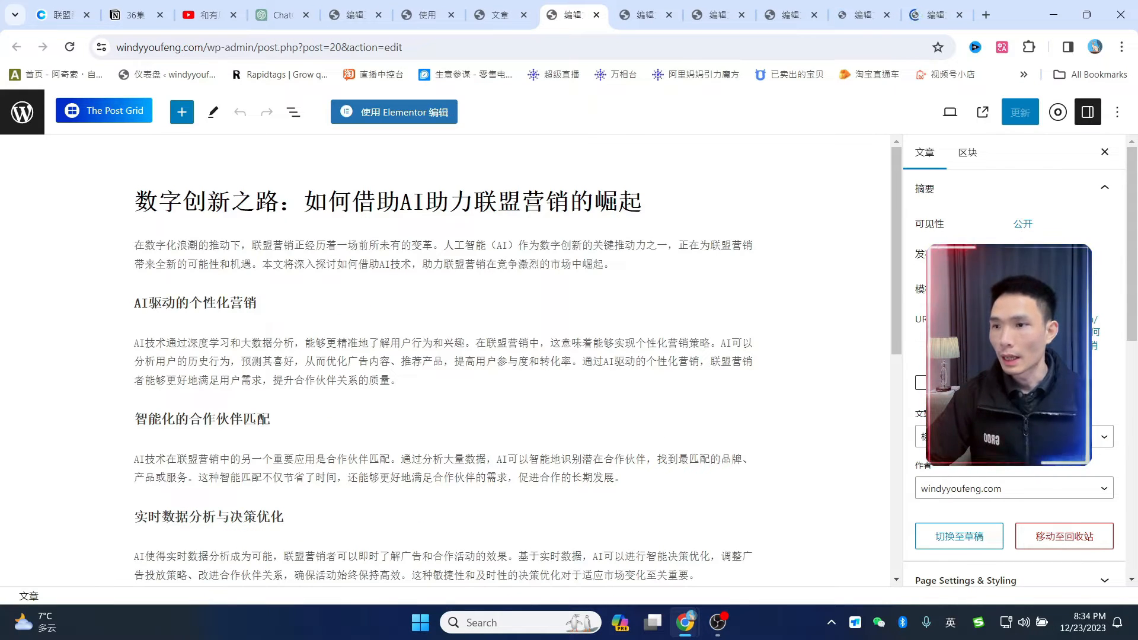
- From the post's featured image chooser, upload six selected images to the media library
scroll(1001, 333, down, 10)
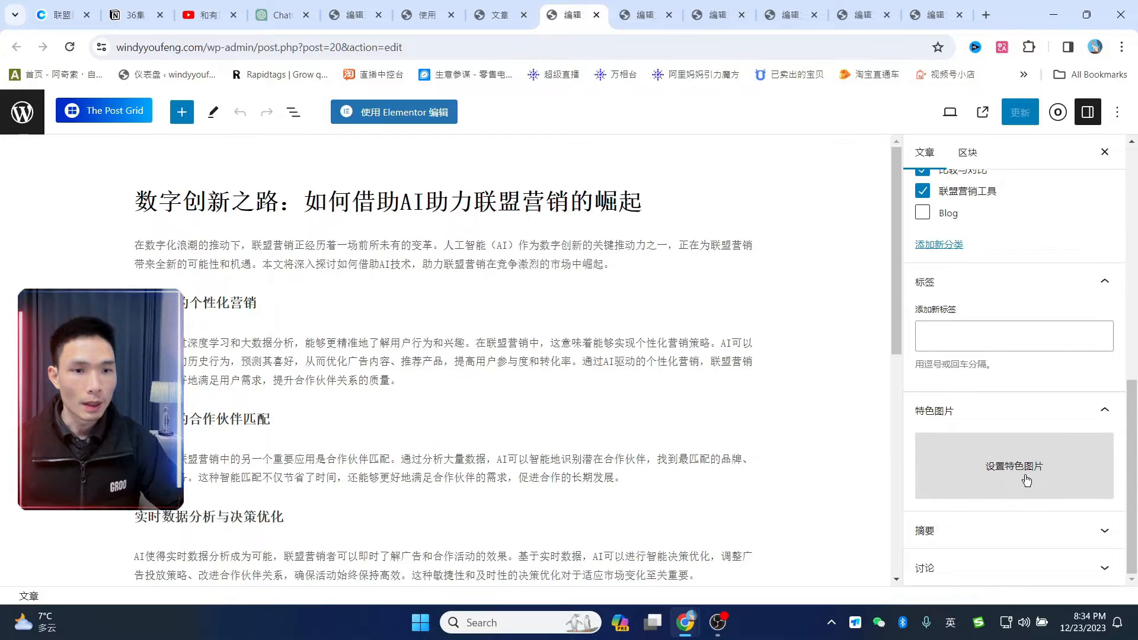
click(1027, 480)
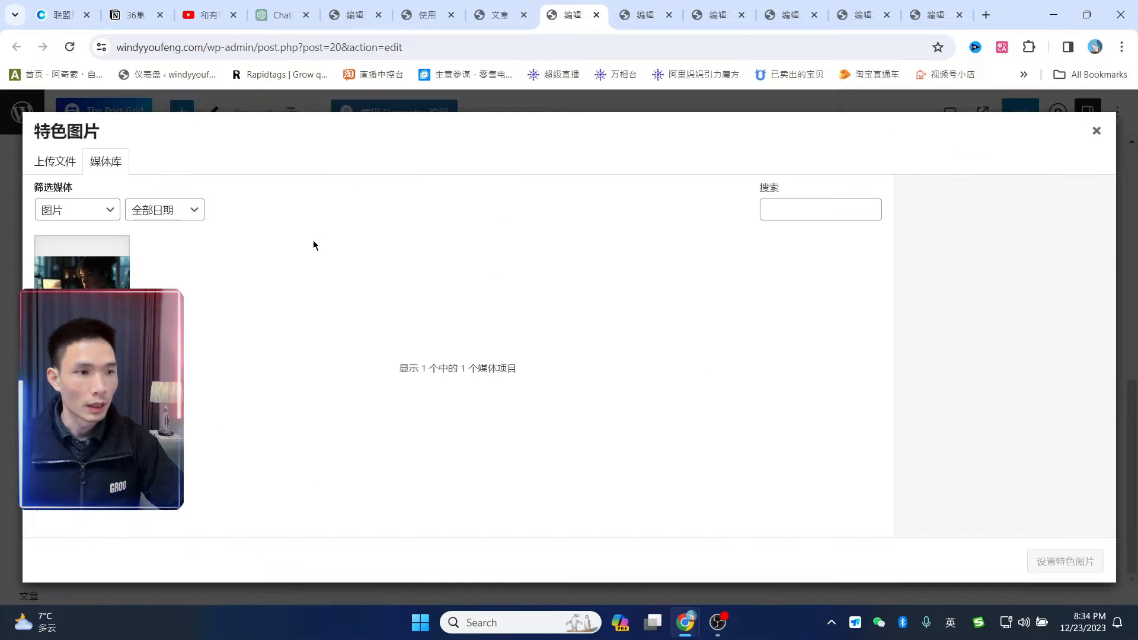
click(70, 168)
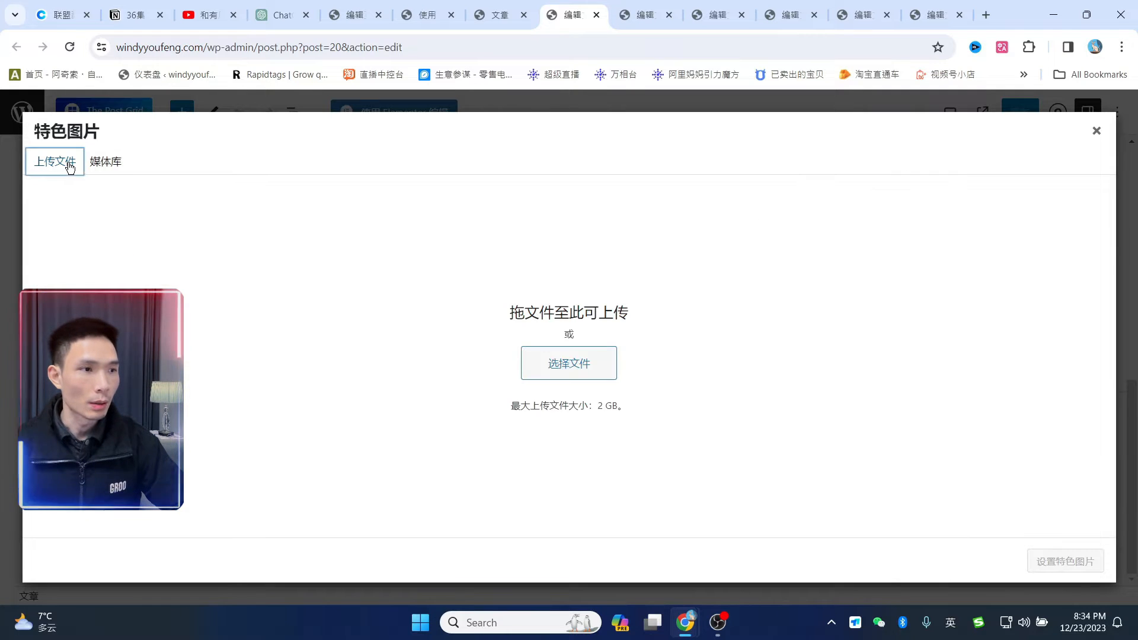
click(551, 365)
click(300, 321)
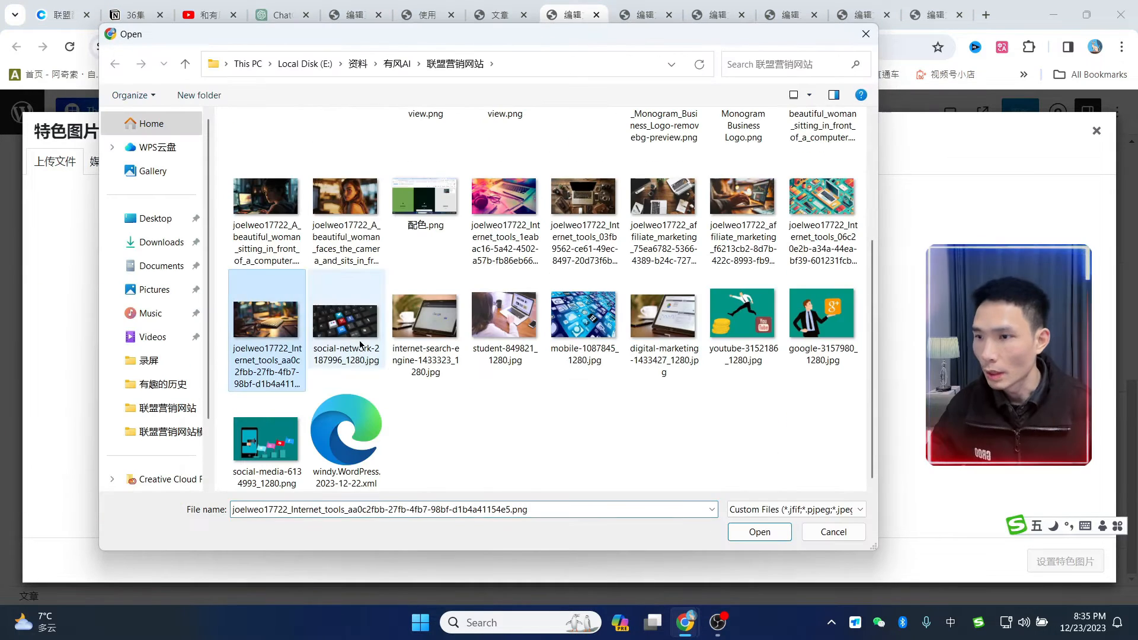
ctrl+click(358, 341)
click(562, 213)
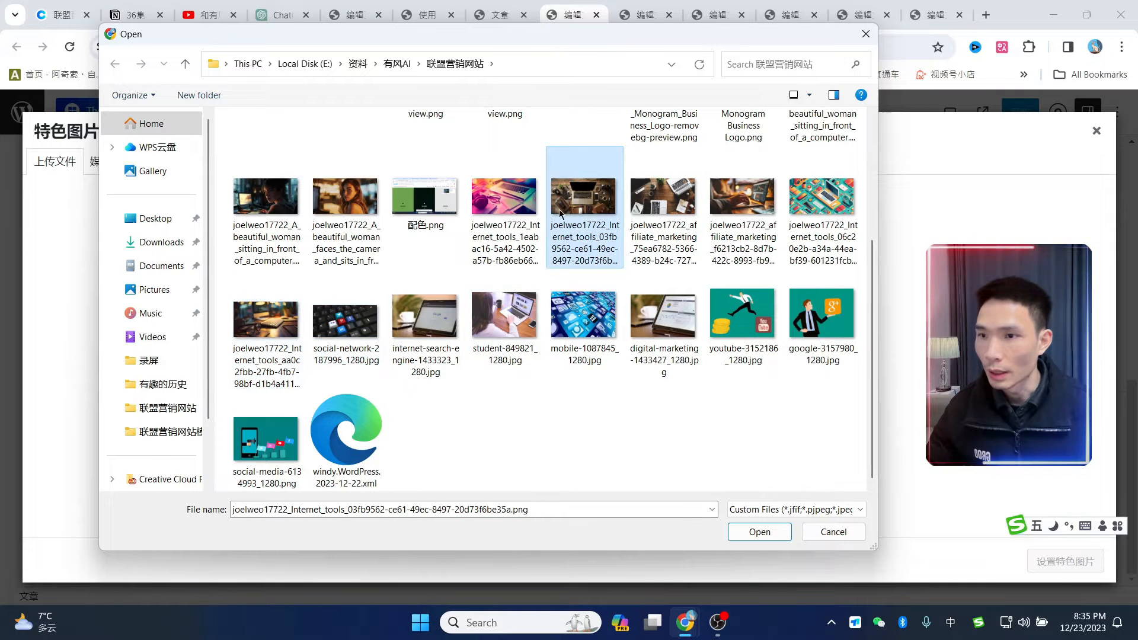
shift+click(346, 320)
click(760, 532)
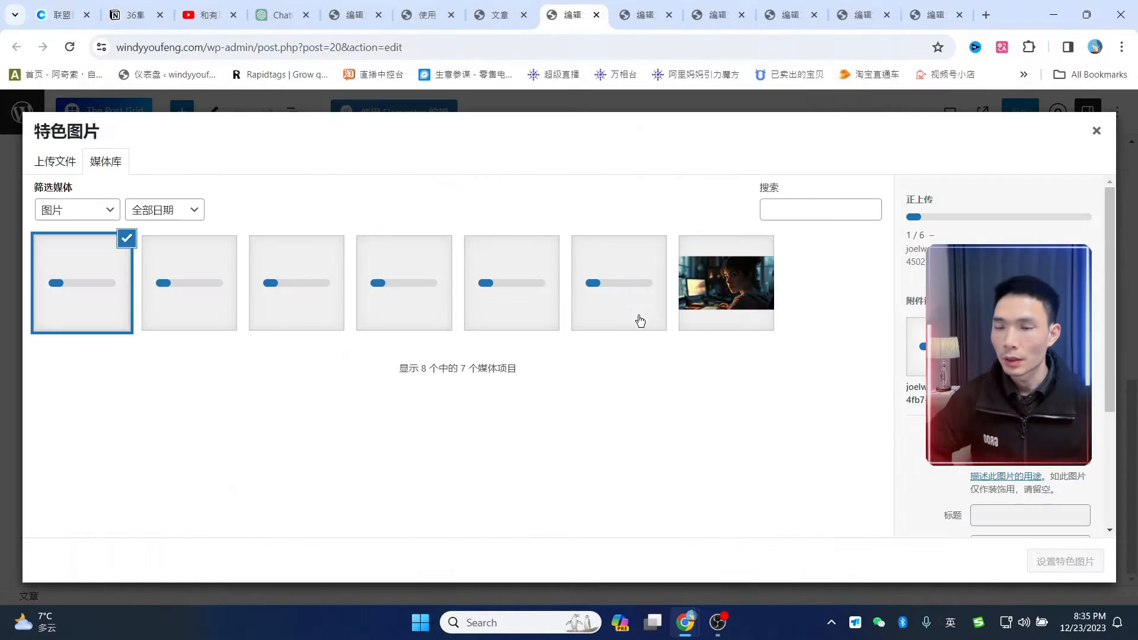
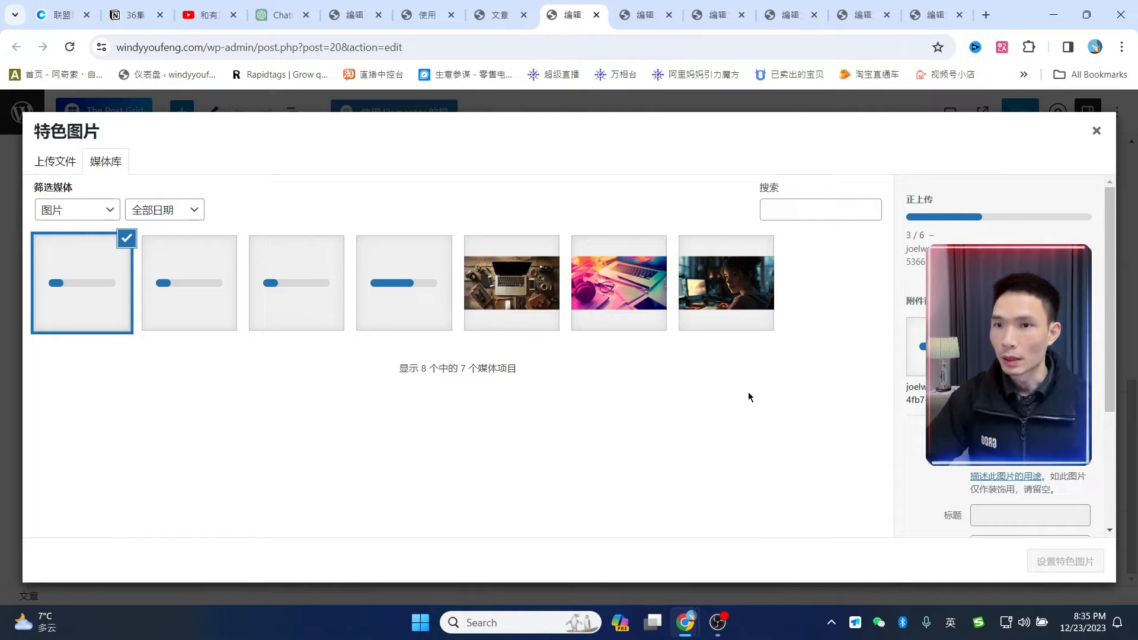
- Load pexels.com in a new browser tab, then go back to the 首页 page editor
click(986, 14)
text(pe)
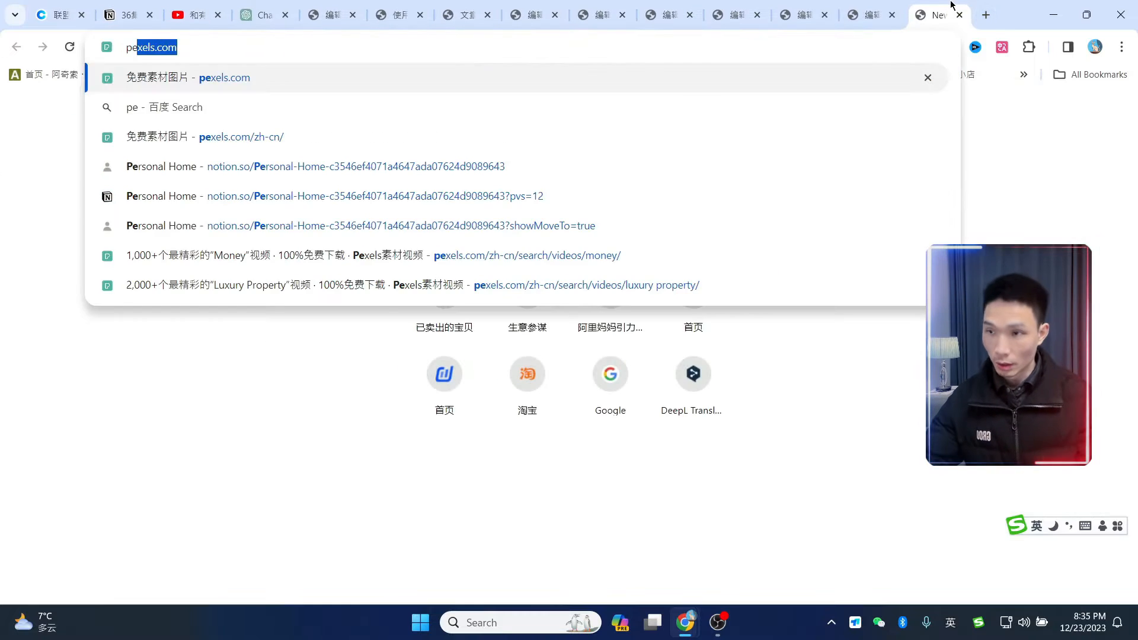
key(Return)
scroll(709, 415, down, 7)
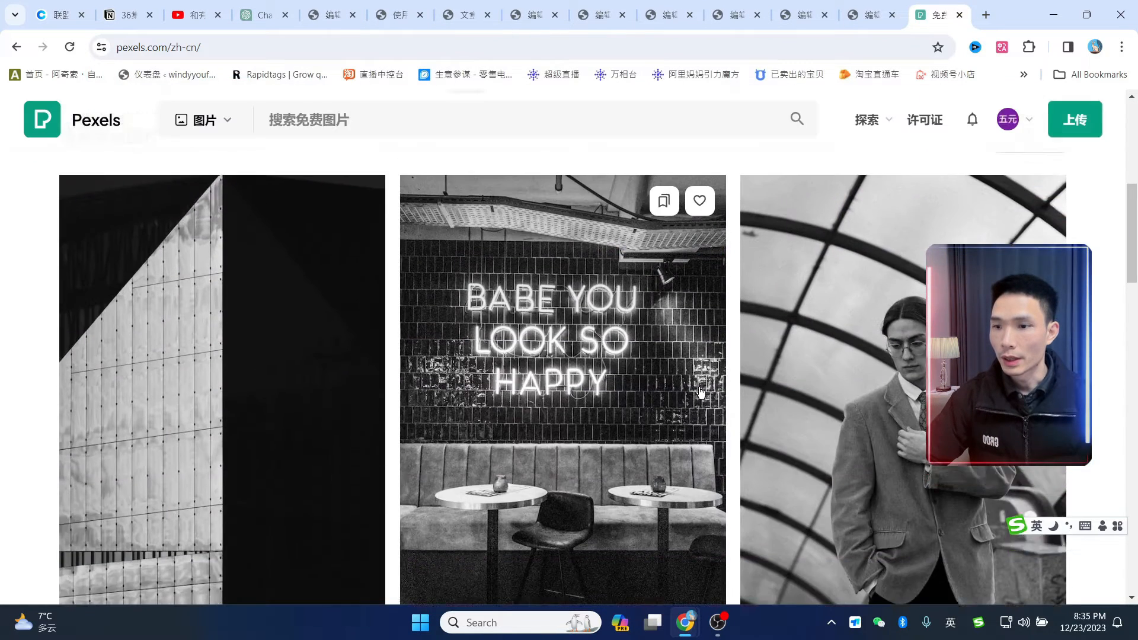
scroll(770, 195, up, 6)
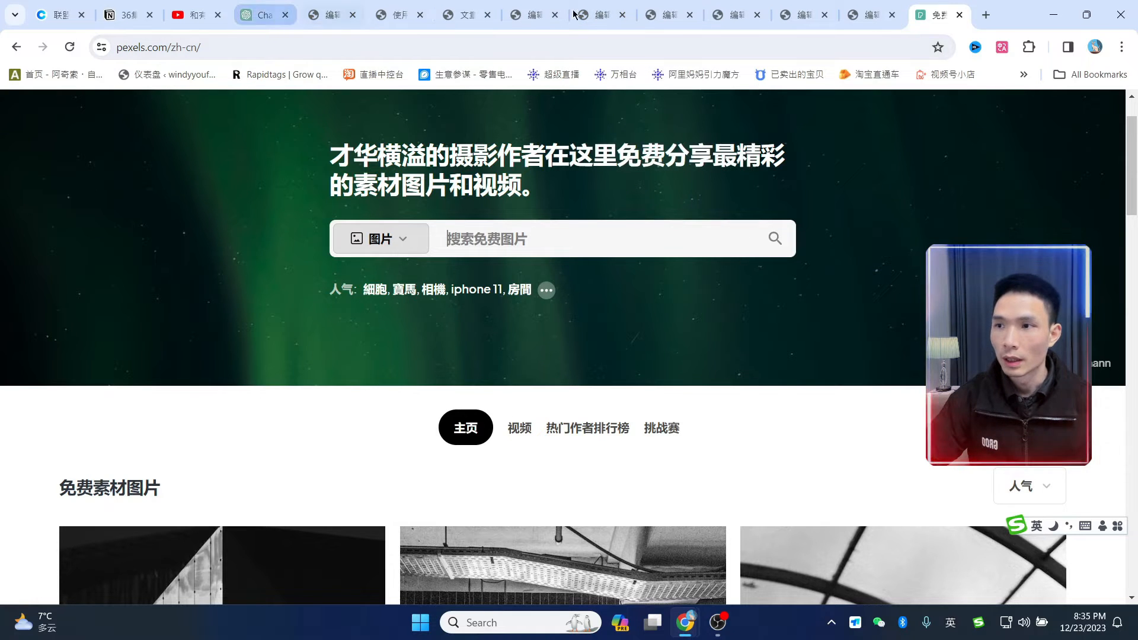
click(336, 15)
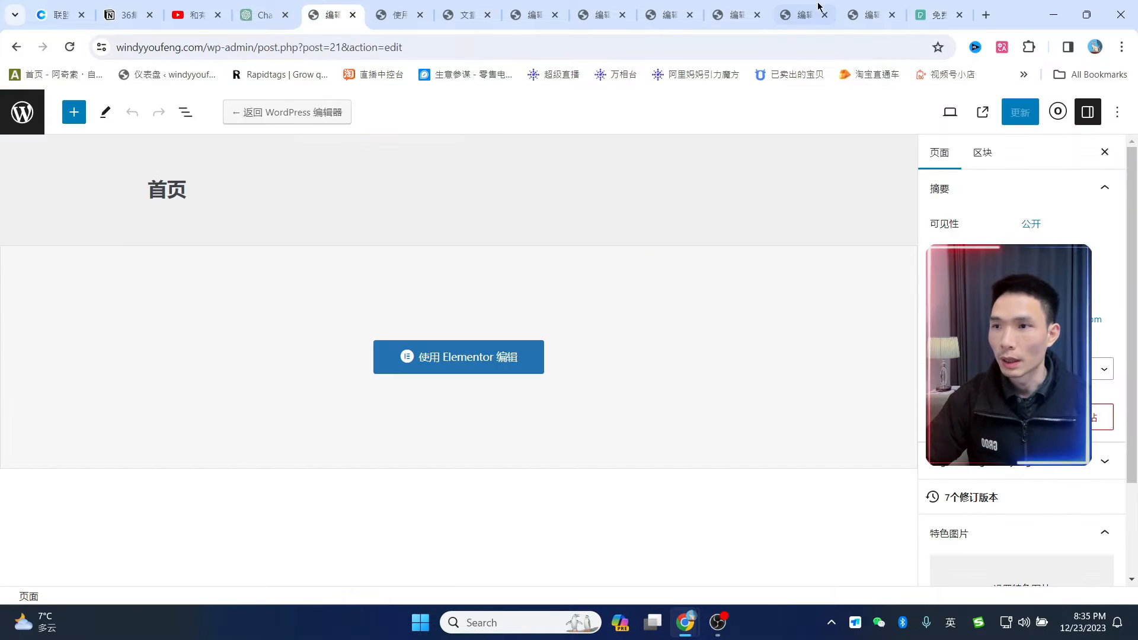
- Set and save featured images on the AI post and on OneTrust (colourful isometric desk image)
click(870, 15)
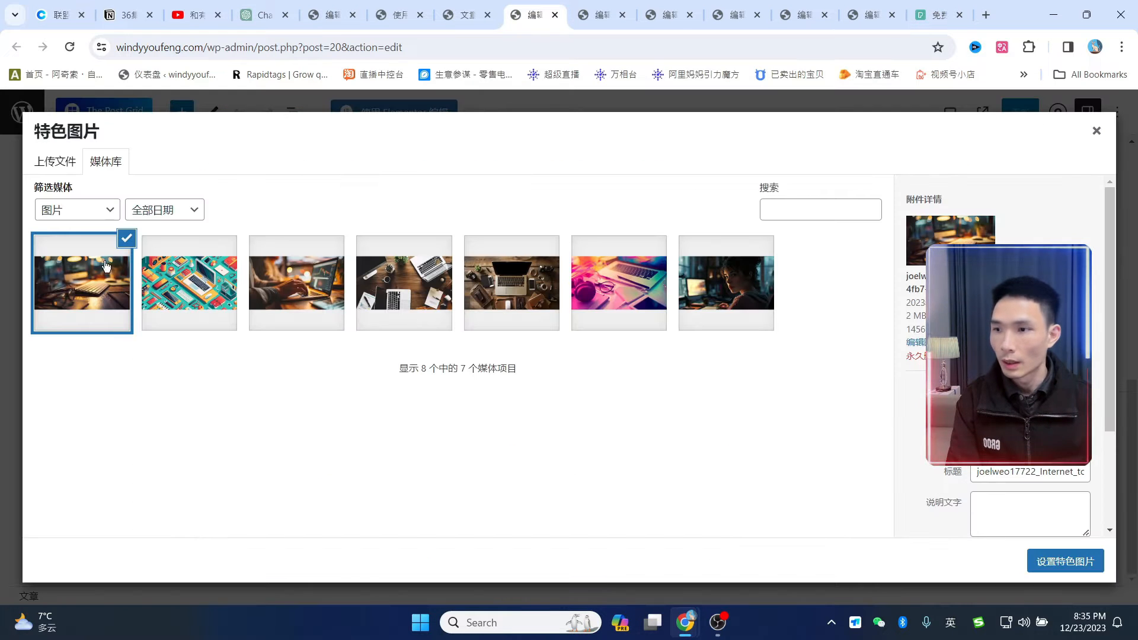
click(1065, 561)
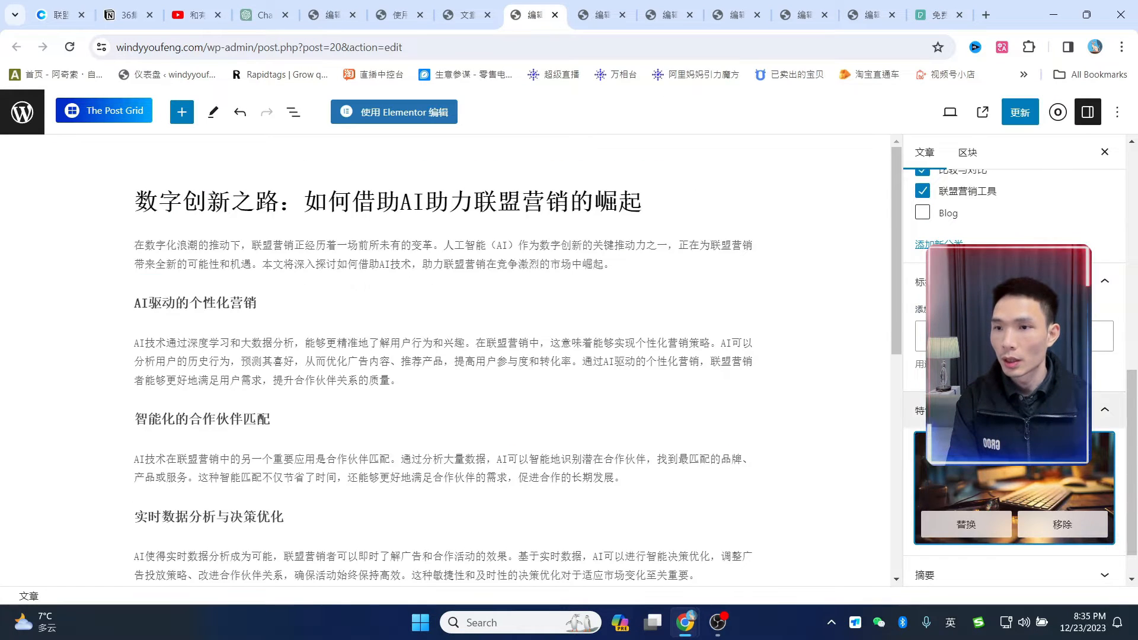
click(1027, 115)
key(ctrl+w)
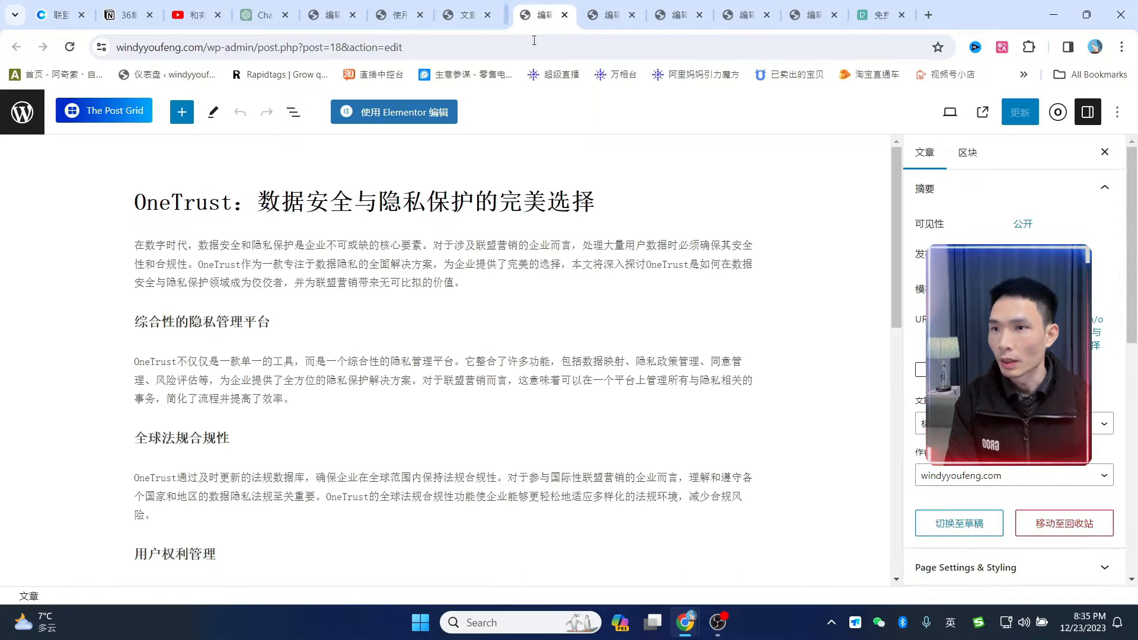
scroll(1024, 405, down, 3)
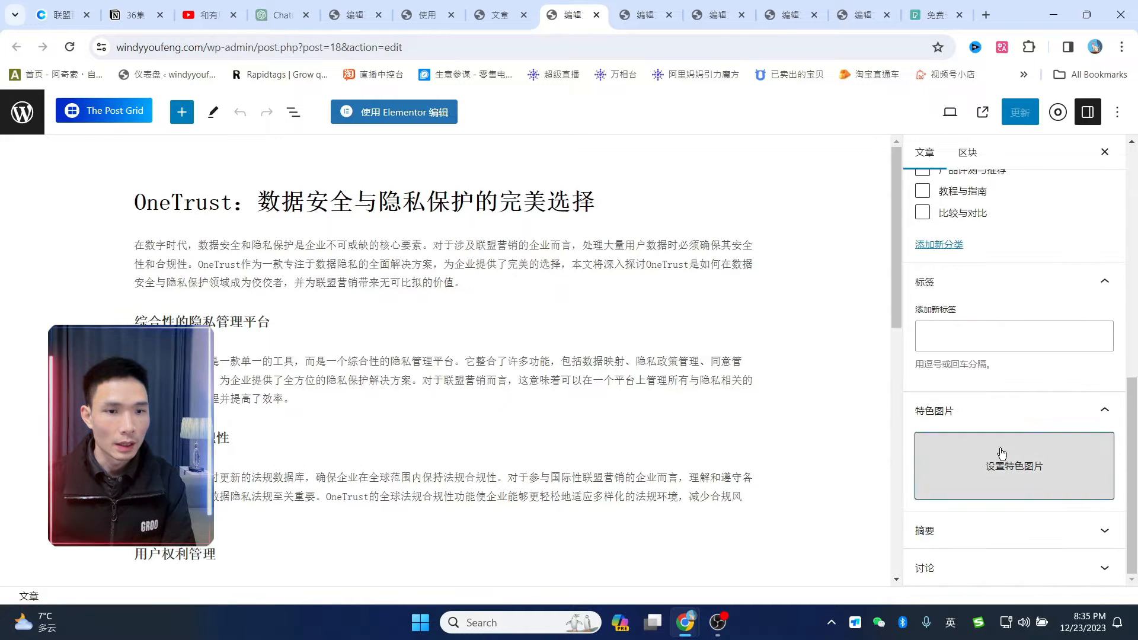
click(1014, 464)
click(197, 305)
click(1065, 561)
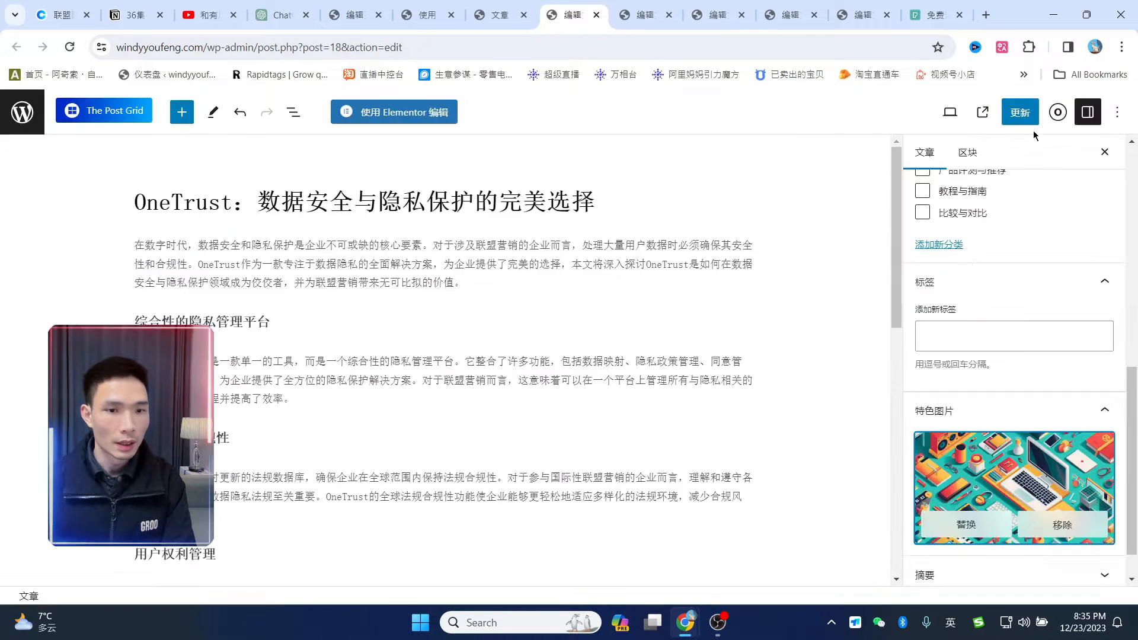
click(1030, 116)
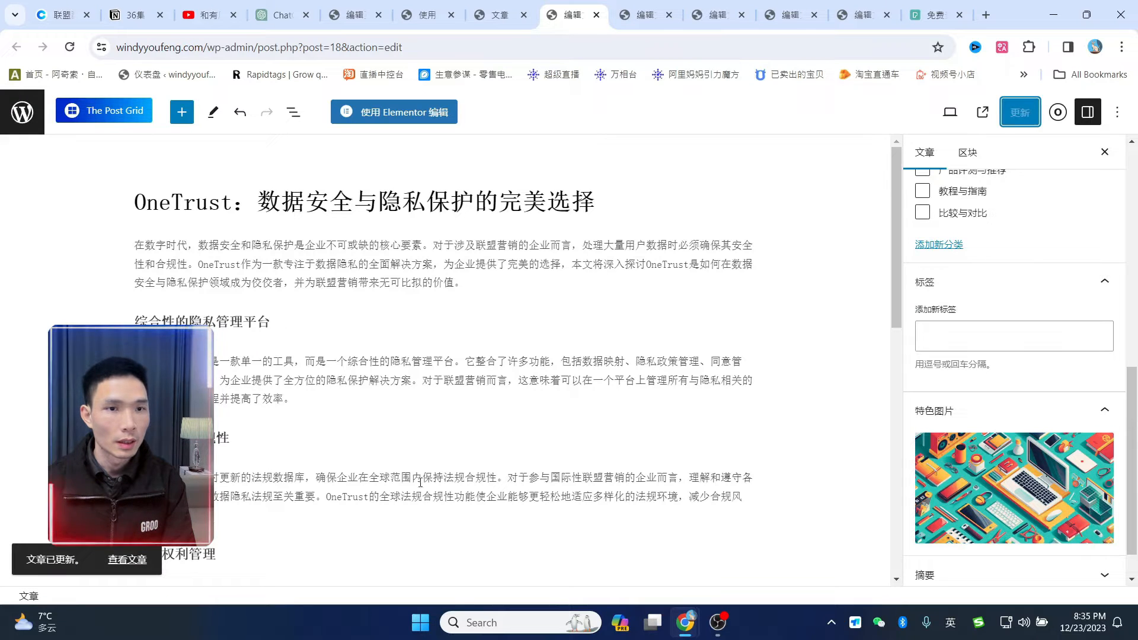
click(596, 15)
- Give Trello the hands-on-laptop photo and HasOffers the wooden desk laptop photo, then show All Posts
scroll(1023, 428, down, 8)
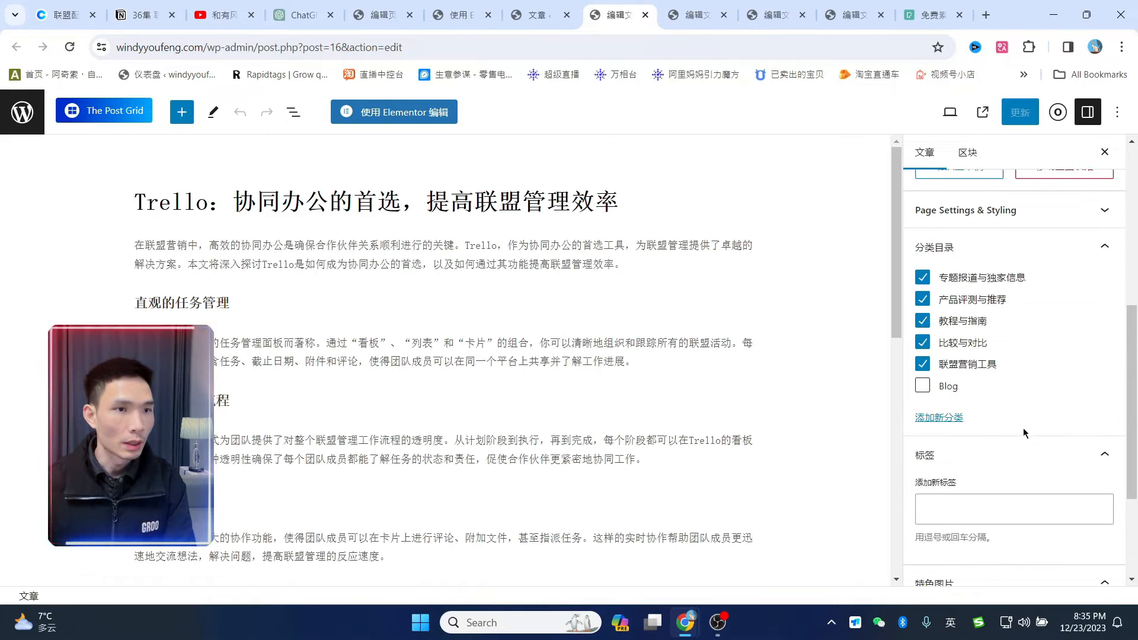
click(1002, 473)
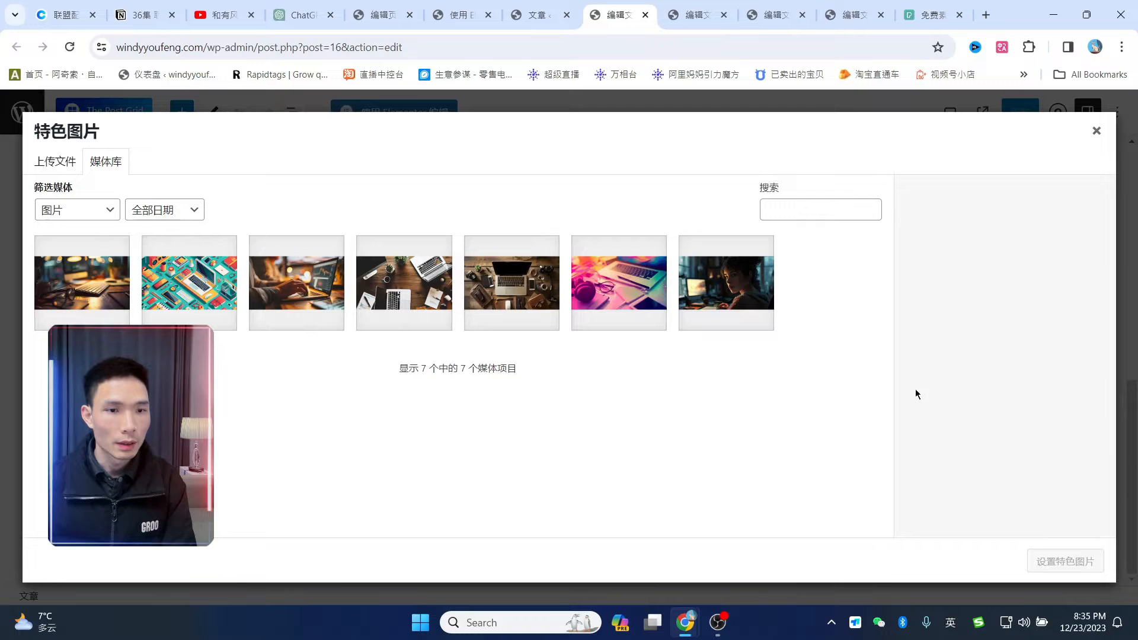
click(319, 282)
click(1065, 562)
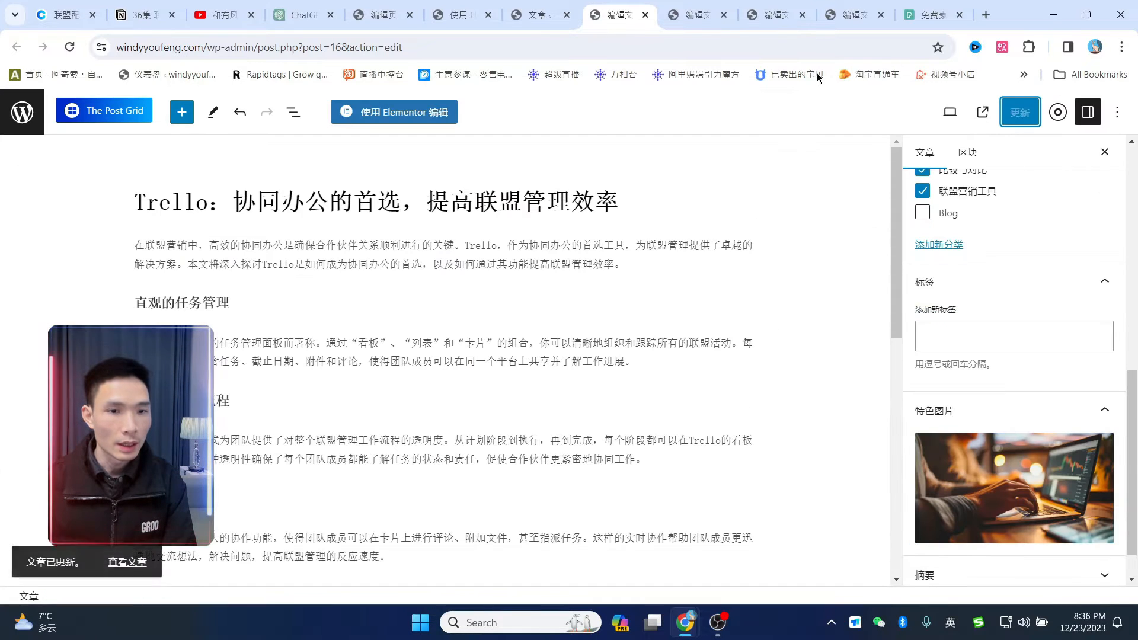
click(646, 16)
scroll(1047, 363, down, 10)
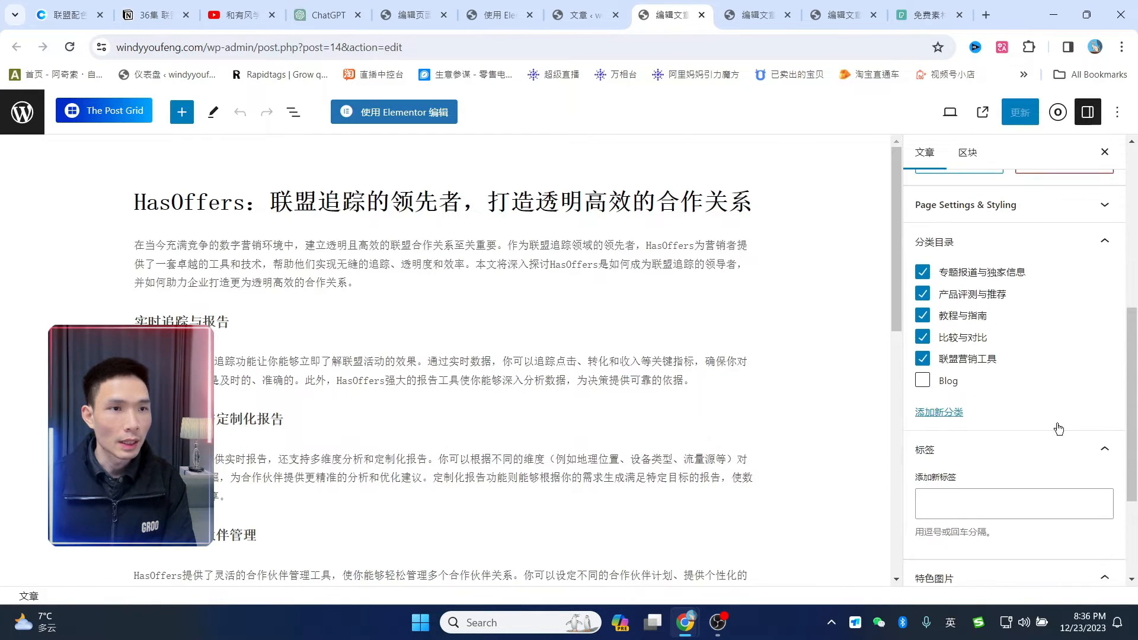
click(1016, 472)
click(394, 285)
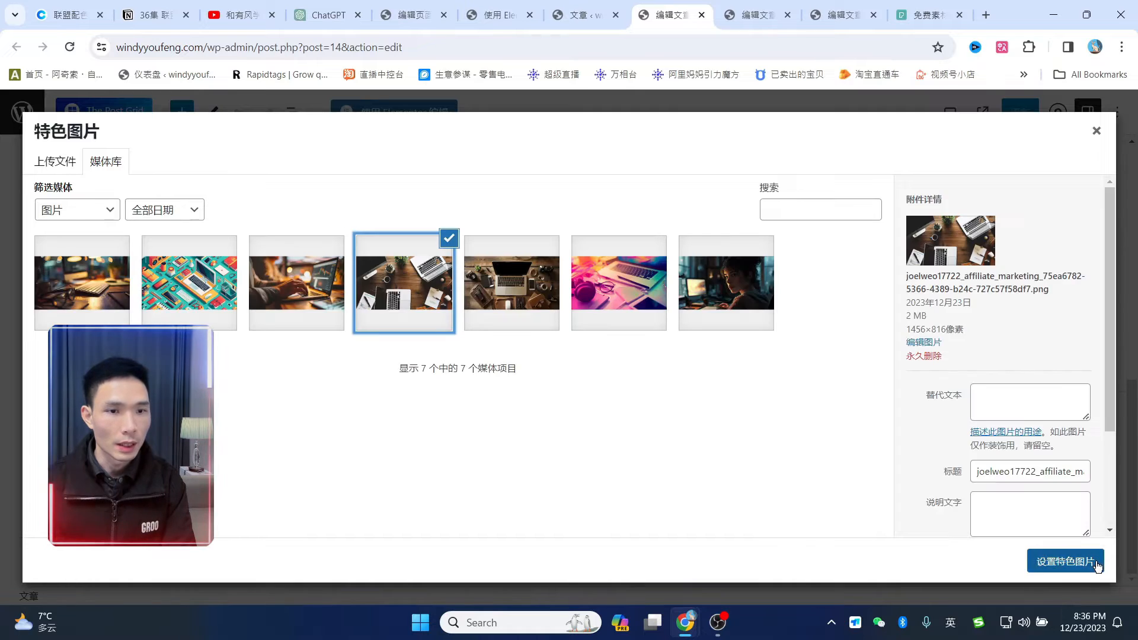
click(1096, 563)
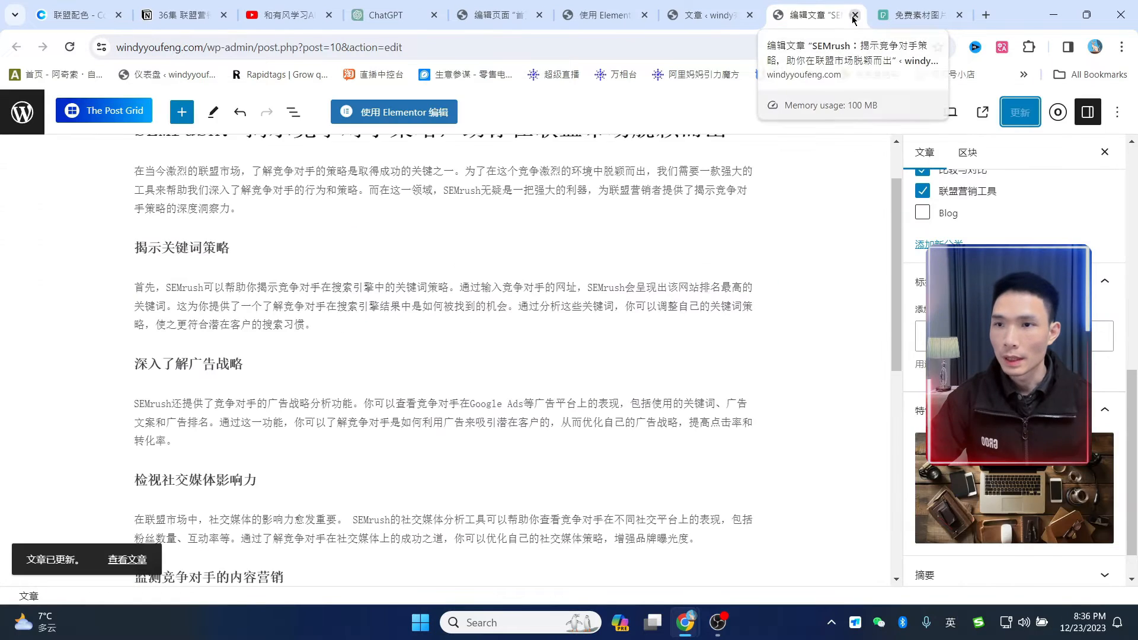
click(855, 15)
click(708, 14)
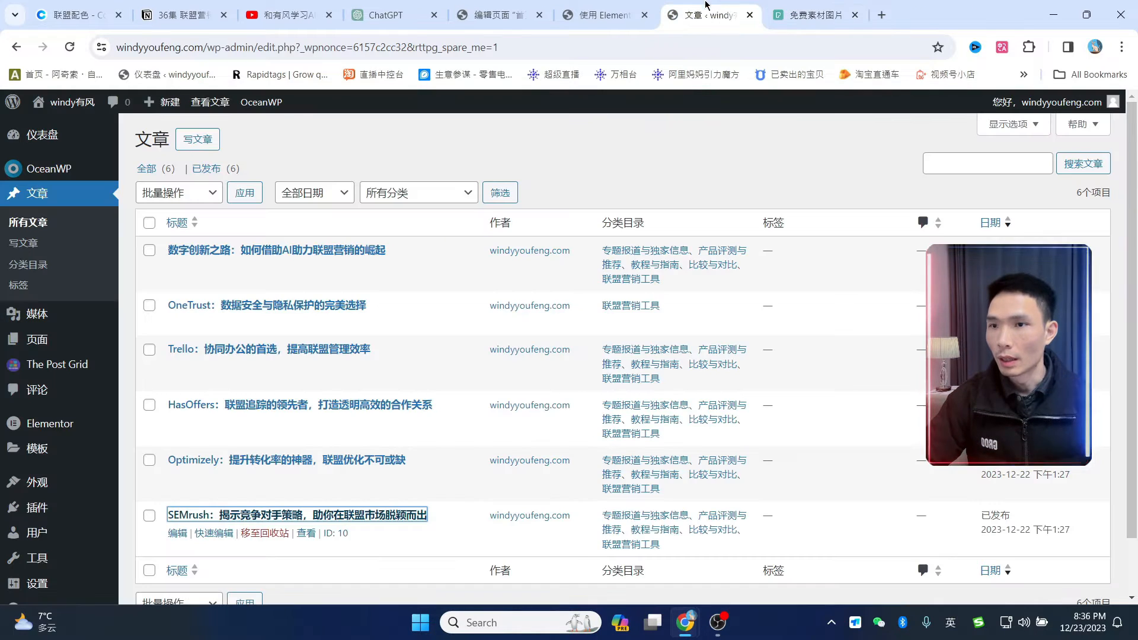
- Close the Pexels tab and reload the Elementor home page so the post grid shows thumbnails
click(855, 15)
click(724, 13)
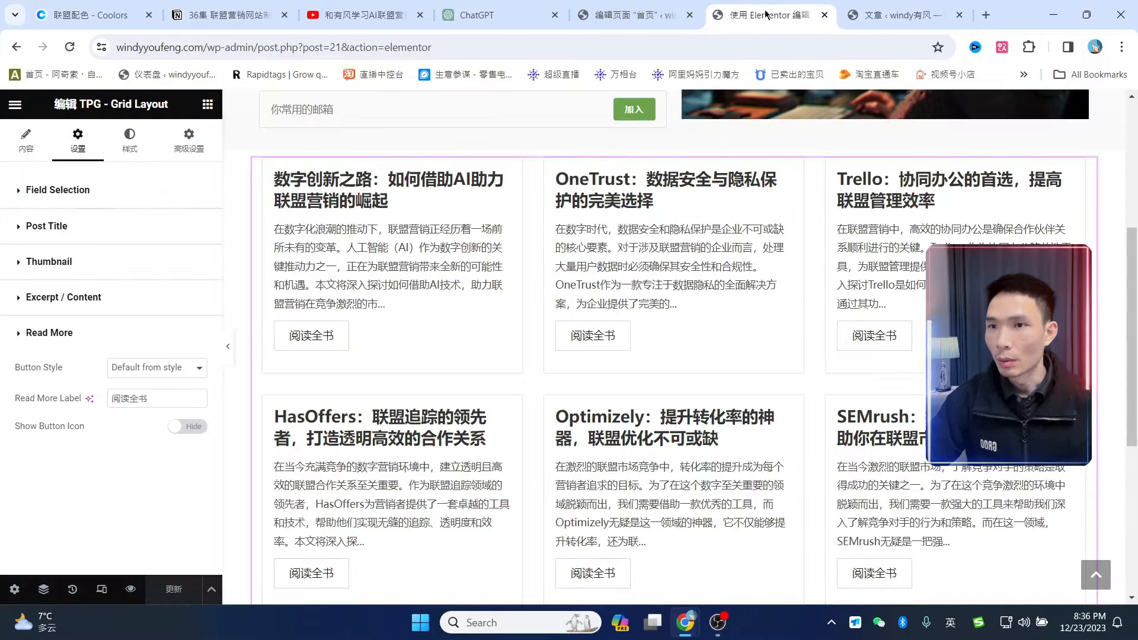
scroll(593, 237, up, 5)
key(F5)
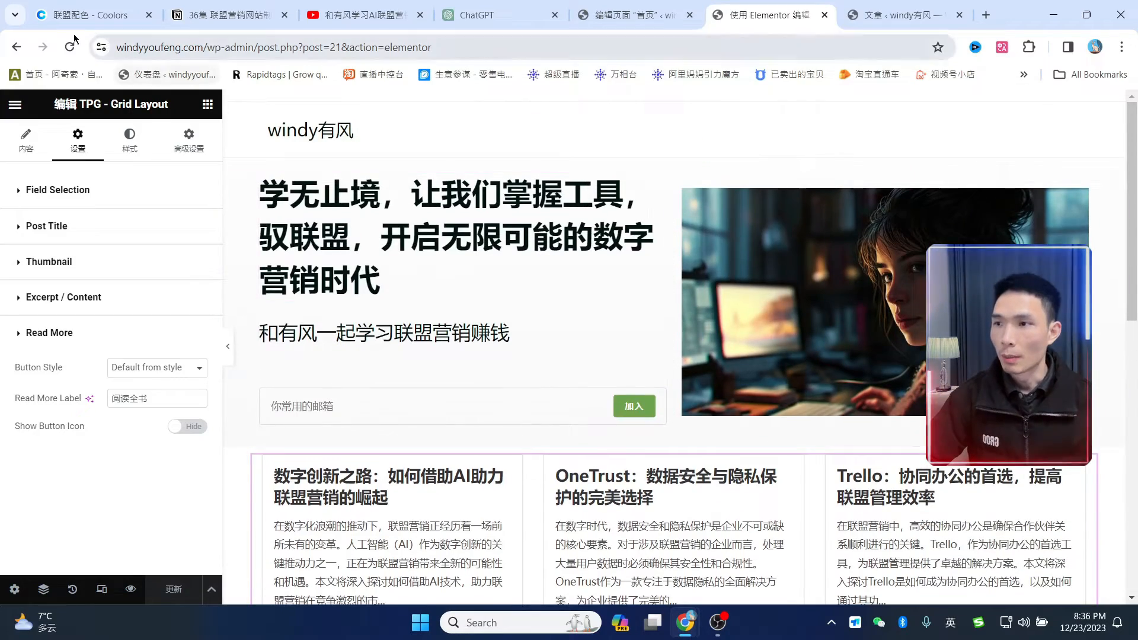
scroll(760, 336, down, 4)
scroll(854, 411, down, 9)
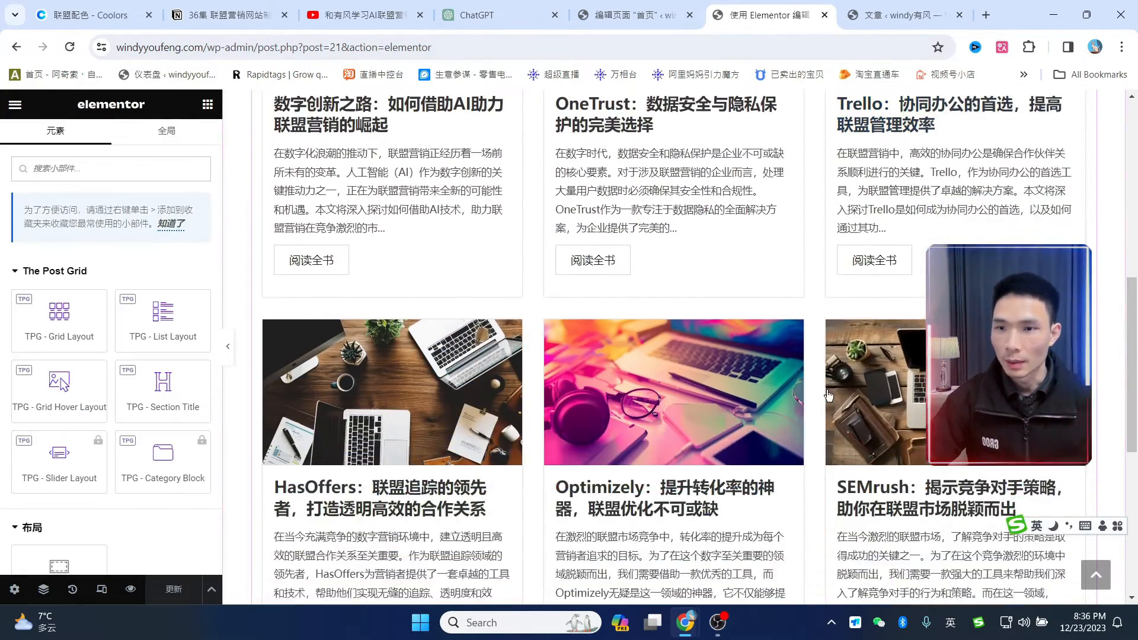
scroll(856, 391, up, 7)
scroll(856, 389, up, 2)
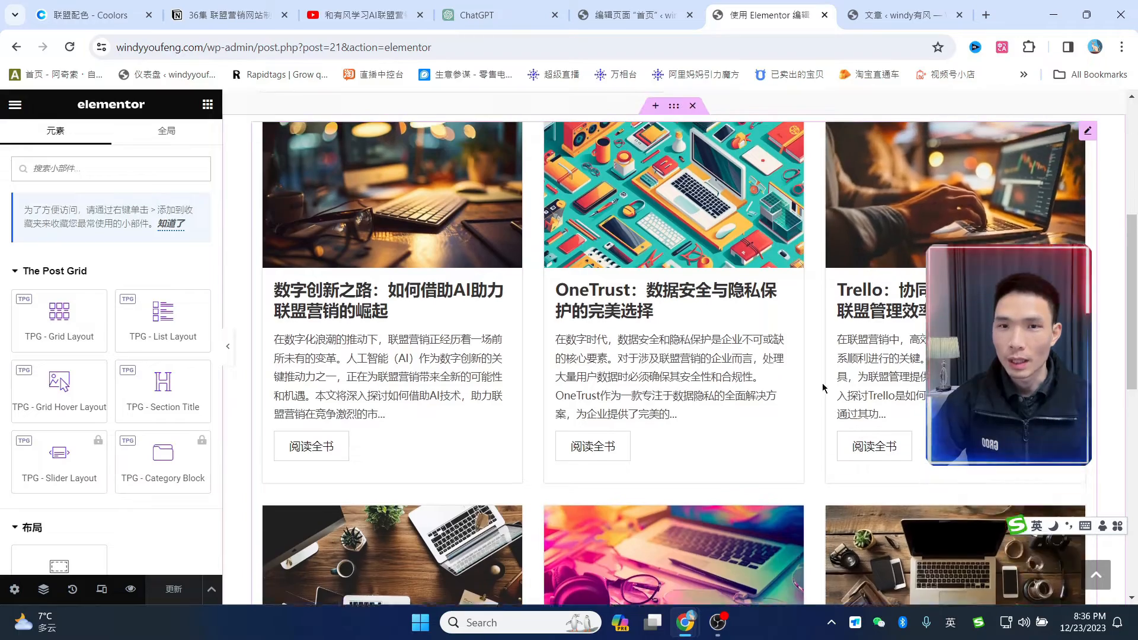
scroll(770, 374, down, 5)
scroll(753, 366, up, 1)
scroll(753, 366, up, 5)
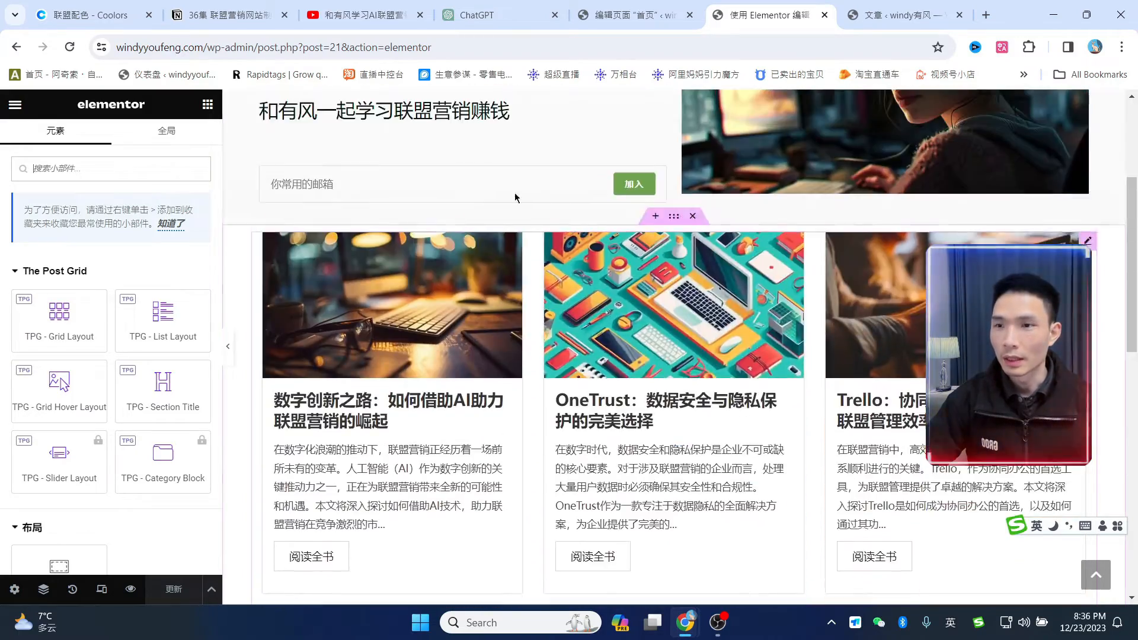
scroll(753, 365, down, 5)
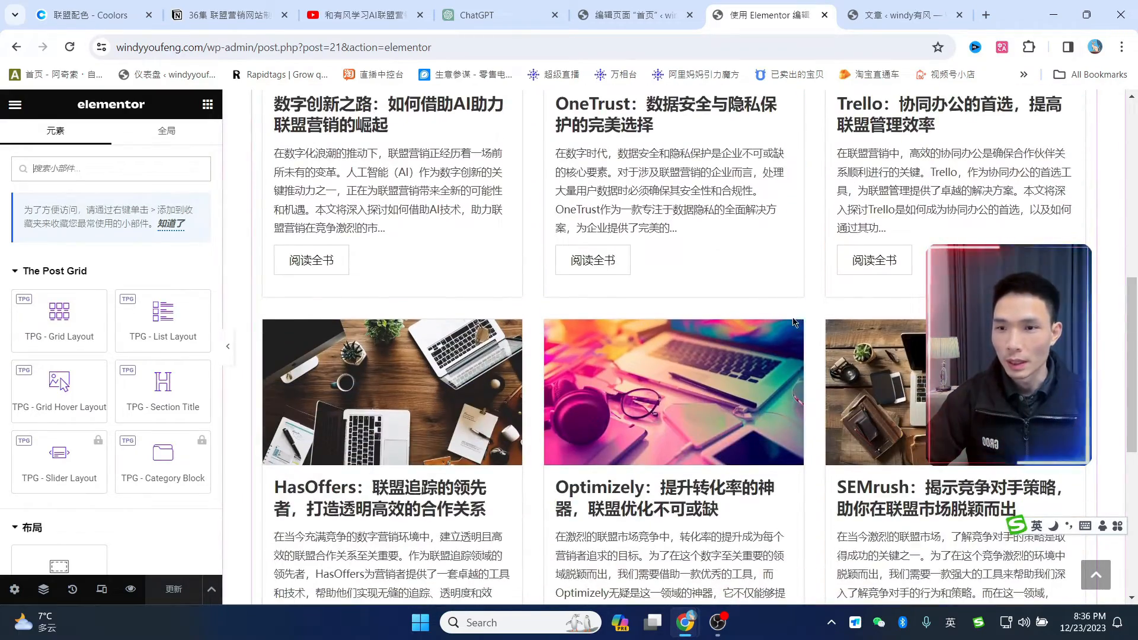
scroll(795, 321, up, 3)
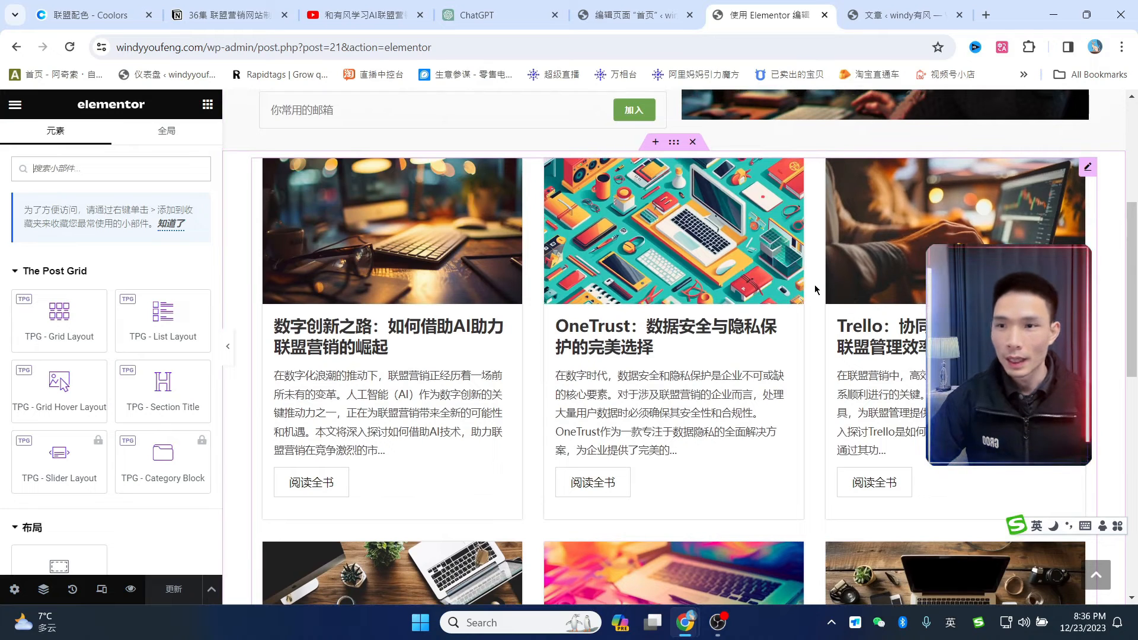
scroll(815, 290, down, 2)
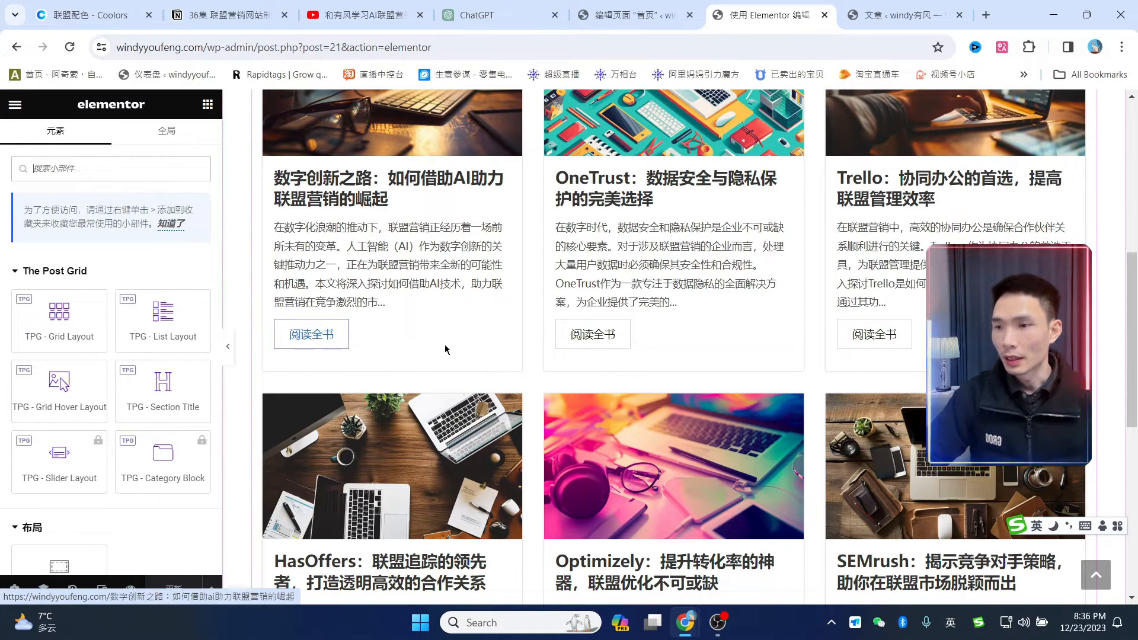
scroll(510, 326, up, 6)
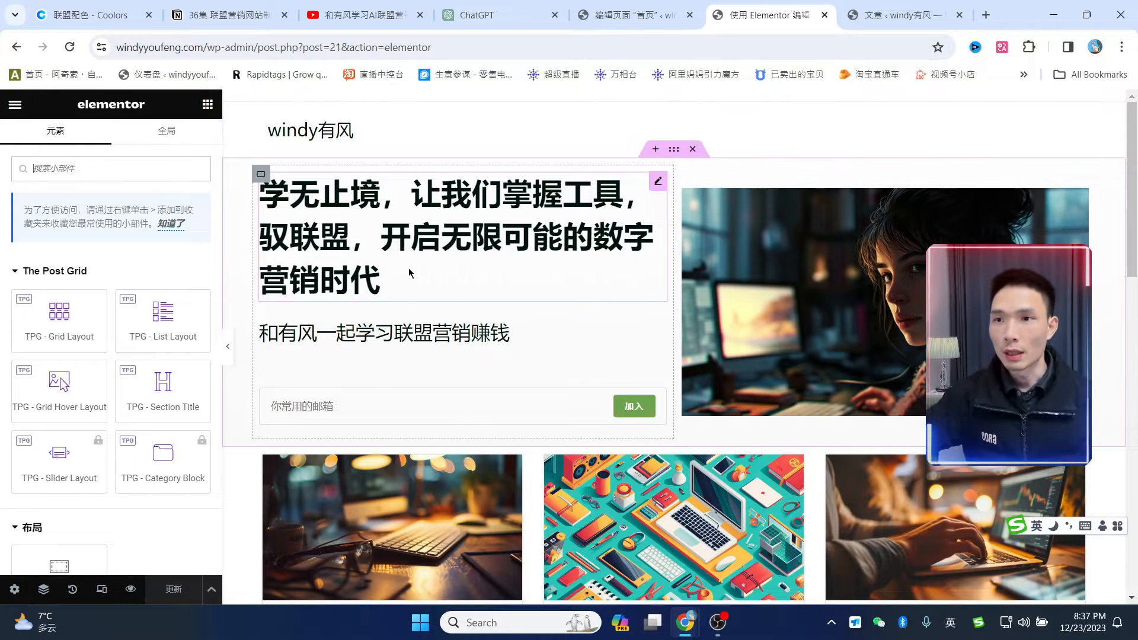
- Check the site's palette on Coolors, then select the container holding the post grid
click(632, 15)
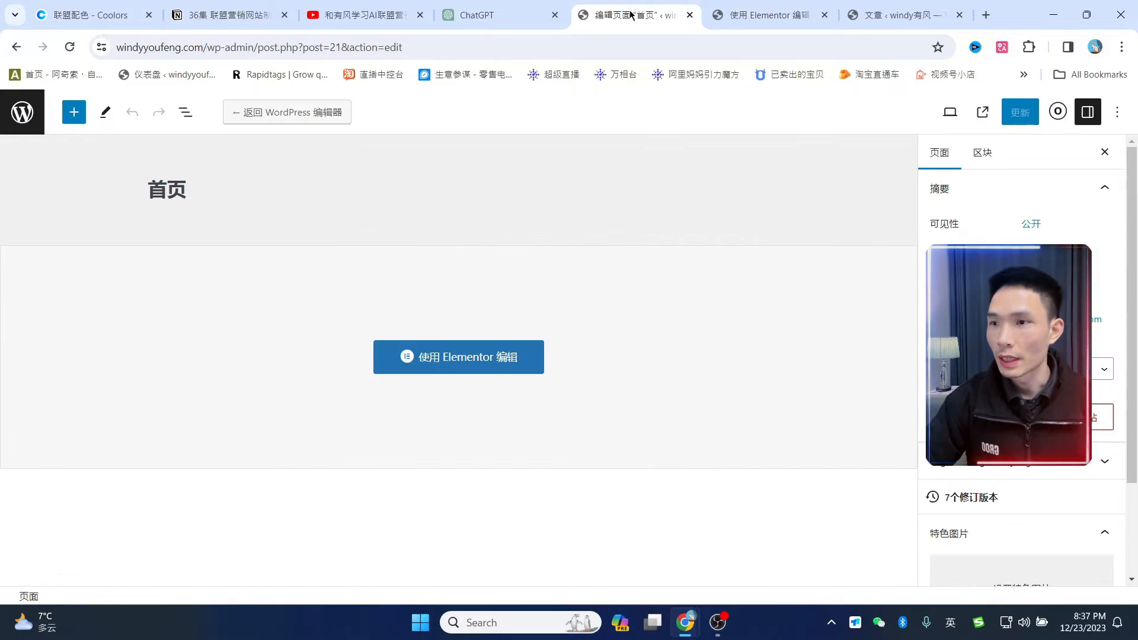
click(770, 18)
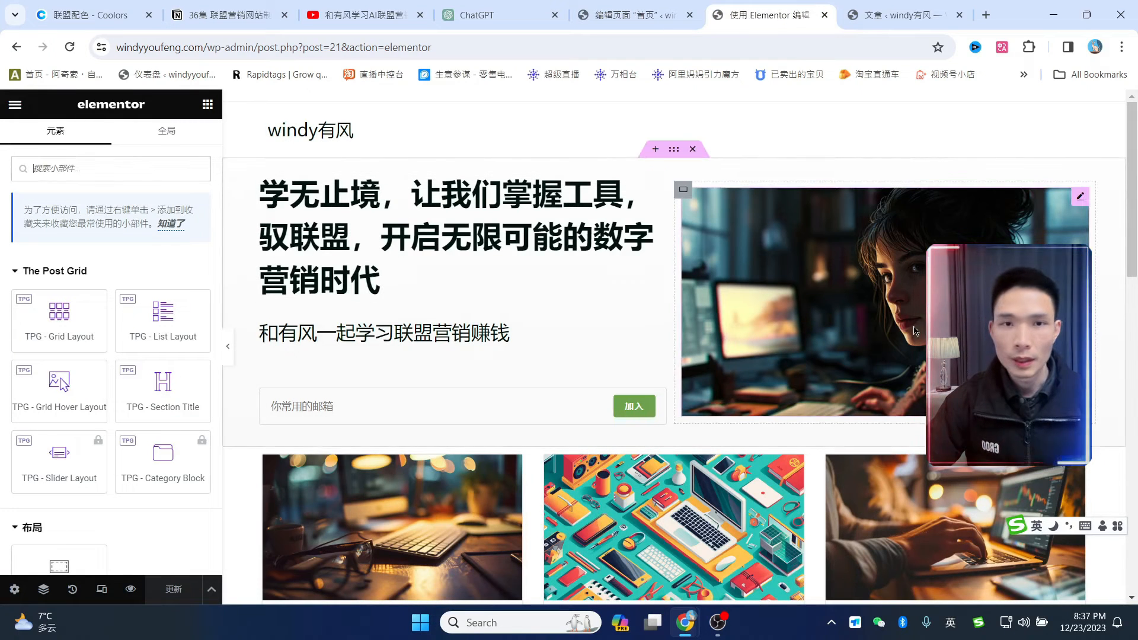
scroll(678, 292, down, 6)
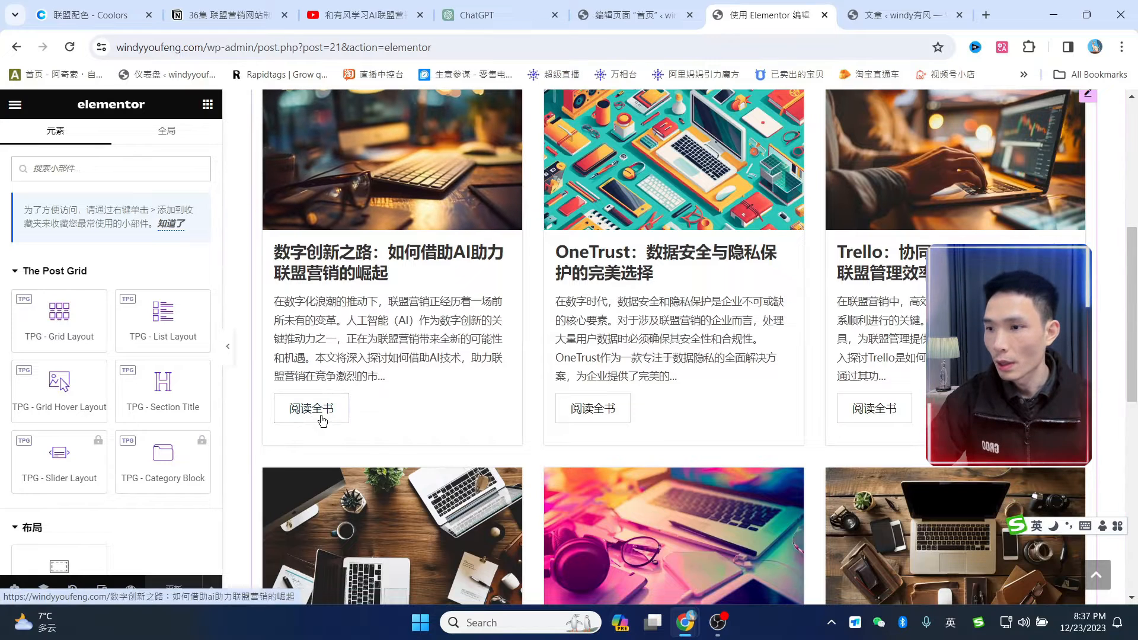
click(90, 5)
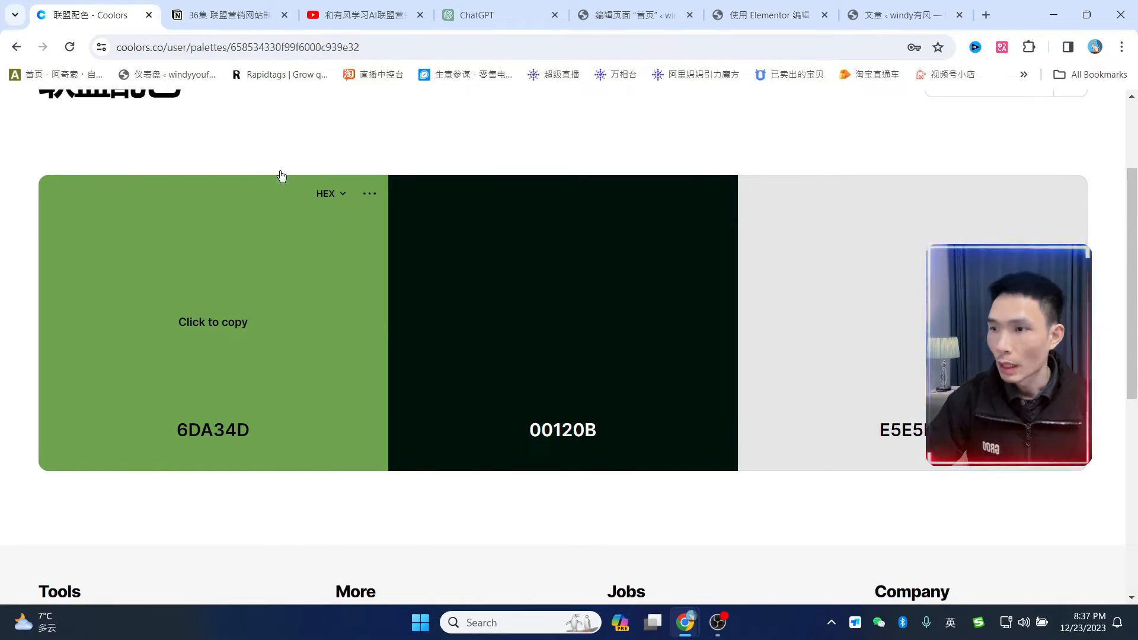
click(769, 15)
scroll(564, 400, up, 4)
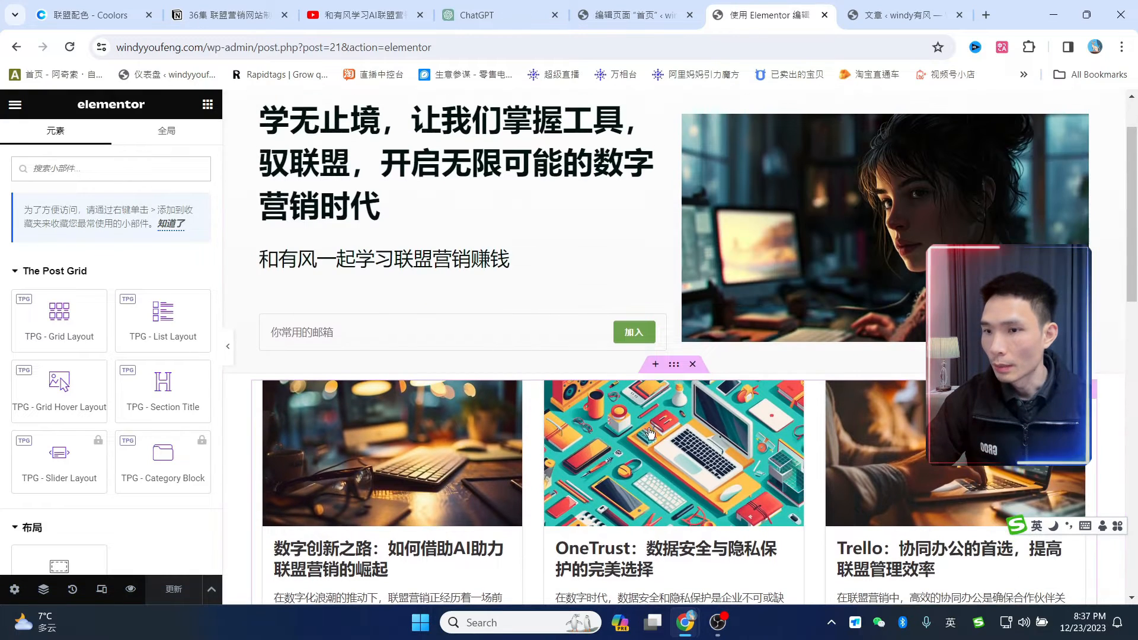
scroll(664, 368, down, 1)
click(680, 293)
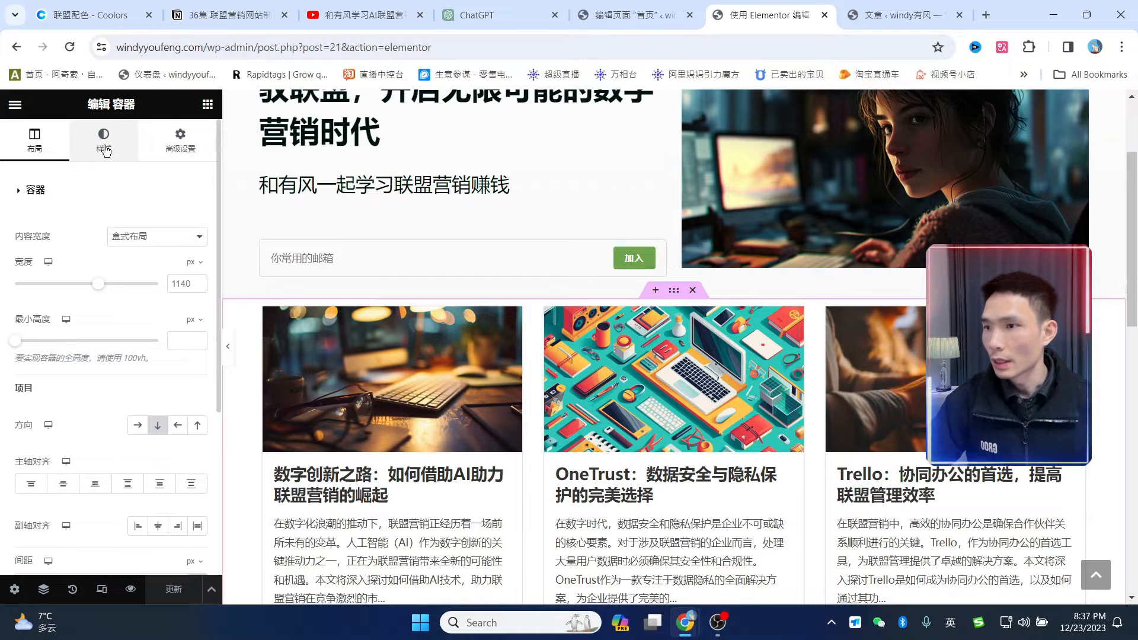
- Make the TPG grid's Read More button text the green global colour 摘要
click(414, 481)
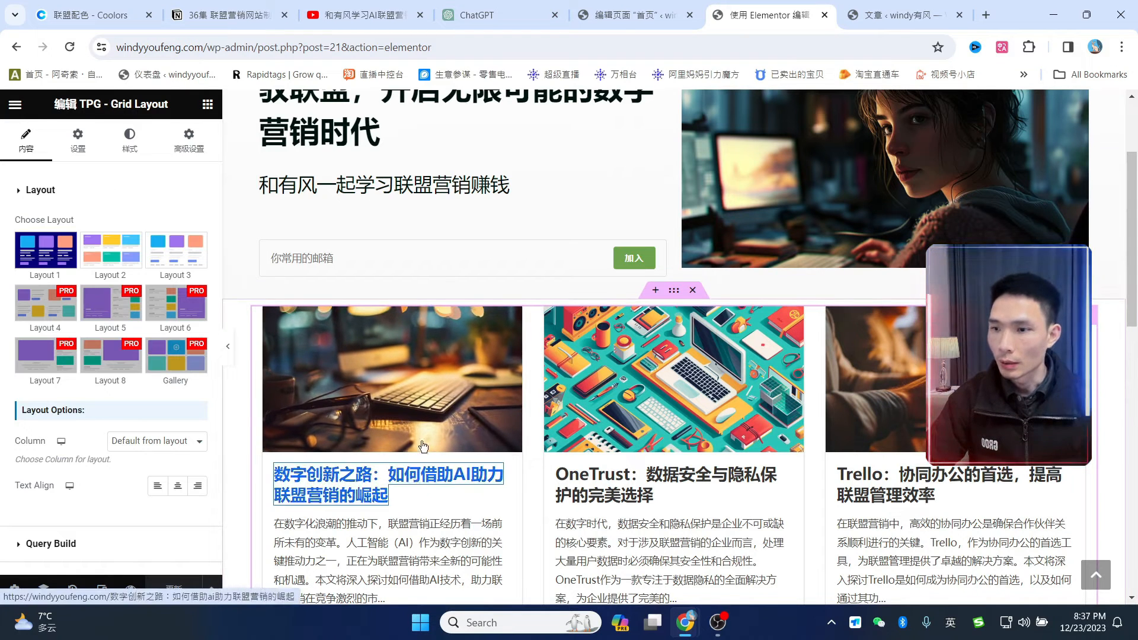
click(137, 146)
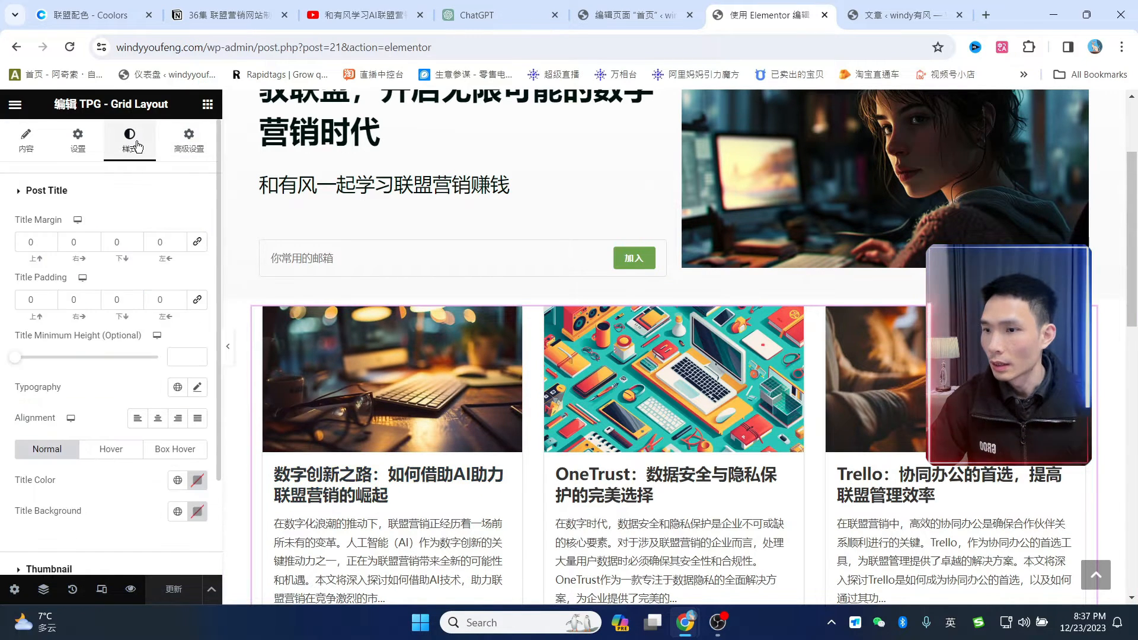
click(24, 195)
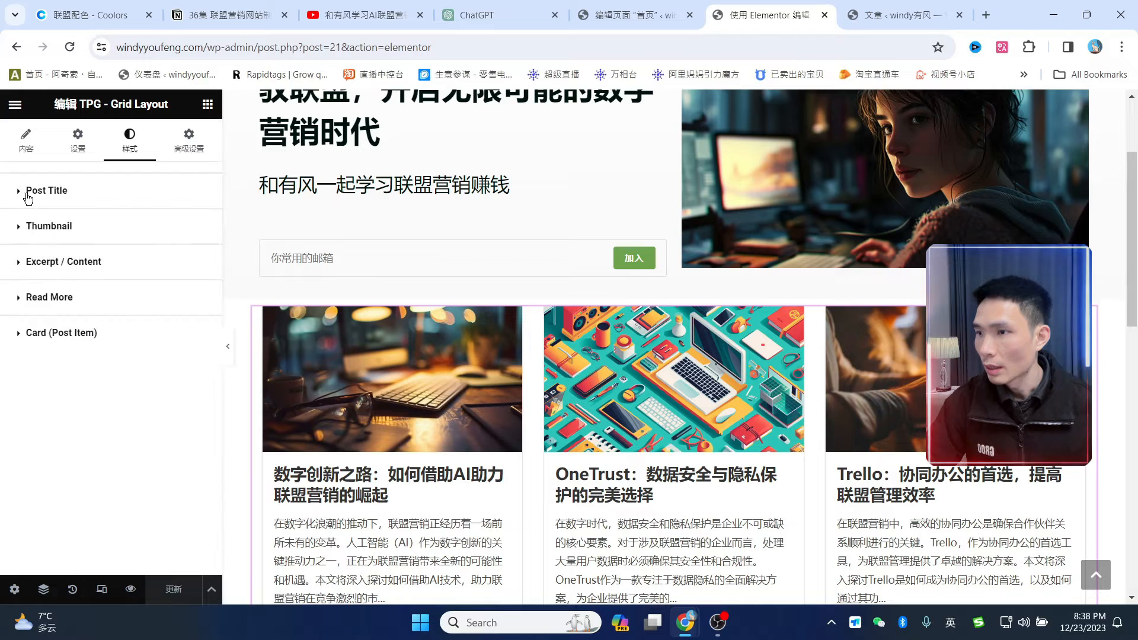
click(21, 303)
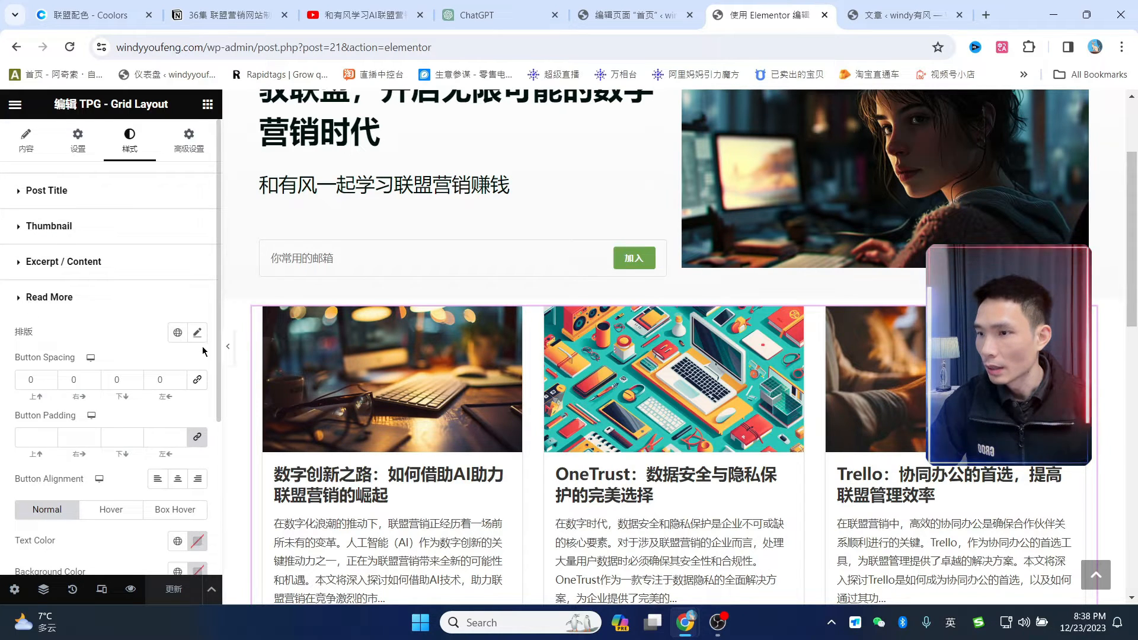
scroll(196, 353, down, 4)
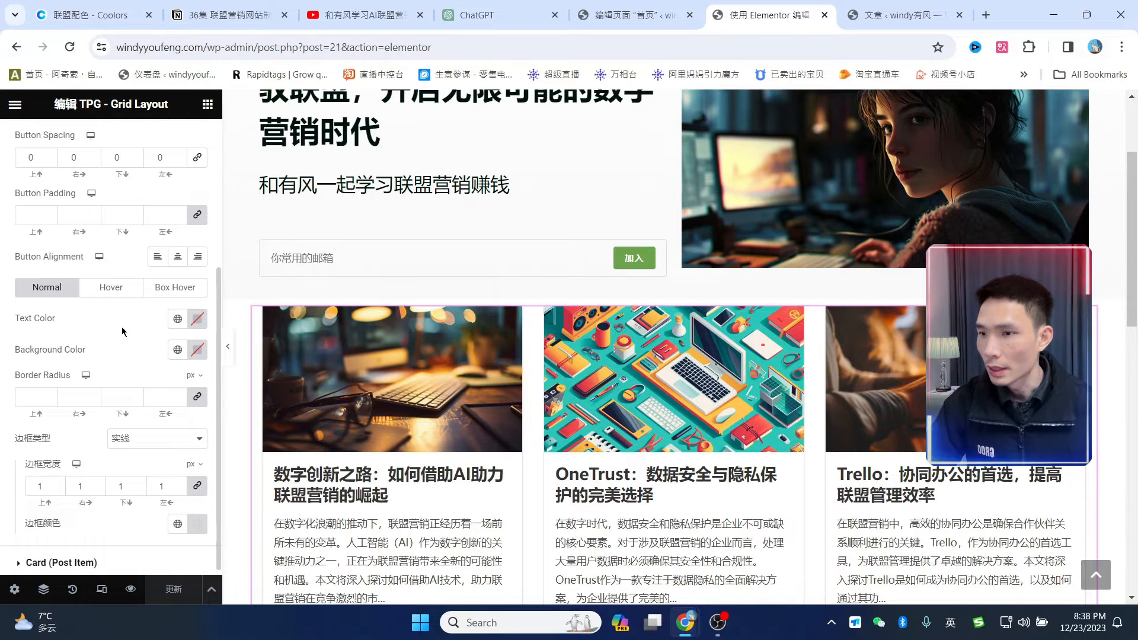
scroll(593, 267, down, 5)
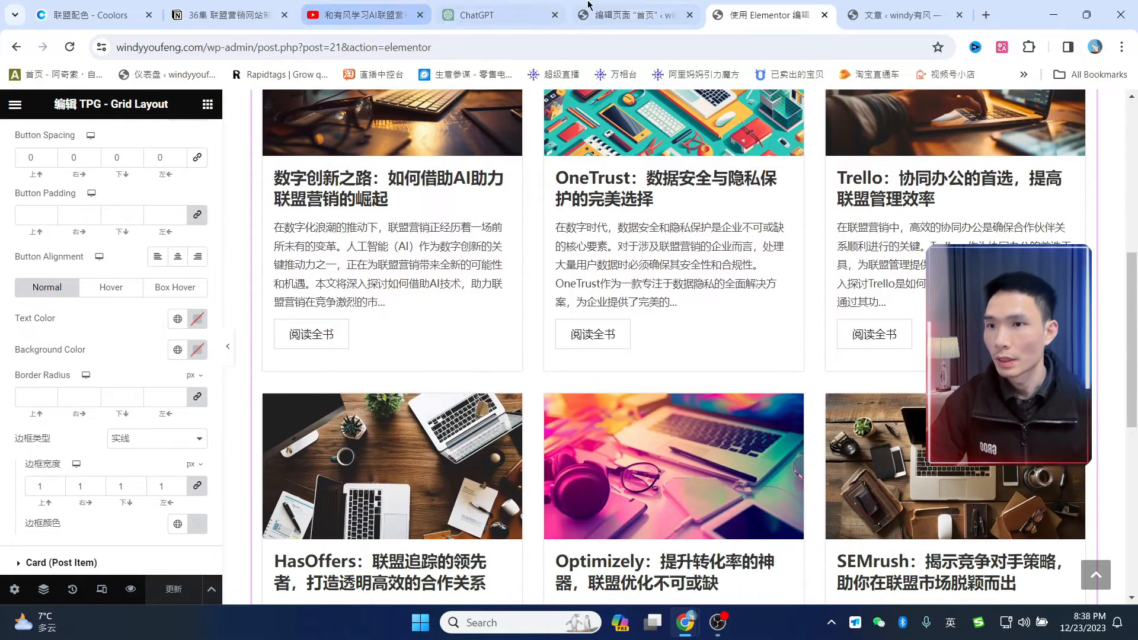
click(157, 6)
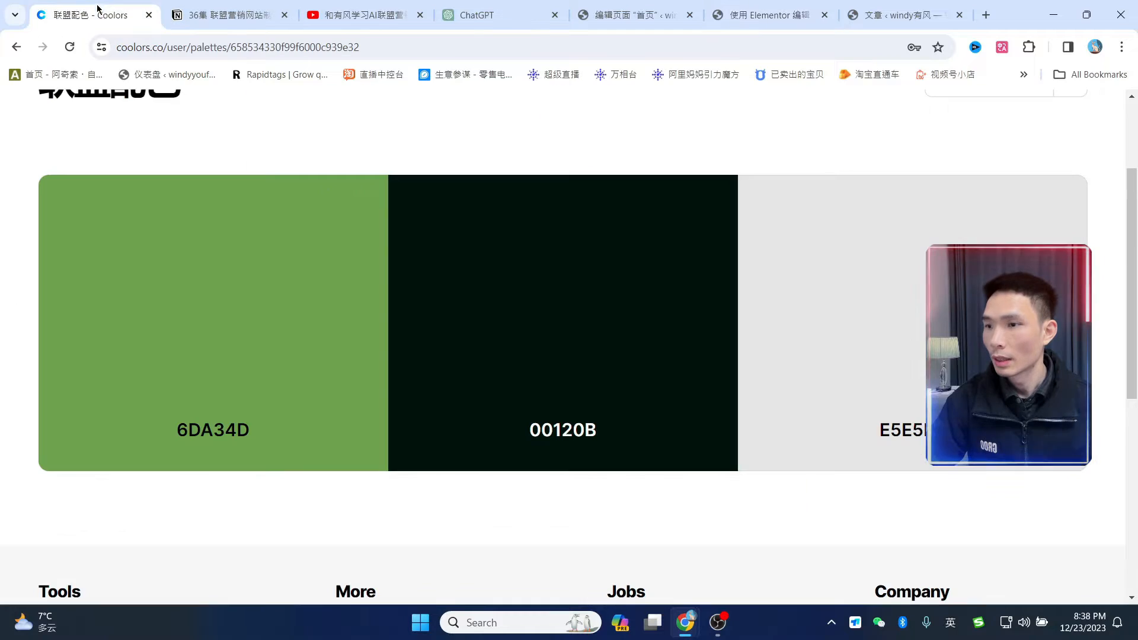
click(215, 324)
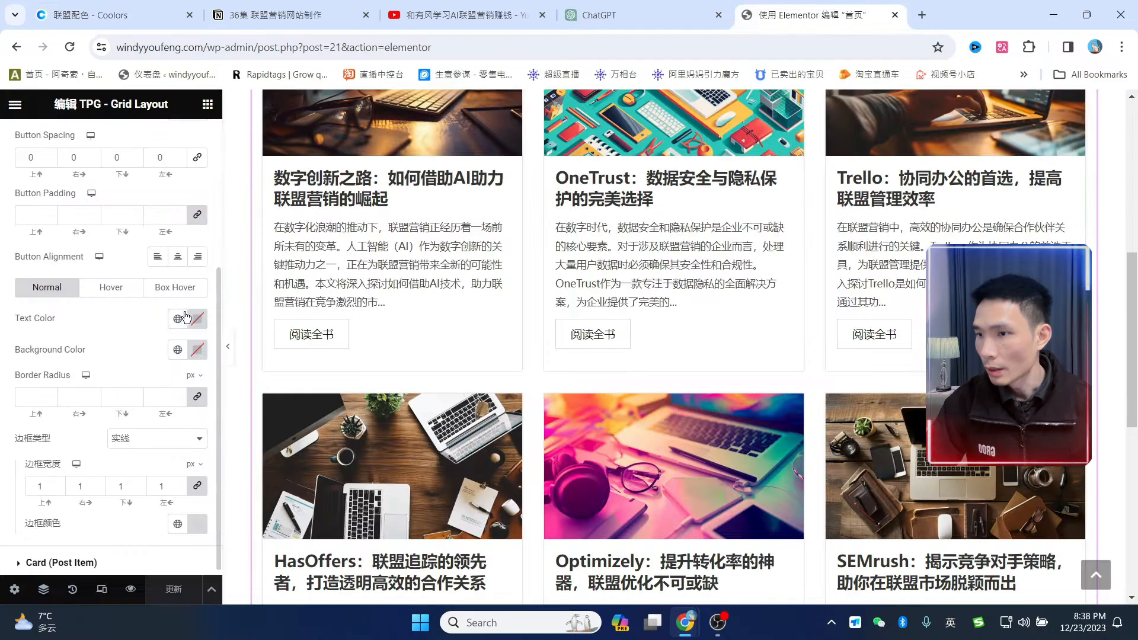
click(177, 319)
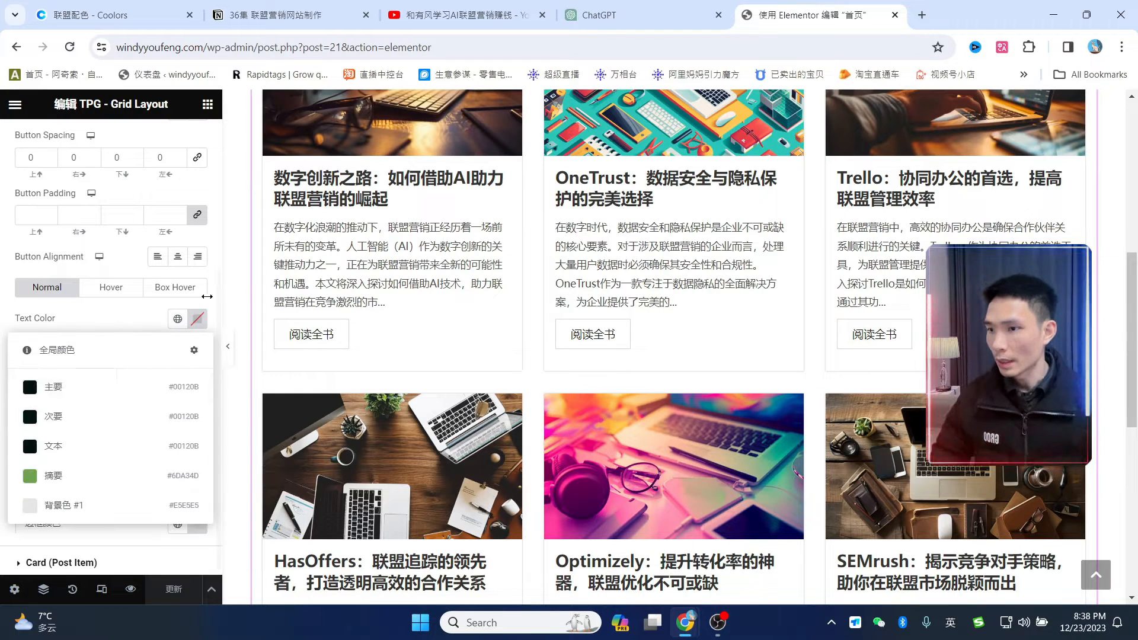
click(83, 480)
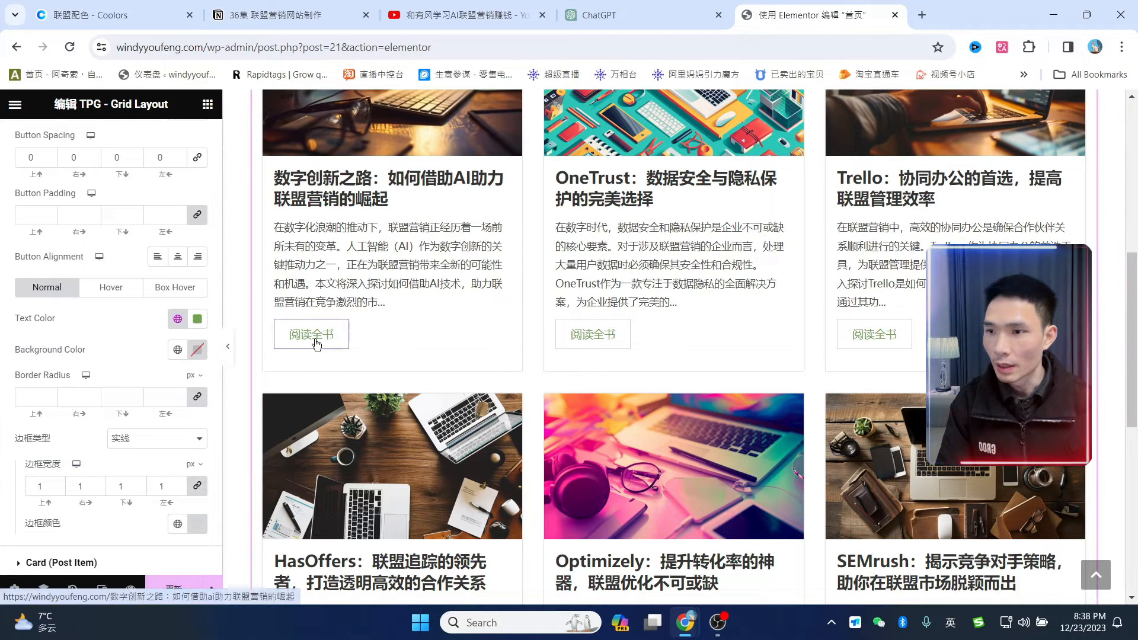
scroll(89, 360, up, 4)
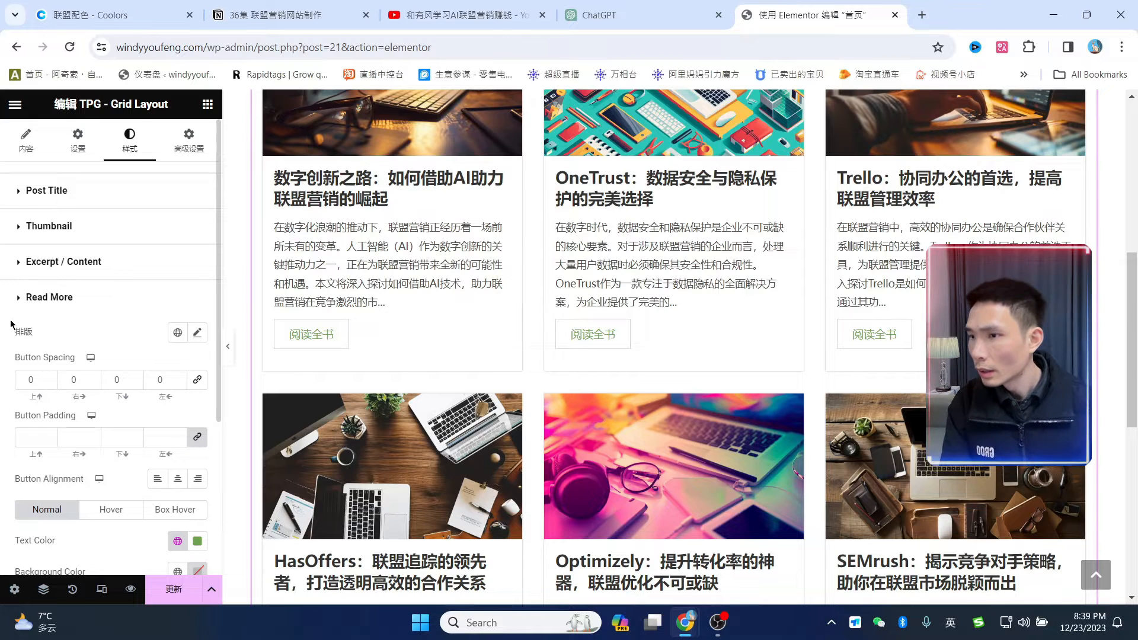
click(20, 299)
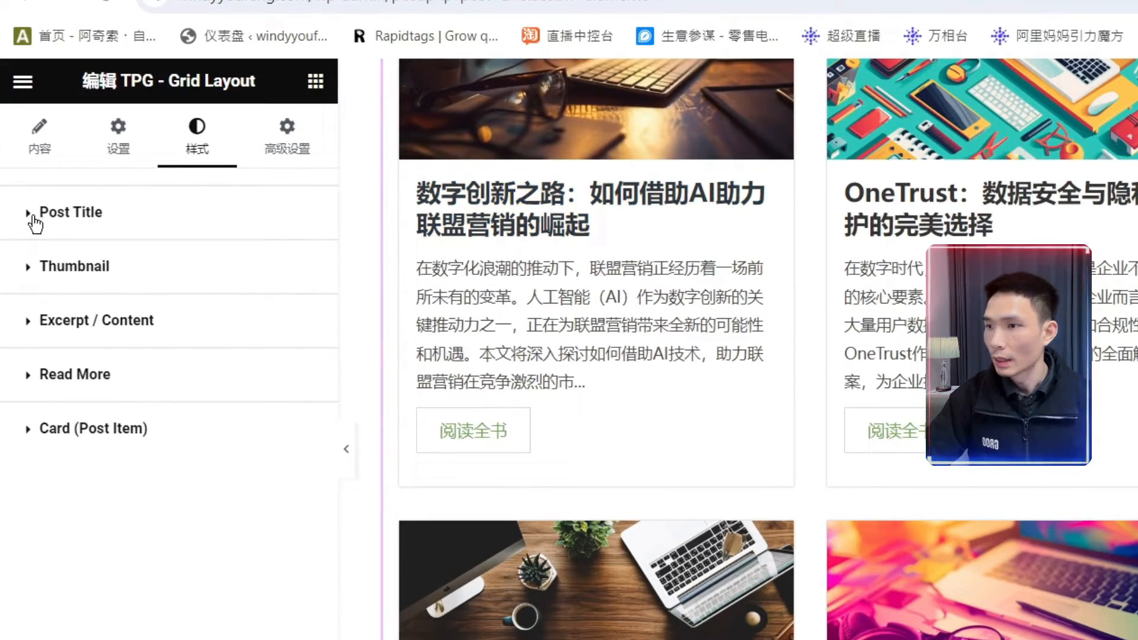
- Keep post titles dark with global 主要 and make them turn green (摘要) on hover
click(34, 220)
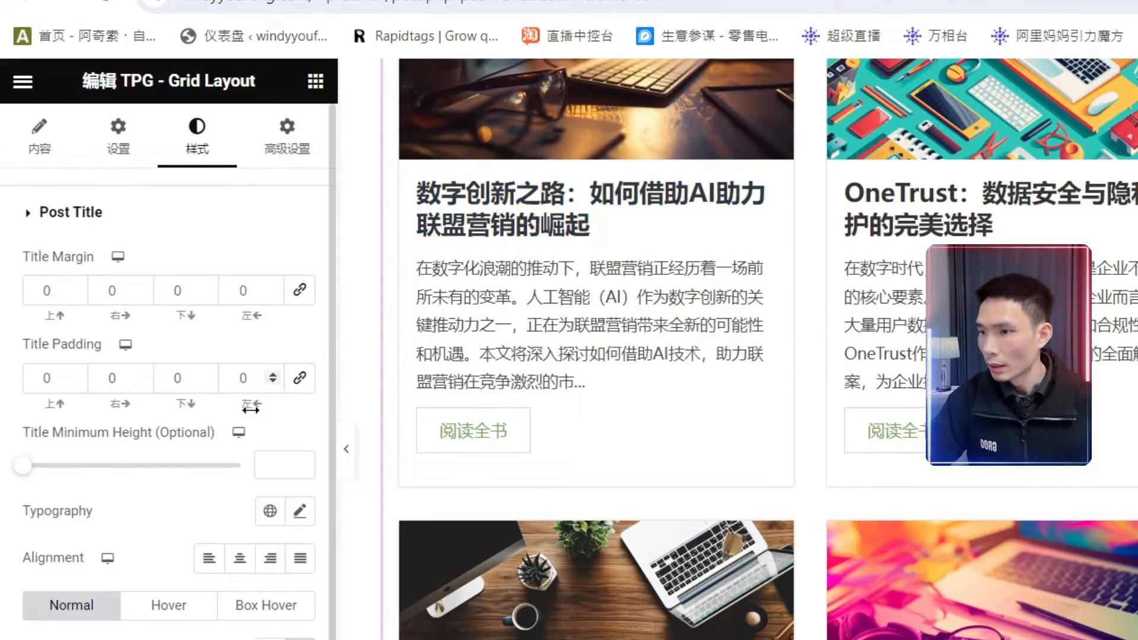
scroll(249, 540, down, 2)
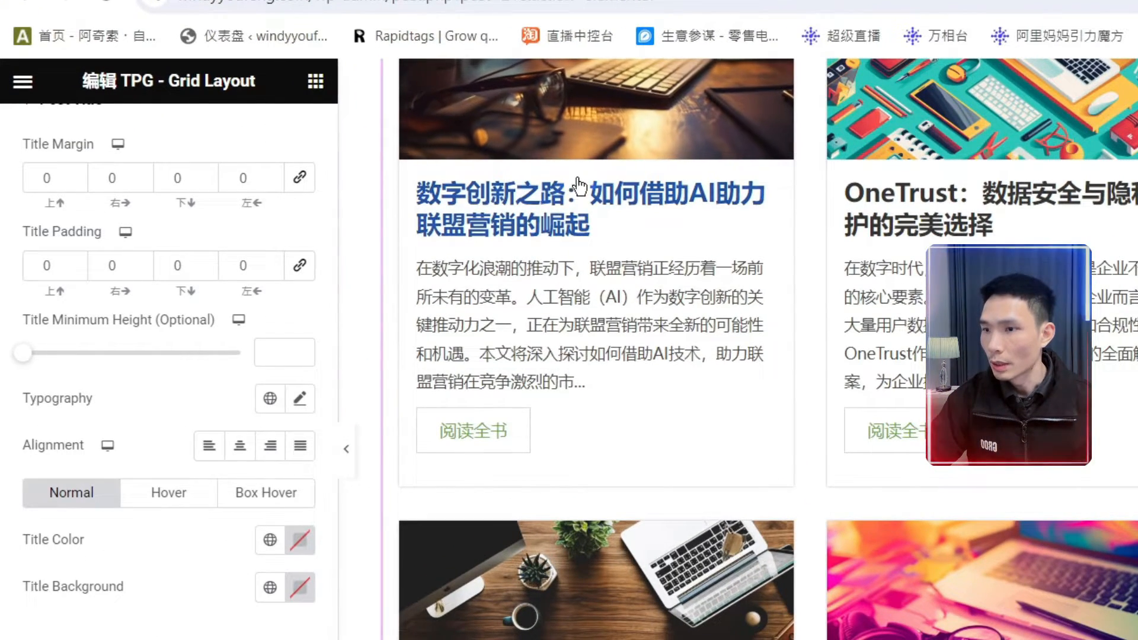
click(270, 540)
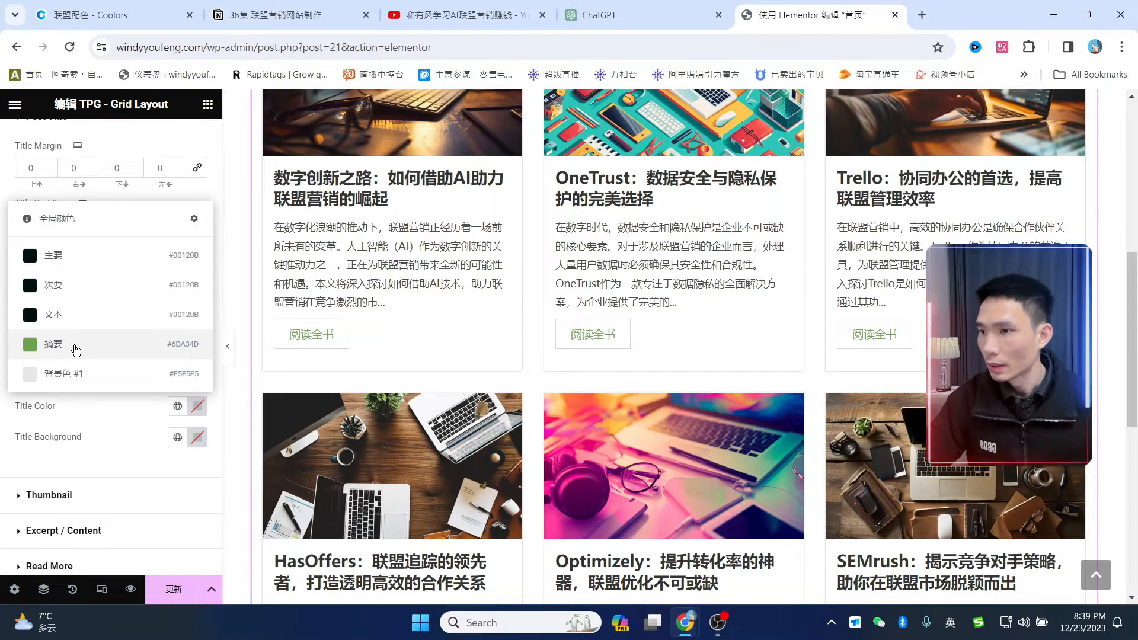
click(76, 349)
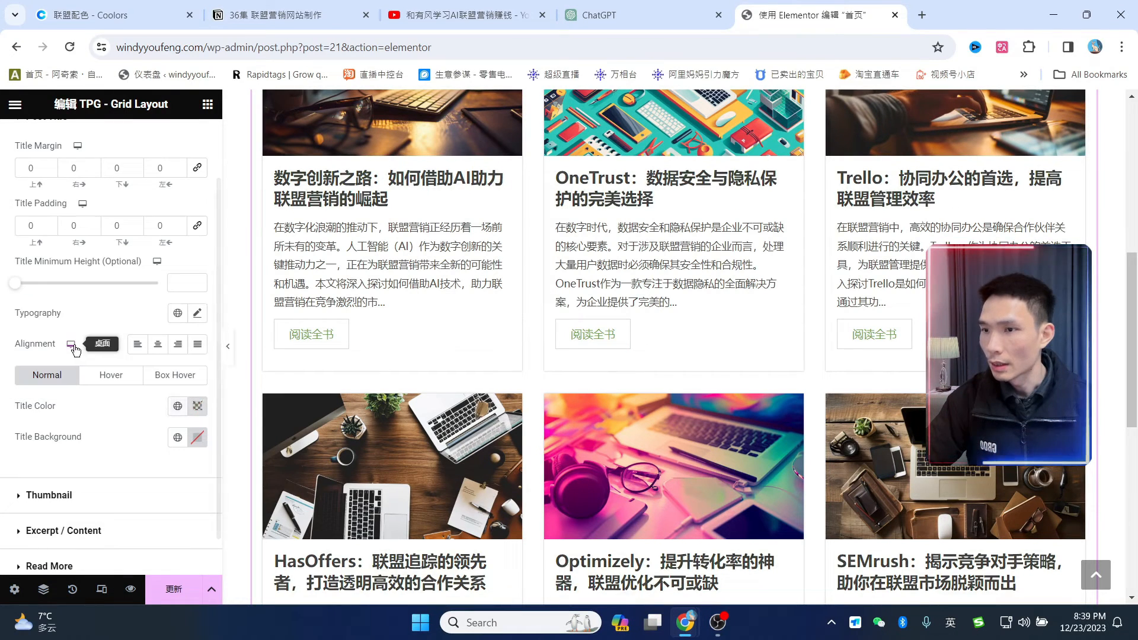
click(177, 408)
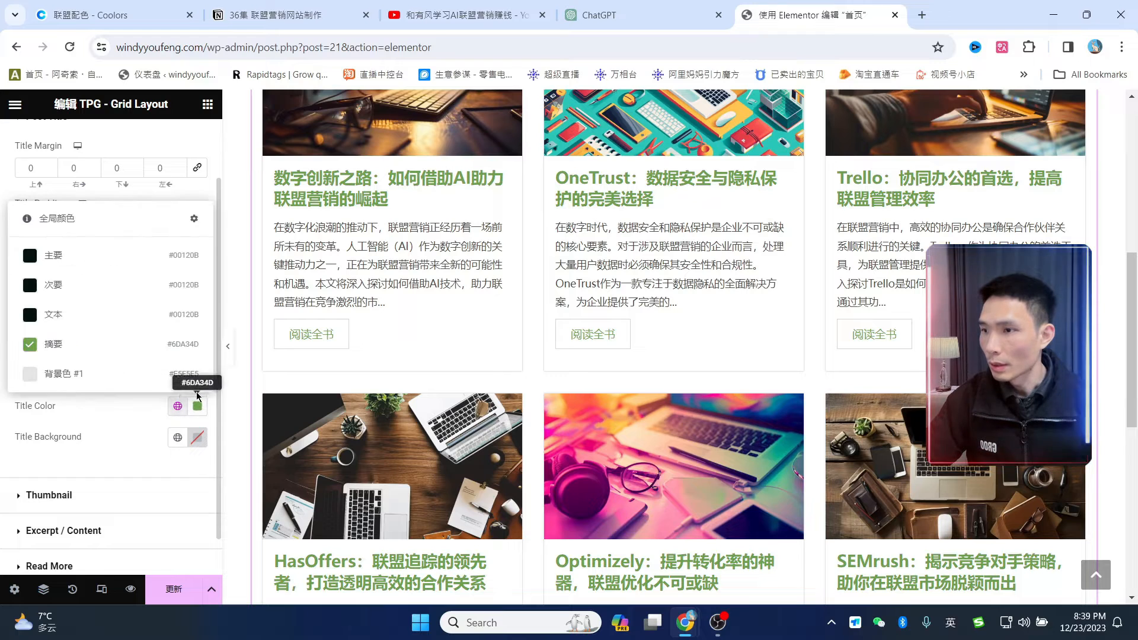
click(78, 265)
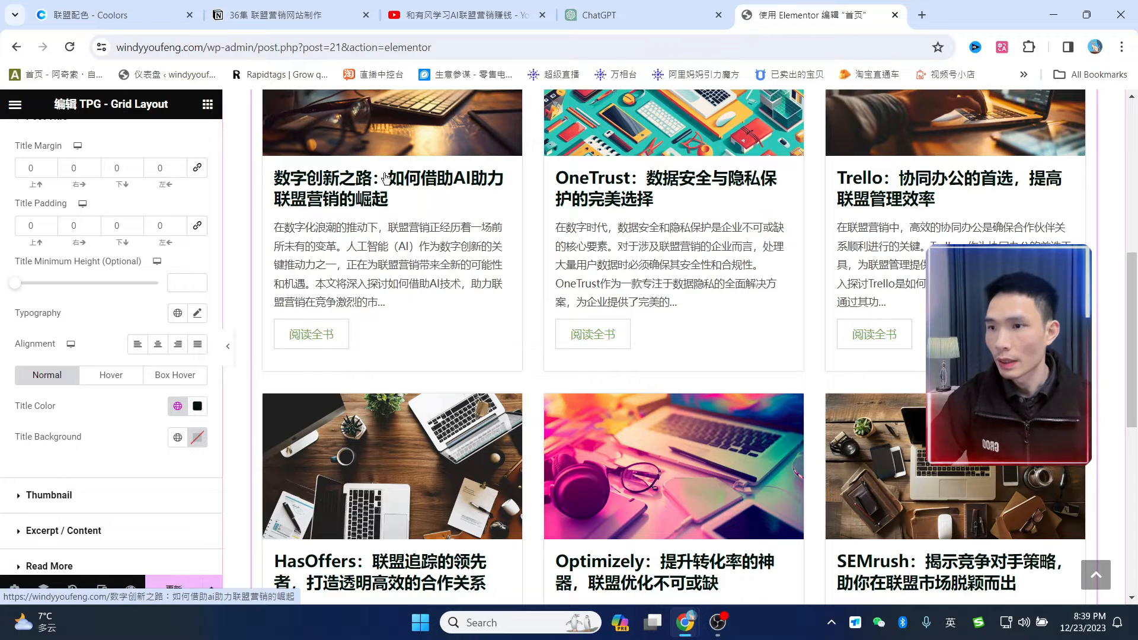
click(110, 383)
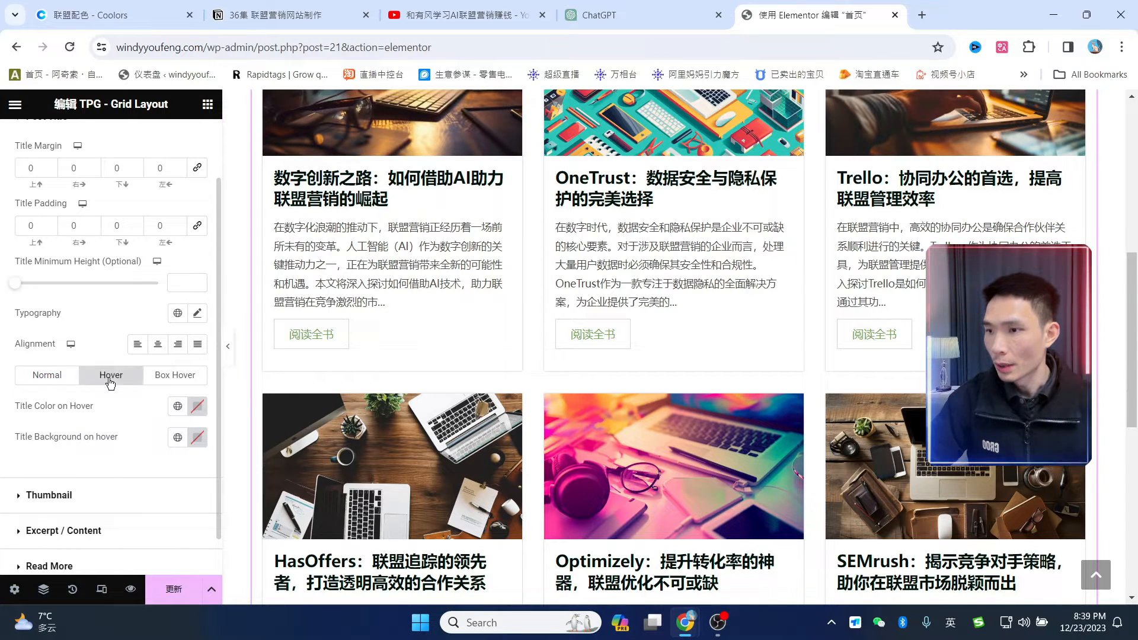
click(177, 406)
click(68, 346)
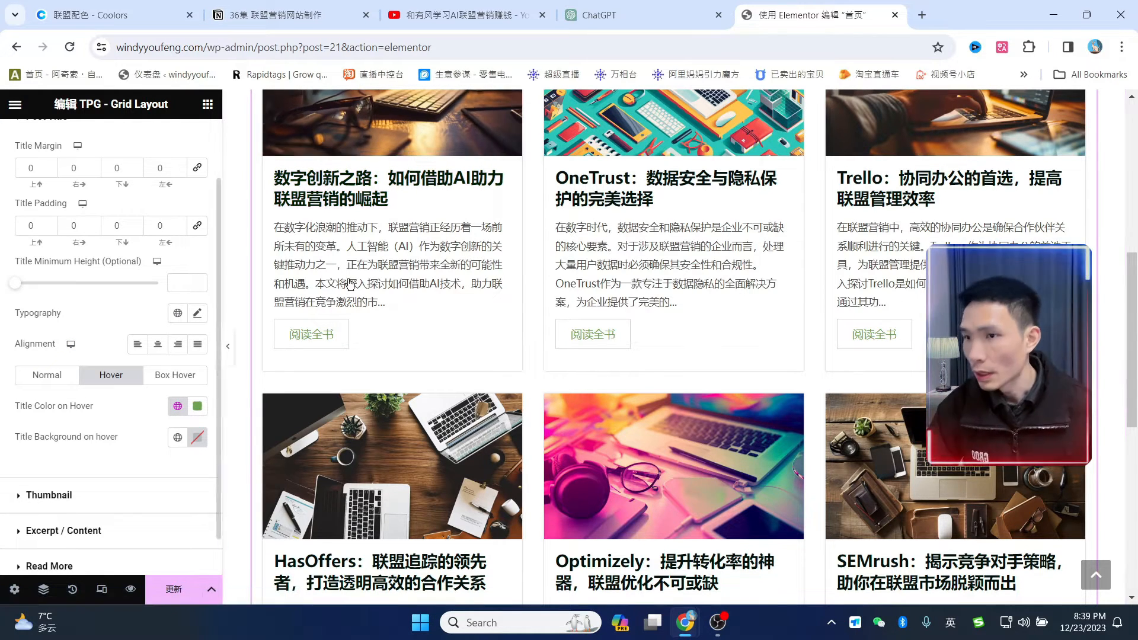
scroll(351, 284, up, 4)
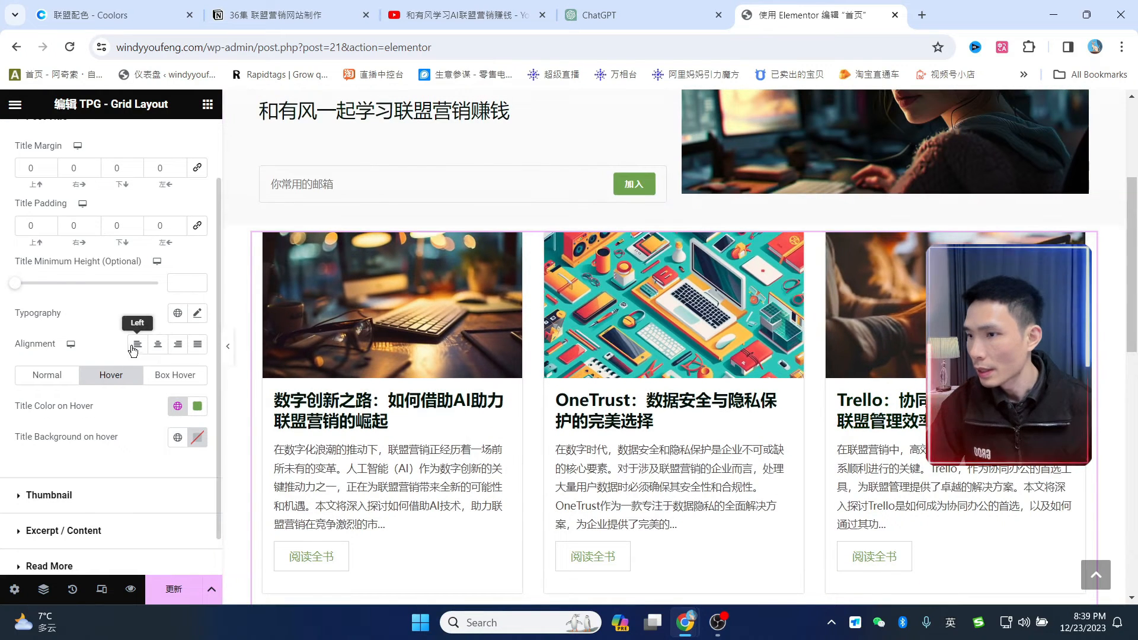
scroll(114, 344, up, 1)
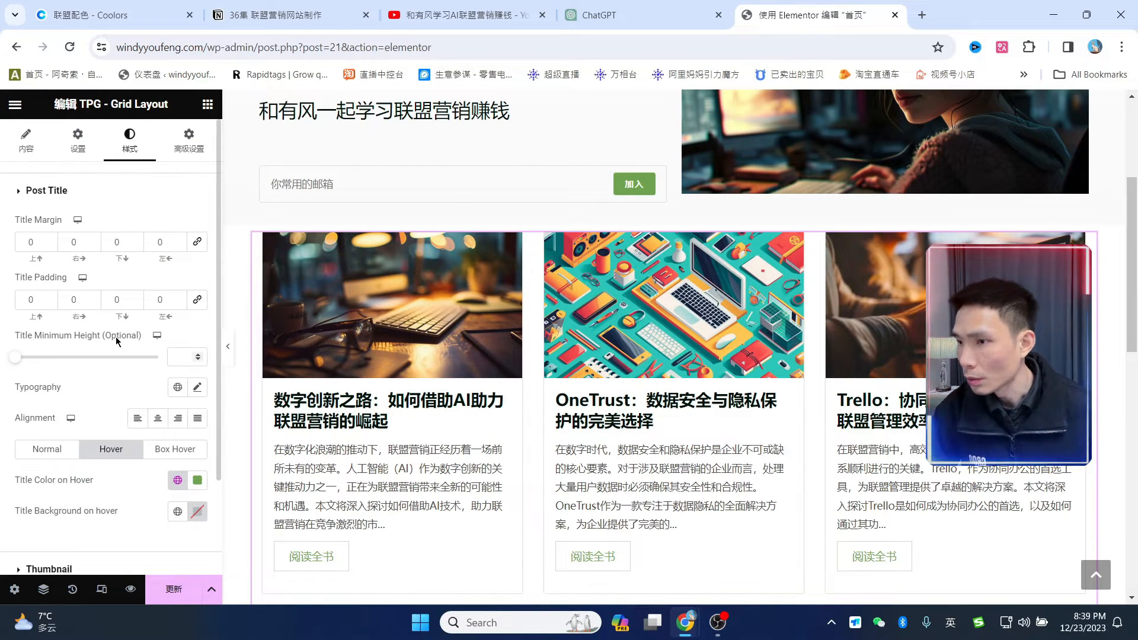
scroll(119, 337, down, 2)
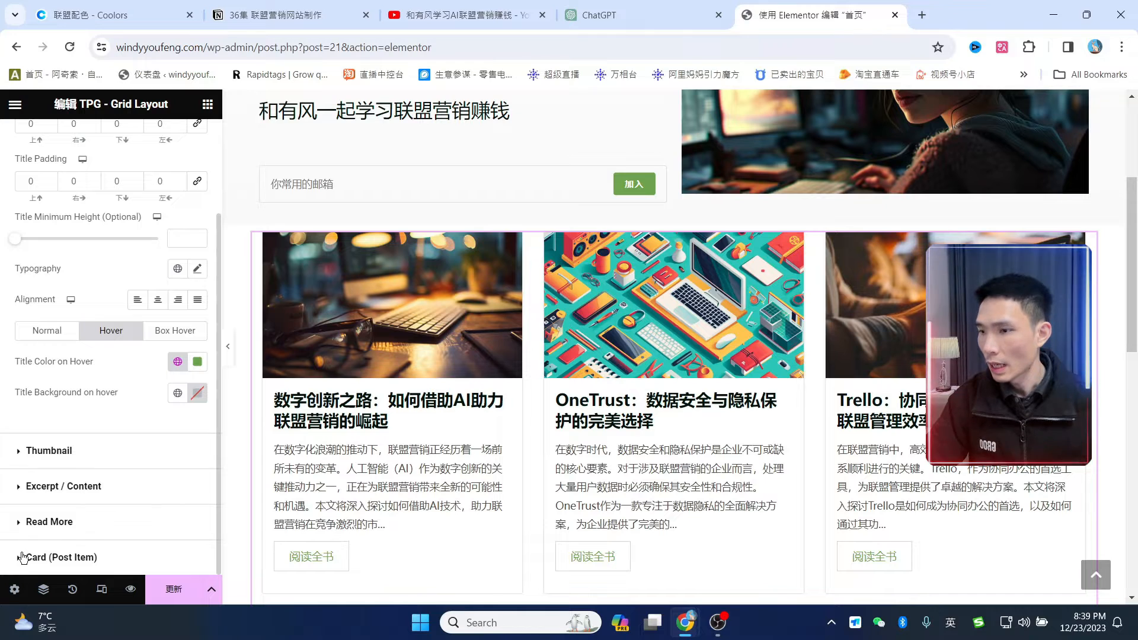
- Give the post cards 26 px rounded corners and a box shadow, then update the page
click(24, 557)
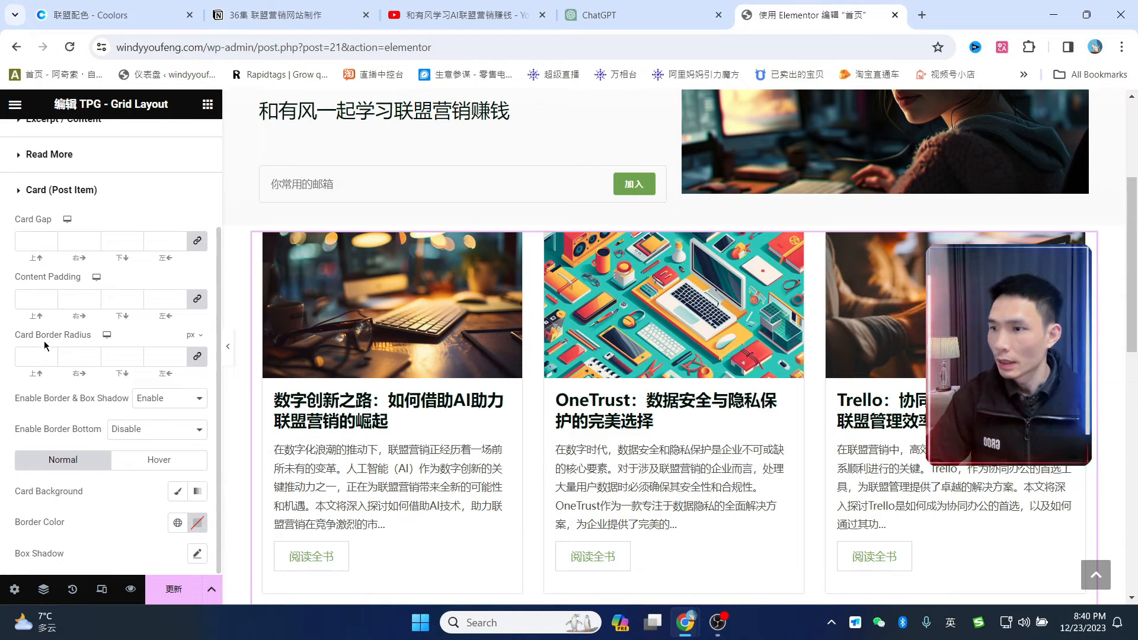
click(36, 356)
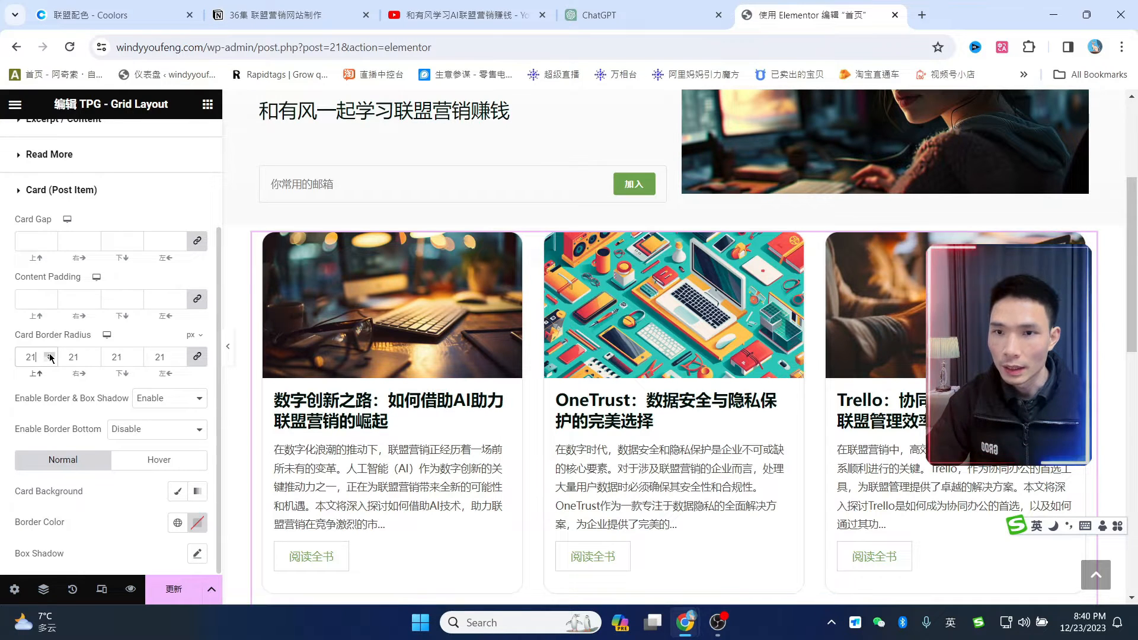
click(51, 356)
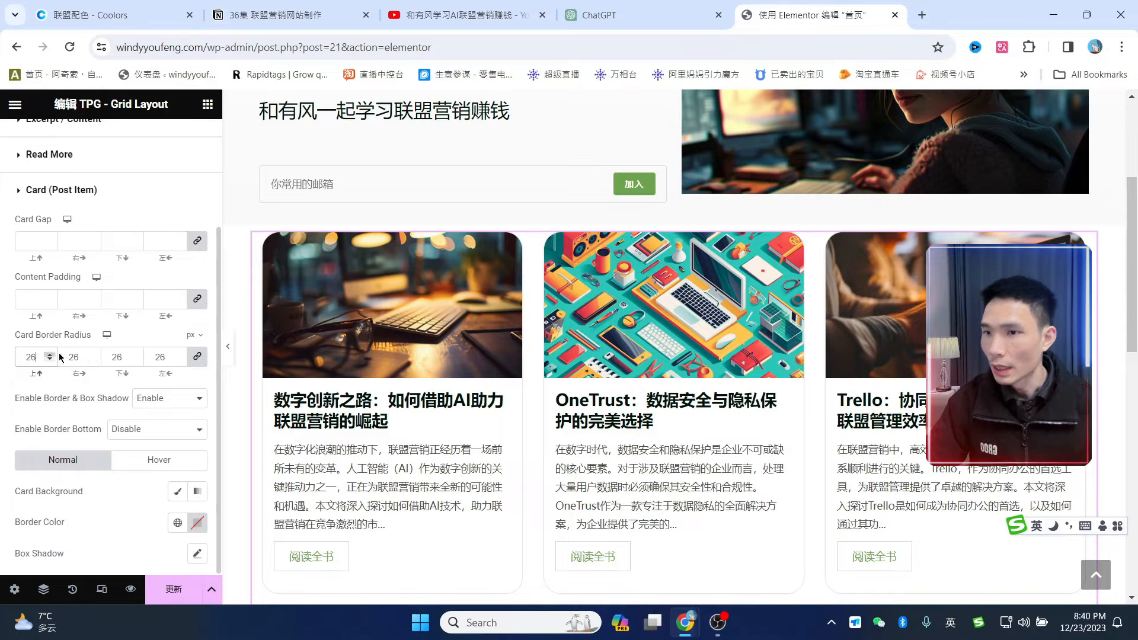
scroll(686, 430, down, 5)
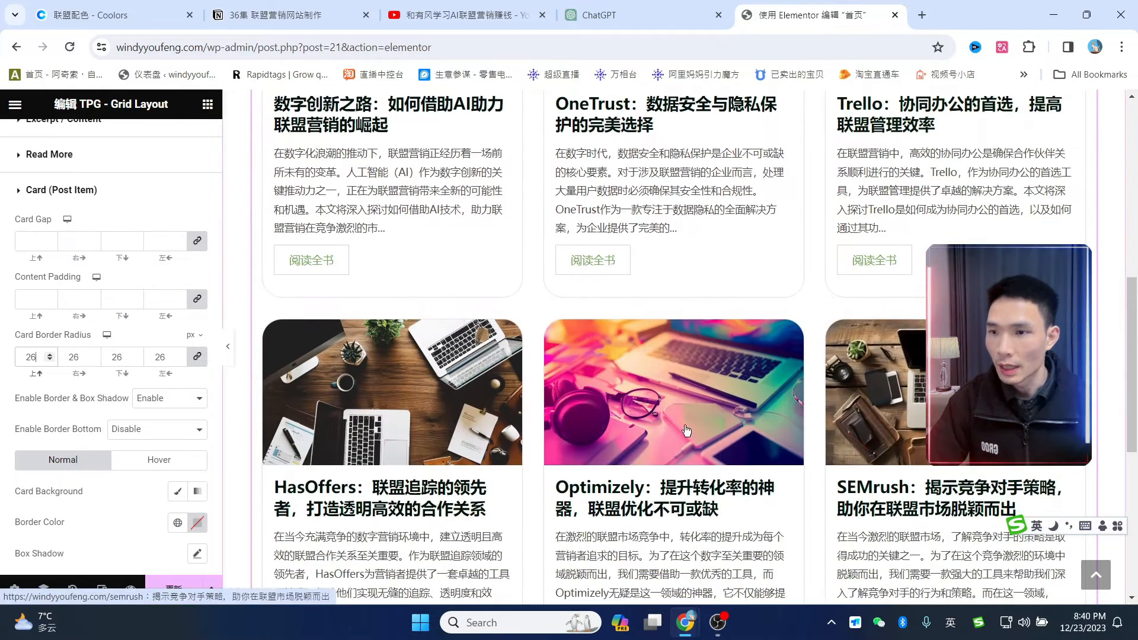
scroll(686, 431, down, 2)
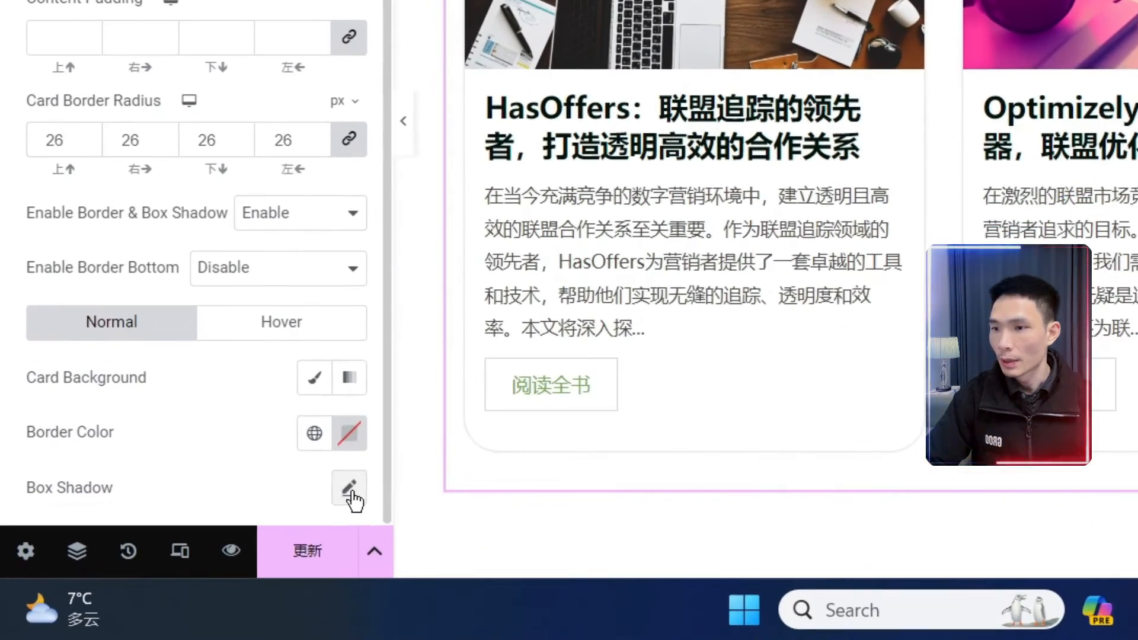
click(198, 554)
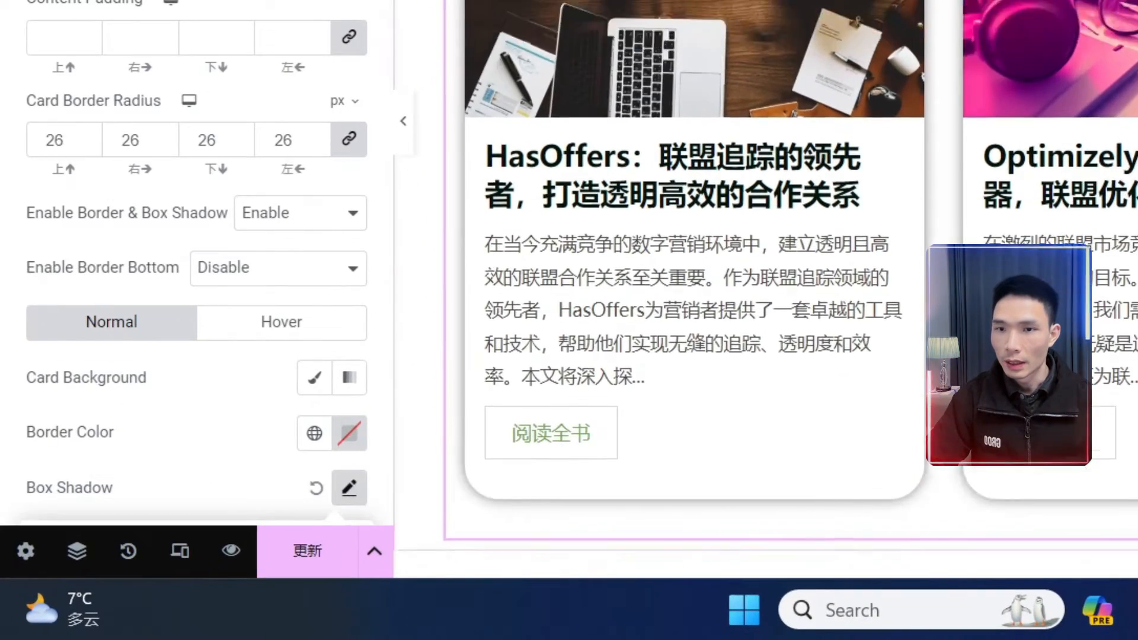
scroll(1083, 128, up, 9)
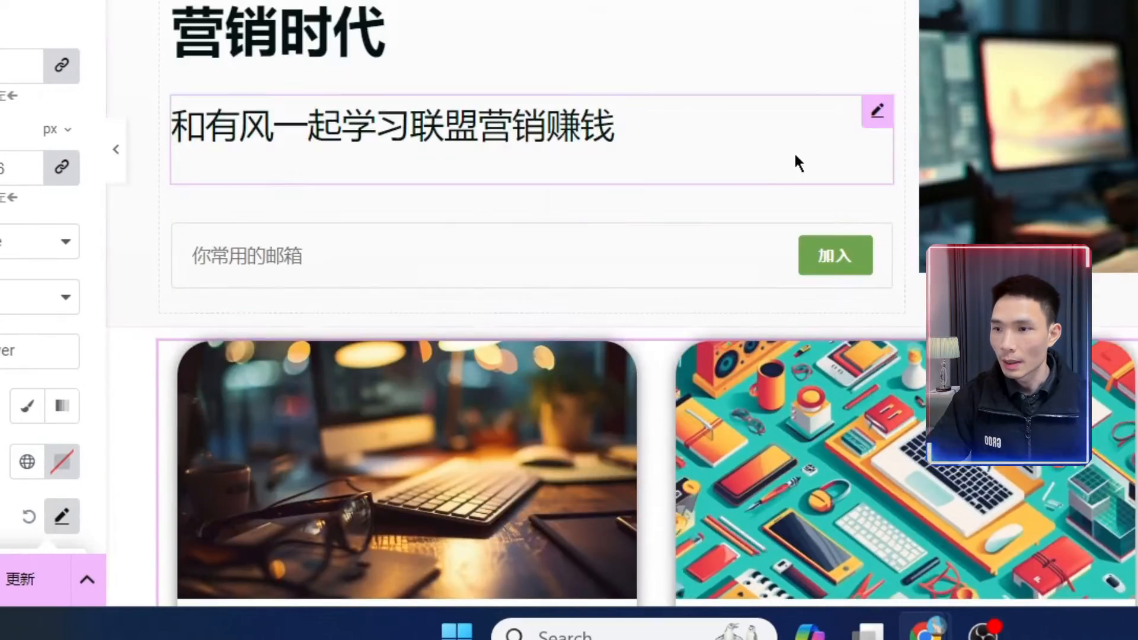
scroll(816, 276, down, 10)
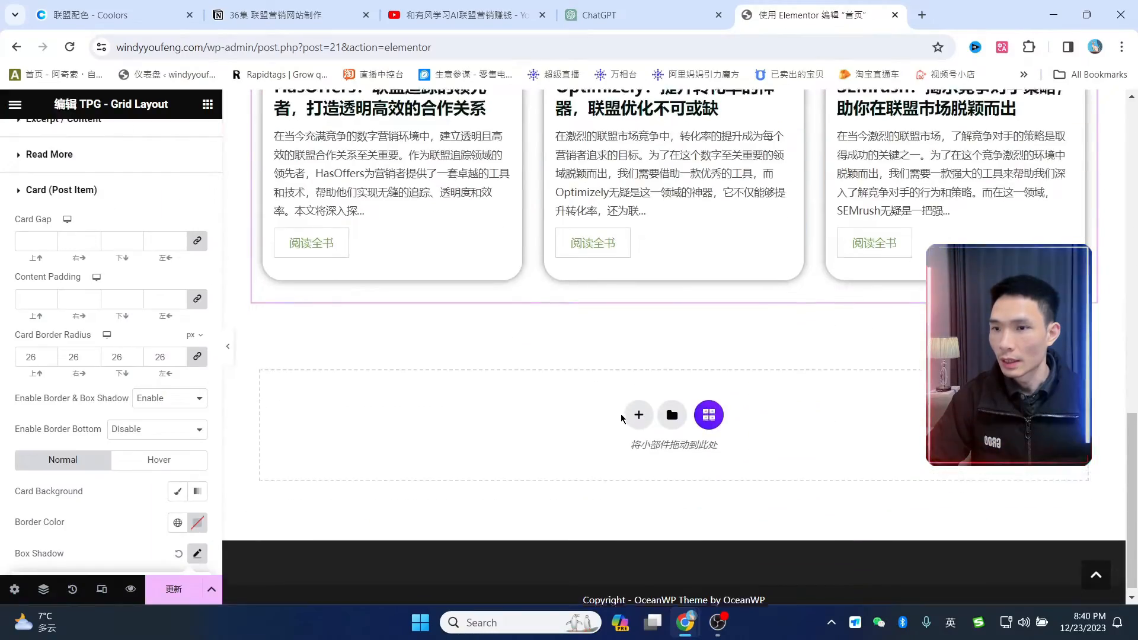
scroll(622, 418, up, 6)
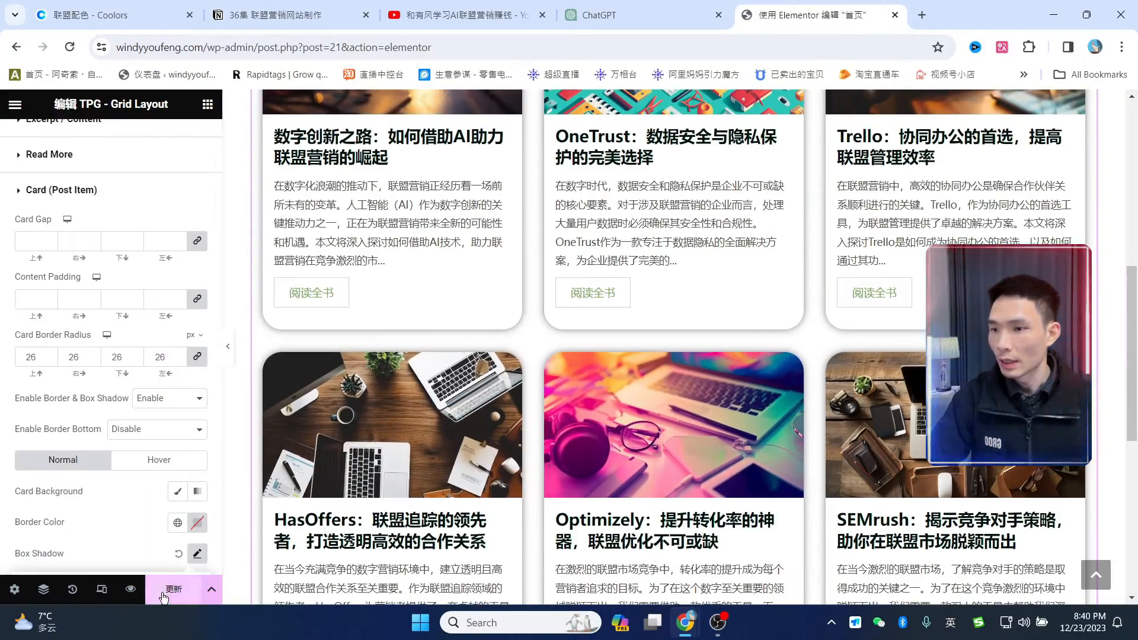
click(163, 596)
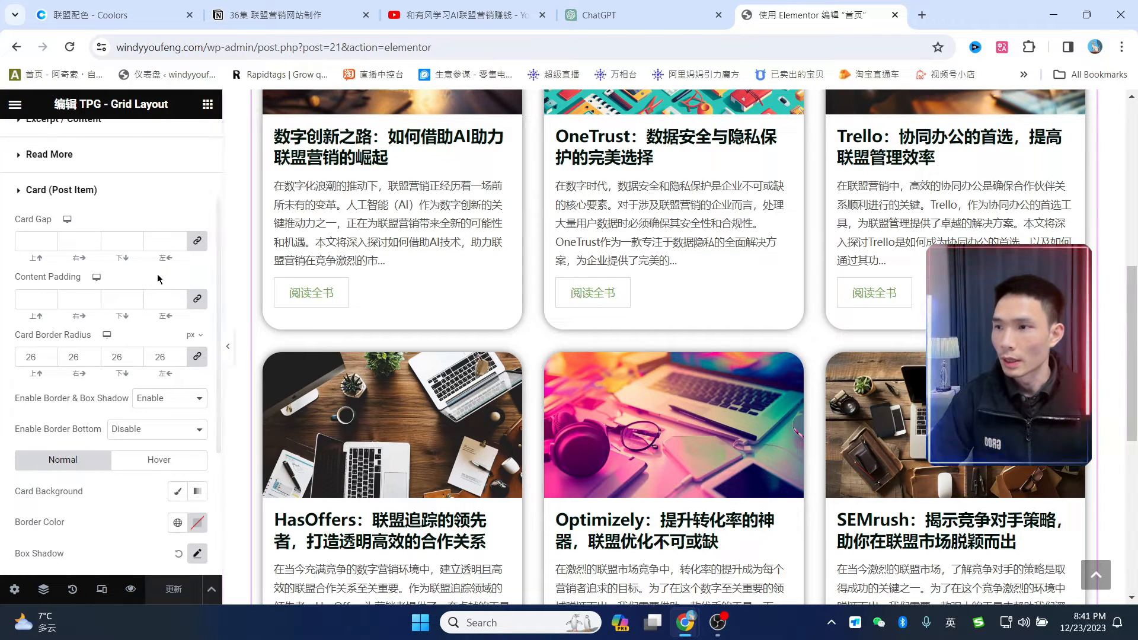
scroll(107, 248, up, 3)
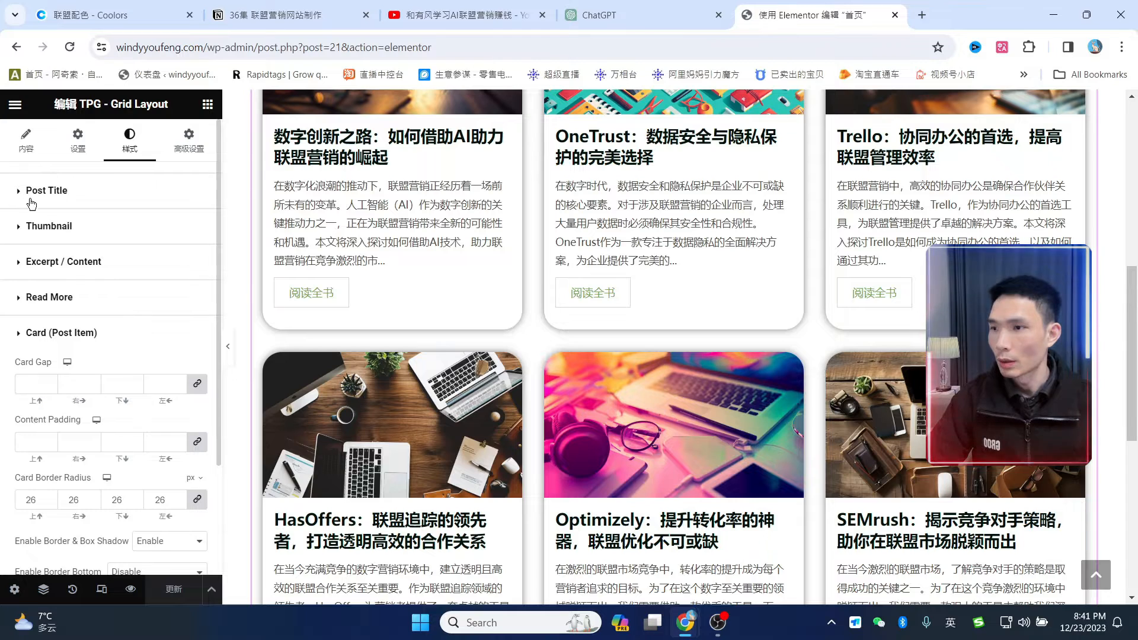
- Set the grid's post title font size to 24 px
click(32, 195)
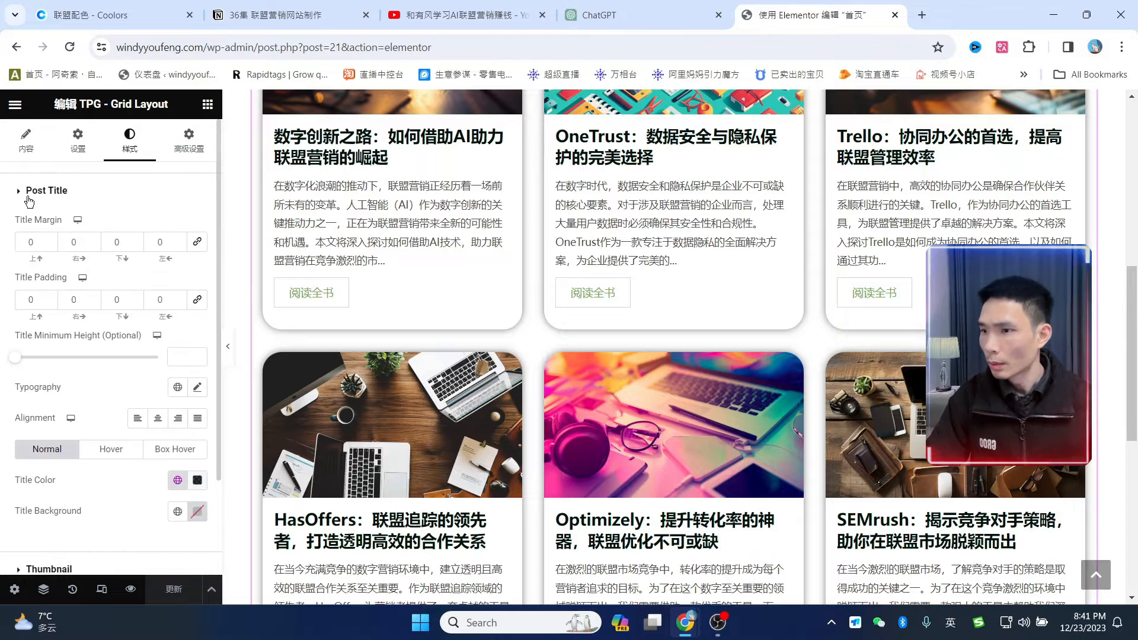
click(198, 388)
scroll(59, 378, down, 3)
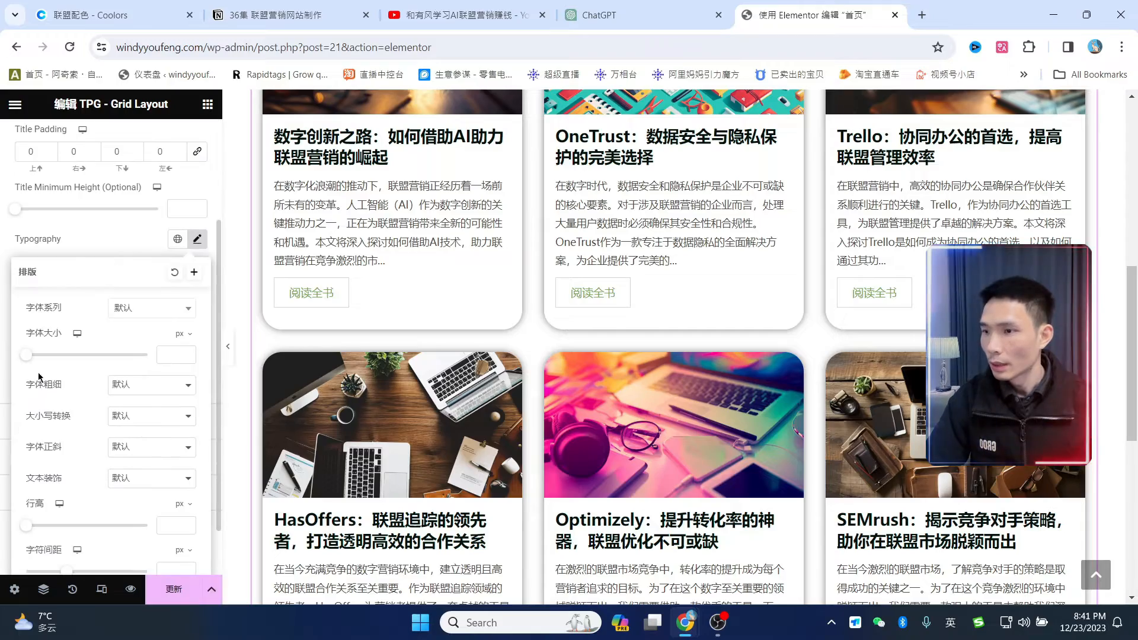
mouse_move(30, 362)
mouse_down()
mouse_move(61, 374)
mouse_move(44, 371)
mouse_up()
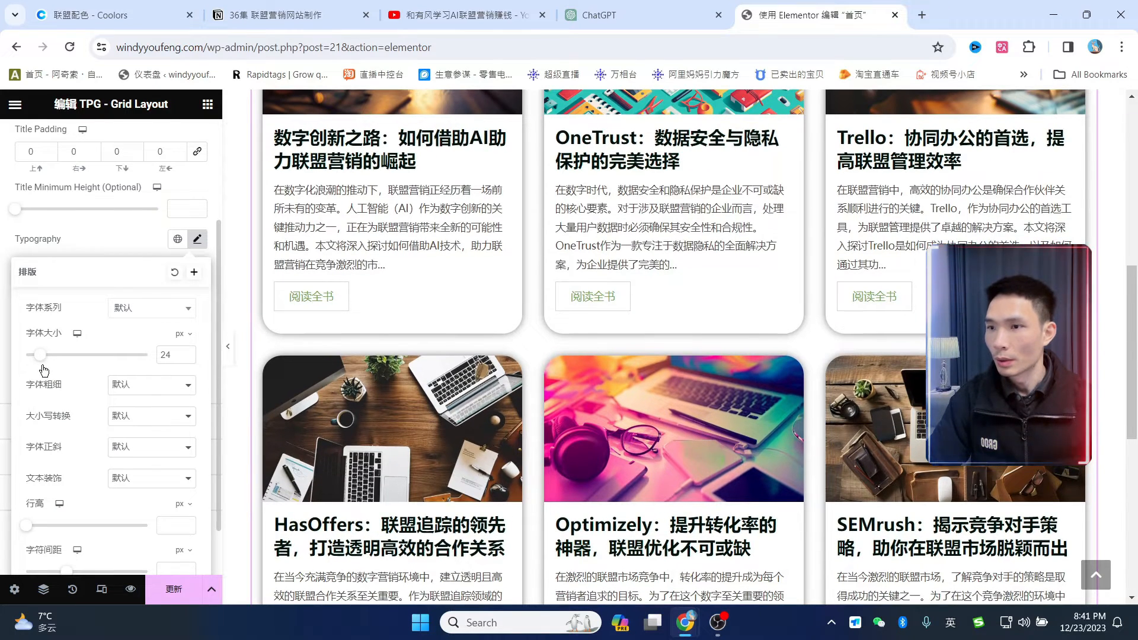
click(129, 240)
click(19, 191)
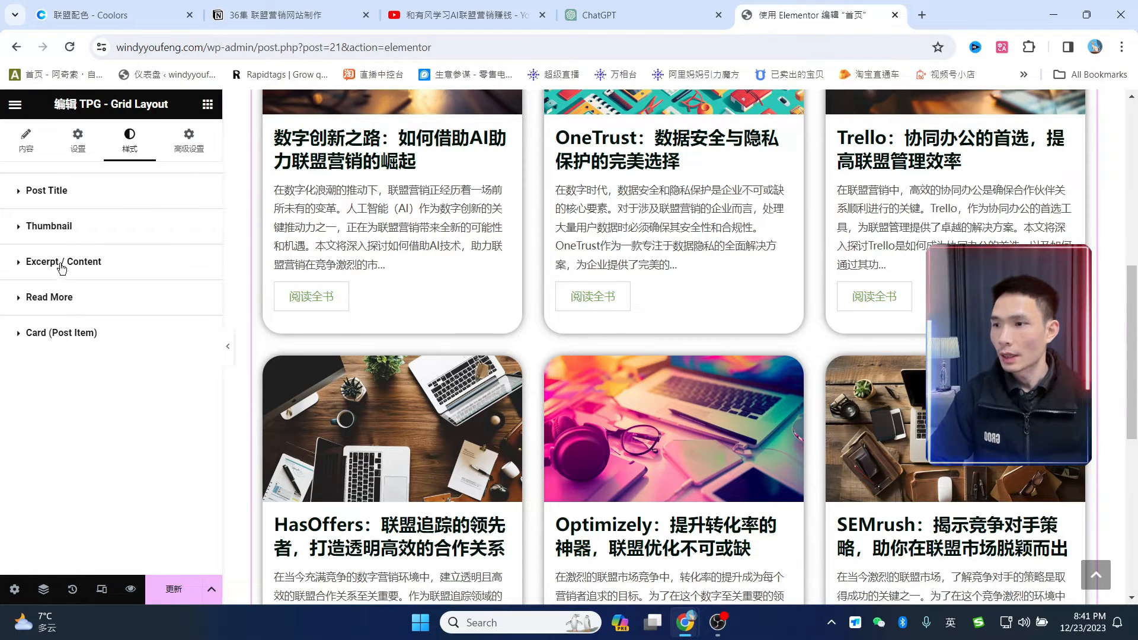
- Set the card excerpt font size to 14 px and update the homepage
click(24, 271)
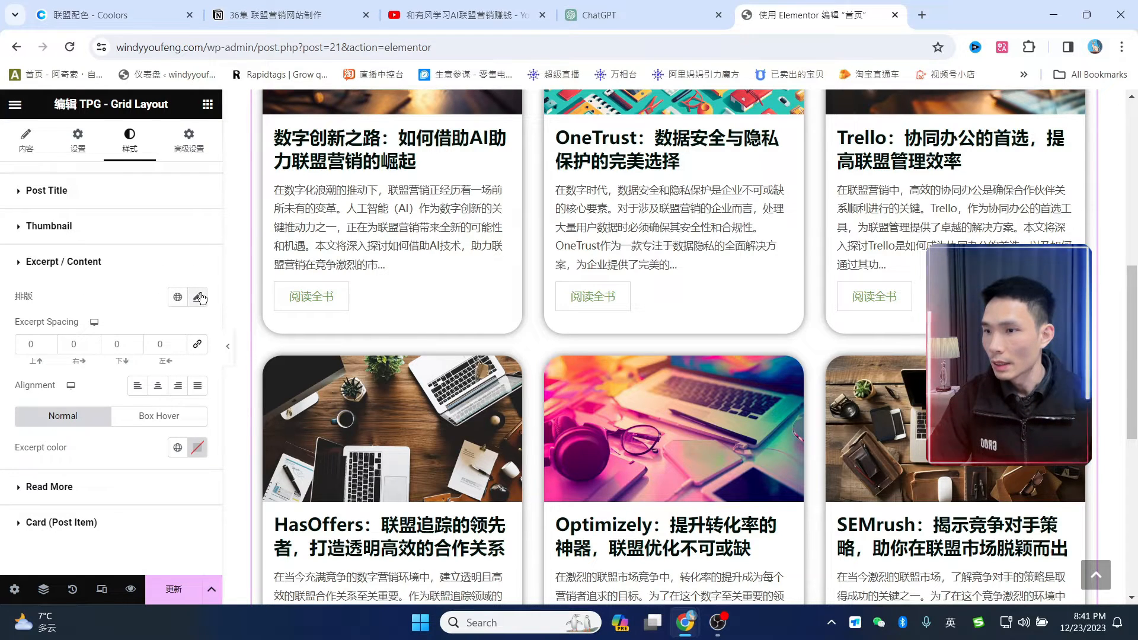
click(198, 298)
click(33, 412)
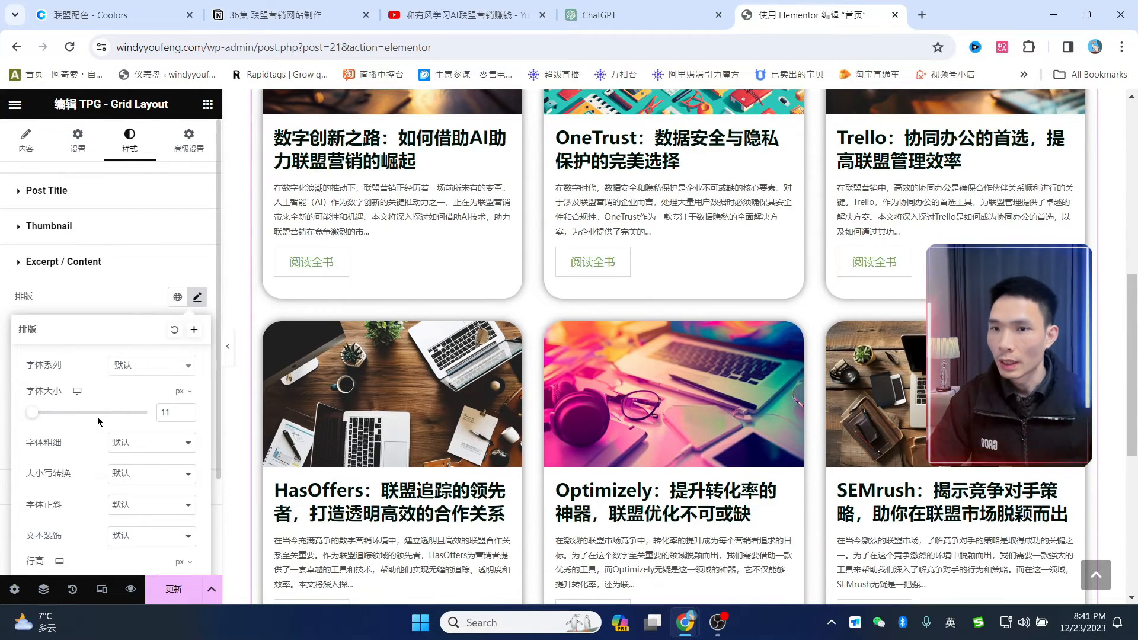
mouse_move(38, 417)
mouse_down()
mouse_move(77, 413)
mouse_move(45, 430)
mouse_up()
drag(175, 411, 161, 408)
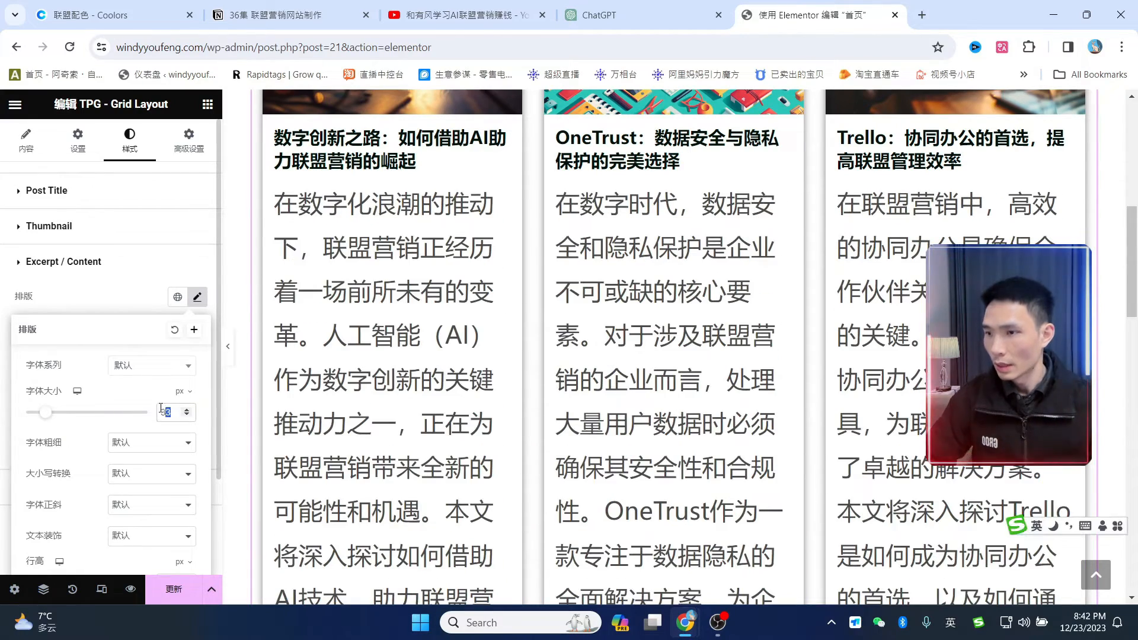
text(14)
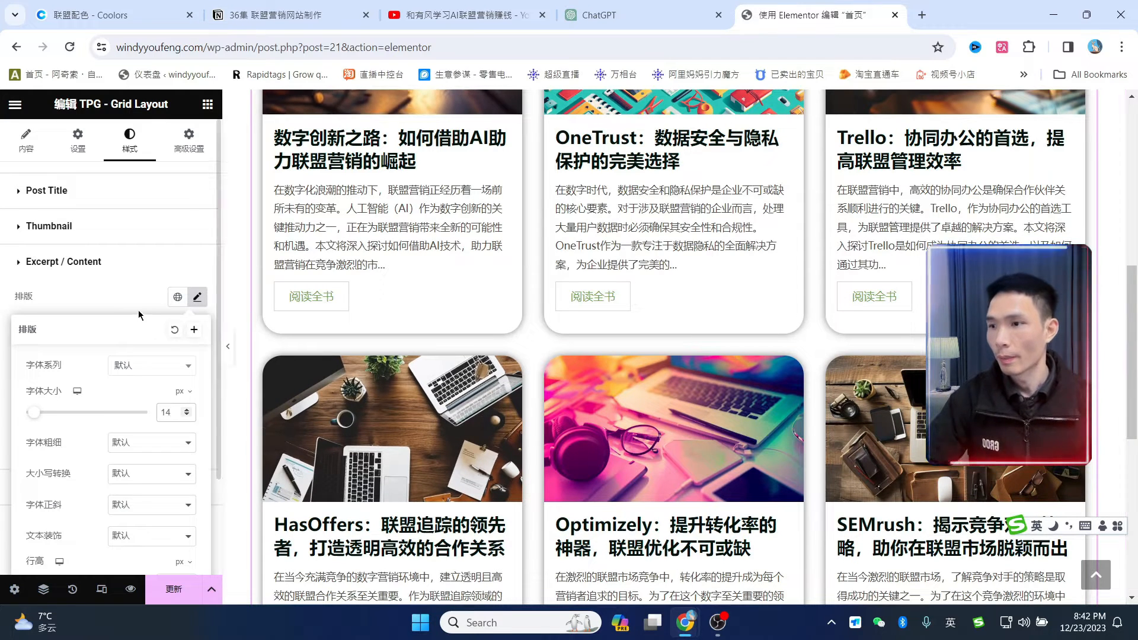
click(111, 295)
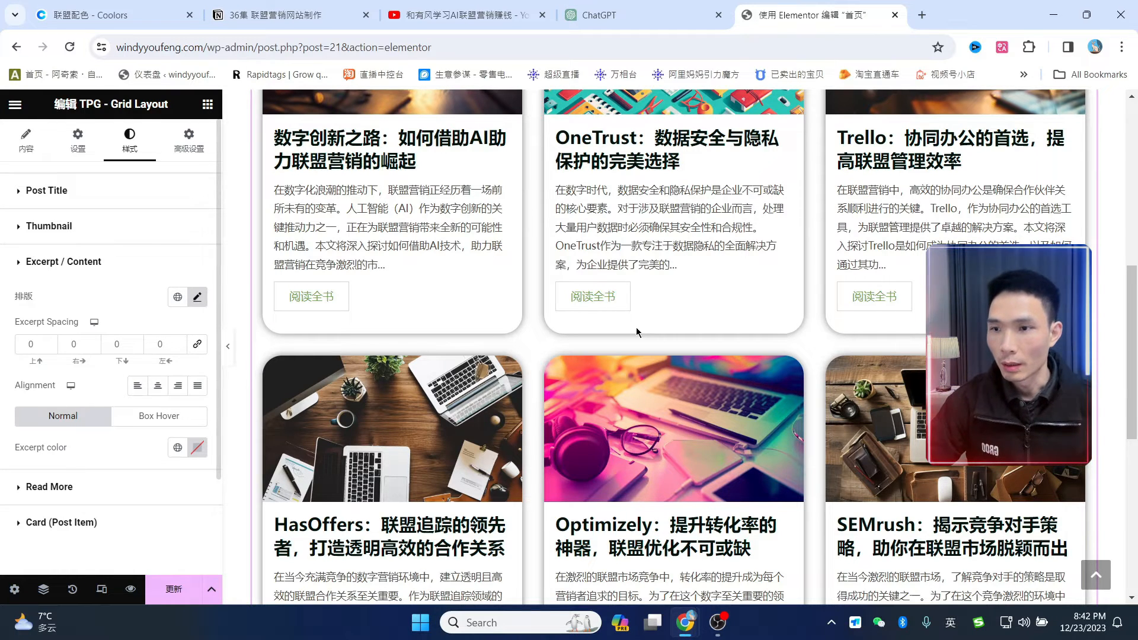
scroll(671, 351, up, 4)
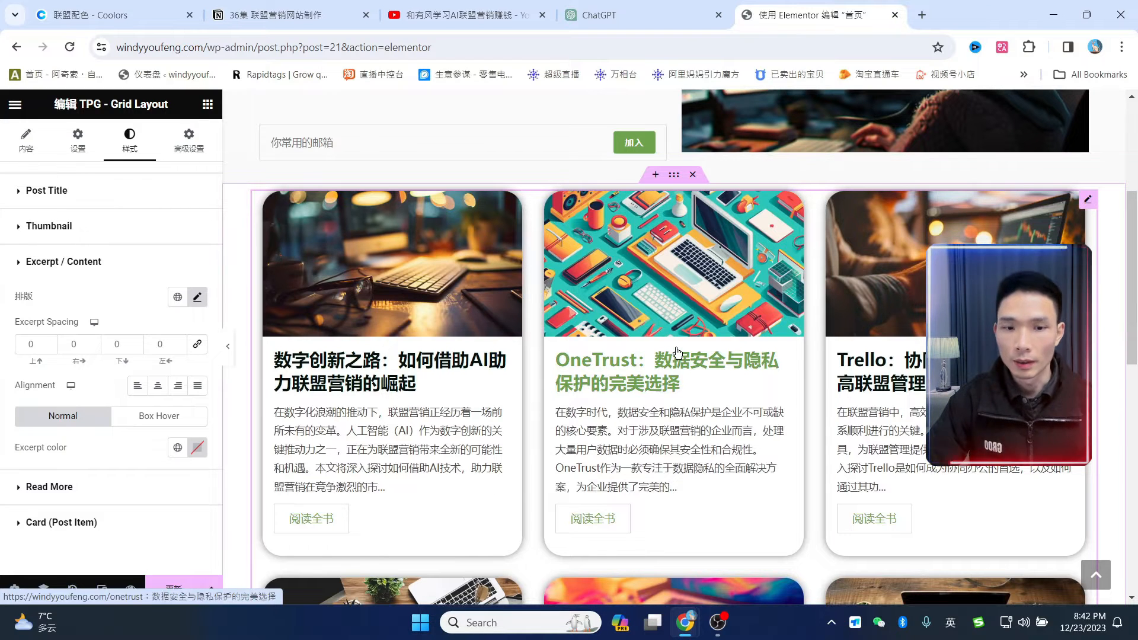
click(176, 591)
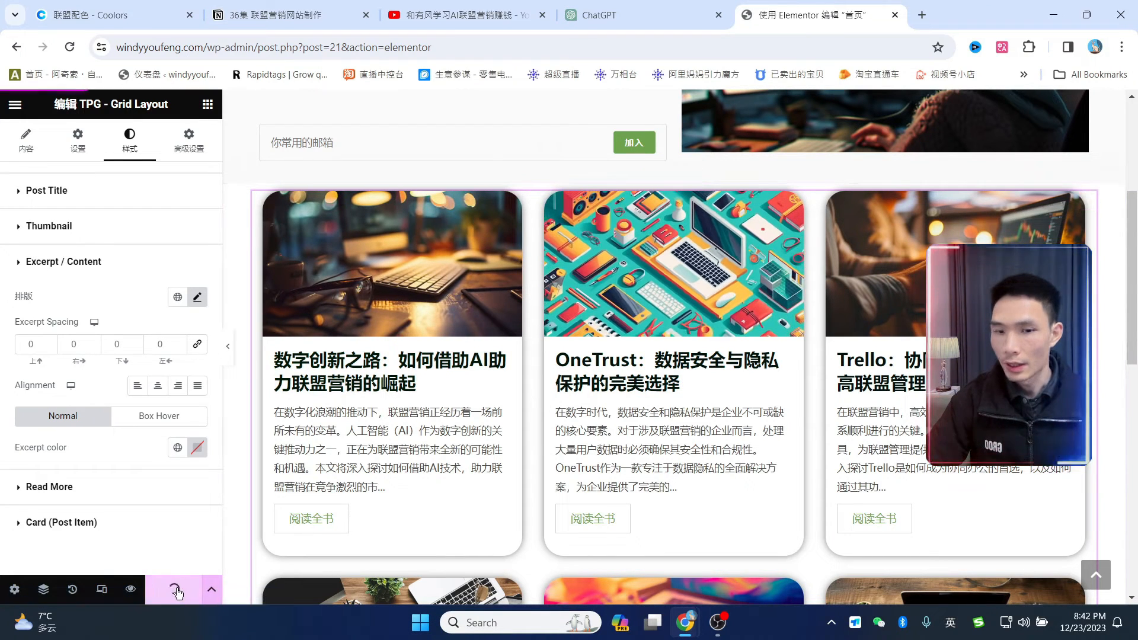
scroll(402, 344, down, 1)
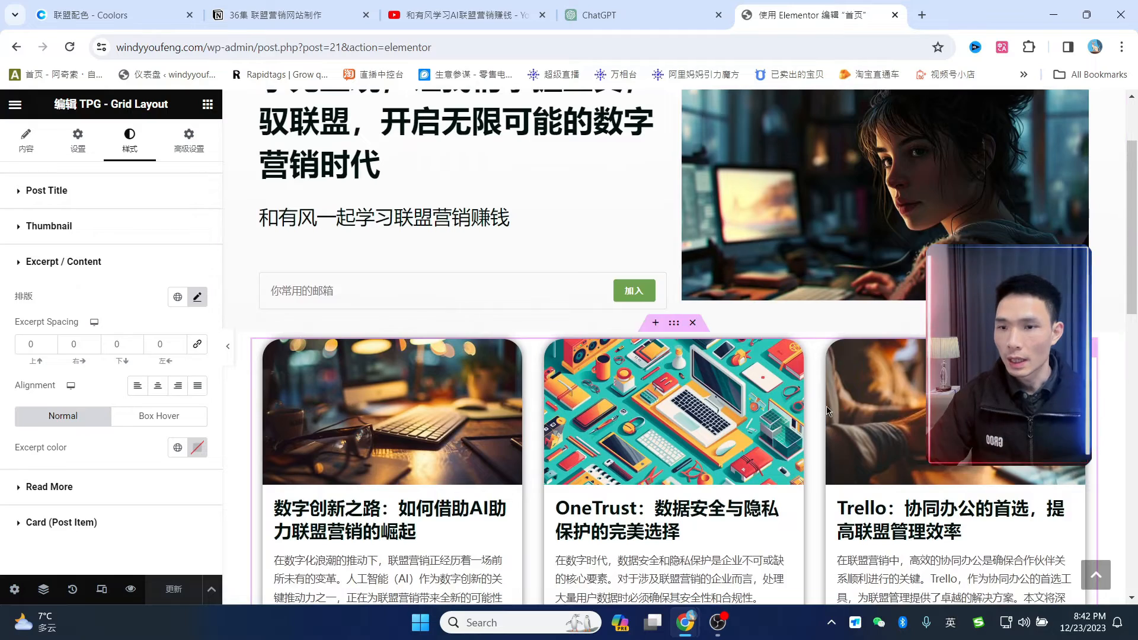
scroll(829, 438, down, 5)
scroll(829, 438, up, 6)
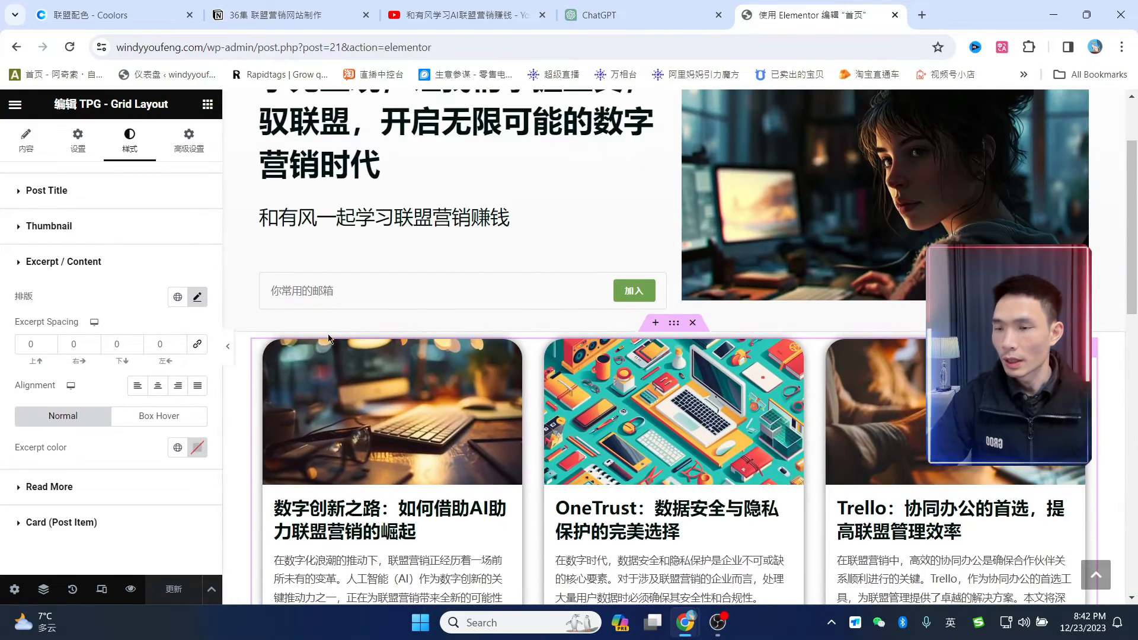
- Add a heading reading 热门文章 and enlarge it to 37 px
click(208, 104)
scroll(146, 206, down, 5)
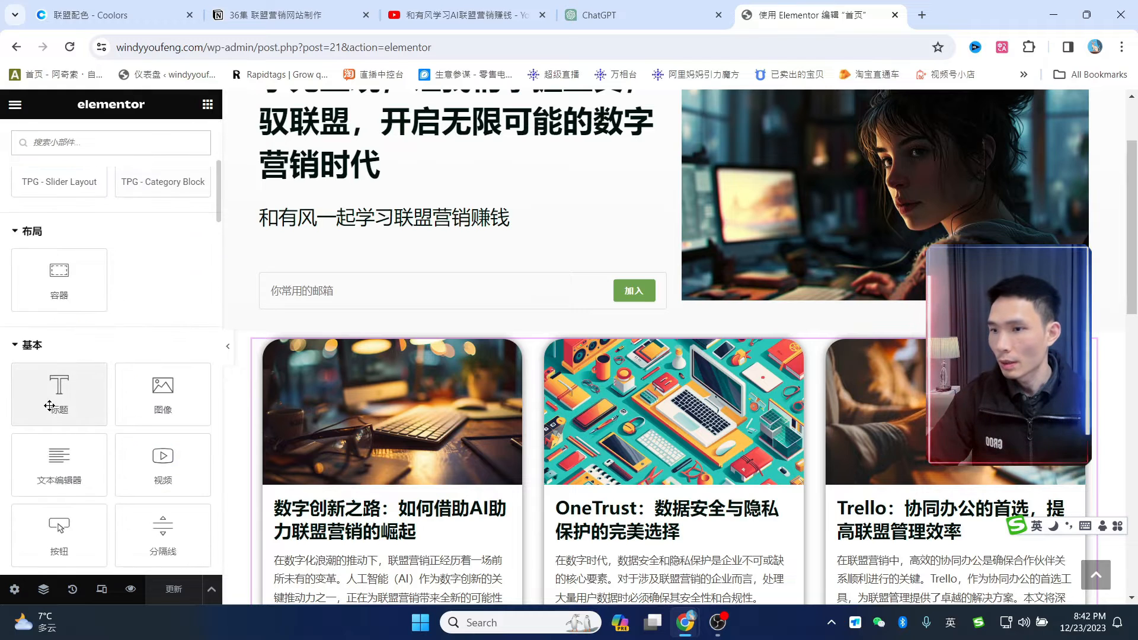
drag(54, 391, 341, 355)
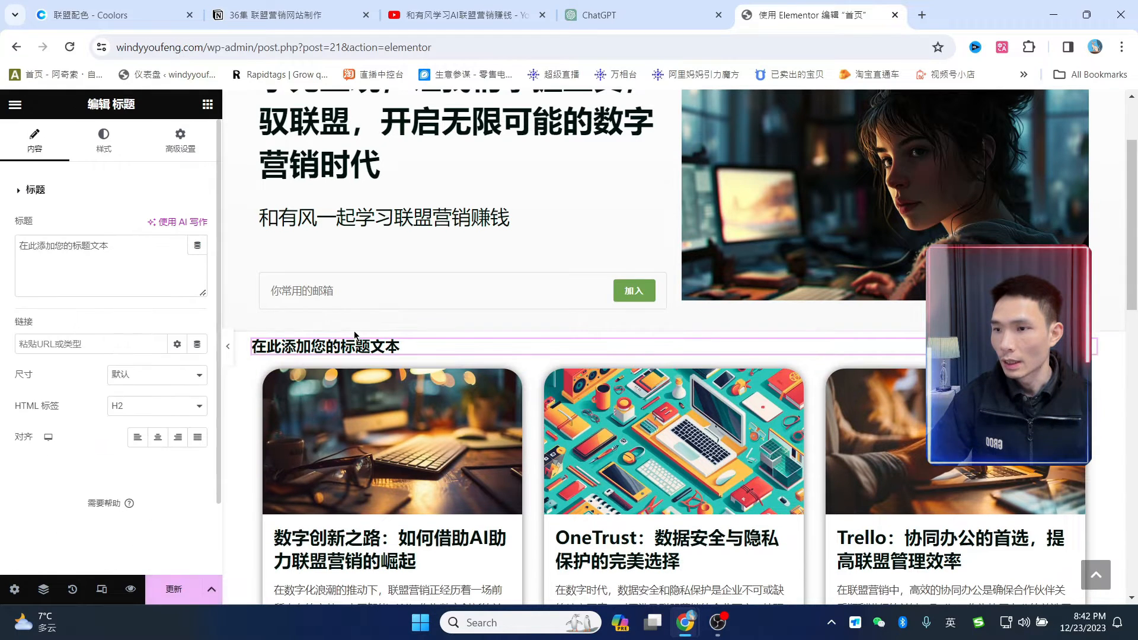
drag(109, 246, 2, 239)
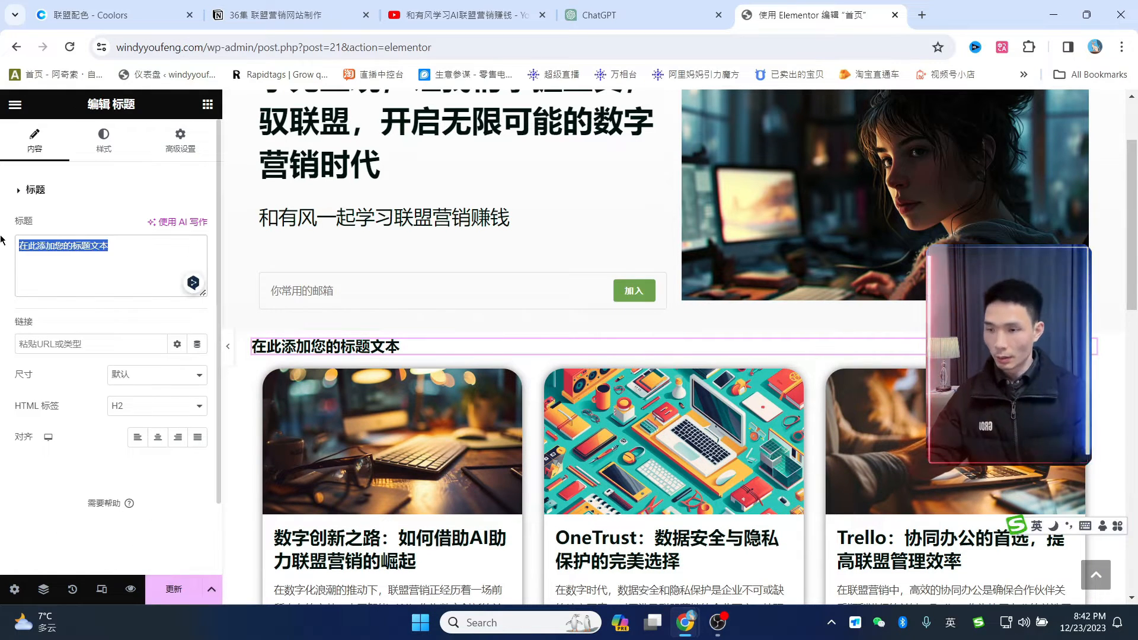
text(rvy热门)
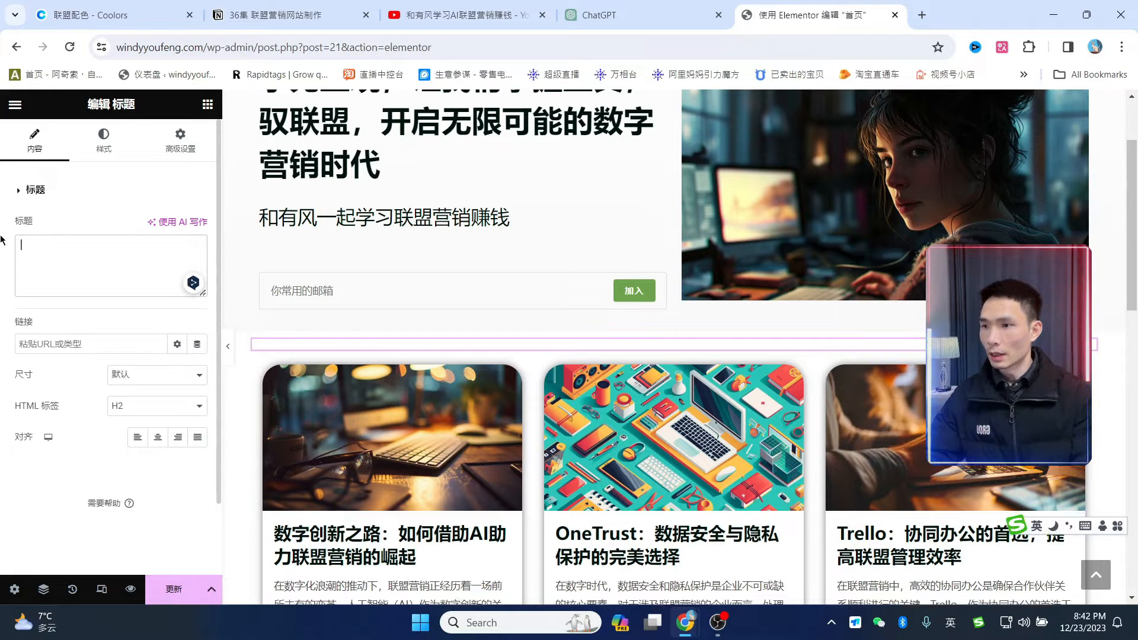
text(文章)
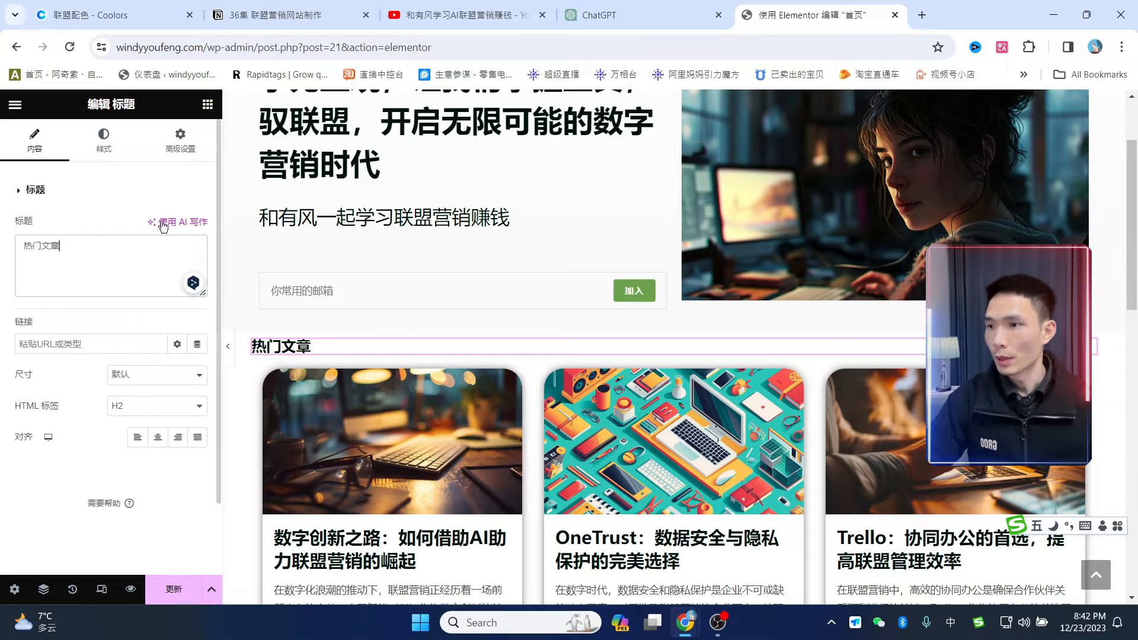
click(110, 145)
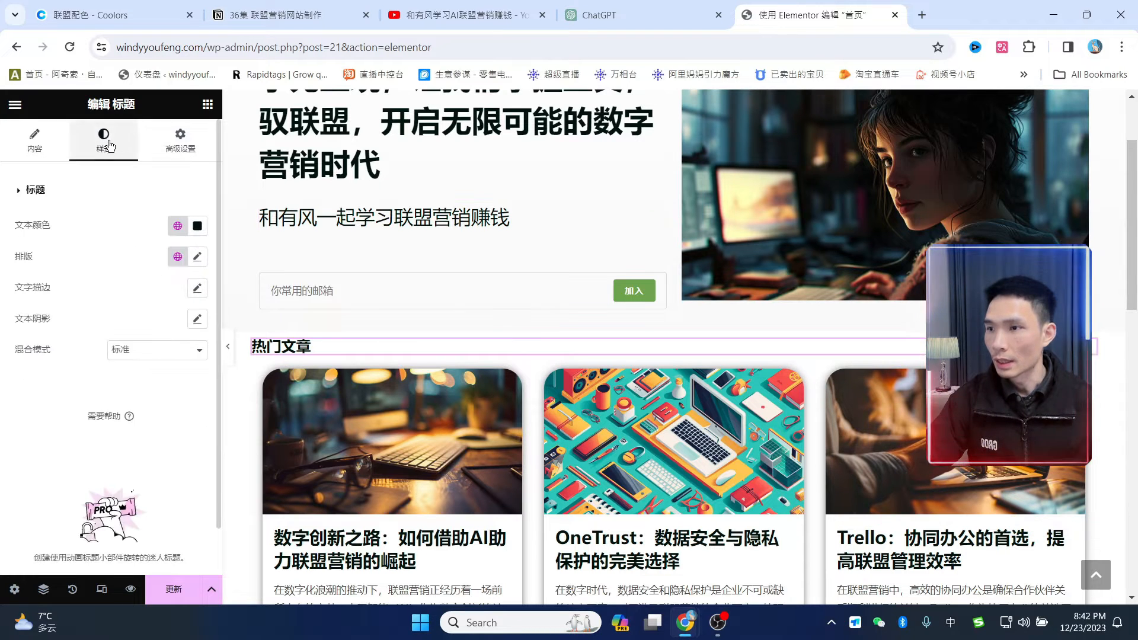
click(197, 256)
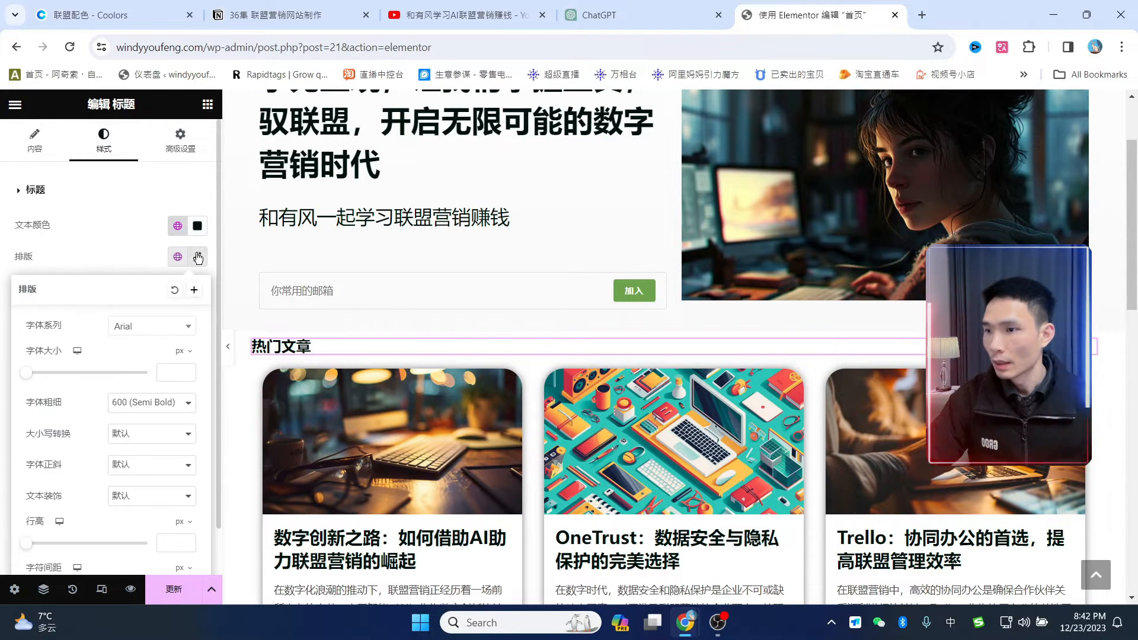
mouse_move(27, 372)
mouse_down()
mouse_move(57, 384)
mouse_move(46, 386)
mouse_up()
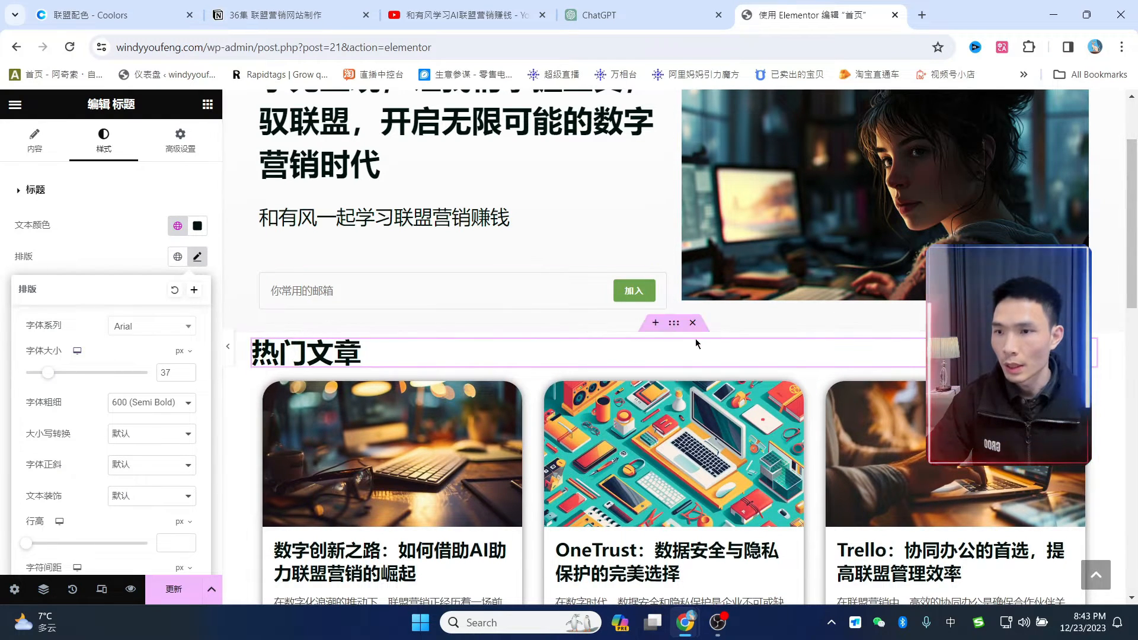
scroll(624, 127, up, 2)
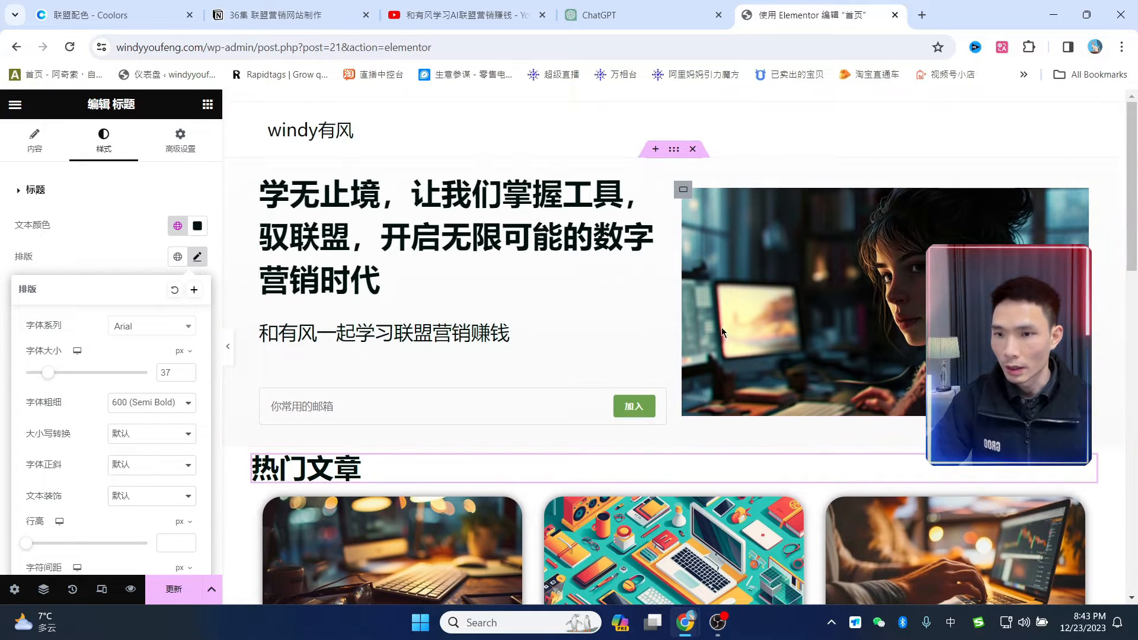
scroll(688, 397, down, 1)
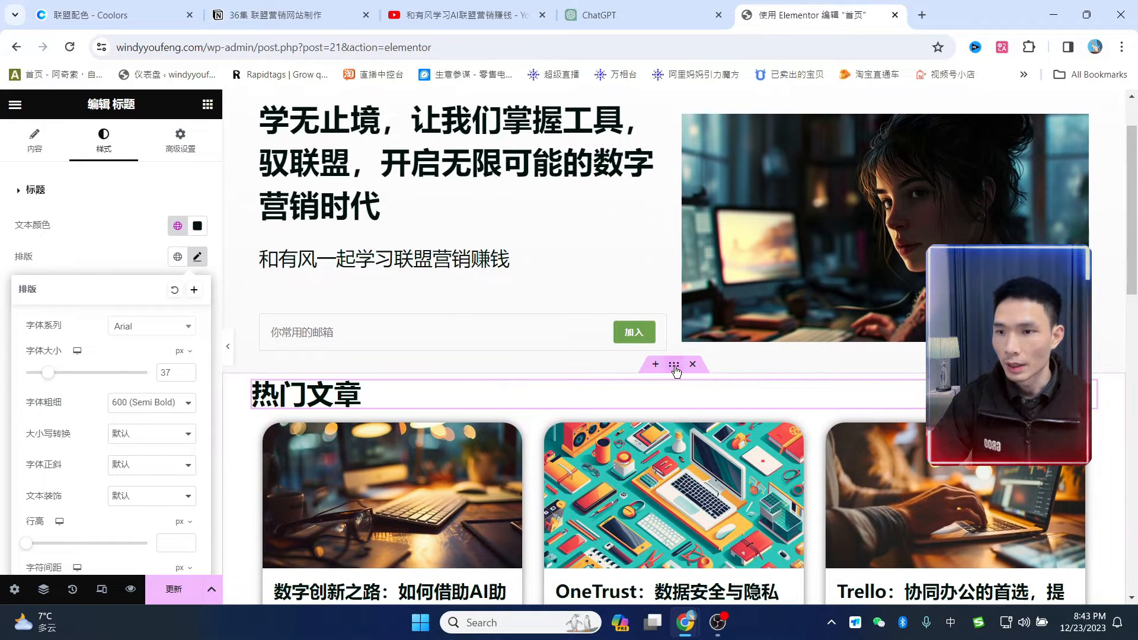
- Give the 热门文章 section a 30 px top and 100 px bottom margin and save with Ctrl+S
click(674, 365)
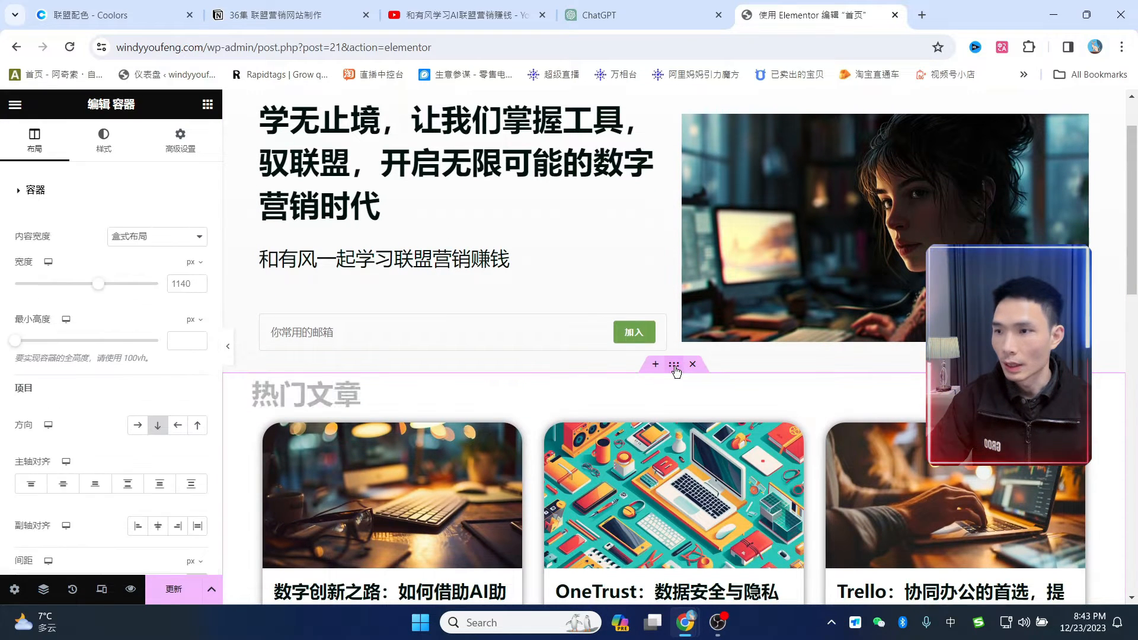
click(180, 141)
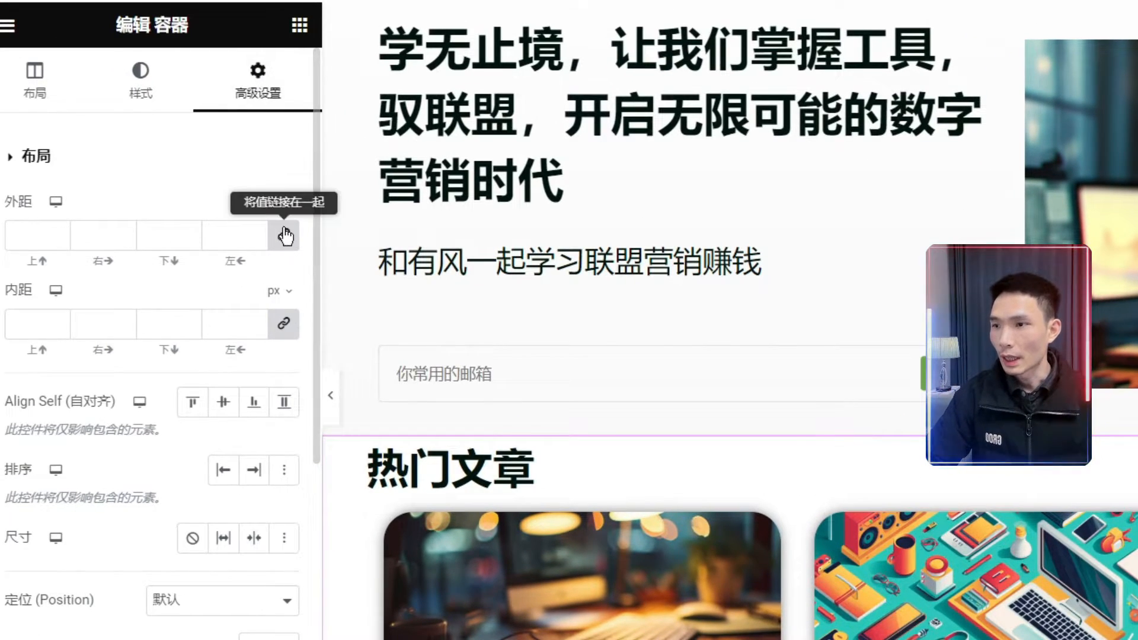
click(284, 236)
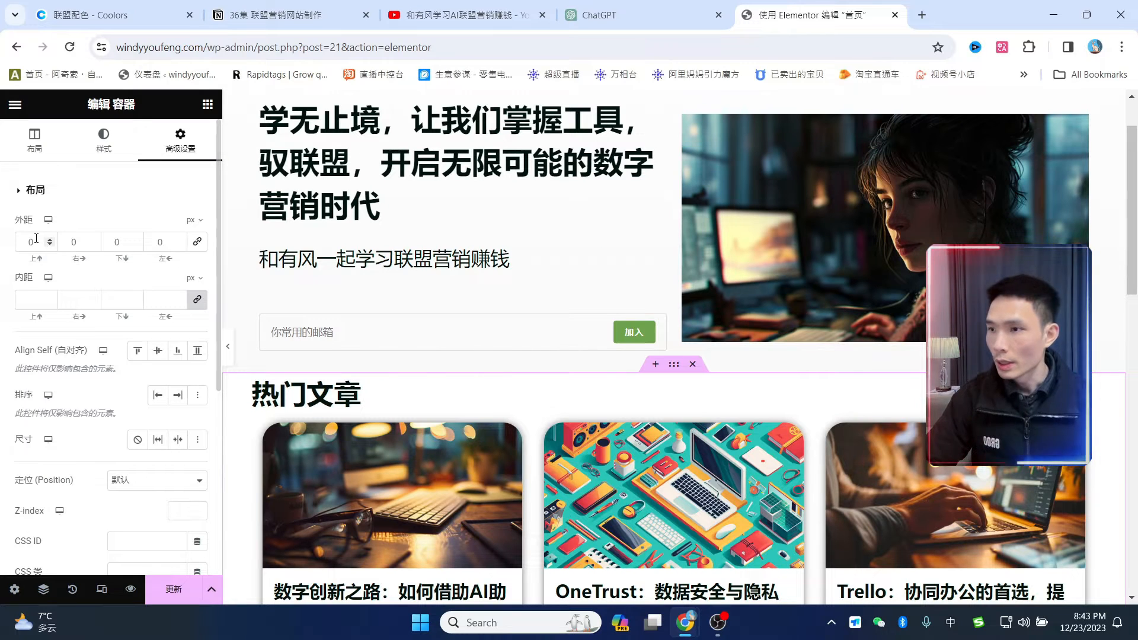
double_click(25, 239)
text(3)
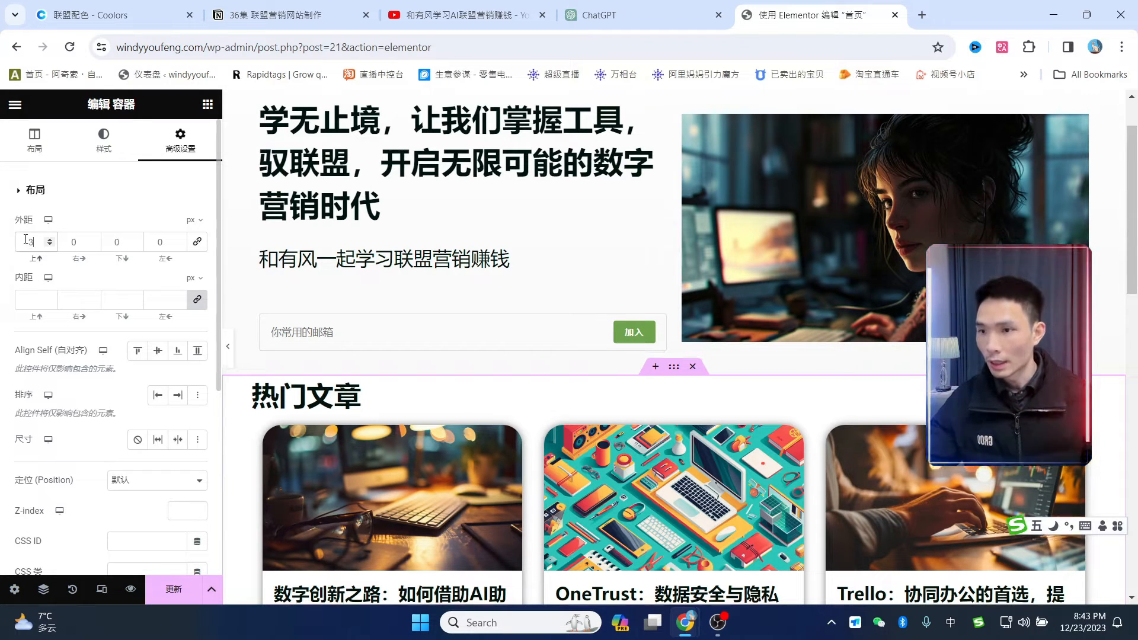
text(0)
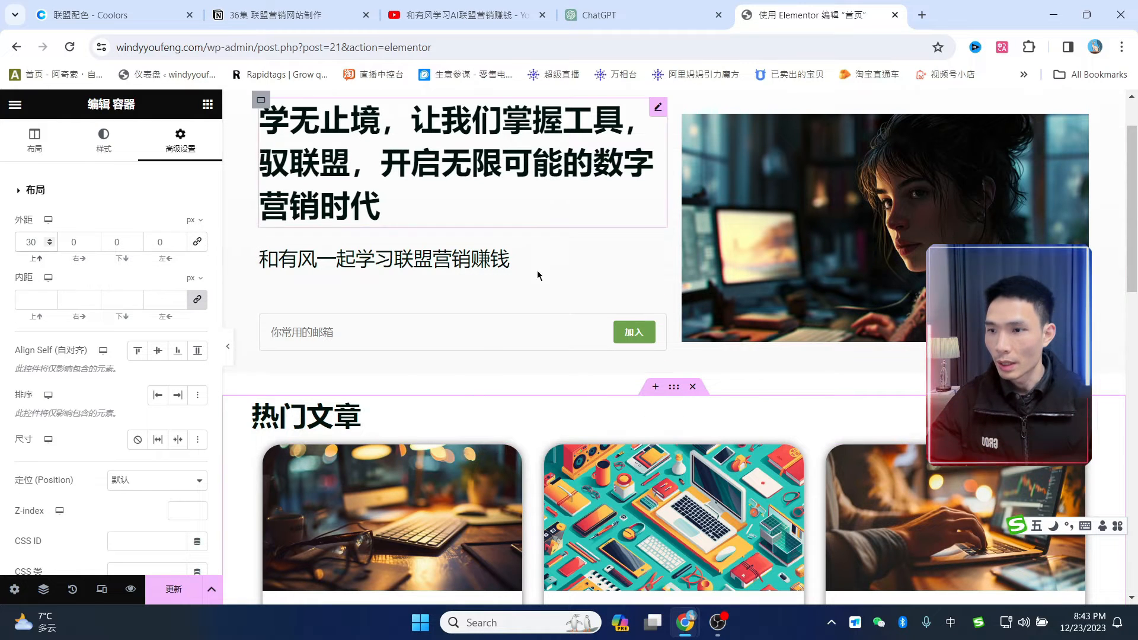
scroll(538, 275, down, 15)
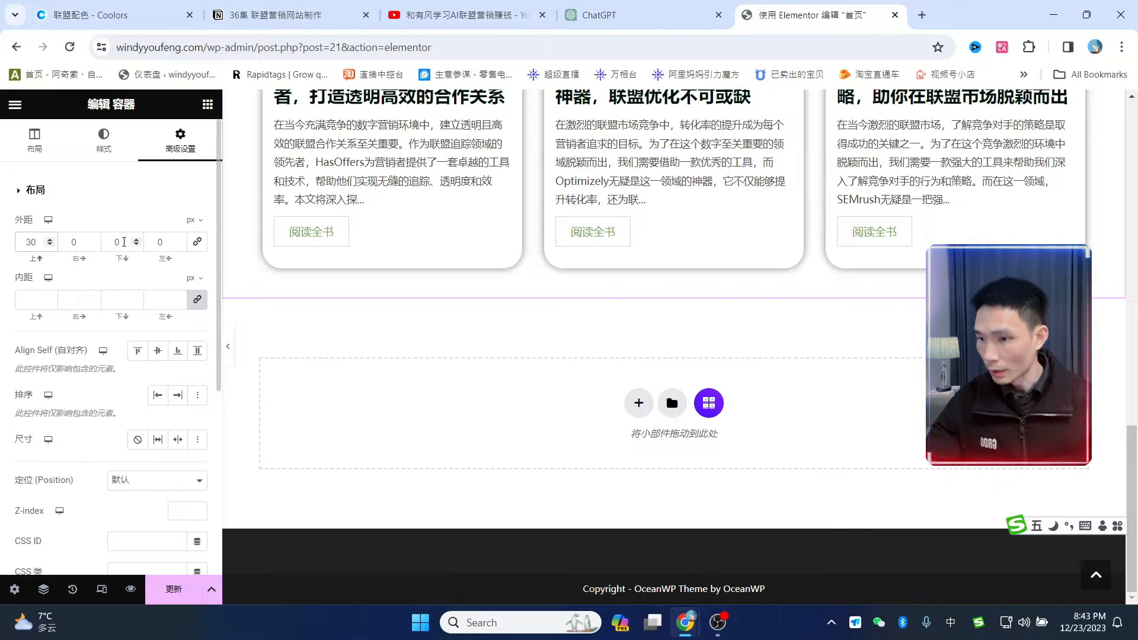
double_click(124, 242)
text(100)
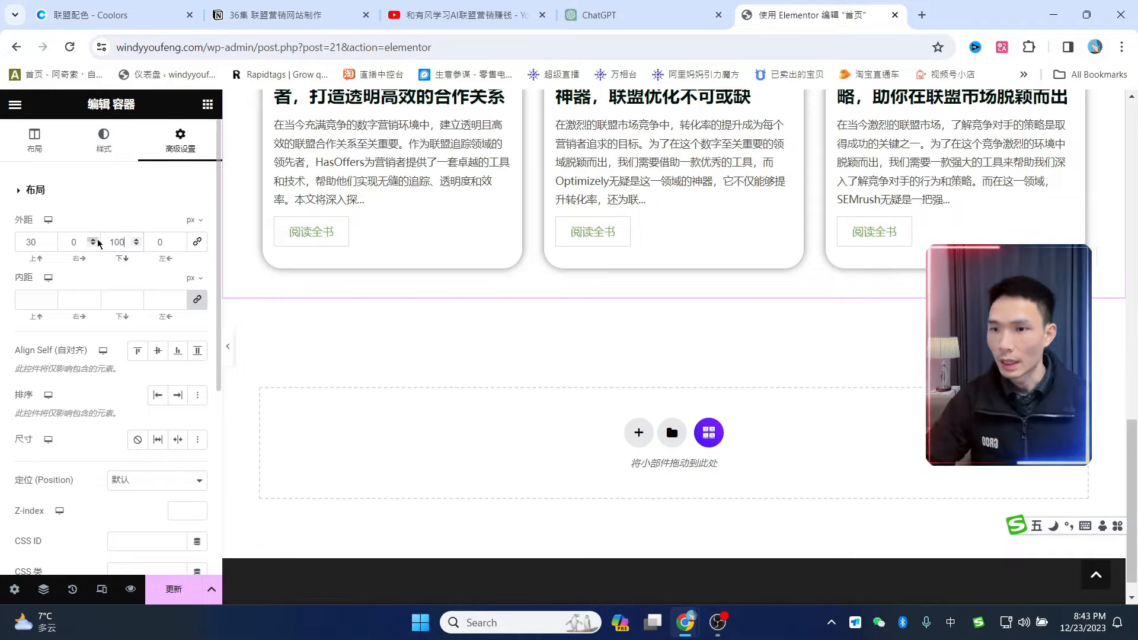
scroll(611, 421, up, 4)
scroll(608, 418, up, 9)
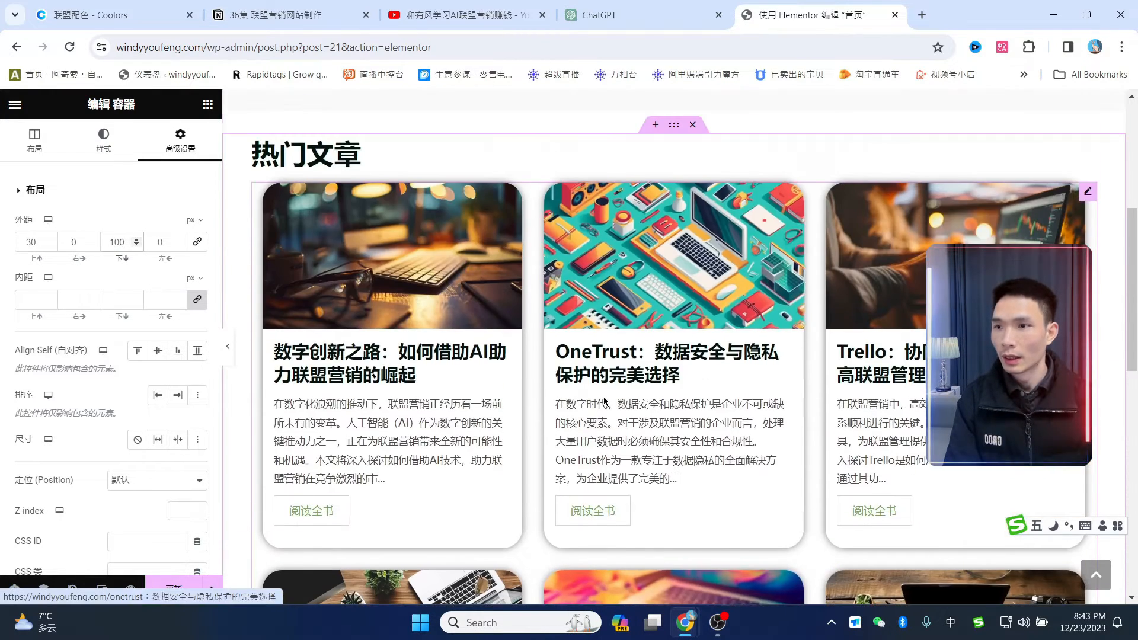
key(ctrl+s)
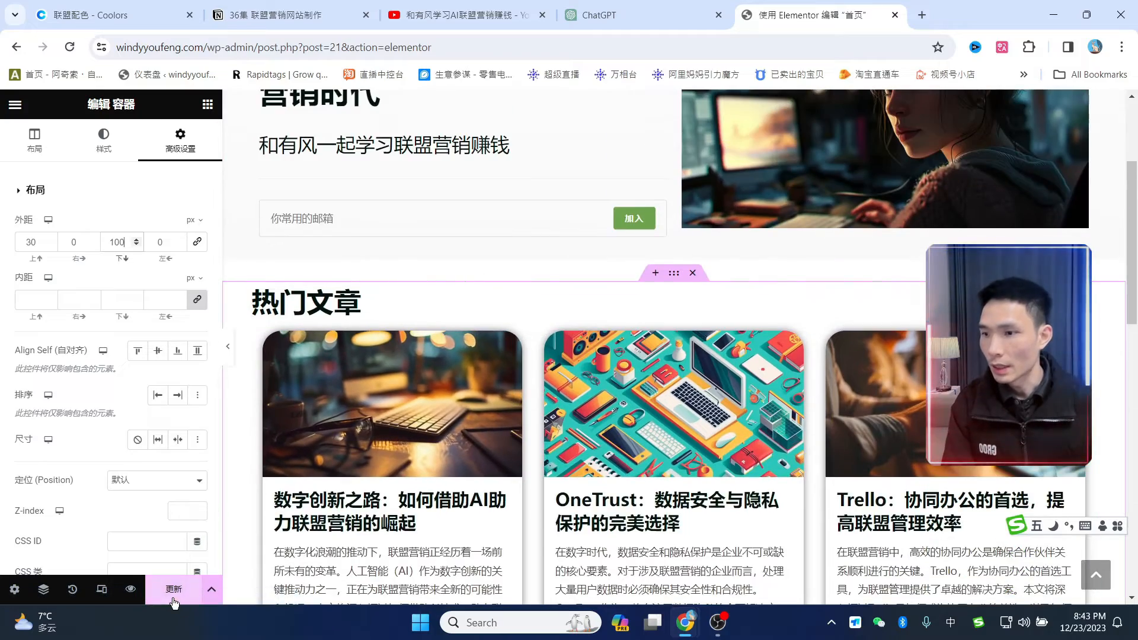
scroll(804, 346, down, 10)
scroll(803, 346, down, 3)
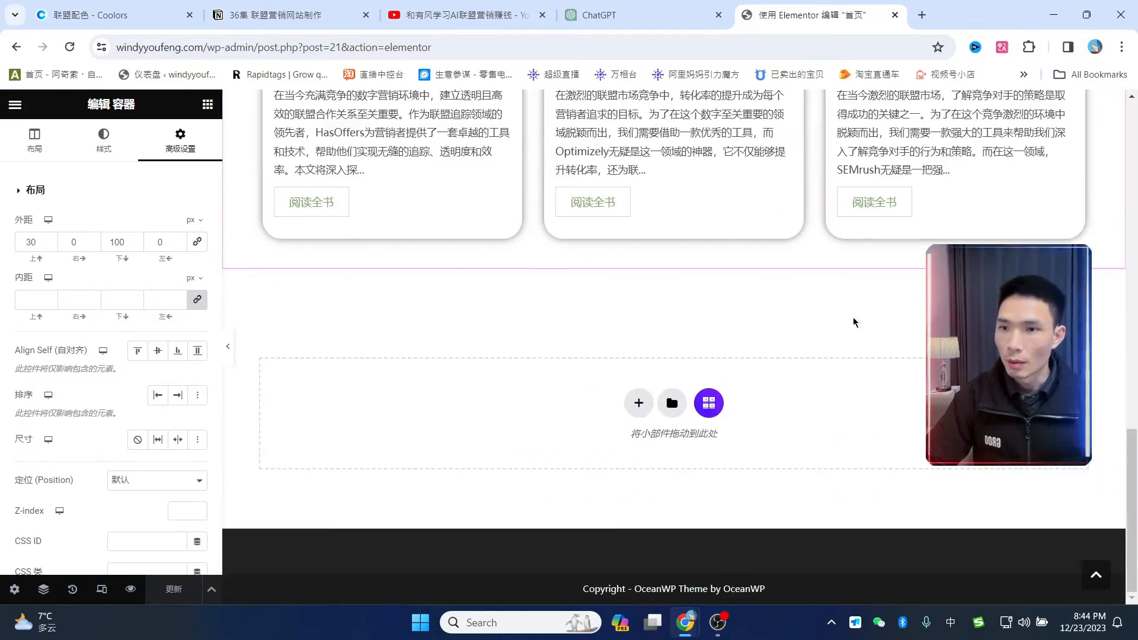
scroll(854, 332, up, 15)
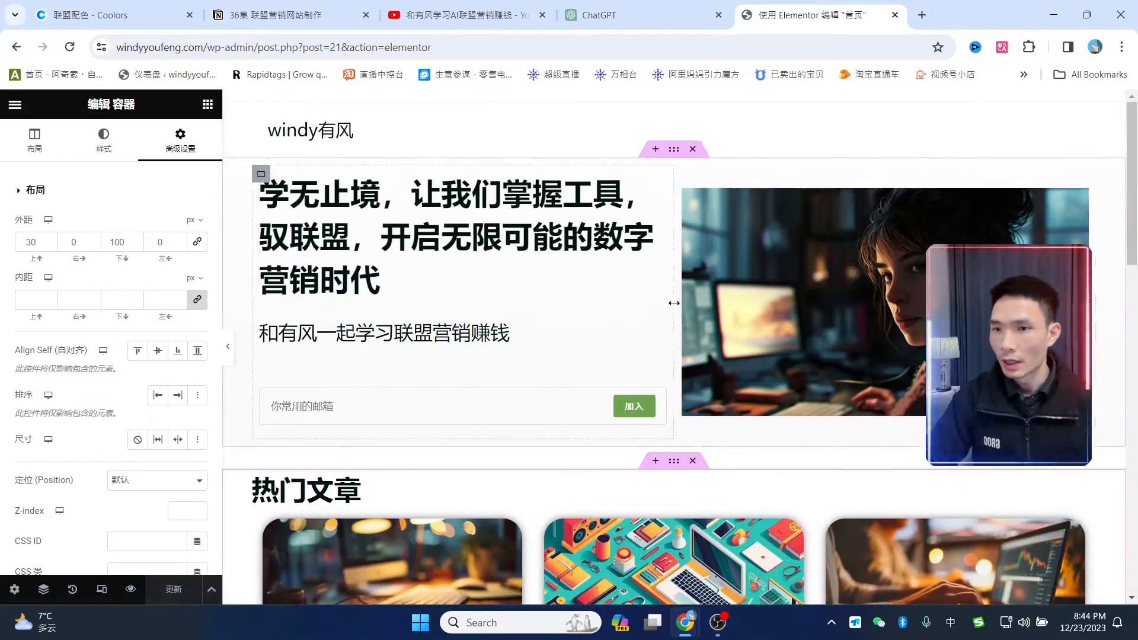
scroll(673, 300, down, 10)
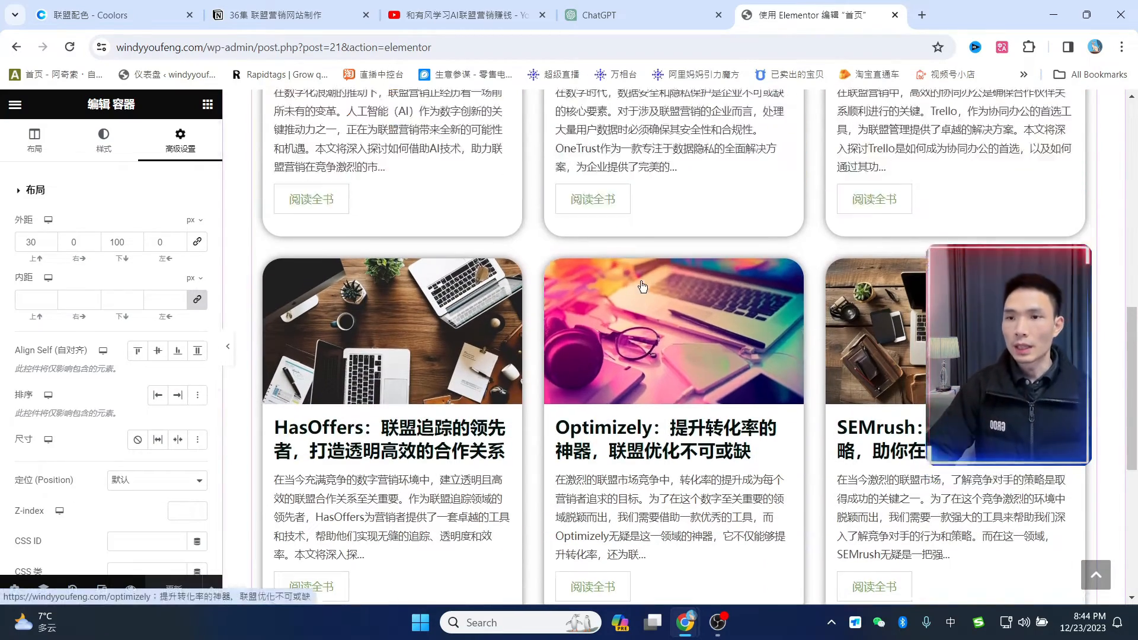
scroll(664, 273, up, 10)
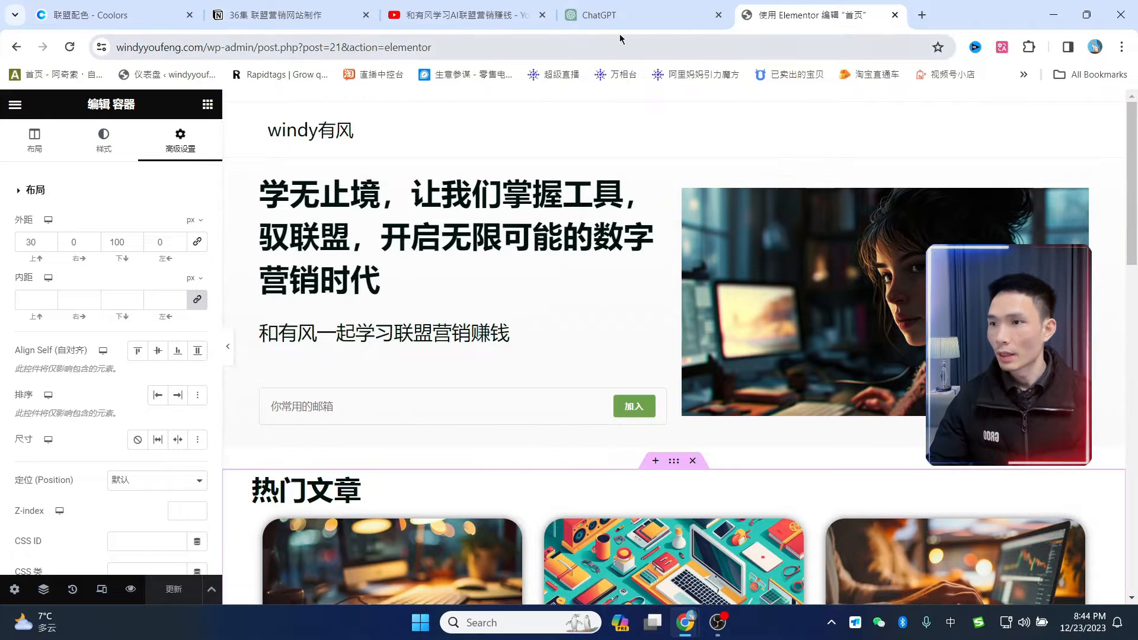
drag(237, 47, 116, 46)
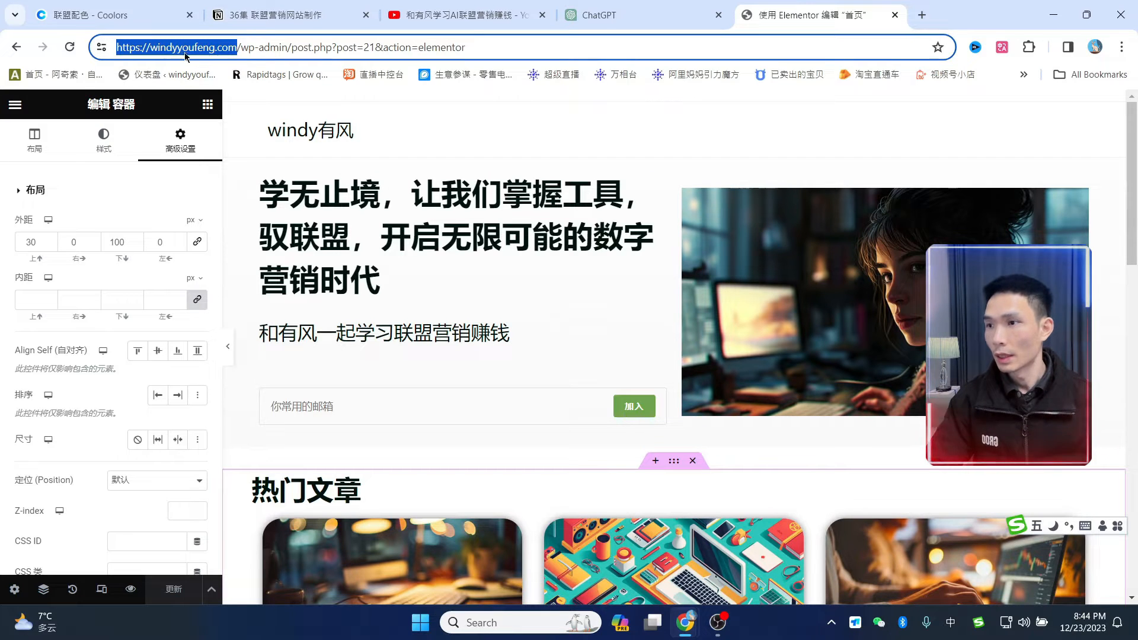
- Leave Elementor, then create and publish a page titled 博客 from the Pages screen
click(15, 104)
click(54, 420)
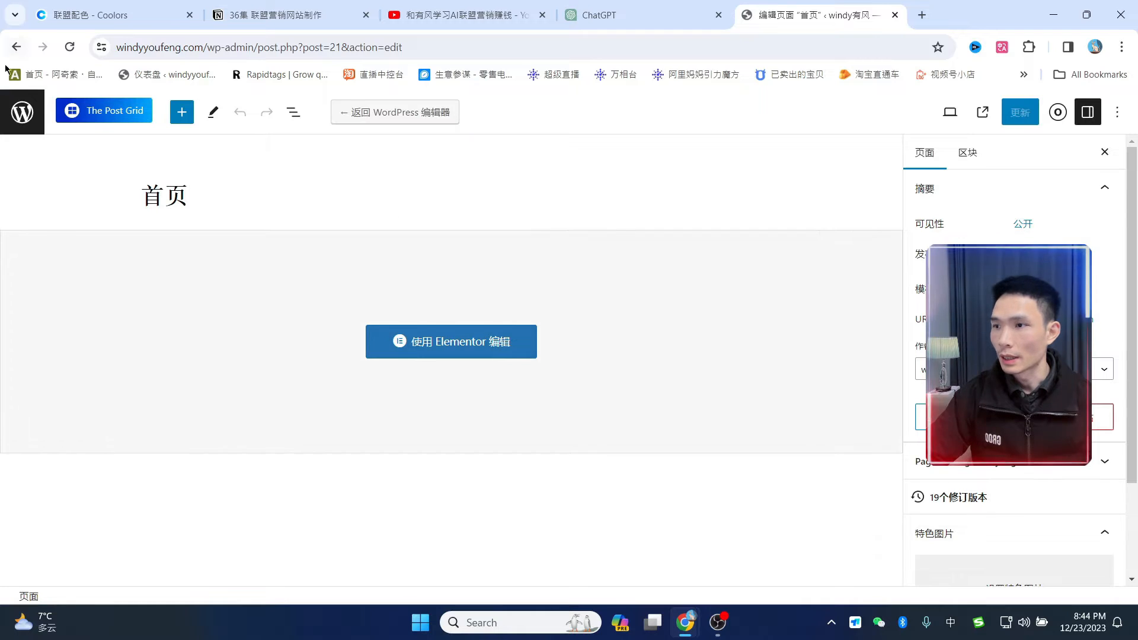
click(22, 112)
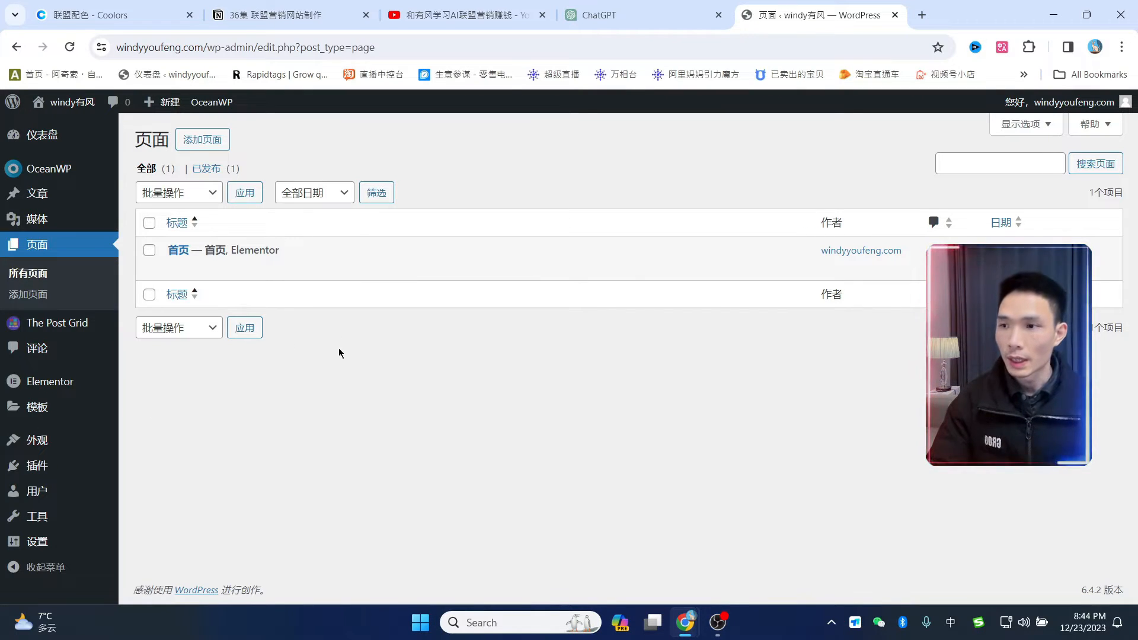
click(204, 142)
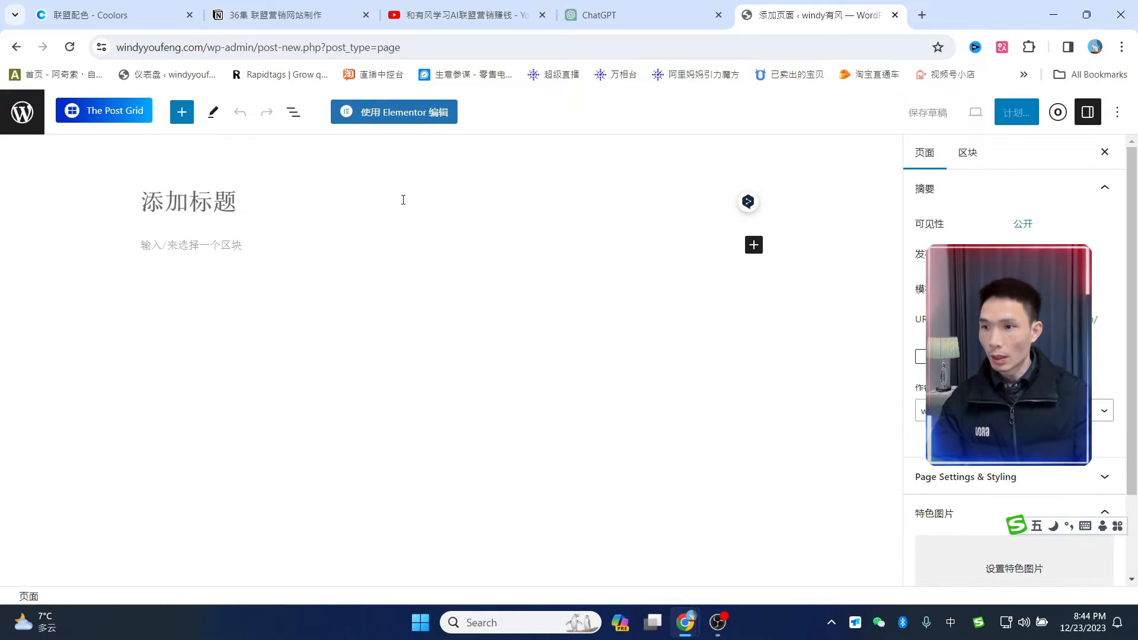
text(博客)
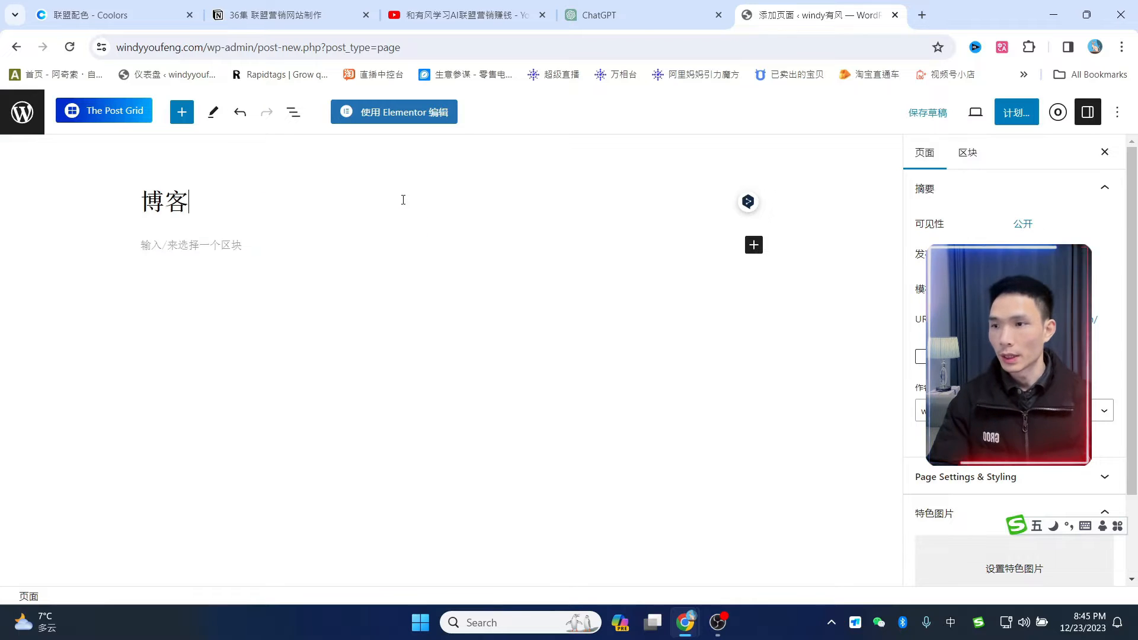
click(1015, 112)
click(981, 122)
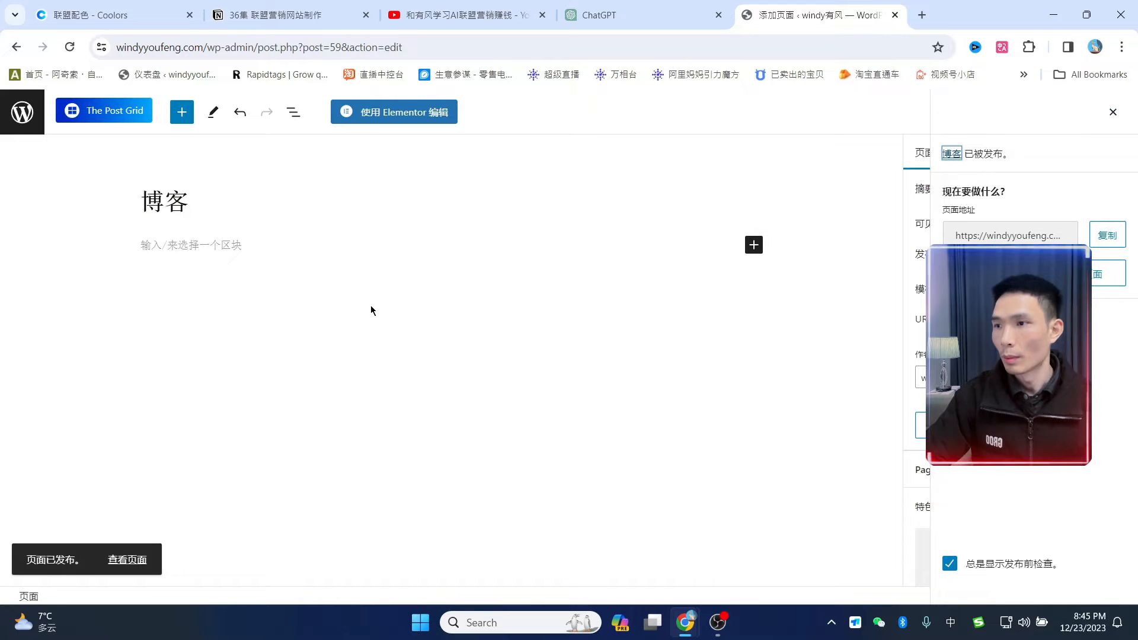
key(Escape)
click(22, 113)
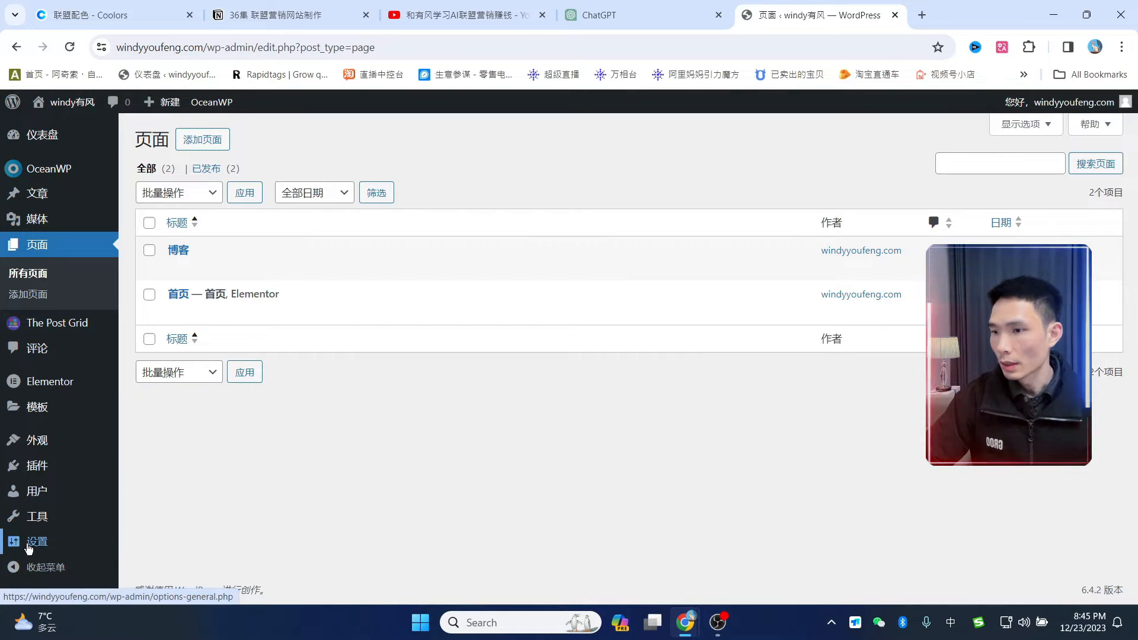
- In Reading settings, choose 博客 as the Posts page, keep 首页 as home, and save
mouse_move(37, 540)
click(141, 448)
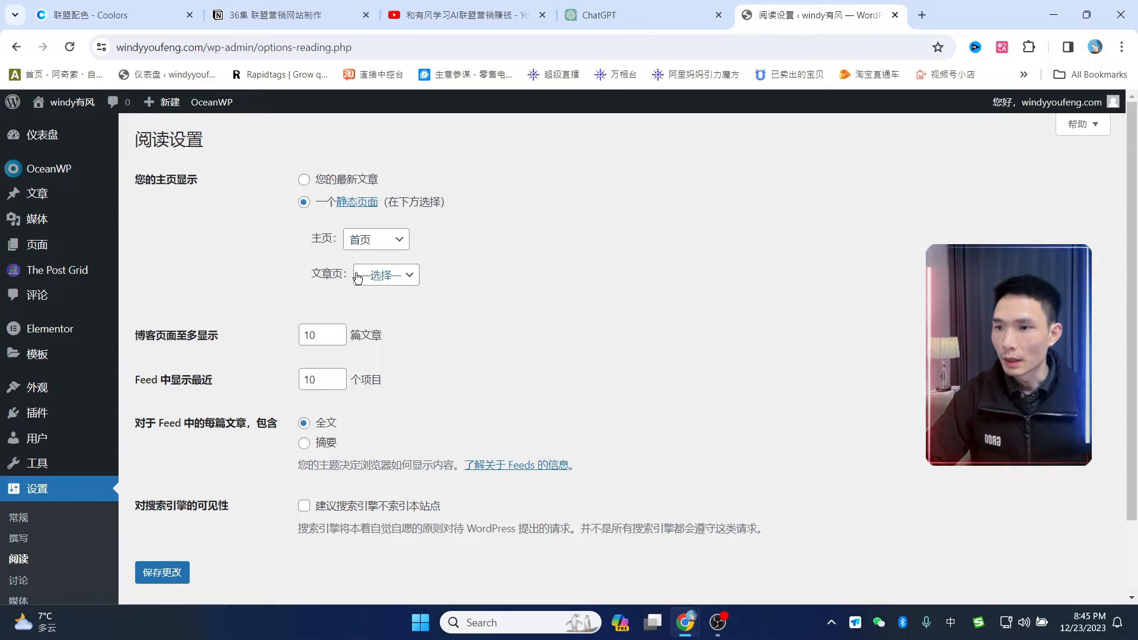
click(401, 281)
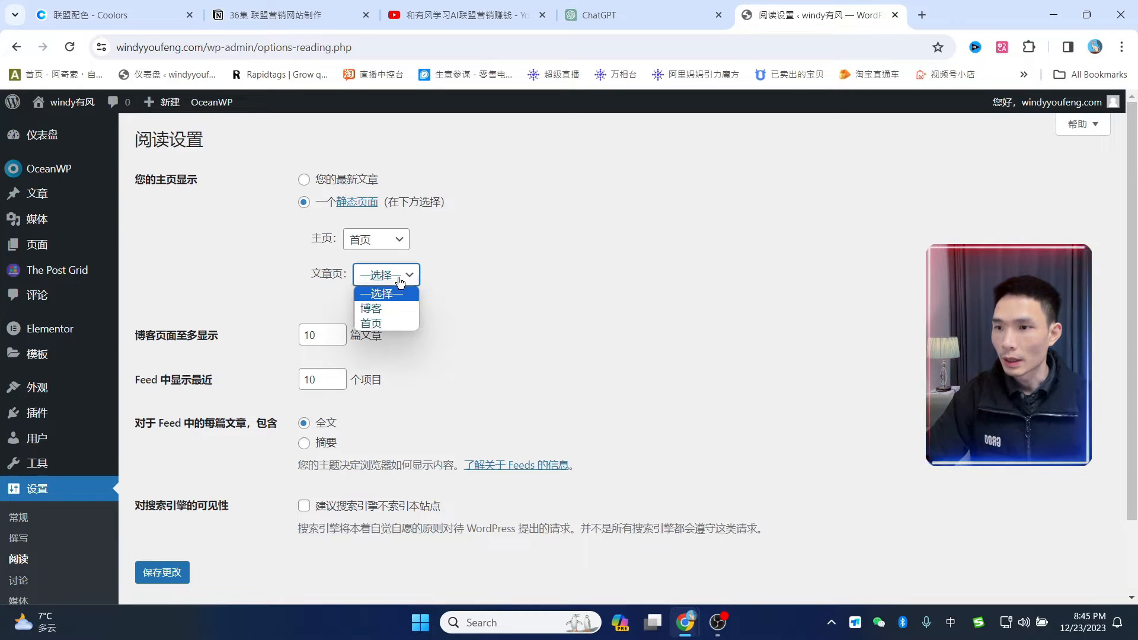
click(386, 309)
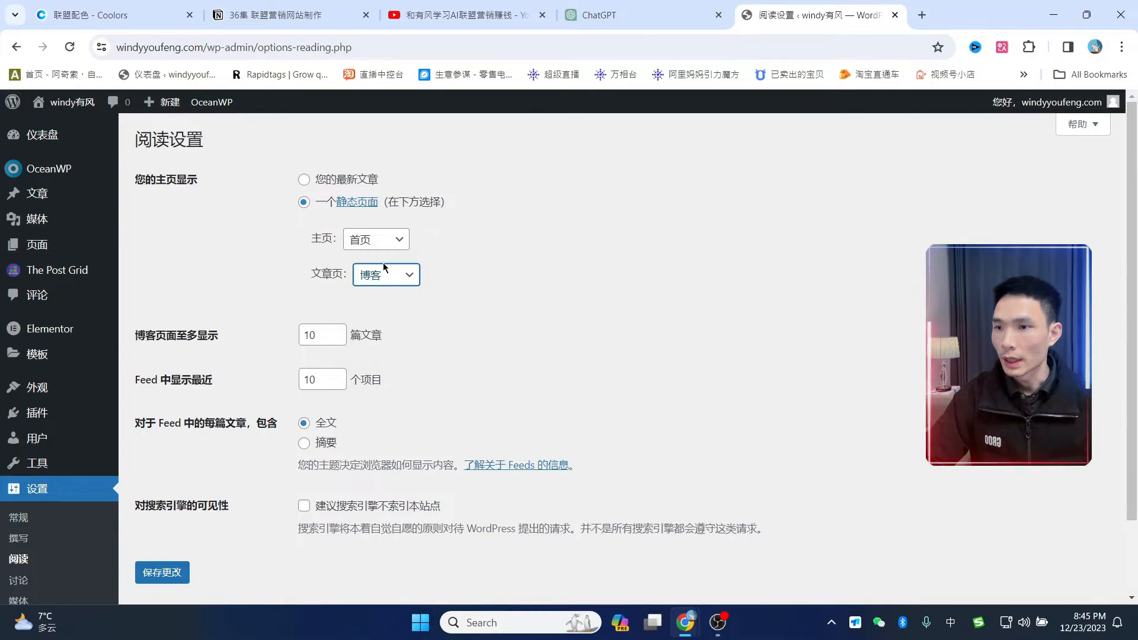
click(162, 574)
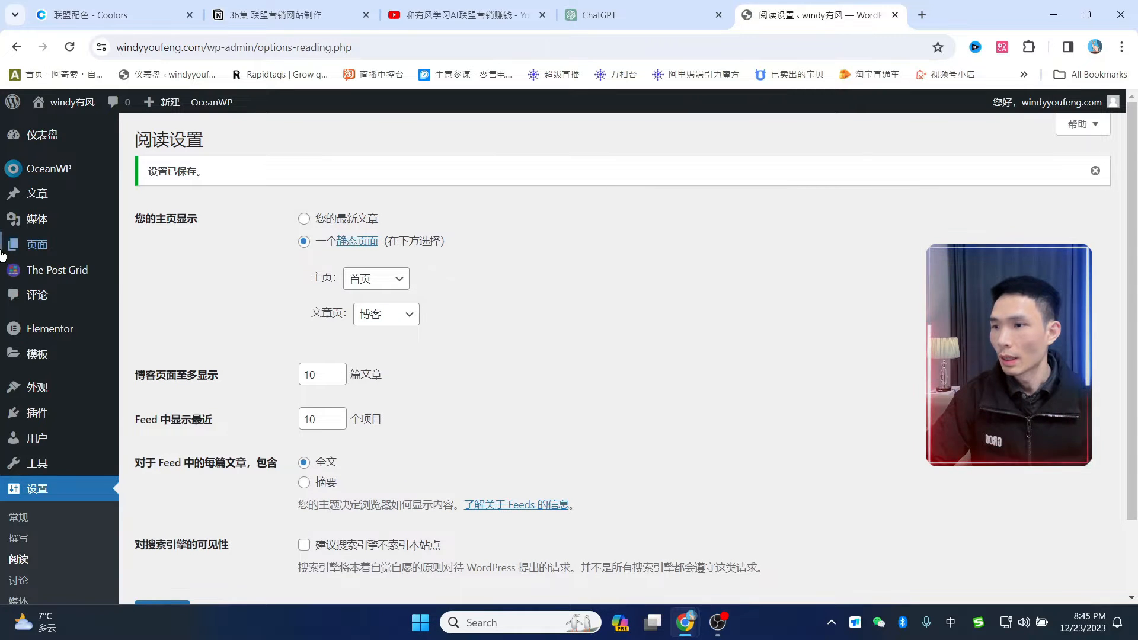
mouse_move(56, 244)
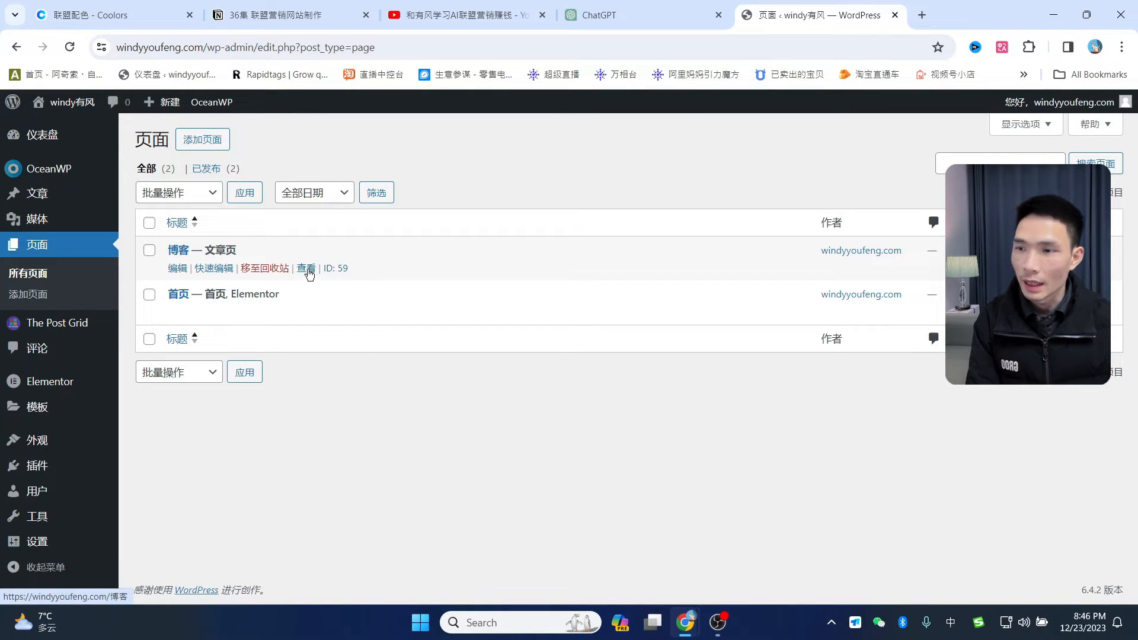
- View the 博客 page on the live site and open the customizer for it
click(307, 270)
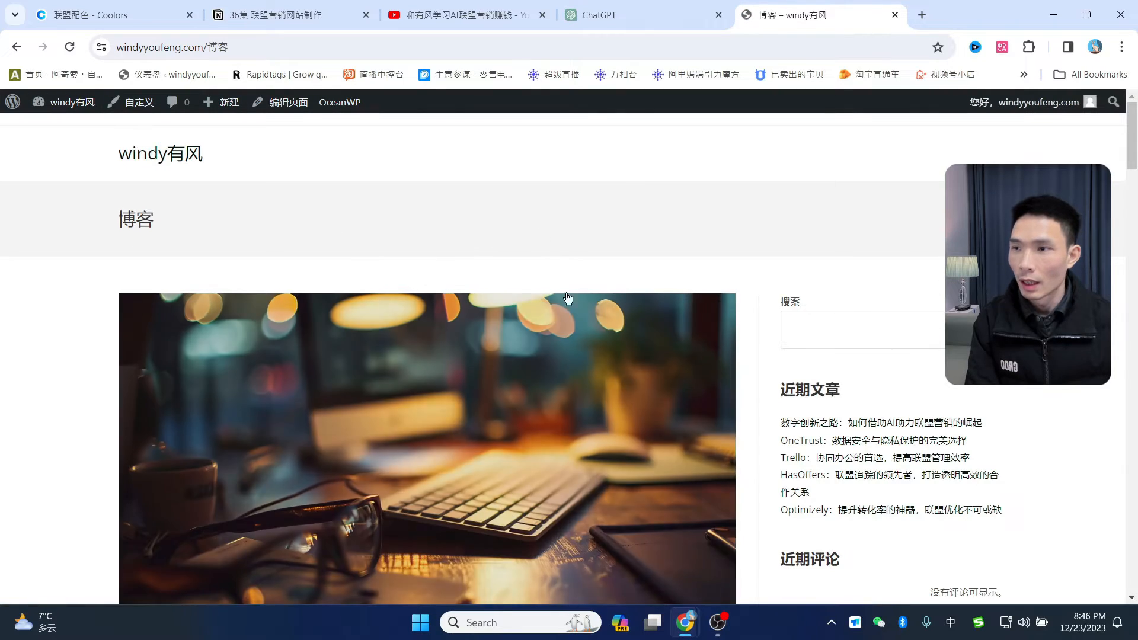
scroll(568, 298, down, 20)
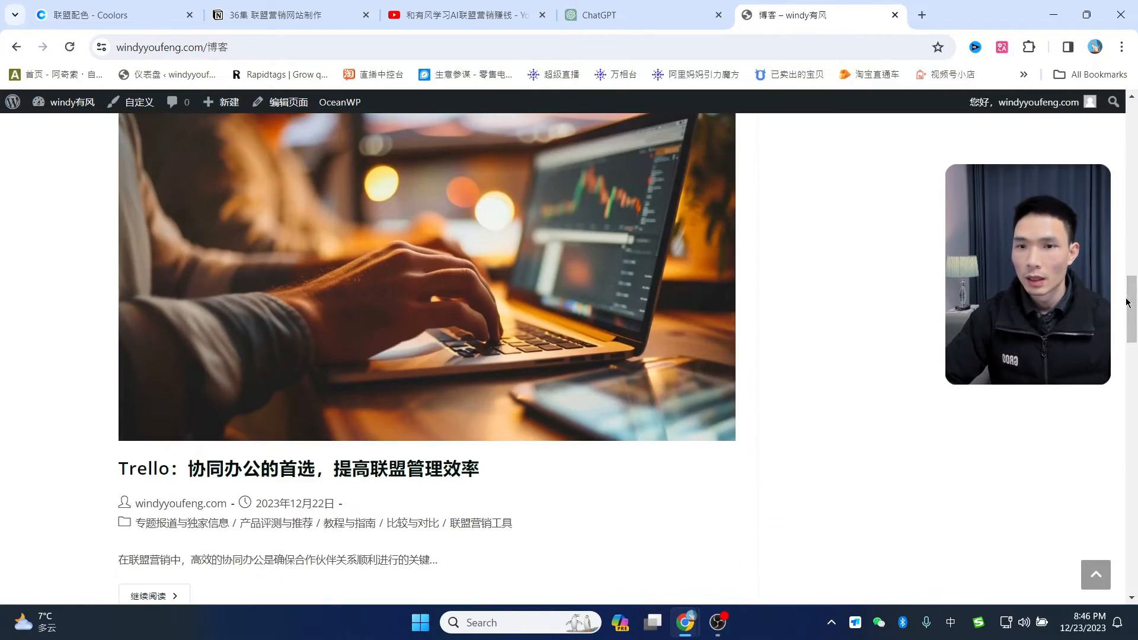
drag(1128, 302, 1130, 127)
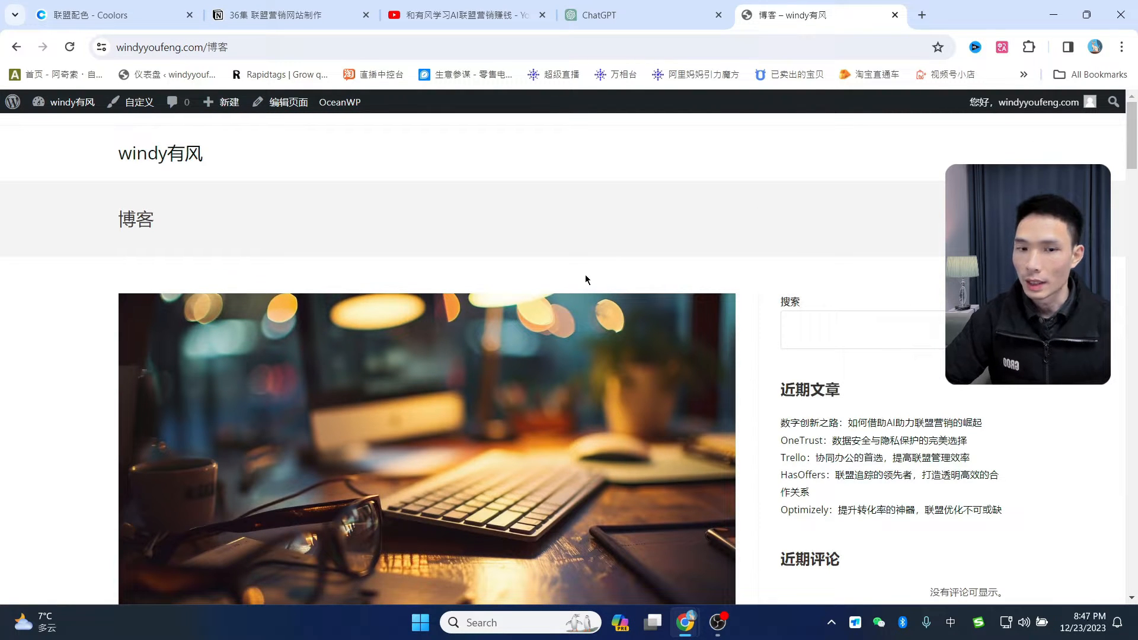
click(143, 107)
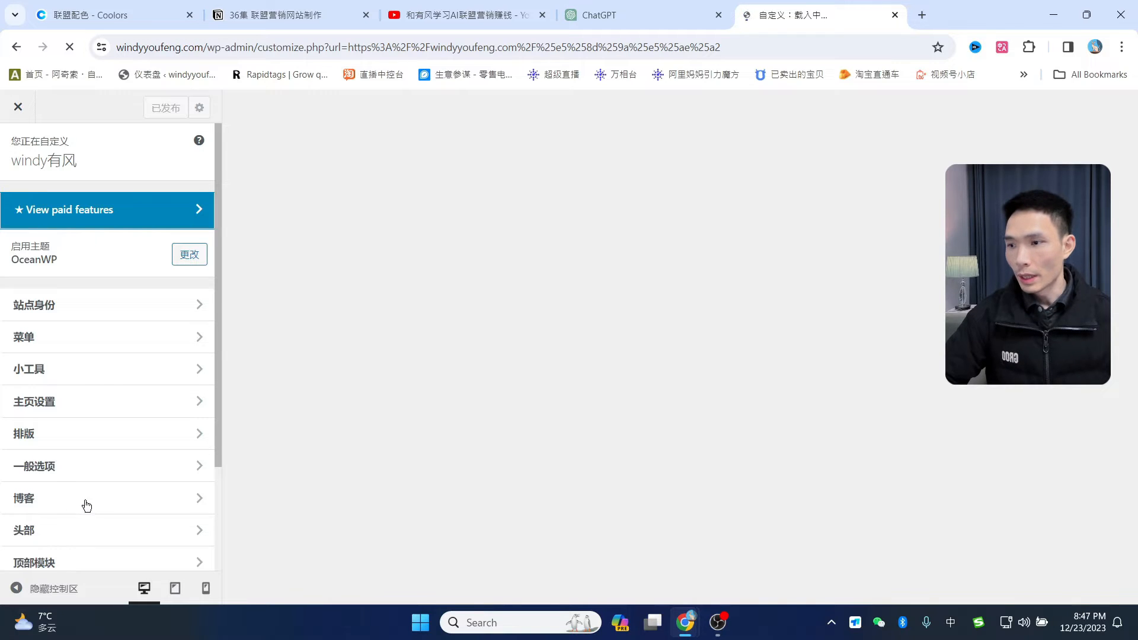
- Switch the 博客条目 blog style to 缩略图 thumbnails
scroll(54, 505, down, 1)
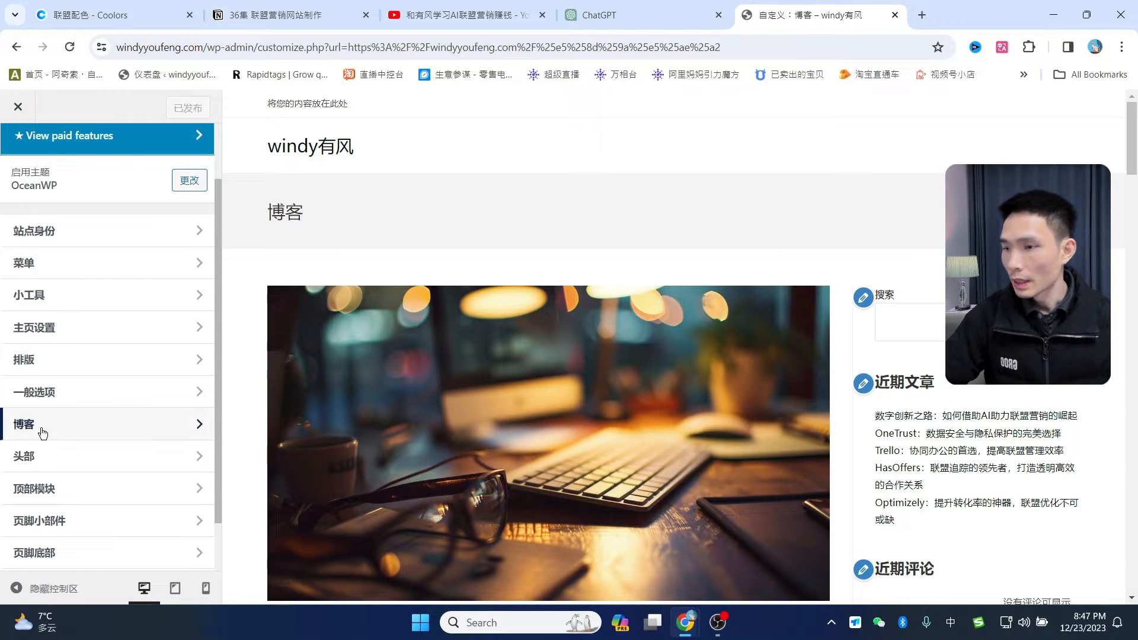
click(42, 431)
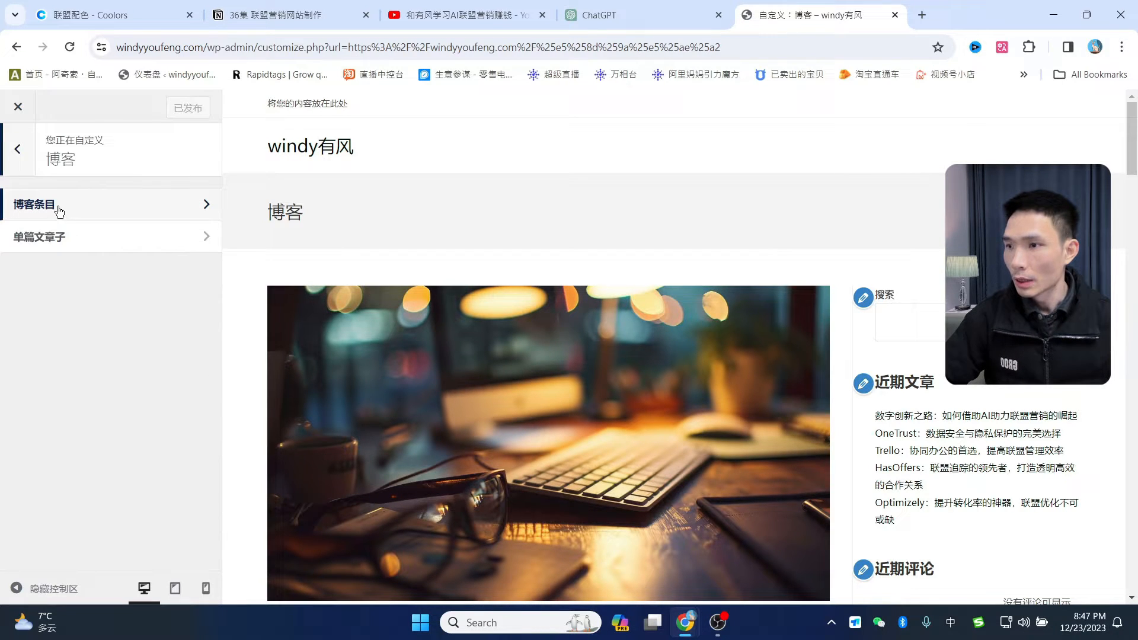
click(59, 210)
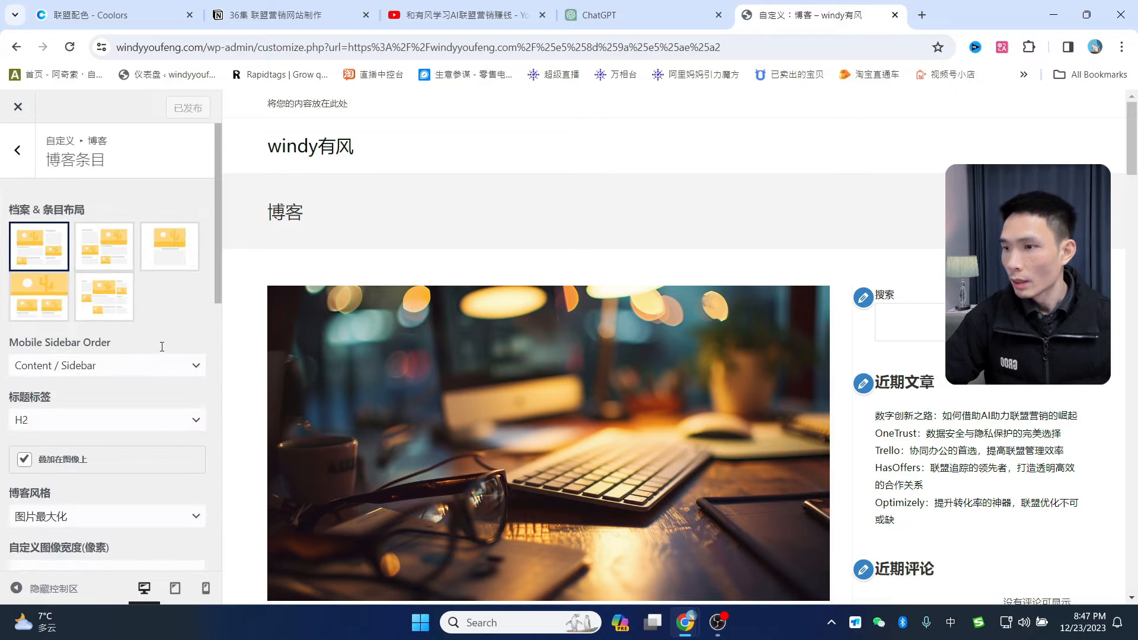
scroll(157, 368, down, 1)
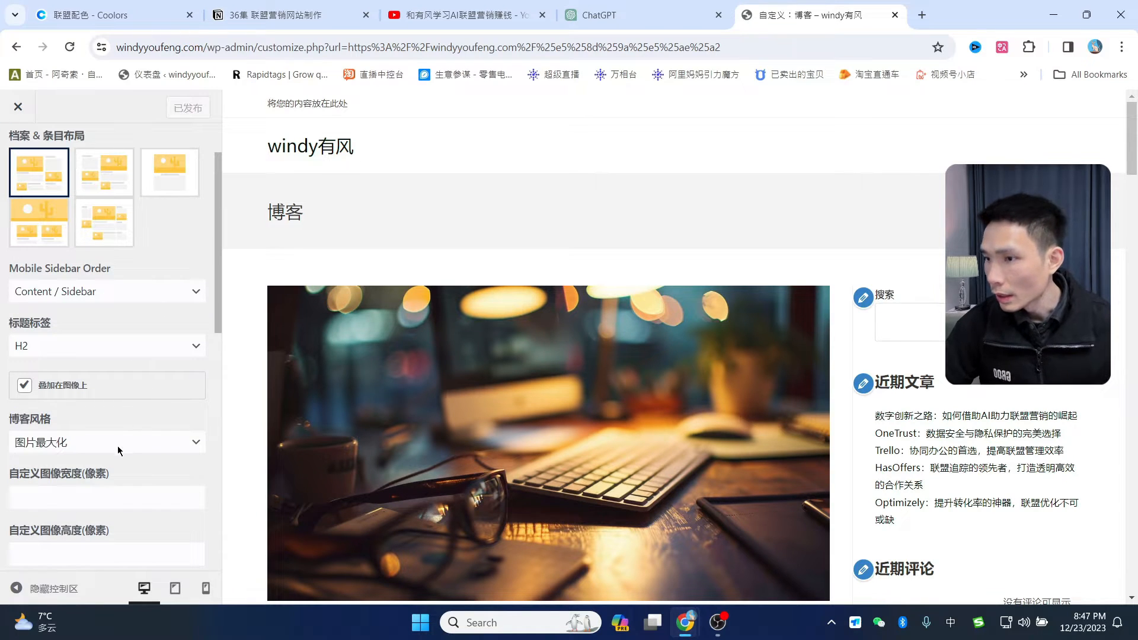
scroll(154, 415, down, 1)
click(123, 371)
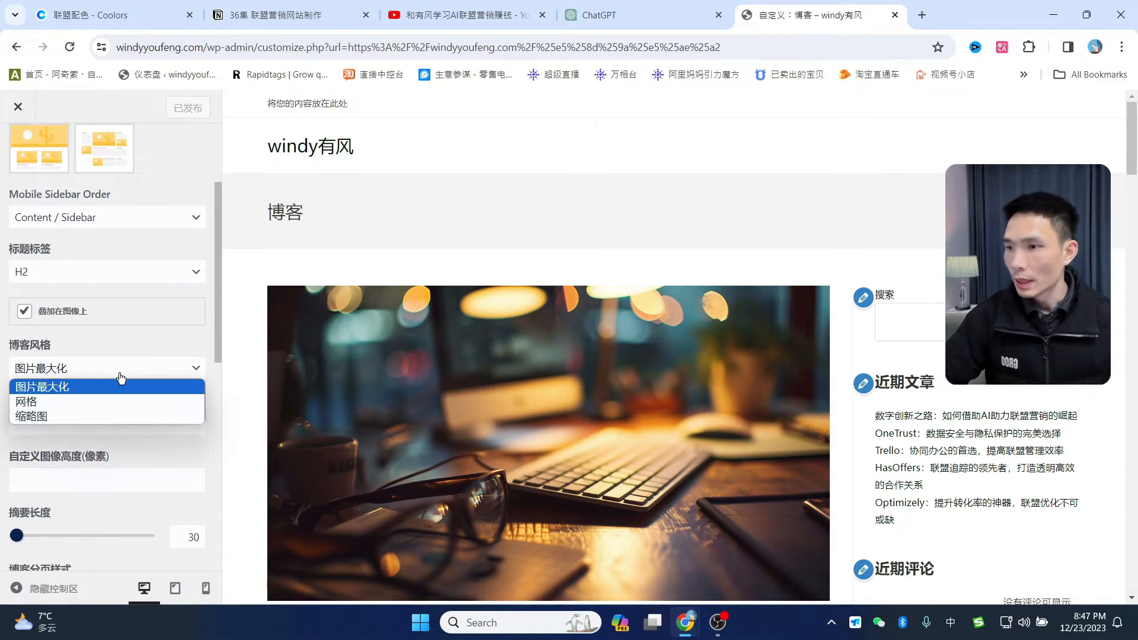
click(46, 417)
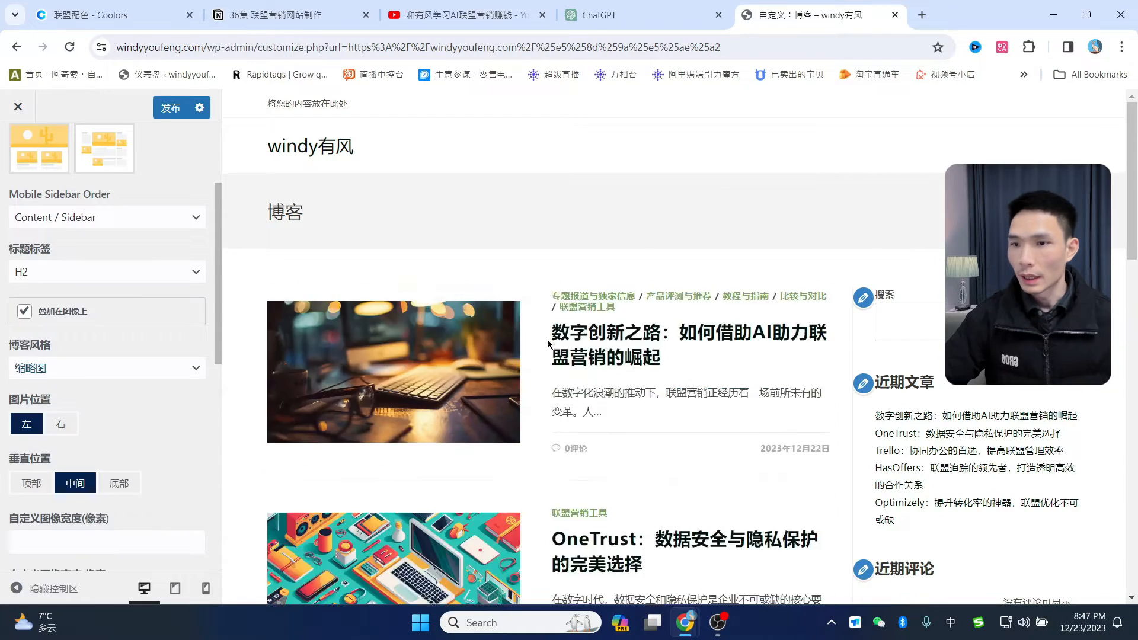
- Review the blog entries options and go back to the 博客 section panel
scroll(662, 382, down, 5)
scroll(652, 492, down, 12)
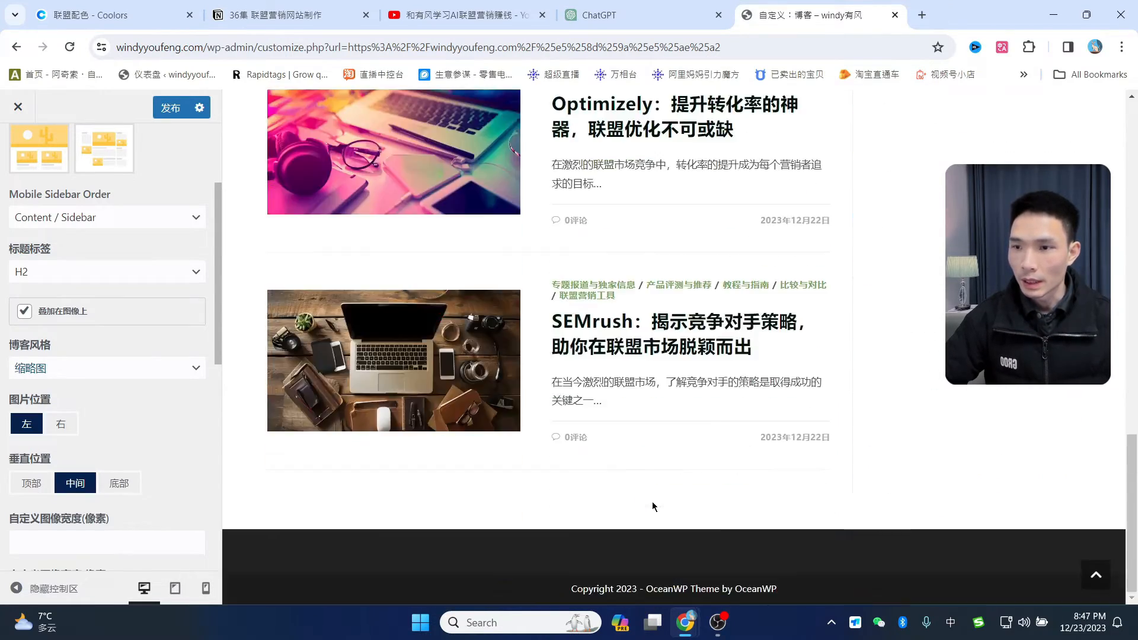
scroll(658, 501, up, 15)
scroll(676, 441, up, 1)
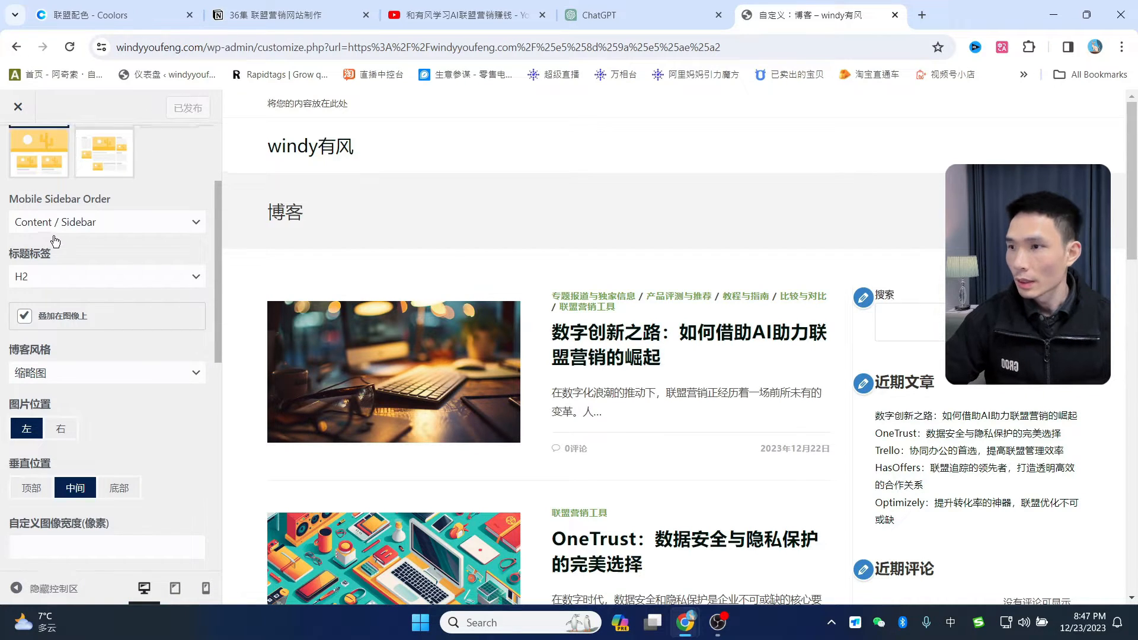
scroll(18, 237, up, 3)
click(19, 167)
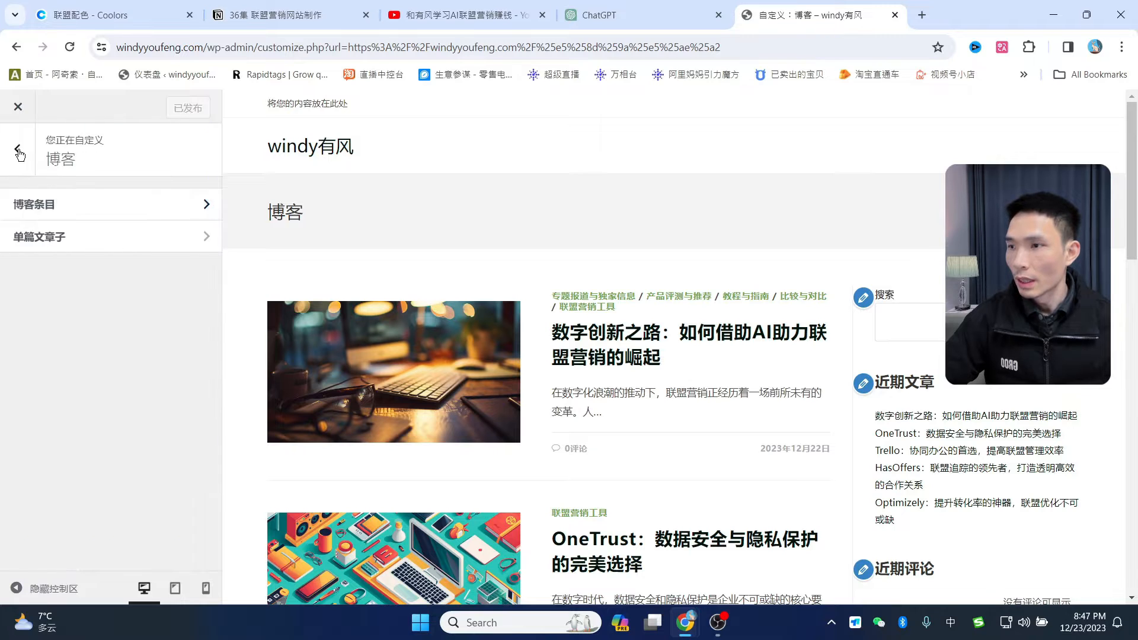
- Set 一般选项 > 页面标题 visibility to Hide On All Devices and publish
click(18, 149)
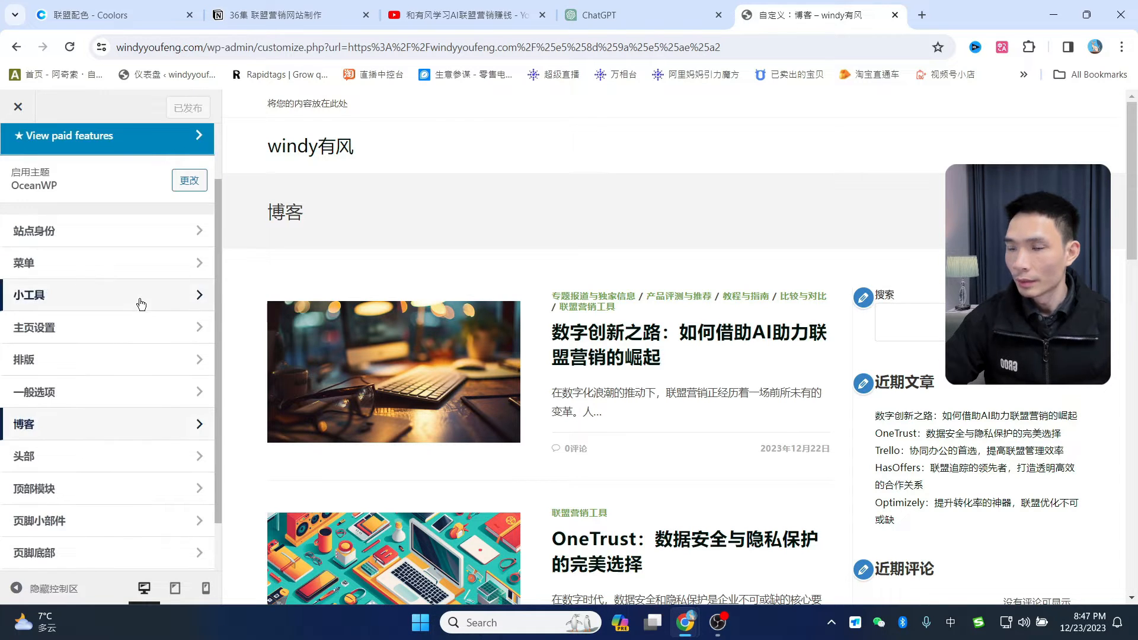
scroll(92, 356, down, 2)
click(52, 328)
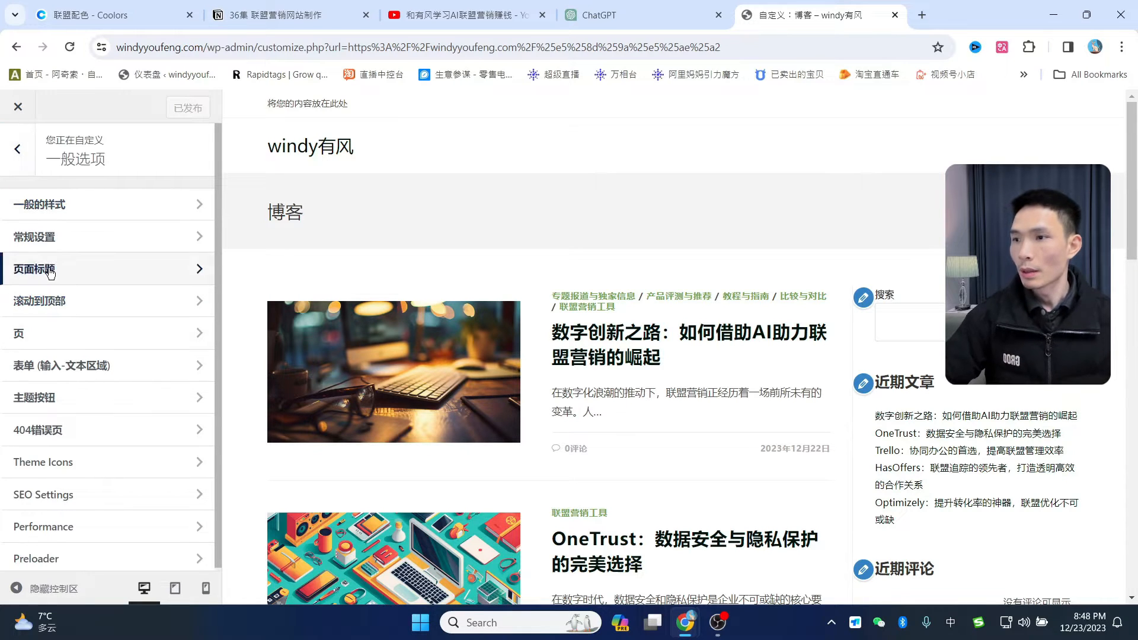
click(88, 269)
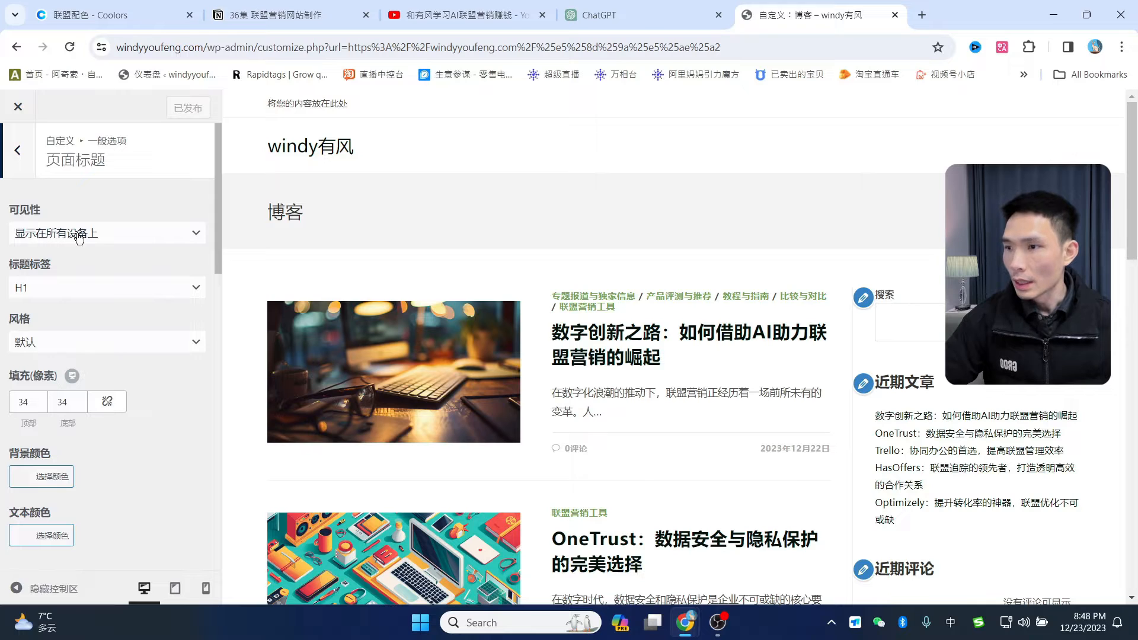
click(107, 239)
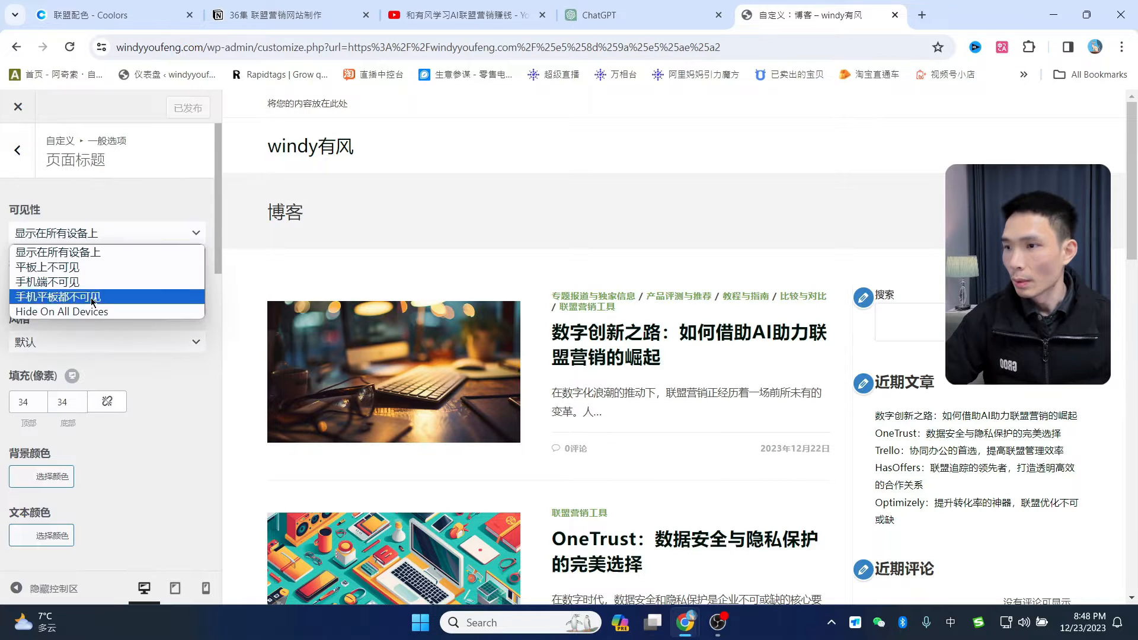
click(77, 312)
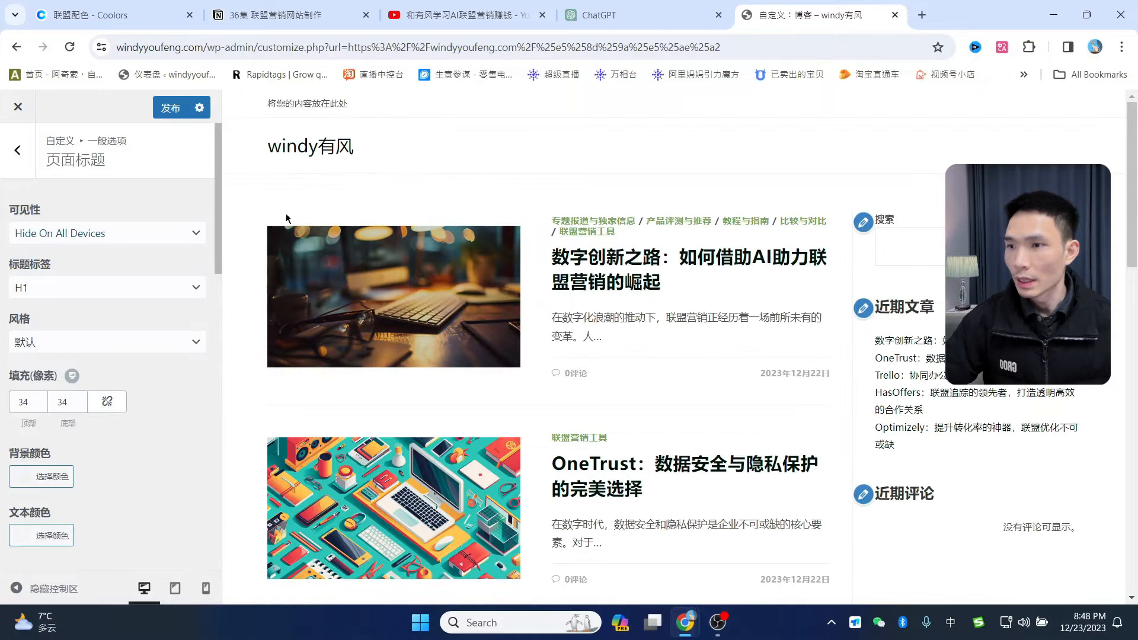
scroll(763, 453, down, 7)
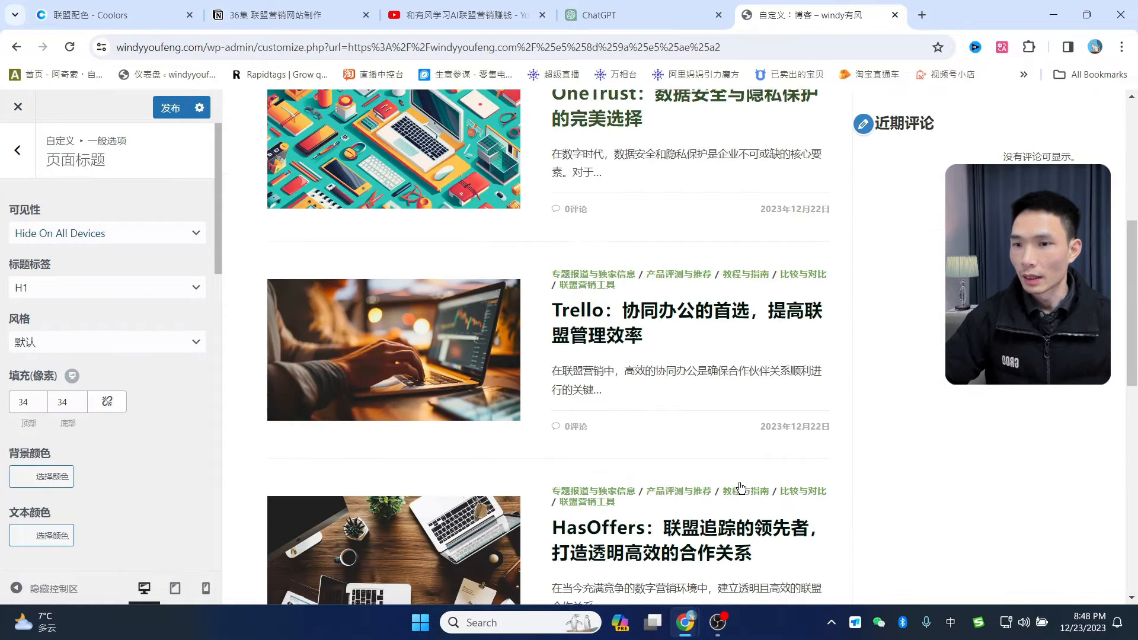
scroll(729, 393, up, 7)
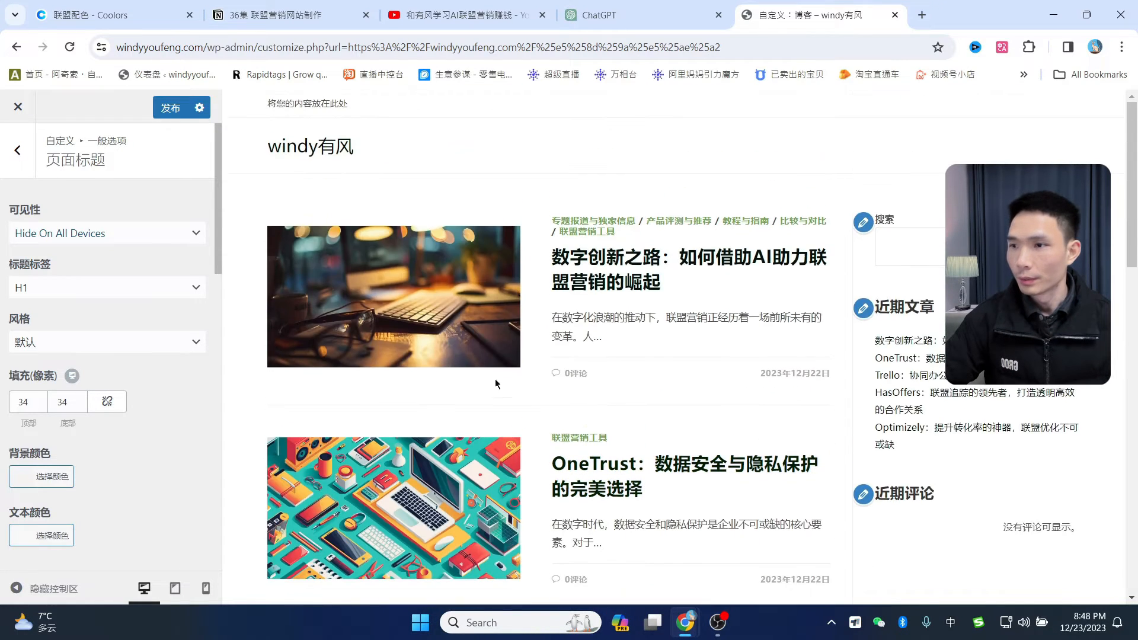
click(170, 107)
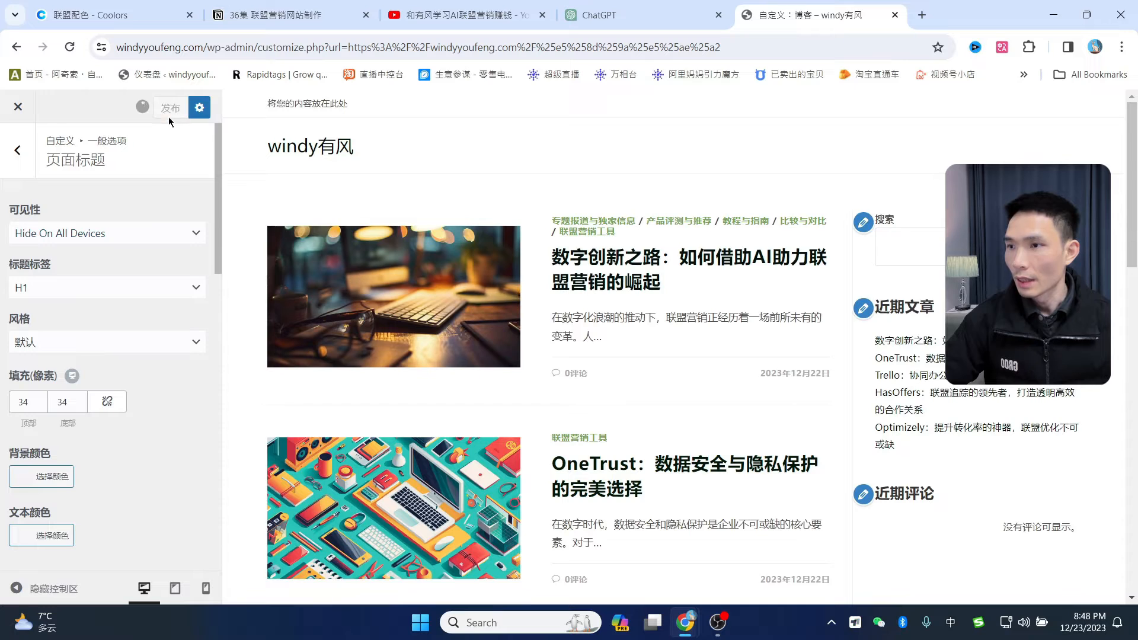
click(10, 154)
click(13, 156)
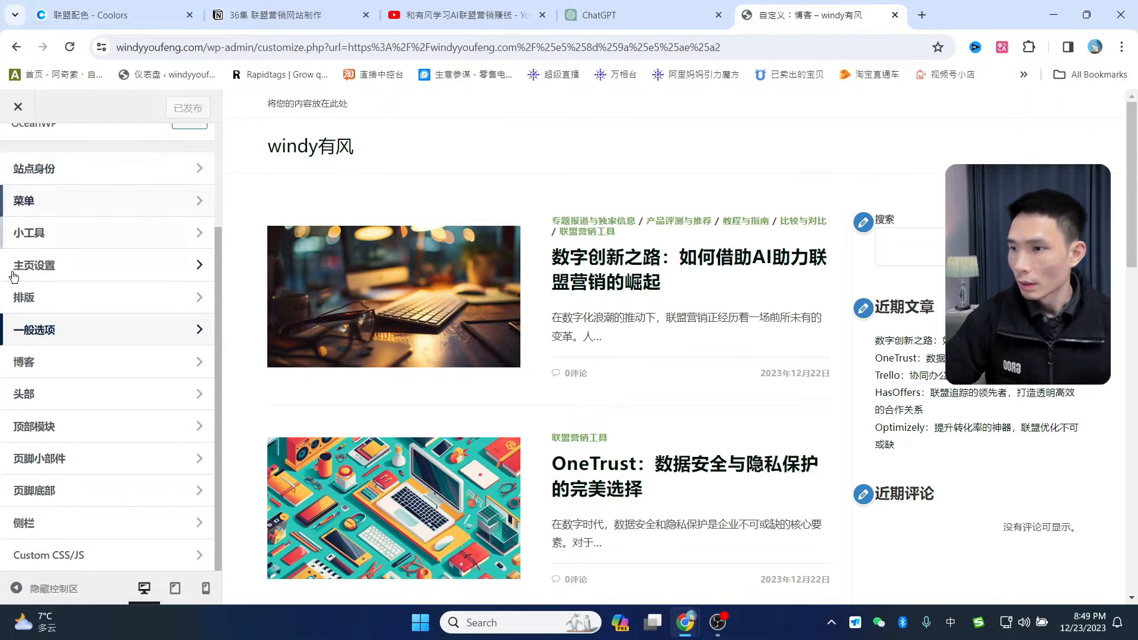
- In 排版 > 主体, preview the body font size at 19px and then 25px
click(70, 303)
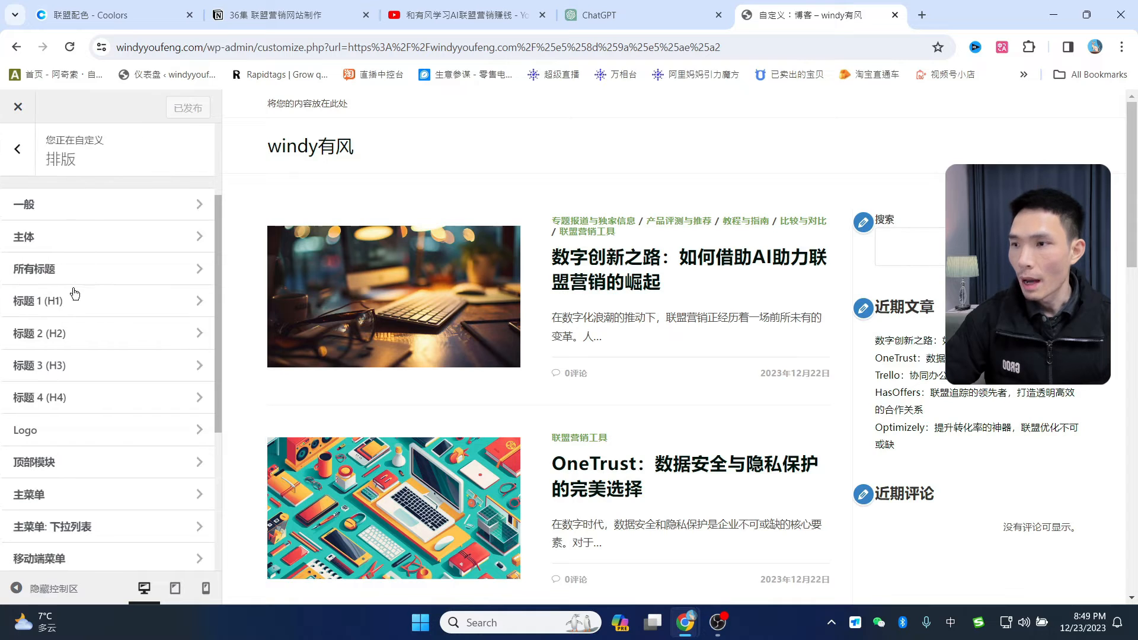
click(51, 240)
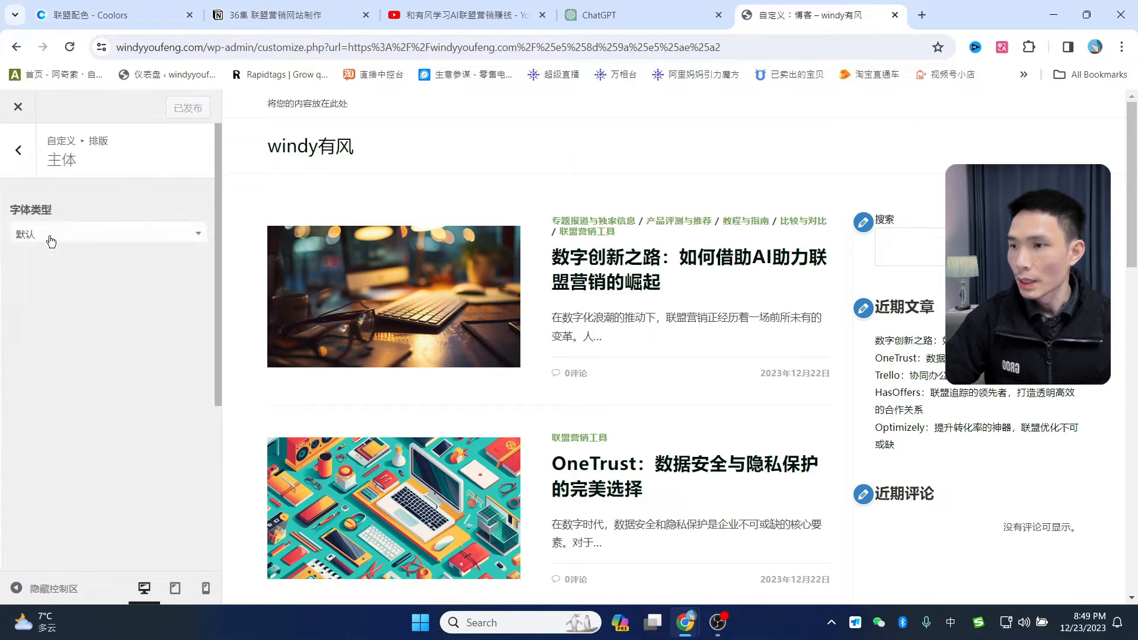
scroll(119, 415, down, 1)
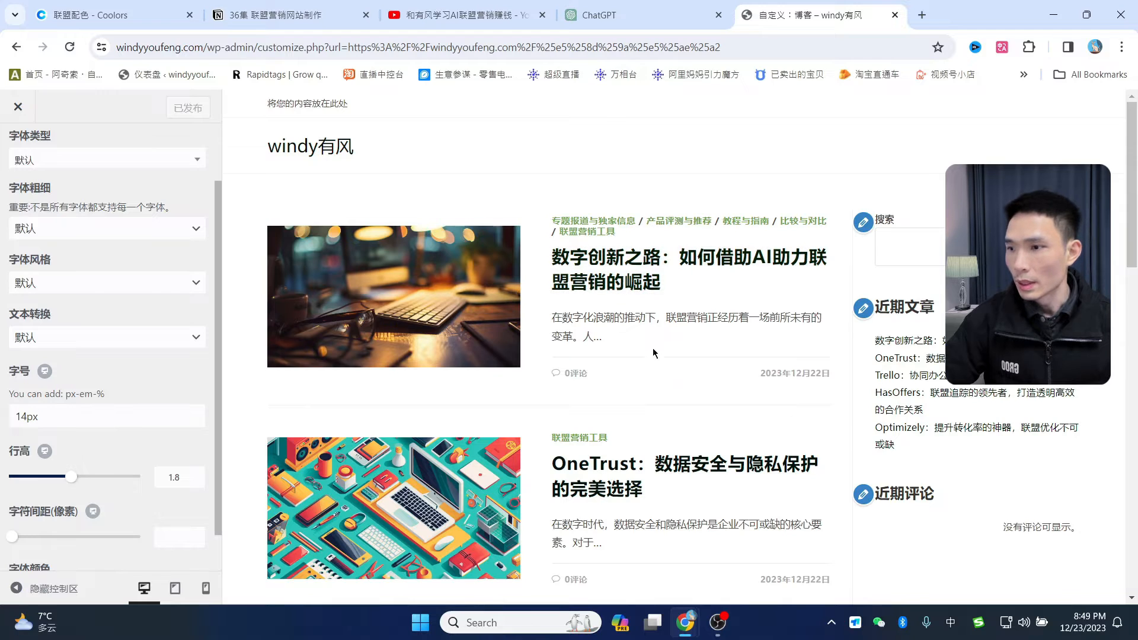
click(27, 417)
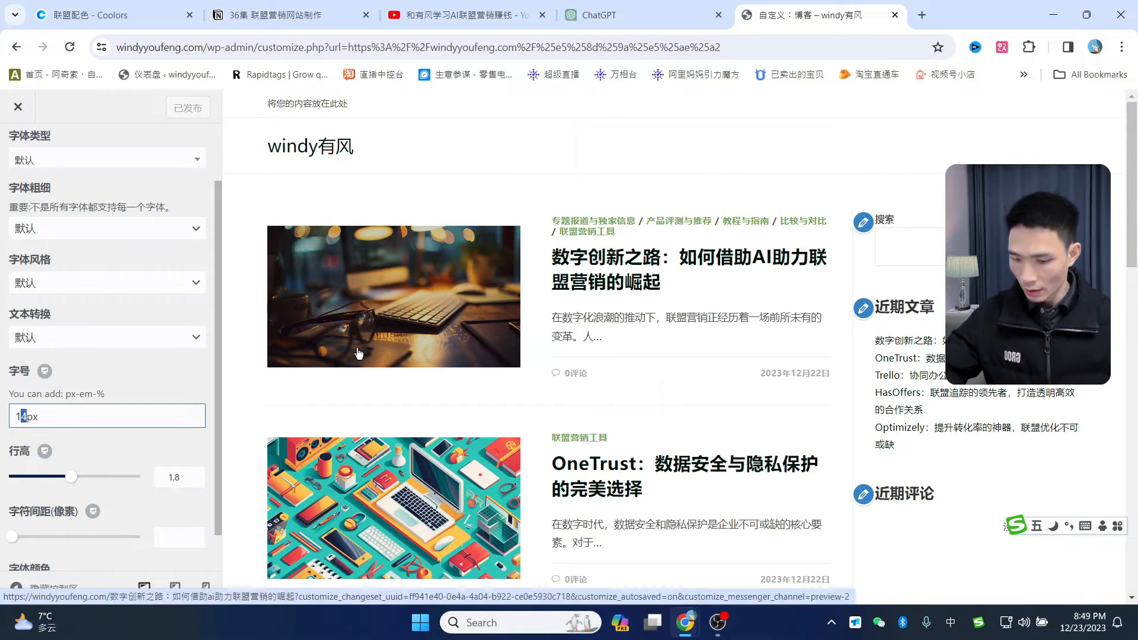
text(9)
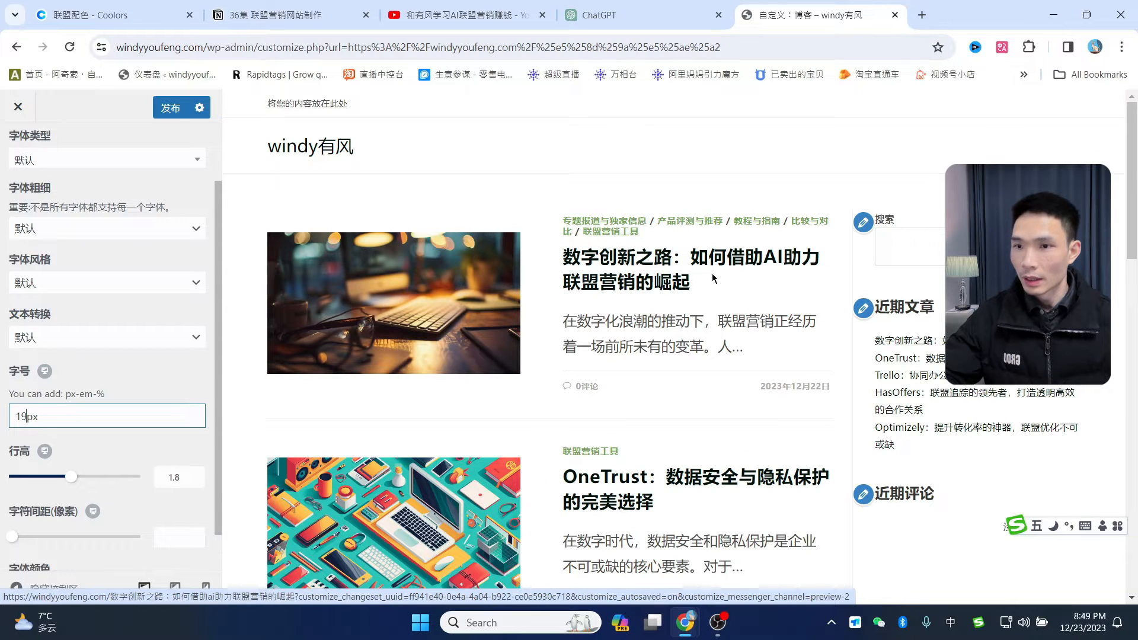
double_click(84, 421)
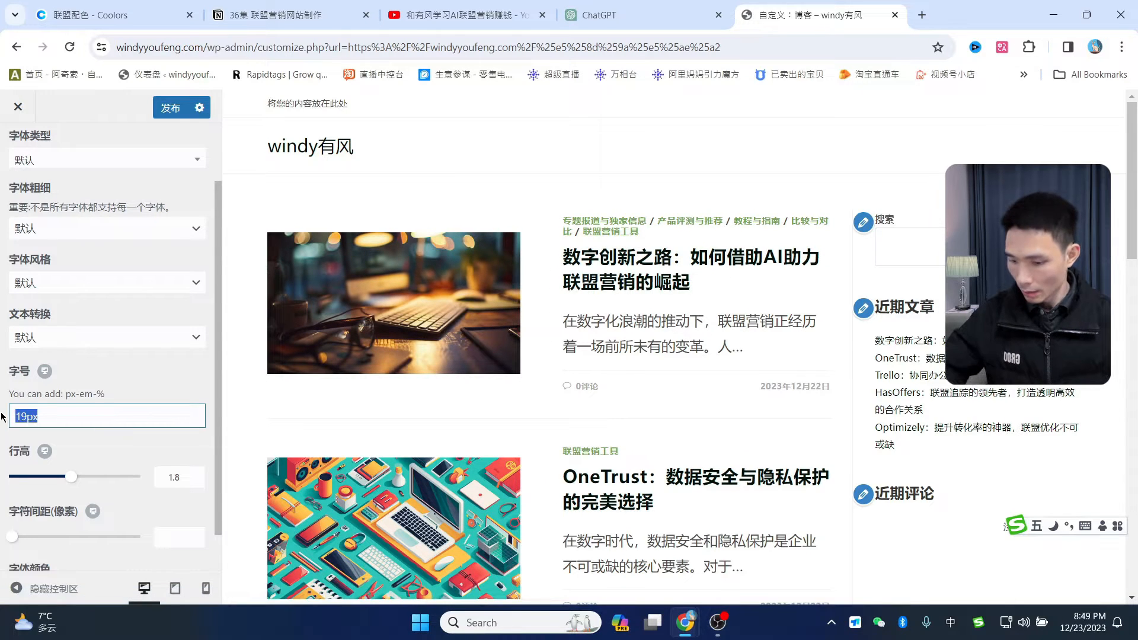
text(25)
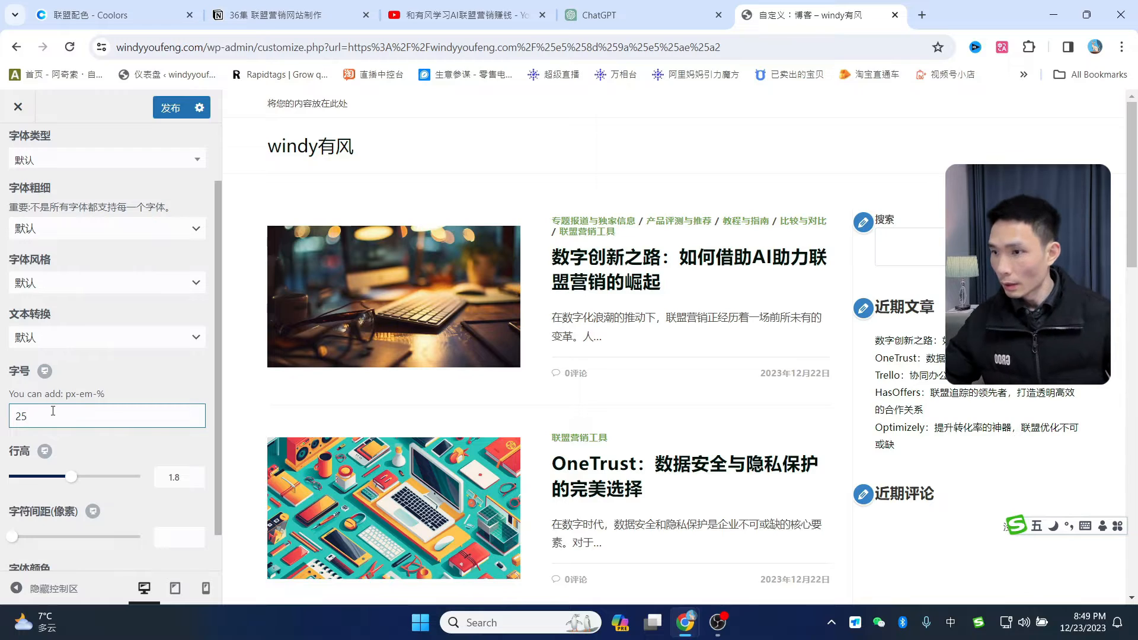
text(PX)
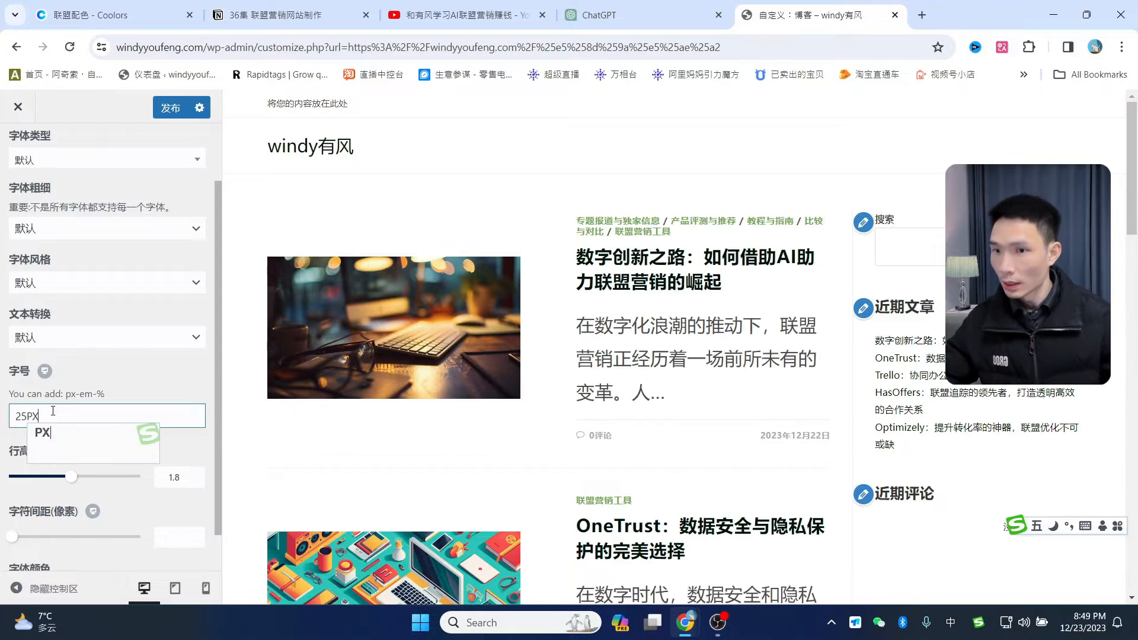
key(shift)
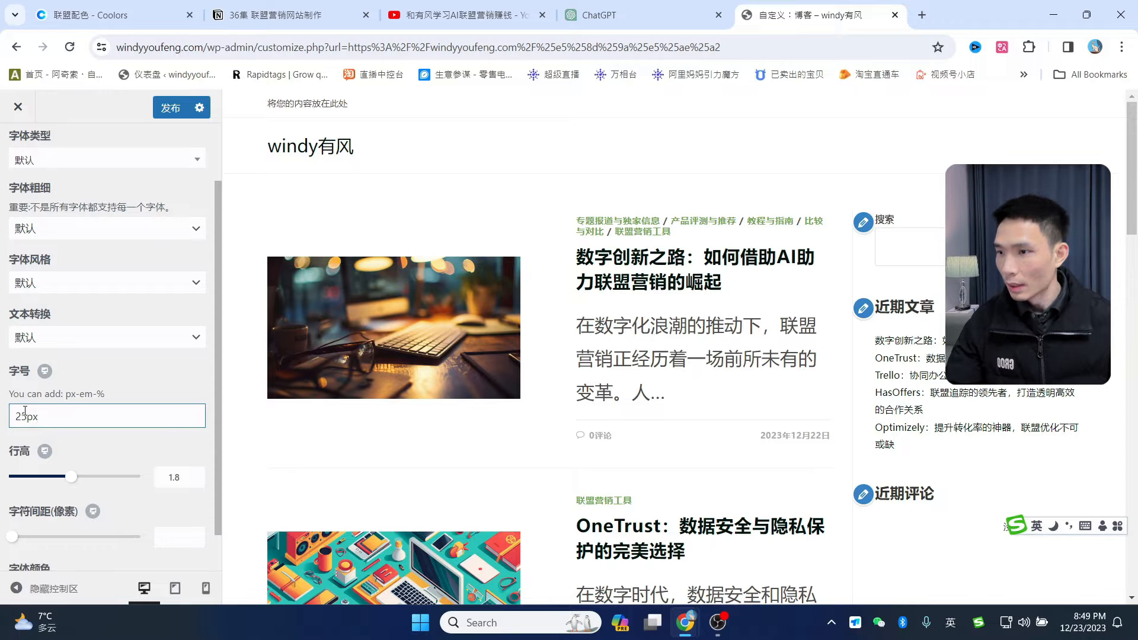
- Set the body font size back to 14px and publish the typography
drag(24, 416, 11, 417)
text(14)
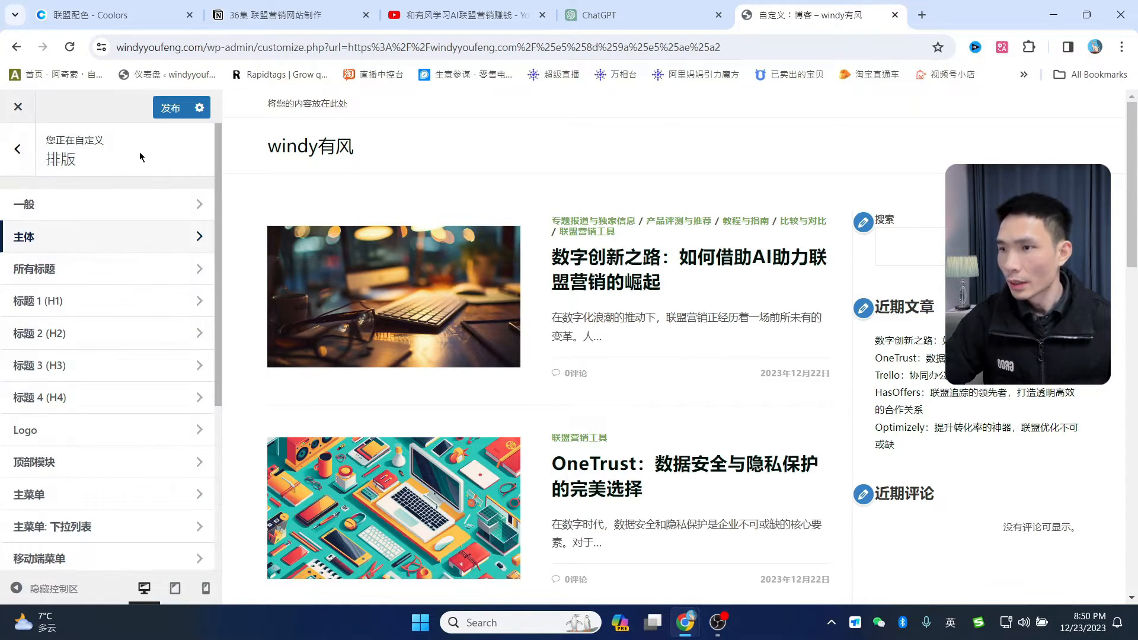
click(166, 112)
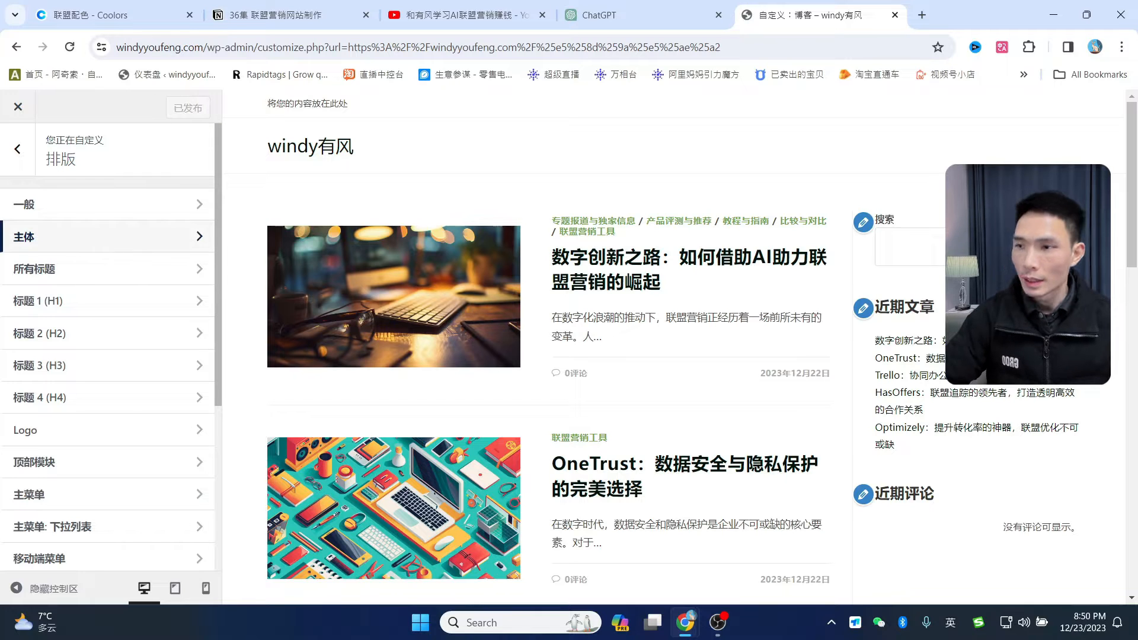
scroll(958, 431, down, 5)
scroll(959, 431, up, 6)
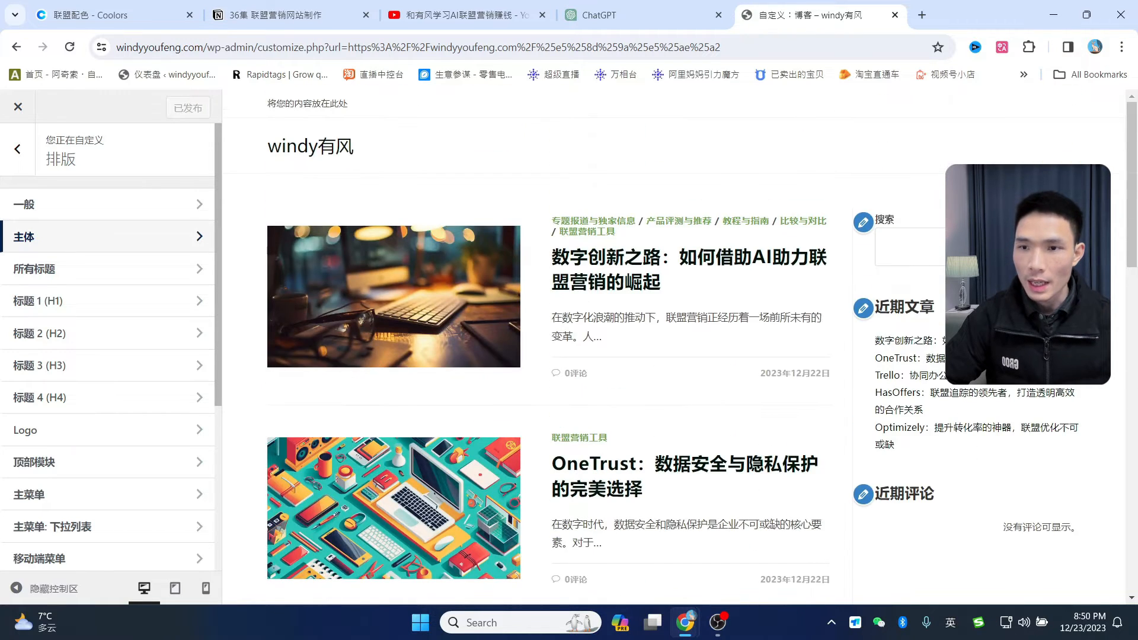
scroll(958, 448, down, 3)
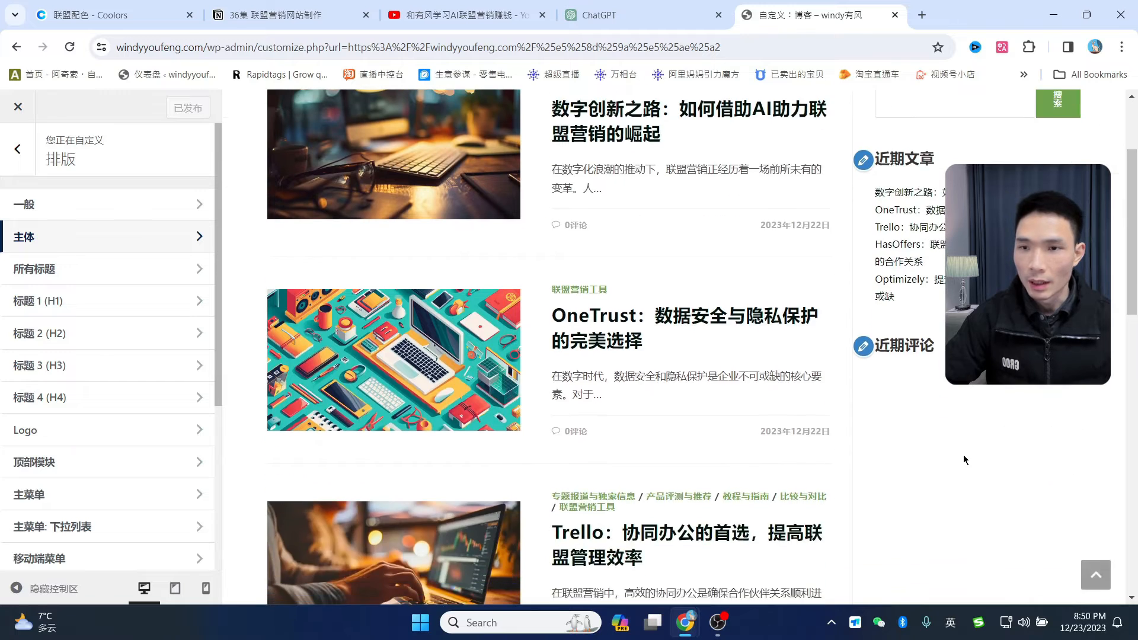
scroll(962, 455, up, 3)
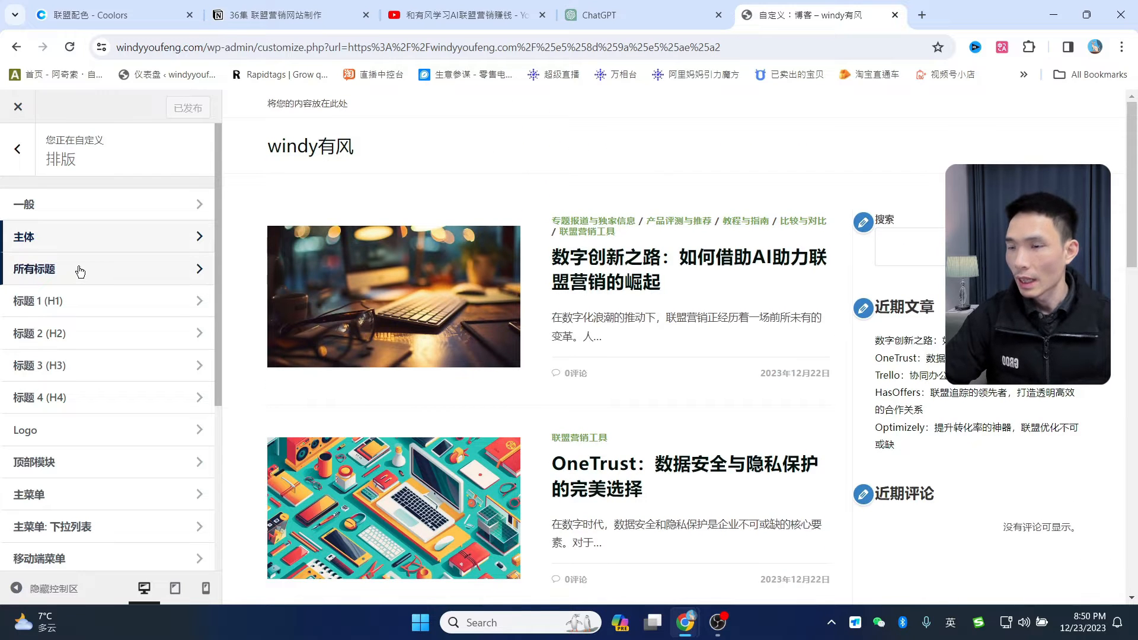
- Open the Default Sidebar widgets and delete the search block
click(23, 159)
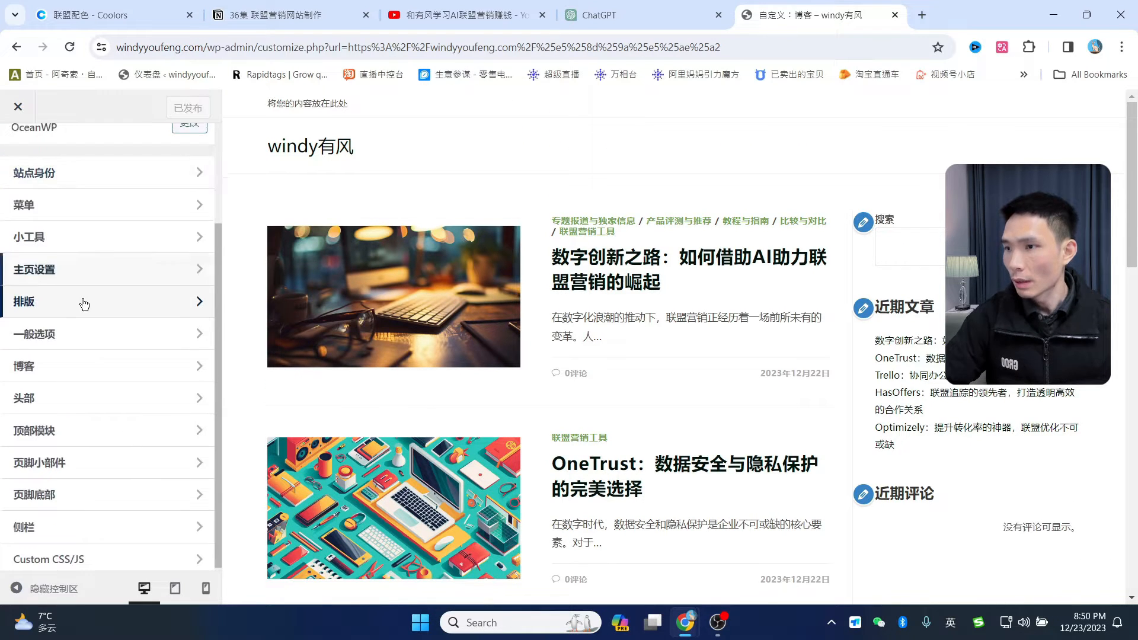
scroll(79, 358, down, 1)
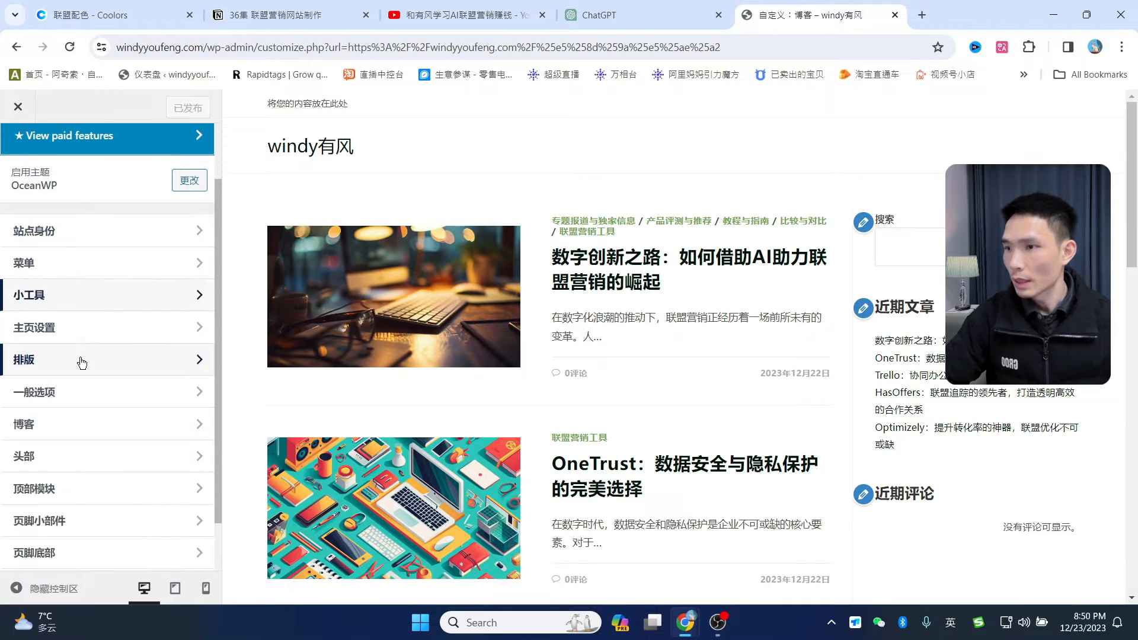
click(70, 295)
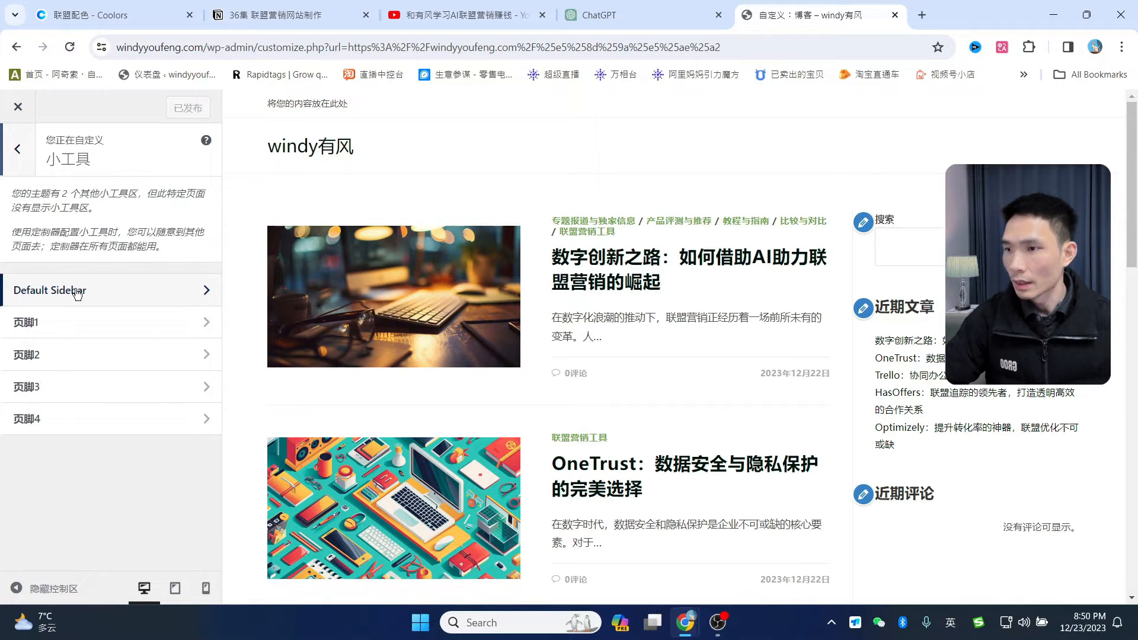
click(76, 292)
scroll(98, 412, down, 2)
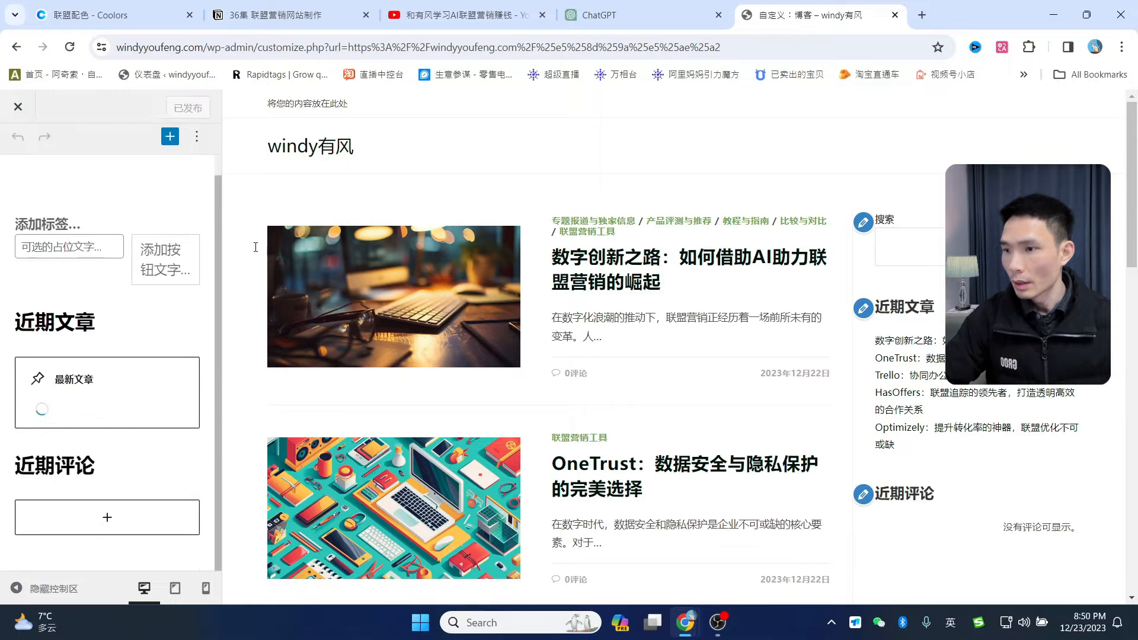
scroll(150, 278, up, 2)
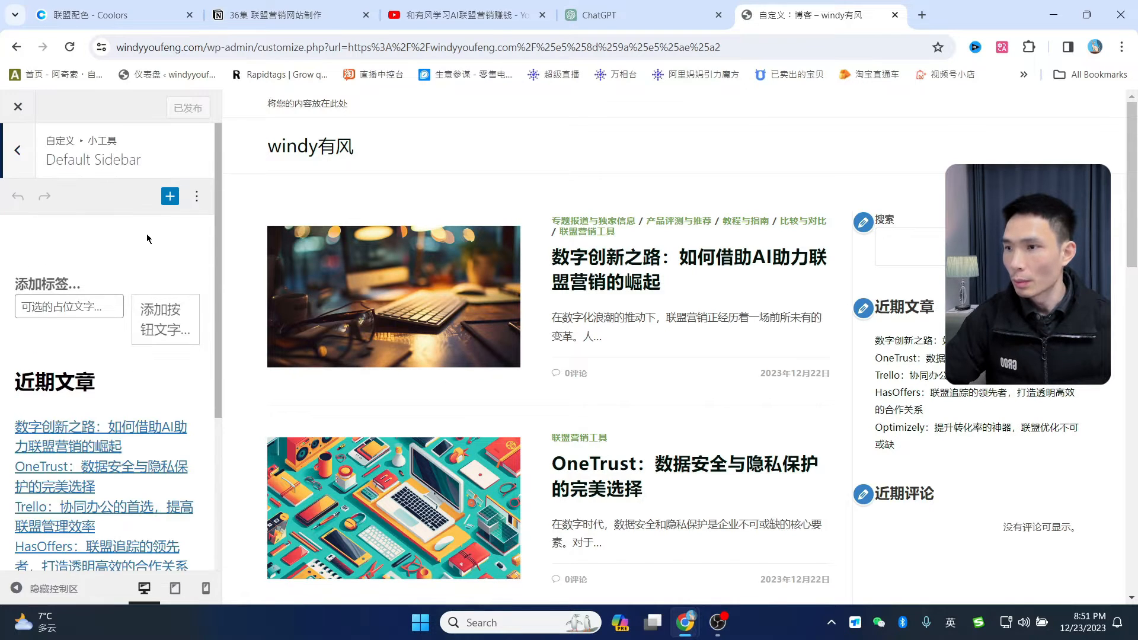
click(134, 273)
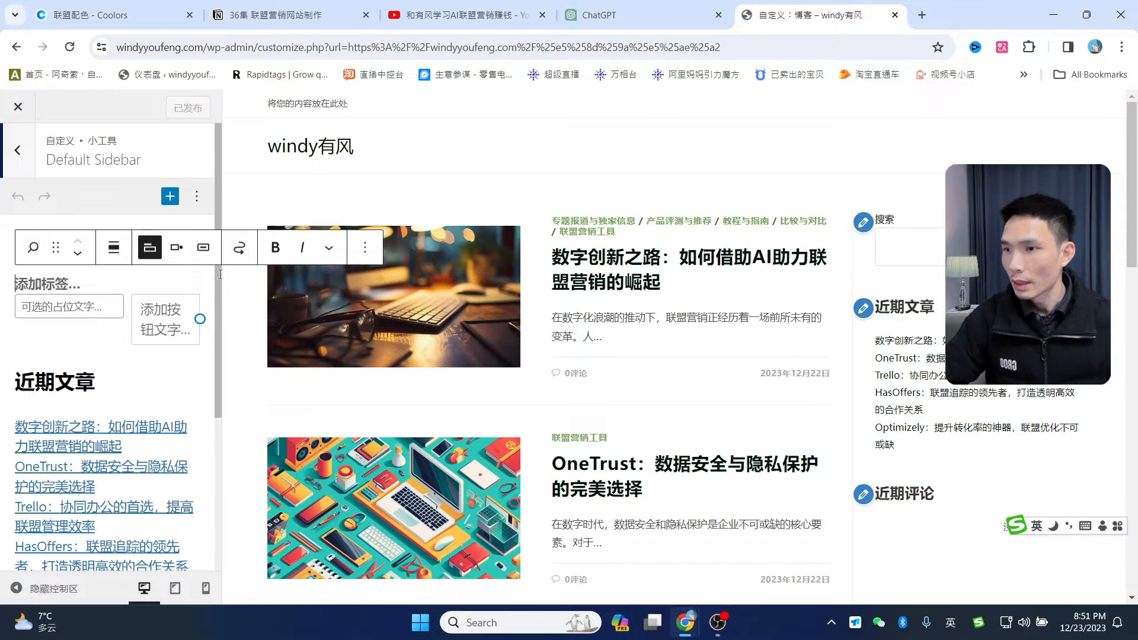
click(366, 247)
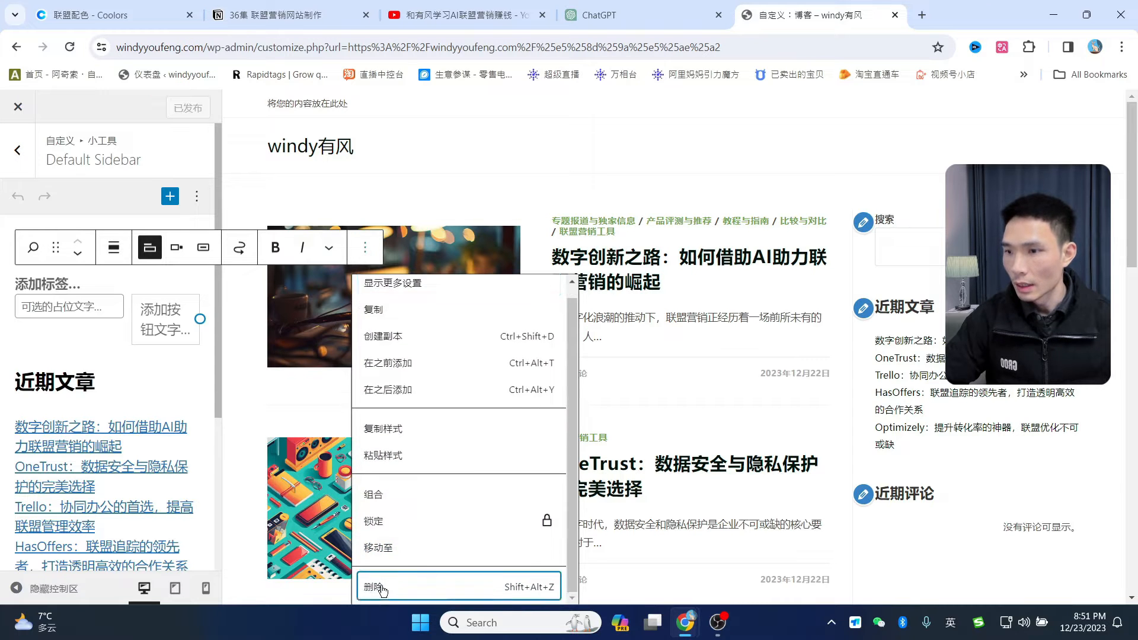
click(382, 588)
- Delete the 近期文章 heading, recent posts list, 近期评论 heading and comments block
click(134, 279)
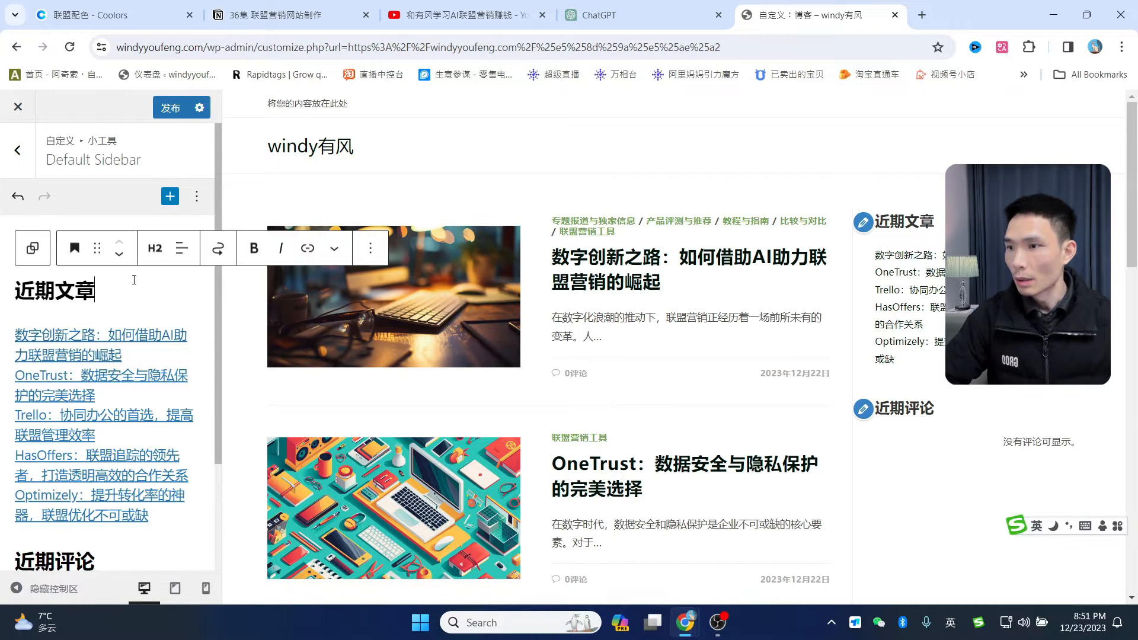
click(371, 249)
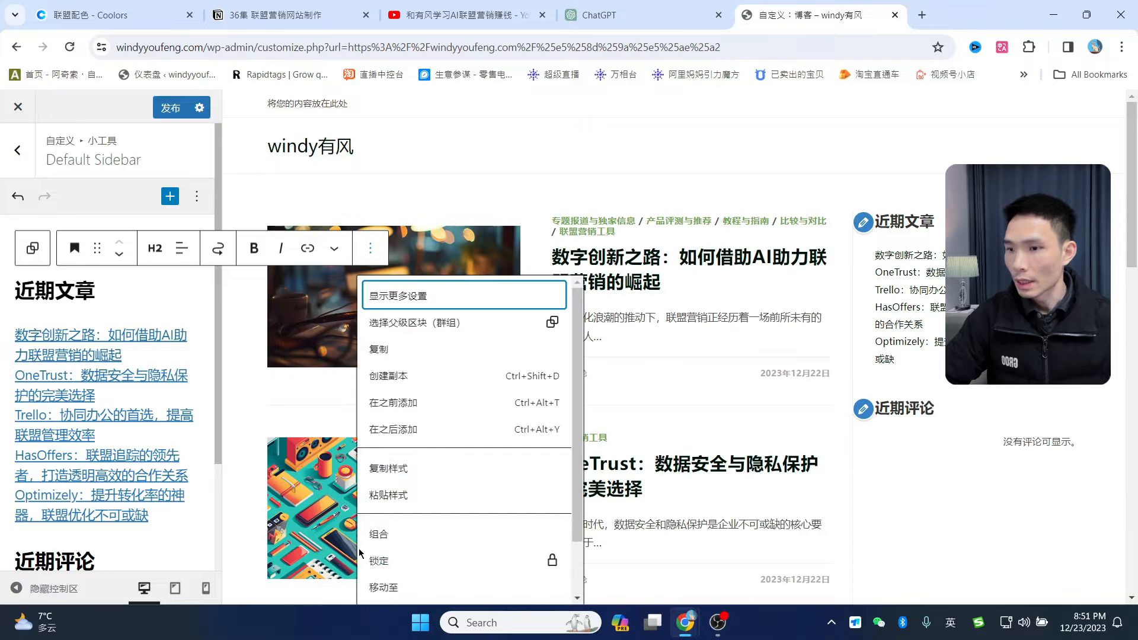
click(380, 587)
click(144, 252)
scroll(178, 533, down, 1)
click(172, 584)
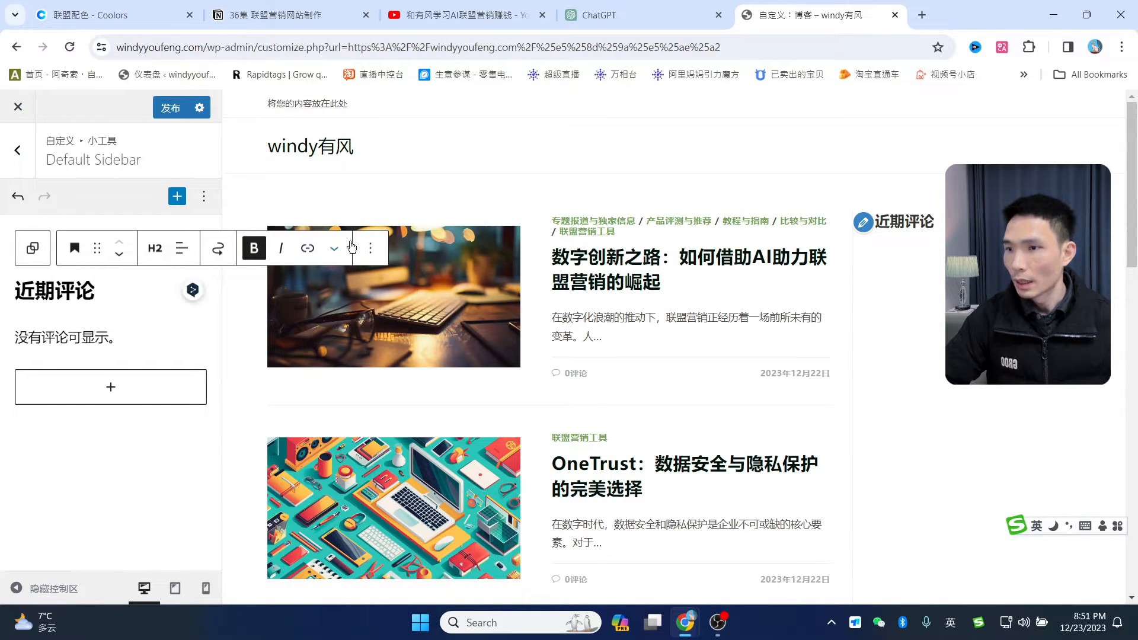
click(371, 248)
scroll(386, 415, down, 1)
click(402, 585)
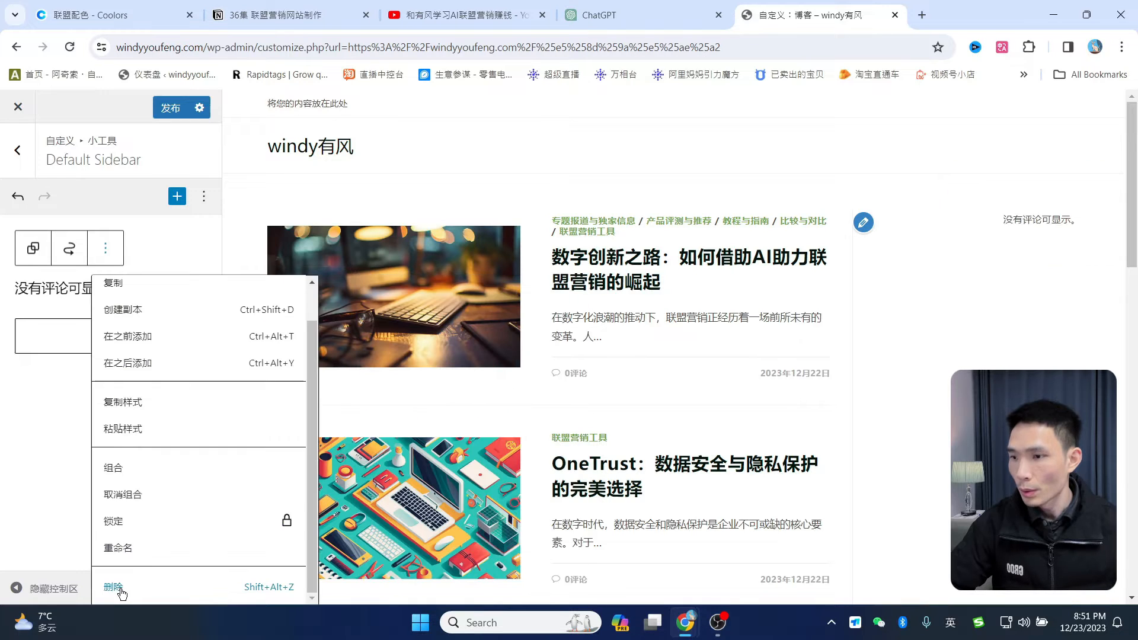
click(123, 587)
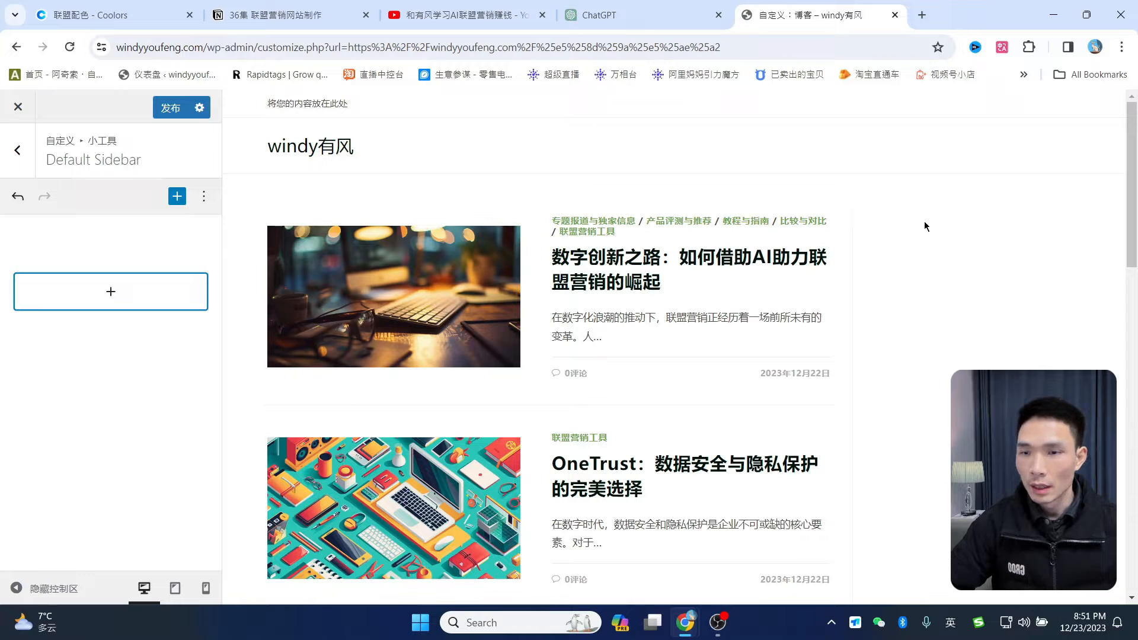
- Insert a 搜索 block using an icon button, then search the inserter for 关于
click(110, 291)
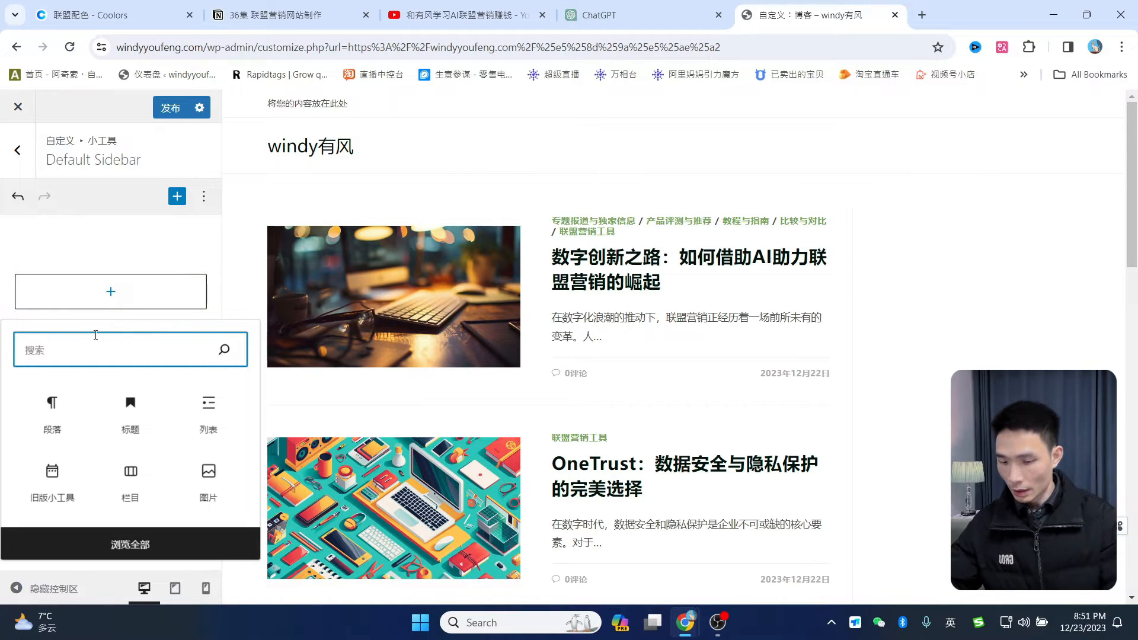
key(shift)
text(rvh)
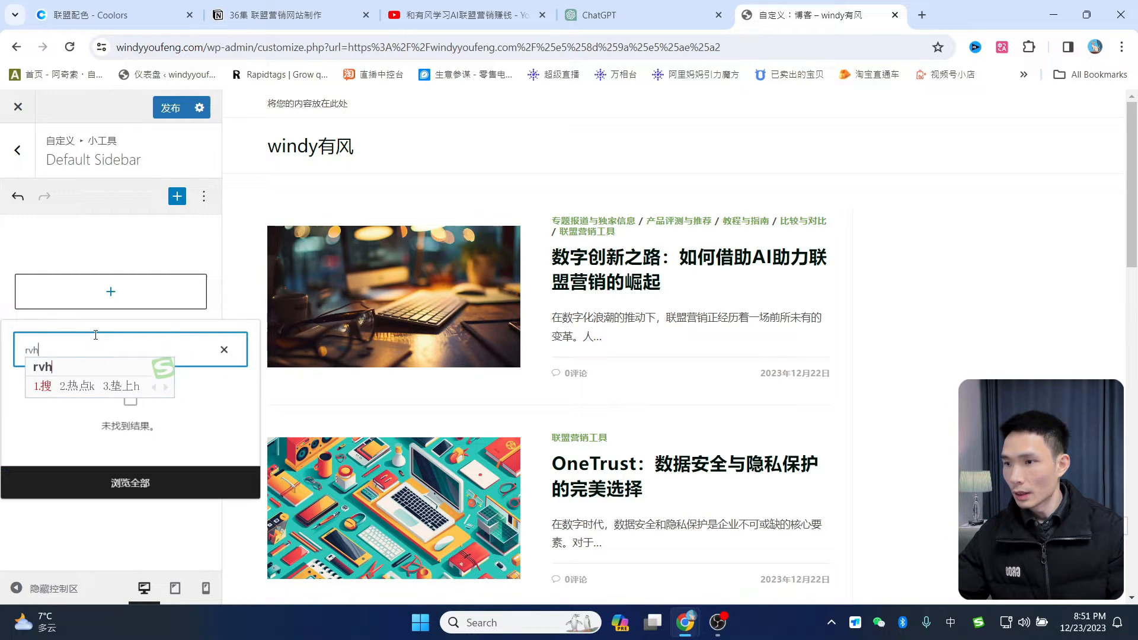
key(space)
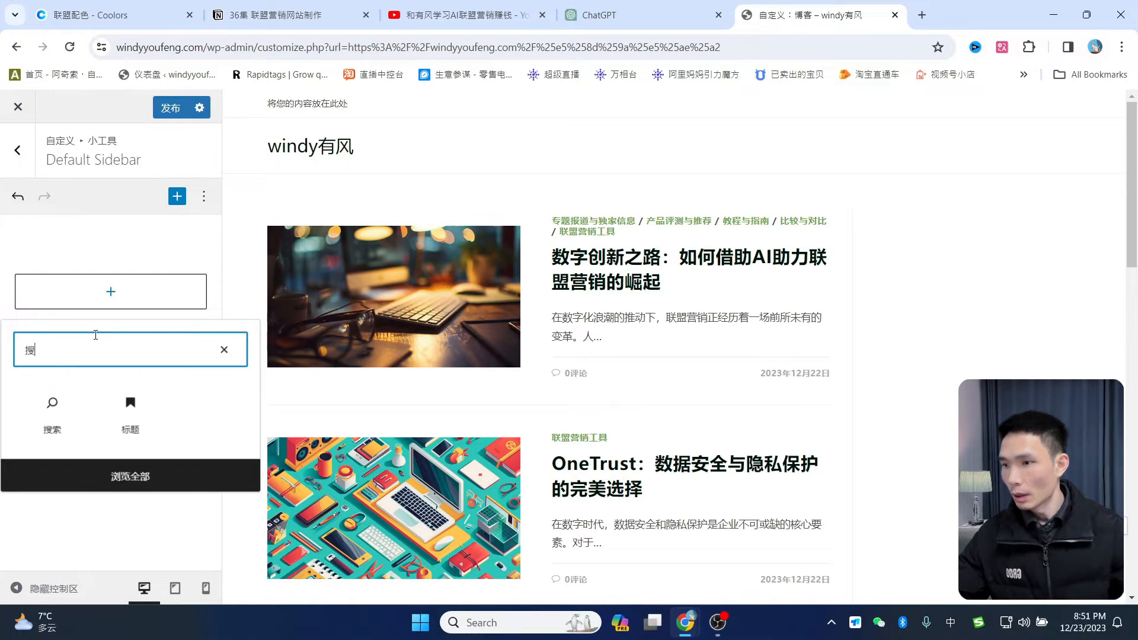
click(53, 404)
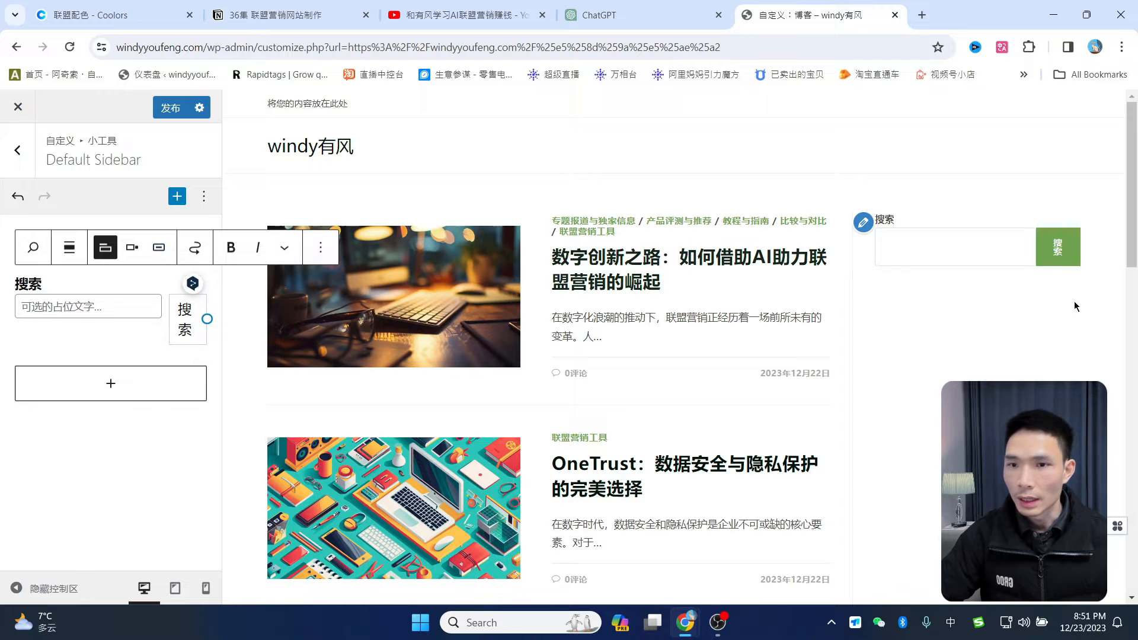
click(170, 252)
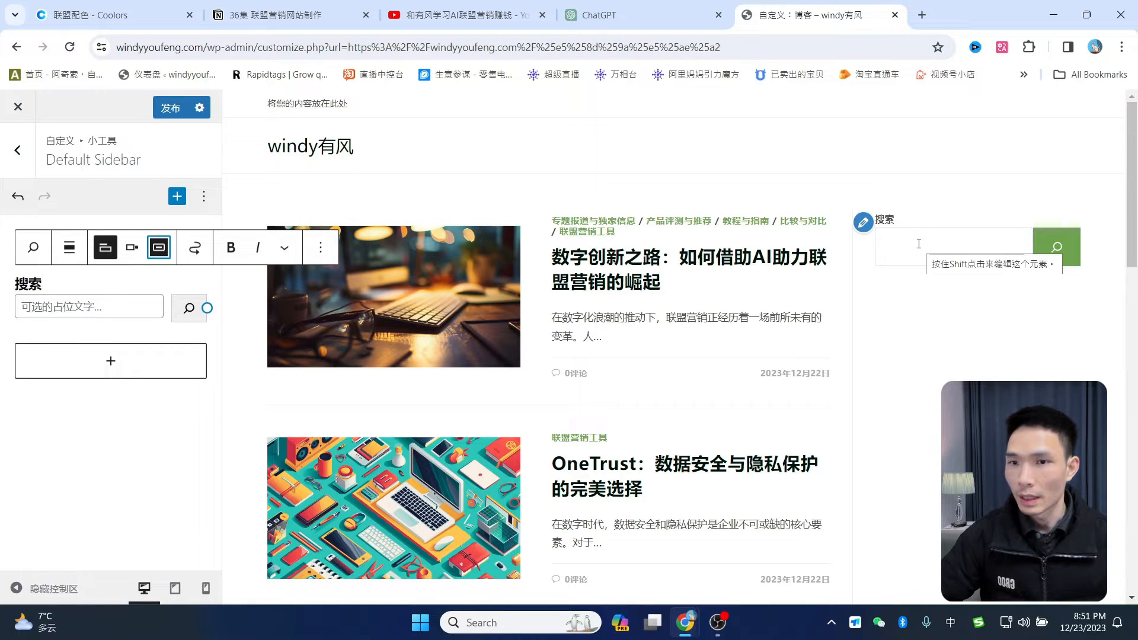
click(140, 401)
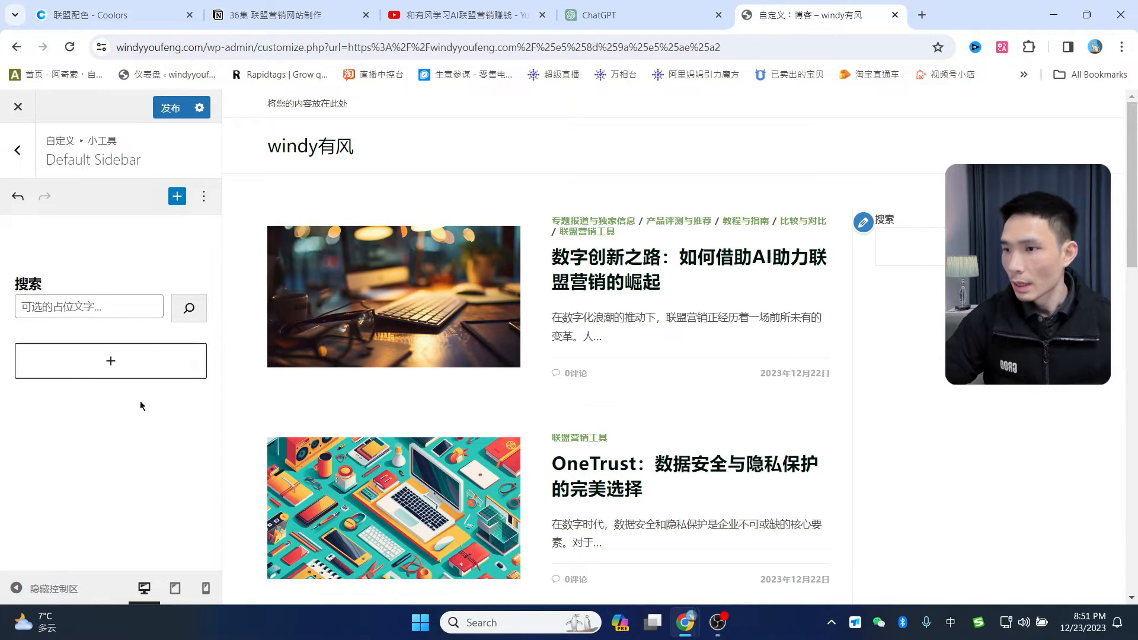
click(109, 370)
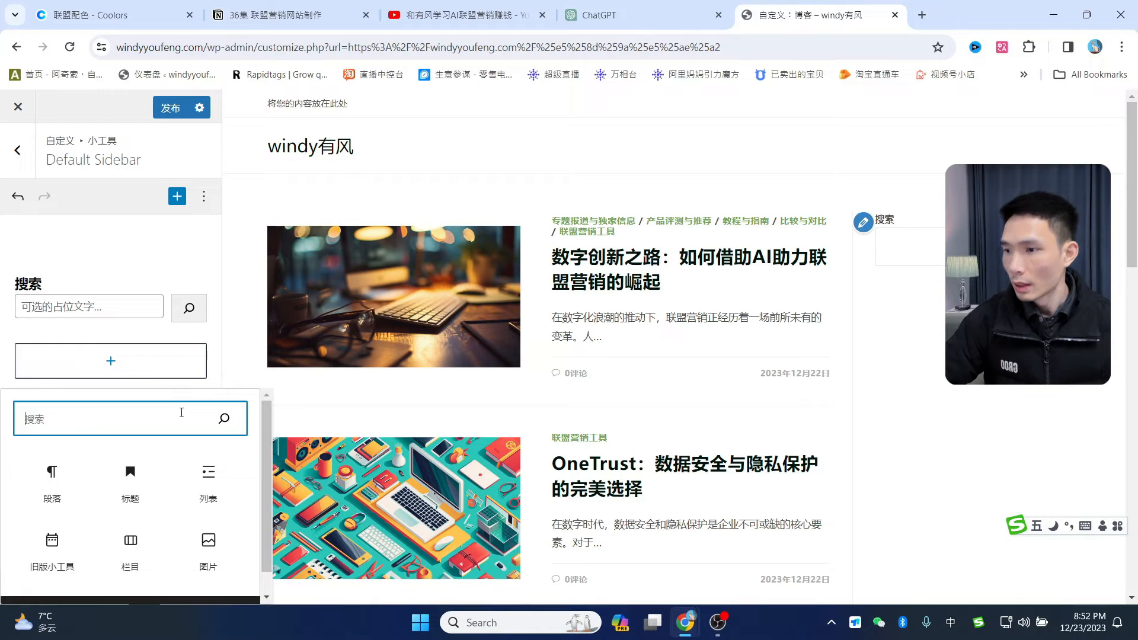
text(u关于)
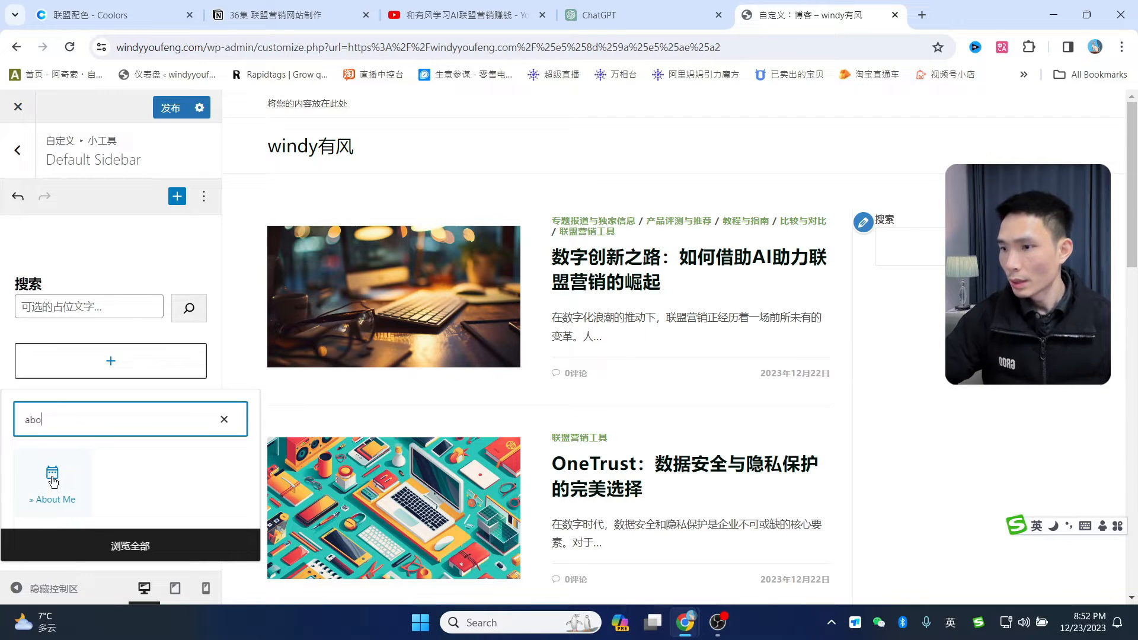
- Insert the About Me widget, title it 关于我们, and enter the author's name
click(56, 490)
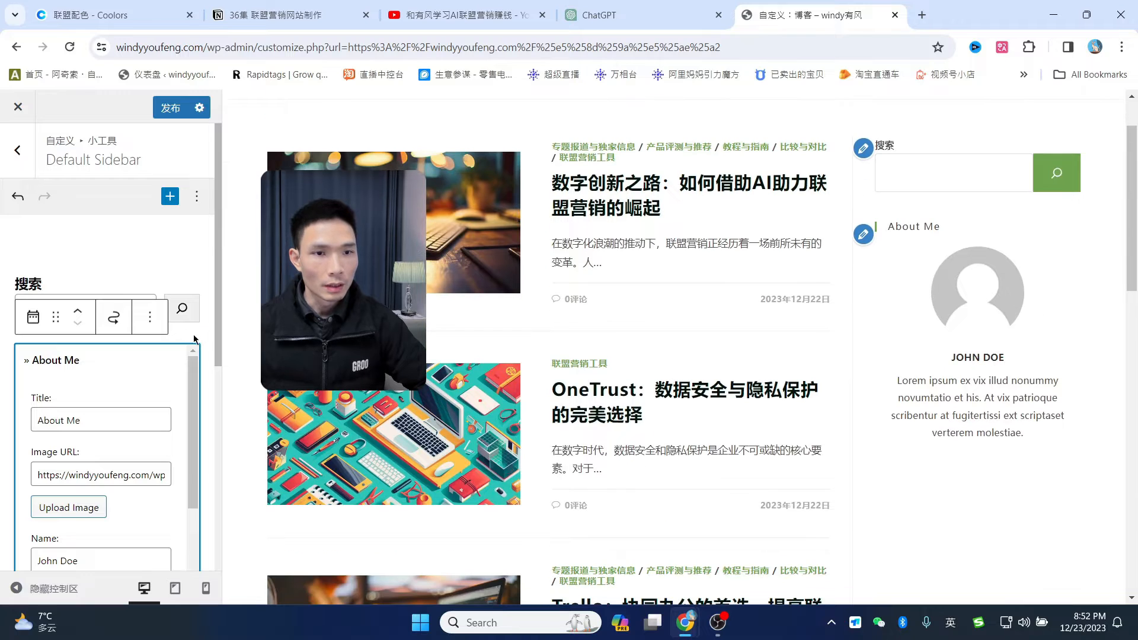
drag(107, 419, 26, 419)
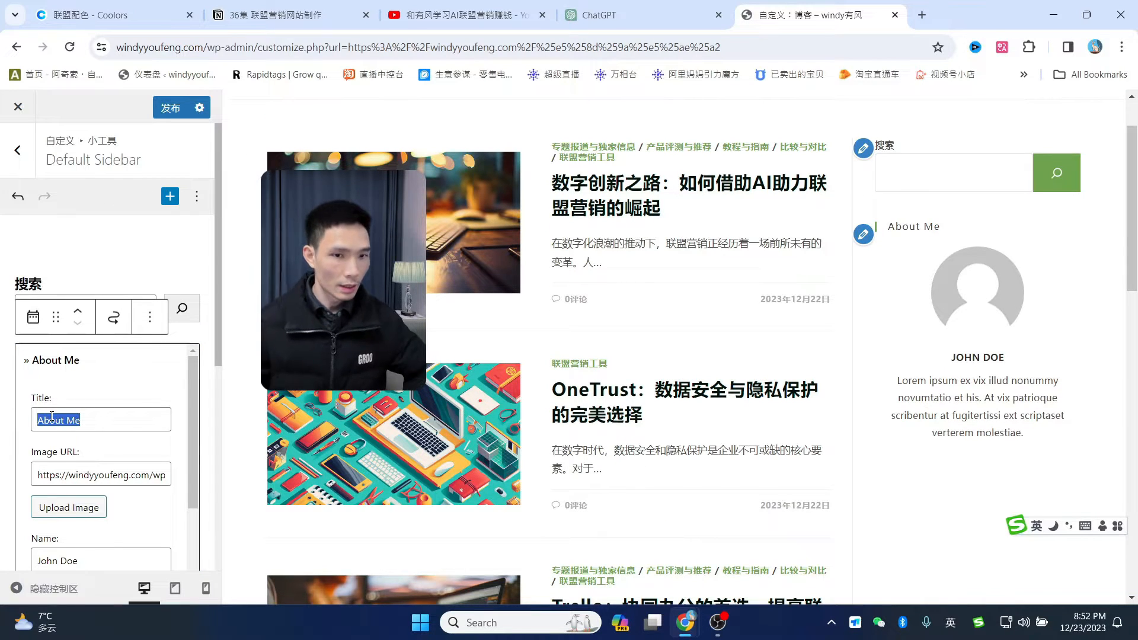
text(关于我)
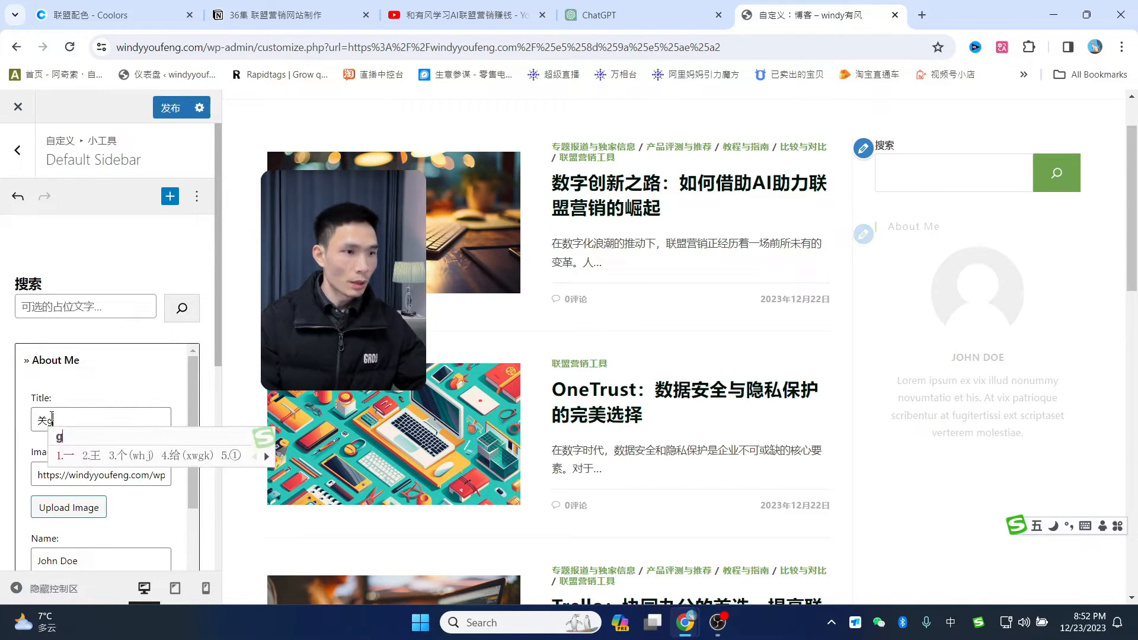
text(们)
key(Tab)
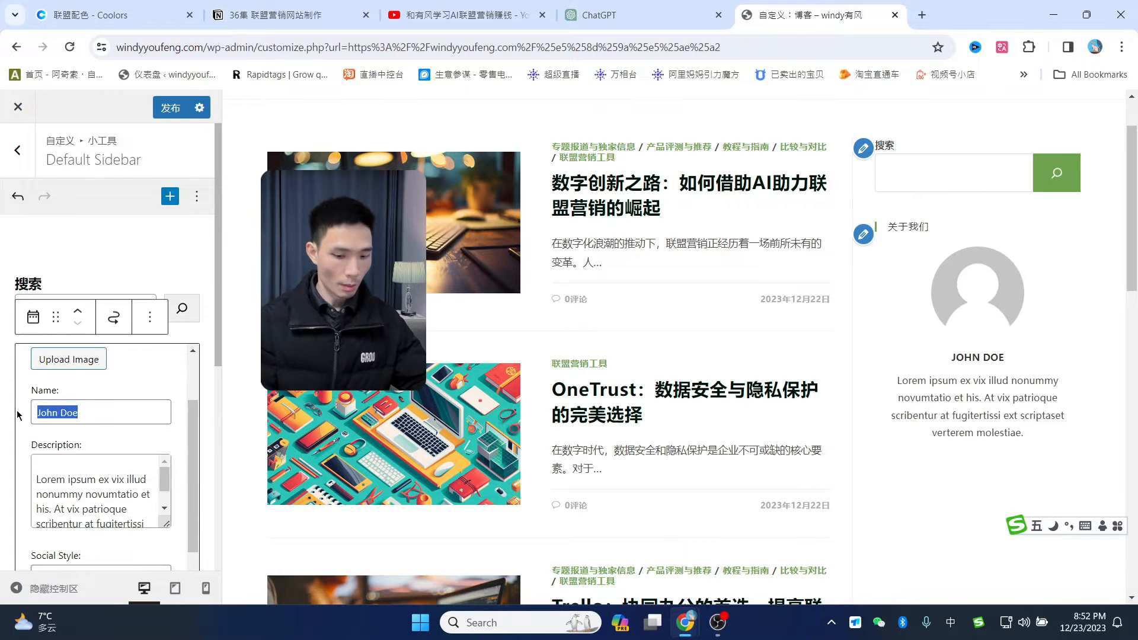
text(wind)
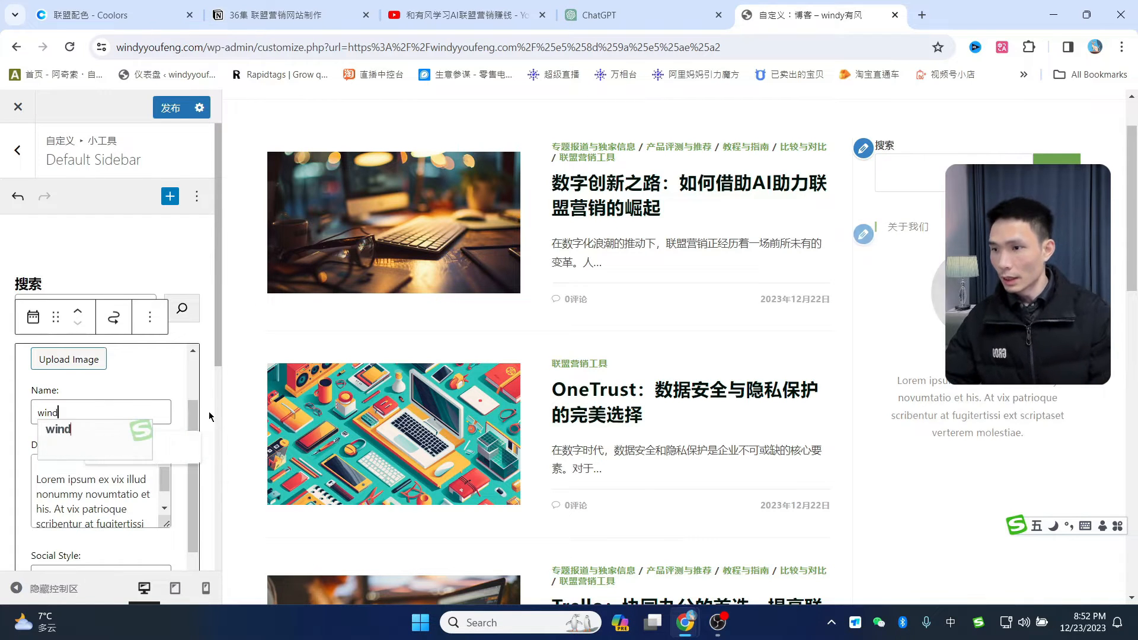
key(BackSpace)
key(BackSpace)
key(BackSpace)
key(BackSpace)
key(shift)
text(windy feng)
scroll(47, 416, down, 1)
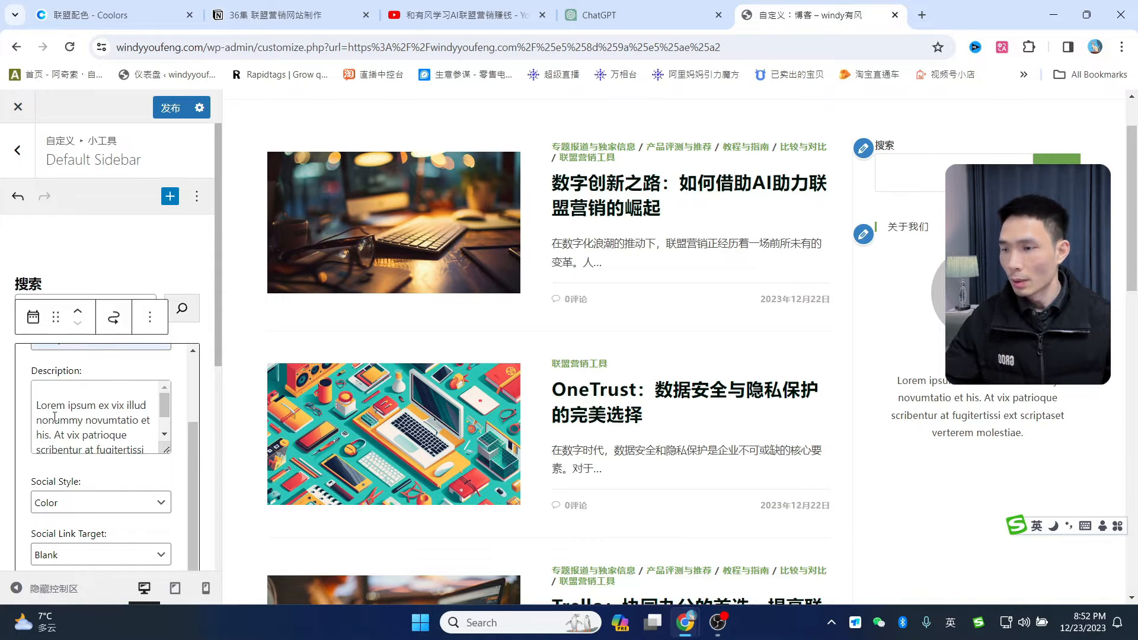
- Switch over to the ChatGPT conversation tab
click(617, 15)
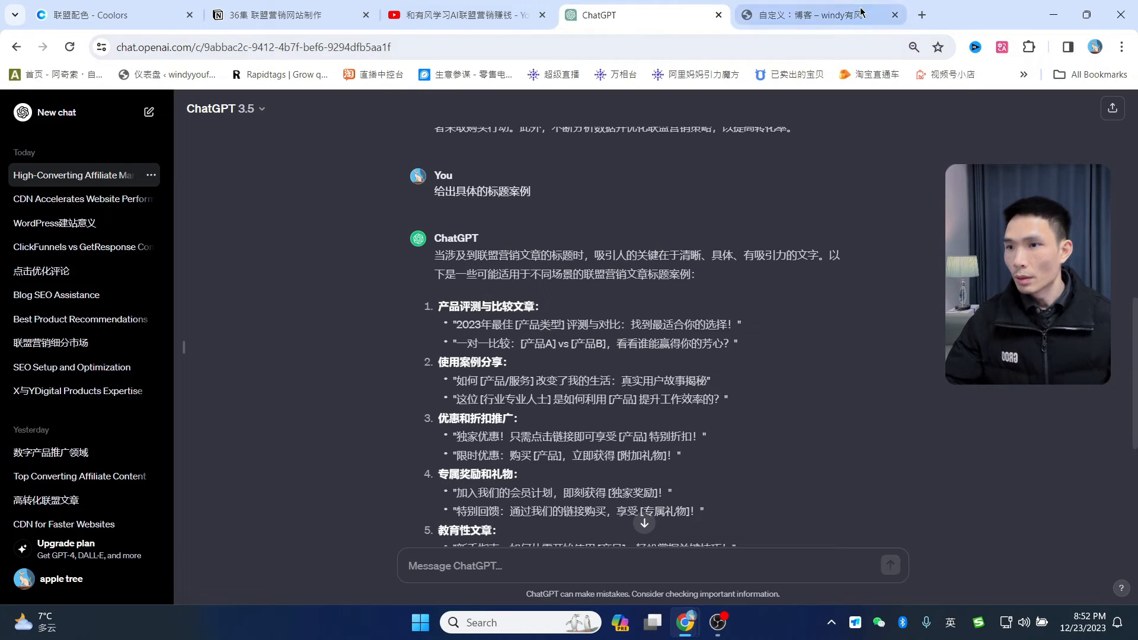
click(859, 12)
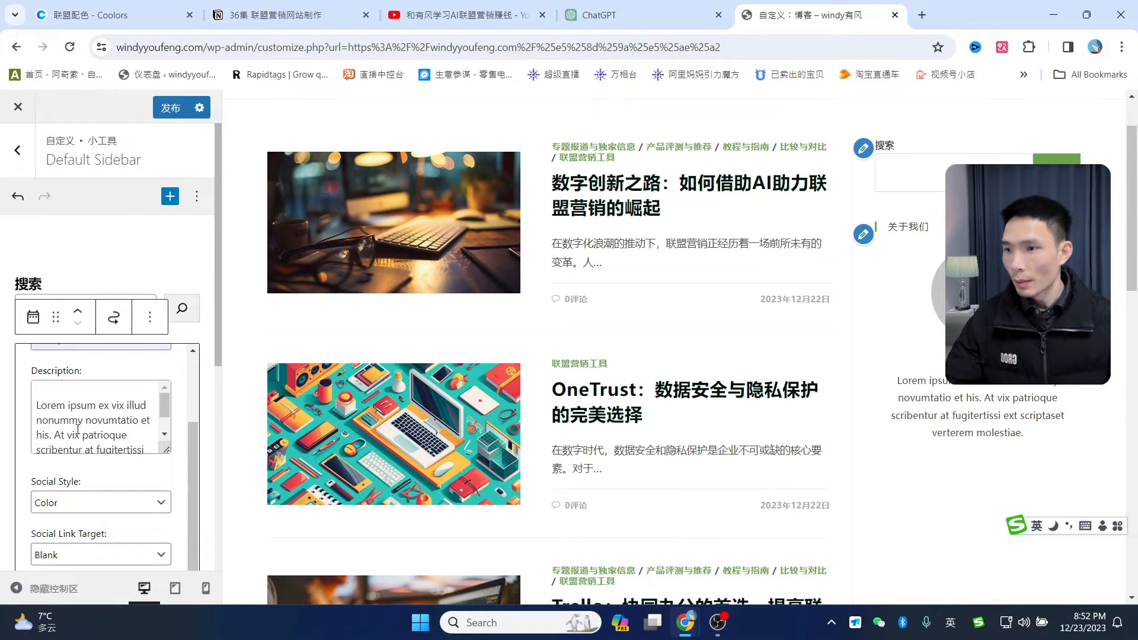
click(625, 13)
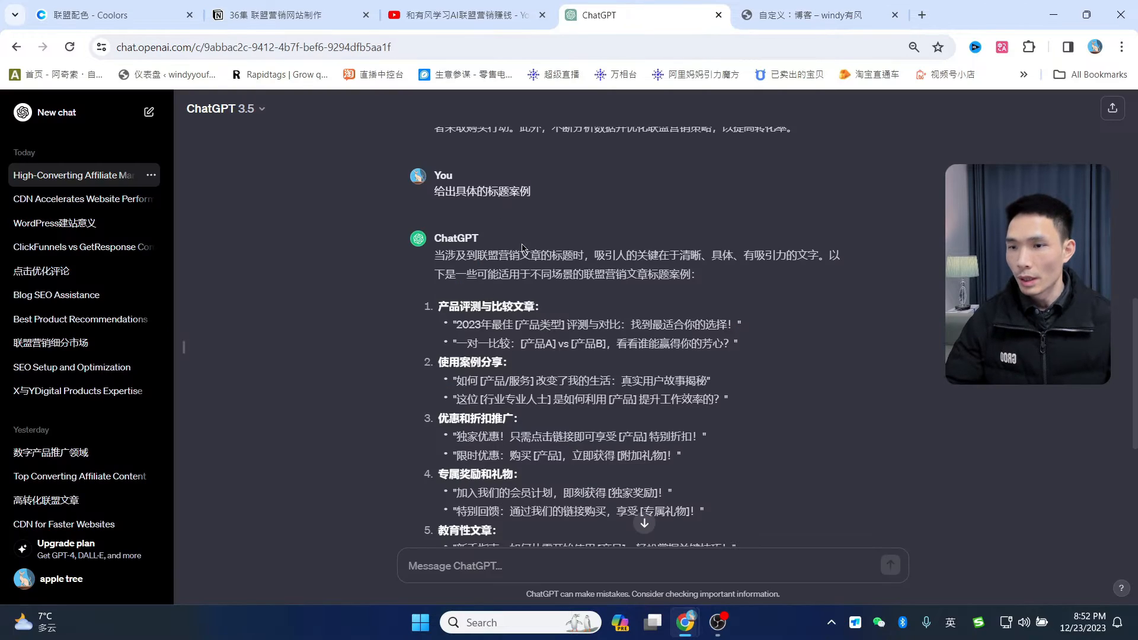
- Paste the bio request prompt into ChatGPT and send it
scroll(522, 247, down, 5)
click(539, 561)
text(我做了一个网站是关于联盟营销工具使用的网站，请你帮我写一份 个人简介，我的名字叫有风~下面再加社交媒体链接：)
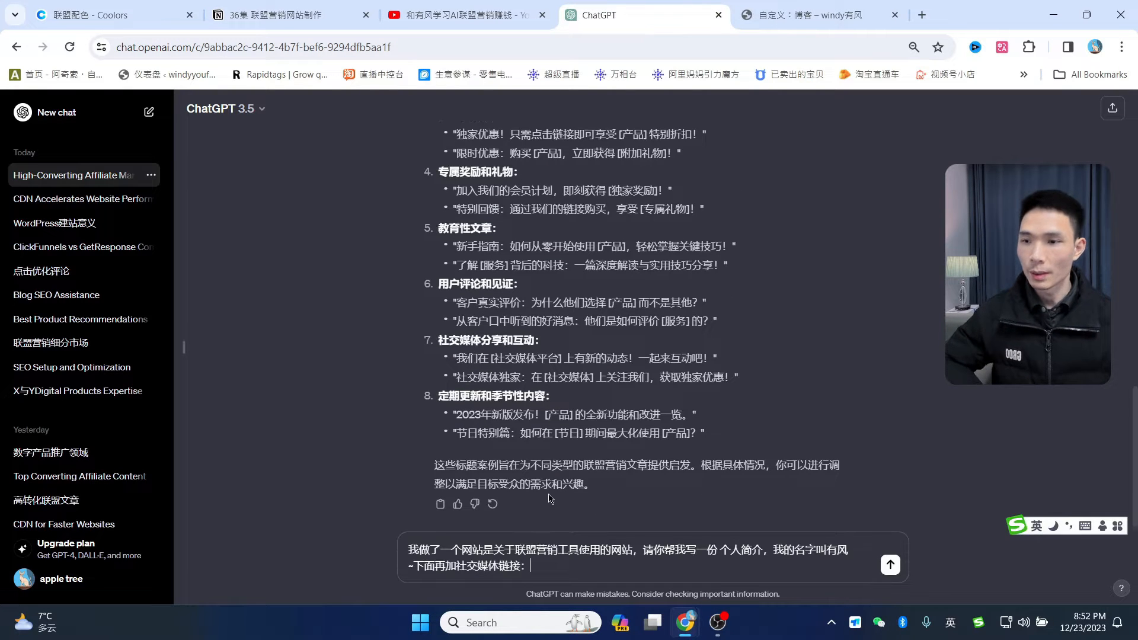
scroll(652, 496, down, 1)
click(890, 566)
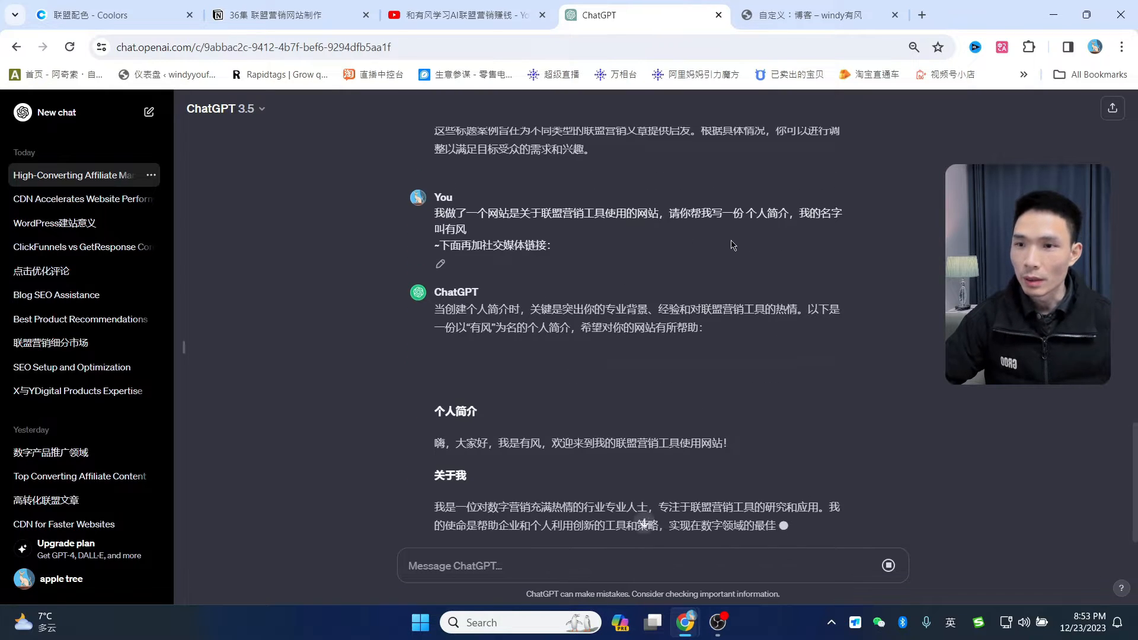
- Select the reply's 关于我 paragraph and return to the WordPress customizer
scroll(786, 269, up, 1)
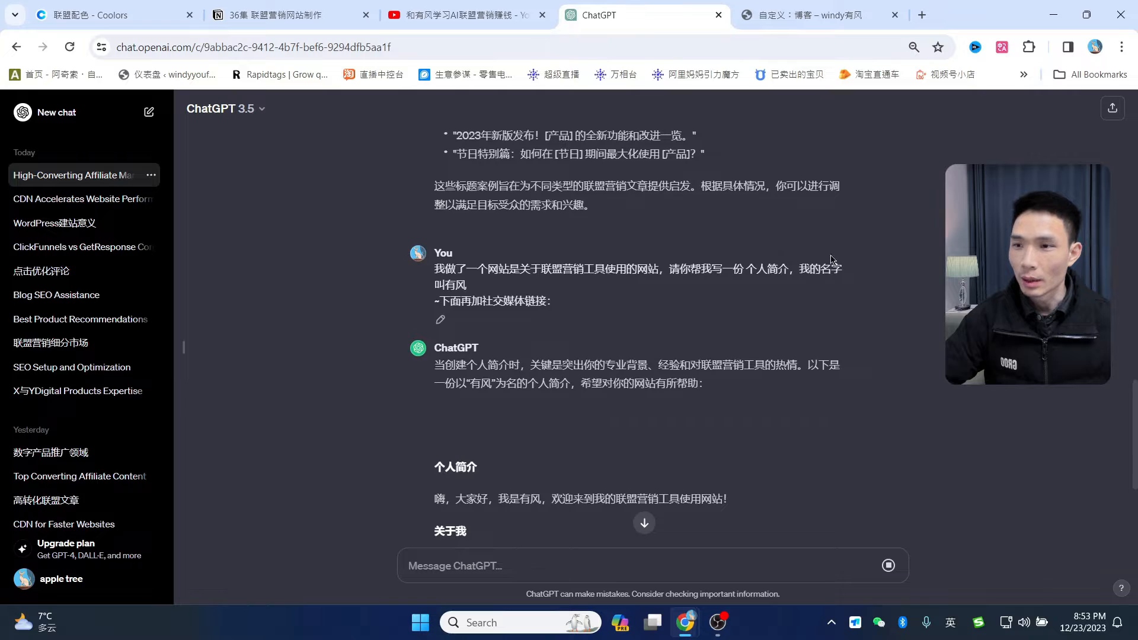
scroll(652, 313, down, 1)
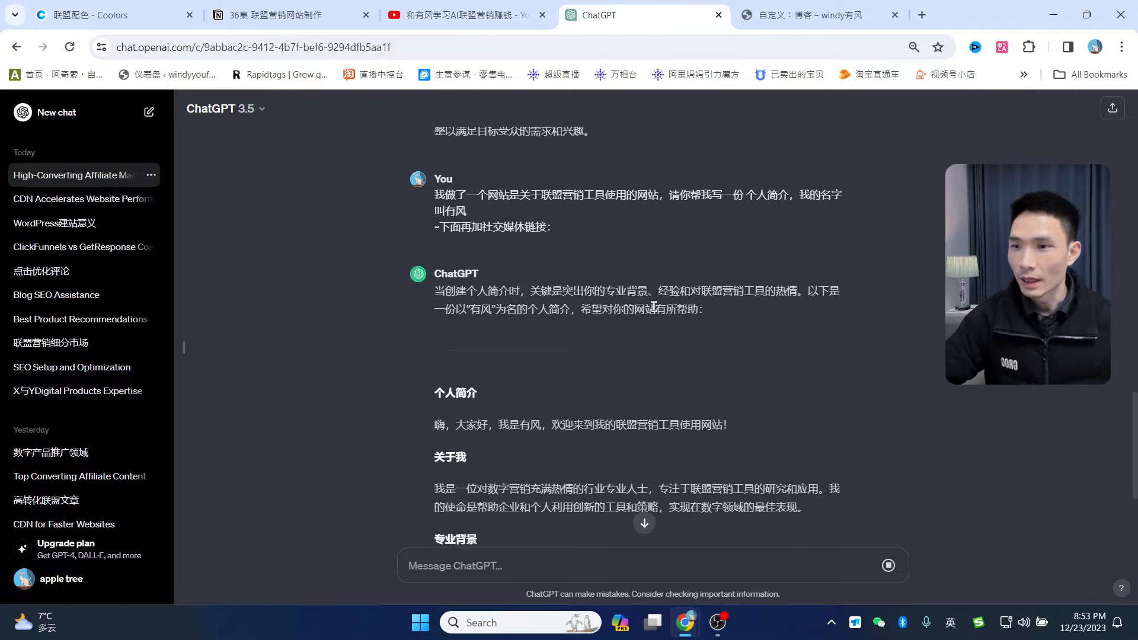
scroll(521, 335, down, 3)
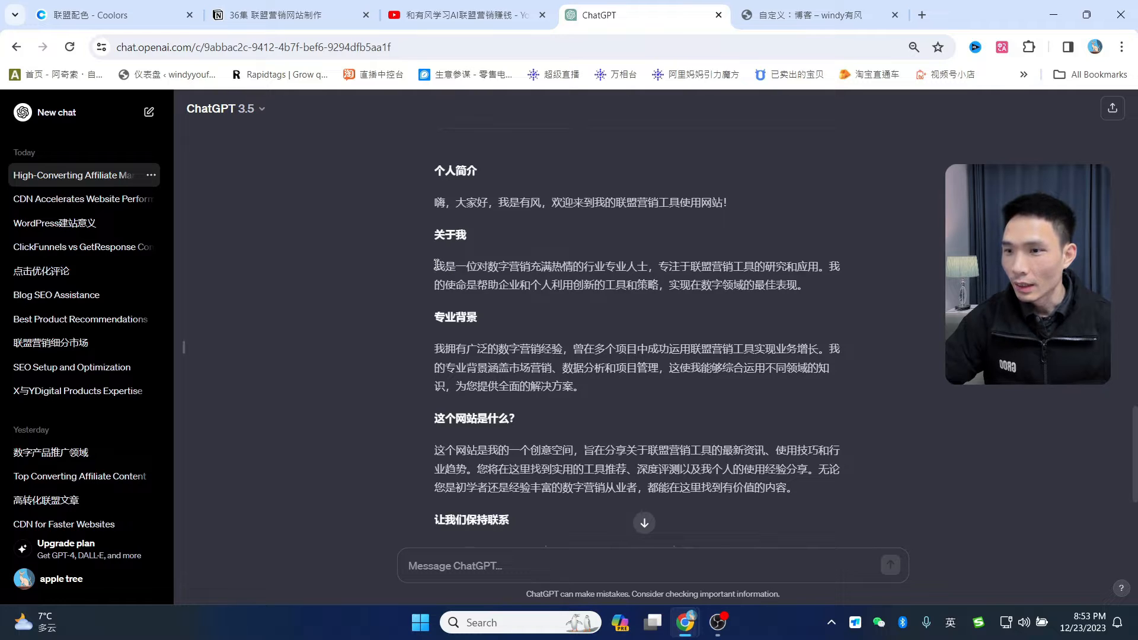
drag(525, 281, 760, 290)
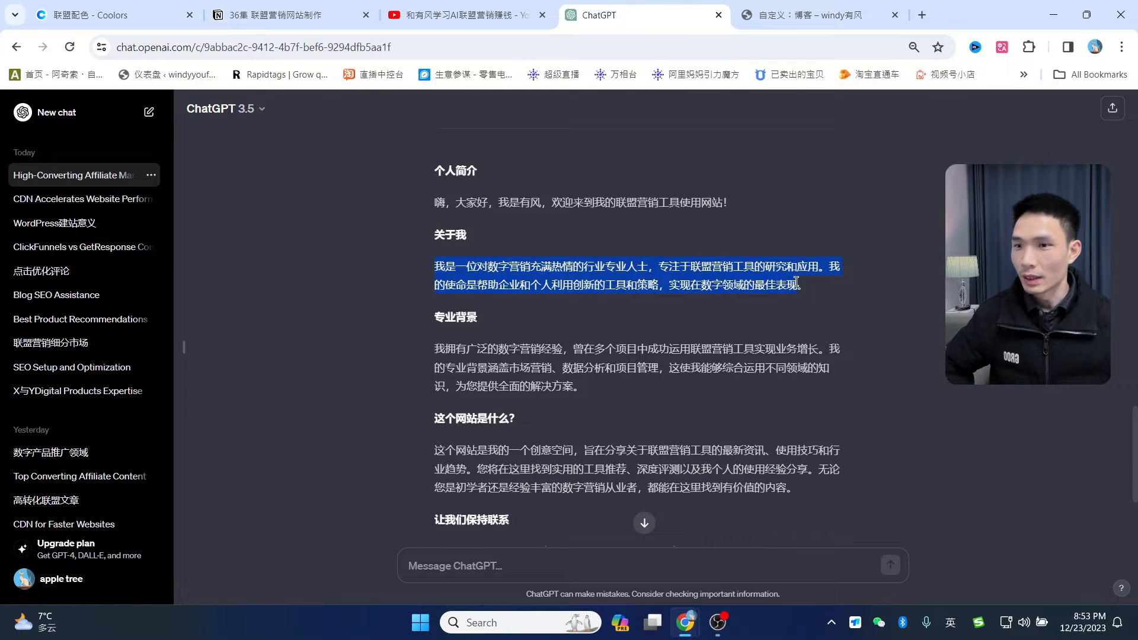
key(ctrl+Tab)
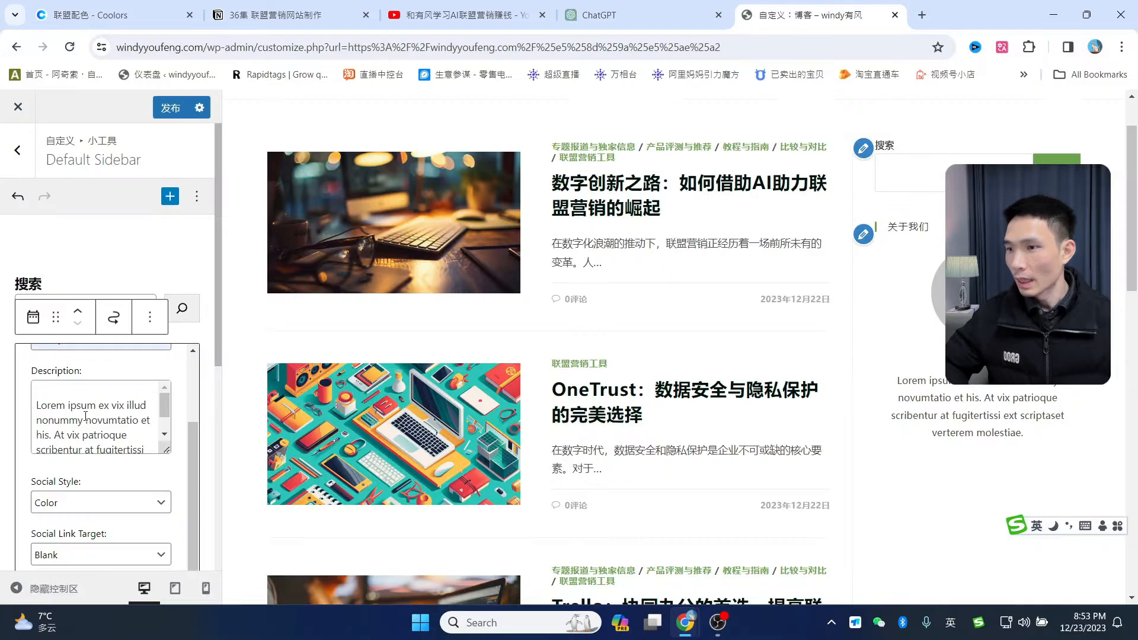
- Replace the About Me Description placeholder with ChatGPT's 关于我 self-introduction paragraph
drag(37, 405, 136, 448)
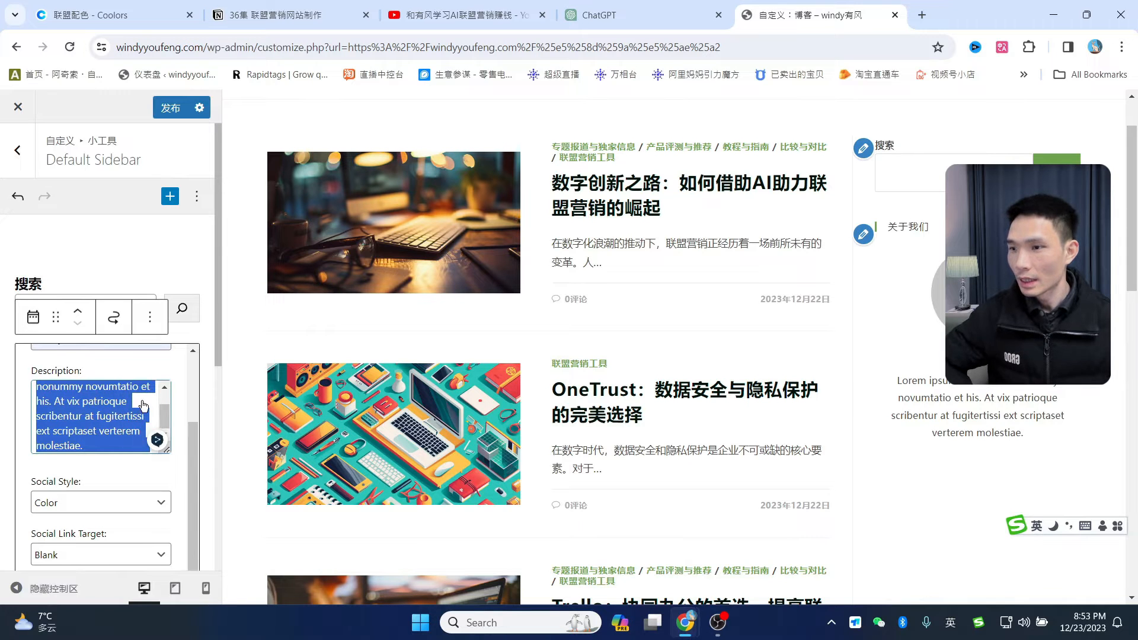
text(嗨，大家好，我是有风，欢迎来到我的联盟营销工具使用网站！)
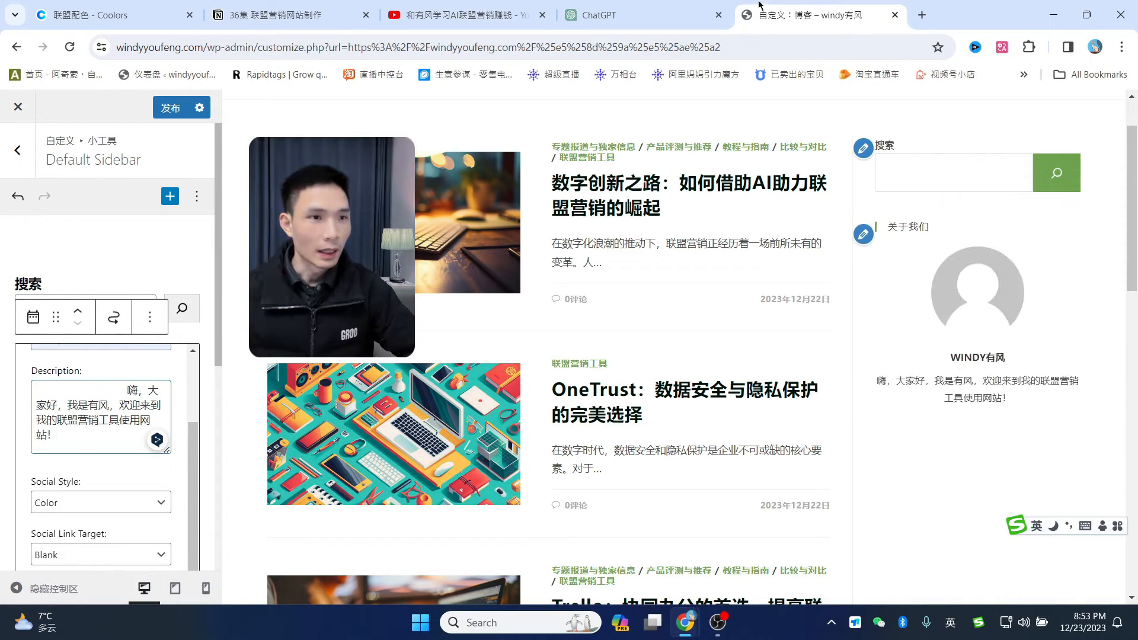
click(616, 15)
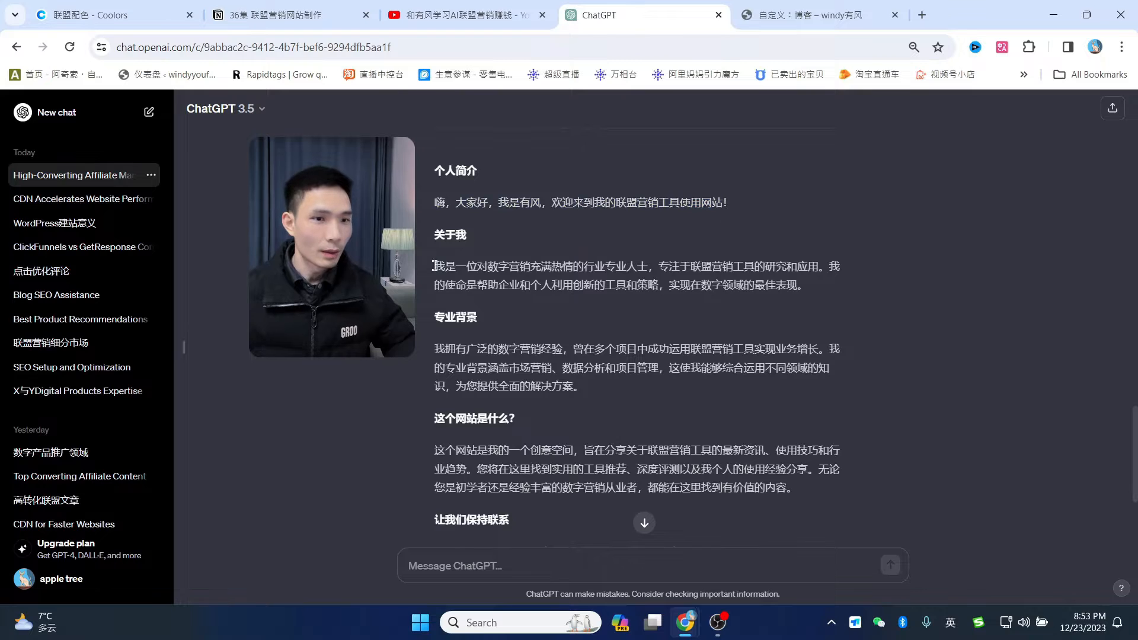
drag(435, 265, 808, 289)
key(ctrl+c)
click(830, 15)
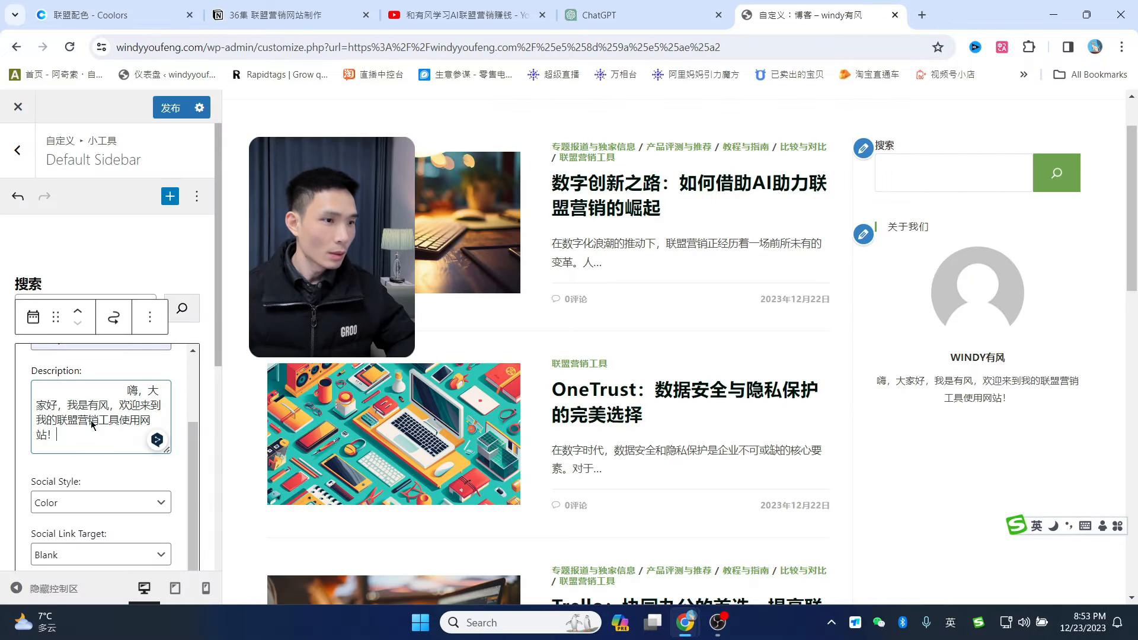
key(ctrl+v)
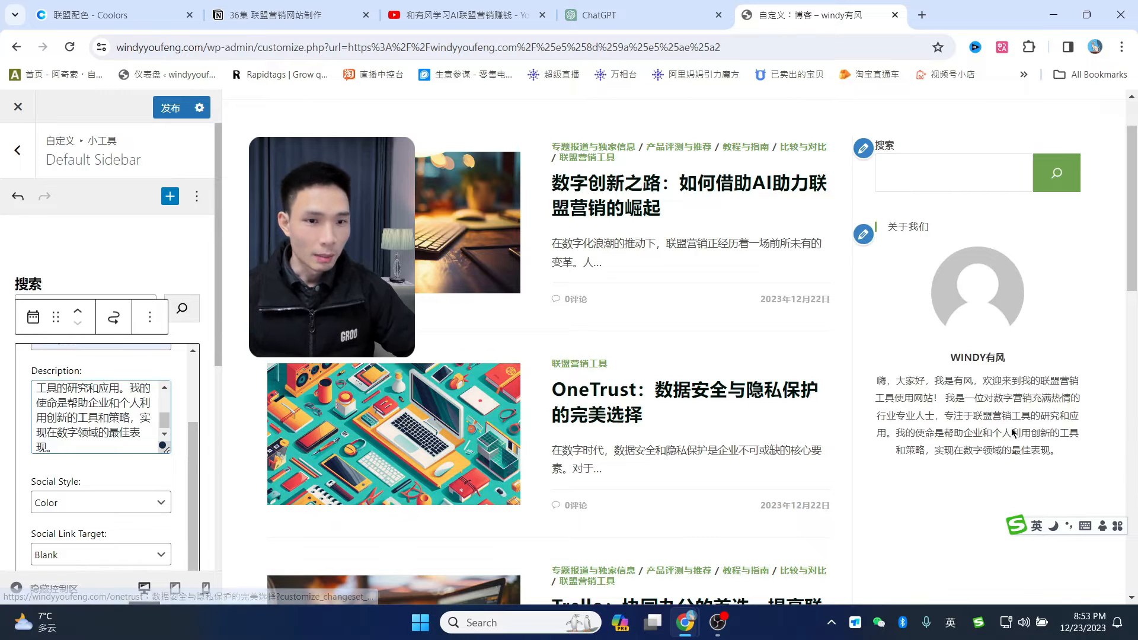
scroll(130, 419, up, 5)
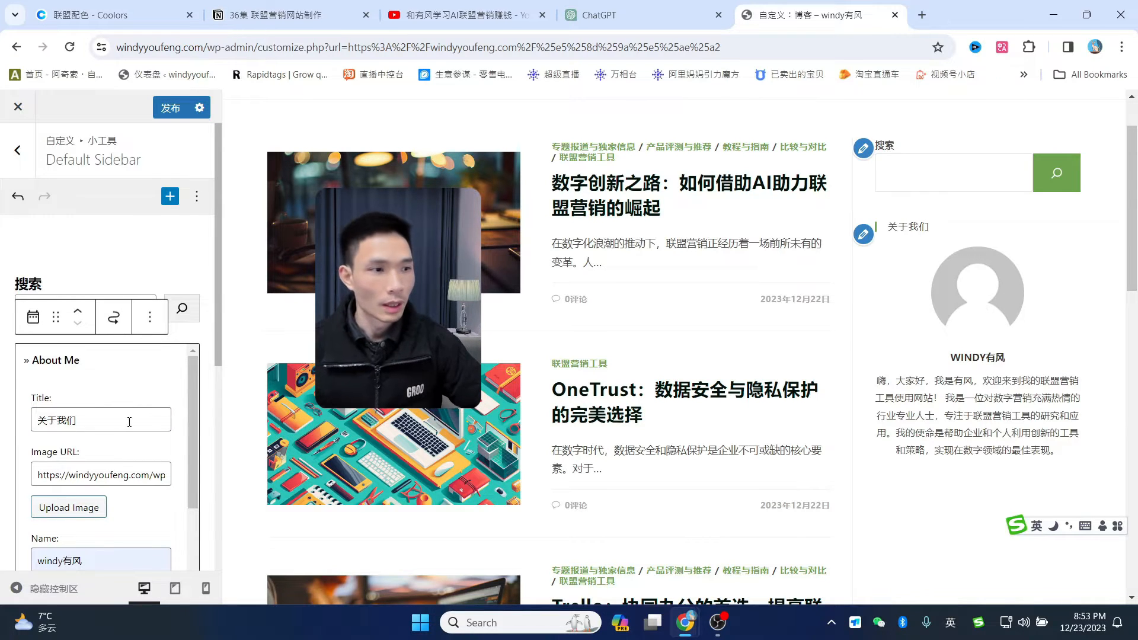
scroll(131, 451, down, 1)
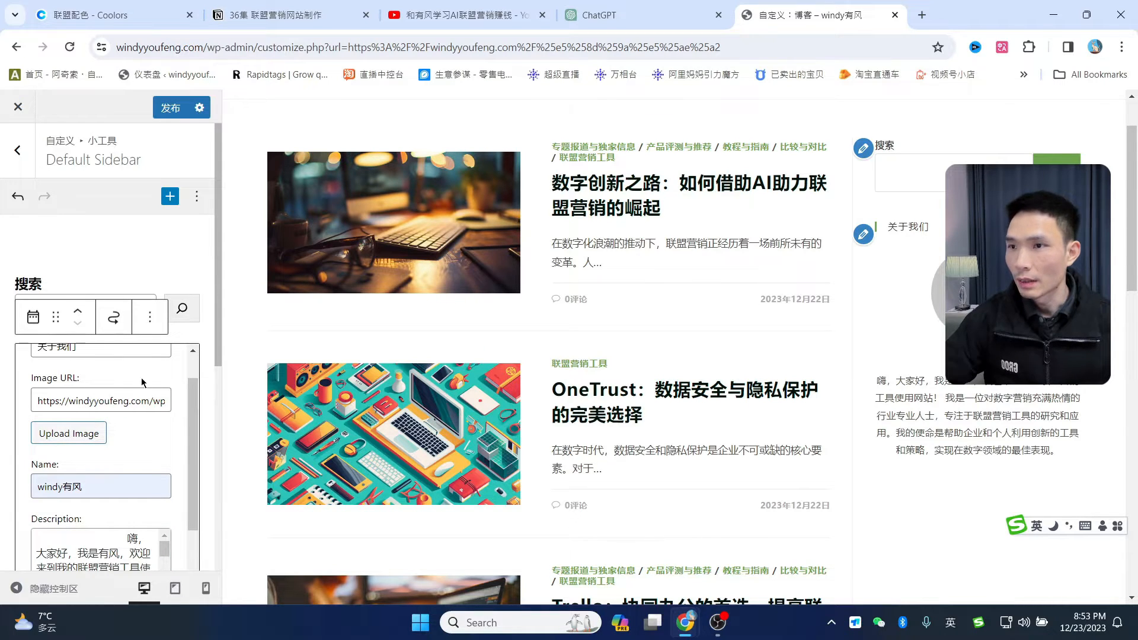
- Open the WordPress admin Media Library in a new browser tab
click(922, 15)
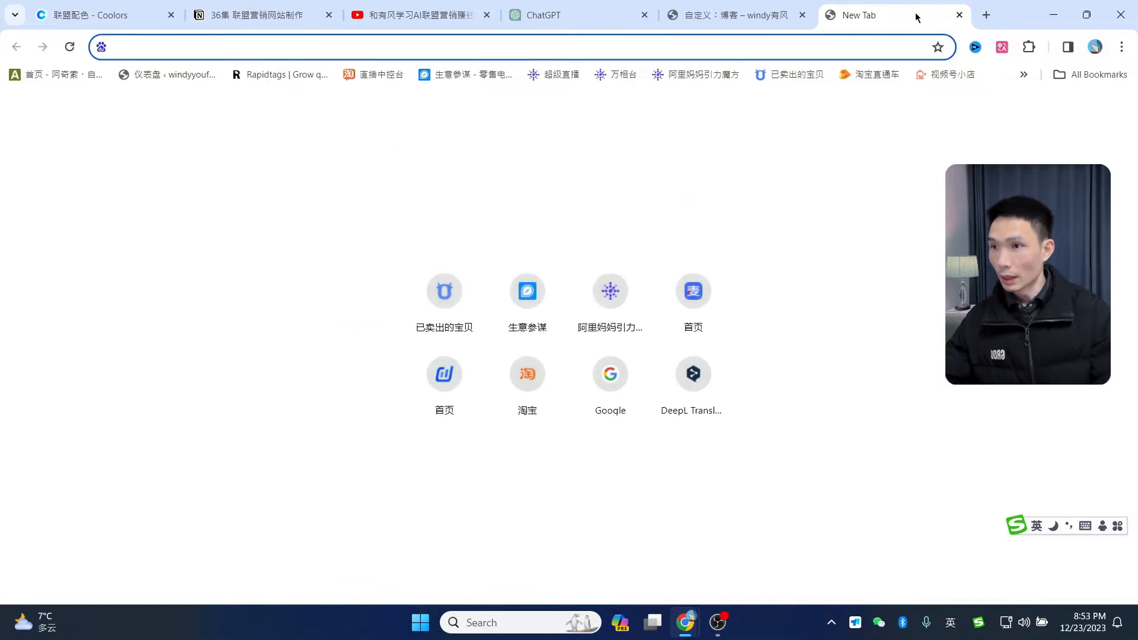
text(windyyoufeng.com)
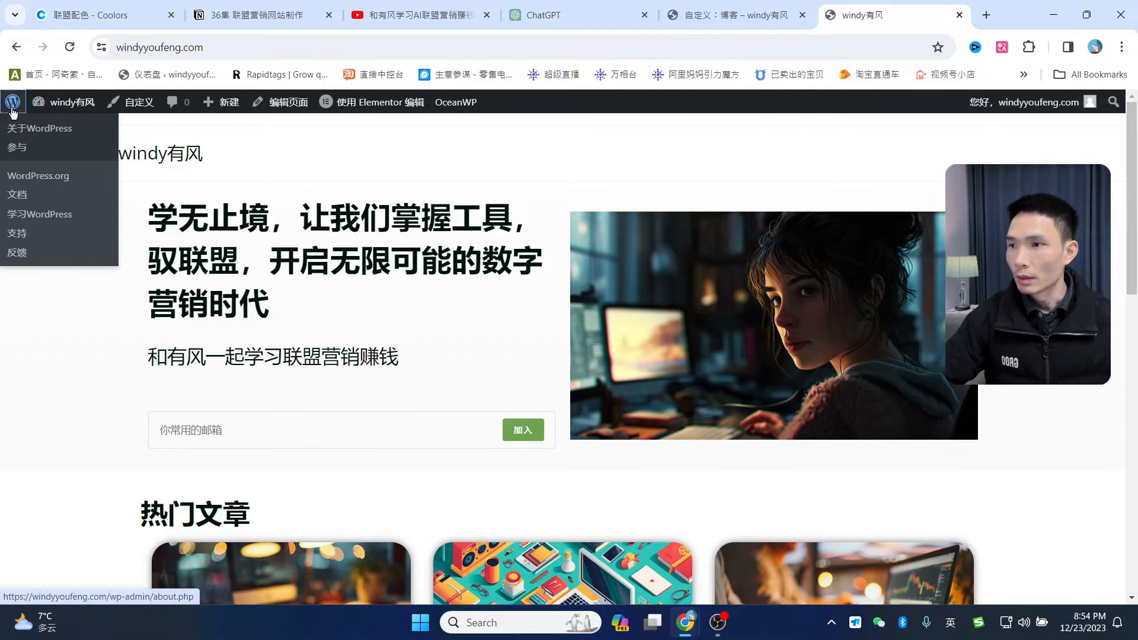
click(27, 121)
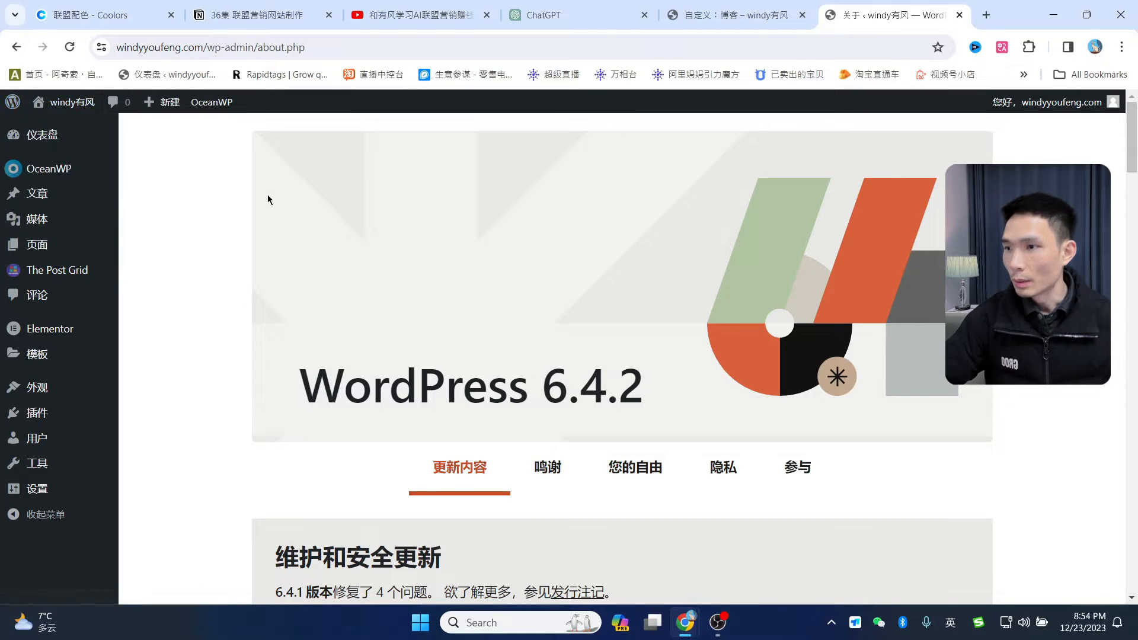
click(43, 220)
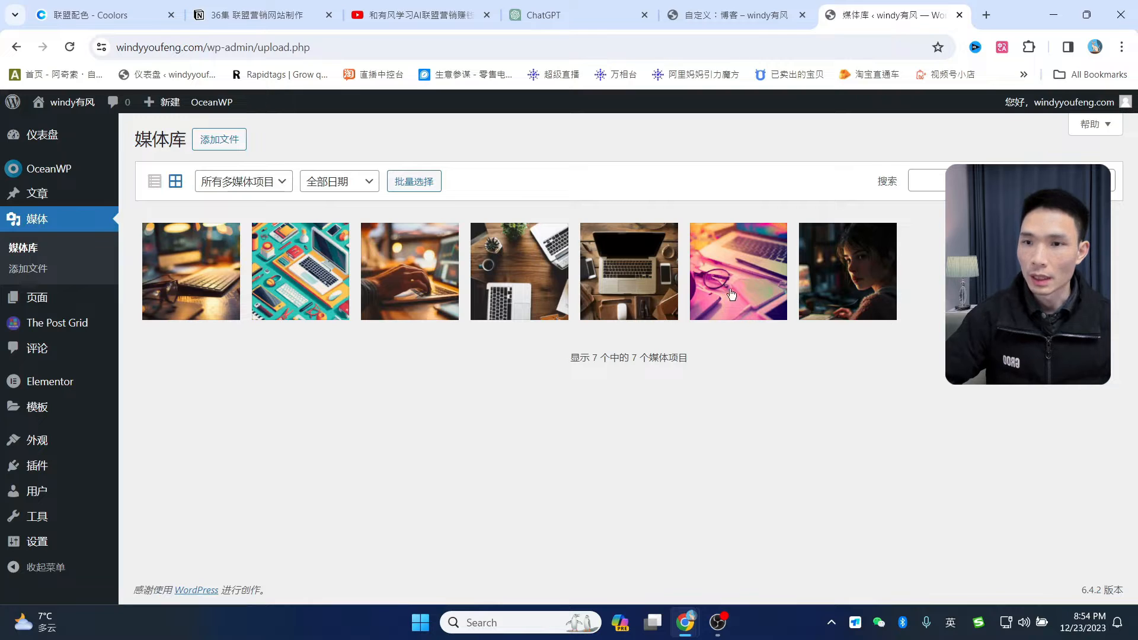
- Upload the woman-at-computer portrait image and open its attachment details
click(218, 139)
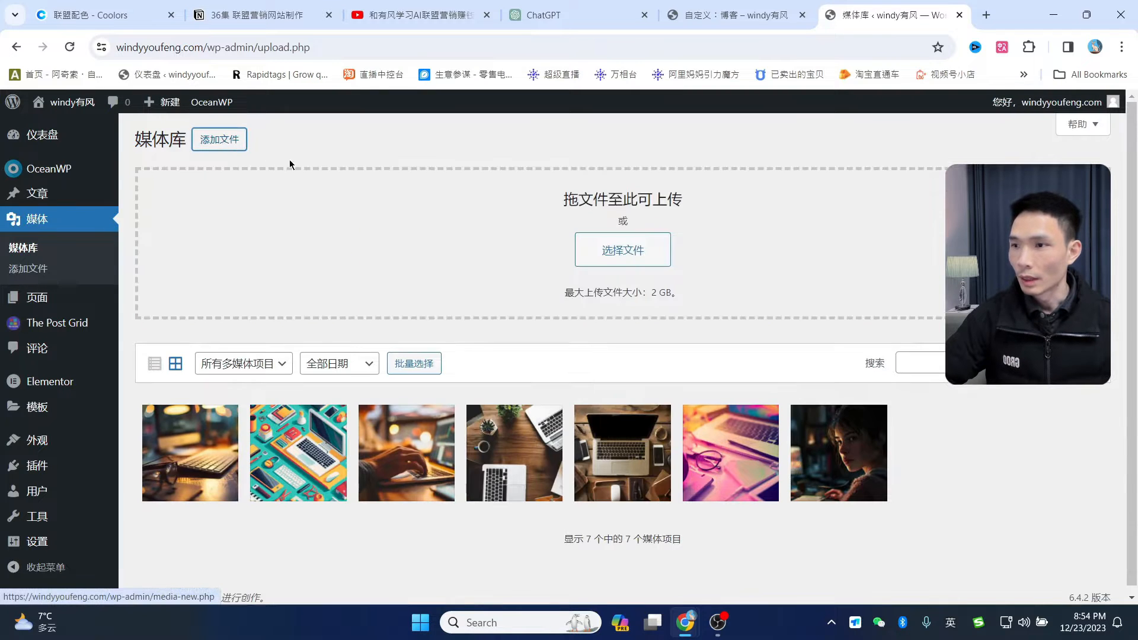
click(619, 249)
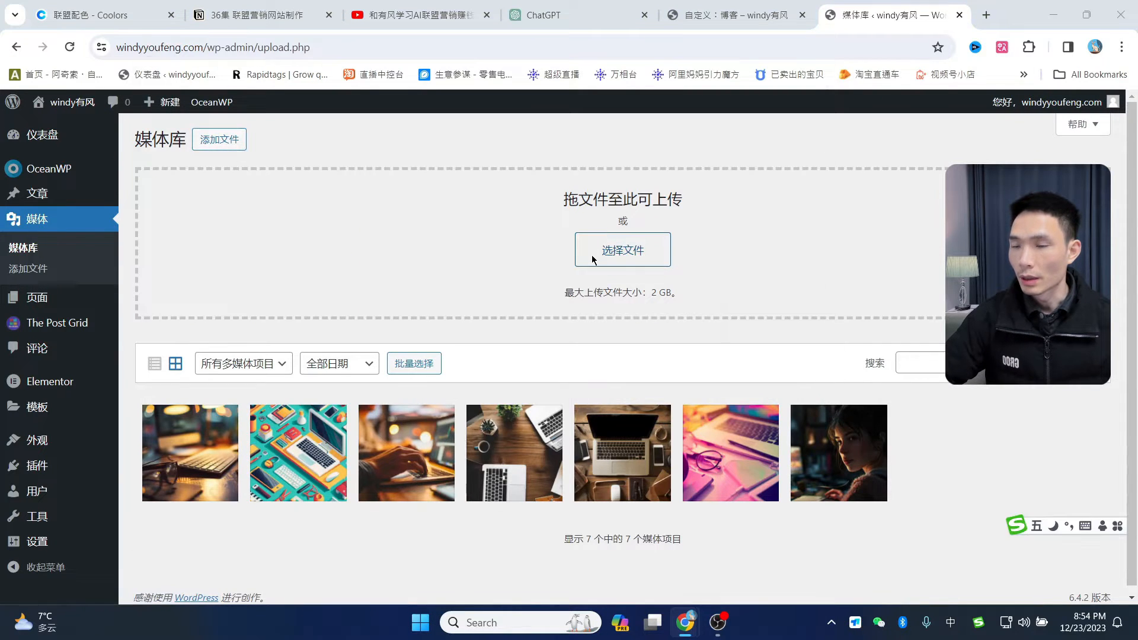
click(822, 280)
double_click(822, 280)
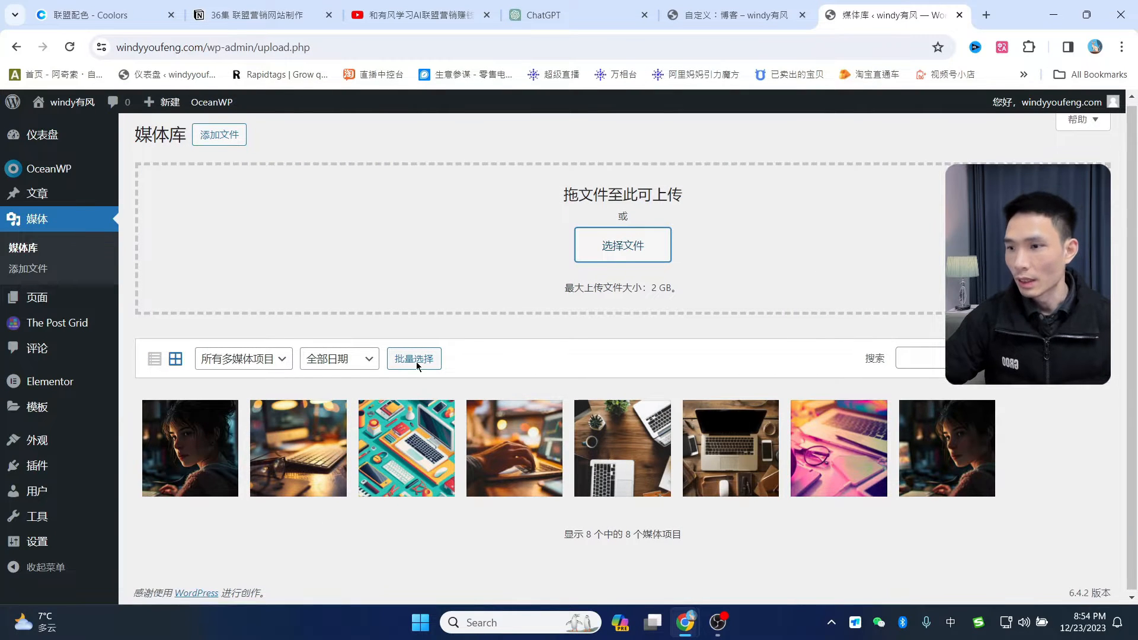
click(221, 454)
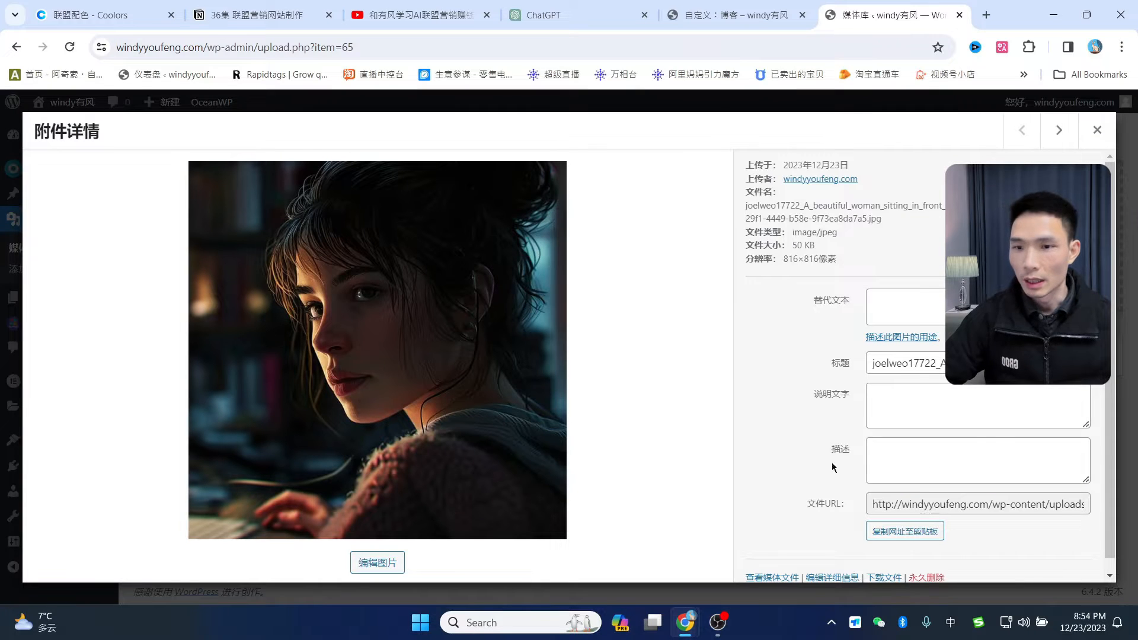
scroll(975, 507, down, 1)
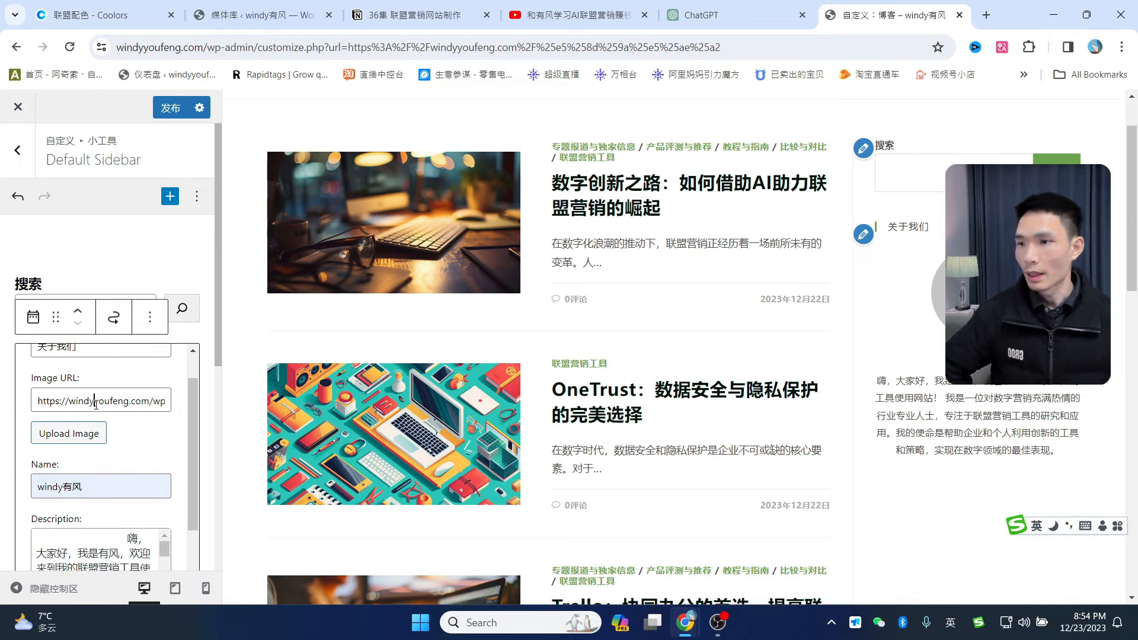
- Replace the About Me widget's Image URL with the new portrait's URL and check the round avatar
triple_click(95, 400)
key(ctrl+v)
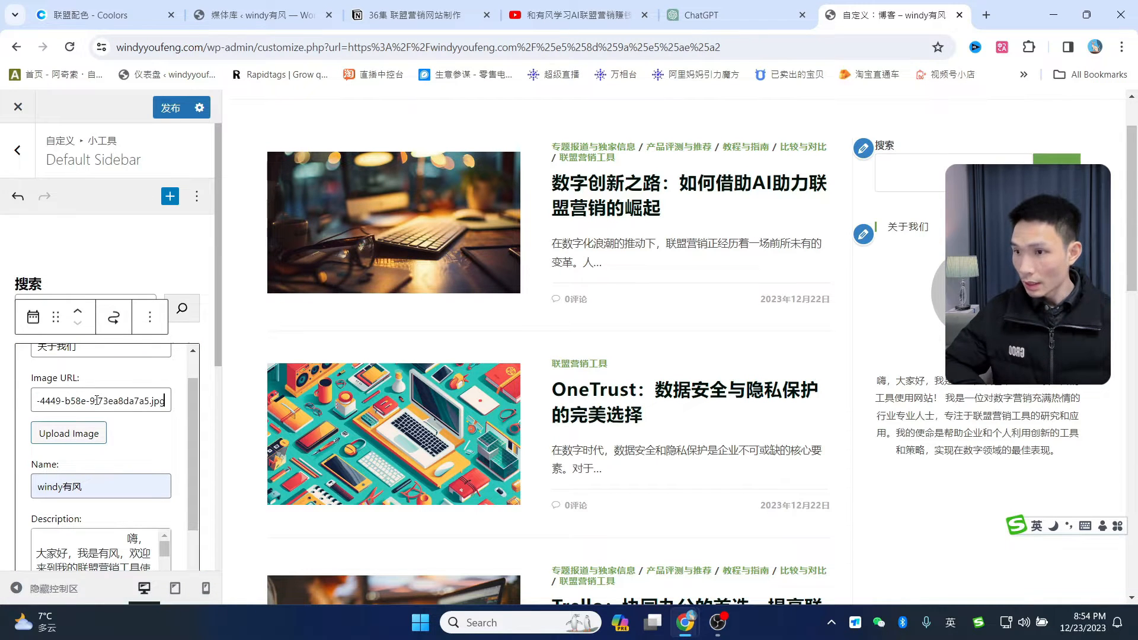
scroll(993, 343, down, 2)
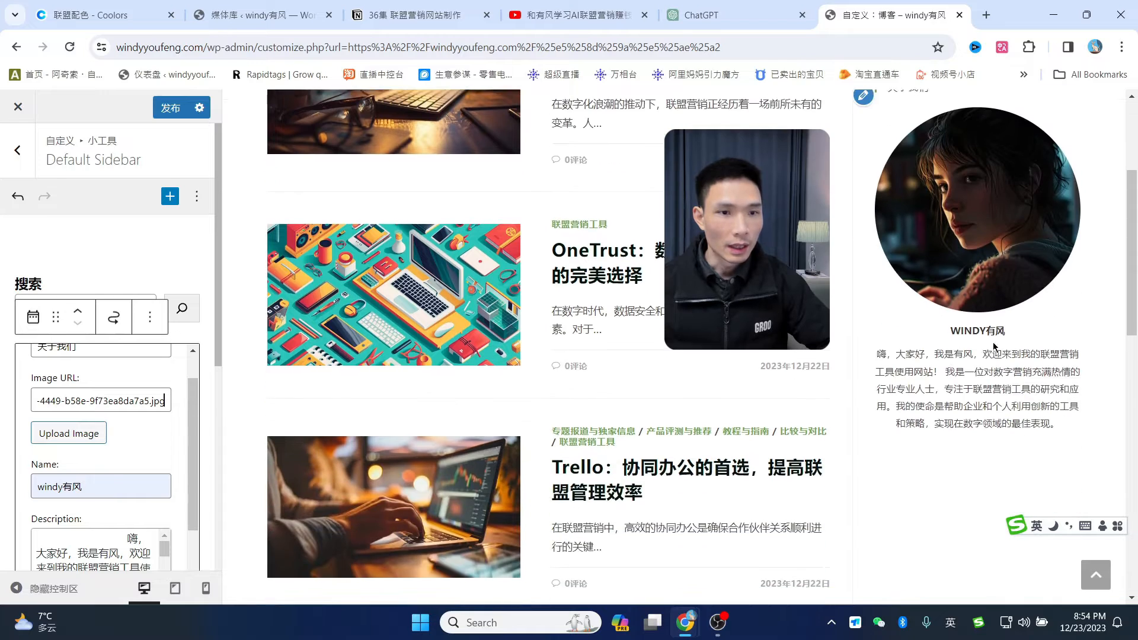
scroll(991, 341, up, 3)
scroll(972, 323, down, 2)
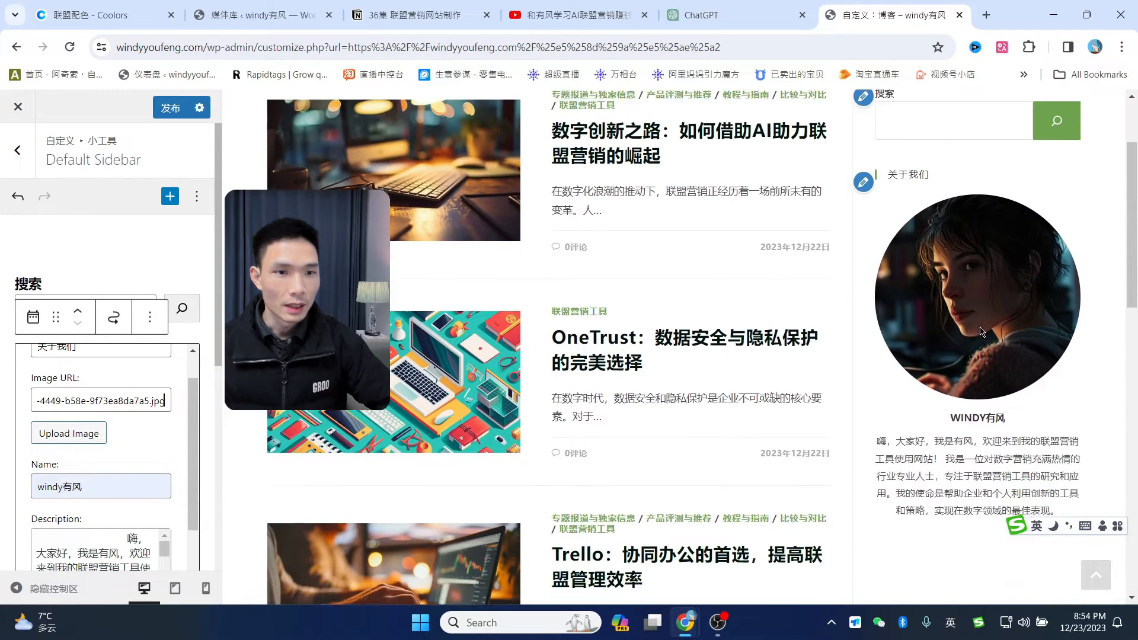
scroll(990, 328, up, 2)
scroll(985, 373, down, 4)
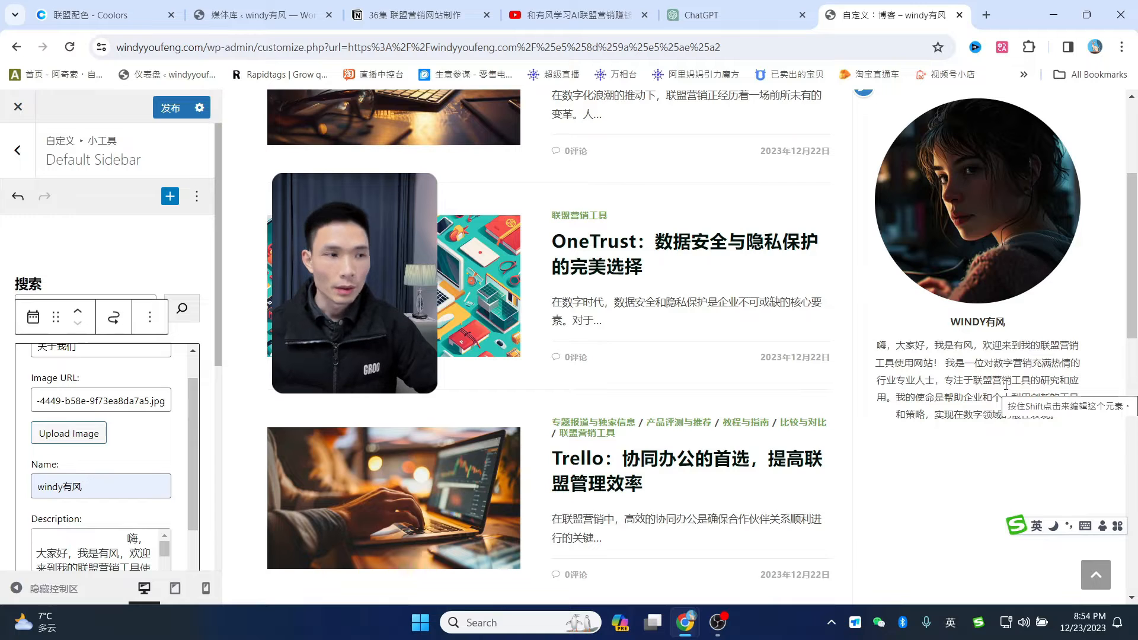
scroll(50, 415, down, 10)
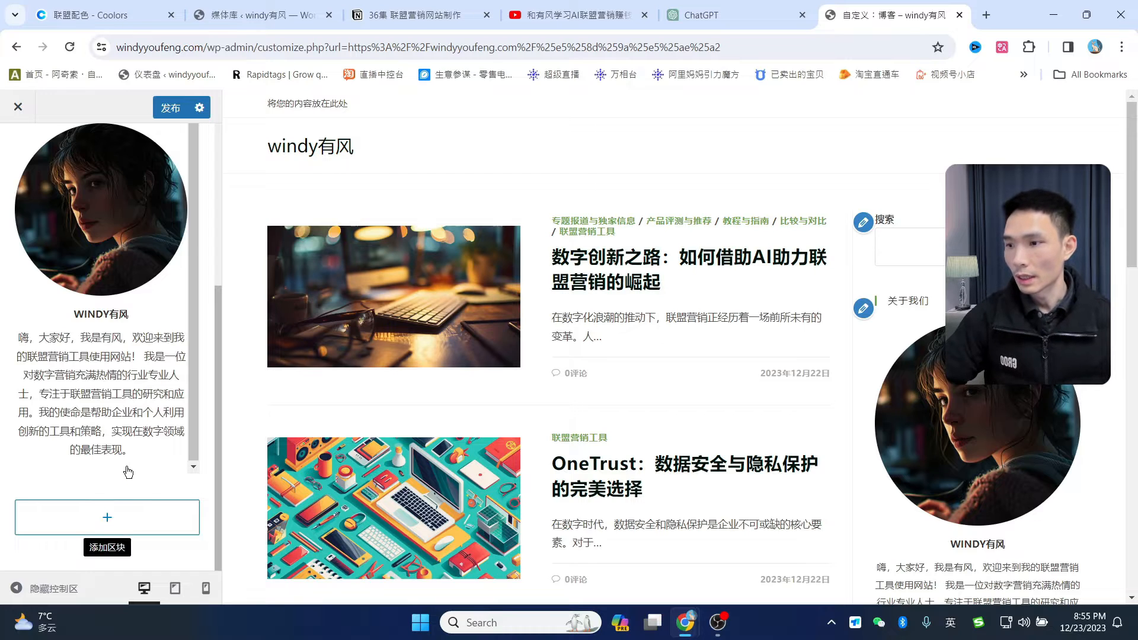
- Add a MailChimp newsletter widget to the sidebar titled 加入我的邮件列表
click(110, 517)
text(mai)
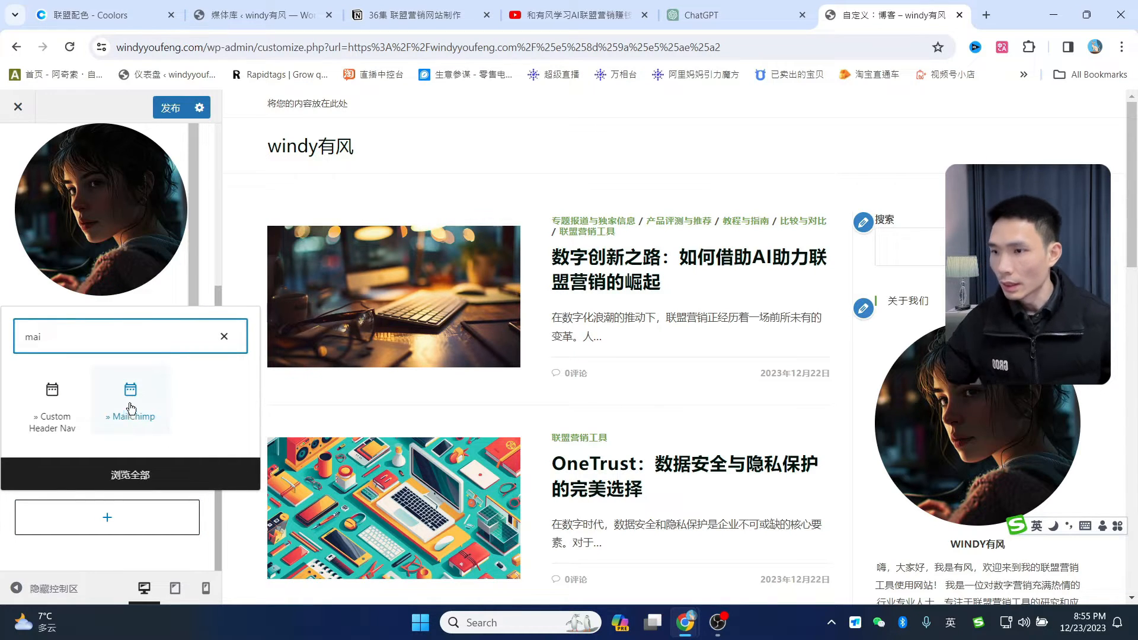
click(131, 408)
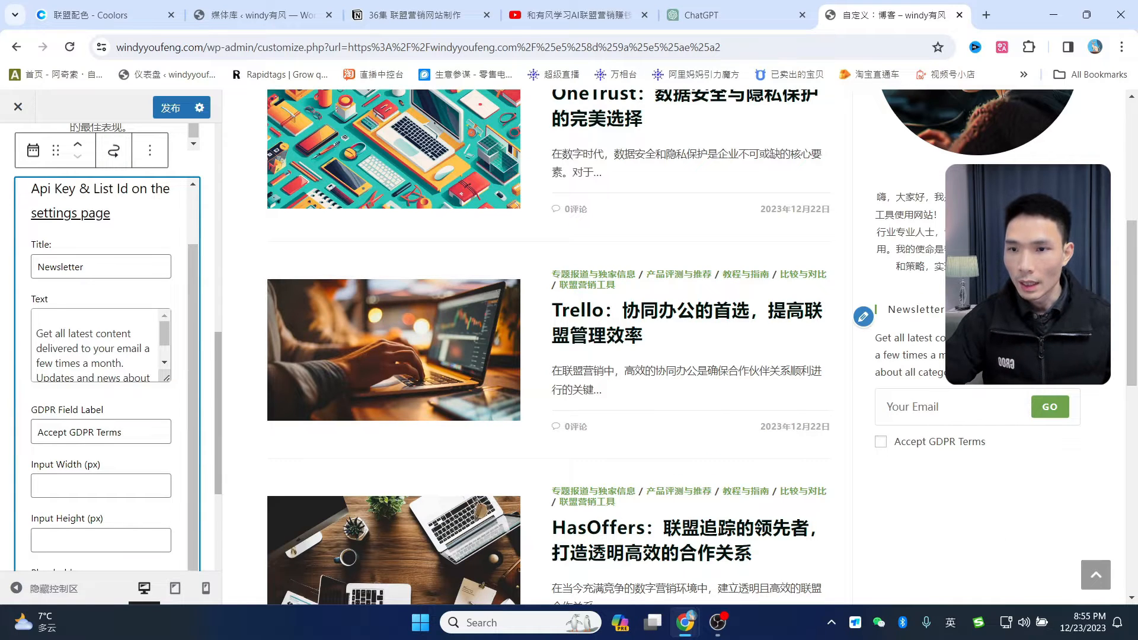
double_click(110, 255)
key(BackSpace)
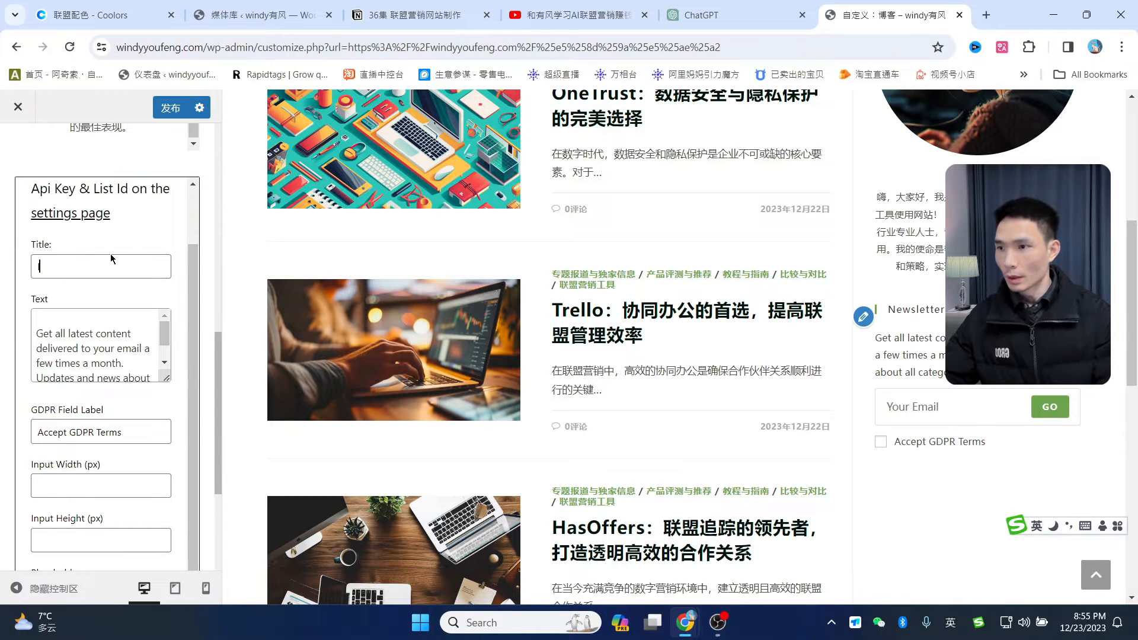
key(shift)
text(加入我)
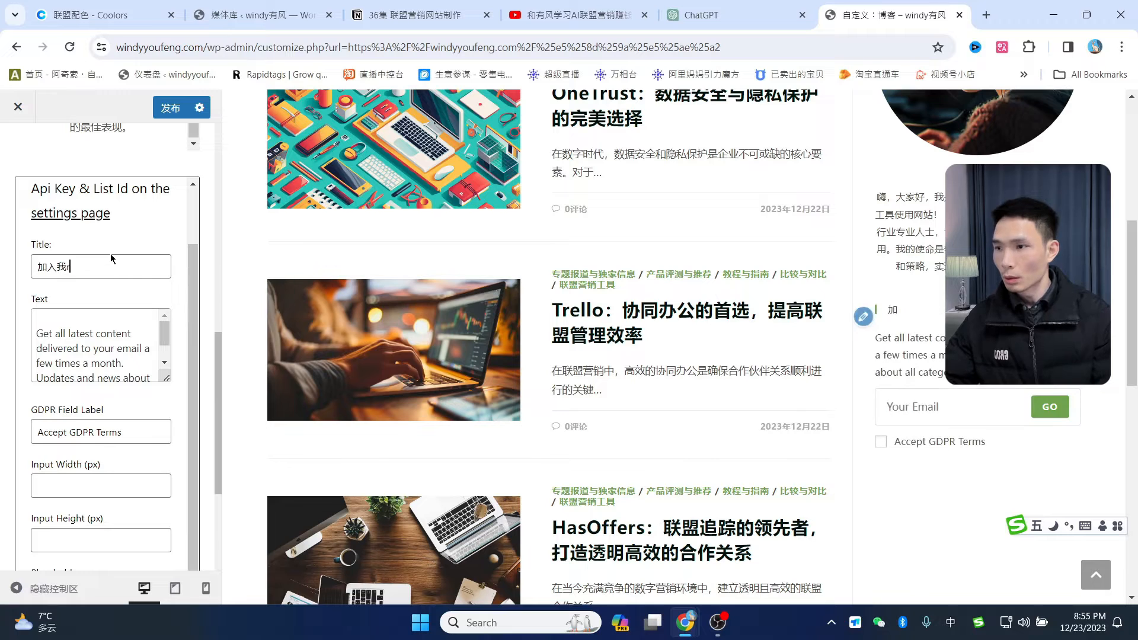
text(的邮件)
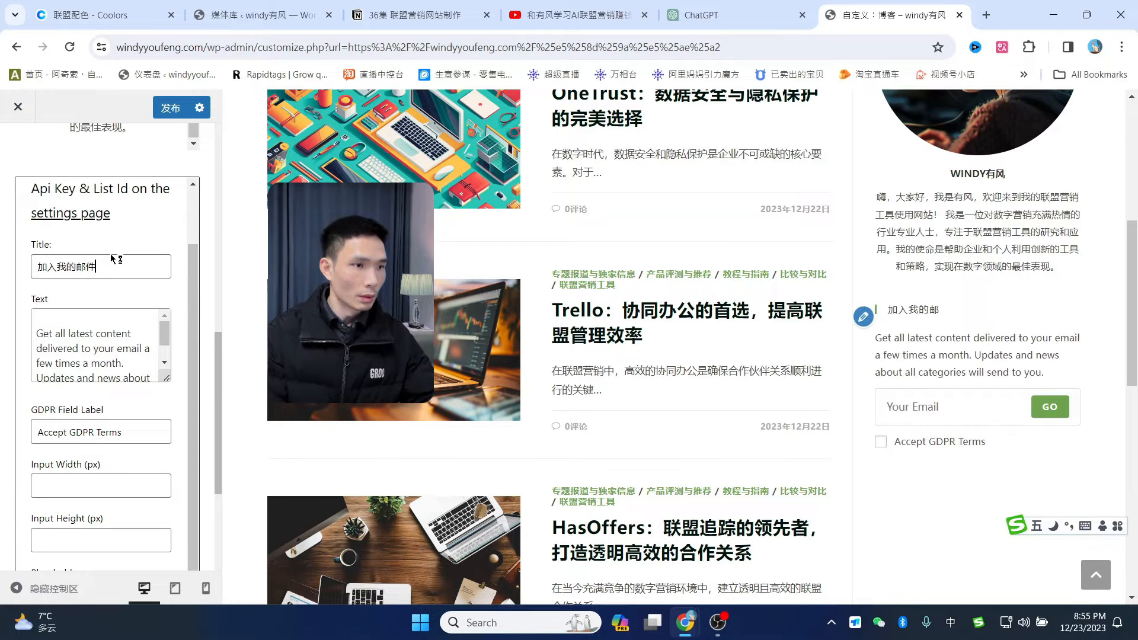
text(列表)
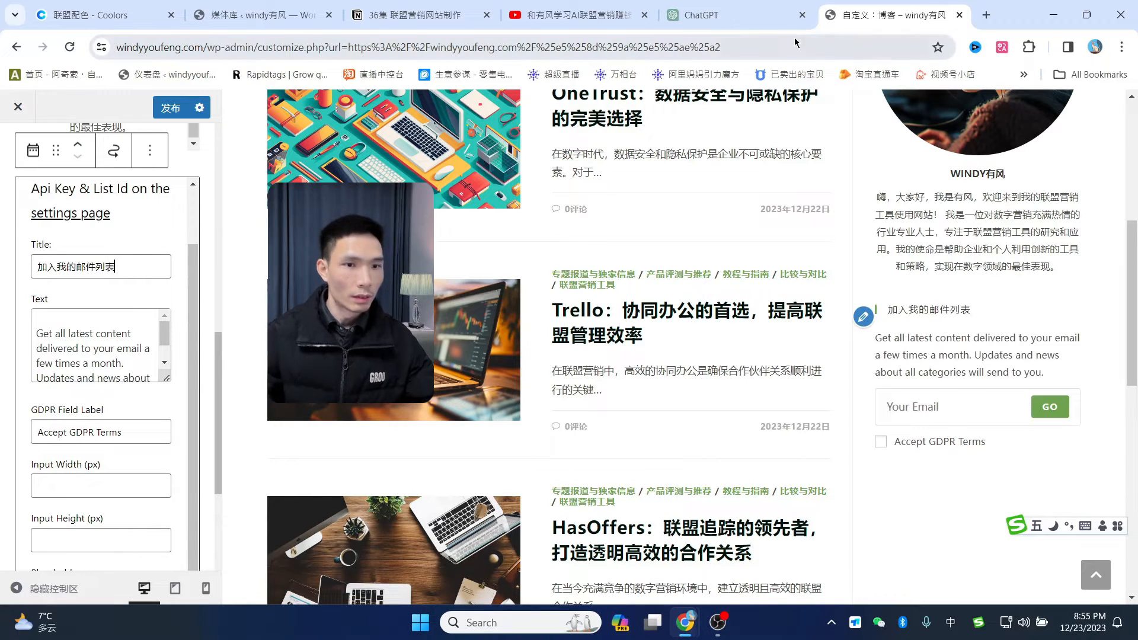
- Replace the widget's signup text with the copied Chinese paragraph
click(251, 13)
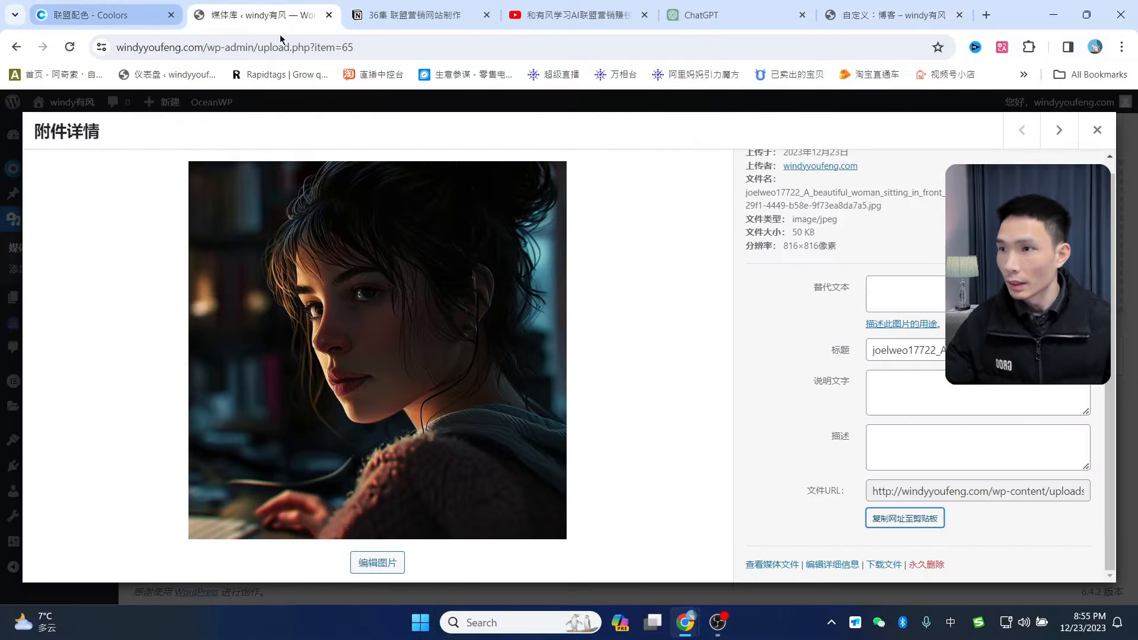
click(892, 15)
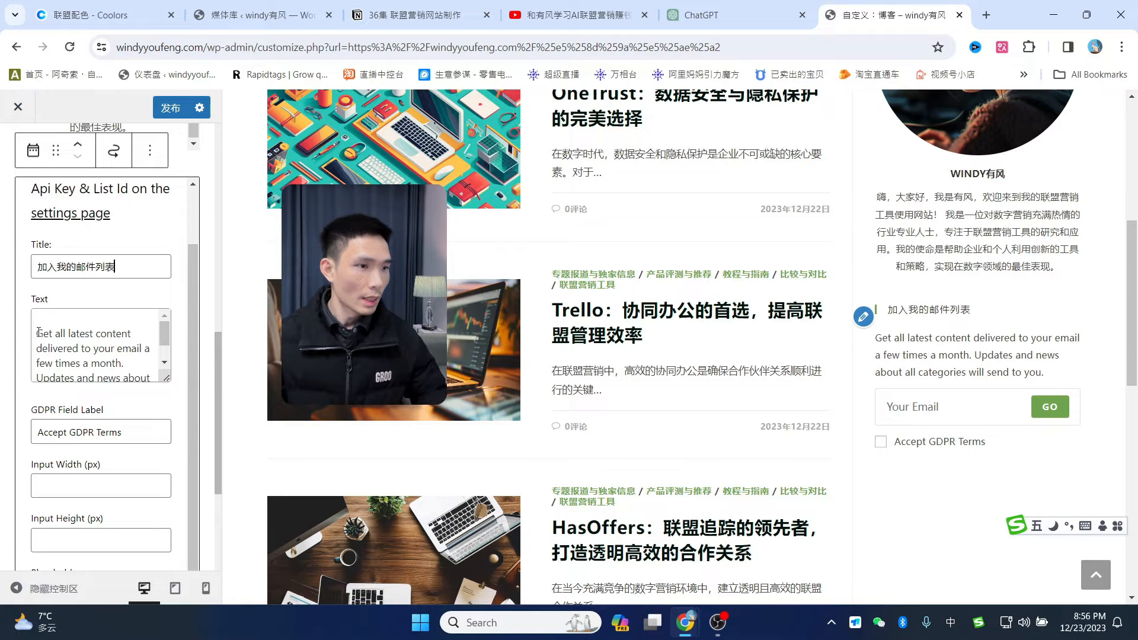
drag(38, 332, 109, 379)
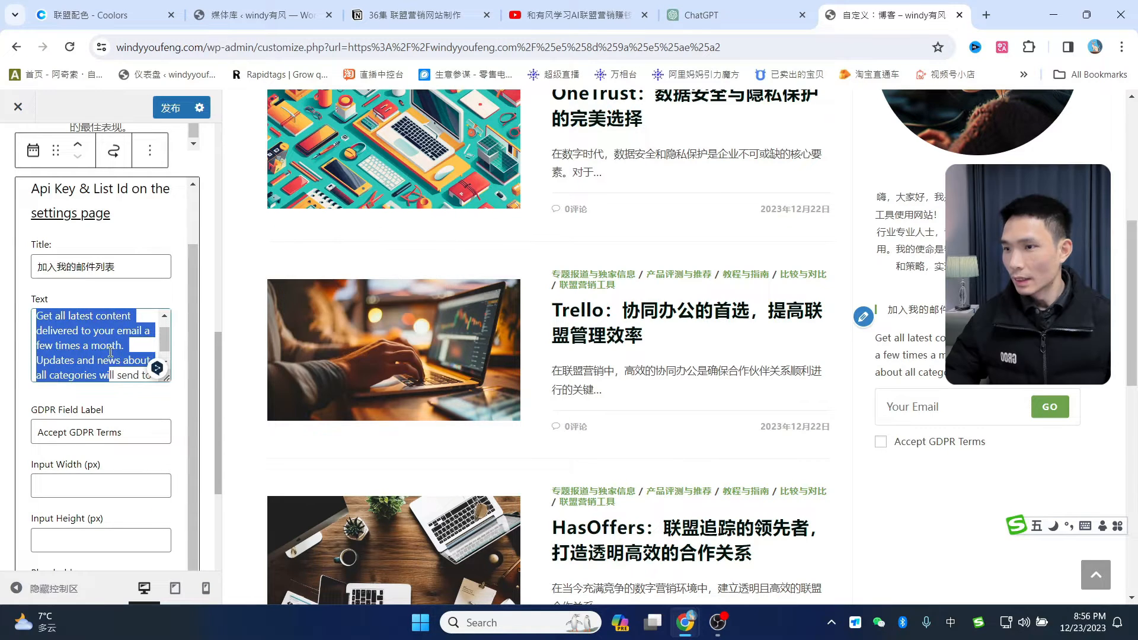
text(欢迎加入我的邮件列表，一起探索最新的联盟营销工具技巧和行业趋势，获取独家资源和专业见解！让我们共同在数字营销的征途上迈出新的一步)
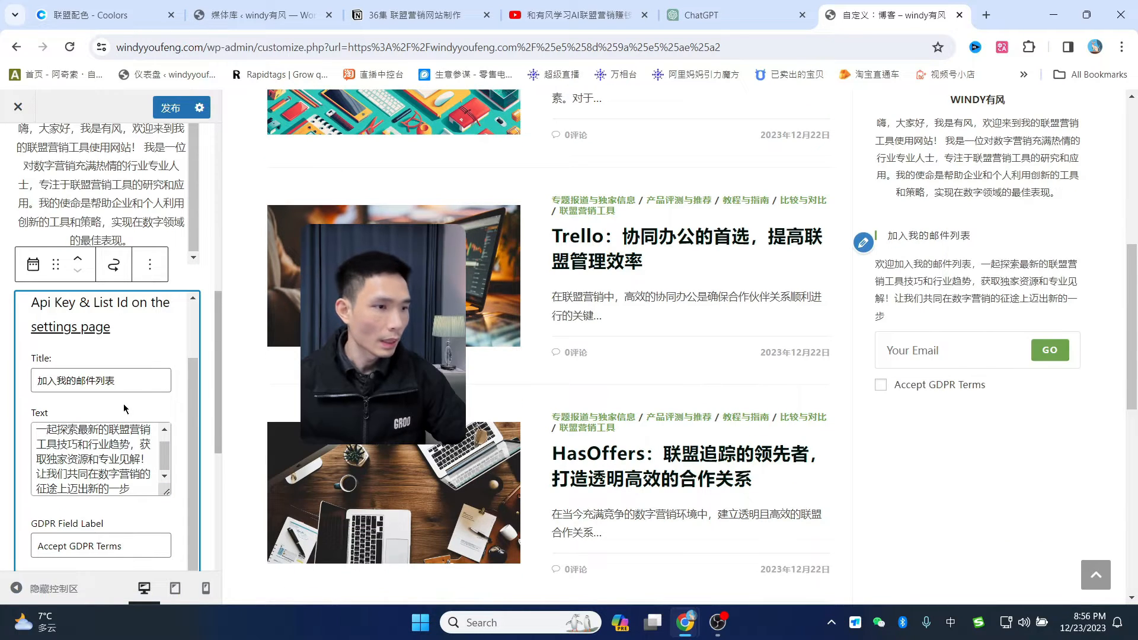
- Clear the GDPR label, set placeholder 你的邮箱 and submit text 加入我们
scroll(138, 547, down, 5)
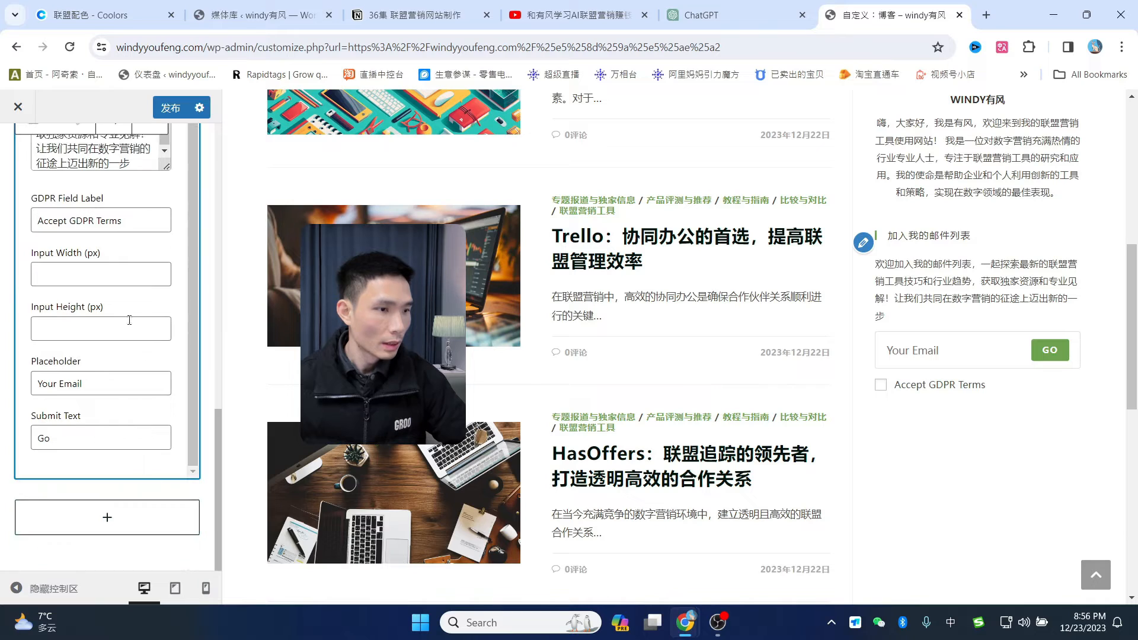
drag(131, 229, 55, 214)
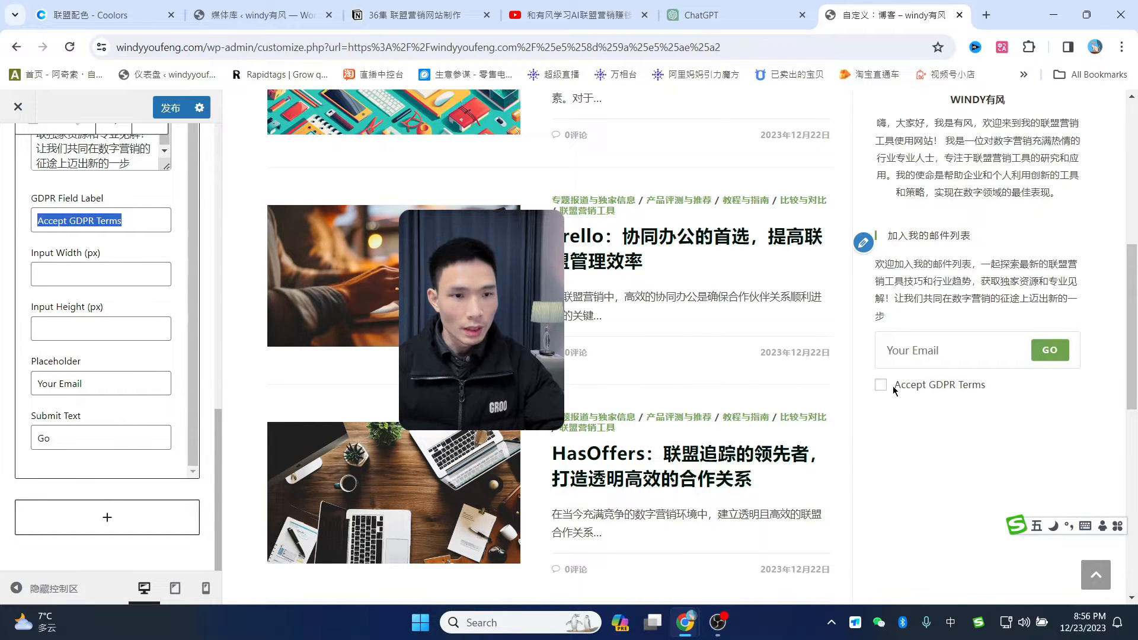
key(BackSpace)
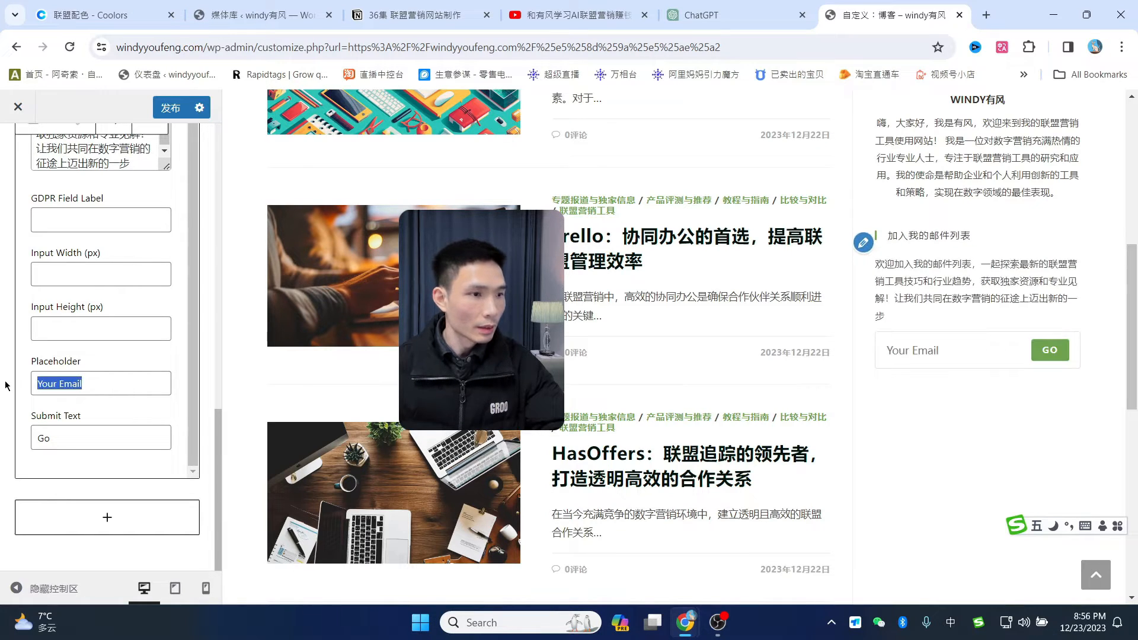
text(你的)
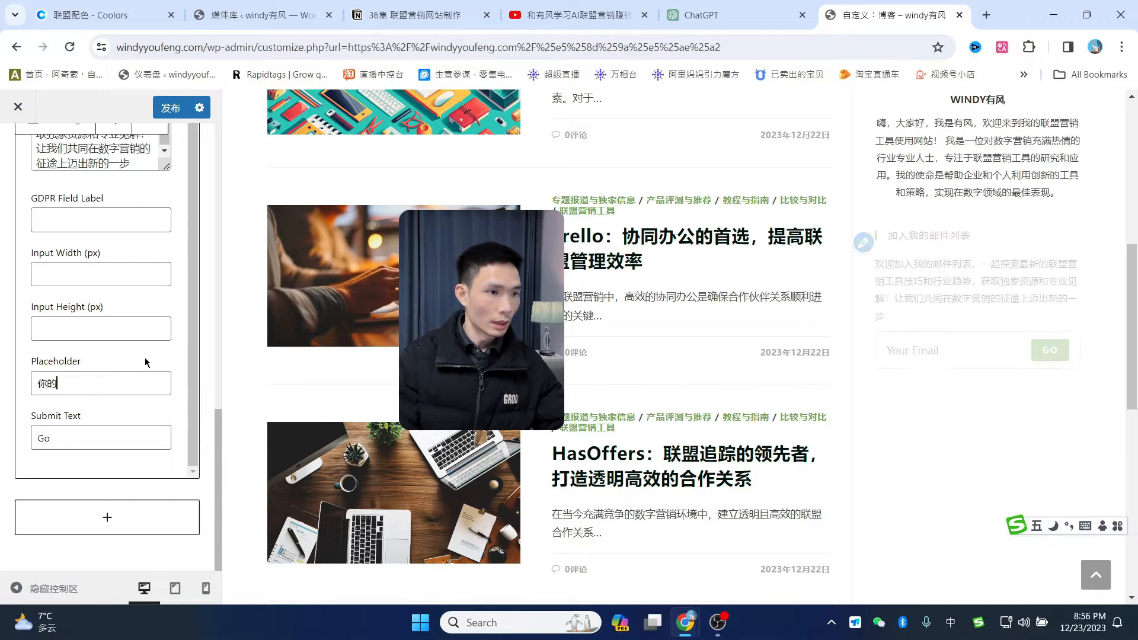
text(邮箱)
double_click(44, 438)
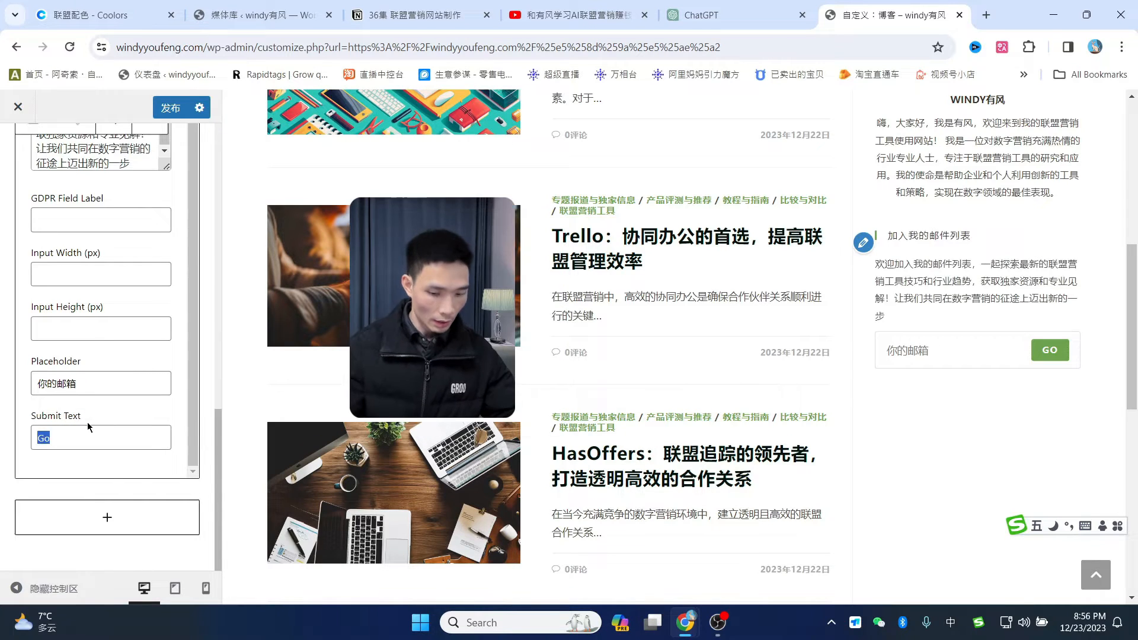
text(加入我们)
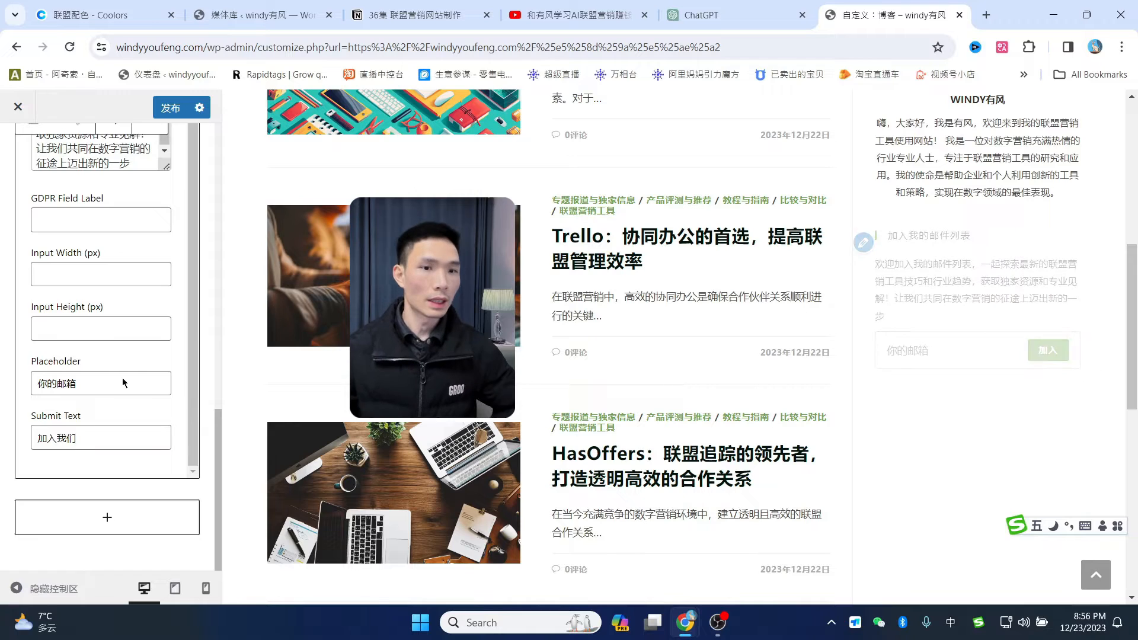
click(948, 436)
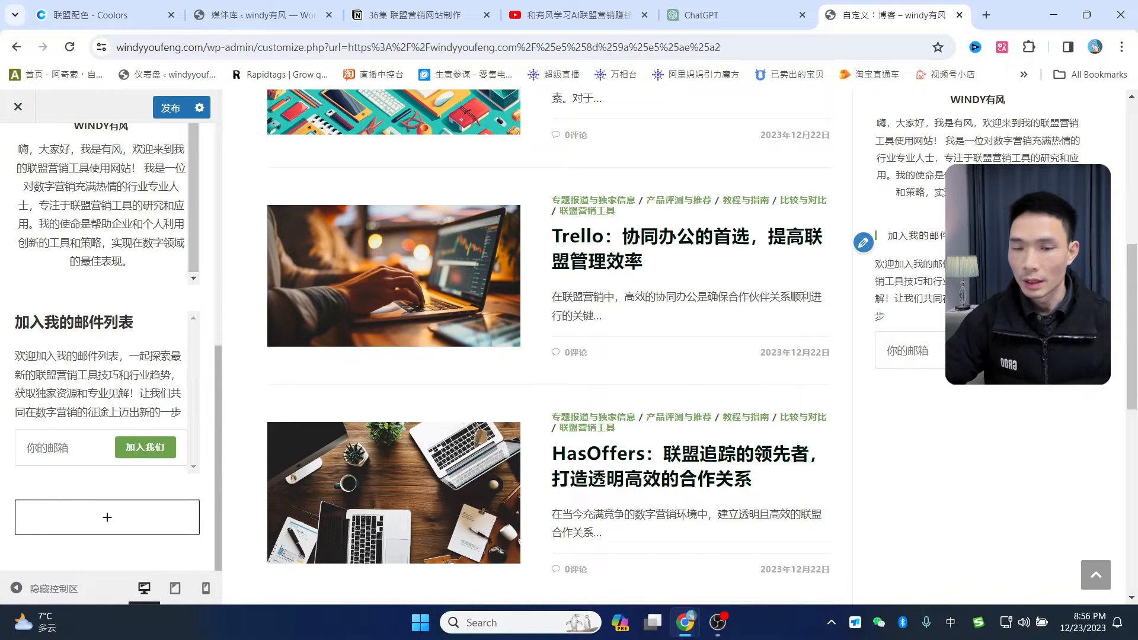
scroll(1026, 285, up, 5)
scroll(688, 350, down, 6)
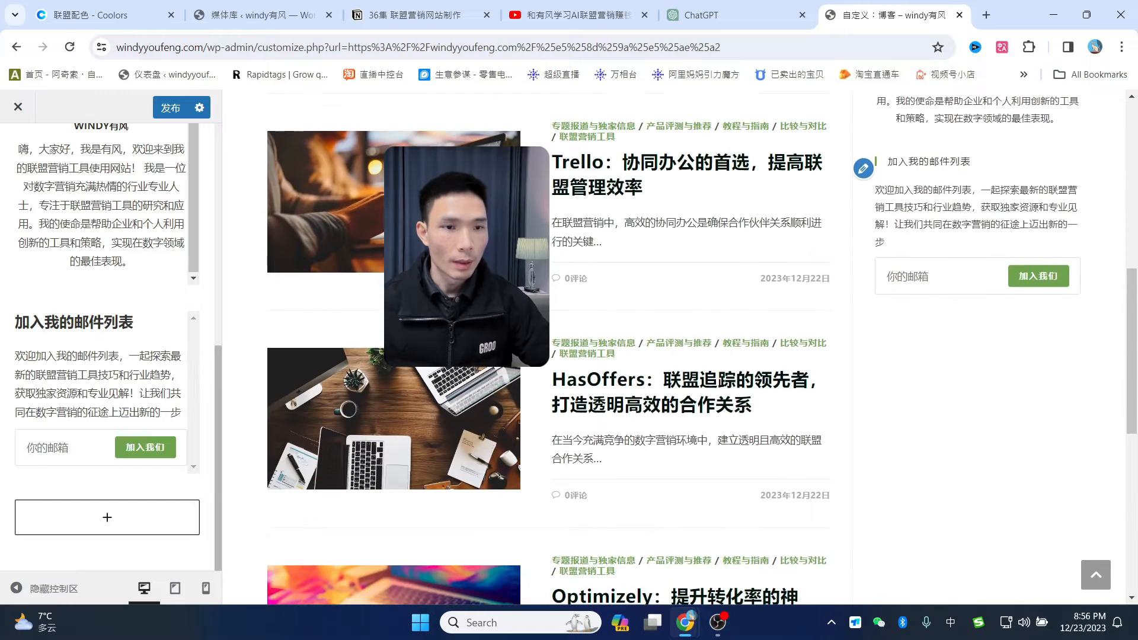
- Insert the 最新文章 latest-posts block into the sidebar and convert it into a widget group
click(100, 523)
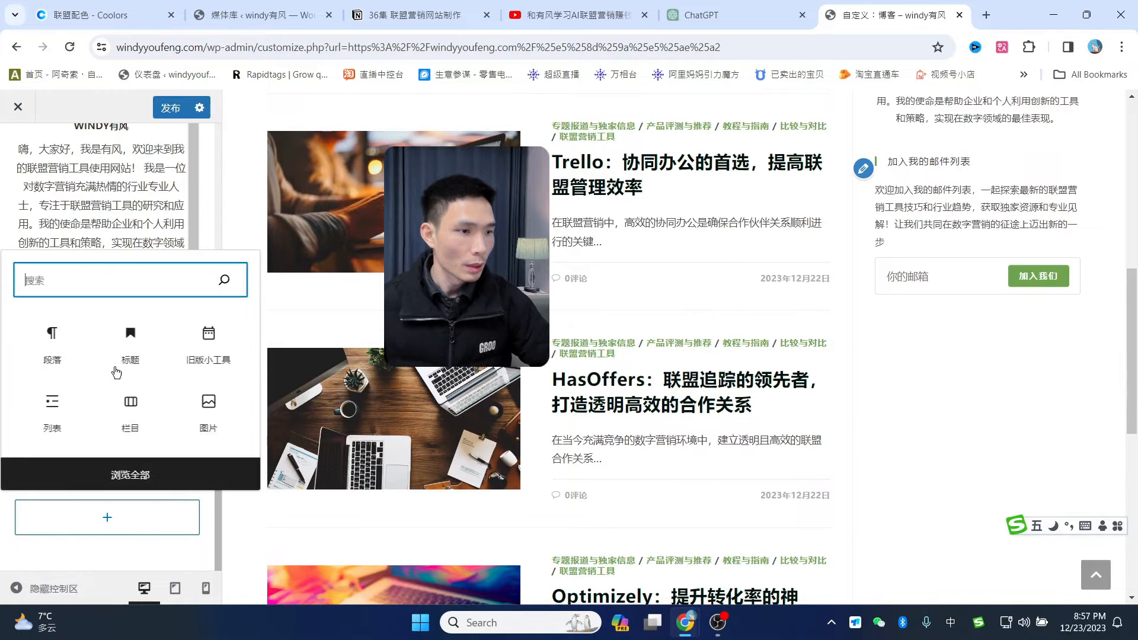
text(最新)
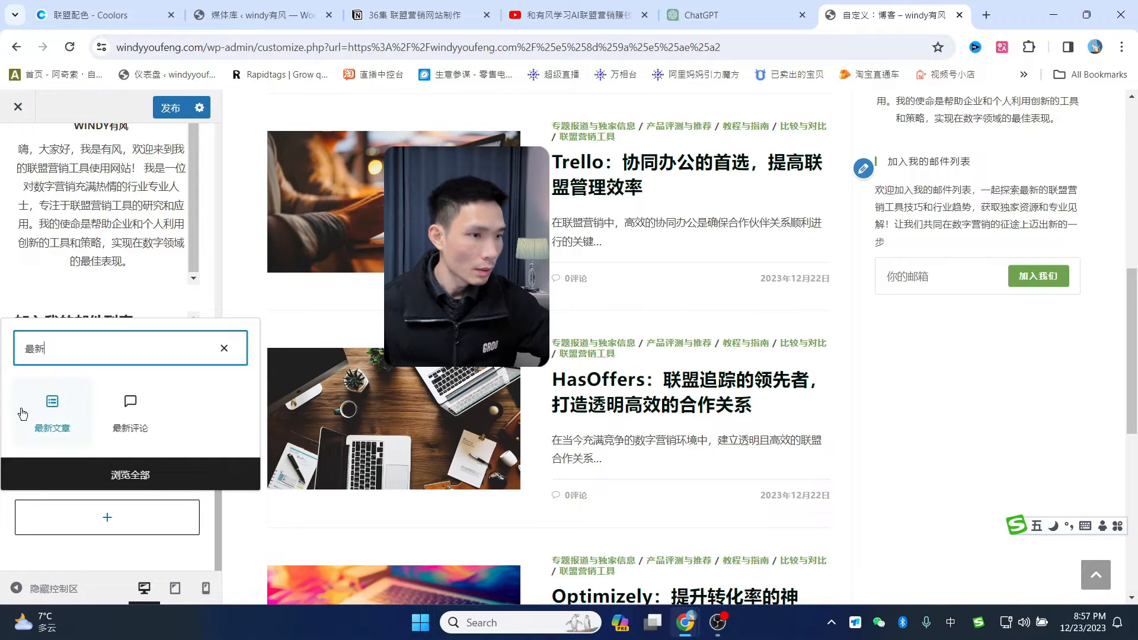
click(45, 423)
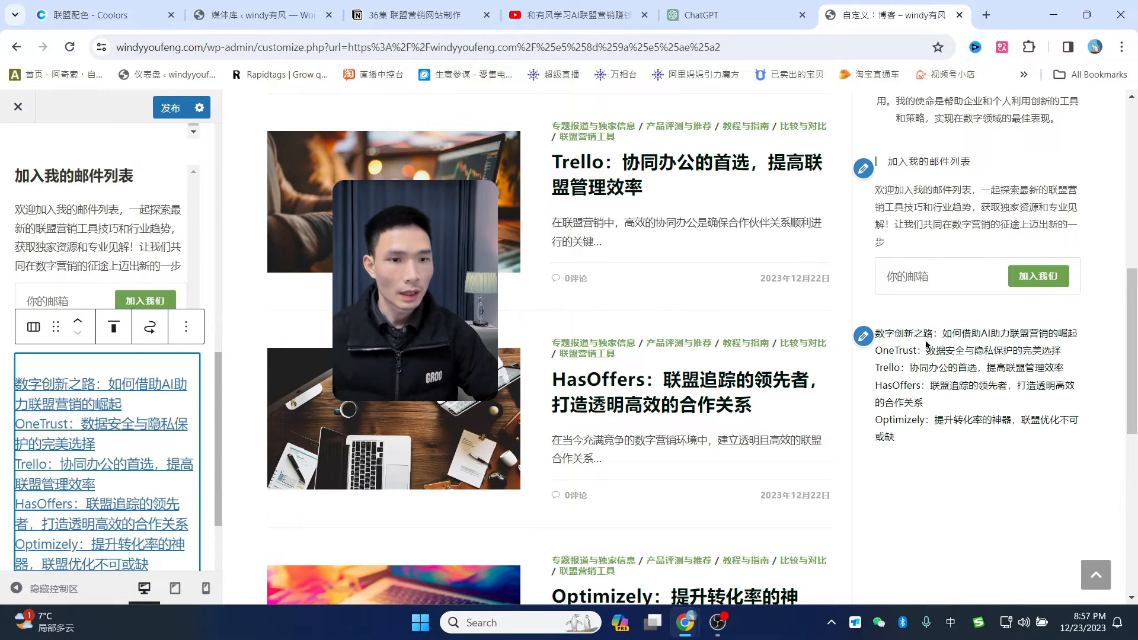
click(34, 327)
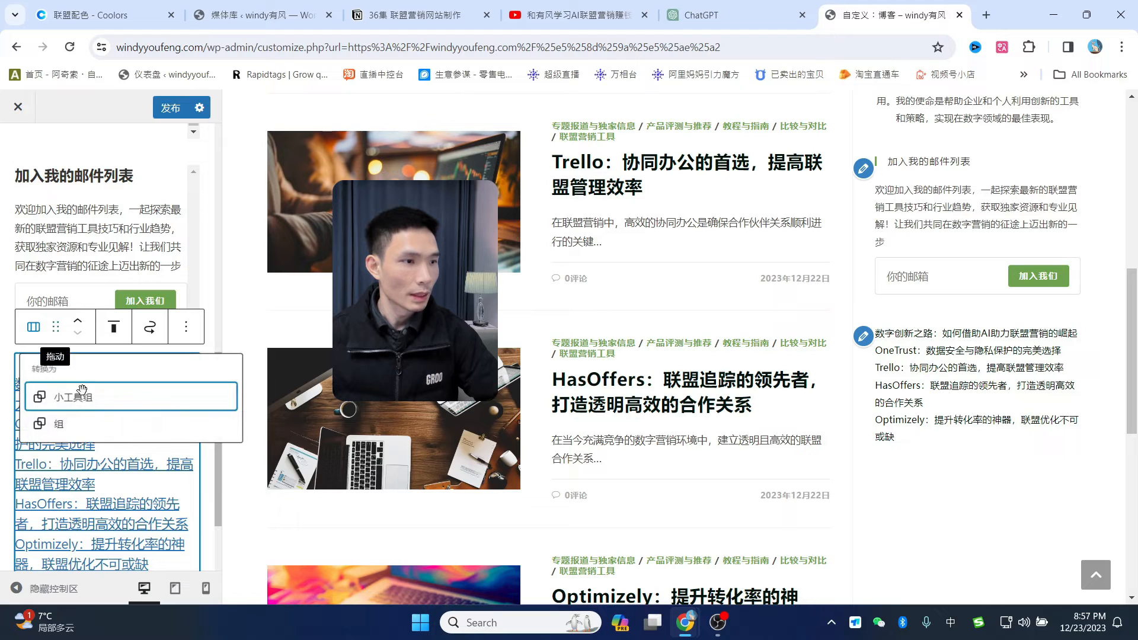
click(63, 403)
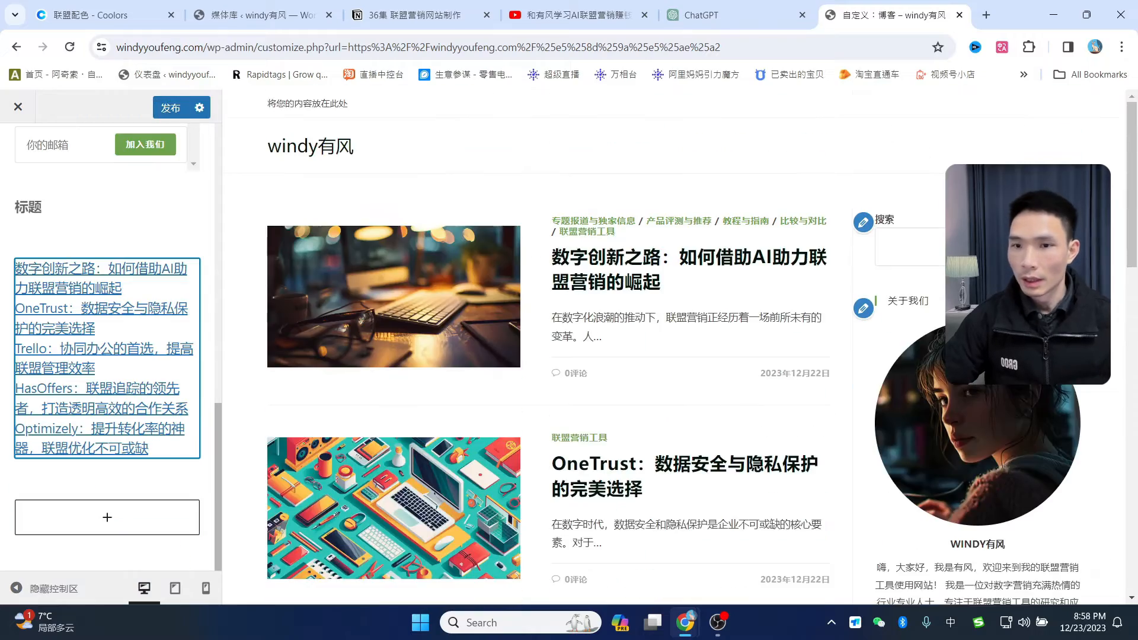
scroll(1027, 396, down, 5)
scroll(1031, 390, up, 3)
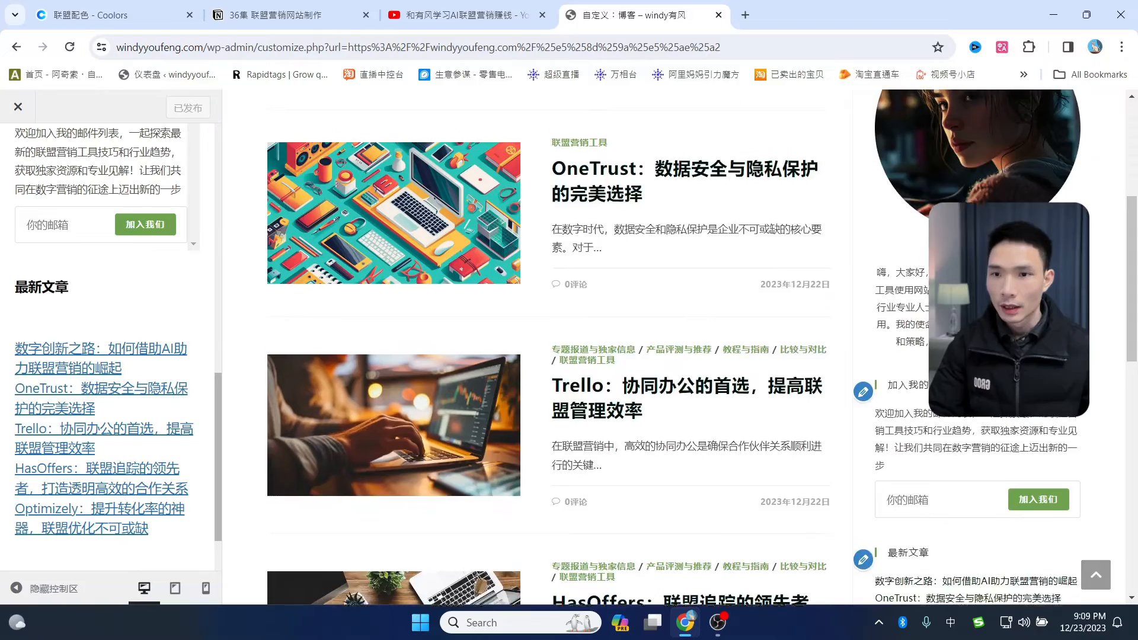
scroll(907, 474, up, 3)
scroll(963, 466, up, 2)
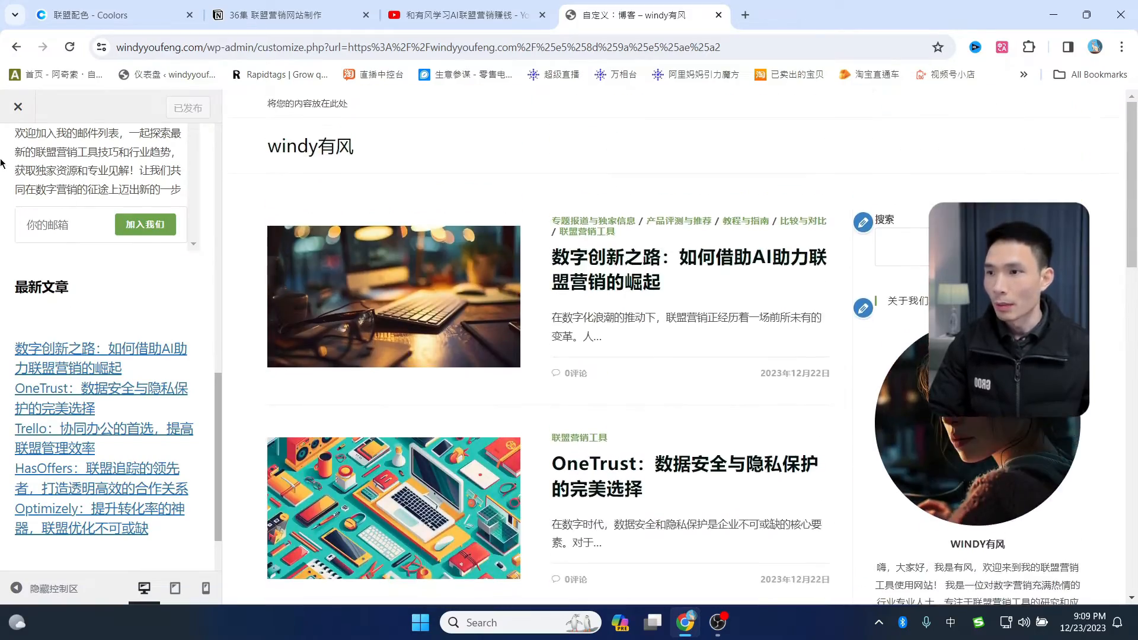
- Open the Typography font settings for sidebar widget headings
scroll(107, 292, up, 10)
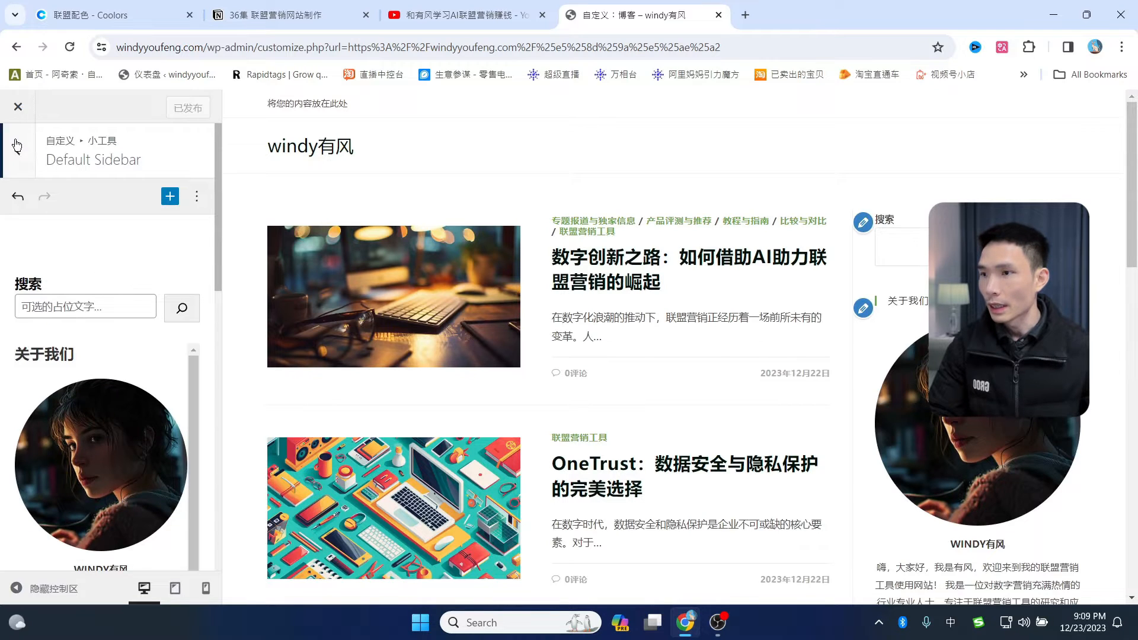
click(18, 155)
click(19, 155)
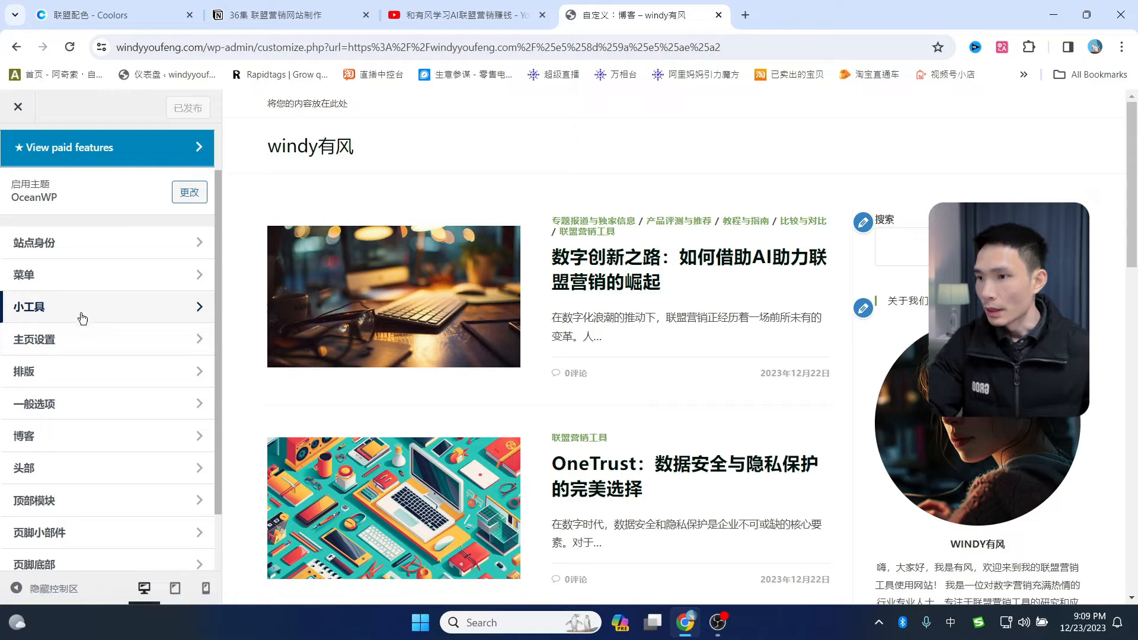
click(75, 372)
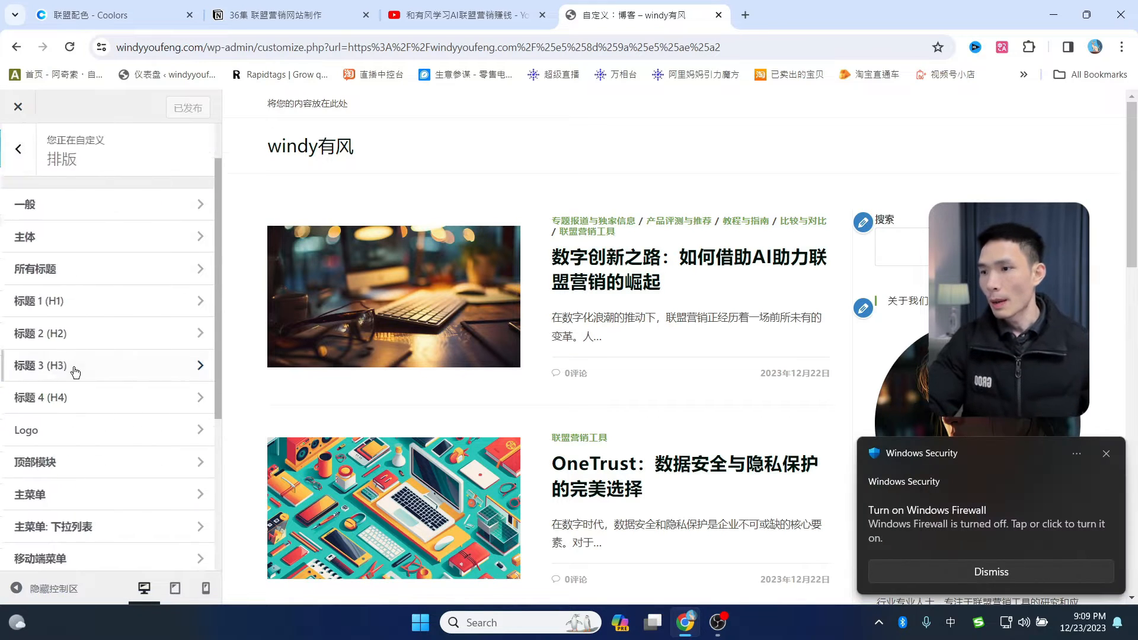
scroll(98, 332, down, 3)
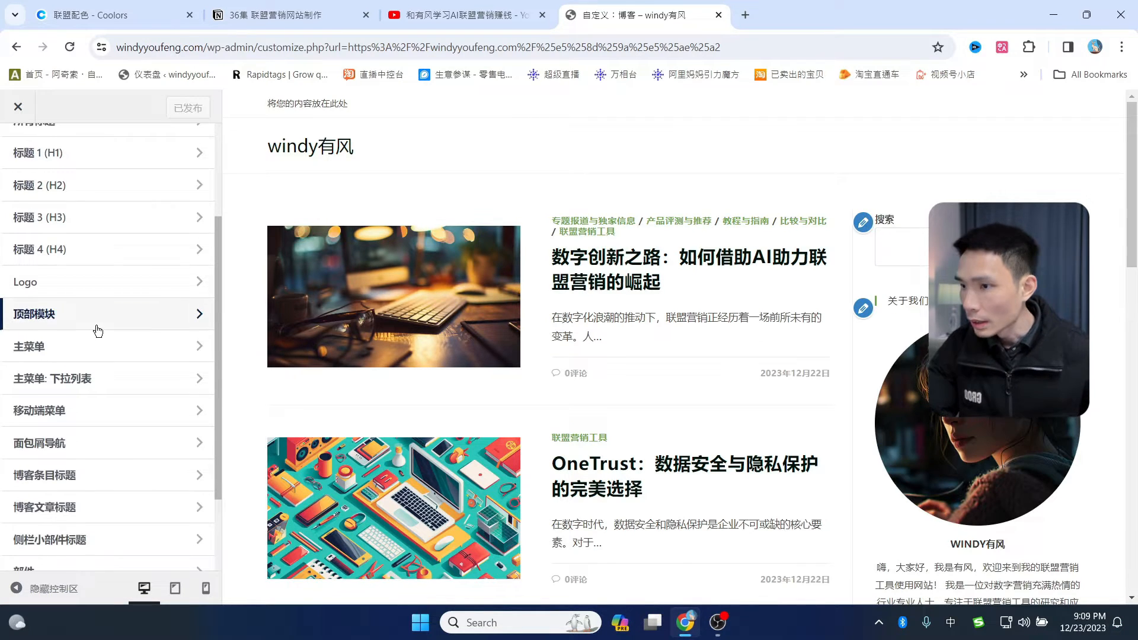
scroll(97, 329, down, 2)
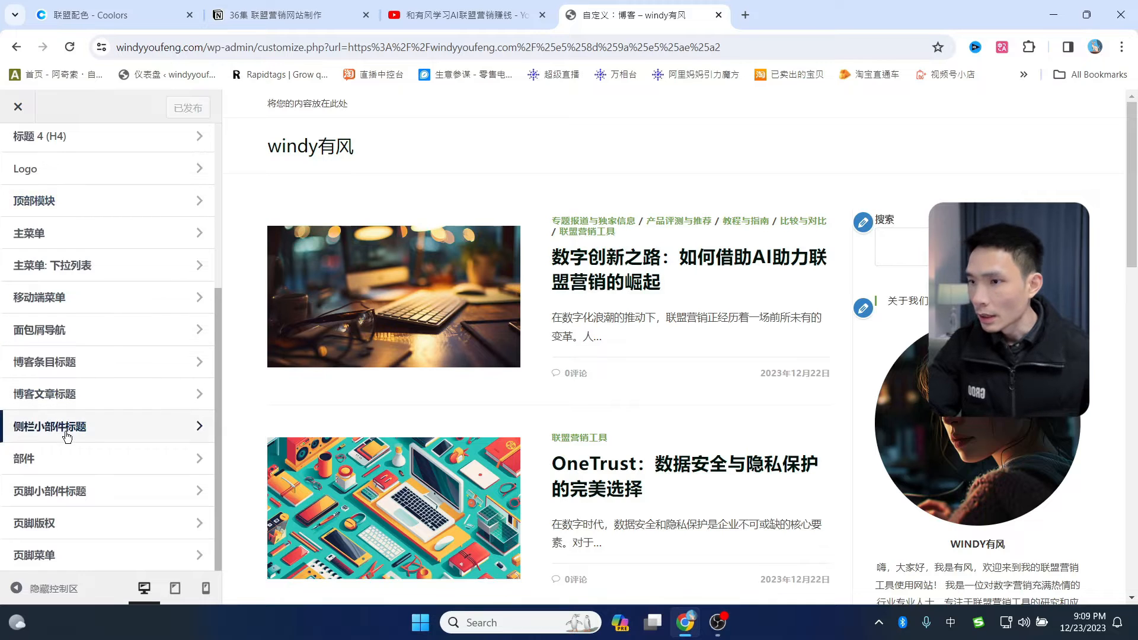
click(54, 431)
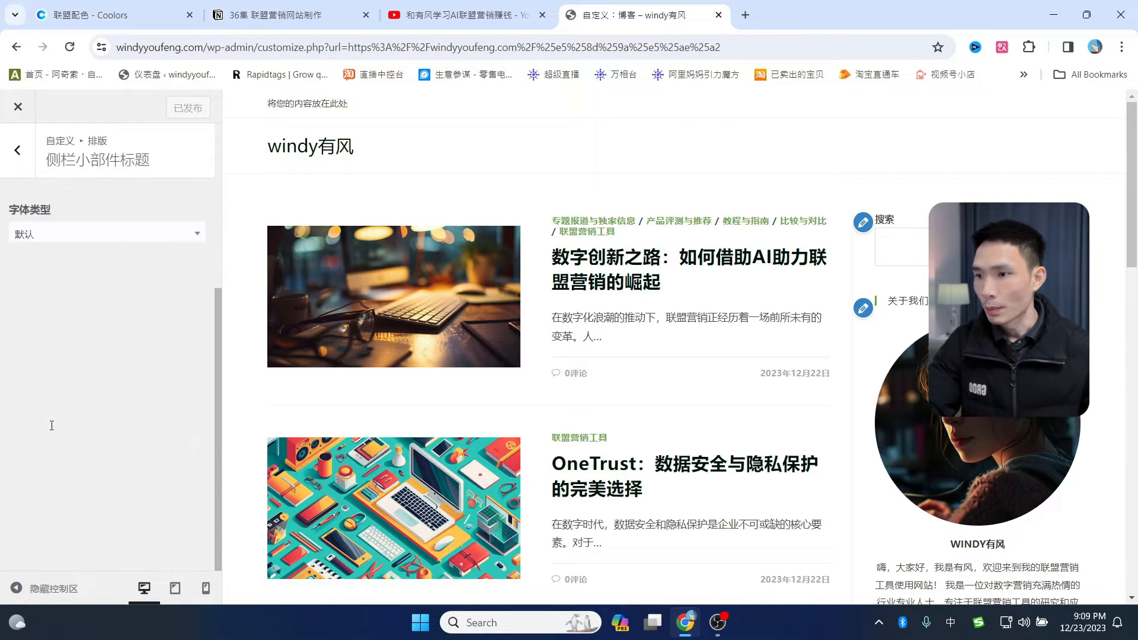
- Set the sidebar widget heading font size to 20px and publish
scroll(119, 354, down, 2)
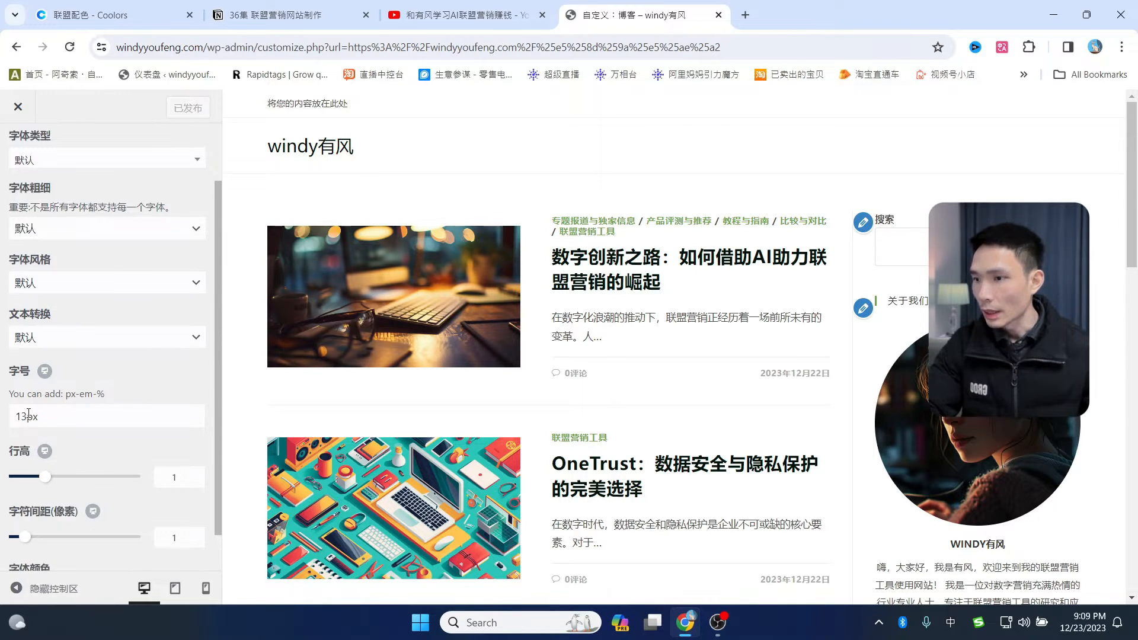
drag(28, 414, 21, 412)
text(8)
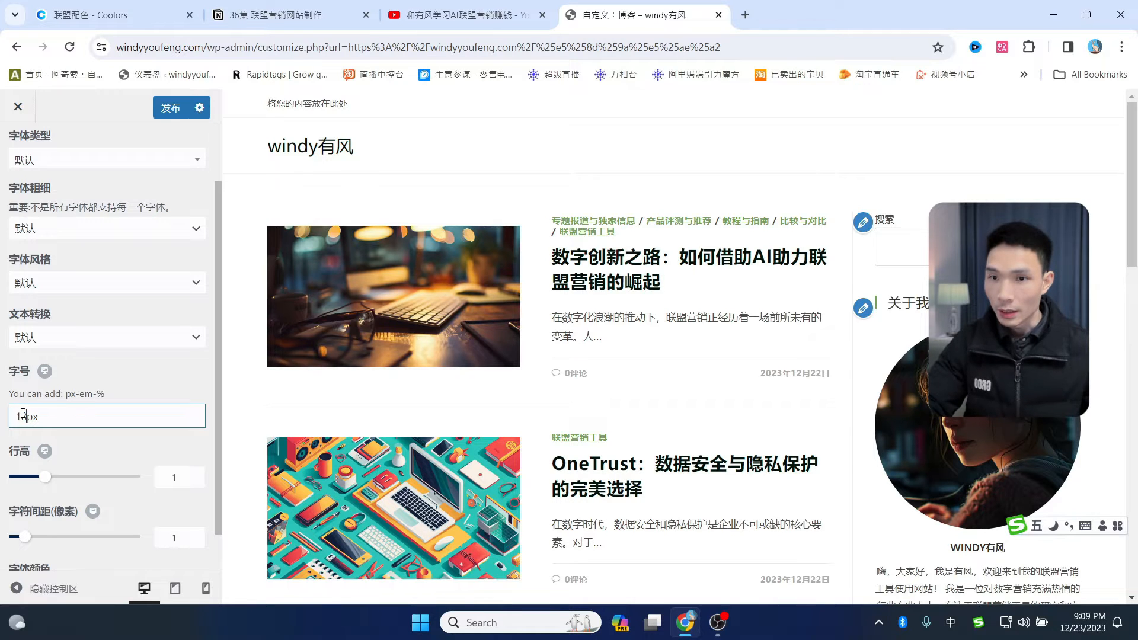
scroll(907, 383, down, 4)
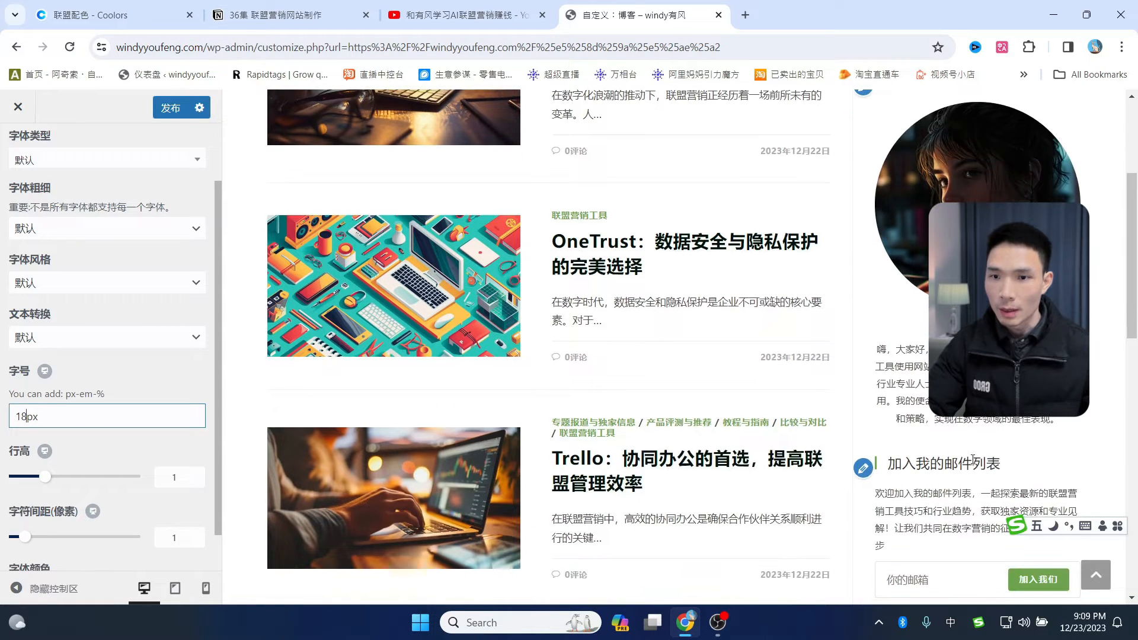
scroll(973, 458, down, 1)
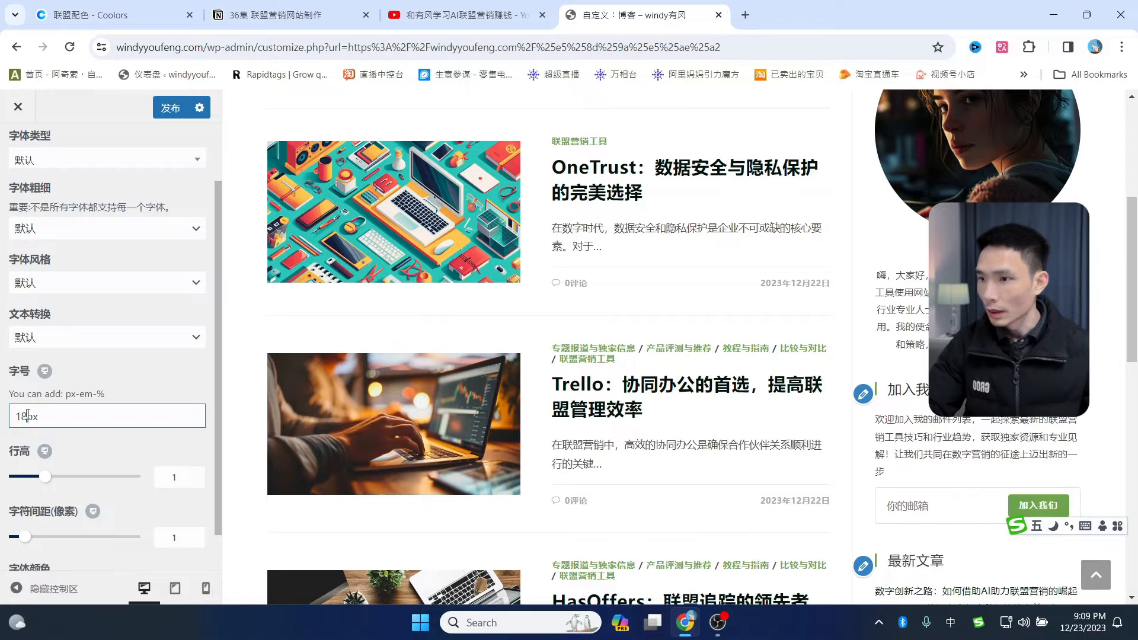
drag(26, 416, 14, 416)
text(20)
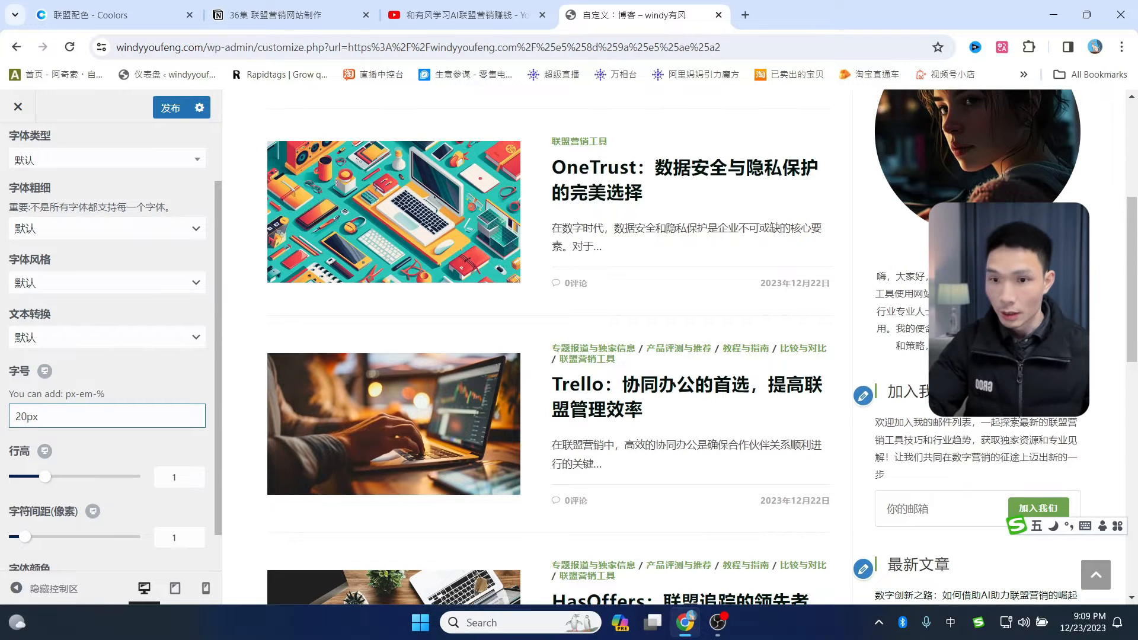
click(978, 362)
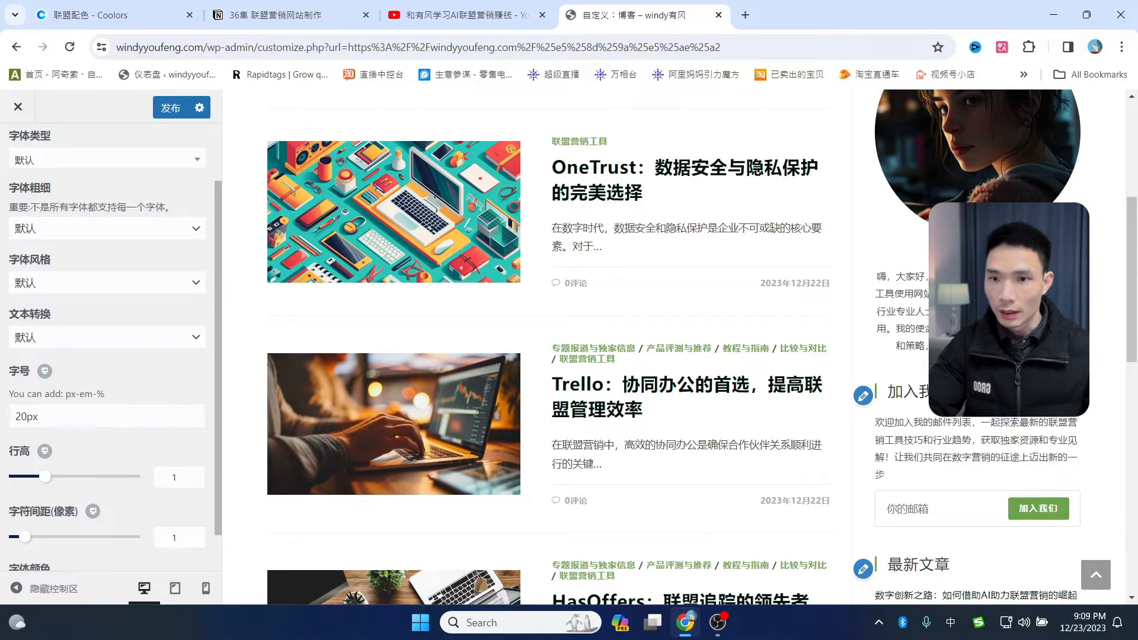
click(170, 107)
- Set the widget body text font size to 15px and publish
scroll(28, 170, up, 1)
click(29, 170)
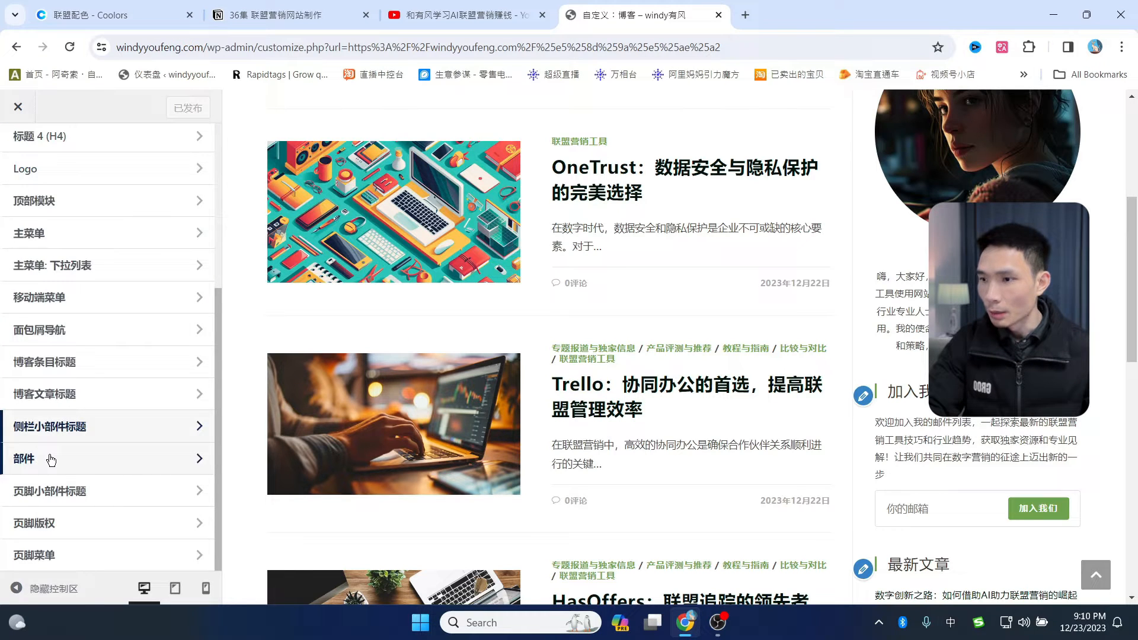
click(51, 461)
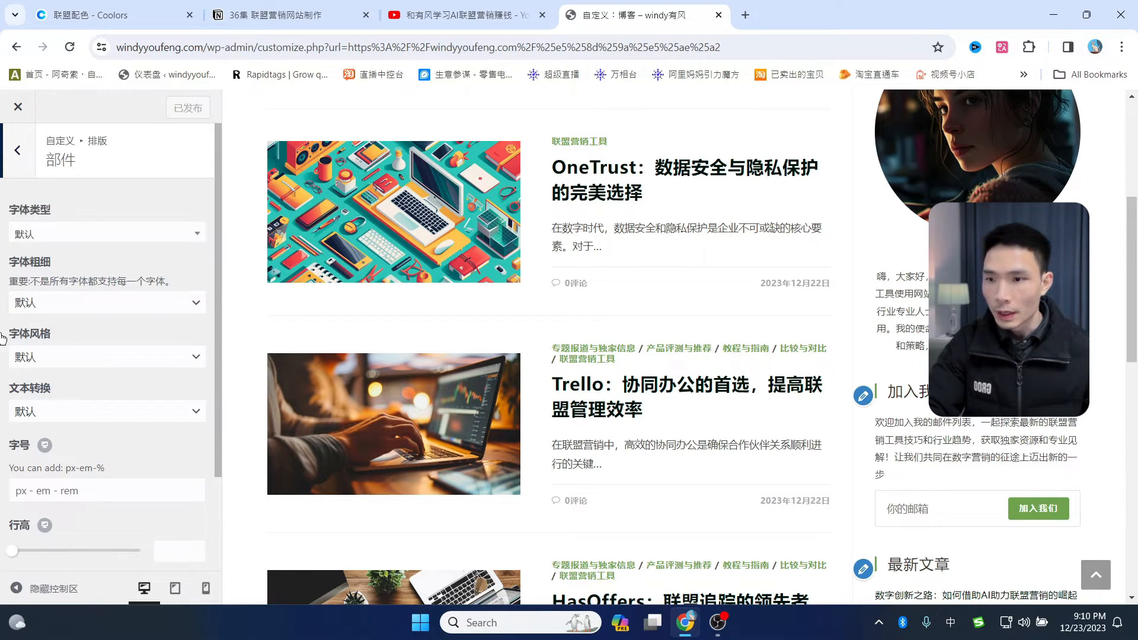
scroll(140, 407, down, 1)
click(18, 415)
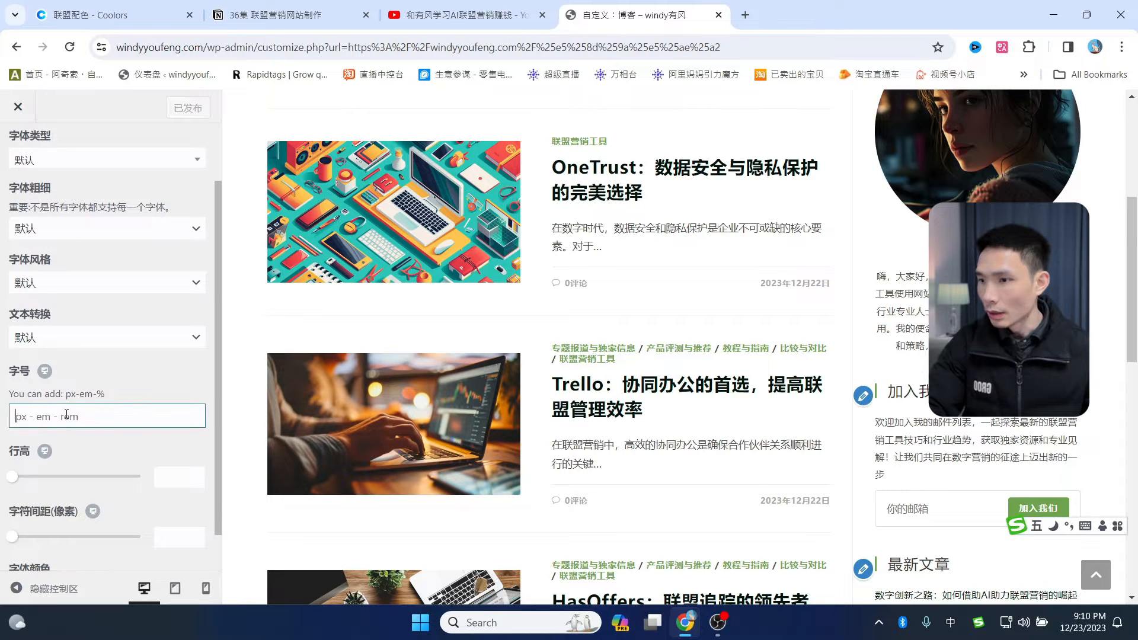
text(15)
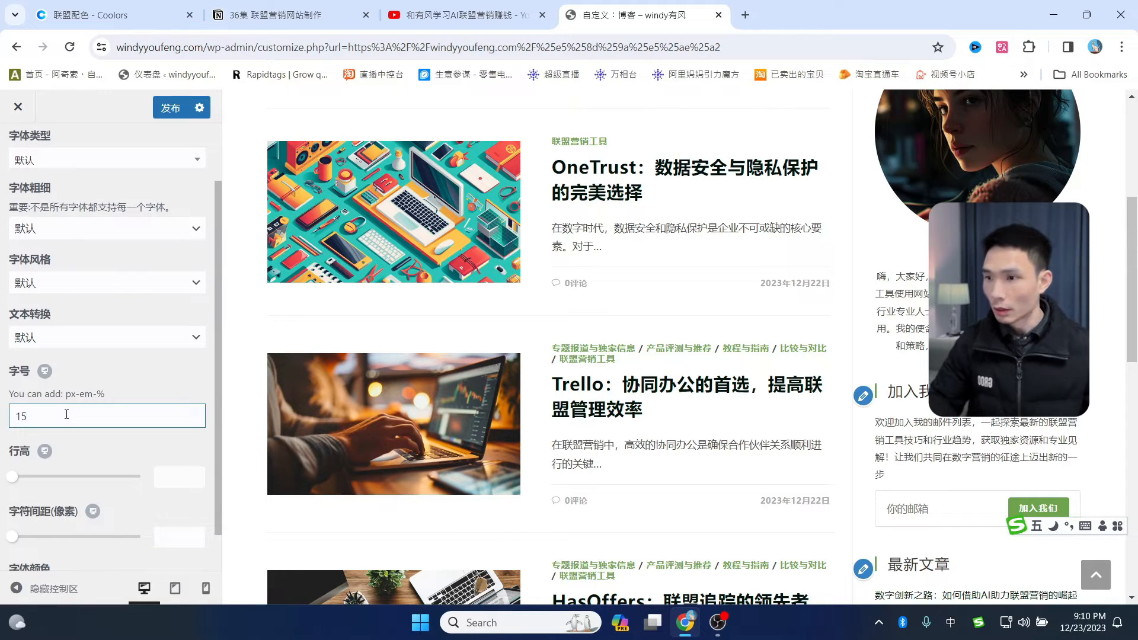
key(shift)
text(5px)
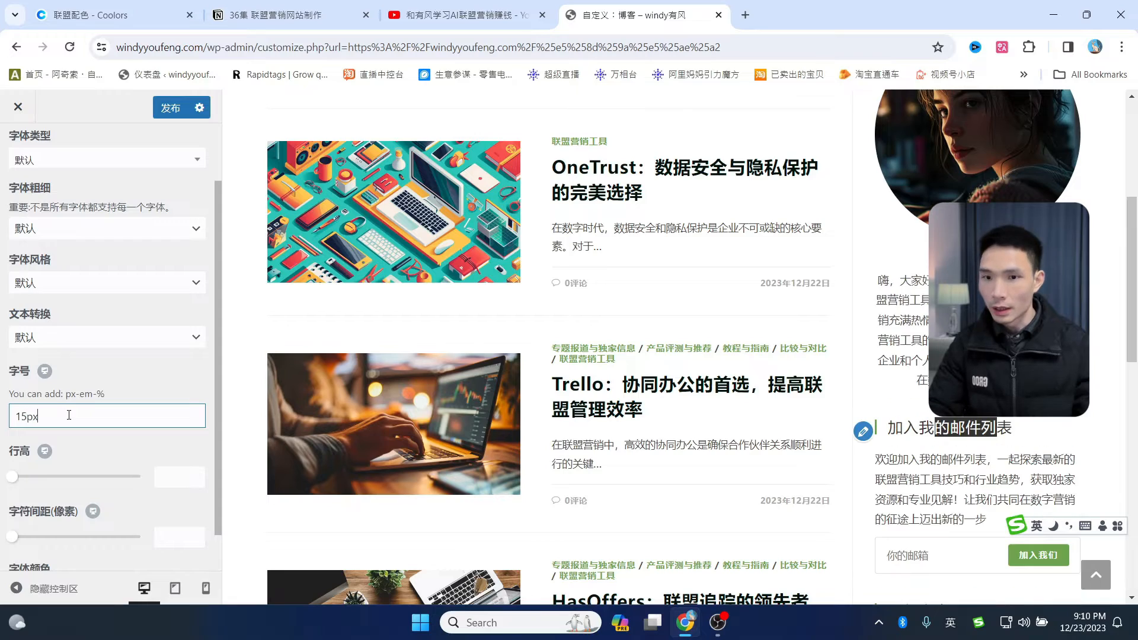
scroll(845, 176, down, 8)
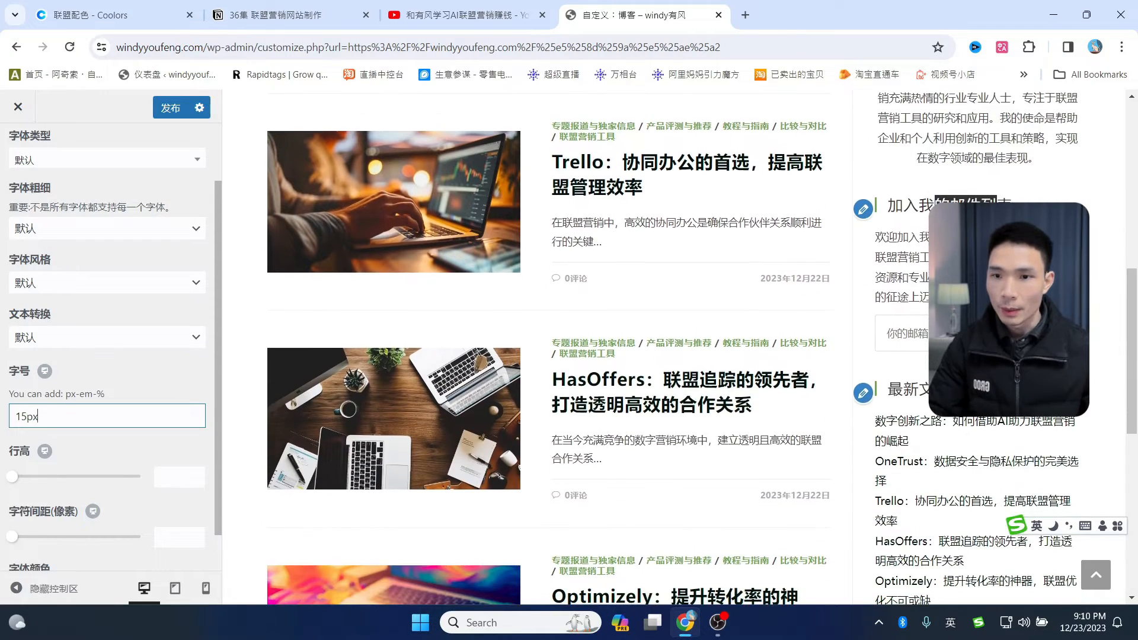
scroll(549, 347, up, 8)
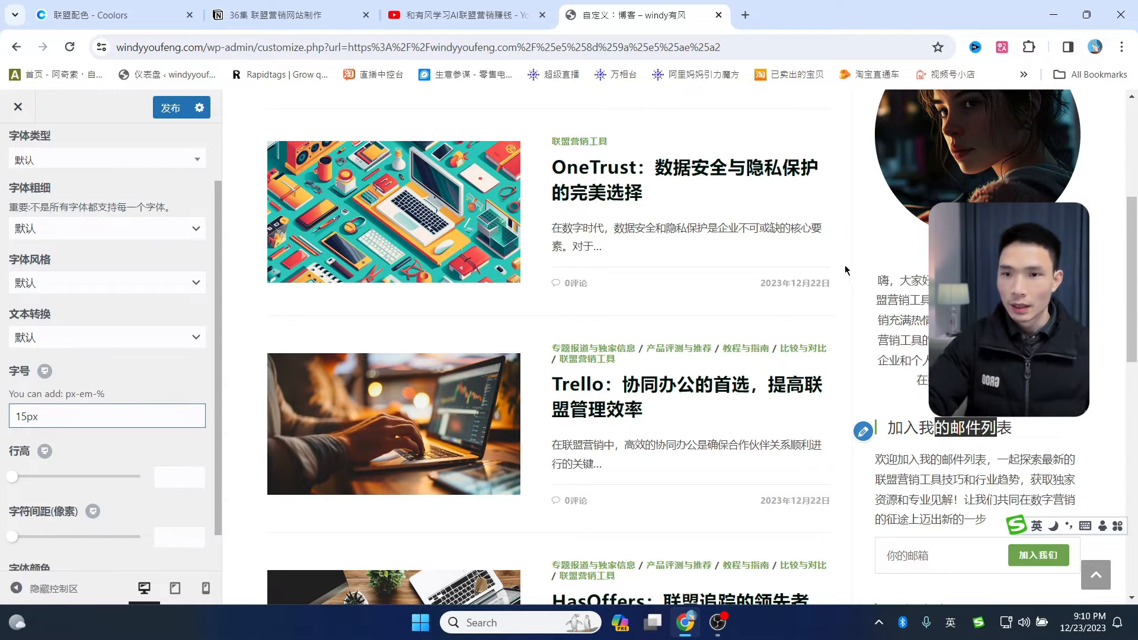
click(164, 109)
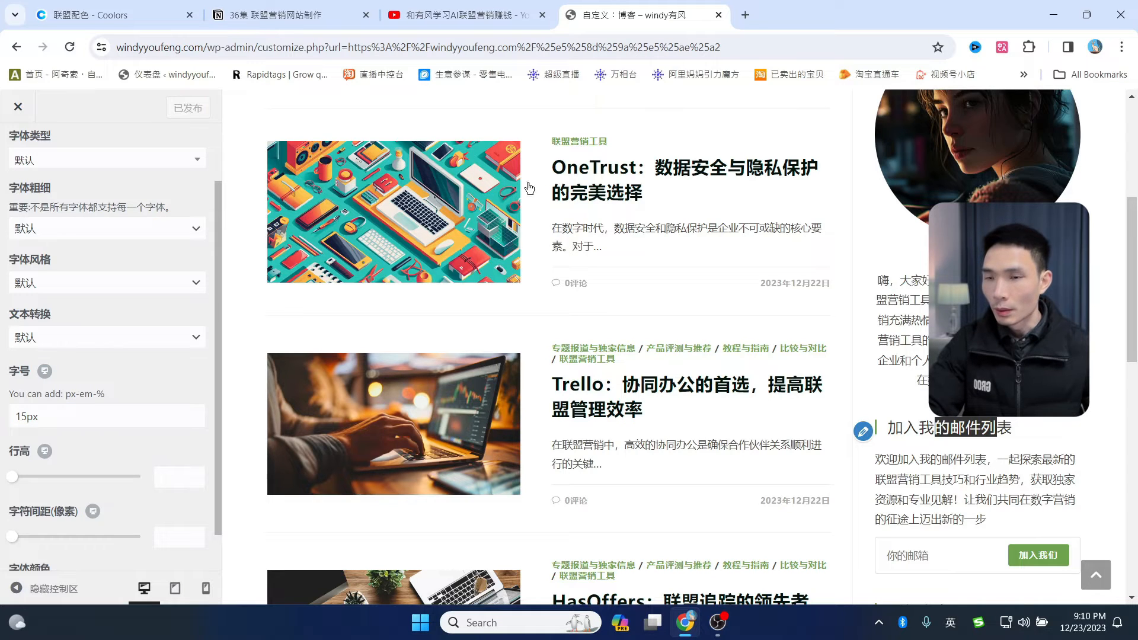
- Go from the preview to the live 博客 blog page
scroll(741, 313, down, 2)
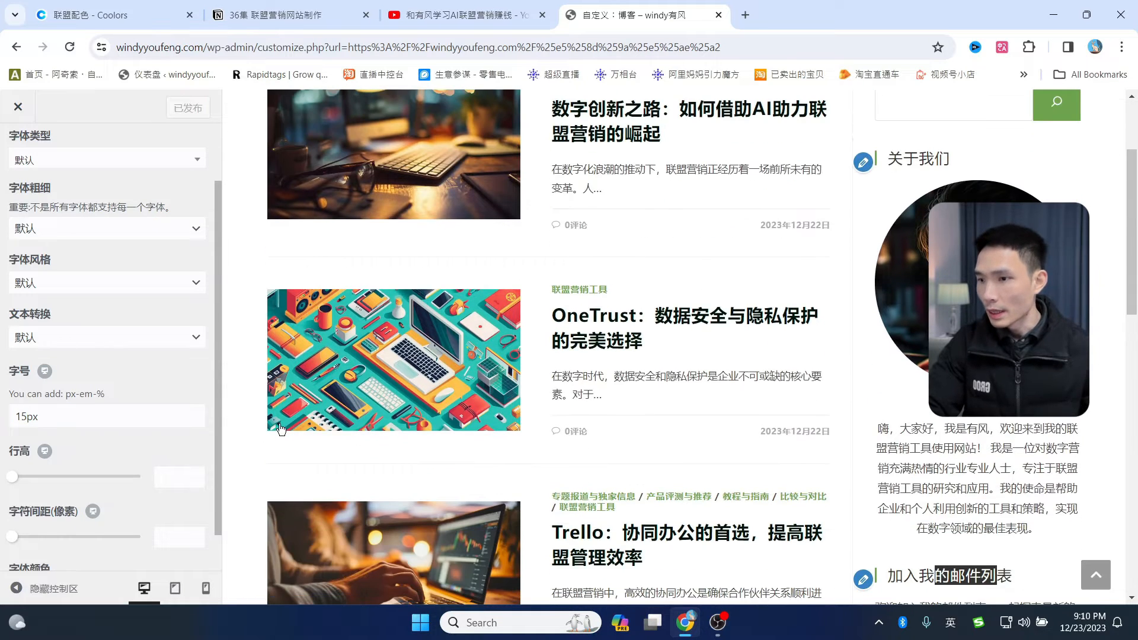
scroll(687, 414, up, 2)
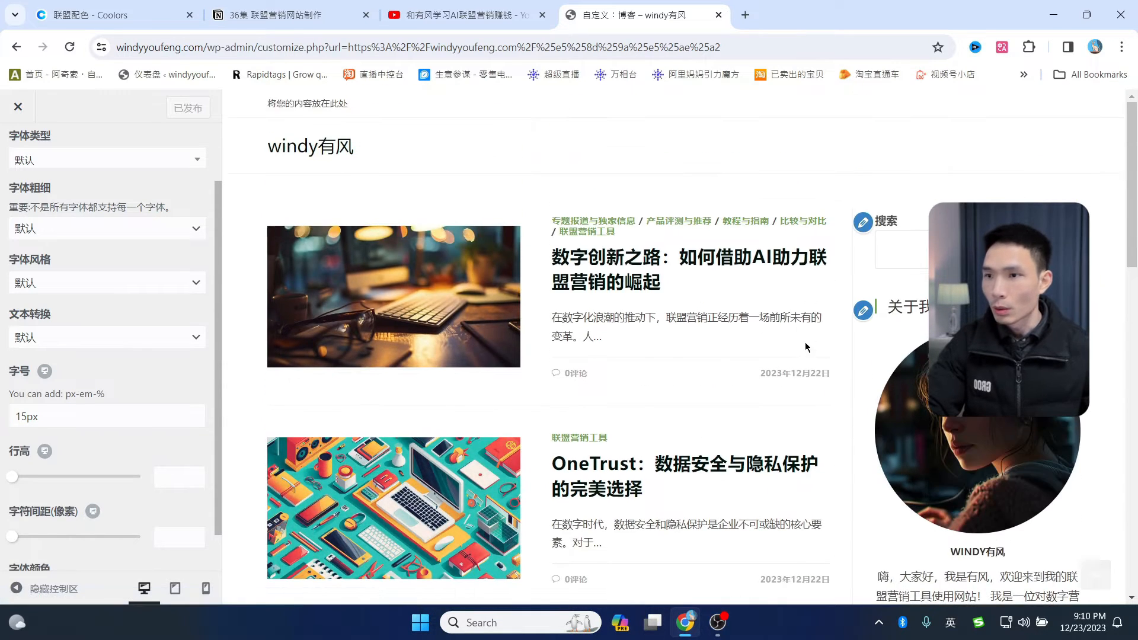
click(654, 255)
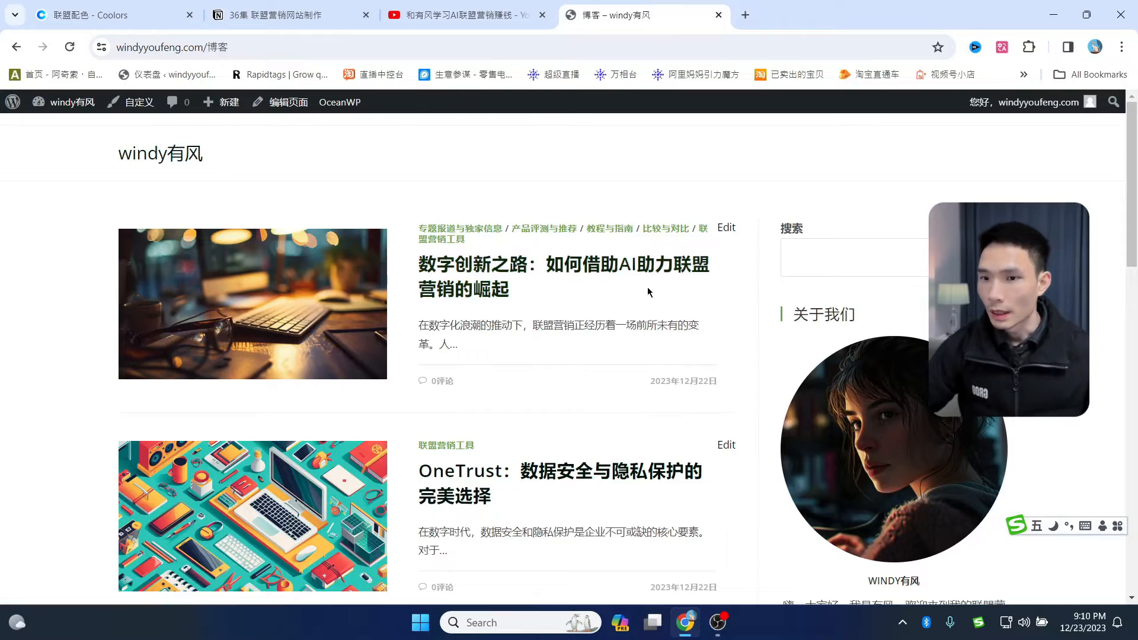
- Open the post 数字创新之路：如何借助AI助力联盟营销的崛起 from the blog list
scroll(647, 287, down, 15)
scroll(605, 401, up, 10)
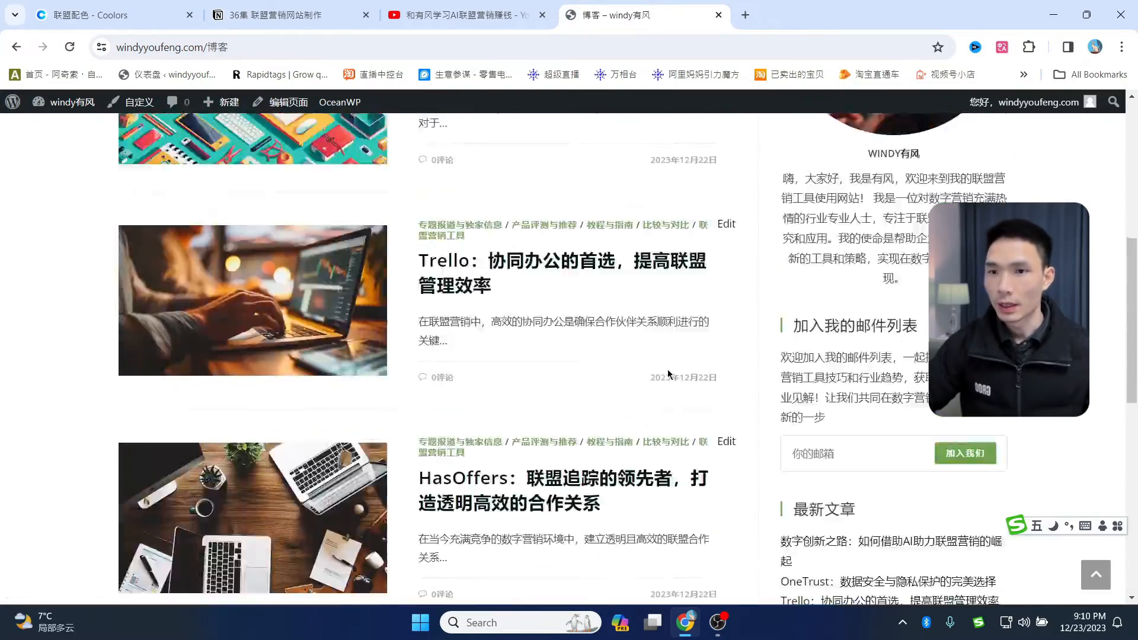
scroll(668, 374, up, 7)
scroll(749, 287, down, 14)
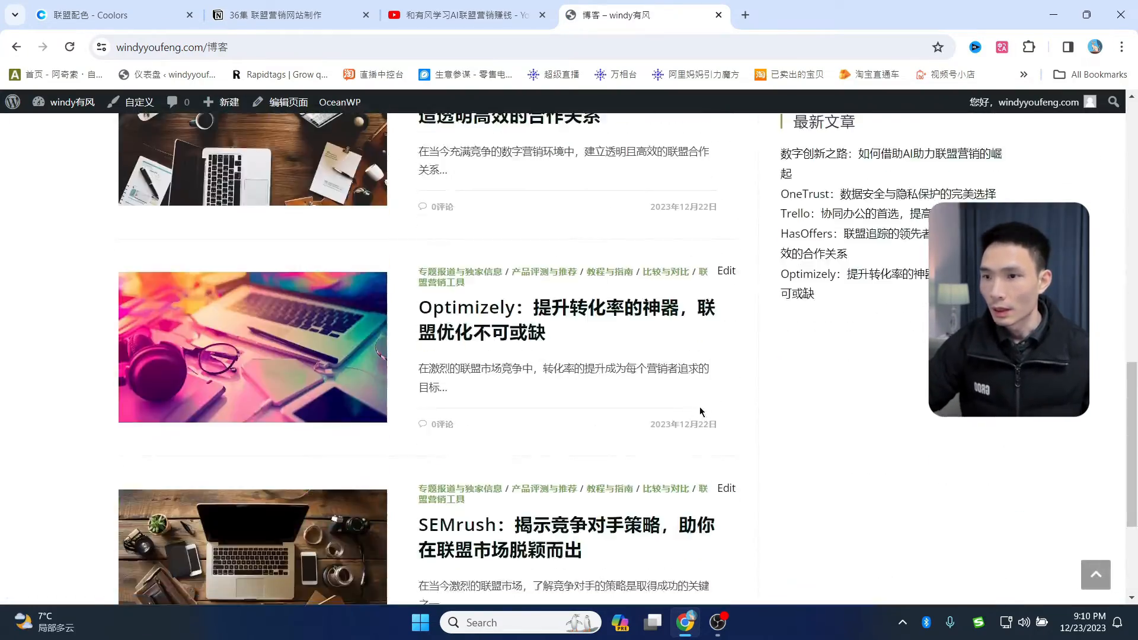
scroll(698, 415, down, 5)
scroll(696, 422, up, 12)
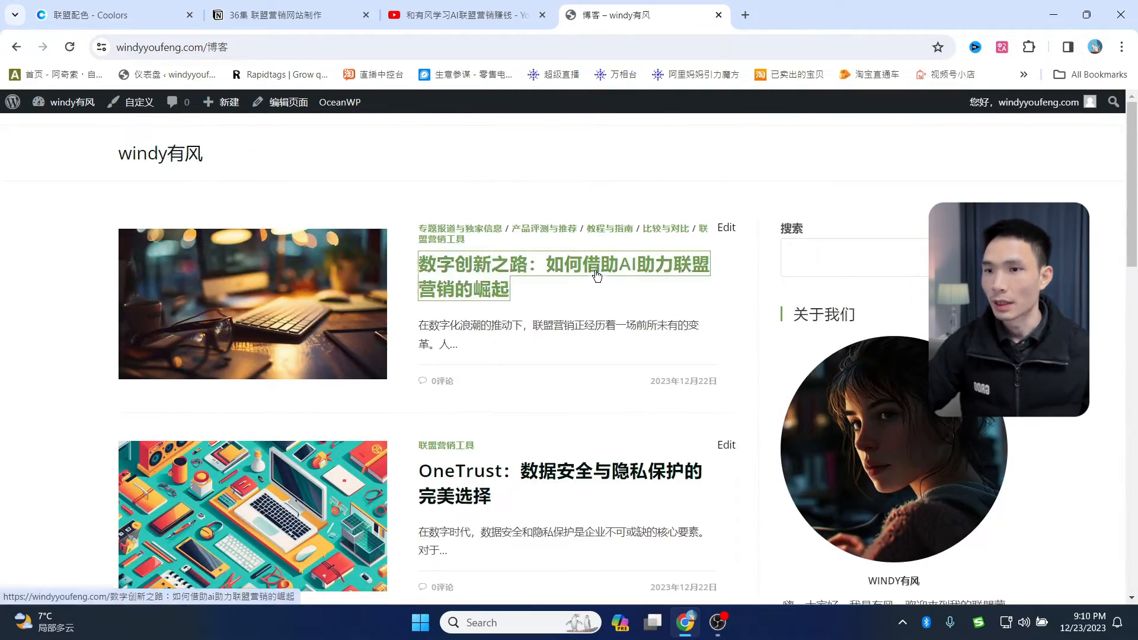
click(597, 276)
- Read through the post, then open the customizer from this page
scroll(585, 295, down, 12)
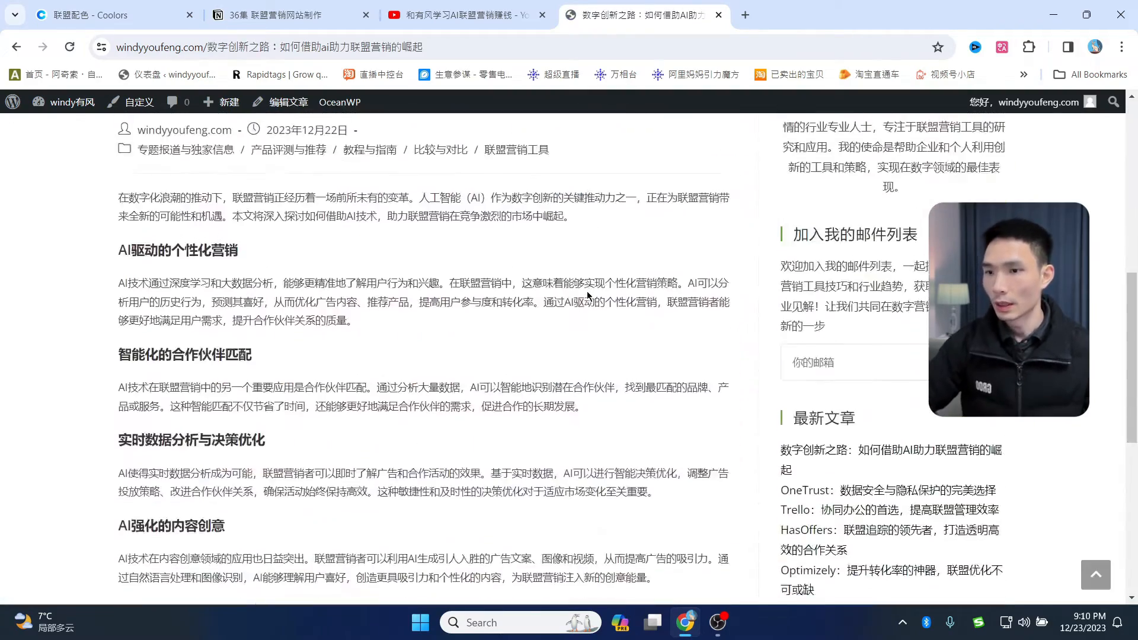
scroll(581, 341, up, 8)
scroll(635, 316, up, 5)
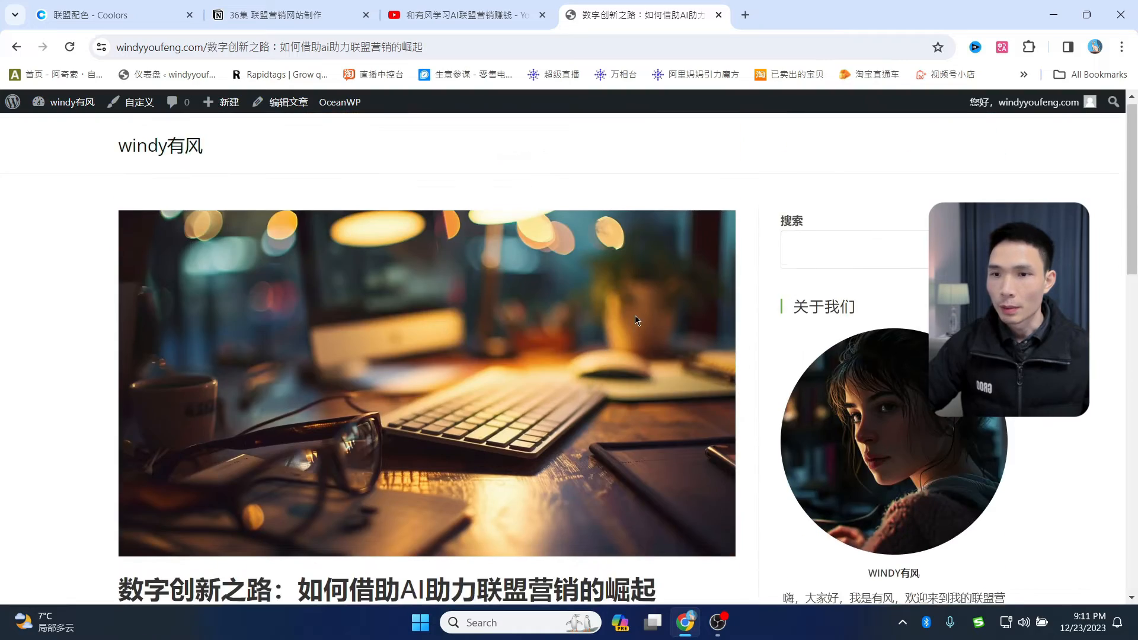
scroll(711, 326, down, 4)
scroll(913, 337, up, 2)
scroll(901, 344, down, 7)
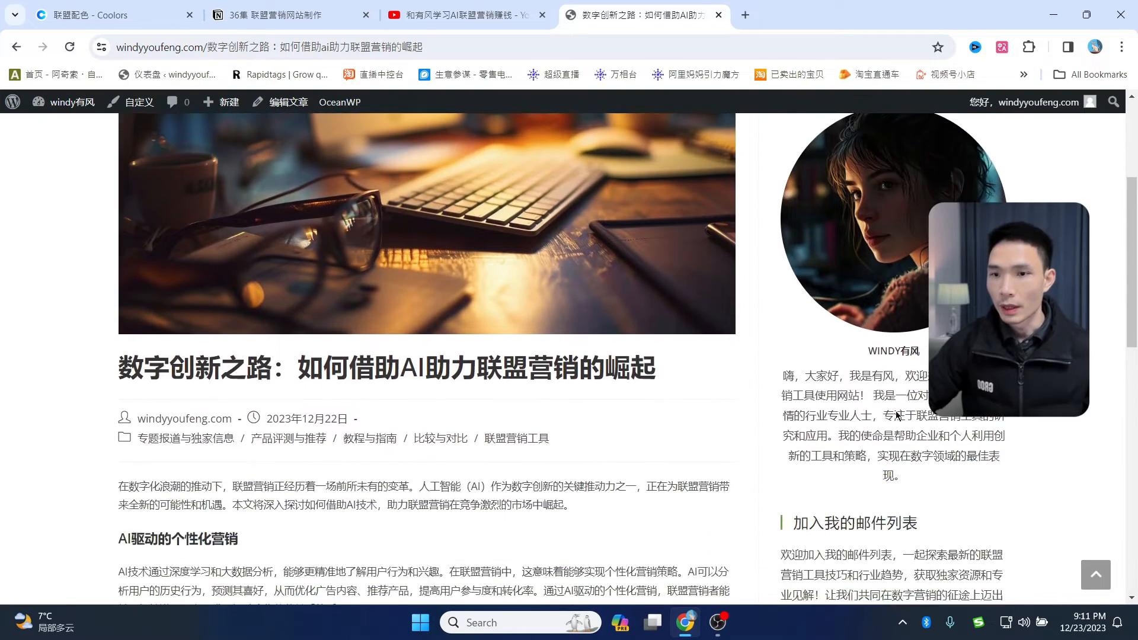
scroll(876, 353, down, 3)
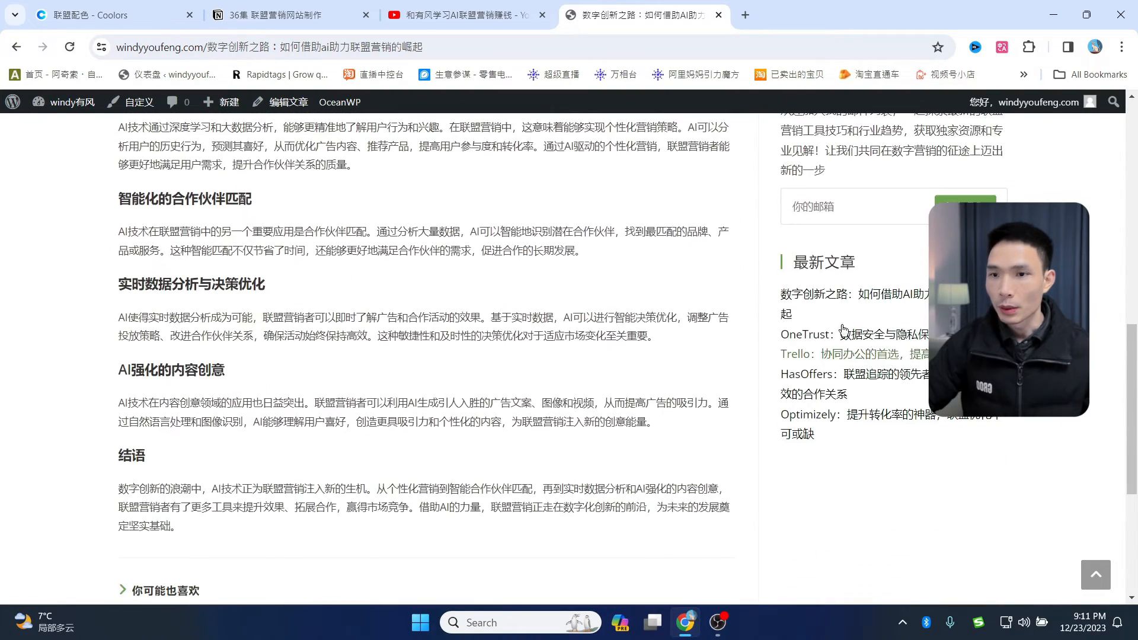
scroll(806, 307, down, 5)
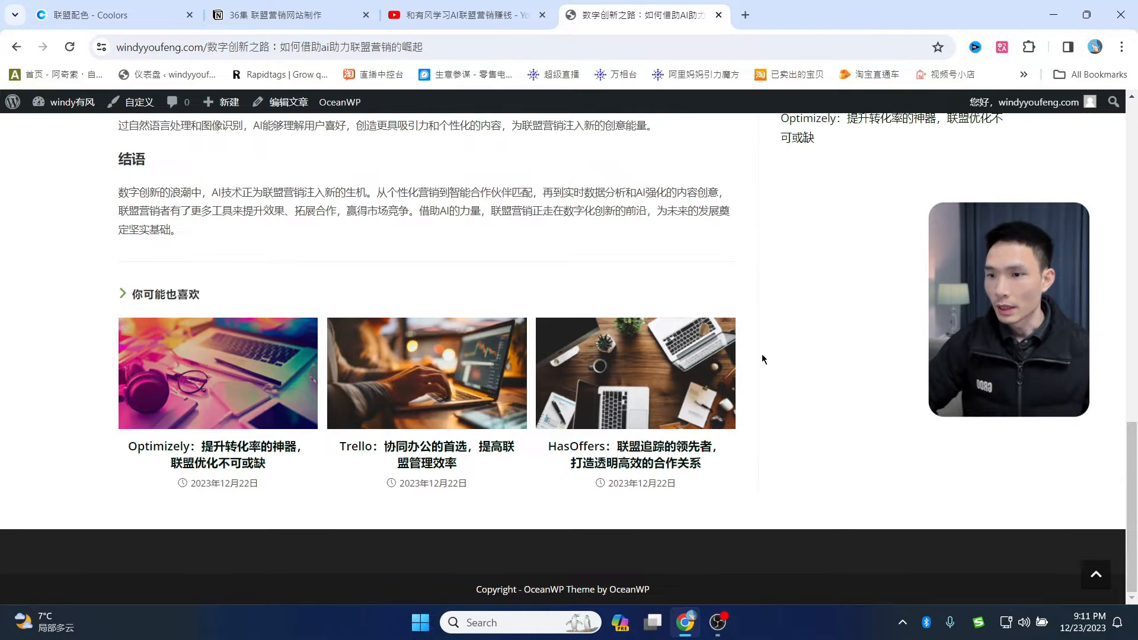
scroll(508, 385, up, 3)
scroll(508, 385, up, 15)
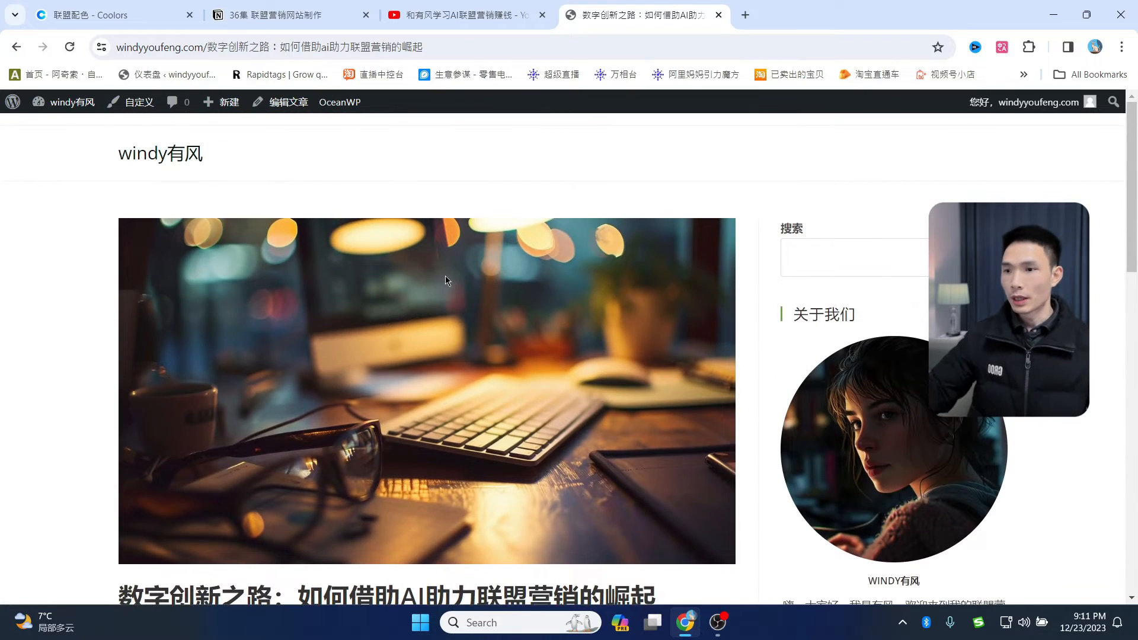
scroll(445, 278, down, 5)
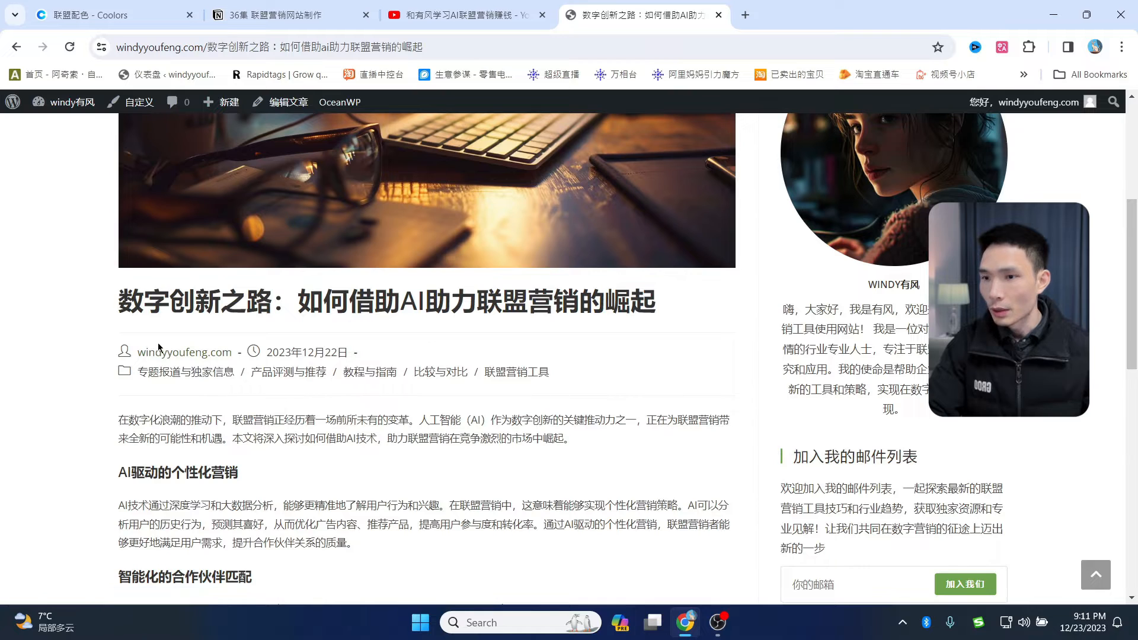
scroll(365, 363, up, 5)
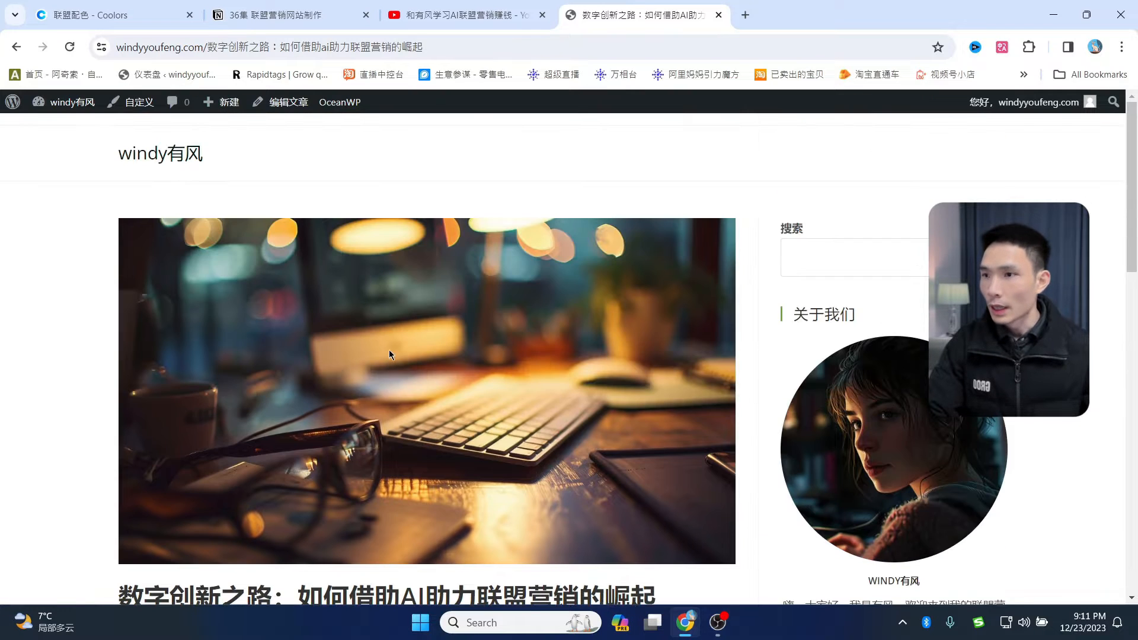
click(136, 106)
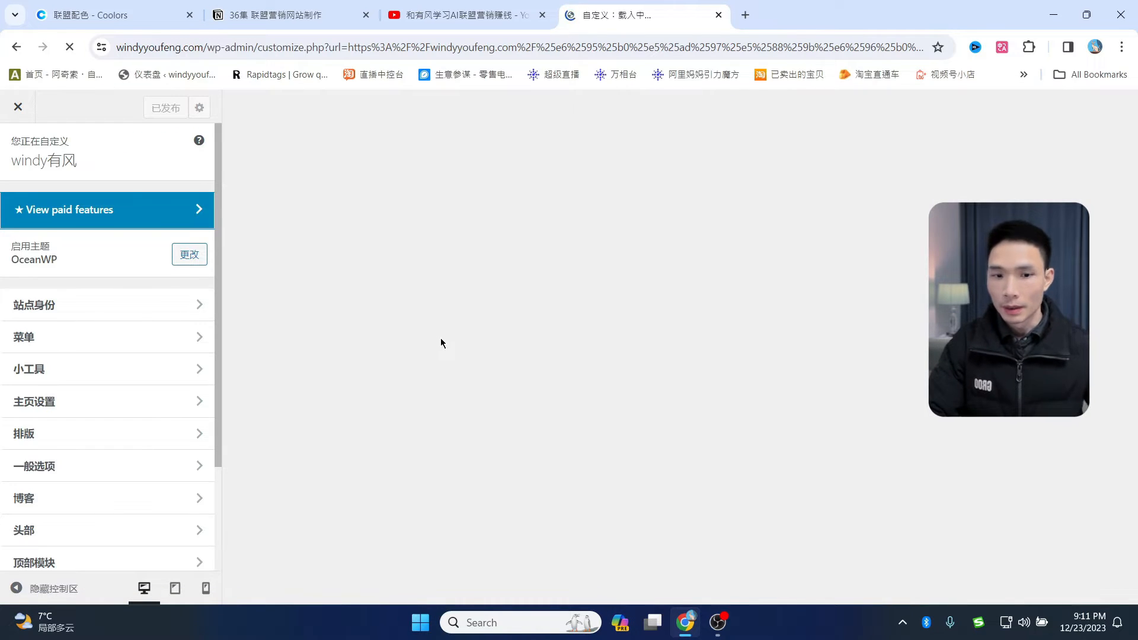
- Go to the Blog > Single Post settings in the customizer
scroll(160, 359, down, 2)
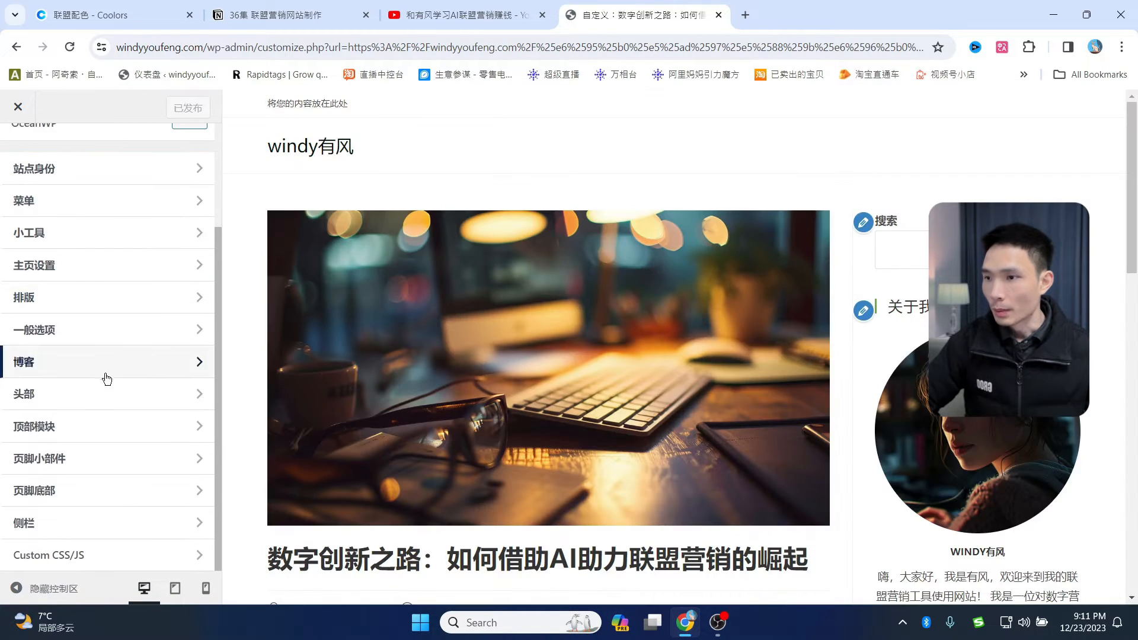
scroll(562, 349, down, 3)
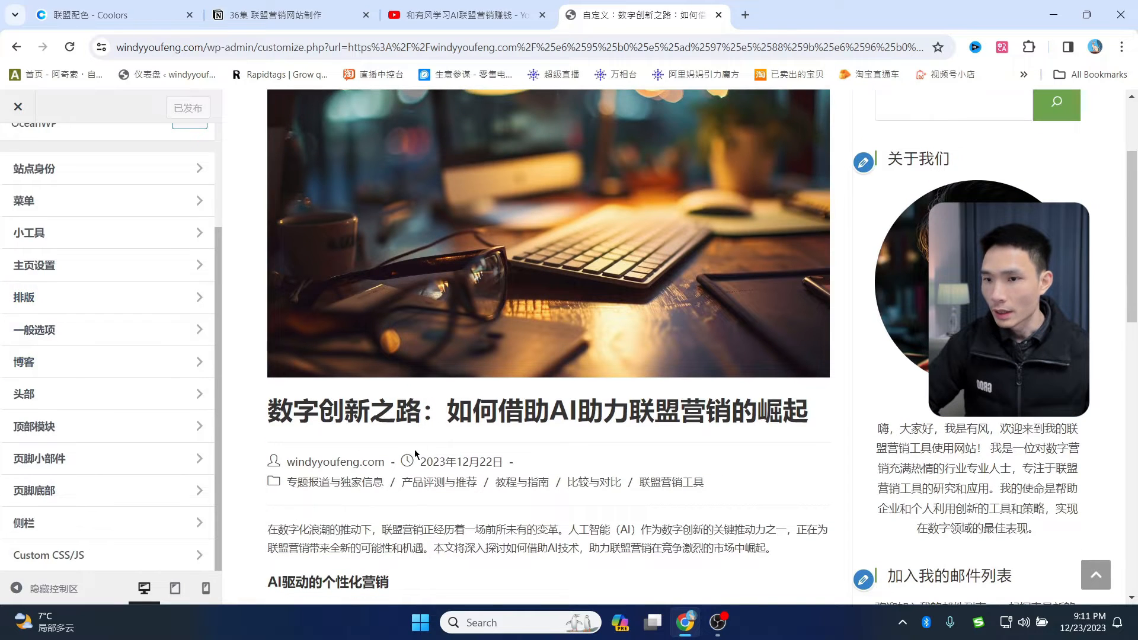
scroll(385, 415, down, 1)
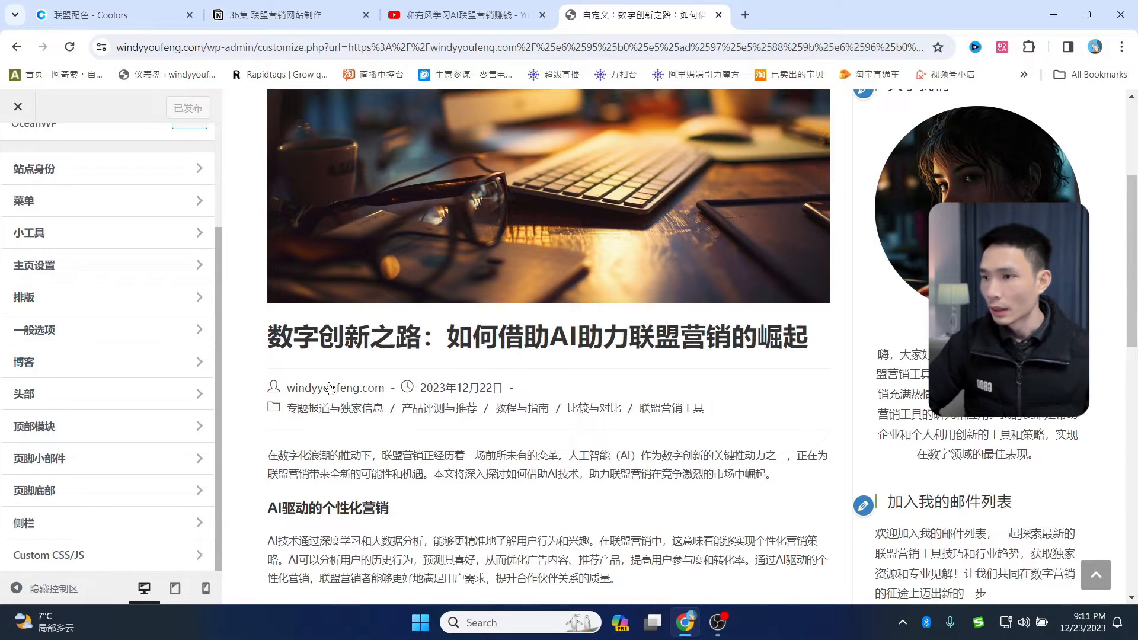
click(42, 363)
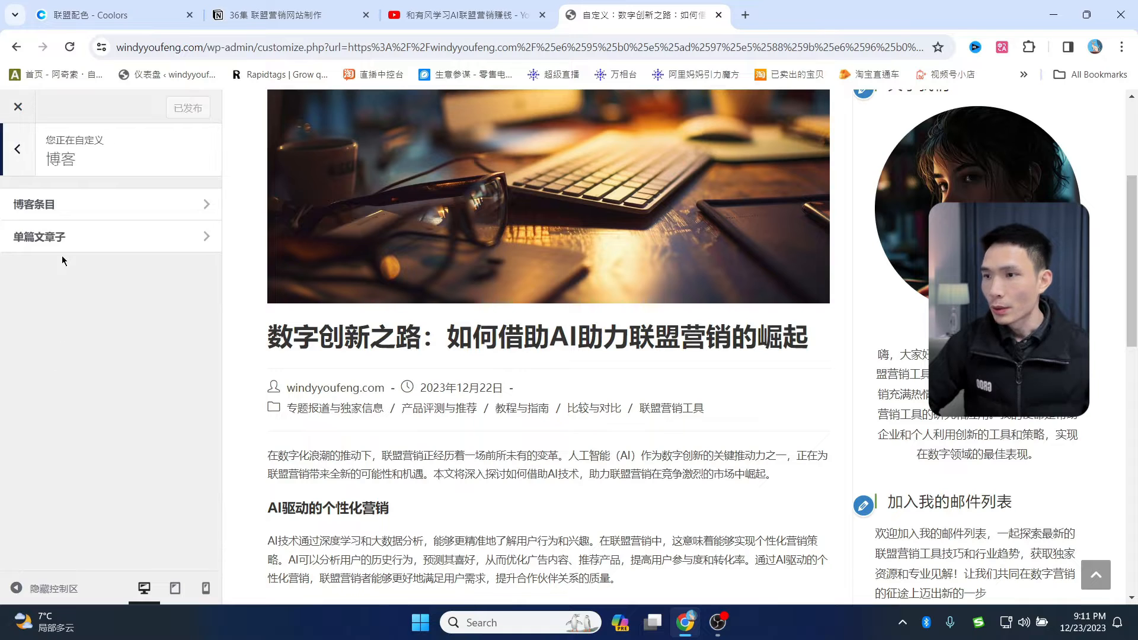
click(38, 238)
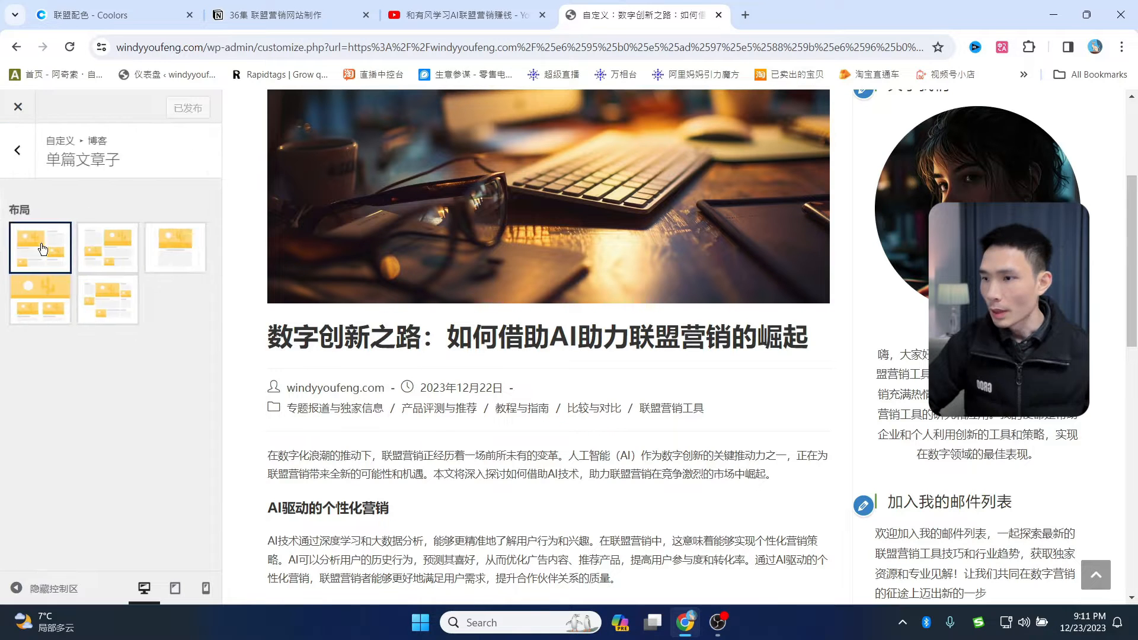
- In the post meta, hide the comment count, show Modified Date, and keep categories shown
scroll(184, 301, down, 10)
scroll(185, 307, up, 10)
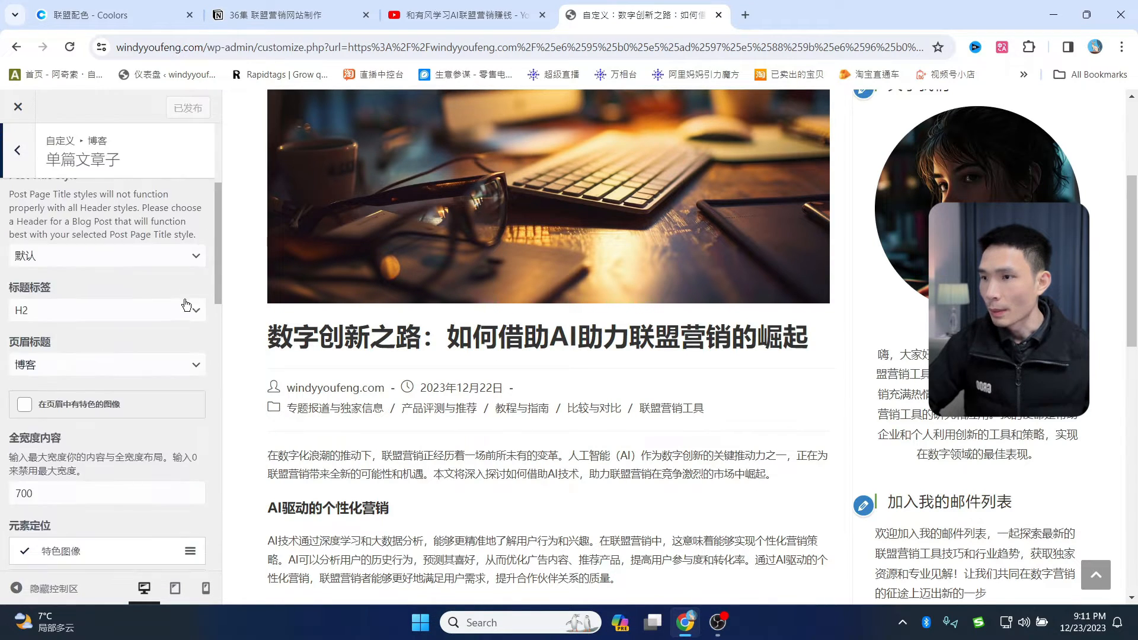
scroll(185, 296, down, 6)
scroll(161, 315, down, 7)
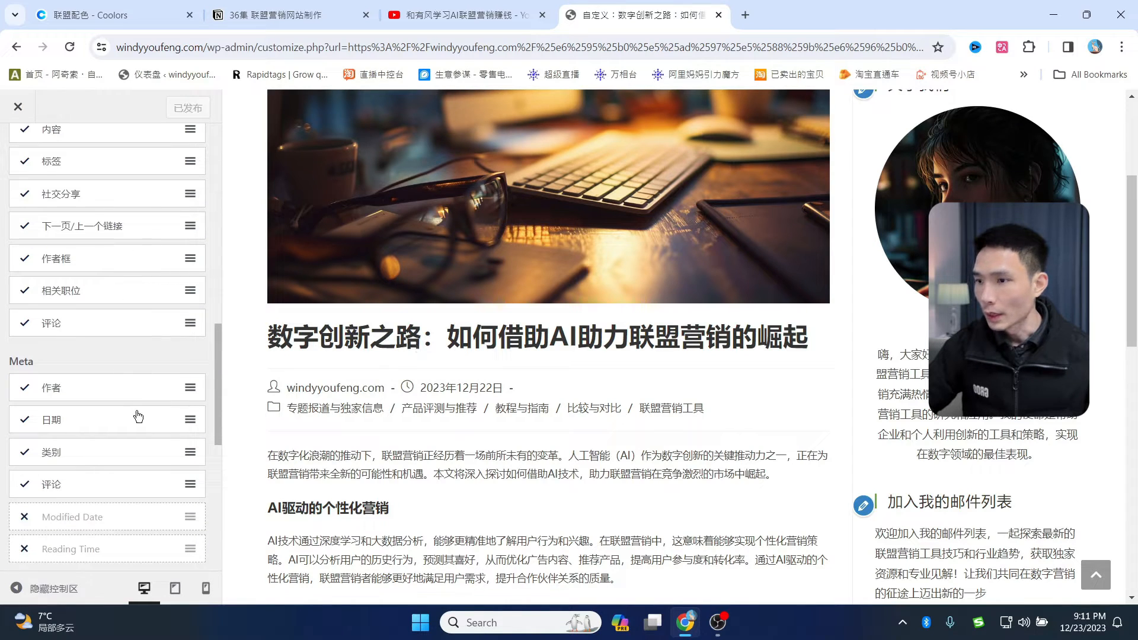
scroll(136, 405, down, 2)
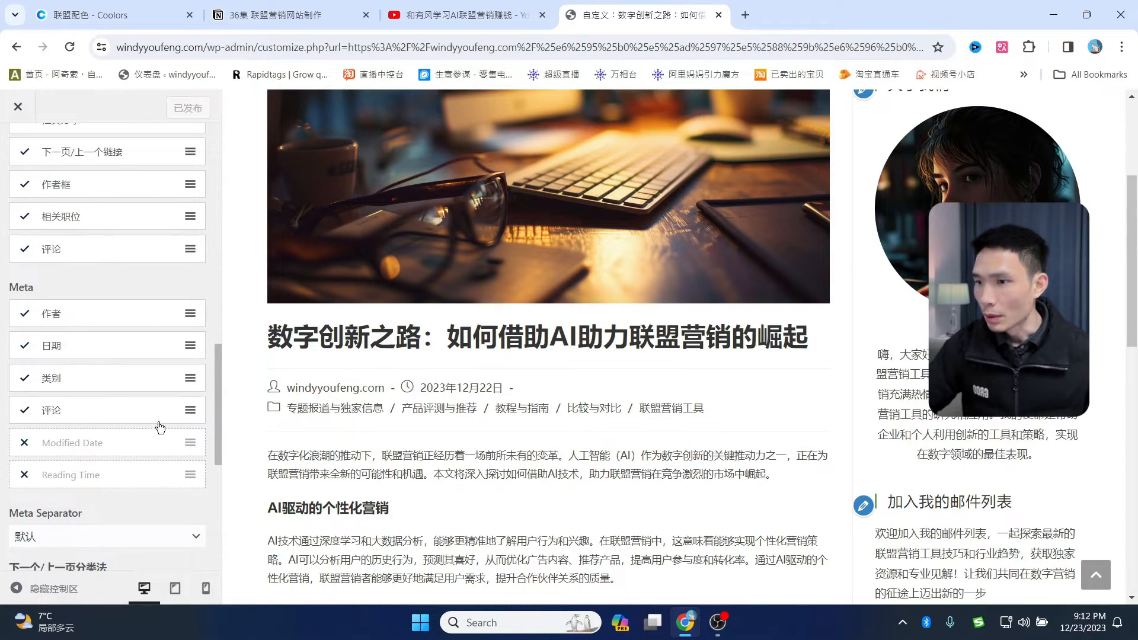
click(58, 410)
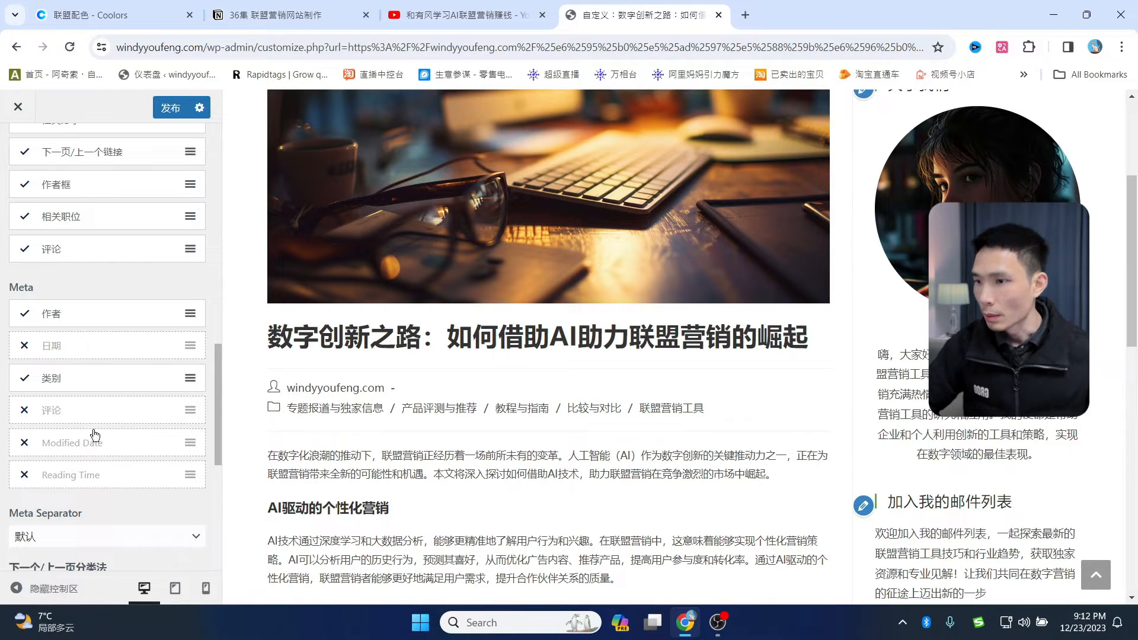
click(61, 447)
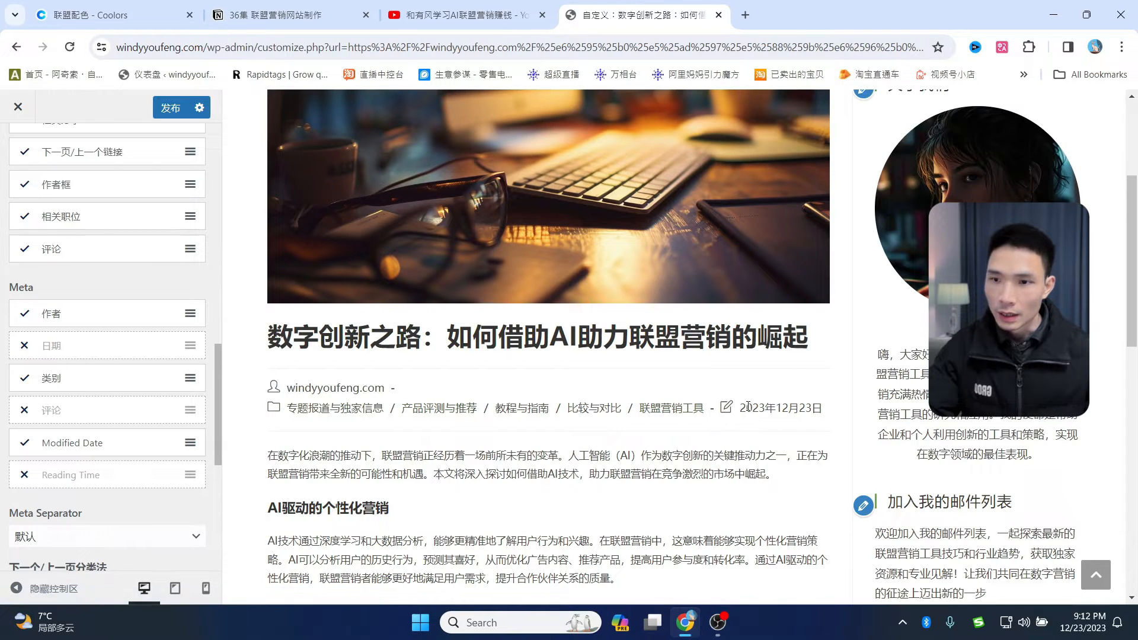
drag(748, 407, 807, 410)
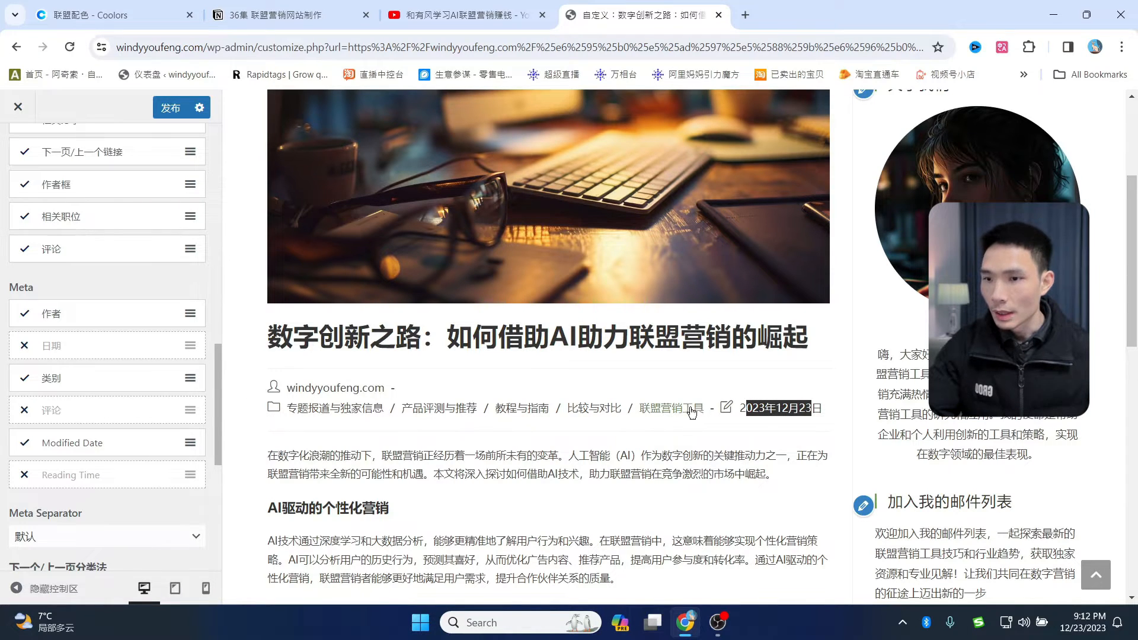
click(87, 387)
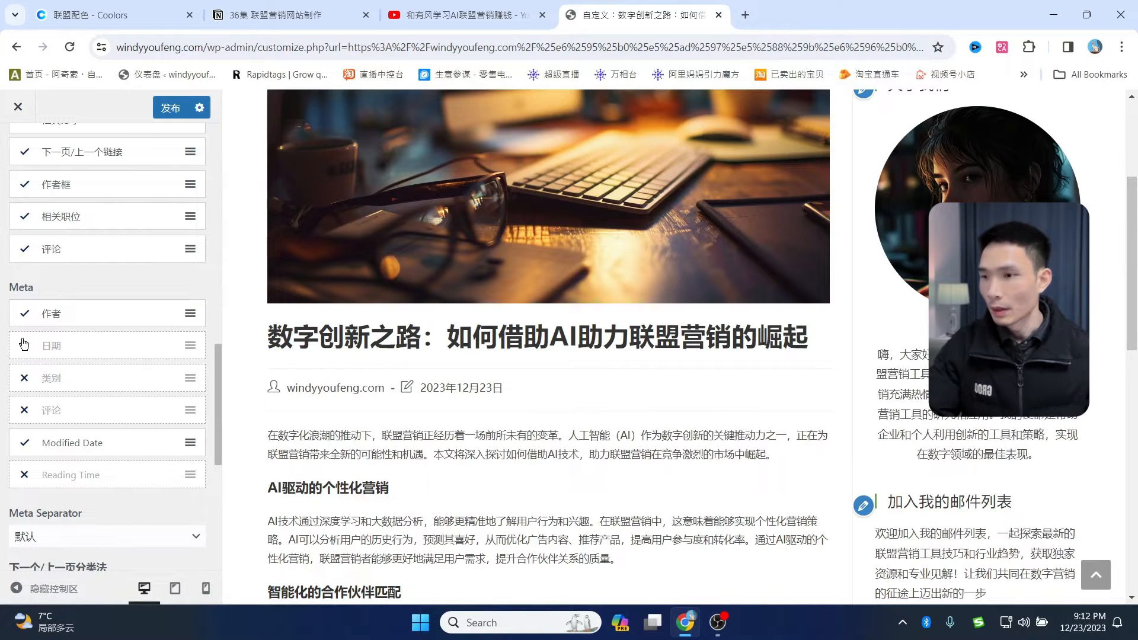
click(67, 386)
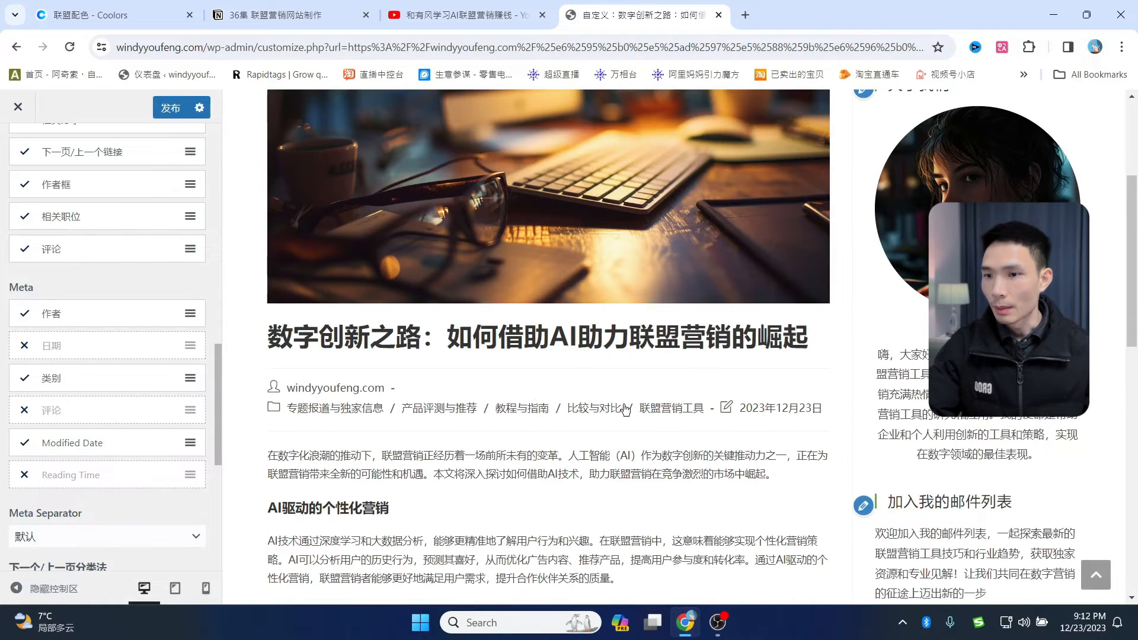
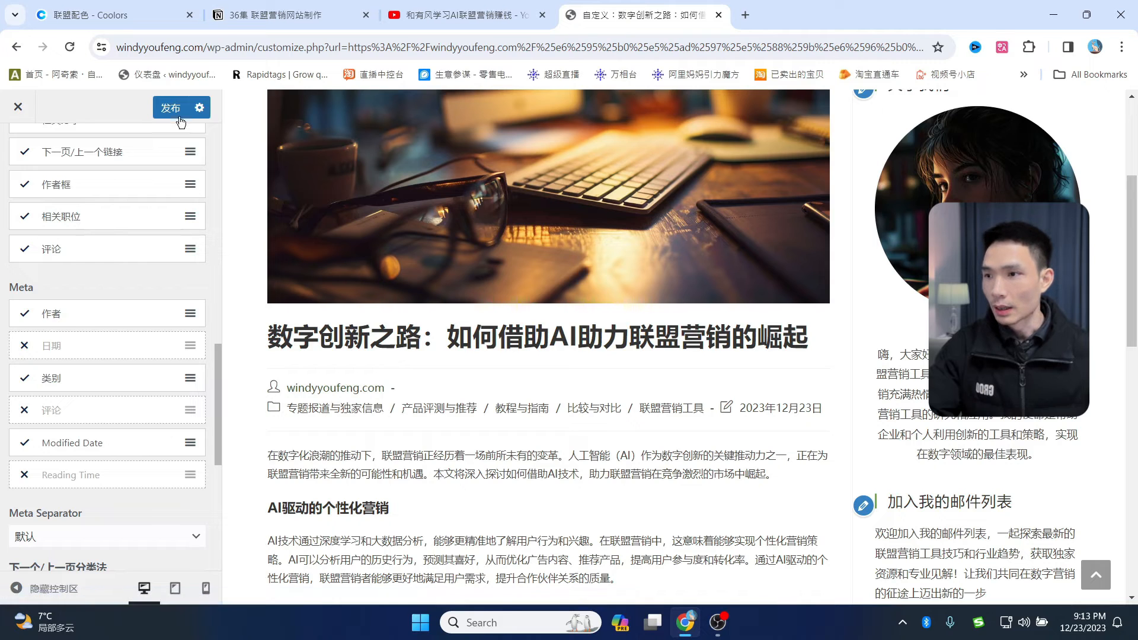
- Publish the post meta changes and open the wp-admin dashboard in a new tab
drag(116, 47, 260, 47)
drag(804, 15, 804, 15)
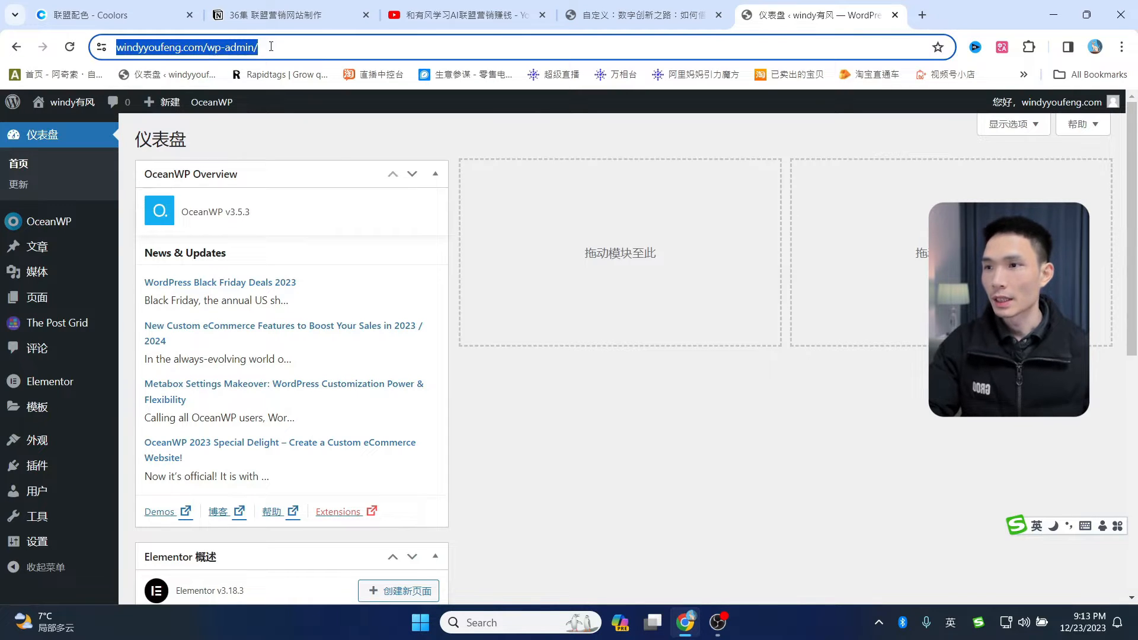
- Edit the user profile and set the Nickname to windy有风
scroll(95, 468, down, 2)
mouse_move(99, 470)
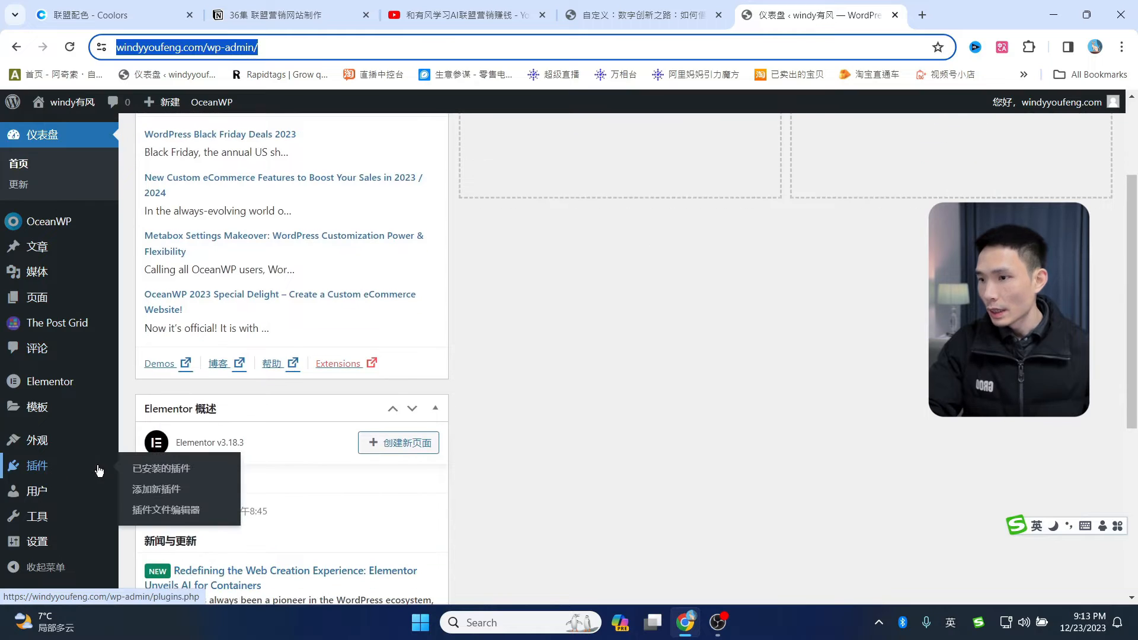
click(53, 488)
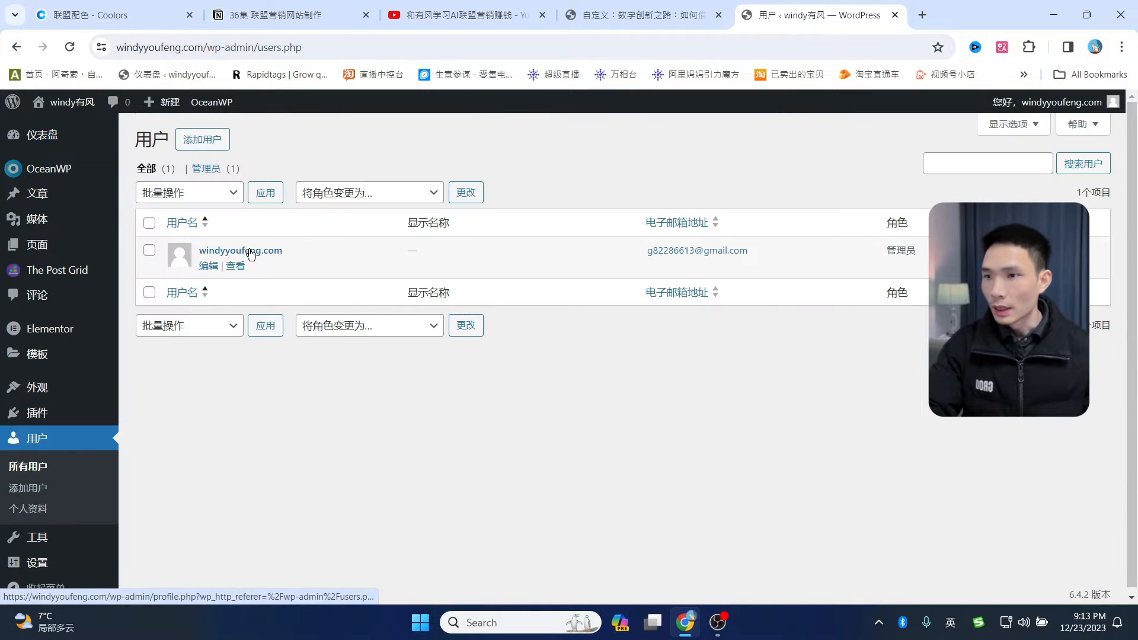
click(211, 265)
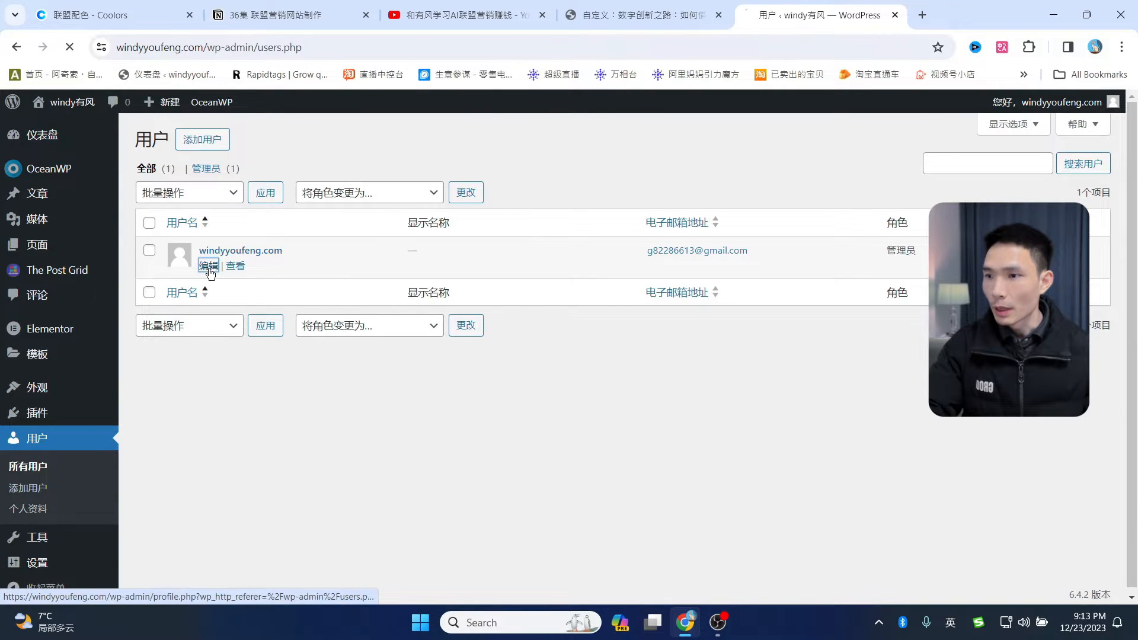
scroll(479, 368, down, 3)
scroll(479, 368, down, 3)
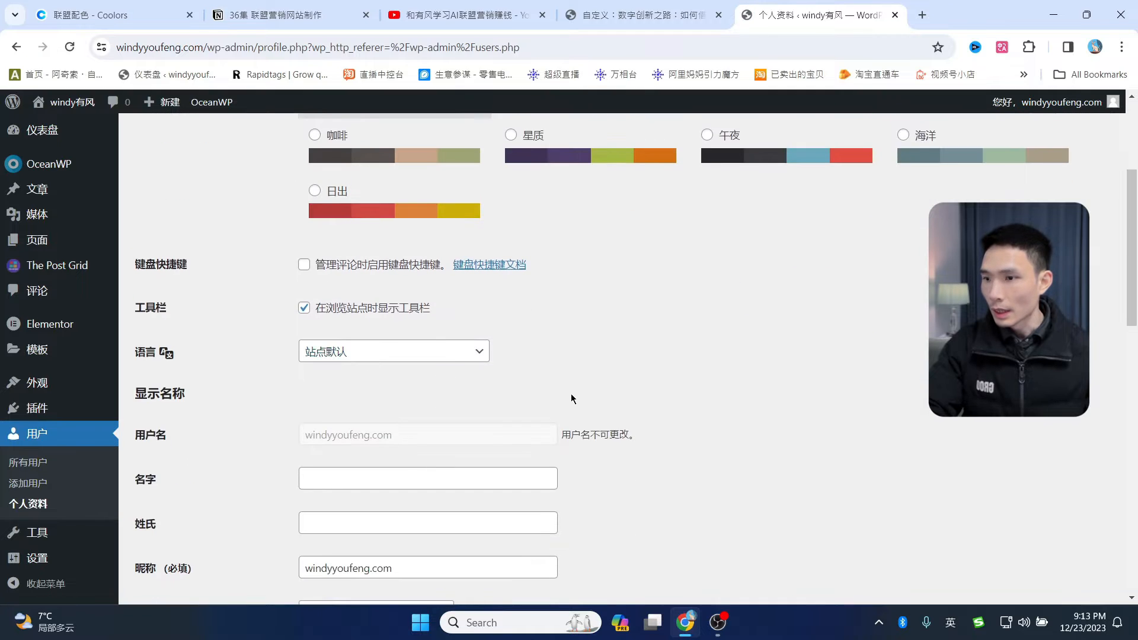
drag(414, 419, 271, 410)
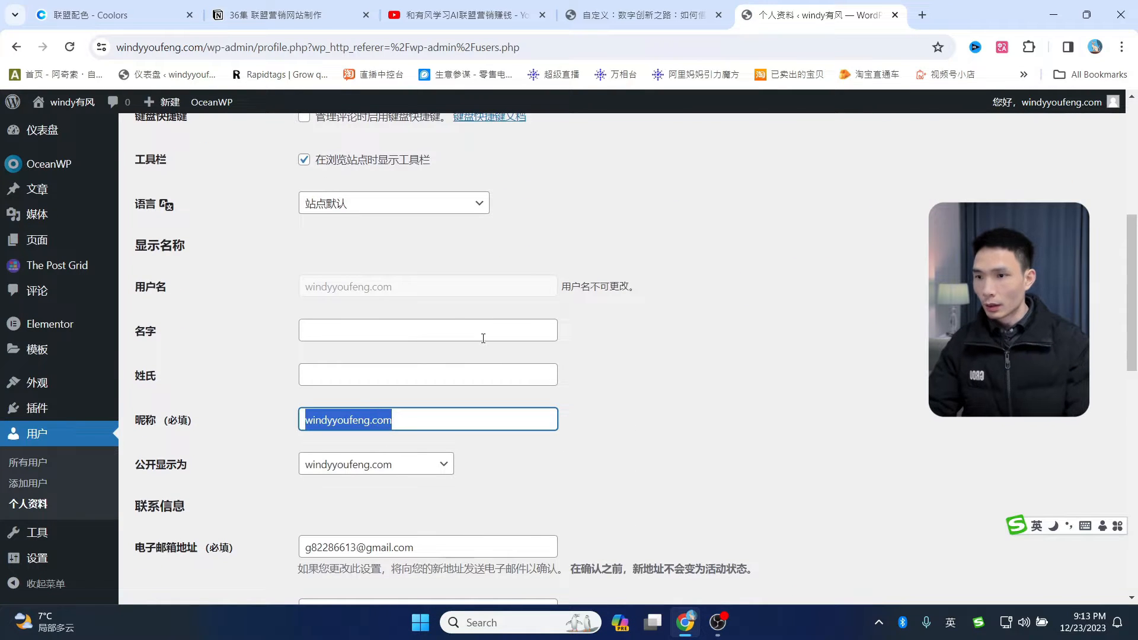
text(windy有风)
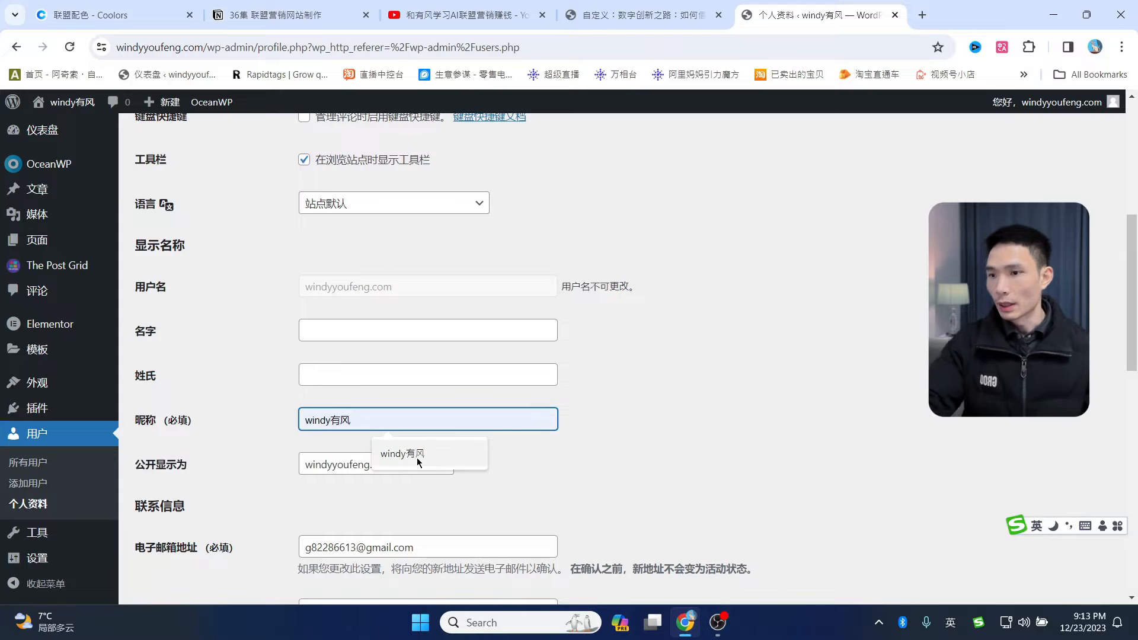
click(418, 455)
- Display the name publicly as windy有风 and update the profile
scroll(447, 391, down, 1)
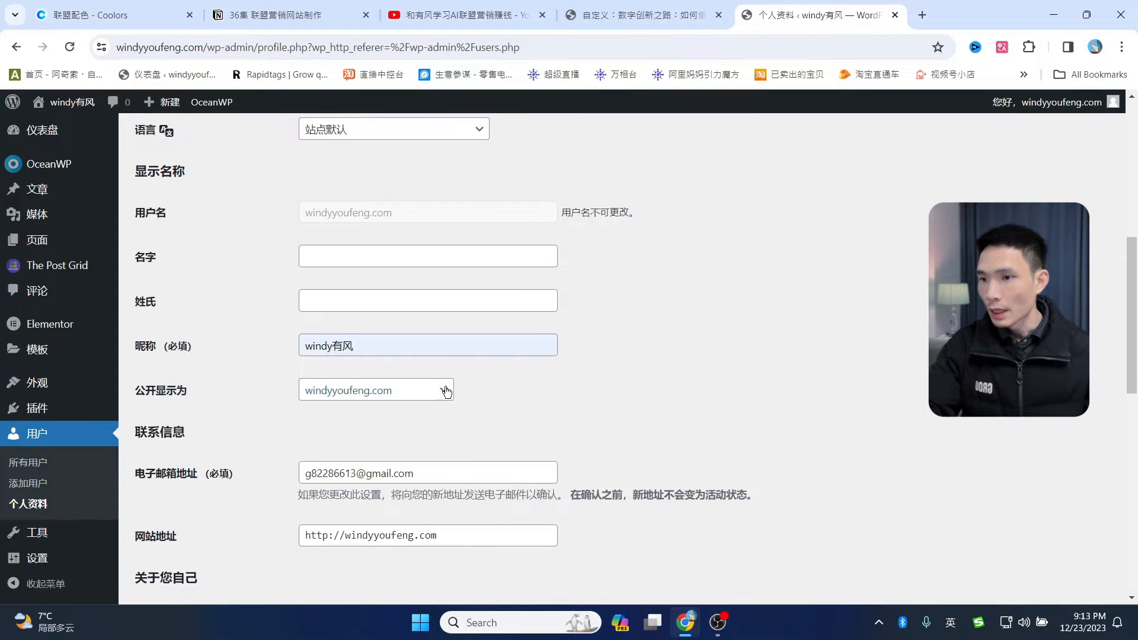
click(373, 391)
click(346, 422)
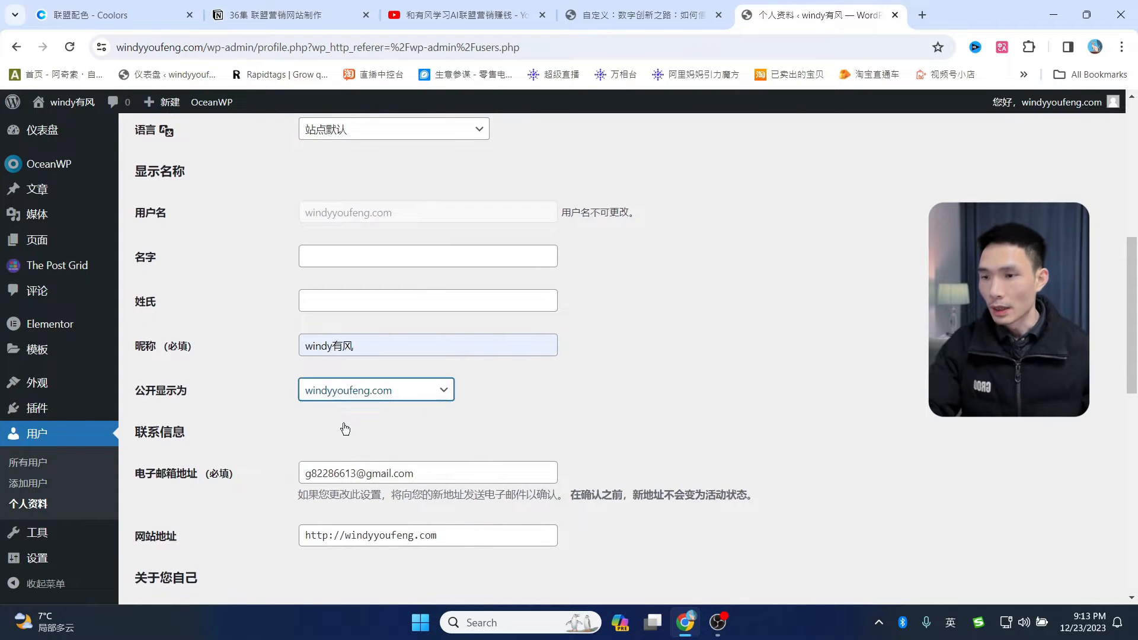
scroll(630, 391, down, 10)
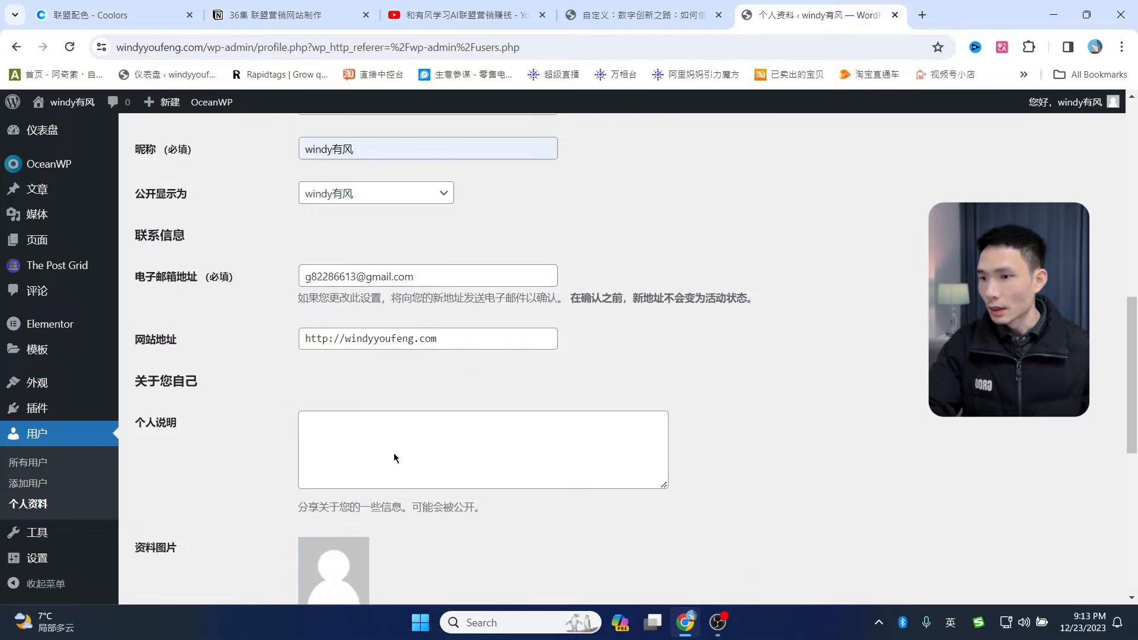
click(183, 532)
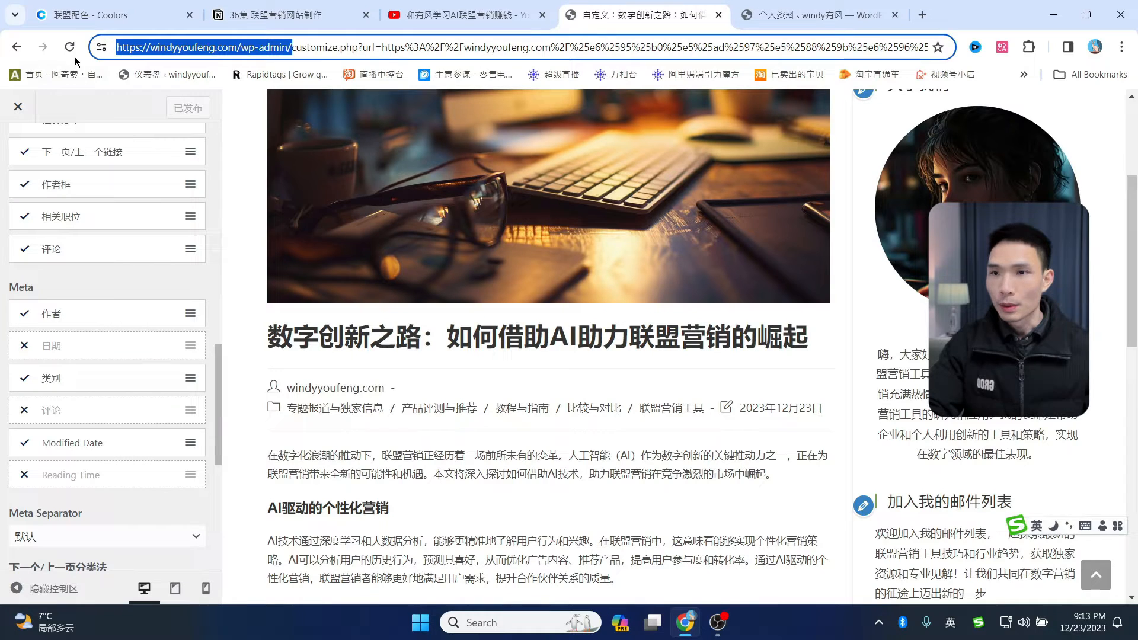
- Reload the Customizer to see the new name, then open the Pages list
click(70, 48)
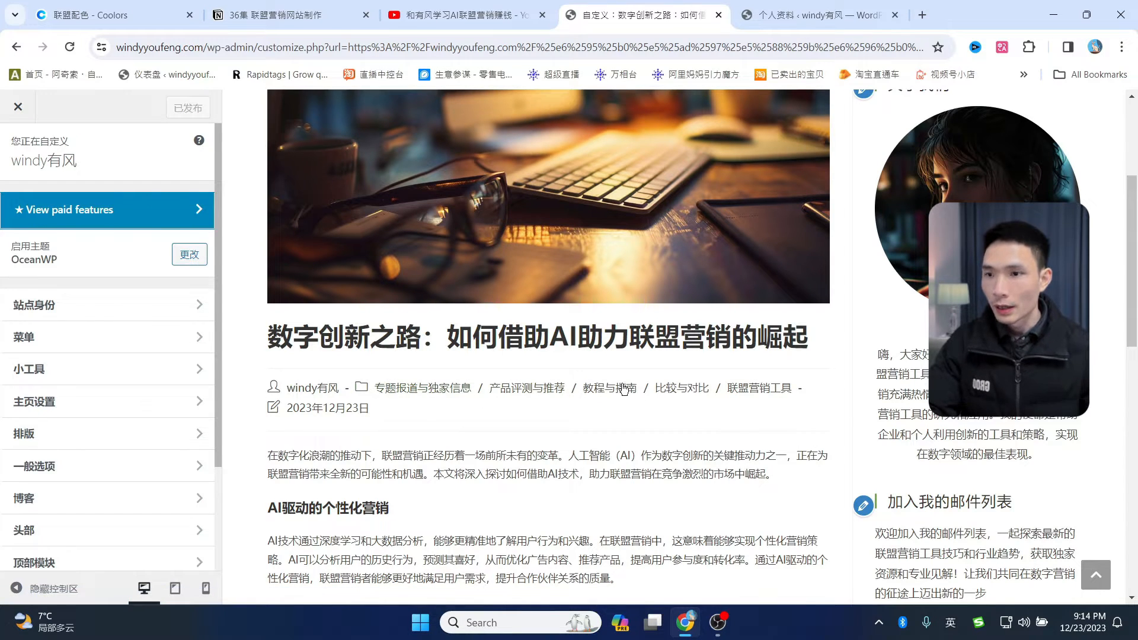
scroll(559, 372, up, 4)
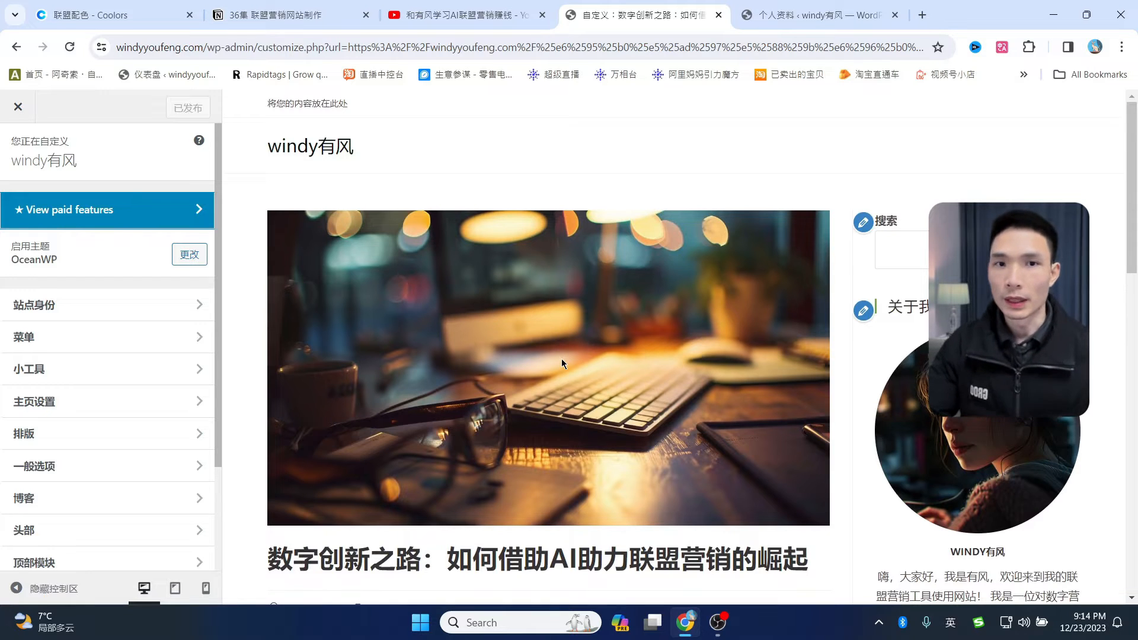
click(817, 15)
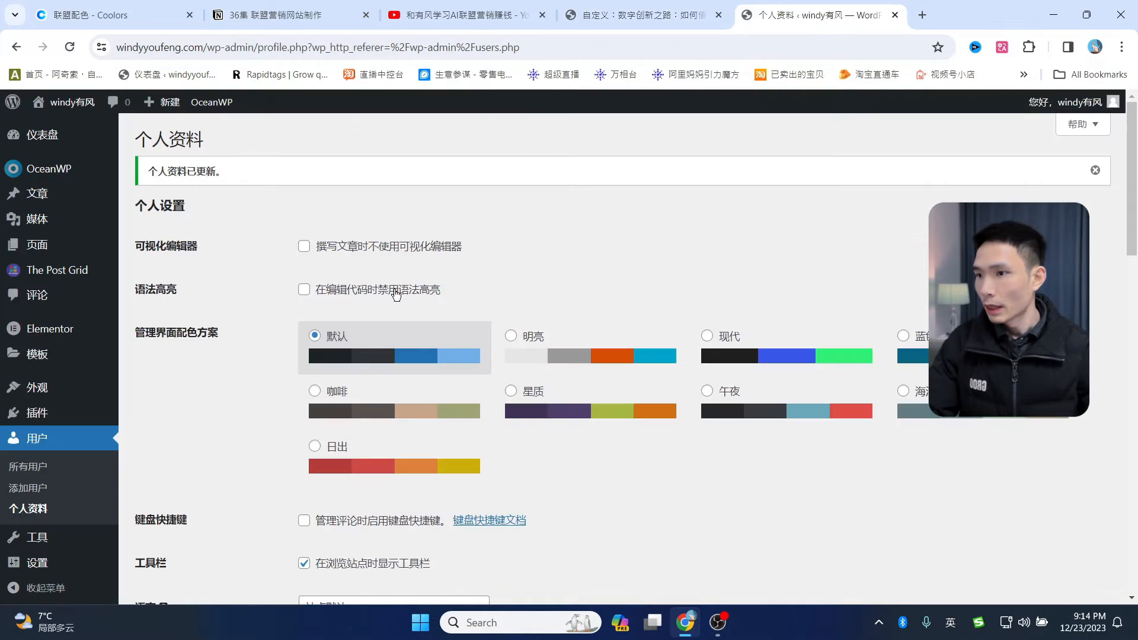
click(37, 244)
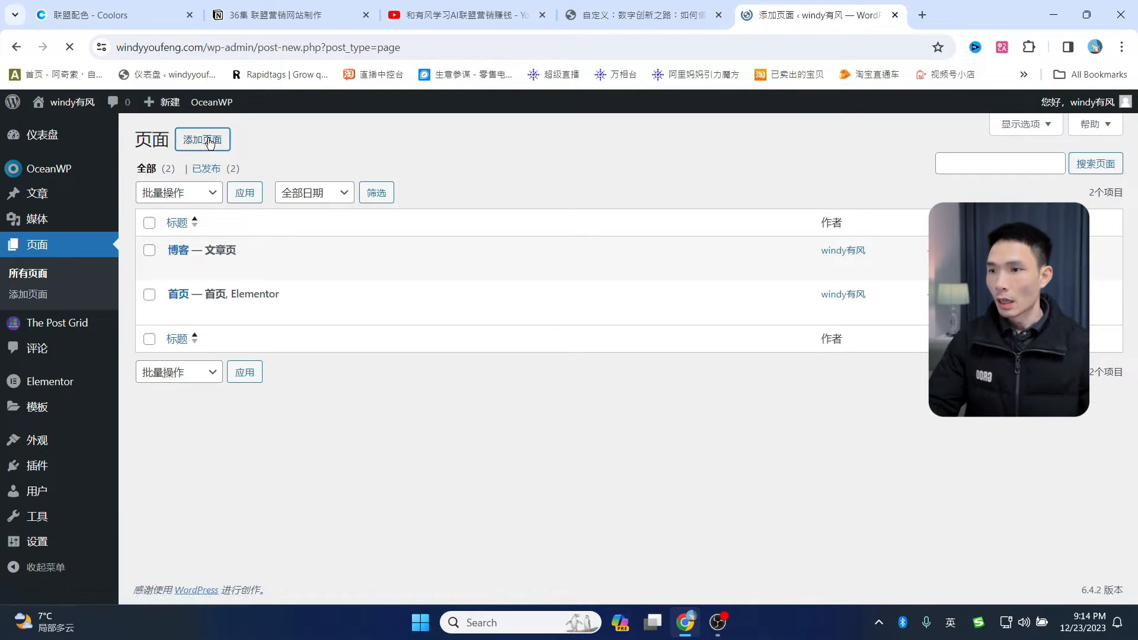
- Title the new page 关于我们
text(ud)
key(BackSpace)
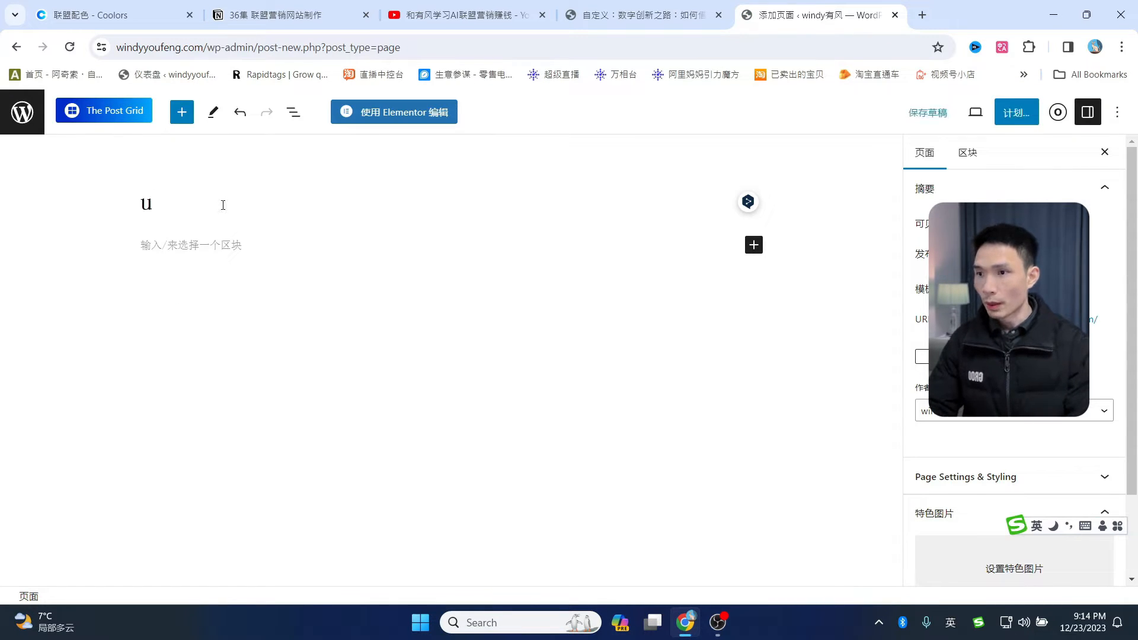
key(BackSpace)
text(关于我们)
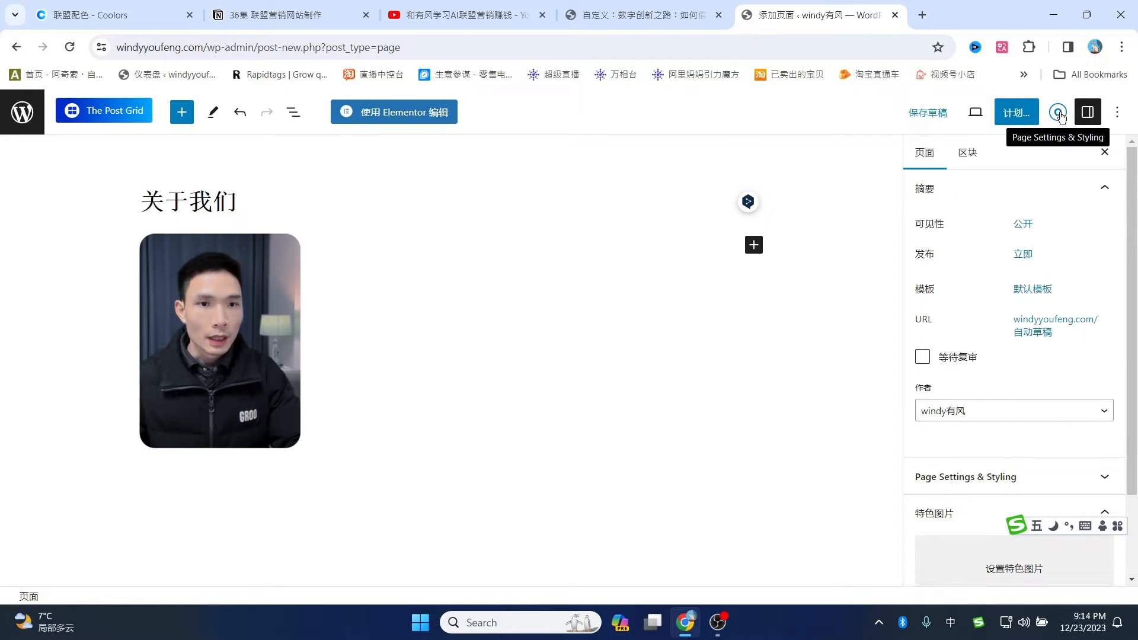
- Set the page to 100% Full Width layout with padding disabled and the page title hidden
click(1059, 115)
click(983, 193)
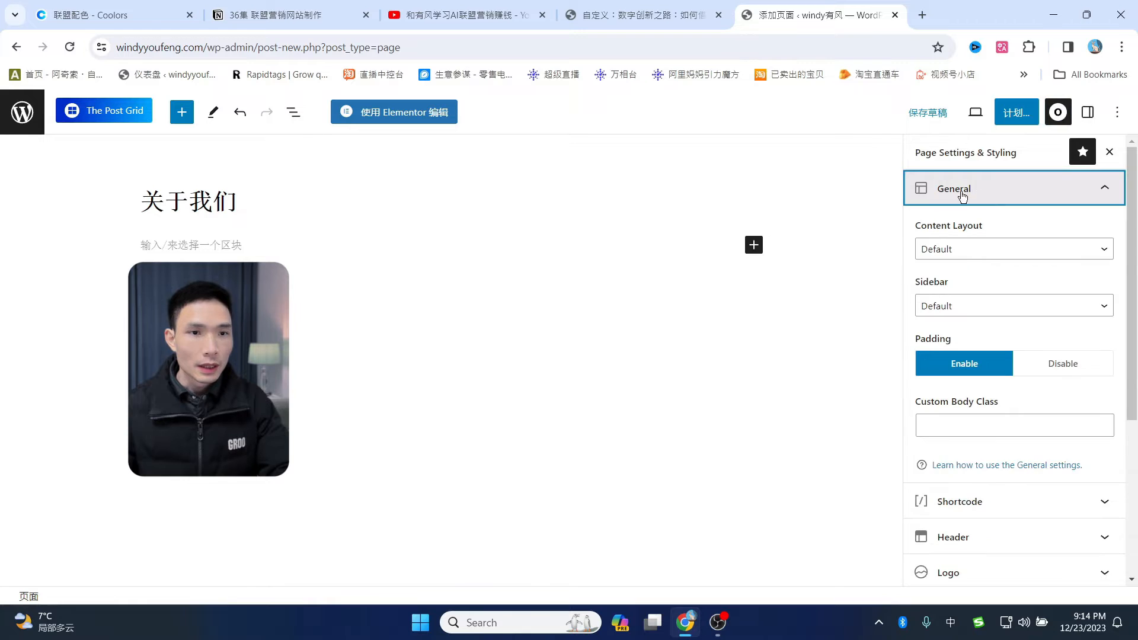
click(977, 252)
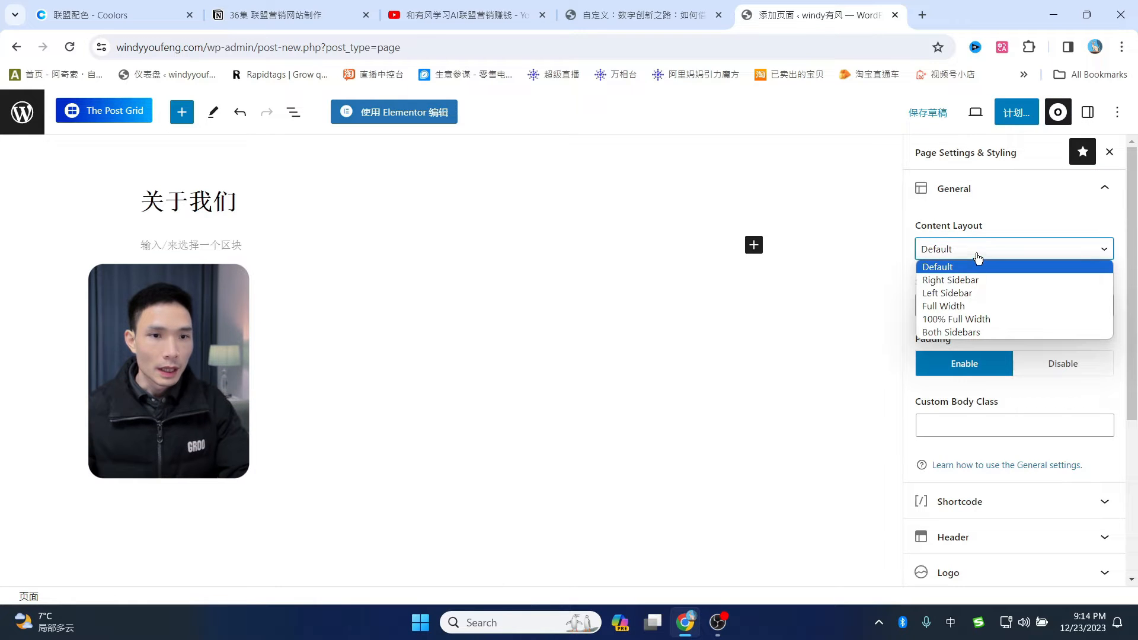
click(972, 320)
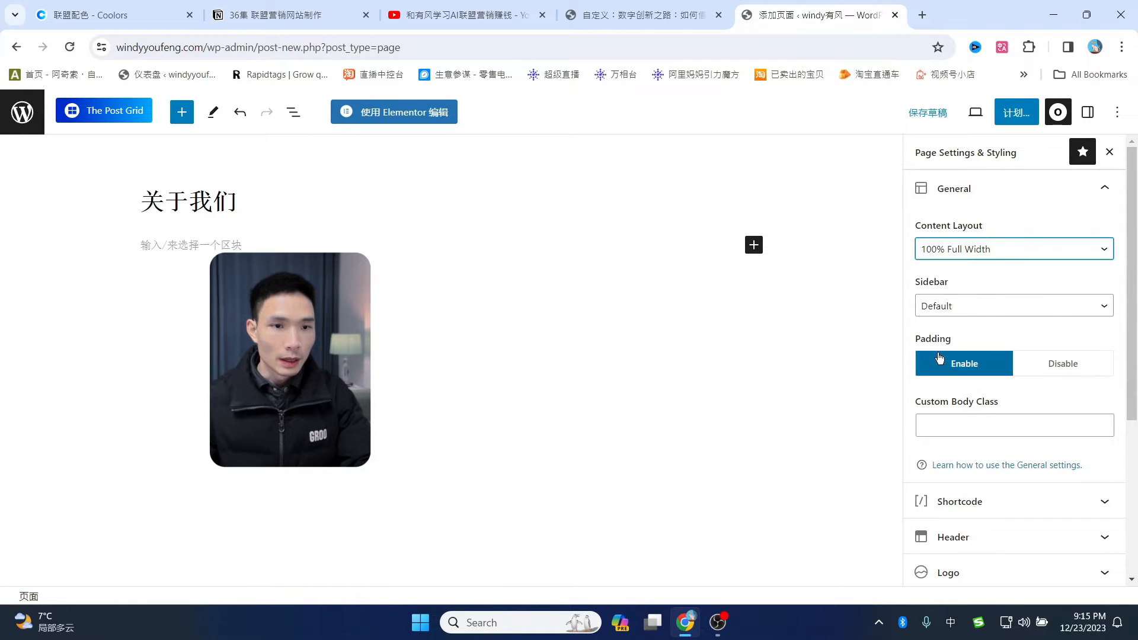
click(1039, 367)
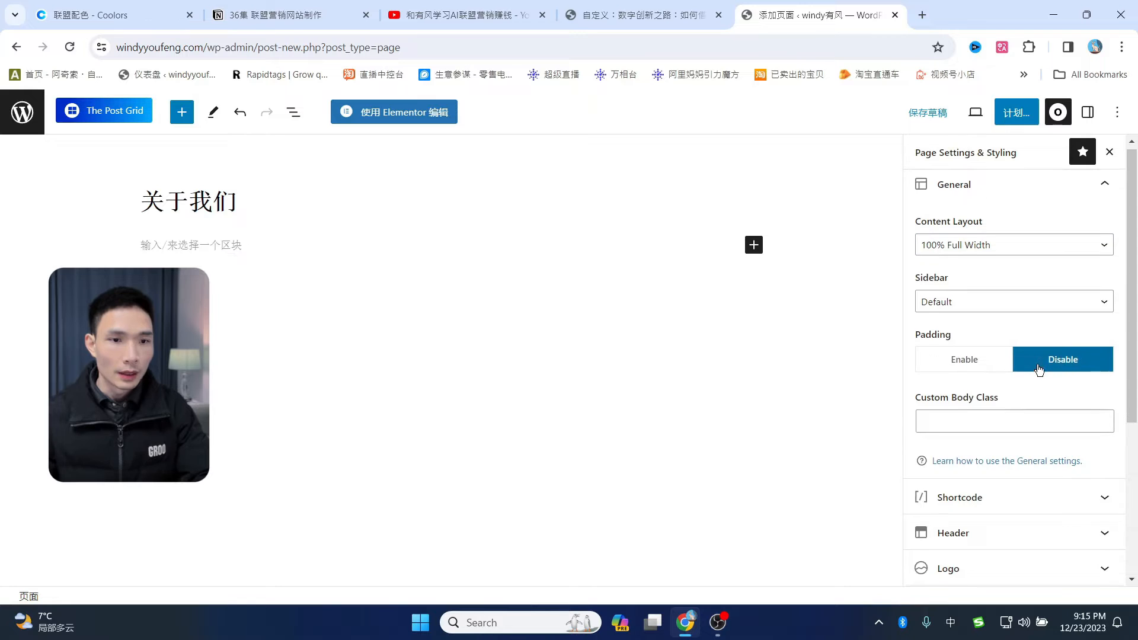
scroll(1019, 385, down, 4)
click(1006, 399)
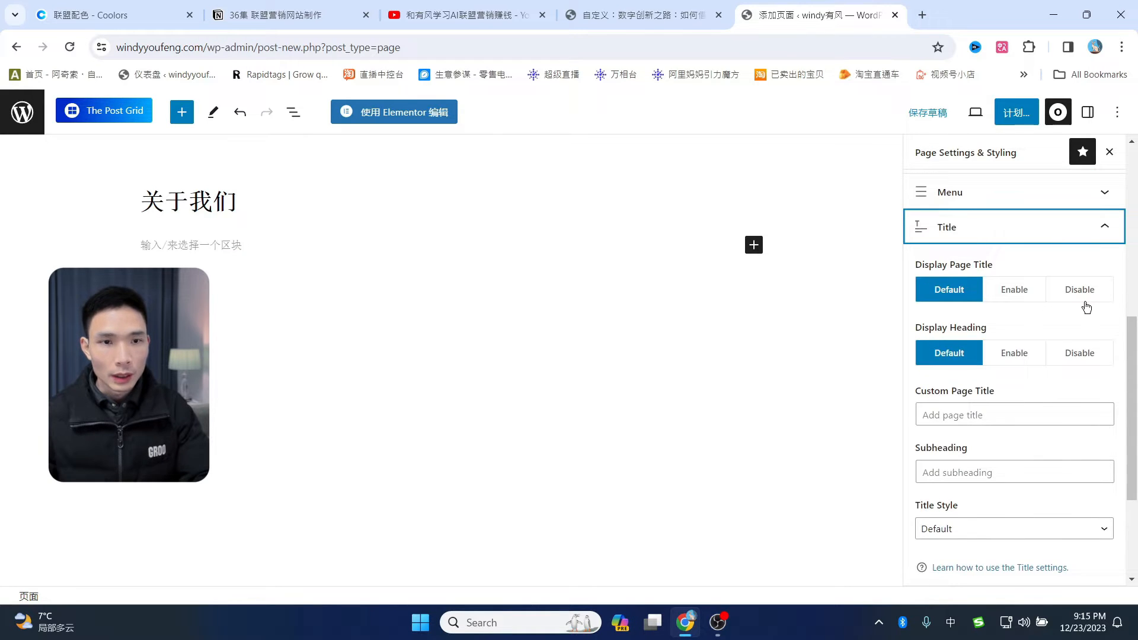
click(1088, 296)
- Publish the 关于我们 page and open it in Elementor
click(1016, 119)
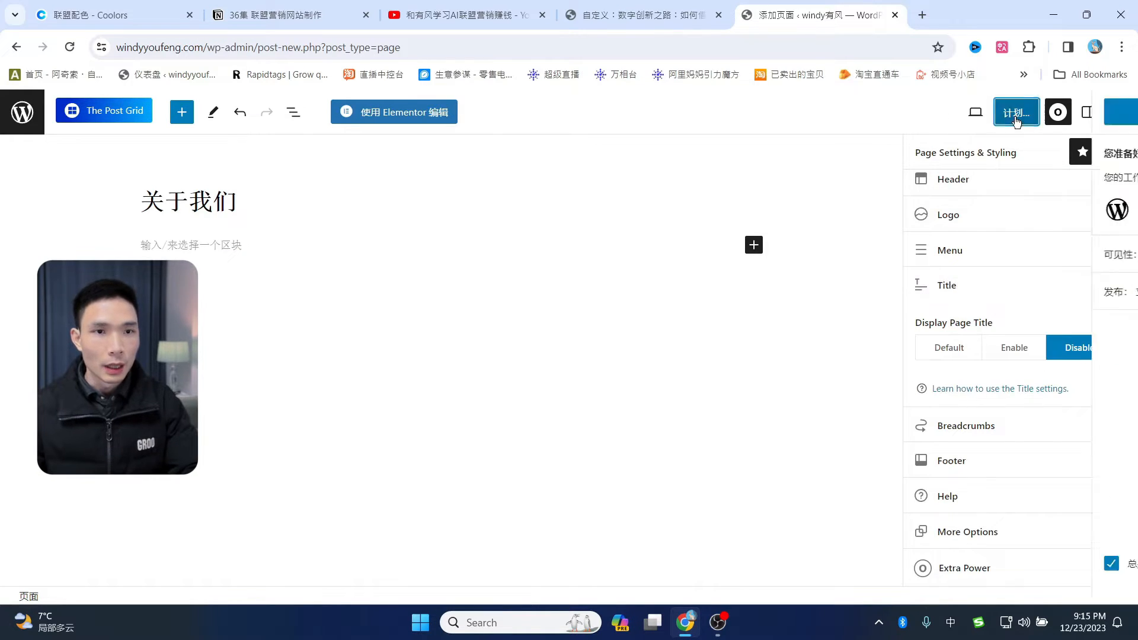
click(985, 111)
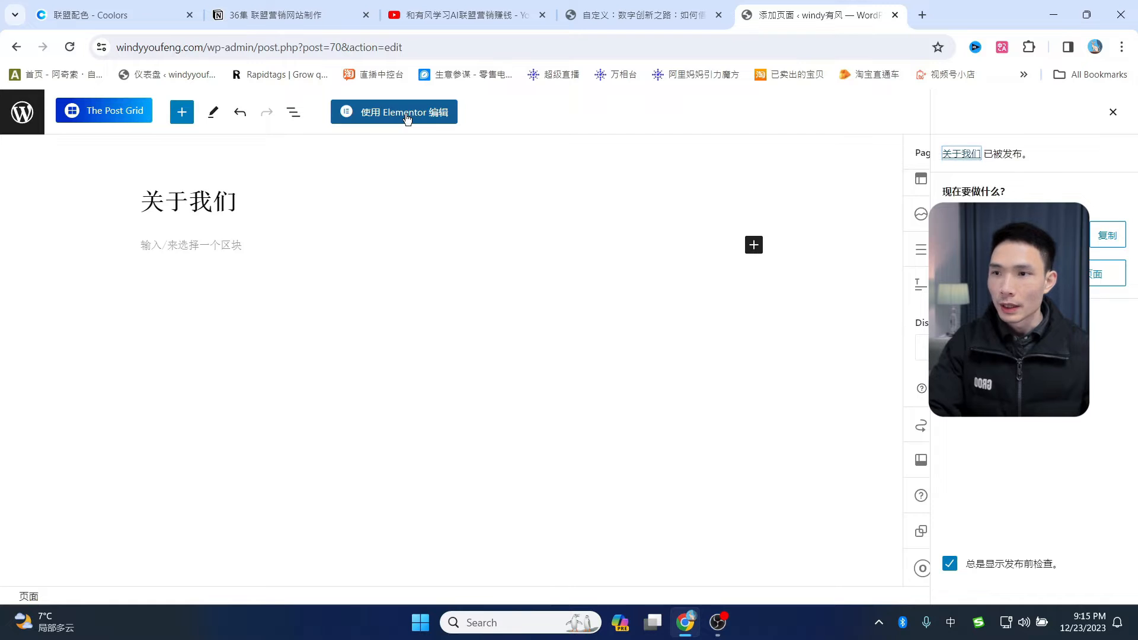
click(386, 119)
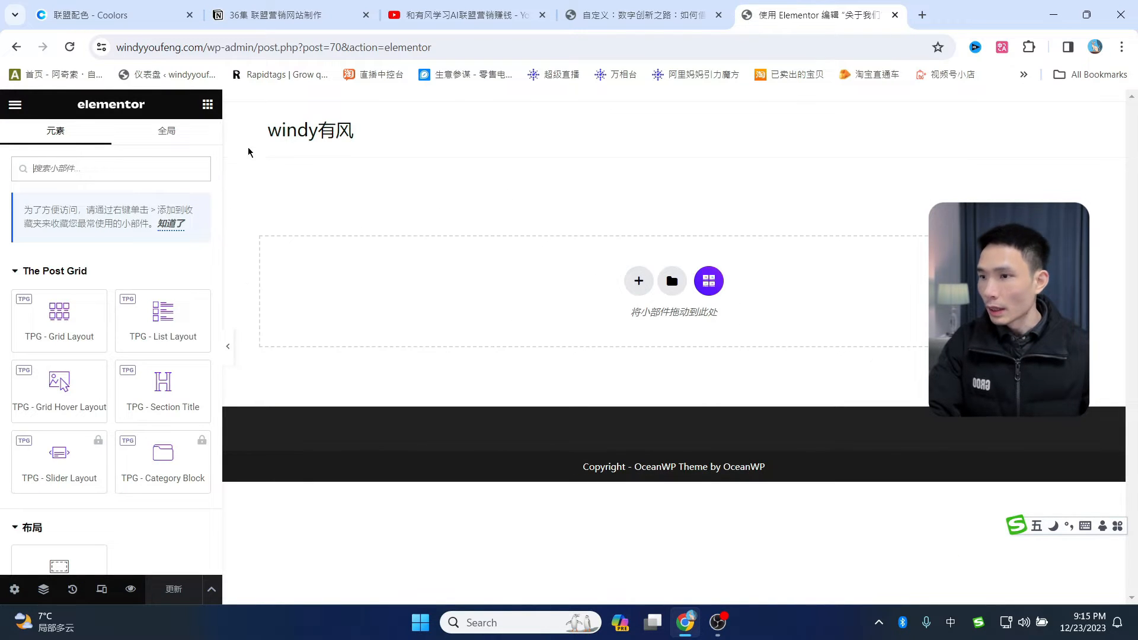
- Add a single-column container and place a Heading widget inside it
scroll(148, 379, down, 4)
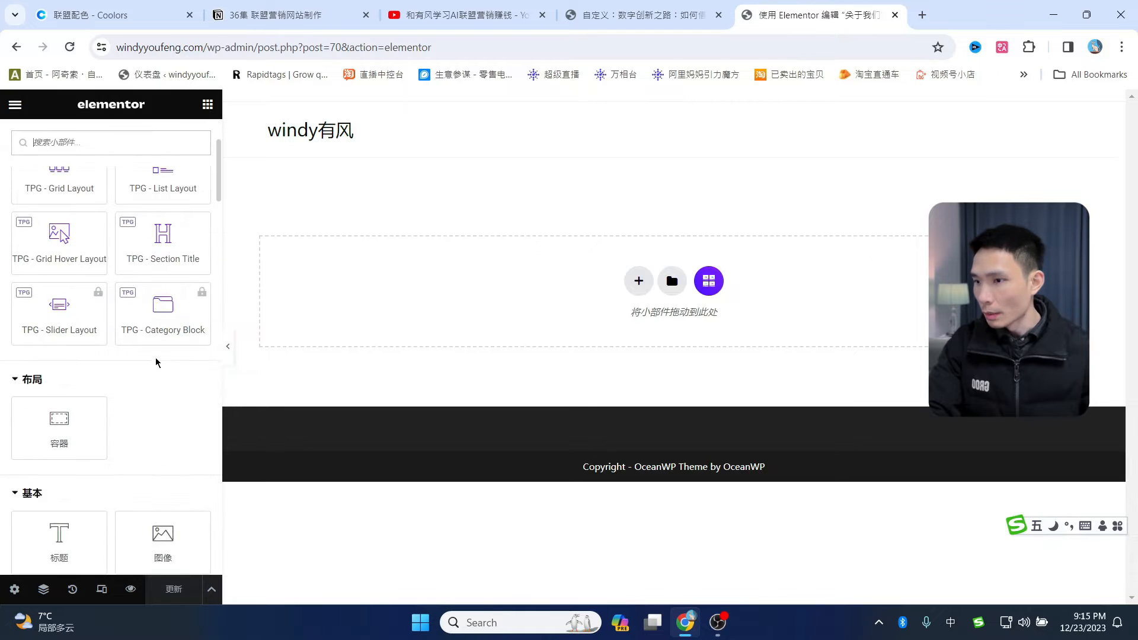
drag(59, 456, 318, 185)
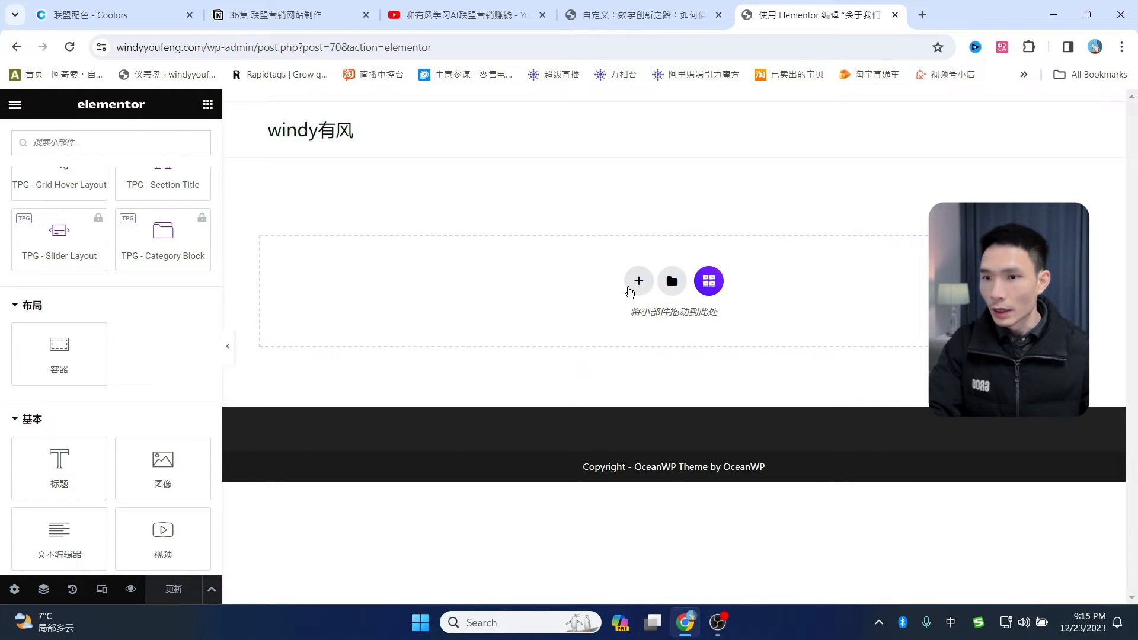
click(639, 282)
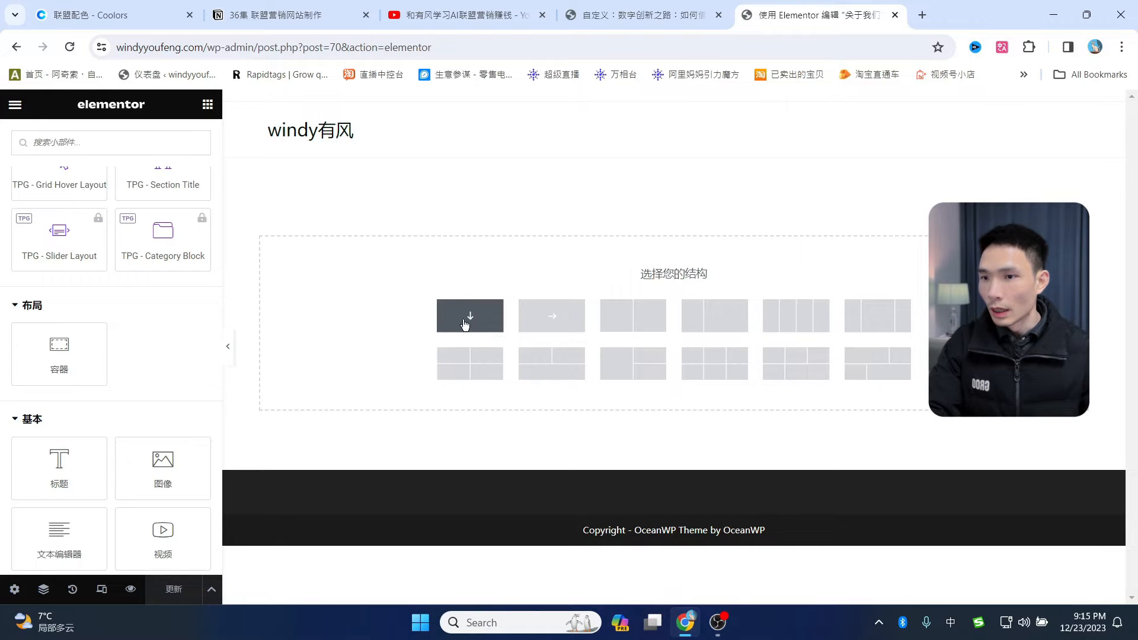
click(469, 316)
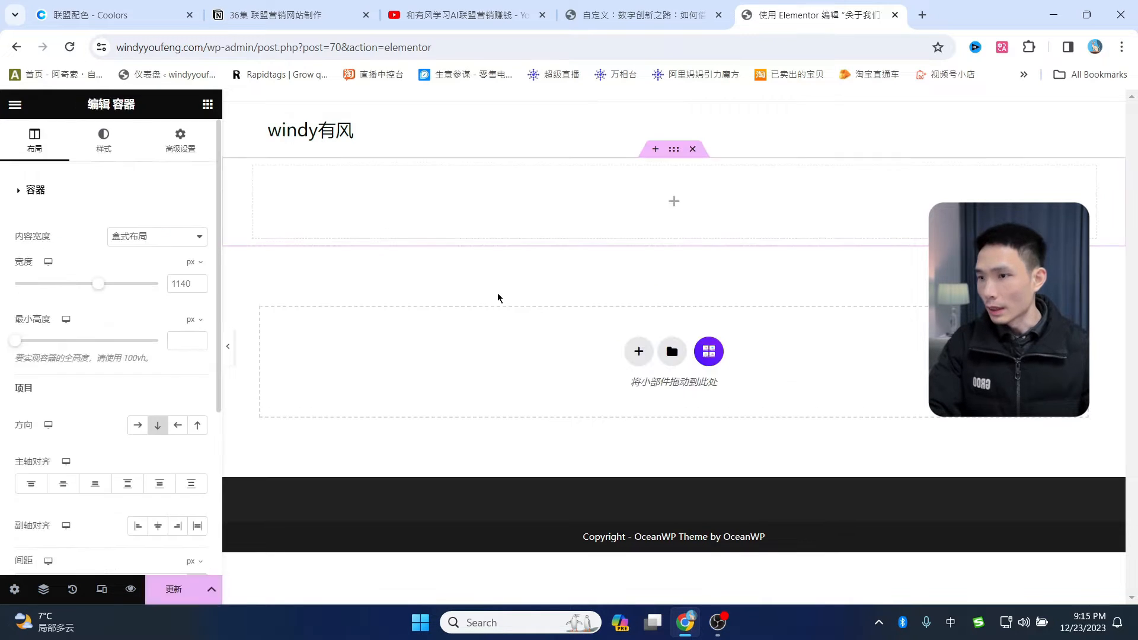
click(208, 105)
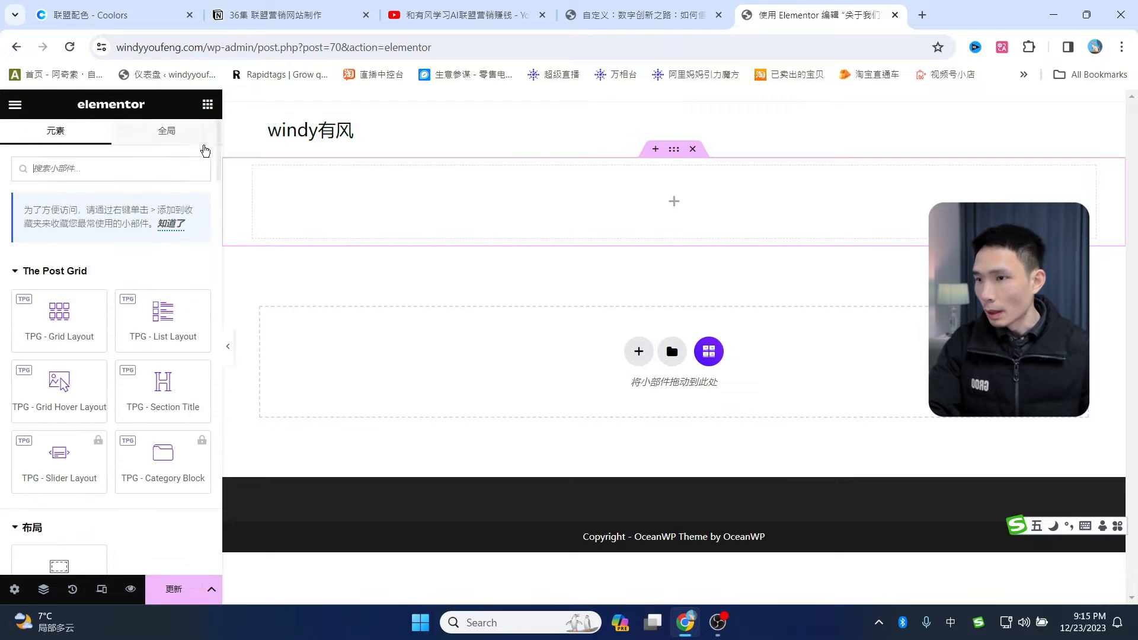
scroll(87, 391, down, 2)
drag(49, 536, 356, 190)
- Change the heading text to 关于我们 with a 28 px font size
drag(145, 251, 6, 246)
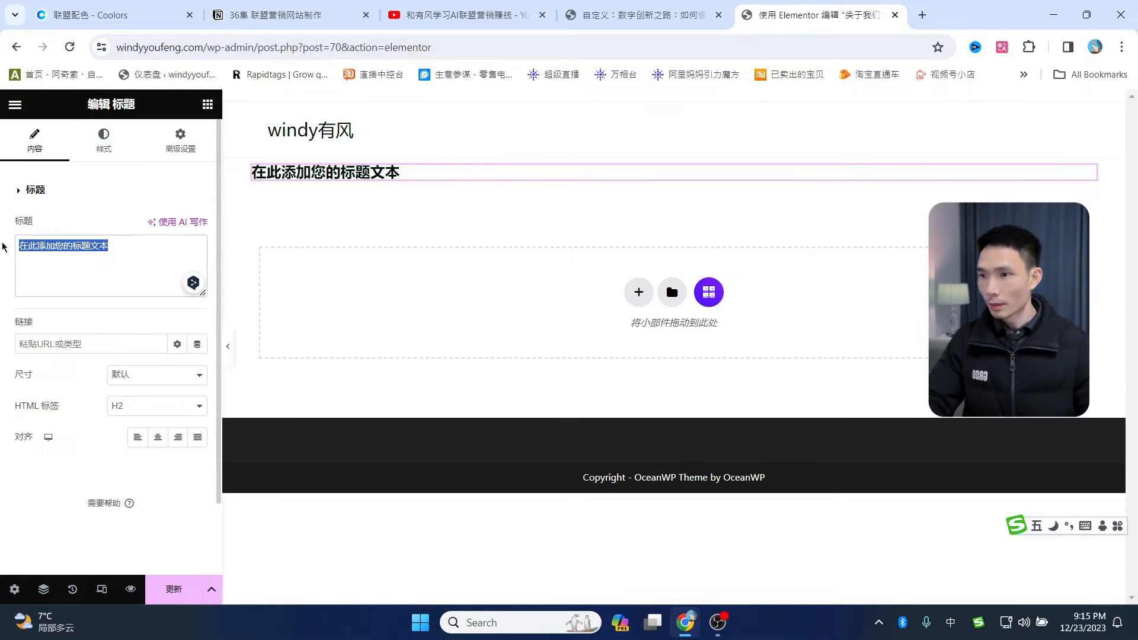
text(udg)
key(BackSpace)
text(关于我们)
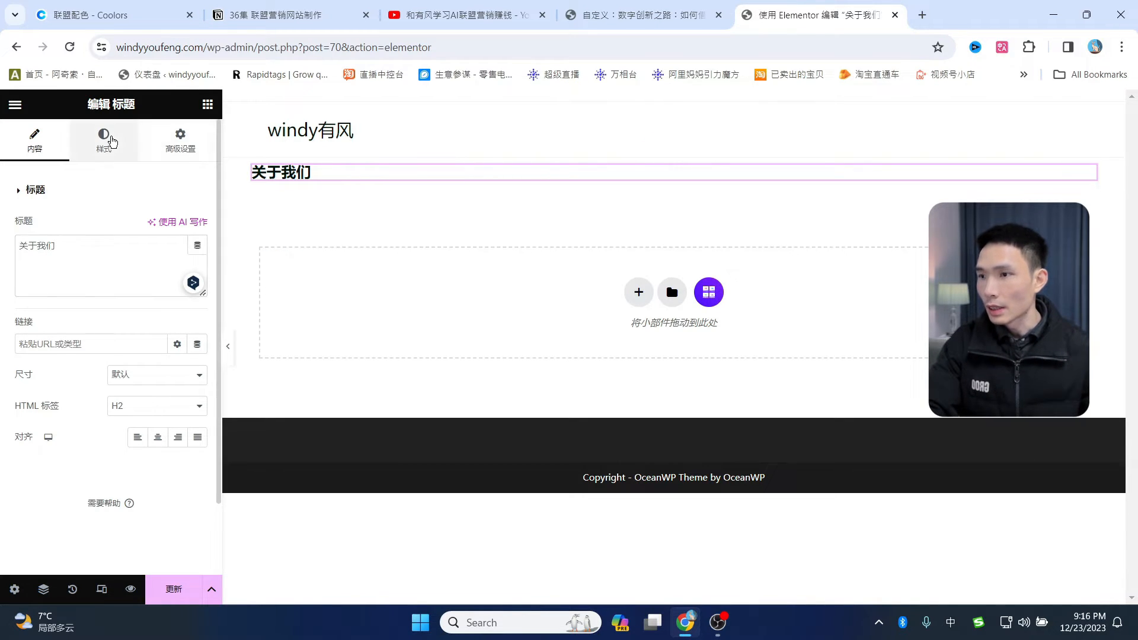
click(104, 141)
click(198, 257)
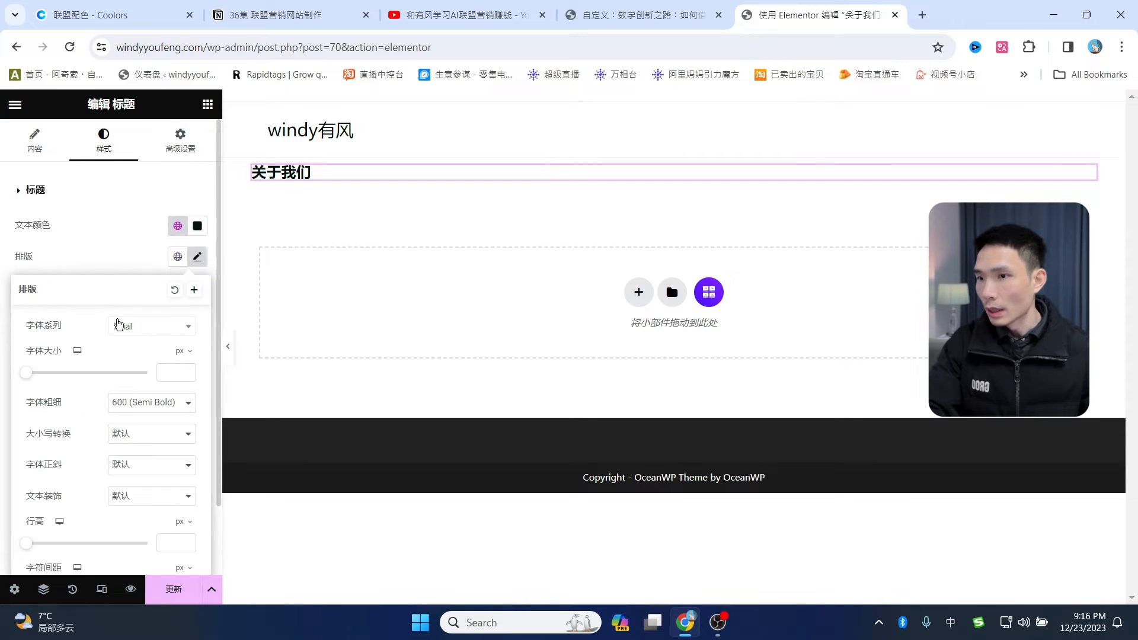
mouse_move(37, 373)
mouse_down()
mouse_move(57, 373)
mouse_move(42, 377)
mouse_up()
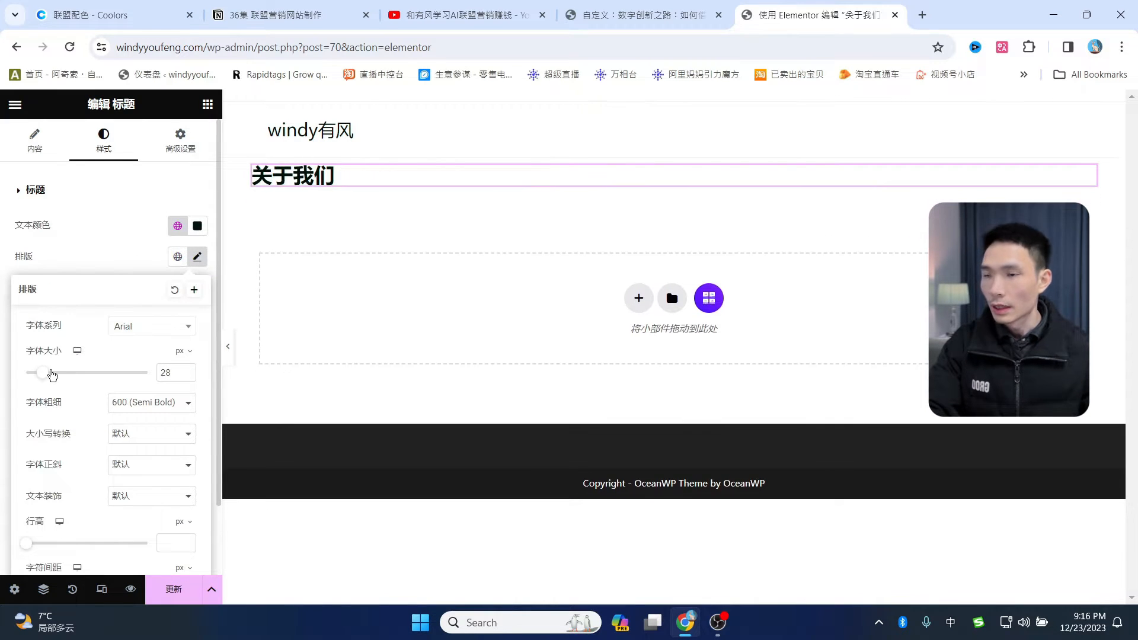
- Drop a Text Editor widget below the 关于我们 heading
click(207, 105)
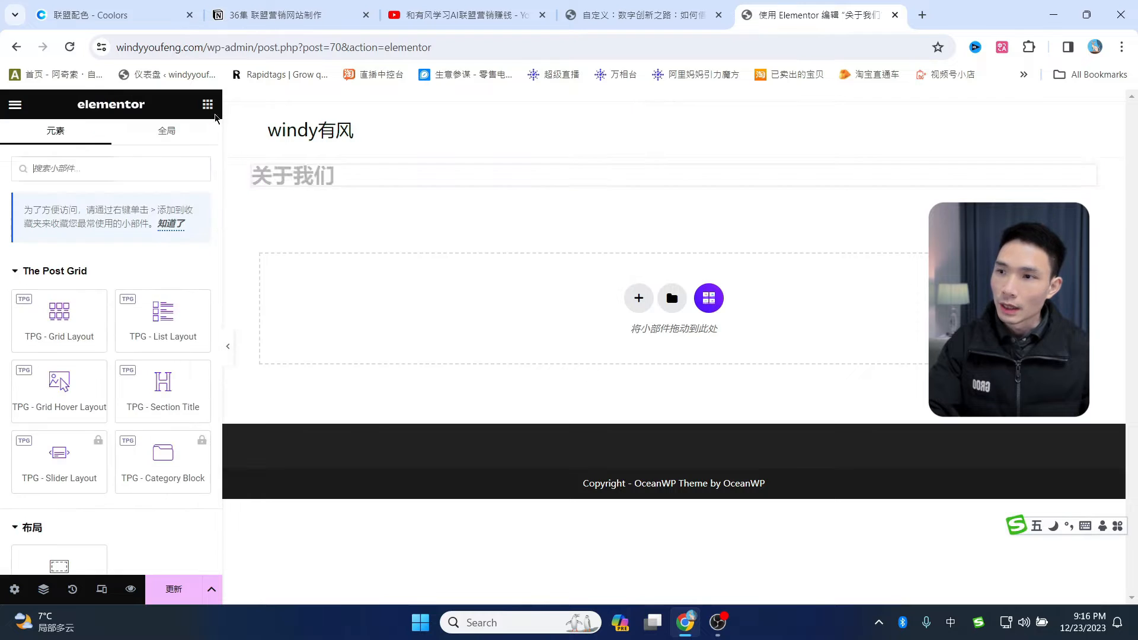
scroll(118, 373, down, 5)
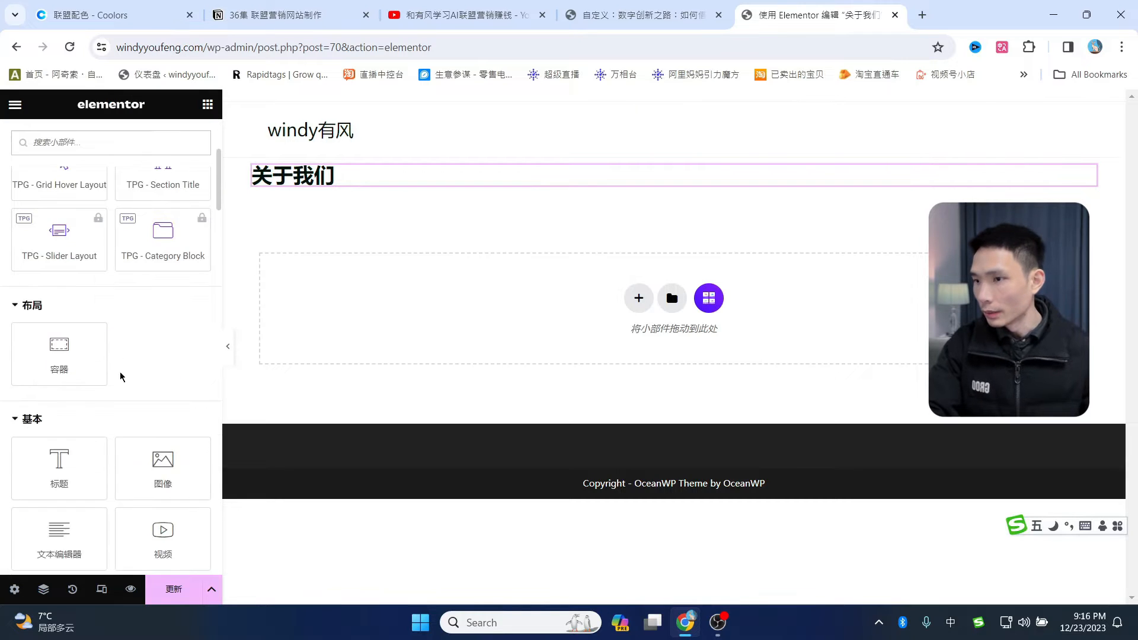
drag(62, 461, 359, 192)
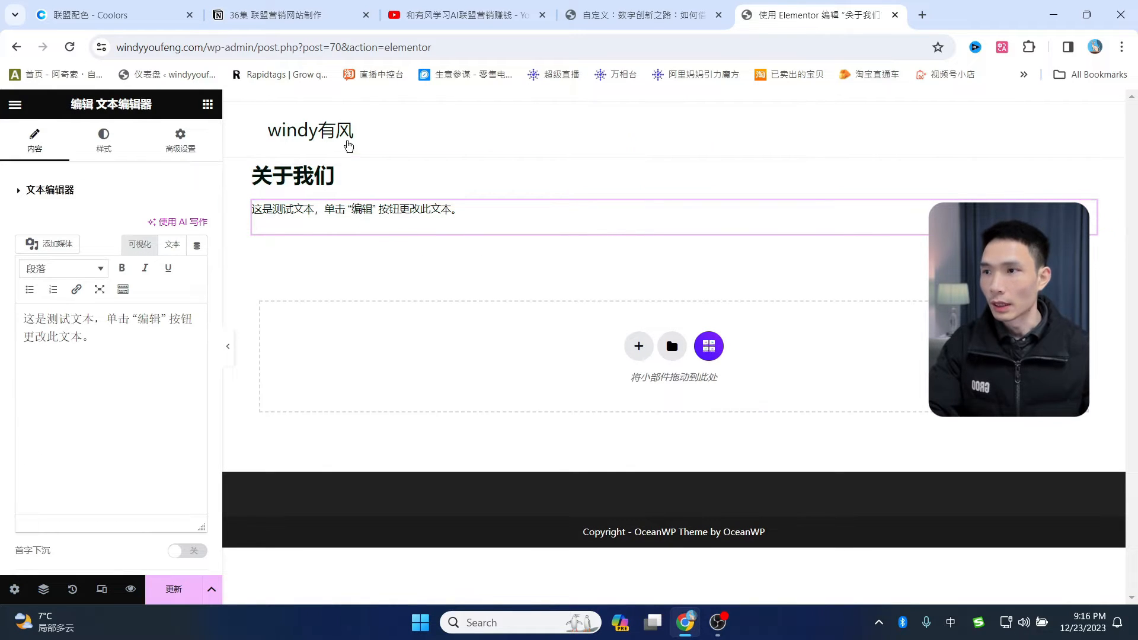
- Paste the prepared about-me prompt into ChatGPT and send it
click(925, 16)
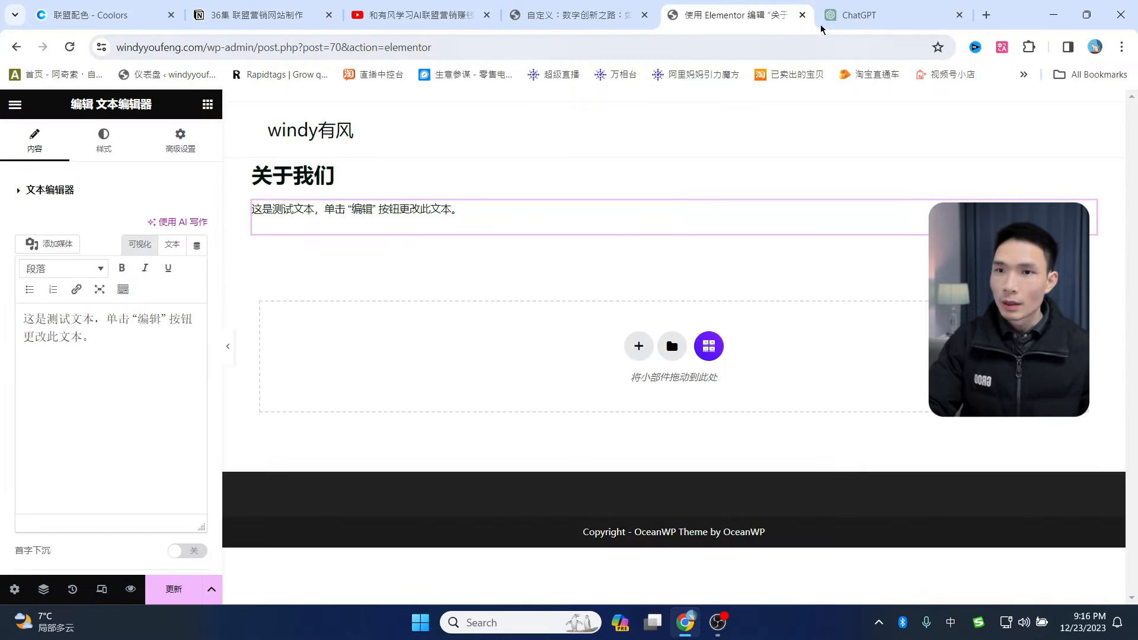
click(882, 13)
text(GPT提示：  **请为我的博客网站撰写关于我的部分。。我的名字叫有风，以下是一些关于我的信息和我希望包含的内容： 我有 6 年的网络营销经验。 我会测试非常多不同的营销工具，并在我的网站上对它们进行评论 我的目标是帮助用户找到最适合您企业的营销工具**)
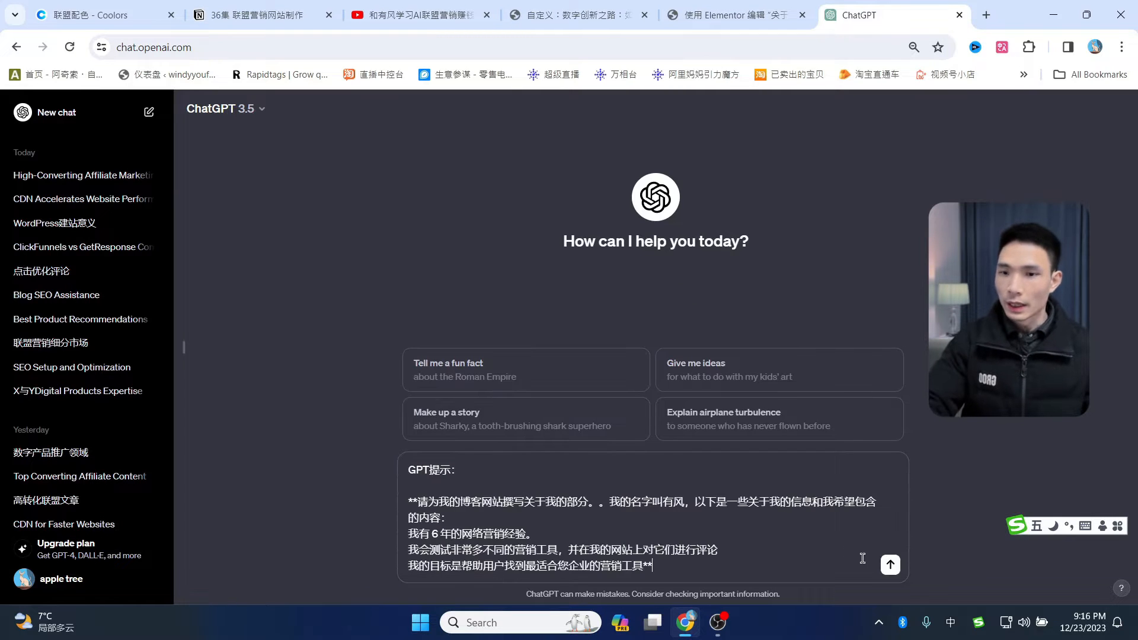
click(891, 565)
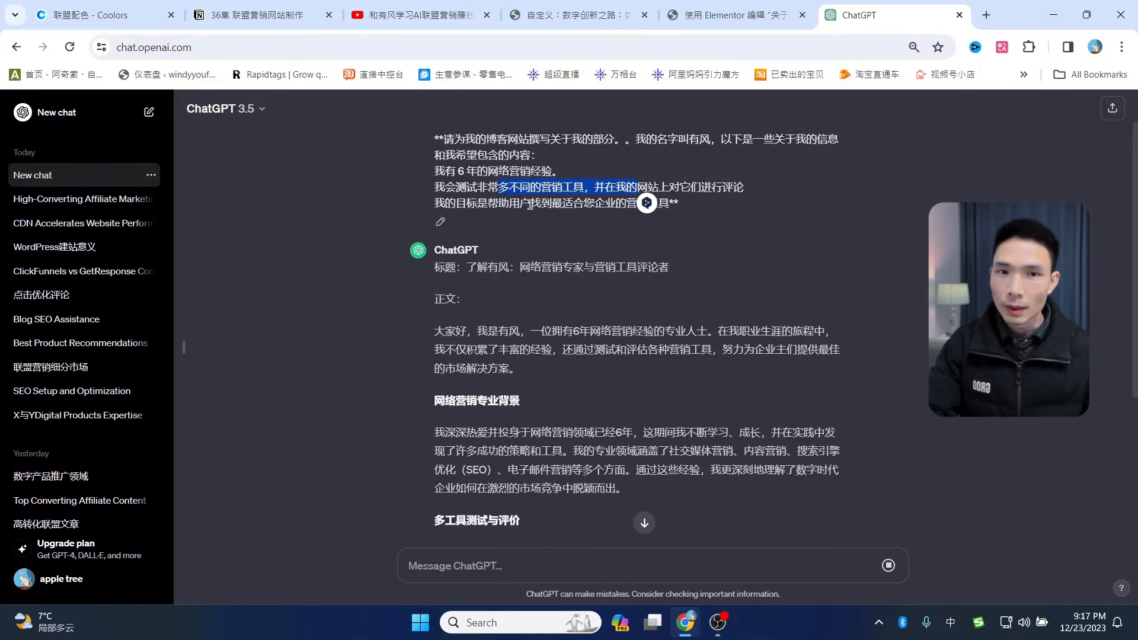
- Review and copy the whole reply from 大家好 to the end, then return to Elementor
scroll(531, 205, up, 1)
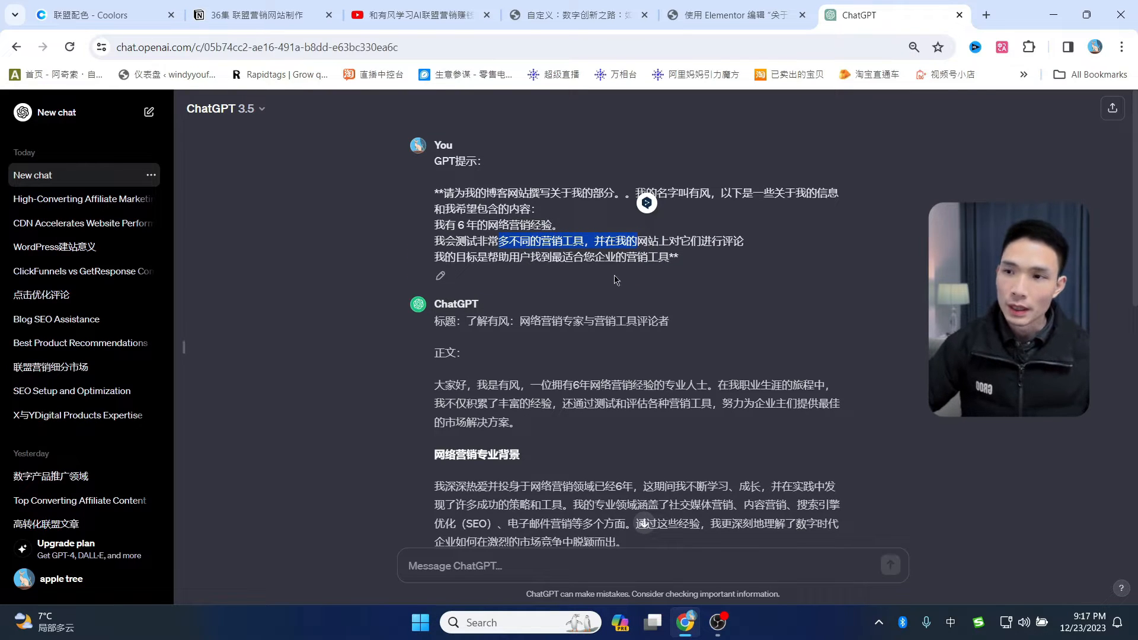
scroll(564, 285, down, 4)
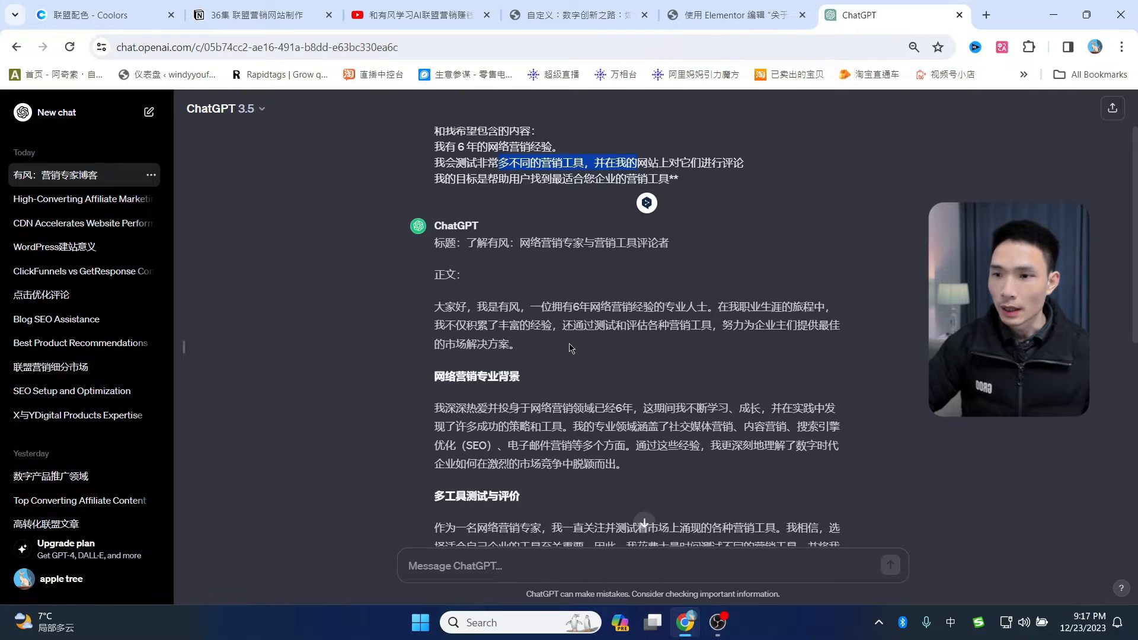
scroll(581, 347, up, 3)
scroll(473, 319, down, 10)
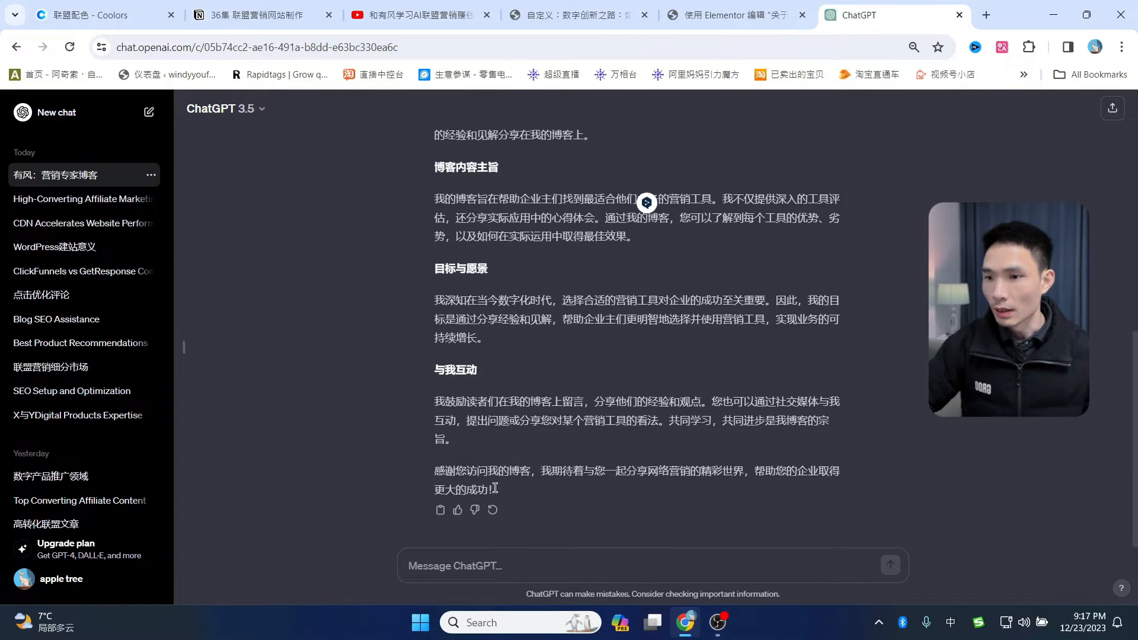
drag(495, 489, 545, 234)
click(735, 16)
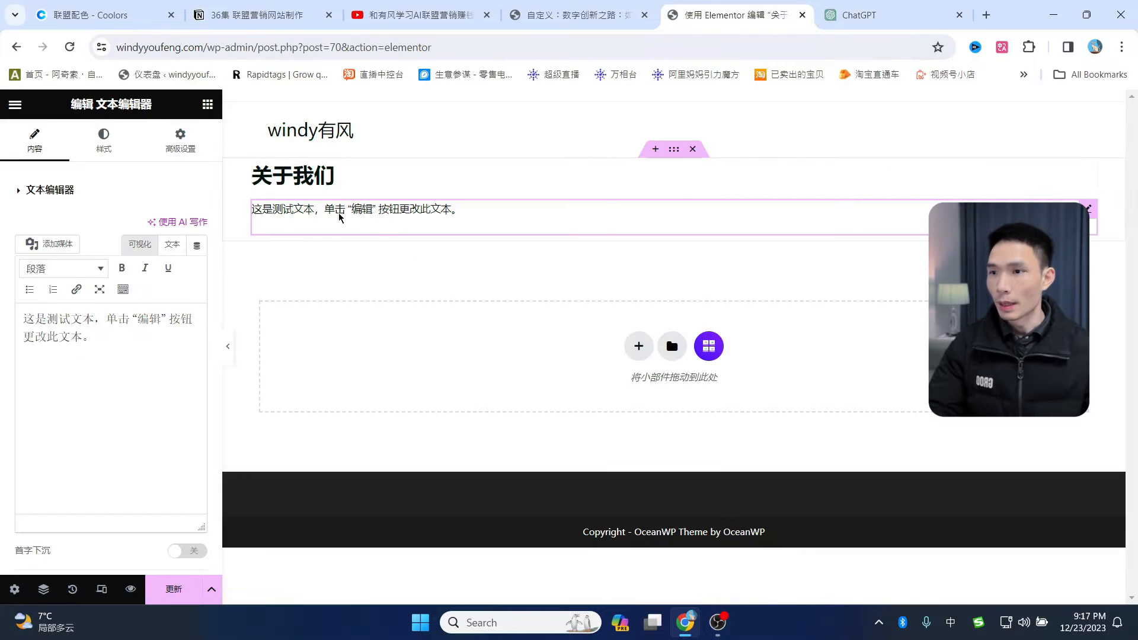
- Replace the text block's placeholder with the pasted ChatGPT about-me copy
drag(98, 338, 3, 312)
key(ctrl+v)
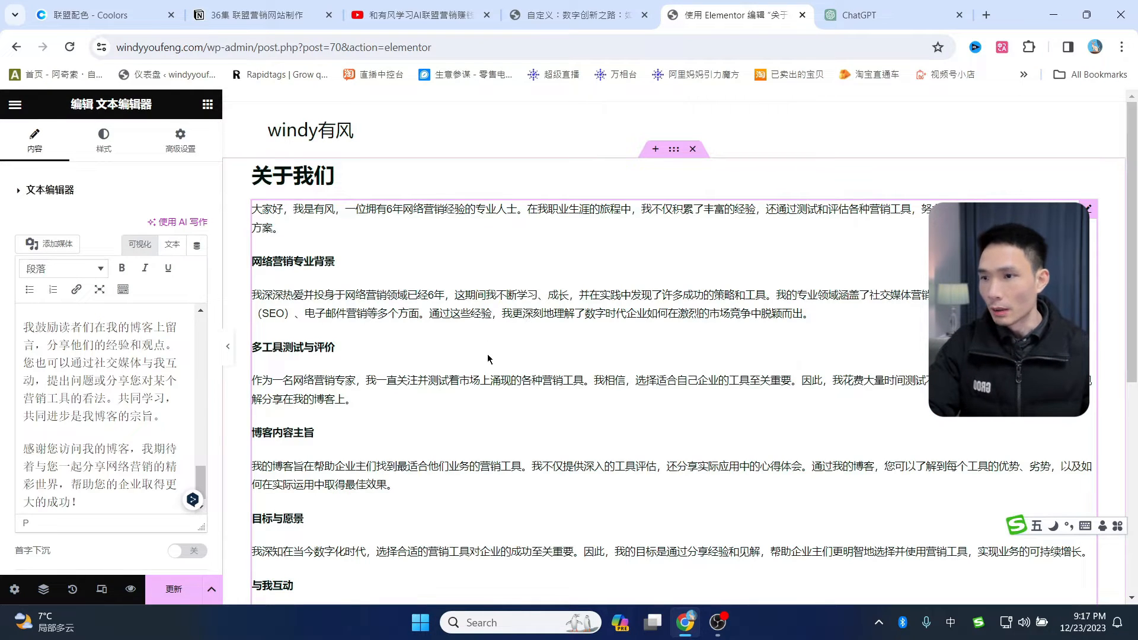
scroll(498, 344, down, 5)
scroll(532, 291, up, 3)
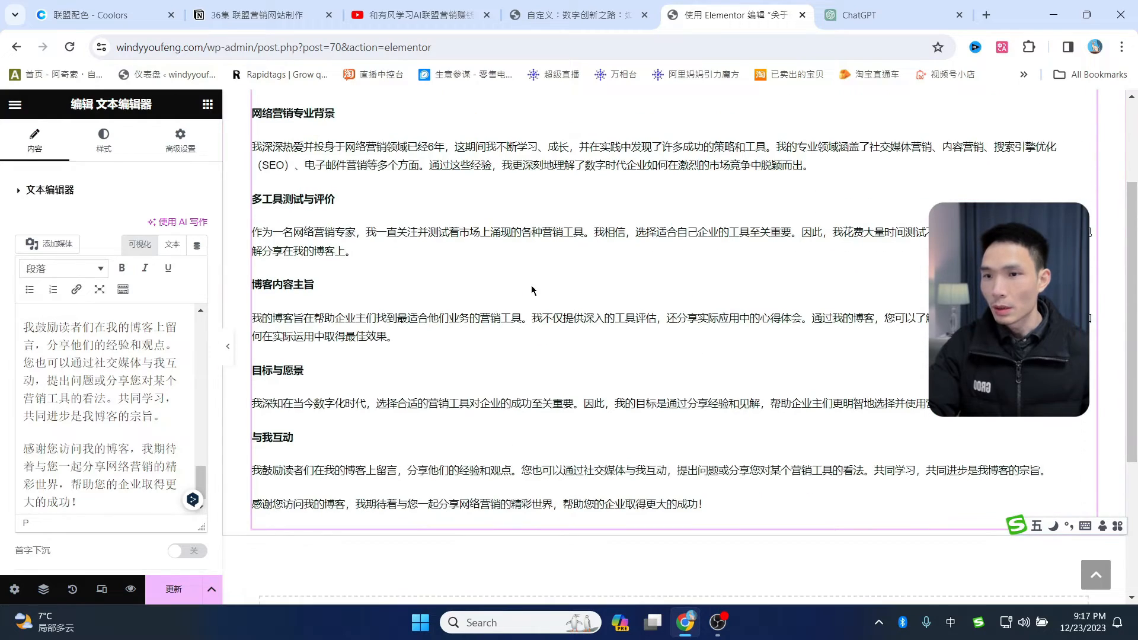
scroll(532, 291, up, 3)
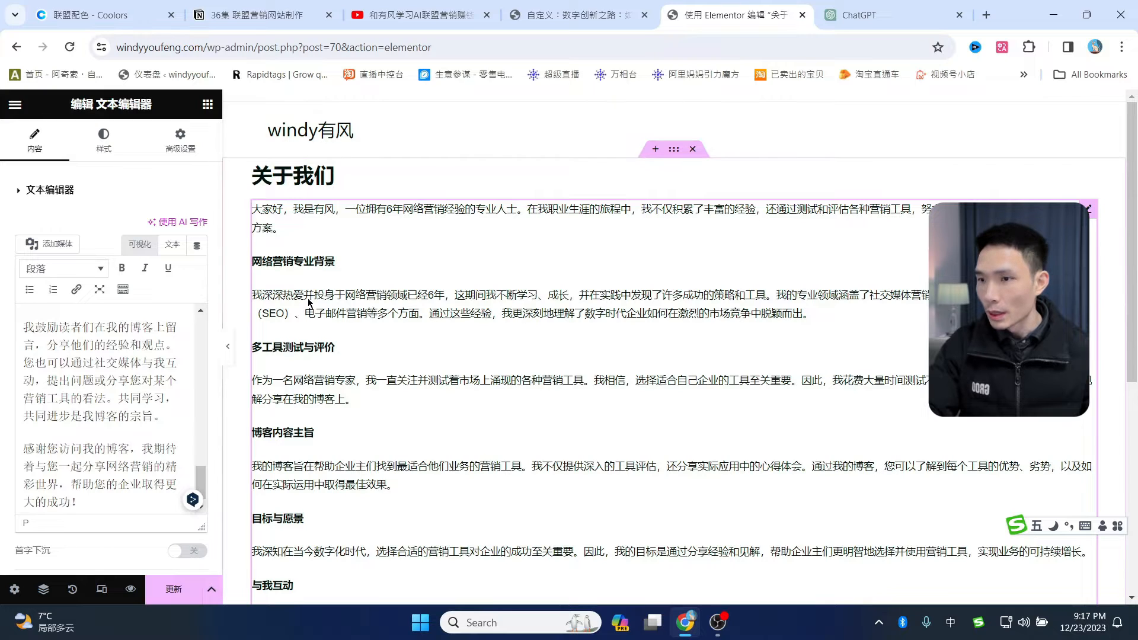
scroll(45, 417, up, 10)
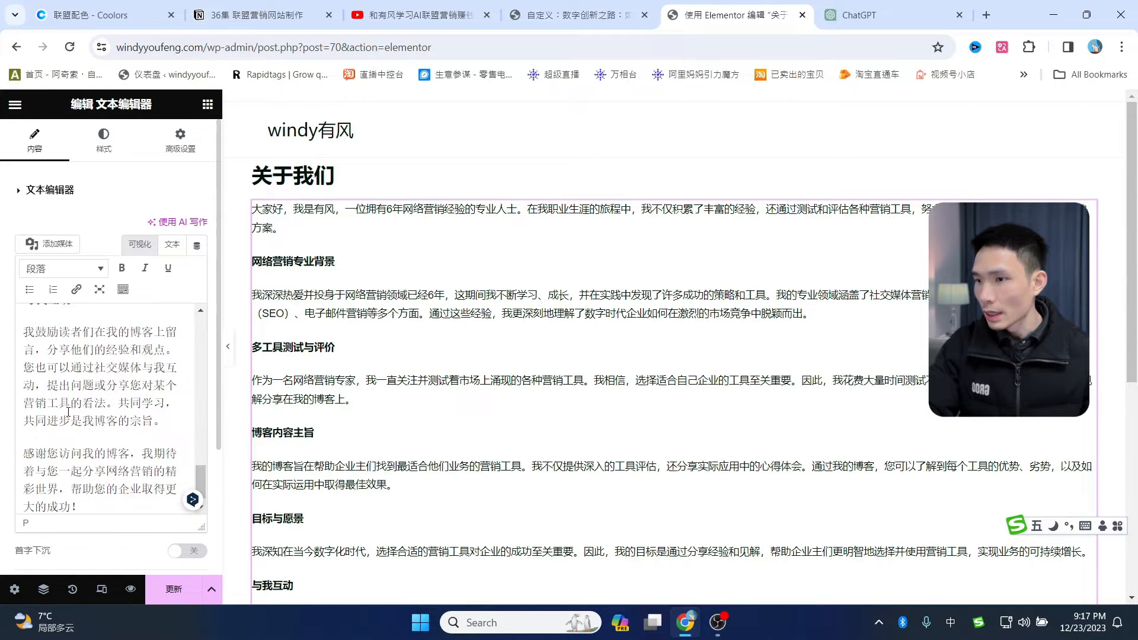
scroll(59, 366, down, 2)
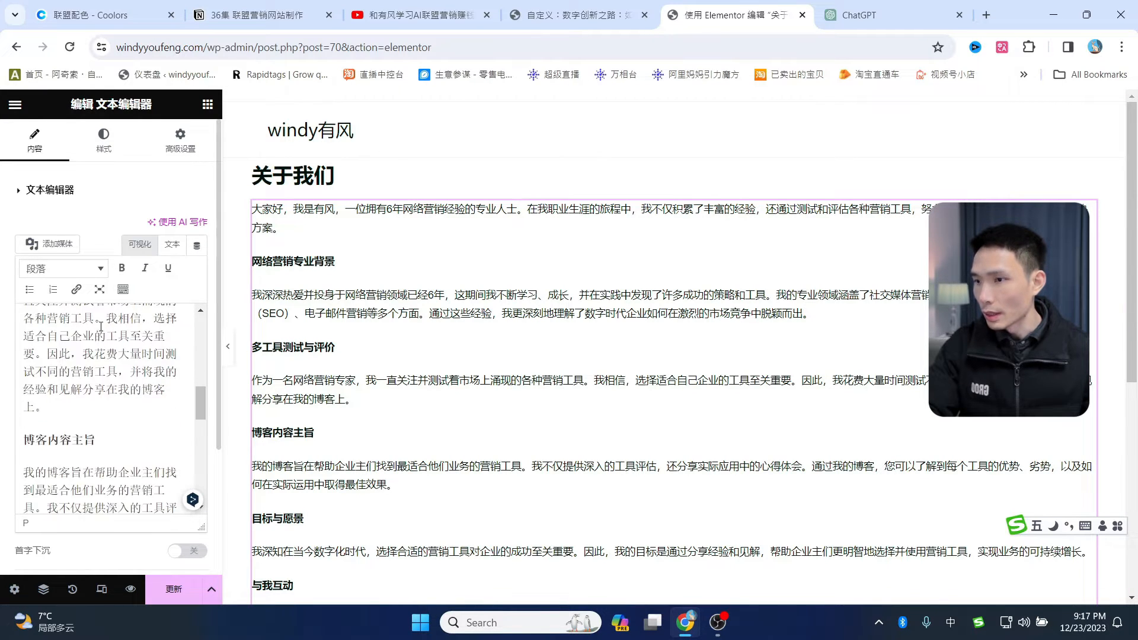
- Bold the sentences from 我相信 to the end of that paragraph
drag(107, 318, 44, 408)
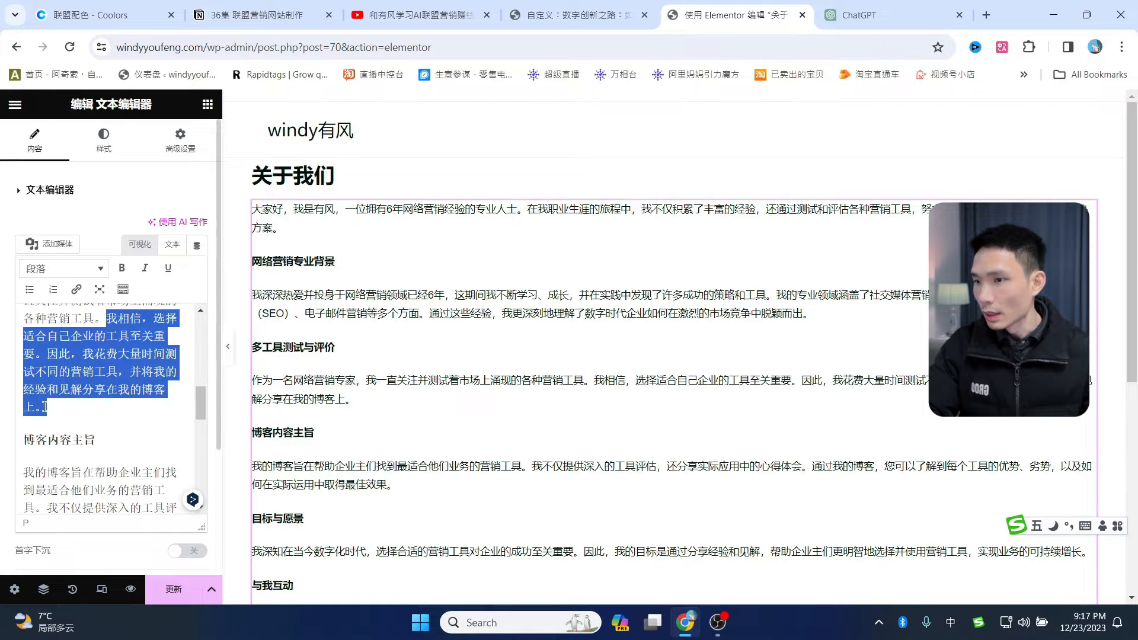
click(122, 268)
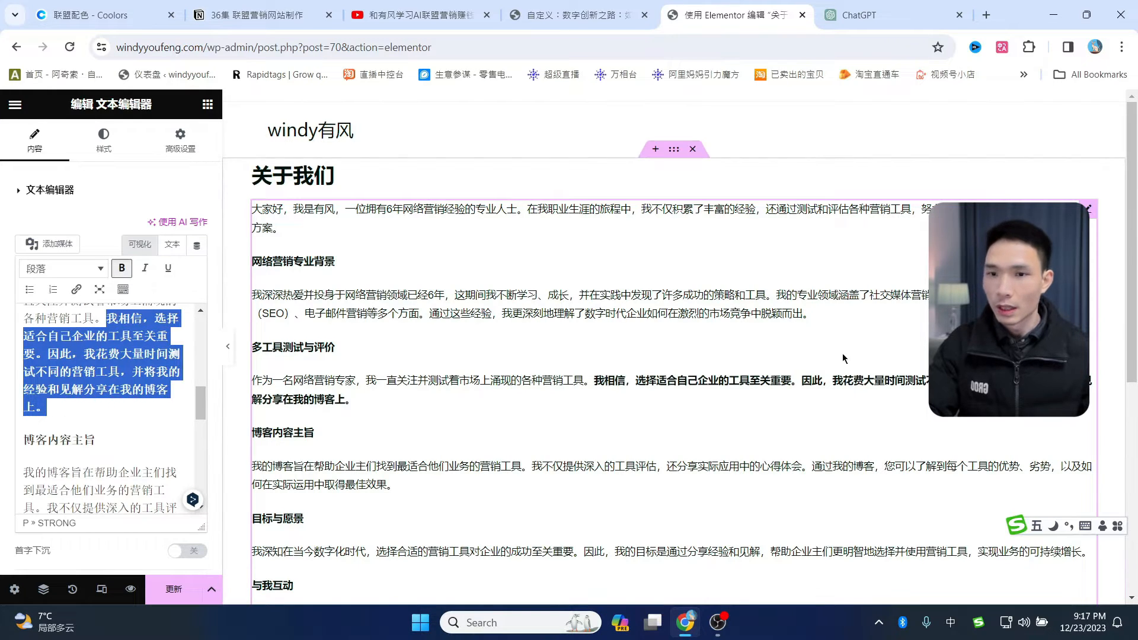
click(1107, 330)
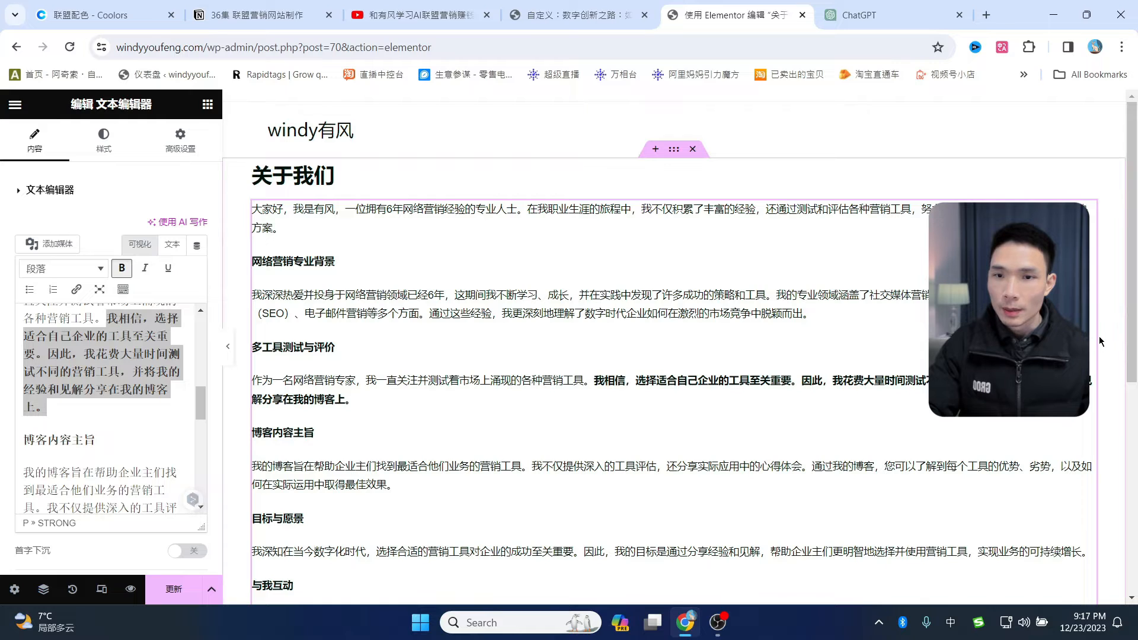
- Drag the text block's right edge left to make it narrower
drag(1095, 329, 906, 329)
scroll(674, 346, down, 3)
scroll(674, 347, up, 3)
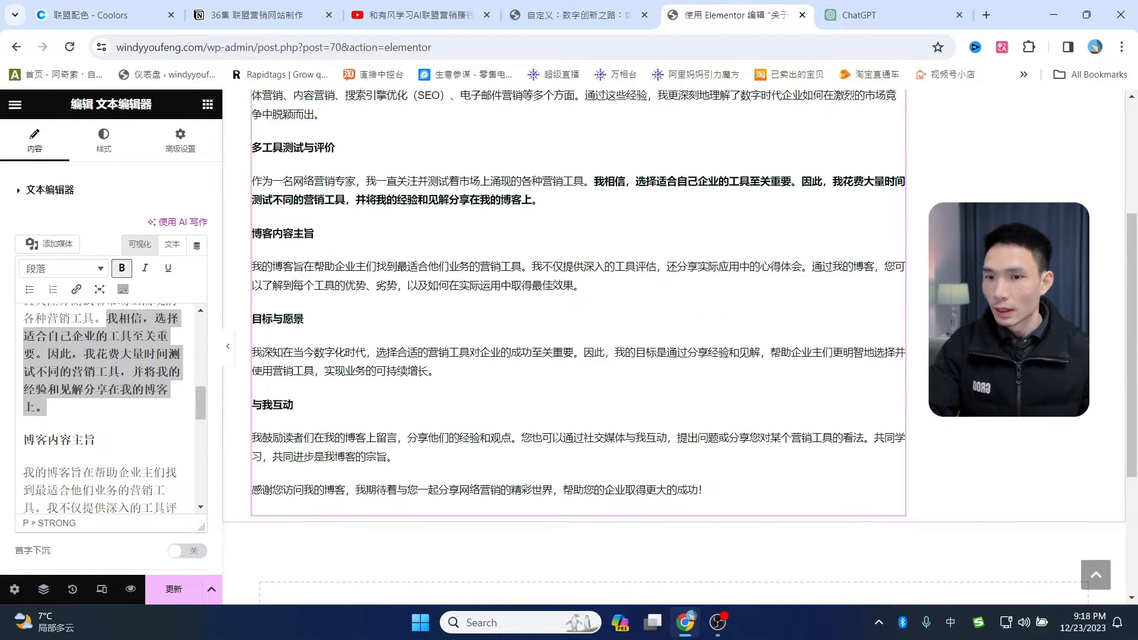
drag(904, 366, 831, 365)
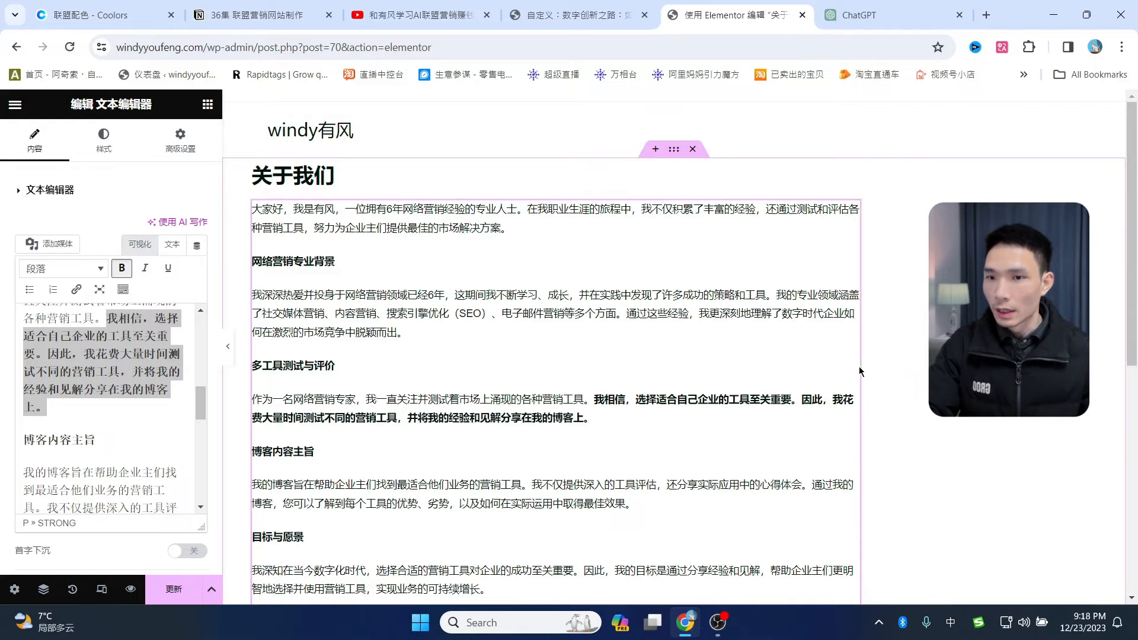
scroll(676, 354, down, 5)
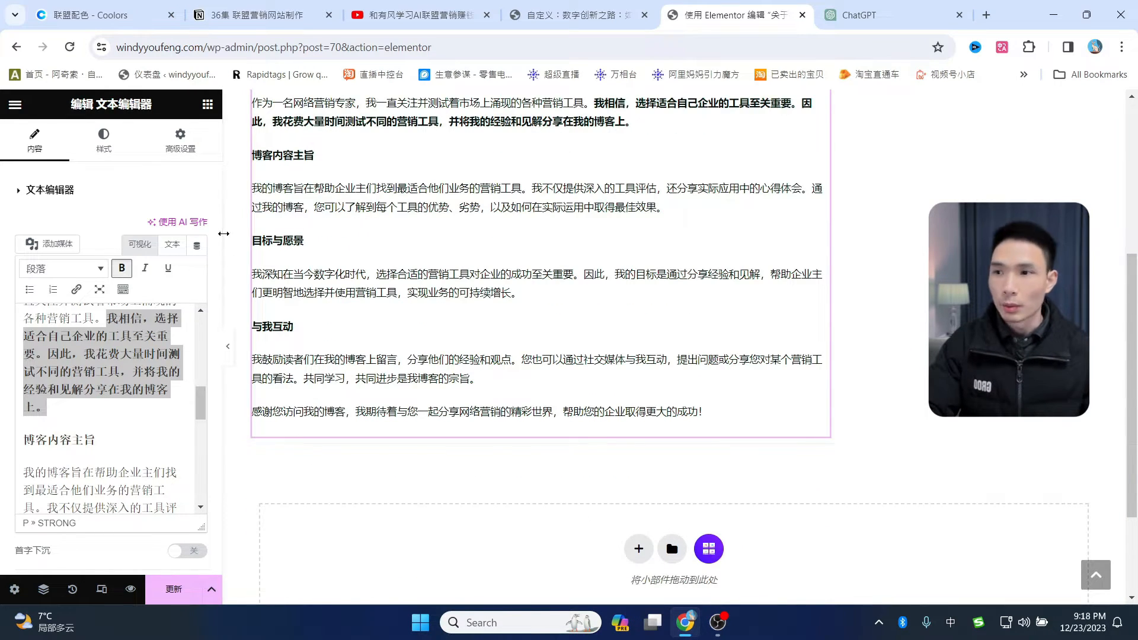
- Place an Image widget under the about-me text and insert the Media Library portrait of the woman at the computer
click(208, 106)
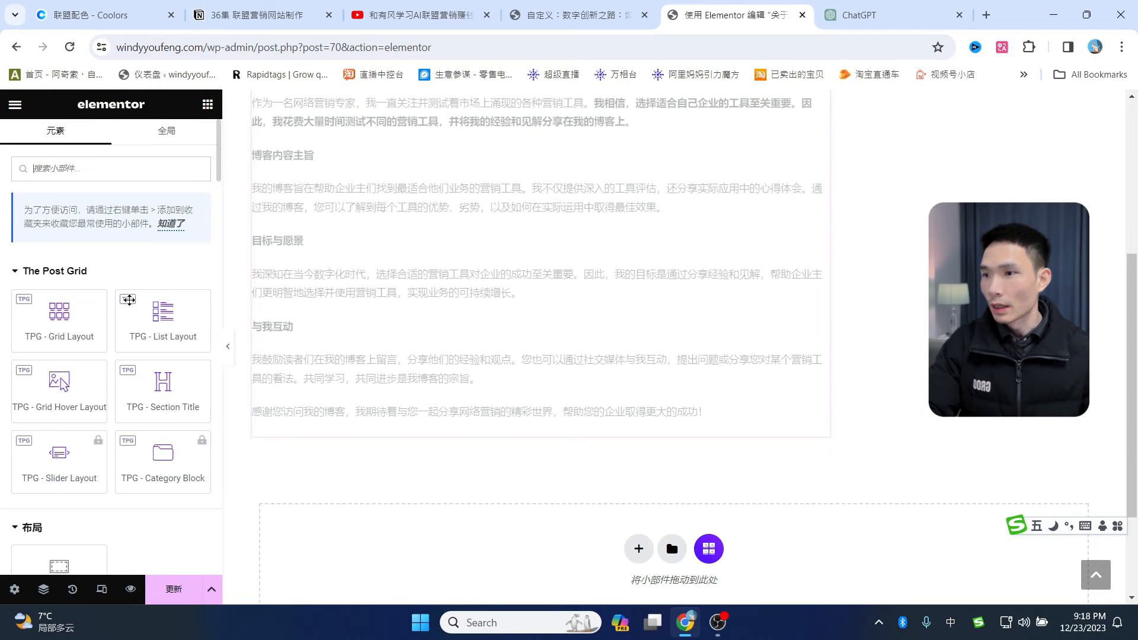
scroll(118, 326, down, 6)
drag(159, 324, 418, 411)
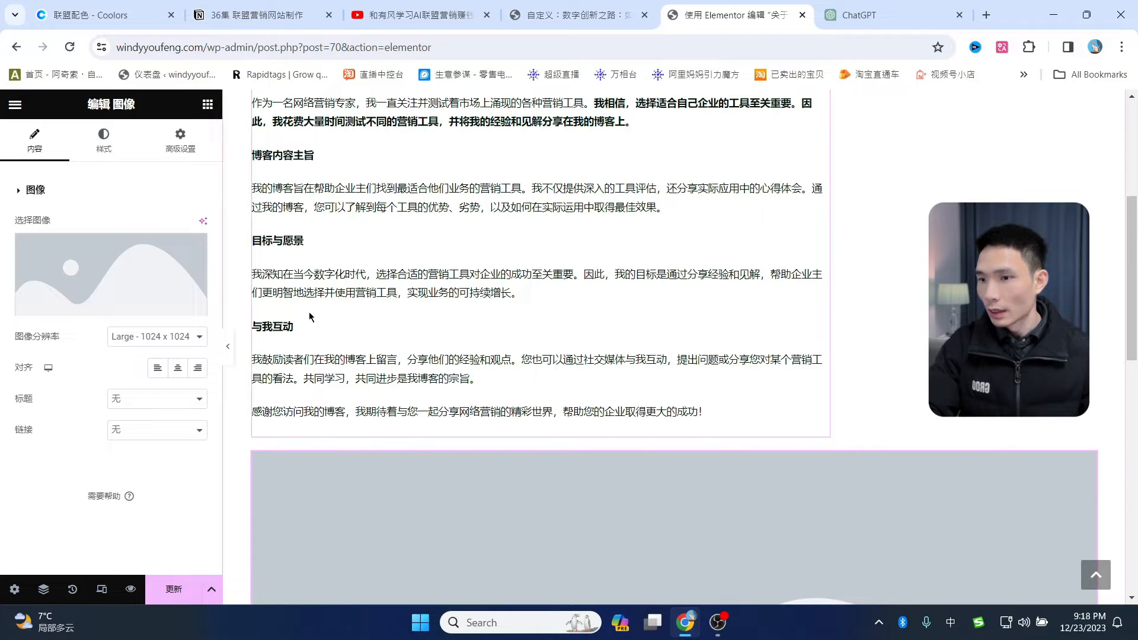
click(110, 300)
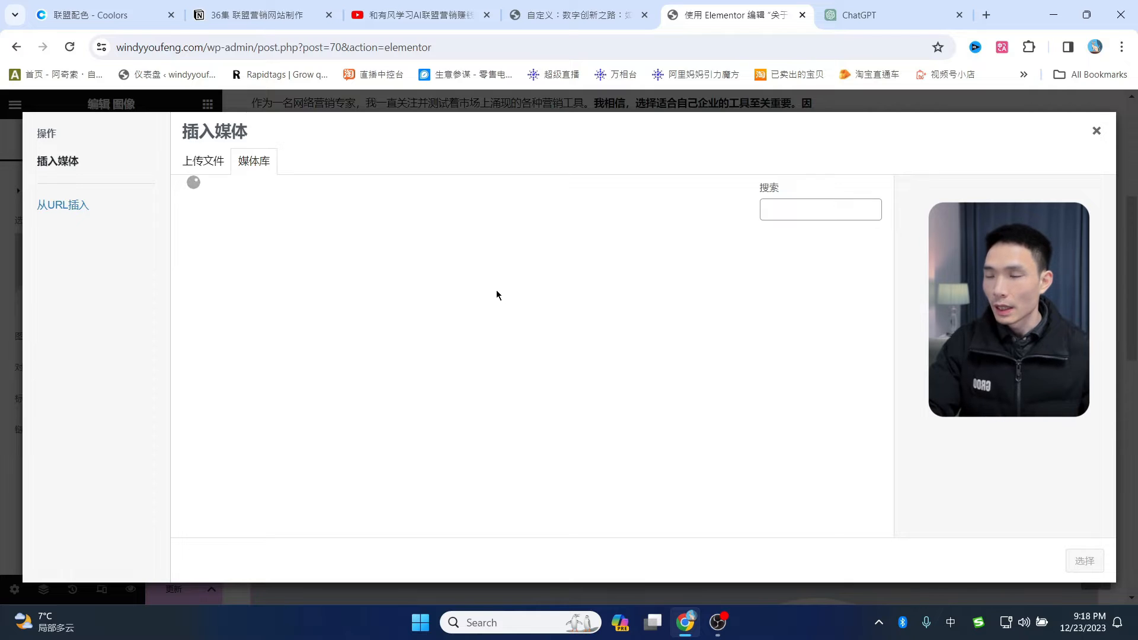
click(213, 168)
click(257, 169)
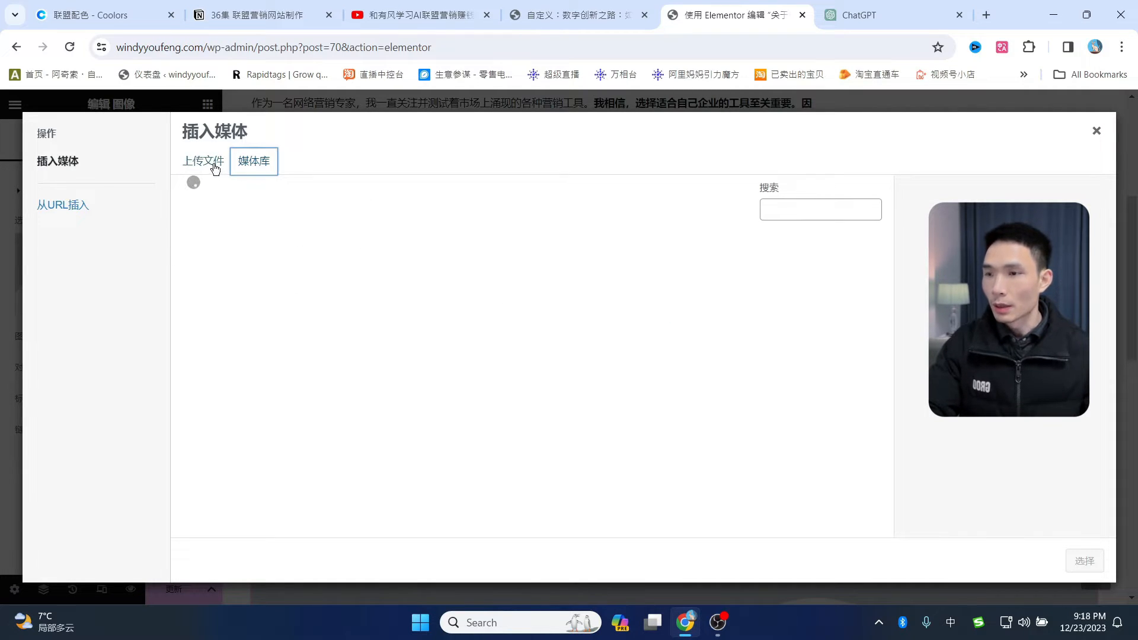
click(243, 292)
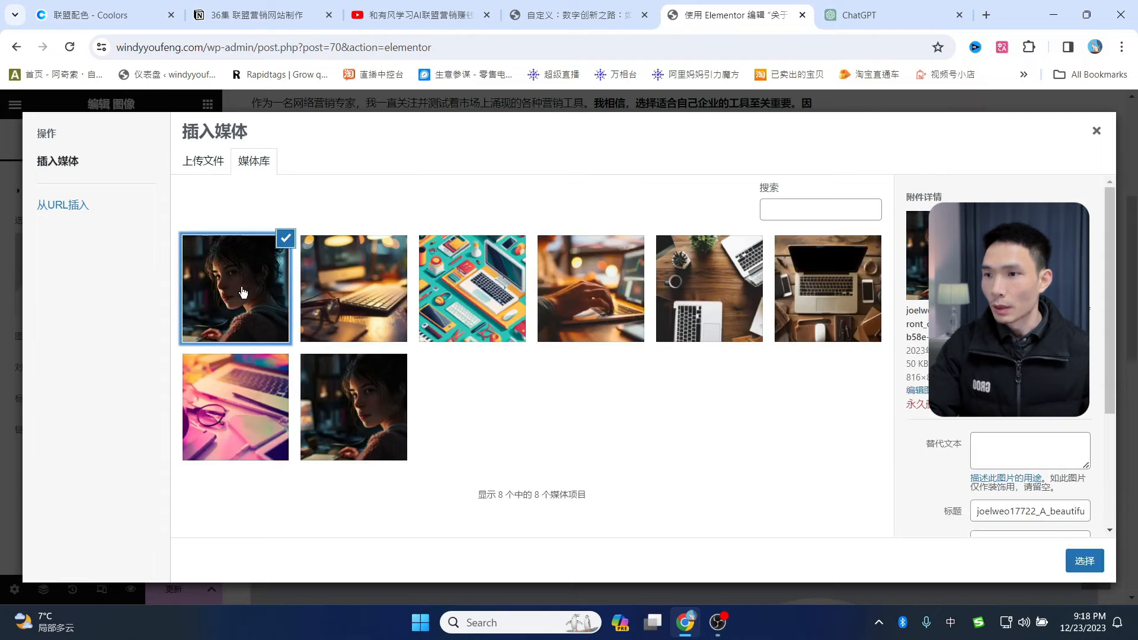
click(1085, 561)
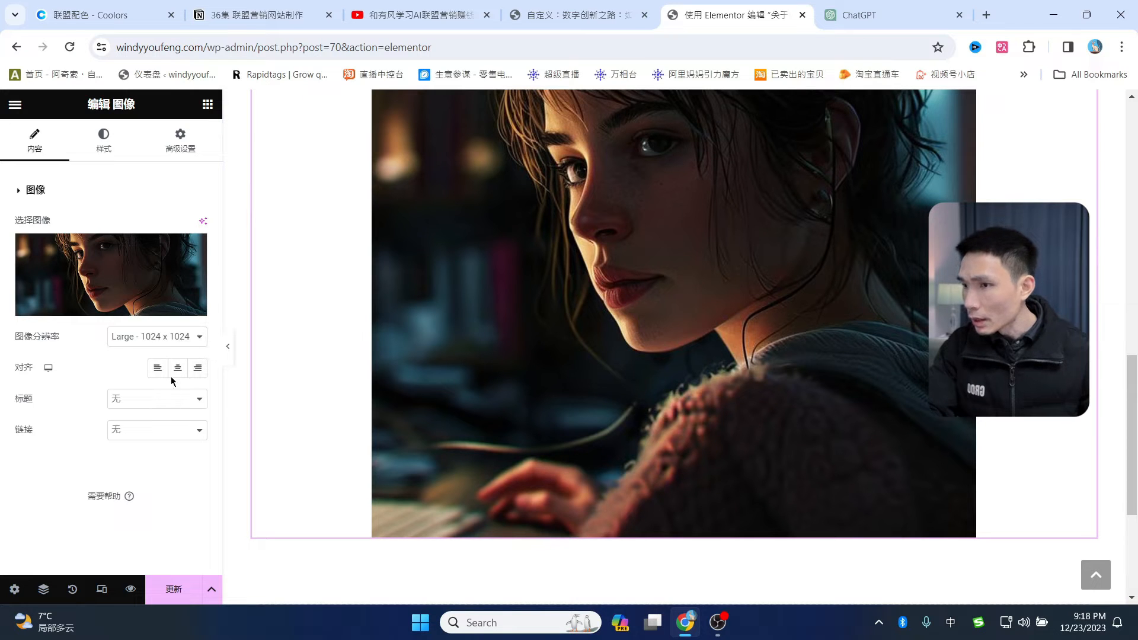
- Shrink the portrait to 17% width and align it left
click(104, 145)
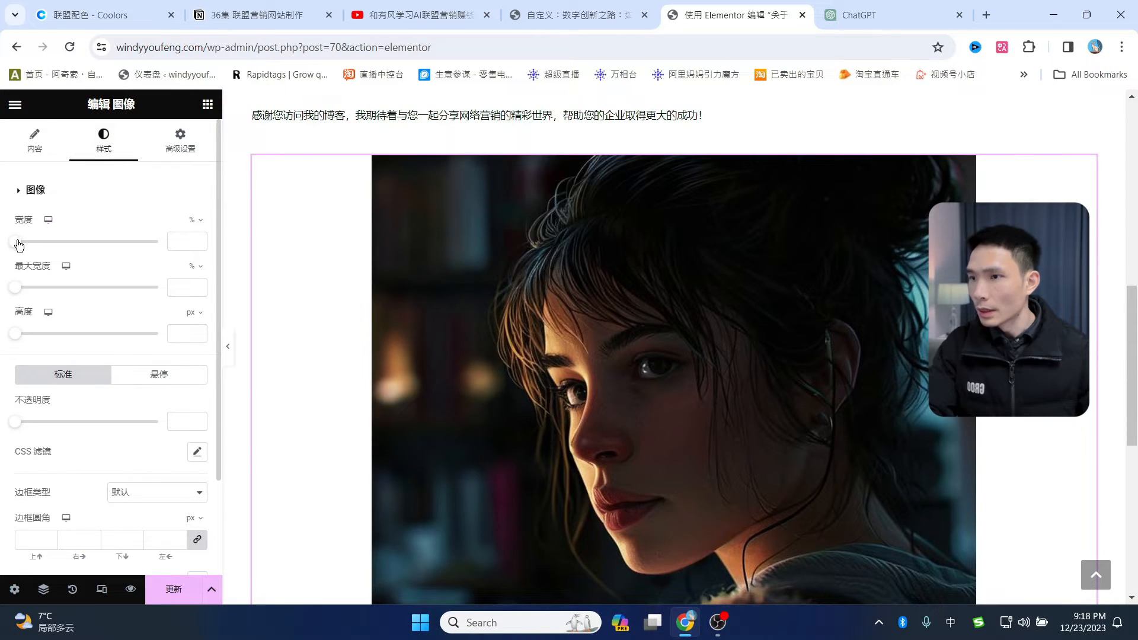
drag(16, 242, 43, 247)
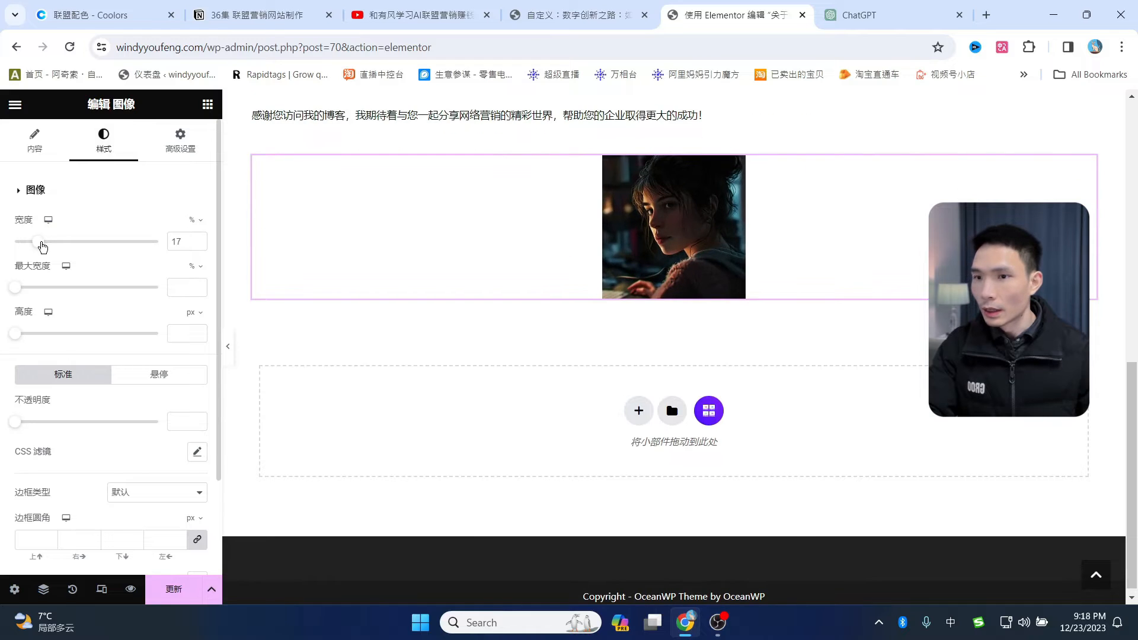
click(34, 141)
click(158, 368)
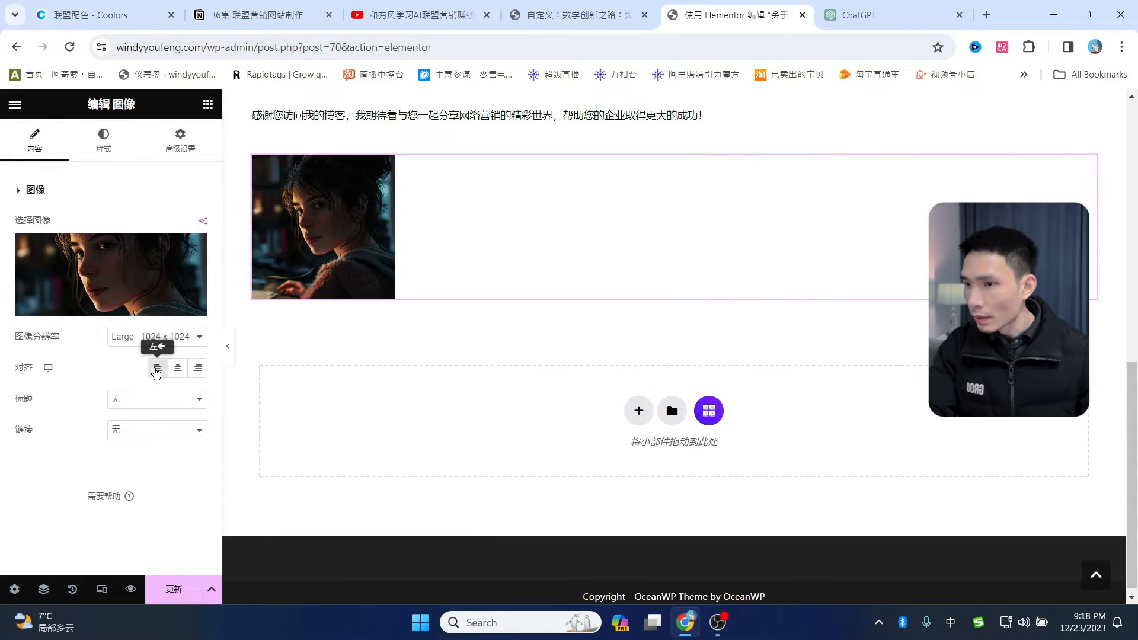
scroll(556, 353, up, 5)
scroll(556, 352, up, 1)
scroll(556, 351, down, 3)
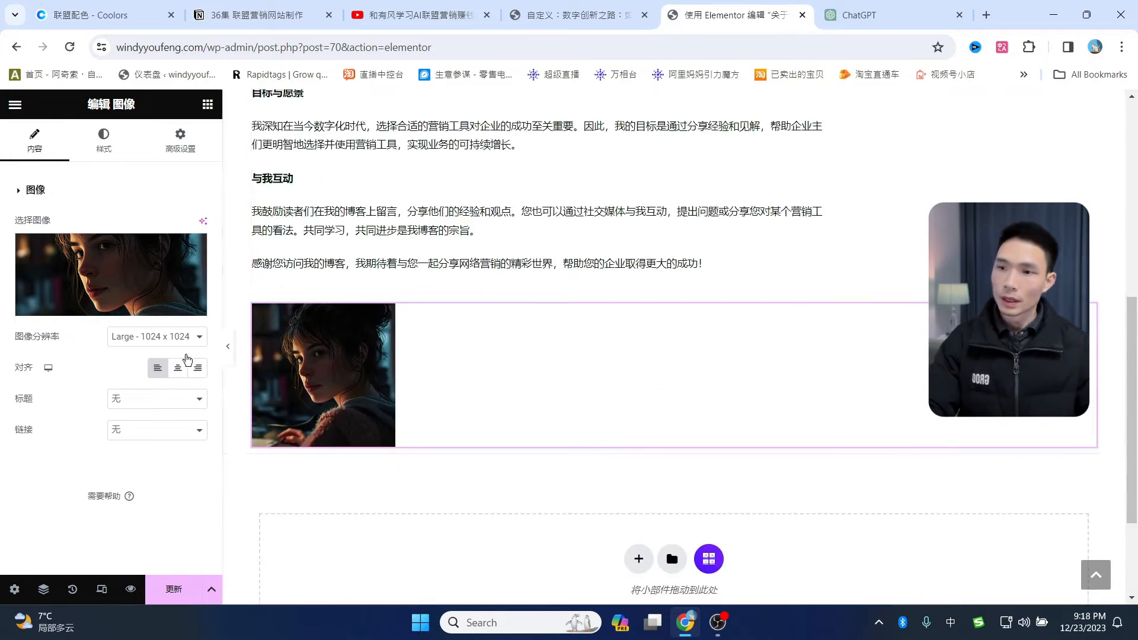
- Give the portrait a 200 border radius and save the page with Update
click(105, 141)
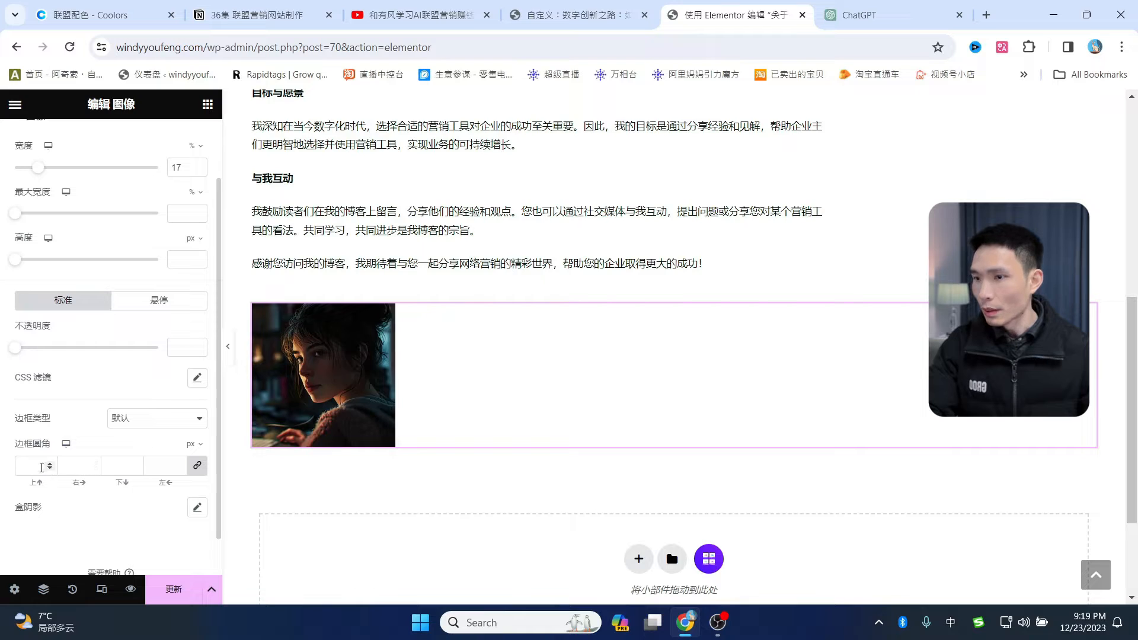
click(32, 467)
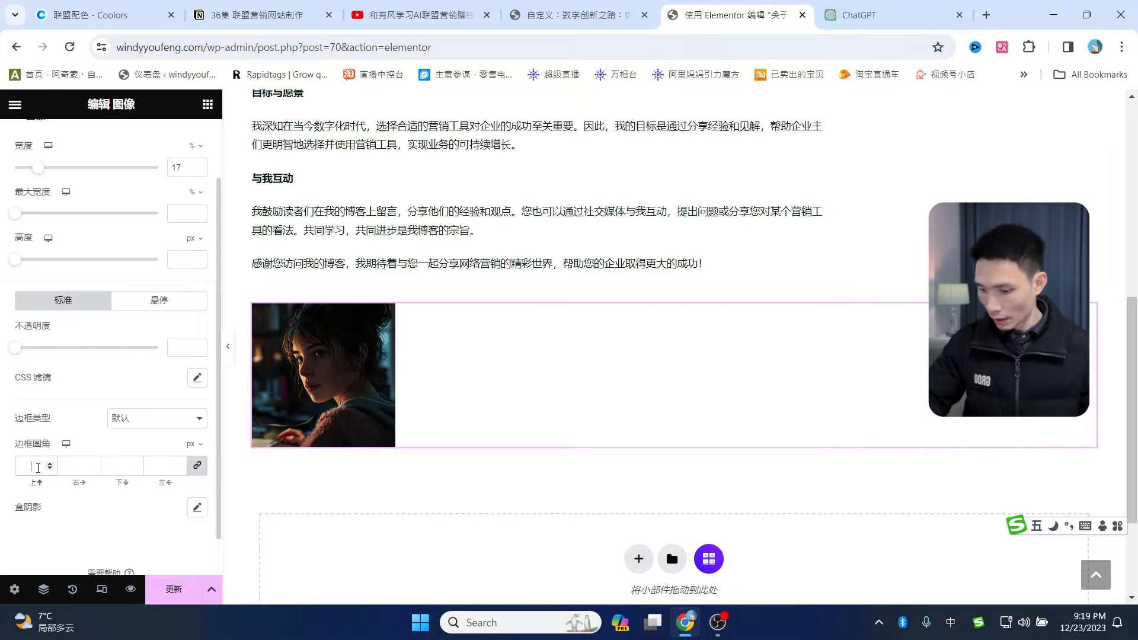
text(200)
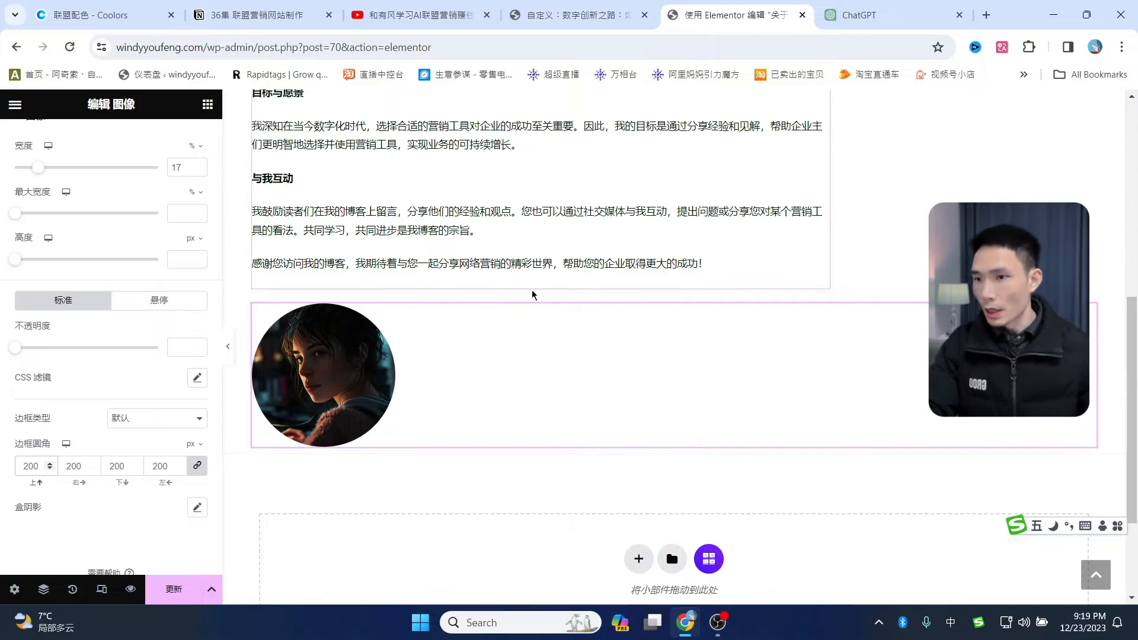
scroll(533, 296, up, 8)
scroll(586, 346, down, 7)
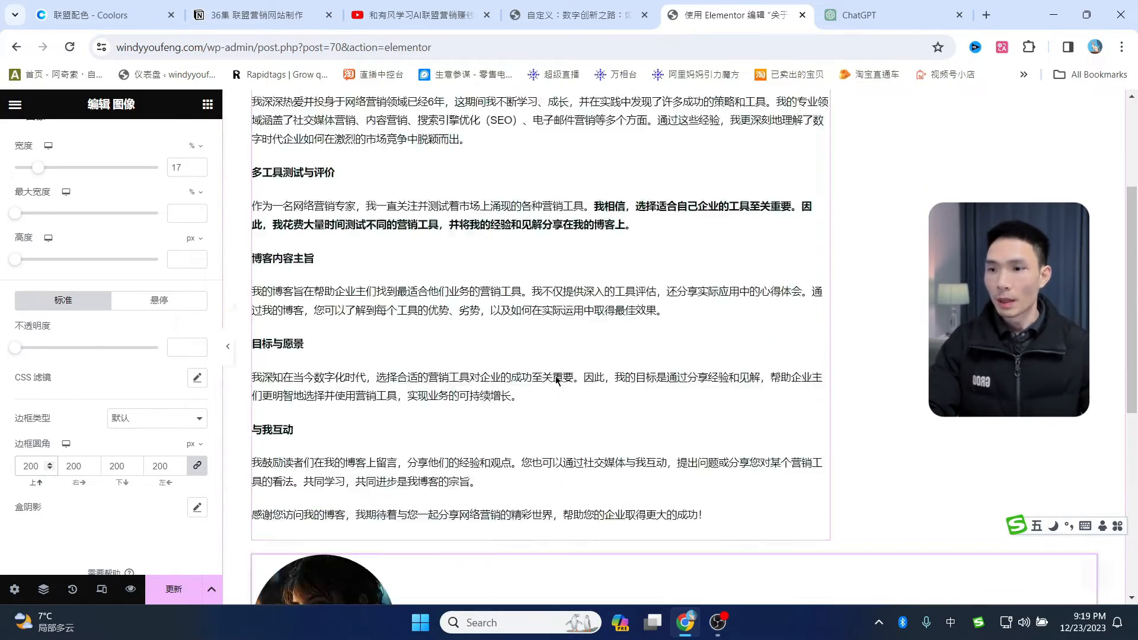
scroll(551, 368, up, 7)
scroll(713, 322, down, 6)
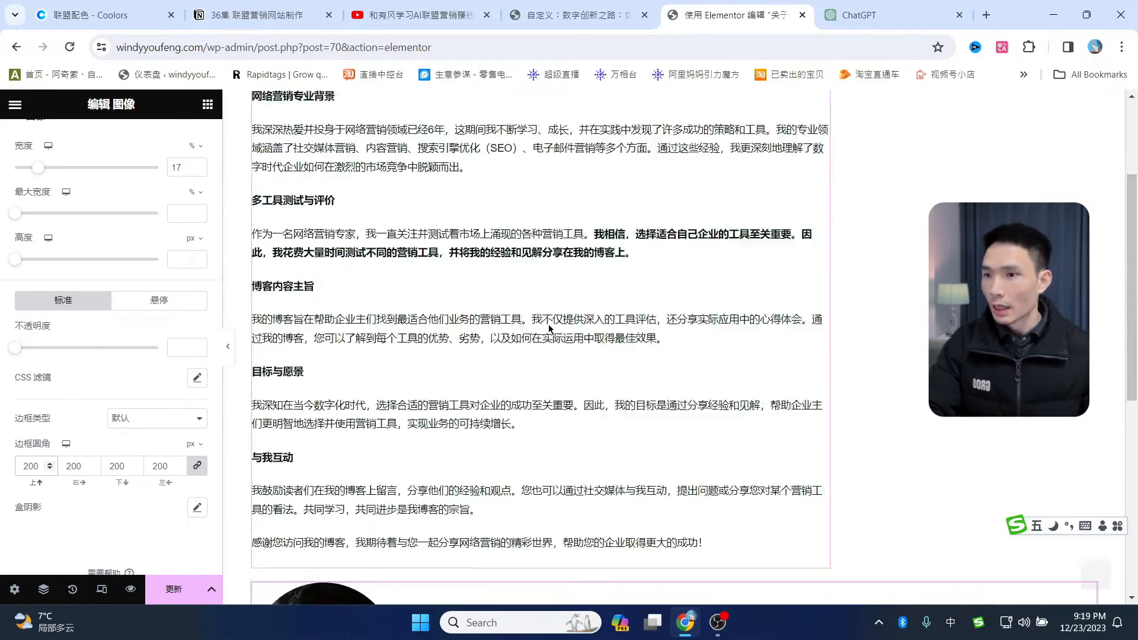
scroll(647, 357, up, 6)
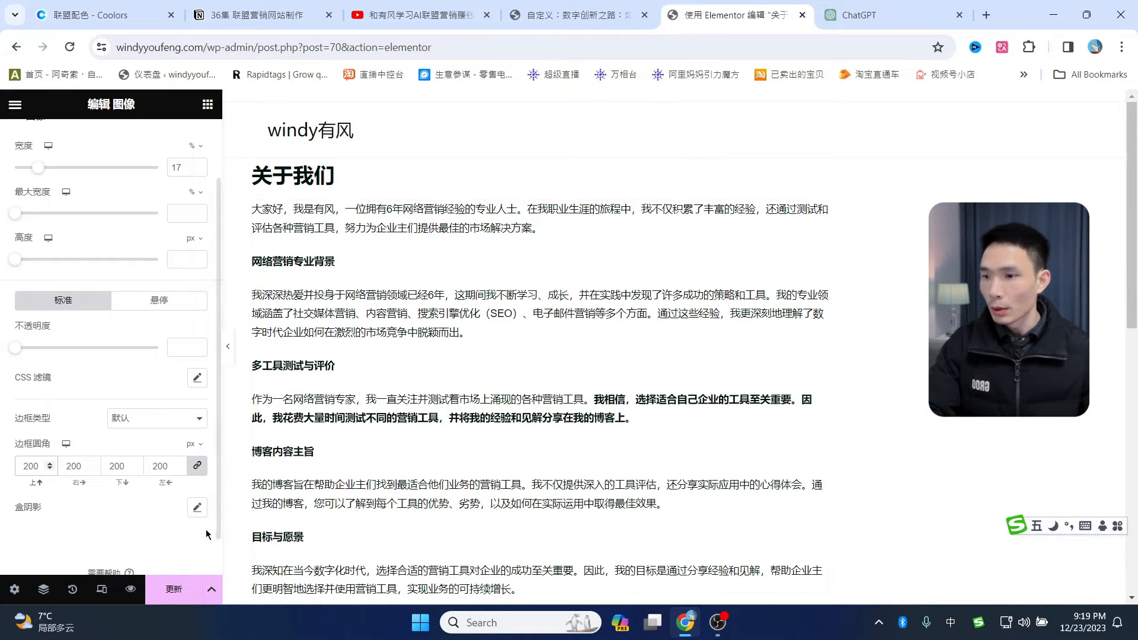
click(178, 595)
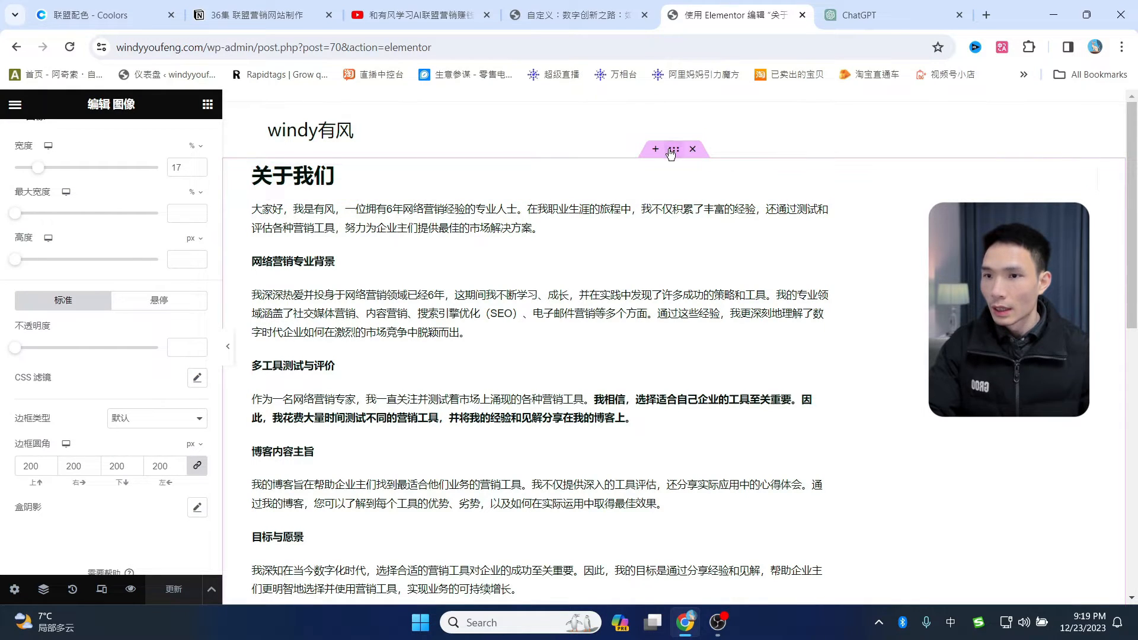
- Unlink the container's margins, set top 30 px and bottom 100 px, and Update
click(673, 151)
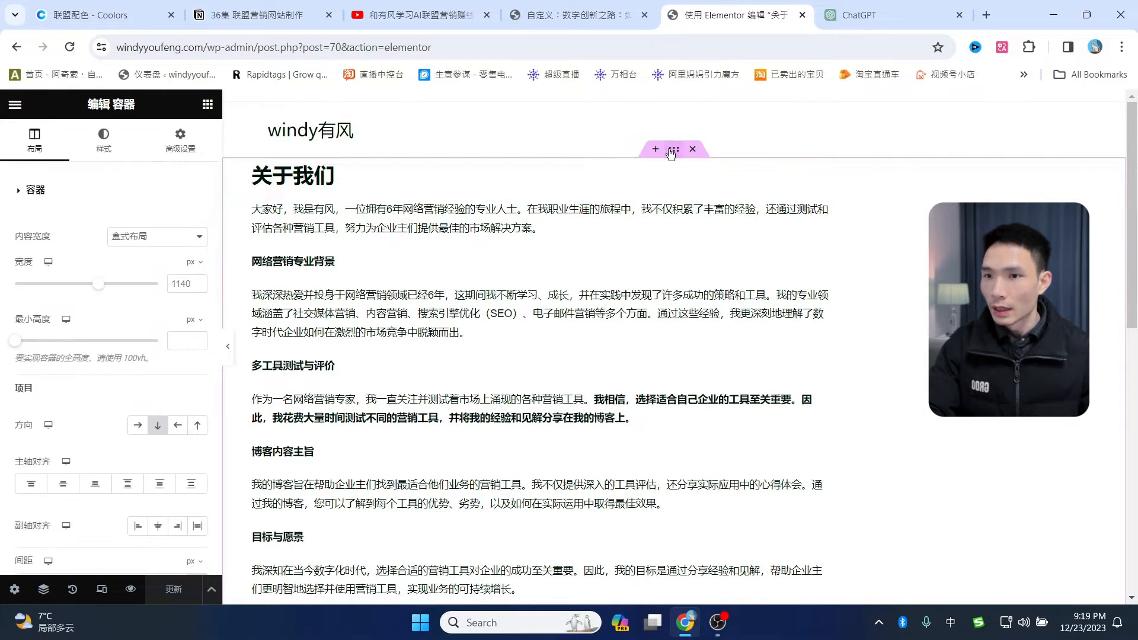
click(181, 150)
click(196, 242)
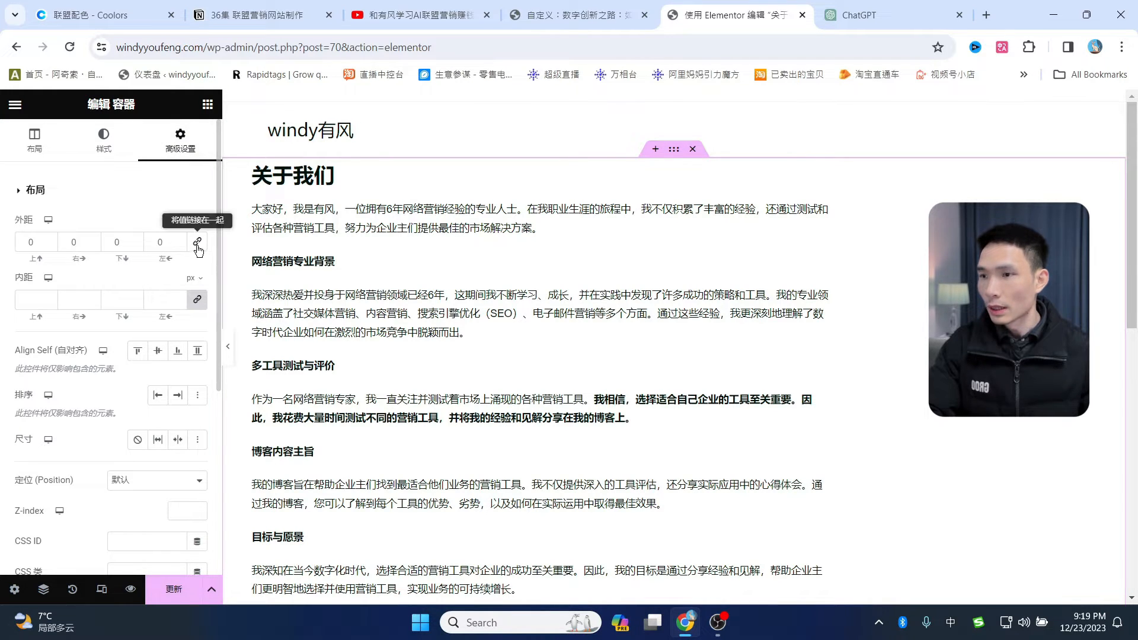
click(34, 242)
click(30, 243)
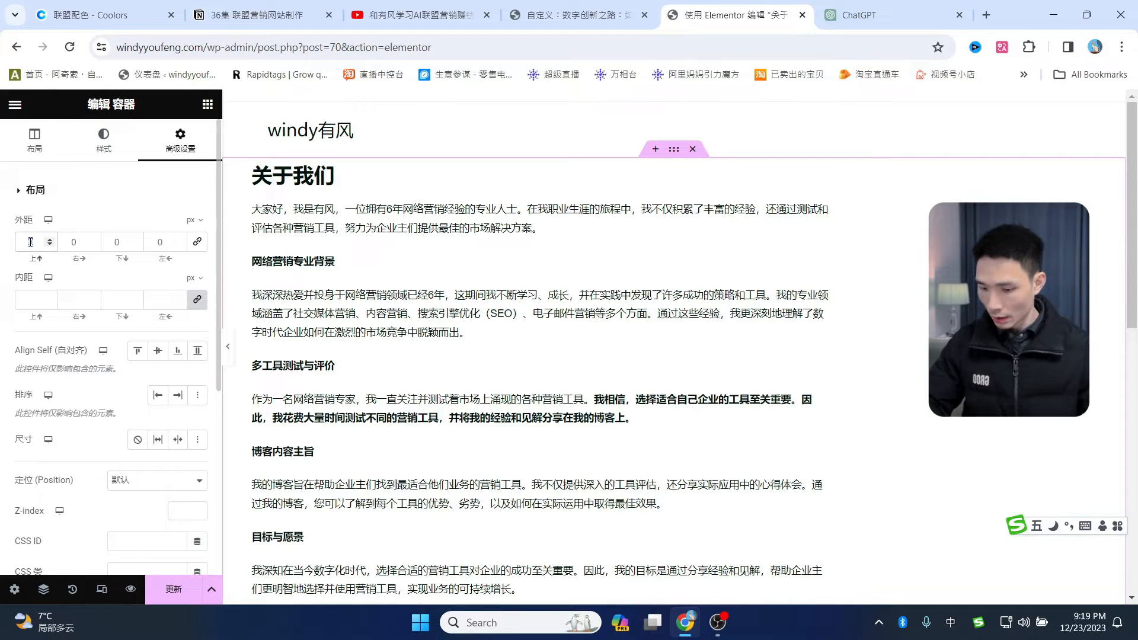
text(30)
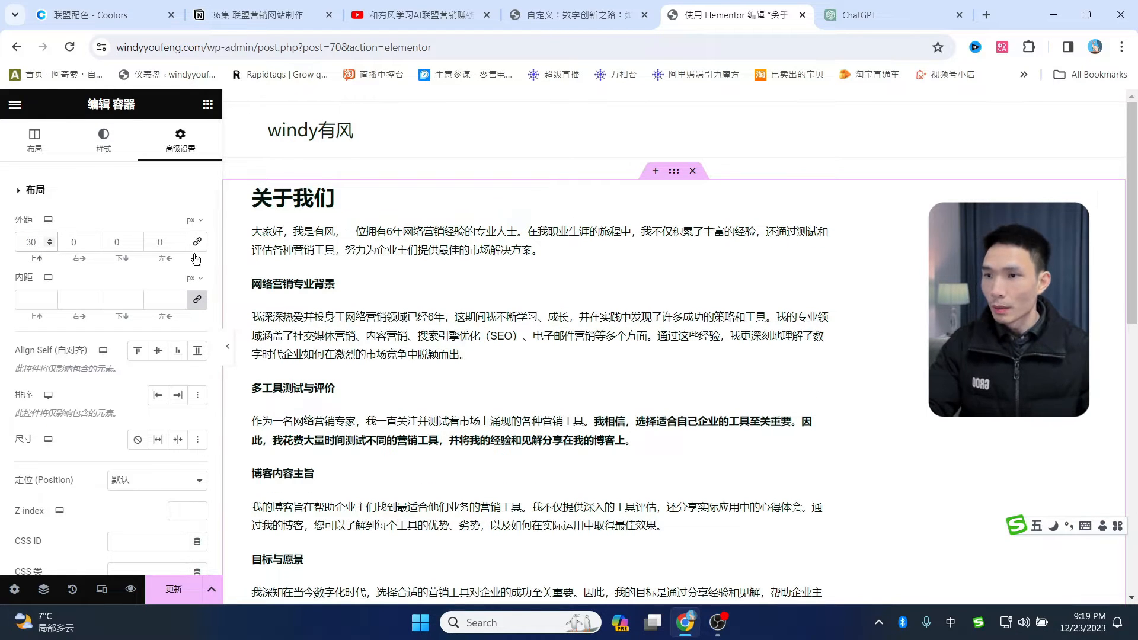
scroll(562, 441, down, 15)
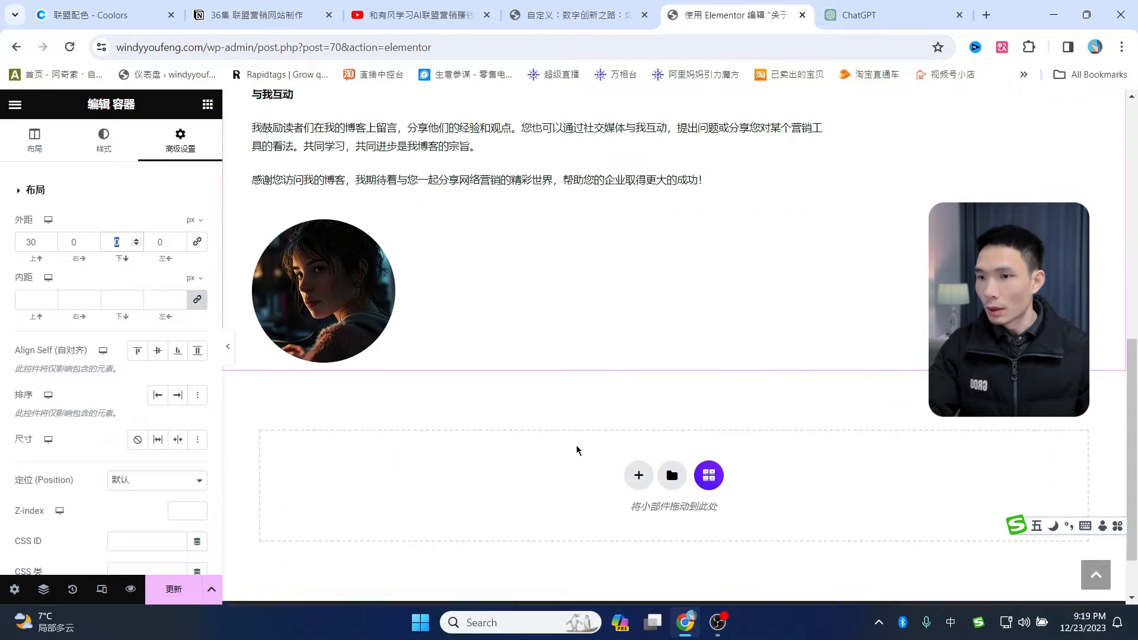
text(100)
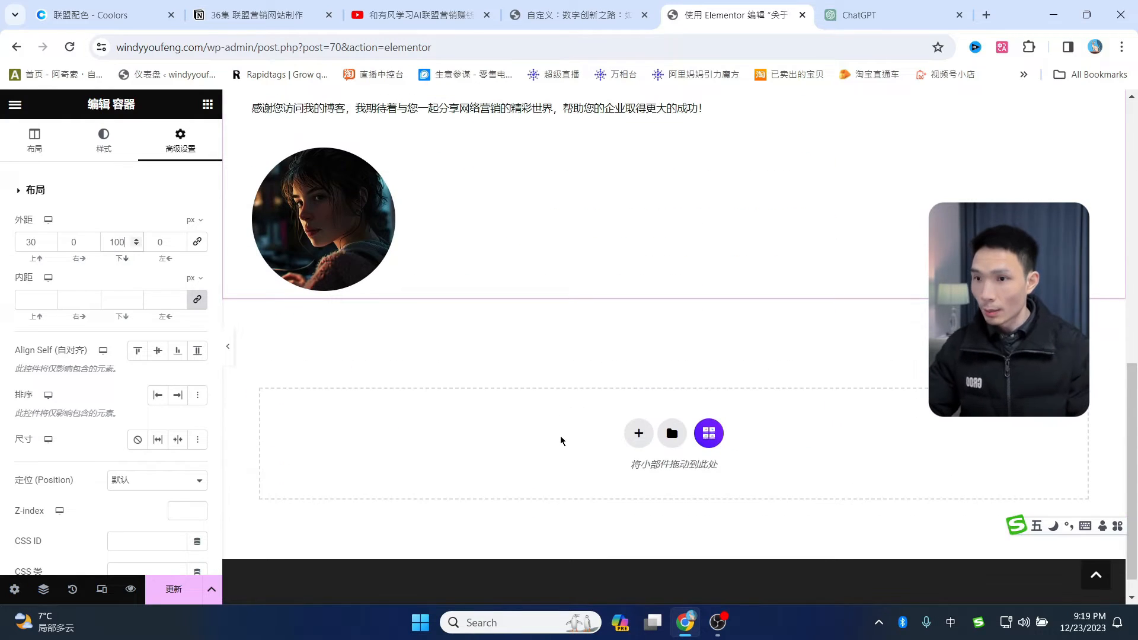
scroll(596, 345, up, 15)
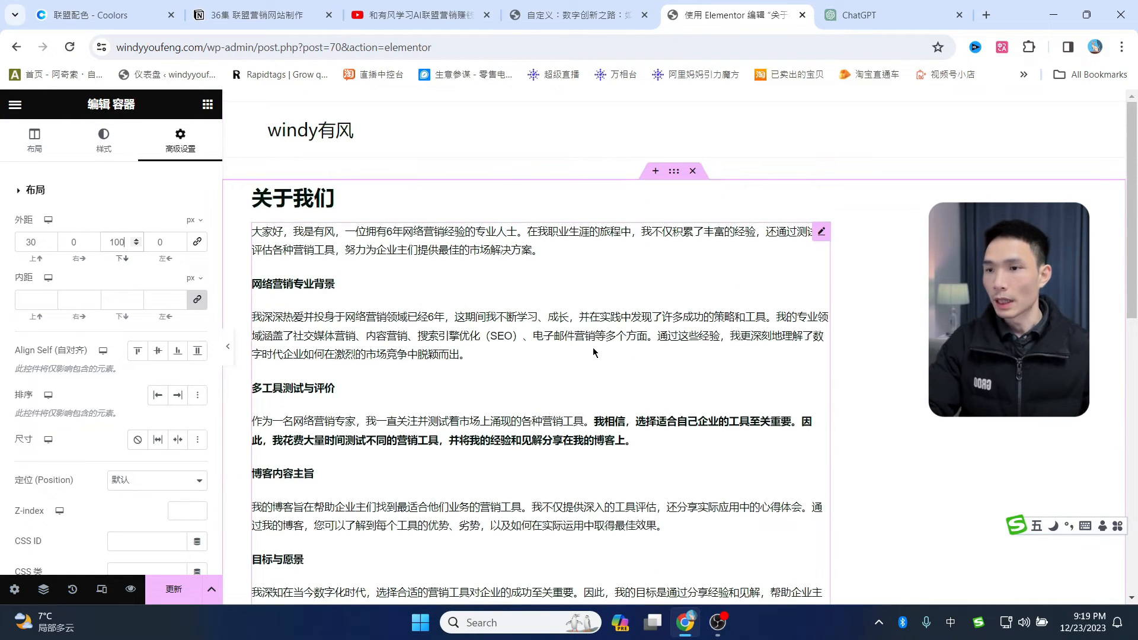
click(182, 604)
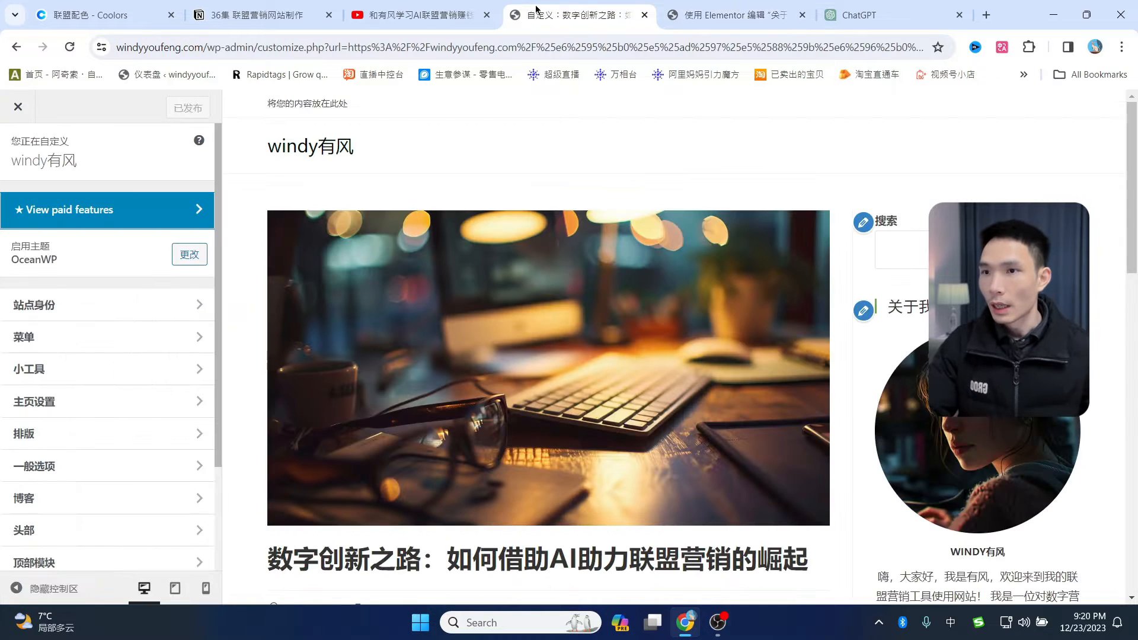
- Exit Elementor and return to the Pages list showing 关于我们, 博客 and 首页
click(548, 14)
click(740, 8)
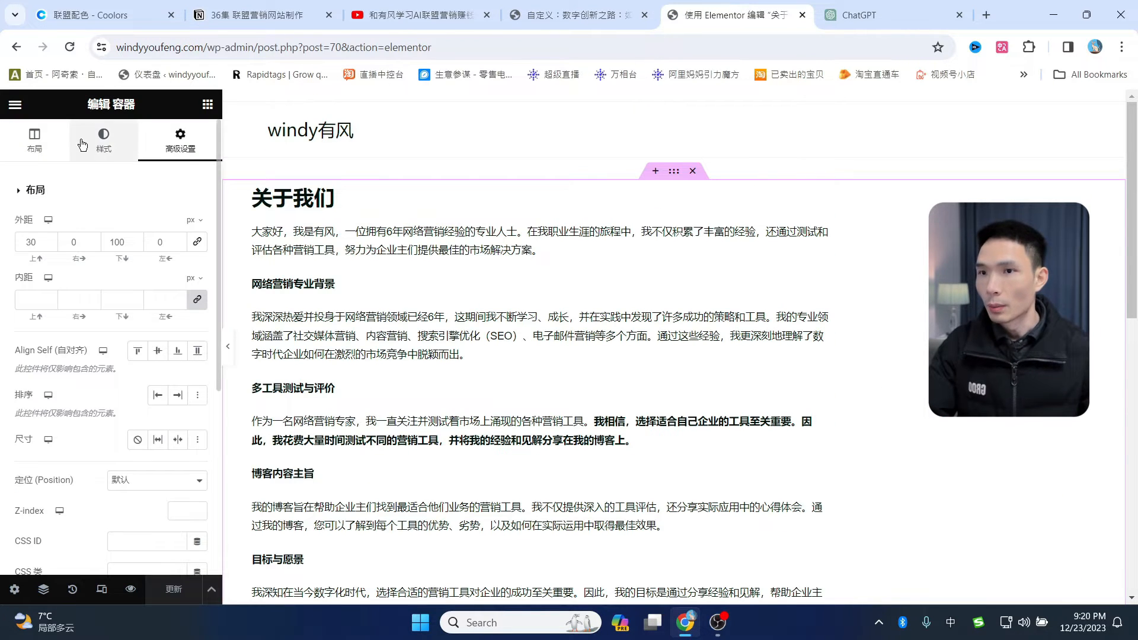
click(12, 111)
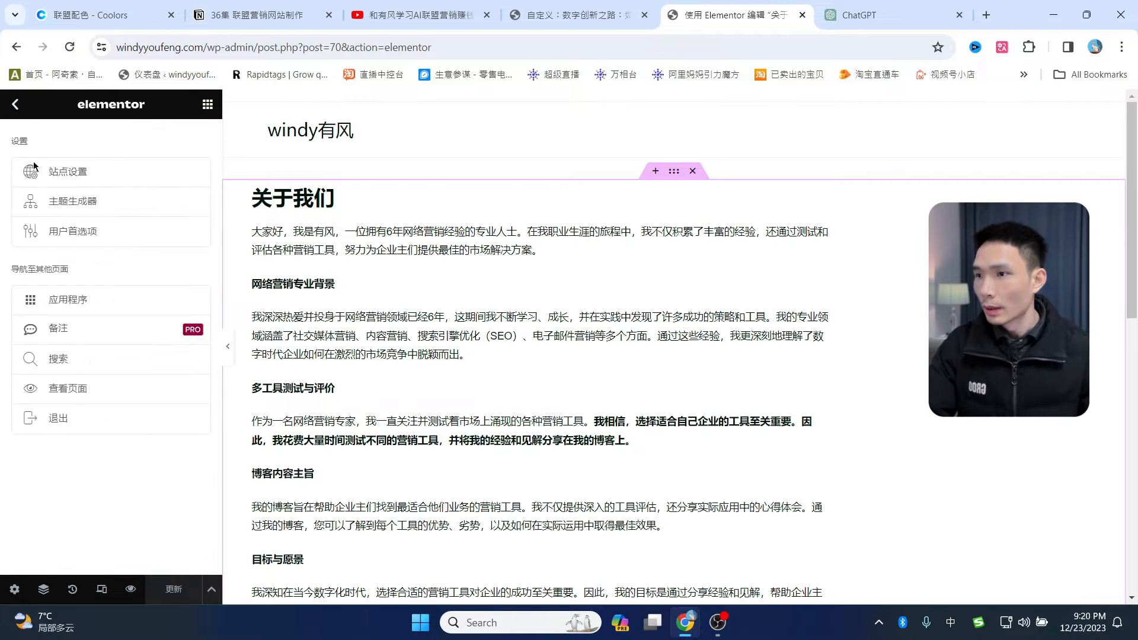
click(53, 420)
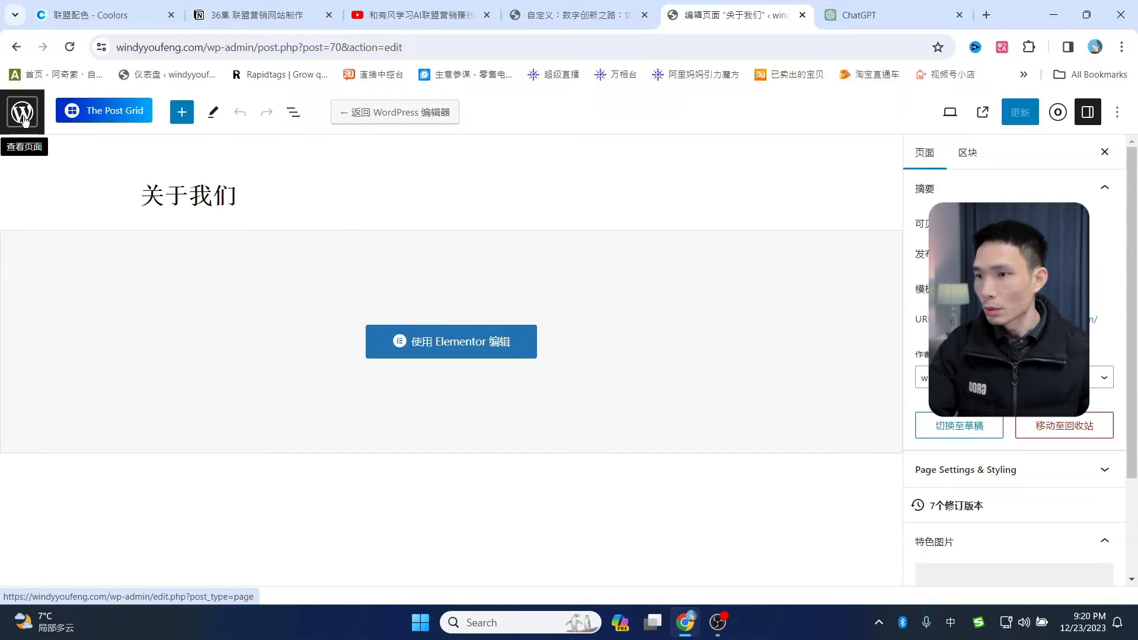
click(8, 126)
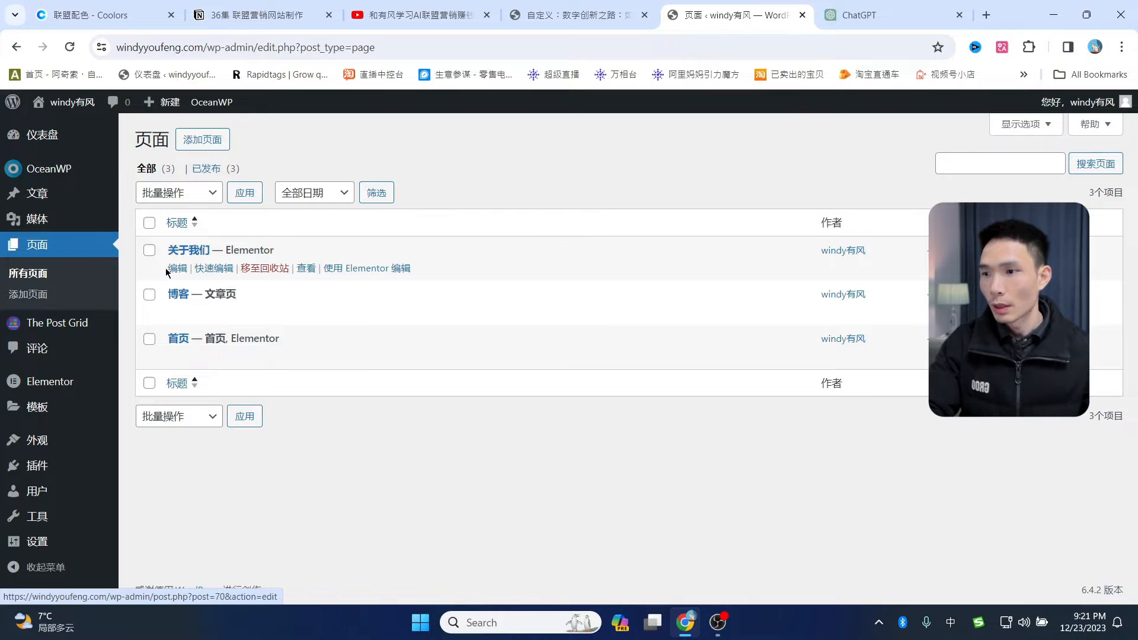
mouse_move(46, 466)
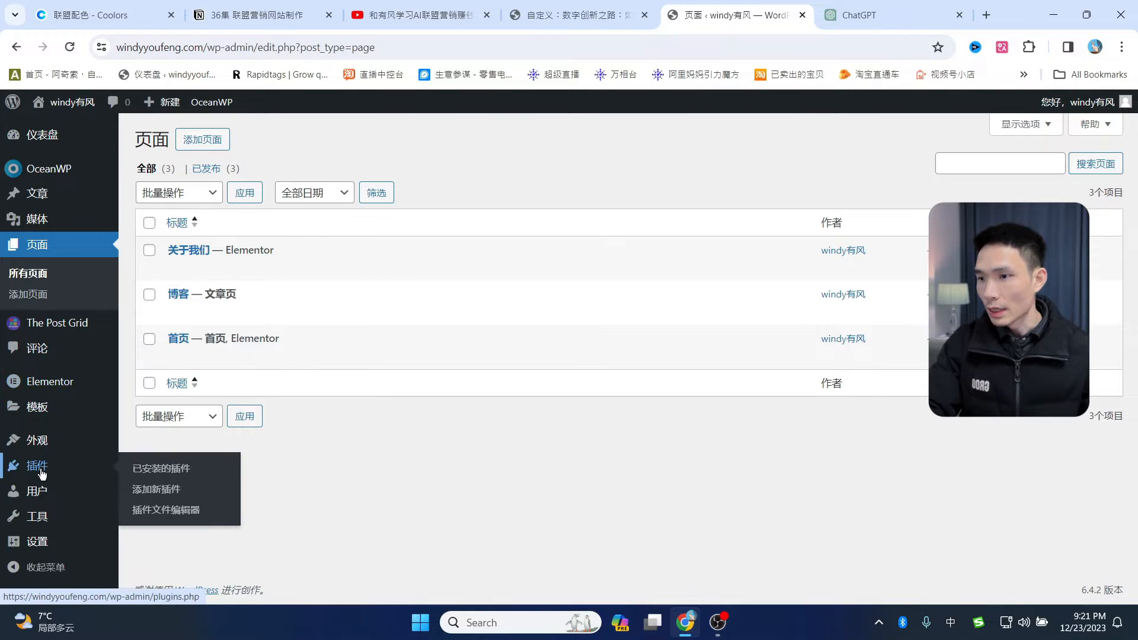
- Search the plugin directory for 'wpform' and install WPForms
click(164, 490)
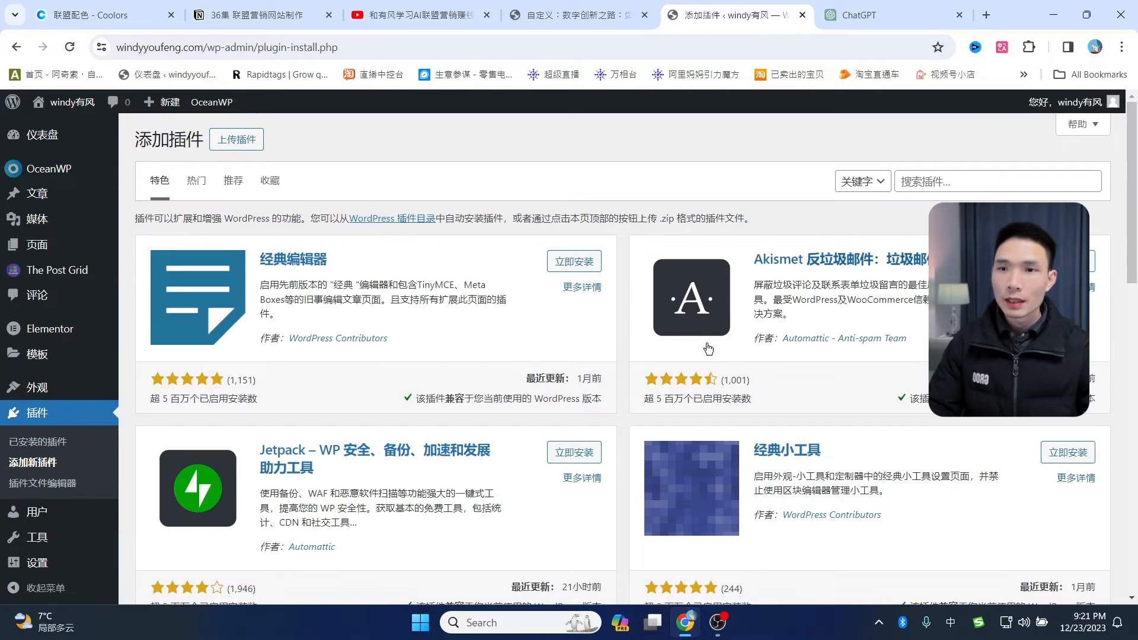
click(956, 178)
text(wp)
key(shift)
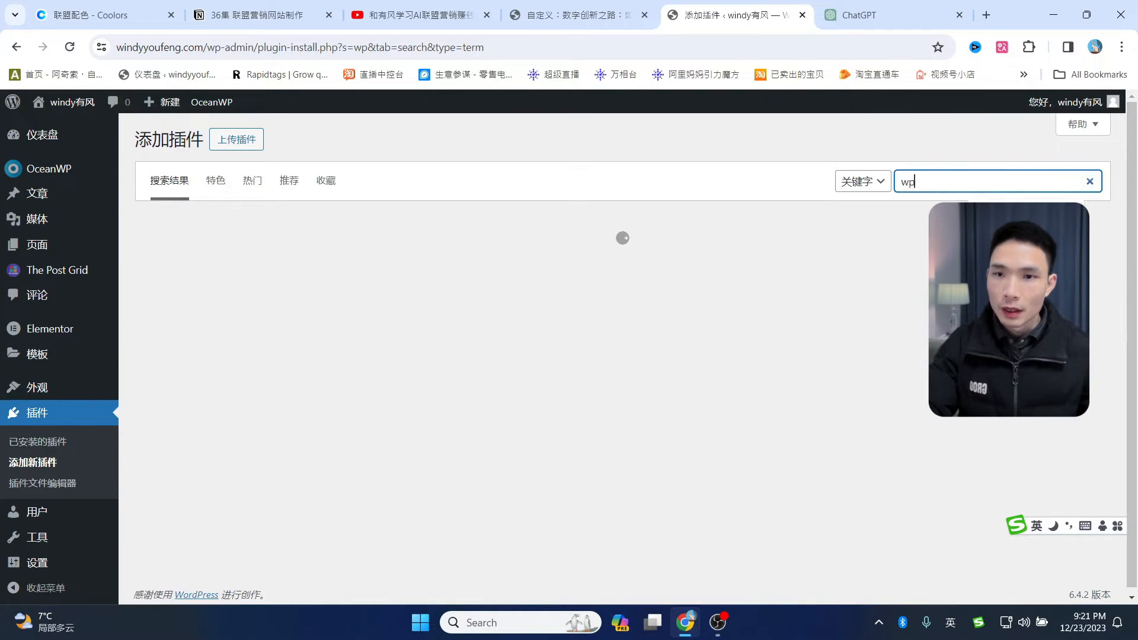
text(form)
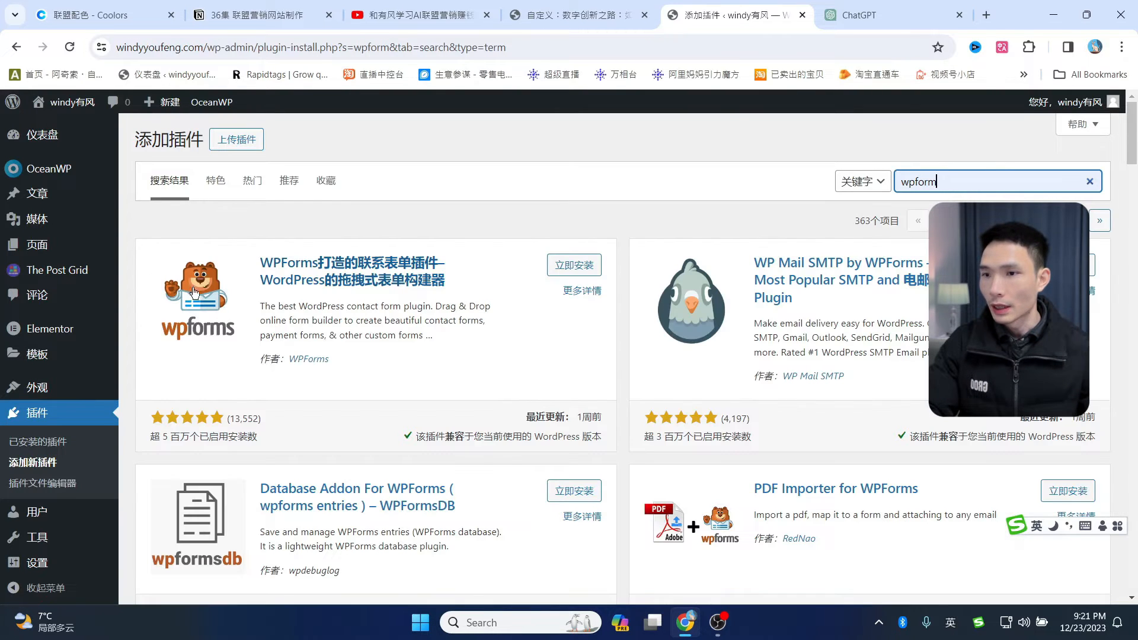
click(575, 265)
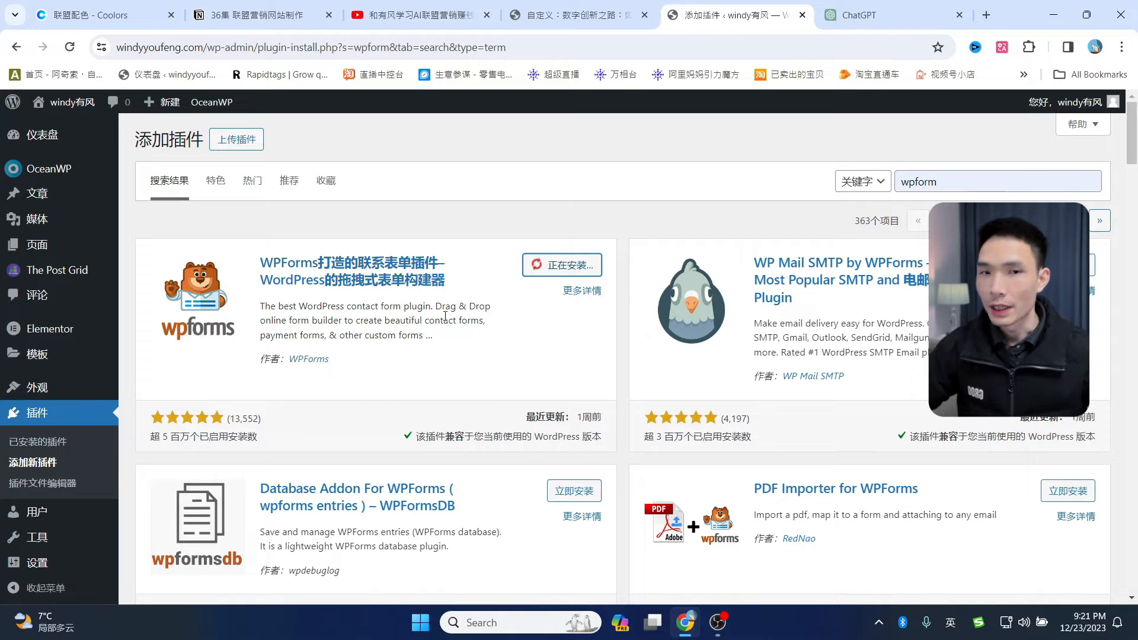
- Search for 'ql addons', install Qi Addons For Elementor, and view the installed plugins list
drag(955, 182, 883, 177)
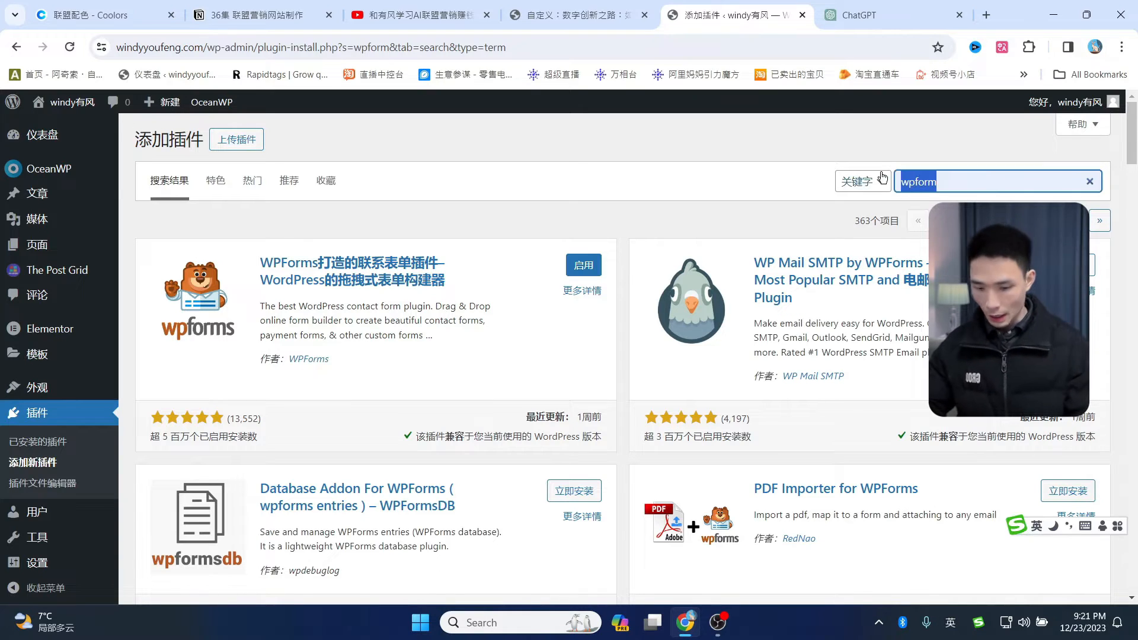
text(ql)
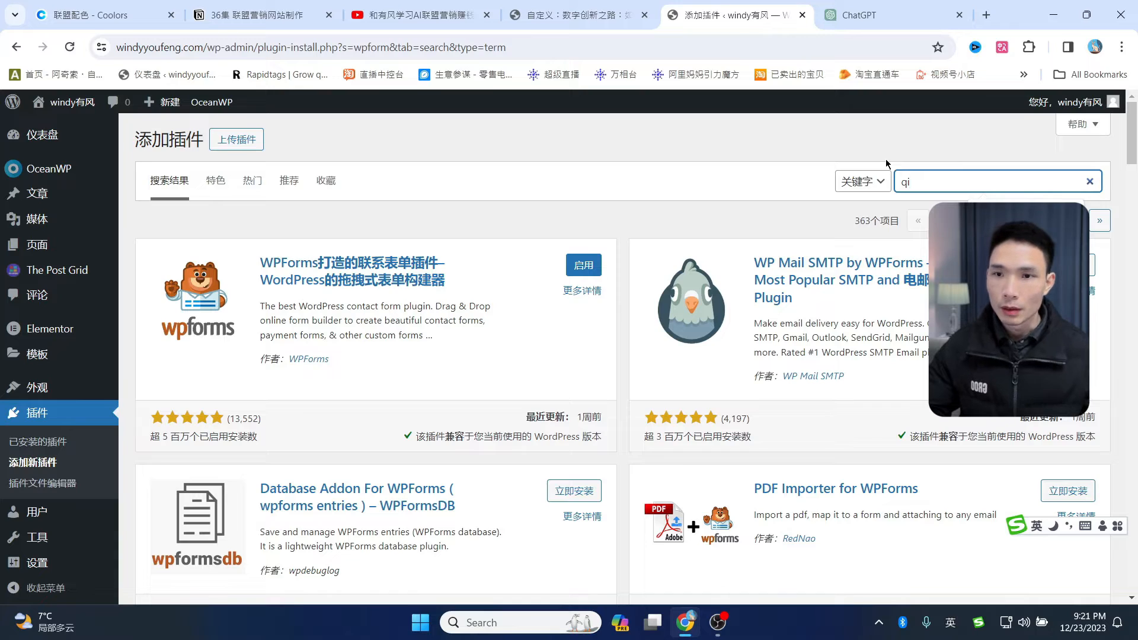
text( addons)
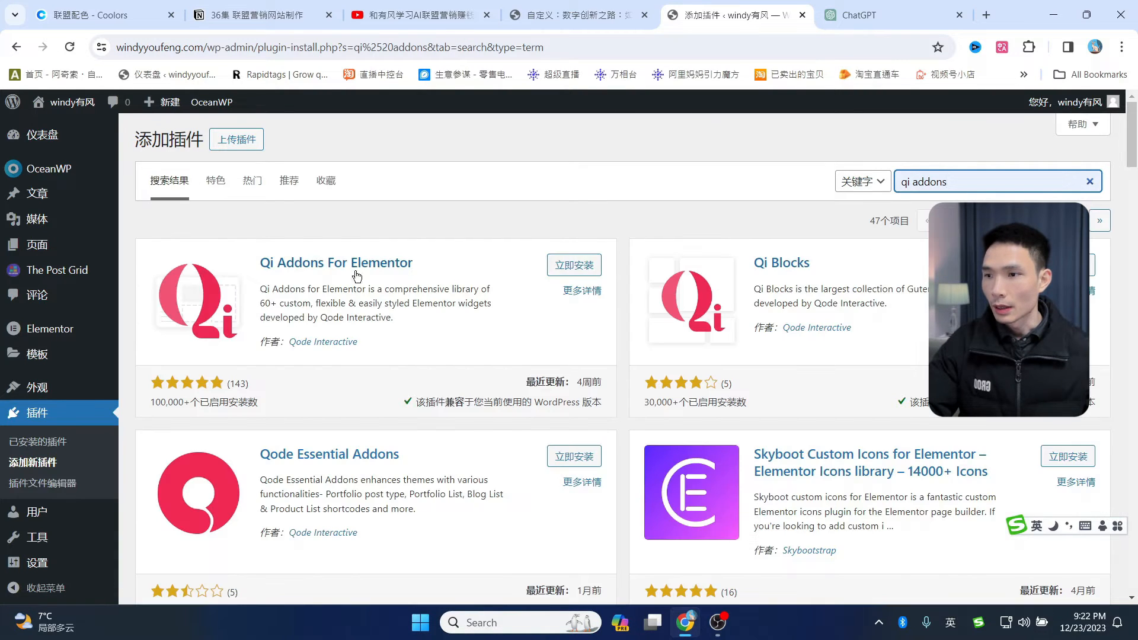
click(565, 265)
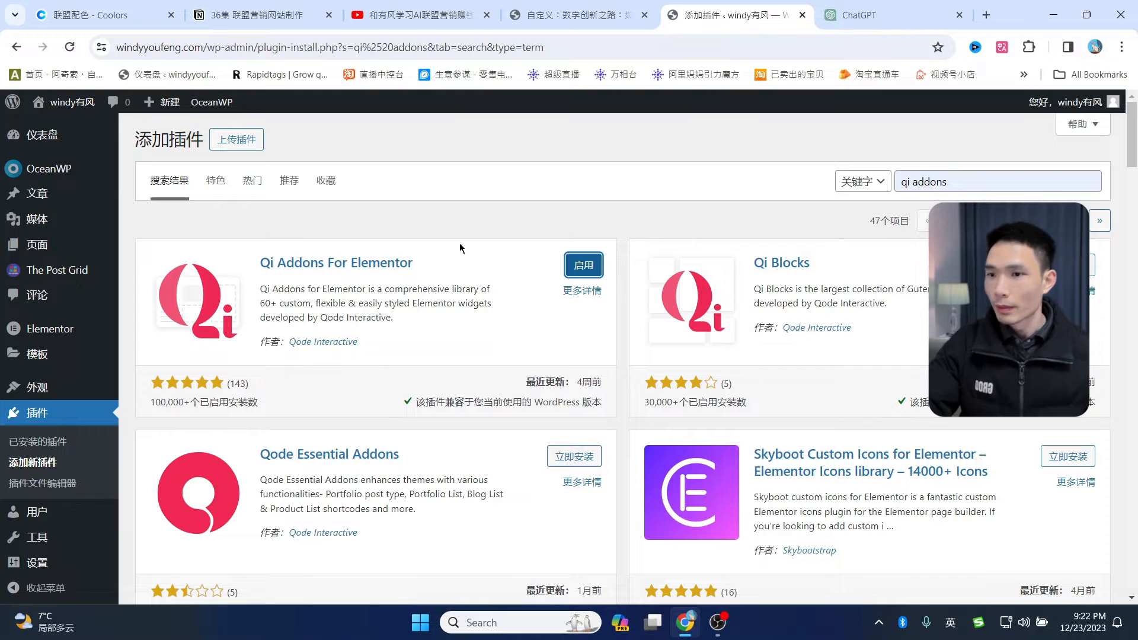
click(44, 444)
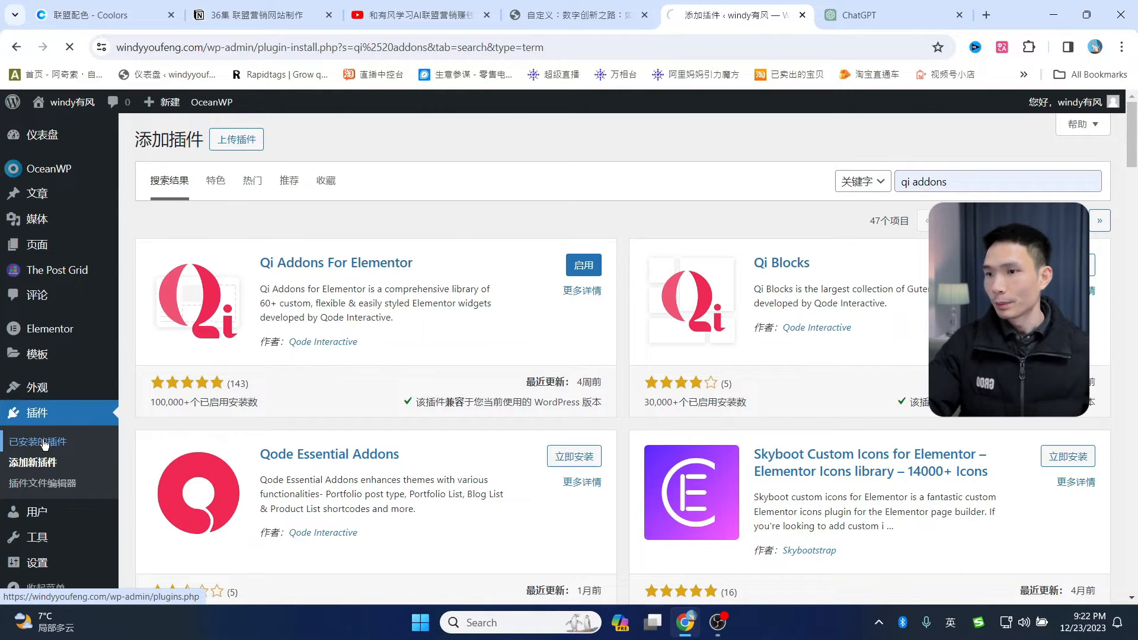
scroll(151, 354, down, 1)
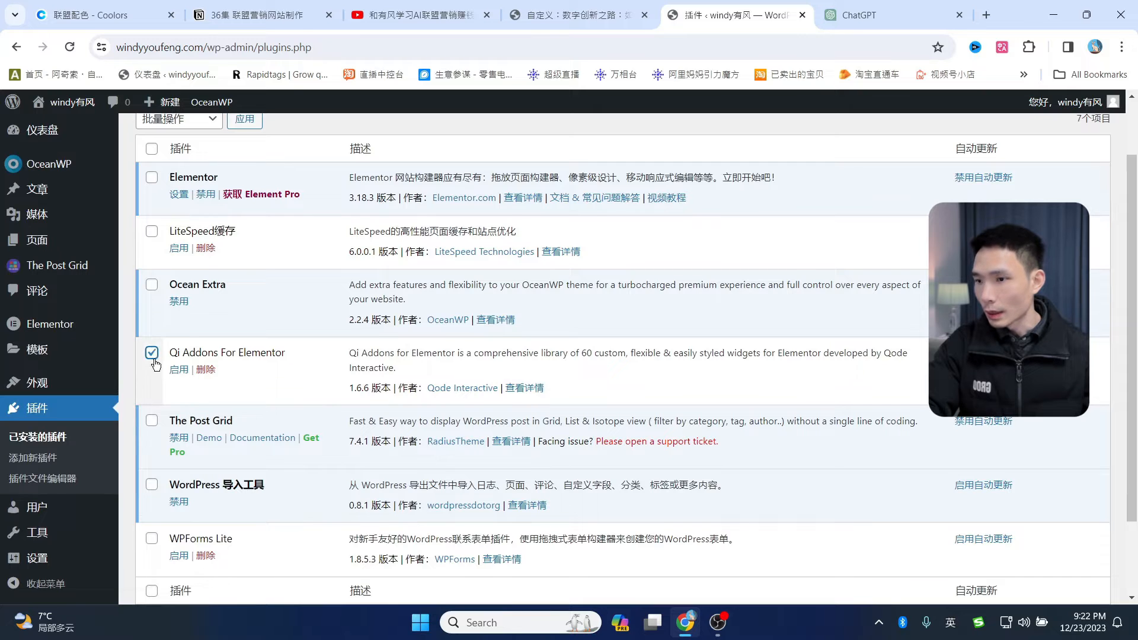
- Bulk-activate Qi Addons For Elementor and WPForms Lite, and enable auto-updates for the importer and WPForms Lite
click(151, 538)
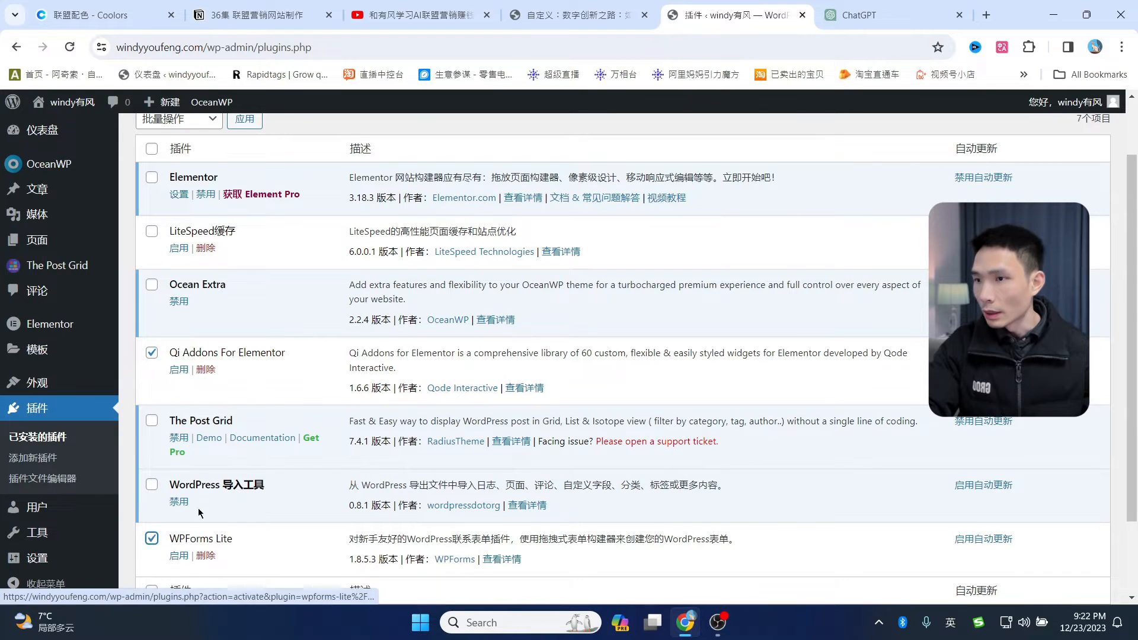
scroll(273, 251, up, 2)
click(190, 204)
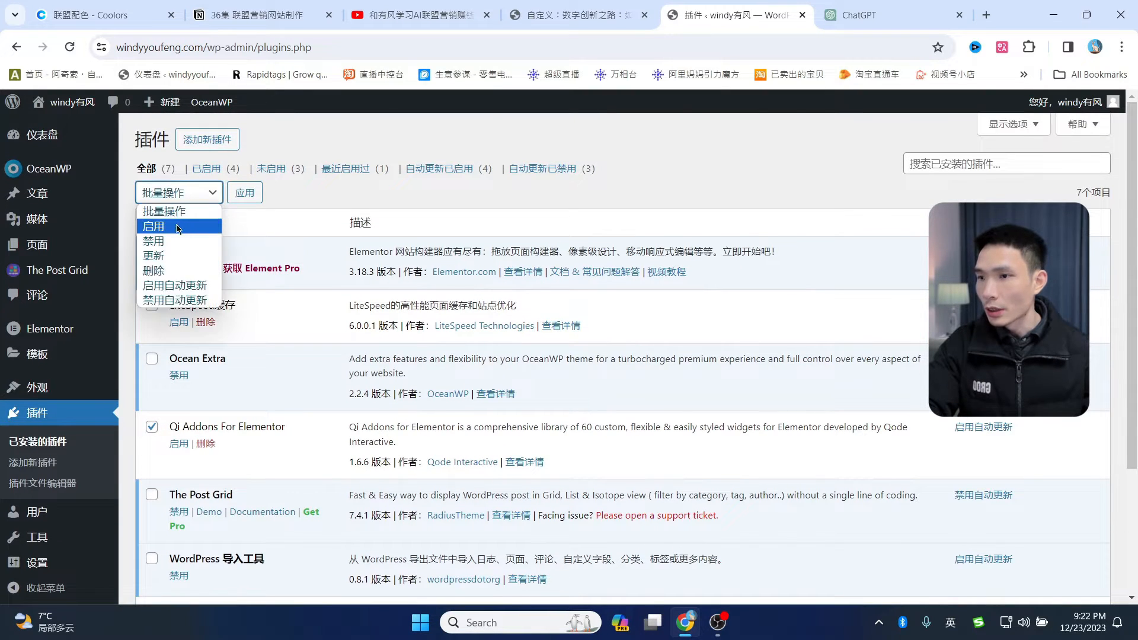
click(180, 227)
click(246, 199)
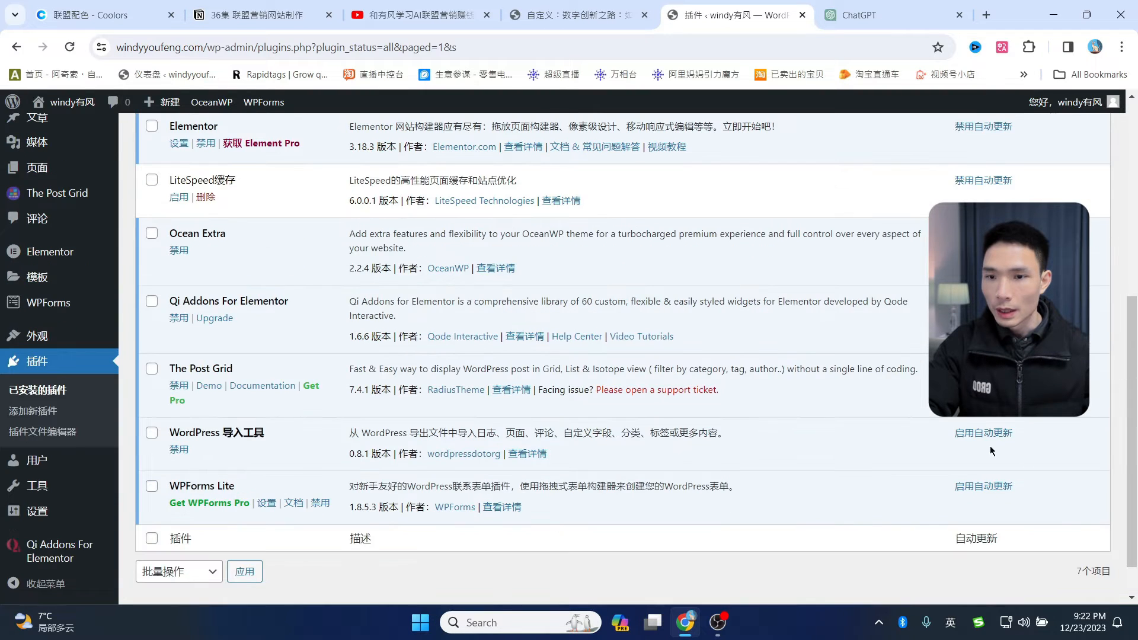
click(981, 436)
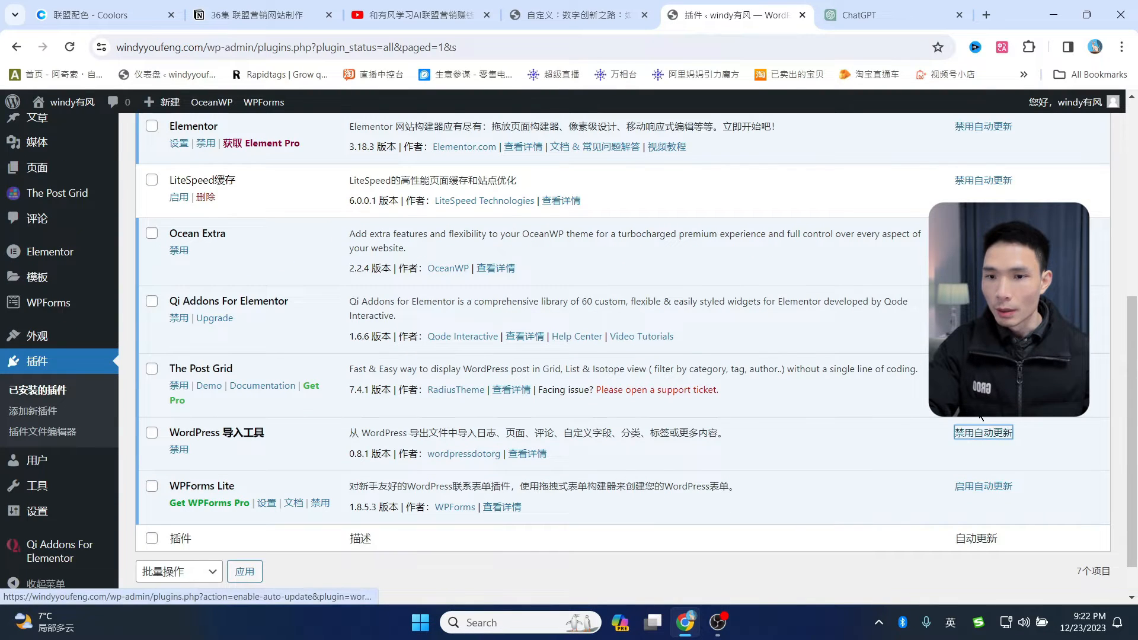
click(984, 491)
- Go to the Qi Addons For Elementor welcome page from the sidebar
scroll(59, 379, up, 1)
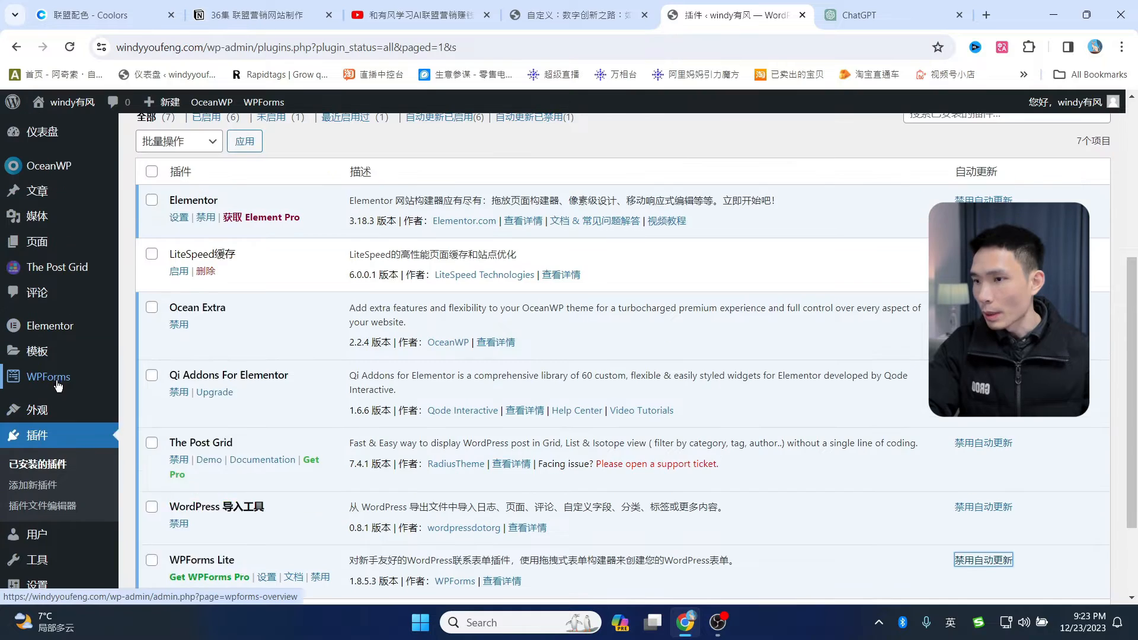
mouse_move(57, 384)
scroll(58, 384, down, 2)
mouse_move(43, 564)
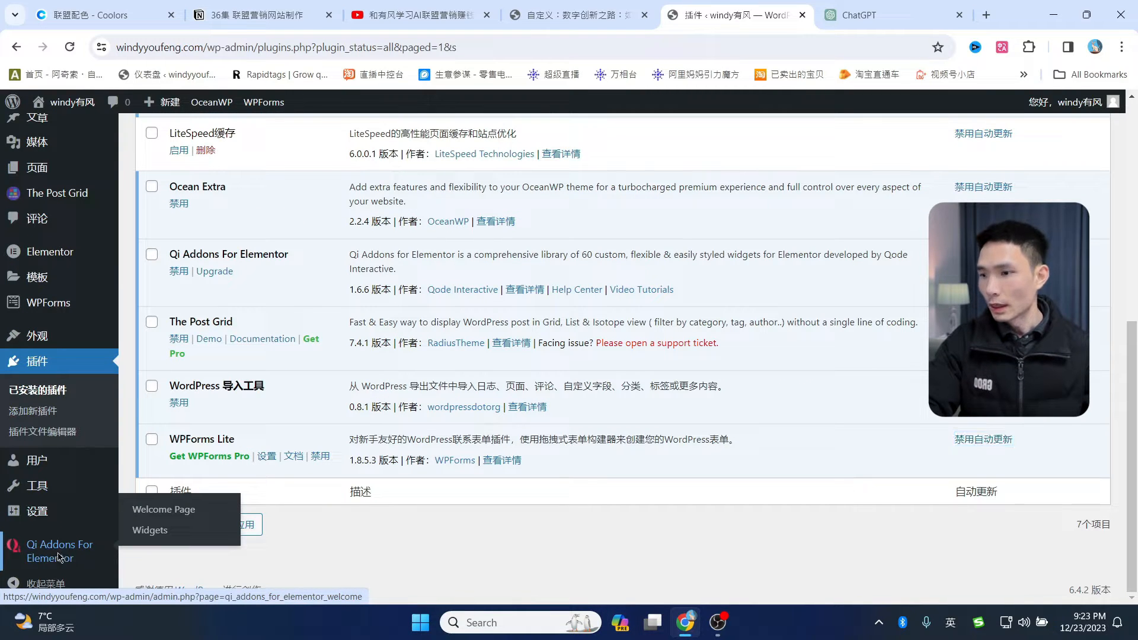
click(59, 557)
scroll(59, 557, down, 3)
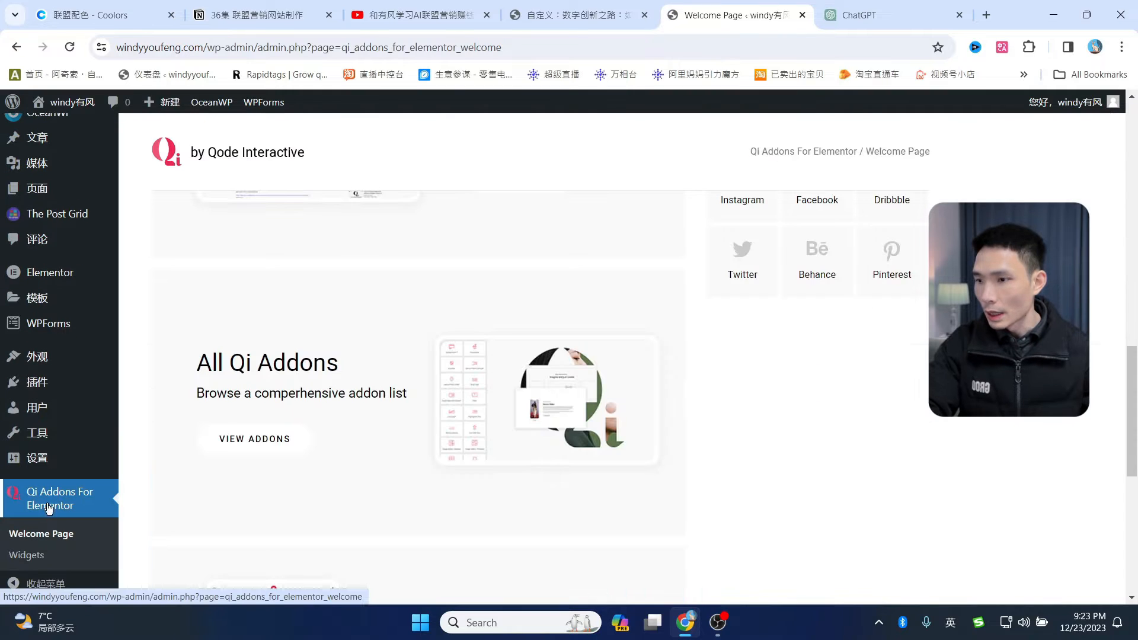
- In Qi Addons Widgets, switch off Activate All for the Typography, Business and Creative groups
click(32, 563)
scroll(577, 311, down, 6)
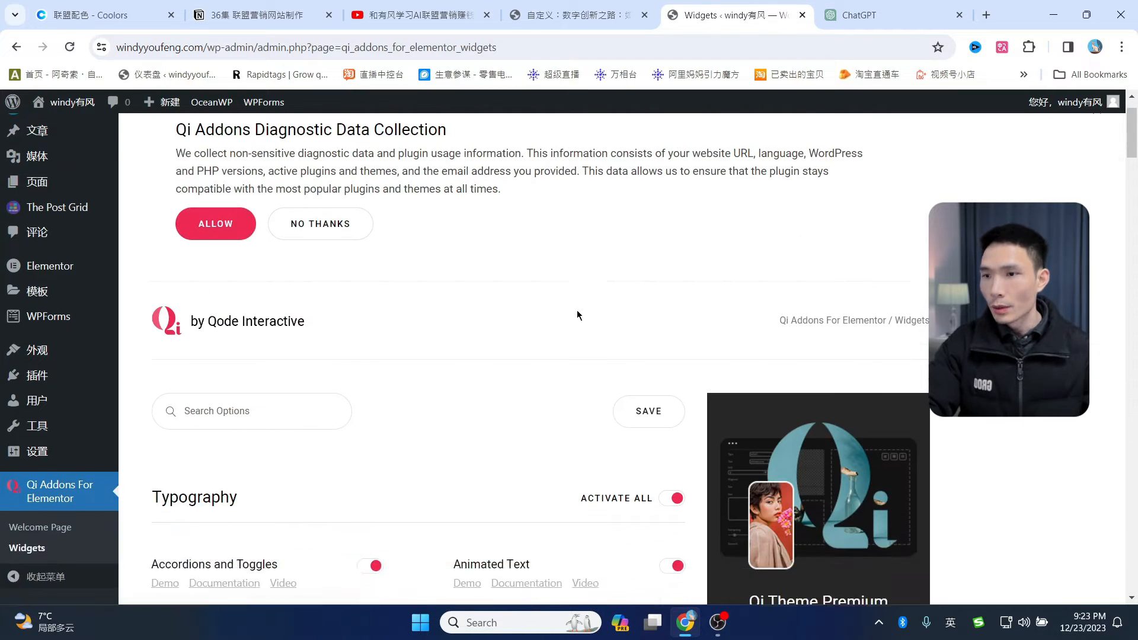
scroll(354, 453, up, 3)
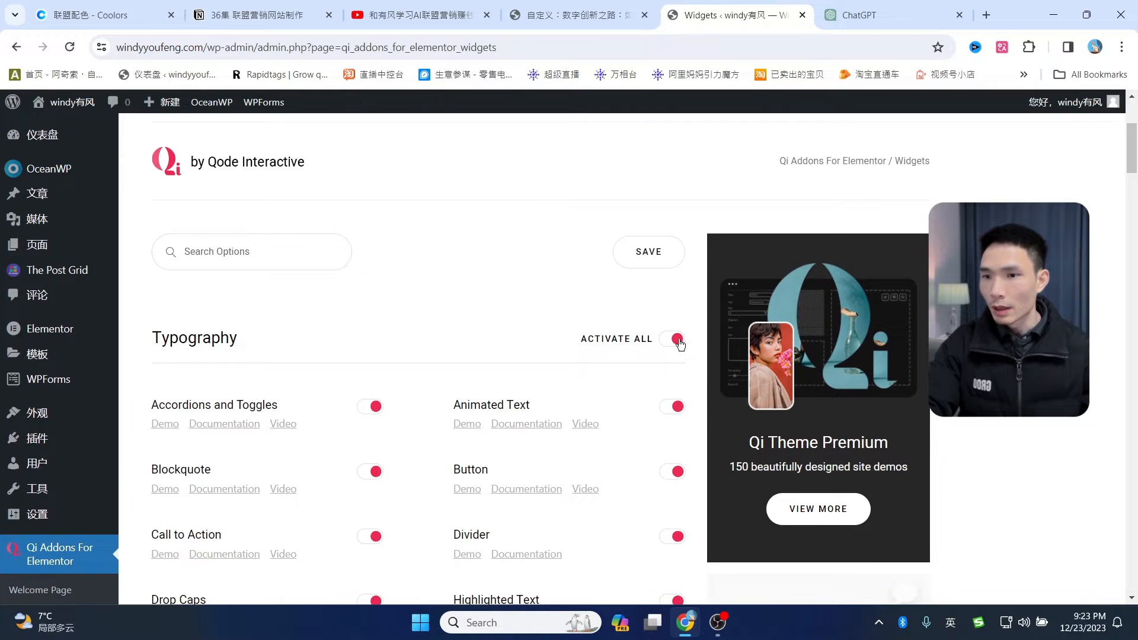
click(666, 341)
scroll(652, 356, down, 5)
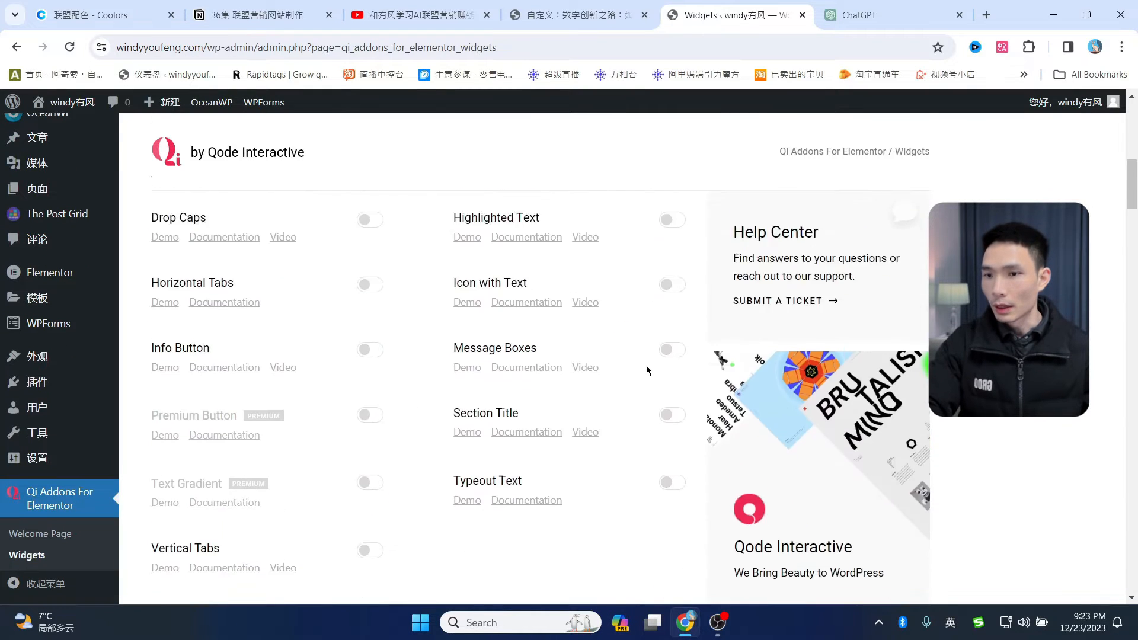
click(675, 346)
scroll(657, 358, down, 15)
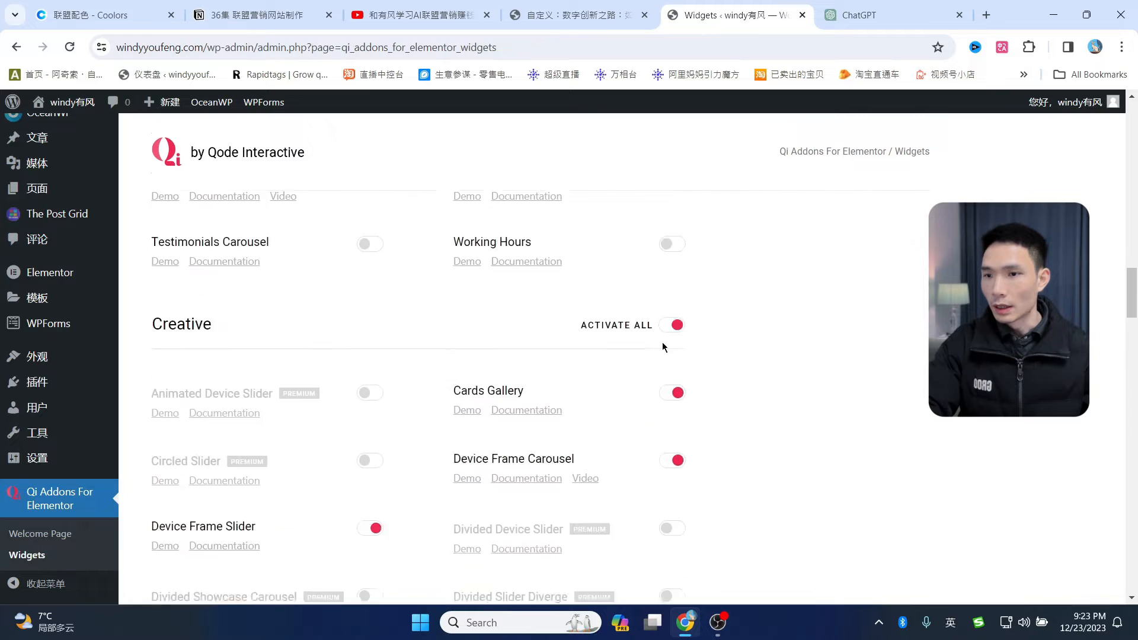
click(672, 275)
scroll(614, 391, down, 20)
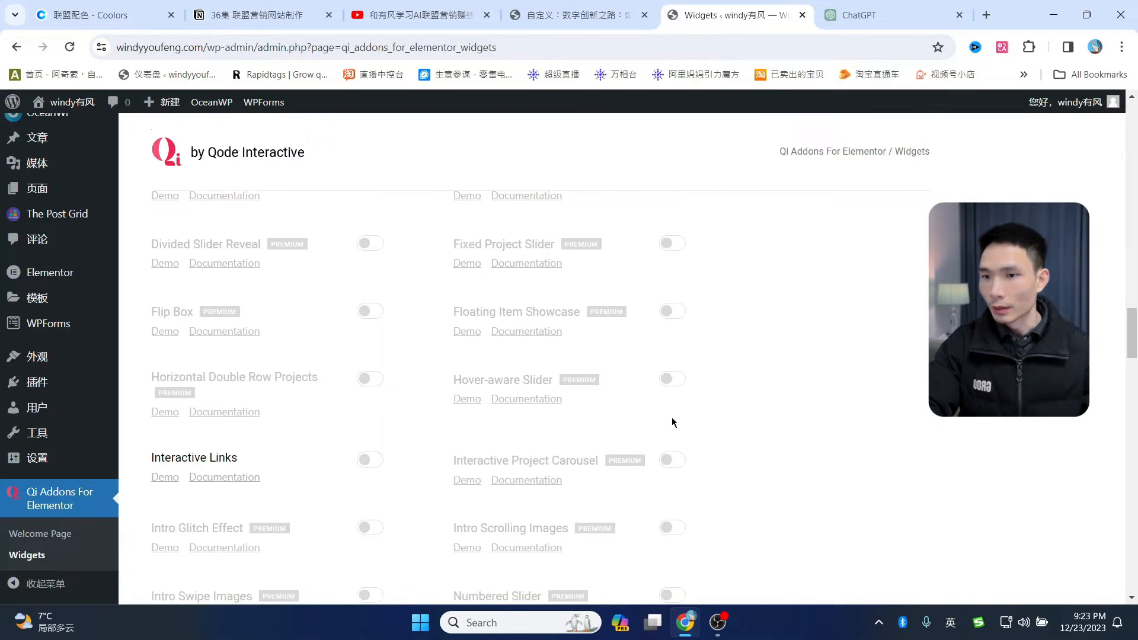
scroll(667, 355, down, 8)
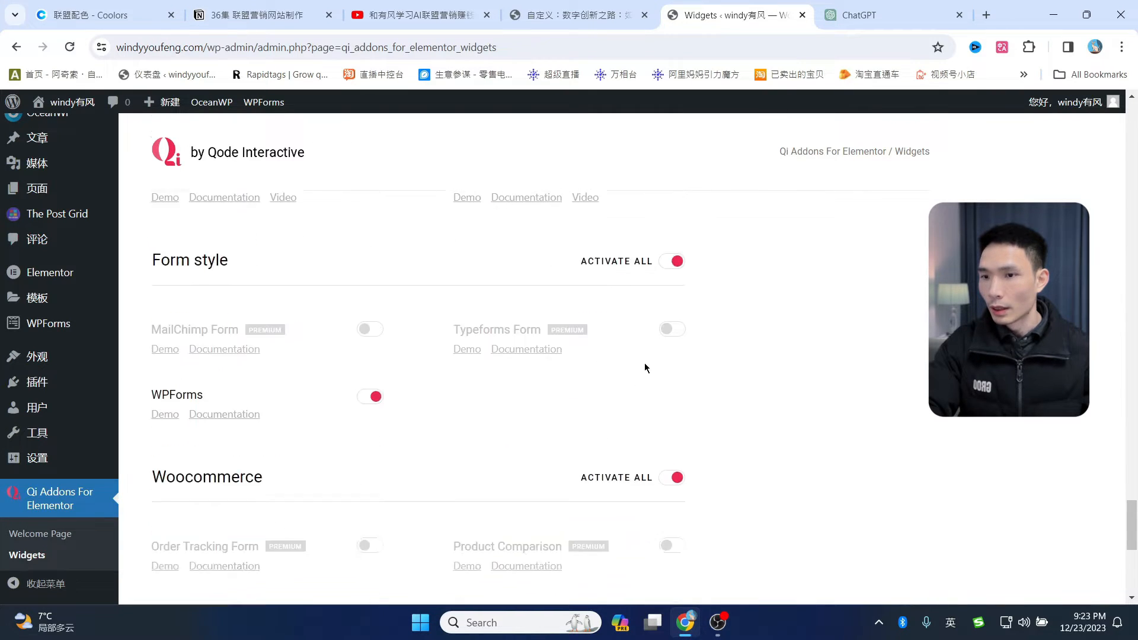
scroll(663, 414, up, 3)
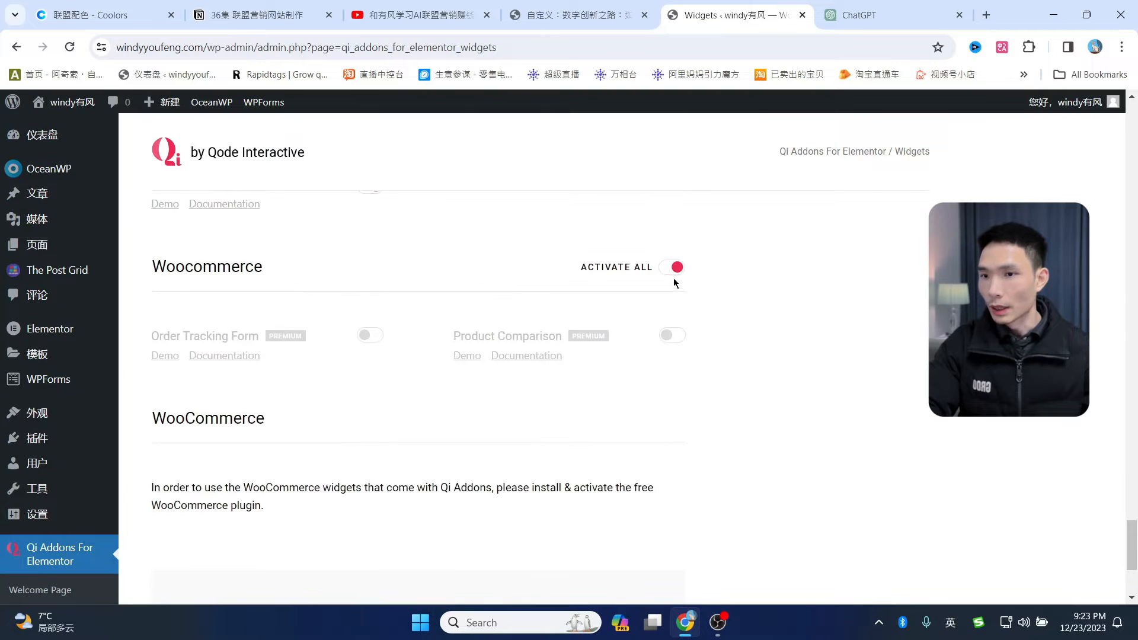
scroll(236, 419, up, 6)
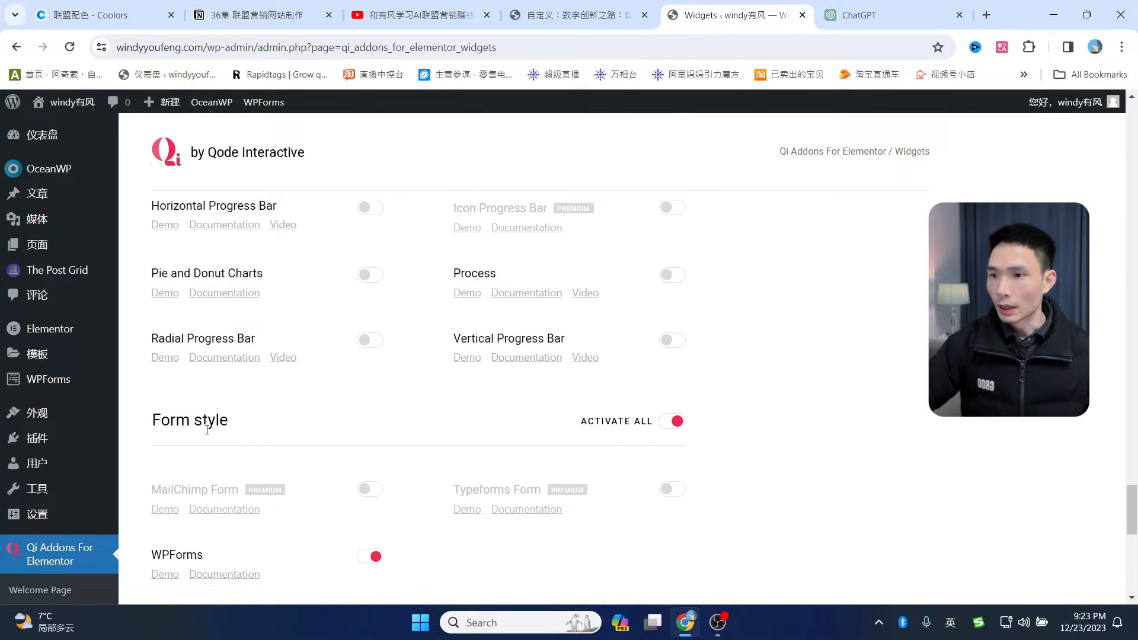
scroll(207, 429, down, 1)
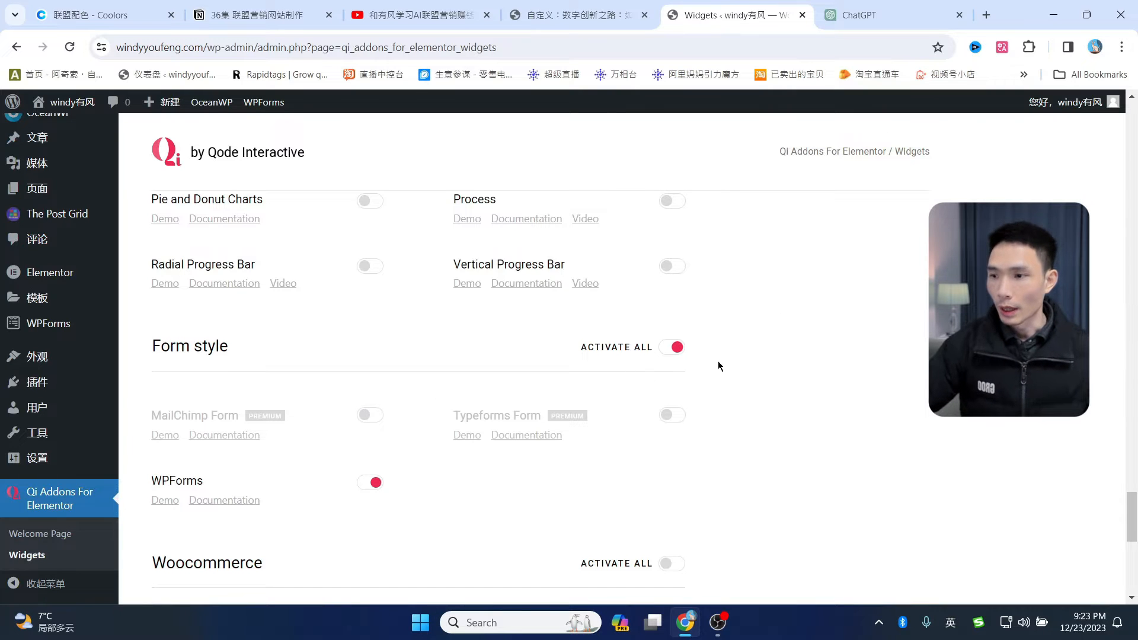
scroll(632, 354, up, 20)
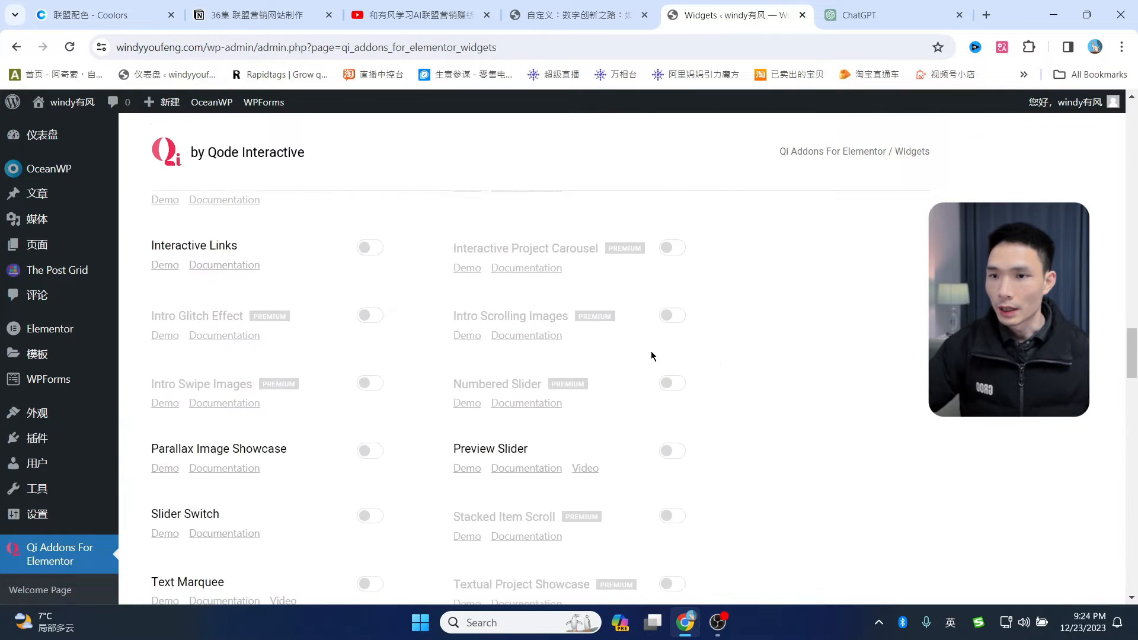
scroll(730, 368, up, 15)
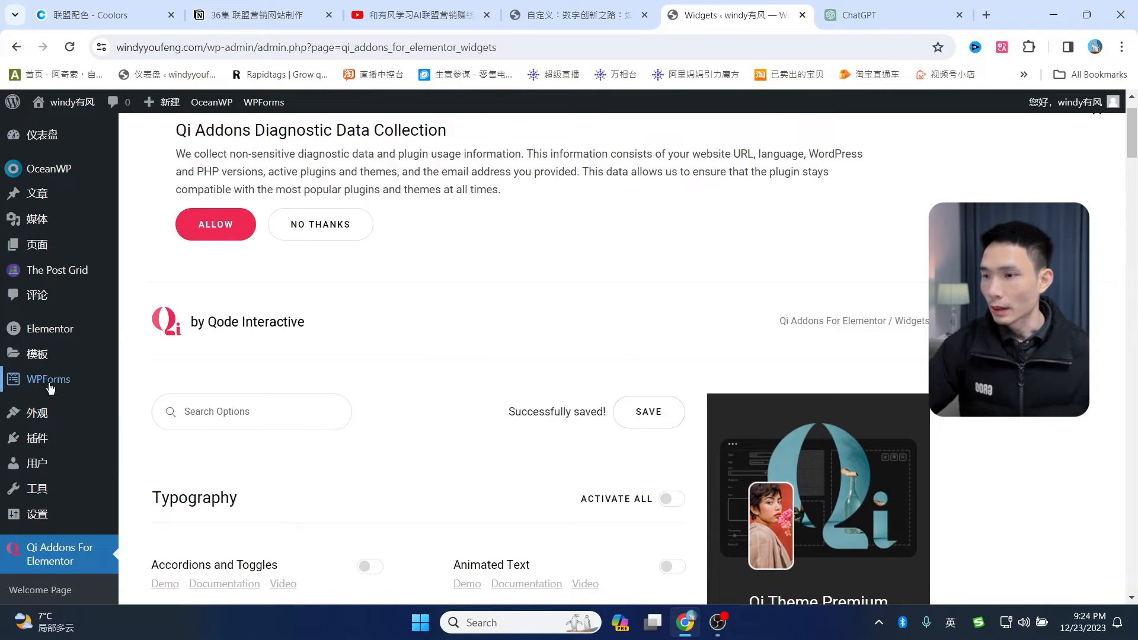
mouse_move(51, 389)
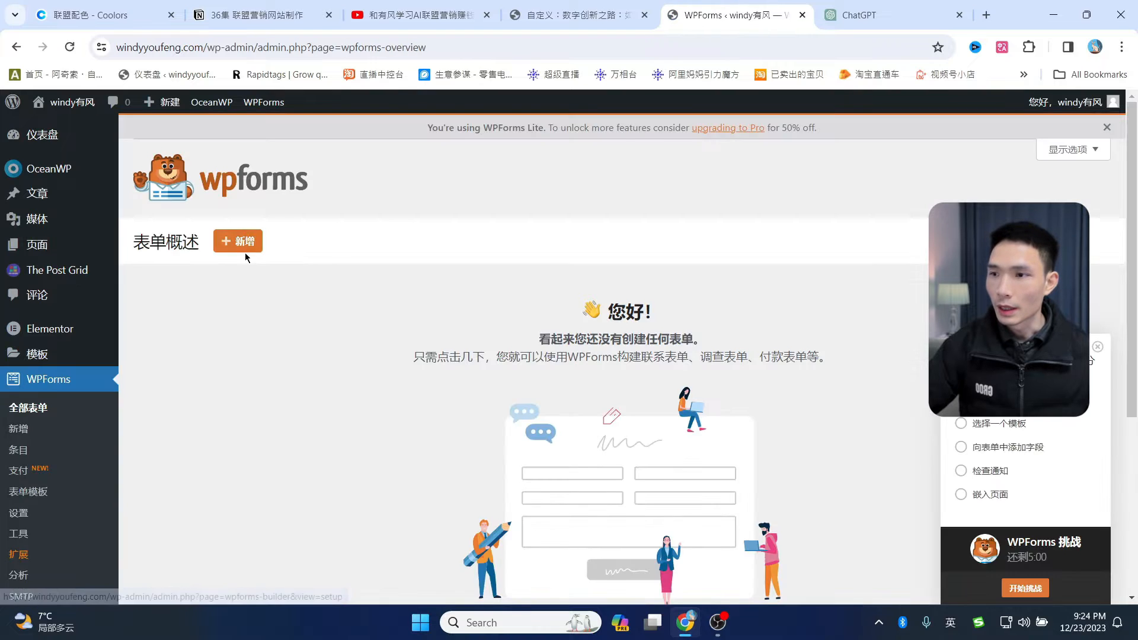
- Create a new WPForms form from the simple contact template and switch to editing its fields
click(242, 249)
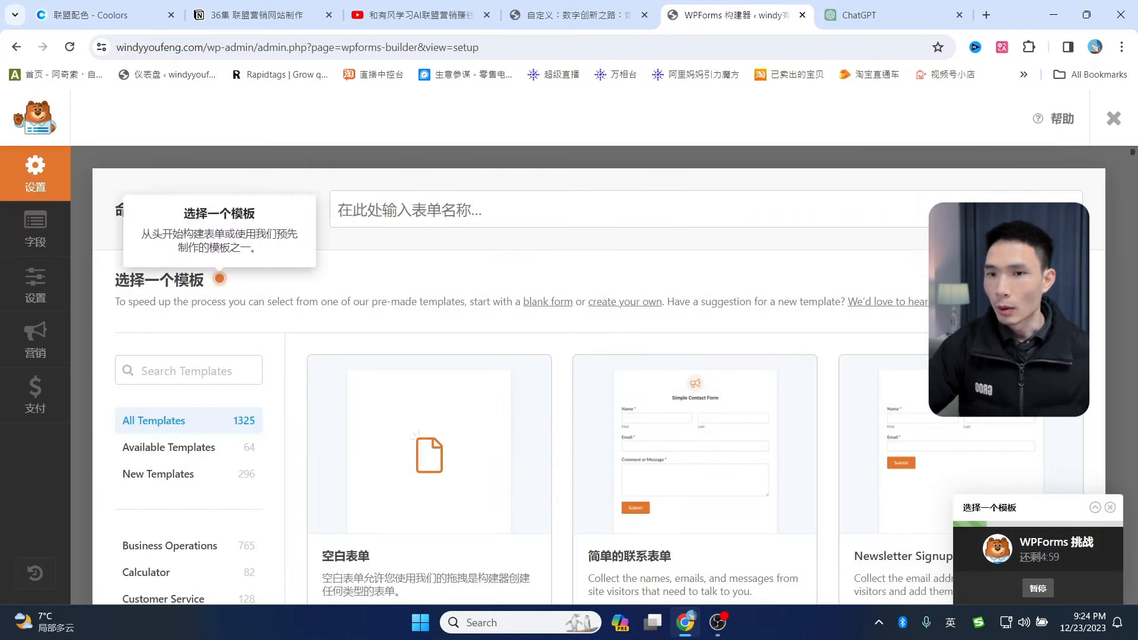
scroll(680, 362, down, 3)
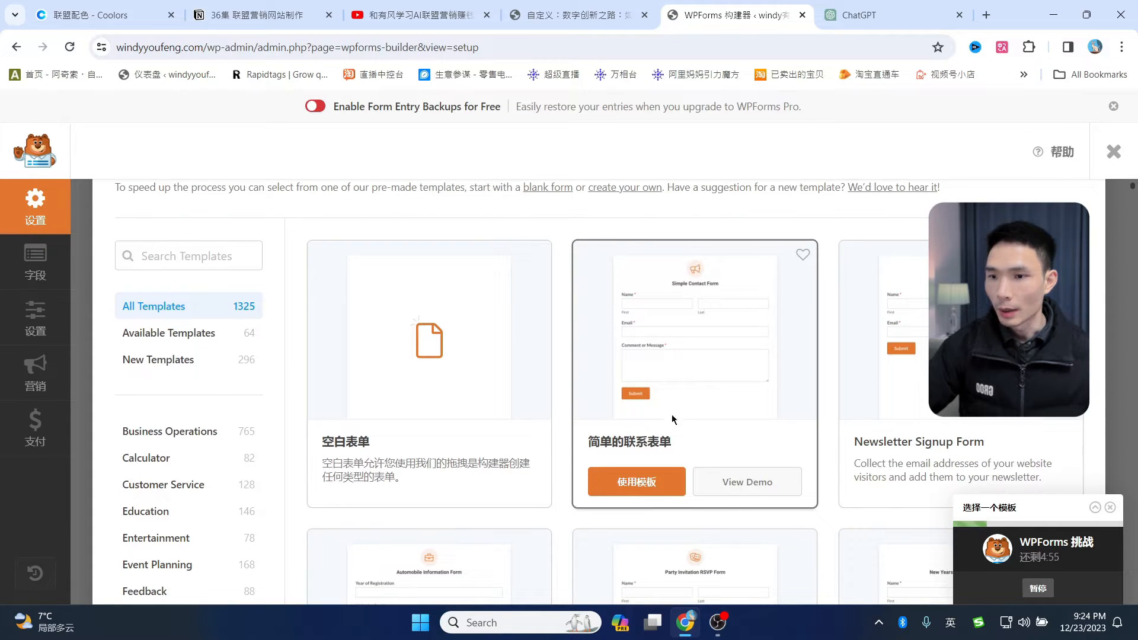
click(651, 485)
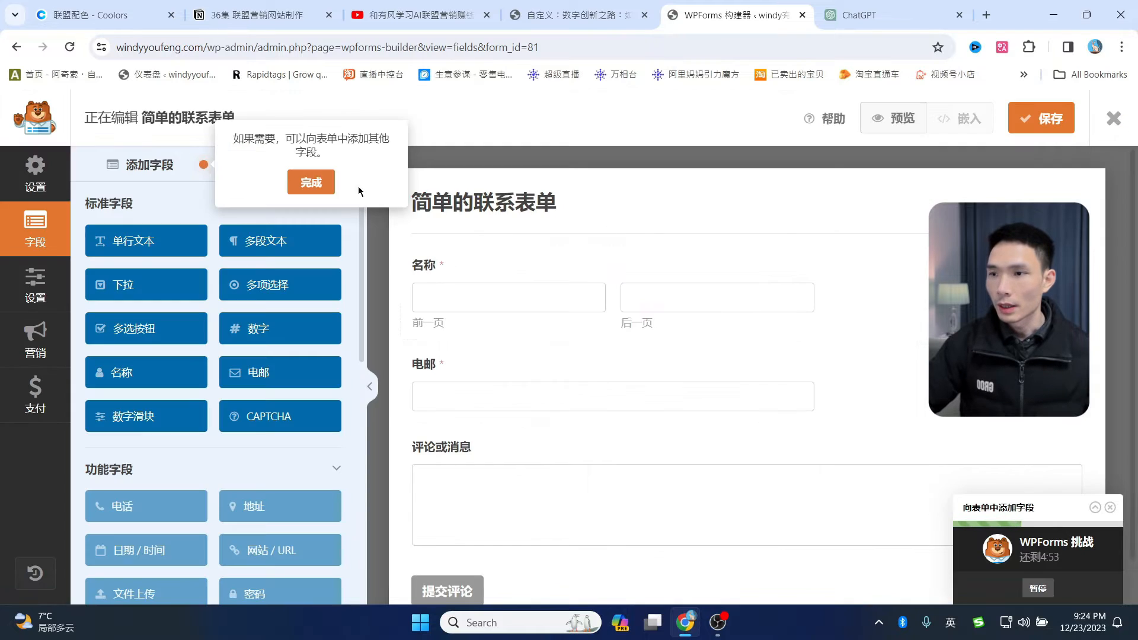
click(312, 182)
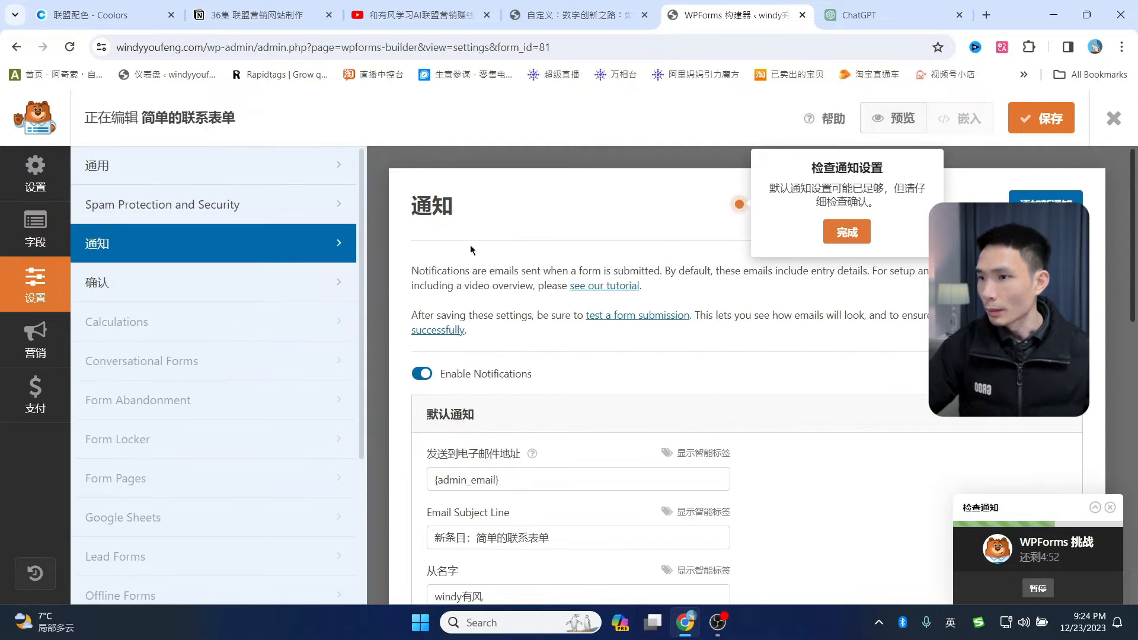
click(39, 221)
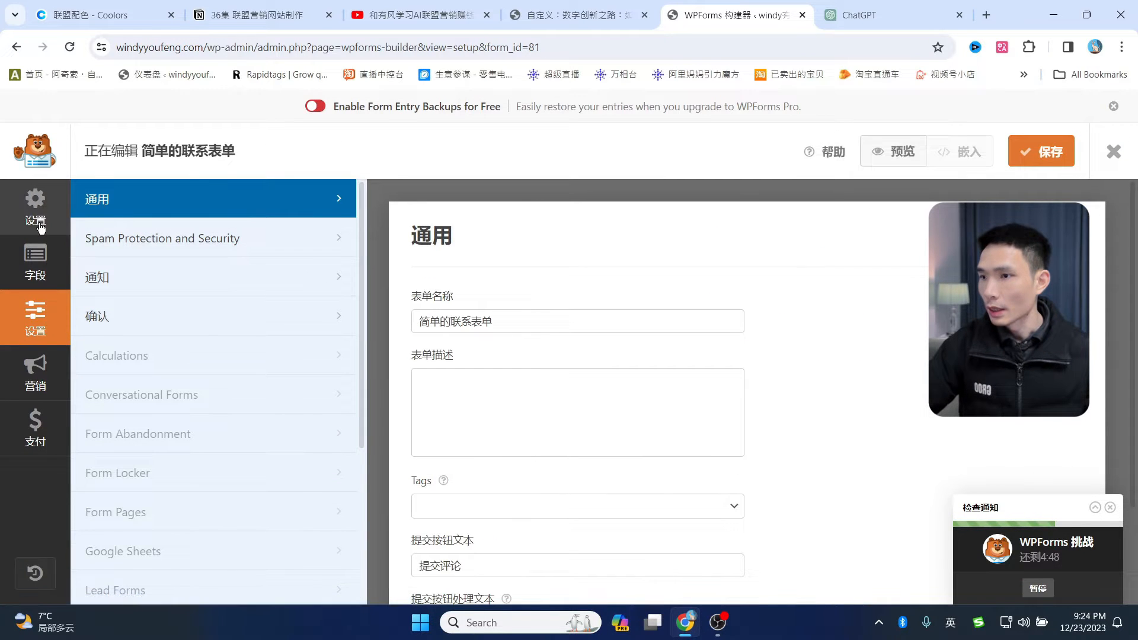
click(36, 261)
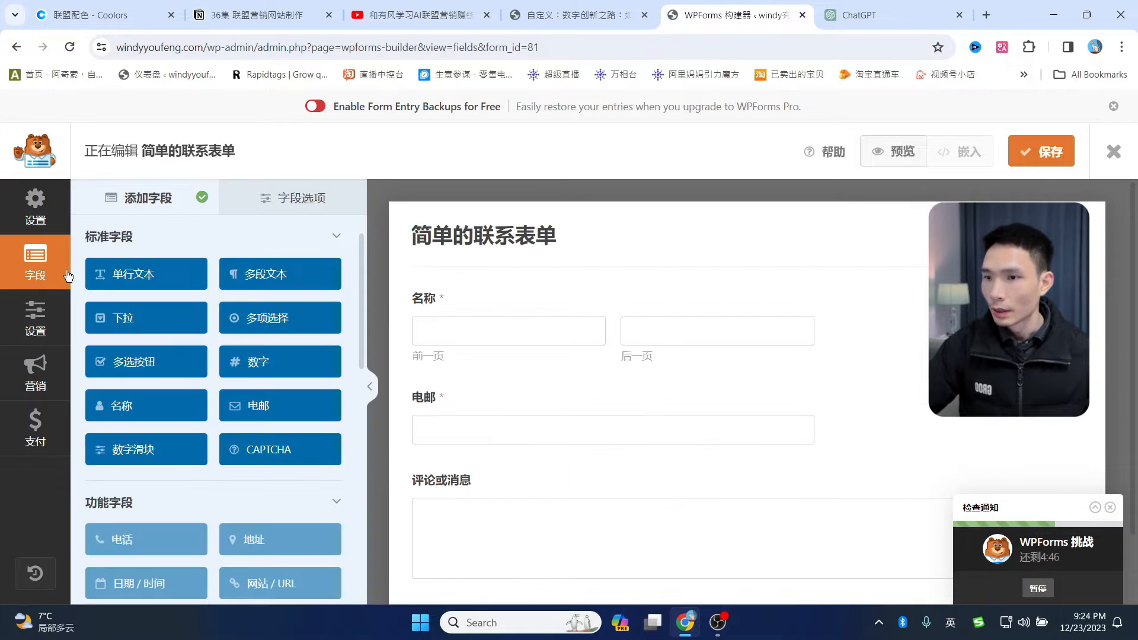
- Set the name field's format to 简单 and its placeholder to 怎么称呼你
click(466, 337)
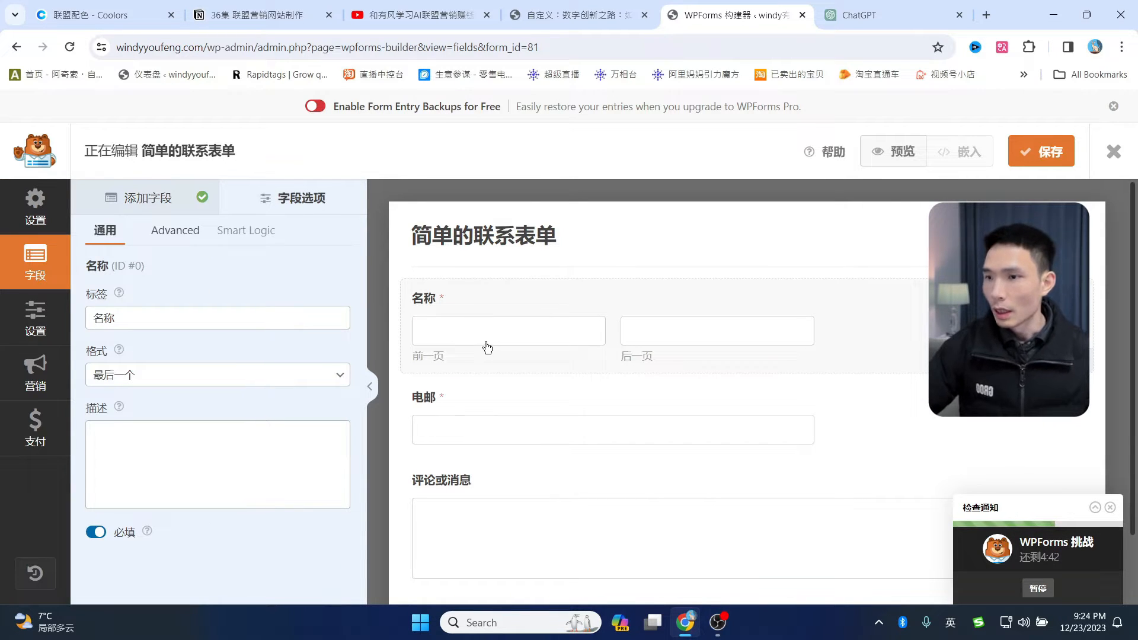
click(178, 240)
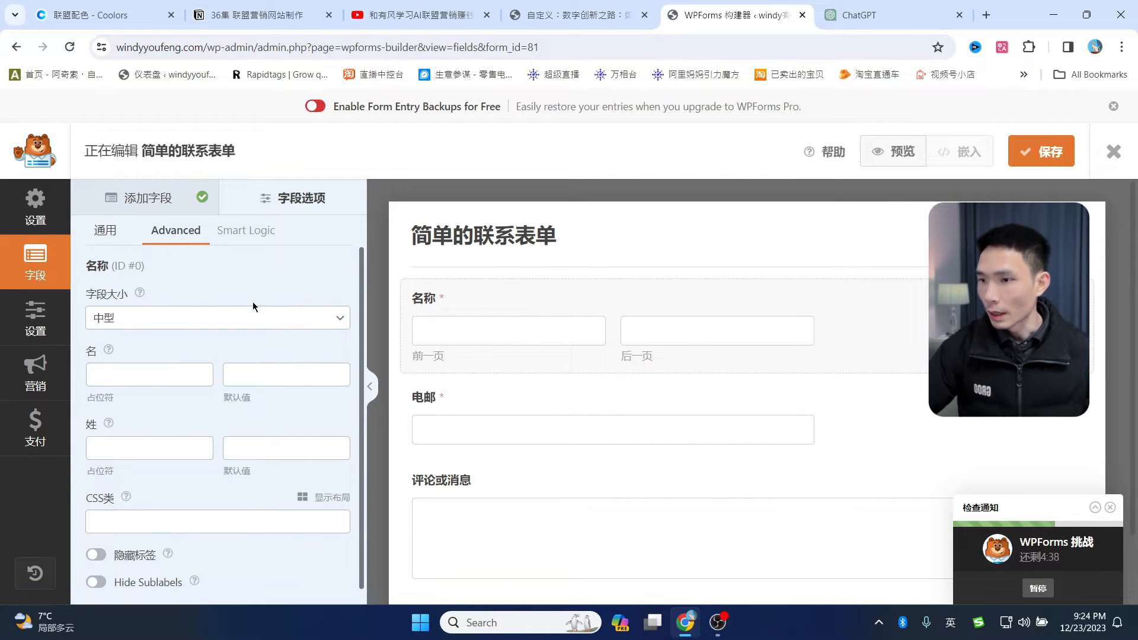
scroll(225, 356, down, 1)
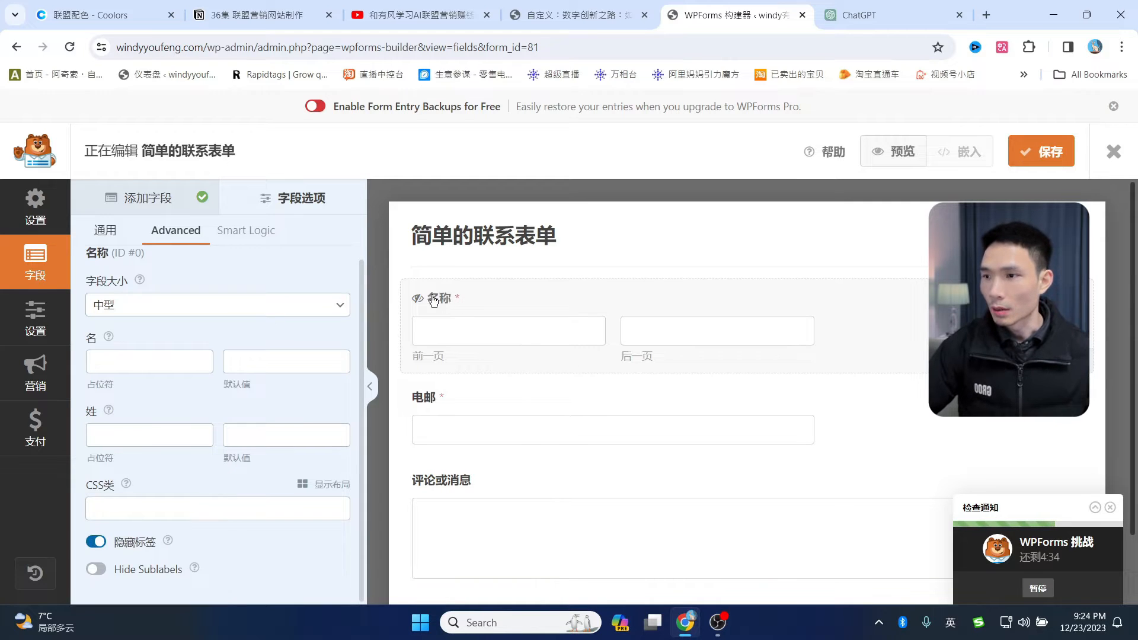
click(107, 235)
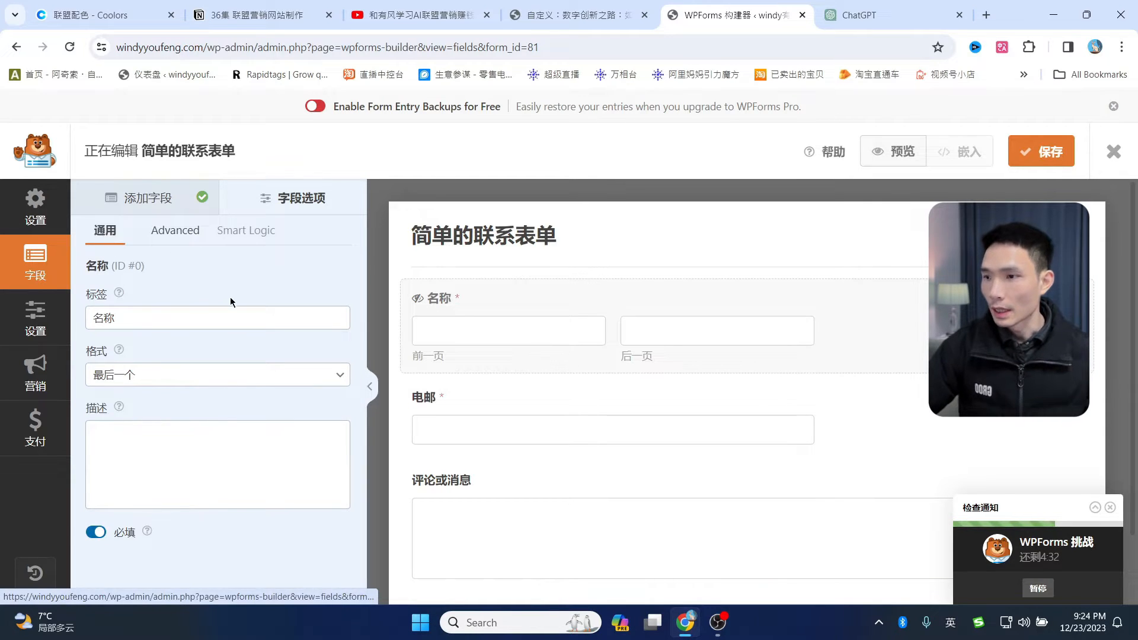
click(202, 384)
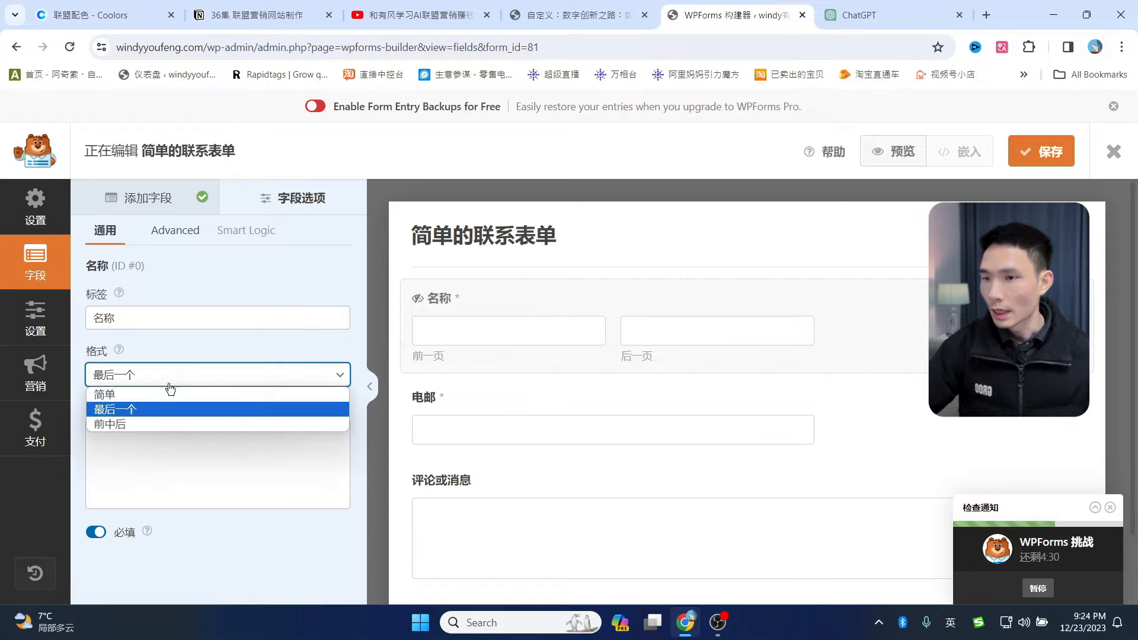
click(115, 397)
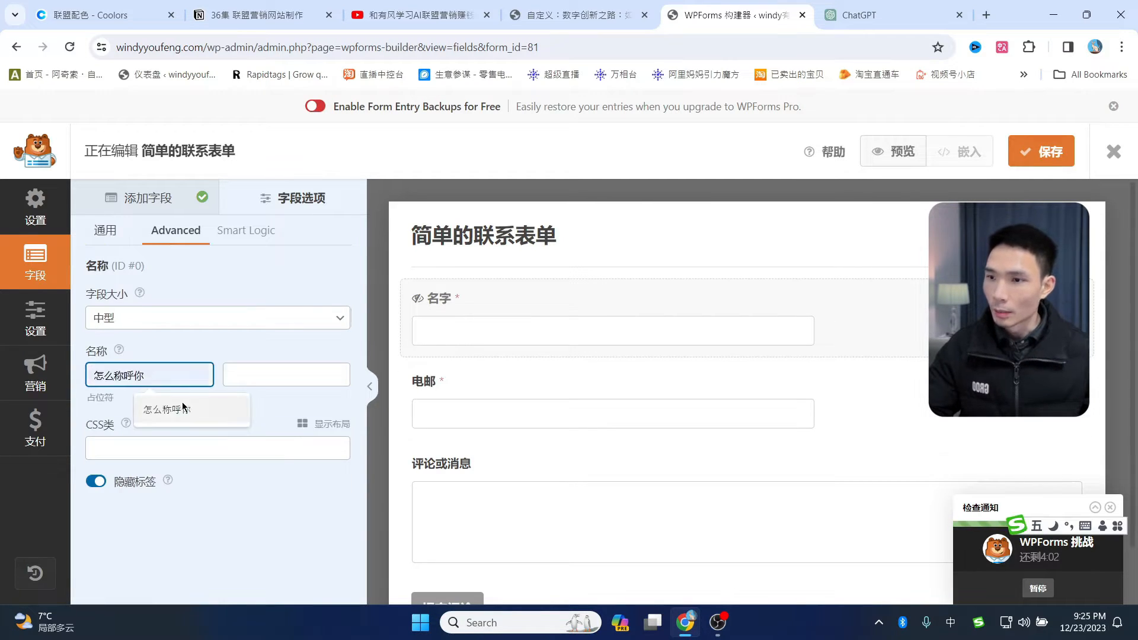
click(175, 411)
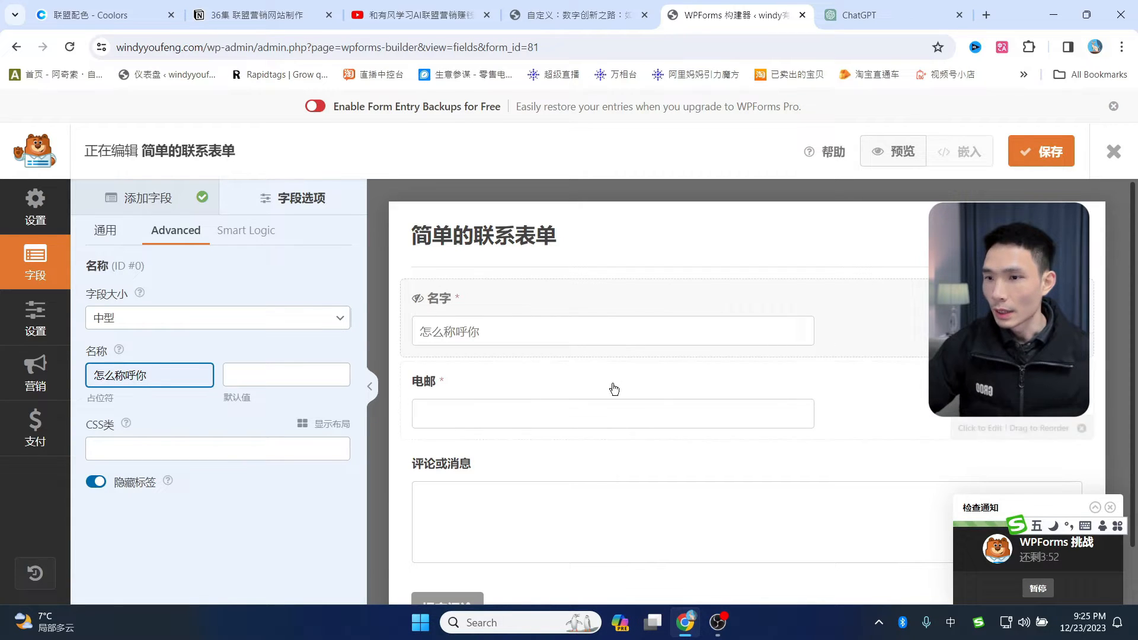
- Hide the email field's label and give it the placeholder 你常用的邮箱
click(521, 374)
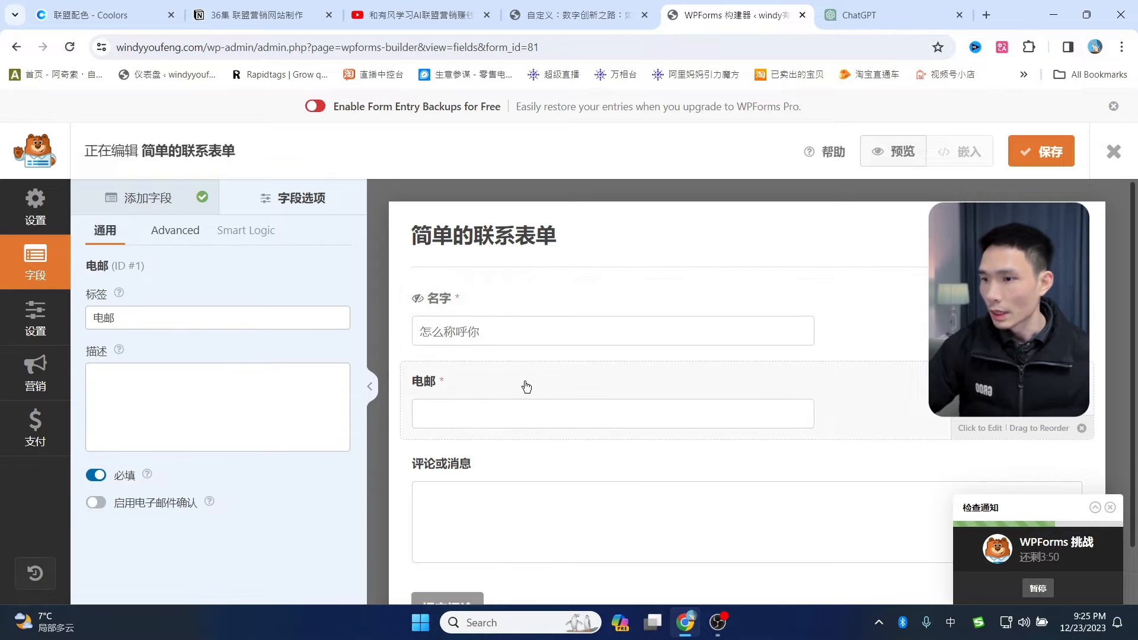
click(185, 231)
scroll(90, 585, down, 2)
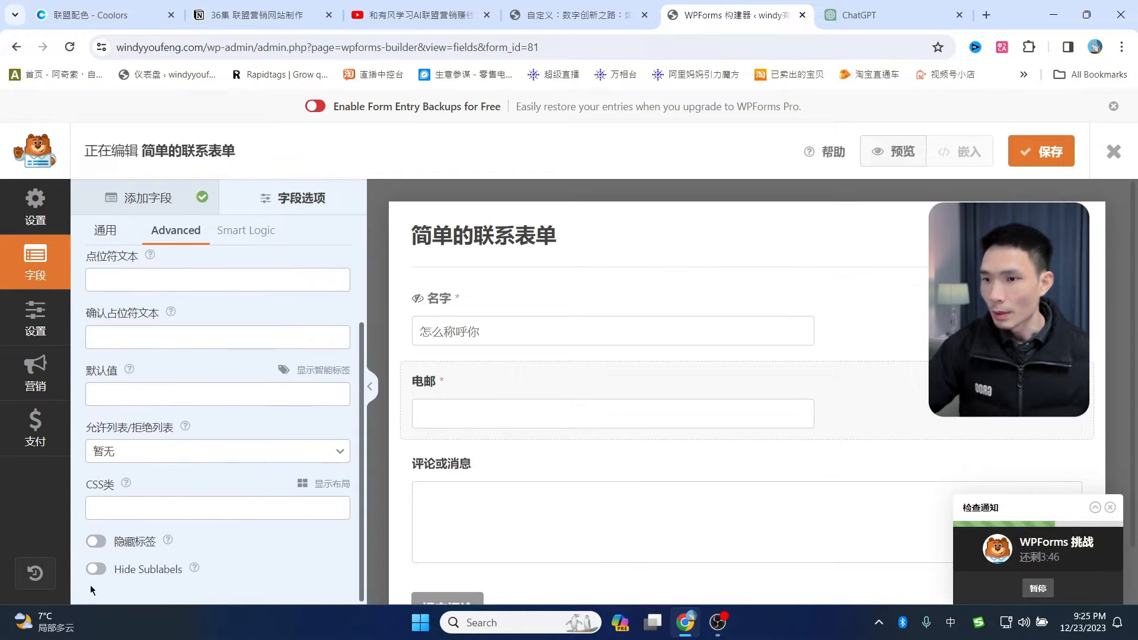
click(100, 543)
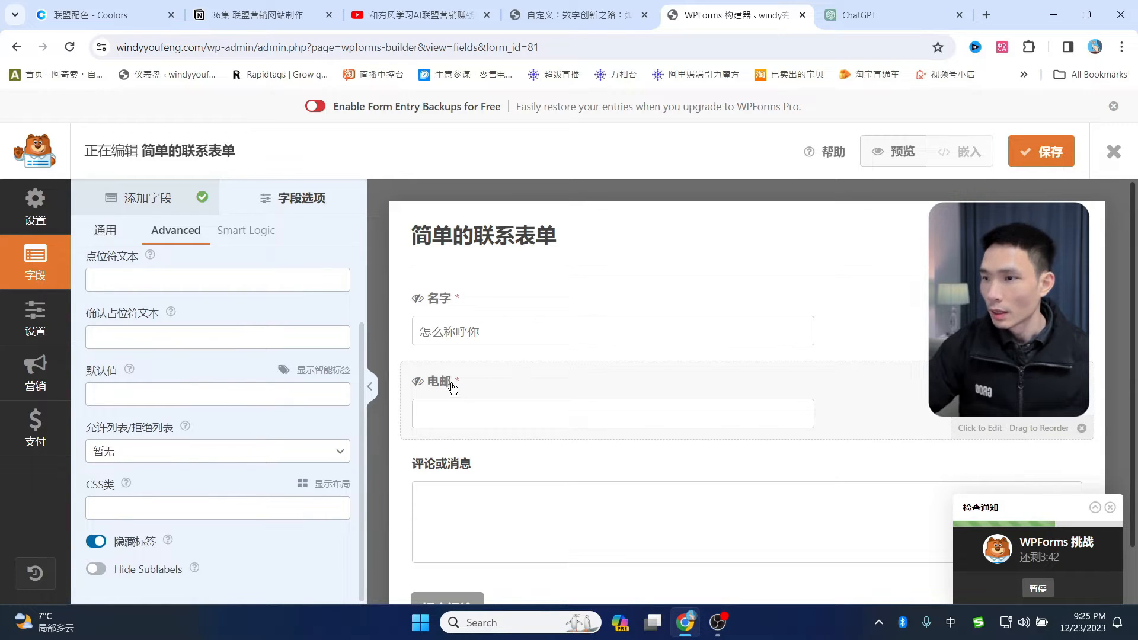
click(122, 342)
click(122, 280)
text(你常用的邮箱)
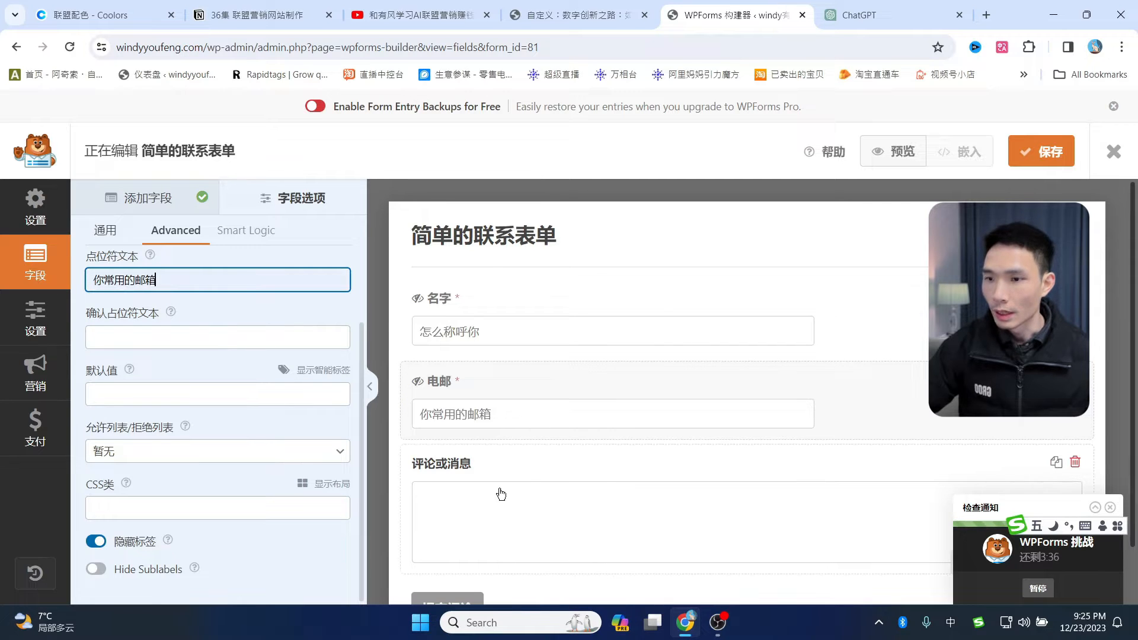
- Hide the 评论或消息 label, set its placeholder to 告诉我你的问题, and close the builder
click(505, 468)
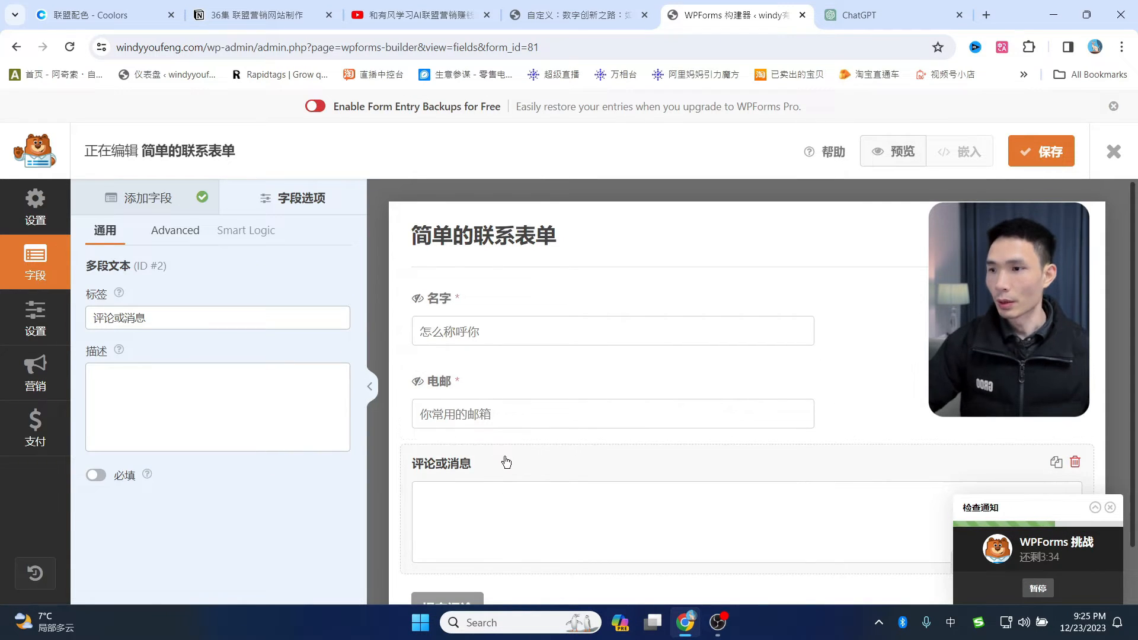
click(173, 237)
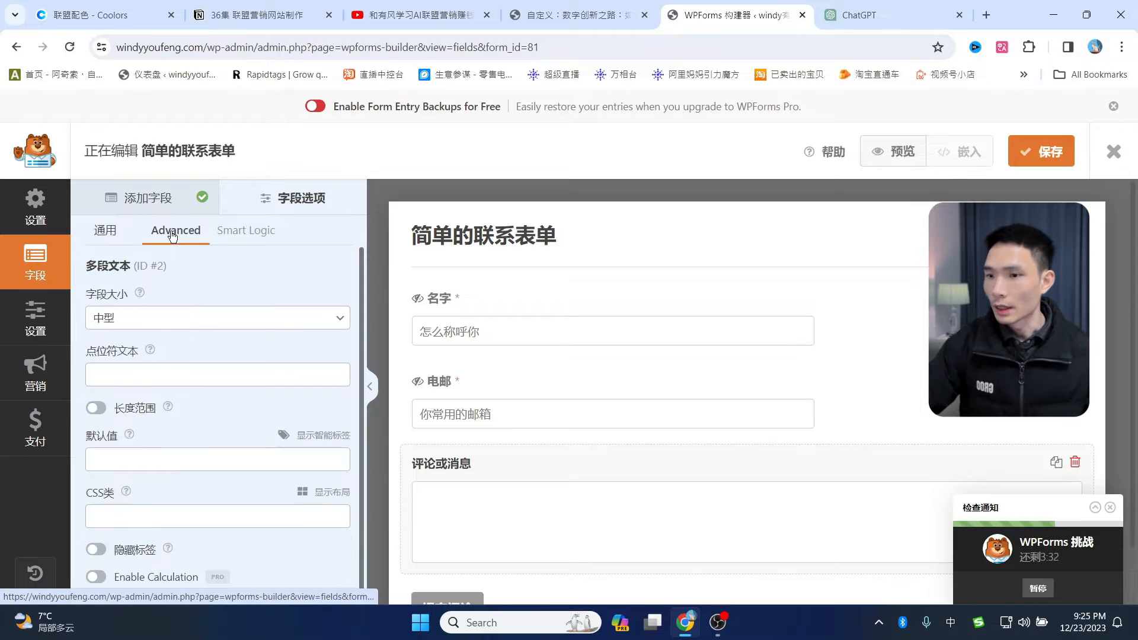
click(97, 541)
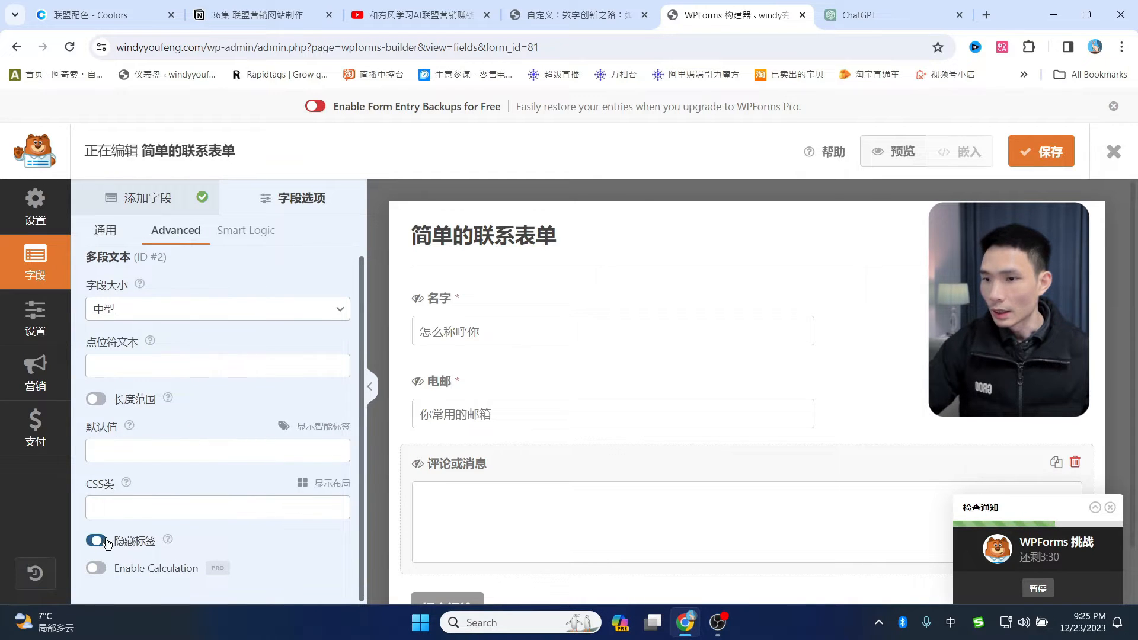
click(196, 375)
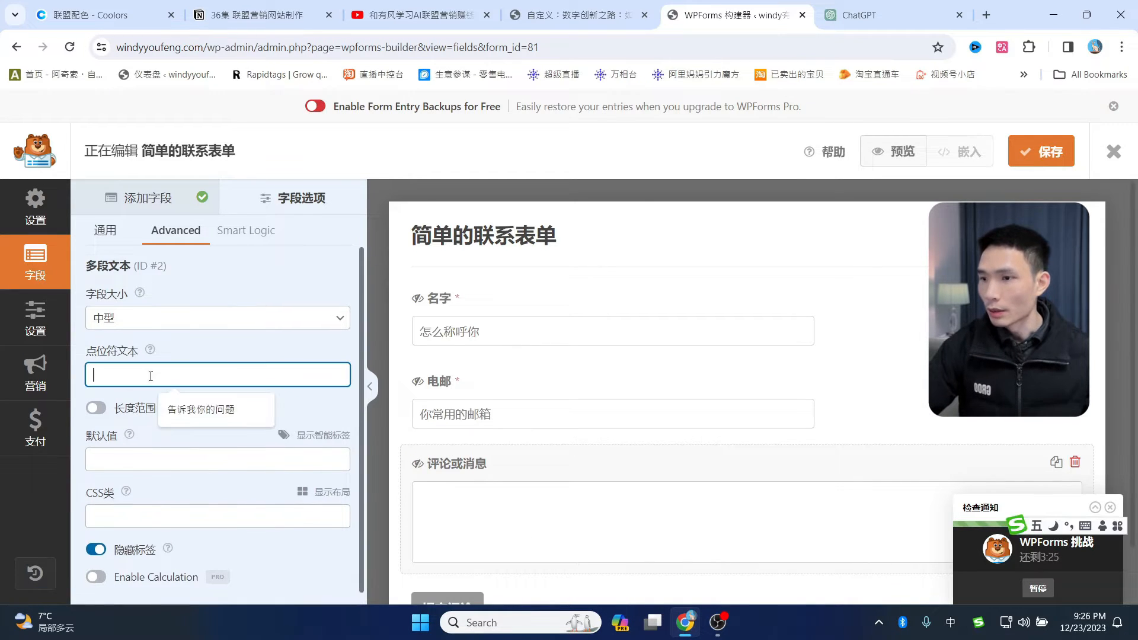
click(215, 410)
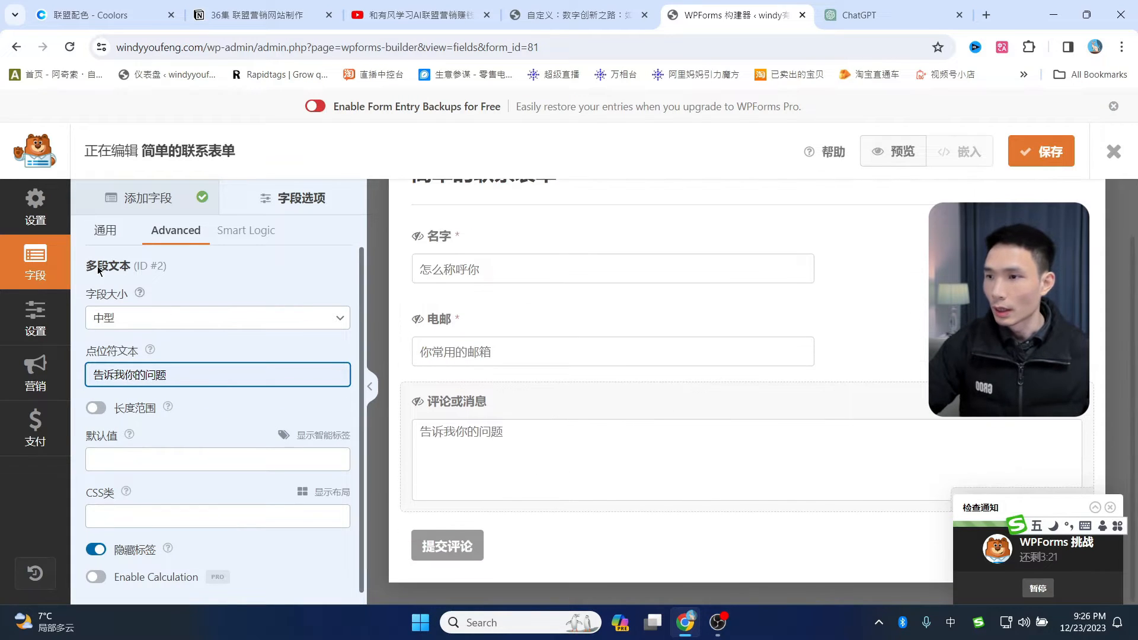
click(108, 232)
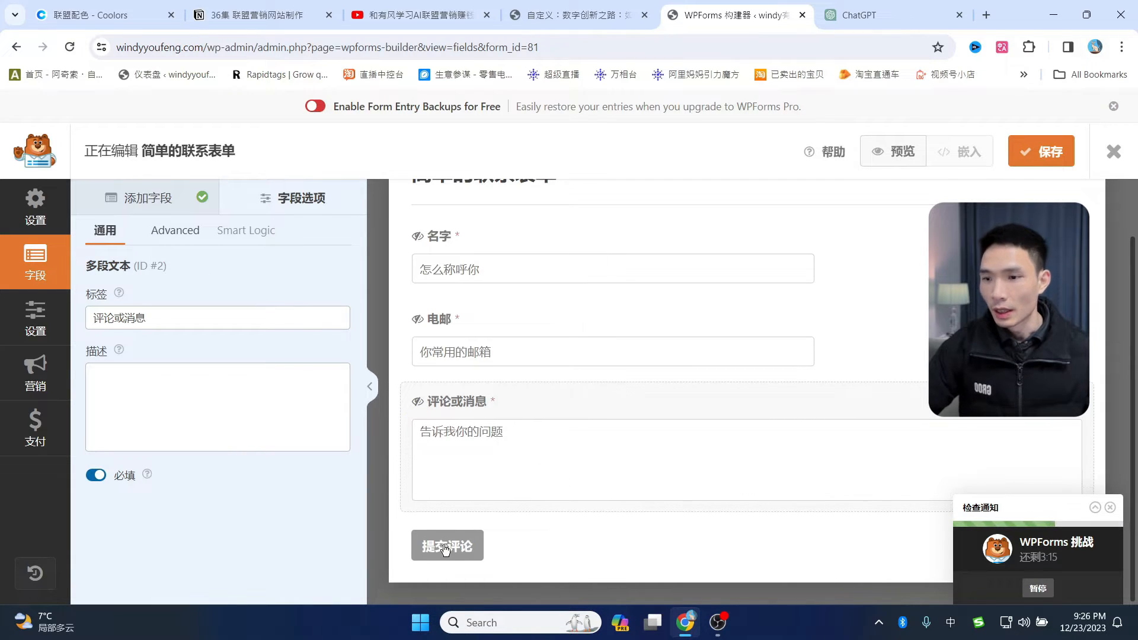
scroll(562, 379, up, 1)
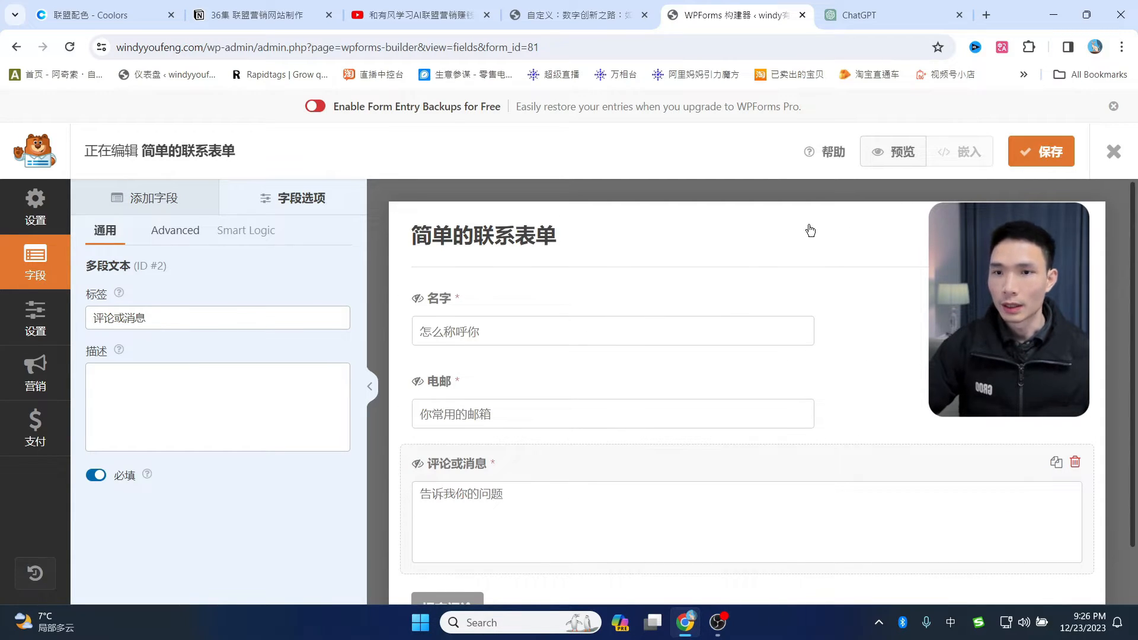
click(1114, 151)
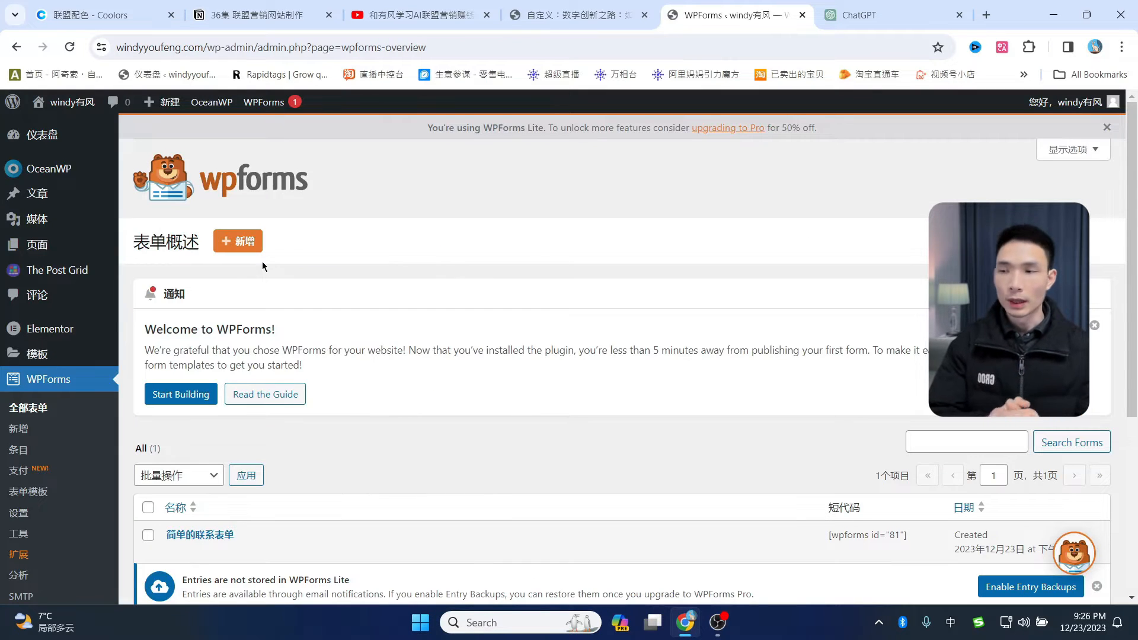
- Start a new page titled 联系我们
mouse_move(89, 244)
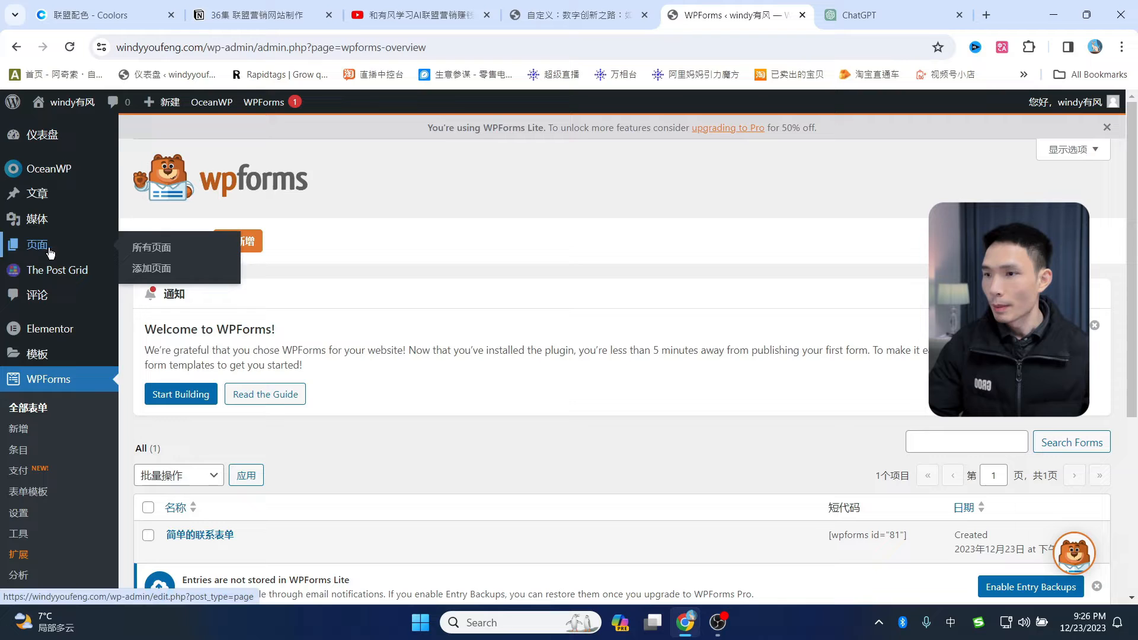
click(154, 273)
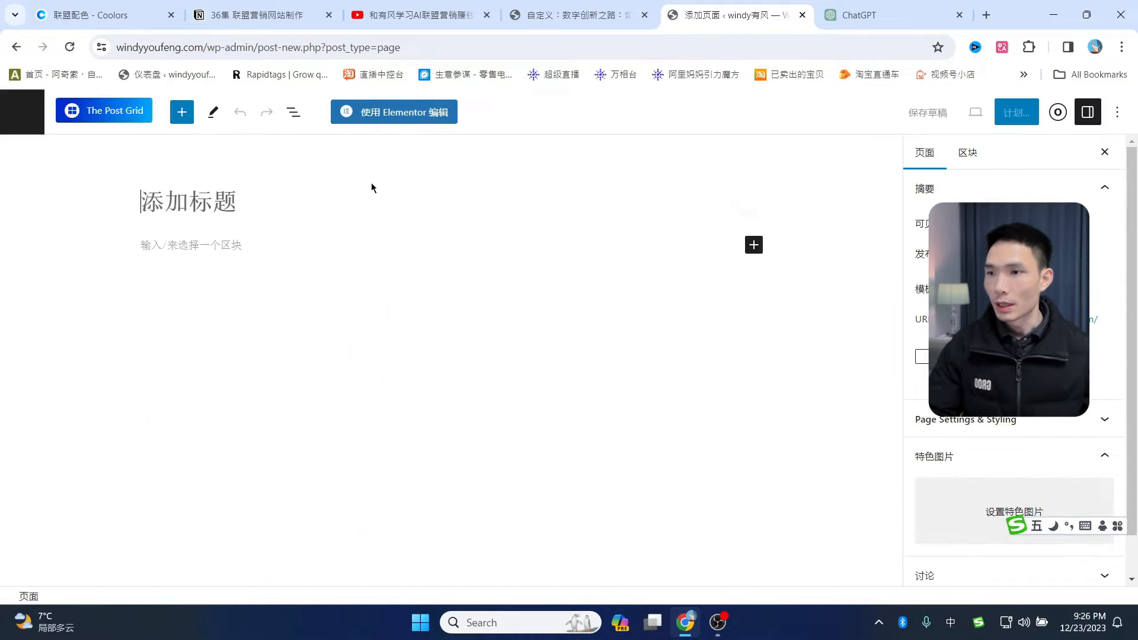
text(联系我们)
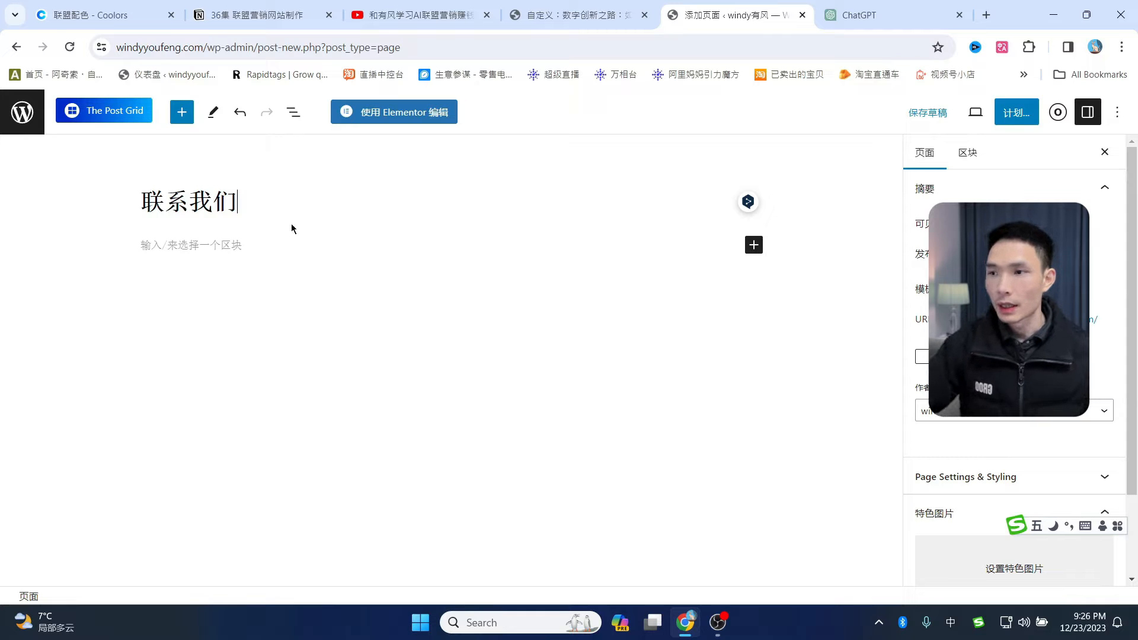
- Set the page to 100% Full Width with padding and page title disabled, then publish it
click(1058, 112)
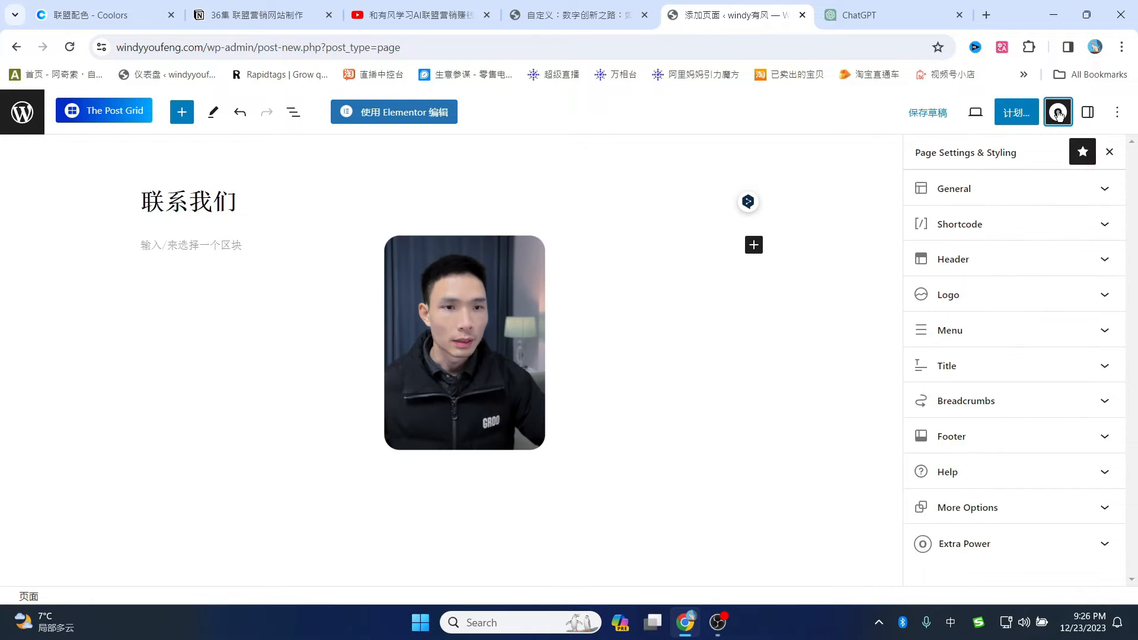
click(975, 193)
click(961, 247)
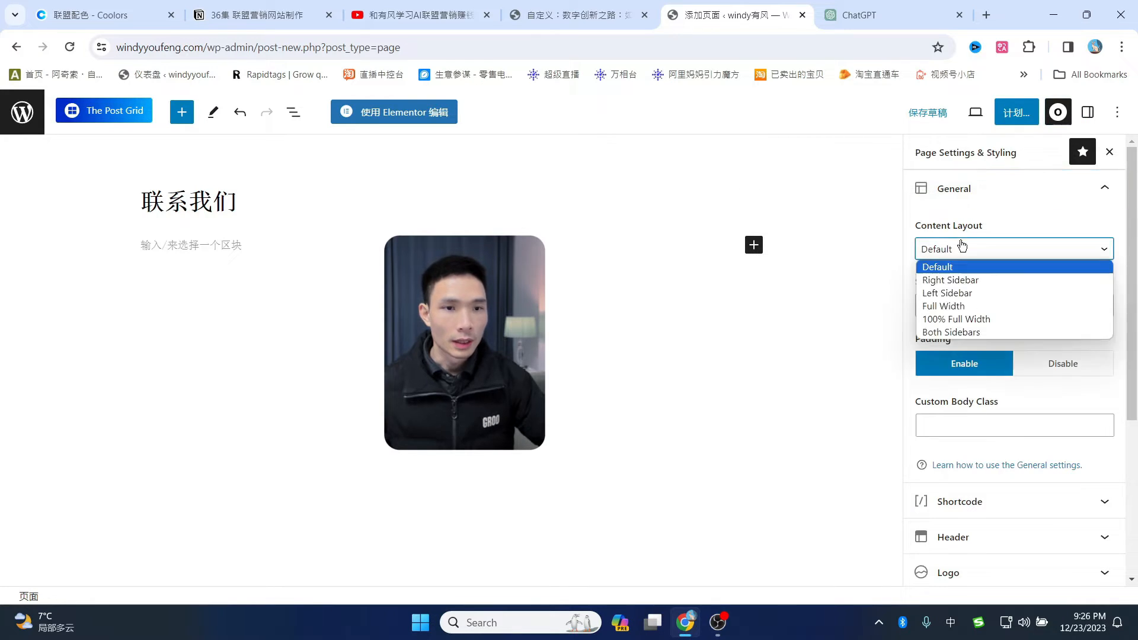
click(966, 319)
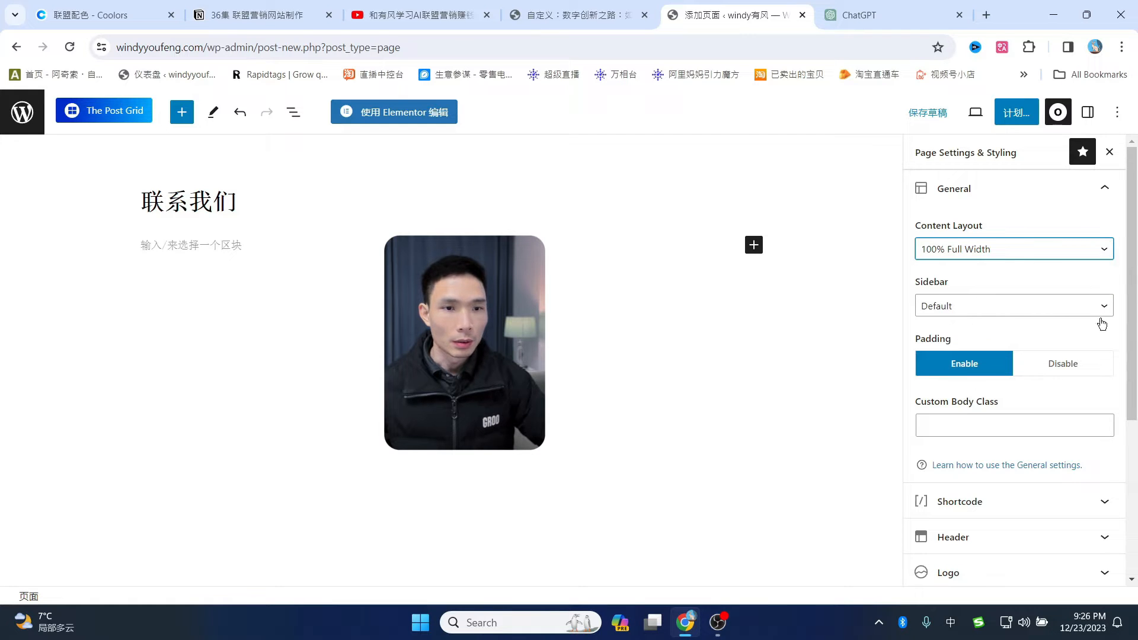
click(1072, 367)
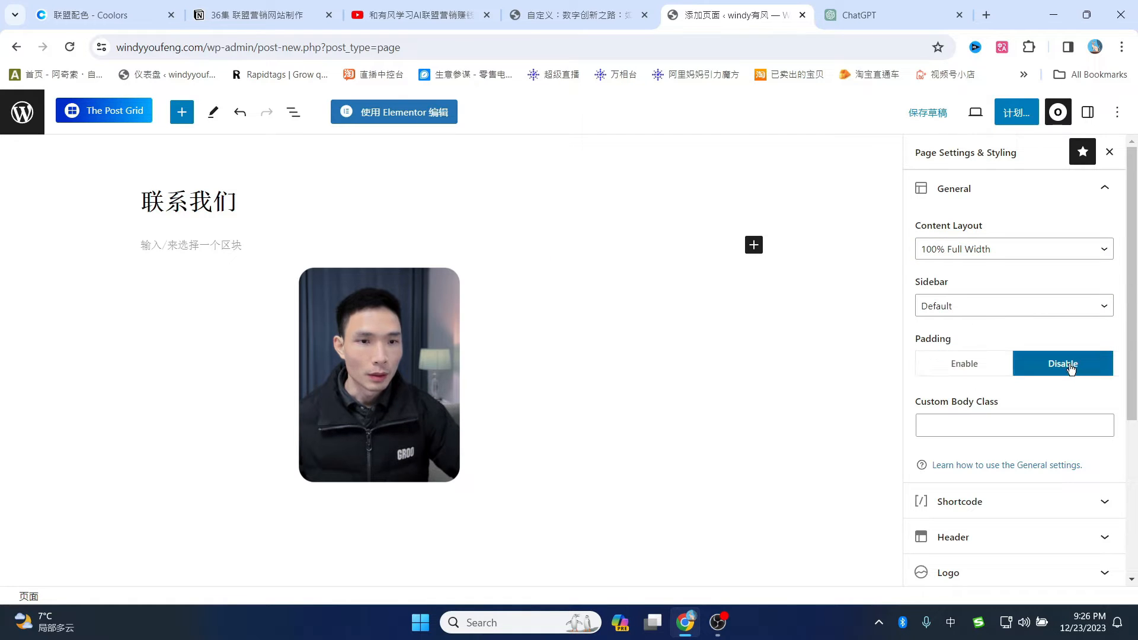
scroll(1067, 368, down, 4)
click(1009, 425)
scroll(1070, 349, down, 3)
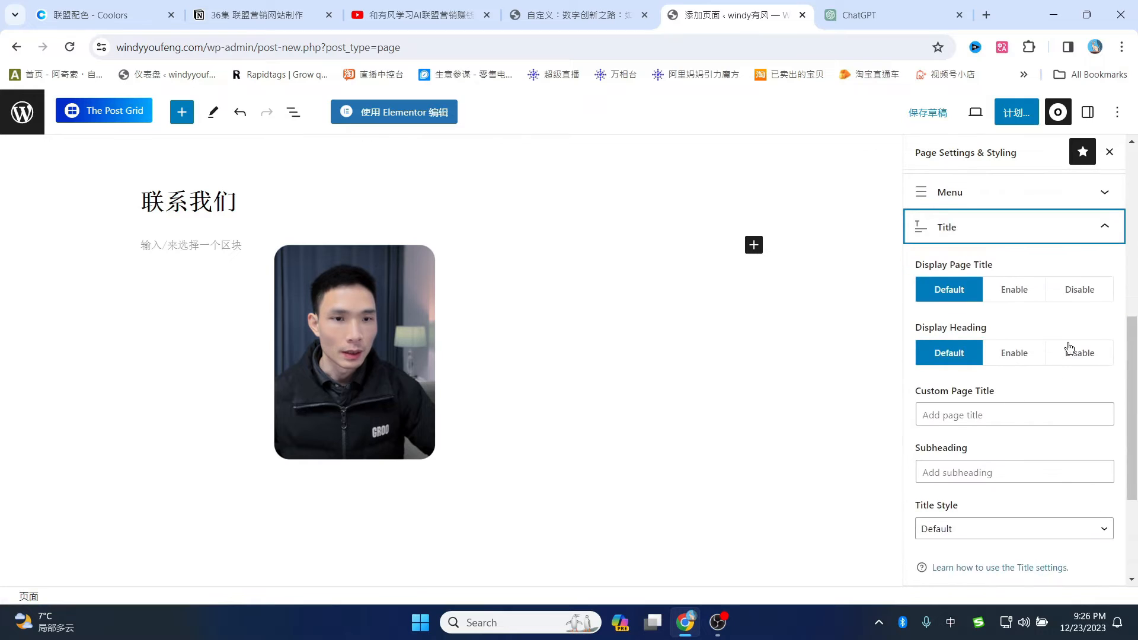
click(1079, 290)
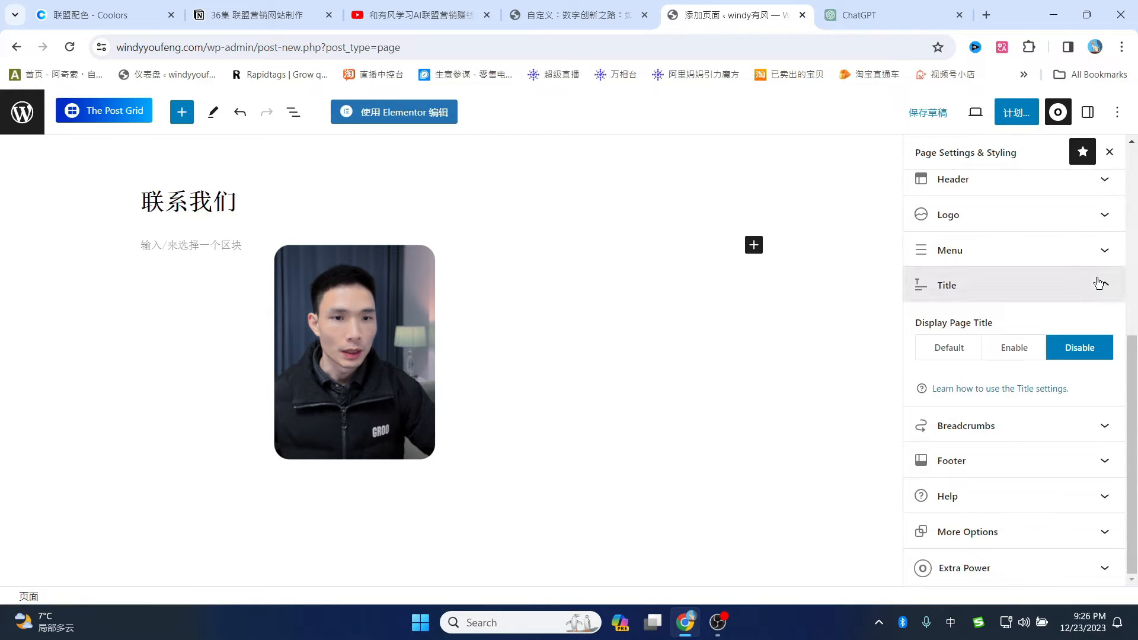
click(1016, 112)
click(994, 116)
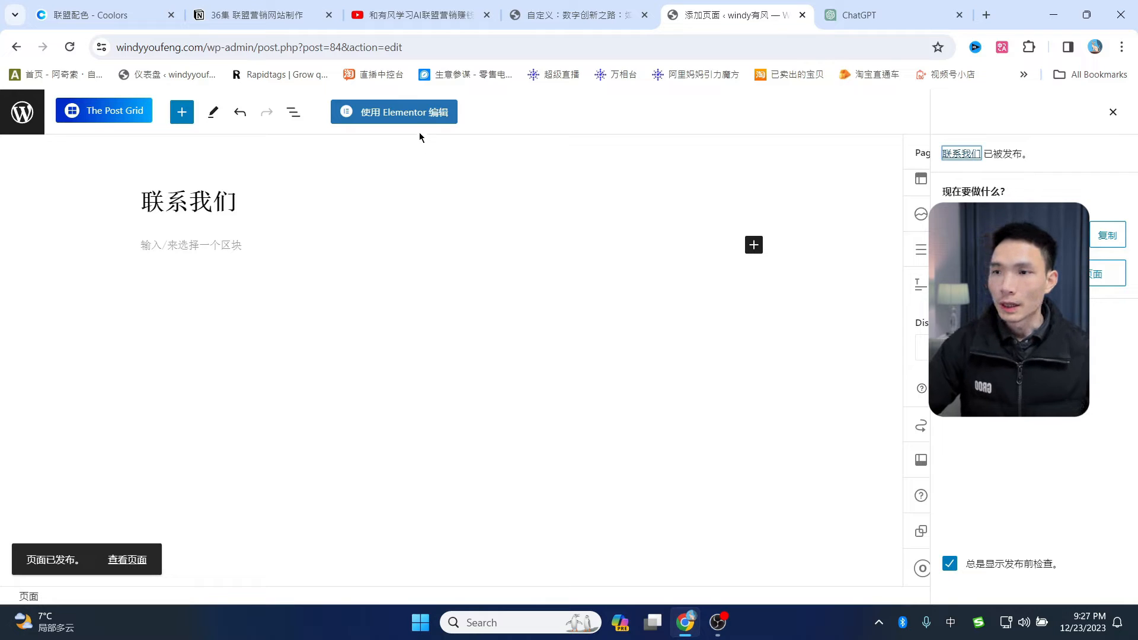
- In Elementor, add a single-column container holding a heading that reads 联系我们
click(413, 117)
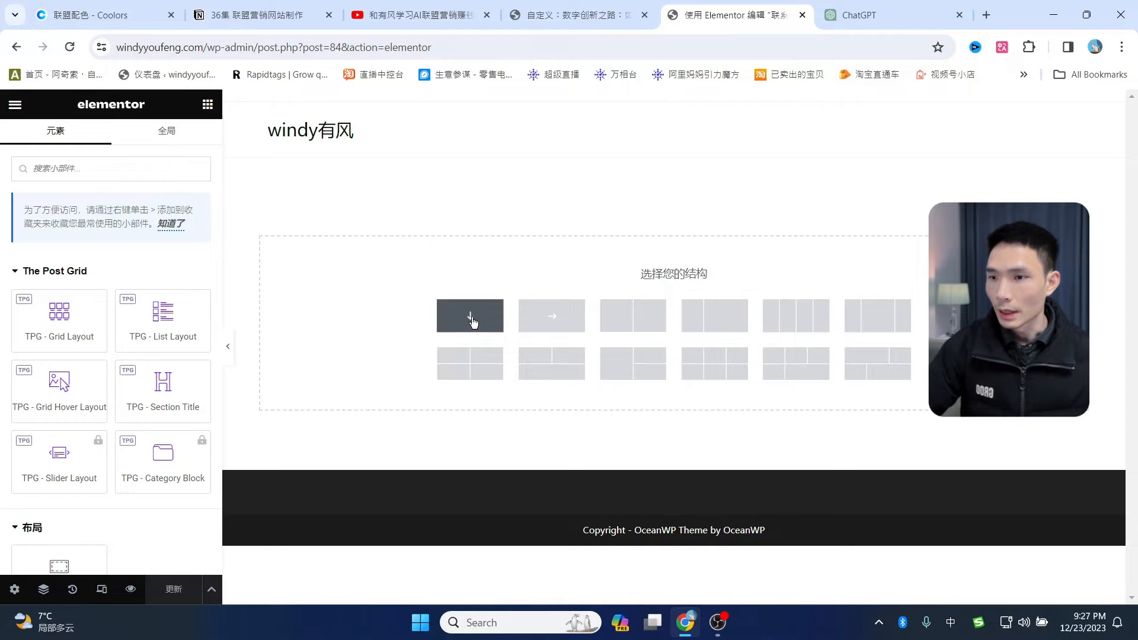
click(476, 312)
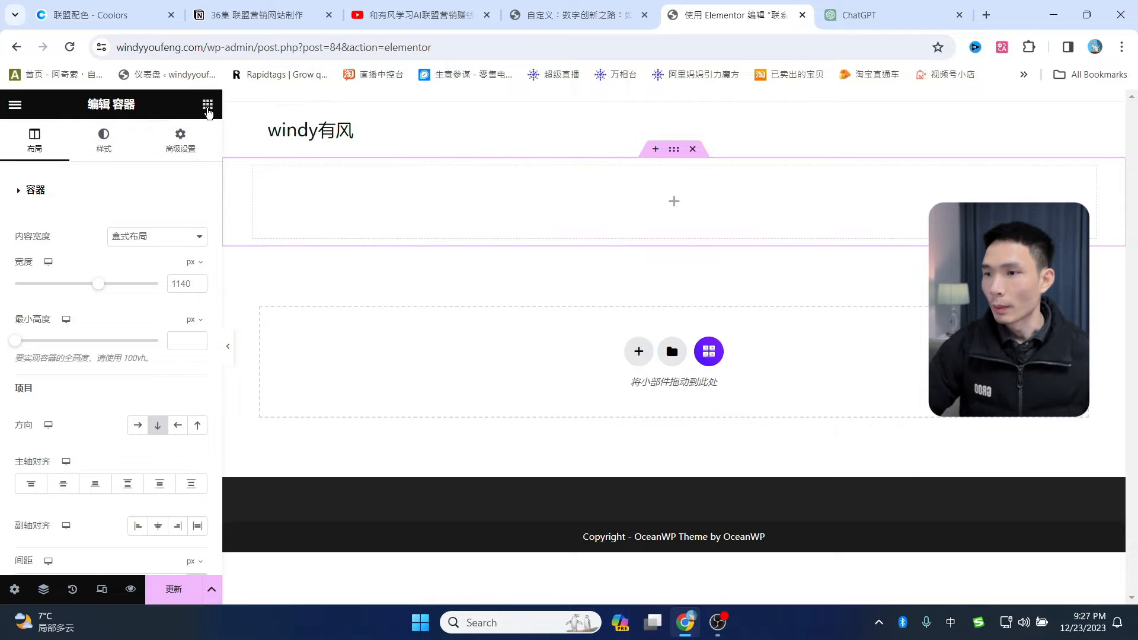
click(208, 105)
scroll(142, 320, down, 5)
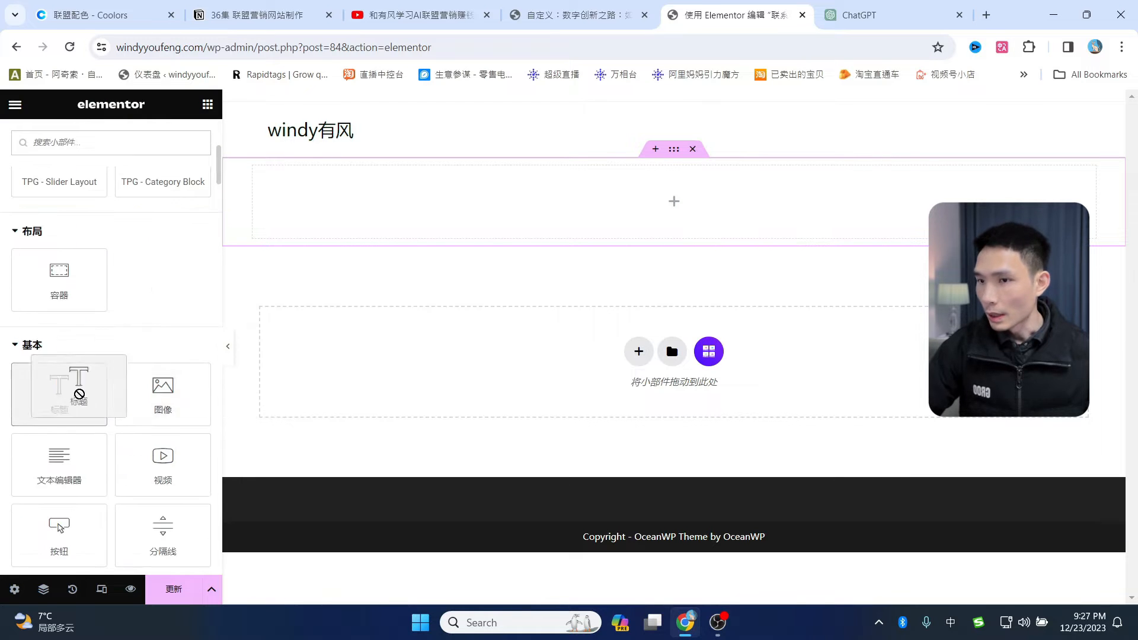
drag(76, 388, 517, 203)
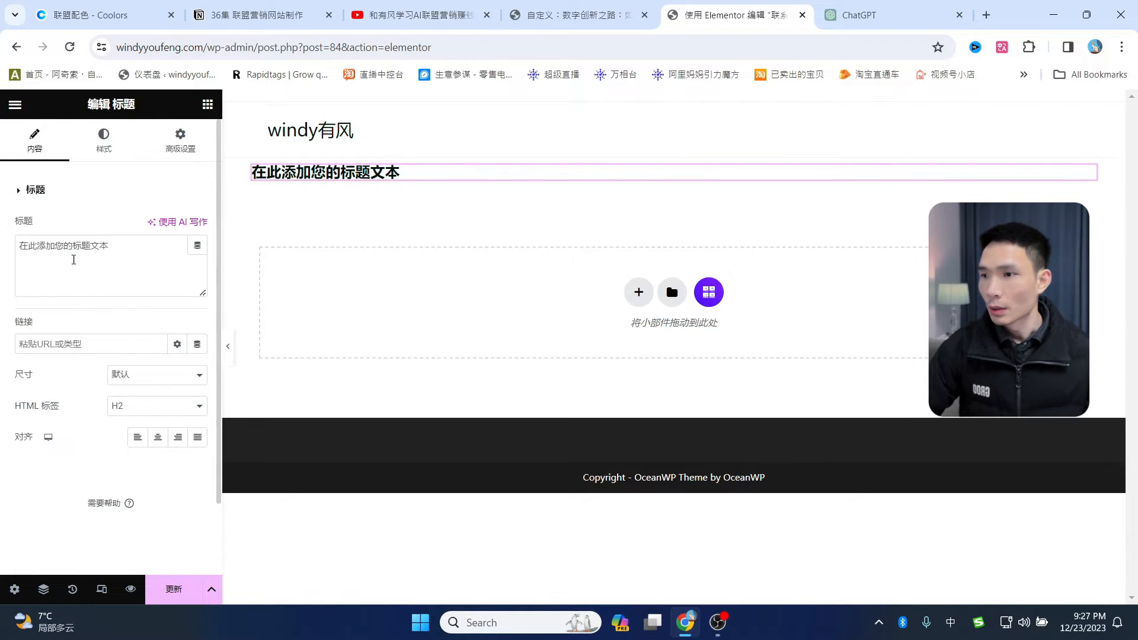
drag(72, 256, 0, 231)
text(联系我们)
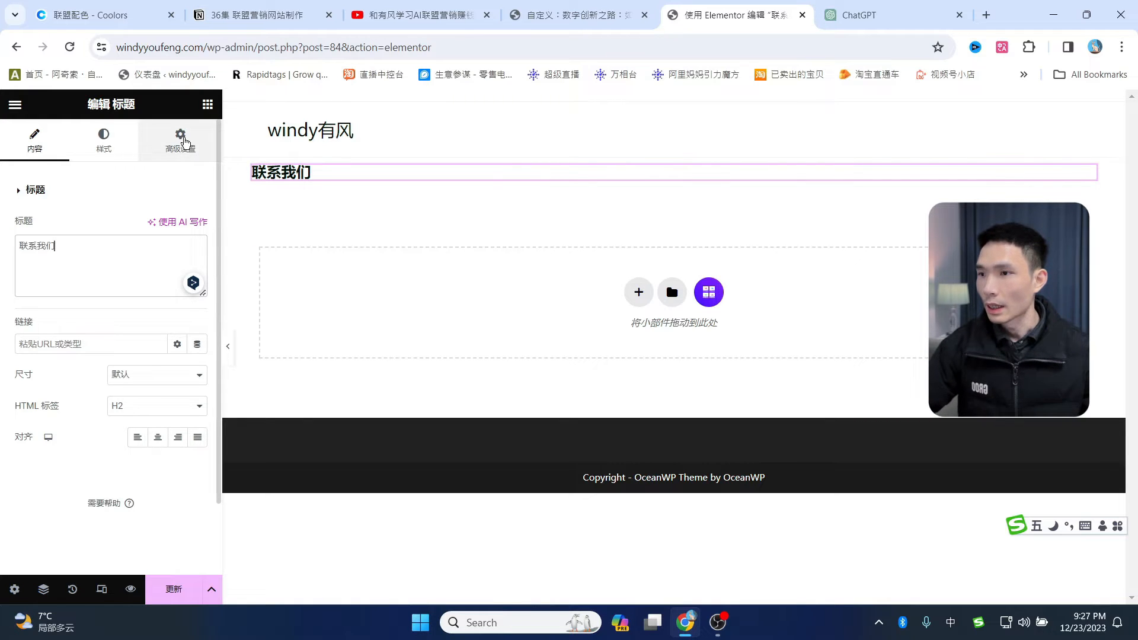
- Enlarge the 联系我们 heading's font size to 31 px
click(102, 142)
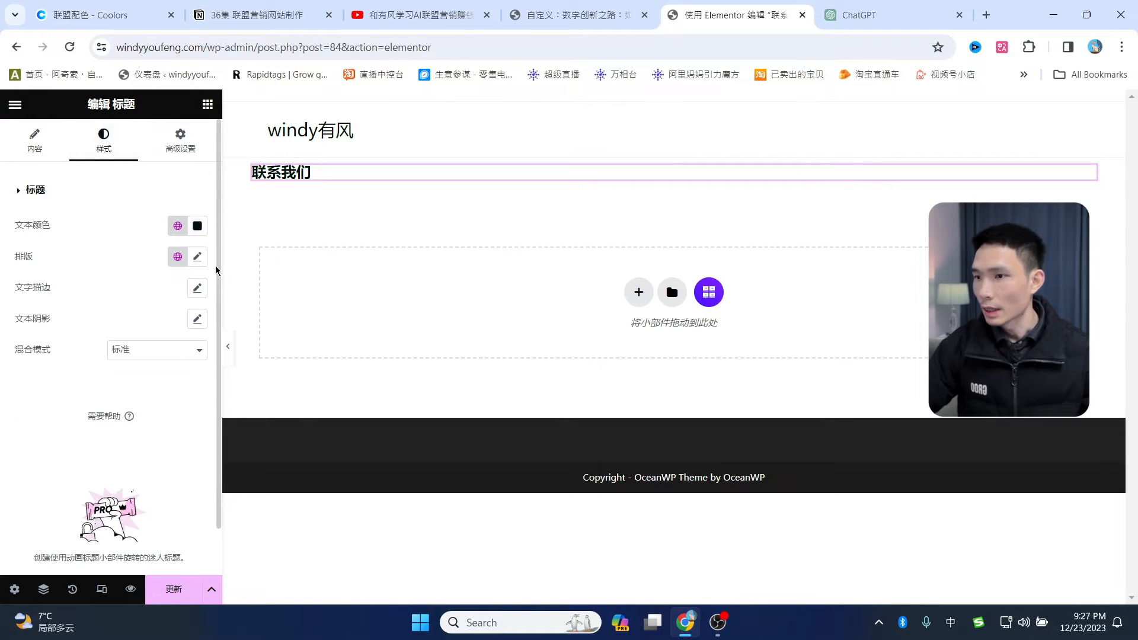
click(197, 257)
click(34, 374)
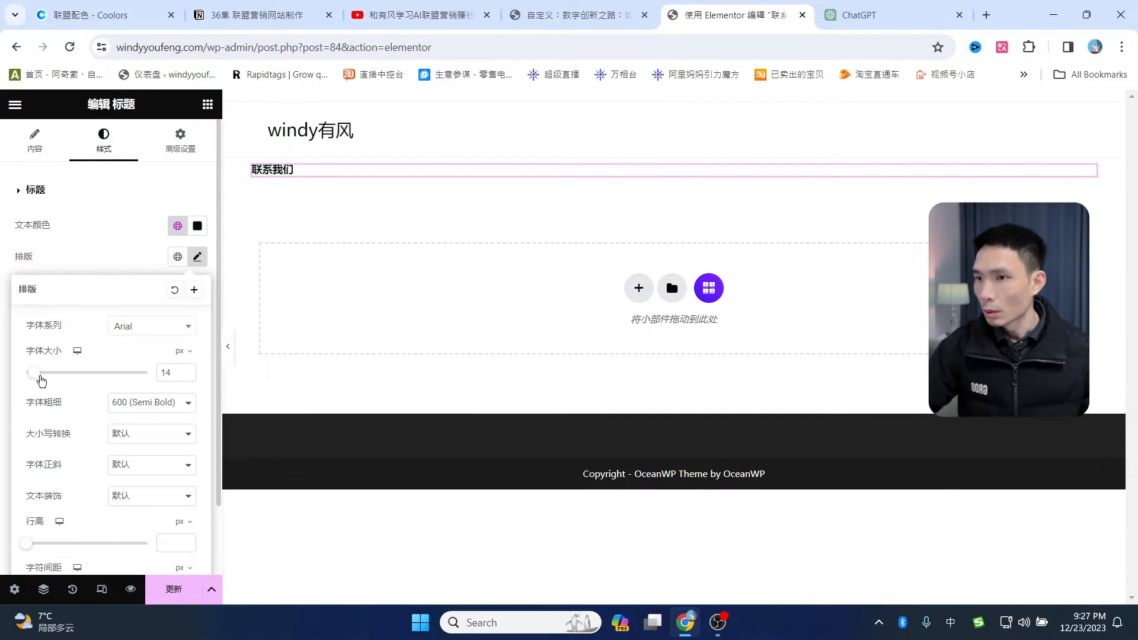
drag(42, 380, 48, 379)
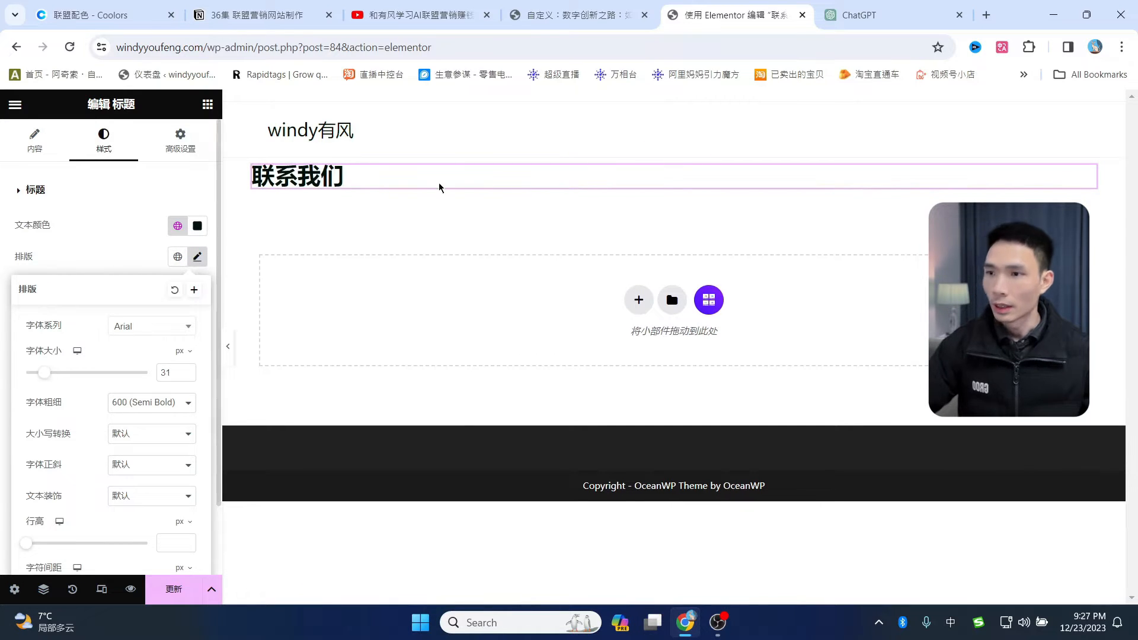
click(180, 142)
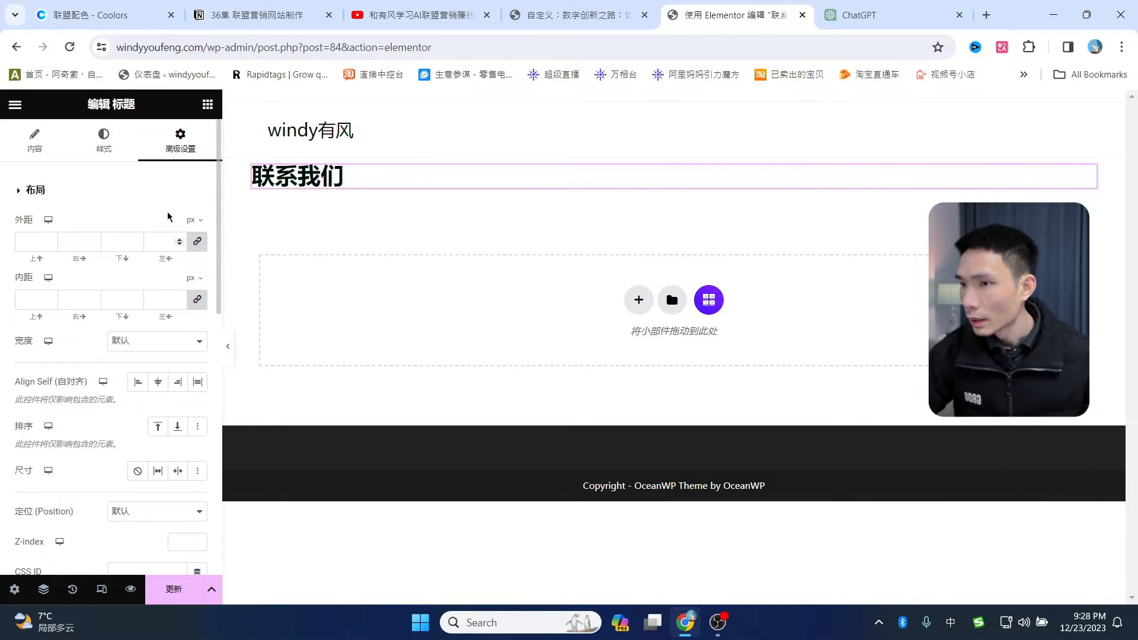
click(208, 105)
scroll(99, 385, down, 2)
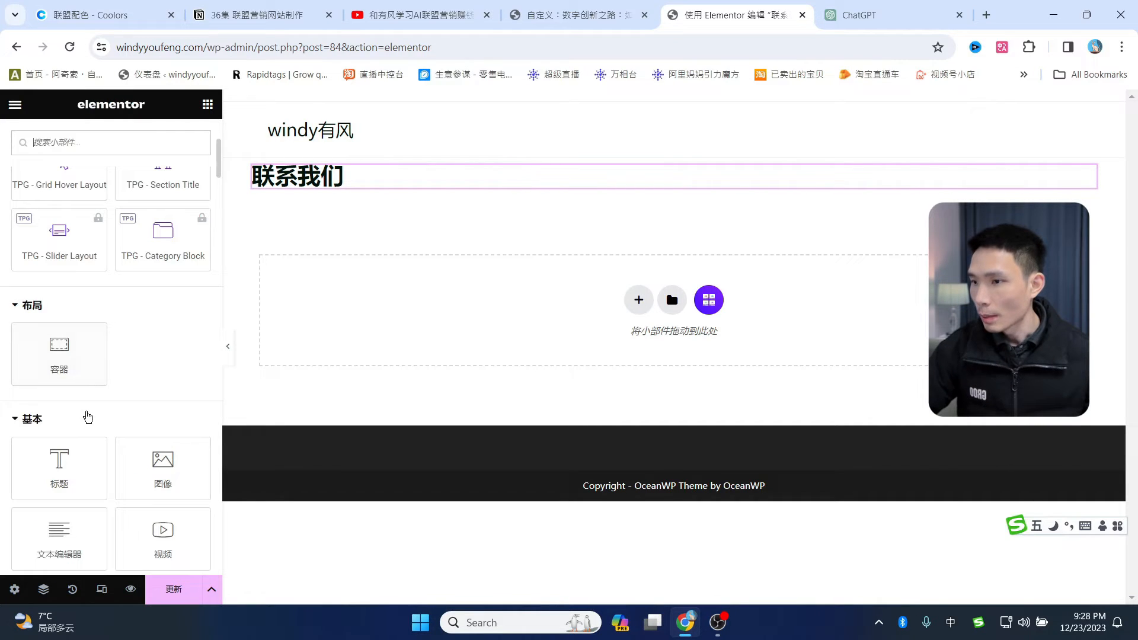
- Place a Text Editor block below the heading reading 如果你有任何问题，请给我们留言
drag(62, 537, 315, 209)
drag(110, 340, 27, 315)
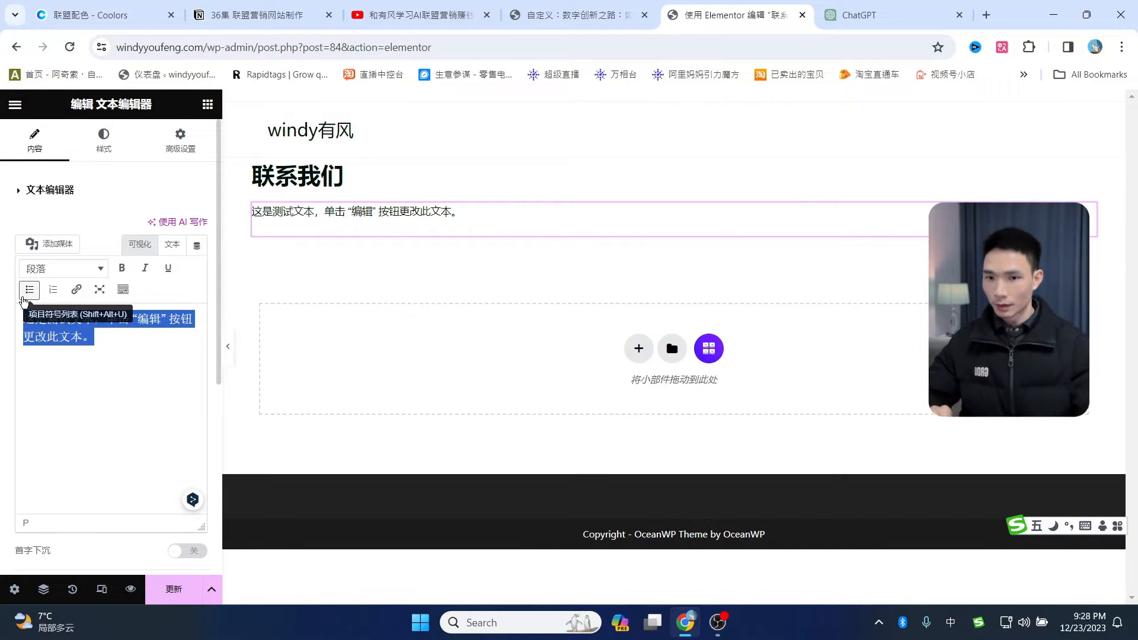
text(如果你有)
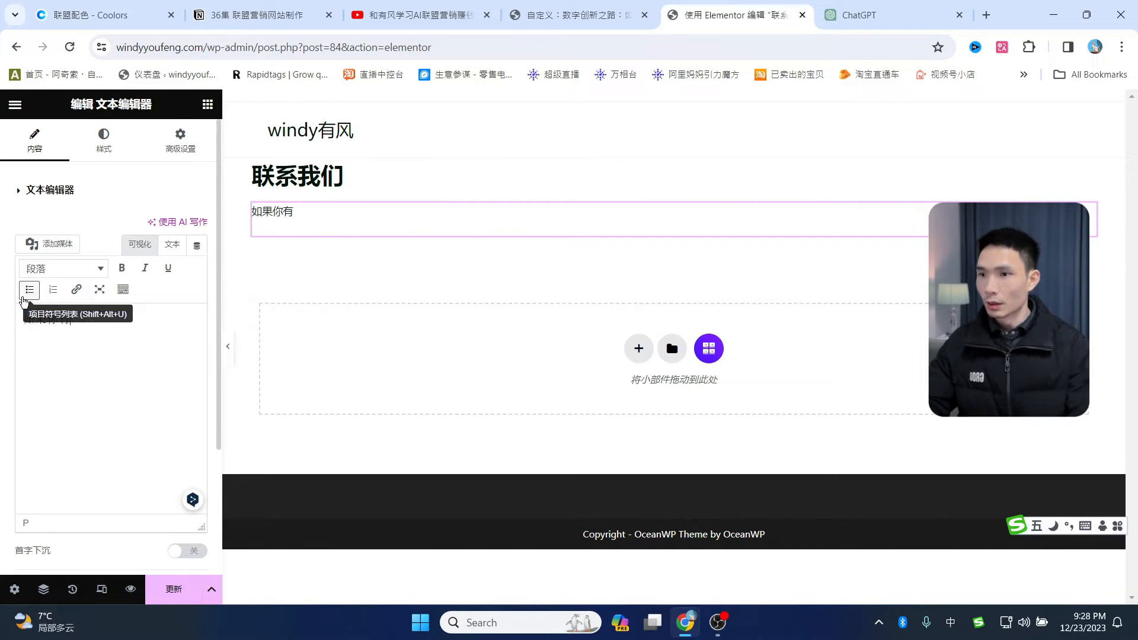
text(w任何ukj)
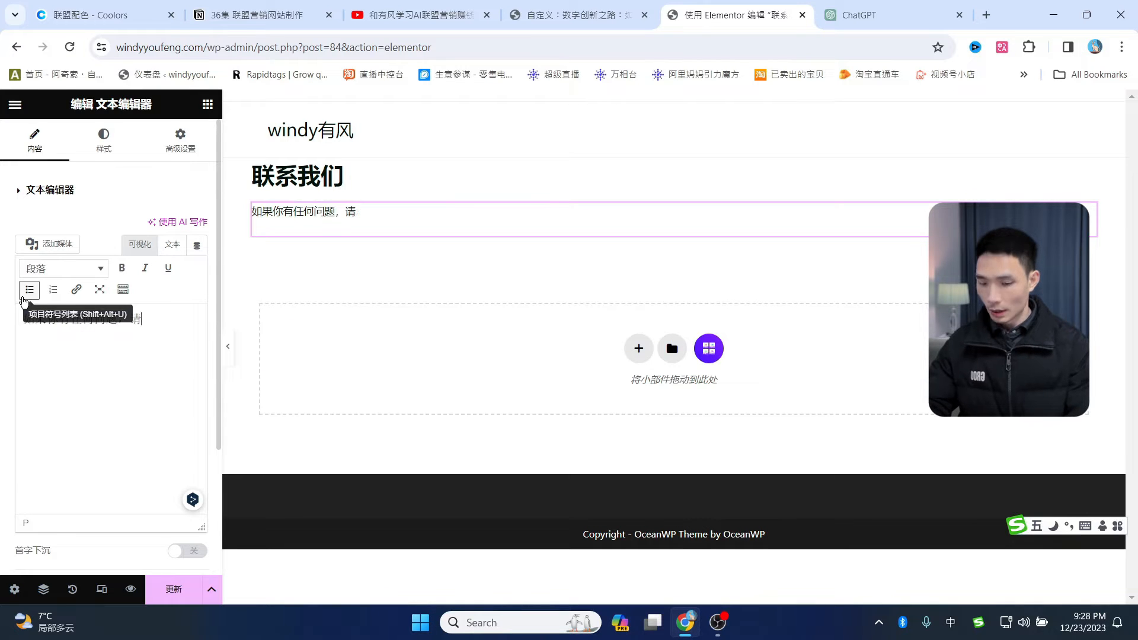
text(给我们)
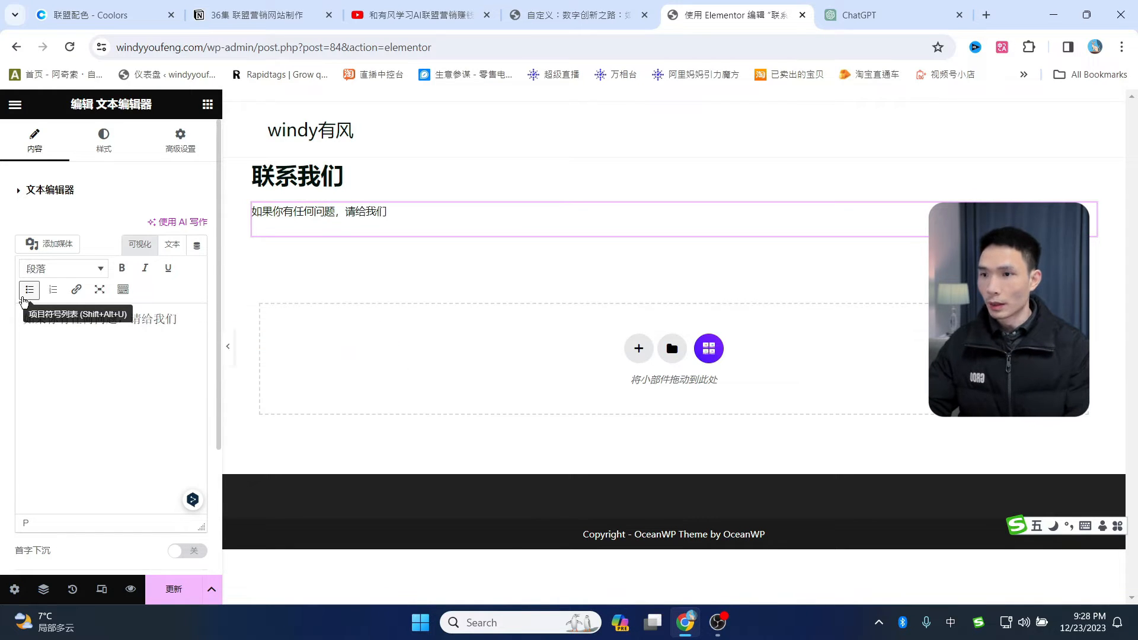
text(留言)
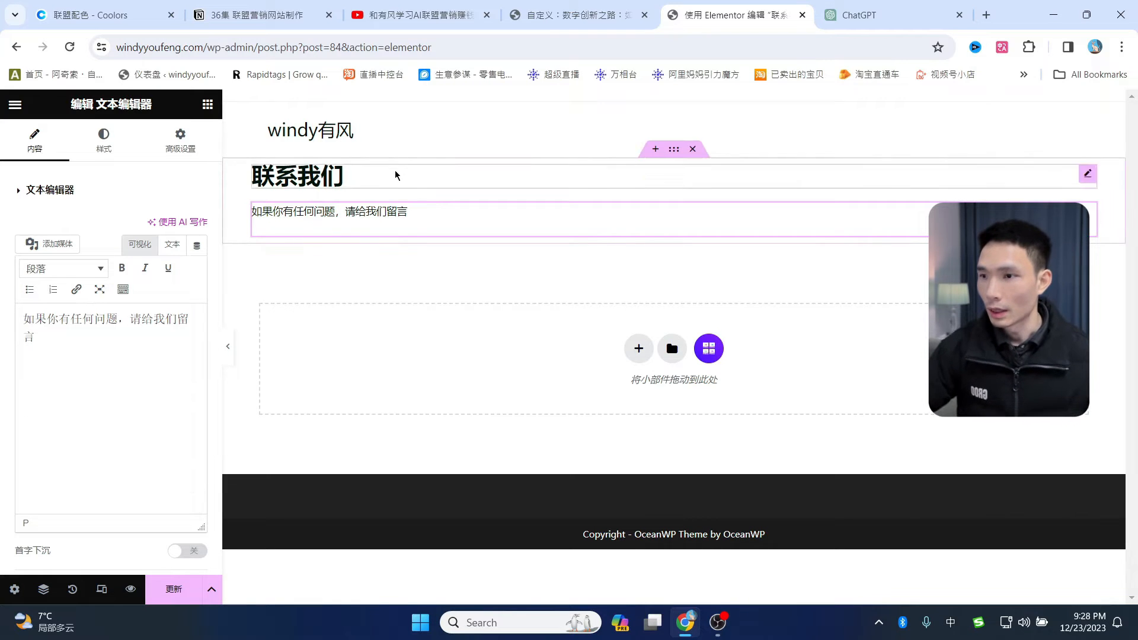
click(184, 140)
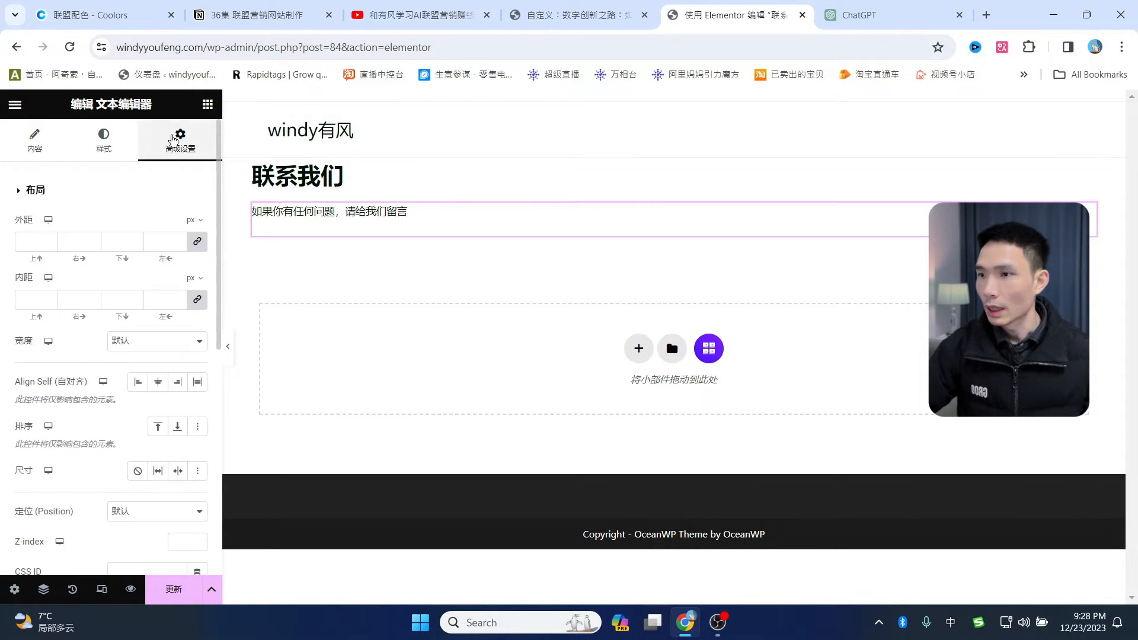
click(207, 106)
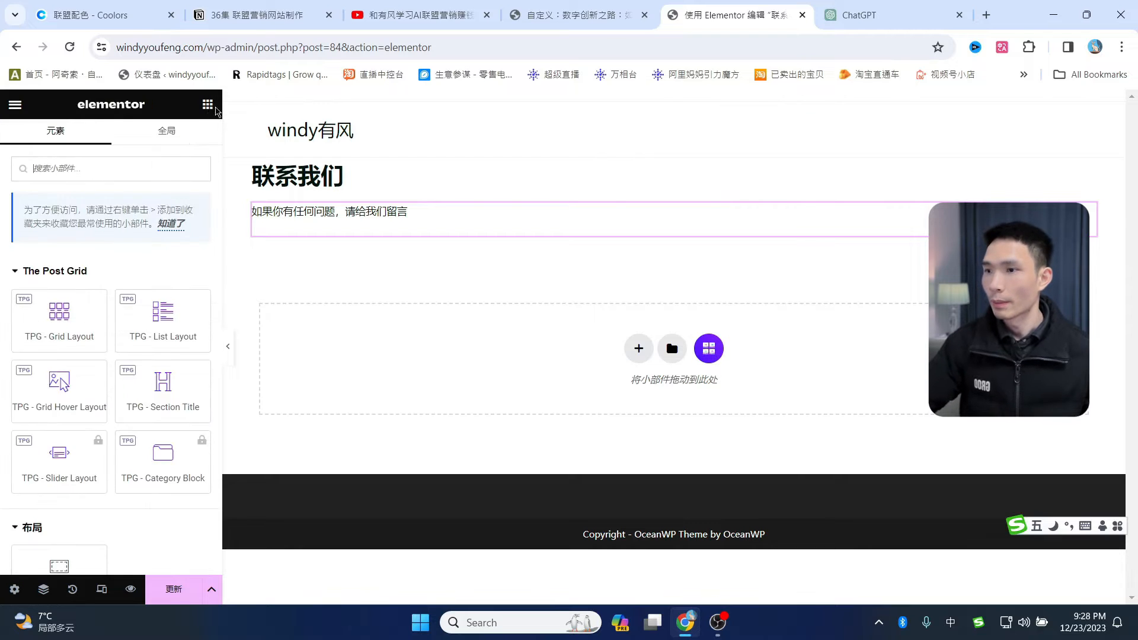
scroll(118, 367, down, 10)
scroll(150, 414, up, 10)
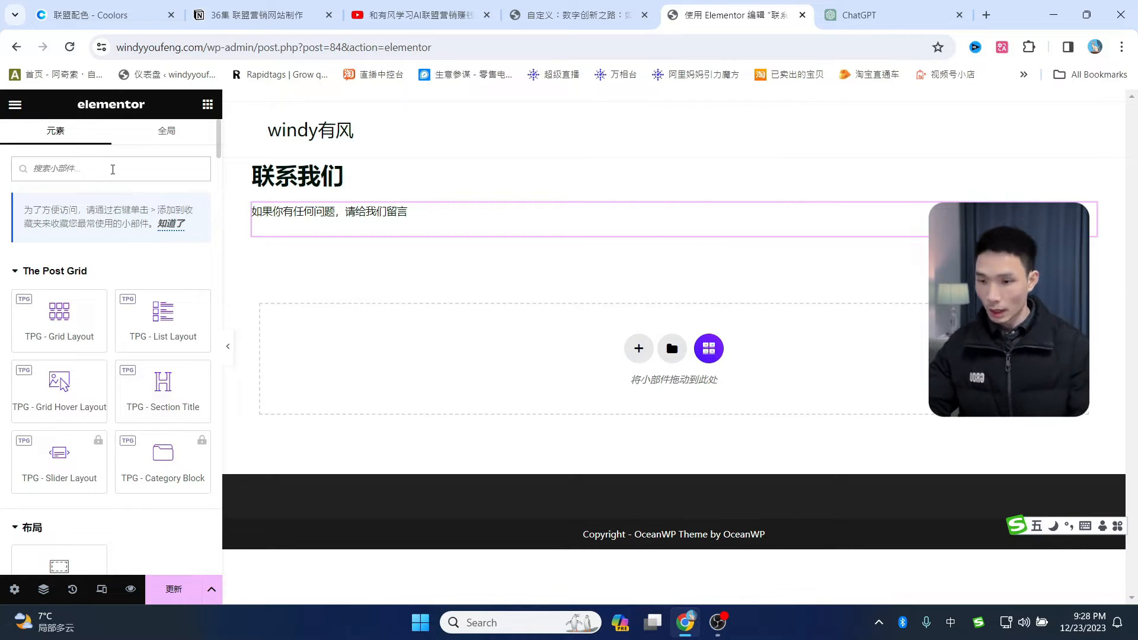
- Search widgets for 'wp' and add the WPForms contact form to the page
text(wp)
key(shift)
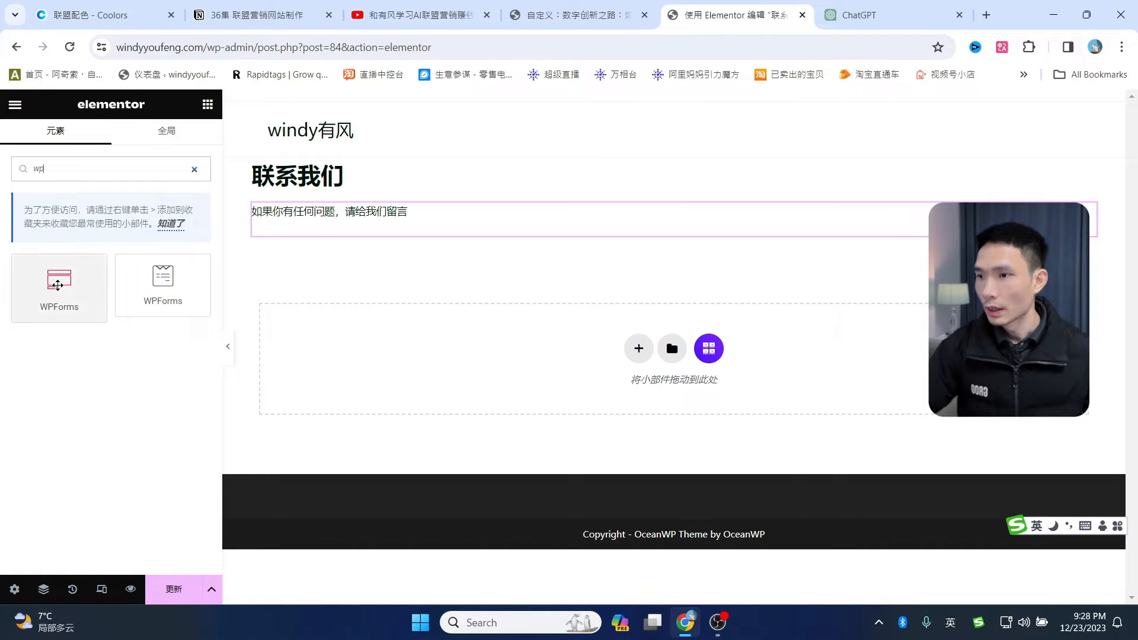
click(57, 285)
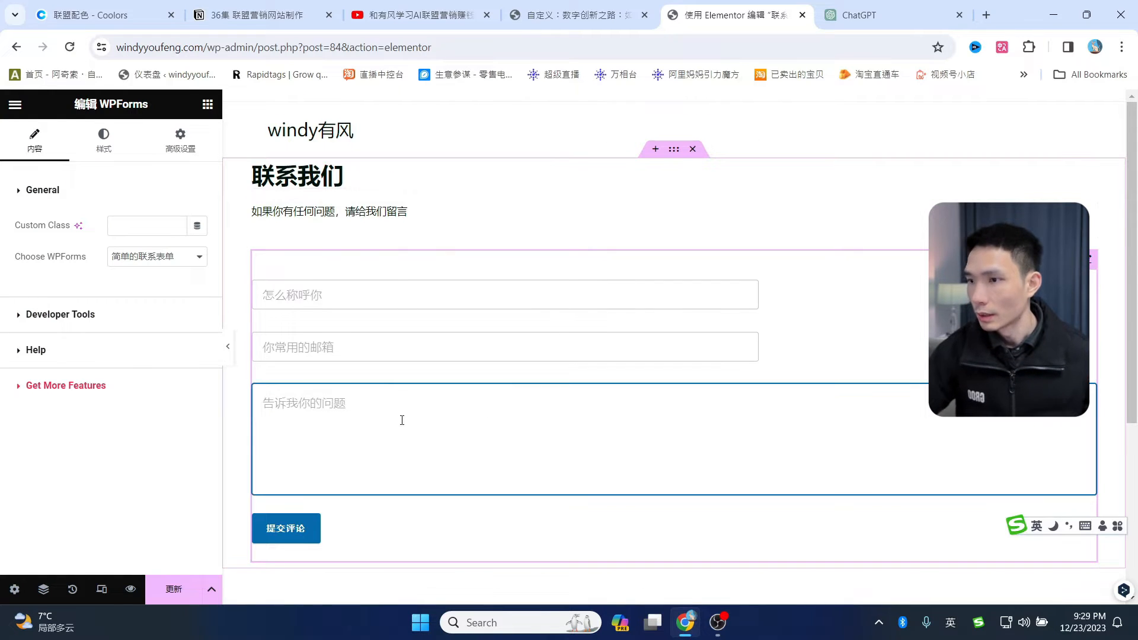
- Set the form's submit button to Button Full Width: Yes
click(102, 153)
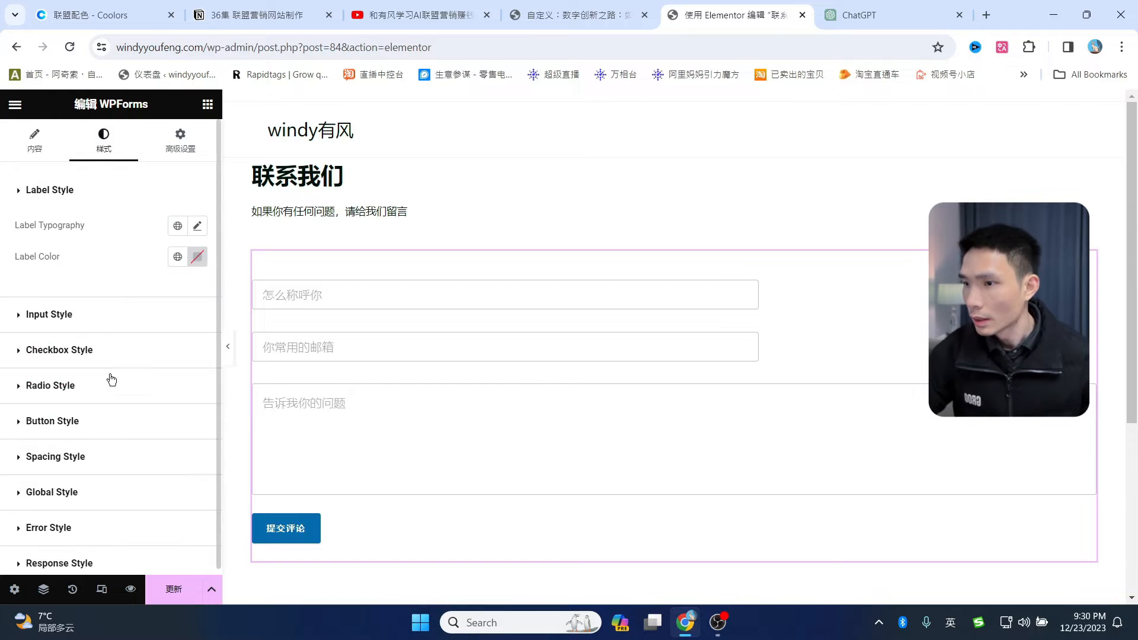
scroll(101, 412, down, 1)
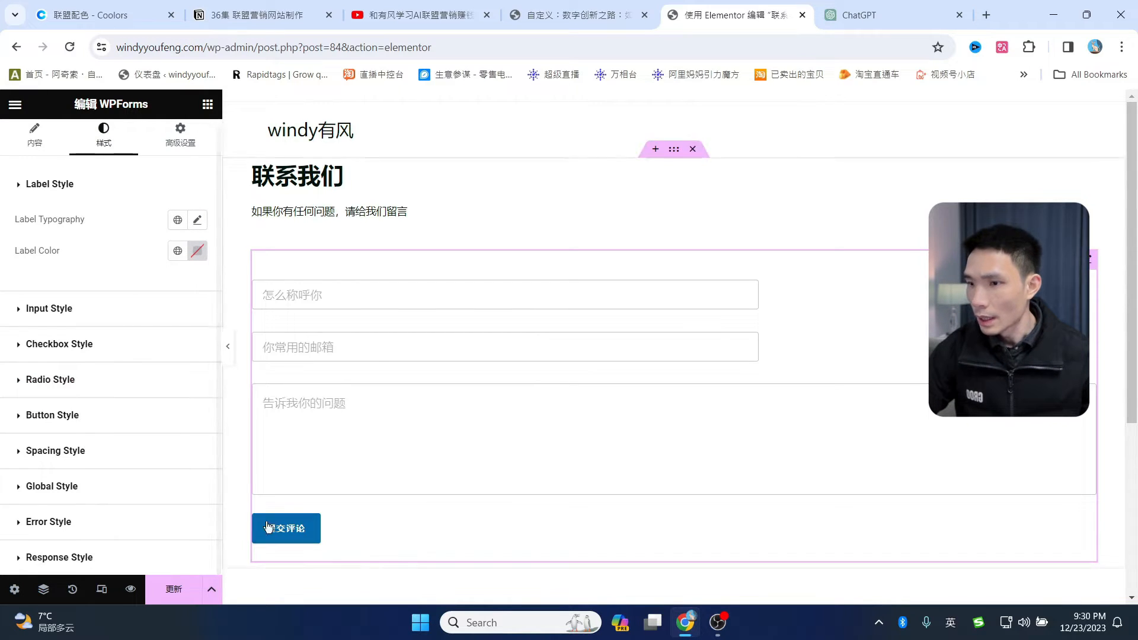
click(298, 530)
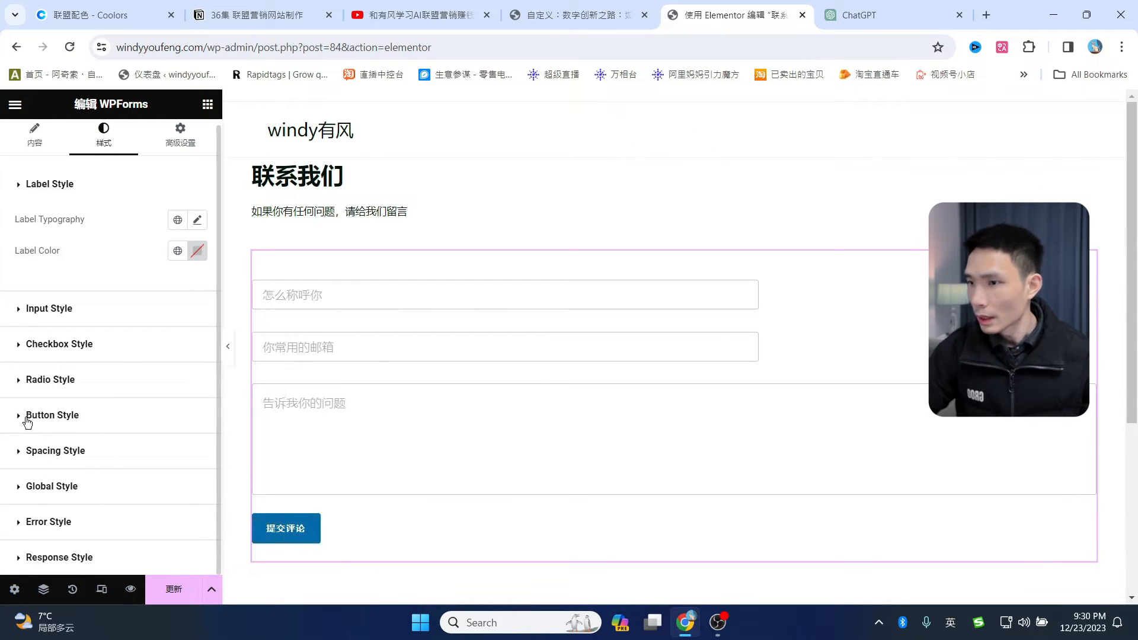
click(22, 414)
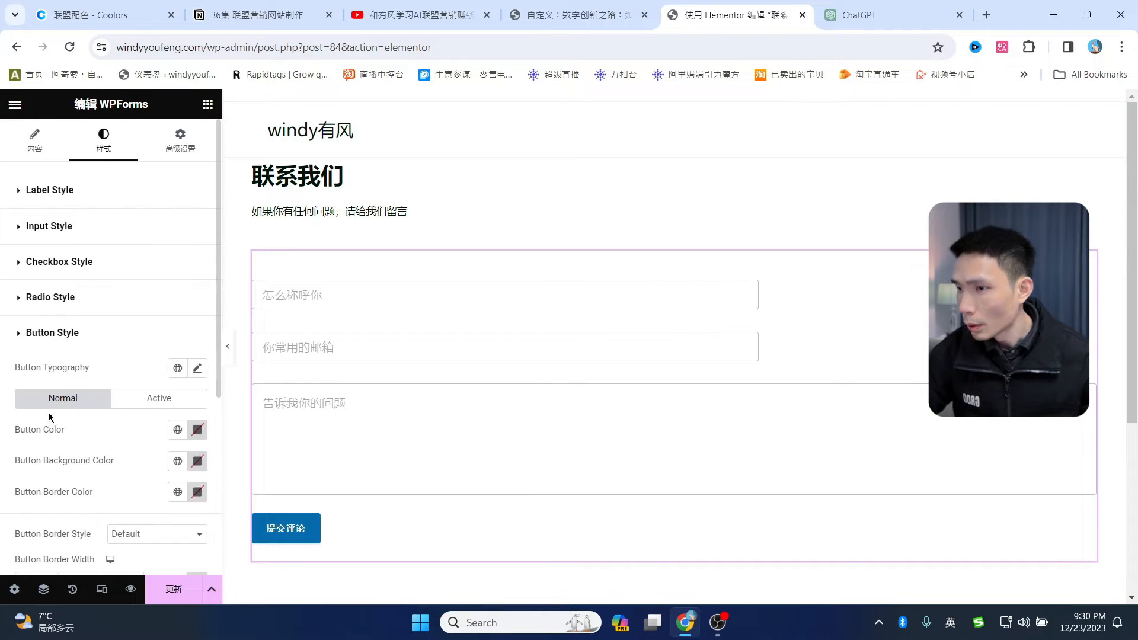
scroll(129, 377, down, 4)
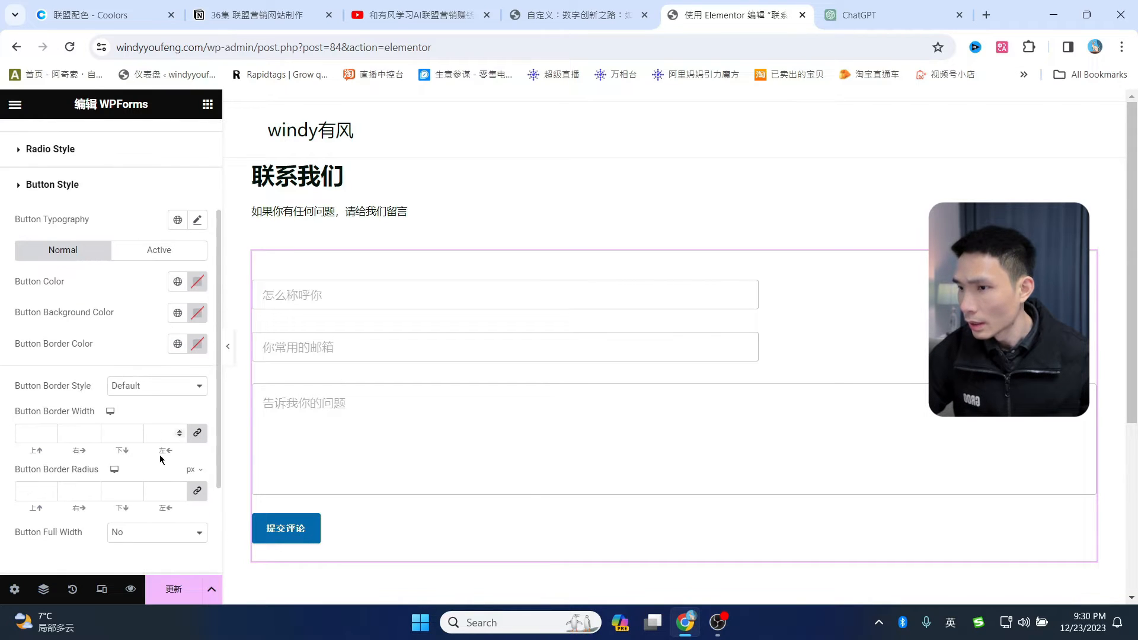
click(154, 461)
click(137, 486)
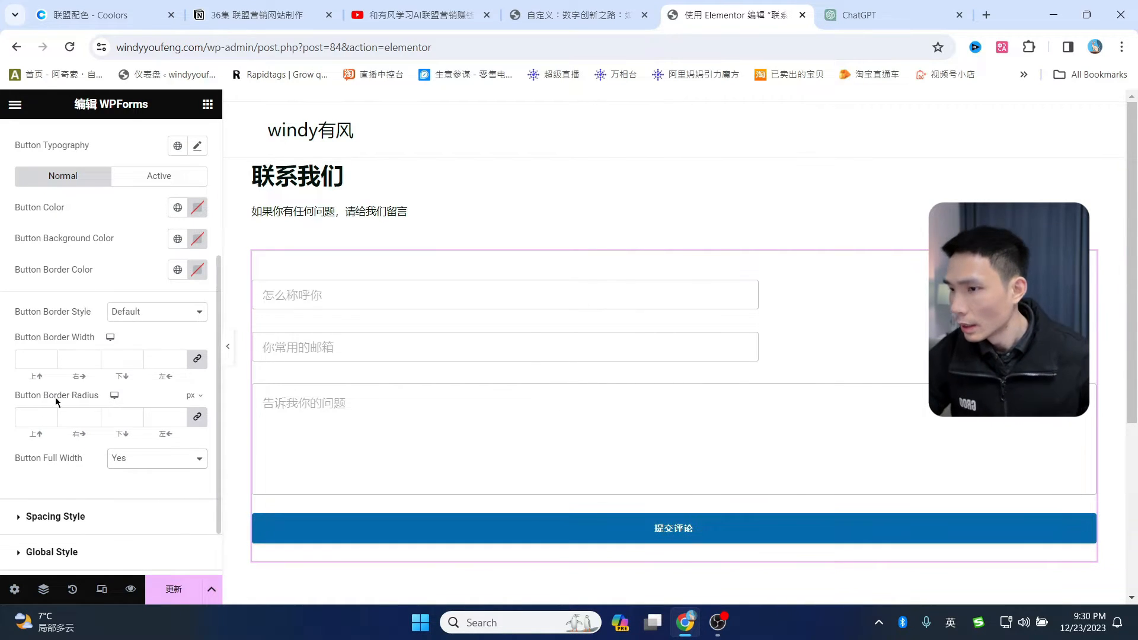
scroll(89, 409, down, 1)
scroll(110, 425, up, 4)
scroll(77, 356, down, 1)
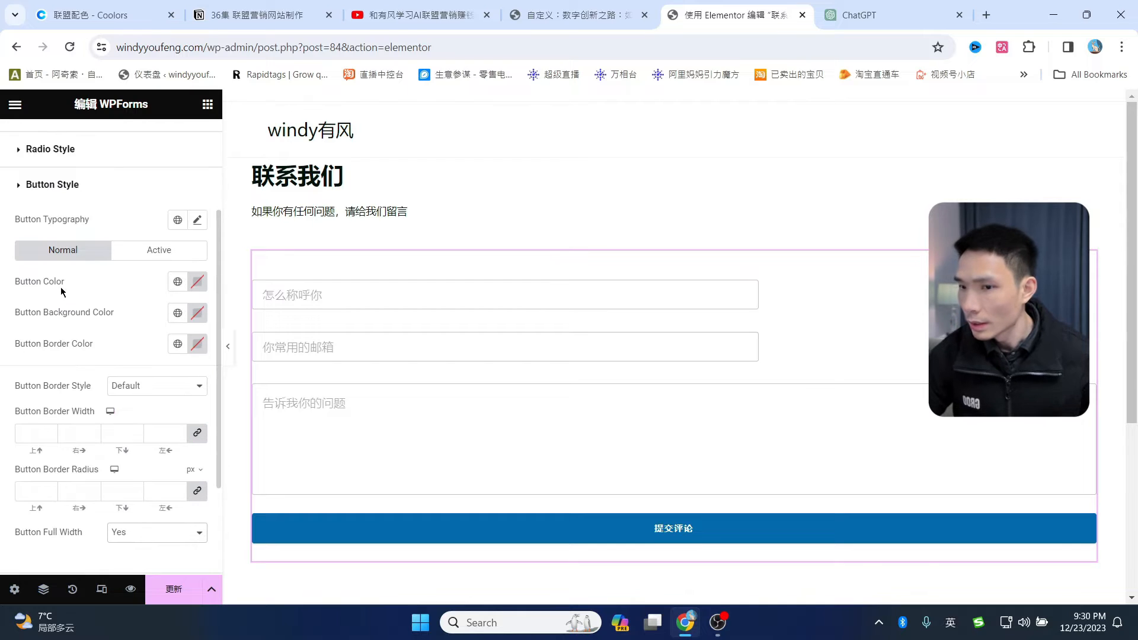
- Set the submit button background to the green 摘要 global colour (#6DA34D) and rework its text colour
click(199, 287)
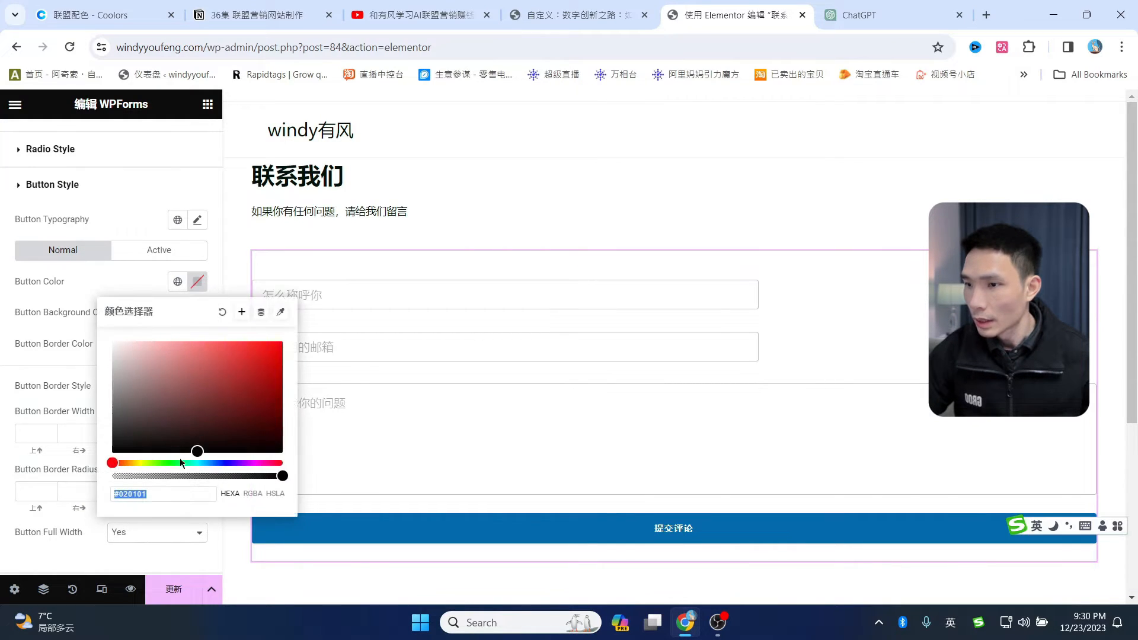
click(177, 281)
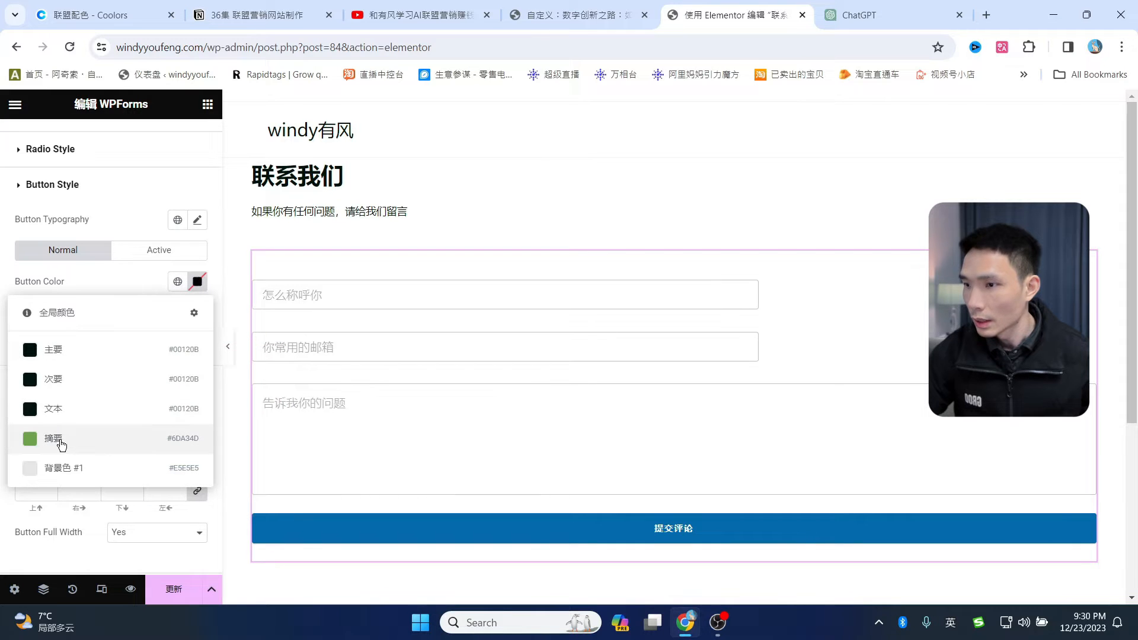
click(53, 438)
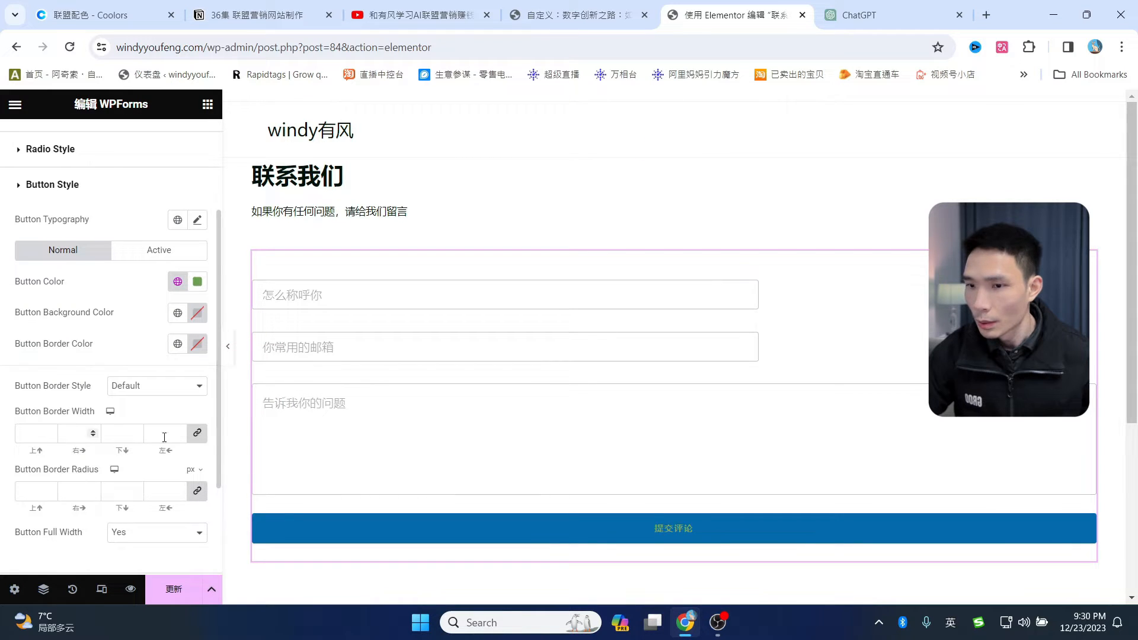
click(177, 314)
click(88, 379)
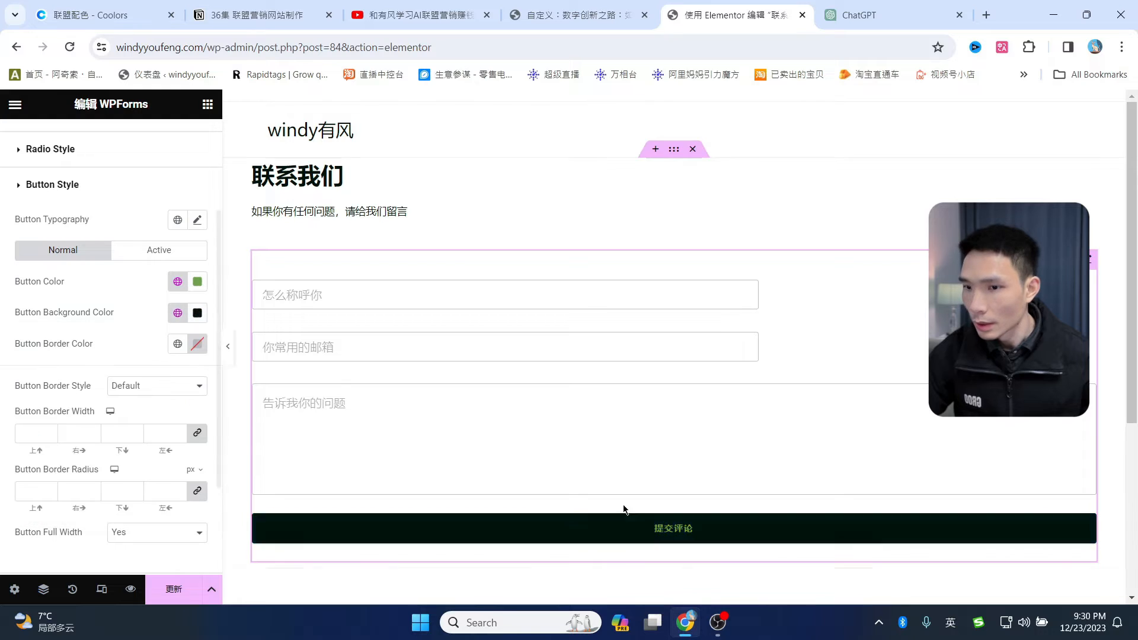
click(178, 313)
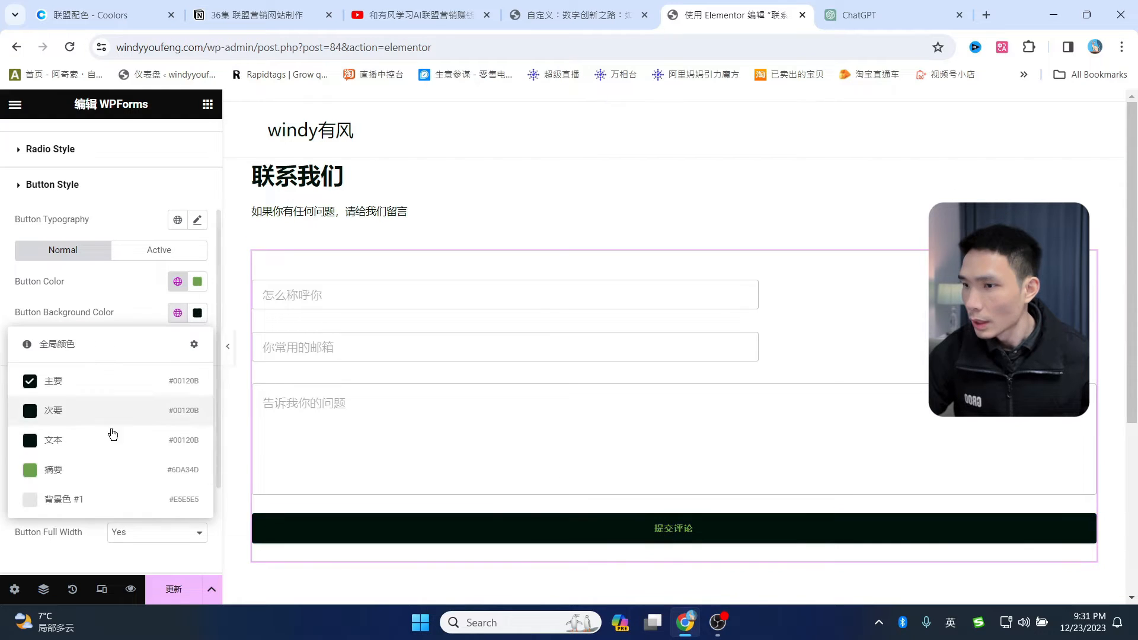
click(66, 478)
click(178, 282)
click(72, 357)
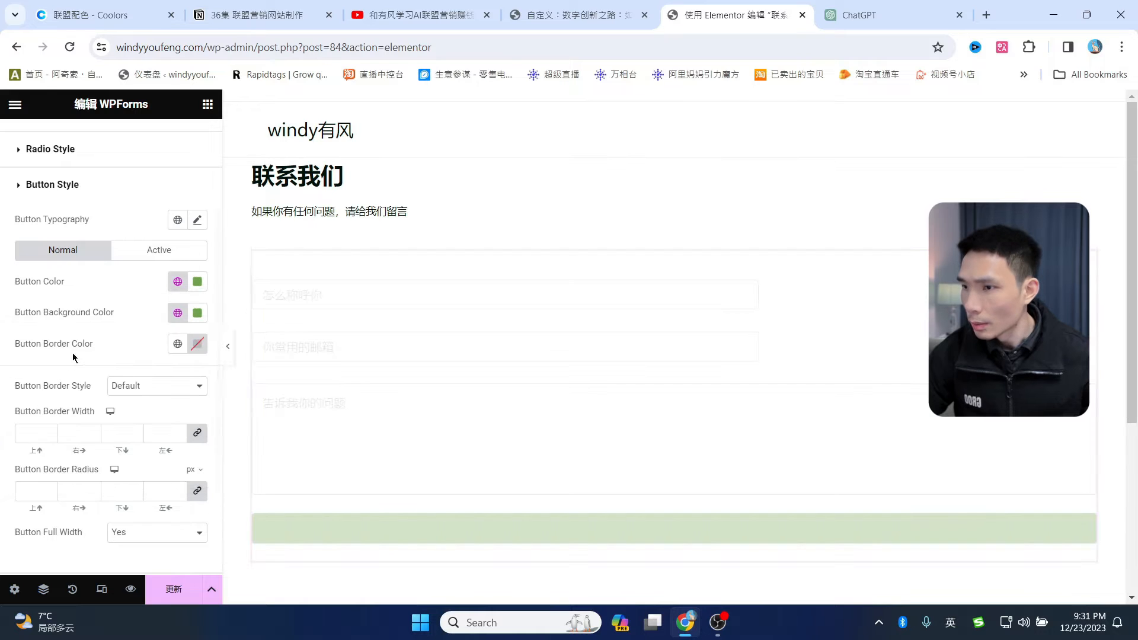
click(198, 282)
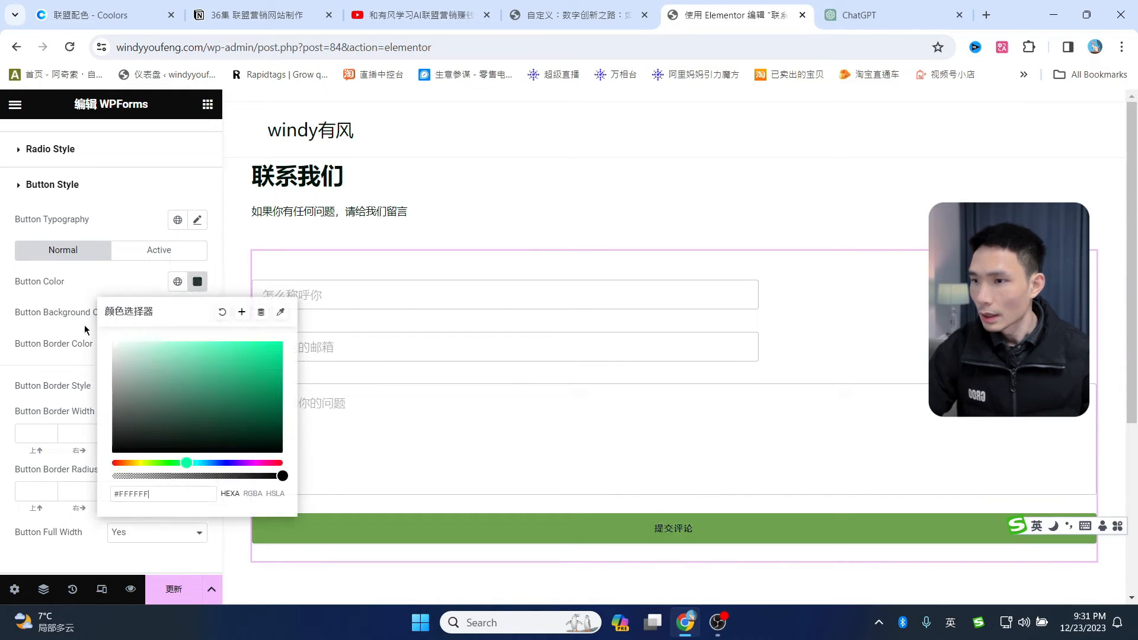
- Make the submit text white, then set 7 px field spacing and 13 px input padding
click(714, 540)
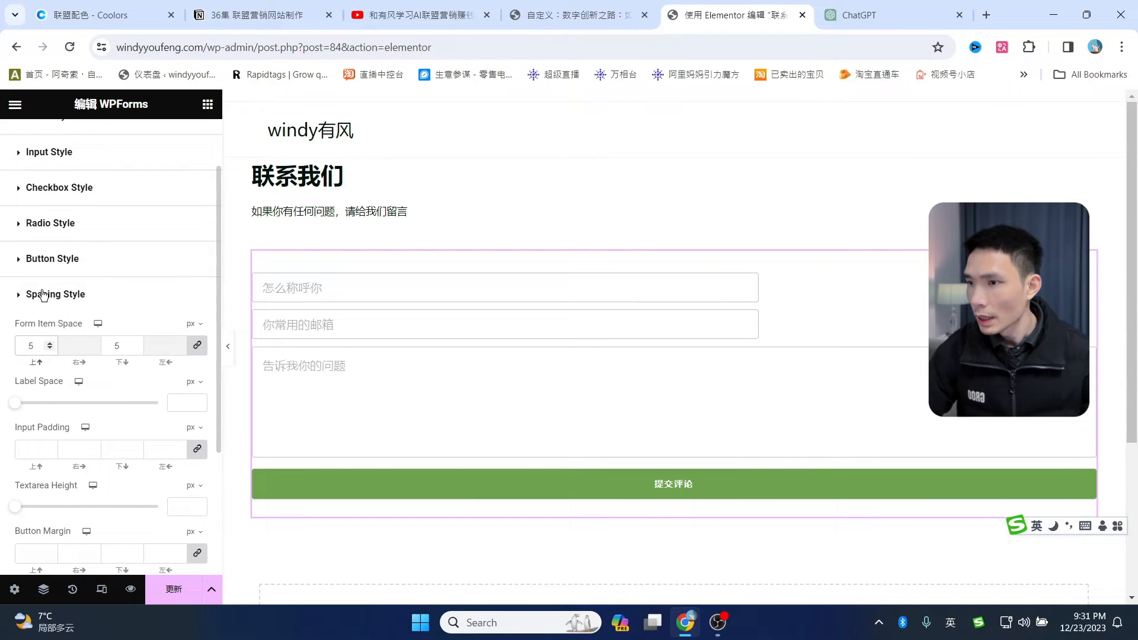
click(22, 297)
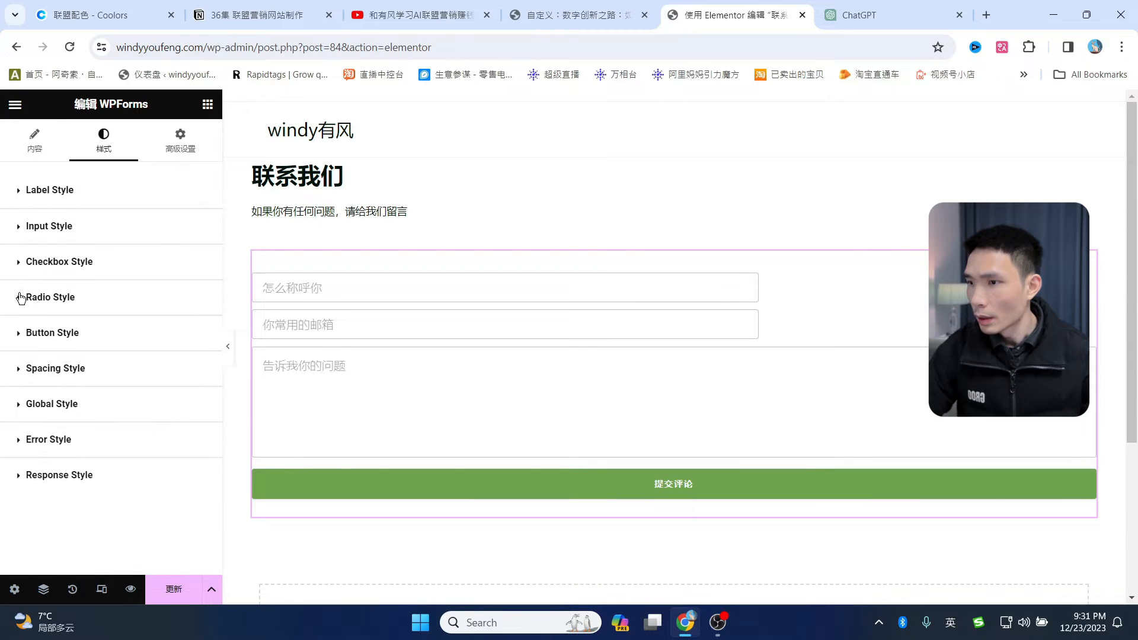
click(22, 369)
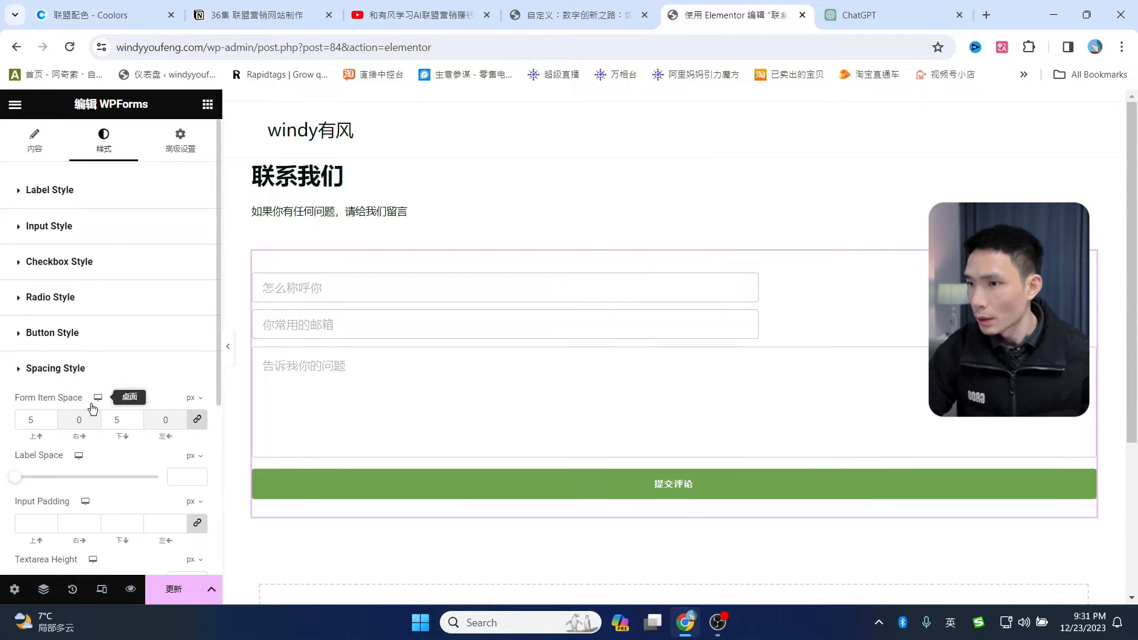
scroll(89, 403, down, 1)
click(54, 344)
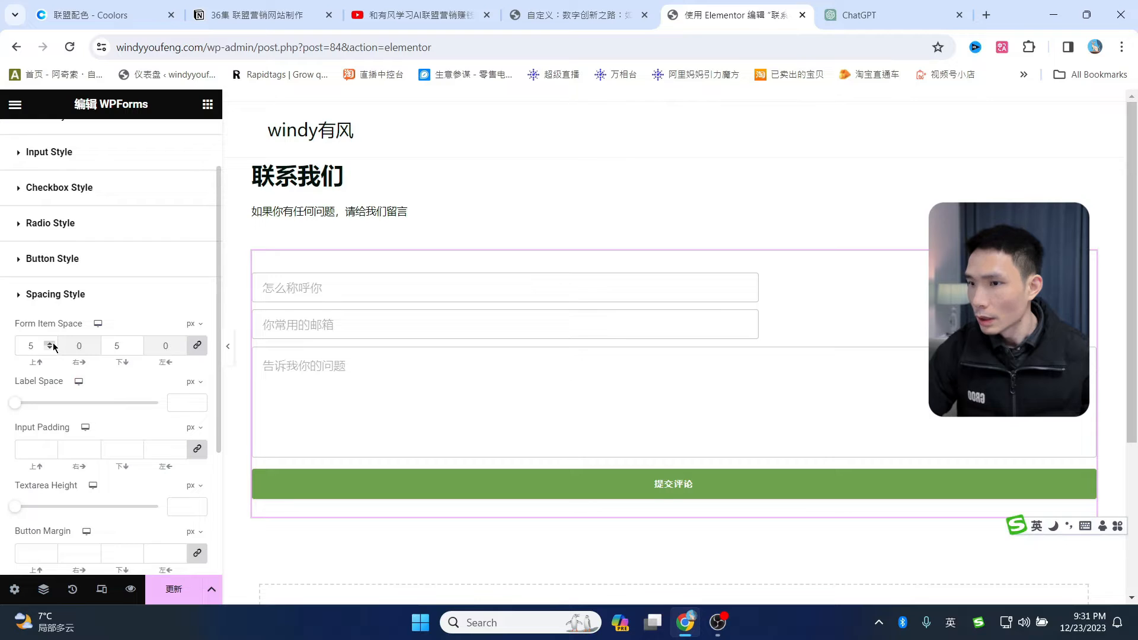
click(54, 345)
click(54, 345)
click(50, 349)
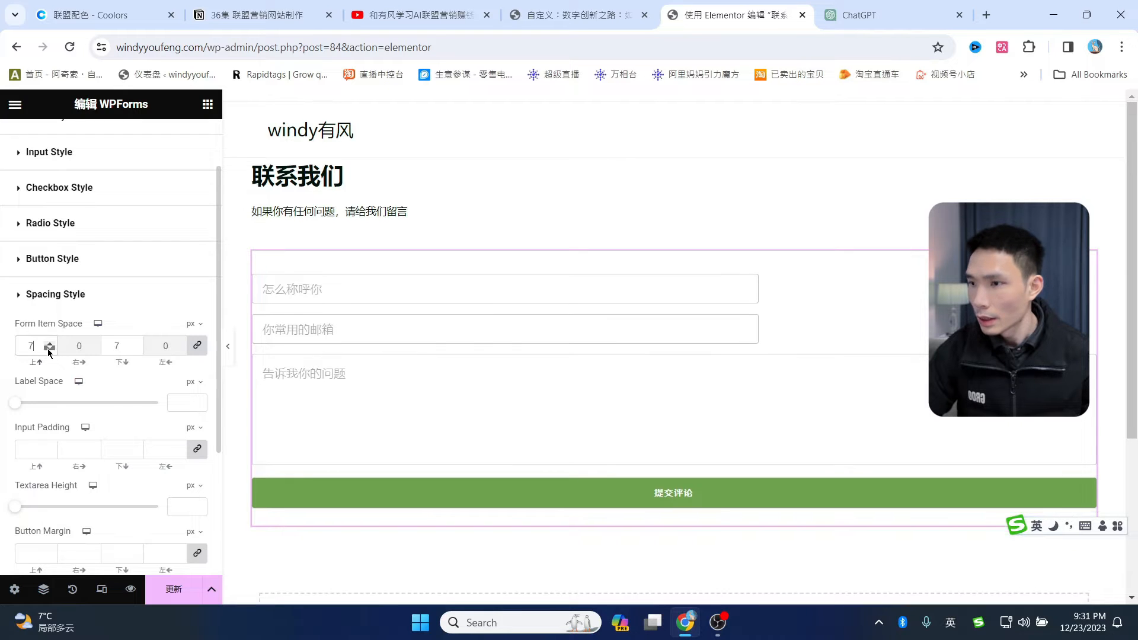
click(49, 348)
click(49, 348)
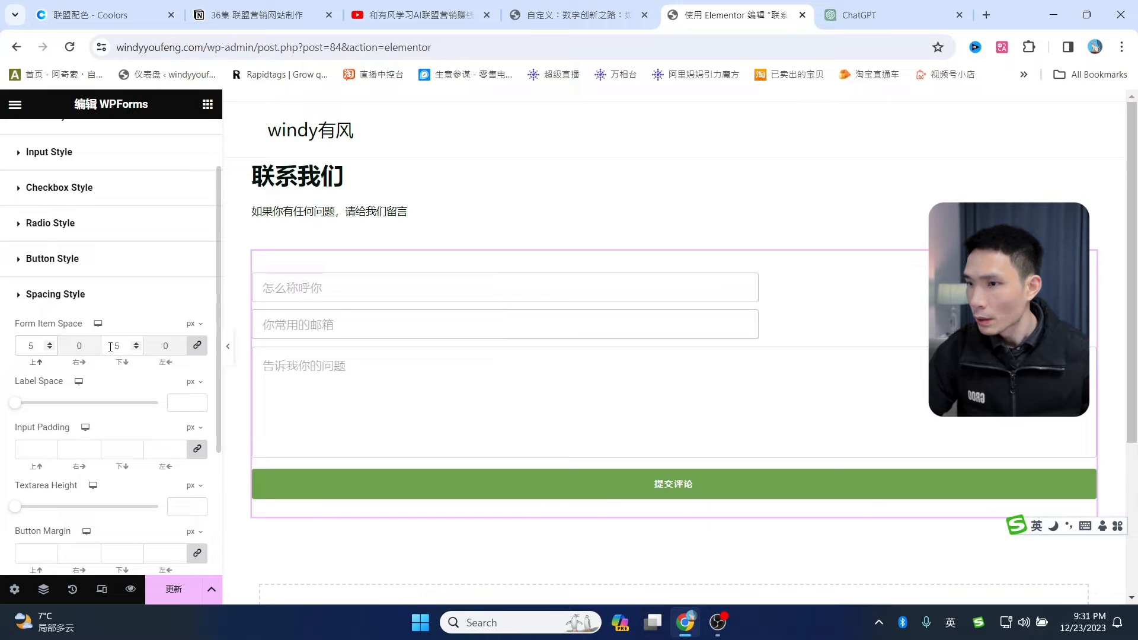
click(137, 344)
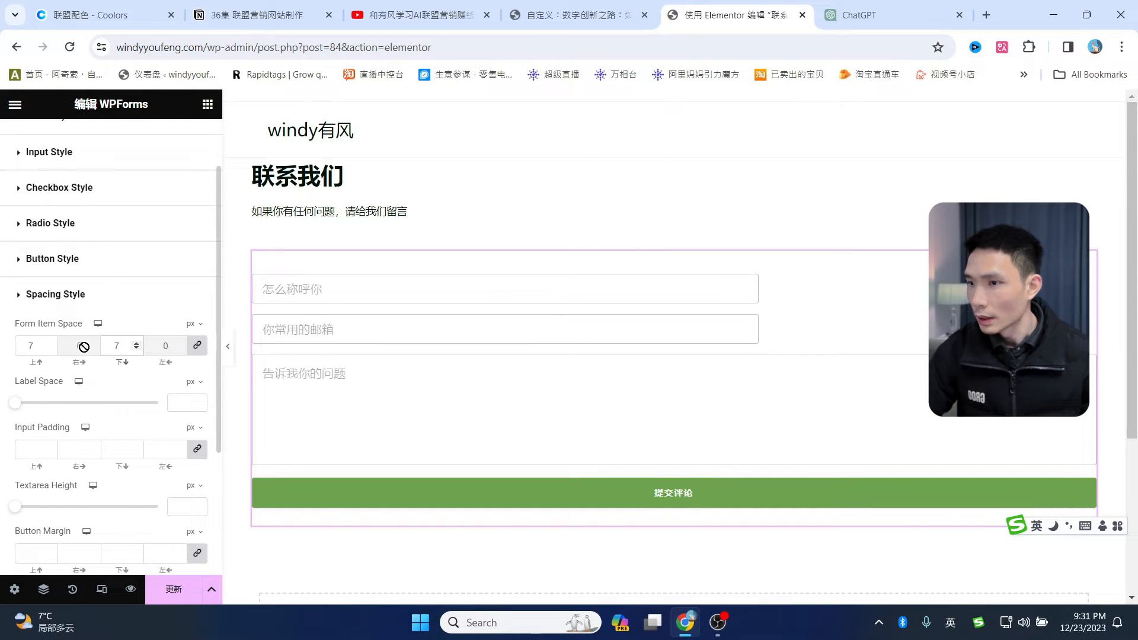
click(91, 378)
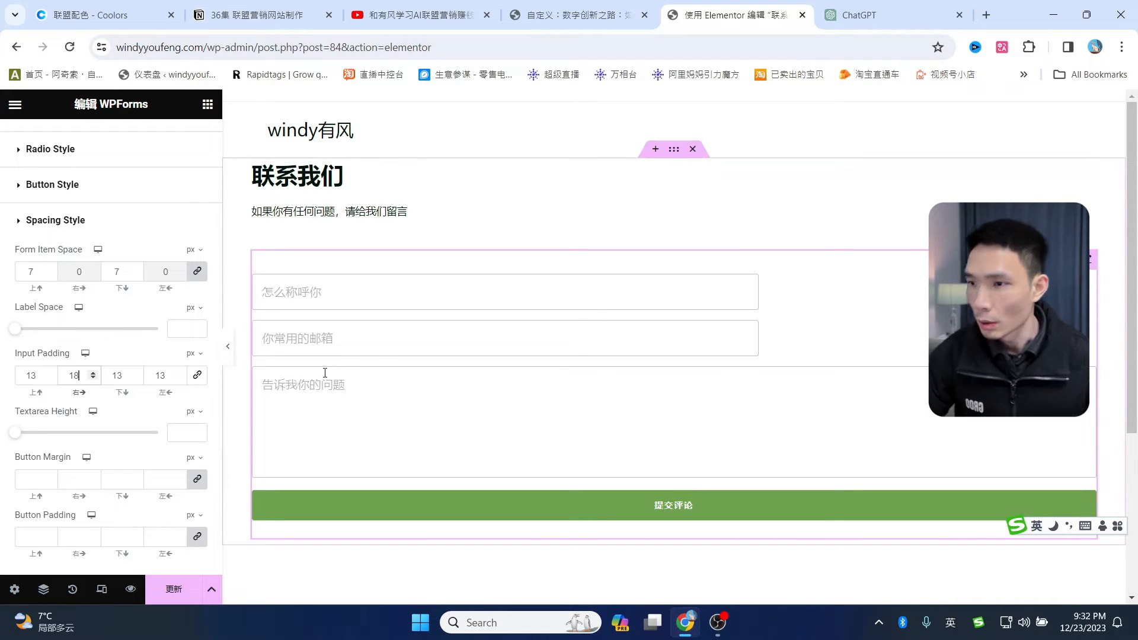
scroll(122, 407, up, 5)
- Unlink the form widget's margin and set its left and right margins to 30 px
click(180, 141)
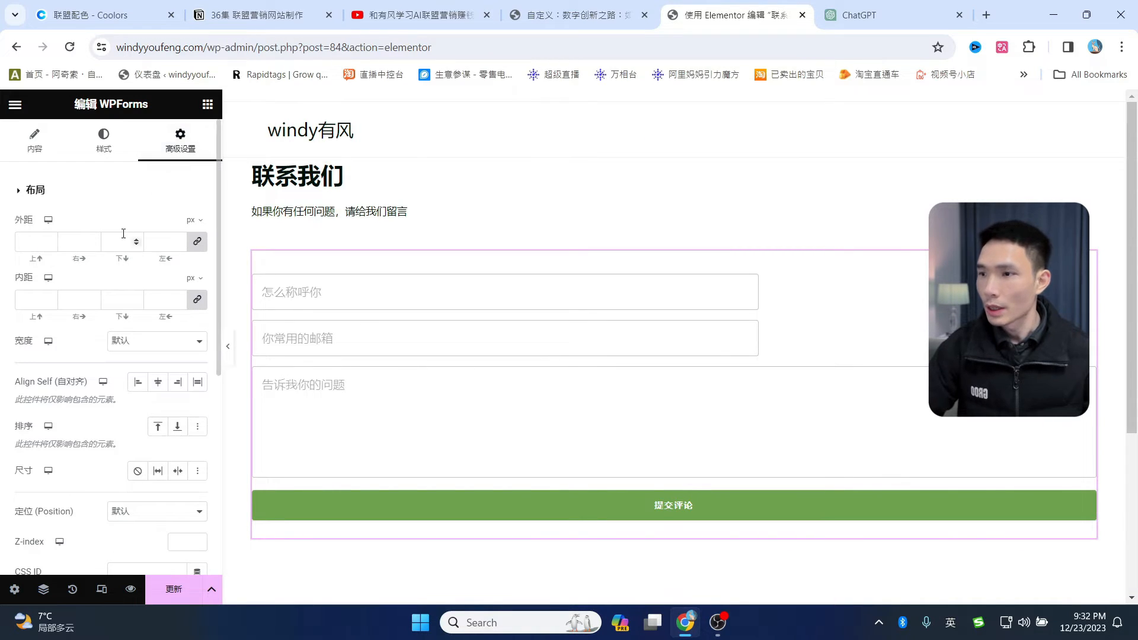
click(197, 241)
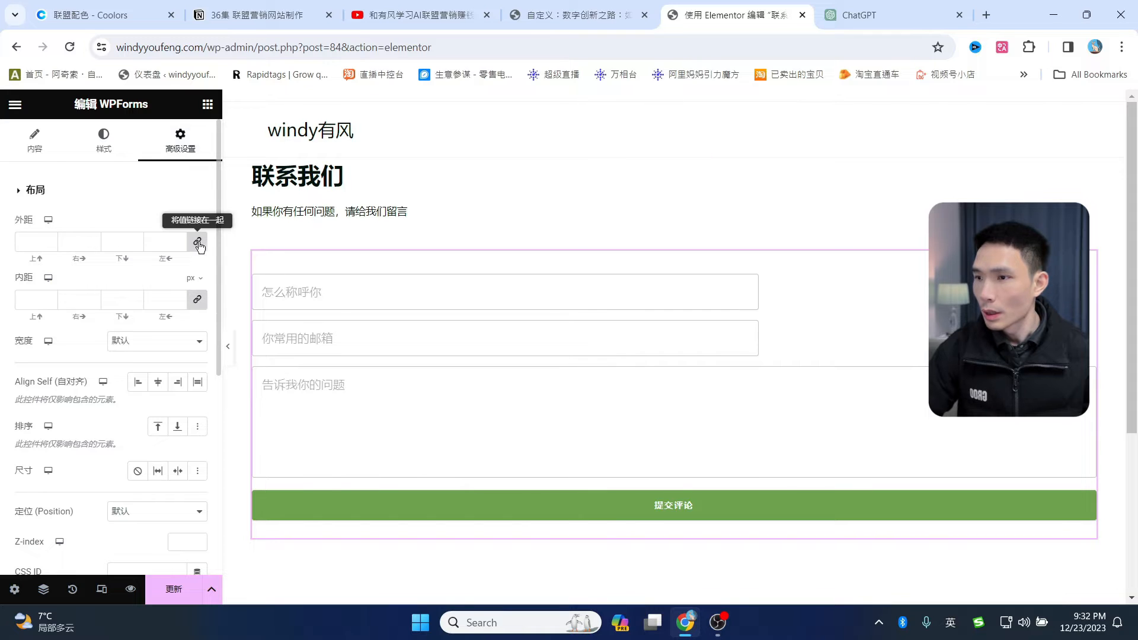
double_click(69, 241)
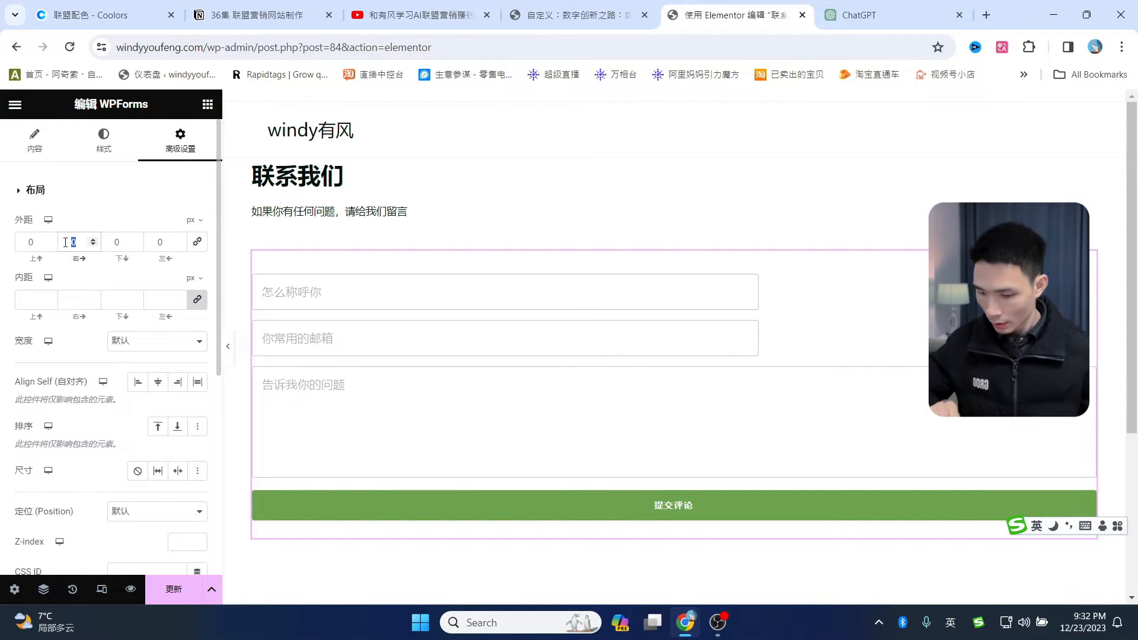
text(30)
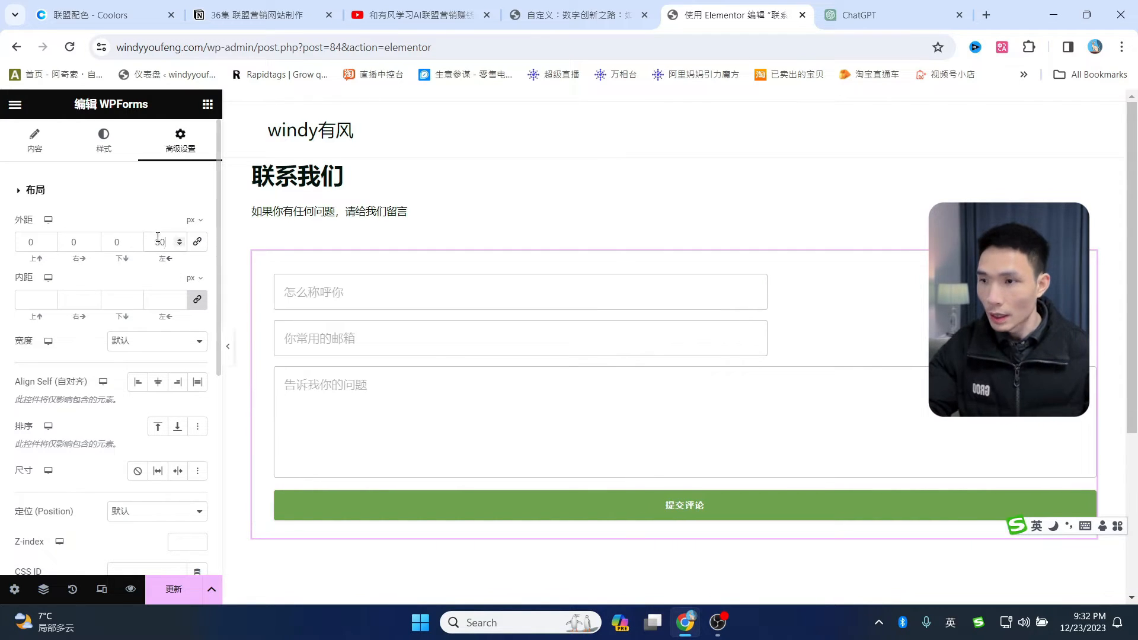
click(71, 241)
text(30)
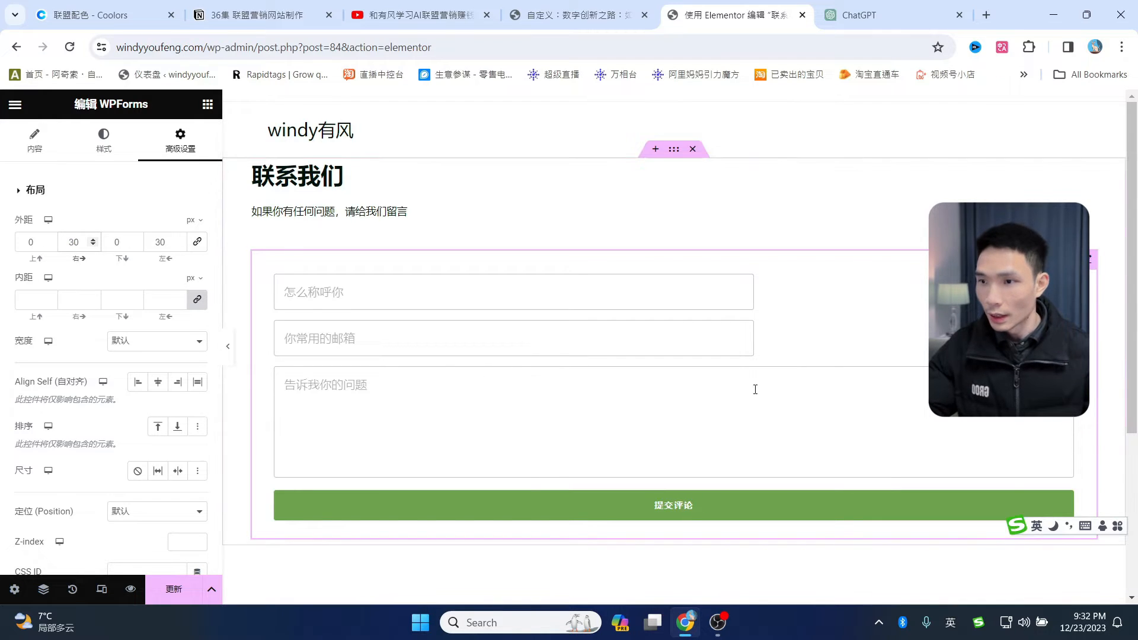
scroll(755, 389, down, 1)
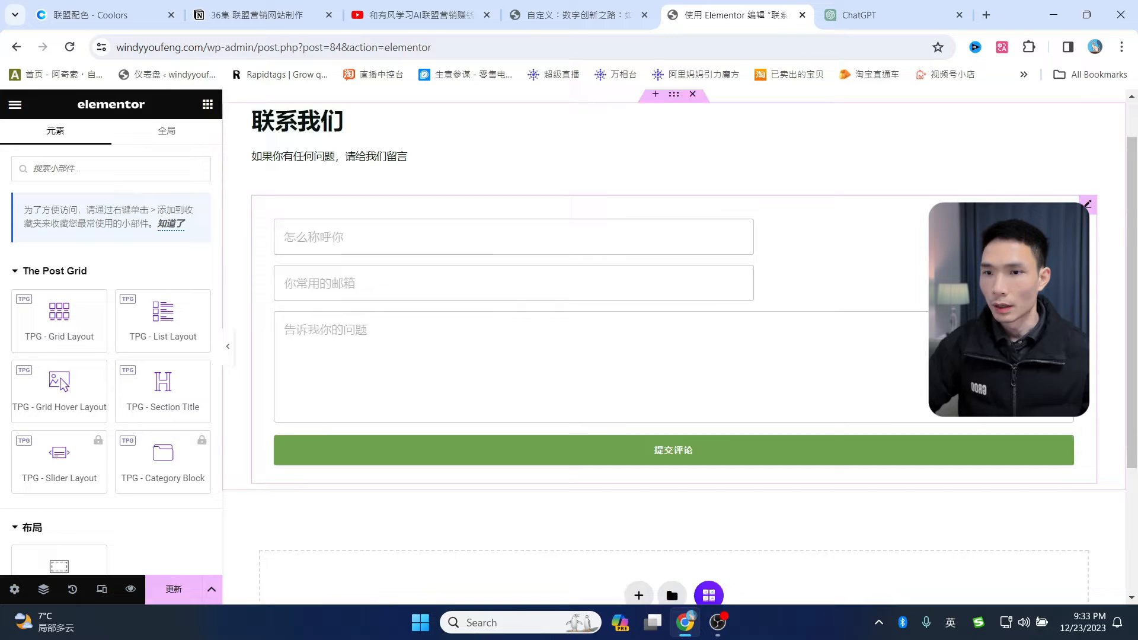
scroll(923, 391, down, 3)
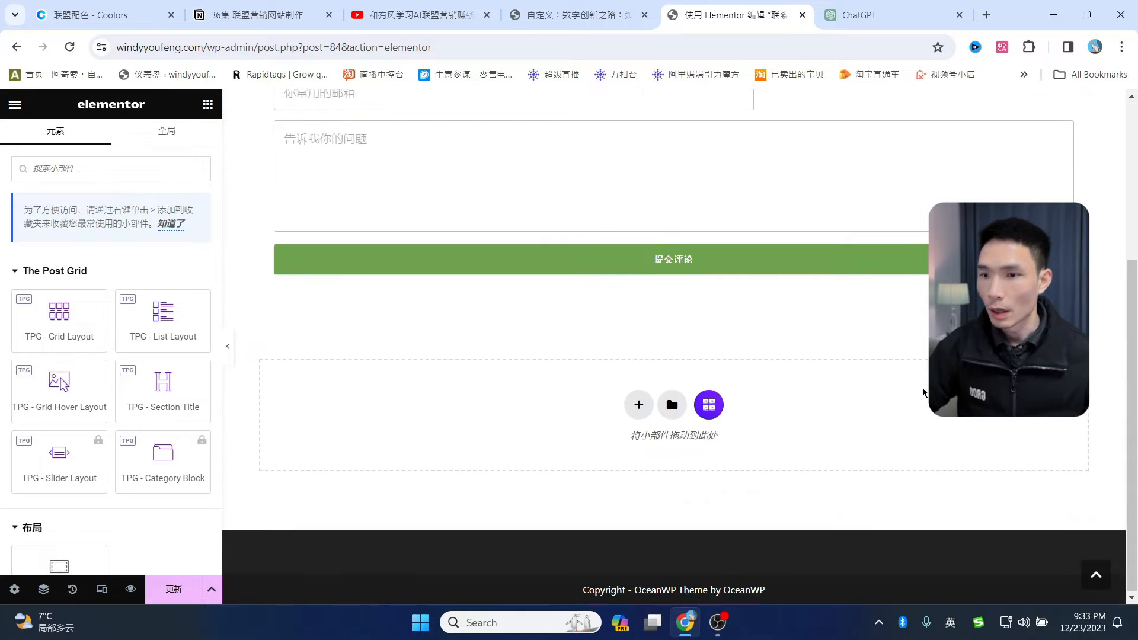
scroll(922, 391, up, 4)
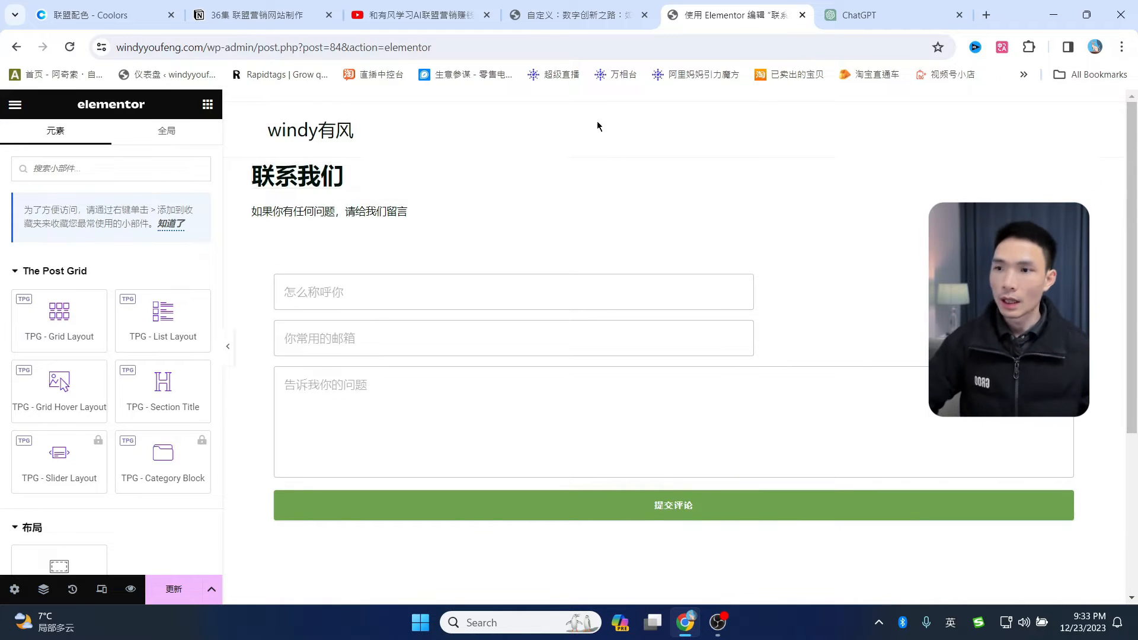
scroll(855, 382, down, 3)
scroll(876, 402, up, 3)
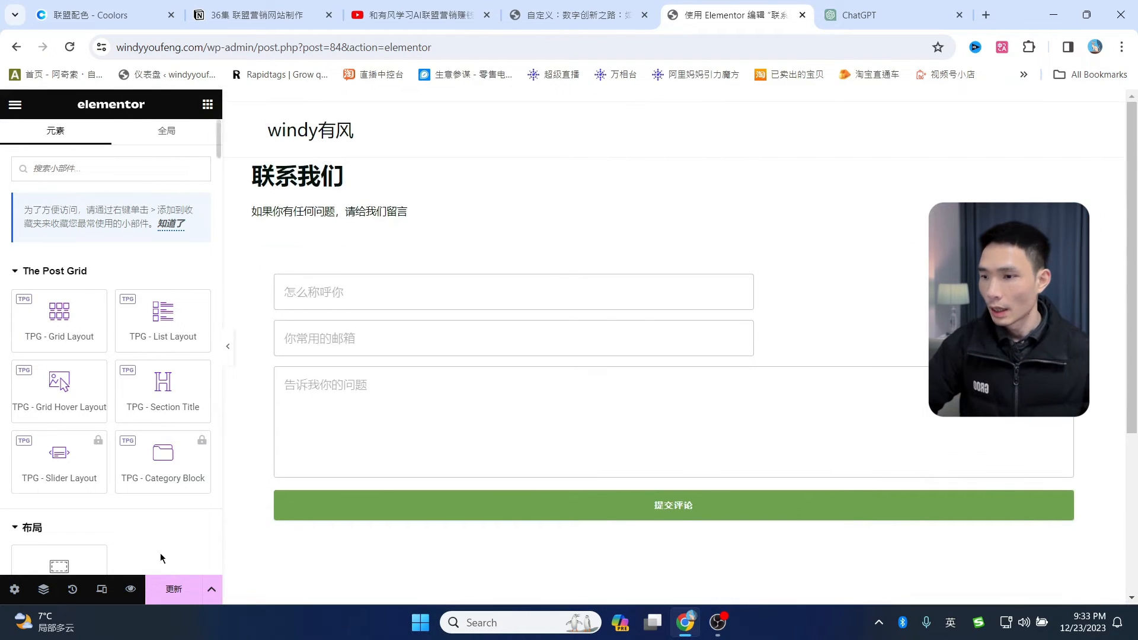
- Update the contact page, preview it, and browse the live windy有风 homepage
click(188, 591)
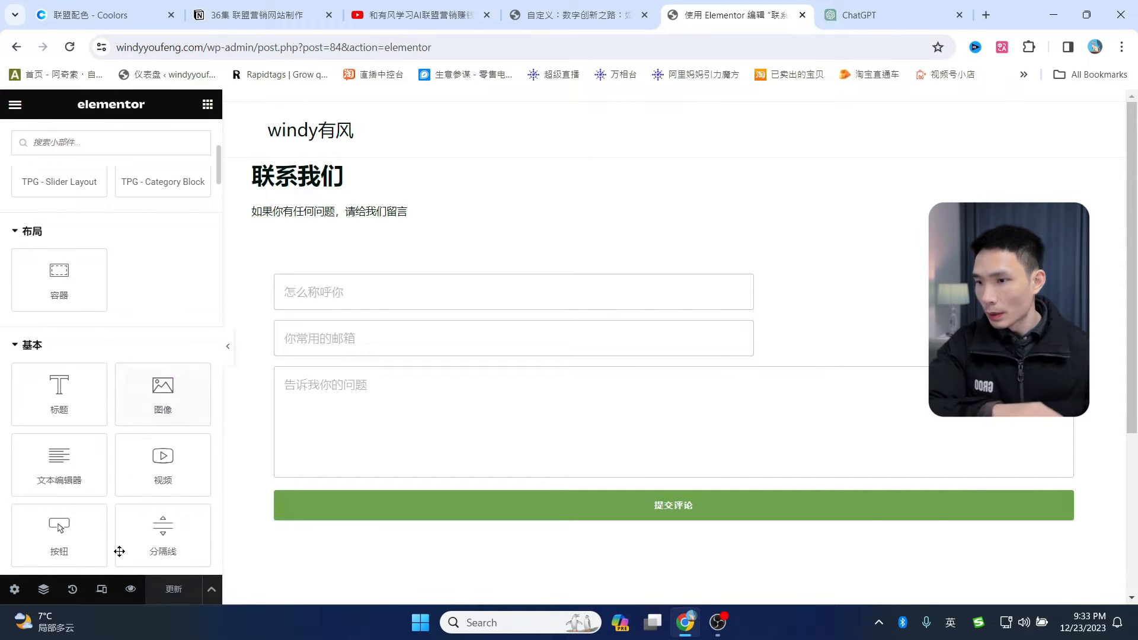
click(130, 588)
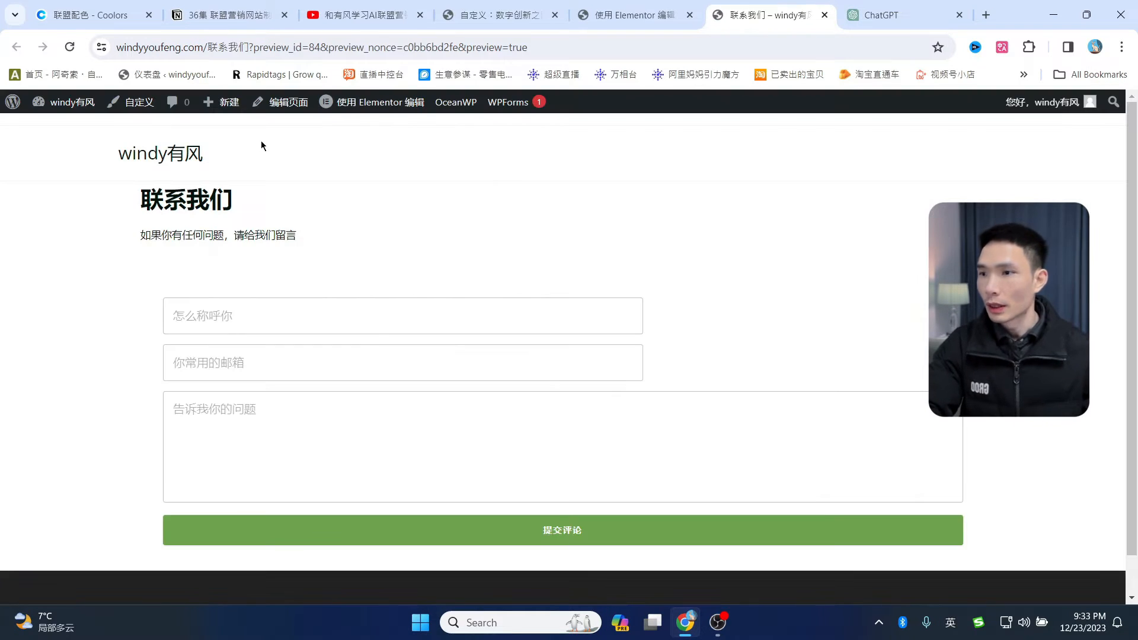
click(232, 159)
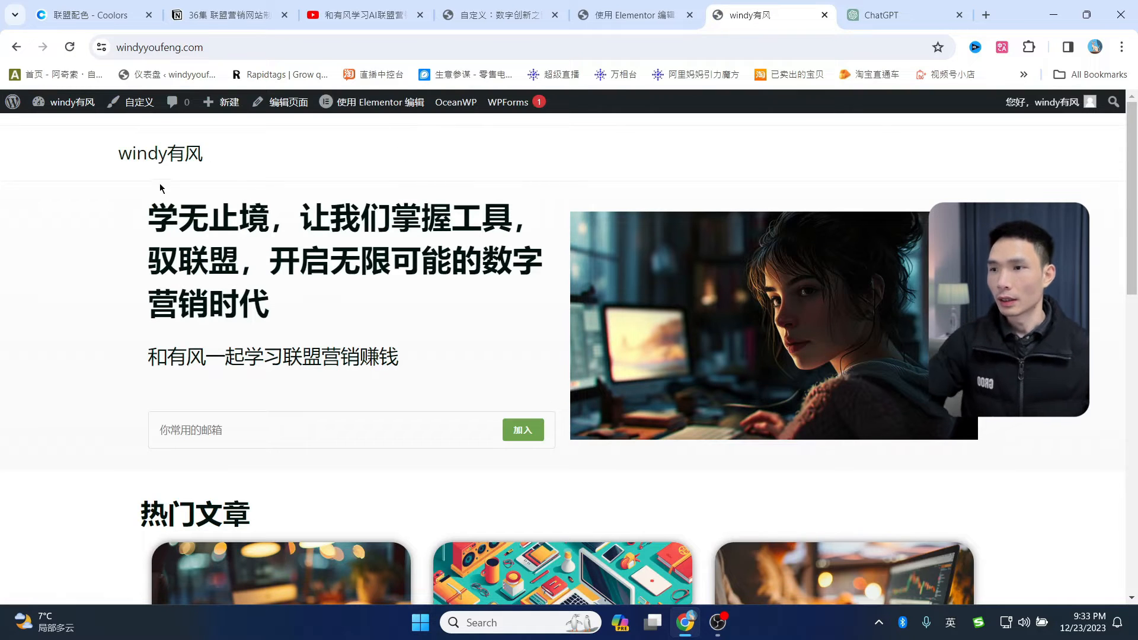
scroll(437, 351, down, 10)
scroll(610, 482, down, 3)
scroll(673, 421, up, 15)
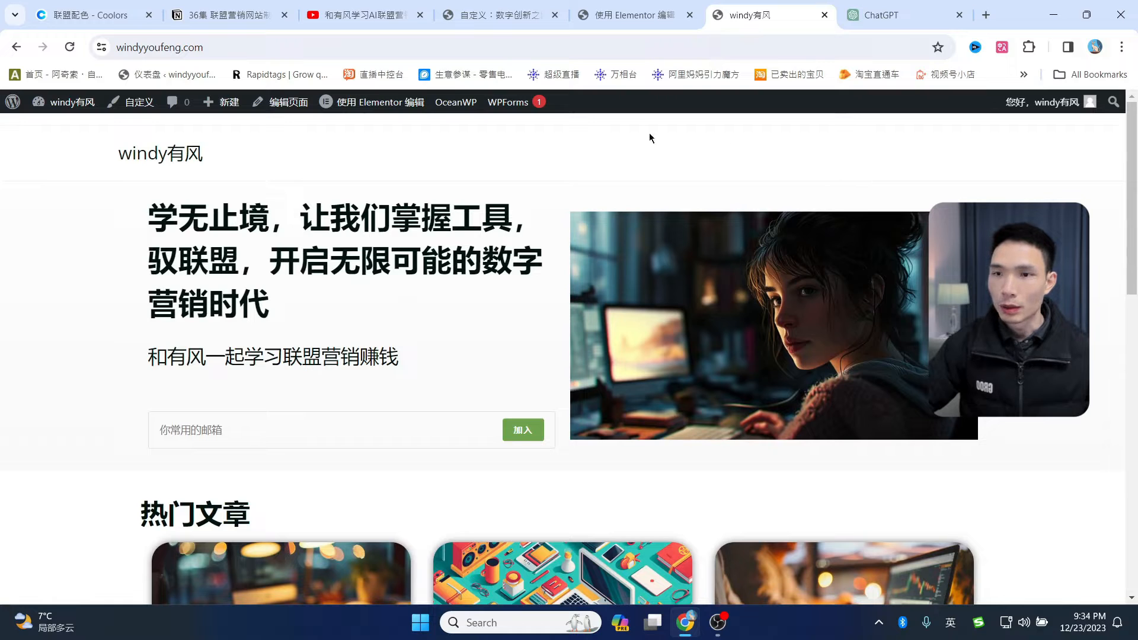
scroll(912, 479, down, 10)
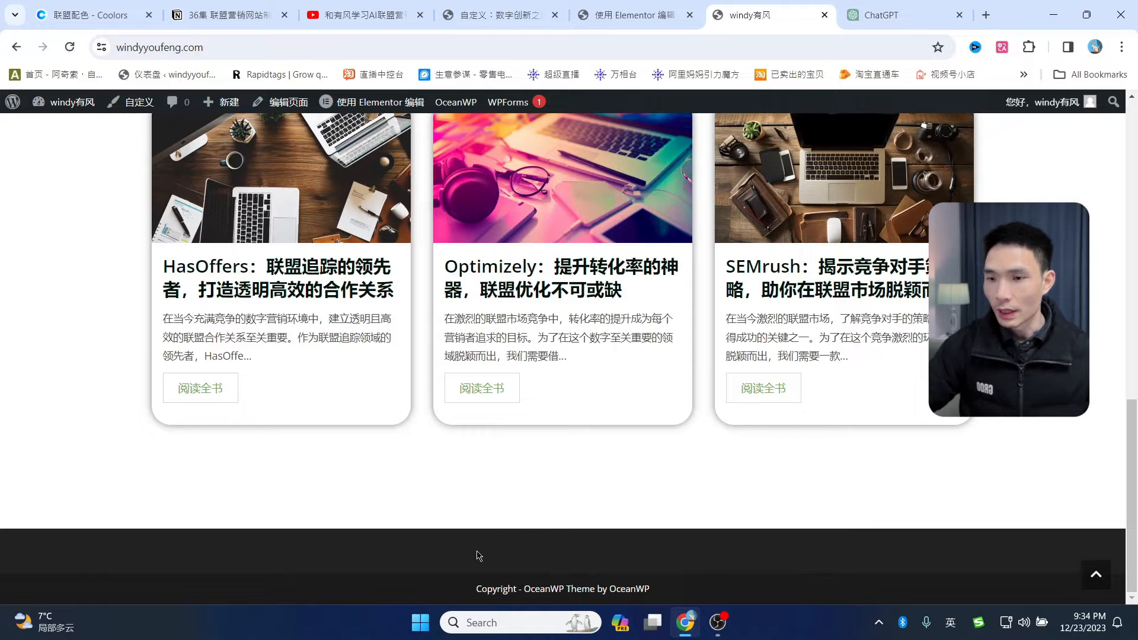
scroll(413, 543, up, 15)
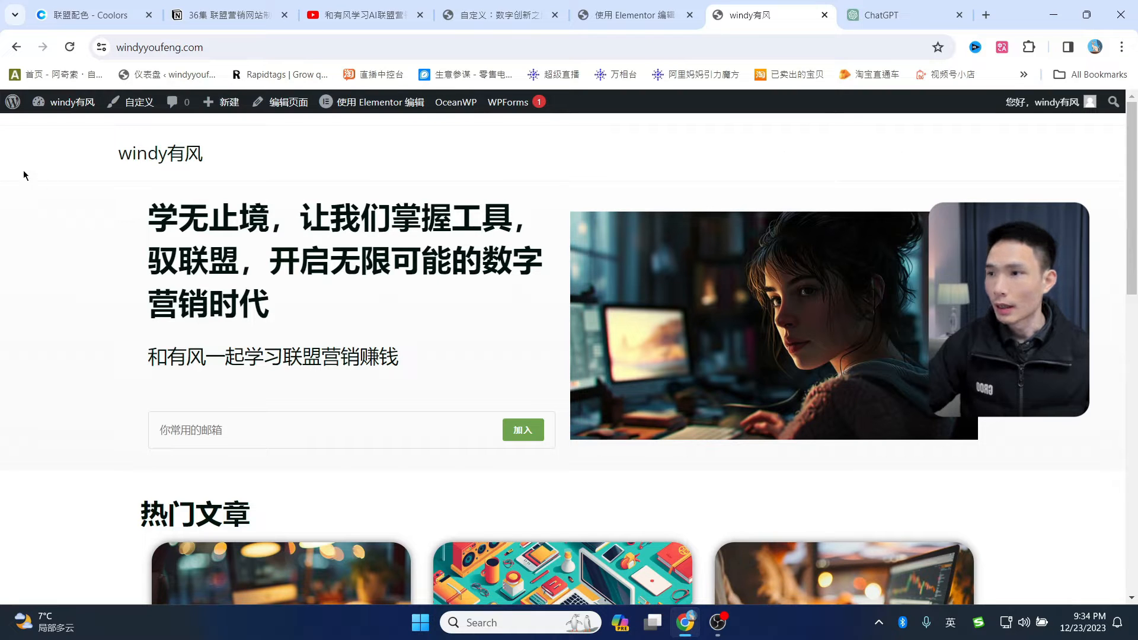
- Create a menu named 主菜单, assign it to the 主体 and mobile locations, and save
click(12, 103)
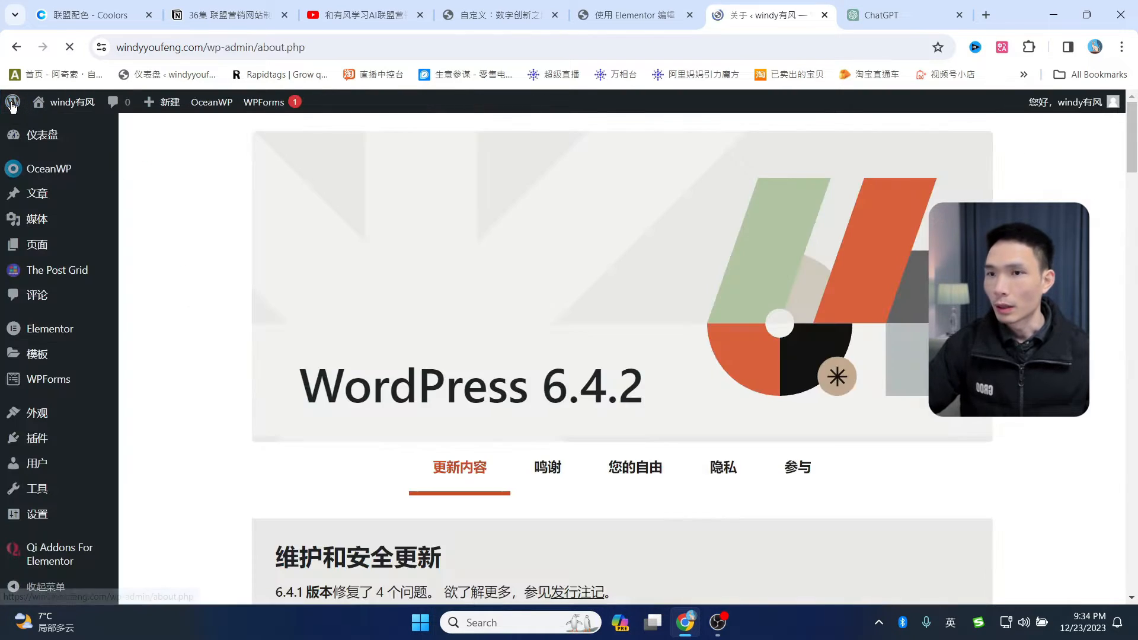
mouse_move(44, 419)
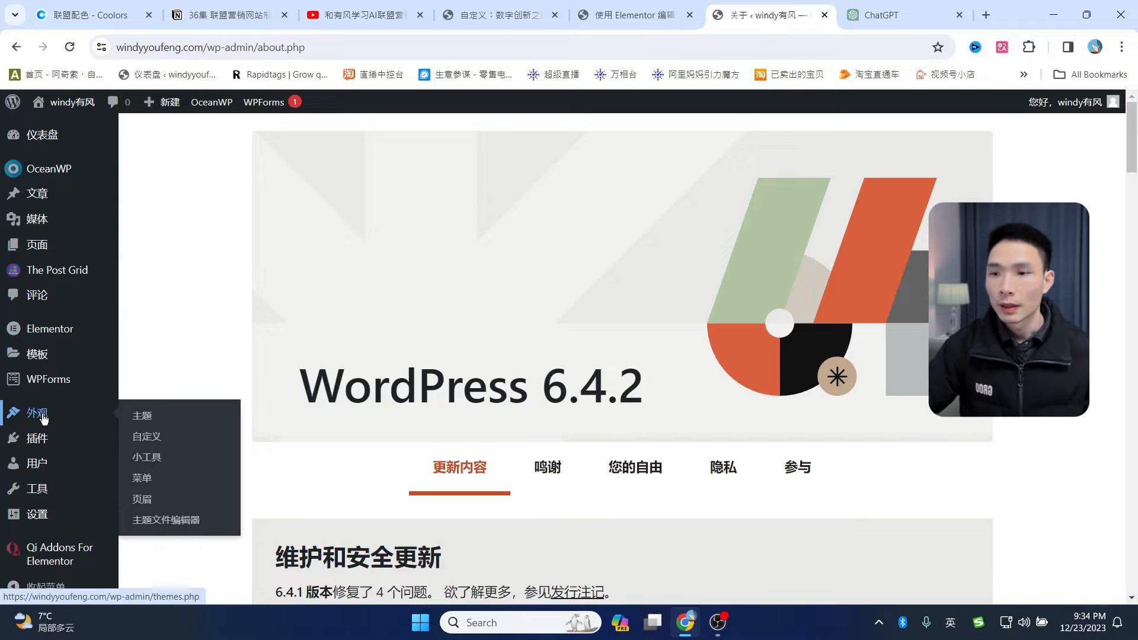
click(147, 485)
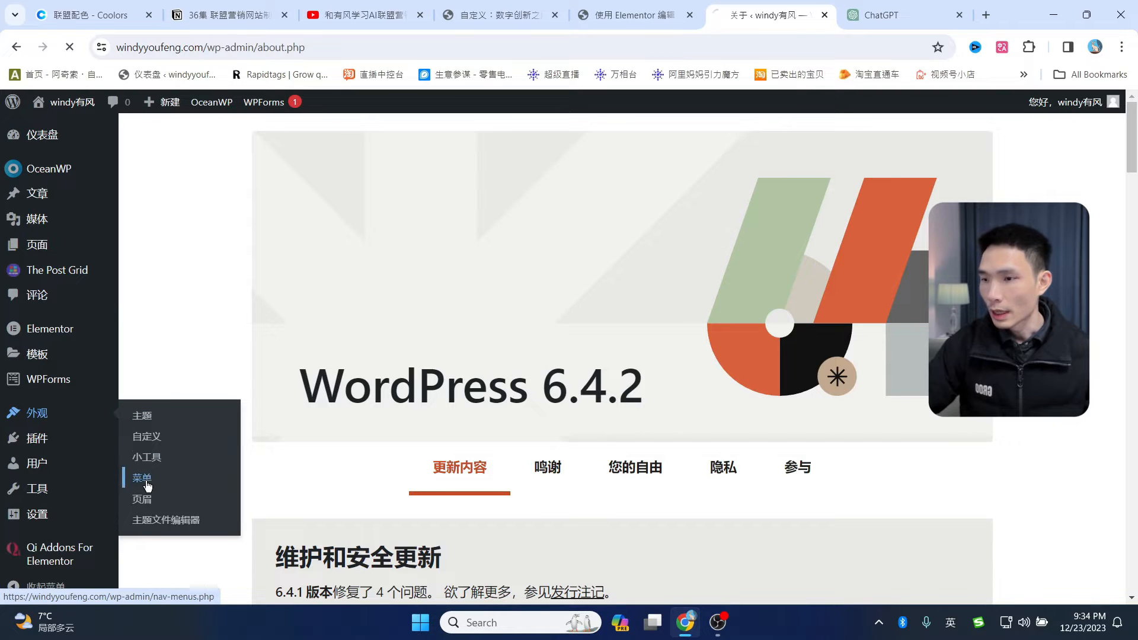
scroll(595, 354, down, 3)
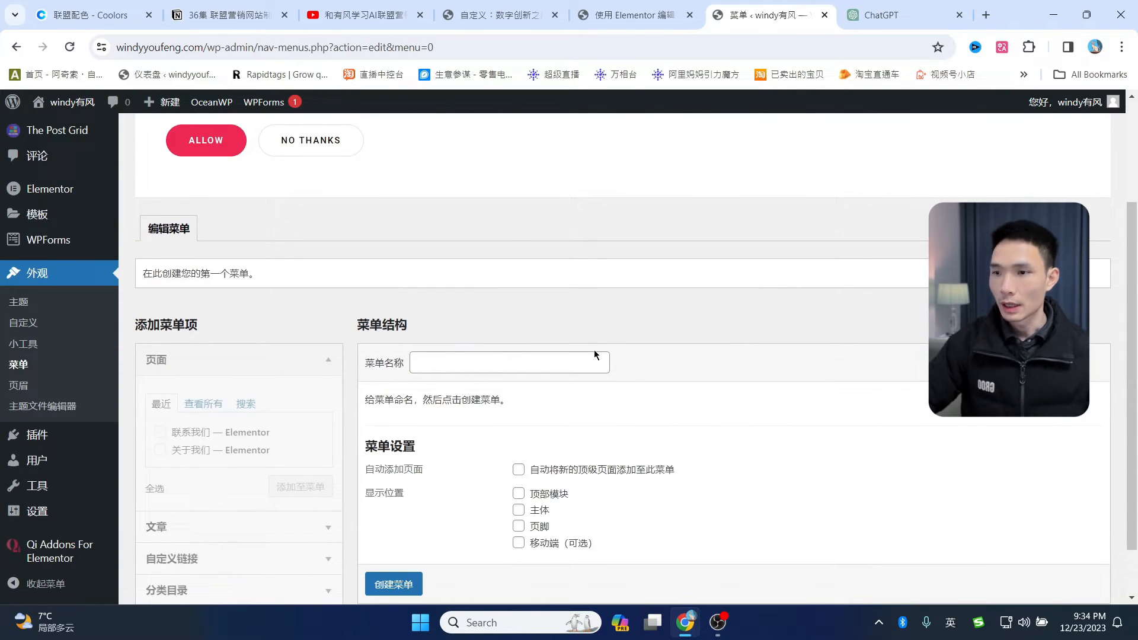
click(495, 364)
click(494, 396)
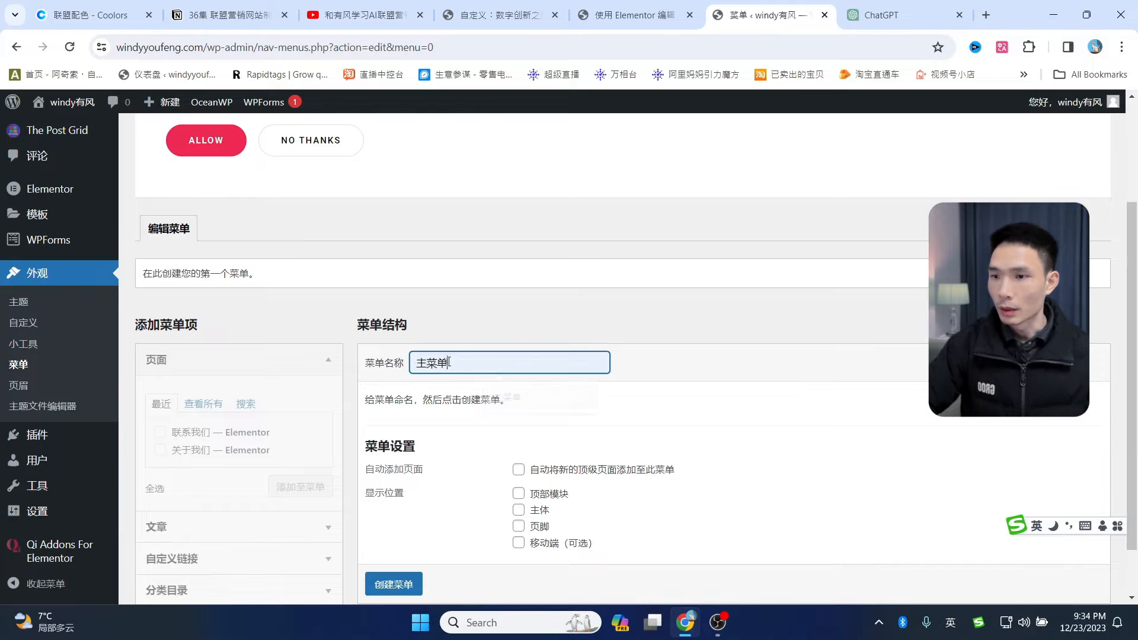
scroll(466, 371, down, 2)
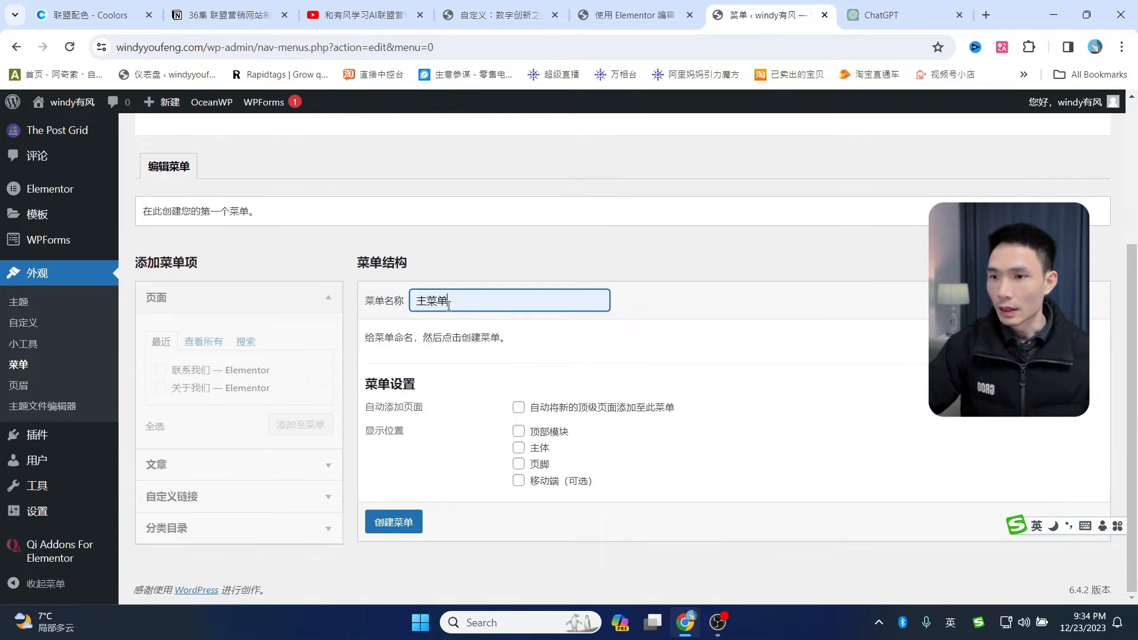
click(396, 524)
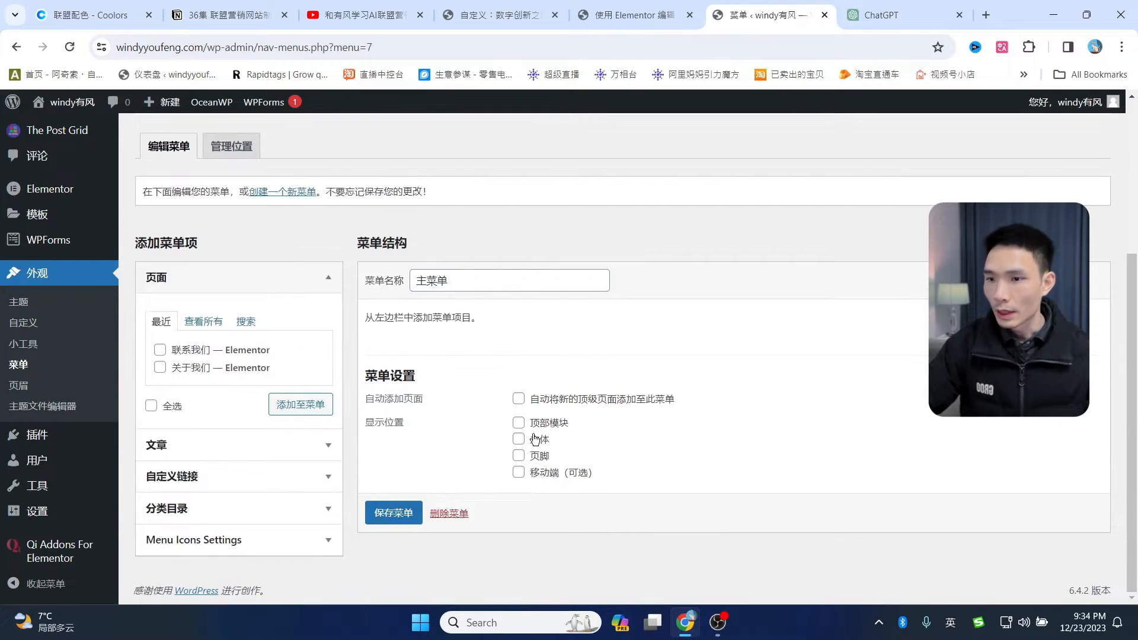
click(520, 441)
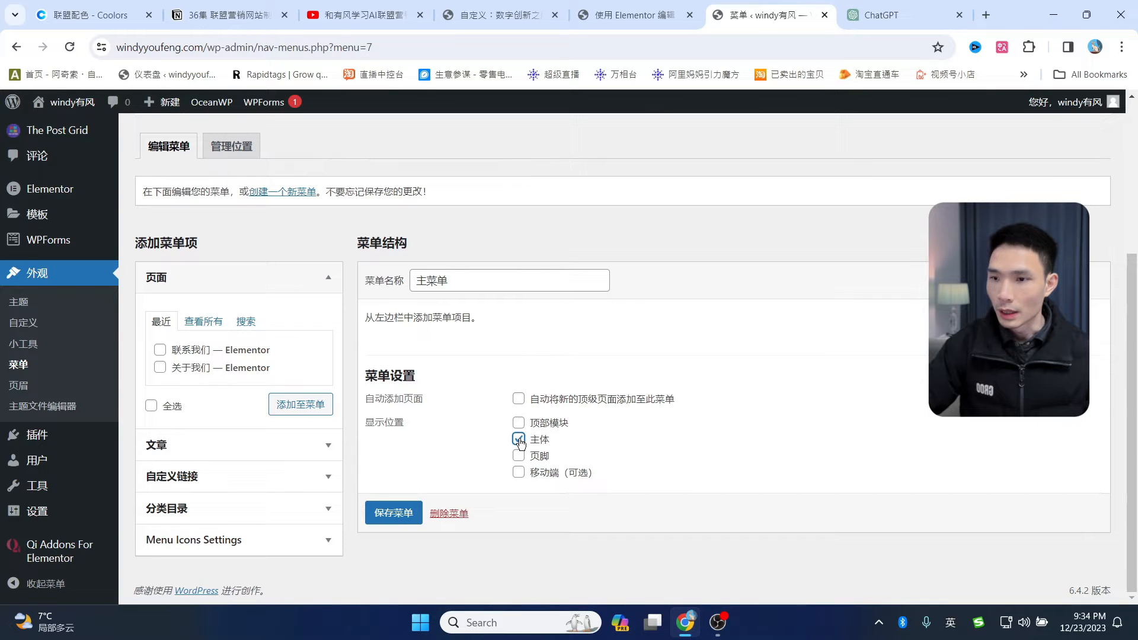
click(522, 474)
click(394, 513)
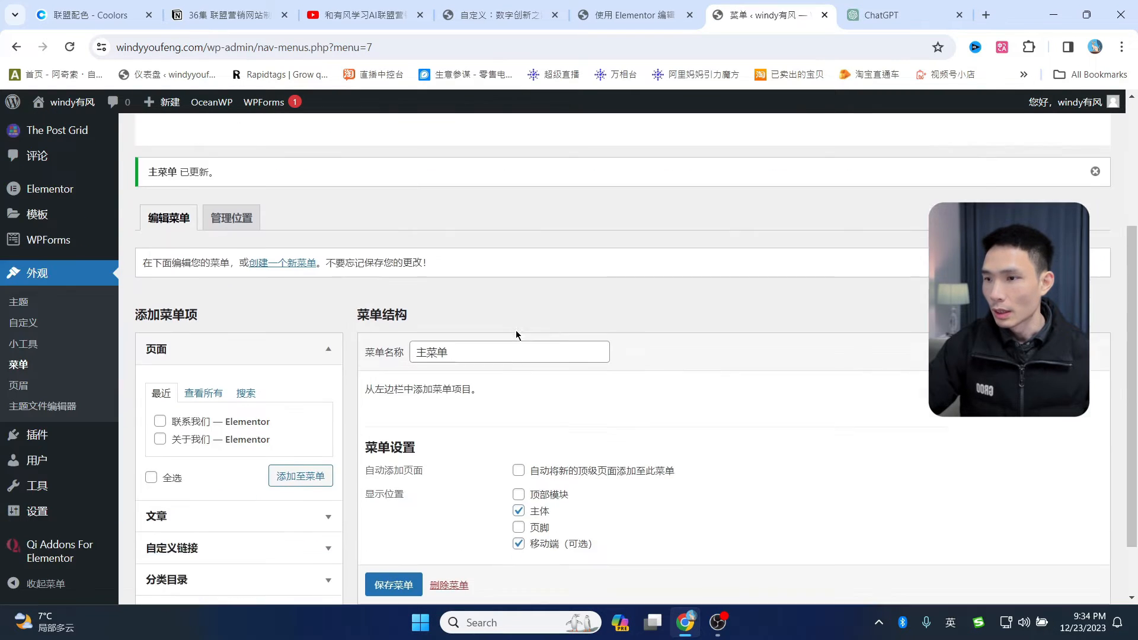
- Add the 博客, 关于我们 and 联系我们 pages to 主菜单 and save the menu
scroll(516, 335, down, 1)
click(203, 323)
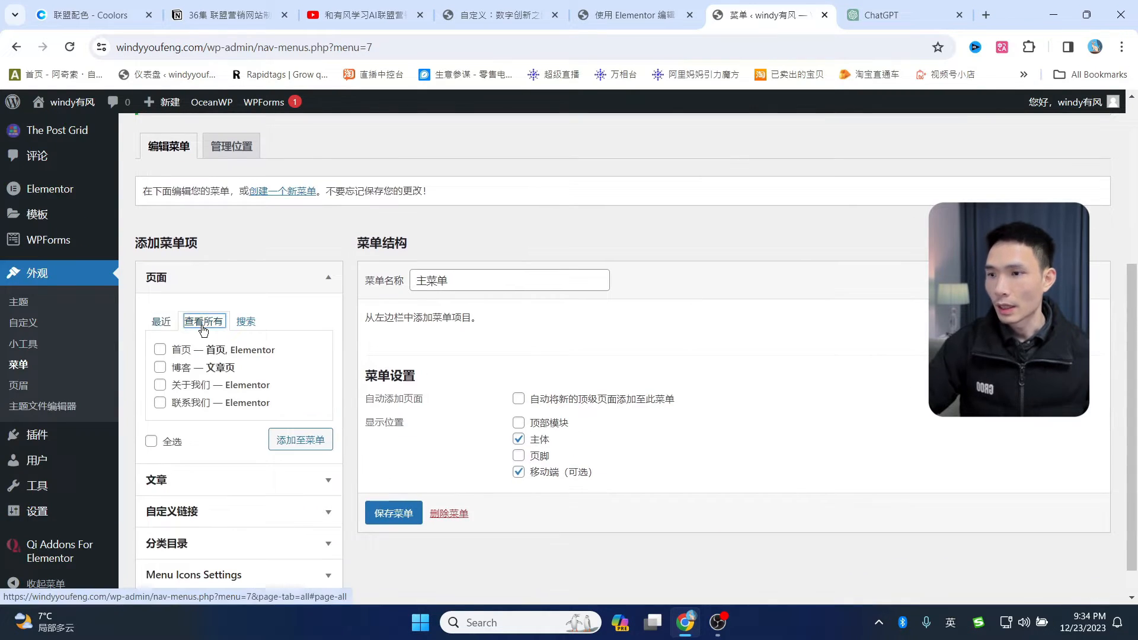
click(161, 369)
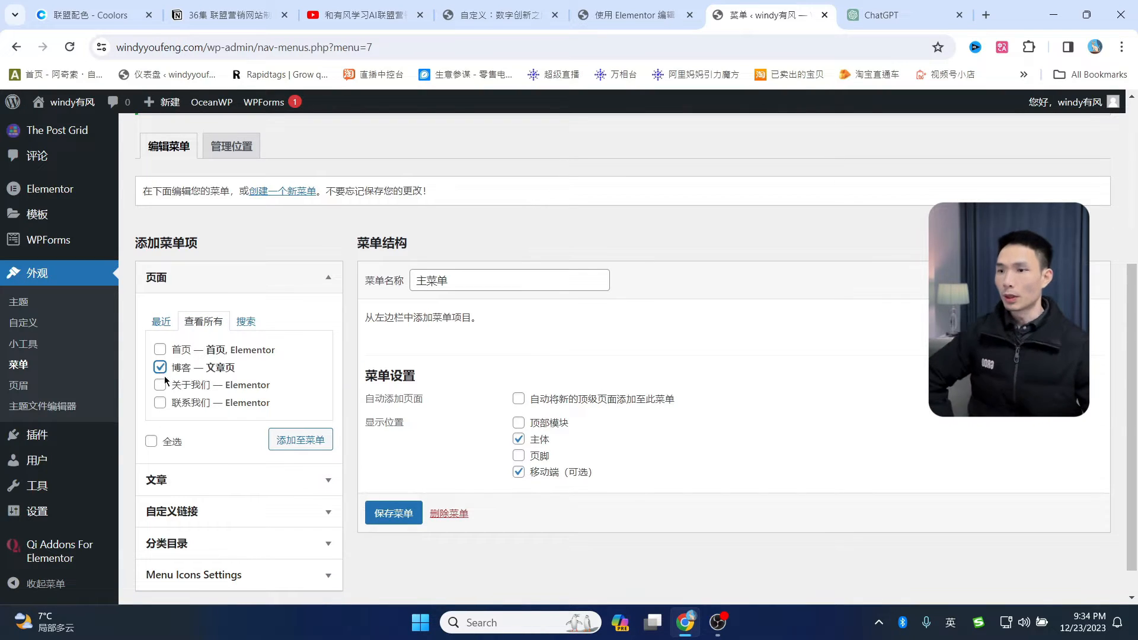
click(160, 385)
click(160, 403)
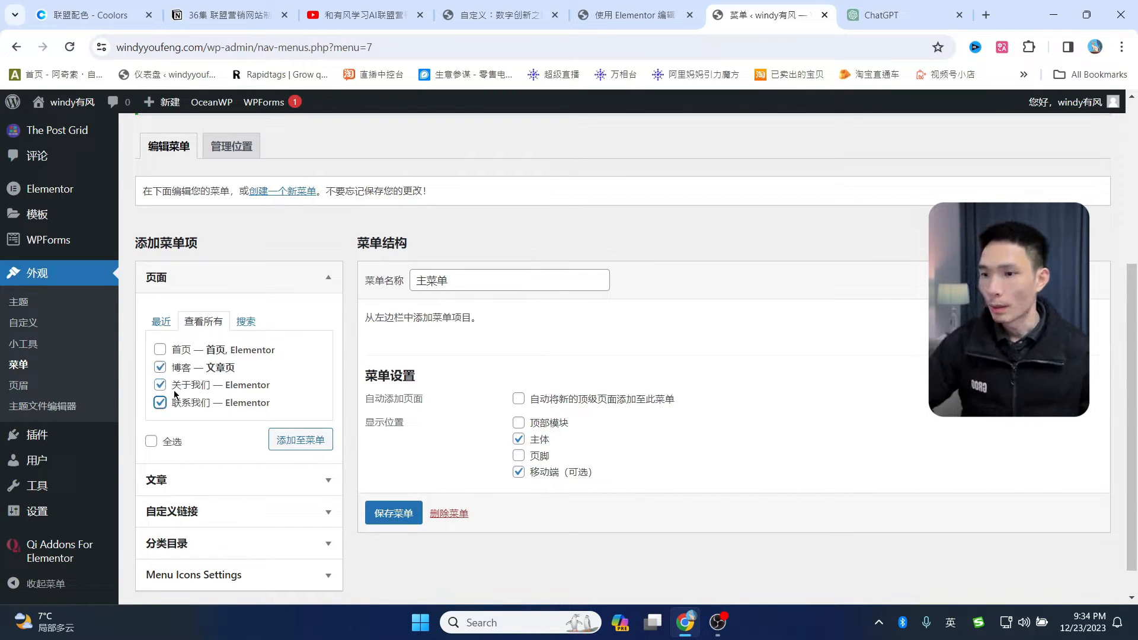
click(300, 439)
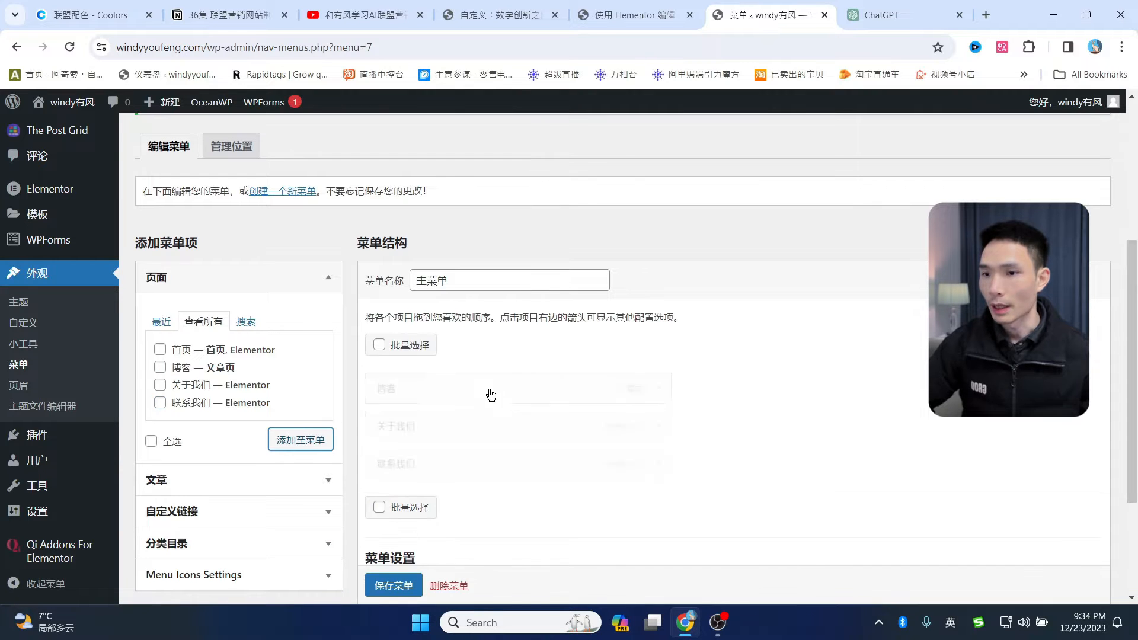
scroll(640, 314, down, 1)
mouse_move(432, 352)
mouse_down()
mouse_move(436, 313)
mouse_move(427, 358)
mouse_up()
scroll(409, 451, down, 1)
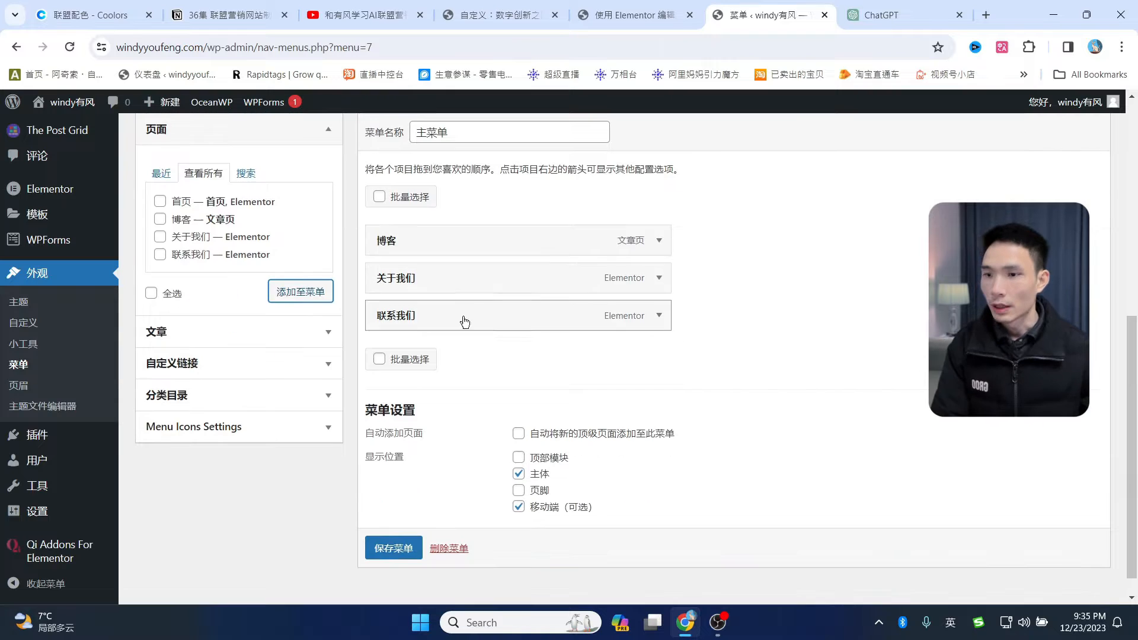
click(394, 548)
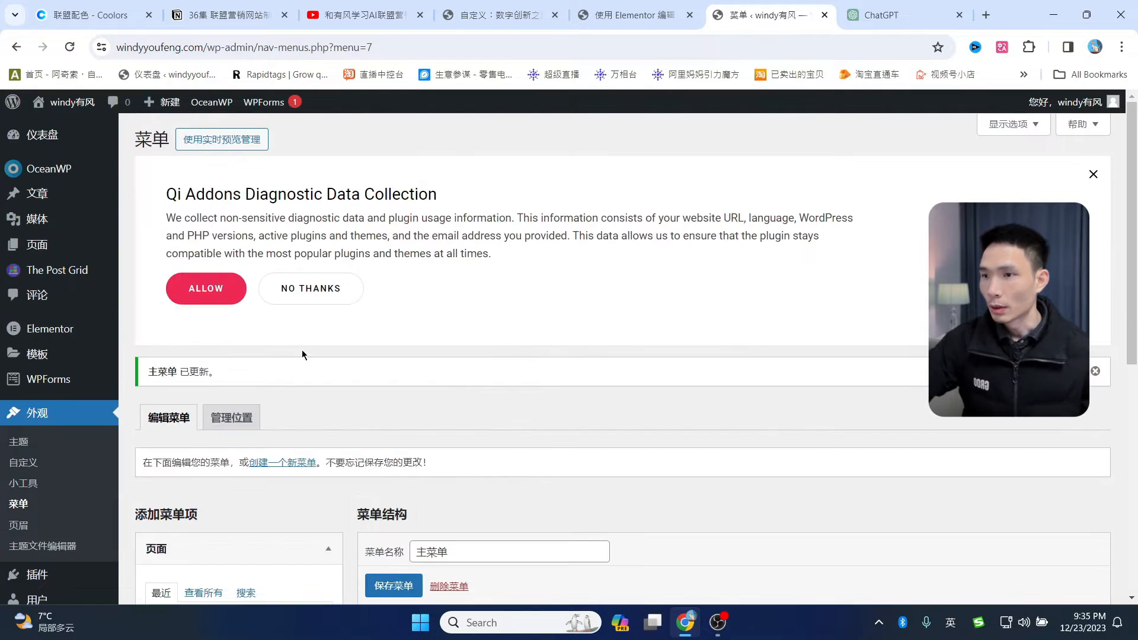
- Close the Qi Addons notice, check the new menu links on the live homepage, then open 自定义
click(1092, 176)
mouse_move(65, 107)
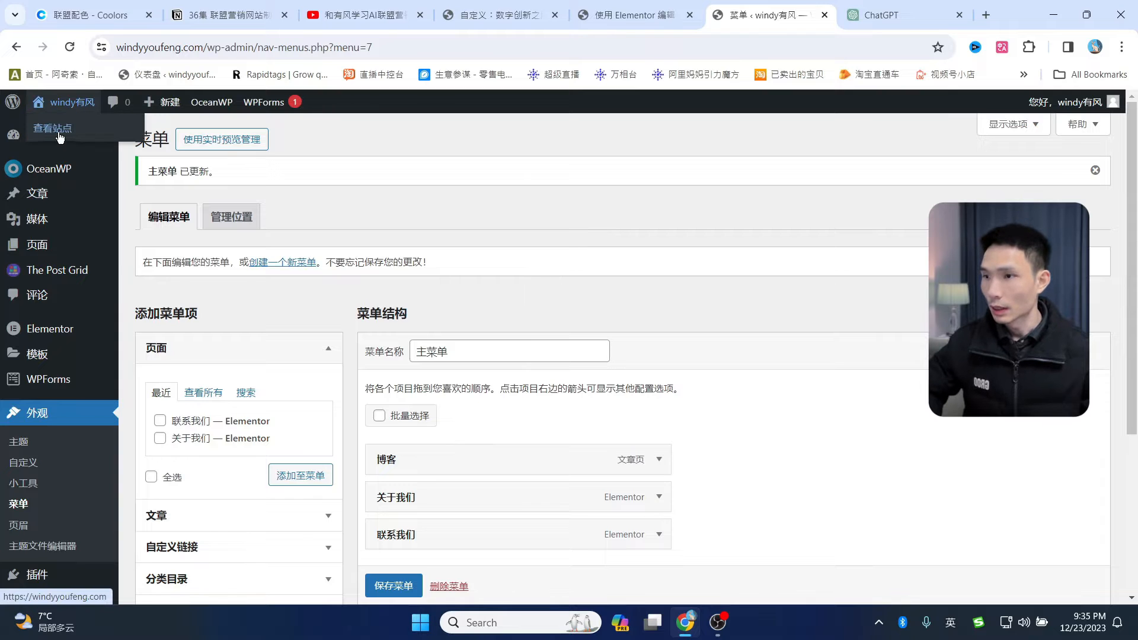
click(60, 135)
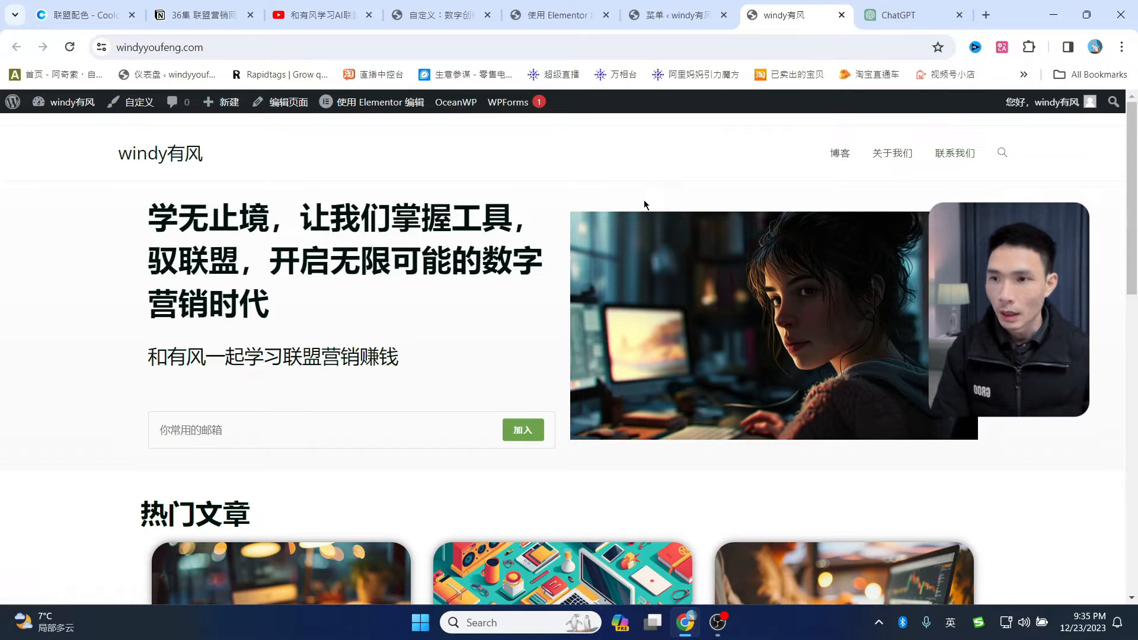
scroll(569, 166, down, 6)
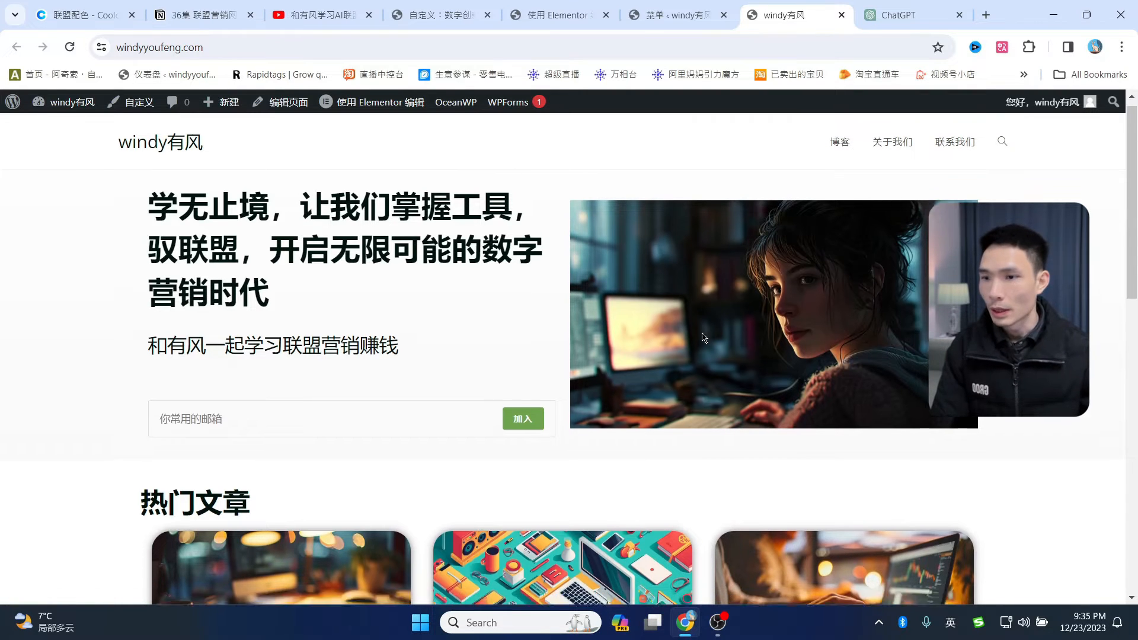
scroll(728, 213, up, 6)
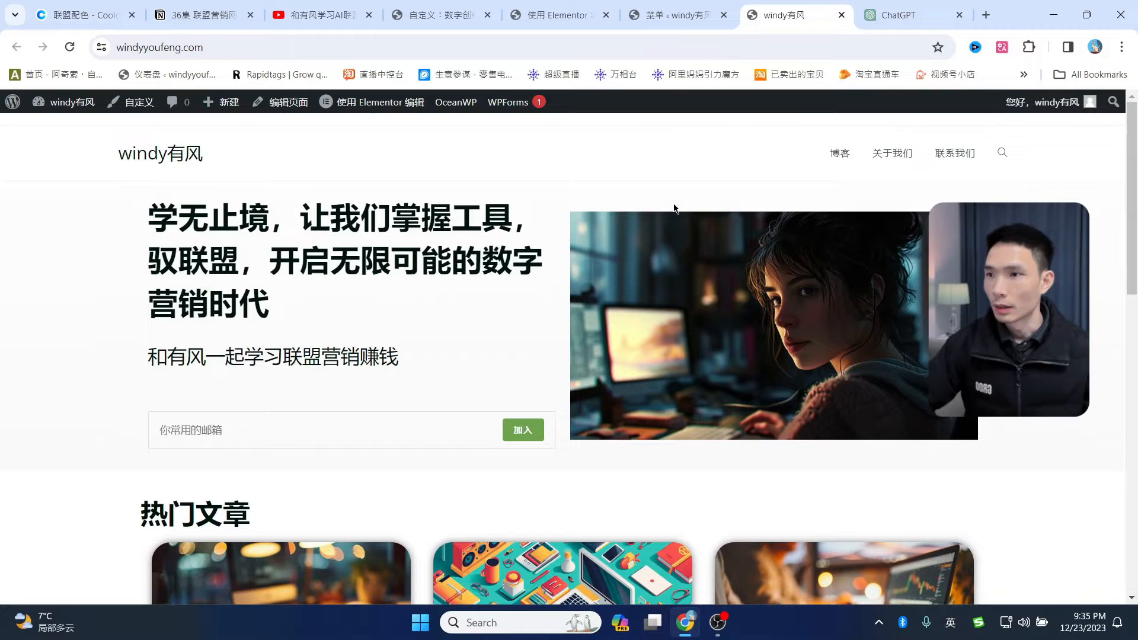
click(150, 106)
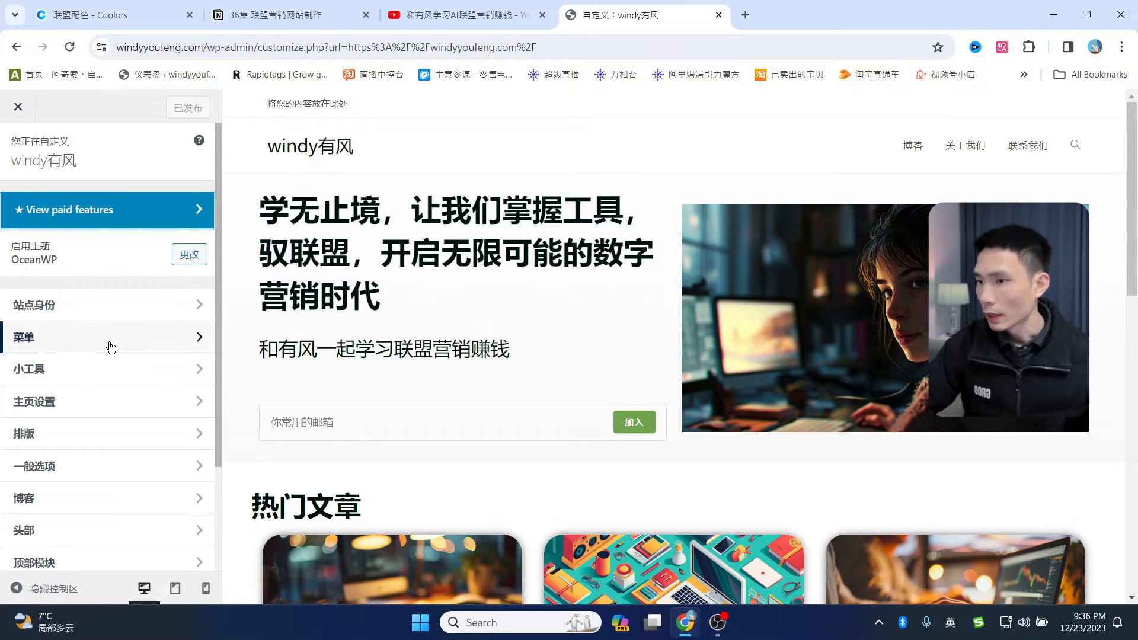
- Uncheck 启用顶部栏 under 顶部模块 > 一般 and publish the change
scroll(110, 347, down, 3)
click(41, 435)
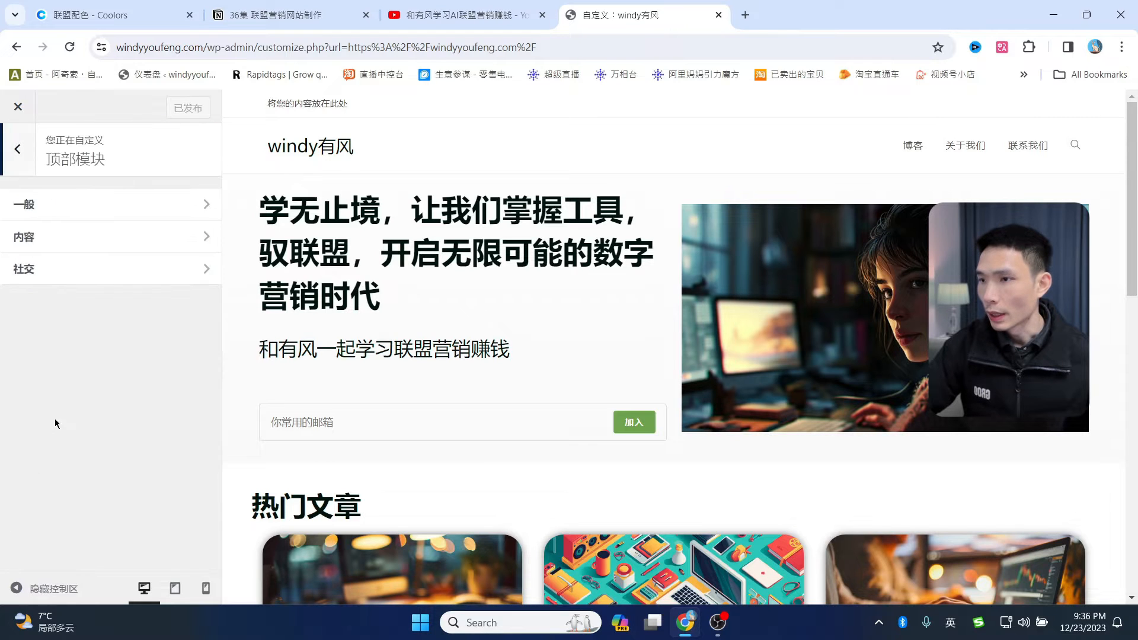
click(91, 205)
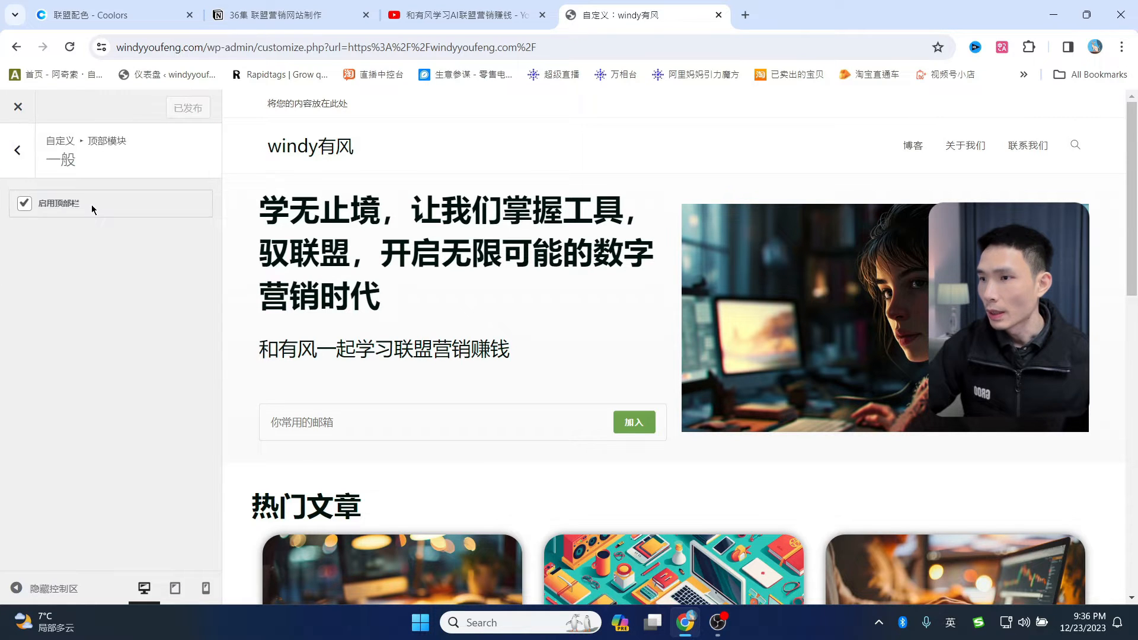
click(24, 205)
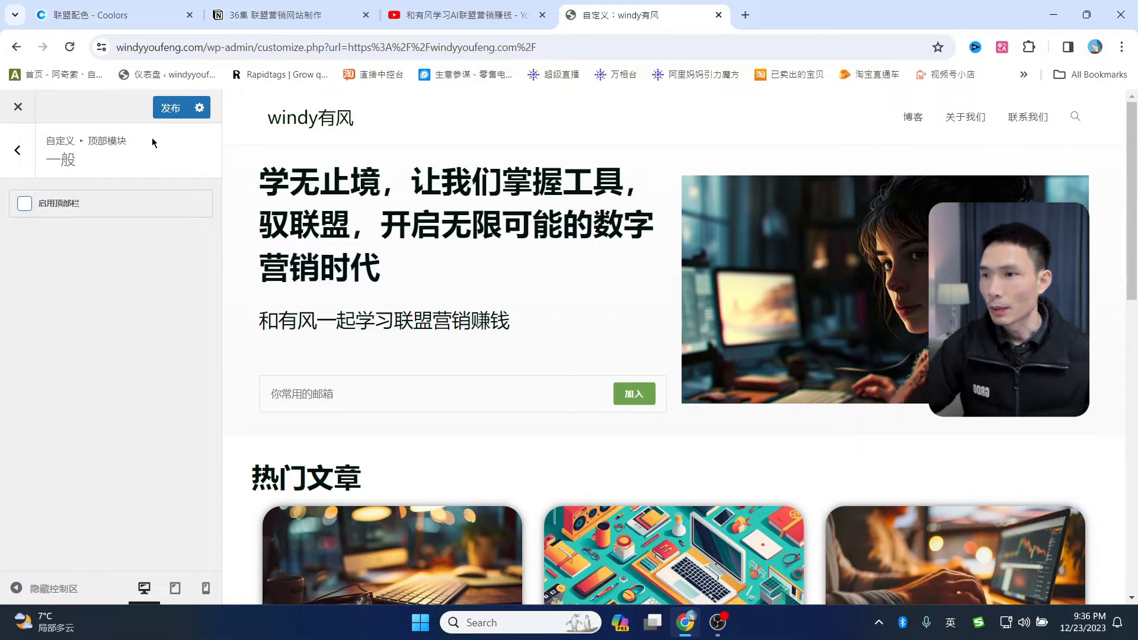
click(170, 108)
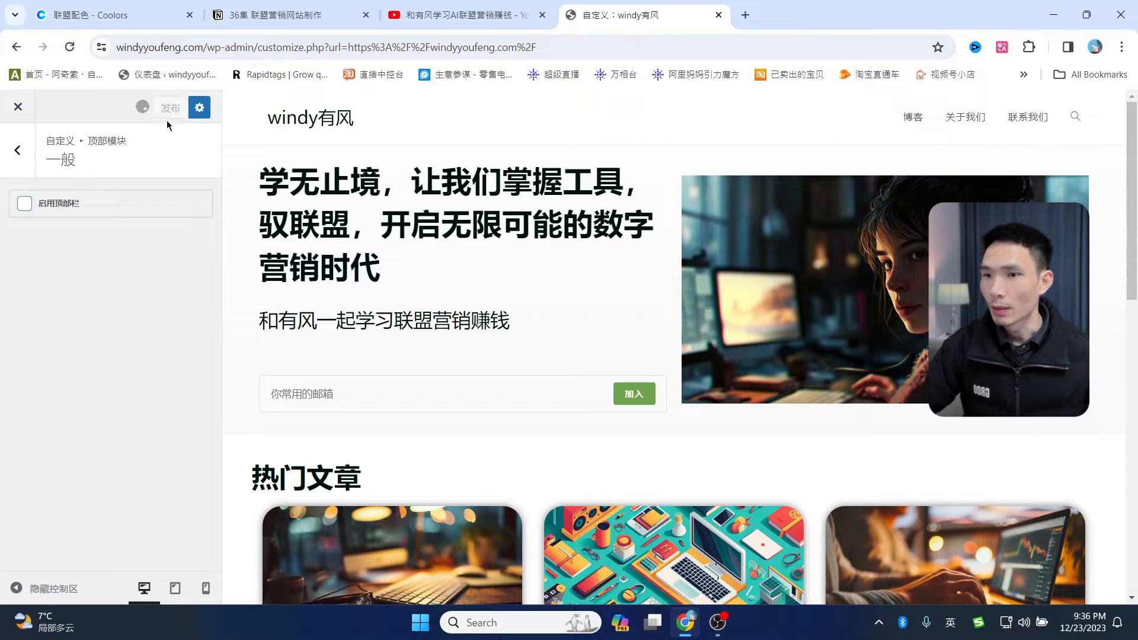
- Uncheck 页眉边框底部 under 头部 > 一般 and publish the change
click(21, 152)
click(21, 152)
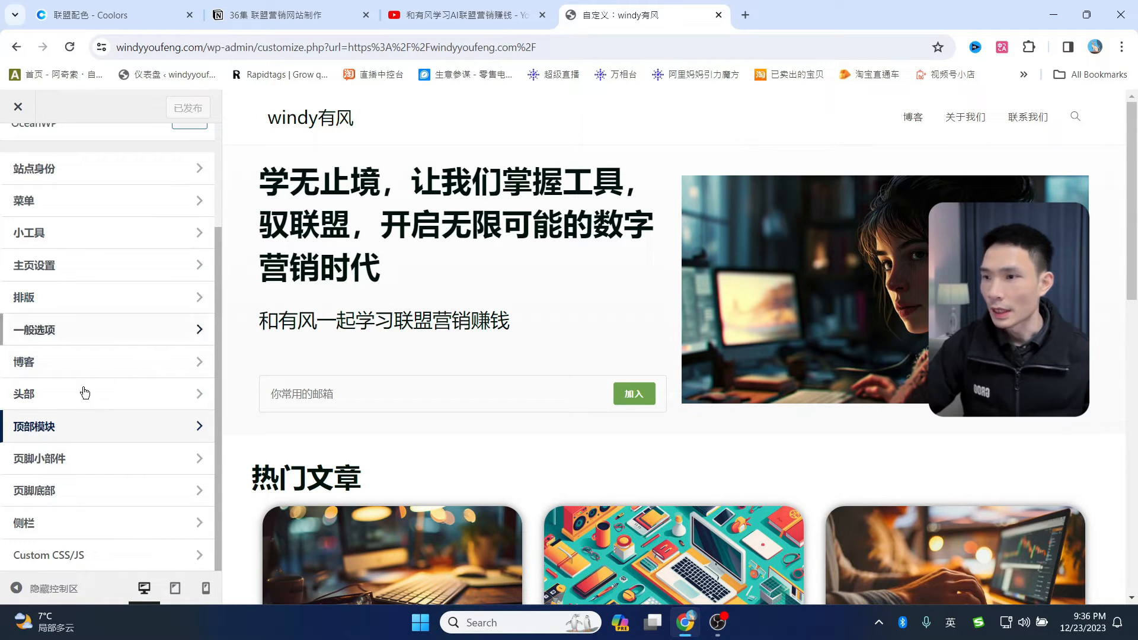
click(21, 393)
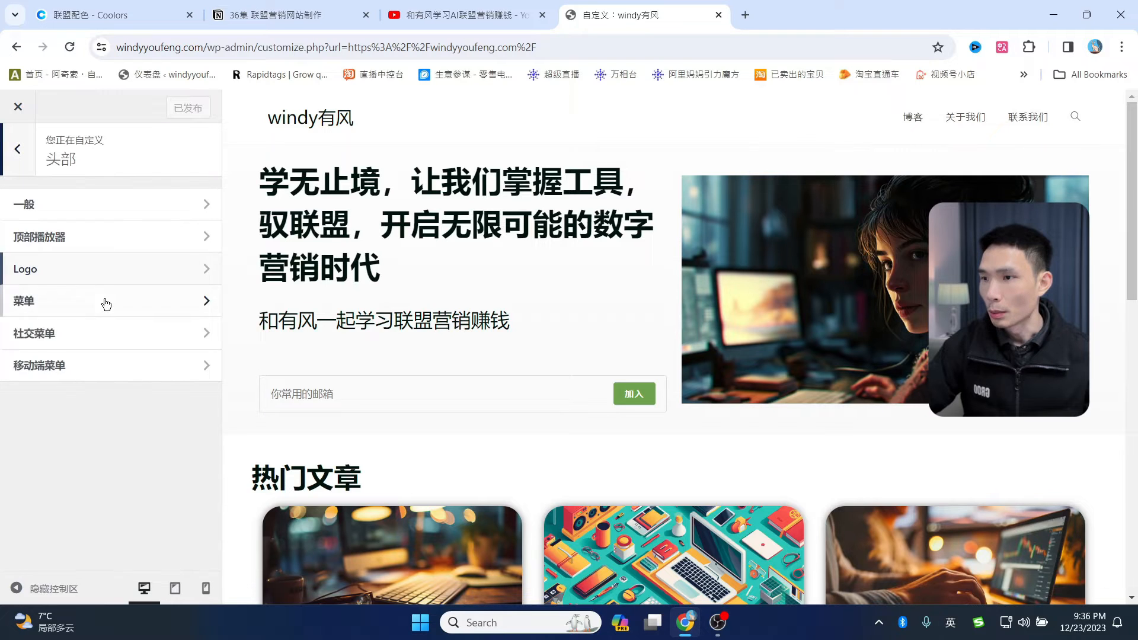
click(71, 204)
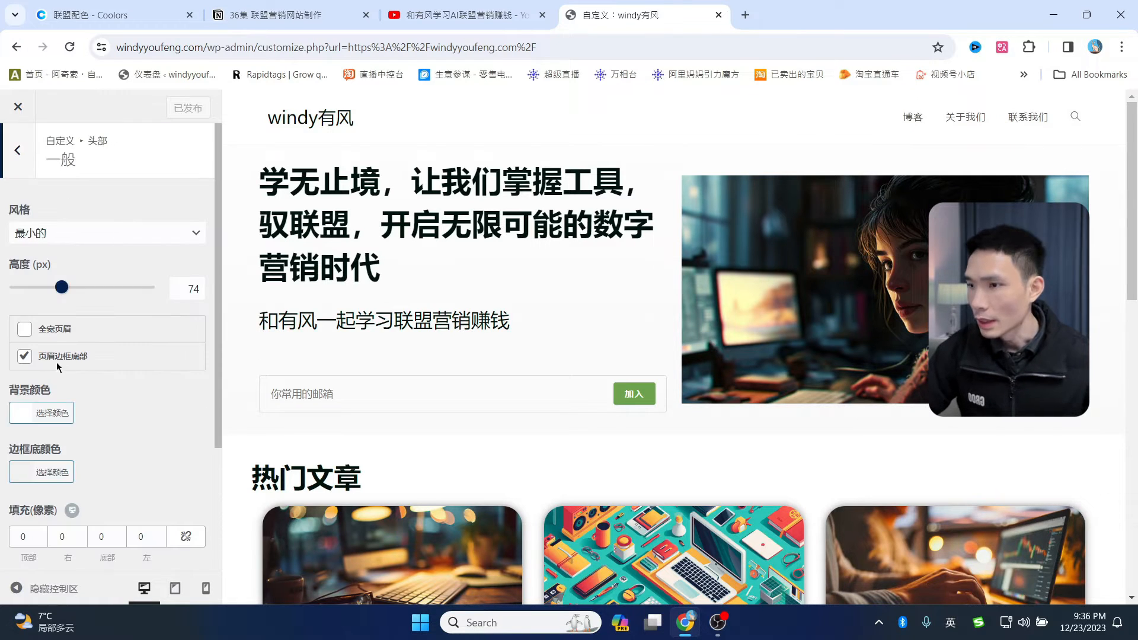
click(25, 356)
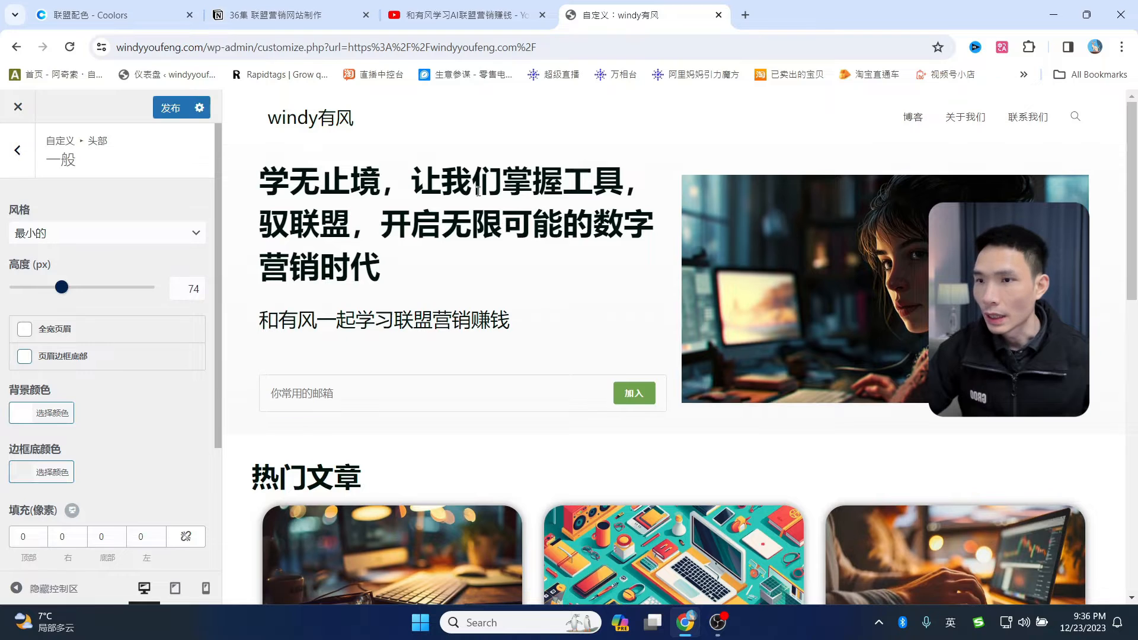
click(170, 117)
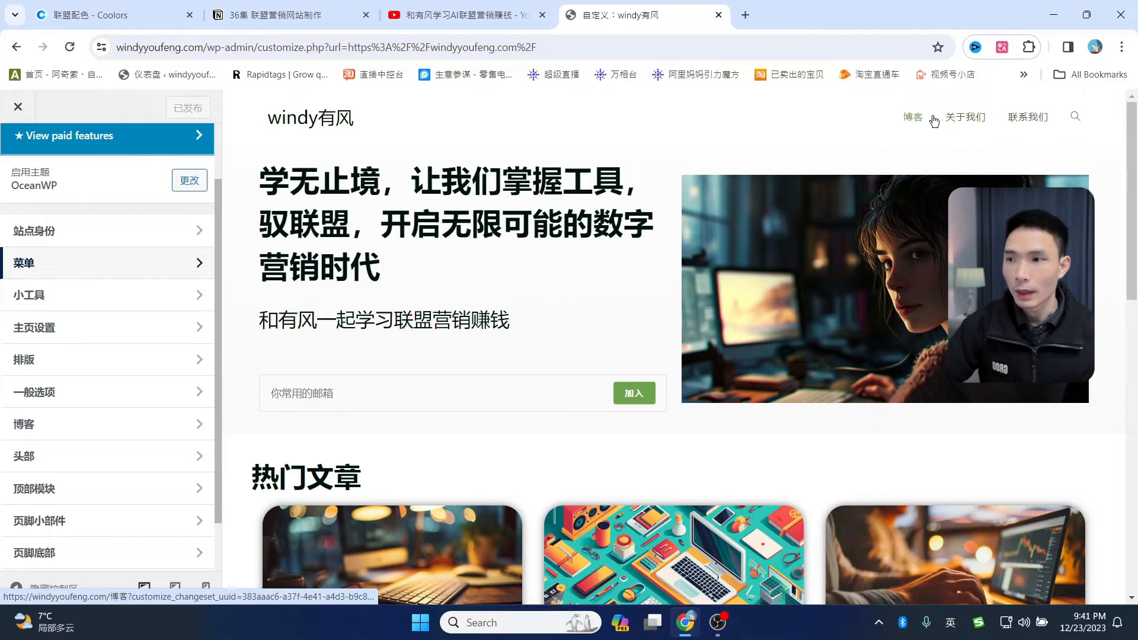
- Set the 排版 > 主菜单 font size to 20px and publish it
scroll(95, 303, down, 1)
scroll(112, 283, up, 2)
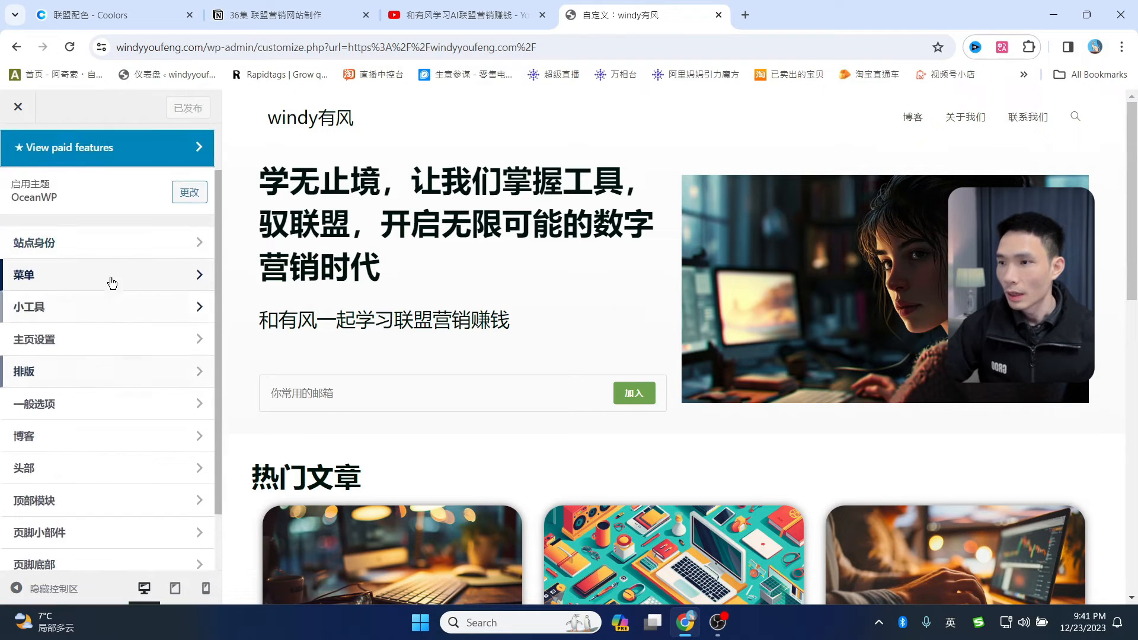
click(53, 381)
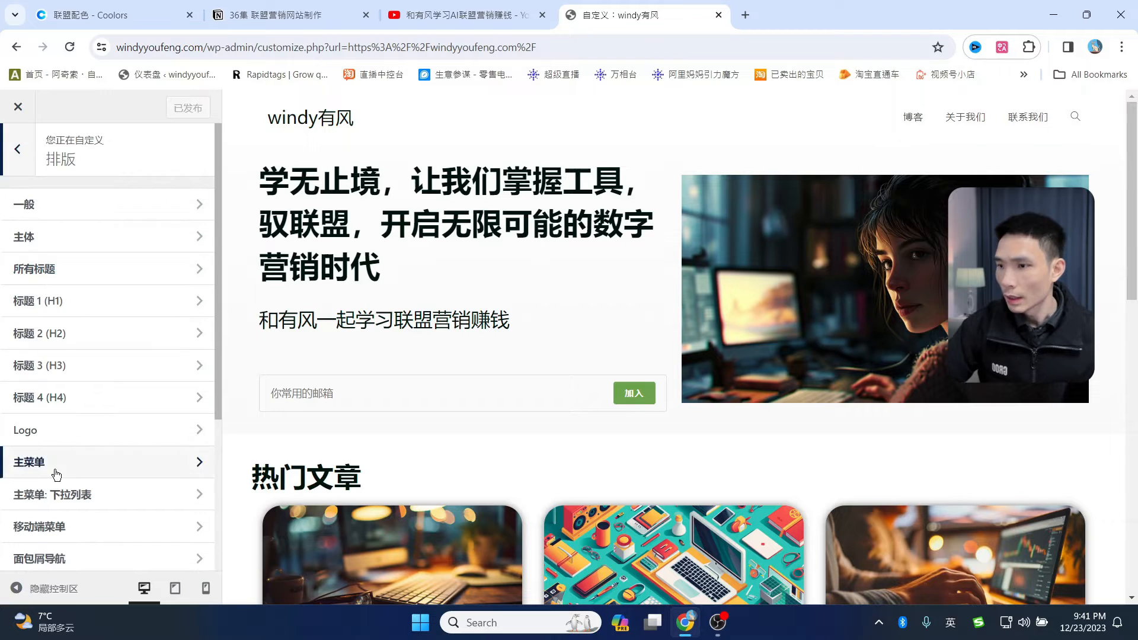
click(58, 472)
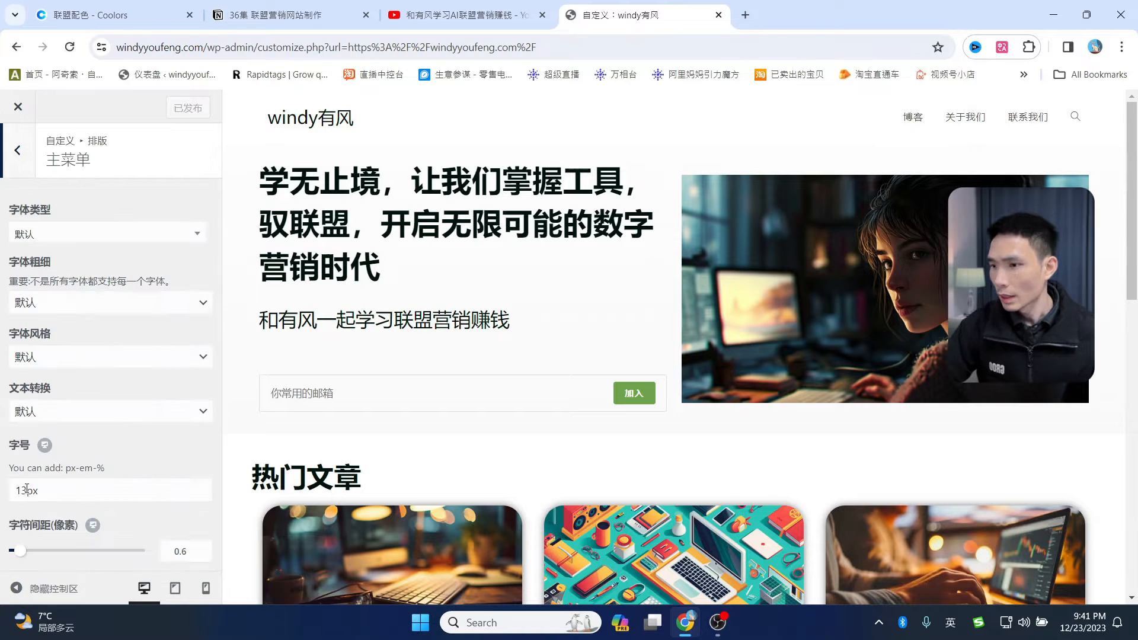
drag(26, 491, 22, 488)
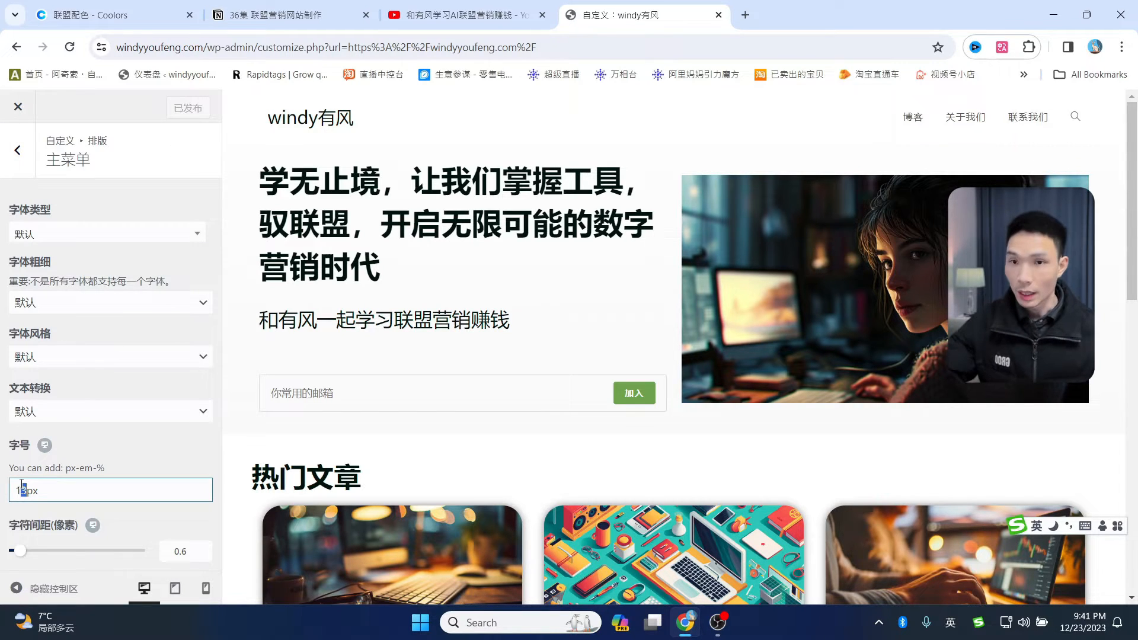
text(8)
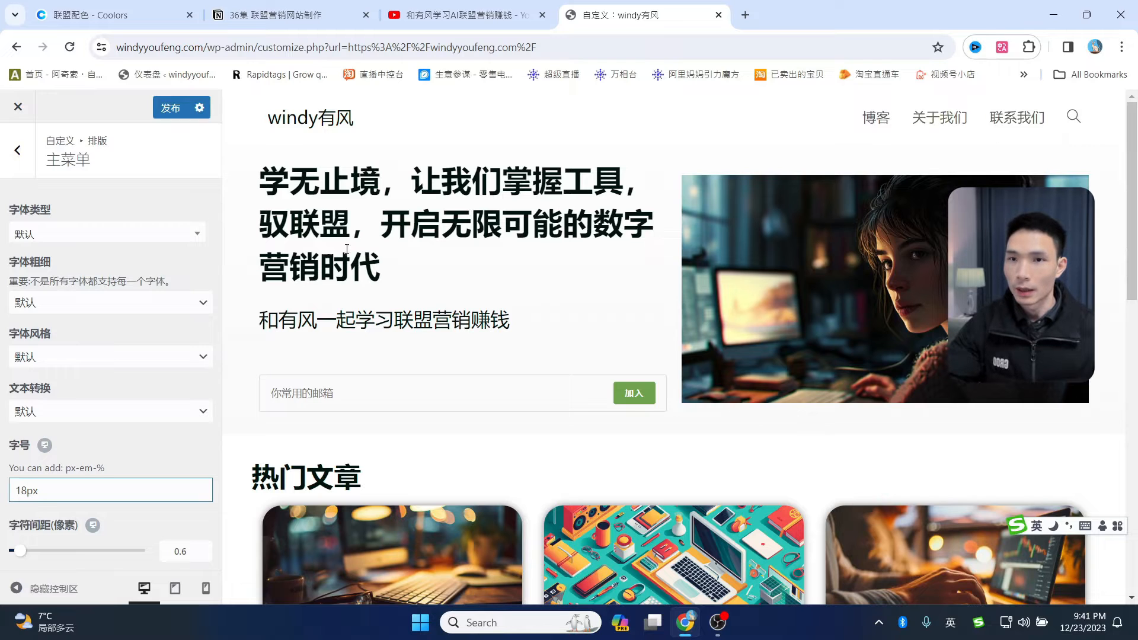
drag(29, 481, 10, 482)
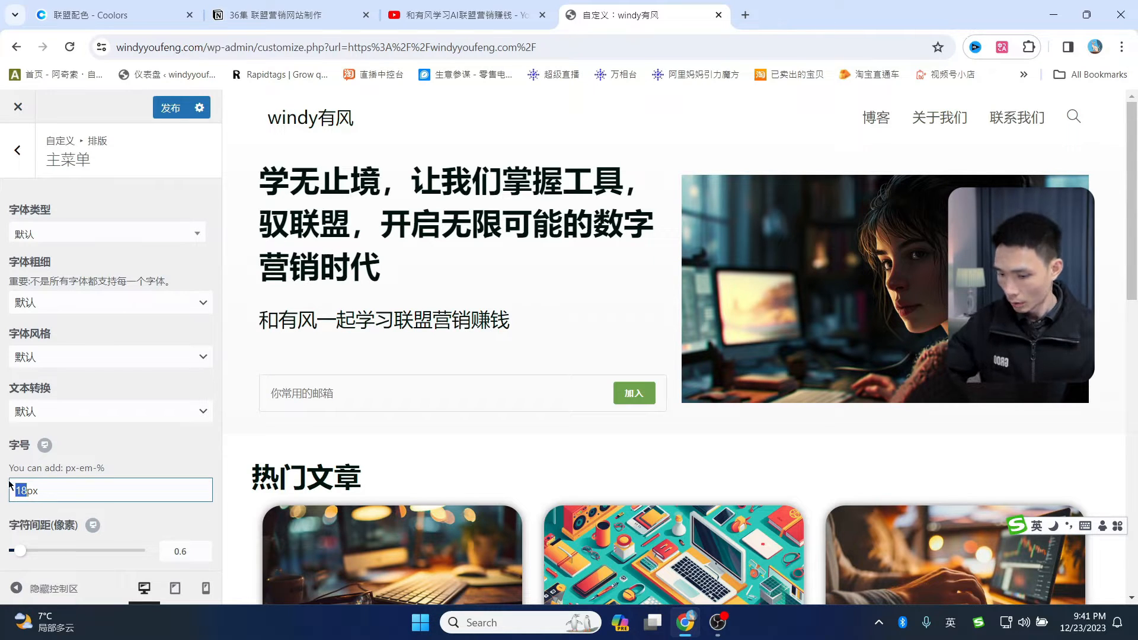
text(20)
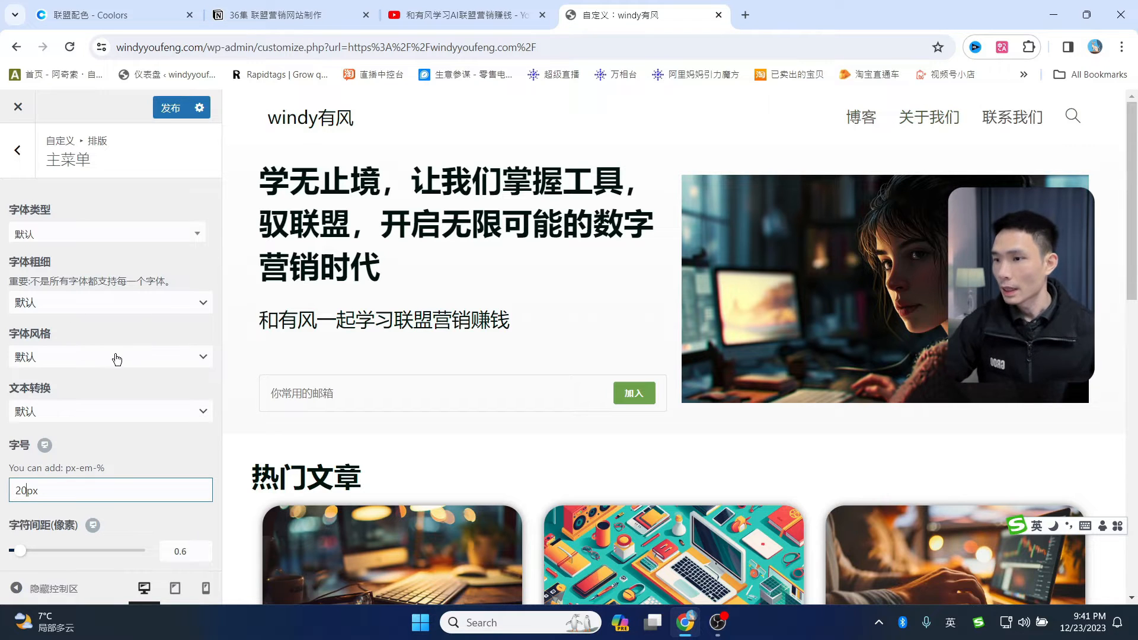
click(169, 108)
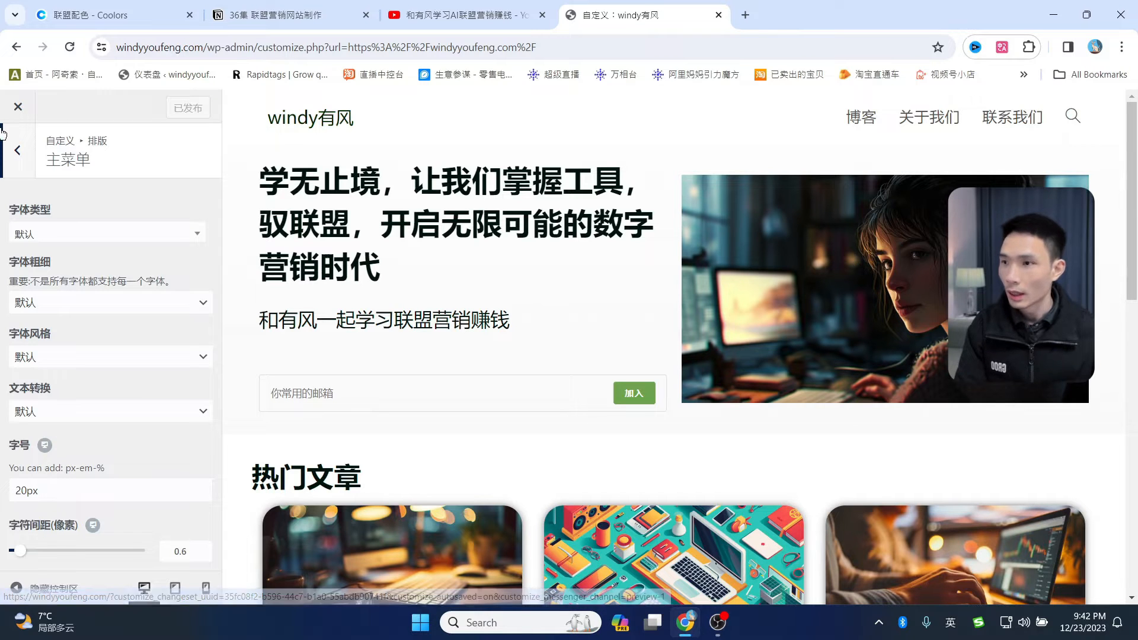
- Bring up the 头部 > Logo settings and open a new browser tab
click(19, 152)
click(21, 152)
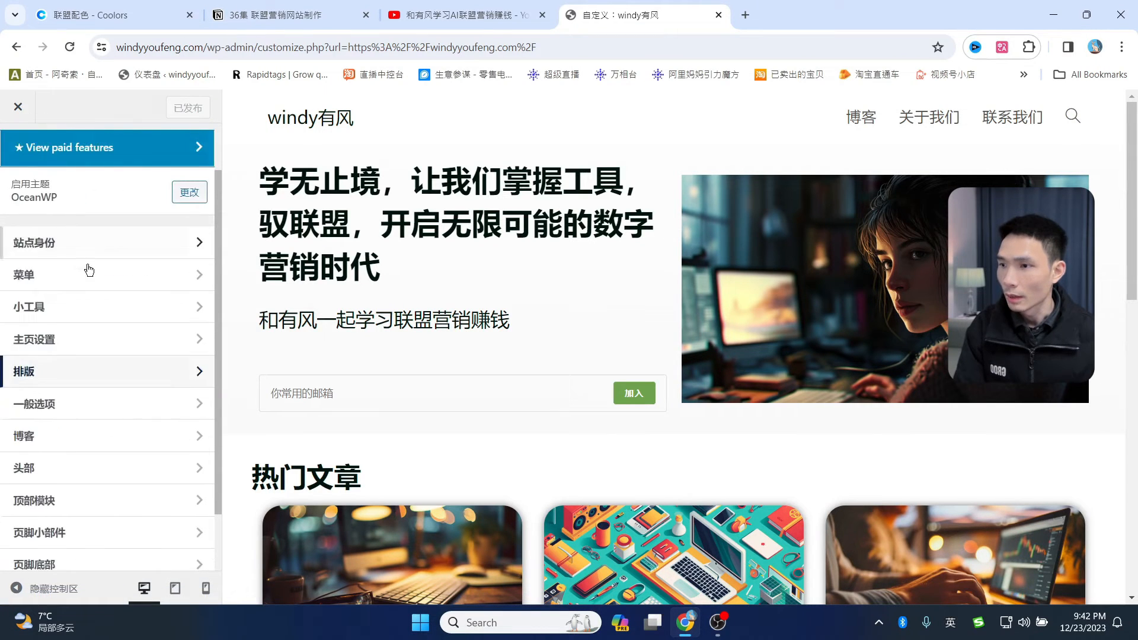
click(81, 461)
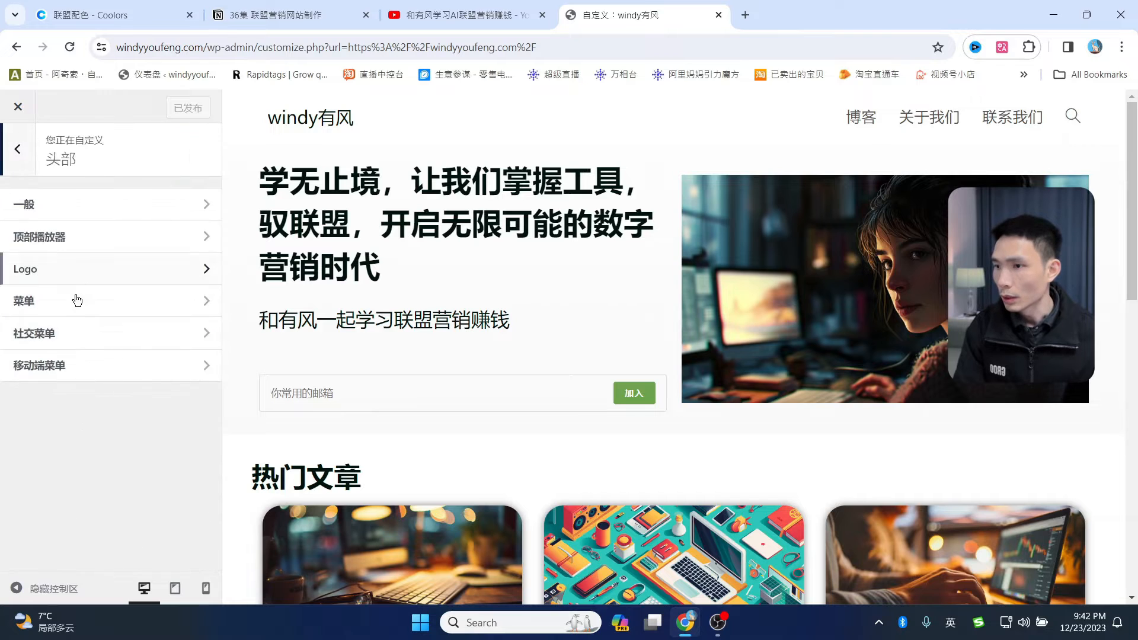
click(65, 267)
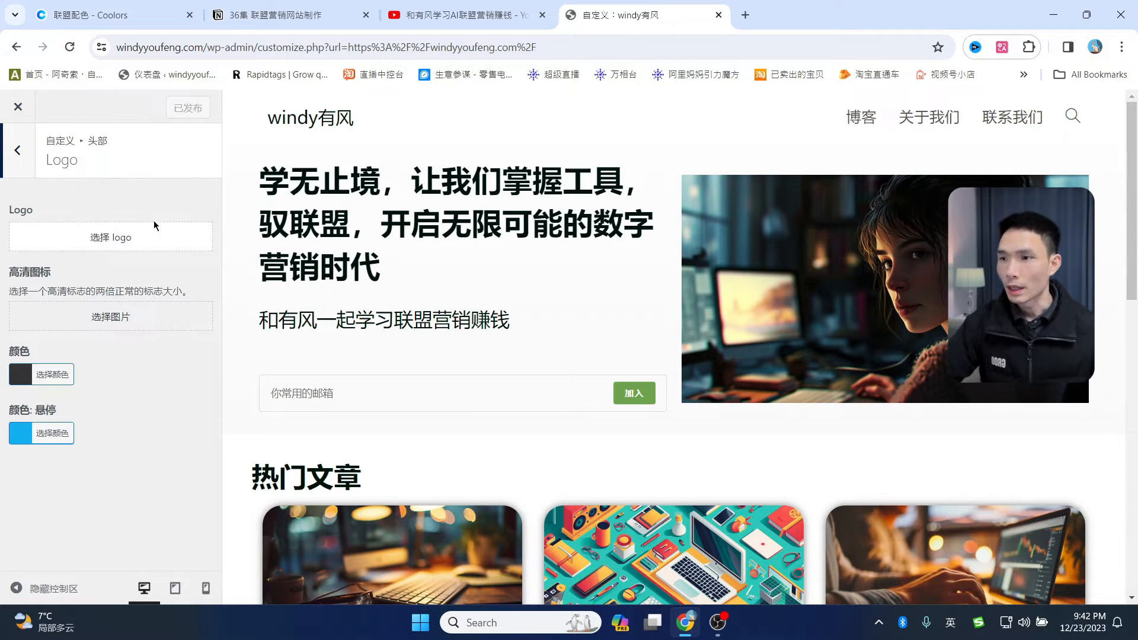
click(746, 15)
- Go to canva.com and create a custom-size 1200 × 200 px design
text(ca)
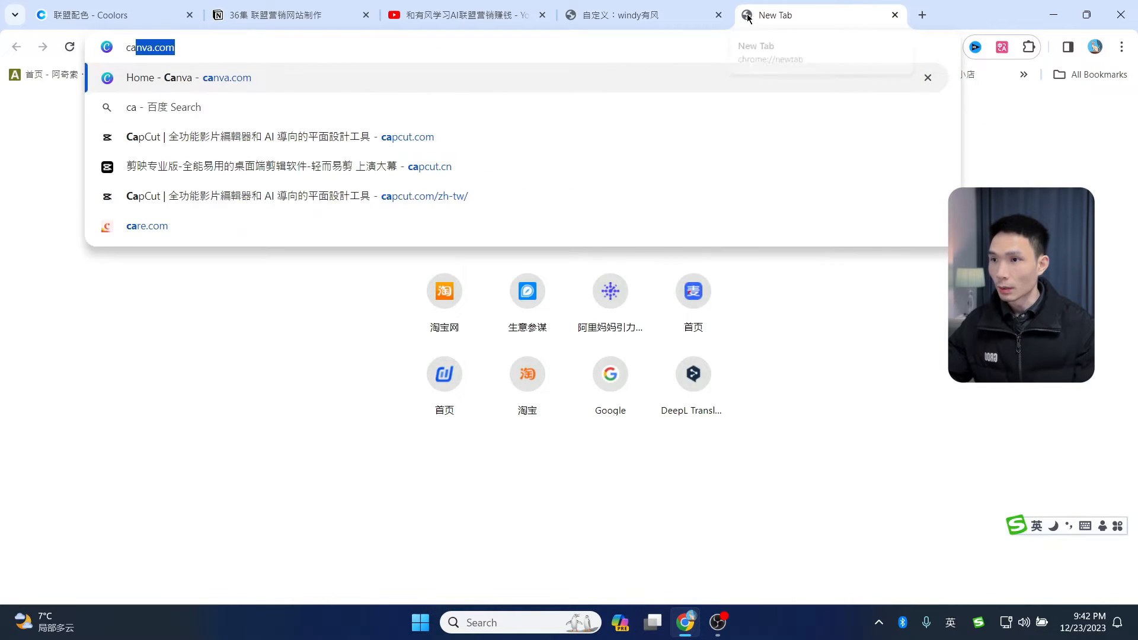
key(Return)
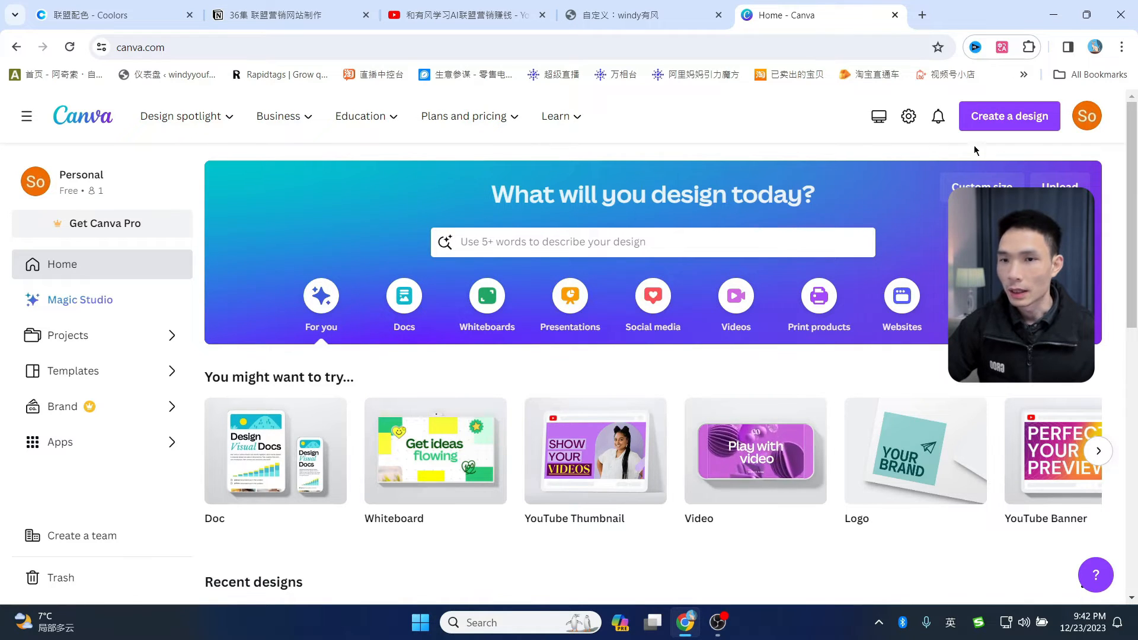
click(981, 186)
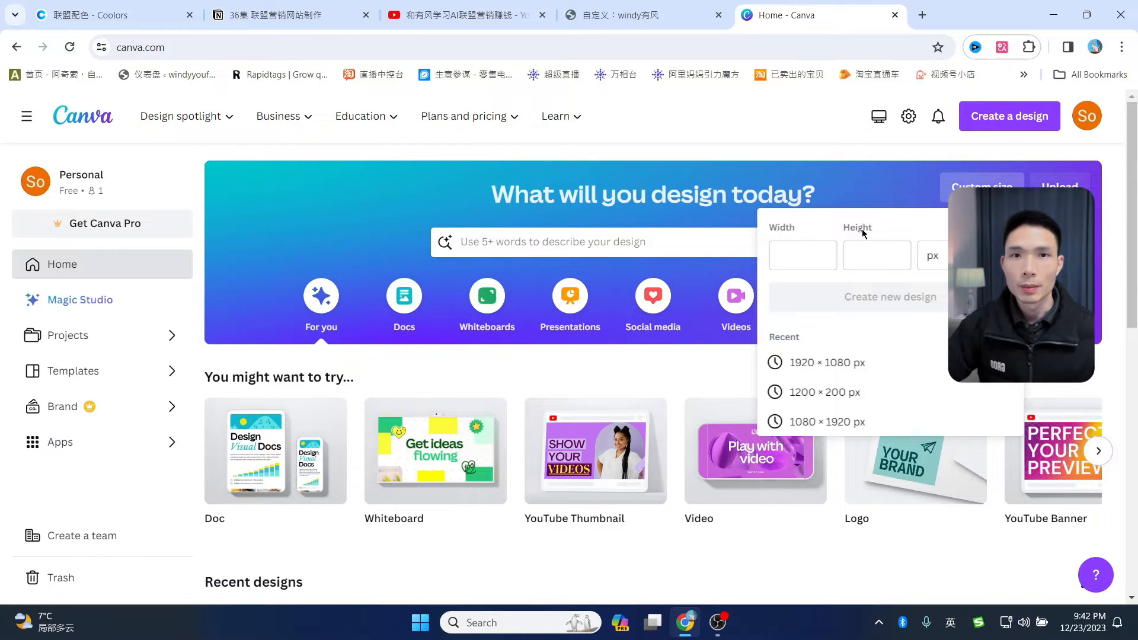
click(804, 255)
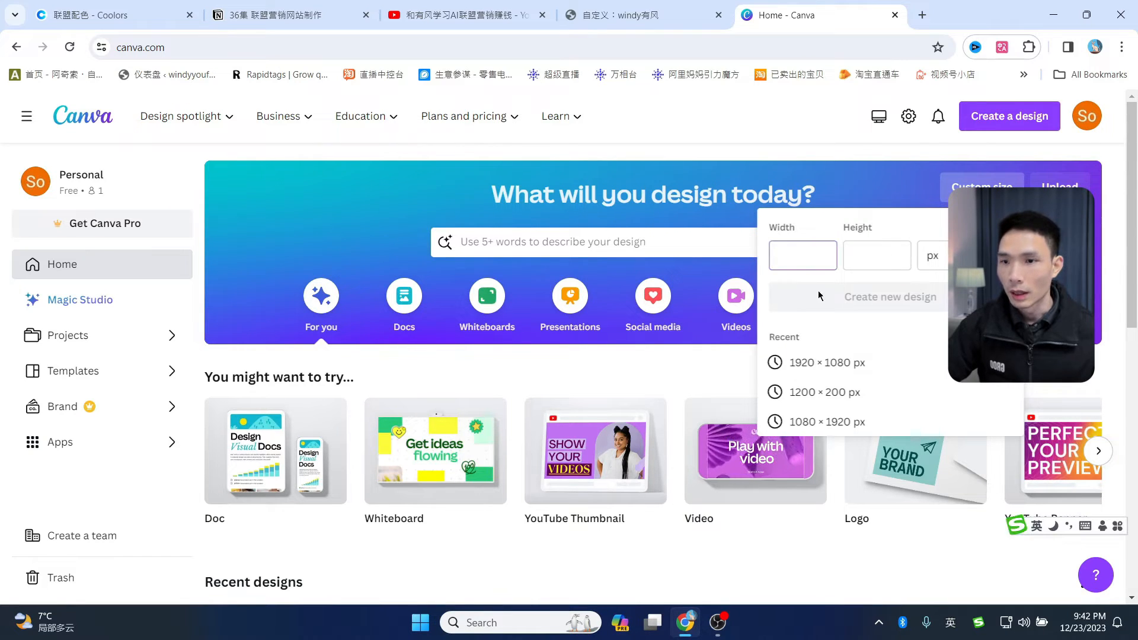
text(1200)
key(Tab)
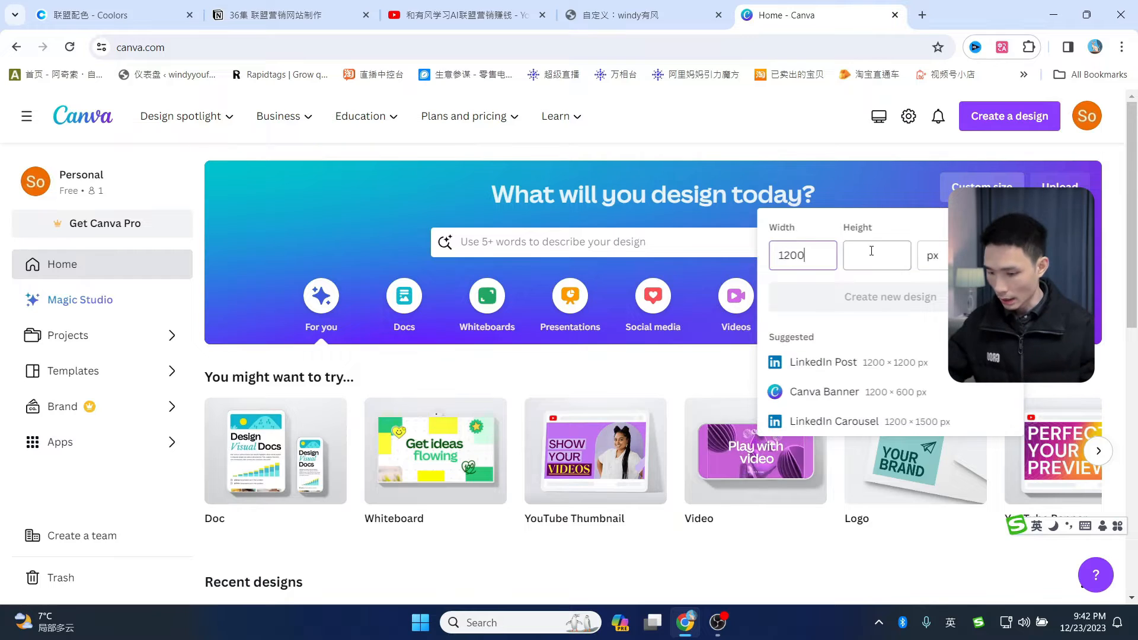
text(200)
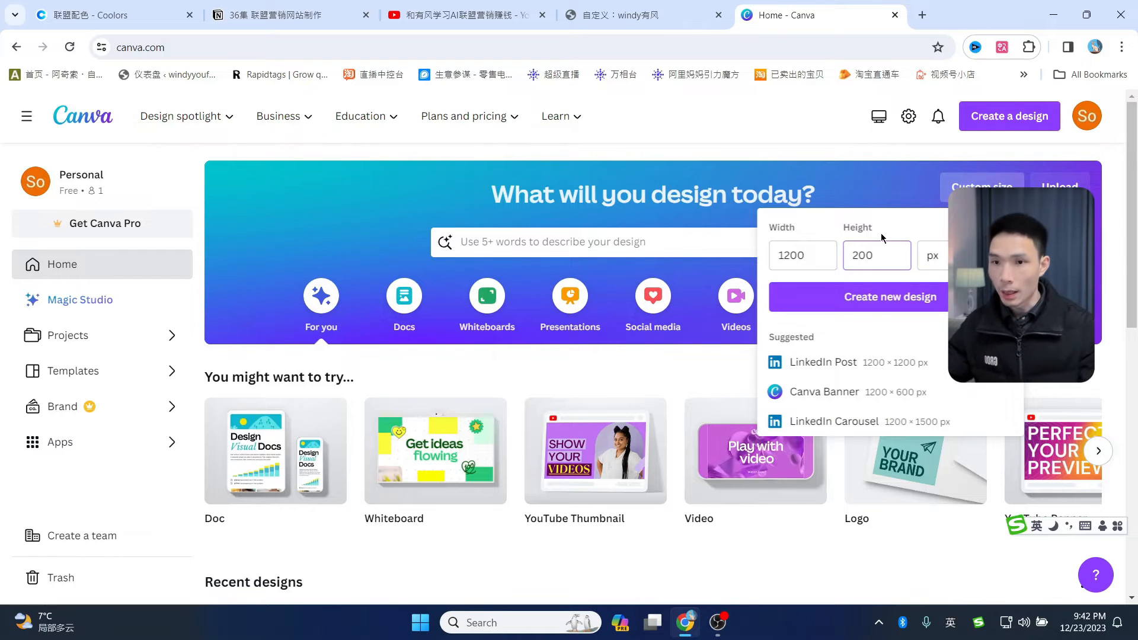
click(881, 296)
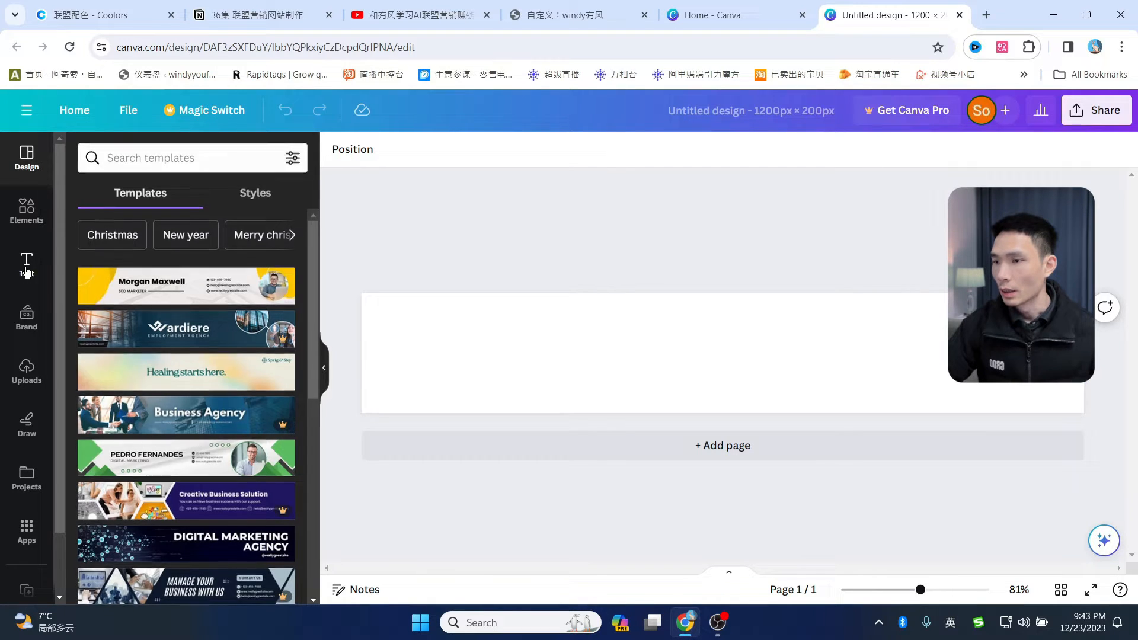
- Add a 'windy有风' heading and enlarge it to about 119 pt across the banner
click(26, 268)
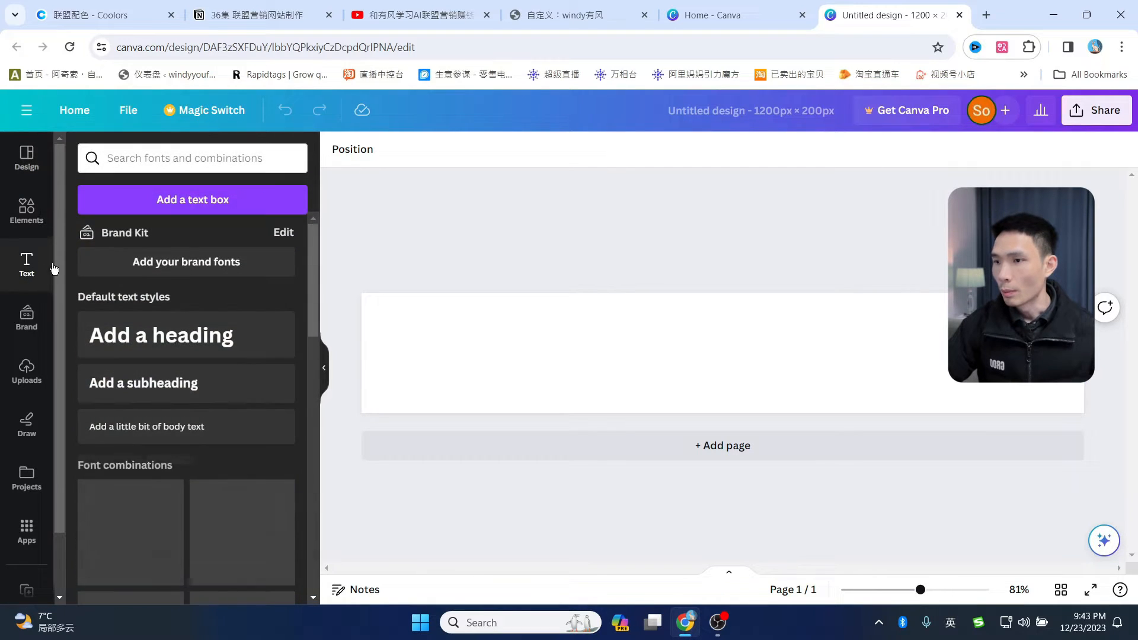
click(150, 346)
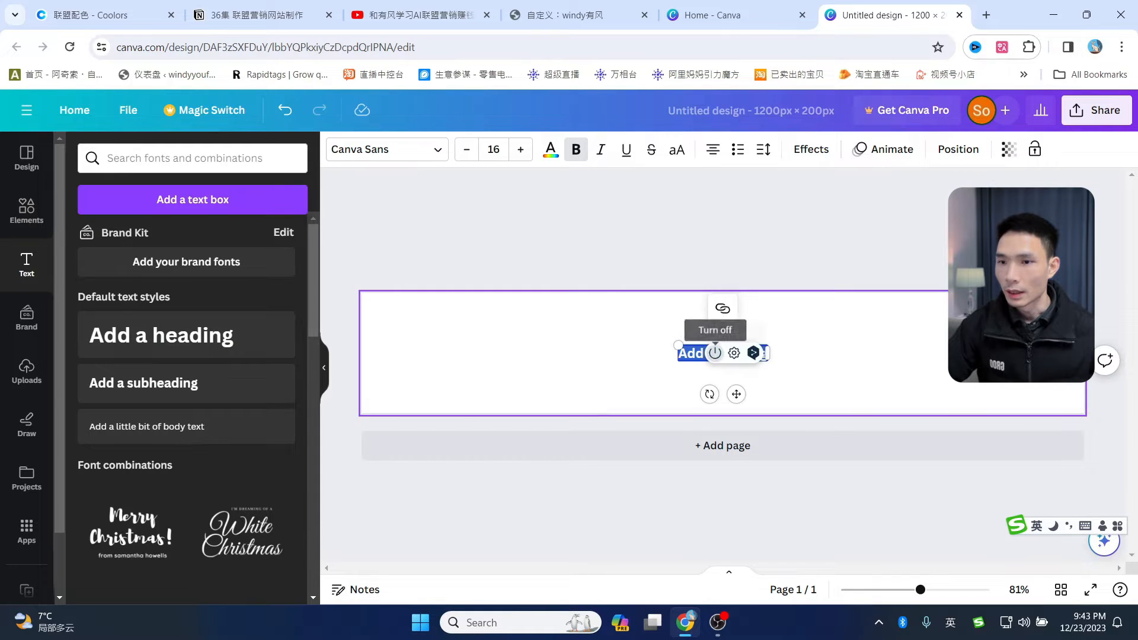
text(windy)
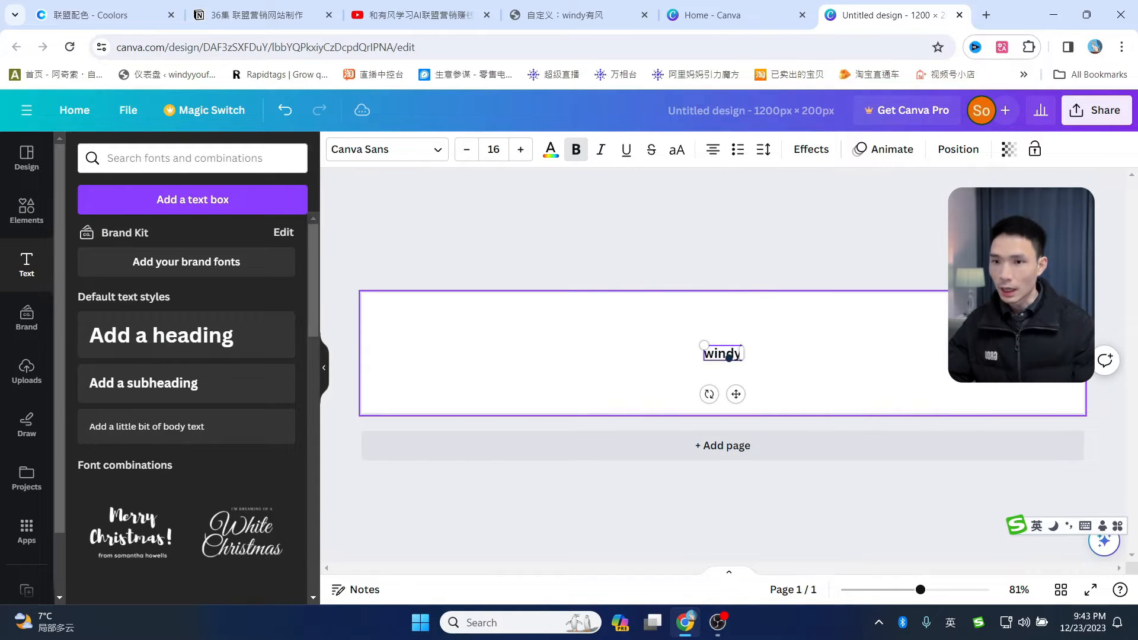
text(有风)
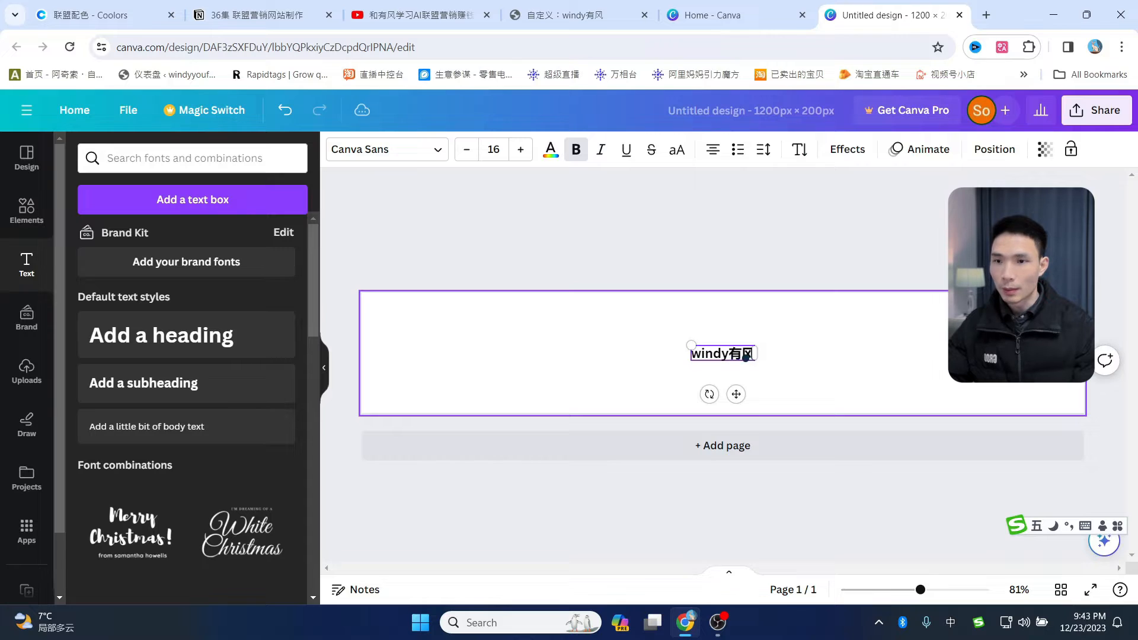
drag(756, 346, 819, 348)
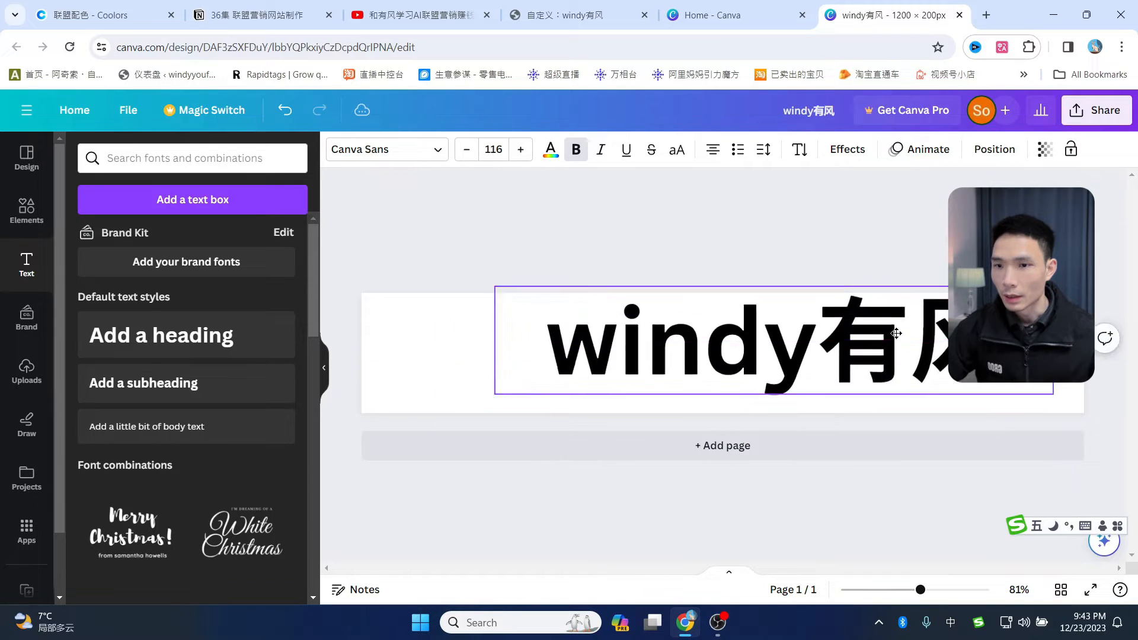
drag(895, 333, 903, 348)
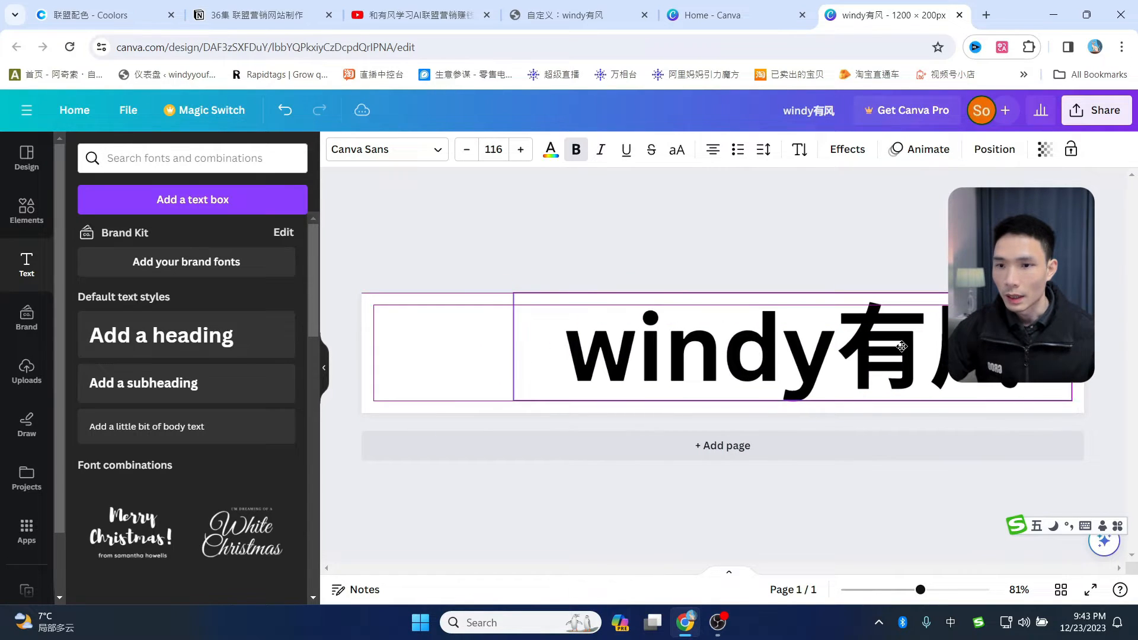
drag(756, 343, 757, 346)
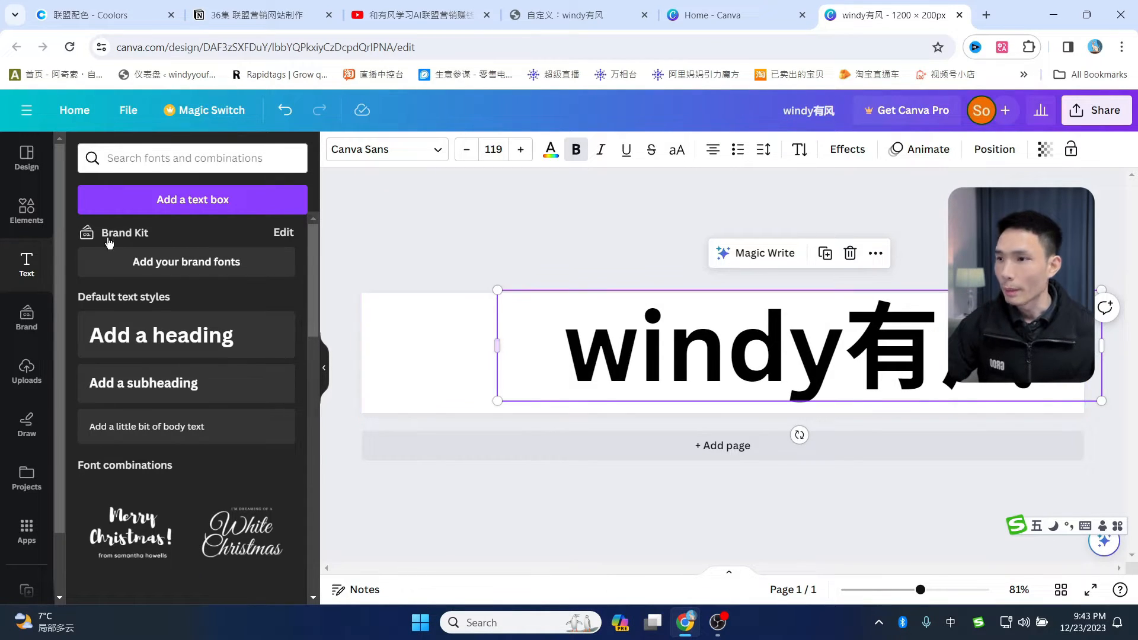
click(47, 227)
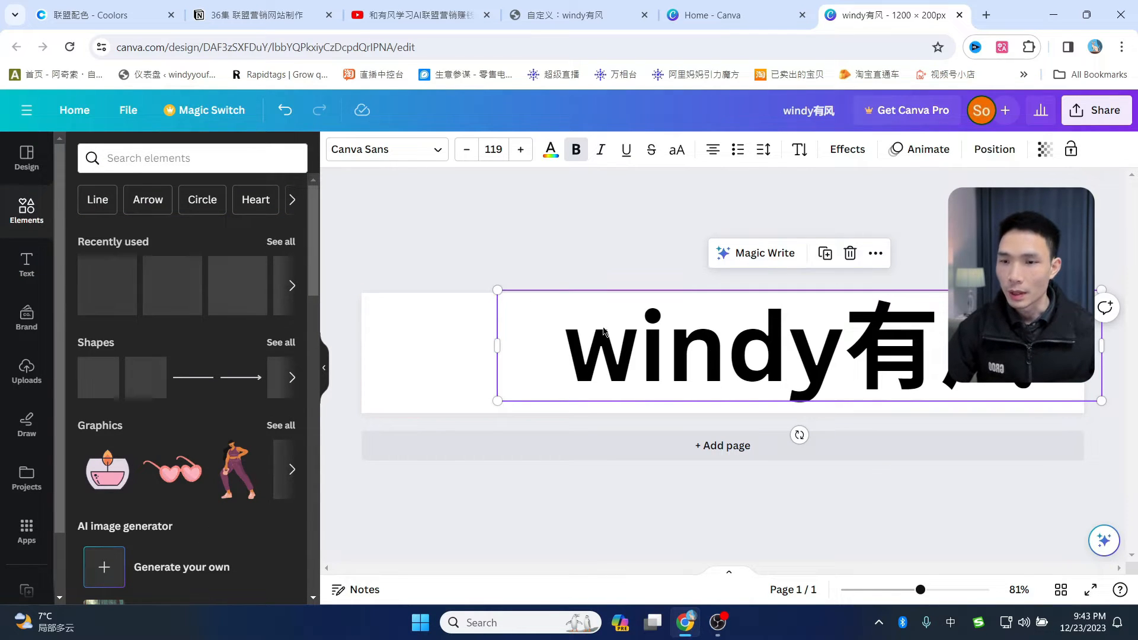
- Add the flat laptop graphic from Recently used, enlarged, to the left of the windy有风 heading
click(281, 242)
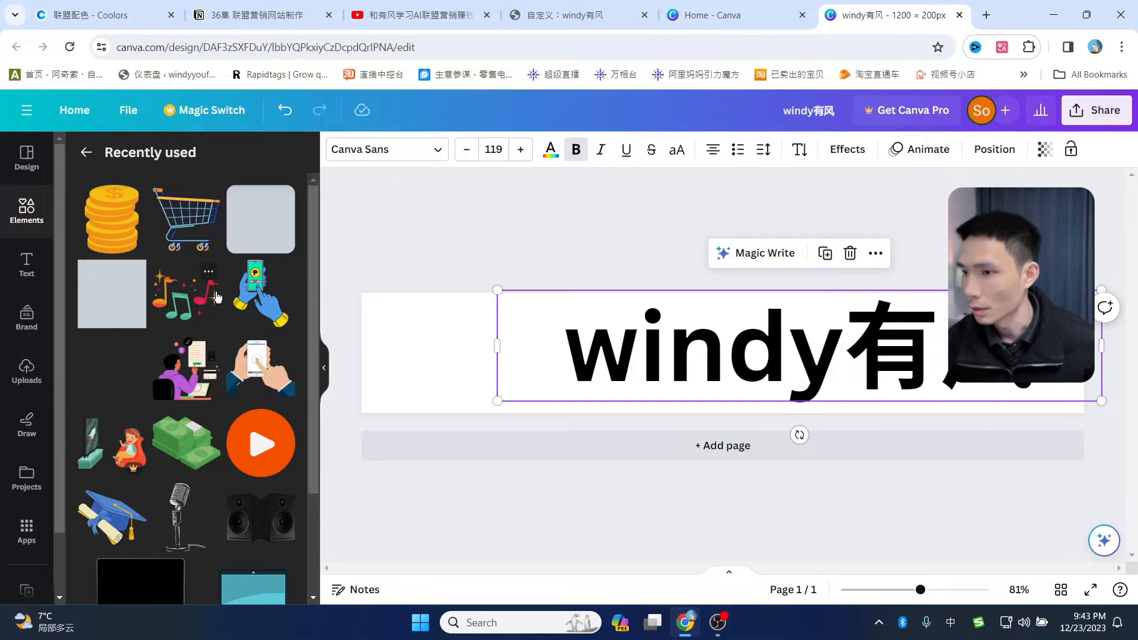
scroll(218, 322, down, 1)
scroll(218, 322, down, 2)
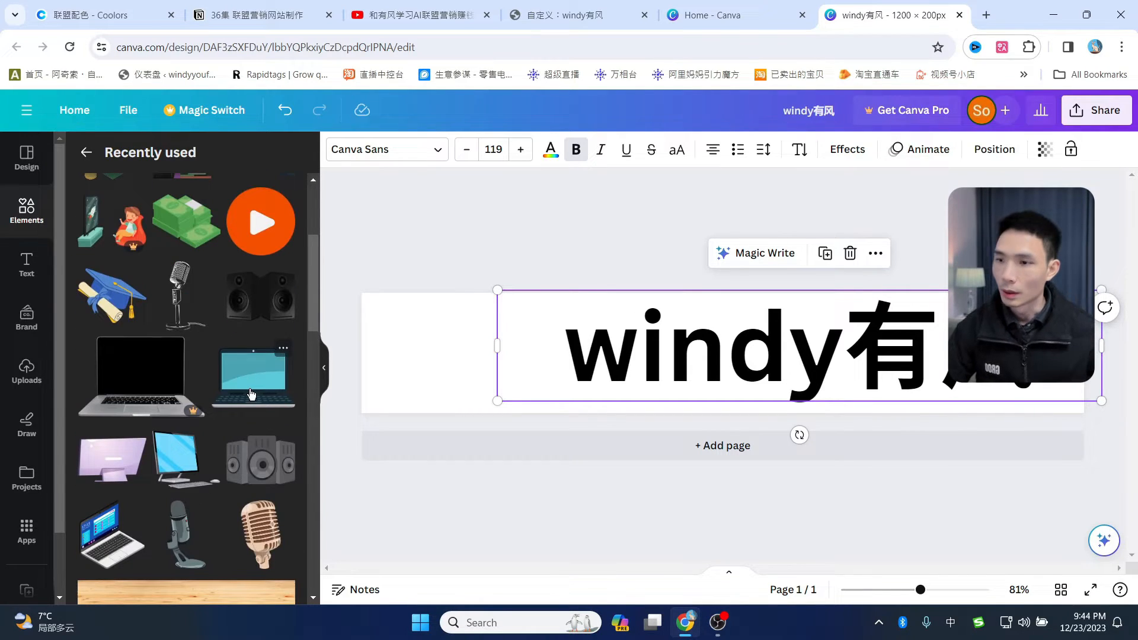
click(249, 392)
drag(727, 347, 394, 403)
drag(457, 366, 452, 364)
drag(685, 334, 677, 334)
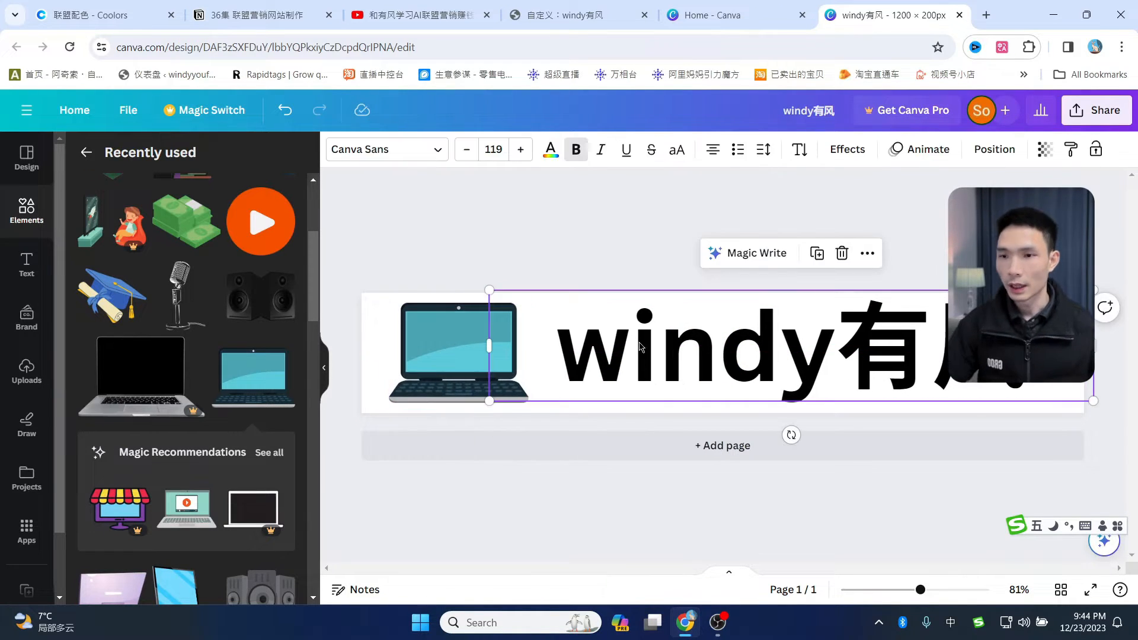
click(95, 14)
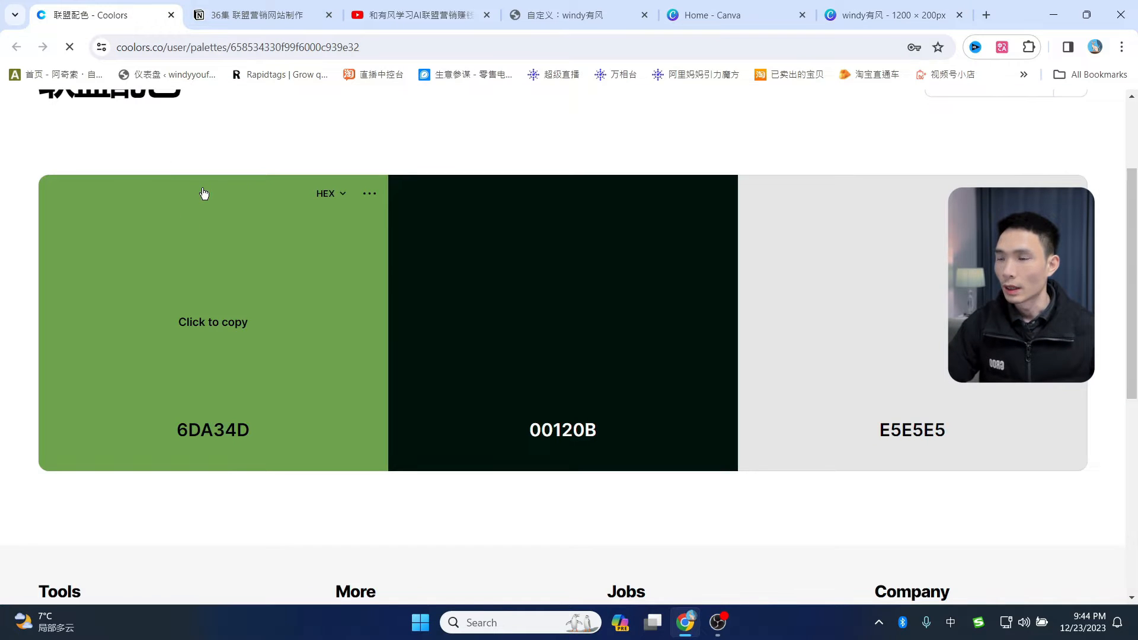
- Copy the green 6DA34D from the Coolors palette and return to the Canva design
scroll(423, 229, down, 2)
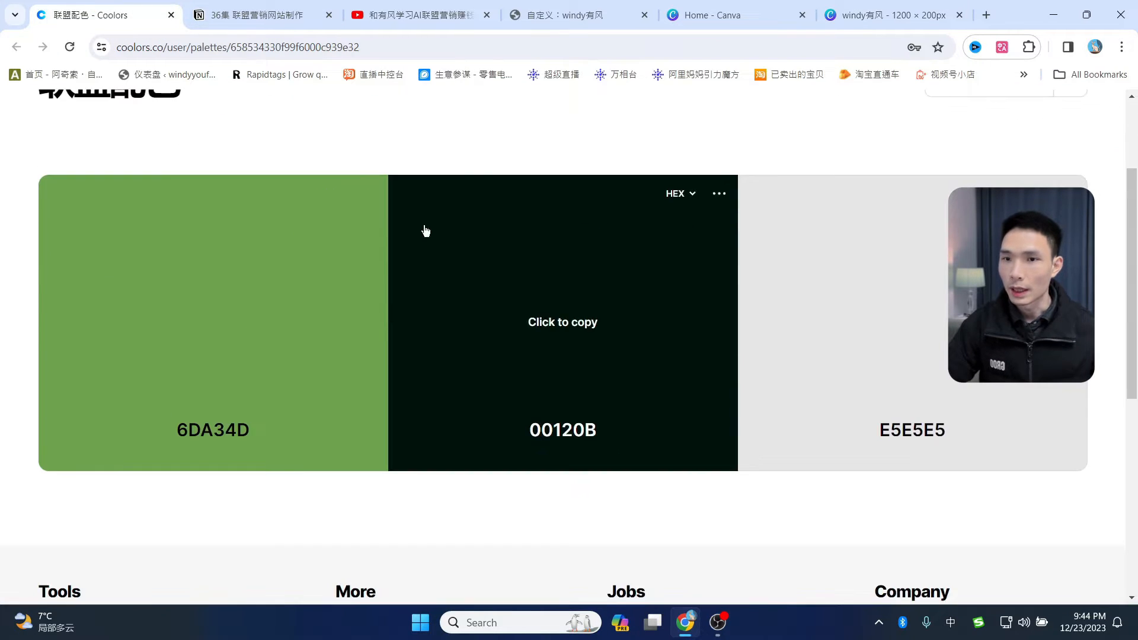
scroll(424, 230, up, 2)
scroll(422, 242, down, 2)
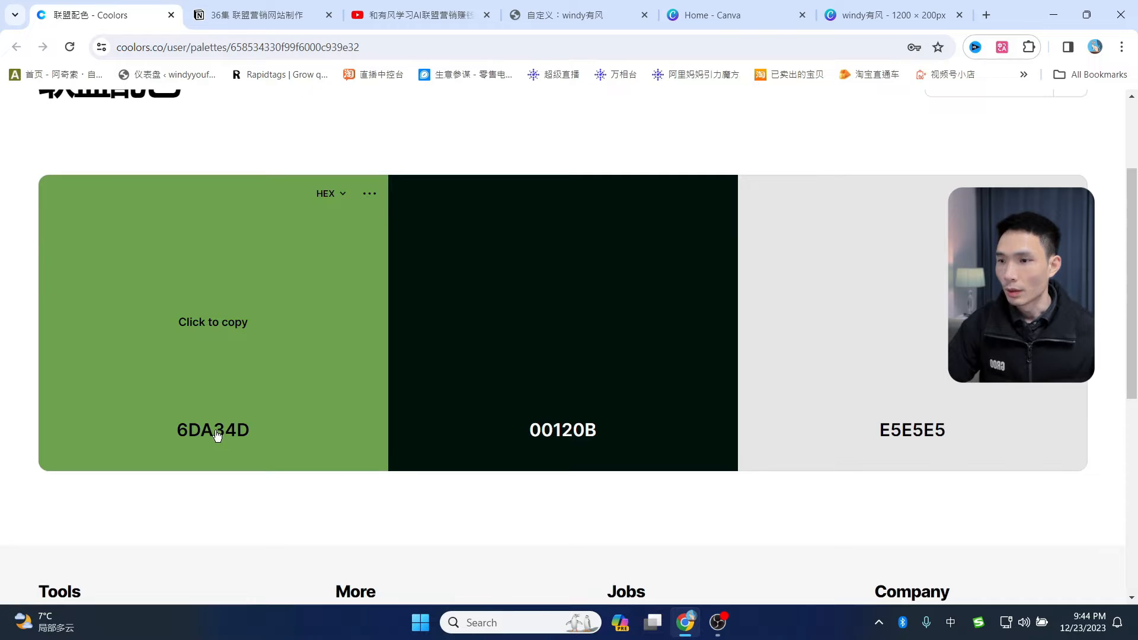
click(220, 435)
scroll(279, 344, up, 1)
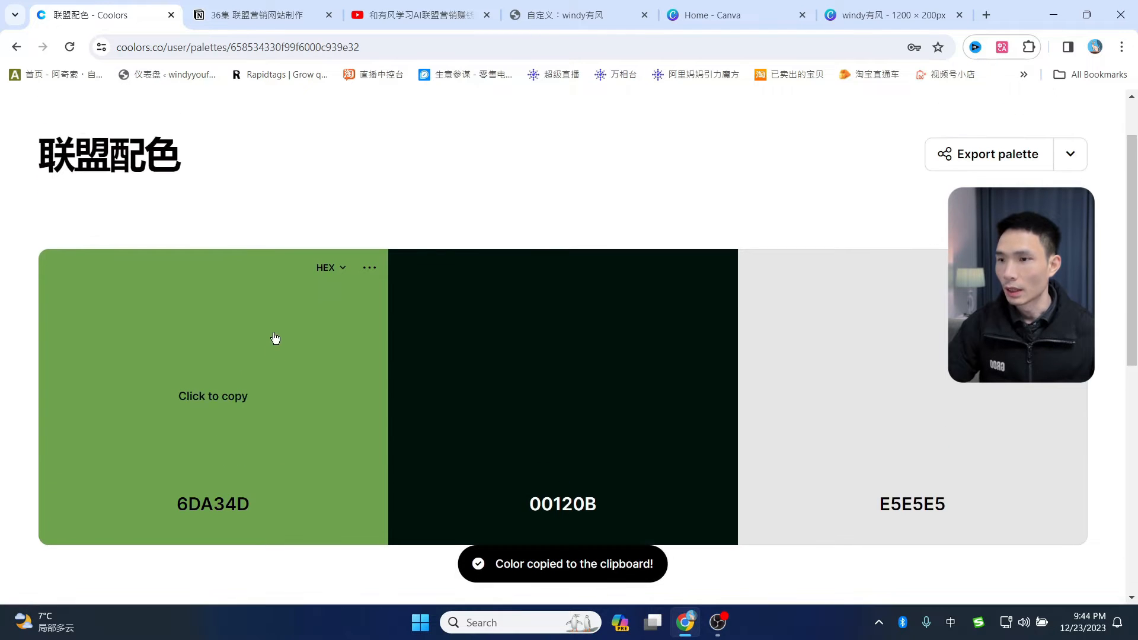
click(875, 16)
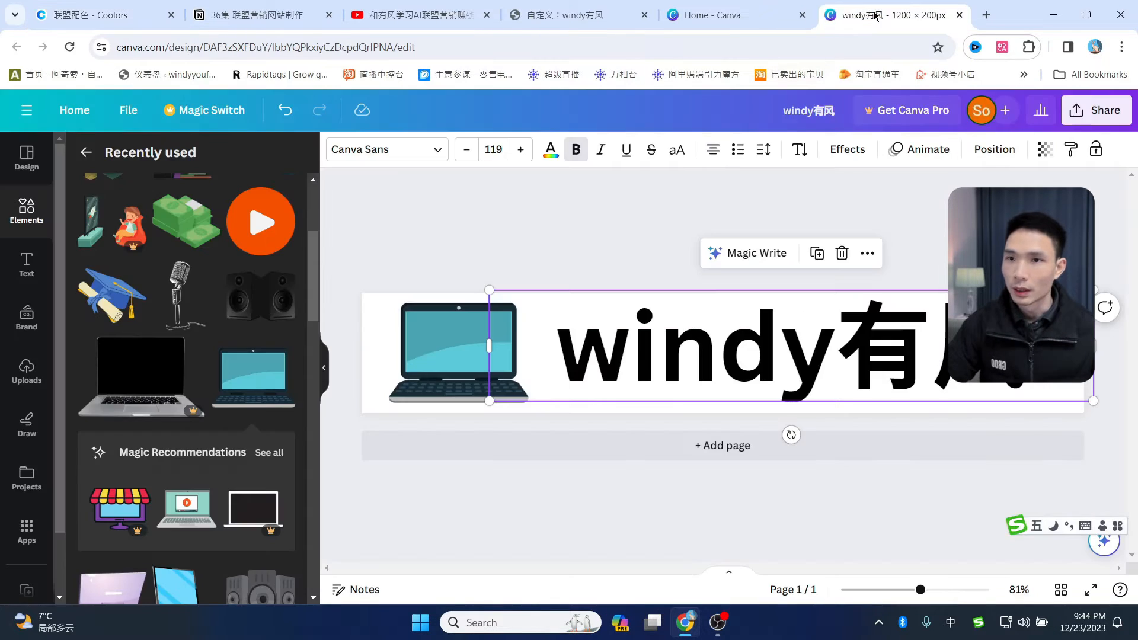
- Make the word 'windy' green by pasting 6DA34D as a custom text colour
double_click(639, 350)
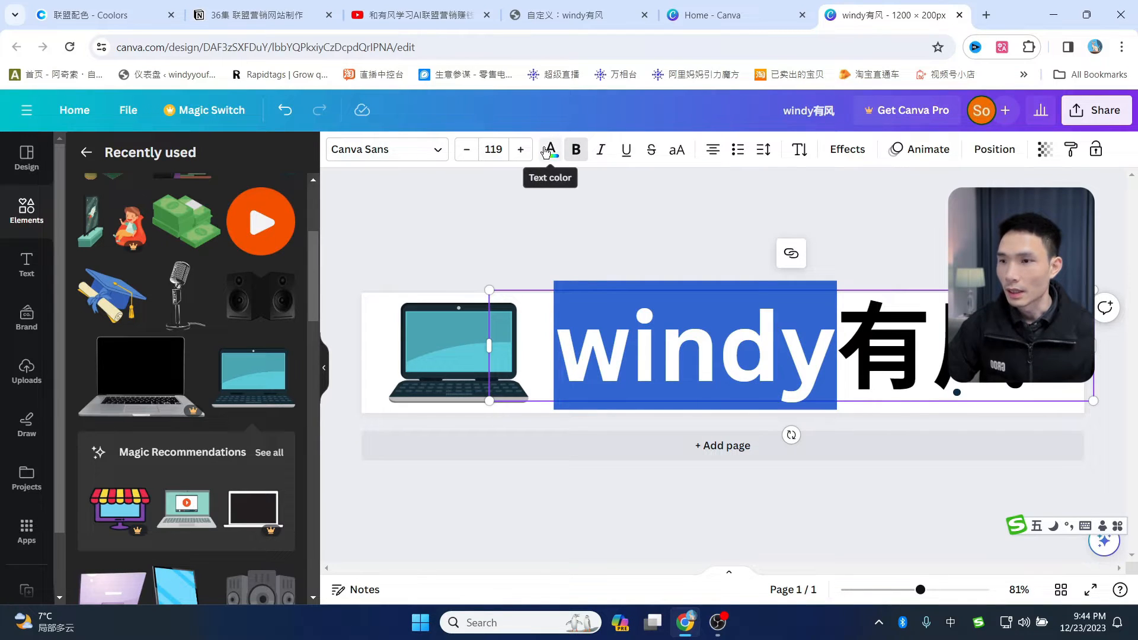
click(551, 149)
click(80, 239)
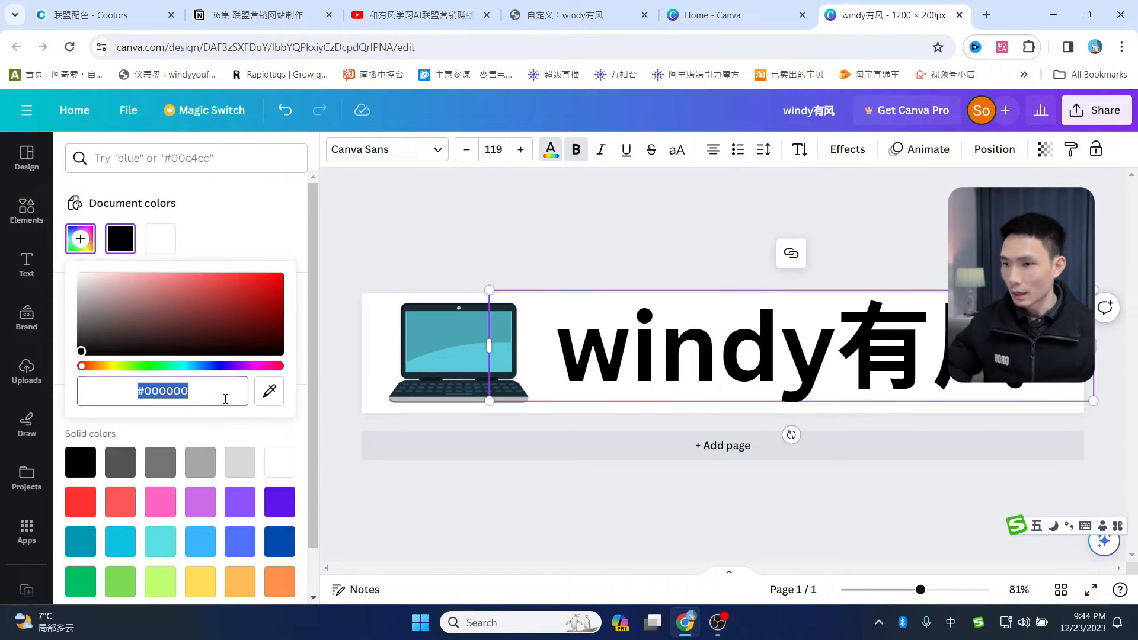
key(ctrl+v)
key(Escape)
key(Escape)
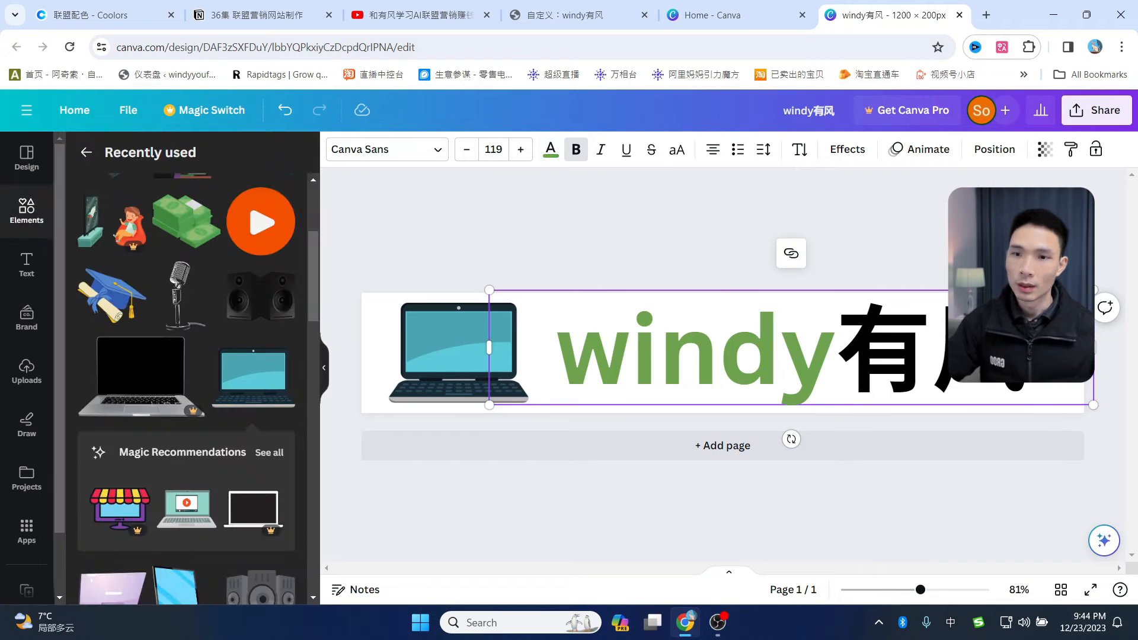
click(840, 488)
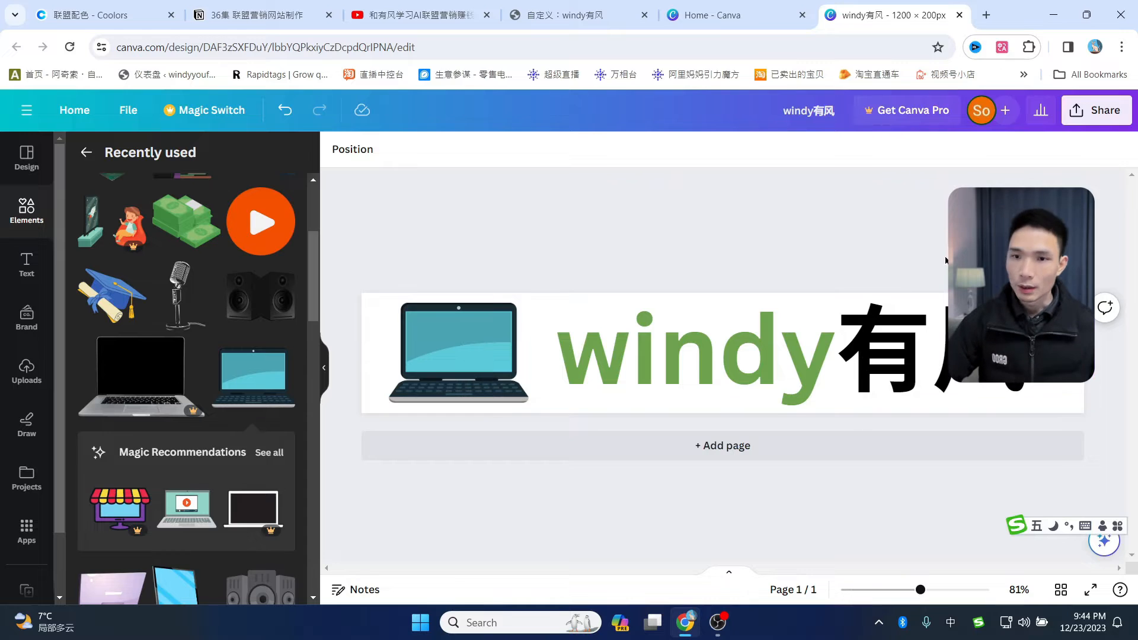
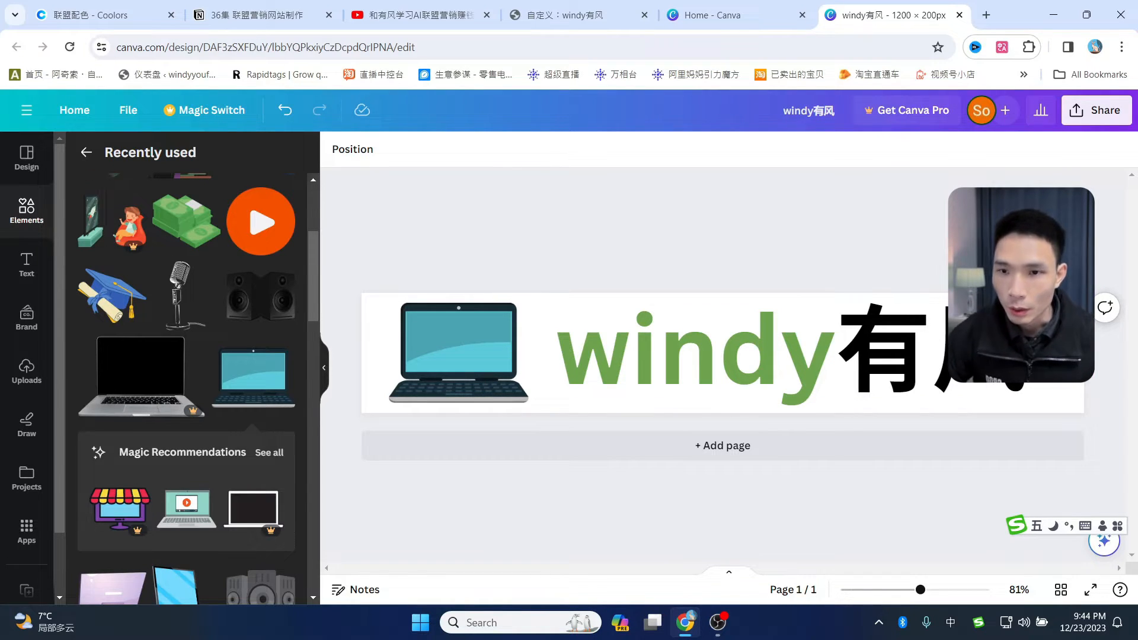
- Duplicate the banner page and give page 2 a black background
click(1047, 279)
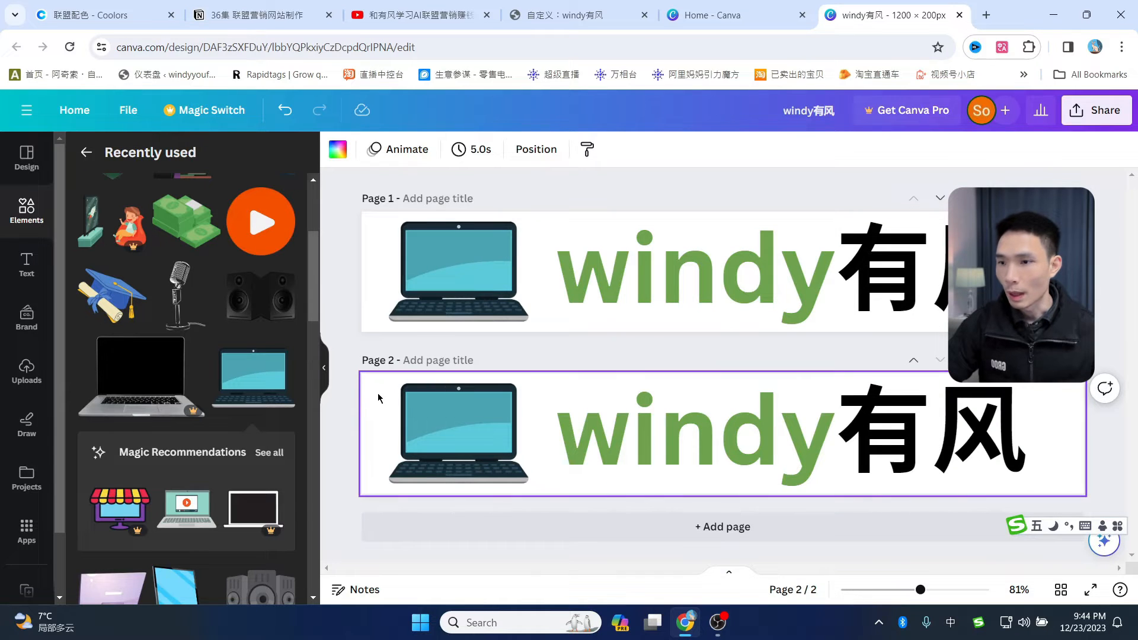
click(337, 148)
click(117, 236)
click(898, 434)
- Make the 有风 text on page 2 white
double_click(917, 421)
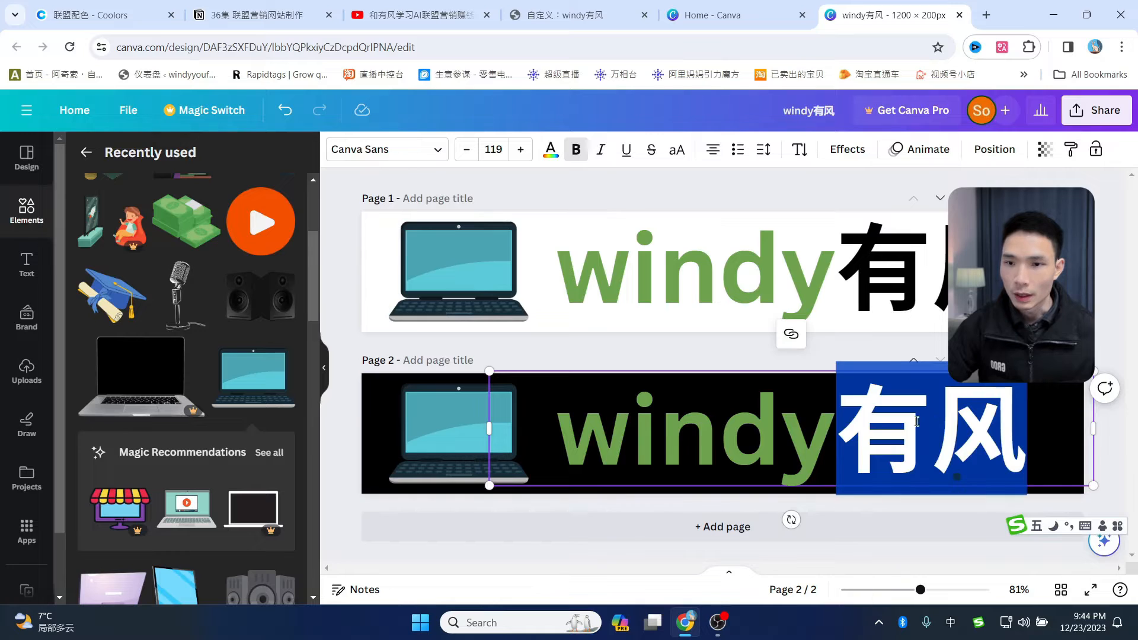
click(551, 150)
click(209, 237)
click(515, 334)
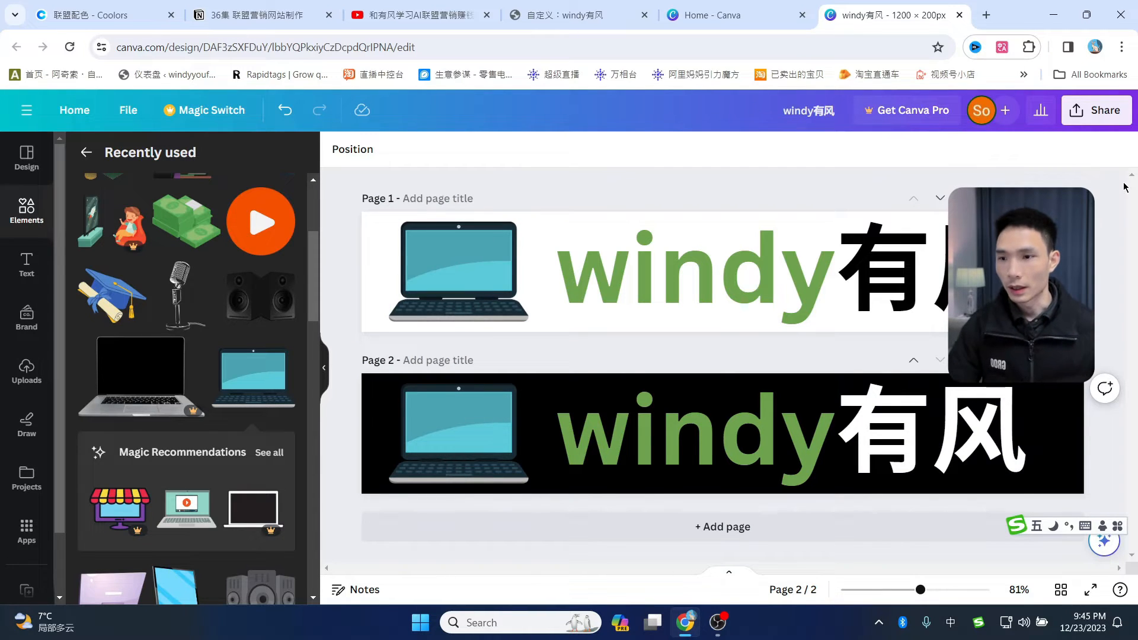
- Download all pages as PNG in windy有风.zip and open the archive from its folder
click(1097, 110)
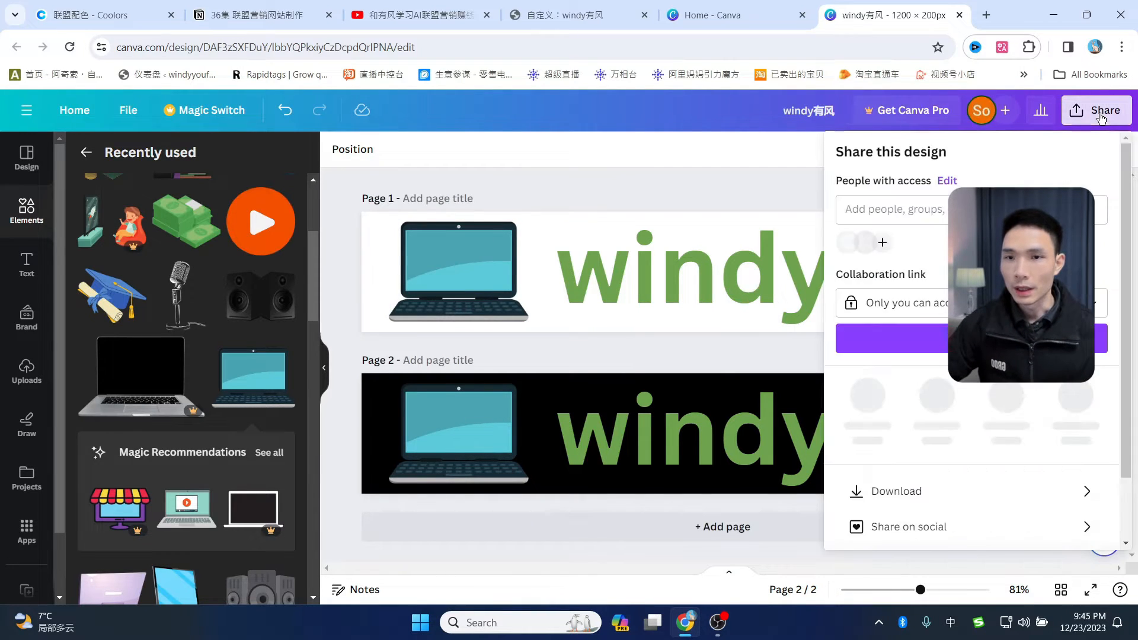
click(898, 485)
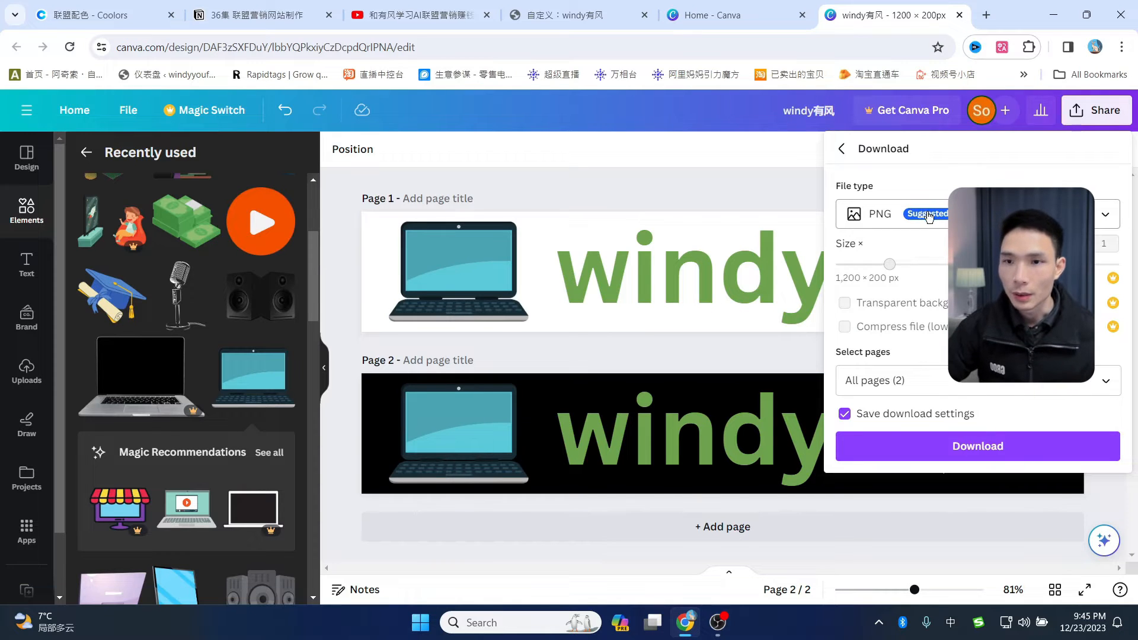
click(1011, 446)
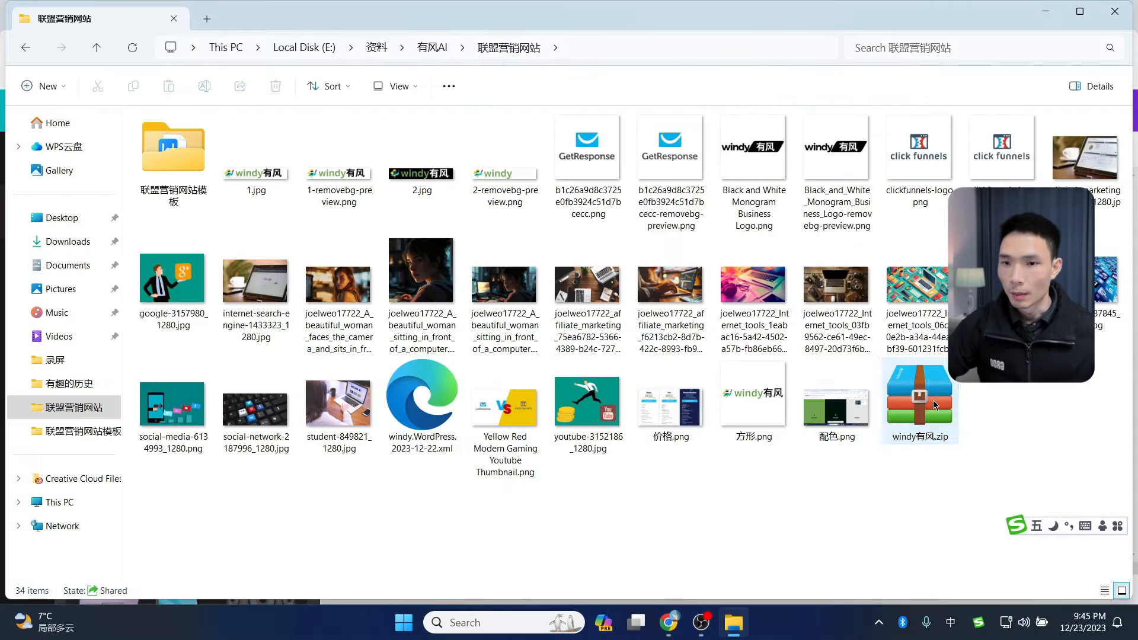
double_click(932, 404)
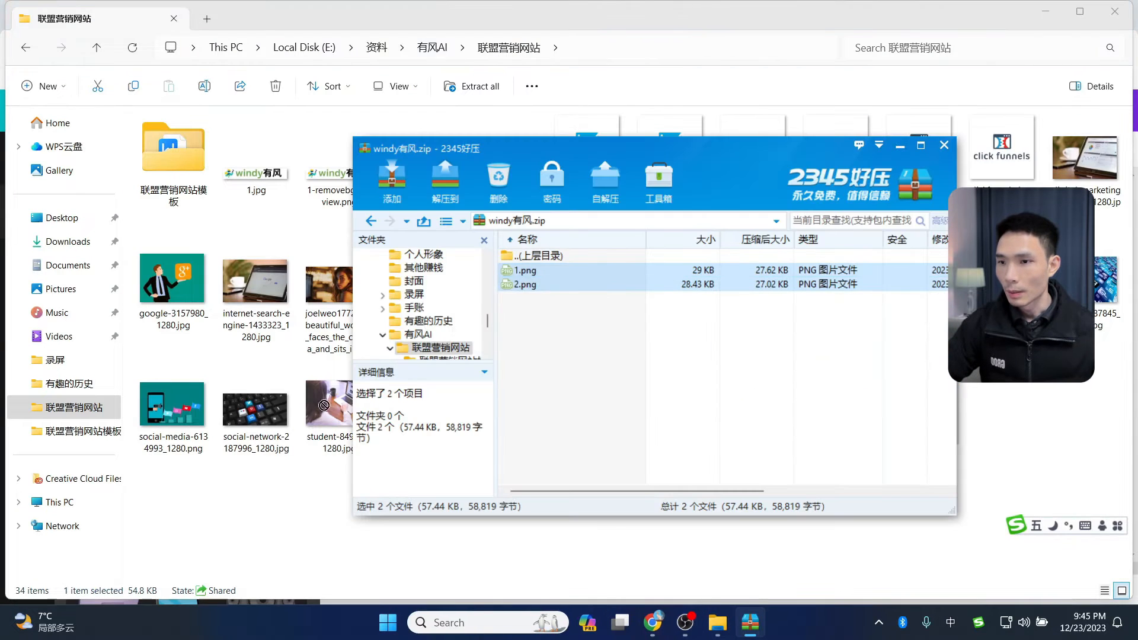
- Extract 1.png and 2.png from the zip into 联盟营销网站, then go back to Canva in Chrome
drag(529, 284, 209, 503)
click(945, 145)
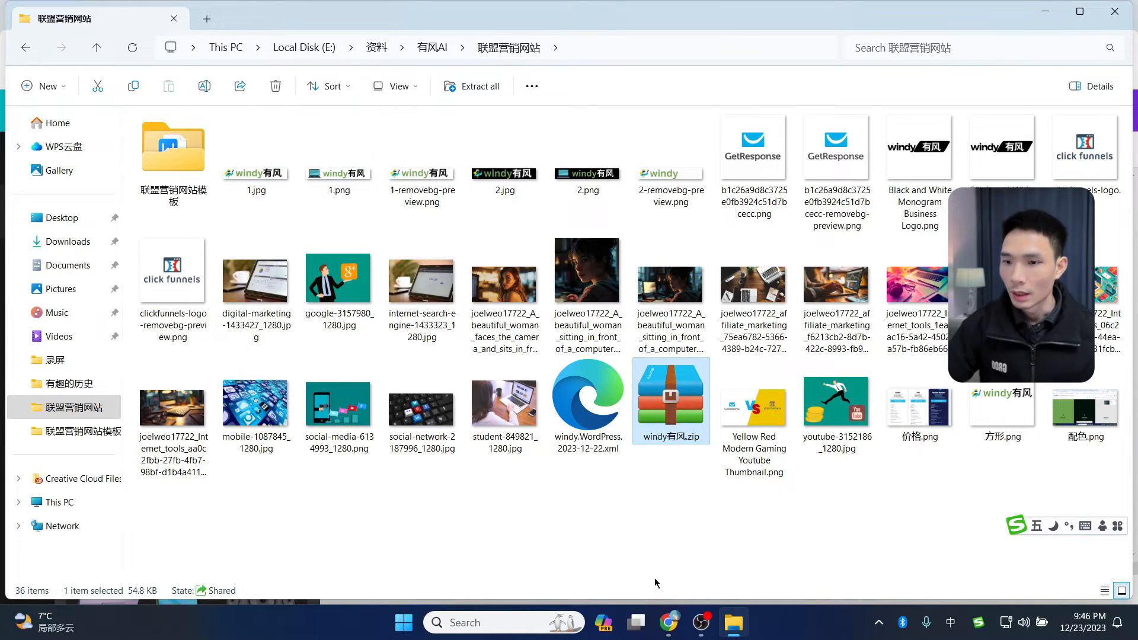
click(674, 629)
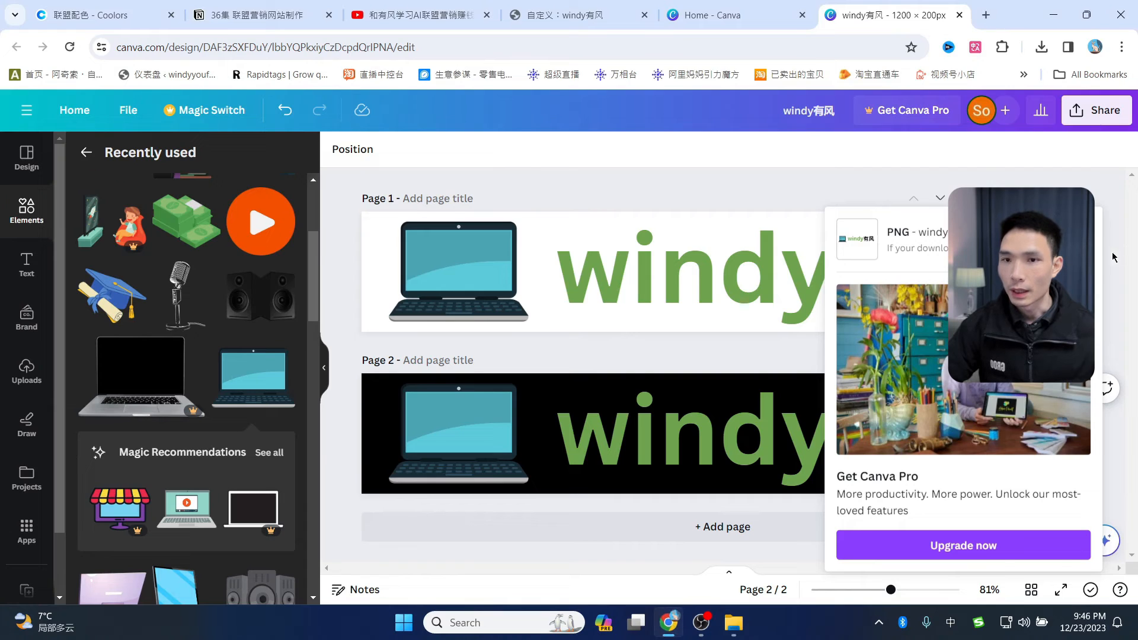
- Open a new tab and go to Google from the bookmarks
click(987, 16)
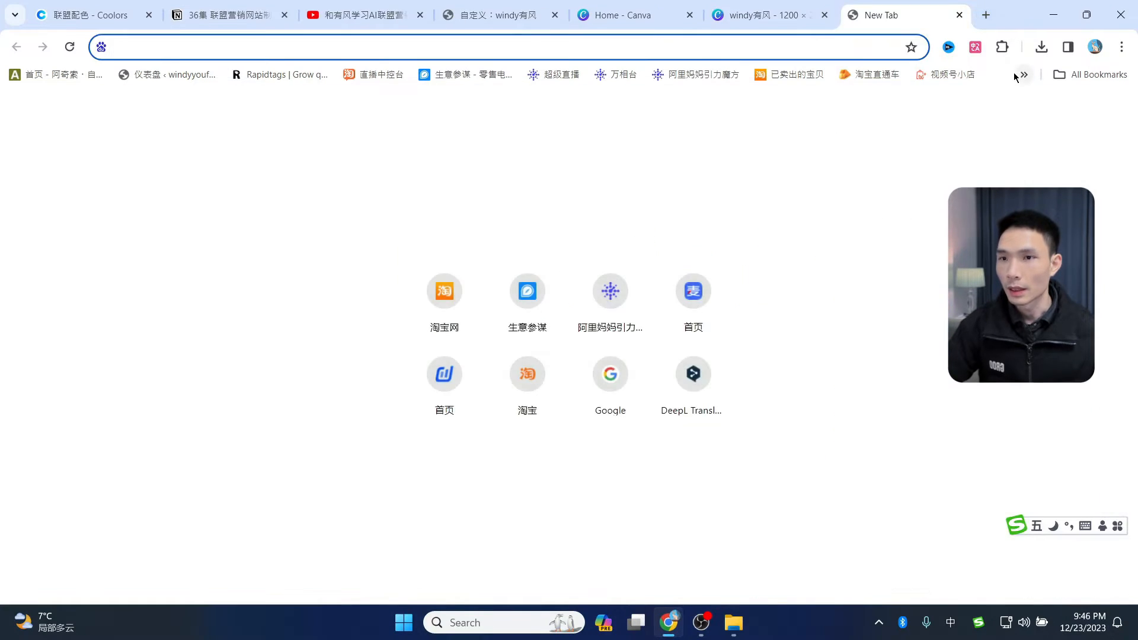
click(824, 25)
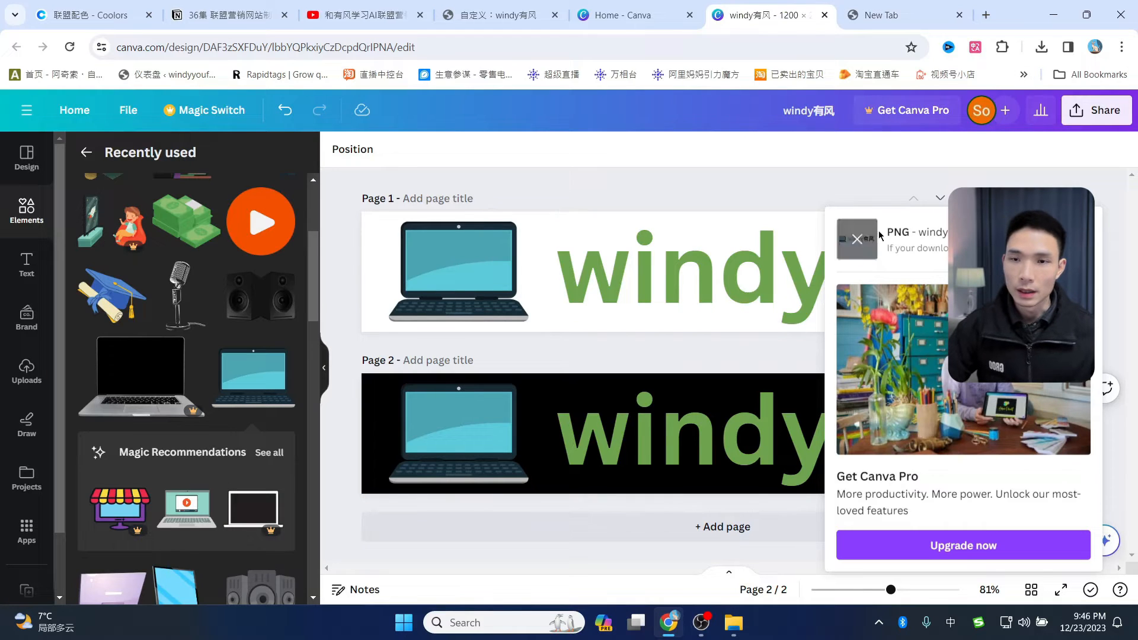
click(887, 16)
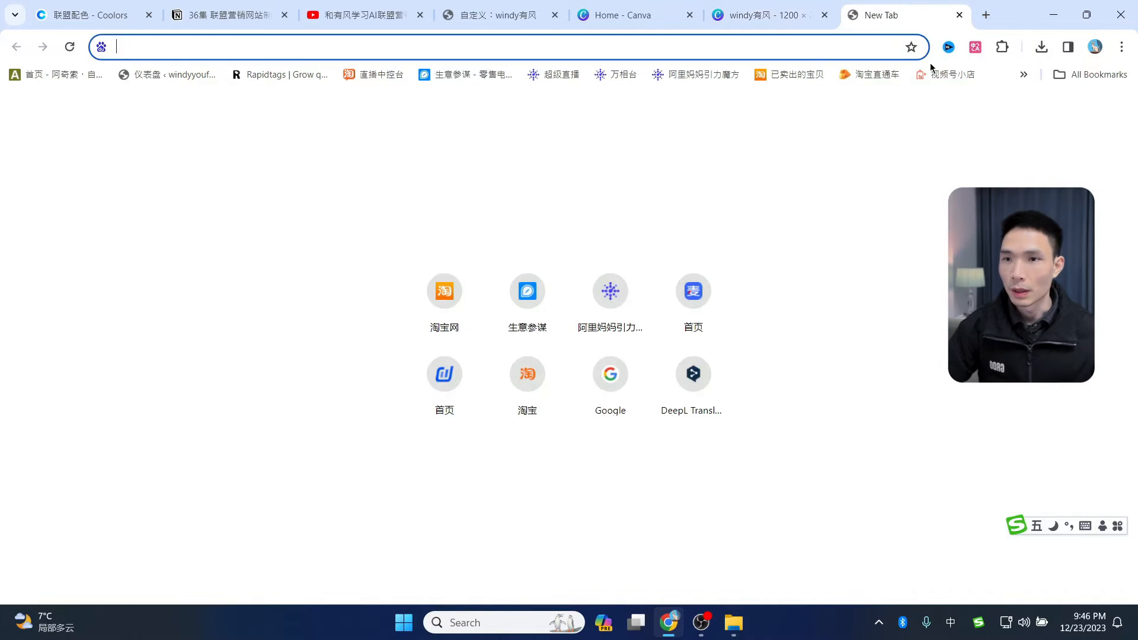
click(1025, 74)
click(914, 101)
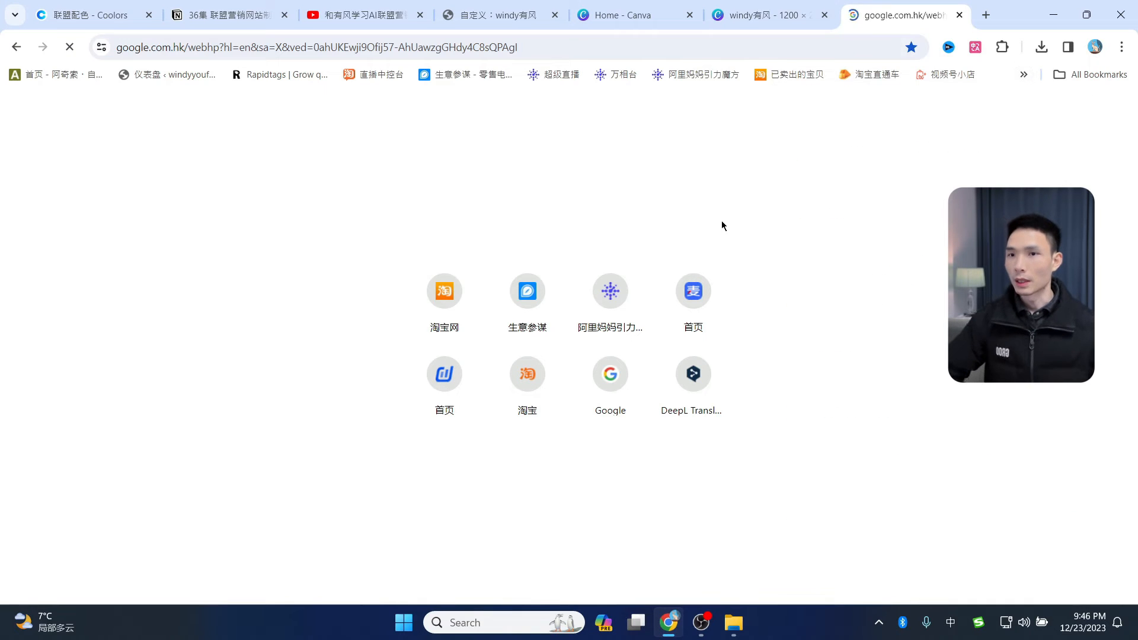
- Search for 'background remover' and open the remove.bg result
text(bac)
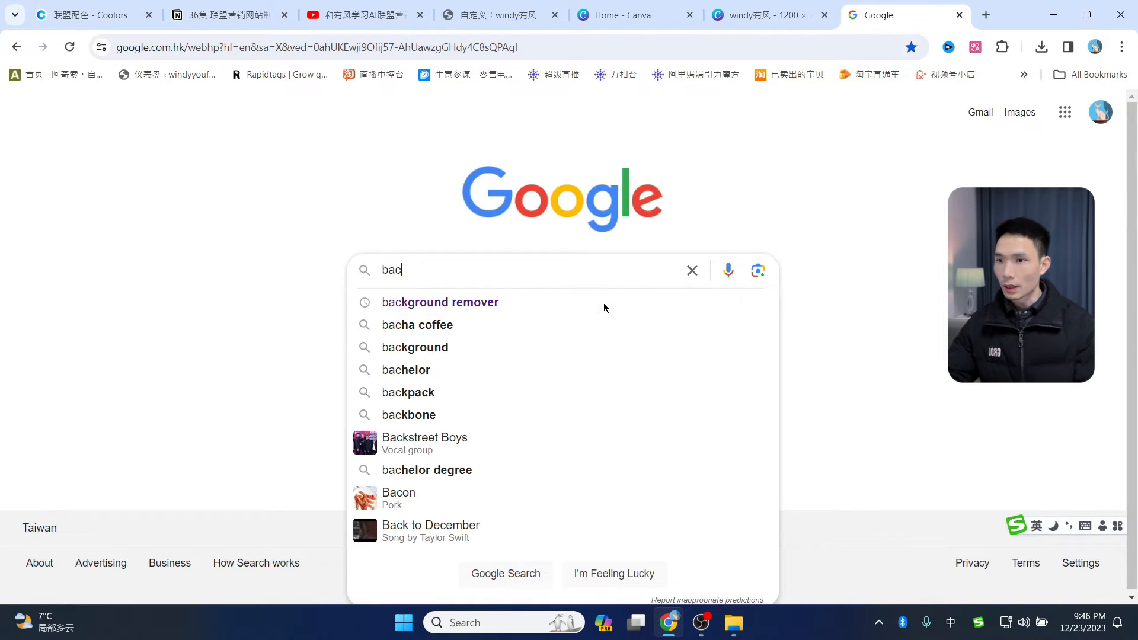
click(454, 302)
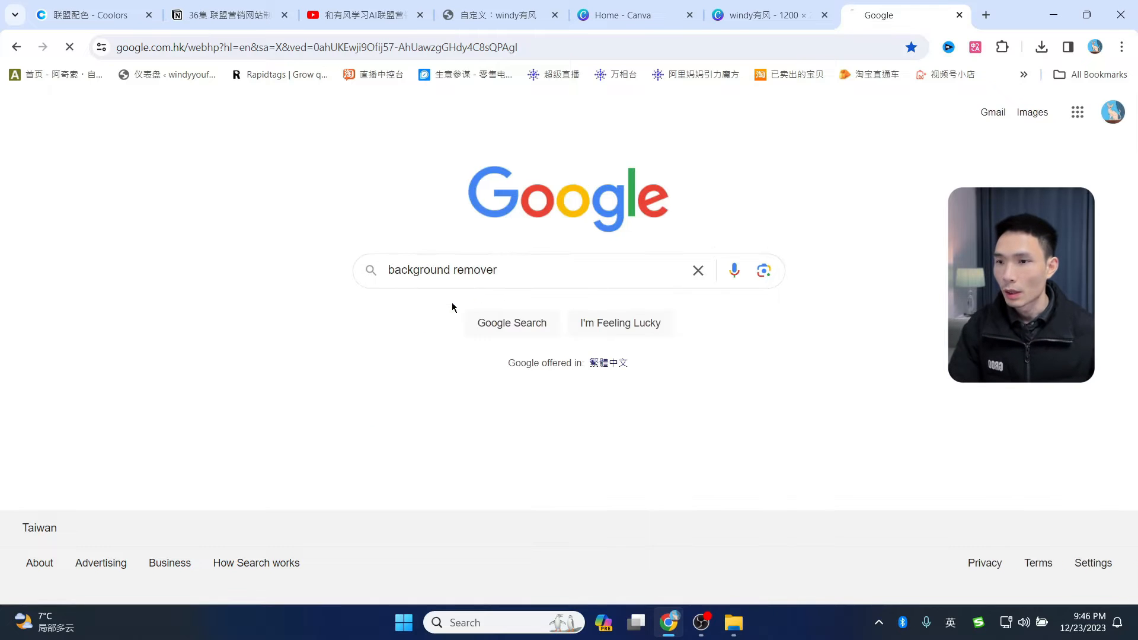
scroll(347, 361, down, 5)
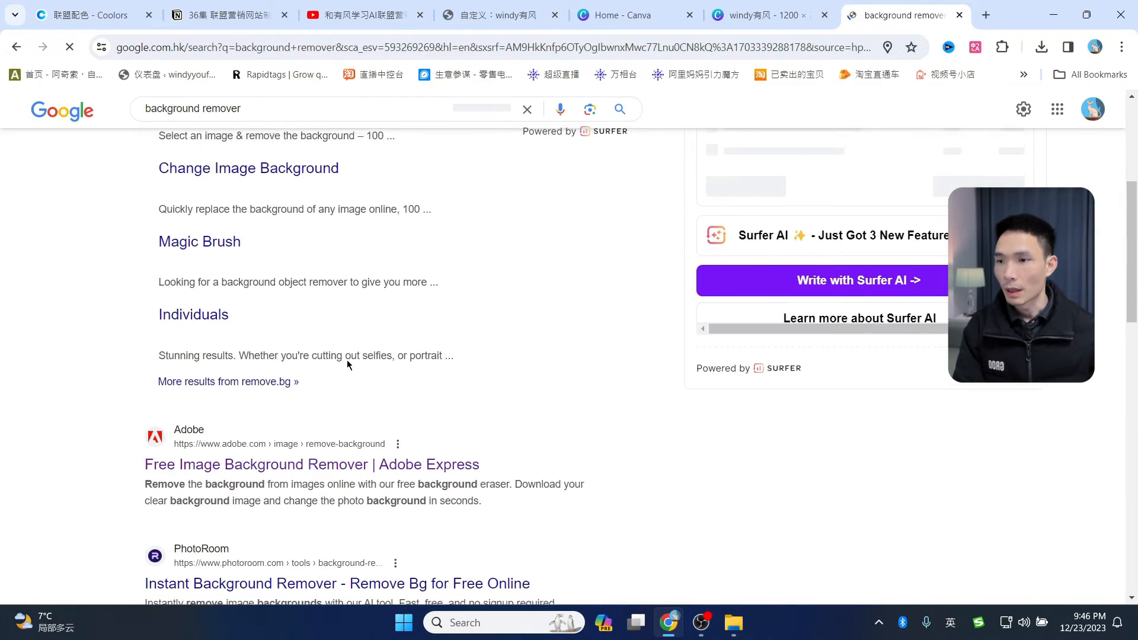
scroll(356, 308, up, 4)
click(339, 251)
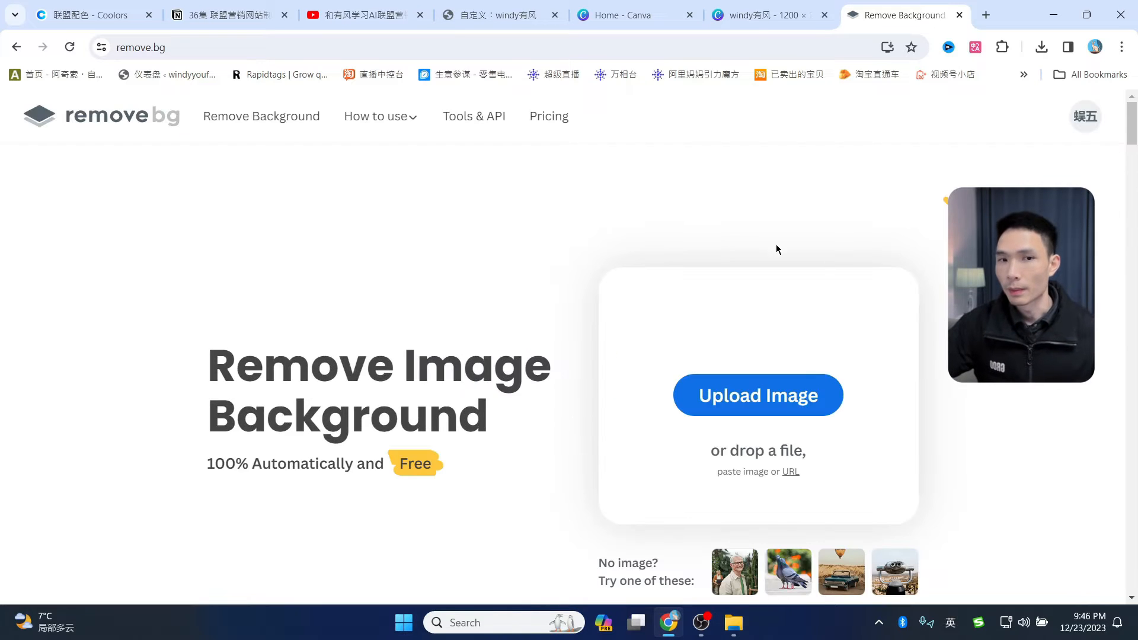
- Remove the background from 2.png in remove.bg and download the result
click(754, 393)
click(563, 328)
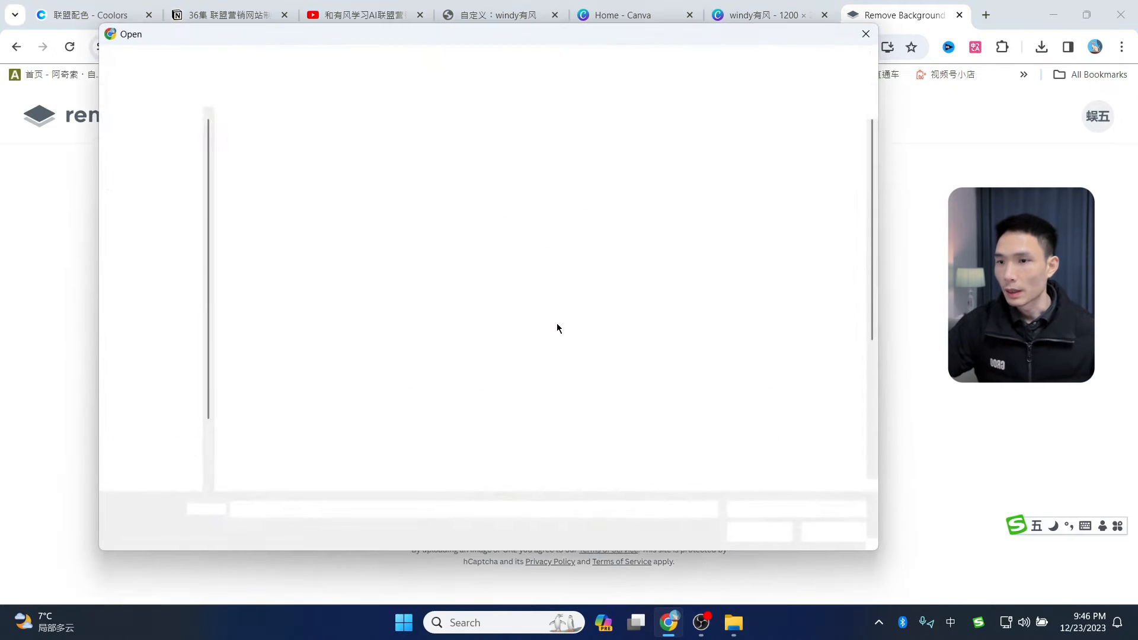
click(557, 323)
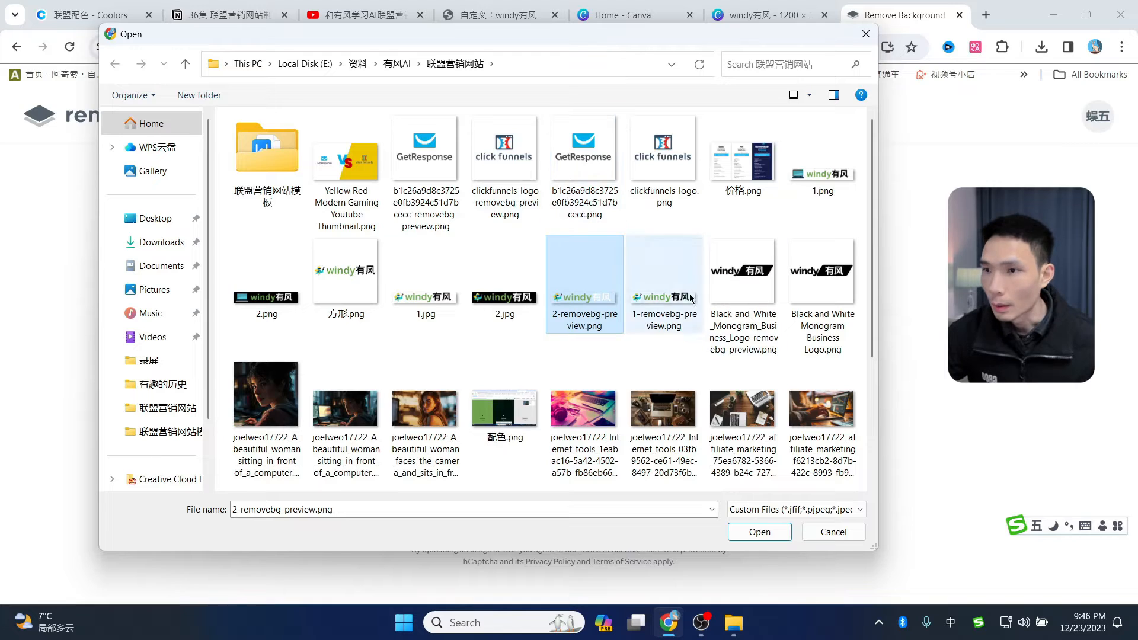
double_click(266, 291)
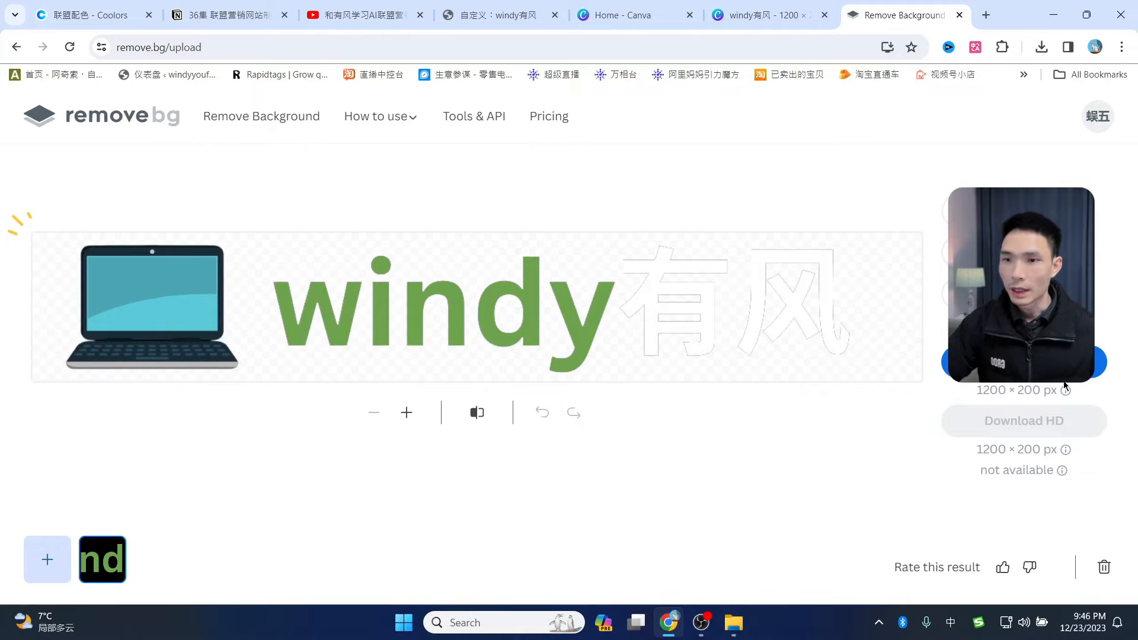
click(1024, 363)
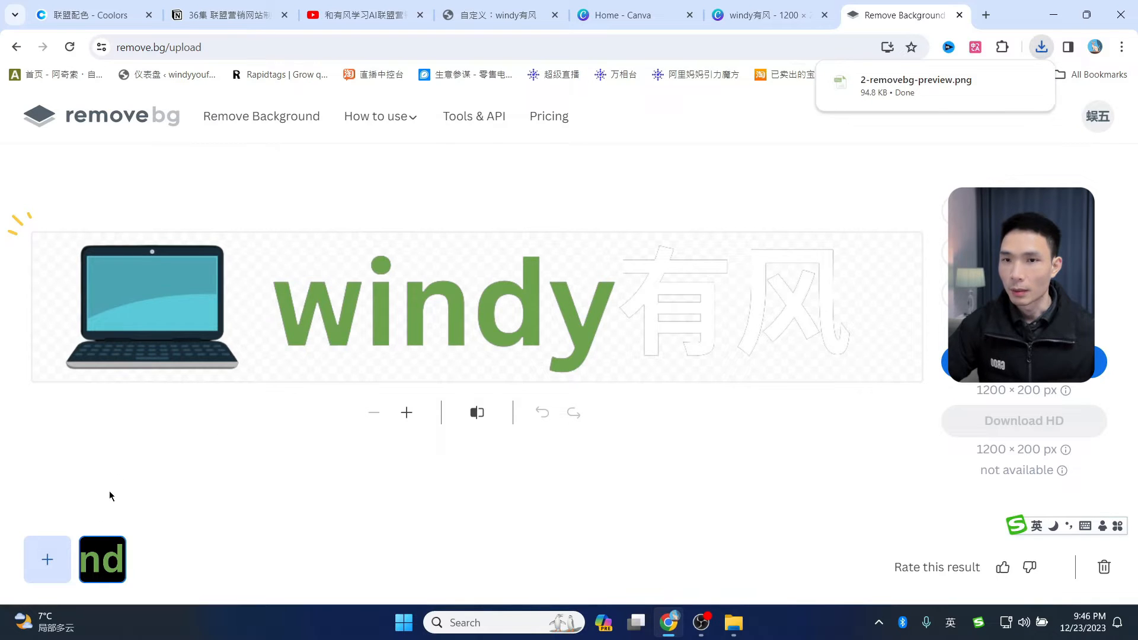
- Remove the background from the other banner image, then bring up WordPress's 选择 logo chooser
click(65, 546)
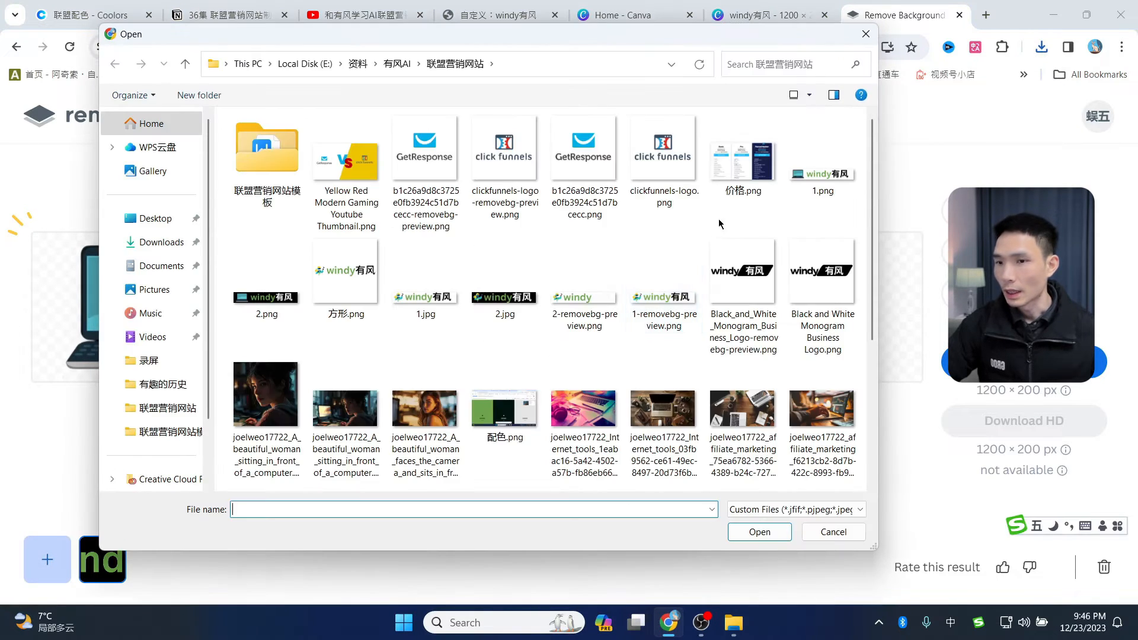
double_click(498, 309)
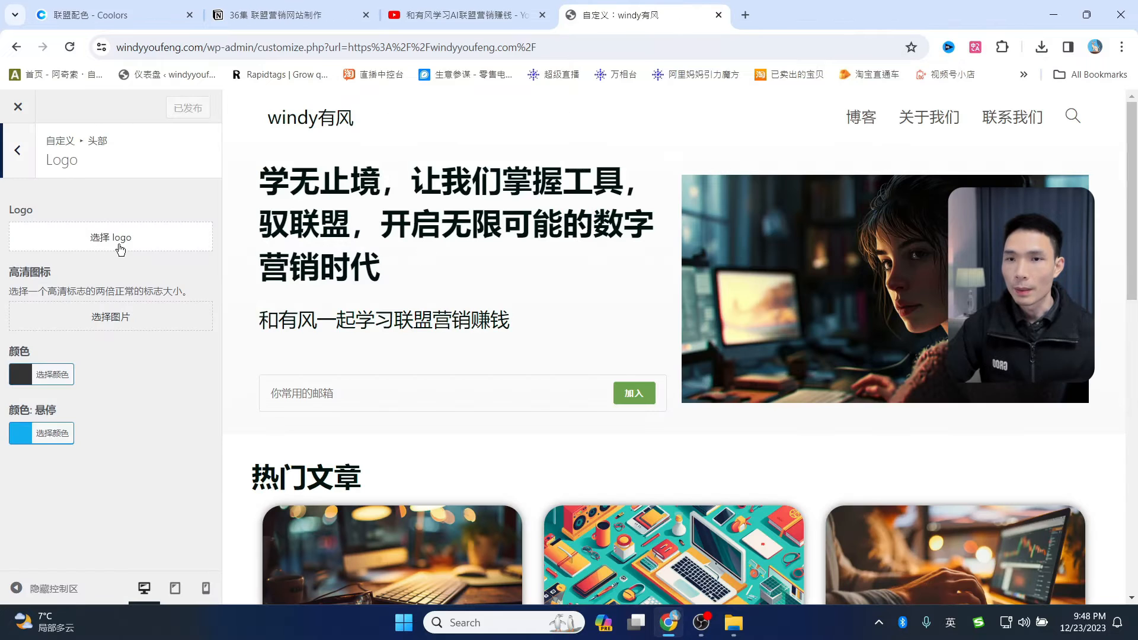
click(120, 249)
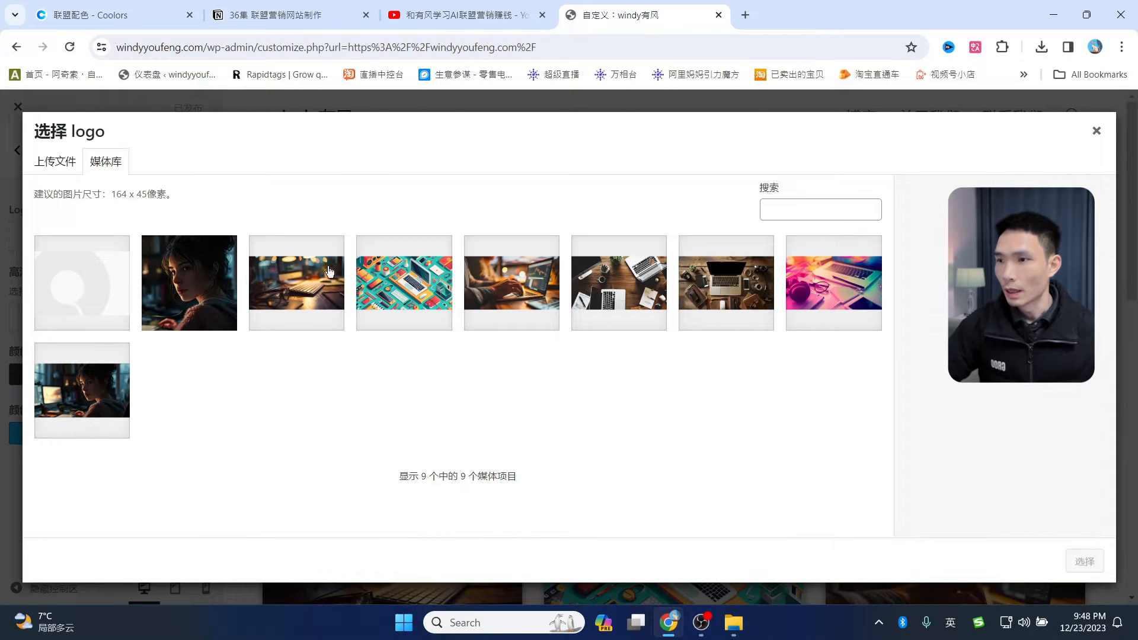
- Upload 1-removebg-preview.png and 2-removebg-preview.png to the media library
click(55, 161)
click(569, 363)
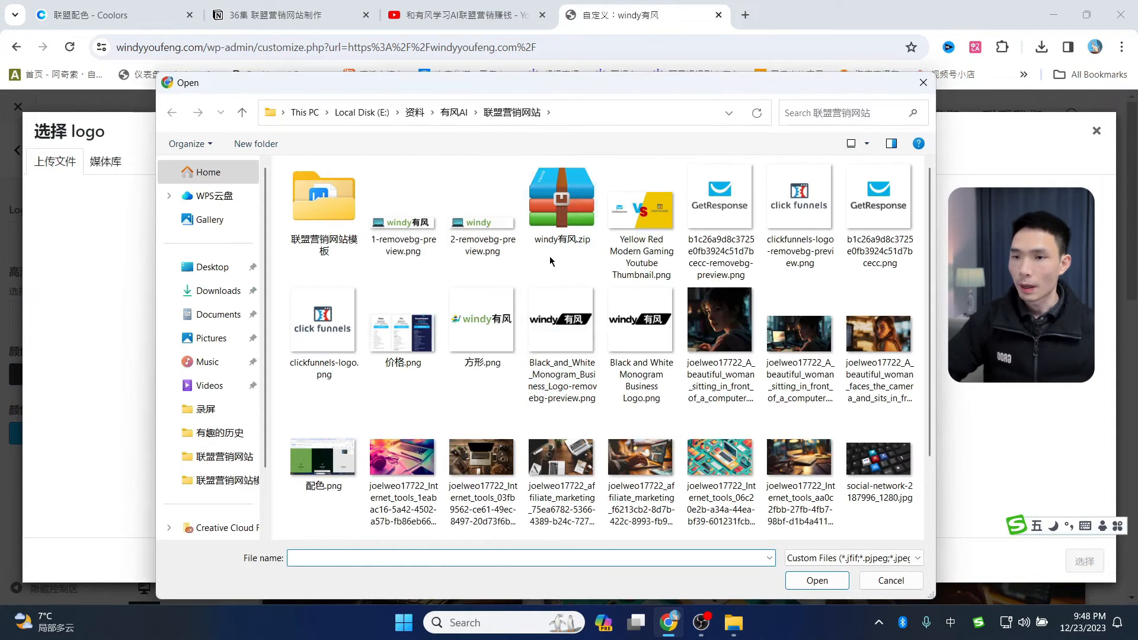
click(398, 228)
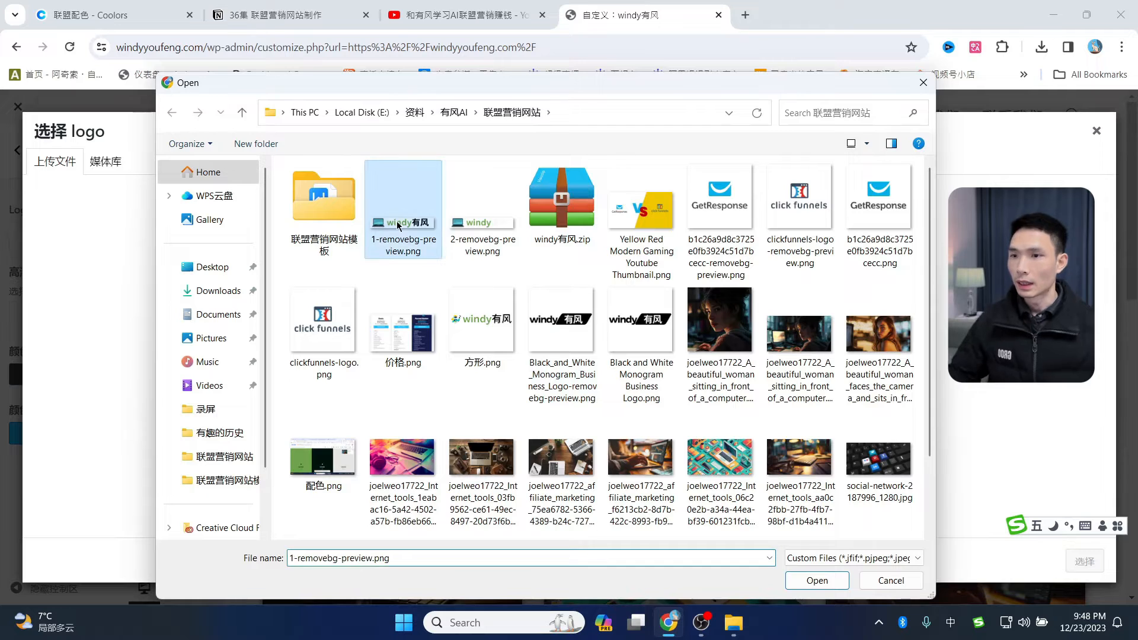
ctrl+click(488, 230)
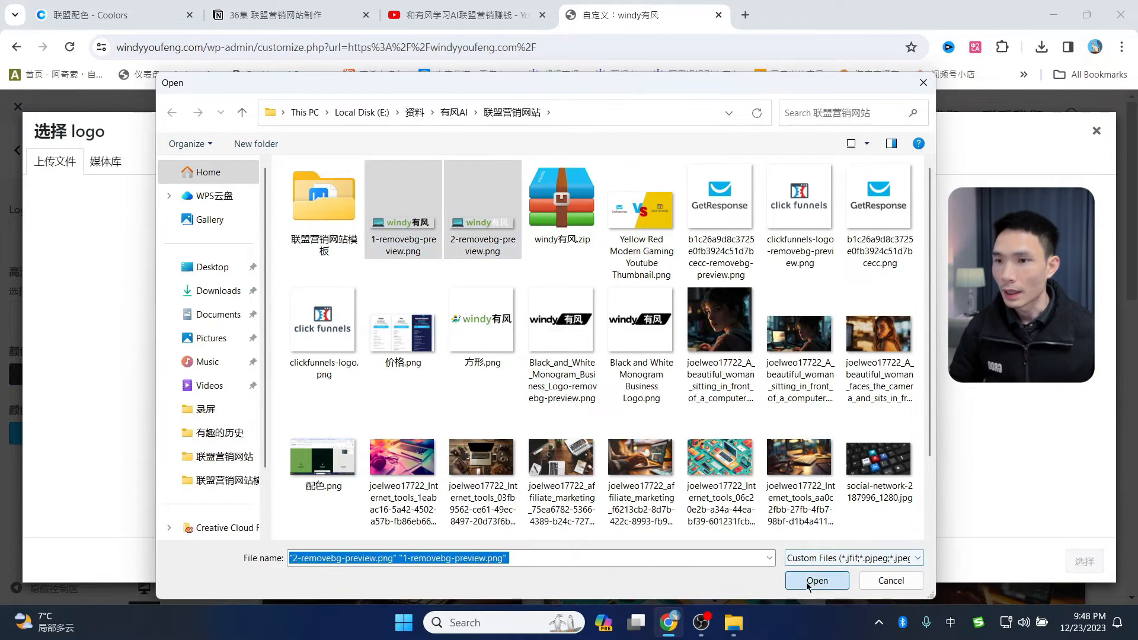
click(817, 581)
- Use 1-removebg-preview as the logo, widening the crop to cover the whole image
click(212, 289)
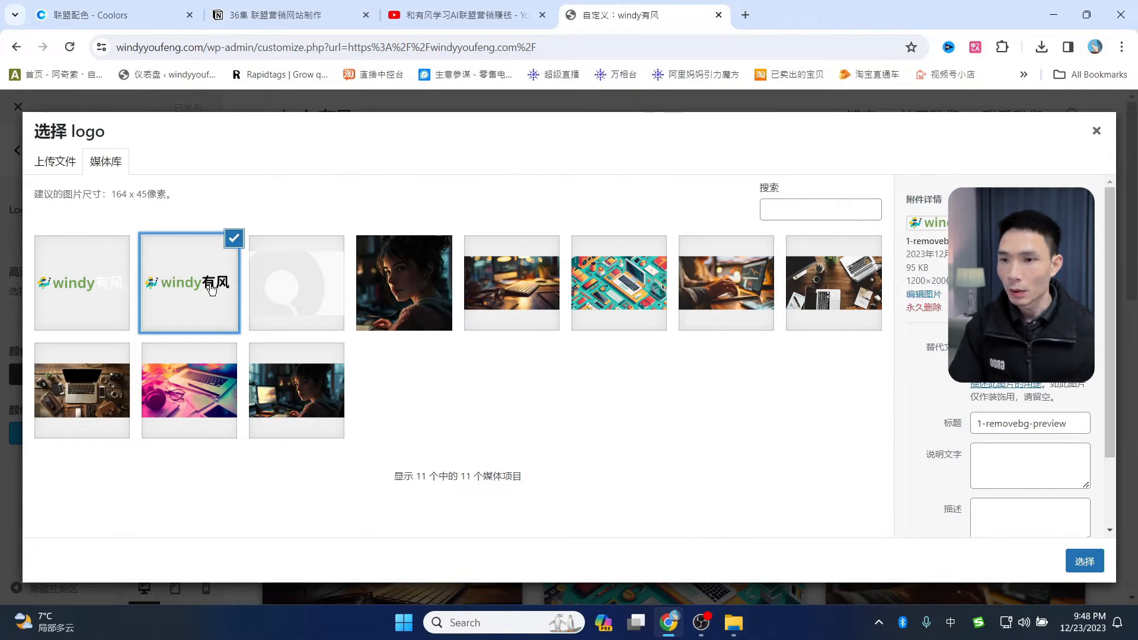
click(1085, 561)
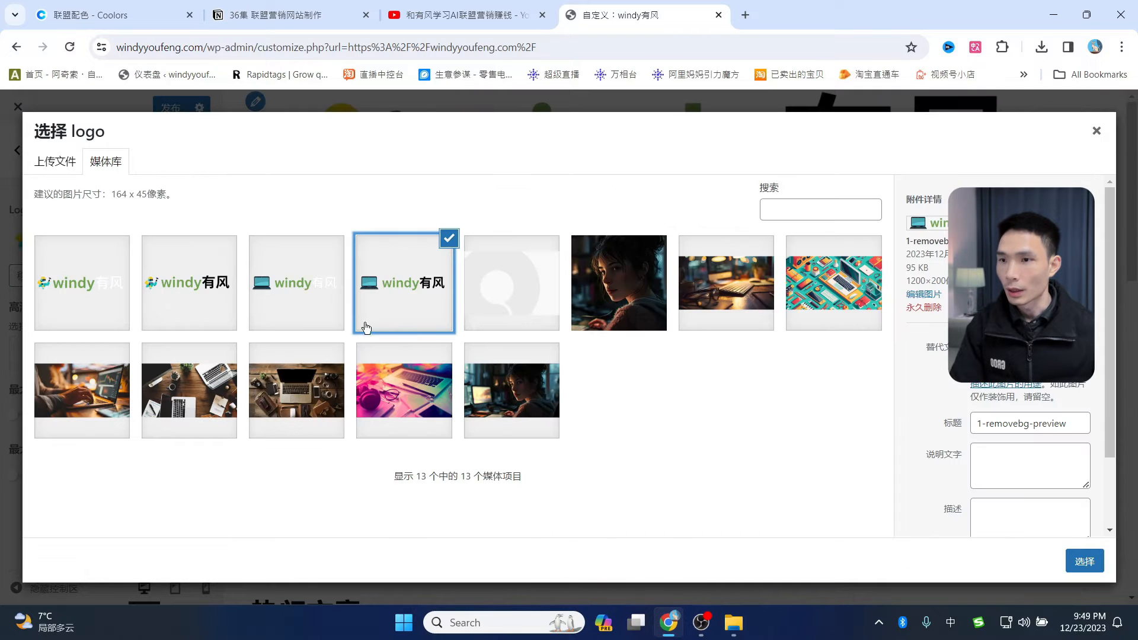
click(1085, 561)
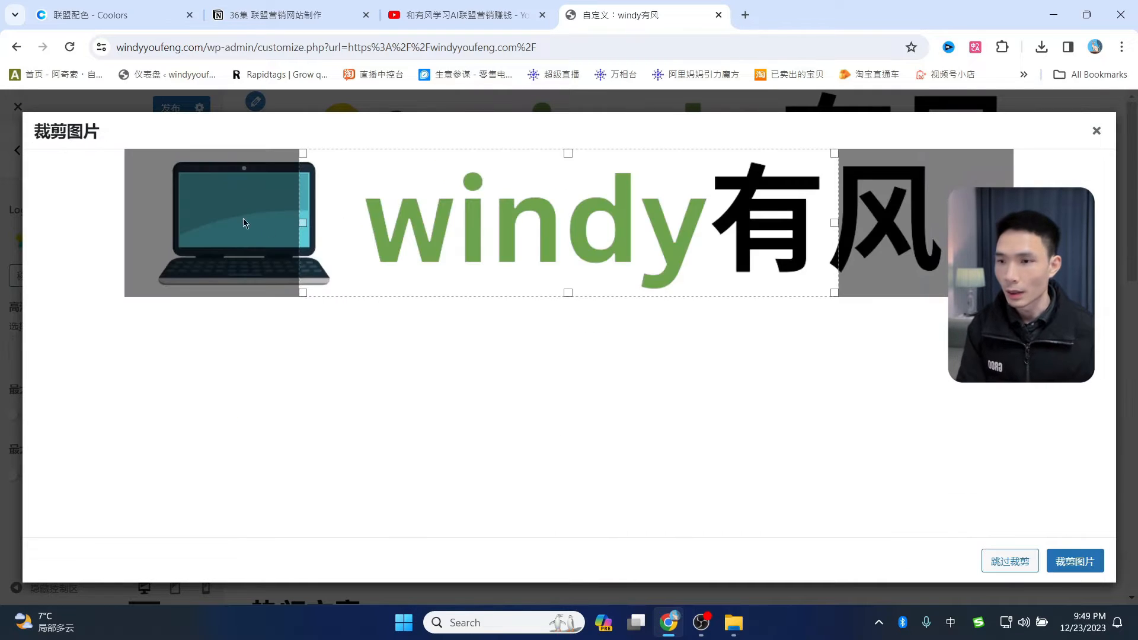
drag(306, 222, 3, 229)
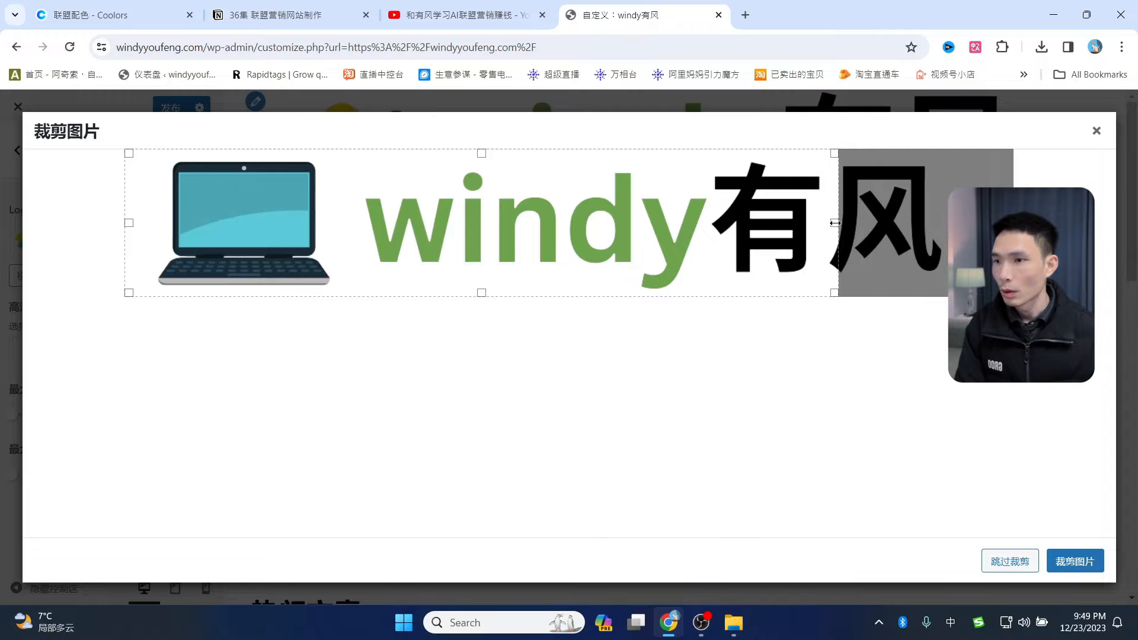
drag(1134, 223, 1134, 223)
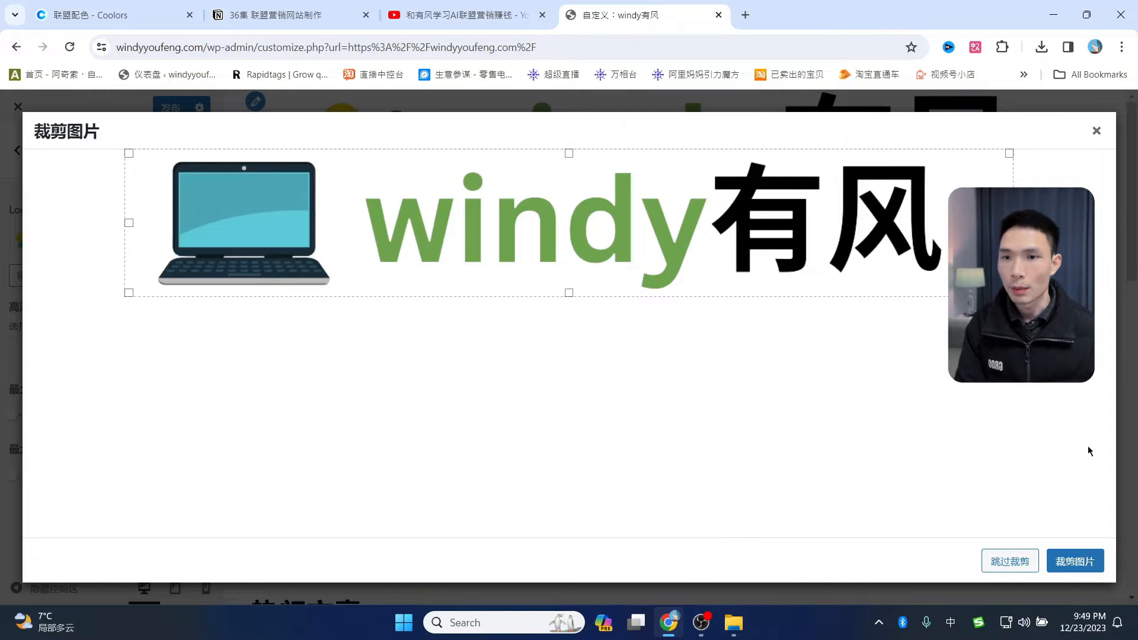
click(1070, 567)
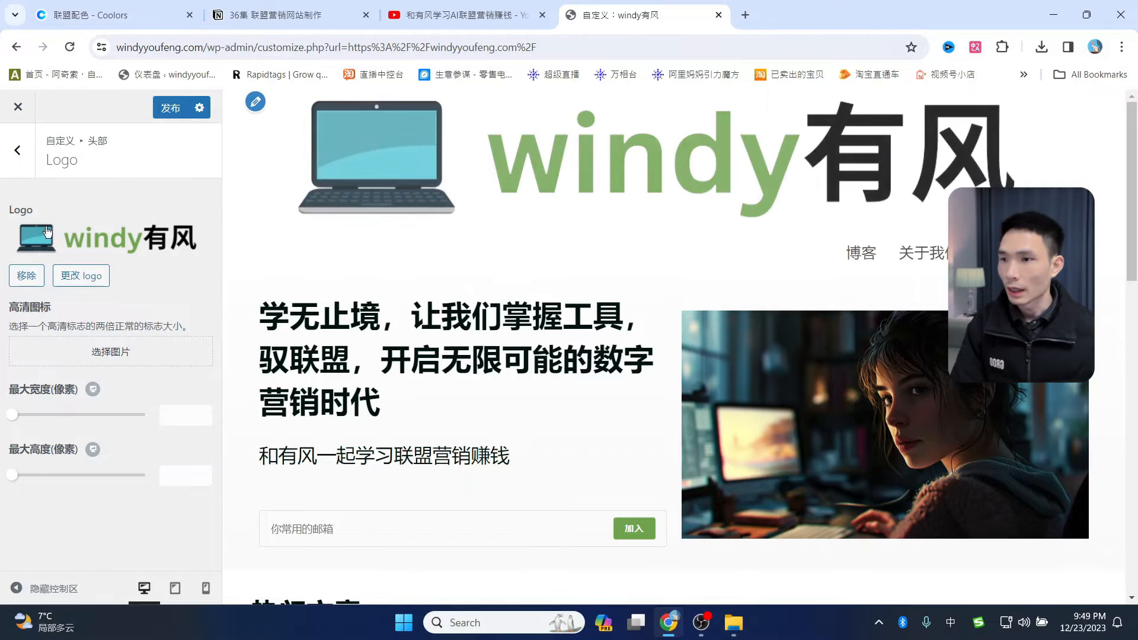
- Set the logo's 最大宽度 to about 263 px and check the header on the live homepage
drag(18, 418, 83, 416)
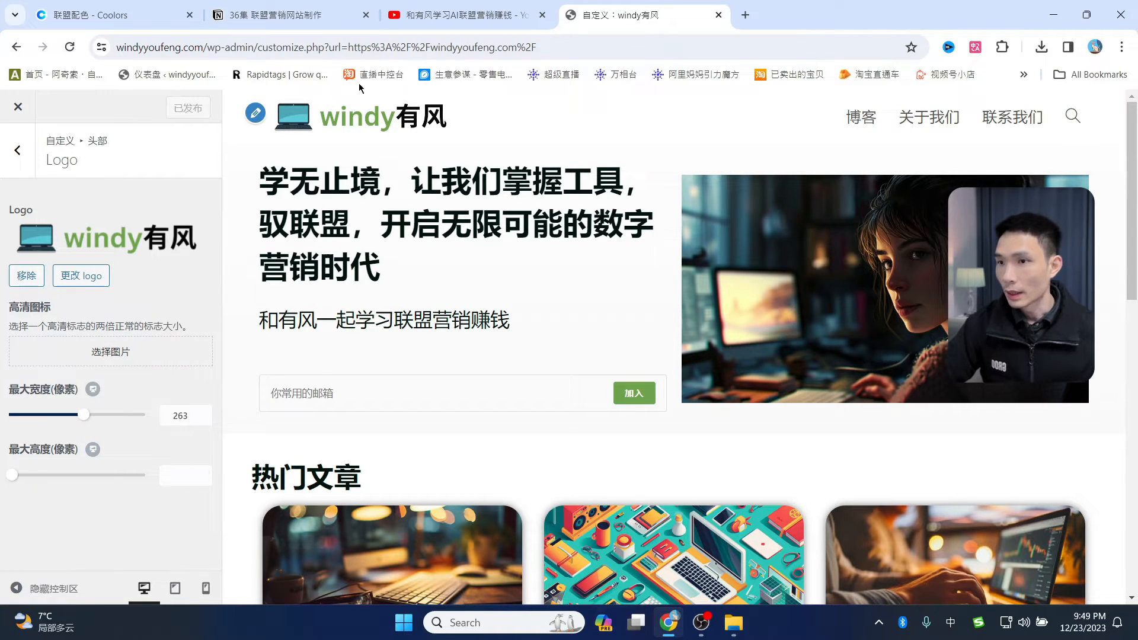
click(18, 109)
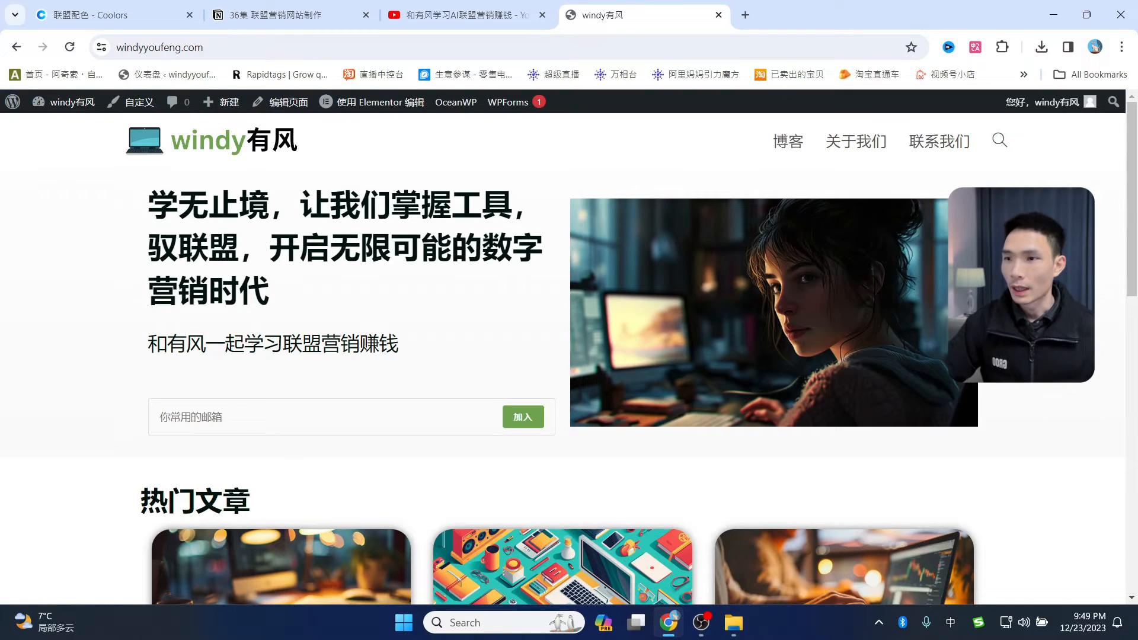
scroll(983, 411, down, 12)
scroll(982, 411, up, 8)
scroll(987, 419, up, 5)
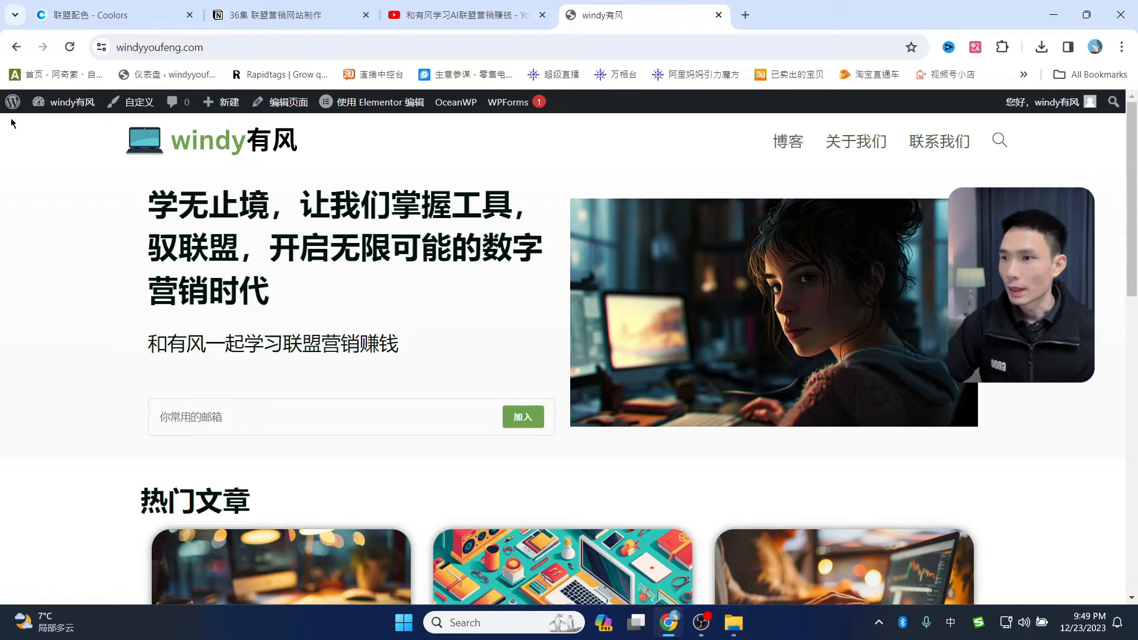
- Go to the admin area's Appearance > Menus editor
mouse_move(12, 102)
click(36, 120)
mouse_move(55, 415)
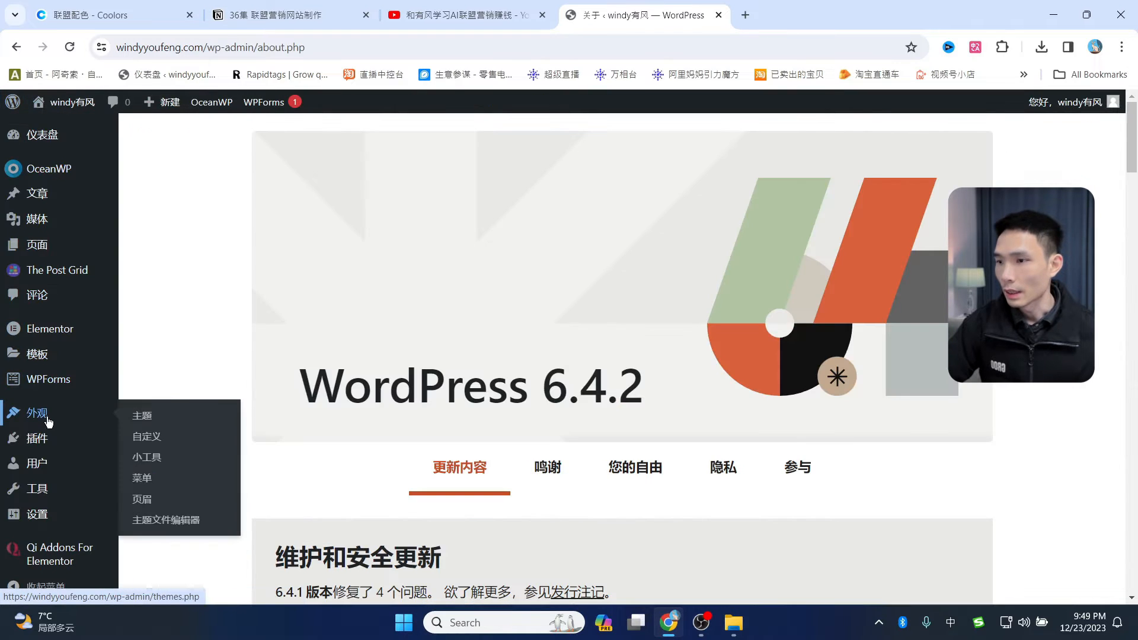
click(145, 477)
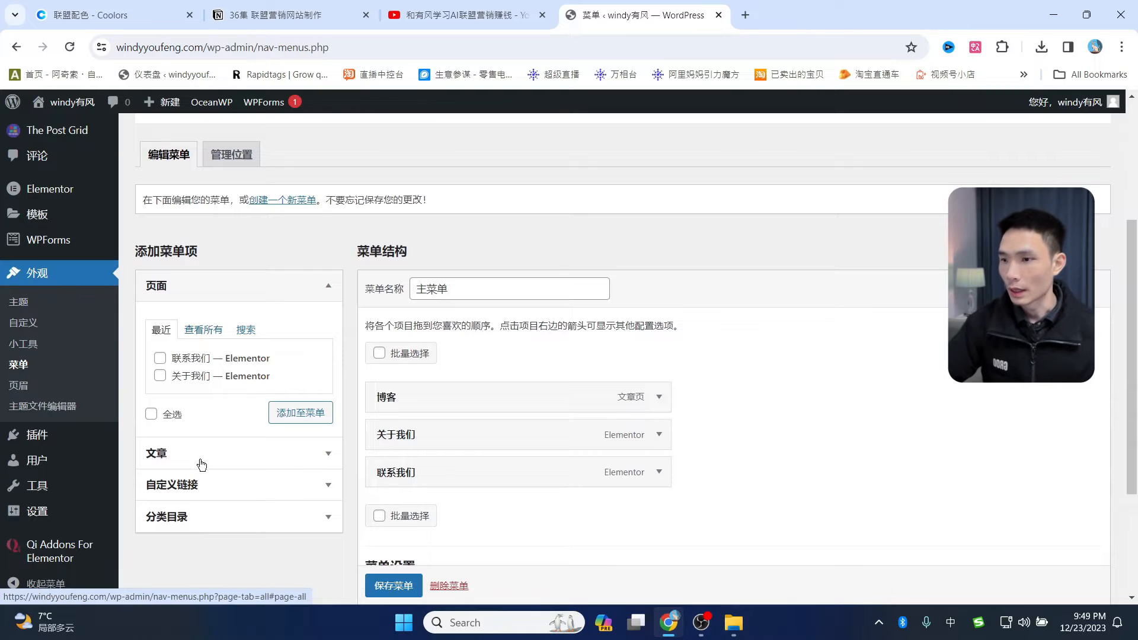
- Add the 联盟营销工具 category, move it to the top of 主菜单, and save the menu
click(184, 522)
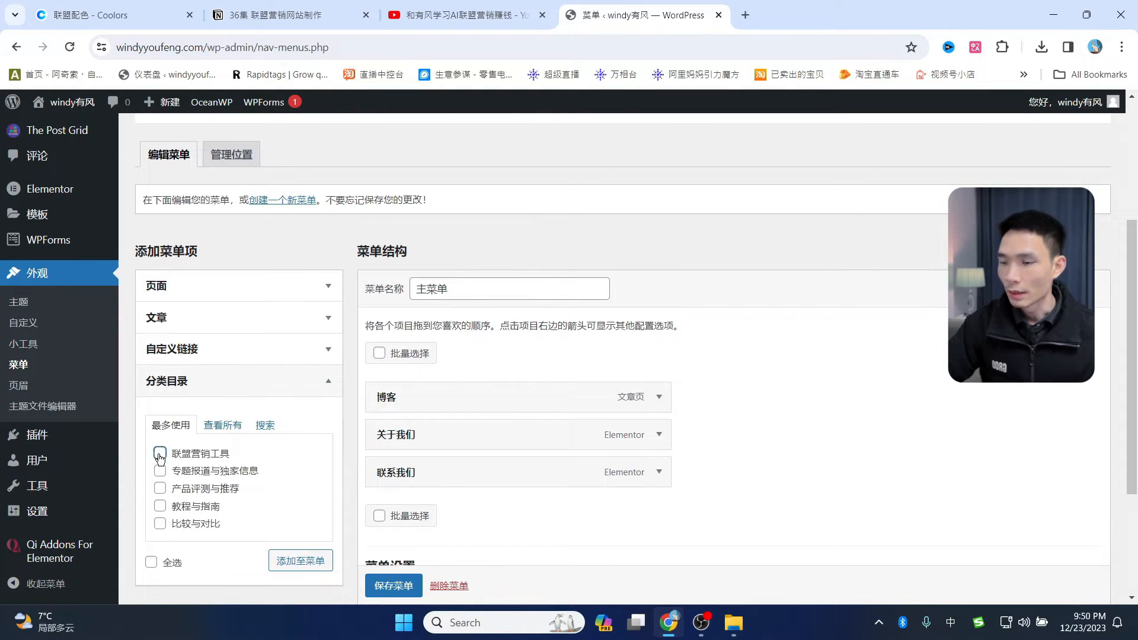
click(291, 560)
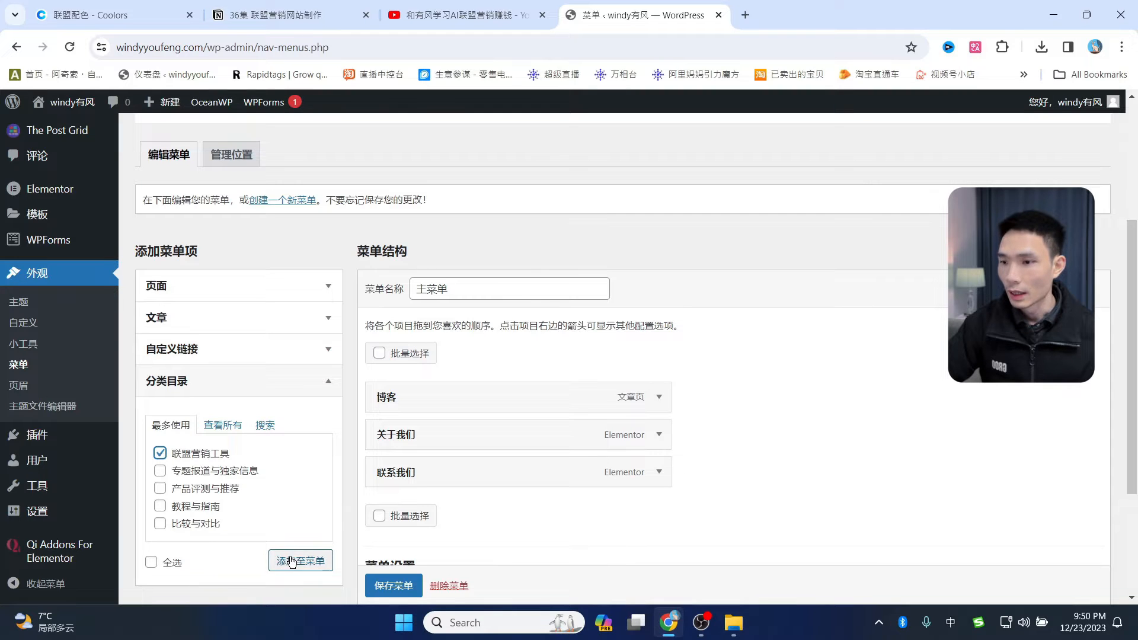
scroll(501, 433, down, 2)
scroll(501, 433, down, 1)
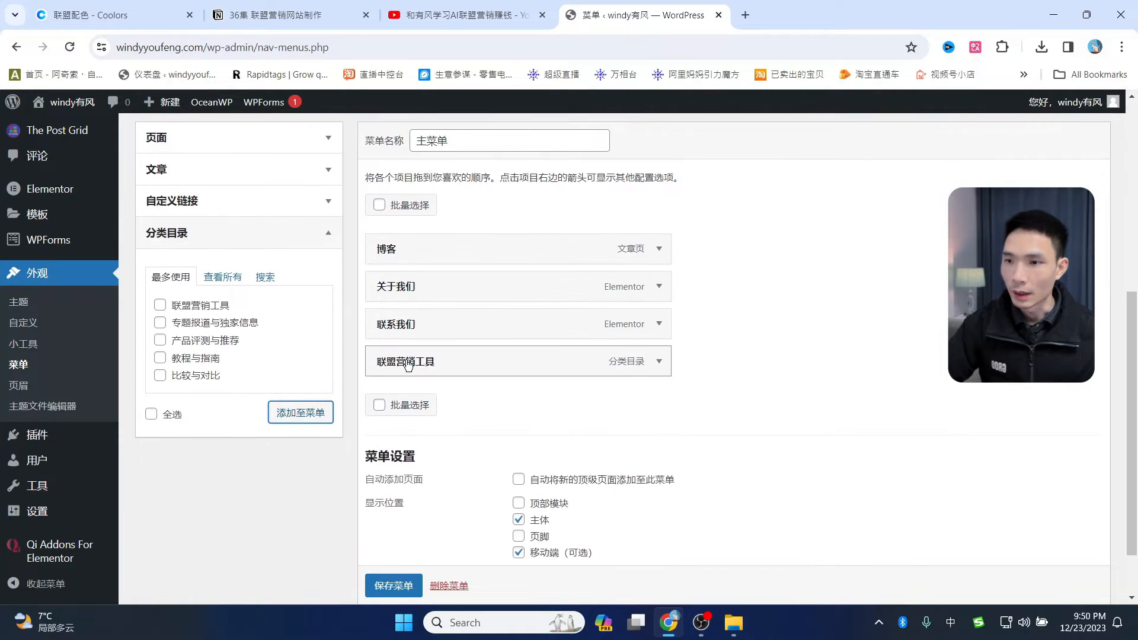
drag(408, 361, 404, 244)
click(390, 585)
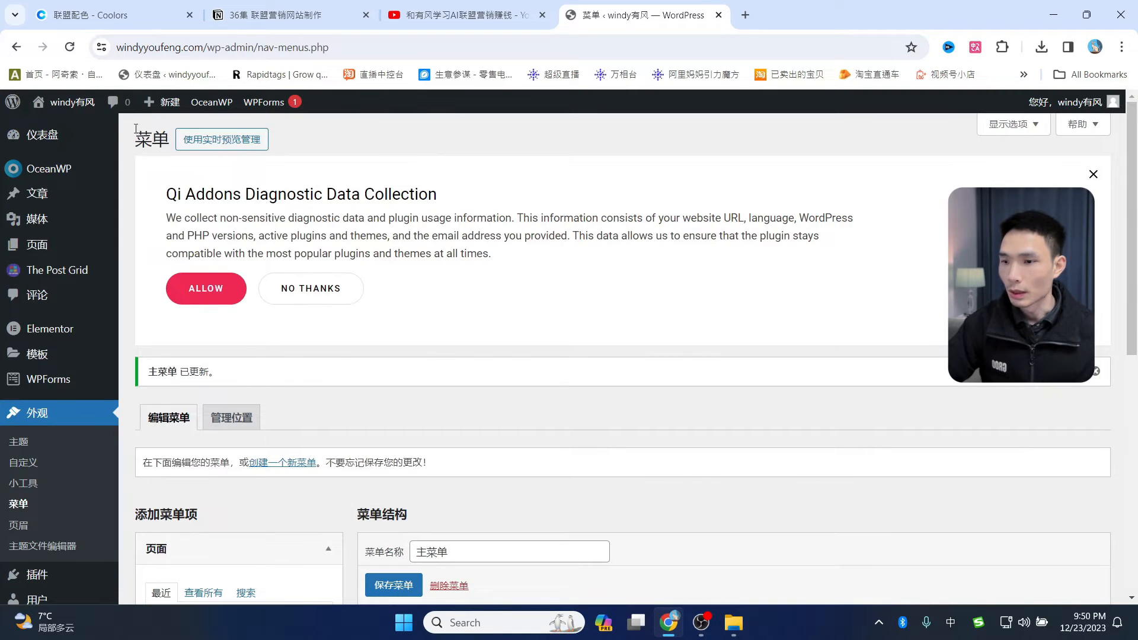
- Open the live homepage via 查看站点 and select the footer copyright line
mouse_move(74, 113)
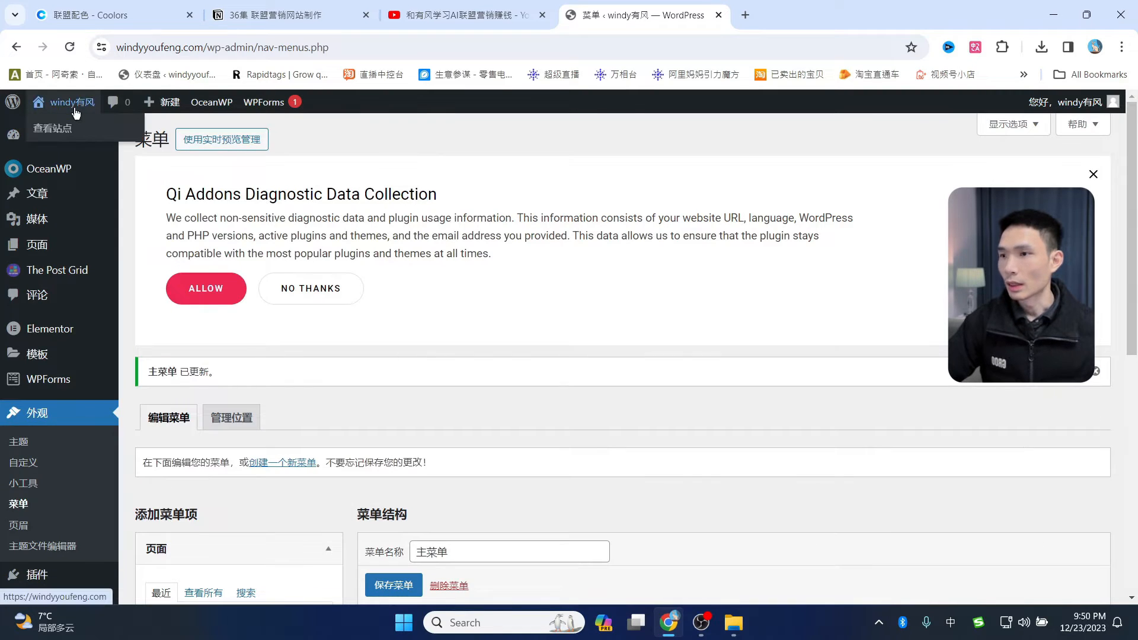
click(55, 136)
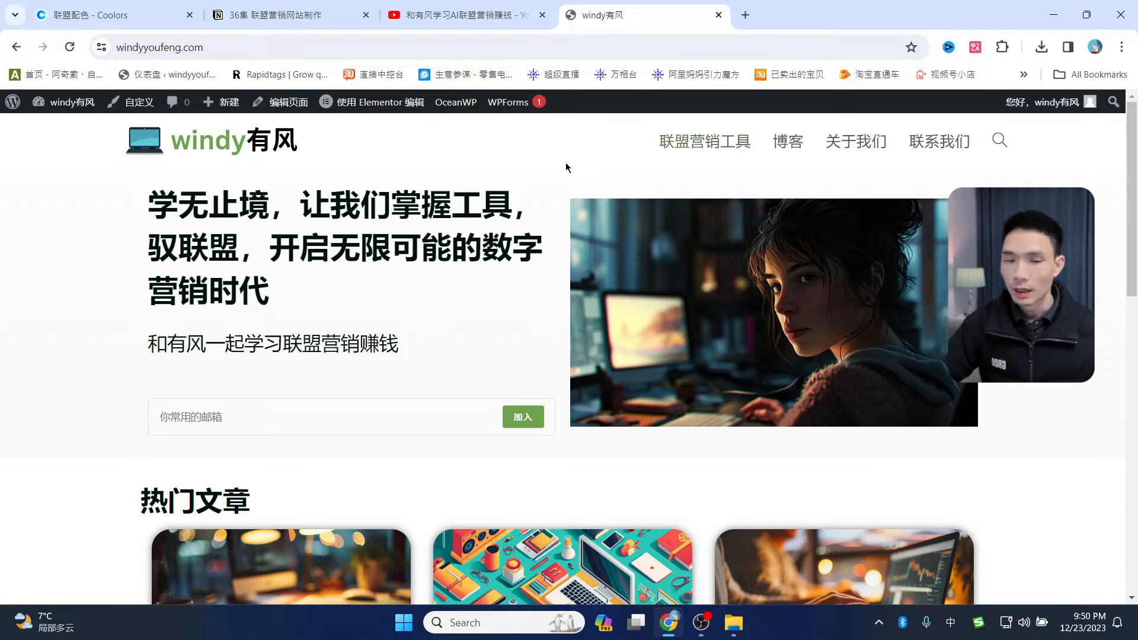
scroll(561, 172, down, 8)
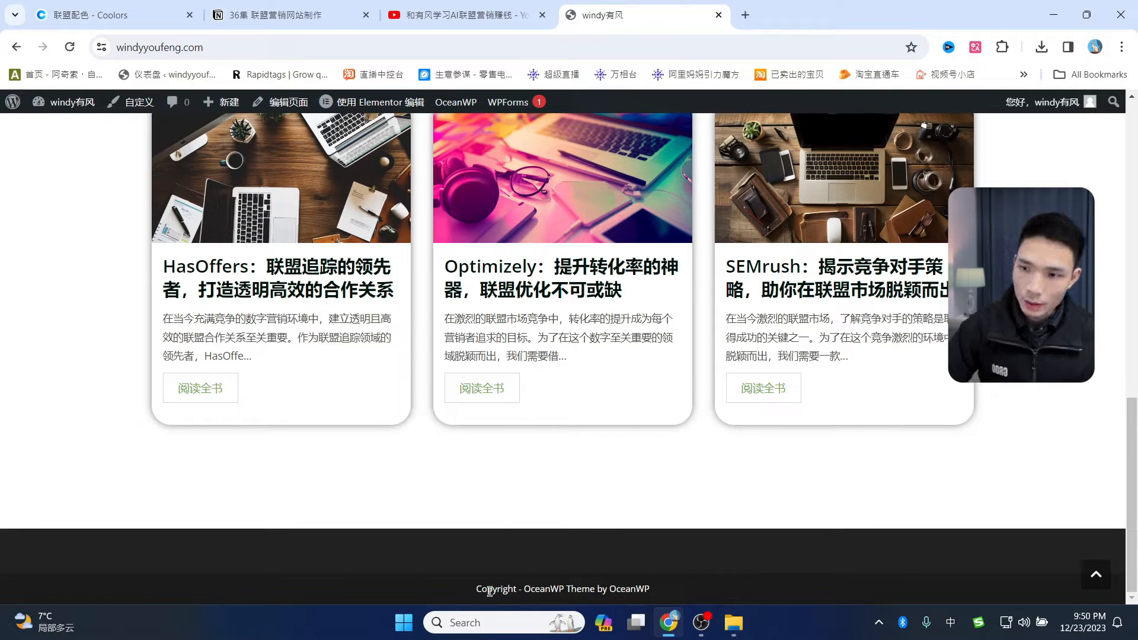
drag(477, 590, 703, 598)
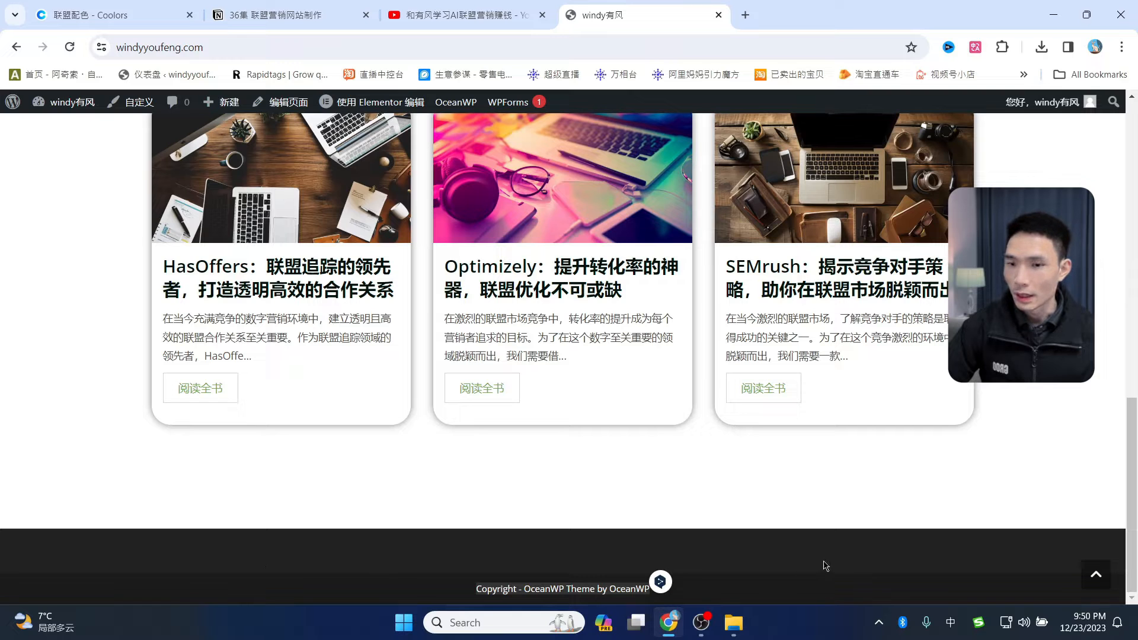
scroll(730, 433, up, 10)
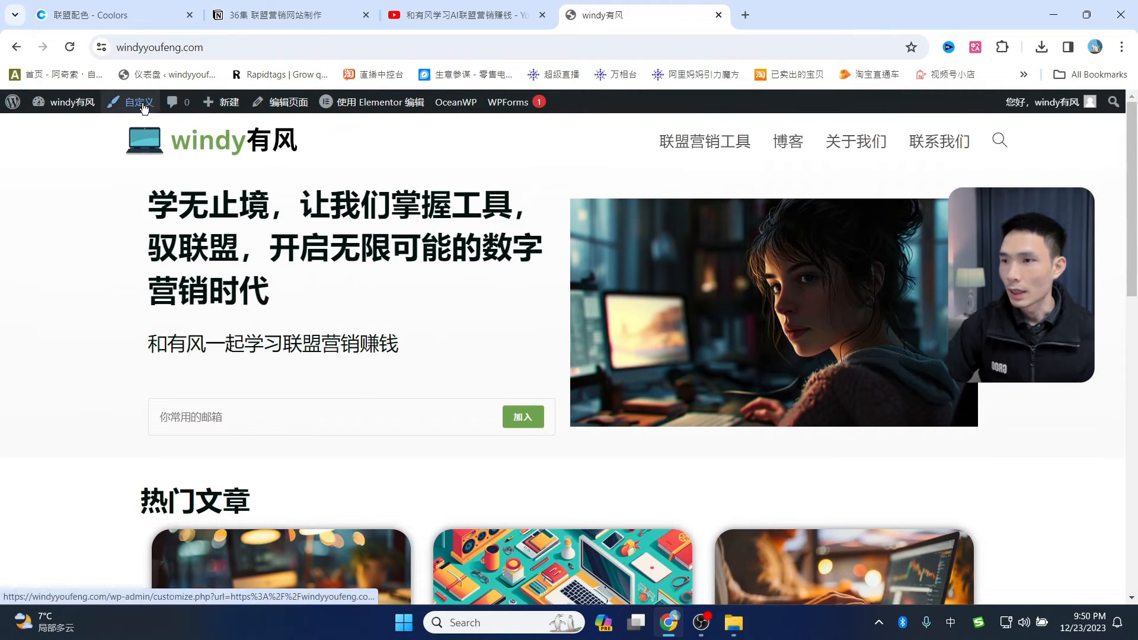
- In 页脚底部, replace the copyright with 'Copyright © 2004 - 2024 windy有风 版权所有' and publish
click(143, 103)
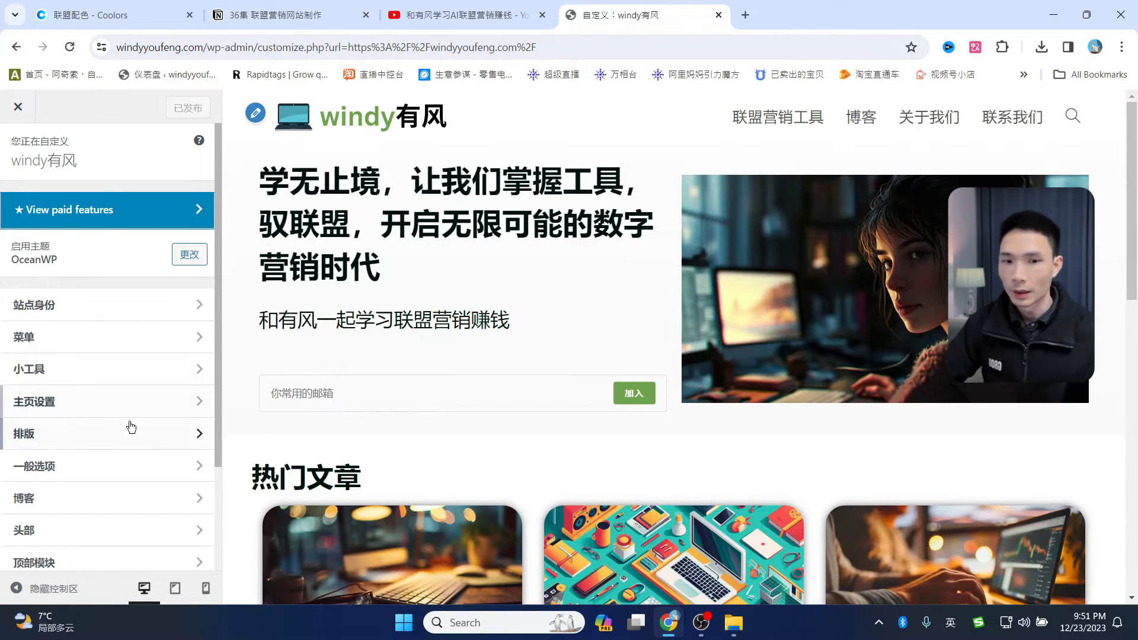
scroll(132, 426, down, 3)
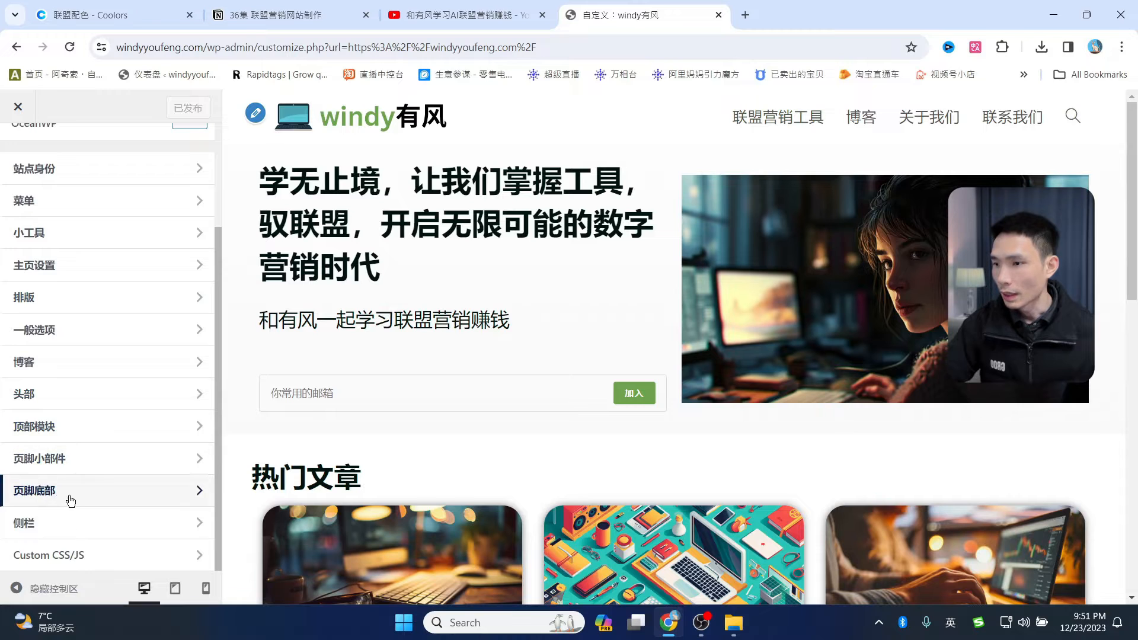
click(49, 500)
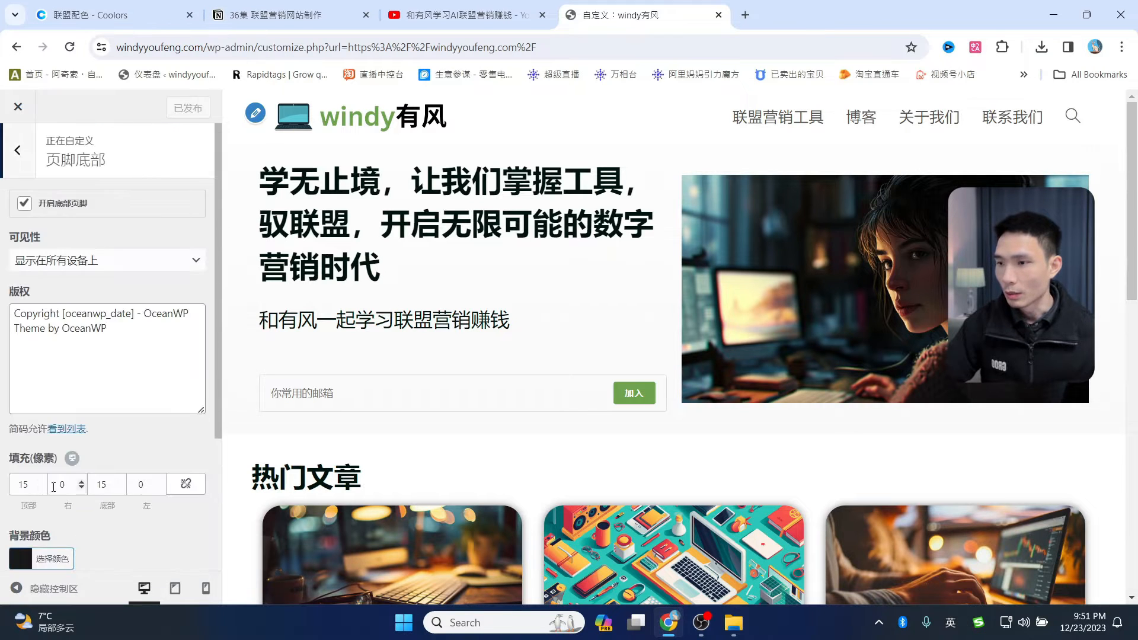
drag(149, 328, 2, 303)
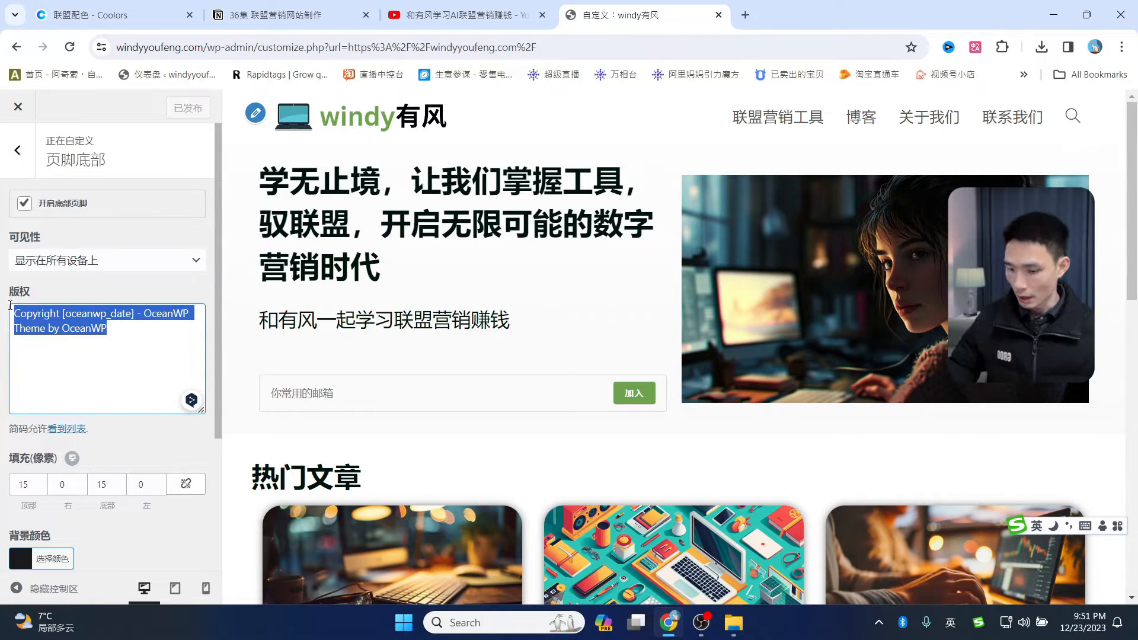
text(Copyright © 2004 - 2024 windy有风 版权所有)
scroll(658, 353, down, 10)
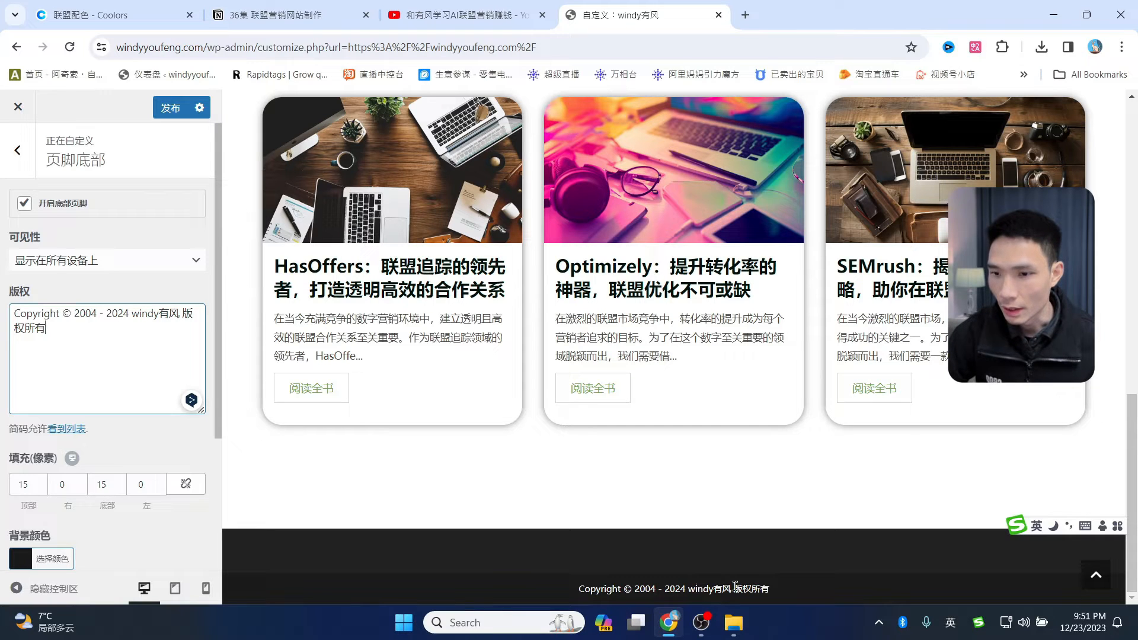
click(169, 109)
click(18, 150)
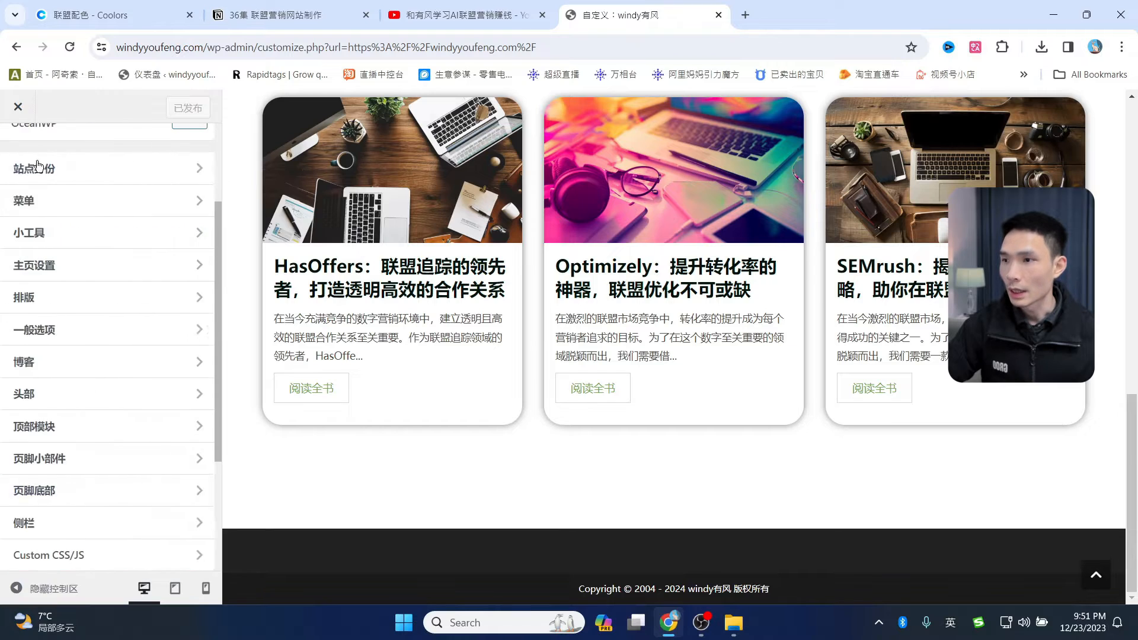
- Drag the footer widget column count from 4 to 1 and publish the change
click(58, 464)
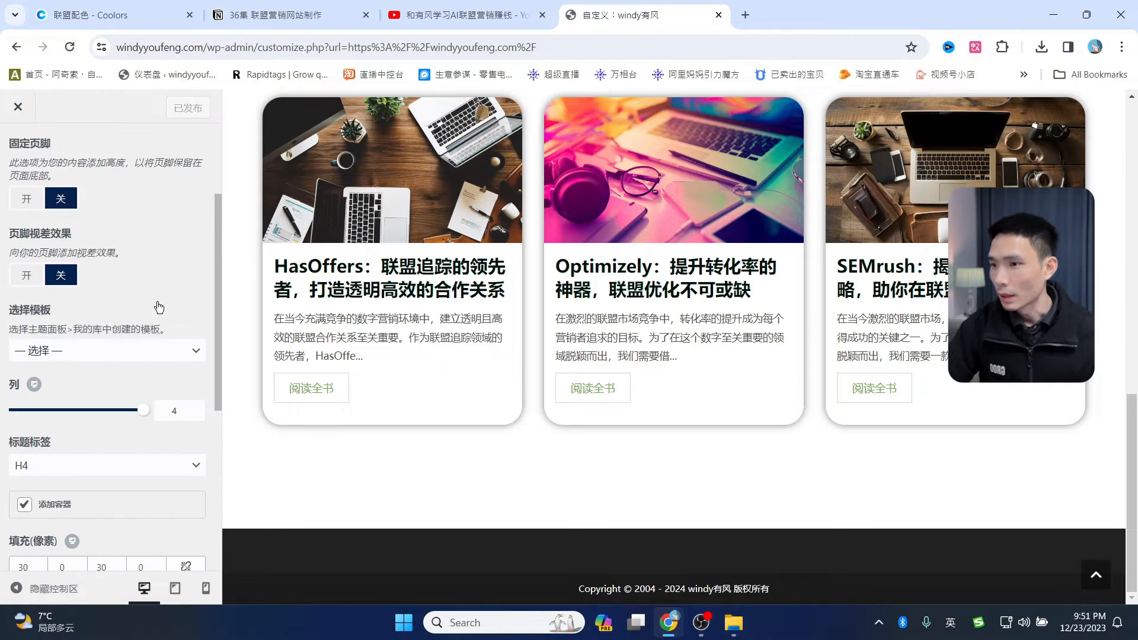
scroll(119, 356, down, 5)
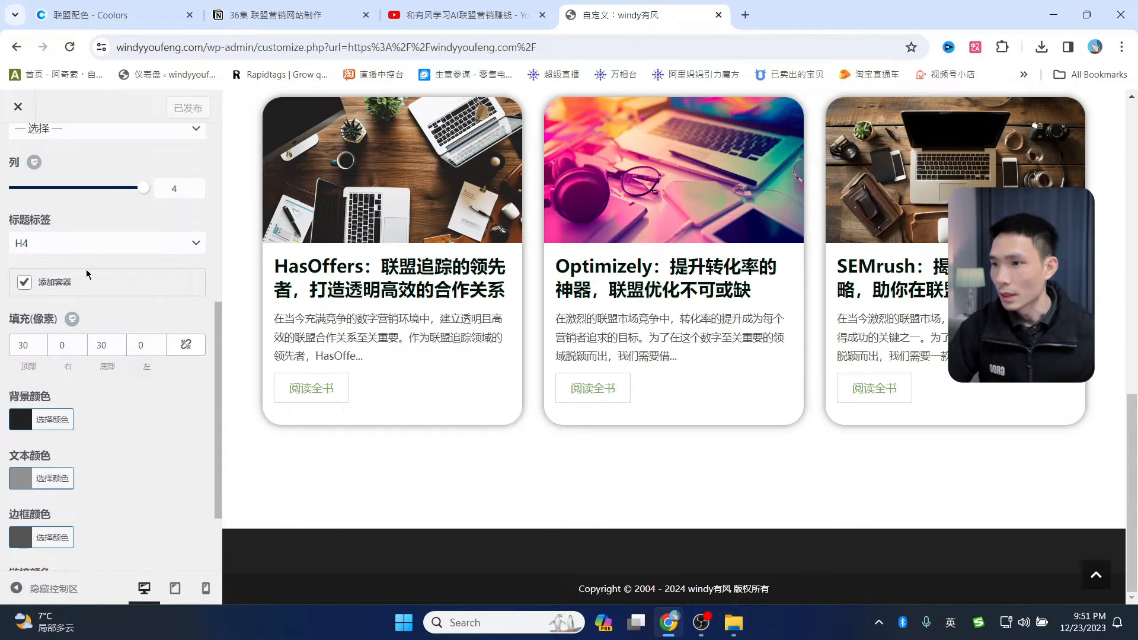
scroll(95, 285, up, 2)
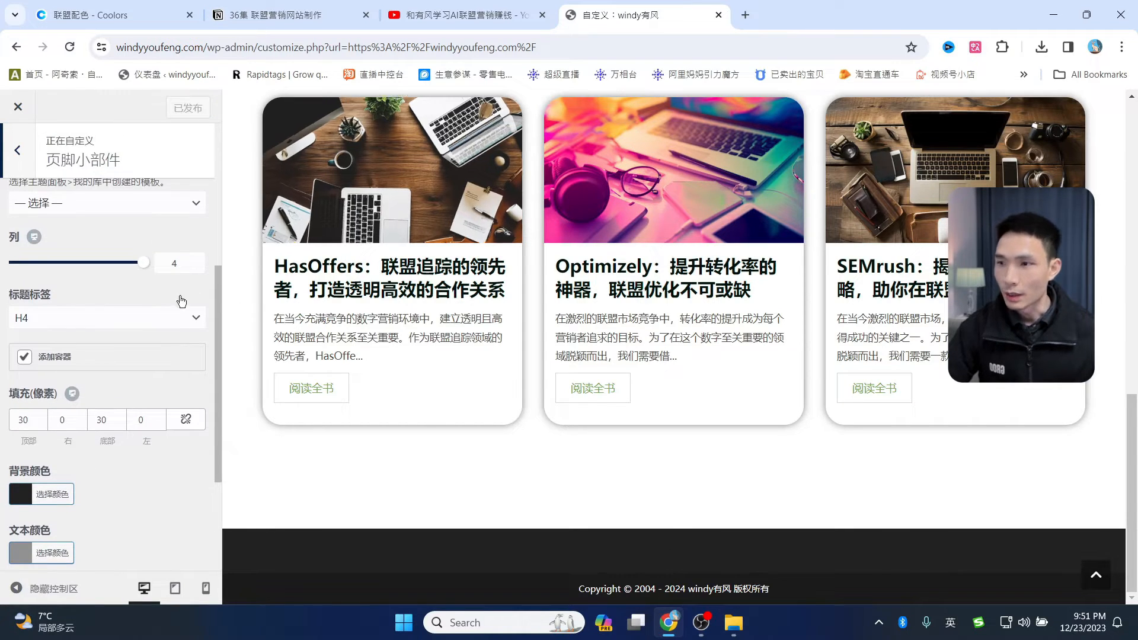
scroll(152, 339, up, 2)
drag(141, 341, 18, 342)
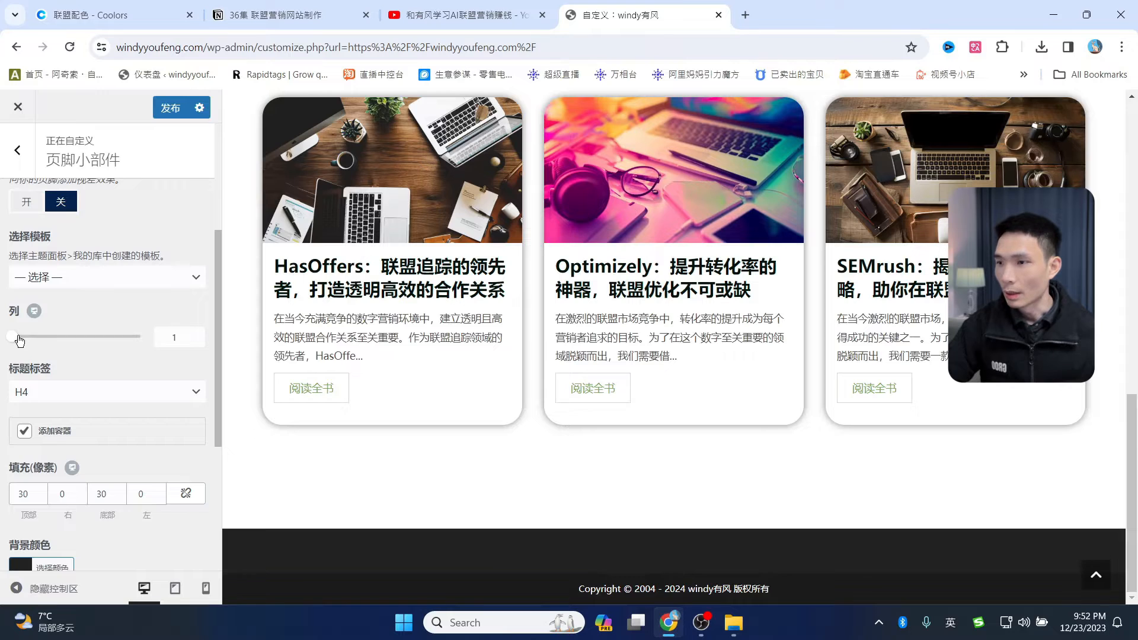
scroll(19, 341, up, 2)
click(169, 108)
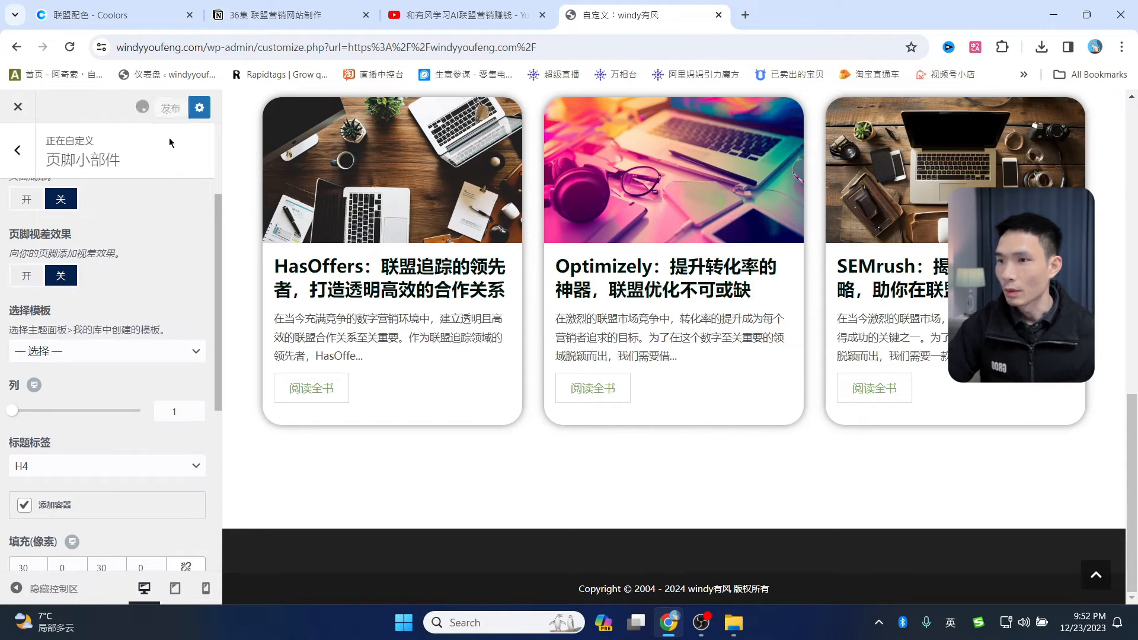
click(18, 150)
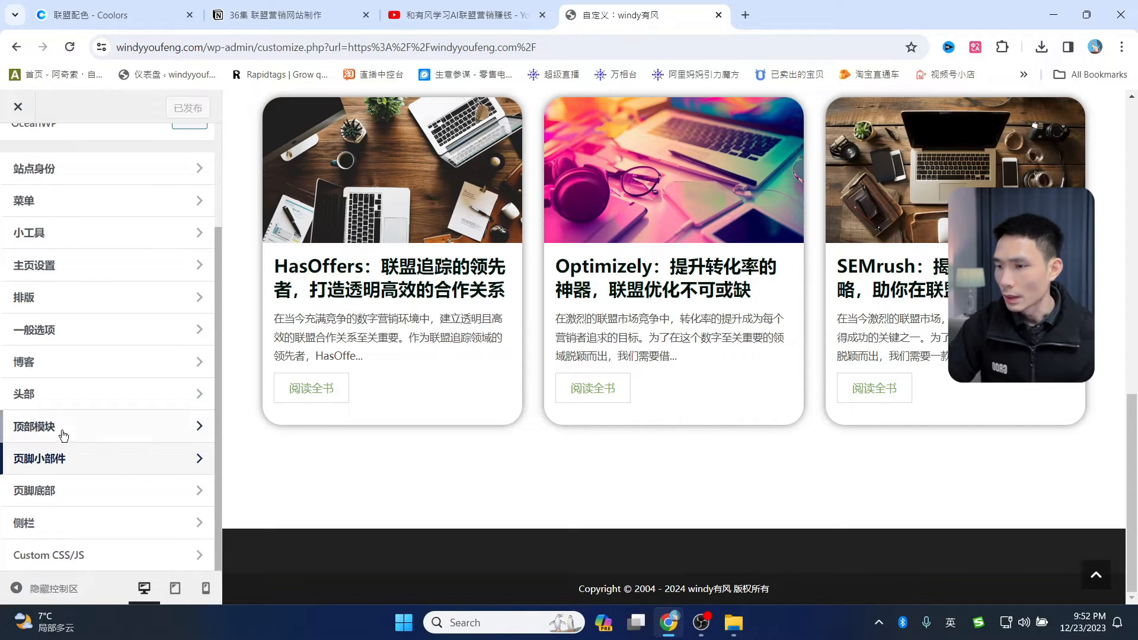
scroll(81, 414, up, 3)
- Add an Image block to the 页脚1 footer widget area
click(59, 371)
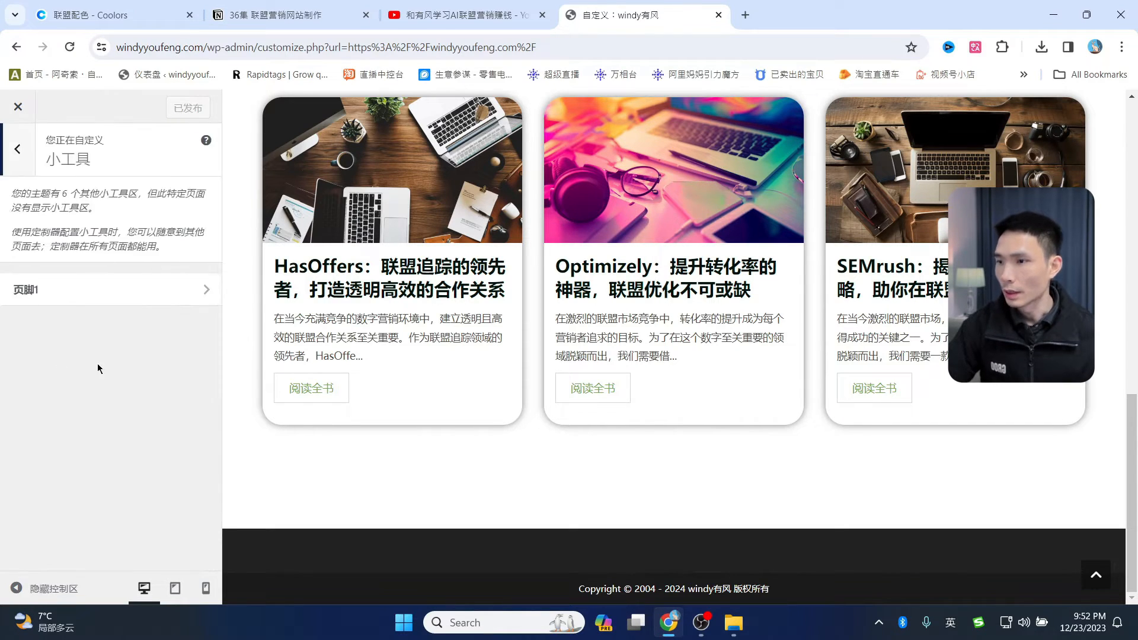
click(64, 290)
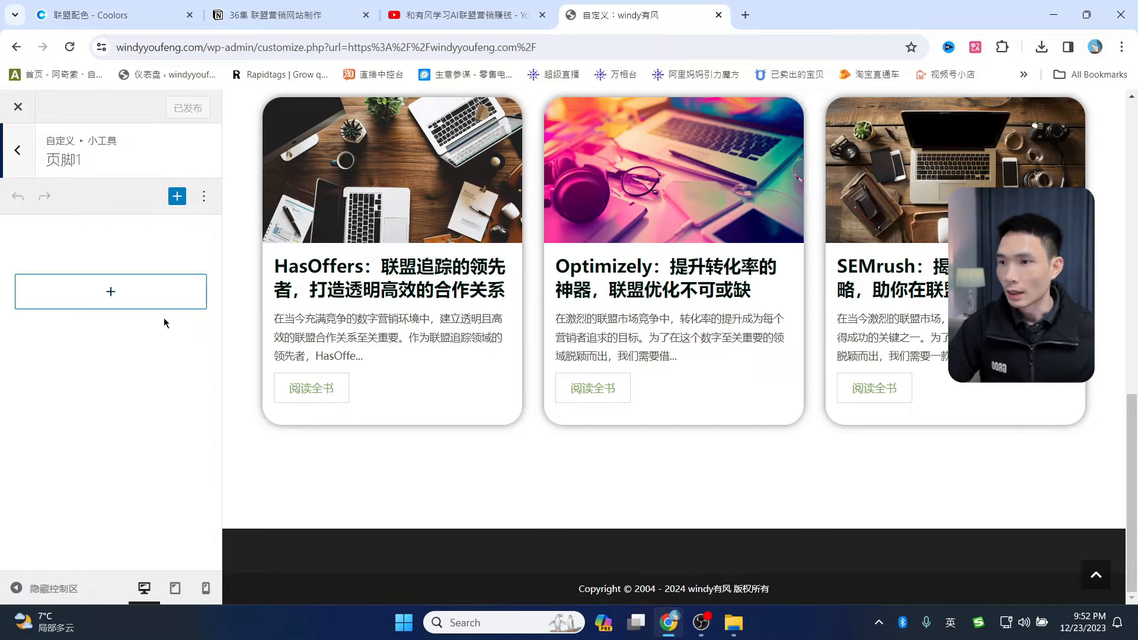
click(103, 295)
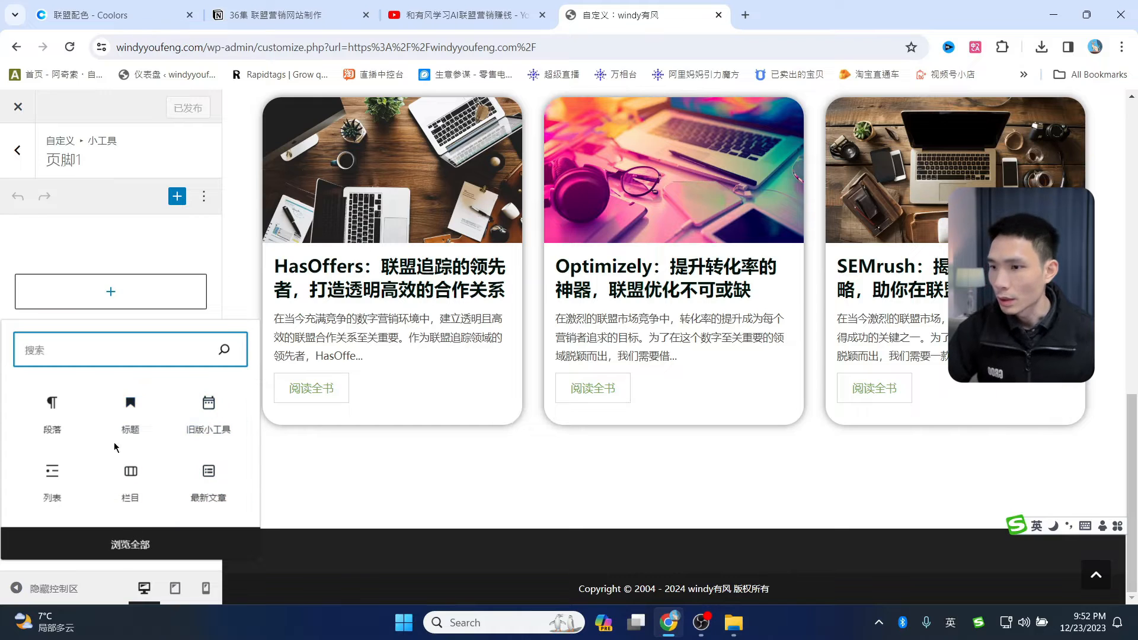
click(140, 545)
click(140, 546)
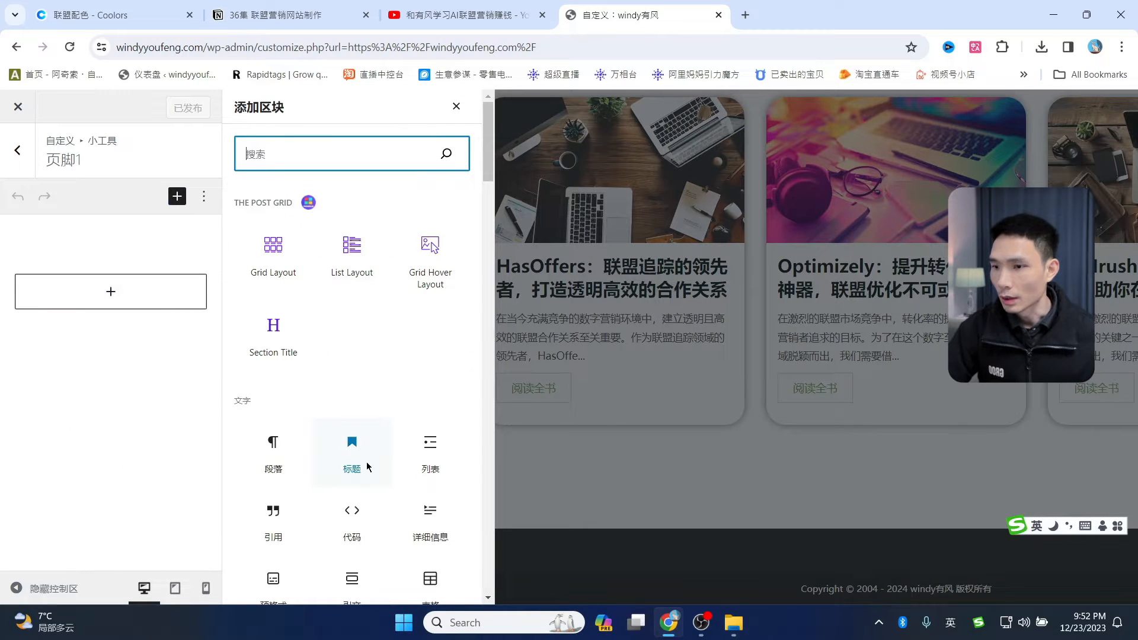
scroll(356, 451, down, 1)
scroll(367, 445, down, 5)
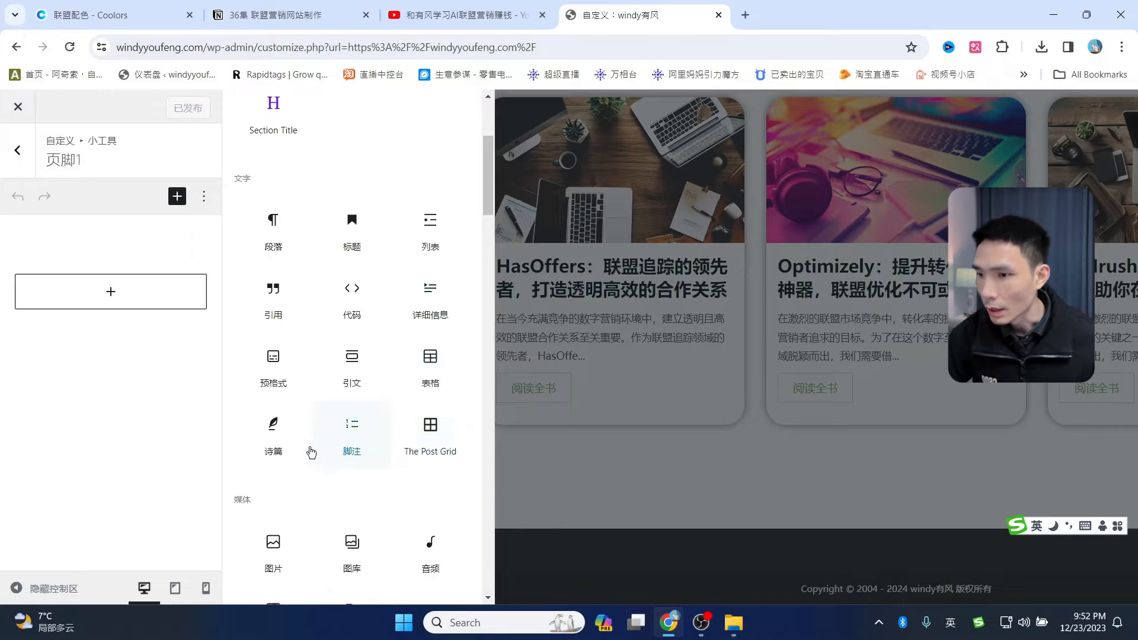
click(262, 396)
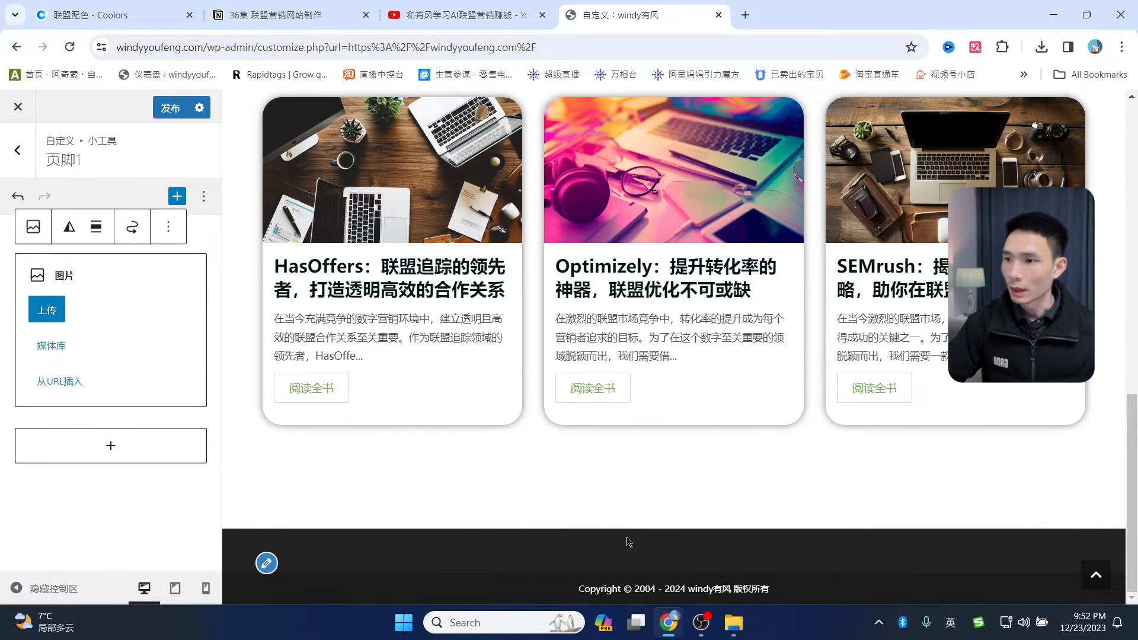
- Fill the block with the second windy有风 logo from the Media Library and shrink it
click(52, 346)
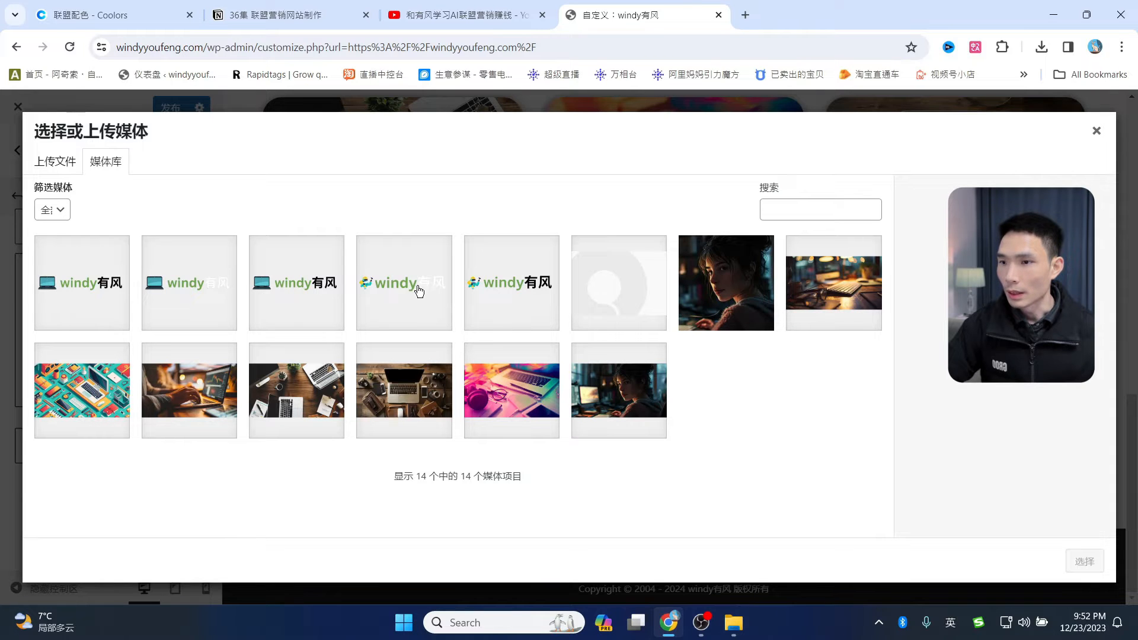
click(189, 283)
click(1085, 561)
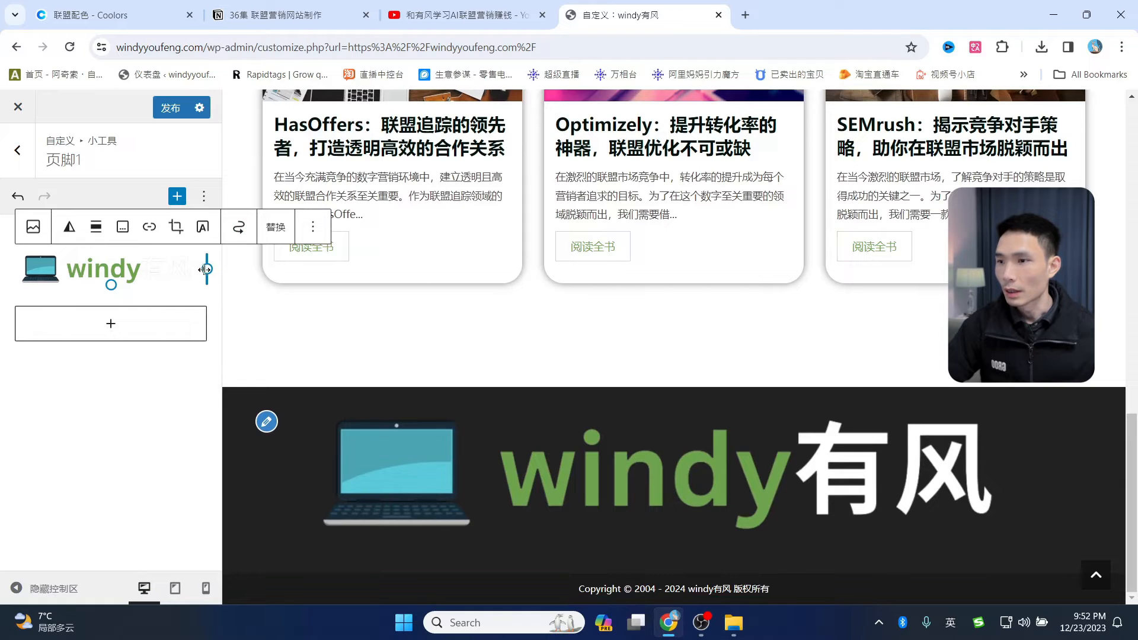
drag(204, 269, 177, 270)
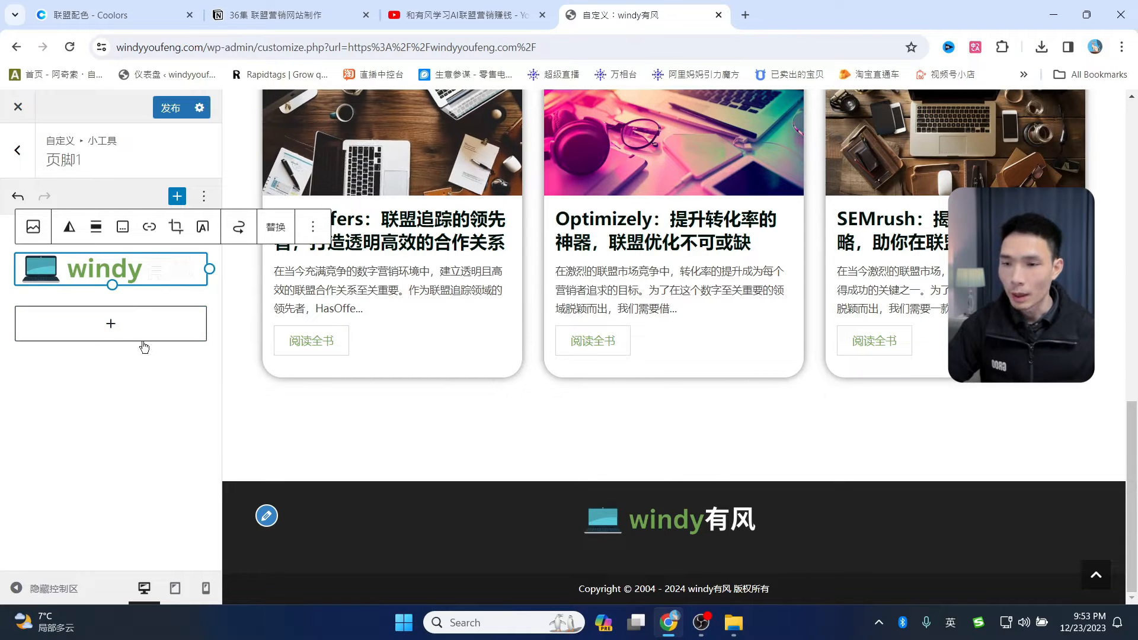
click(111, 332)
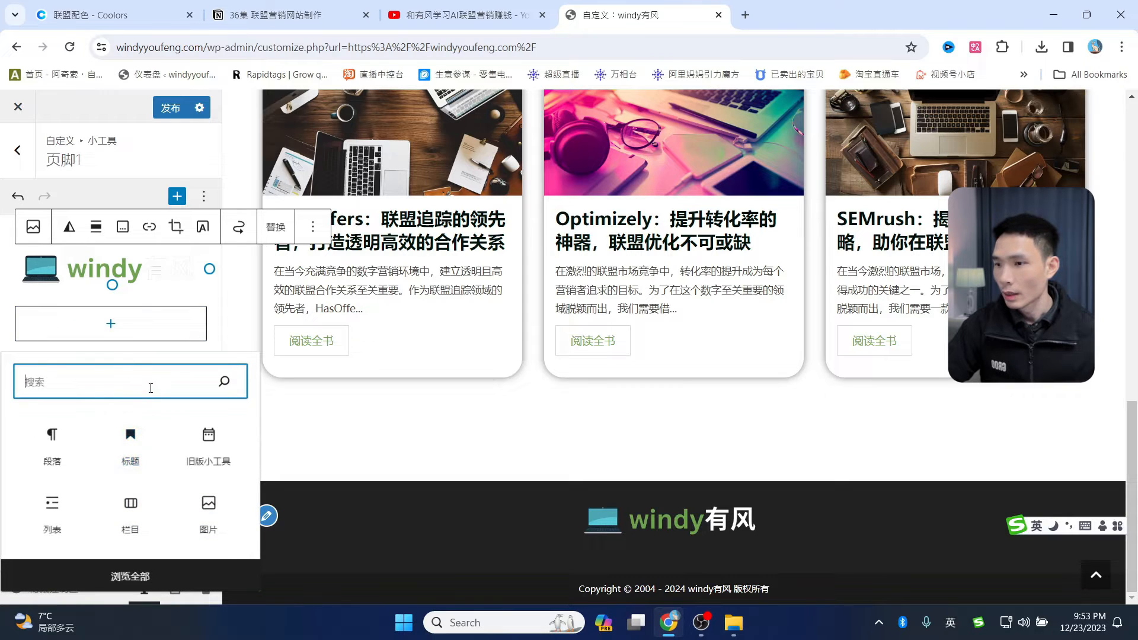
text(so)
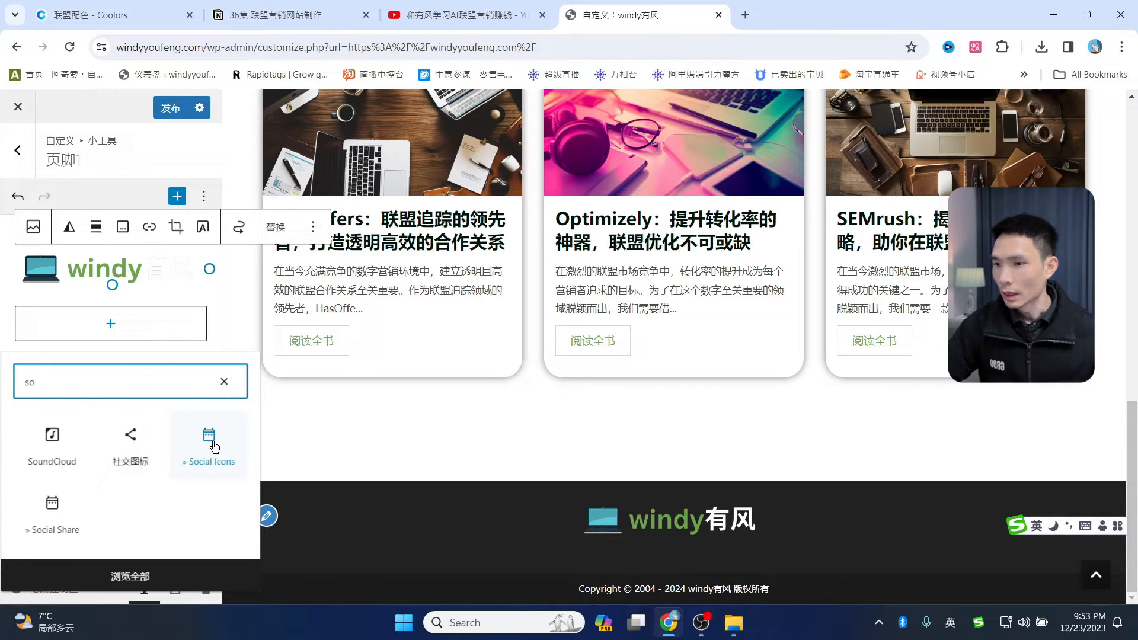
click(137, 448)
click(138, 447)
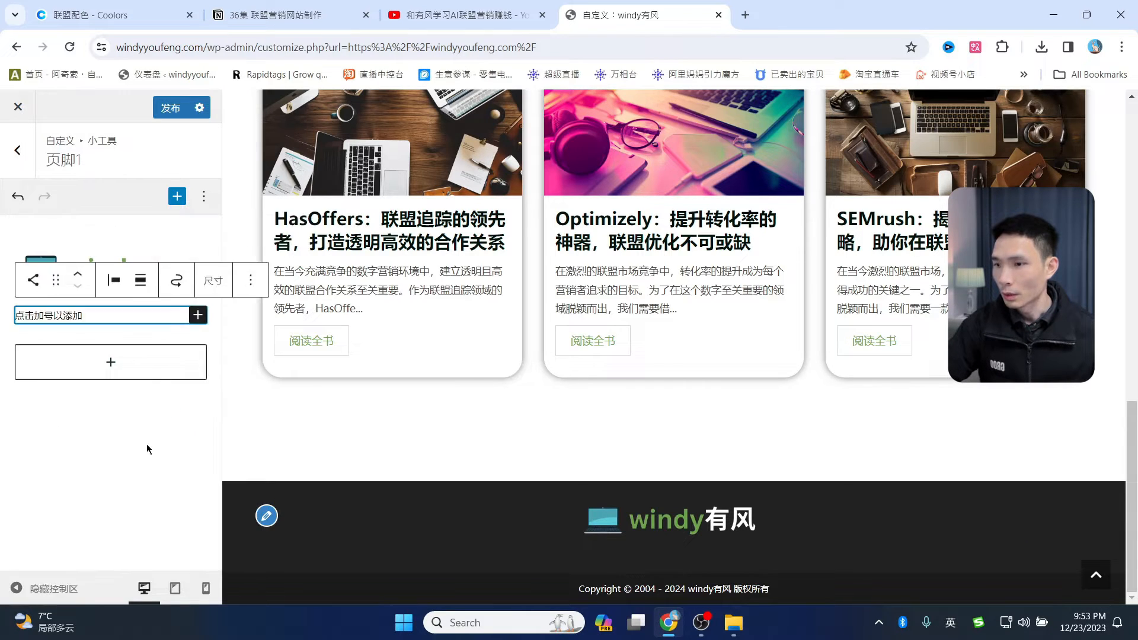
click(123, 324)
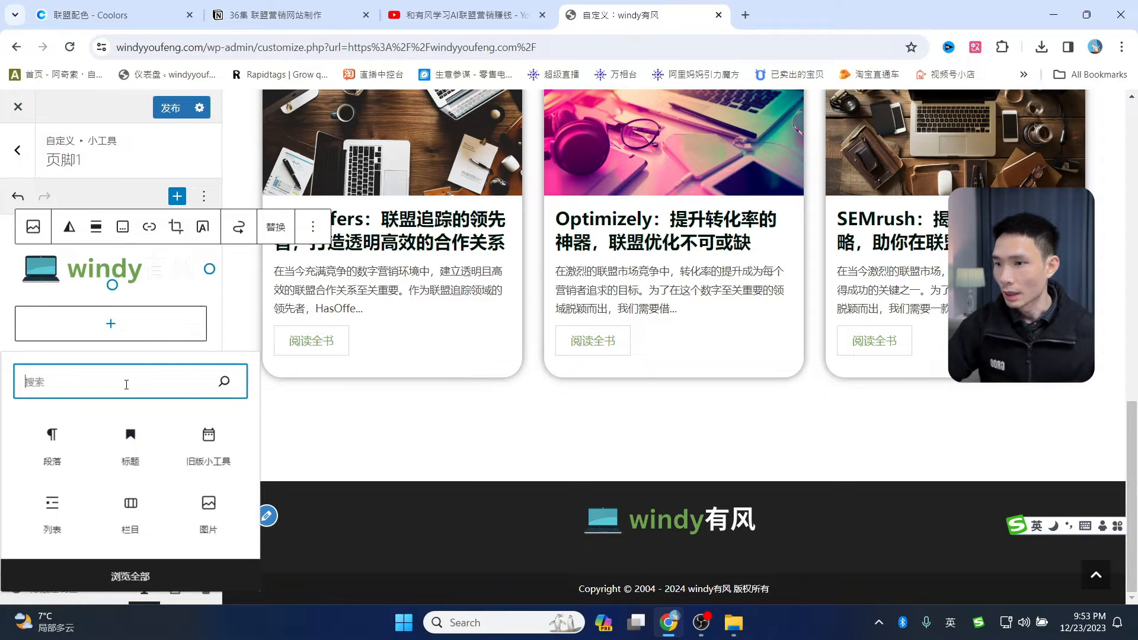
text(soc)
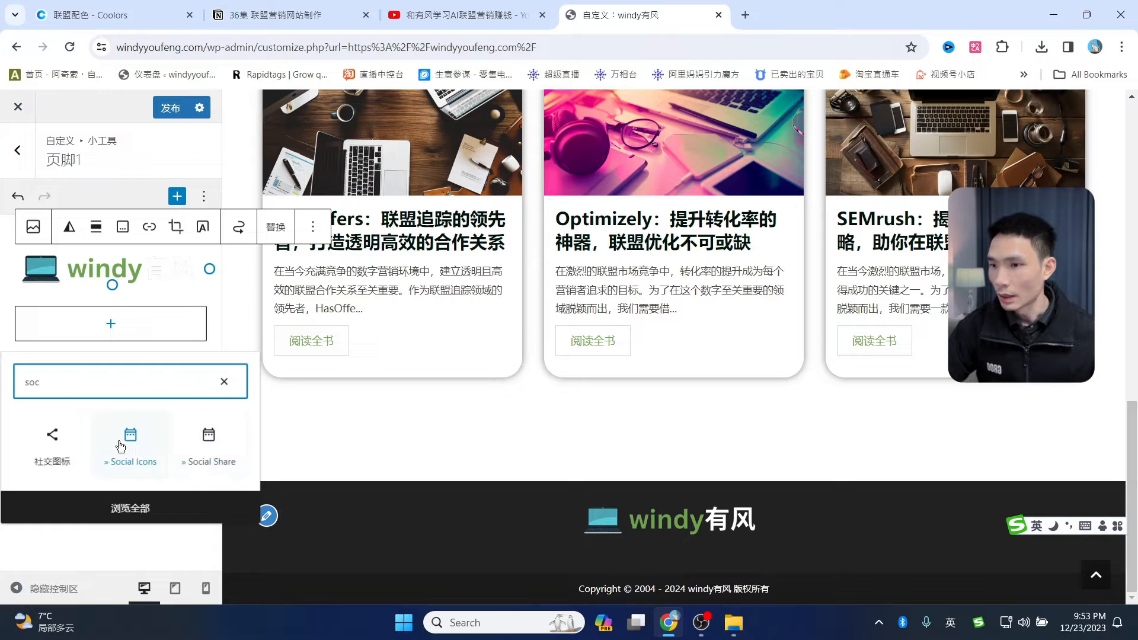
click(202, 445)
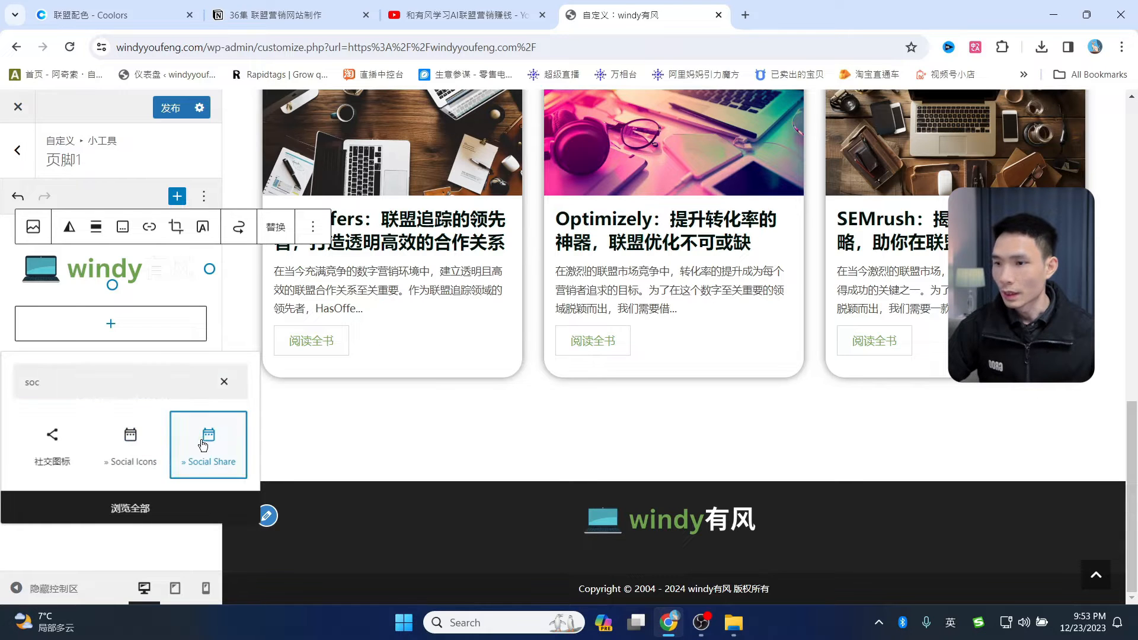
scroll(546, 526, down, 2)
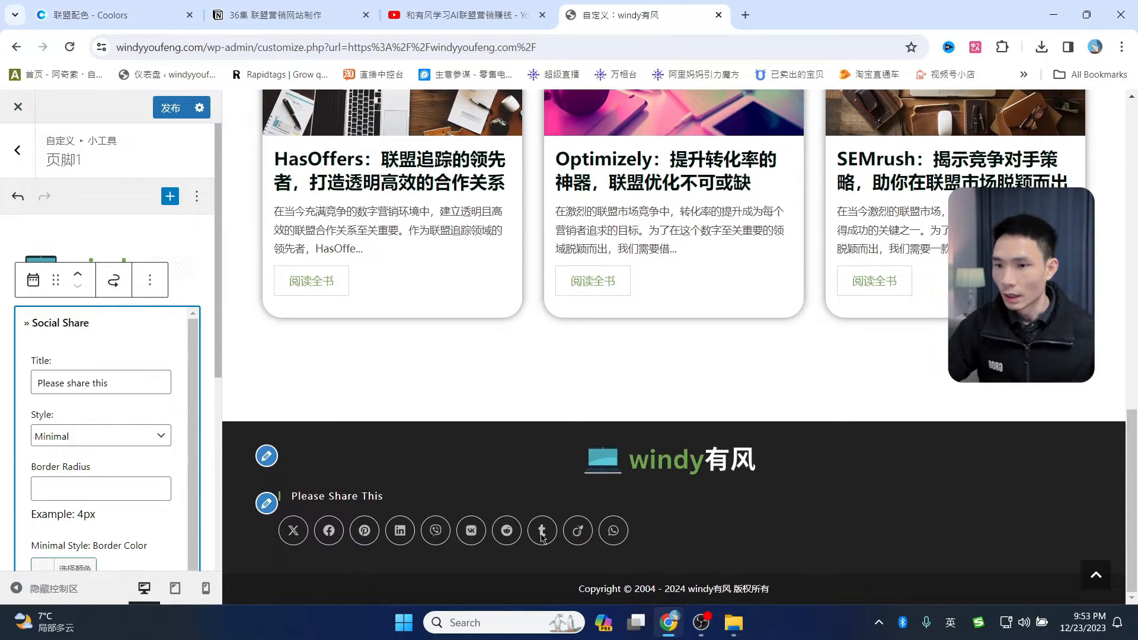
scroll(124, 459, down, 3)
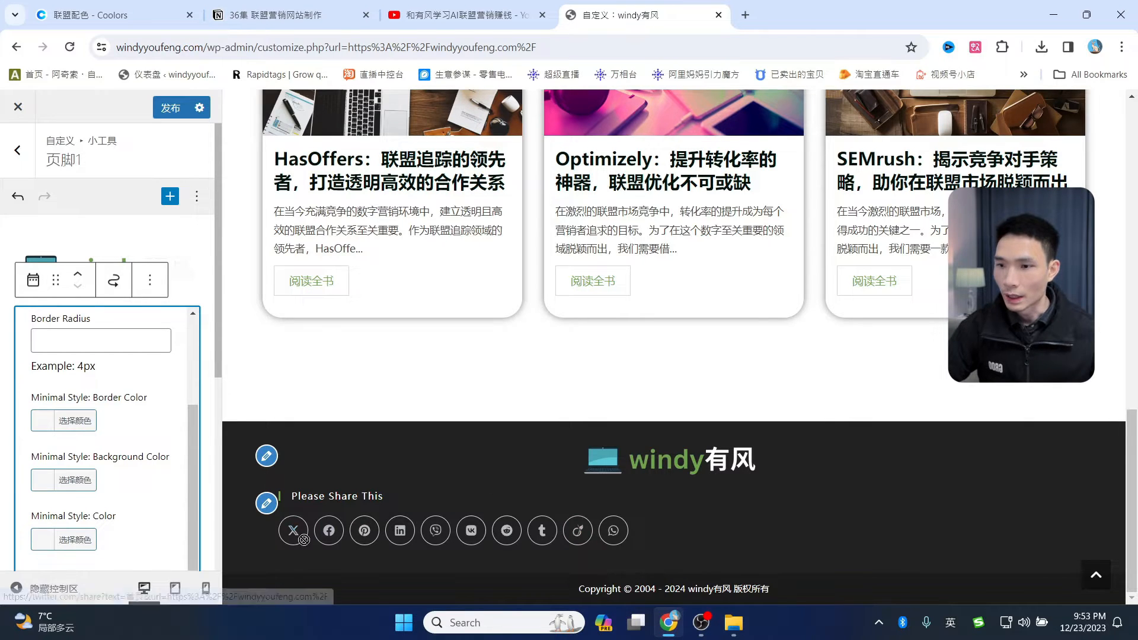
scroll(109, 440, up, 3)
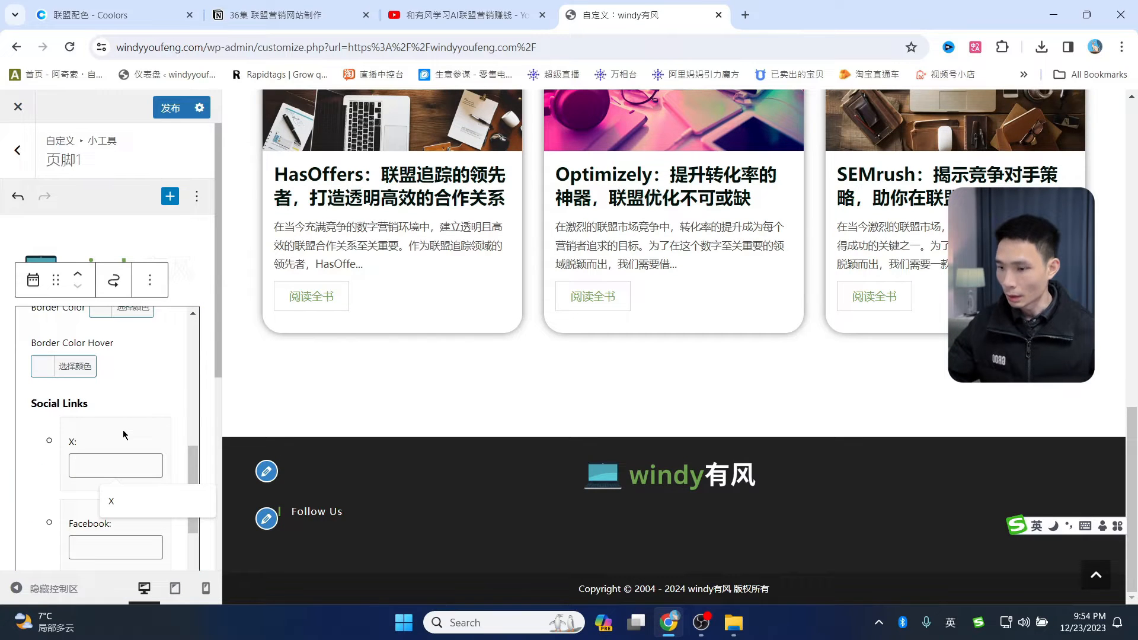
click(111, 501)
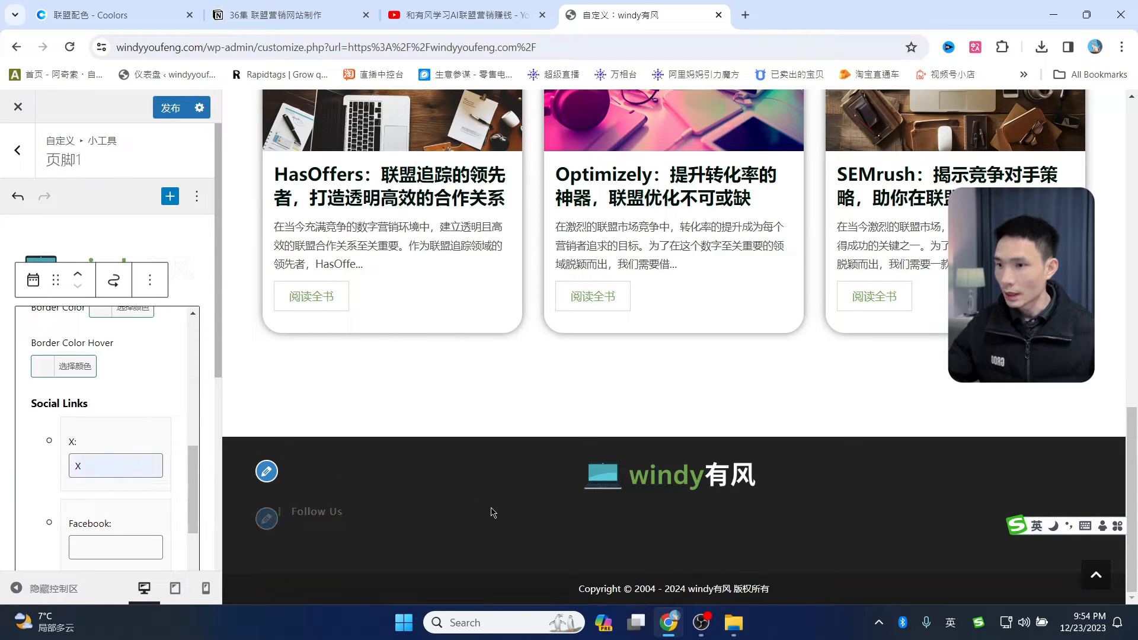
click(95, 548)
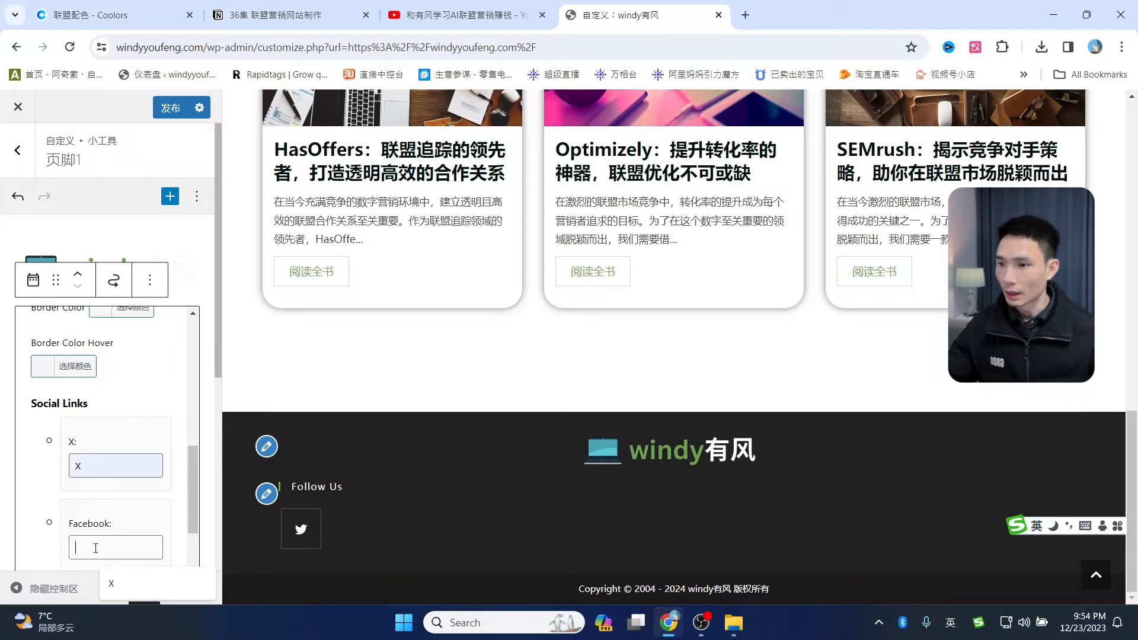
text(w)
scroll(101, 534, down, 4)
click(102, 408)
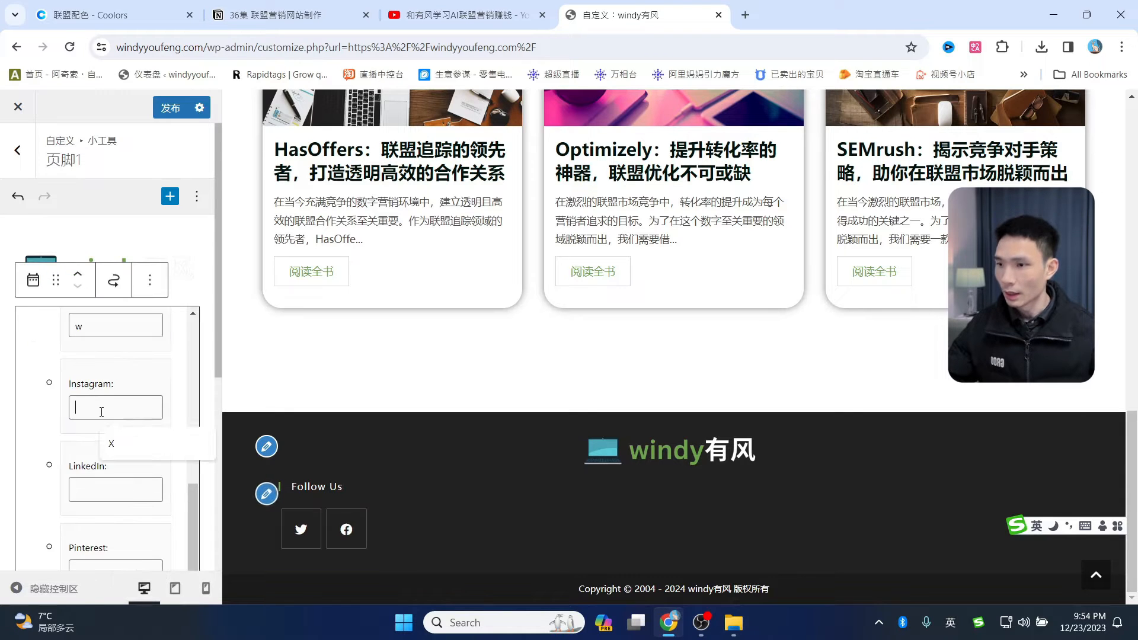
text(w)
click(104, 500)
text(w)
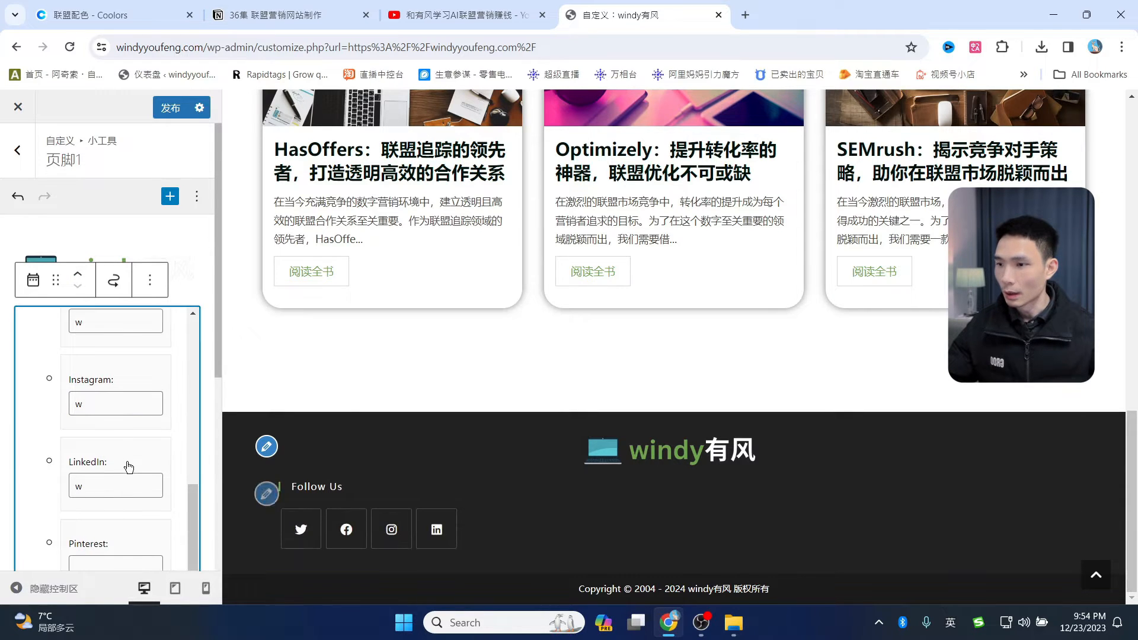
scroll(123, 498, down, 3)
click(123, 498)
text(w)
click(113, 424)
text(w)
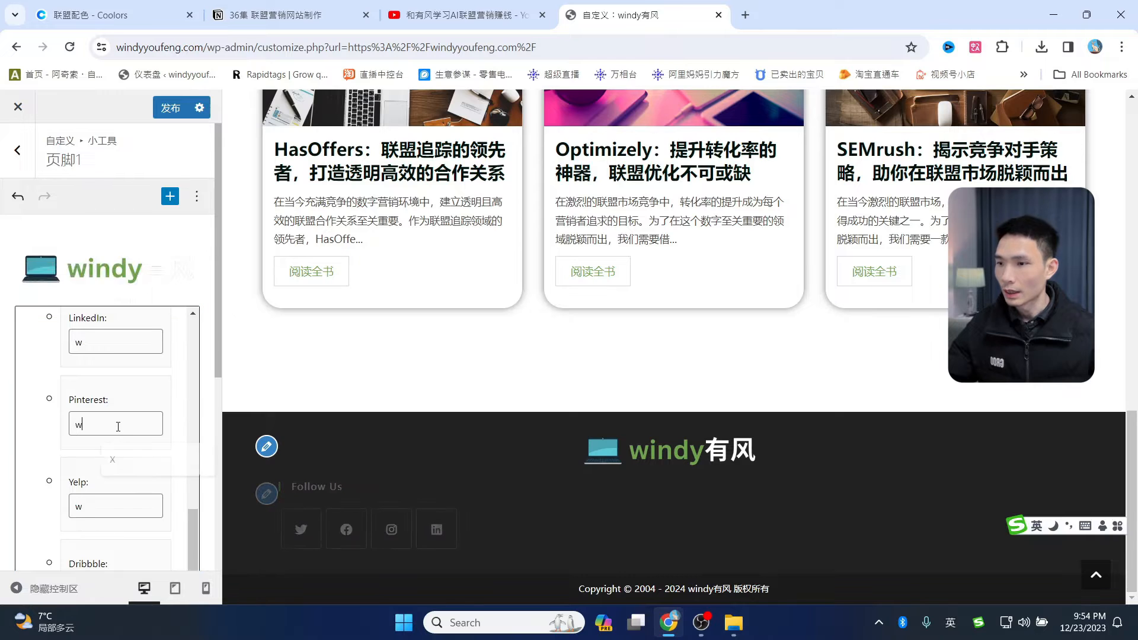
scroll(126, 437, down, 3)
click(93, 367)
text(w)
click(86, 451)
text(w)
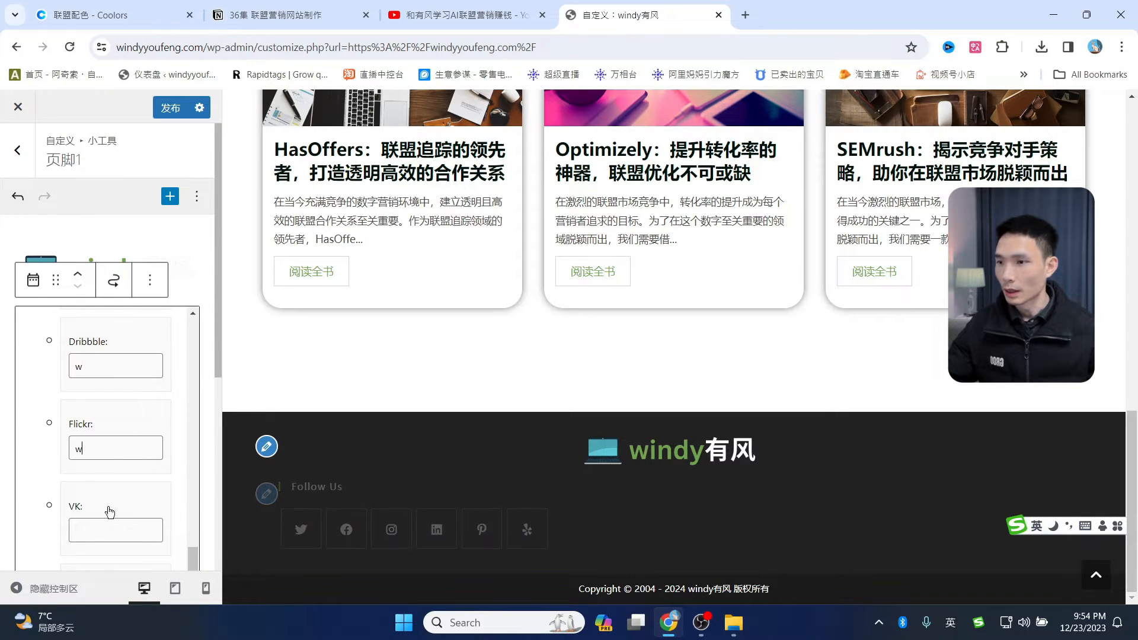
click(113, 530)
text(w)
scroll(118, 474, down, 3)
click(100, 466)
text(w)
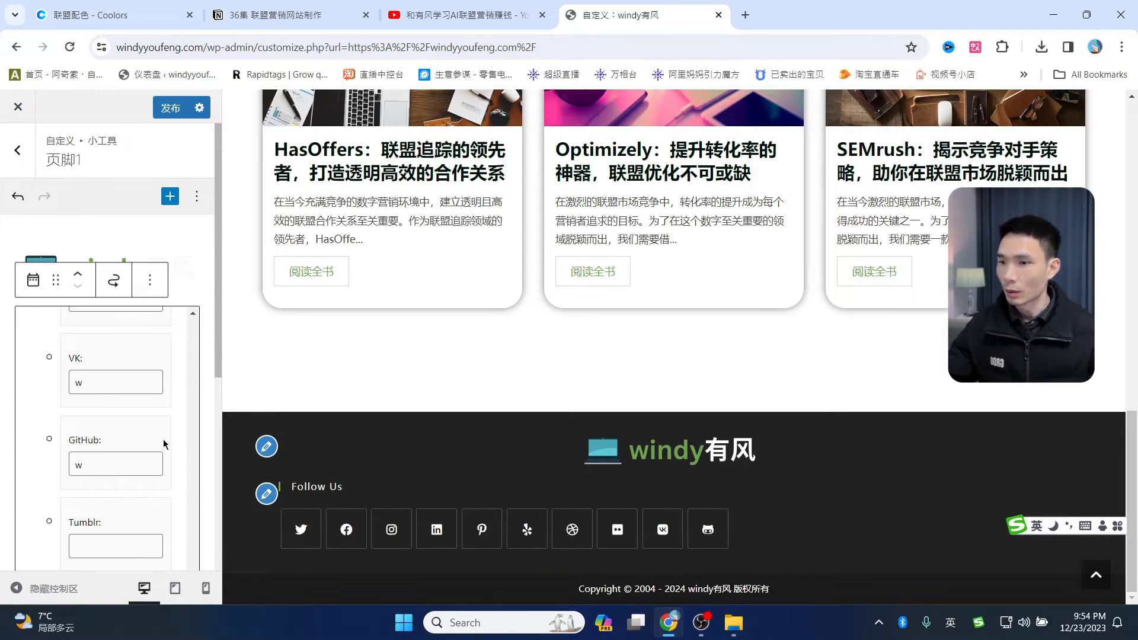
scroll(119, 462, down, 10)
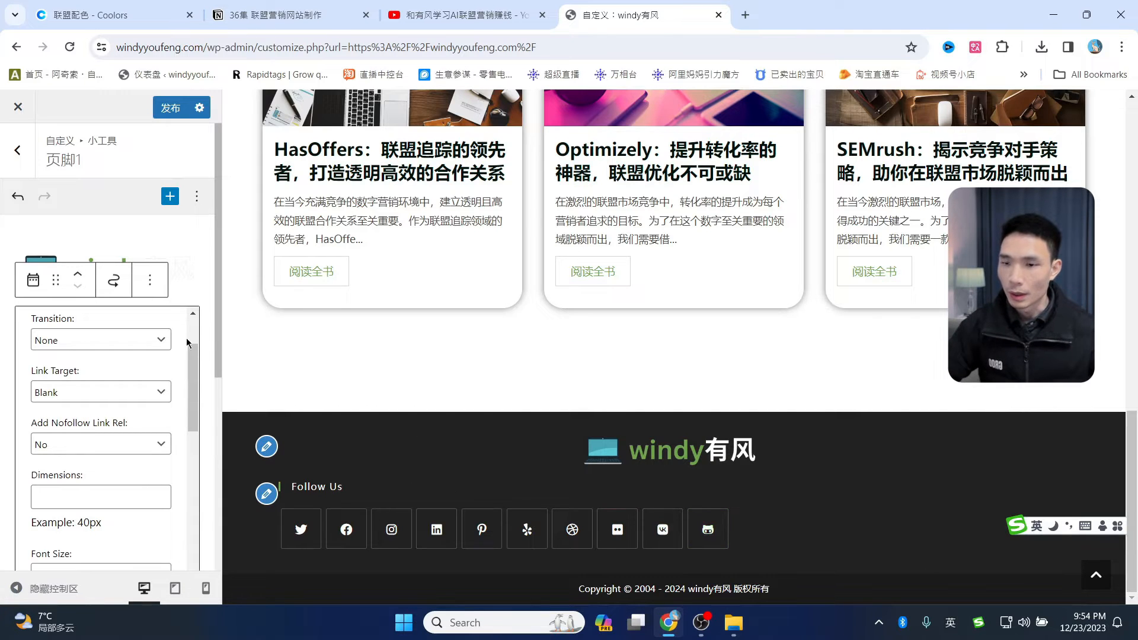
click(150, 279)
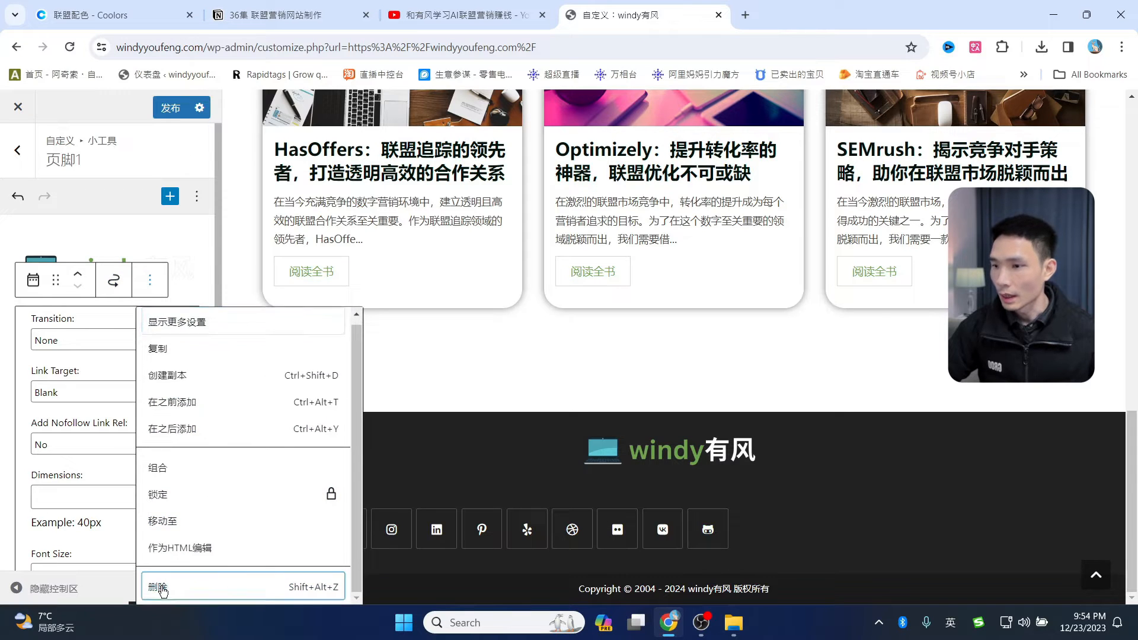
click(159, 592)
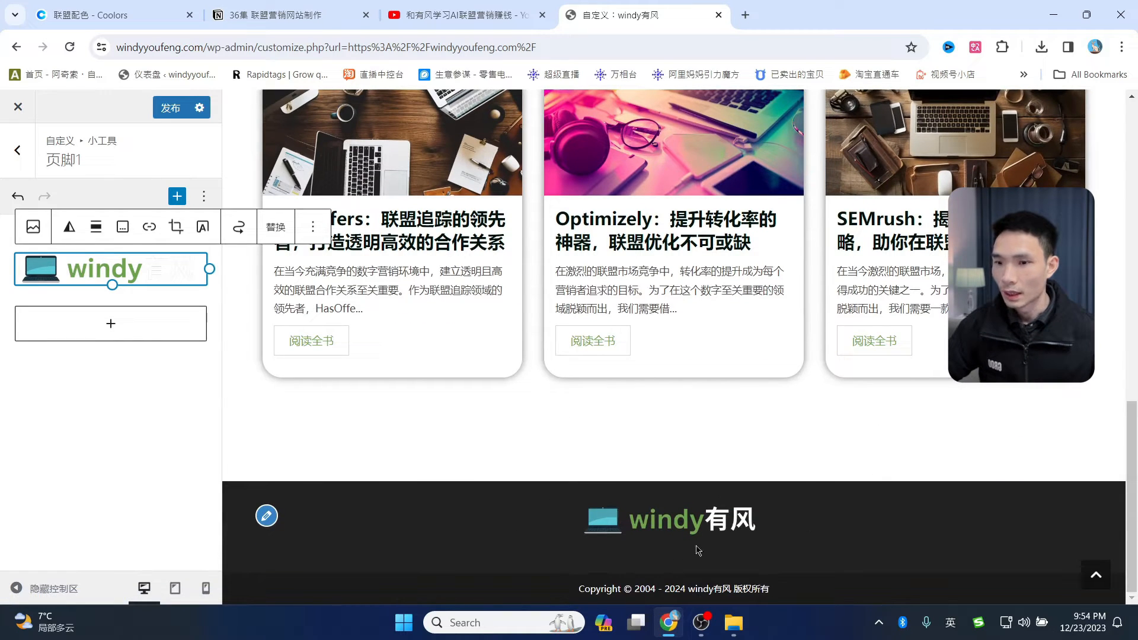
click(171, 108)
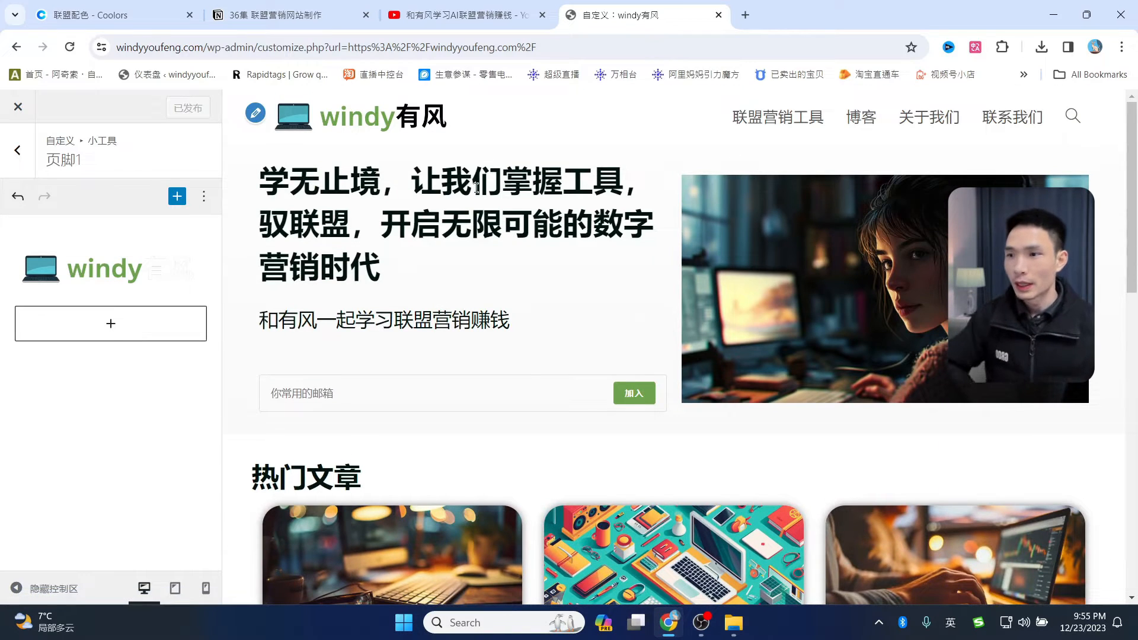
click(20, 109)
scroll(425, 360, down, 5)
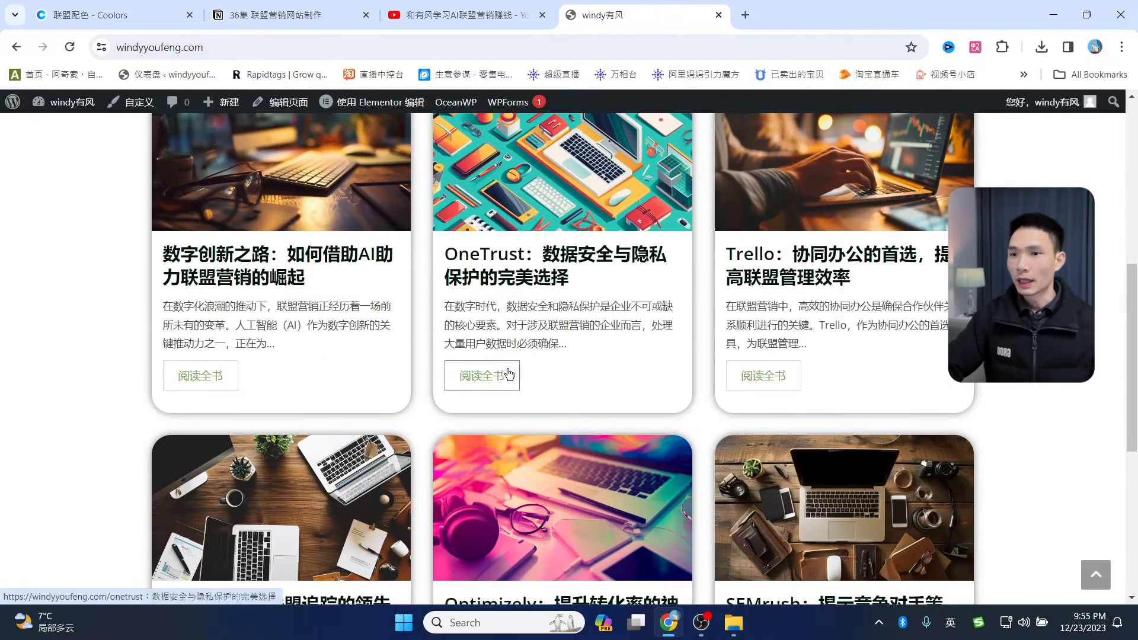
scroll(618, 321, up, 10)
scroll(592, 416, down, 15)
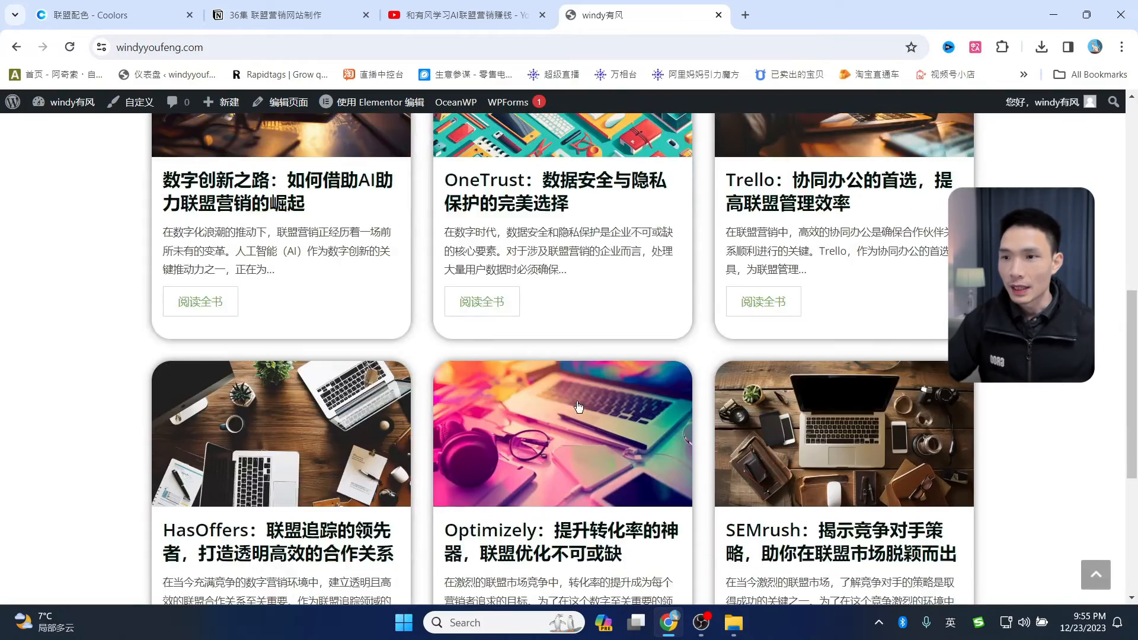
scroll(592, 415, up, 15)
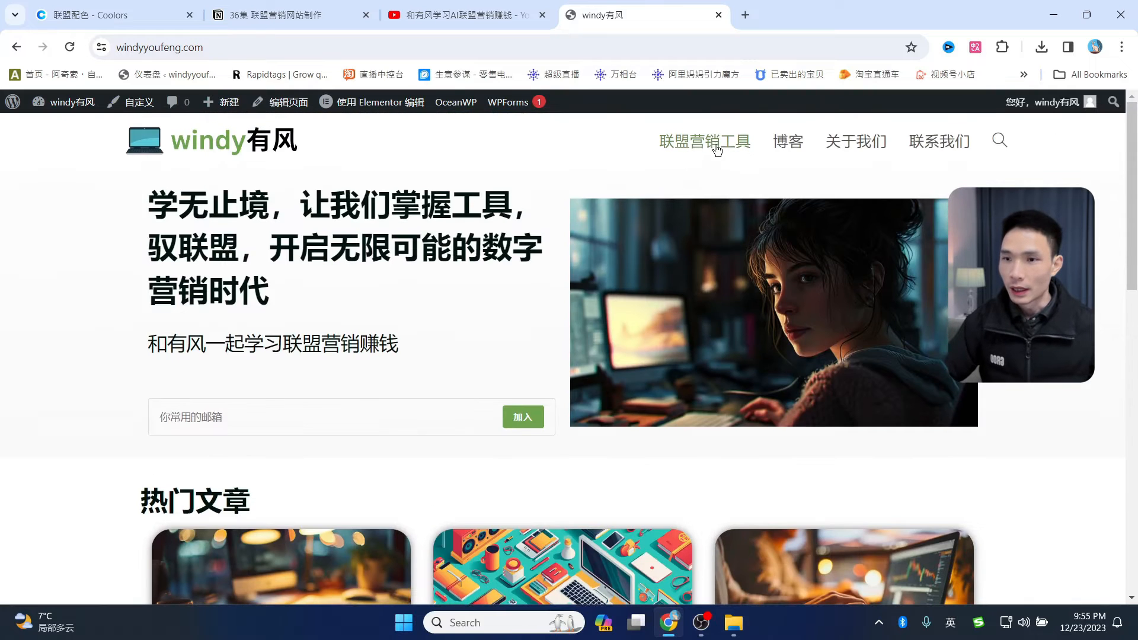
click(795, 150)
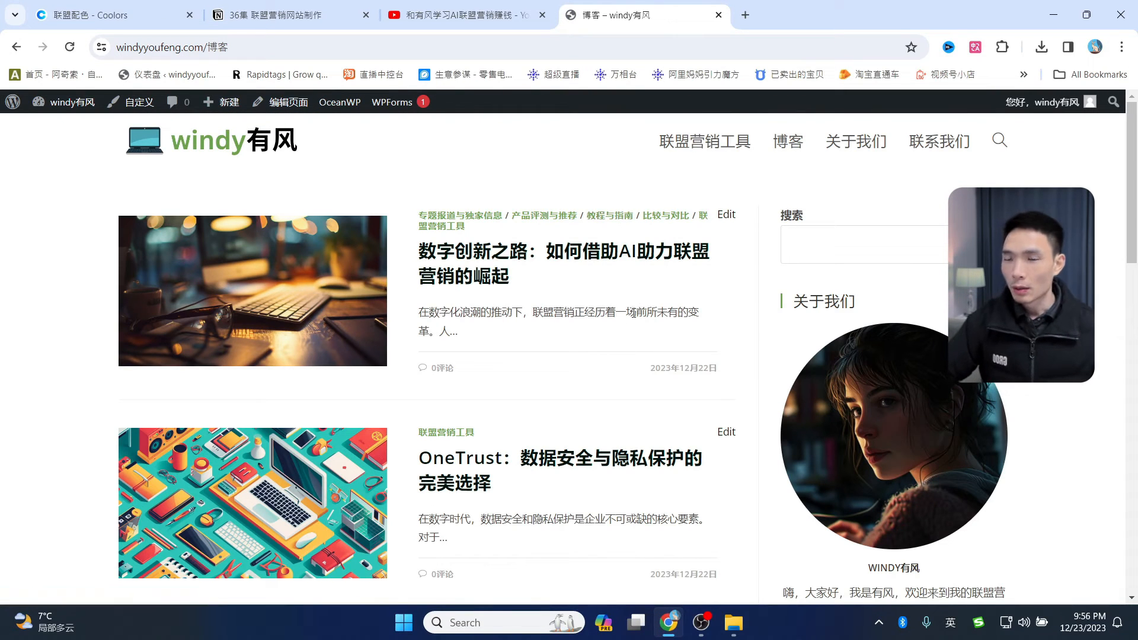
scroll(573, 332, down, 15)
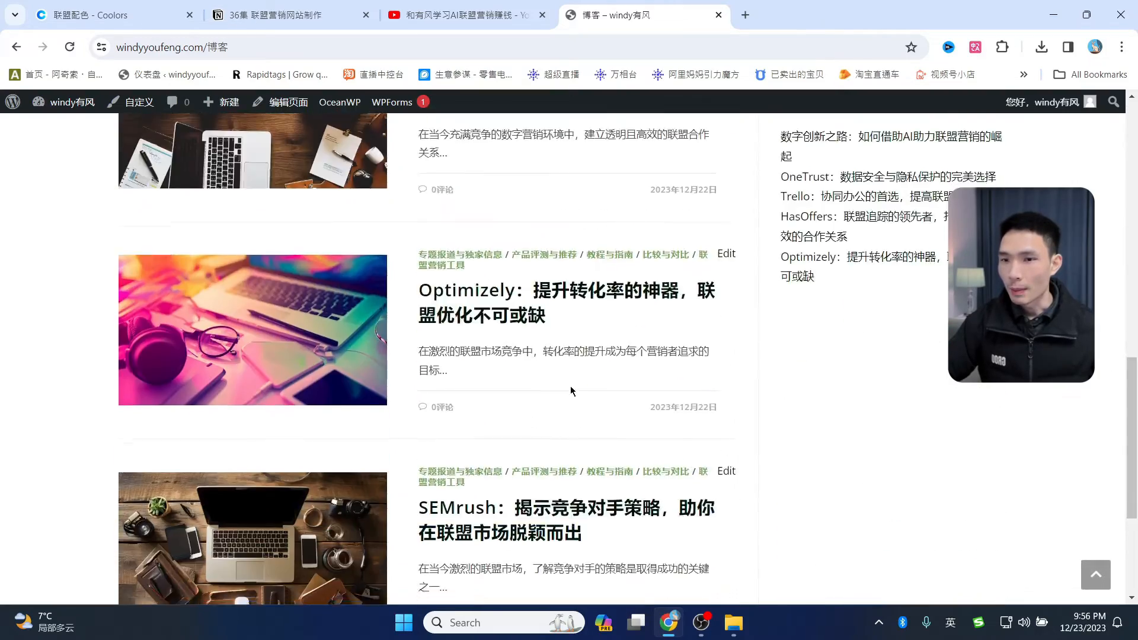
scroll(576, 392, up, 15)
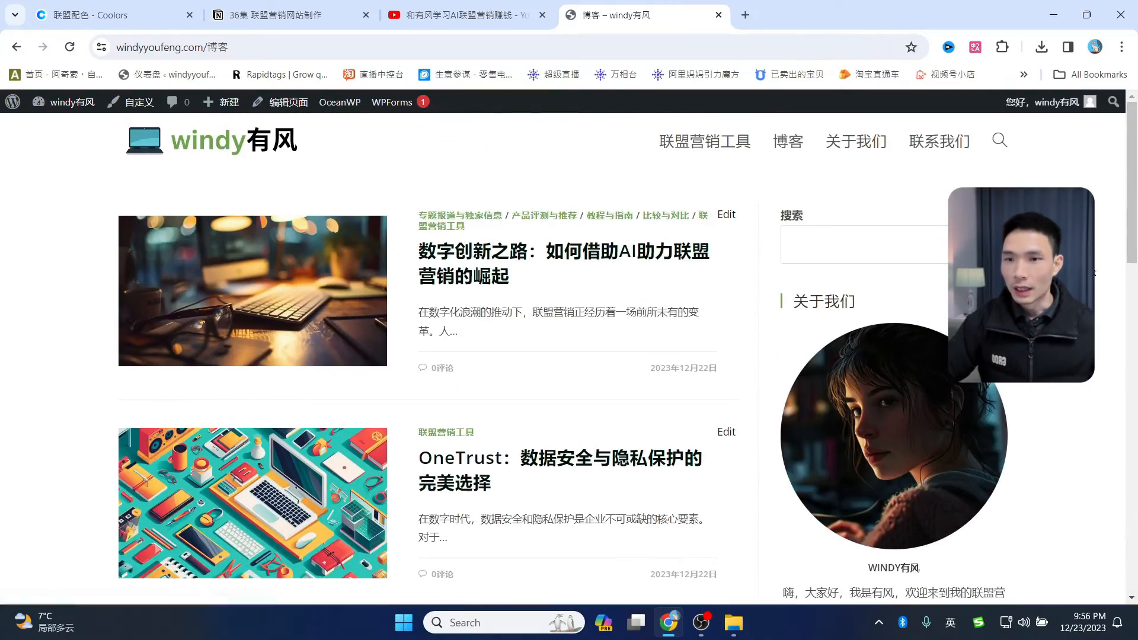
scroll(871, 256, down, 7)
scroll(917, 337, up, 3)
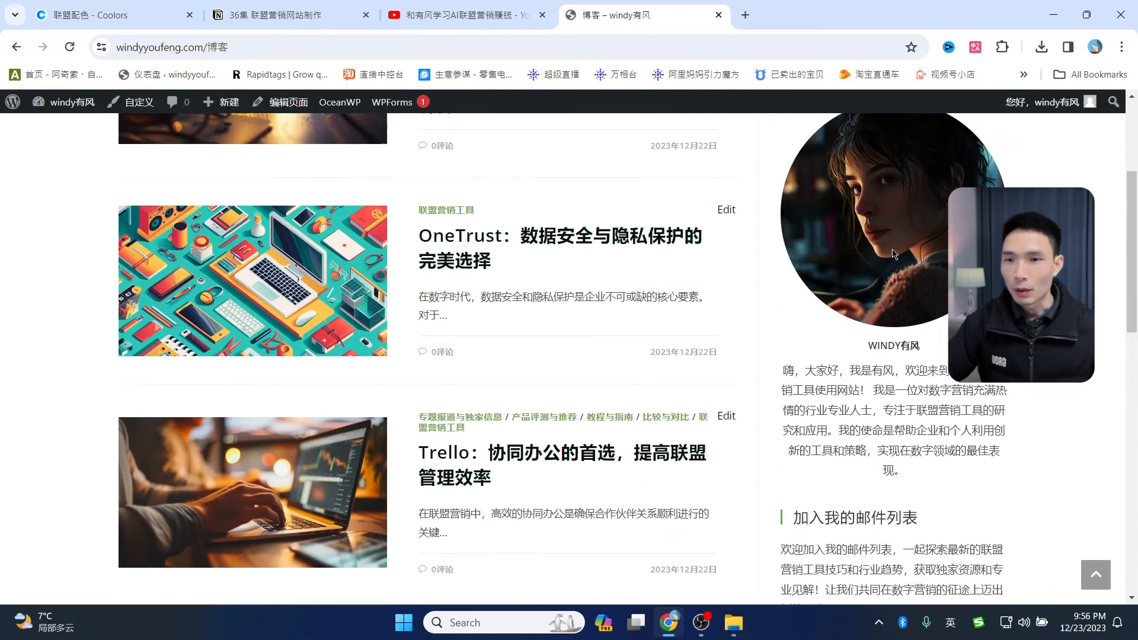
scroll(901, 277, down, 3)
scroll(901, 276, down, 4)
scroll(895, 293, up, 10)
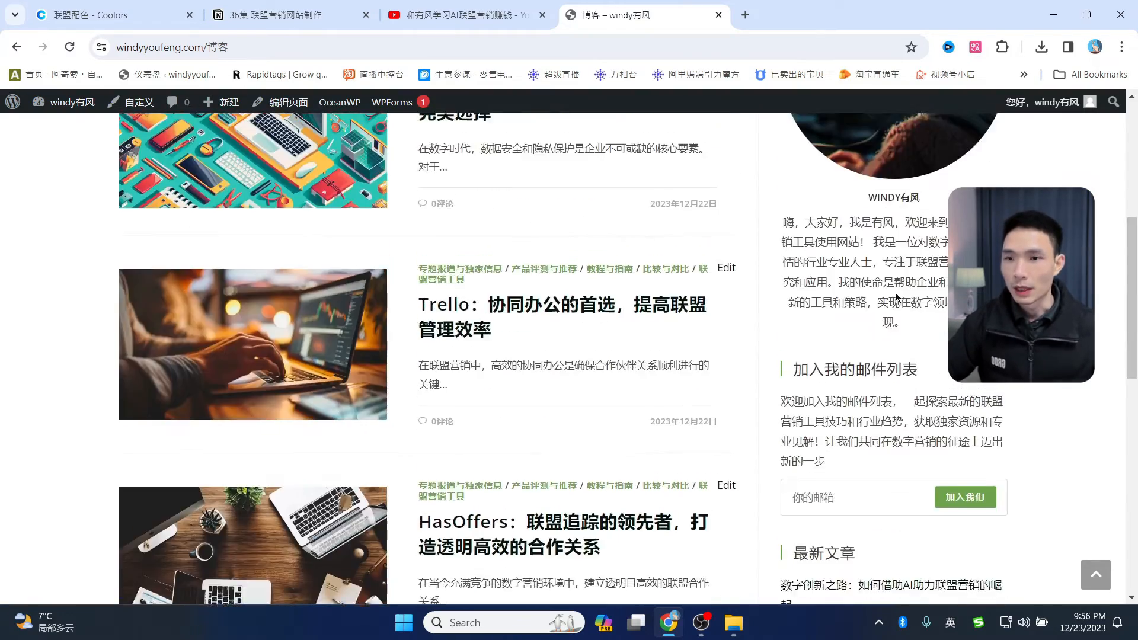
scroll(900, 281, up, 1)
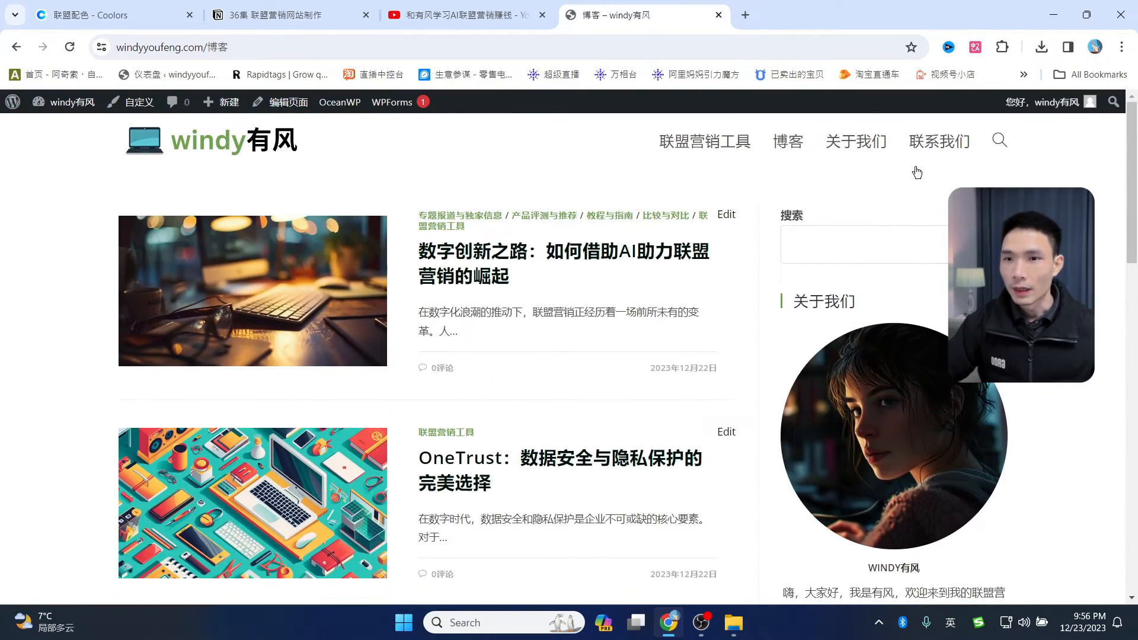
click(861, 142)
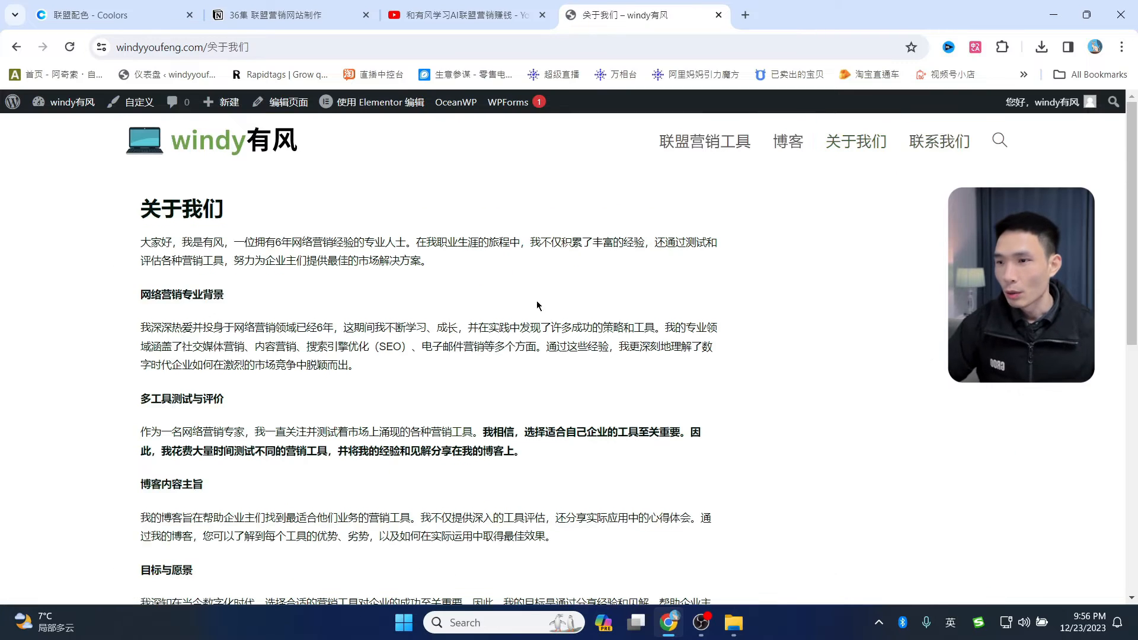
scroll(551, 320, down, 8)
scroll(554, 323, up, 8)
click(944, 151)
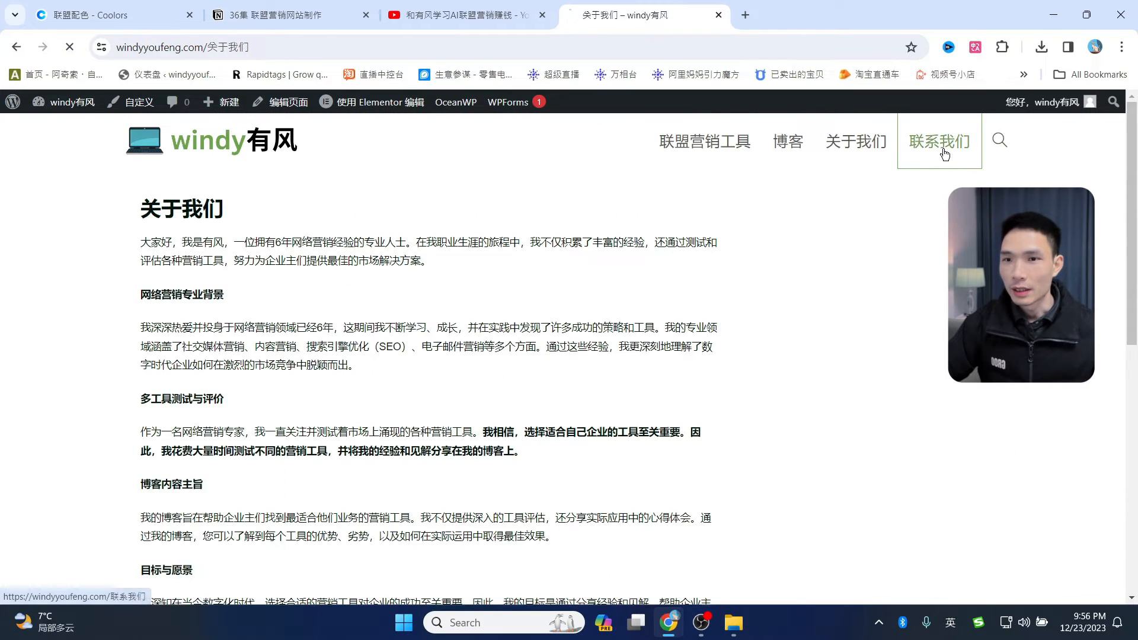
scroll(615, 330, down, 2)
scroll(833, 218, up, 2)
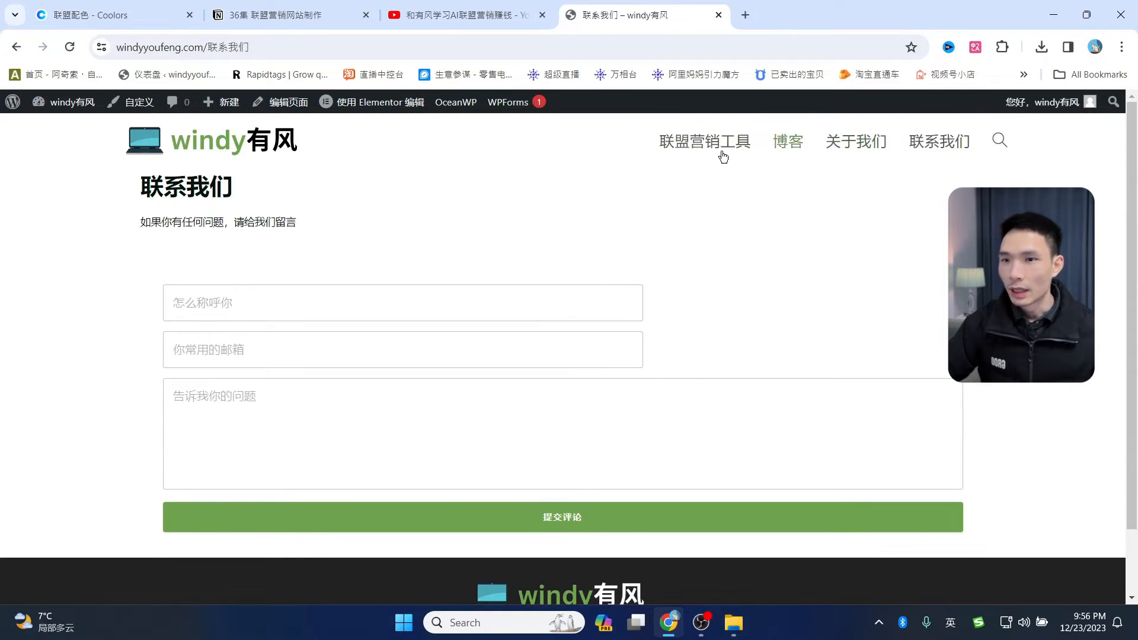
click(849, 150)
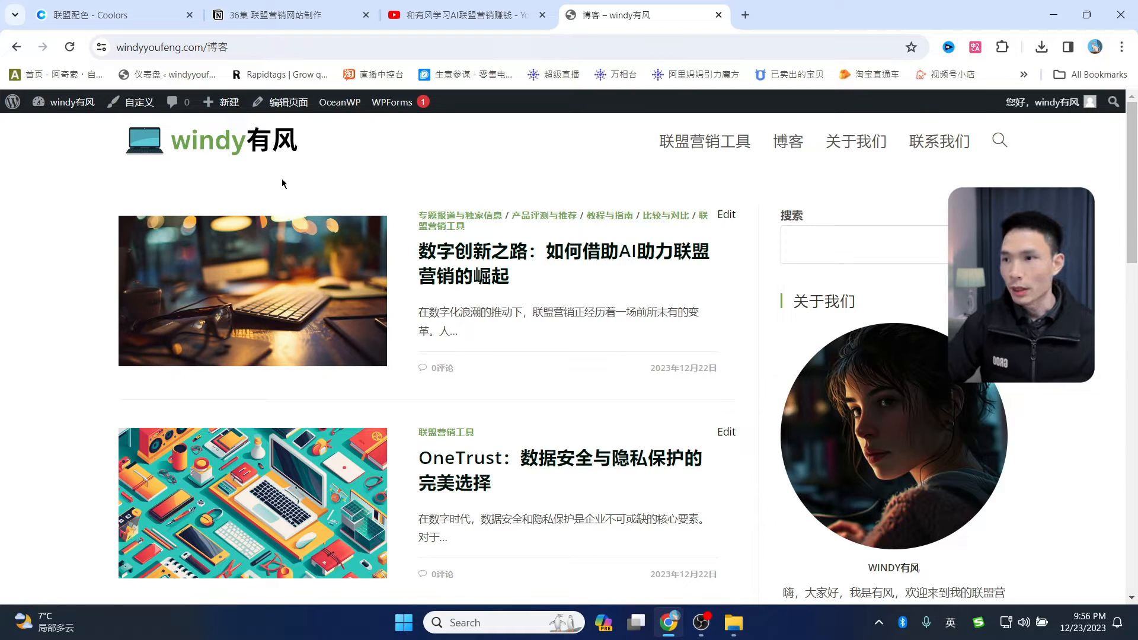
- Open the 首页 home page from All Pages in Elementor, dismissing the Qi Addons notice
mouse_move(16, 106)
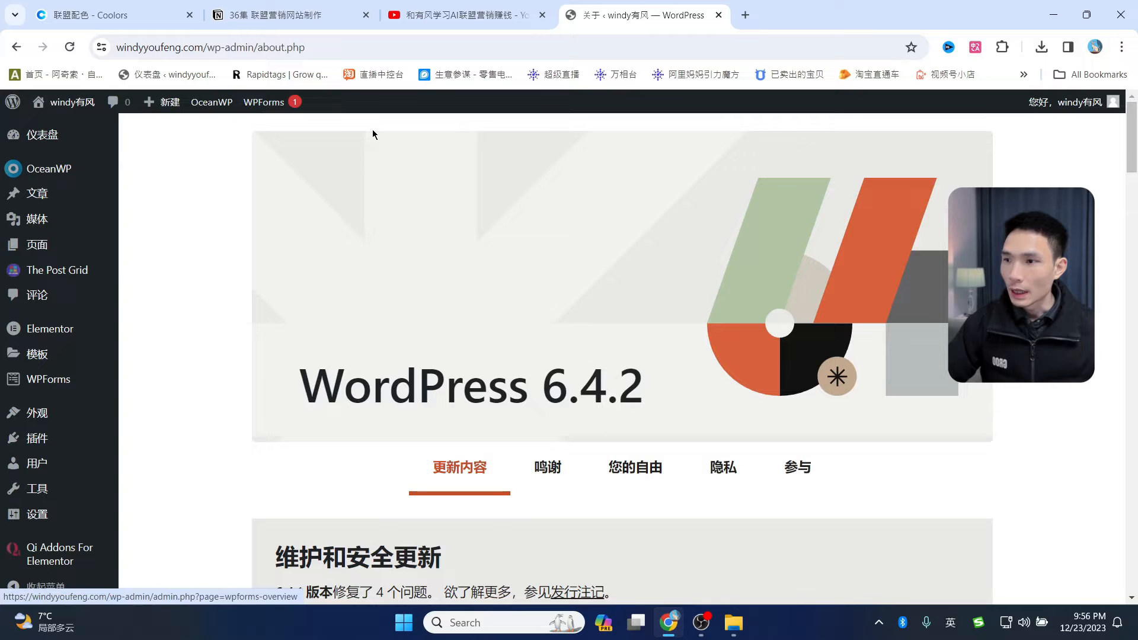
mouse_move(40, 250)
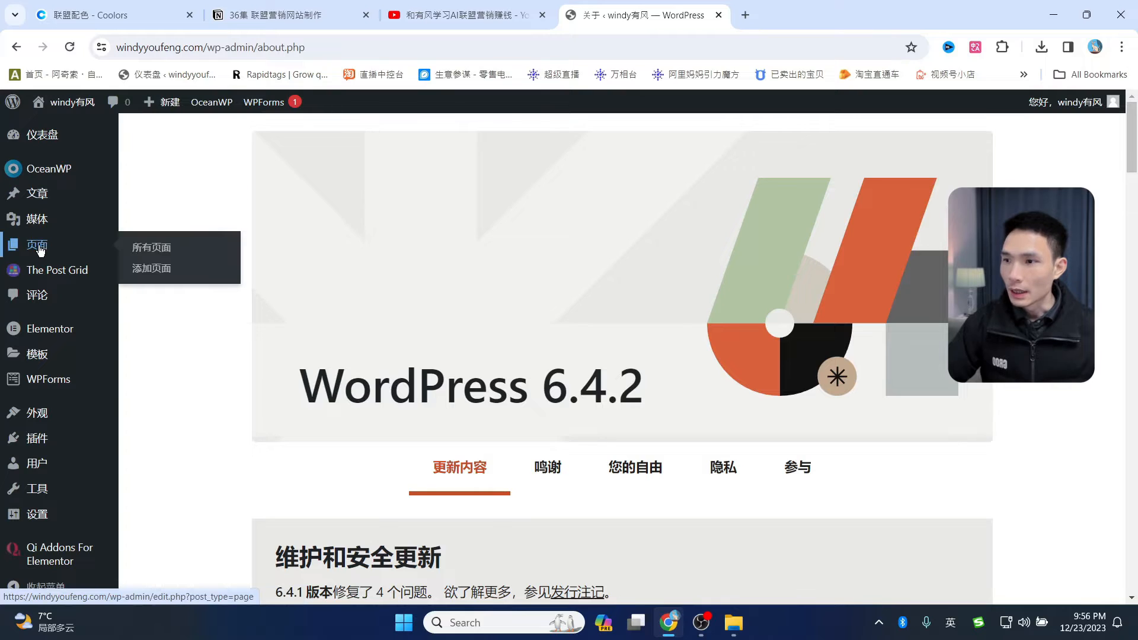
click(164, 254)
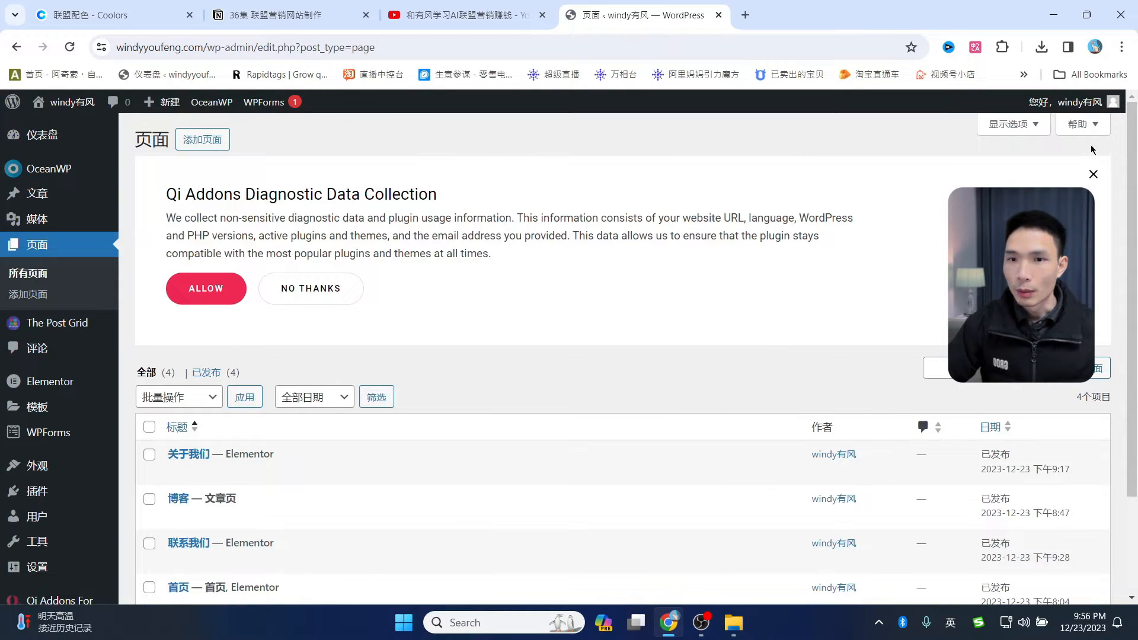
click(1094, 176)
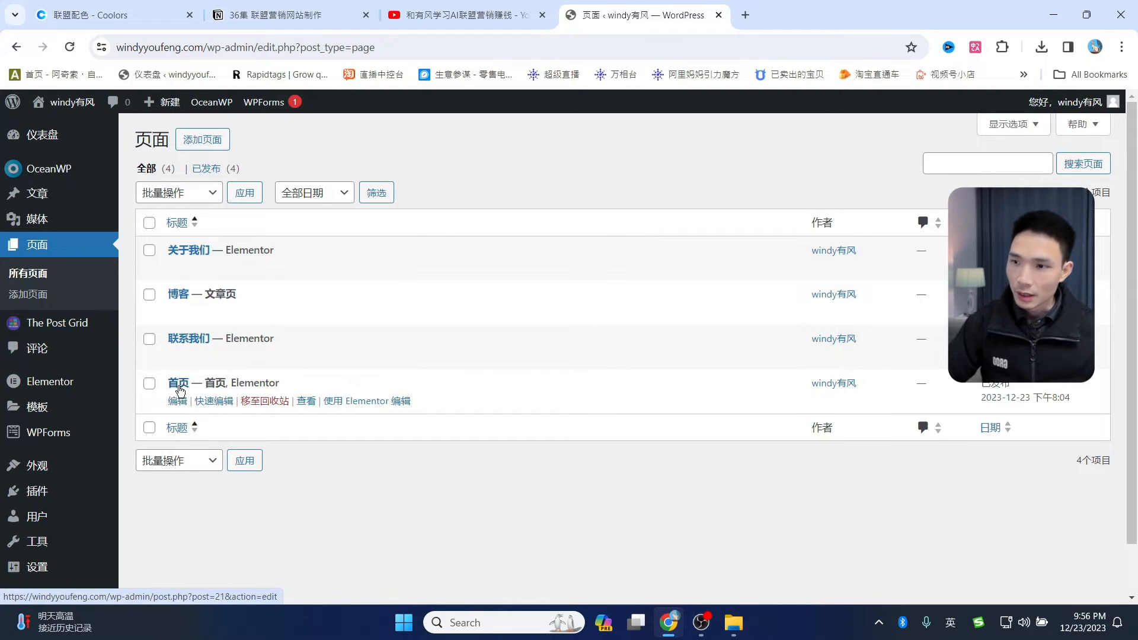
click(364, 405)
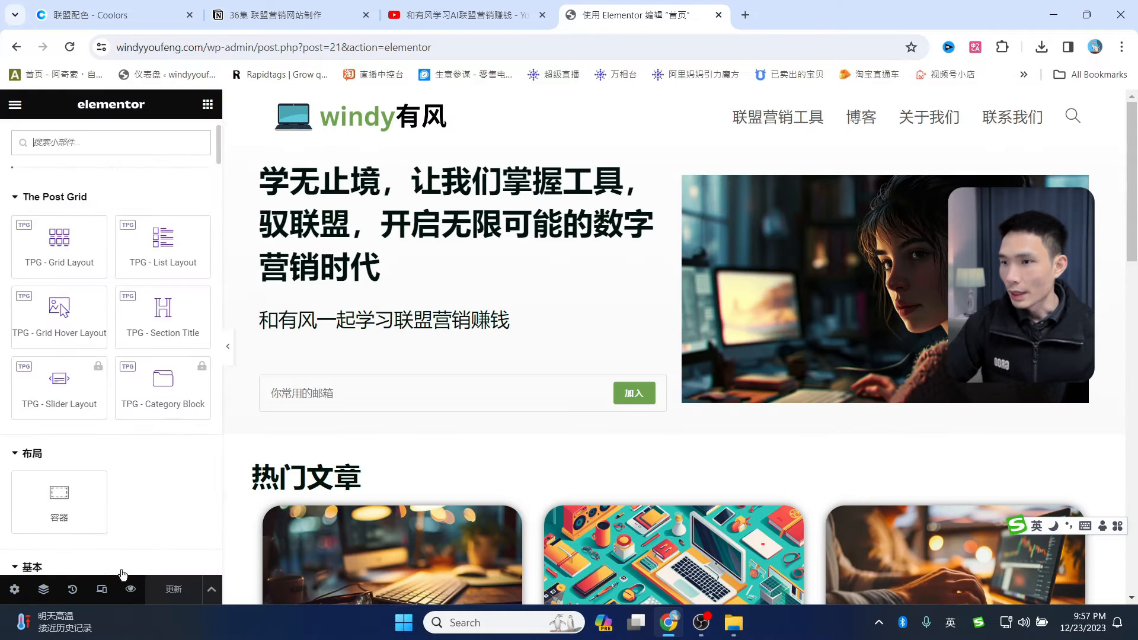
- Turn on responsive mode and preview the home page at tablet and mobile widths
scroll(127, 468, down, 5)
click(102, 590)
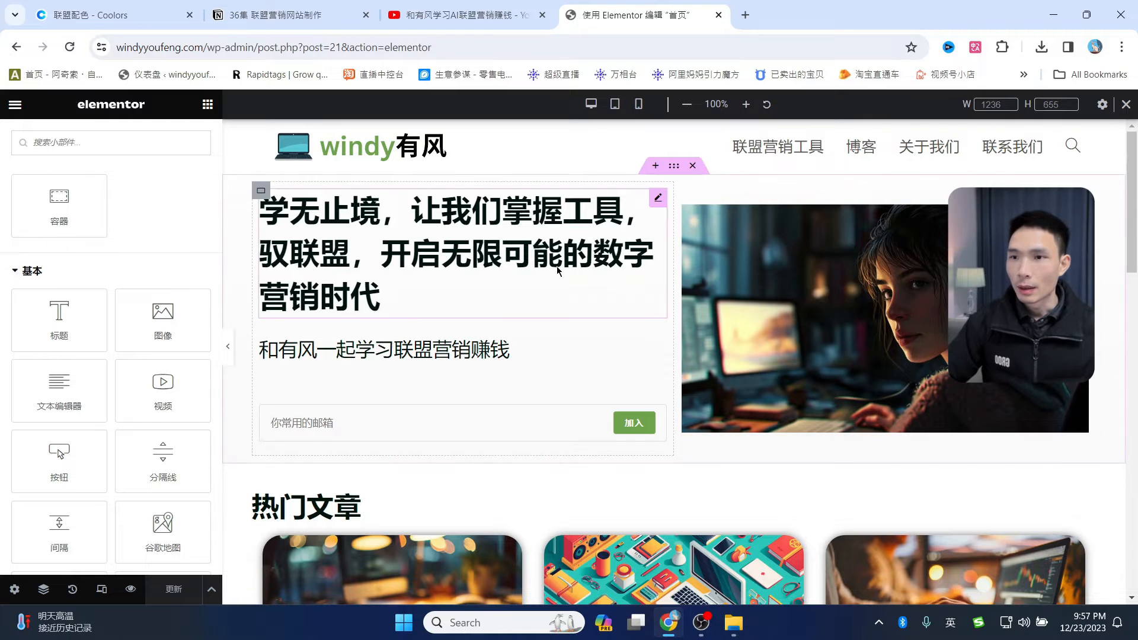
click(615, 105)
scroll(665, 170, down, 6)
scroll(665, 170, up, 6)
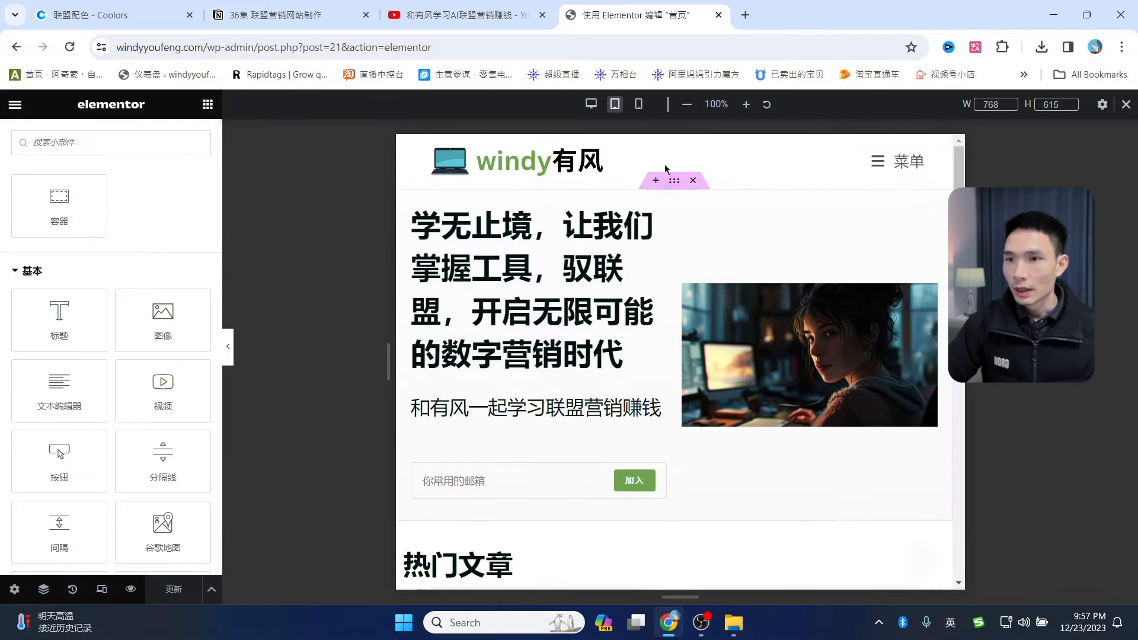
click(639, 104)
scroll(679, 424, down, 5)
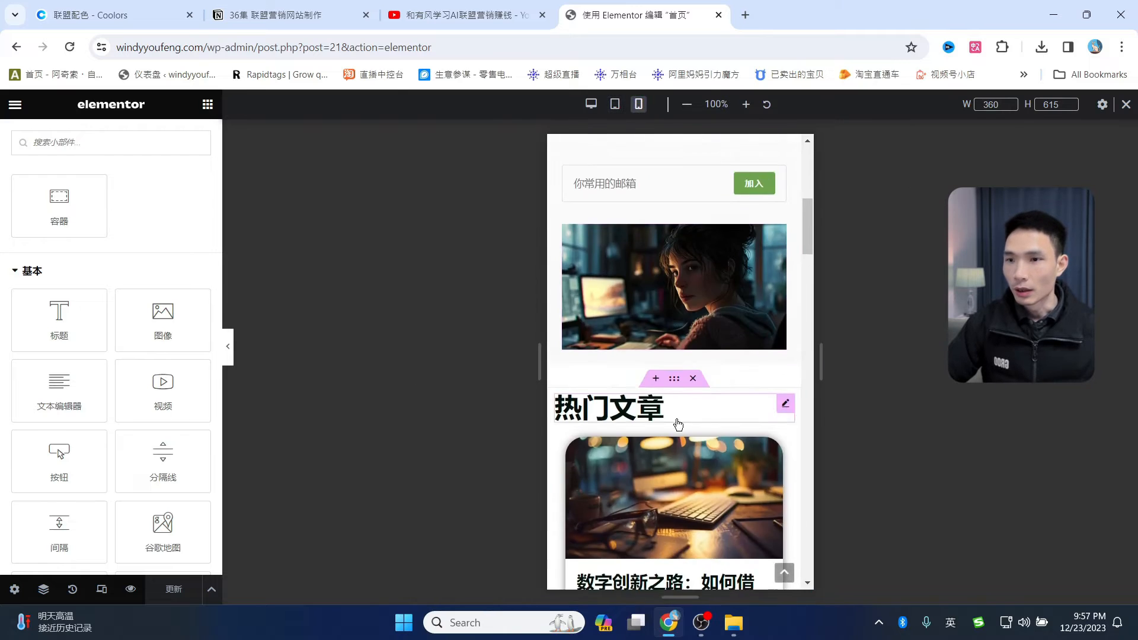
scroll(679, 424, up, 5)
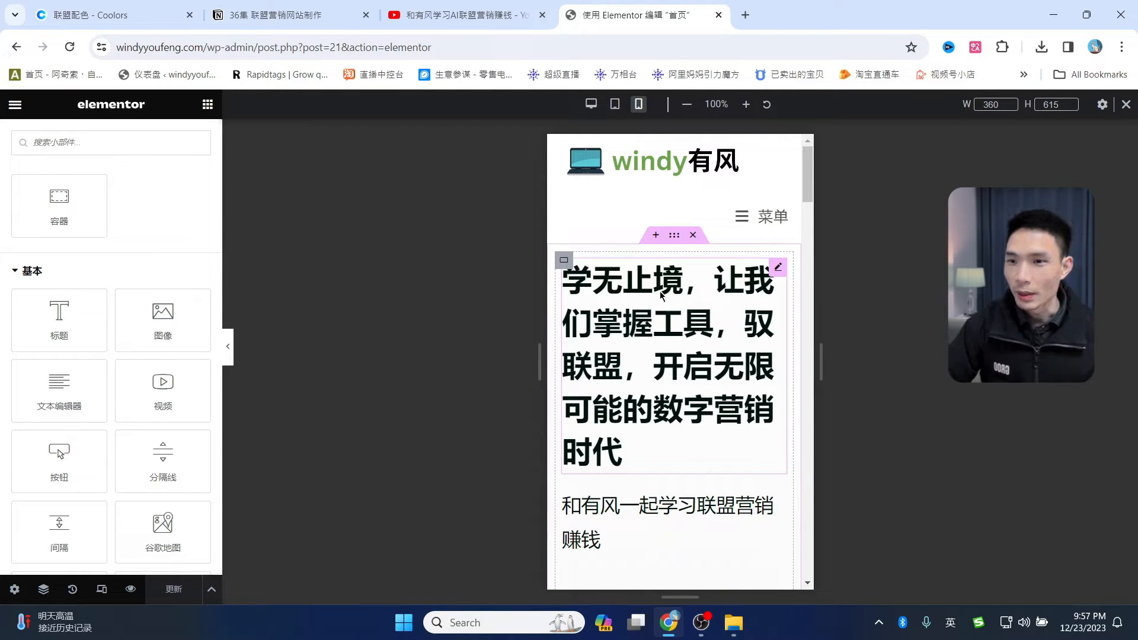
- Compare desktop, tablet and mobile layouts, ending on the tablet preview
click(616, 105)
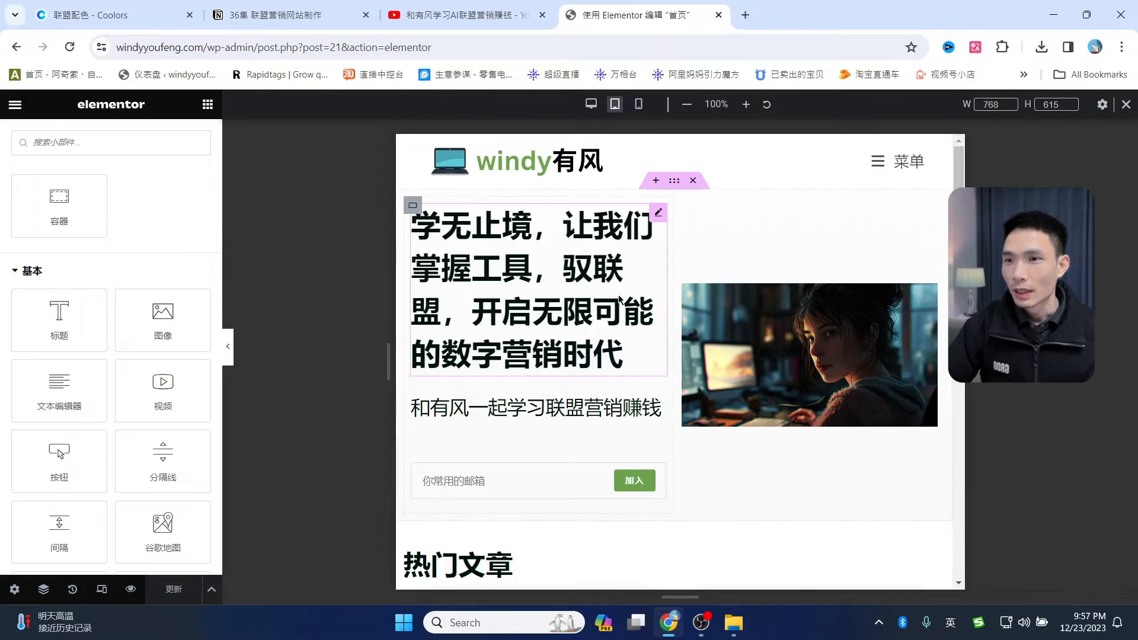
click(590, 105)
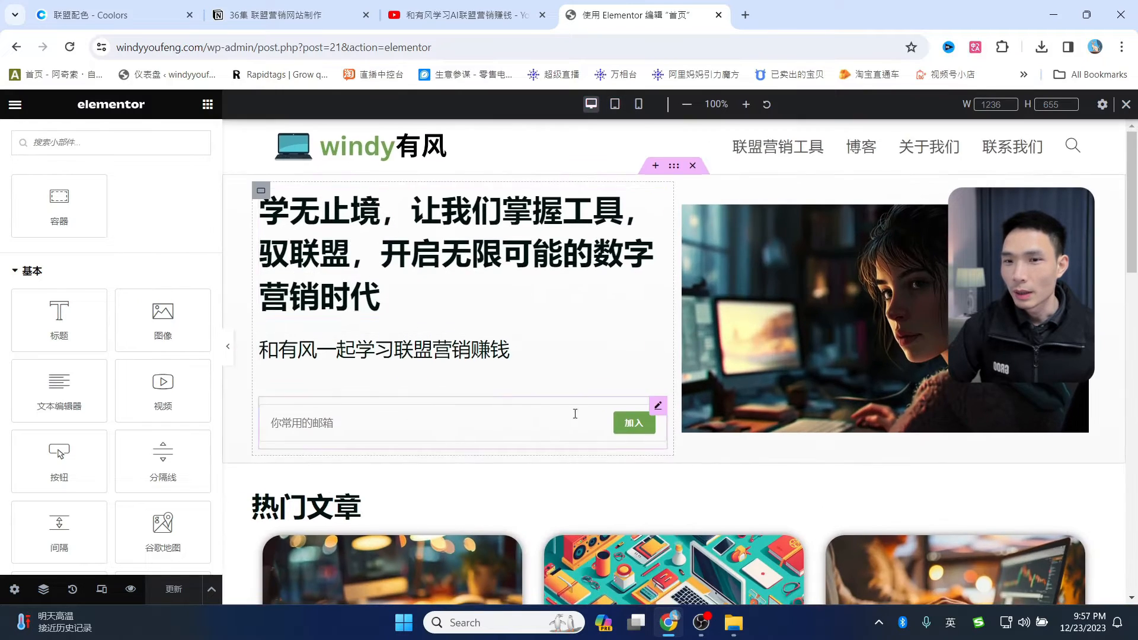
scroll(575, 422, down, 8)
scroll(581, 422, up, 8)
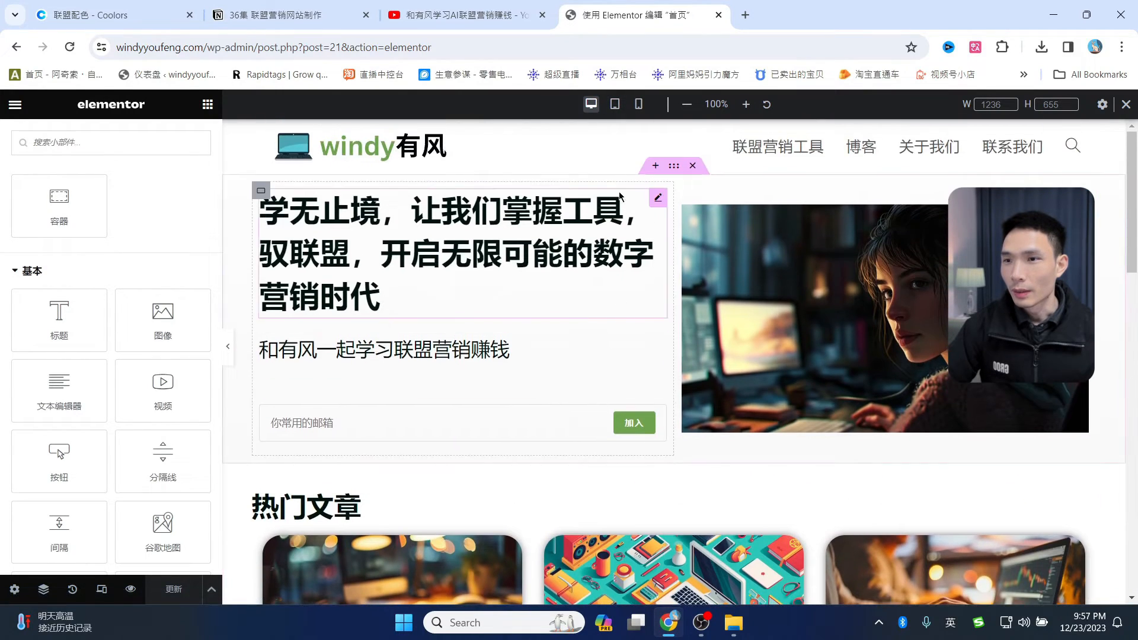
click(615, 105)
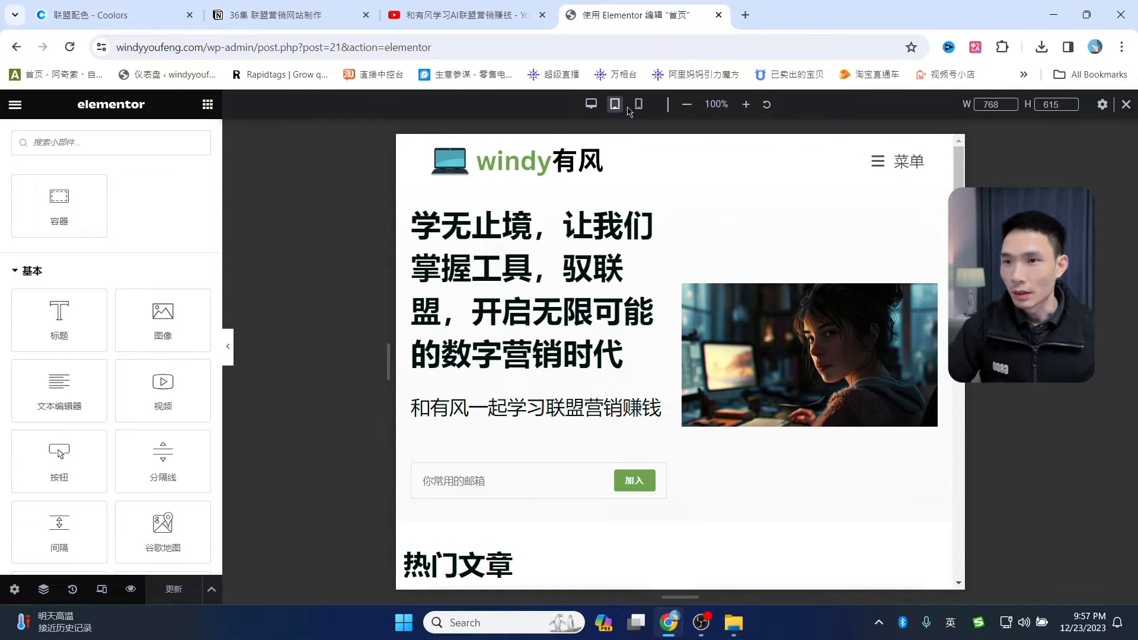
click(638, 105)
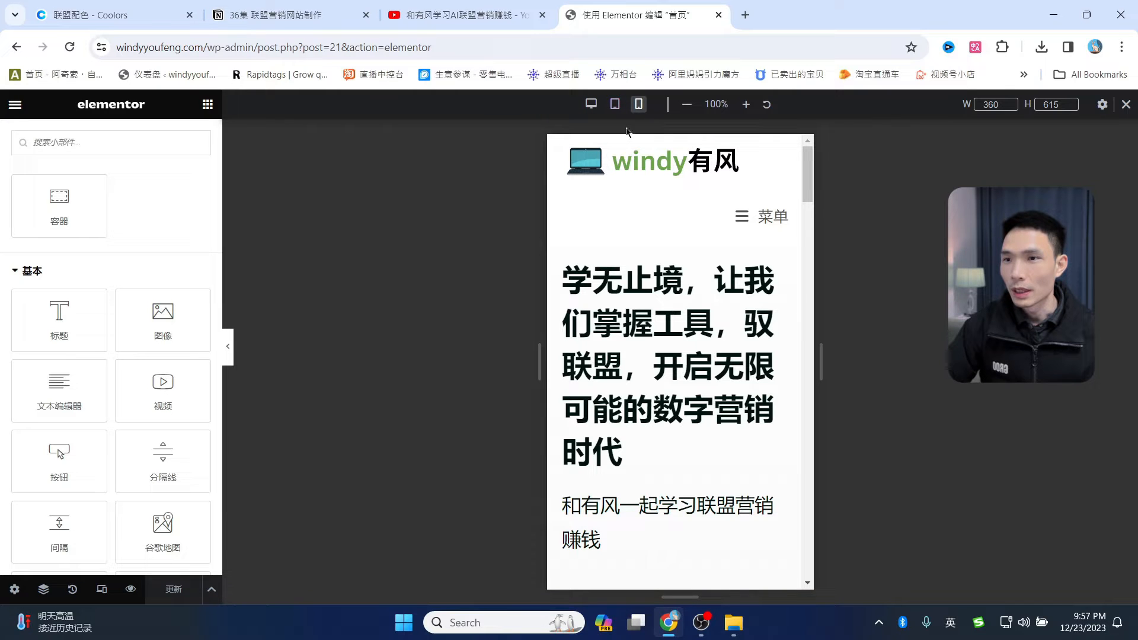
click(615, 105)
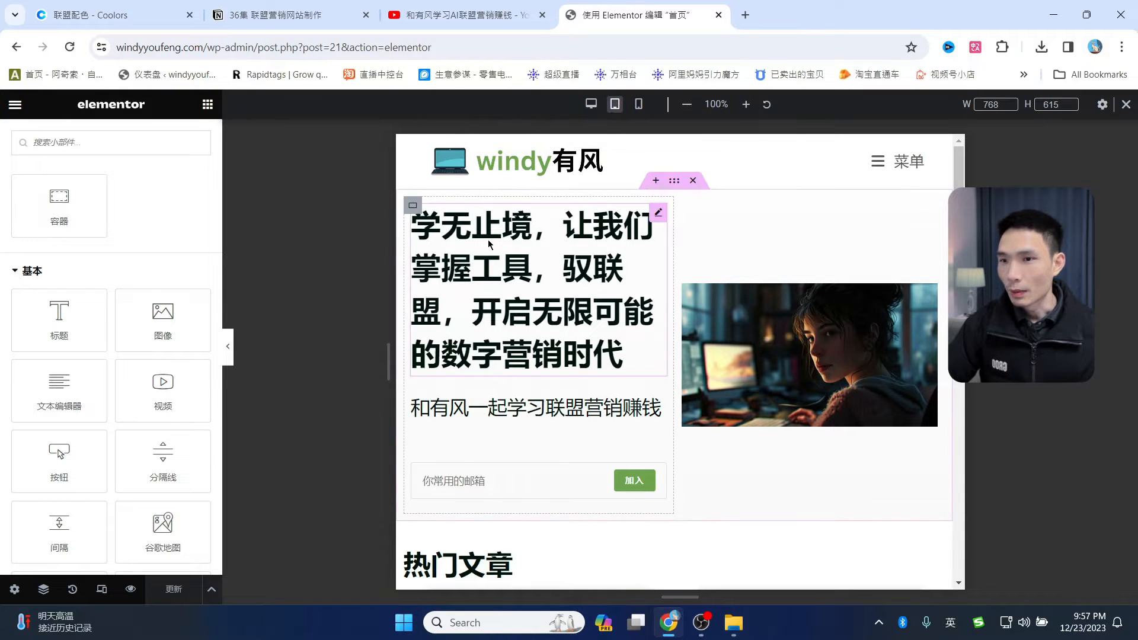
- Shrink the hero heading to 26 px with 1.5 line height, save, and view mobile width
click(660, 214)
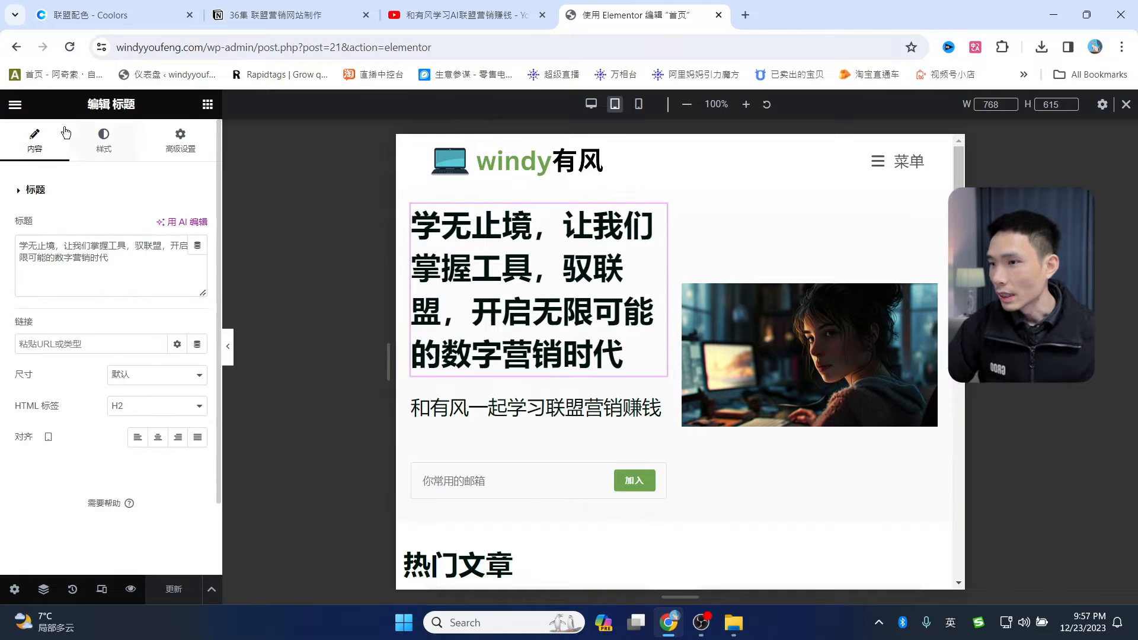
click(104, 142)
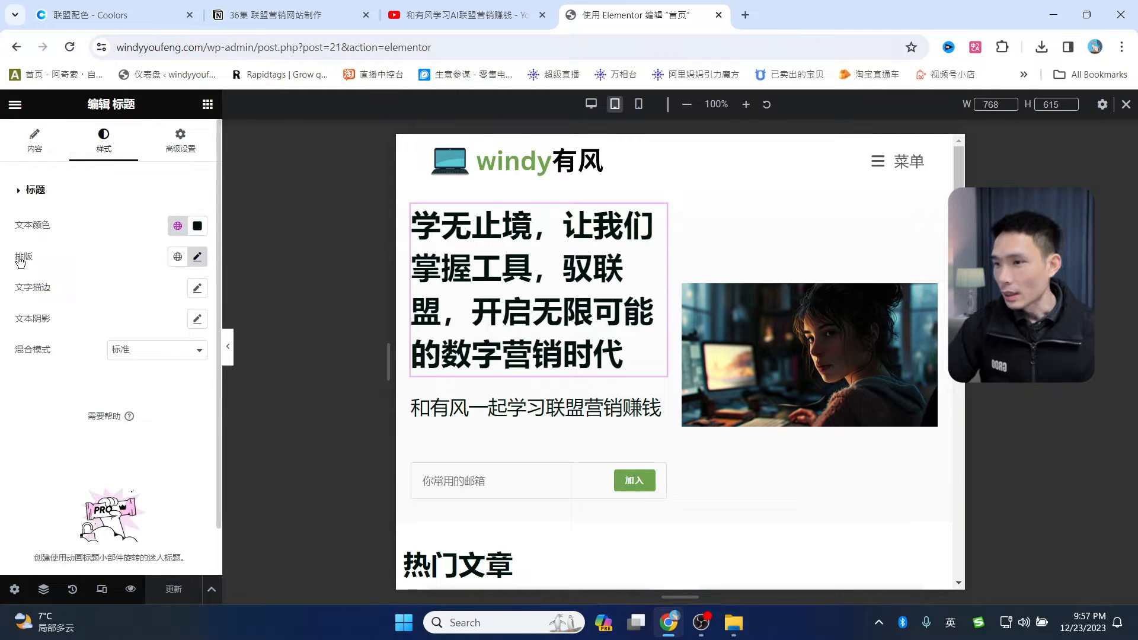
click(197, 257)
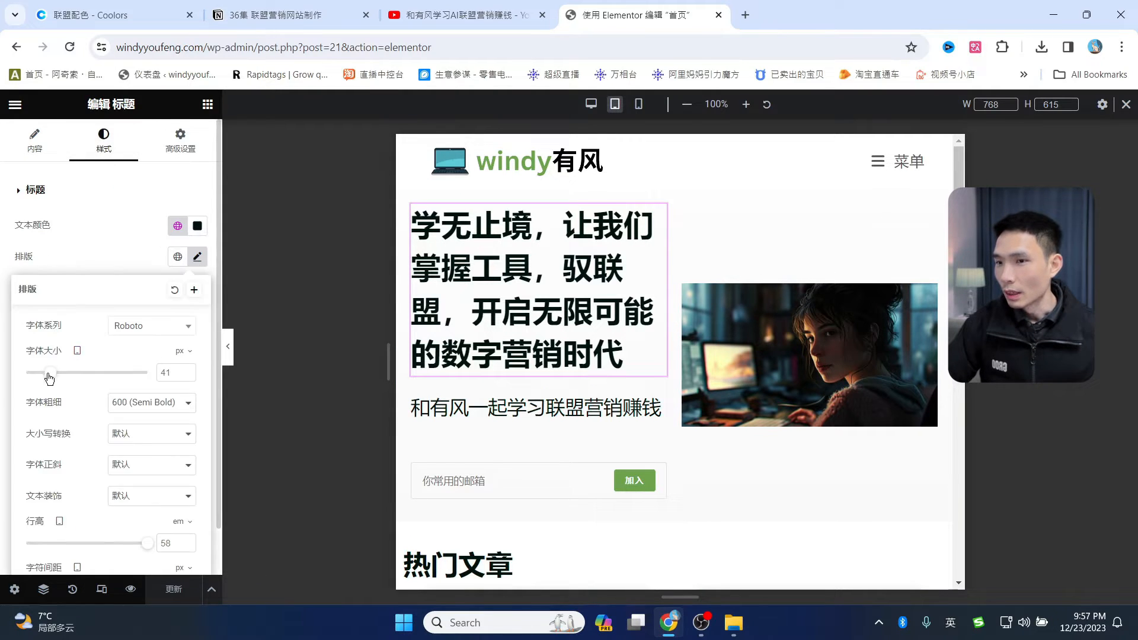
drag(49, 378, 41, 375)
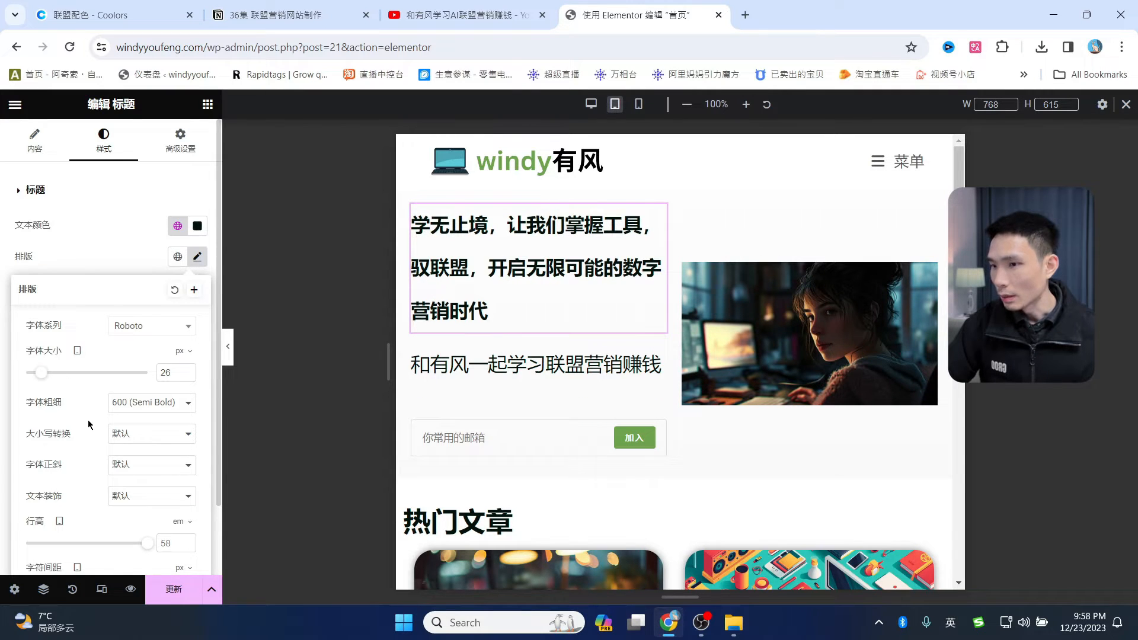
scroll(89, 424, down, 1)
drag(148, 474, 42, 466)
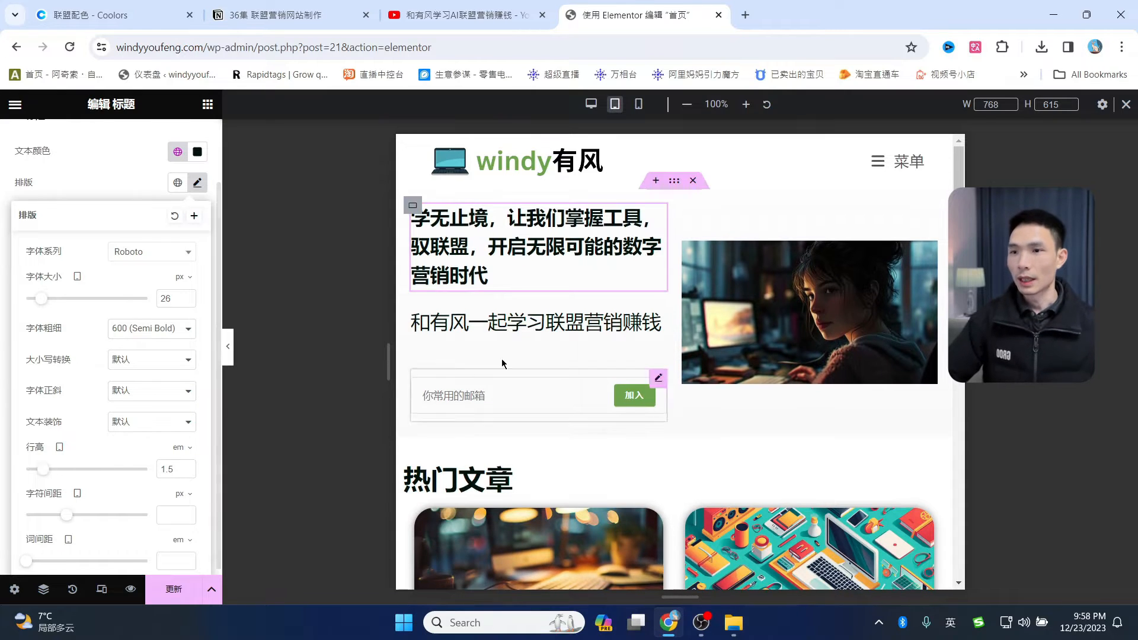
scroll(800, 406, down, 6)
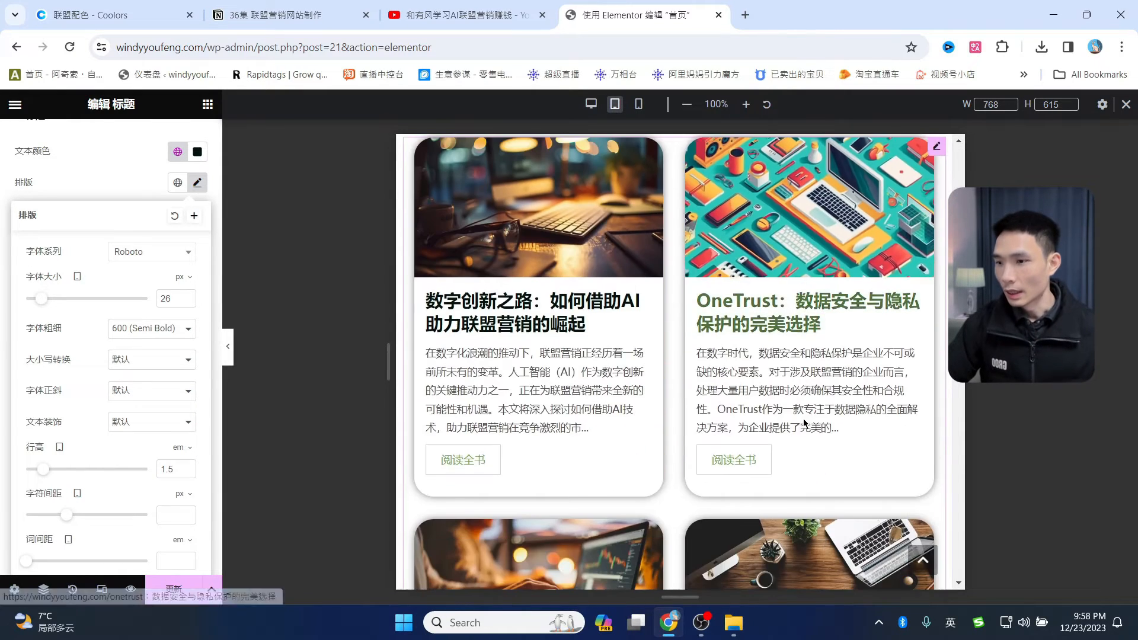
click(242, 491)
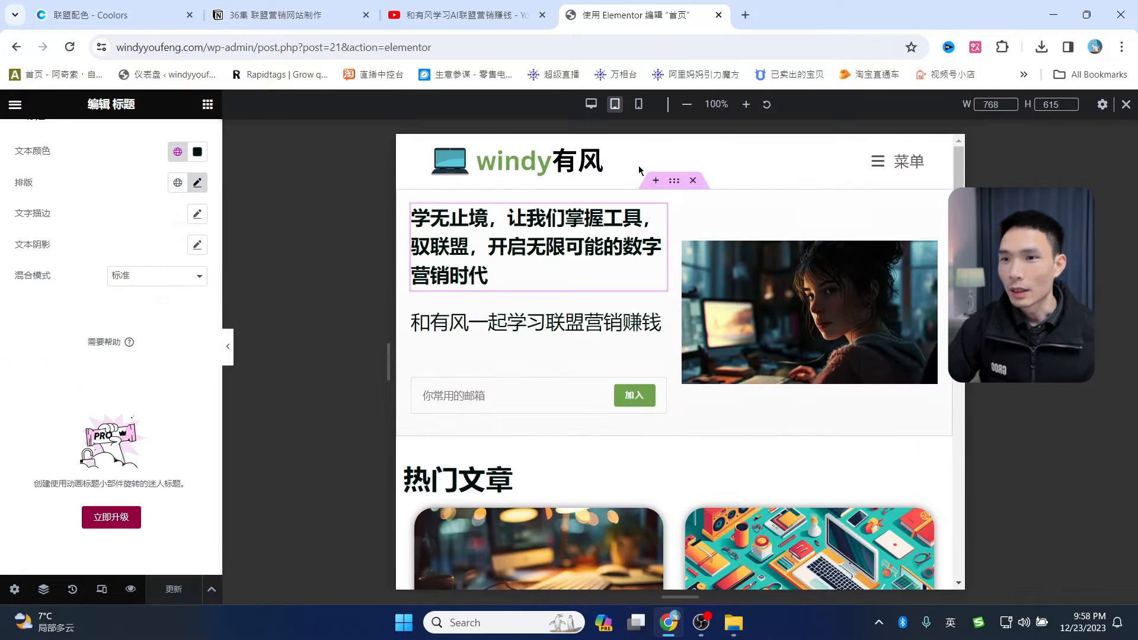
click(639, 105)
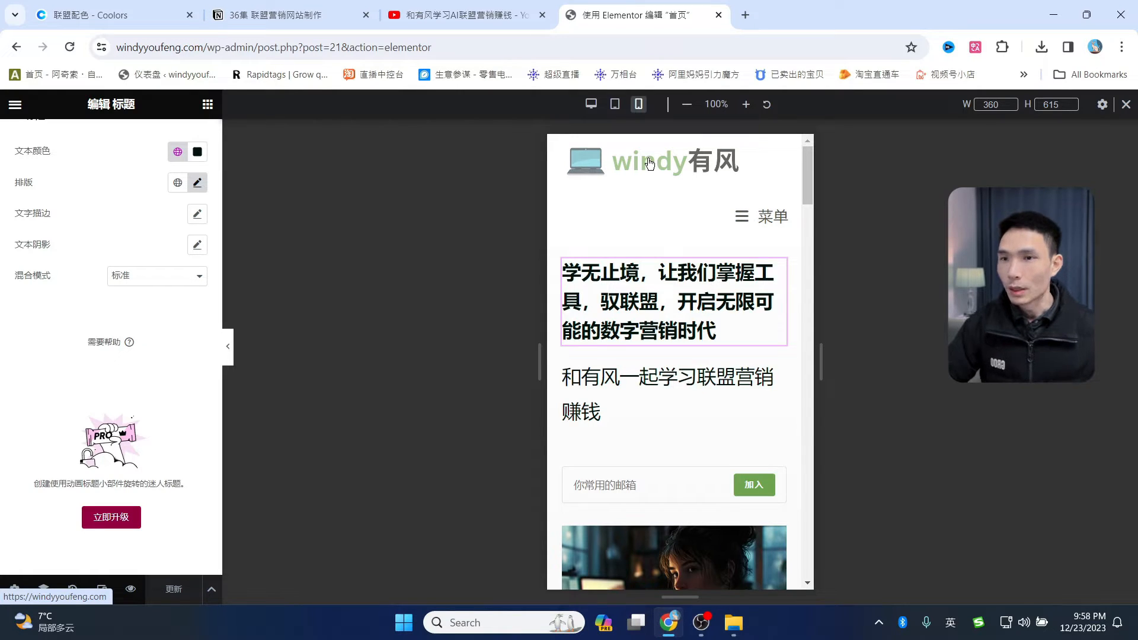
- Open the live windy有风 site in a new tab by pasting its domain
click(747, 15)
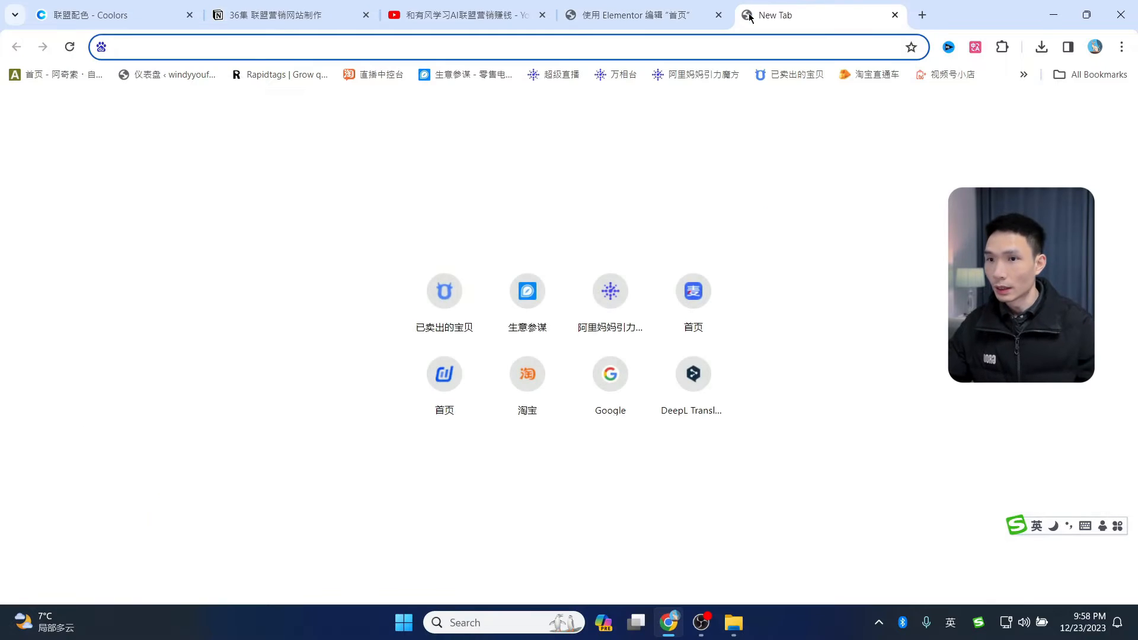
text(iwn)
click(681, 18)
drag(207, 46, 3, 43)
key(ctrl+c)
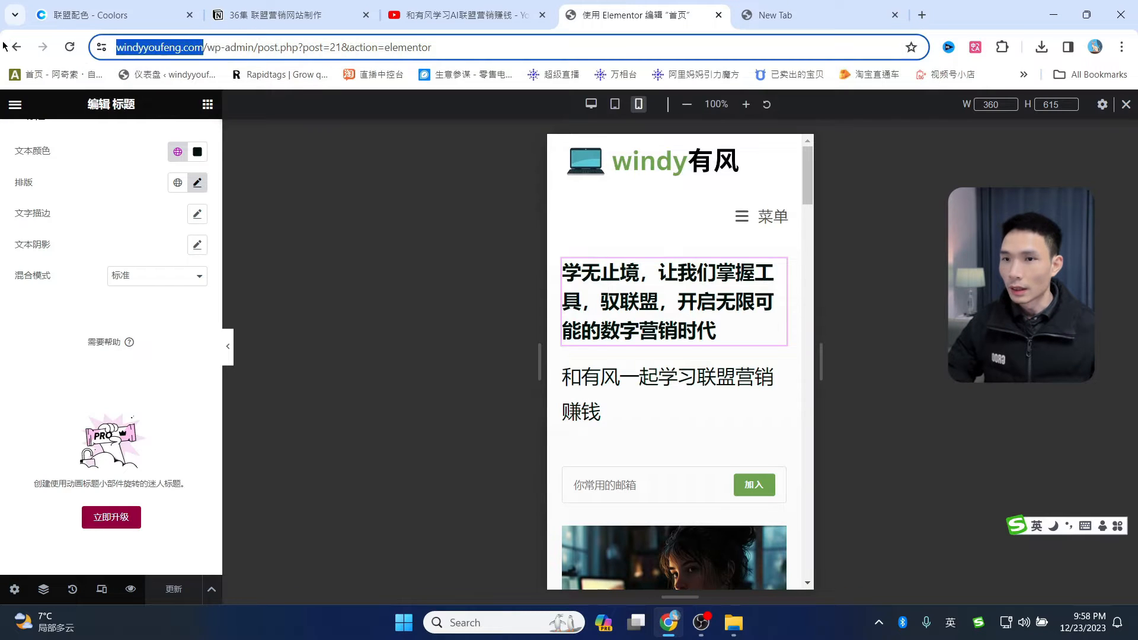
click(756, 17)
key(ctrl+a)
key(ctrl+v)
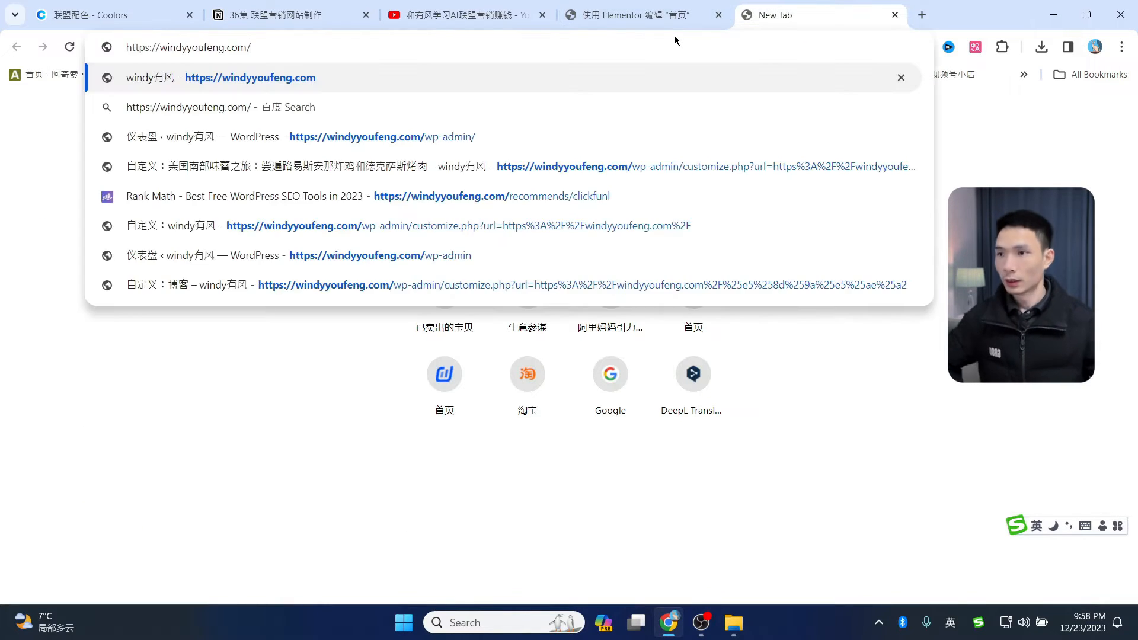
key(Return)
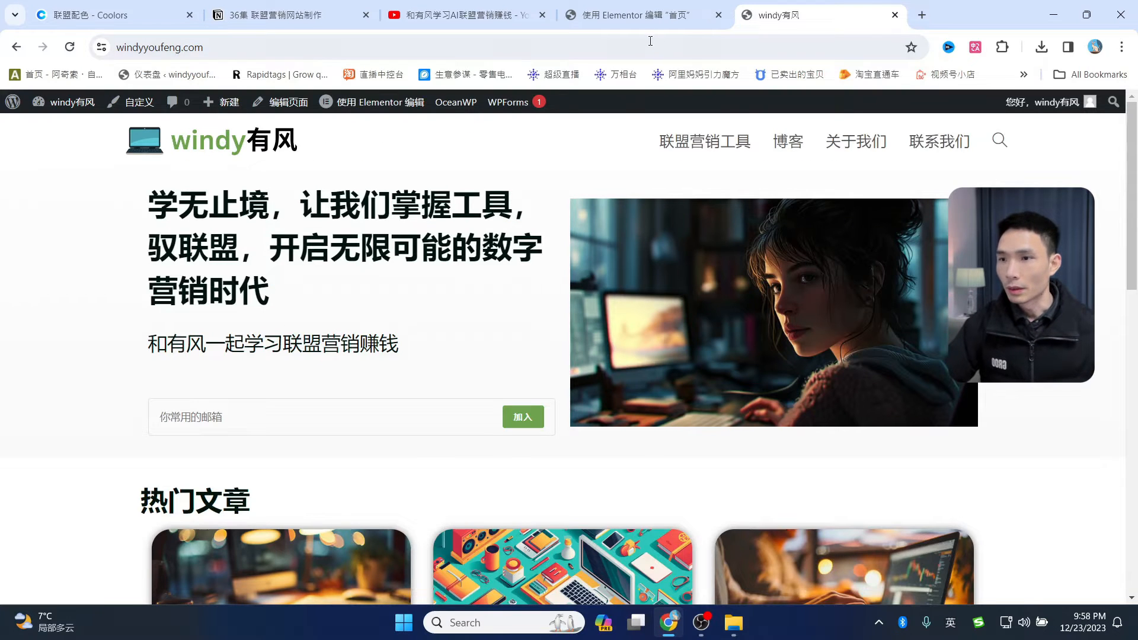
click(648, 22)
click(771, 14)
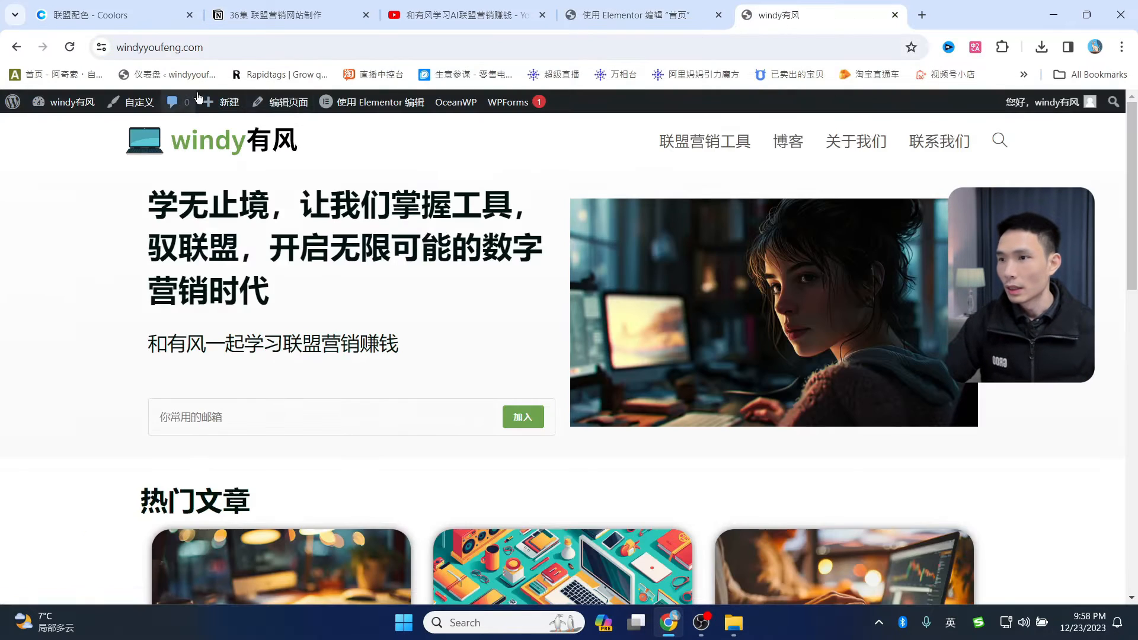
- In Customizer Header > Mobile Menu, set the third windy有风 logo as the mobile logo
click(149, 110)
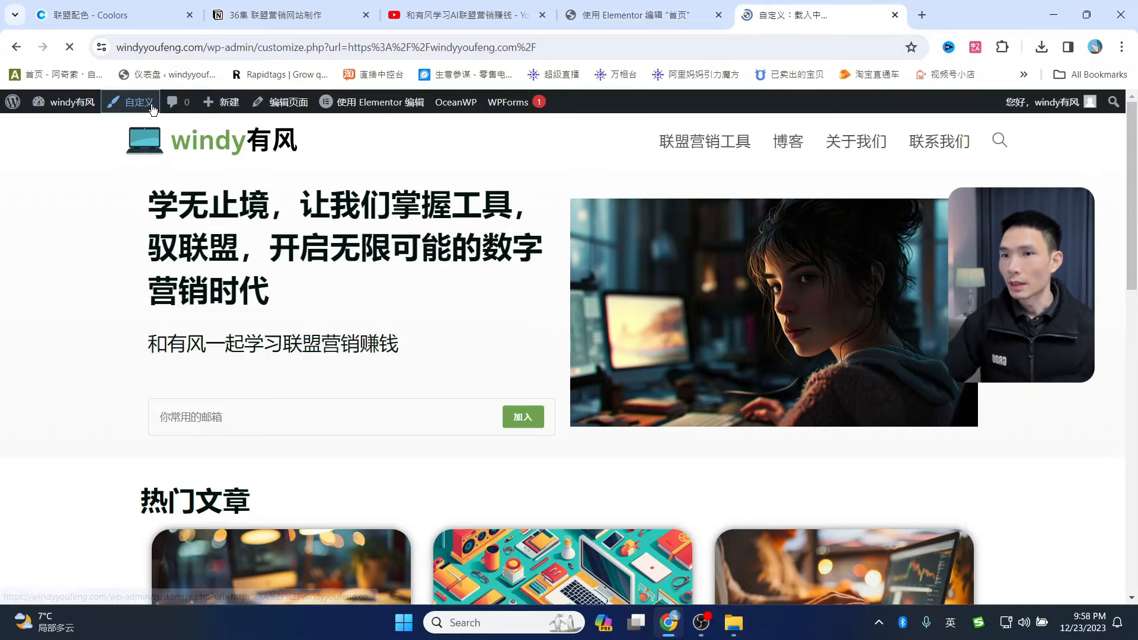
scroll(43, 491, down, 1)
click(30, 455)
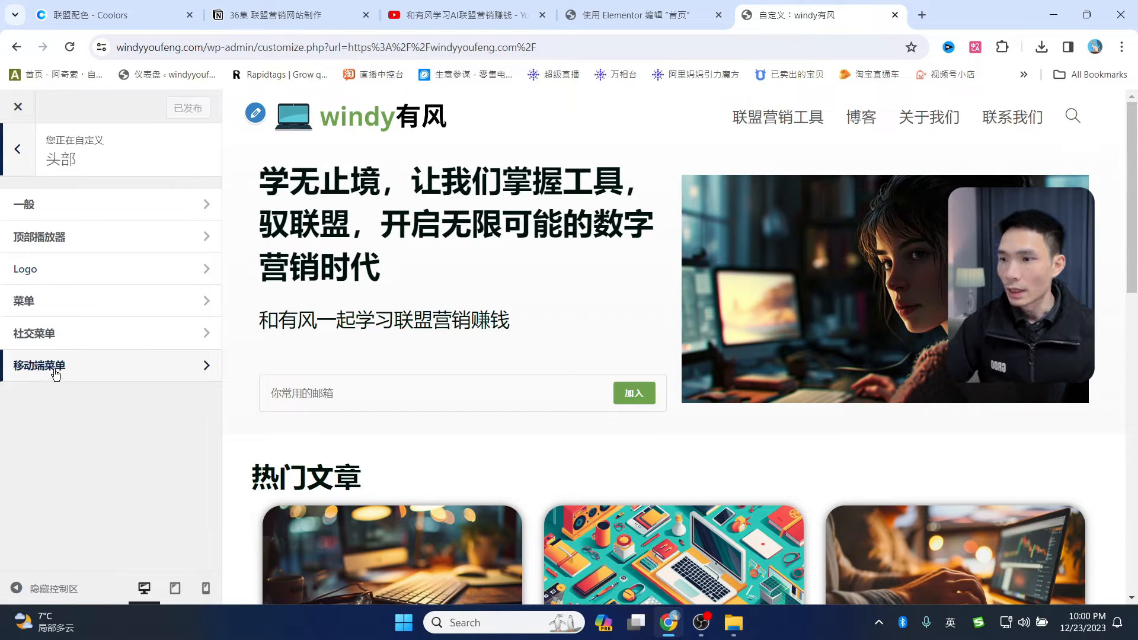
click(57, 372)
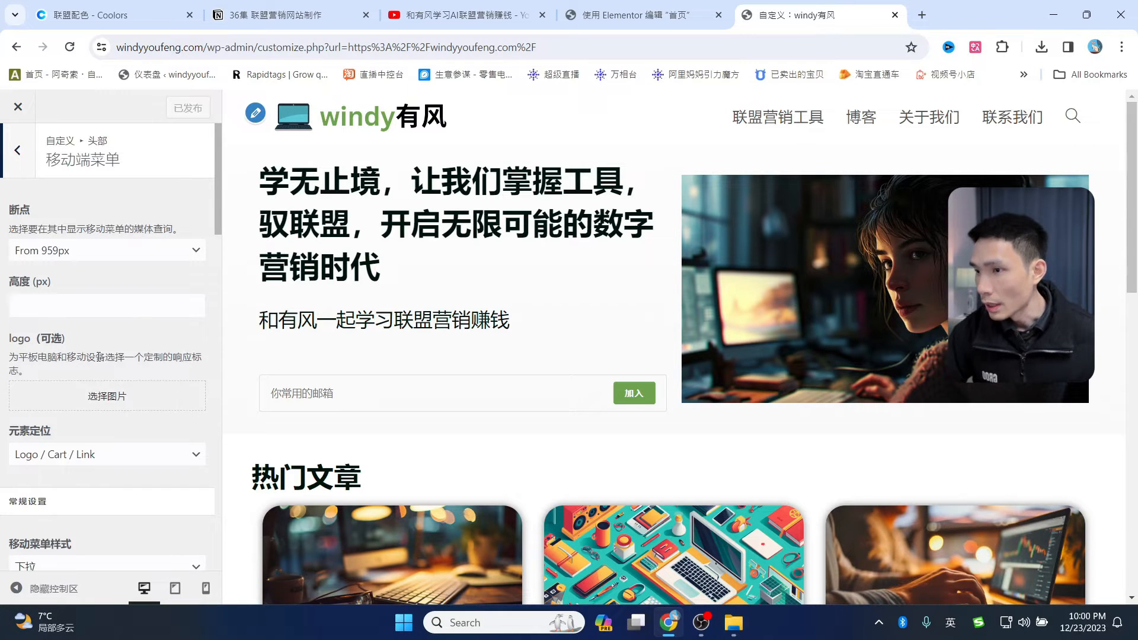
scroll(99, 342, down, 1)
click(107, 327)
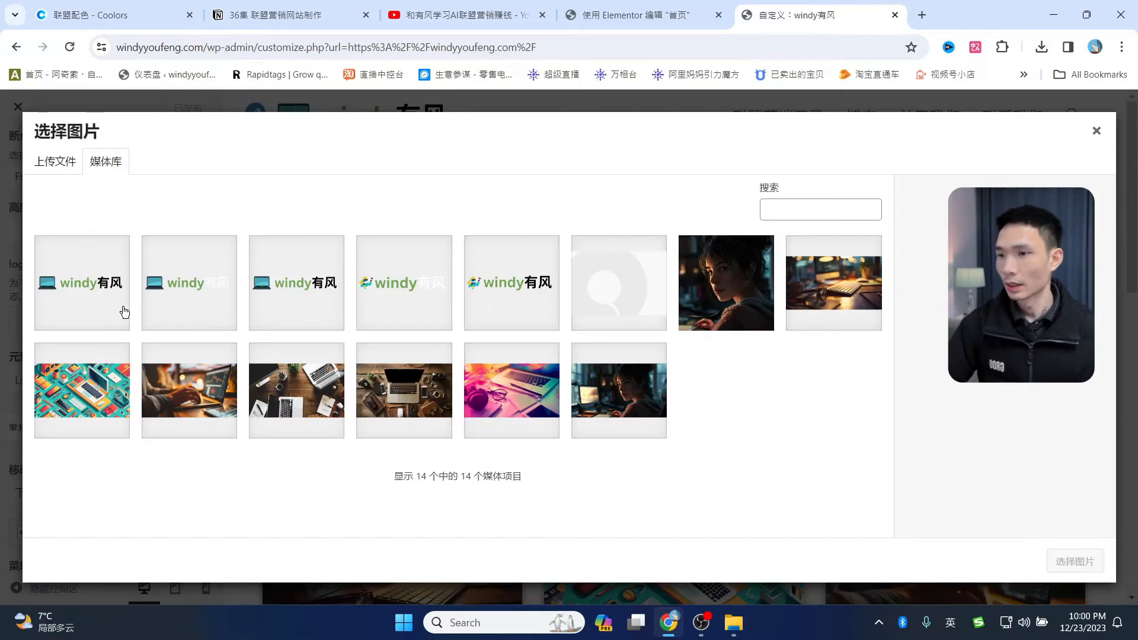
click(613, 15)
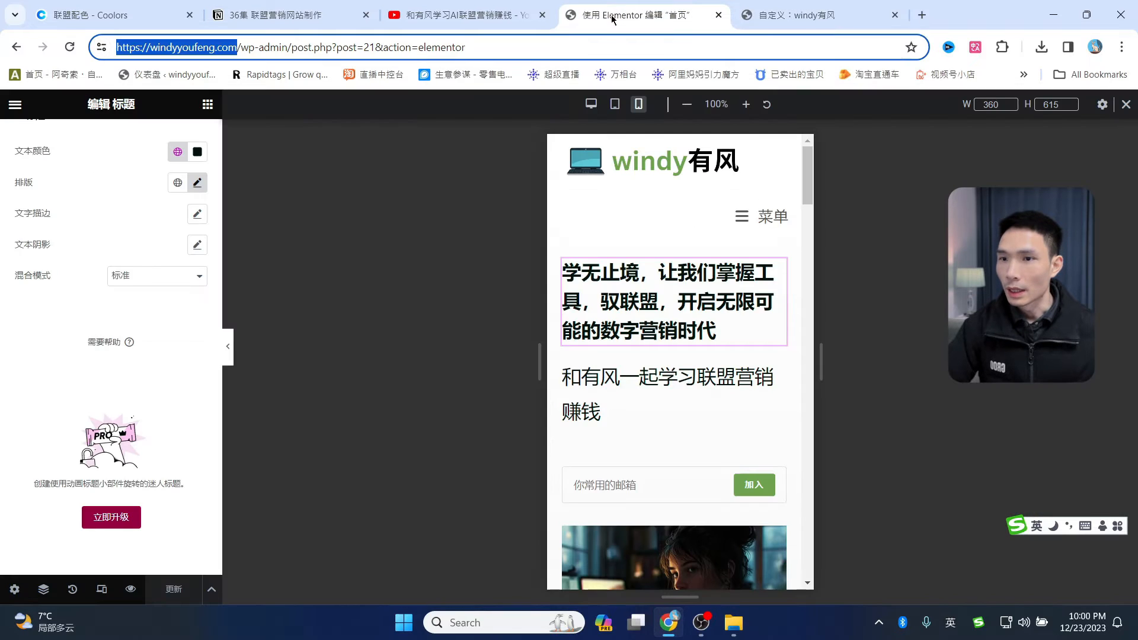
click(792, 14)
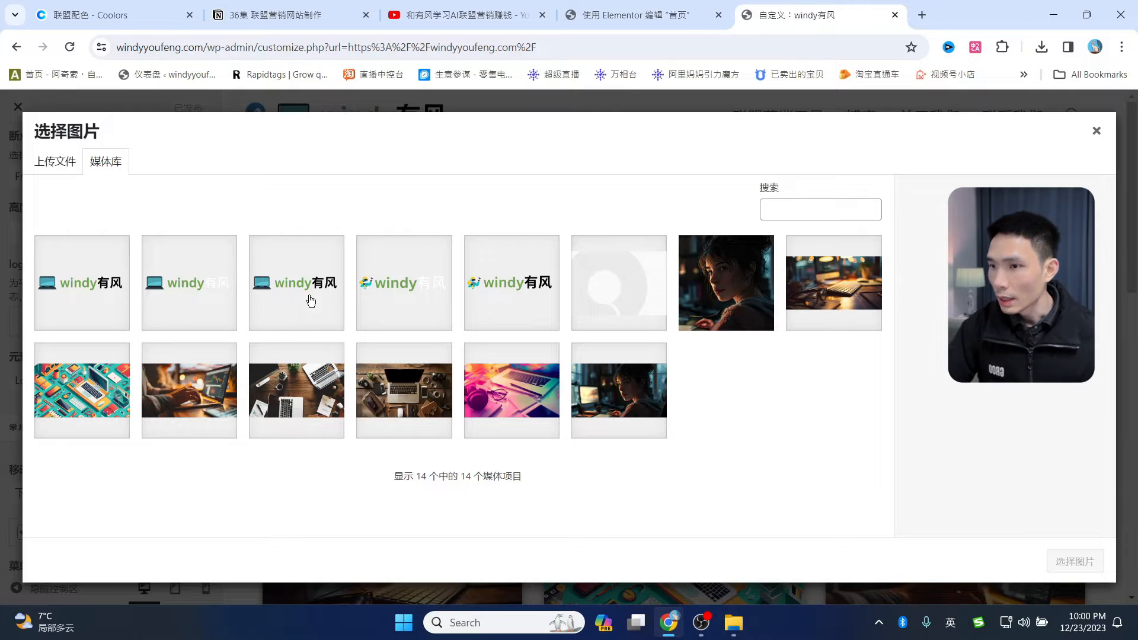
click(296, 306)
click(1075, 561)
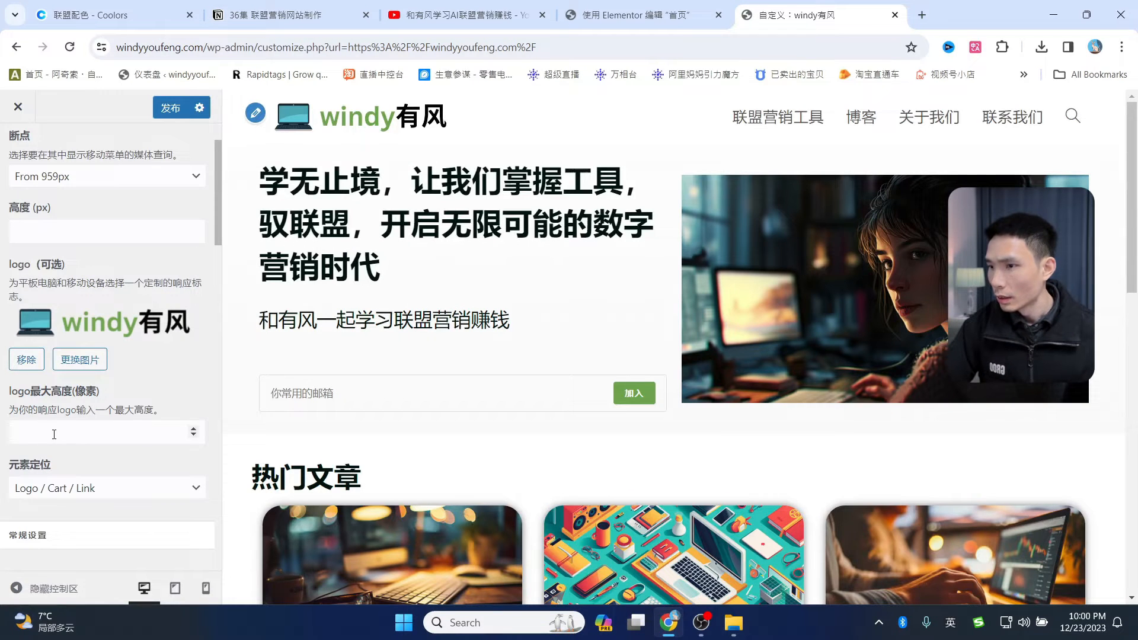
- Cap the mobile logo's maximum height at 35 px, then reload the Elementor editor
click(54, 434)
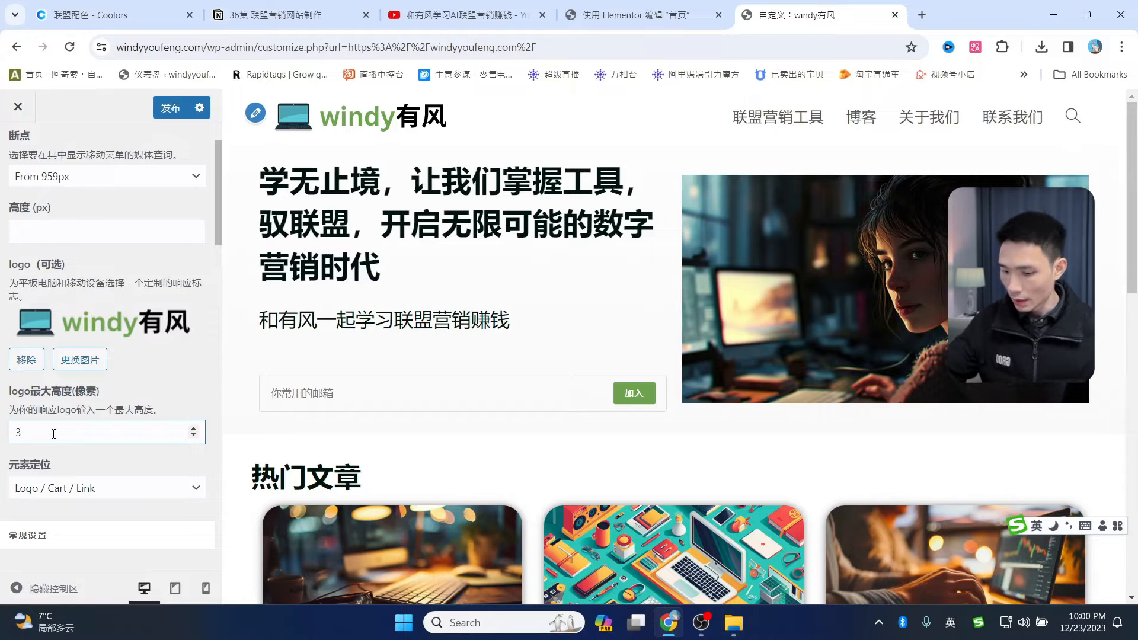
click(197, 376)
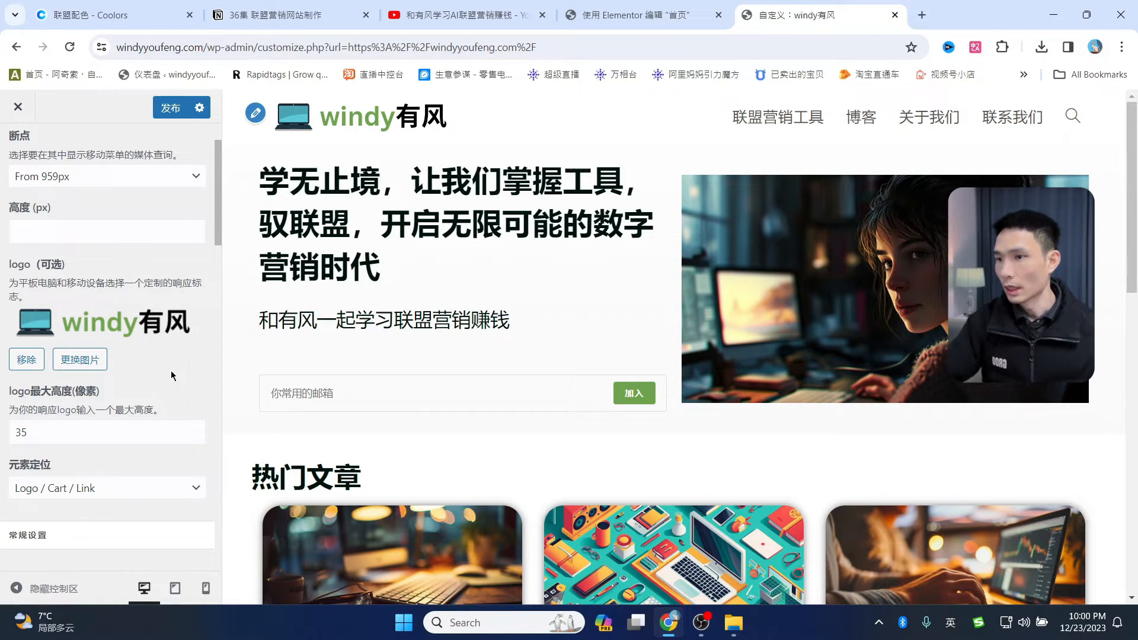
scroll(171, 373, down, 2)
scroll(121, 384, down, 2)
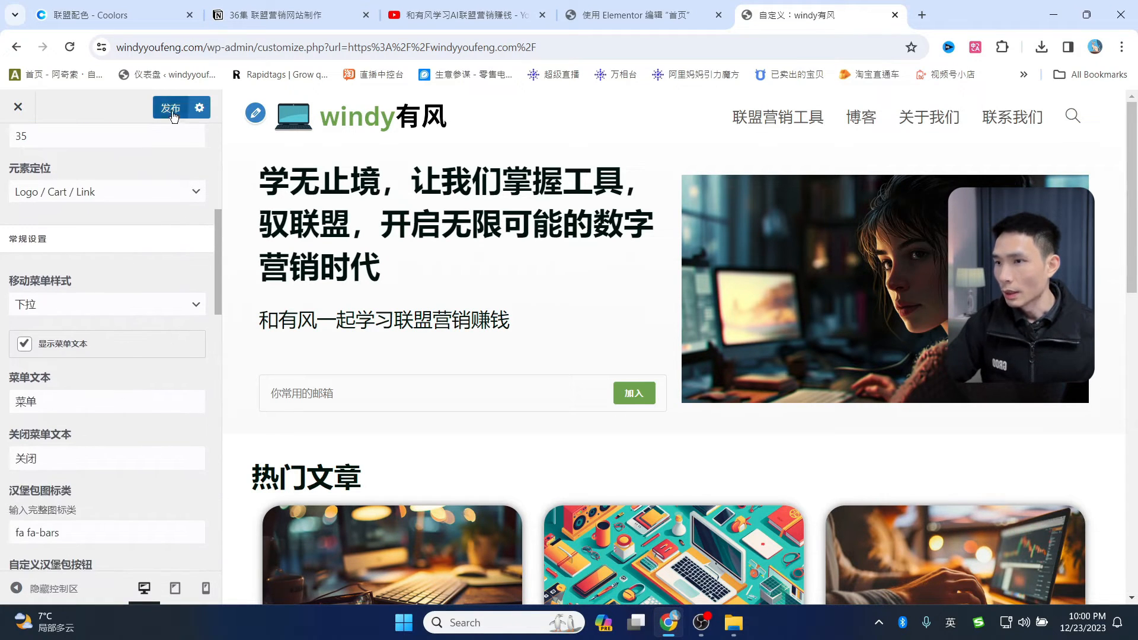
click(629, 15)
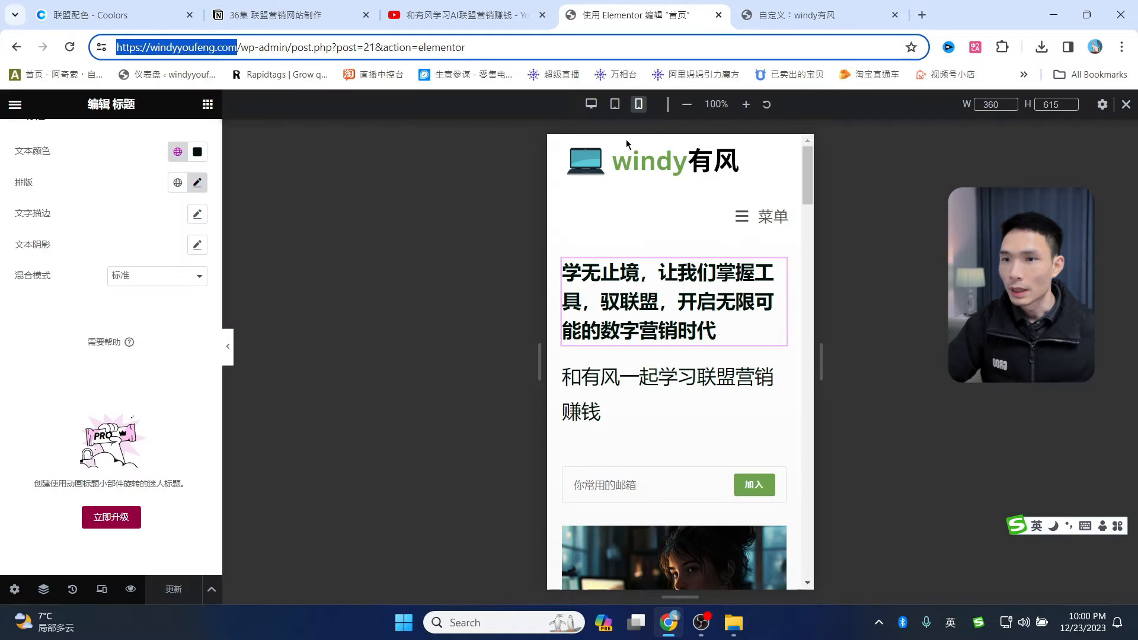
click(70, 46)
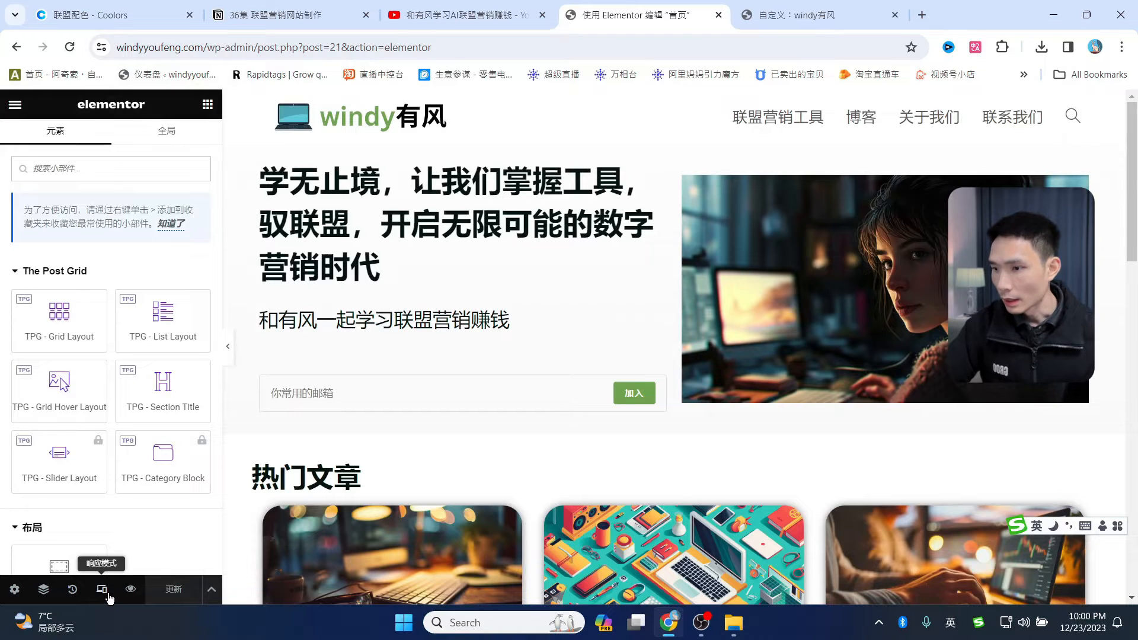
- After checking the mobile preview, uncheck Display Menu Text in the Customizer and publish
click(101, 588)
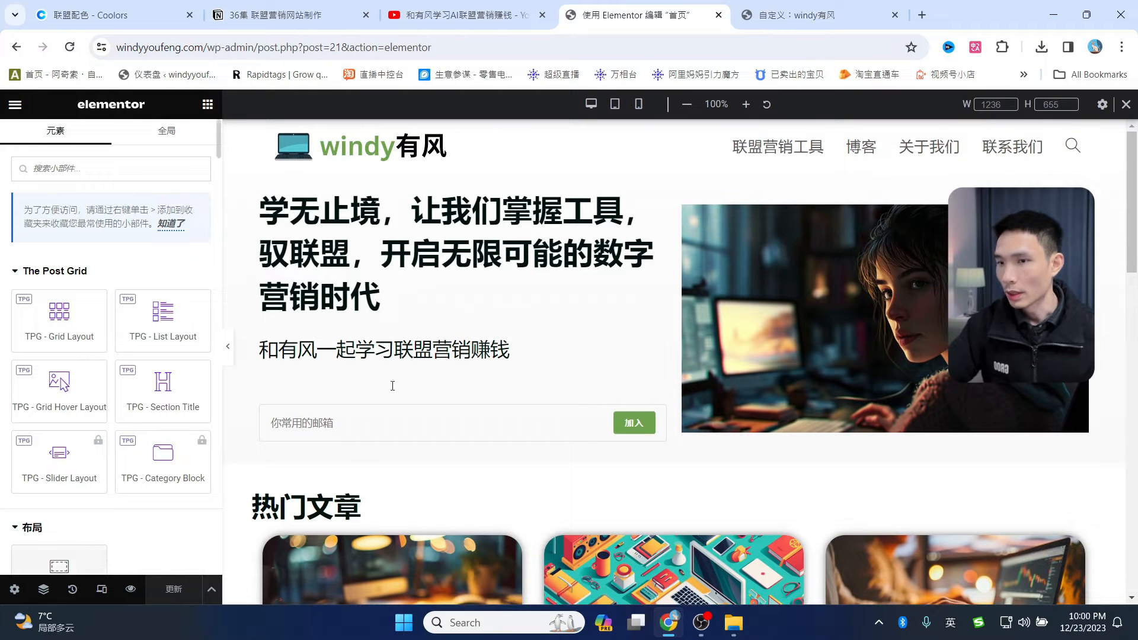
click(638, 105)
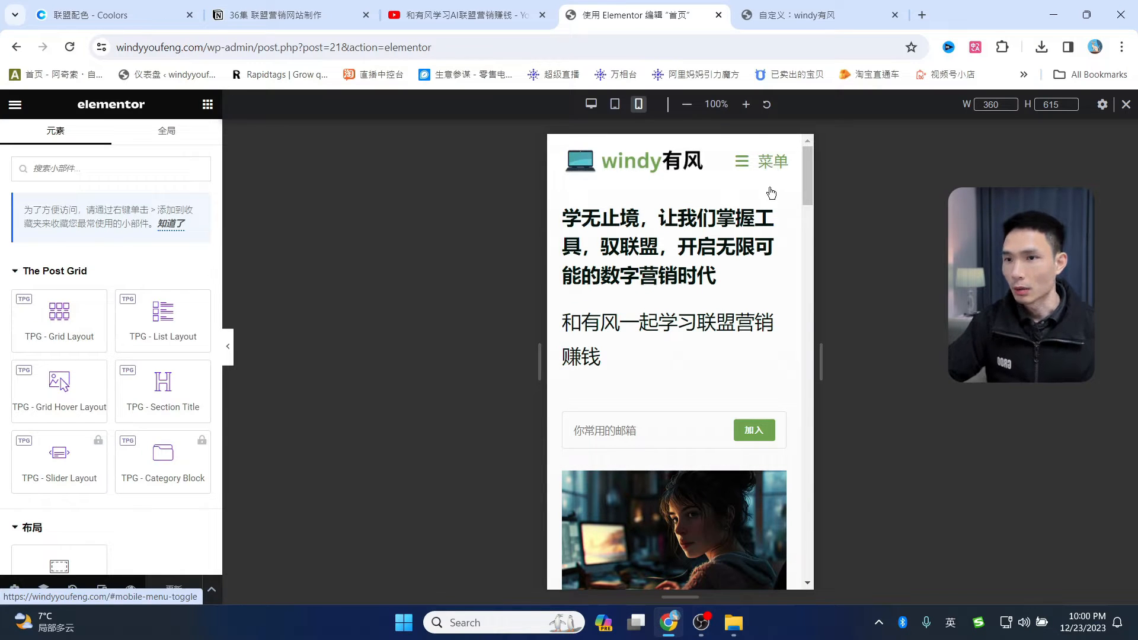
click(815, 14)
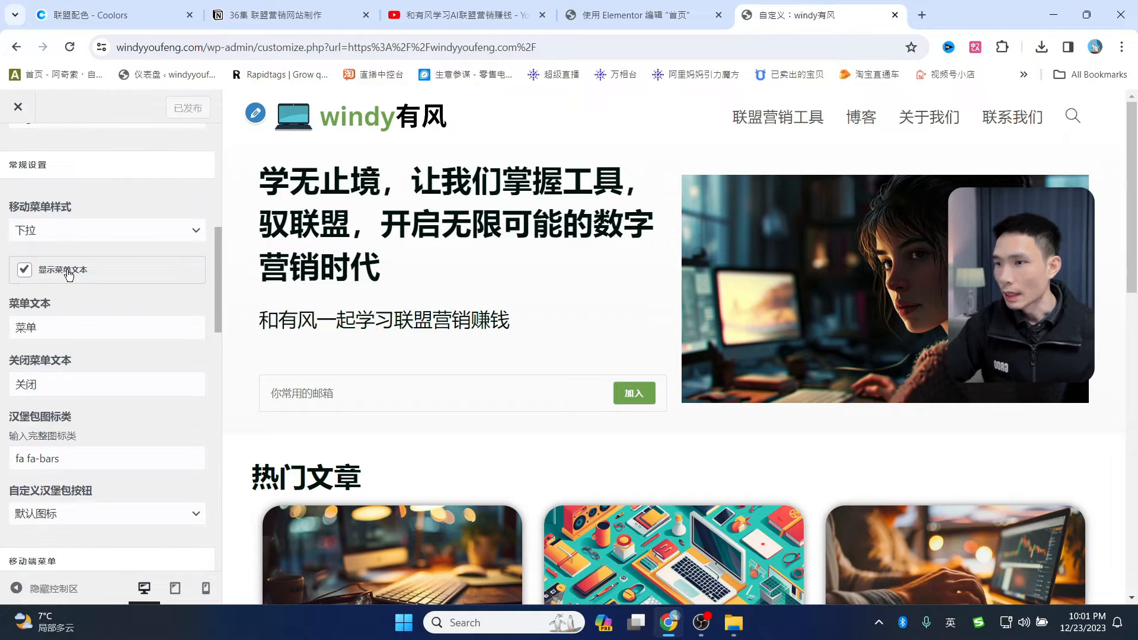
click(34, 268)
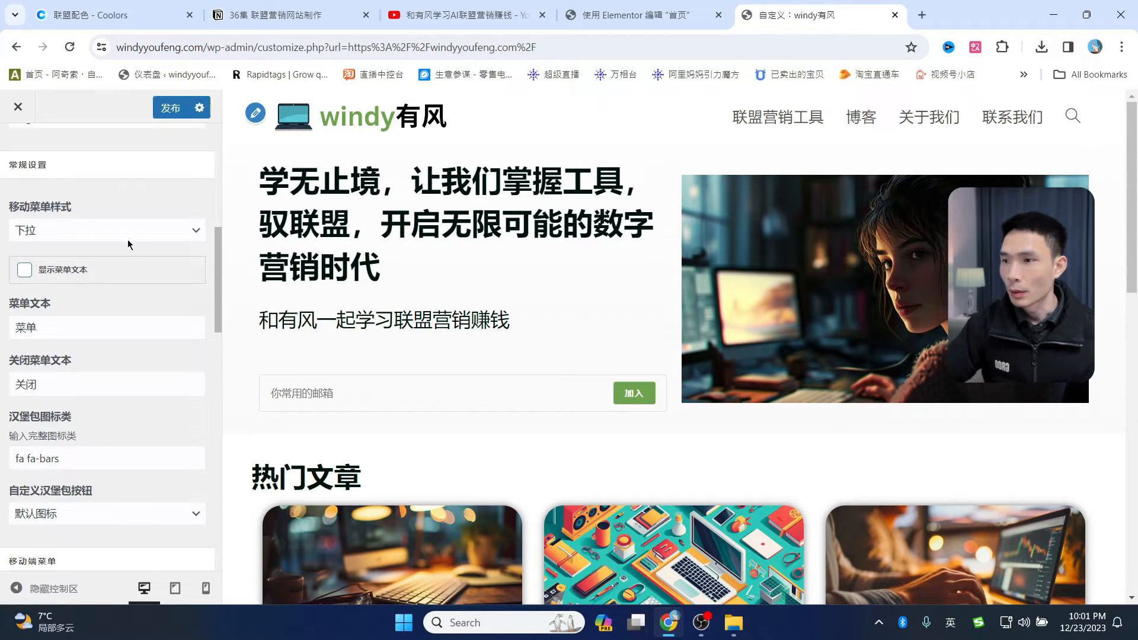
click(170, 107)
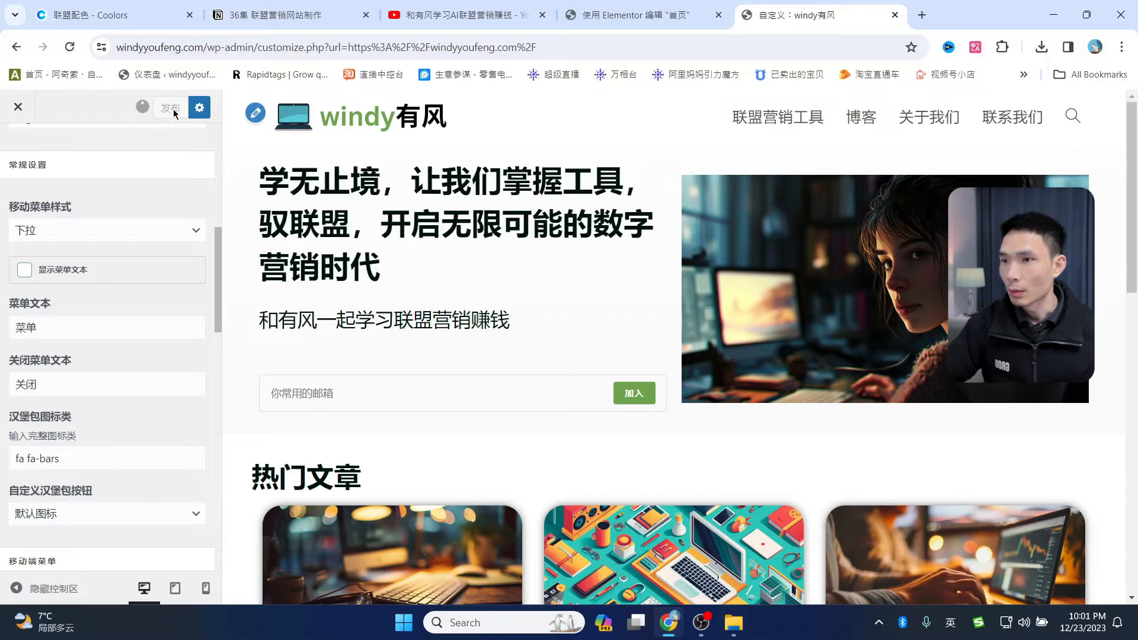
- Reload Elementor and check the header at mobile and tablet widths, ending on mobile
click(628, 15)
click(101, 589)
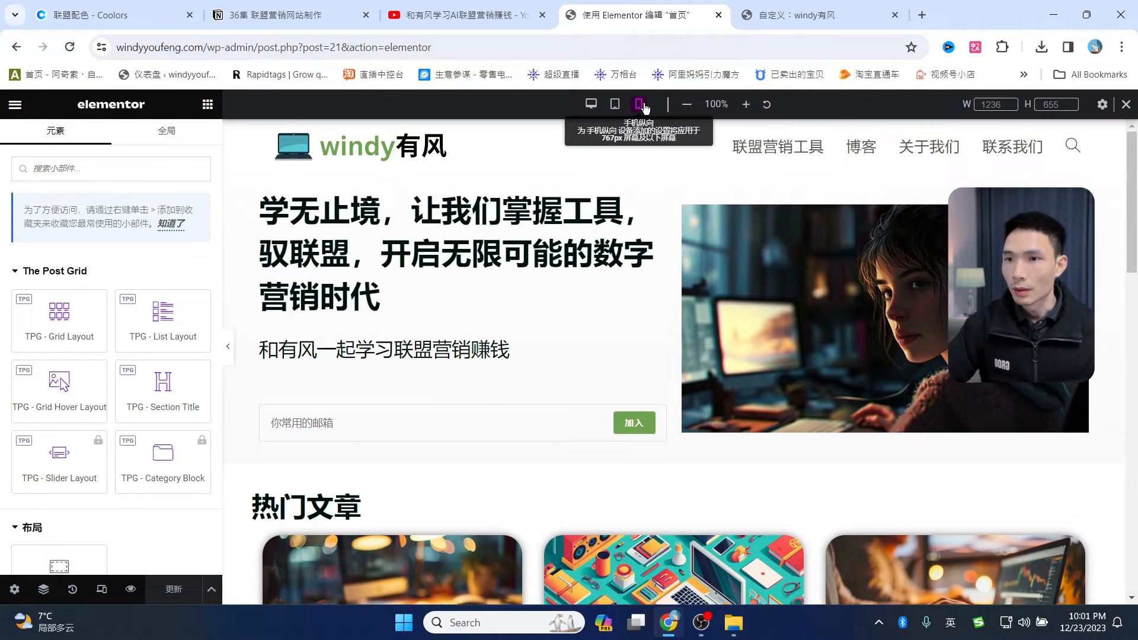
click(634, 105)
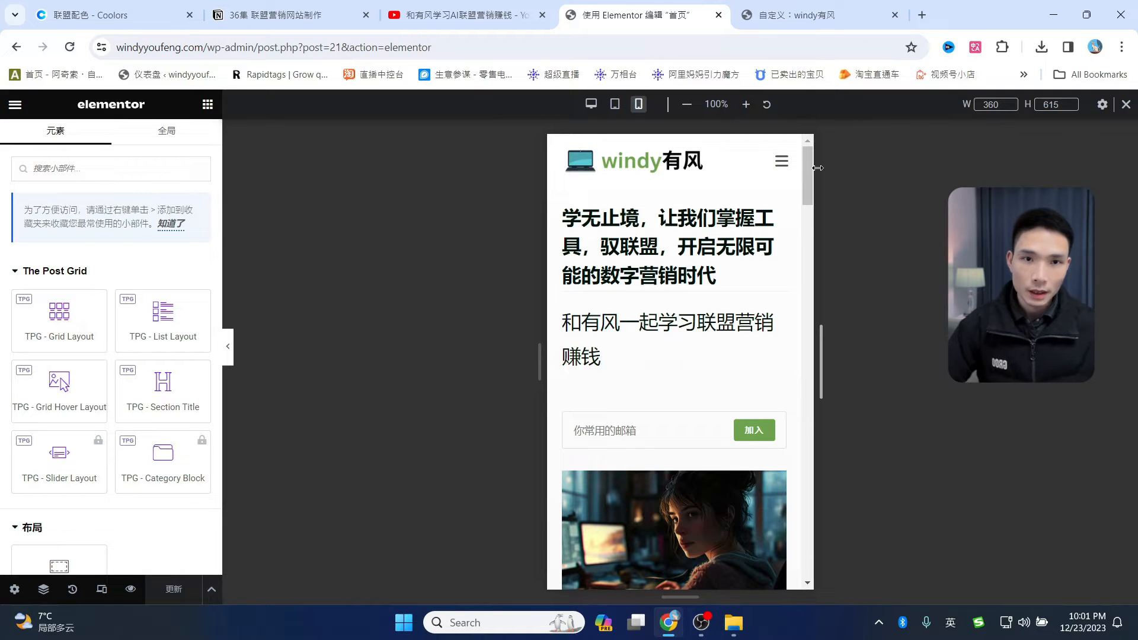
click(615, 104)
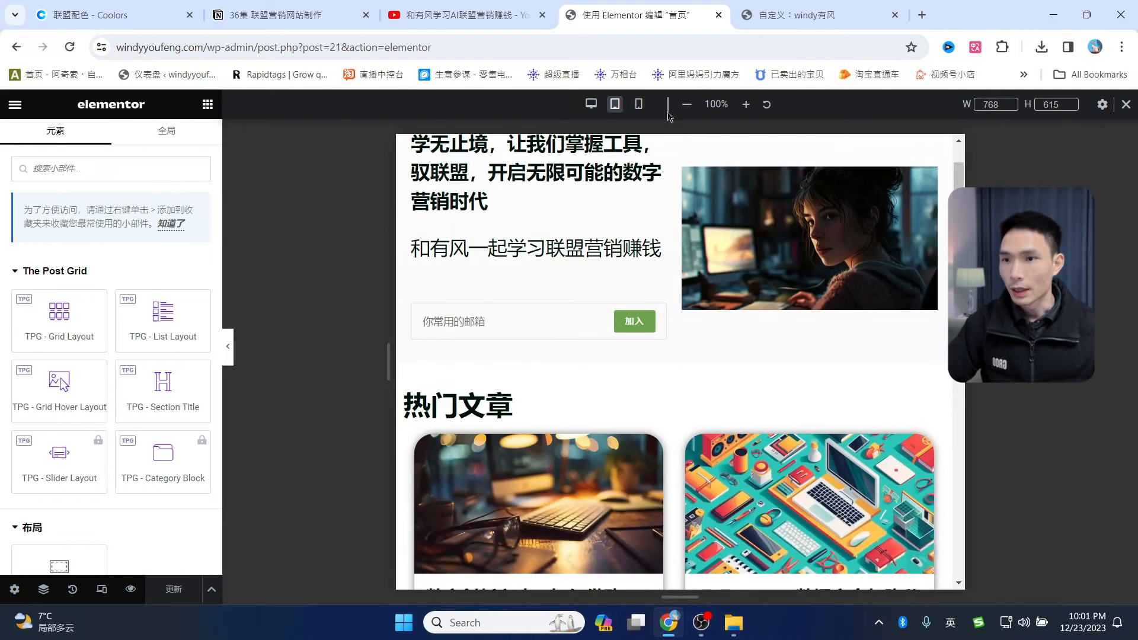
click(638, 104)
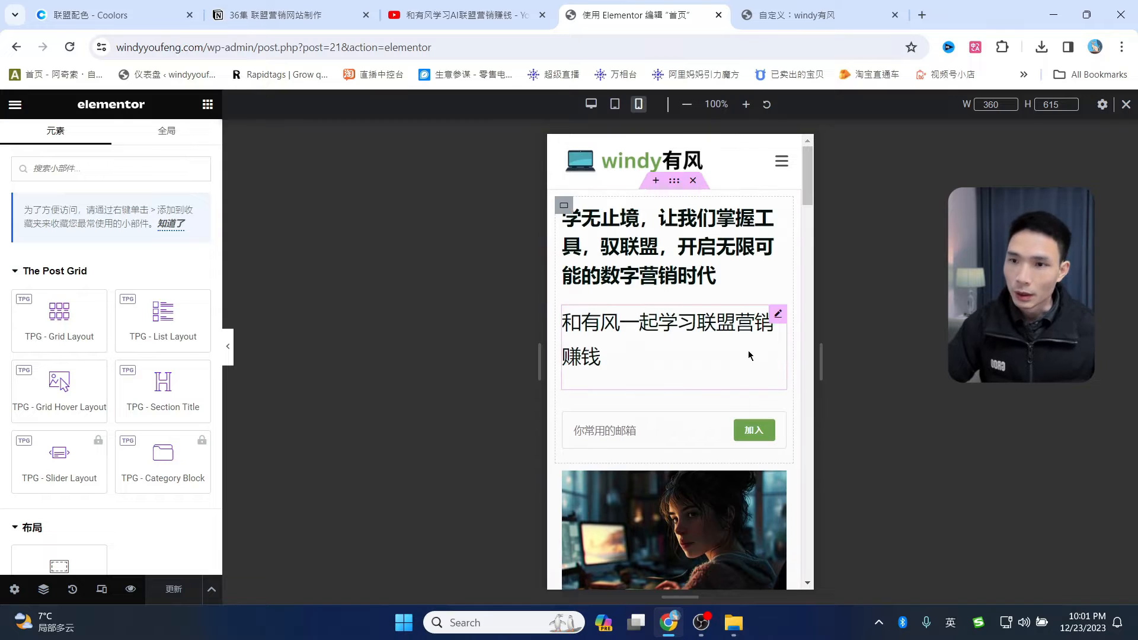
- Reduce the subtitle text's font size from 26 to 20 in its typography settings
scroll(706, 368, down, 1)
scroll(735, 354, up, 1)
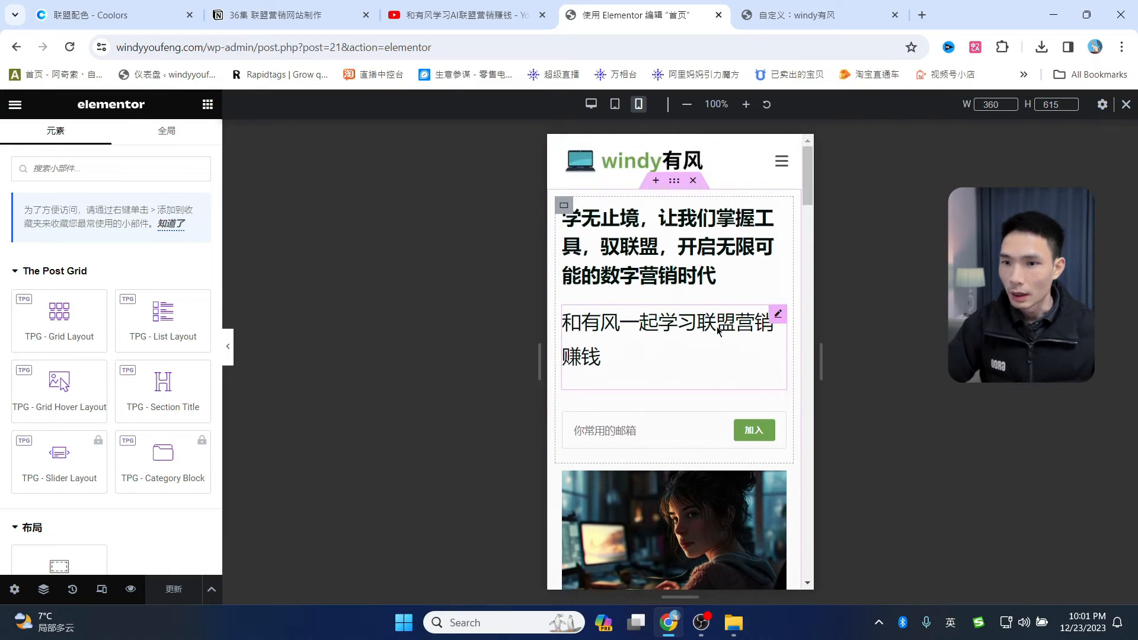
click(779, 316)
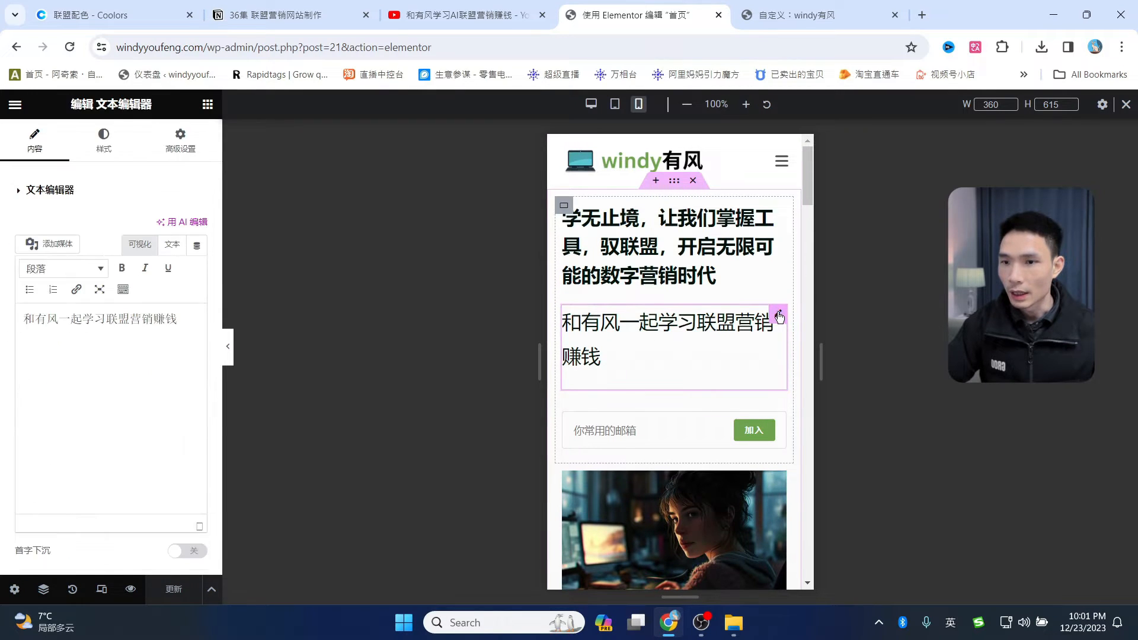
click(105, 144)
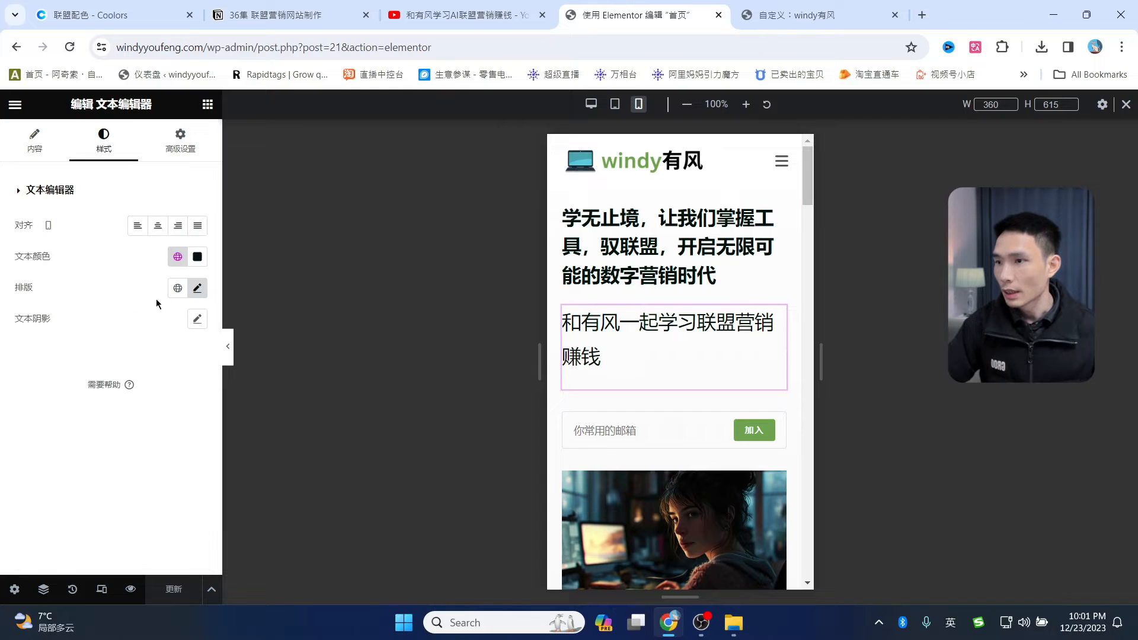
click(197, 291)
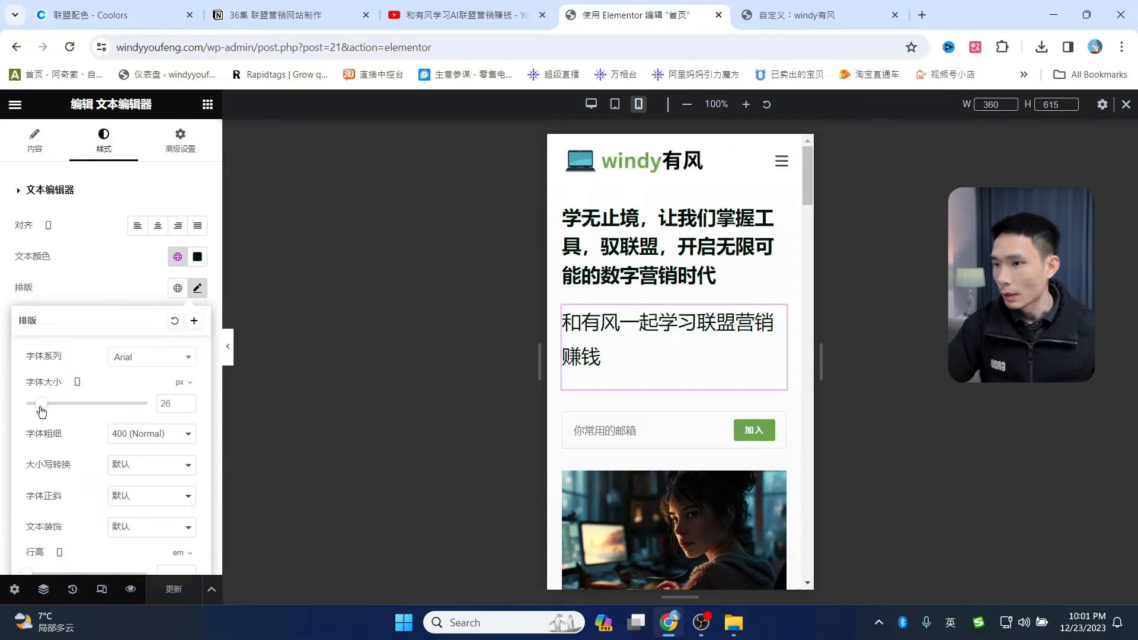
drag(41, 410, 39, 413)
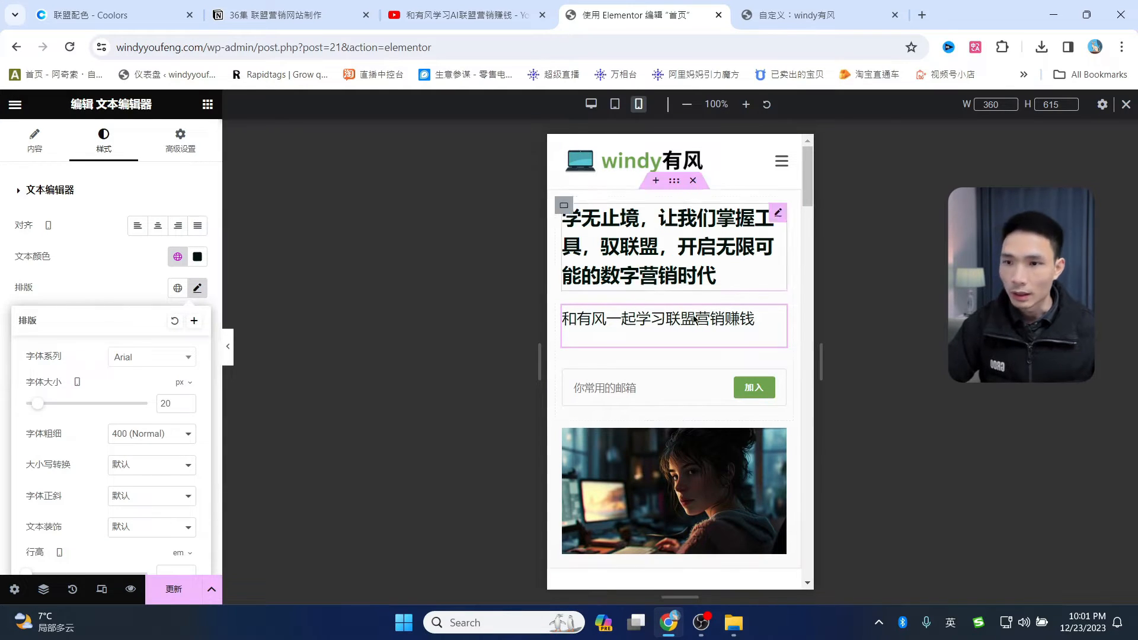
- Save the home page with 更新, briefly check the customizer tab, and return
scroll(688, 332, down, 8)
scroll(690, 460, down, 15)
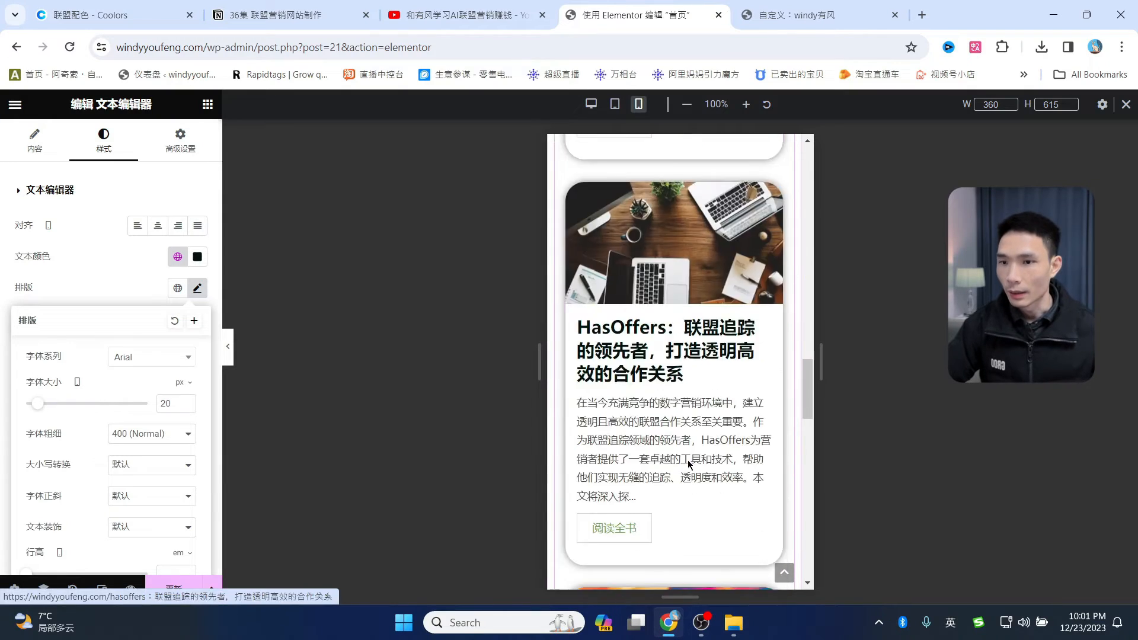
scroll(697, 500, up, 12)
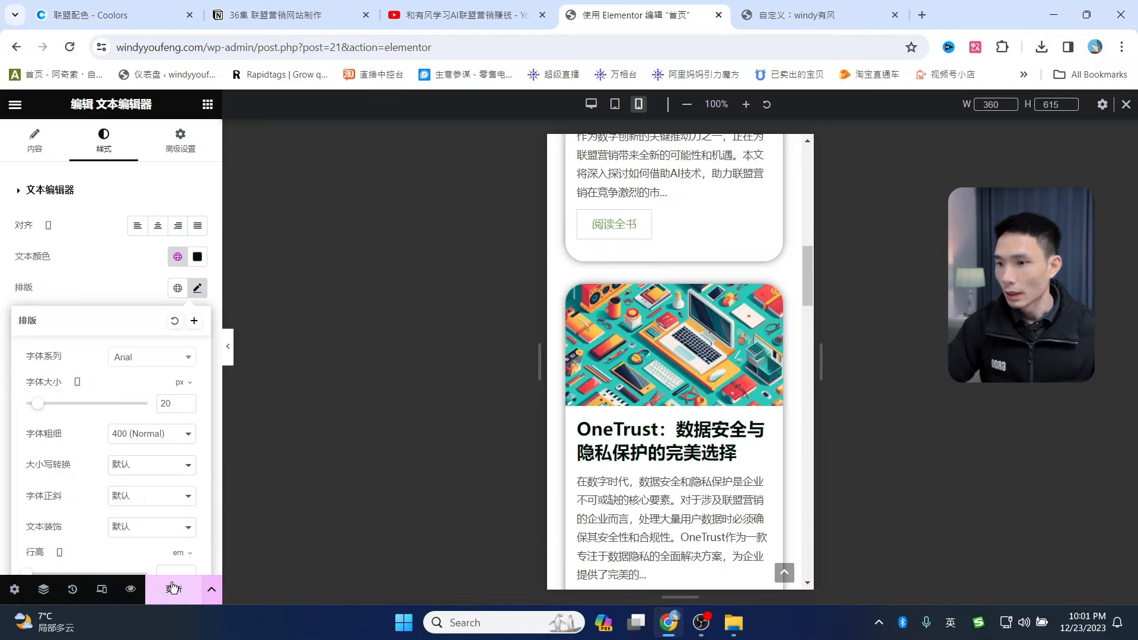
click(188, 580)
scroll(667, 356, up, 12)
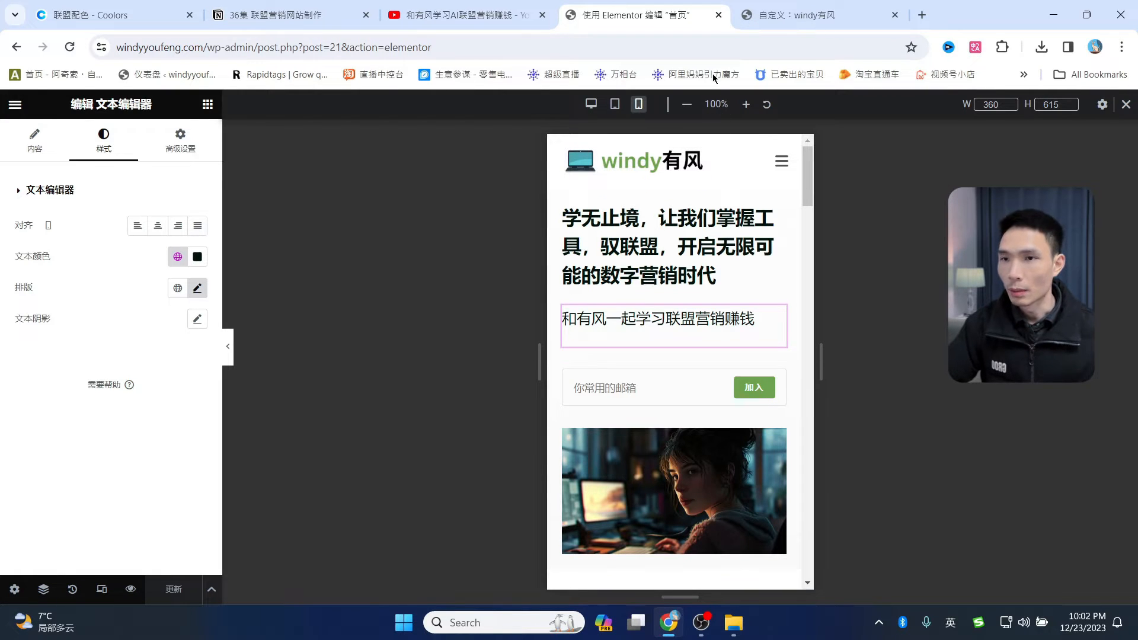
click(791, 15)
click(640, 18)
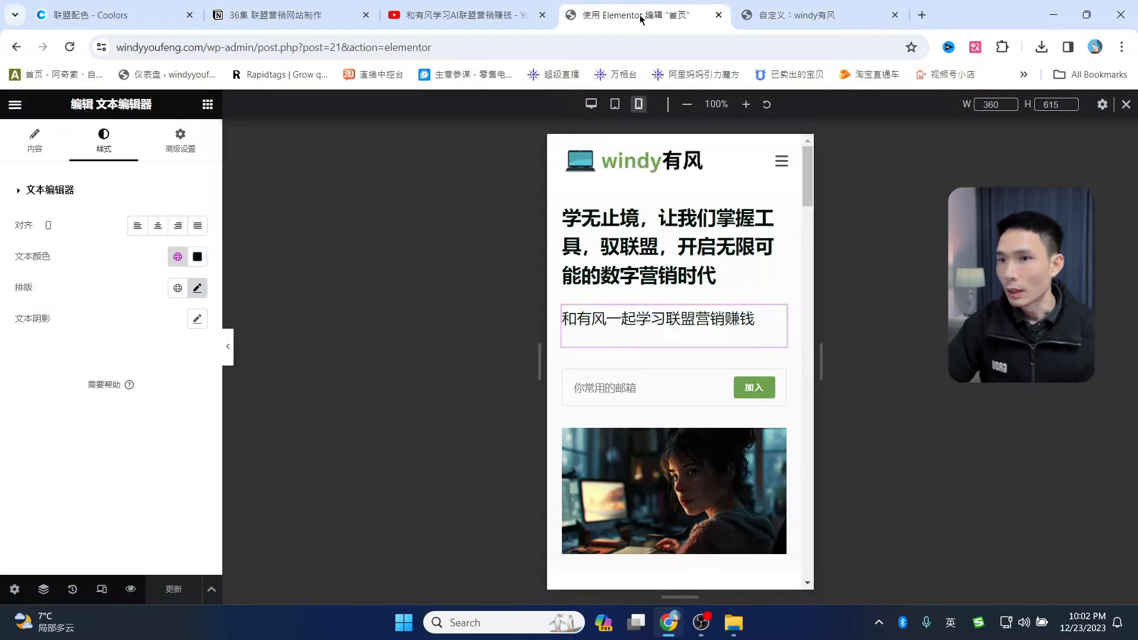
- Leave Elementor and open the 联系我们 page in Elementor from the pages list
click(15, 106)
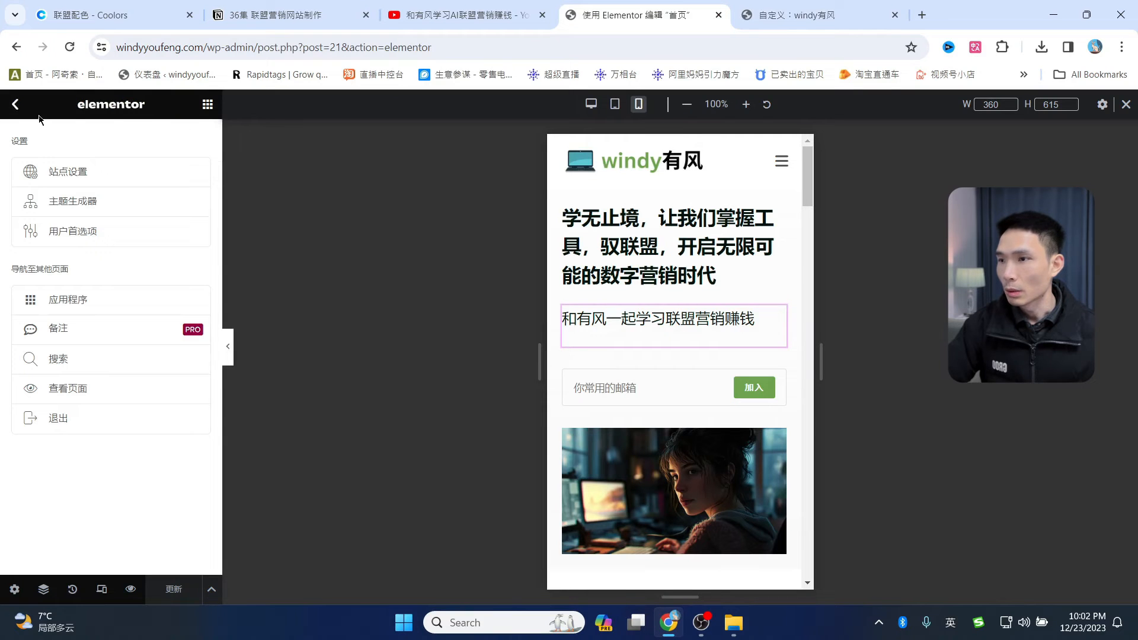
click(42, 416)
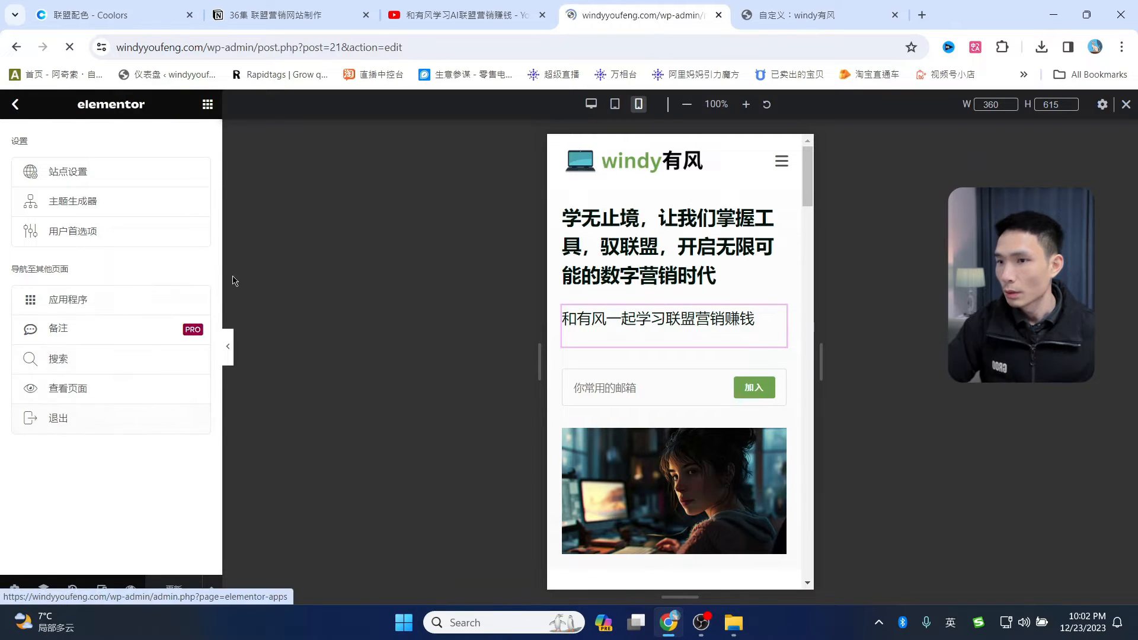
click(23, 119)
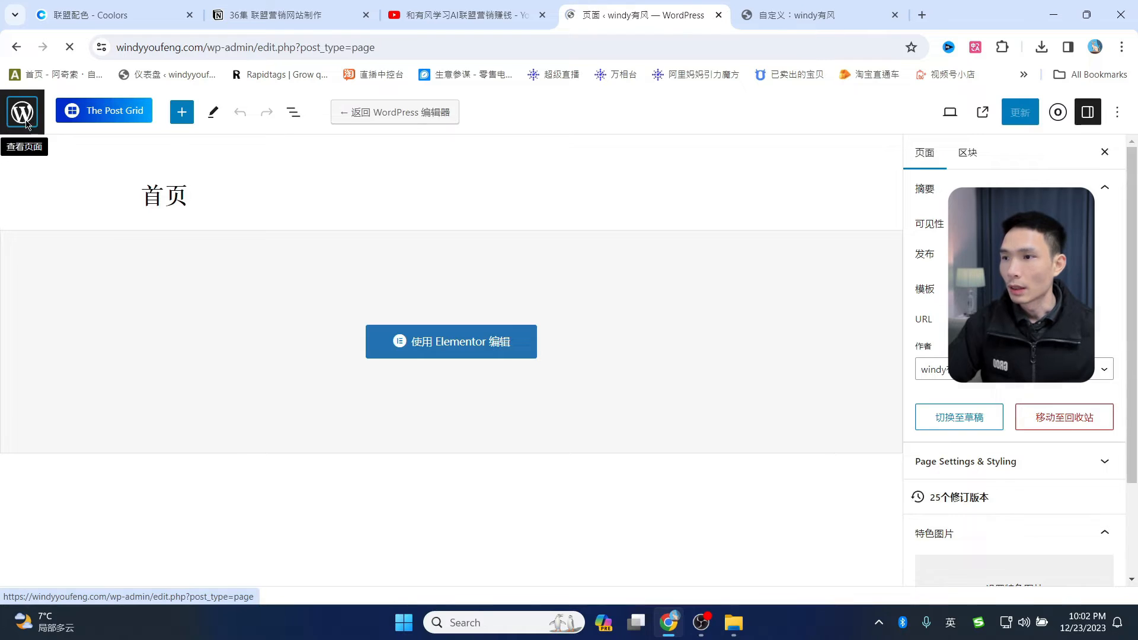
scroll(178, 356, down, 2)
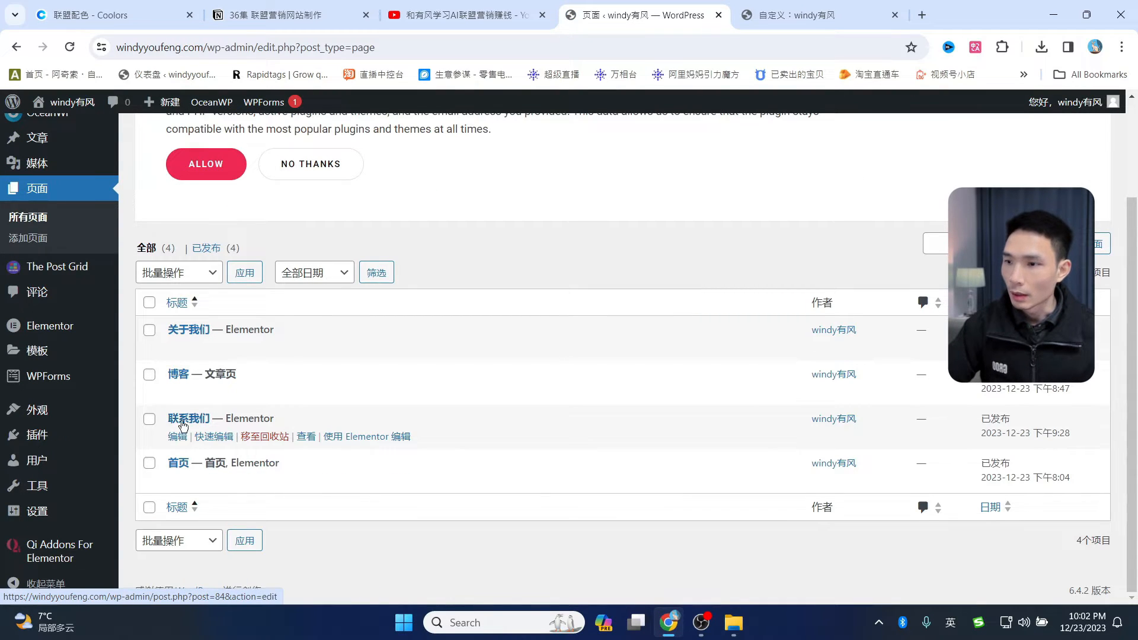
click(362, 442)
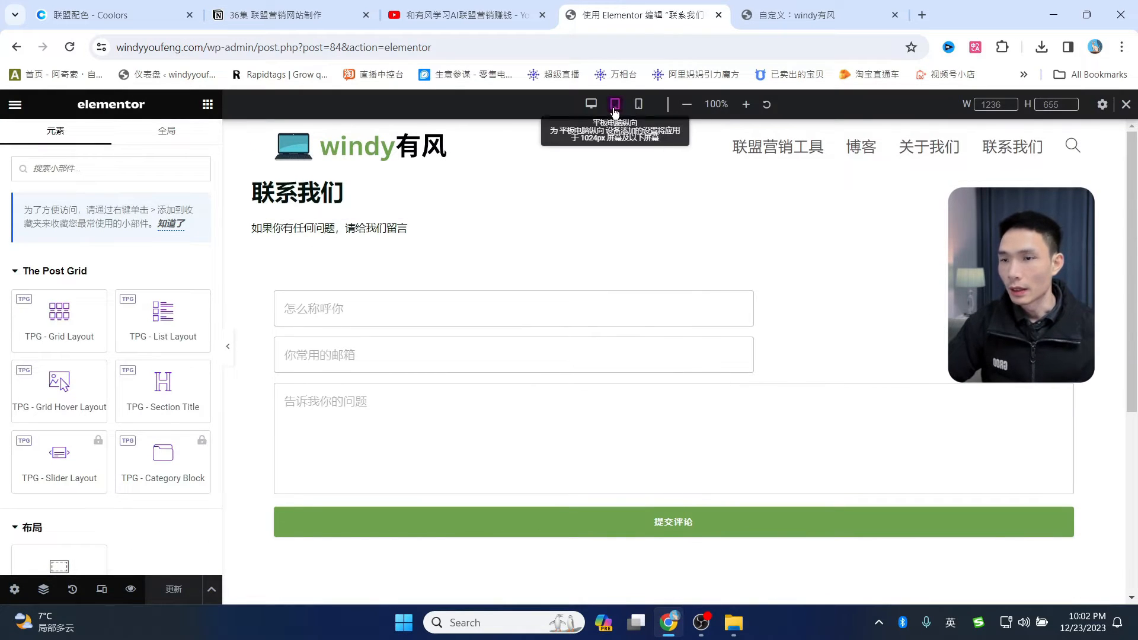
- Preview the contact page at tablet and mobile widths, then return to desktop
click(616, 107)
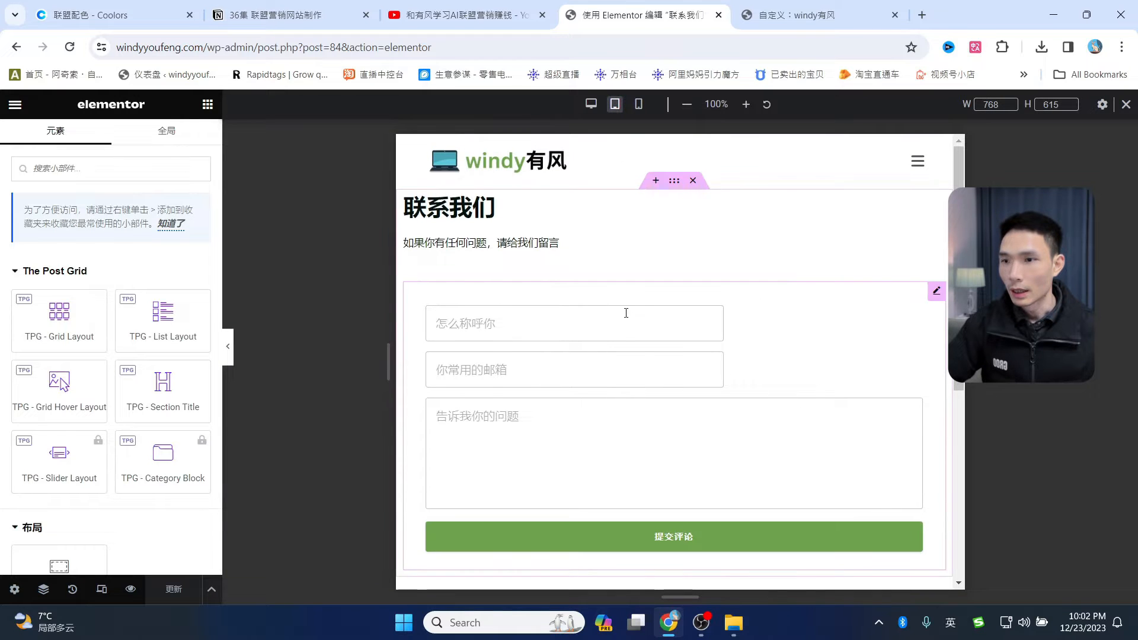
scroll(681, 361, down, 4)
scroll(684, 403, up, 4)
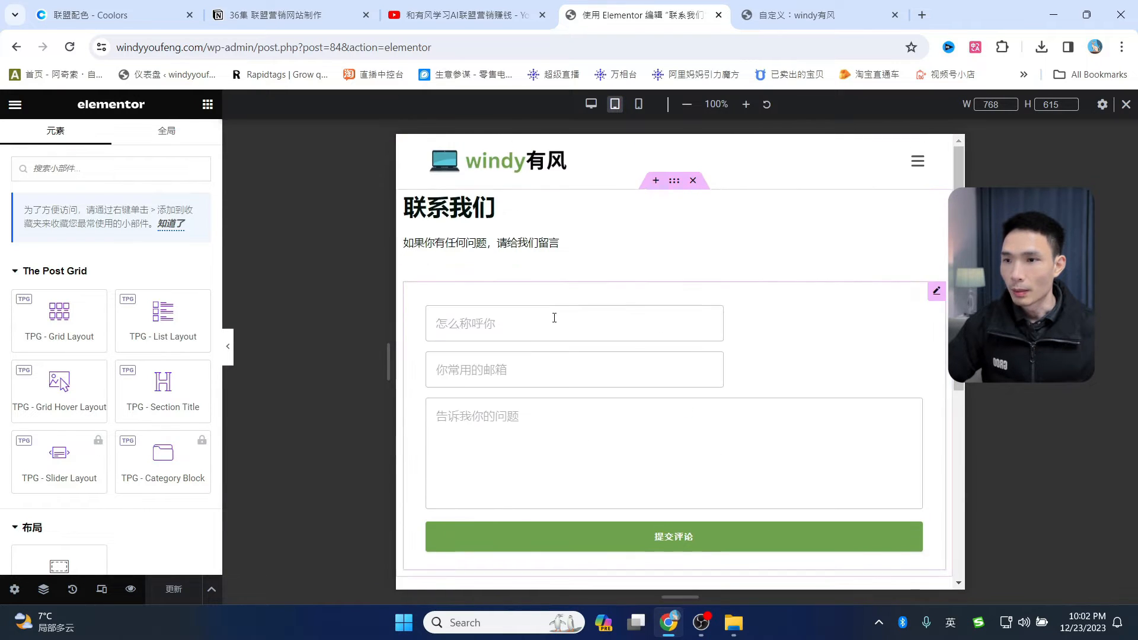
click(638, 104)
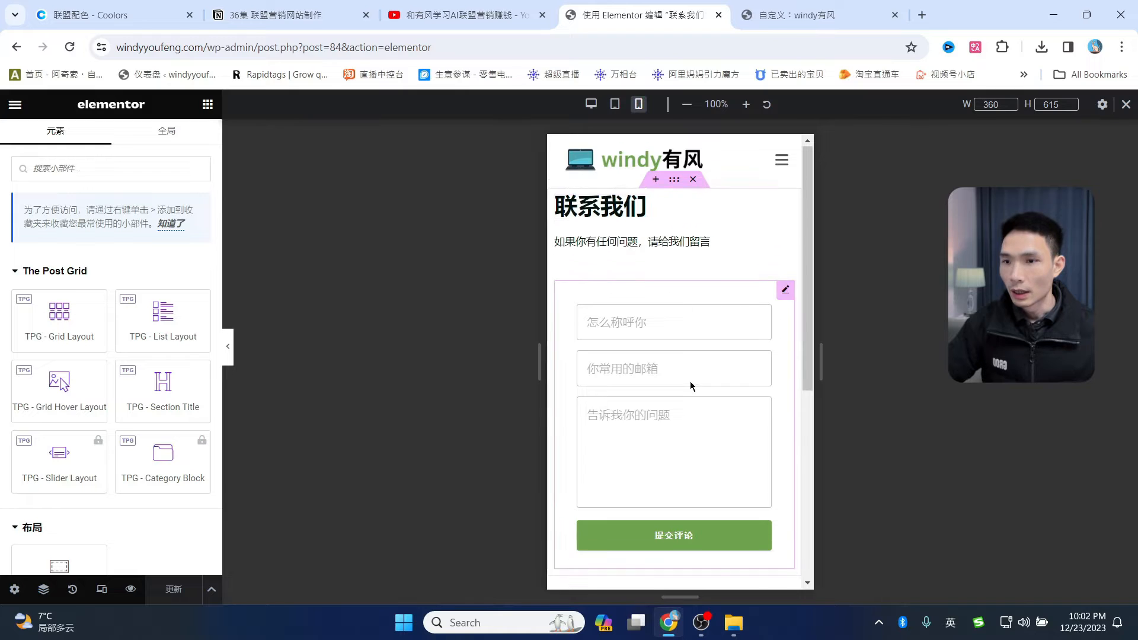
scroll(690, 391, down, 5)
scroll(688, 412, up, 5)
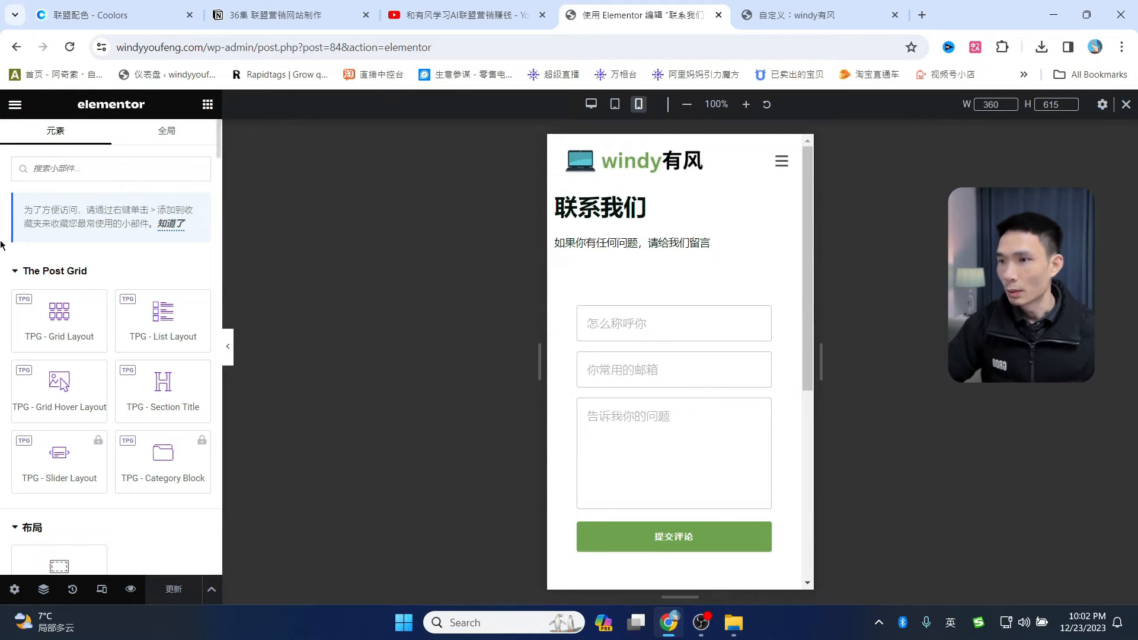
click(591, 104)
- Go back to the admin dashboard via the address bar and reopen 联系我们 in Elementor
click(15, 104)
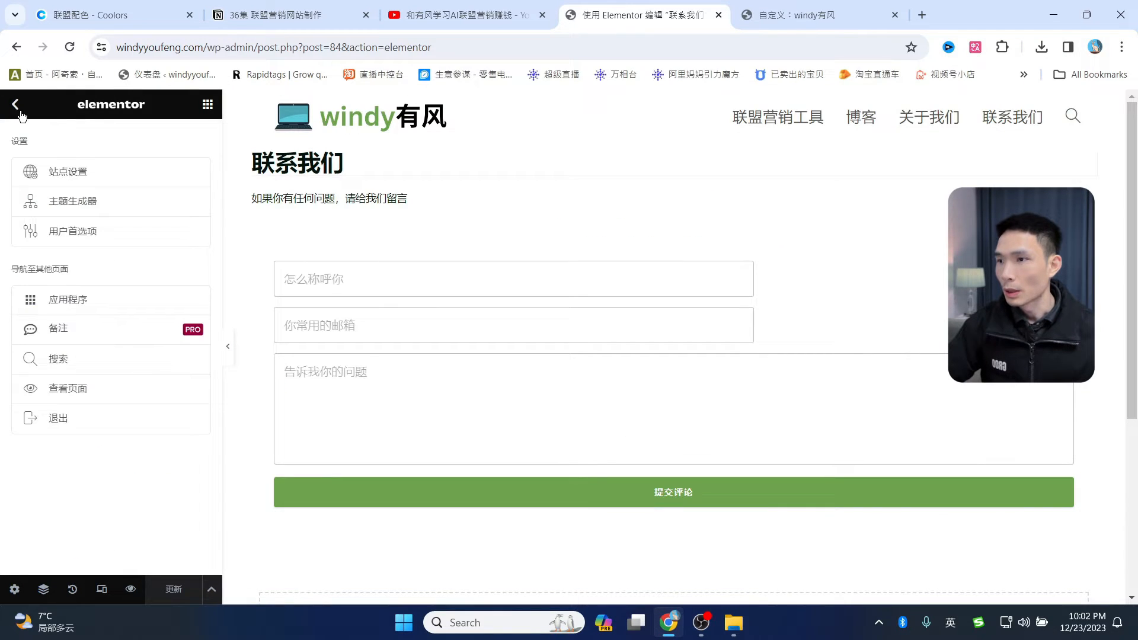
click(18, 108)
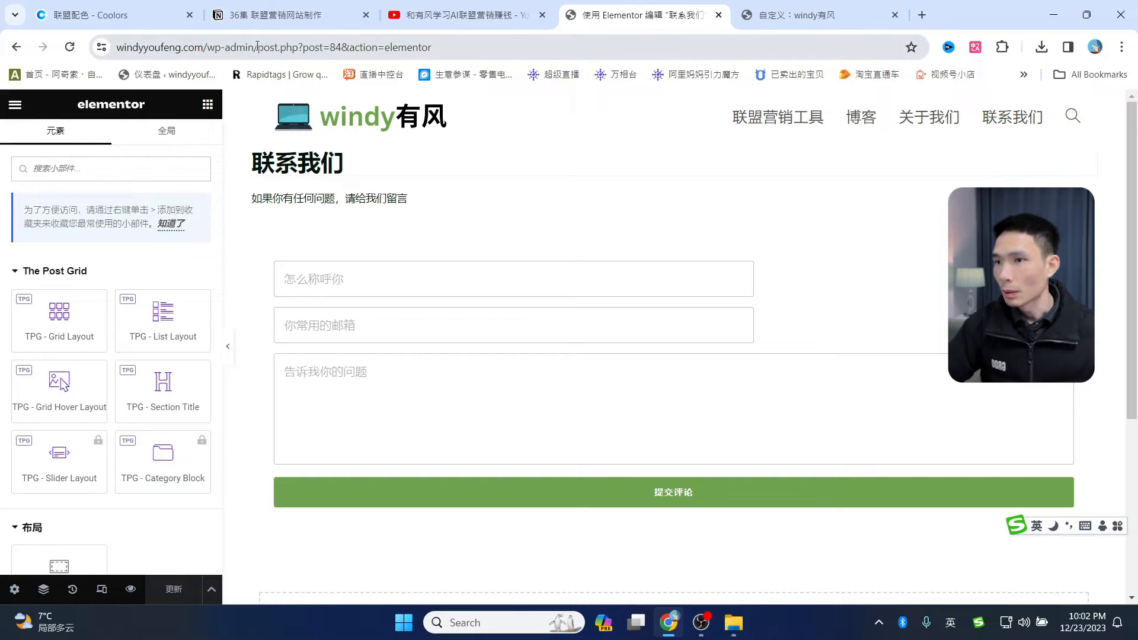
drag(258, 46, 552, 47)
key(BackSpace)
key(Return)
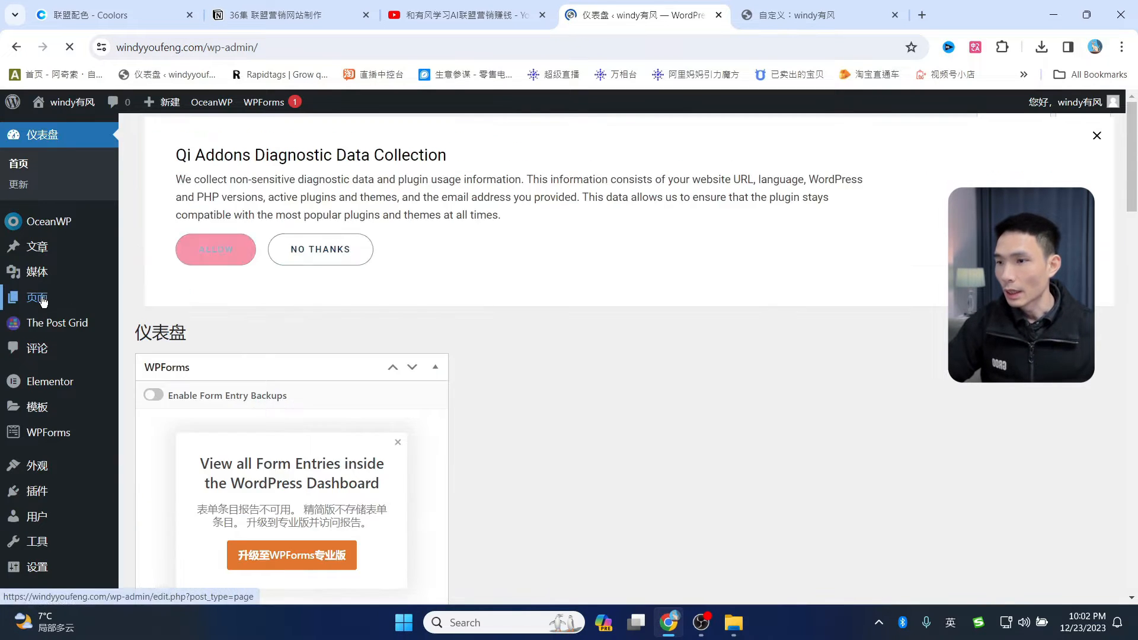
click(41, 299)
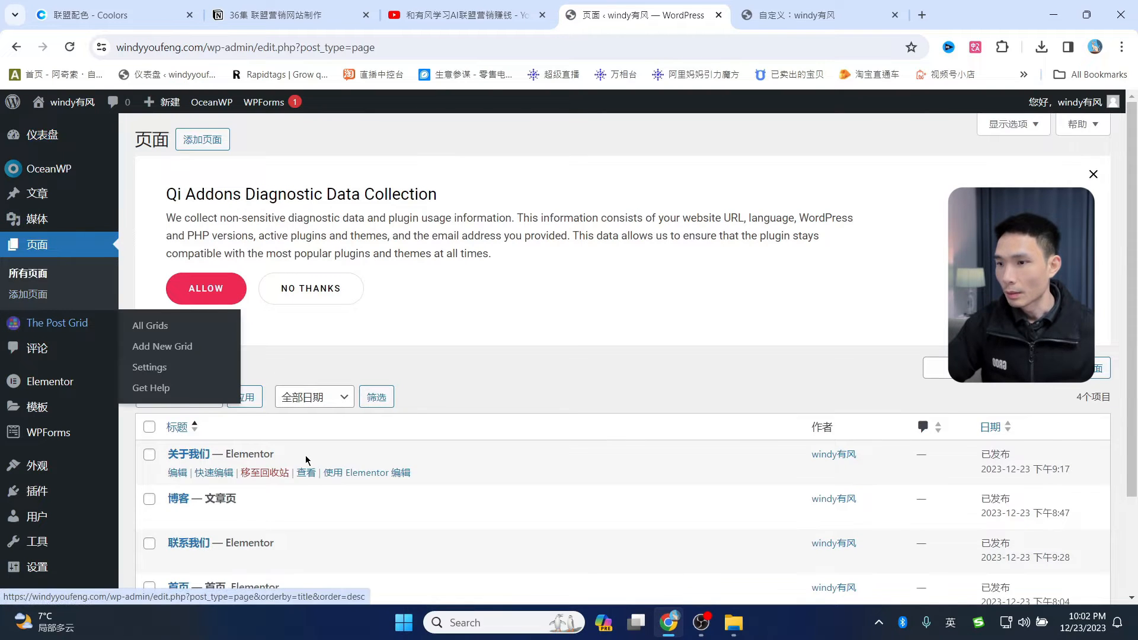
scroll(305, 460, down, 2)
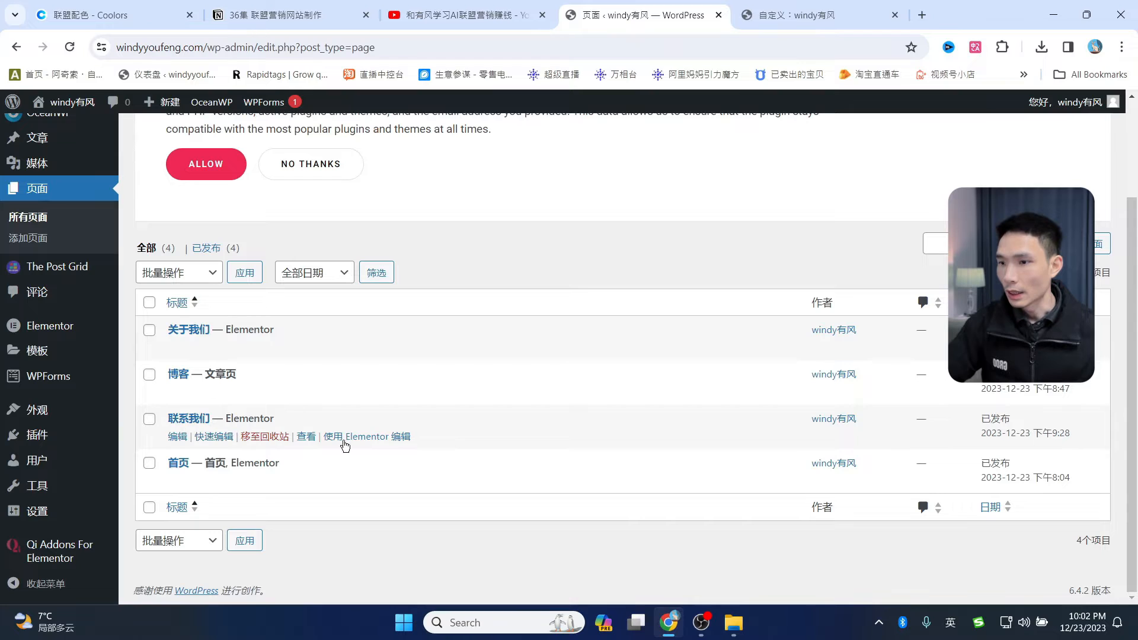
click(368, 440)
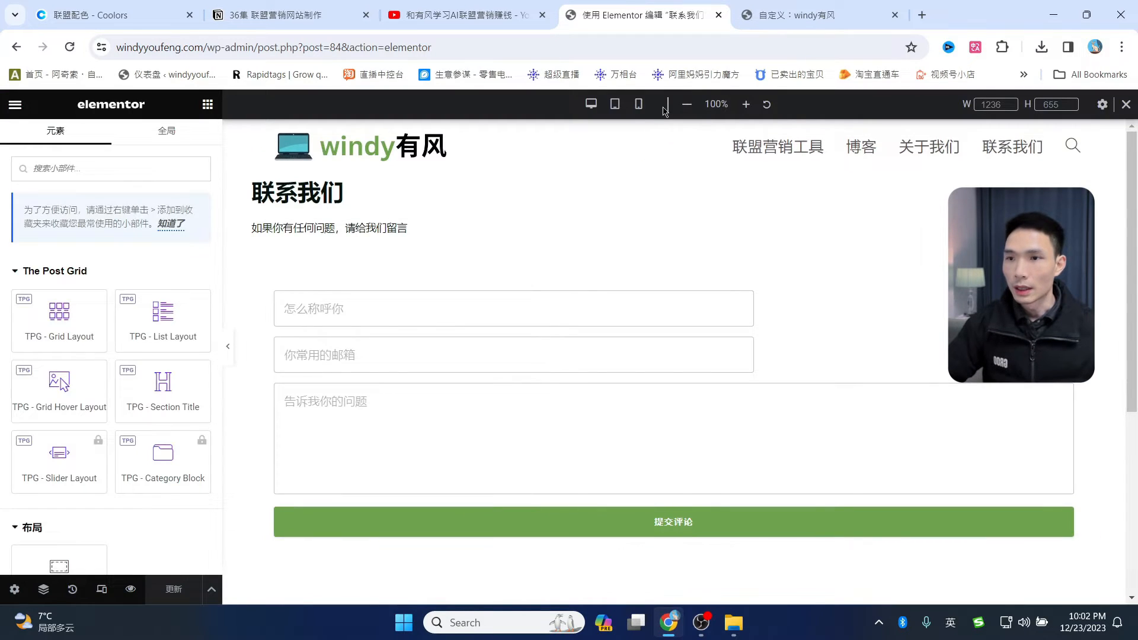
- Preview the 关于我们 page at tablet width in Elementor
click(616, 104)
key(alt+Left)
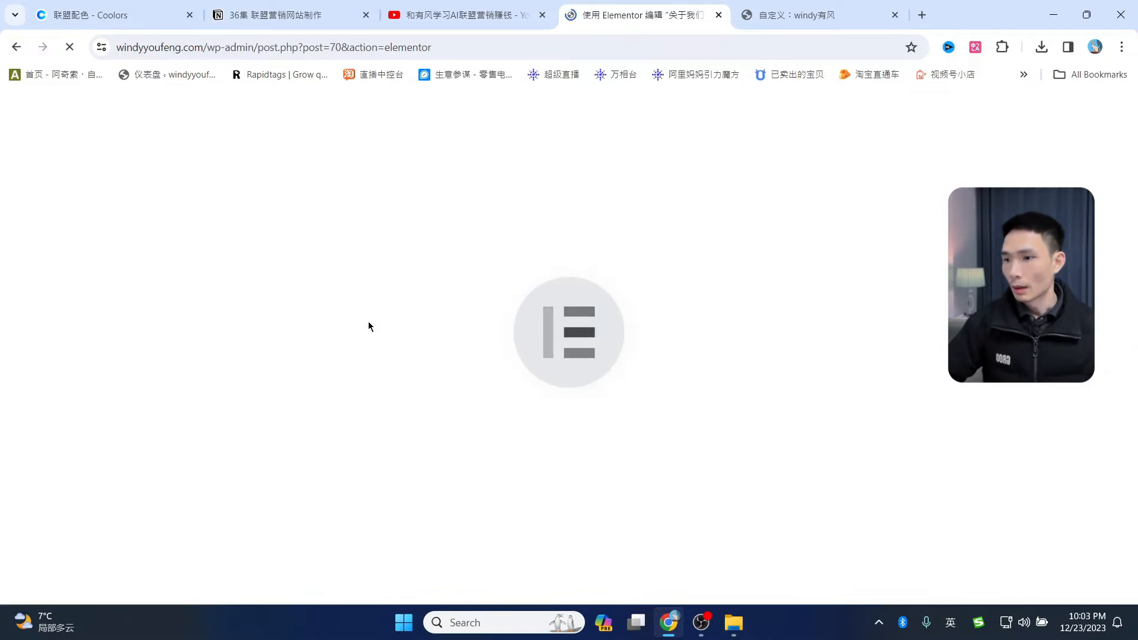
click(101, 588)
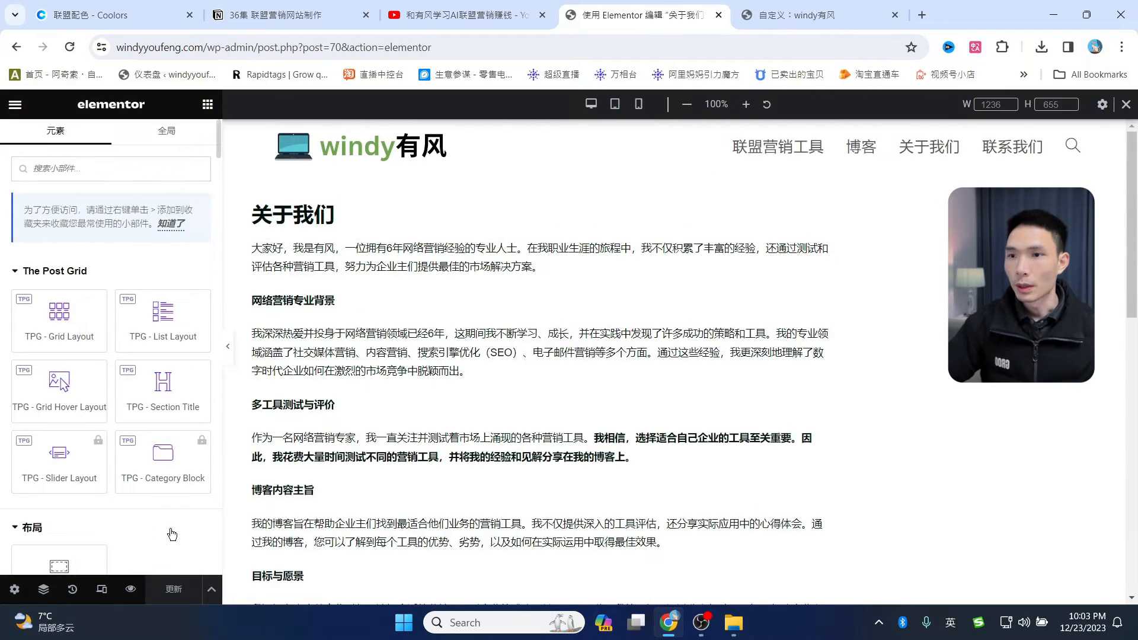
click(615, 104)
scroll(725, 354, down, 15)
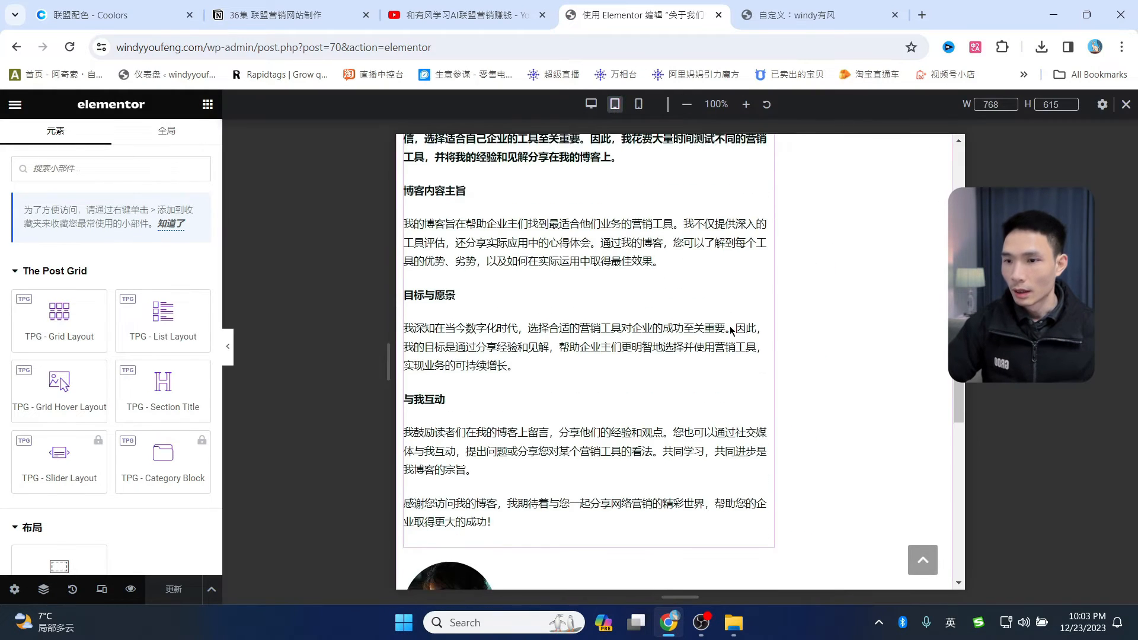
scroll(725, 354, up, 6)
scroll(724, 354, up, 3)
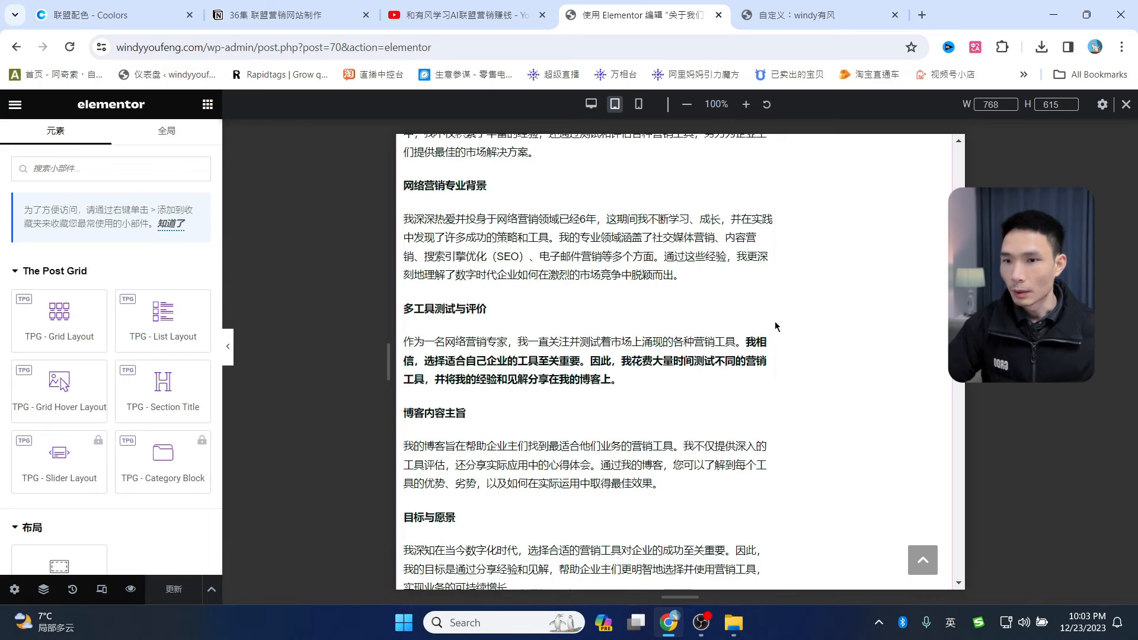
drag(771, 301, 906, 302)
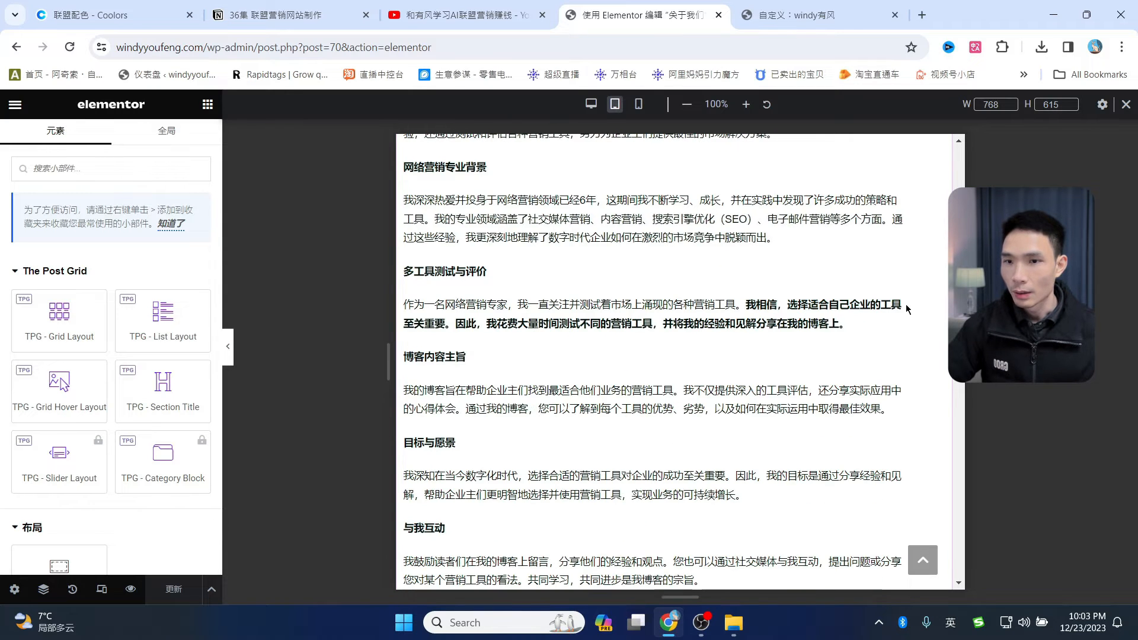
scroll(669, 303, up, 3)
scroll(669, 303, down, 10)
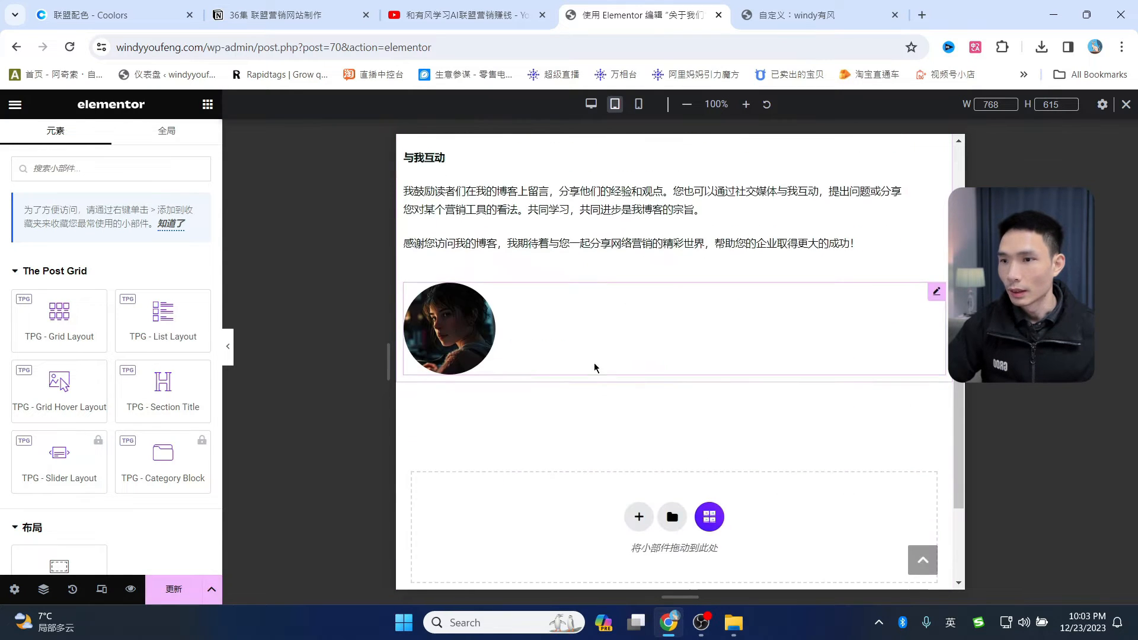
- Widen the round profile image from 17% to 25% and save the page
click(481, 342)
click(104, 141)
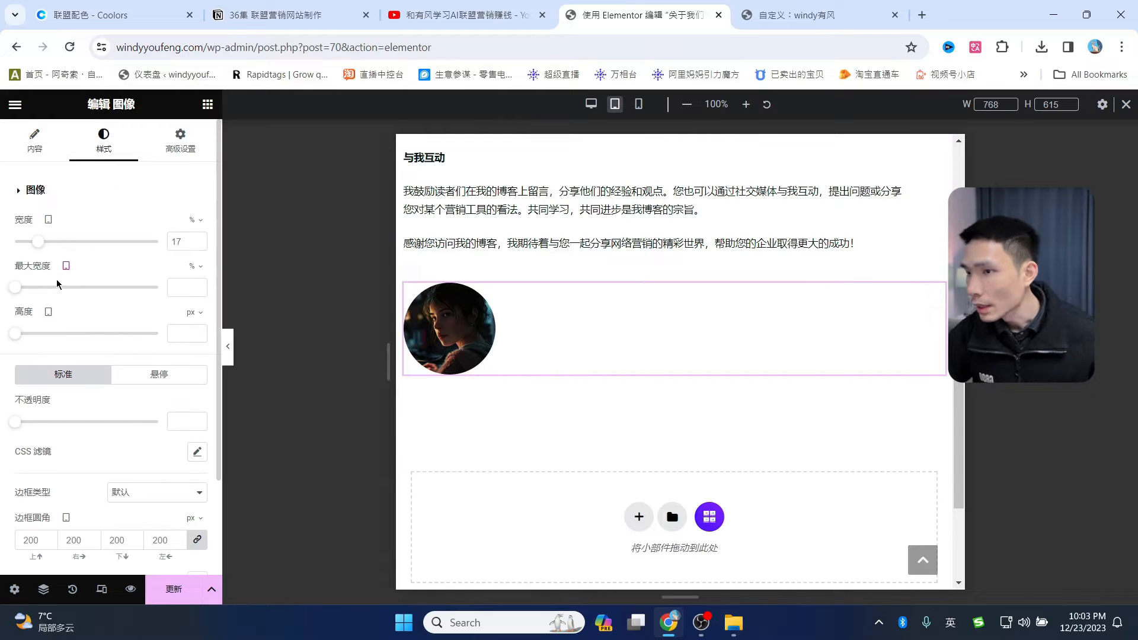
drag(39, 244, 50, 243)
scroll(924, 423, up, 15)
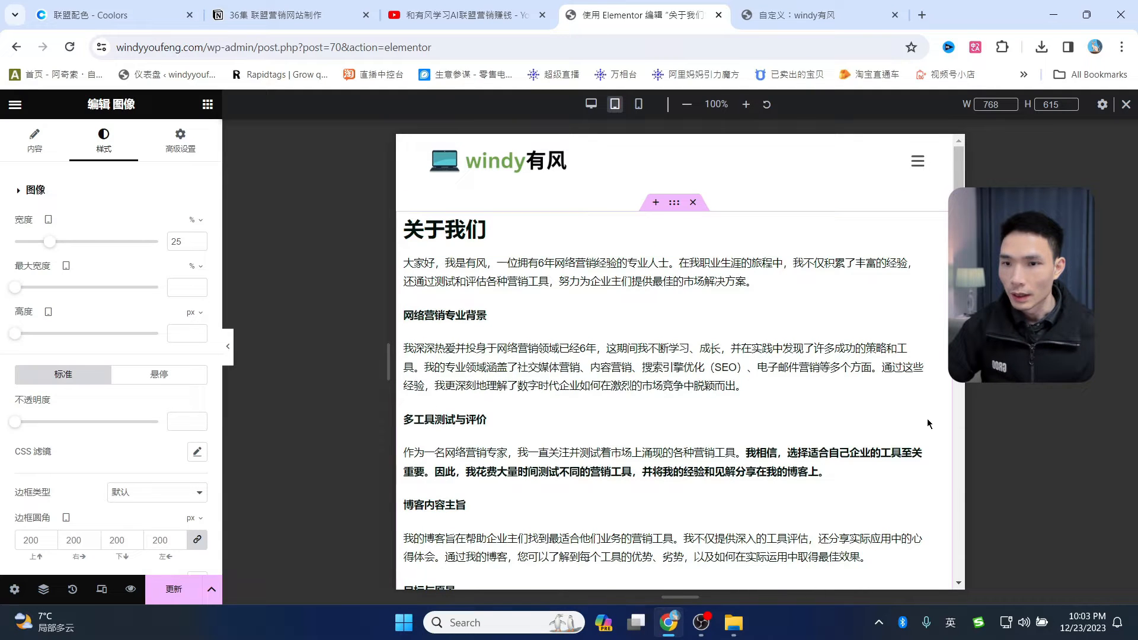
scroll(928, 424, down, 15)
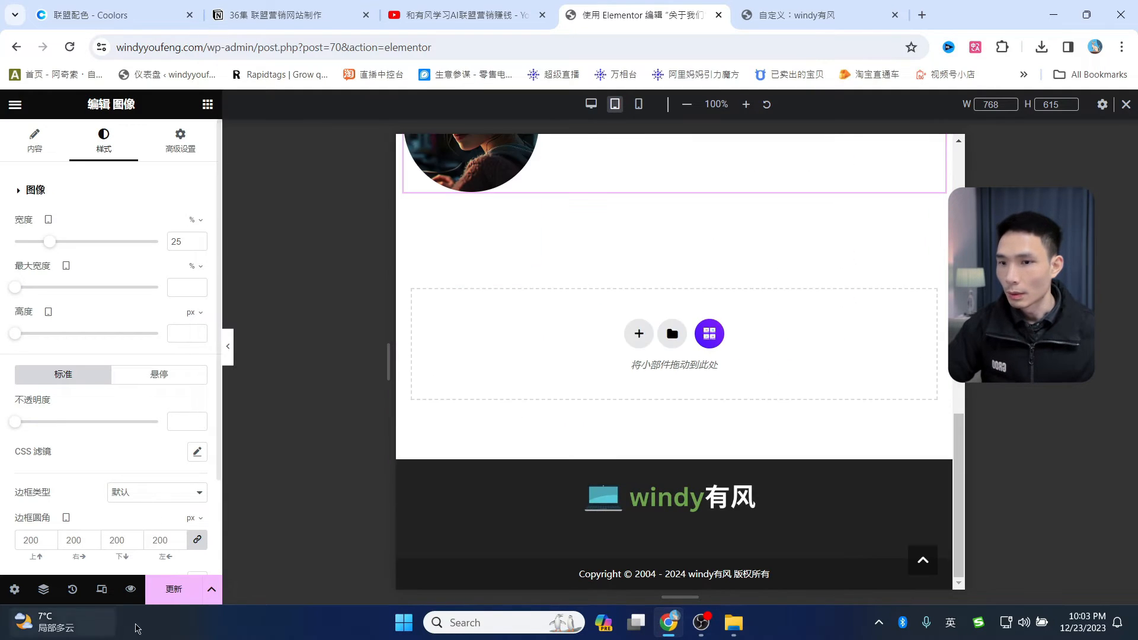
click(174, 588)
- Check the 关于我们 page in the mobile-width preview
scroll(756, 325, up, 15)
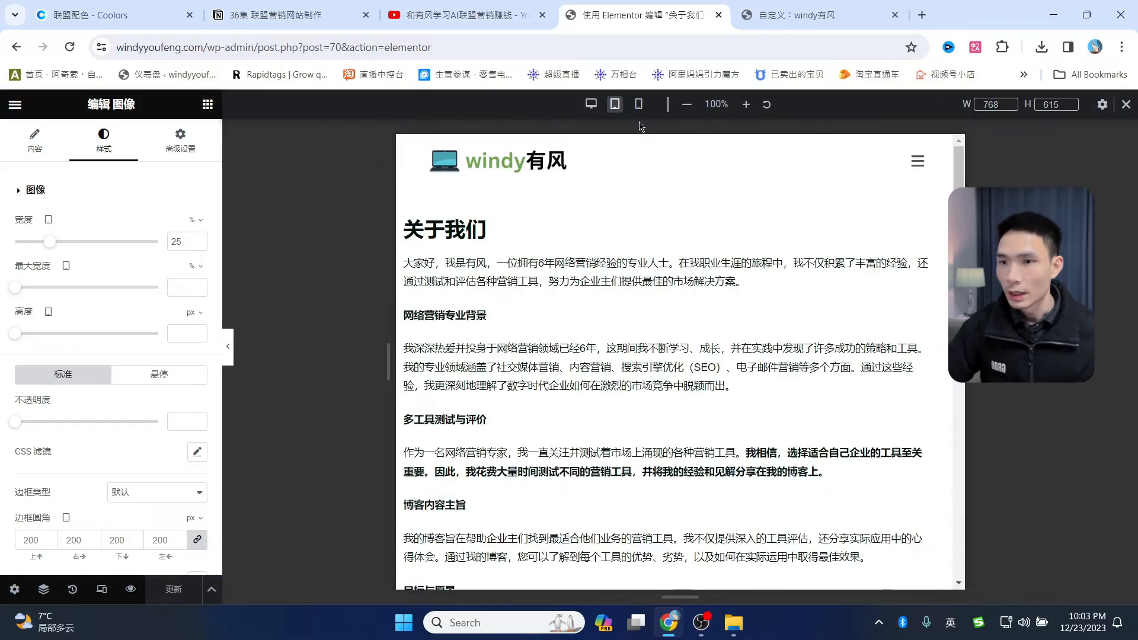
click(639, 104)
scroll(686, 396, down, 15)
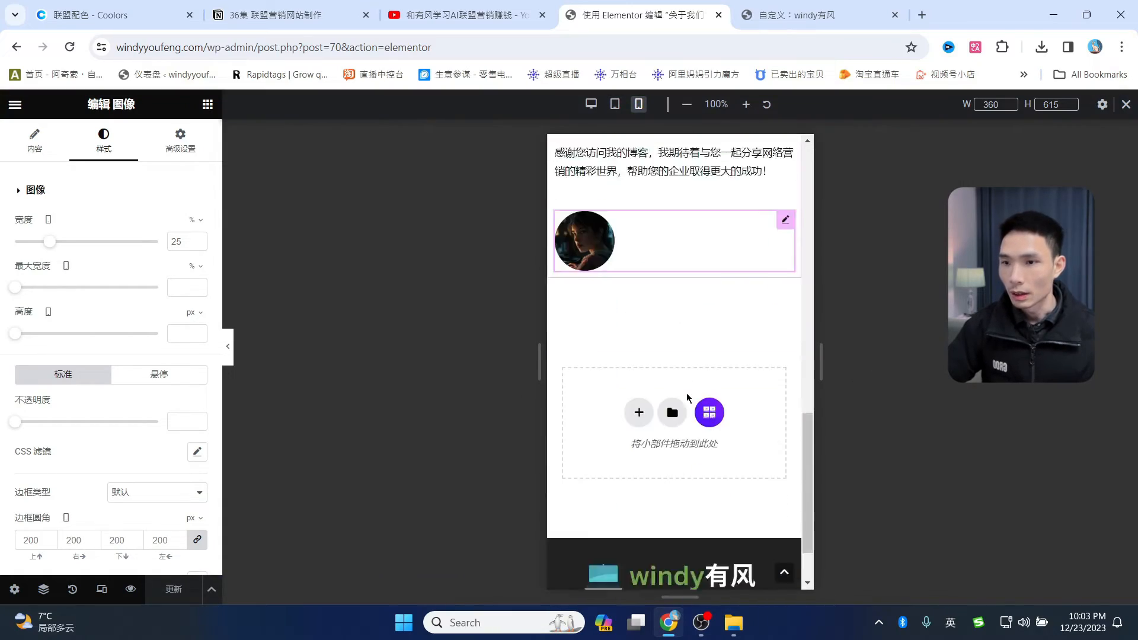
scroll(687, 403, up, 15)
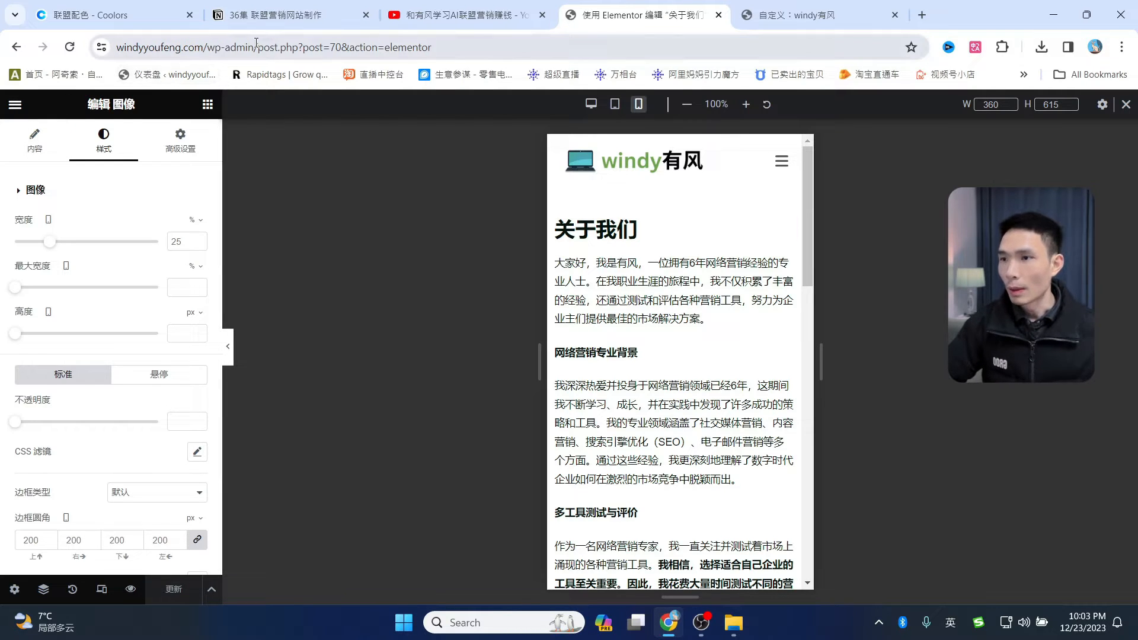
- Trim the address back to /wp-admin/ to reach the admin dashboard
drag(257, 43, 773, 64)
key(BackSpace)
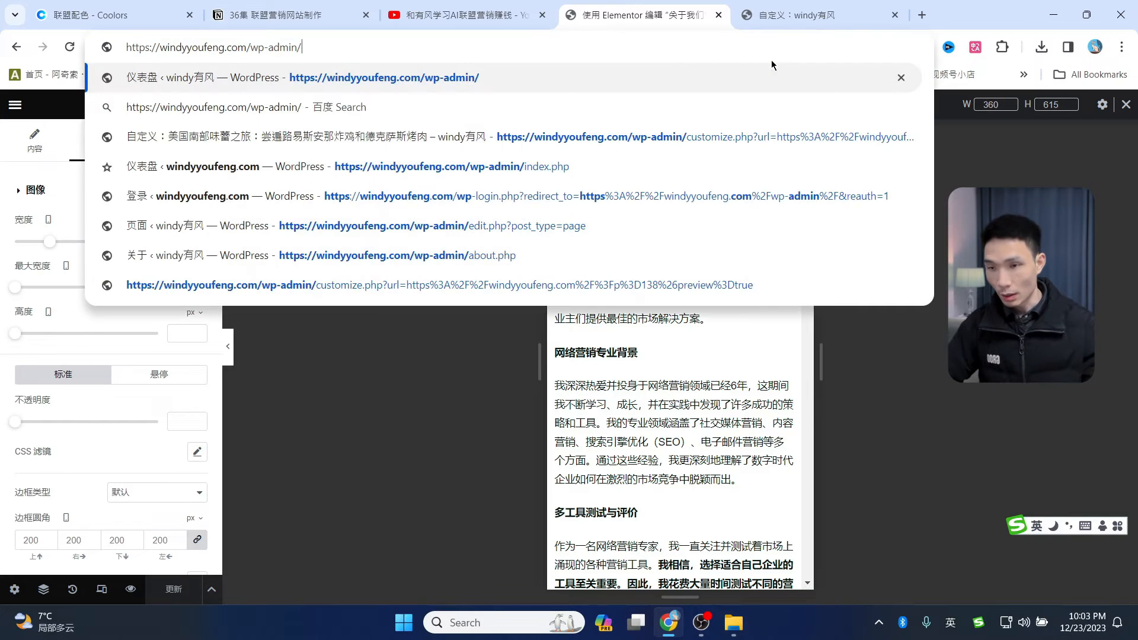
key(Return)
- From the 页面 list, open 查看站点 in a new tab, check the homepage, then return to the customizer
click(37, 289)
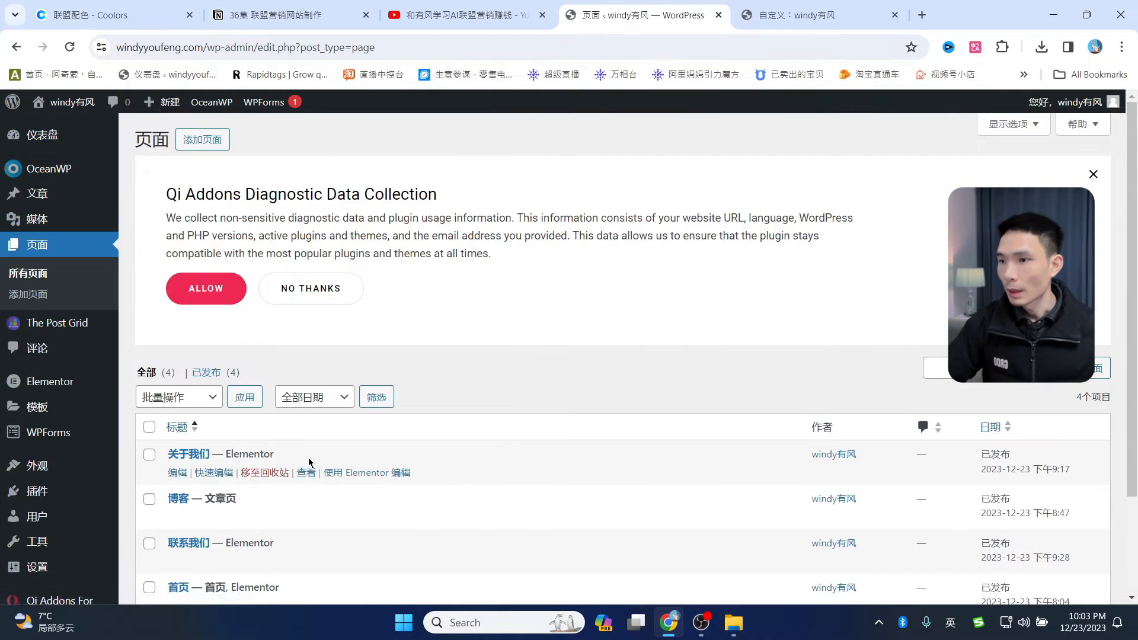
scroll(278, 468, down, 1)
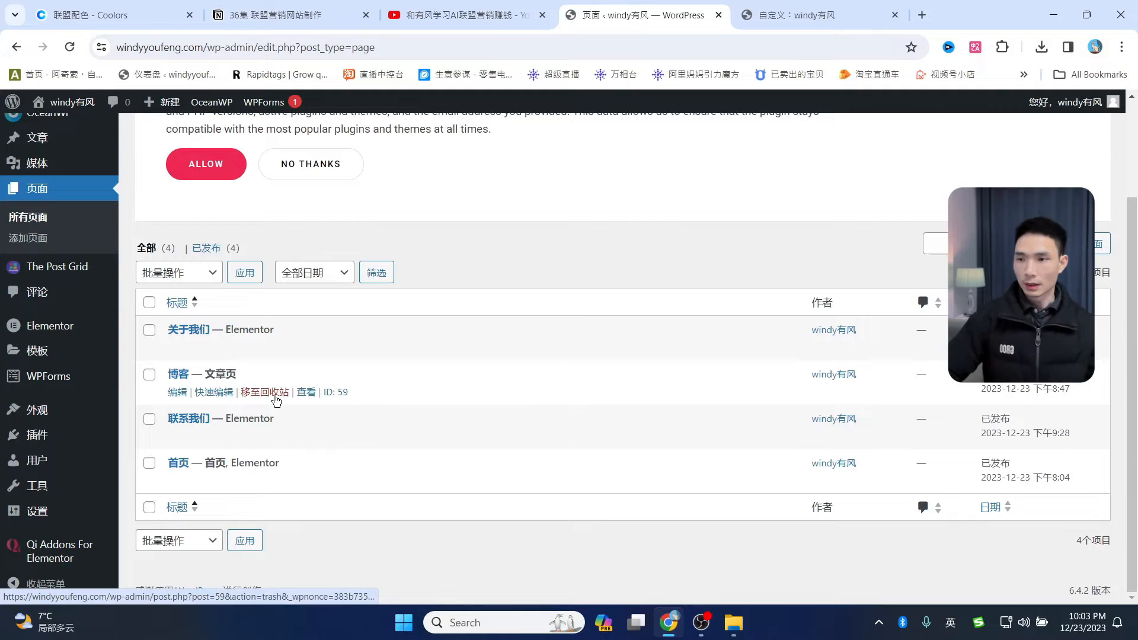
mouse_move(71, 102)
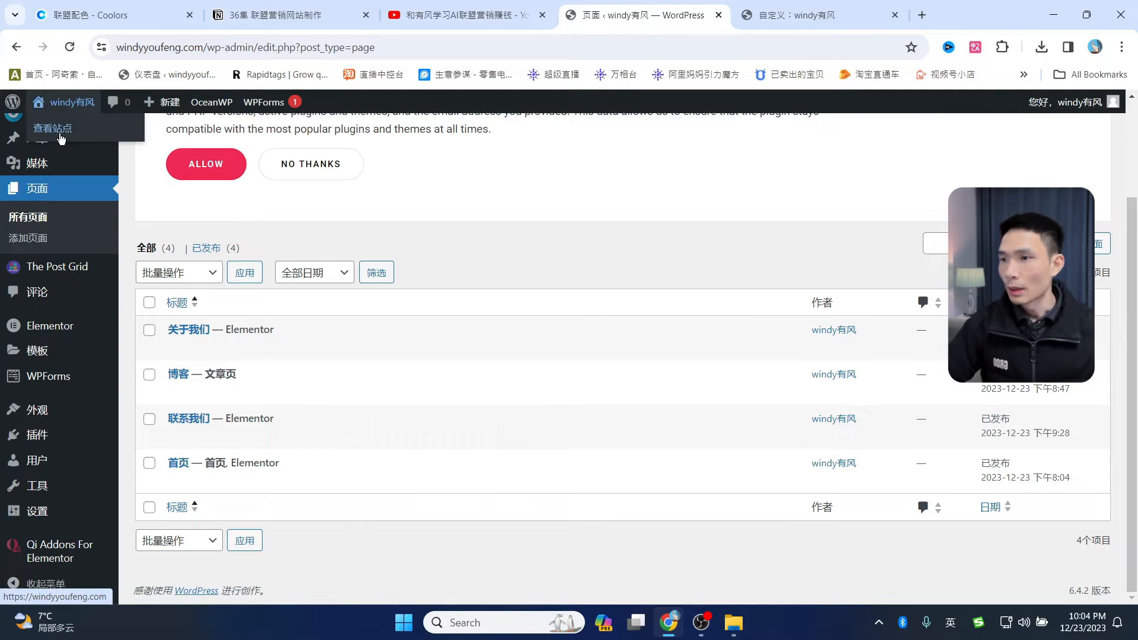
middle_click(61, 136)
key(ctrl+Tab)
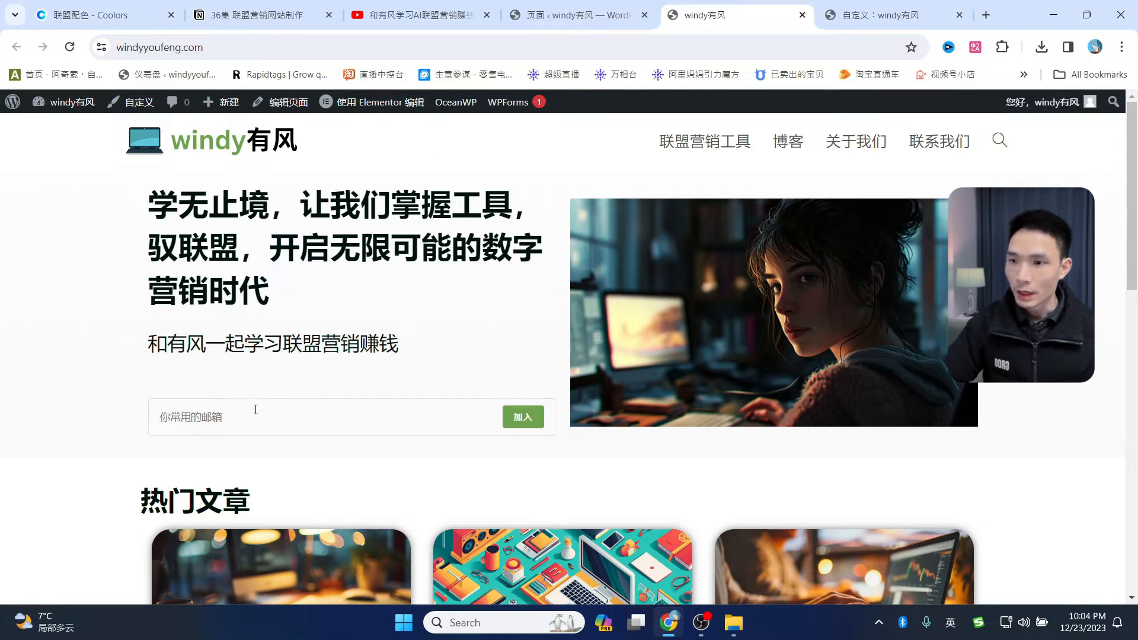
scroll(277, 406, down, 1)
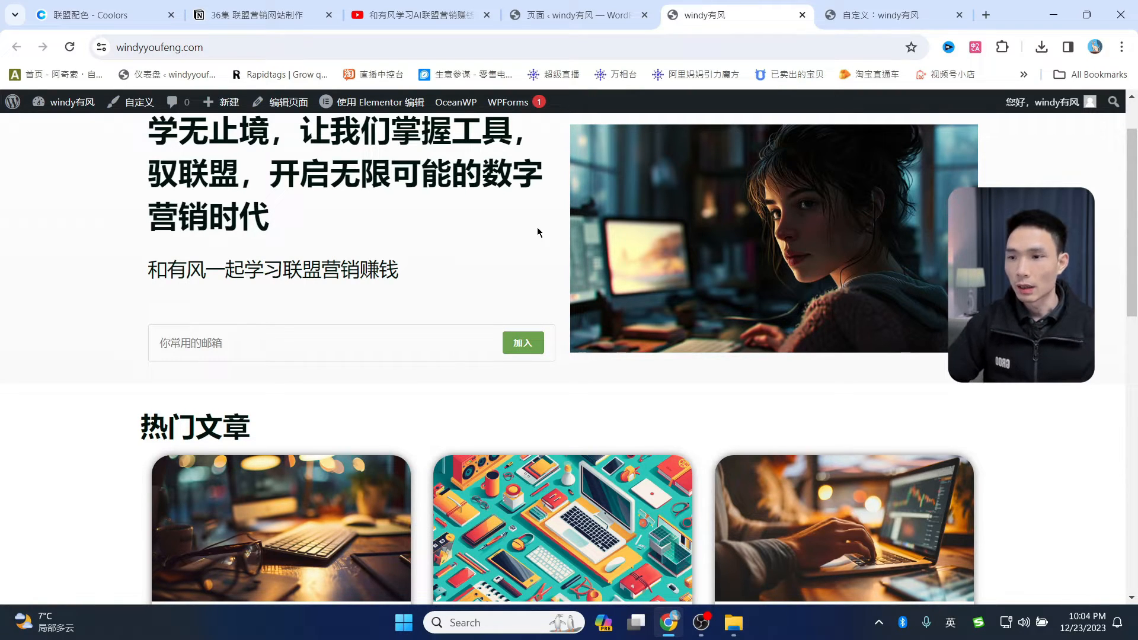
key(ctrl+Tab)
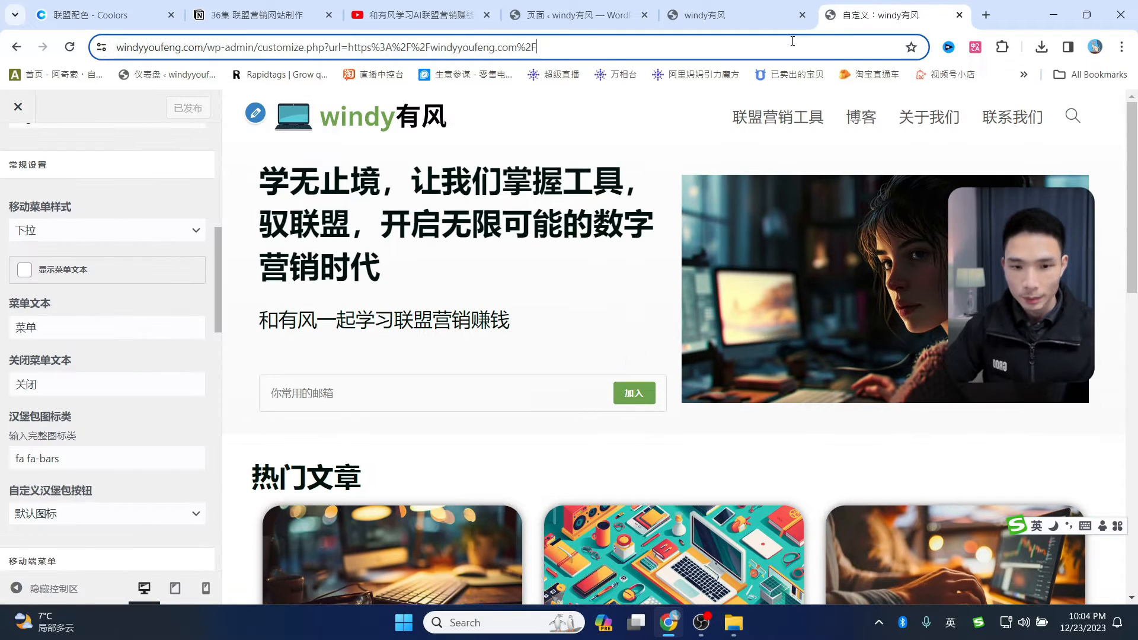
- Go to mailchimp.com and look through its Pricing plans
click(800, 45)
text(midjourney.com)
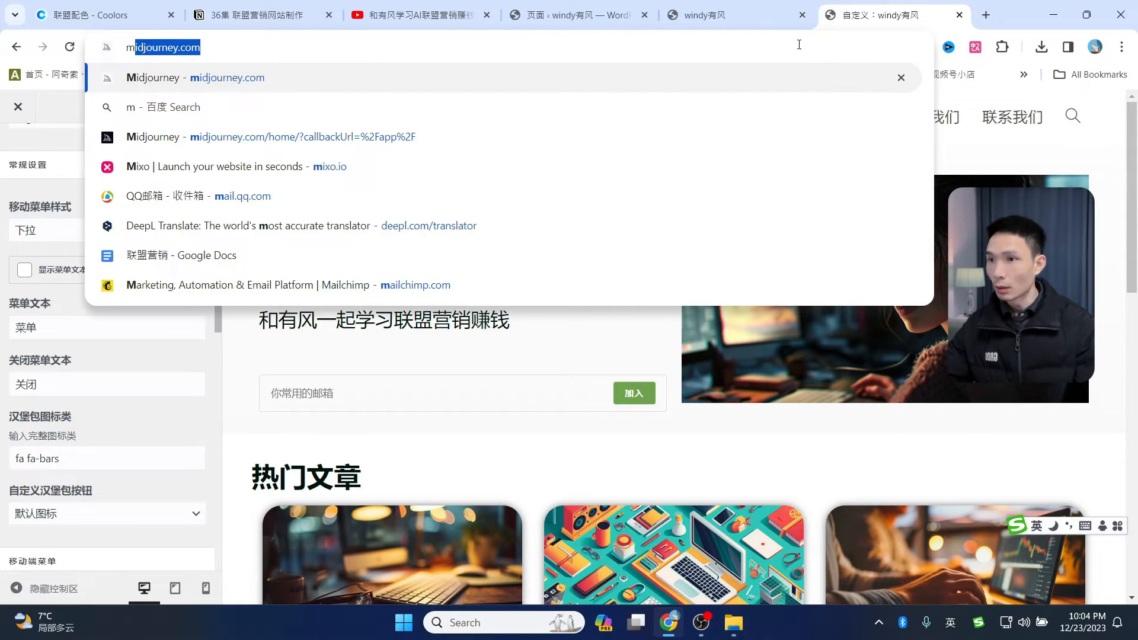
click(246, 282)
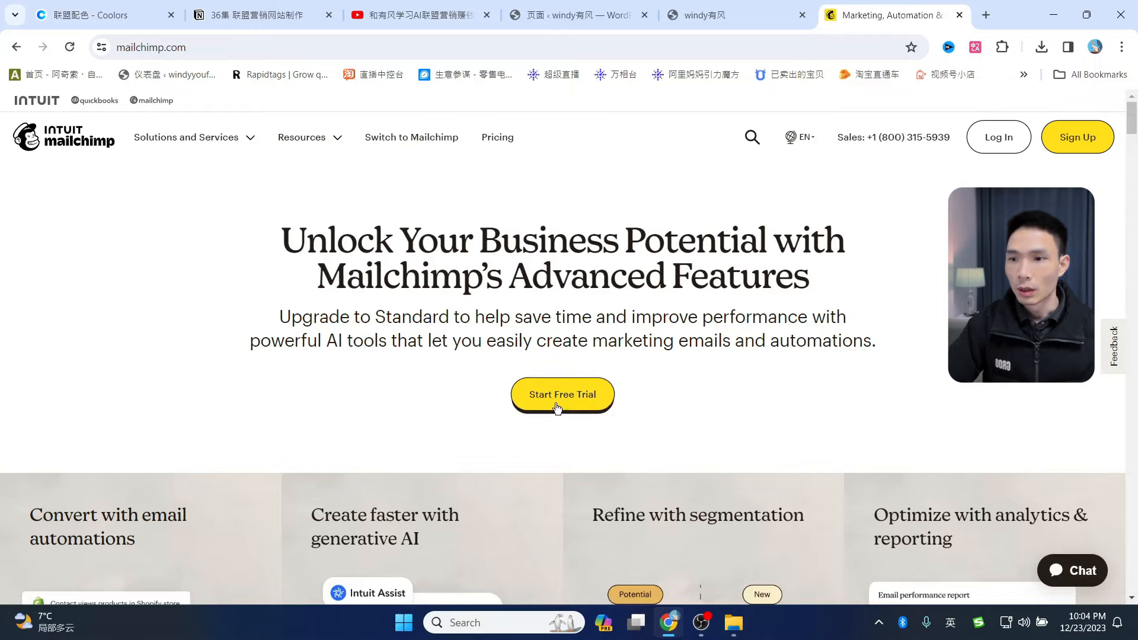
click(498, 142)
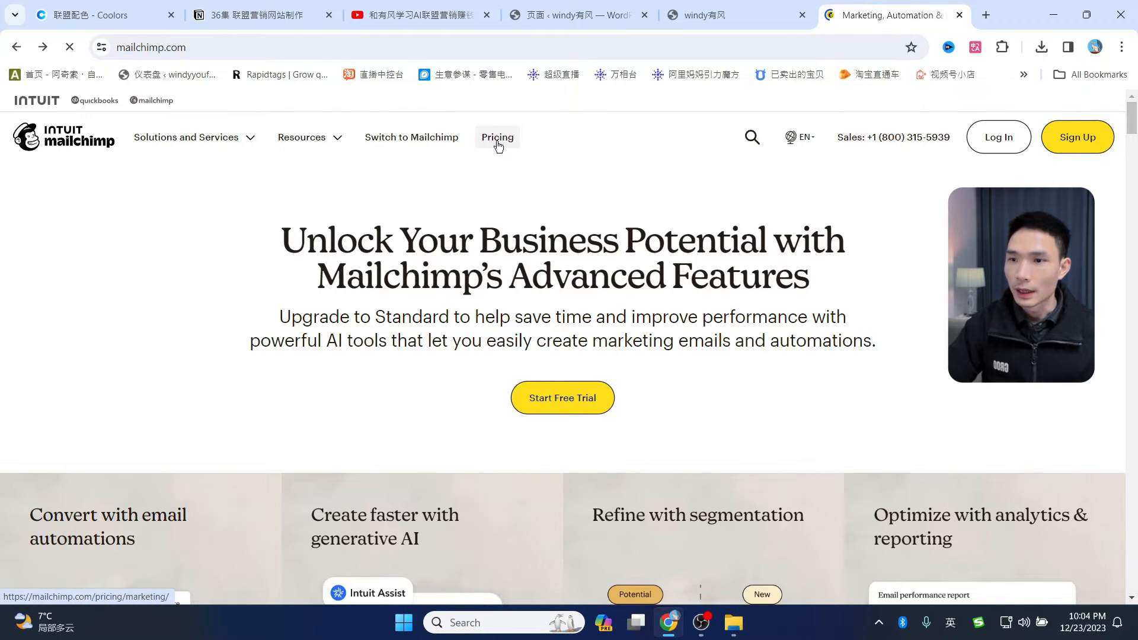
scroll(942, 394, down, 3)
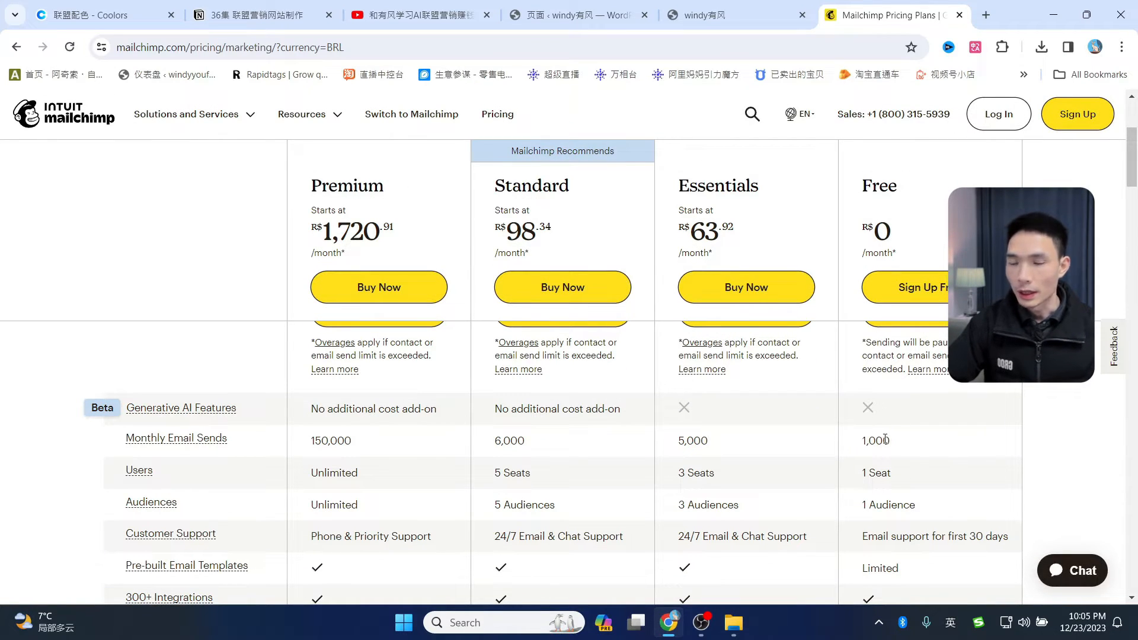
scroll(895, 441, down, 3)
scroll(896, 439, up, 6)
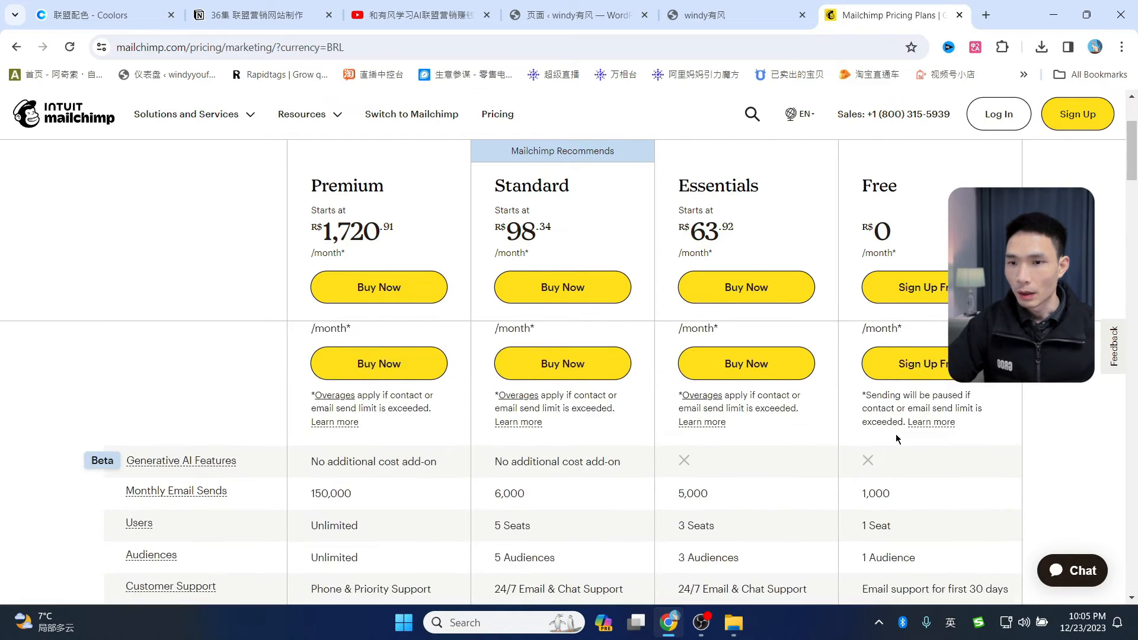
scroll(1037, 404, down, 3)
scroll(1036, 400, down, 3)
scroll(913, 418, up, 4)
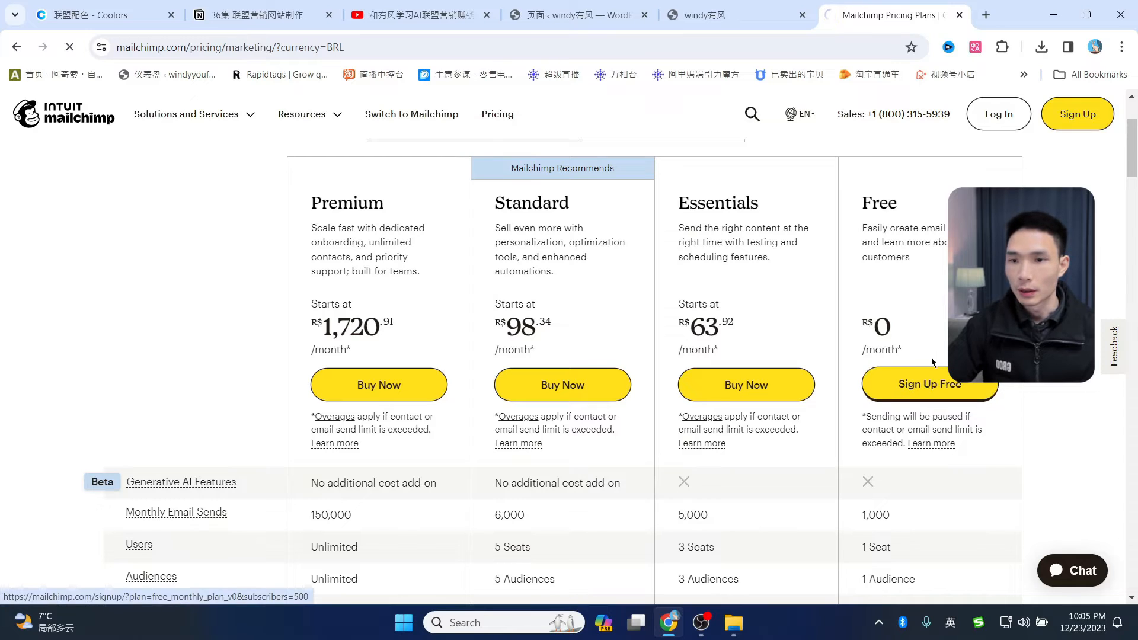
- View the free-plan sign-up page, then return to pricing
click(954, 385)
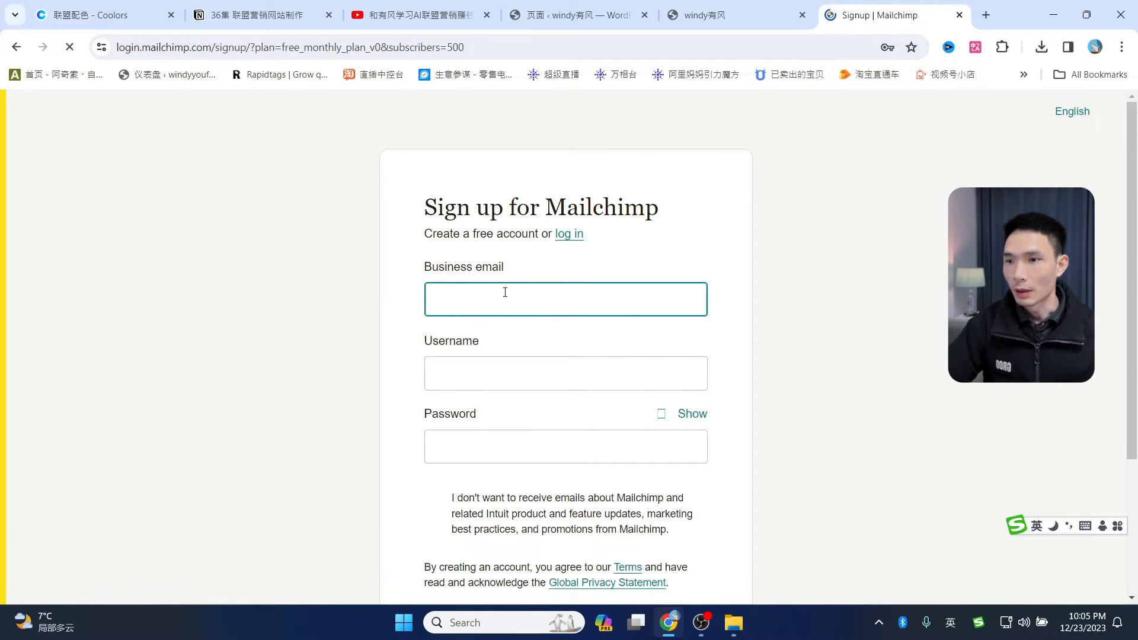
scroll(898, 361, down, 3)
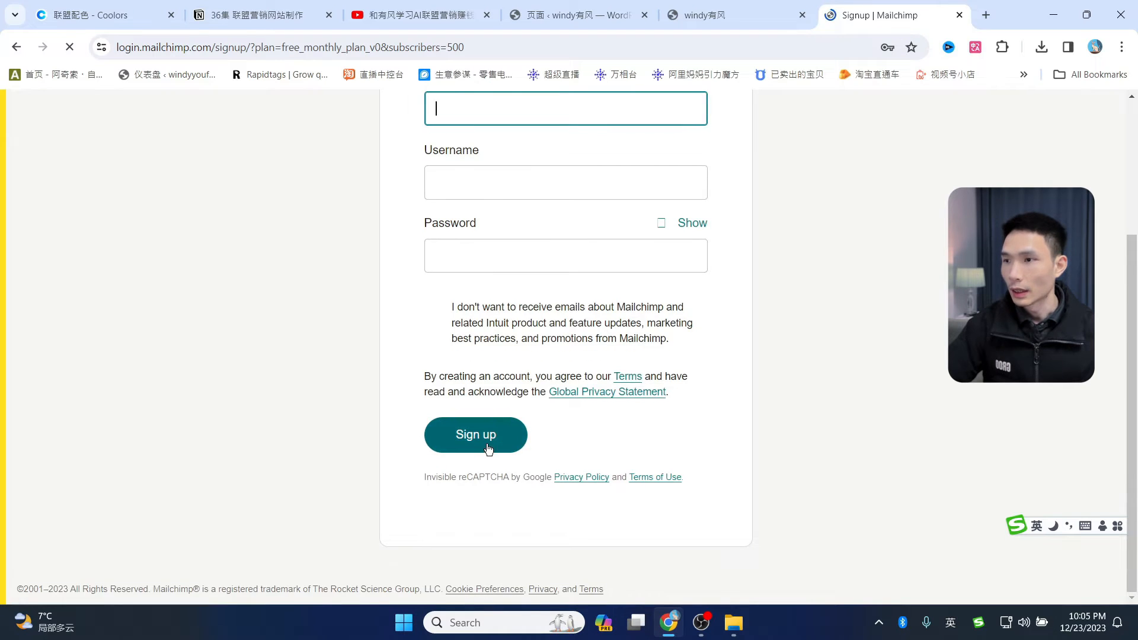
scroll(489, 449, up, 3)
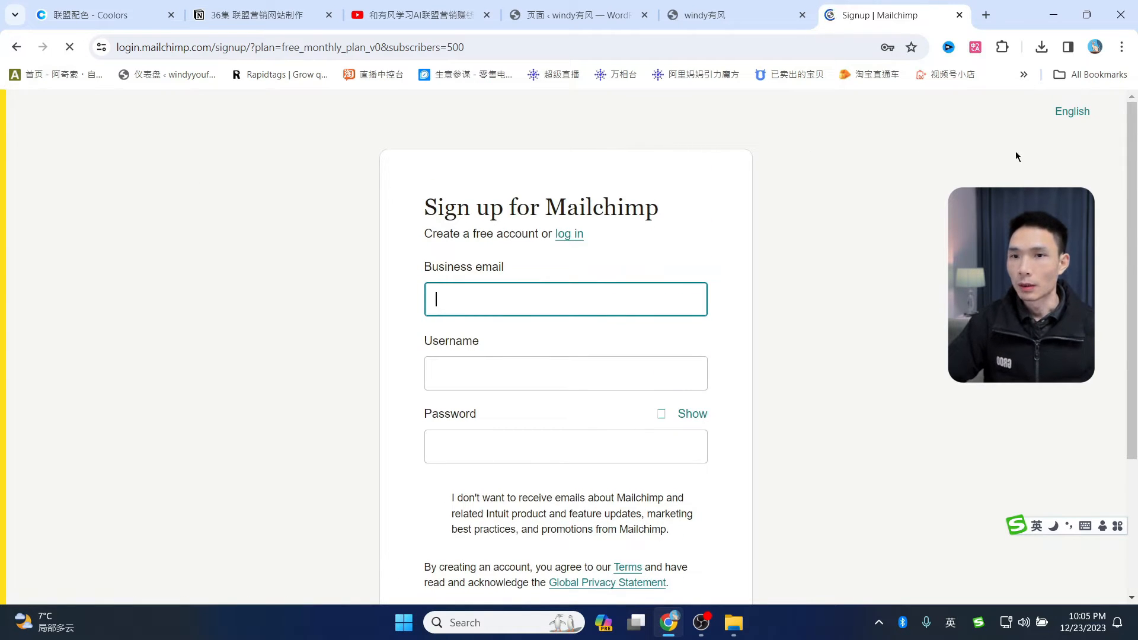
key(alt+Left)
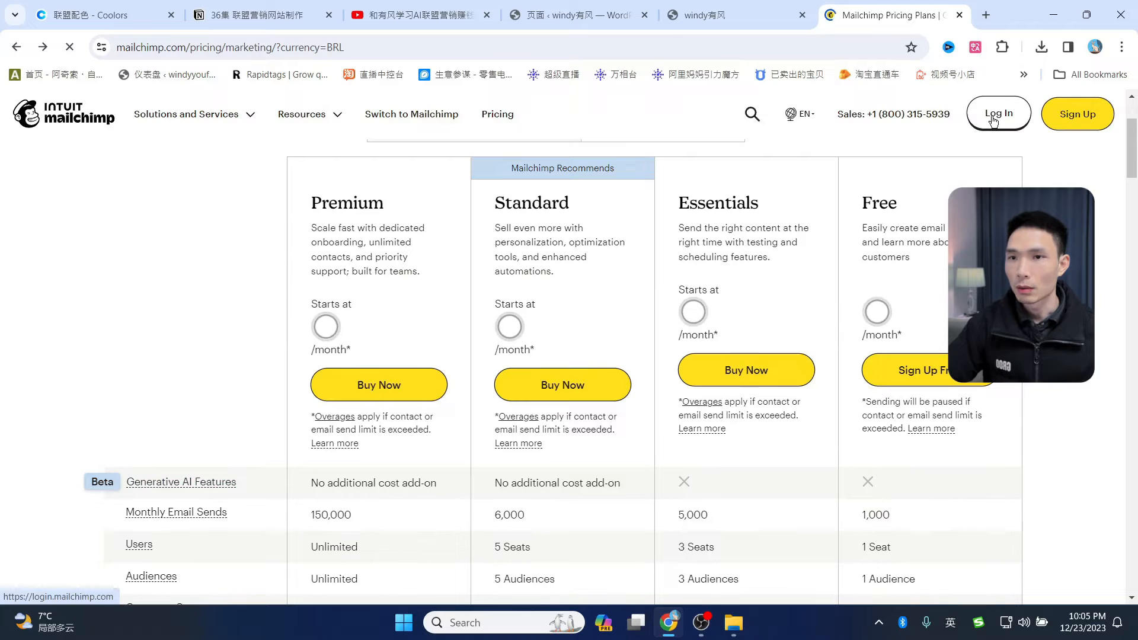
- Log in to the existing Mailchimp account and postpone identity verification
click(994, 121)
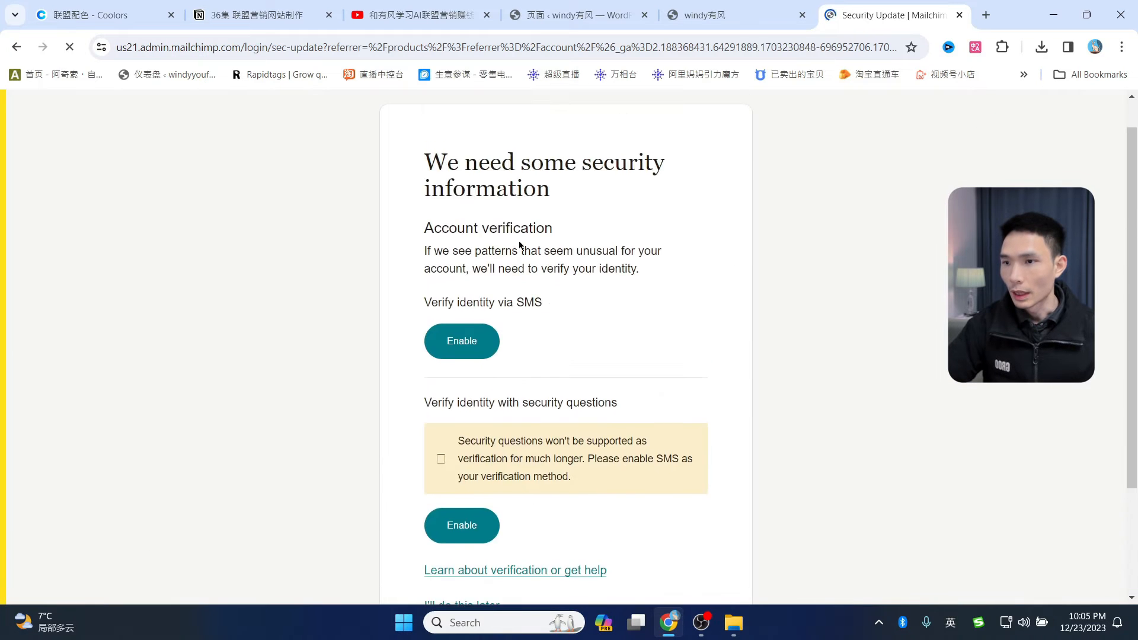
scroll(534, 320, down, 3)
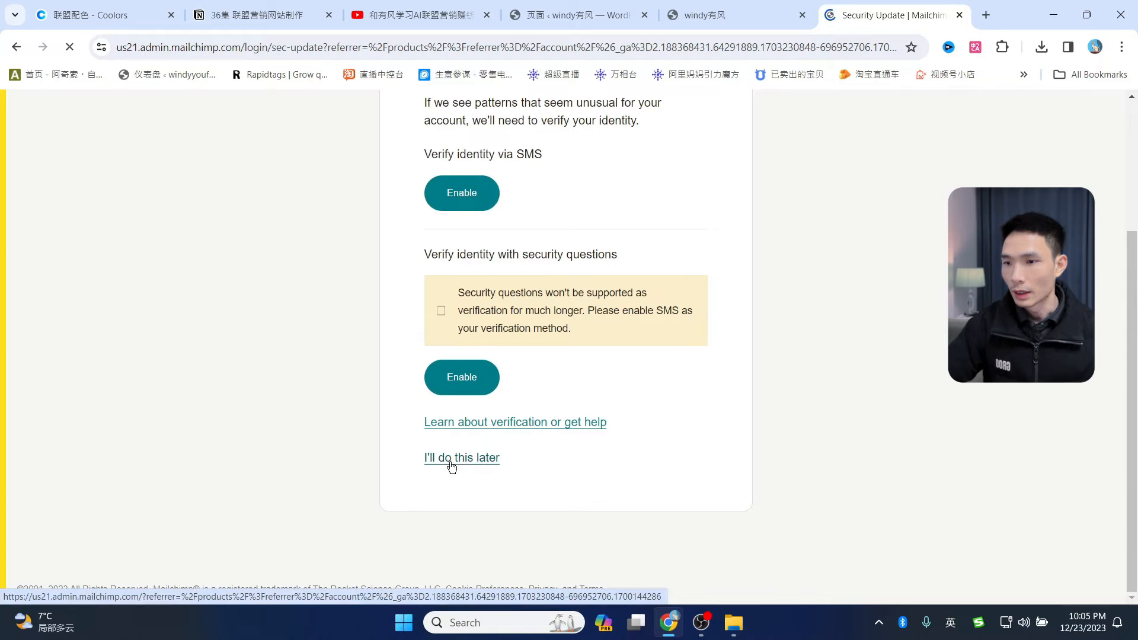
click(714, 13)
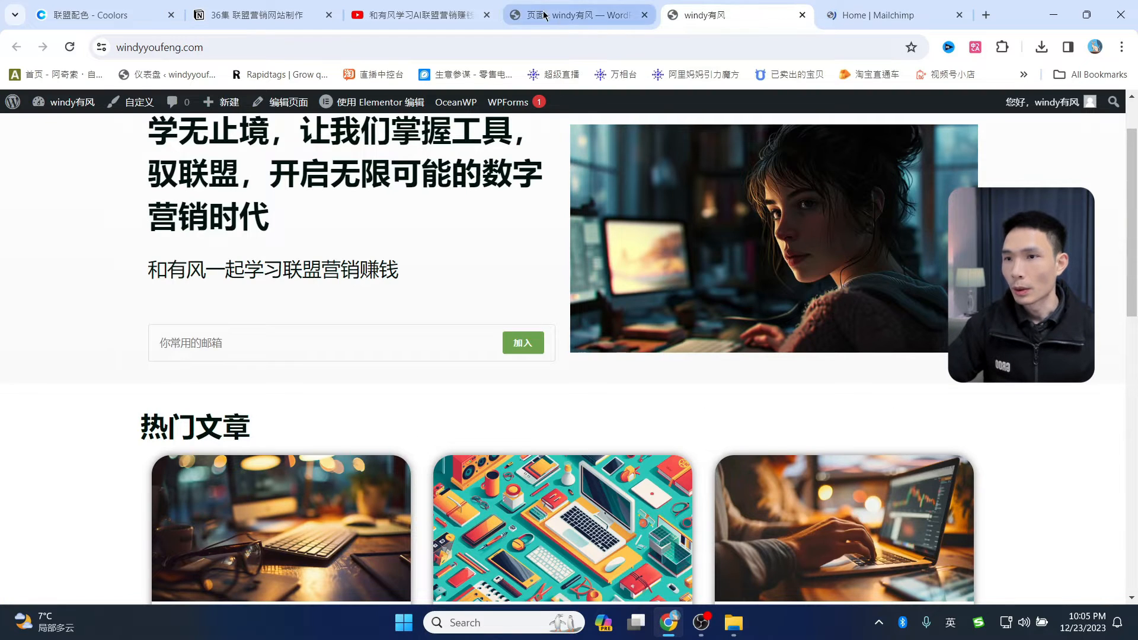
- Open the OceanWP panel, skip the opt-in, and scroll Integration to its MailChimp section
click(555, 18)
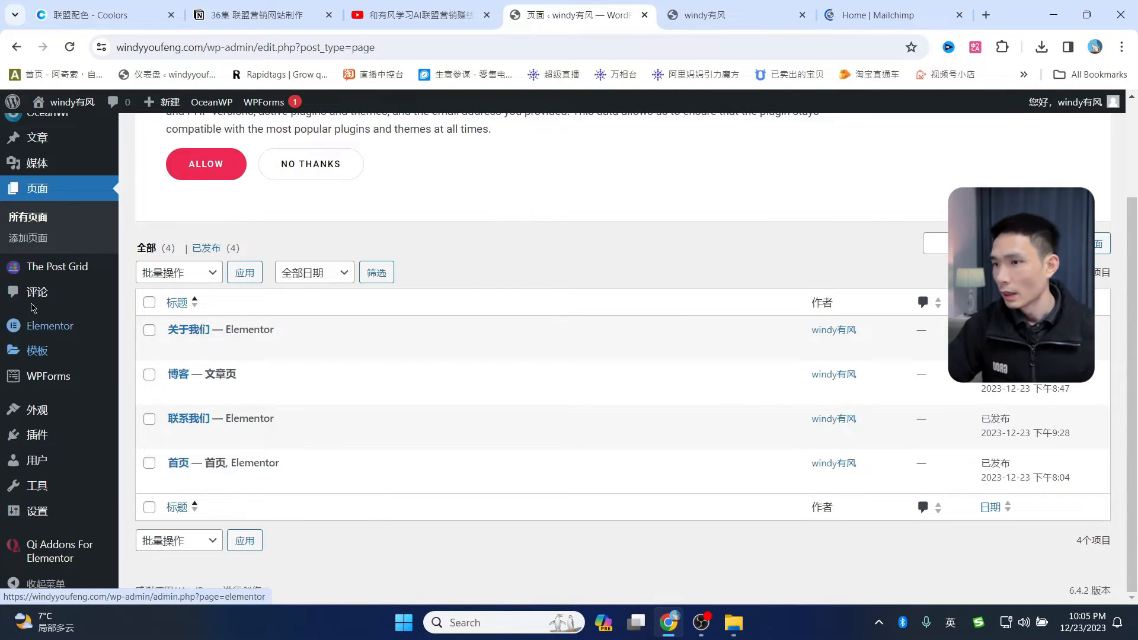
mouse_move(86, 279)
scroll(87, 279, up, 2)
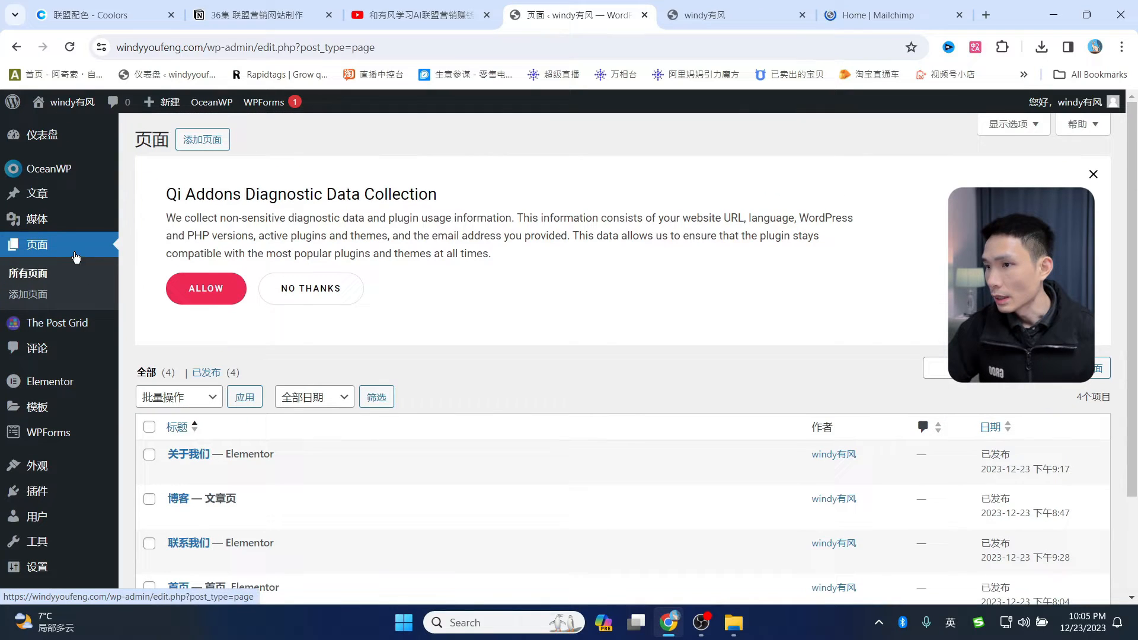
click(48, 173)
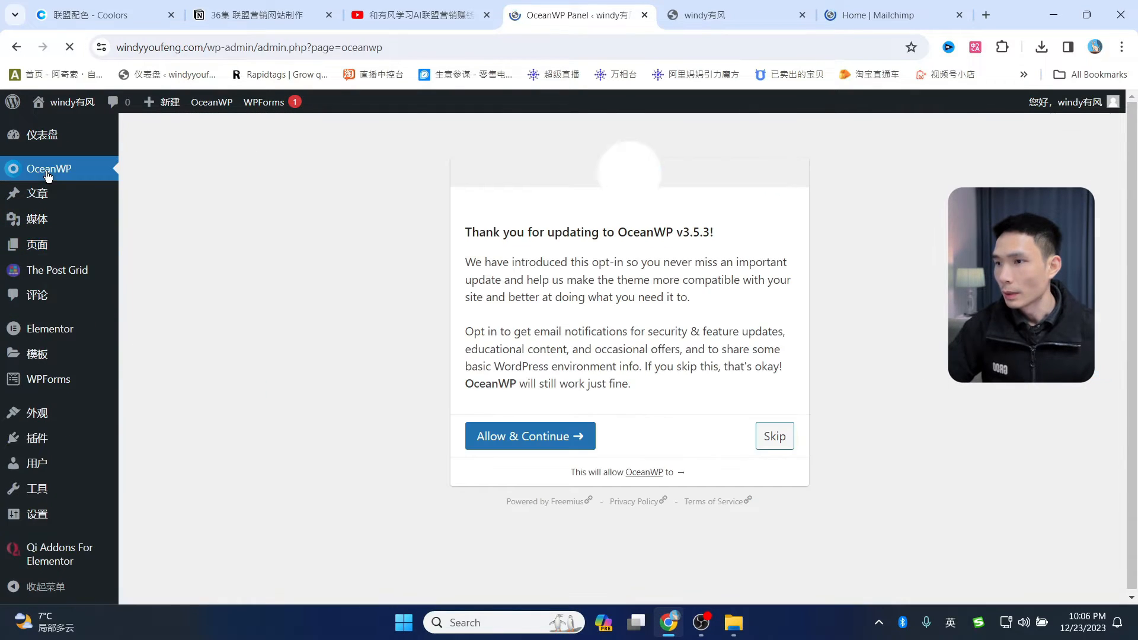
click(774, 436)
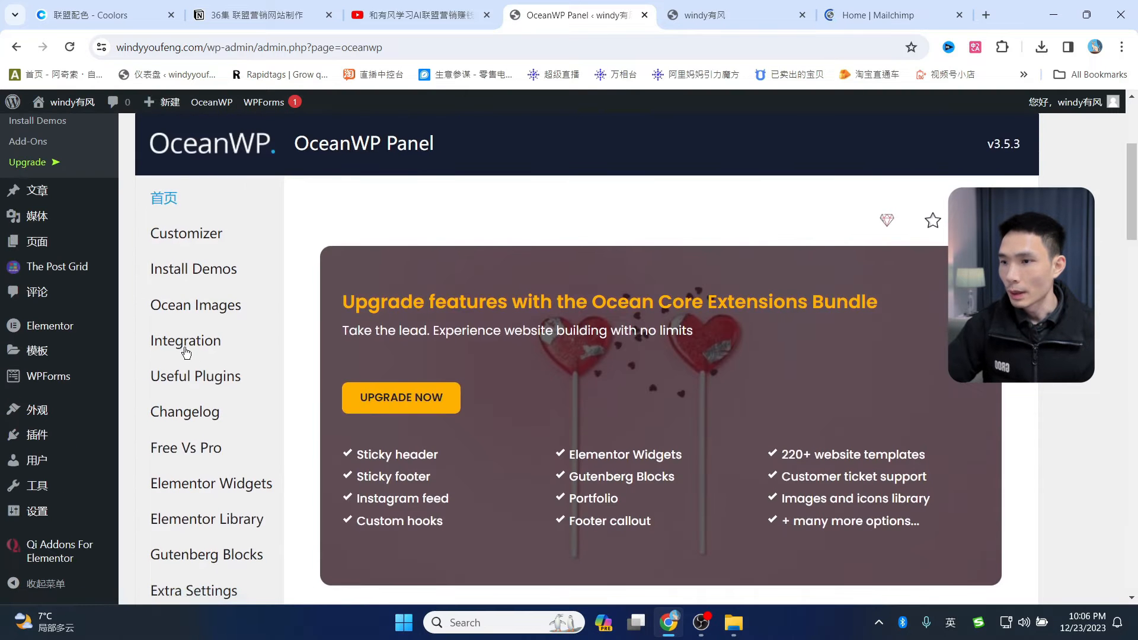
click(195, 343)
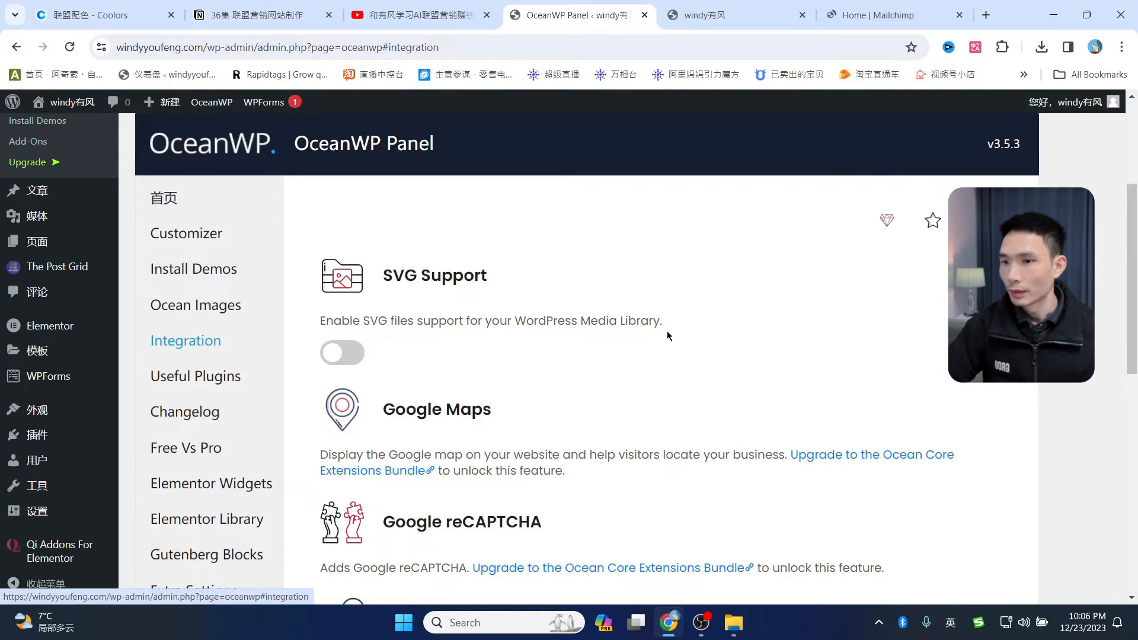
scroll(652, 333, down, 6)
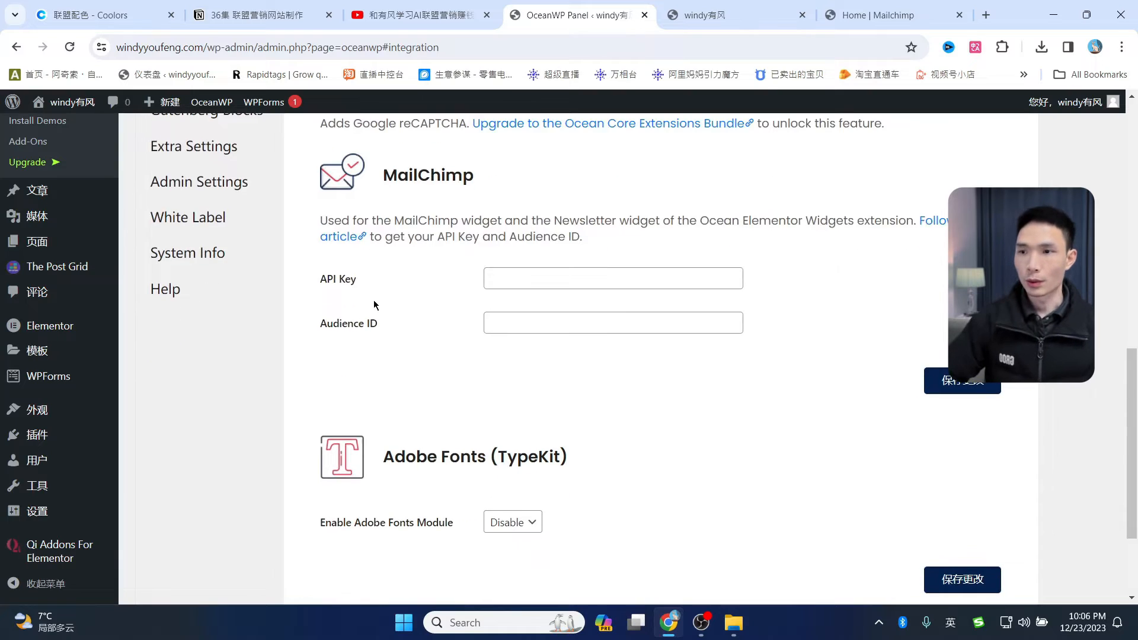
drag(397, 176, 473, 176)
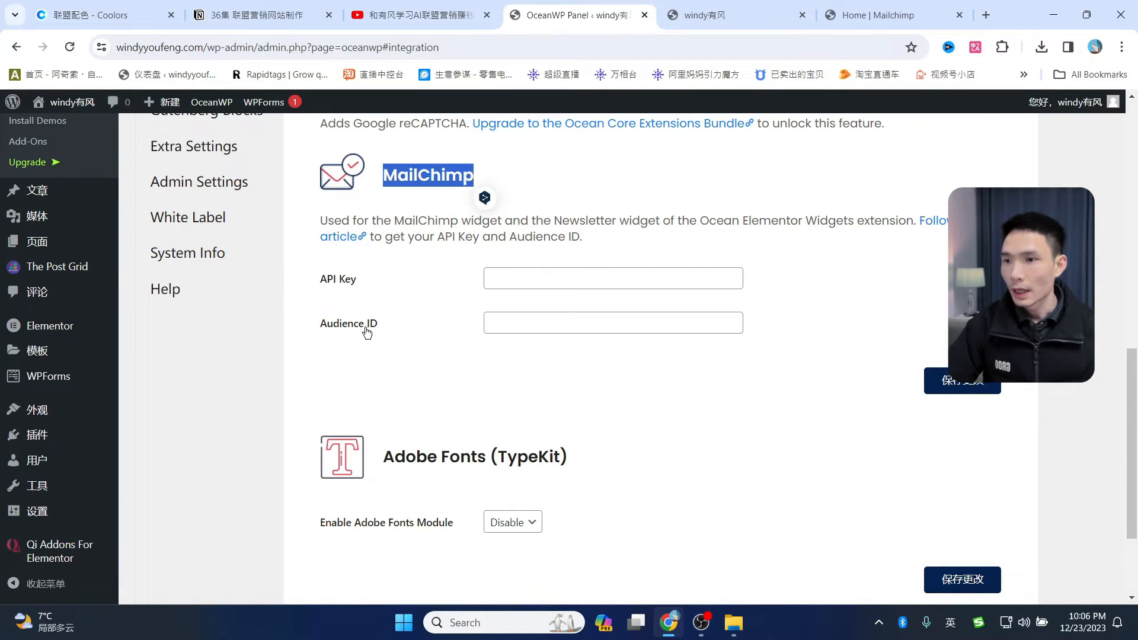
click(901, 14)
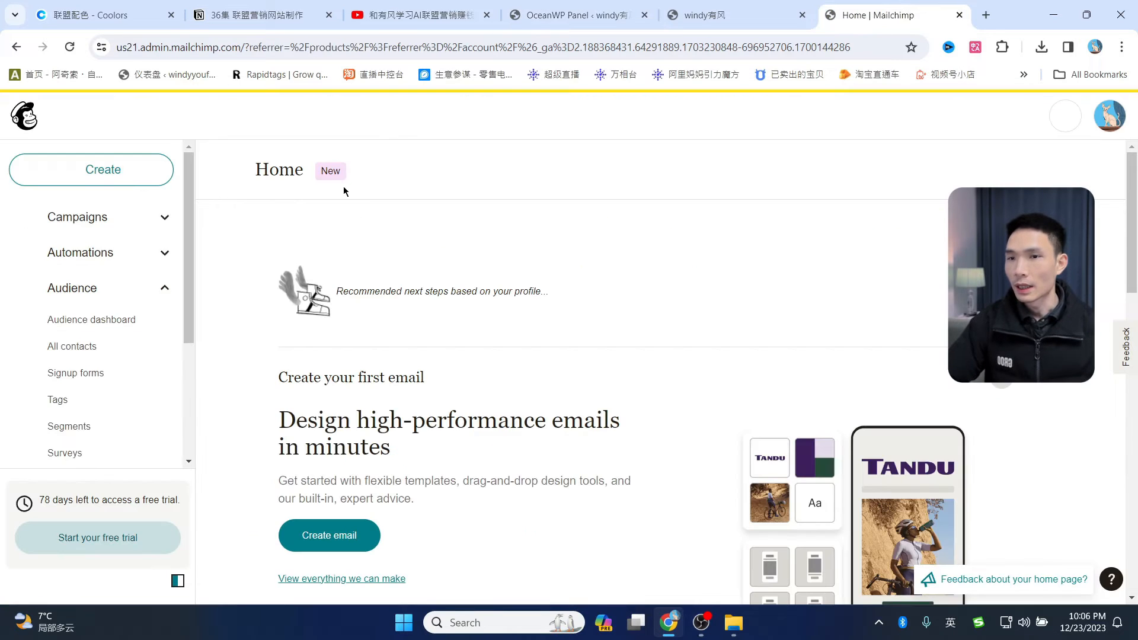
- Reach the Mailchimp API keys page via the avatar's Profile > Extras menu
click(570, 15)
click(732, 15)
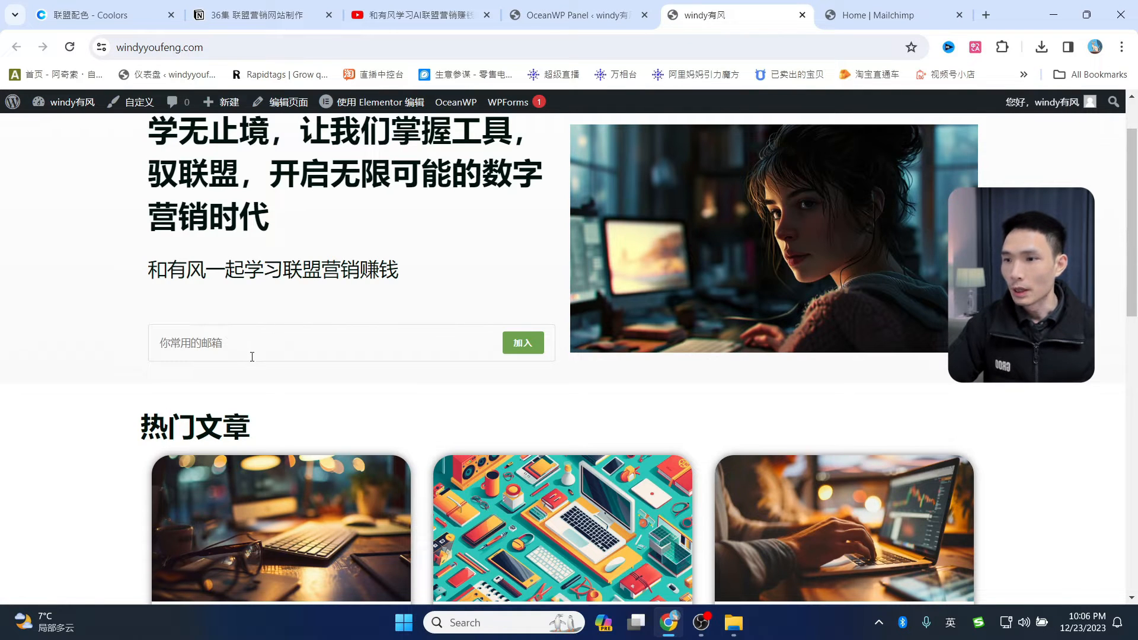
click(881, 13)
click(554, 13)
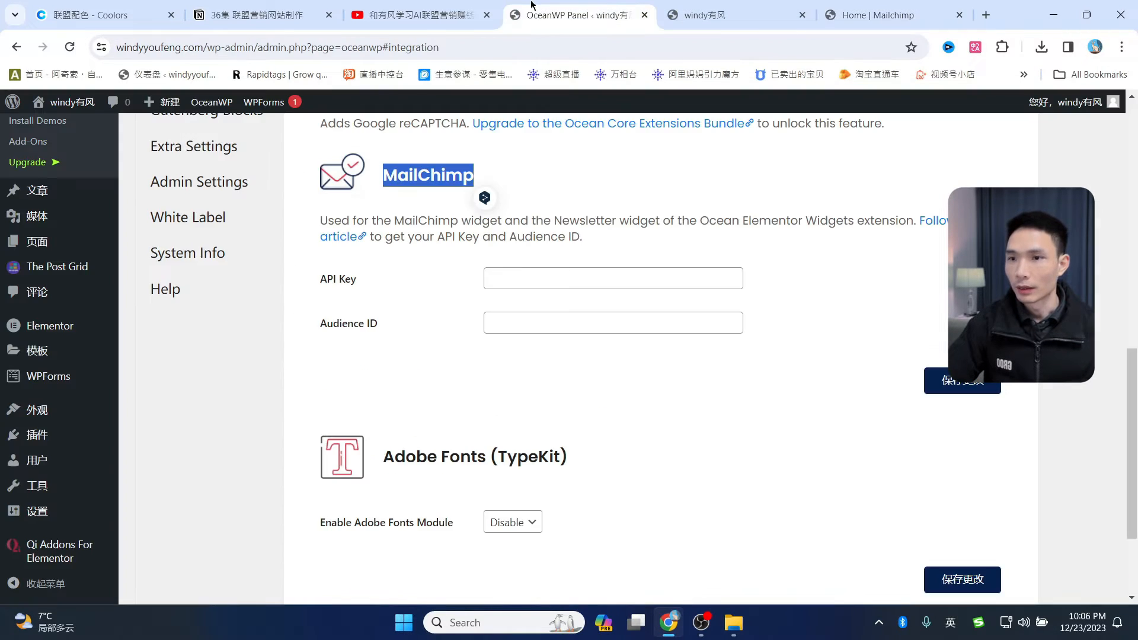
click(910, 14)
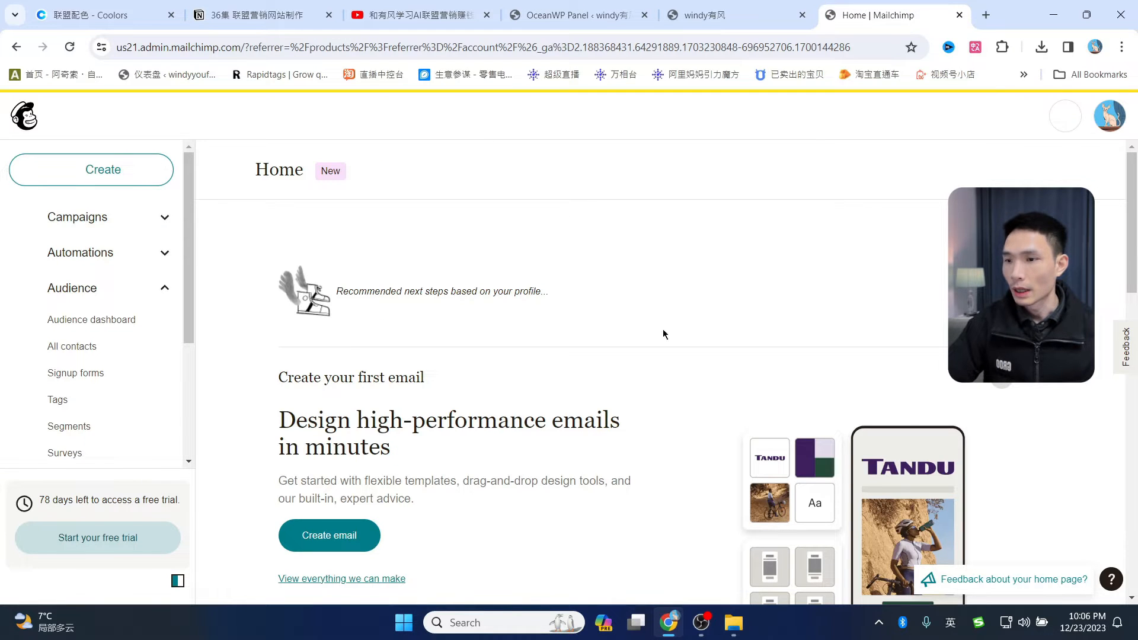
click(1116, 116)
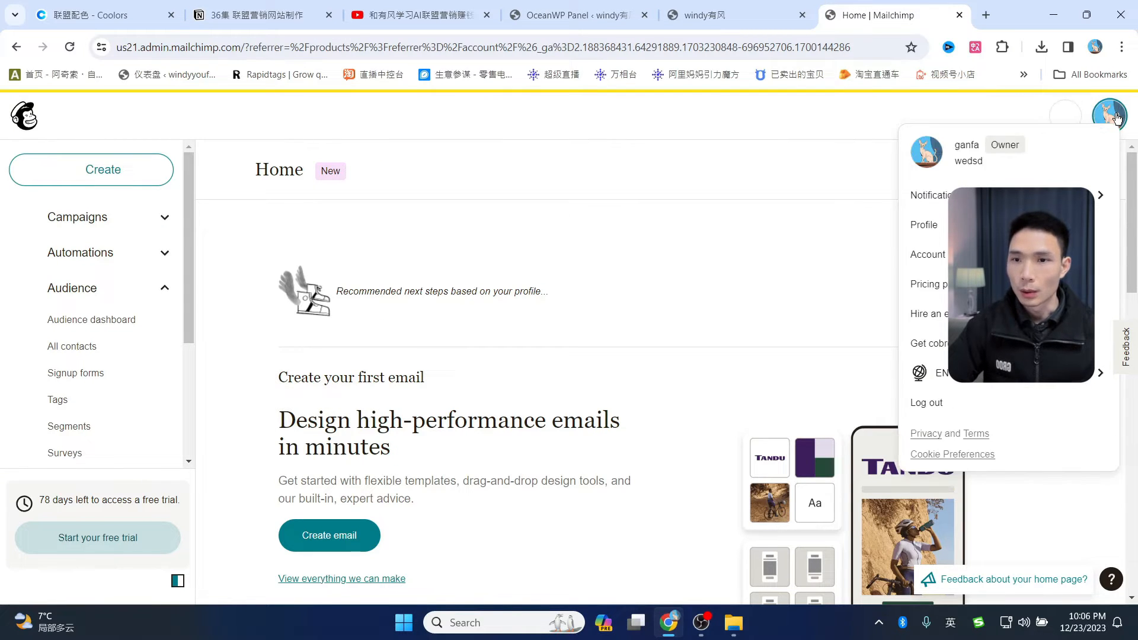
click(934, 230)
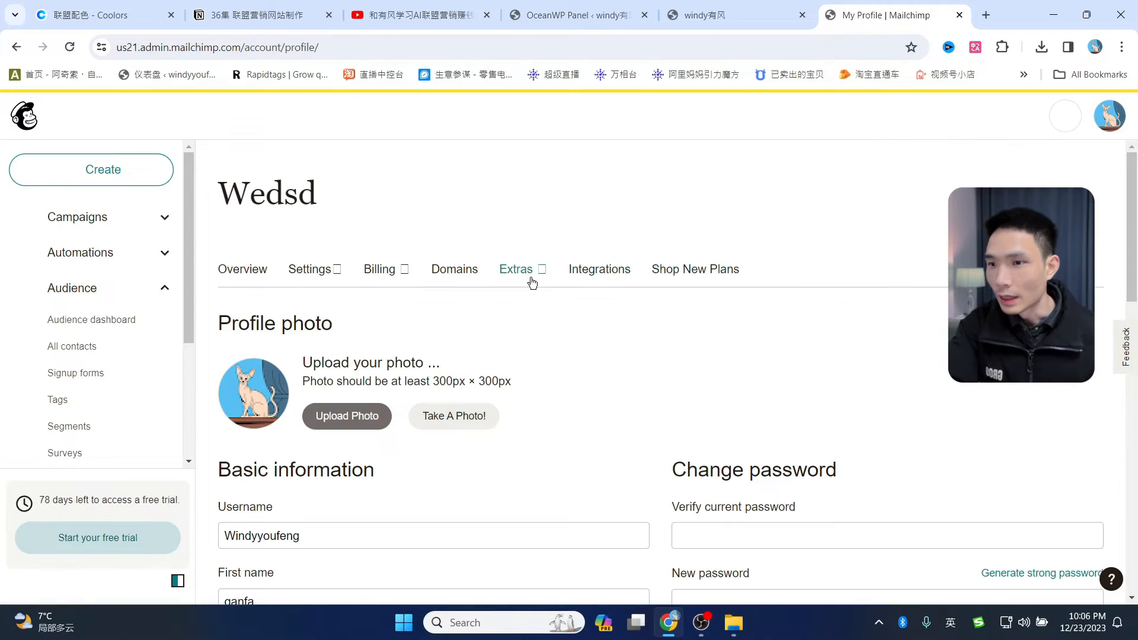
click(517, 274)
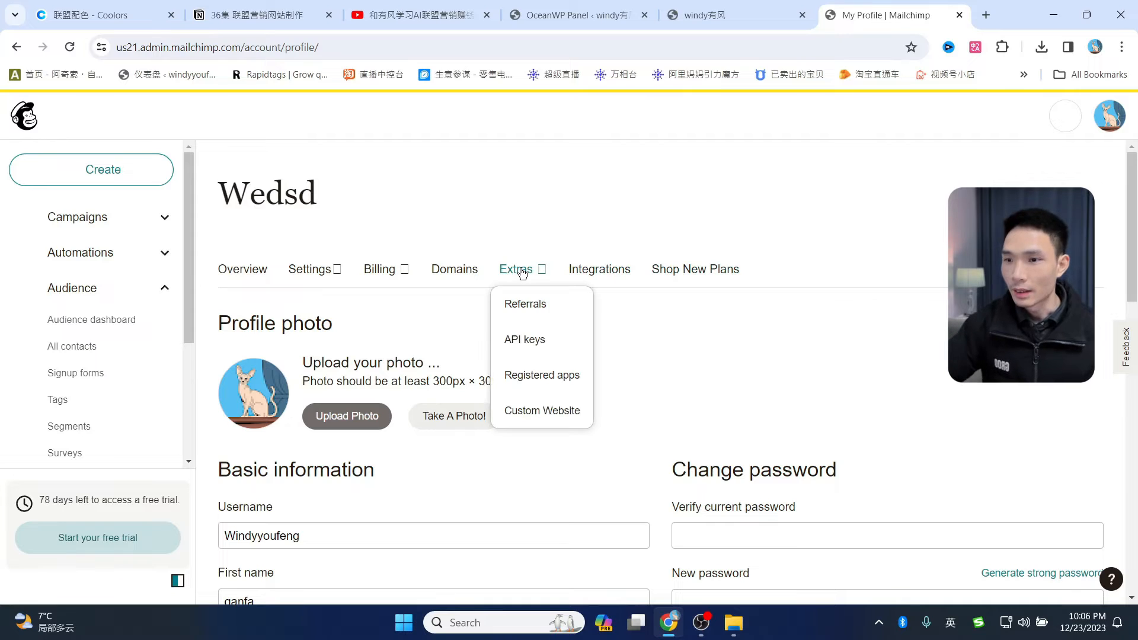
click(524, 347)
- Create an API key named 有风的123, generate it, and copy it to the clipboard
scroll(795, 376, down, 3)
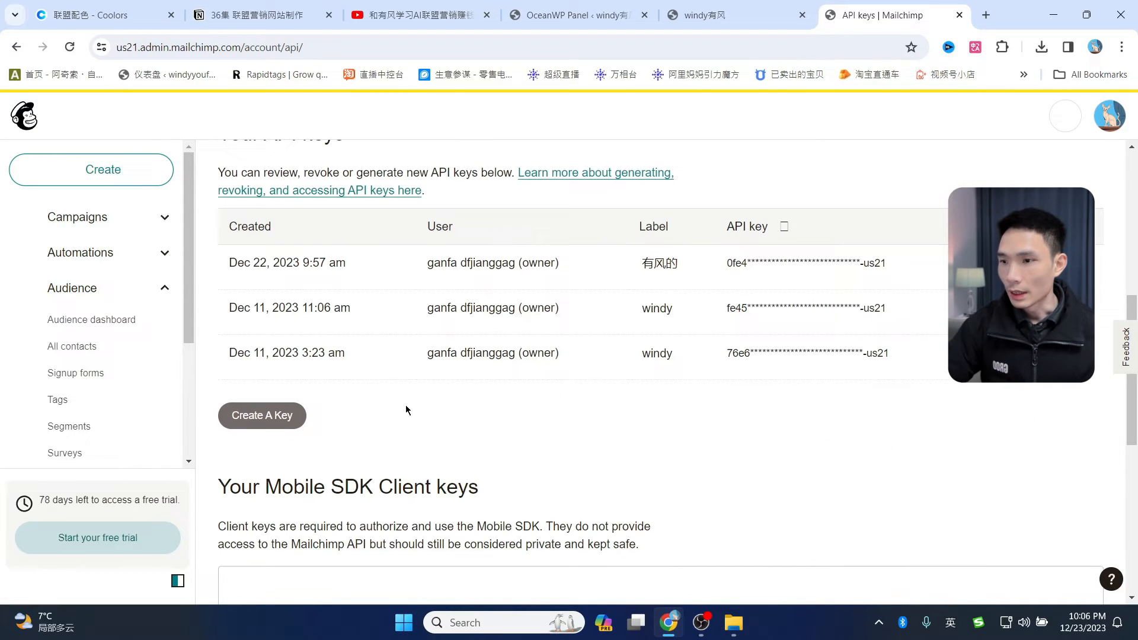
click(264, 424)
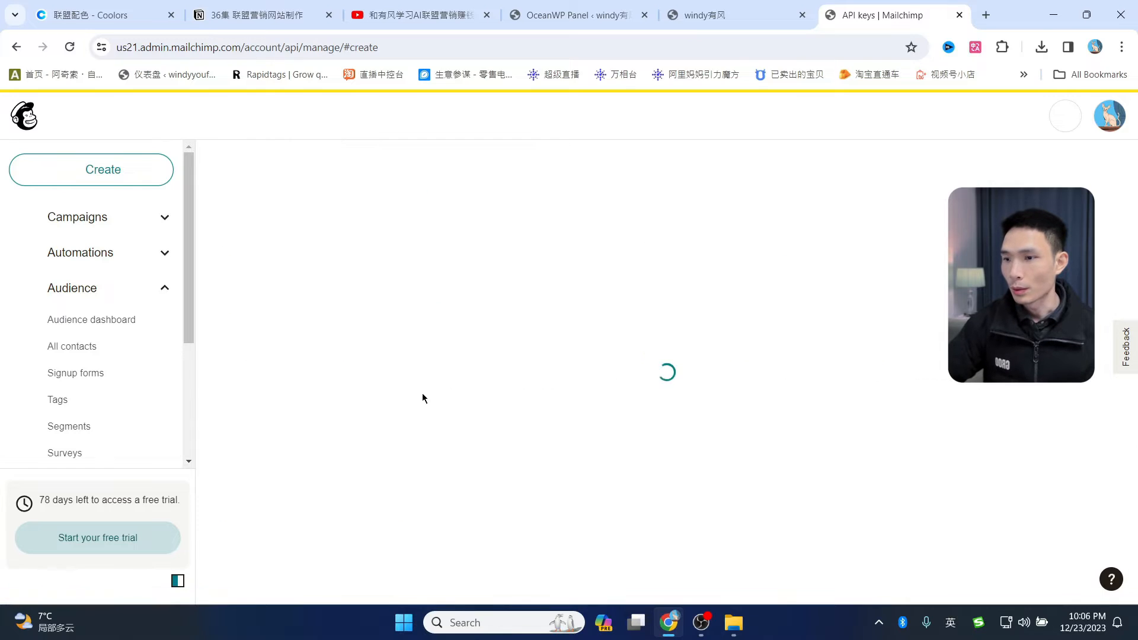
click(319, 459)
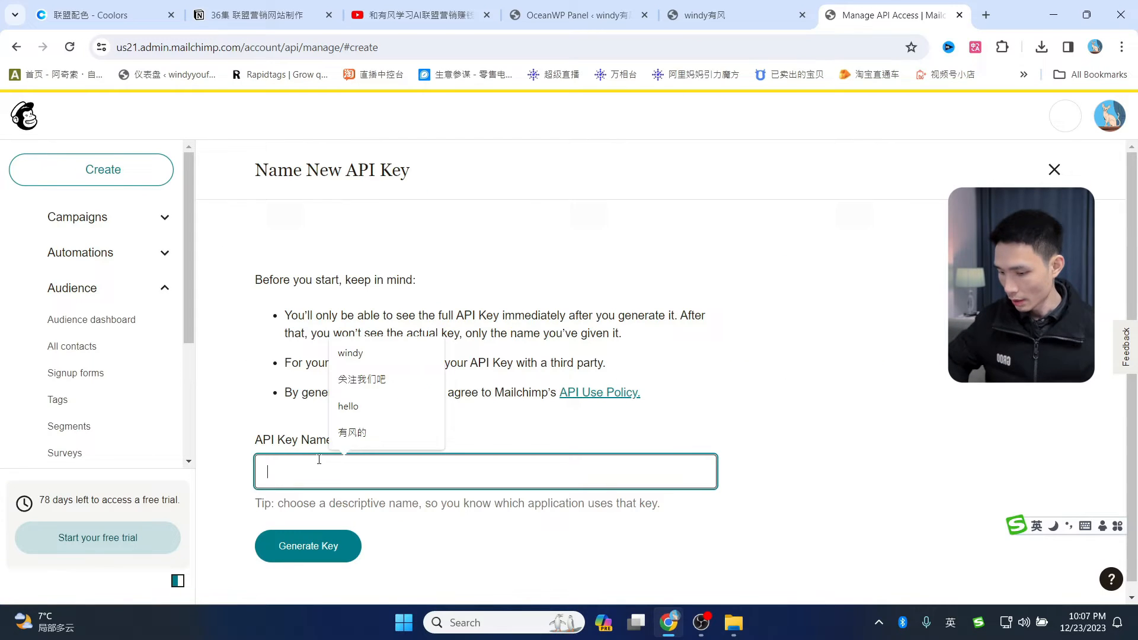
click(347, 432)
text(123)
click(846, 398)
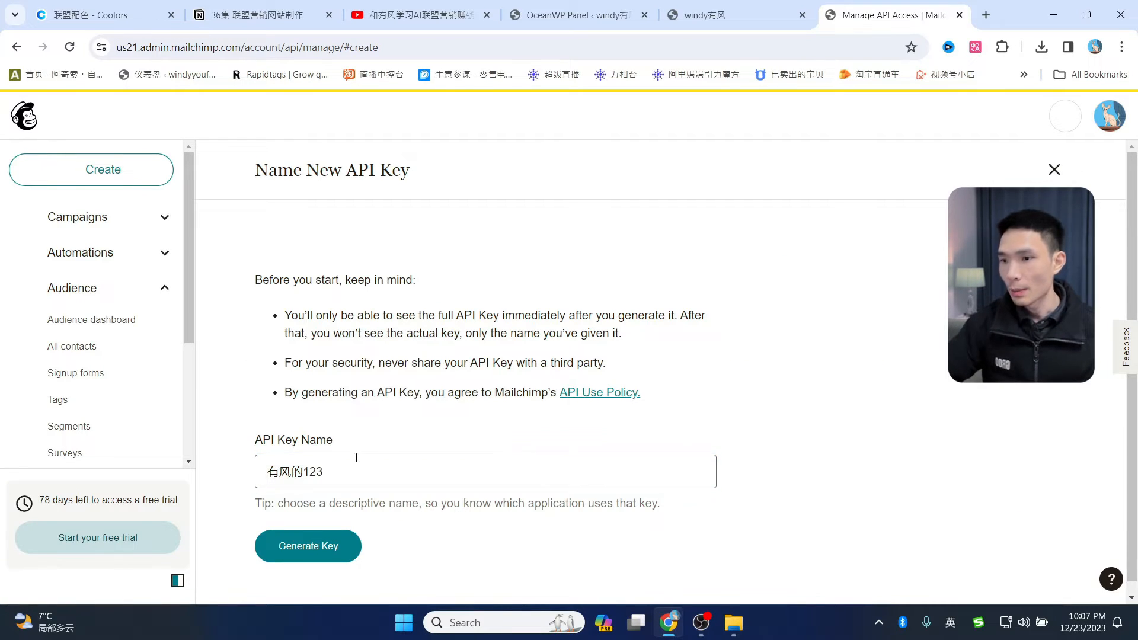
click(316, 551)
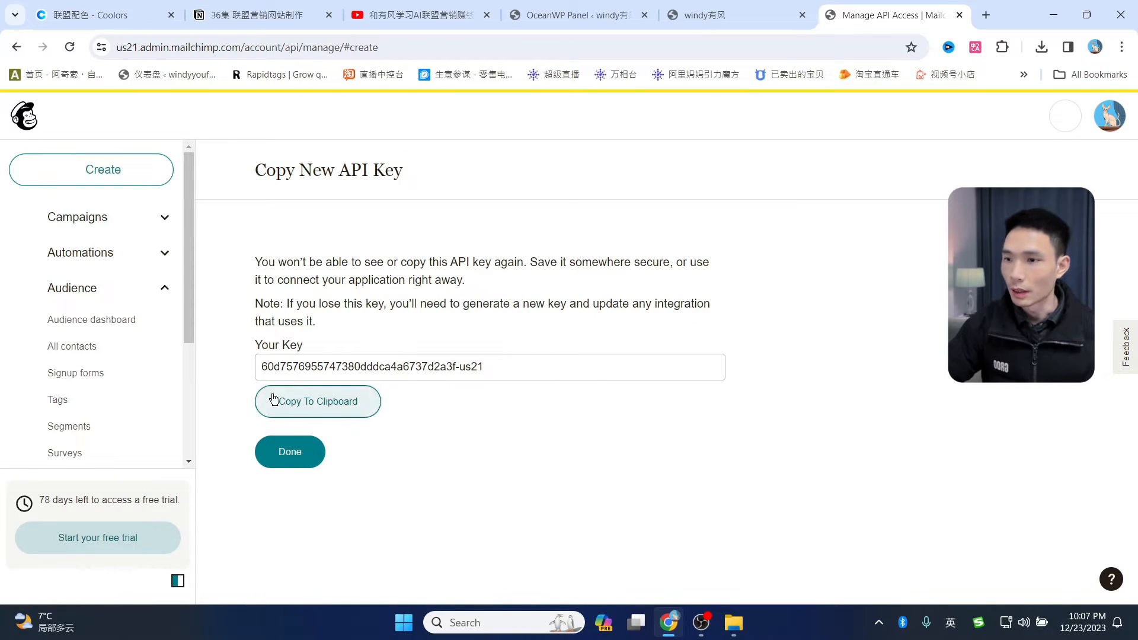
click(312, 408)
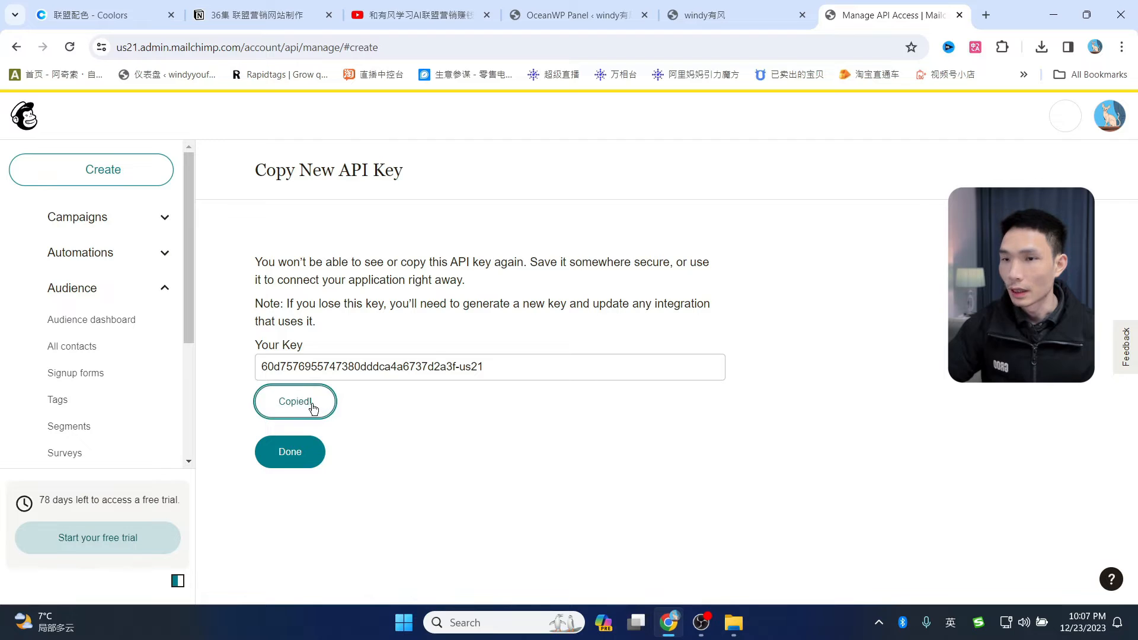
click(552, 14)
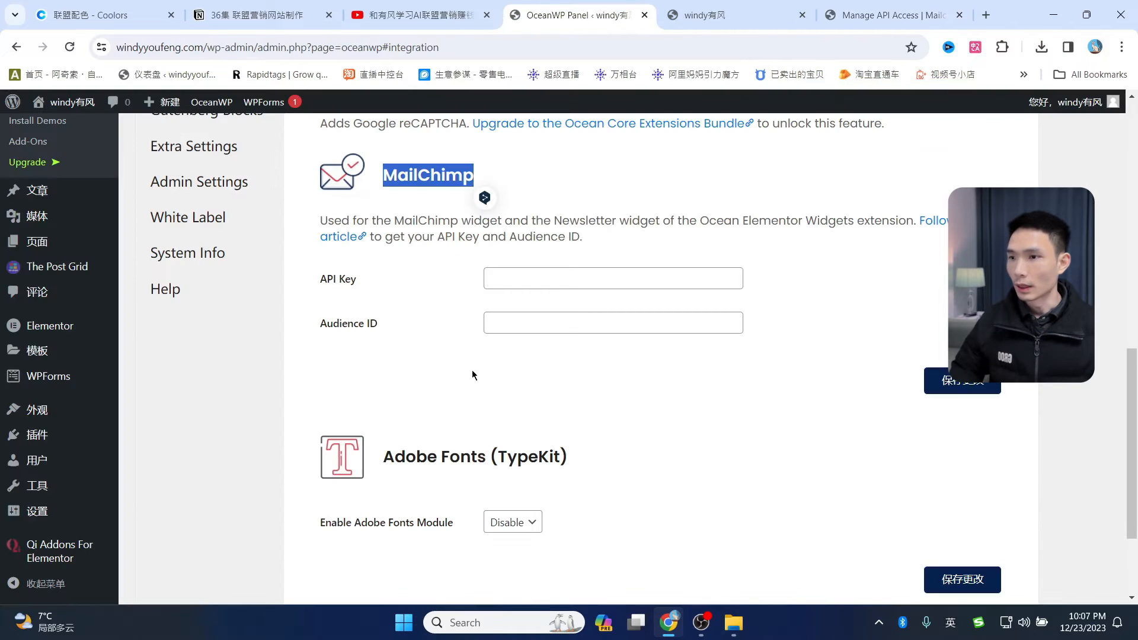
- Paste the copied Mailchimp key into OceanWP's MailChimp API Key field
scroll(550, 315, up, 2)
click(538, 420)
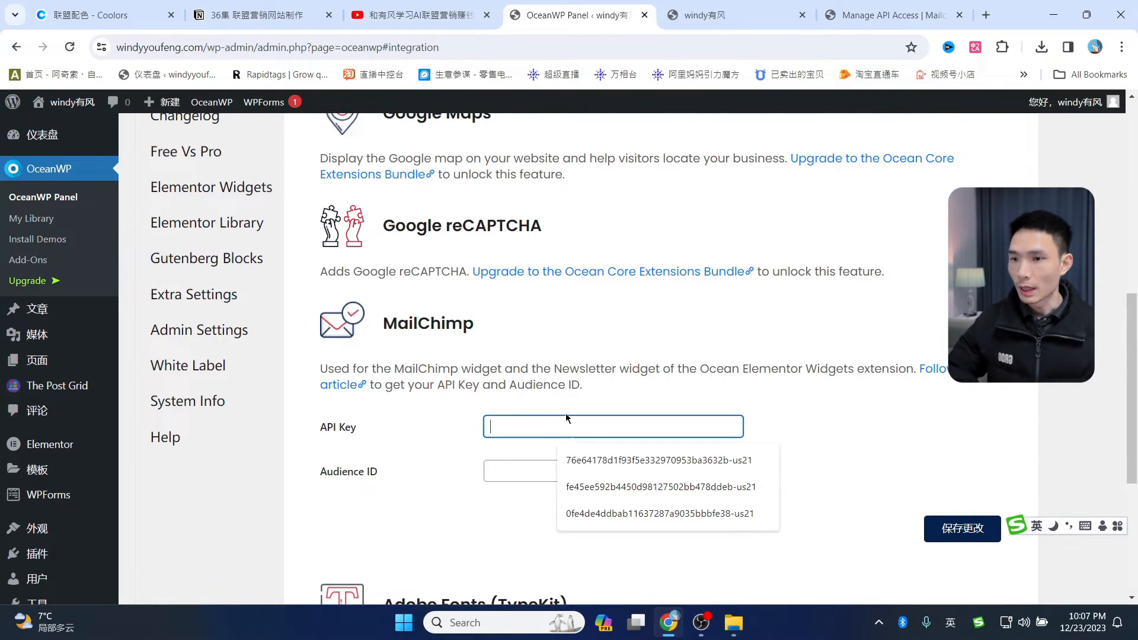
key(ctrl+v)
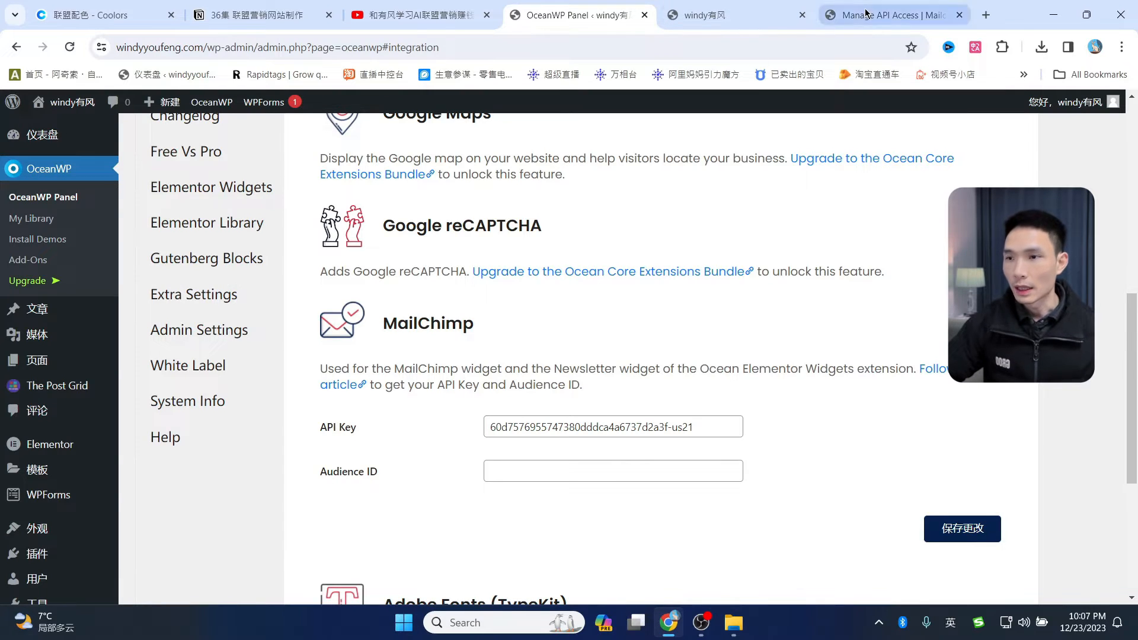
click(894, 15)
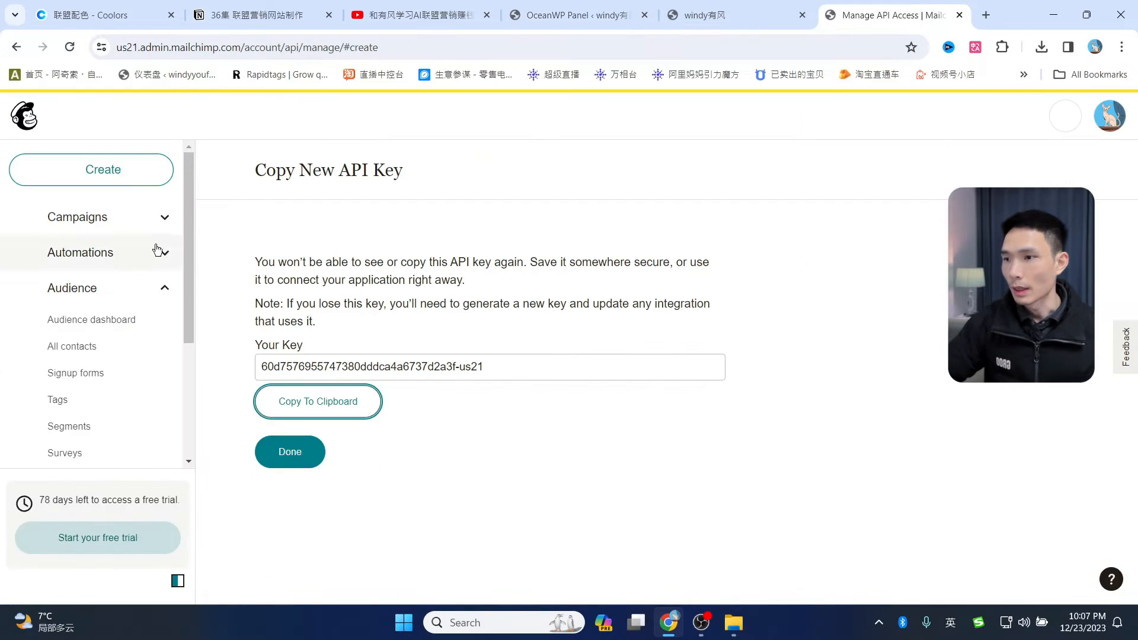
- Copy the Audience ID from Mailchimp's All contacts > Settings > Audience name and defaults
click(90, 297)
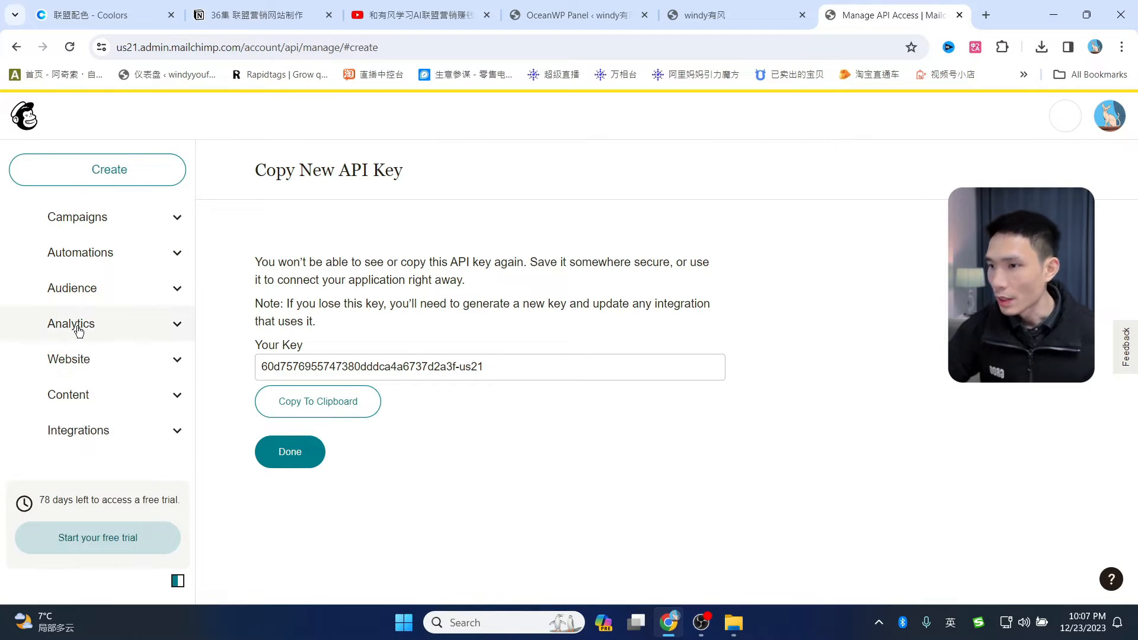
click(79, 328)
click(83, 288)
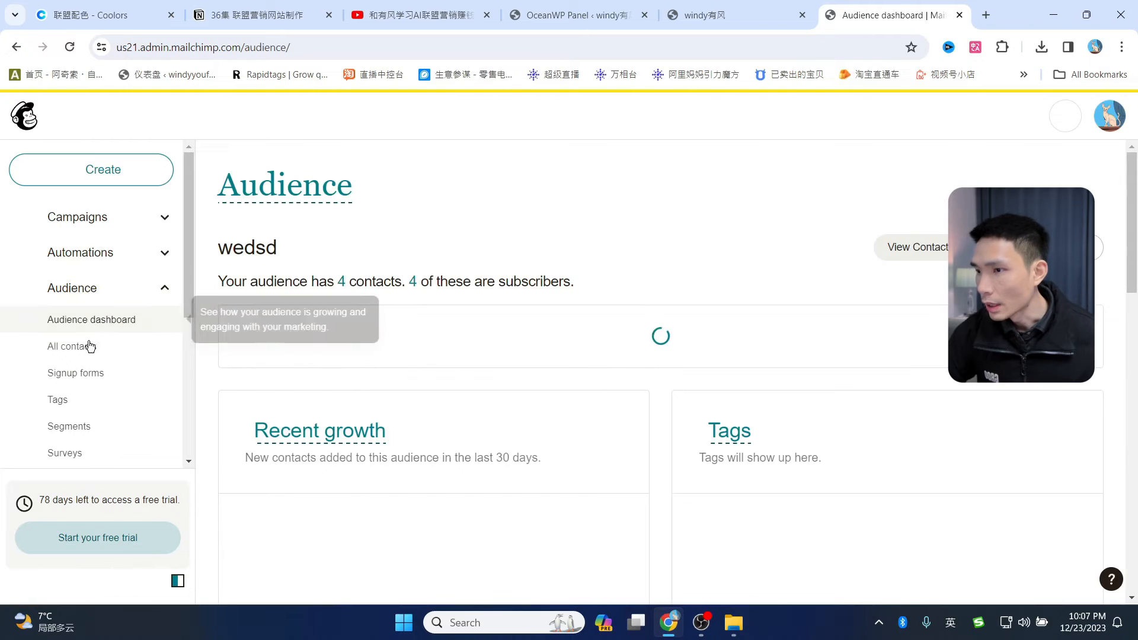
click(69, 354)
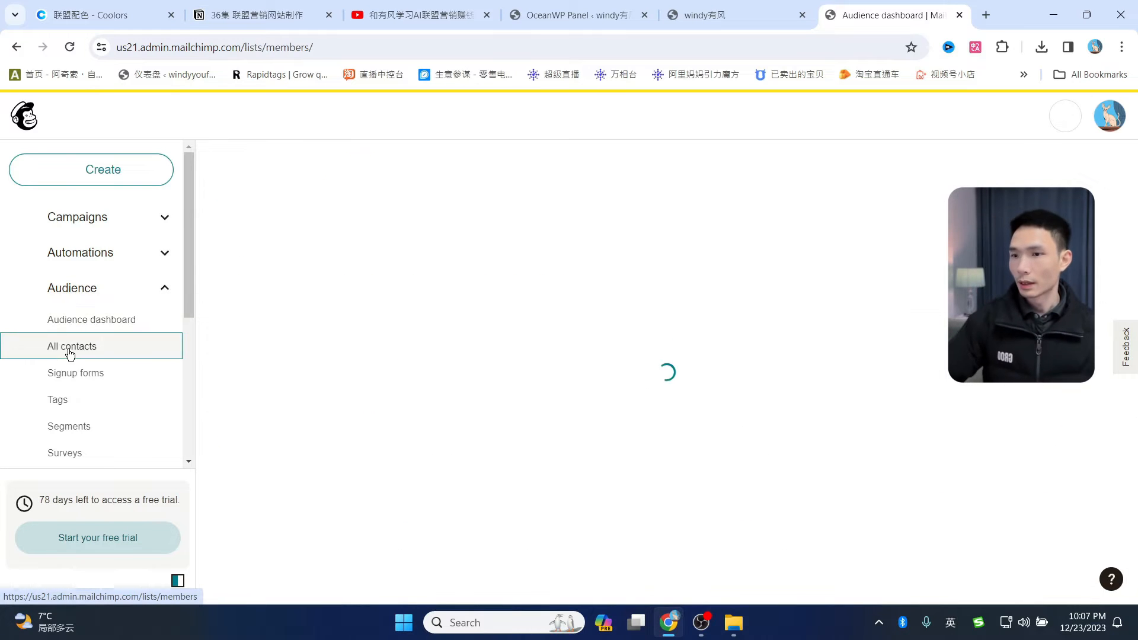
click(681, 404)
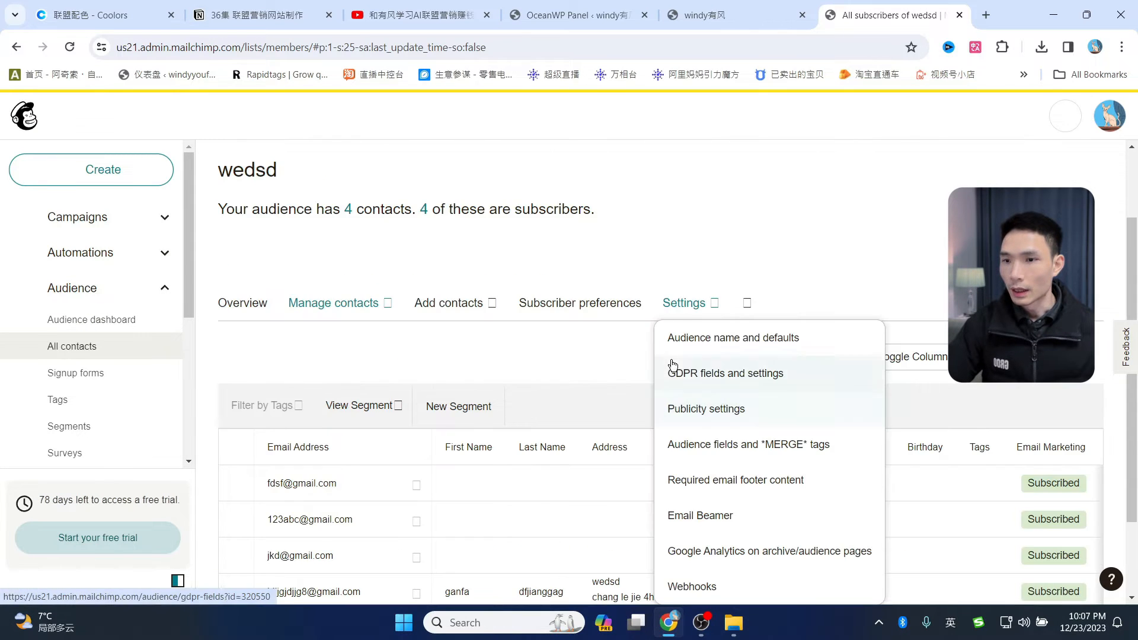
click(681, 311)
click(683, 313)
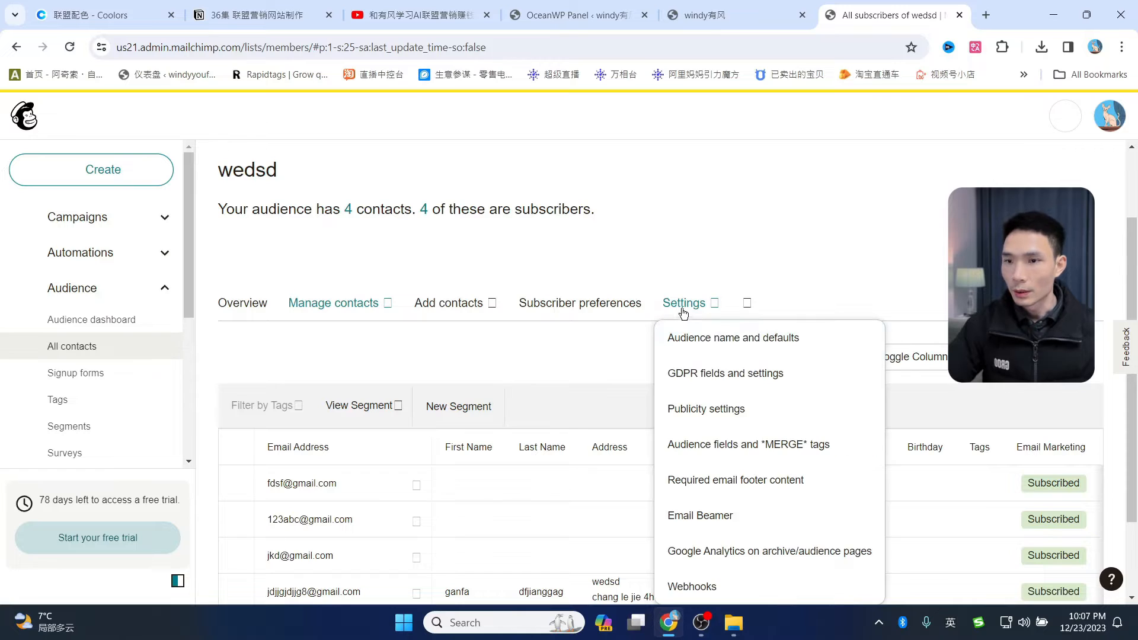
click(698, 338)
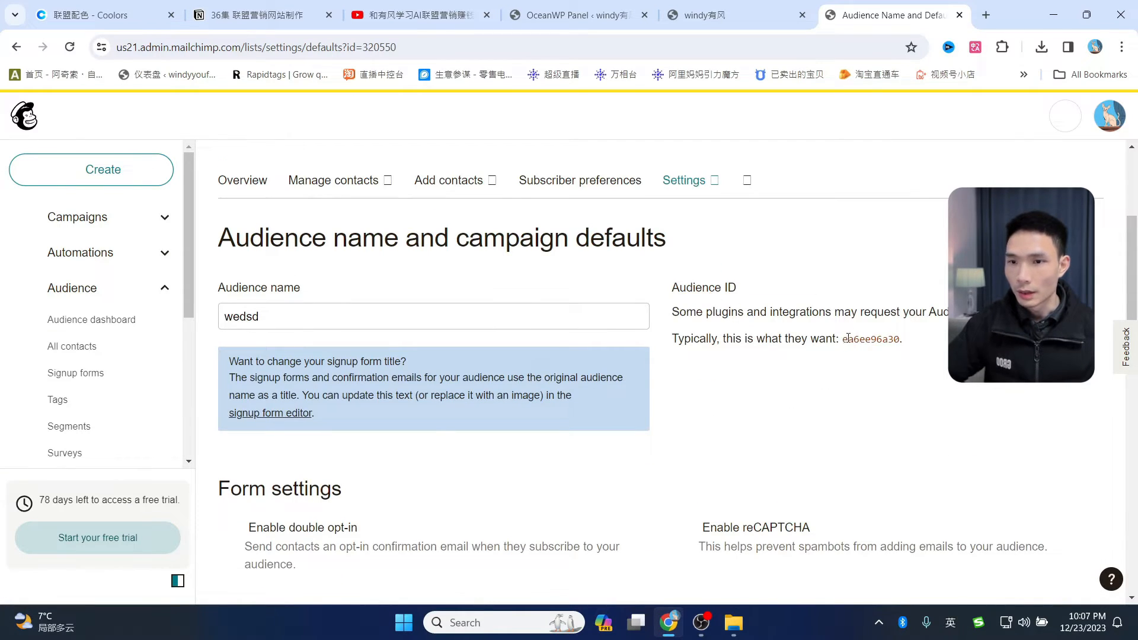
drag(844, 338, 899, 335)
key(ctrl+c)
- Paste it into OceanWP's Audience ID field and save with 保存更改
click(578, 15)
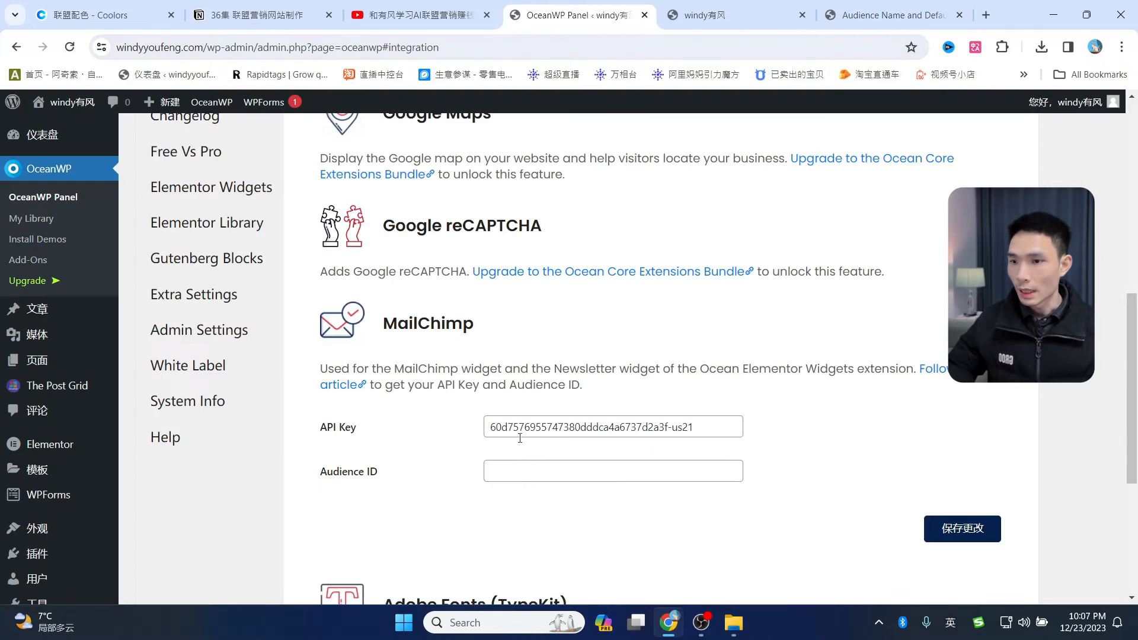
click(521, 468)
key(ctrl+v)
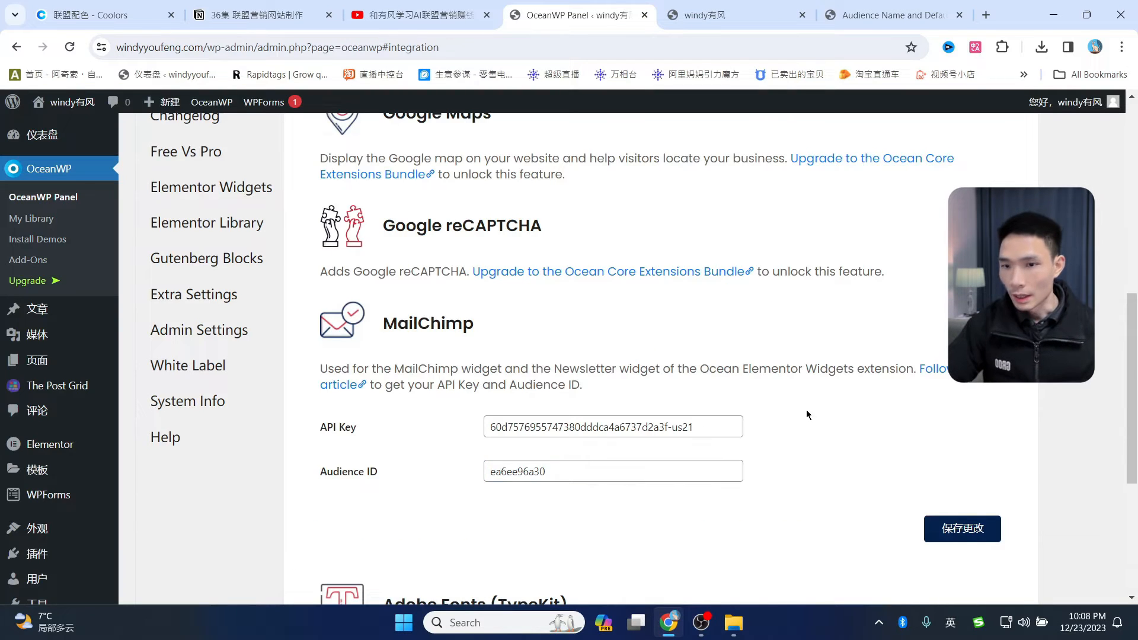
click(954, 533)
scroll(905, 259, down, 1)
scroll(680, 279, down, 3)
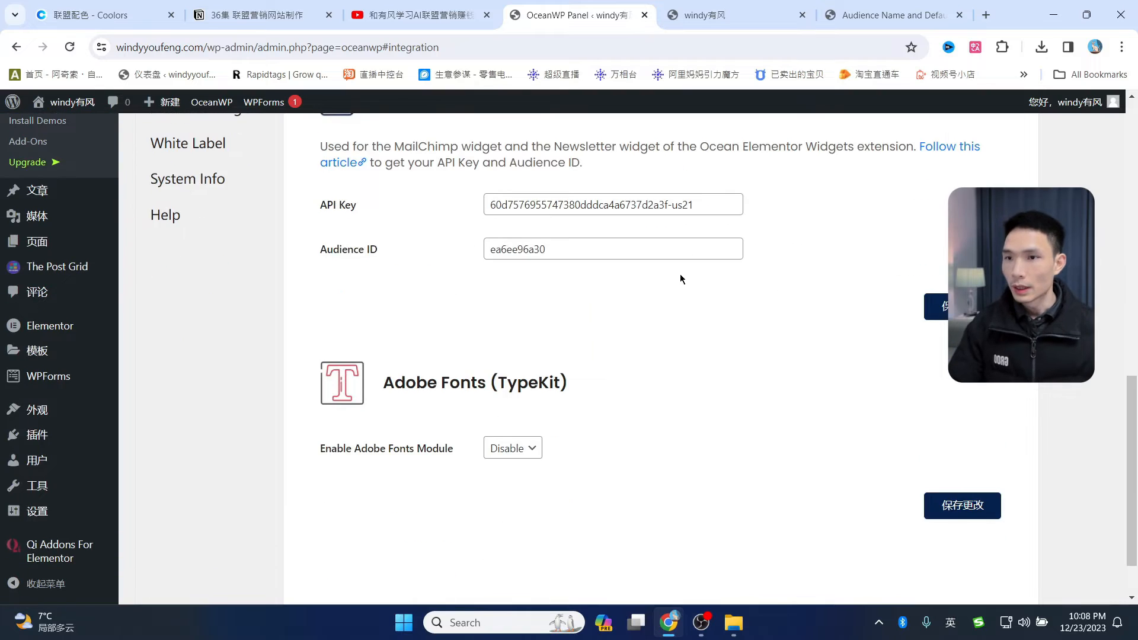
scroll(656, 287, up, 8)
click(711, 6)
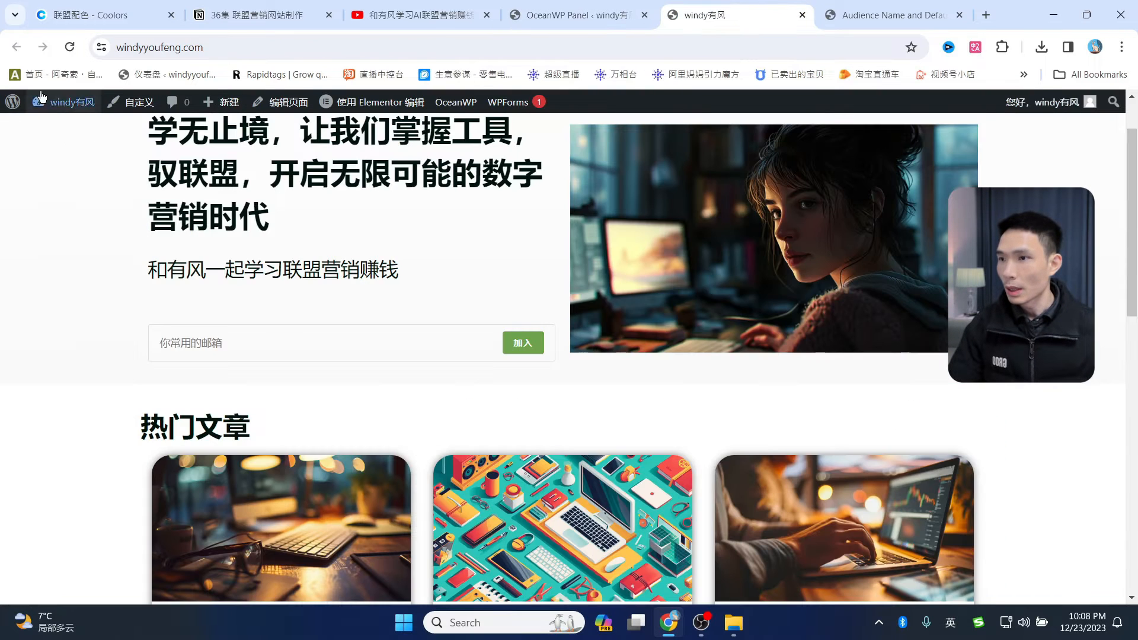
- Reload the homepage and submit a test address through the signup form
click(70, 47)
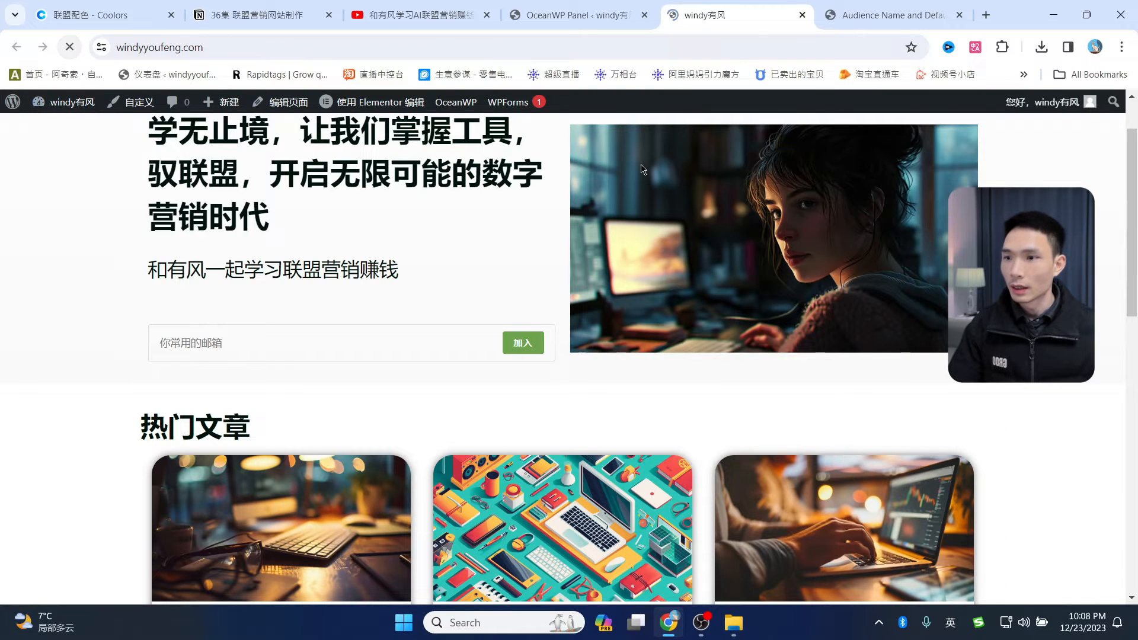
click(337, 332)
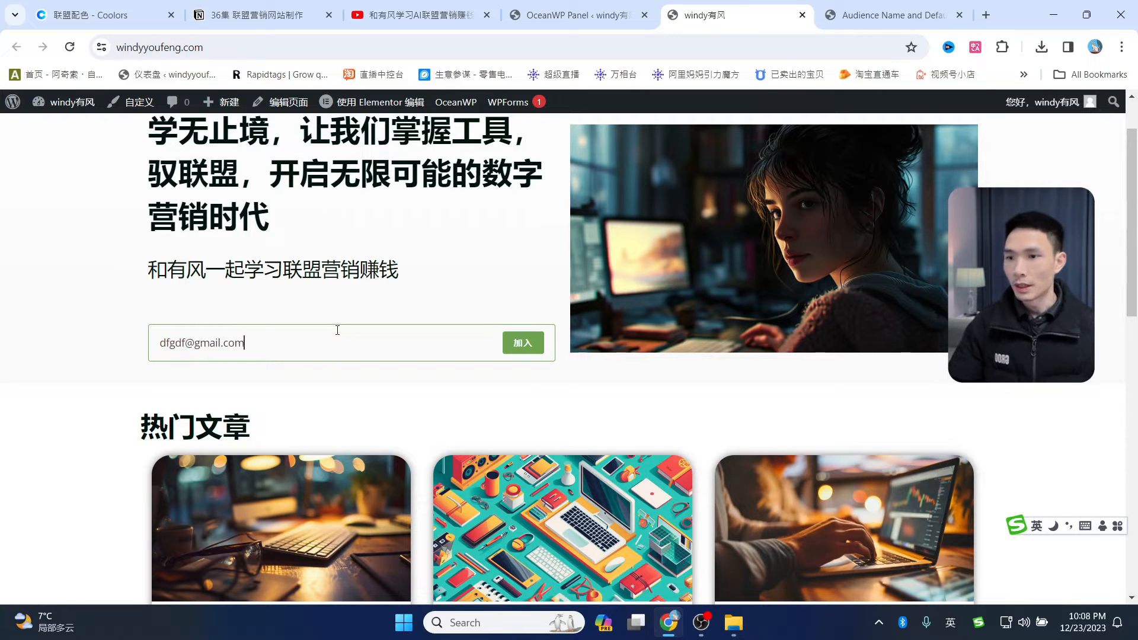
click(518, 347)
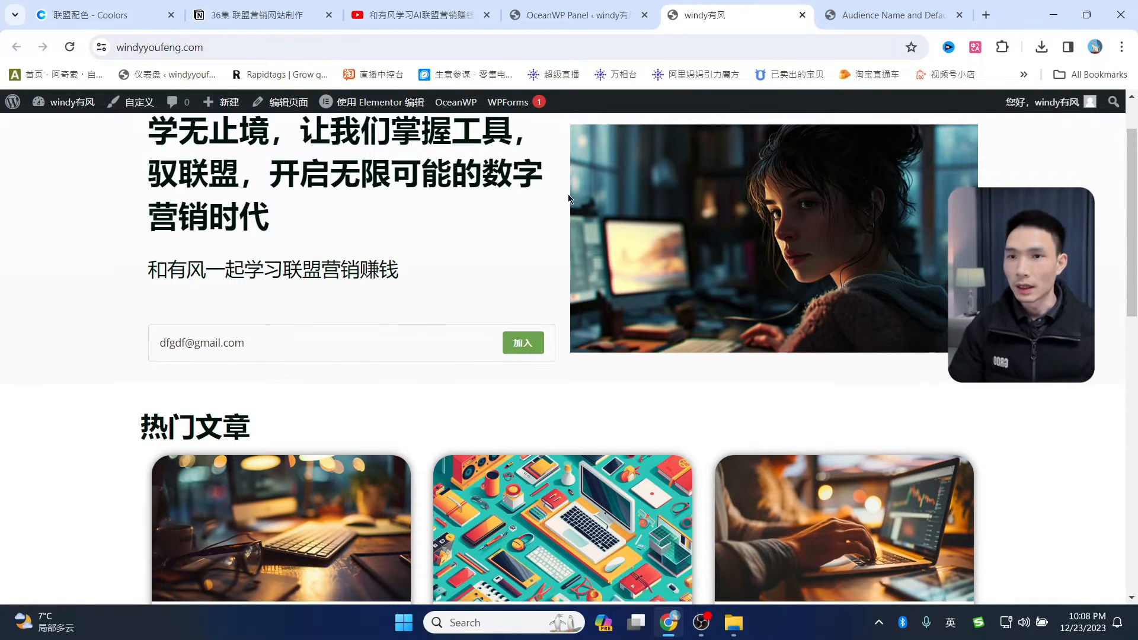
- Confirm the test subscriber appears in Mailchimp's All contacts list
click(869, 16)
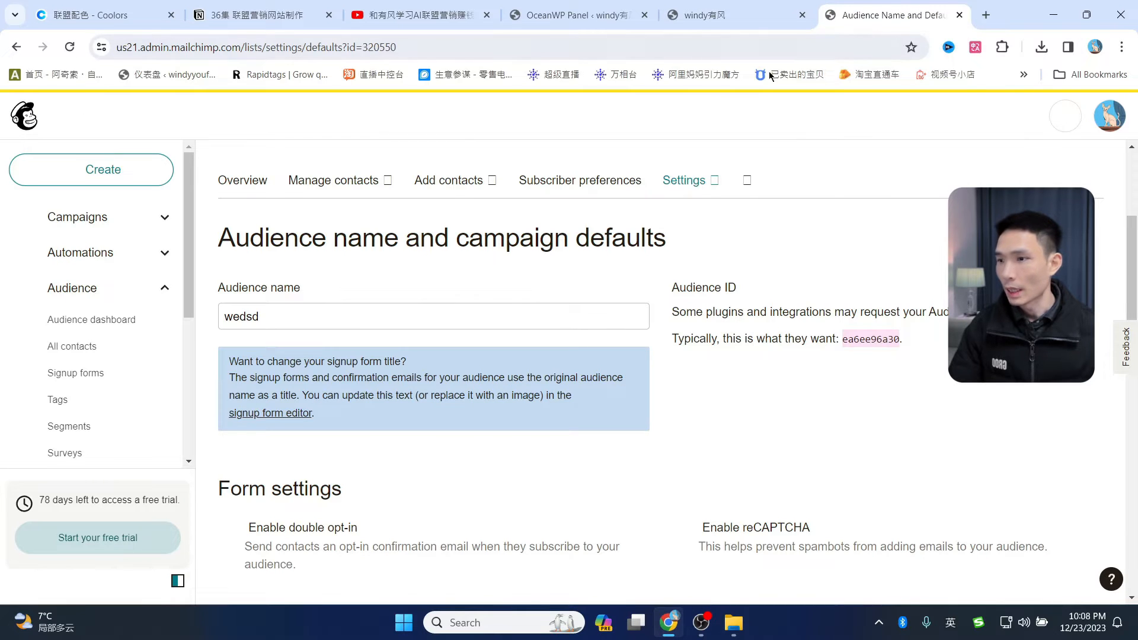
click(90, 290)
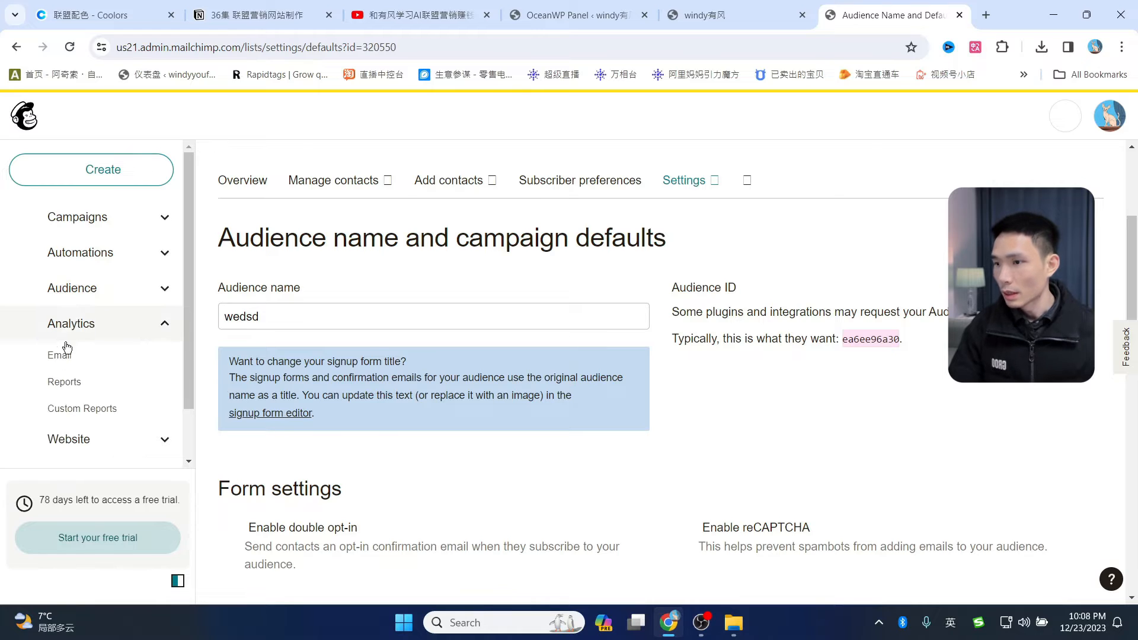
click(86, 293)
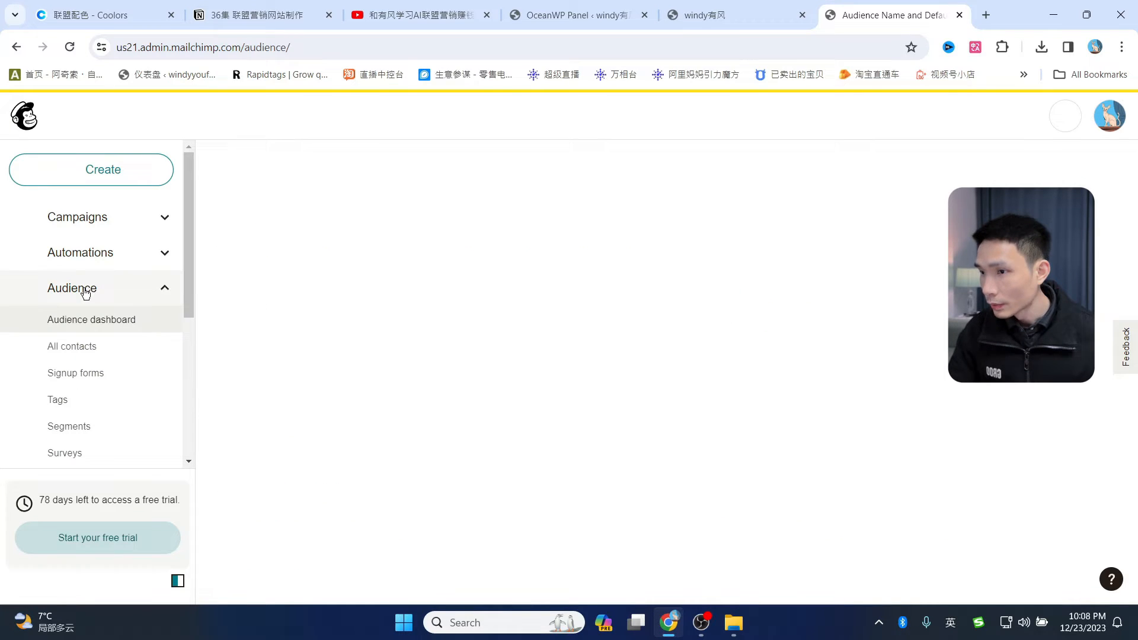
click(81, 352)
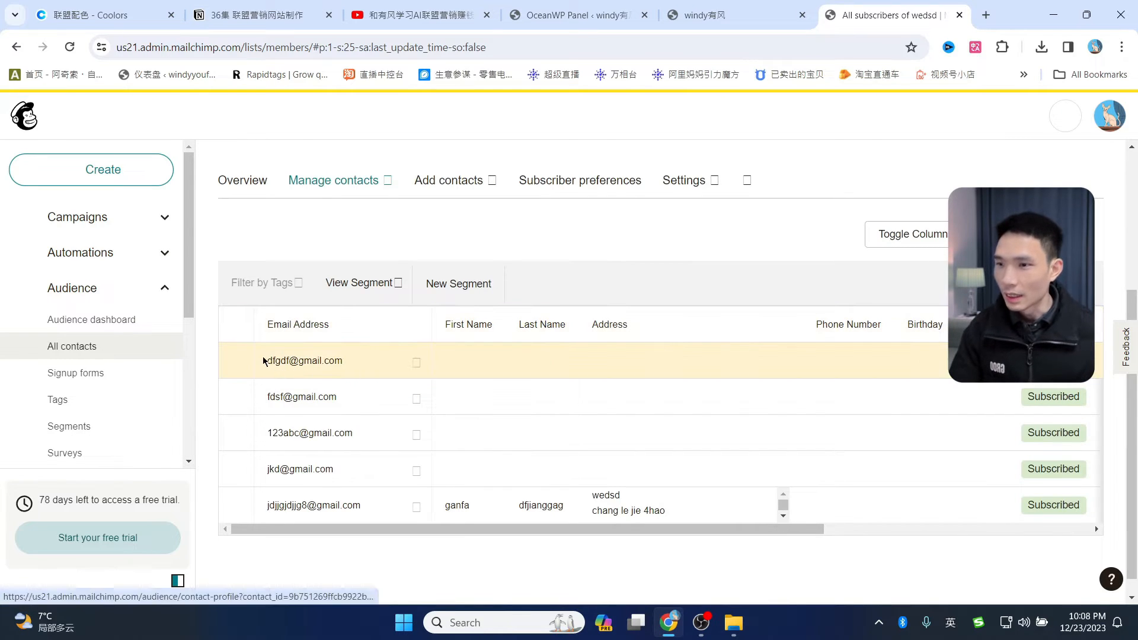
drag(265, 360, 357, 363)
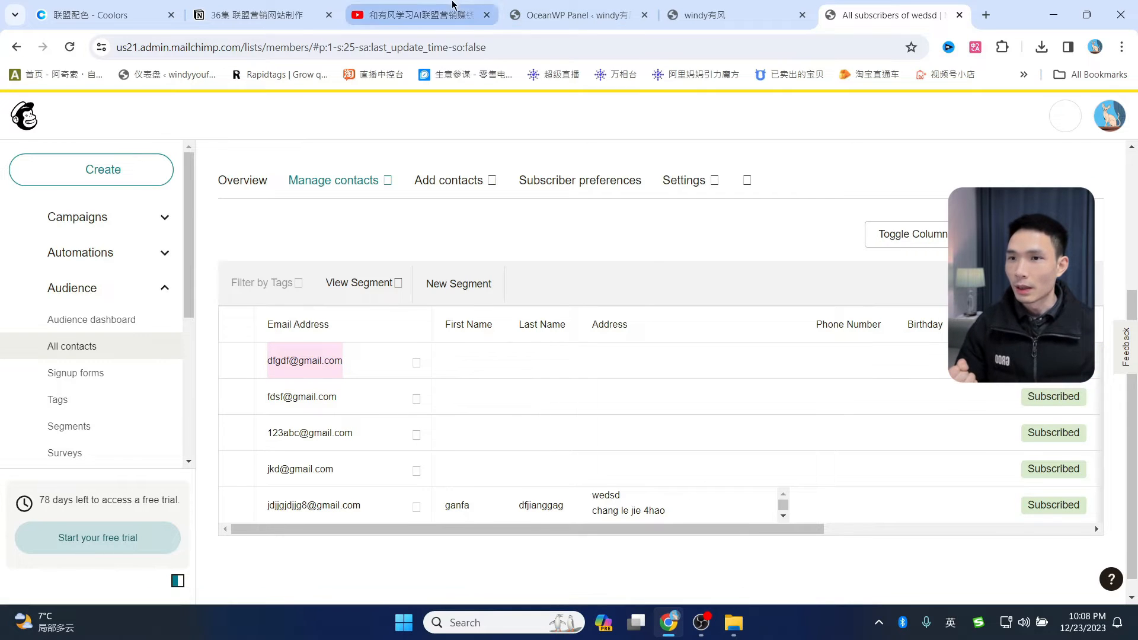
- Return to the live homepage and scroll through the article cards and signup form
click(706, 15)
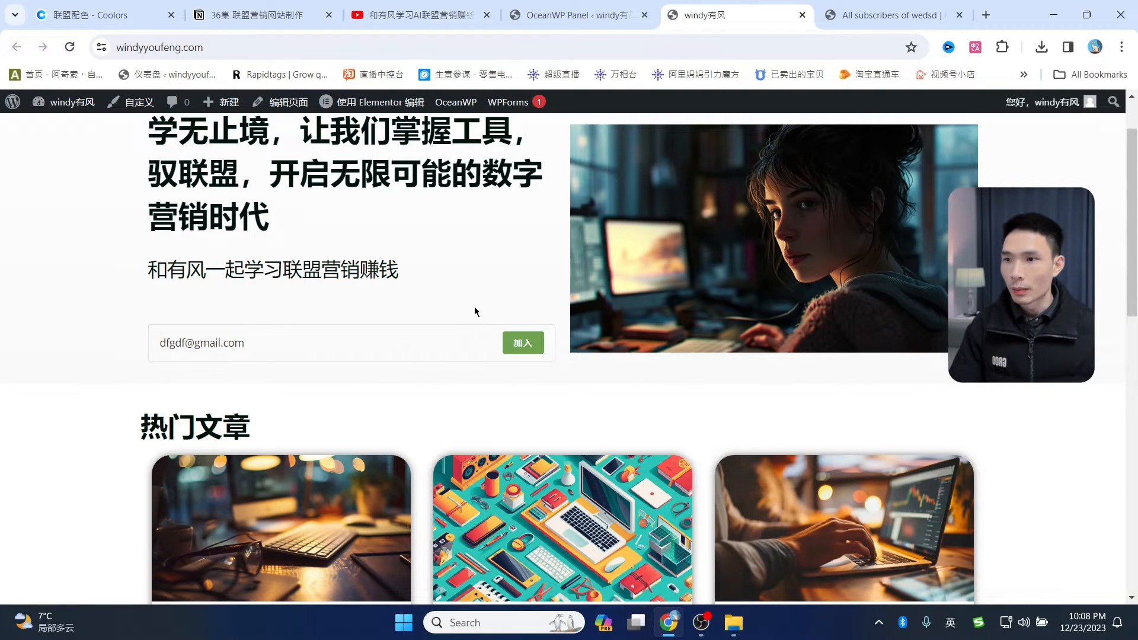
scroll(461, 325, up, 1)
scroll(666, 335, down, 8)
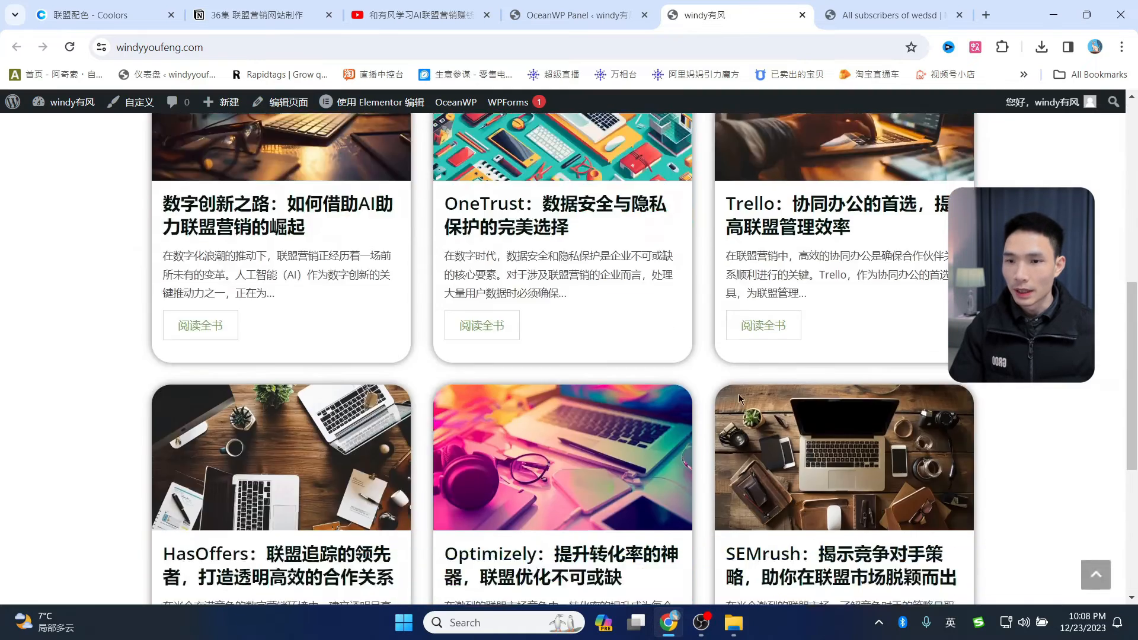
scroll(739, 393, down, 5)
scroll(813, 450, up, 10)
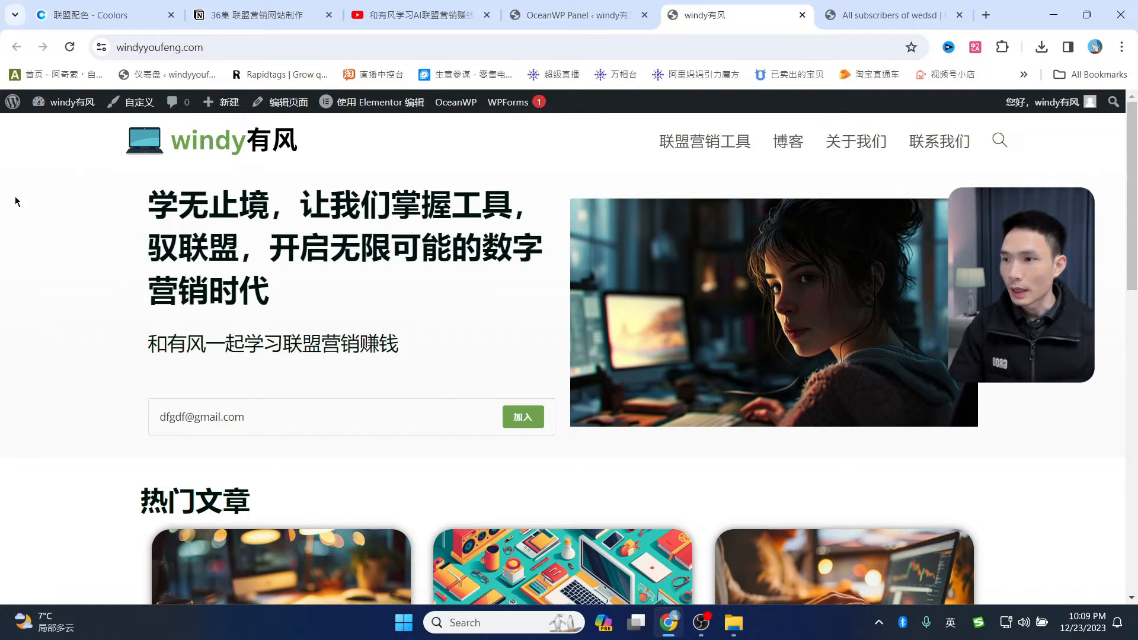
- Search Add Plugins for 'wordfence', then install and activate Wordfence Security
mouse_move(13, 105)
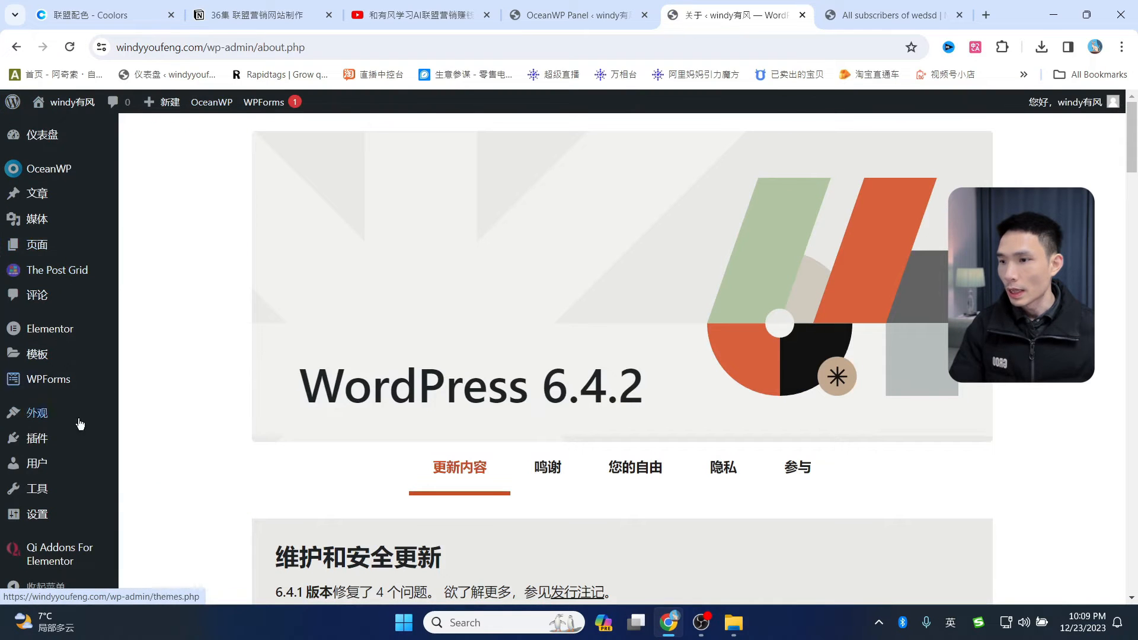
mouse_move(38, 436)
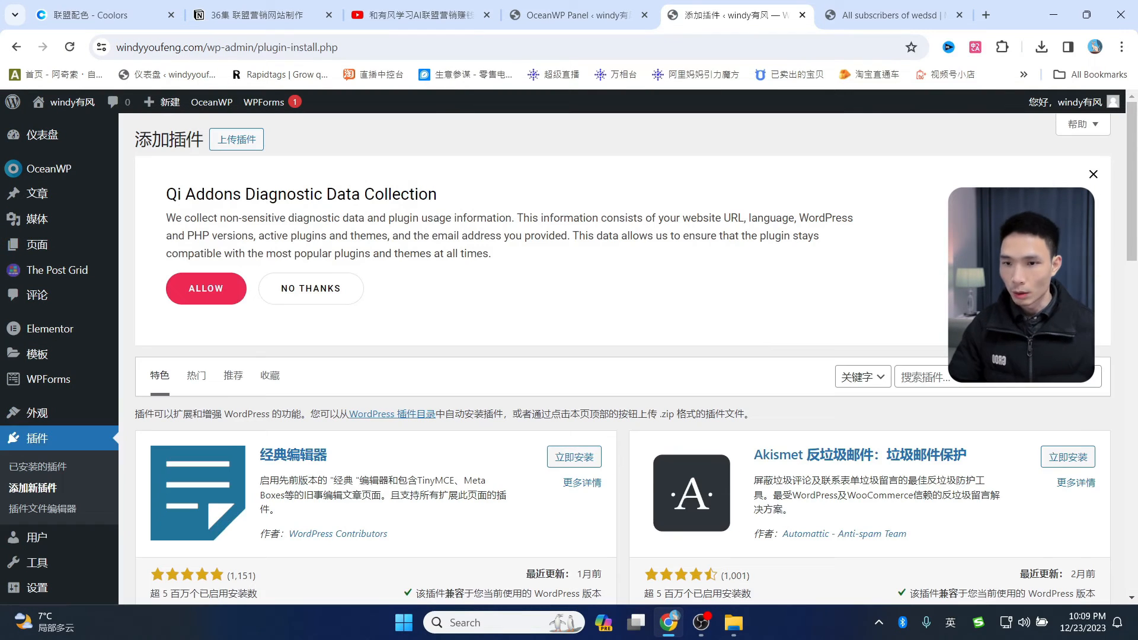
click(999, 377)
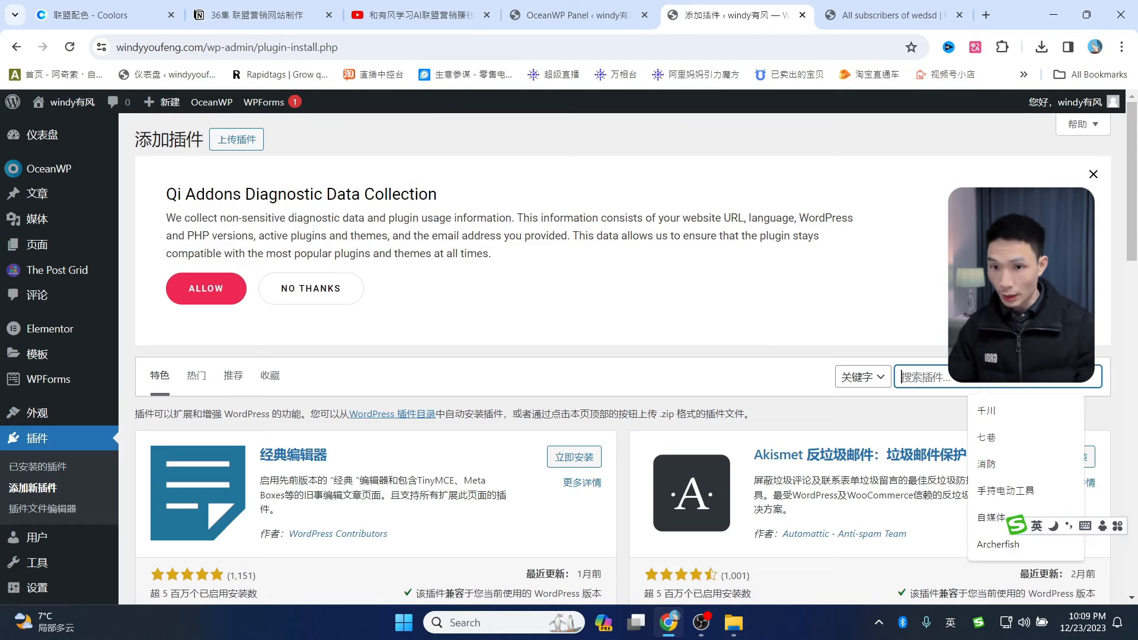
text(w)
key(Return)
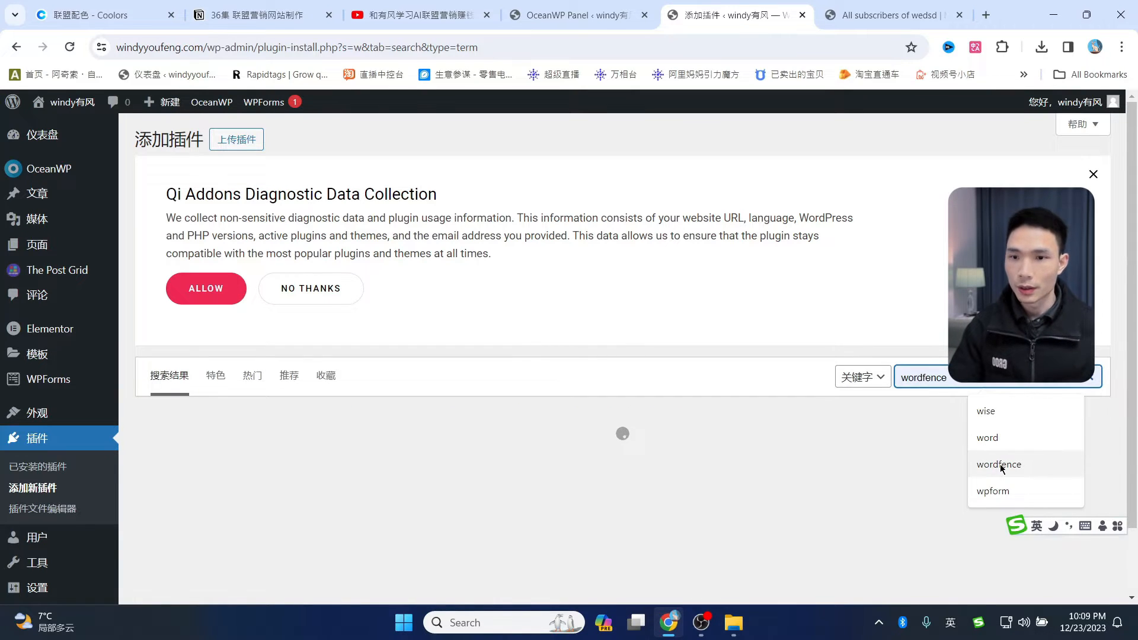
click(1002, 466)
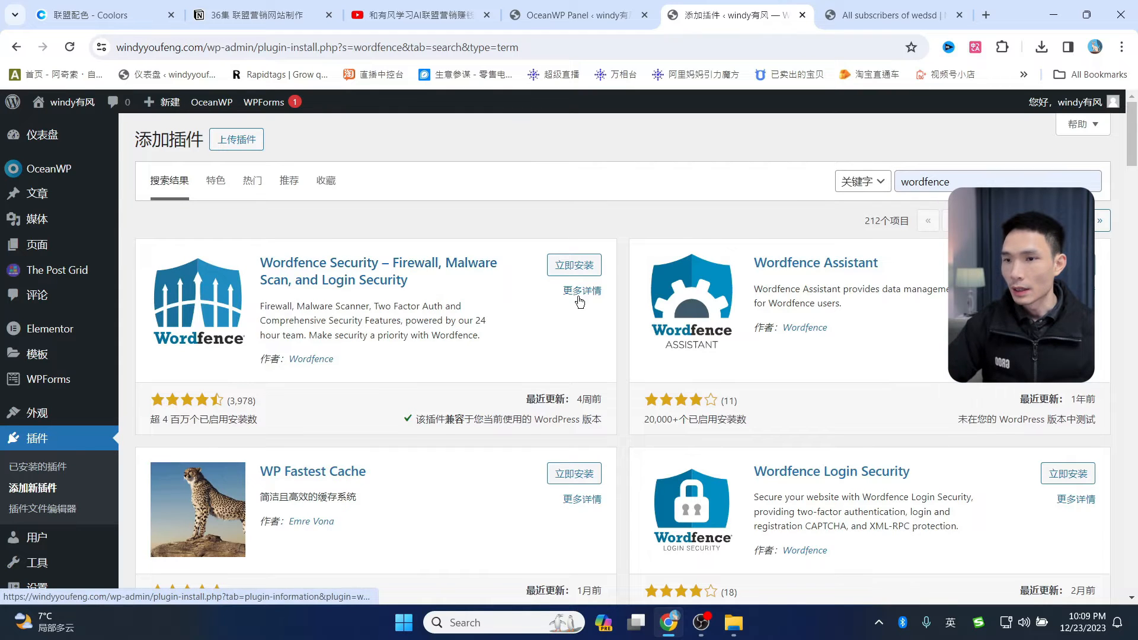
click(577, 268)
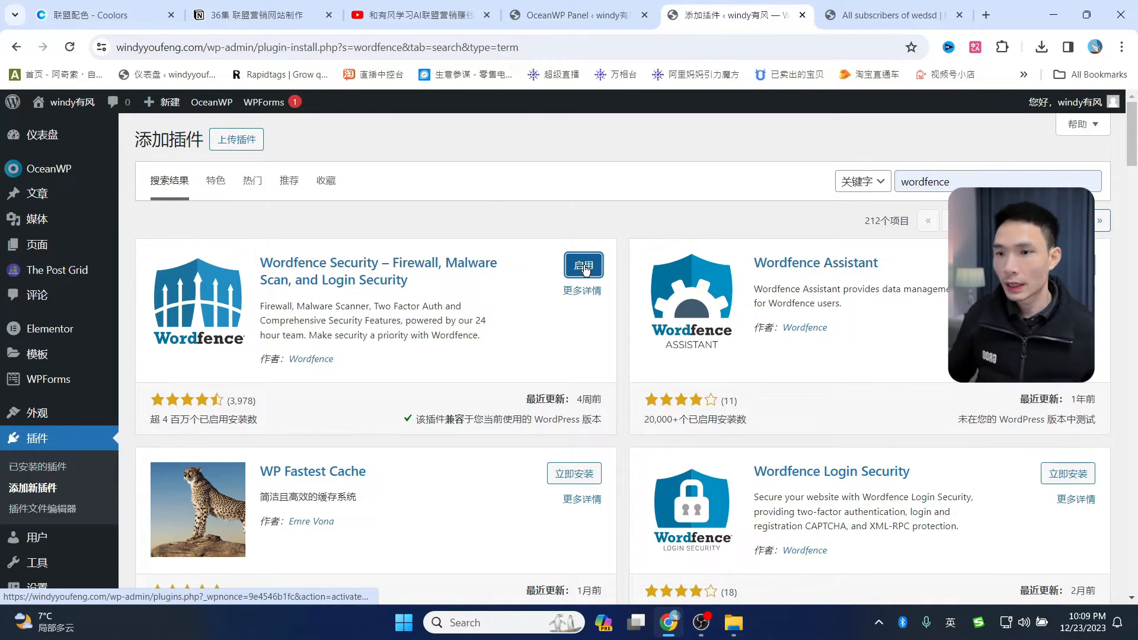
click(591, 272)
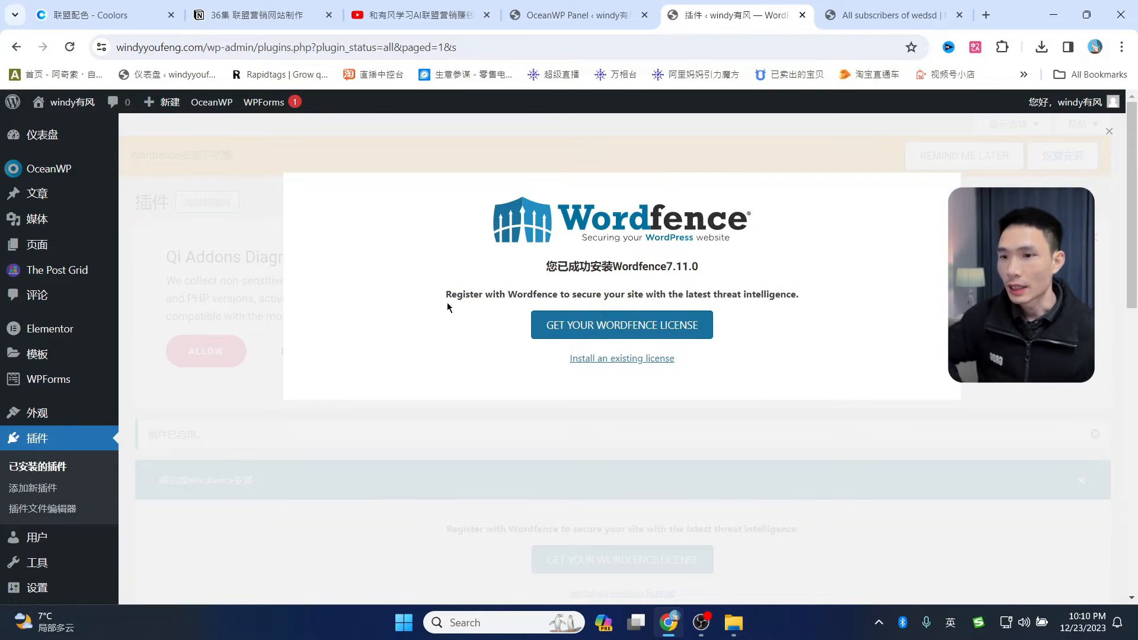
- Choose the free Wordfence license and accept its delayed protection
click(605, 334)
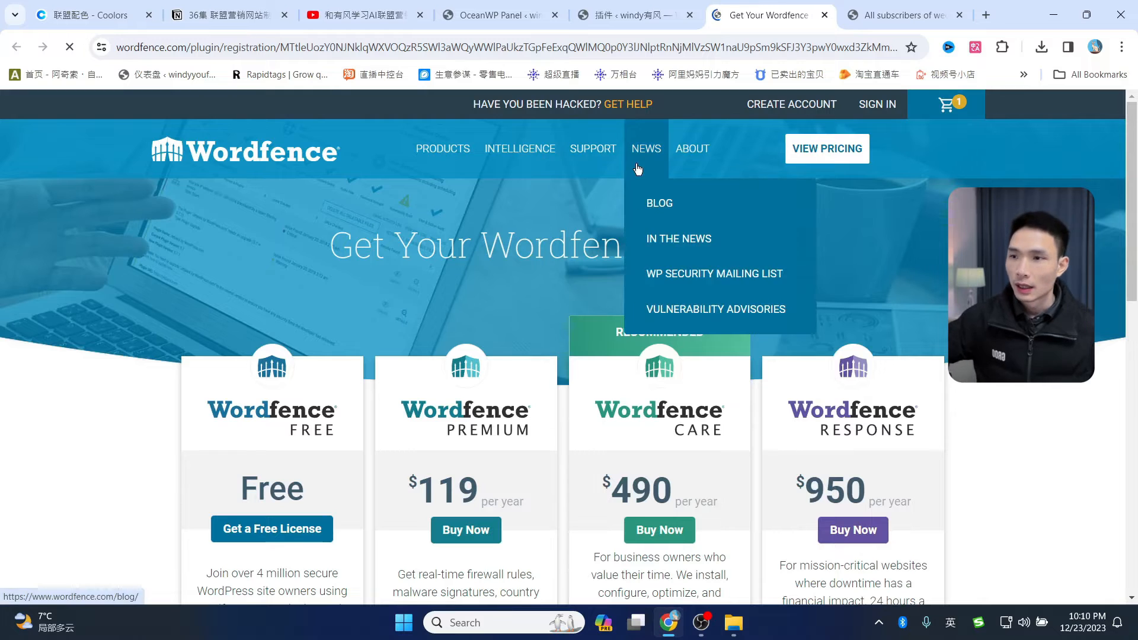
mouse_move(559, 159)
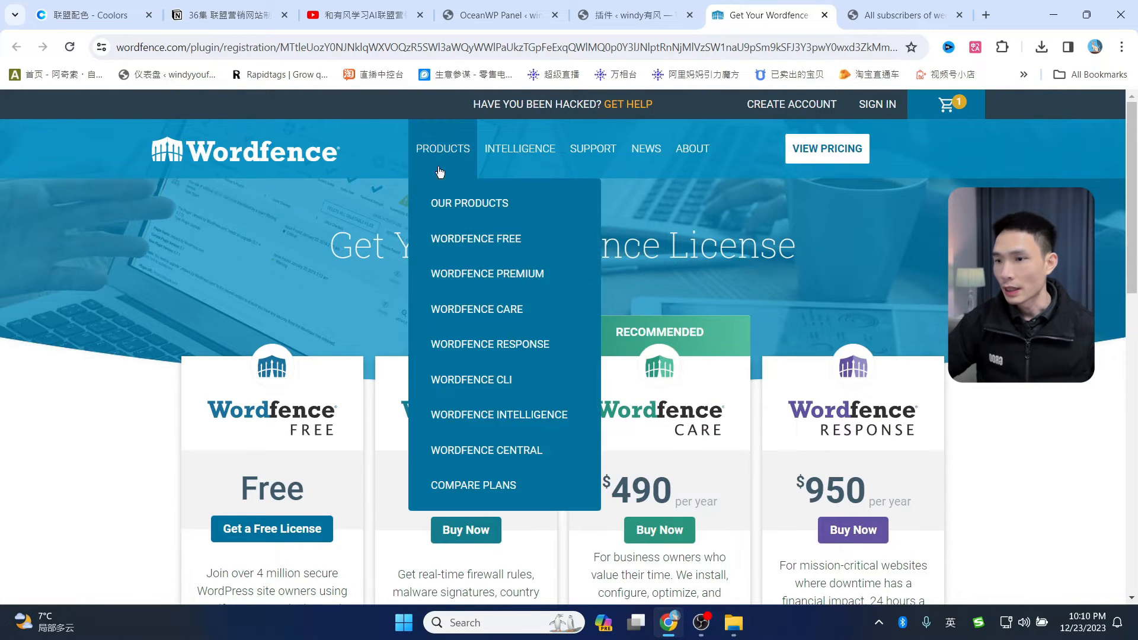
scroll(233, 453, down, 1)
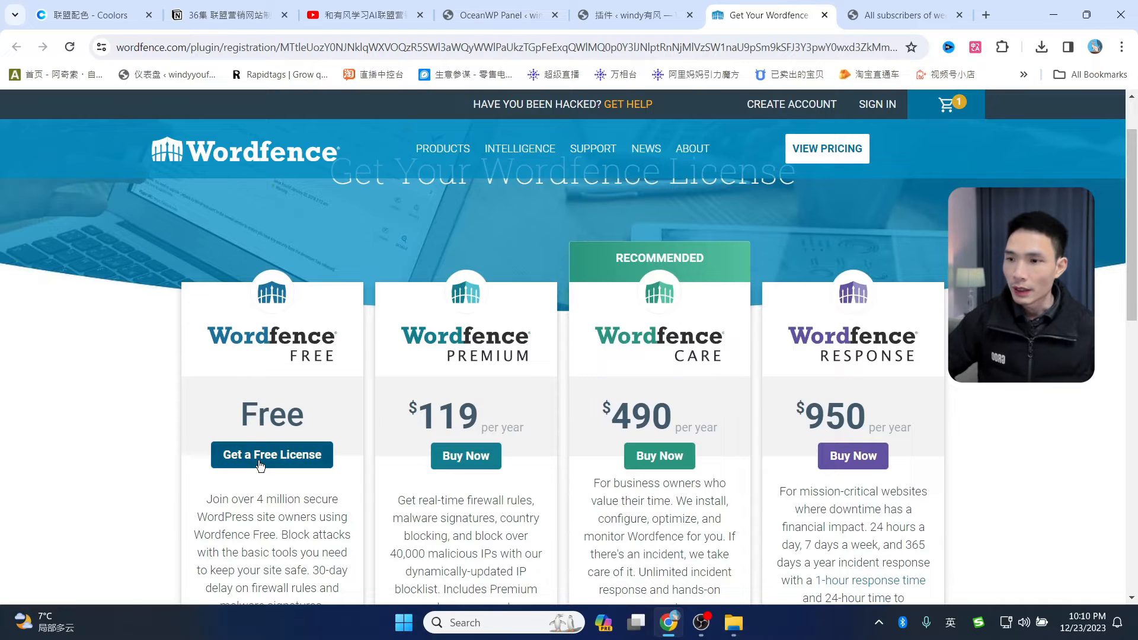
click(259, 463)
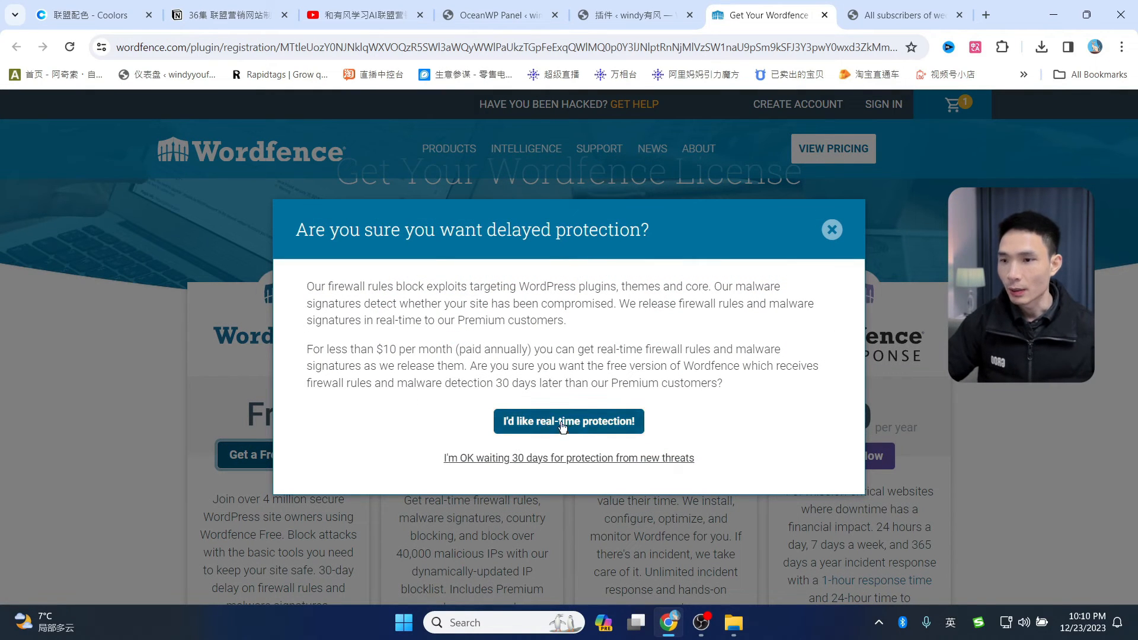
click(525, 463)
- Fill in the license e-mail, turn security alerts on, accept the terms, and register
click(468, 354)
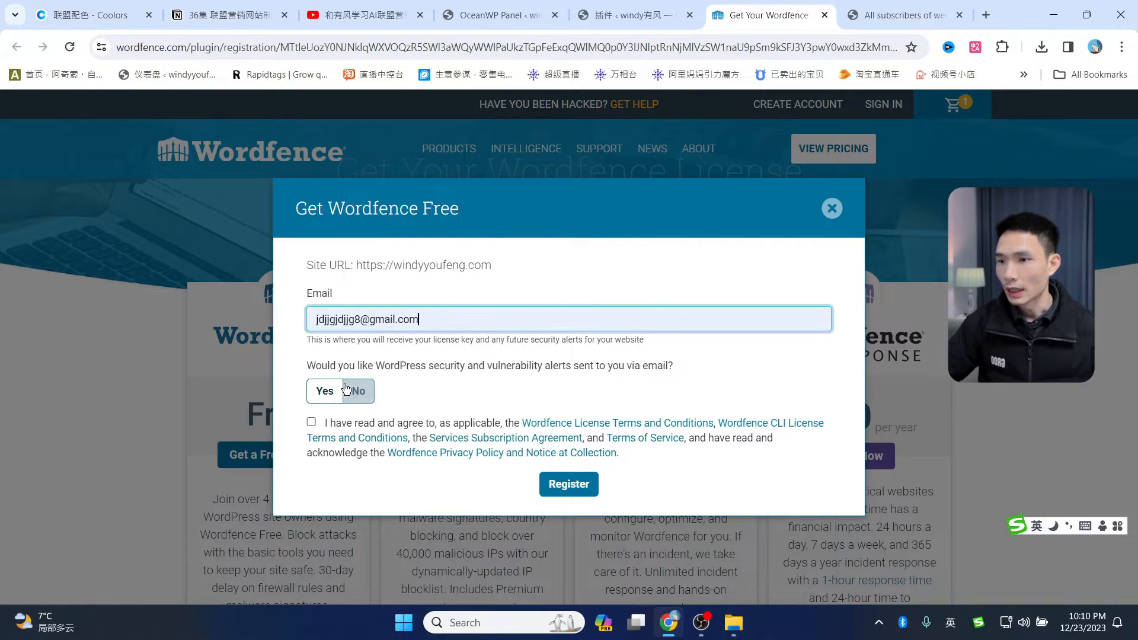
click(325, 392)
click(313, 422)
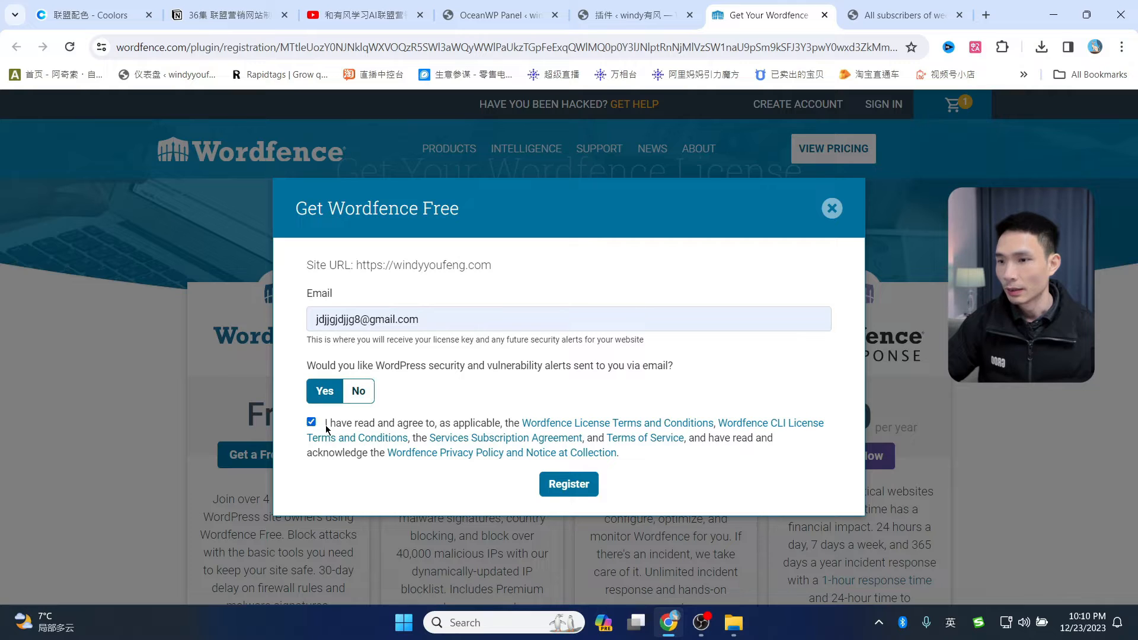
click(560, 491)
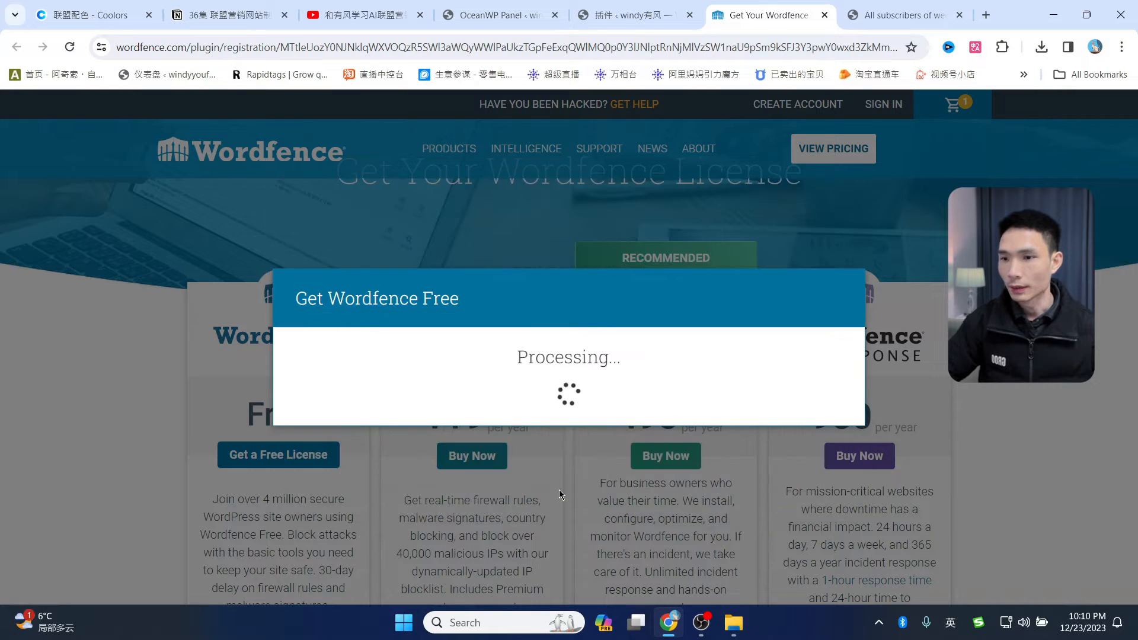
click(986, 15)
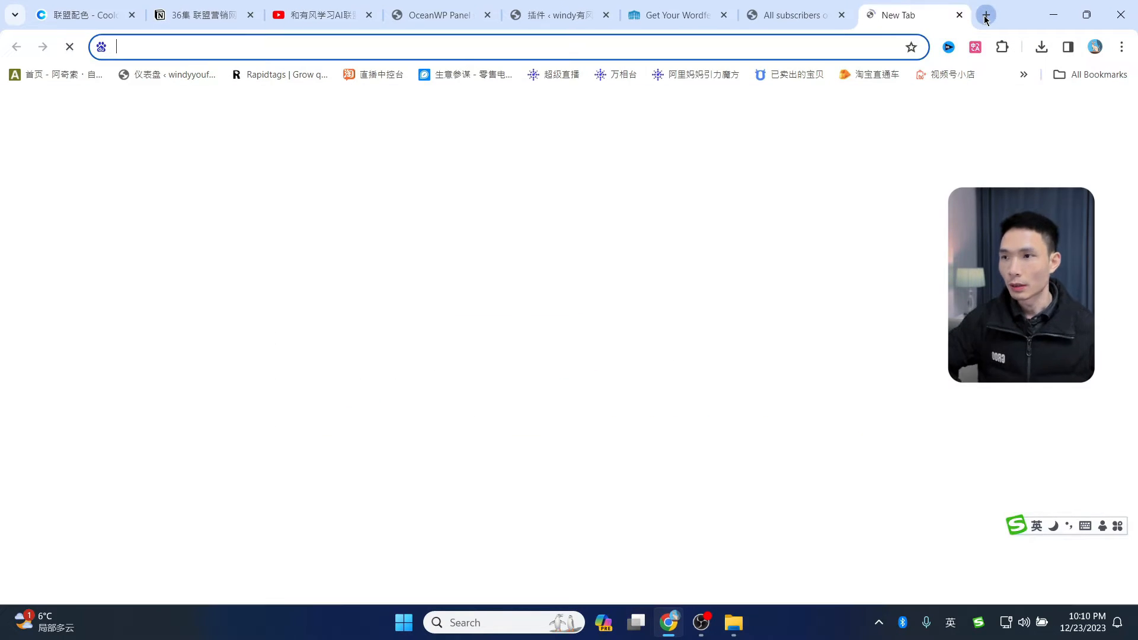
- In Gmail's 'Your Wordfence License' email, choose Install My License Automatically
text(gmail.com)
key(Return)
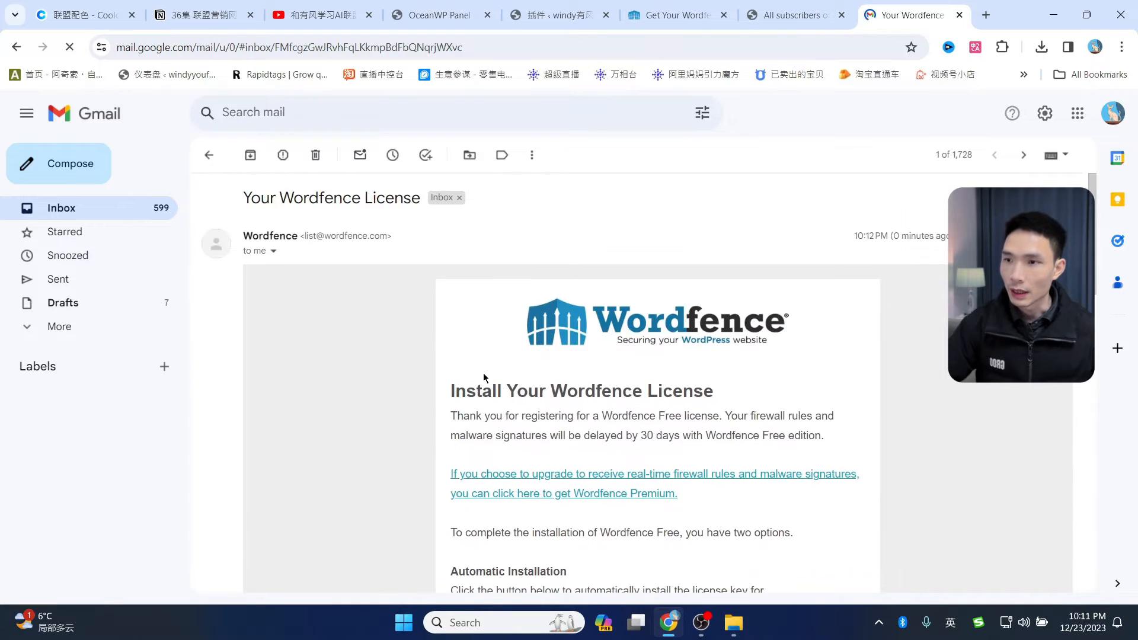
scroll(687, 361, down, 3)
scroll(687, 362, down, 2)
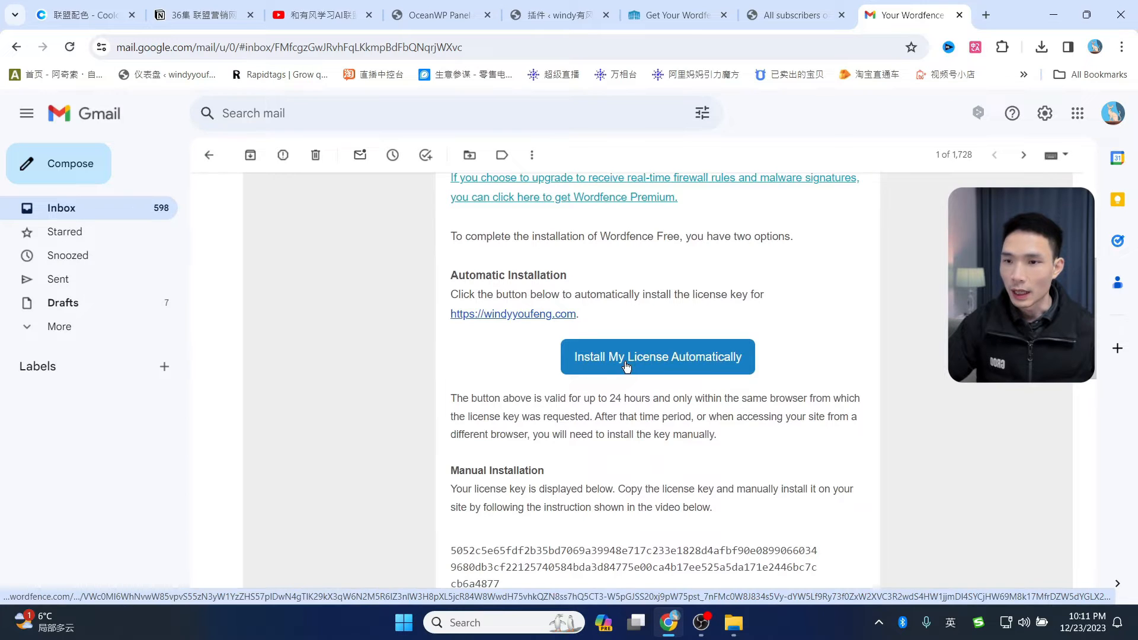
click(627, 357)
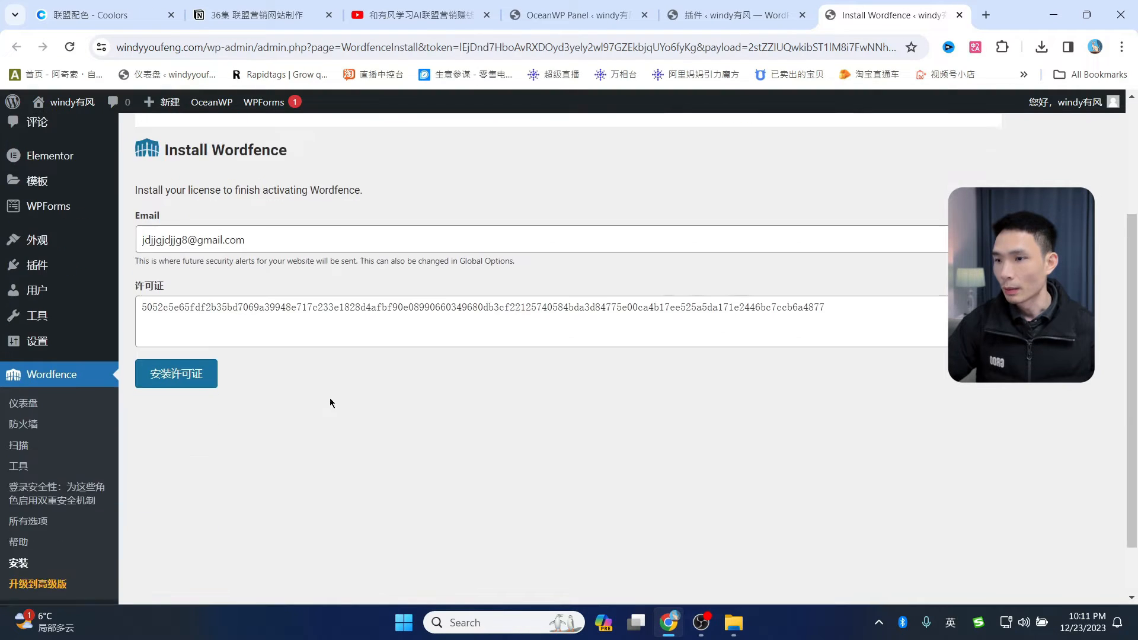
- Install the free Wordfence license on the site and go to the Wordfence dashboard
scroll(330, 403, down, 1)
click(177, 325)
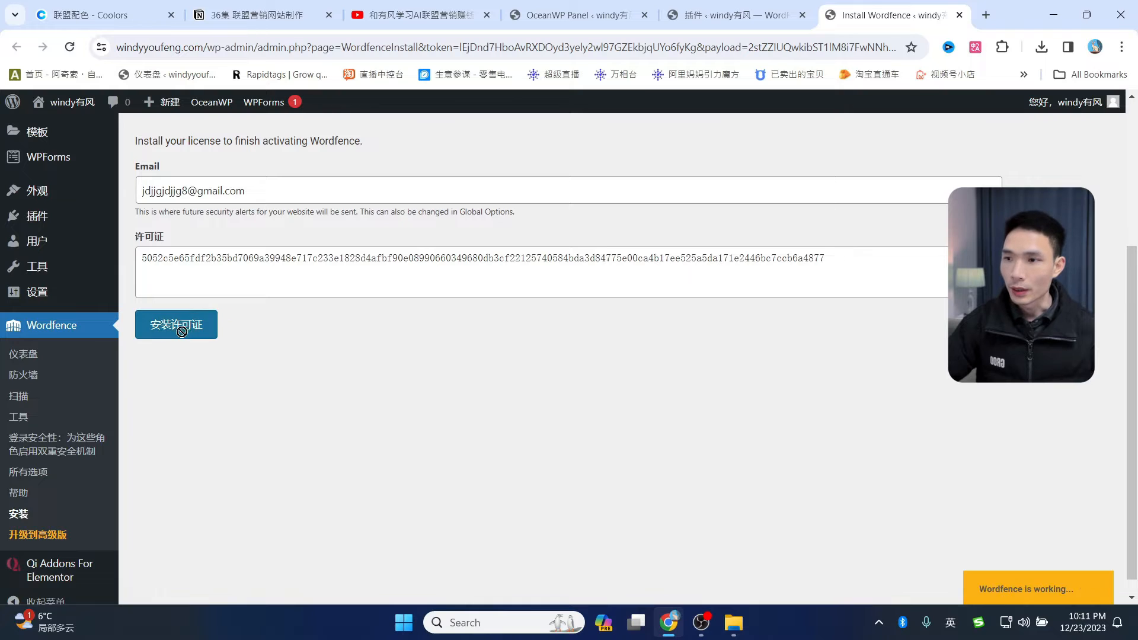
scroll(356, 385, up, 3)
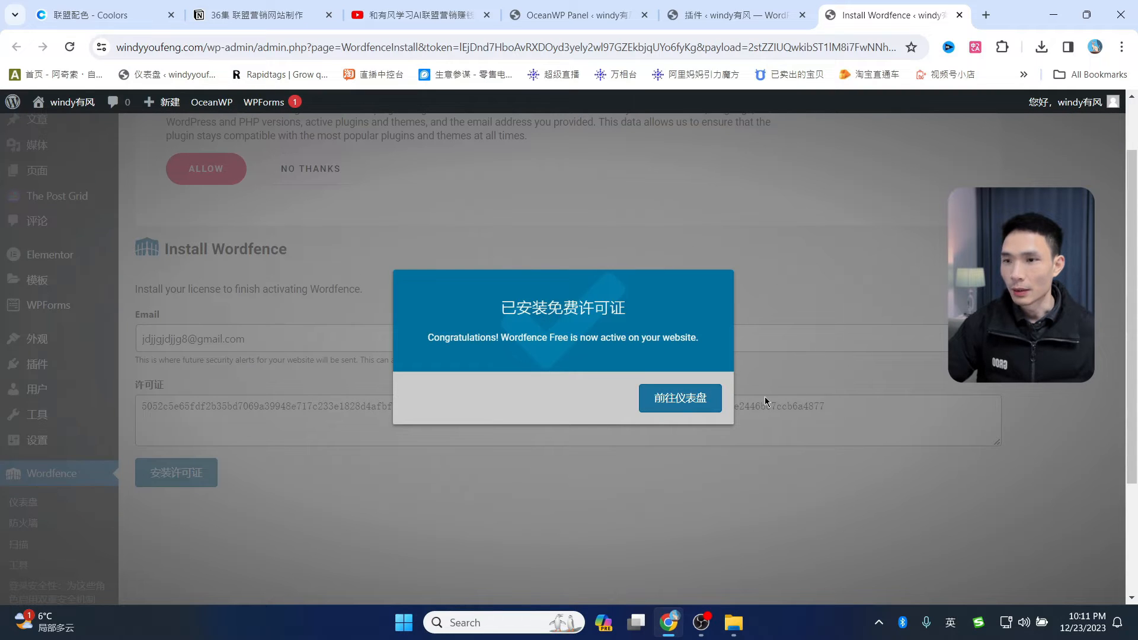
click(691, 402)
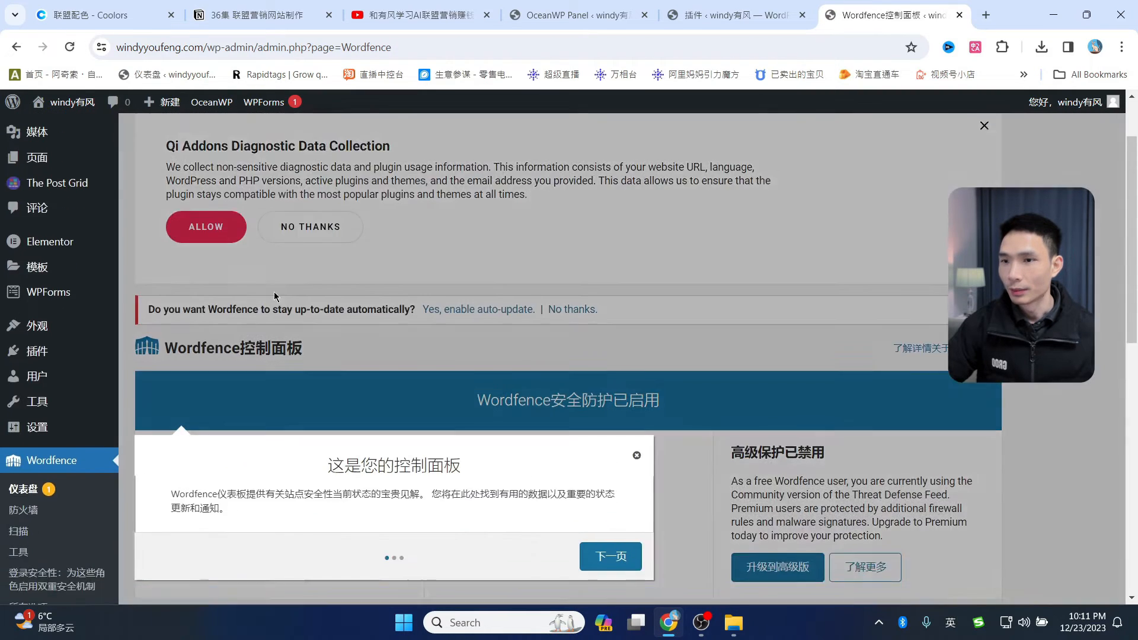
- Skip the dashboard tour and dismiss the Qi Addons and firewall optimization notices
scroll(275, 297, down, 5)
click(615, 294)
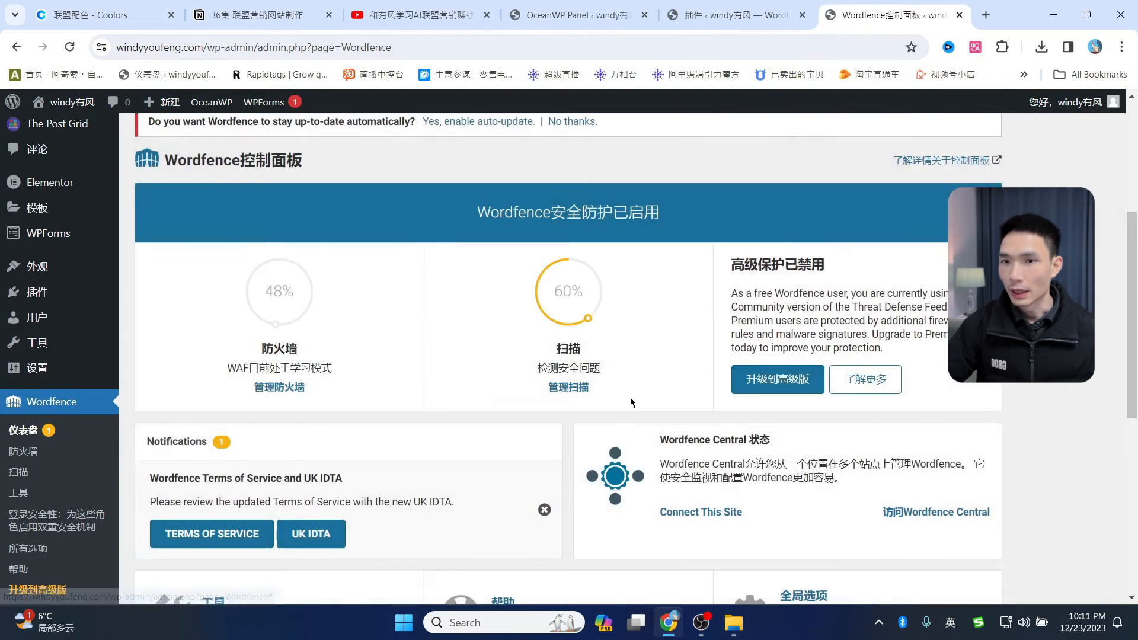
scroll(631, 399, down, 4)
scroll(601, 426, up, 7)
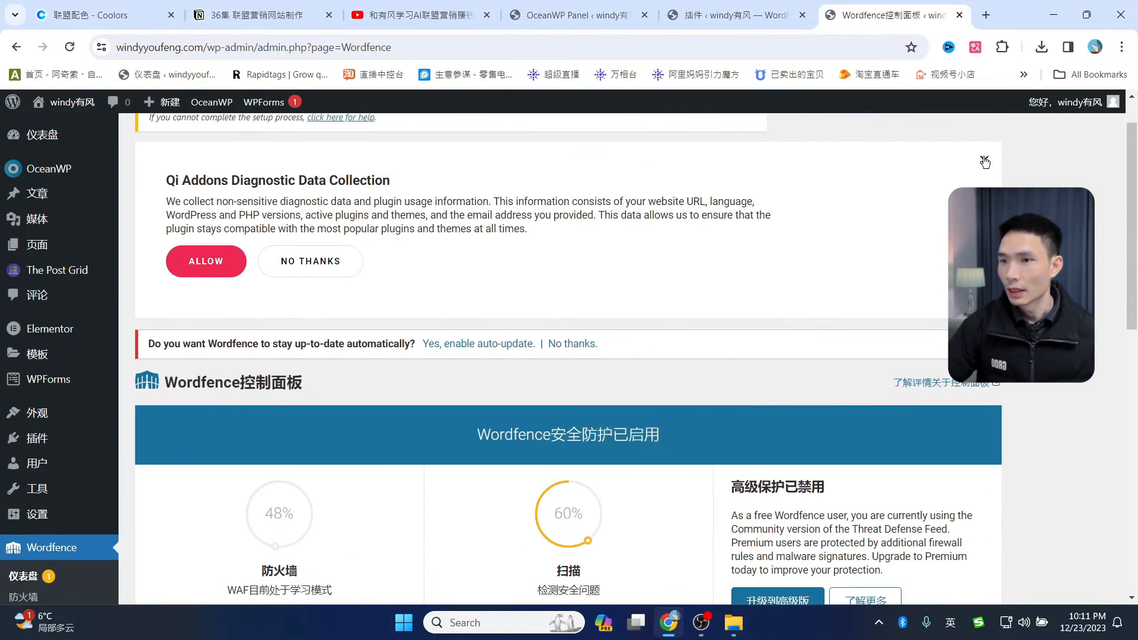
click(984, 162)
scroll(602, 225, up, 1)
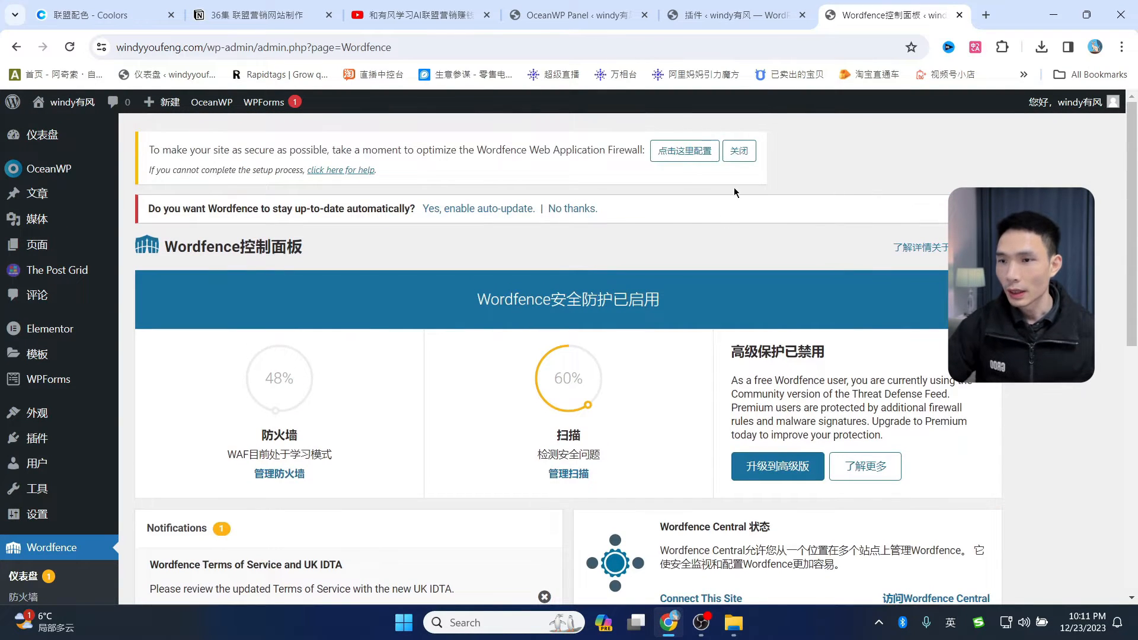
click(738, 151)
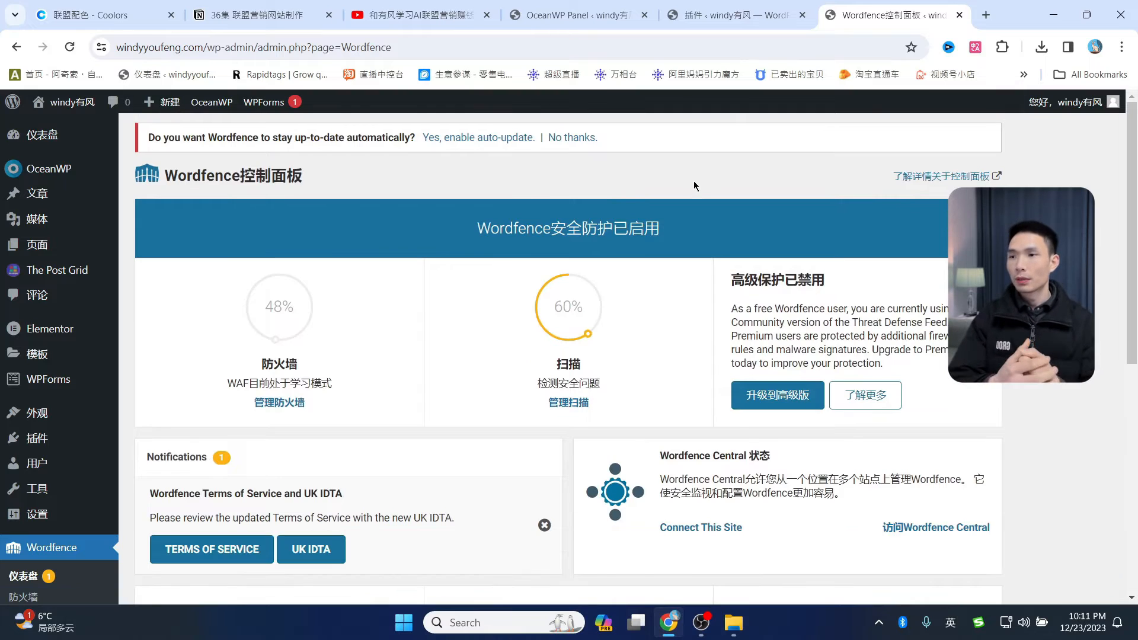
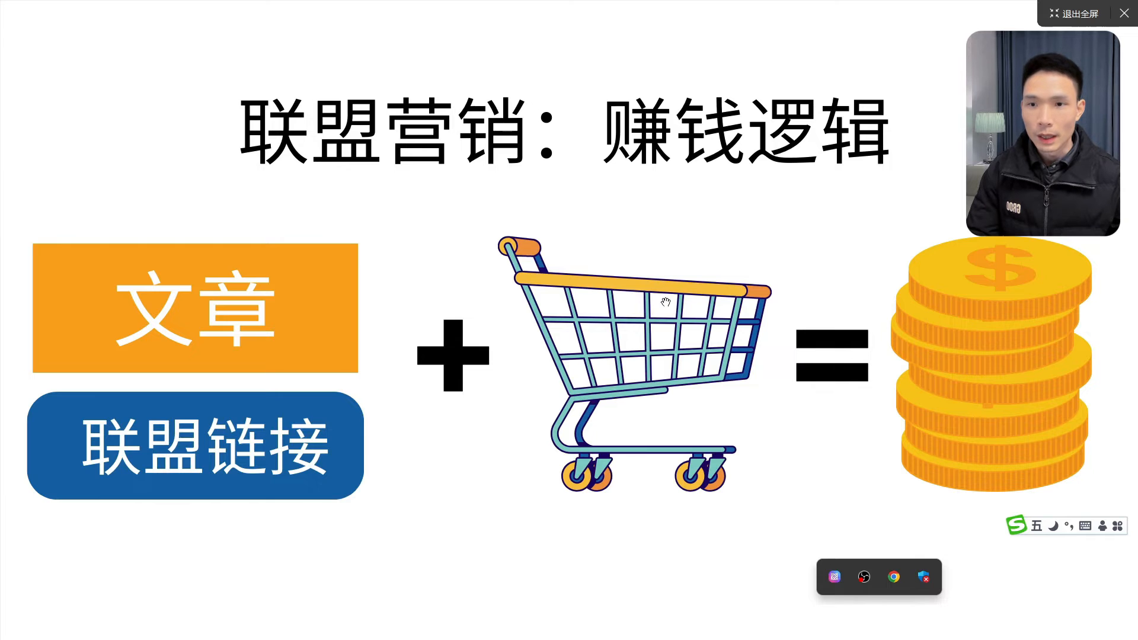
- Exit the full-screen affiliate marketing slide and return to the Digistore24 marketplace
mouse_move(1072, 319)
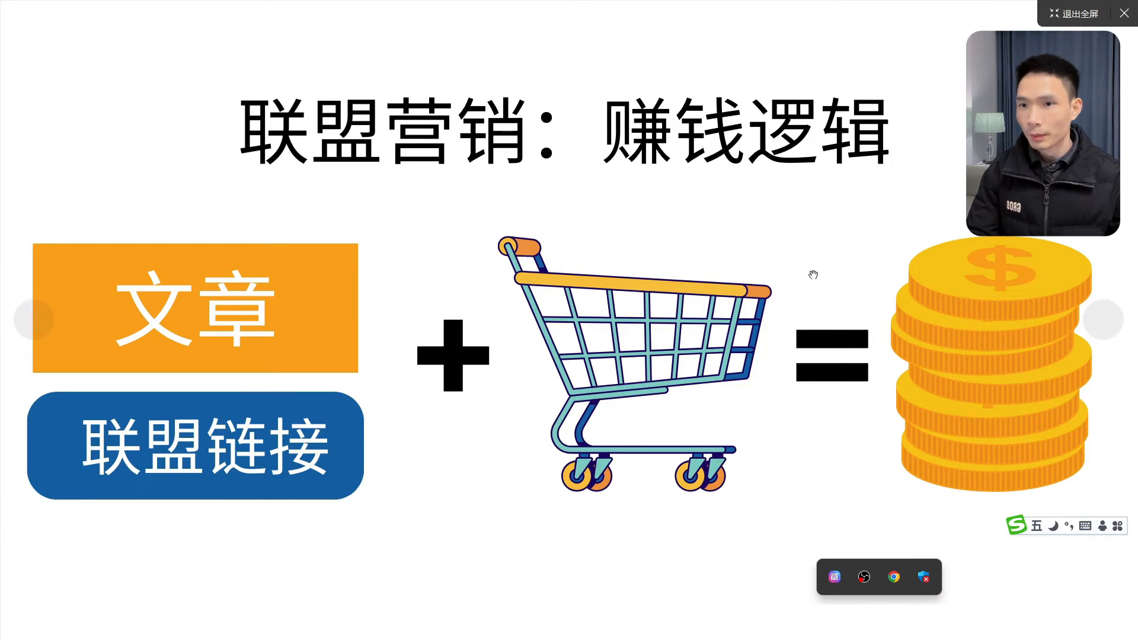
double_click(812, 274)
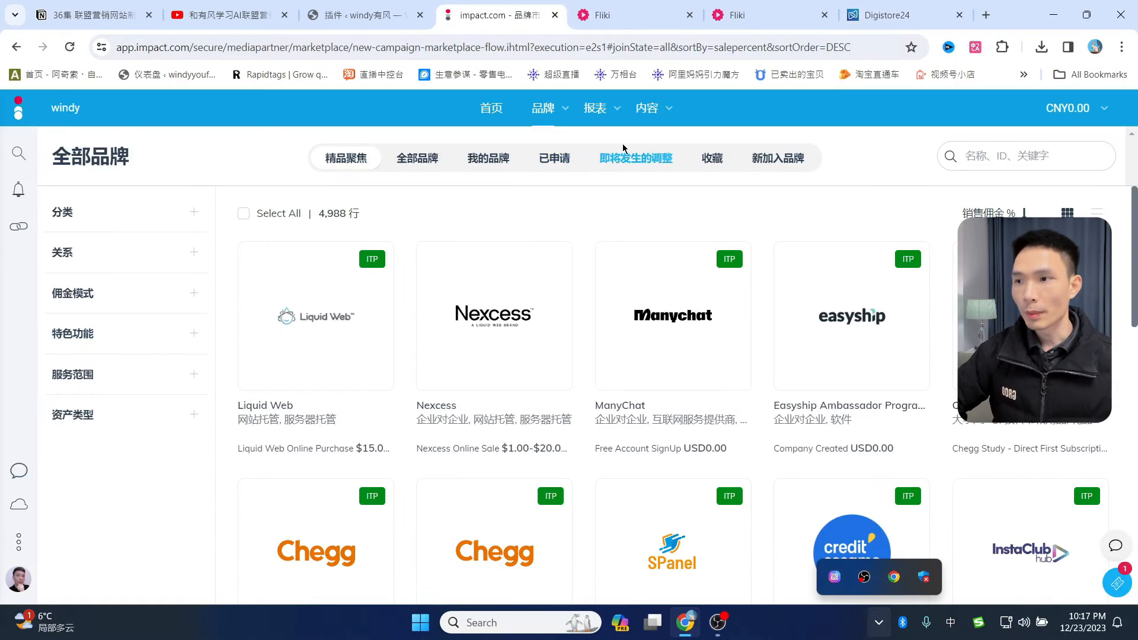
click(895, 15)
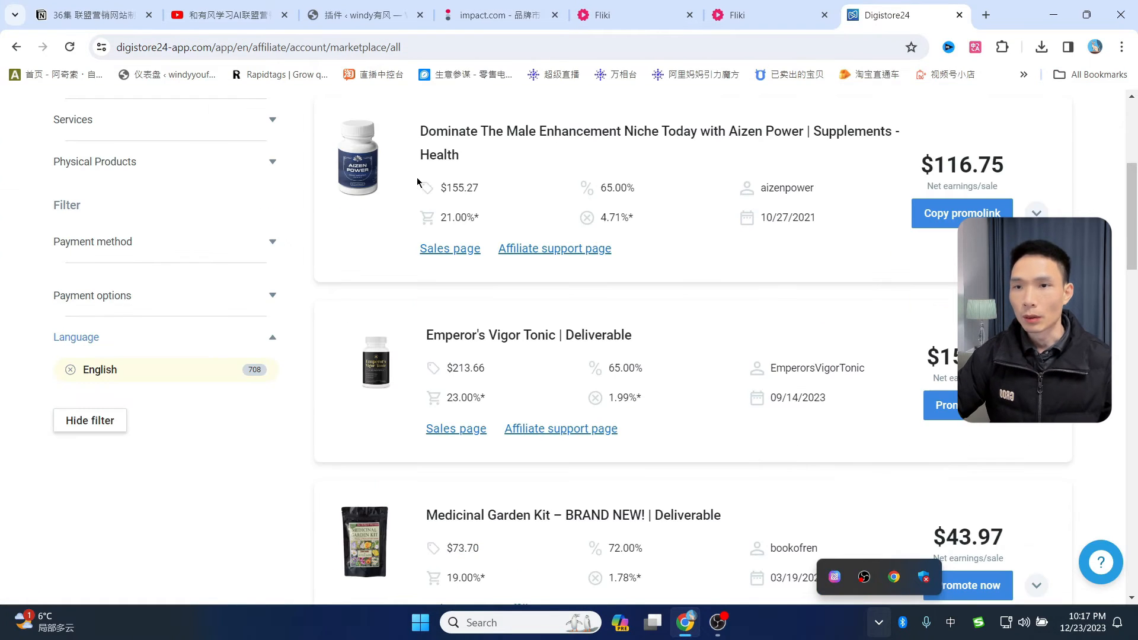
scroll(767, 265, up, 5)
scroll(766, 265, down, 5)
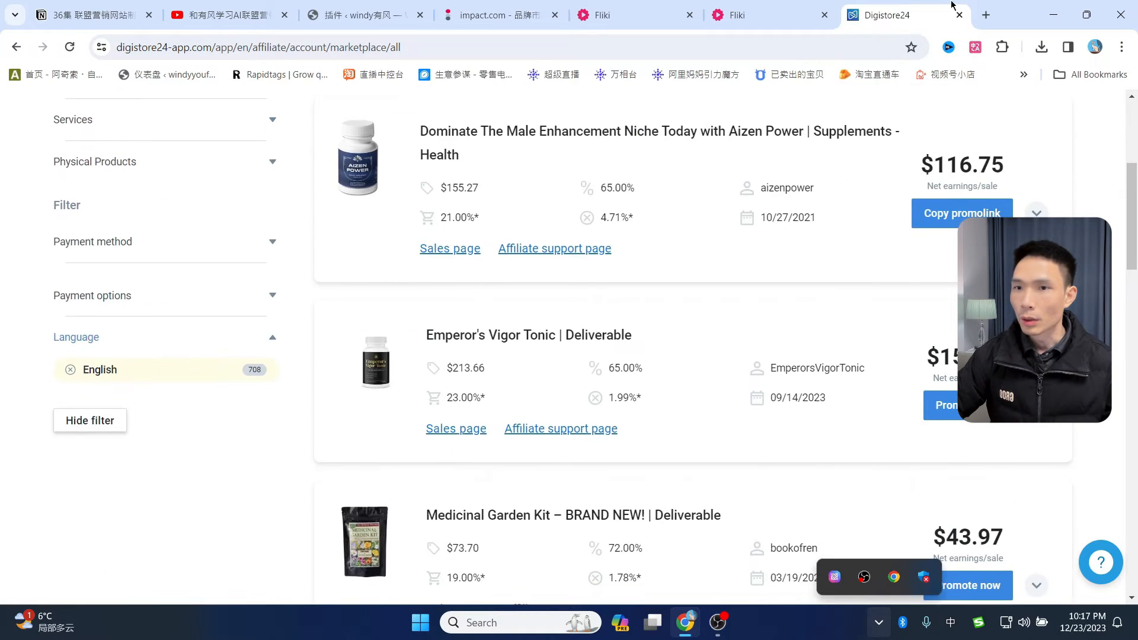
- Load clickbank.com in a new browser tab
click(986, 15)
text(cl)
key(Return)
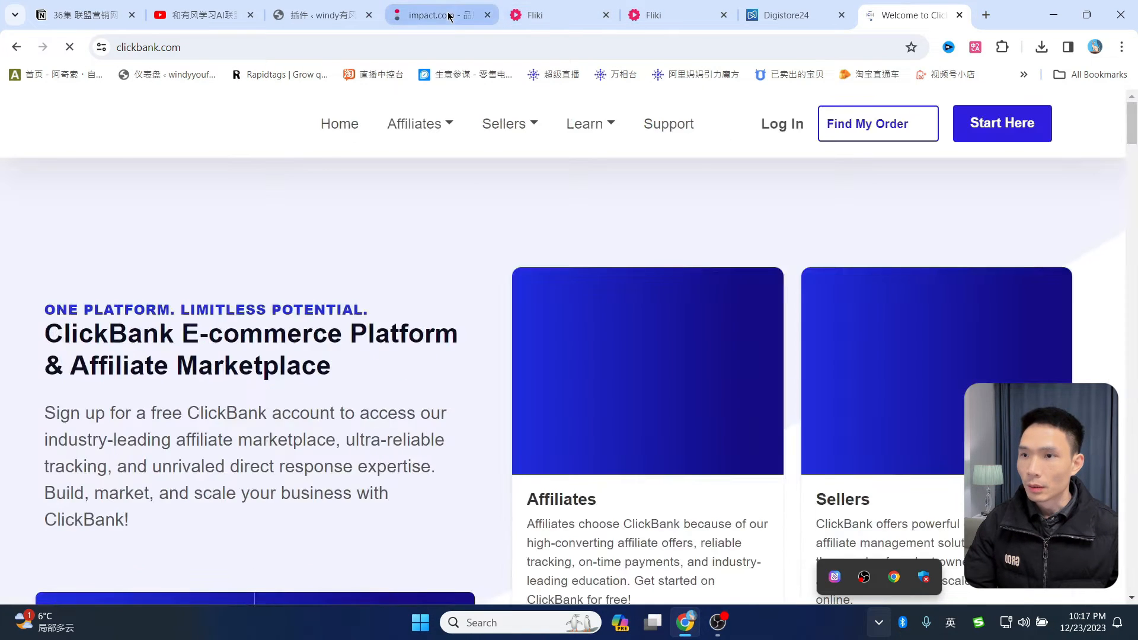
- On impact.com, check Chegg Turkey's 15% commission and 30-day period, then close its details
click(449, 17)
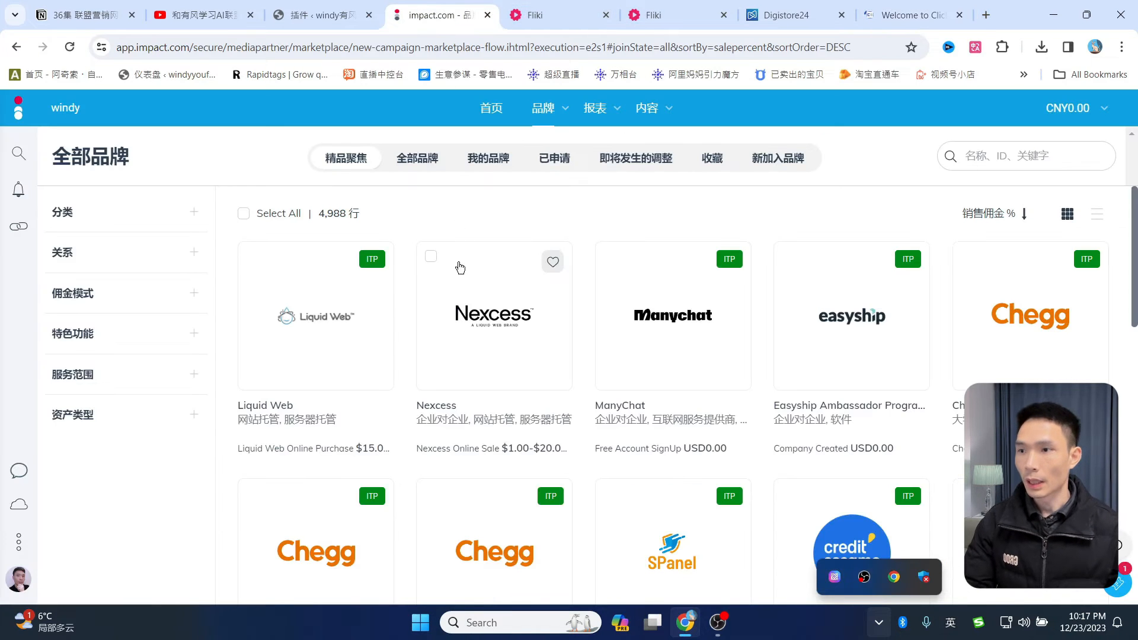
scroll(622, 290, down, 1)
scroll(621, 290, up, 1)
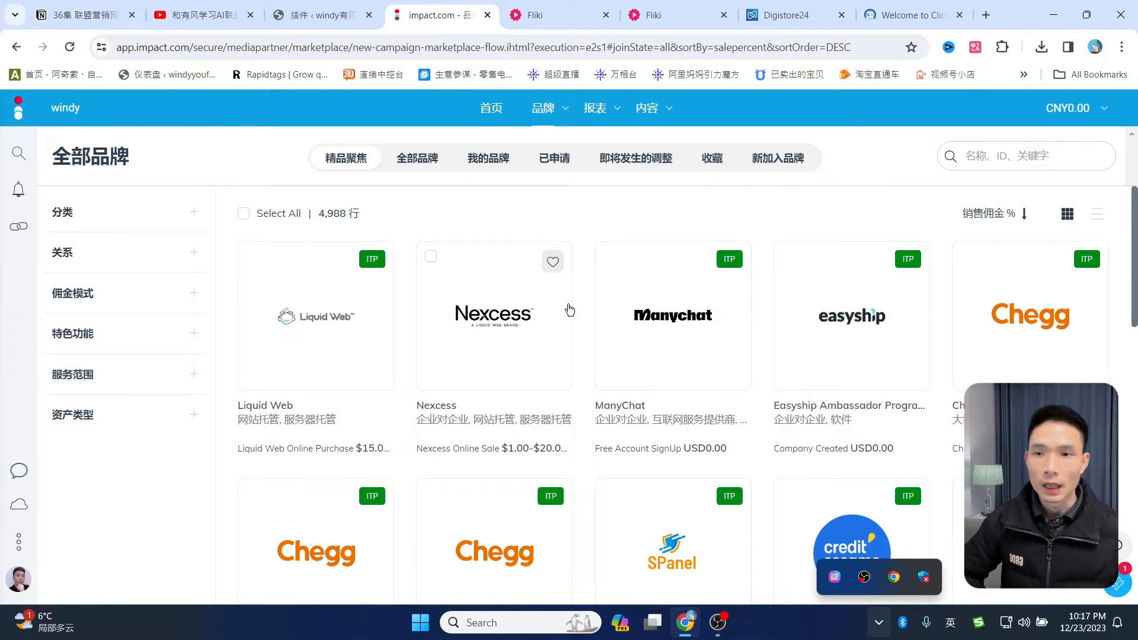
scroll(681, 338, down, 5)
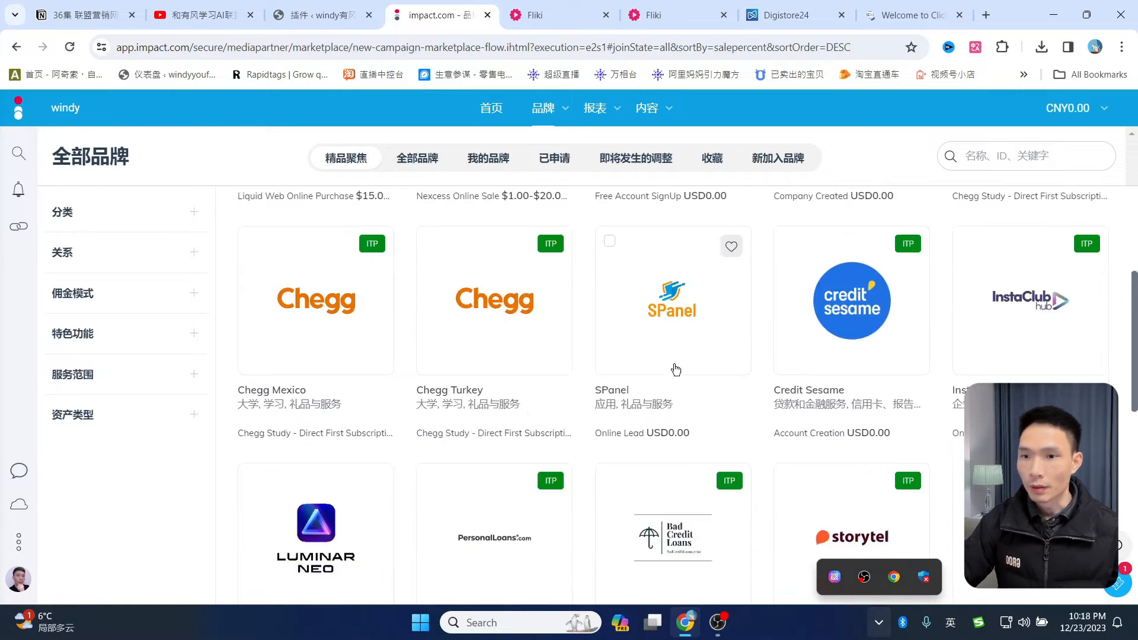
scroll(554, 355, up, 3)
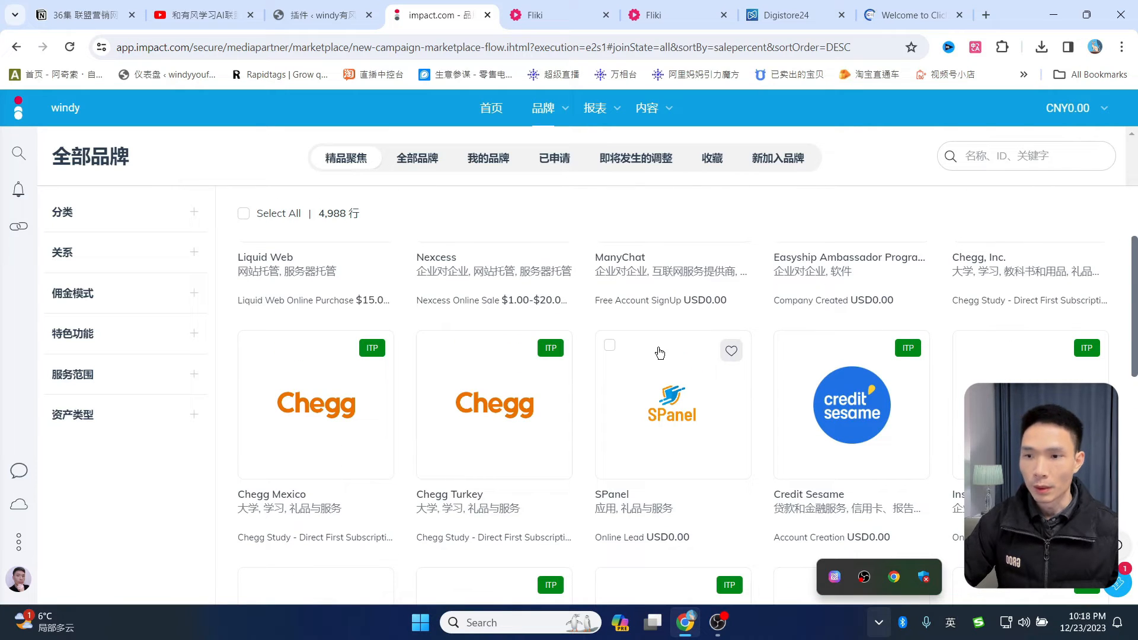
click(500, 405)
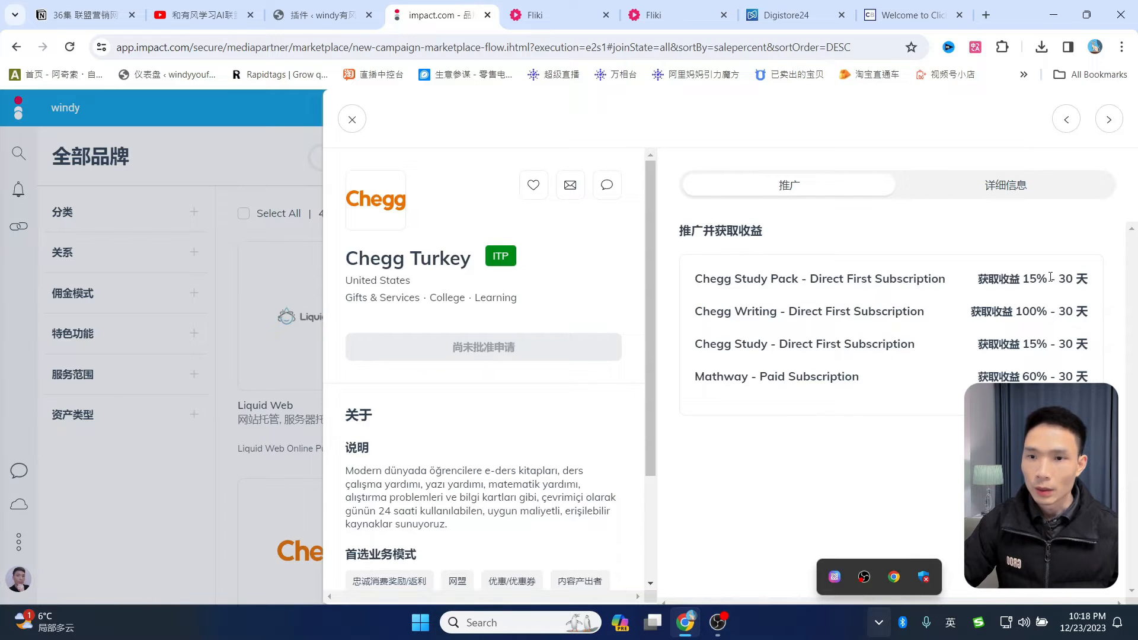
drag(1051, 278, 978, 280)
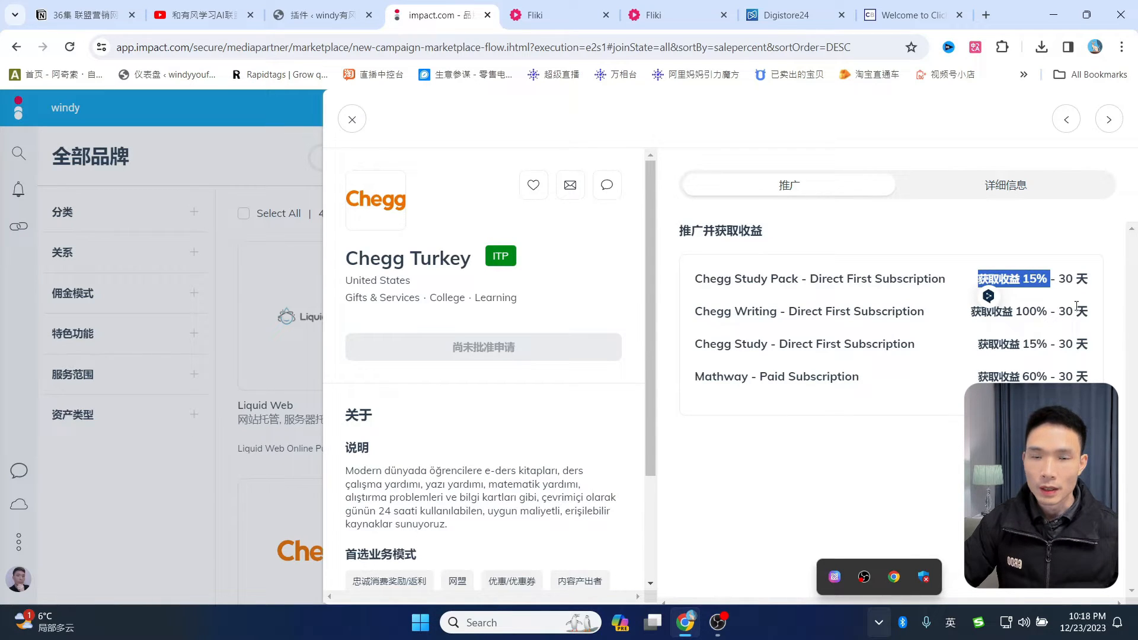
drag(1063, 276, 1073, 274)
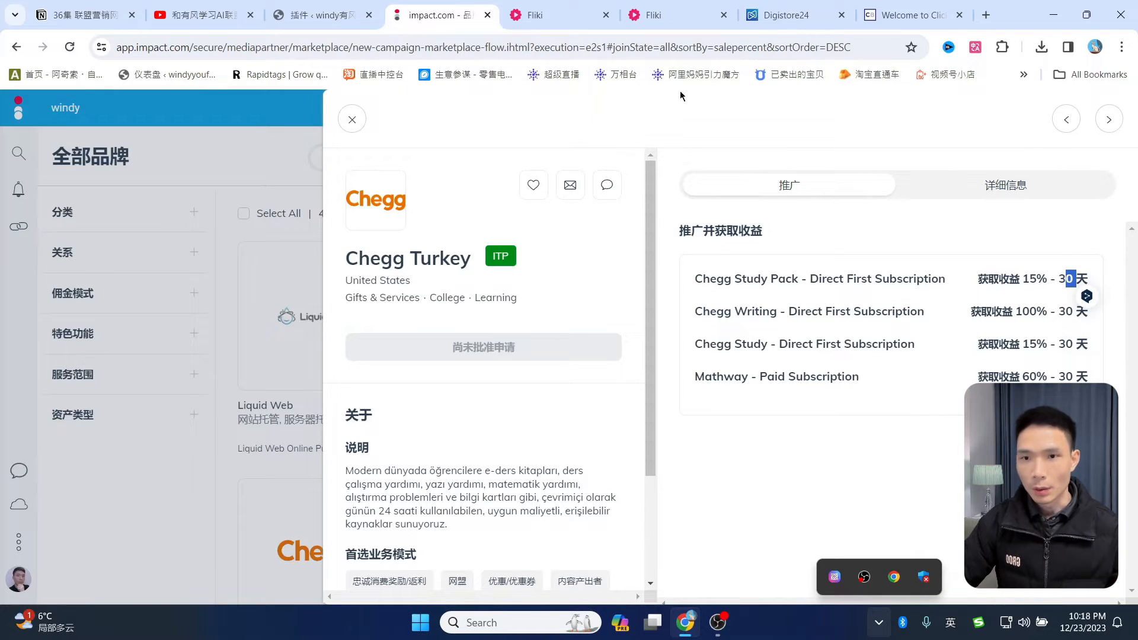
click(365, 119)
- Check INX's 75% Trade commission, then go back to the Digistore24 marketplace
scroll(615, 333, down, 5)
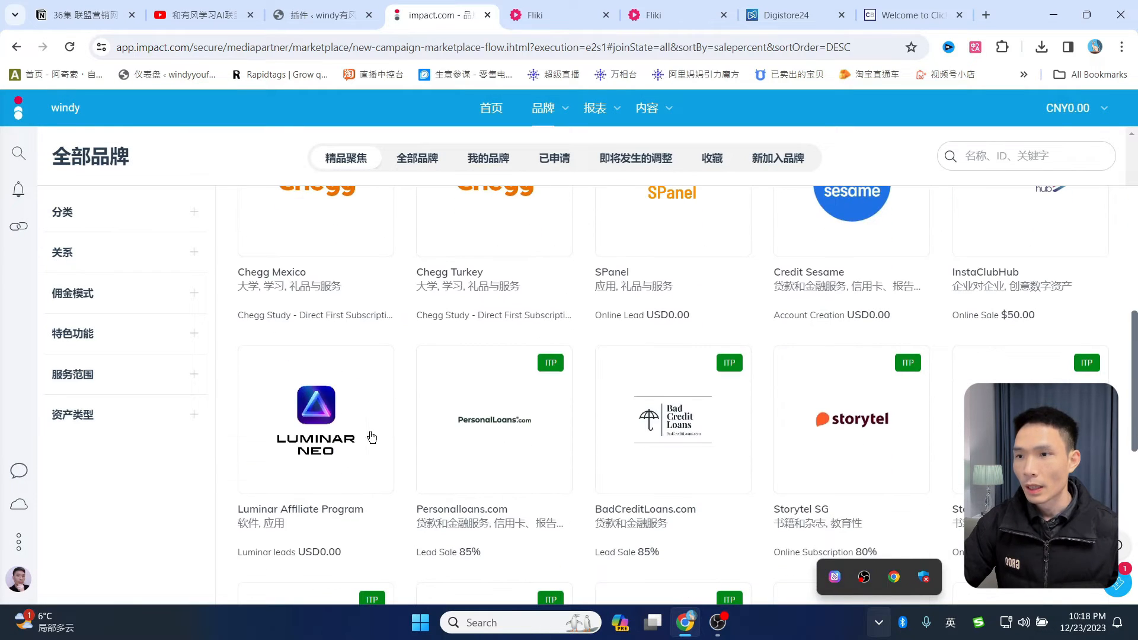
scroll(360, 420, down, 4)
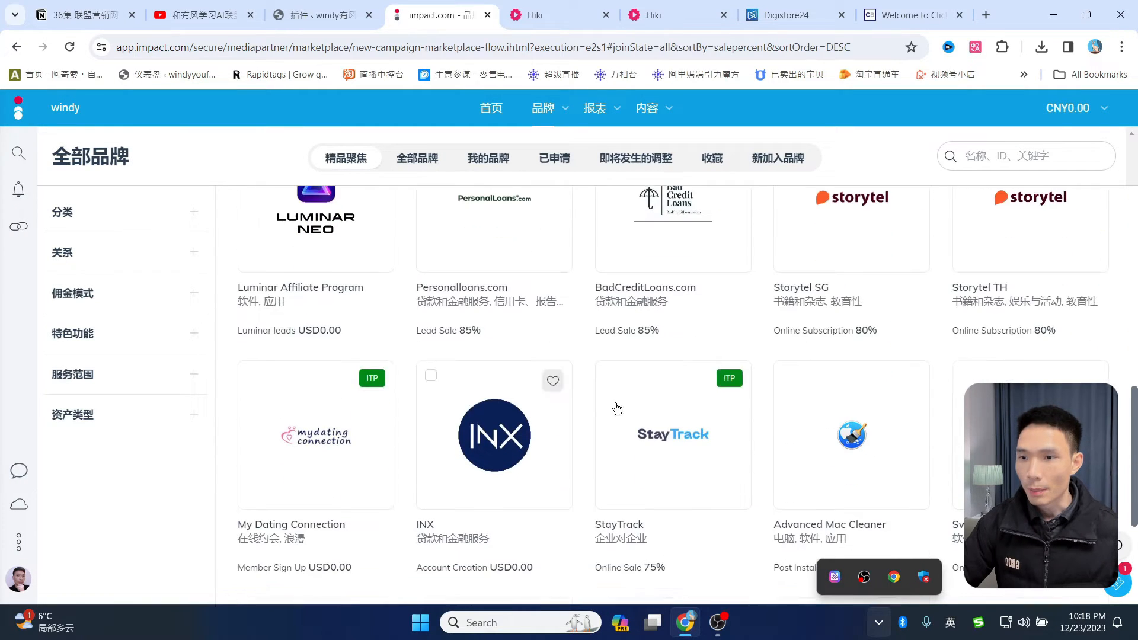
click(501, 440)
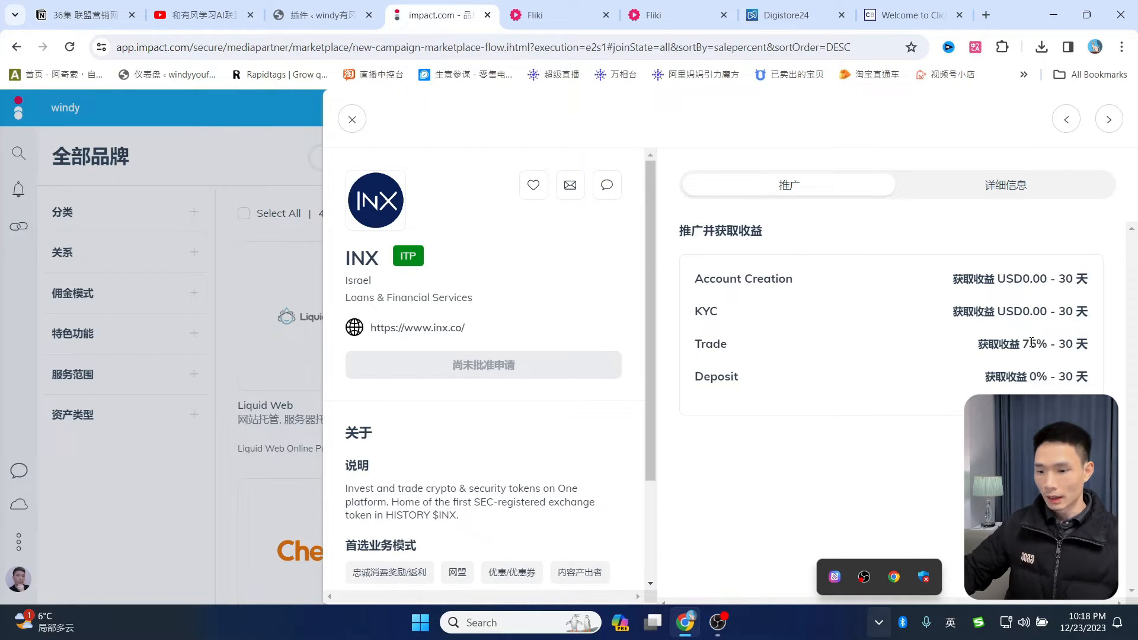
drag(1017, 343, 1045, 341)
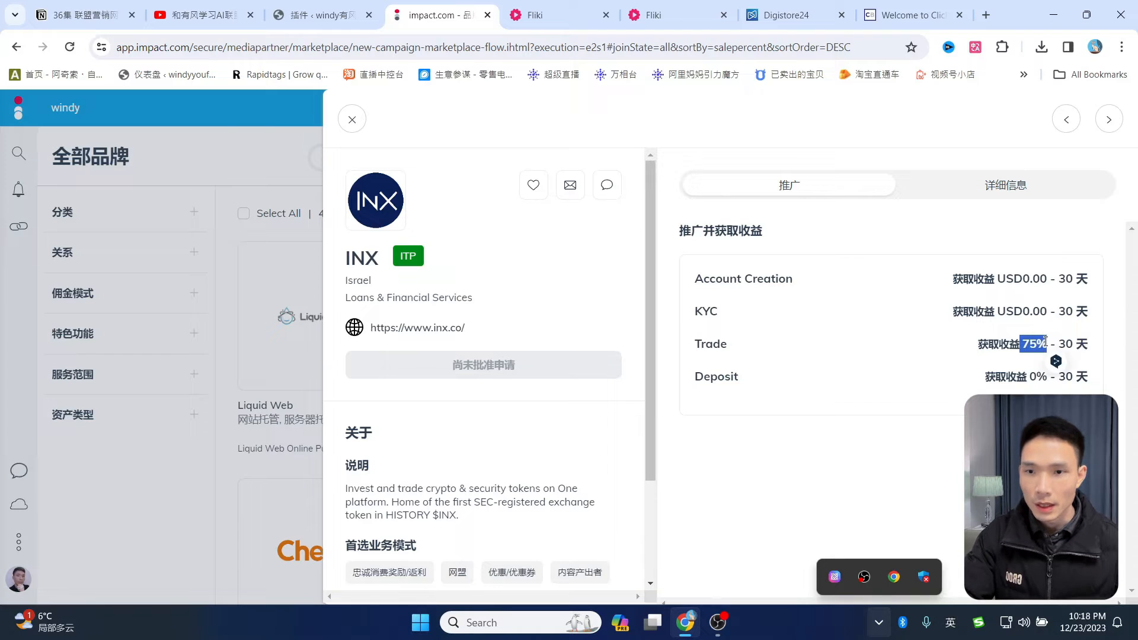
click(1077, 345)
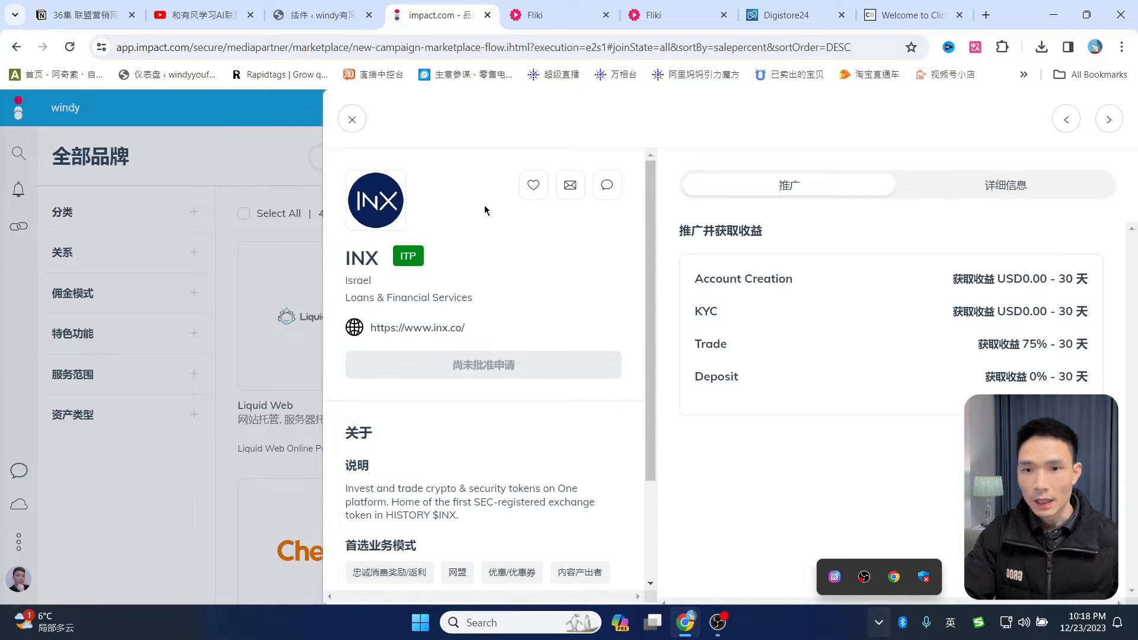
click(776, 15)
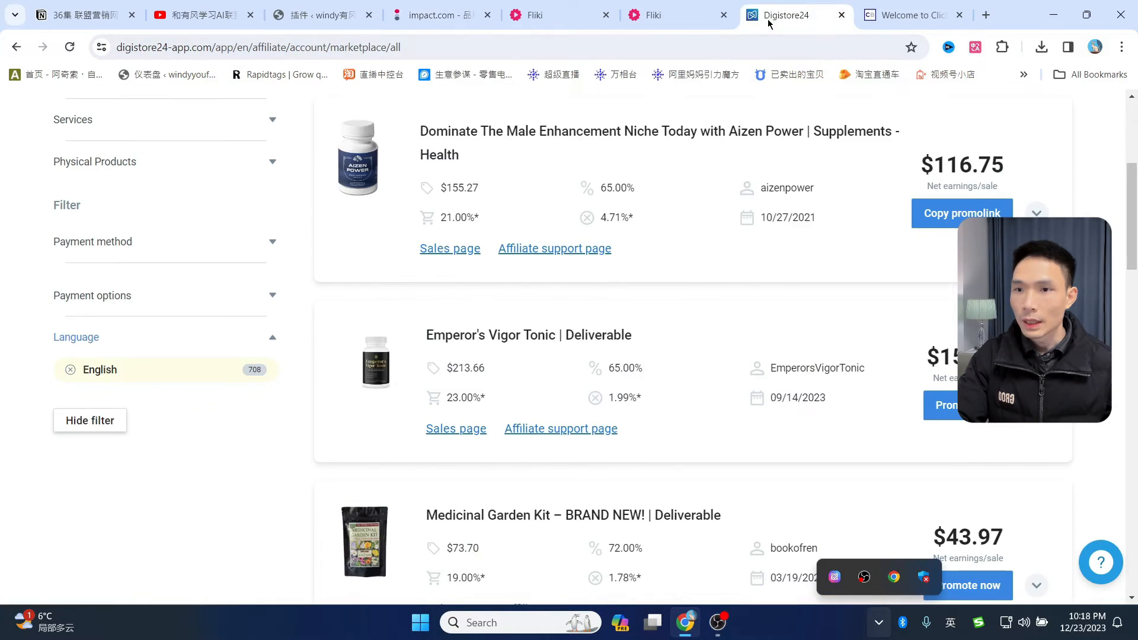
- Glance at ClickBank, then open Emperor's Vigor Tonic in Digistore24 showing $154.78 net per sale
click(925, 15)
click(786, 13)
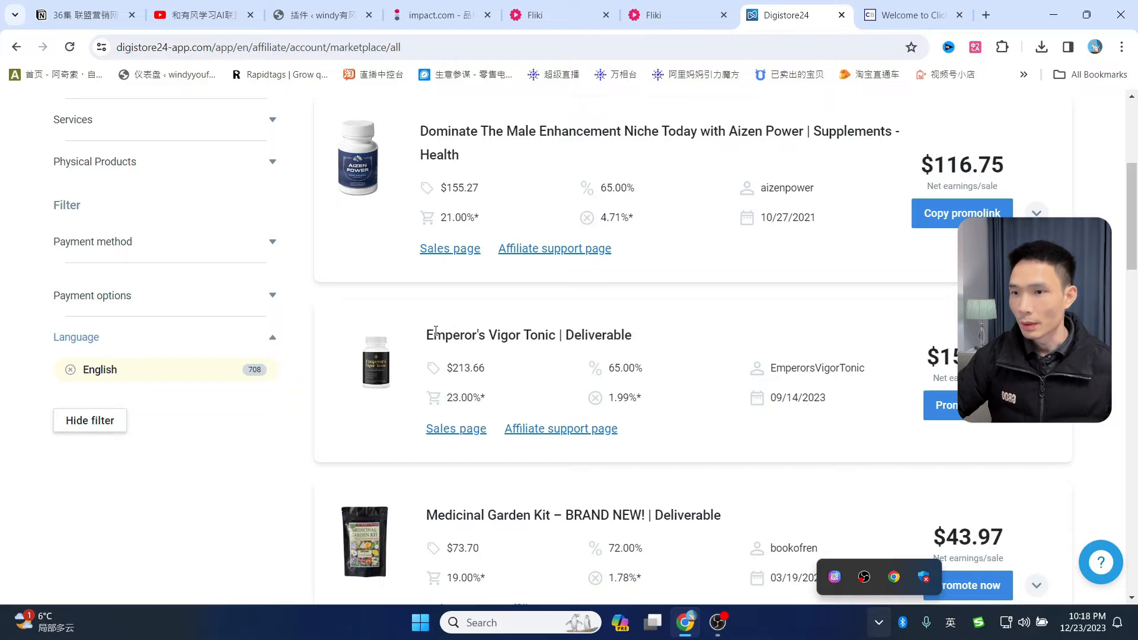
drag(430, 335, 872, 323)
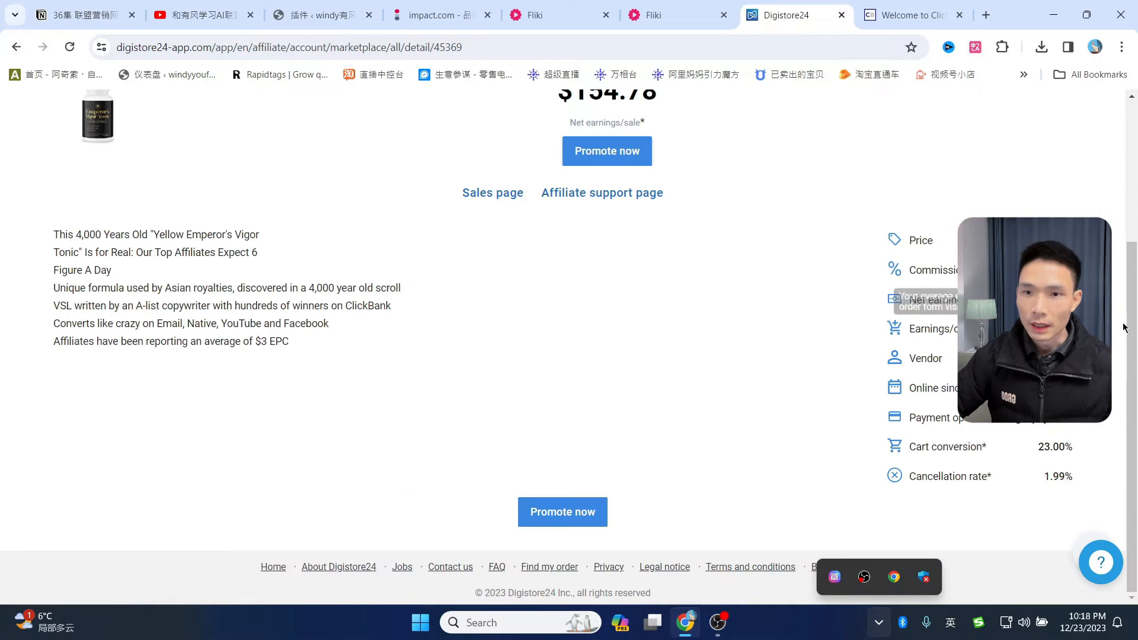
scroll(710, 283, up, 4)
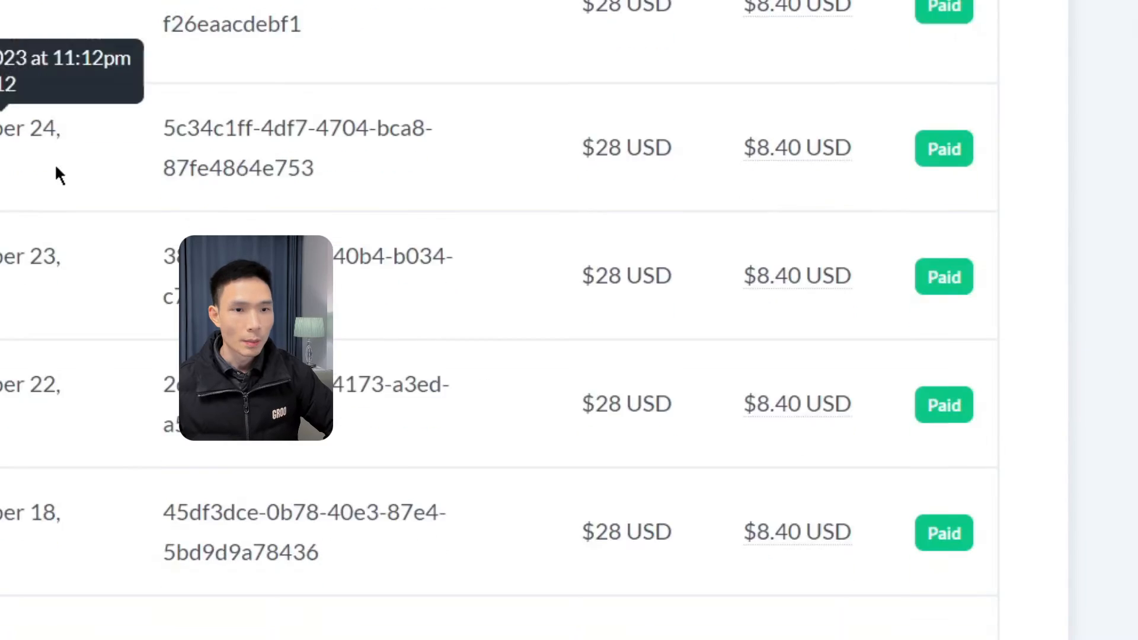
scroll(63, 170, down, 10)
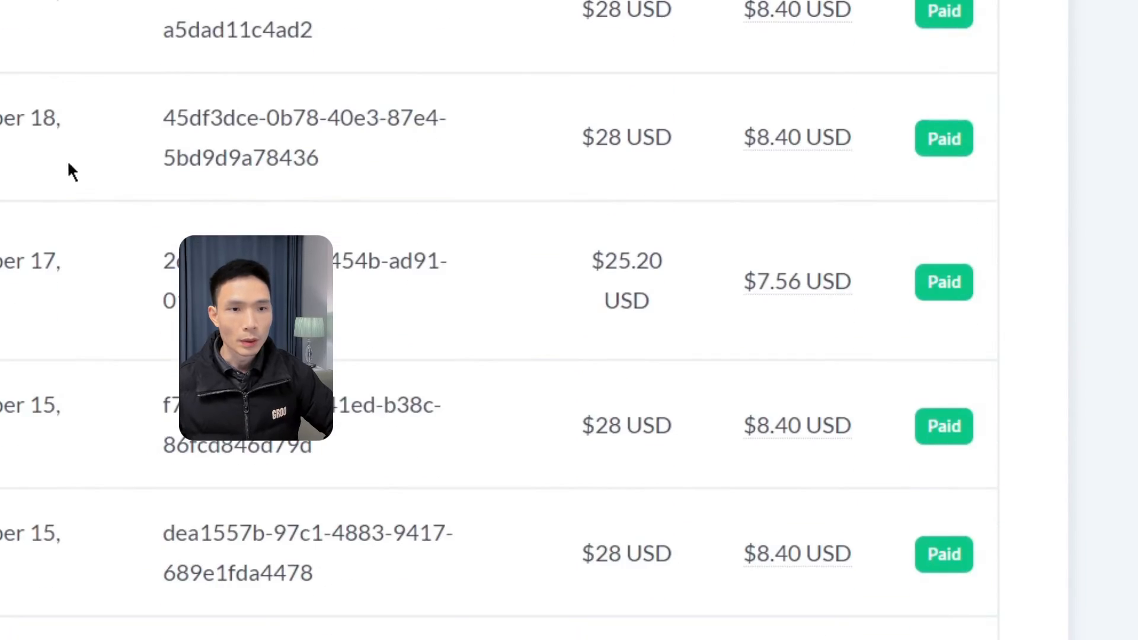
scroll(676, 272, down, 4)
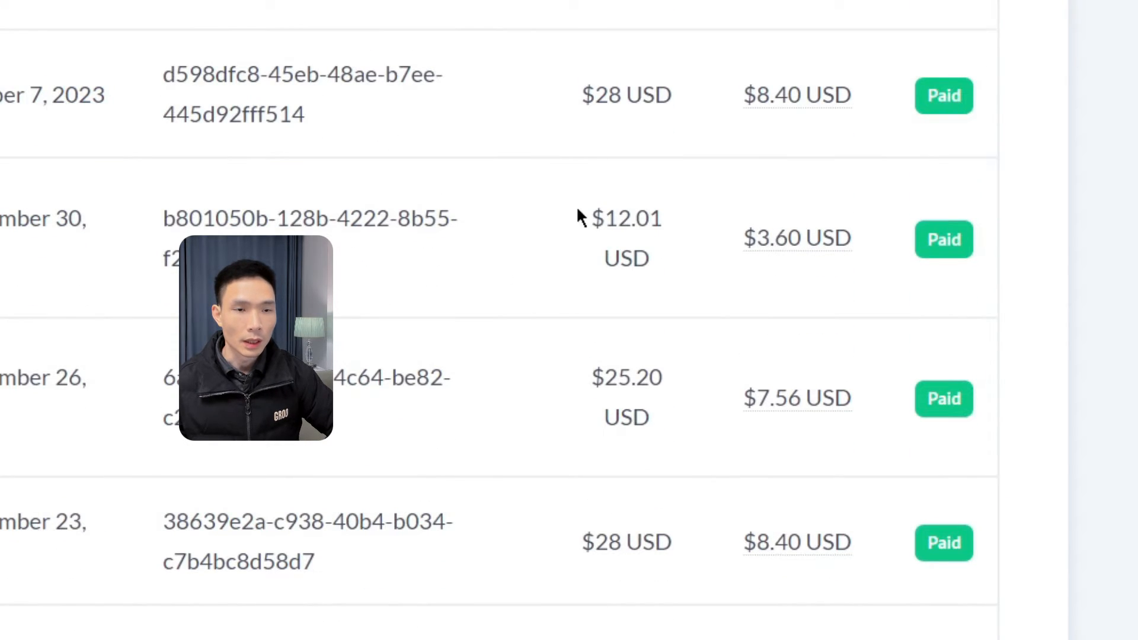
scroll(634, 355, up, 2)
scroll(439, 314, down, 4)
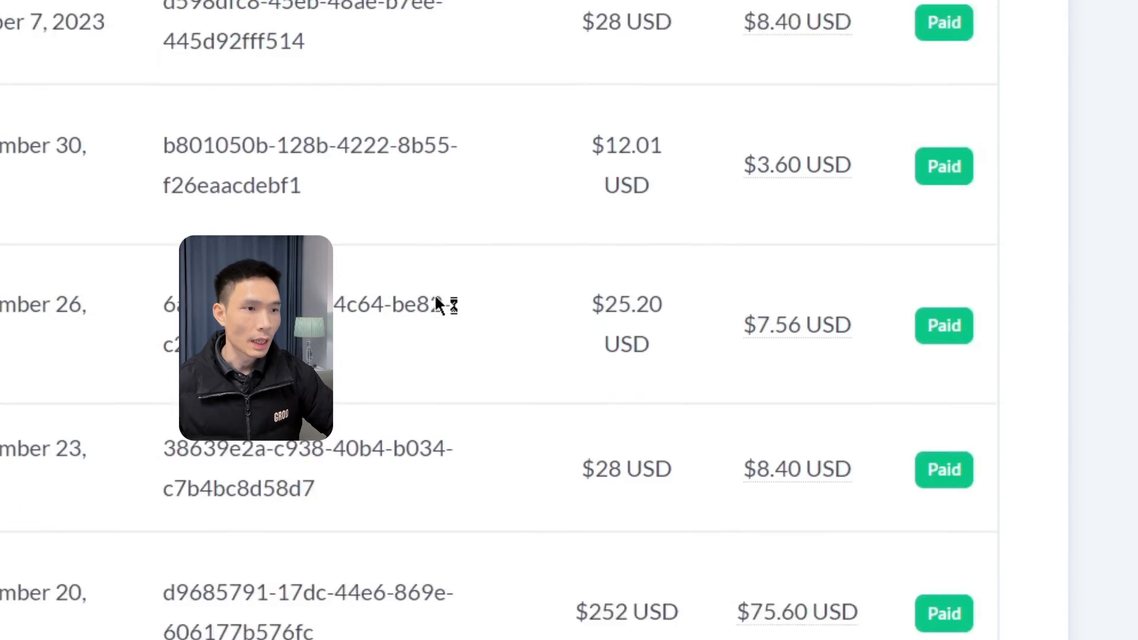
scroll(670, 312, down, 2)
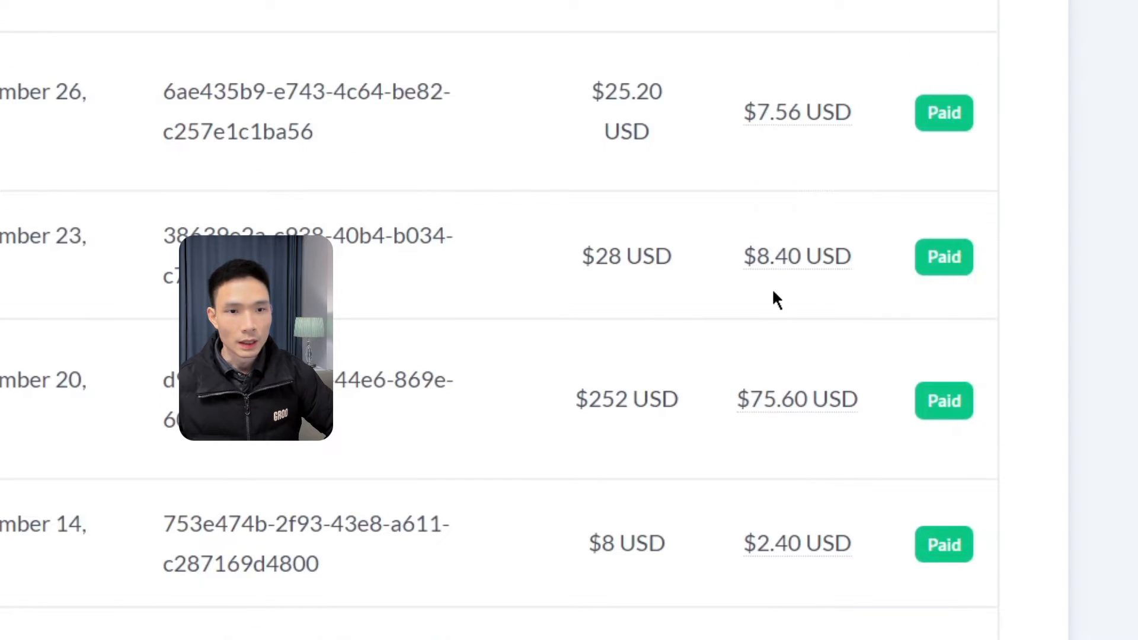
scroll(781, 249, down, 2)
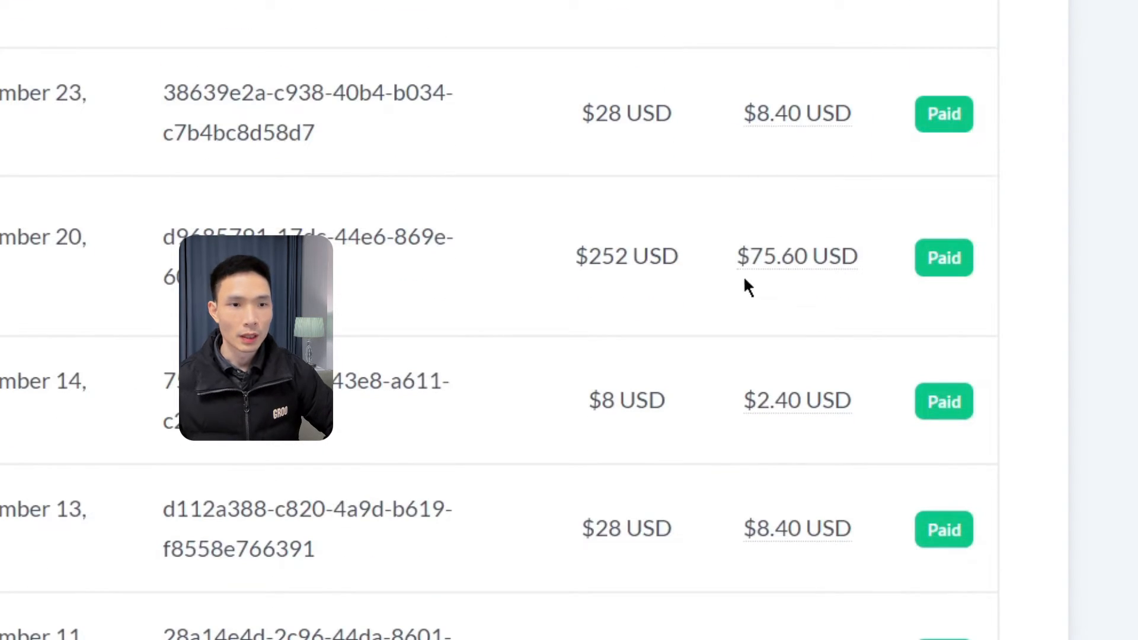
drag(602, 255, 661, 256)
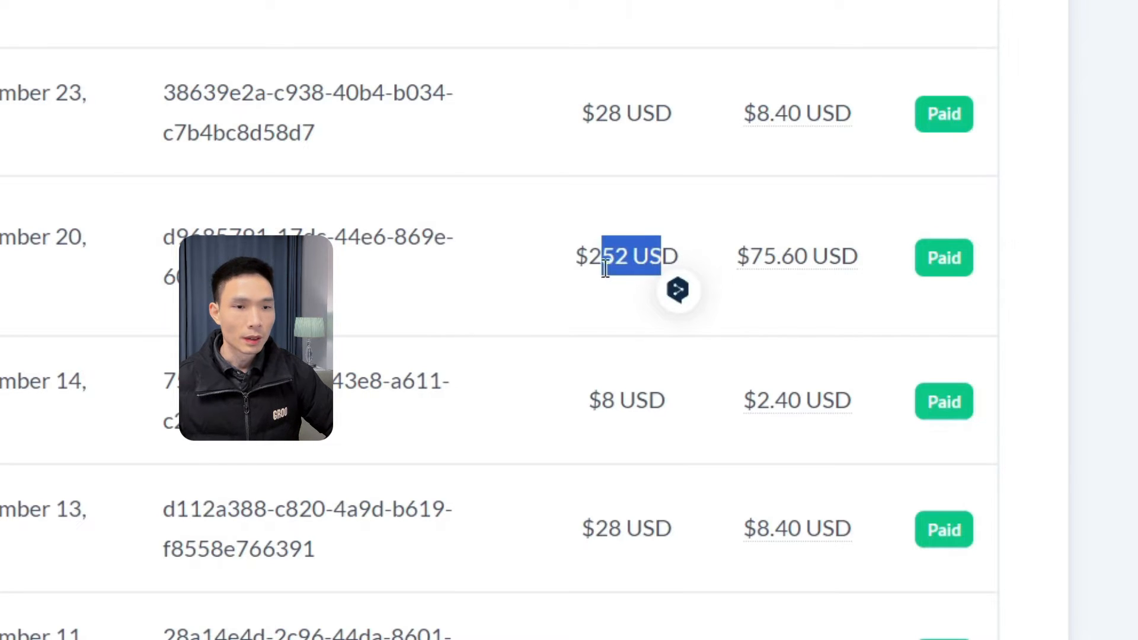
click(827, 307)
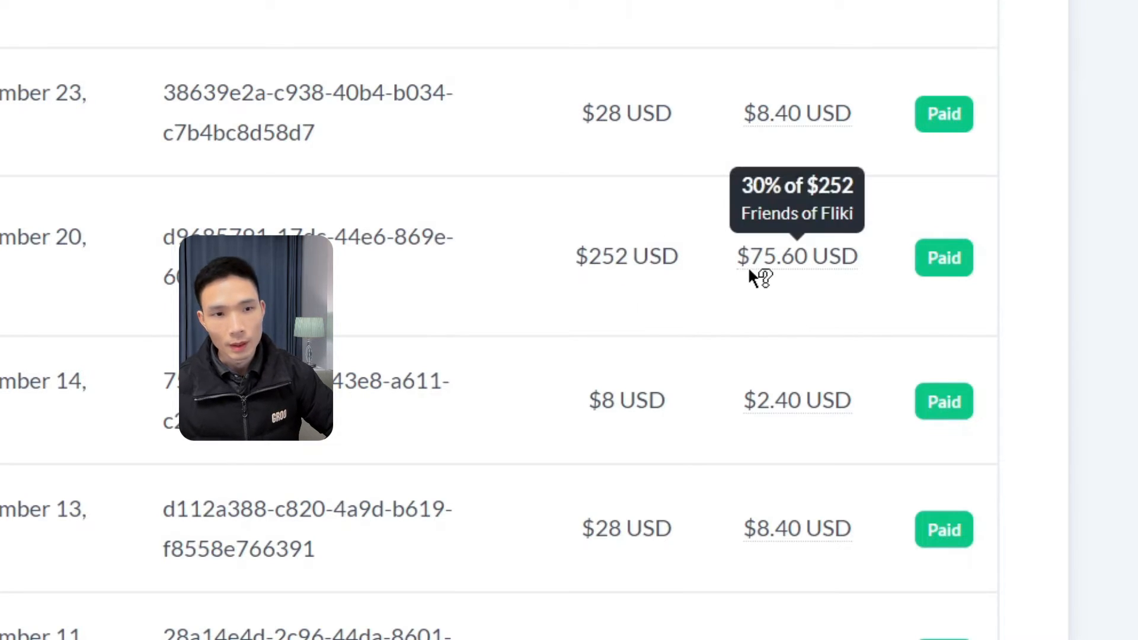
mouse_move(744, 273)
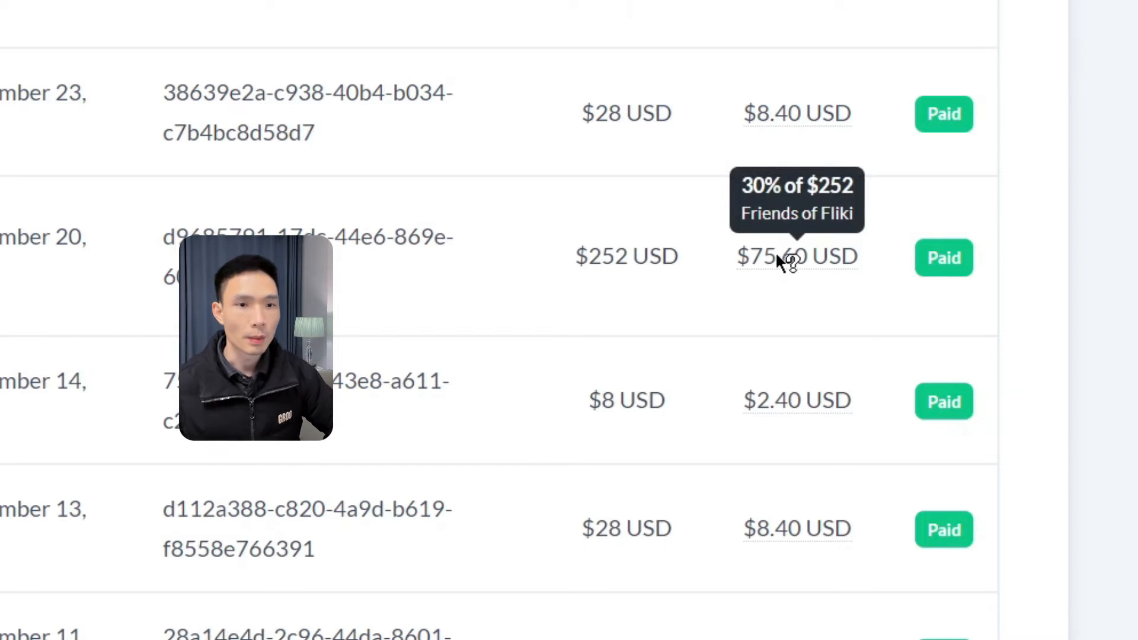
scroll(775, 296, down, 8)
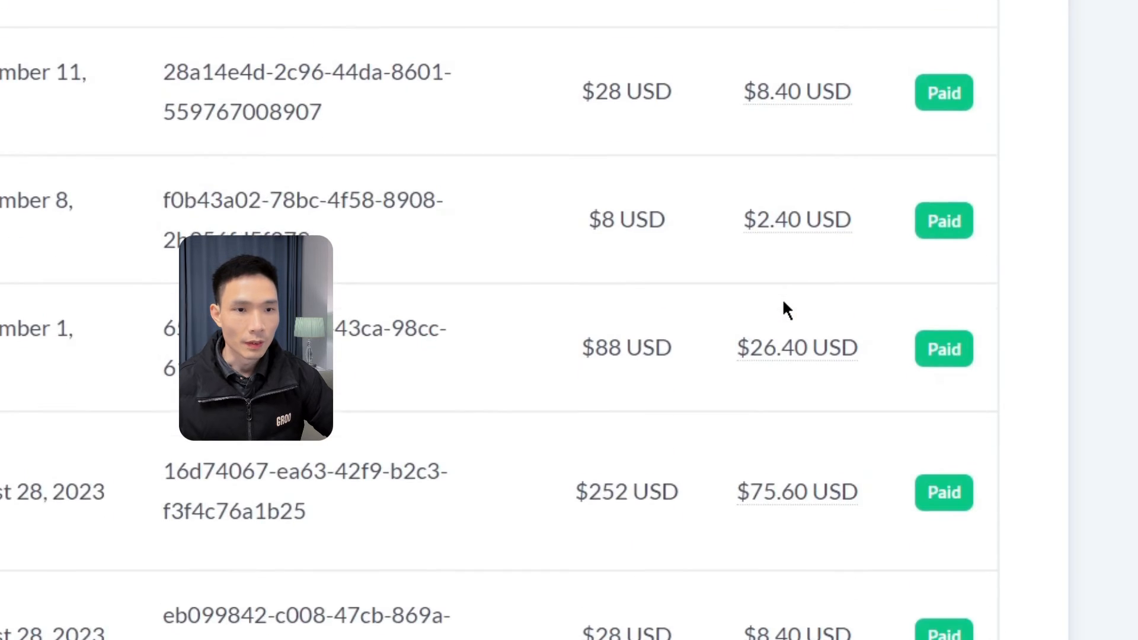
scroll(782, 298, down, 5)
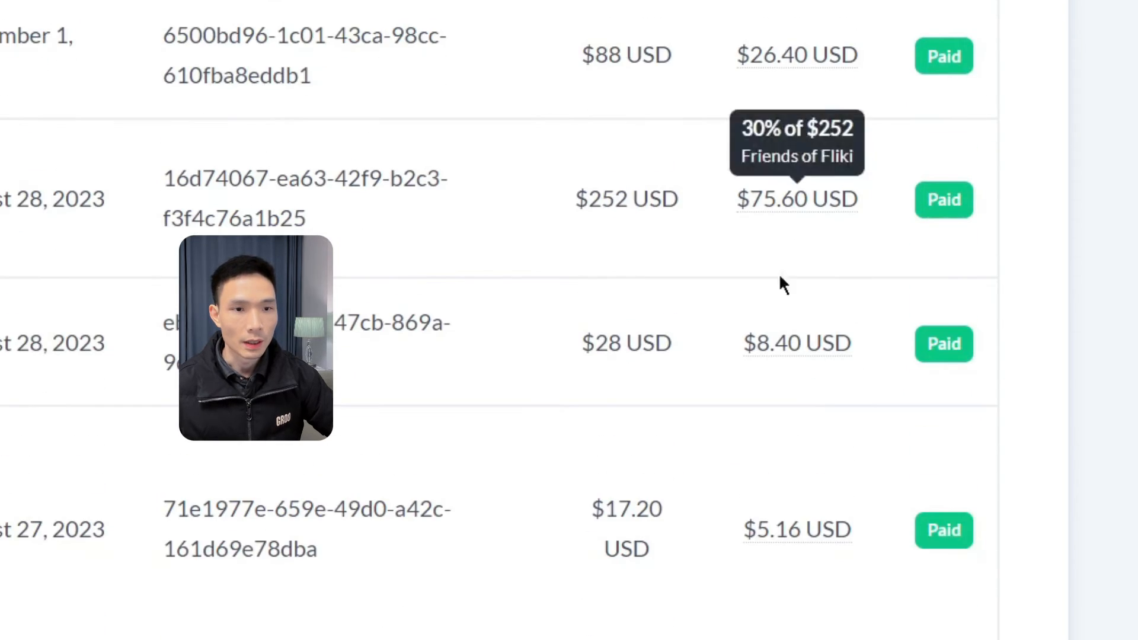
scroll(818, 362, down, 2)
scroll(848, 415, down, 4)
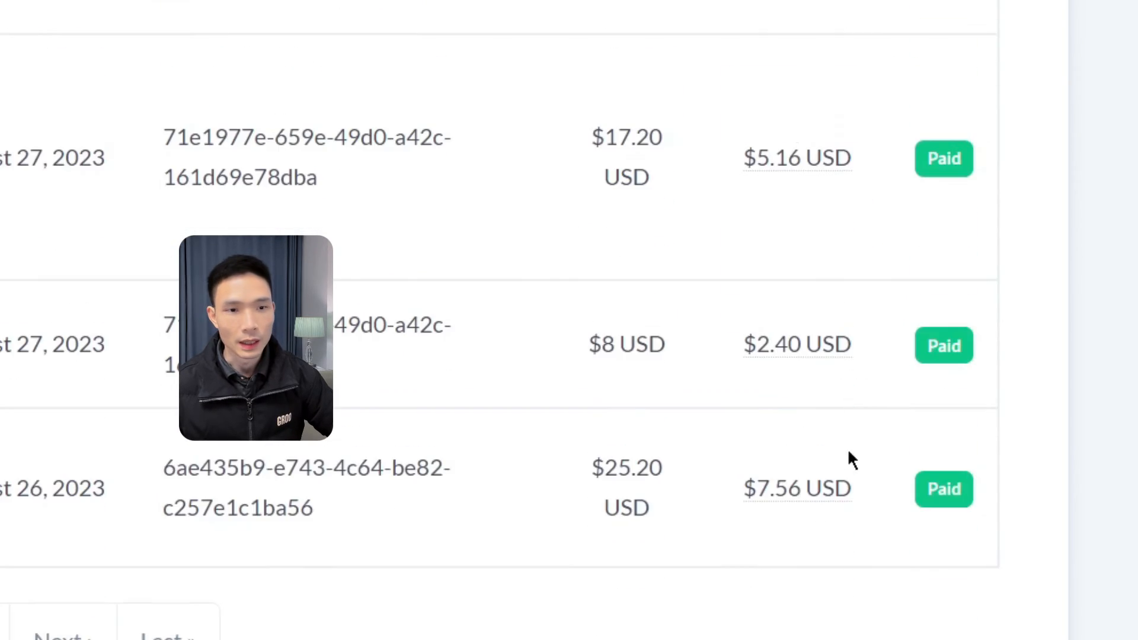
scroll(841, 474, up, 15)
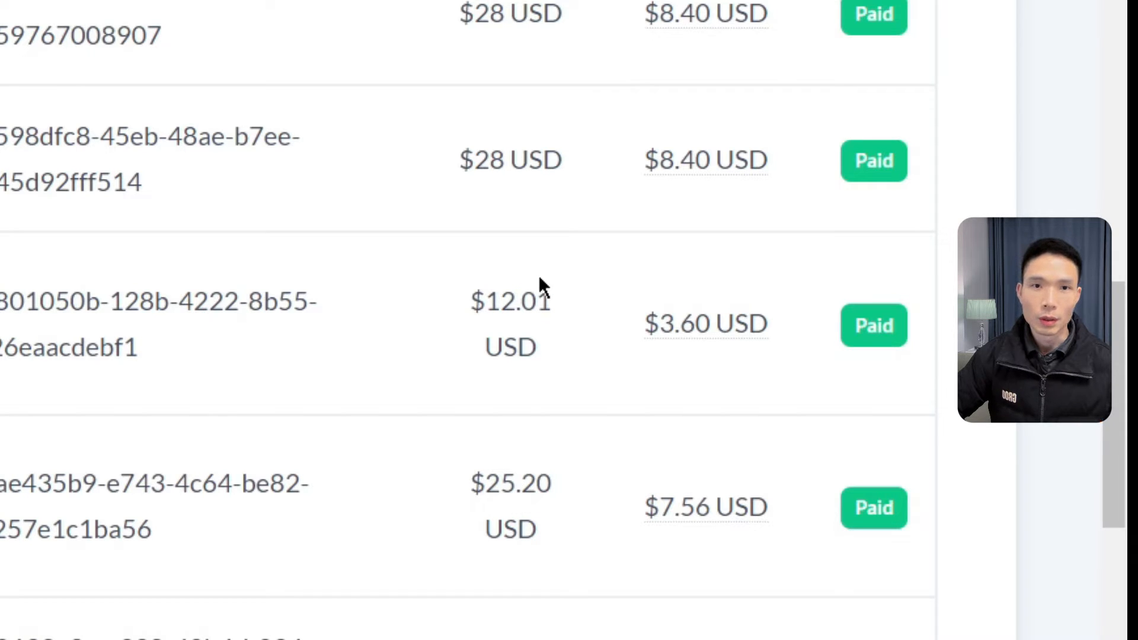
scroll(539, 285, up, 6)
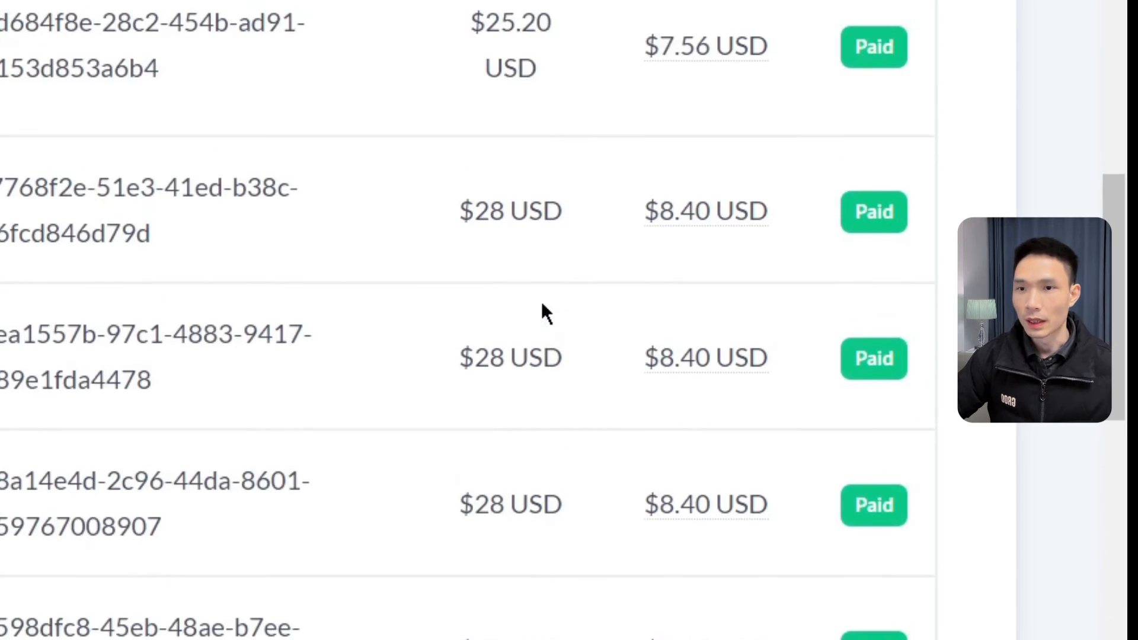
scroll(542, 305, up, 15)
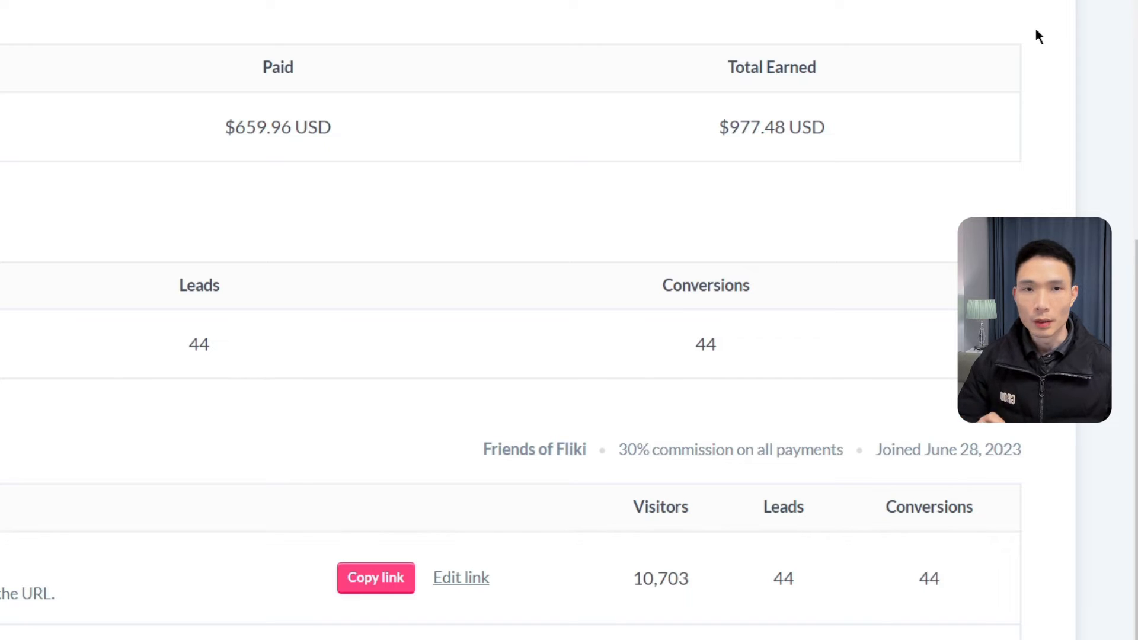
- Load the paypal.com home page in a new tab
click(991, 19)
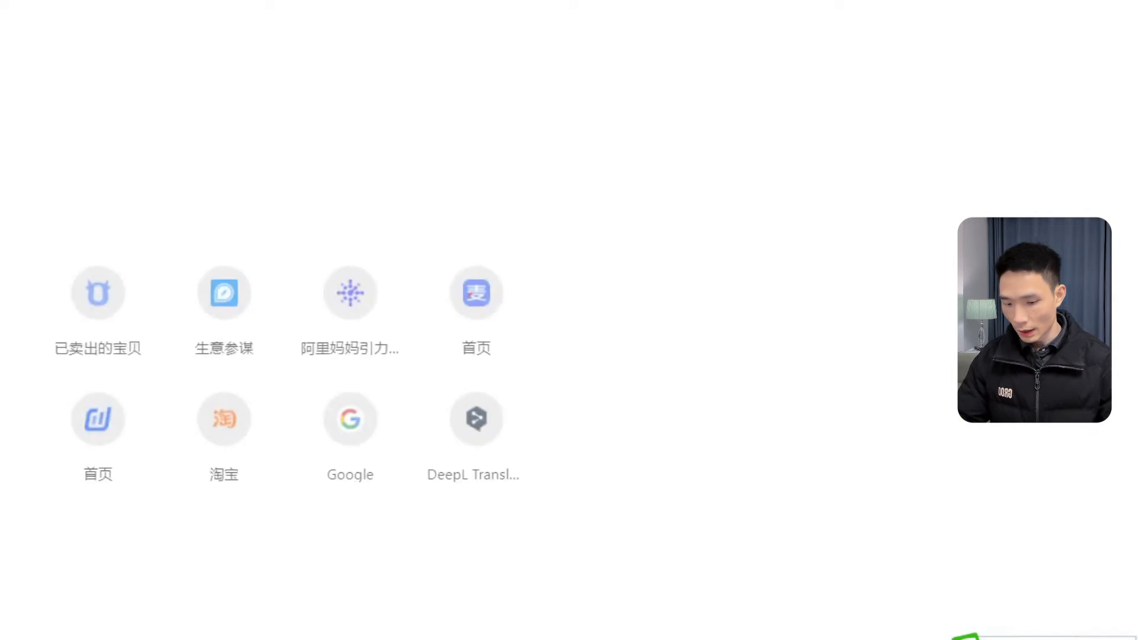
text(paypal.com)
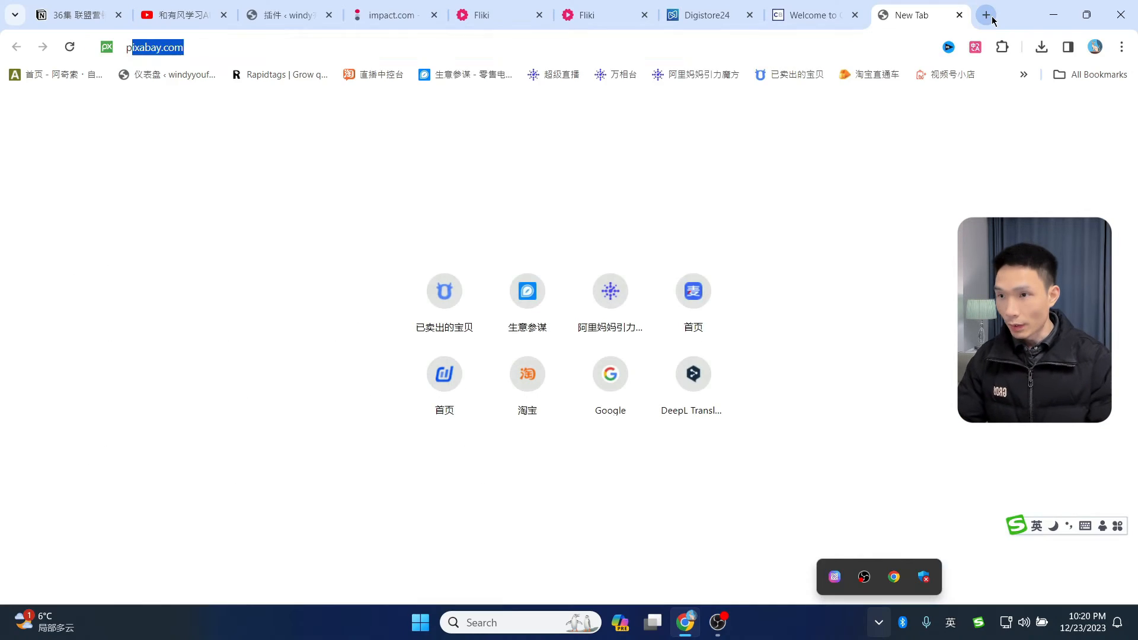
key(Return)
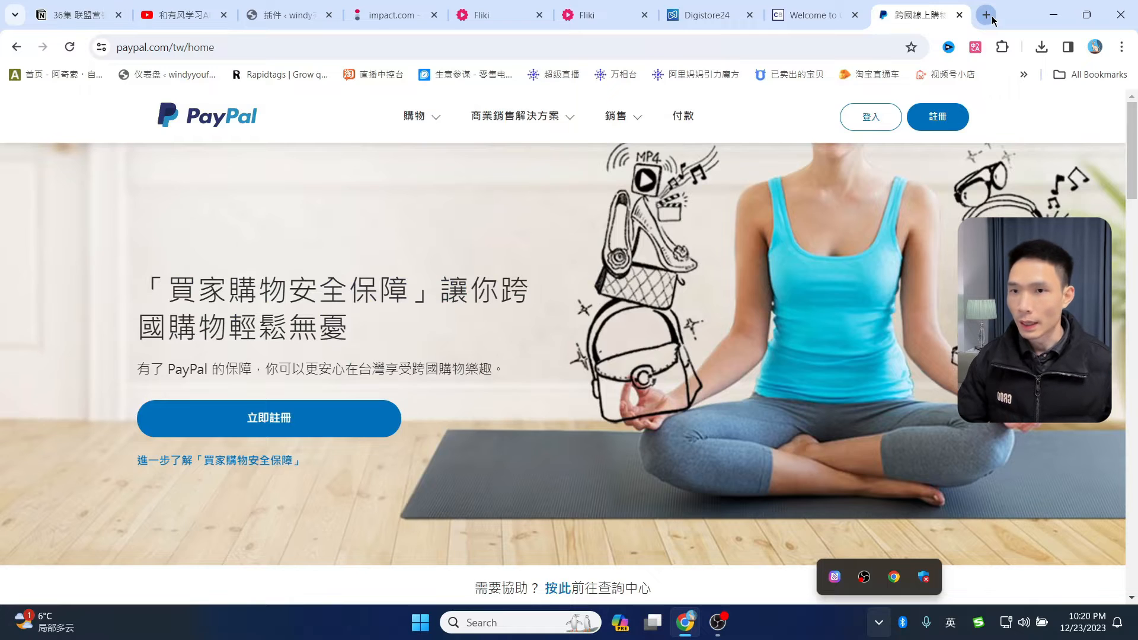
- Load wise.com in another tab, note its 50-currency claim, then close the Wise window
click(986, 16)
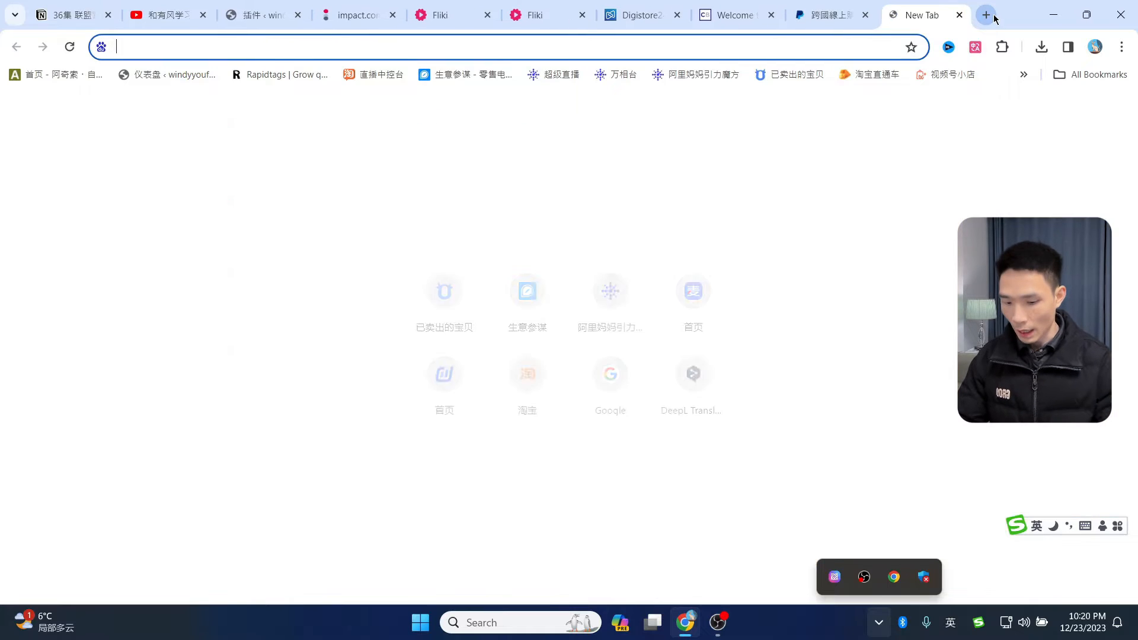
text(wise.com)
key(Return)
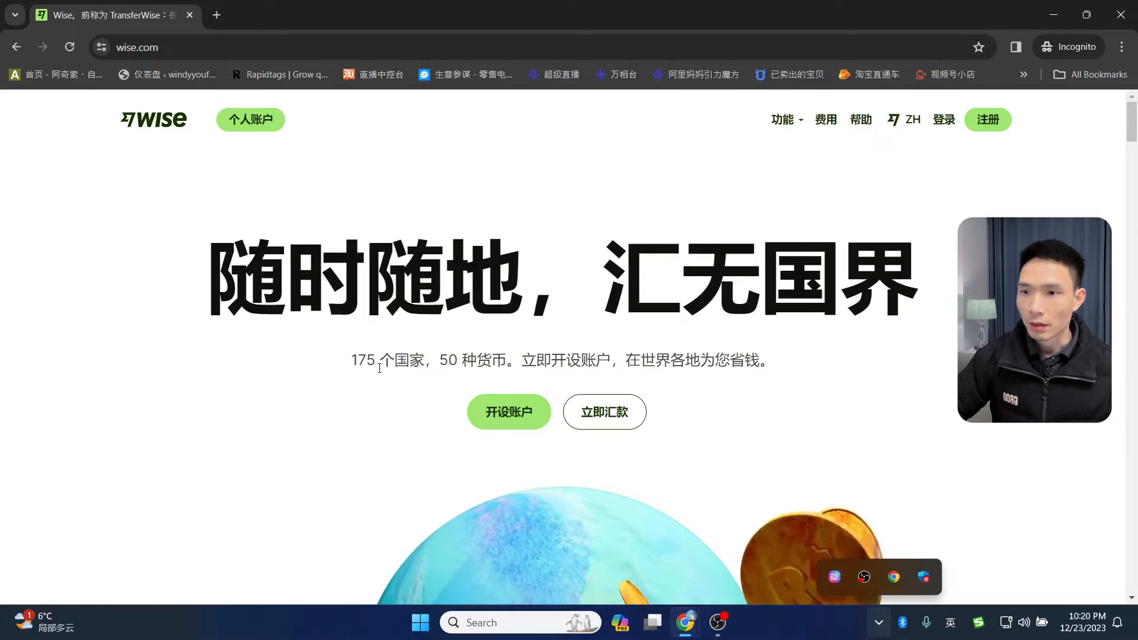
drag(440, 360, 495, 356)
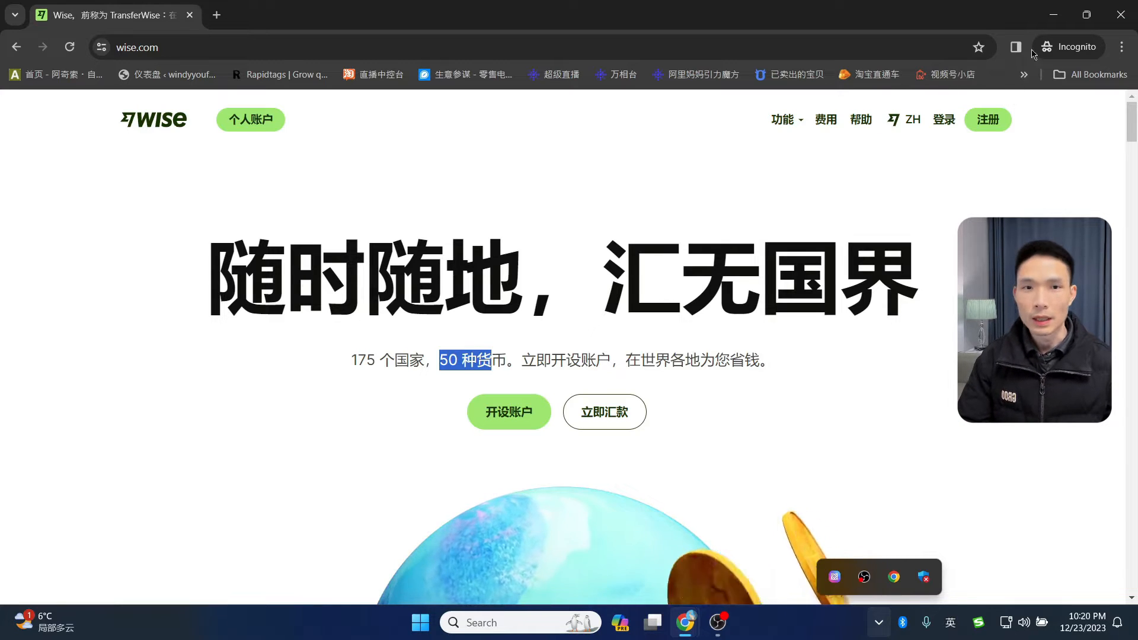
click(1126, 10)
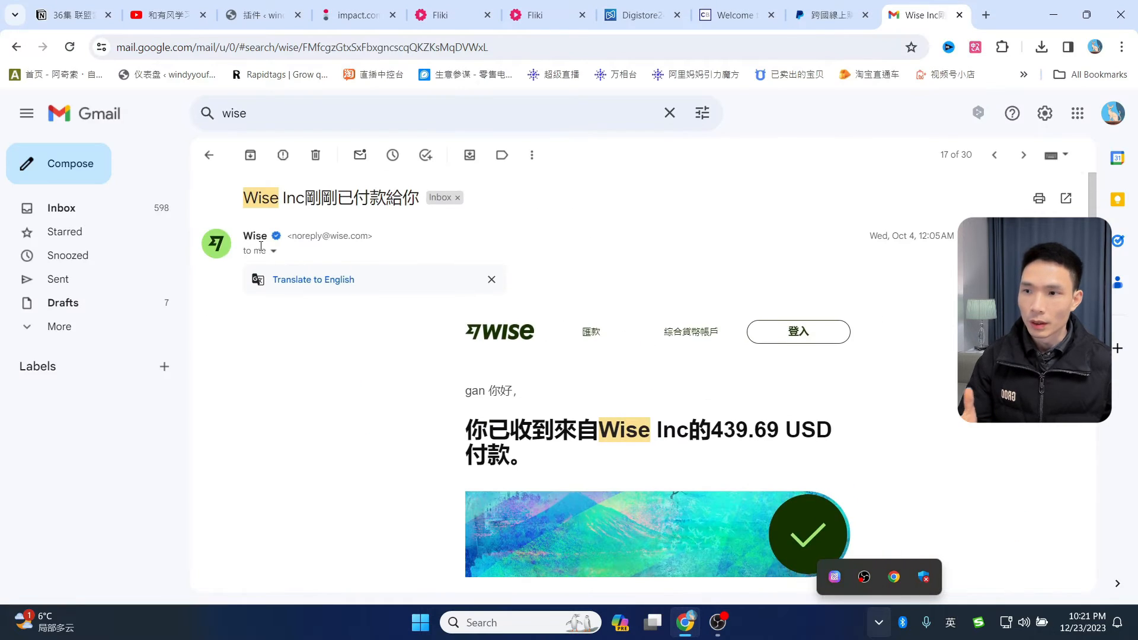
scroll(821, 271, down, 1)
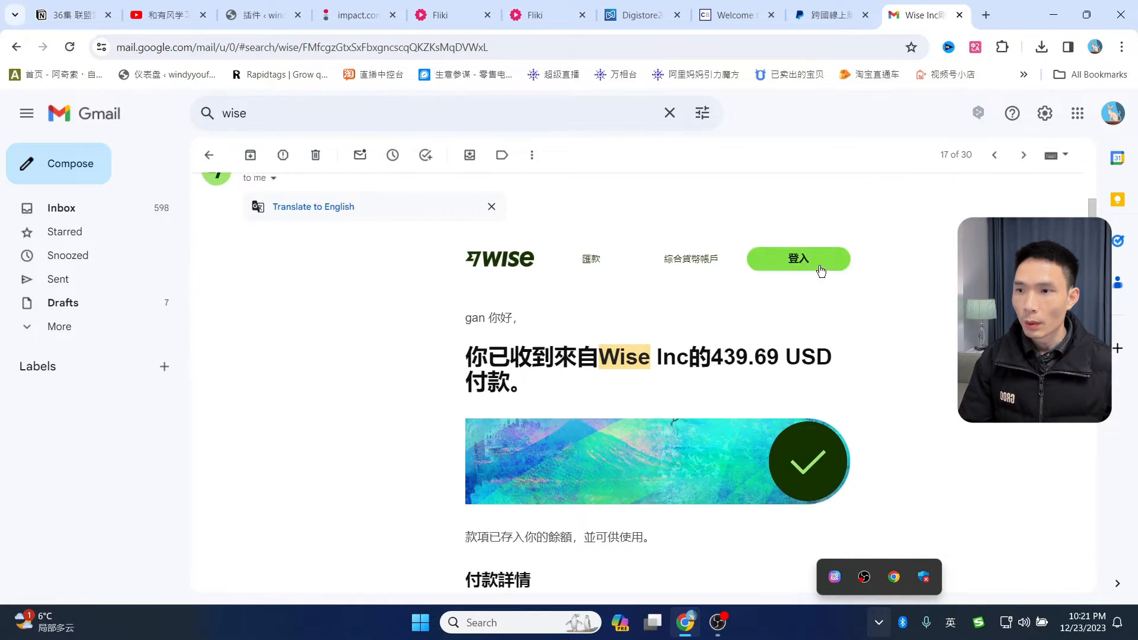
scroll(564, 257, up, 1)
scroll(564, 257, down, 1)
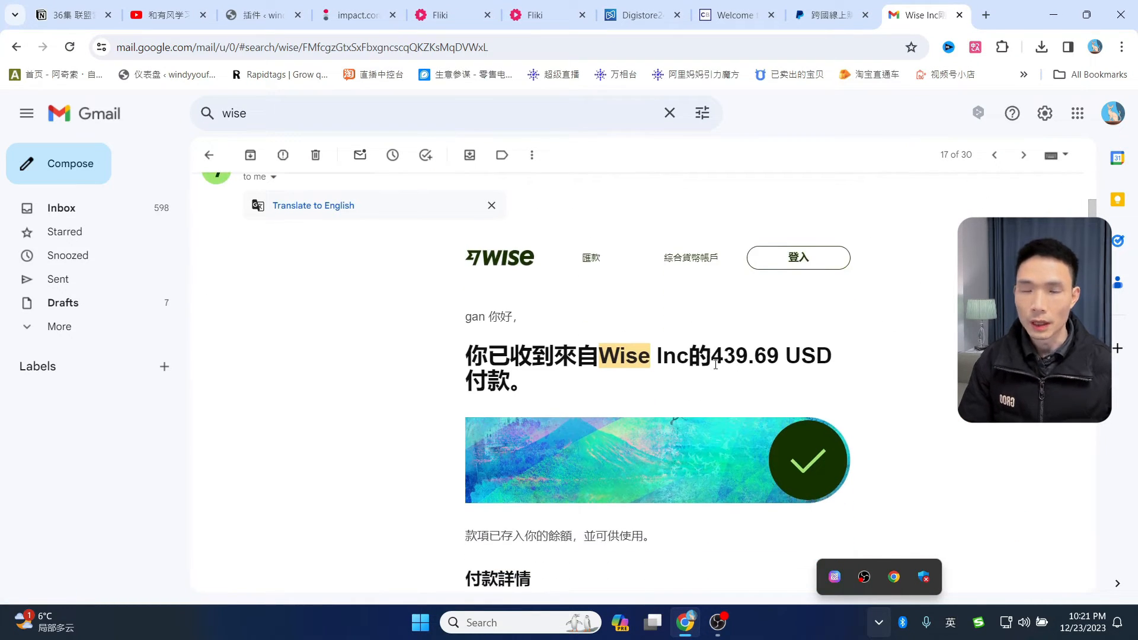
scroll(915, 353, down, 1)
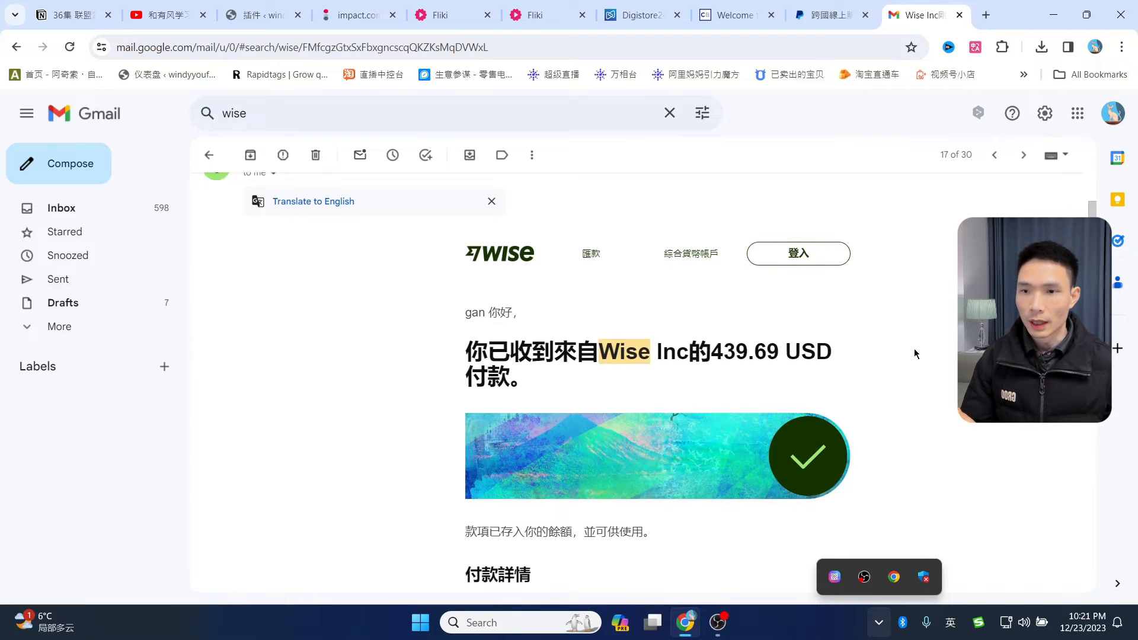
scroll(909, 352, up, 1)
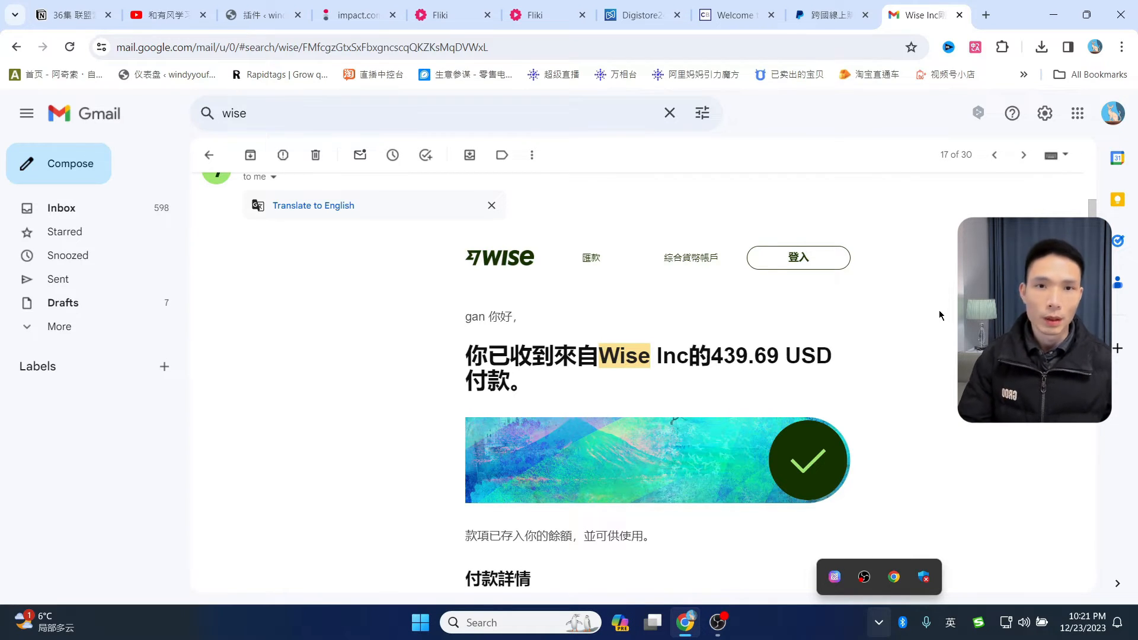
- Close the PayPal page and send ChatGPT the prepared affiliate-marketing question
click(831, 16)
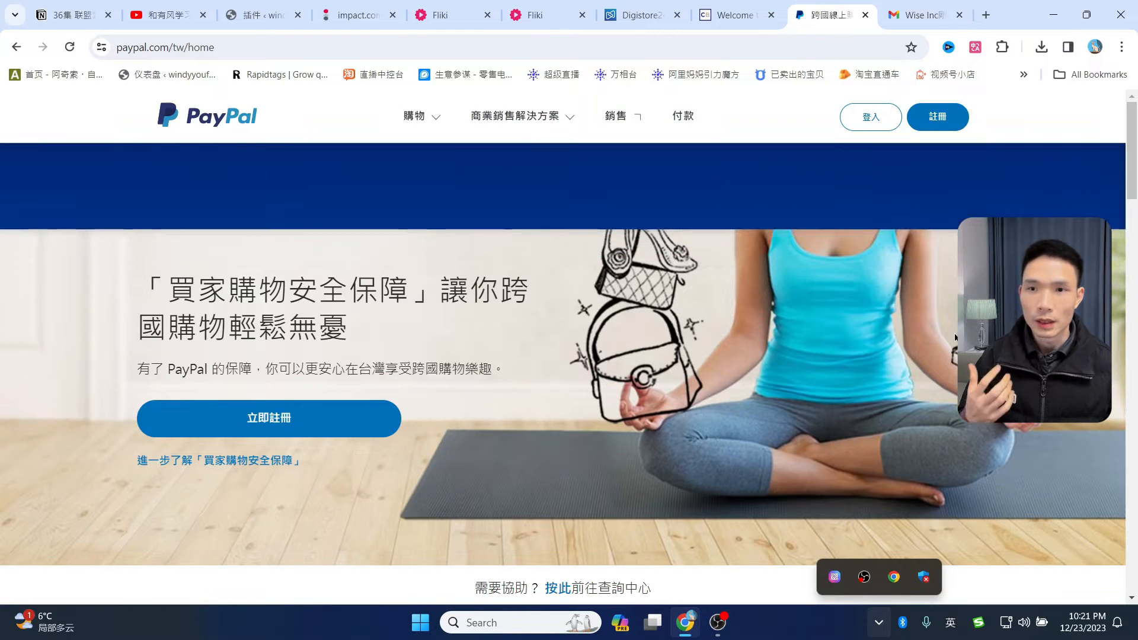
click(866, 15)
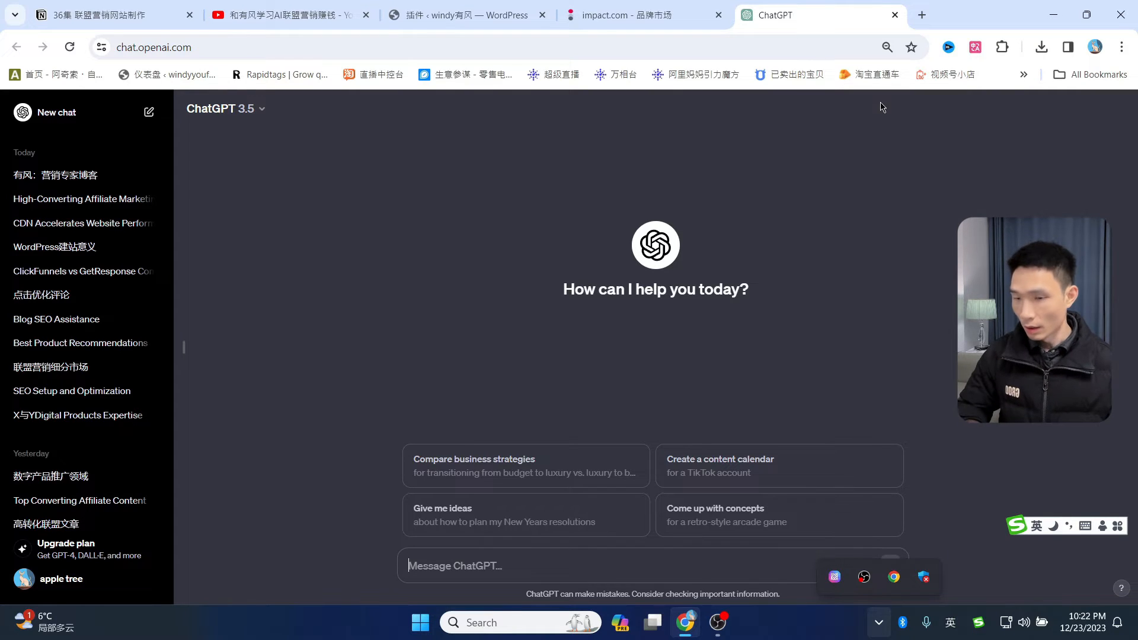
text(你现在假如拥有10年经验的联盟营销专家，我准备做一个联盟营销网站，请你告诉我，什么类型的文章转化率最高。)
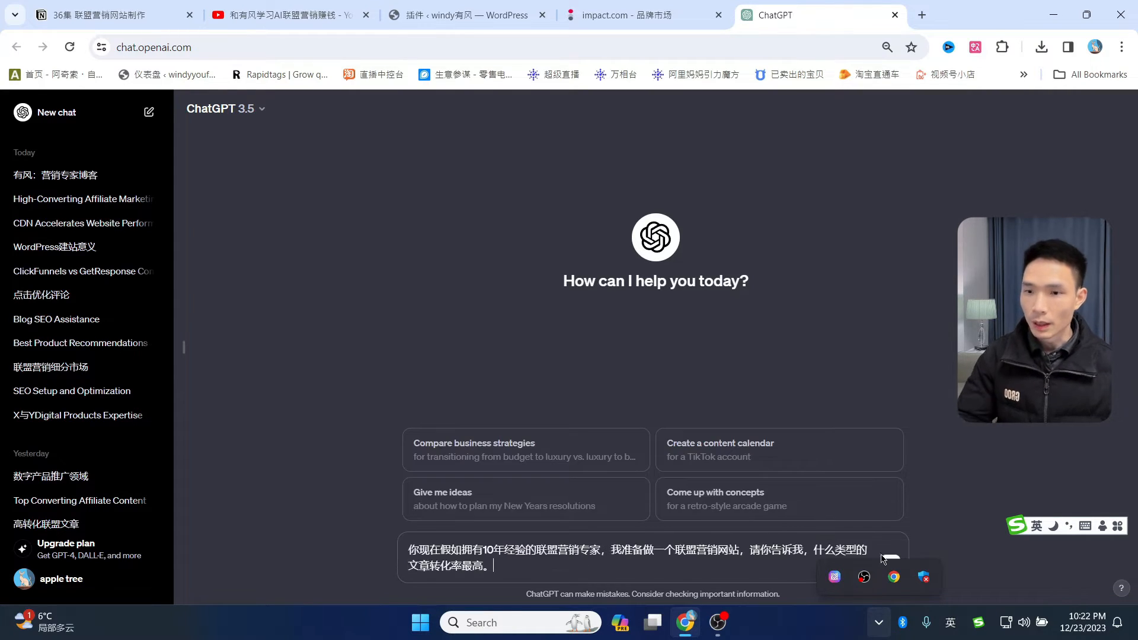
click(889, 566)
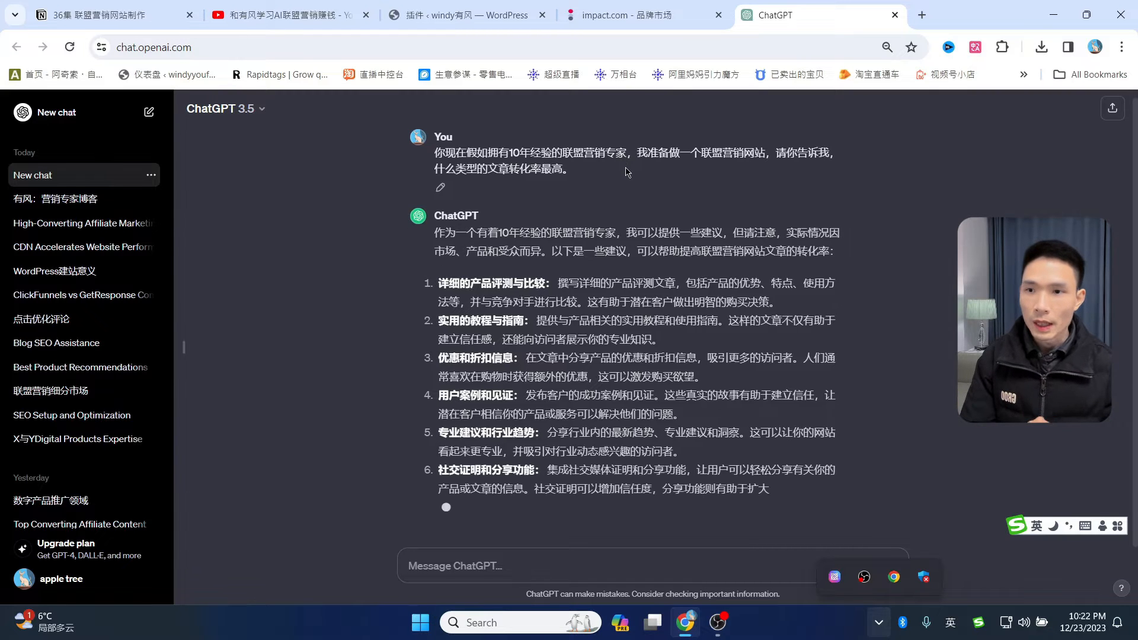
- Review ChatGPT's tips, highlighting the product review and discounts-and-coupons suggestions
scroll(628, 178, up, 2)
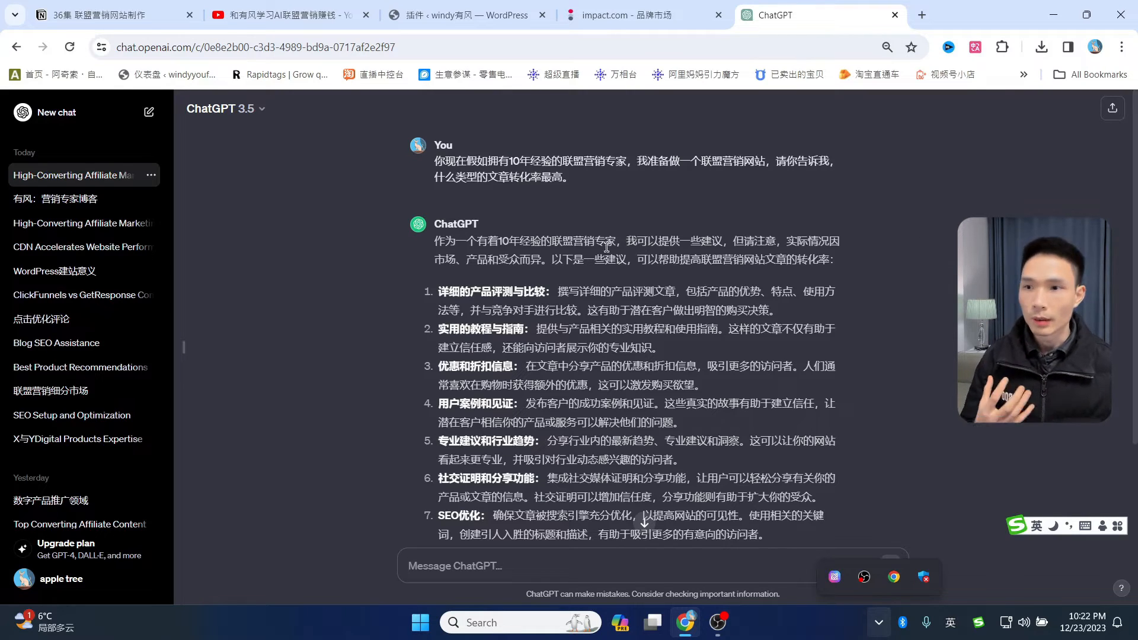
scroll(598, 249, down, 3)
drag(472, 221, 675, 221)
click(646, 269)
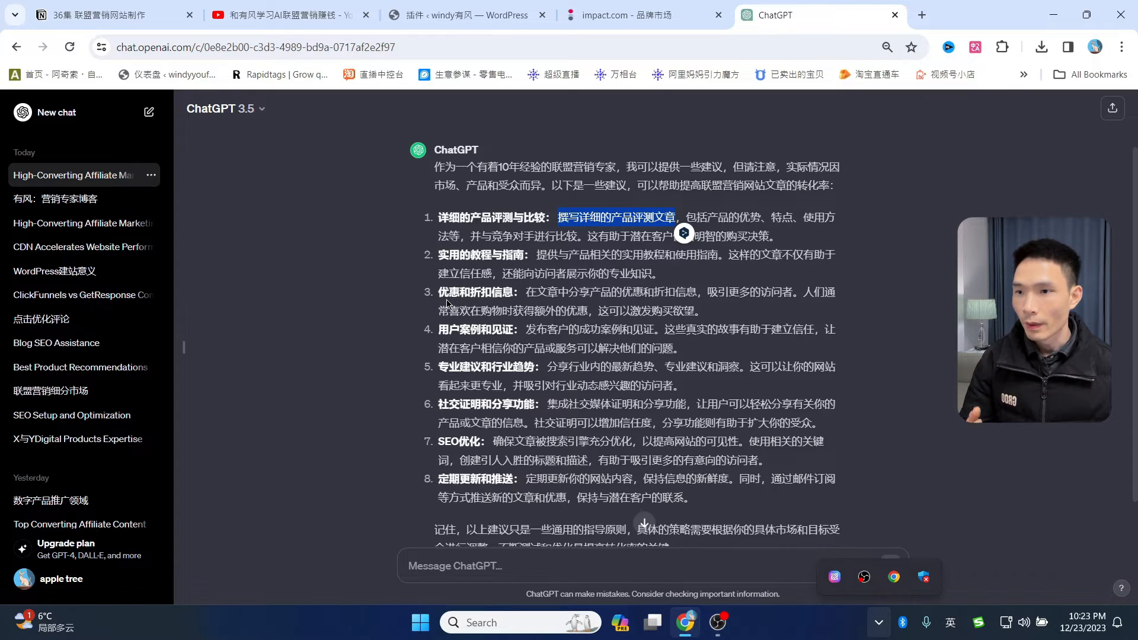
drag(447, 292, 519, 290)
click(679, 306)
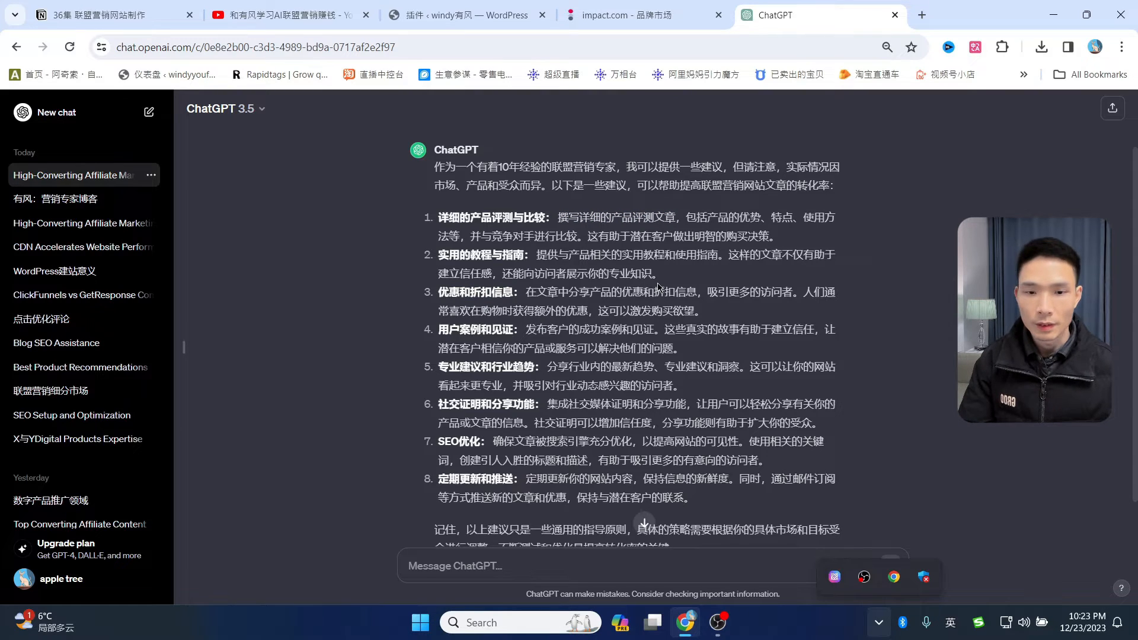
click(507, 572)
- Ask ChatGPT '能给出具体的文章标题案例吗' and review the example article titles
text(能给出具体的文章标题案例吗)
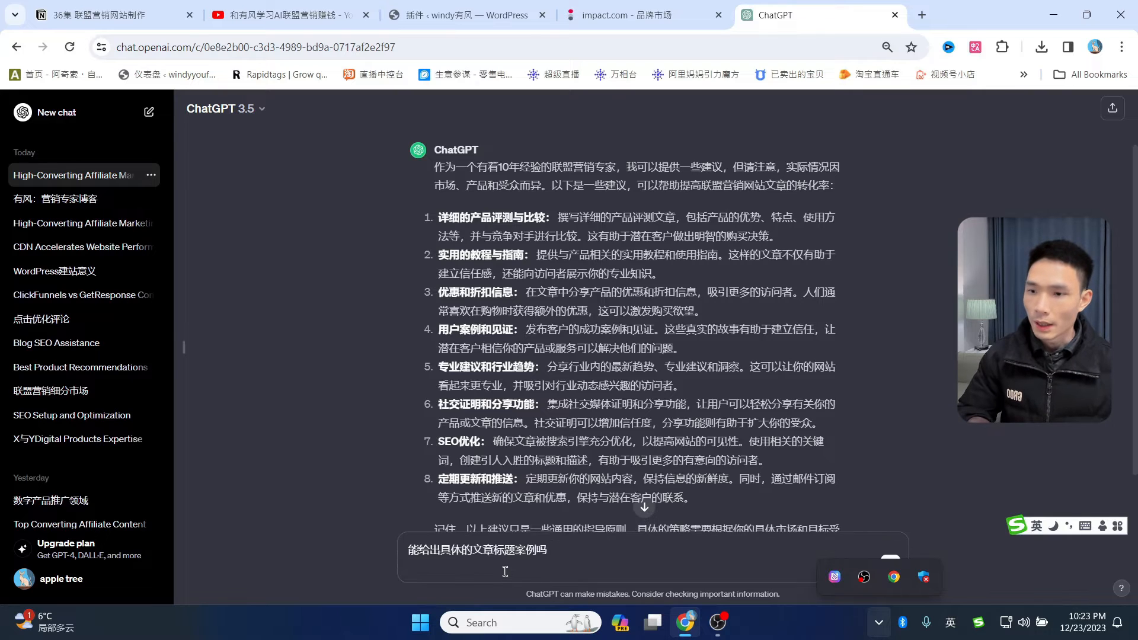
key(Return)
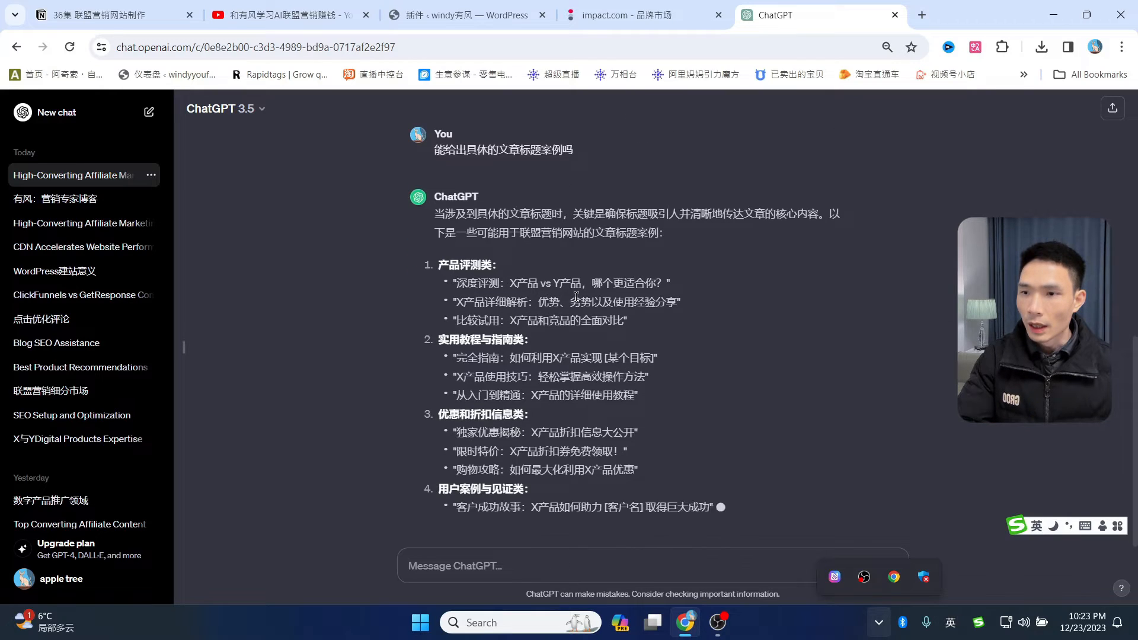
scroll(576, 297, up, 1)
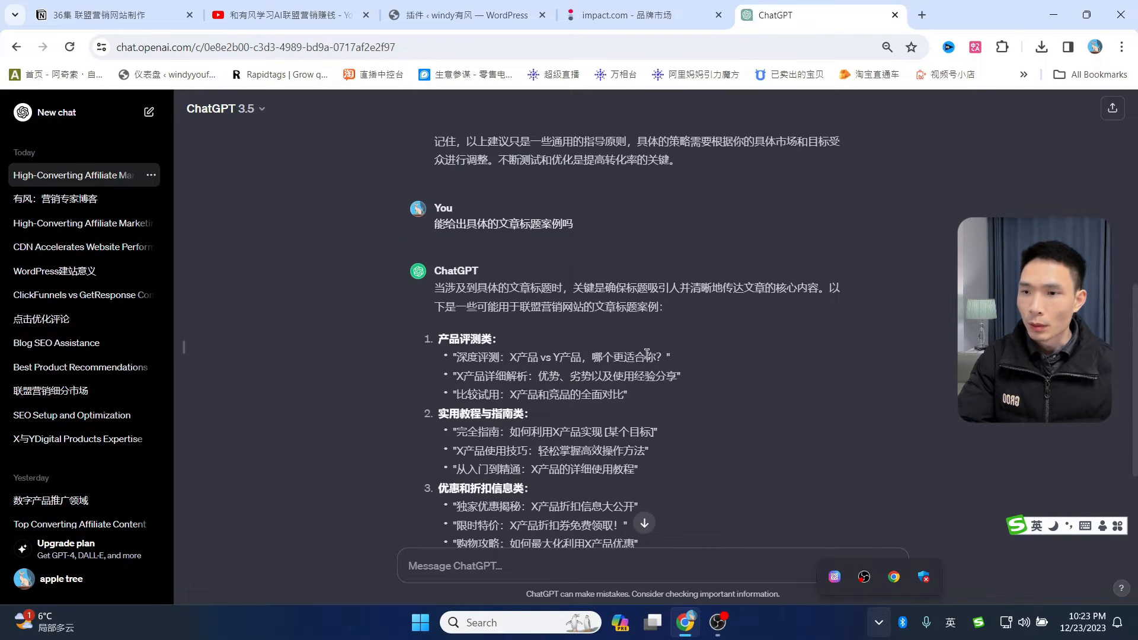
double_click(527, 357)
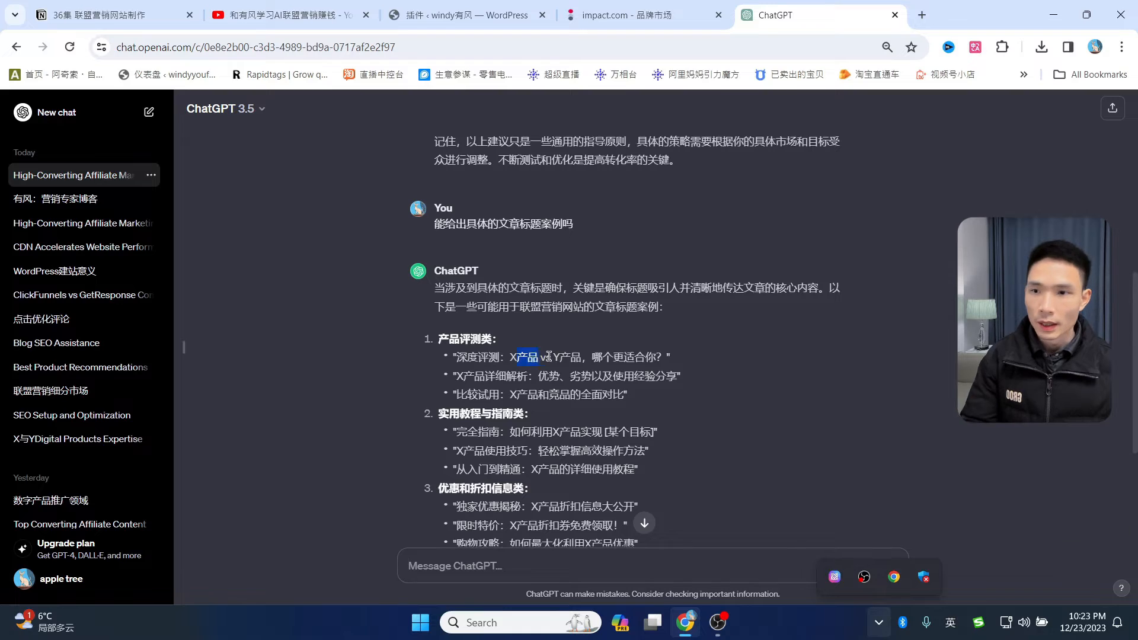
drag(549, 356, 659, 357)
scroll(468, 240, down, 2)
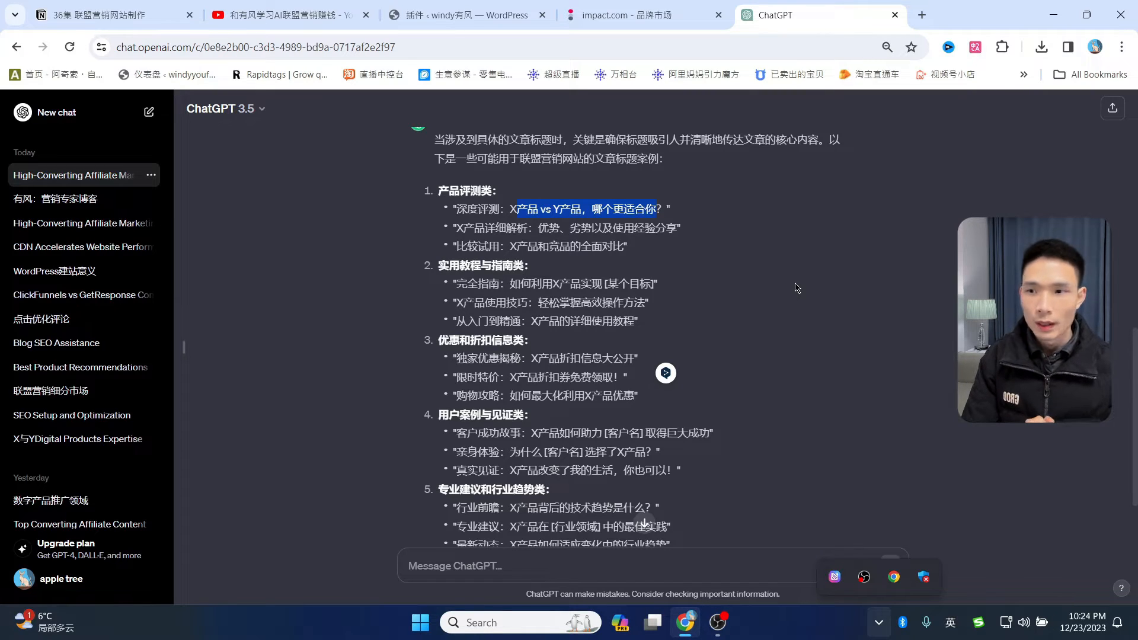
scroll(701, 322, up, 1)
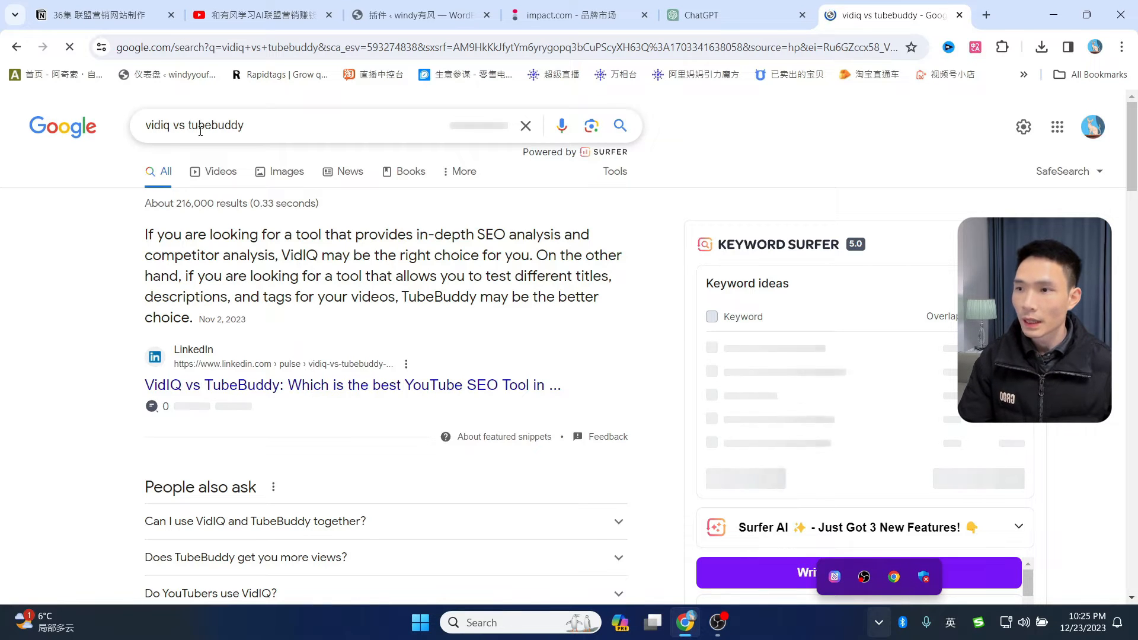
- Open TubeBuddy's vidIQ vs TubeBuddy search result in a new tab
scroll(323, 270, down, 2)
scroll(323, 270, up, 1)
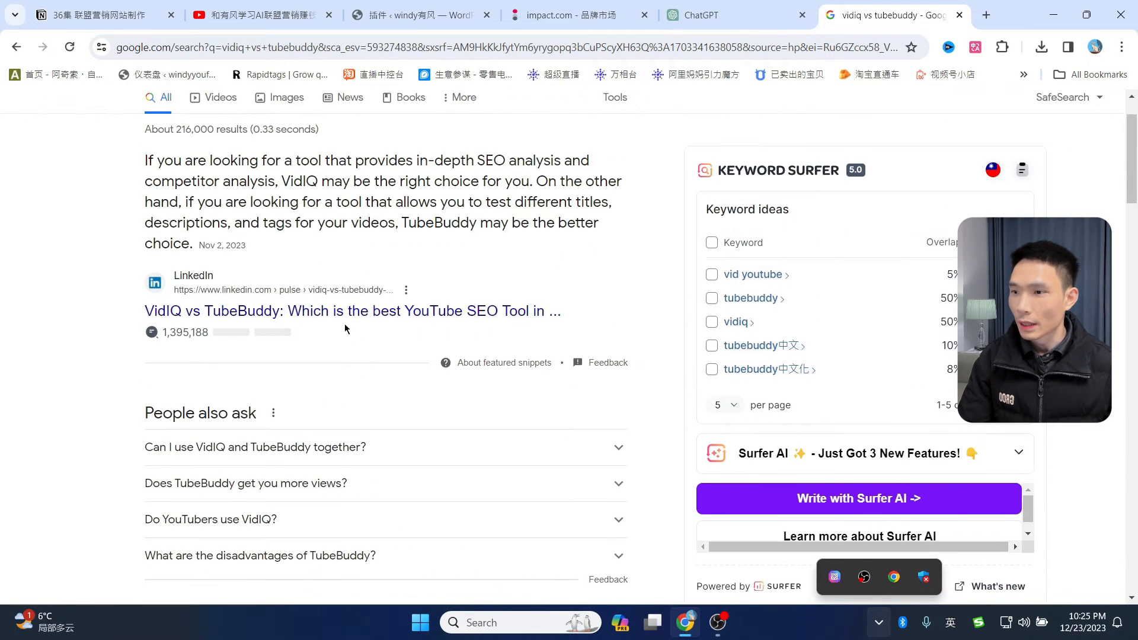
scroll(442, 302, down, 4)
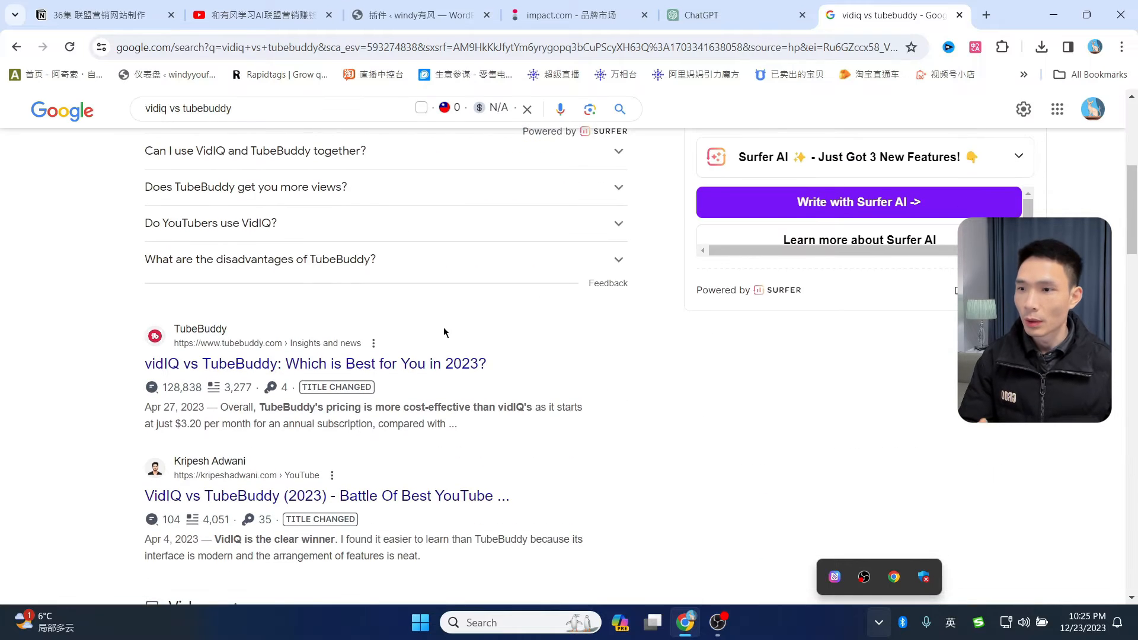
scroll(436, 363, down, 2)
middle_click(436, 215)
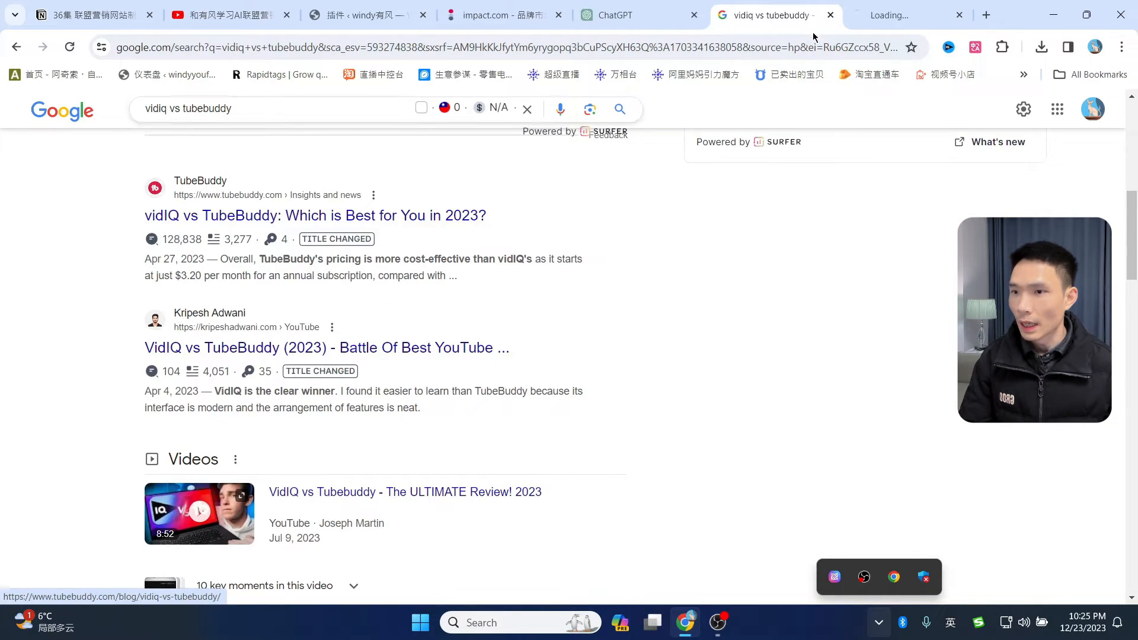
click(871, 13)
click(801, 17)
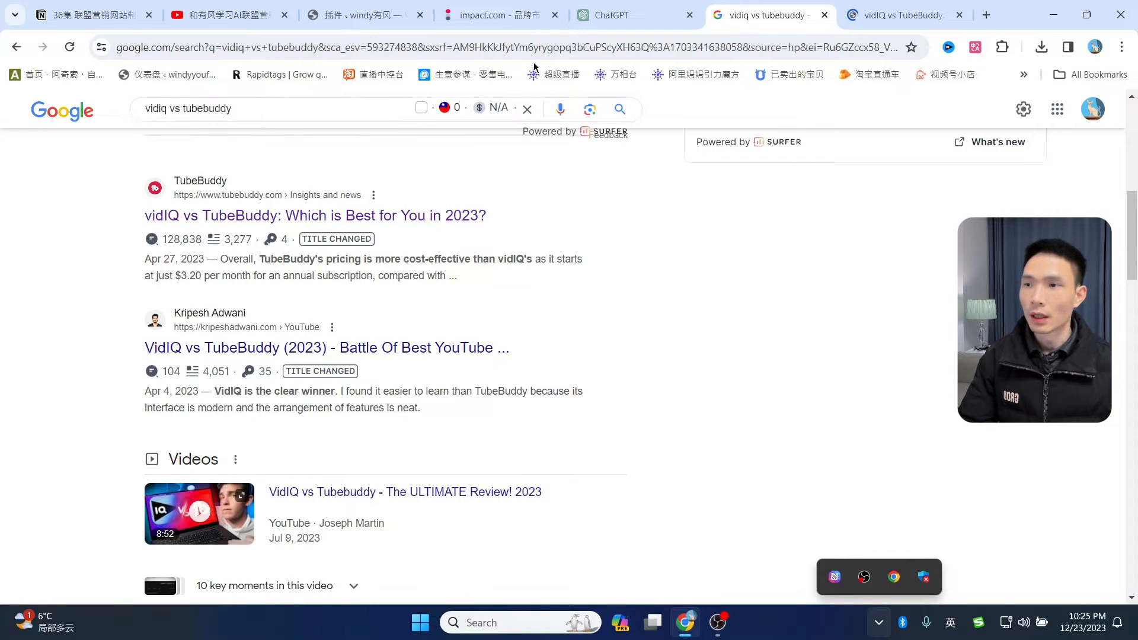
- Read through the TubeBuddy comparison article, dismissing its promo popup
click(901, 15)
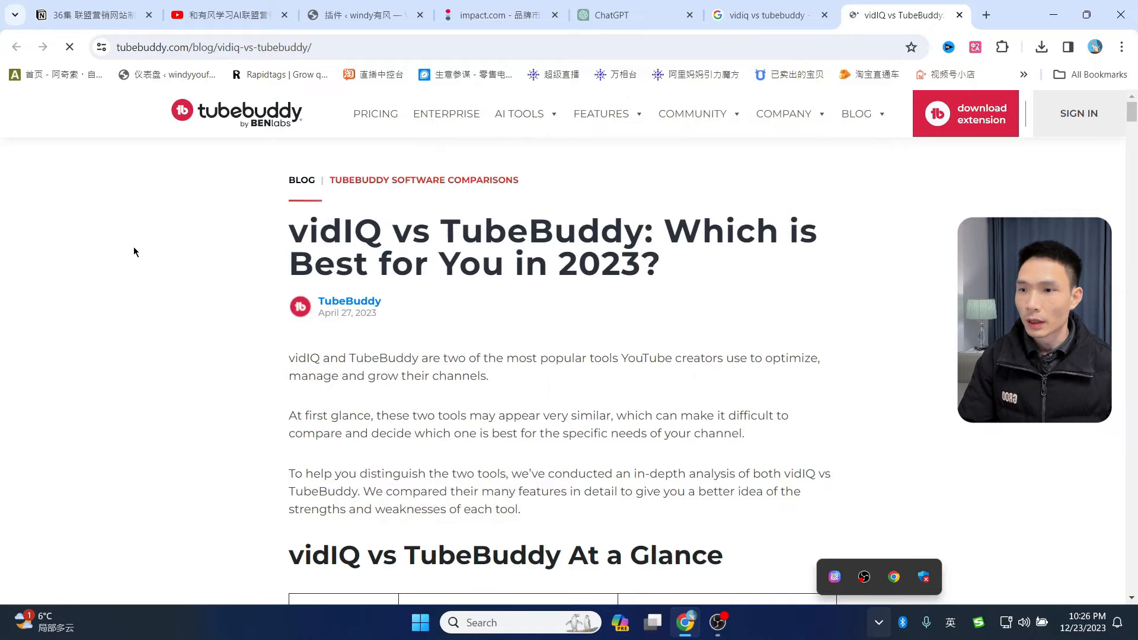
scroll(544, 243, down, 4)
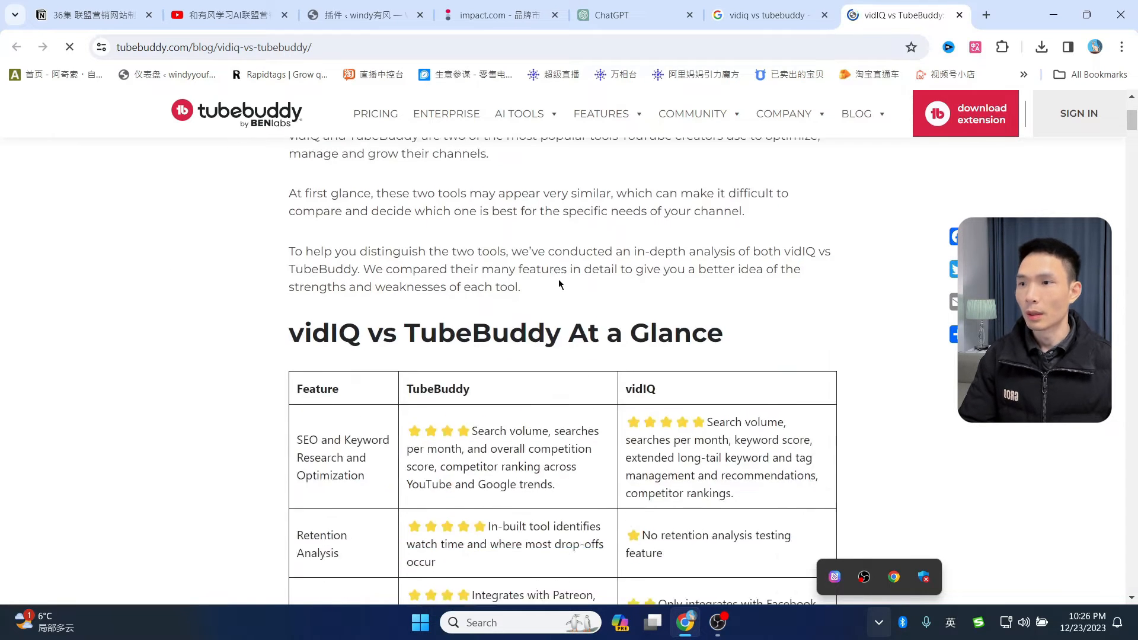
scroll(559, 280, up, 4)
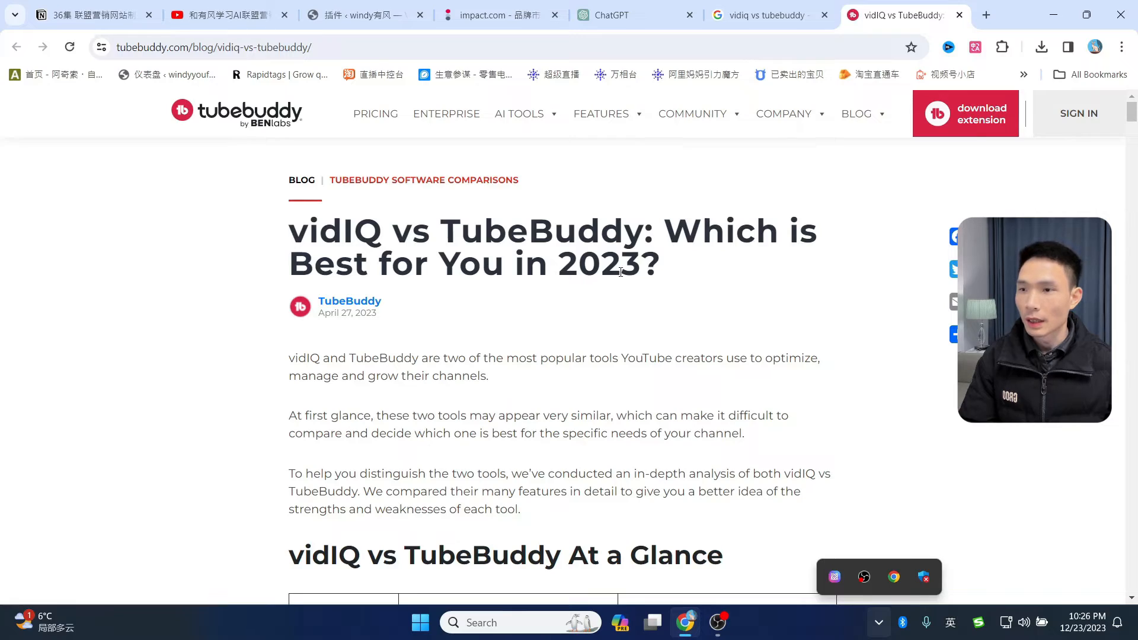
scroll(701, 321, down, 7)
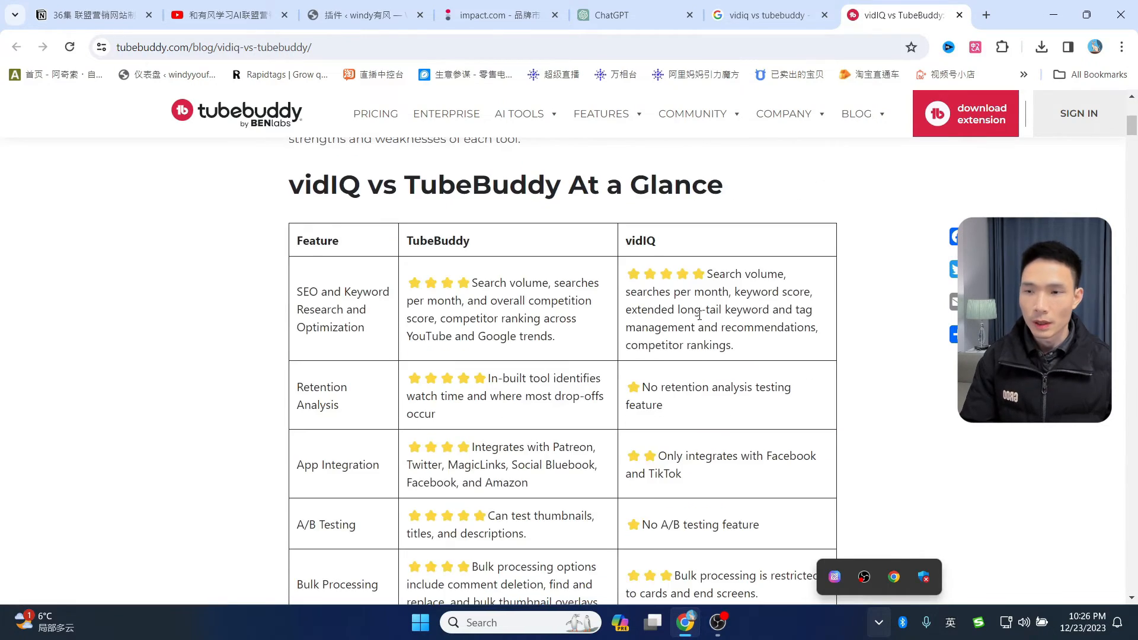
scroll(700, 317, up, 4)
scroll(610, 316, down, 1)
scroll(610, 316, down, 20)
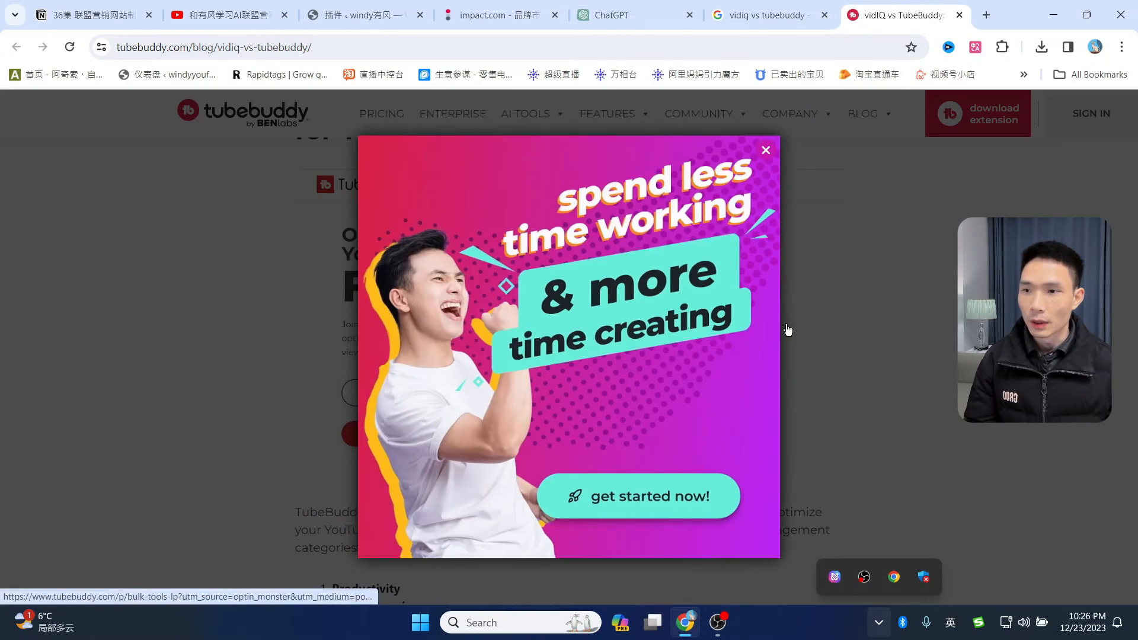
click(788, 330)
scroll(695, 287, down, 5)
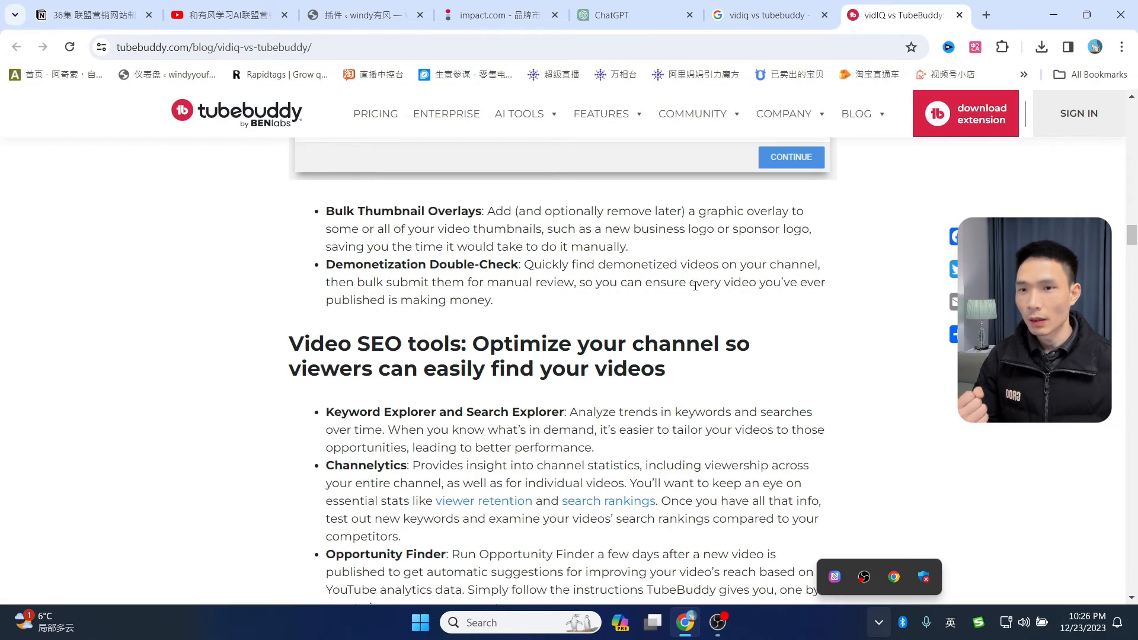
scroll(695, 286, down, 6)
scroll(695, 291, down, 7)
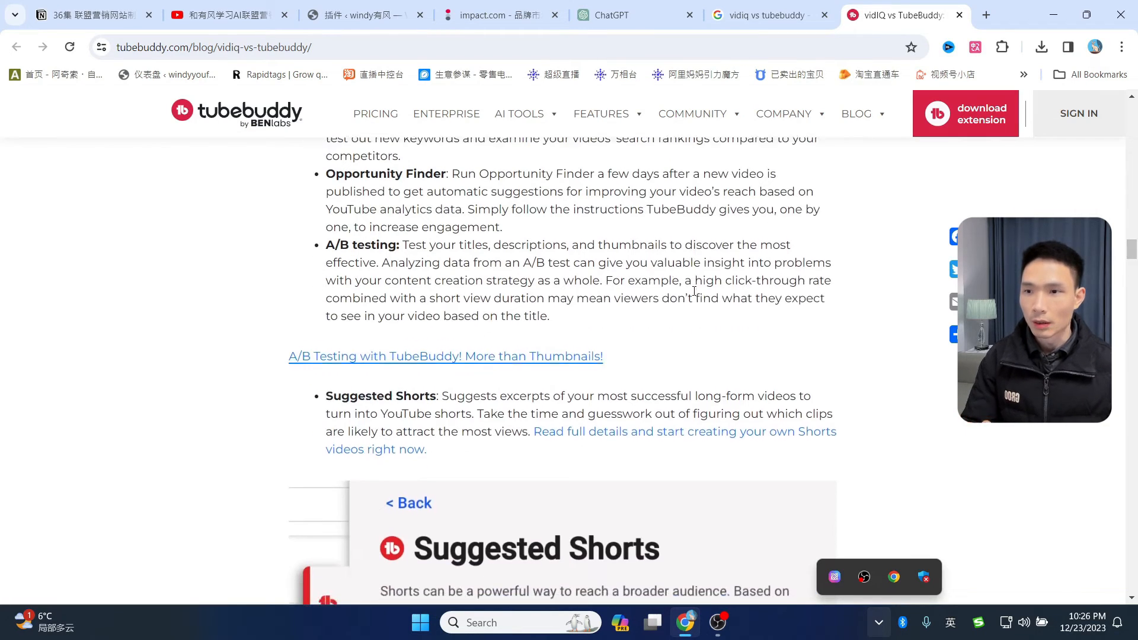
scroll(695, 292, down, 6)
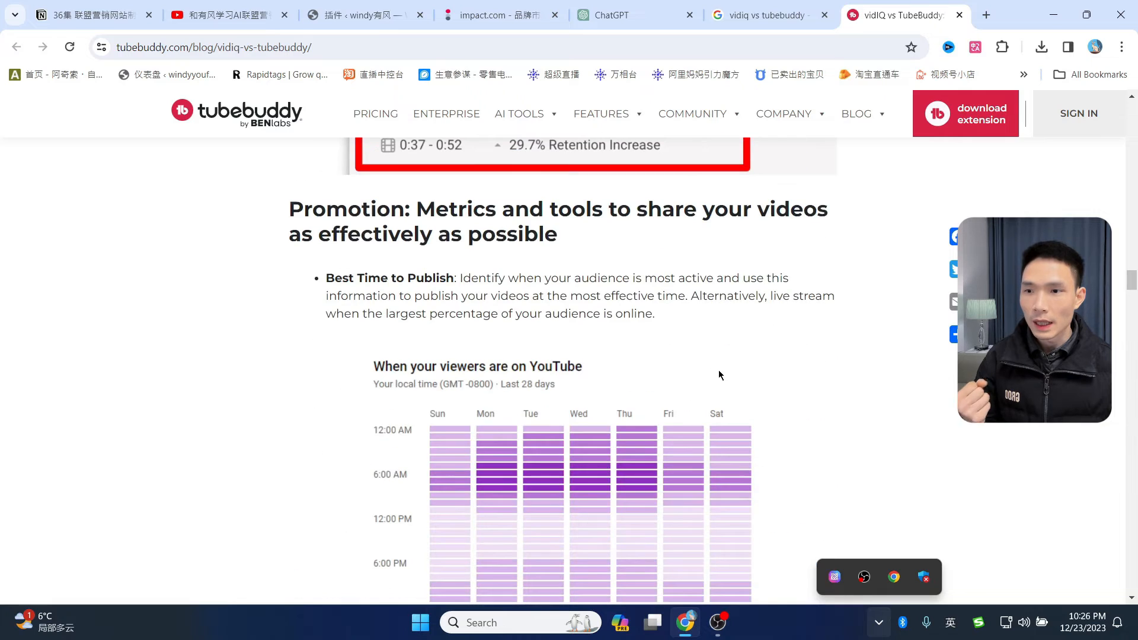
scroll(718, 350, down, 20)
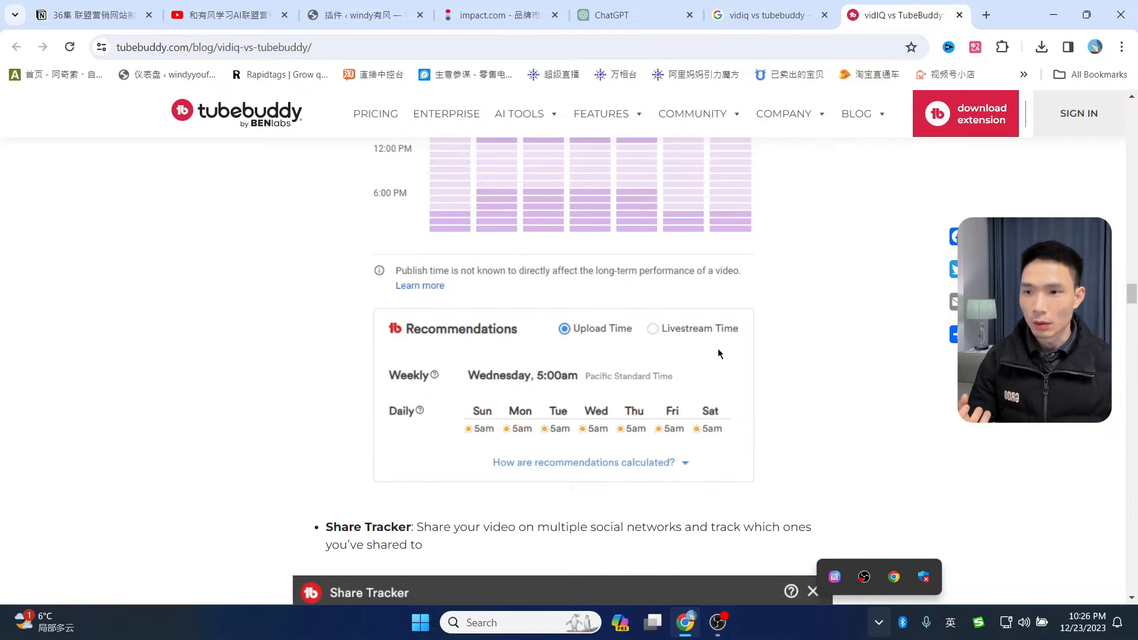
- Back in Google results, open the VidIQ vs TubeBuddy (2023) review in a new tab
key(ctrl+shift+Tab)
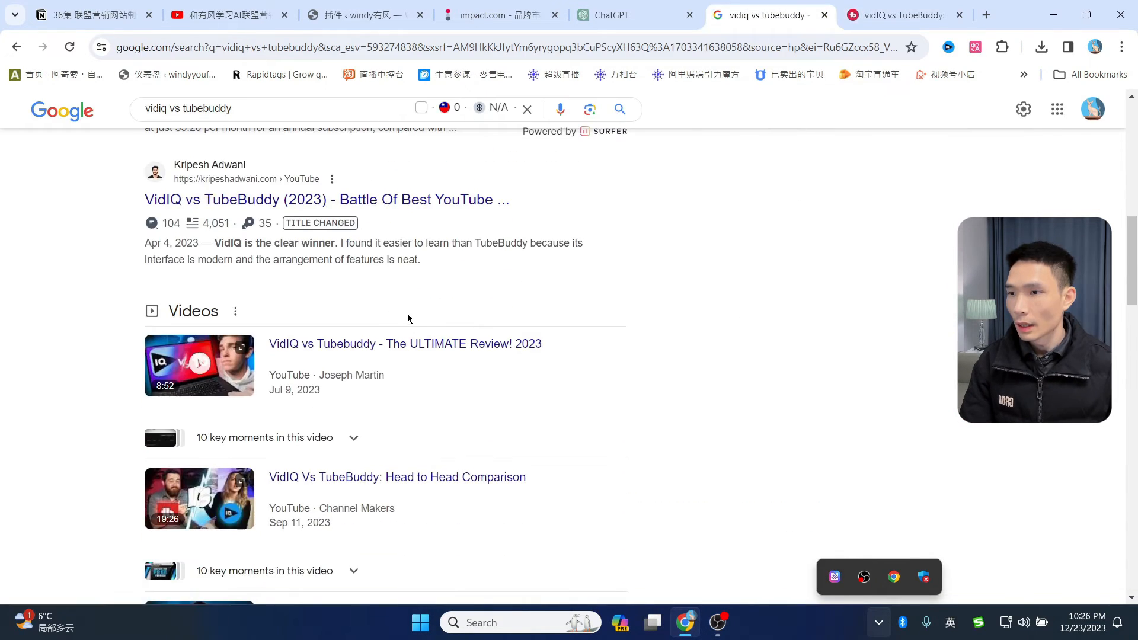
scroll(384, 355, up, 1)
middle_click(384, 356)
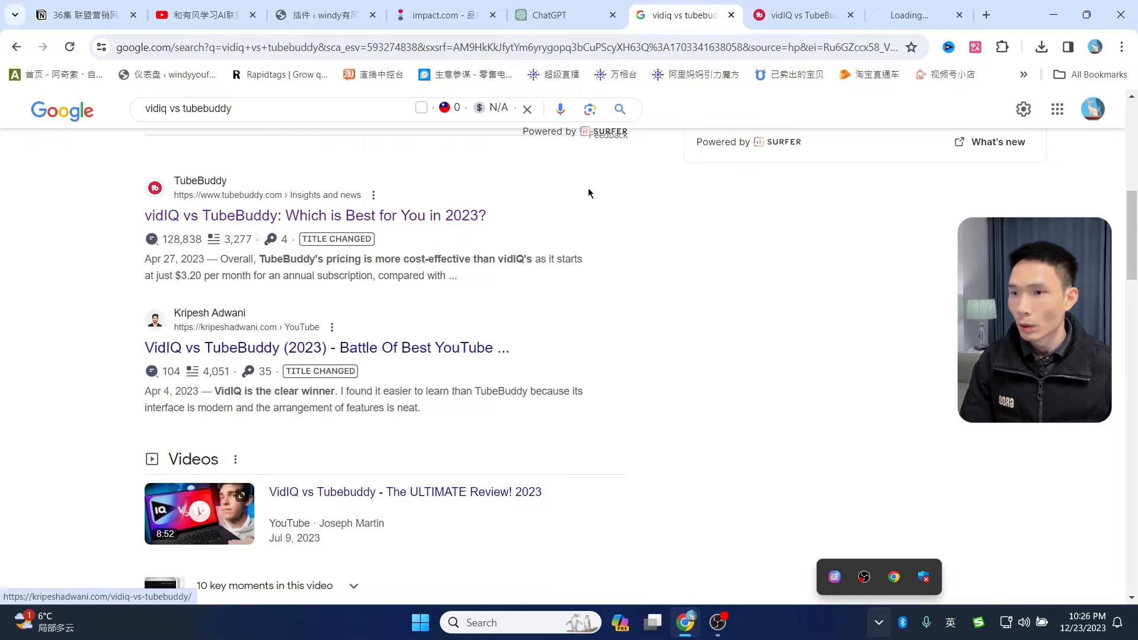
- Read the VidIQ vs TubeBuddy review down to its Conclusion
click(913, 16)
scroll(625, 355, down, 4)
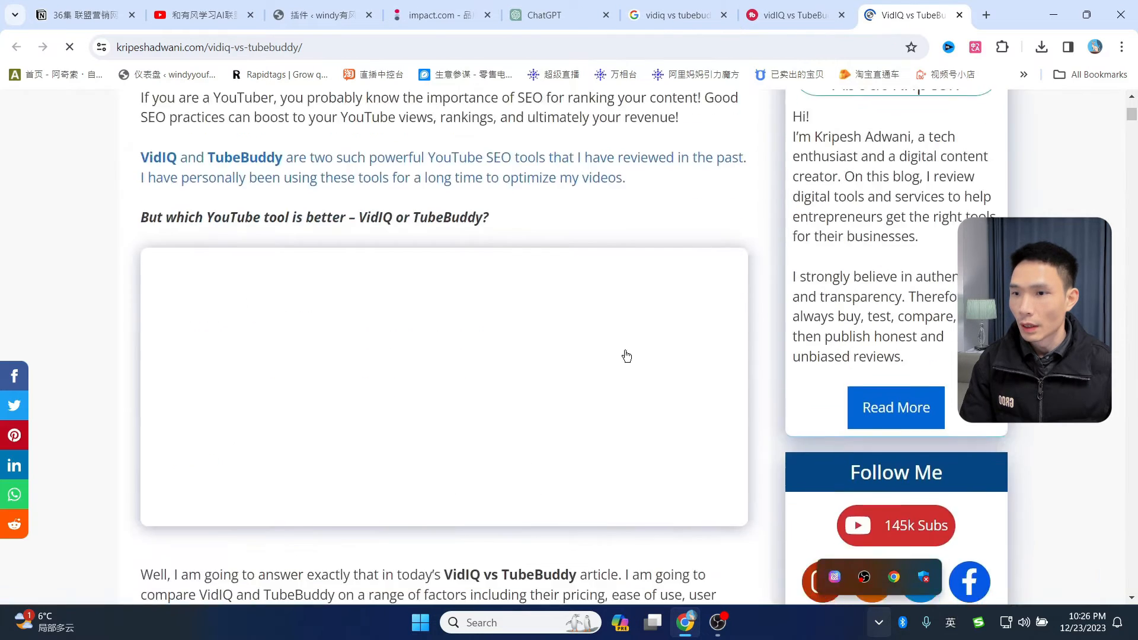
scroll(625, 356, up, 4)
scroll(625, 350, down, 2)
scroll(613, 358, down, 5)
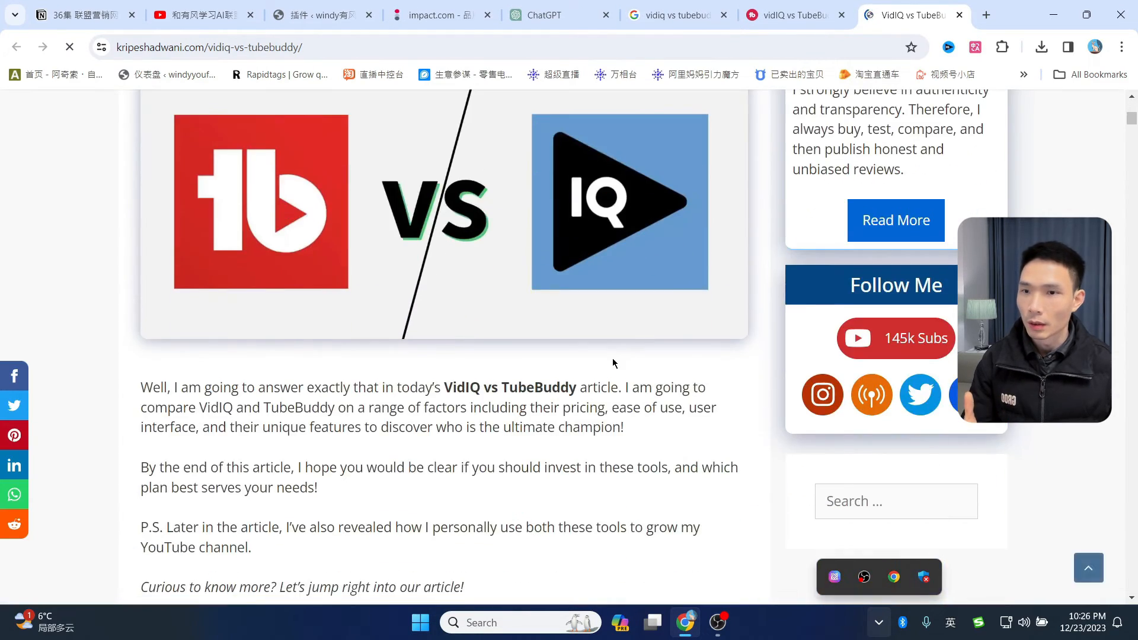
scroll(613, 358, up, 7)
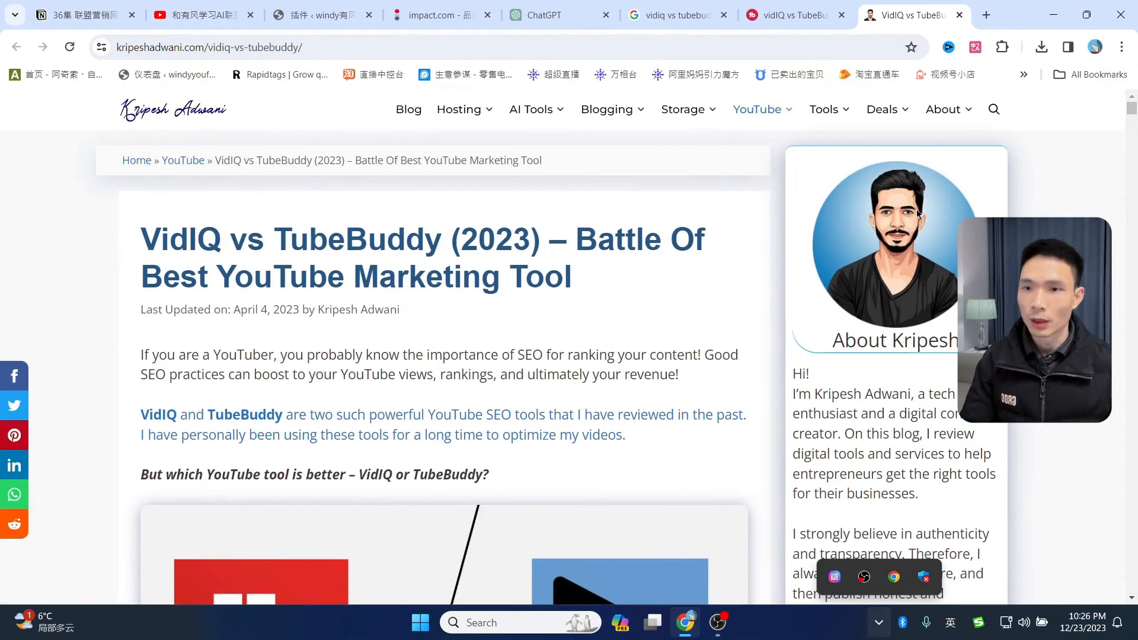
scroll(556, 377, down, 10)
scroll(556, 377, down, 20)
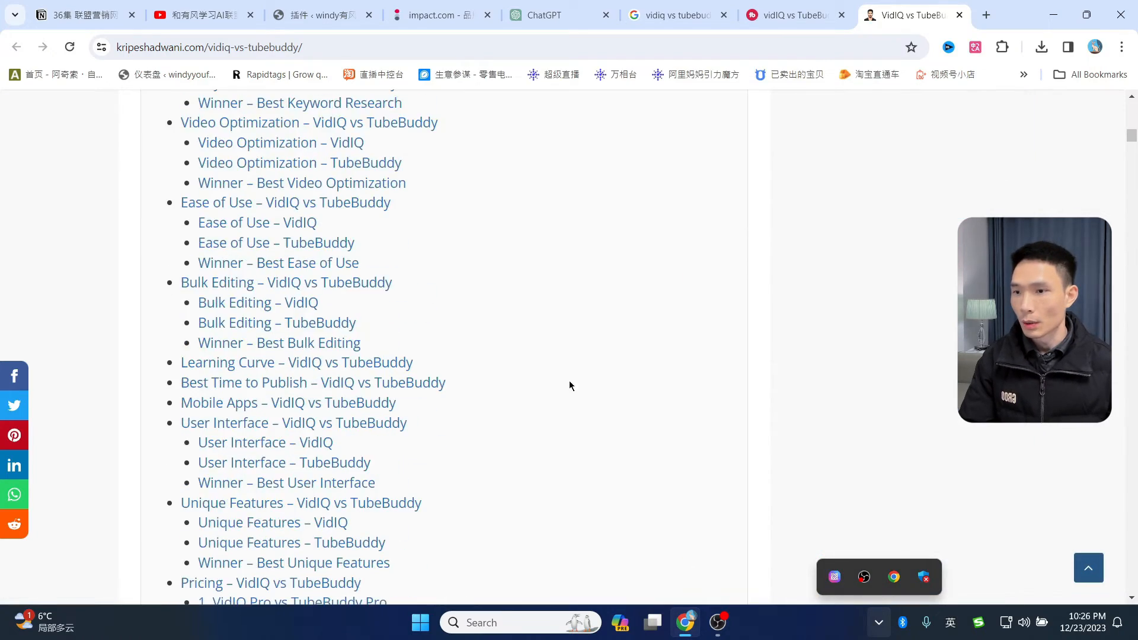
scroll(916, 329, down, 10)
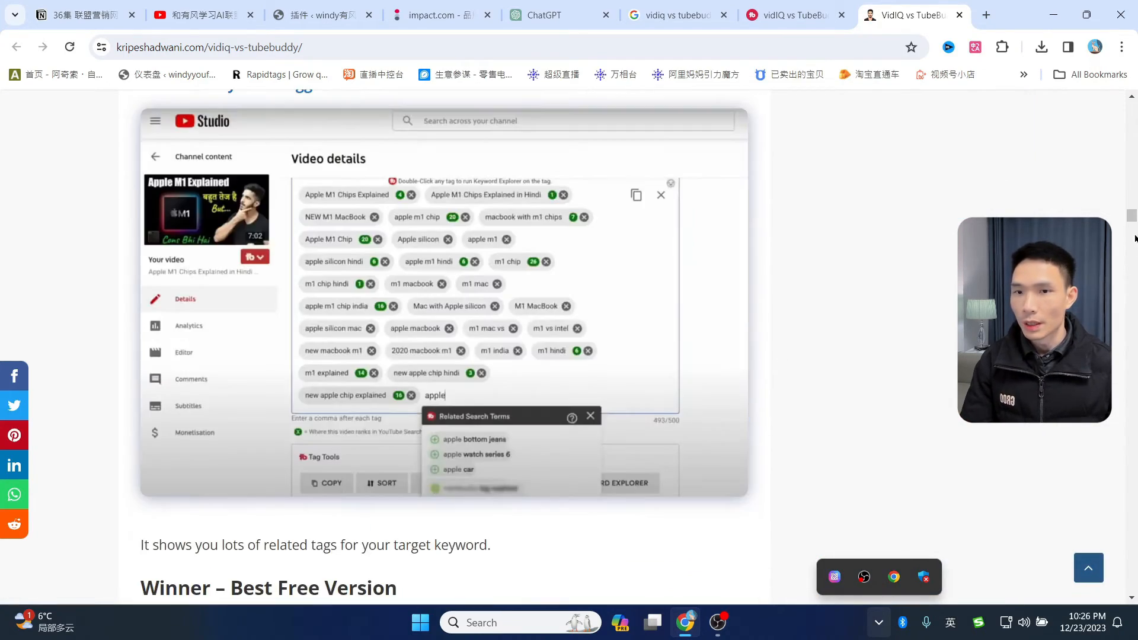
scroll(378, 221, down, 10)
scroll(379, 221, down, 15)
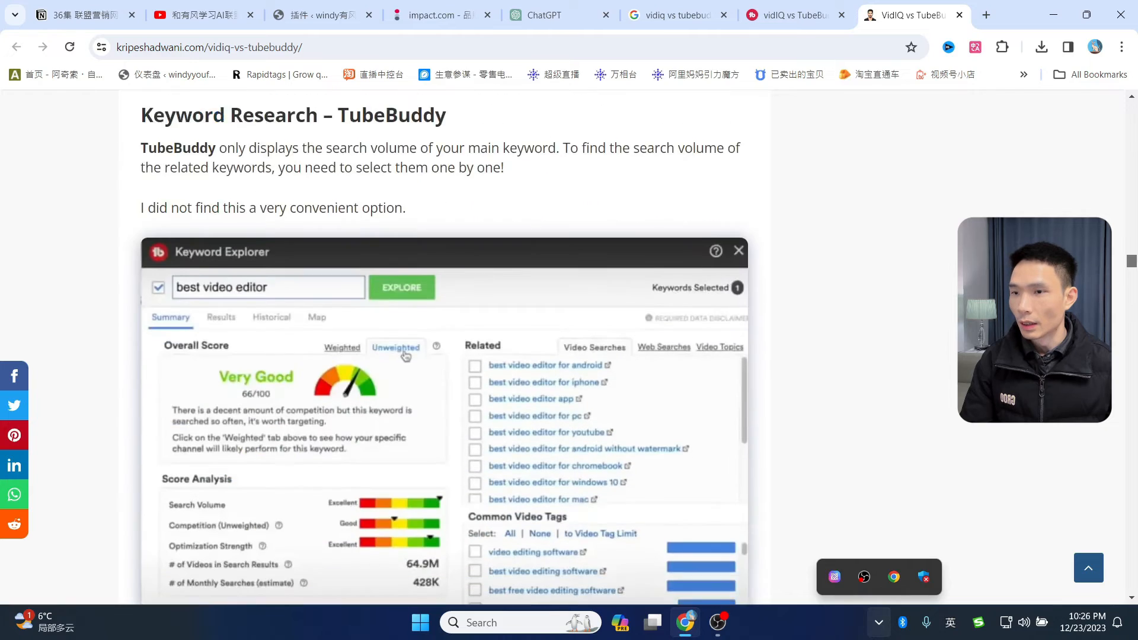
scroll(380, 221, up, 7)
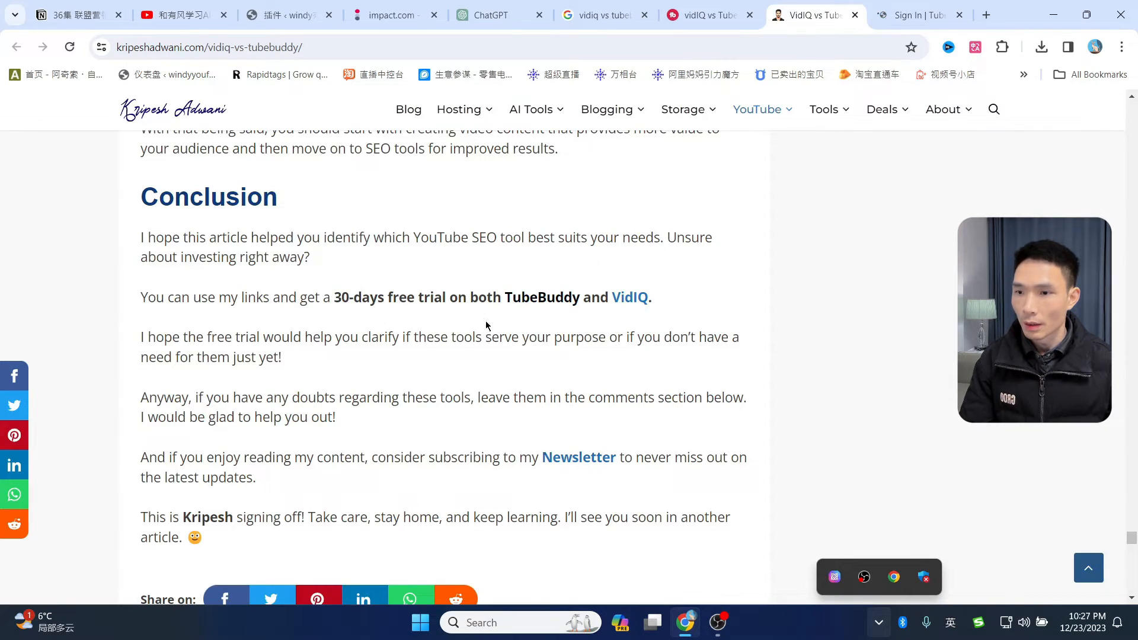
- Open the TubeBuddy and VidIQ free-trial links, close the vidIQ promo, and return to the review's top
middle_click(544, 301)
click(648, 292)
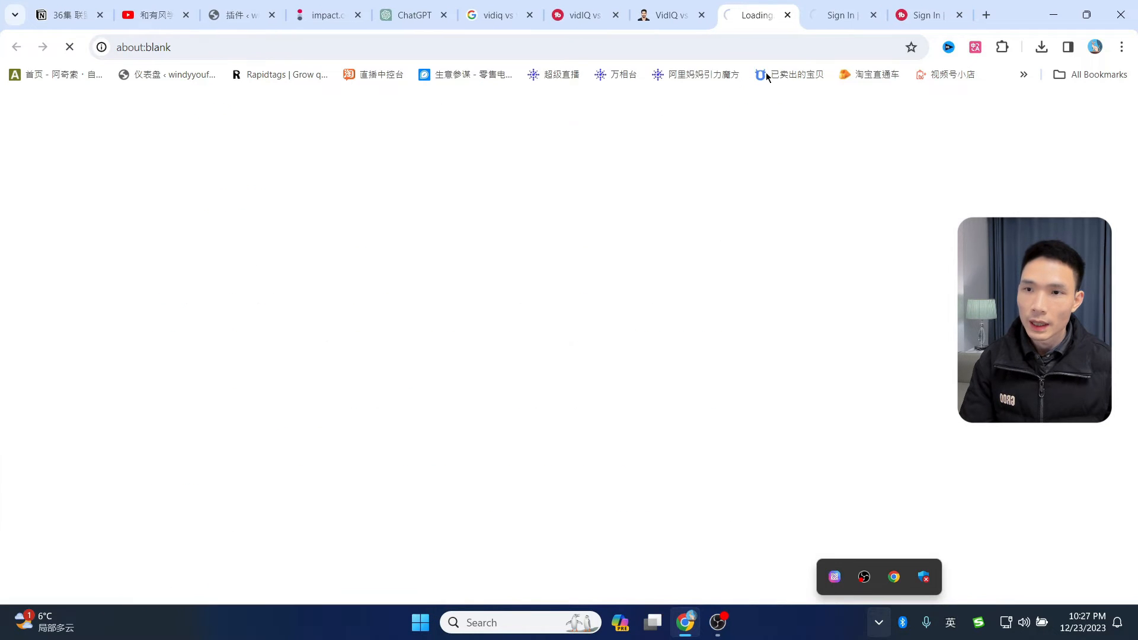
click(928, 15)
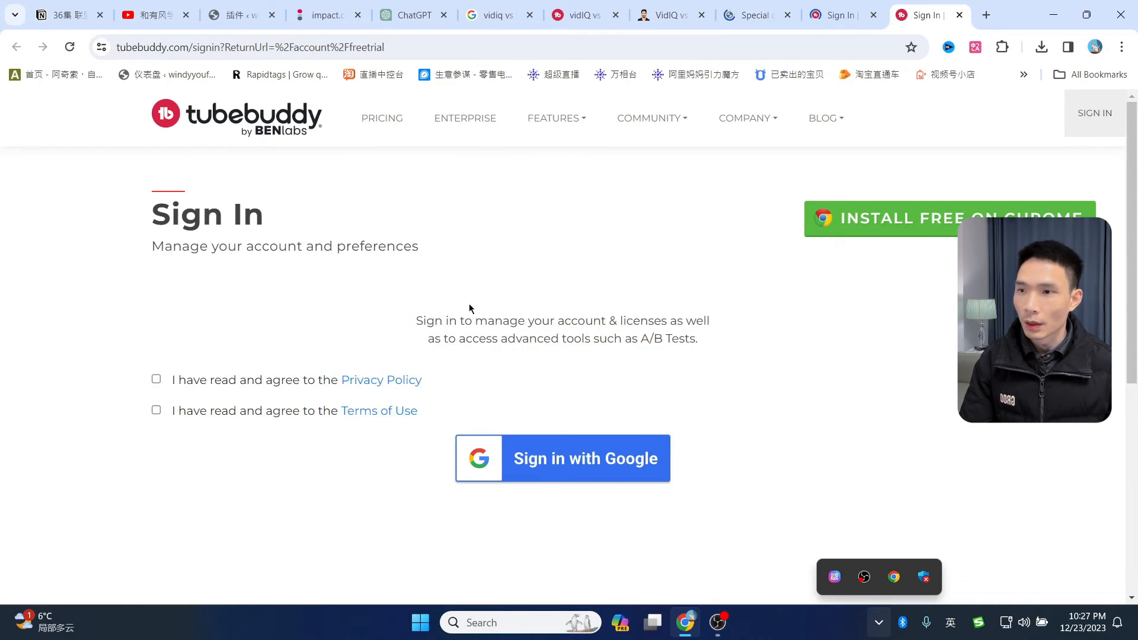
click(754, 15)
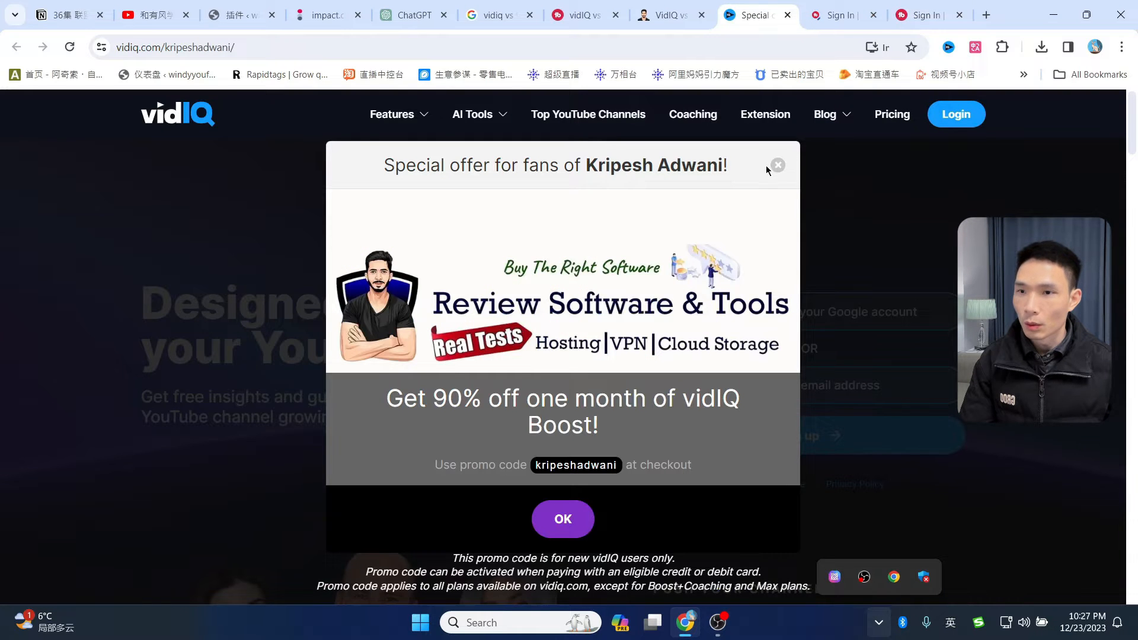
click(777, 166)
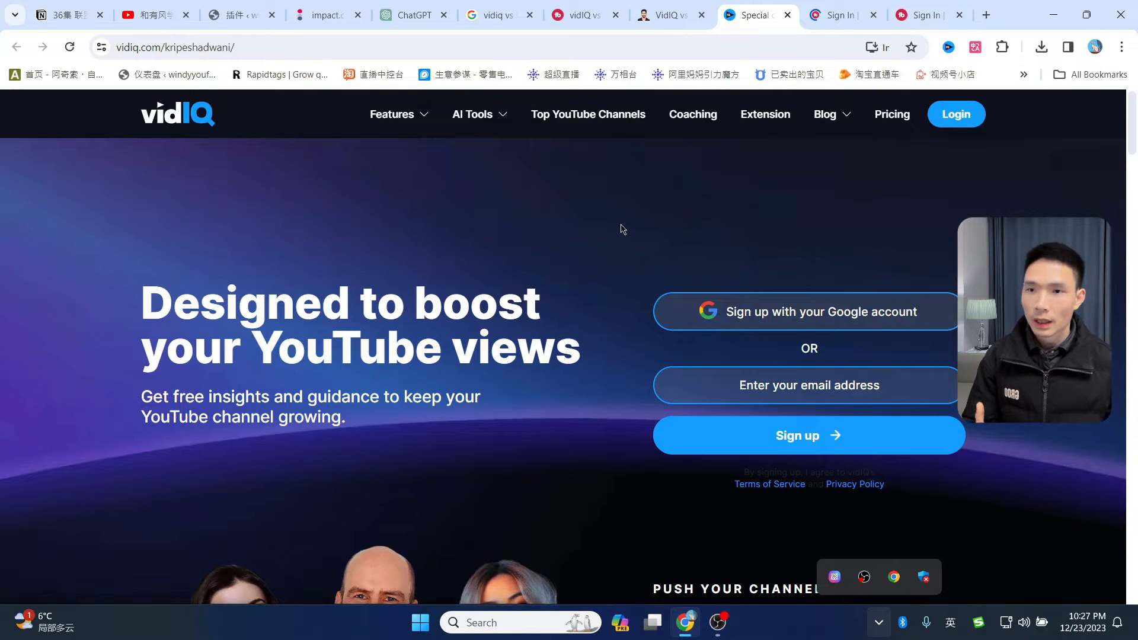
scroll(745, 257, down, 3)
scroll(755, 297, up, 3)
click(670, 15)
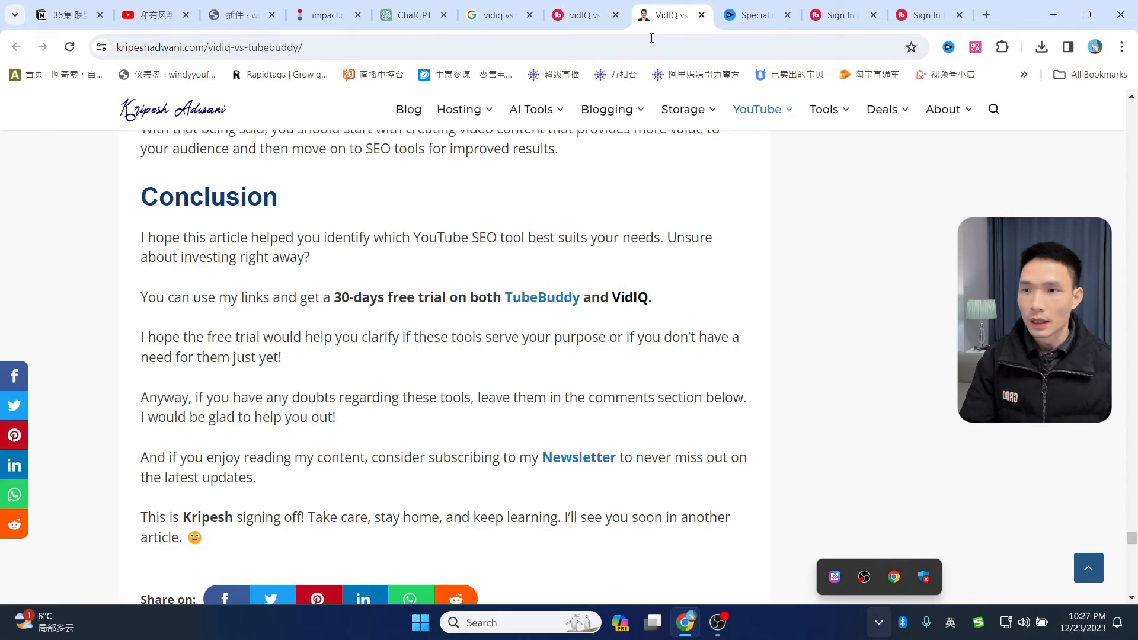
scroll(1134, 533, up, 7)
drag(1134, 532, 1123, 77)
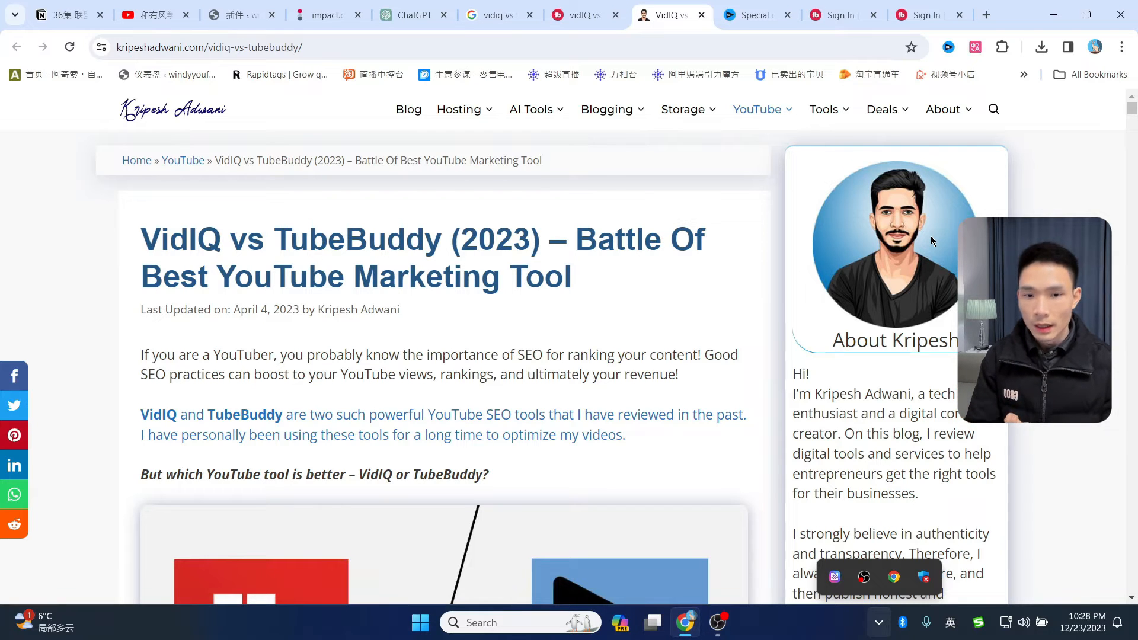
- Replace the vidIQ page with the semrush.com home, and move the impact.com tab beside it
click(751, 15)
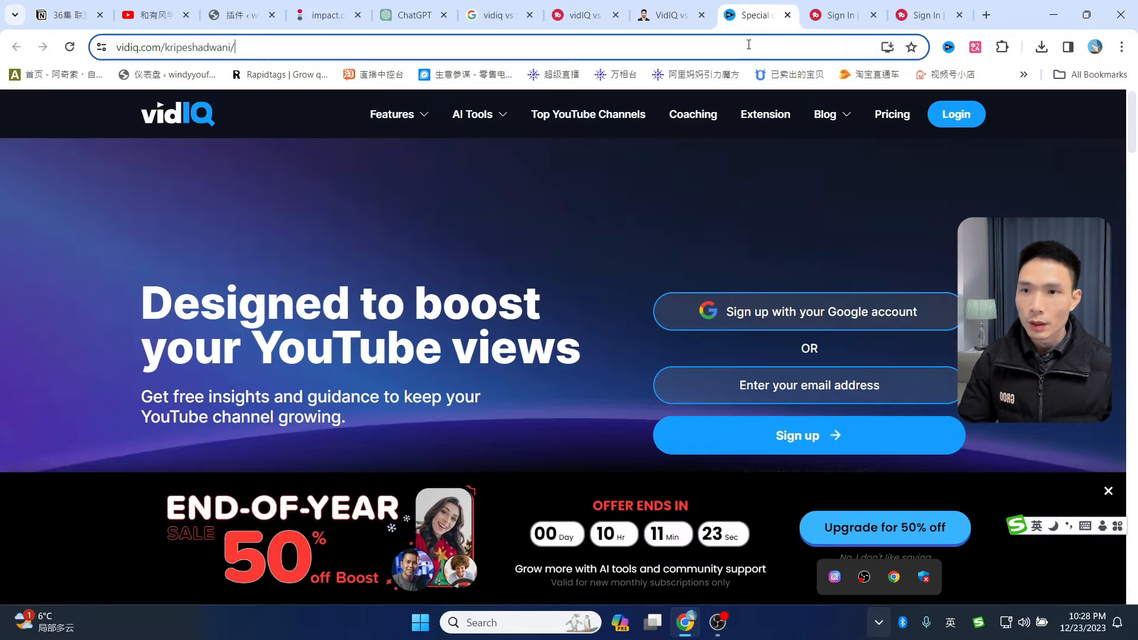
click(748, 45)
text(semrush.com)
key(Return)
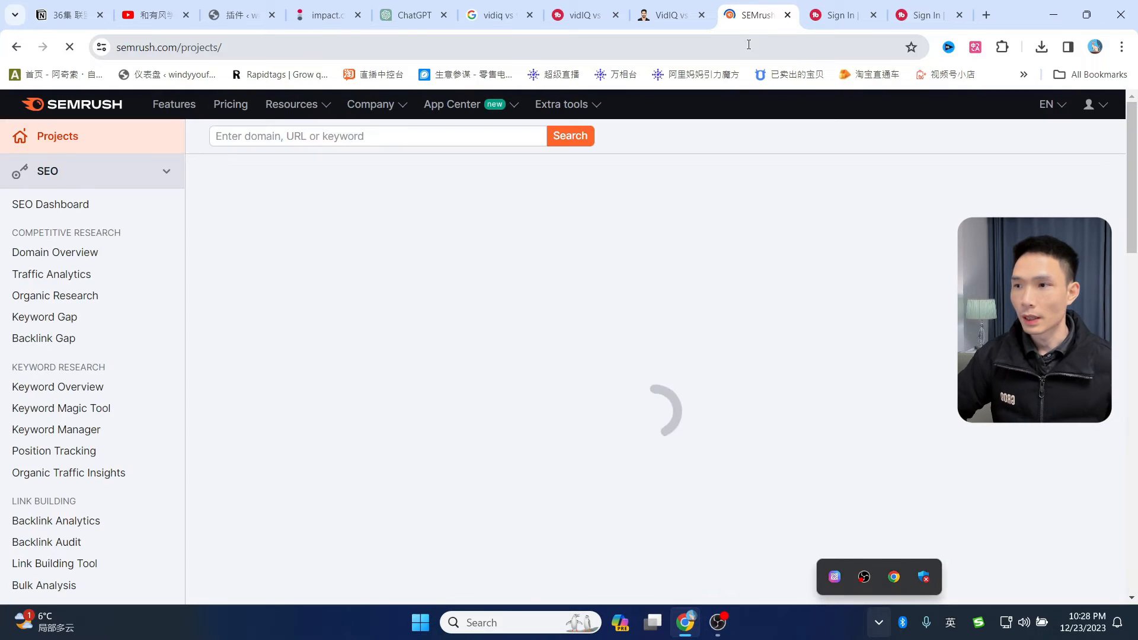
drag(181, 46, 294, 47)
key(BackSpace)
key(Return)
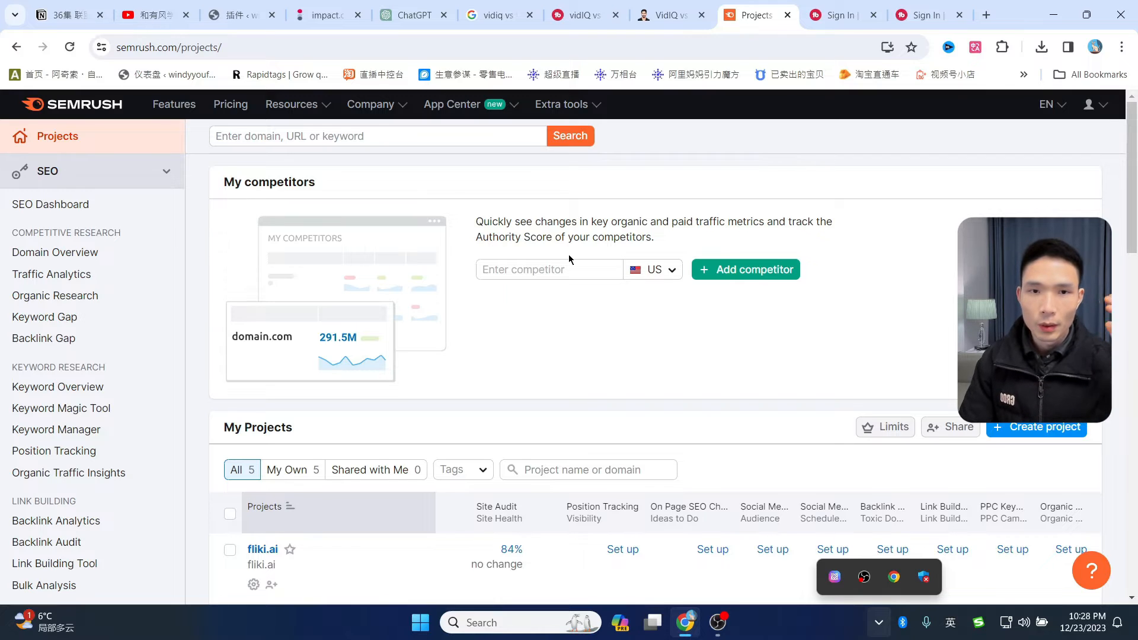
drag(326, 15, 671, 12)
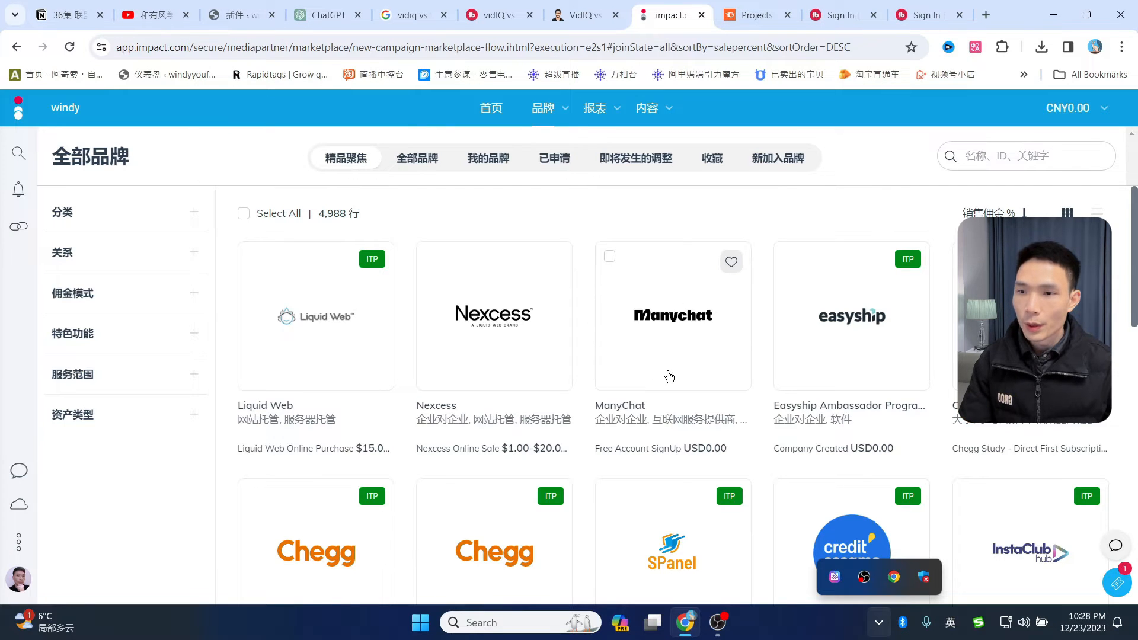
- Browse the impact.com brand grid, closing My Dating Connection and checking Credit Sesame's payout
scroll(666, 376, down, 3)
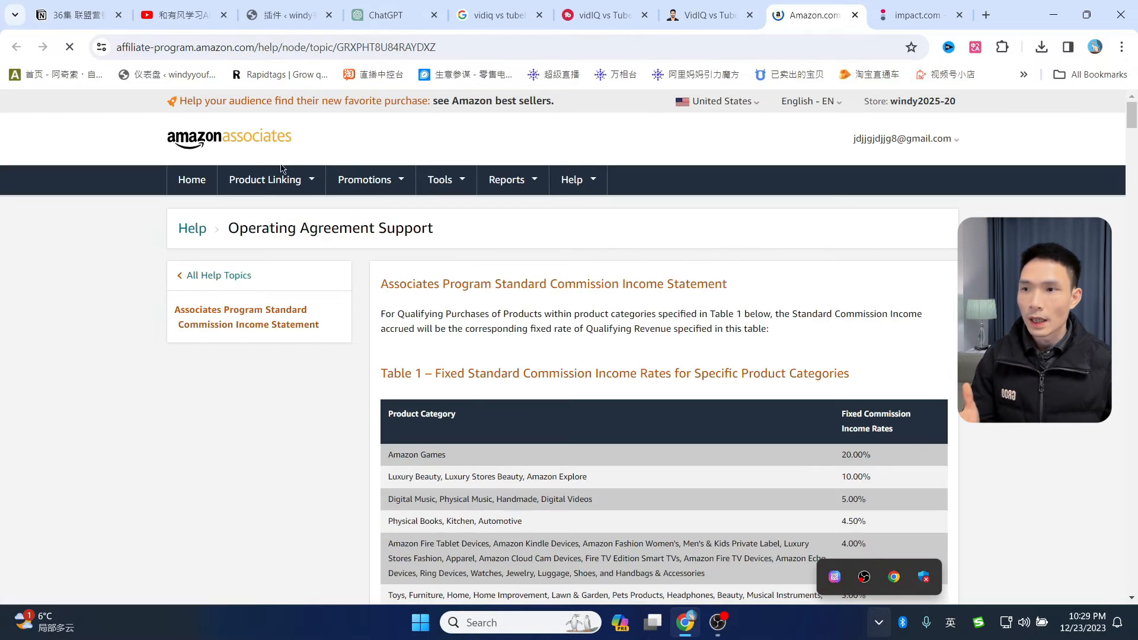
scroll(908, 271, down, 5)
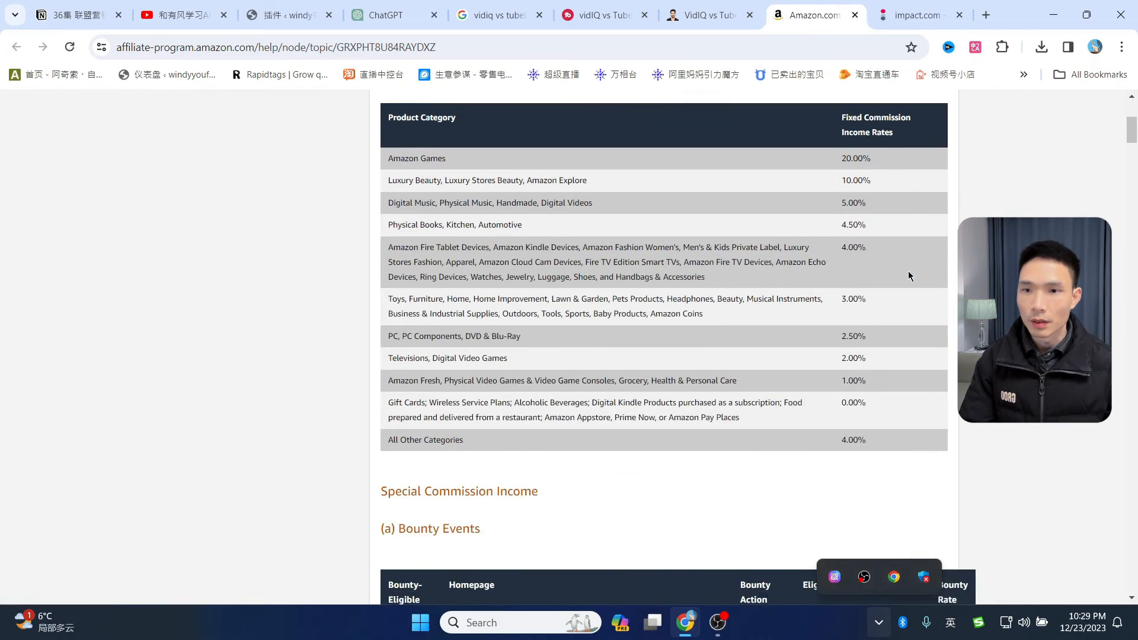
scroll(895, 278, up, 2)
scroll(860, 261, down, 1)
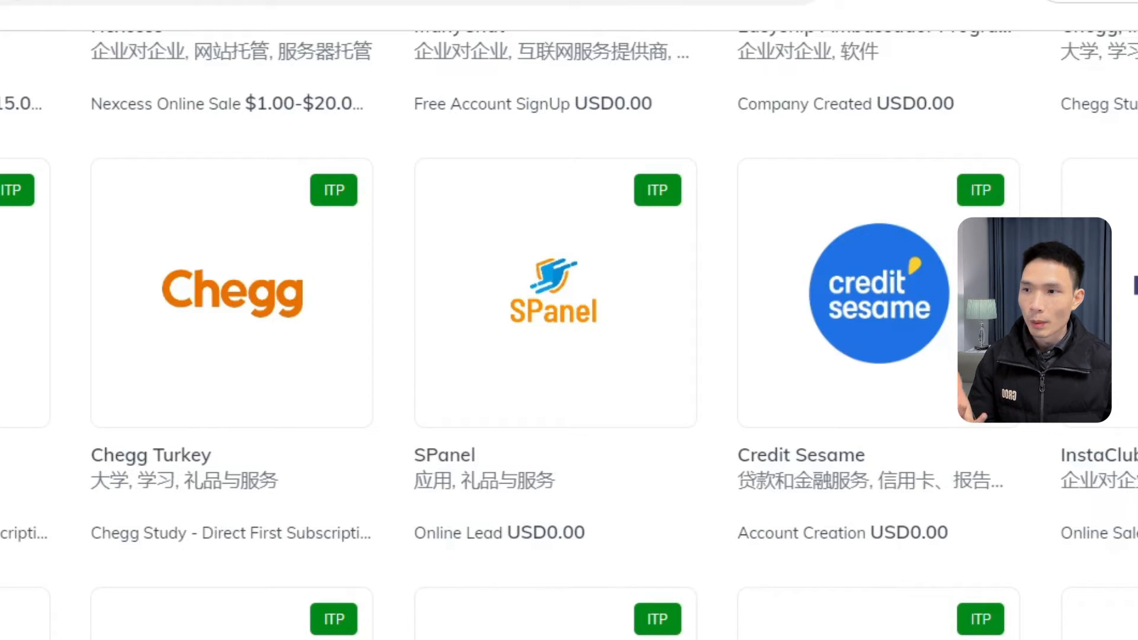
scroll(215, 281, down, 1)
scroll(397, 463, down, 10)
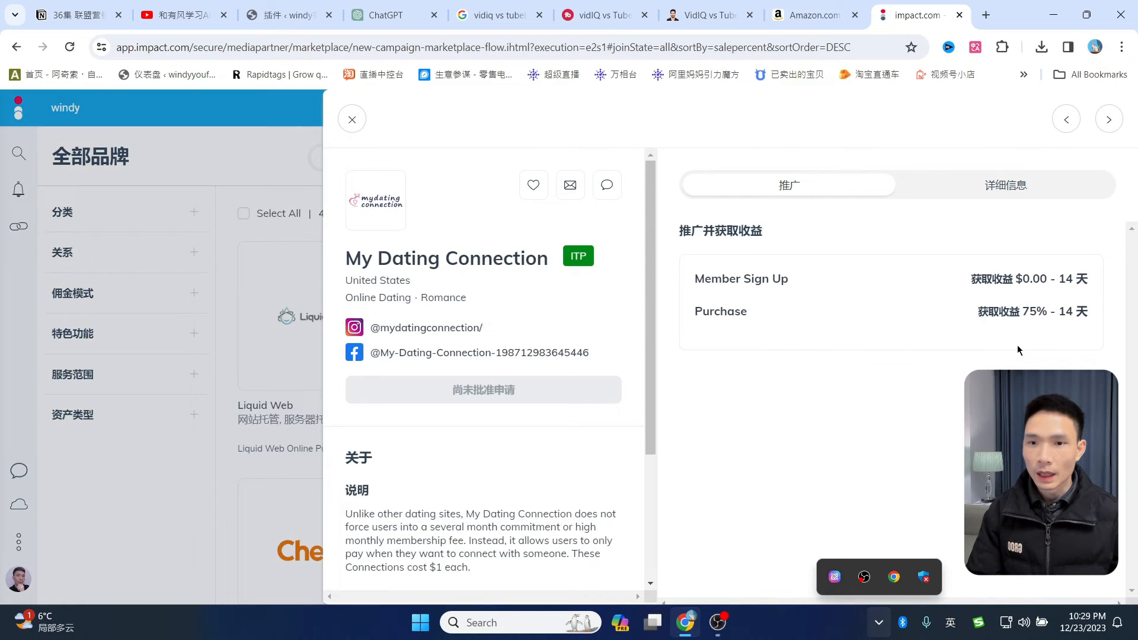
click(352, 119)
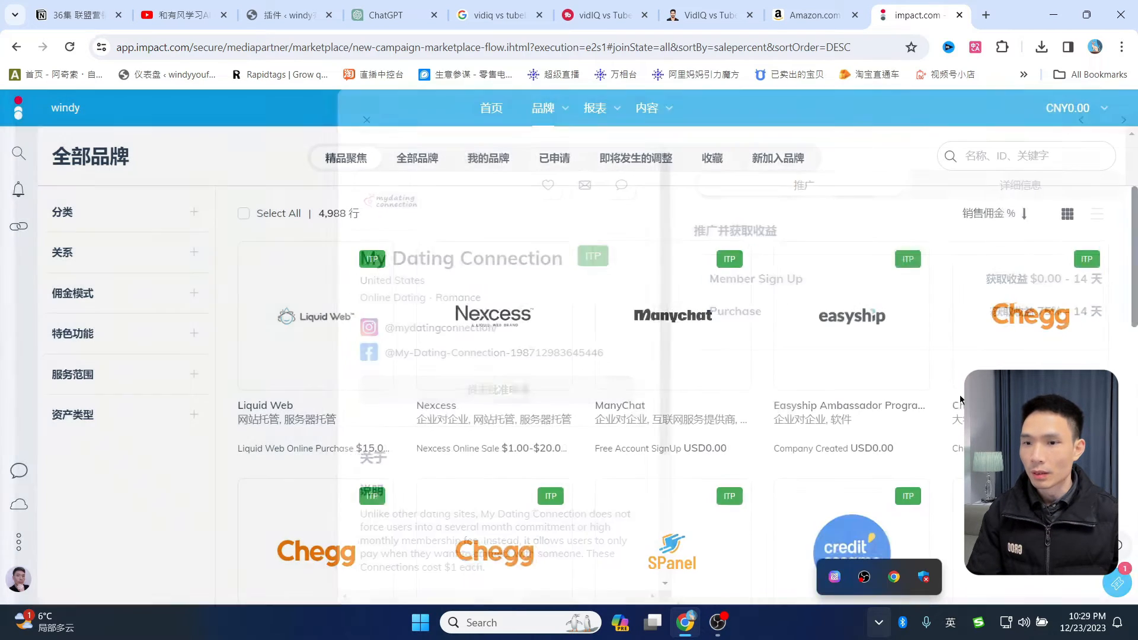
scroll(824, 387, down, 4)
click(854, 347)
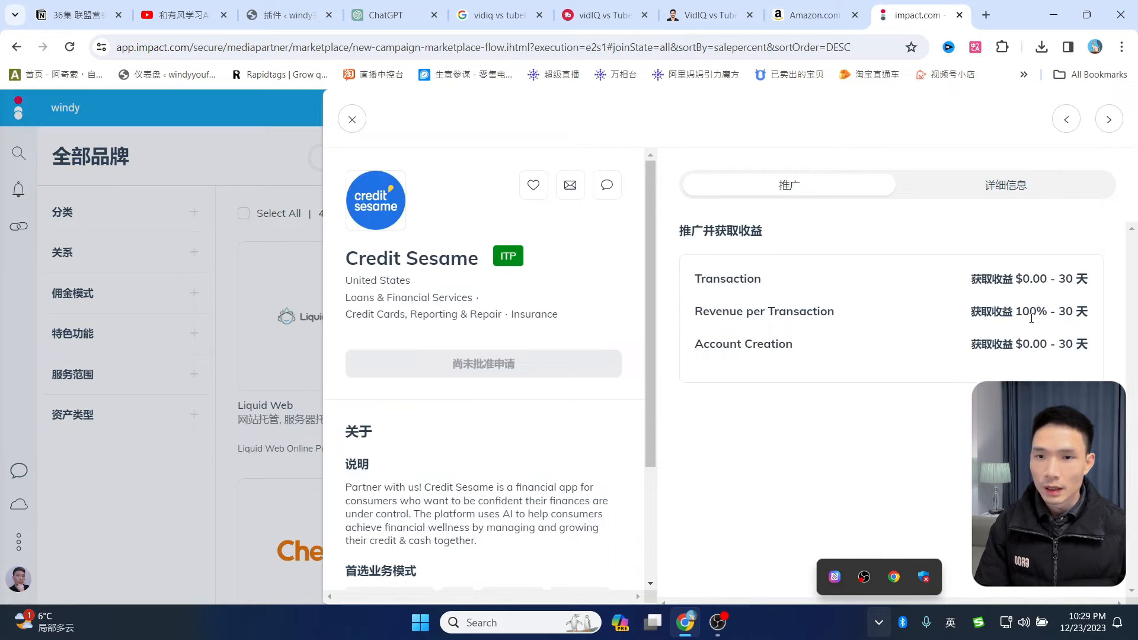
click(354, 119)
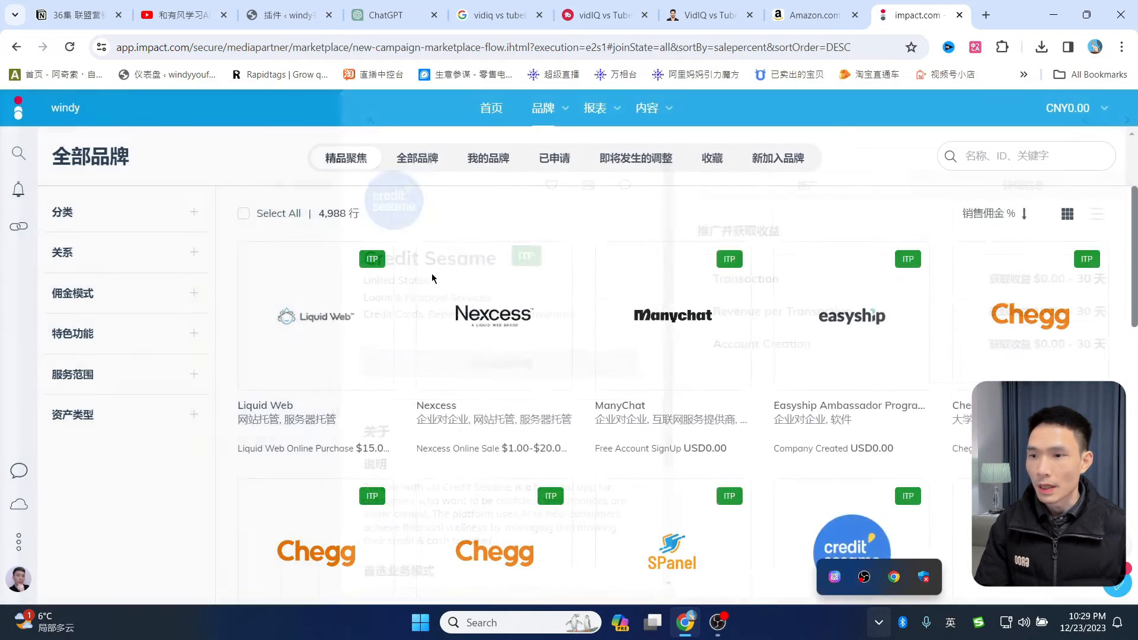
- Check the BadCreditLoans.com and Luminar Affiliate Program payouts, closing each panel
scroll(473, 355, down, 4)
scroll(472, 356, down, 3)
click(706, 389)
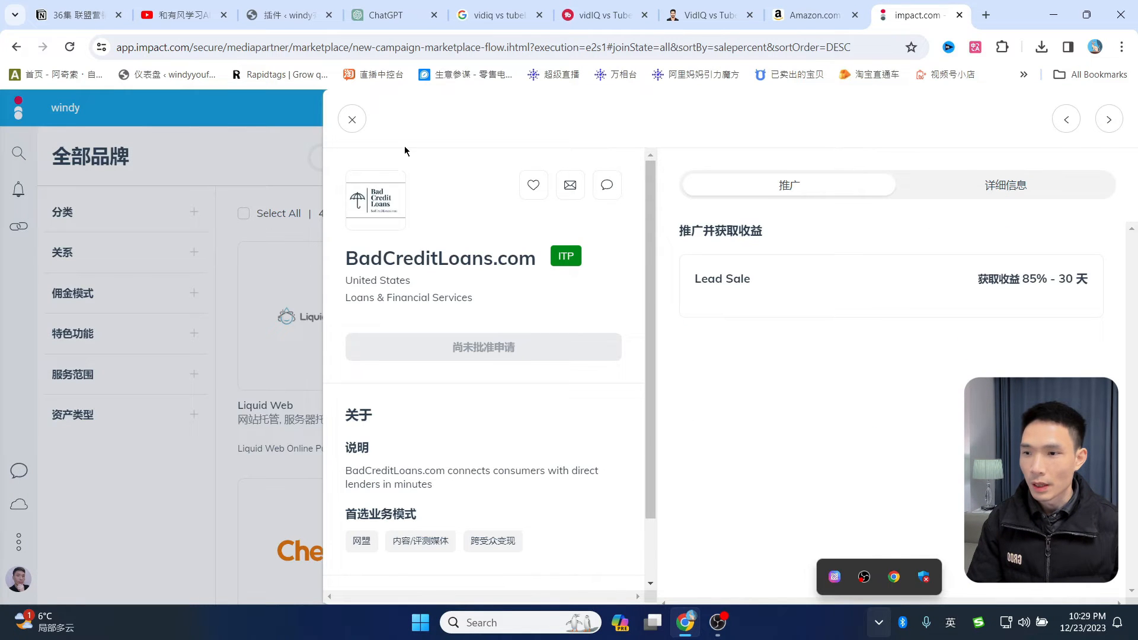
click(352, 120)
click(299, 407)
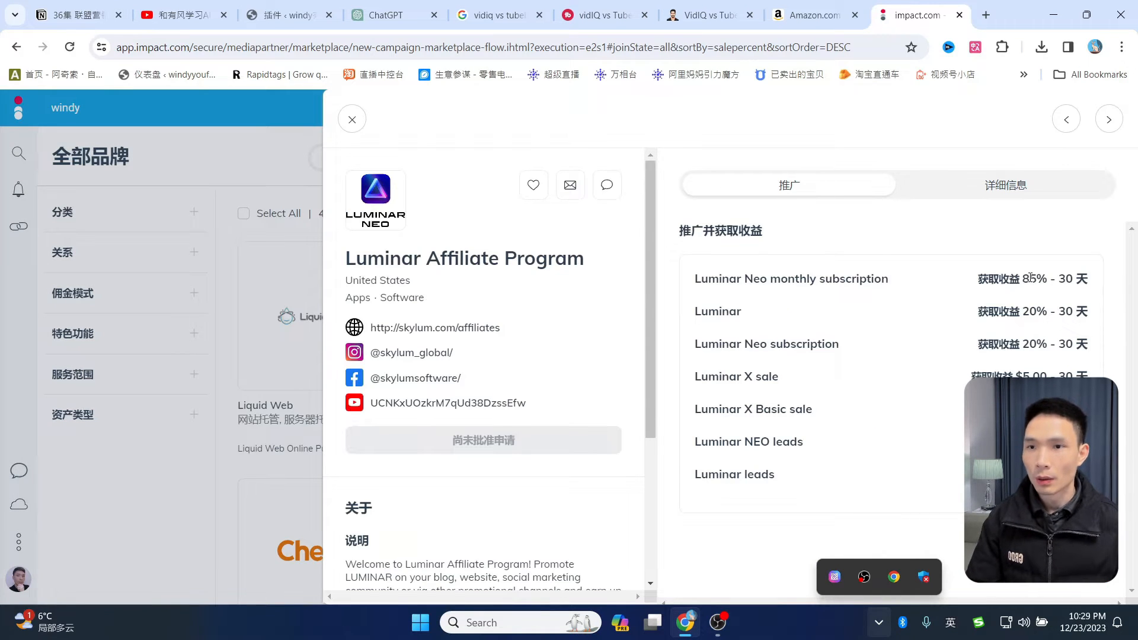
click(352, 119)
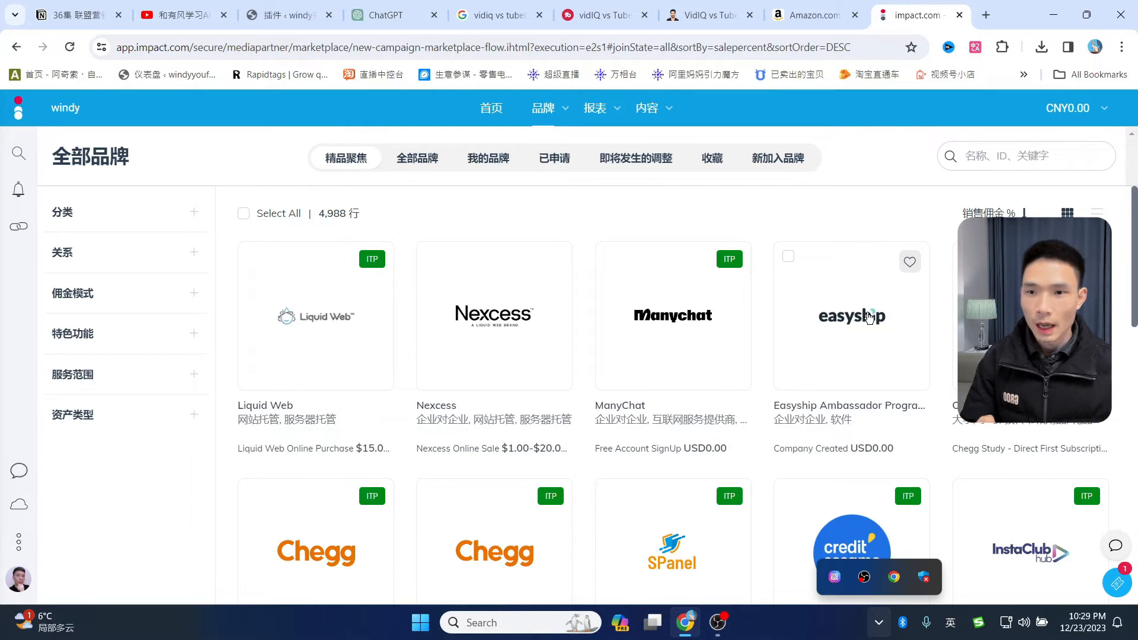
- Scroll through the Amazon Associates category commission rates and Bounty Events table
click(827, 13)
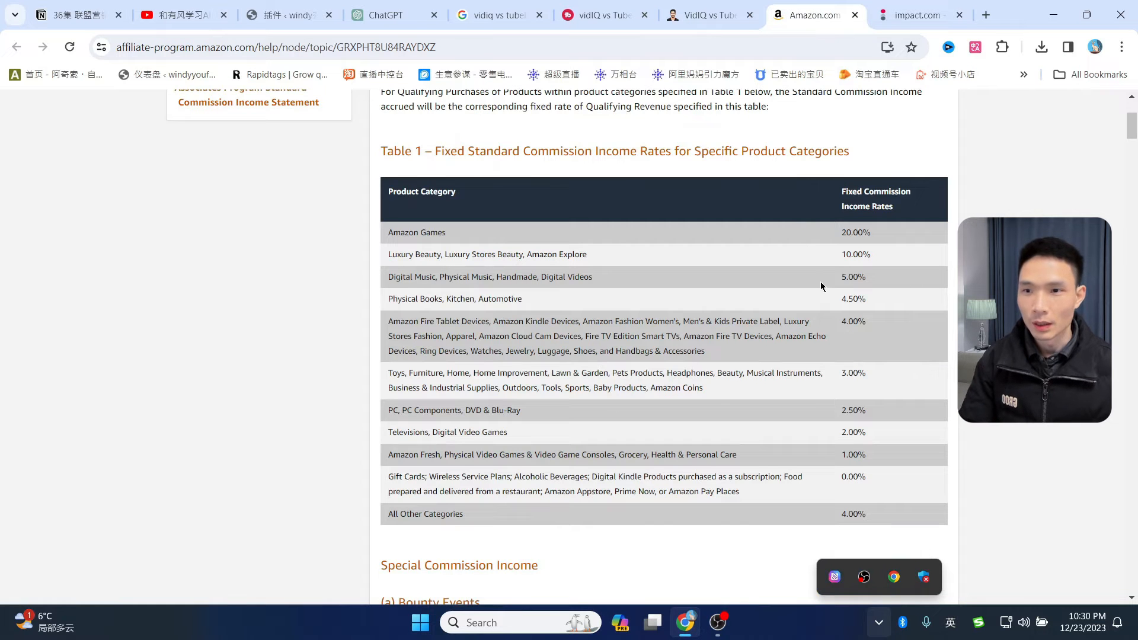
scroll(820, 283, down, 3)
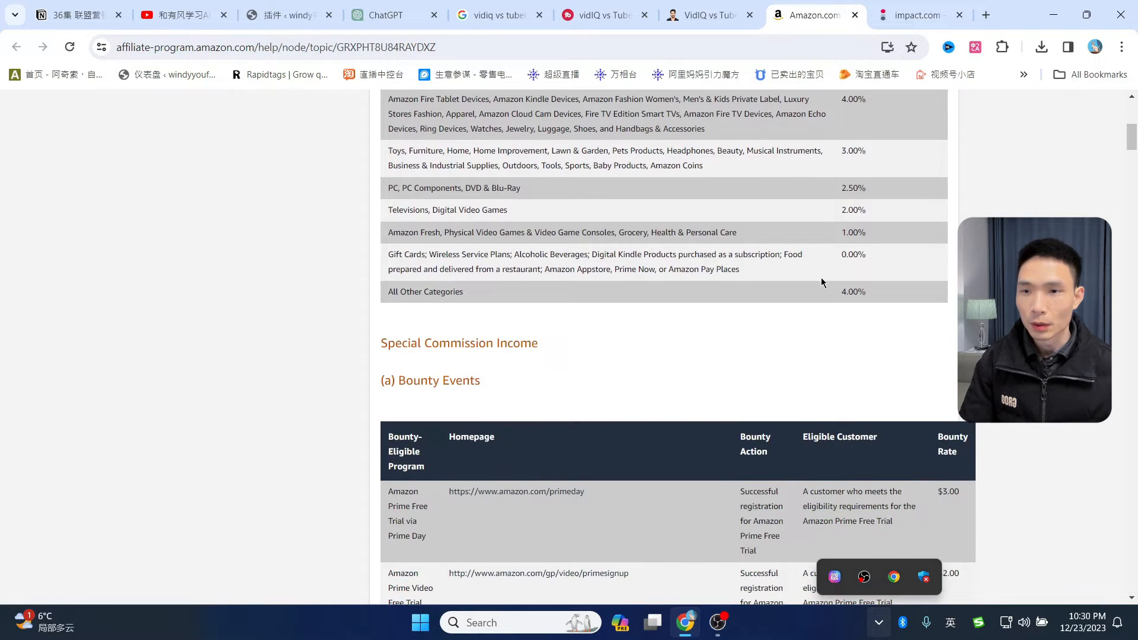
scroll(871, 271, up, 3)
scroll(928, 261, down, 5)
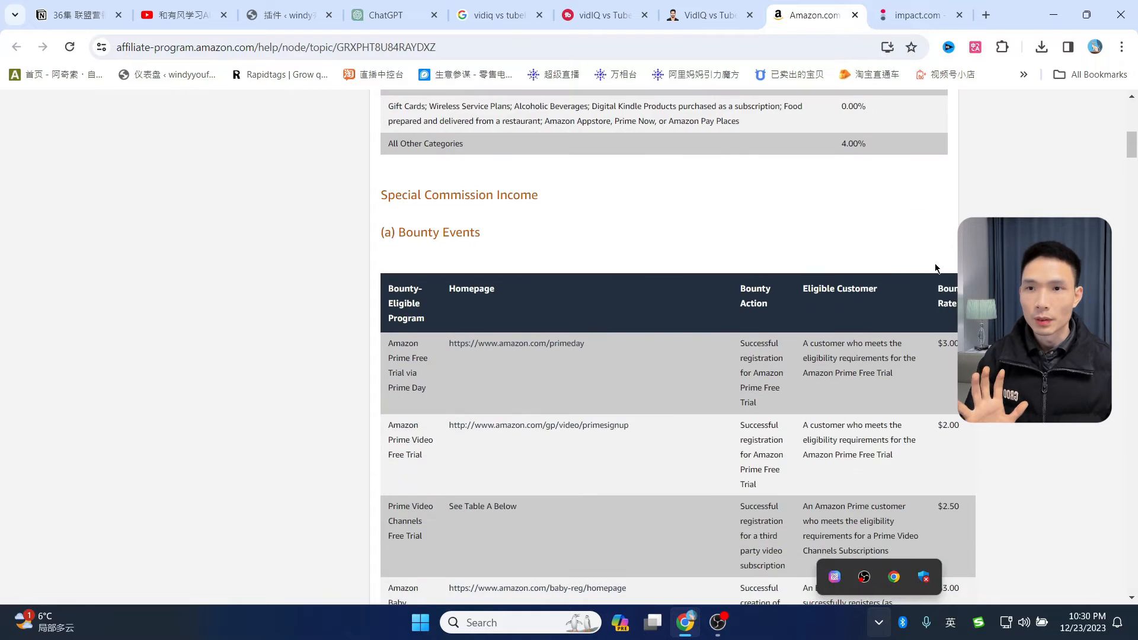
scroll(935, 267, up, 5)
- Pass through the impact.com and VidIQ vs TubeBuddy tabs to the affiliate product-directions Google Doc
click(902, 14)
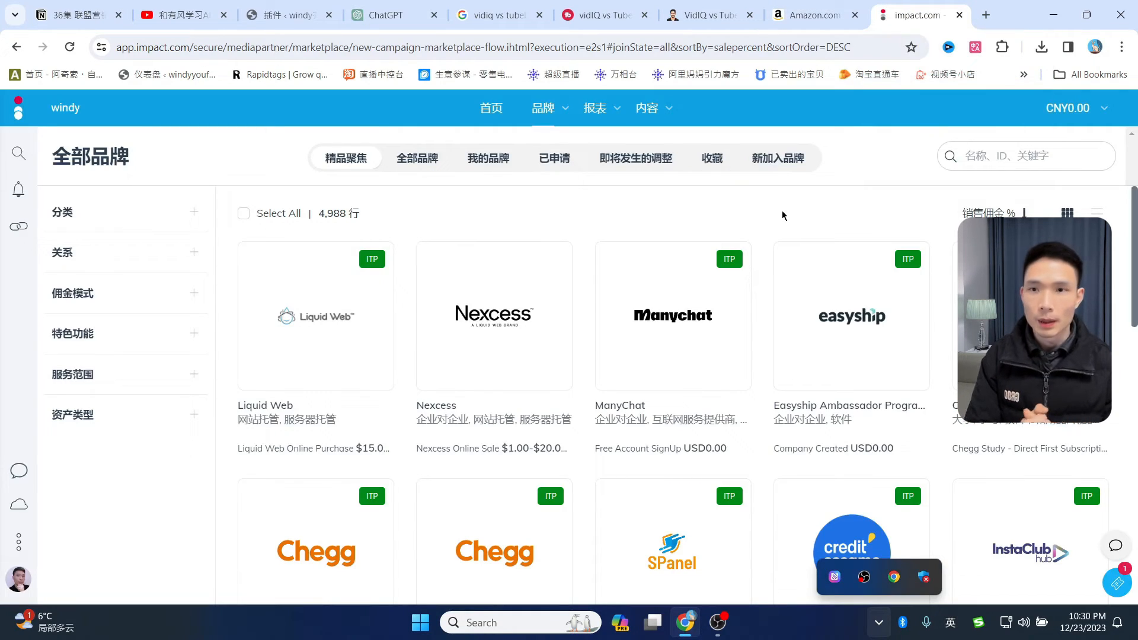
click(711, 15)
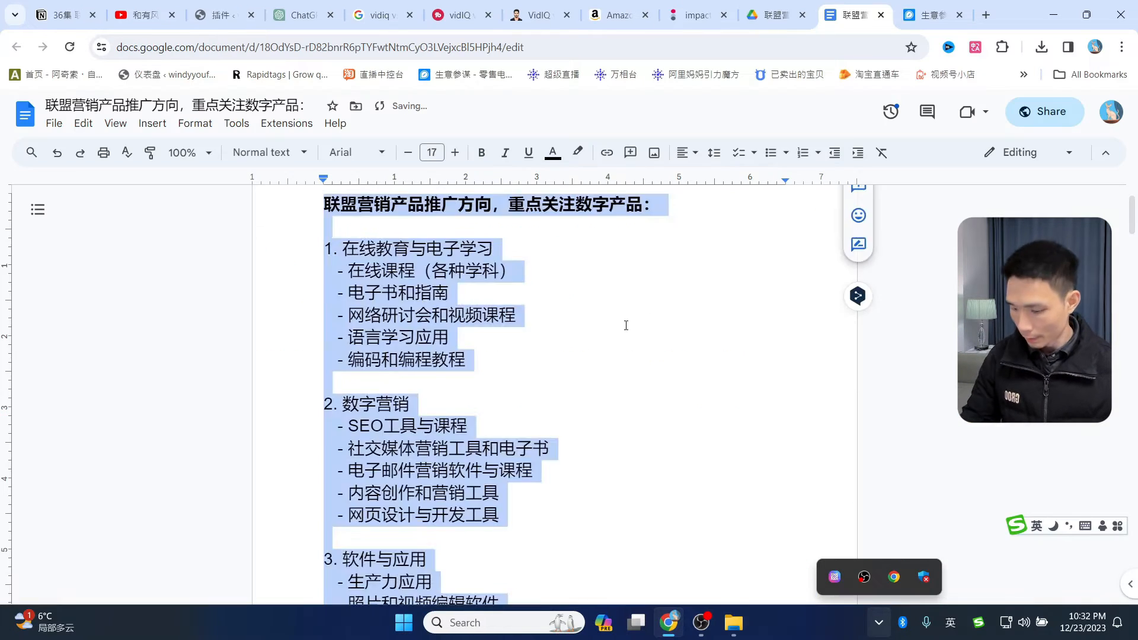
click(621, 324)
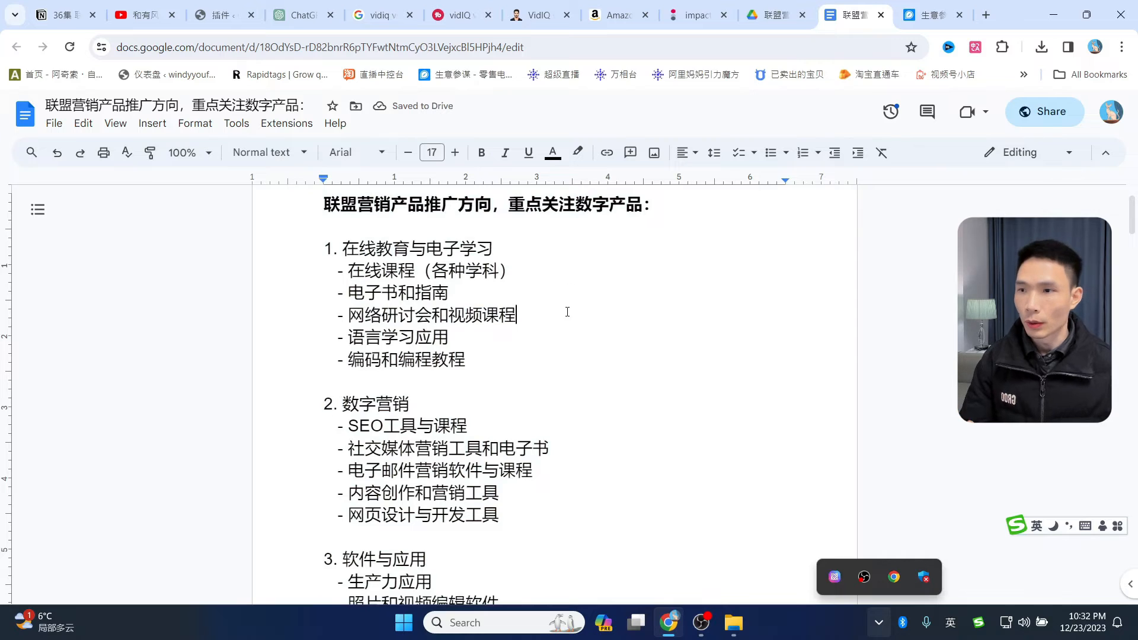
- Read the top of the product-category outline, briefly selecting the word 在线课程
scroll(568, 312, up, 2)
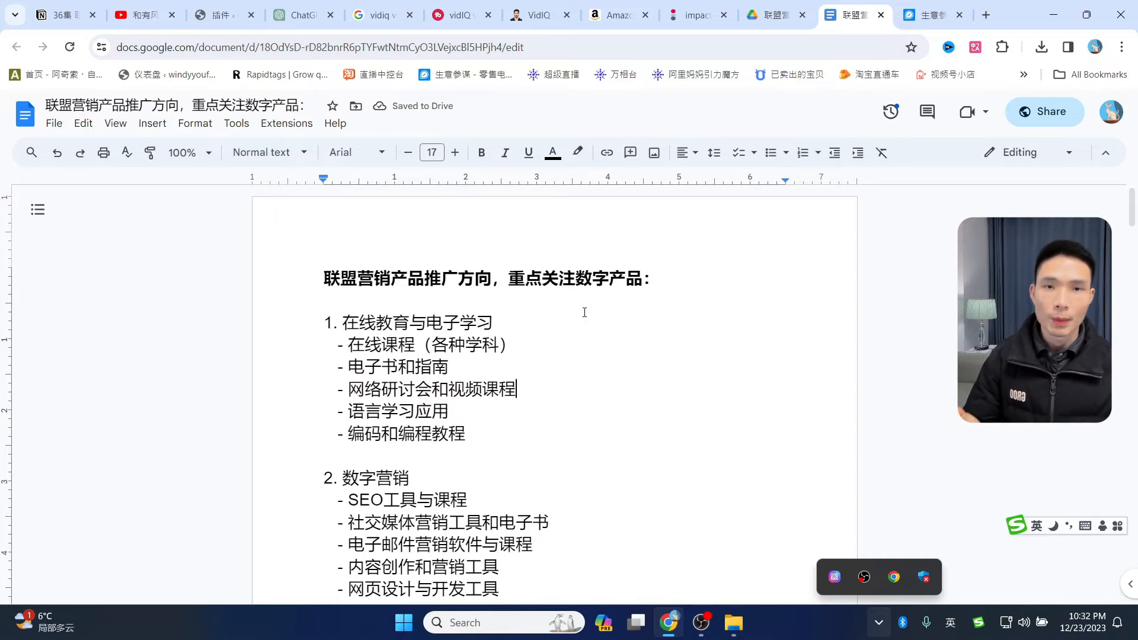
scroll(584, 314, down, 2)
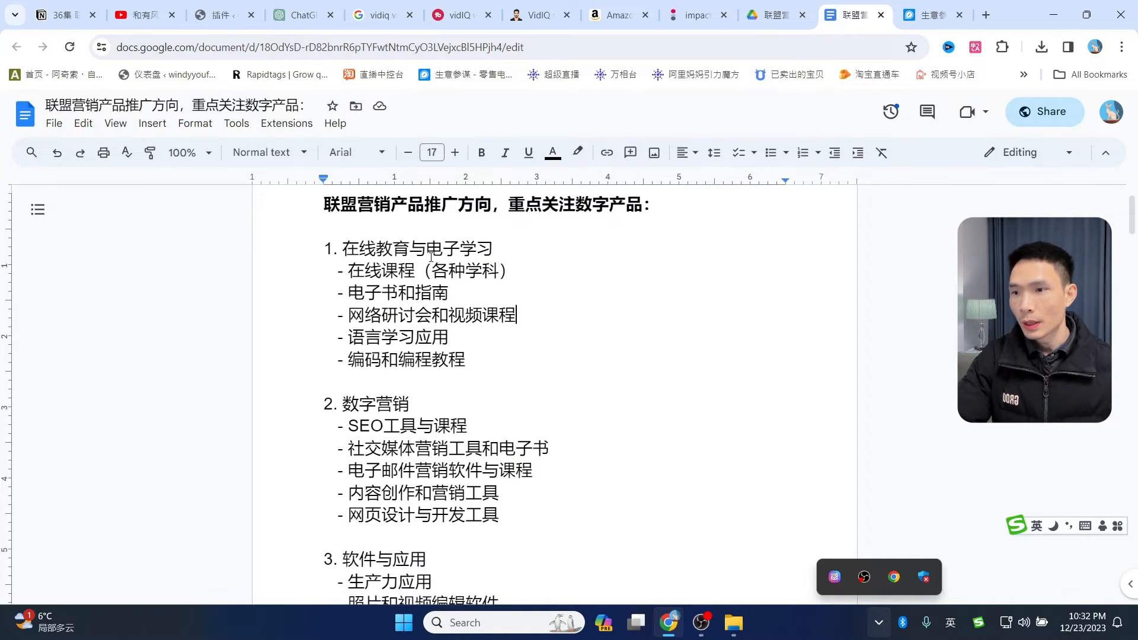
double_click(349, 273)
click(511, 309)
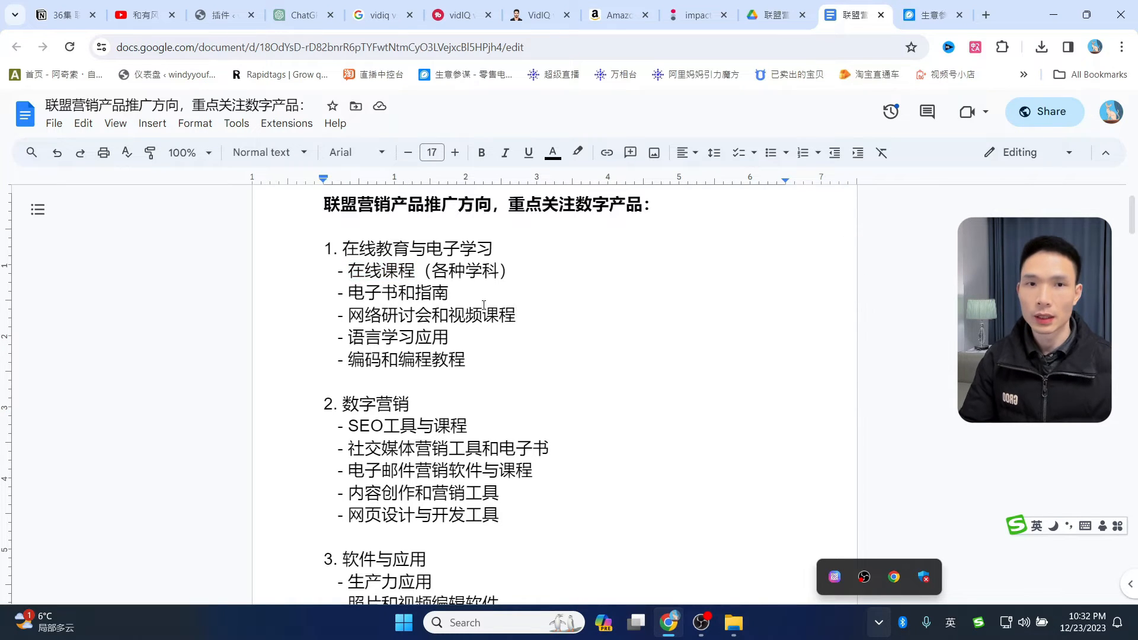
scroll(545, 301, down, 1)
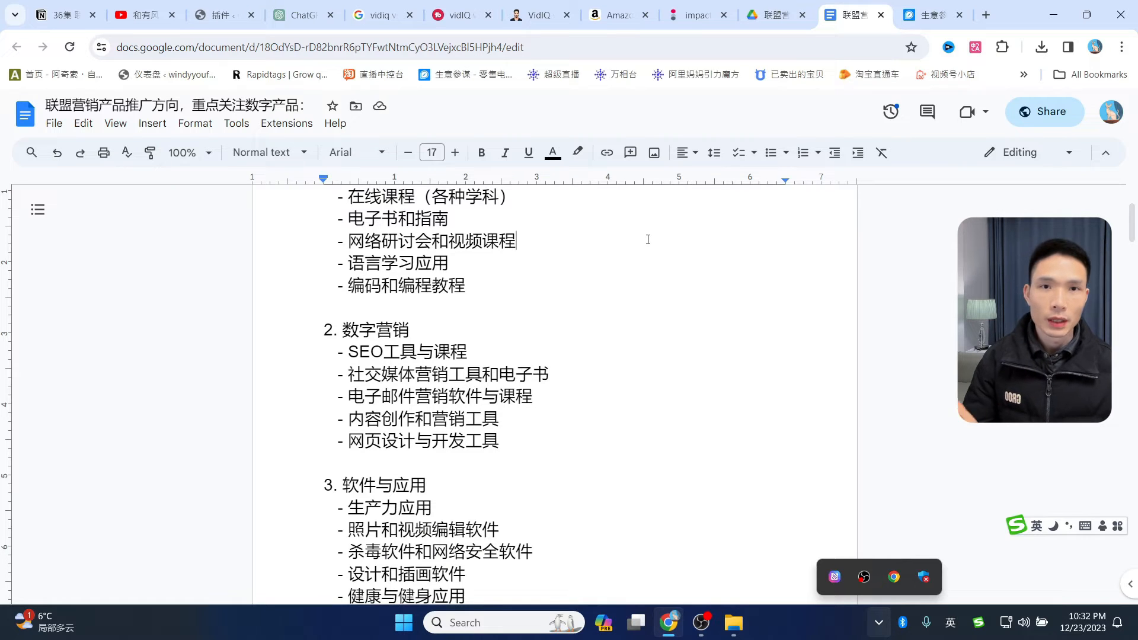
scroll(408, 304, down, 1)
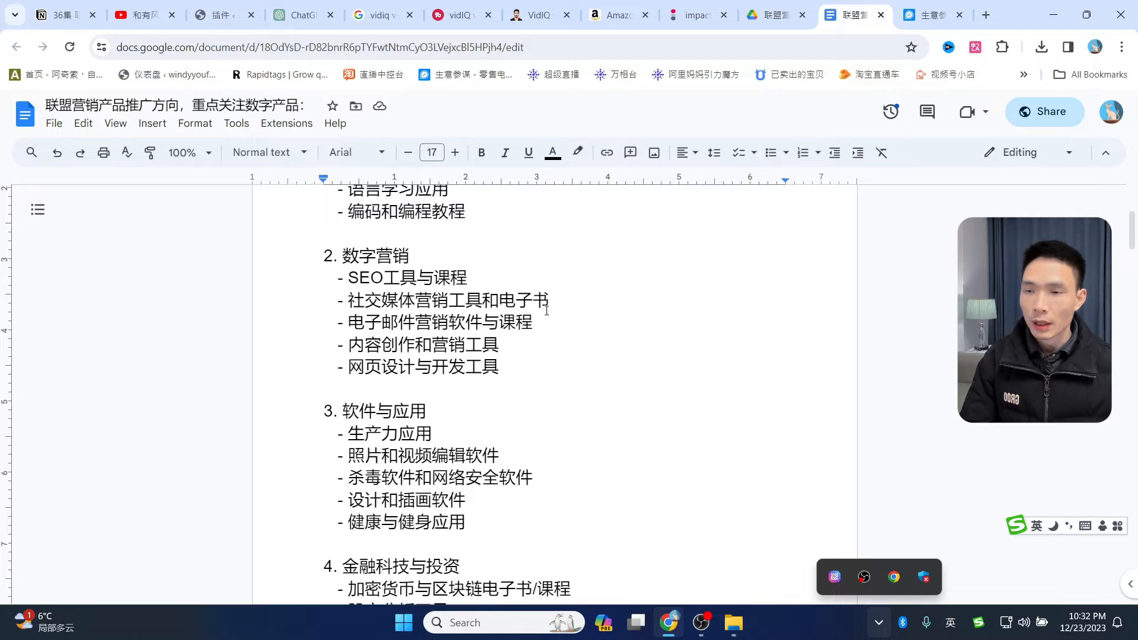
scroll(605, 308, down, 1)
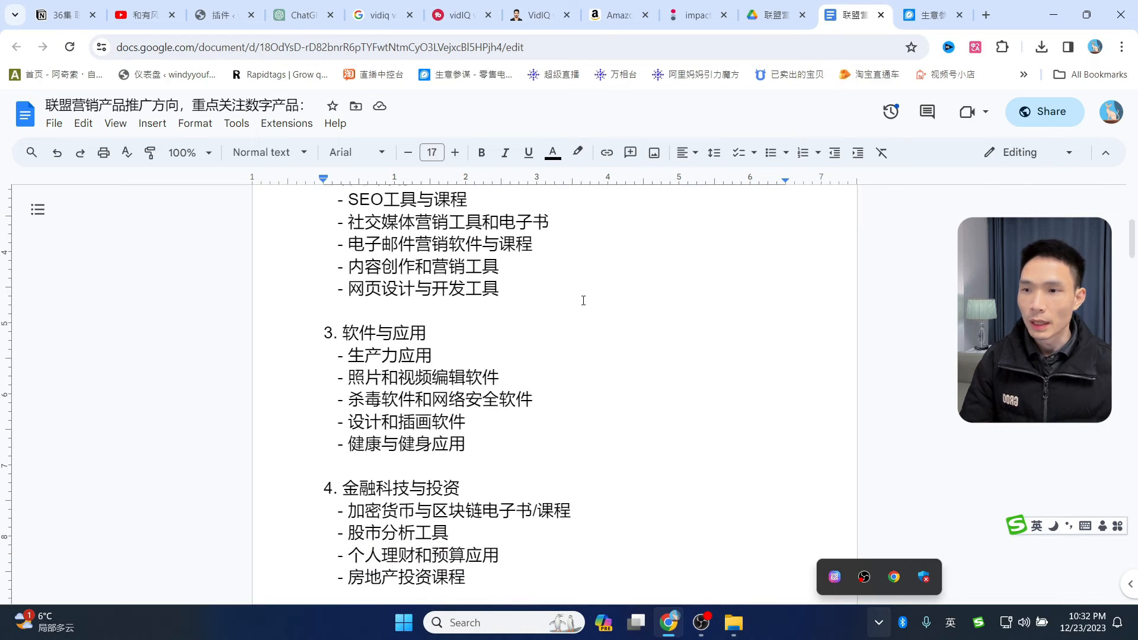
scroll(498, 282, down, 1)
scroll(380, 263, down, 2)
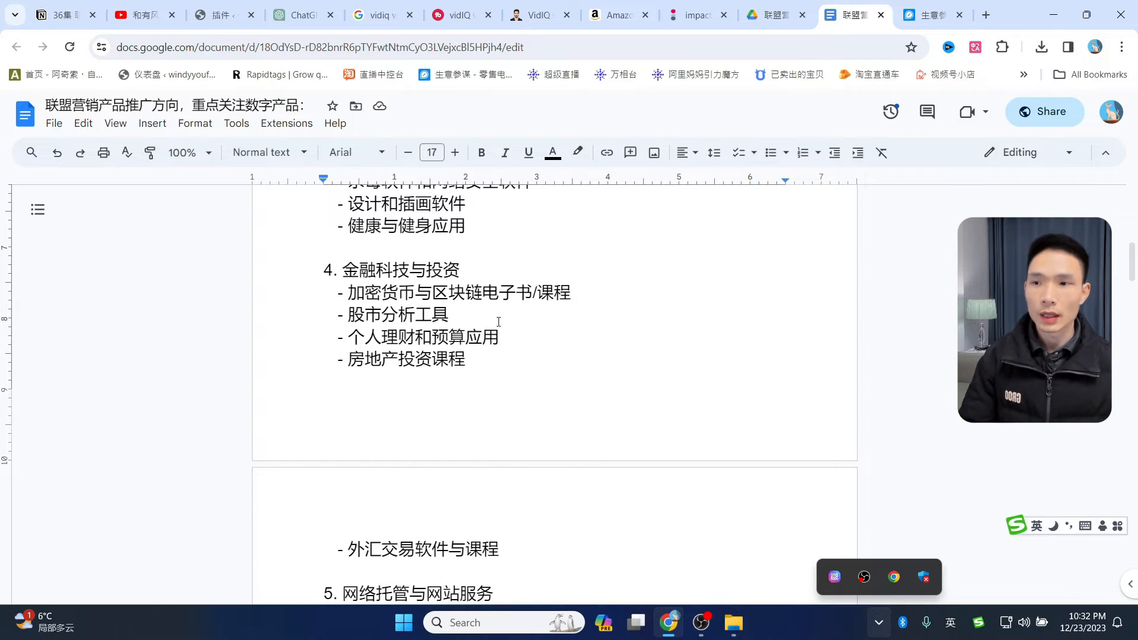
- Scroll further down the digital marketing and software categories, then back up the list
scroll(499, 322, down, 1)
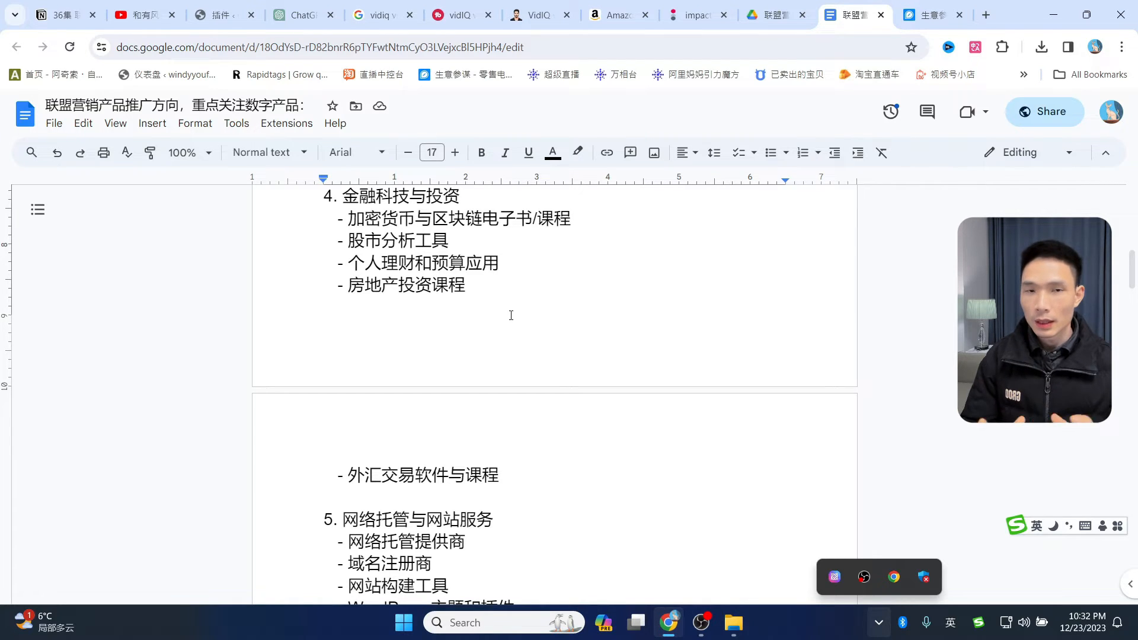
scroll(509, 338, down, 9)
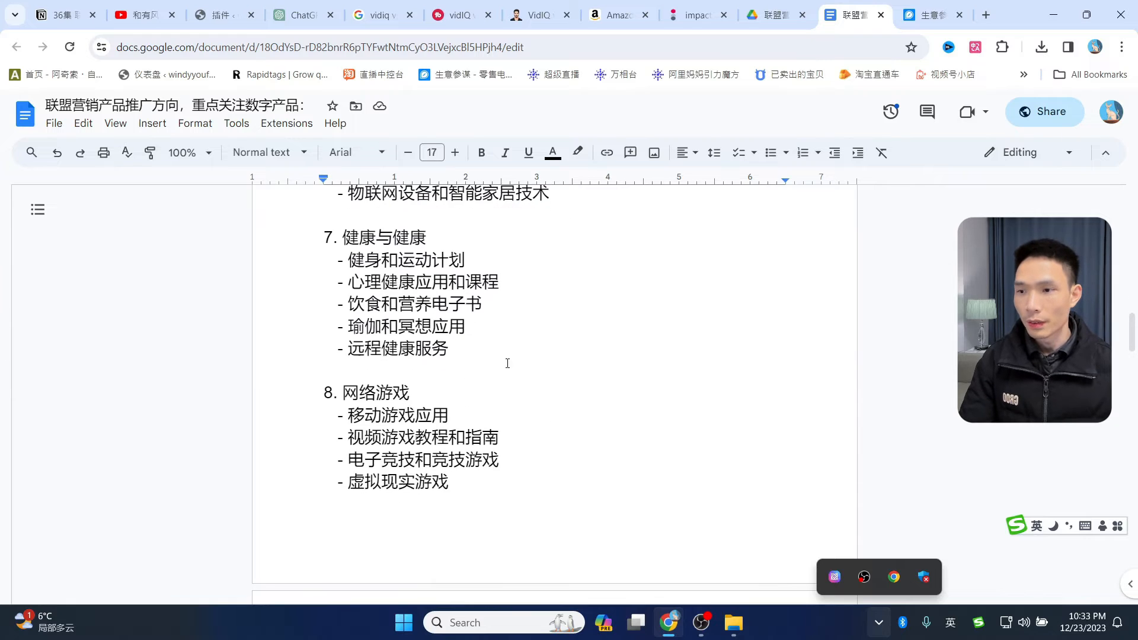
scroll(504, 364, down, 3)
scroll(504, 364, up, 2)
scroll(475, 368, down, 4)
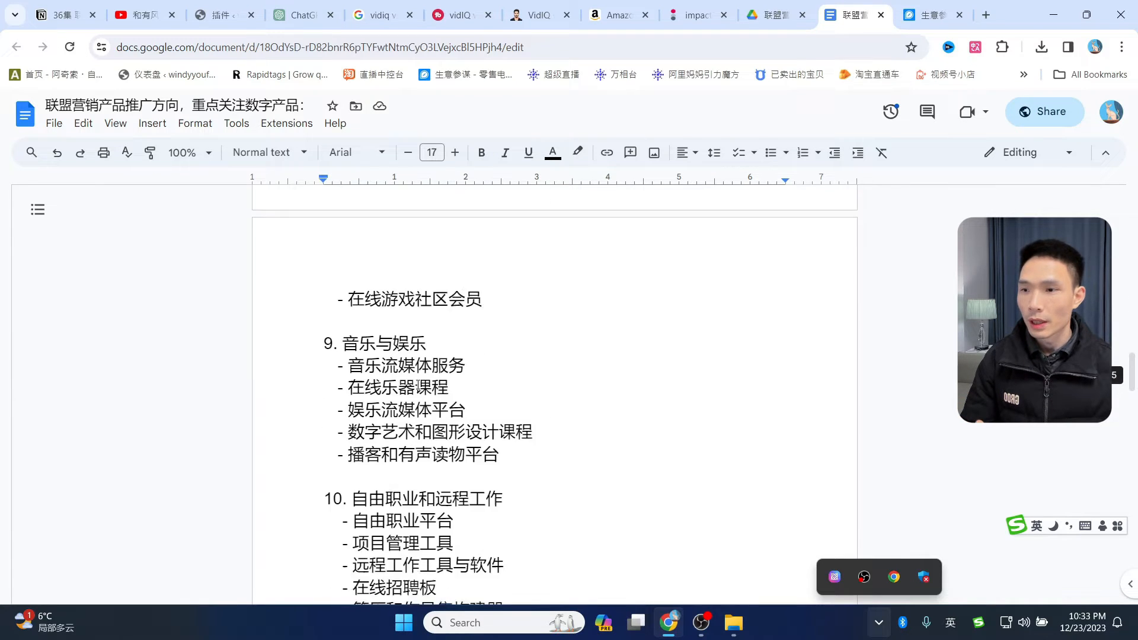
scroll(456, 373, down, 3)
scroll(456, 372, down, 2)
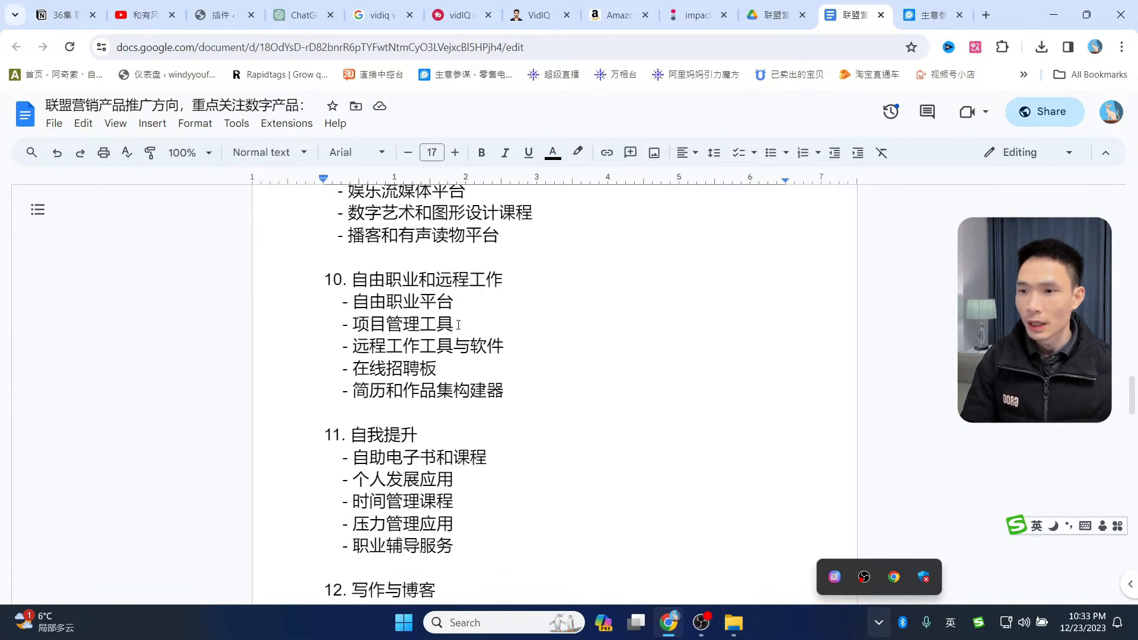
scroll(458, 325, down, 5)
scroll(450, 283, up, 3)
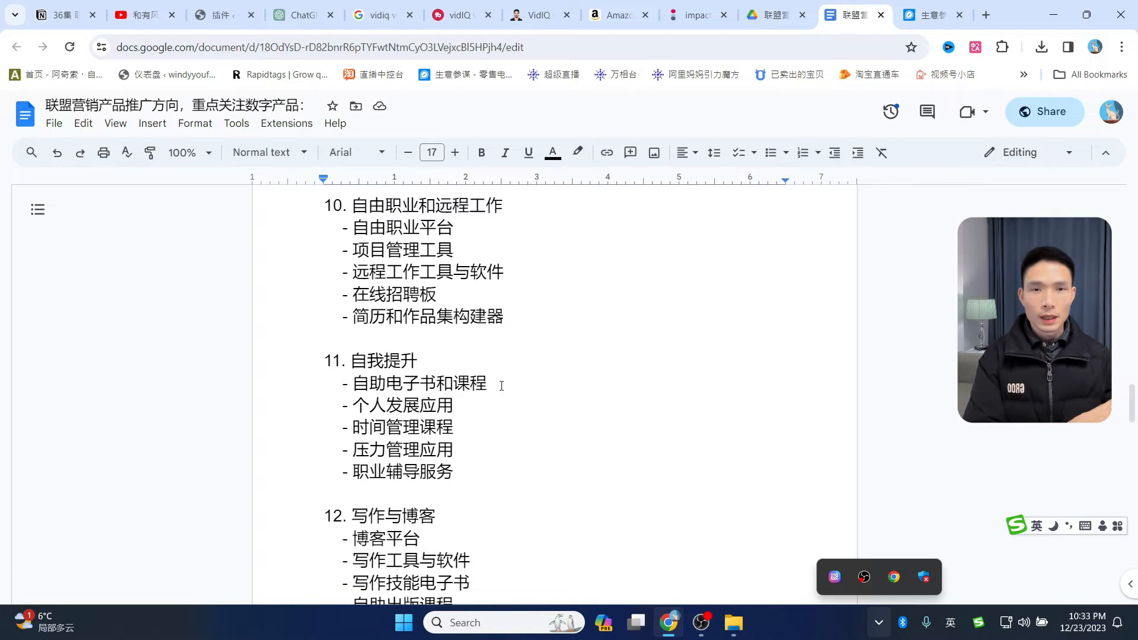
scroll(584, 369, up, 5)
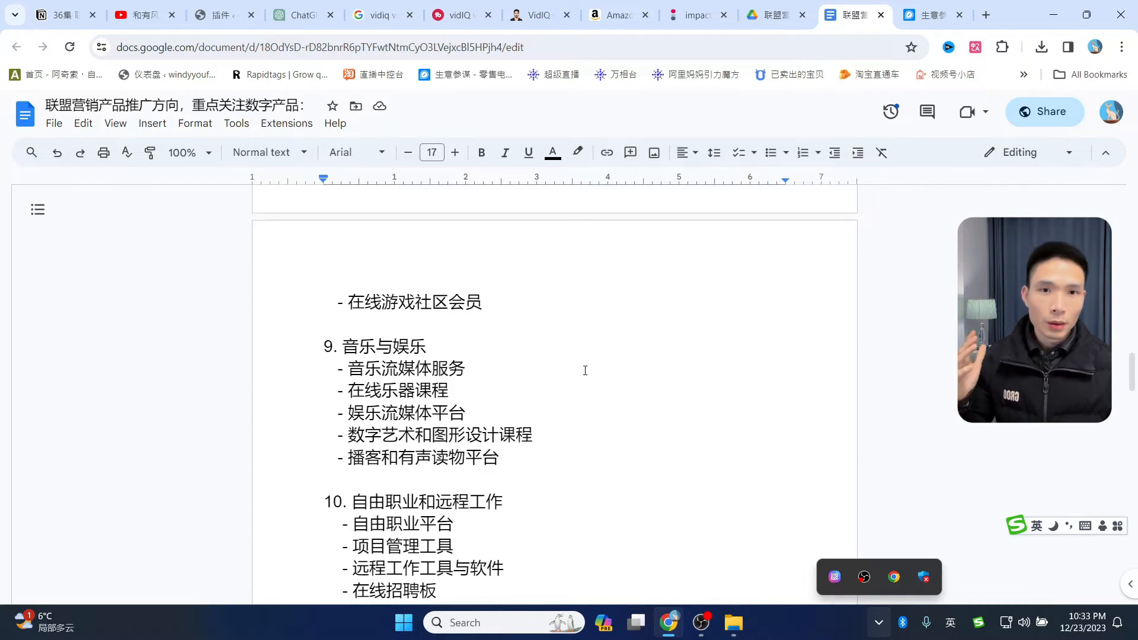
scroll(486, 437, up, 10)
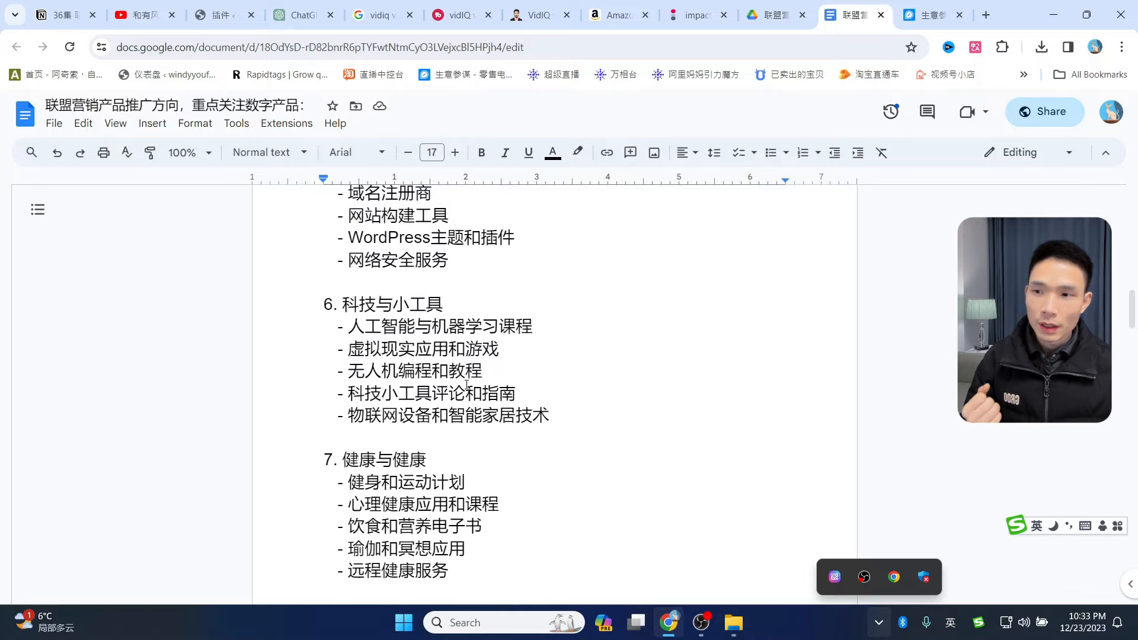
scroll(468, 384, up, 3)
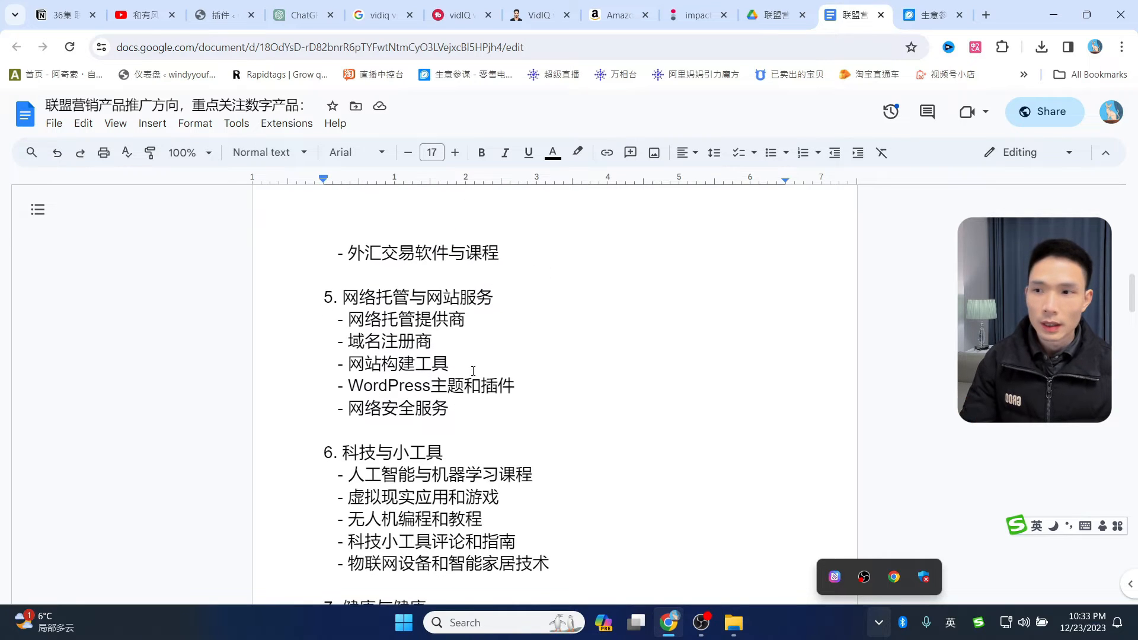
scroll(520, 347, down, 4)
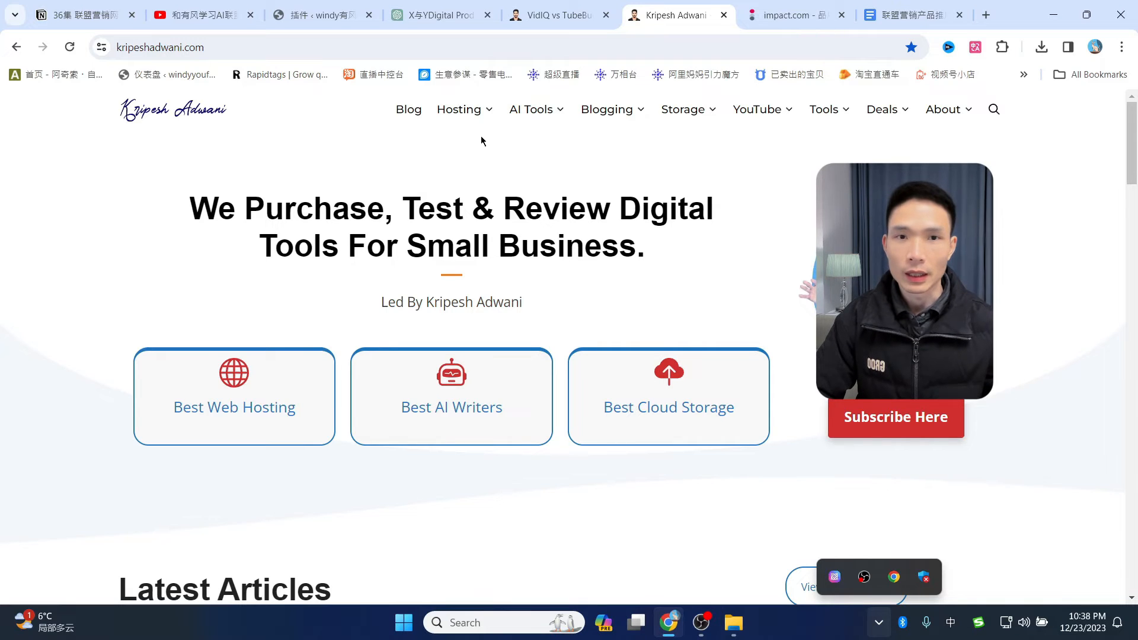
- Open the Cloudways Review article from the blog's Hosting menu
mouse_move(471, 119)
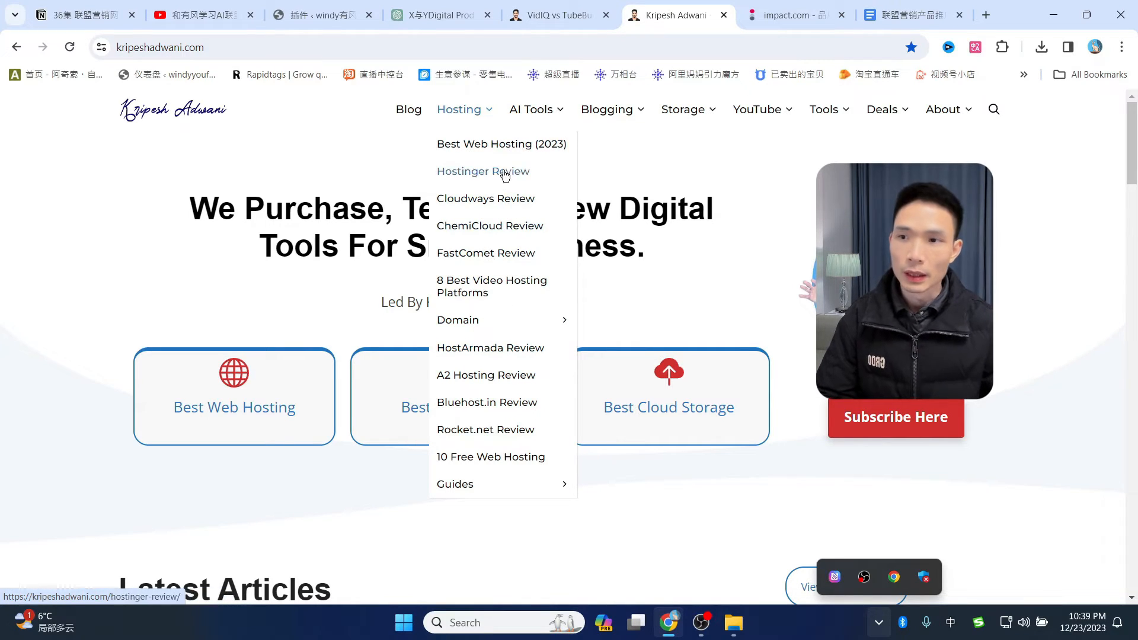
click(483, 201)
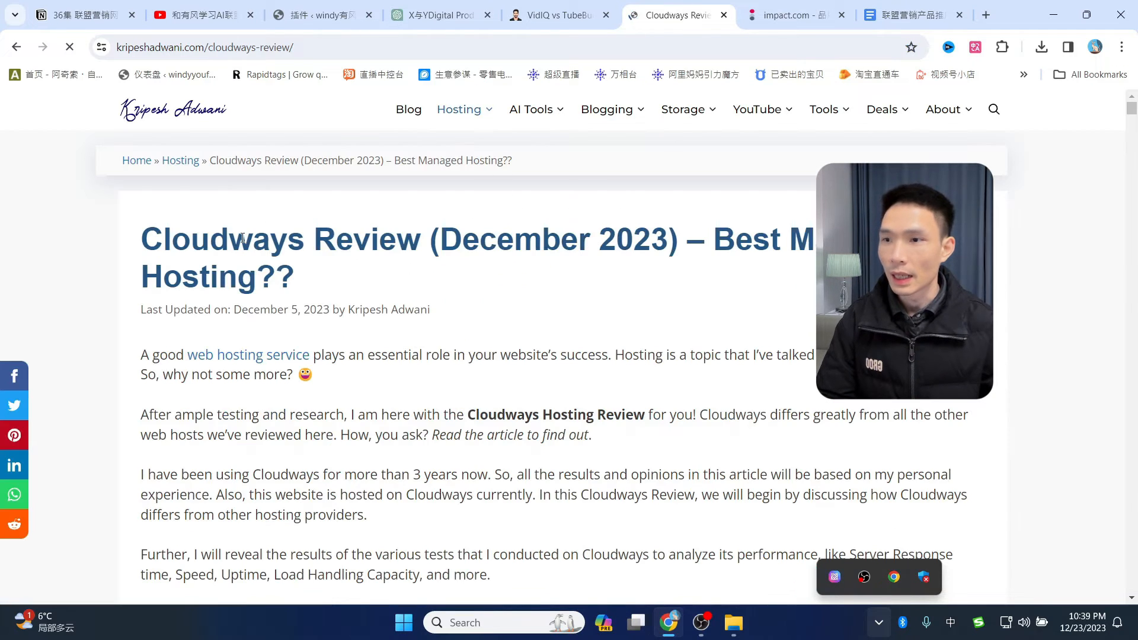
drag(143, 231, 364, 264)
click(364, 264)
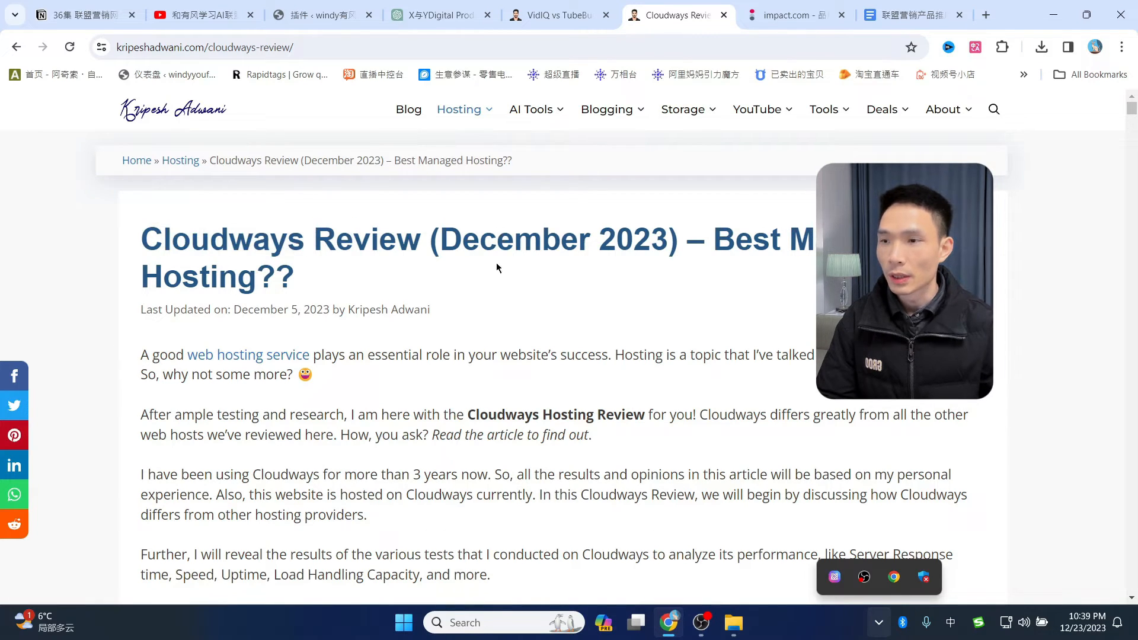
- Scroll down through the Cloudways Review test results
scroll(621, 381, down, 13)
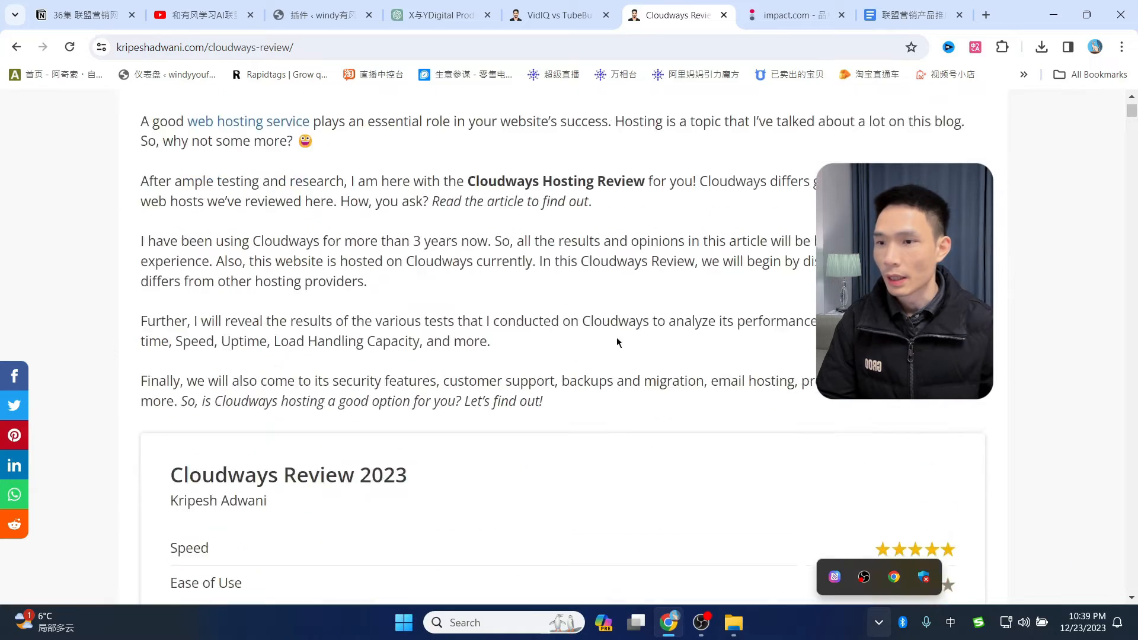
scroll(680, 366, down, 8)
scroll(675, 374, up, 2)
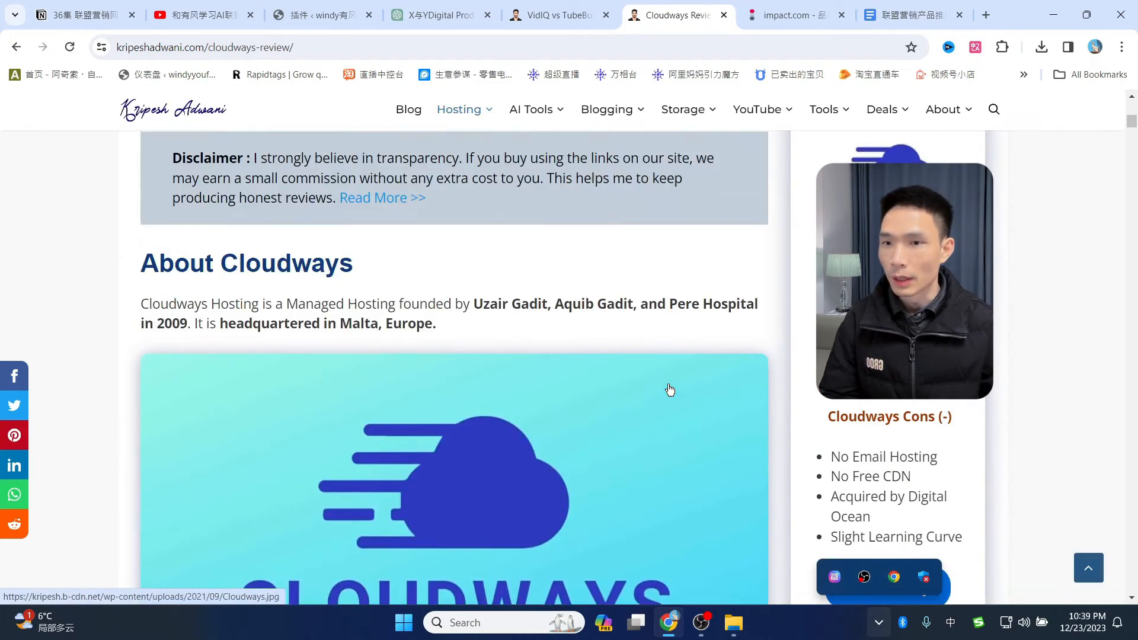
scroll(624, 372, down, 15)
scroll(613, 375, down, 9)
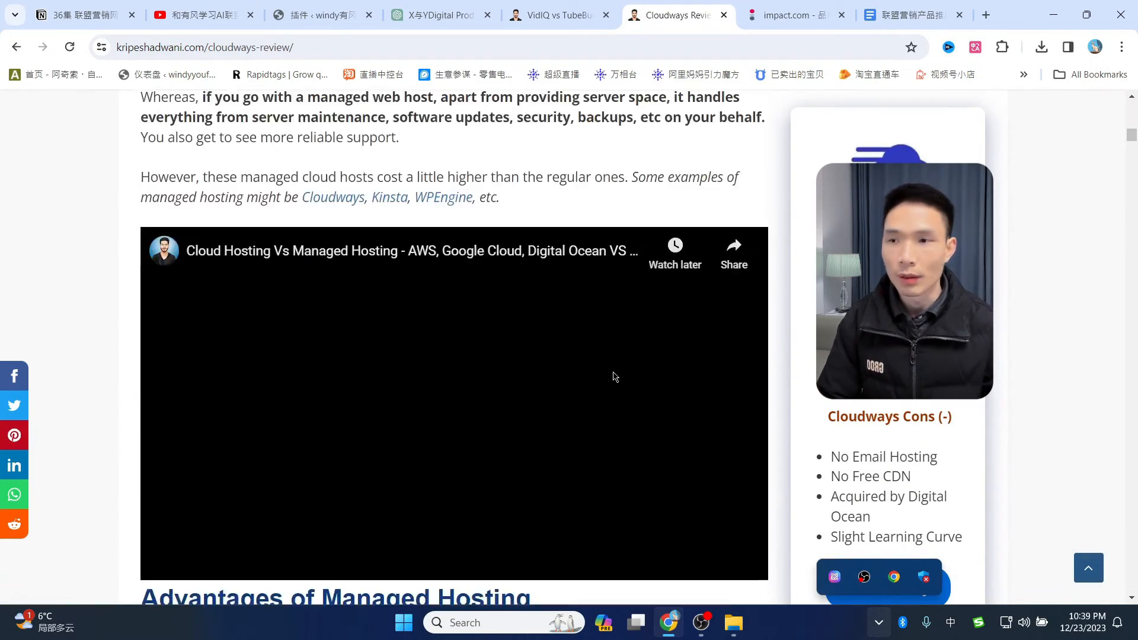
scroll(613, 375, up, 5)
scroll(553, 366, down, 2)
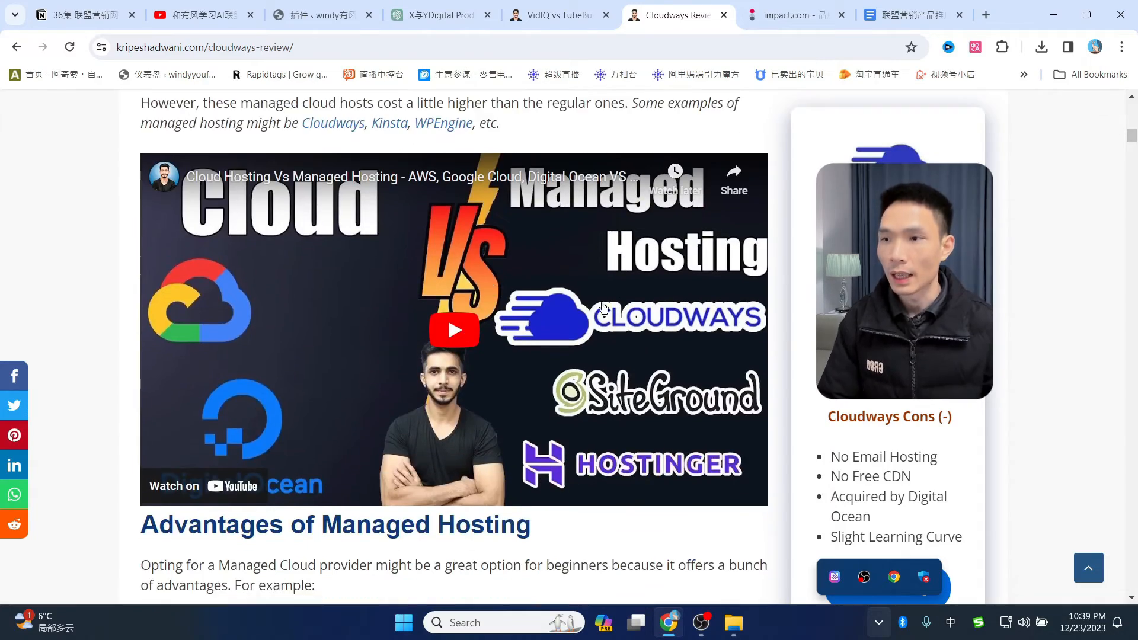
scroll(495, 401, down, 14)
scroll(498, 403, down, 8)
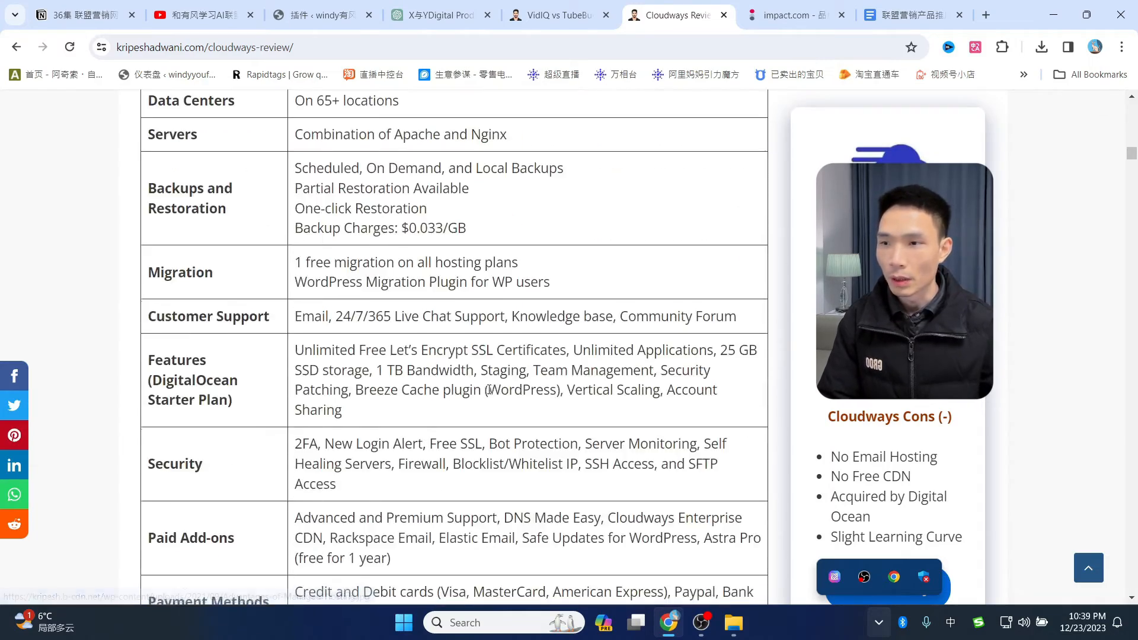
scroll(415, 356, up, 5)
scroll(472, 380, down, 13)
scroll(474, 377, down, 20)
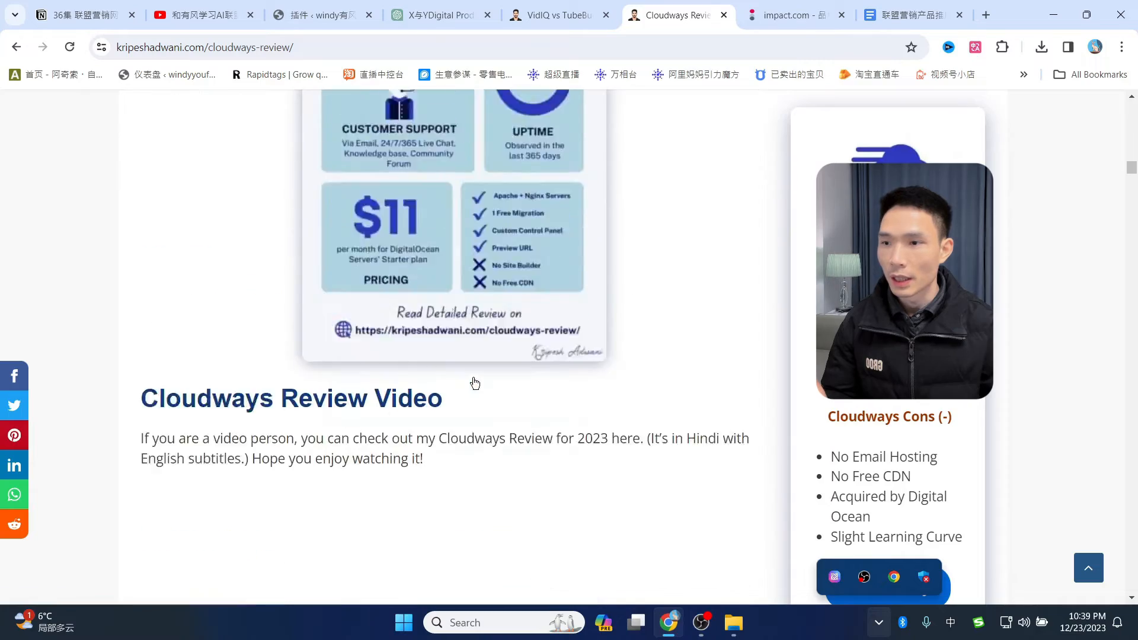
scroll(544, 374, down, 15)
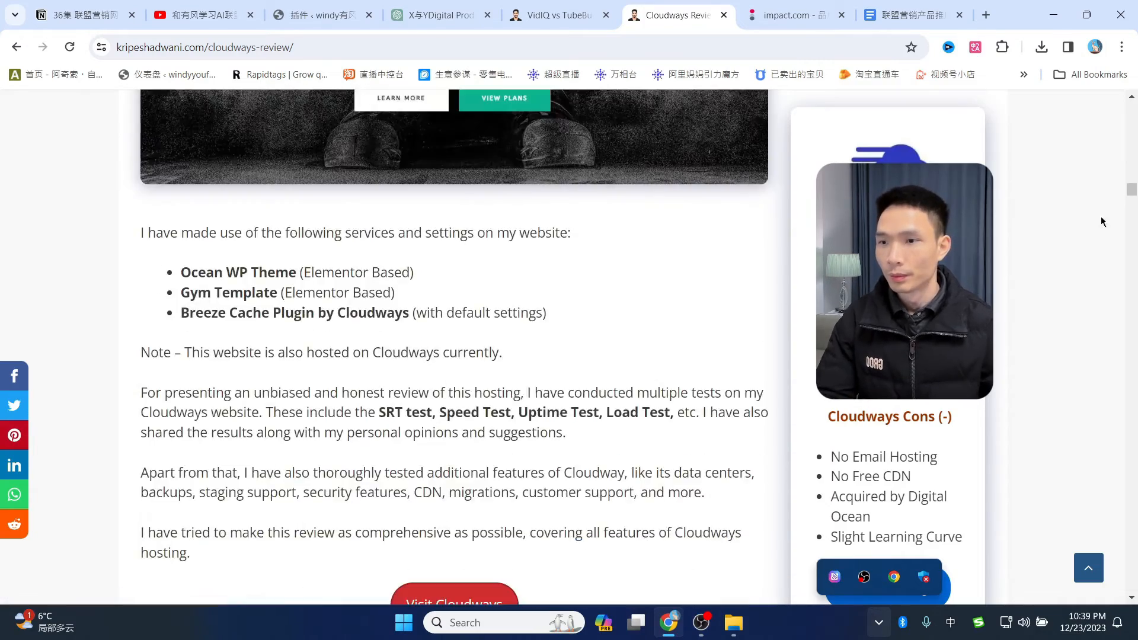
scroll(573, 388, down, 20)
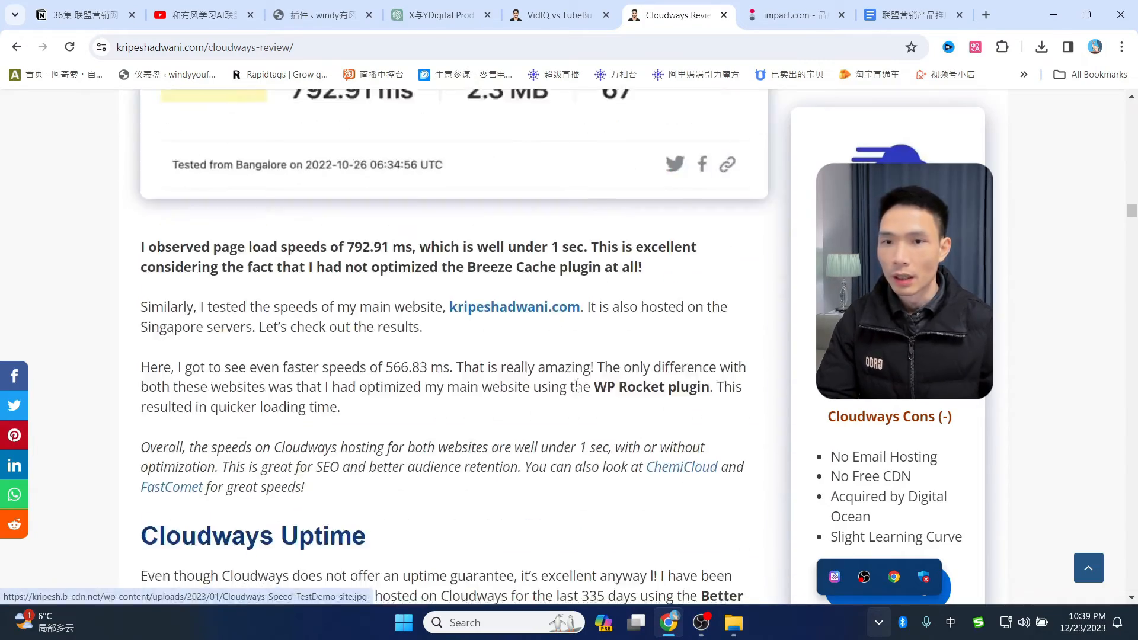
drag(1133, 225, 1132, 114)
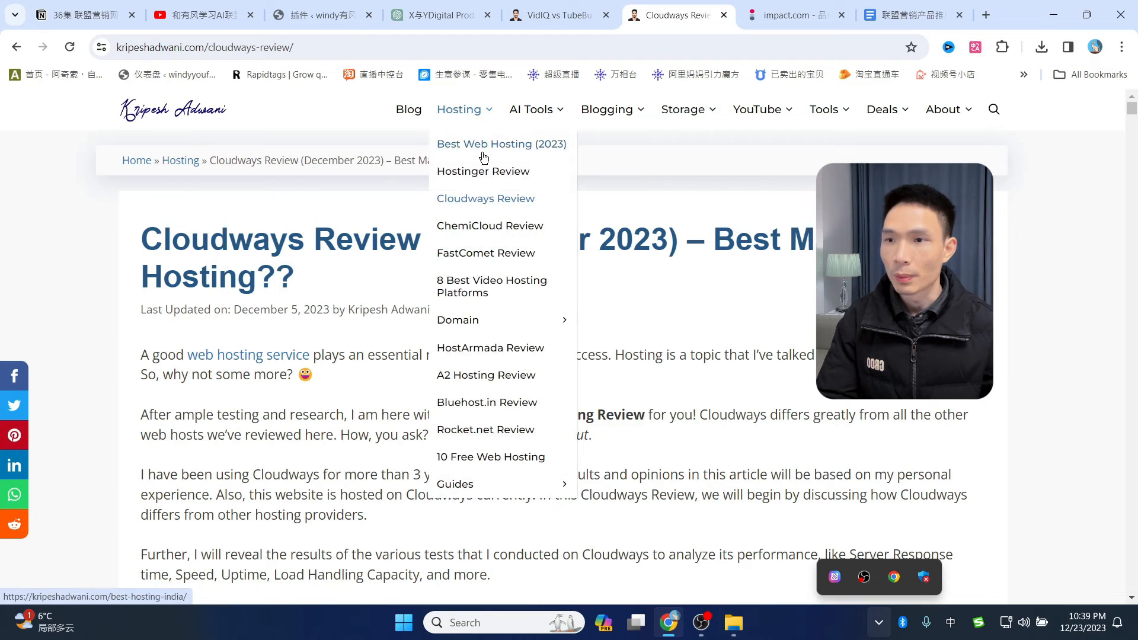
- Open the 9 Best AI Writers article, then the 11 Best FREE AI Writers article
mouse_move(530, 125)
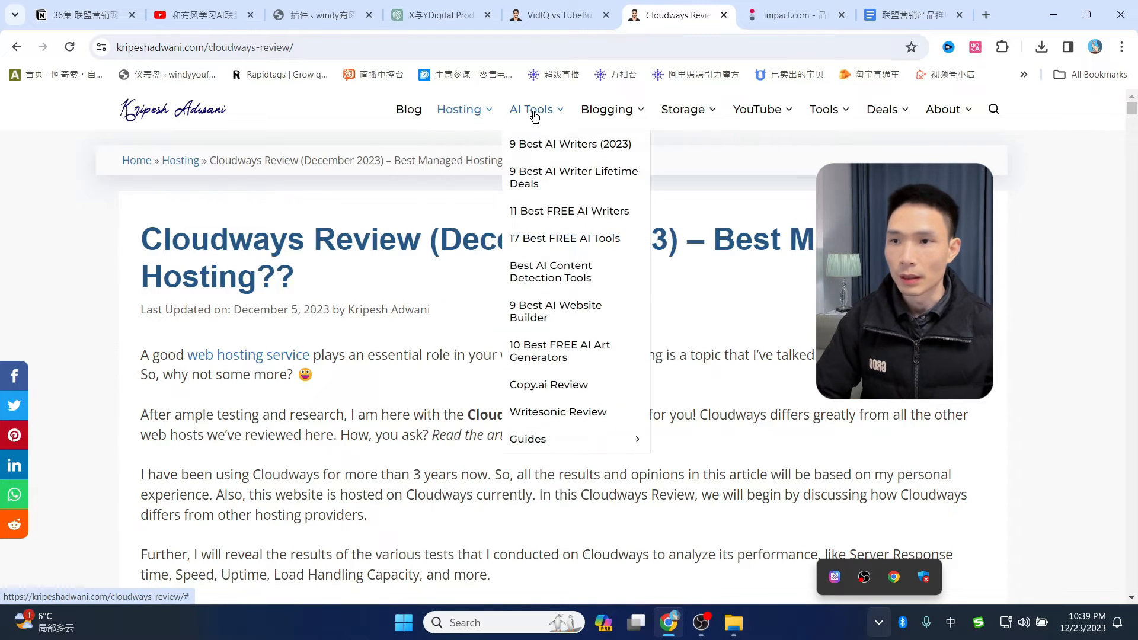
click(557, 148)
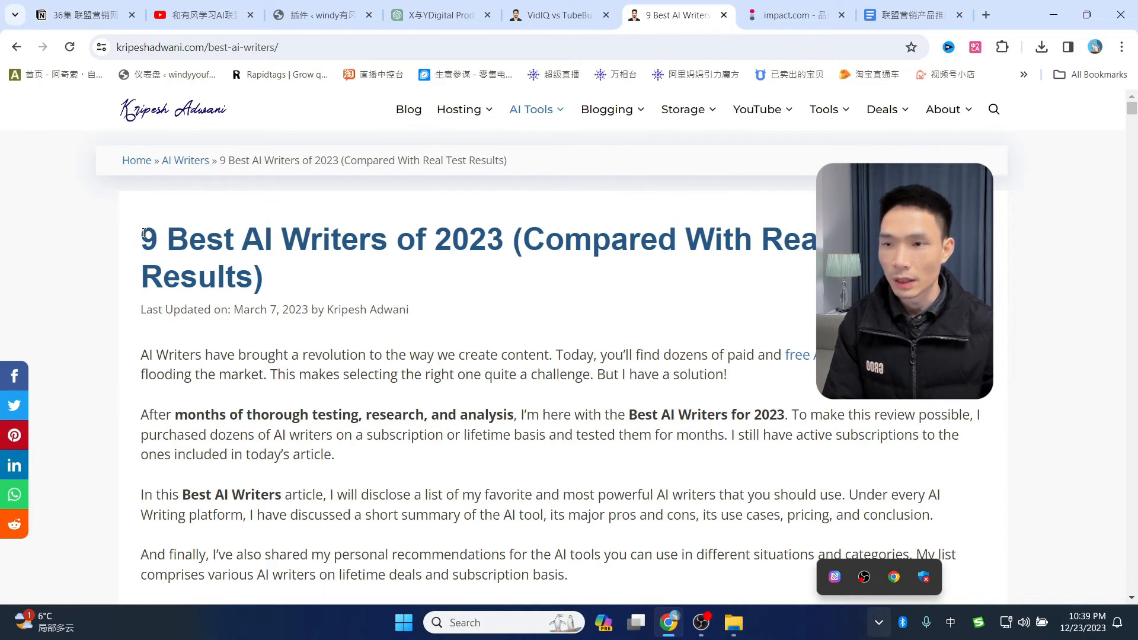
drag(142, 239, 511, 243)
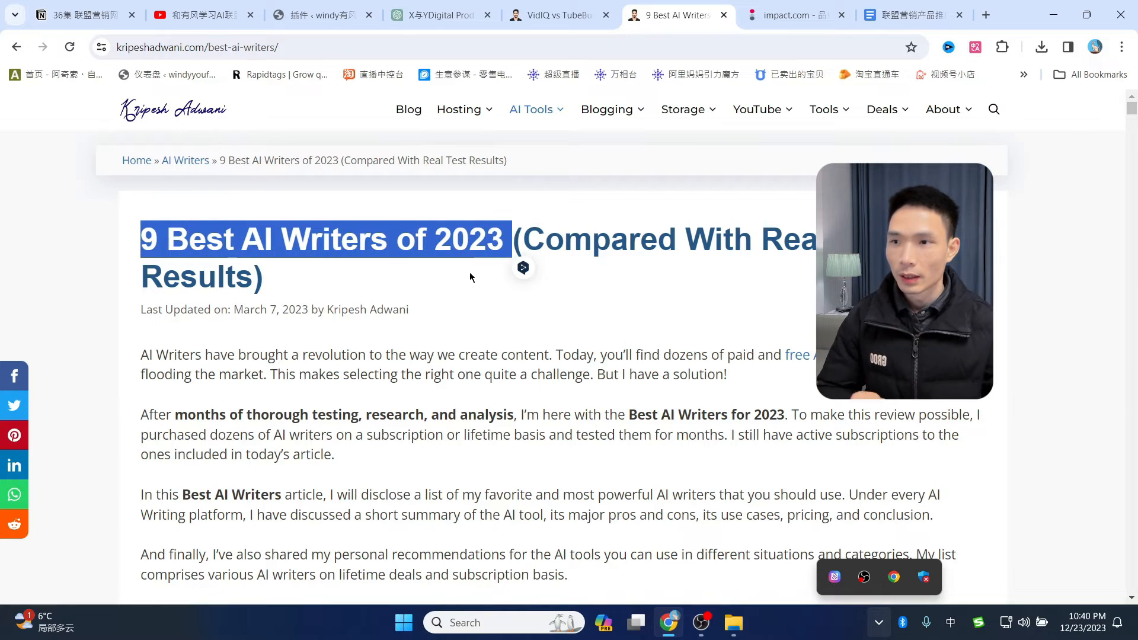
mouse_move(533, 113)
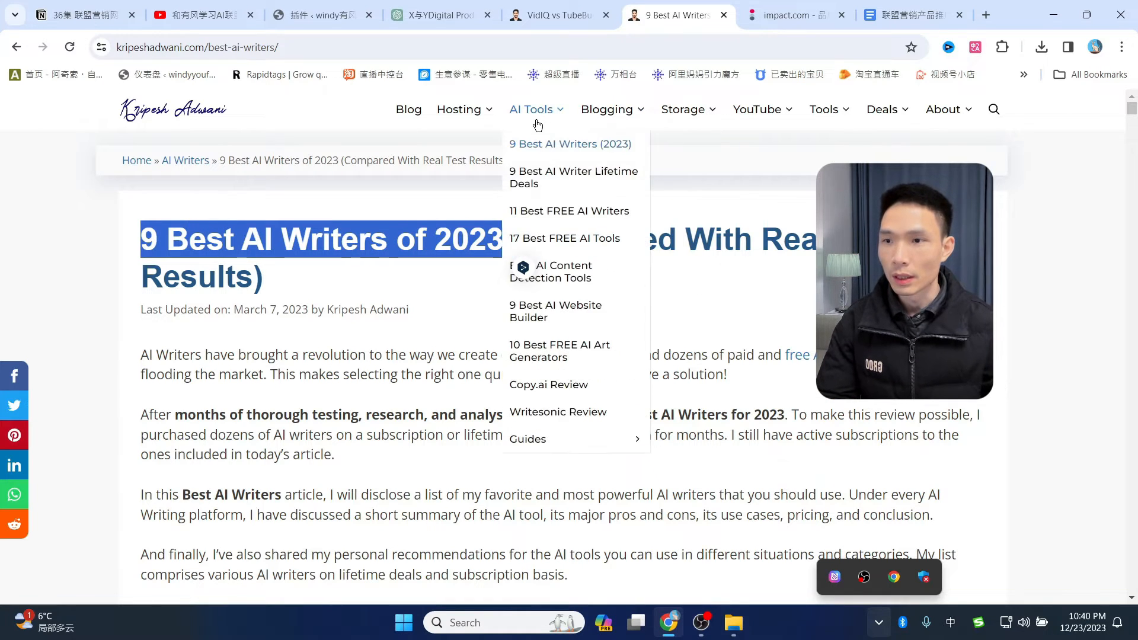
click(547, 212)
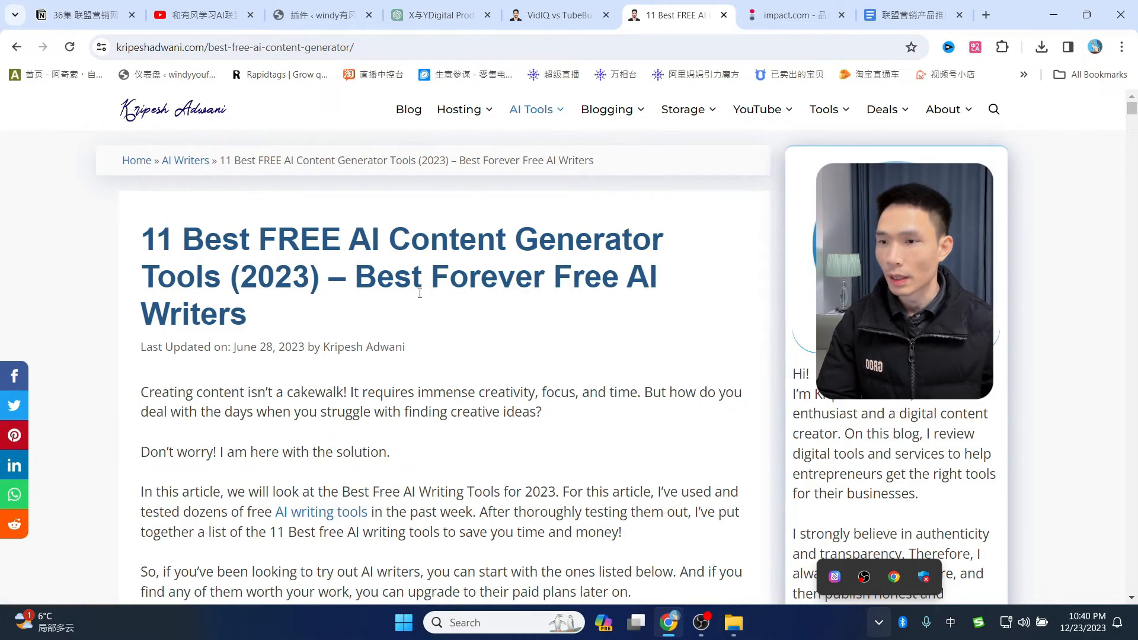
scroll(464, 294, down, 10)
scroll(546, 126, up, 9)
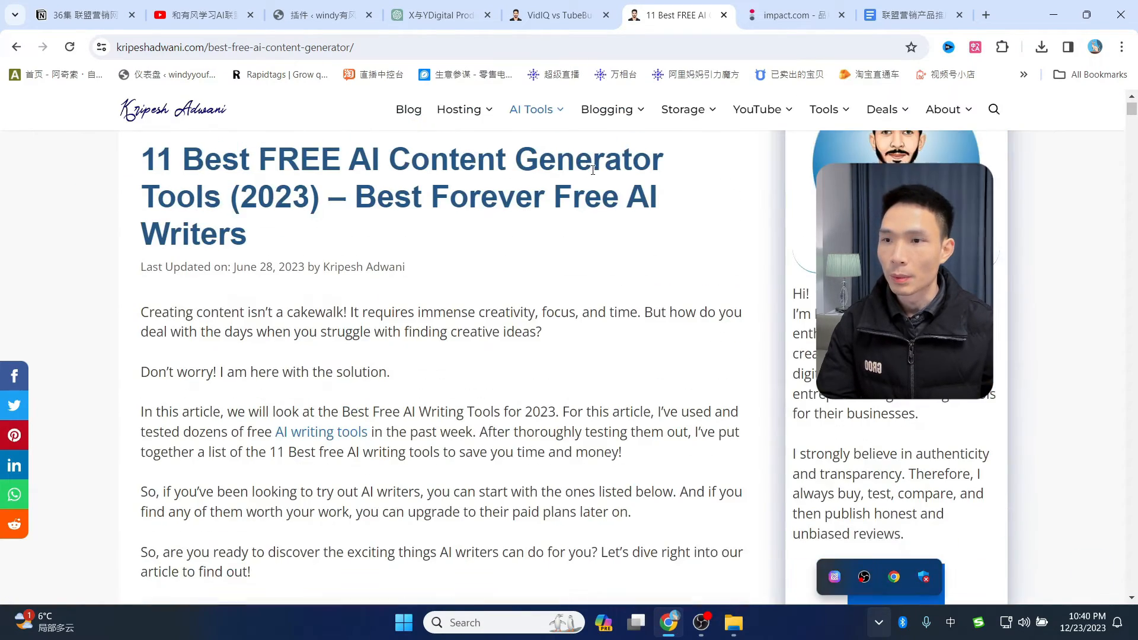
- Open the 17 Best FREE AI Tools article, then VidIQ vs TubeBuddy from the YouTube menu
mouse_move(546, 126)
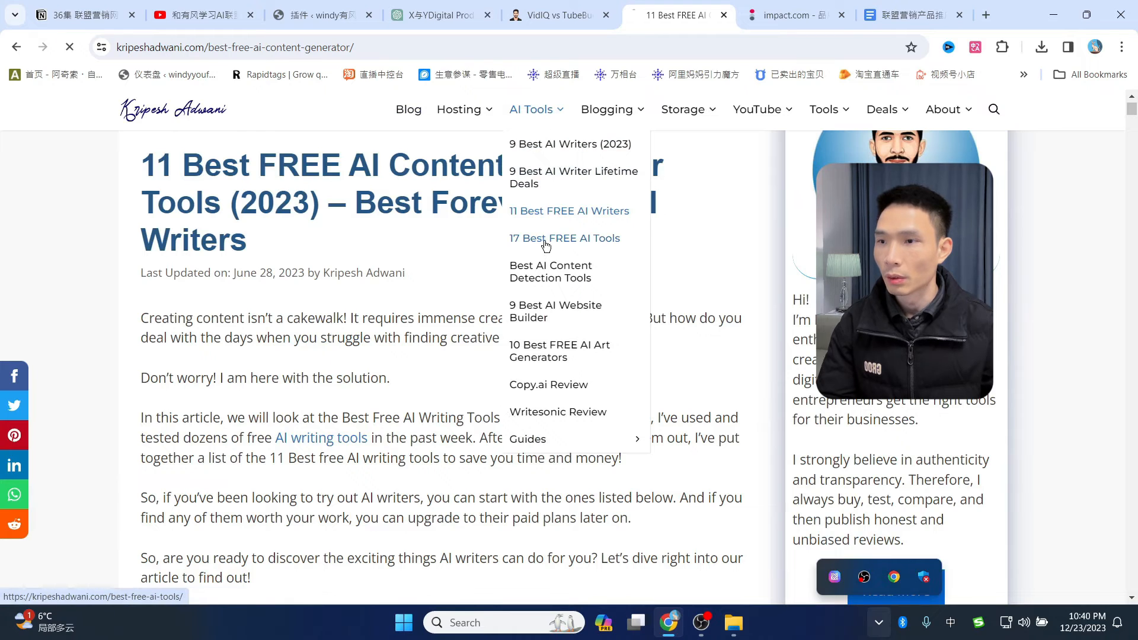
click(543, 239)
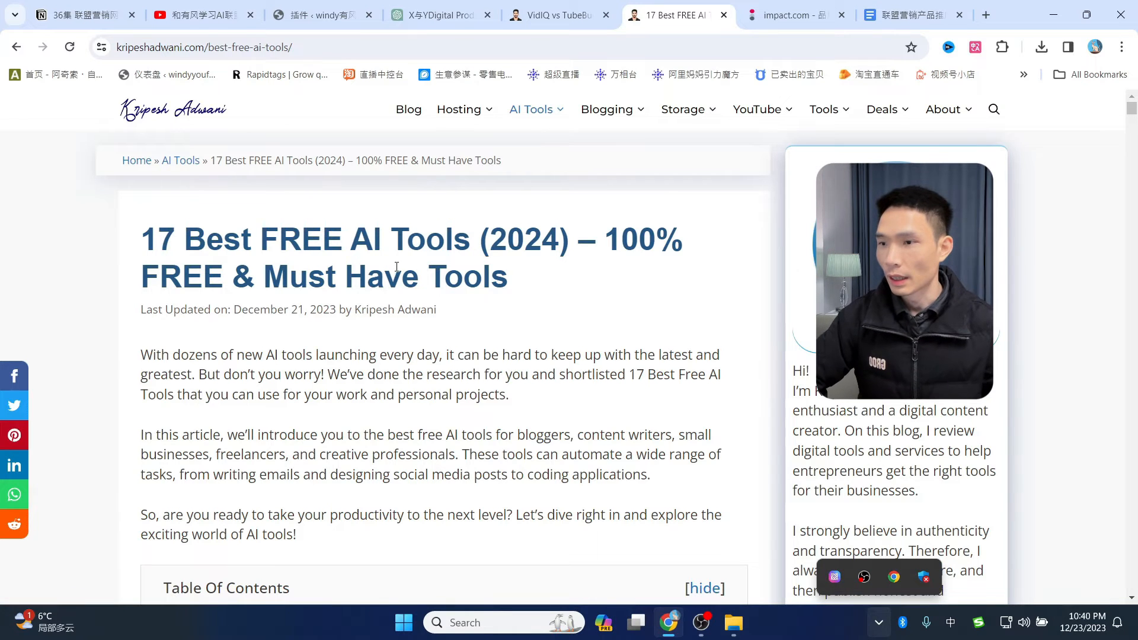
scroll(445, 409, down, 20)
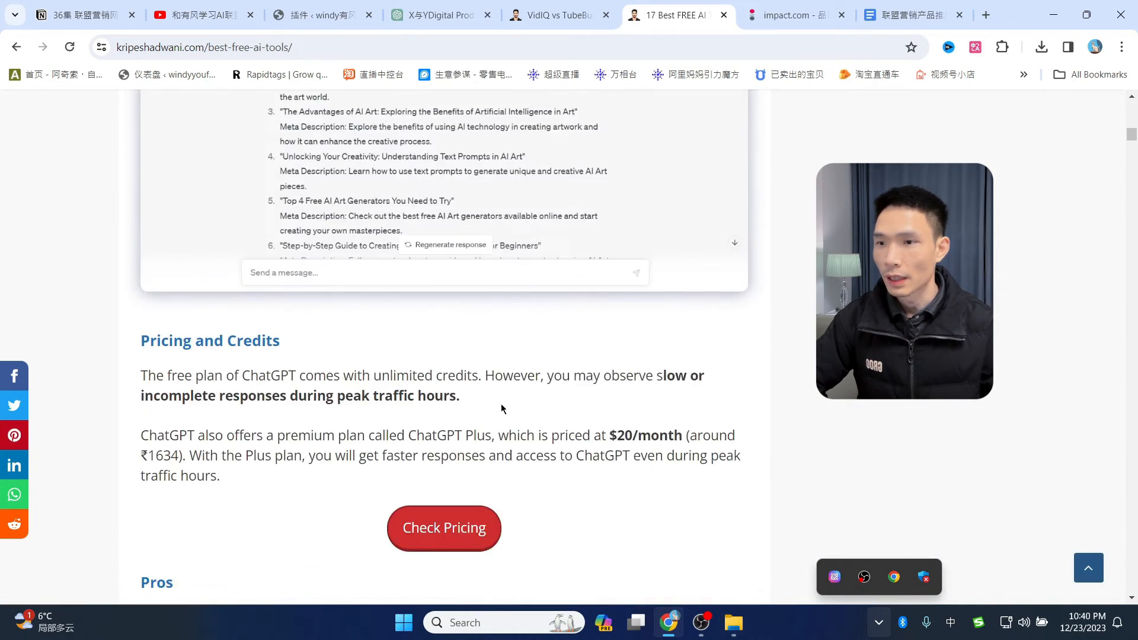
scroll(518, 445, down, 20)
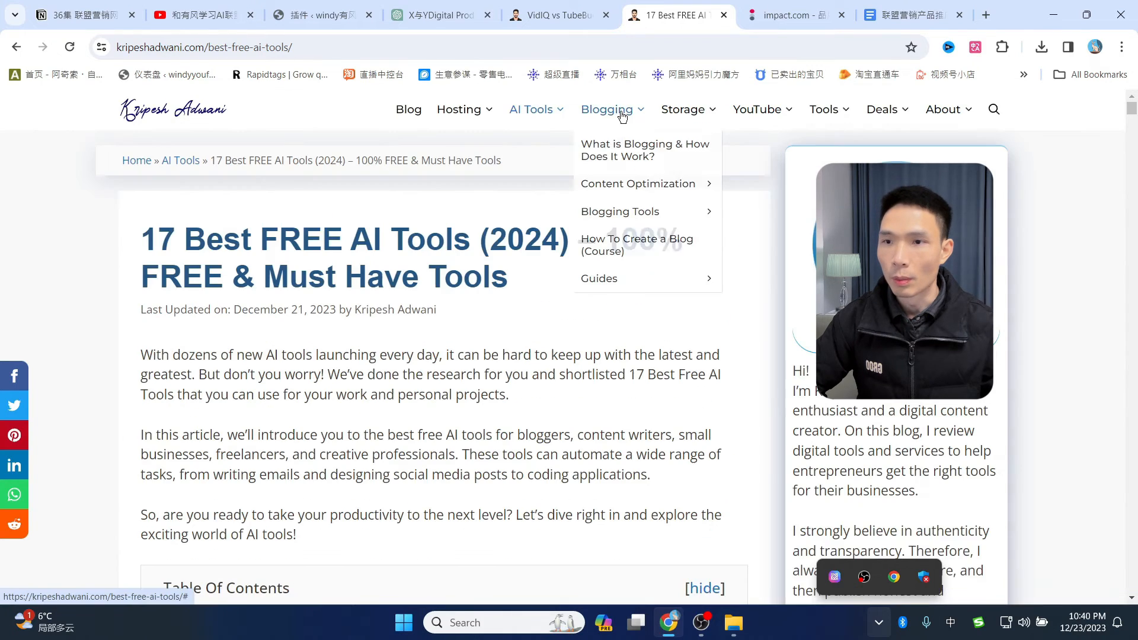
mouse_move(690, 116)
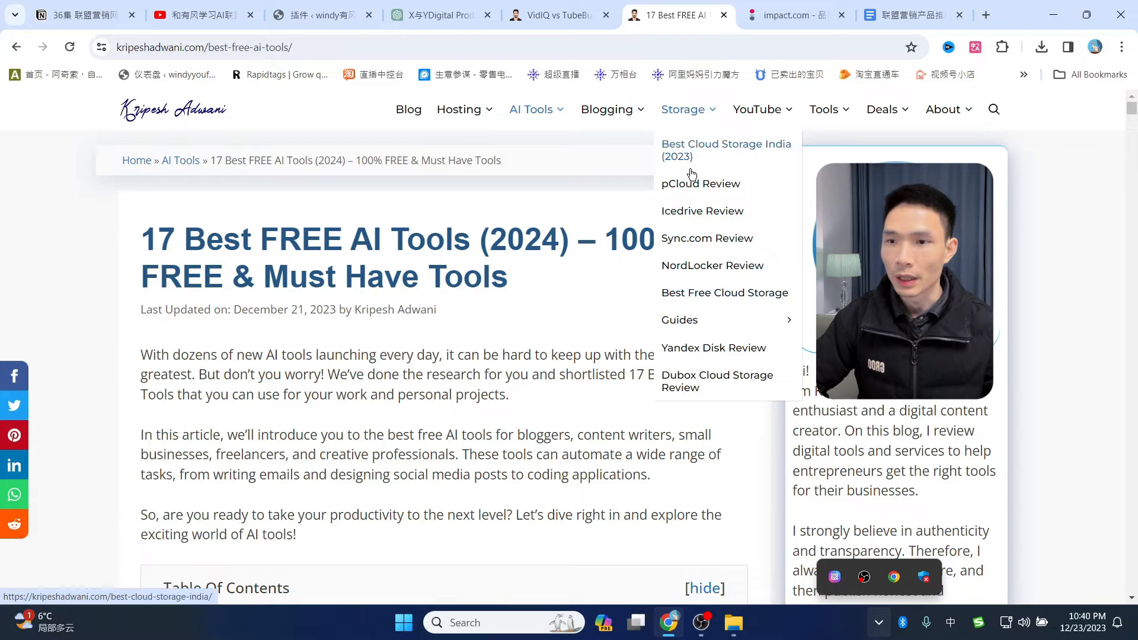
mouse_move(752, 115)
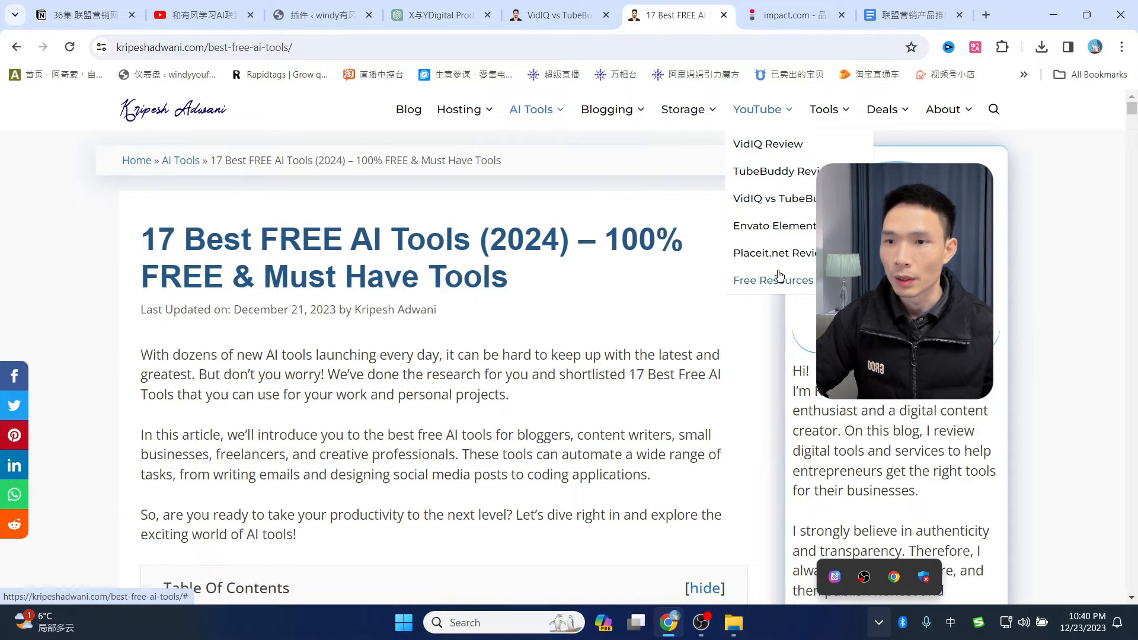
mouse_move(779, 285)
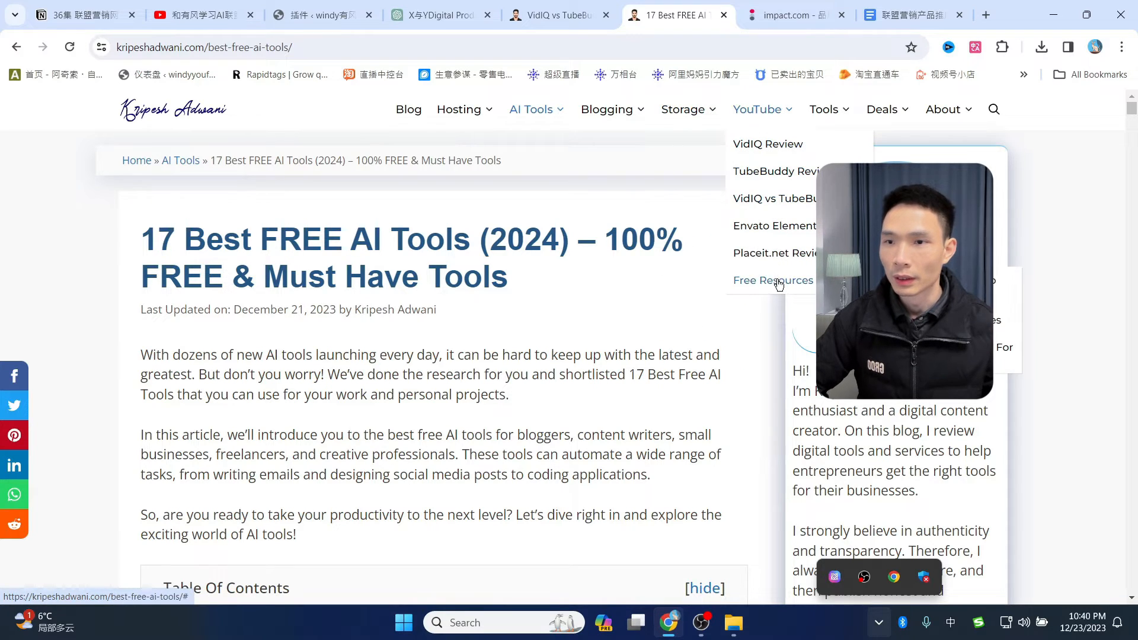
click(786, 206)
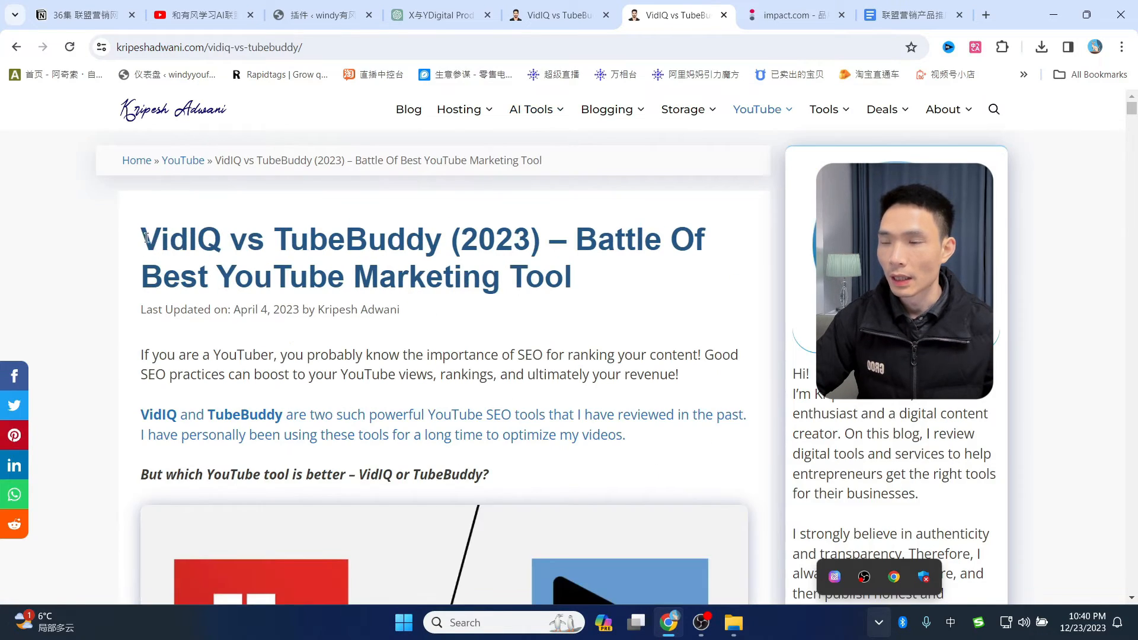
- Highlight the VidIQ vs TubeBuddy title and scroll its table of contents
drag(142, 236, 567, 240)
click(227, 233)
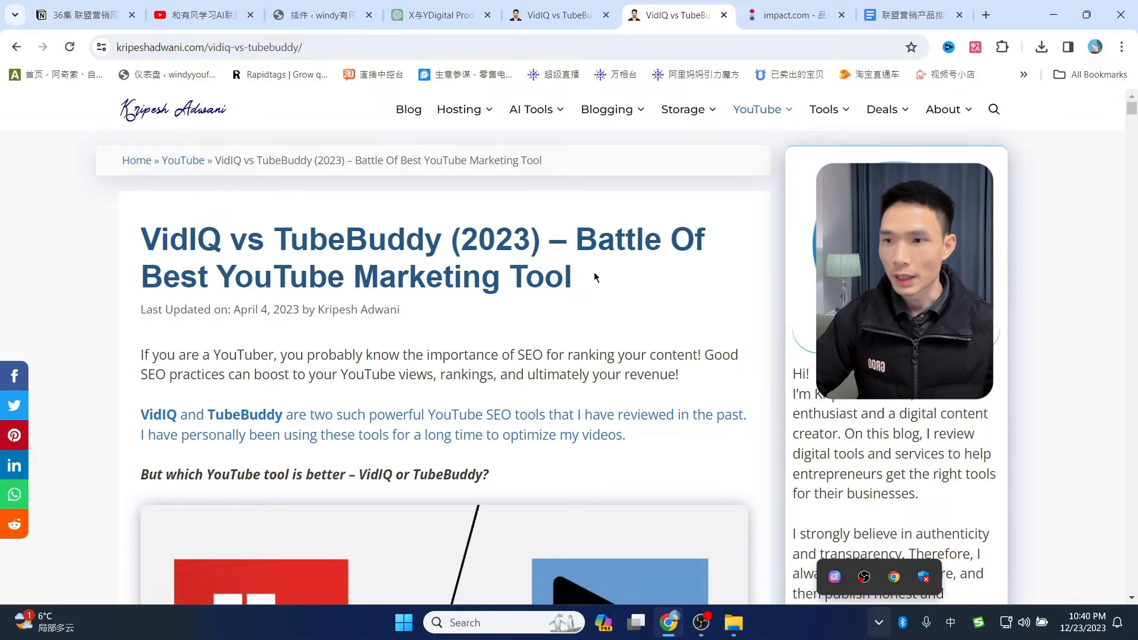
scroll(594, 272, down, 10)
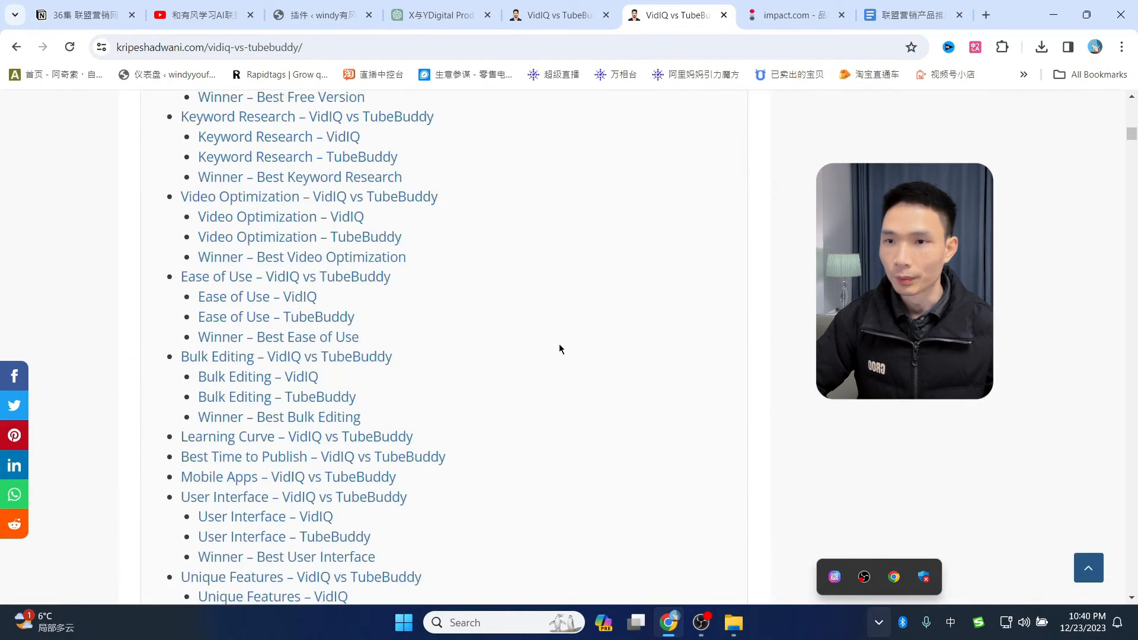
scroll(570, 394, up, 6)
scroll(571, 393, up, 5)
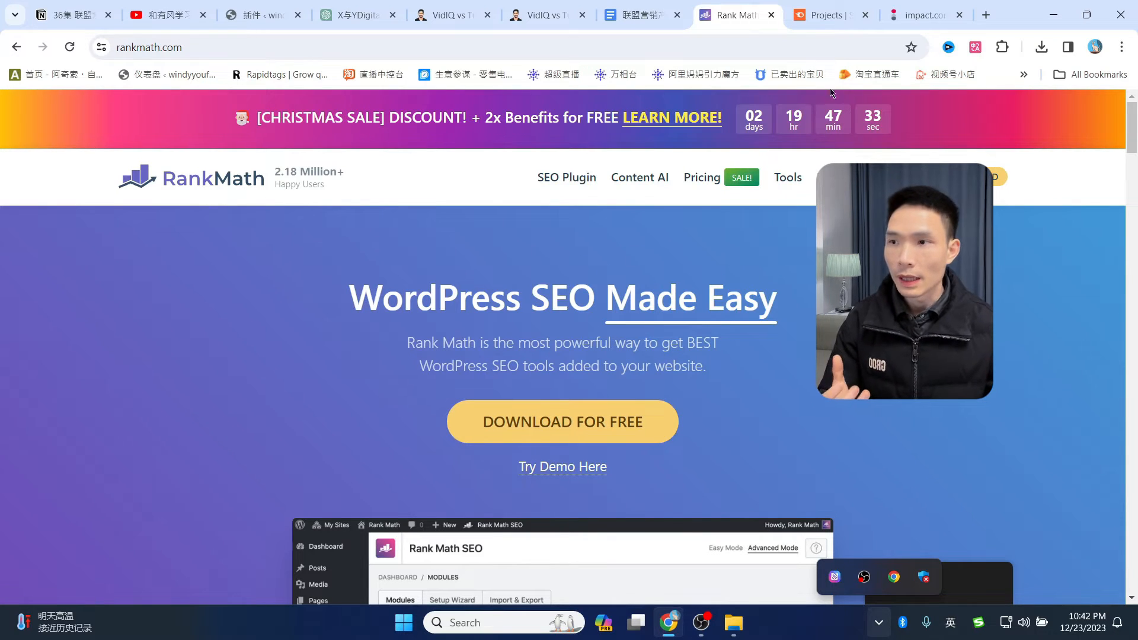
- Check the Semrush projects and impact.com brand marketplace, then return to Semrush
click(836, 15)
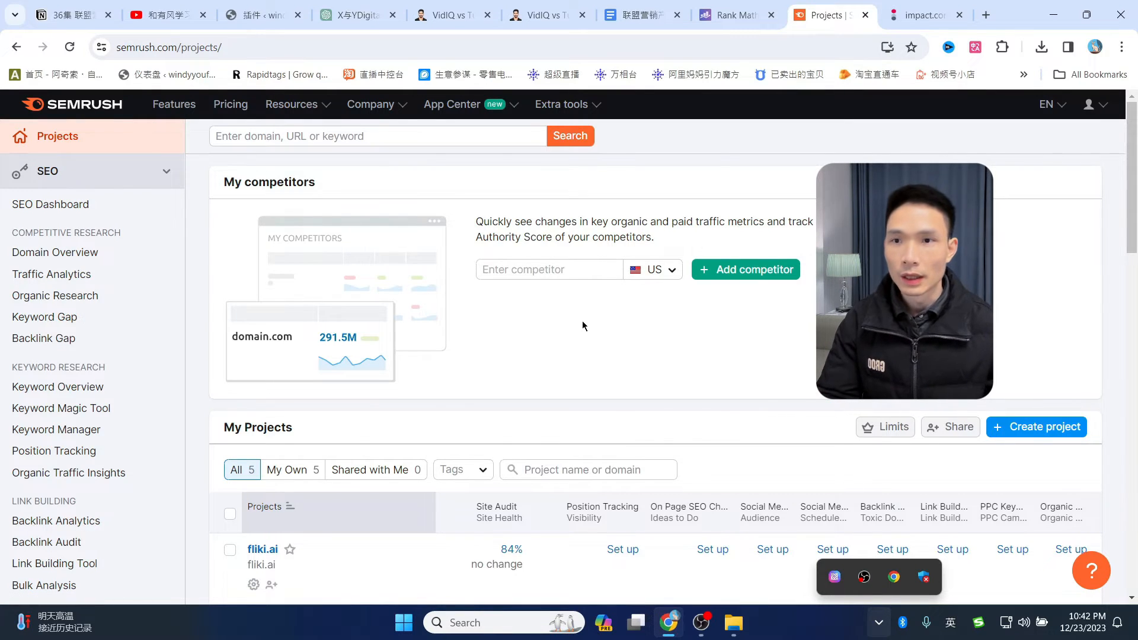
key(ctrl+Tab)
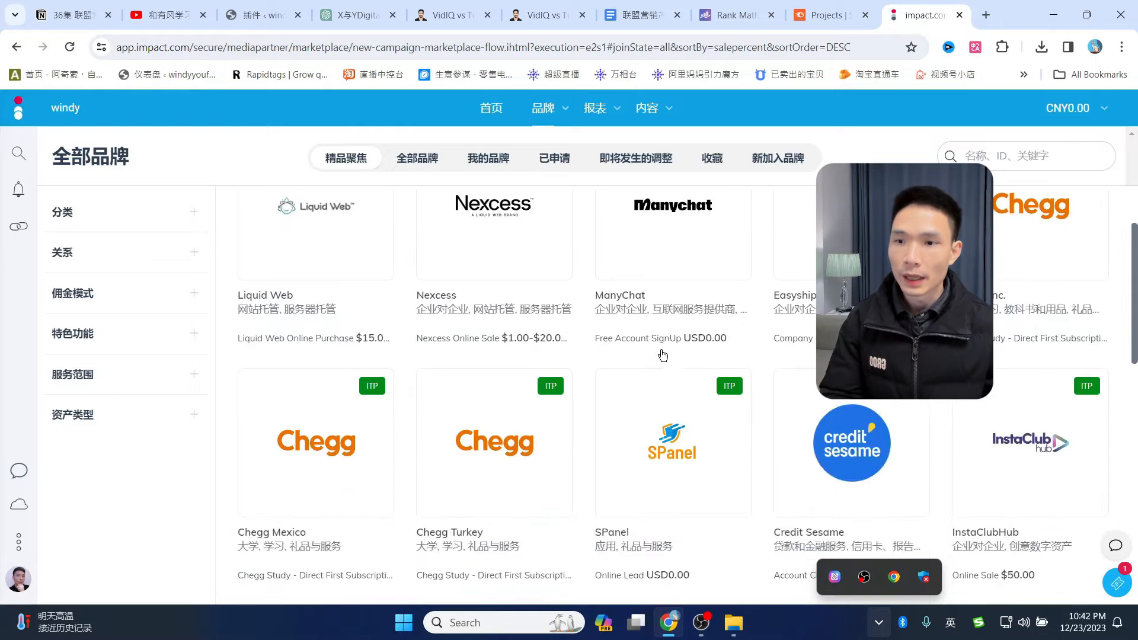
scroll(663, 356, down, 10)
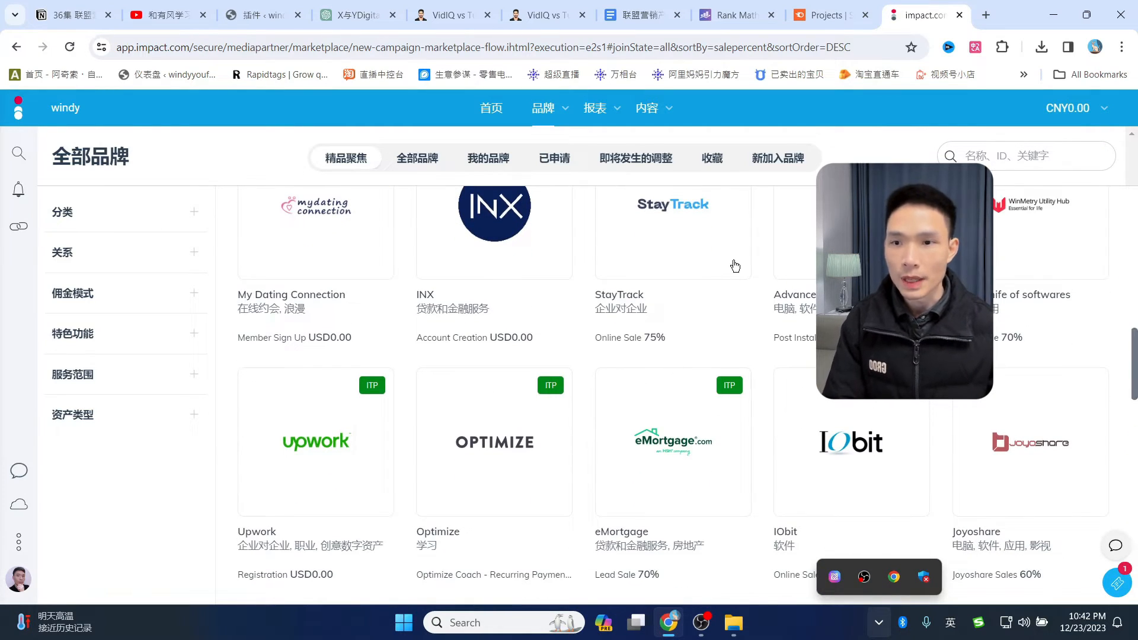
click(824, 15)
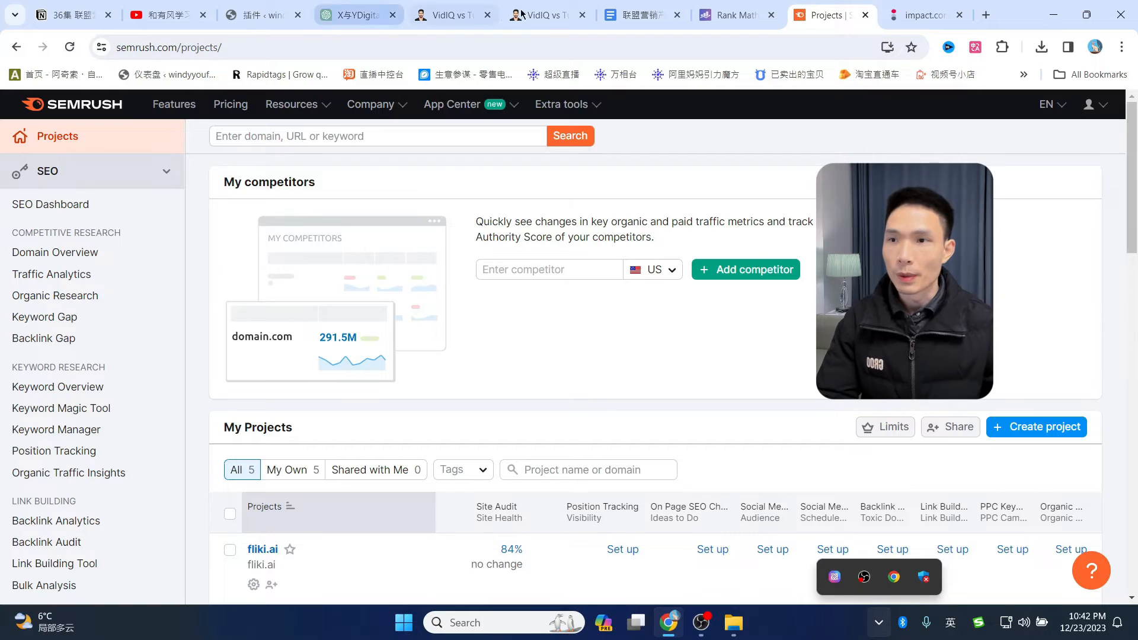
- Skim the VidIQ vs TubeBuddy article, then return to the WordPress plugins page showing Wordfence 7.11.0 installed
click(545, 15)
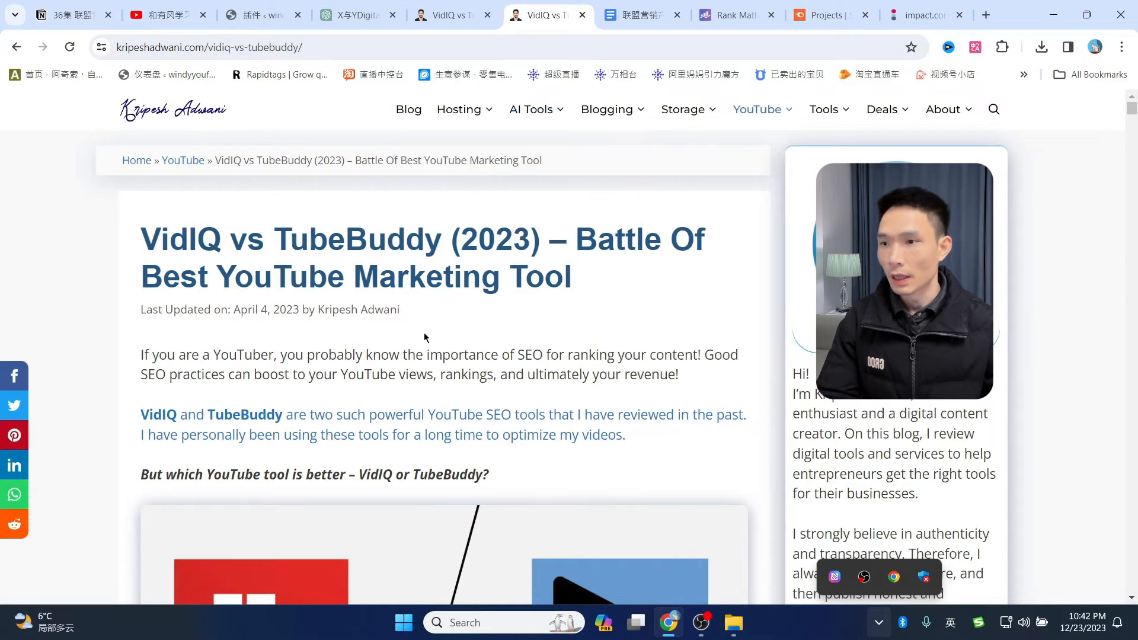
scroll(425, 333, down, 2)
scroll(425, 332, up, 2)
scroll(516, 398, down, 6)
scroll(516, 398, up, 4)
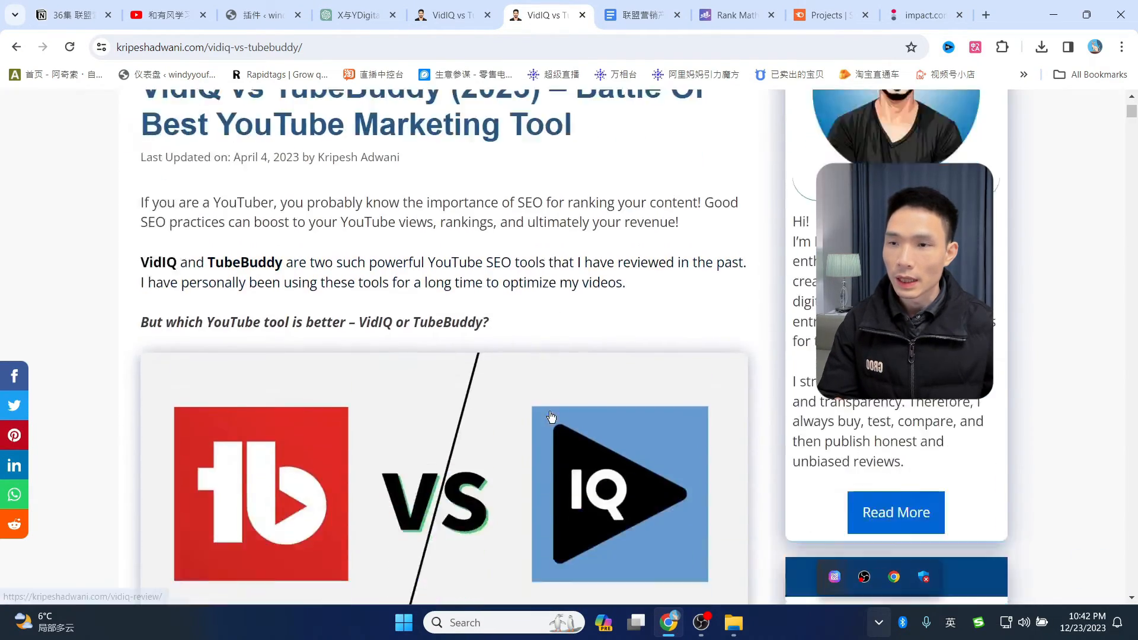
scroll(545, 467, down, 15)
scroll(540, 482, up, 12)
scroll(538, 487, up, 5)
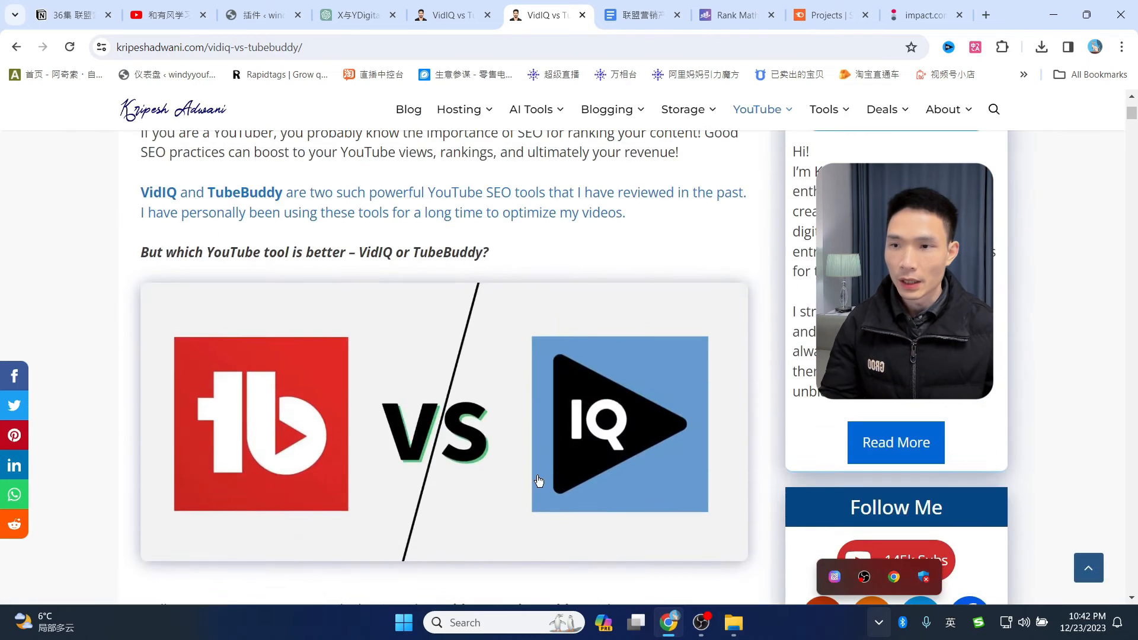
scroll(530, 471, up, 4)
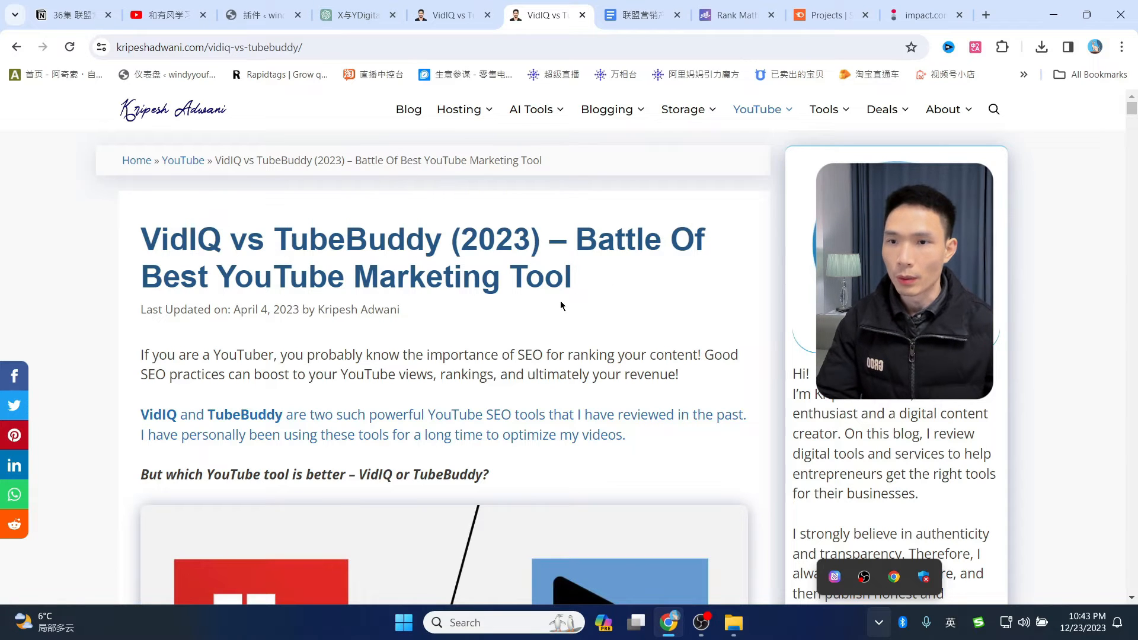
scroll(681, 403, down, 7)
scroll(685, 407, up, 7)
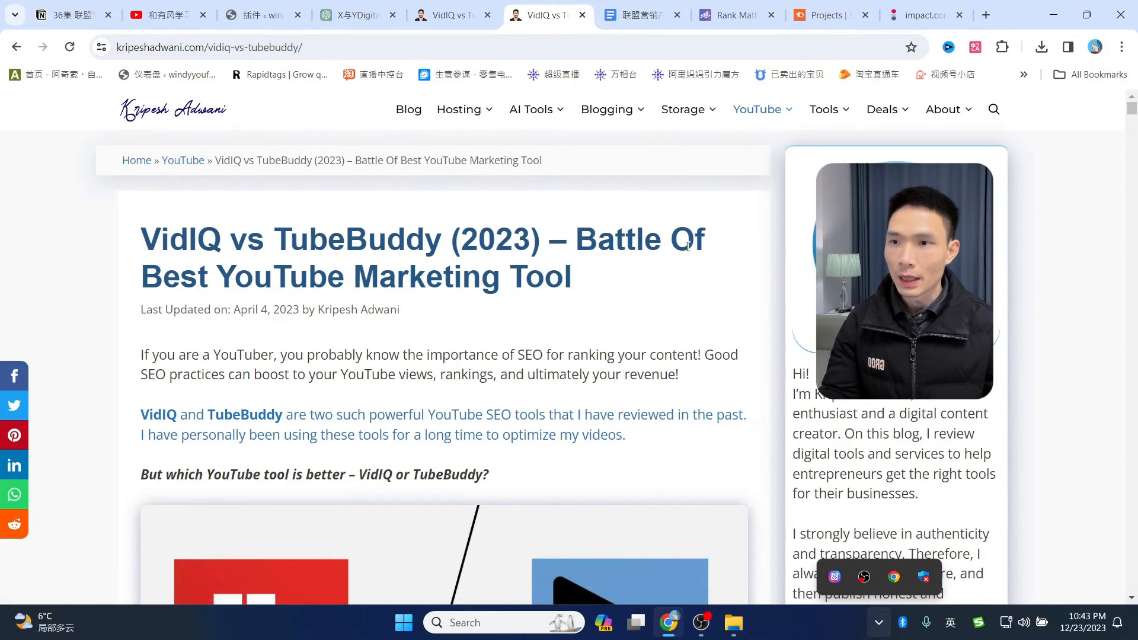
click(254, 16)
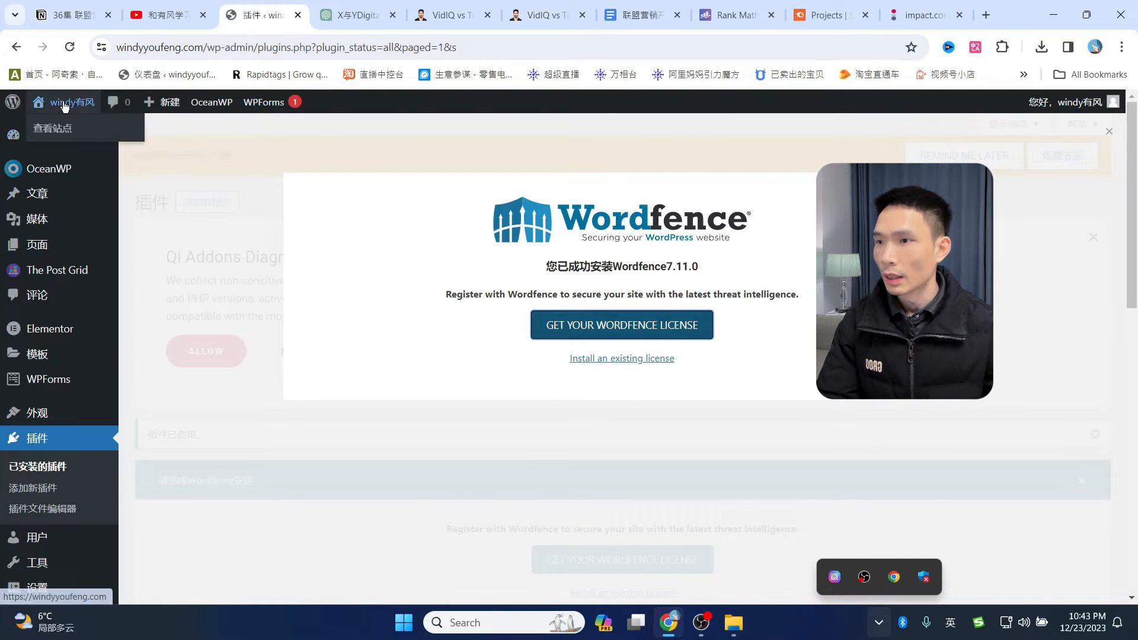
- Select all six posts in All Posts and move them to Trash
click(70, 102)
click(211, 75)
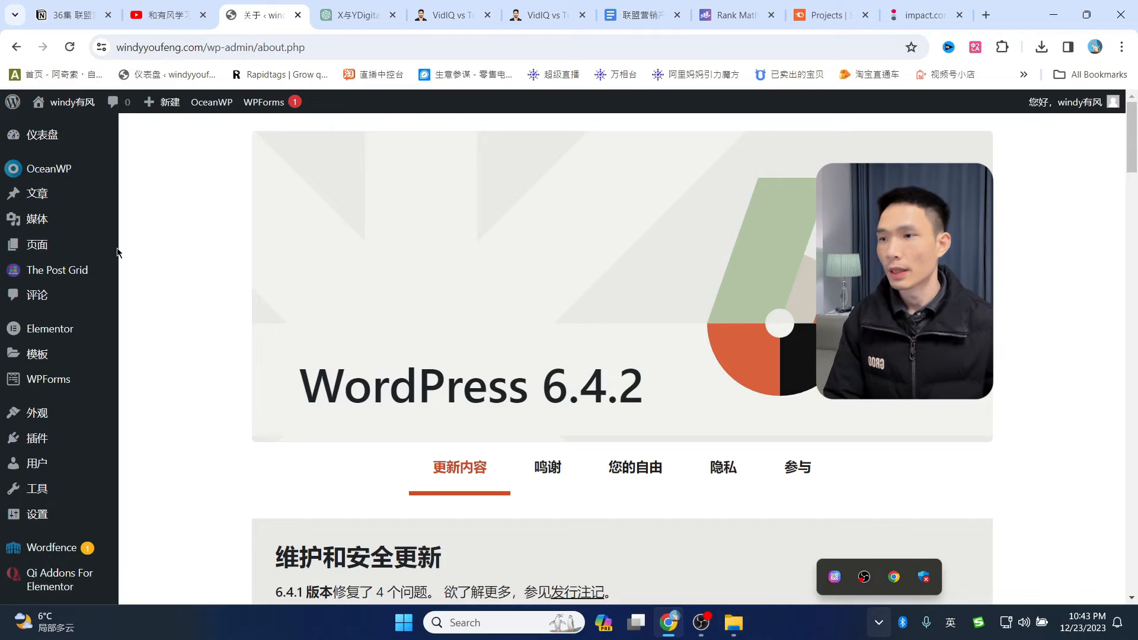
click(37, 194)
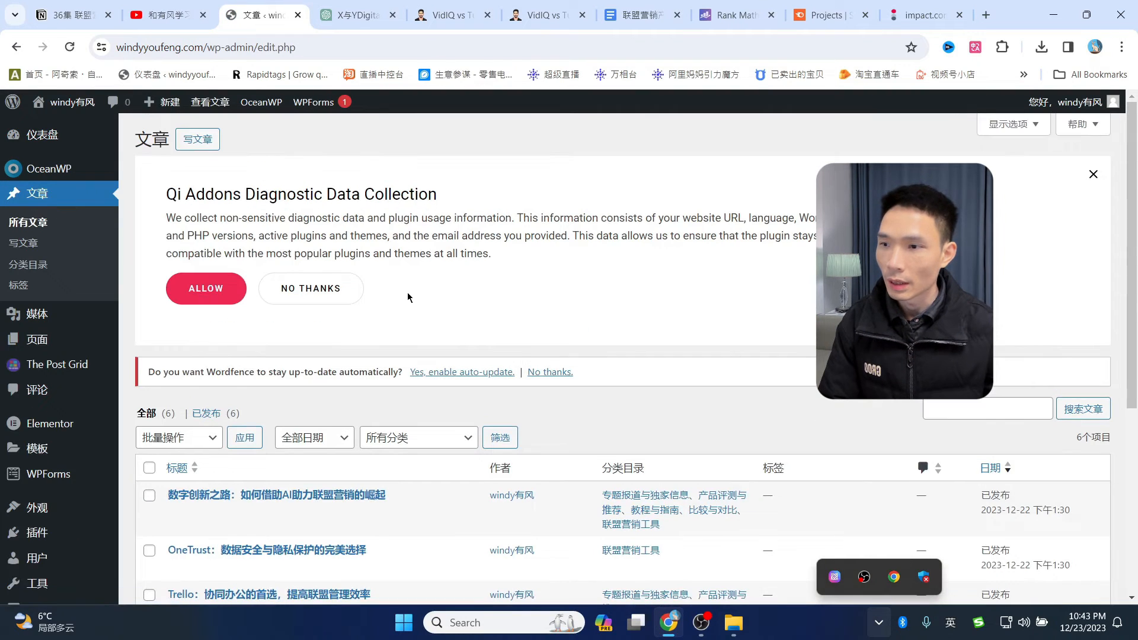
click(1093, 174)
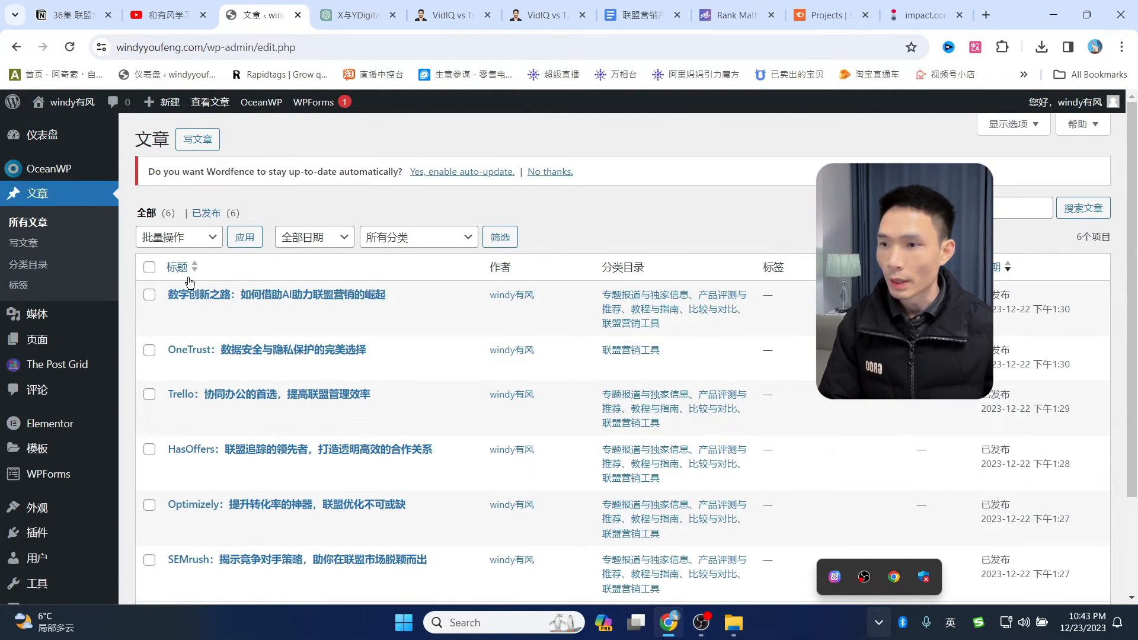
scroll(190, 281, down, 2)
scroll(166, 257, up, 1)
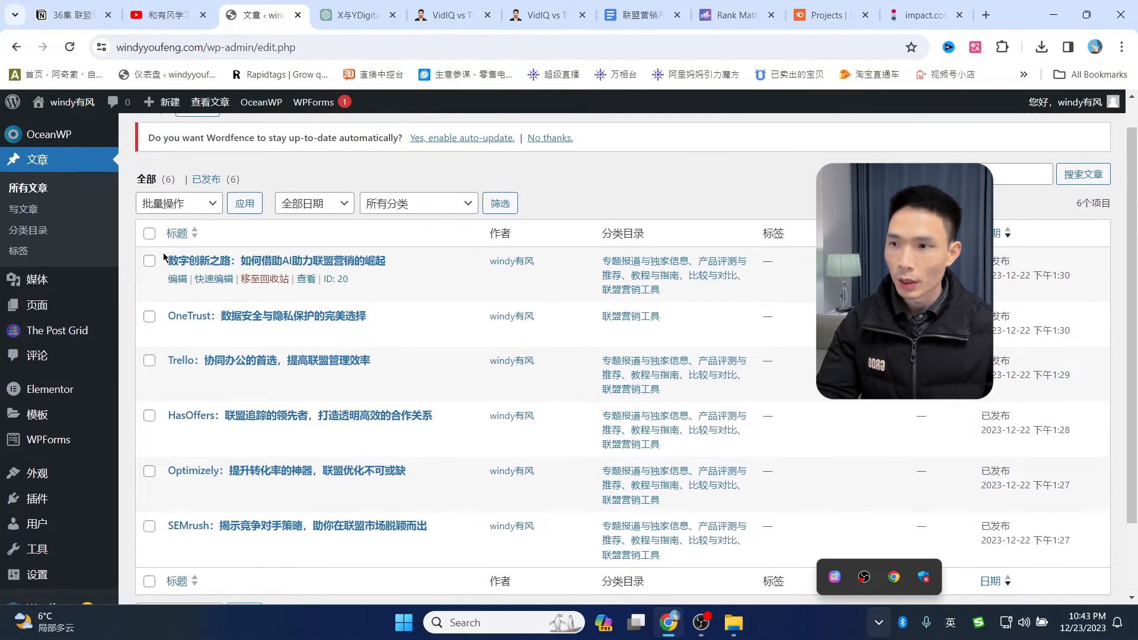
click(149, 233)
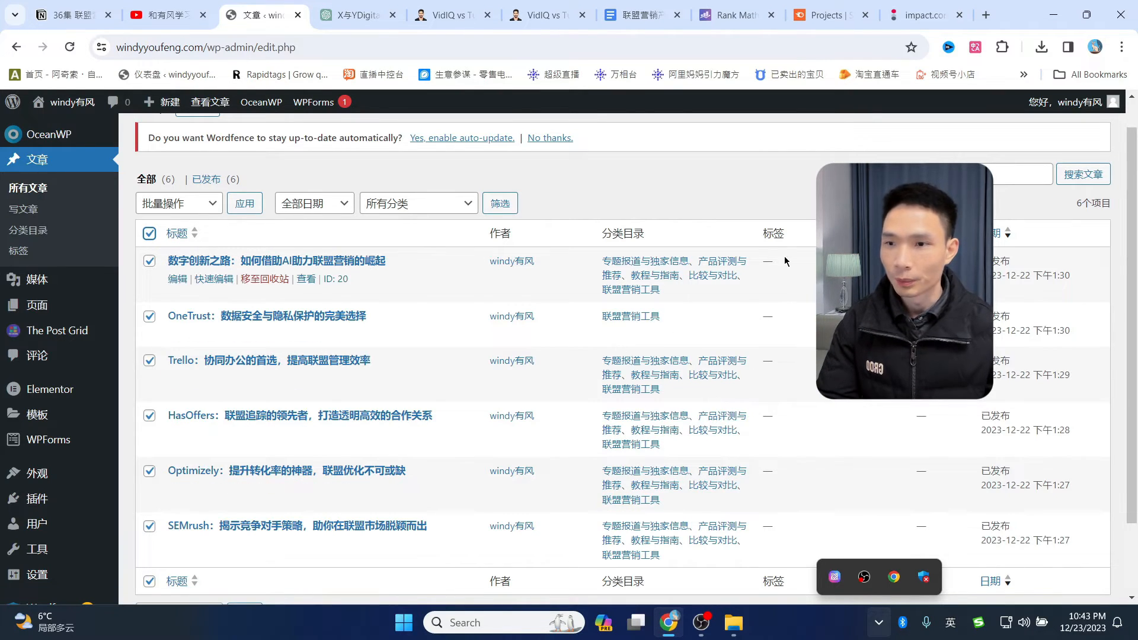
click(198, 205)
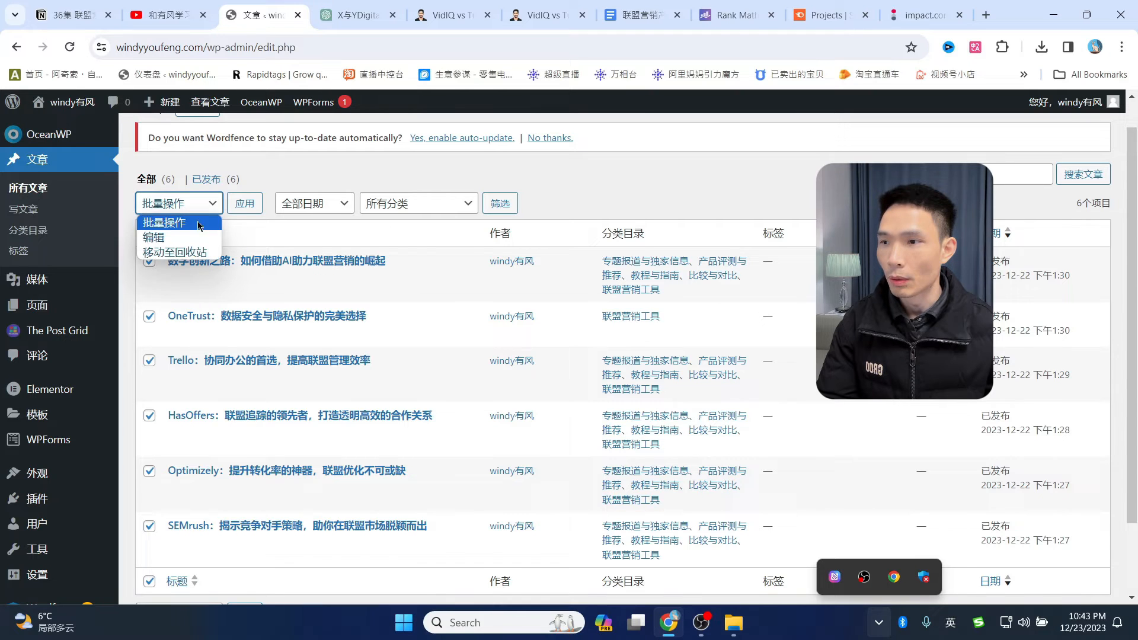
click(193, 253)
click(242, 205)
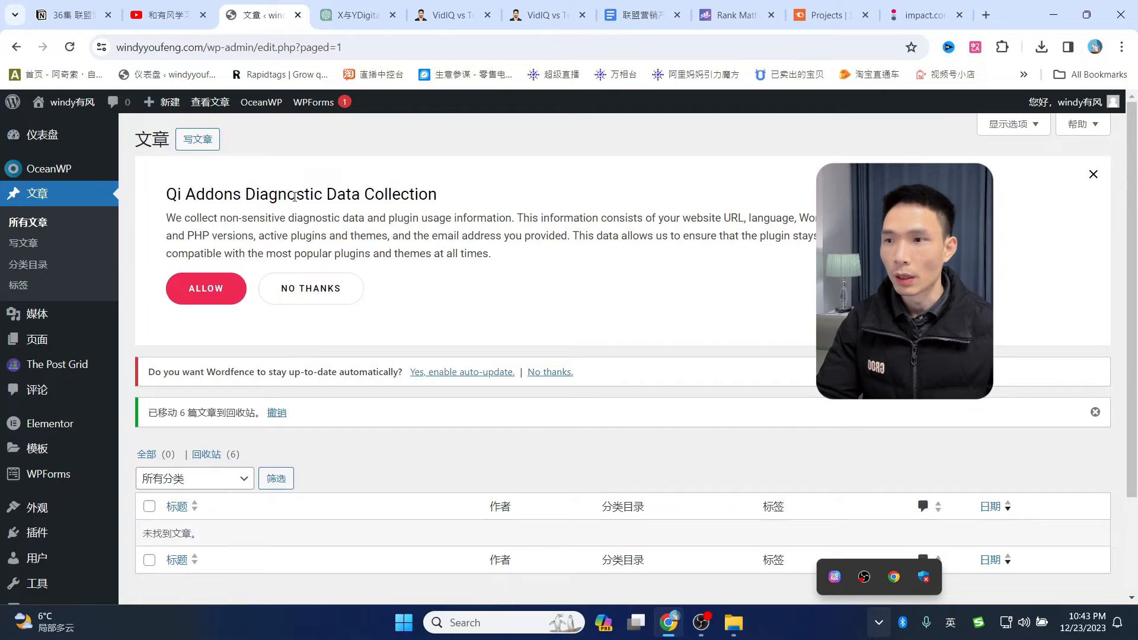
- Permanently delete the six posts from the Trash
scroll(347, 323, down, 2)
scroll(339, 349, up, 2)
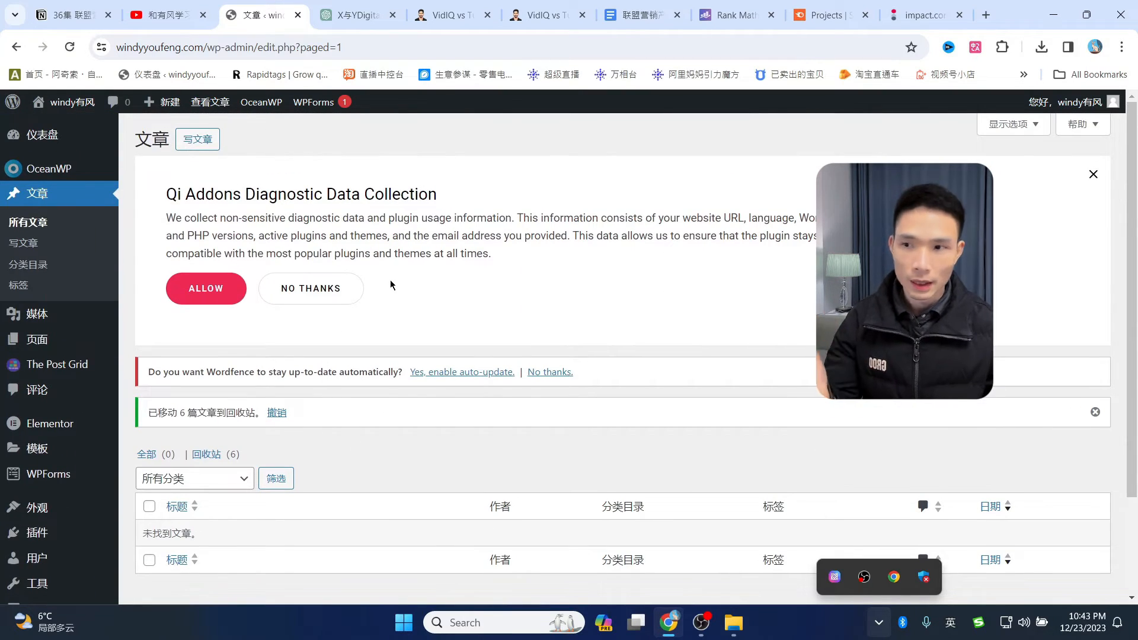
scroll(404, 284, down, 2)
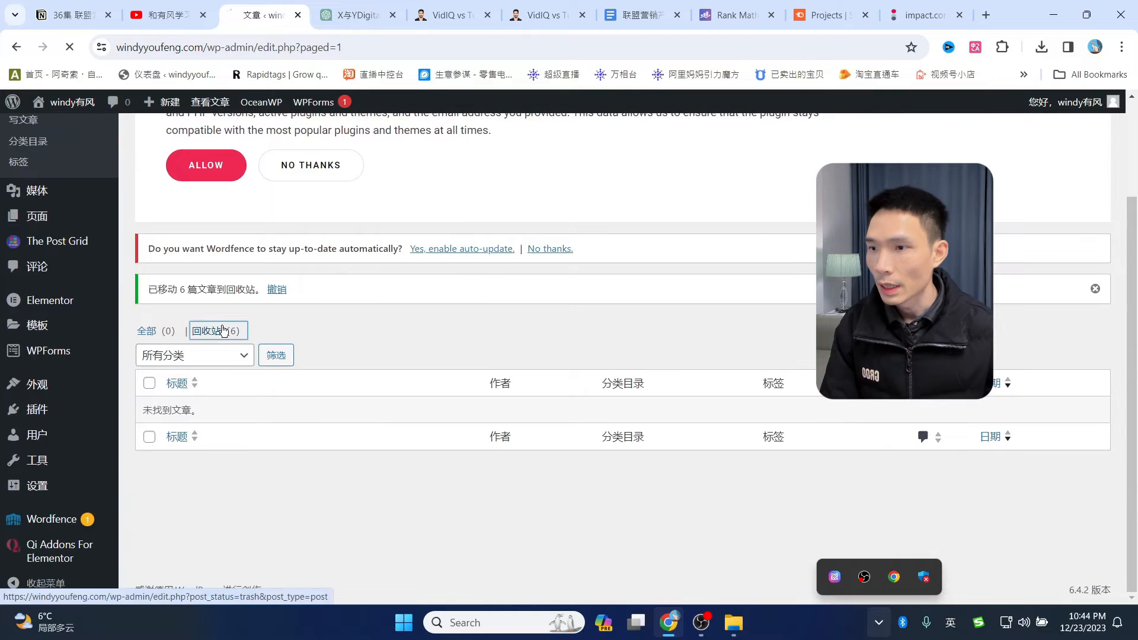
click(223, 330)
scroll(223, 337, down, 1)
scroll(223, 337, down, 1)
click(152, 318)
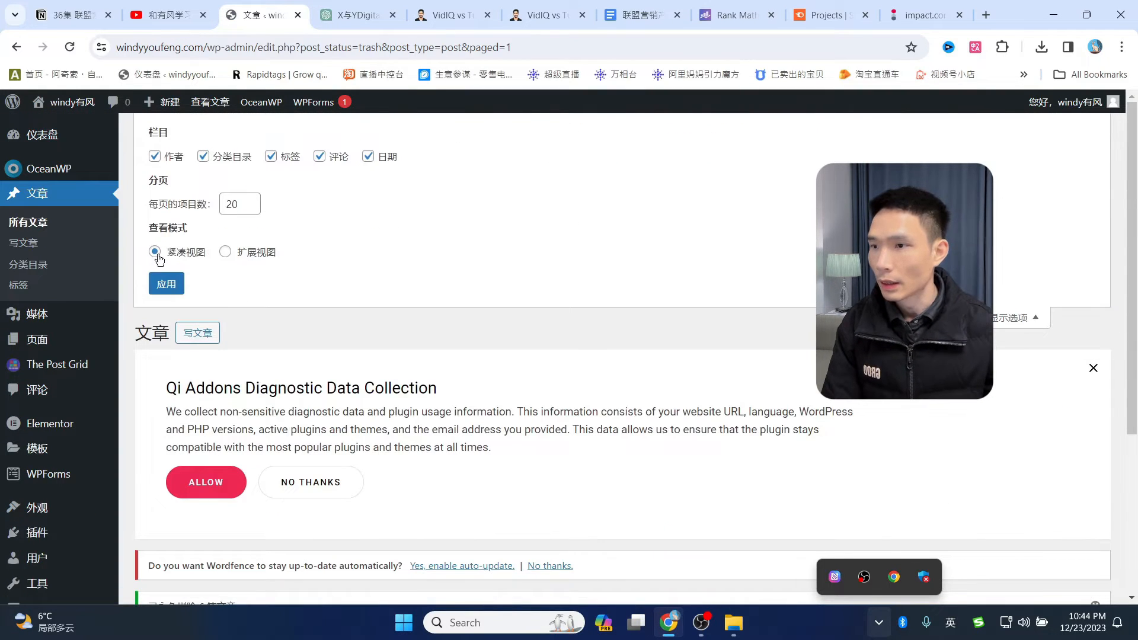
- Hide the category and other columns in Screen Options, leaving only the title
click(229, 158)
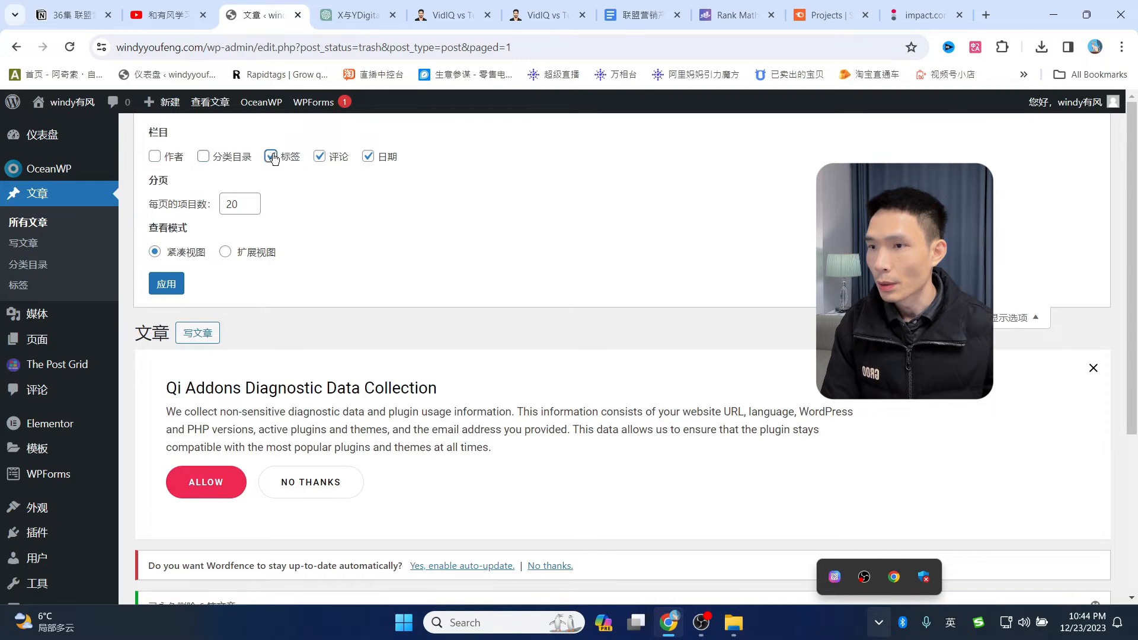
click(368, 157)
click(167, 284)
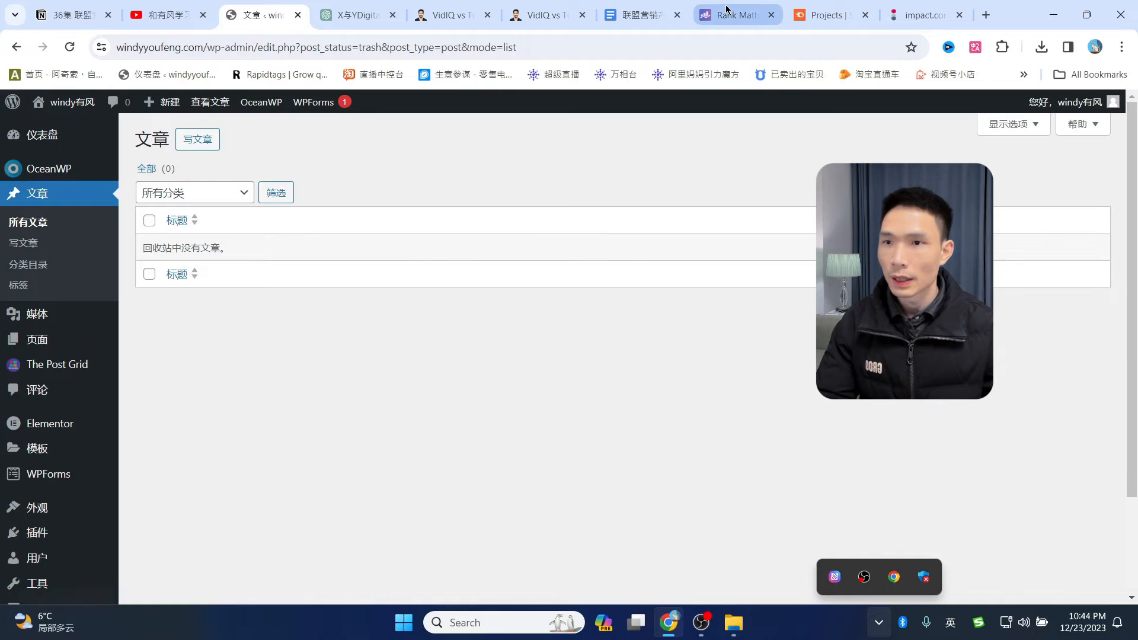
- Flip through the Rank Math, Google Docs and ChatGPT tabs to the VidIQ vs TubeBuddy article
click(729, 13)
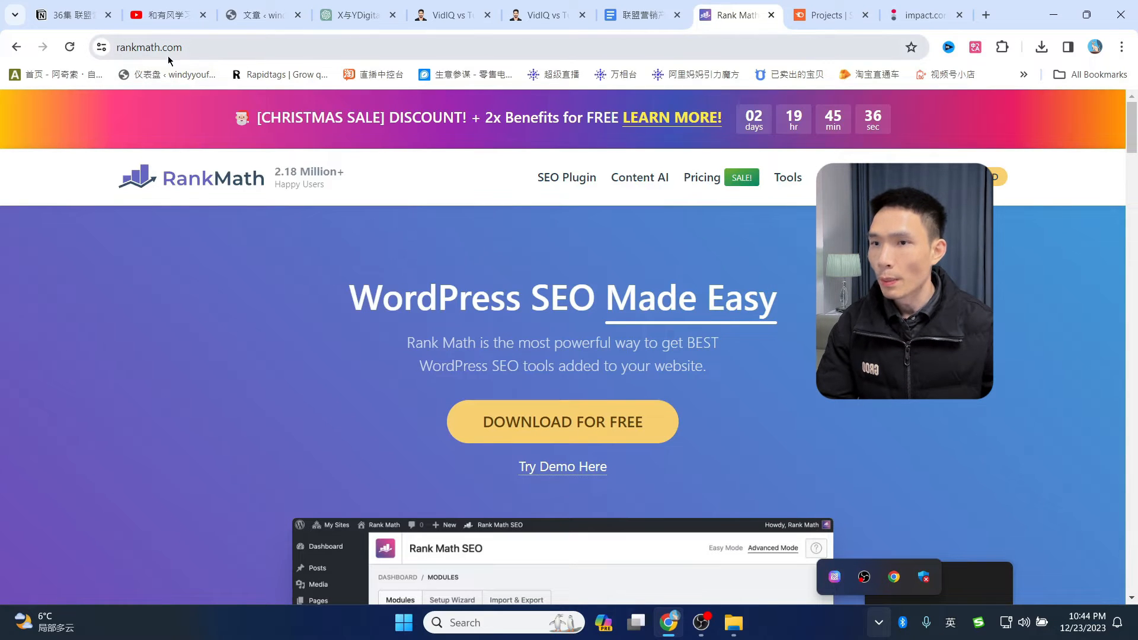
drag(160, 48, 98, 42)
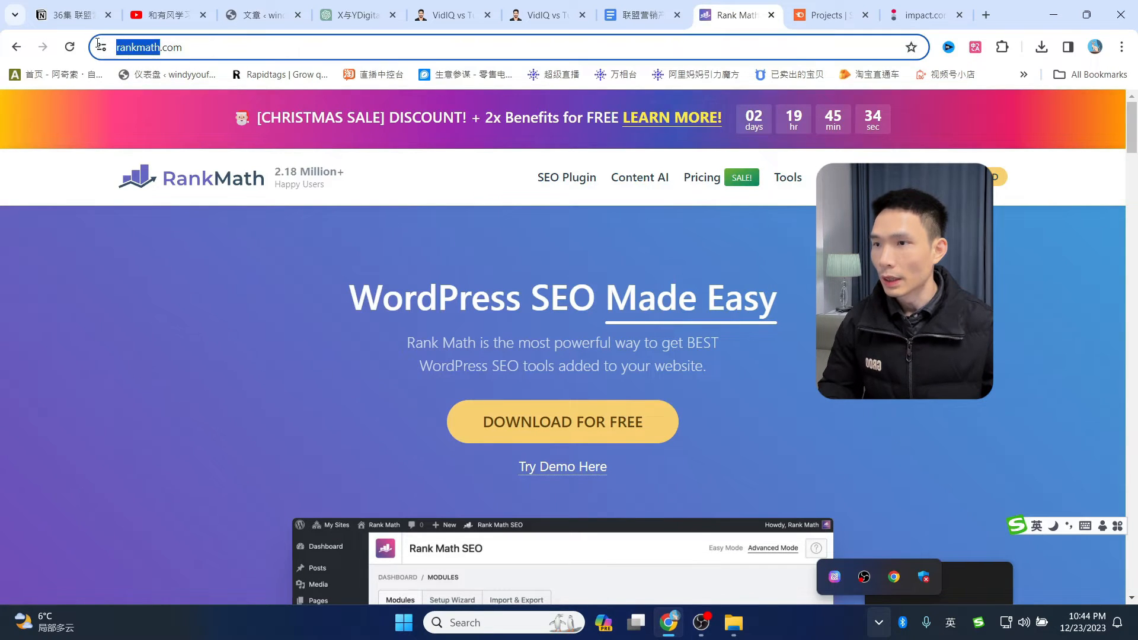
click(637, 8)
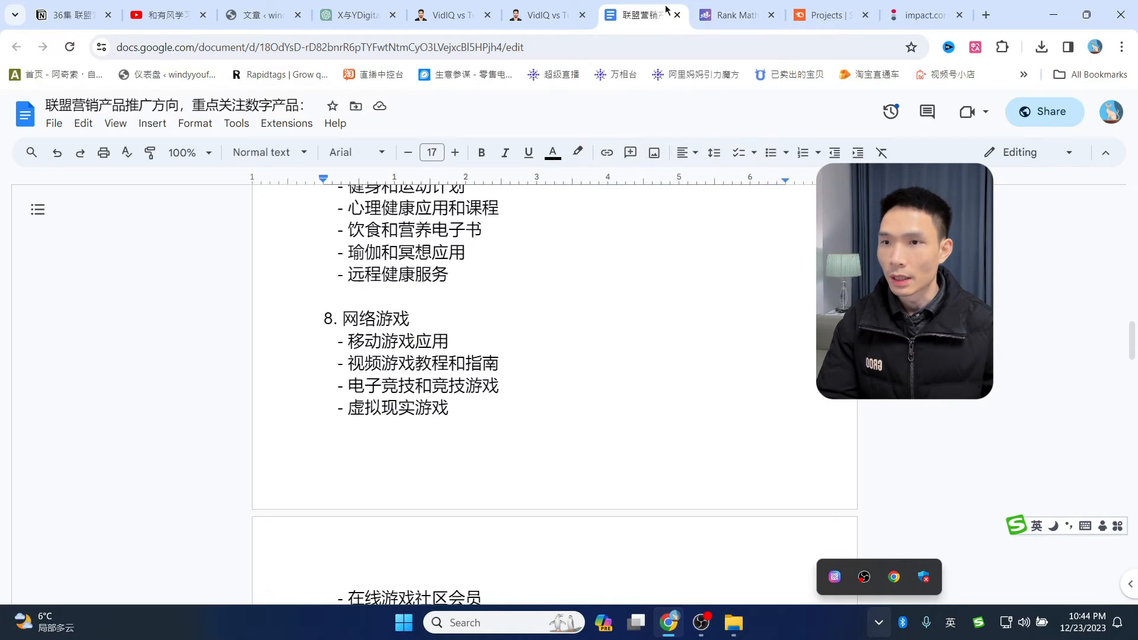
click(362, 14)
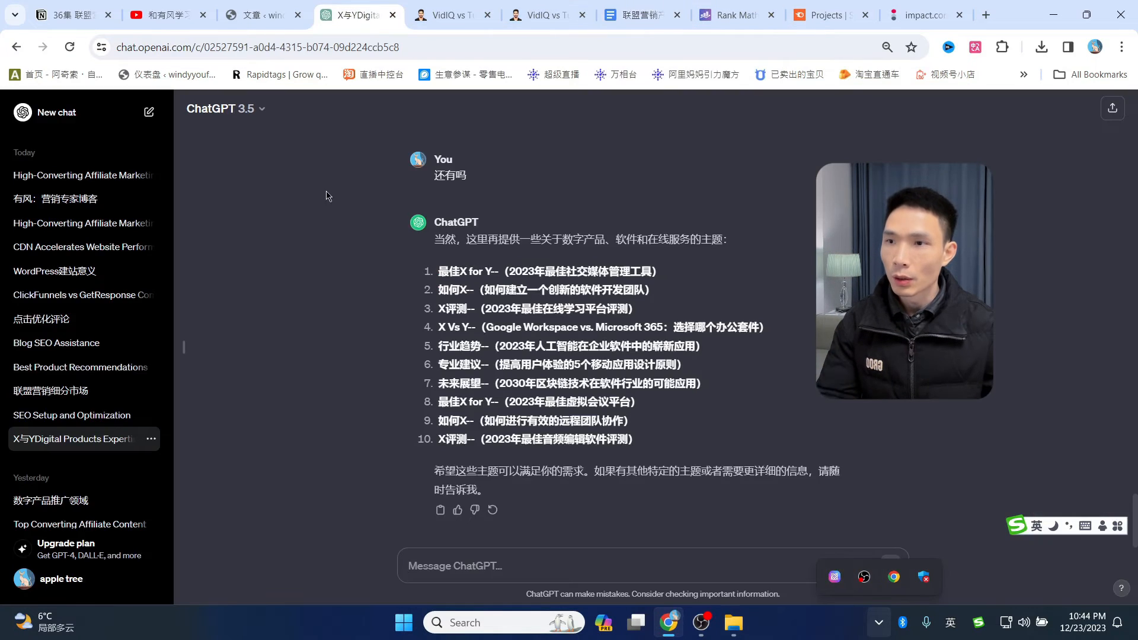
click(463, 24)
- Jump to the Video Optimization – TubeBuddy section, then scroll back up to the table of contents
scroll(470, 346, down, 10)
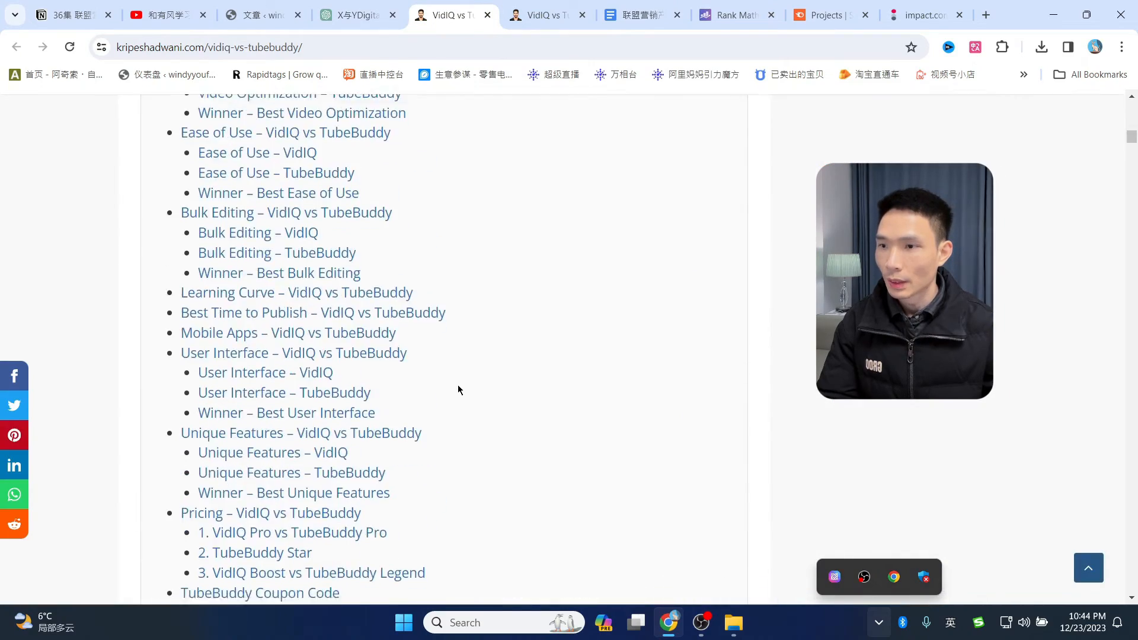
scroll(457, 385, up, 5)
scroll(472, 386, up, 3)
scroll(470, 383, down, 5)
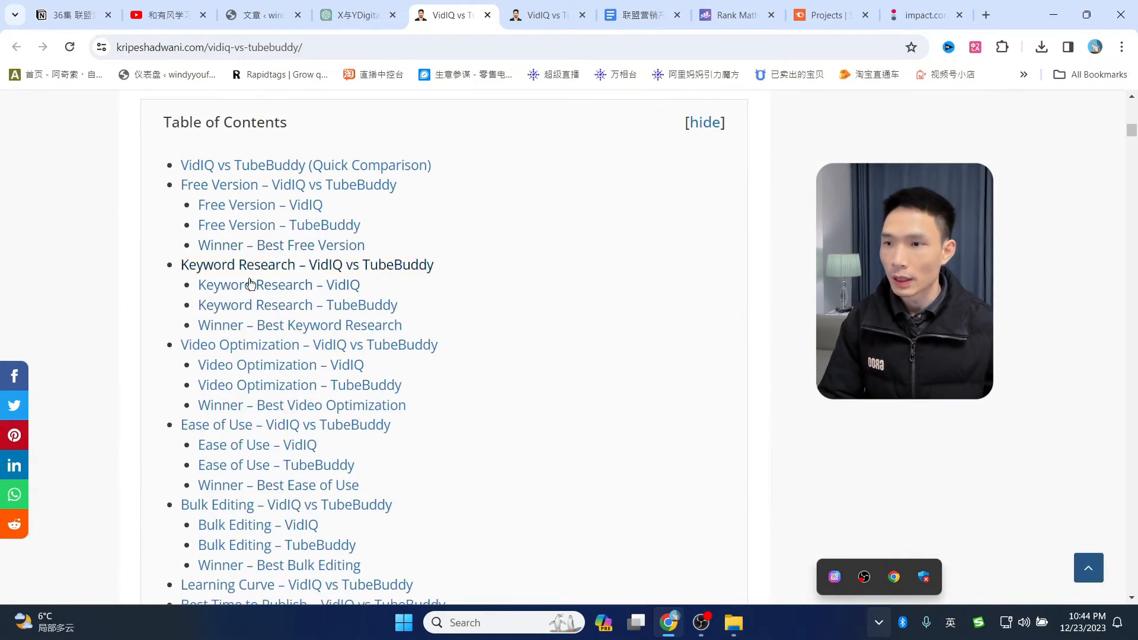
scroll(388, 302, up, 6)
scroll(389, 303, down, 3)
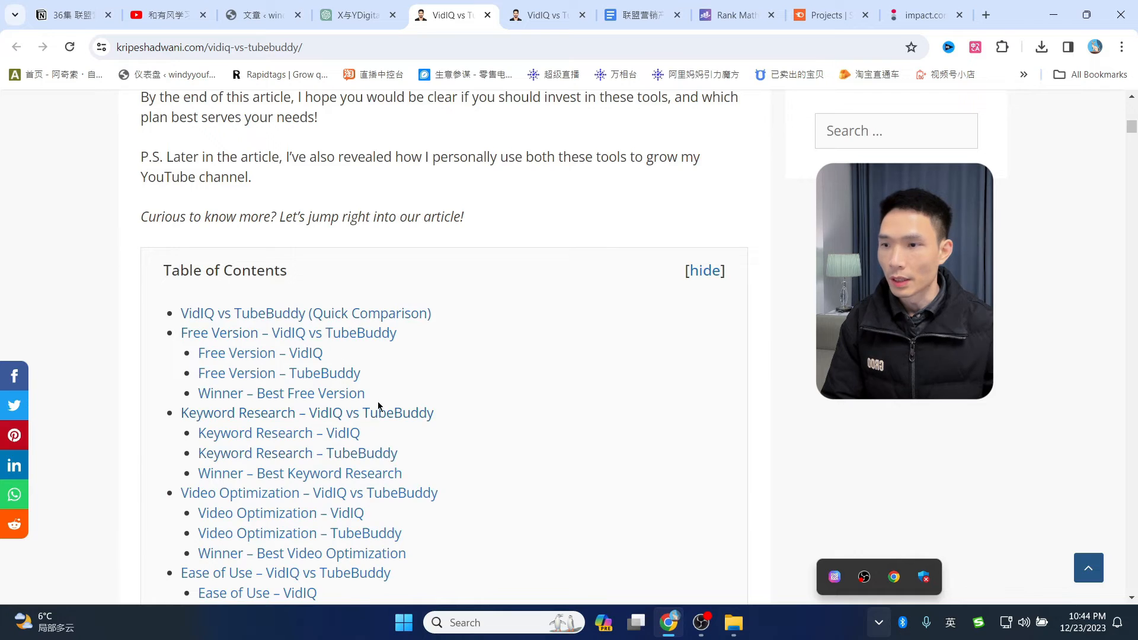
scroll(378, 401, down, 4)
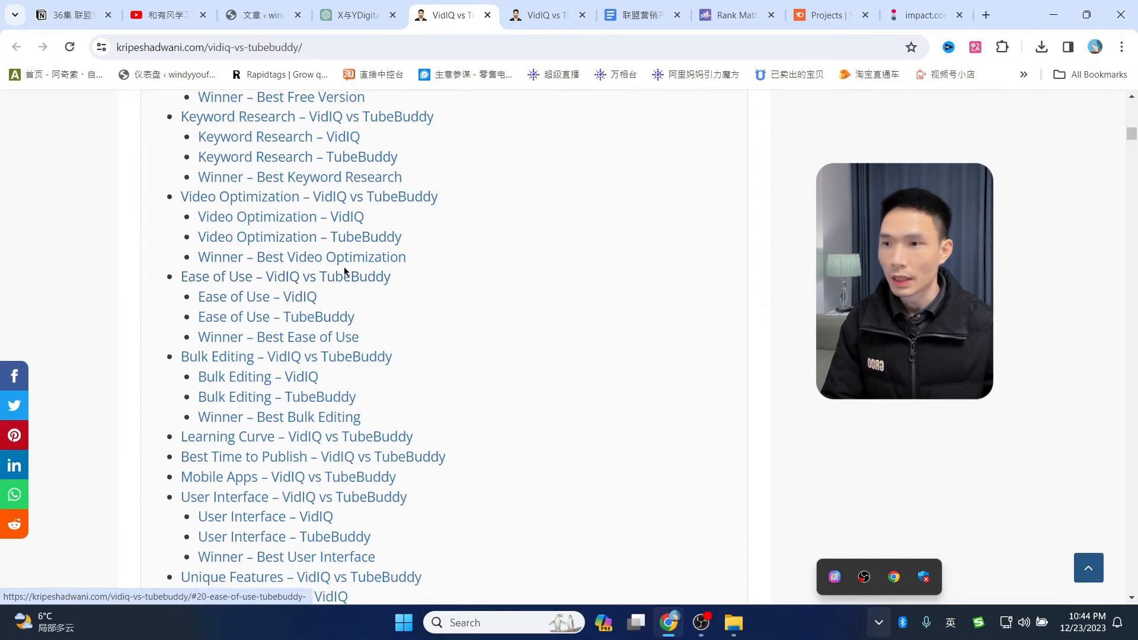
click(254, 239)
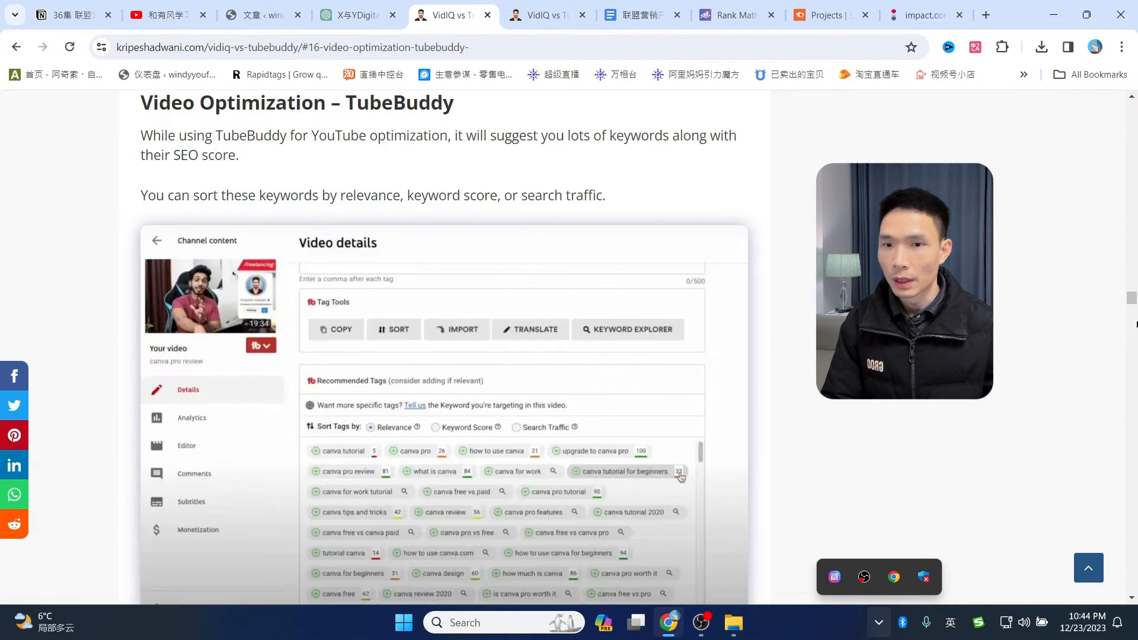
drag(1131, 299, 1129, 143)
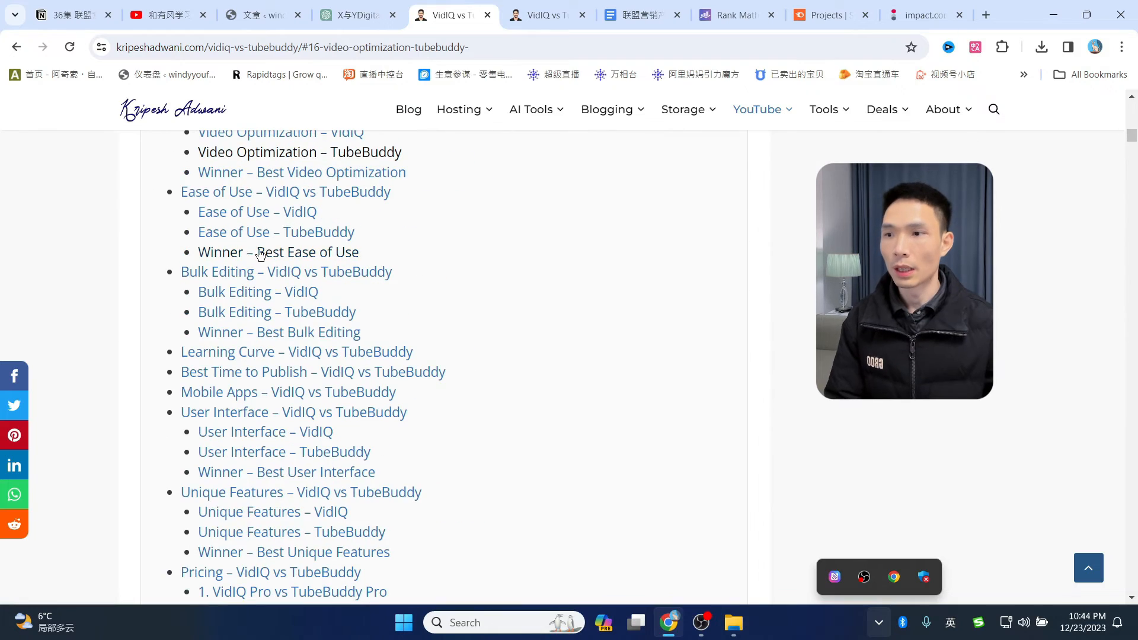
scroll(323, 270, up, 4)
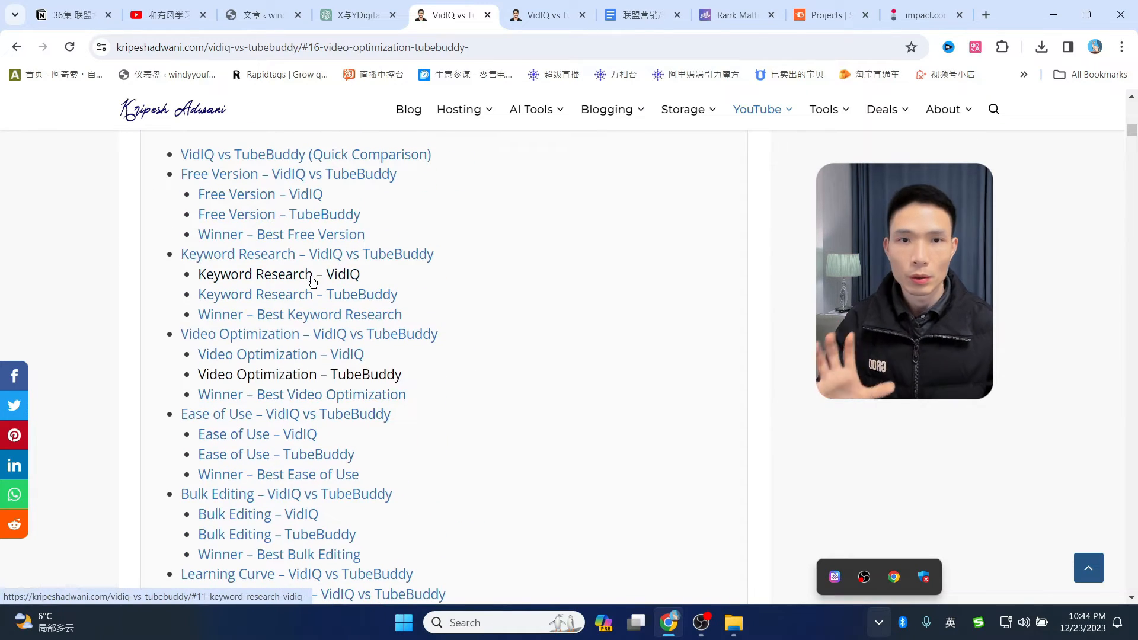
click(358, 15)
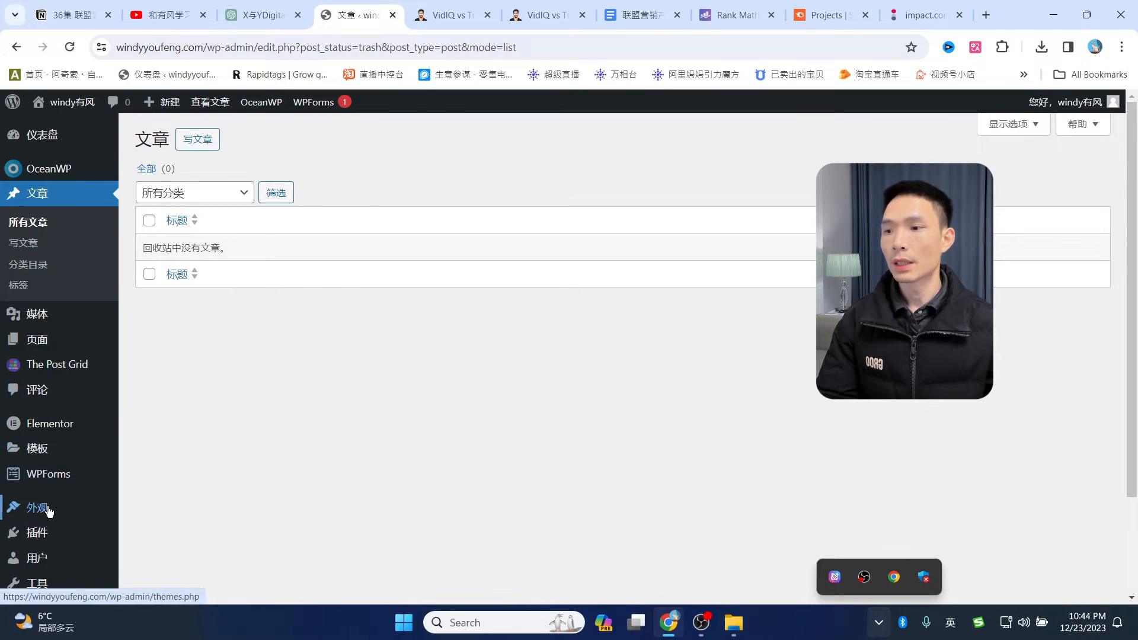
- Install and activate the Rank Math SEO plugin from Add New Plugin
mouse_move(37, 532)
click(162, 546)
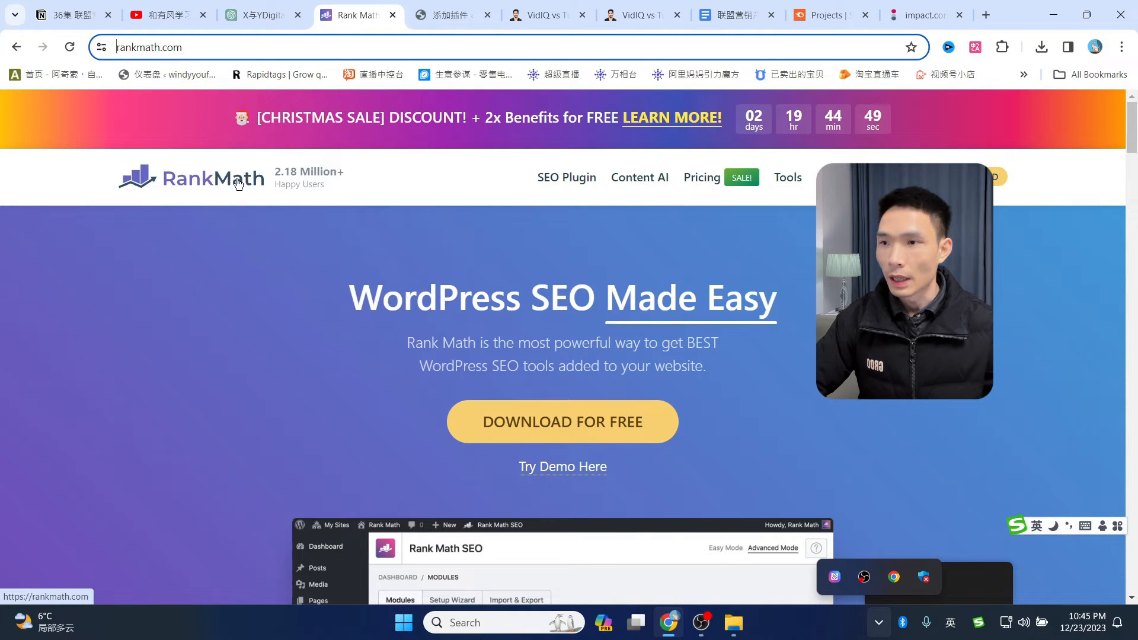
click(435, 7)
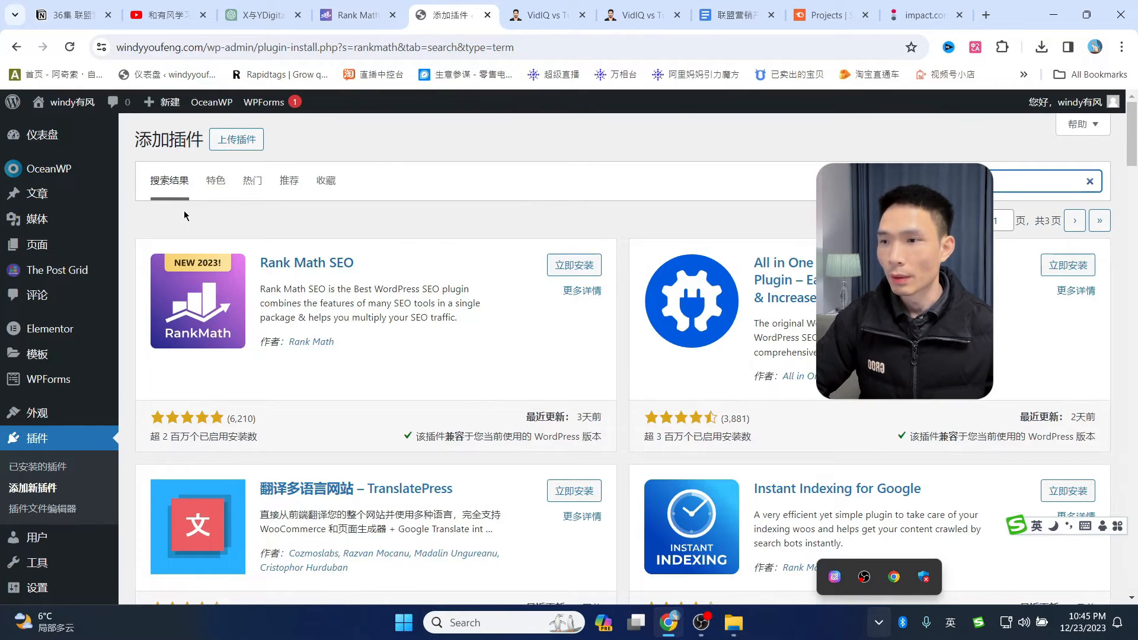
click(572, 265)
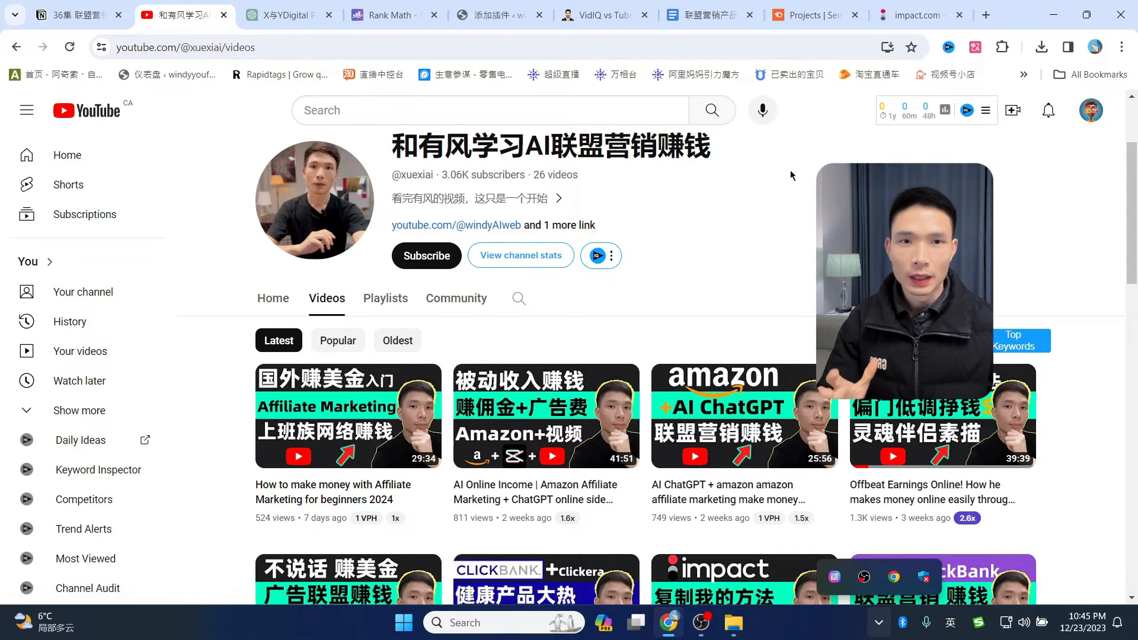
click(492, 15)
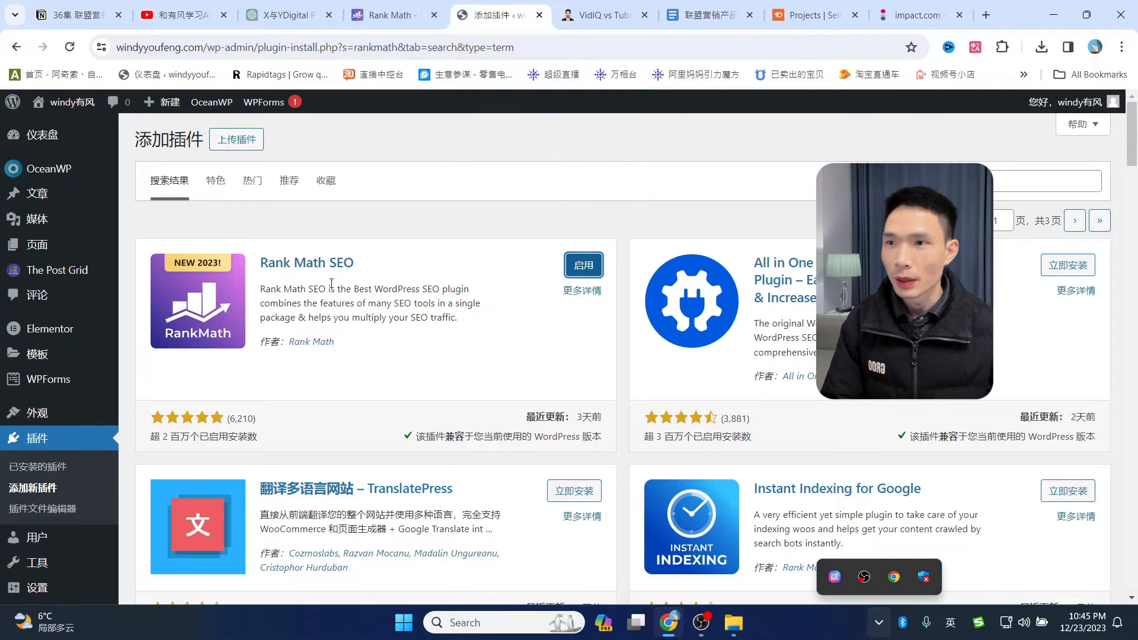
click(585, 265)
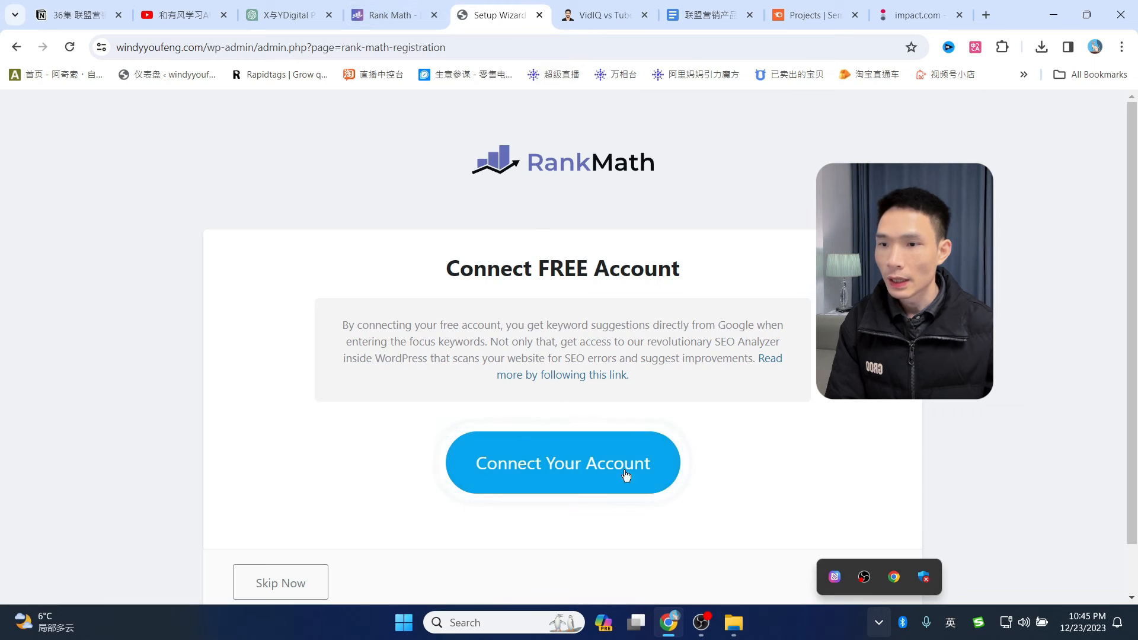
- Connect a free Rank Math account and activate the Rank Math Free Plan
click(399, 16)
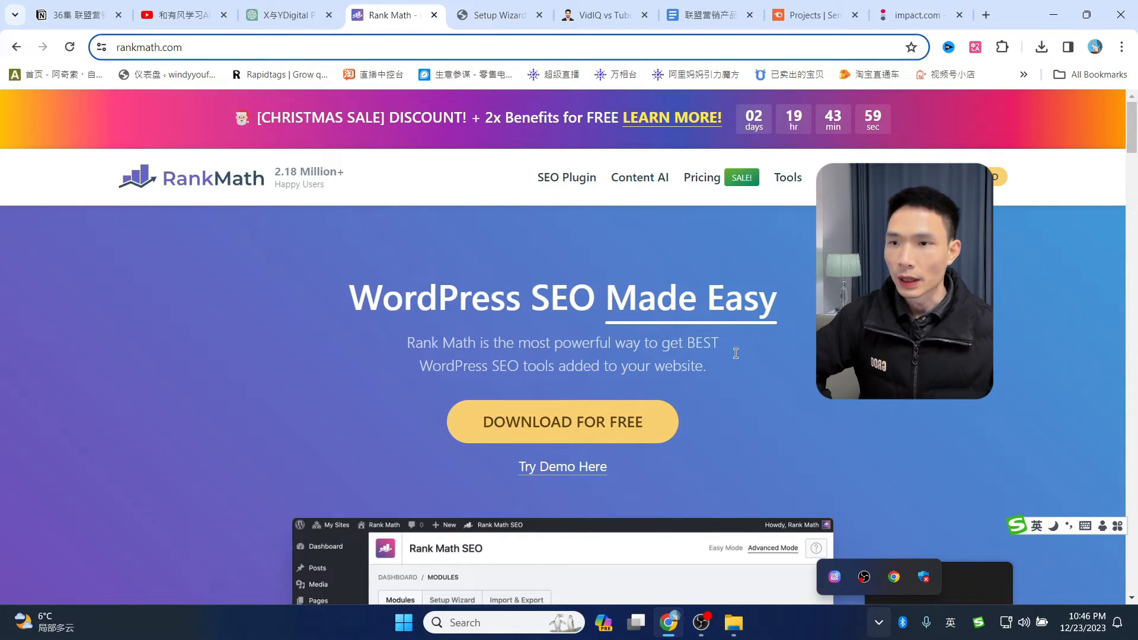
scroll(564, 355, down, 3)
scroll(563, 356, up, 3)
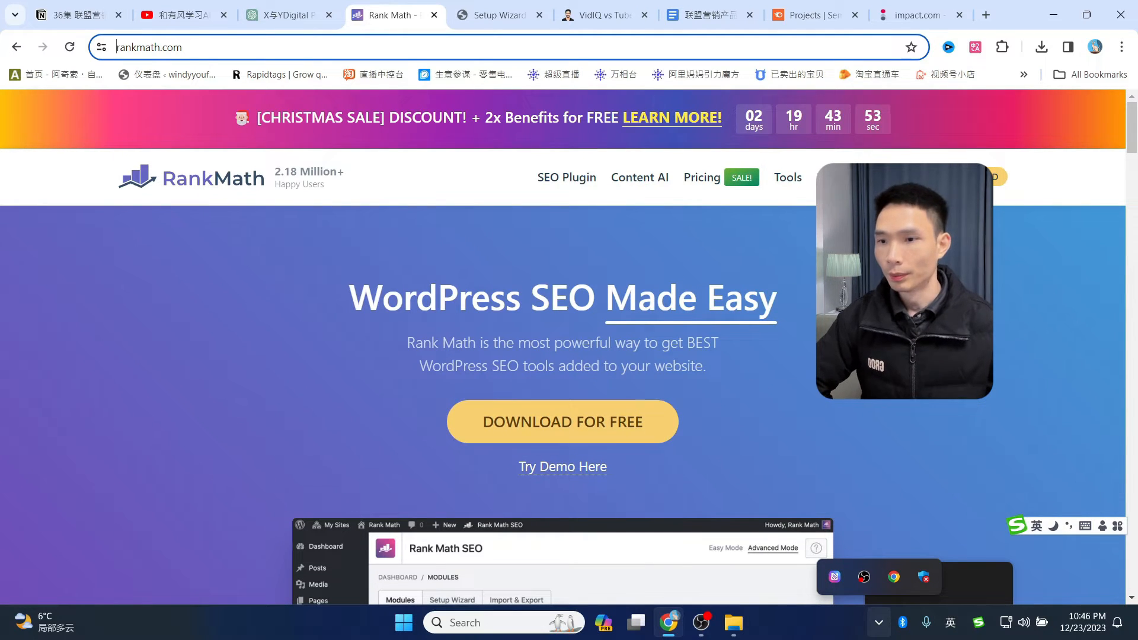
mouse_move(842, 164)
click(492, 15)
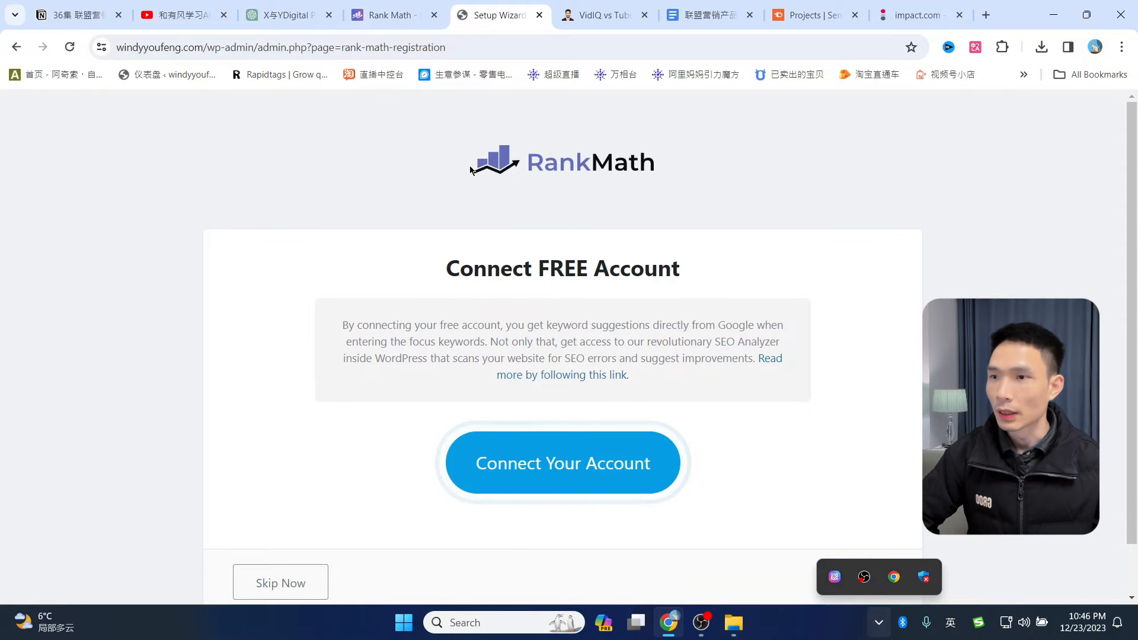
scroll(617, 357, down, 1)
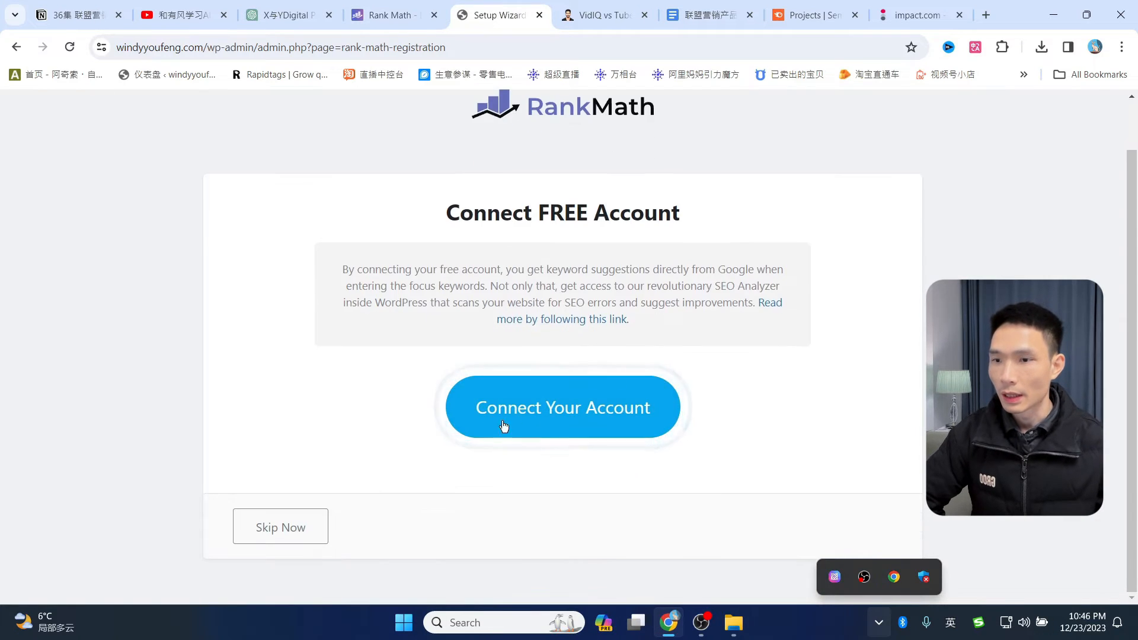
click(568, 421)
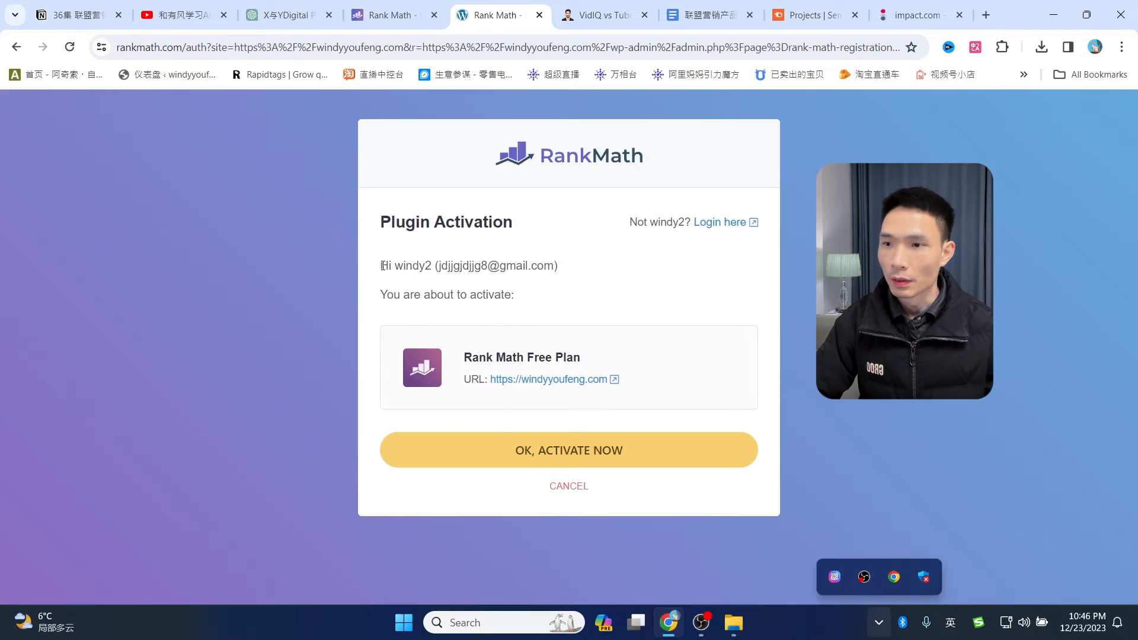
drag(382, 265, 561, 264)
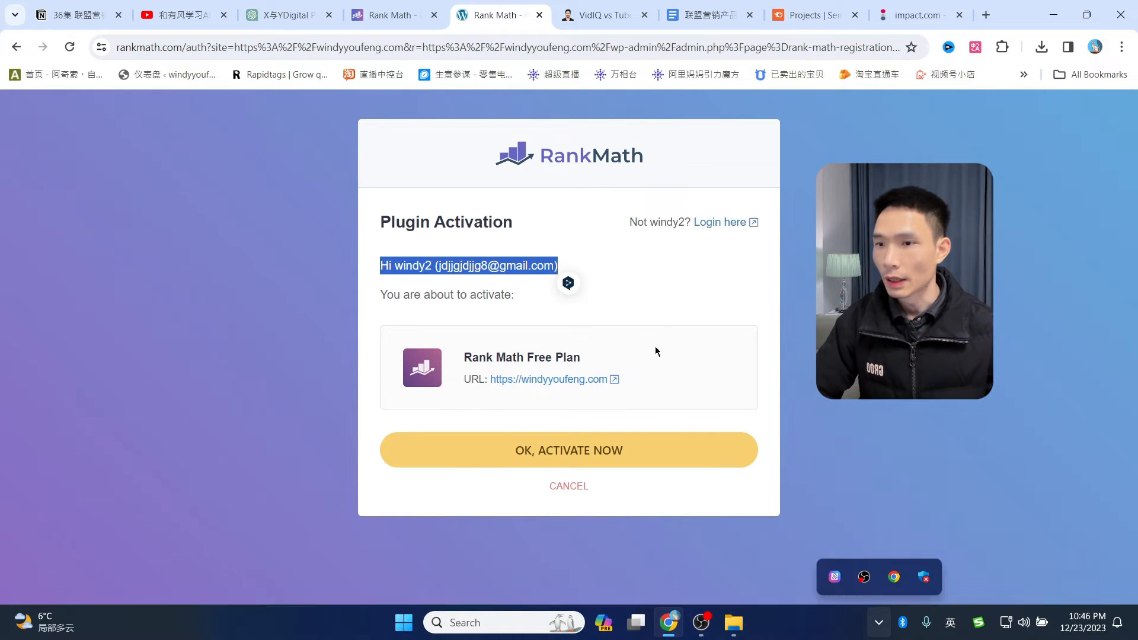
click(571, 452)
scroll(517, 272, down, 3)
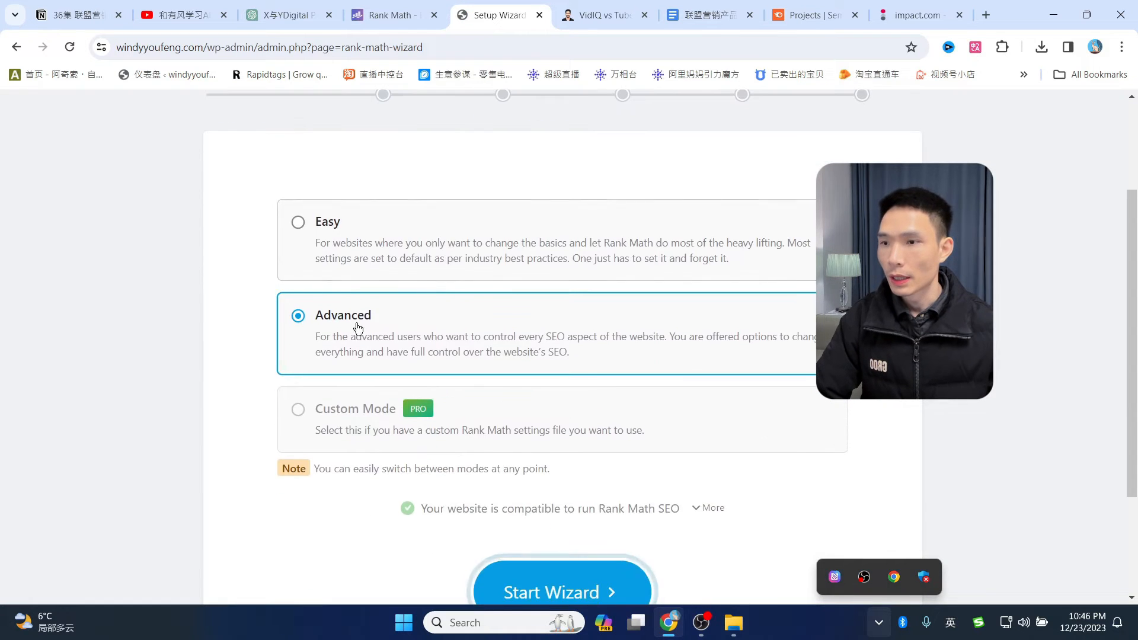
- Start the Rank Math wizard in Advanced mode and choose Personal Blog as the site type
scroll(452, 260, up, 2)
scroll(454, 265, down, 1)
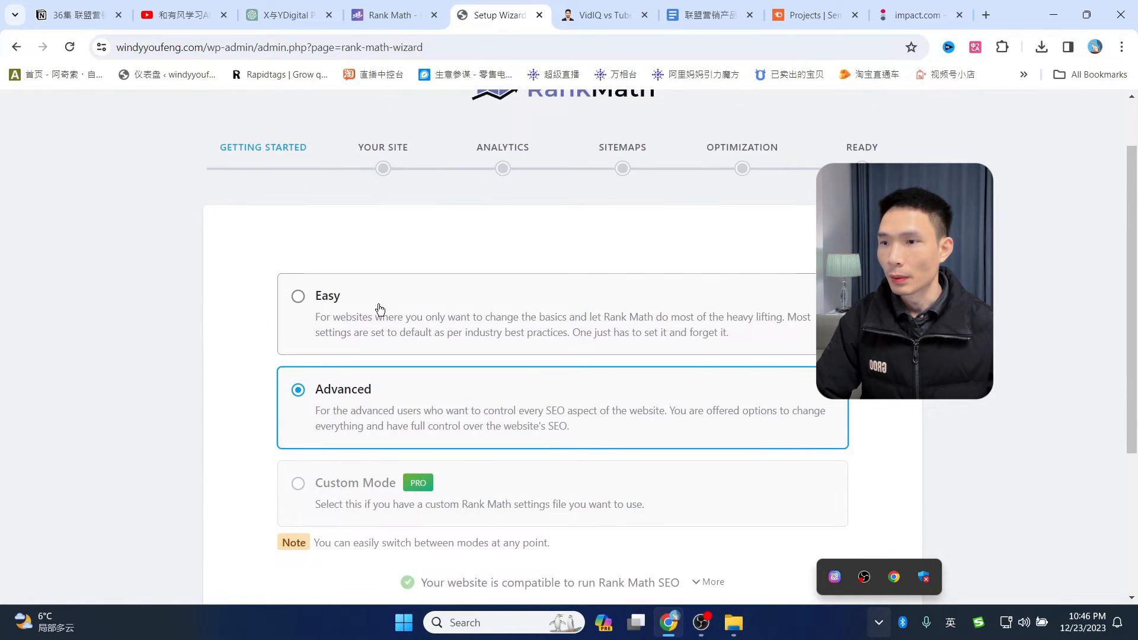
scroll(380, 308, down, 1)
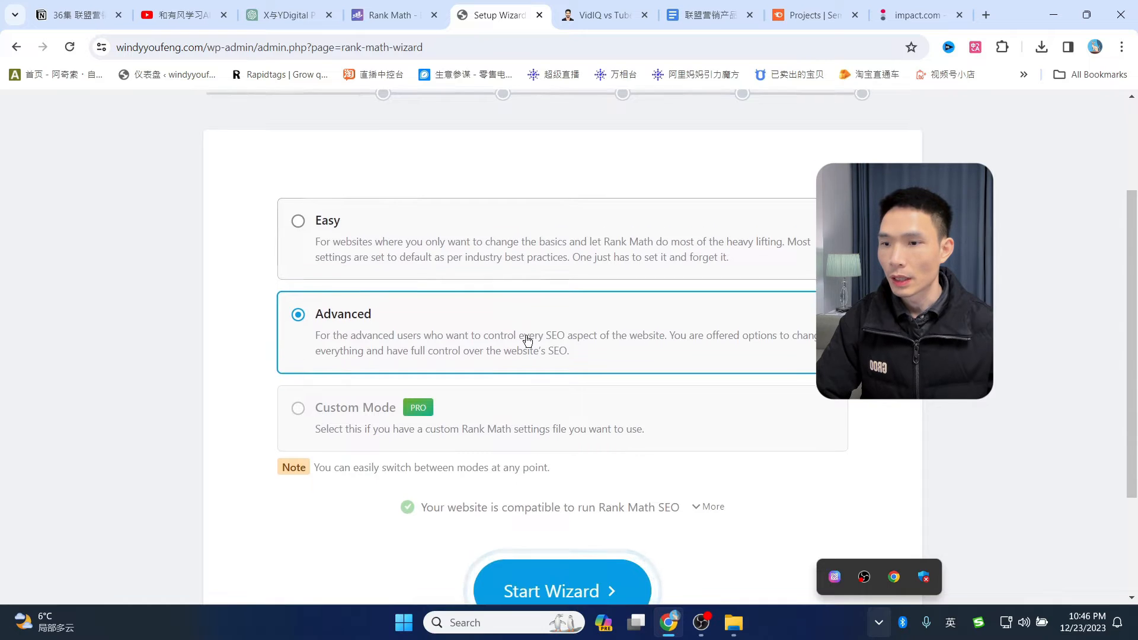
scroll(533, 385, down, 2)
click(546, 450)
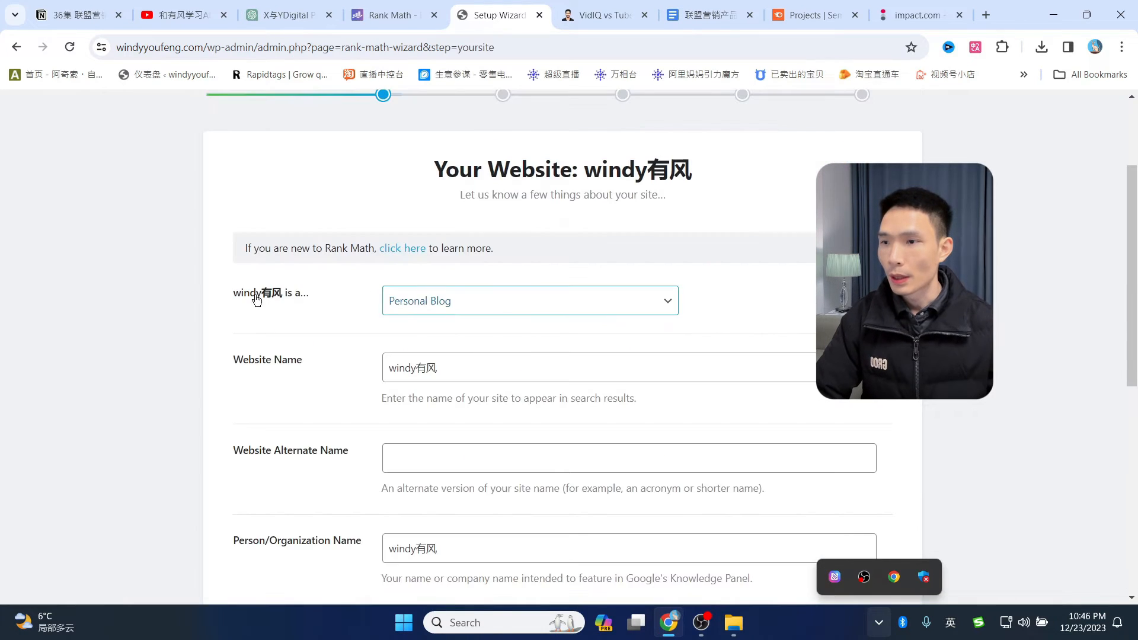
click(546, 309)
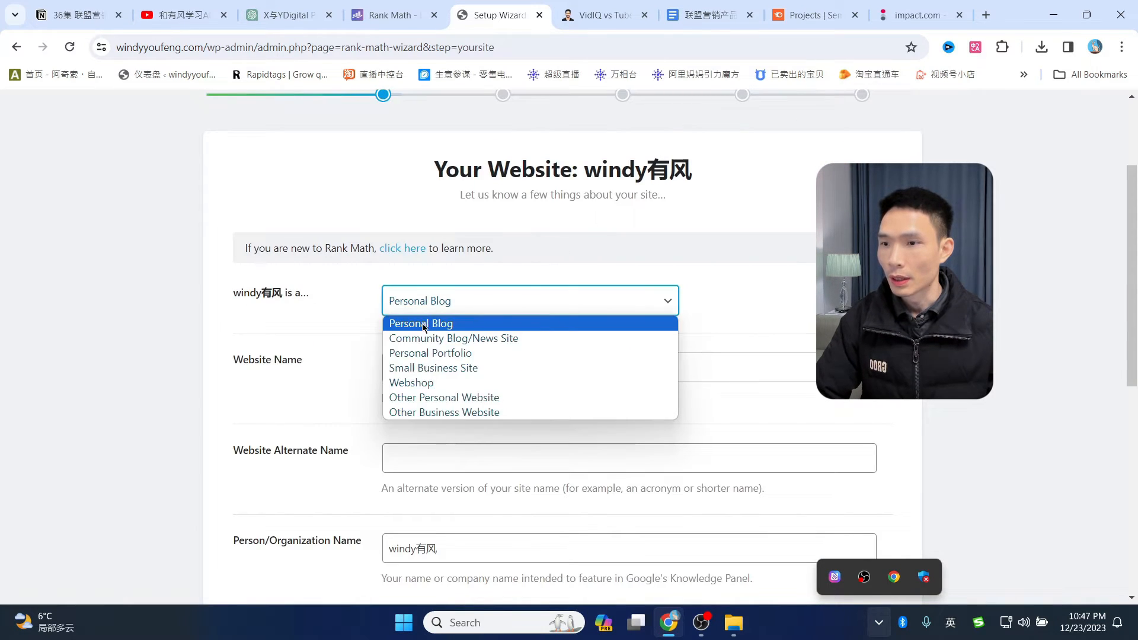
click(453, 325)
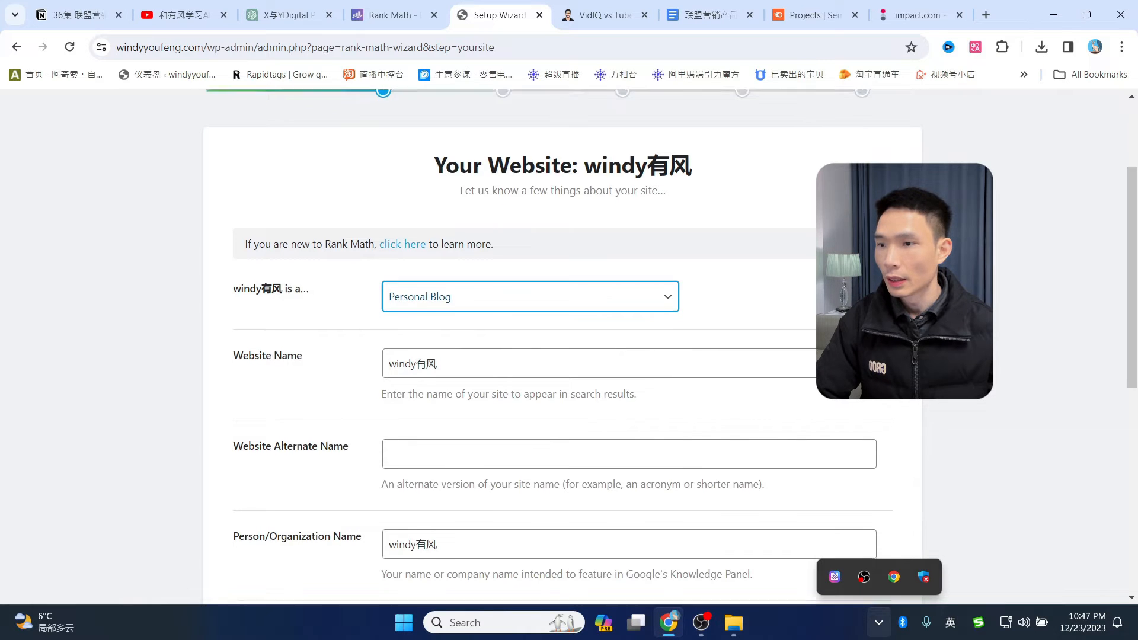
- Review the Website Name, leave Website Alternate Name blank, and check the Logo for Google
scroll(352, 307, down, 1)
click(406, 283)
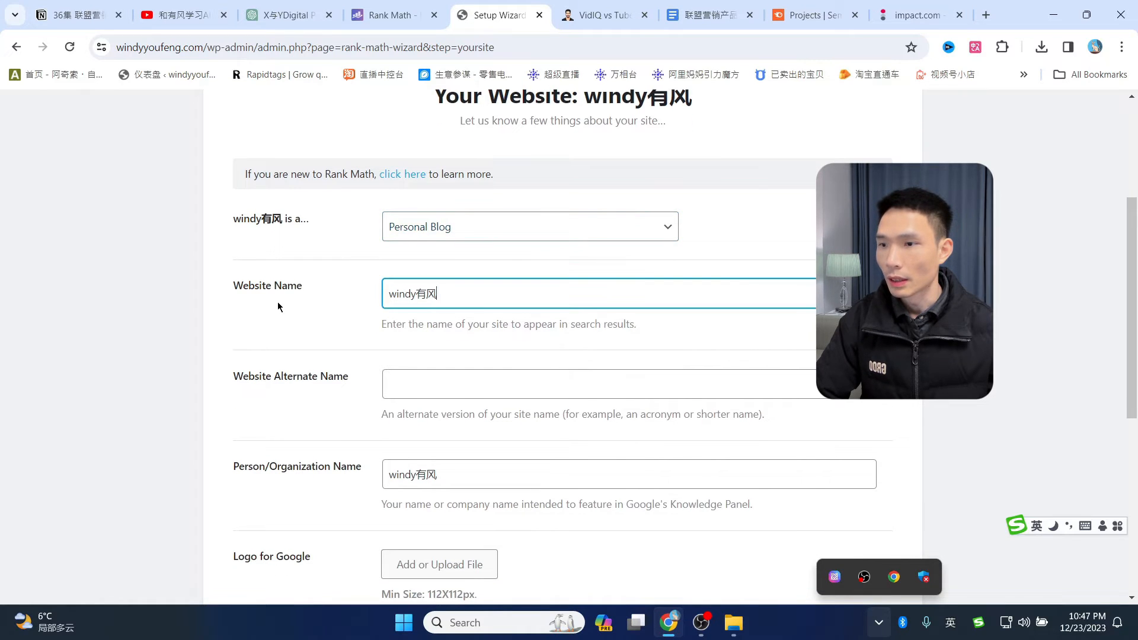
scroll(392, 296, down, 1)
click(415, 305)
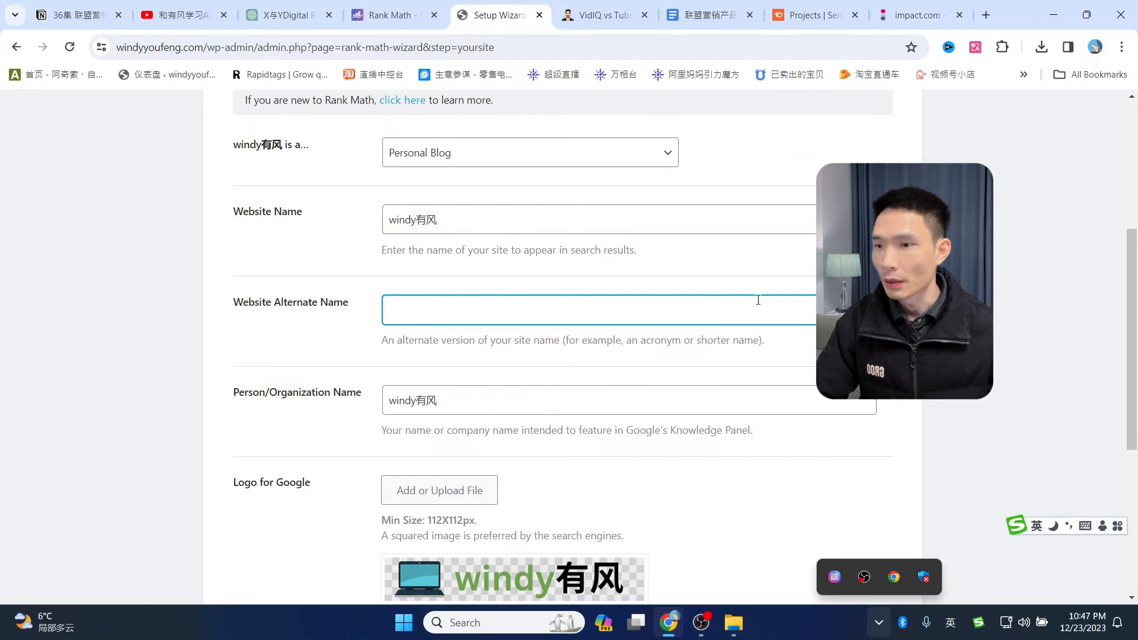
scroll(753, 303, down, 1)
click(668, 414)
scroll(651, 356, down, 2)
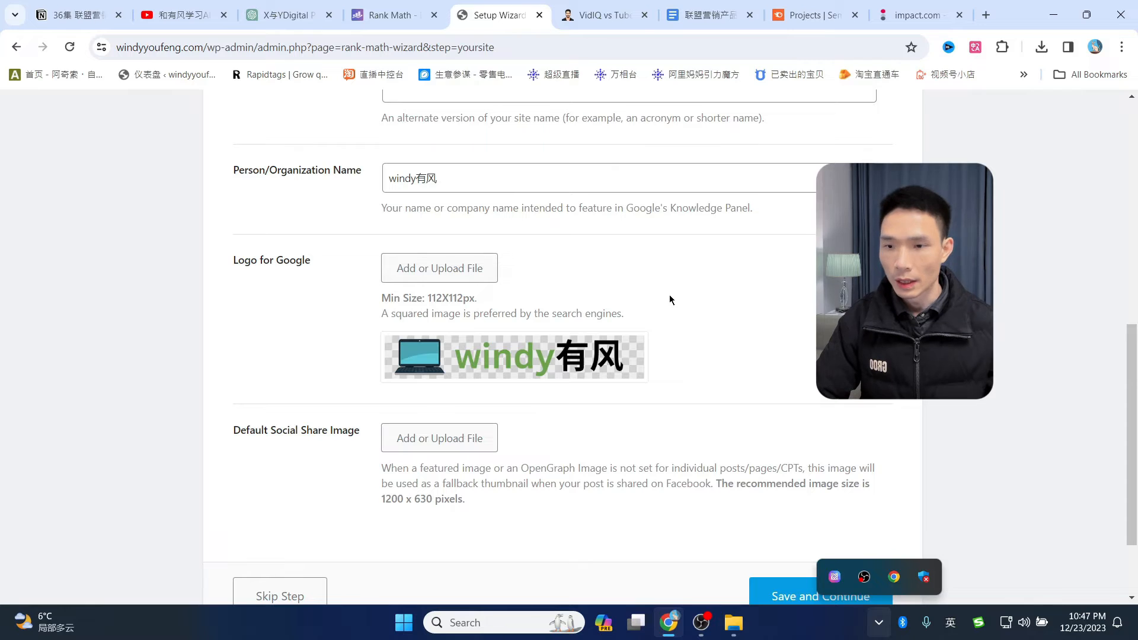
mouse_move(640, 388)
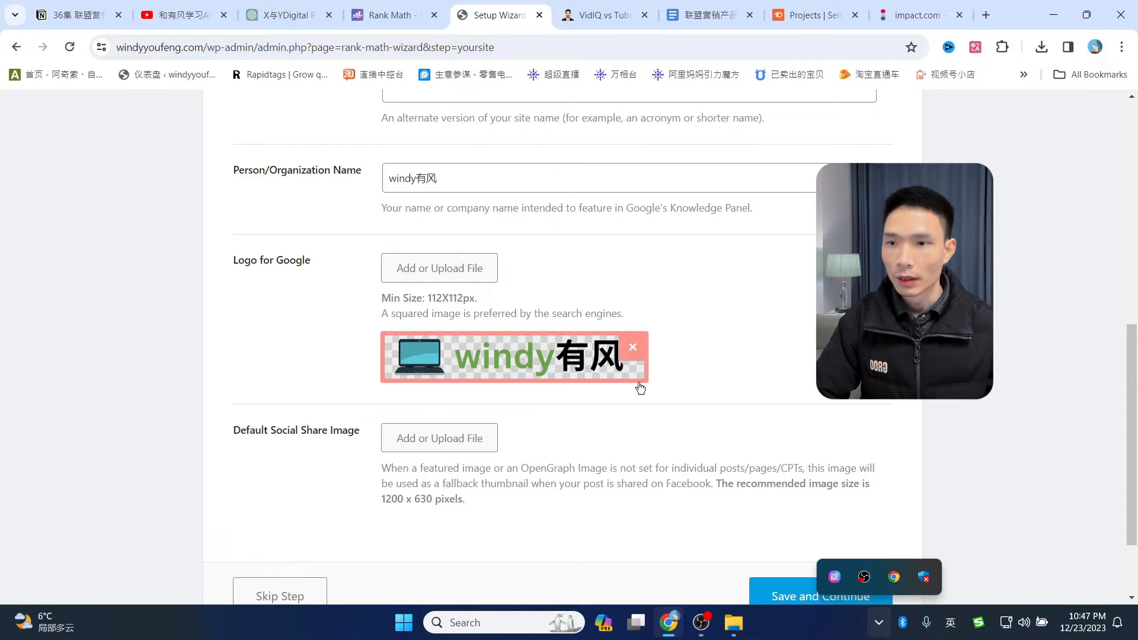
click(488, 617)
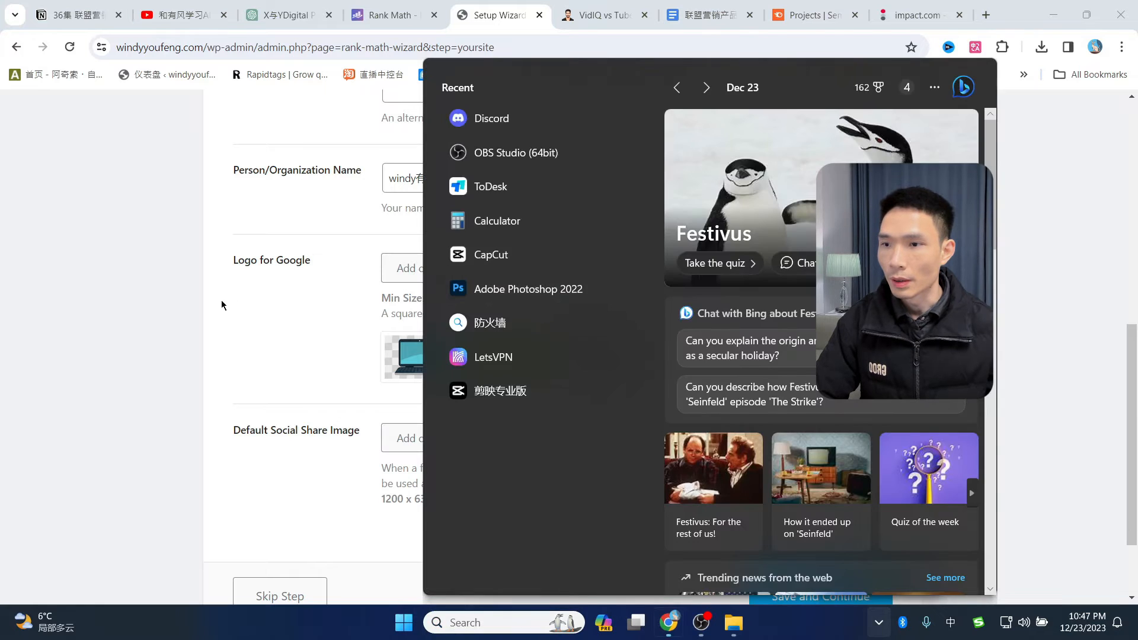
click(221, 305)
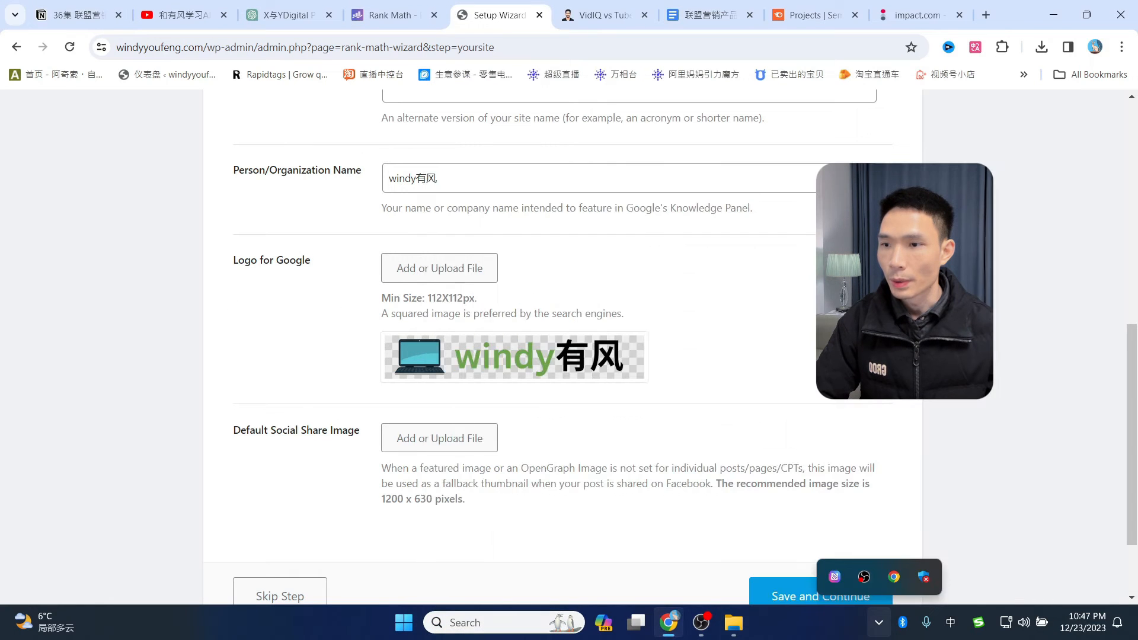
- Load photopea.com in a new tab and open 1-removebg-preview.png from the computer
click(987, 16)
text(pe)
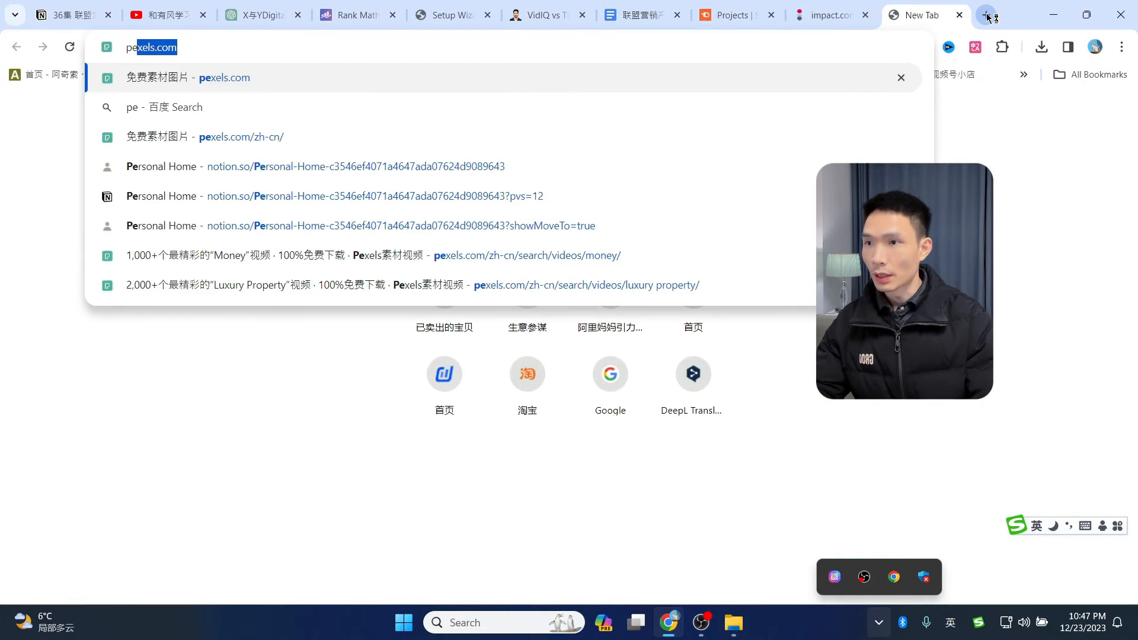
key(BackSpace)
key(BackSpace)
text(ph)
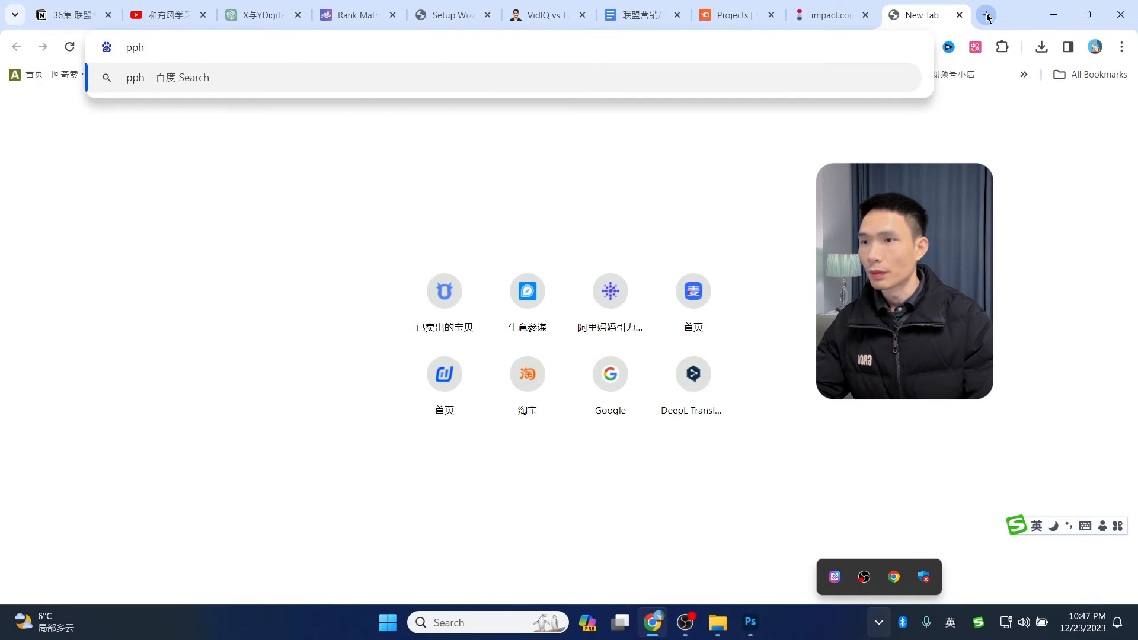
key(BackSpace)
key(BackSpace)
text(hotopea.com)
key(Return)
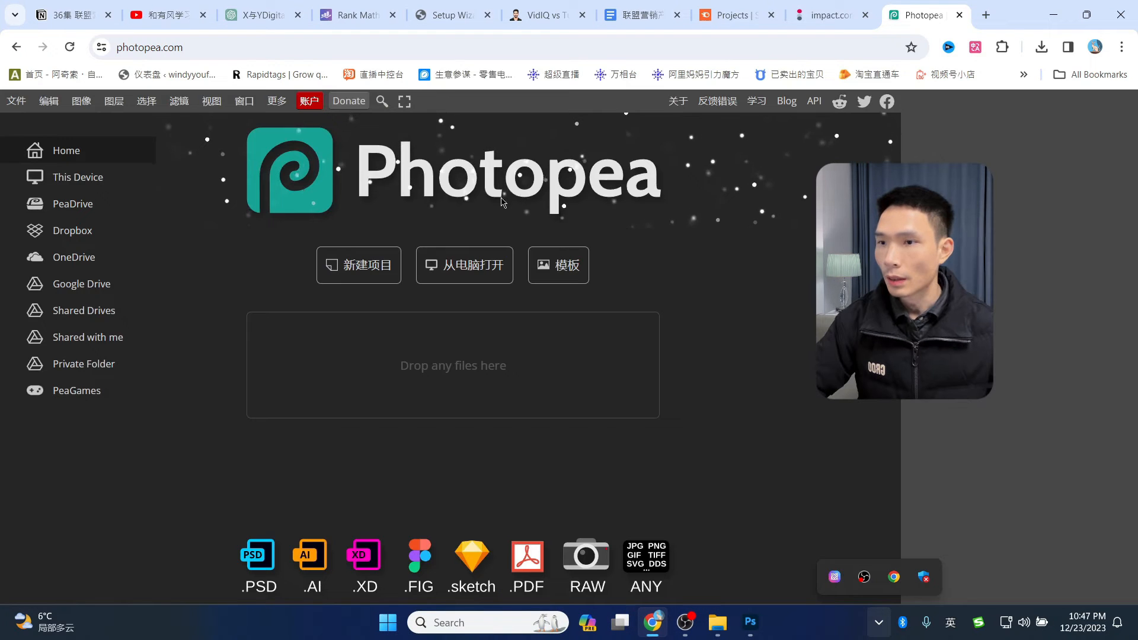
click(470, 272)
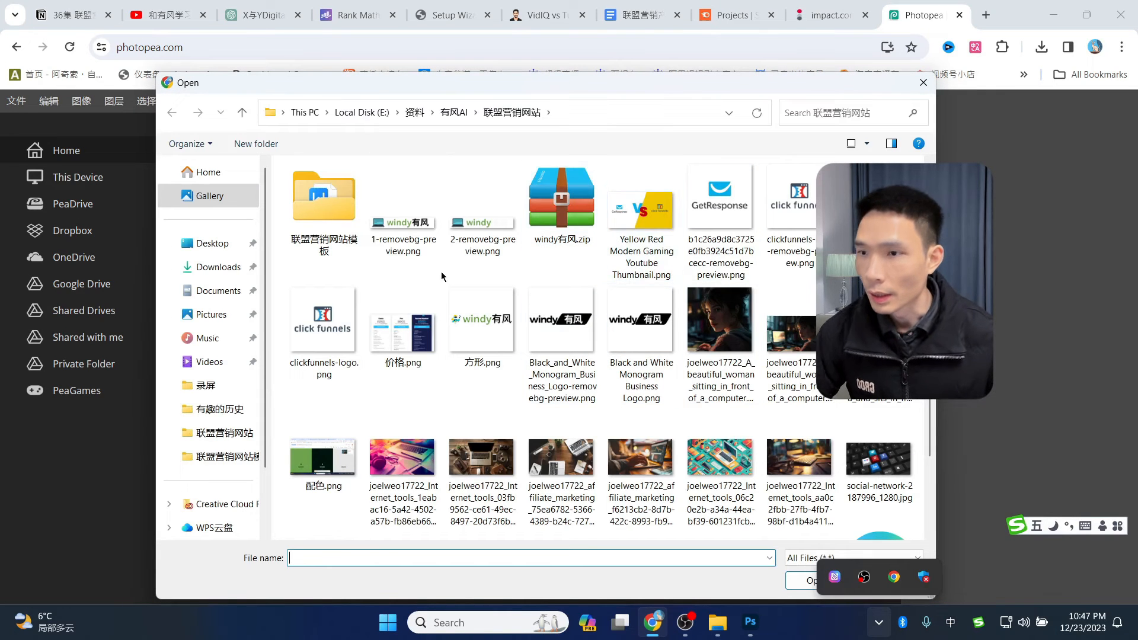
double_click(403, 216)
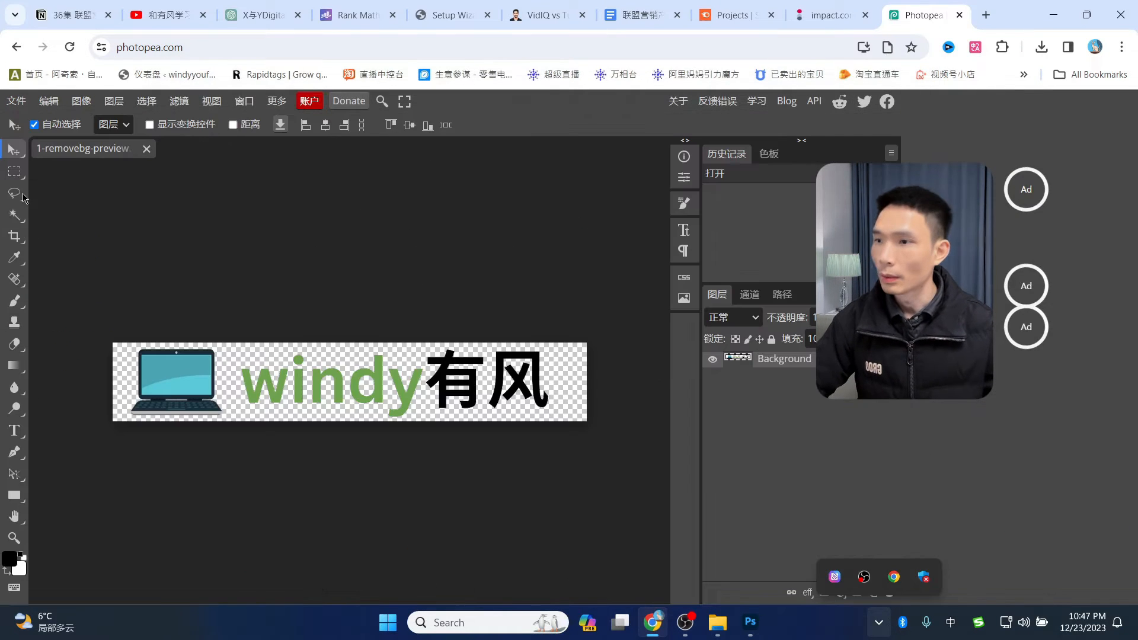
- Crop the logo to a 1:1 square (1167×1167) with transparent padding around it
click(17, 236)
click(64, 239)
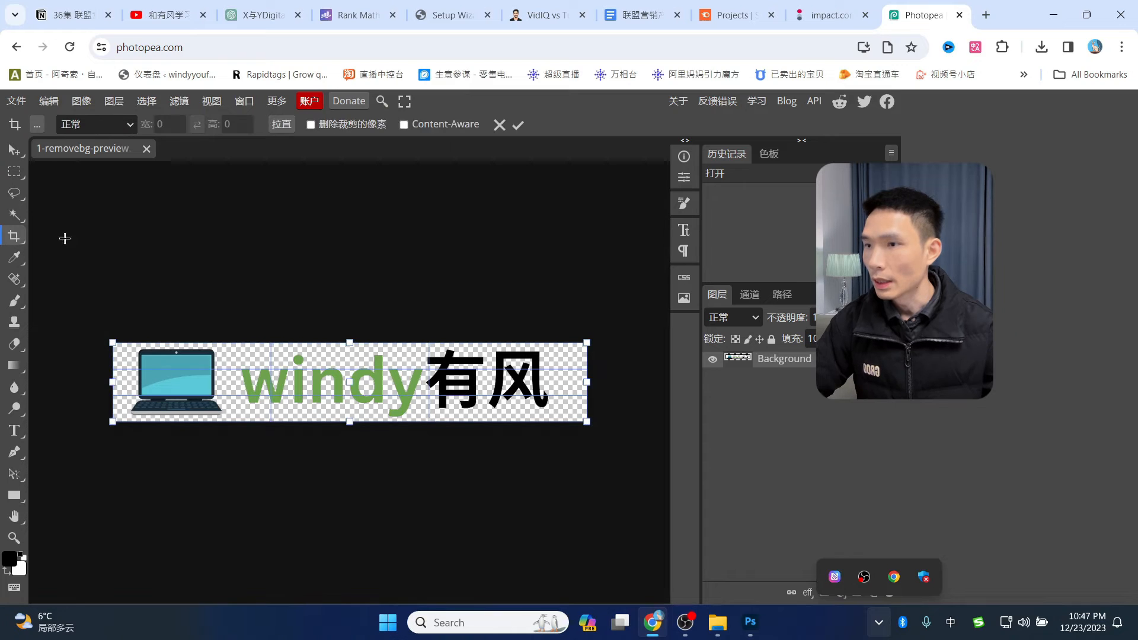
drag(350, 343, 350, 213)
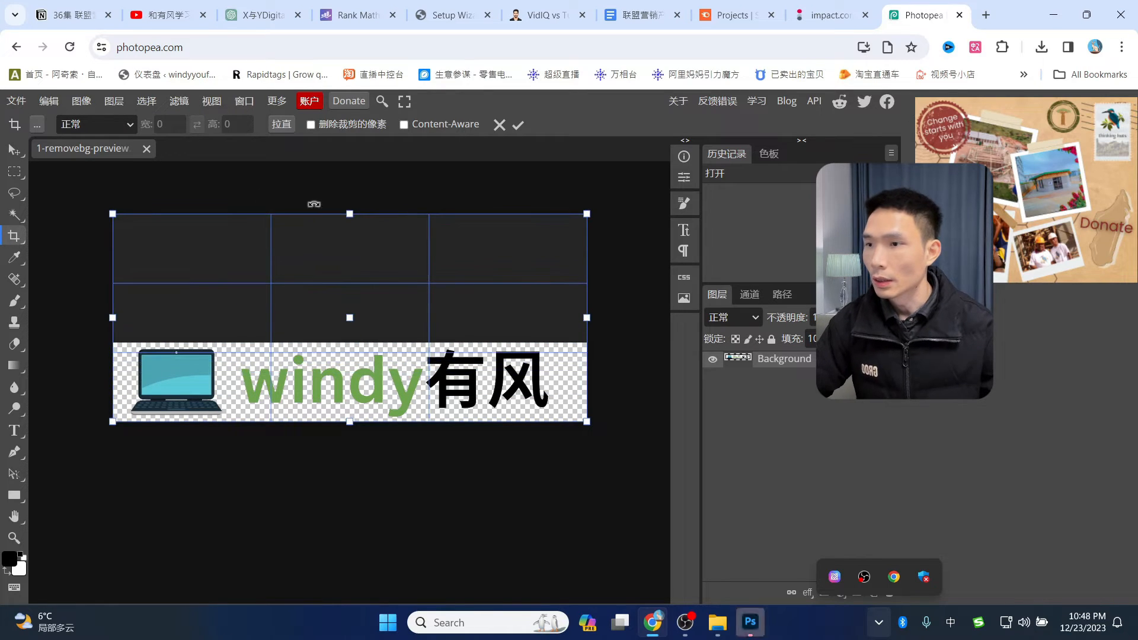
click(132, 124)
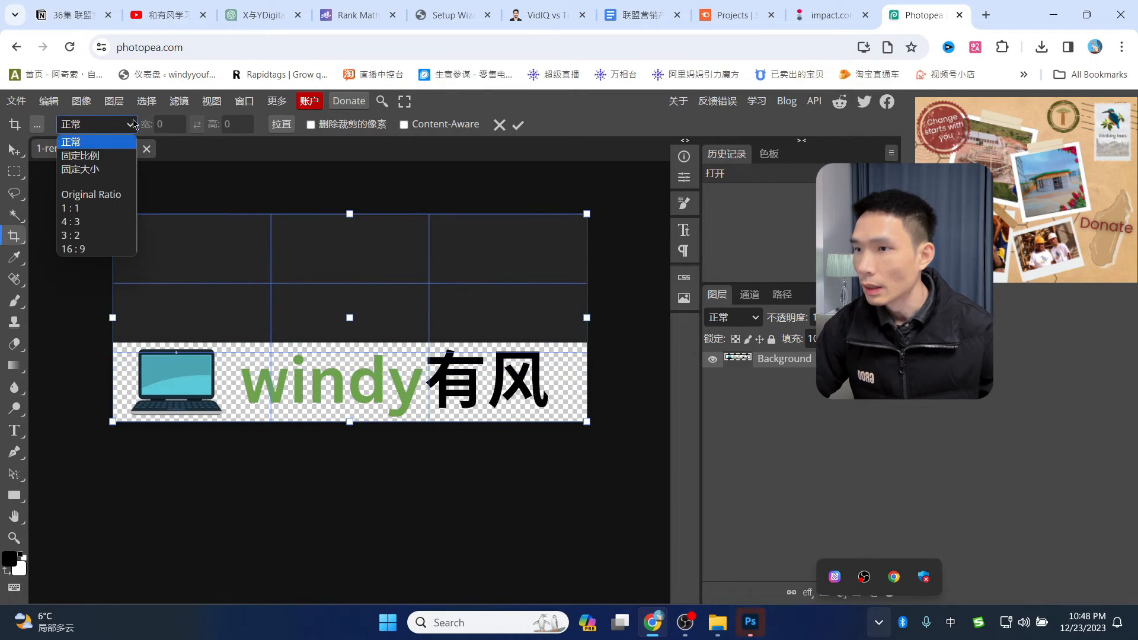
click(81, 211)
drag(349, 341, 374, 176)
drag(345, 424, 378, 516)
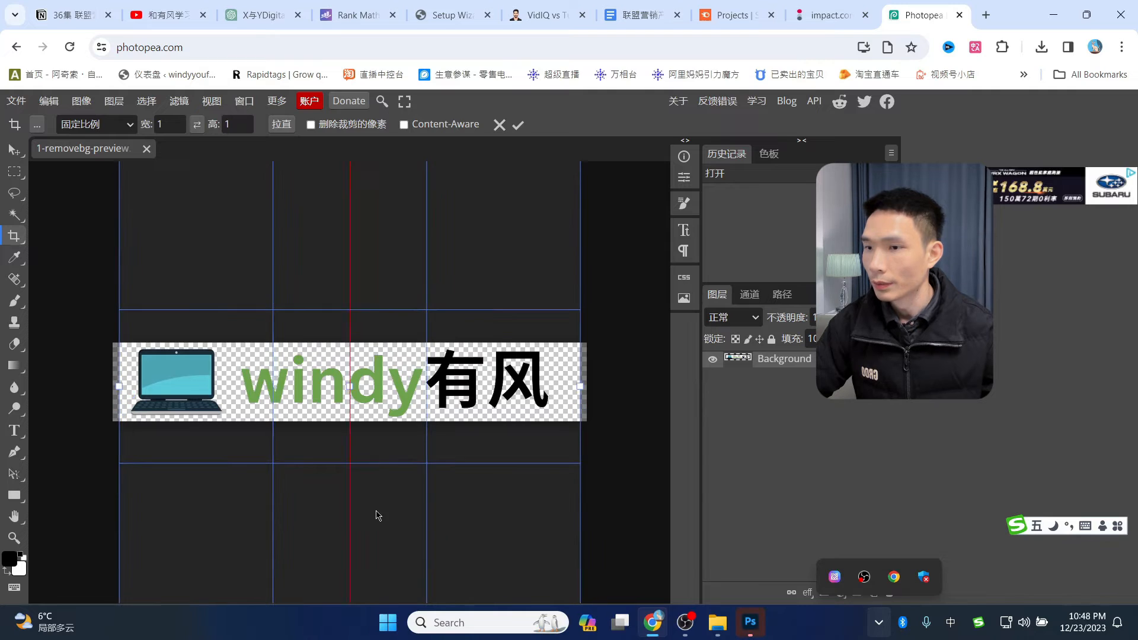
click(519, 129)
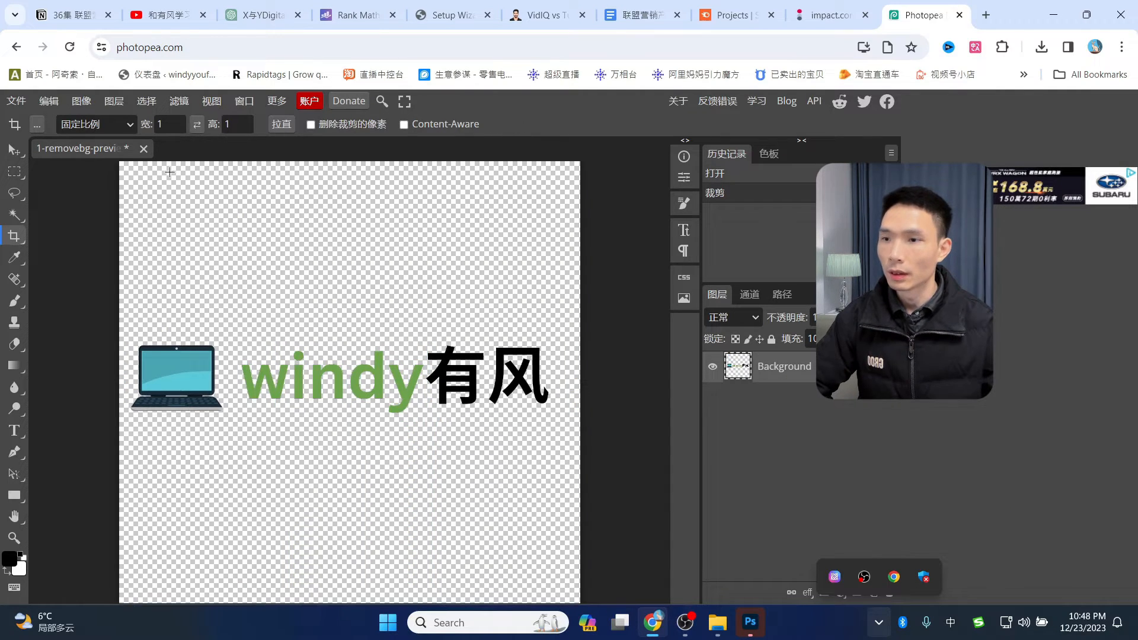
- Export the square image as PNG and save it as 1-removebg-preview.png
click(27, 103)
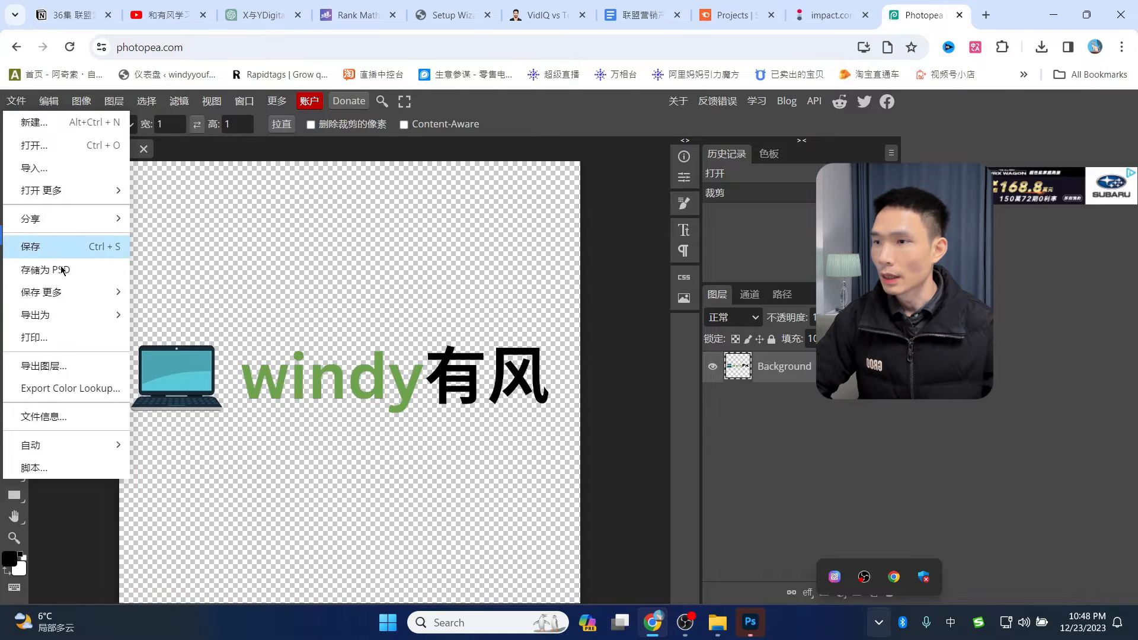
mouse_move(57, 314)
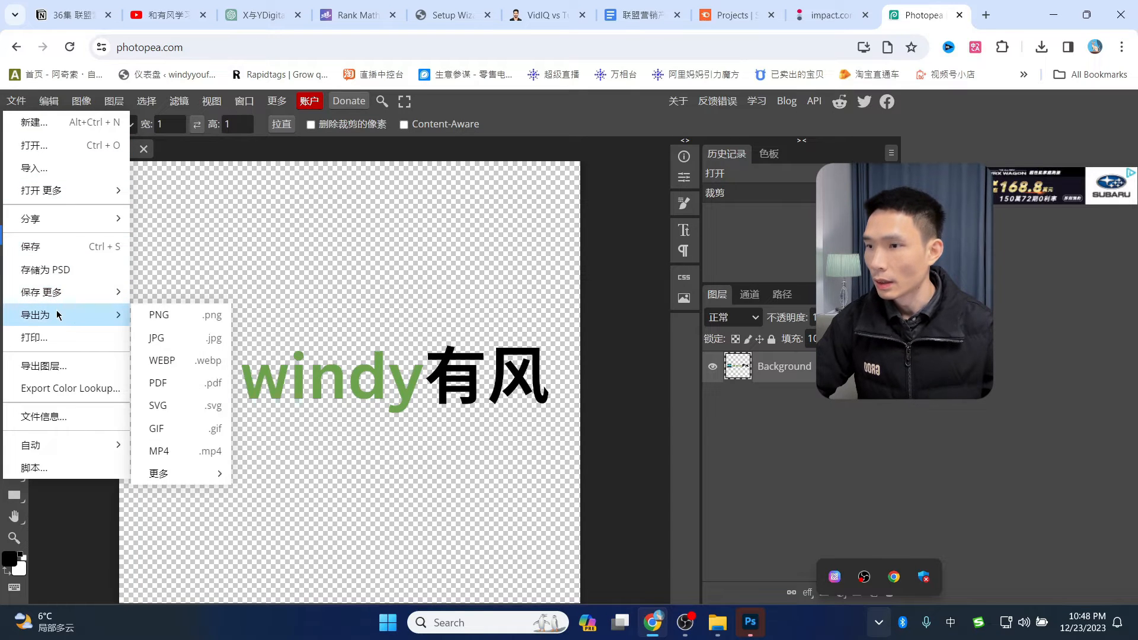
click(159, 315)
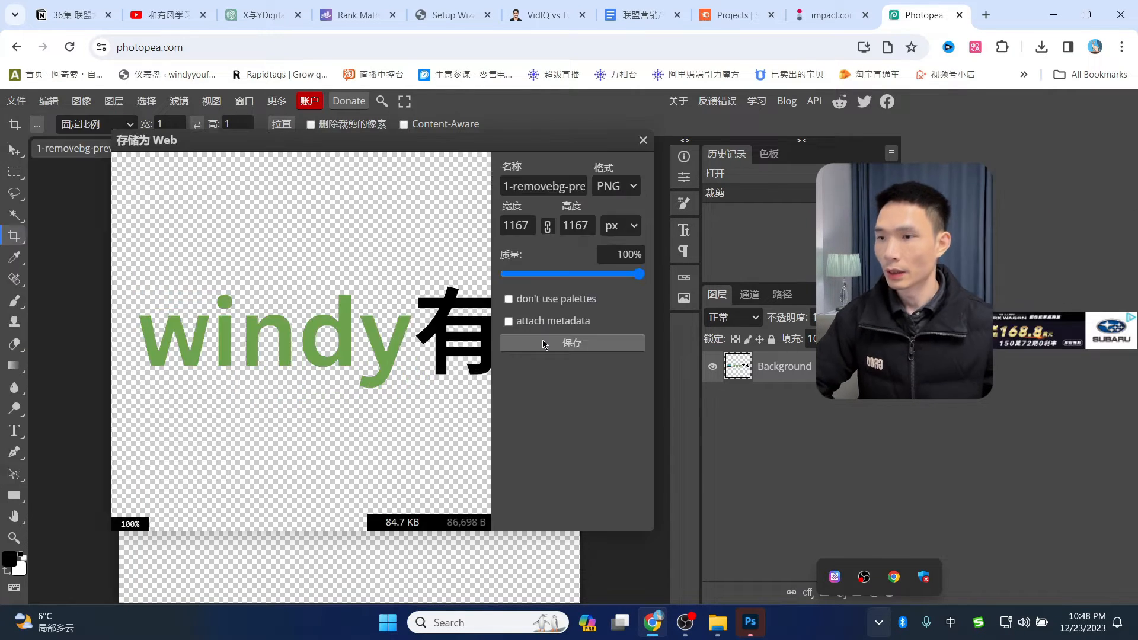
click(561, 343)
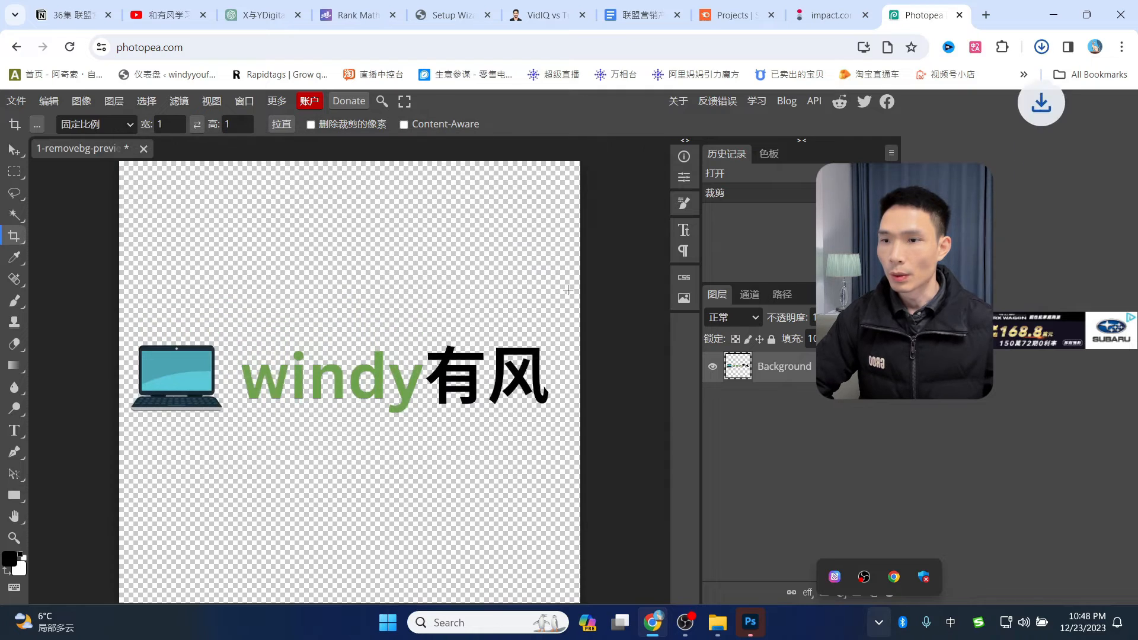
- Replace the wide Logo for Google with the uploaded square 1-removebg-preview.png
click(1042, 47)
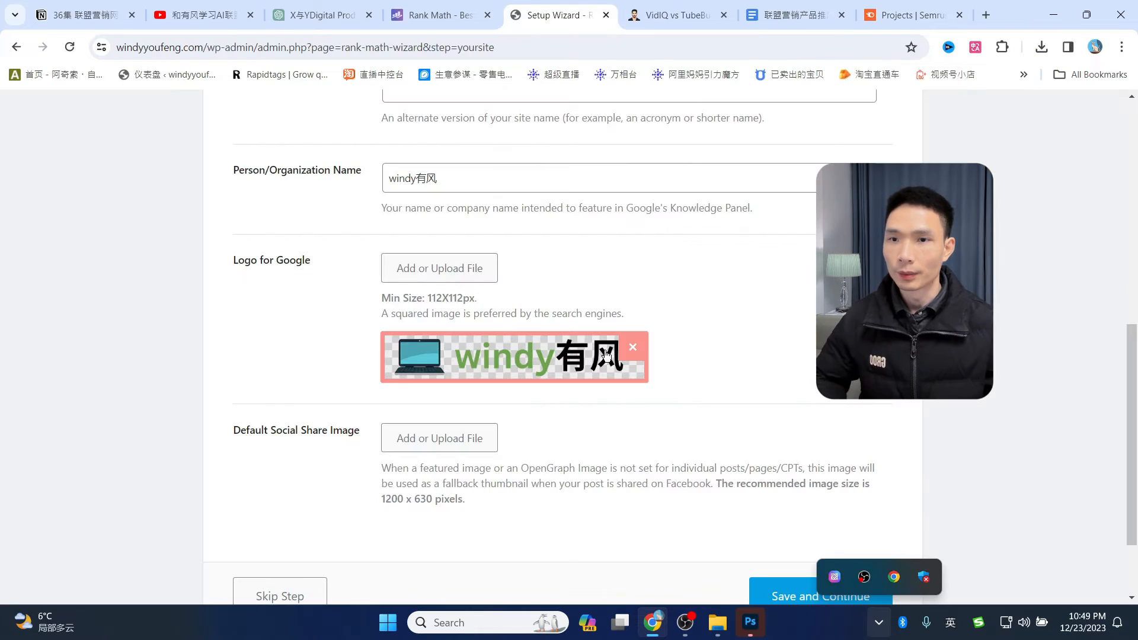
click(631, 354)
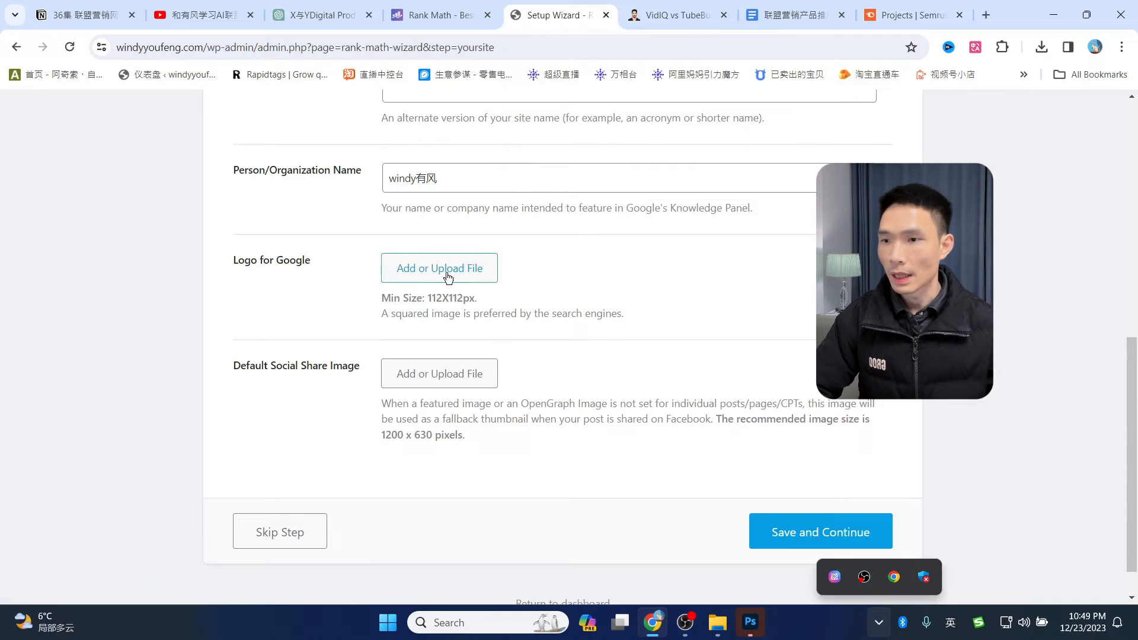
click(421, 269)
click(55, 162)
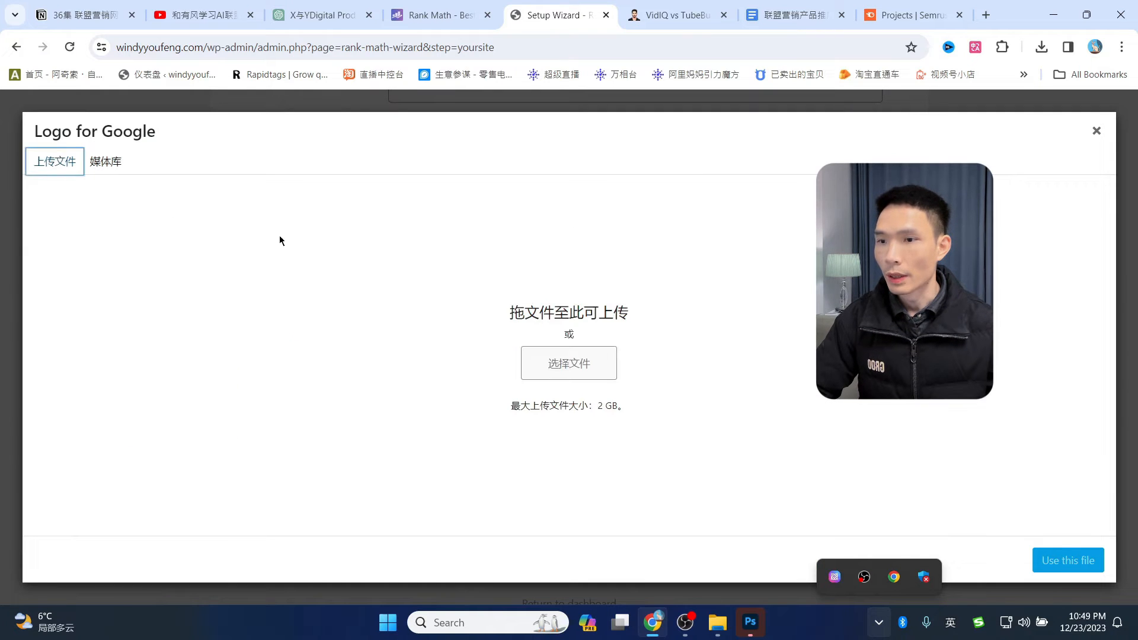
click(574, 362)
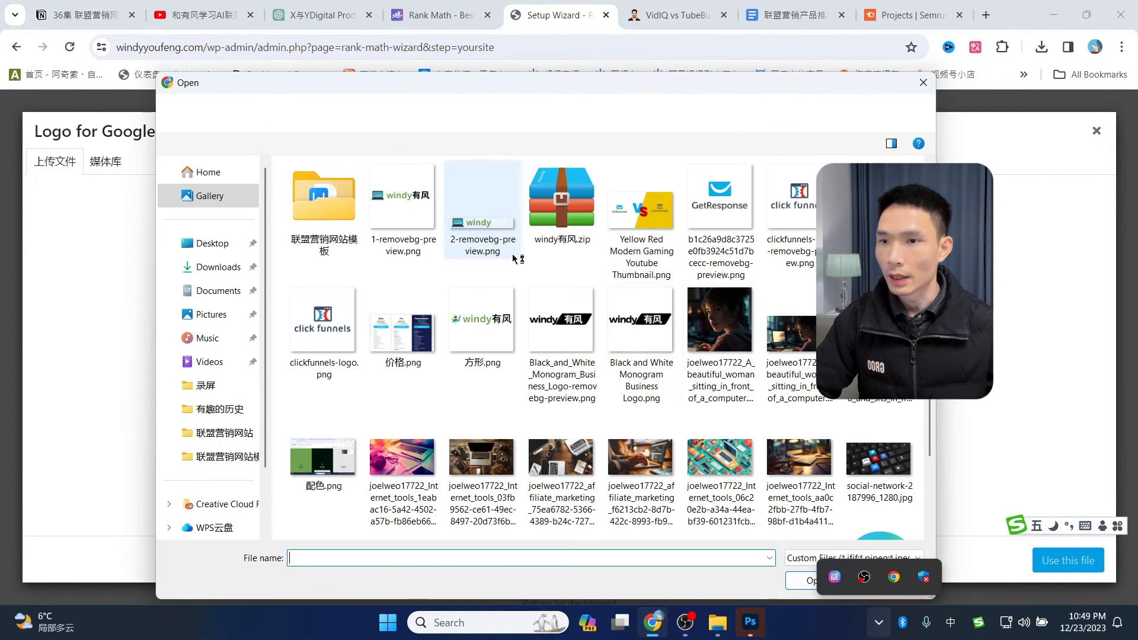
double_click(402, 205)
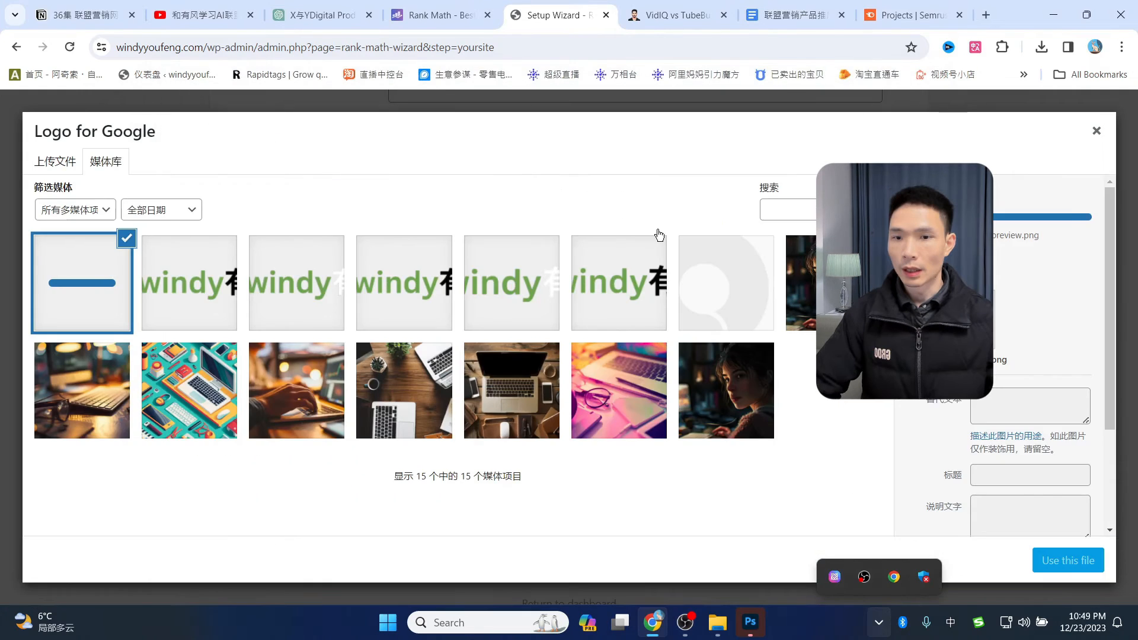
click(1064, 563)
- Save the Your Site details and continue to the Analytics step
scroll(603, 414, down, 1)
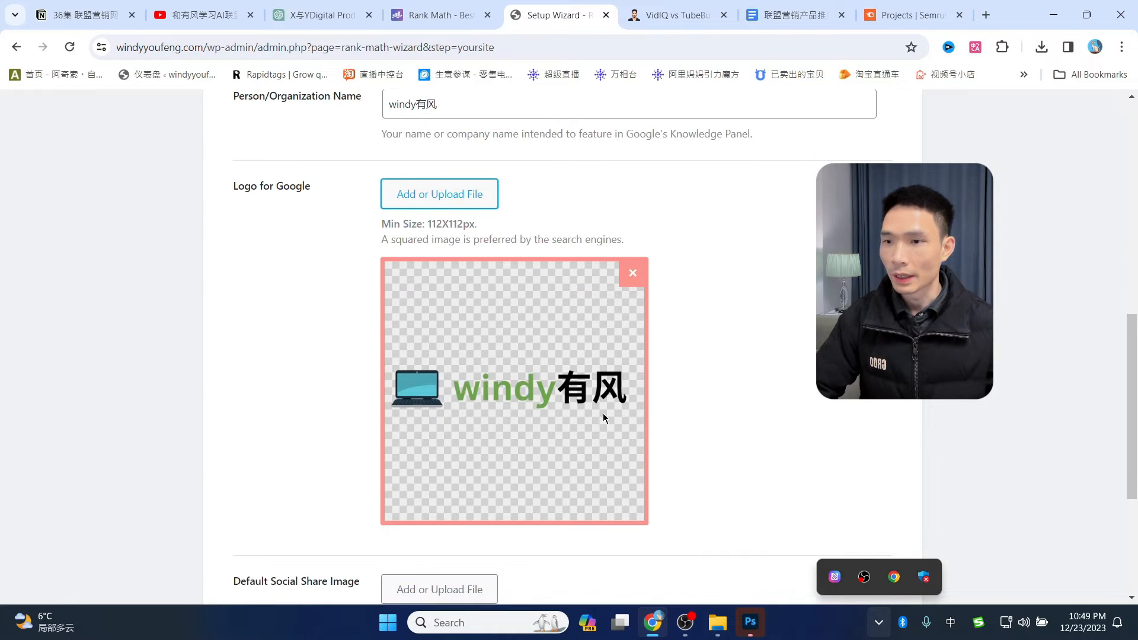
scroll(692, 355, up, 8)
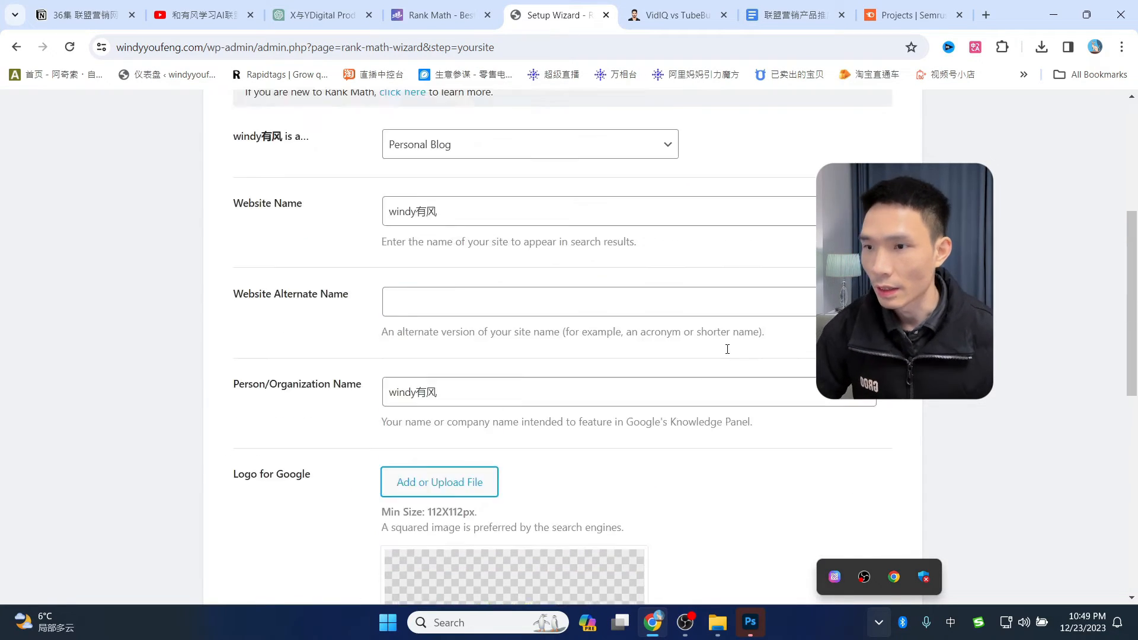
scroll(789, 335, down, 15)
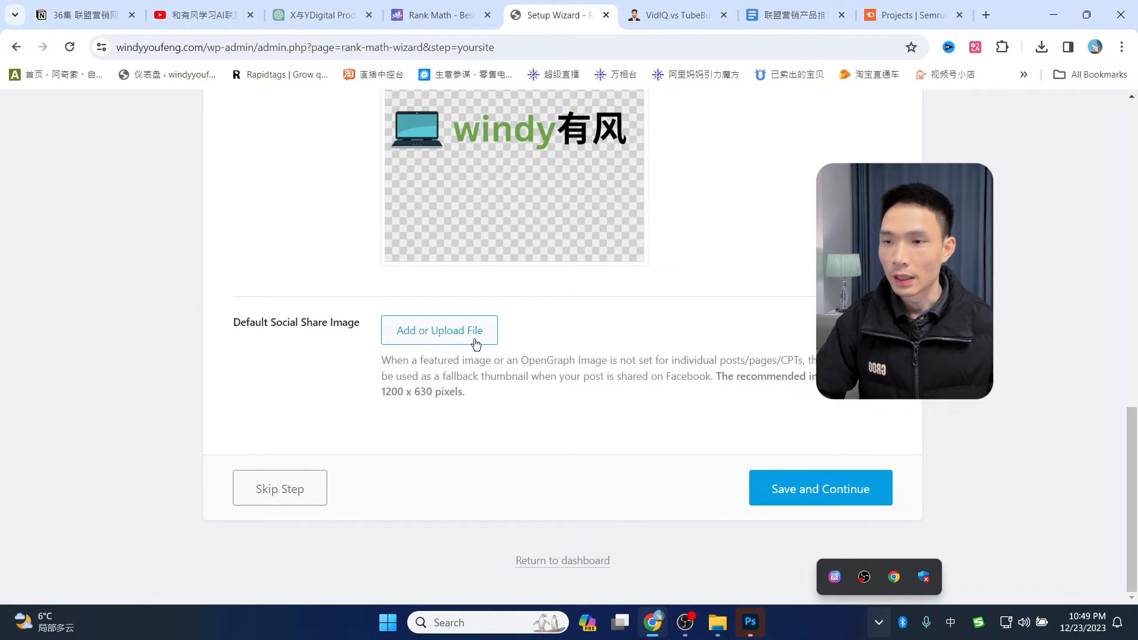
click(819, 501)
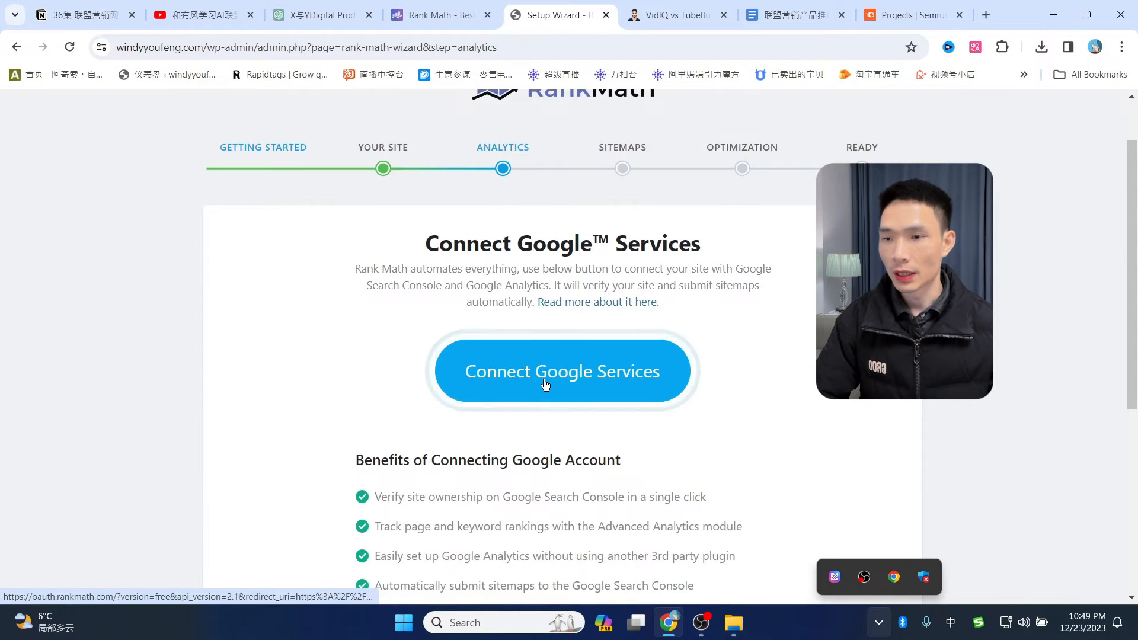
click(584, 384)
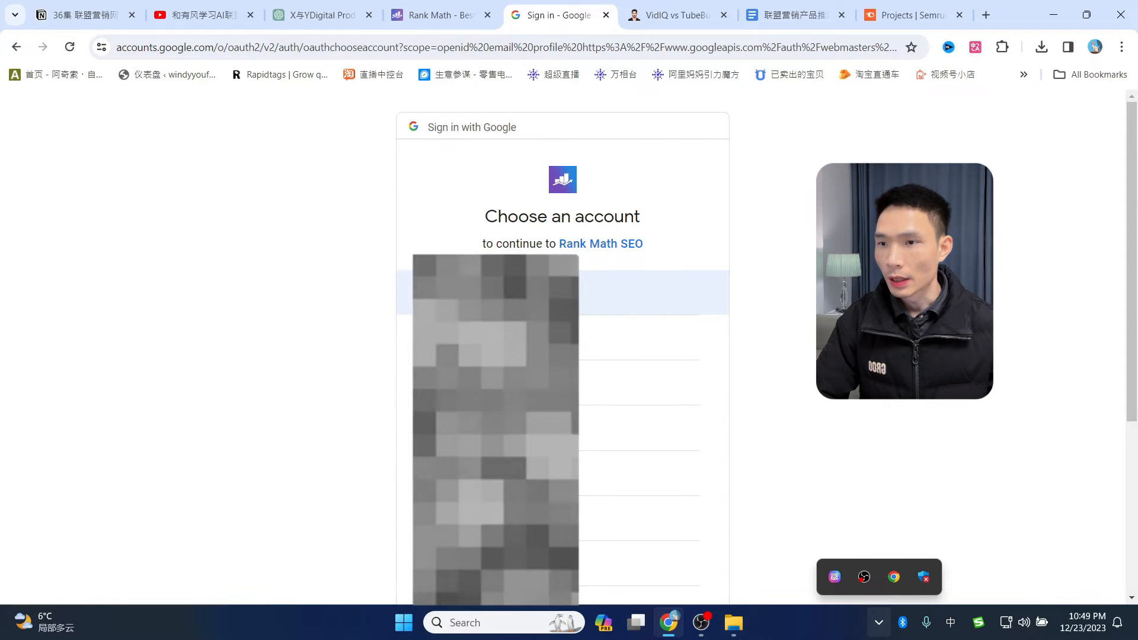
click(711, 288)
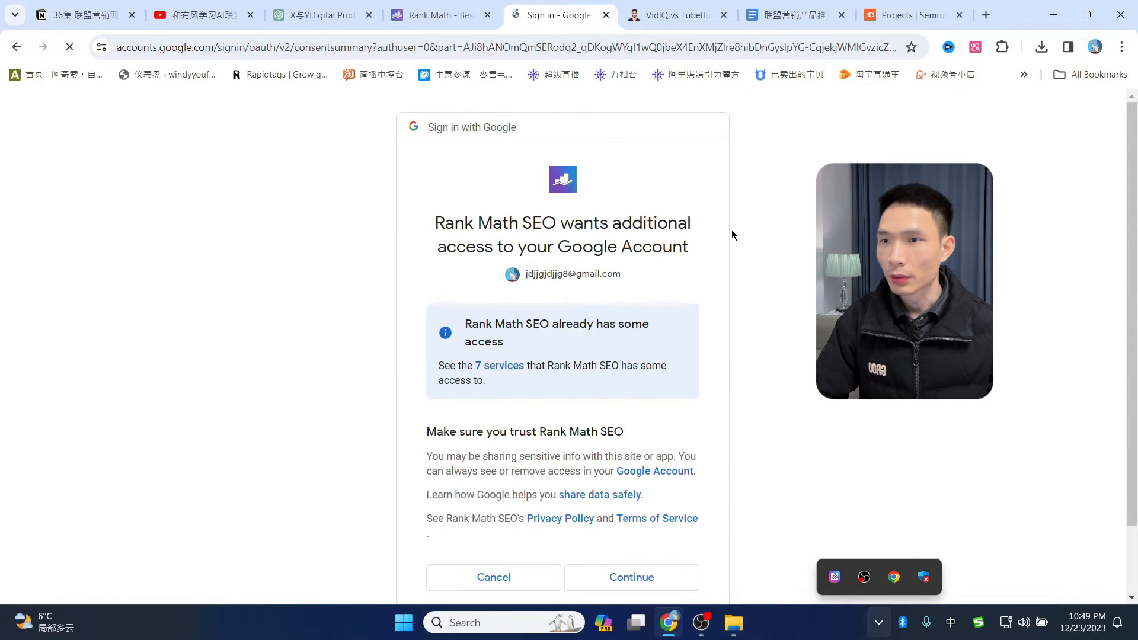
scroll(778, 319, down, 2)
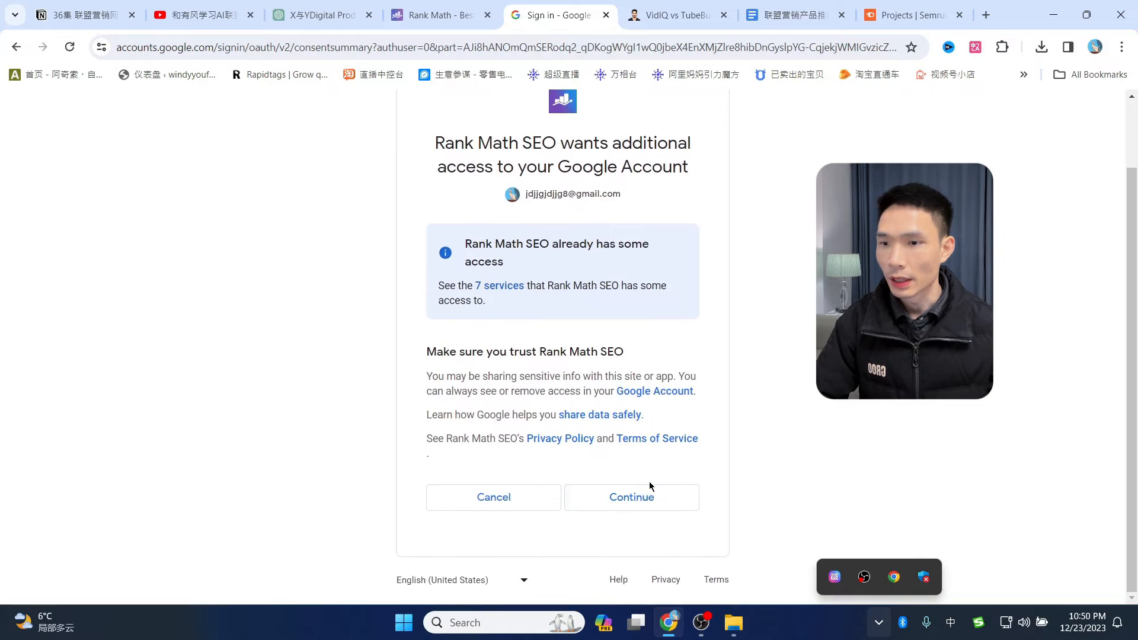
click(638, 507)
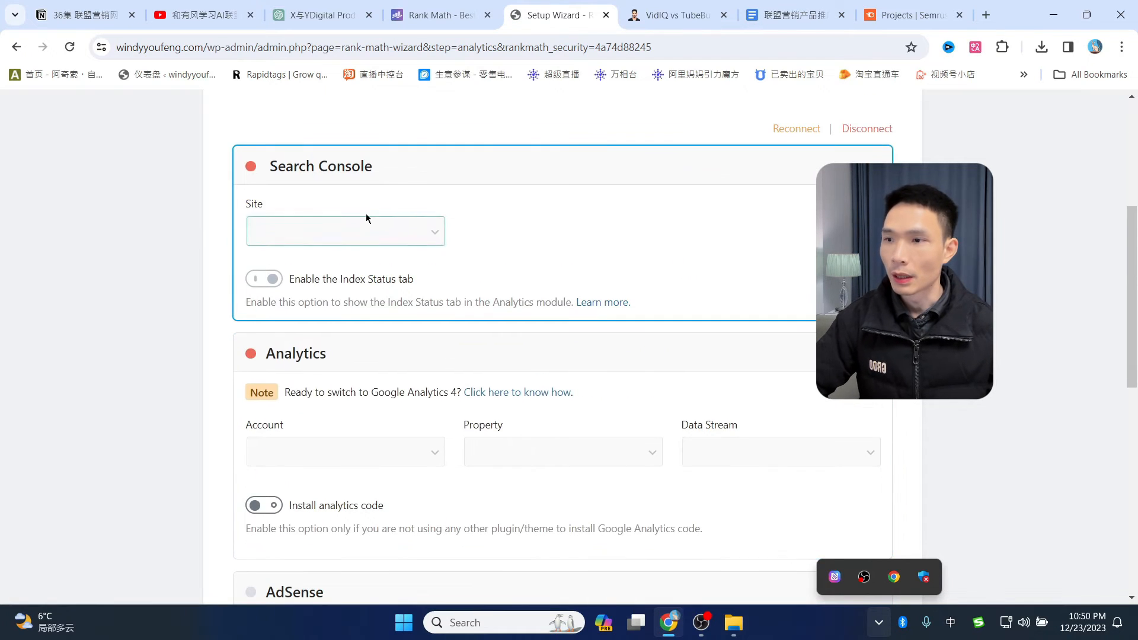
scroll(432, 367, down, 5)
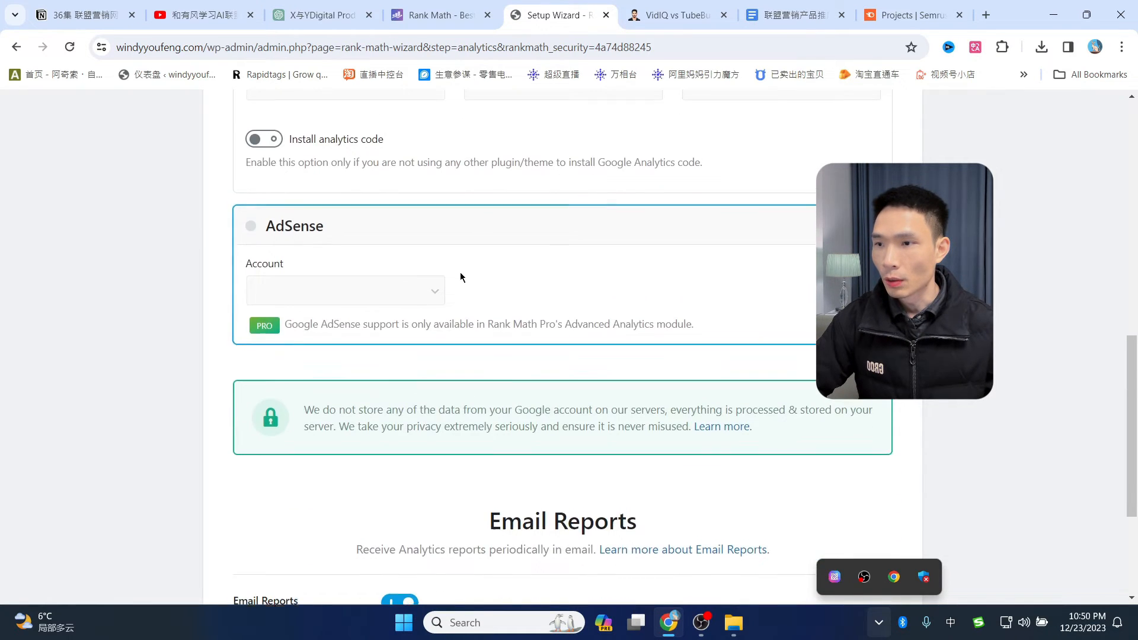
scroll(461, 272, up, 4)
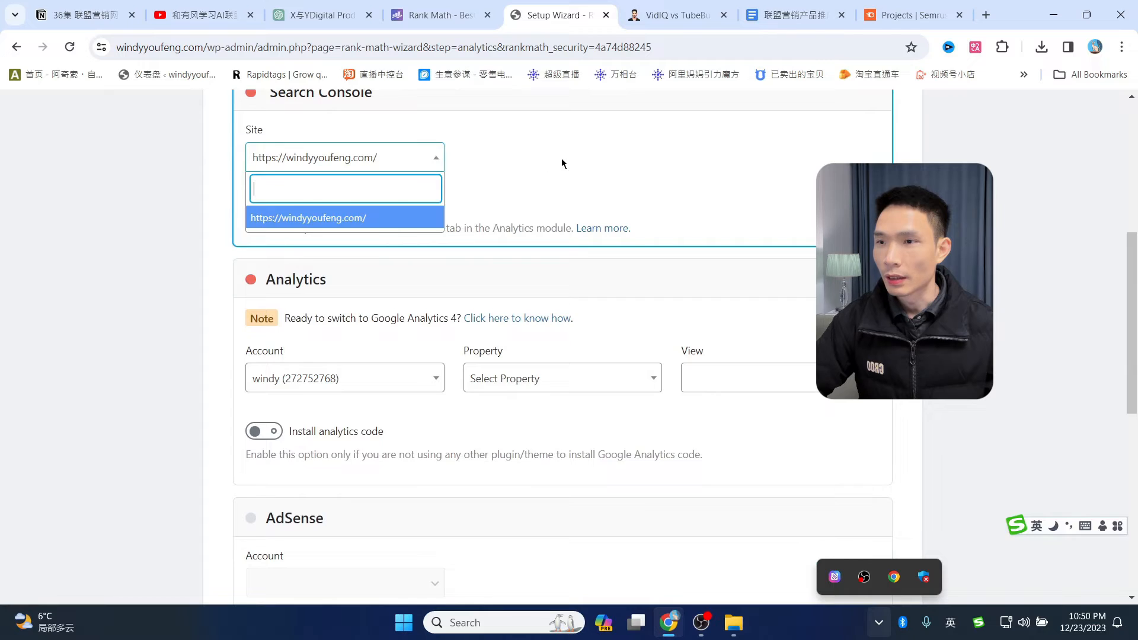
click(562, 162)
scroll(584, 185, up, 1)
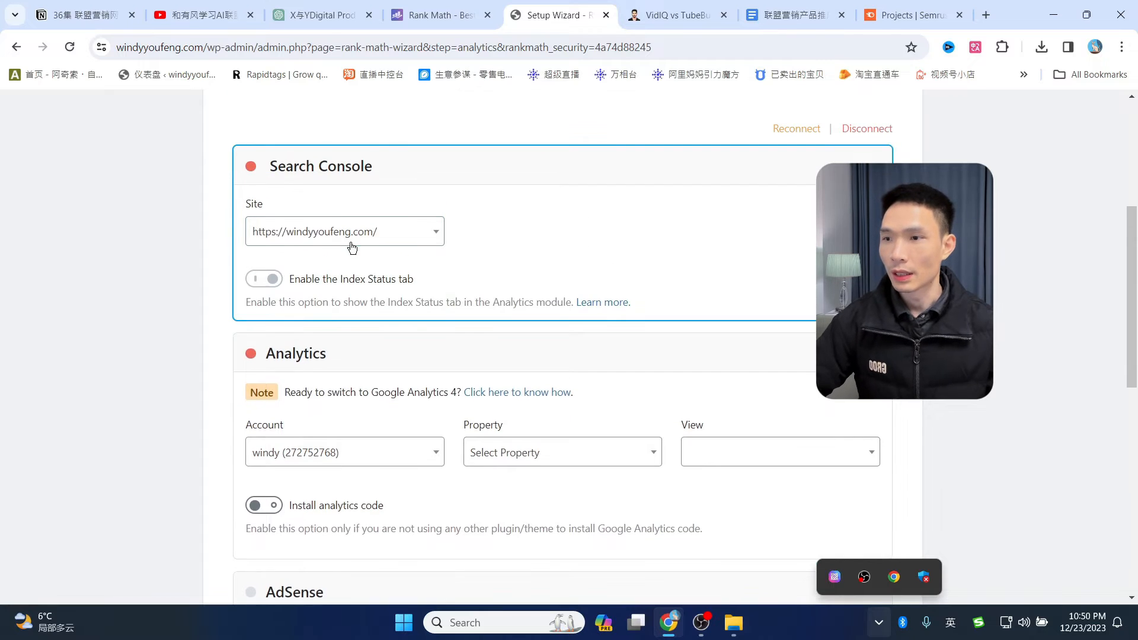
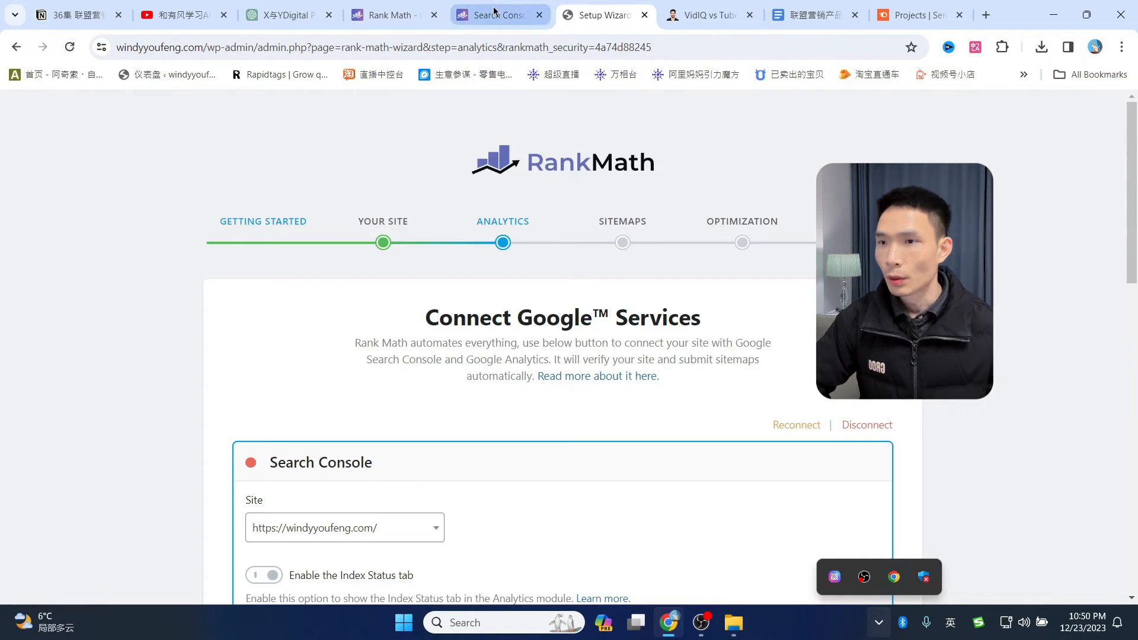
- Switch to the Rank Math support ticket about Search Console showing "no result found"
scroll(664, 382, down, 2)
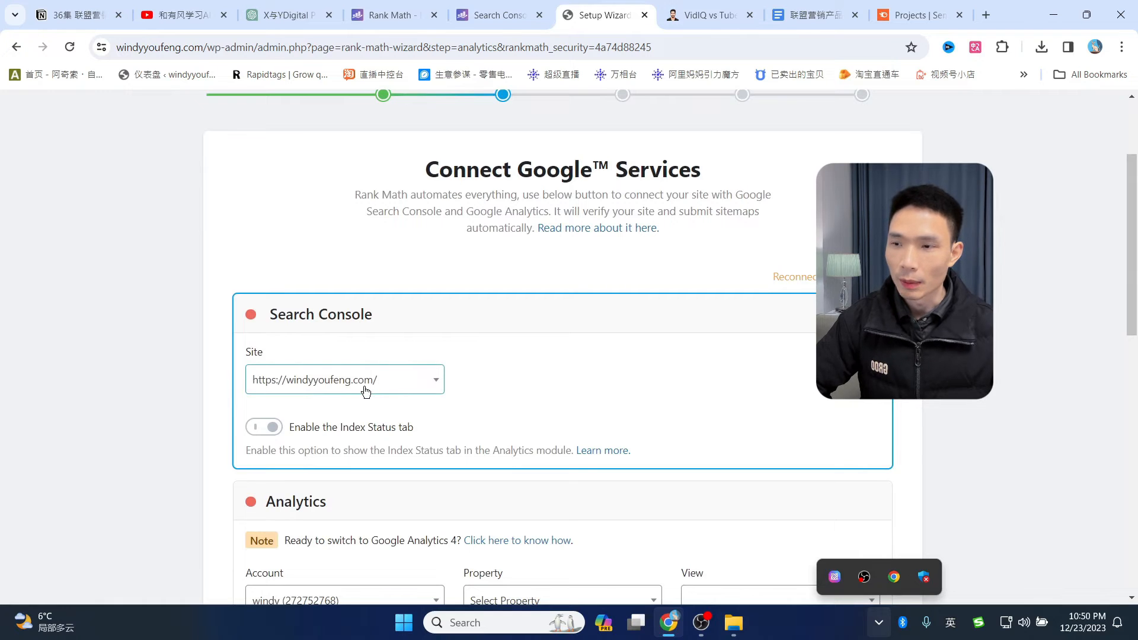
click(498, 15)
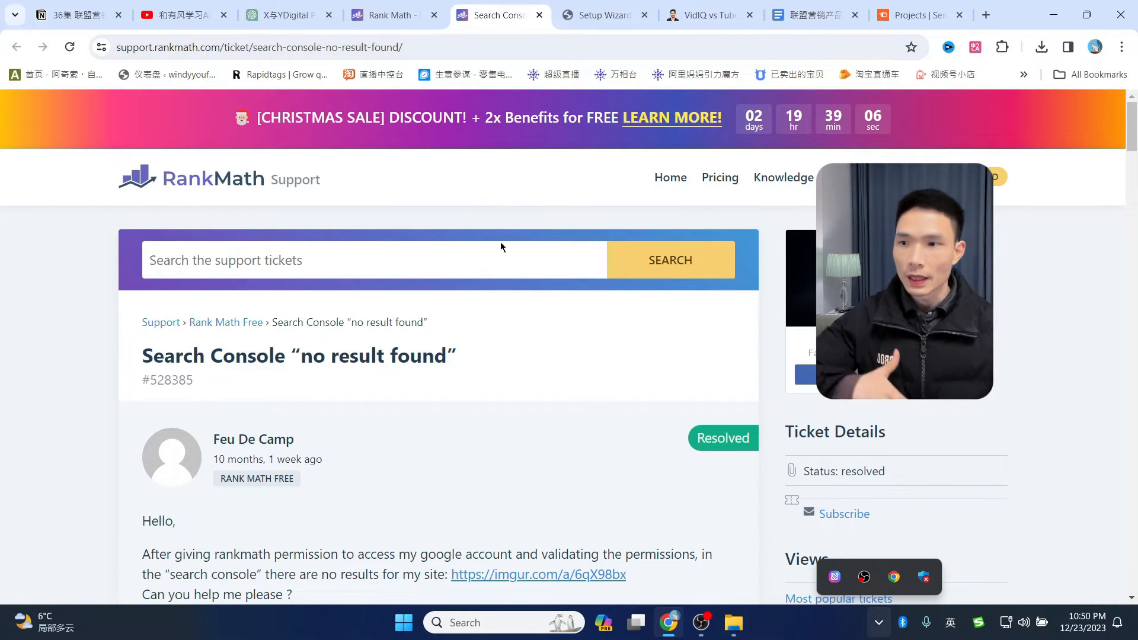
- Translate the Search Console support ticket into Simplified Chinese
scroll(485, 308, down, 5)
scroll(469, 313, up, 3)
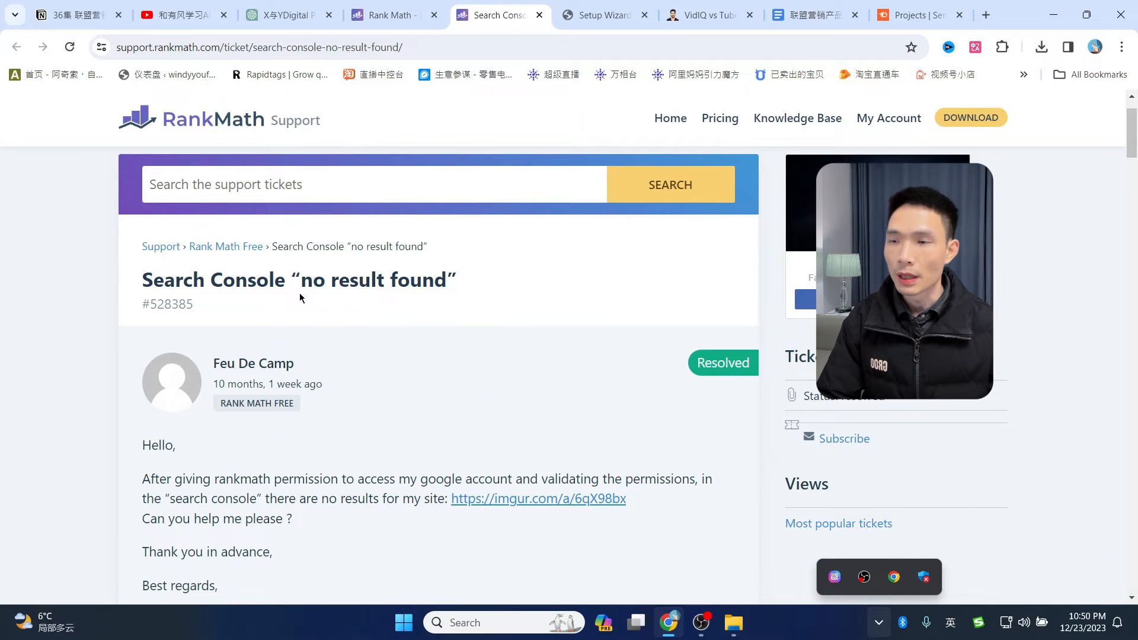
scroll(432, 327, down, 3)
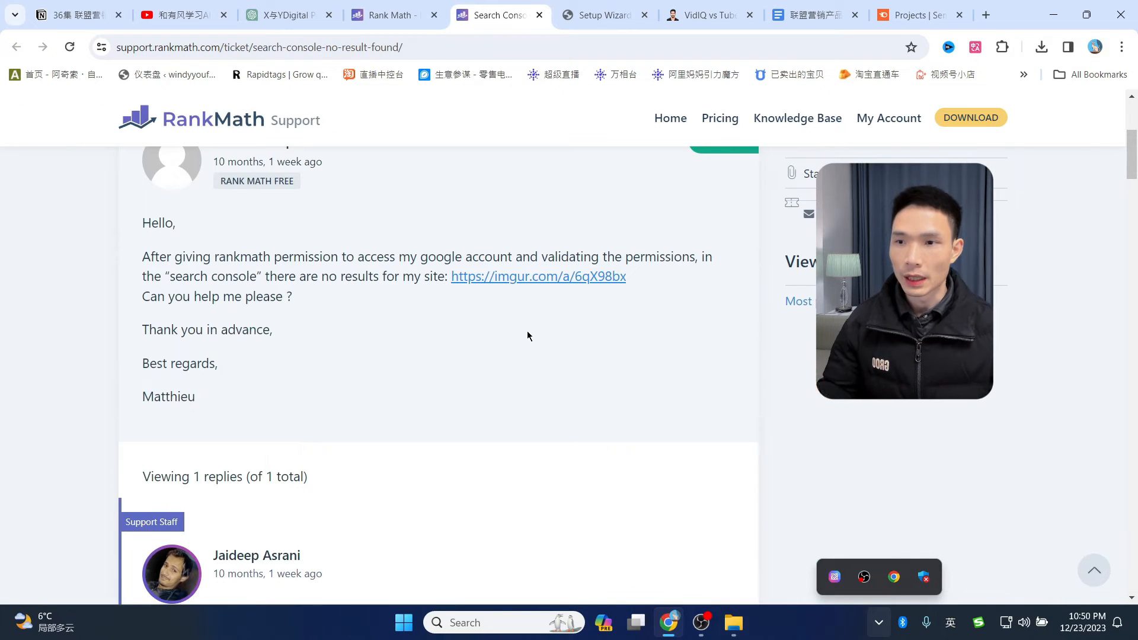
scroll(528, 337, down, 13)
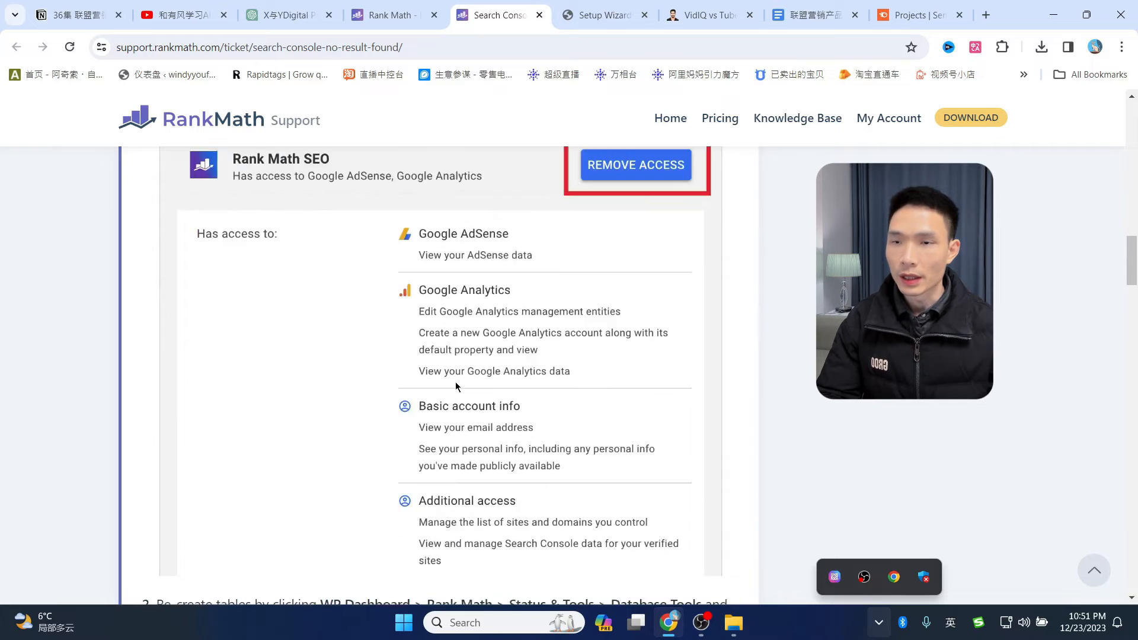
scroll(457, 386, up, 4)
click(975, 47)
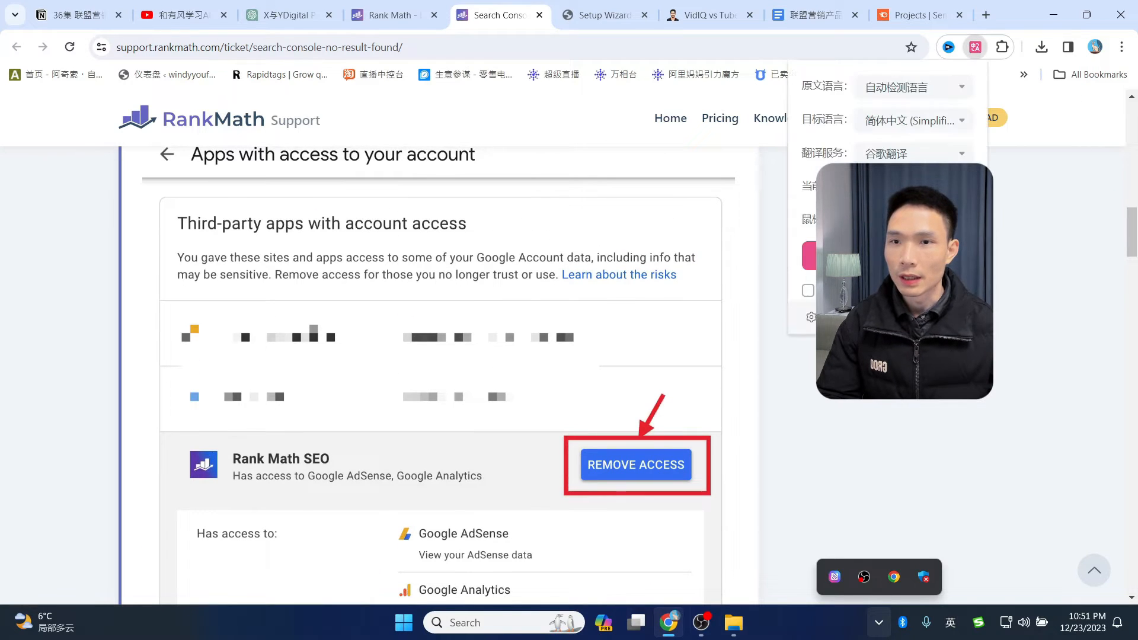
click(887, 256)
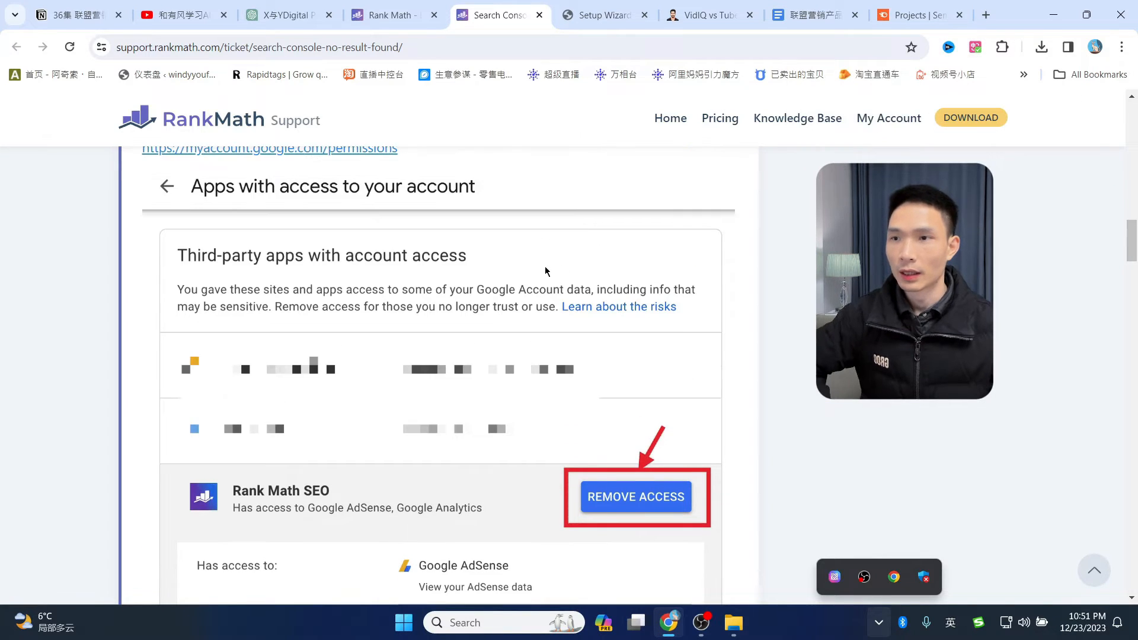
- Read the ticket's remove-access and re-create-tables fix, then return to the setup wizard
scroll(497, 331, down, 3)
scroll(517, 323, down, 6)
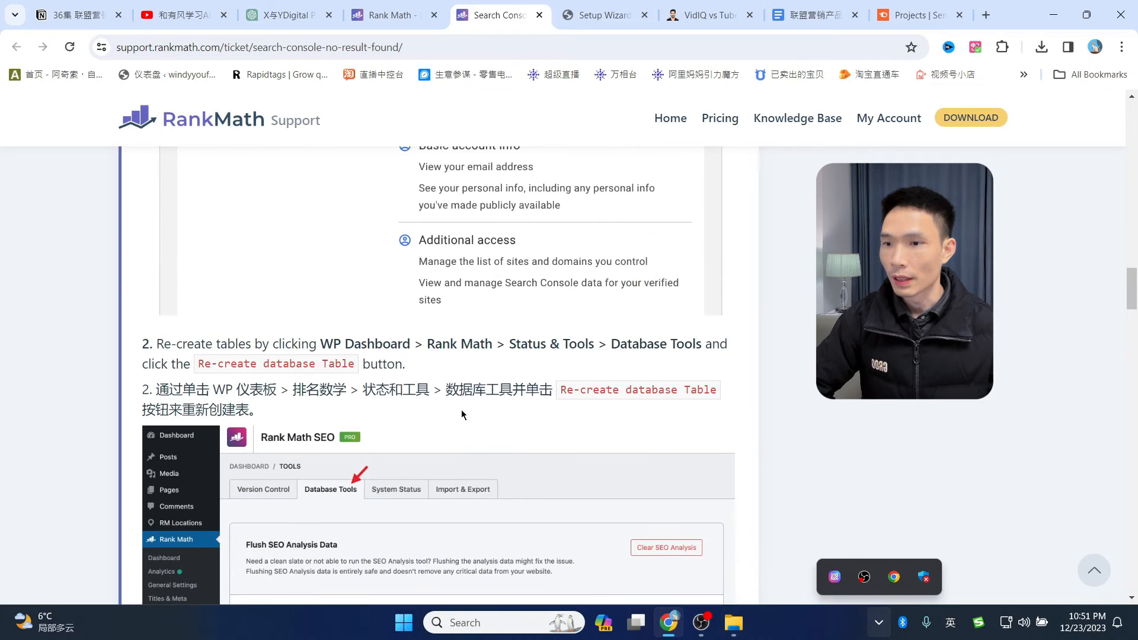
click(600, 7)
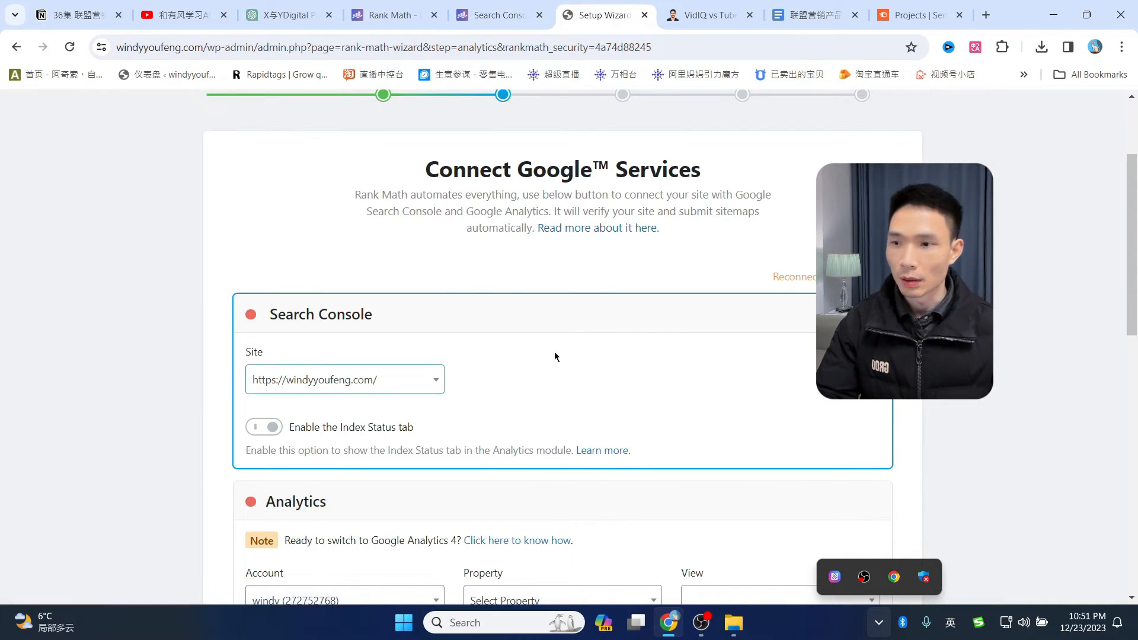
- Create a new GA4 property for Rank Math analytics and set its data stream to Website
scroll(640, 320, down, 2)
scroll(532, 339, down, 2)
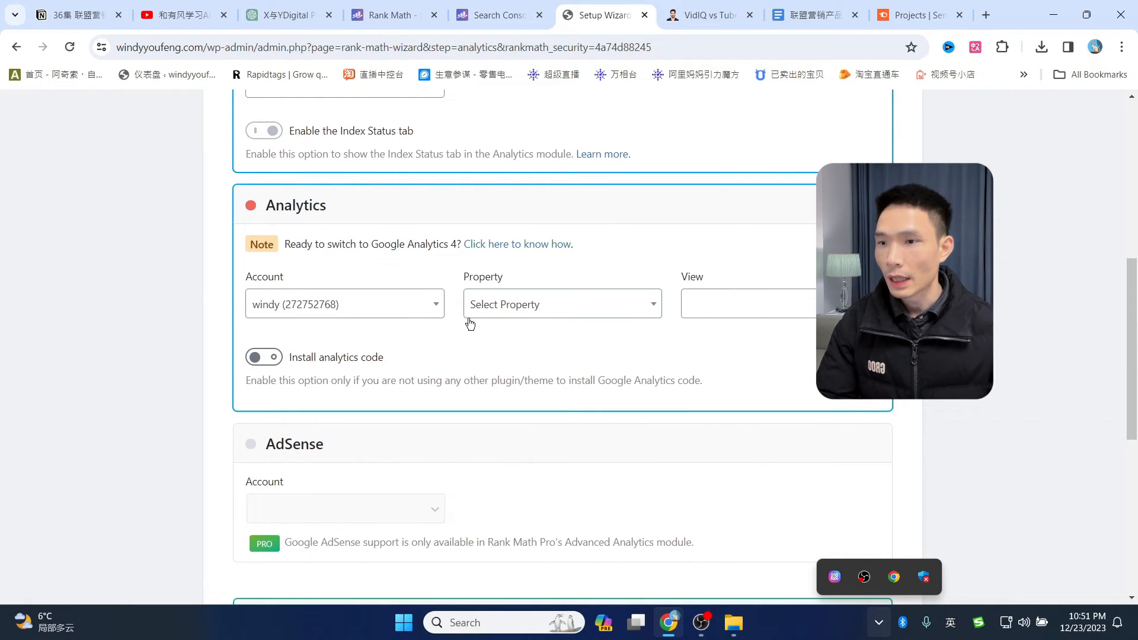
click(496, 305)
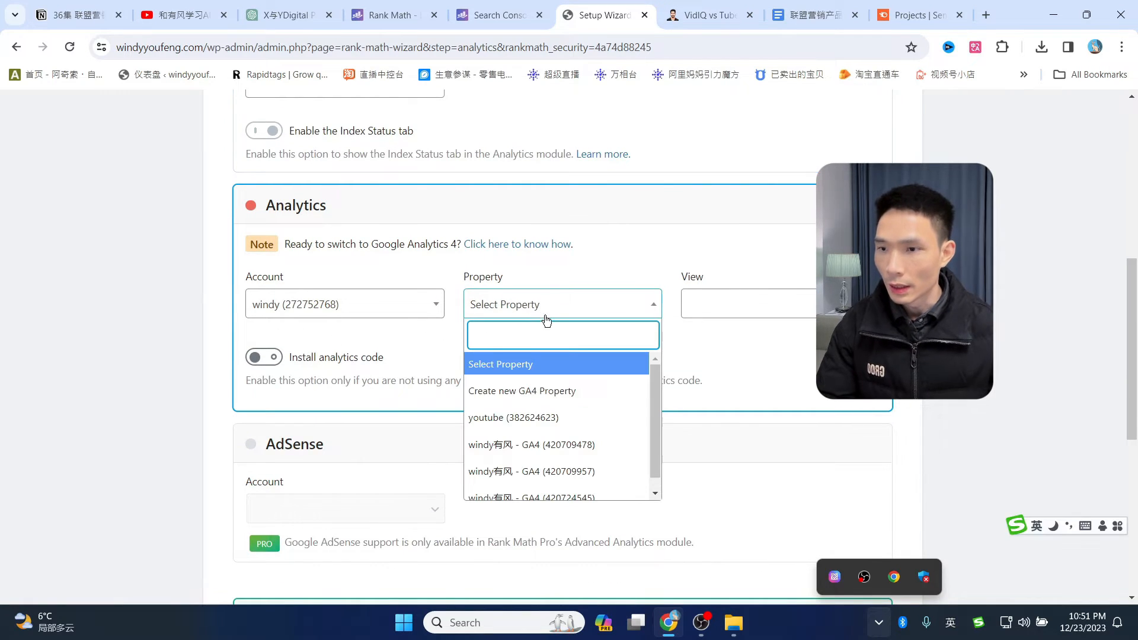
click(530, 392)
click(635, 140)
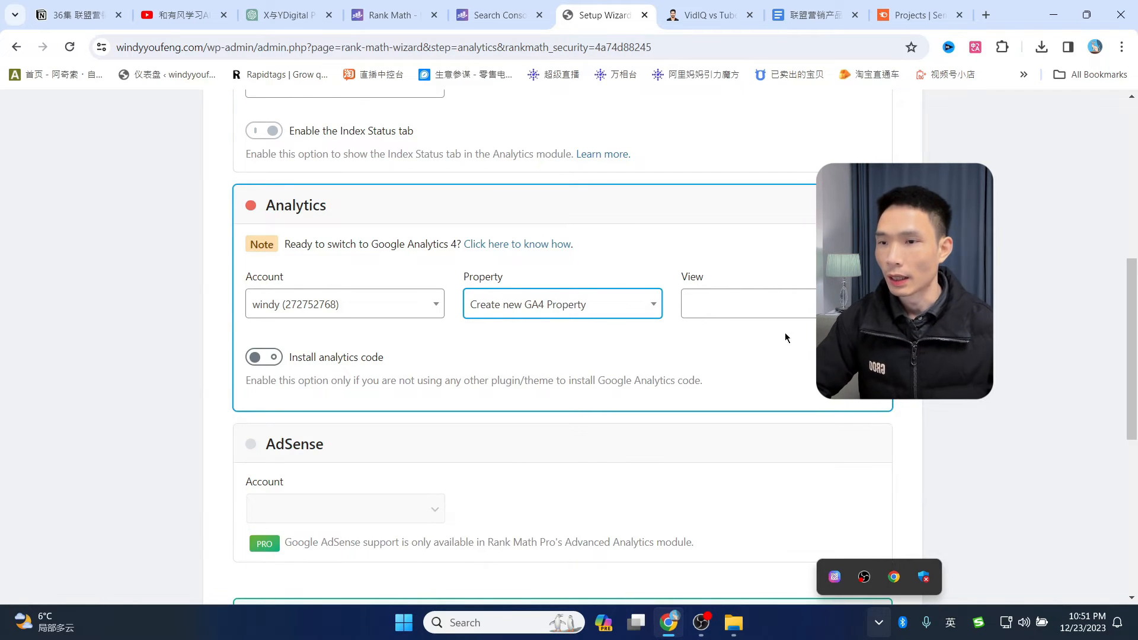
click(786, 305)
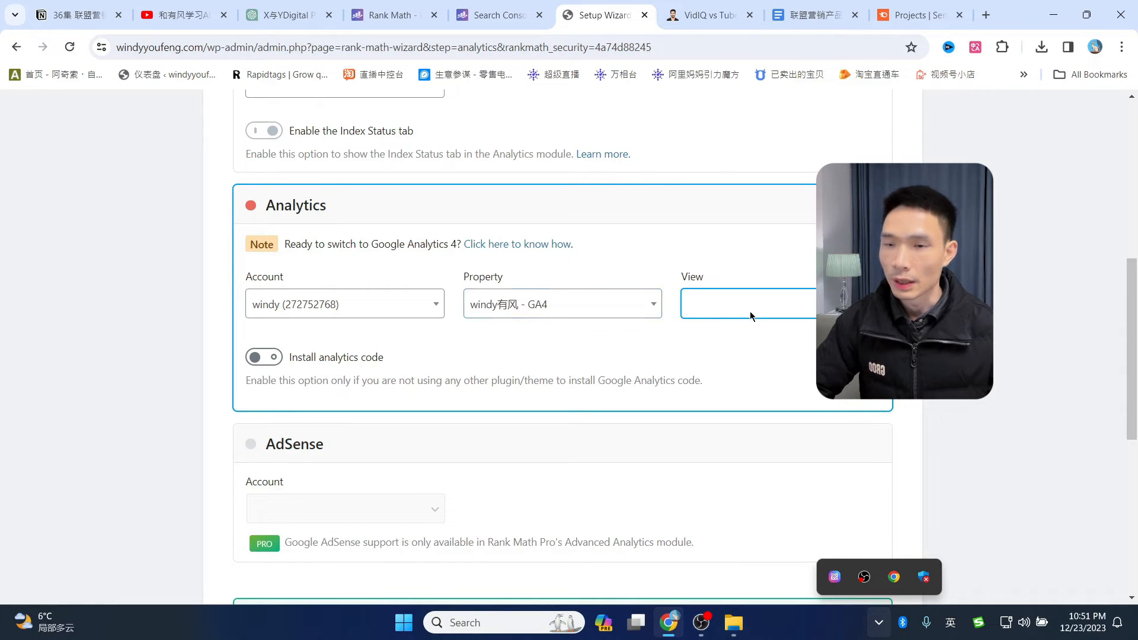
- Switch Email Reports off and save the Analytics step to continue to Sitemaps
scroll(697, 238, down, 1)
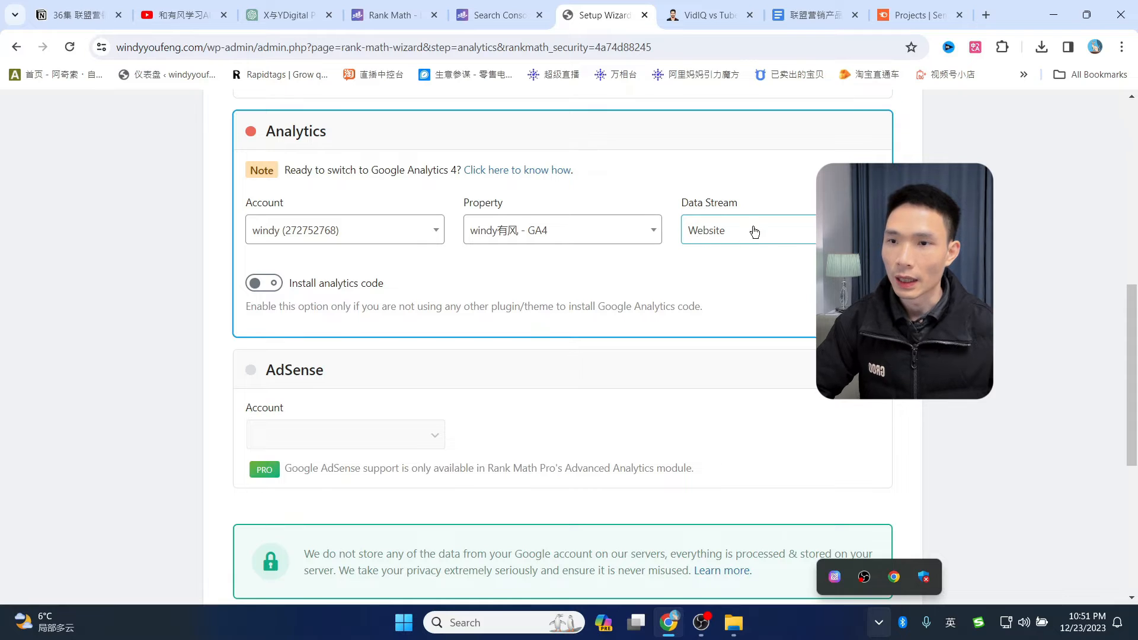
scroll(768, 315, up, 1)
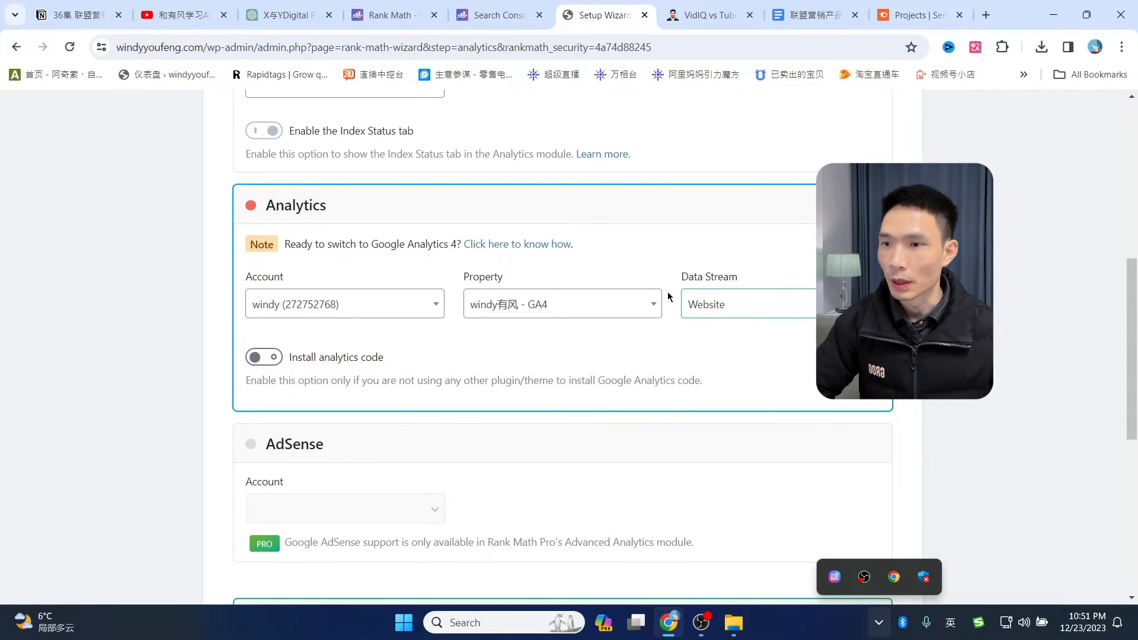
scroll(669, 297, up, 3)
scroll(705, 297, down, 9)
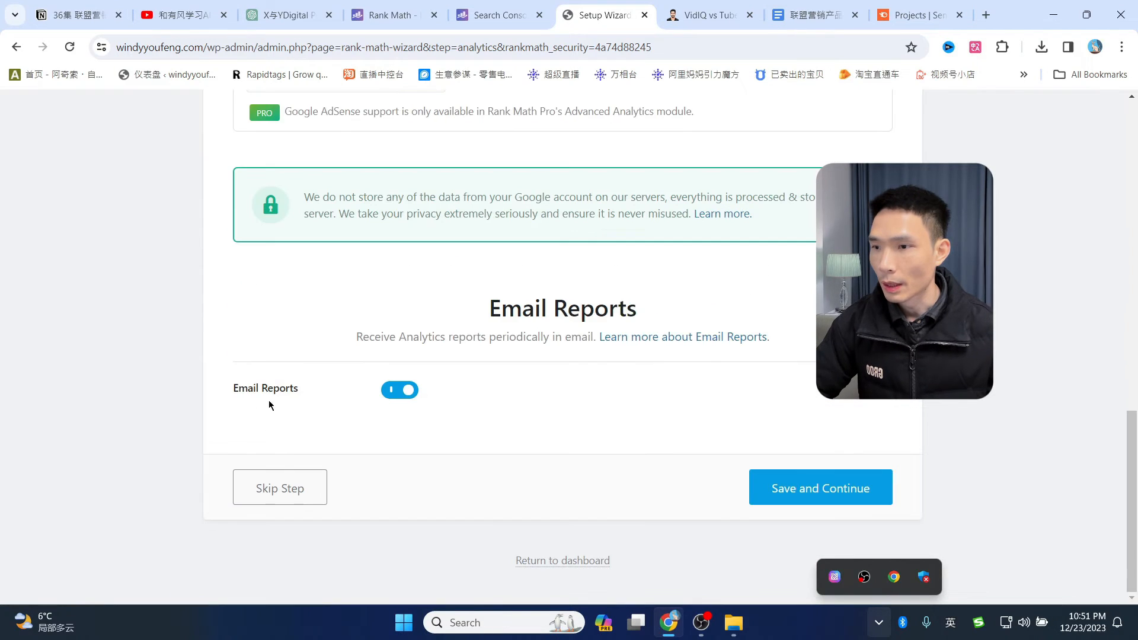
click(409, 401)
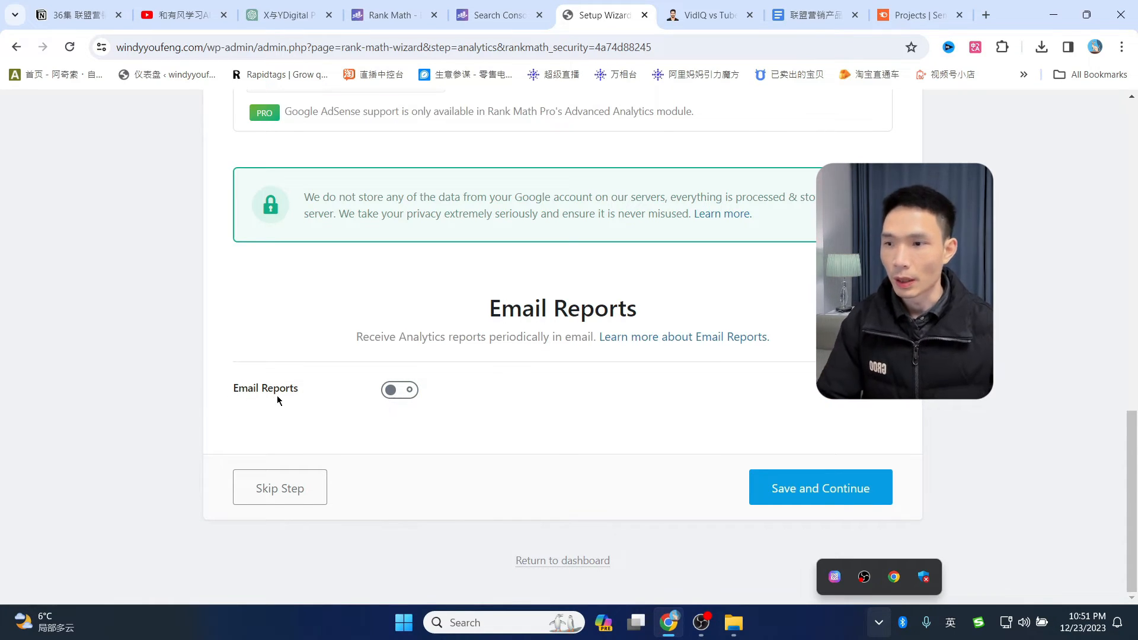
scroll(316, 389, up, 7)
scroll(700, 356, down, 5)
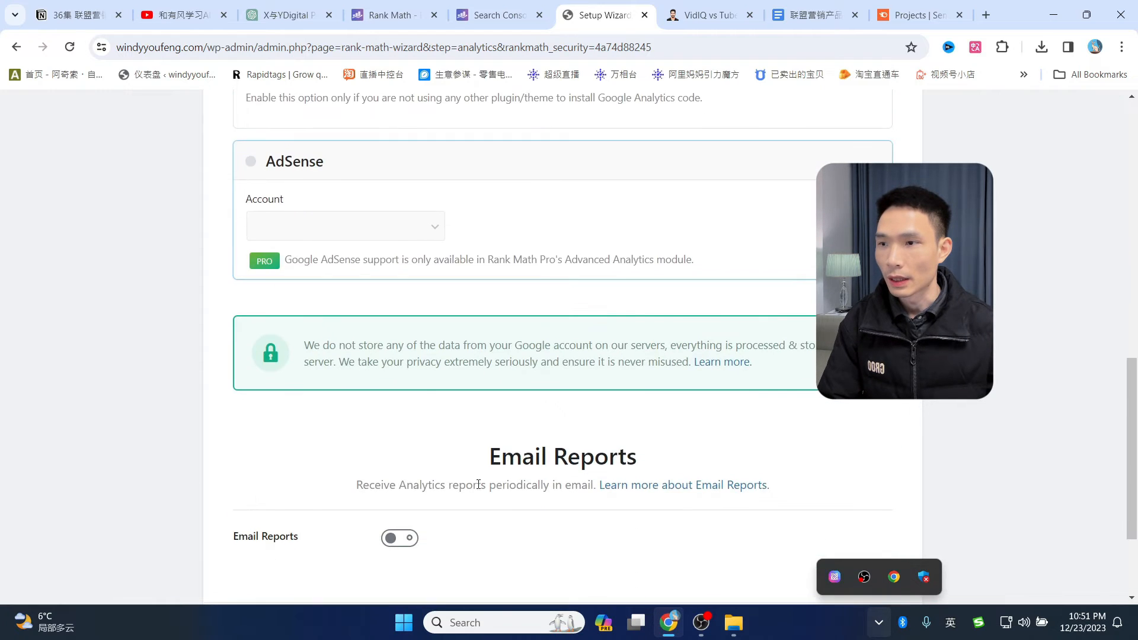
scroll(823, 453, down, 3)
click(819, 492)
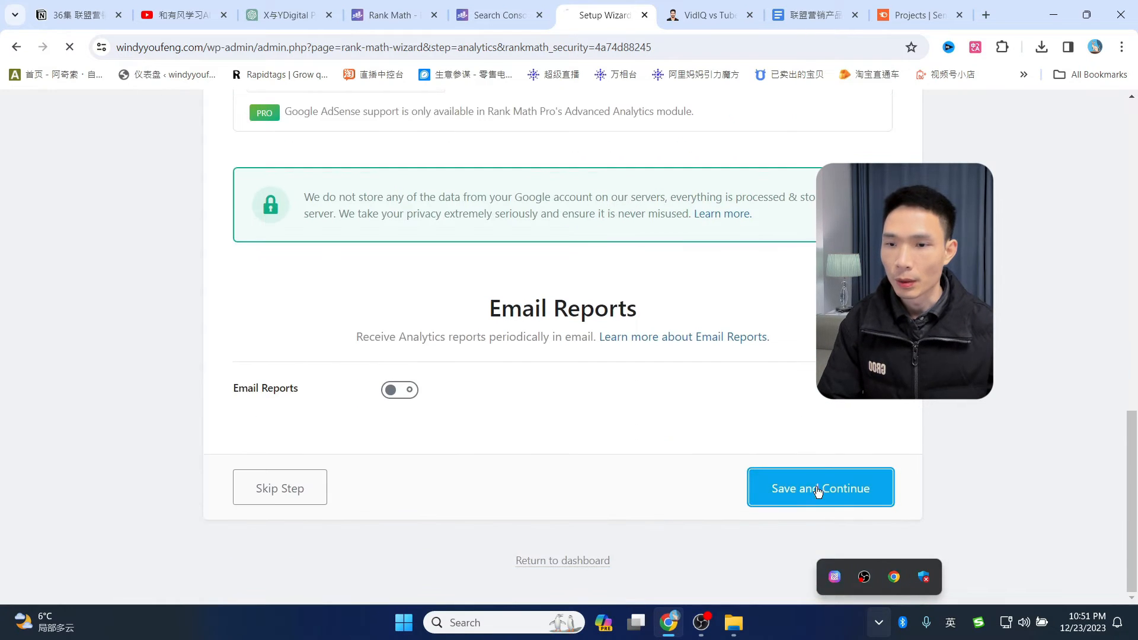
- Save the SEO Tweaks step to finish the Rank Math setup wizard
scroll(485, 317, down, 1)
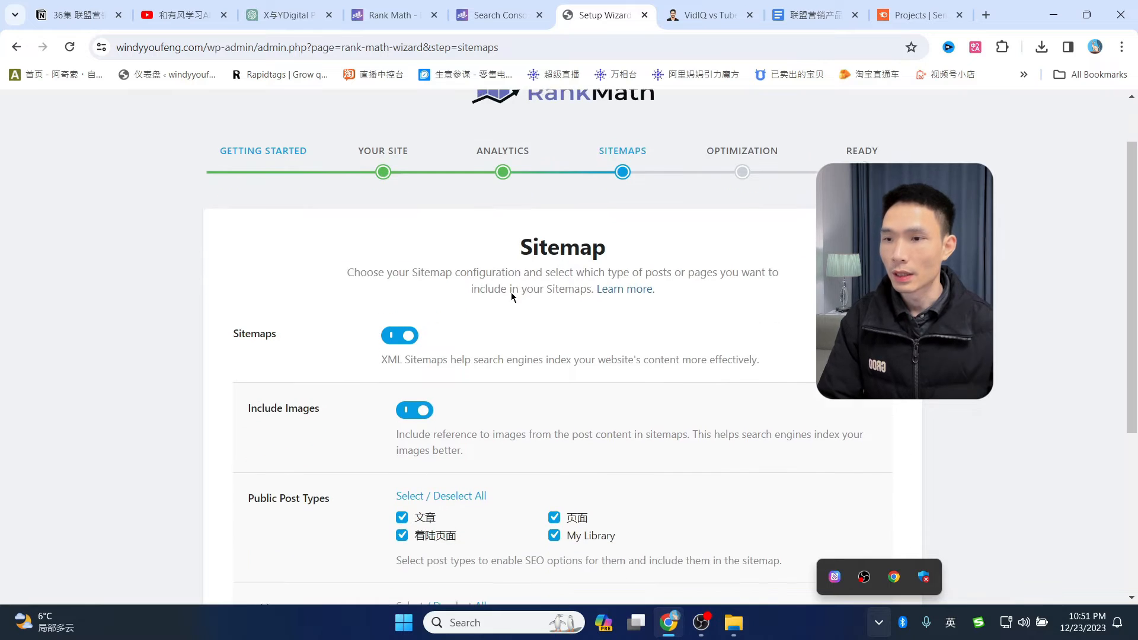
drag(516, 243, 617, 246)
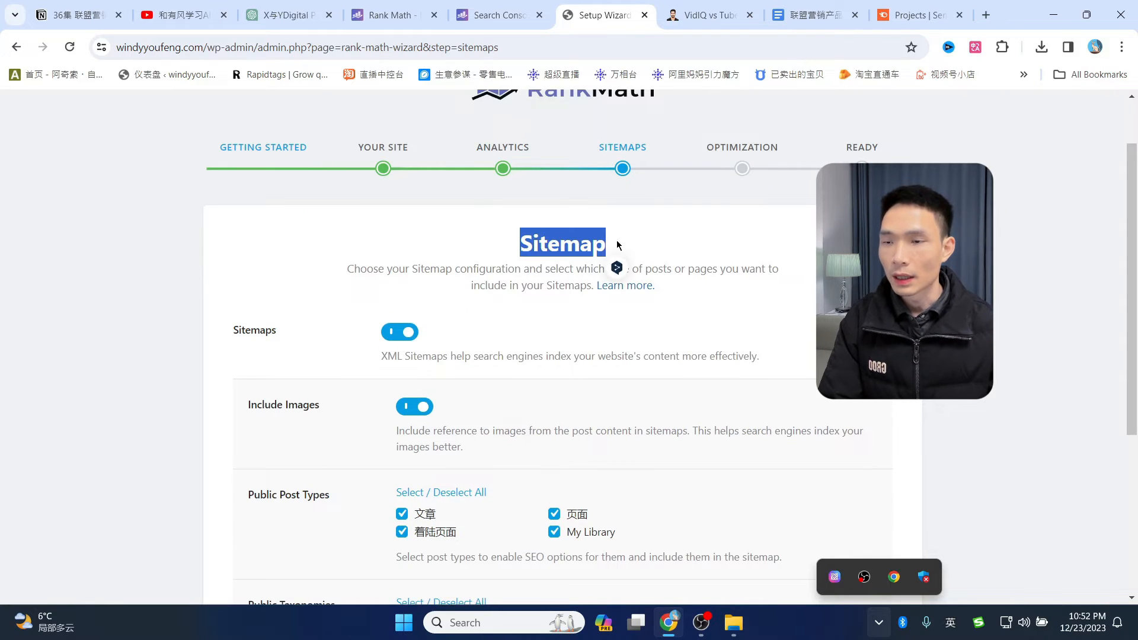
scroll(347, 363, down, 2)
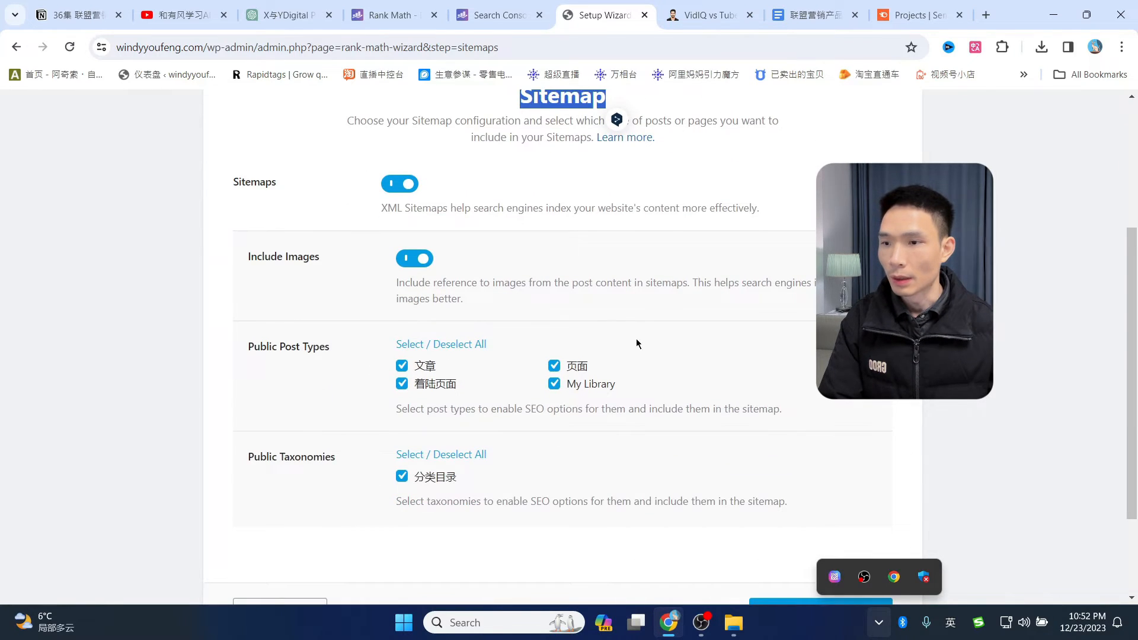
scroll(660, 386, down, 2)
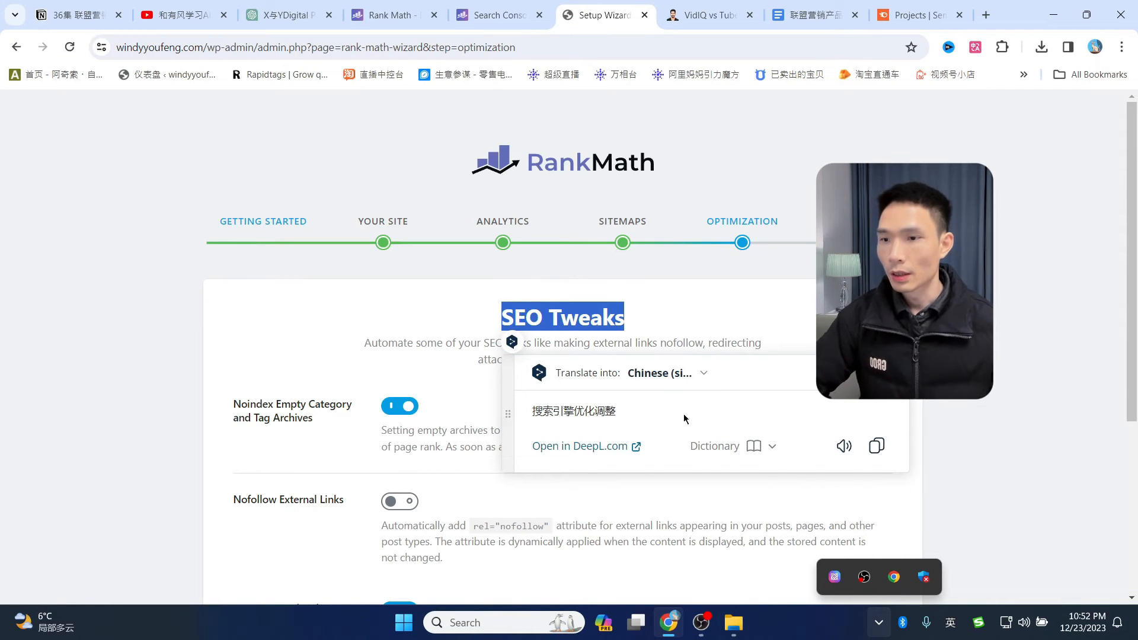
scroll(522, 309, down, 5)
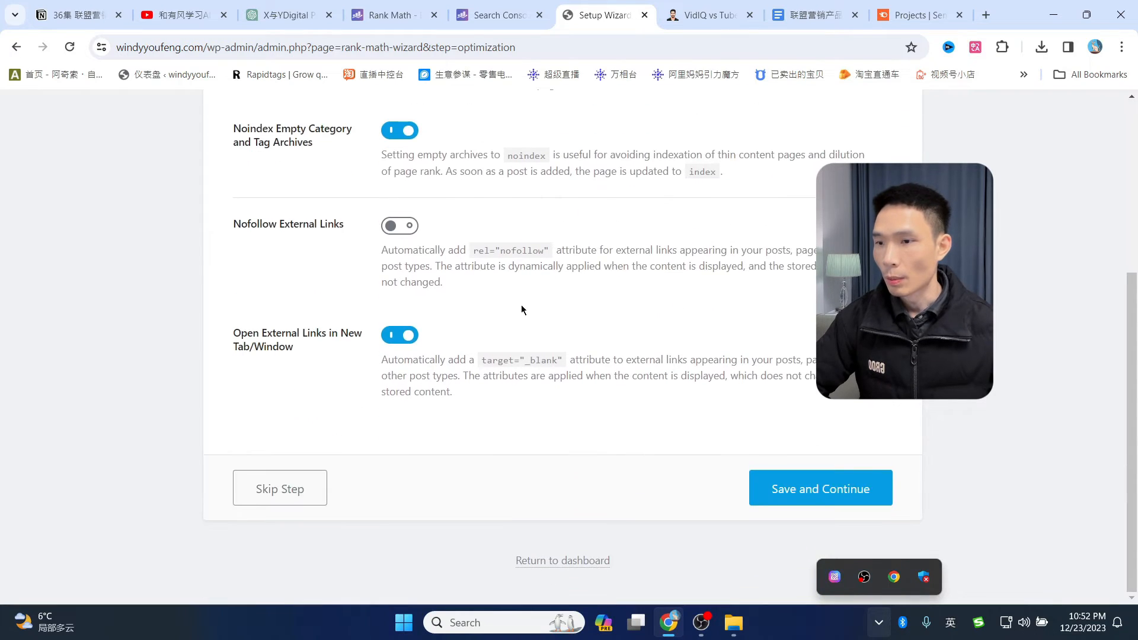
click(812, 500)
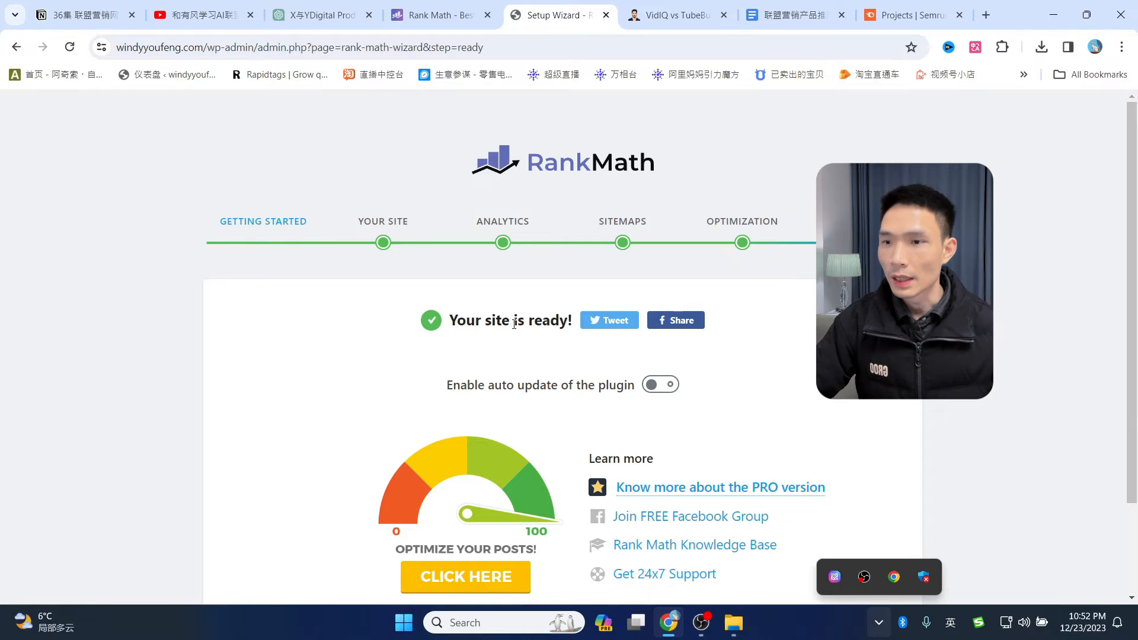
- From the wizard's Ready step, return to the Rank Math SEO Modules dashboard
scroll(344, 297, down, 2)
scroll(564, 350, up, 2)
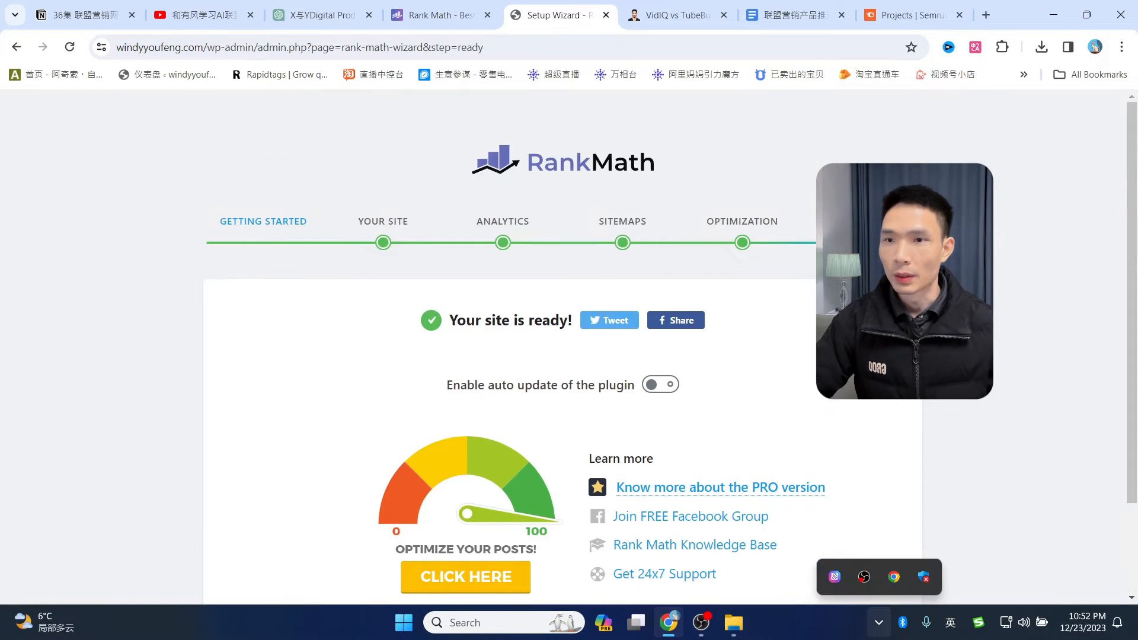
click(450, 14)
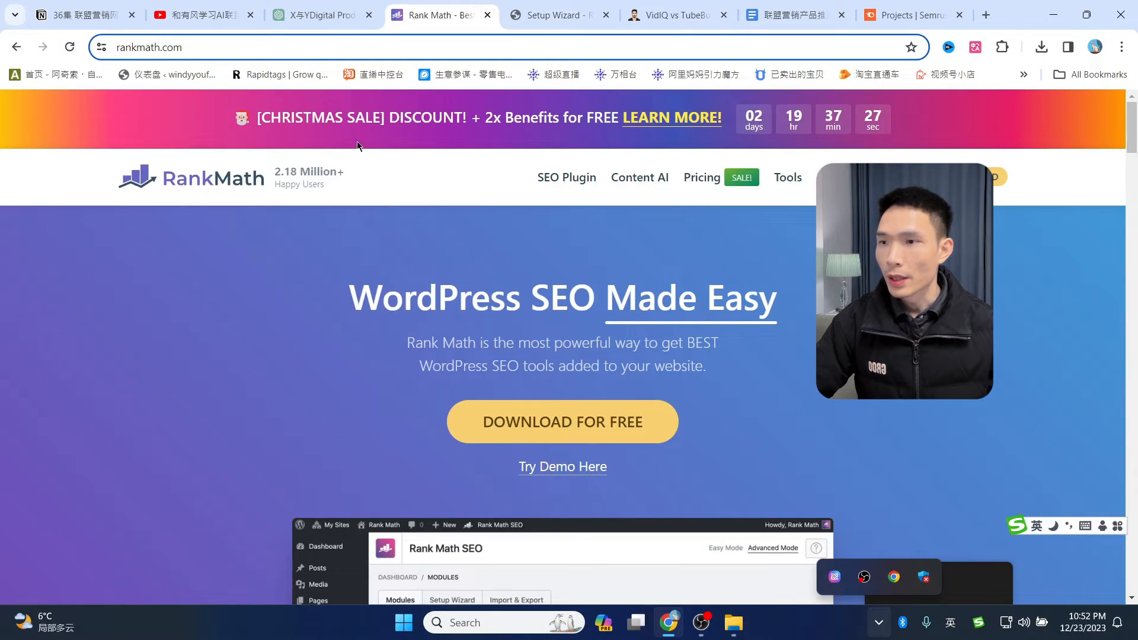
click(551, 13)
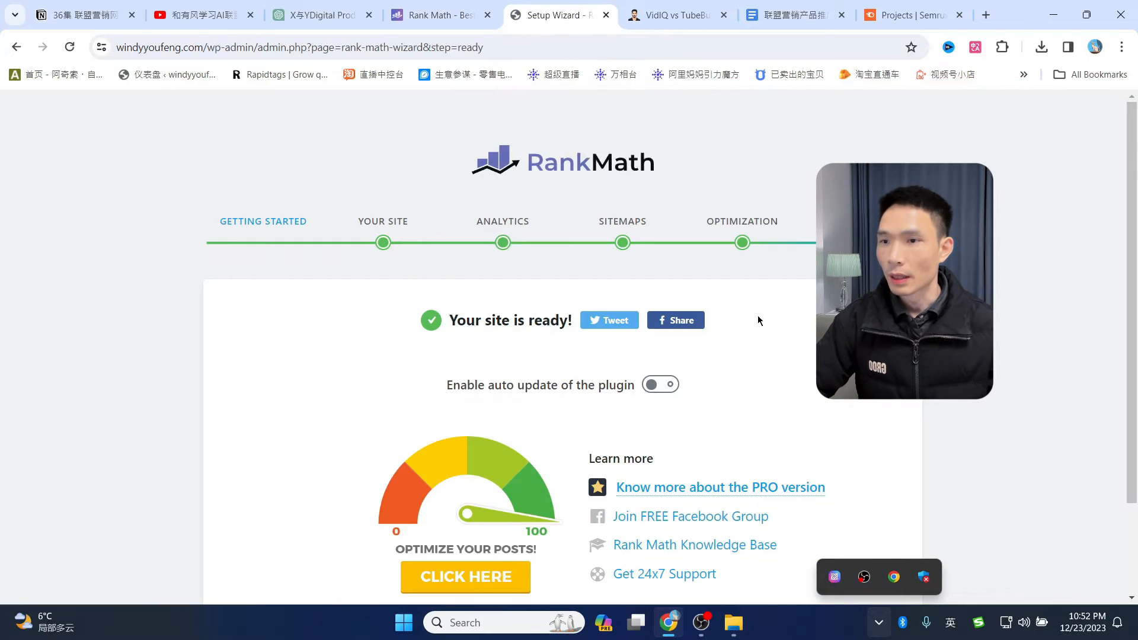
scroll(759, 320, down, 2)
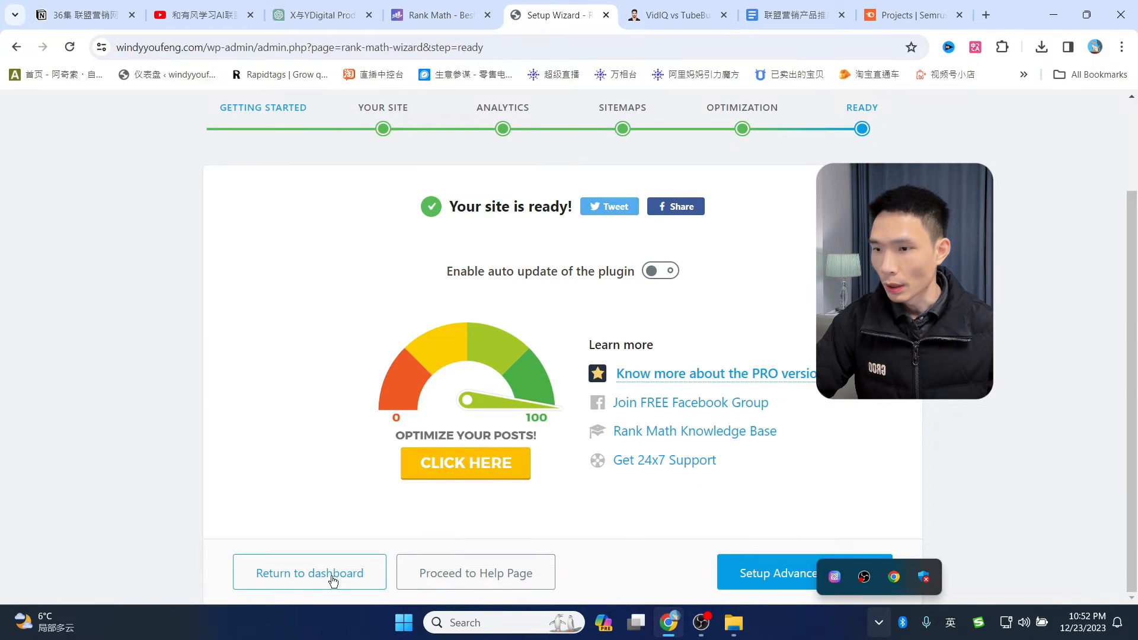
click(302, 578)
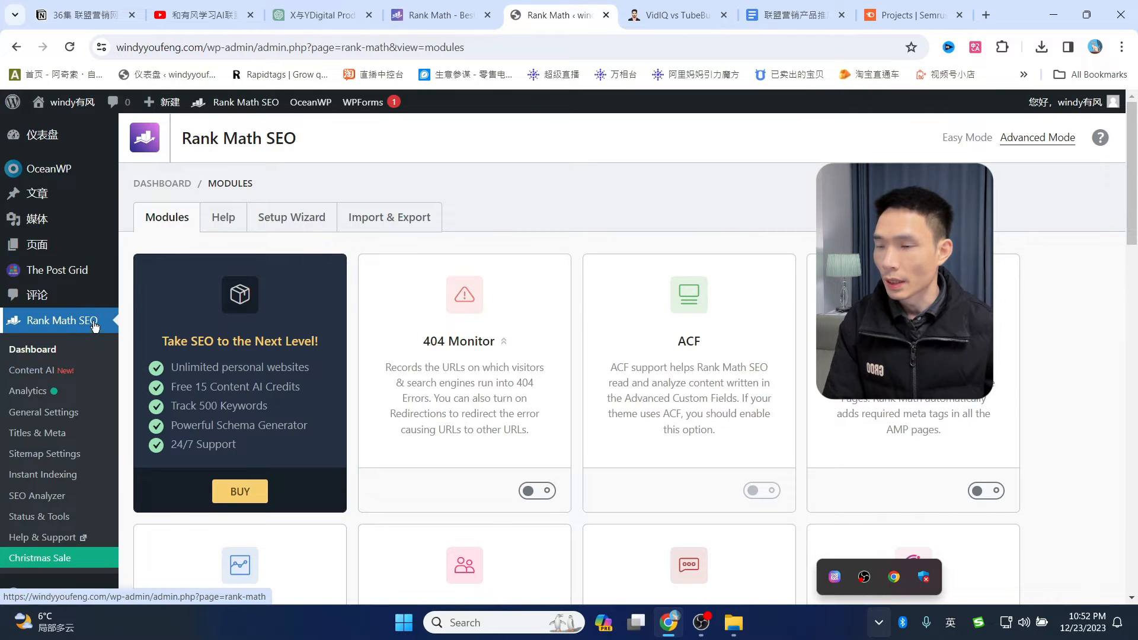
- View the Site Analytics, SEO Performance and Keywords reports; Keywords shows zero ranking positions
scroll(48, 357, down, 2)
scroll(48, 364, up, 2)
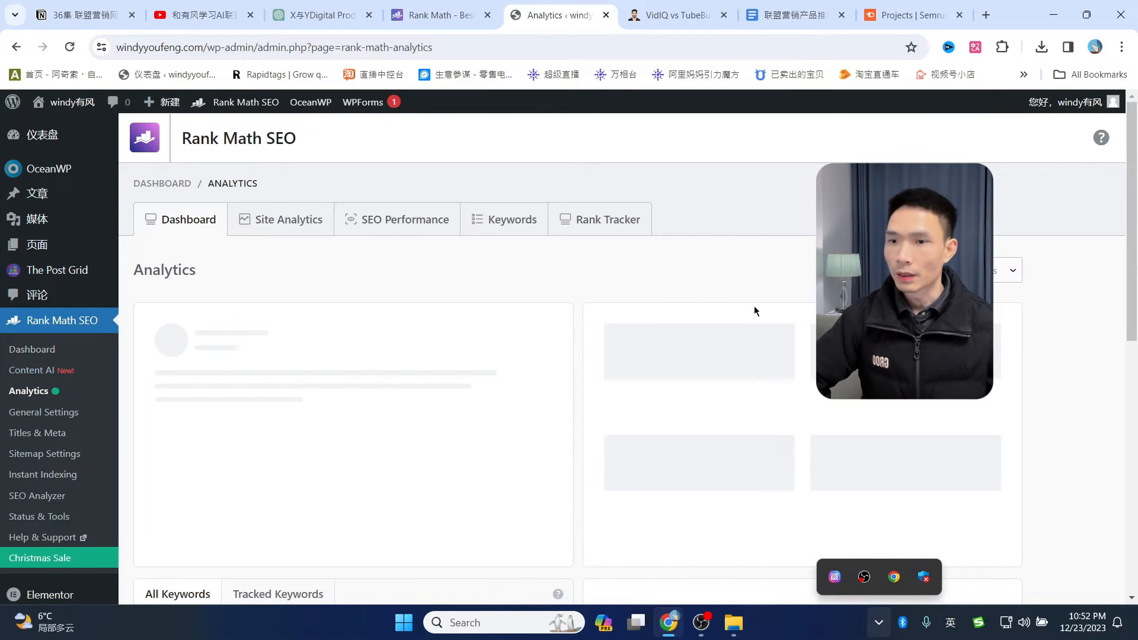
scroll(676, 266, down, 5)
scroll(667, 332, up, 5)
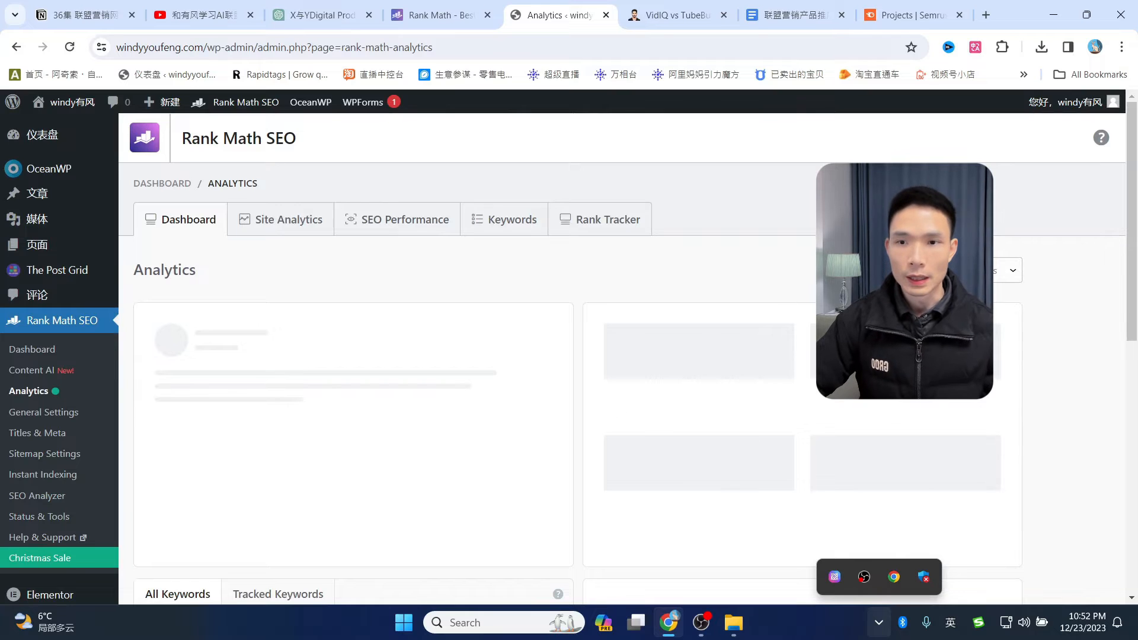
click(287, 240)
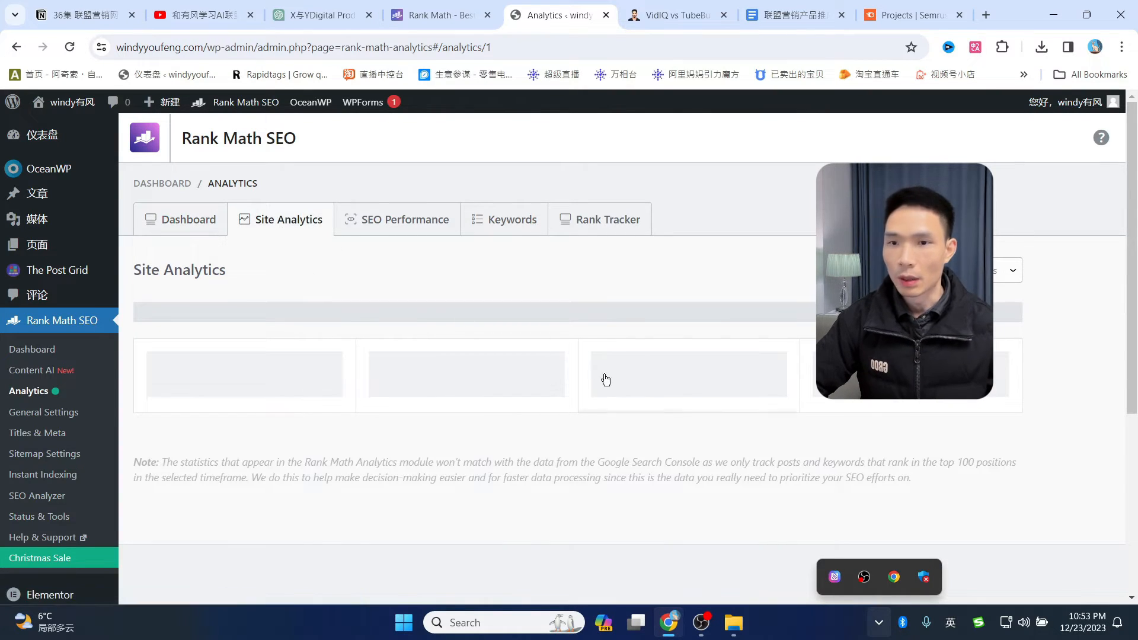
click(409, 235)
scroll(594, 454, down, 2)
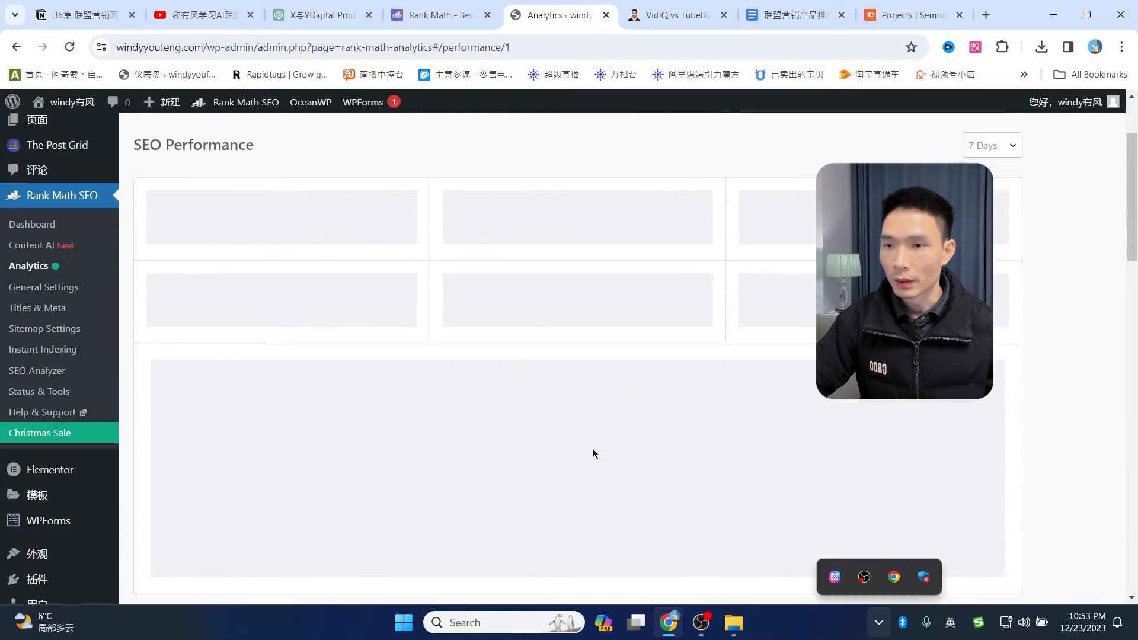
scroll(594, 454, up, 2)
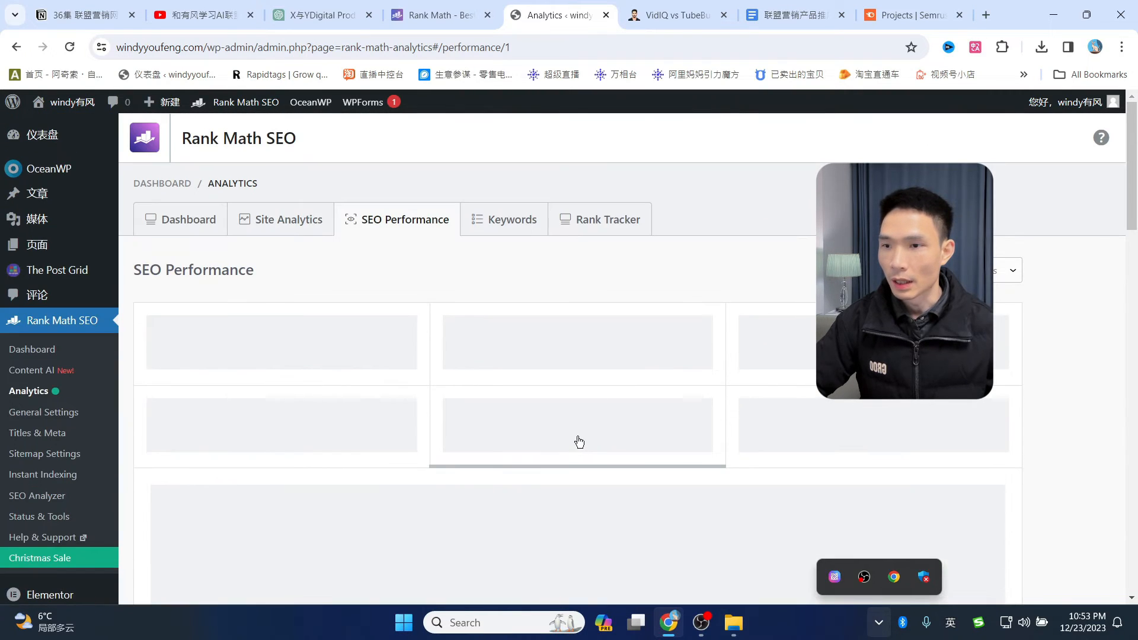
click(487, 226)
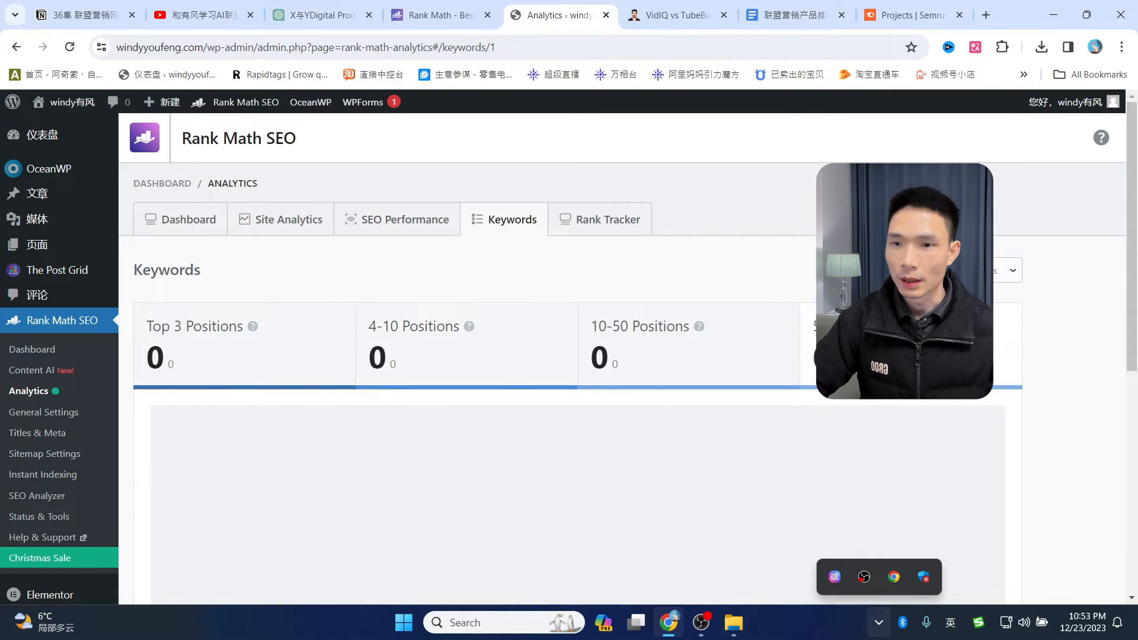
- Check the Rank Tracker report, then step back to the Analytics overview
click(606, 221)
scroll(676, 399, down, 1)
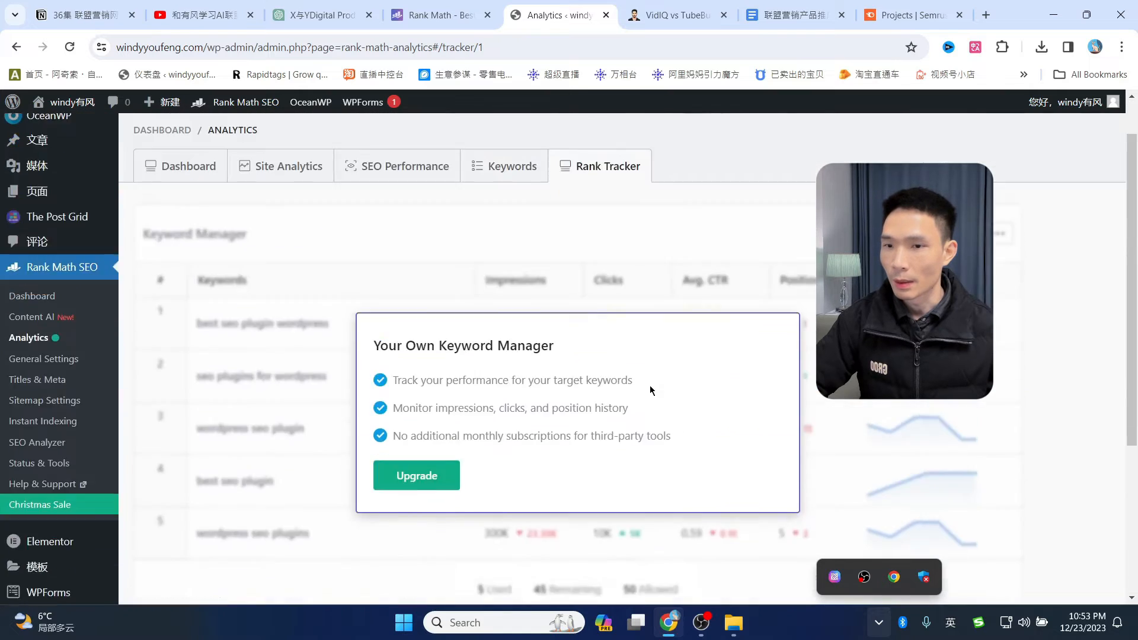
scroll(650, 390, up, 1)
click(427, 223)
click(284, 234)
click(202, 228)
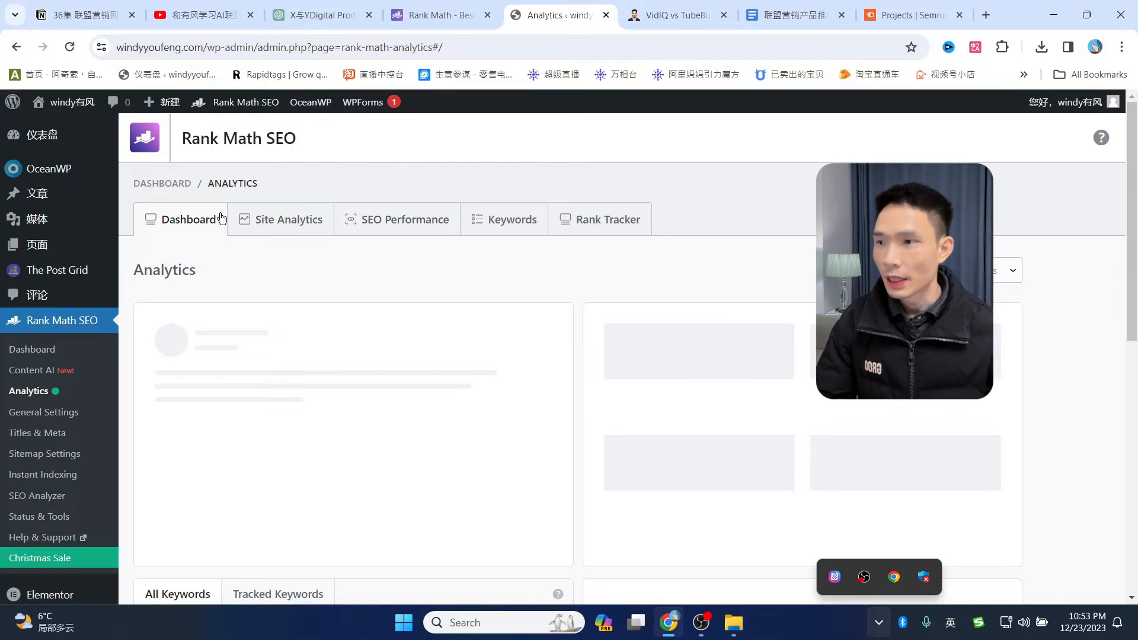
mouse_move(44, 204)
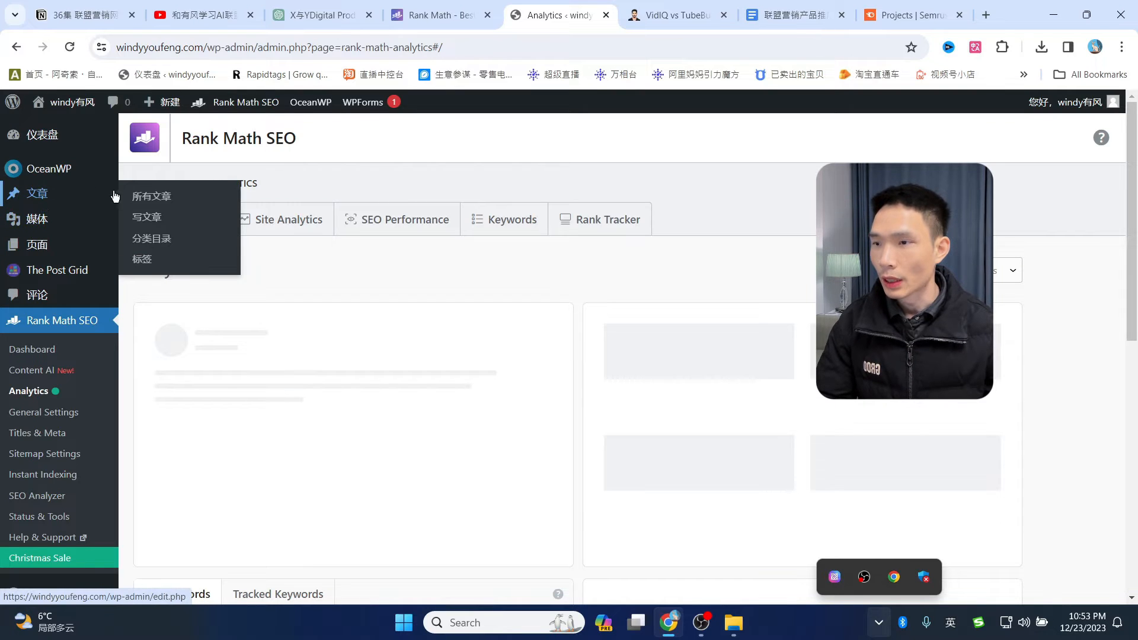
- Open the empty All Posts list, close the Qi Addons notice, and bring up the 联盟营销网站模板 folder
click(175, 204)
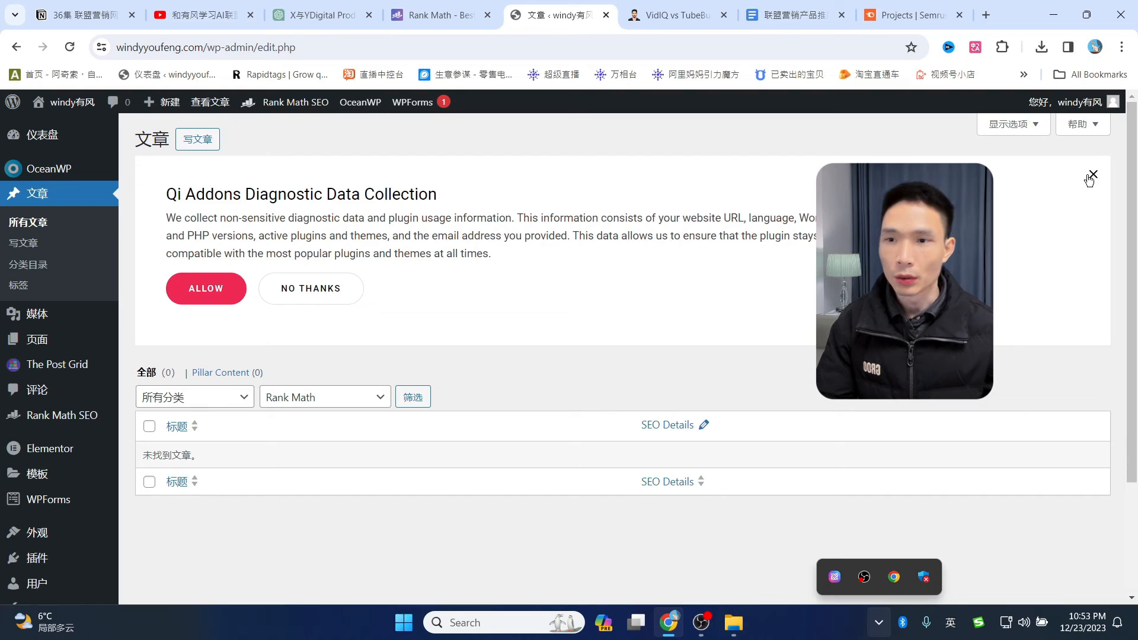
click(1093, 175)
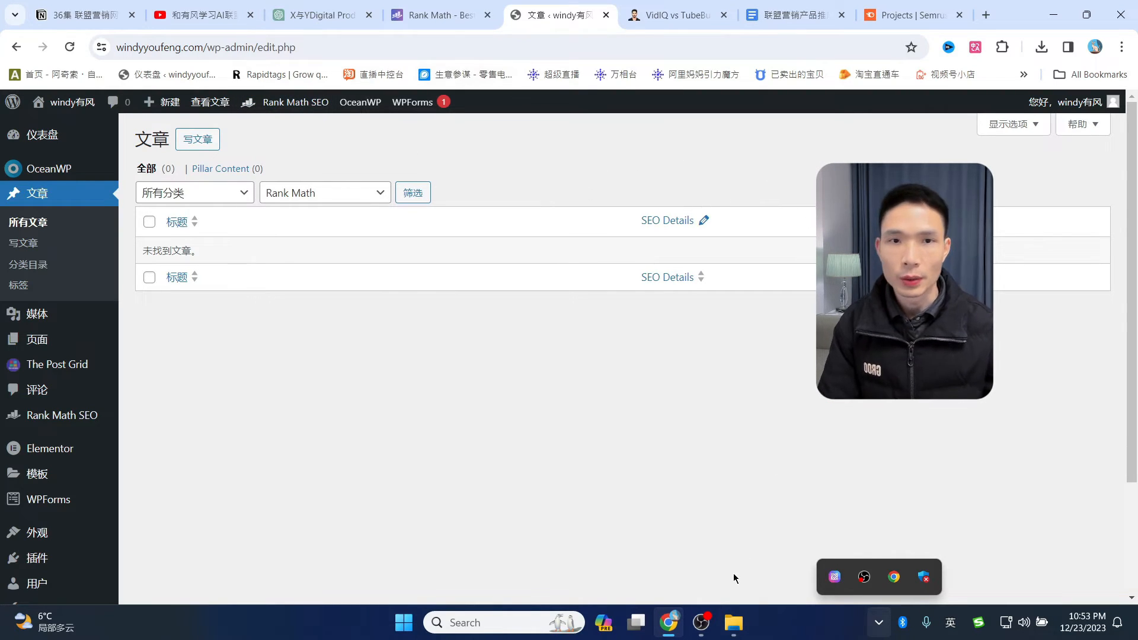
click(733, 623)
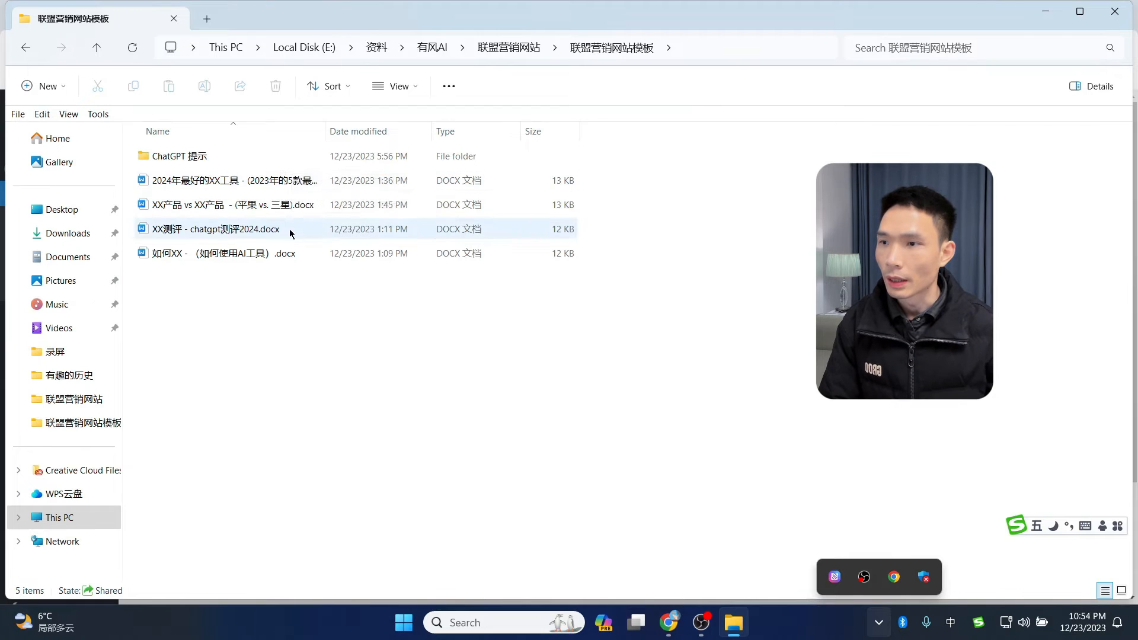
- Open the 2024年最好的XX工具 .docx template in WPS Office
double_click(253, 181)
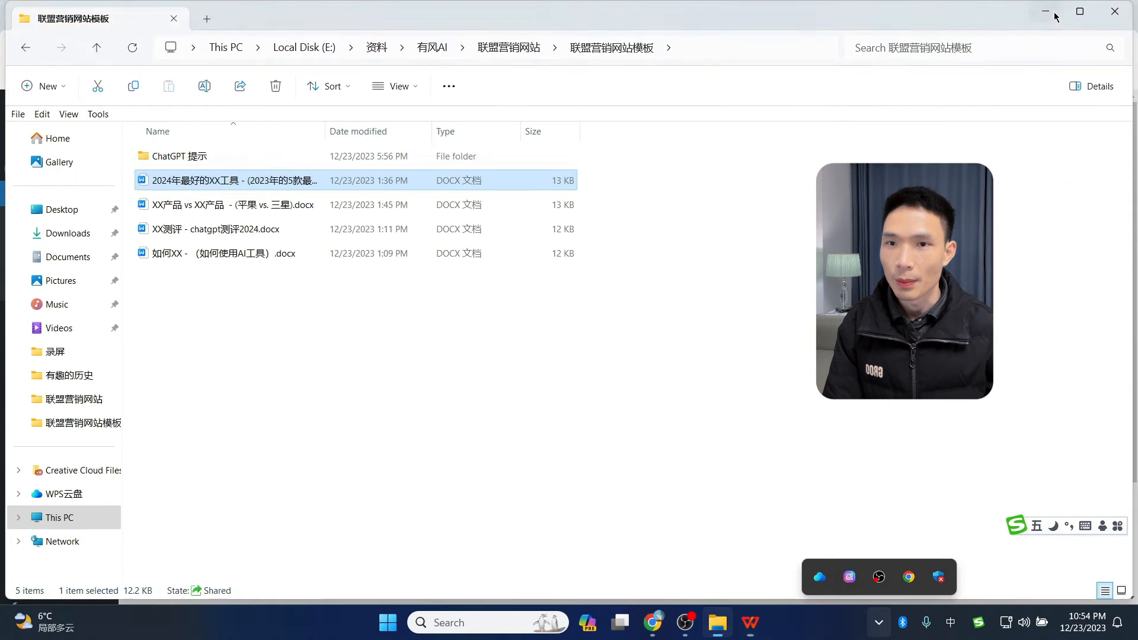
- Open the XX产品 vs XX产品, XX测评 and 如何XX templates in WPS Office
click(1064, 14)
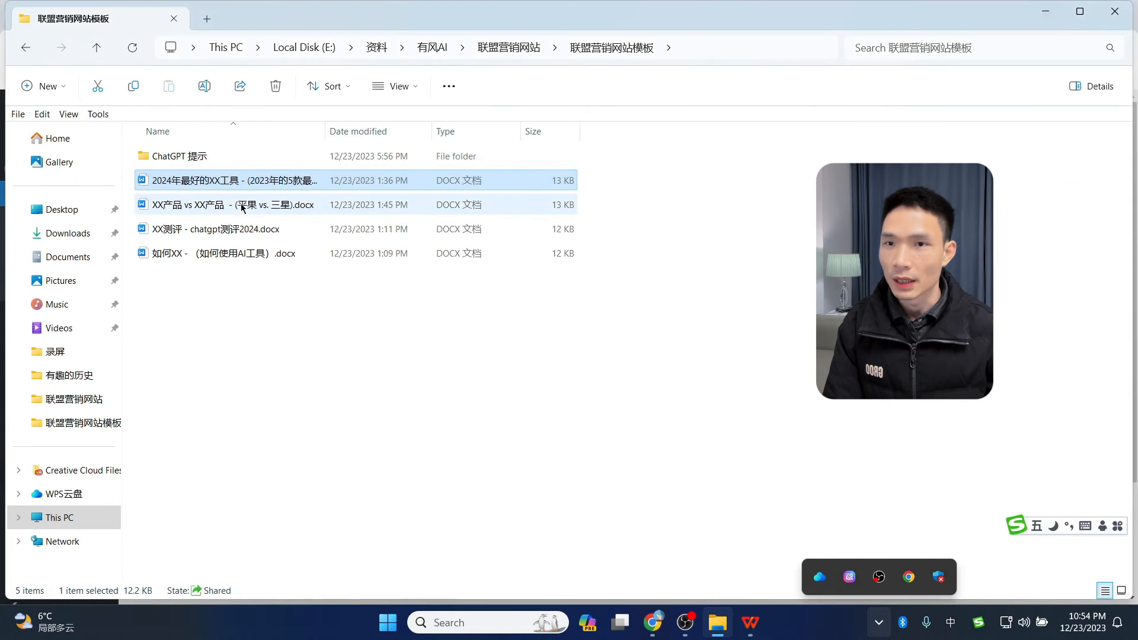
double_click(189, 208)
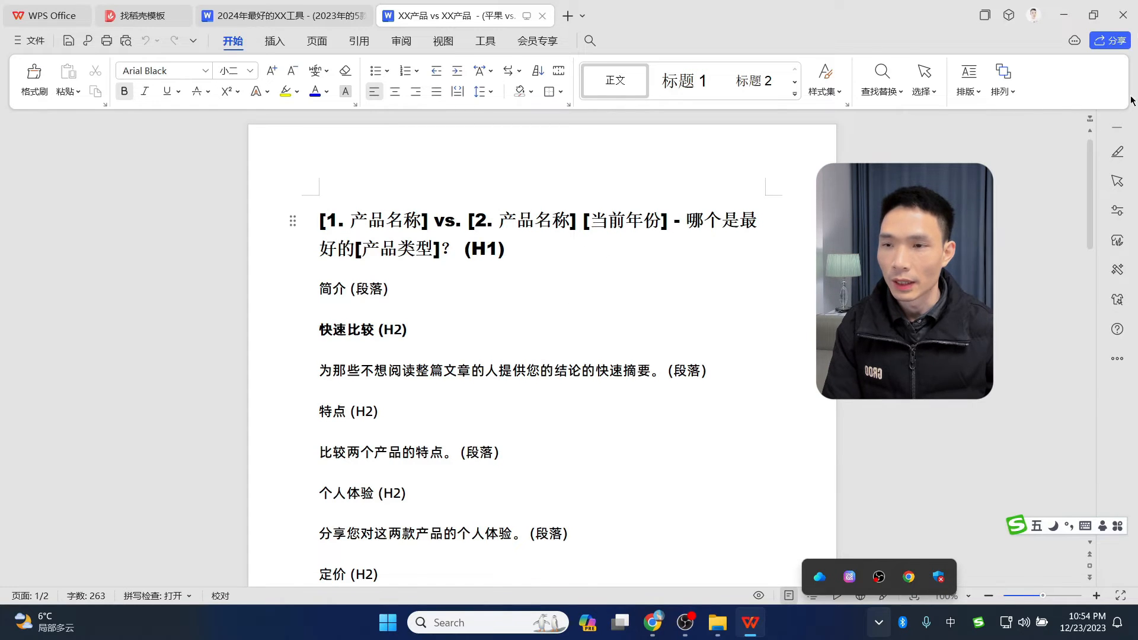
click(1064, 15)
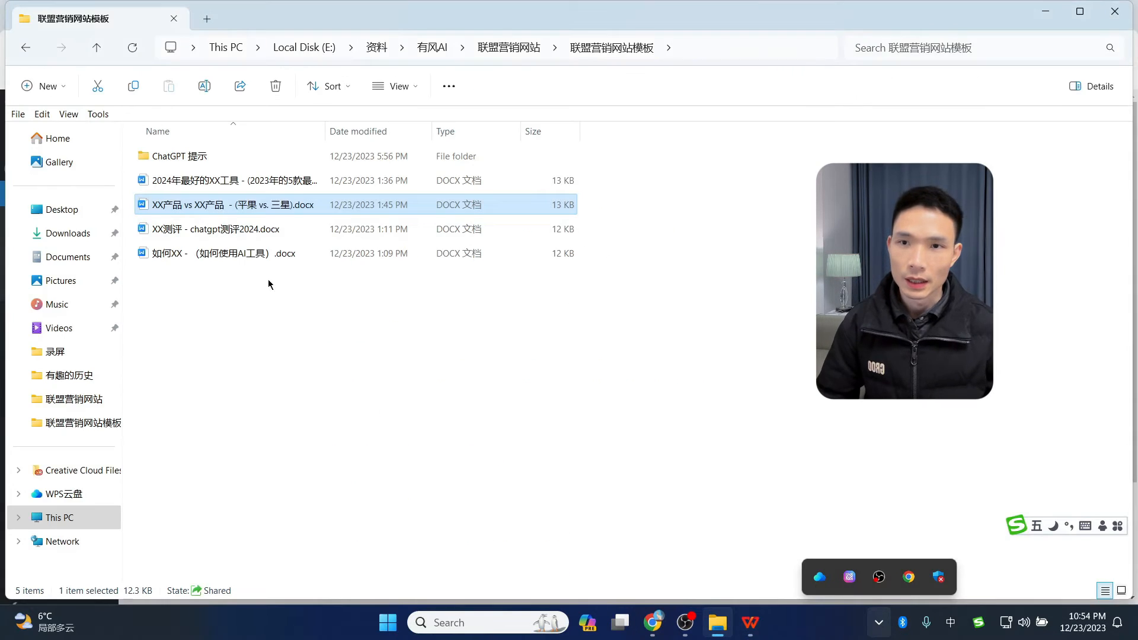
double_click(237, 231)
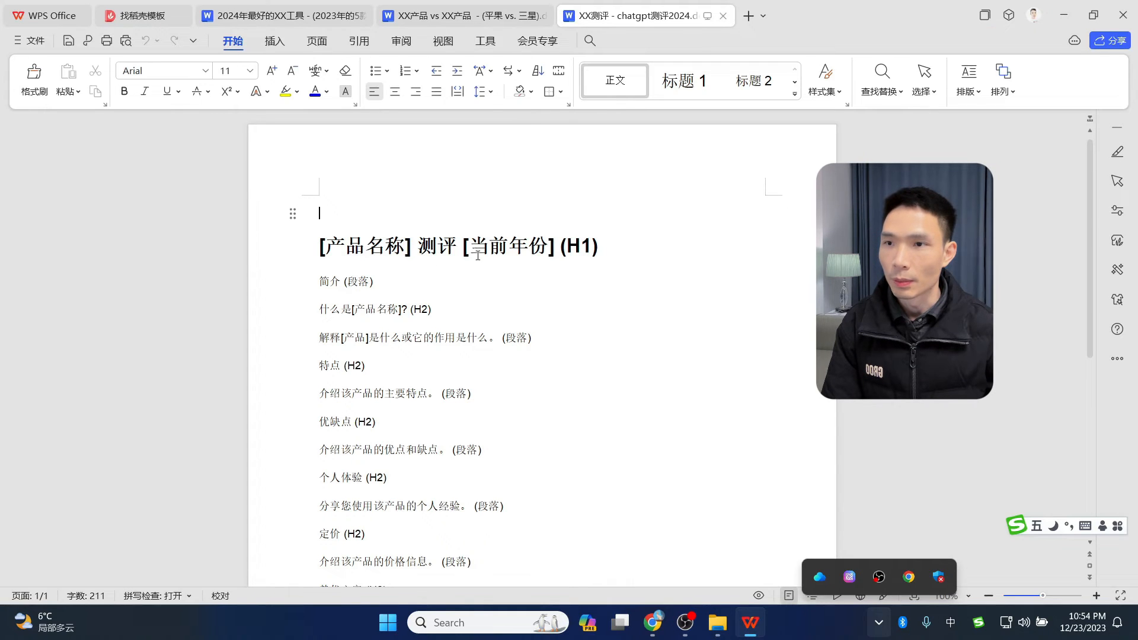
click(1064, 15)
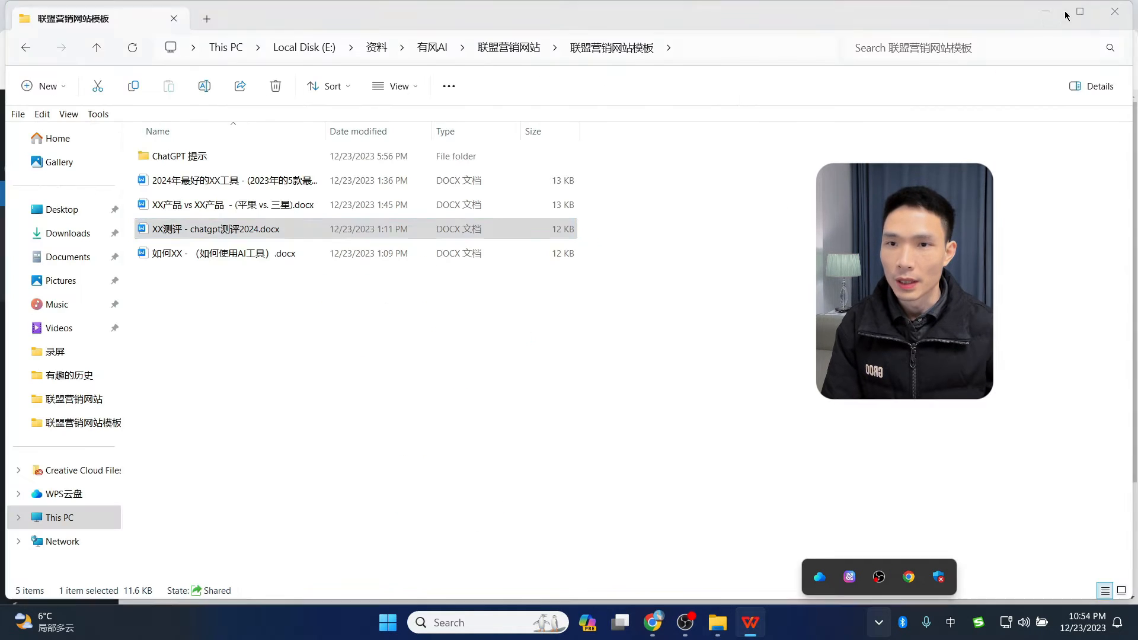
click(214, 259)
double_click(215, 259)
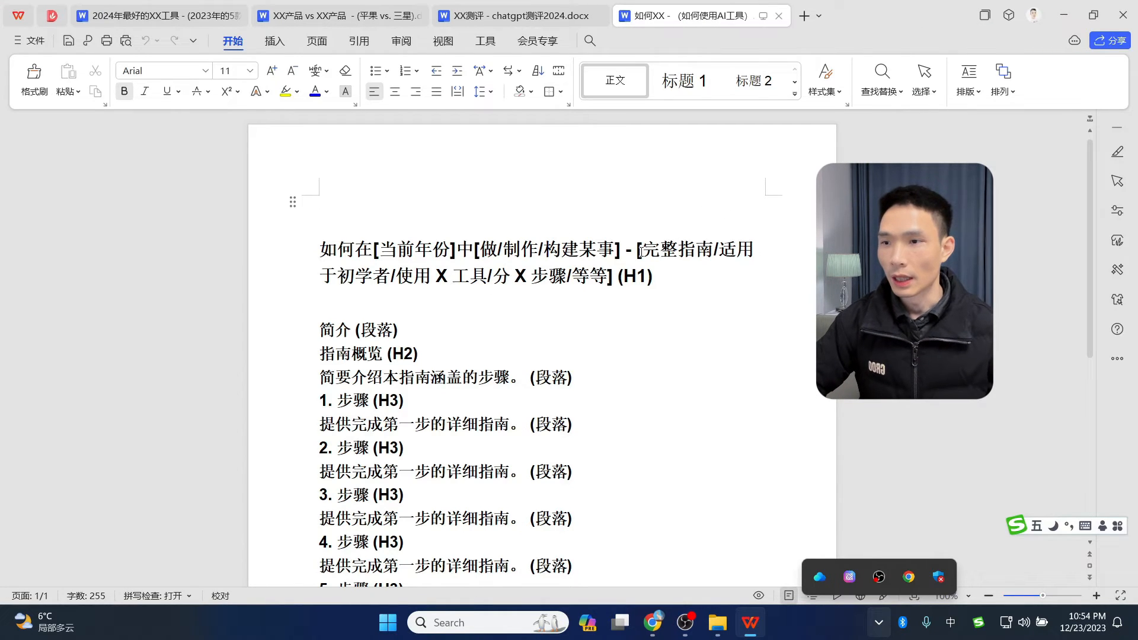
- Skim the 如何XX template, then flip to the XX产品 vs XX产品 and best-tools tabs
scroll(681, 350, down, 5)
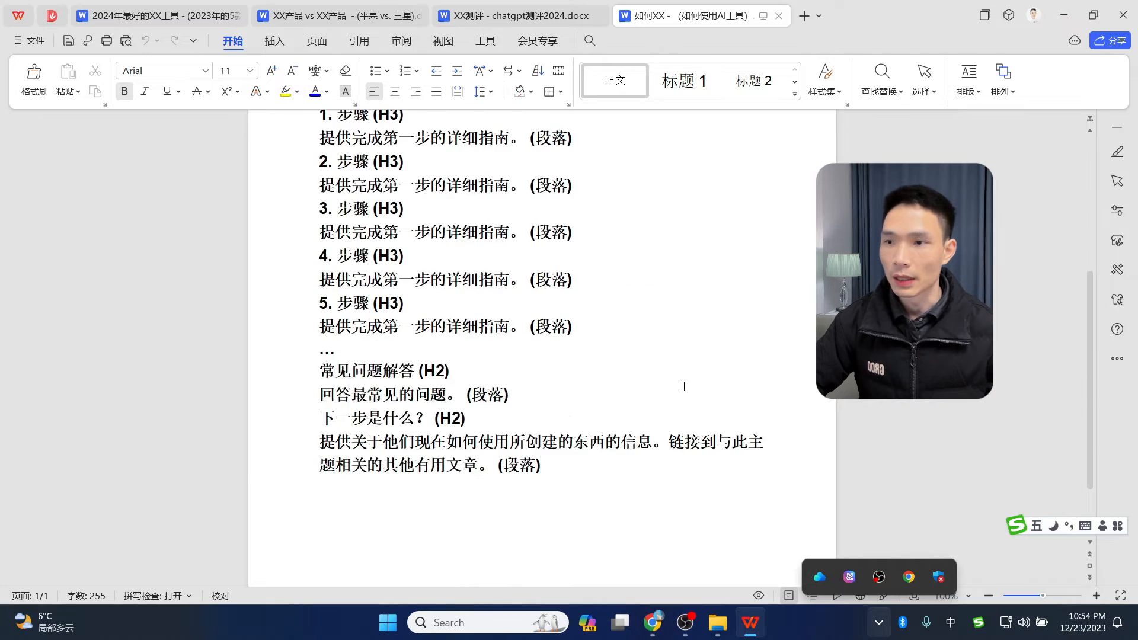
scroll(681, 367, up, 5)
scroll(681, 350, down, 2)
scroll(725, 351, up, 2)
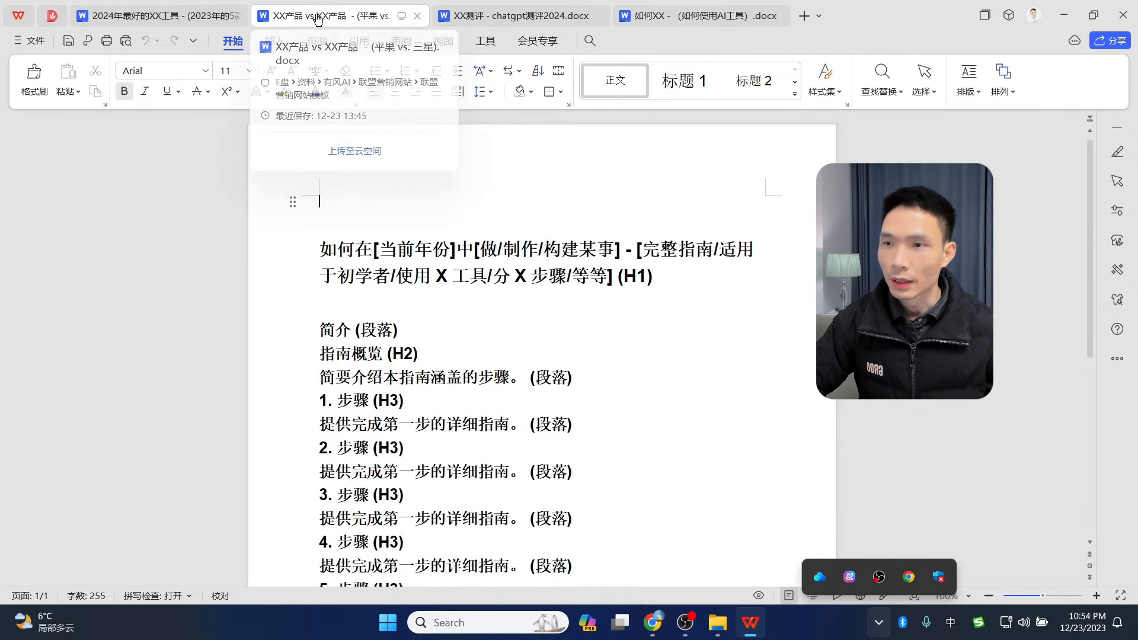
click(332, 16)
click(148, 16)
- Review the best-tools, XX产品 vs XX产品, XX测评 and 如何XX tabs, then close WPS Office
scroll(495, 261, down, 8)
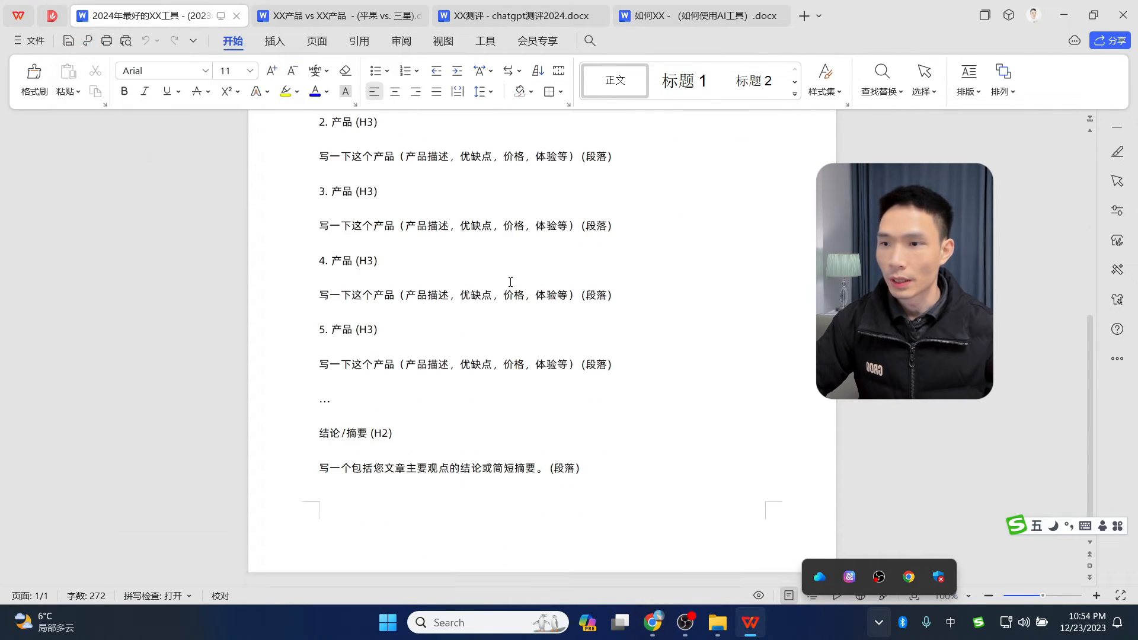
scroll(501, 267, up, 5)
click(364, 19)
scroll(521, 272, down, 8)
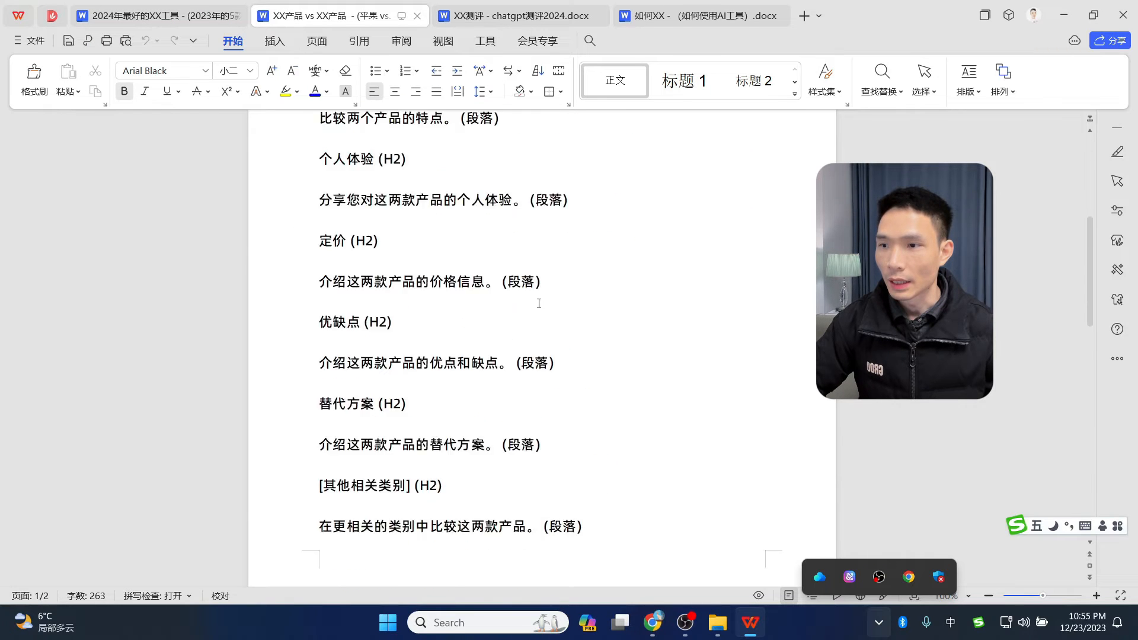
scroll(538, 300, up, 6)
click(520, 16)
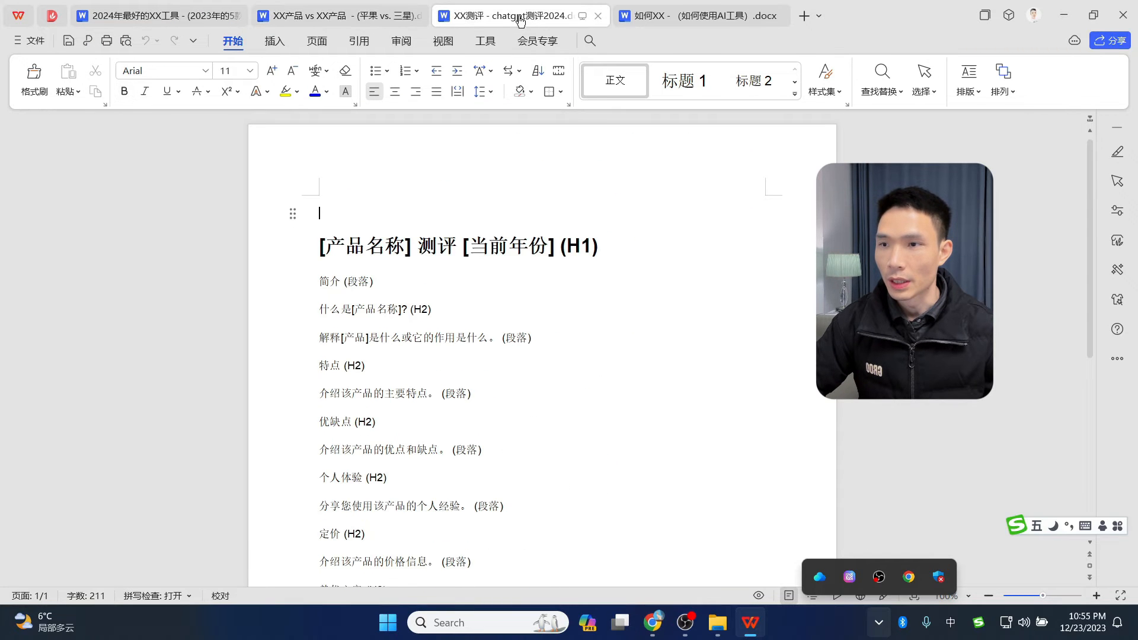
click(705, 16)
click(1123, 15)
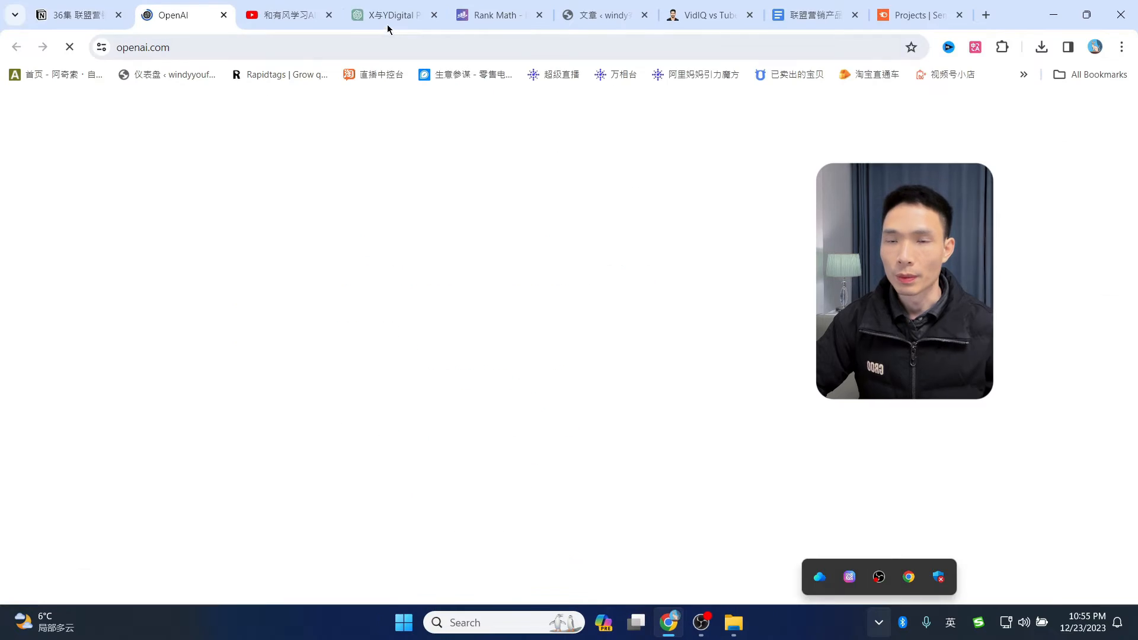
- Close a spare tab and try loading chat.openai.com in a new tab, which fails to connect
click(435, 20)
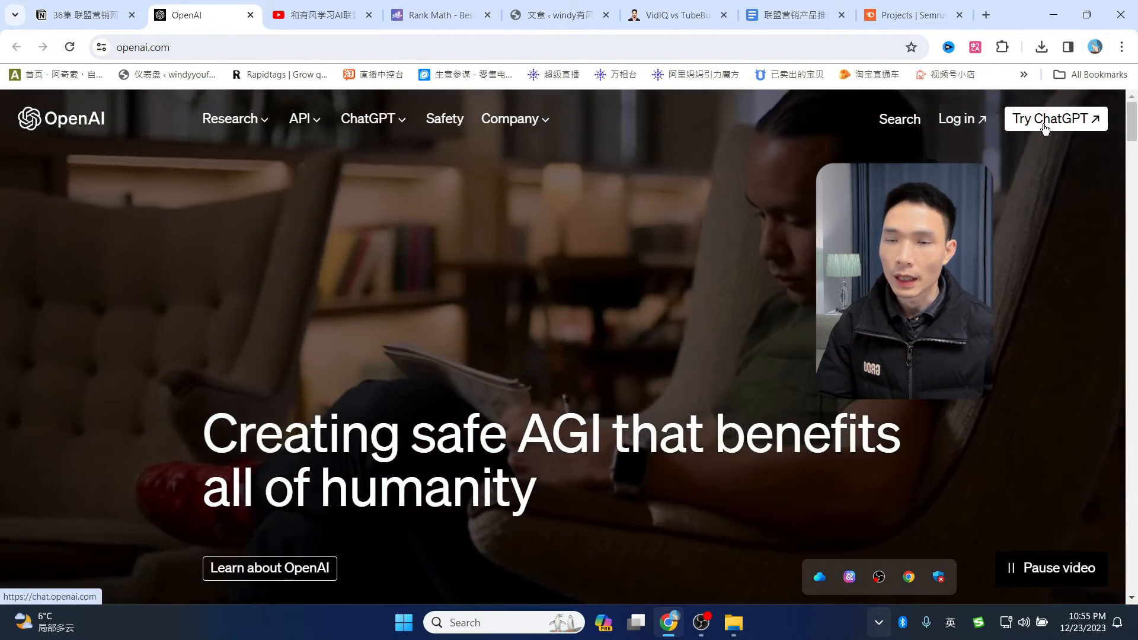
click(1044, 122)
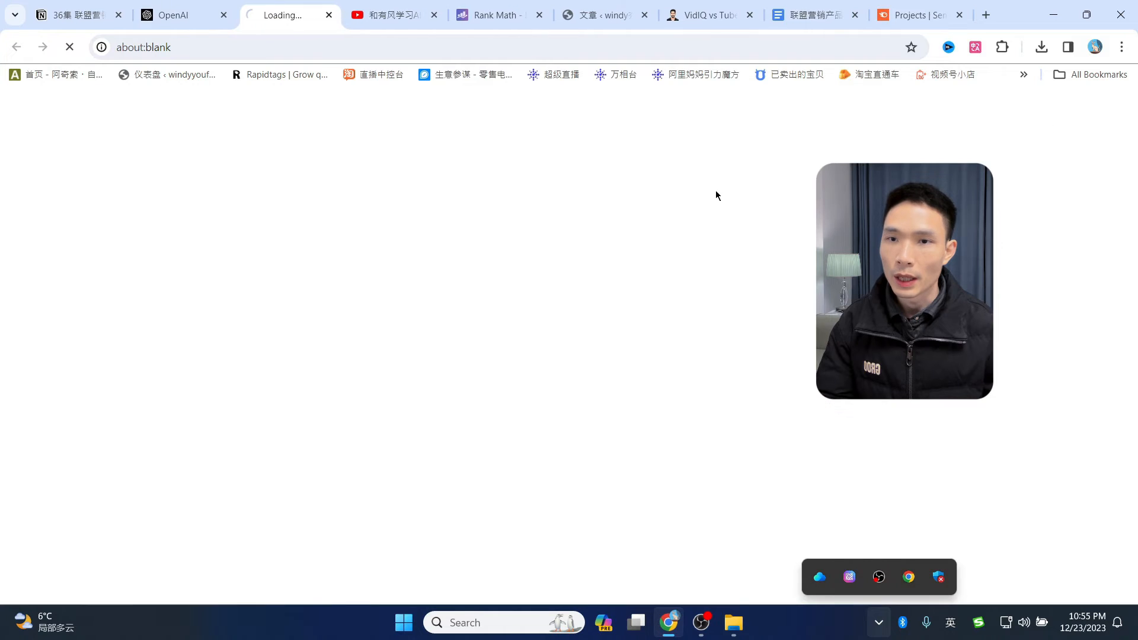
click(189, 16)
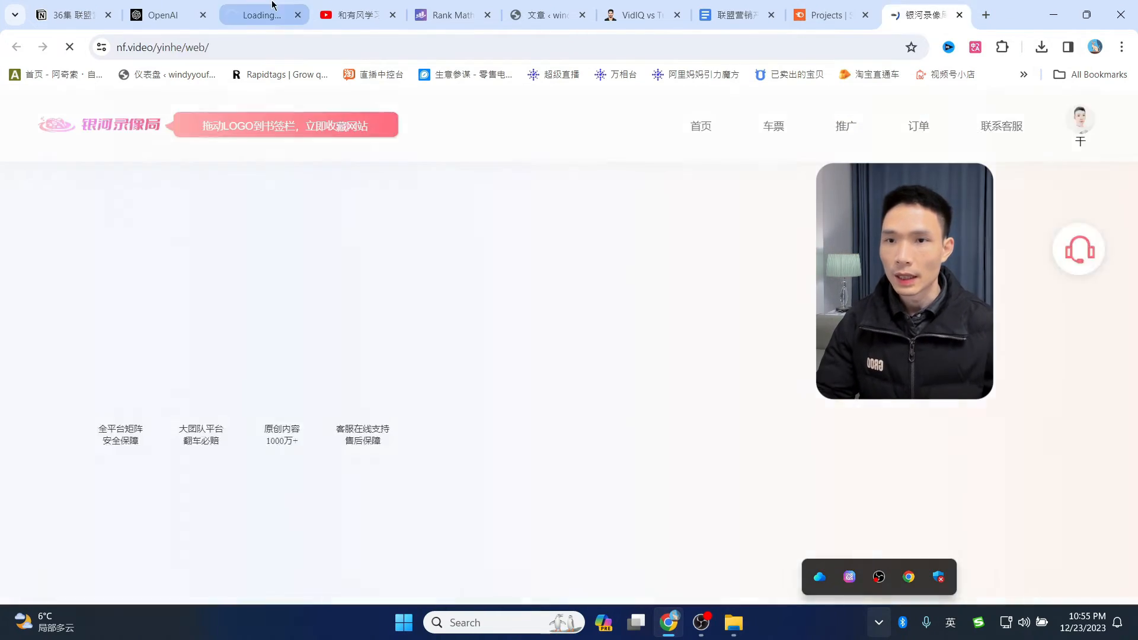
click(272, 7)
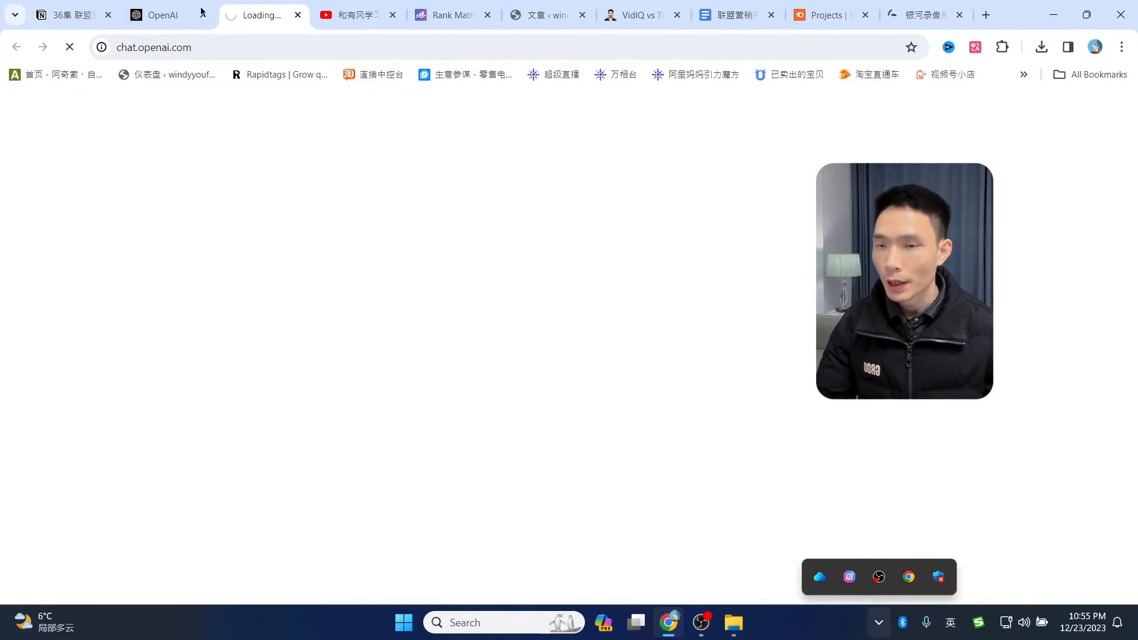
click(193, 8)
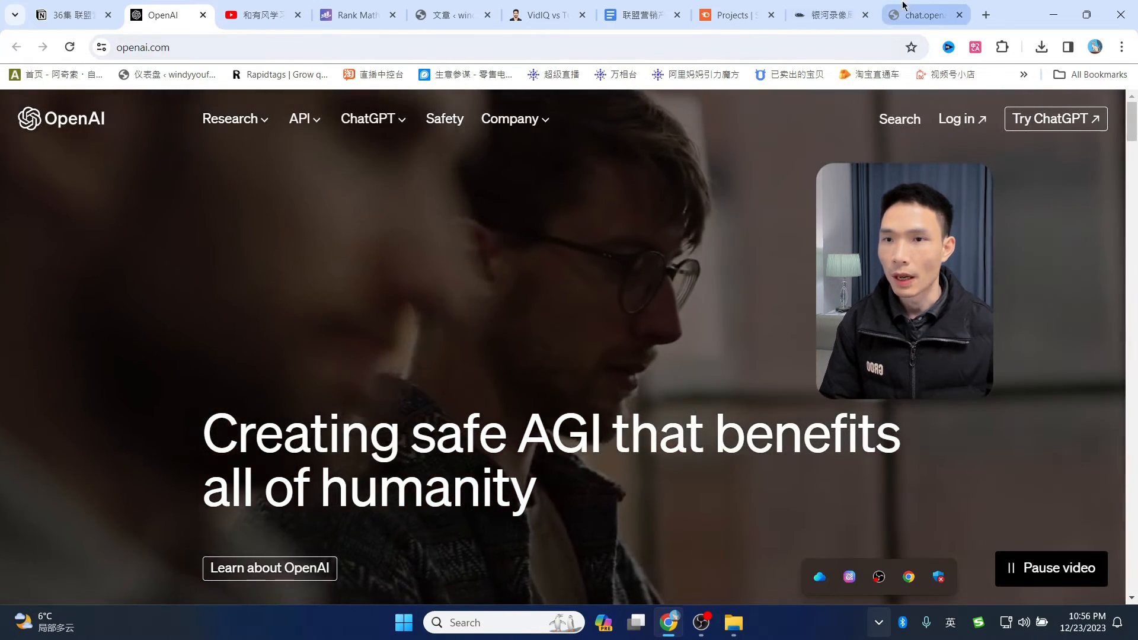
click(904, 9)
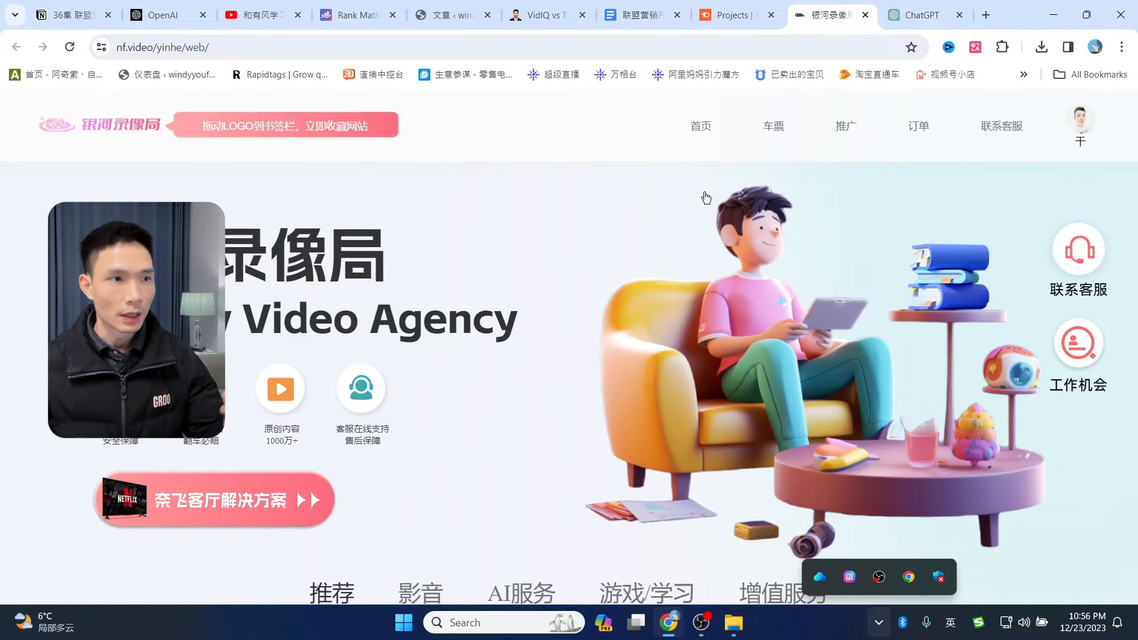
- Browse the nf.video shop products and open the ¥45 ChatGPT account purchase page
scroll(683, 208, down, 7)
scroll(947, 264, up, 3)
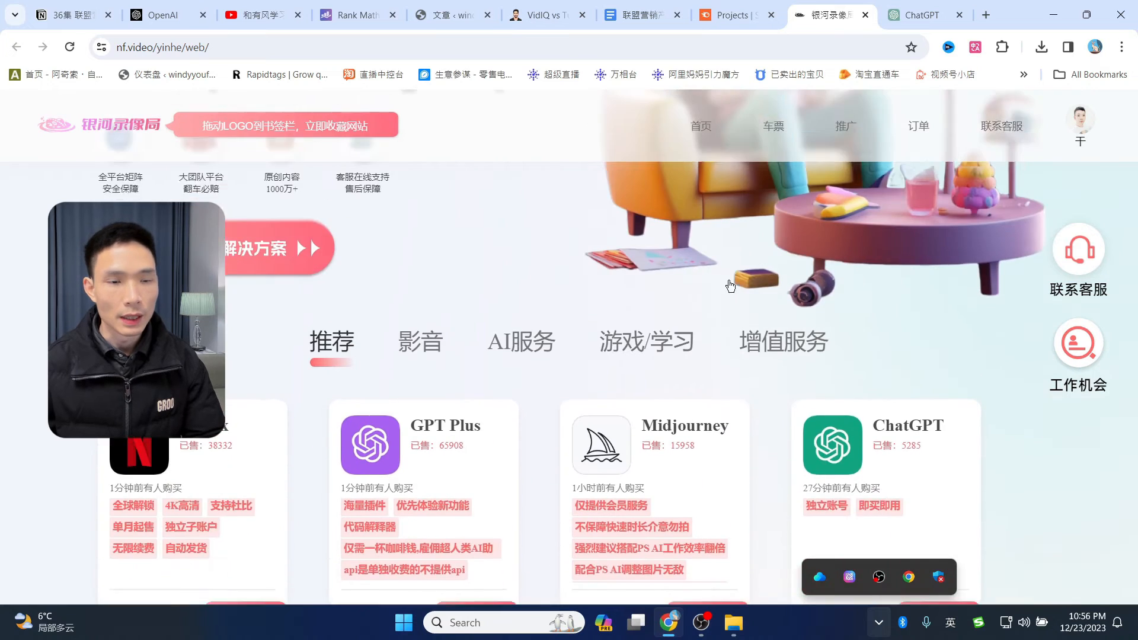
scroll(947, 265, down, 3)
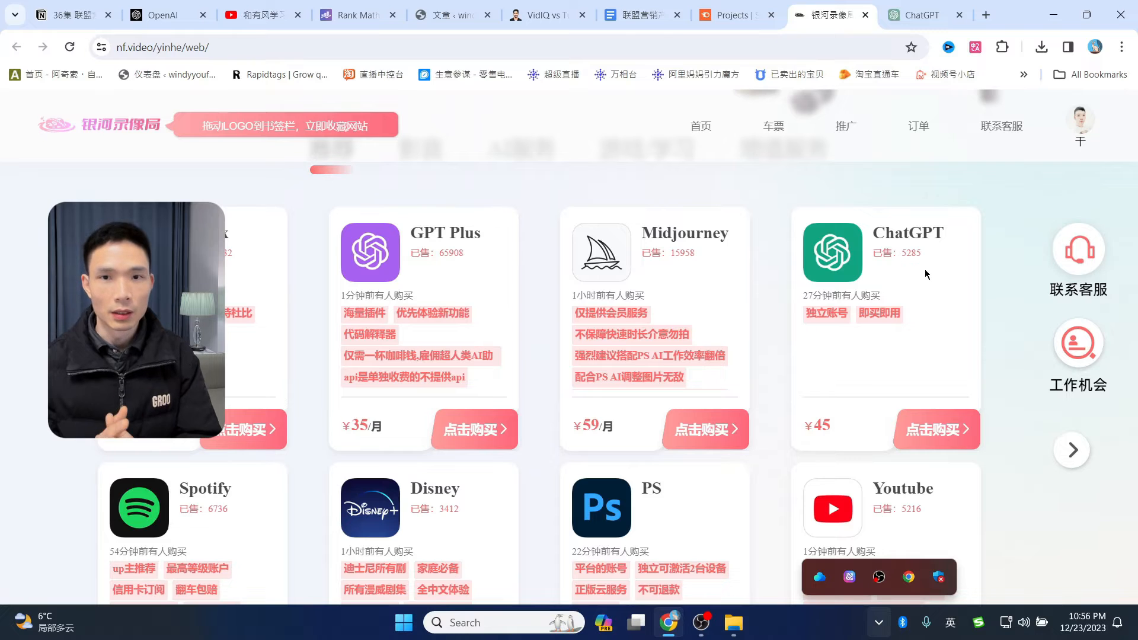
scroll(926, 273, up, 6)
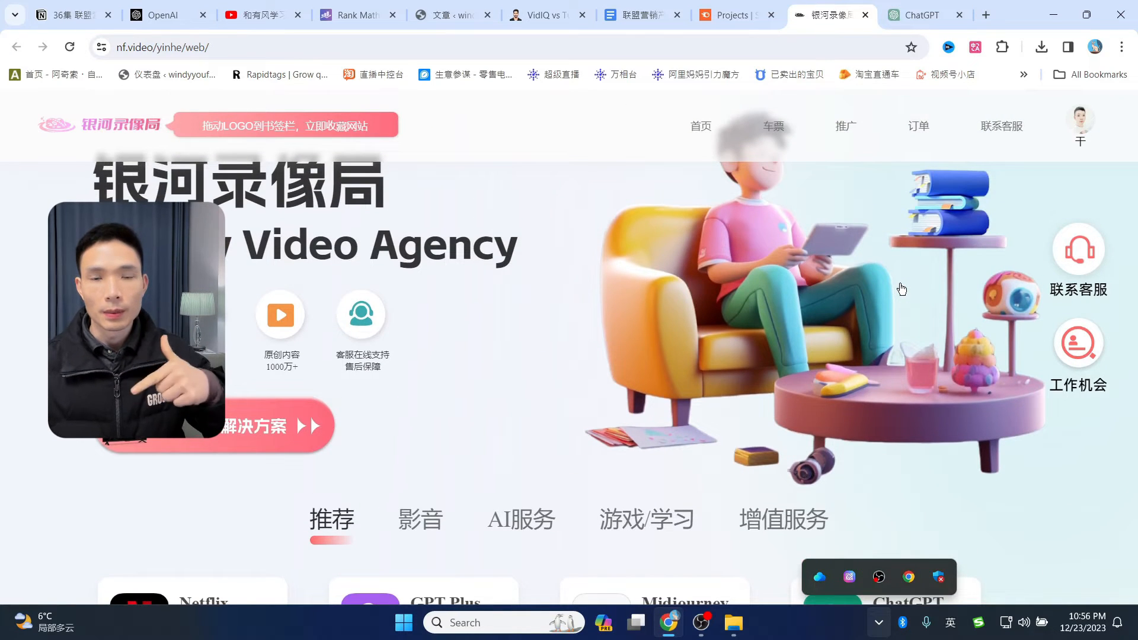
scroll(902, 289, down, 6)
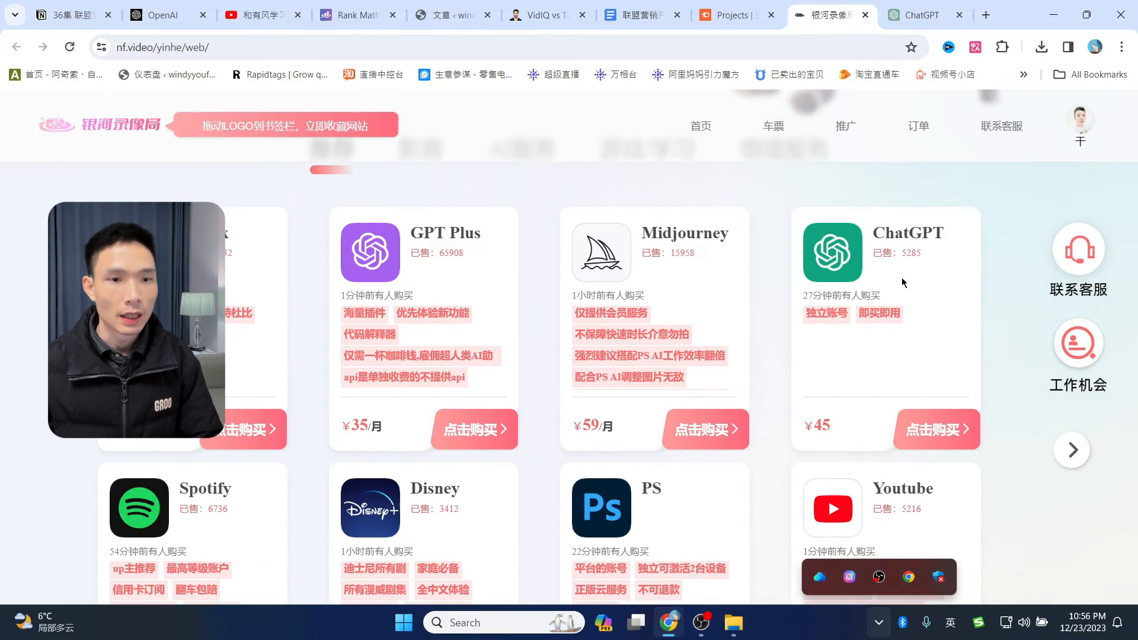
click(942, 438)
scroll(795, 368, down, 5)
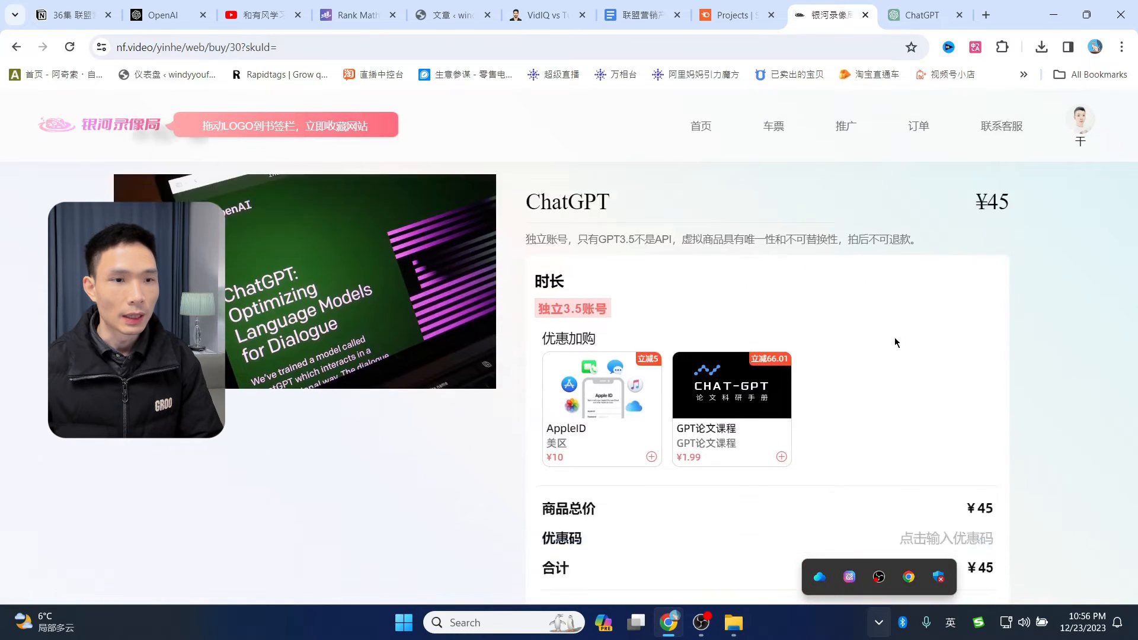
scroll(792, 241, up, 3)
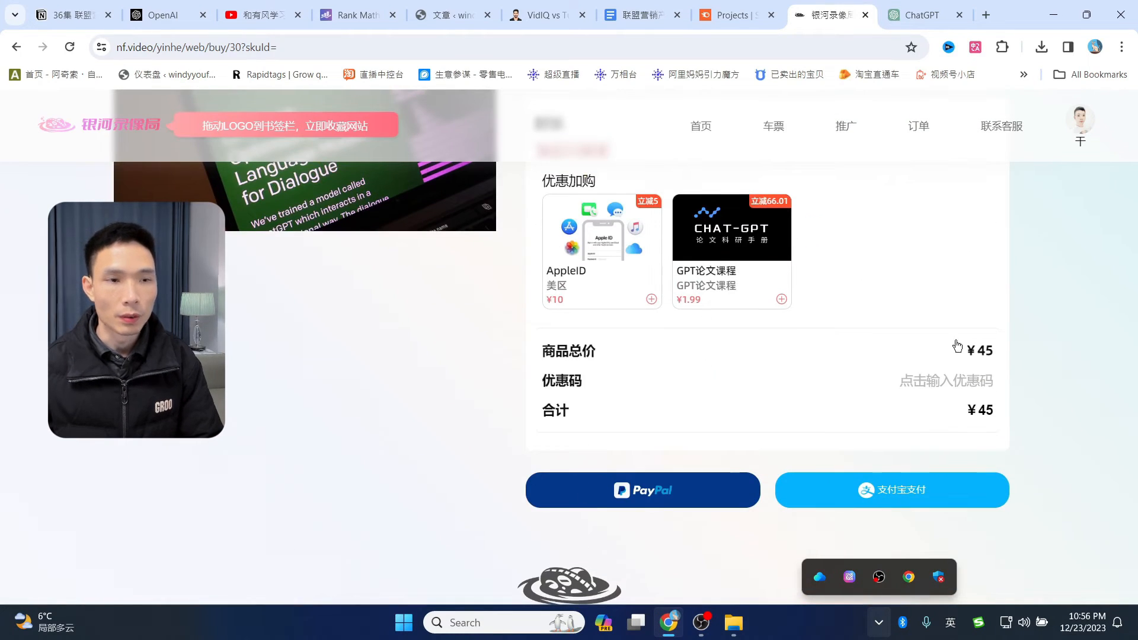
scroll(957, 345, up, 3)
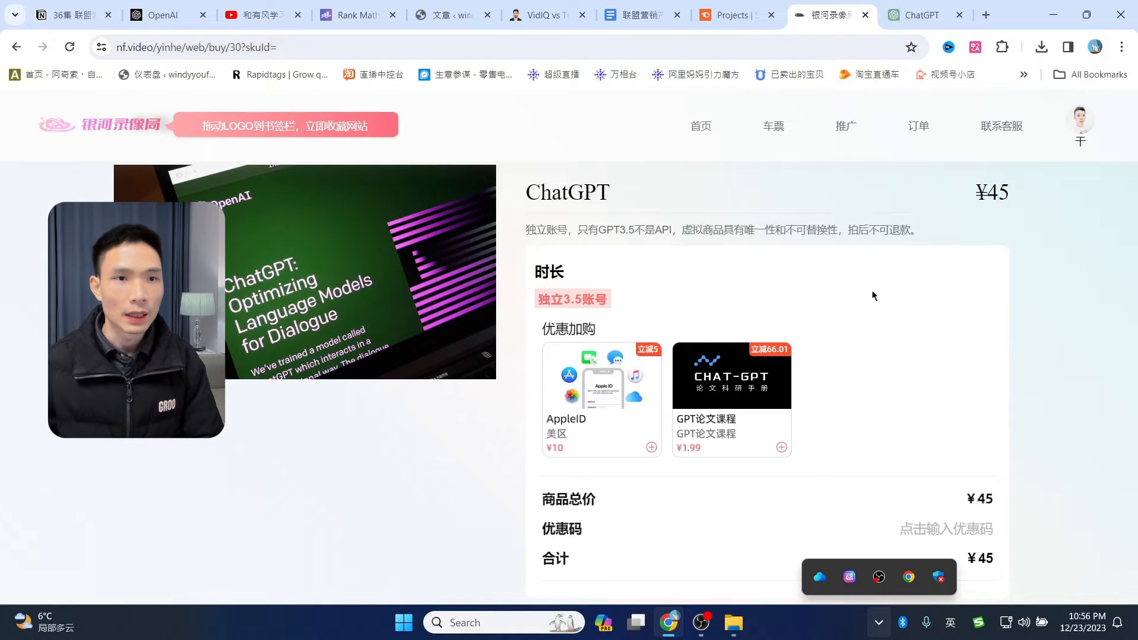
- Check the ChatGPT and OpenAI tabs, then go back to the shop's product list
click(919, 15)
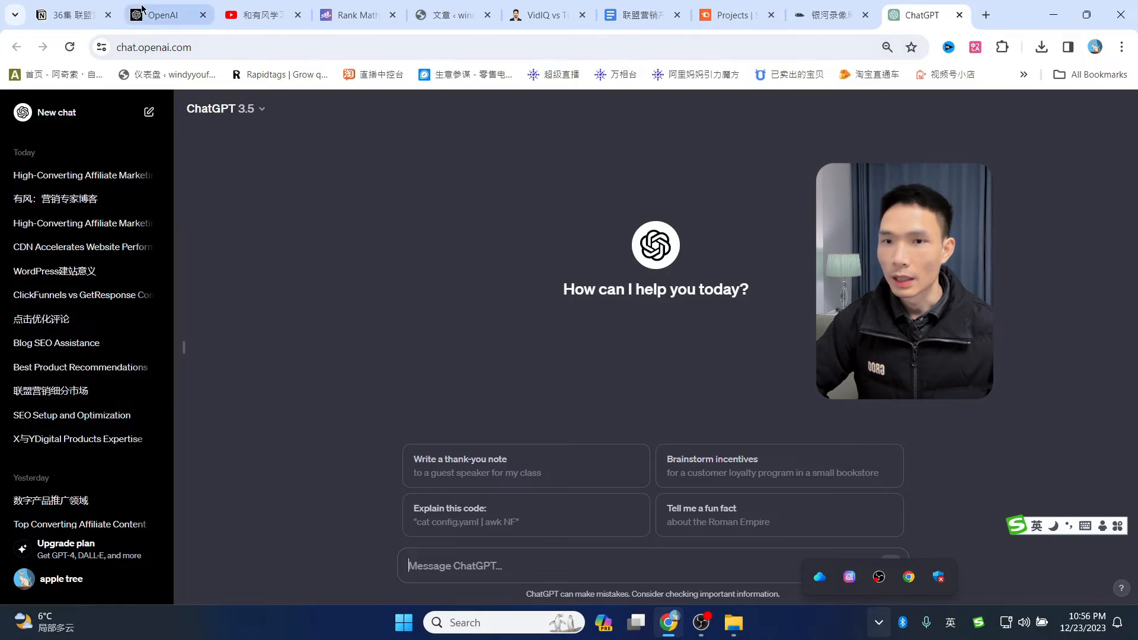
click(163, 15)
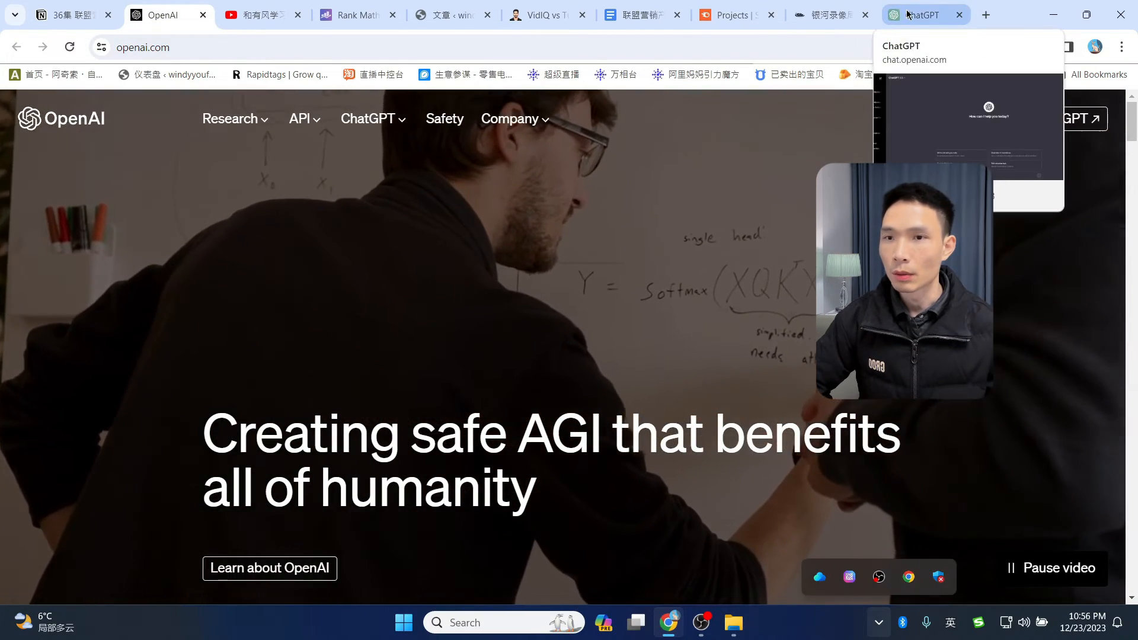
click(919, 15)
click(832, 15)
- Look over the shop's GPT Plus listing again, then switch to the loaded ChatGPT 3.5 new-chat page
scroll(723, 227, down, 2)
scroll(770, 255, up, 3)
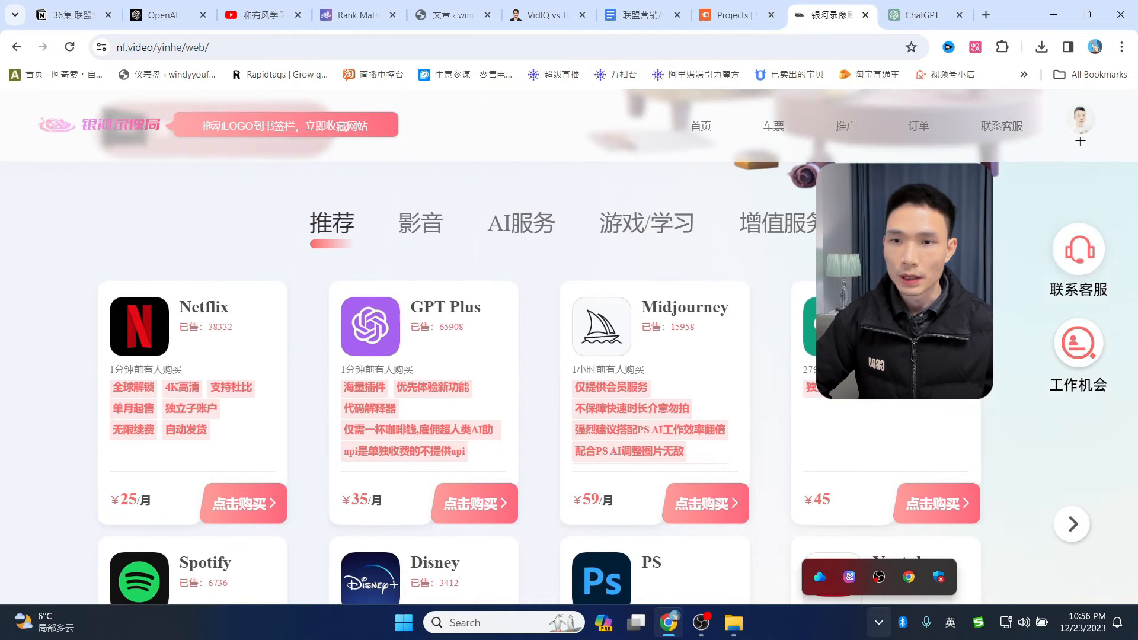
scroll(681, 322, down, 1)
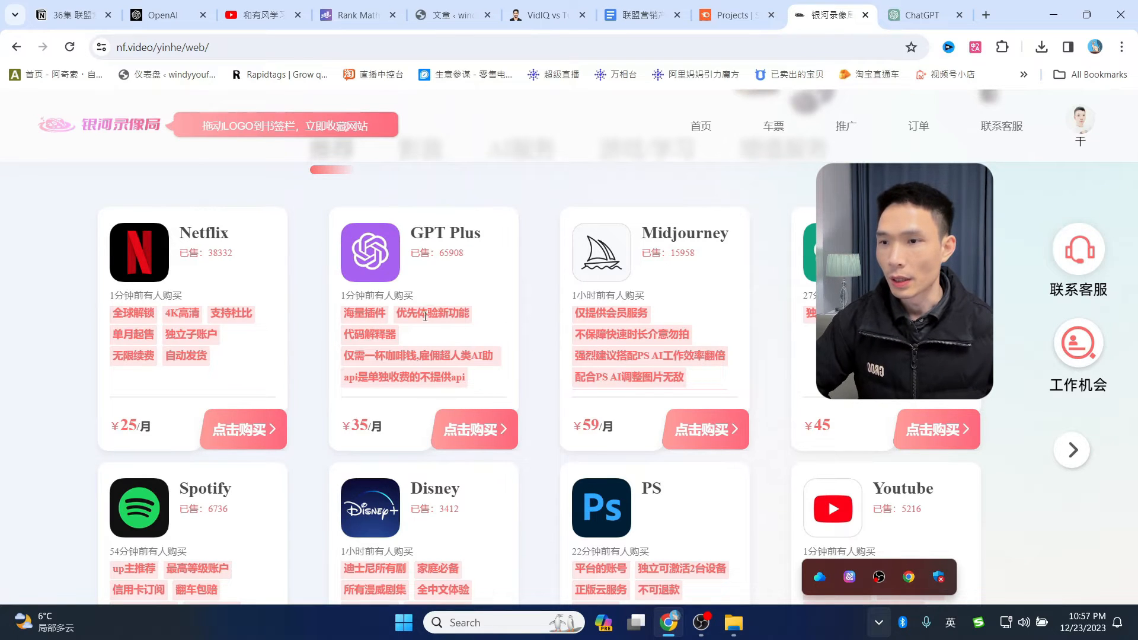
scroll(403, 300, down, 2)
scroll(425, 351, up, 2)
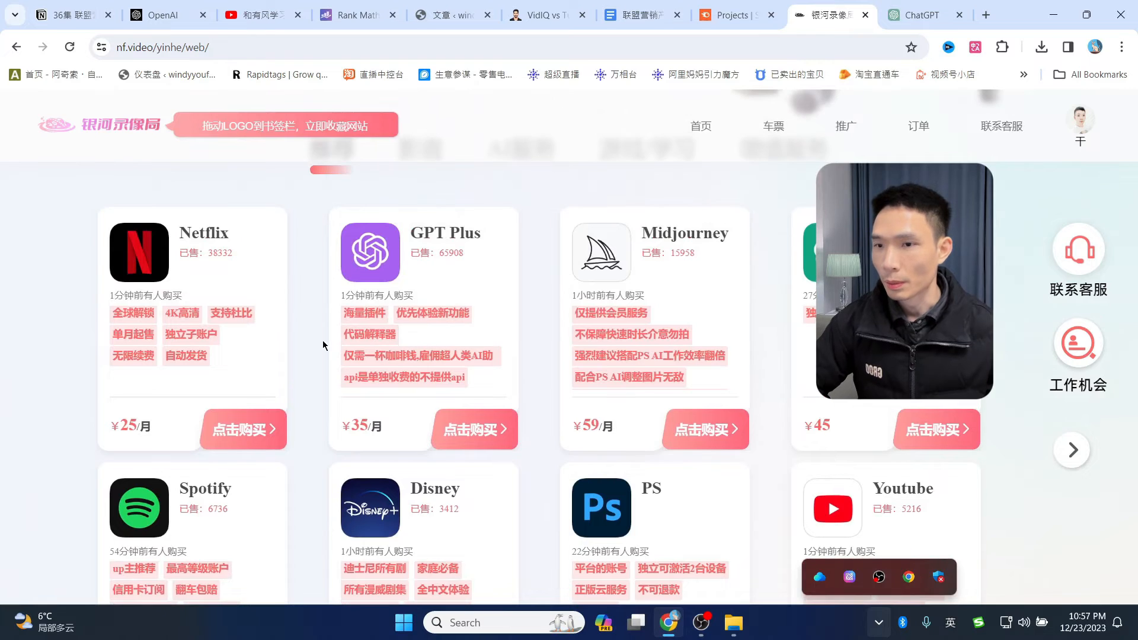
scroll(556, 334, down, 2)
scroll(559, 334, up, 4)
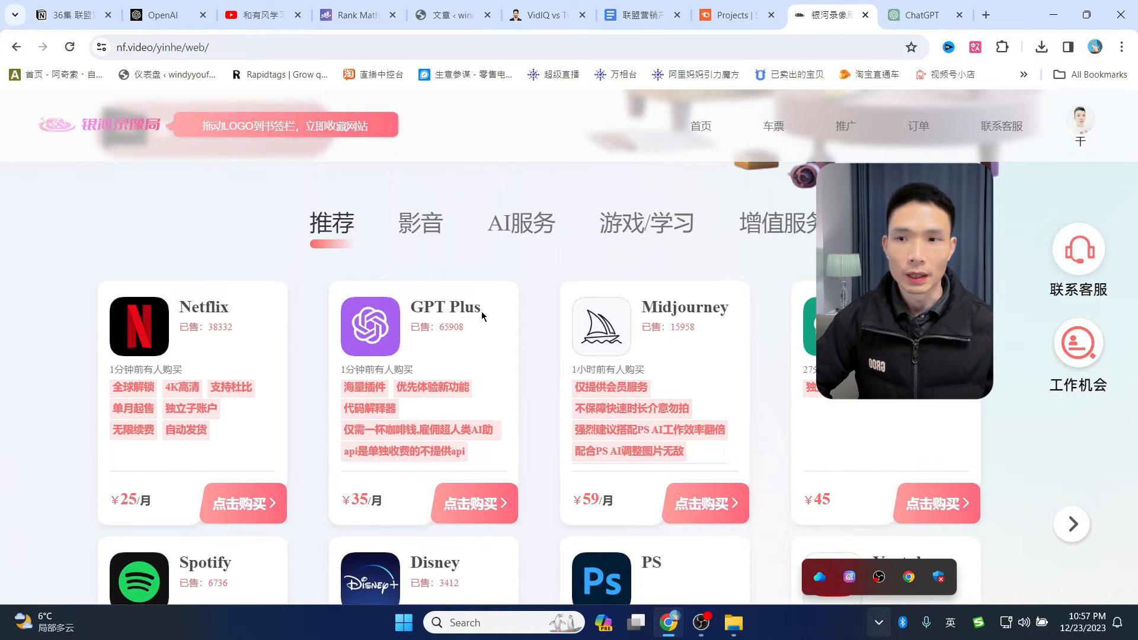
scroll(408, 428, down, 1)
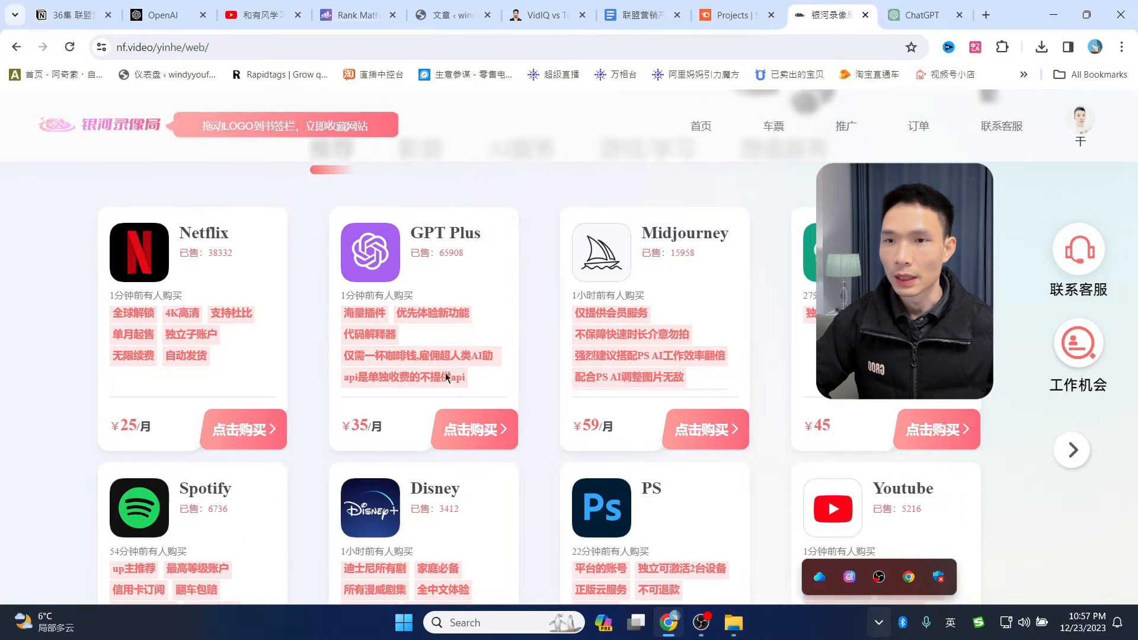
scroll(479, 356, up, 1)
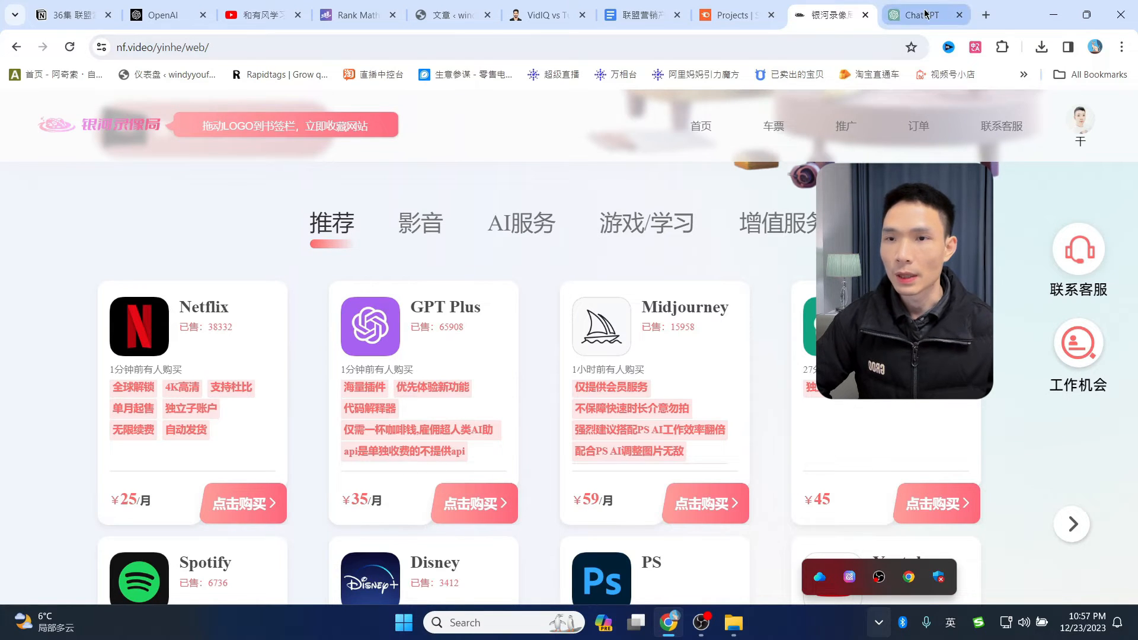
click(925, 13)
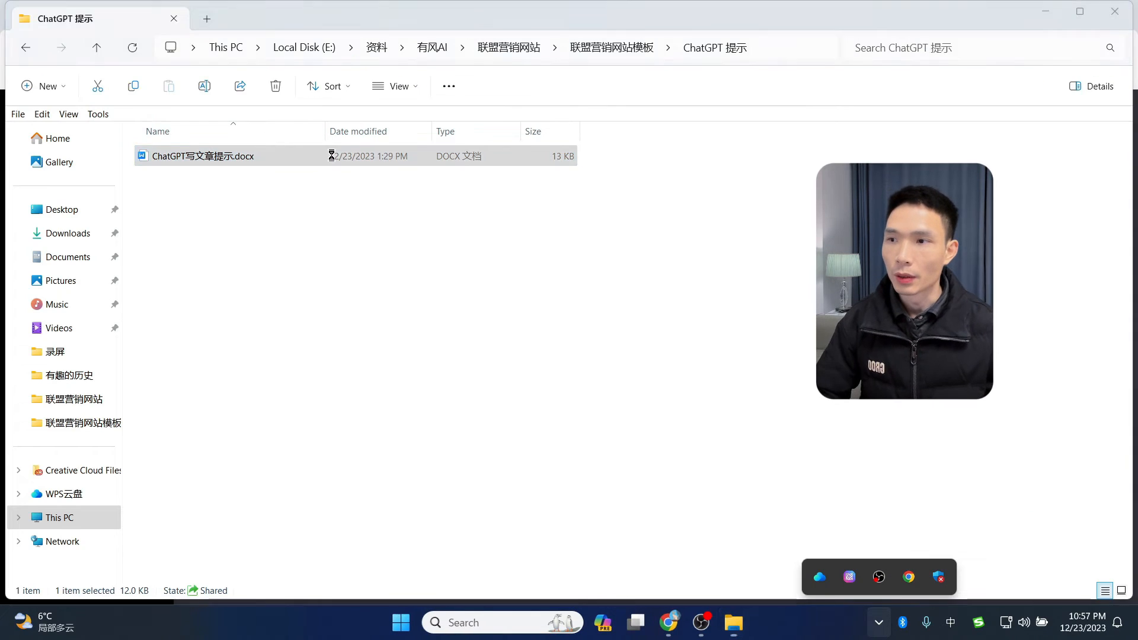
- Open ChatGPT写文章提示.docx in WPS Writer and skim its numbered blog-writing prompts
double_click(331, 153)
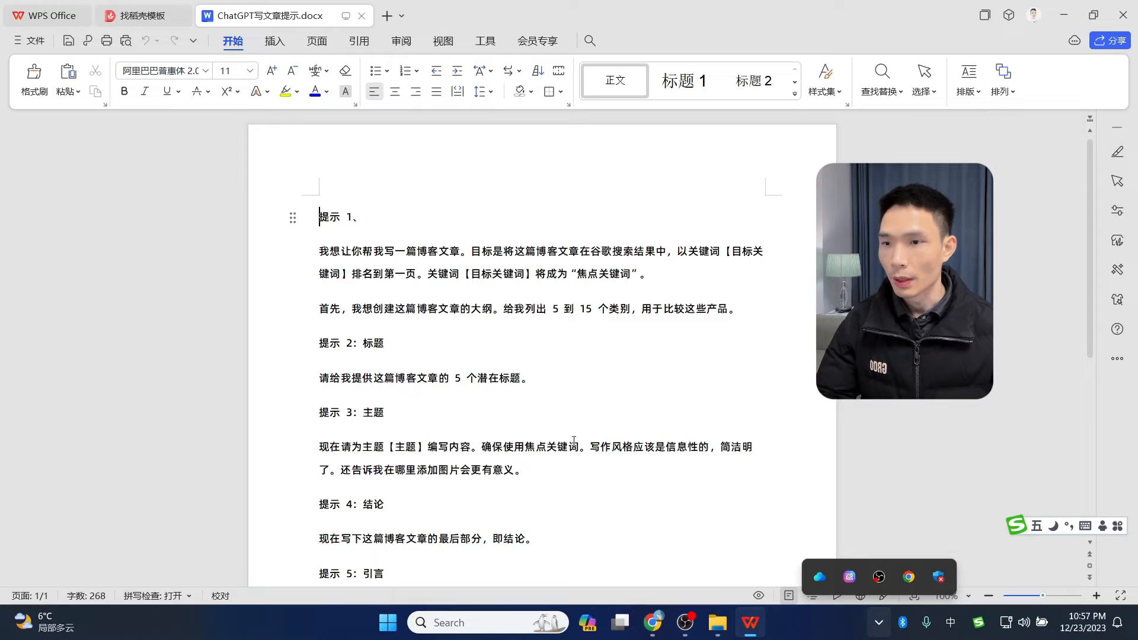
scroll(557, 394, down, 2)
scroll(551, 405, up, 2)
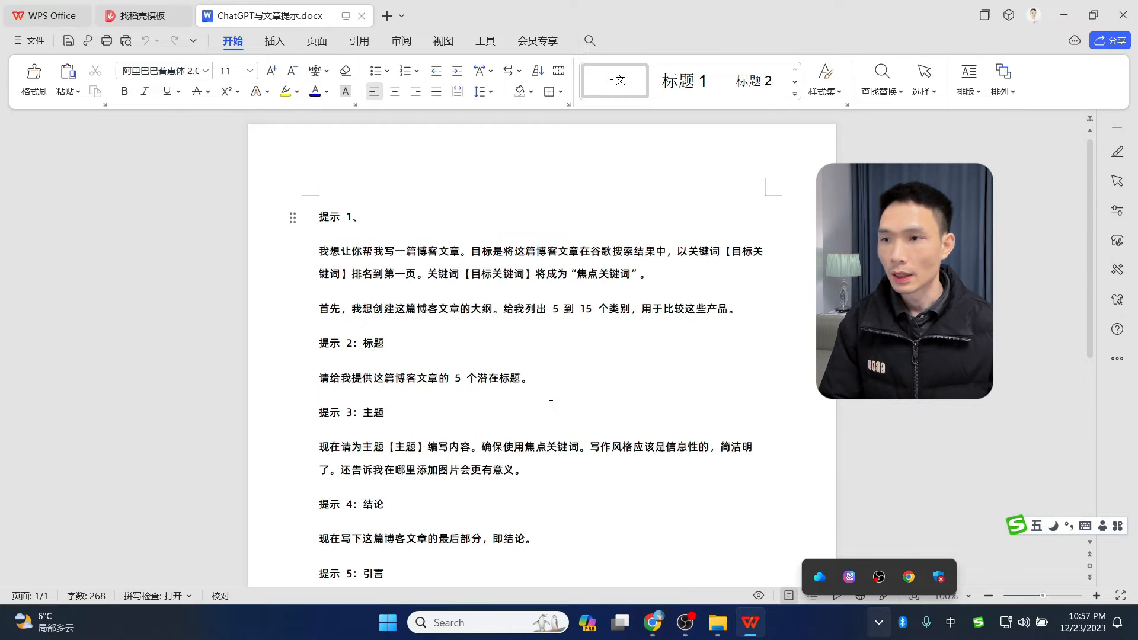
scroll(550, 404, down, 1)
scroll(470, 254, up, 1)
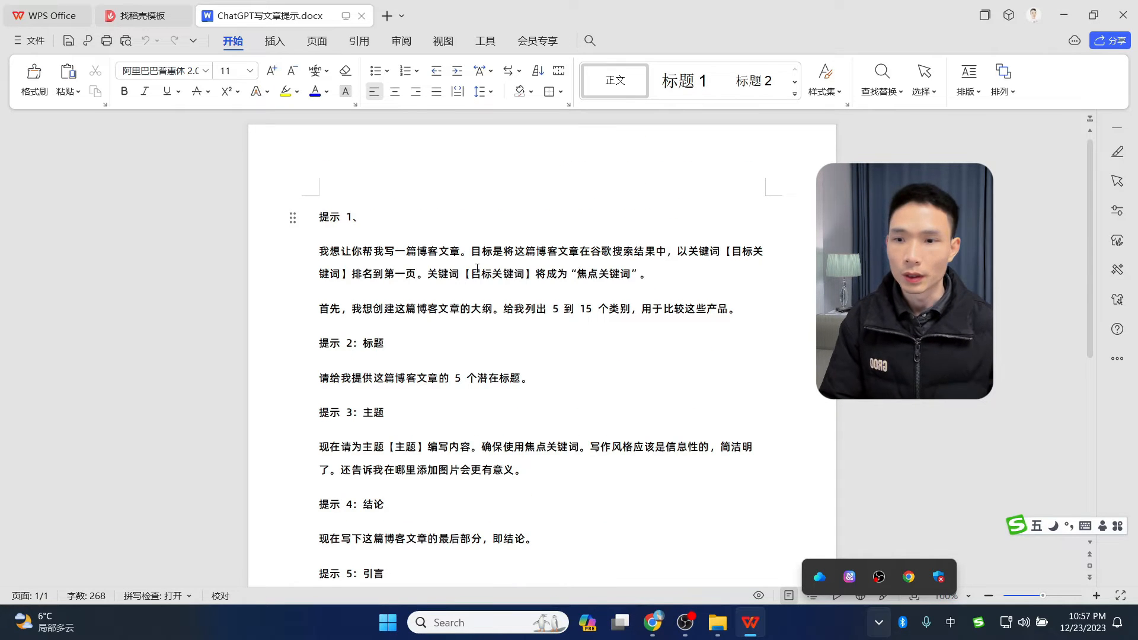
- Paste the affiliate niche question into ChatGPT, send it, and read the reply
click(653, 623)
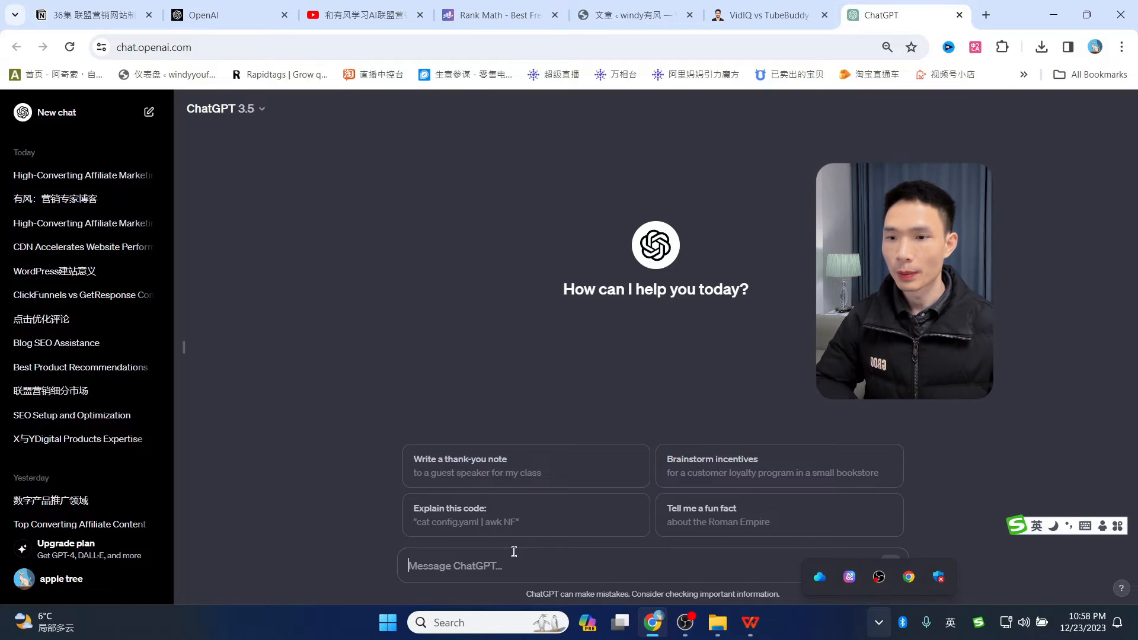
text(你现在是一名拥有10年经验的联盟营销赚钱专家，我正在做一个关于网络营销的联盟营销营站，我想通过联盟营销赚钱，有什么好的细分市场可以写呢)
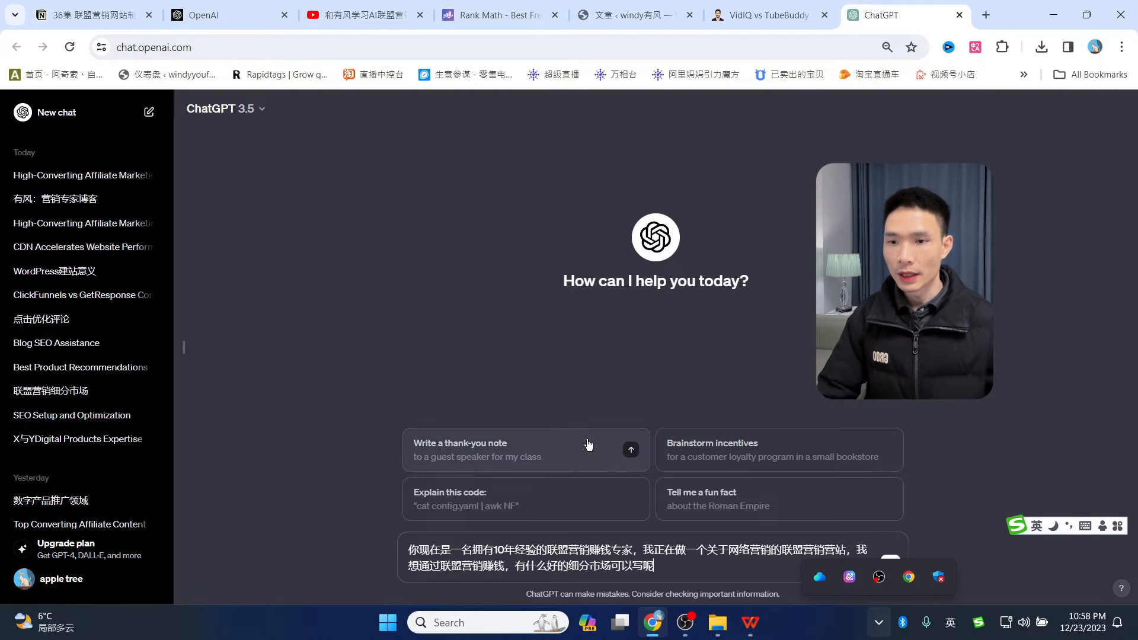
click(891, 559)
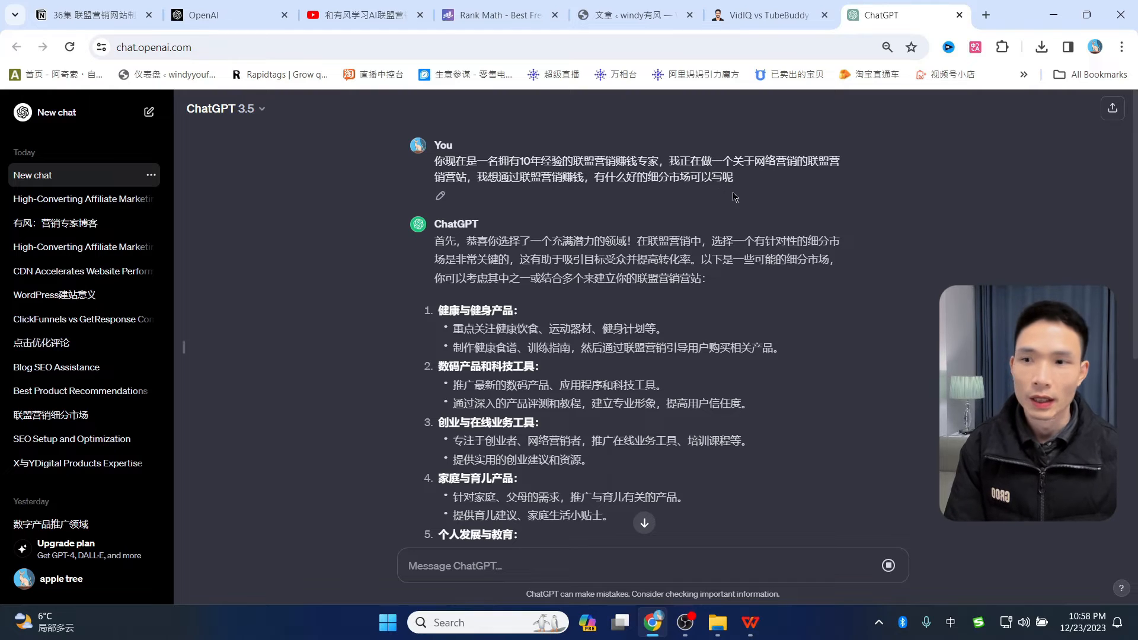
scroll(601, 274, down, 1)
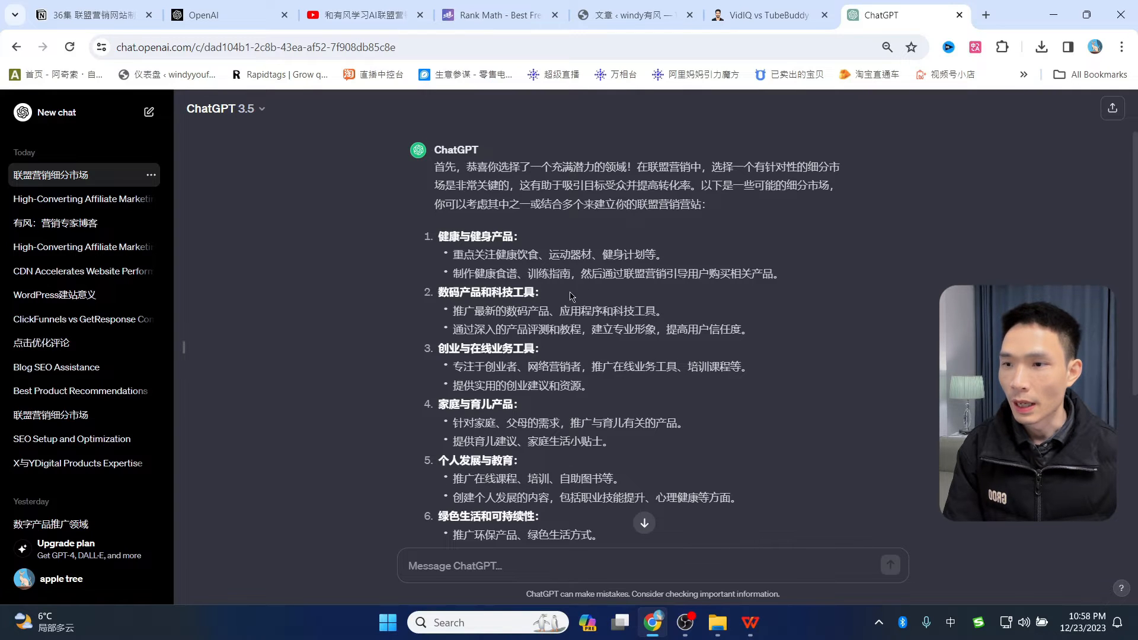
scroll(581, 291, down, 1)
scroll(460, 327, down, 1)
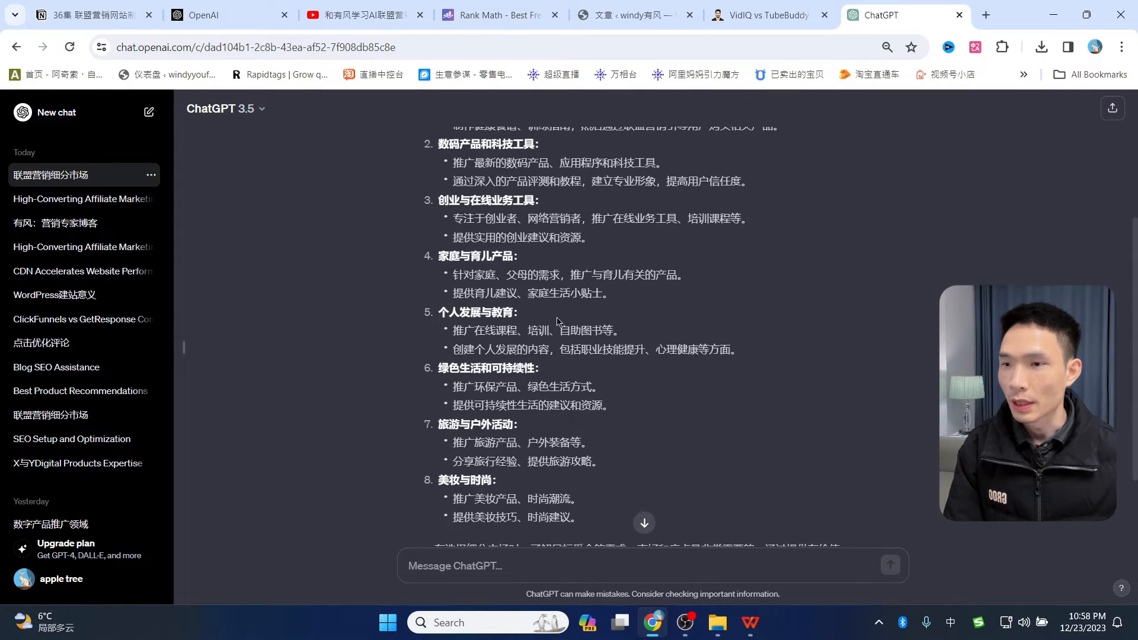
scroll(450, 361, down, 1)
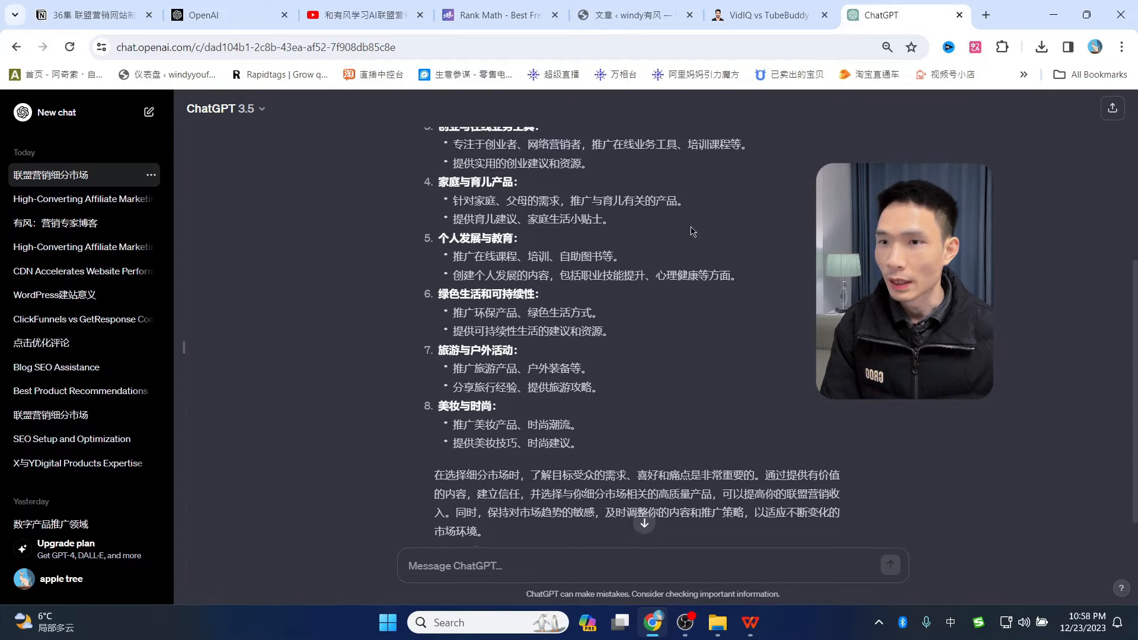
- Ask ChatGPT '关于网络营销，在线业务方面的呢' for online business and internet marketing niches
click(498, 568)
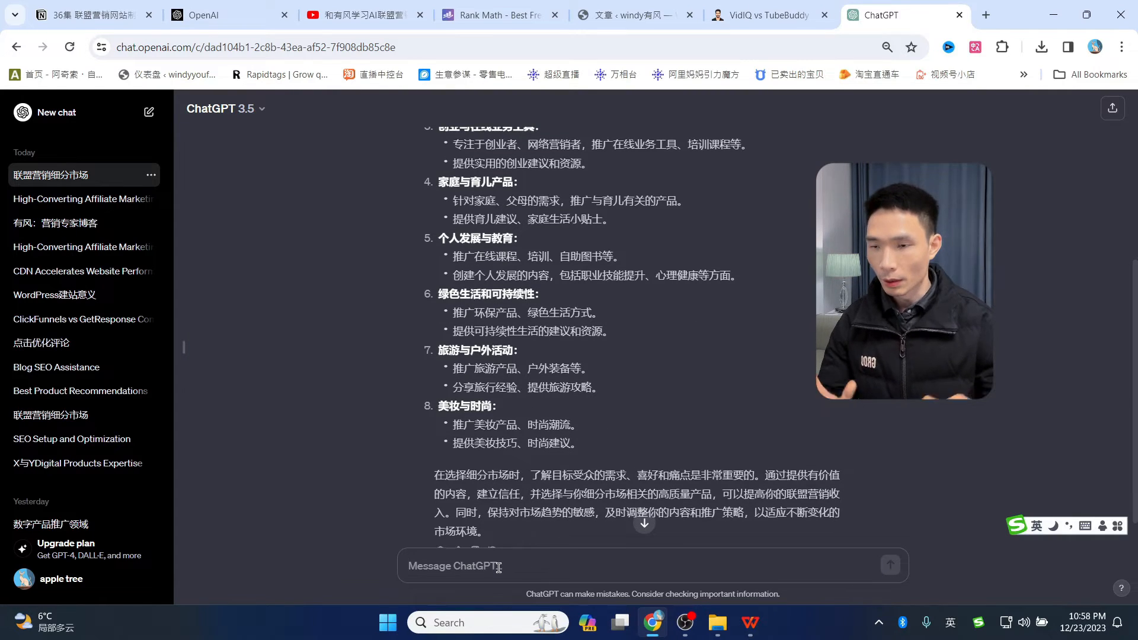
text(gip)
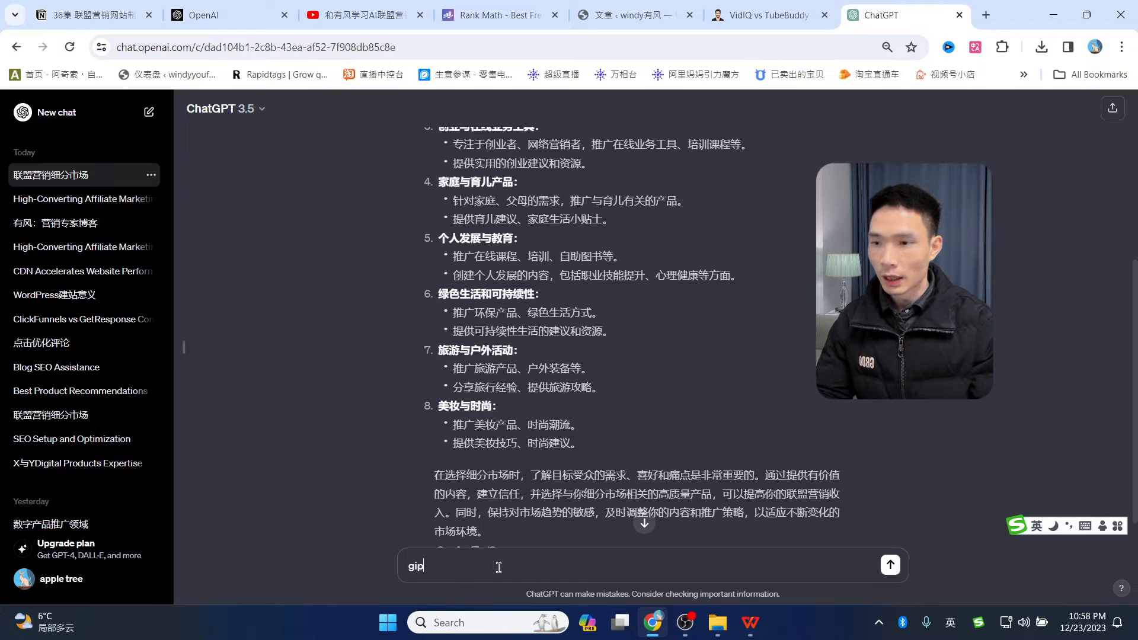
key(BackSpace)
text(关于网络营销，在线业务方面的呢)
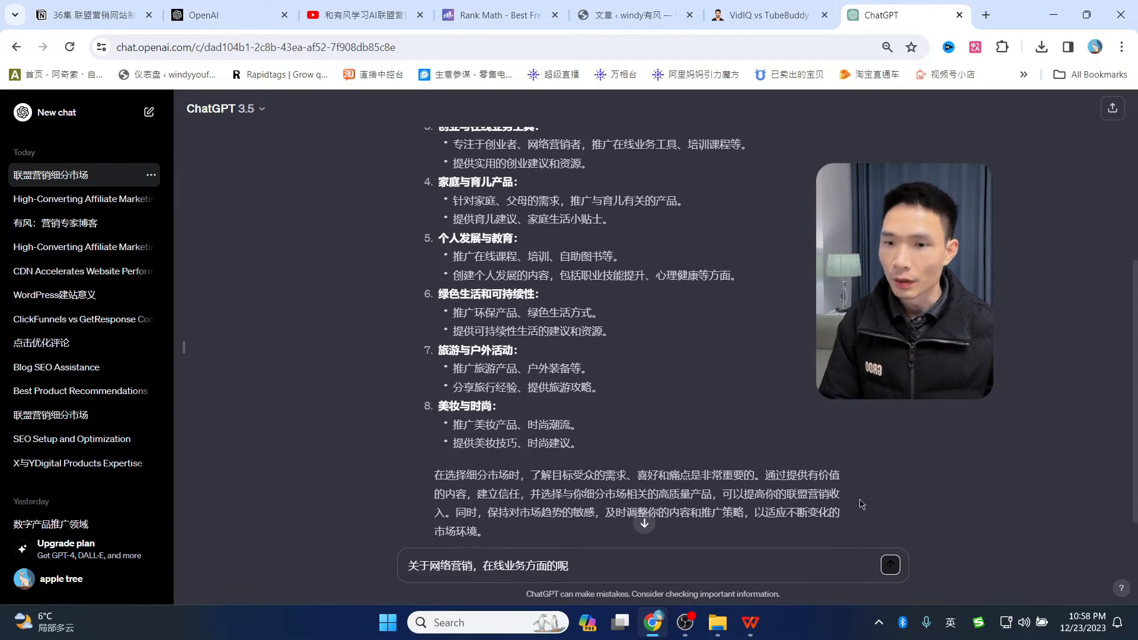
click(890, 564)
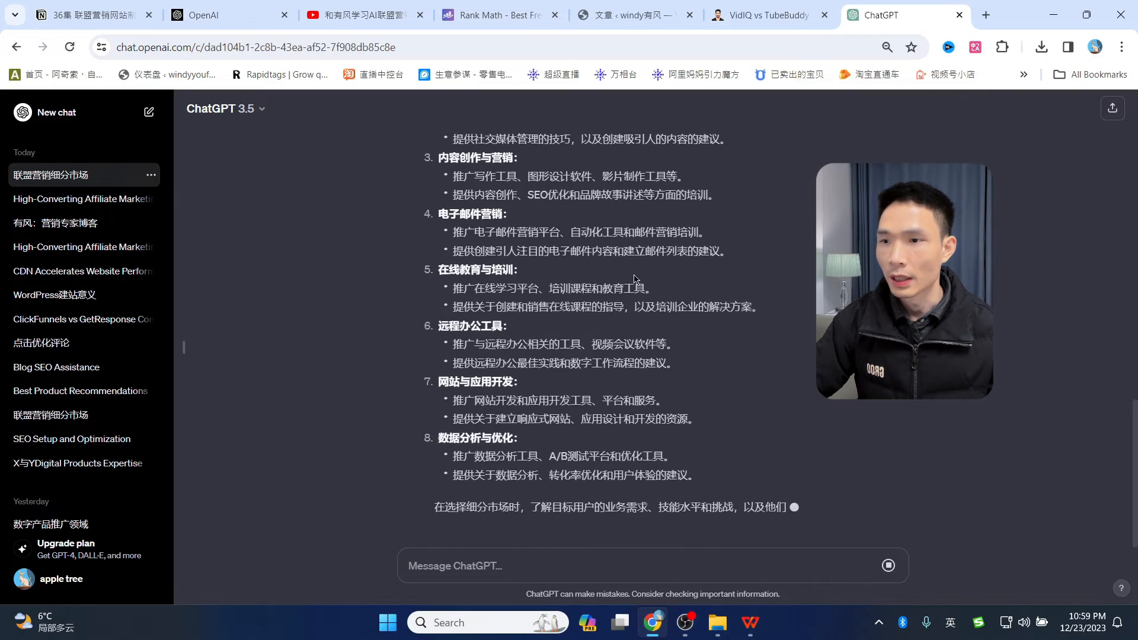
scroll(469, 325, up, 3)
scroll(511, 314, down, 2)
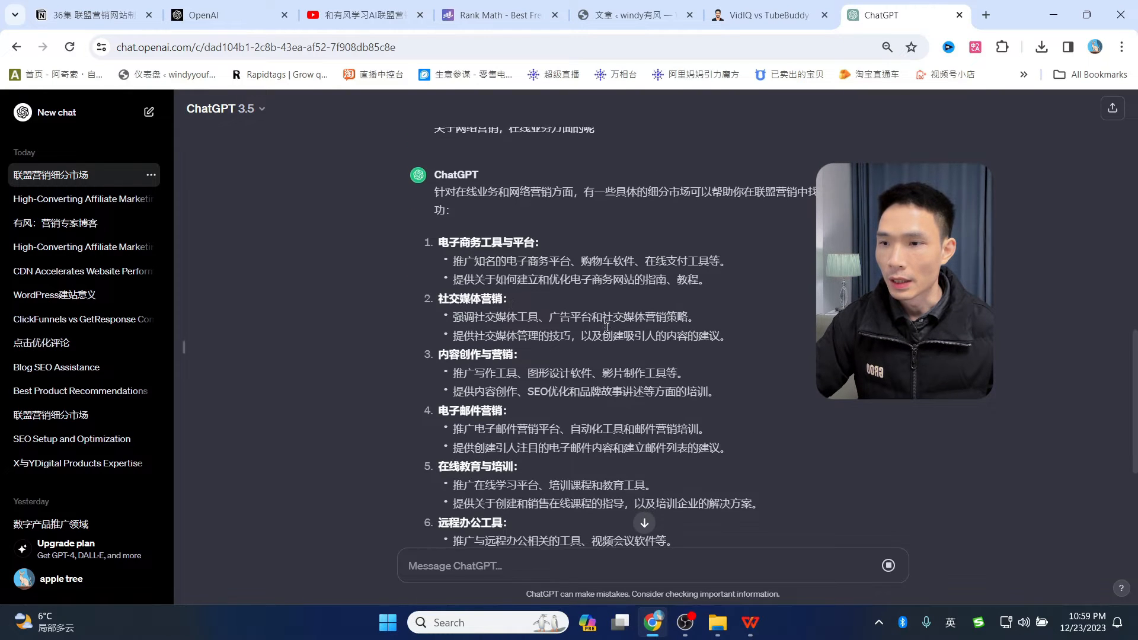
- Type a question asking which email marketing tools' affiliate programs pay best
drag(440, 342, 492, 344)
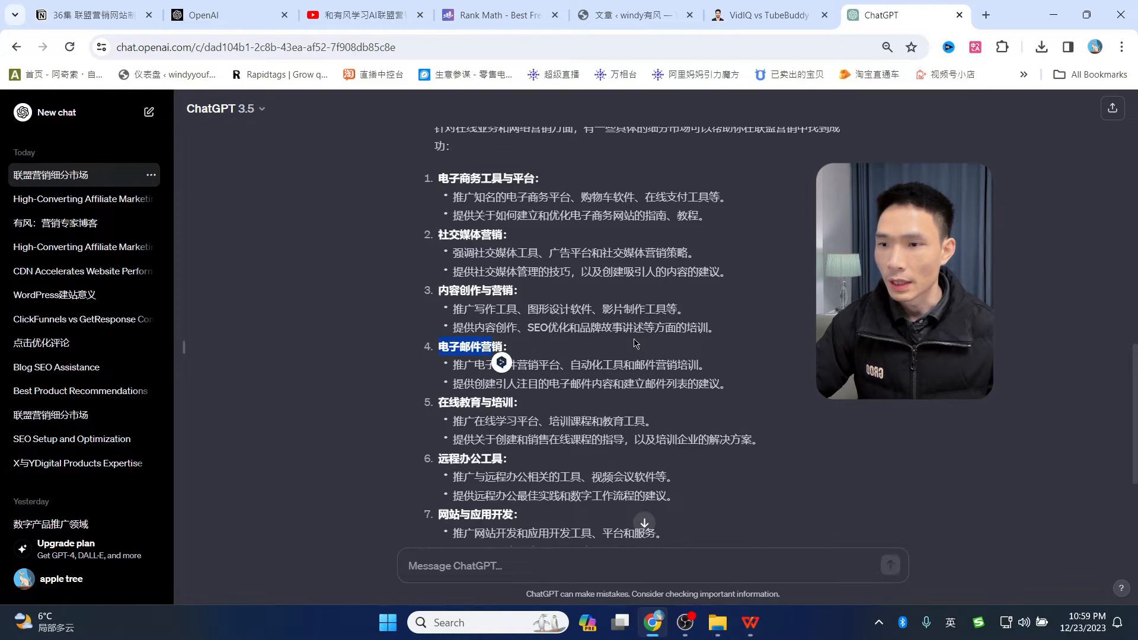
scroll(516, 352, down, 2)
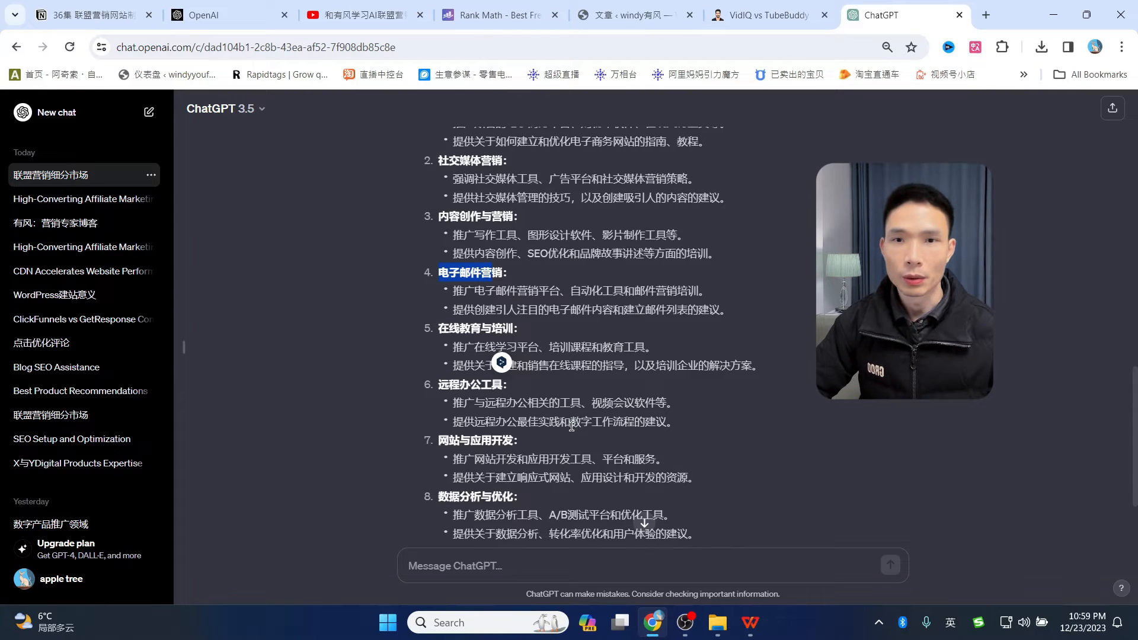
scroll(571, 426, up, 2)
click(445, 347)
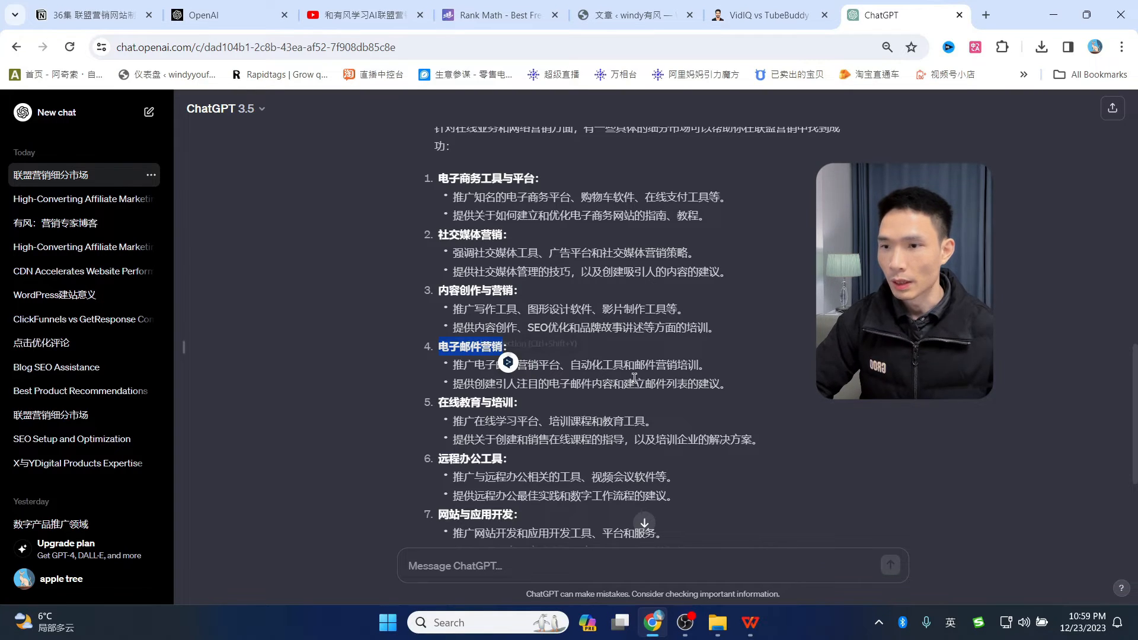
click(505, 377)
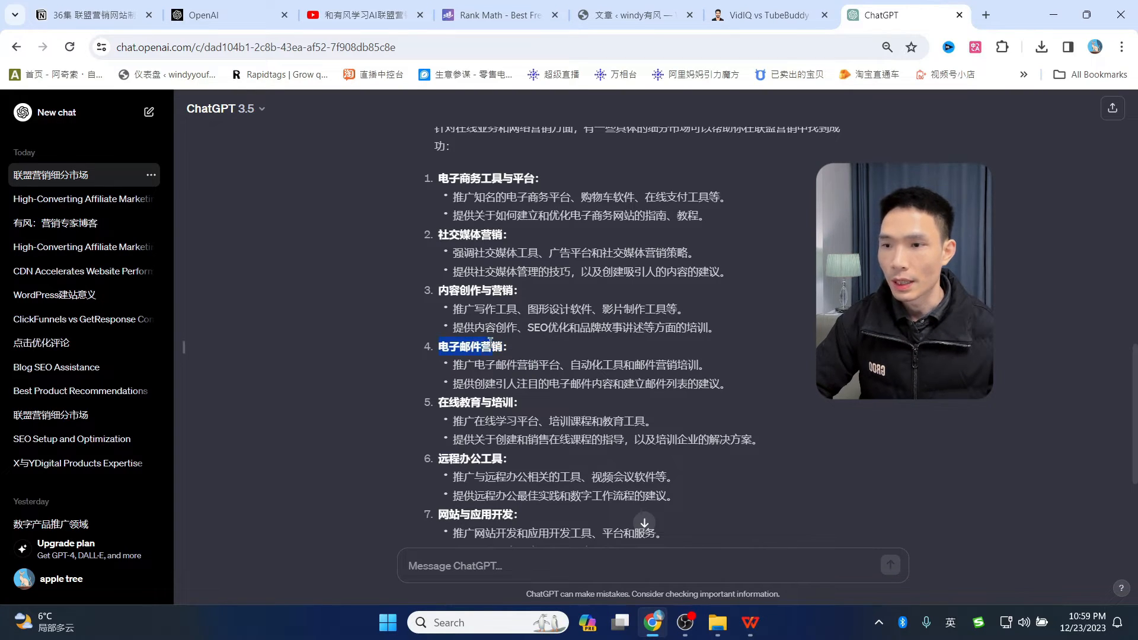
text(我想写一篇关于电子邮件营销工具的文章。，哪些电子邮件营销工具的联盟计划最好，能赚到钱的机会更多)
scroll(598, 371, down, 4)
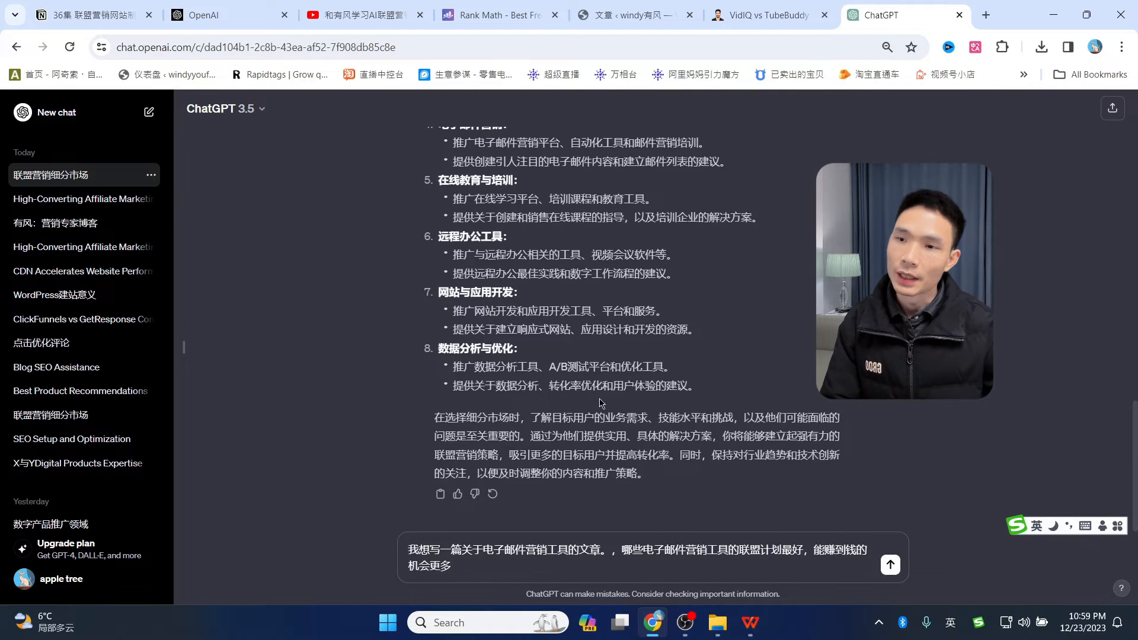
- Send the email-tool affiliate question and read the list of ConvertKit, AWeber, GetResponse and others
click(890, 564)
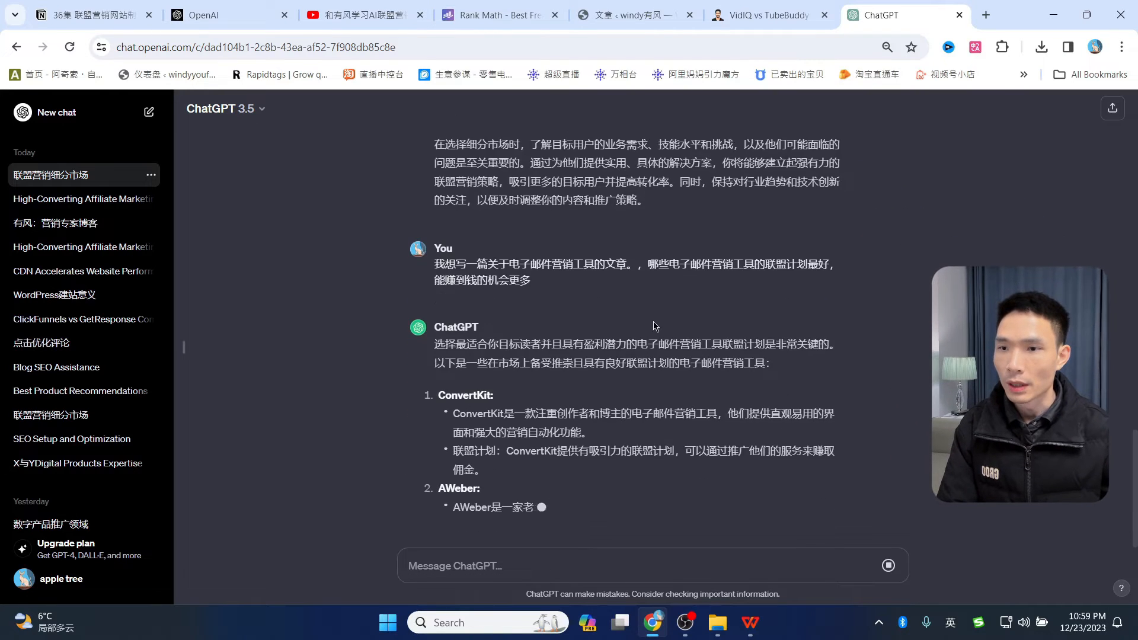
scroll(748, 286, up, 1)
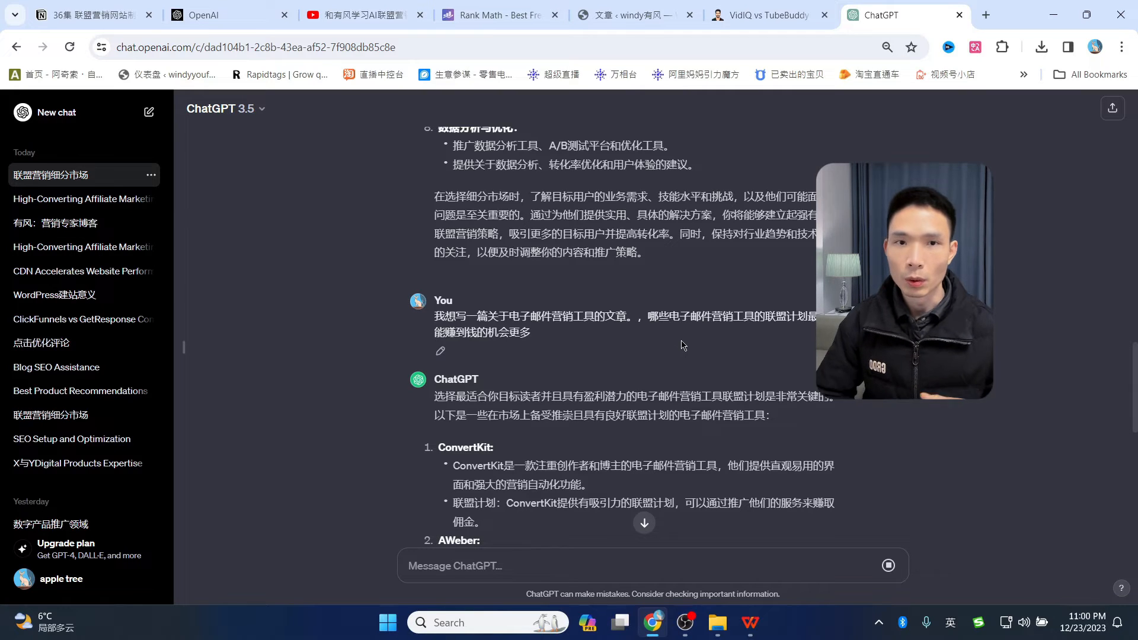
scroll(603, 328, down, 3)
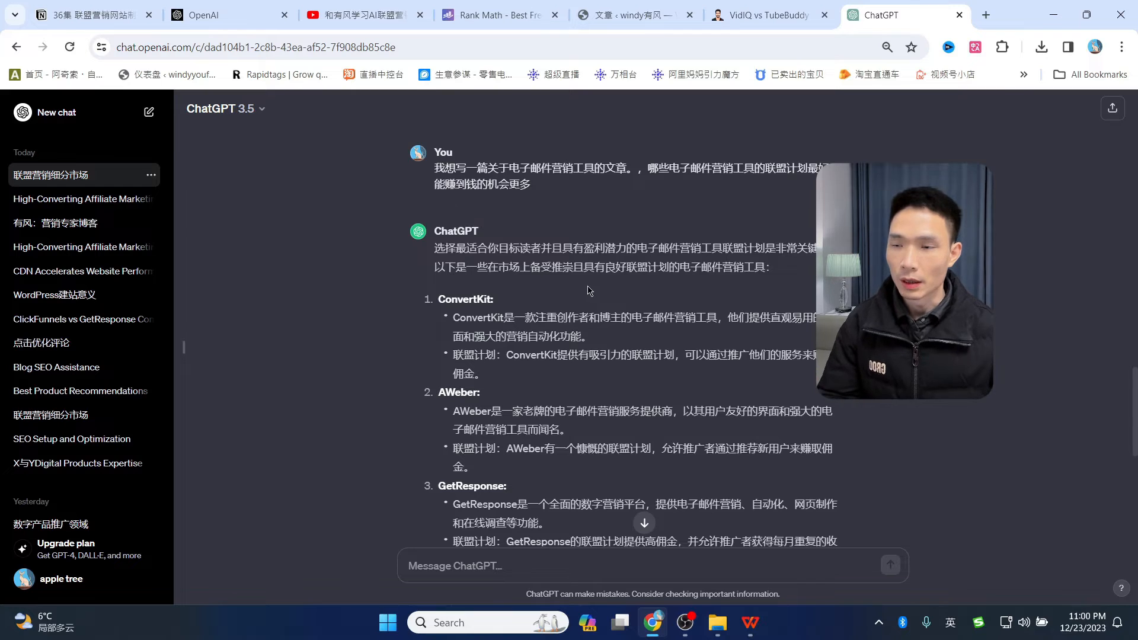
scroll(535, 296, down, 1)
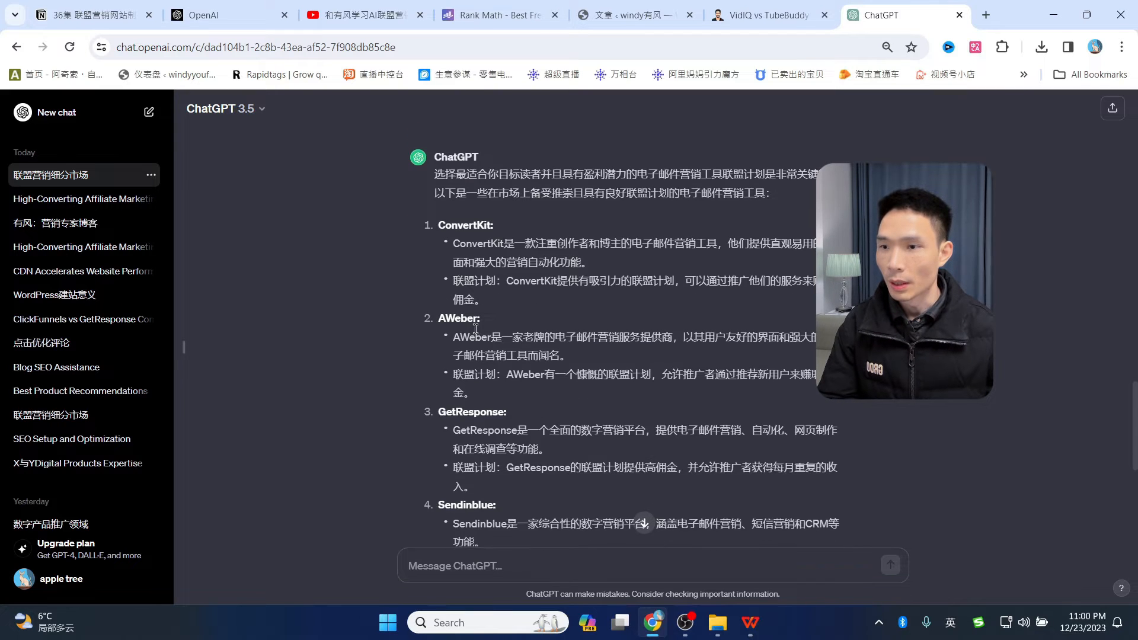
scroll(486, 332, down, 1)
scroll(522, 344, down, 2)
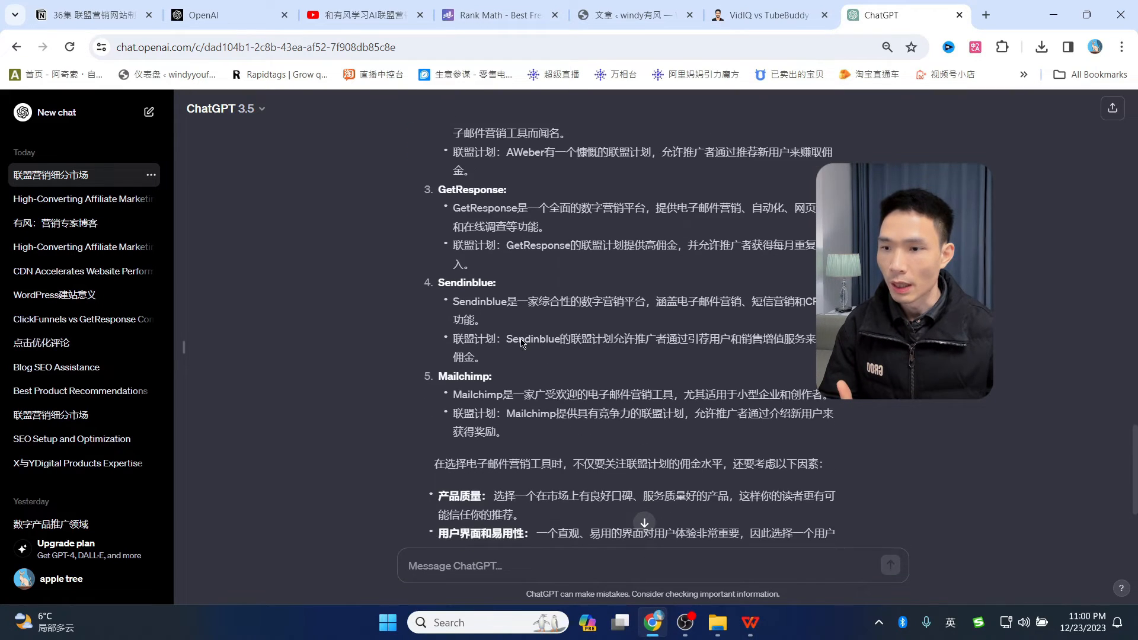
scroll(522, 340, up, 2)
scroll(570, 304, down, 4)
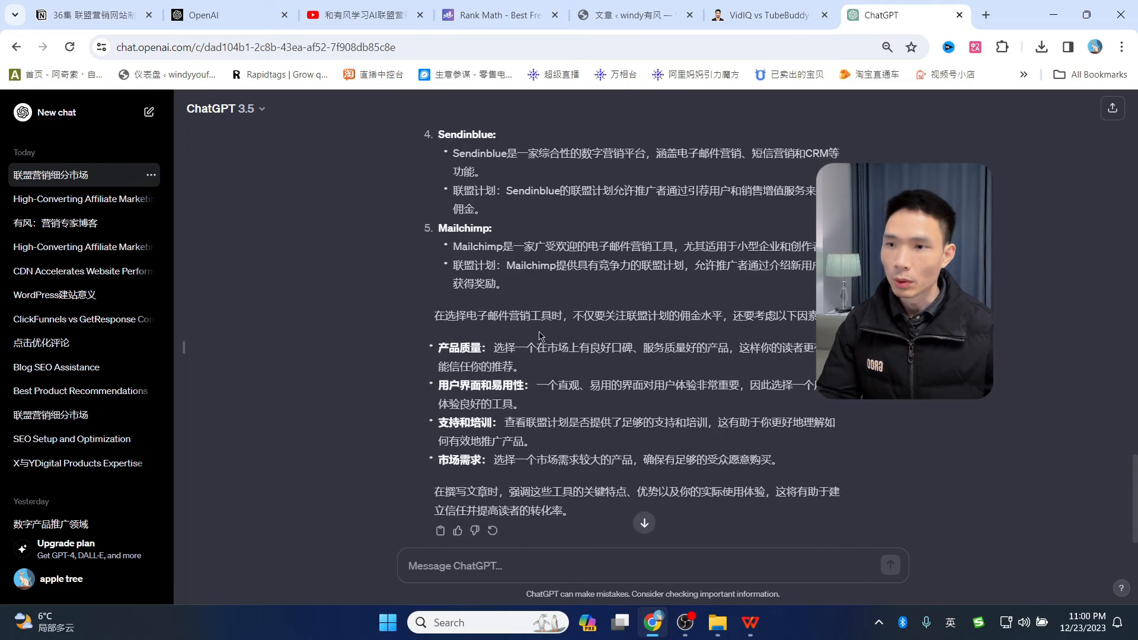
scroll(534, 415, up, 1)
scroll(504, 504, down, 2)
- Ask ChatGPT '还有吗' for more email marketing tools
click(475, 572)
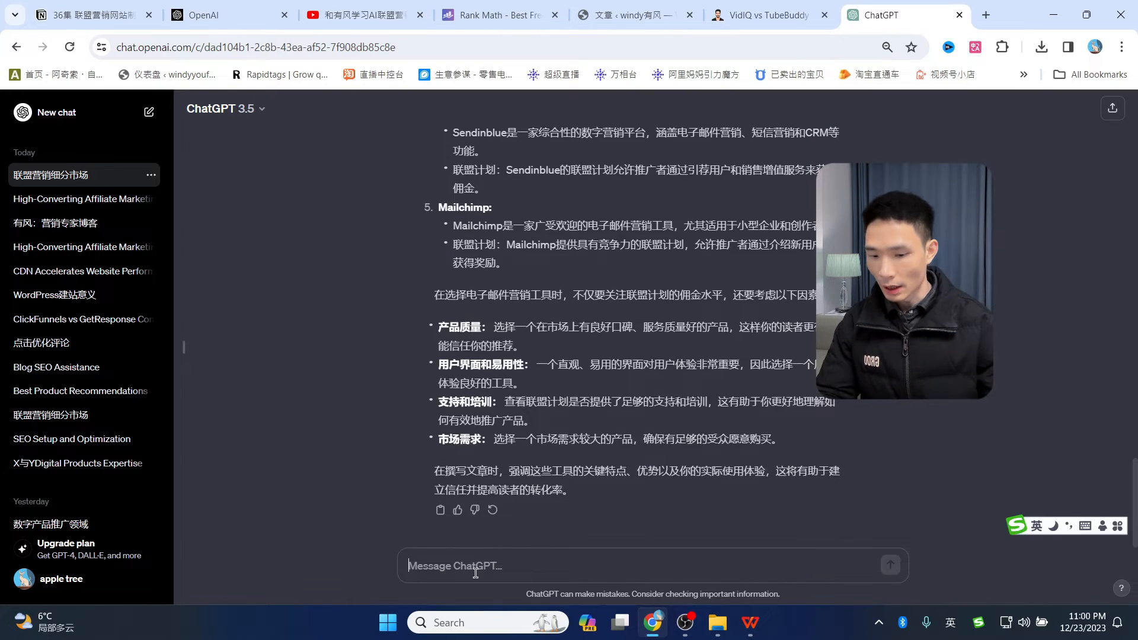
text(gip)
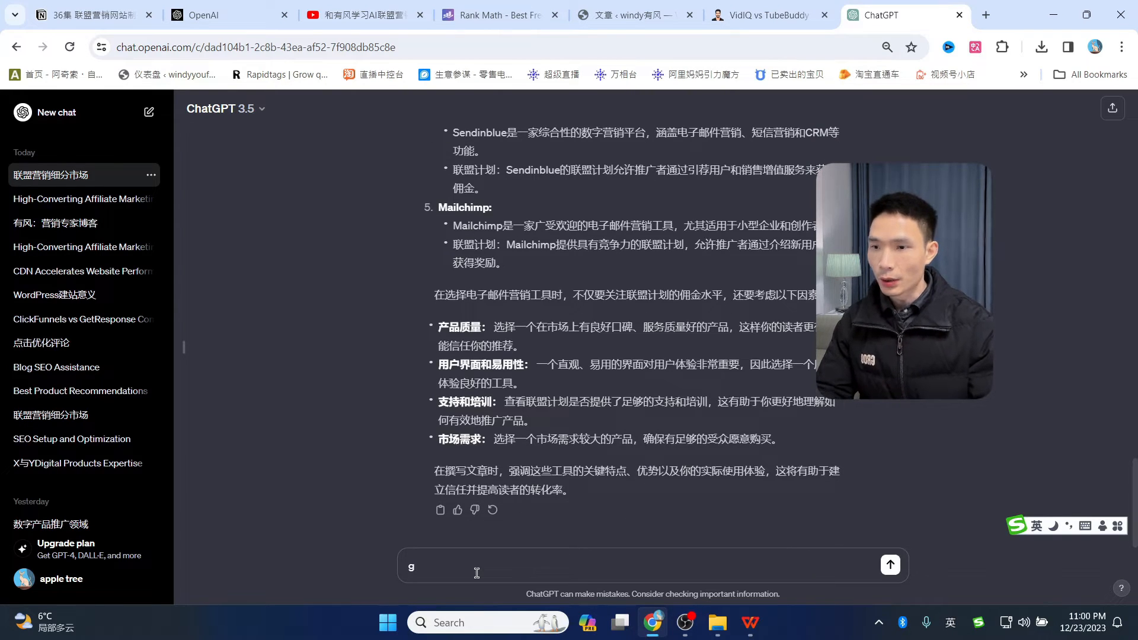
key(BackSpace)
key(shift)
text(不)
key(BackSpace)
text(还有)
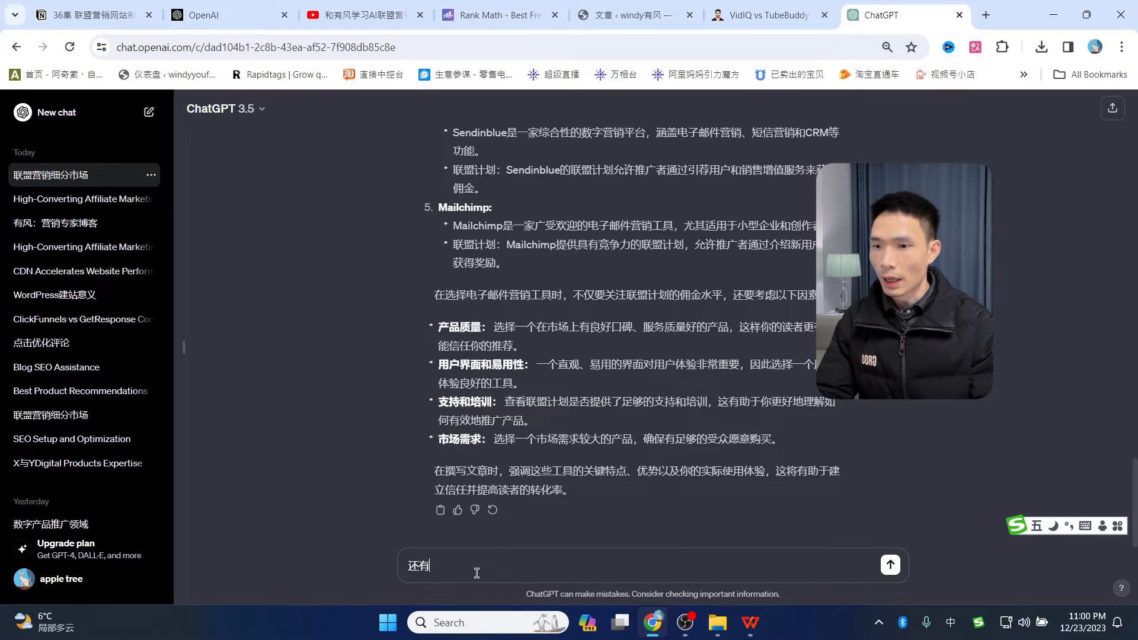
text(骊吗)
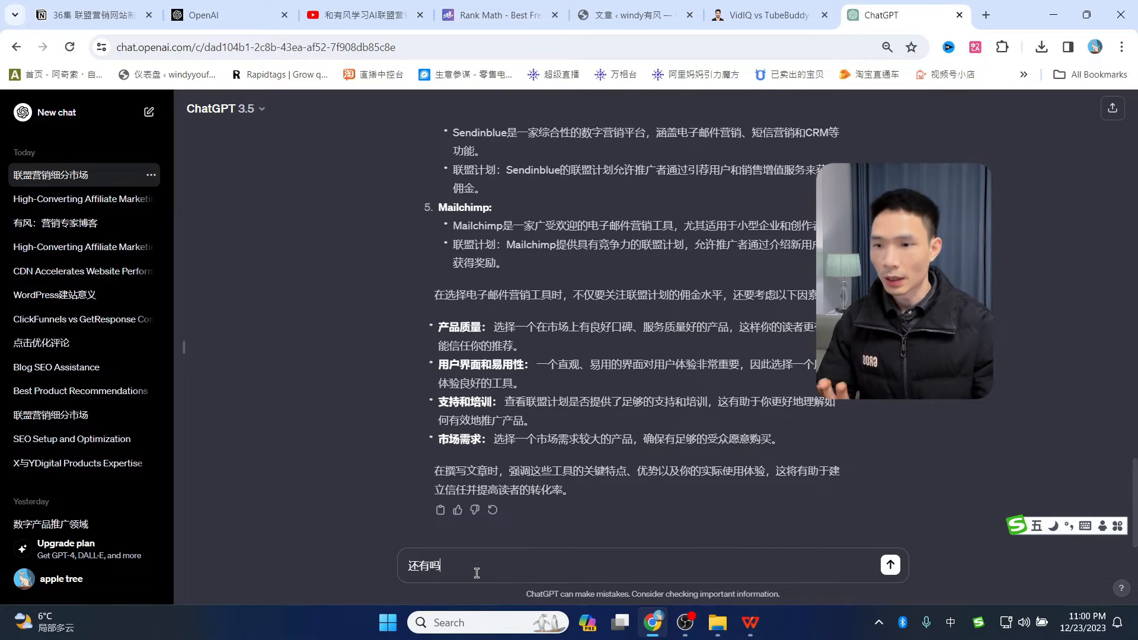
key(Return)
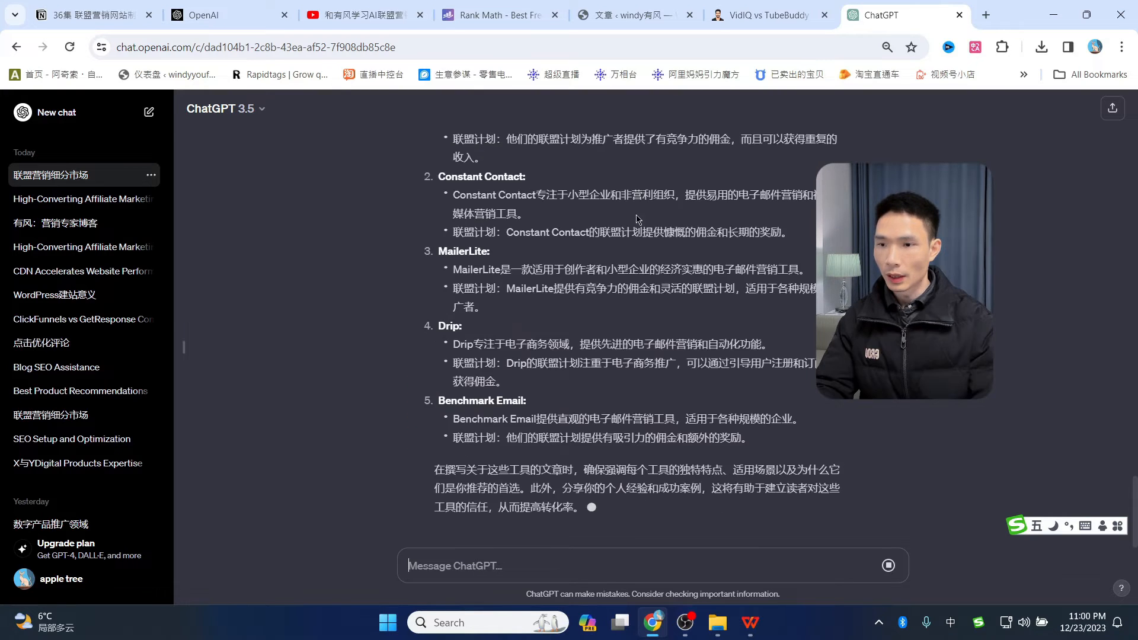
text(g)
key(BackSpace)
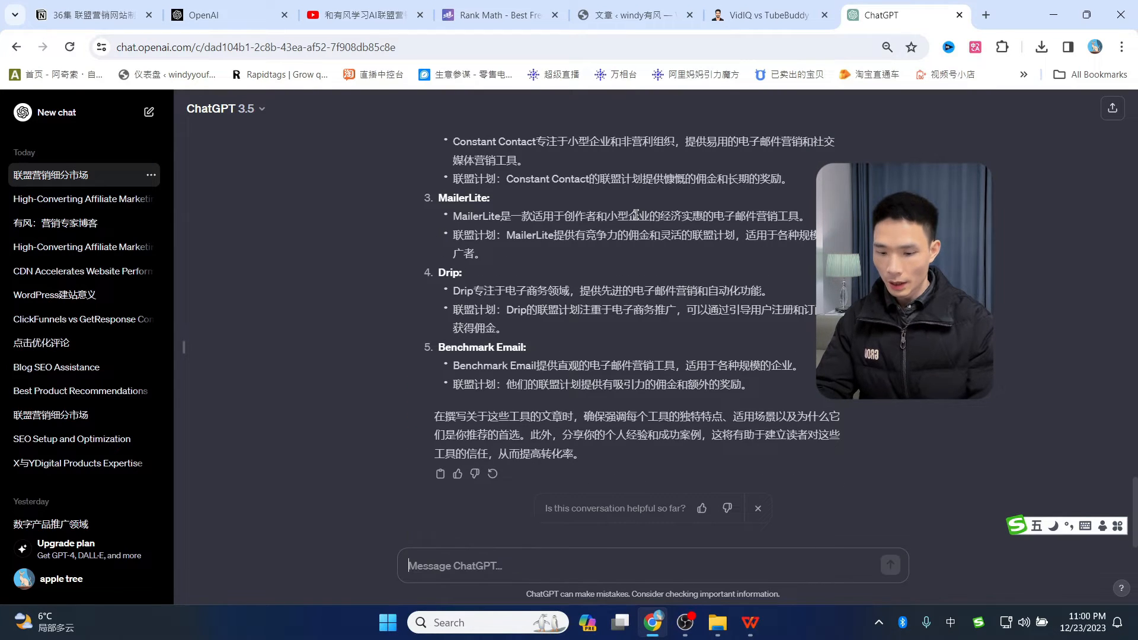
text(g)
key(space)
key(BackSpace)
text(gip)
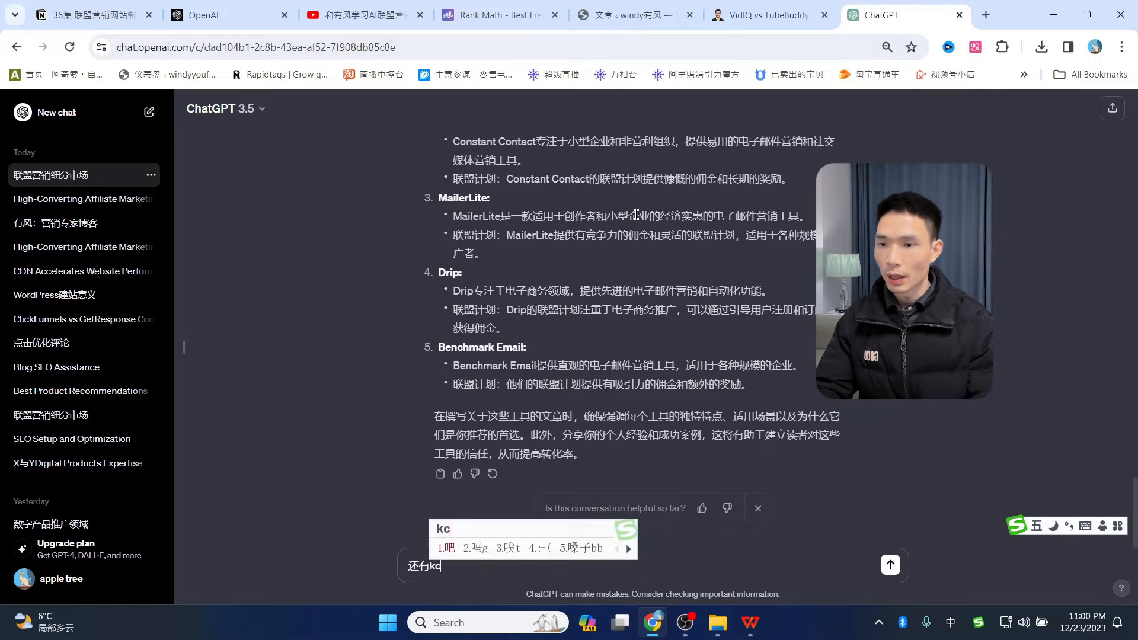
key(space)
key(Return)
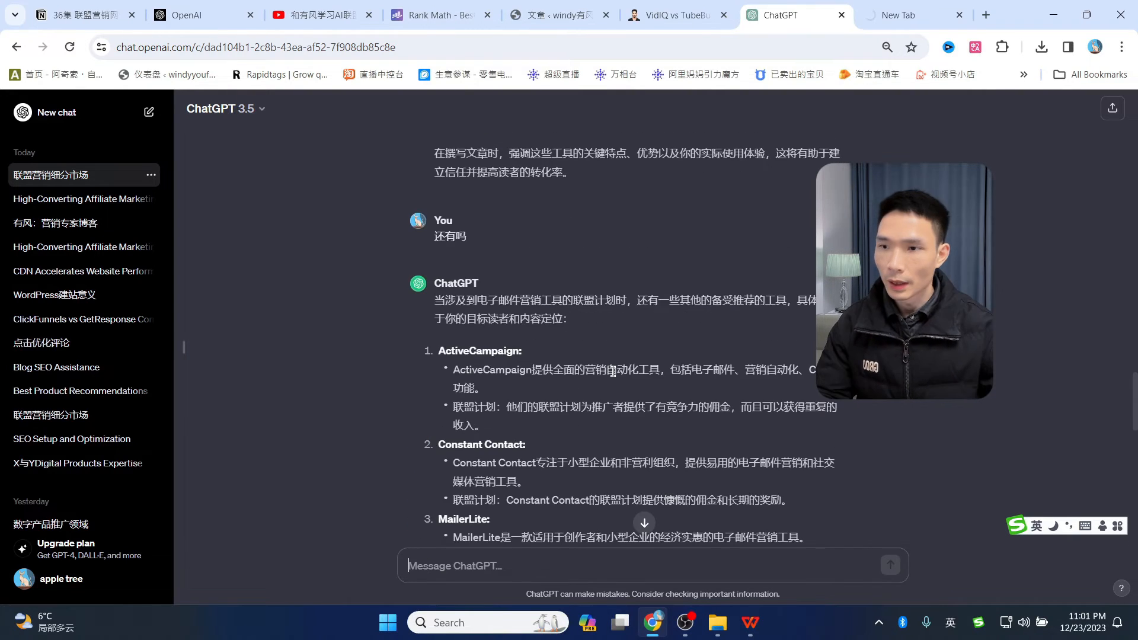
- Select the GetResponse heading in ChatGPT's answer
scroll(525, 421, down, 2)
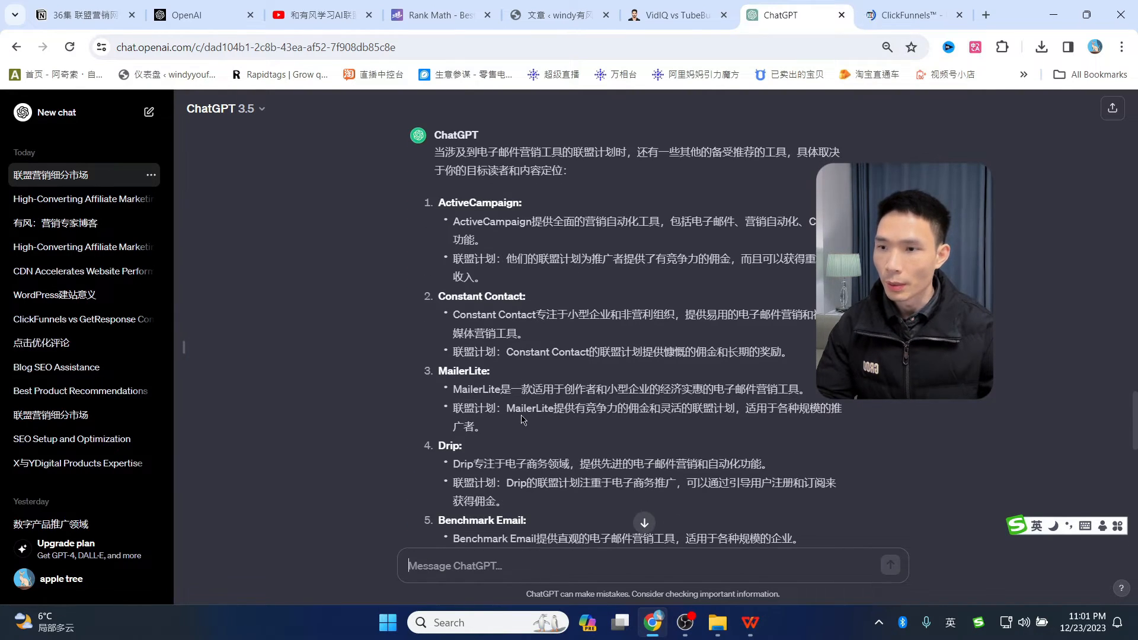
scroll(507, 409, up, 2)
scroll(504, 408, up, 15)
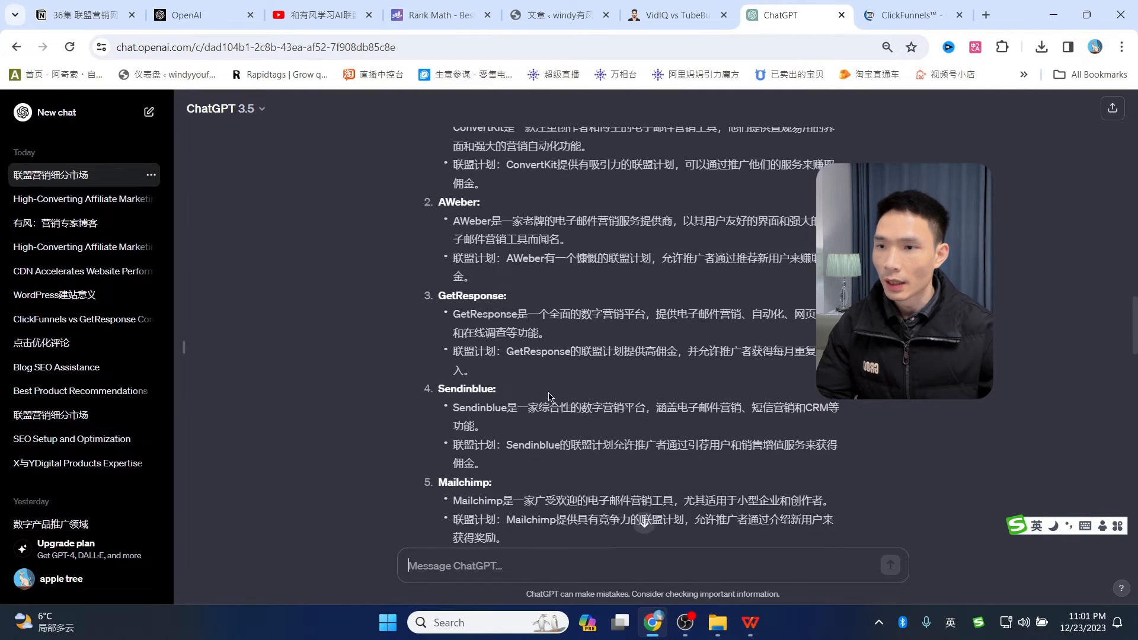
drag(439, 442, 511, 444)
key(ctrl+c)
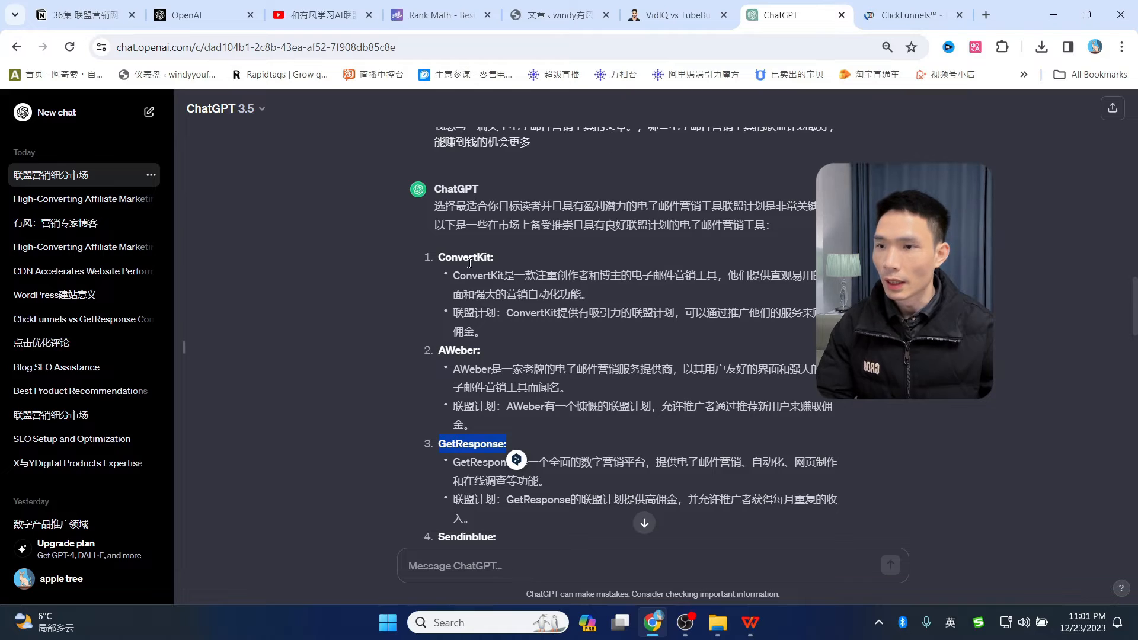
- Search Google for GetResponse in a new browser tab
click(907, 15)
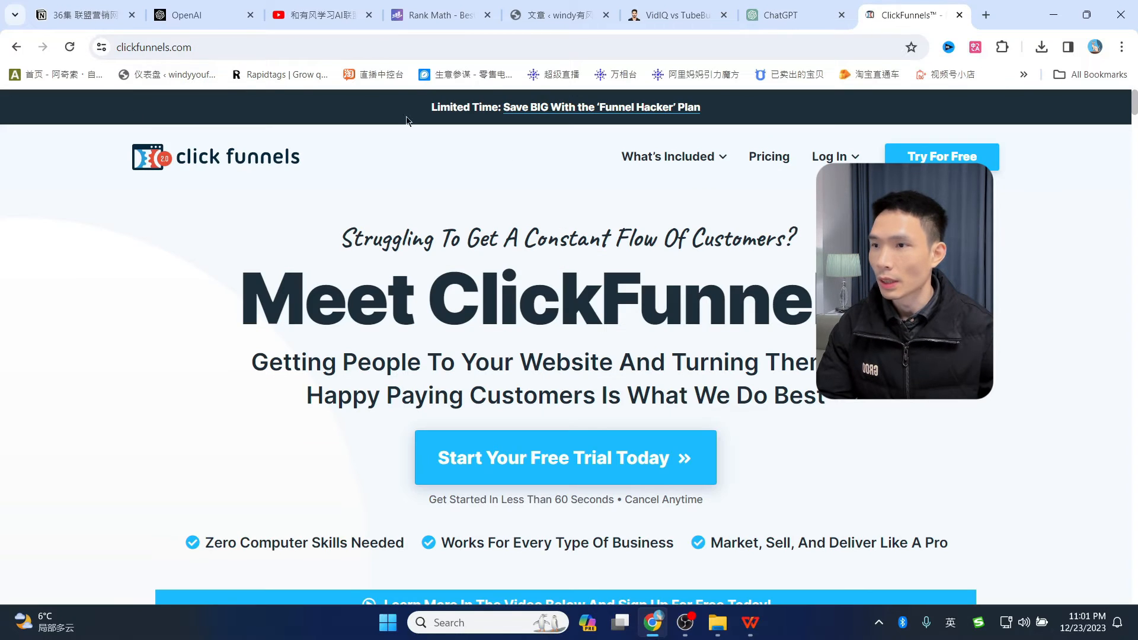
click(985, 15)
click(1024, 74)
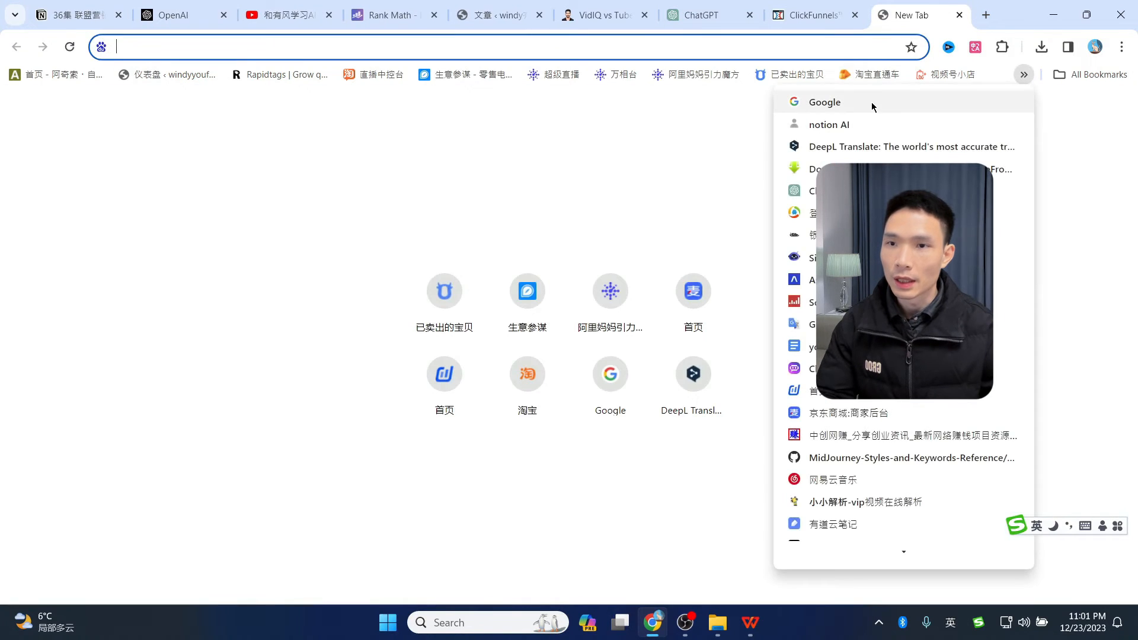
click(872, 105)
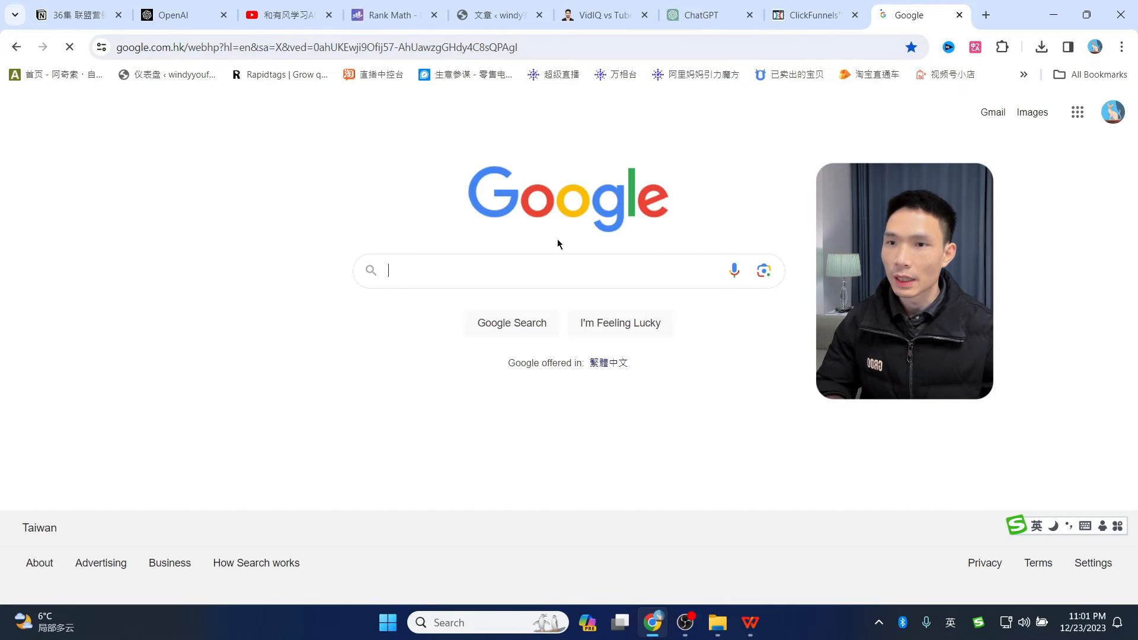
click(536, 273)
key(ctrl+v)
key(Return)
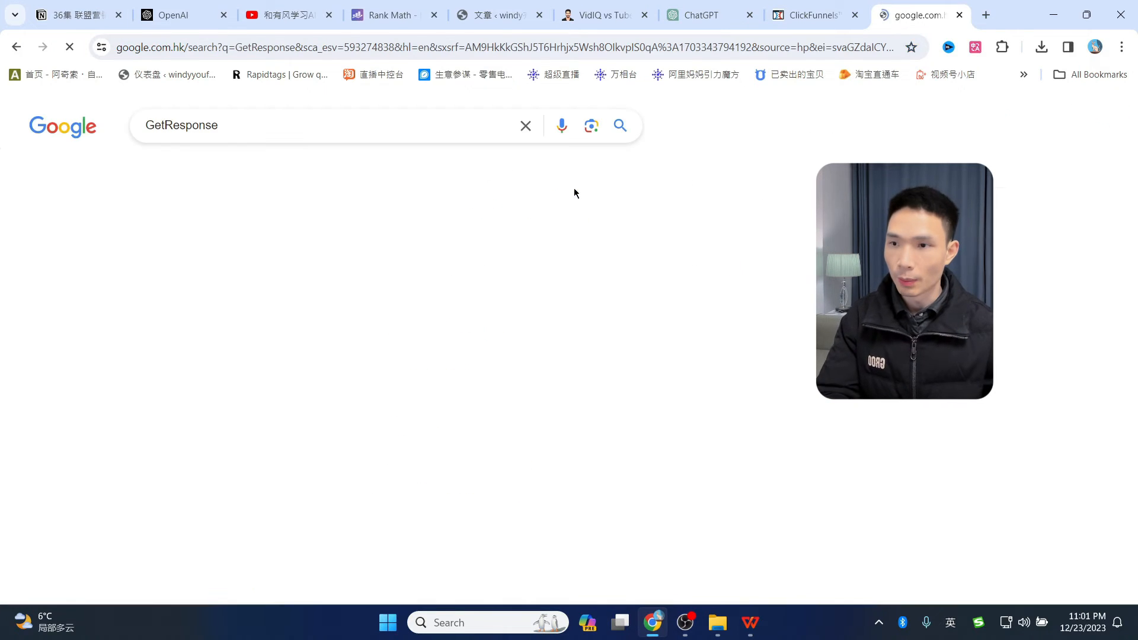
- Look over the GetResponse homepage, then return to the ChatGPT conversation
key(ctrl+shift+Tab)
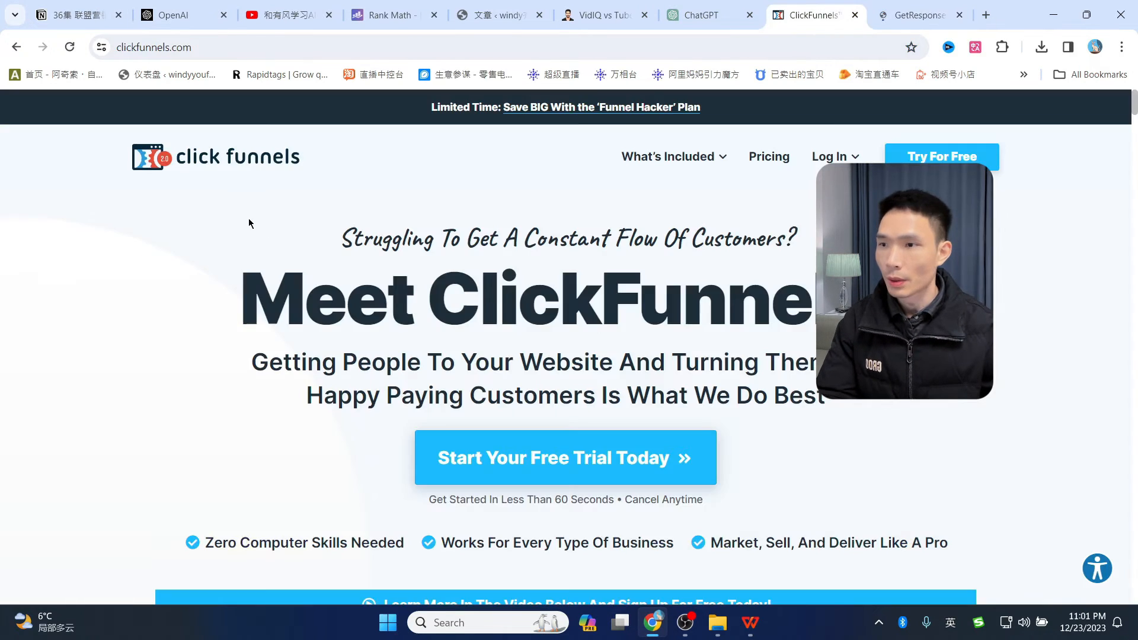
key(ctrl+Tab)
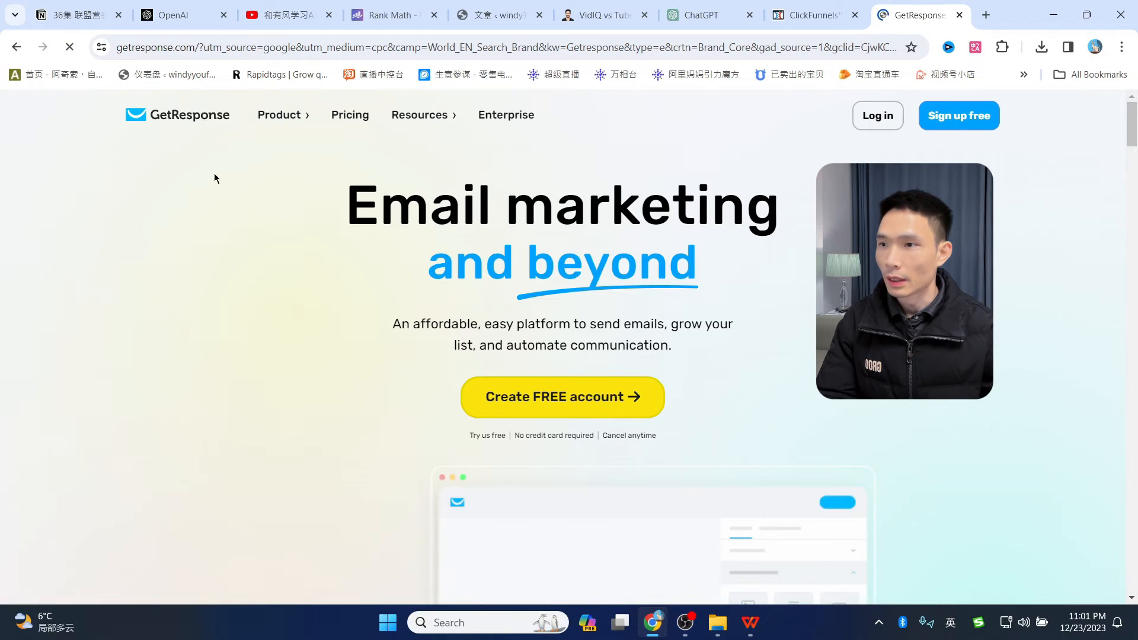
scroll(782, 340, down, 2)
scroll(735, 361, up, 2)
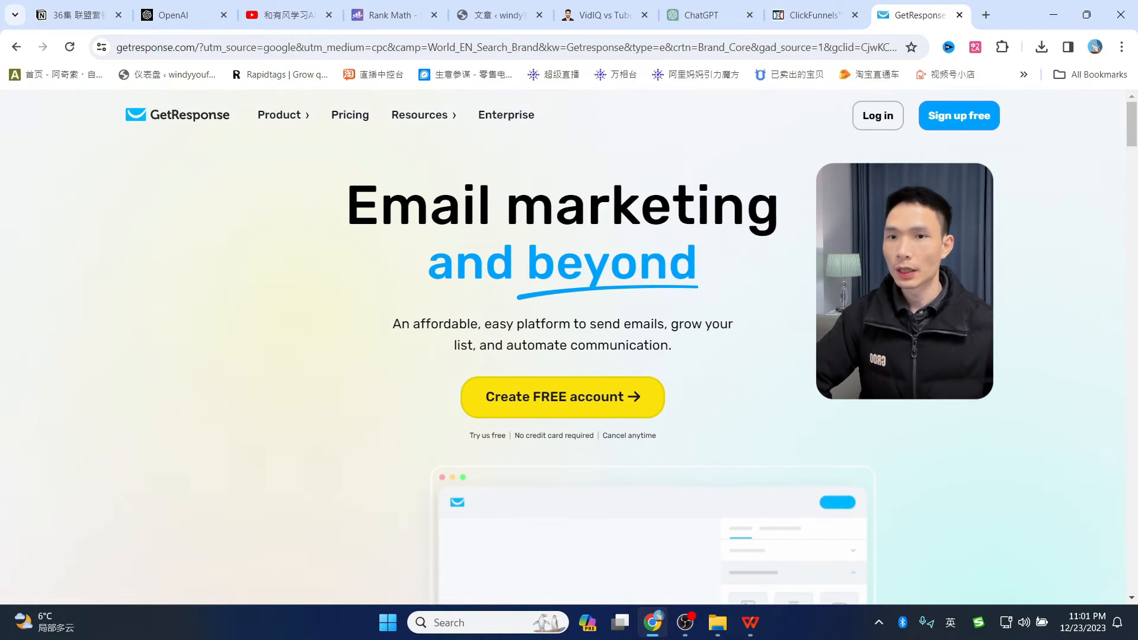
mouse_move(1132, 131)
mouse_down()
mouse_move(1132, 198)
mouse_move(1131, 118)
mouse_up()
click(703, 15)
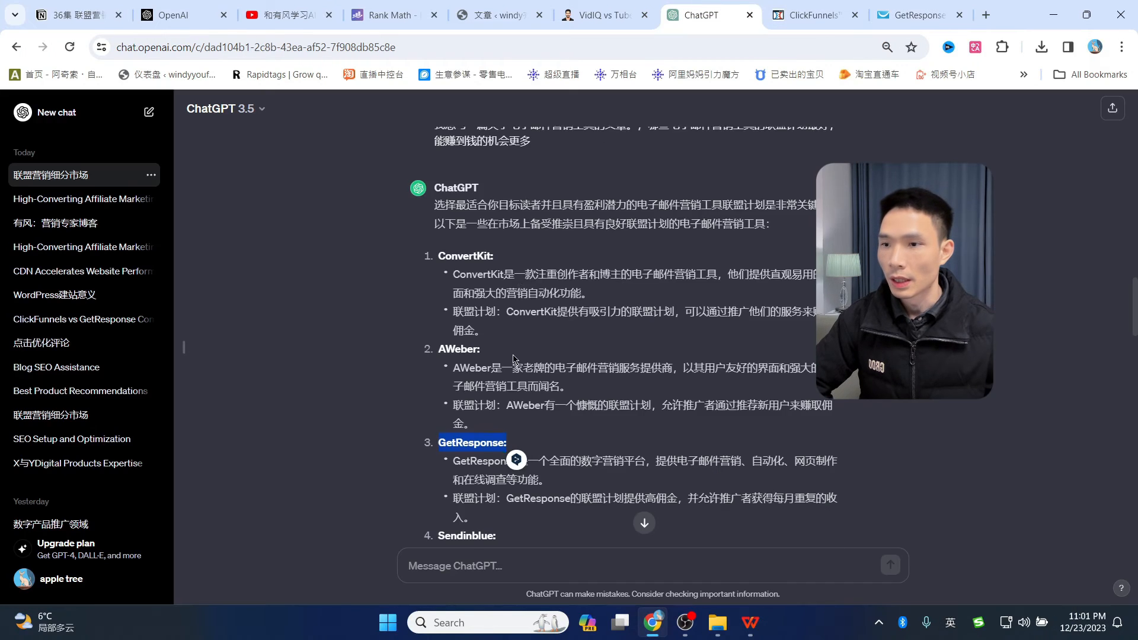
- Highlight the GetResponse entry in ChatGPT's answer
scroll(464, 292, down, 5)
drag(439, 336, 493, 336)
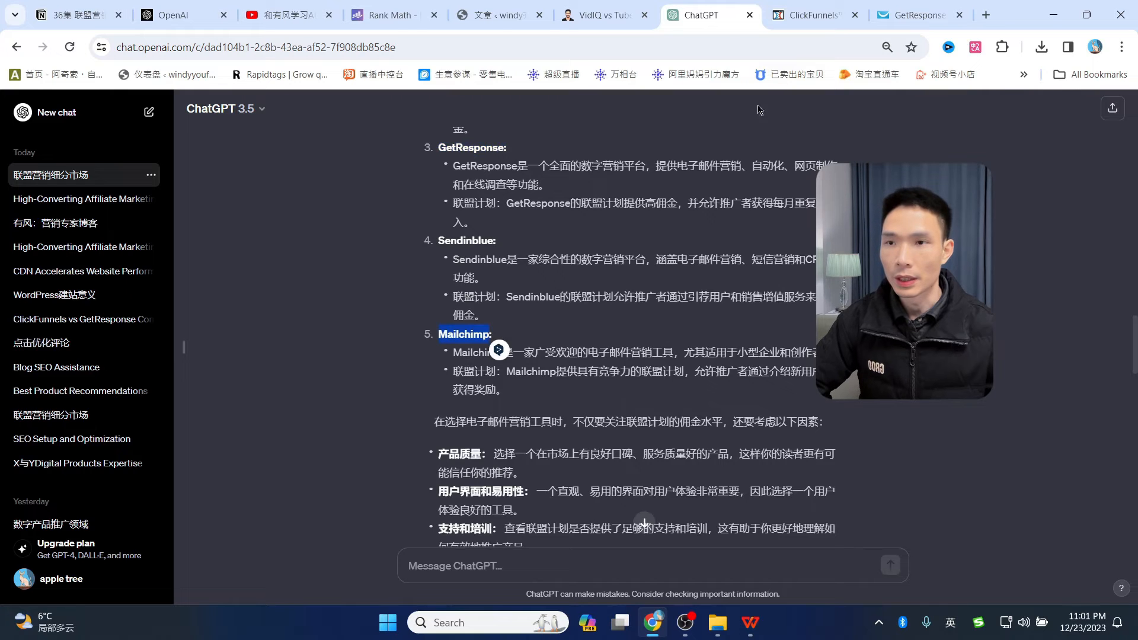
scroll(701, 336, down, 10)
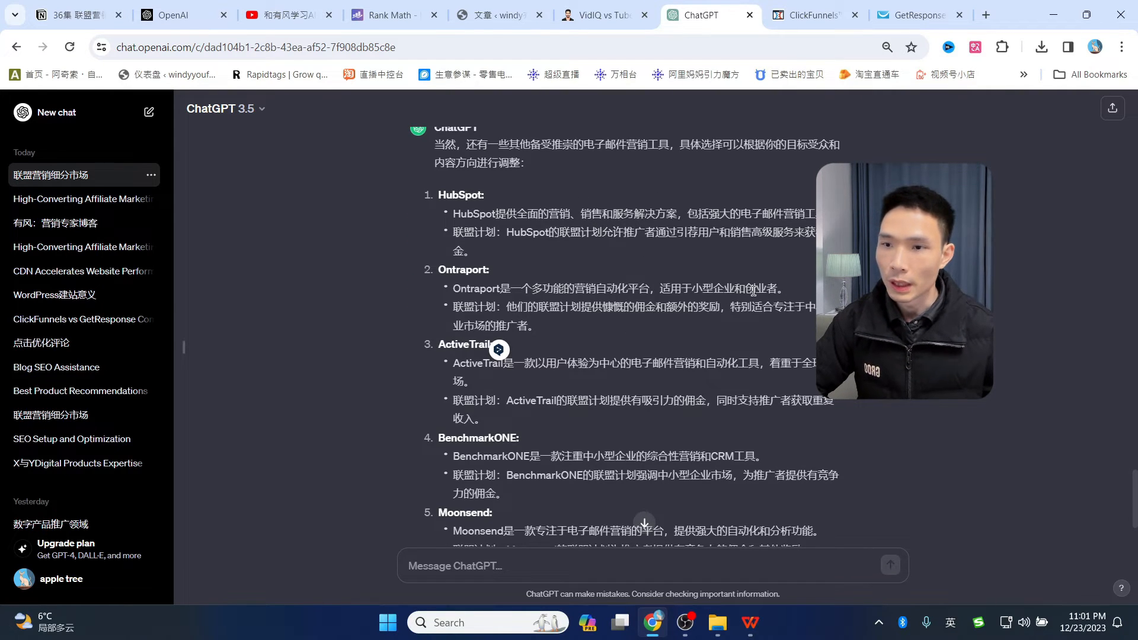
scroll(752, 291, down, 3)
- Ask ChatGPT how much the commissions are, then '给出具体产品的佣金' for specific products
click(507, 564)
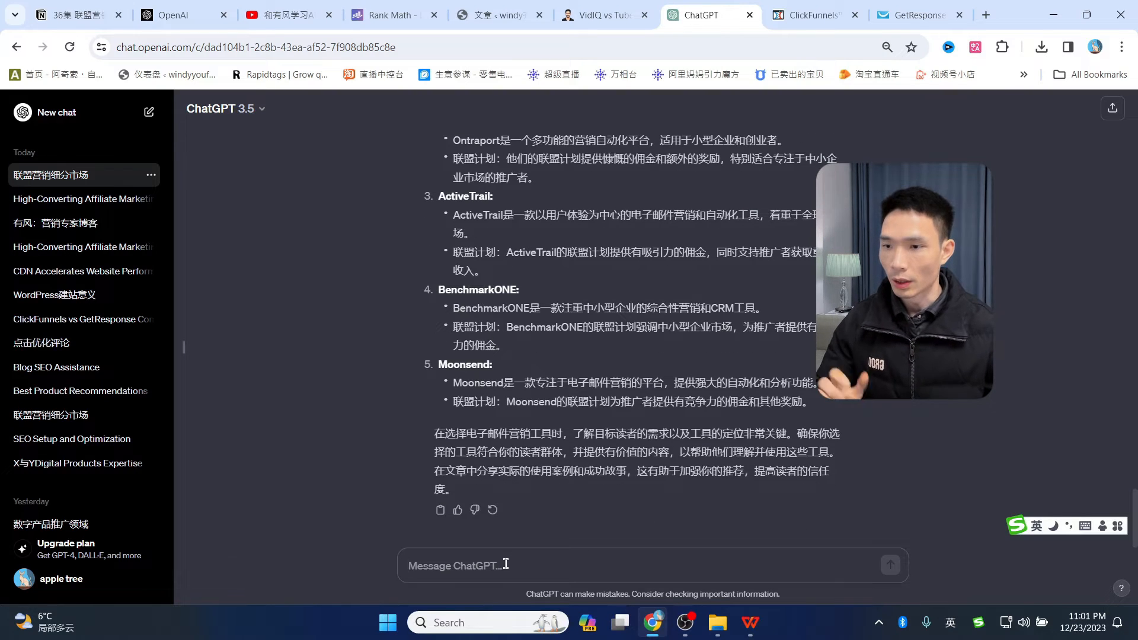
text(具体)
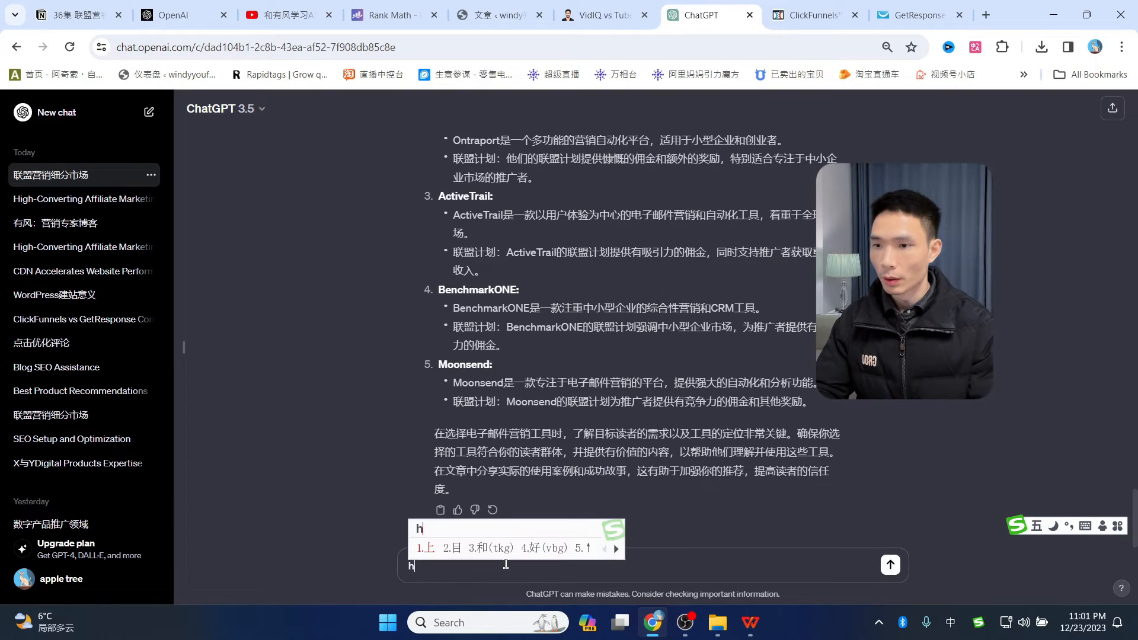
text(的e)
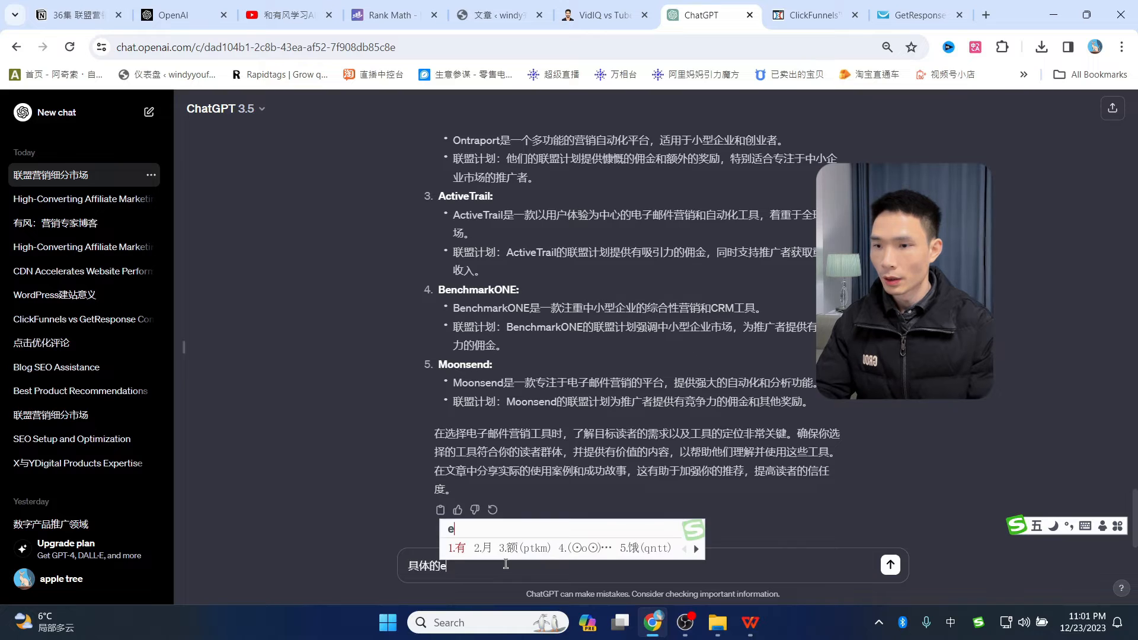
text(wqq佣金是多少)
key(Return)
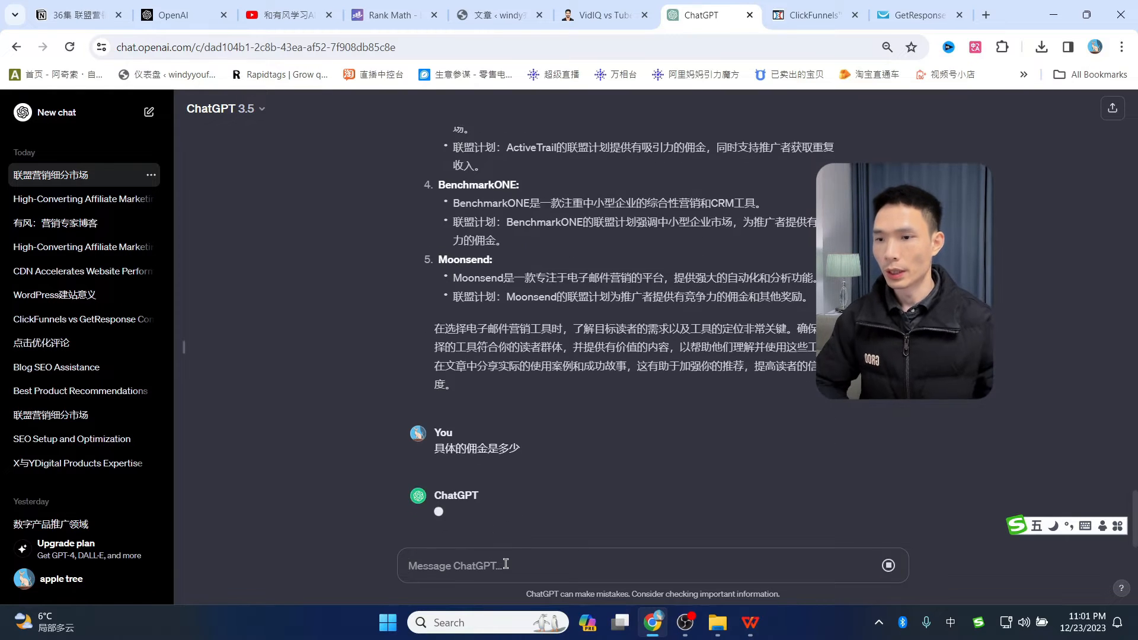
text(给出具体产品的佣金)
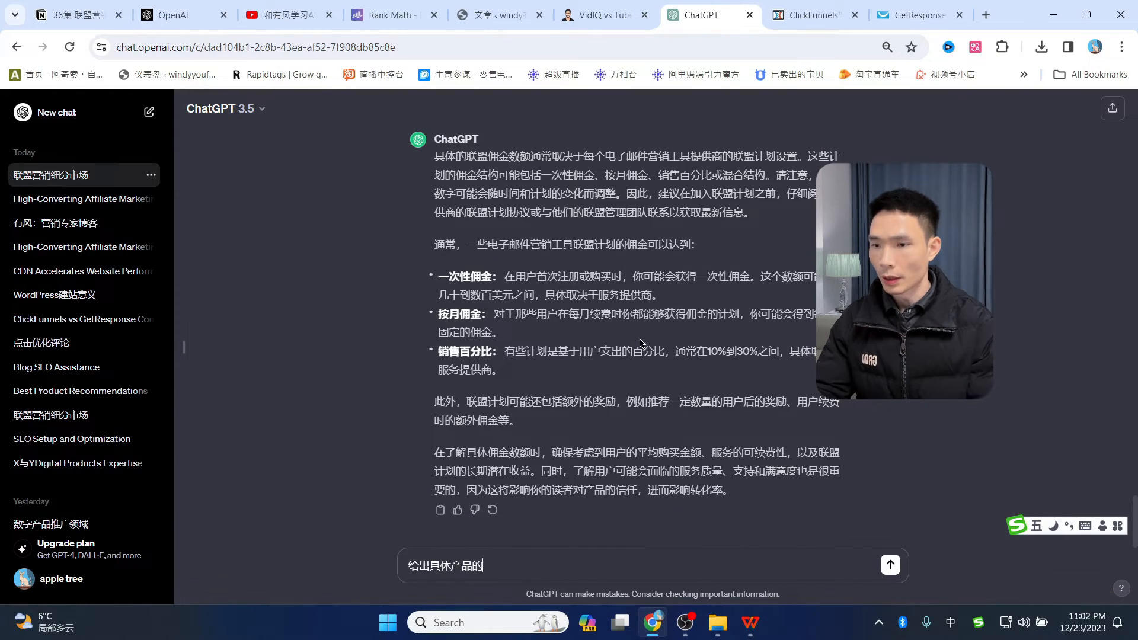
key(Return)
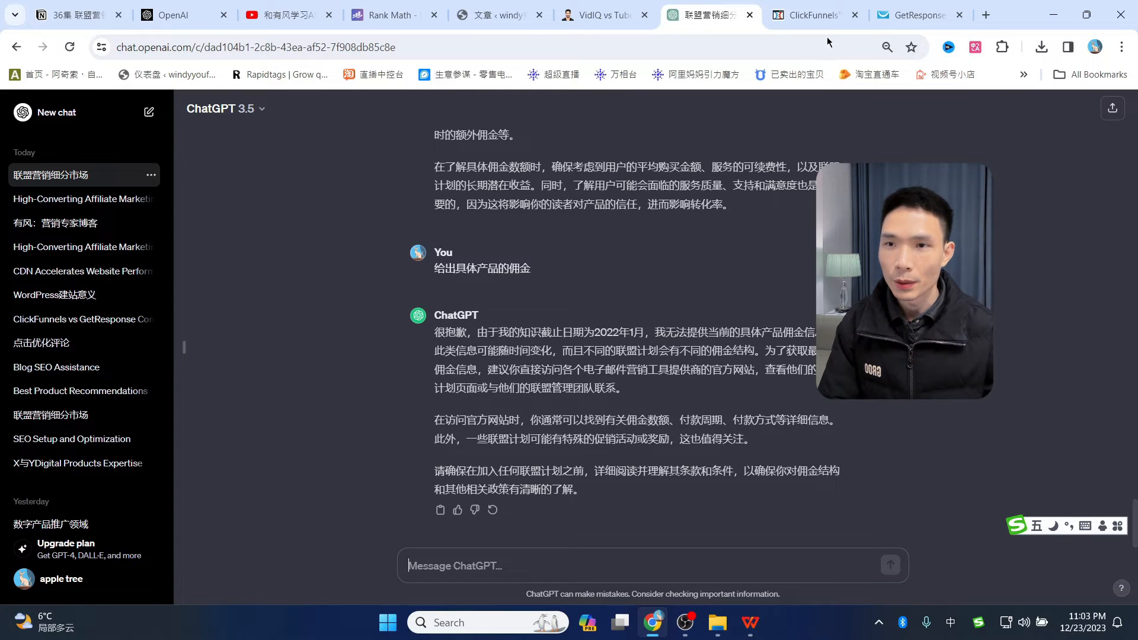
- Open GetResponse's affiliate programs page and check the 33% recurring commission
click(807, 15)
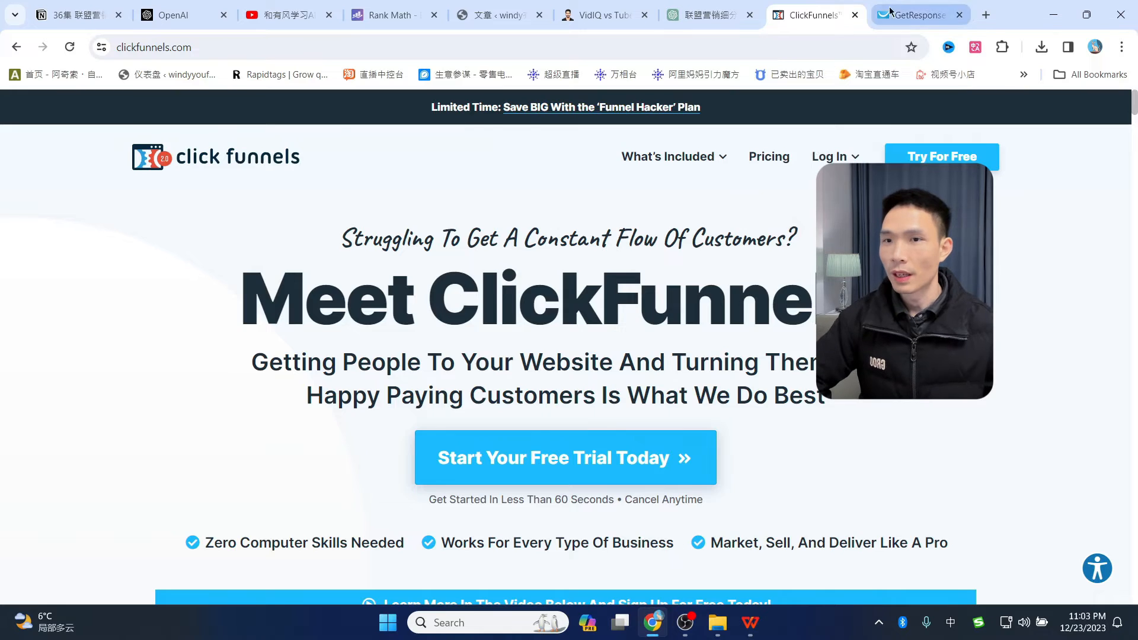
click(909, 13)
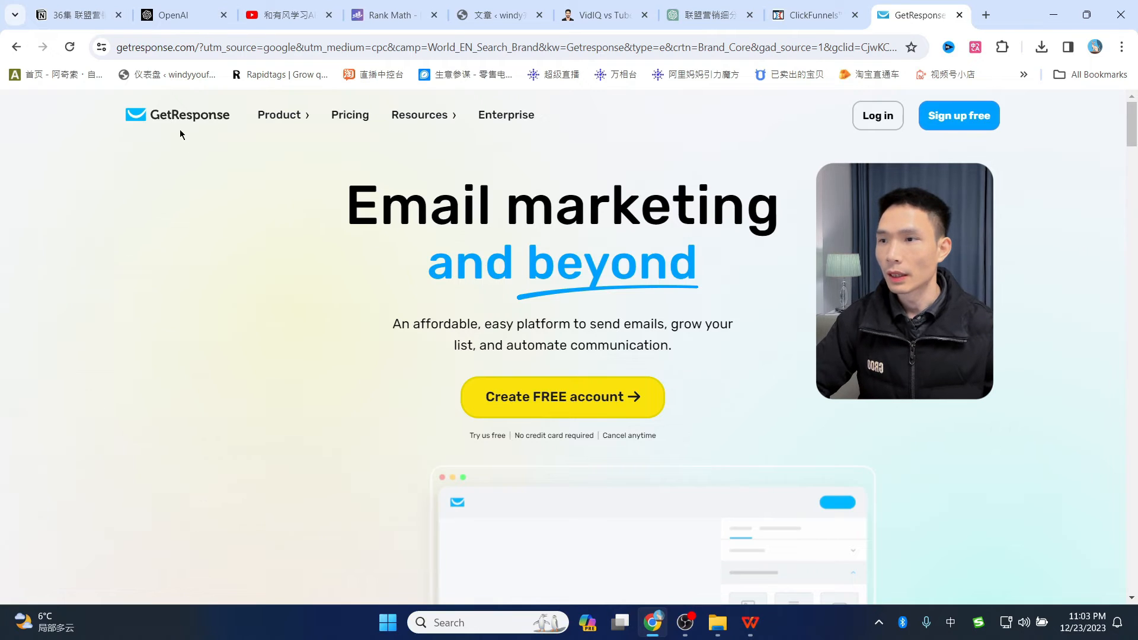
drag(1136, 155, 1137, 606)
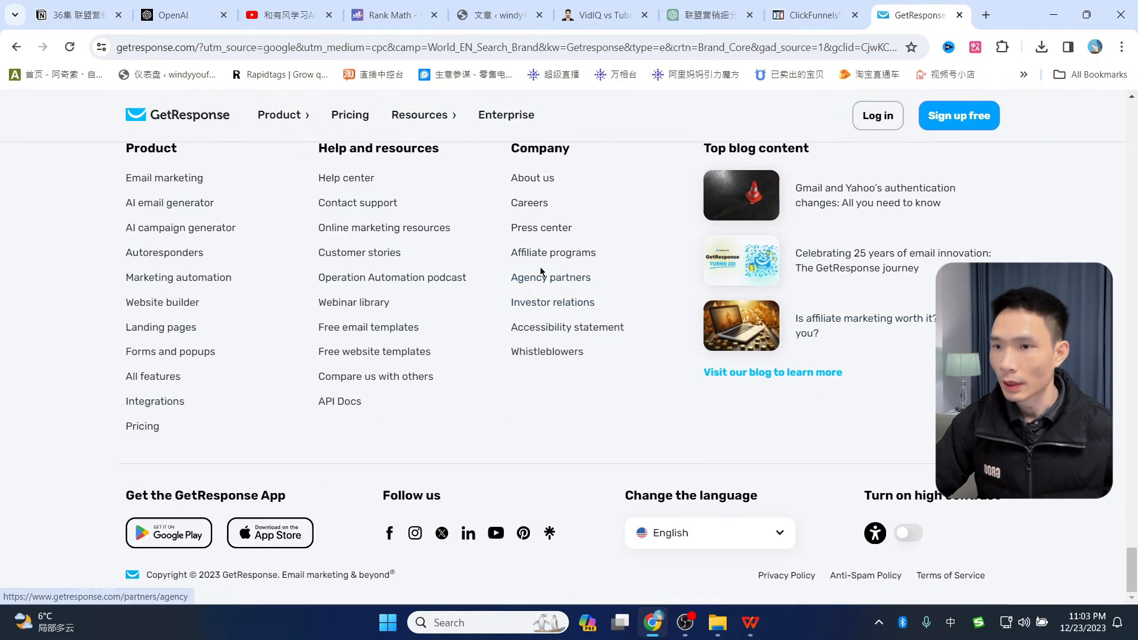
click(545, 259)
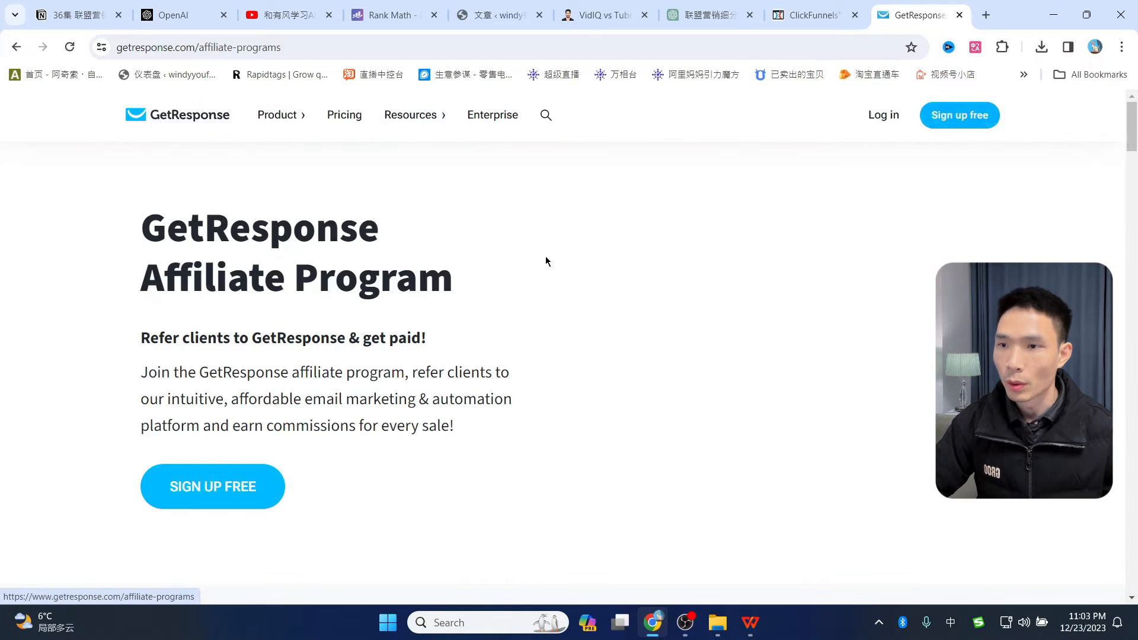
scroll(579, 289, down, 9)
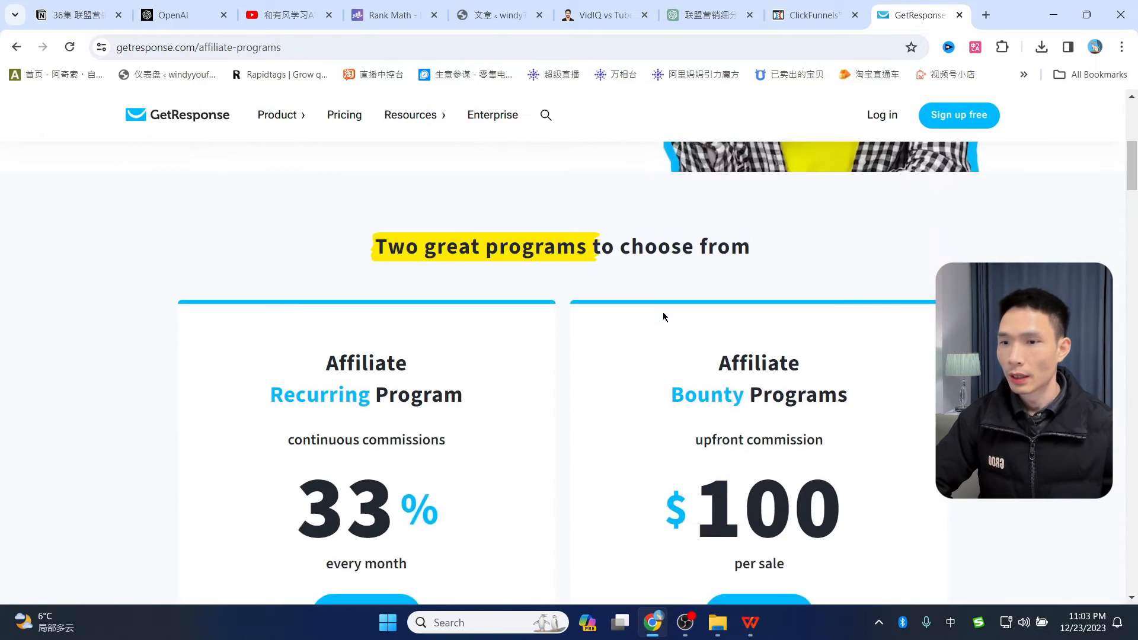
drag(305, 390, 521, 379)
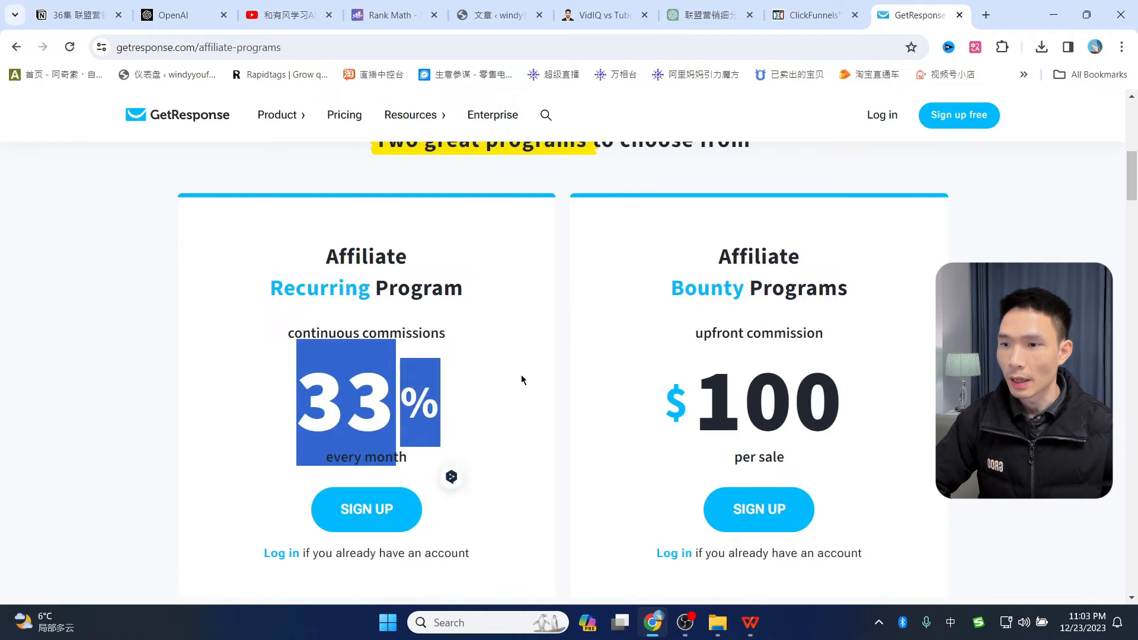
click(546, 364)
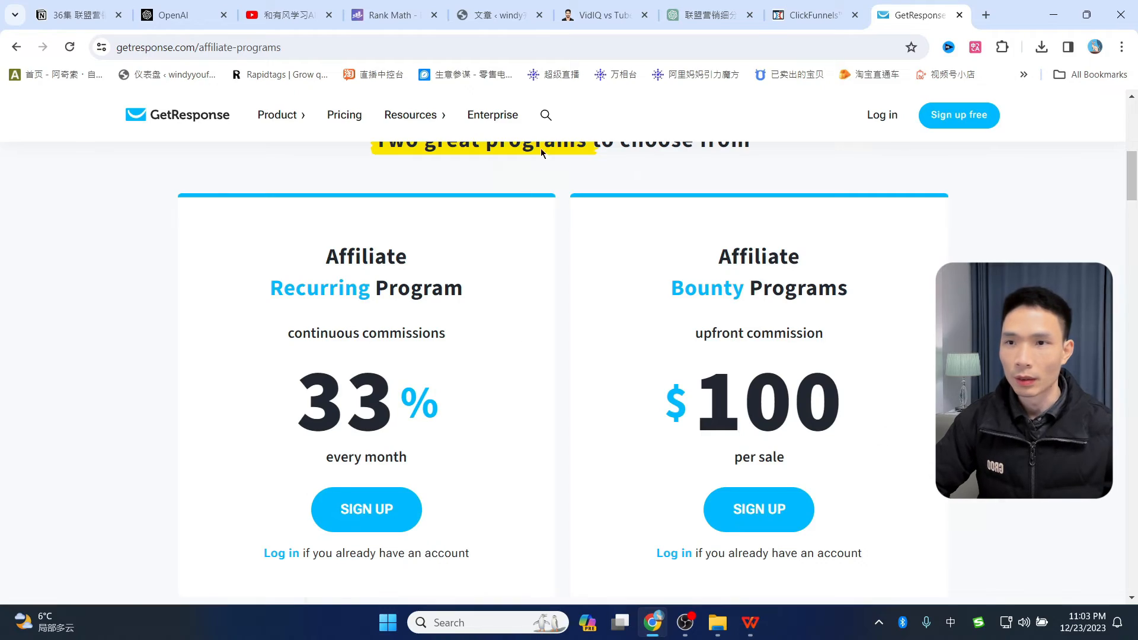
- Return to the ClickFunnels homepage and scroll to its bottom section
click(813, 15)
scroll(1125, 536, down, 5)
drag(1126, 548, 1128, 611)
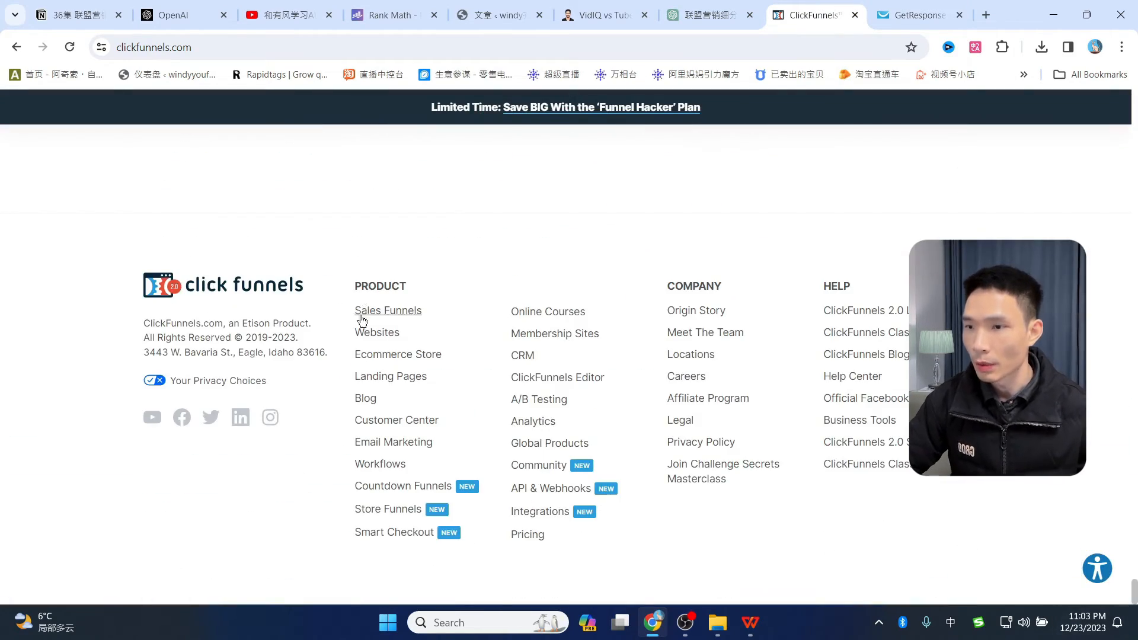
- Review the ClickFunnels affiliate program page and its 30% monthly recurring commission
click(687, 404)
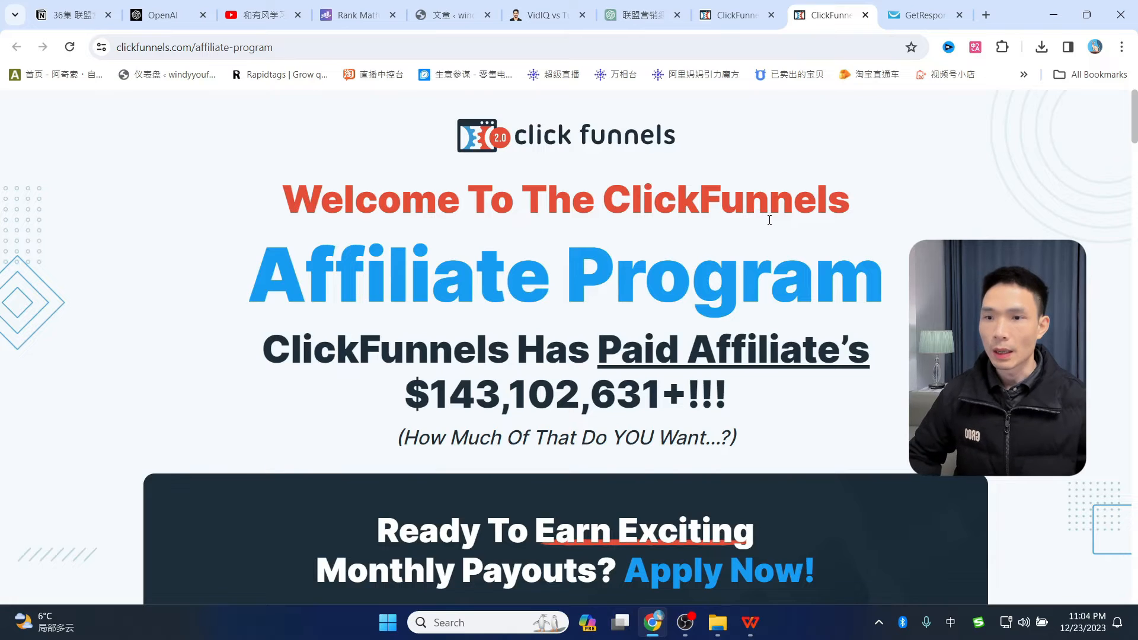
scroll(769, 221, down, 1)
scroll(769, 222, down, 3)
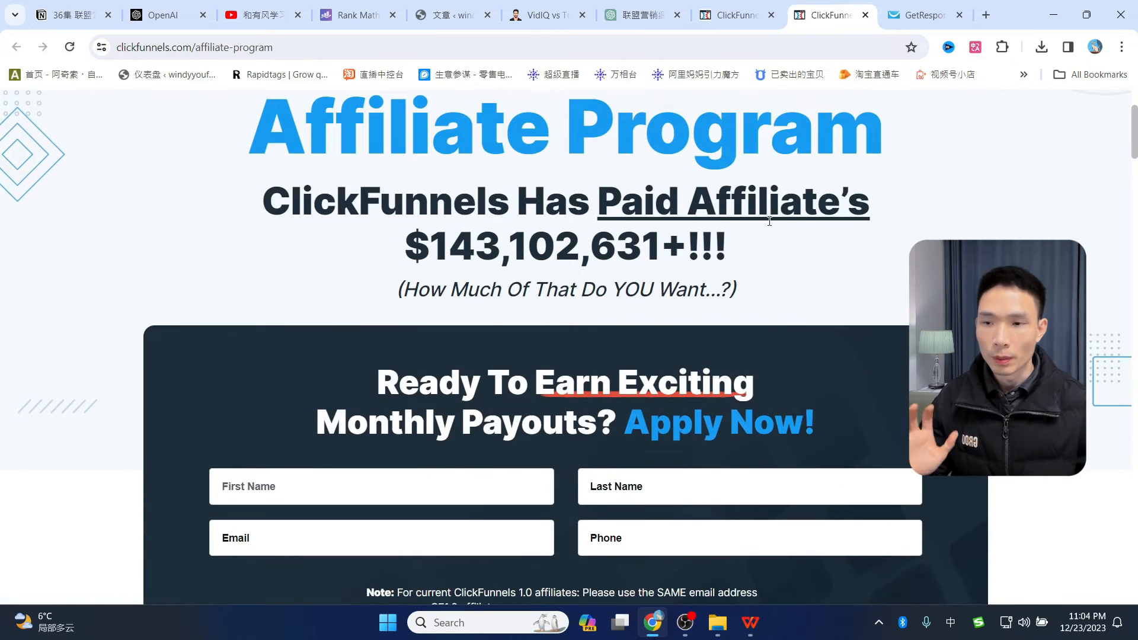
scroll(769, 223, down, 8)
scroll(768, 246, down, 2)
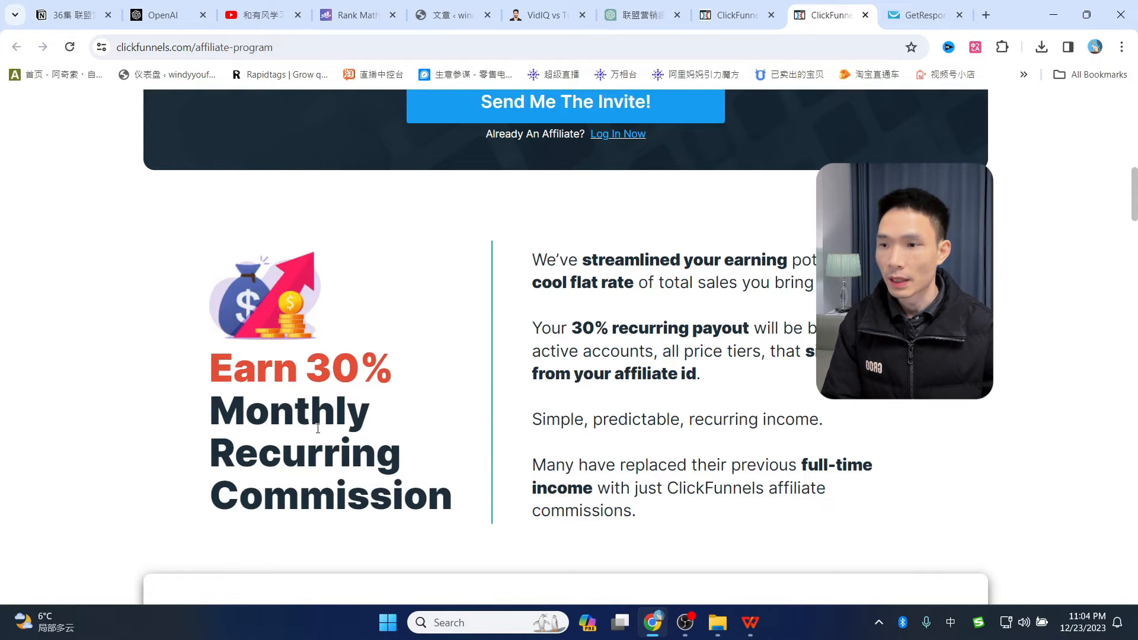
scroll(781, 277, down, 6)
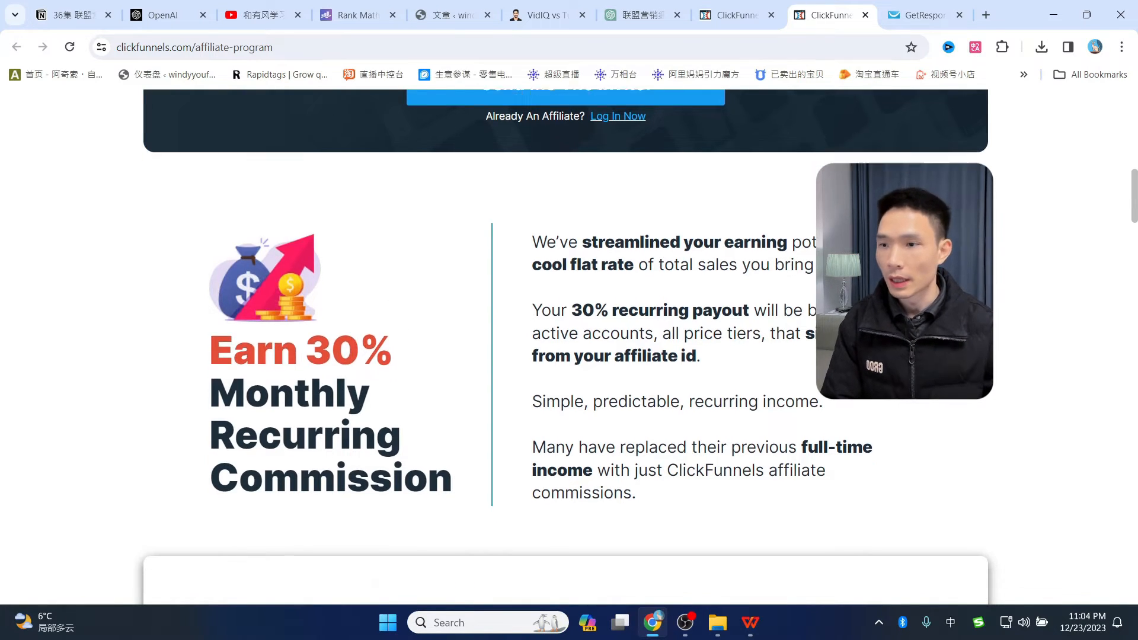
scroll(784, 318, up, 5)
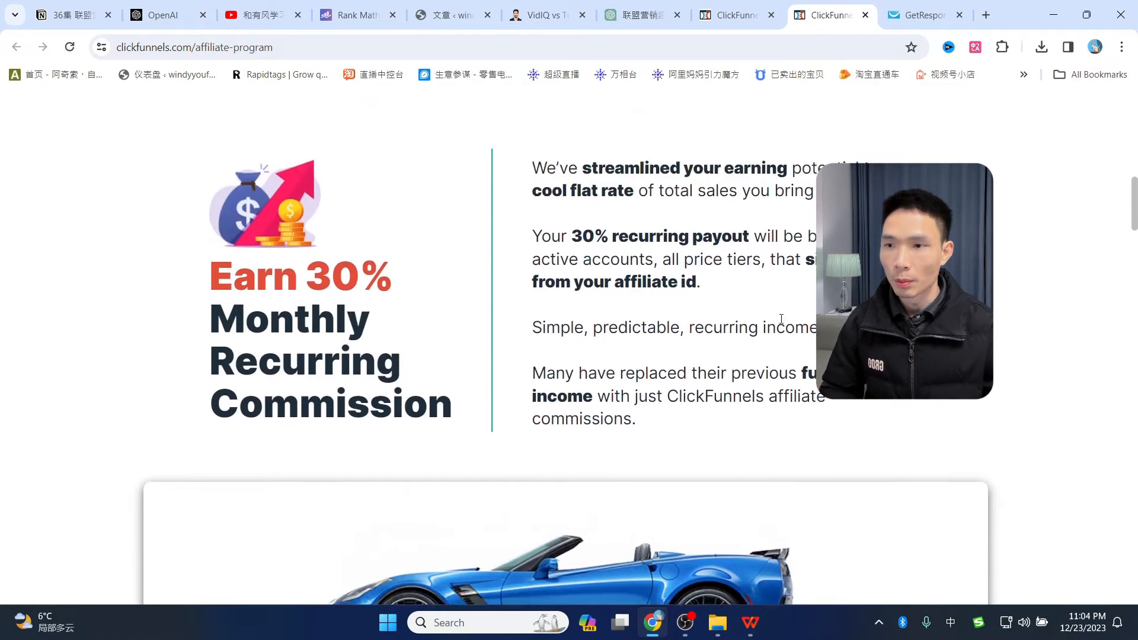
scroll(784, 318, down, 8)
scroll(784, 318, up, 1)
scroll(566, 347, up, 20)
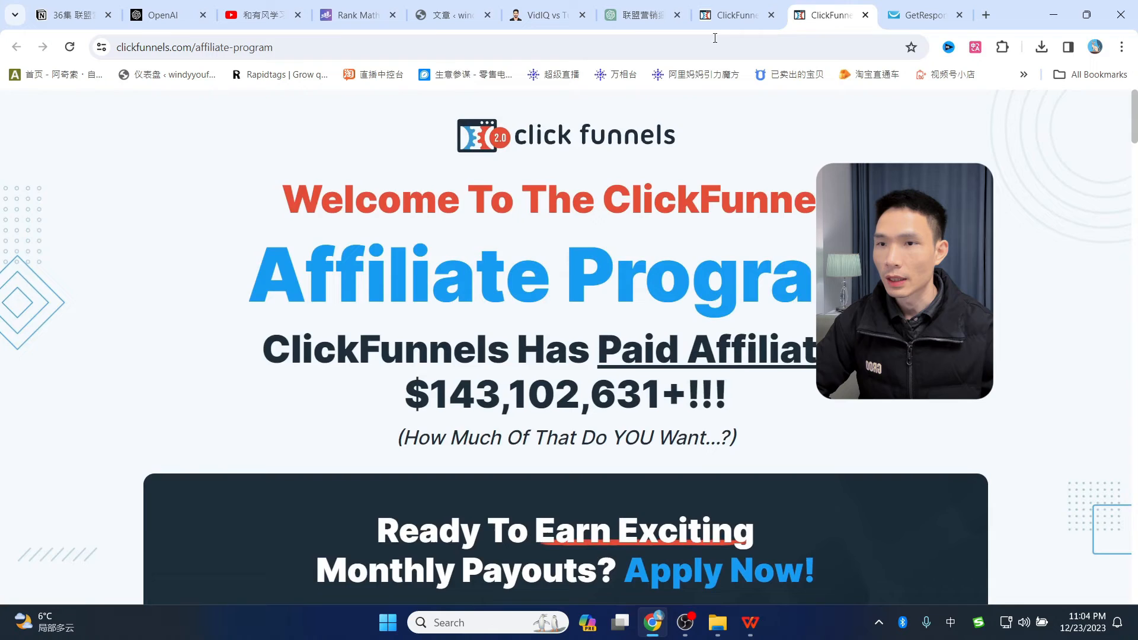
- Go back to the ClickFunnels homepage and open its pricing page
click(732, 15)
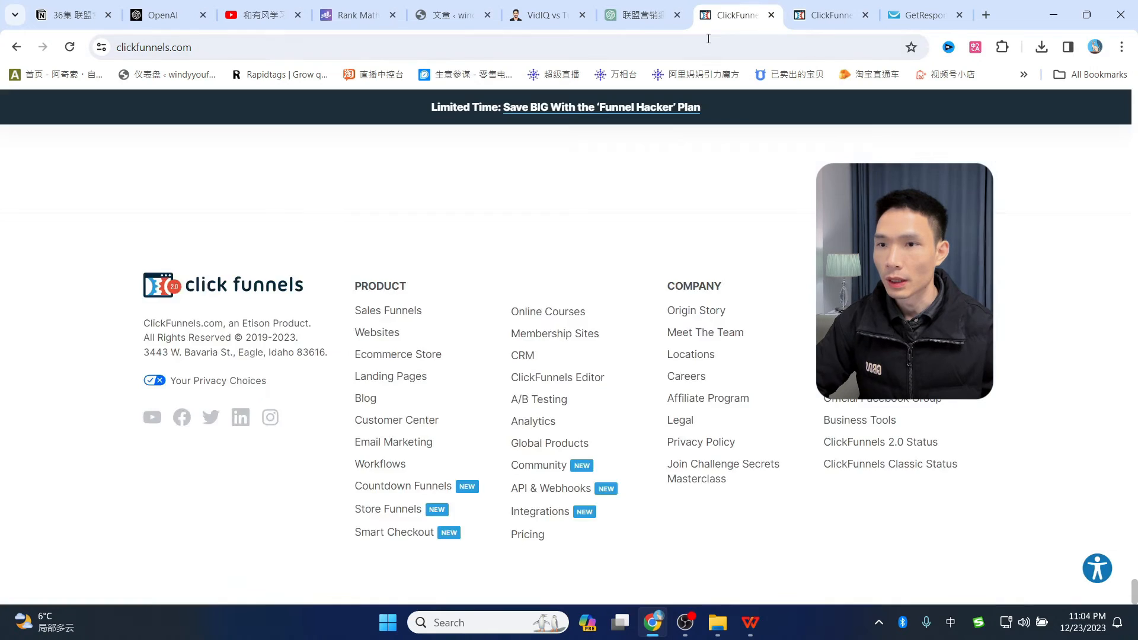
scroll(1073, 247, up, 10)
drag(1135, 567, 1130, 109)
click(773, 158)
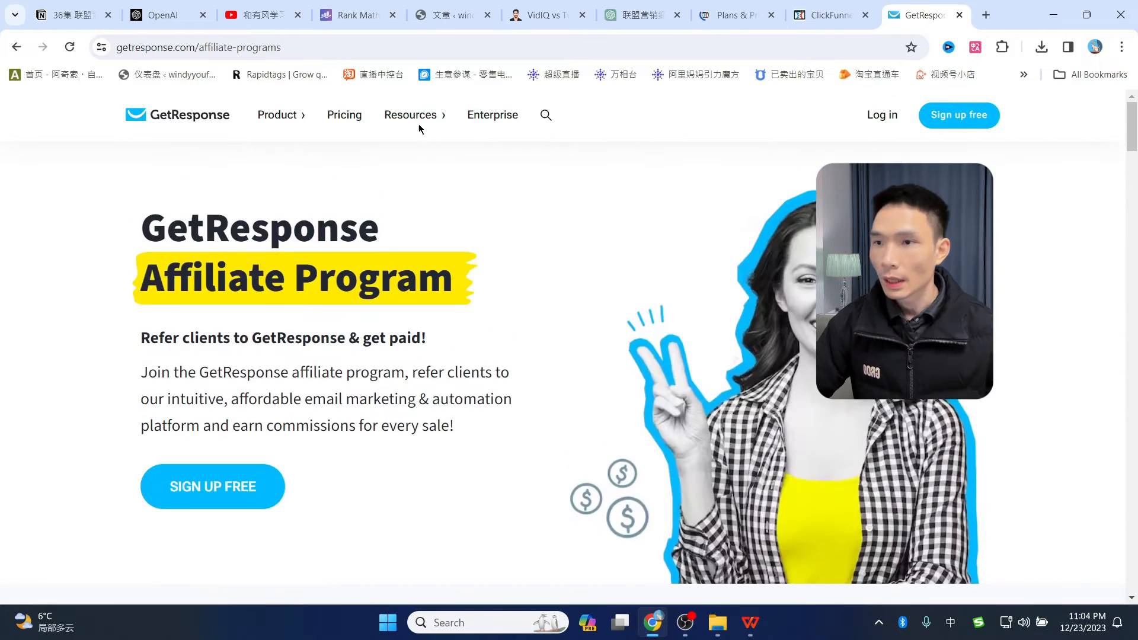
- Open GetResponse pricing, view ClickFunnels Pro prices, and launch Calculator beside them
click(358, 114)
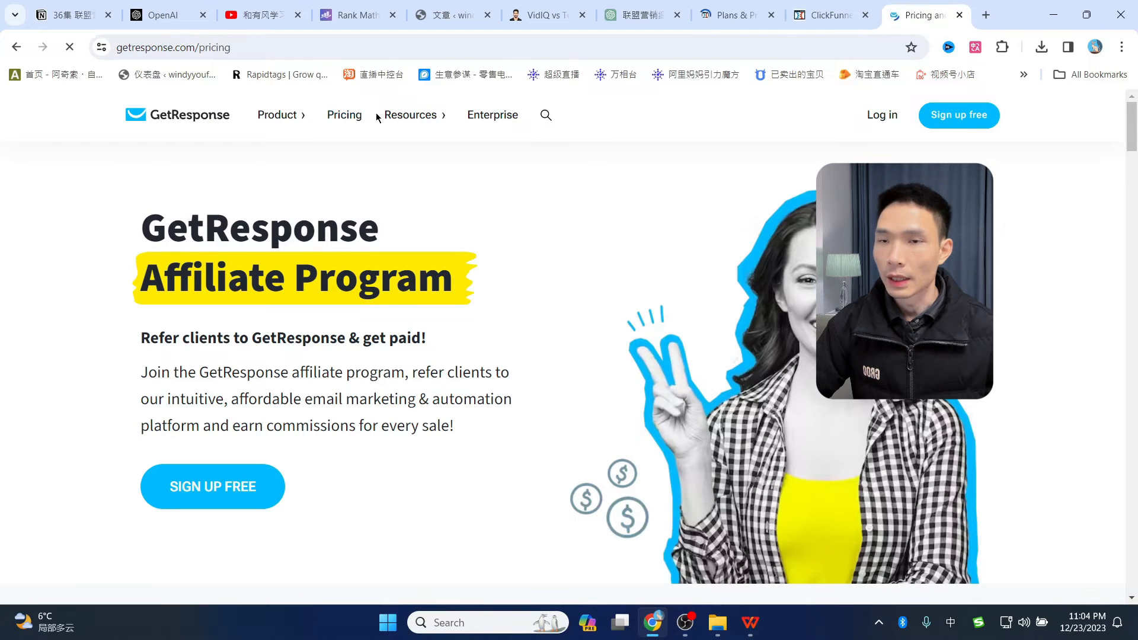
click(735, 15)
scroll(587, 348, down, 2)
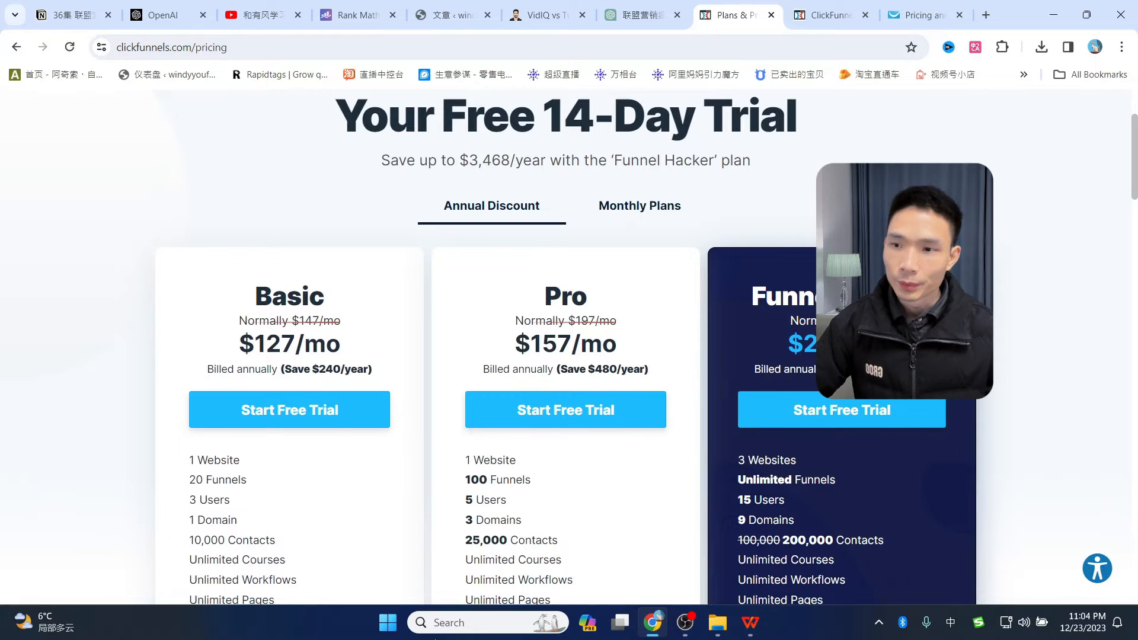
click(436, 622)
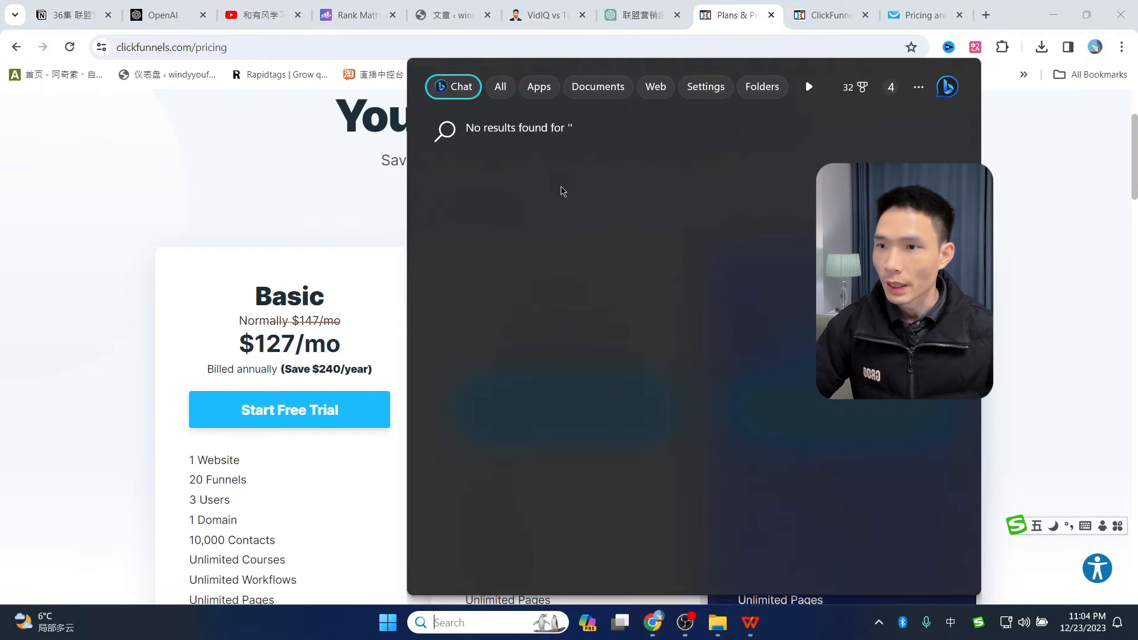
click(560, 186)
drag(396, 133, 220, 133)
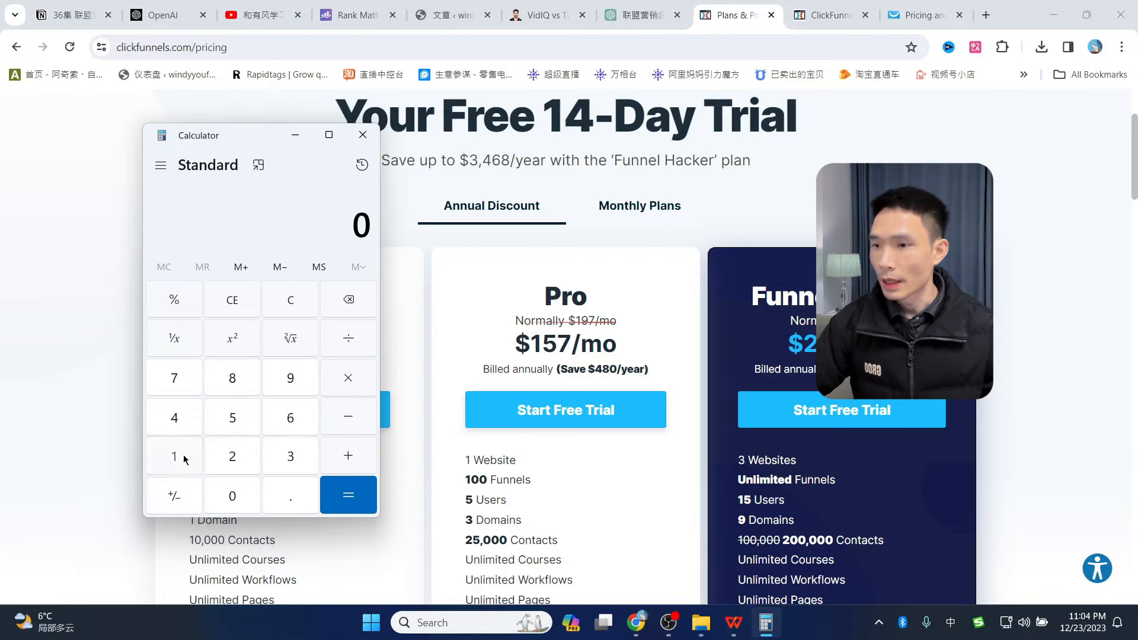
- Calculate 157 × 12 × 0.3 = 565.2 for ClickFunnels Pro, then switch to GetResponse pricing
click(228, 419)
click(174, 379)
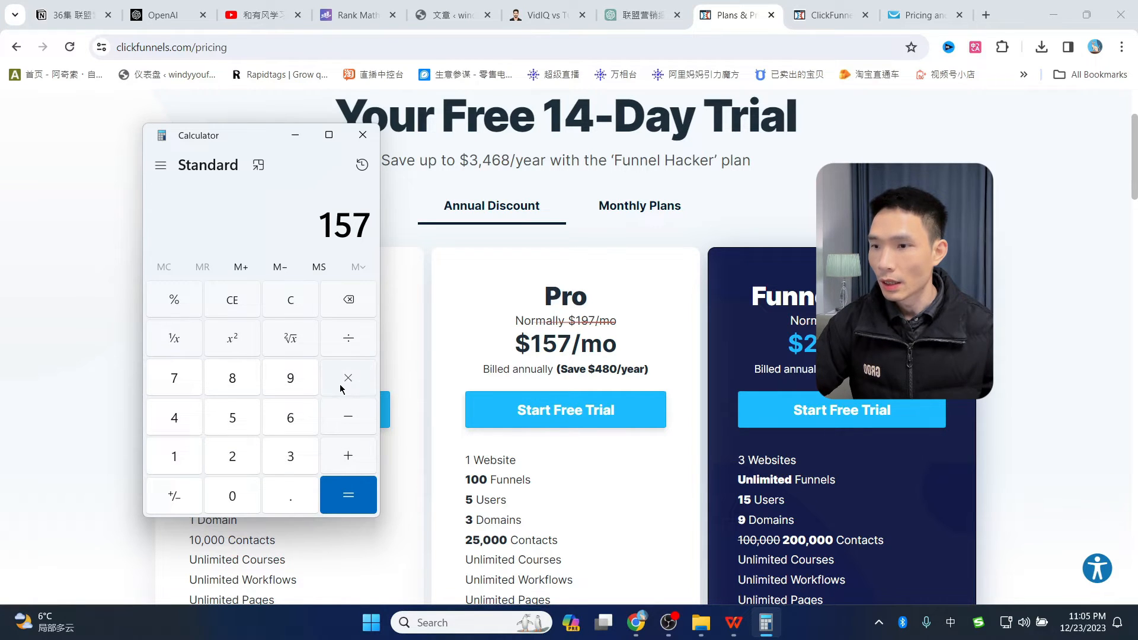
click(173, 465)
click(233, 456)
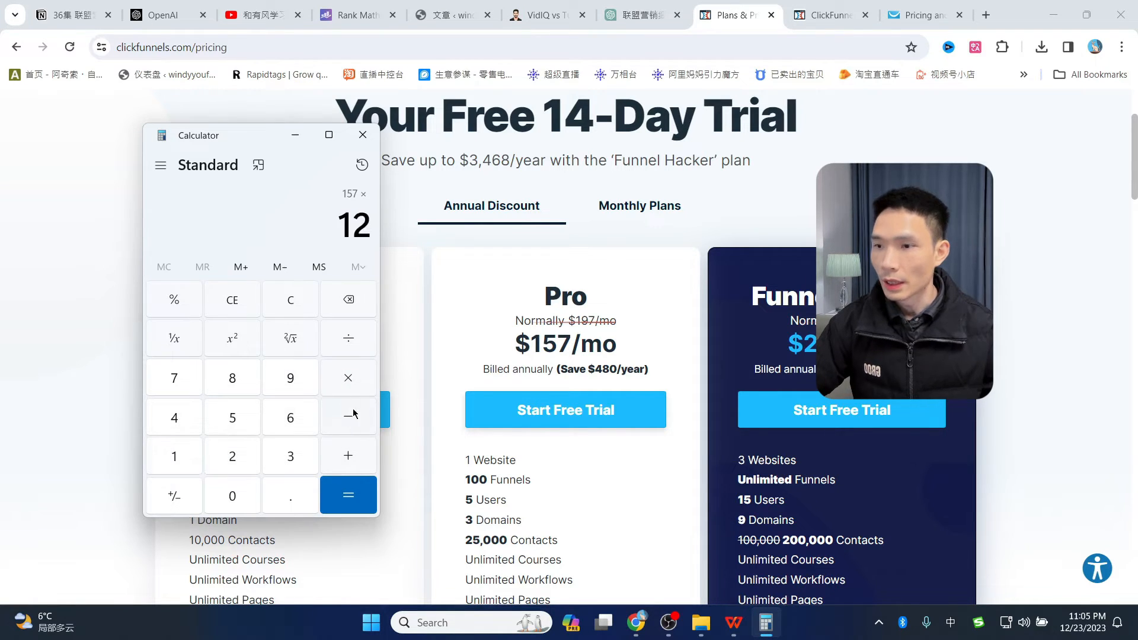
click(348, 380)
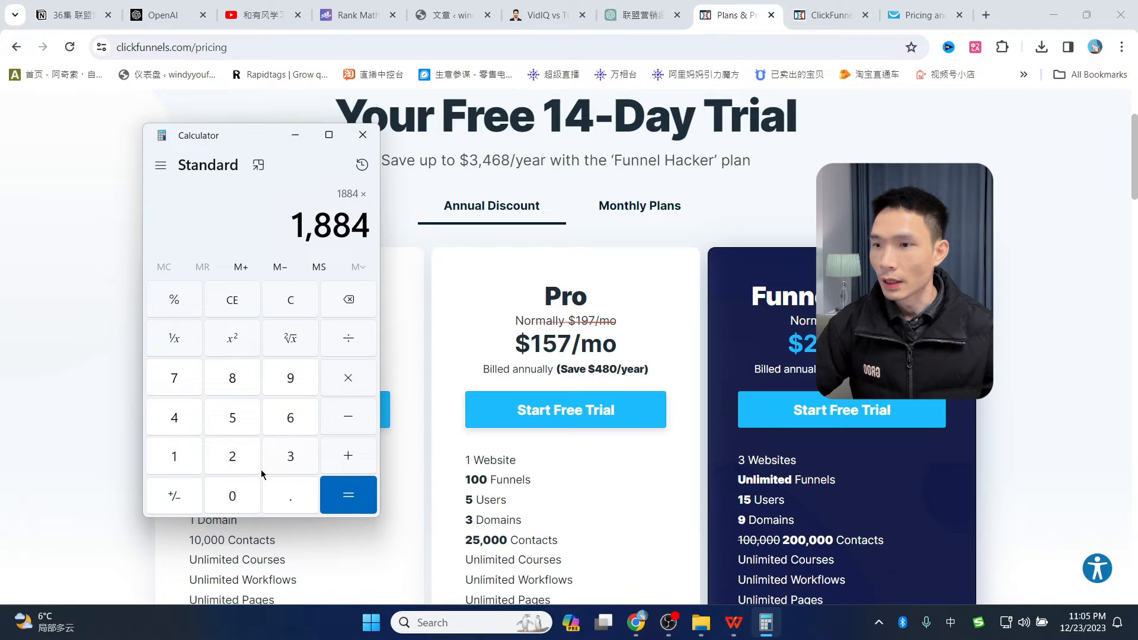
click(231, 497)
click(287, 489)
click(290, 458)
click(341, 501)
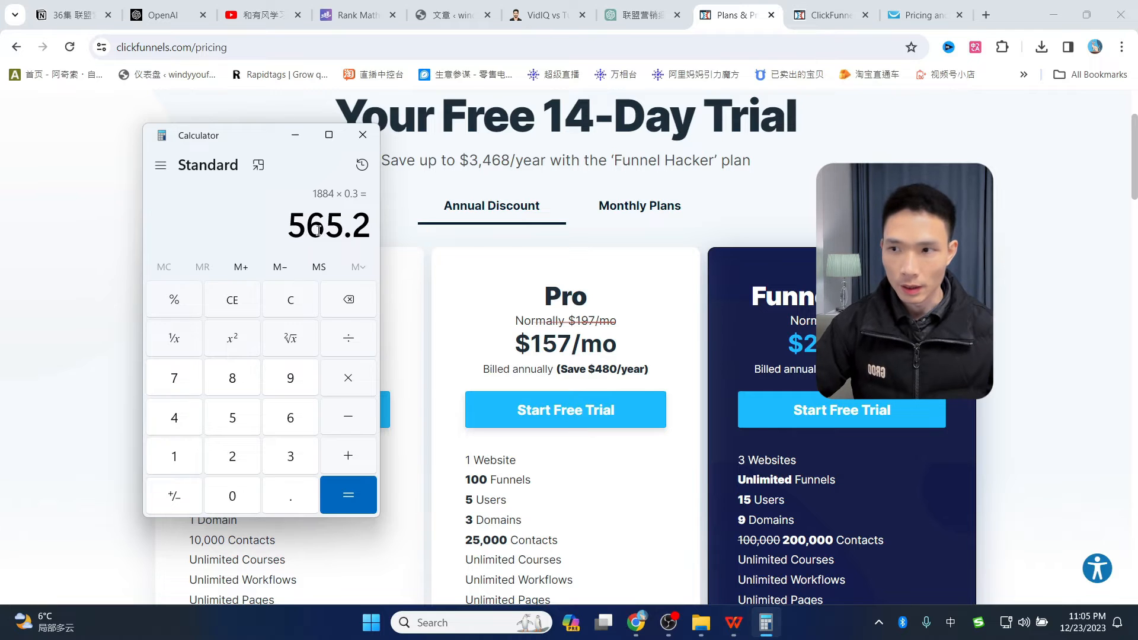
click(363, 135)
click(922, 15)
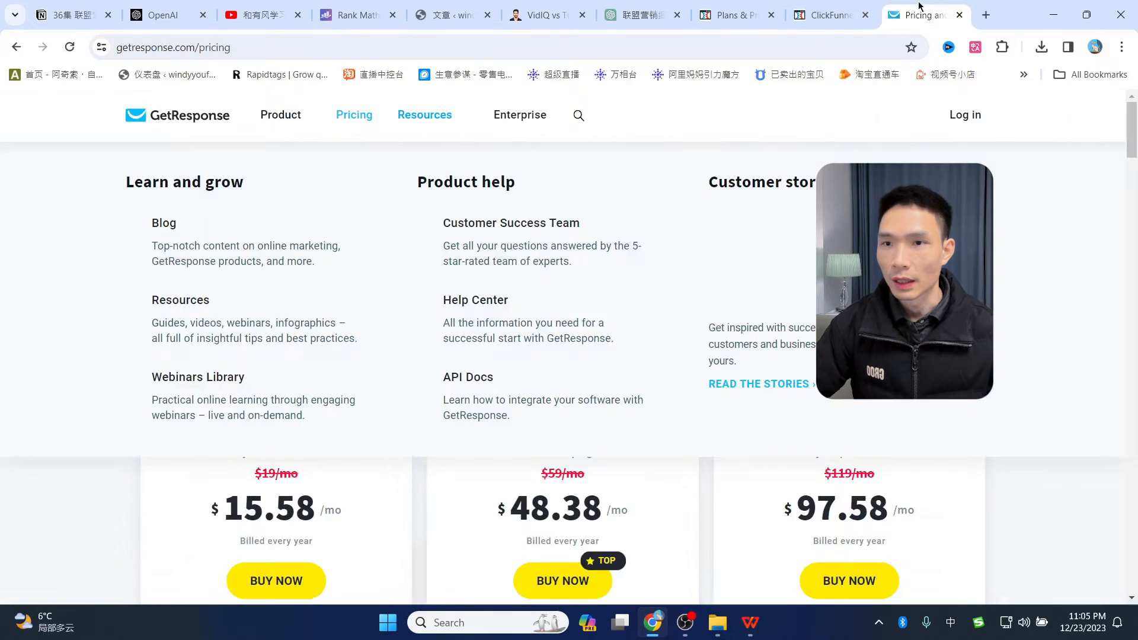
- Dismiss the popup and calculate 48 × 12 × 0.3 = 172.8 for GetResponse Marketing Automation
click(766, 248)
scroll(756, 264, down, 3)
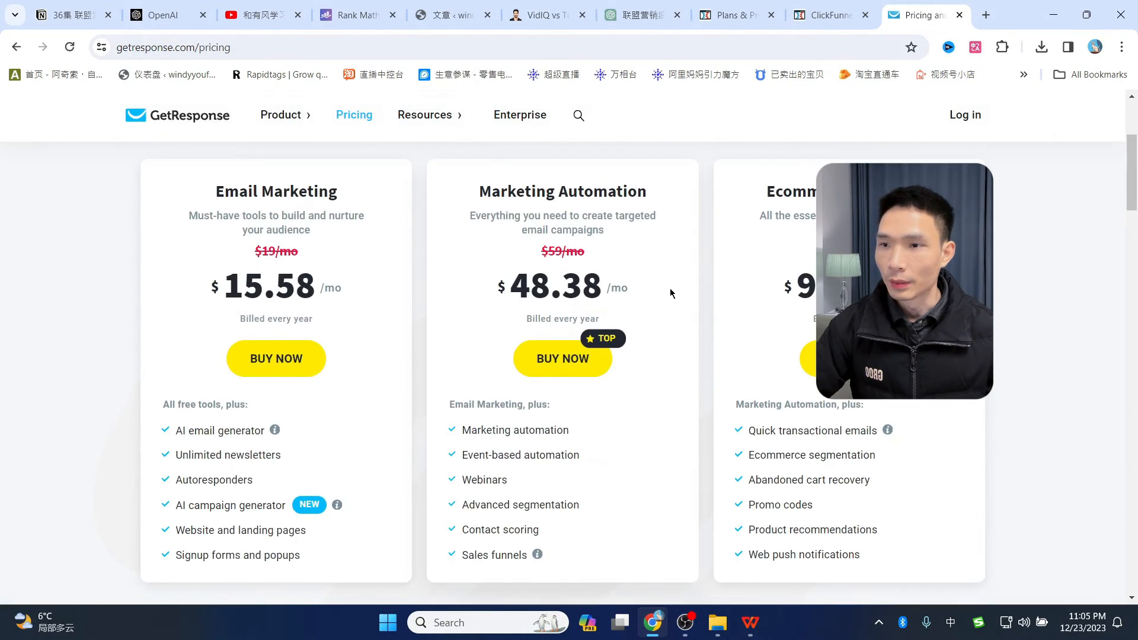
click(459, 622)
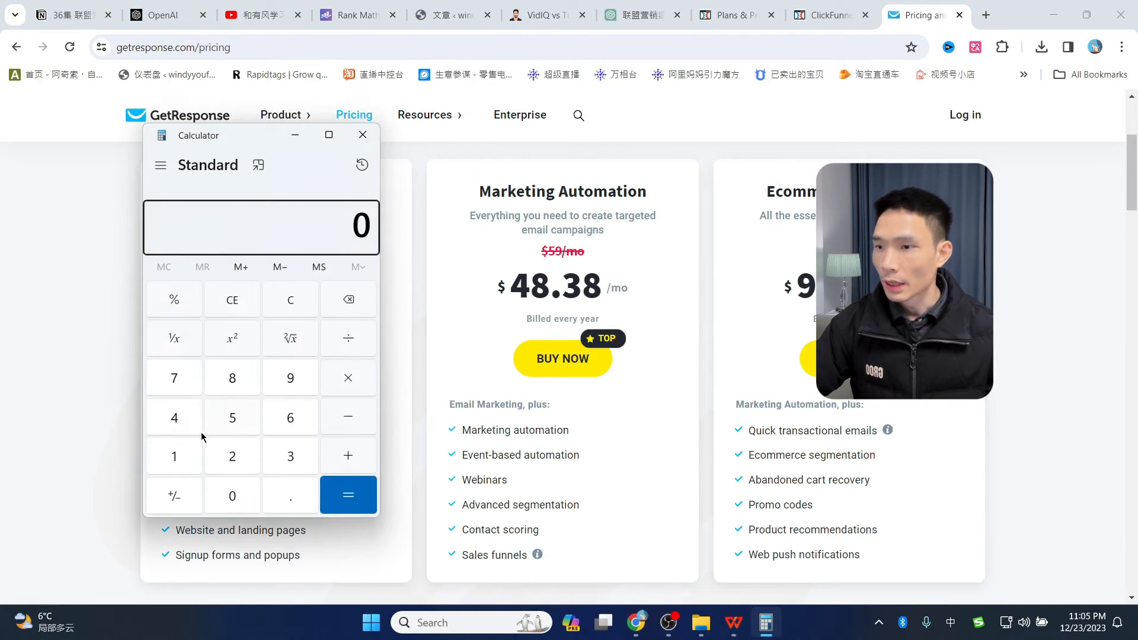
click(175, 418)
click(230, 379)
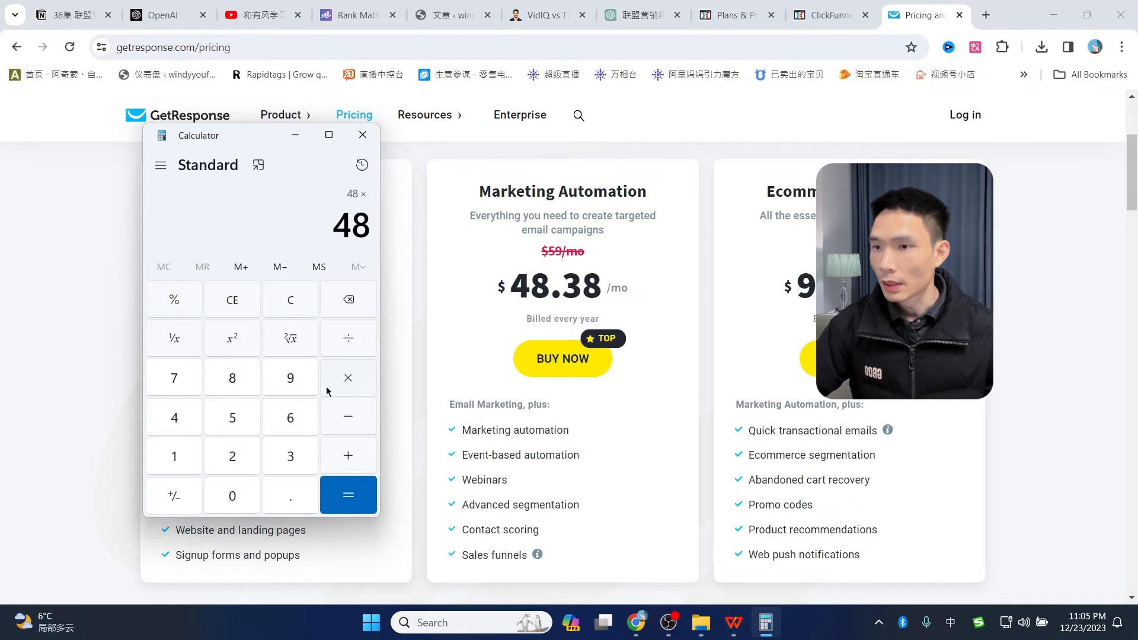
click(174, 467)
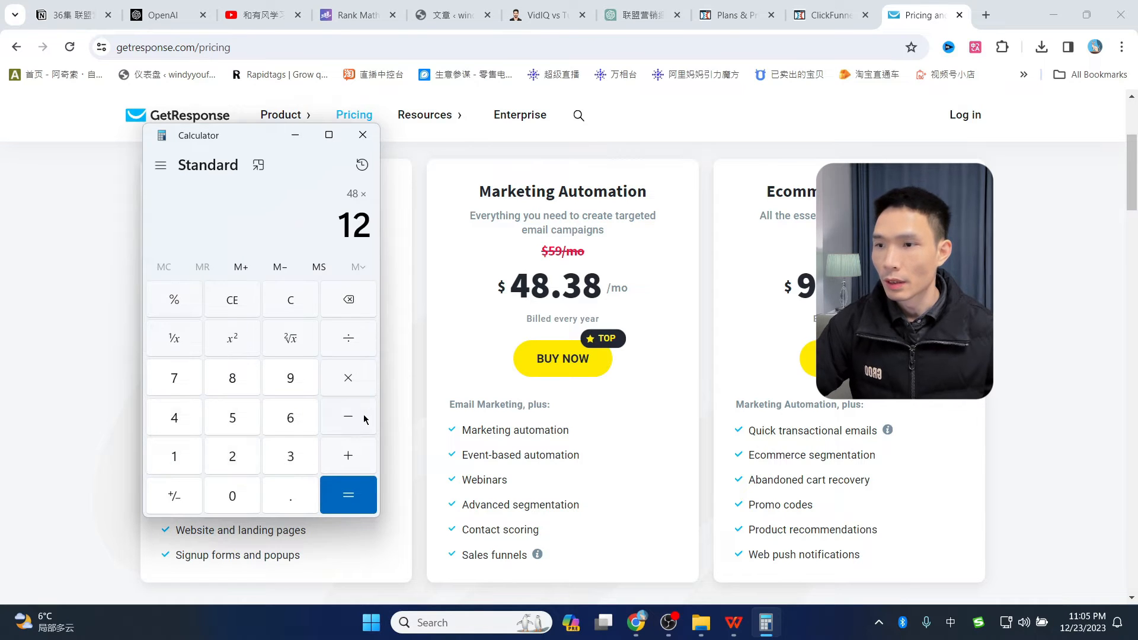
click(345, 381)
click(235, 498)
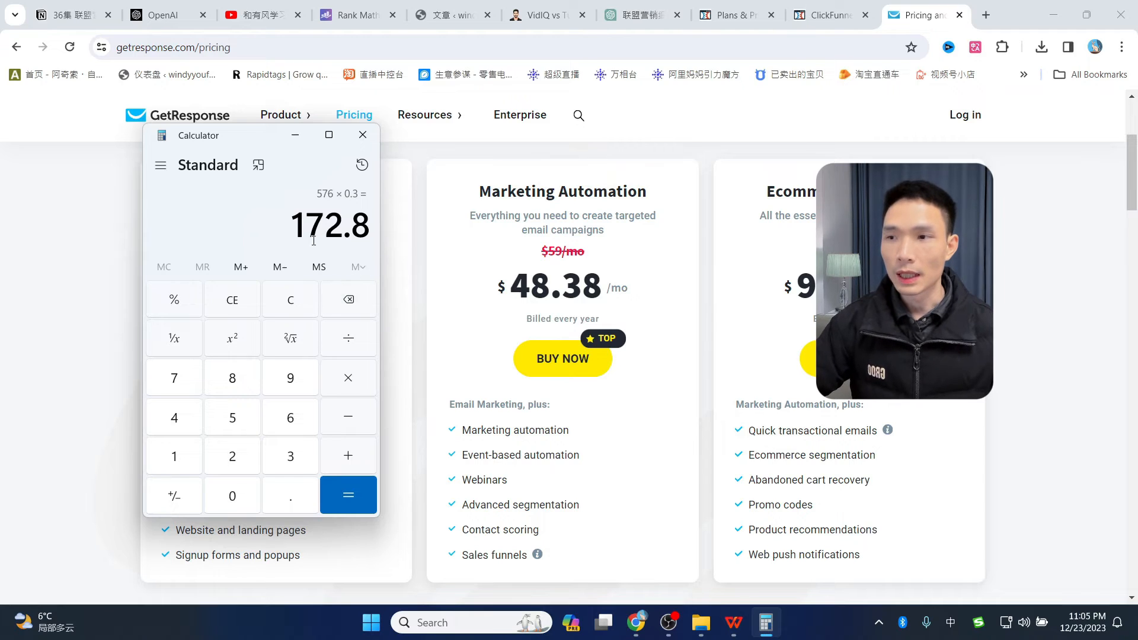
- Close Calculator, review GetResponse's yearly plans, and return to ClickFunnels pricing
click(363, 135)
scroll(752, 337, up, 3)
scroll(751, 337, up, 1)
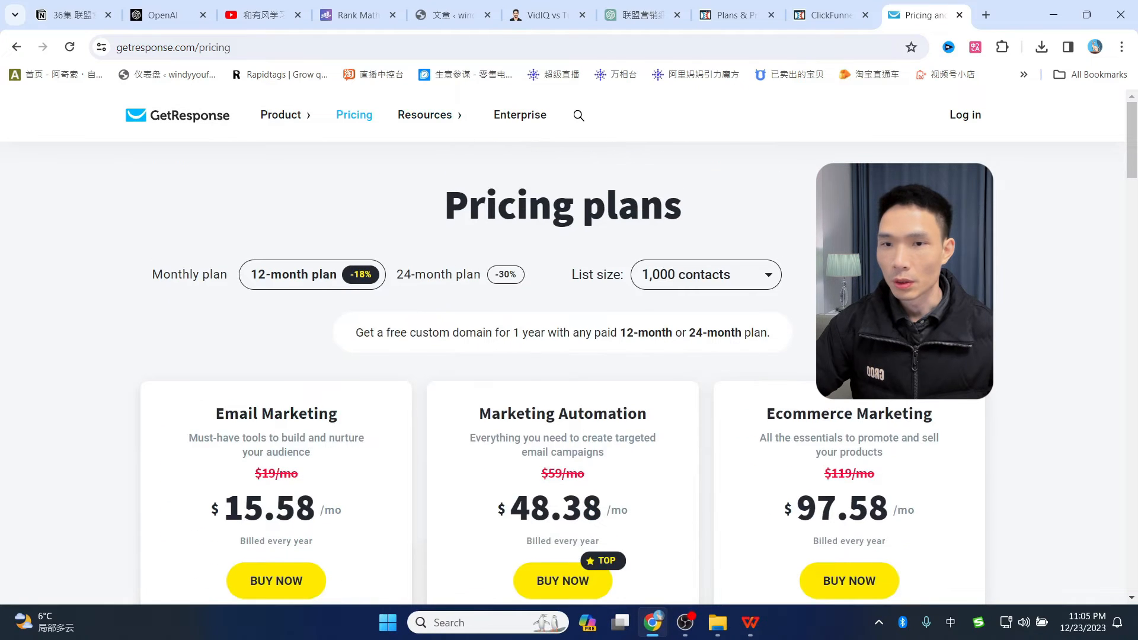
scroll(830, 337, down, 1)
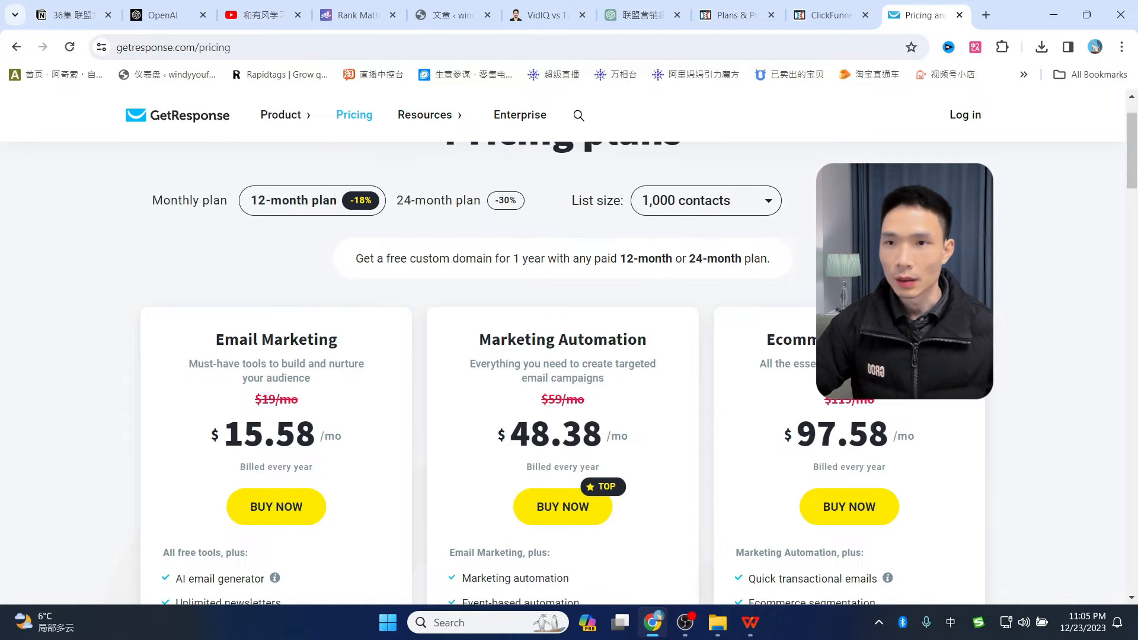
scroll(564, 373, down, 10)
scroll(563, 374, up, 10)
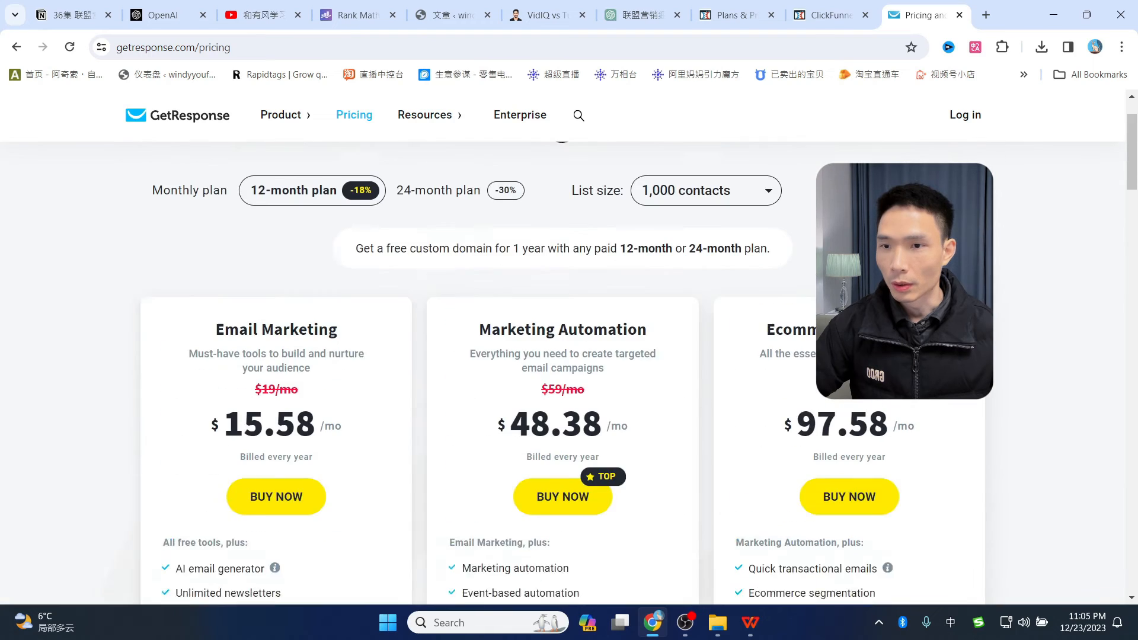
scroll(564, 373, up, 1)
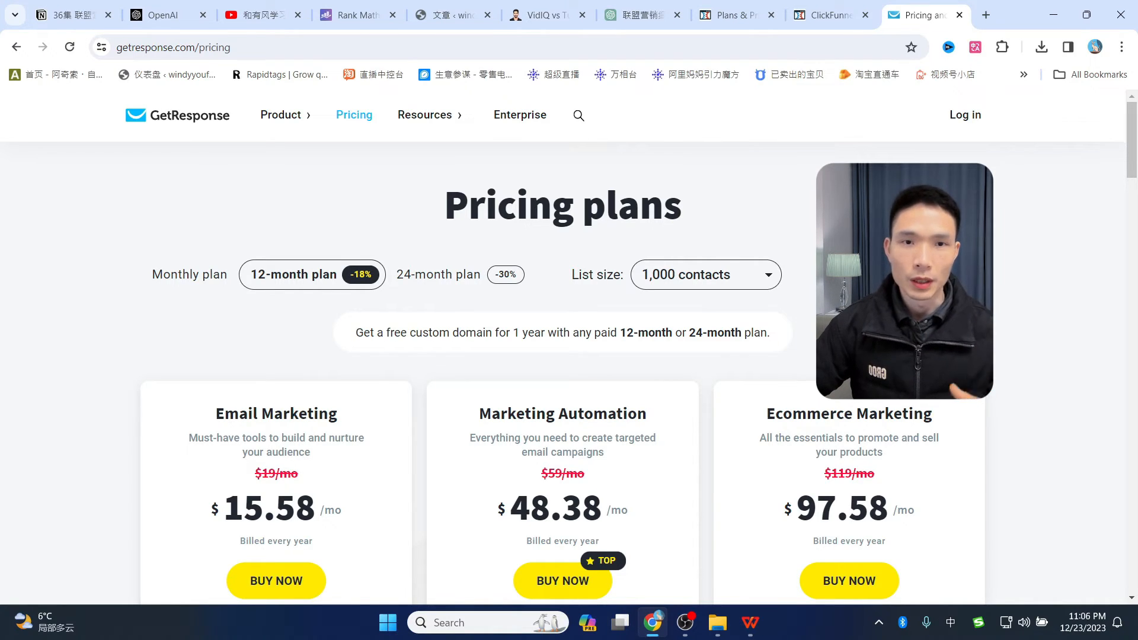
click(748, 16)
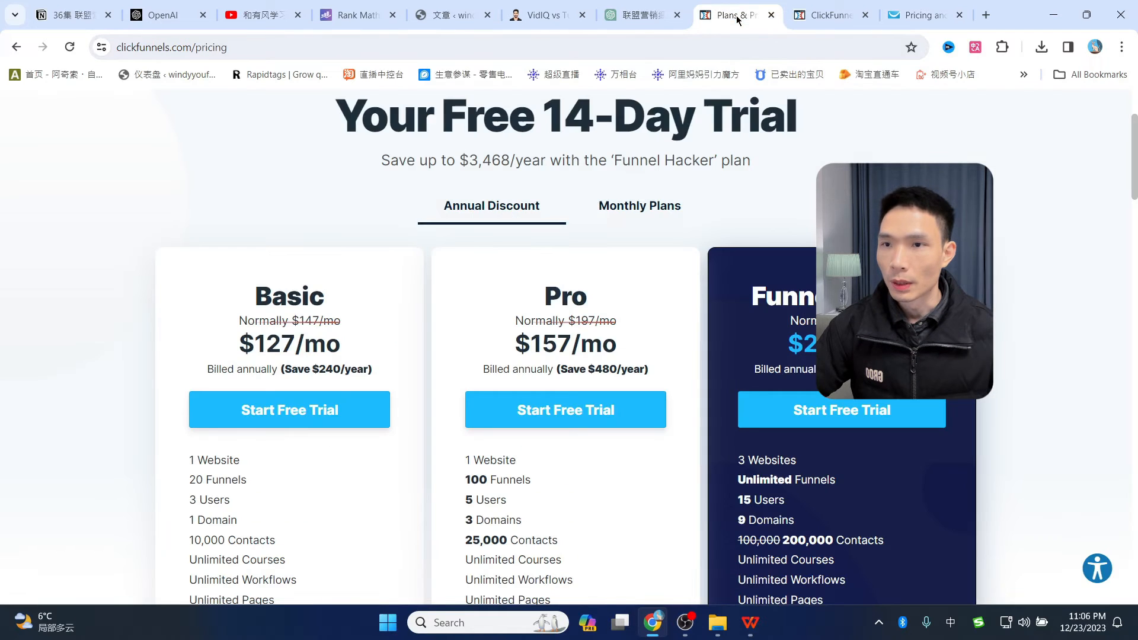
- Close the ClickFunnels pricing tab, glance over the VidIQ article, then return to the ChatGPT email-tool list
click(770, 15)
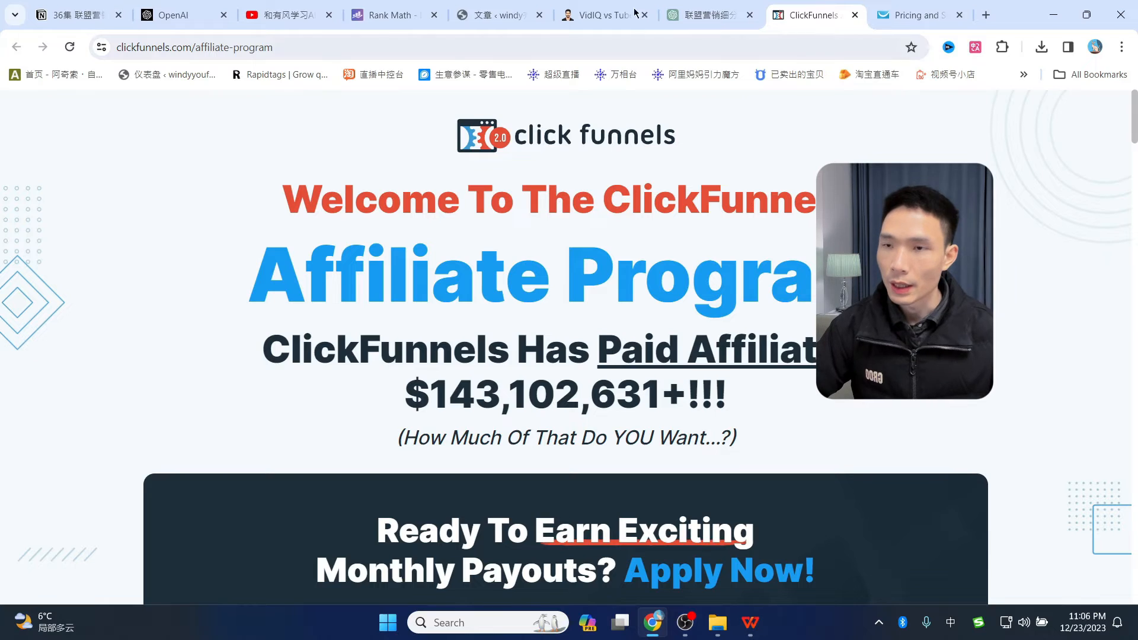
click(633, 12)
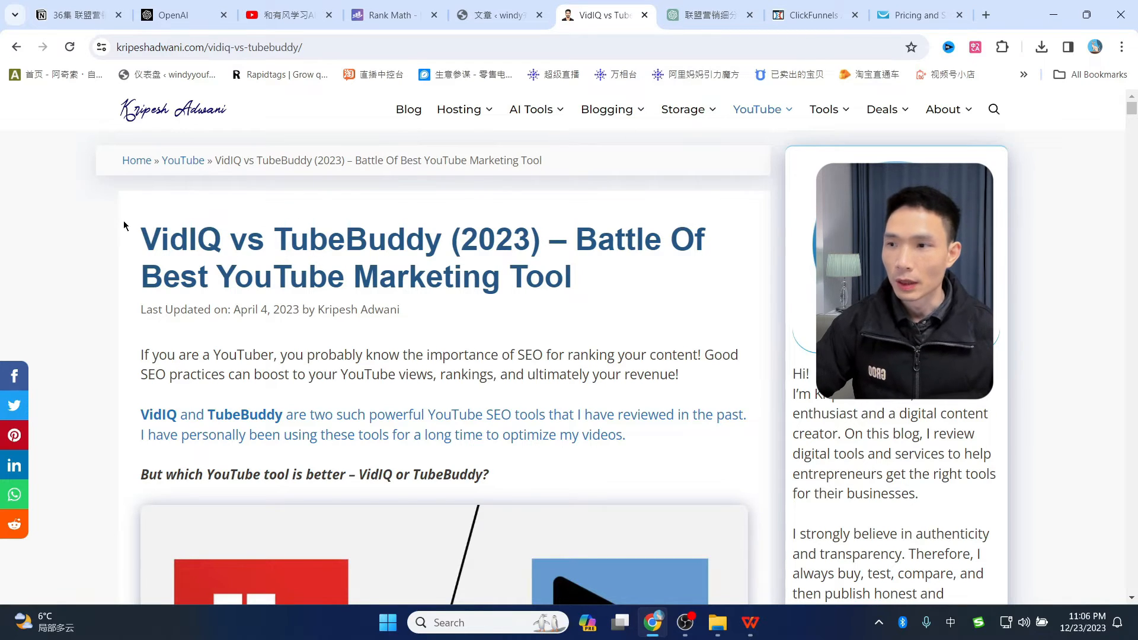
drag(141, 234, 596, 275)
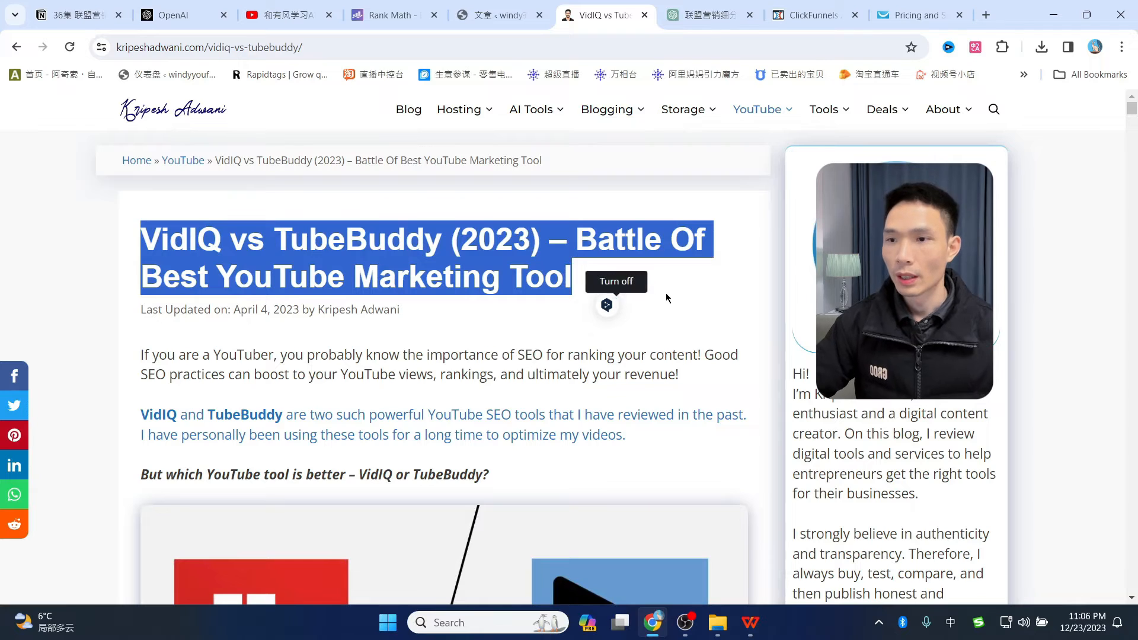
click(688, 285)
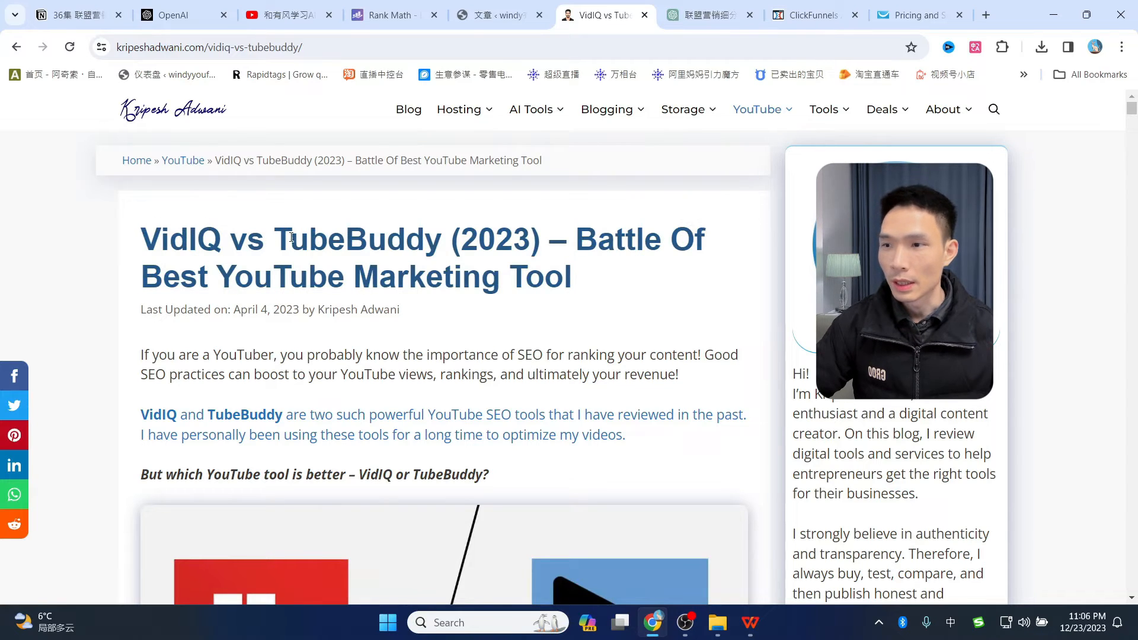
click(683, 16)
scroll(586, 291, down, 5)
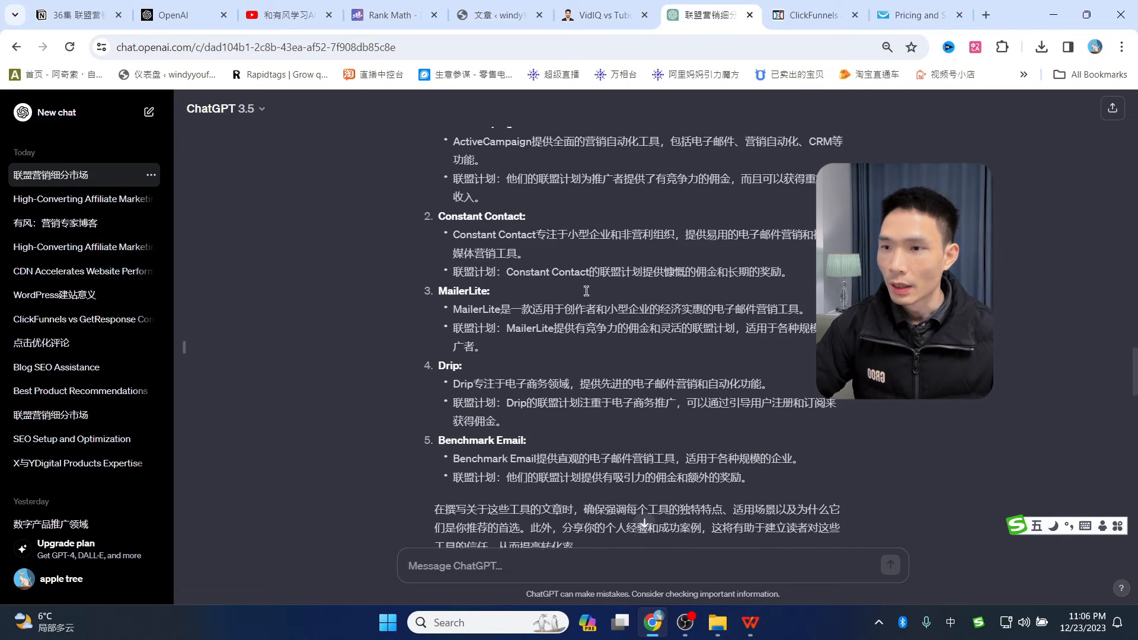
- Scroll the VidIQ vs TubeBuddy article back to the top, then open a new empty tab
scroll(586, 291, up, 1)
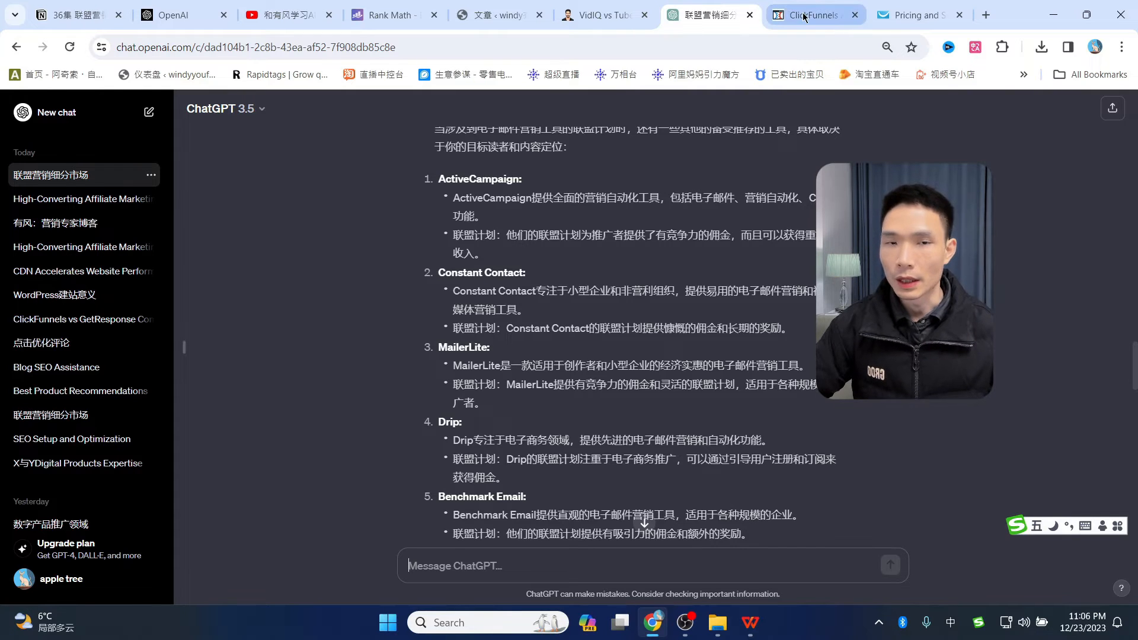
mouse_move(805, 18)
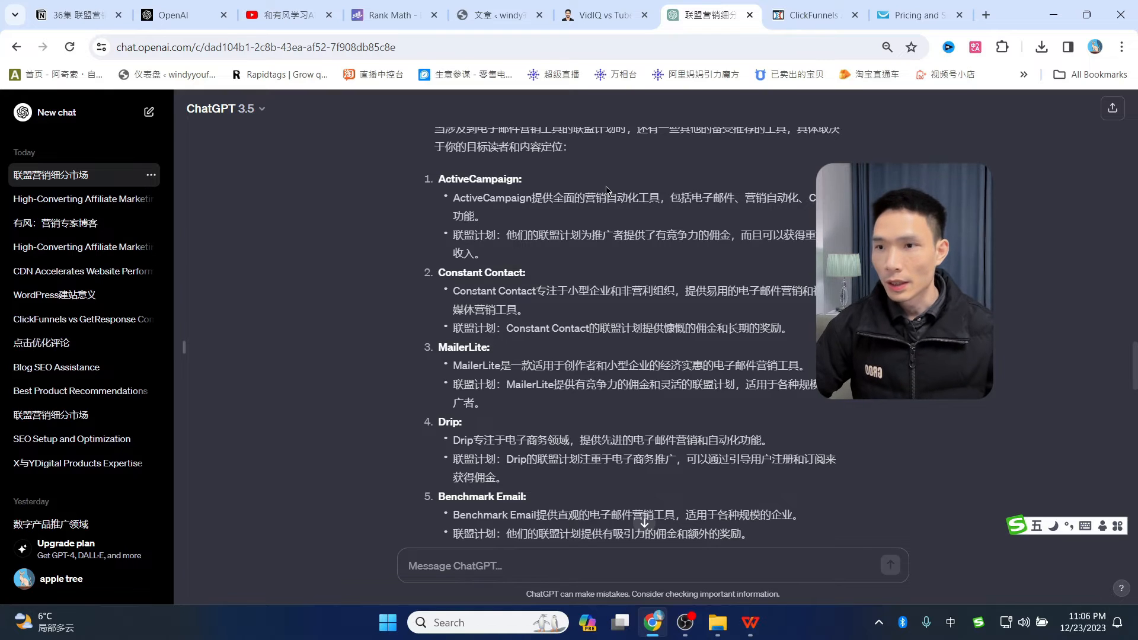
scroll(610, 214, up, 7)
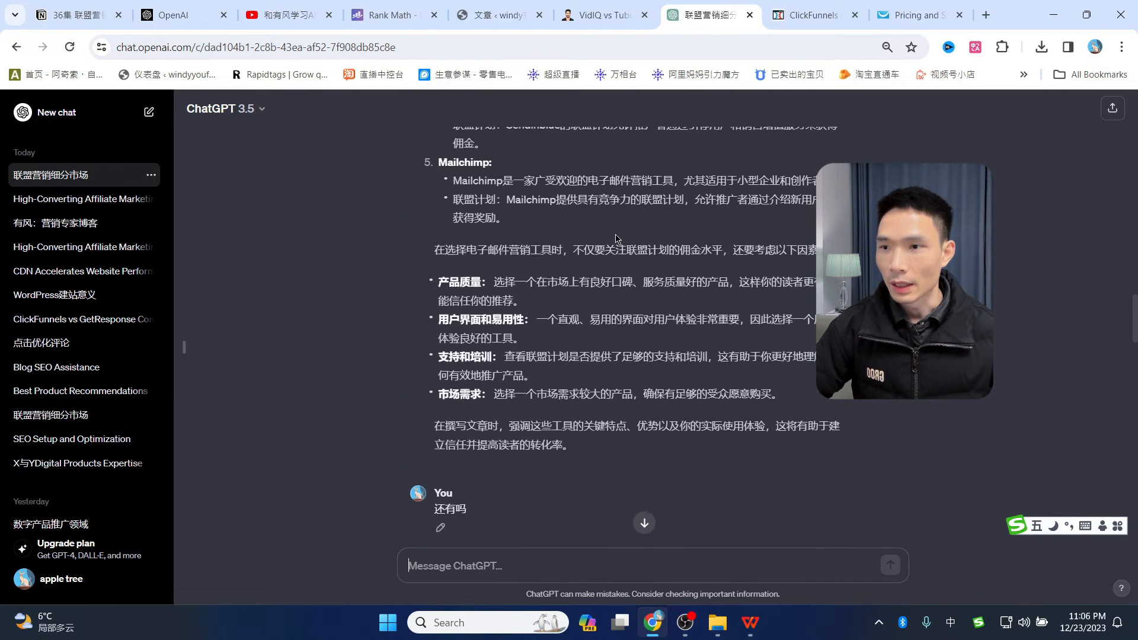
click(987, 16)
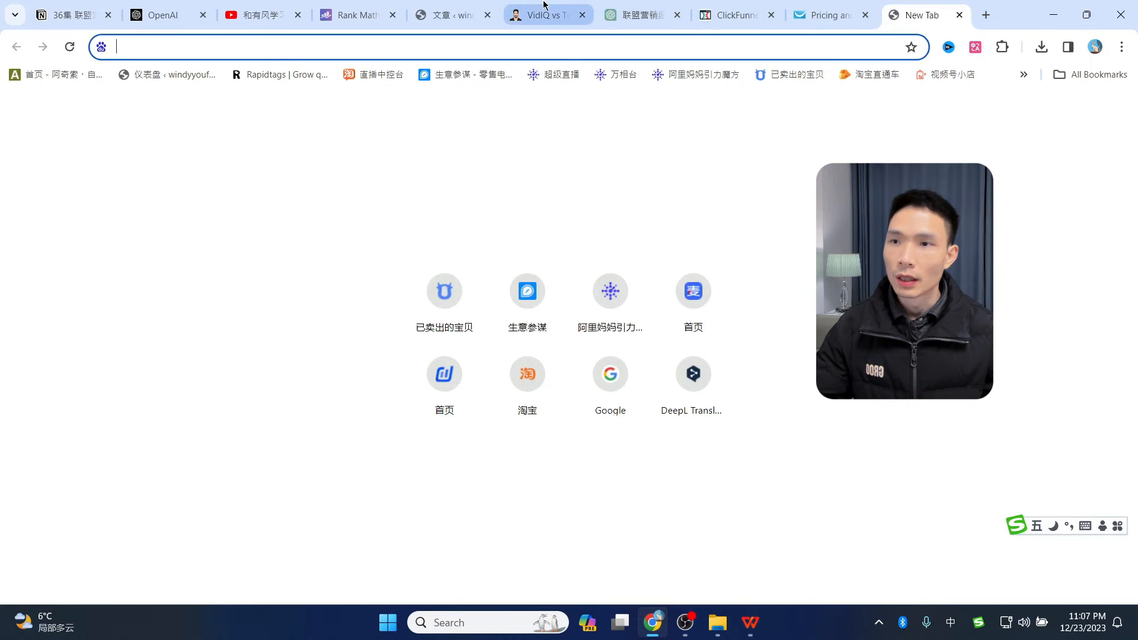
drag(550, 13, 647, 13)
scroll(556, 409, down, 6)
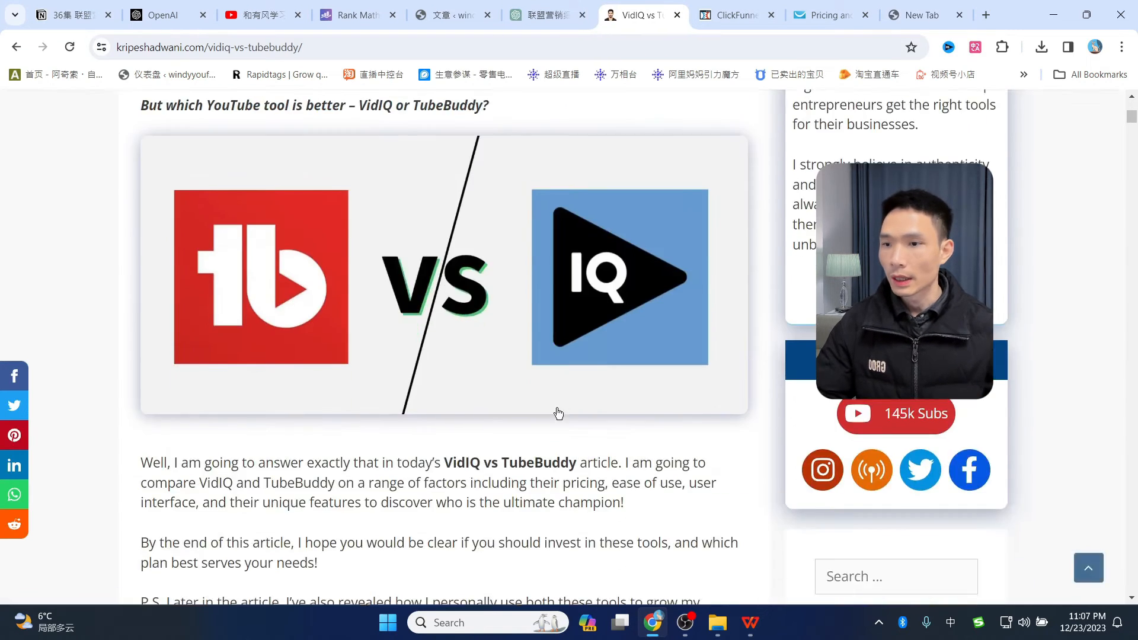
scroll(556, 408, up, 6)
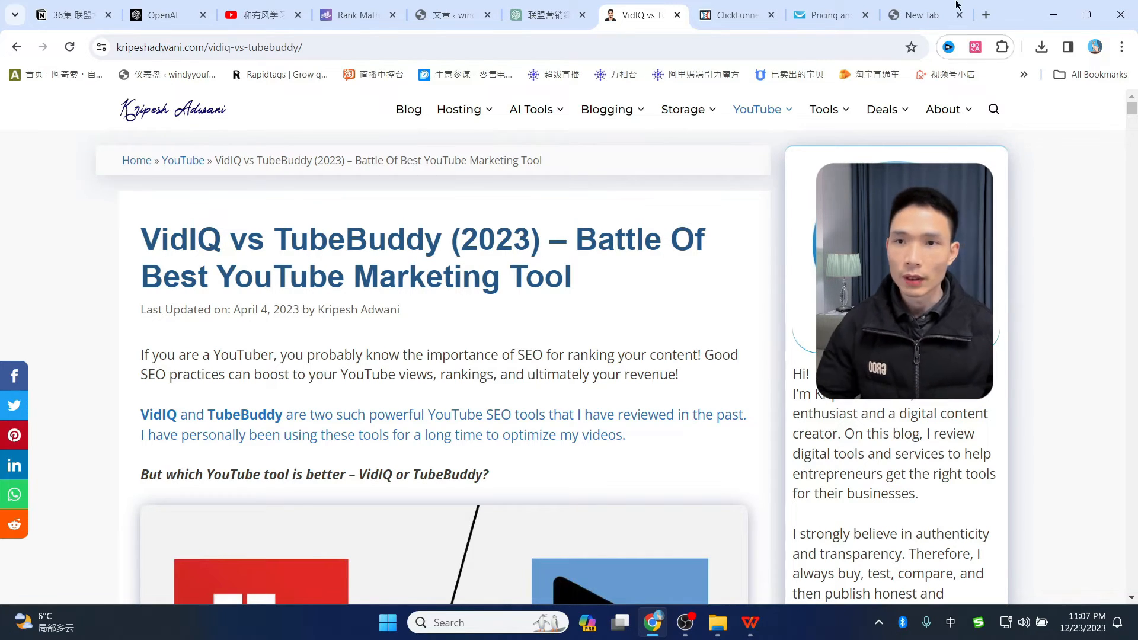
click(926, 15)
- Load semrush.com in the main window to reach the Projects dashboard
text(semrush.com)
key(shift)
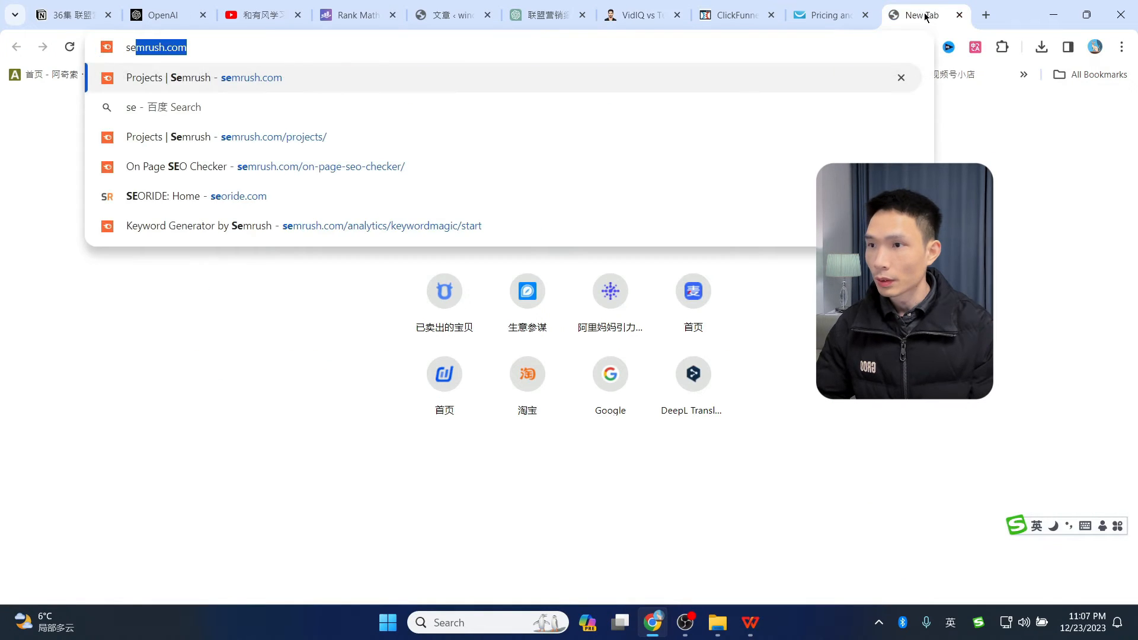
key(Return)
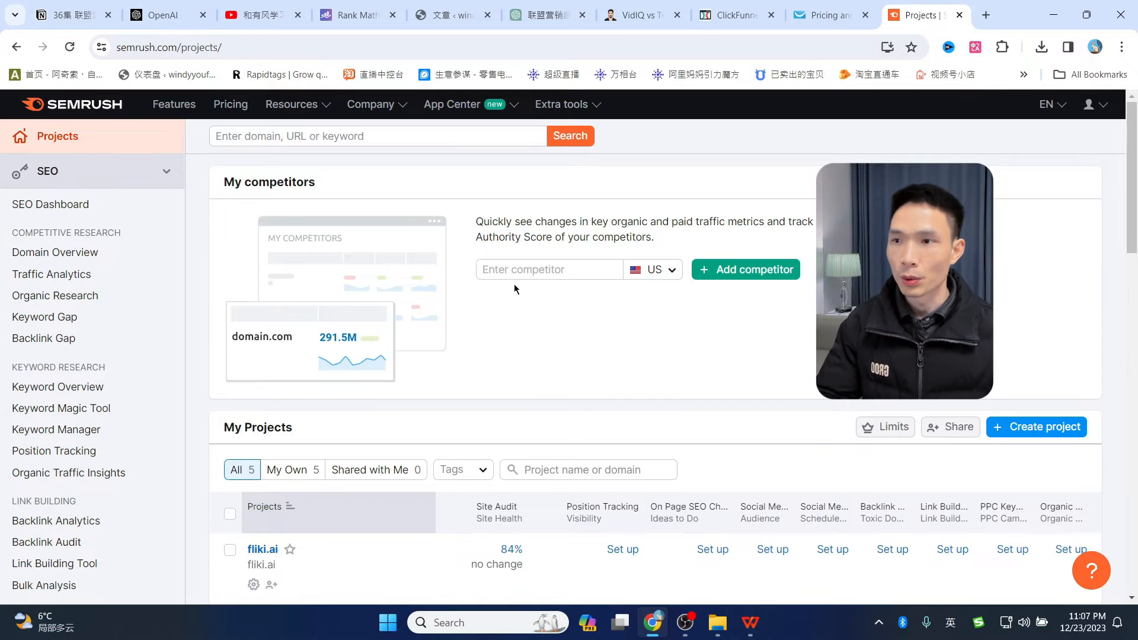
drag(176, 47, 104, 43)
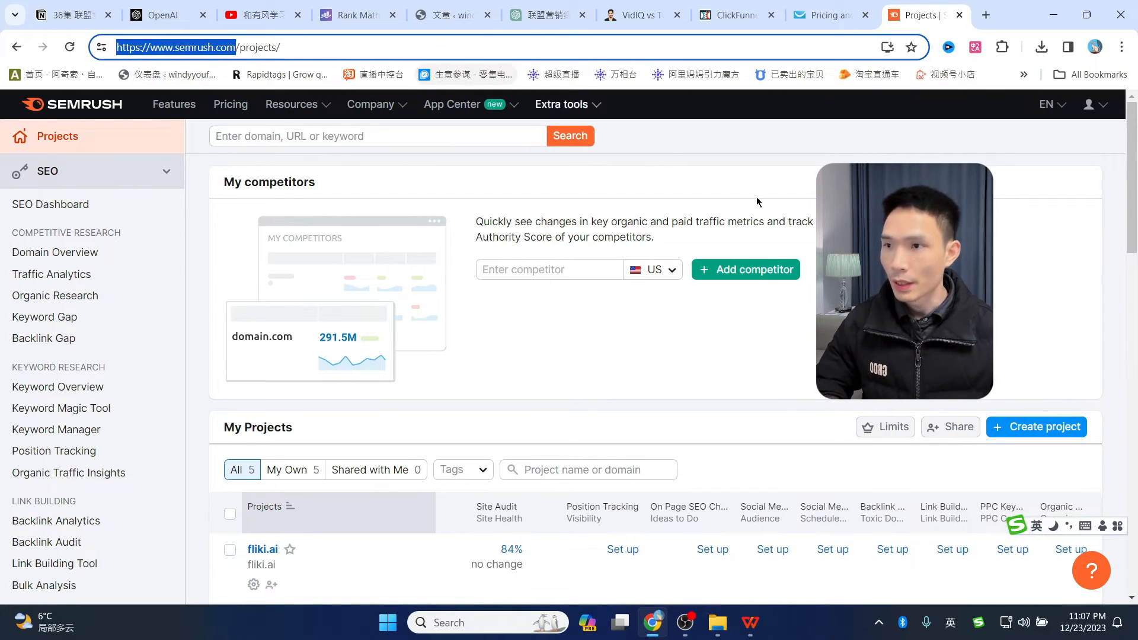
- Open semrush.com in an Incognito window and switch the site language to 中文
key(ctrl+shift+n)
text(semrush.com)
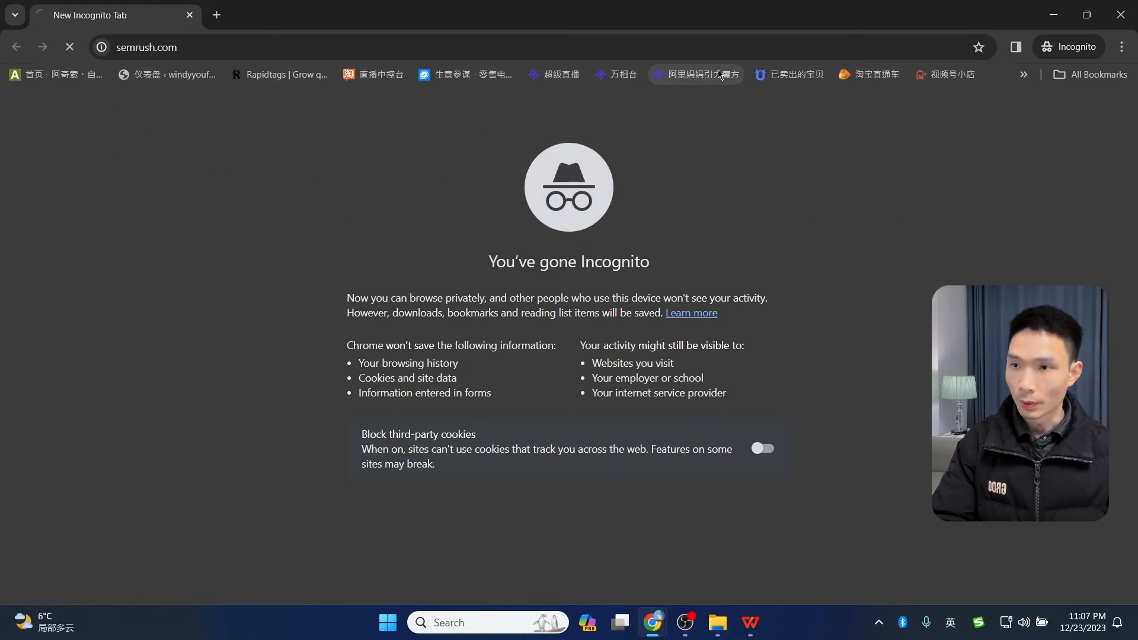
key(Return)
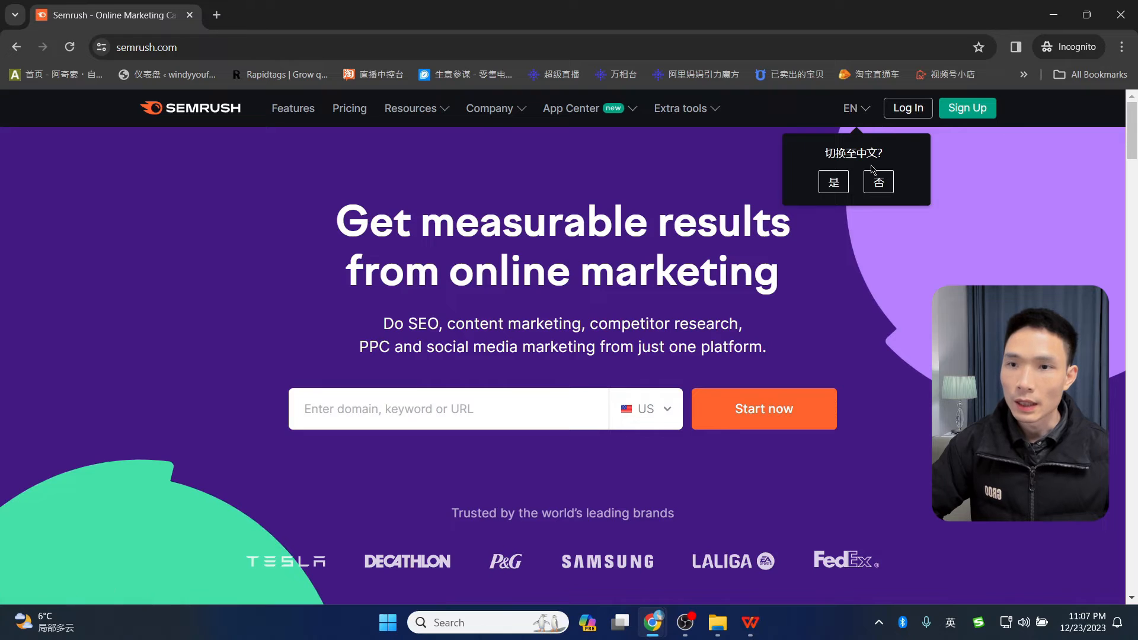
click(859, 115)
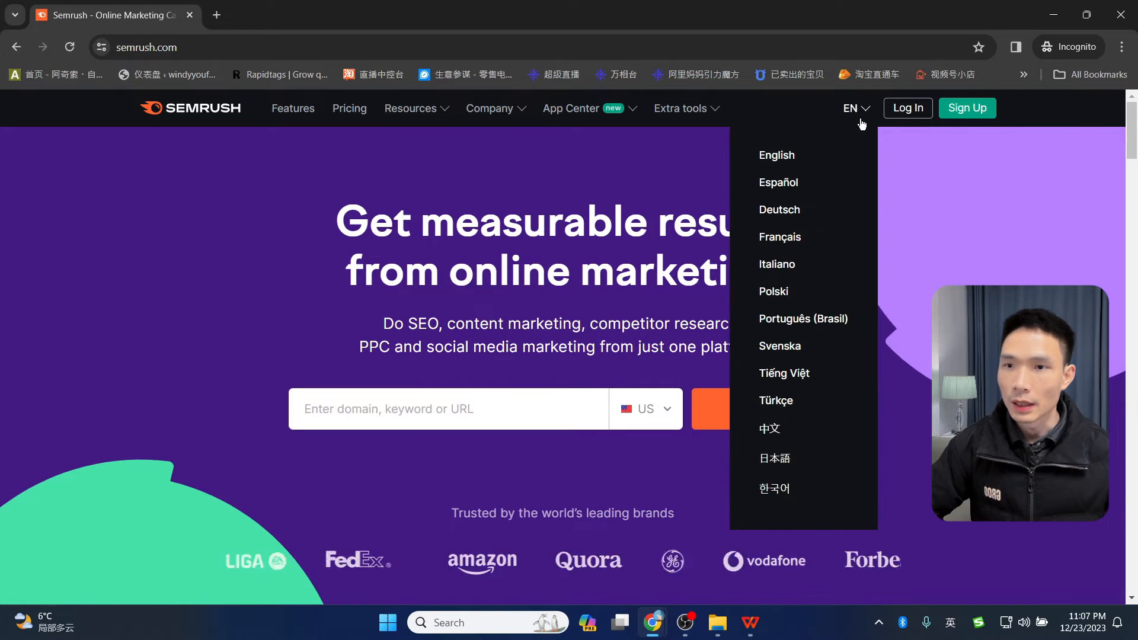
click(779, 403)
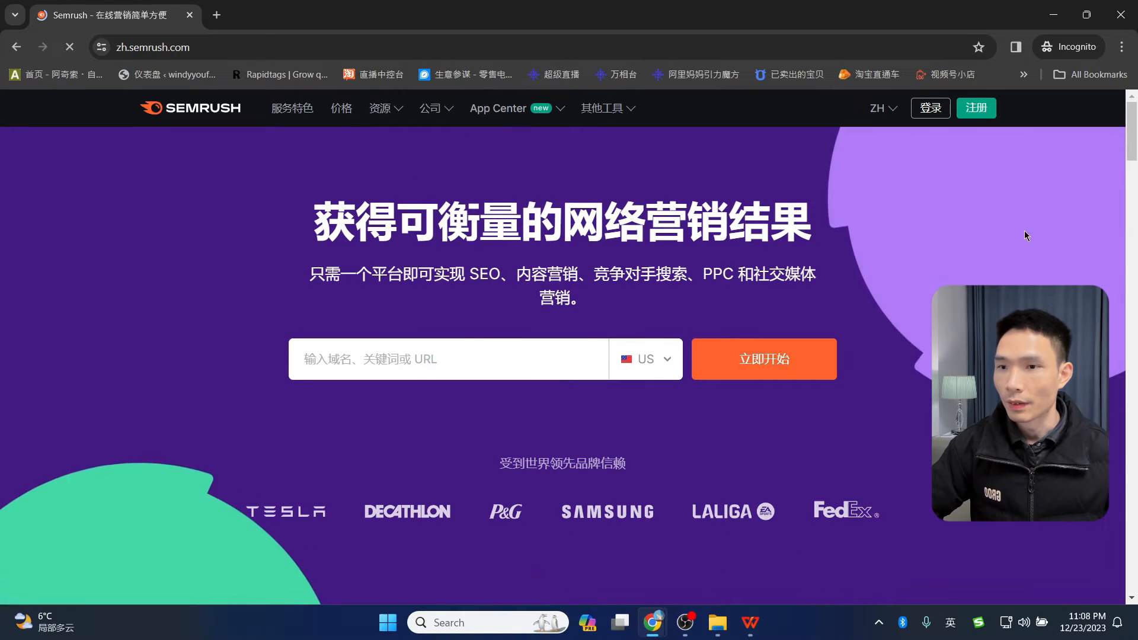
- Preview the Chinese 注册 sign-up page, then go back and scroll through the Chinese homepage
click(977, 108)
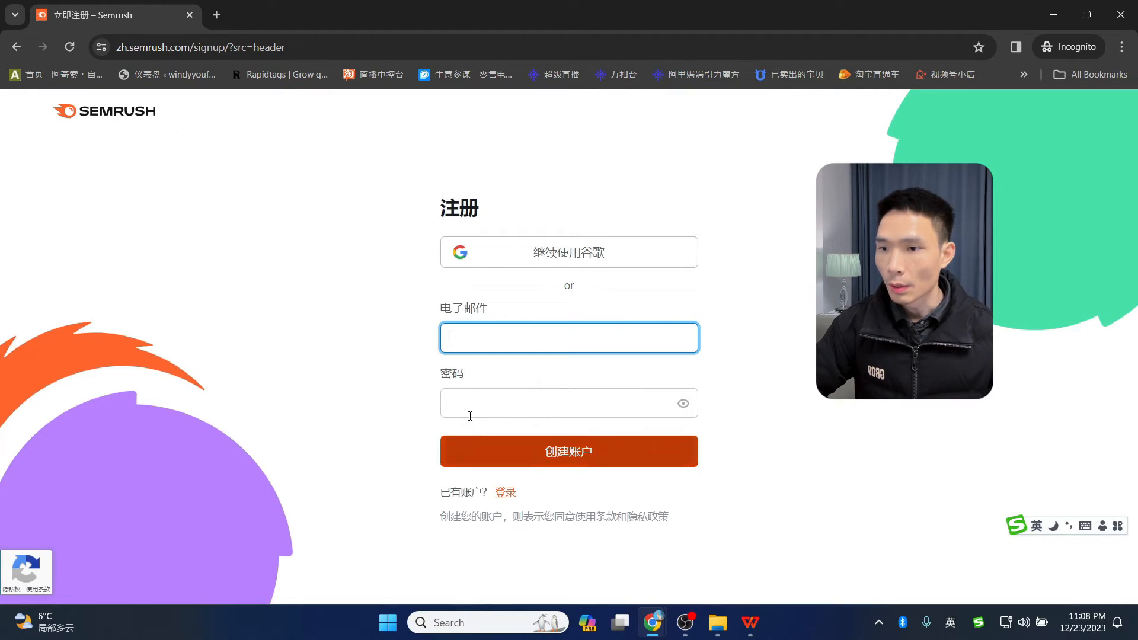
click(16, 47)
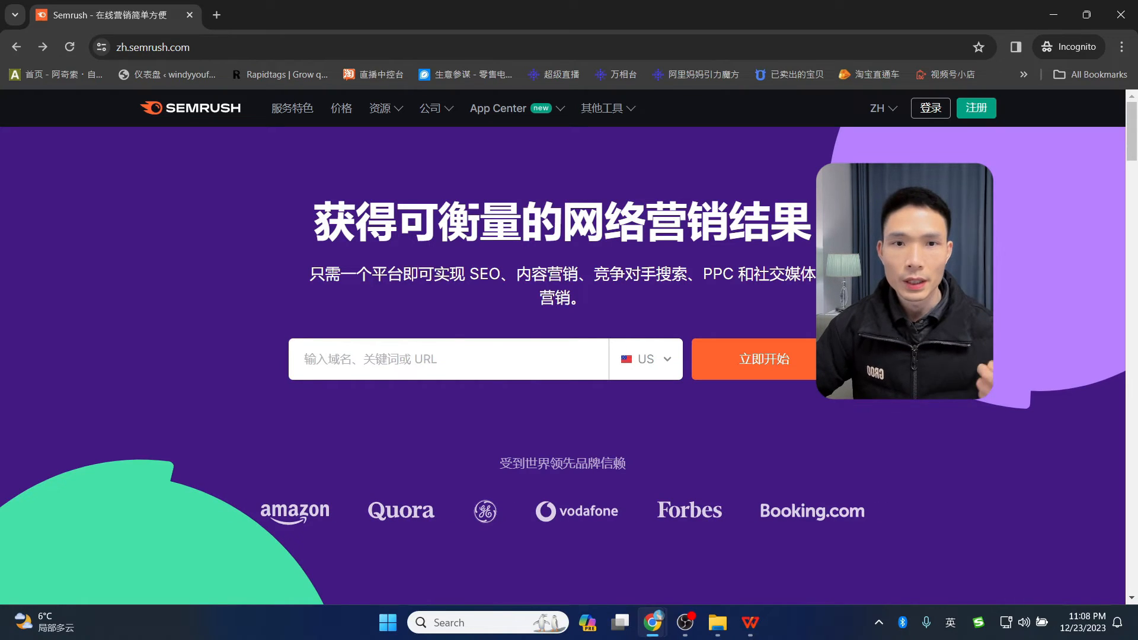
scroll(1004, 354, down, 9)
scroll(1004, 354, down, 2)
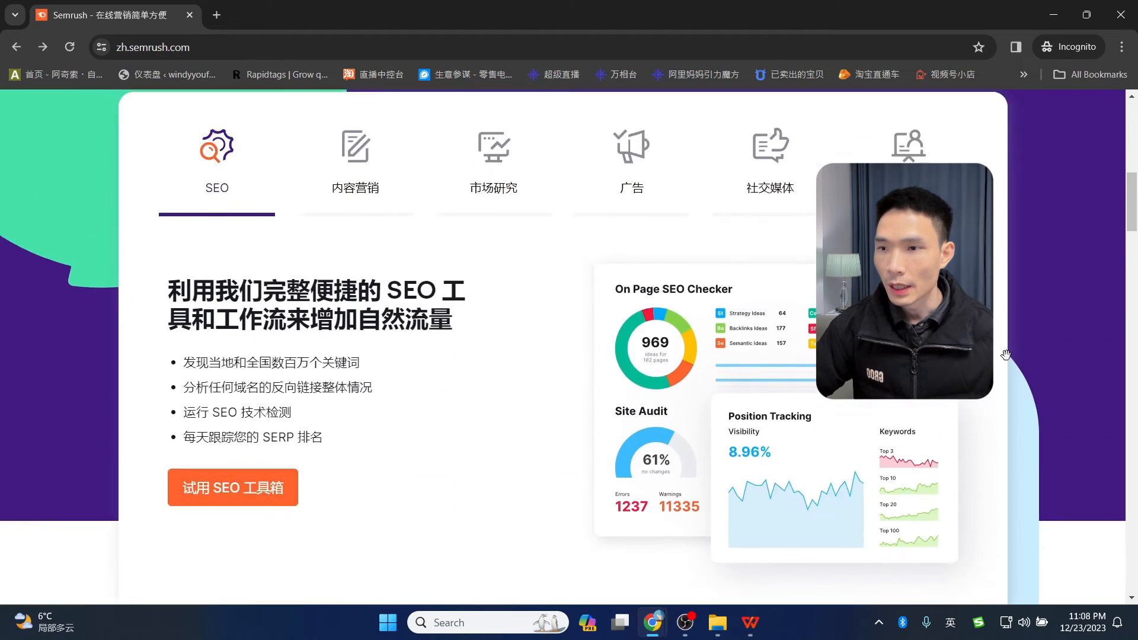
scroll(1005, 355, up, 2)
scroll(1006, 355, down, 2)
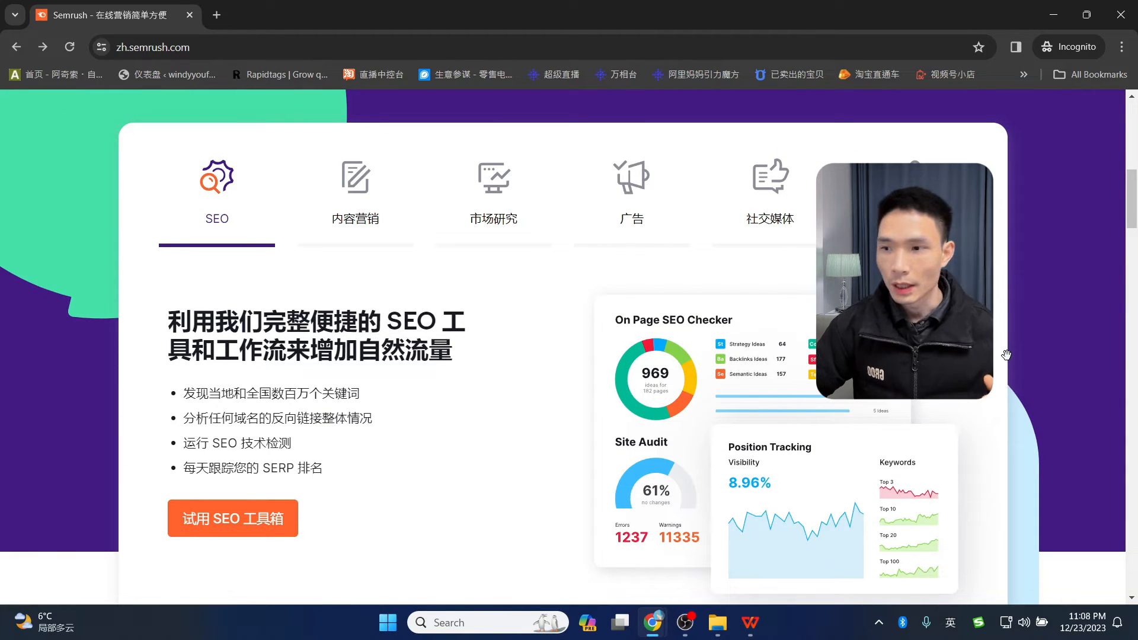
scroll(1006, 354, up, 4)
scroll(1030, 359, up, 2)
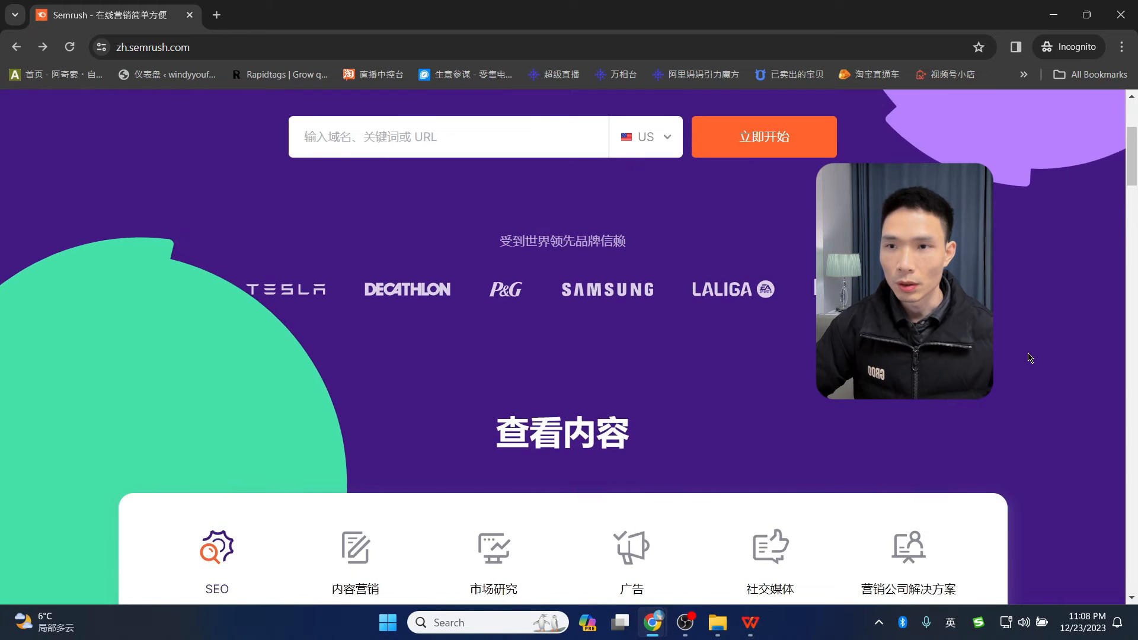
scroll(1030, 358, up, 4)
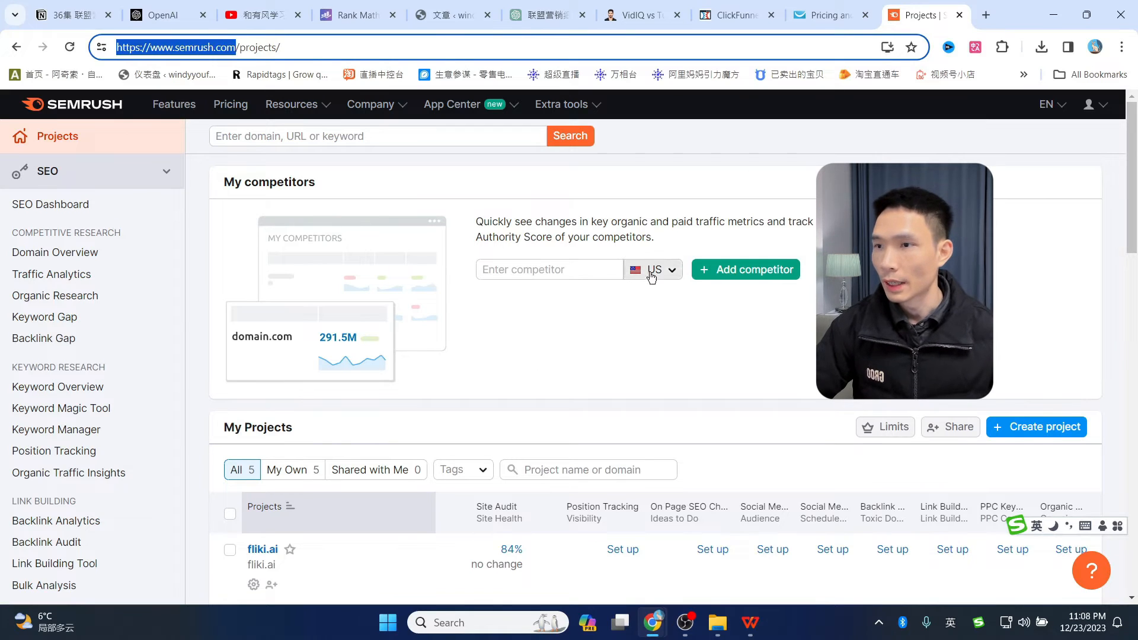
- Open Keyword Magic Tool from the Keyword Research section of the left sidebar
click(50, 413)
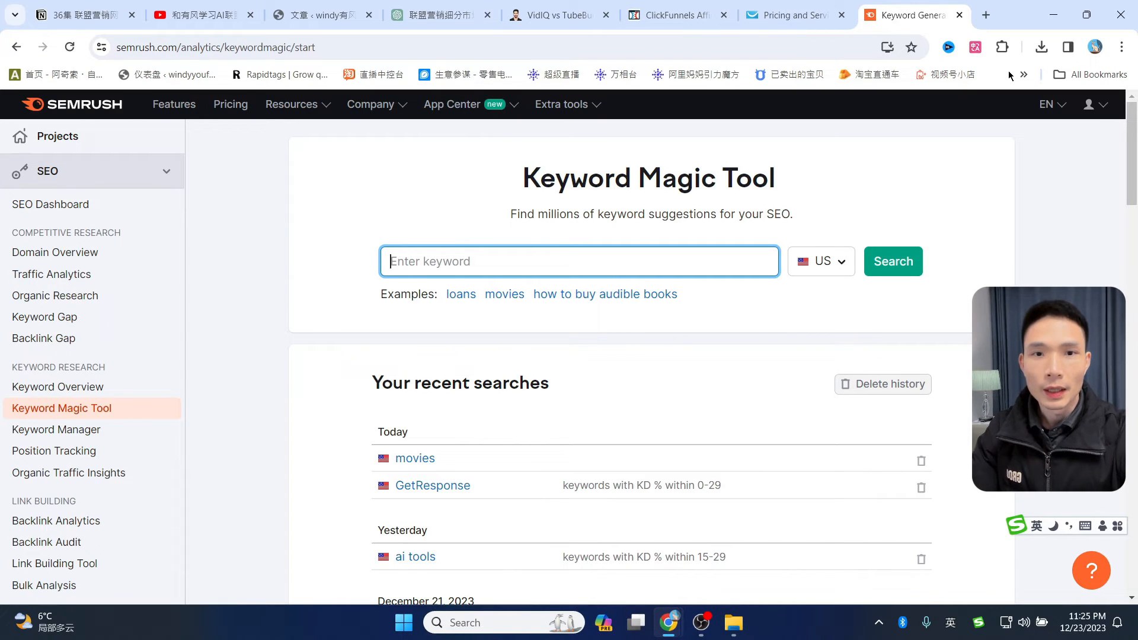
click(775, 5)
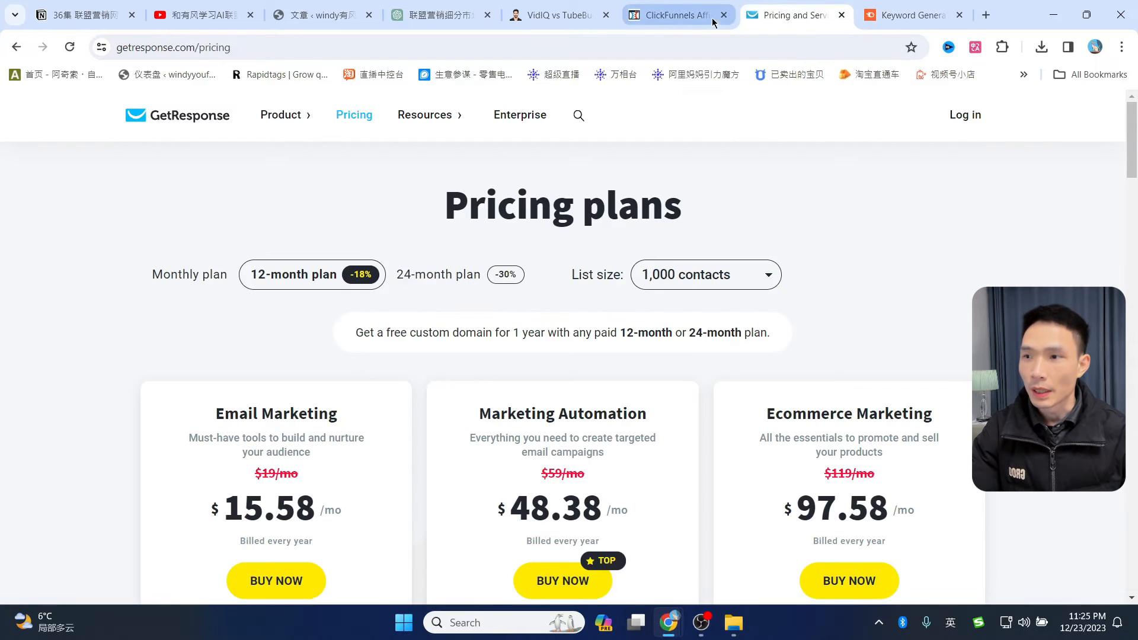
click(175, 47)
double_click(175, 47)
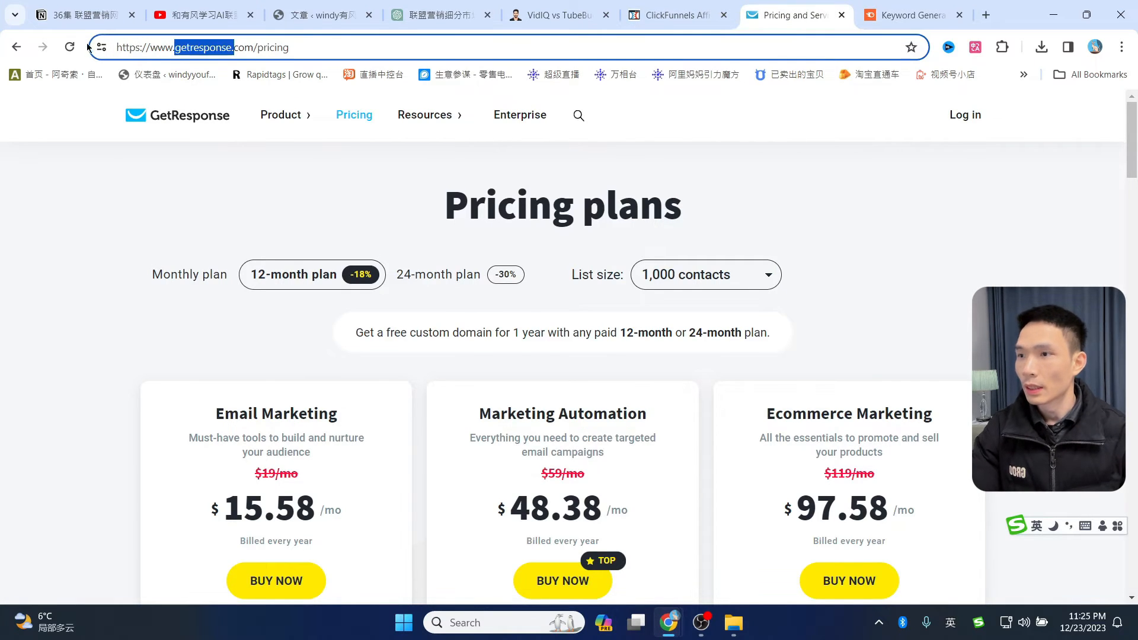
mouse_move(425, 114)
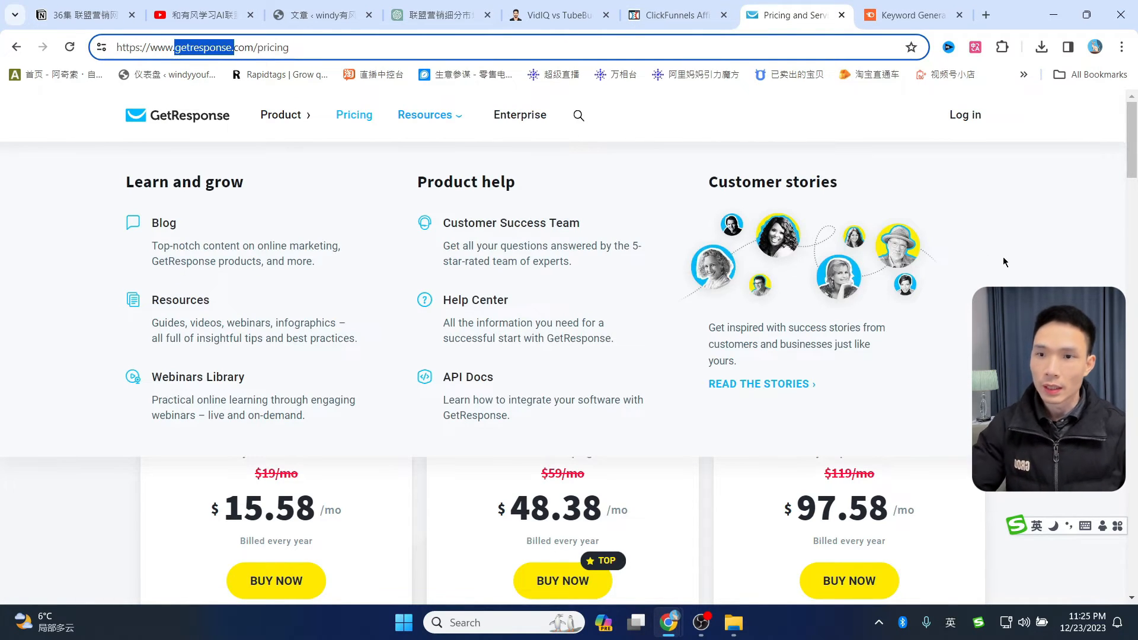
click(807, 273)
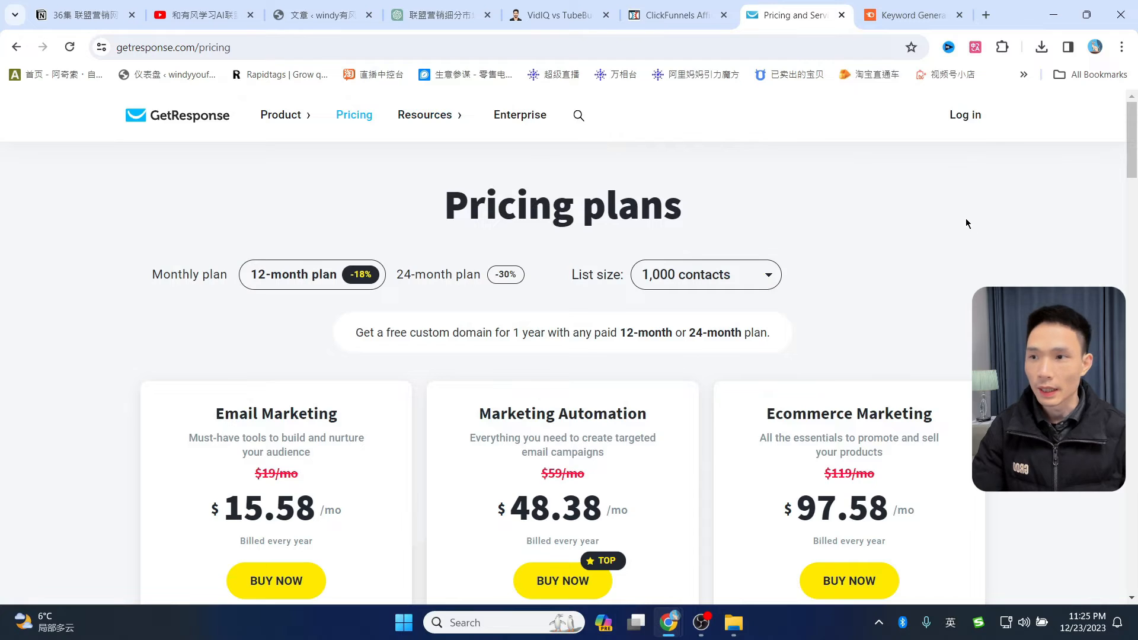
click(907, 15)
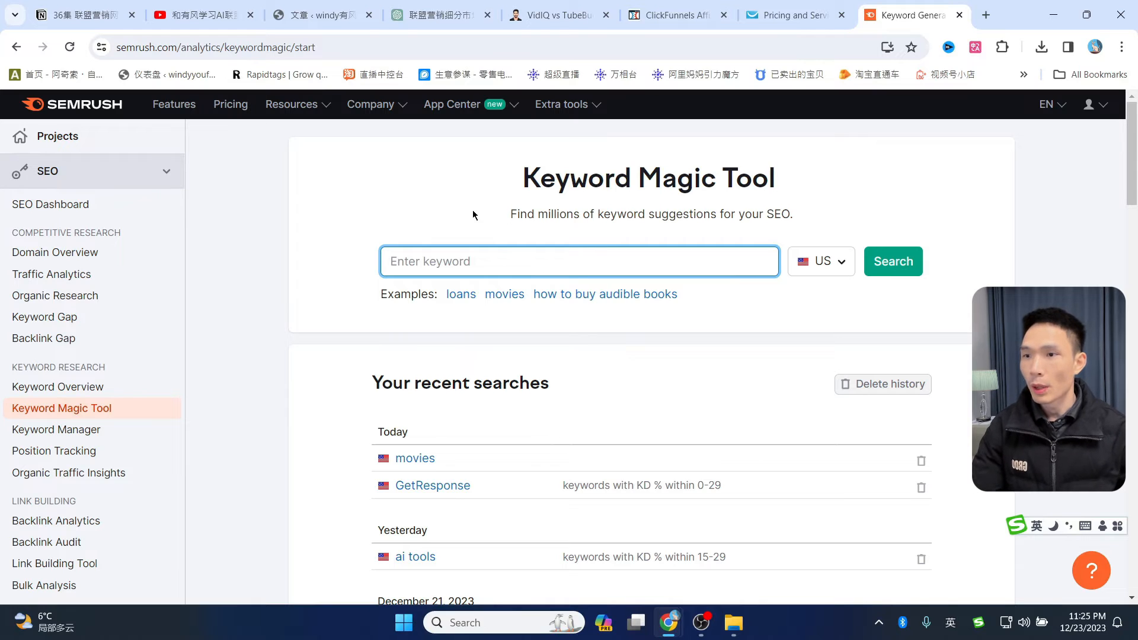
- Search Keyword Magic Tool ideas for 'getresponse'
text(getresponse.)
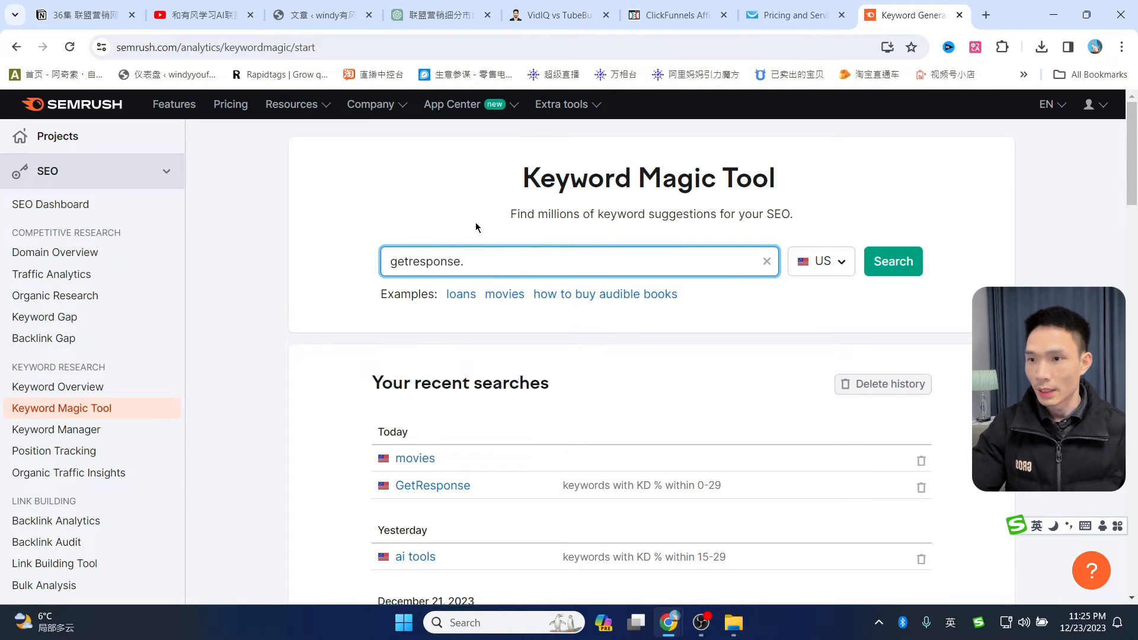
key(BackSpace)
click(899, 263)
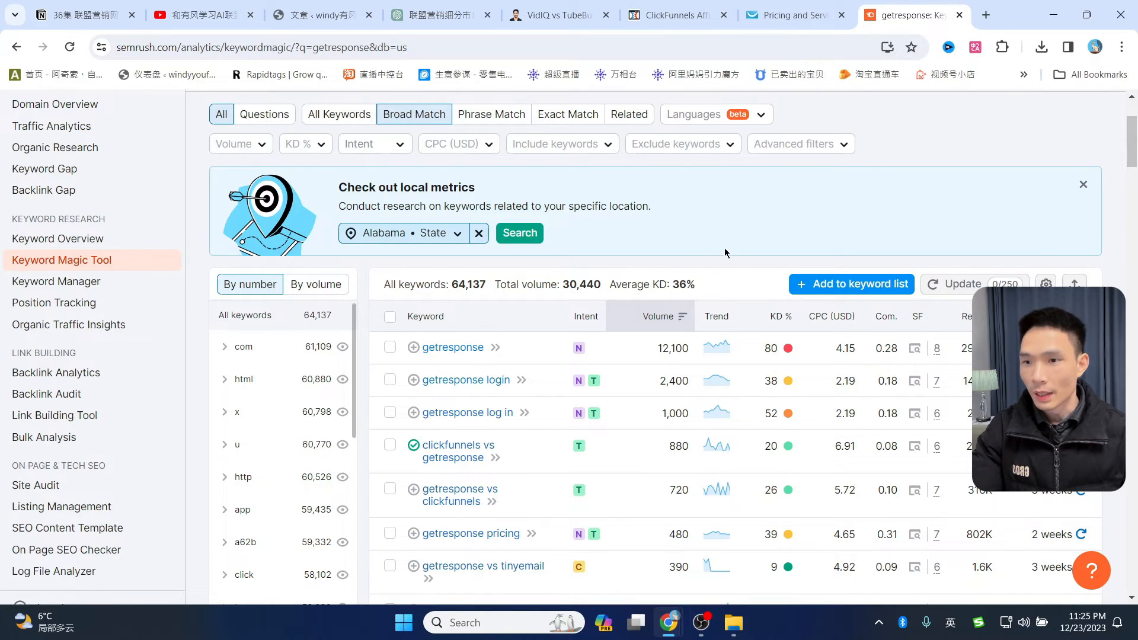
- Scroll through the getresponse keyword table, reviewing intent, volume, KD and CPC figures
mouse_move(577, 315)
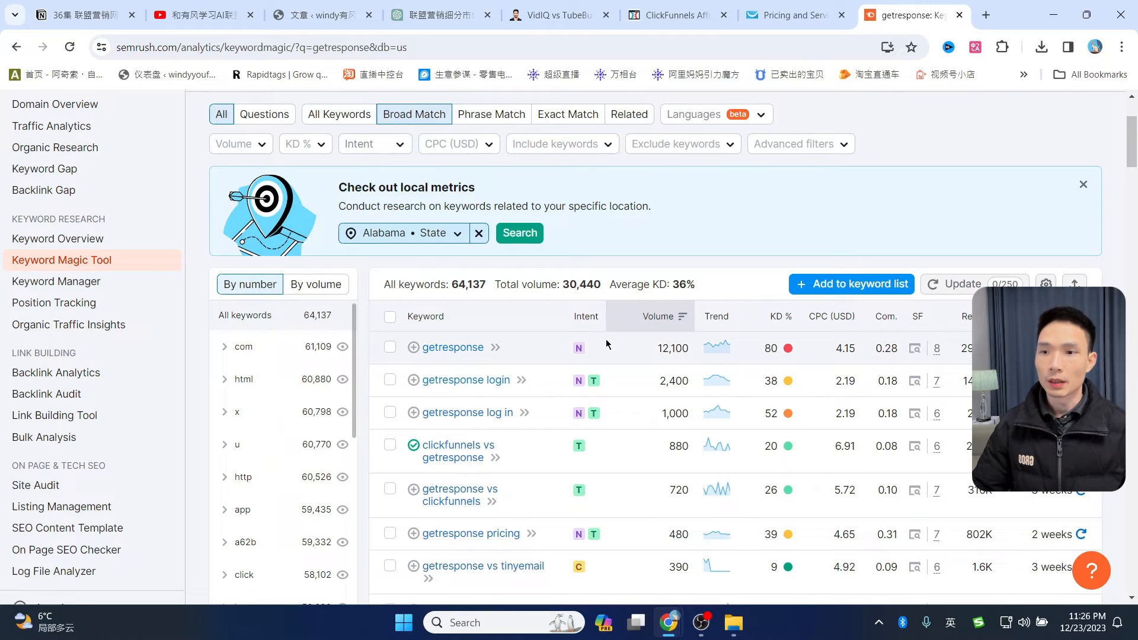
scroll(605, 342, down, 1)
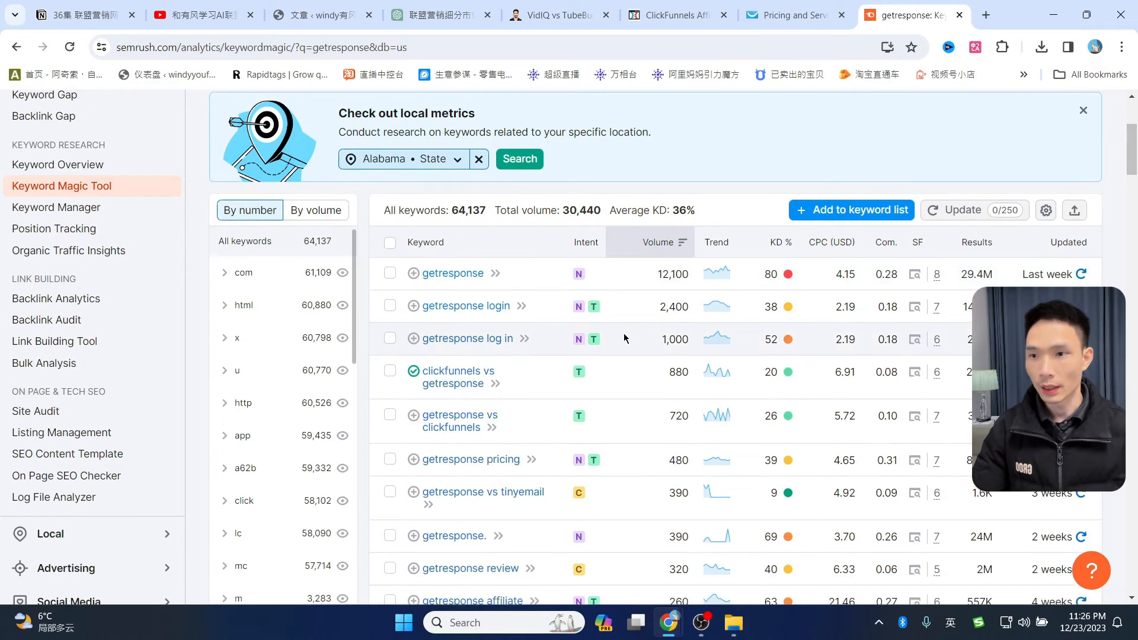
mouse_move(579, 283)
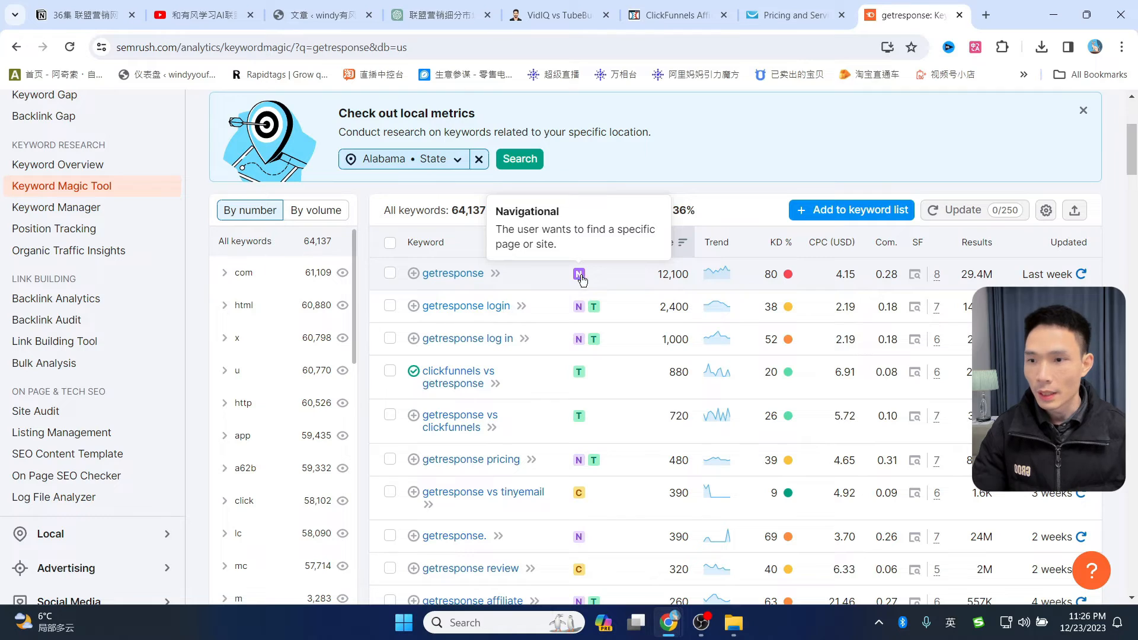
scroll(590, 433, down, 1)
mouse_move(584, 424)
scroll(585, 418, down, 4)
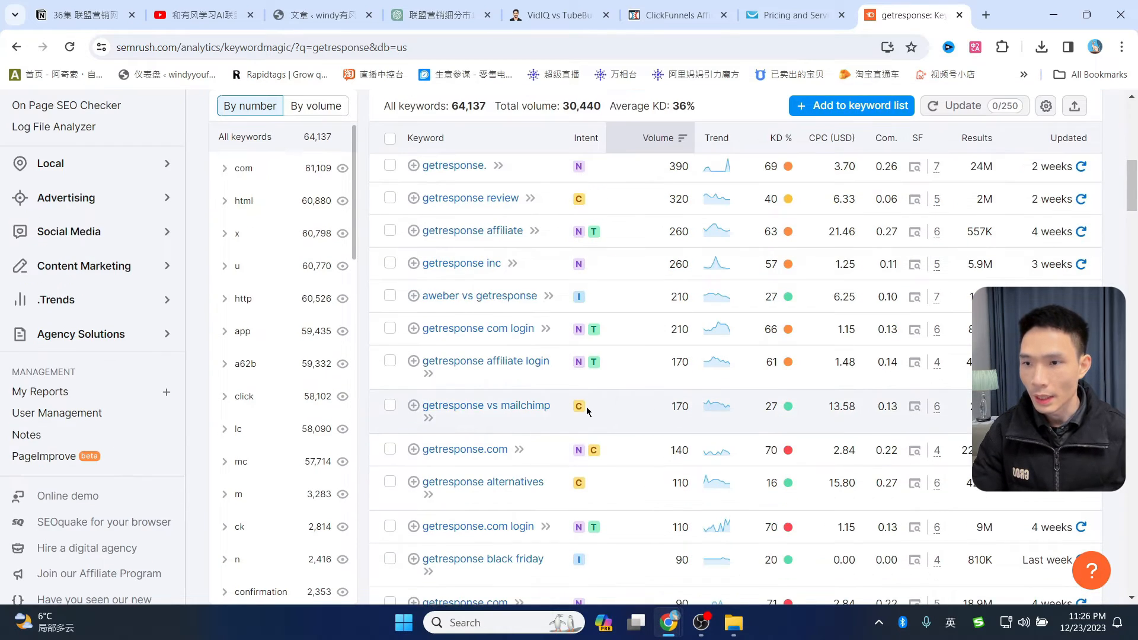
scroll(630, 308, up, 3)
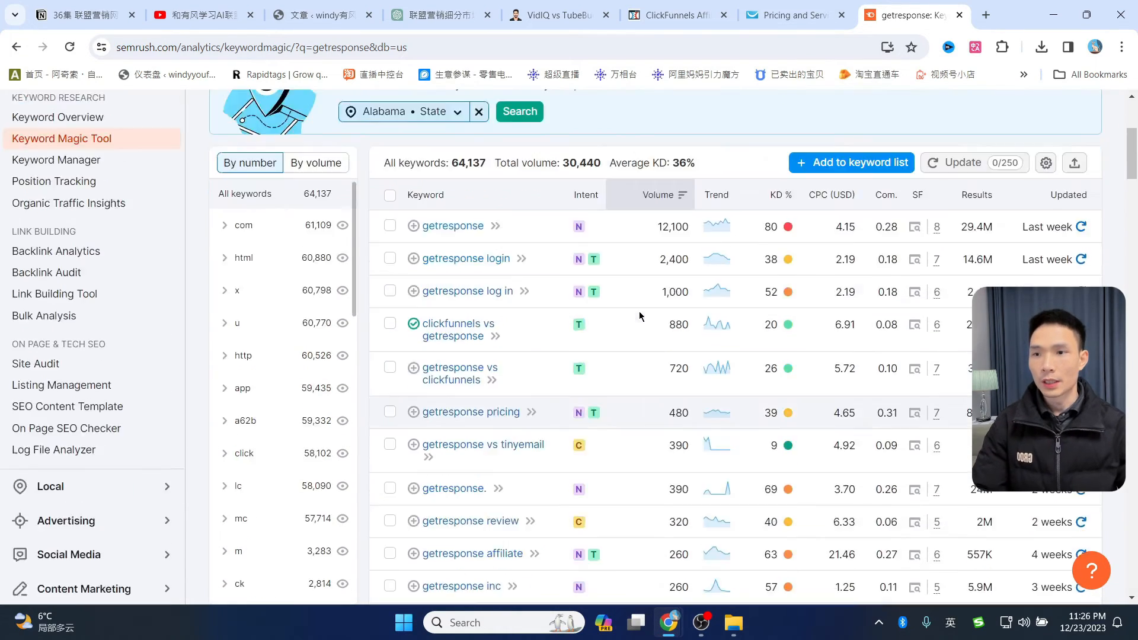
mouse_move(646, 316)
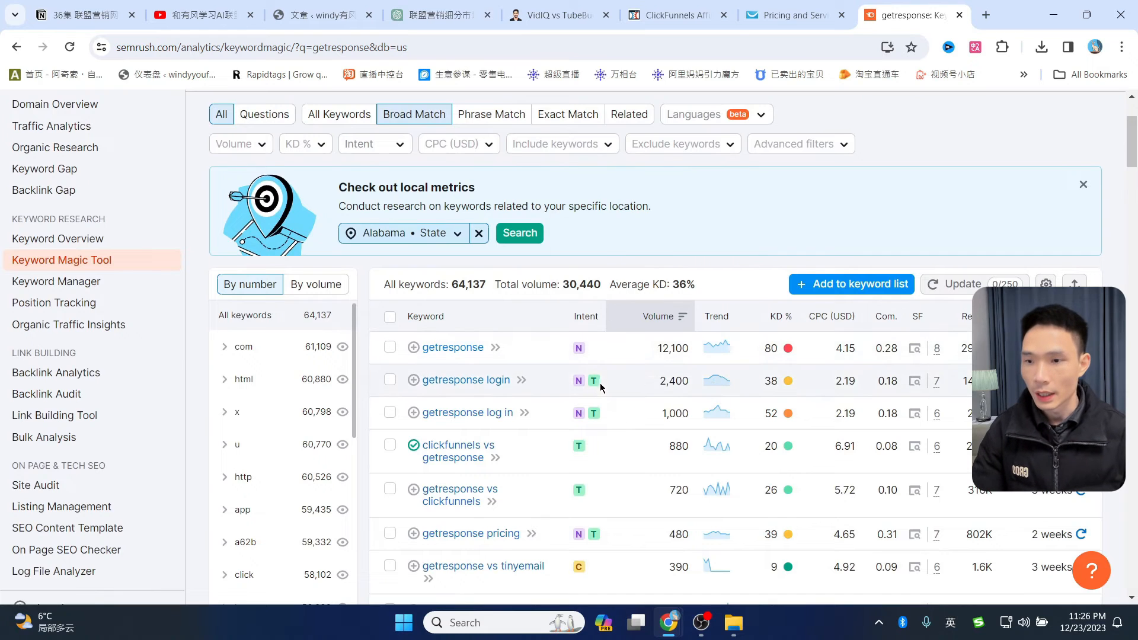
scroll(620, 394, down, 2)
scroll(595, 411, up, 2)
mouse_move(581, 355)
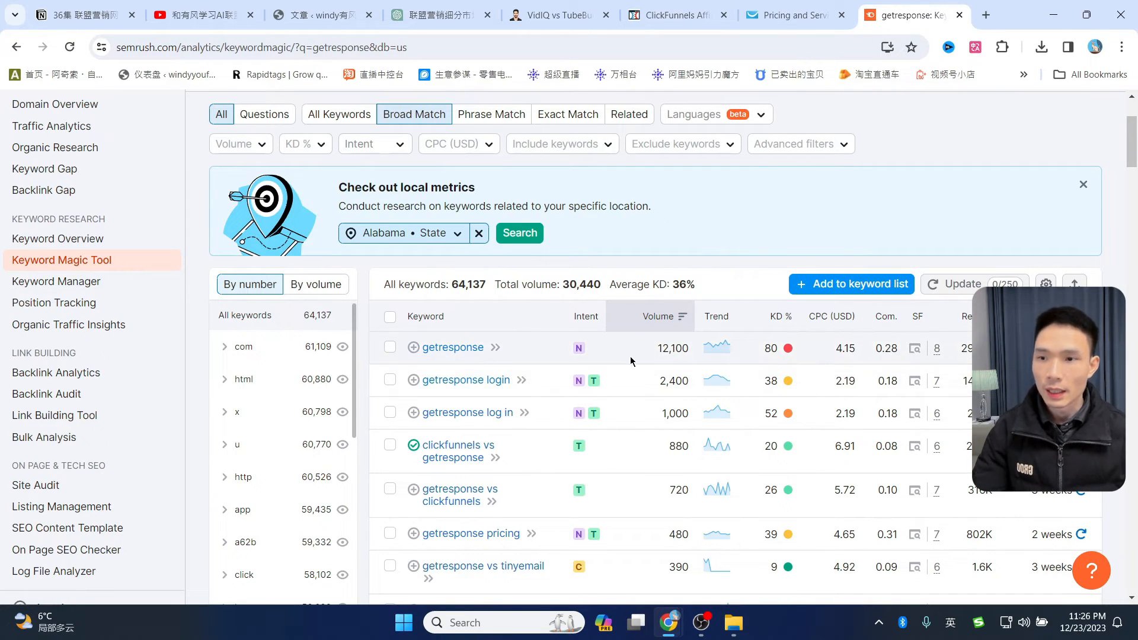
mouse_move(599, 386)
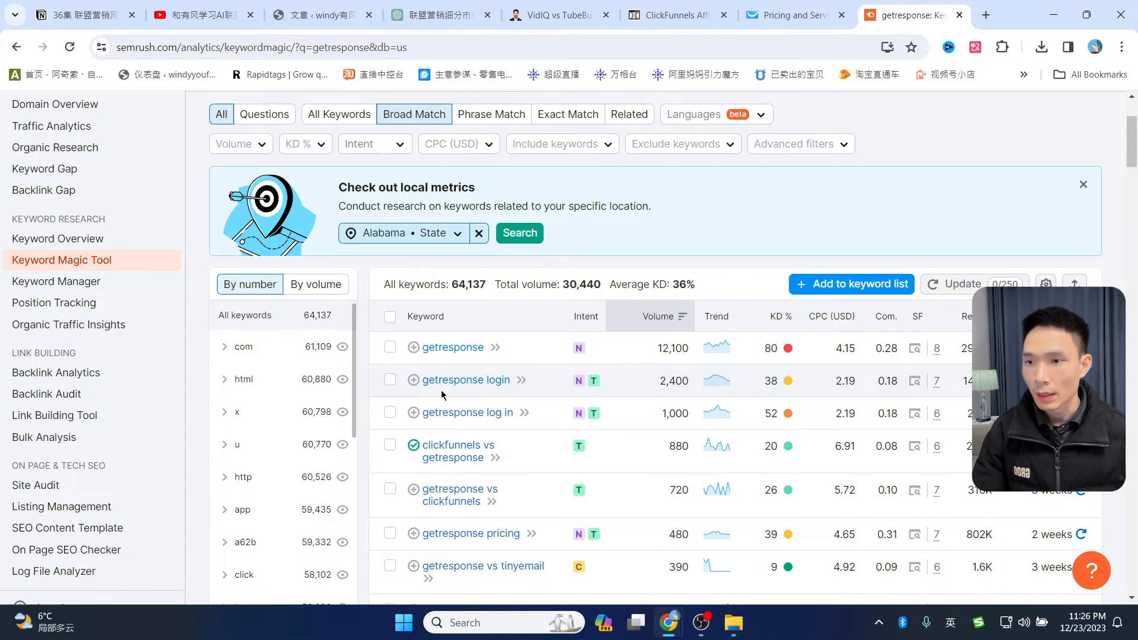
scroll(592, 392, down, 1)
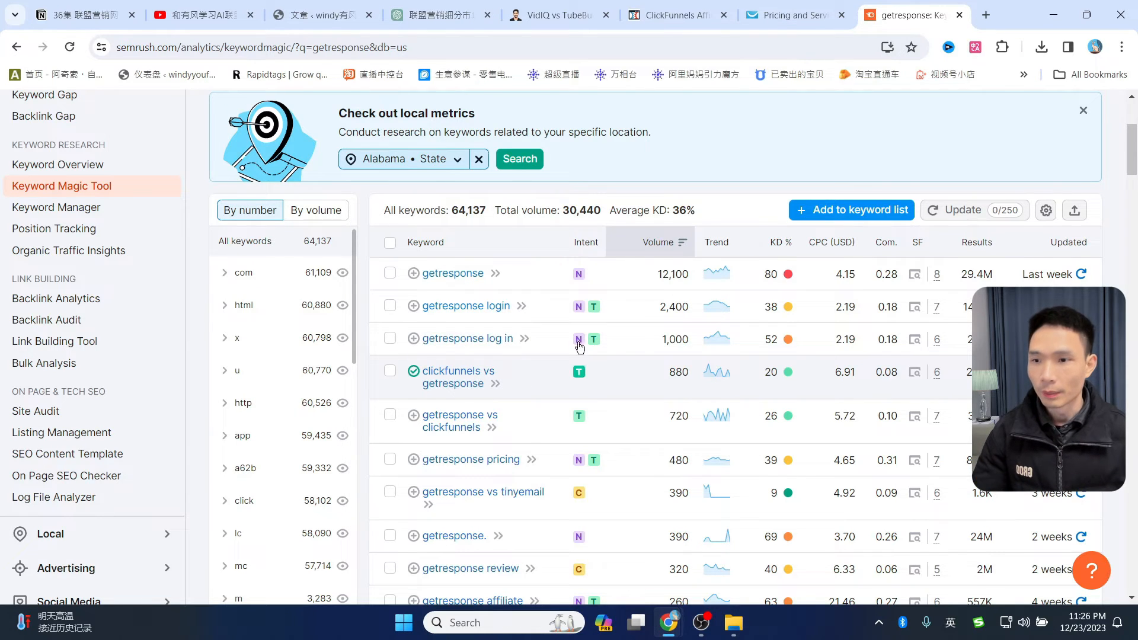
scroll(579, 415, down, 1)
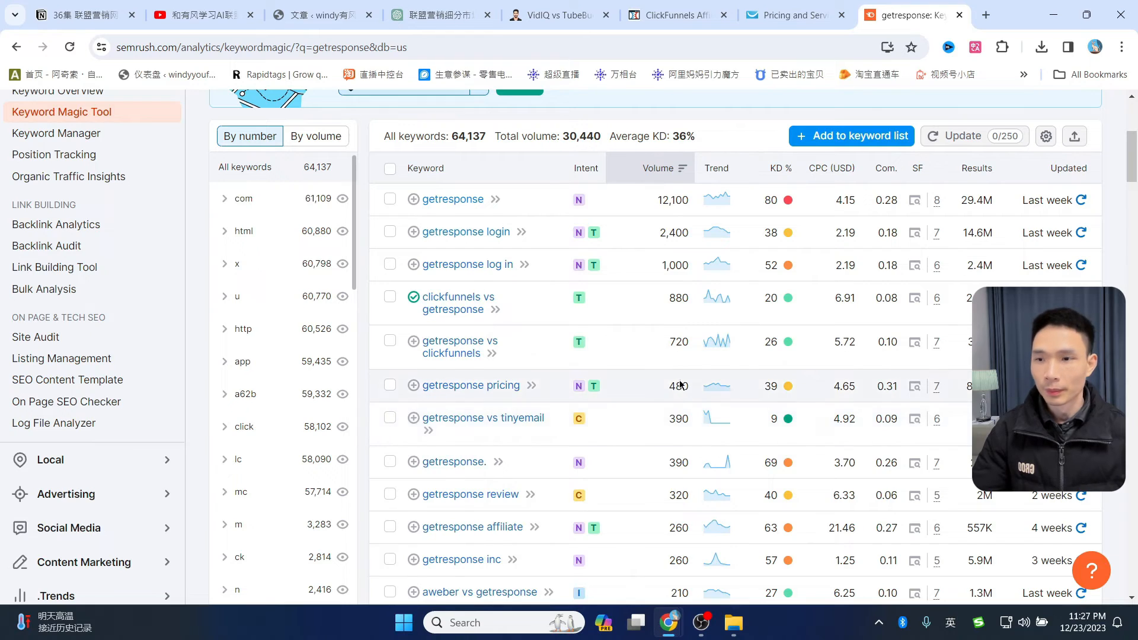
scroll(623, 421, down, 2)
mouse_move(581, 448)
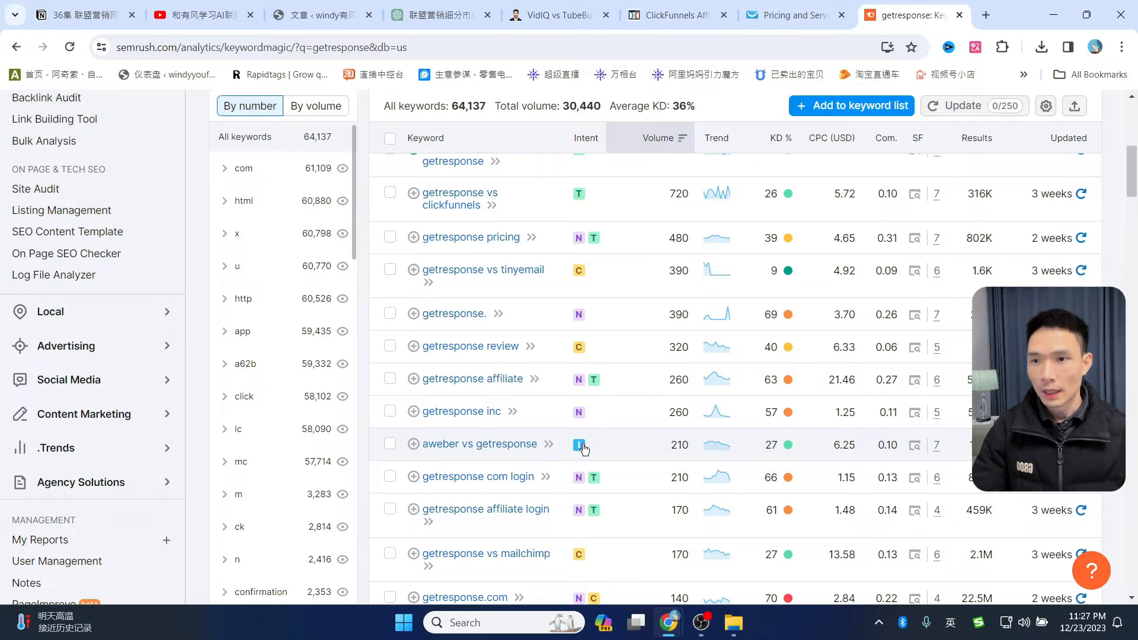
scroll(587, 451, up, 4)
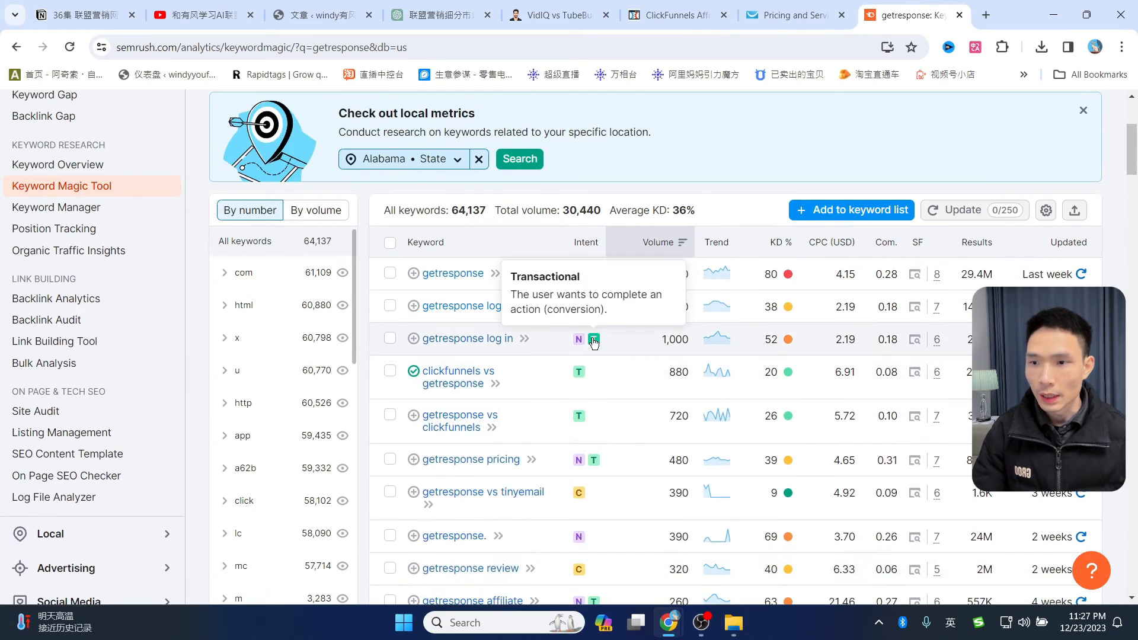
scroll(611, 322, up, 1)
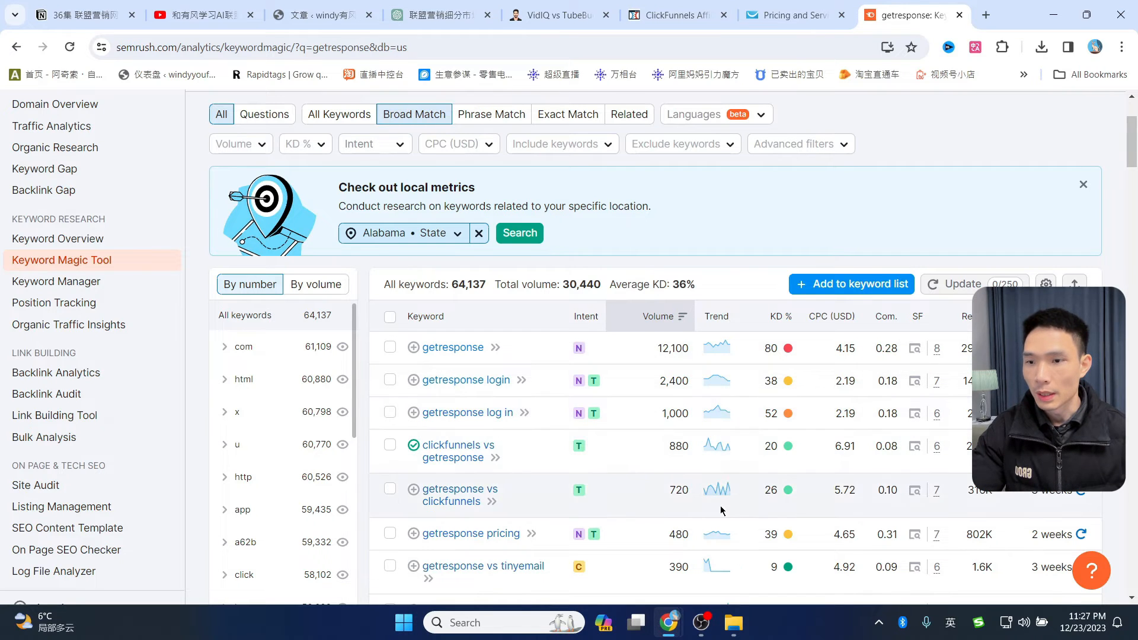
scroll(741, 484, down, 1)
scroll(726, 498, down, 1)
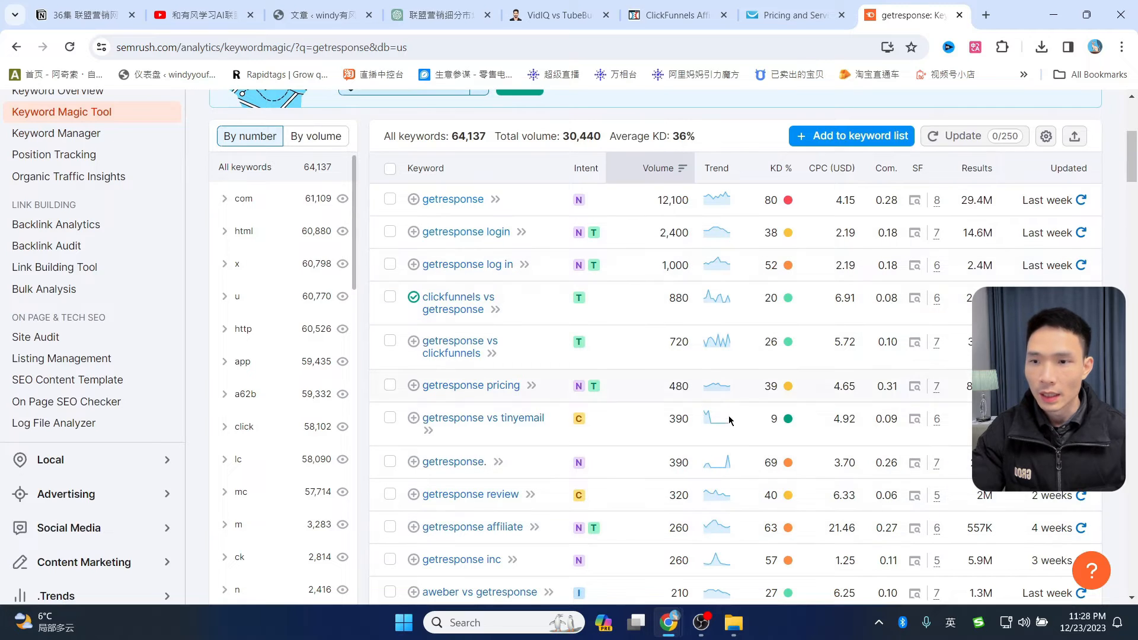
scroll(732, 427, up, 2)
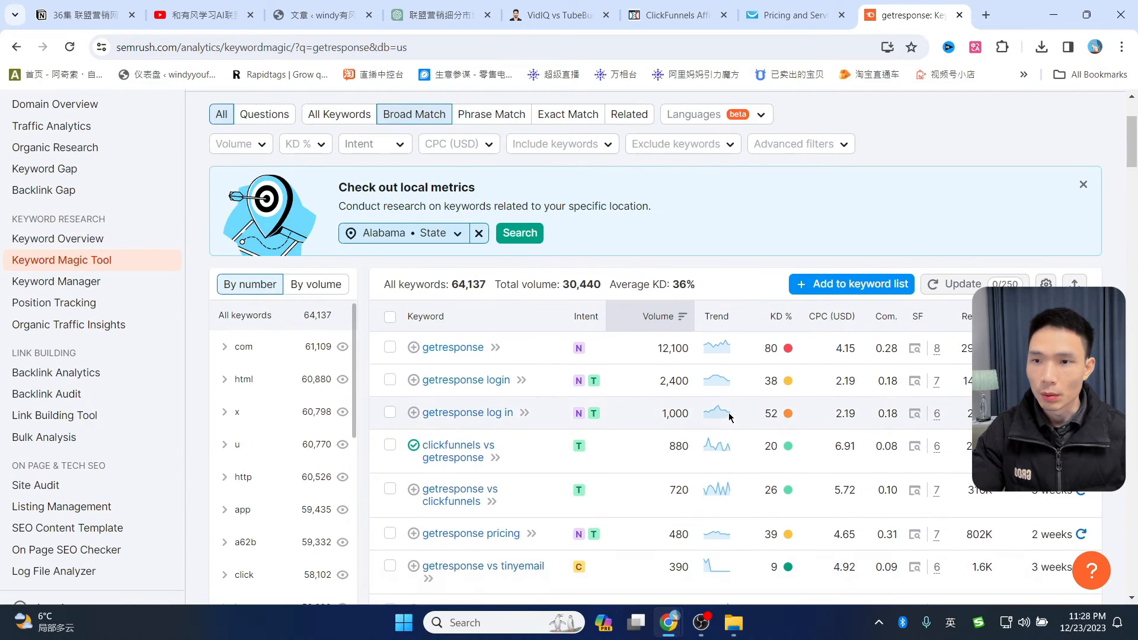
mouse_move(781, 320)
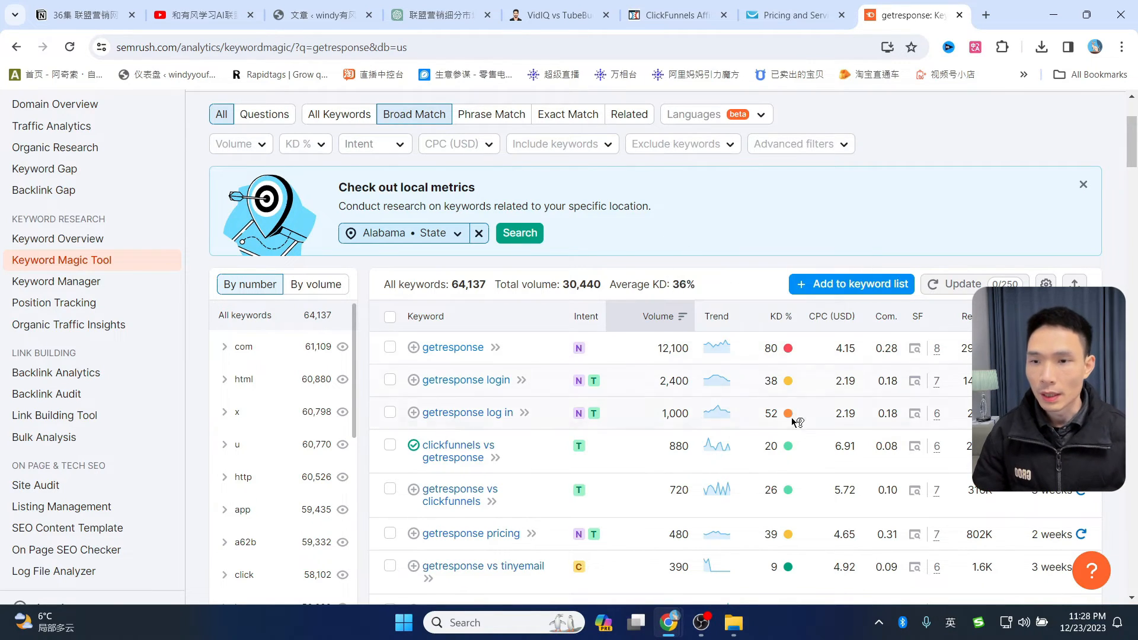
mouse_move(795, 451)
scroll(799, 454, down, 2)
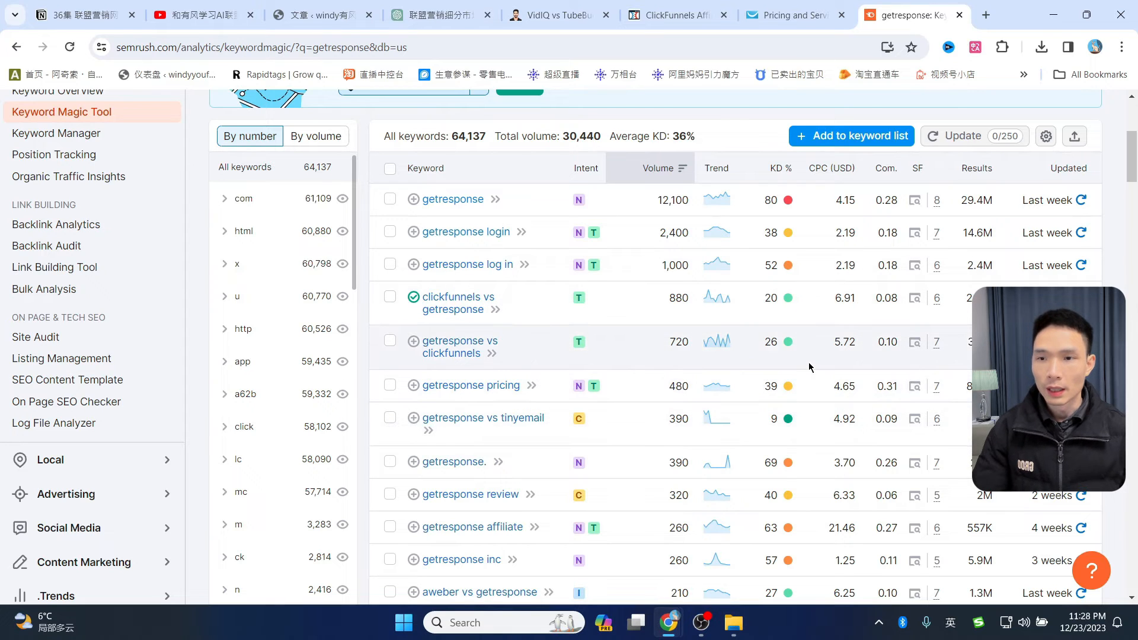
scroll(810, 368, down, 3)
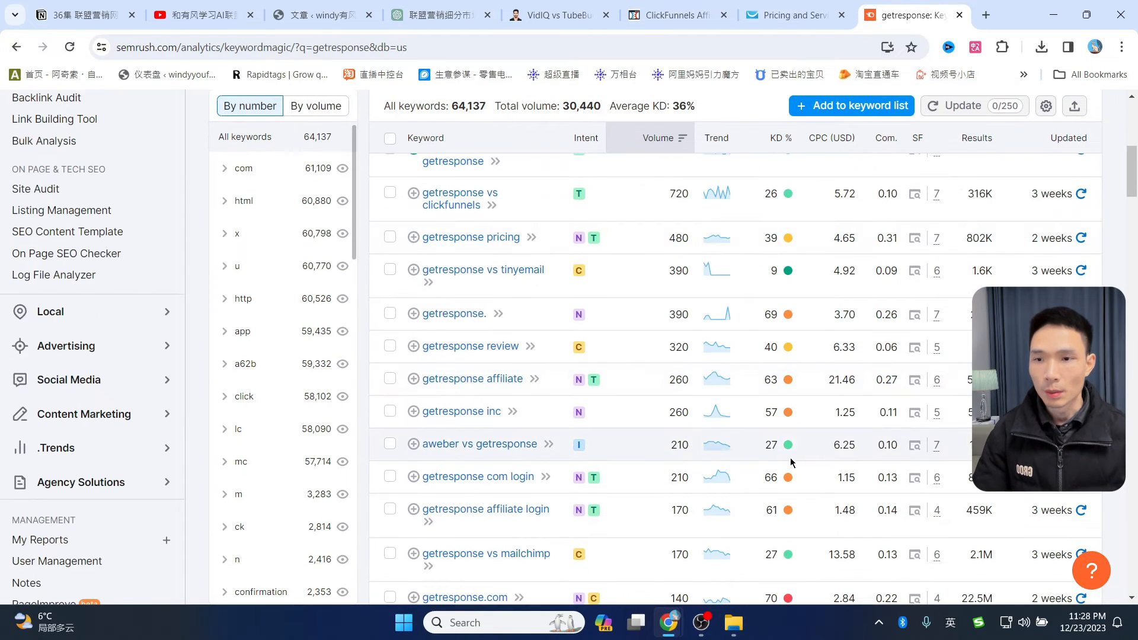
scroll(816, 400, up, 5)
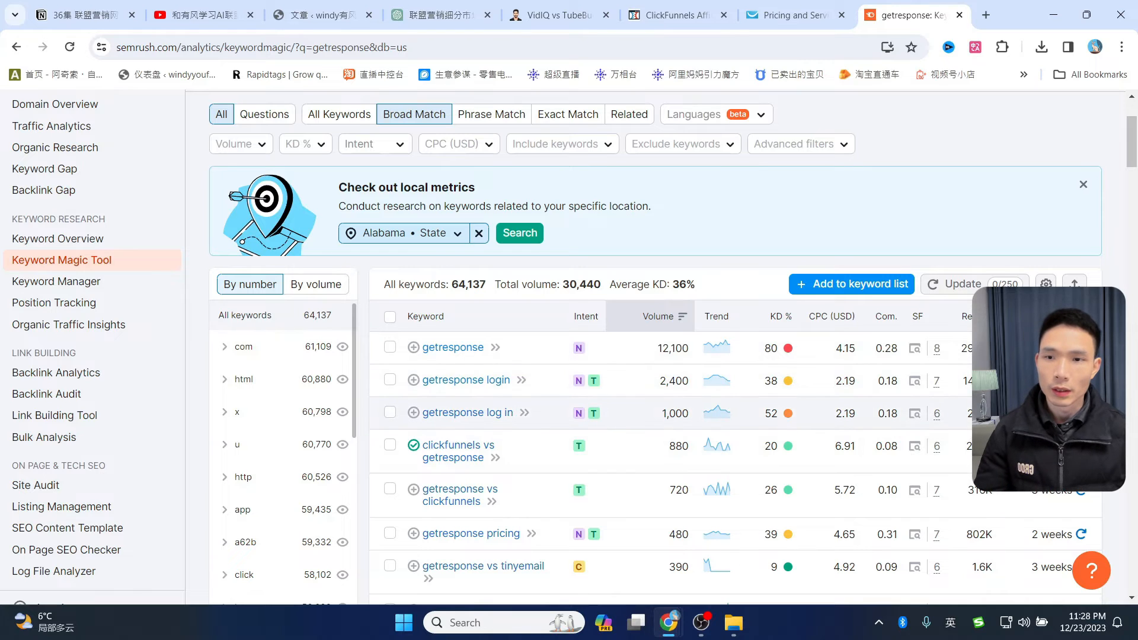
scroll(967, 474, down, 1)
scroll(949, 367, up, 3)
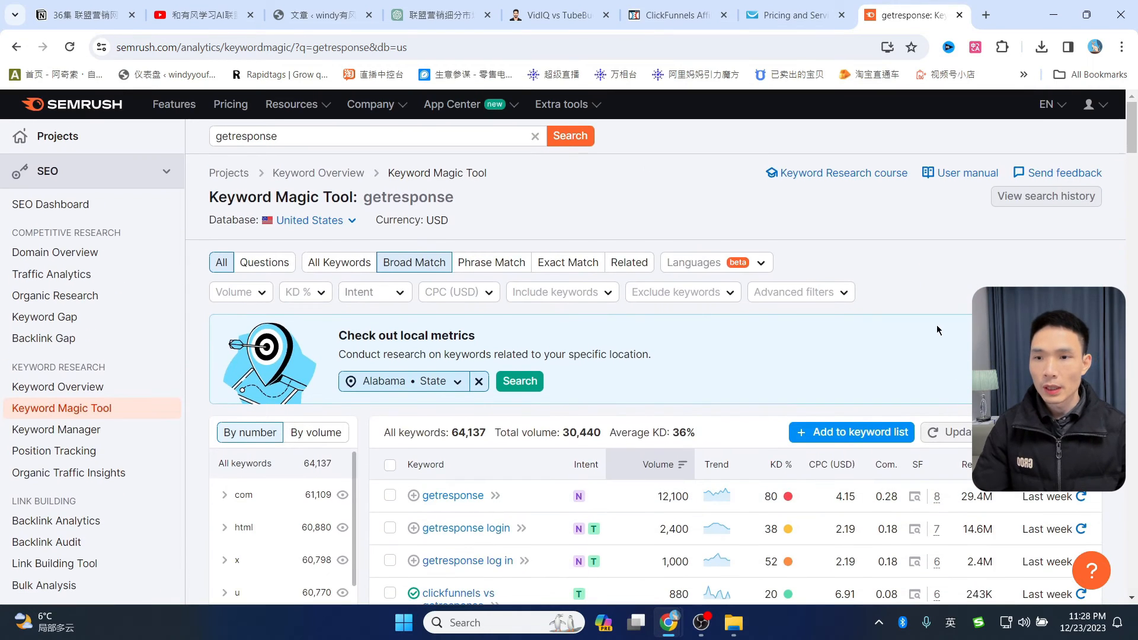
scroll(923, 330, down, 2)
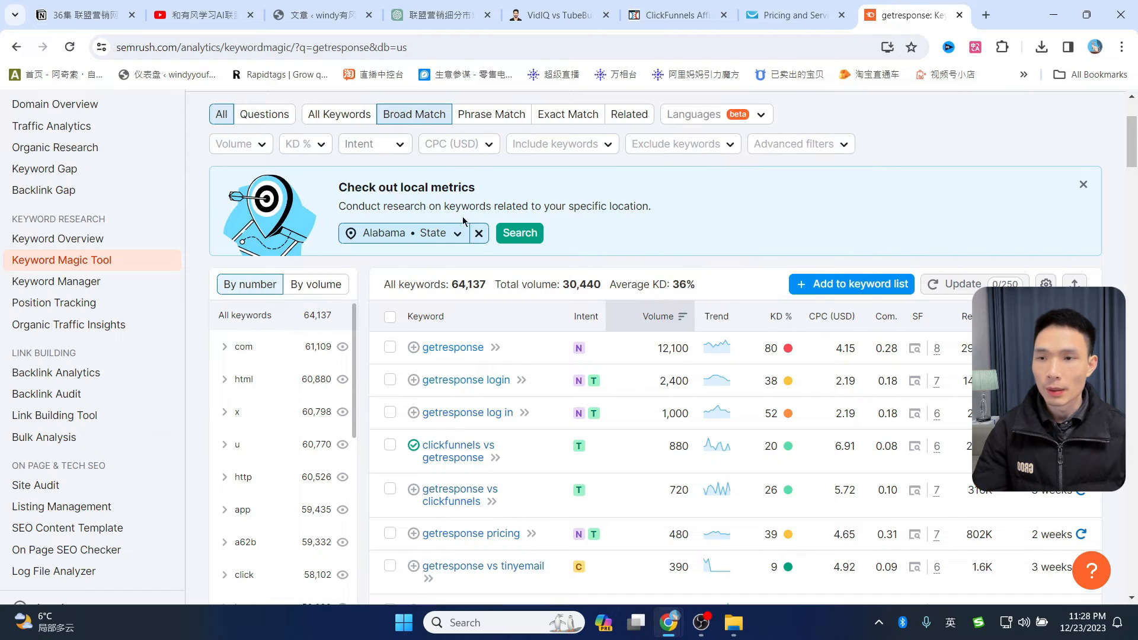
scroll(514, 236, up, 1)
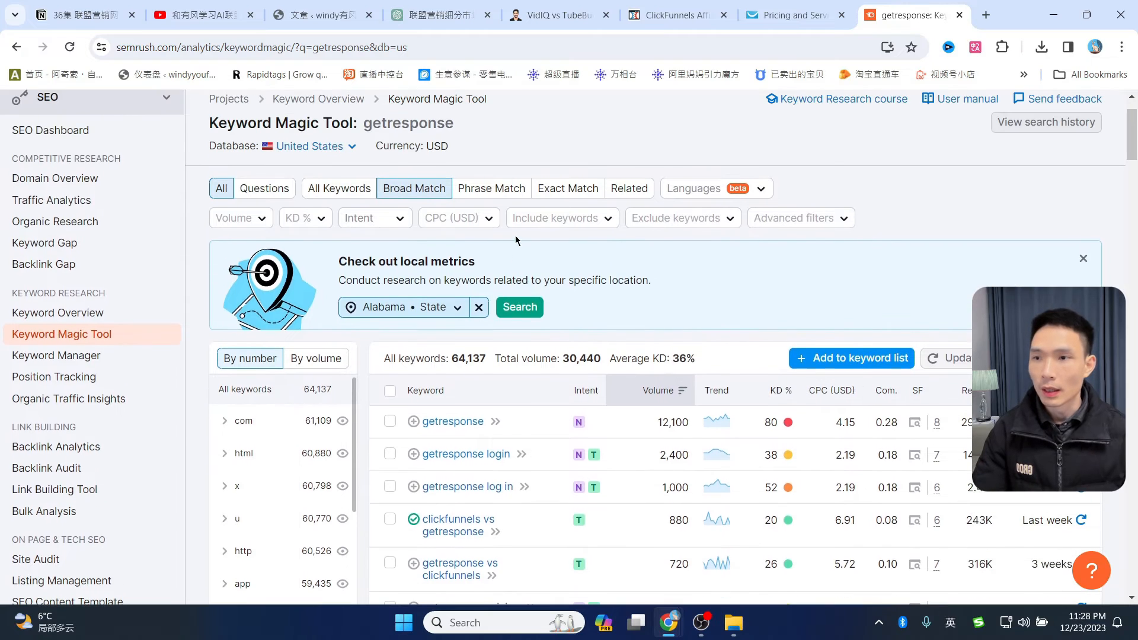
- Apply a custom KD % filter ranging from 0 to 29
click(306, 221)
click(306, 419)
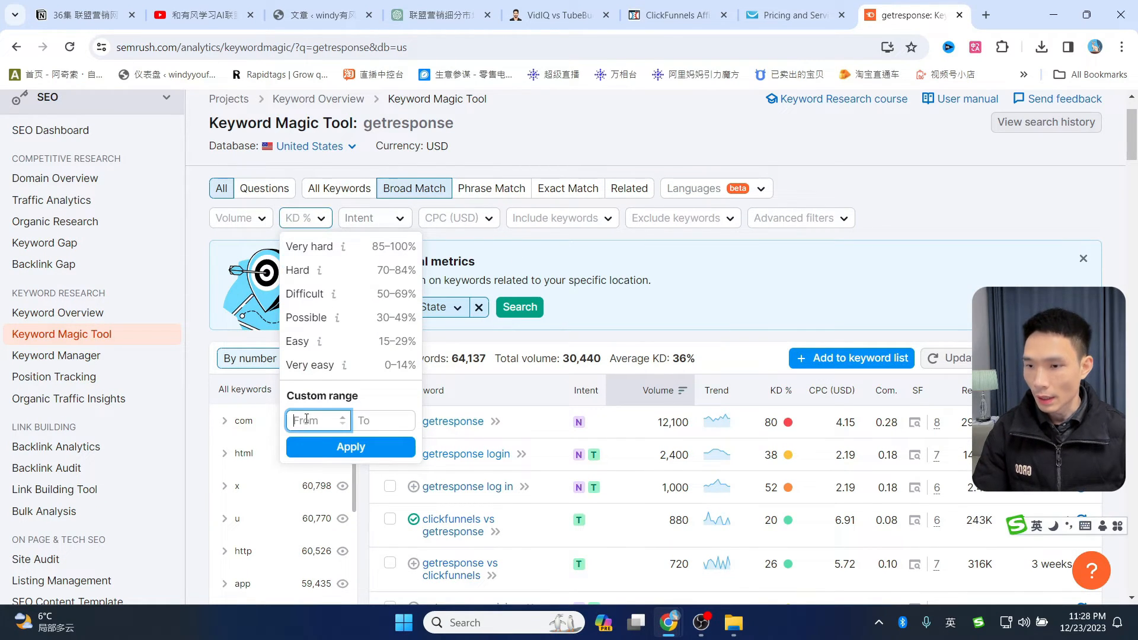
text(0)
click(374, 421)
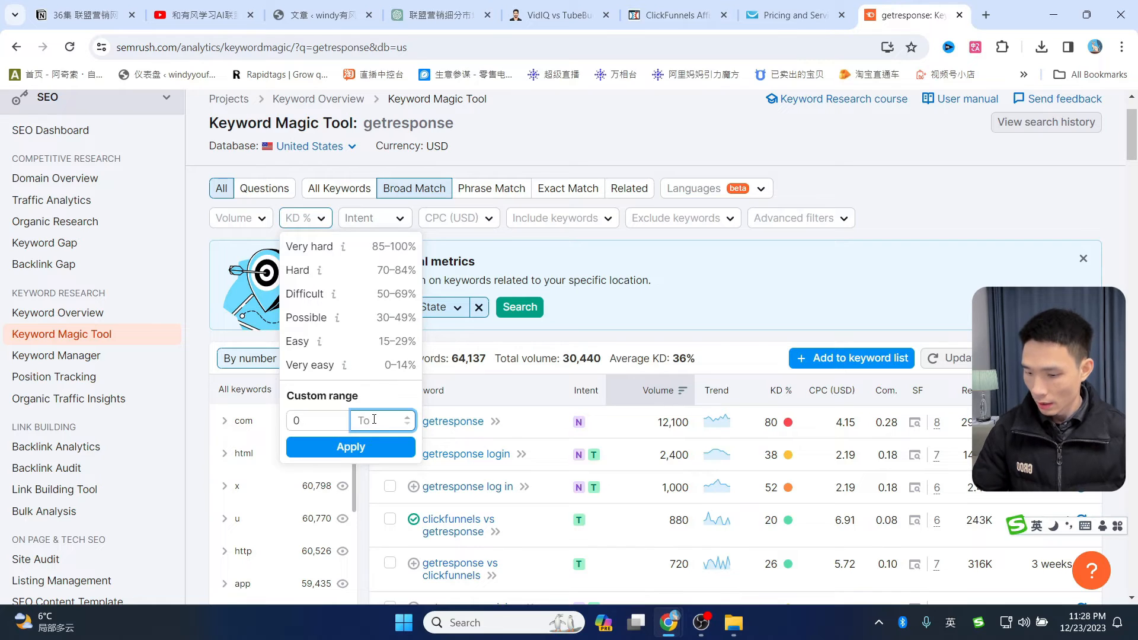
text(29)
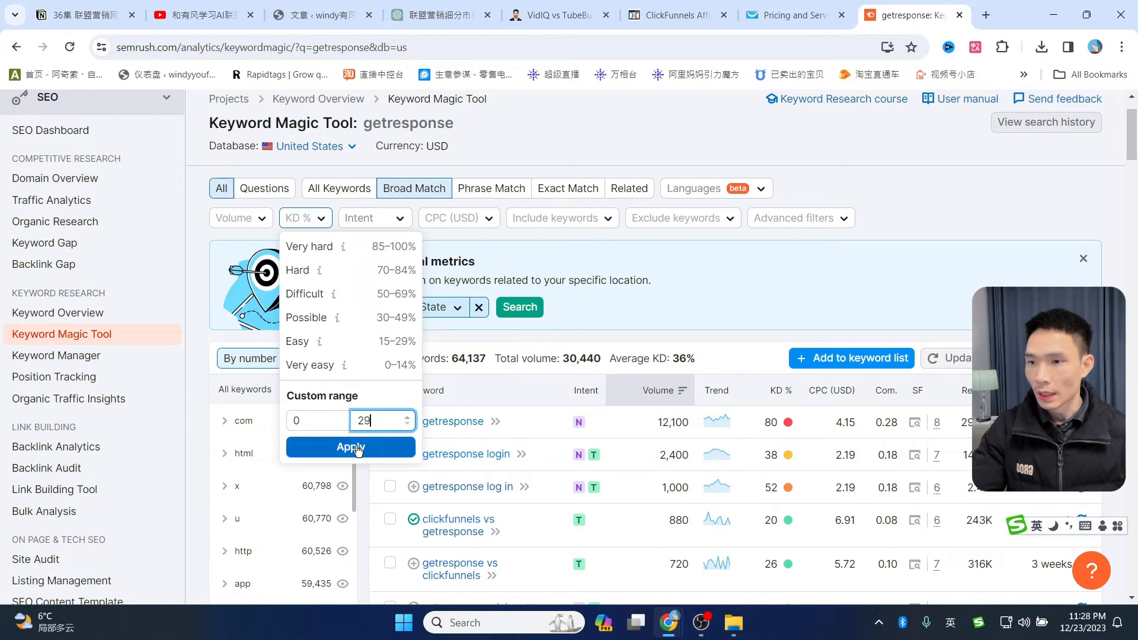
click(362, 447)
- Scroll through the 31 filtered getresponse keywords with 19% average KD
scroll(831, 337, down, 1)
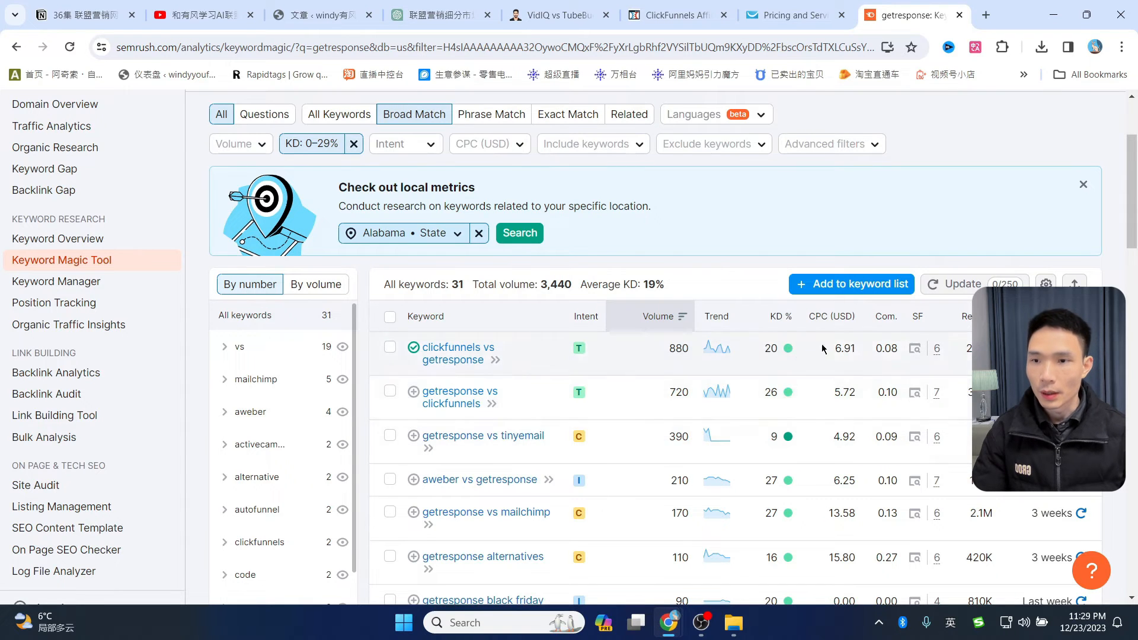
scroll(801, 437, down, 1)
scroll(801, 437, down, 5)
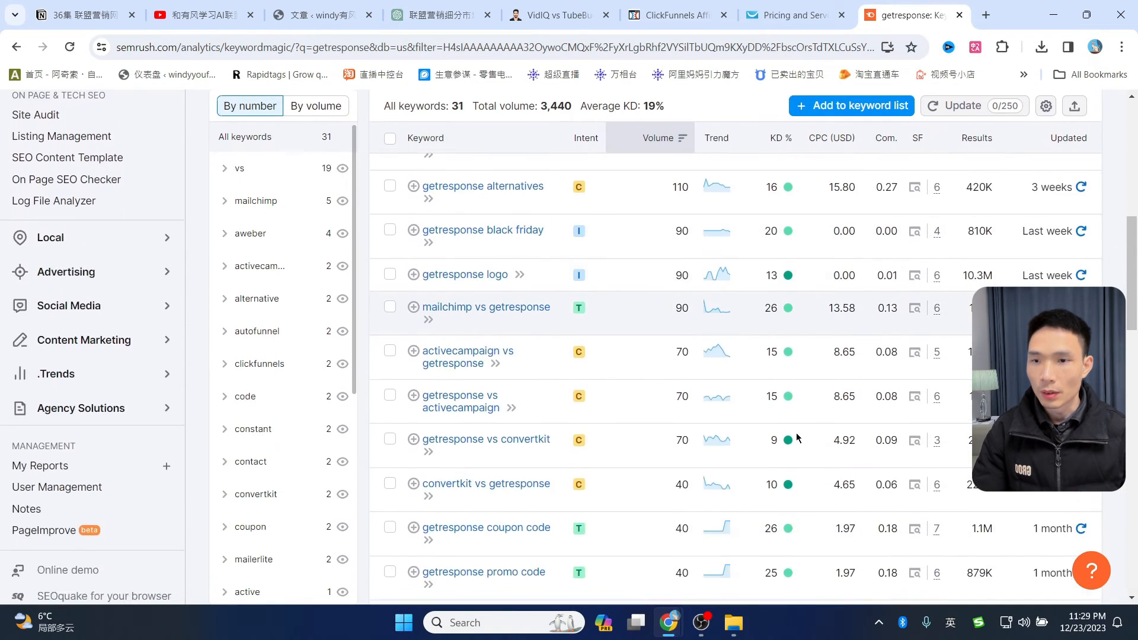
scroll(798, 436, up, 4)
scroll(797, 434, down, 4)
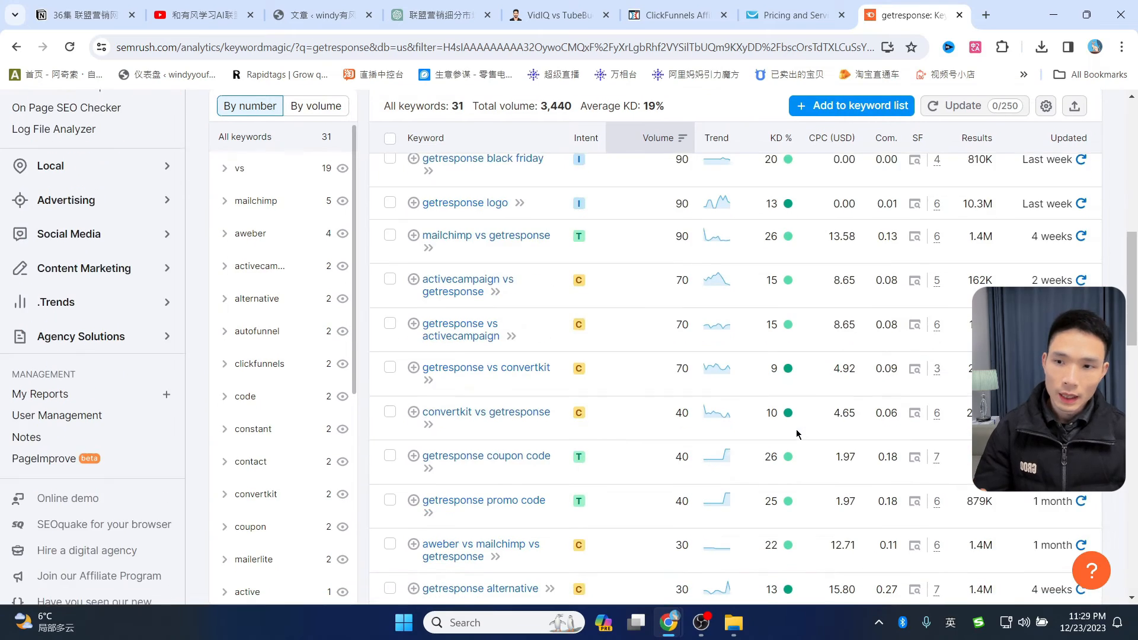
scroll(796, 425, down, 3)
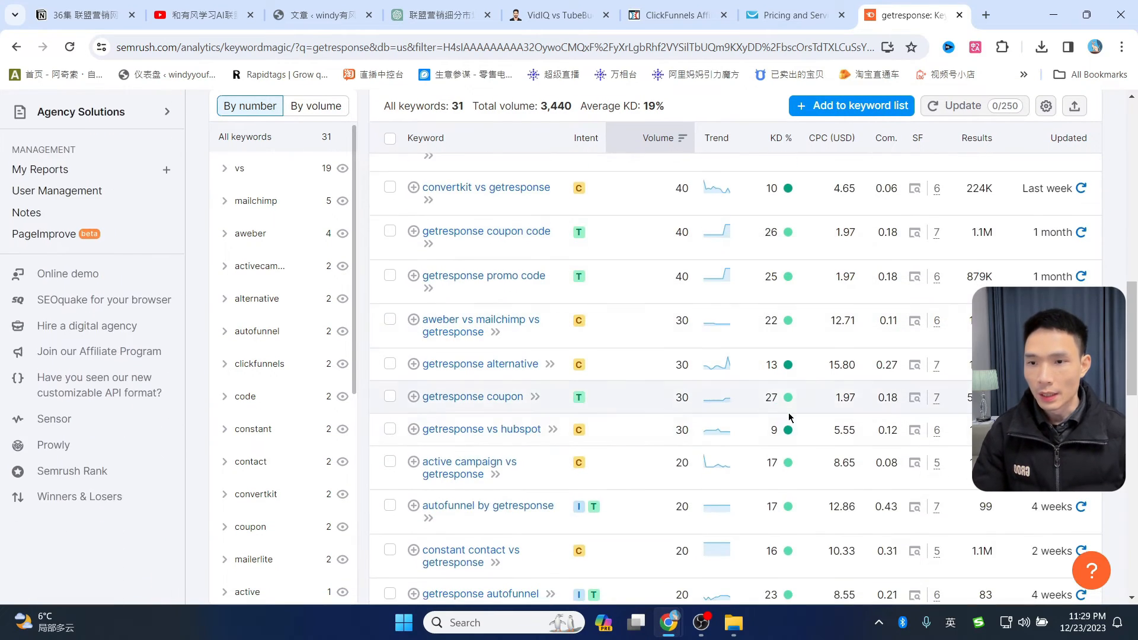
scroll(789, 416, up, 8)
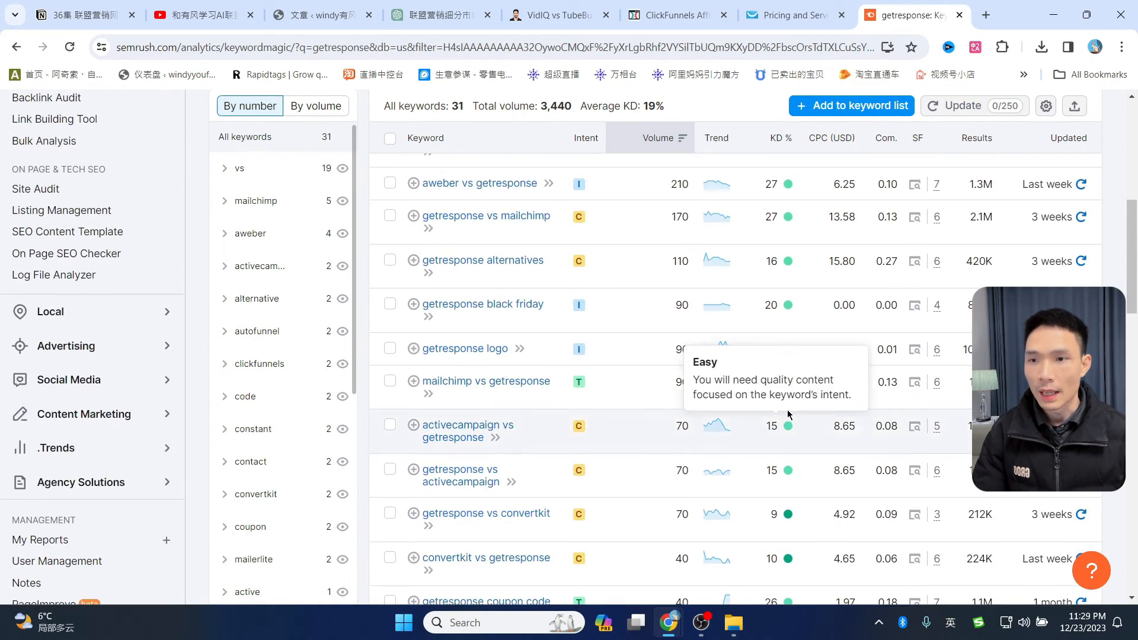
scroll(784, 400, up, 1)
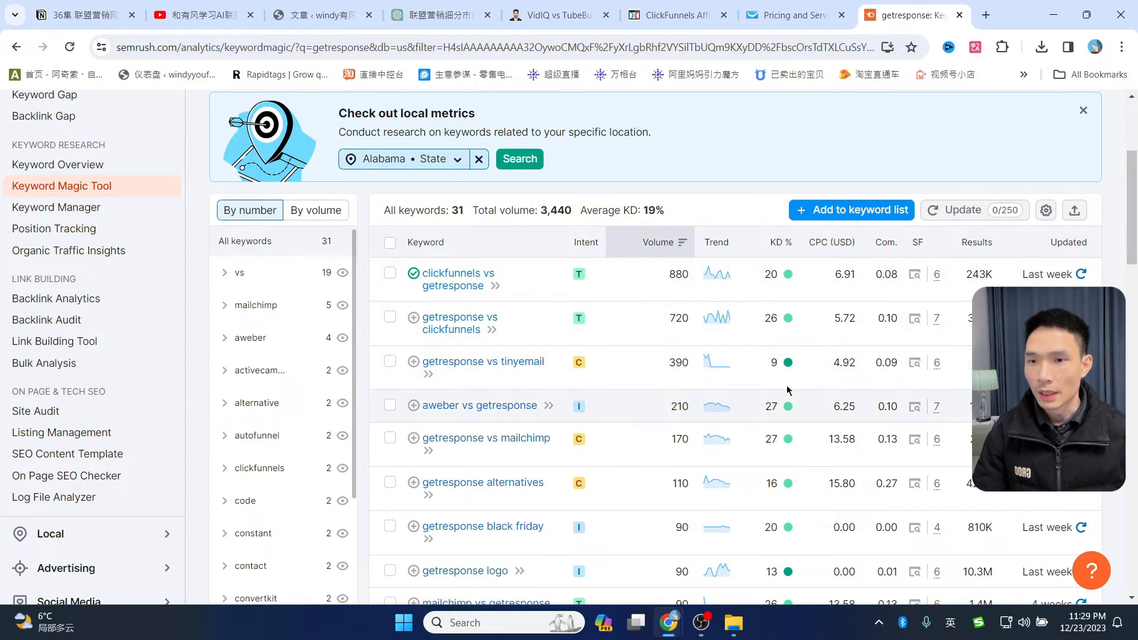
mouse_move(585, 246)
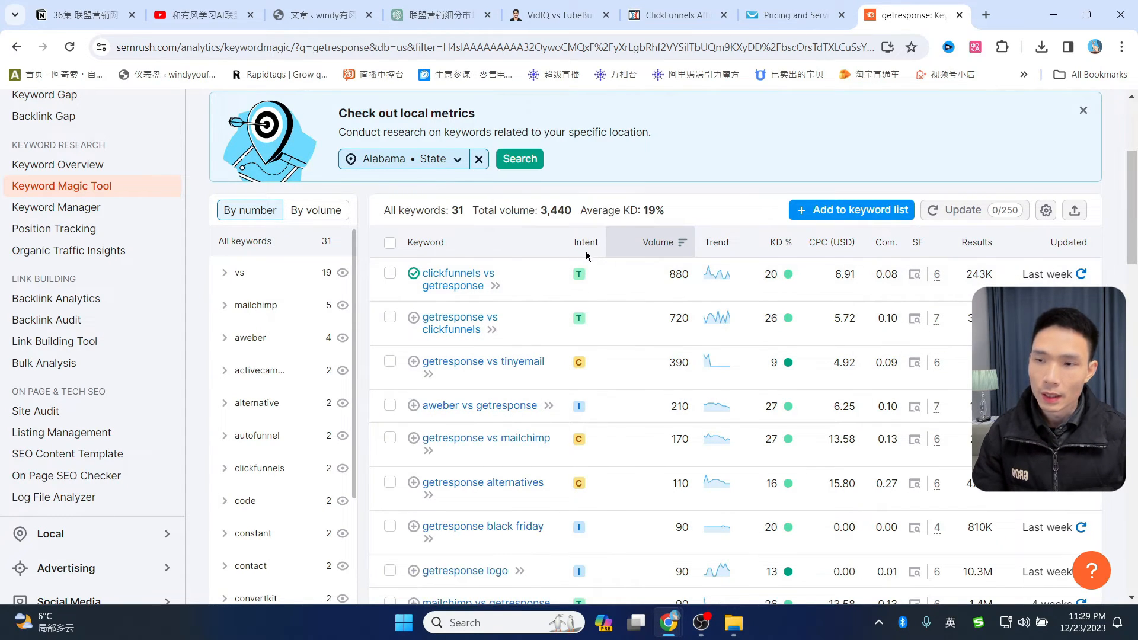
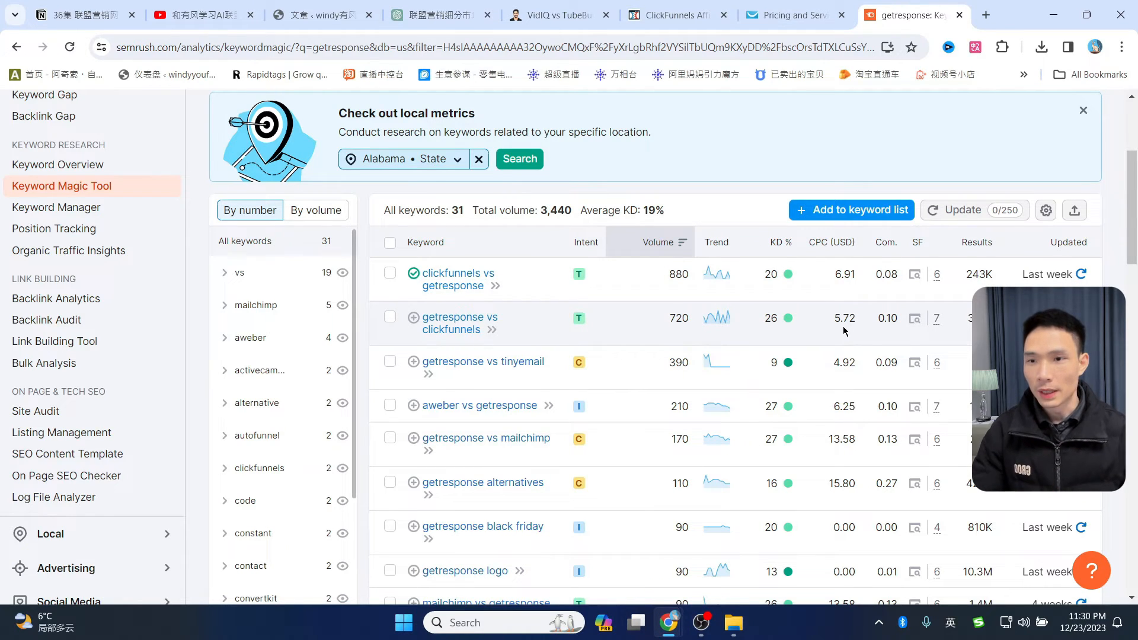
- Open the Keyword Overview for 'clickfunnels vs getresponse' (880 volume, 20% KD, $6.91 CPC)
click(456, 279)
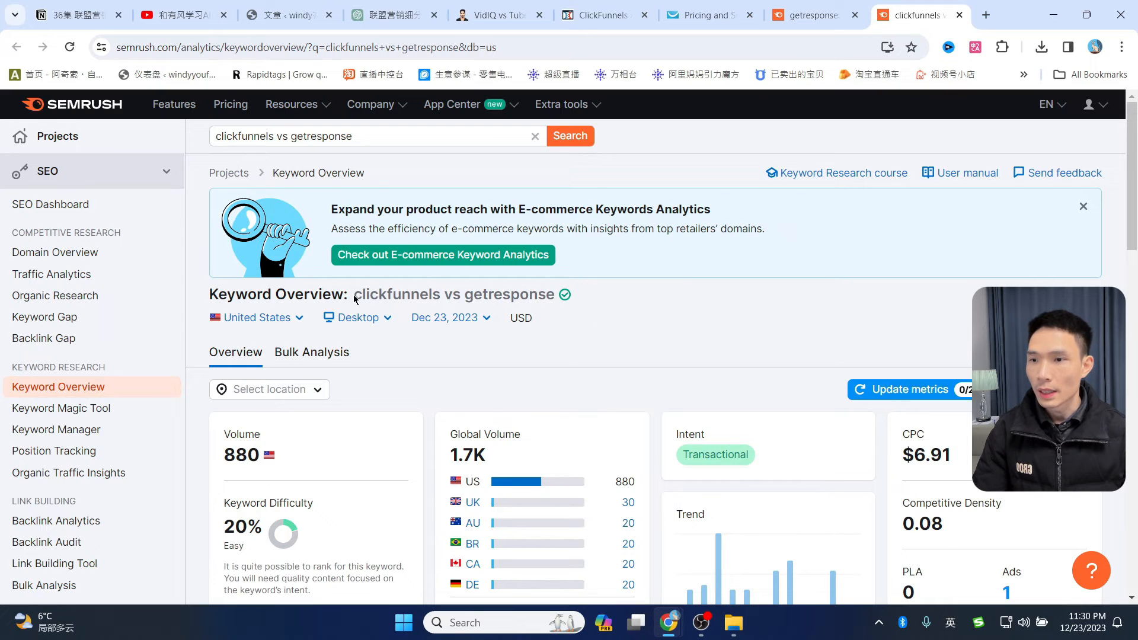
- Open the second-ranked clickfunnels.com comparison article from SERP Analysis in a new tab
drag(354, 298, 601, 302)
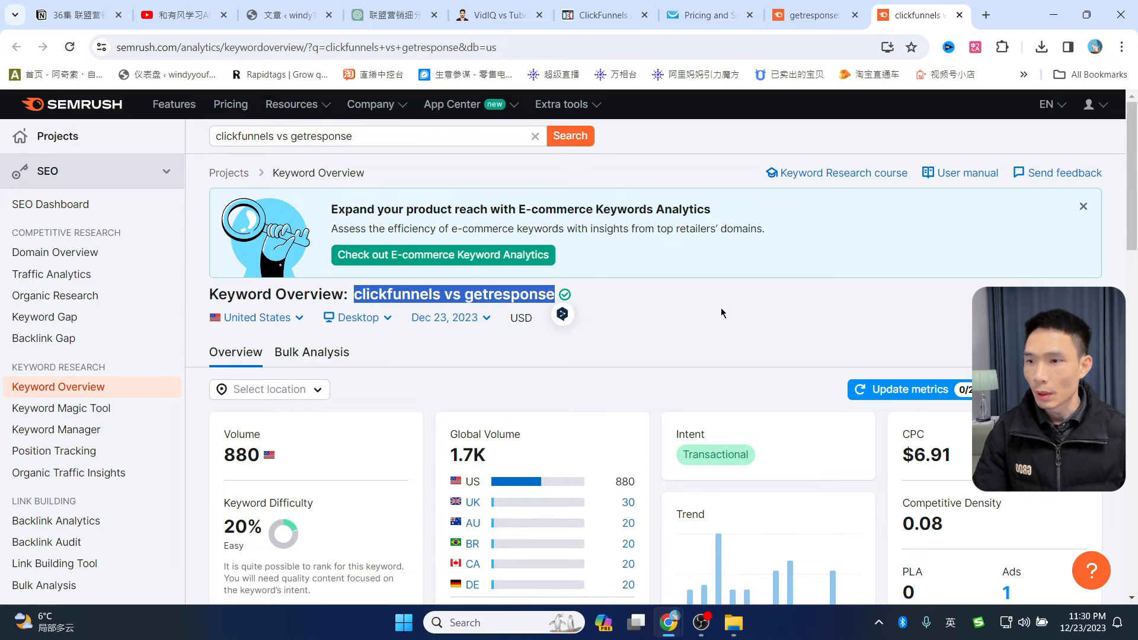
scroll(717, 308, down, 6)
scroll(599, 363, down, 5)
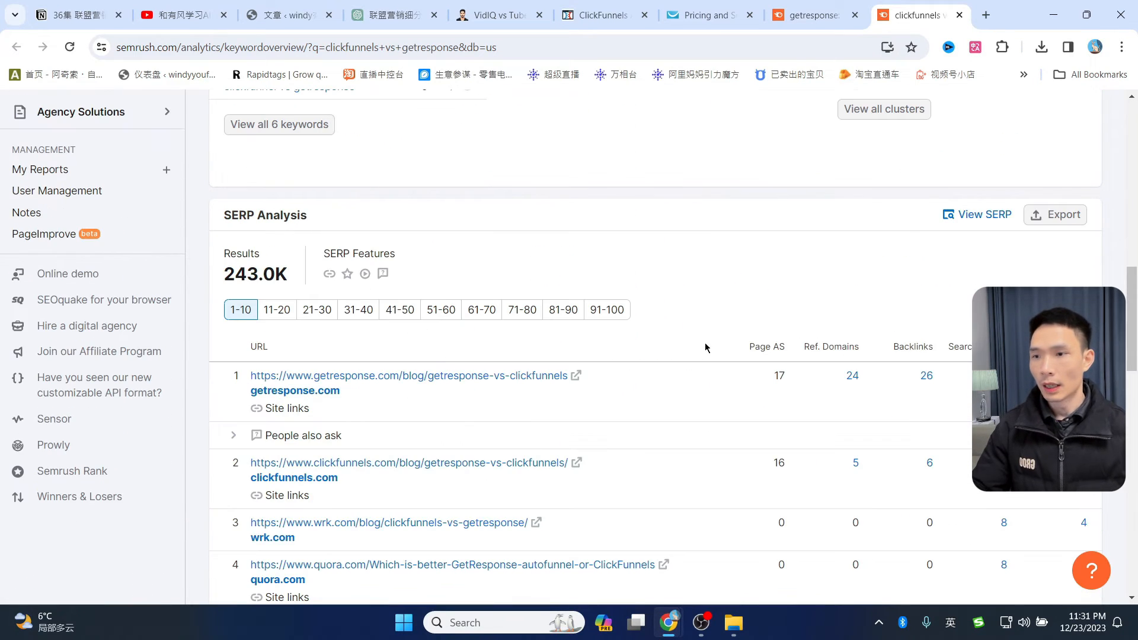
scroll(730, 340, down, 1)
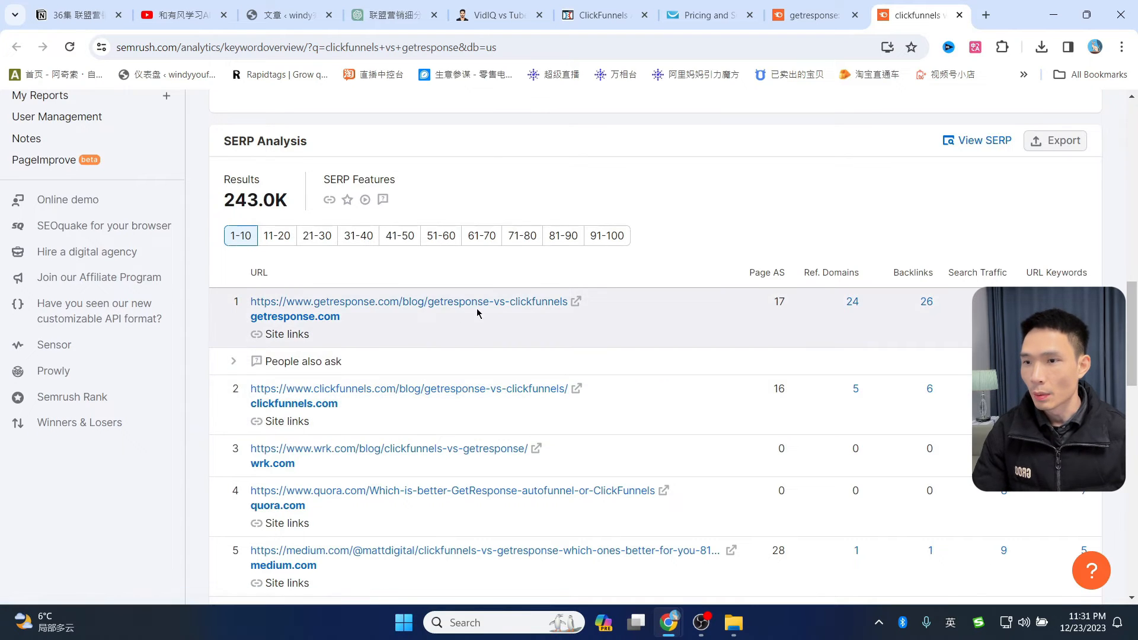
scroll(480, 325, down, 2)
scroll(504, 378, up, 2)
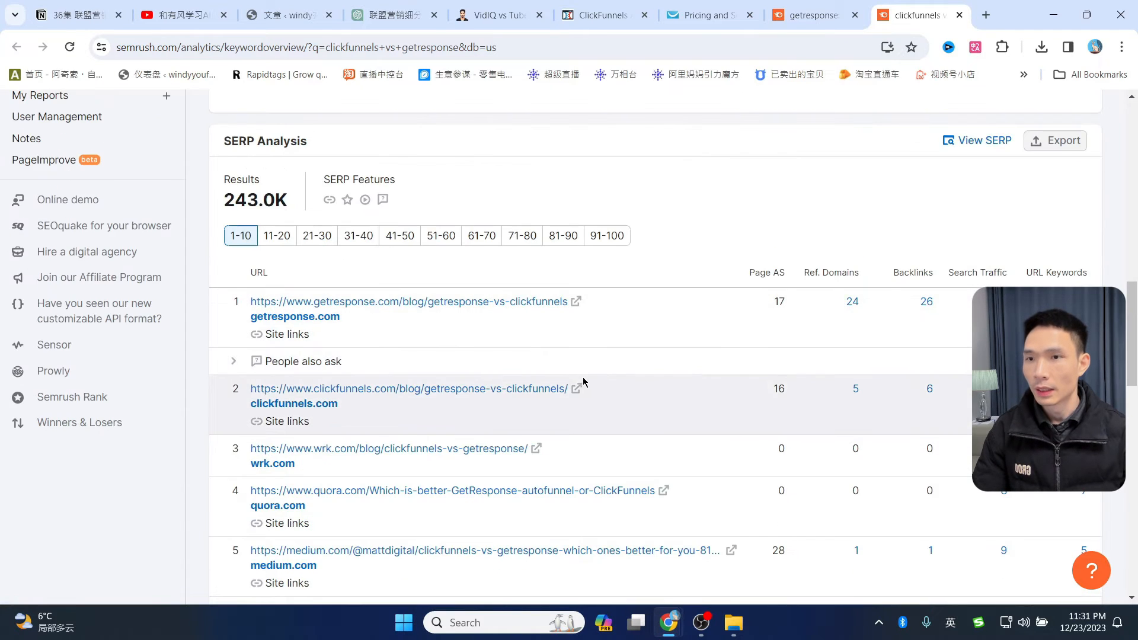
click(578, 389)
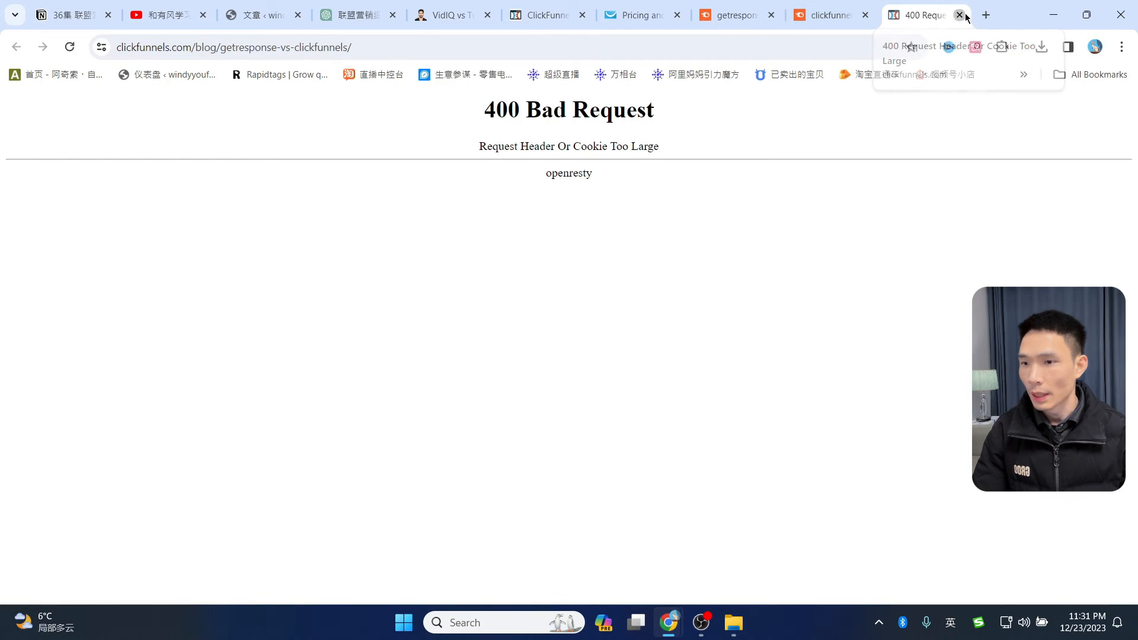
- Close the 400 error tab, skim the third-ranked wrk.com article, and return to Semrush
click(959, 16)
click(537, 449)
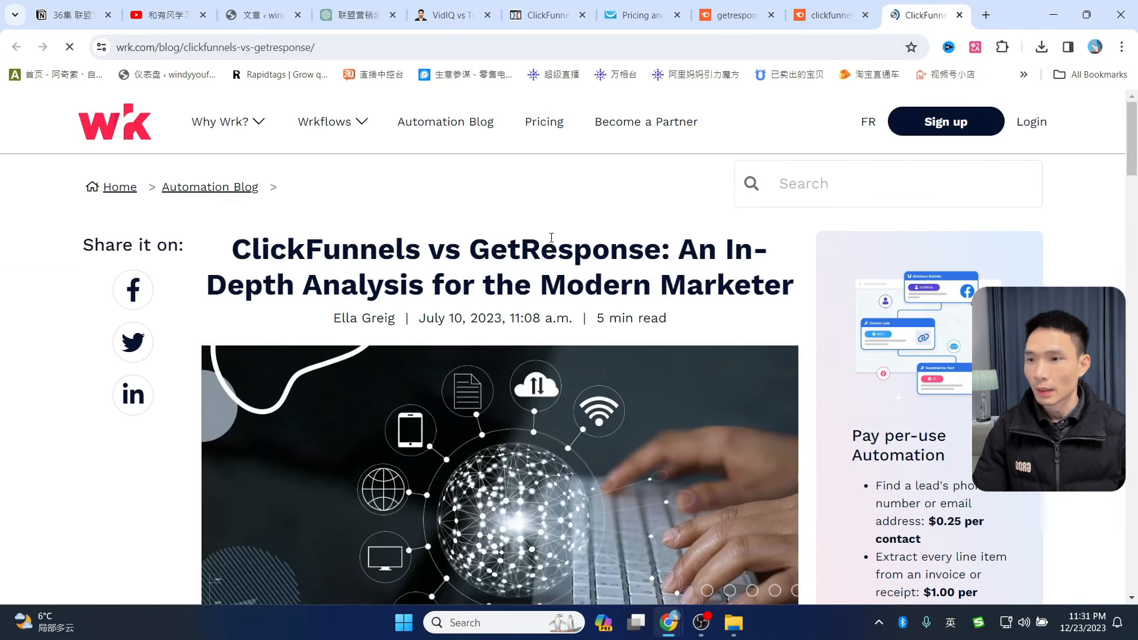
scroll(543, 398, down, 10)
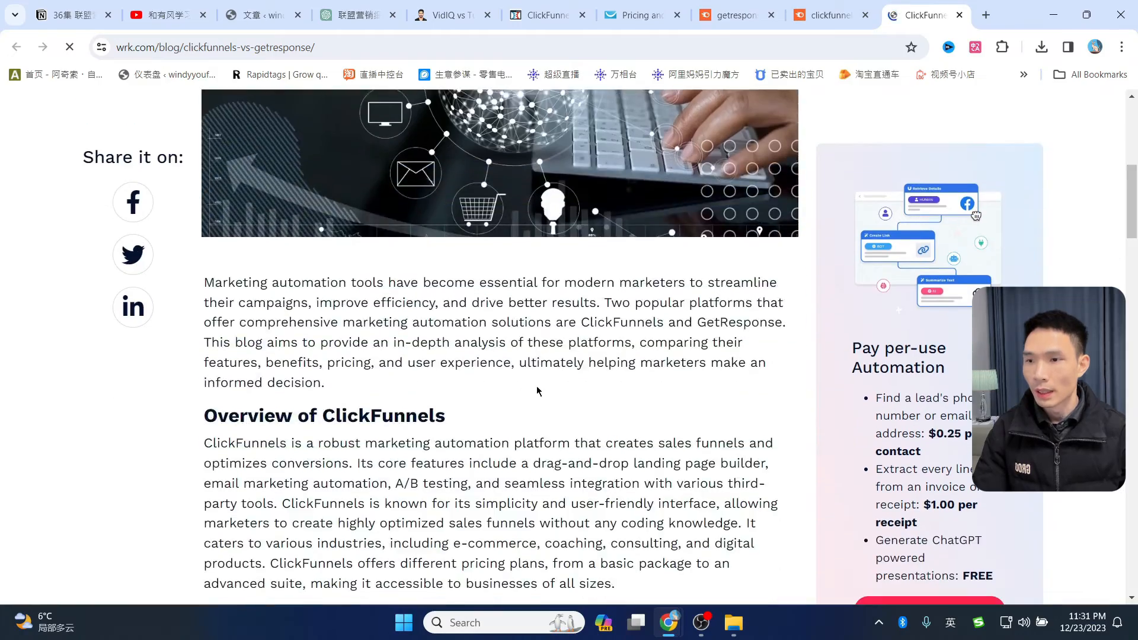
scroll(543, 398, down, 15)
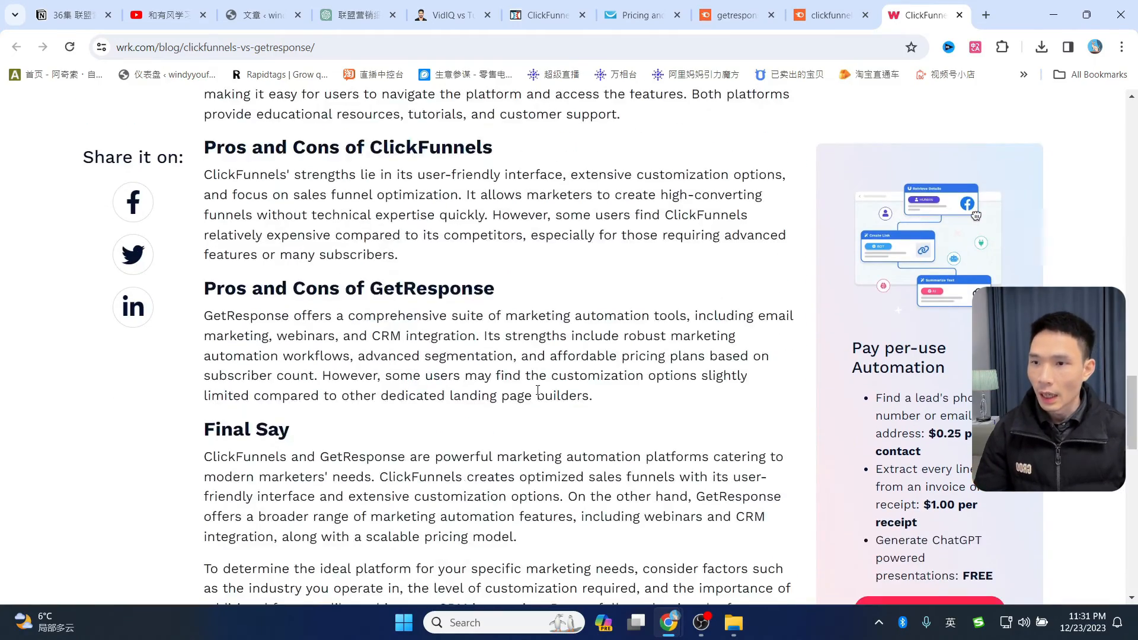
scroll(538, 393, up, 20)
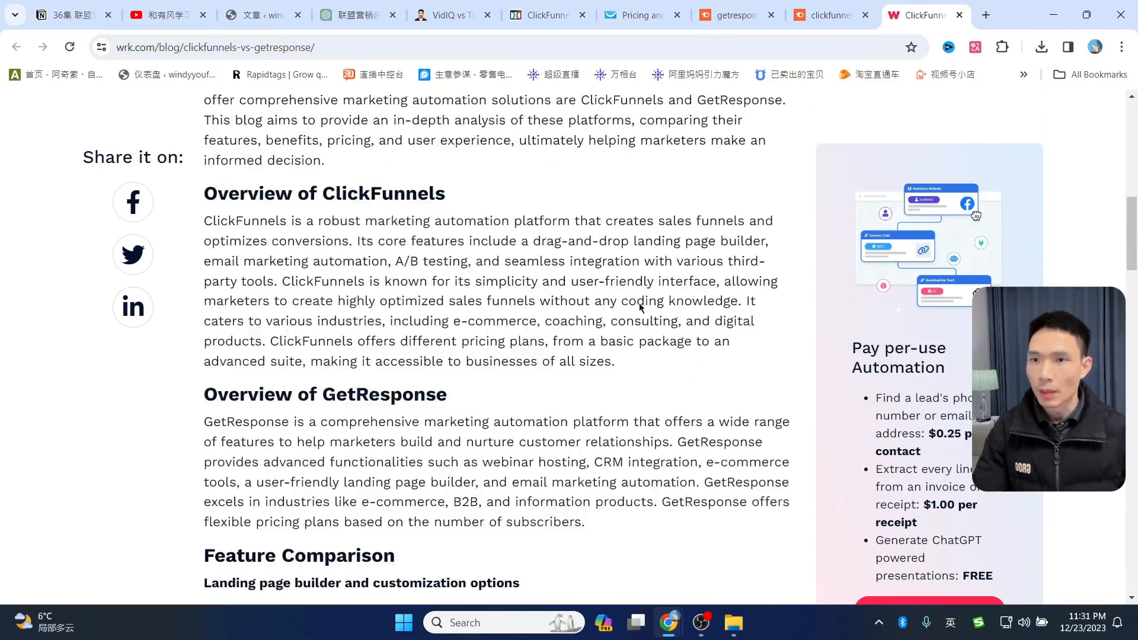
click(830, 14)
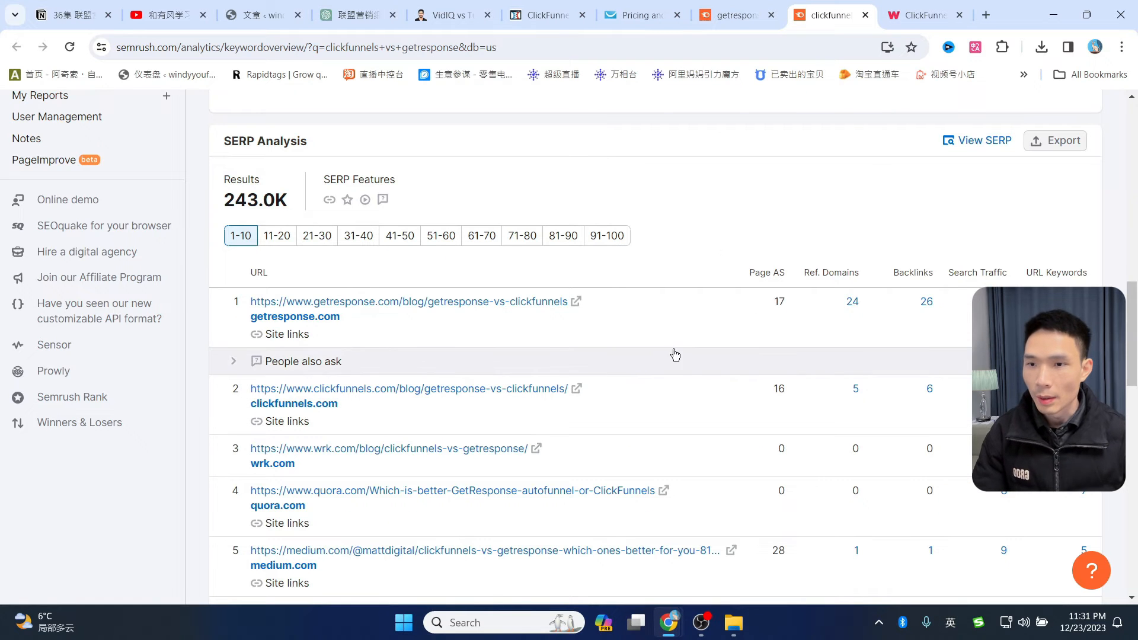
mouse_move(771, 276)
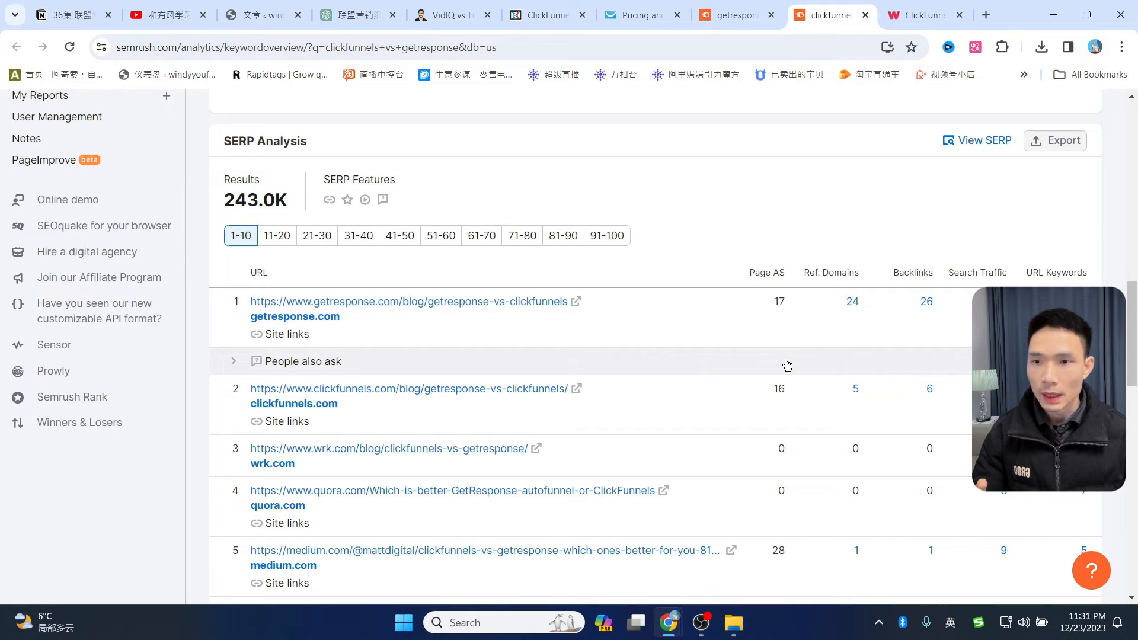
scroll(788, 335, down, 1)
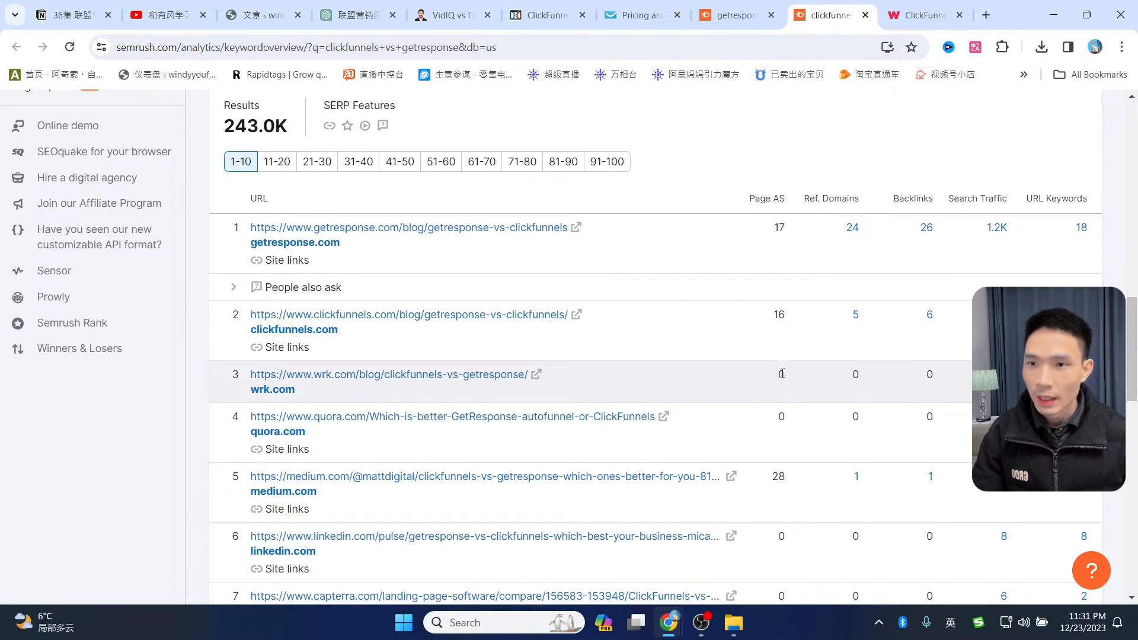
mouse_move(752, 201)
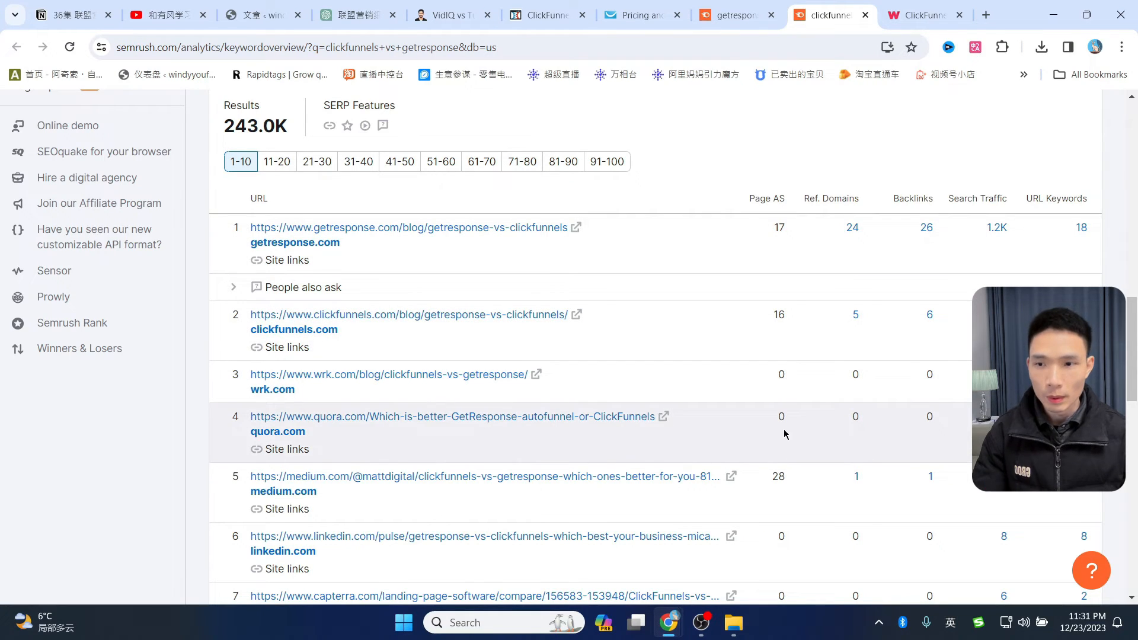
scroll(782, 428, down, 4)
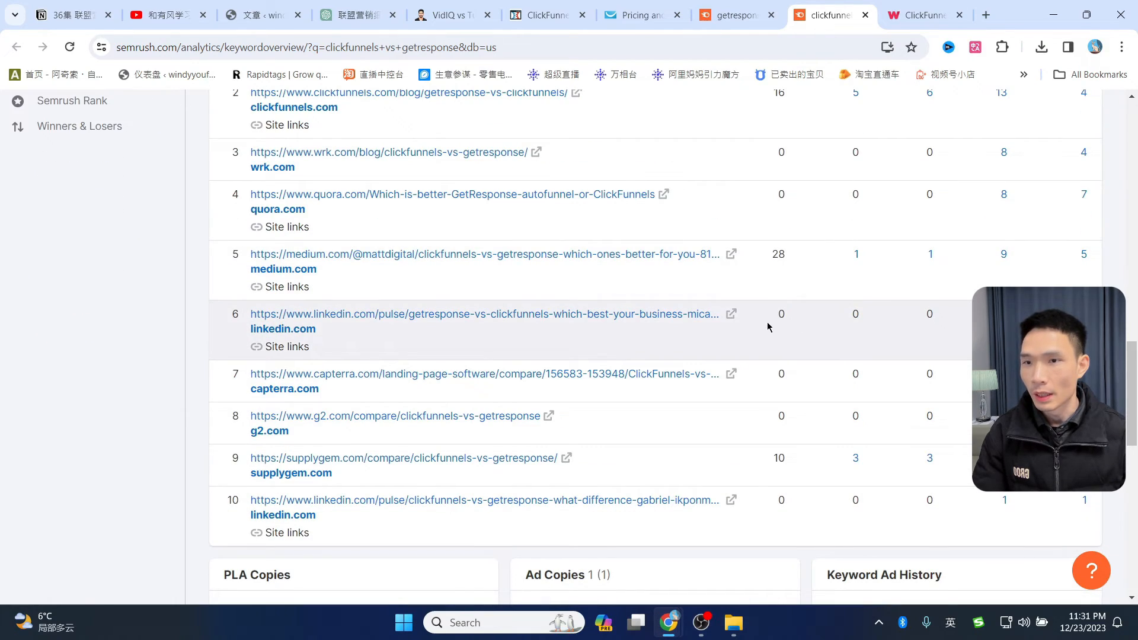
scroll(789, 387, up, 4)
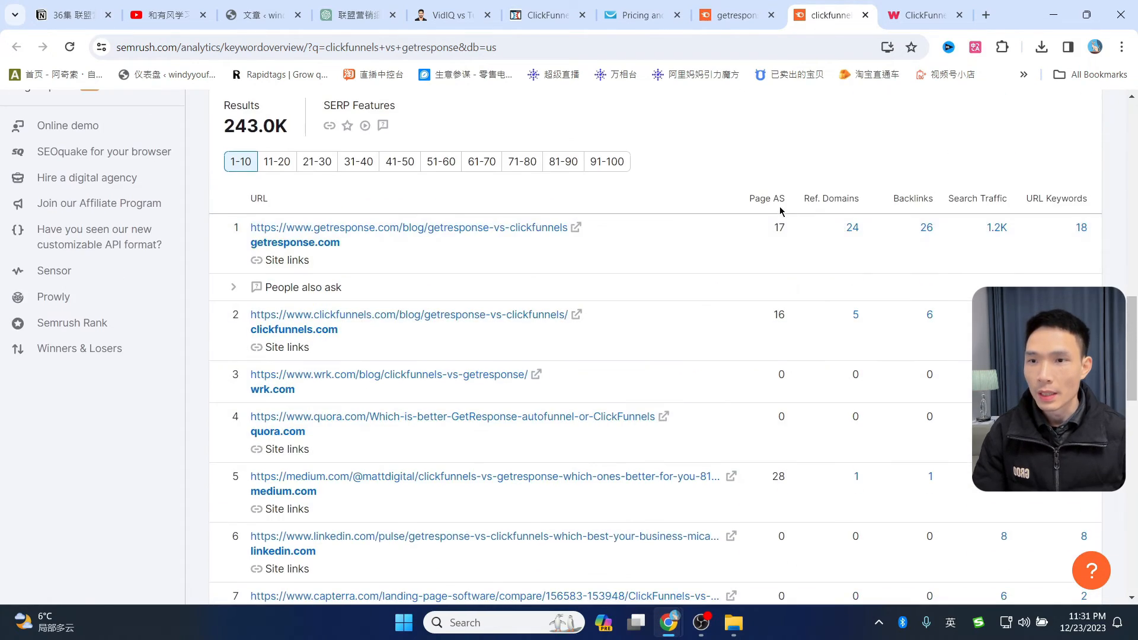
scroll(845, 389, down, 4)
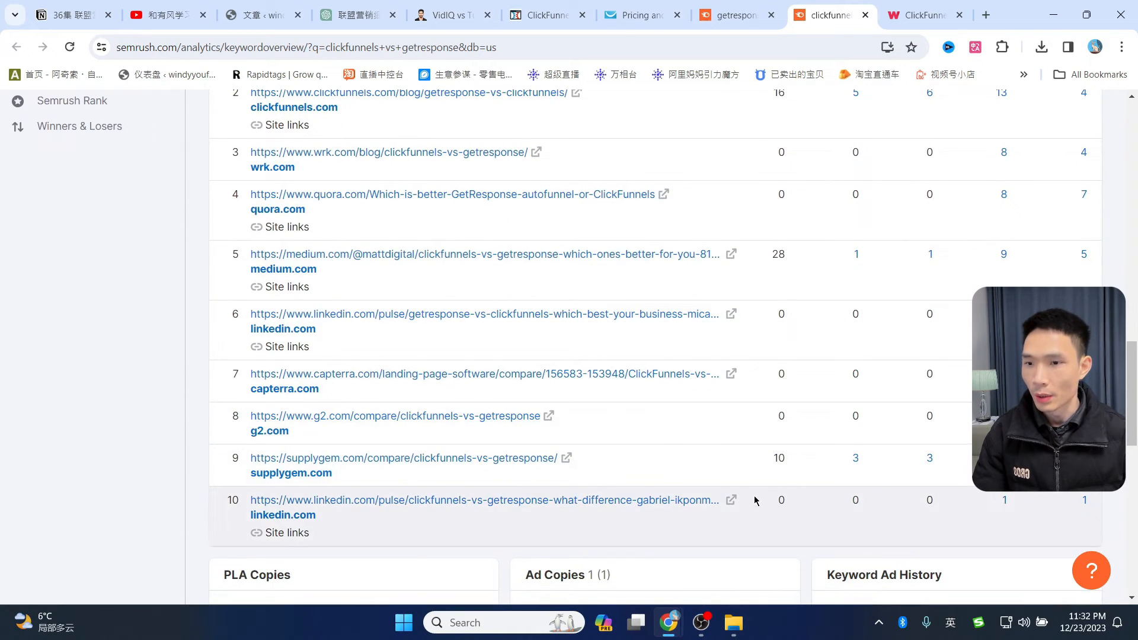
scroll(771, 486, up, 1)
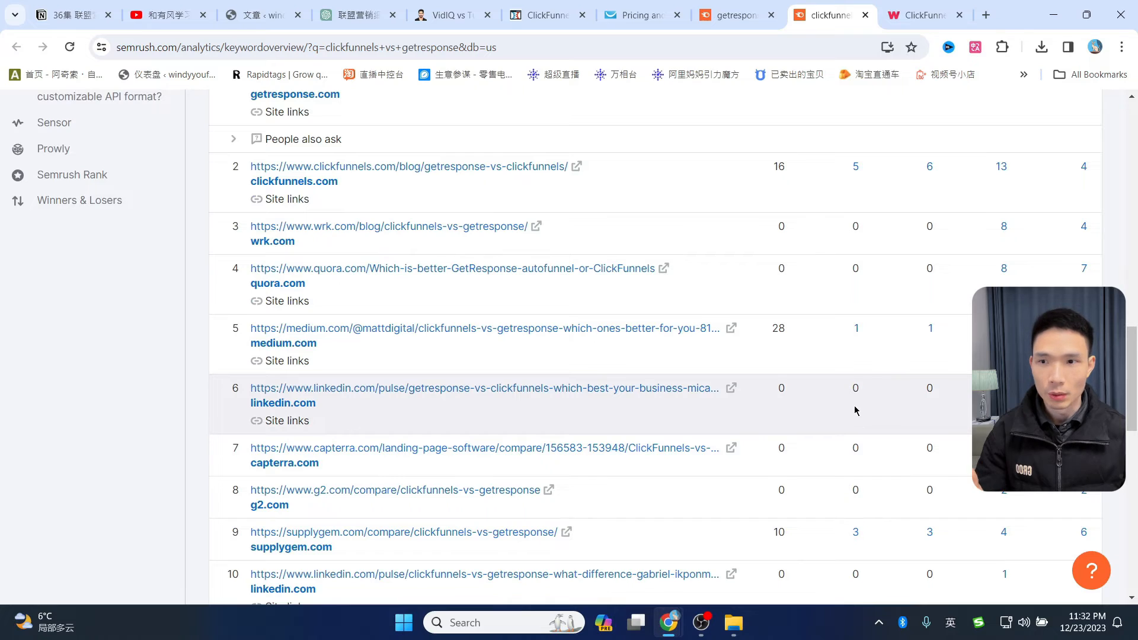
scroll(854, 401, up, 2)
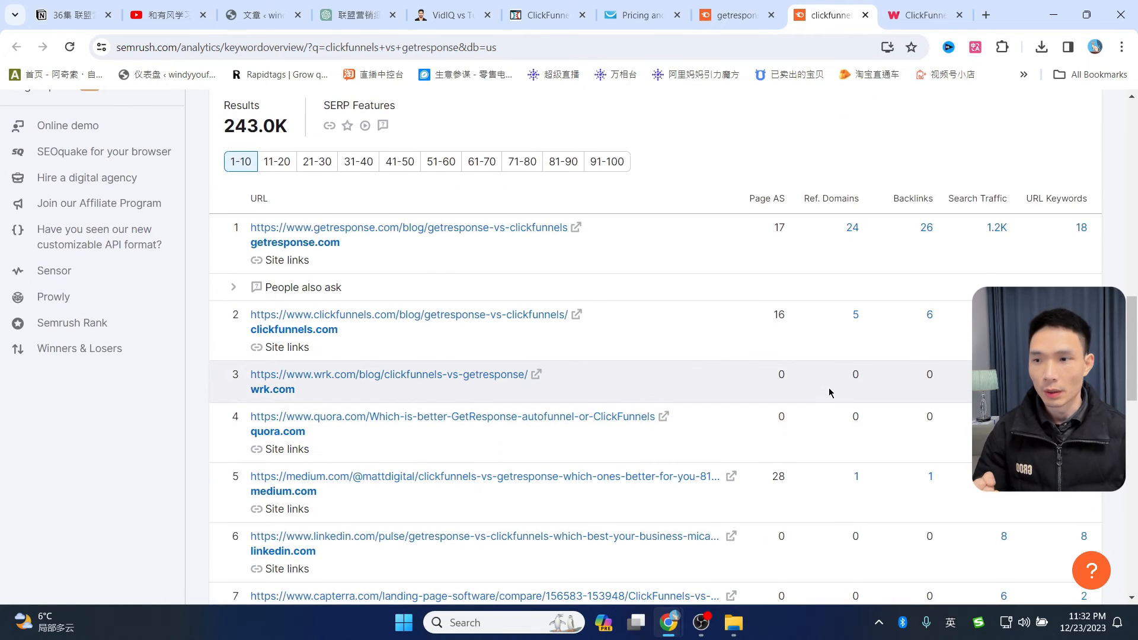
scroll(829, 380, up, 12)
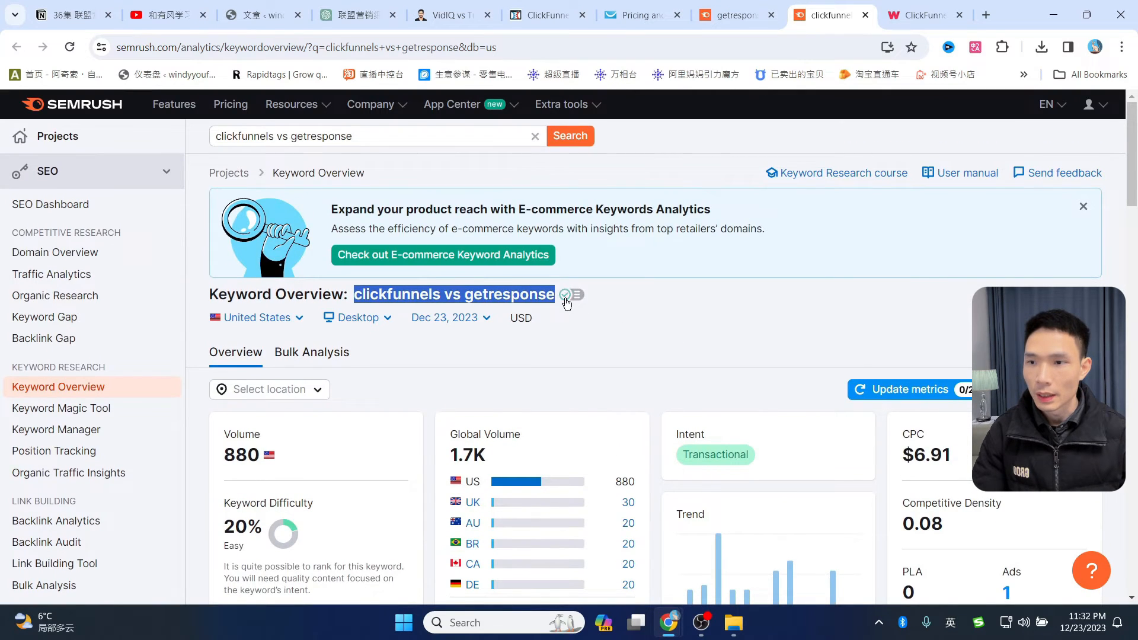
click(566, 301)
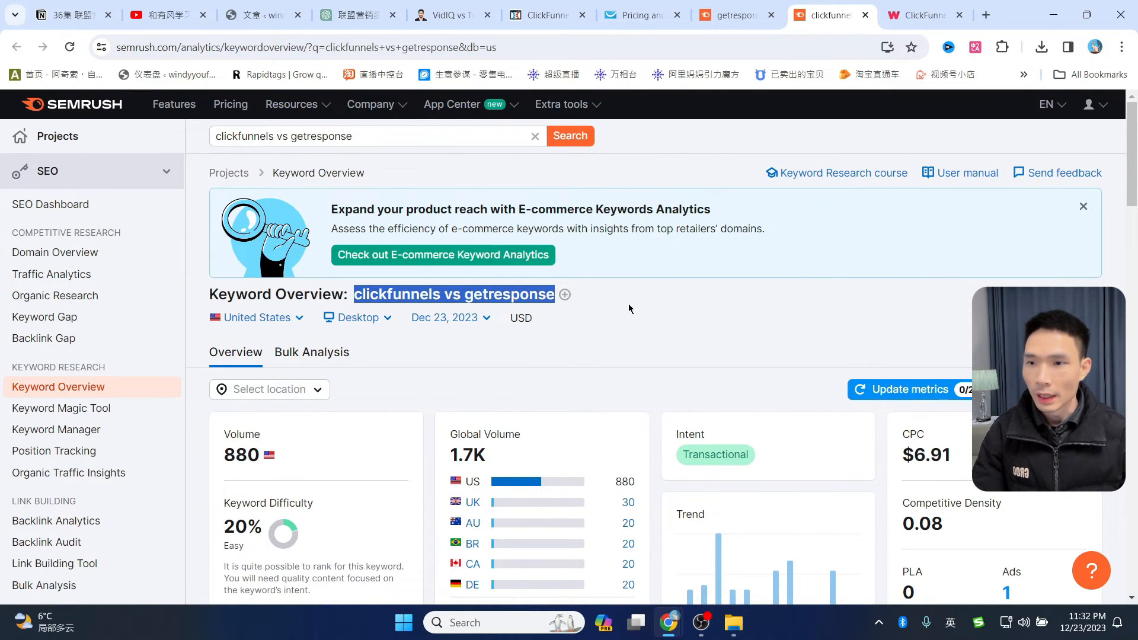
click(564, 298)
click(575, 295)
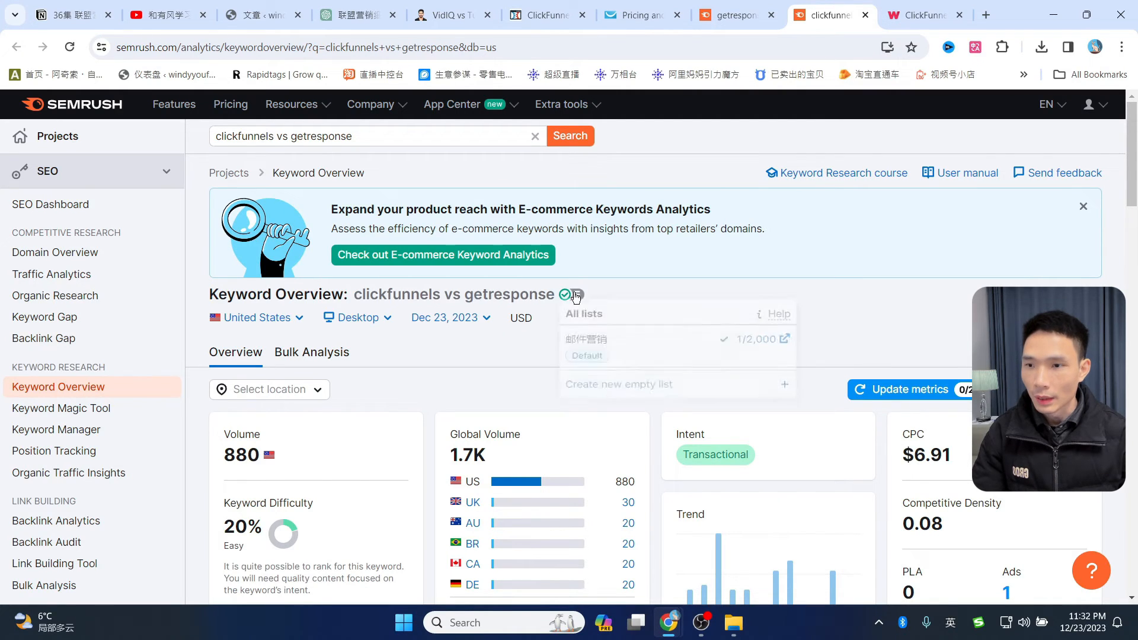
click(629, 405)
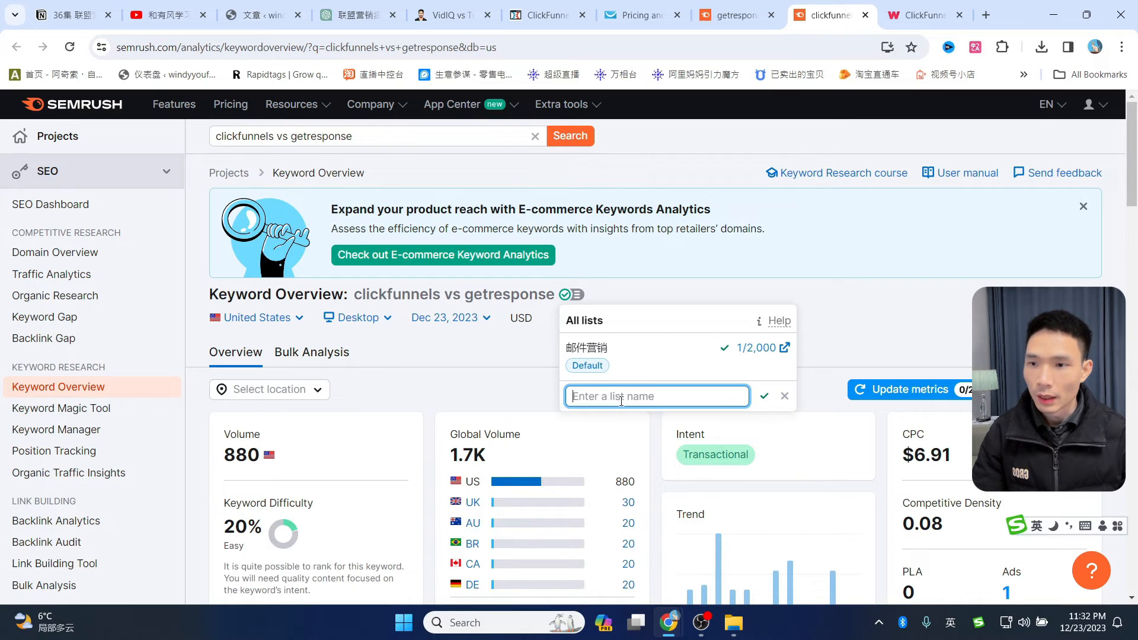
text(邮)
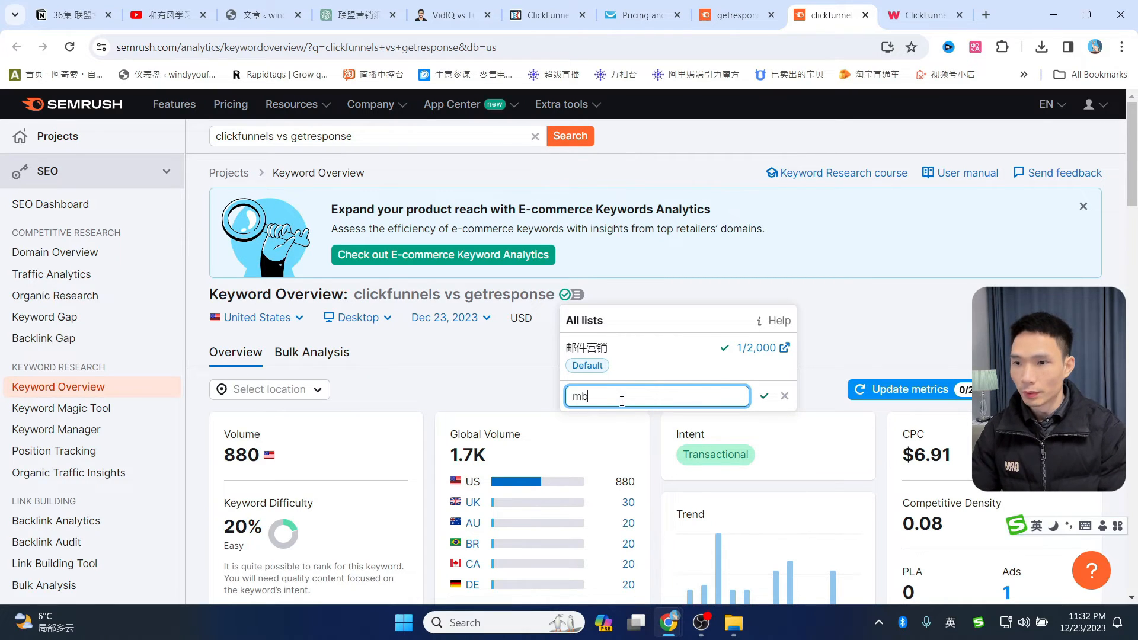
text(件营销)
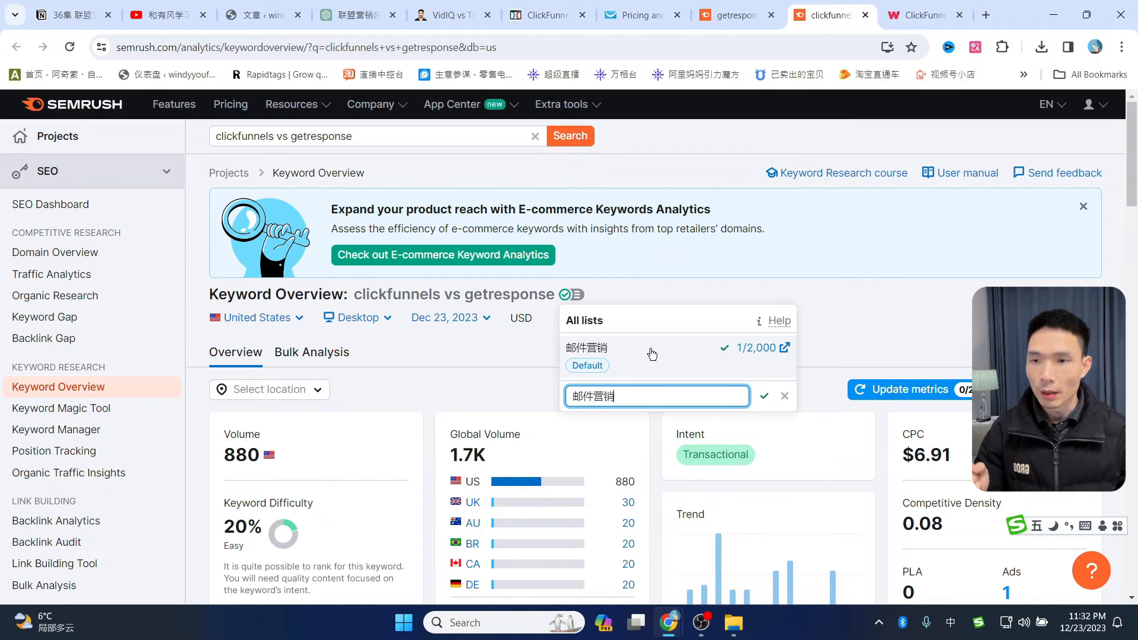
click(888, 339)
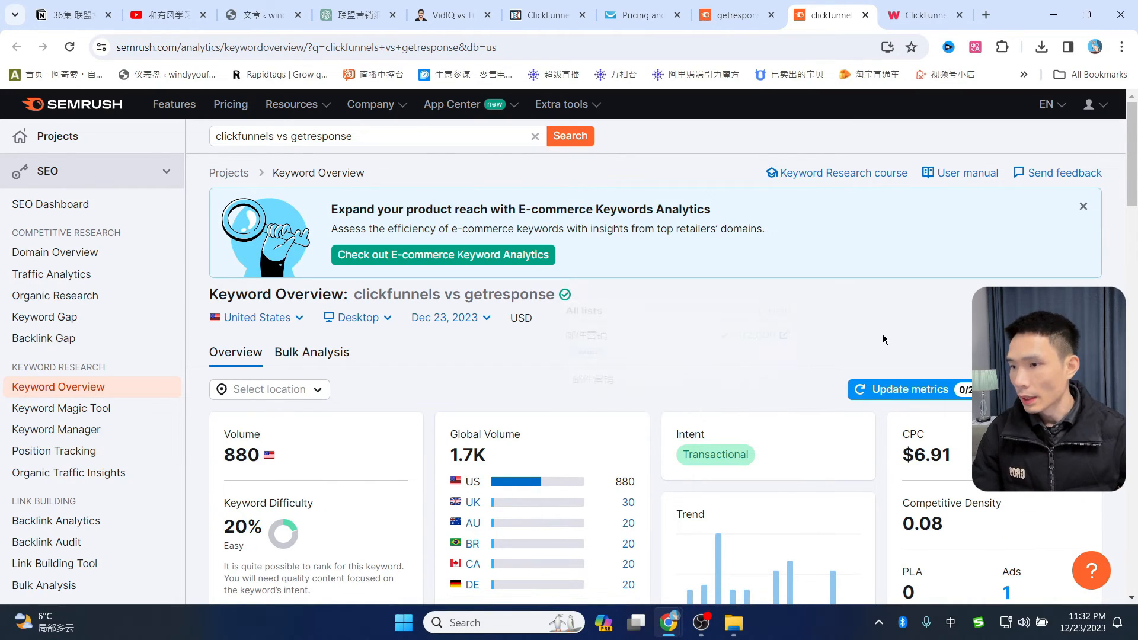
- Open the 邮件营销 keyword list, then move the WordPress Posts tab beside the ClickFunnels tab
click(47, 430)
scroll(437, 358, down, 5)
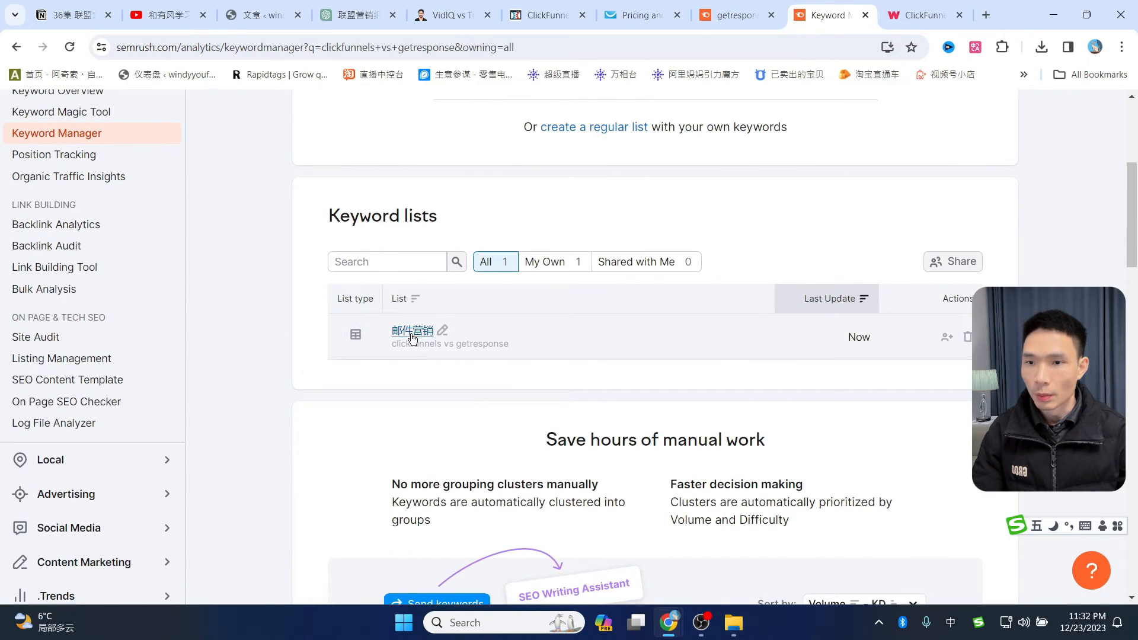
click(412, 332)
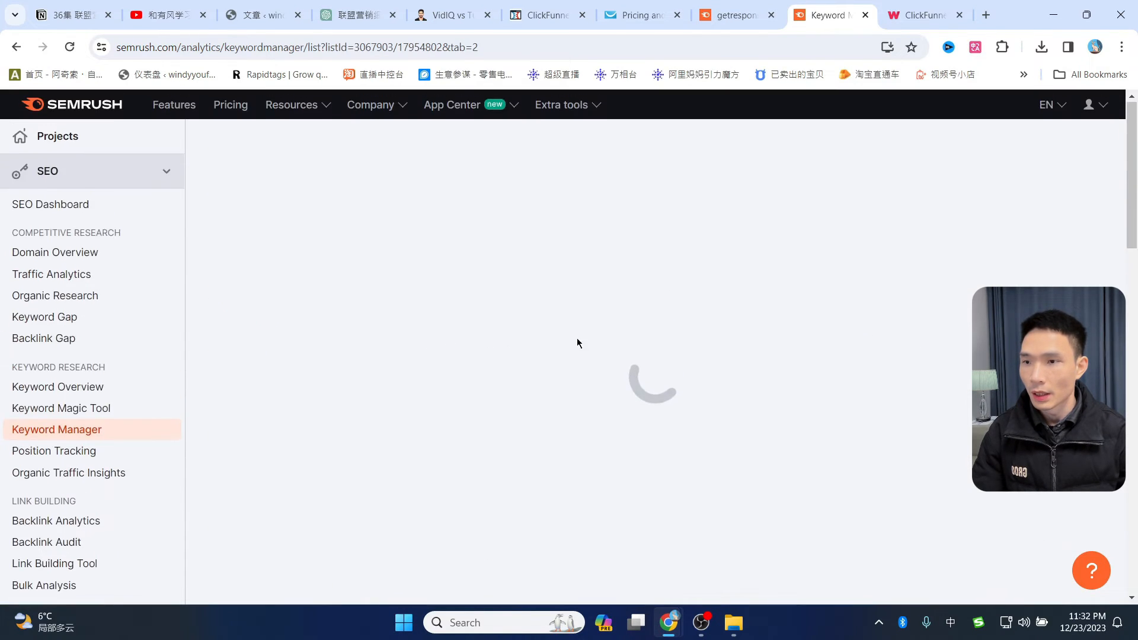
scroll(427, 343, down, 2)
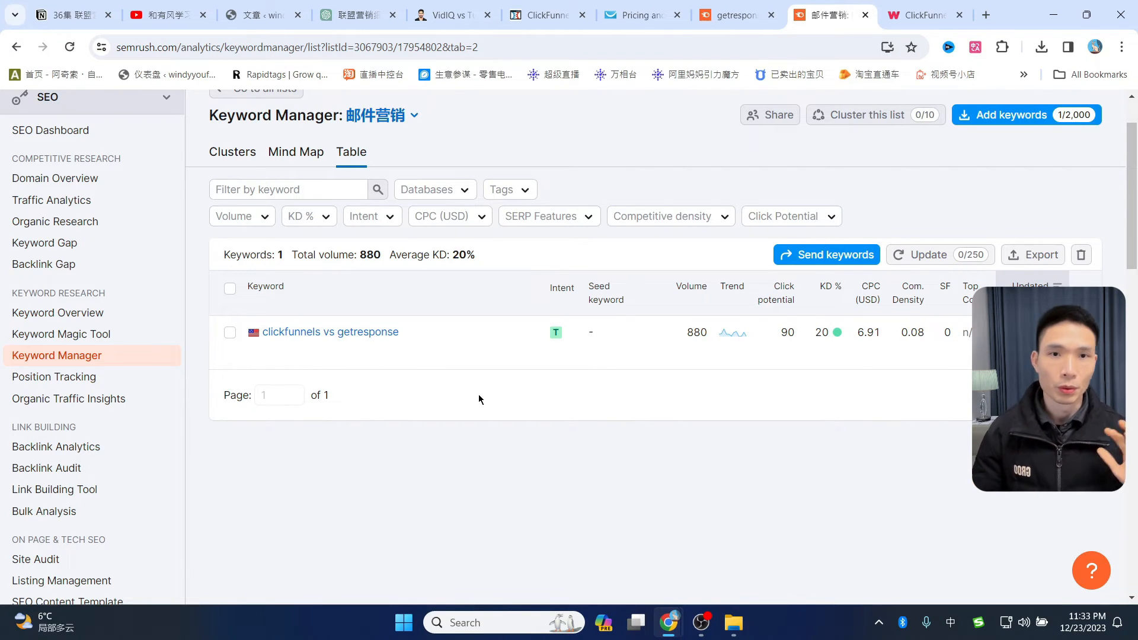
click(256, 12)
drag(256, 11, 825, 13)
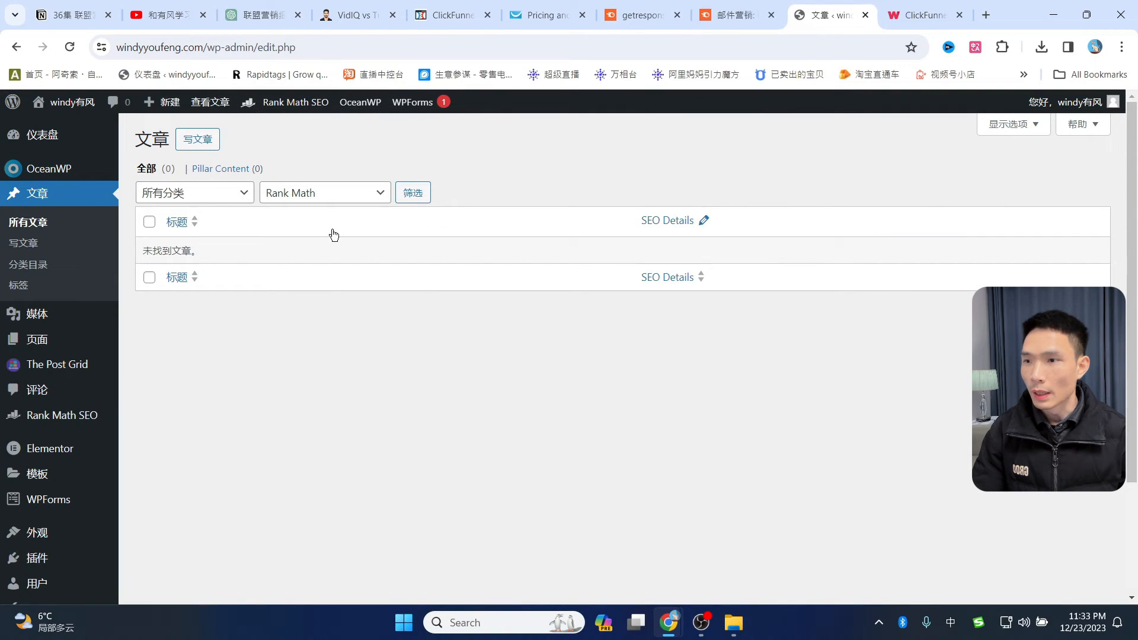
- Start a new post with title 标题 and paragraph 内容, then bring up the VidIQ vs TubeBuddy article
click(24, 243)
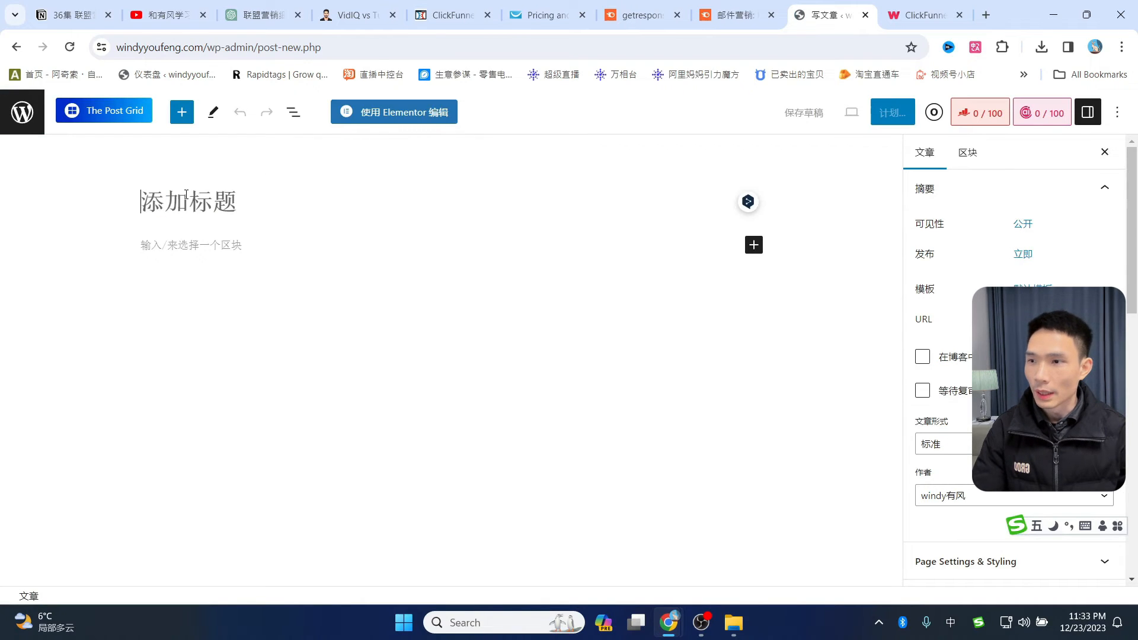
click(186, 195)
text(标题)
click(196, 248)
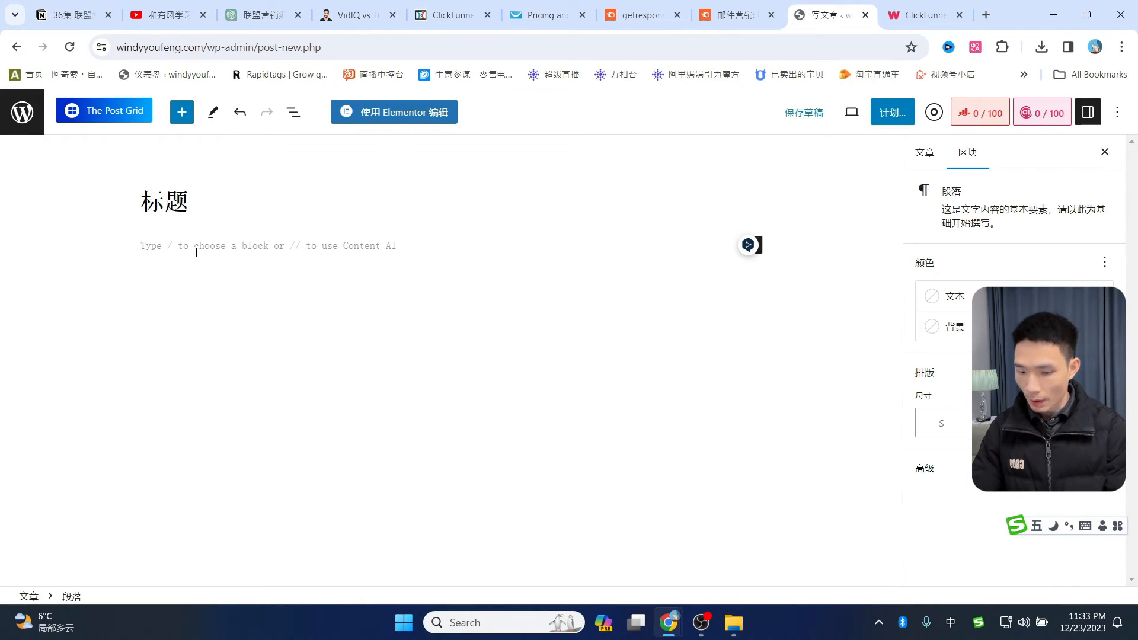
text(内容)
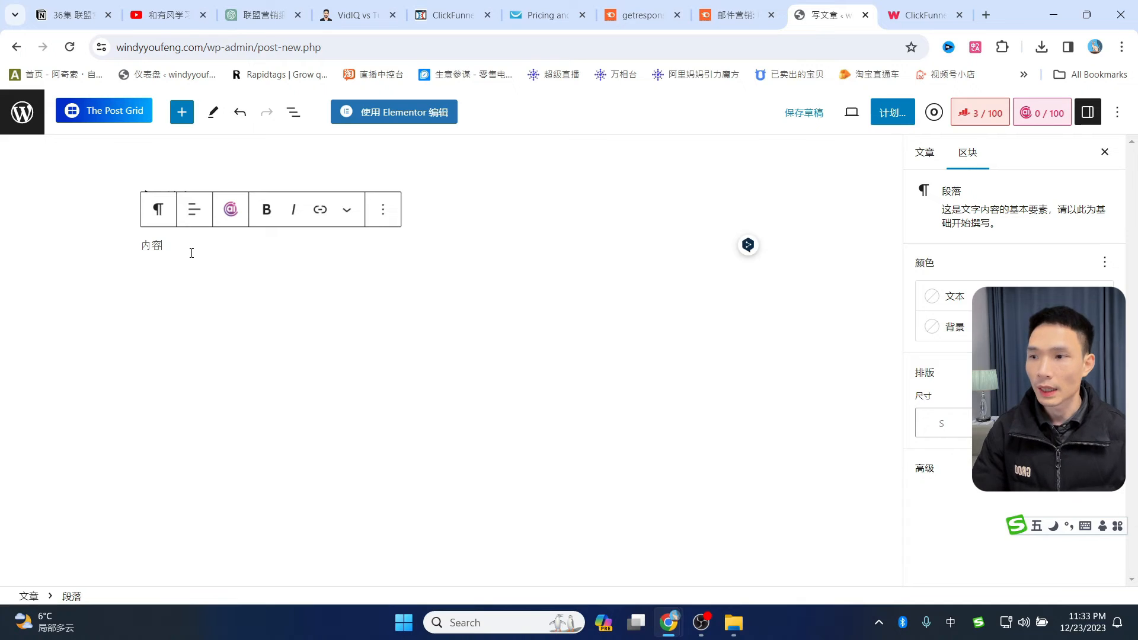
click(379, 193)
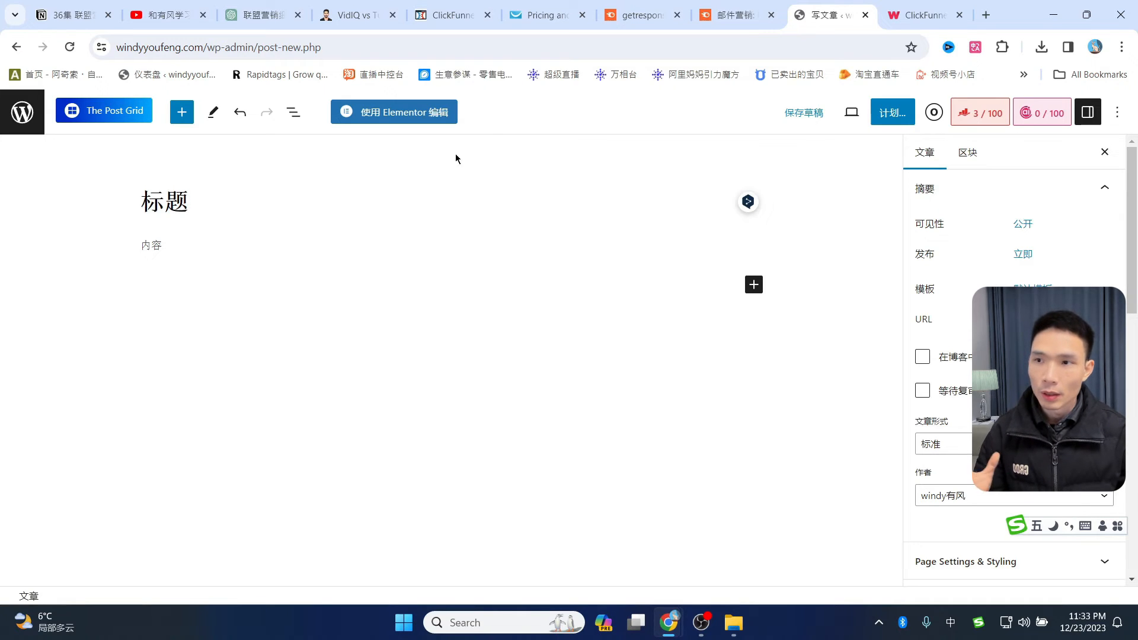
drag(356, 15, 713, 7)
- Review the VidIQ vs TubeBuddy Quick Comparison table, then open the XX产品 vs XX产品 template
scroll(478, 389, down, 20)
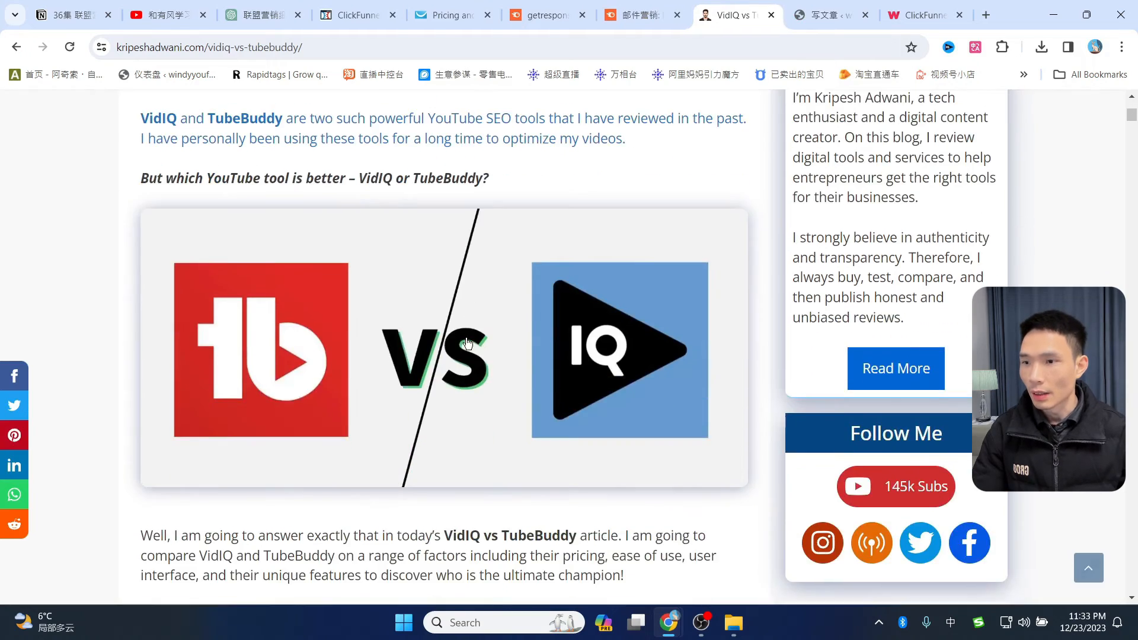
scroll(467, 432, down, 8)
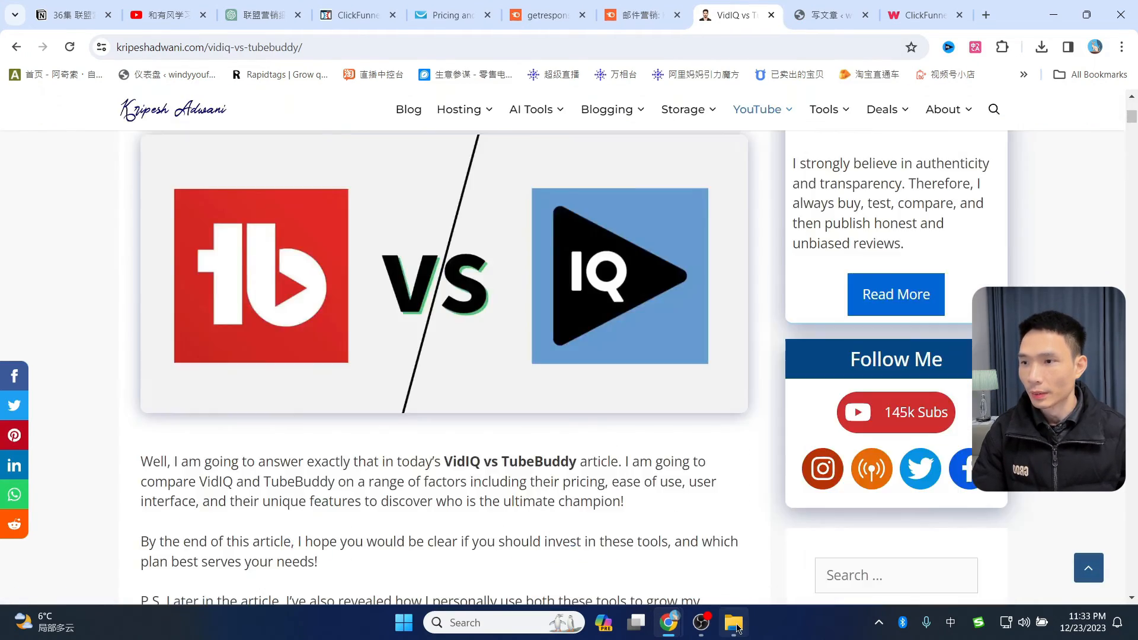
click(734, 622)
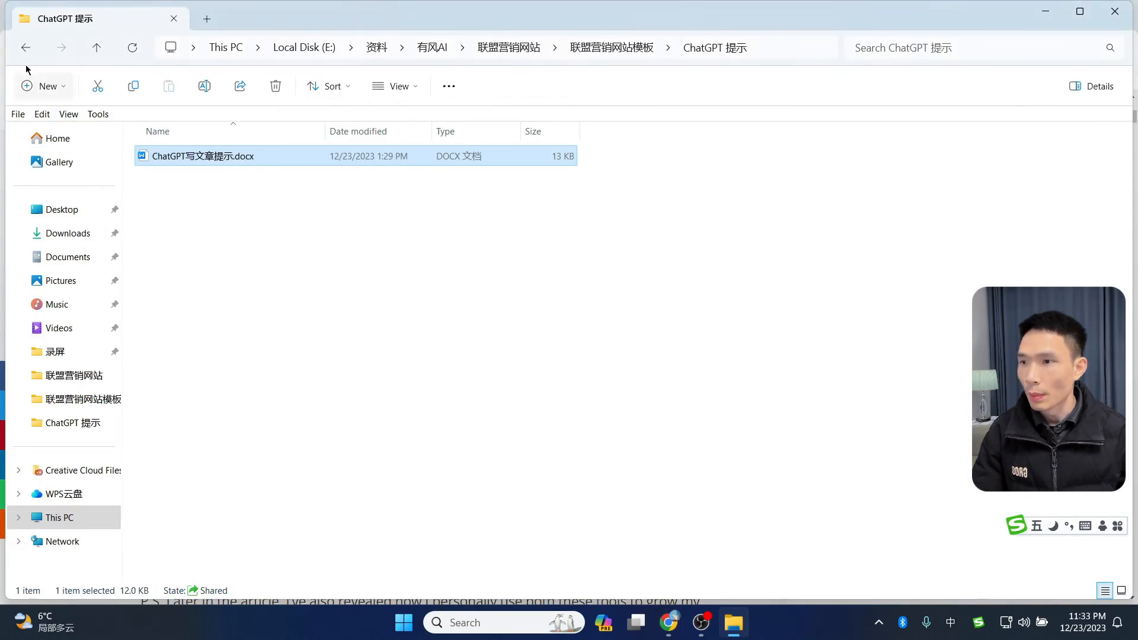
click(25, 47)
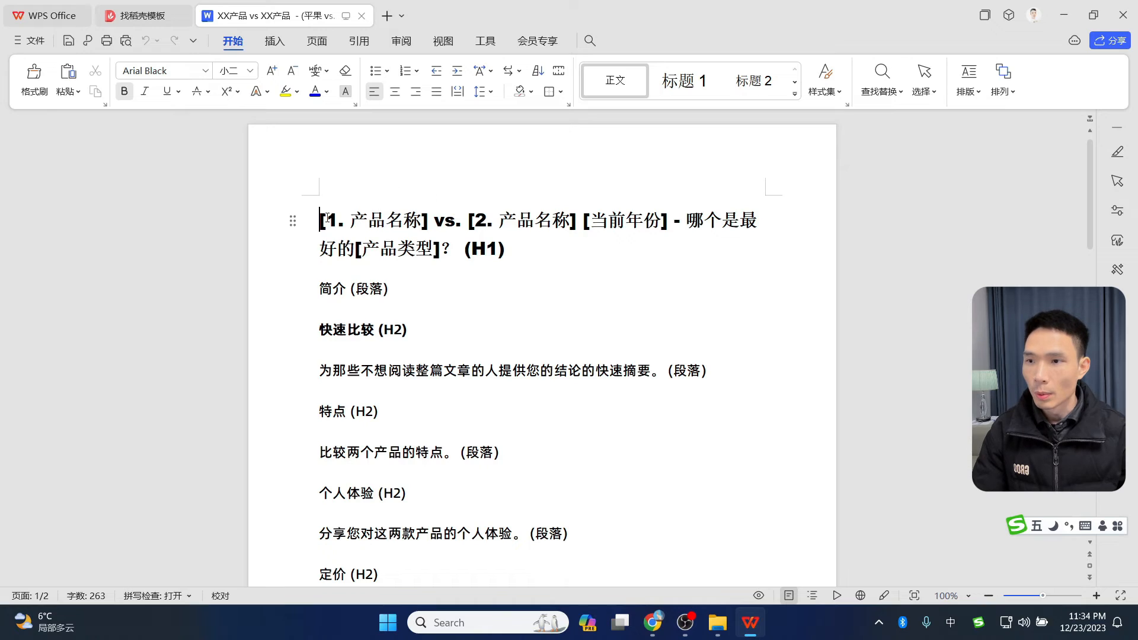
- Highlight the template's H1 title placeholders and H2 headings such as 快速比较 in turn
drag(326, 219, 660, 219)
click(473, 222)
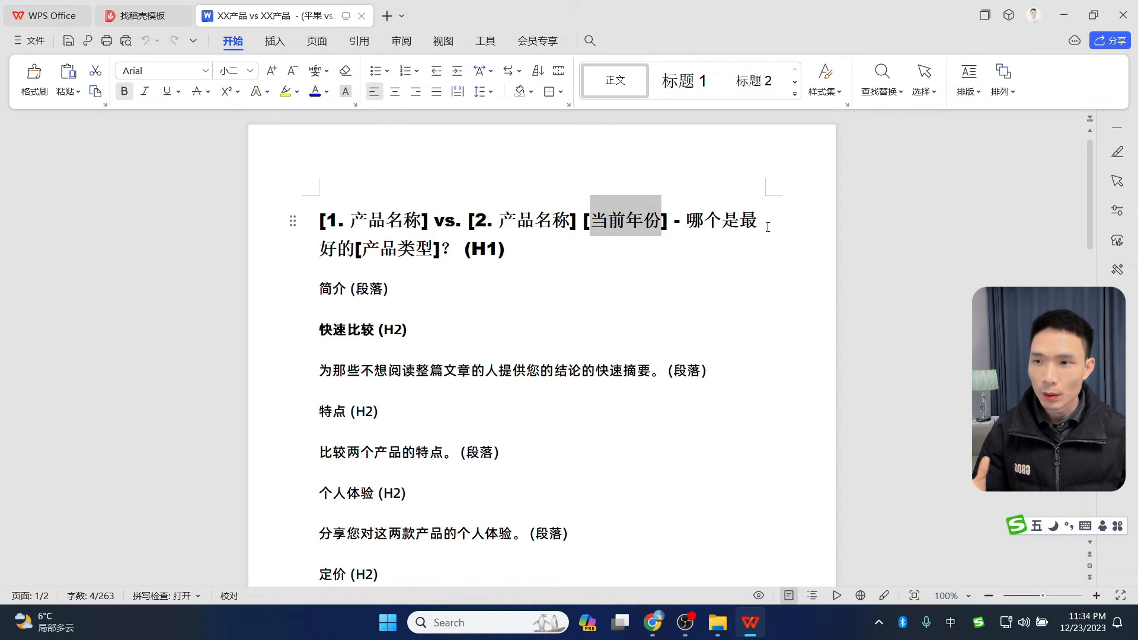
triple_click(523, 253)
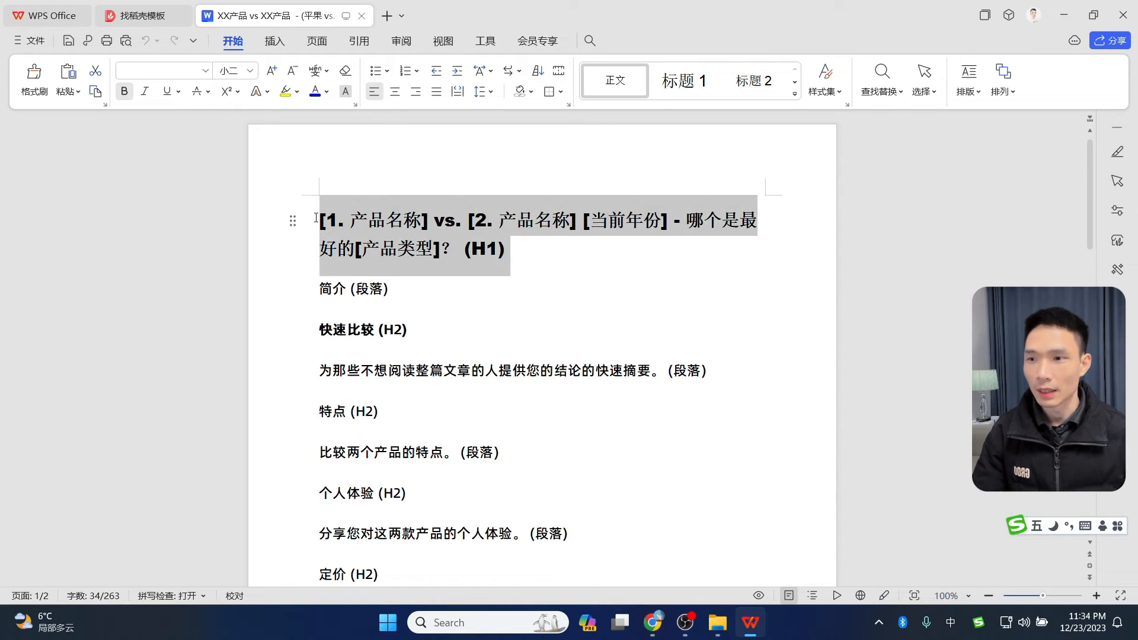
click(526, 255)
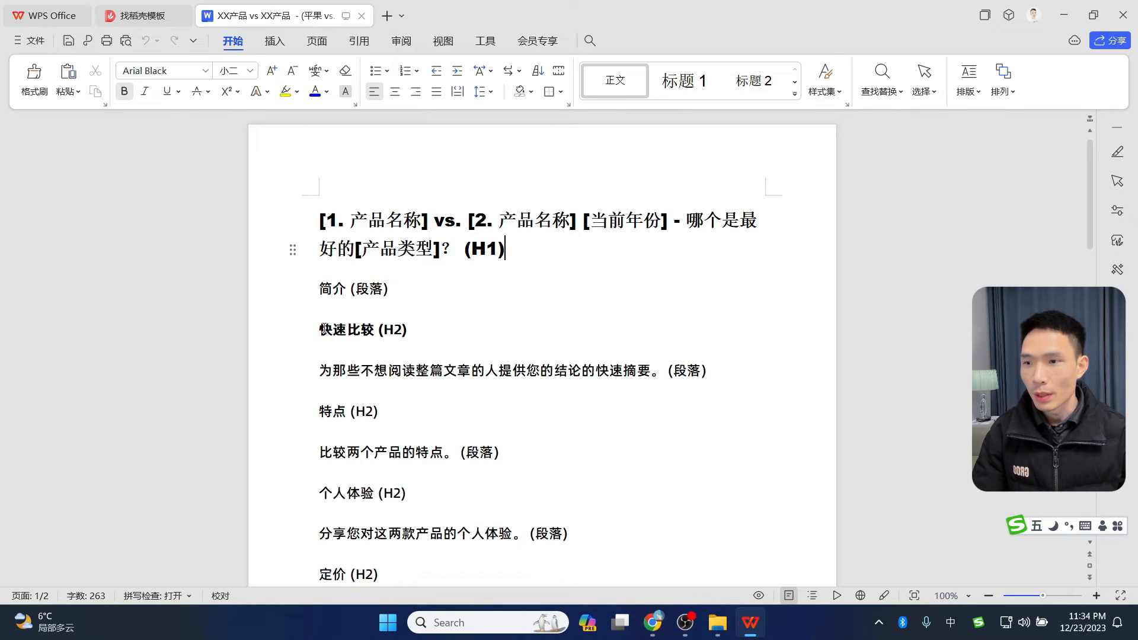
drag(323, 328, 399, 323)
click(429, 327)
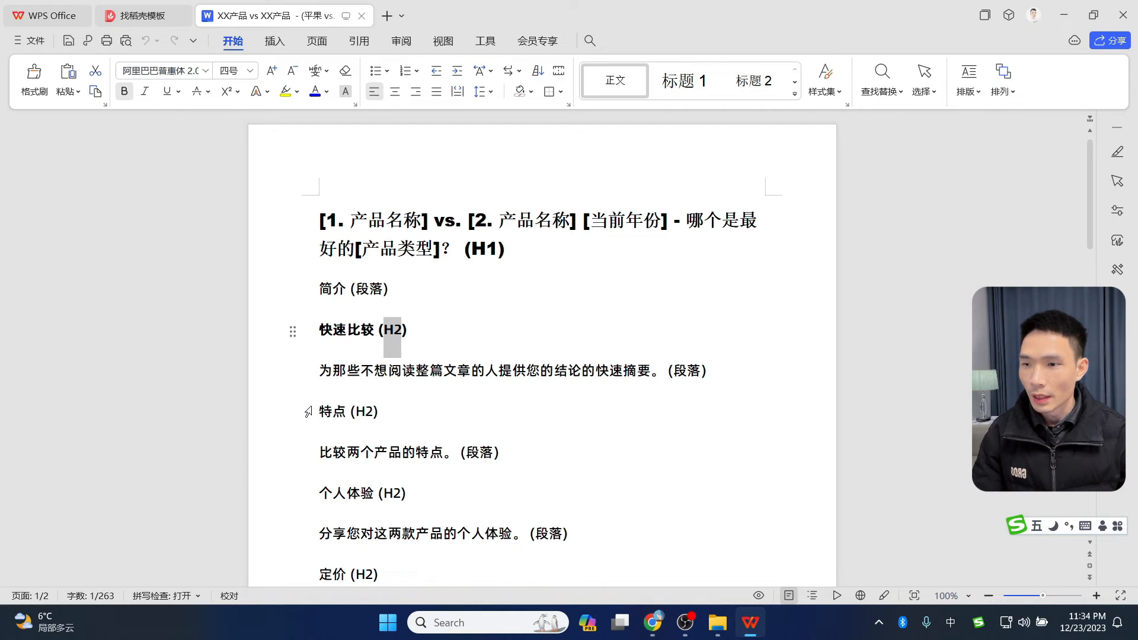
drag(319, 412, 386, 411)
scroll(686, 405, down, 1)
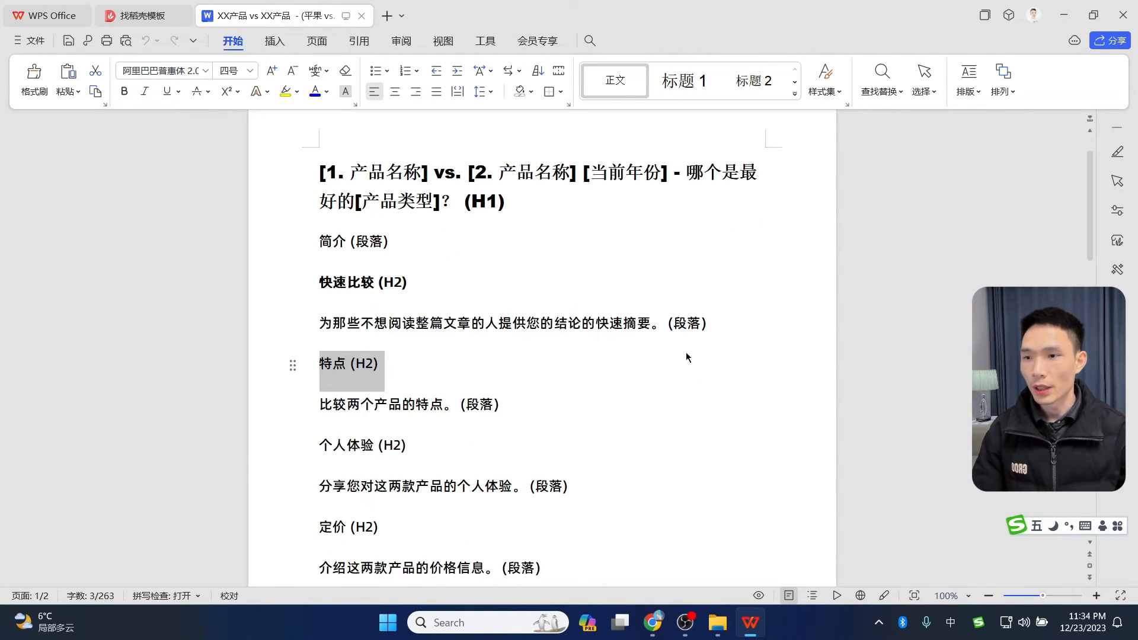
scroll(388, 415, down, 2)
drag(333, 350, 412, 351)
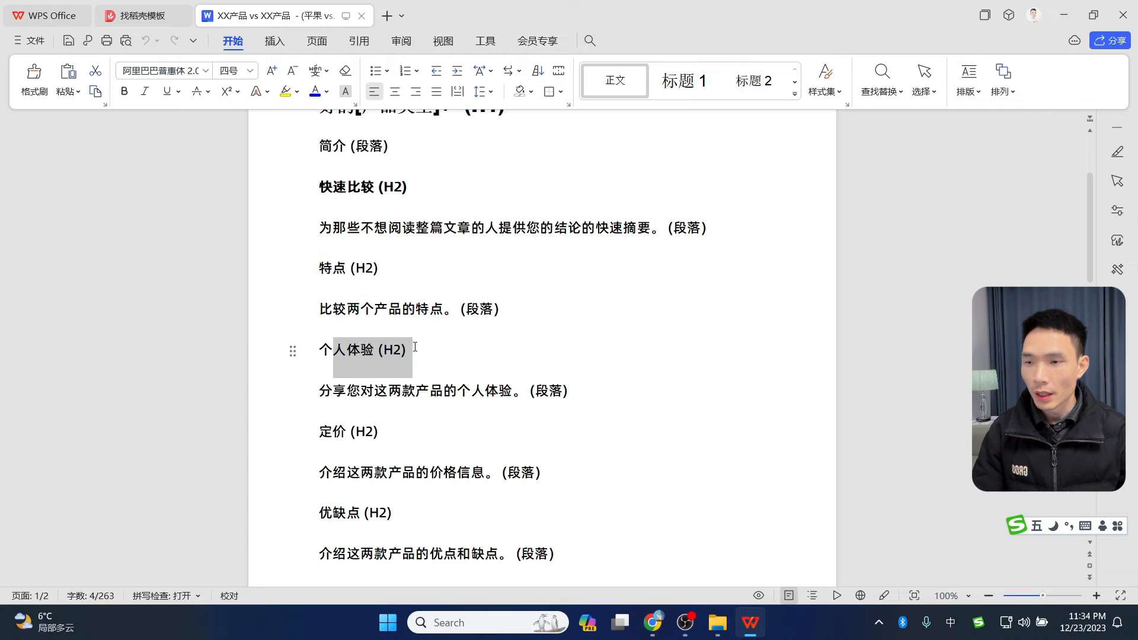
scroll(611, 373, up, 3)
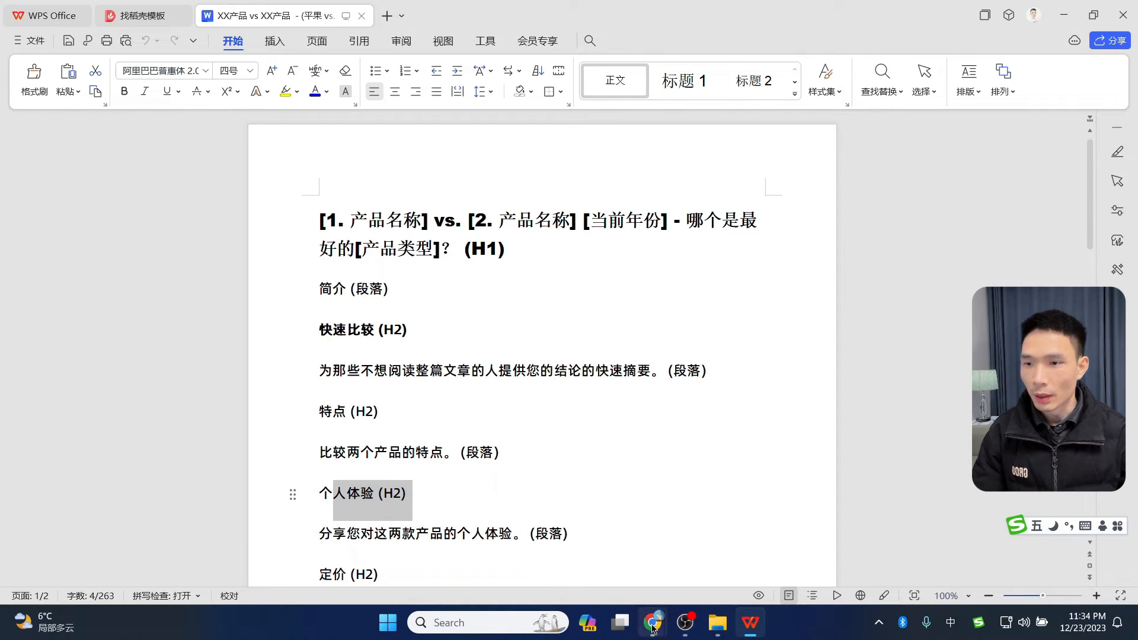
- Switch between Chrome, WPS and the templates folder to bring up Semji's H-tags article
mouse_move(653, 622)
click(576, 546)
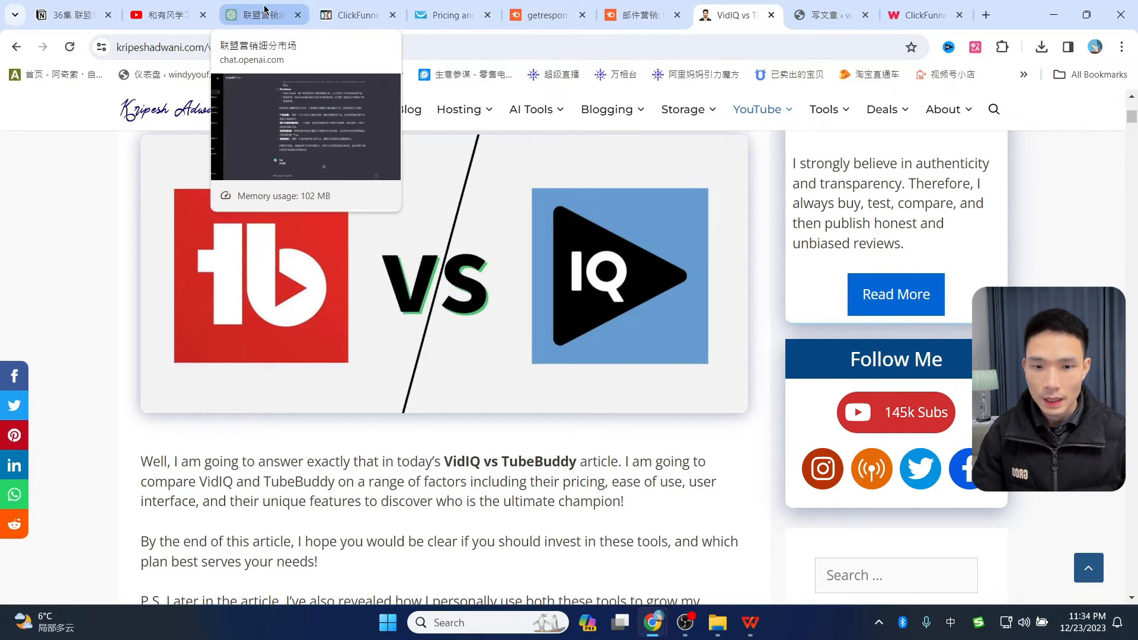
key(alt+Tab)
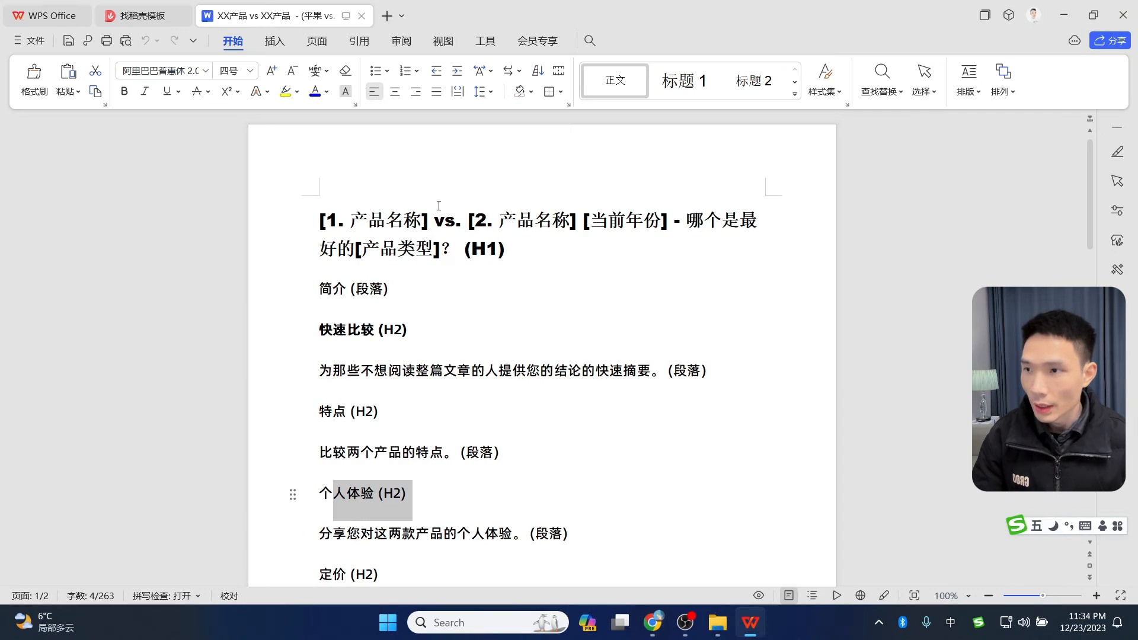
click(718, 629)
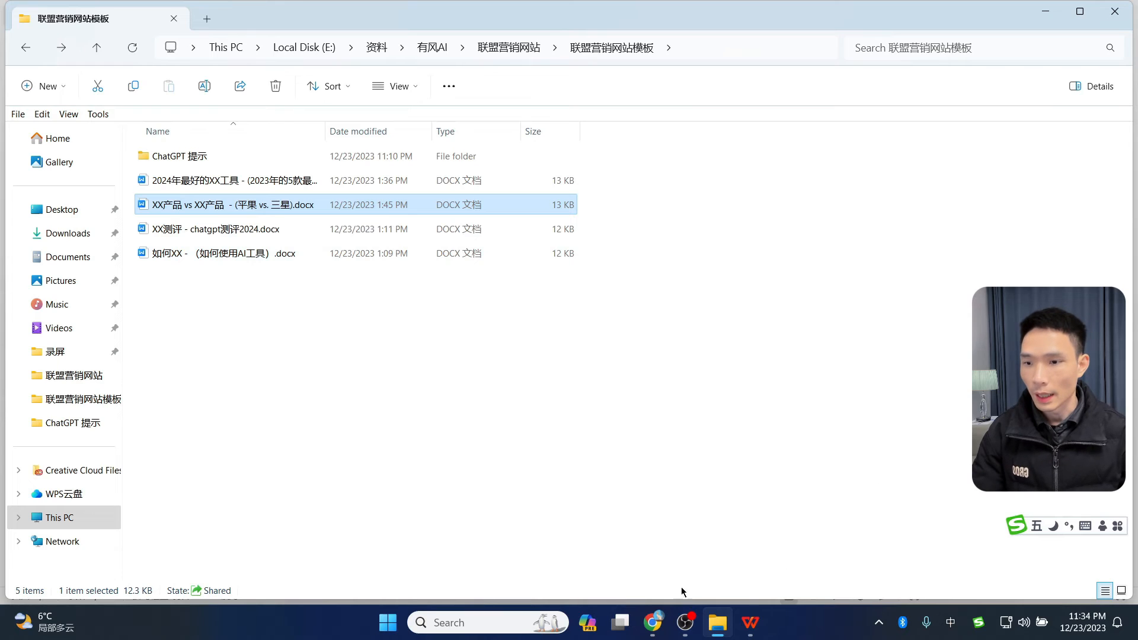
click(652, 629)
scroll(572, 247, up, 20)
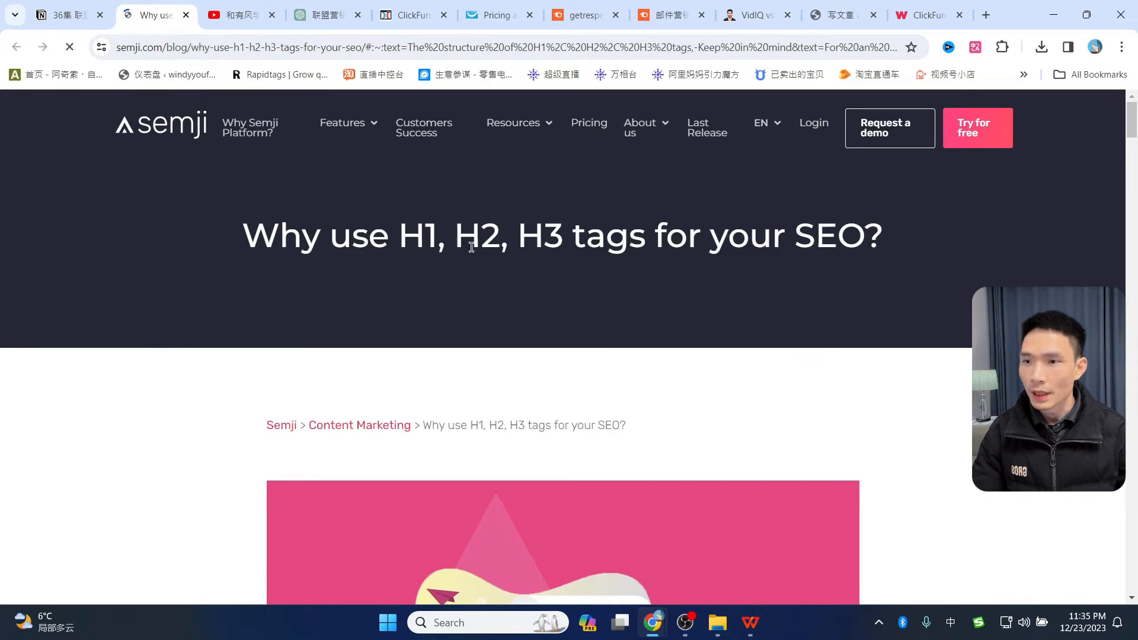
- Translate Semji's H1, H2, H3 tags article into Chinese with Immersive Translate
scroll(820, 303, down, 10)
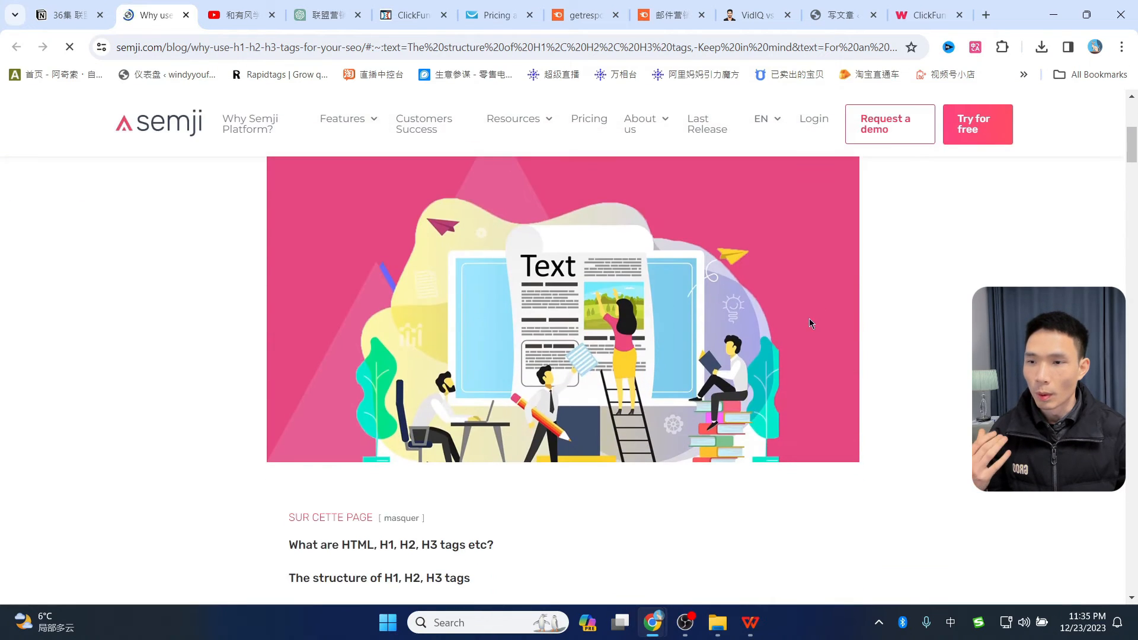
click(976, 48)
click(852, 258)
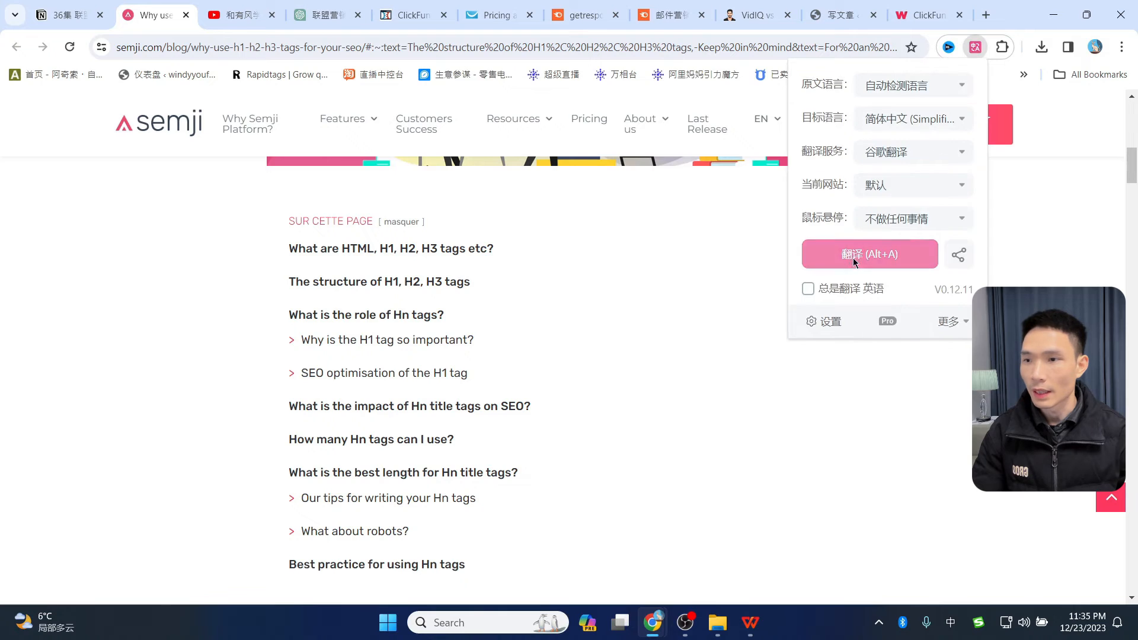
- Read through the translated article down to the section on the role of Hn tags
scroll(468, 246, up, 1)
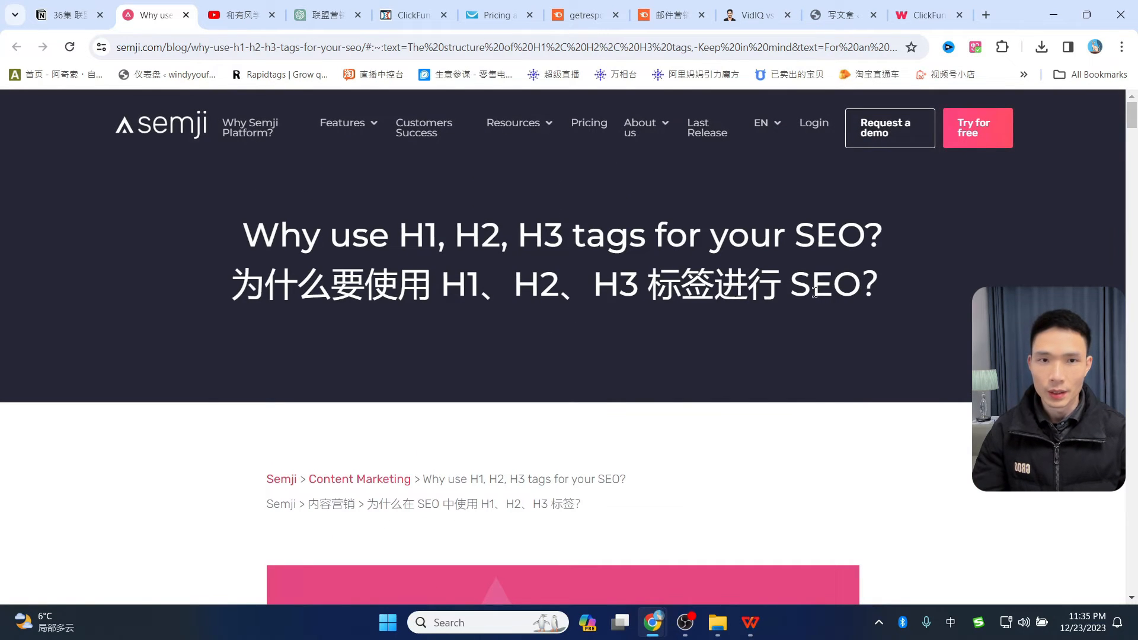
scroll(889, 297, down, 10)
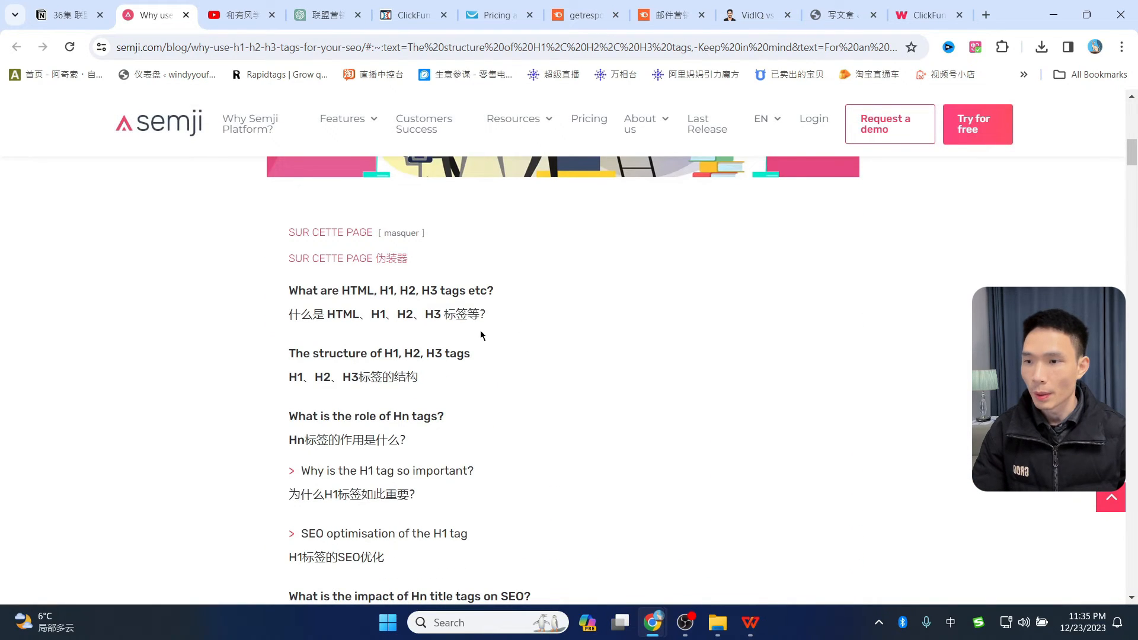
scroll(484, 328, down, 10)
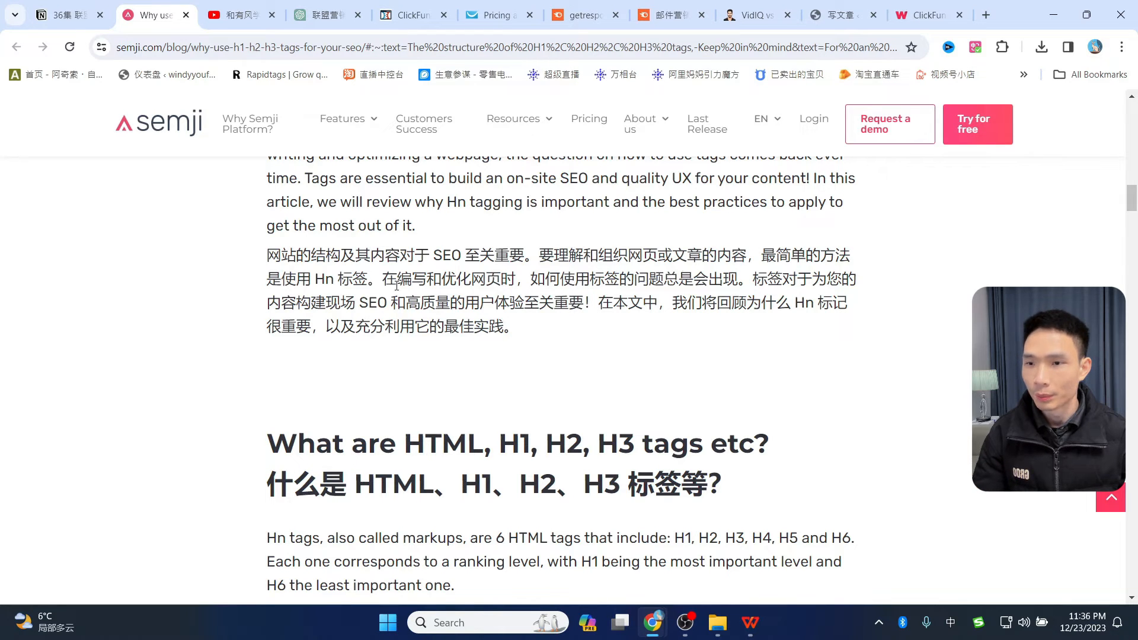
scroll(600, 296, down, 6)
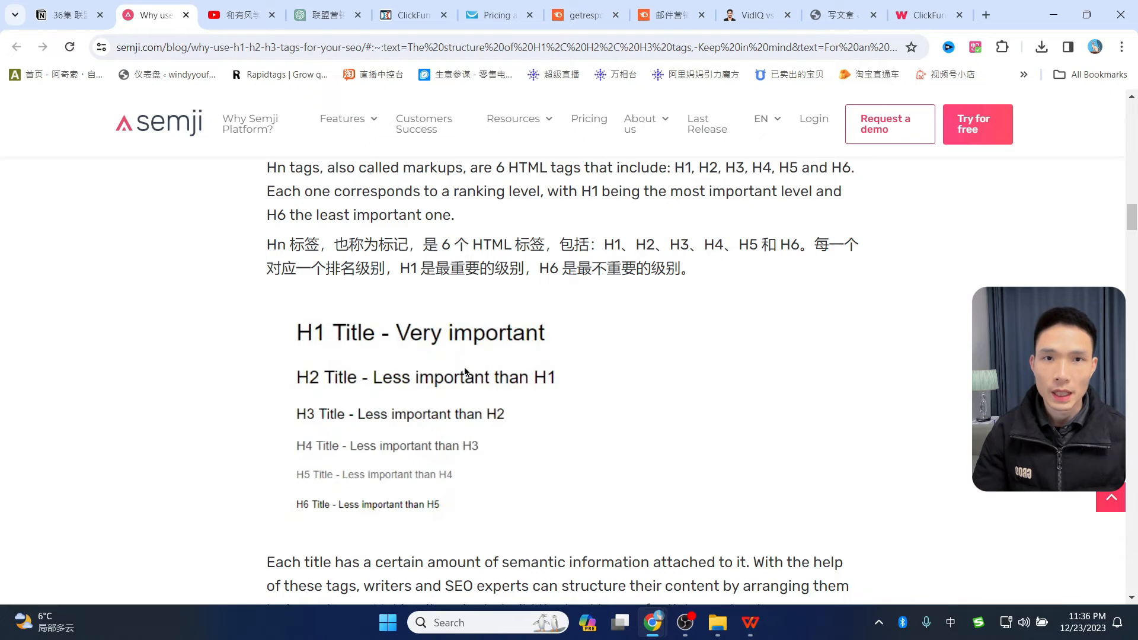
scroll(588, 318, down, 3)
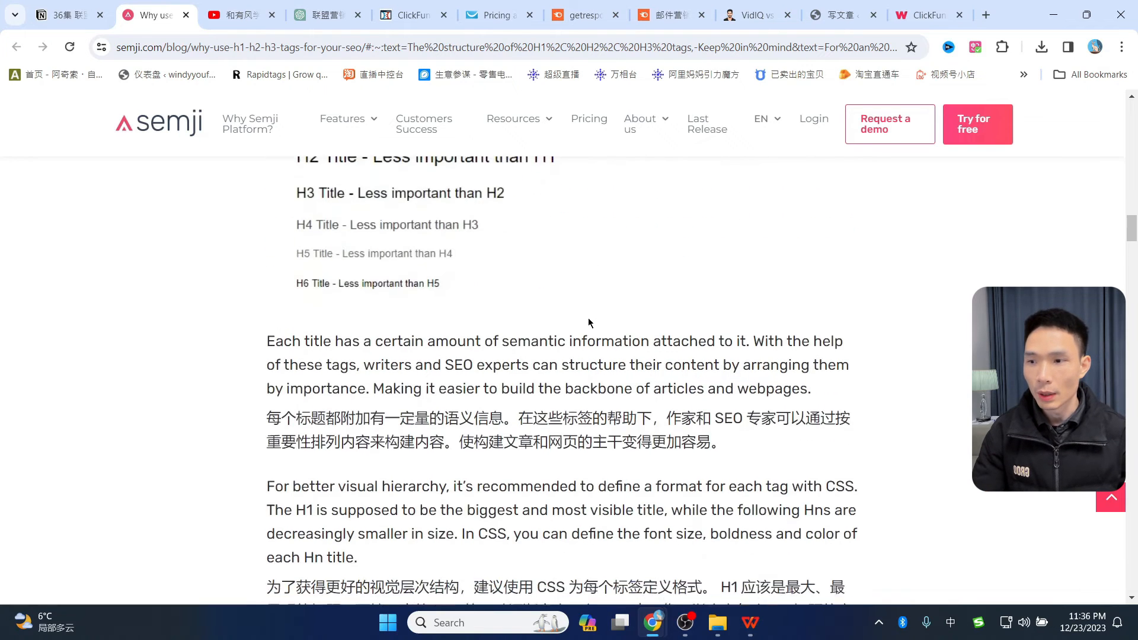
scroll(467, 316, up, 2)
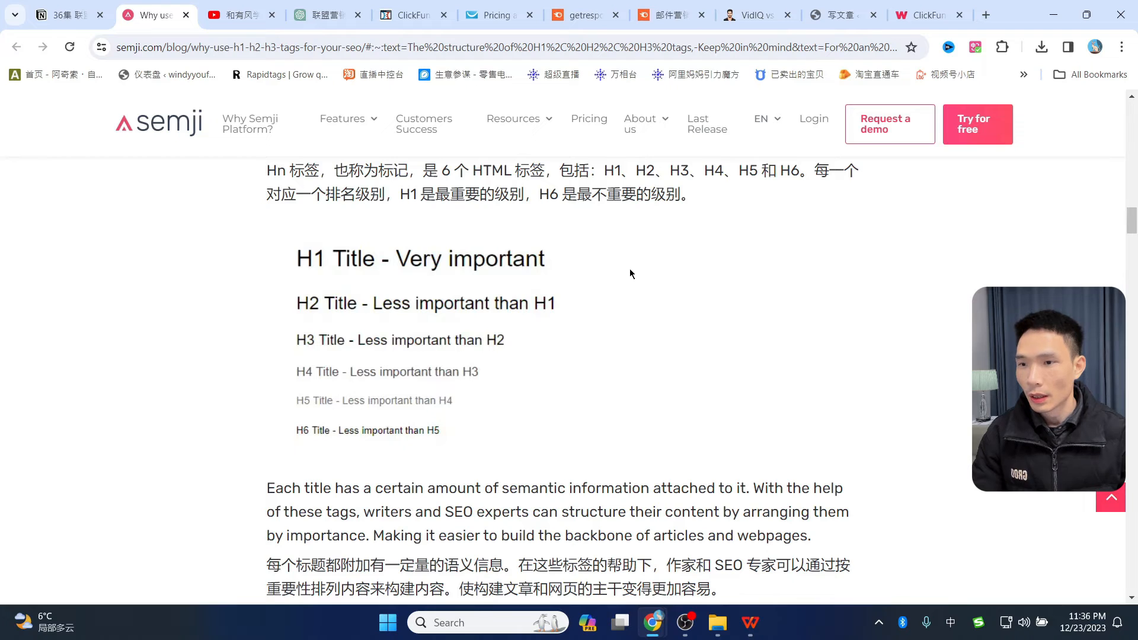
scroll(627, 268, down, 10)
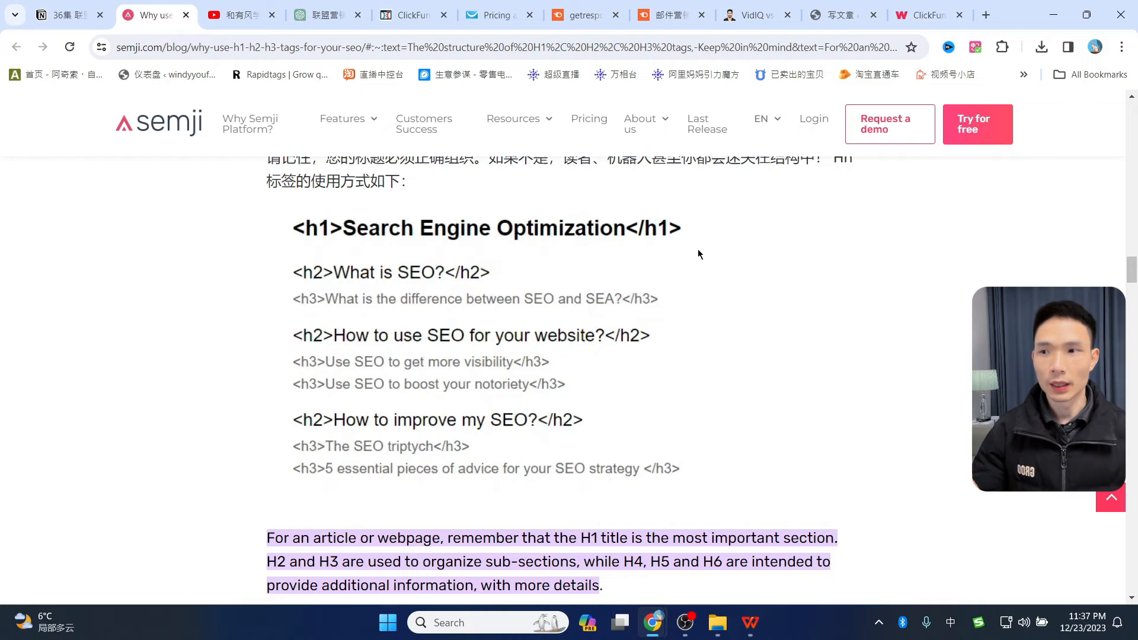
scroll(691, 267, down, 10)
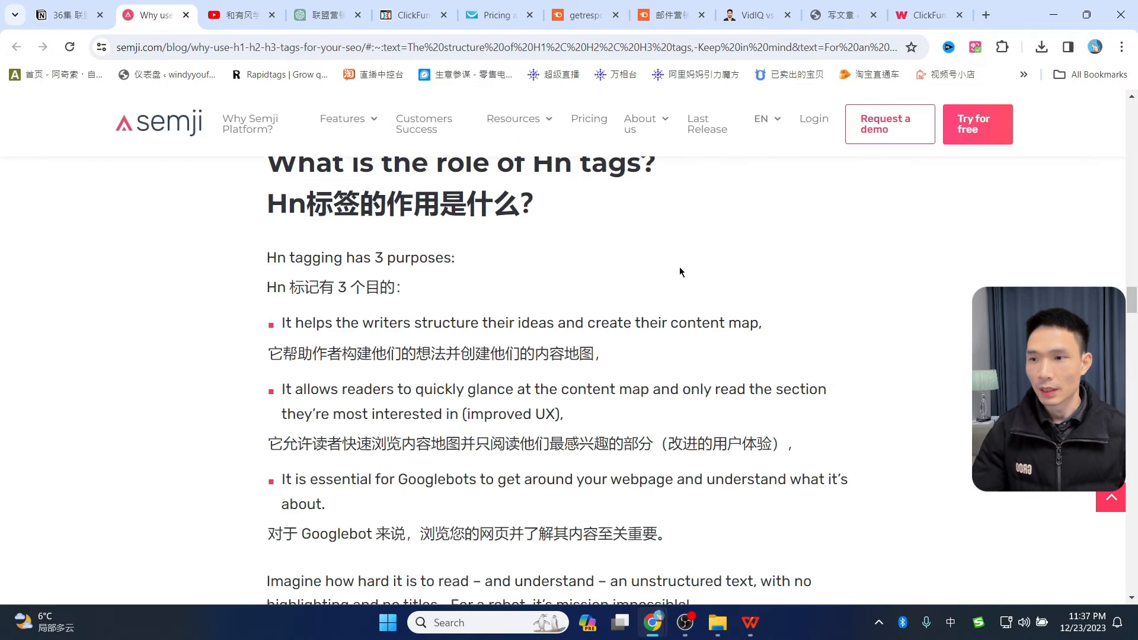
- Convert the draft's 内容 paragraph into a heading block
click(840, 14)
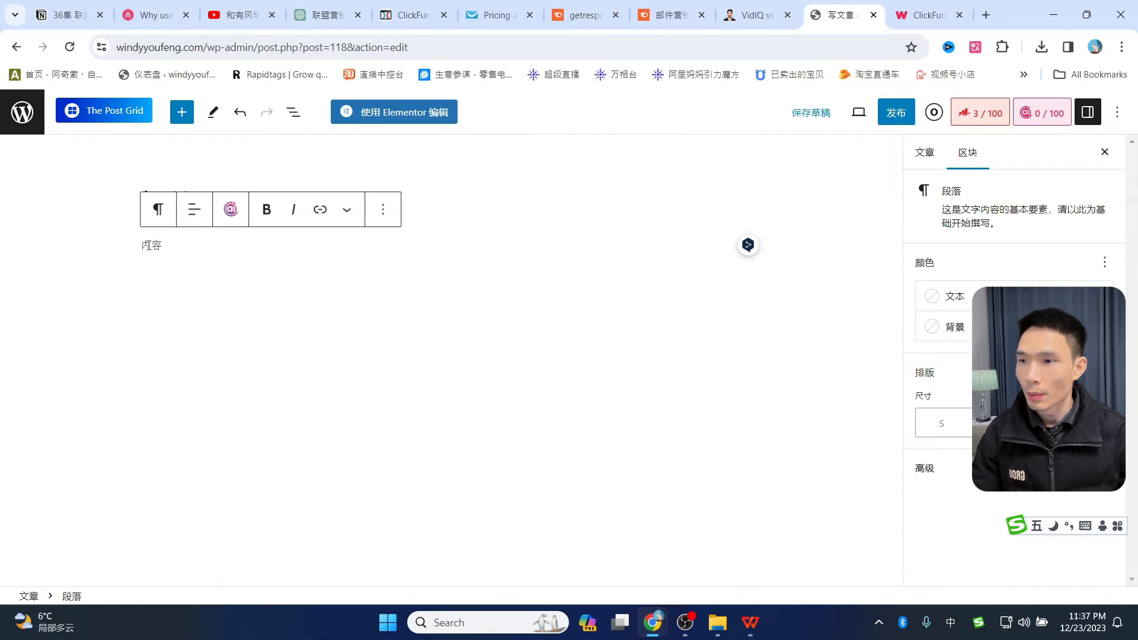
drag(144, 244, 169, 242)
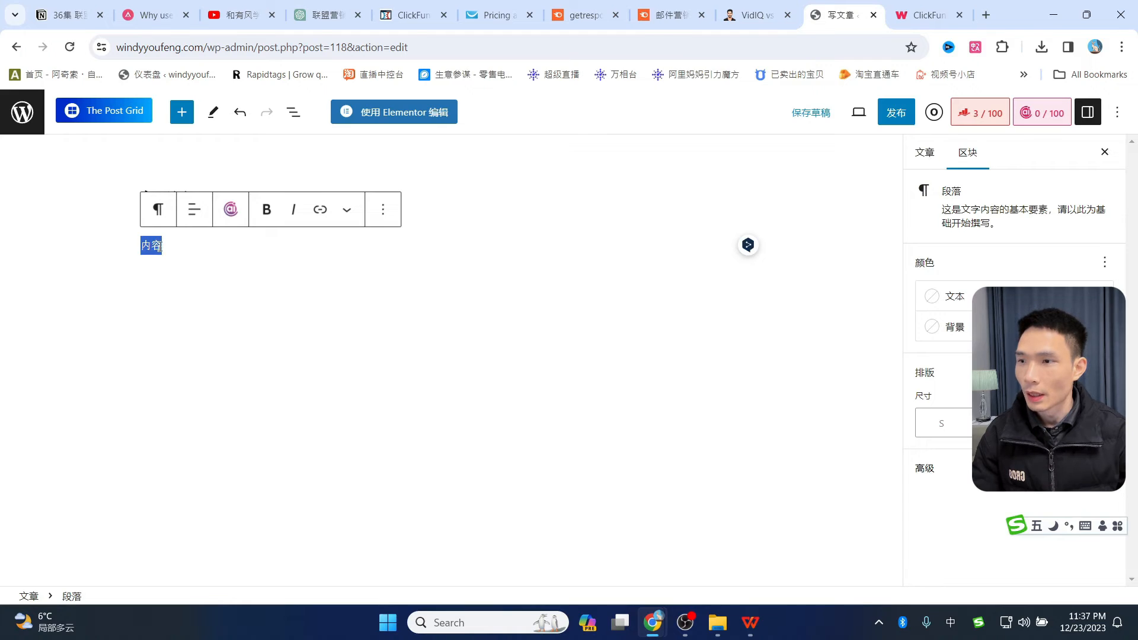
click(158, 210)
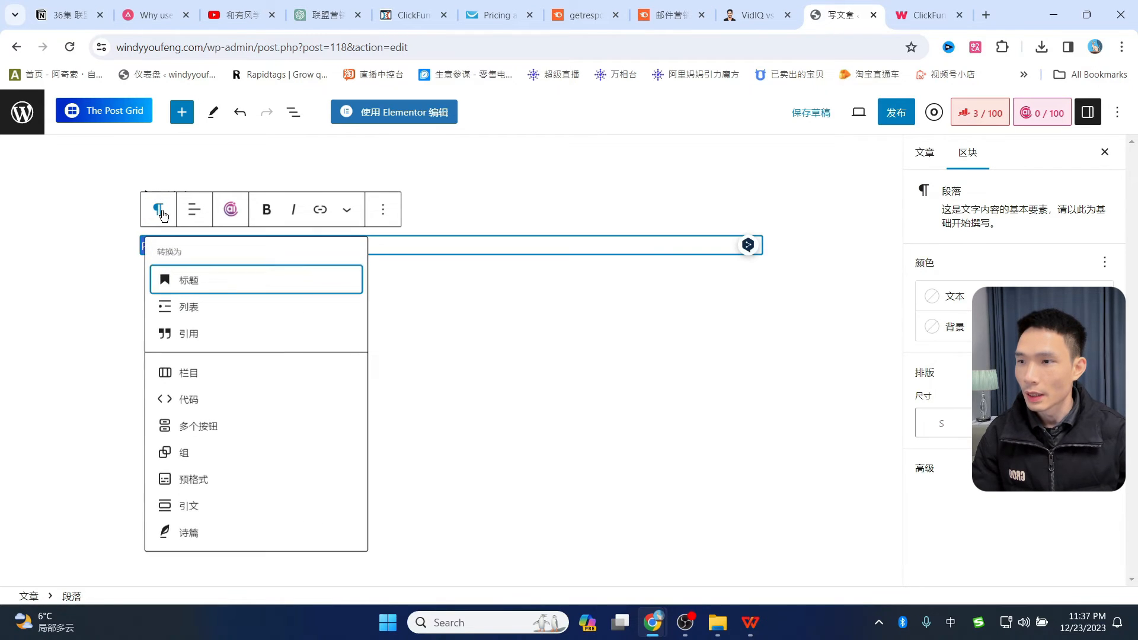
click(184, 282)
click(220, 212)
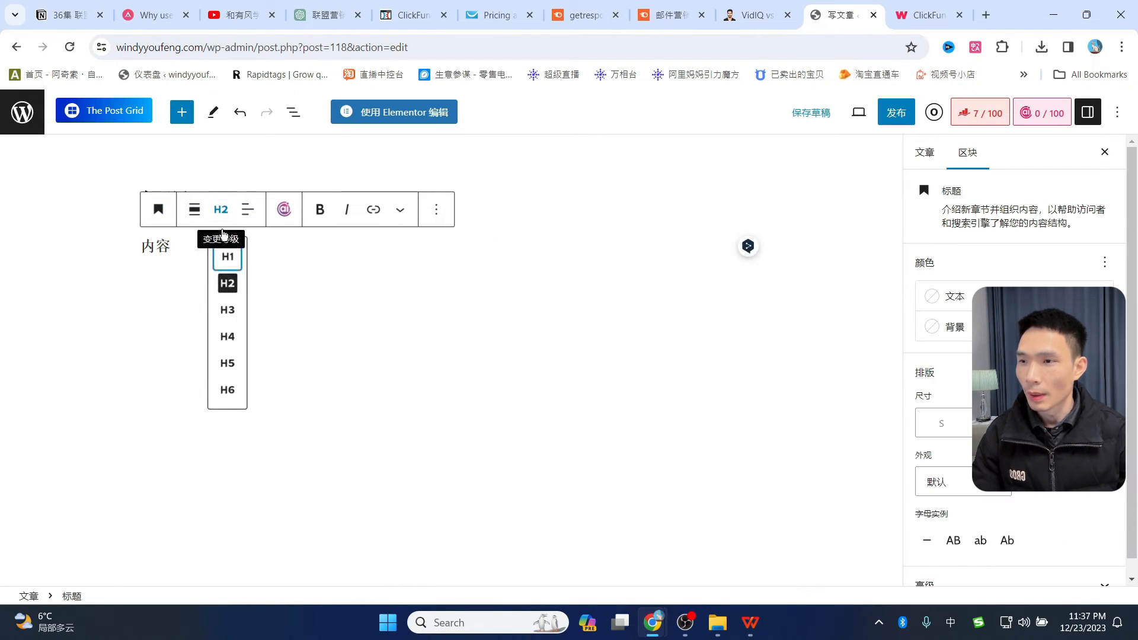
click(231, 291)
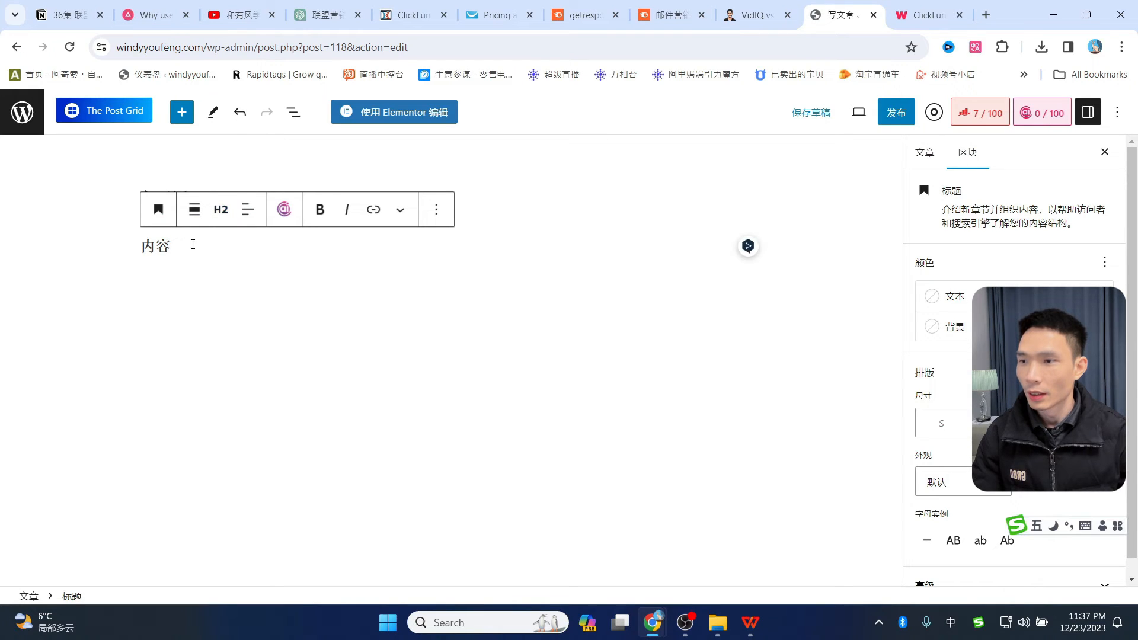
- Reselect the 内容 heading text and place the caret at the end of the title 标题
drag(190, 244, 147, 245)
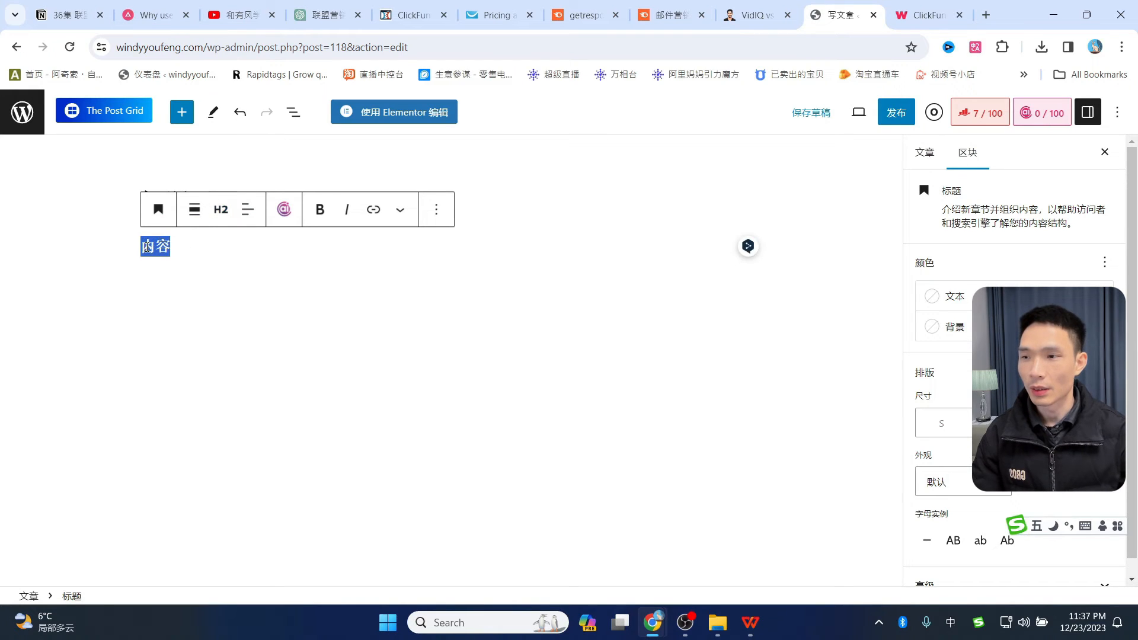
click(284, 321)
double_click(174, 249)
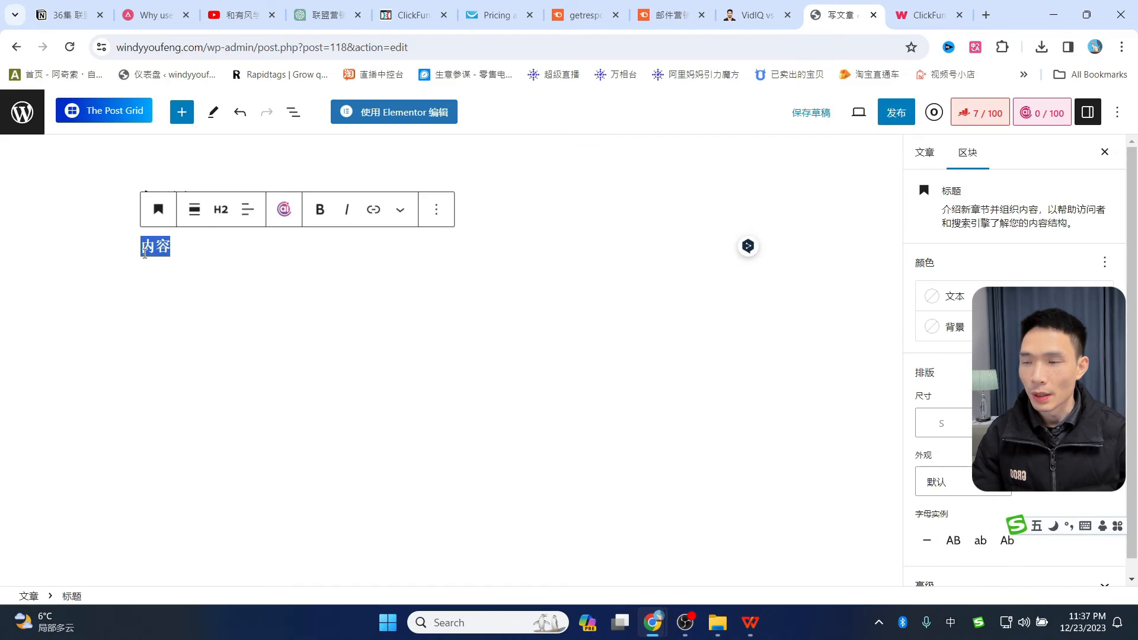
click(221, 213)
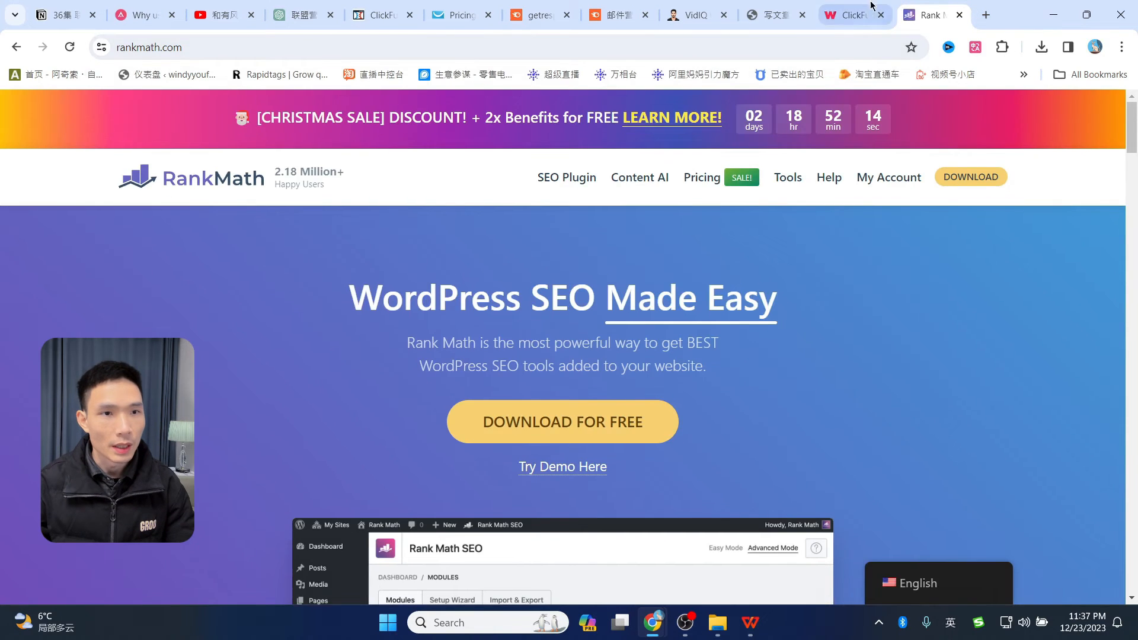
- Close the wrk.com tab and review the post's Rank Math 7/100 Basic SEO checks
click(854, 14)
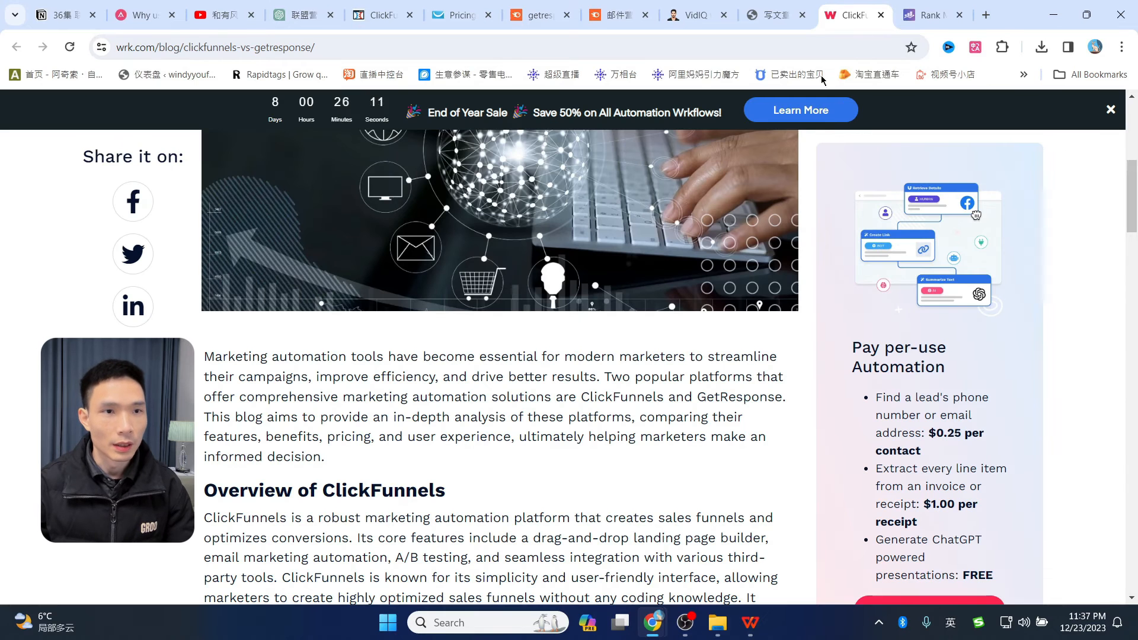
click(882, 15)
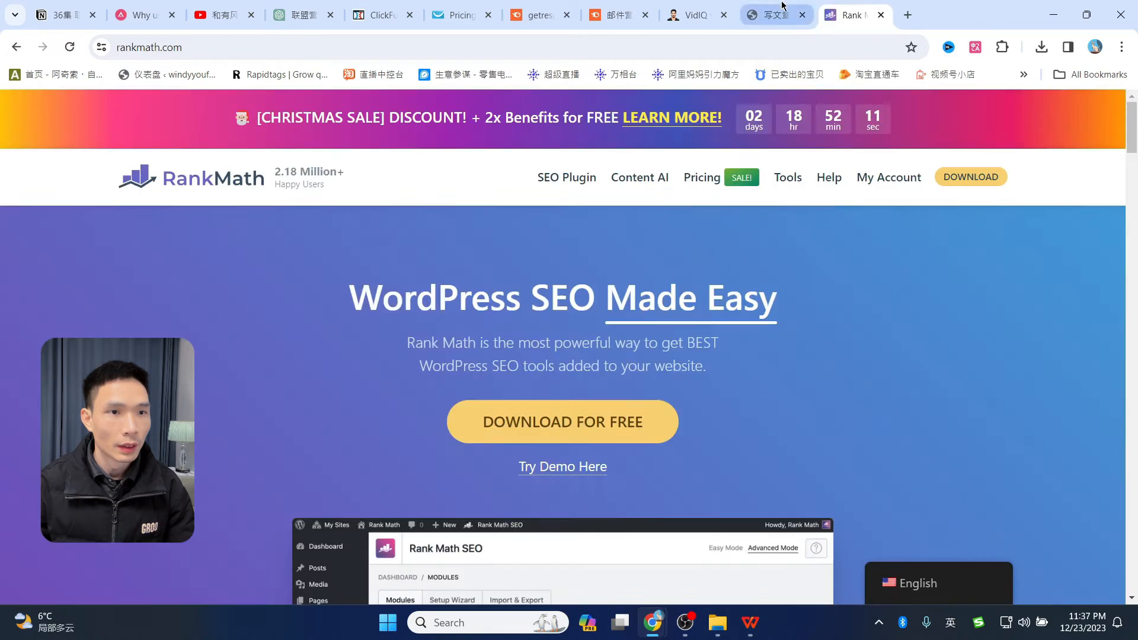
click(770, 15)
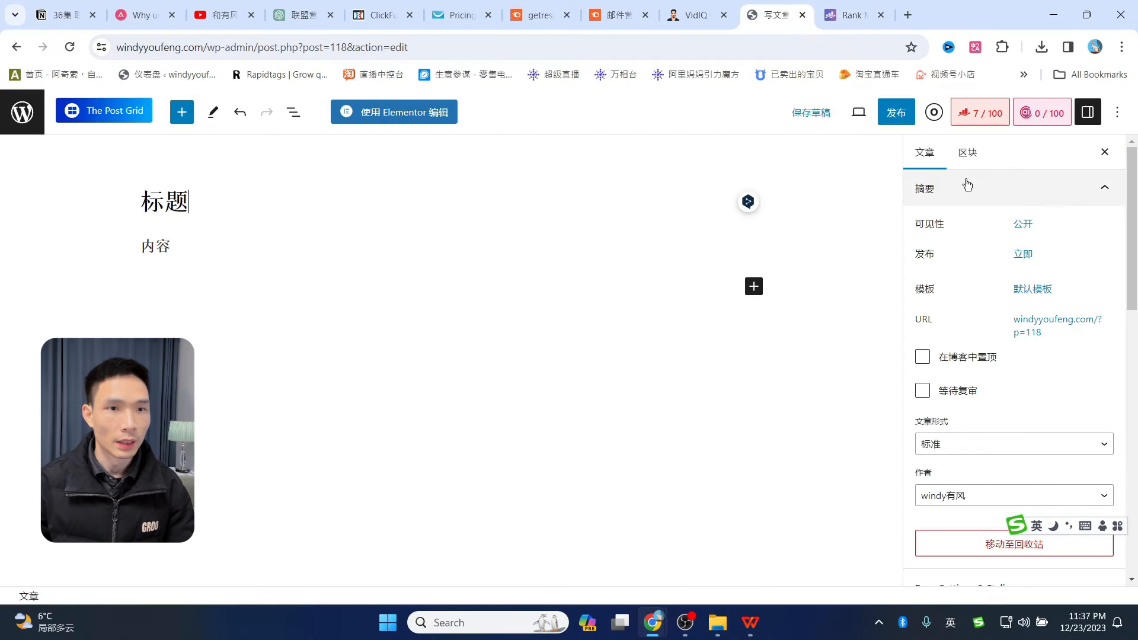
click(981, 118)
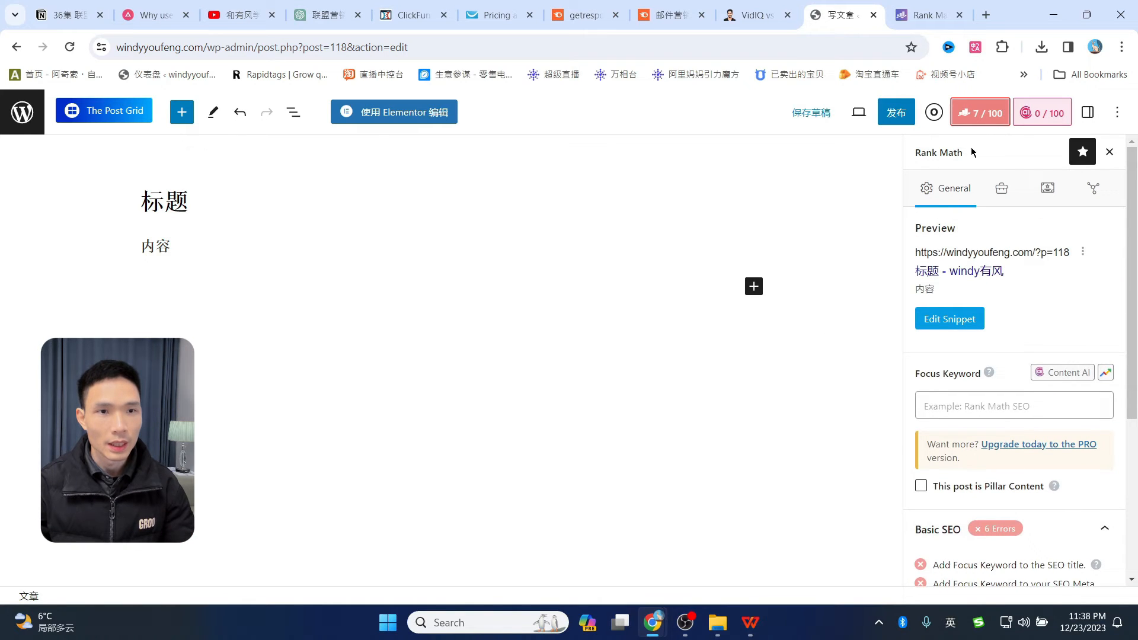
scroll(1026, 325, down, 3)
scroll(1024, 287, up, 3)
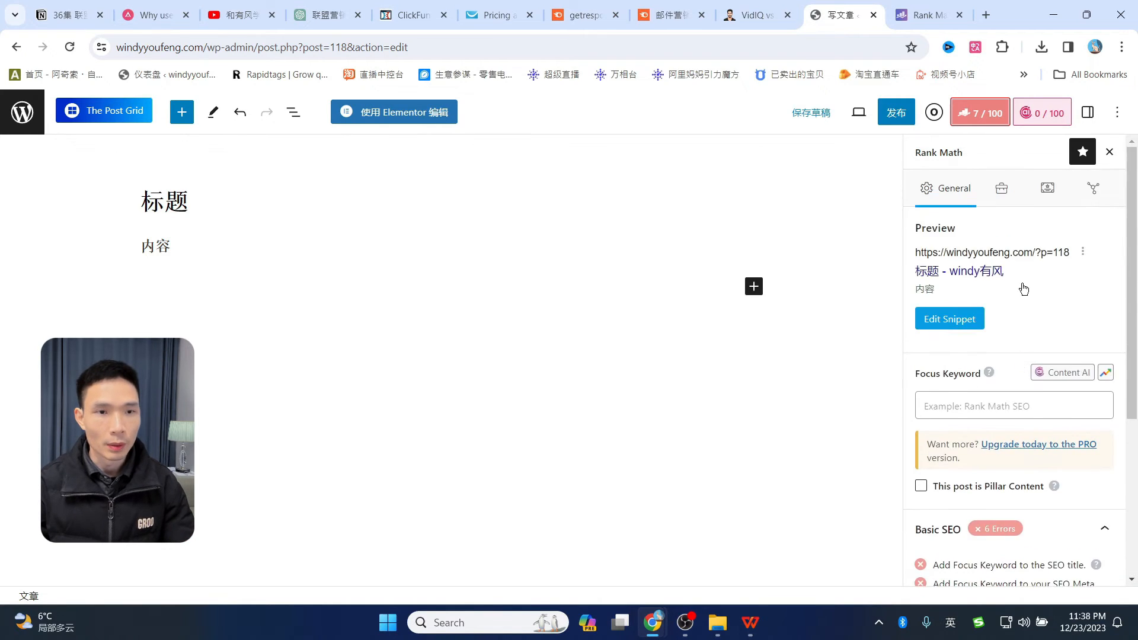
scroll(1029, 271, down, 1)
scroll(1032, 279, down, 3)
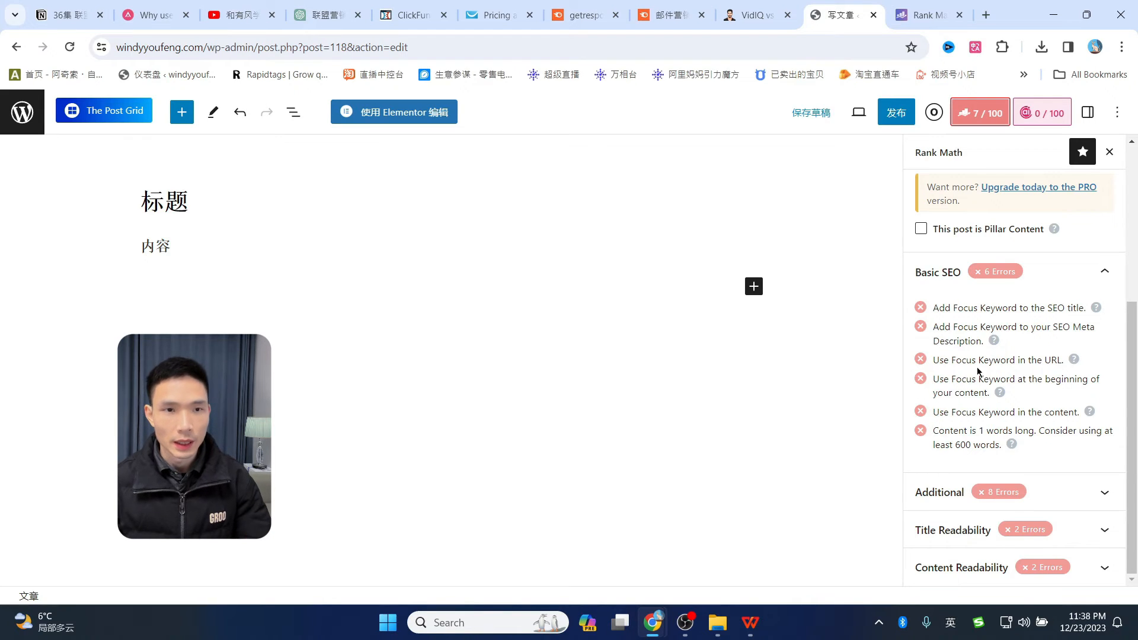
scroll(977, 367, up, 4)
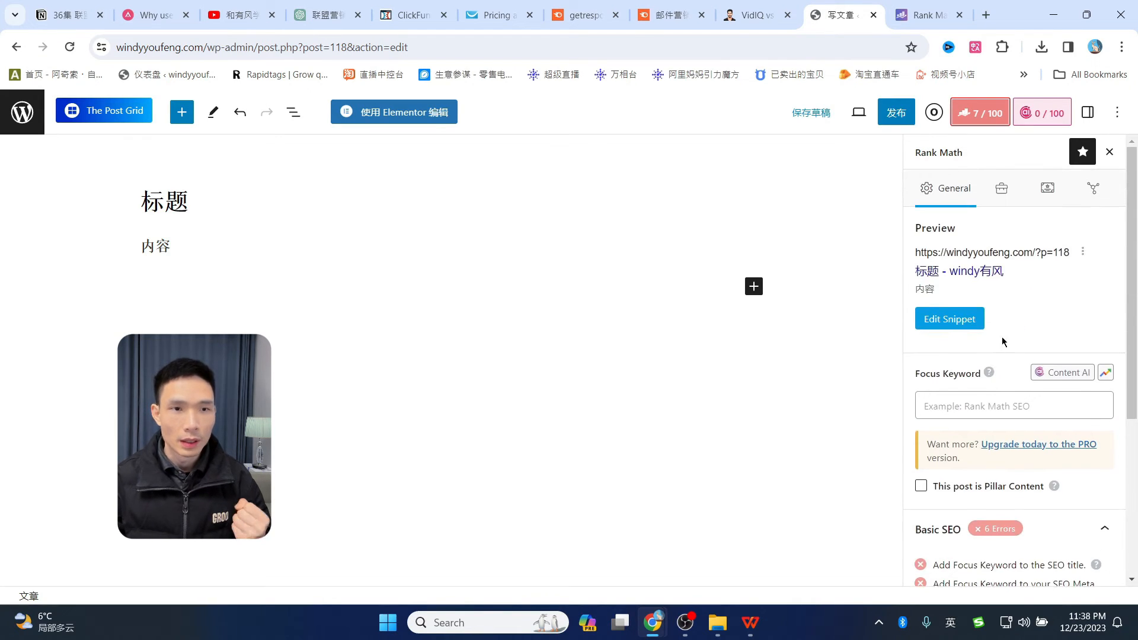
scroll(1021, 352, down, 4)
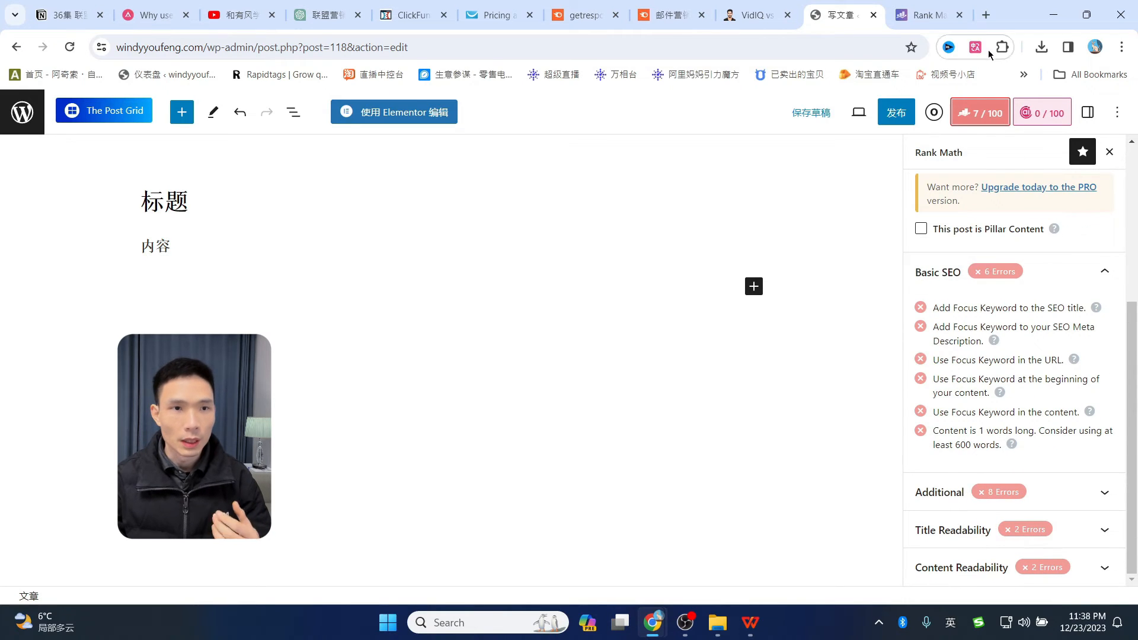
- Select the H1 comparison title line in the WPS XX产品 vs XX产品 template
click(925, 15)
click(860, 18)
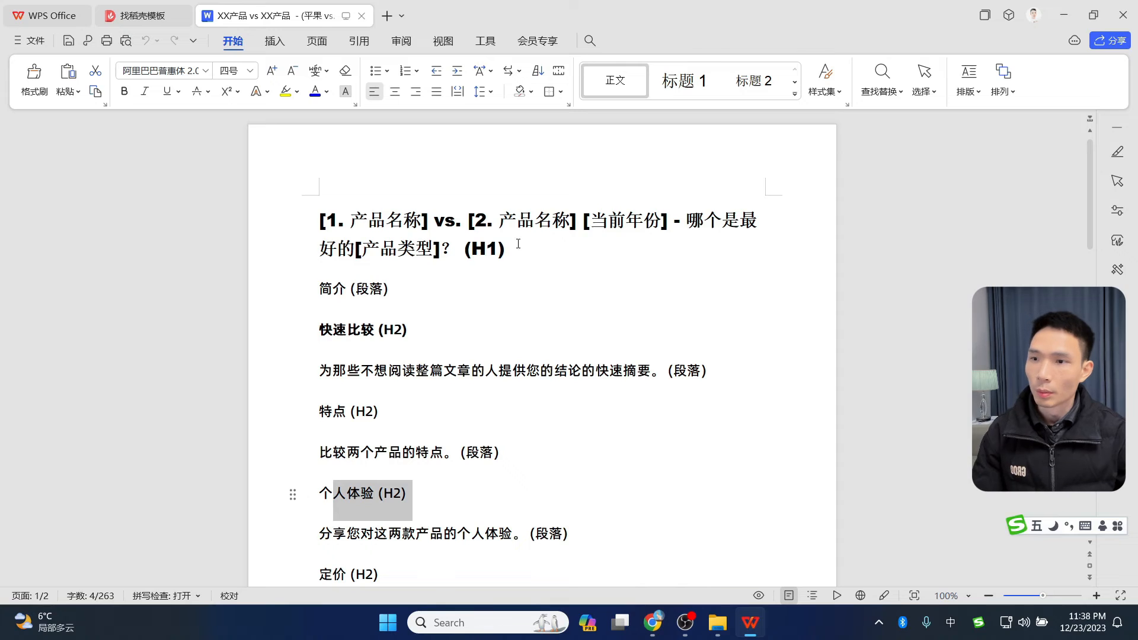
drag(512, 249, 317, 222)
key(ctrl+c)
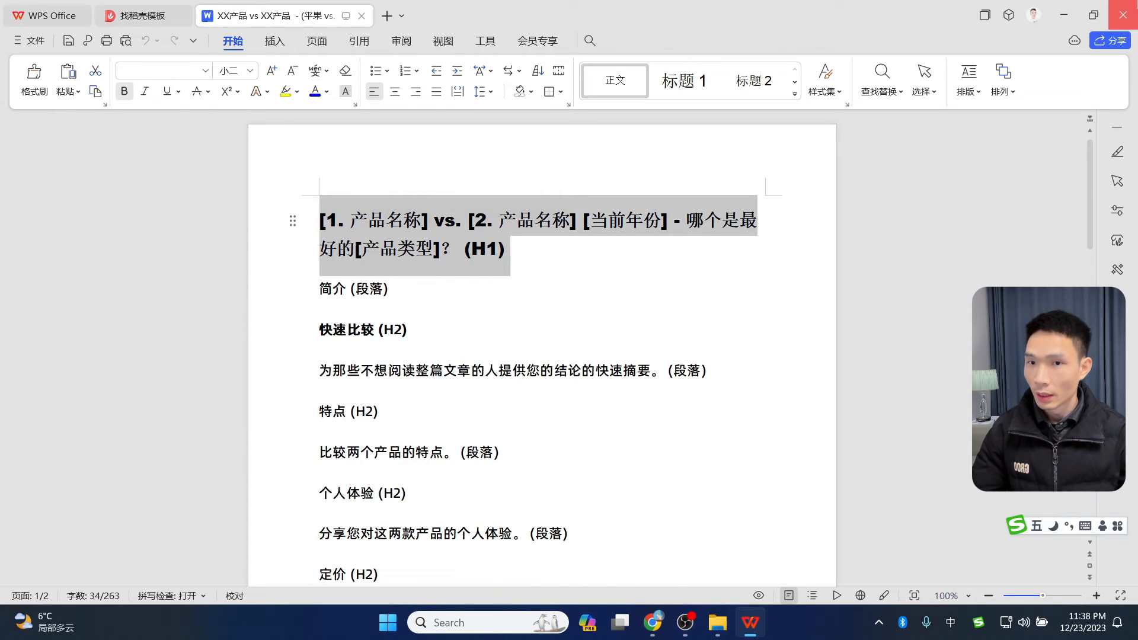
- Replace the post title 标题 with the pasted template heading
click(1064, 15)
click(200, 203)
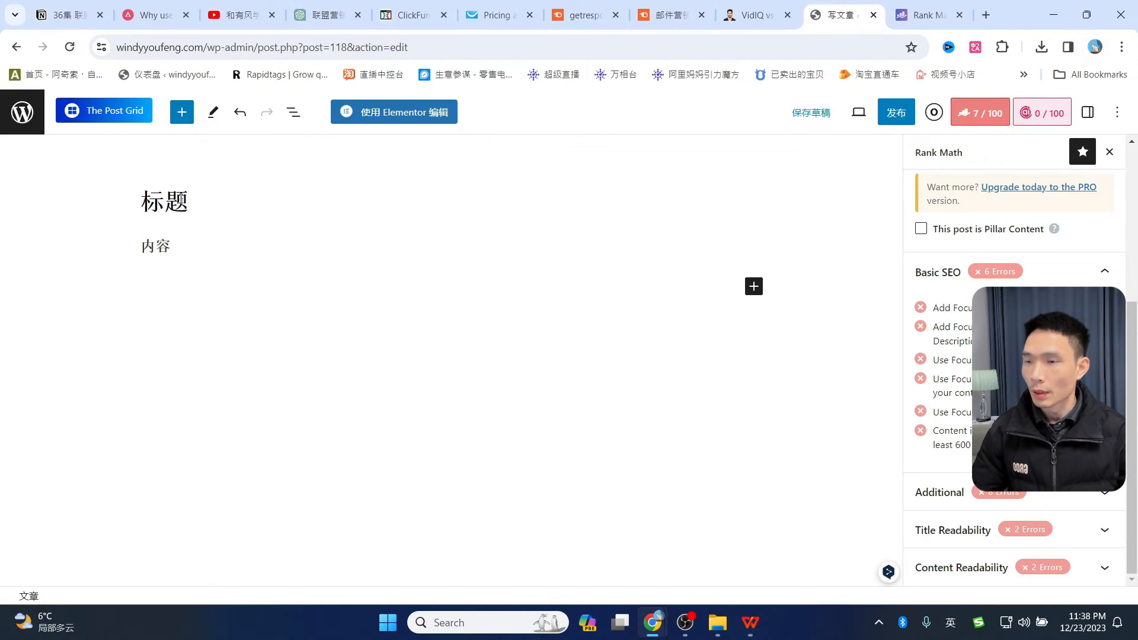
key(ctrl+a)
key(ctrl+v)
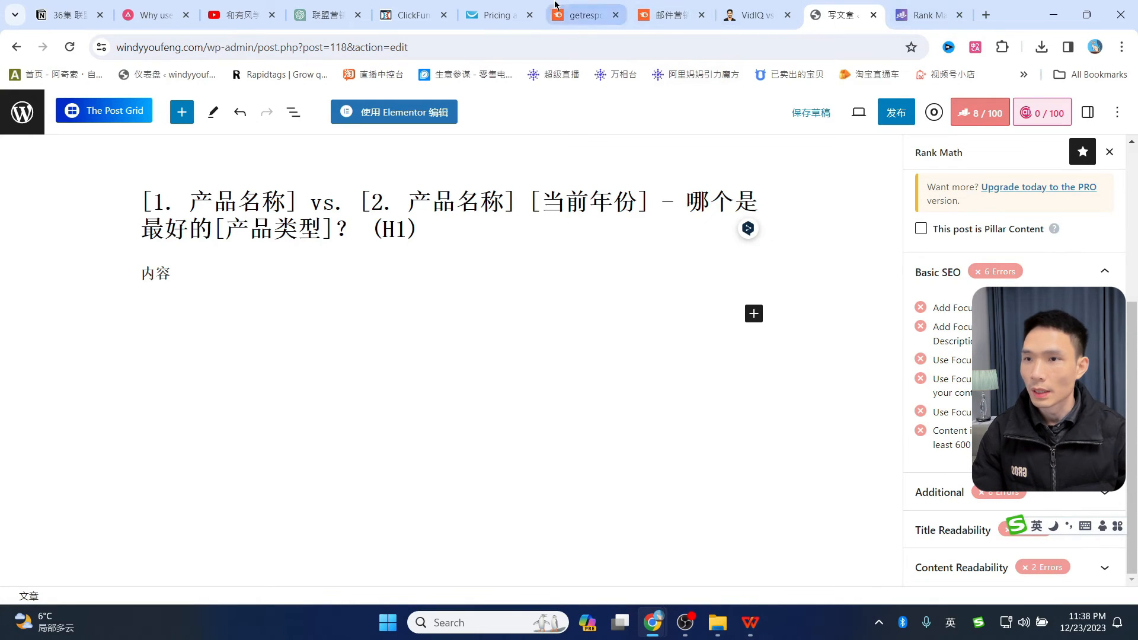
- Copy 'clickfunnels vs getresponse' from Semrush and paste it over the title's two product placeholders
click(668, 15)
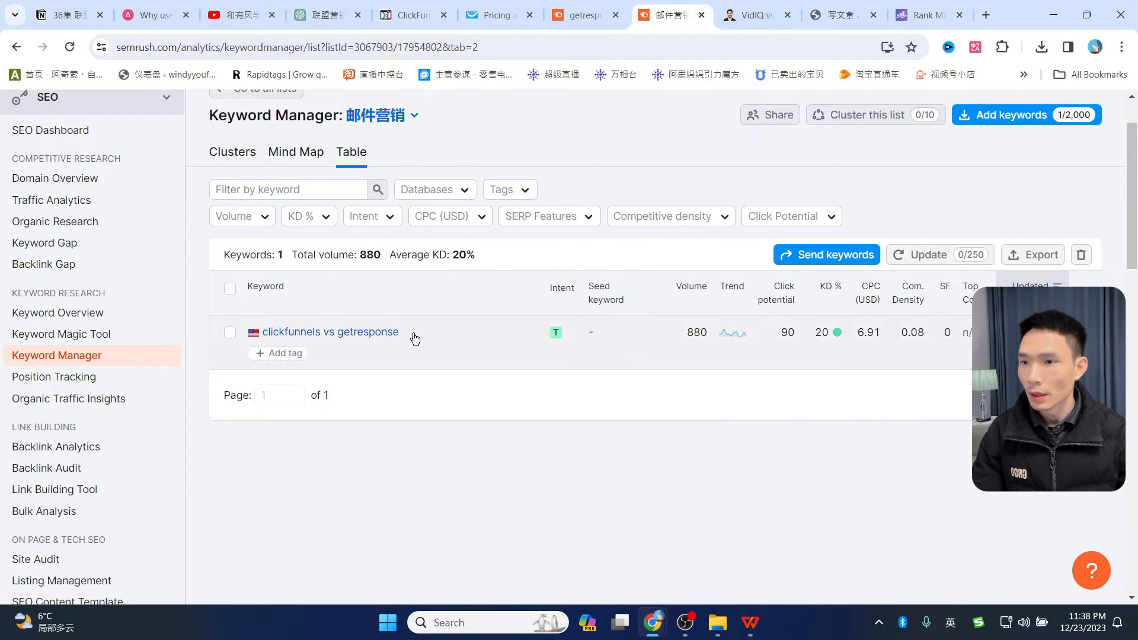
drag(258, 317, 395, 326)
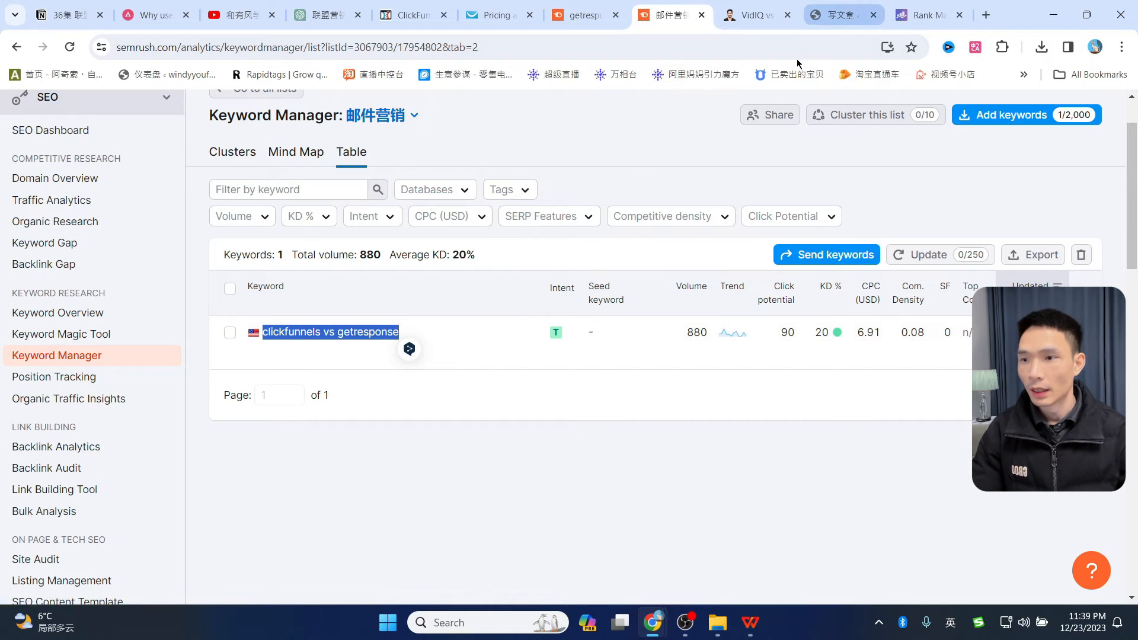
click(839, 13)
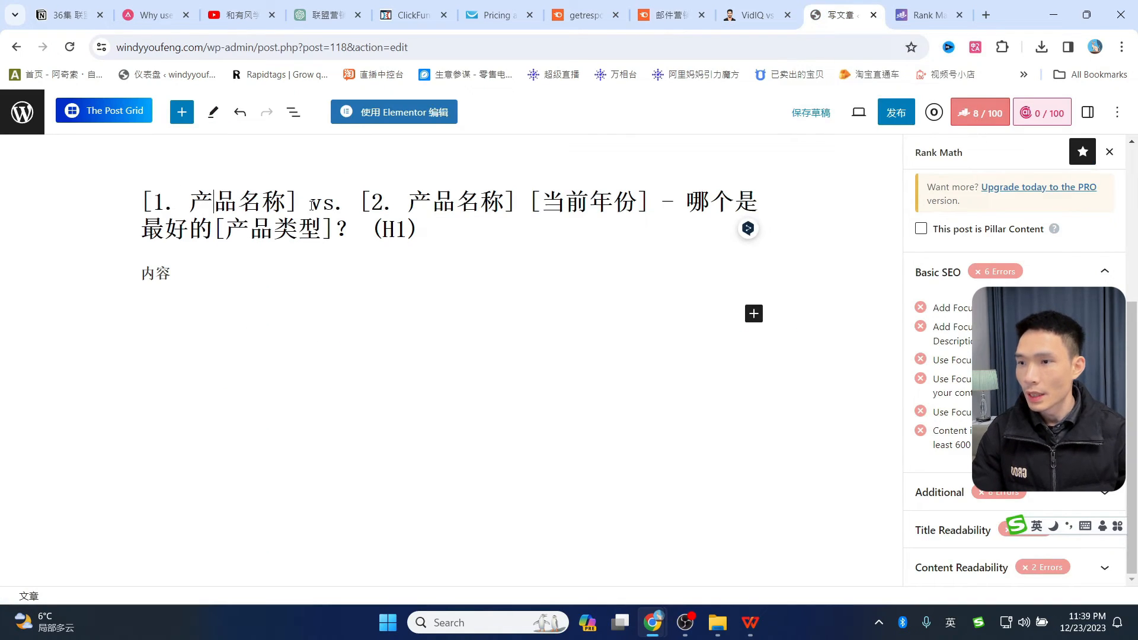
drag(516, 195, 150, 186)
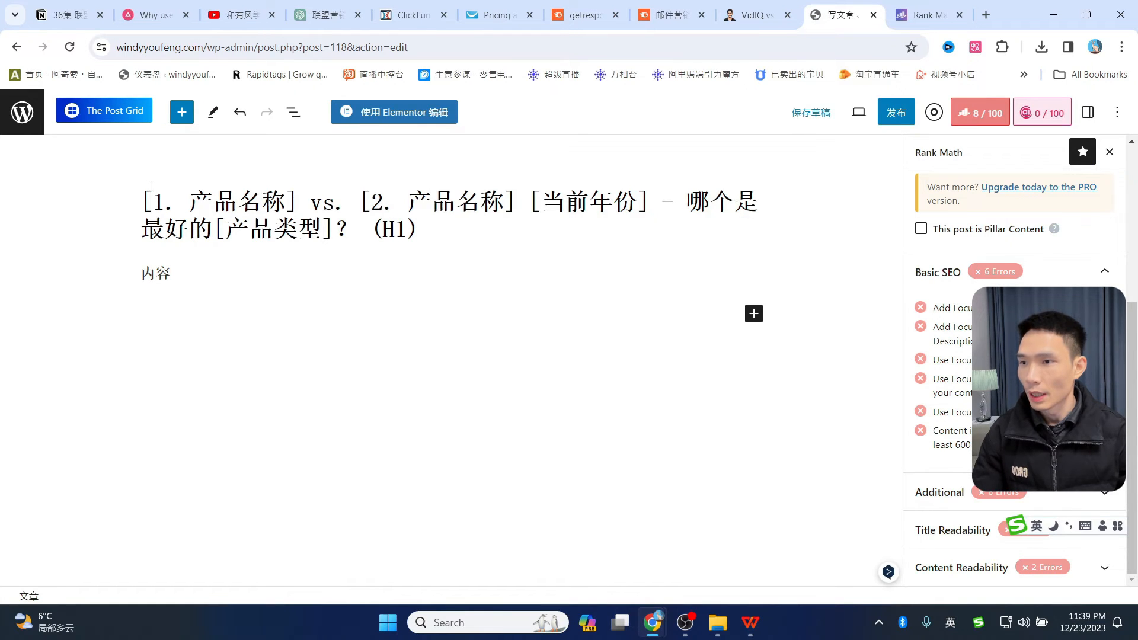
text(clickfunnels vs getresponse)
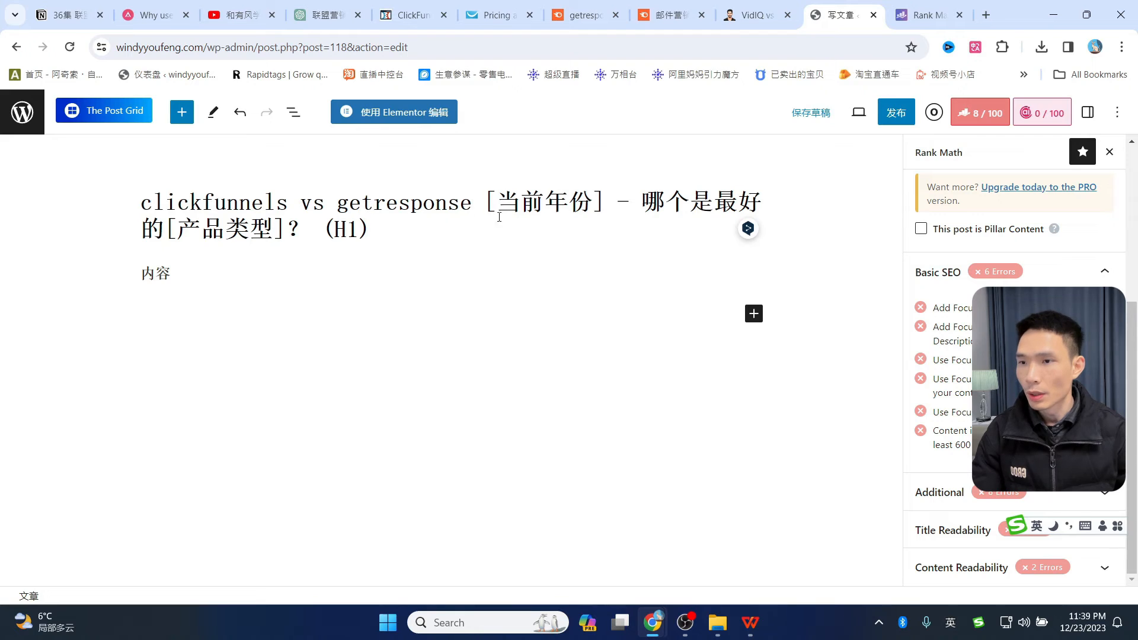
- Fill the title's placeholders with 2024 and 邮件营销平台, and delete the trailing (H1) marker
drag(483, 198, 603, 198)
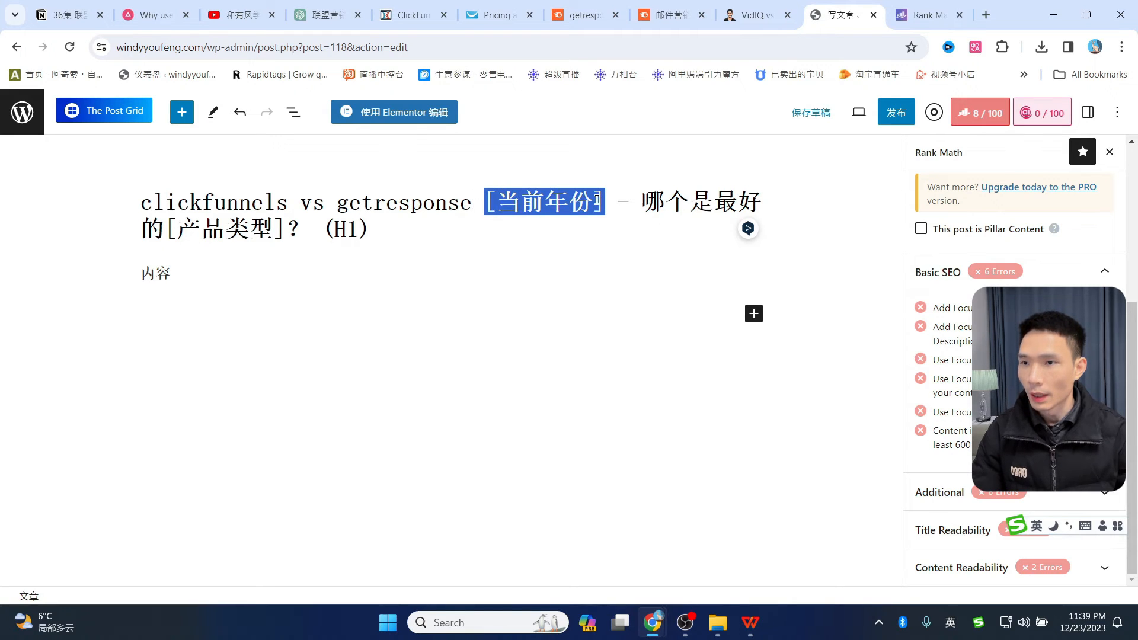
text(20)
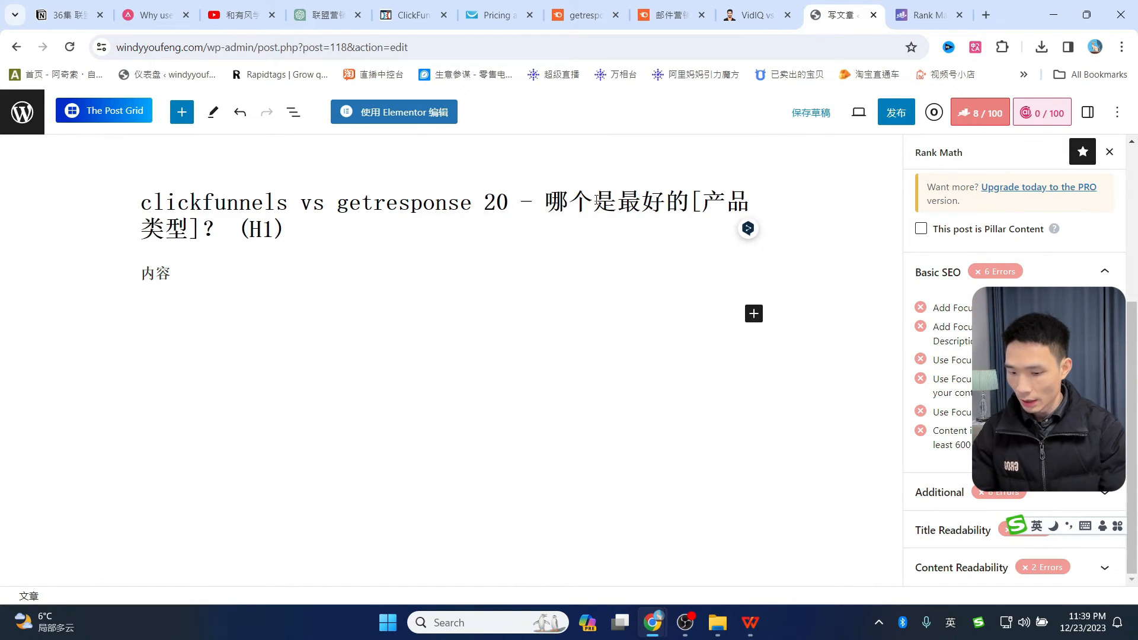
text(24)
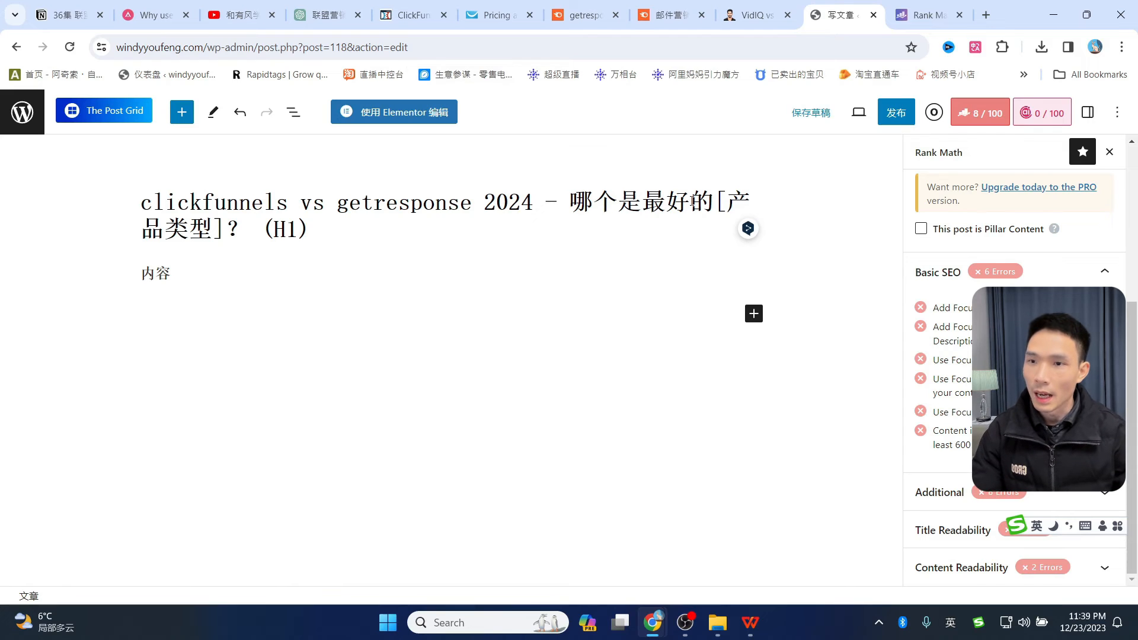
drag(716, 196, 558, 205)
click(766, 215)
key(shift)
drag(715, 202, 225, 229)
key(BackSpace)
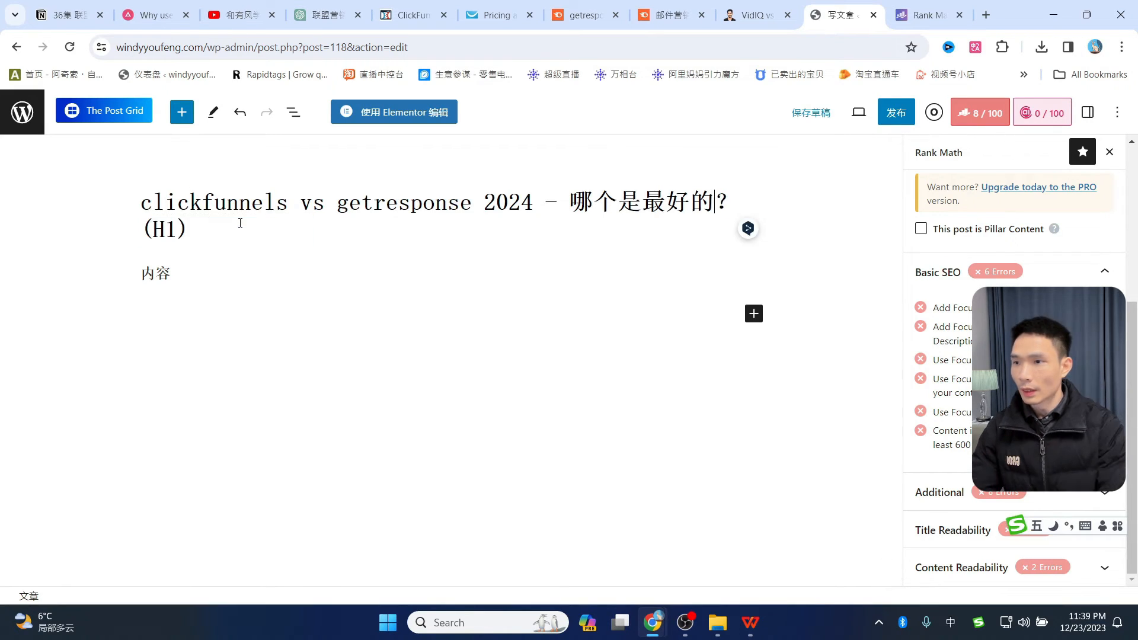
text(邮件)
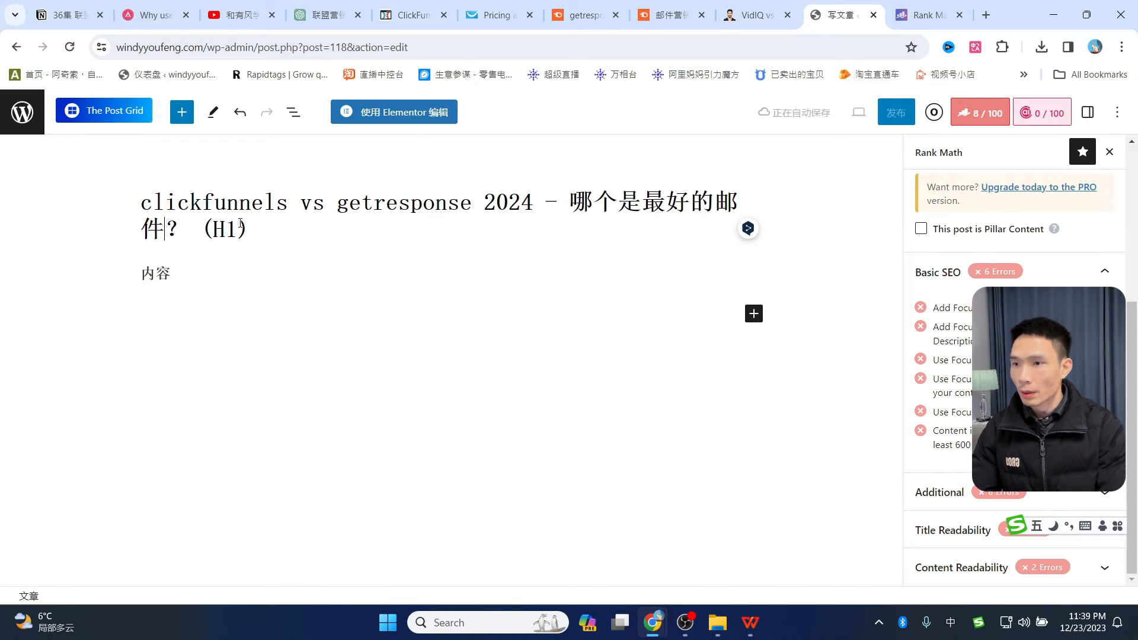
text(营销)
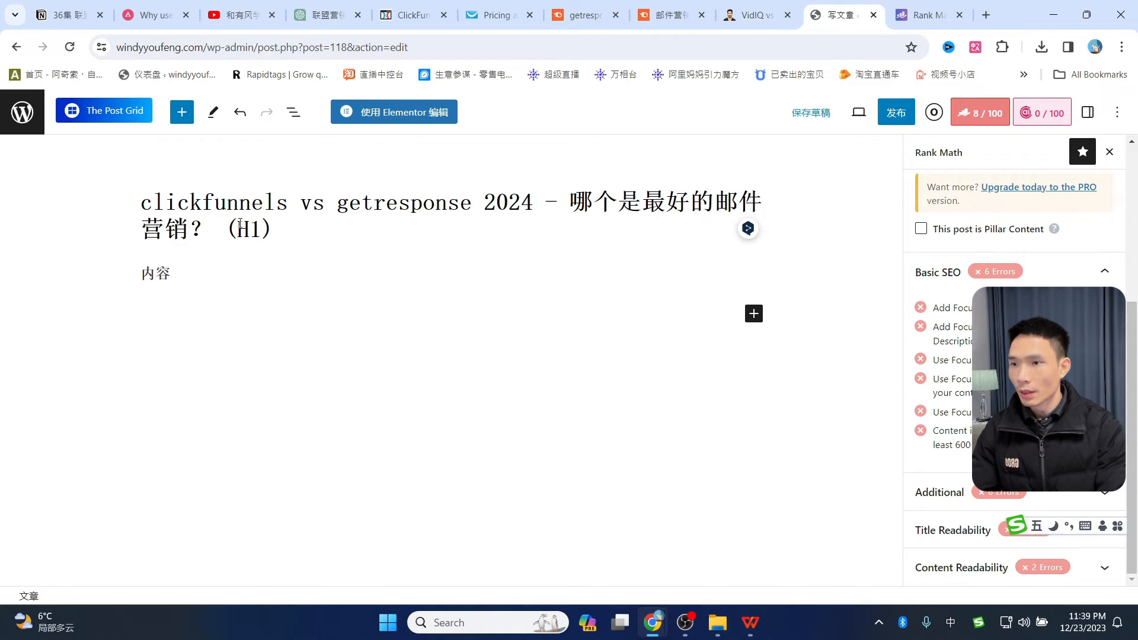
text(平台)
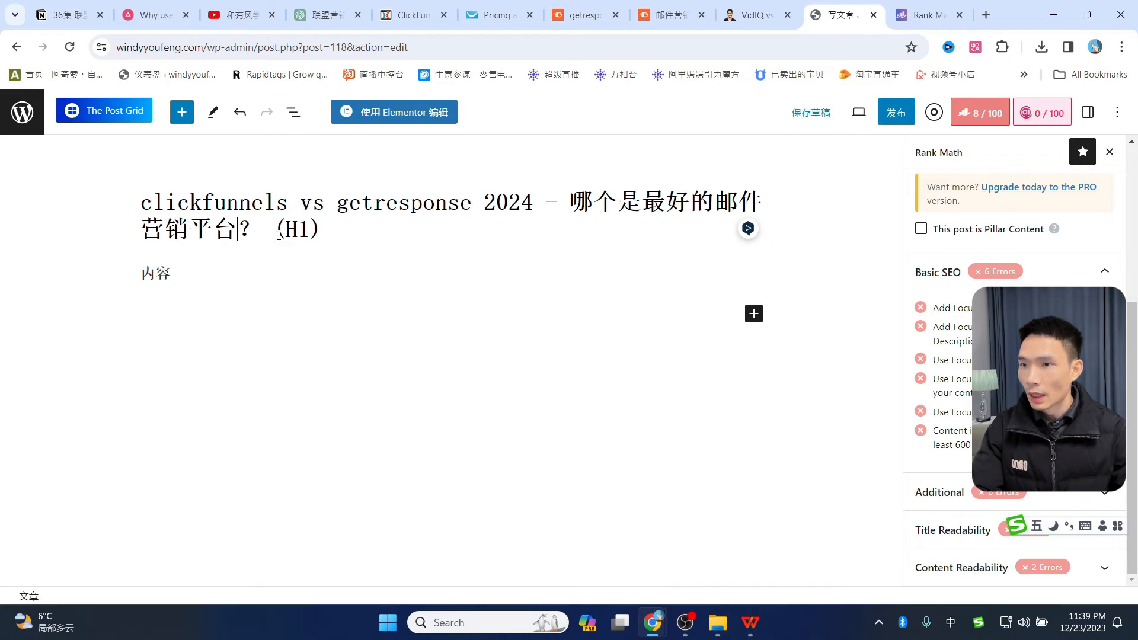
drag(261, 229, 330, 227)
key(BackSpace)
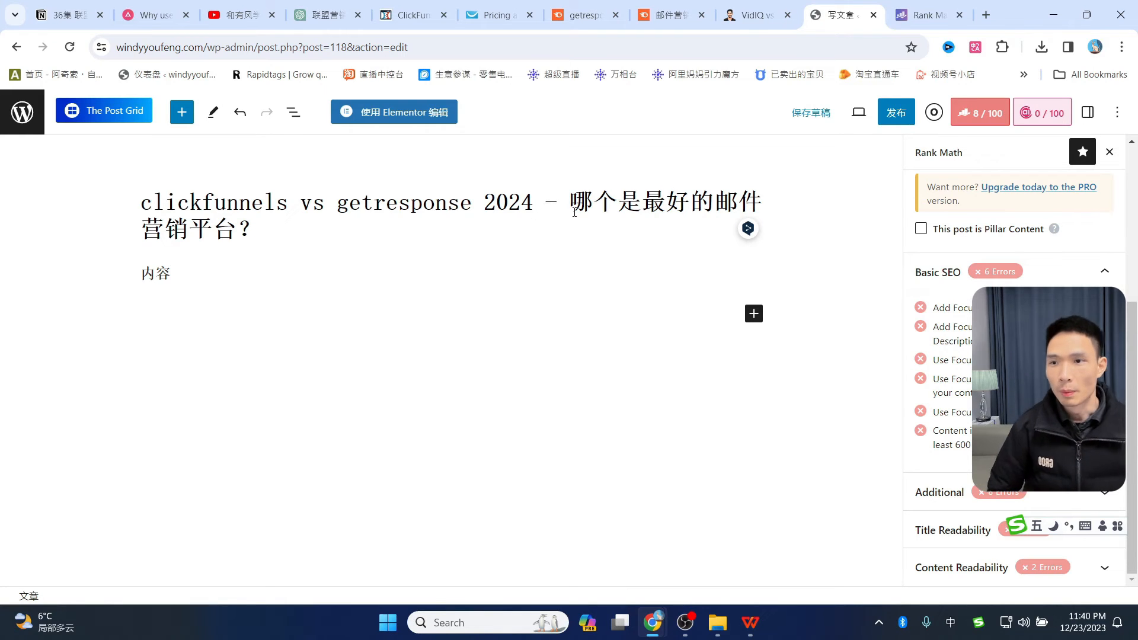
- In the WPS template, select the outline from 简介 to the end of the document
key(alt+Tab)
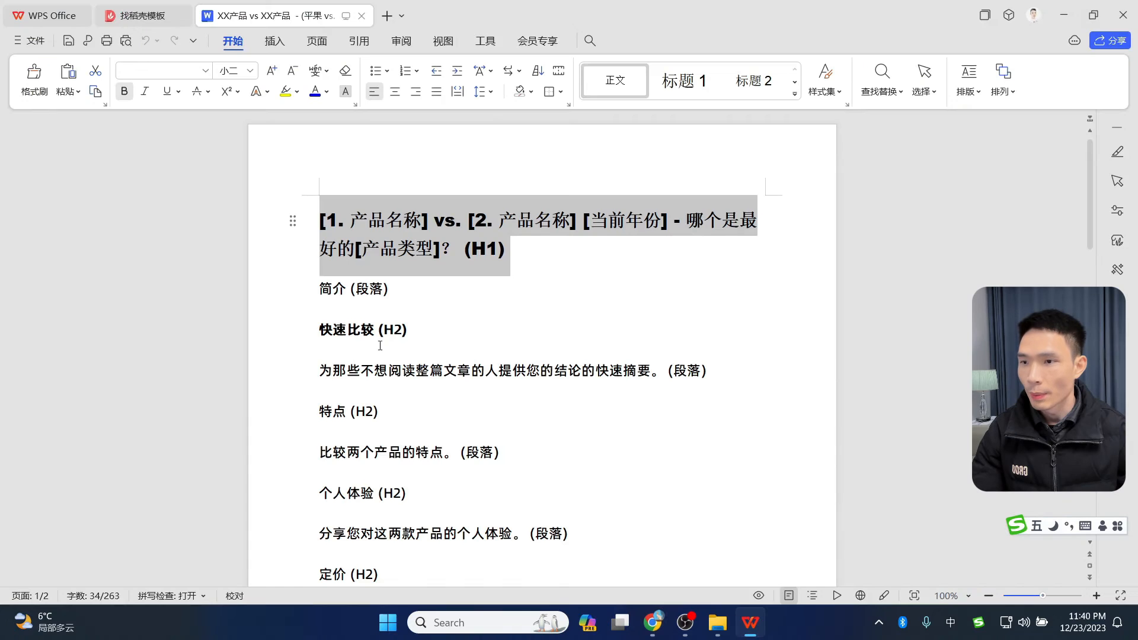
click(337, 330)
click(321, 289)
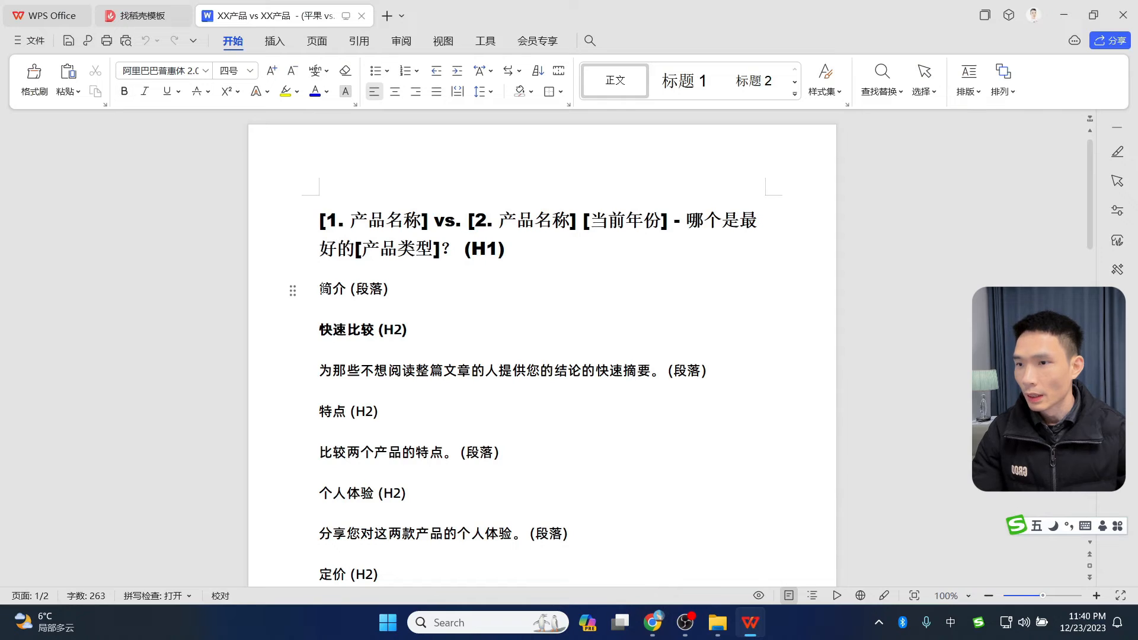
drag(322, 293, 480, 562)
scroll(480, 562, down, 5)
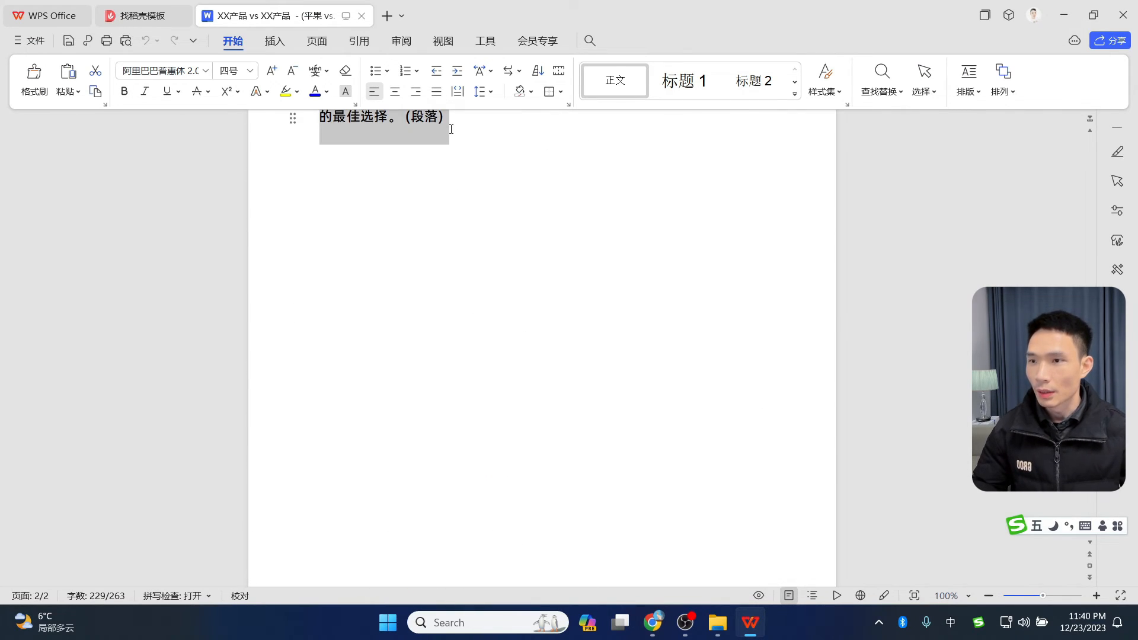
- Paste the outline over 内容 in the post body and restore the post title
click(1064, 15)
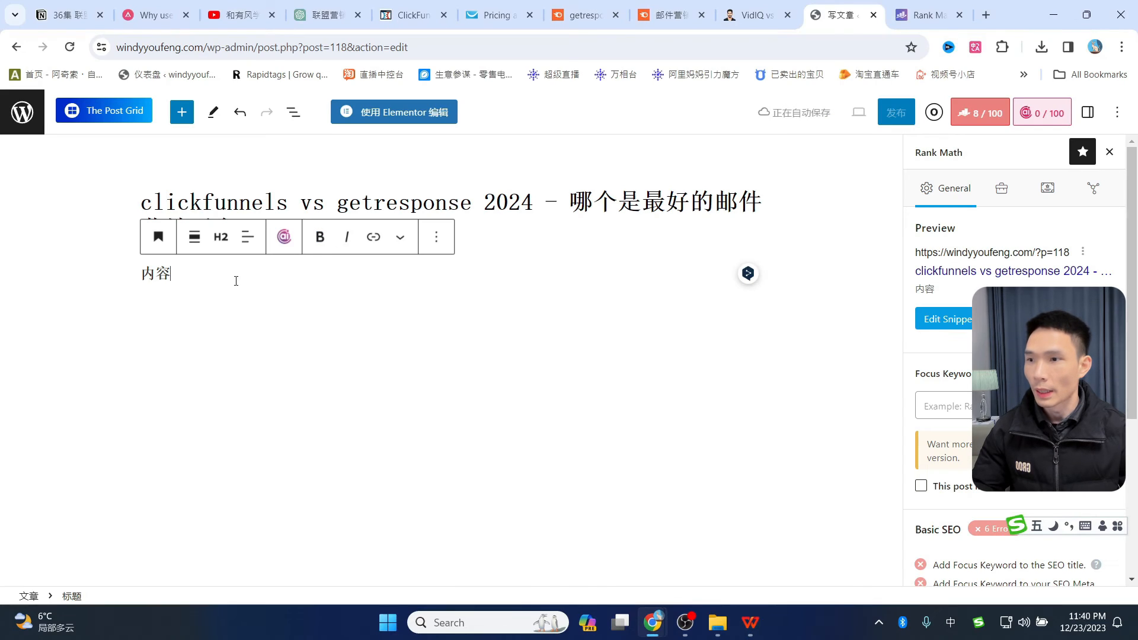
drag(236, 280, 127, 270)
key(ctrl+v)
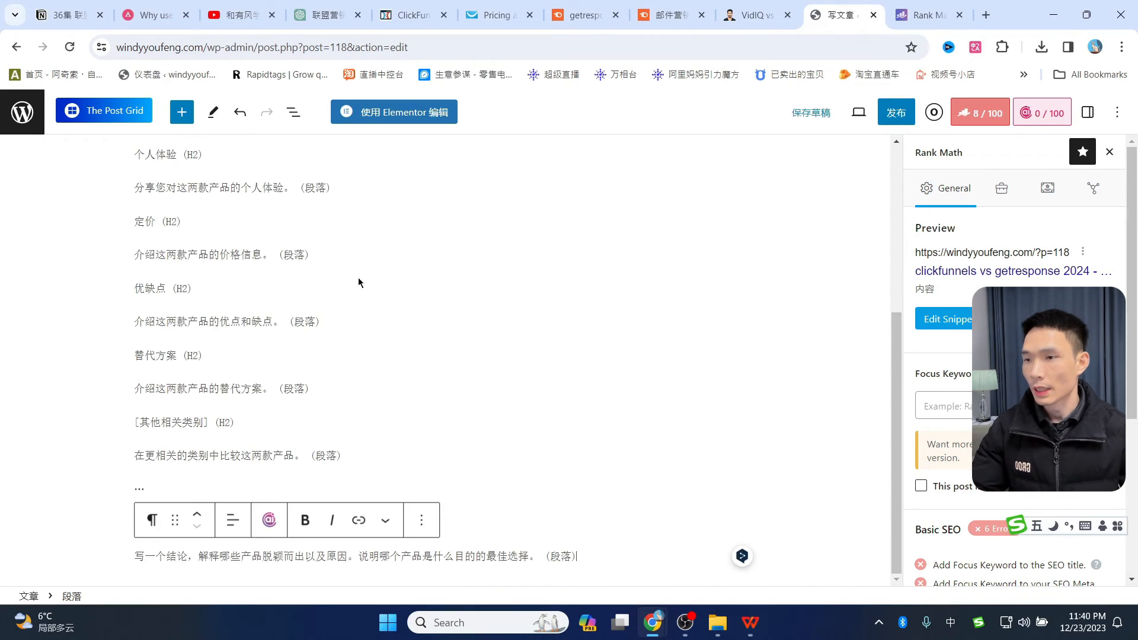
scroll(268, 303, up, 5)
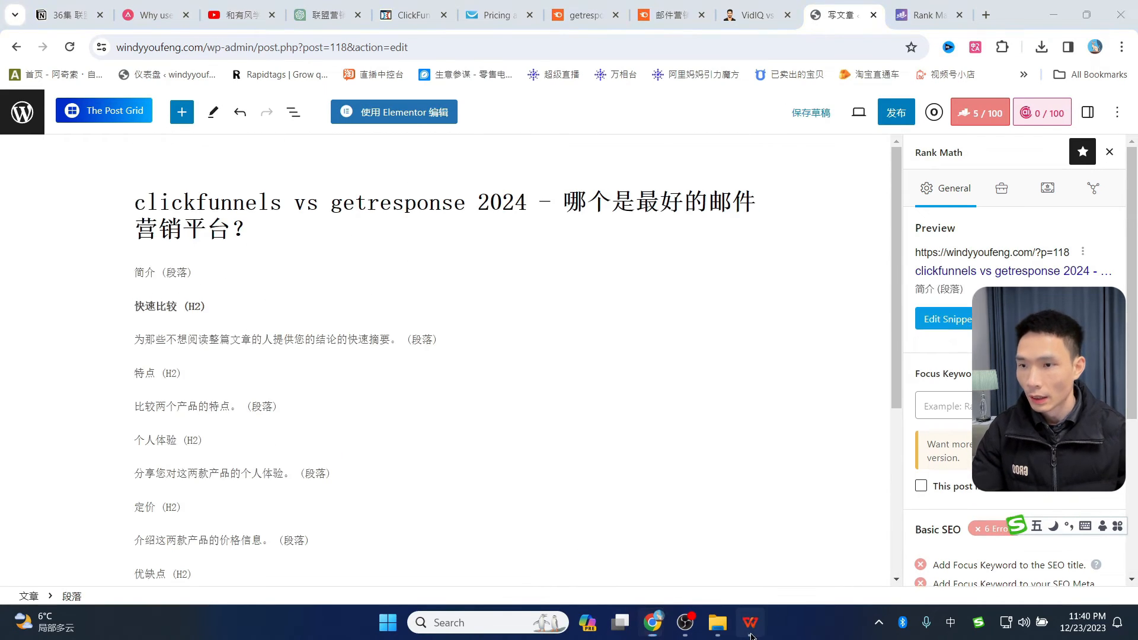
click(750, 622)
scroll(593, 380, up, 10)
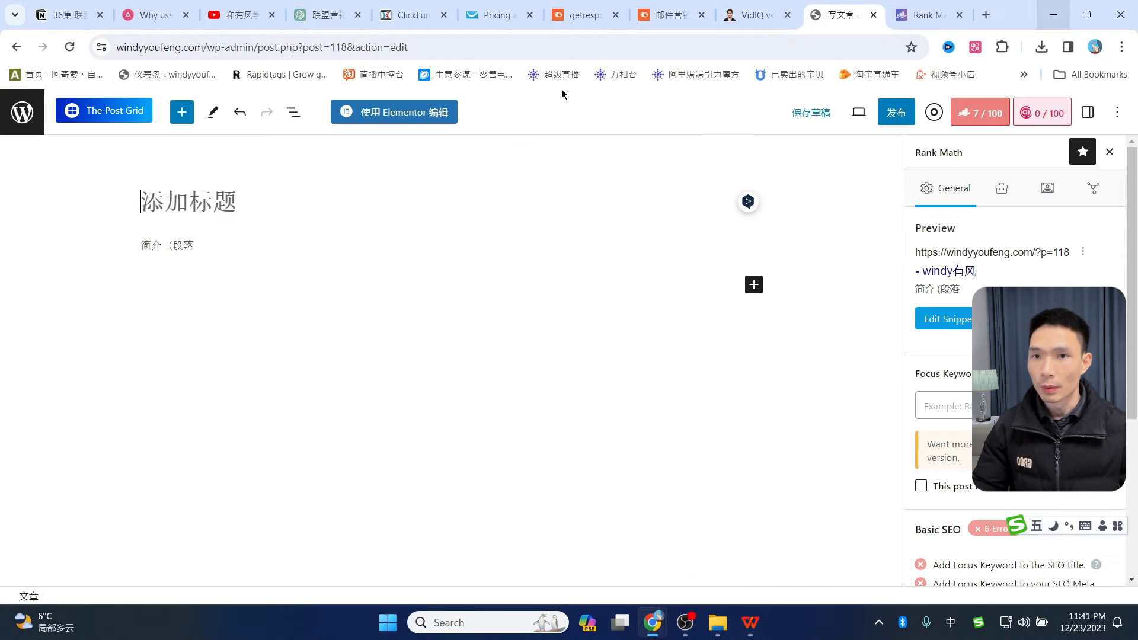
click(1064, 15)
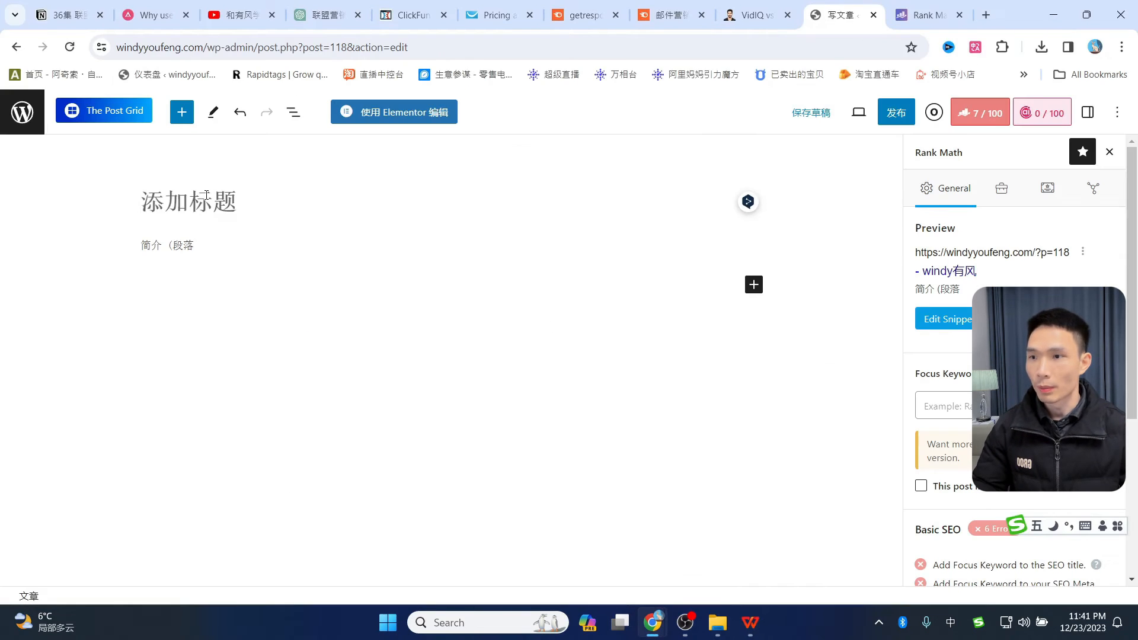
text(clickfunnels vs getresponse 2024 - 哪个是最好的邮件营销平台？)
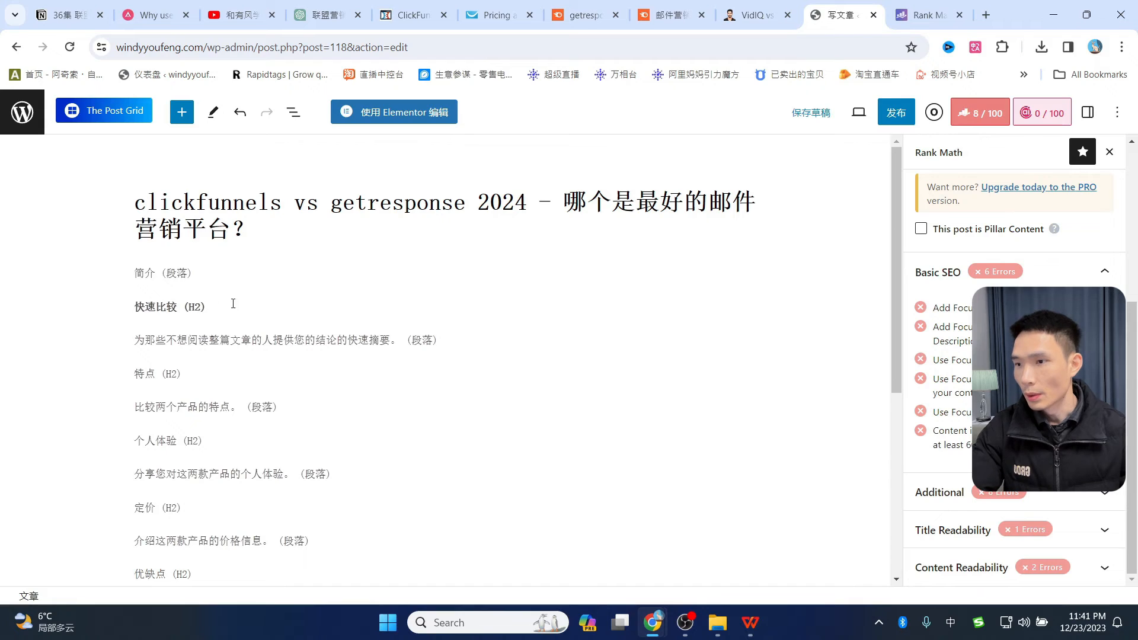
- Convert the 快速比较 and 特点 outline lines into headings
drag(233, 304, 133, 307)
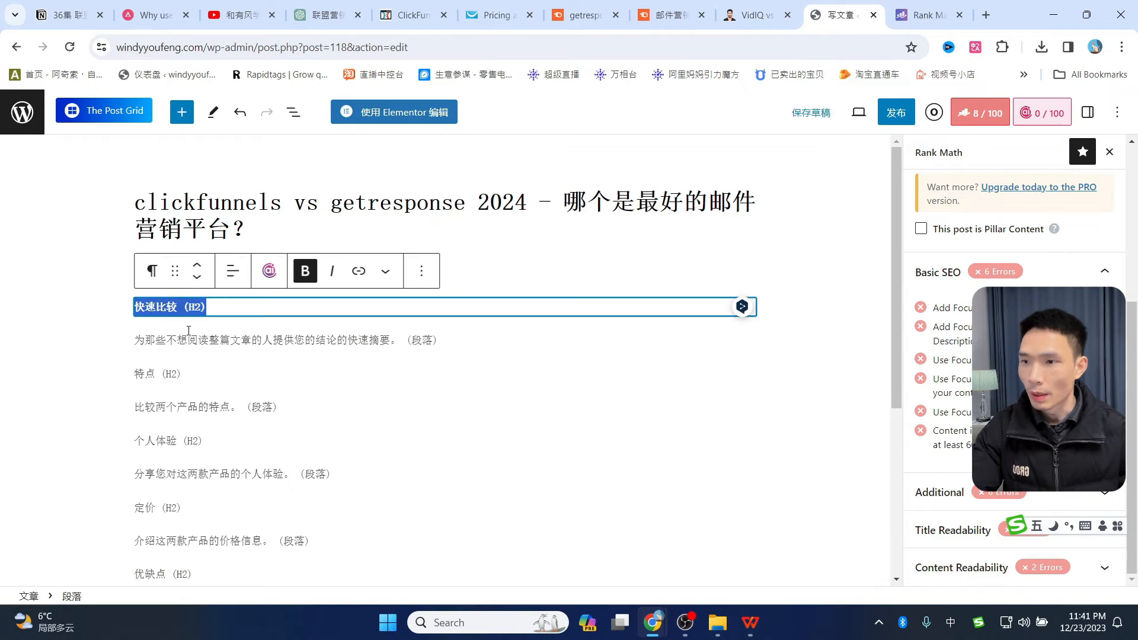
click(154, 273)
click(178, 341)
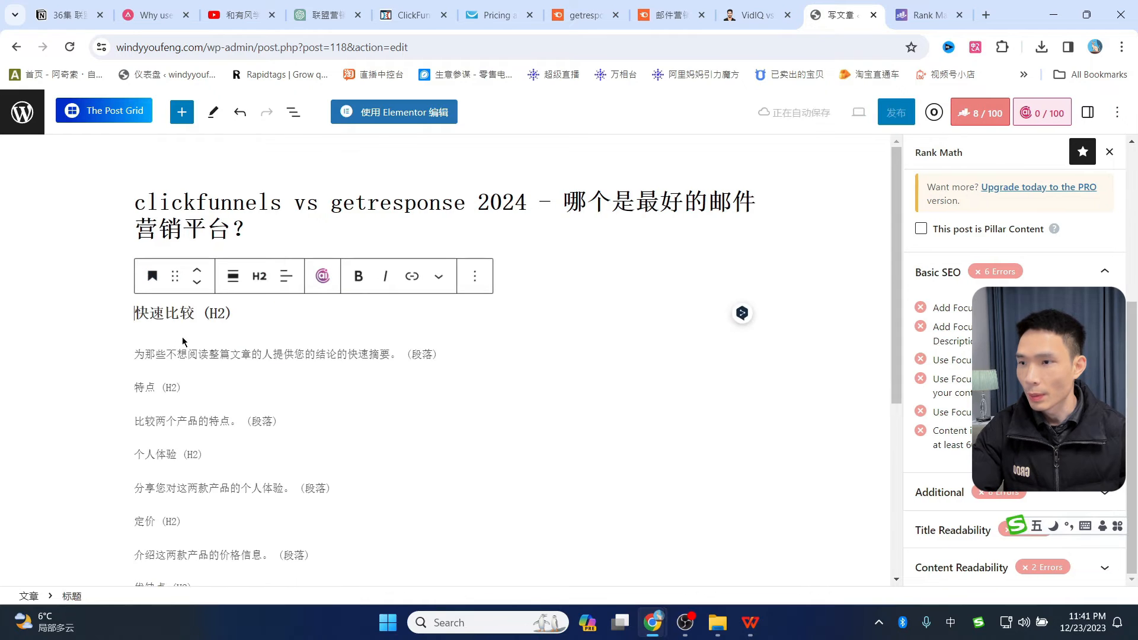
triple_click(161, 385)
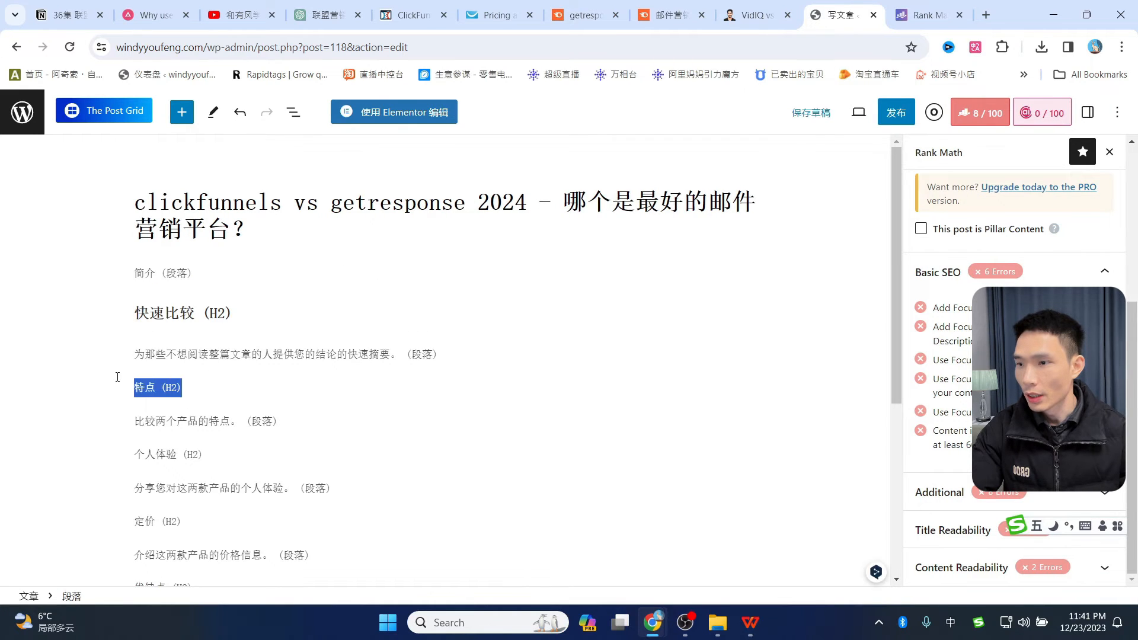
click(154, 353)
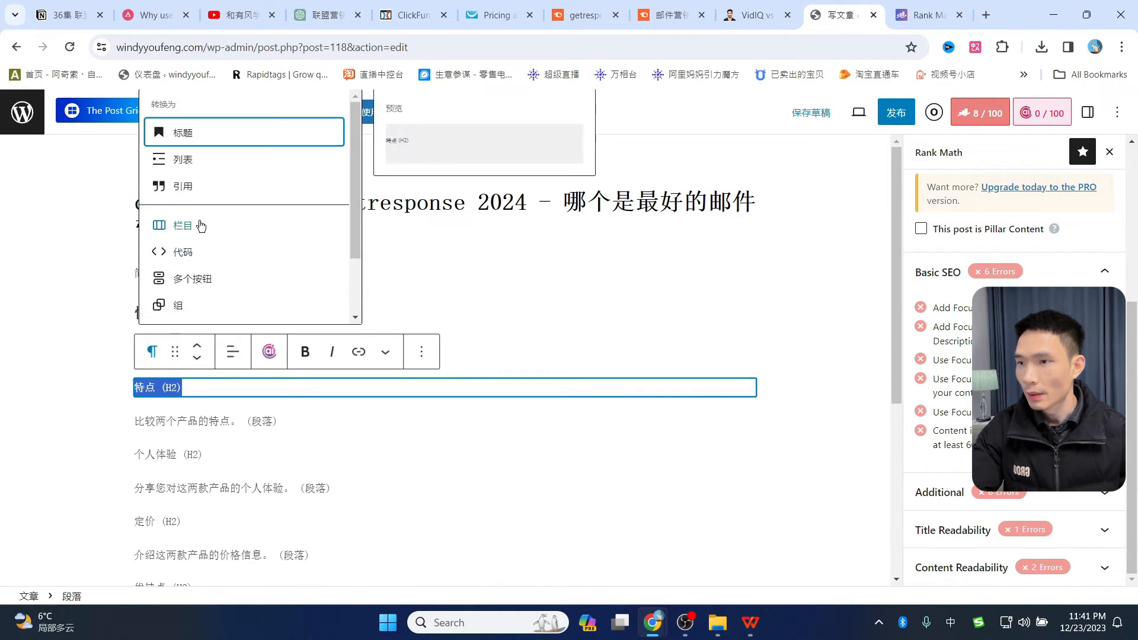
click(196, 133)
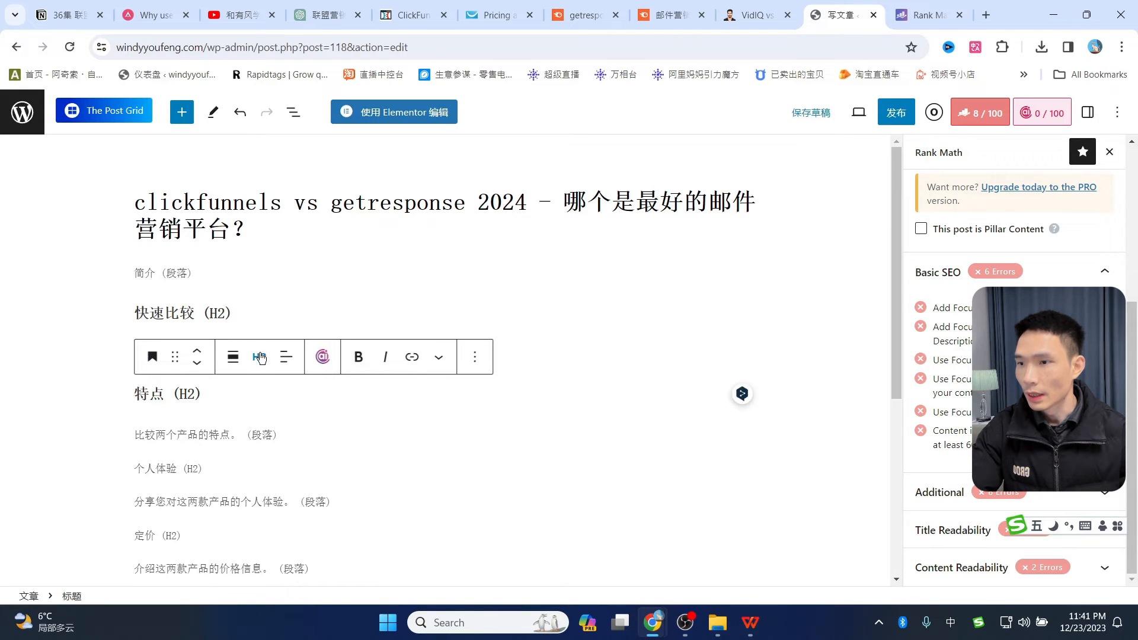
- Turn the 个人体验 and 优缺点 lines into H2 headings
scroll(196, 380, down, 3)
triple_click(163, 319)
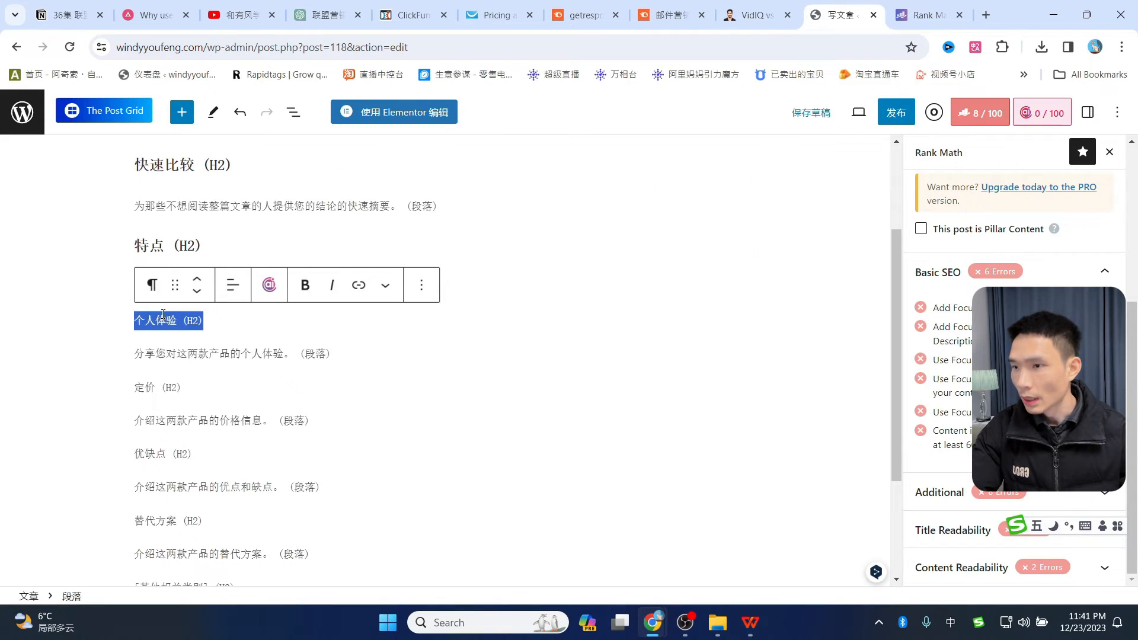
click(152, 286)
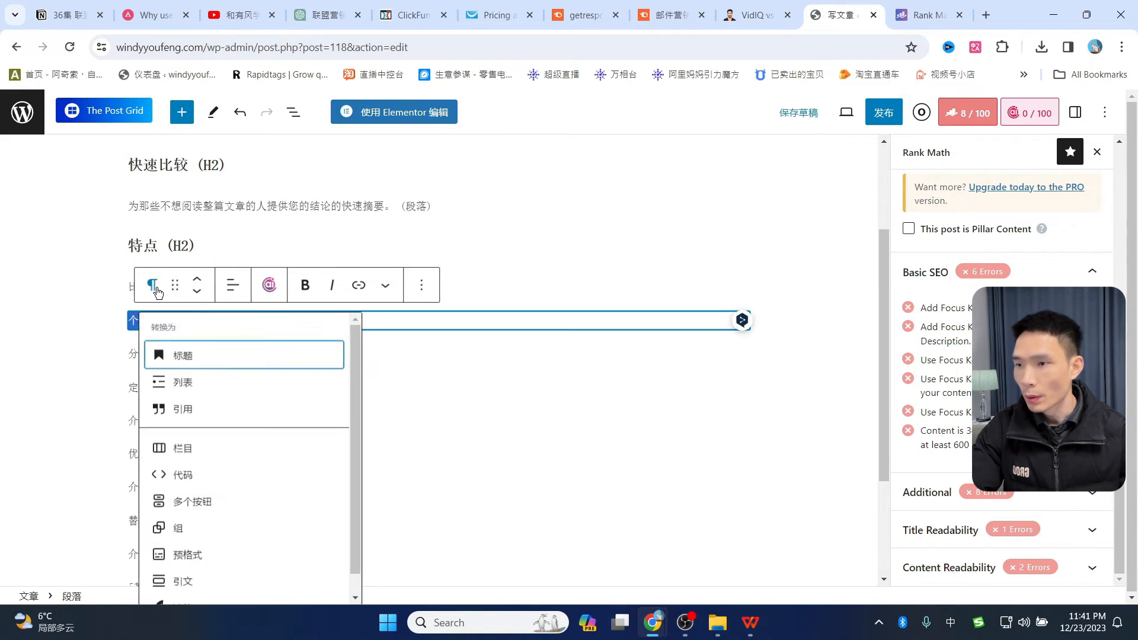
click(187, 361)
click(258, 290)
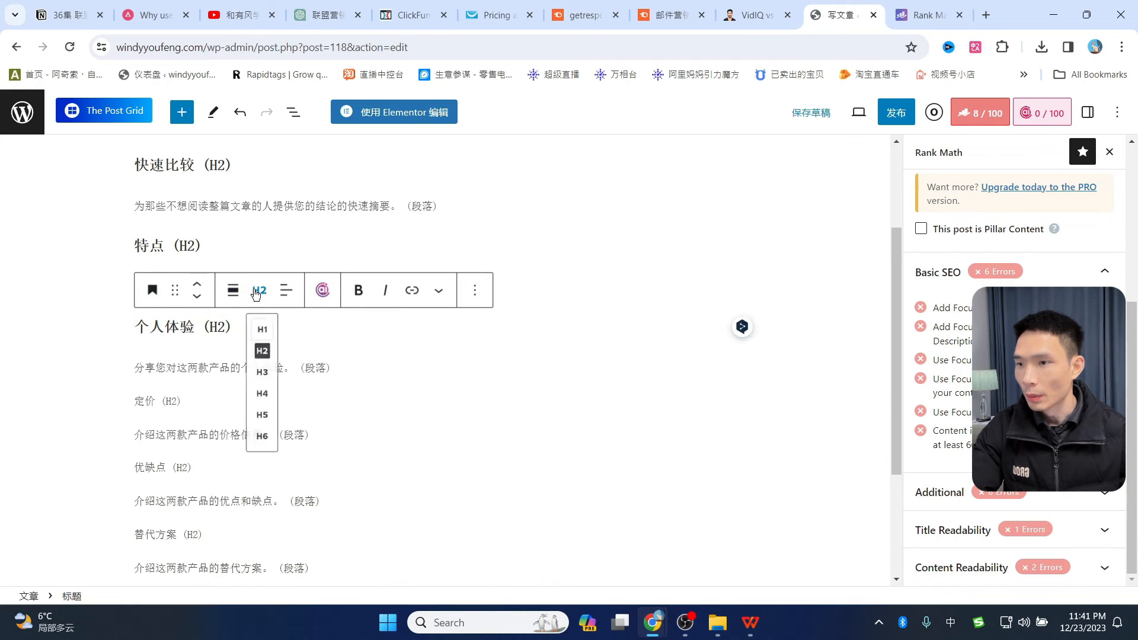
click(257, 354)
scroll(351, 361, down, 3)
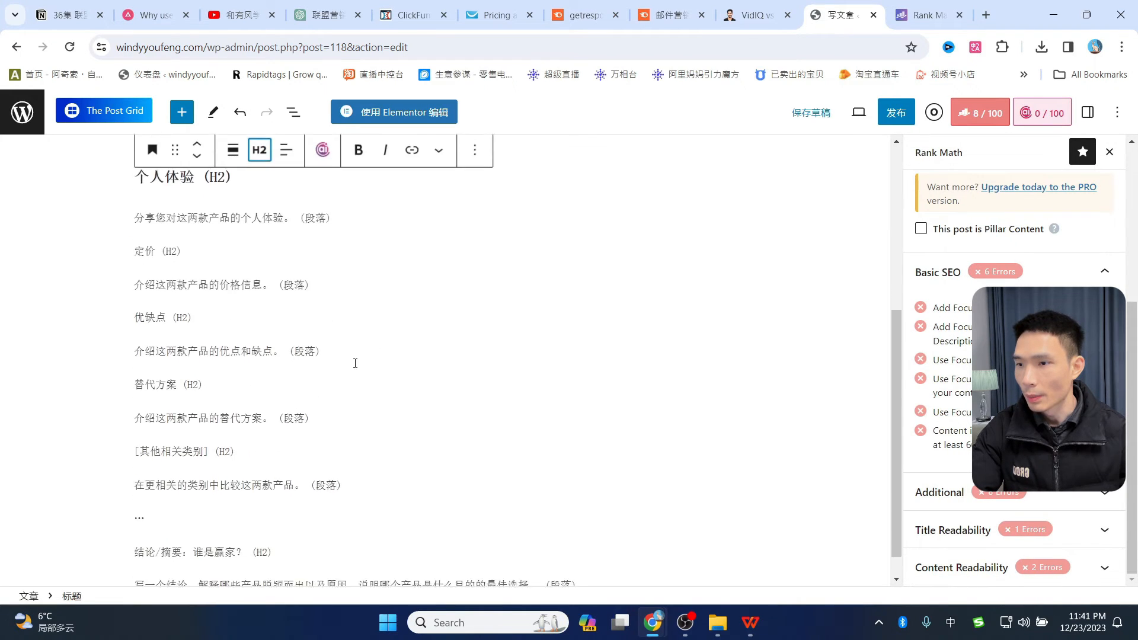
drag(193, 288, 139, 274)
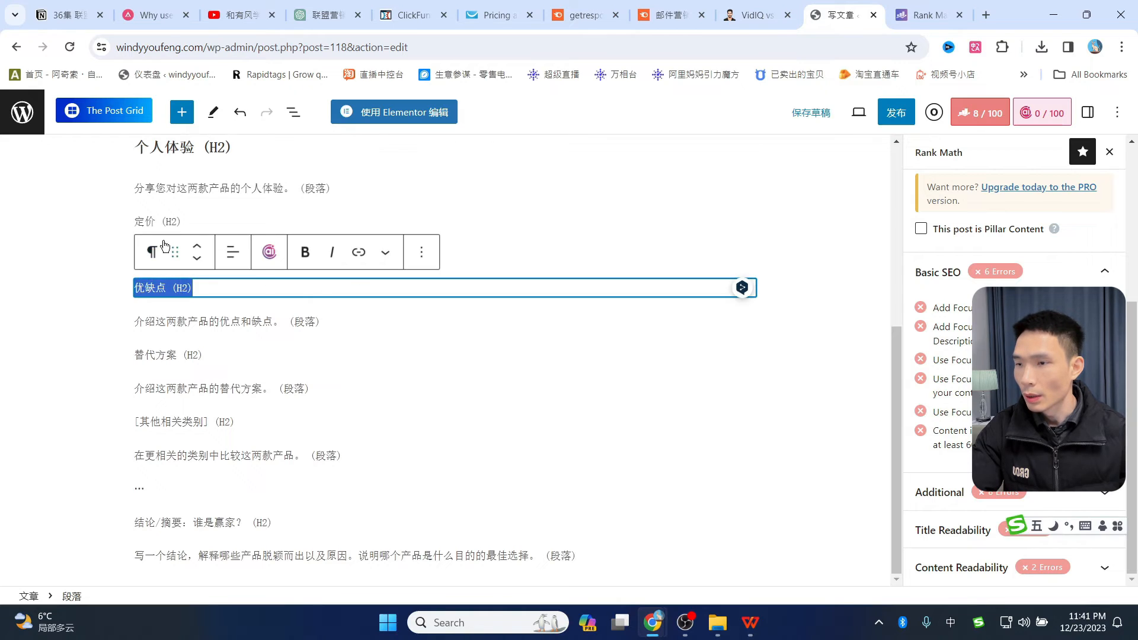
click(152, 252)
click(325, 318)
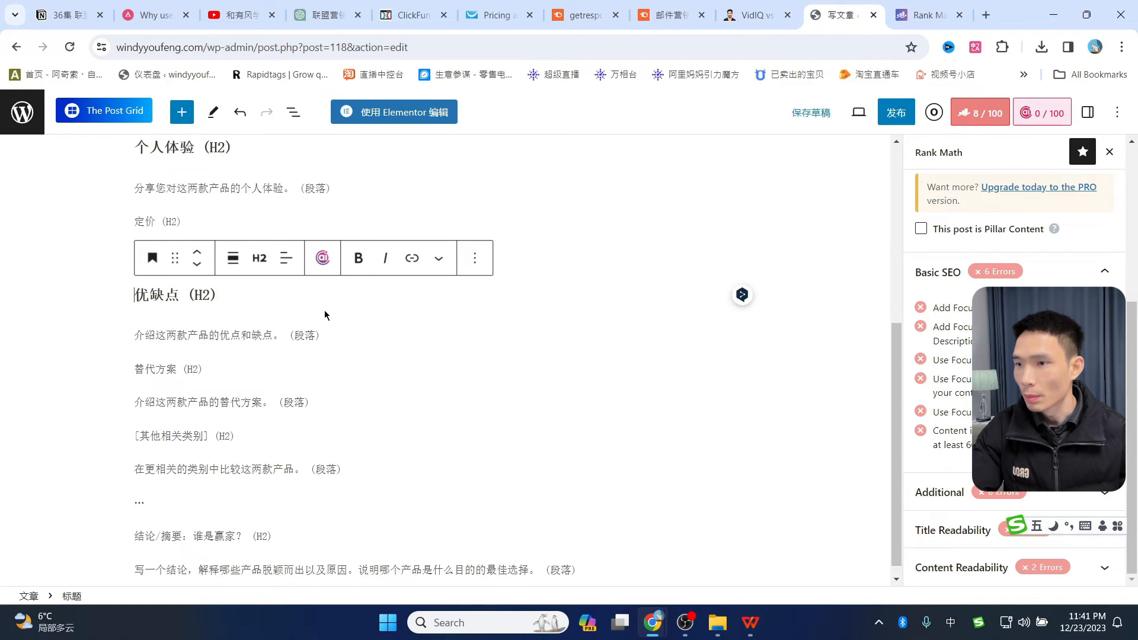
click(260, 258)
click(270, 333)
scroll(609, 382, up, 5)
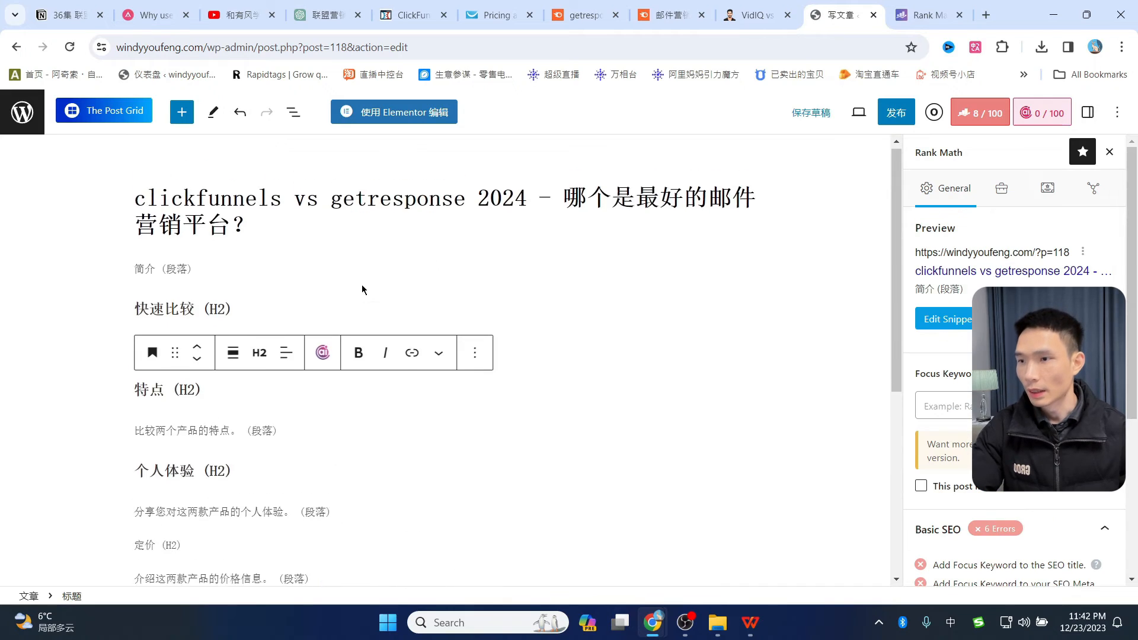
scroll(442, 339, down, 3)
scroll(445, 346, up, 3)
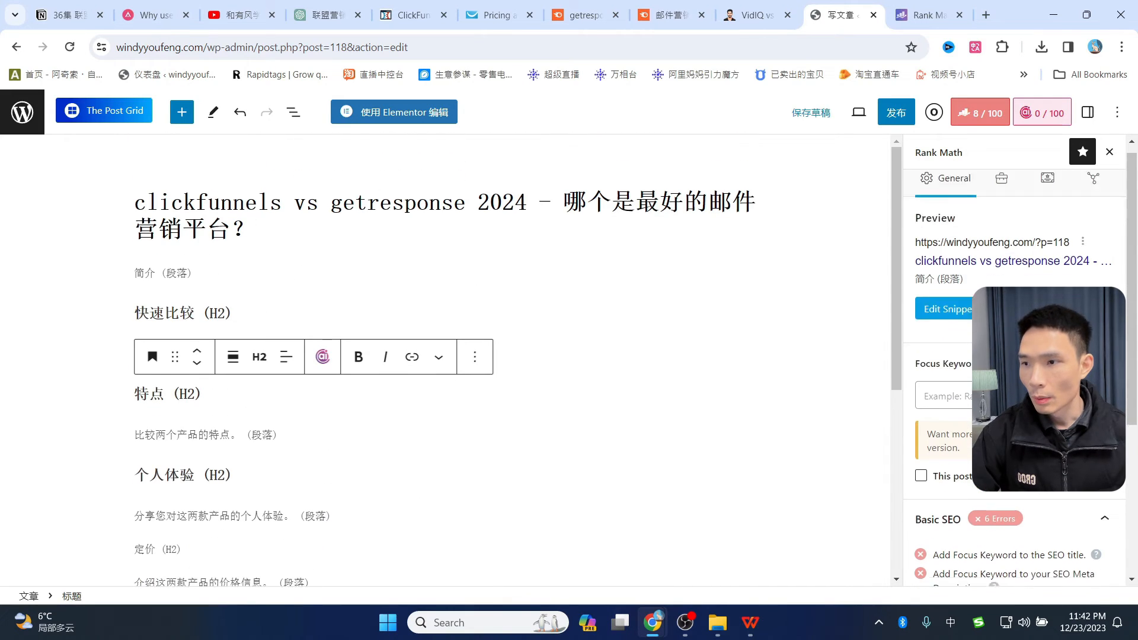
scroll(1013, 385, down, 4)
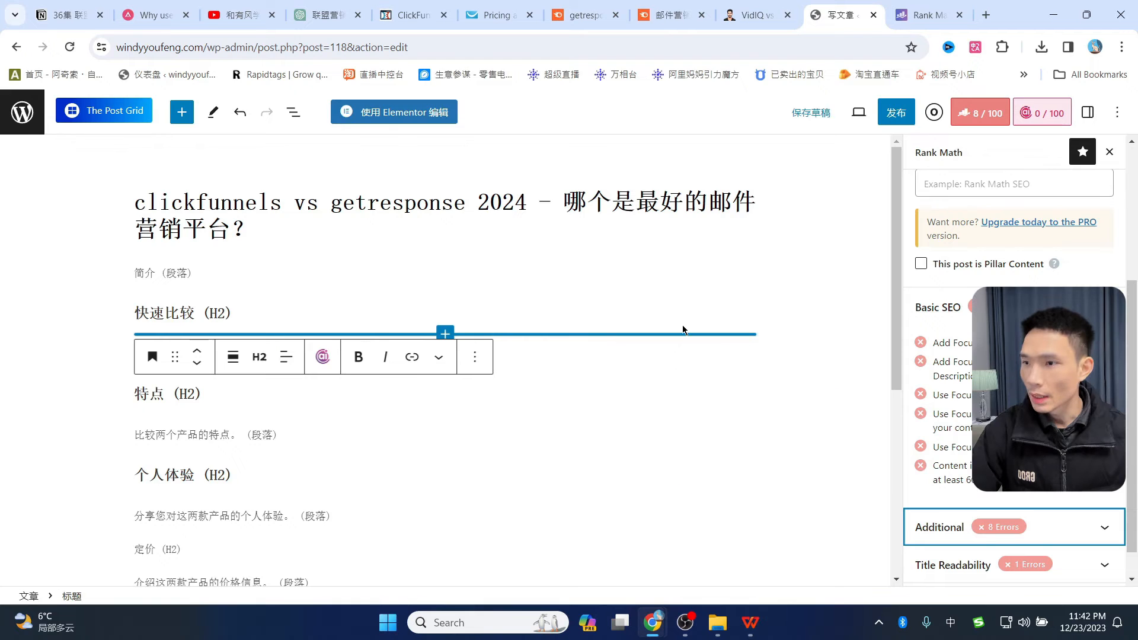
- Select all the outline blocks and delete them, leaving only the post title
click(202, 303)
scroll(307, 436, down, 5)
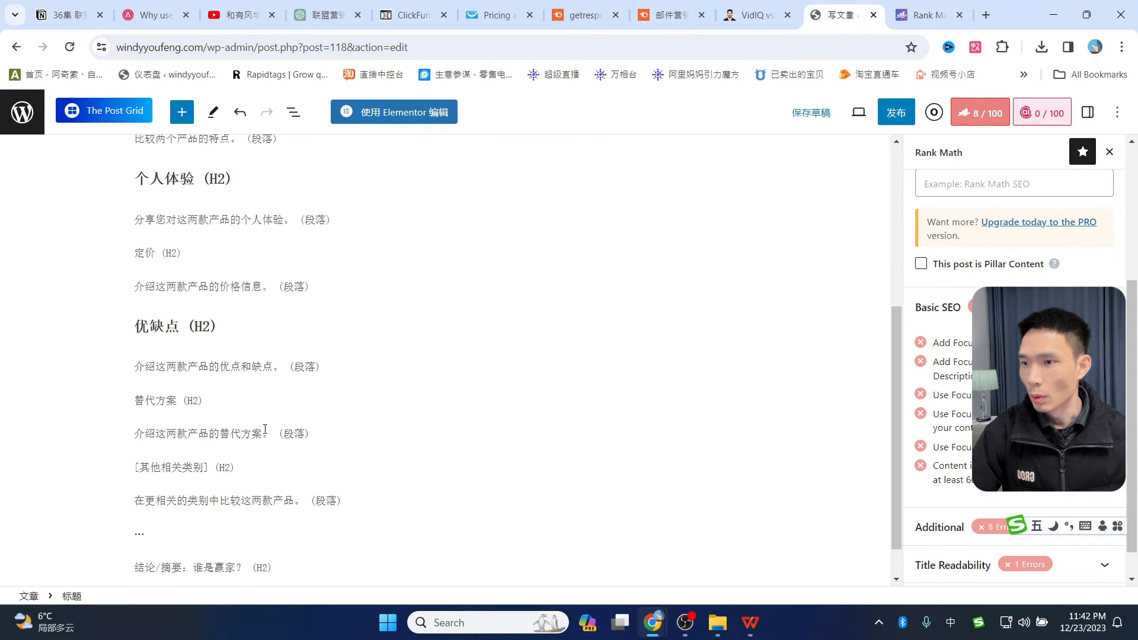
drag(576, 559, 143, 272)
key(BackSpace)
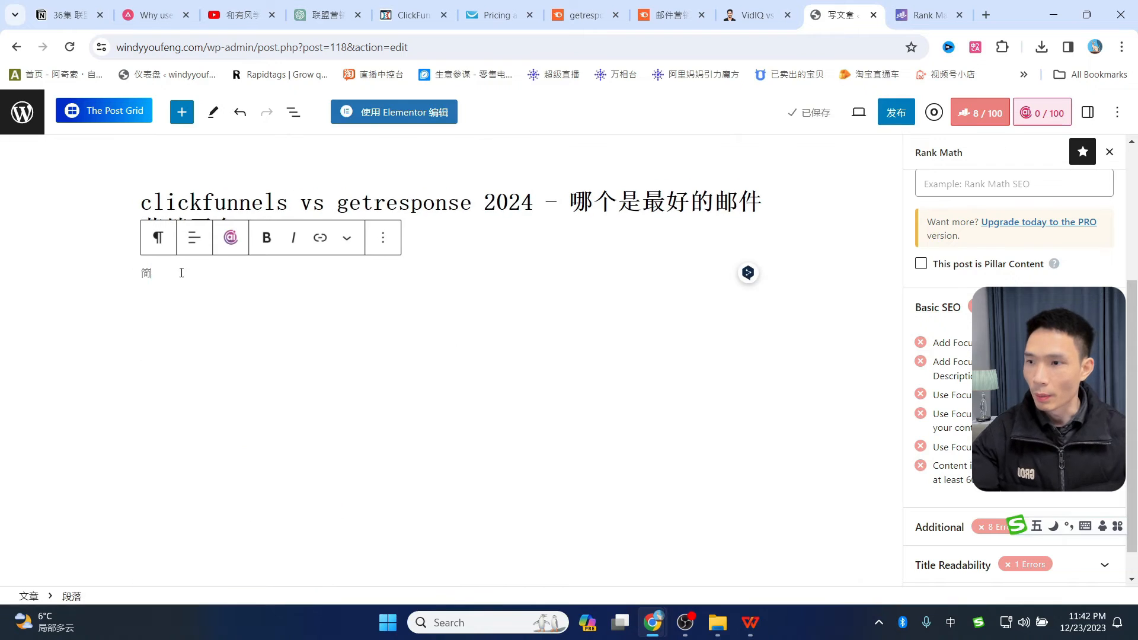
key(BackSpace)
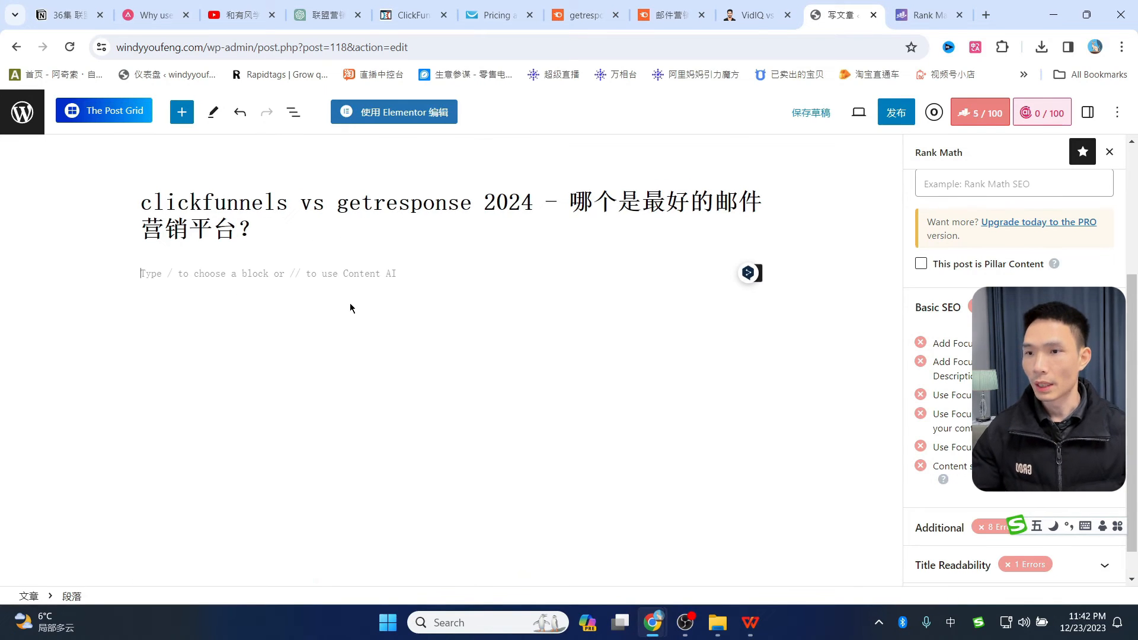
- In a new chat, send the blog-outline prompt with both 目标关键词 placeholders replaced by the keyword
key(ctrl+4)
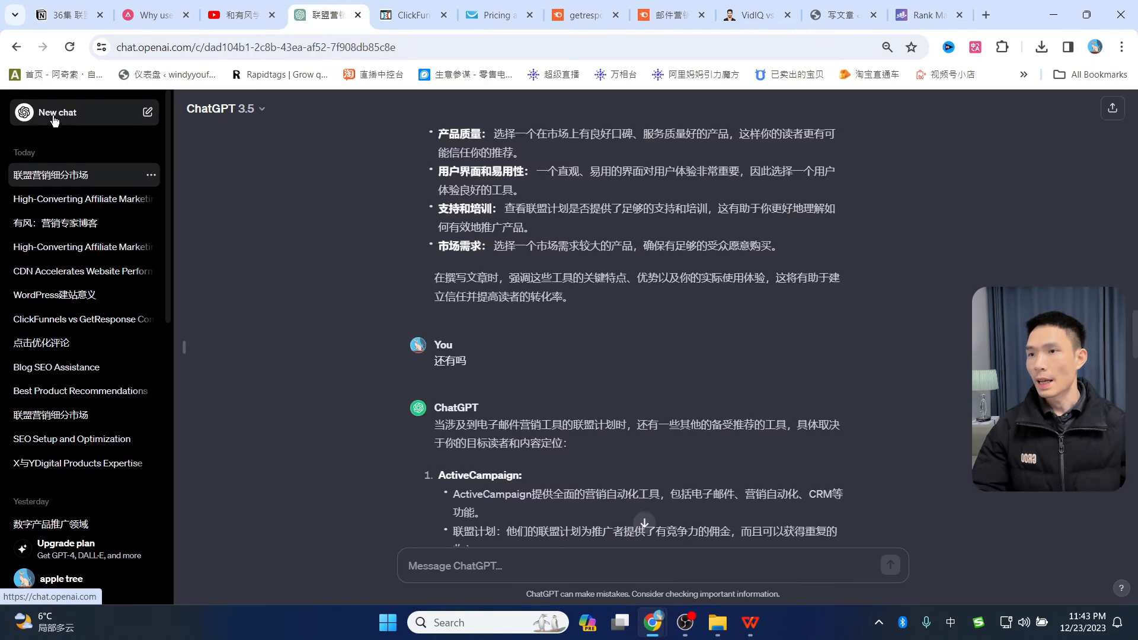
click(89, 112)
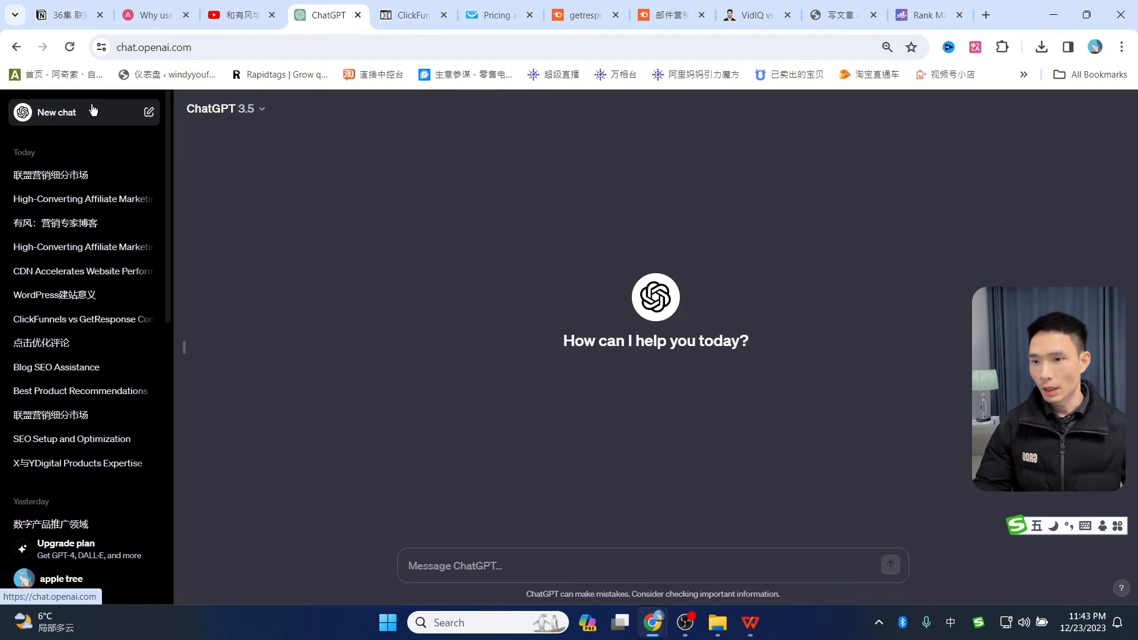
text(我想让你帮我写一篇博客文章。目标是将这篇博客文章在谷歌搜索结果中，以关键词【目标关键词】排名到第一页。关键词【目标关键词】将成为"焦点关键词"。 首先，我想创建这篇博客文章的大纲。给我列出5到15个类别，用于比较这些产品。)
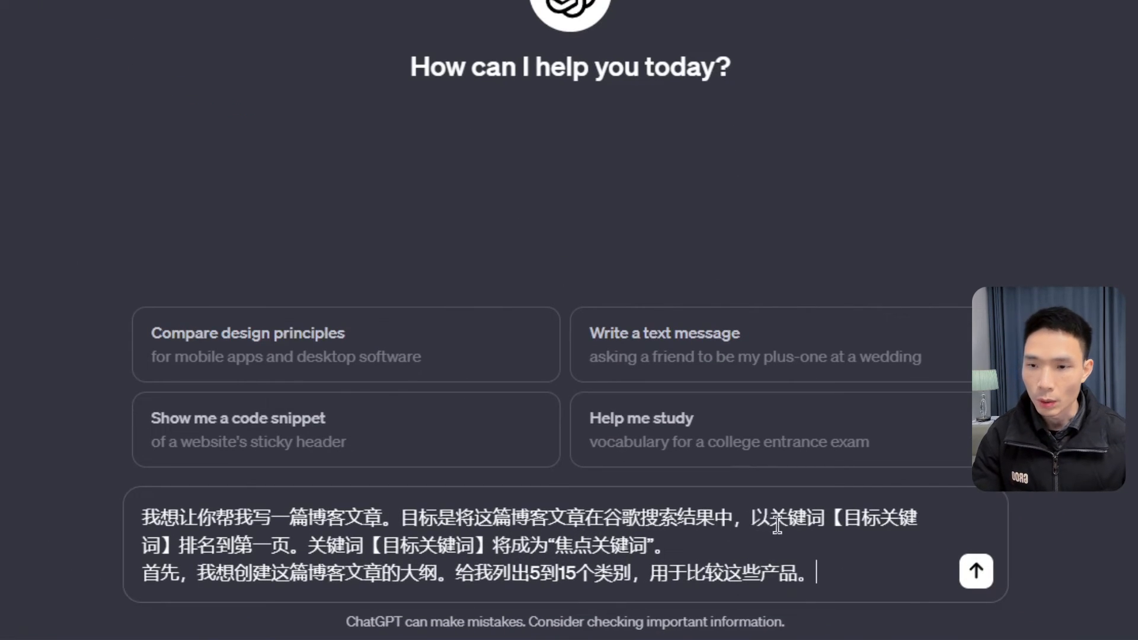
drag(848, 519, 167, 546)
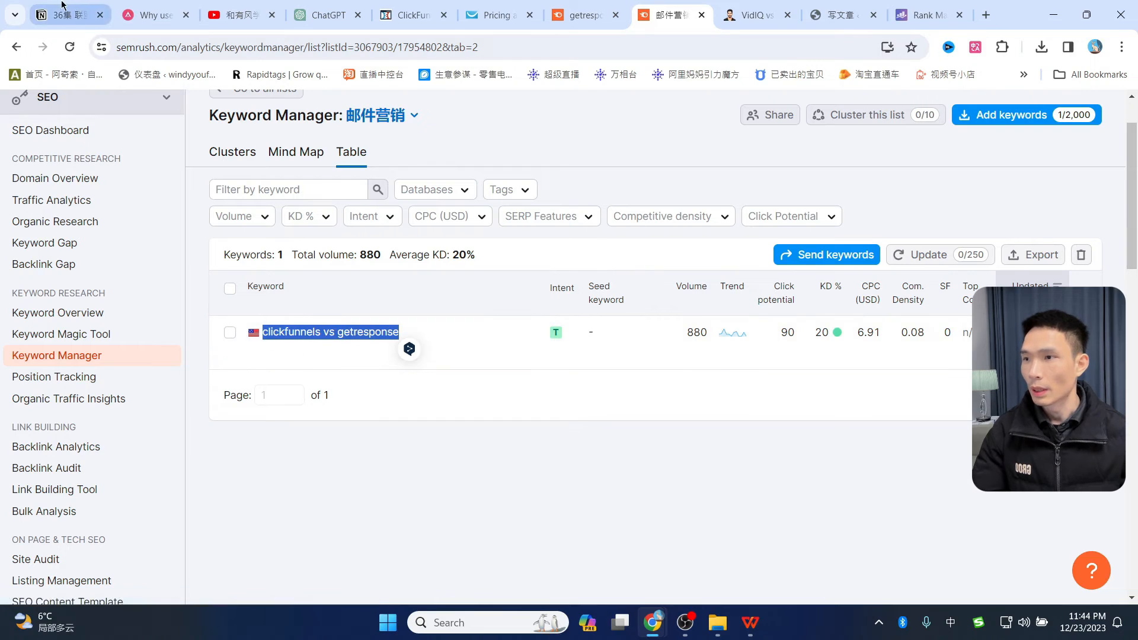
click(302, 11)
text(clickfunnels vs getresponse)
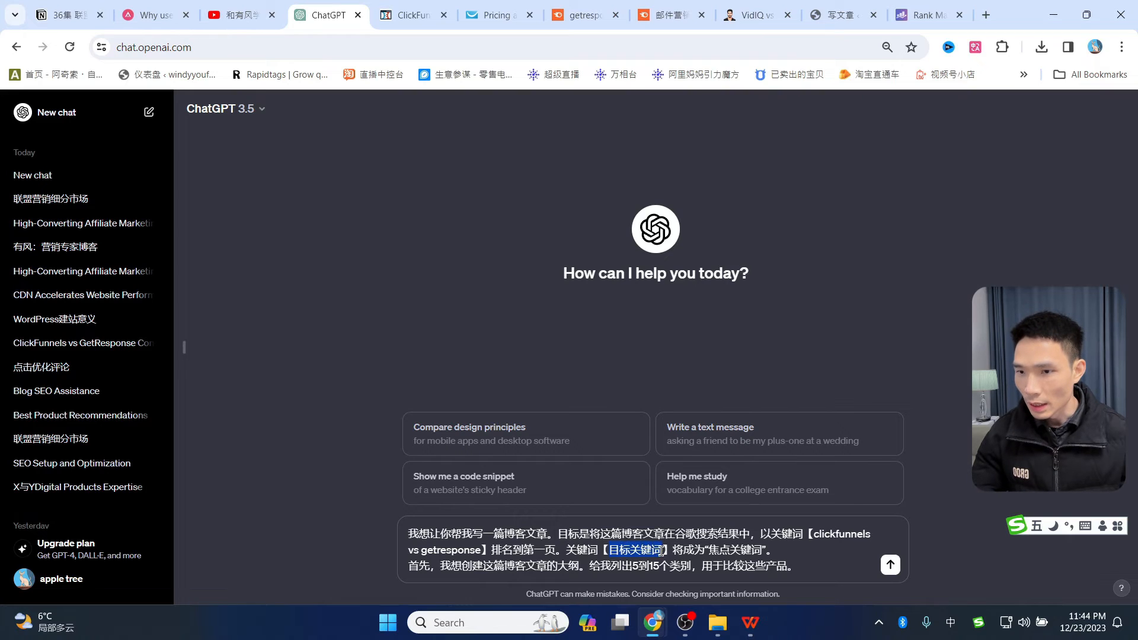
text(clickfunnels vs getresponse)
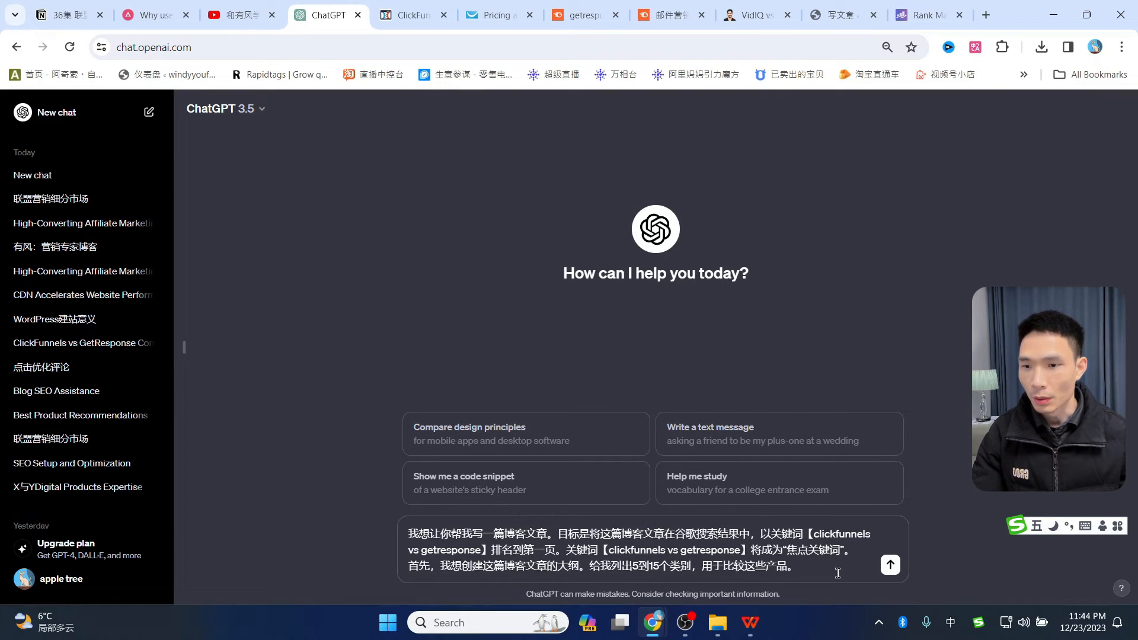
click(891, 565)
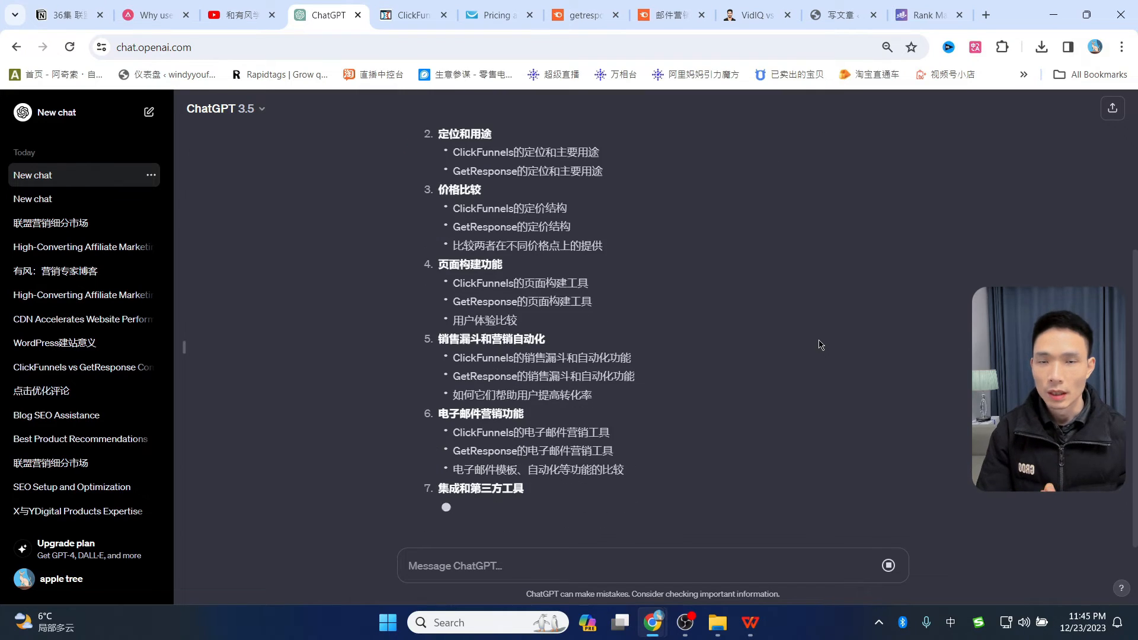
- Review the 14-section outline reply and paste a follow-up asking for H2-formatted headings only
scroll(814, 320, up, 2)
scroll(813, 319, up, 3)
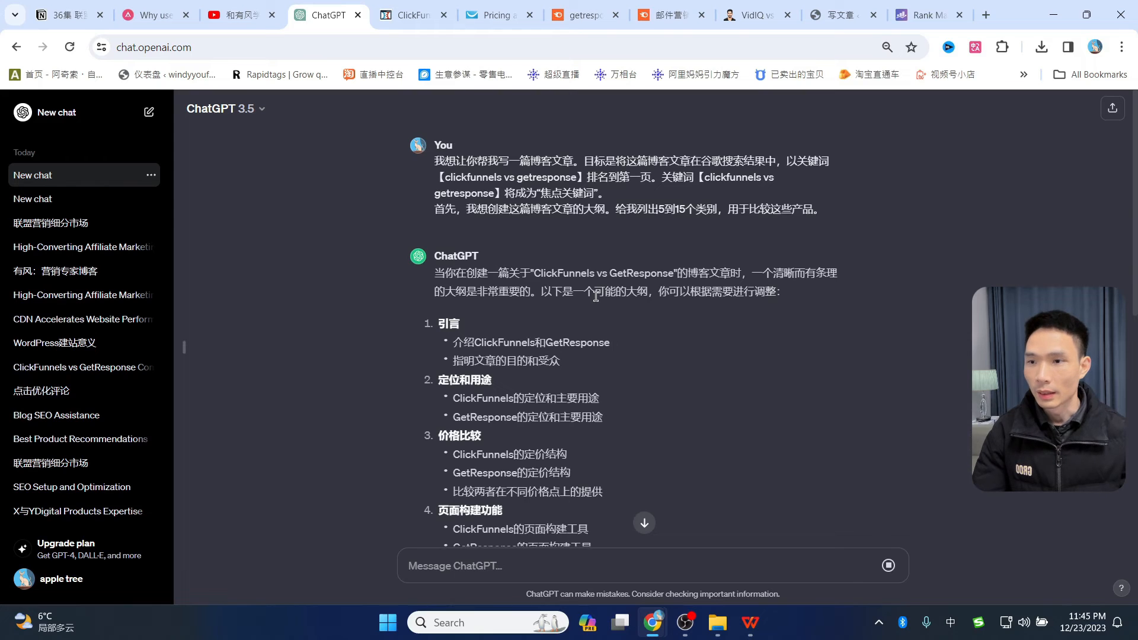
drag(552, 211, 606, 211)
scroll(632, 374, down, 3)
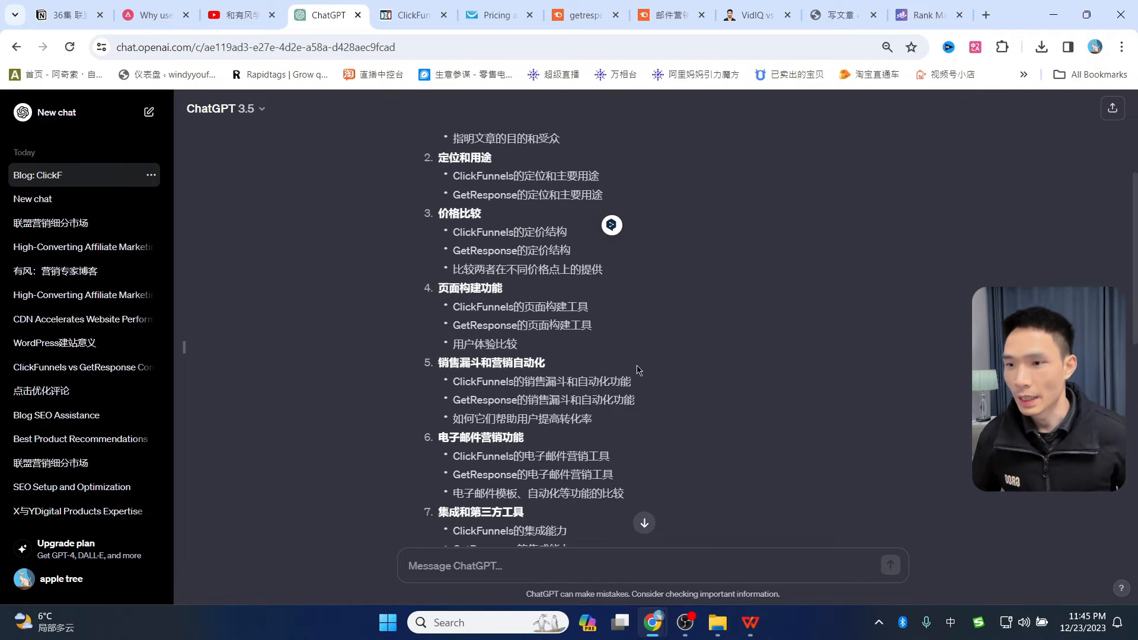
scroll(566, 445, down, 5)
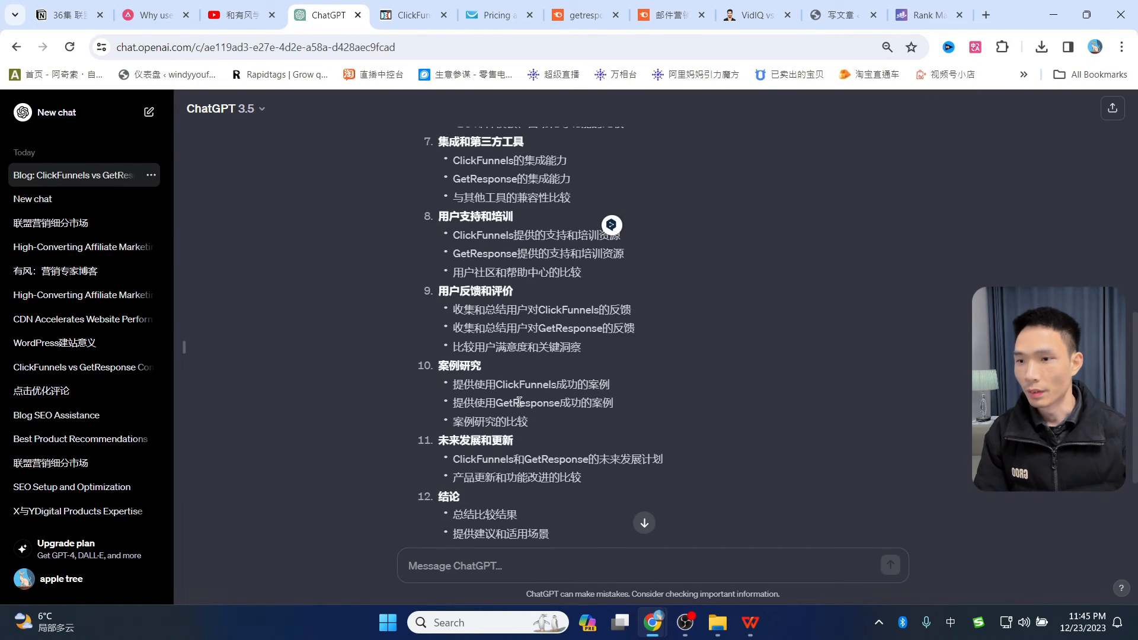
scroll(511, 341, down, 3)
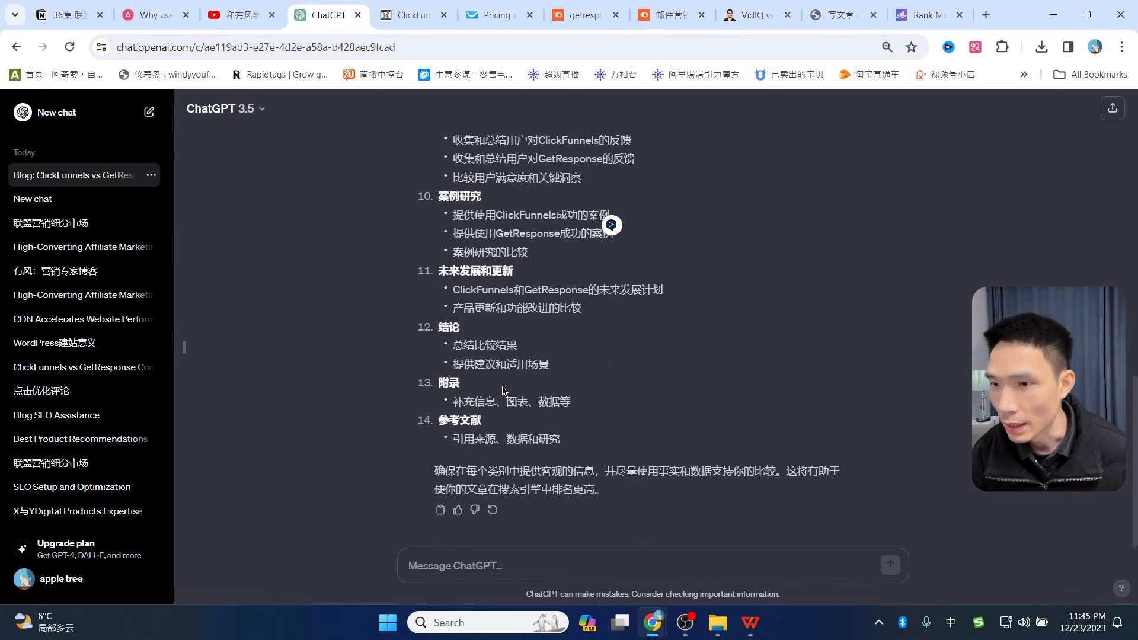
scroll(501, 386, up, 8)
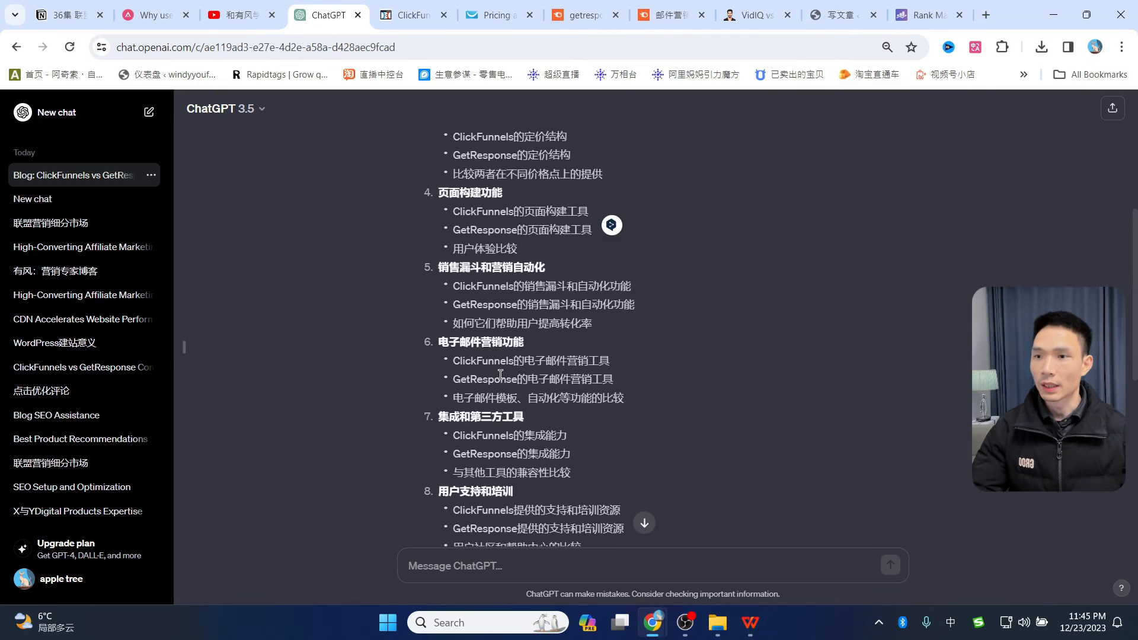
scroll(499, 372, up, 5)
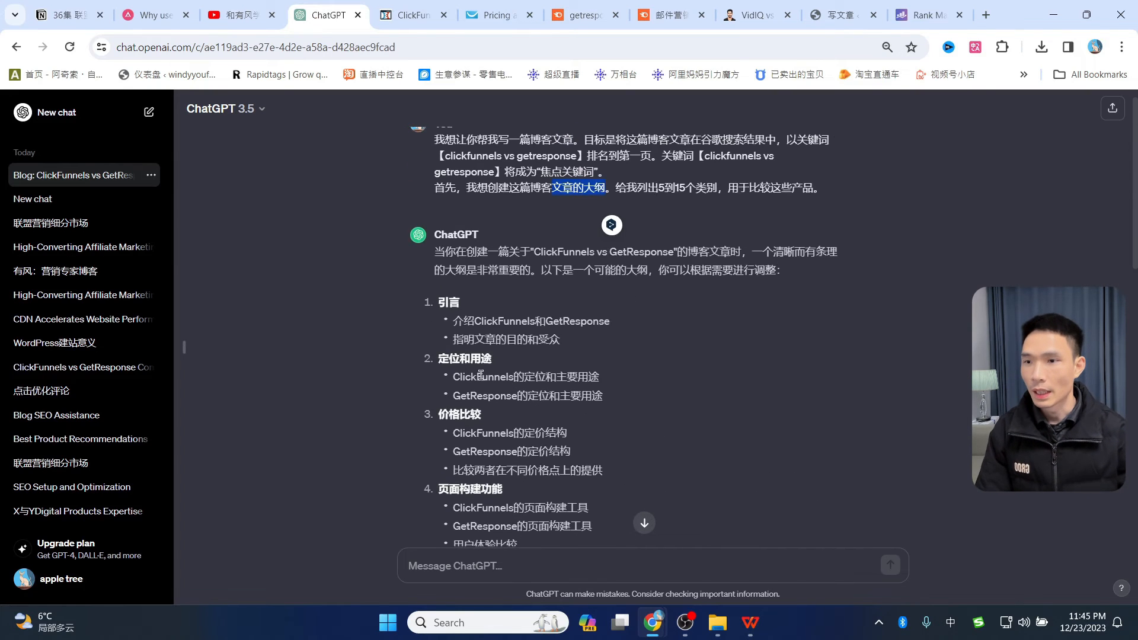
drag(454, 321, 560, 339)
scroll(476, 306, down, 2)
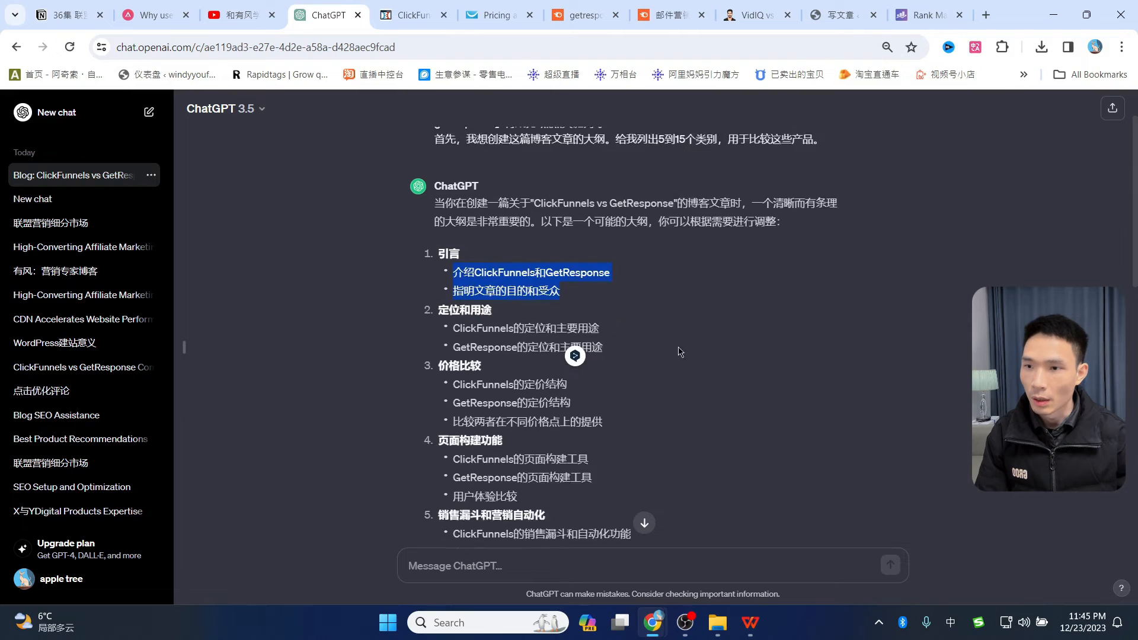
drag(460, 303, 515, 323)
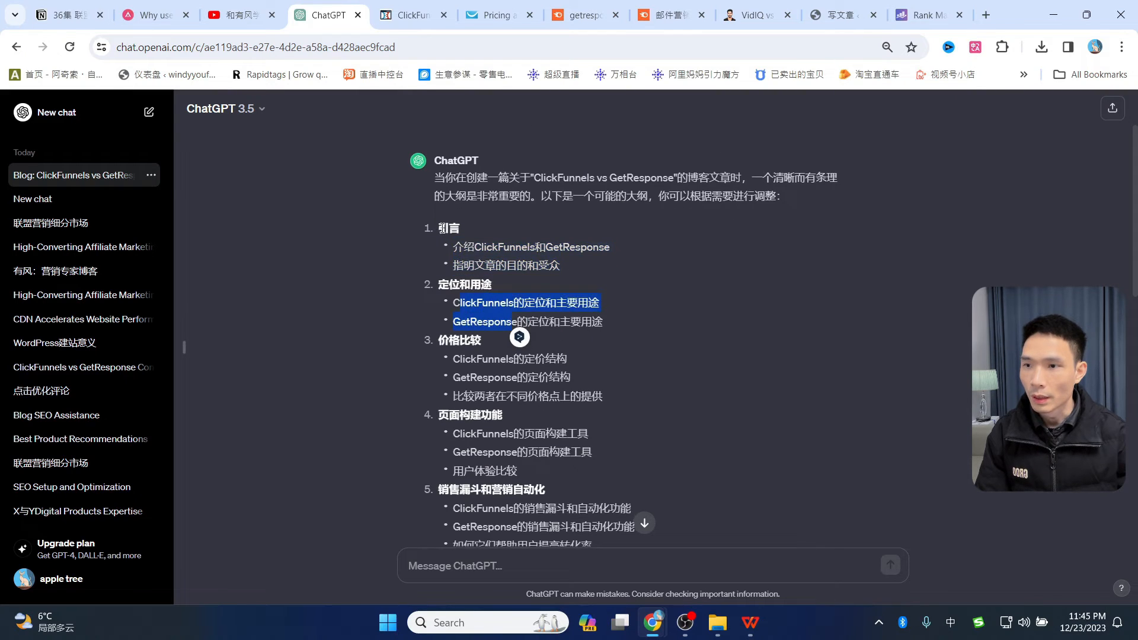
drag(441, 228, 462, 231)
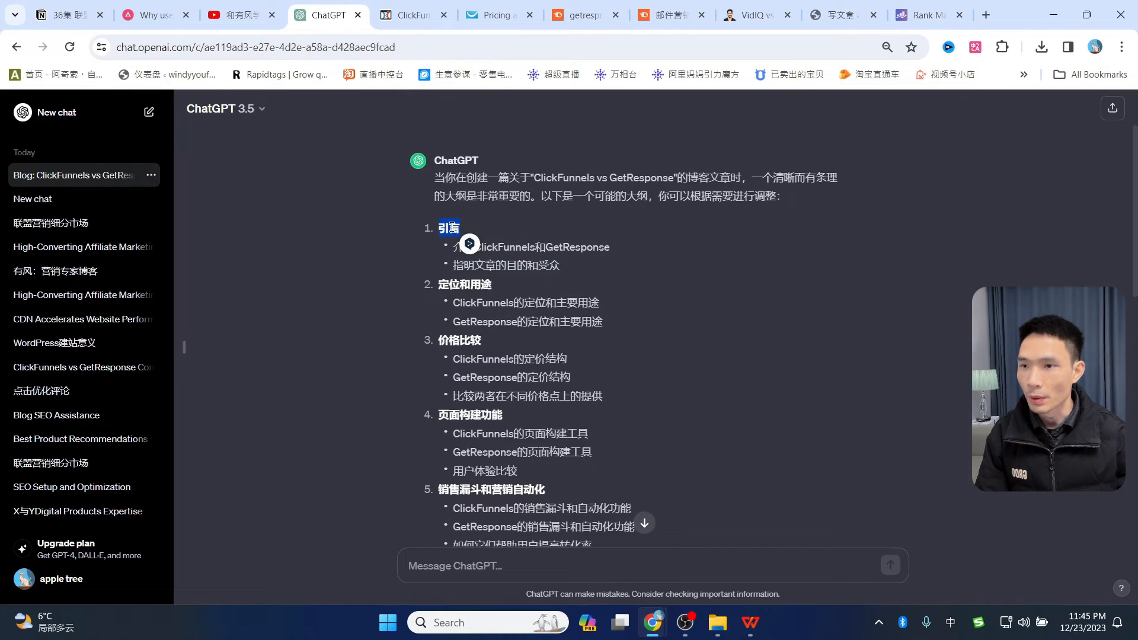
scroll(530, 353, down, 1)
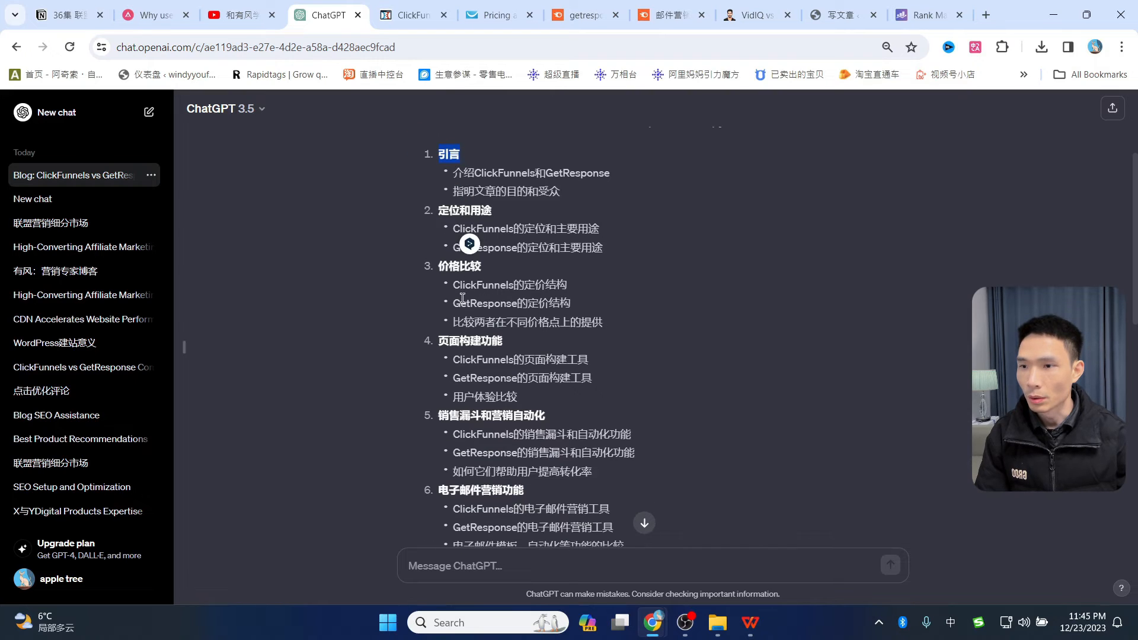
click(448, 563)
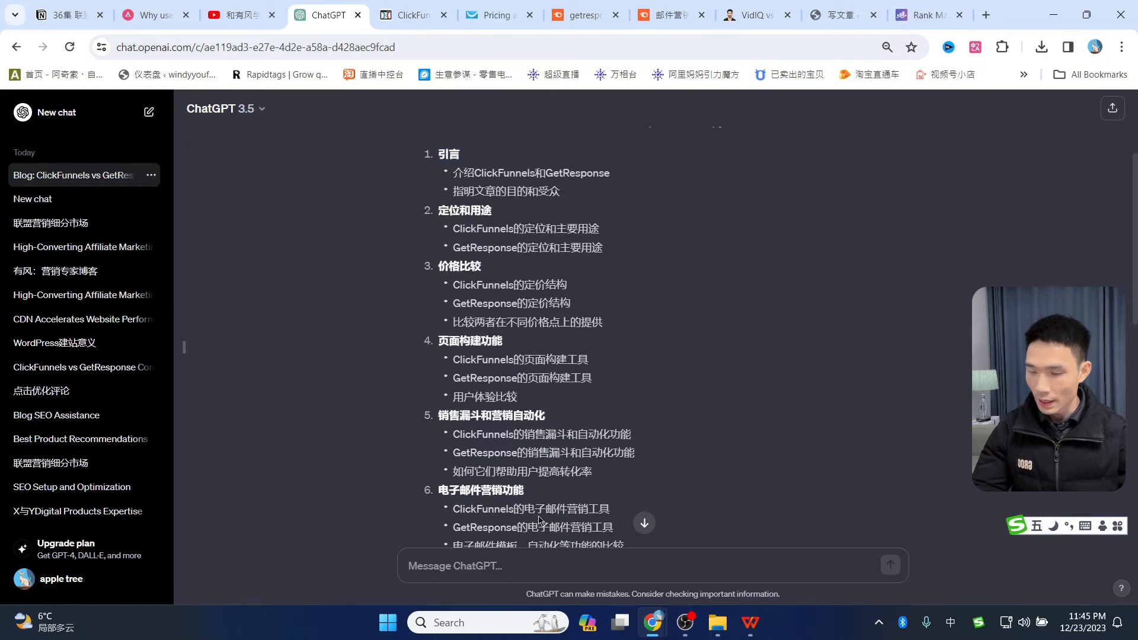
text(请只给我标题，并将其格式化为 H2，这样我就可以将其复制并粘贴到我的 wordpress 博客文章编辑器中。)
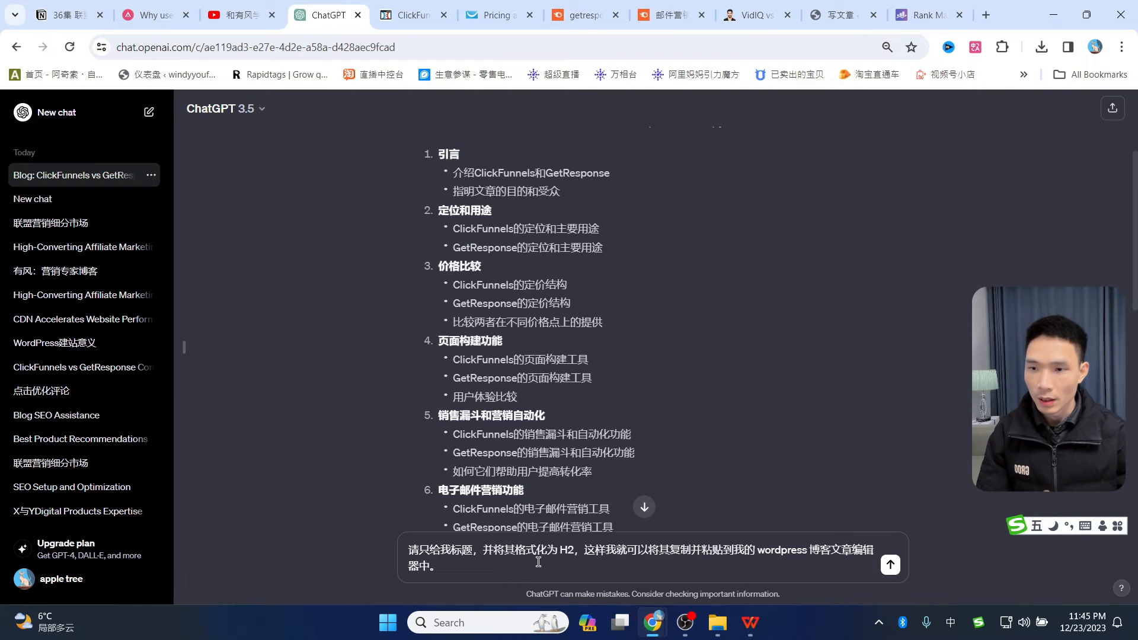
click(833, 15)
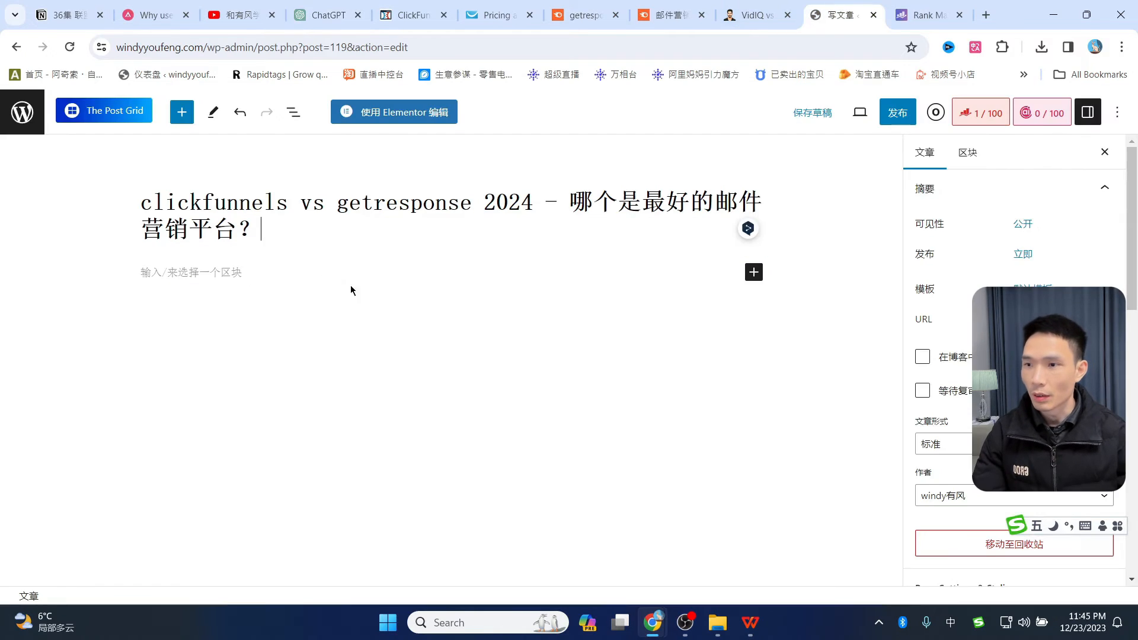
text(mw)
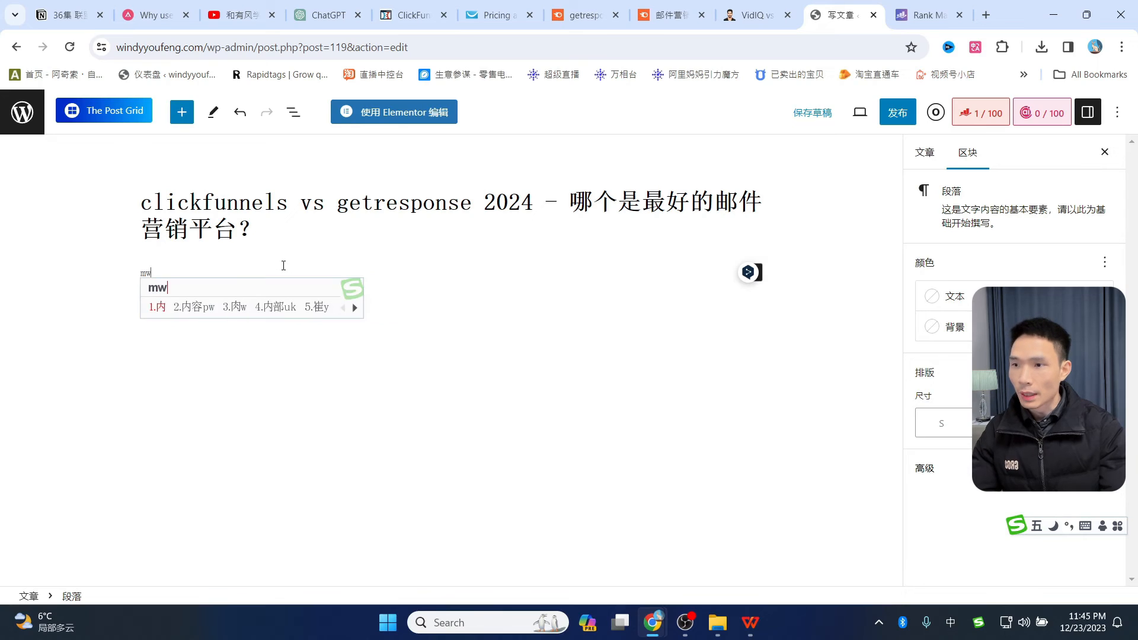
text(pww)
key(space)
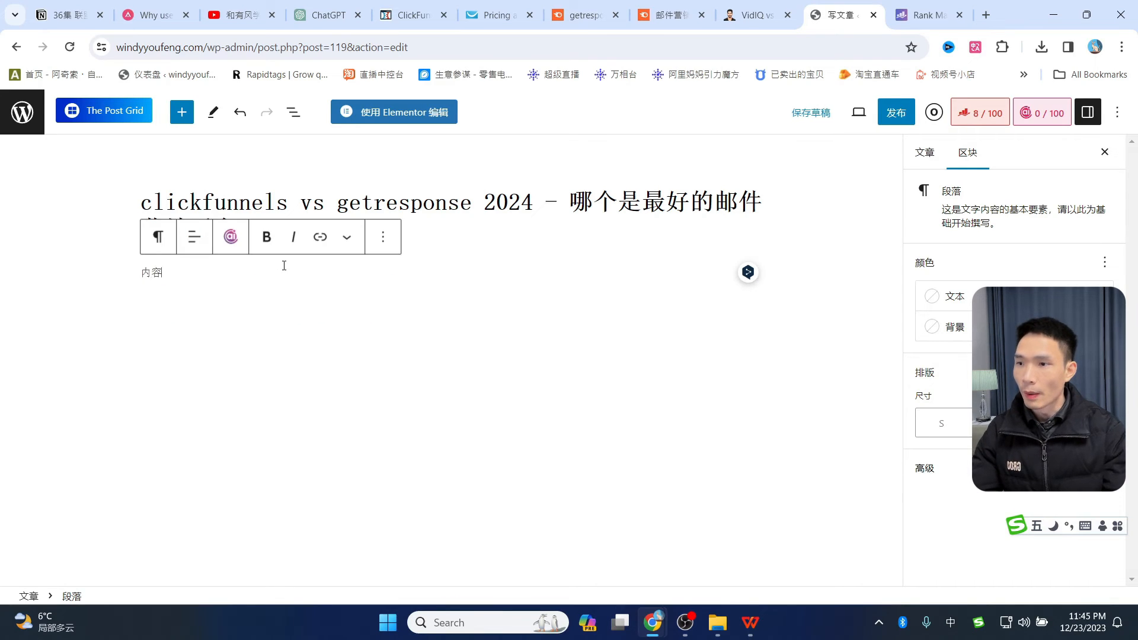
key(ctrl+a)
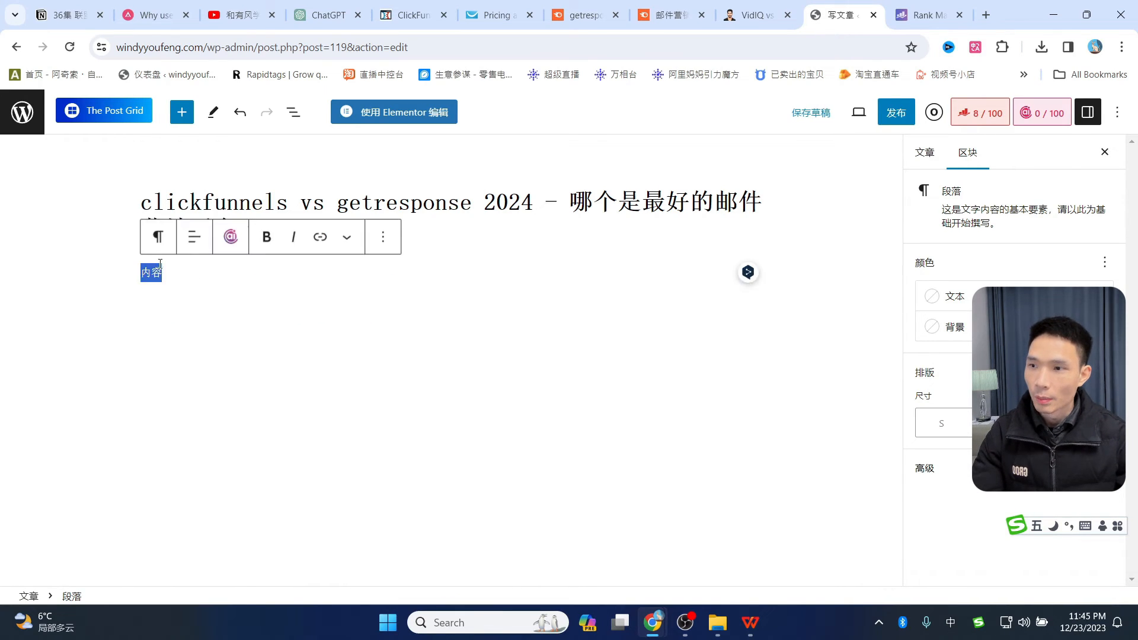
key(ctrl+a)
click(159, 239)
click(189, 307)
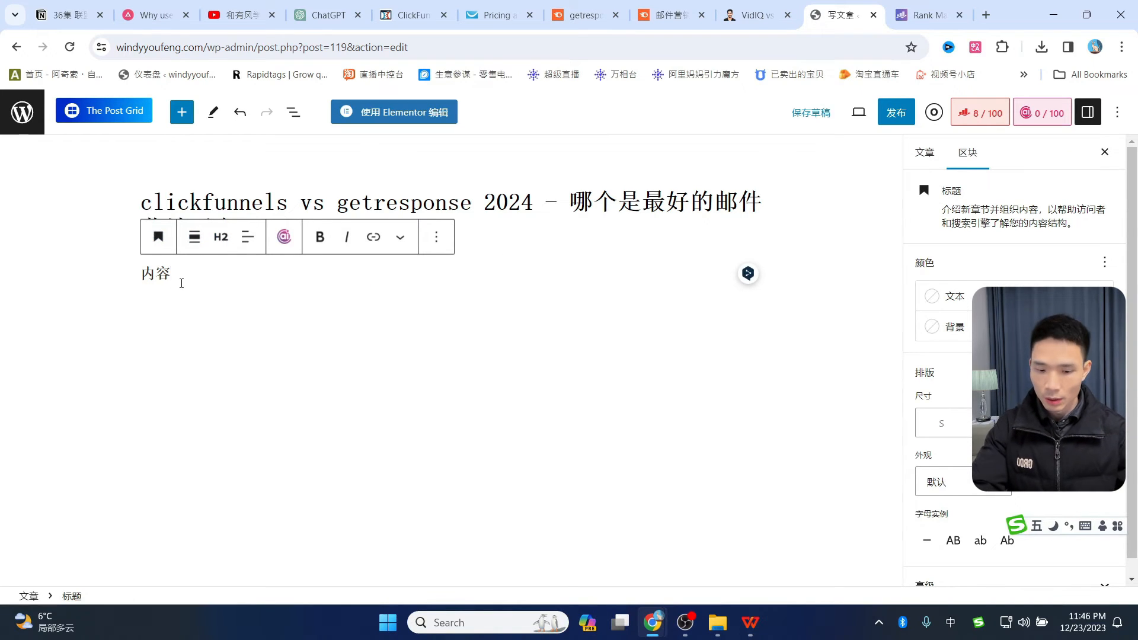
key(BackSpace)
key(BackSpace)
key(BackSpace)
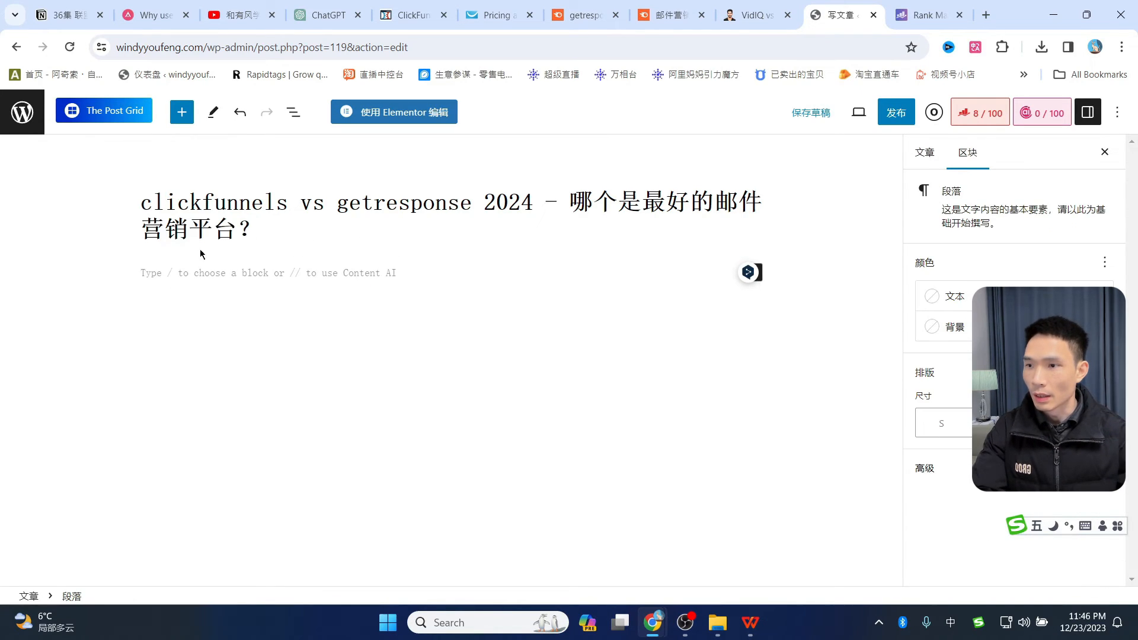
click(311, 17)
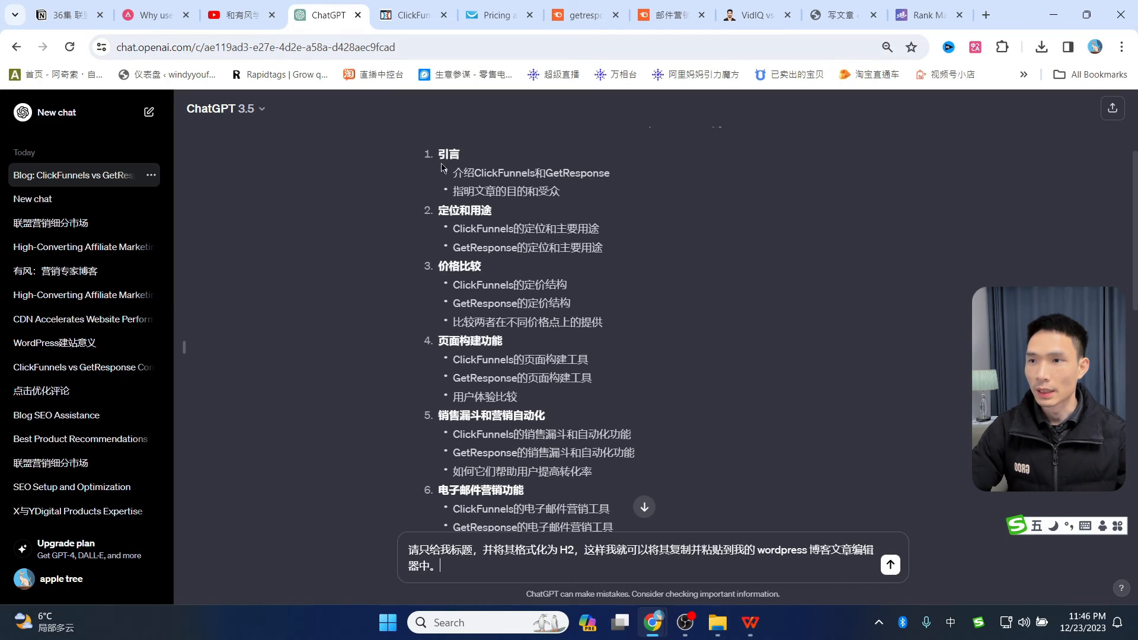
- Send the request for H2-formatted headings and review the reply
click(890, 563)
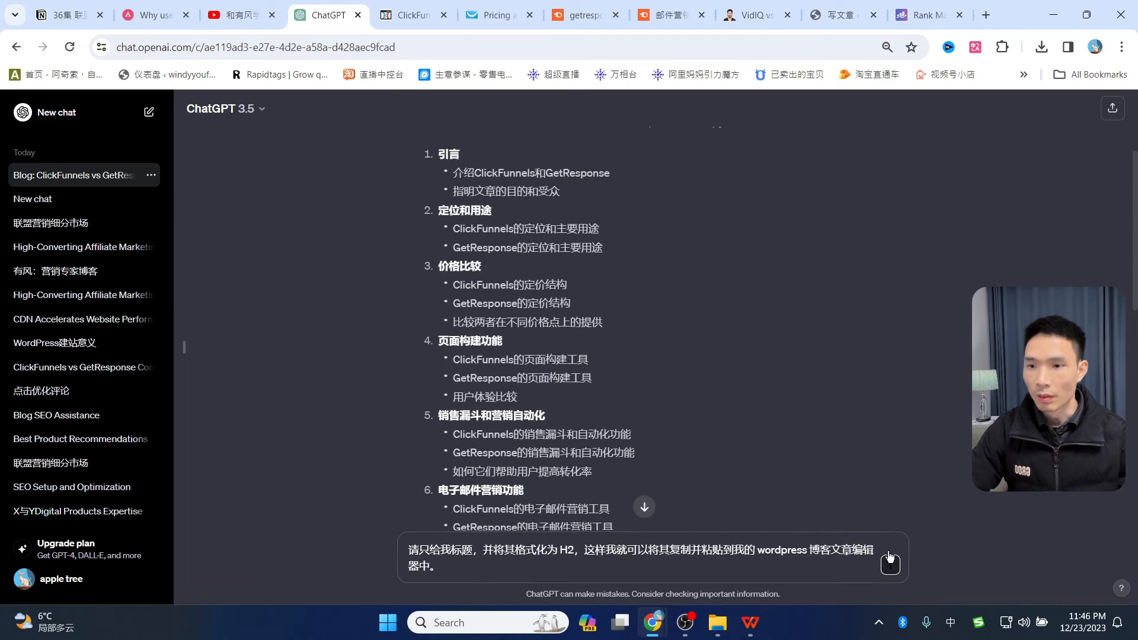
scroll(783, 396, down, 10)
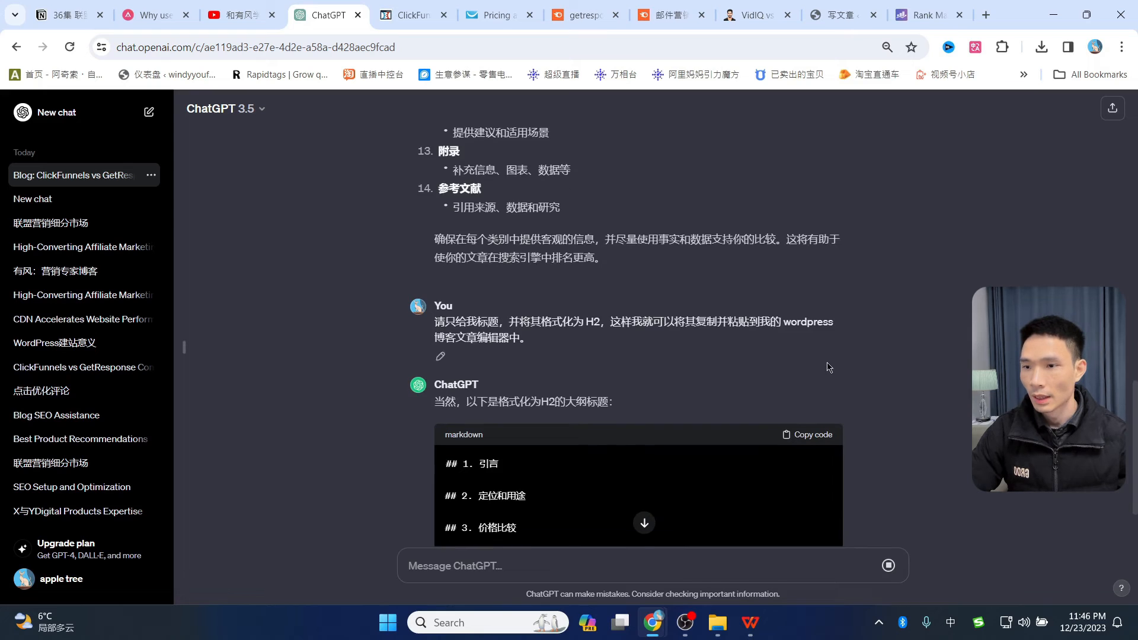
scroll(605, 420, down, 5)
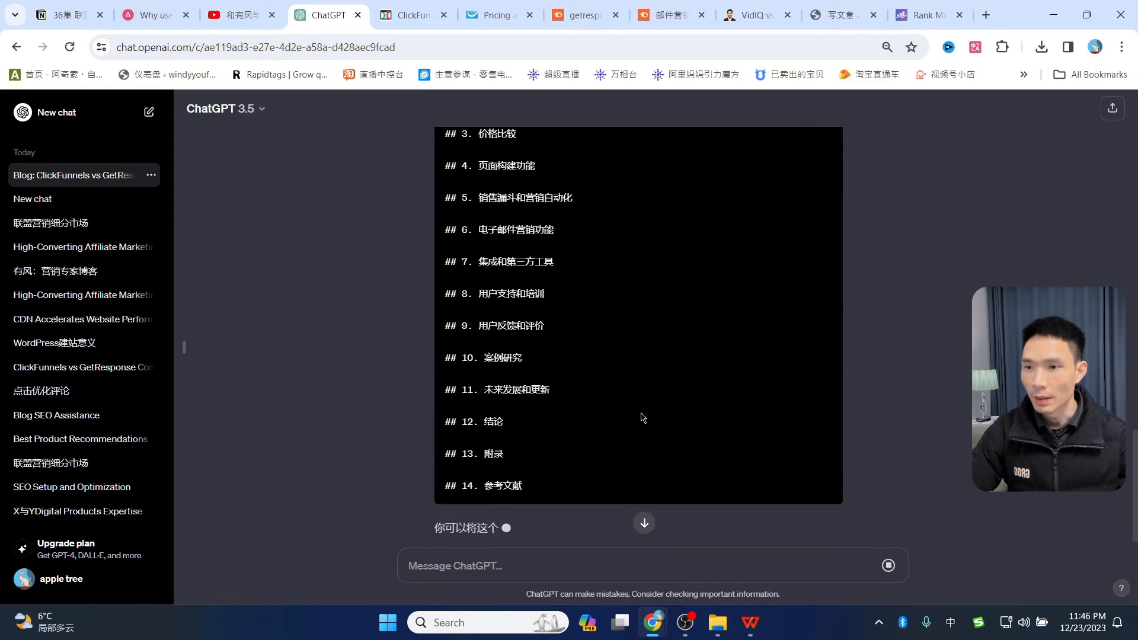
scroll(620, 399, up, 4)
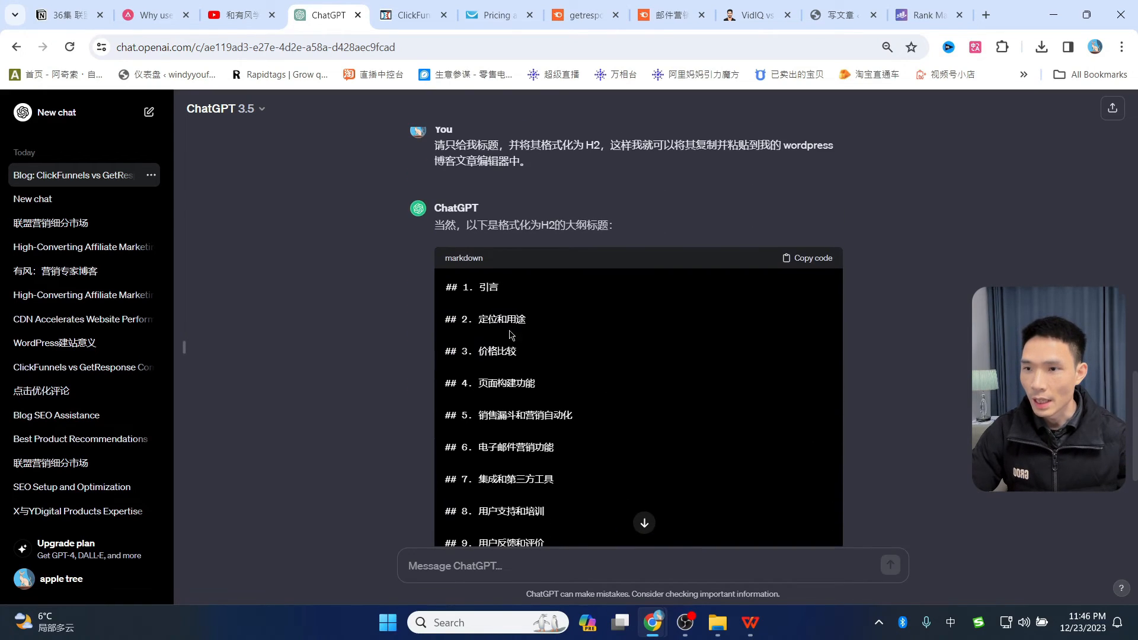
scroll(478, 403, down, 4)
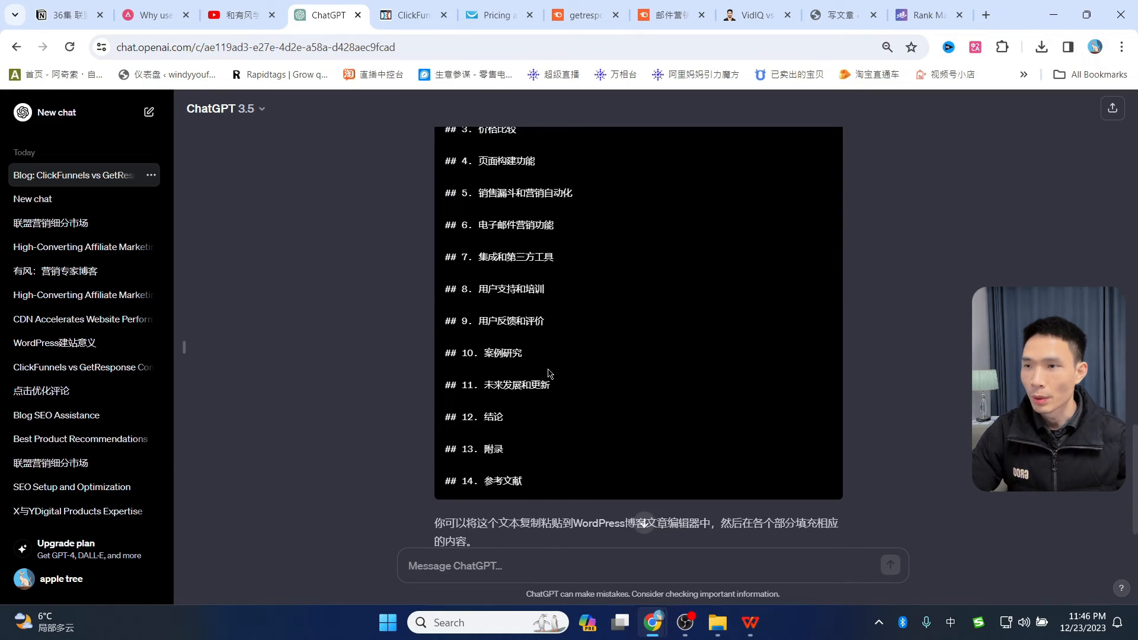
- Ask ChatGPT '删除标题前面的数字' and copy the resulting unnumbered heading list
text(删除标题前面的数字)
key(Return)
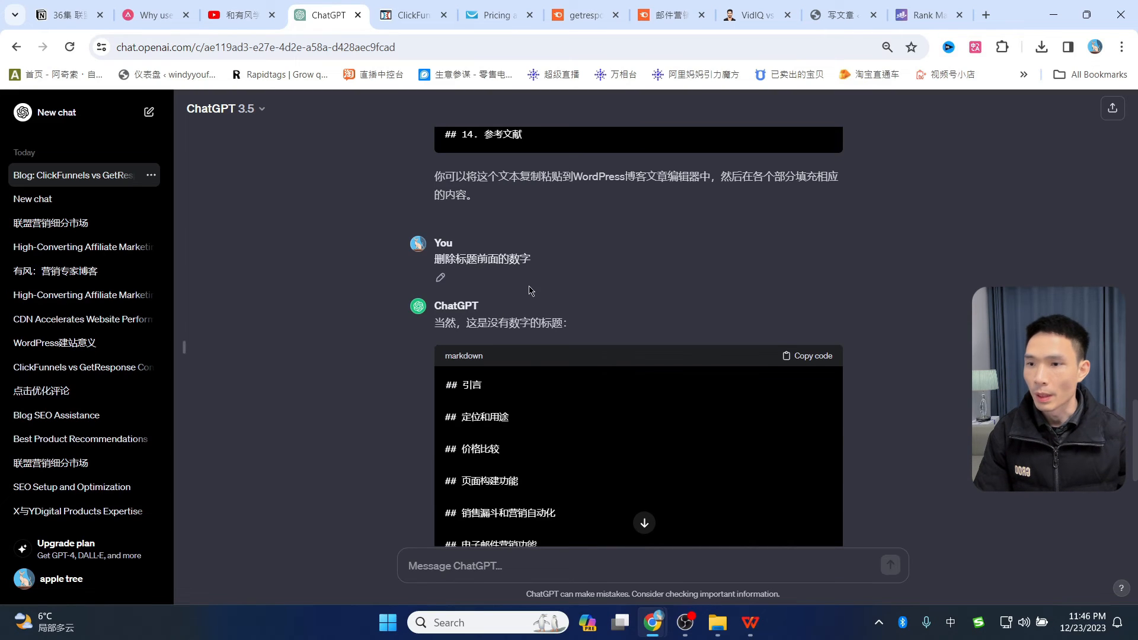
scroll(486, 297, down, 6)
scroll(497, 337, up, 4)
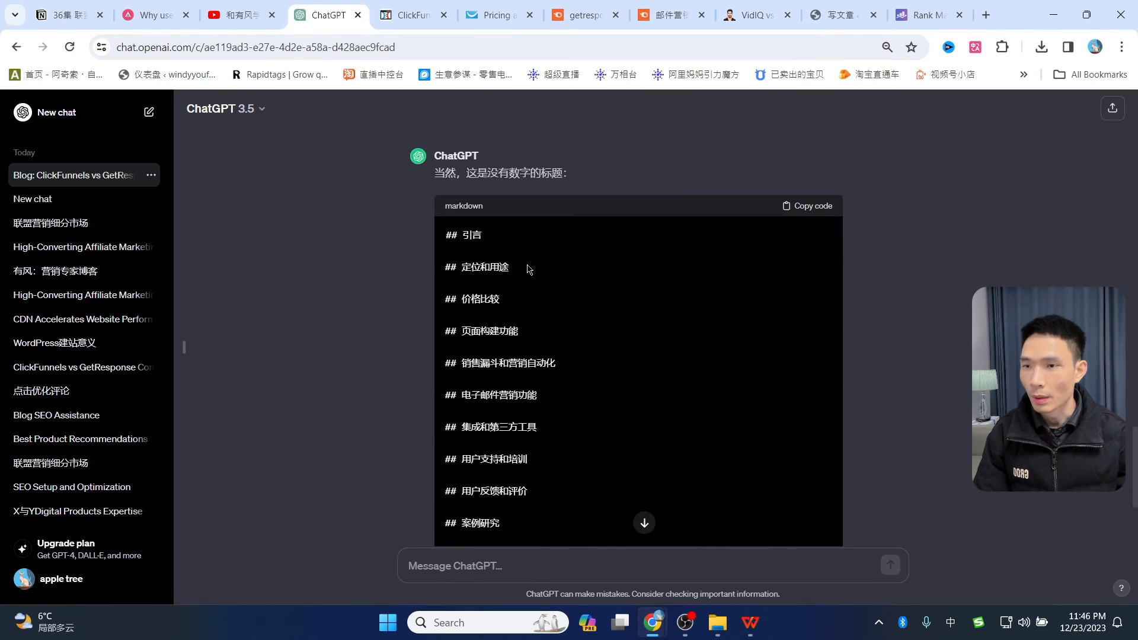
scroll(557, 399, down, 4)
scroll(558, 406, up, 2)
scroll(558, 405, up, 2)
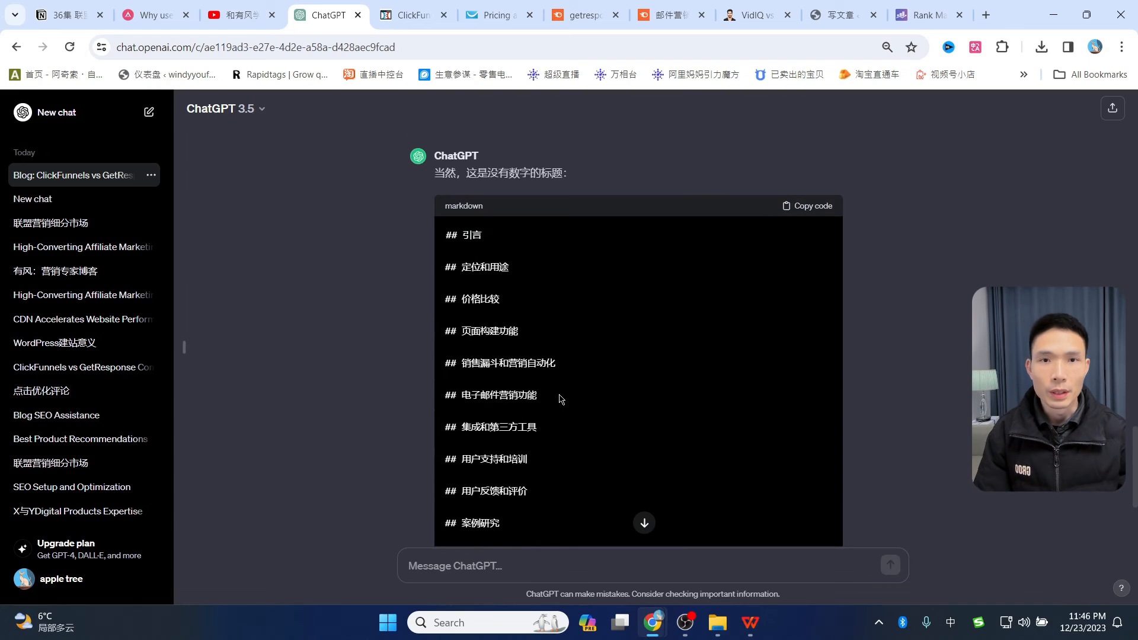
click(810, 212)
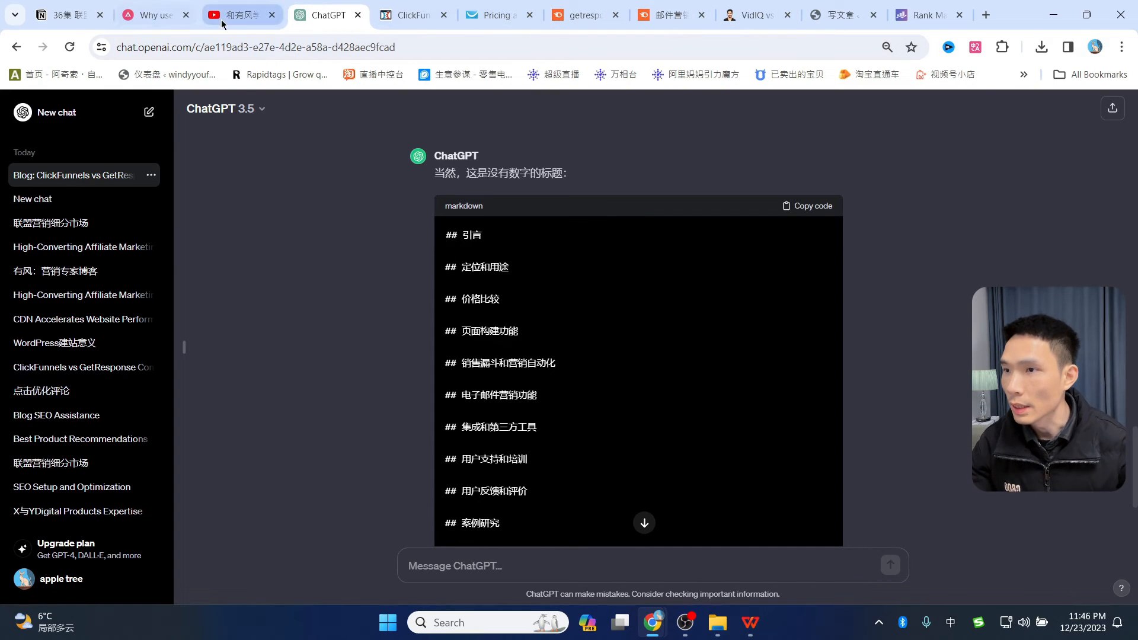
- Paste the 引言 through 参考文献 heading list into the post and verify headings like 定位和用途 are H2
click(841, 15)
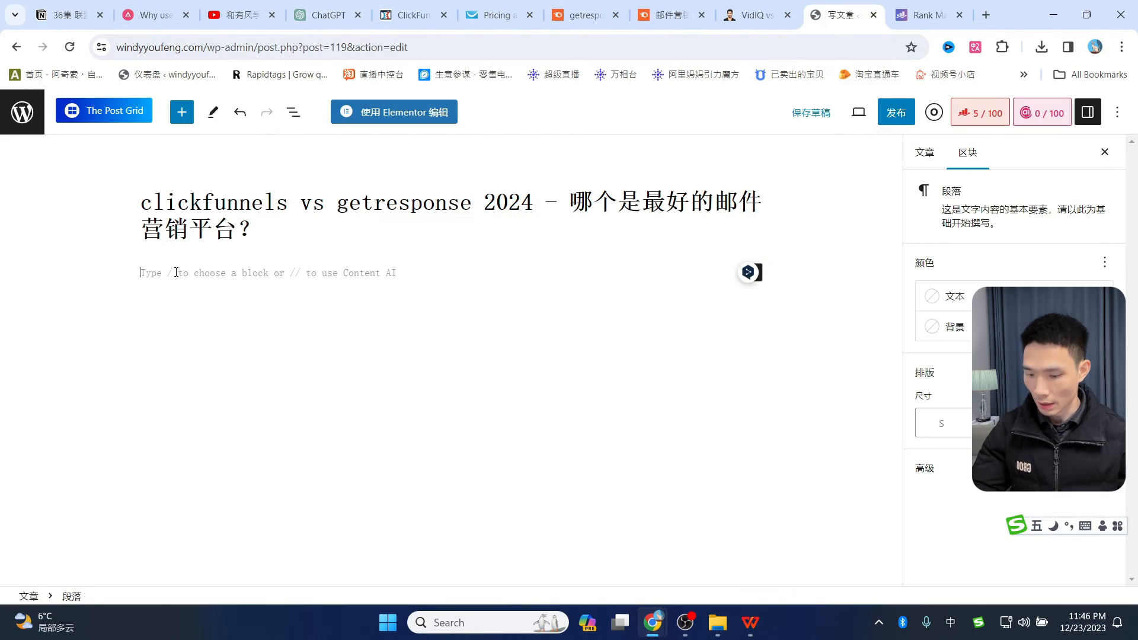
key(ctrl+v)
scroll(285, 283, up, 5)
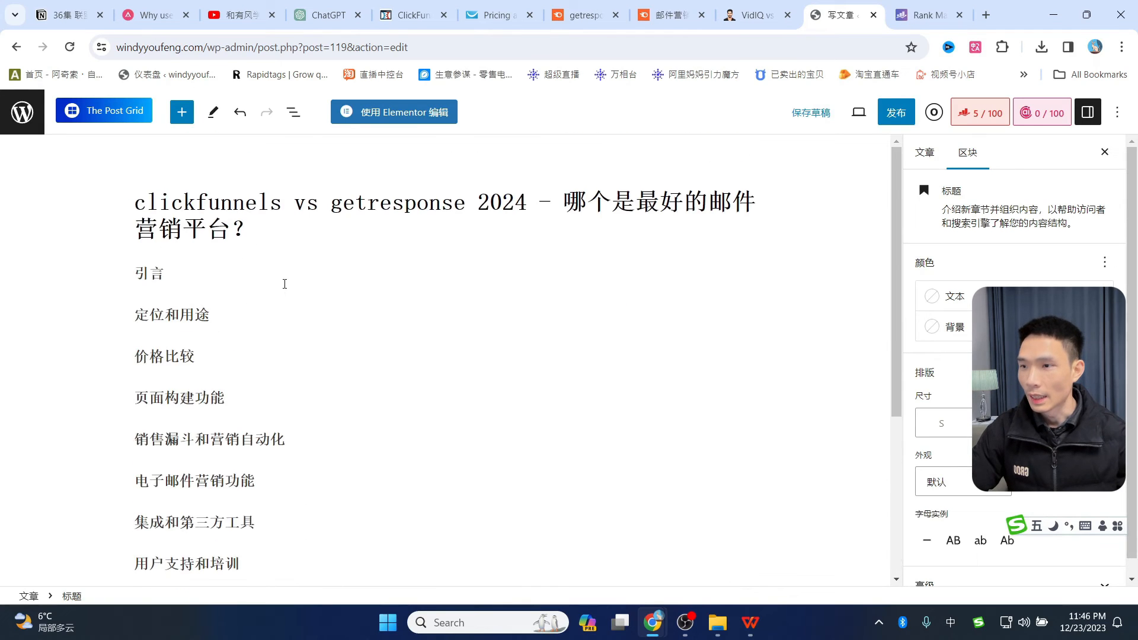
drag(135, 314, 211, 315)
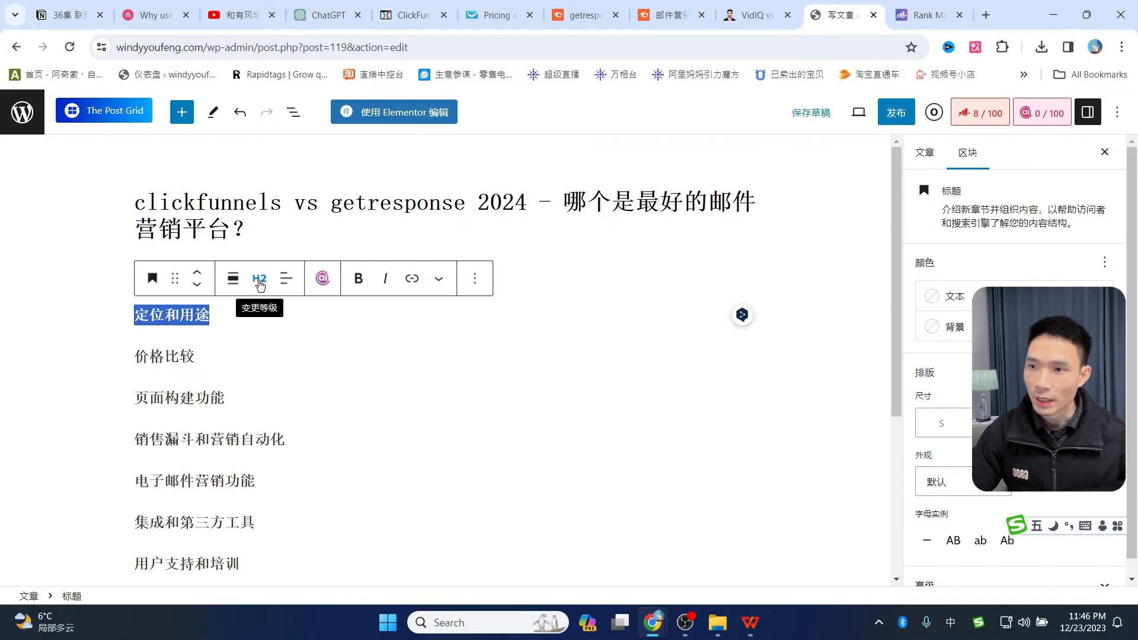
drag(136, 393, 226, 399)
scroll(271, 365, down, 1)
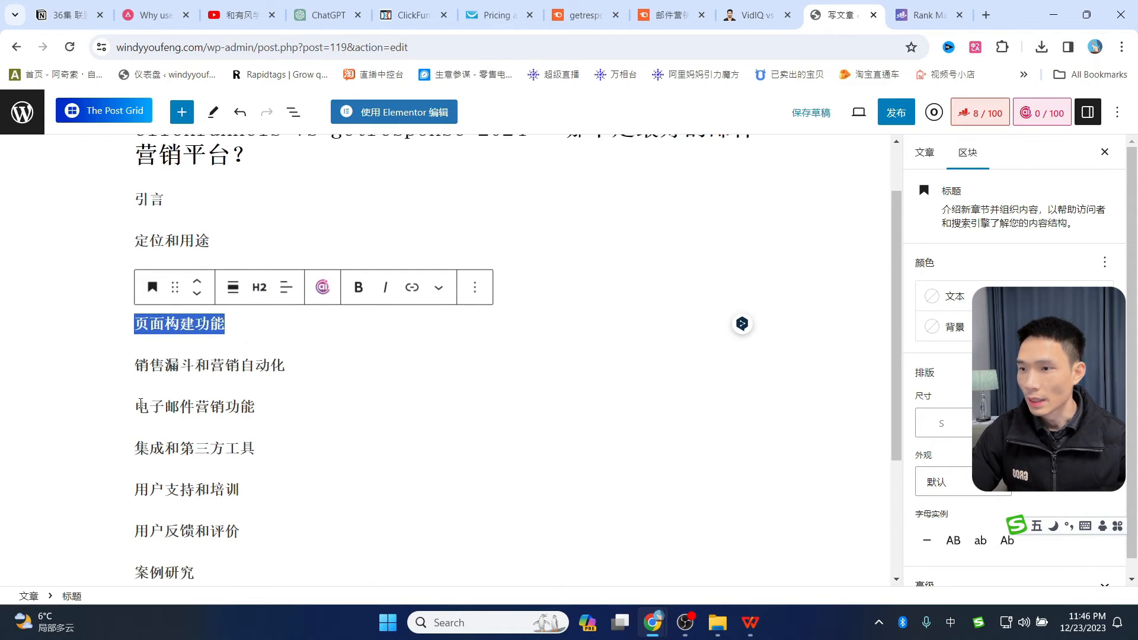
drag(137, 406, 250, 398)
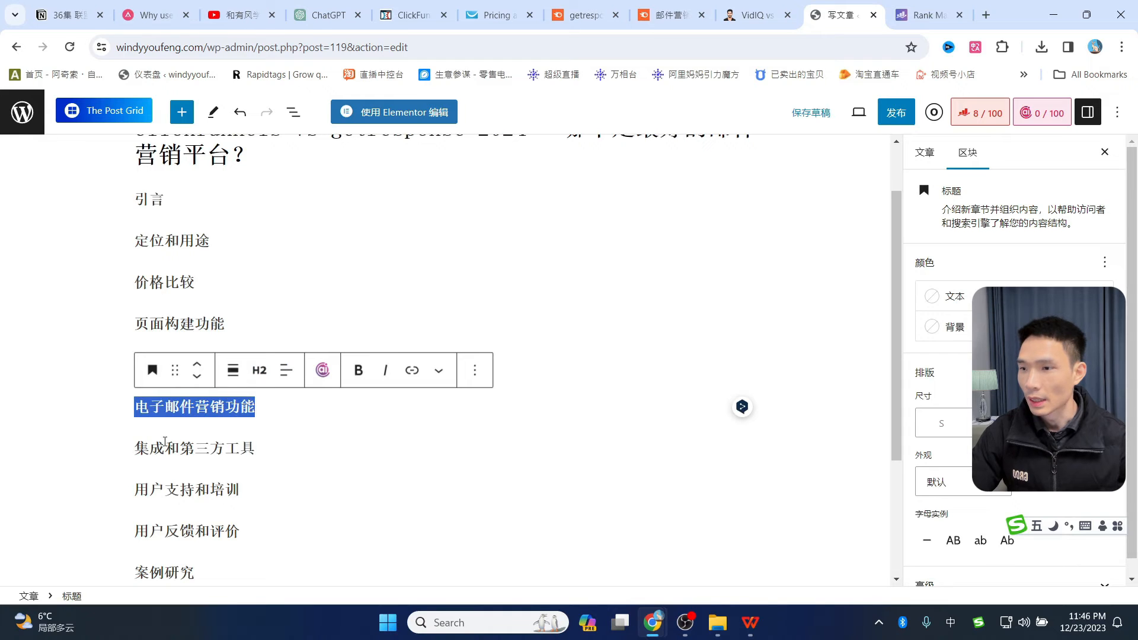
drag(137, 448, 255, 448)
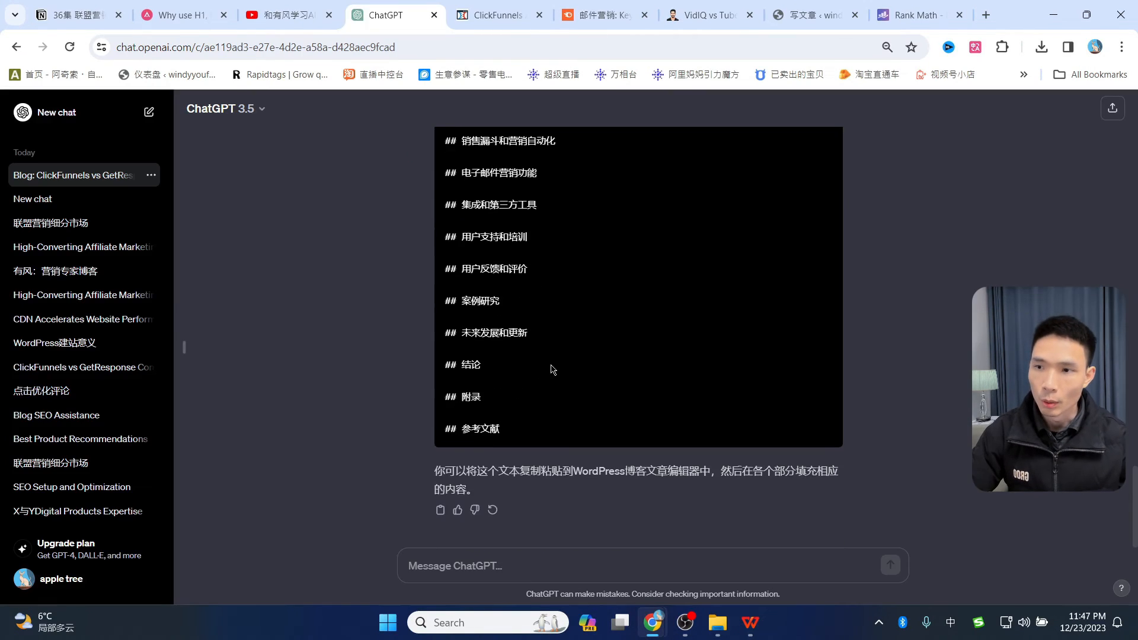
- Paste the section-writing prompt and replace its 主题 placeholder with 价格比较
scroll(551, 371, down, 10)
scroll(539, 327, up, 2)
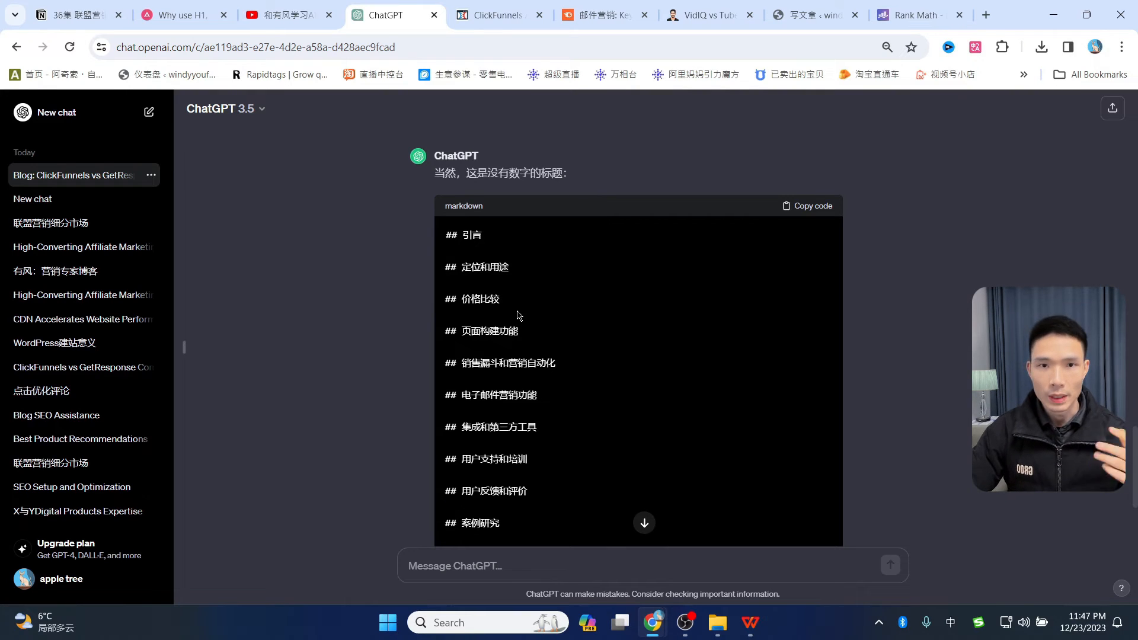
click(495, 565)
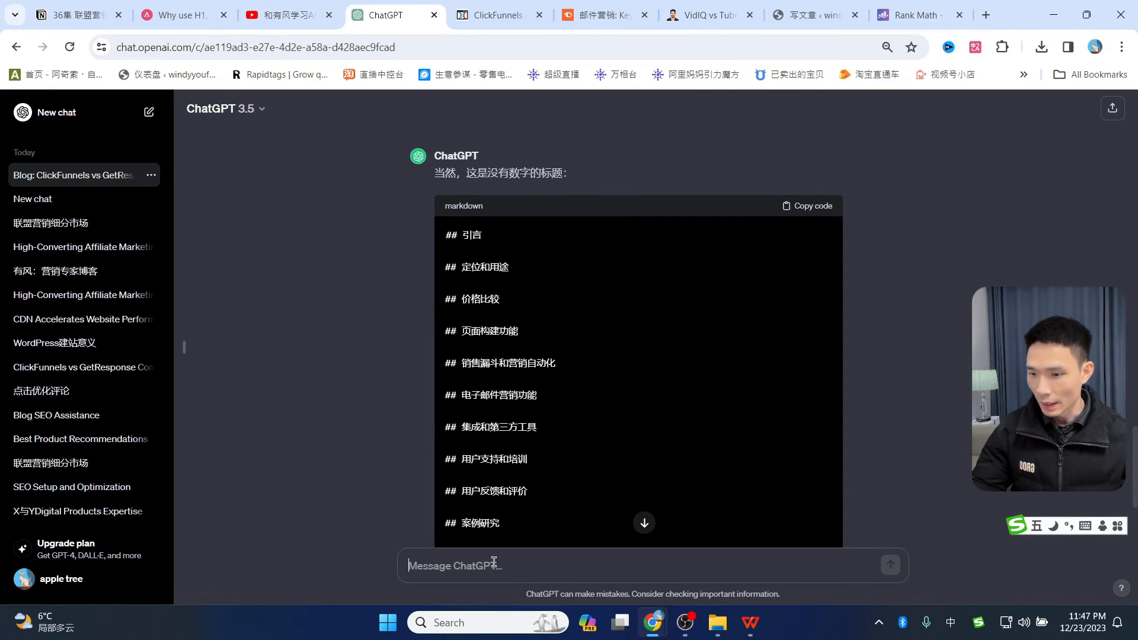
key(ctrl+v)
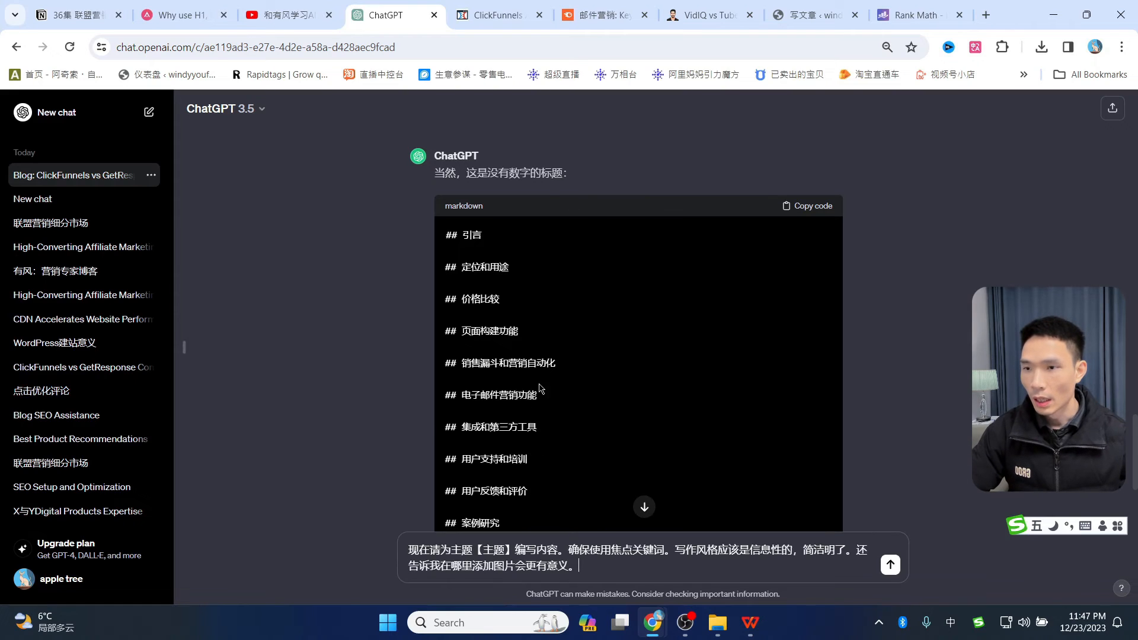
scroll(522, 324, down, 1)
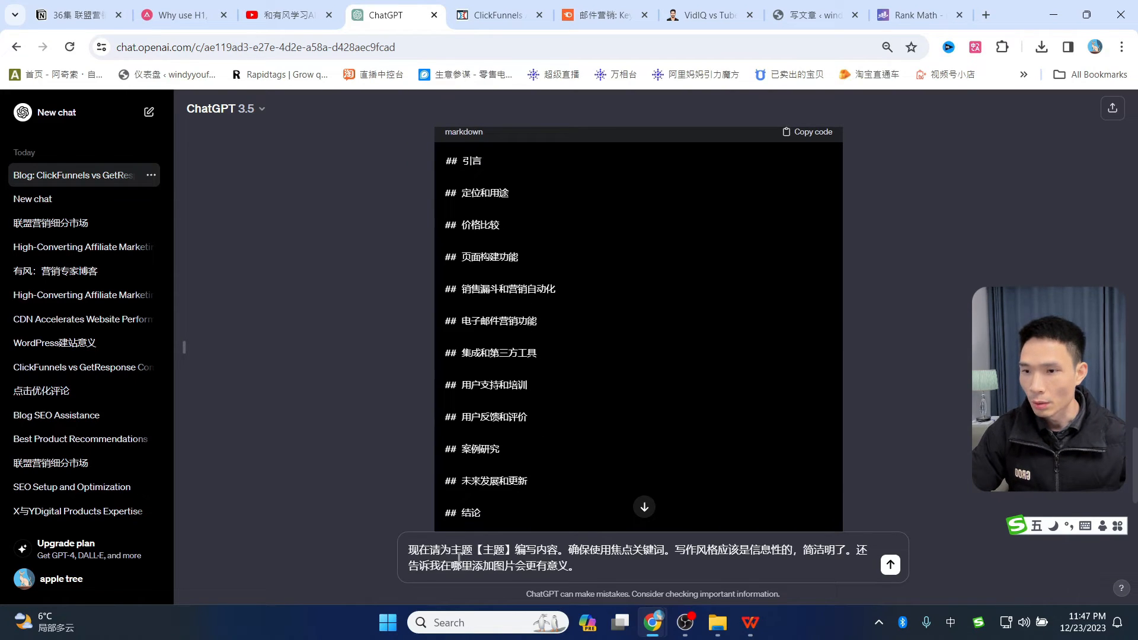
scroll(532, 391, up, 1)
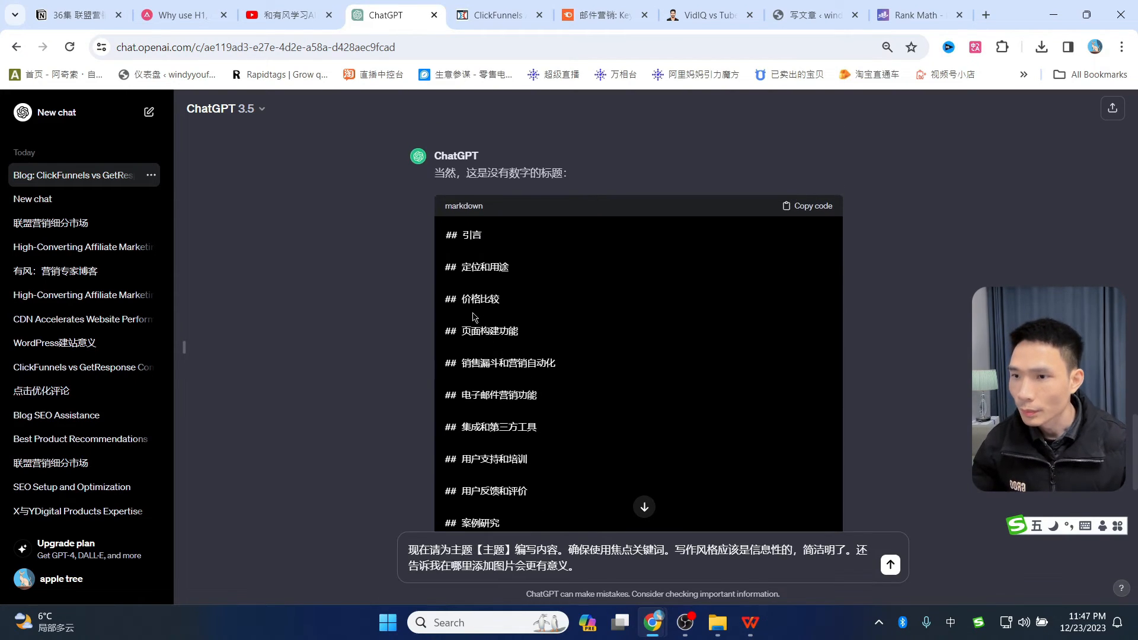
drag(466, 271, 504, 306)
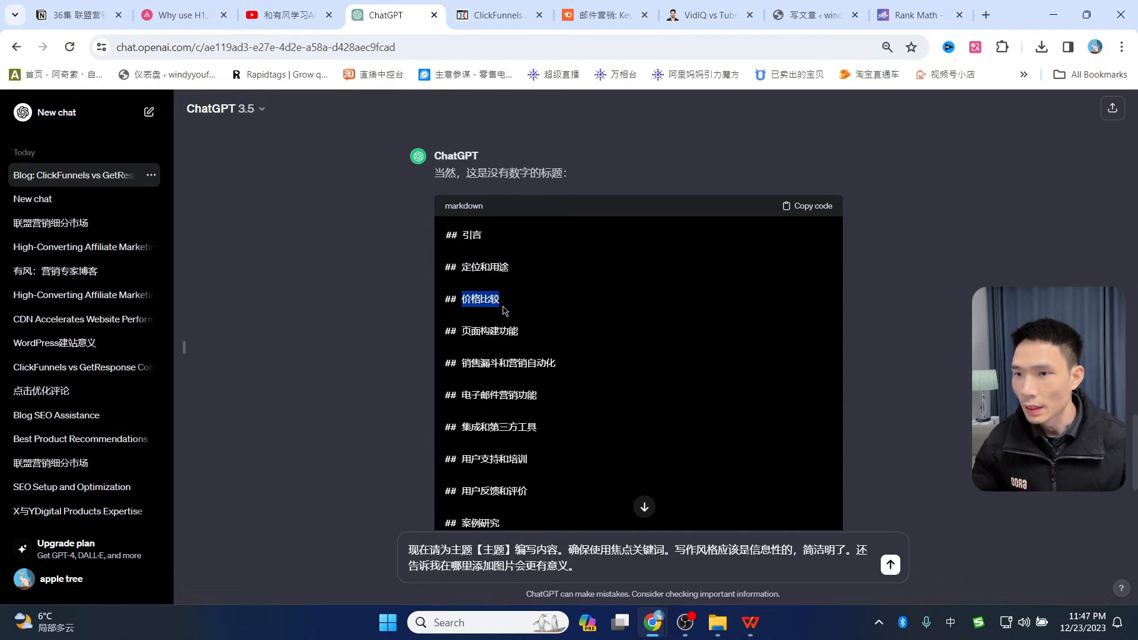
key(ctrl+c)
double_click(497, 549)
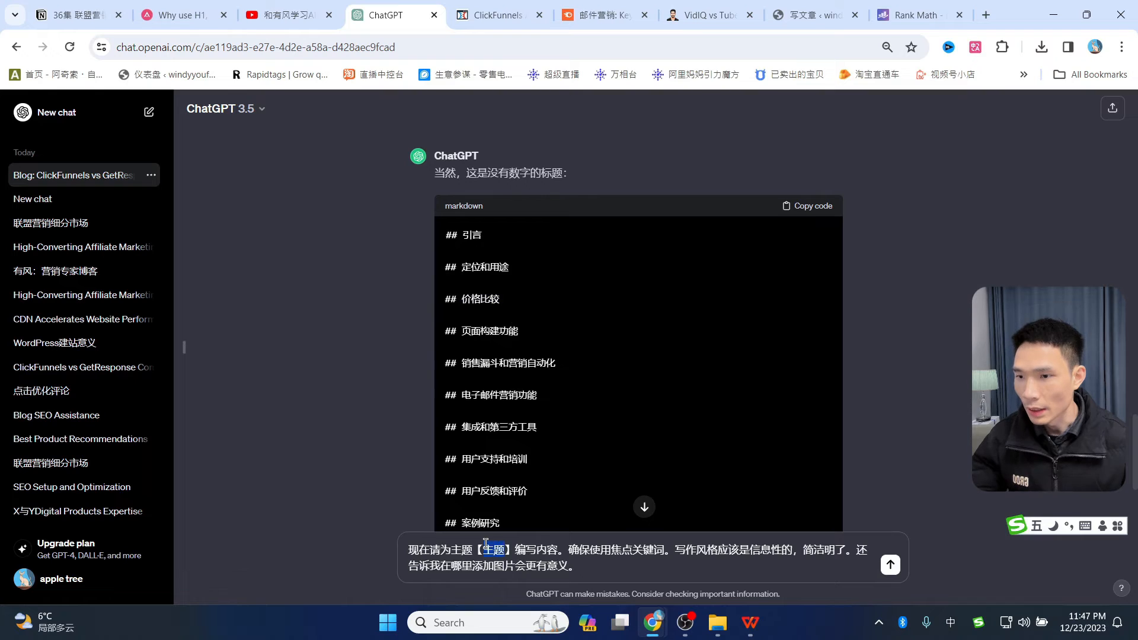
key(ctrl+v)
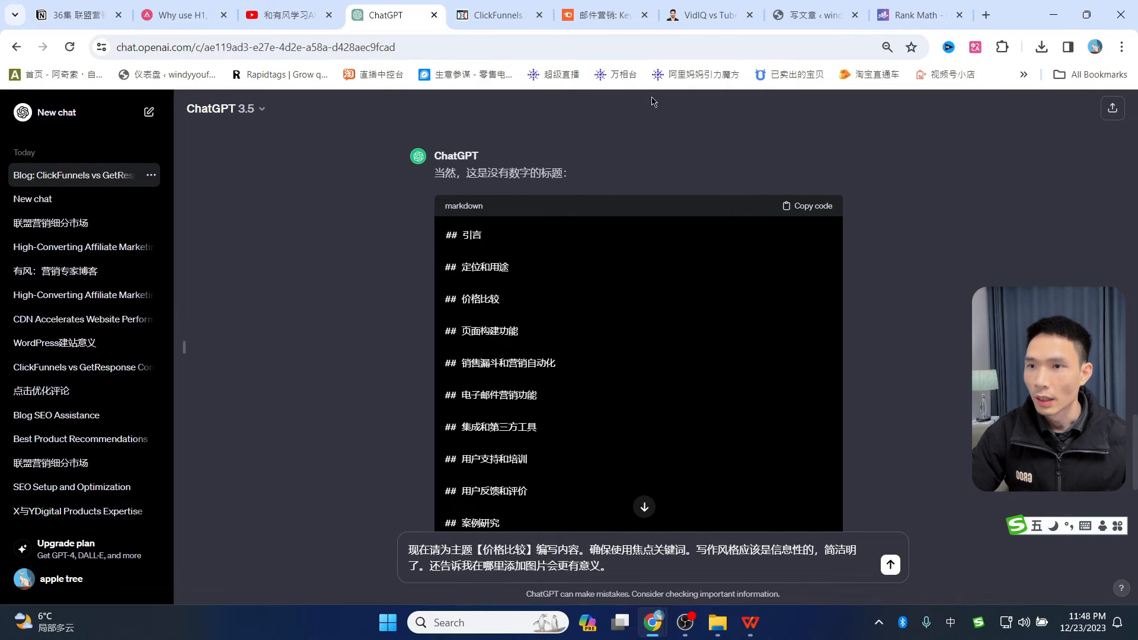
- Send the 价格比较 prompt and copy ChatGPT's pricing comparison reply
click(600, 15)
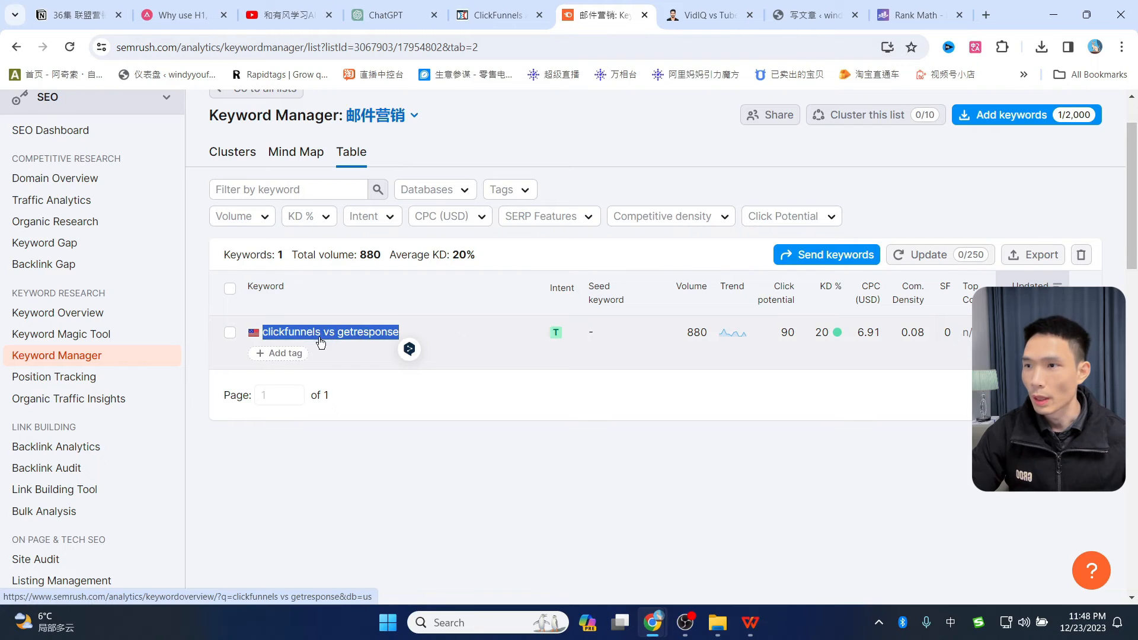
click(401, 13)
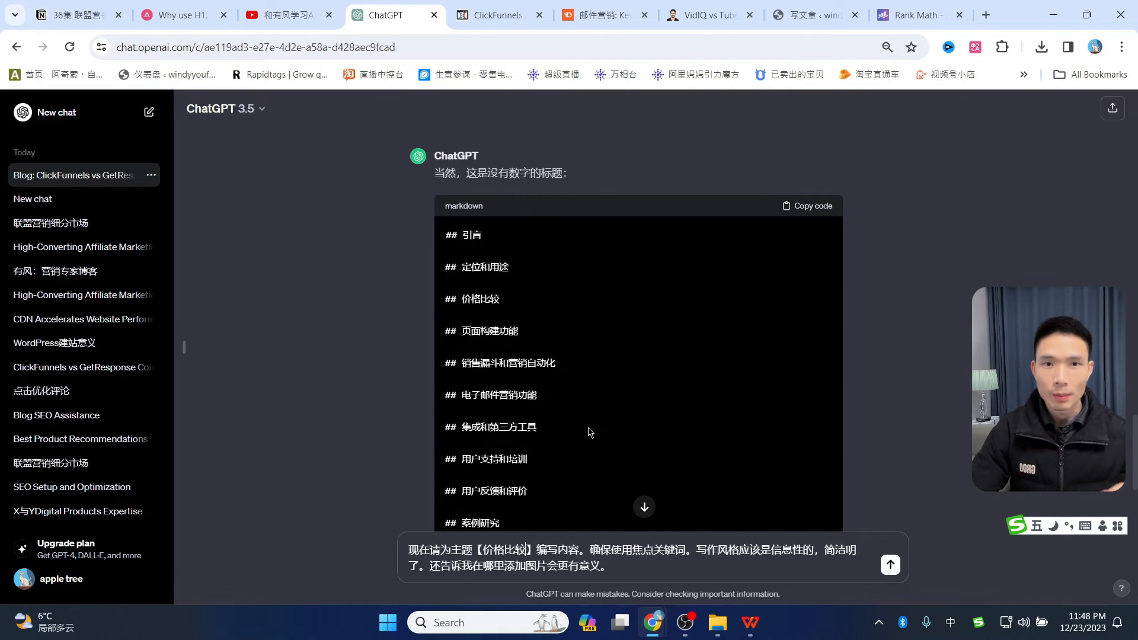
key(Return)
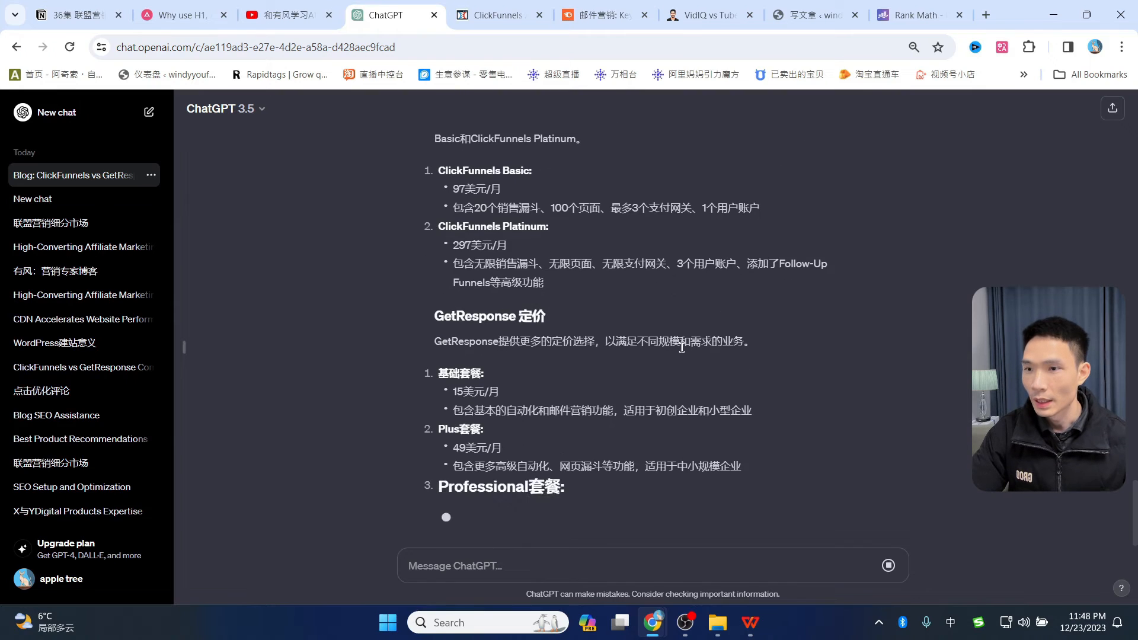
scroll(511, 328, up, 4)
scroll(460, 332, down, 8)
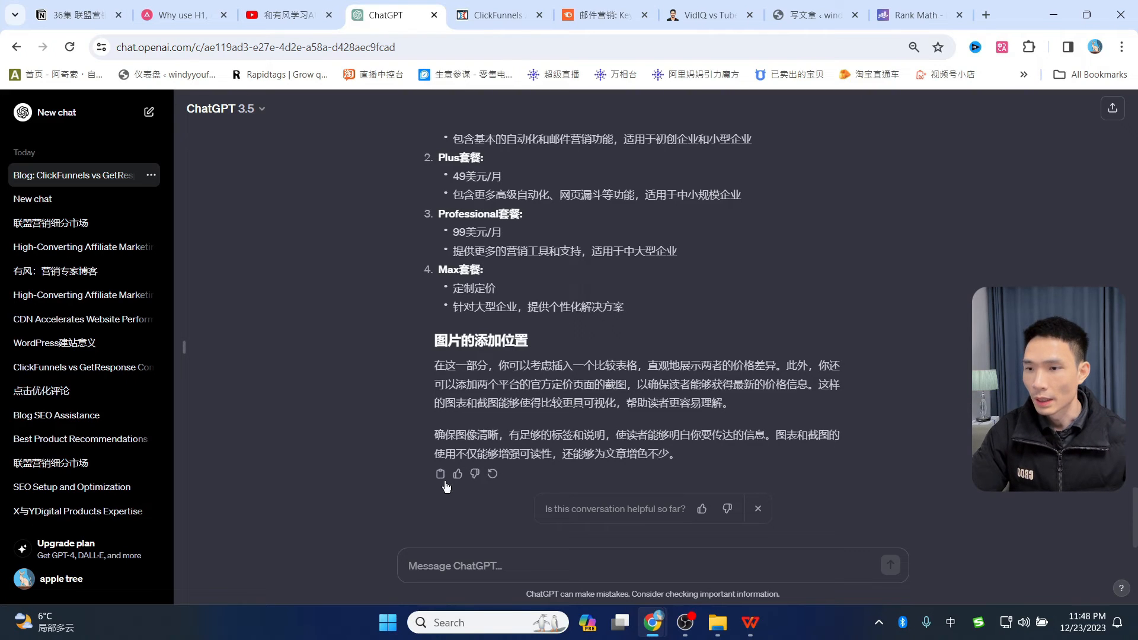
click(440, 473)
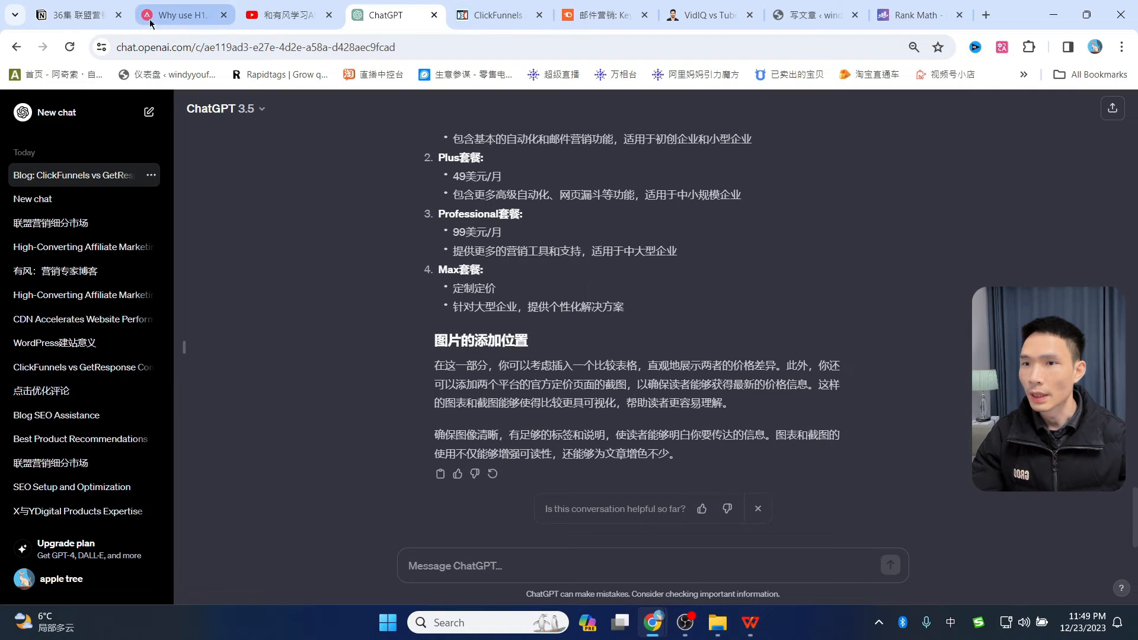
- Paste the pricing comparison text in a new paragraph under the 价格比较 heading
click(795, 15)
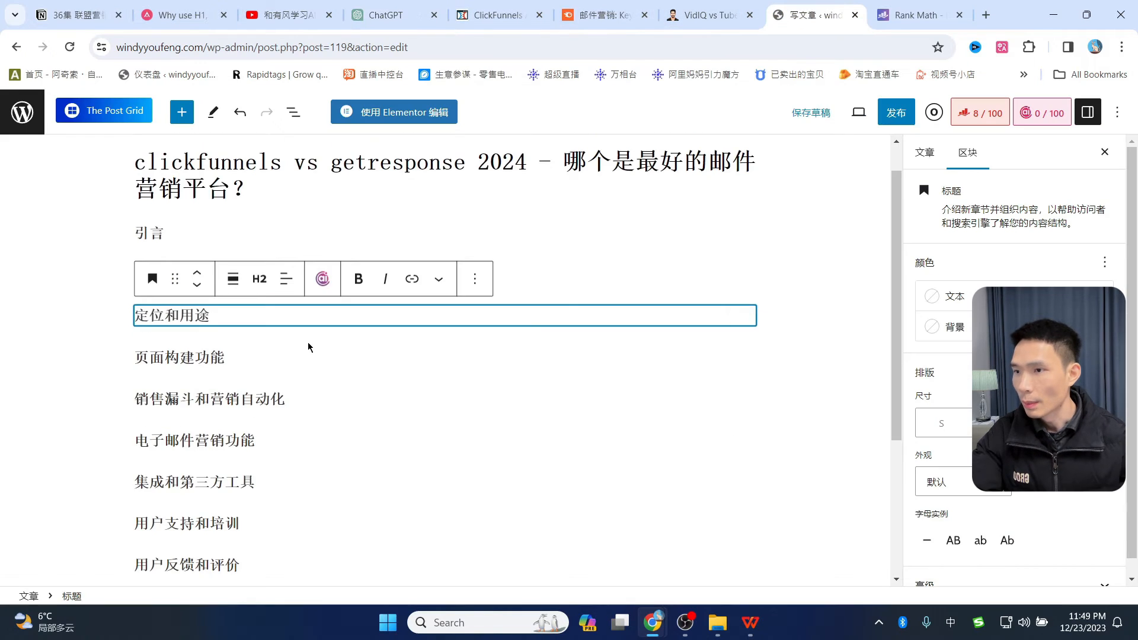
key(Up)
key(Up)
key(Up)
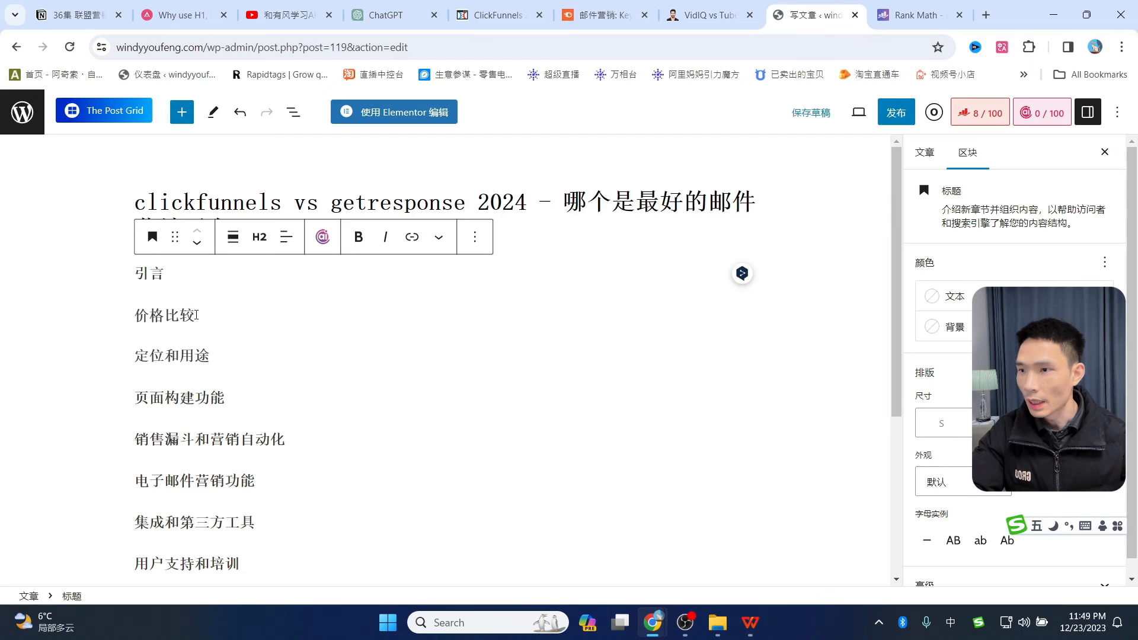
drag(197, 314, 129, 315)
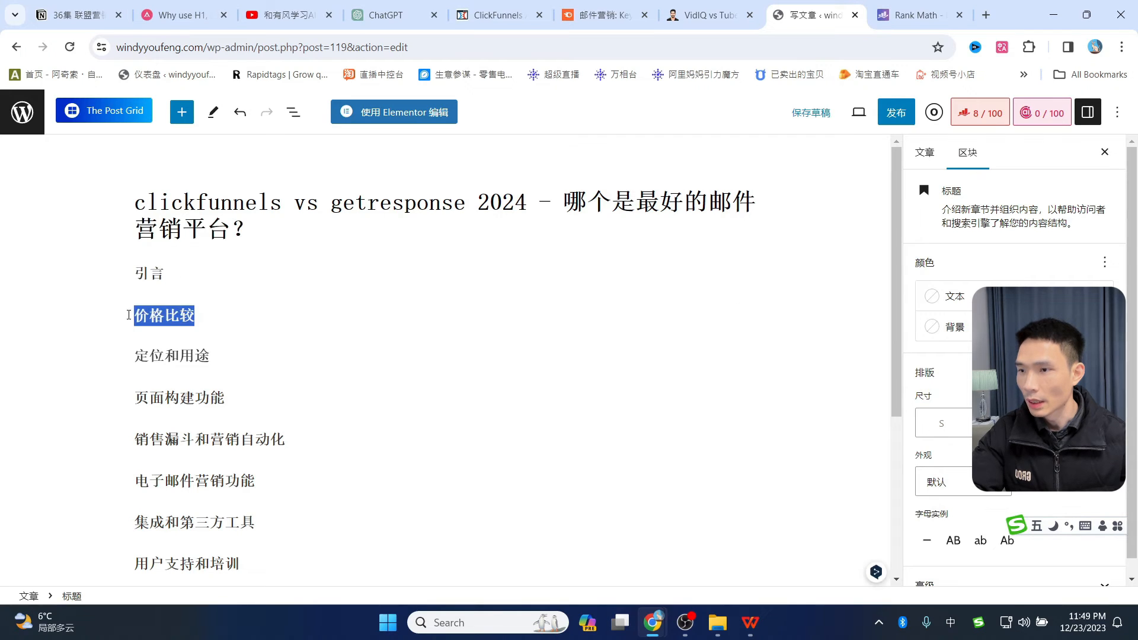
click(201, 316)
key(Return)
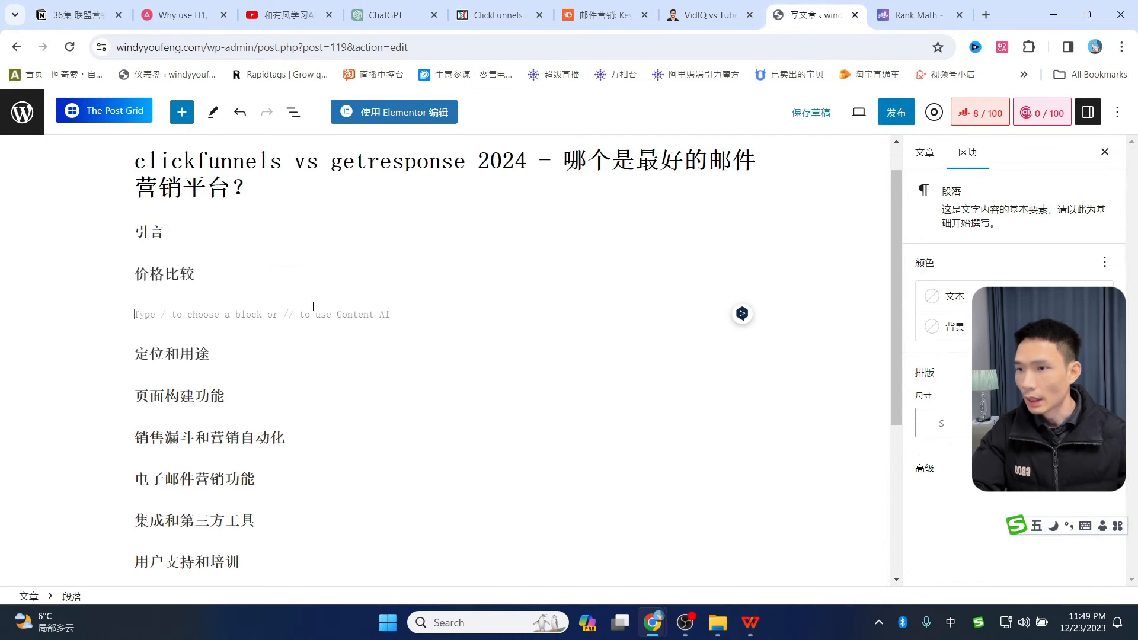
key(ctrl+v)
- Delete the duplicated 价格比较 heading block and review the pasted section
scroll(276, 333, up, 5)
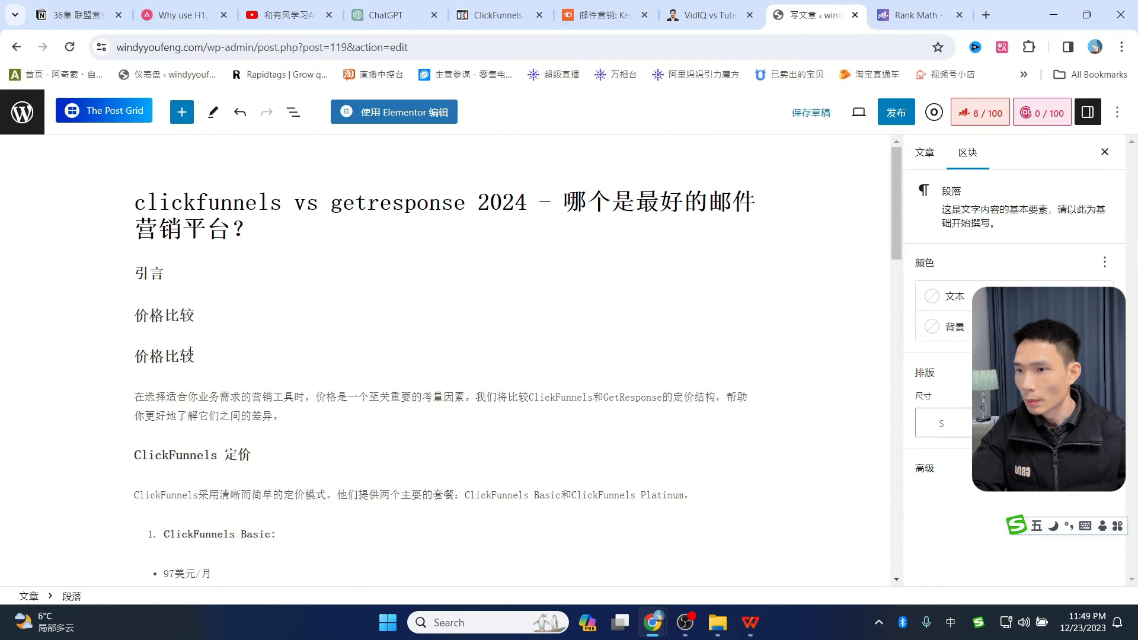
triple_click(190, 350)
key(BackSpace)
key(BackSpace)
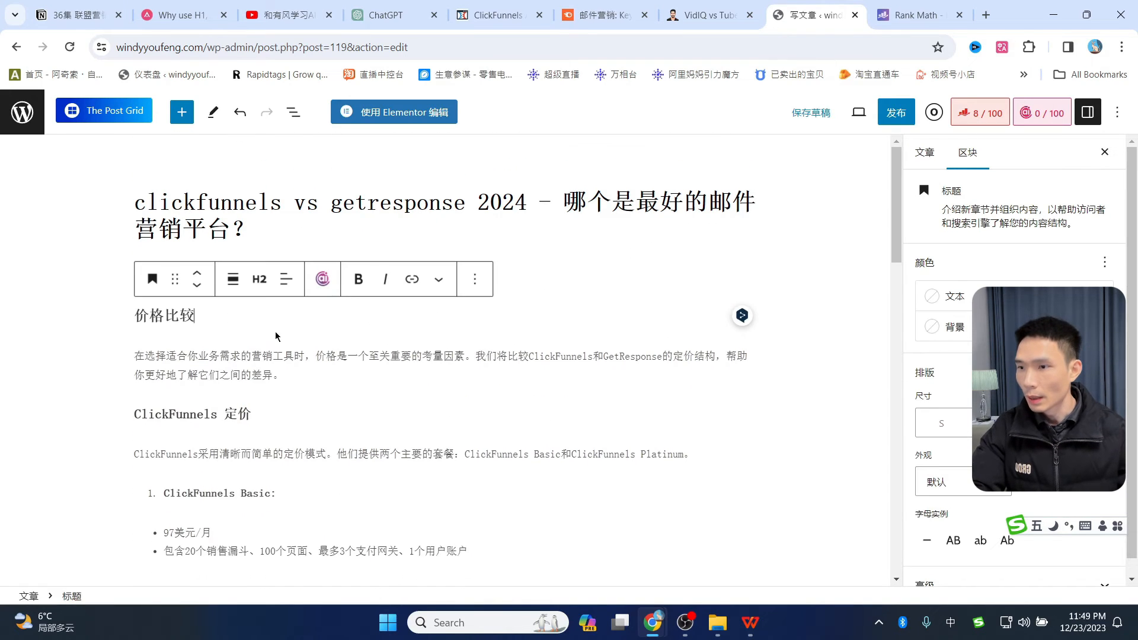
scroll(279, 385, down, 15)
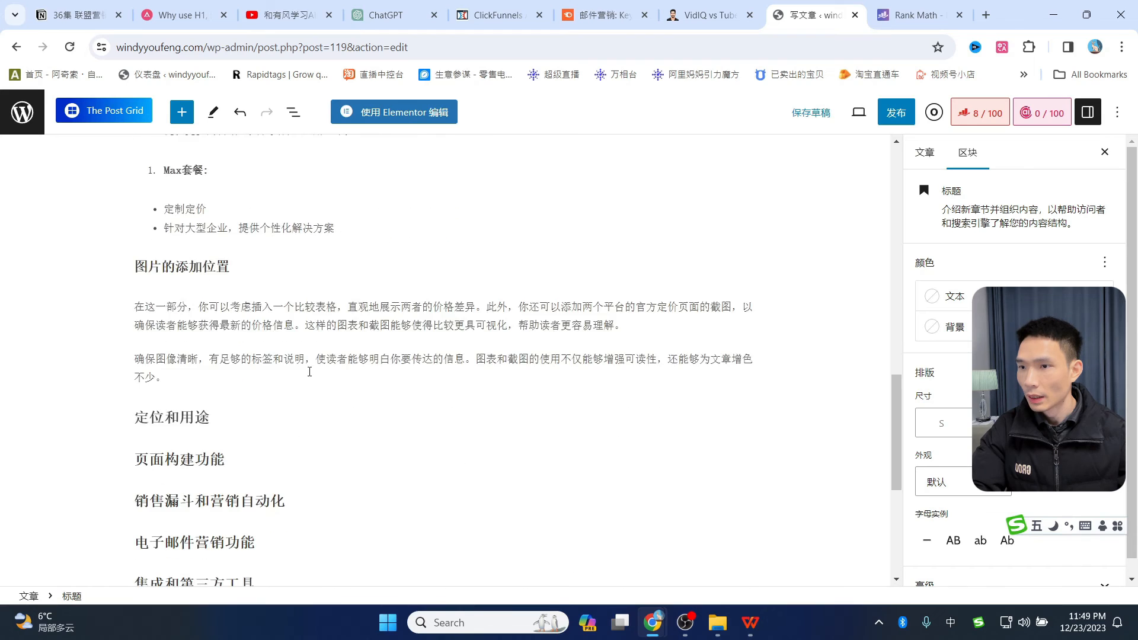
scroll(263, 359, up, 2)
scroll(207, 320, up, 1)
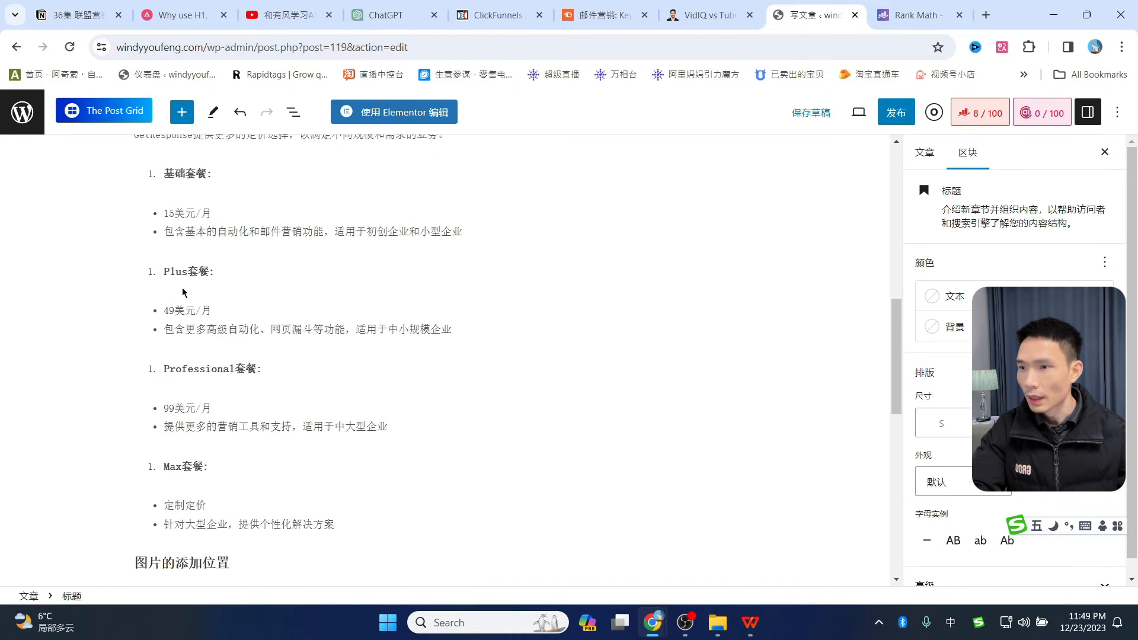
scroll(401, 419, down, 5)
scroll(253, 399, up, 1)
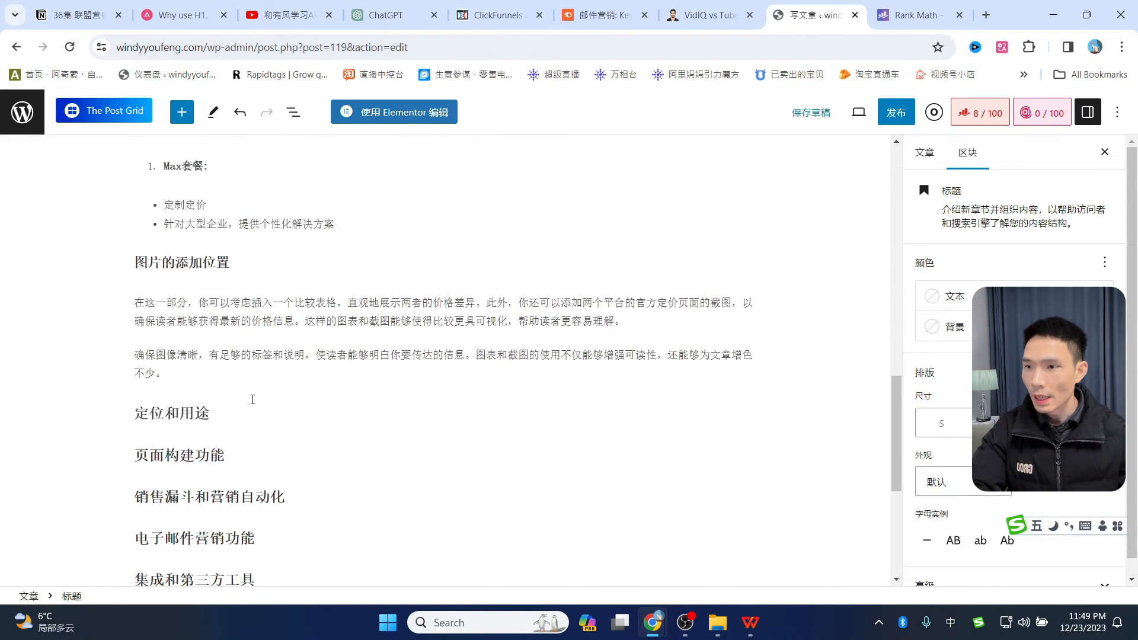
scroll(252, 400, down, 1)
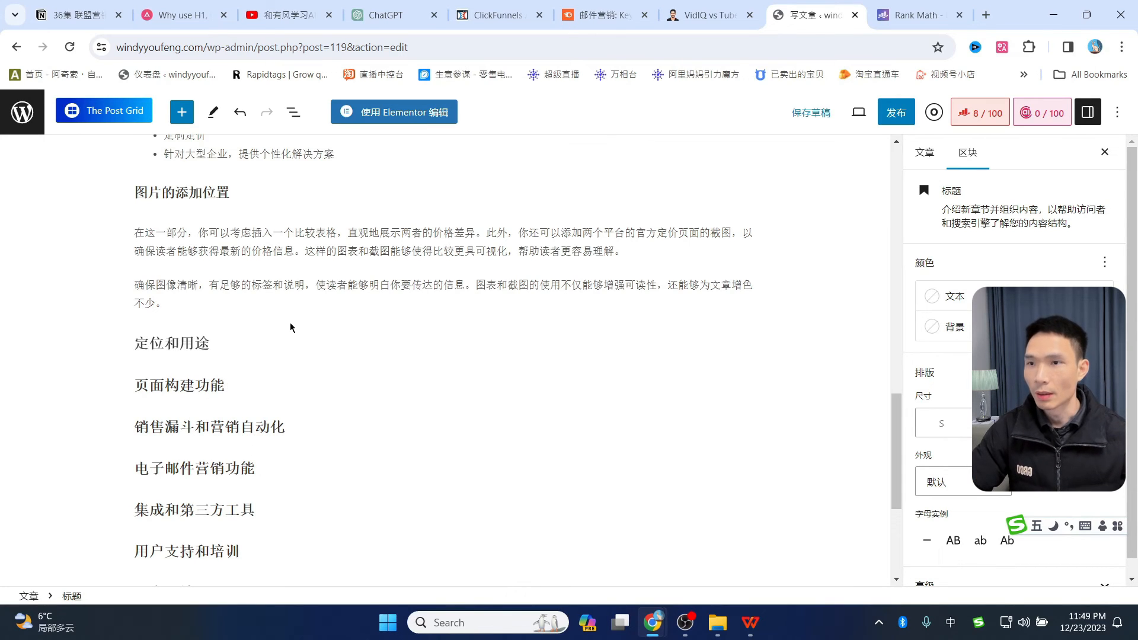
- Reuse the earlier ChatGPT prompt, swapping the topic 价格比较 for 页面构建功能
click(386, 15)
scroll(599, 314, up, 10)
scroll(598, 315, up, 9)
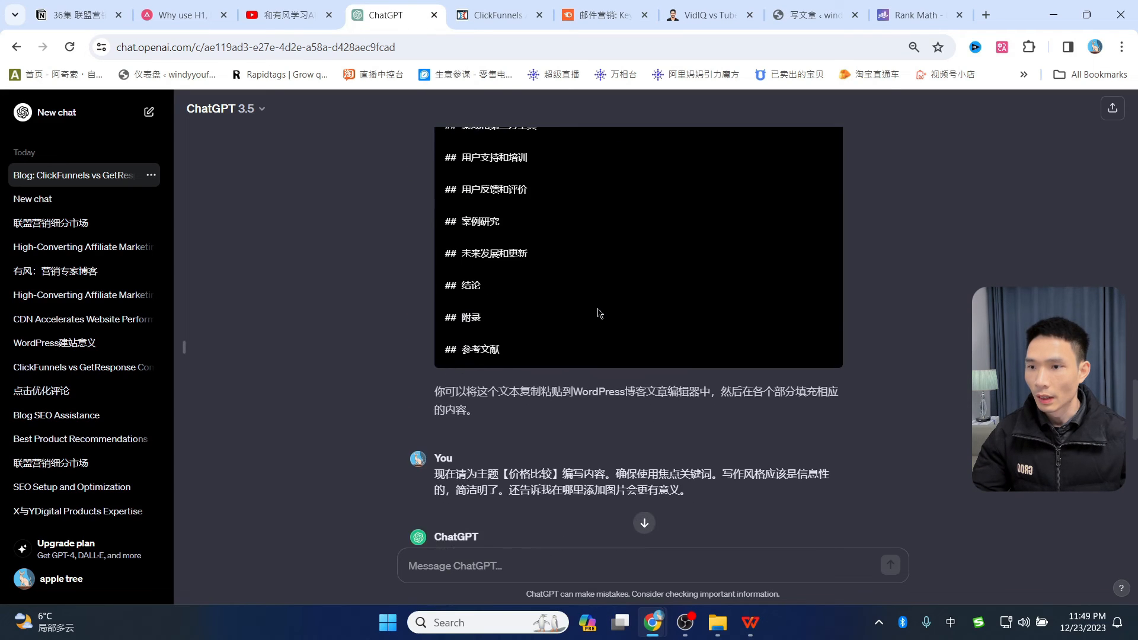
scroll(599, 315, down, 5)
triple_click(450, 345)
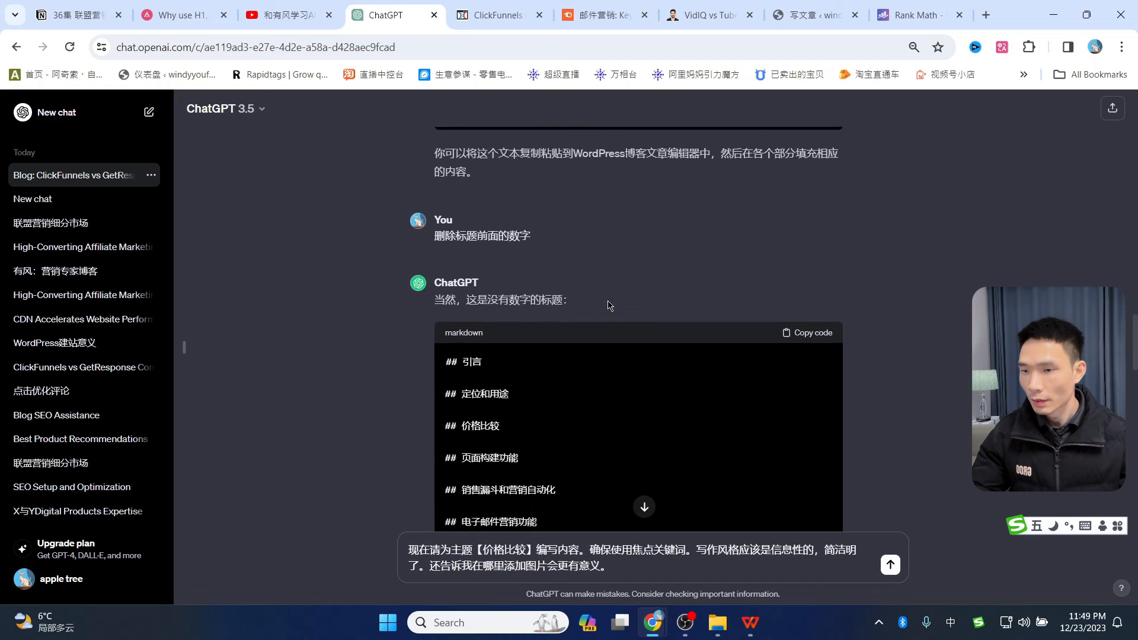
scroll(604, 305, down, 4)
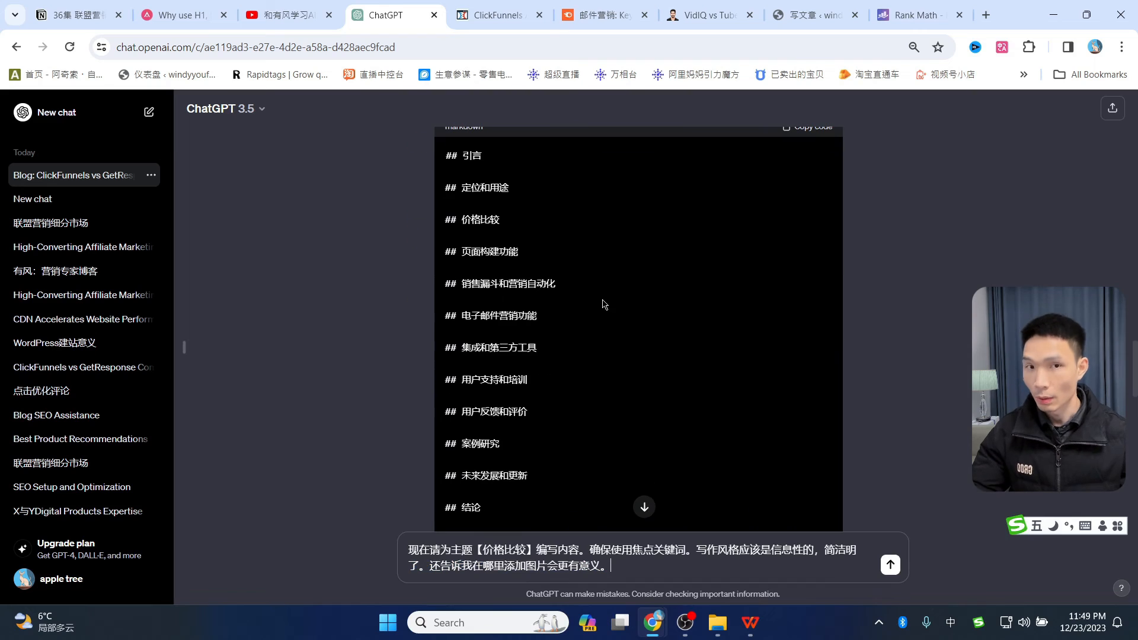
drag(518, 251, 462, 251)
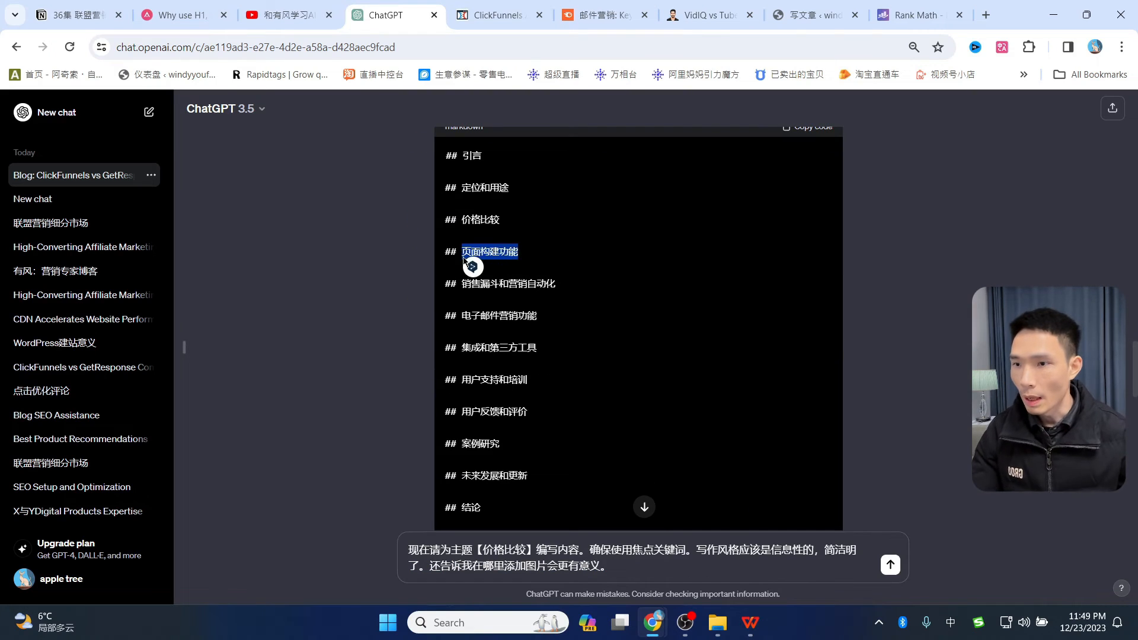
drag(525, 550, 482, 550)
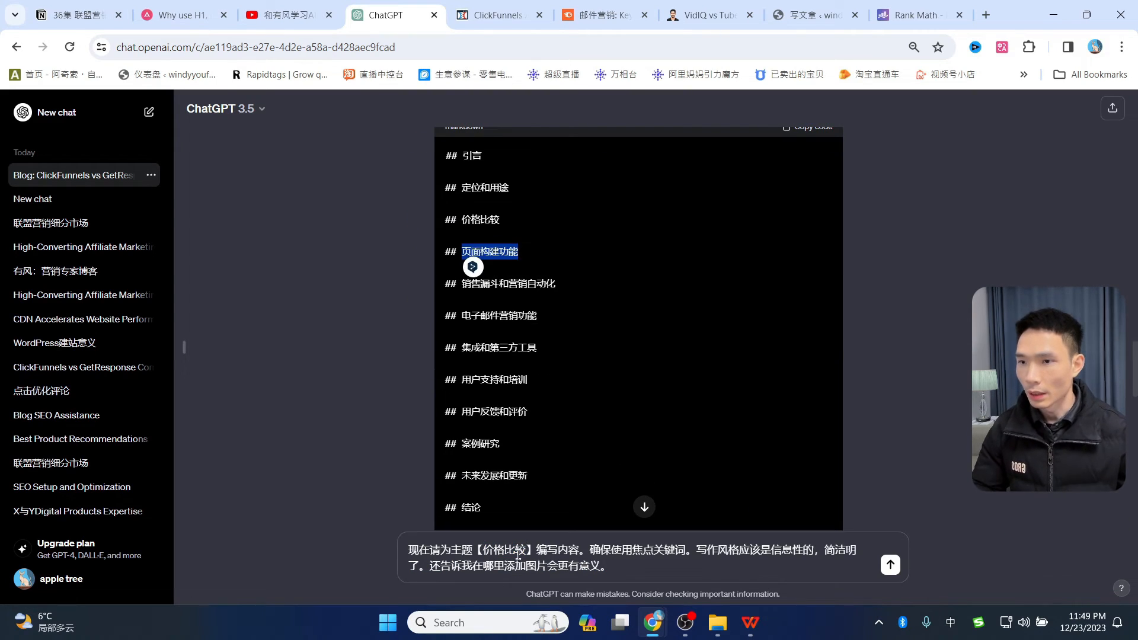
drag(525, 549, 522, 548)
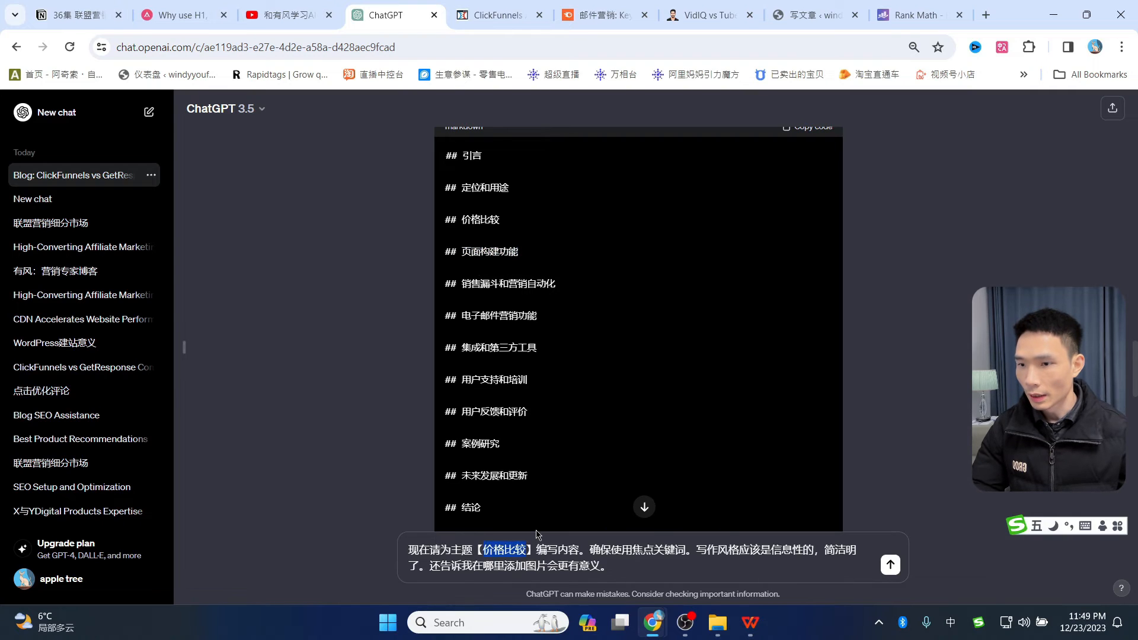
key(ctrl+v)
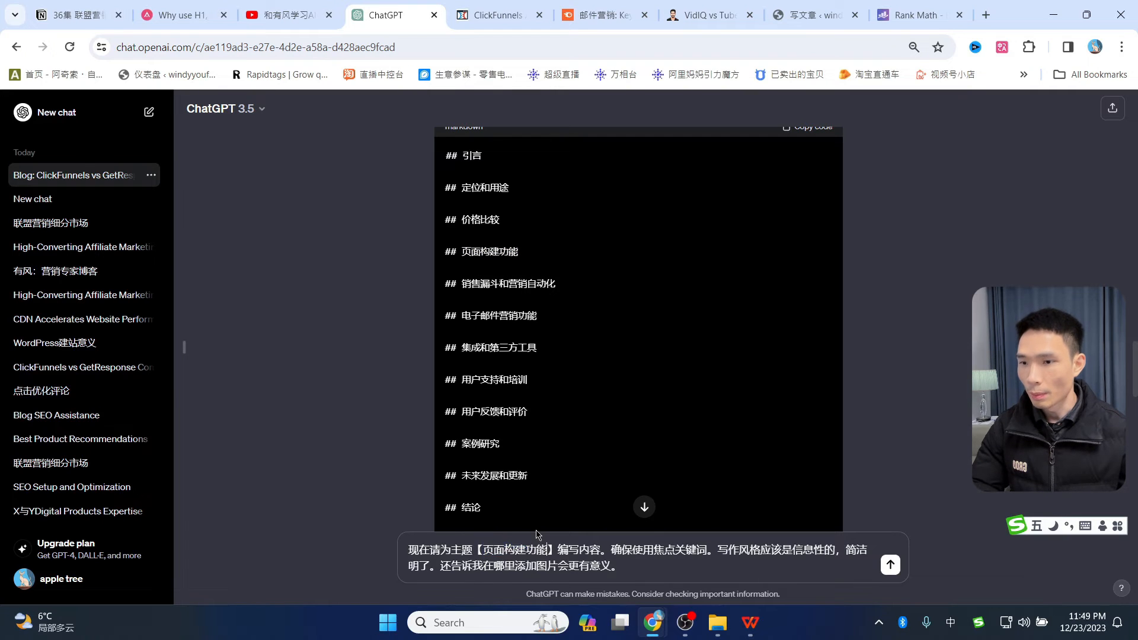
- Send the 页面构建功能 prompt and copy ChatGPT's page-builder comparison reply
click(890, 565)
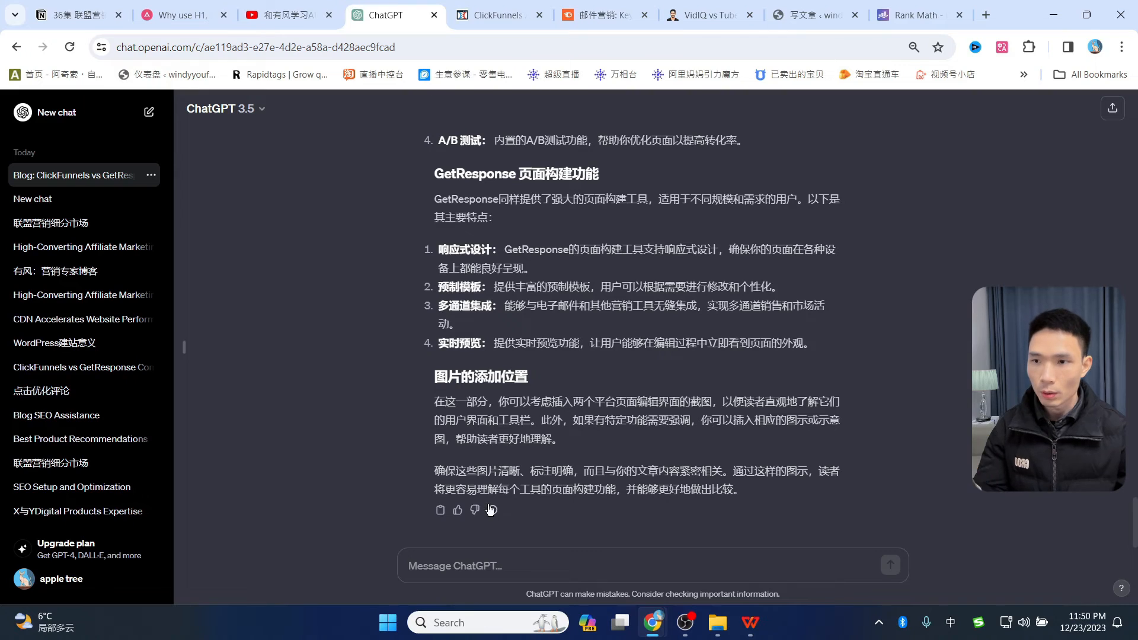
click(442, 510)
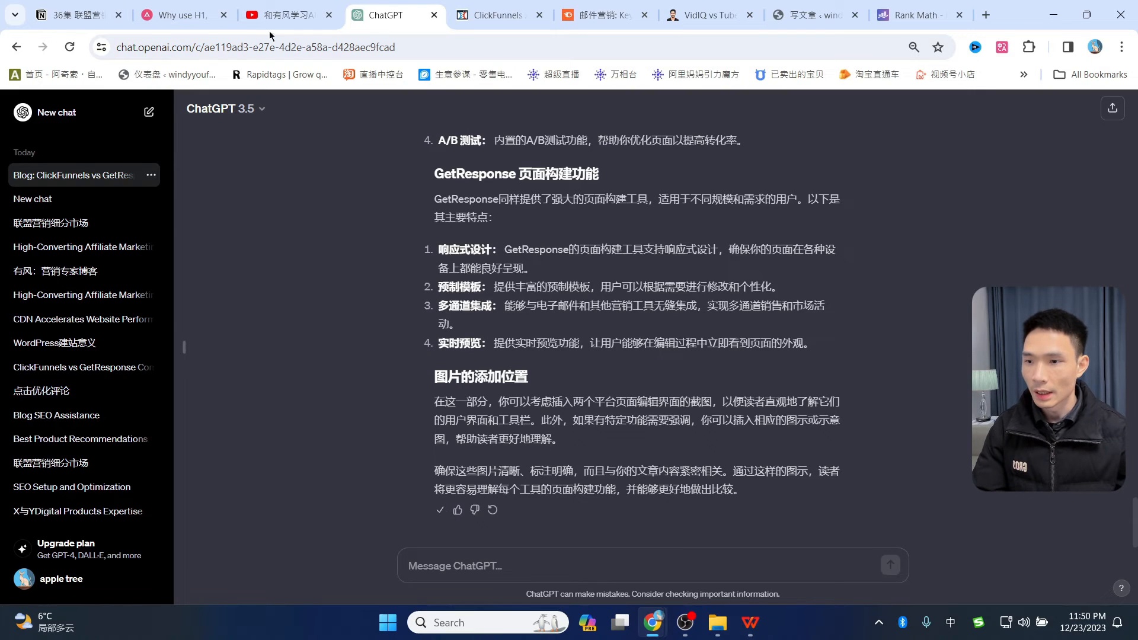
click(815, 15)
- Delete the 定位和用途 heading from the WordPress draft
drag(814, 16, 501, 19)
scroll(219, 312, down, 1)
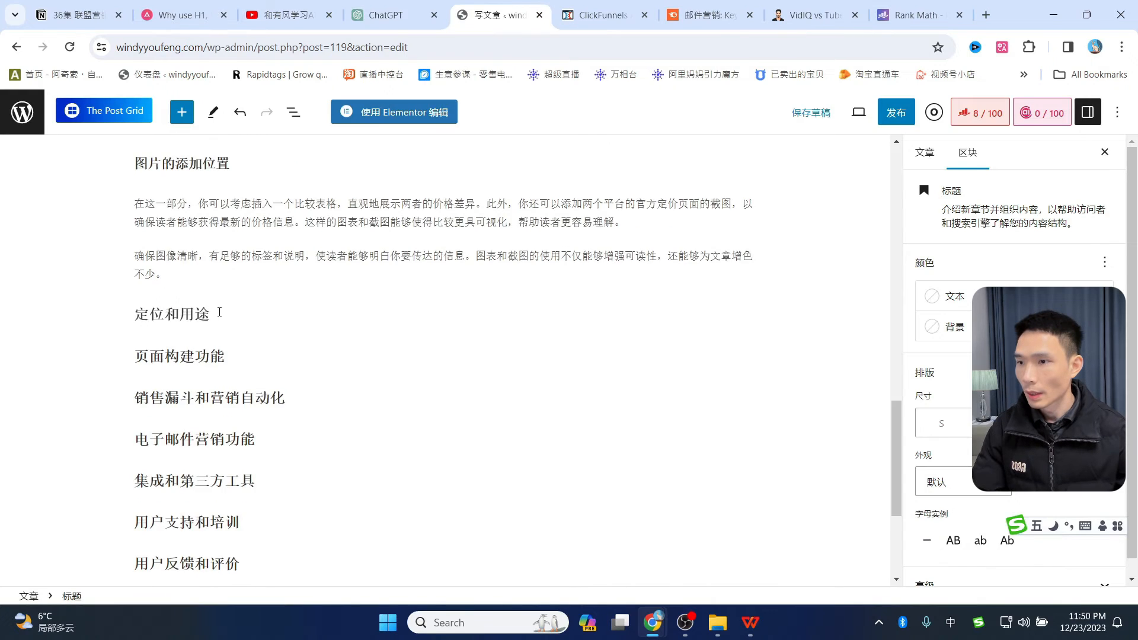
scroll(237, 341, up, 2)
scroll(241, 382, down, 1)
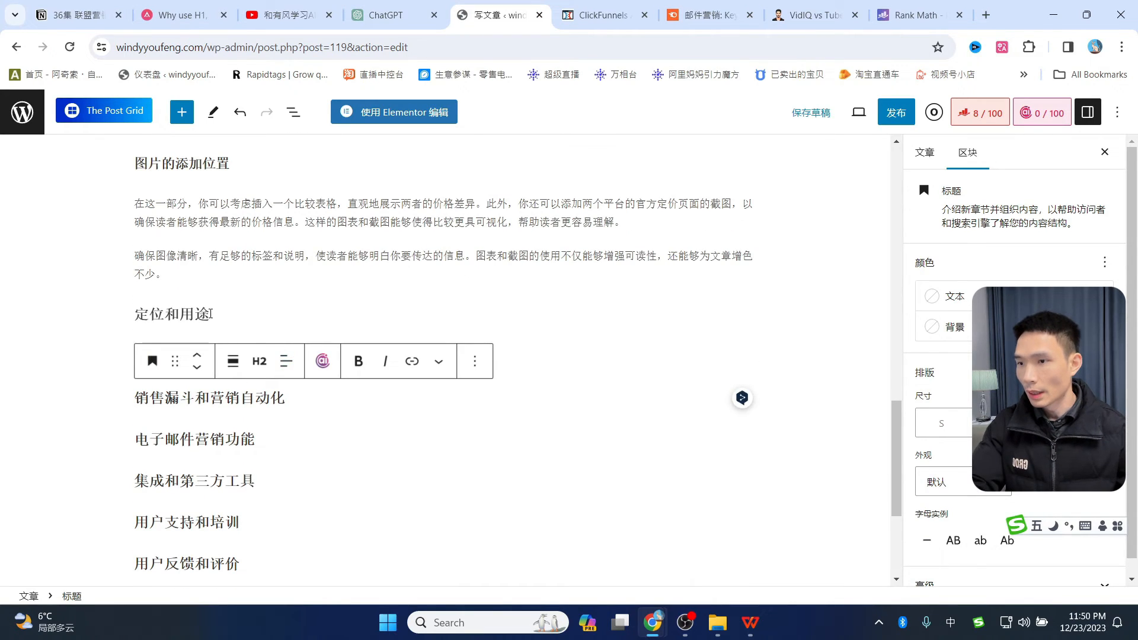
drag(210, 314, 137, 312)
key(BackSpace)
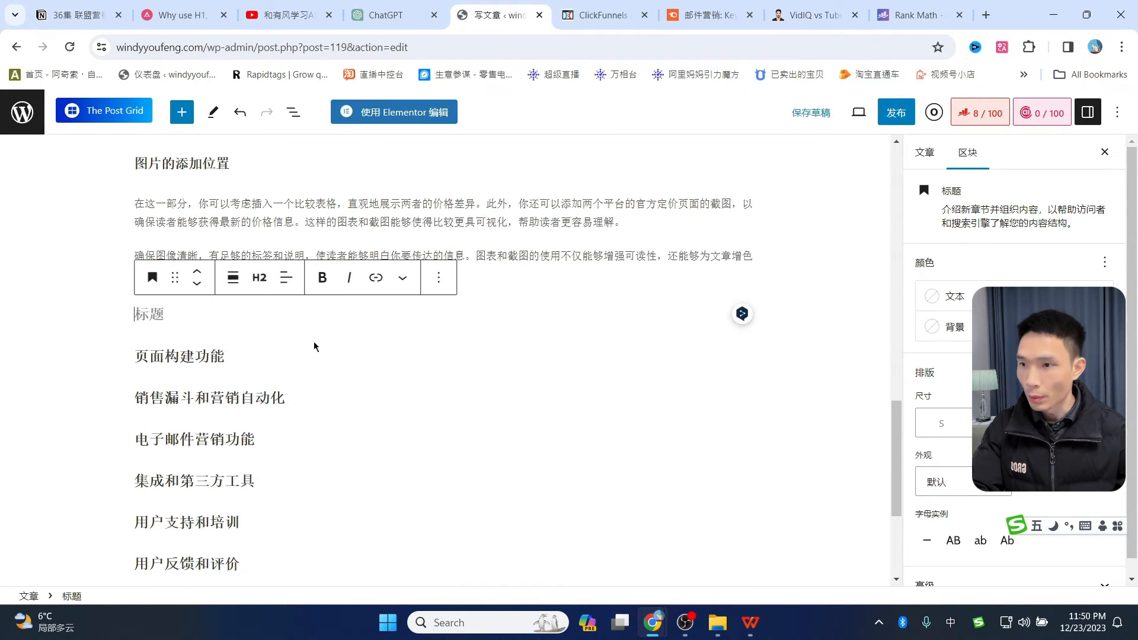
key(BackSpace)
- Paste ChatGPT's page-builder comparison under 页面构建功能 and remove the duplicate heading
click(244, 347)
key(Return)
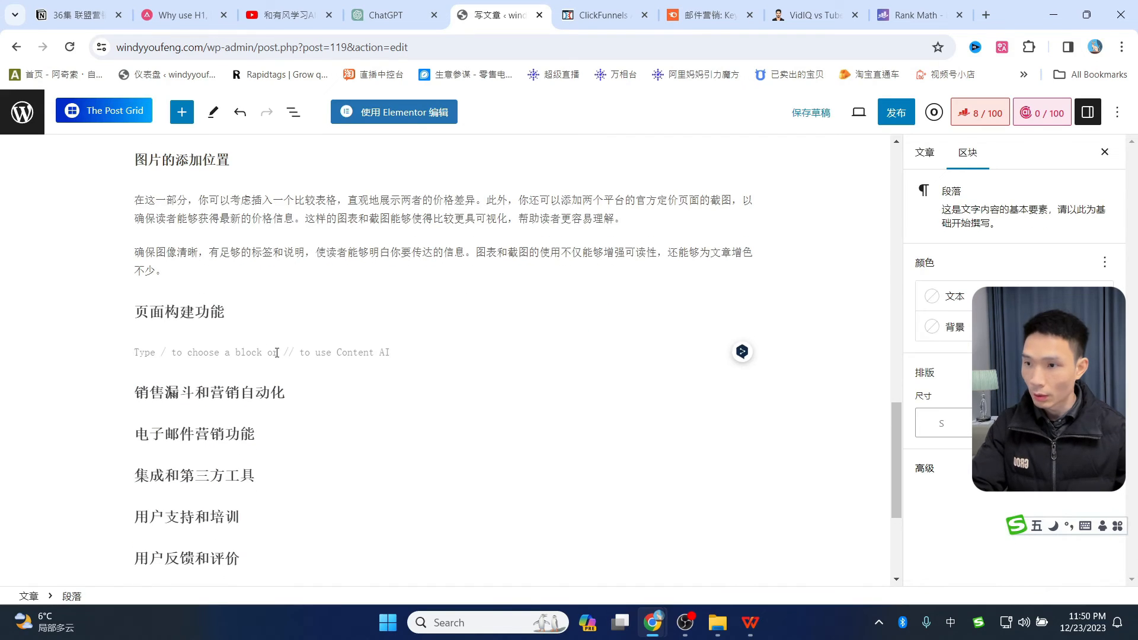
scroll(277, 353, up, 2)
key(ctrl+v)
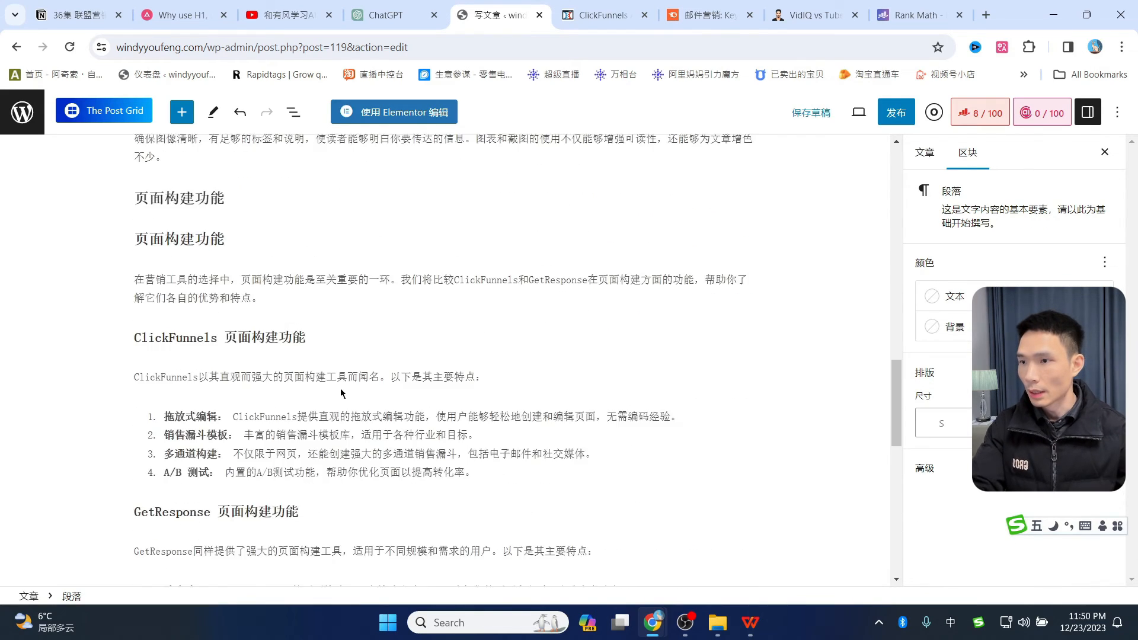
drag(227, 461, 136, 460)
key(BackSpace)
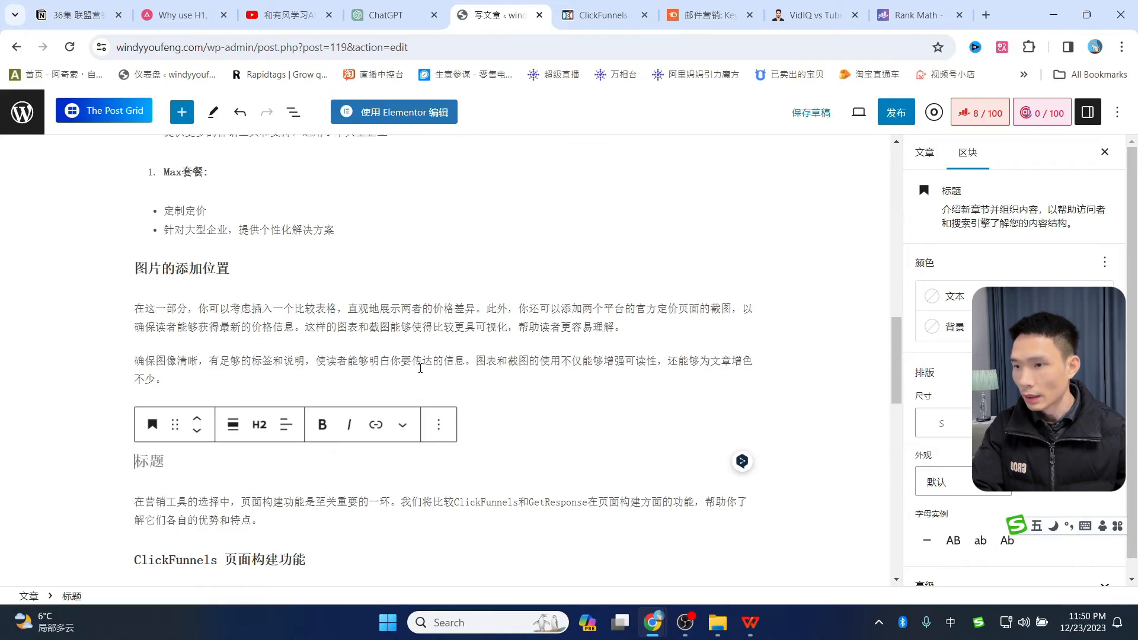
key(BackSpace)
- Review the pasted section down to its screenshot-placement tips paragraph
scroll(279, 408, down, 3)
scroll(279, 408, up, 5)
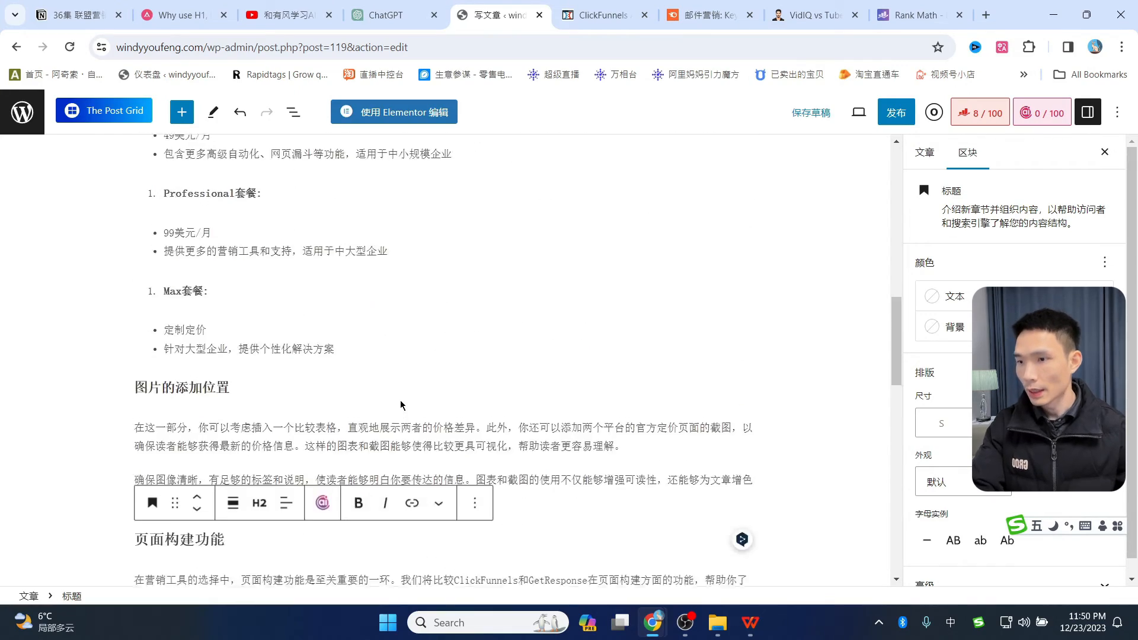
scroll(415, 332, down, 10)
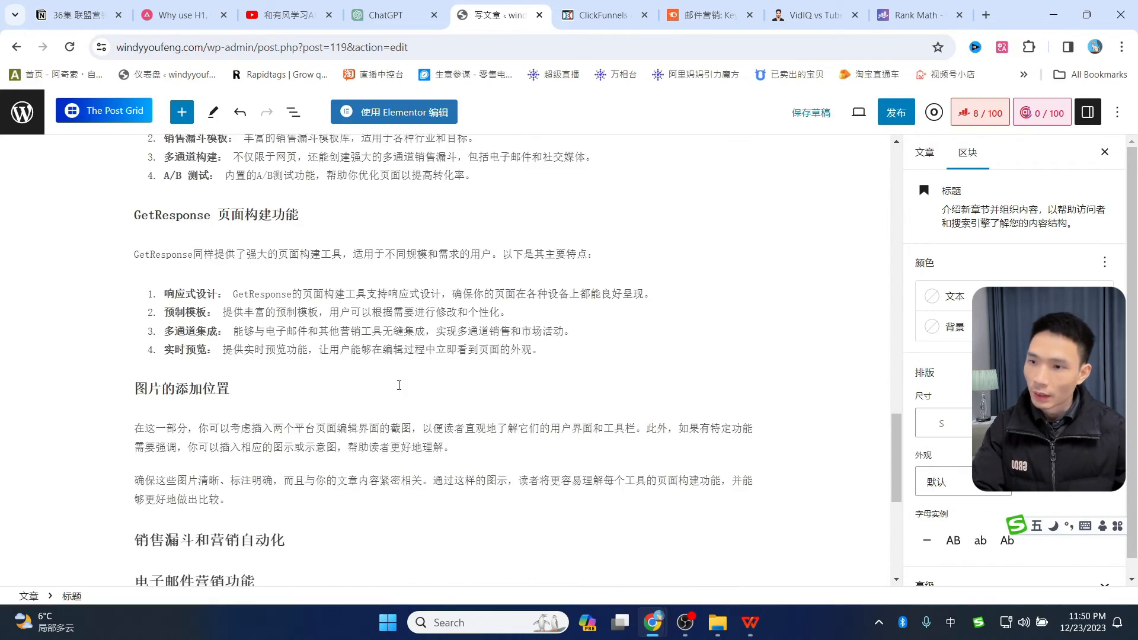
scroll(399, 385, down, 1)
drag(138, 354, 412, 356)
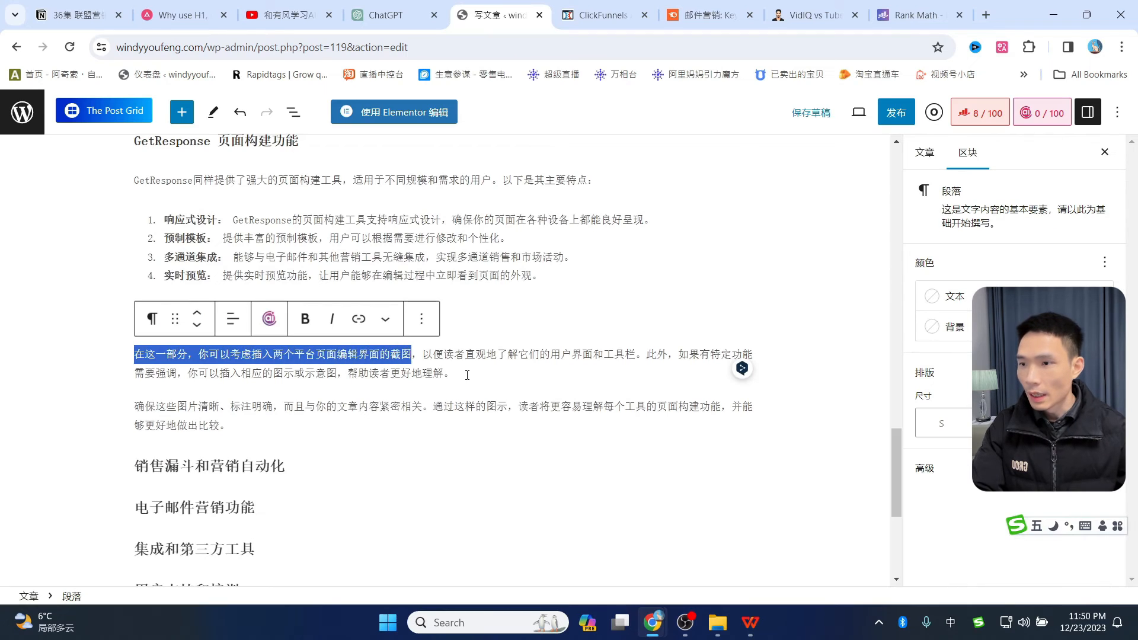
click(481, 381)
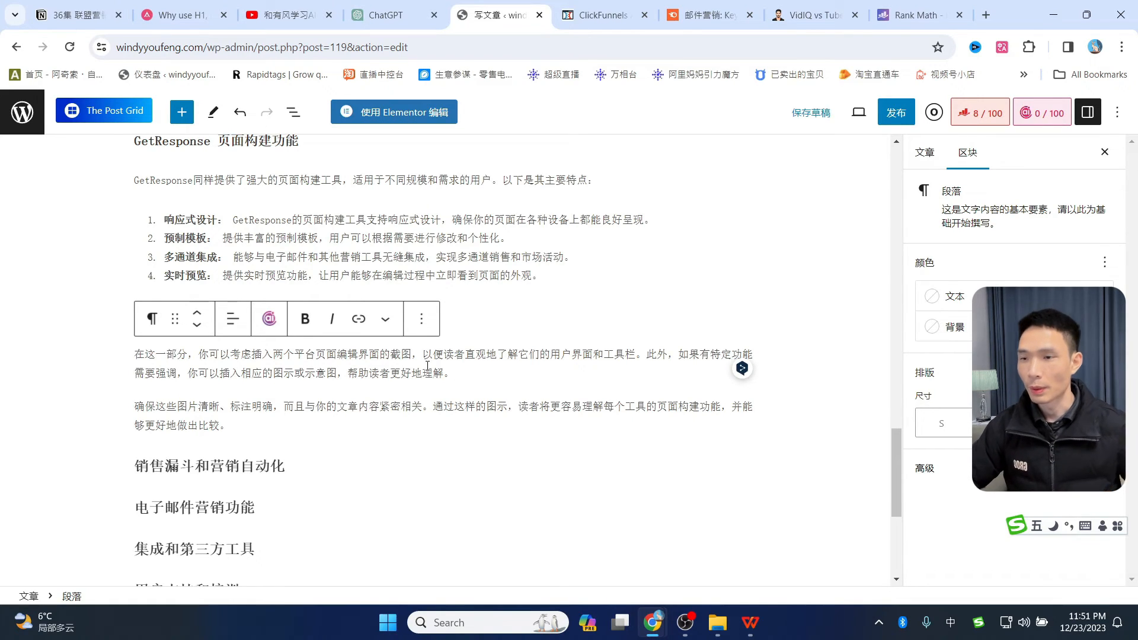
scroll(426, 349, down, 5)
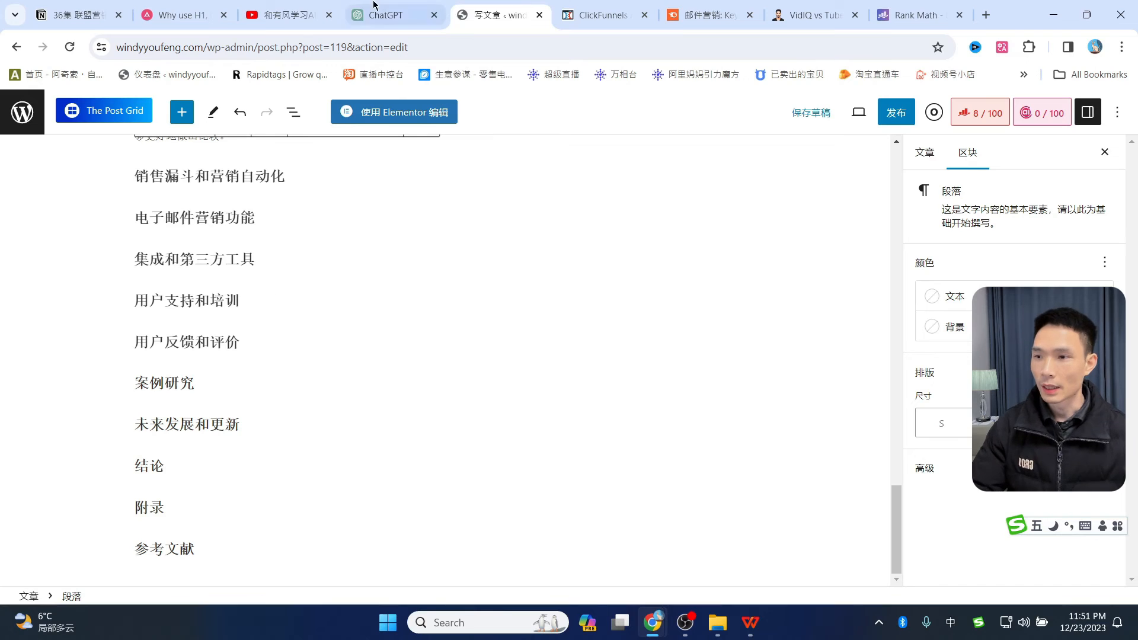
- Send ChatGPT the request to write the blog post's 结论 conclusion
click(386, 15)
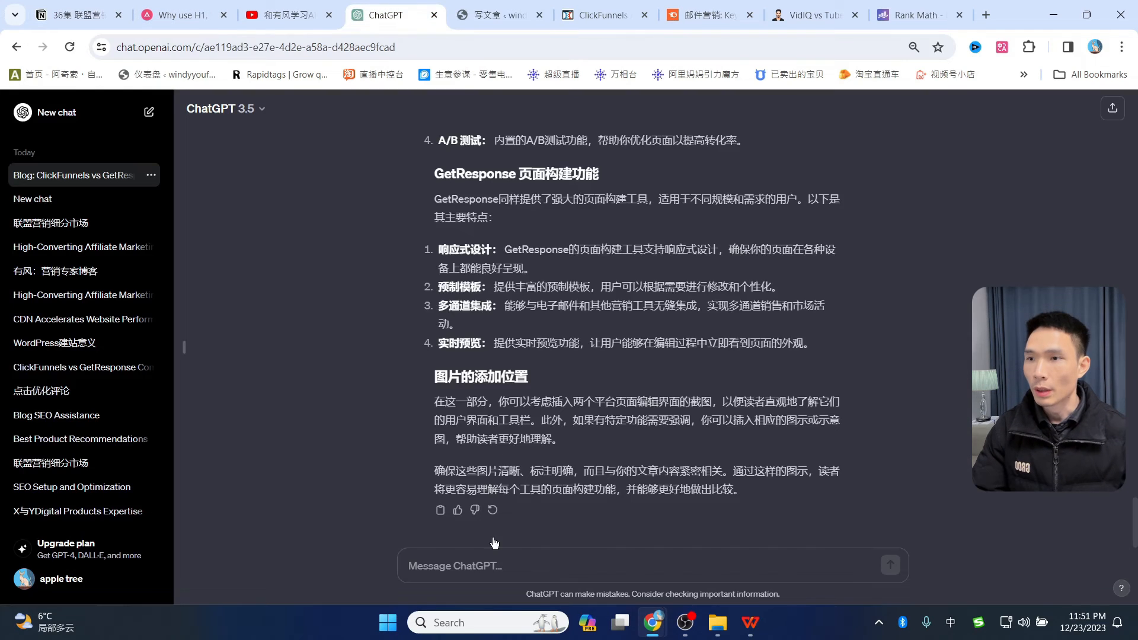
click(486, 567)
key(ctrl+v)
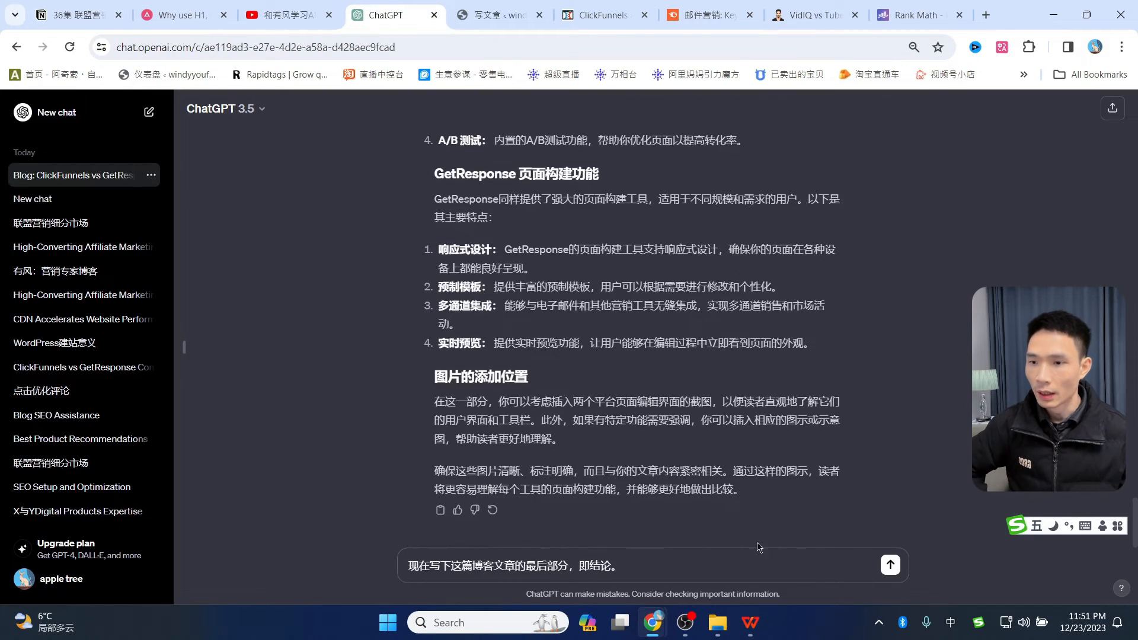
click(889, 565)
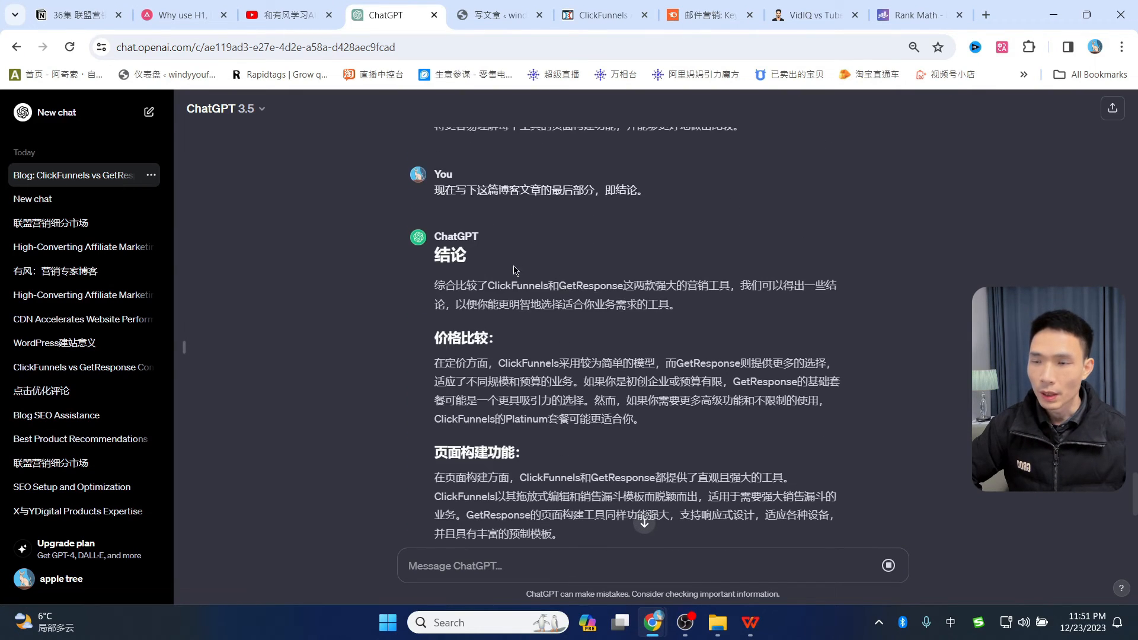
- Read through ChatGPT's 结论 reply, then select the 结论 heading in the WordPress draft
scroll(513, 269, up, 4)
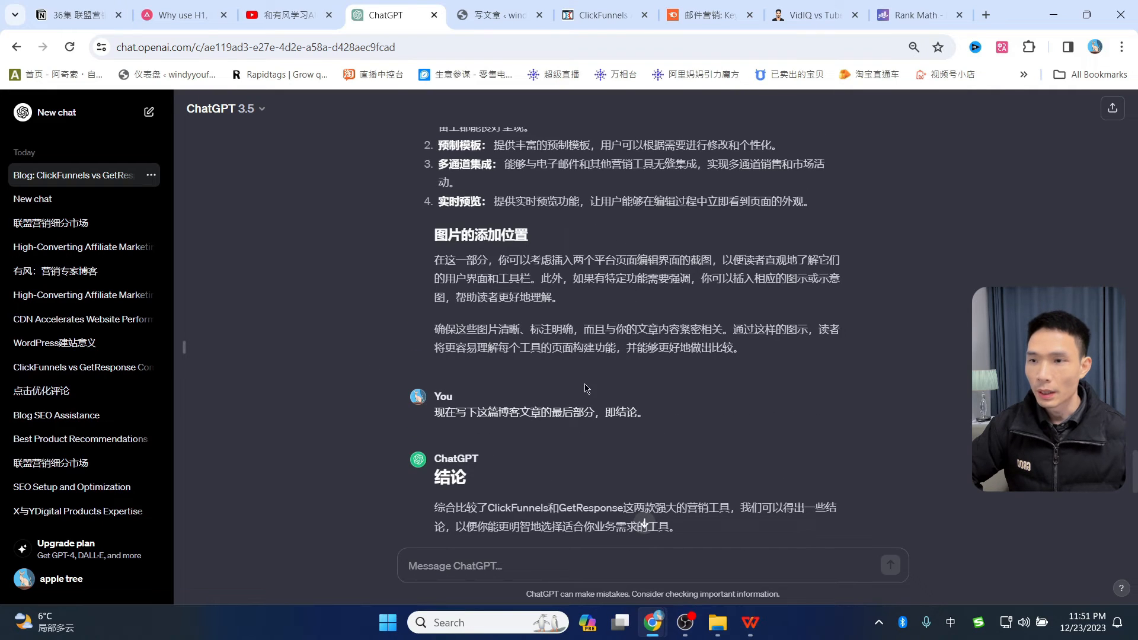
scroll(521, 147, up, 15)
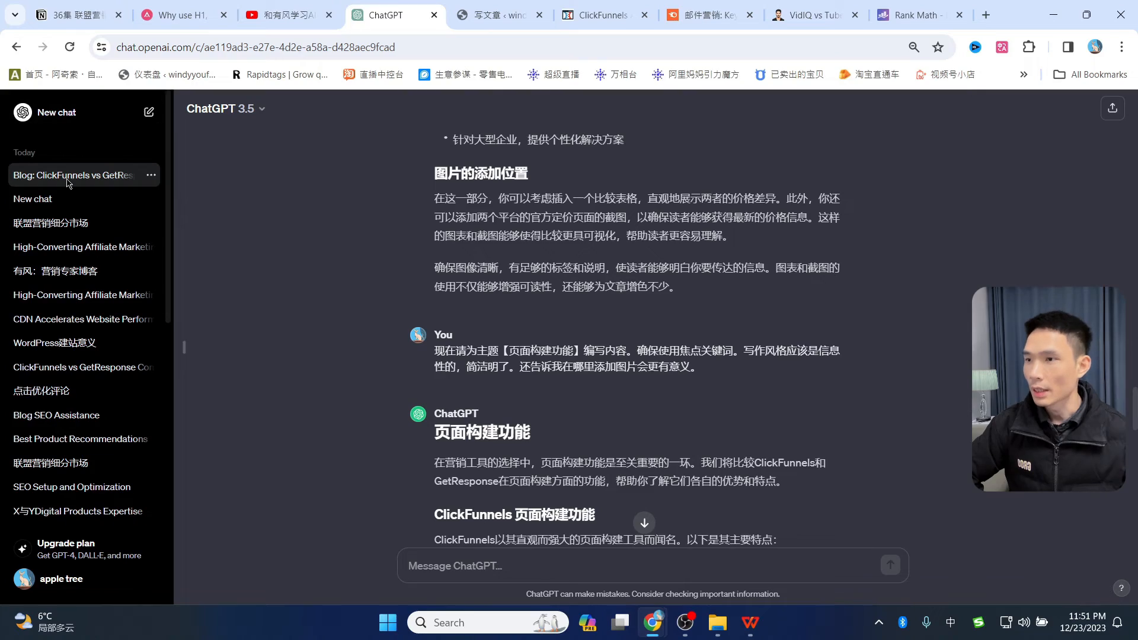
scroll(479, 215, up, 6)
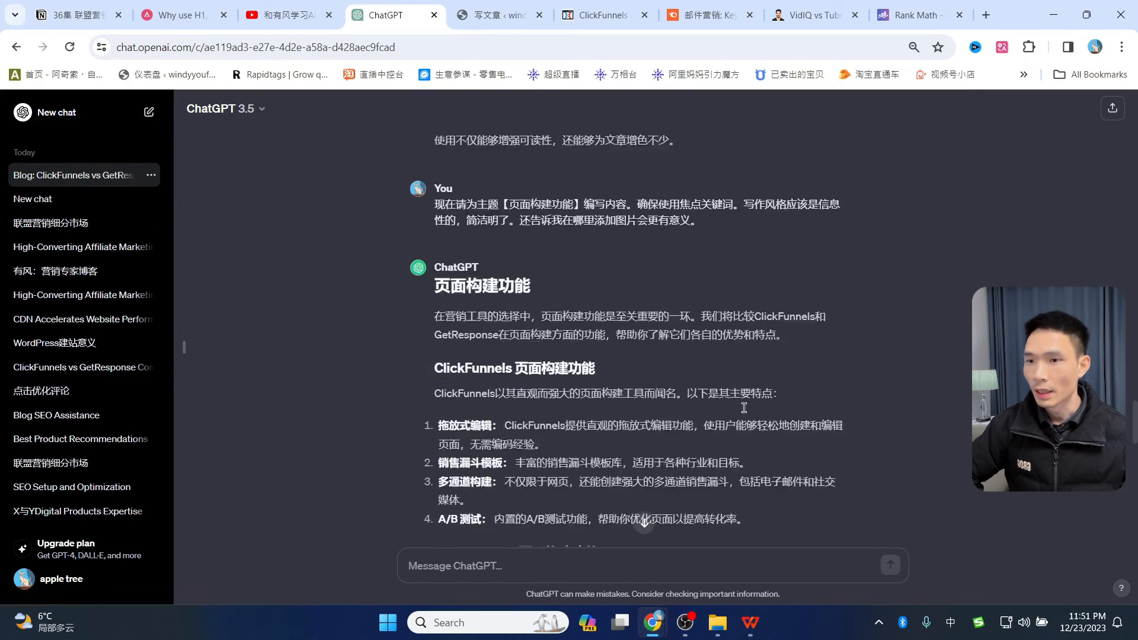
scroll(479, 215, up, 2)
scroll(620, 377, down, 15)
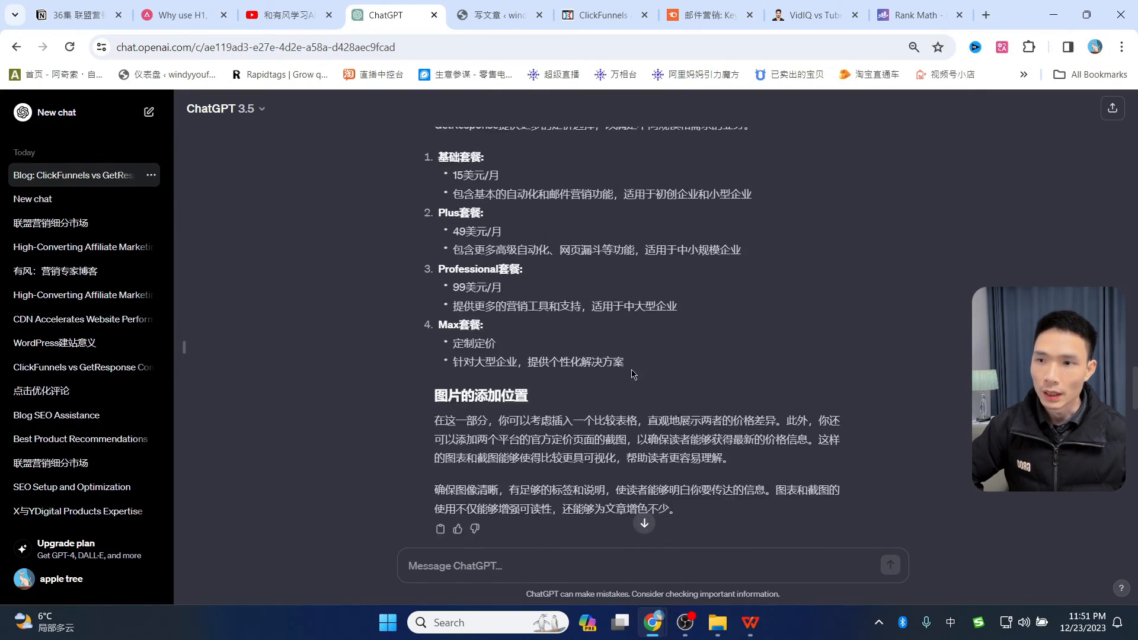
scroll(621, 377, down, 7)
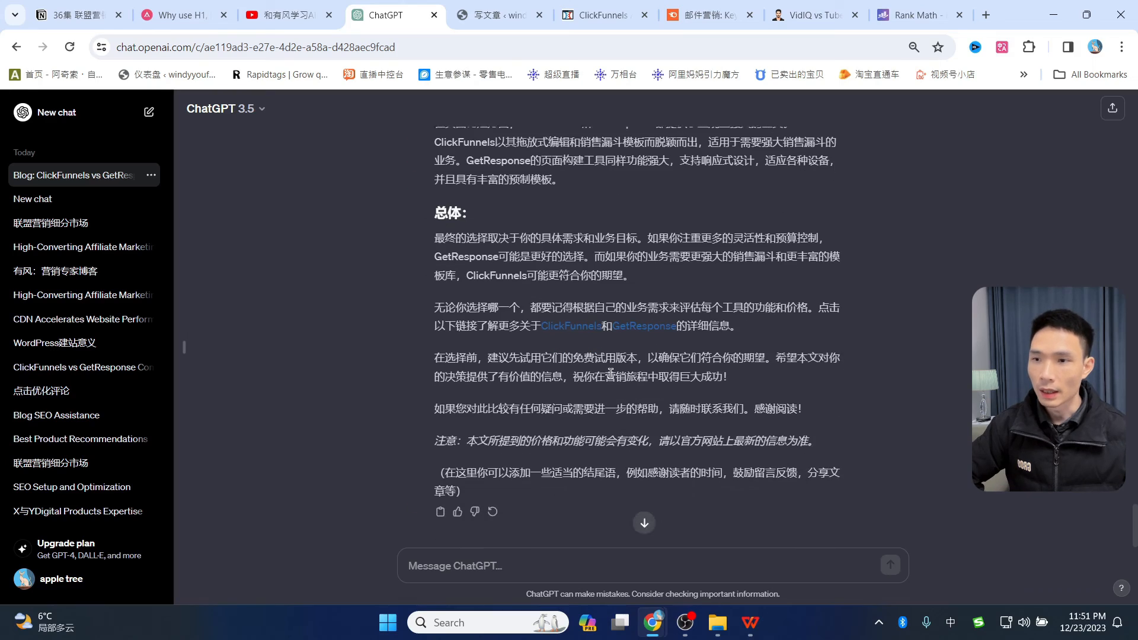
scroll(613, 259, up, 4)
scroll(613, 259, up, 7)
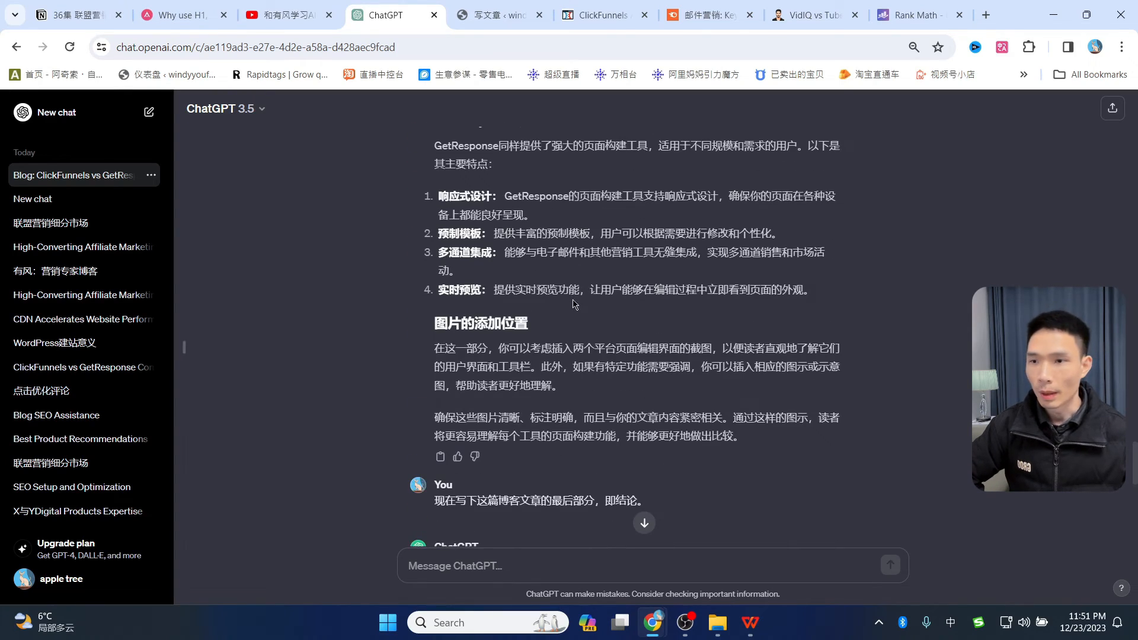
scroll(573, 303, down, 13)
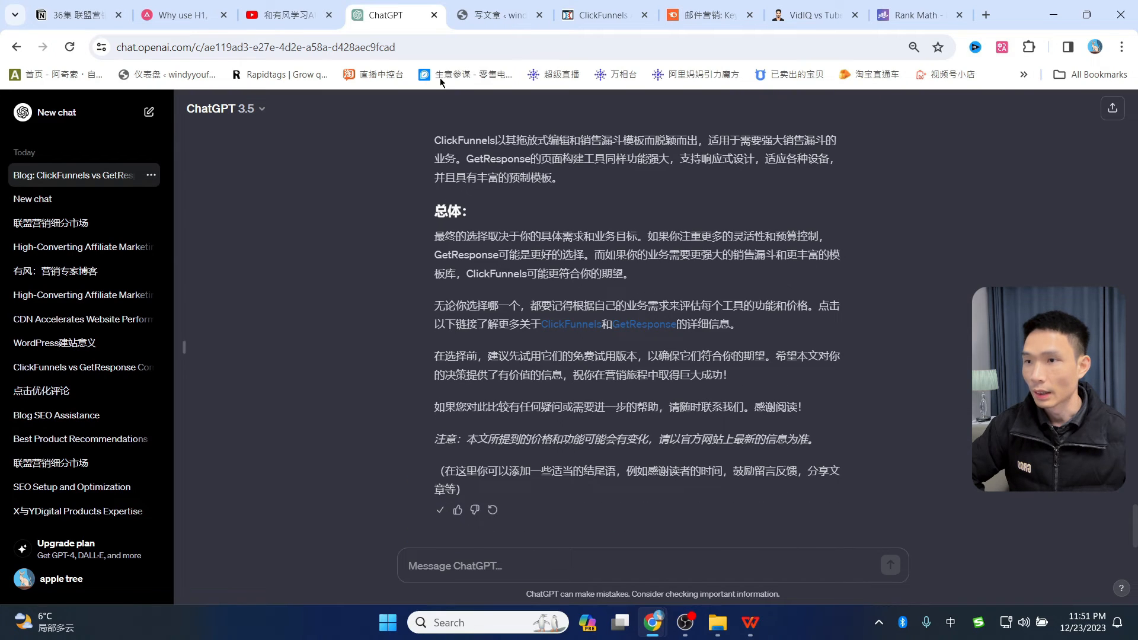
click(487, 16)
click(170, 482)
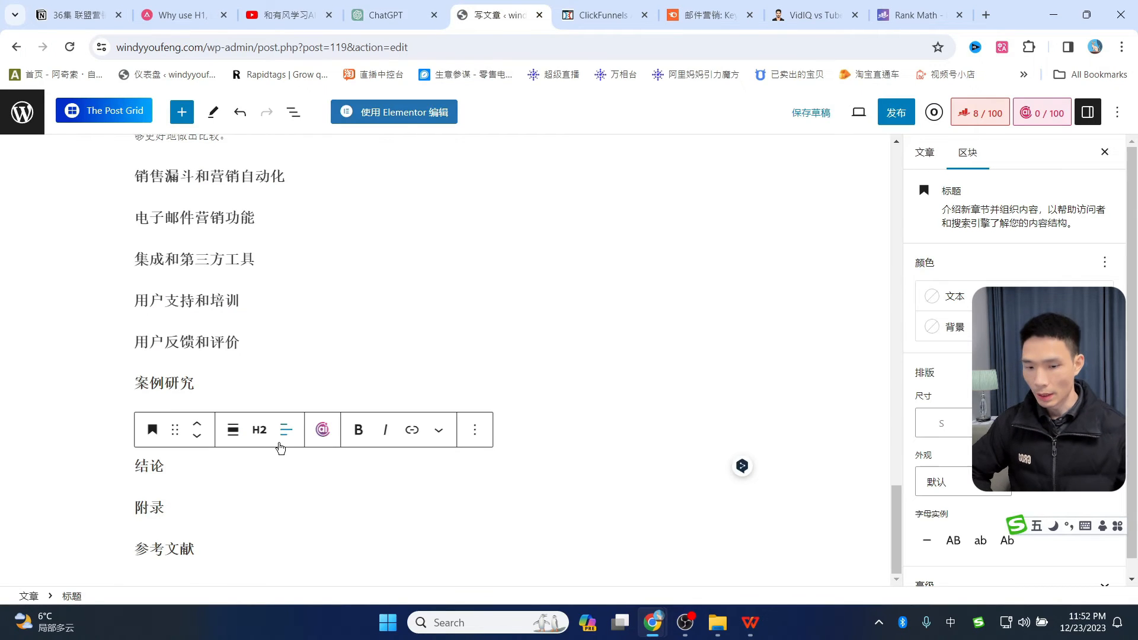
- Paste the ChatGPT conclusion under 结论 and delete the duplicate 结论 heading
key(ctrl+v)
scroll(193, 406, up, 10)
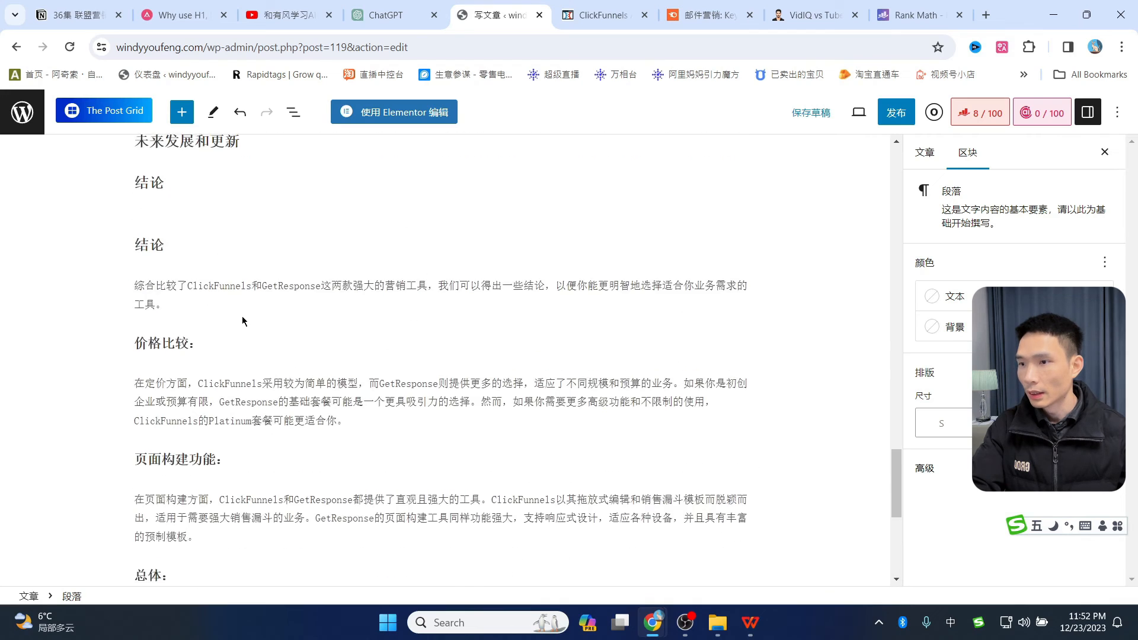
click(193, 406)
key(BackSpace)
key(BackSpace)
key(BackSpace)
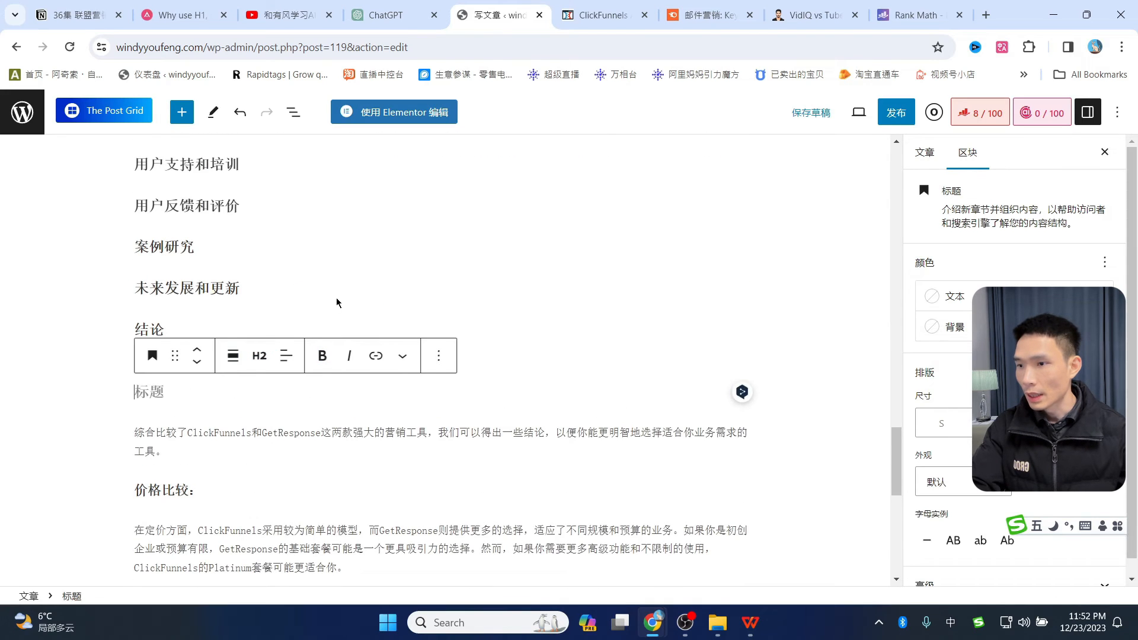
- Remove the leftover 附录 and 参考文献 headings at the end of the post
key(BackSpace)
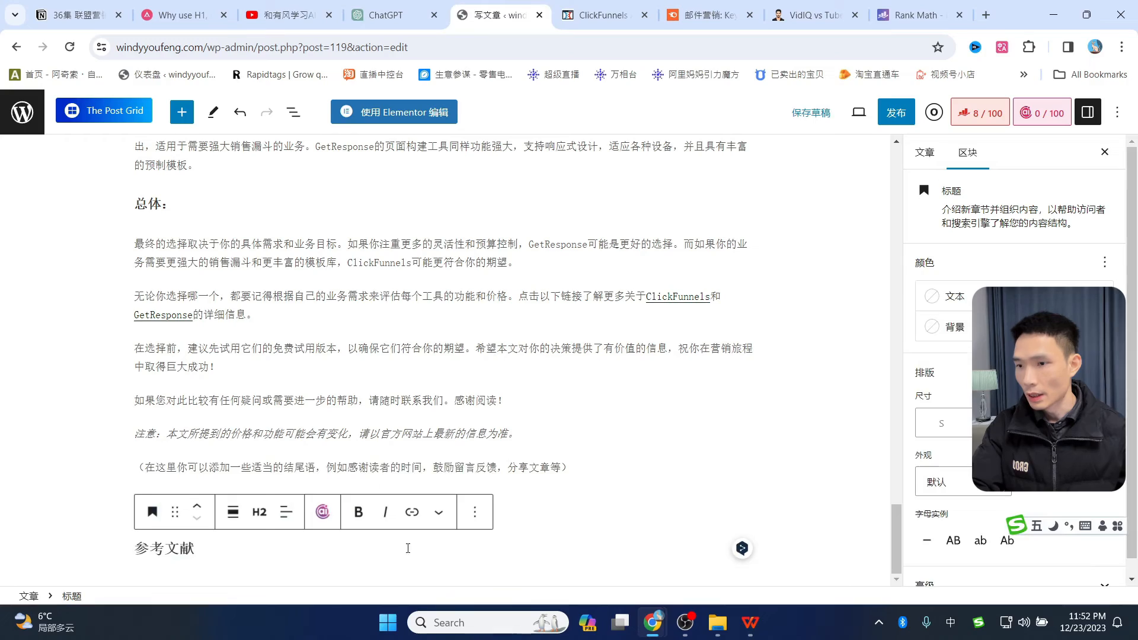
key(Up)
key(BackSpace)
key(BackSpace)
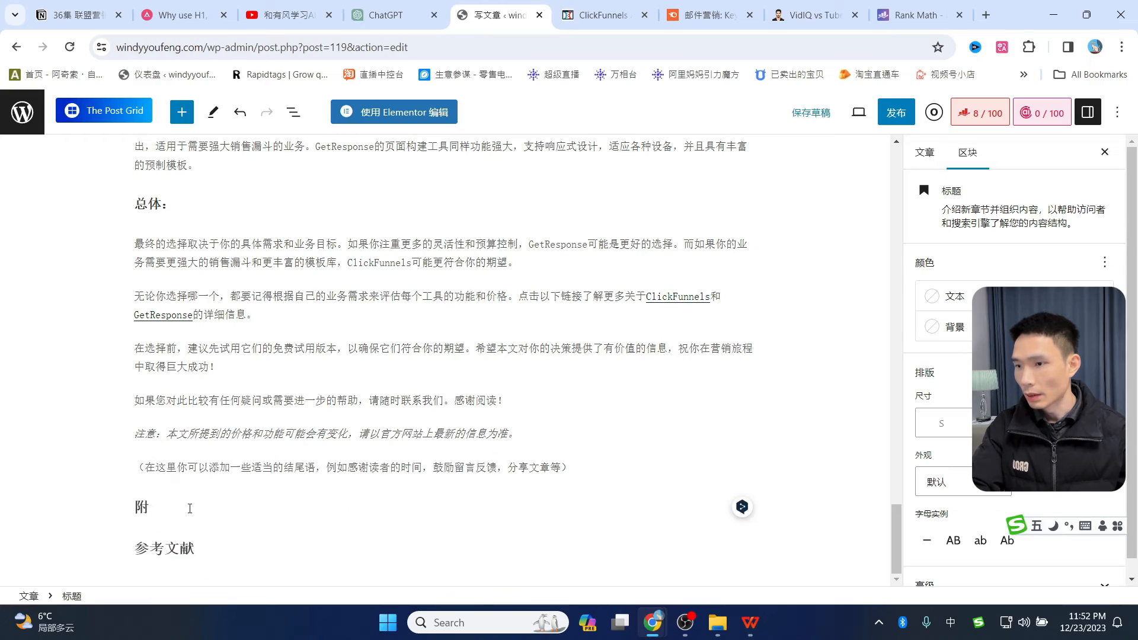
click(194, 545)
scroll(508, 274, up, 5)
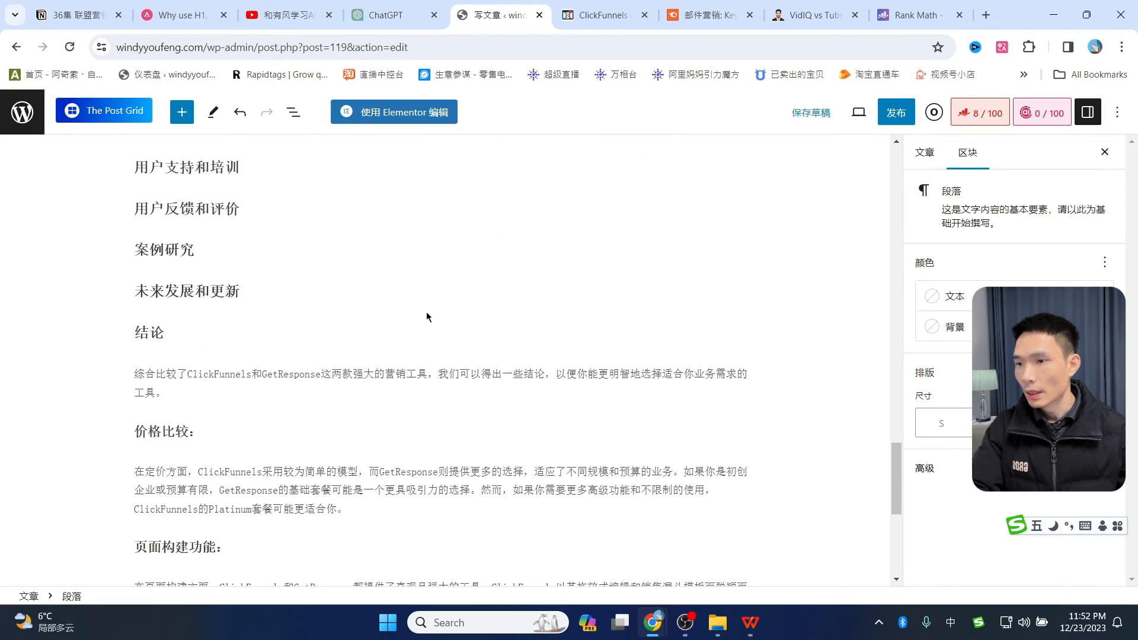
scroll(436, 344, down, 5)
scroll(454, 381, up, 8)
scroll(454, 380, up, 15)
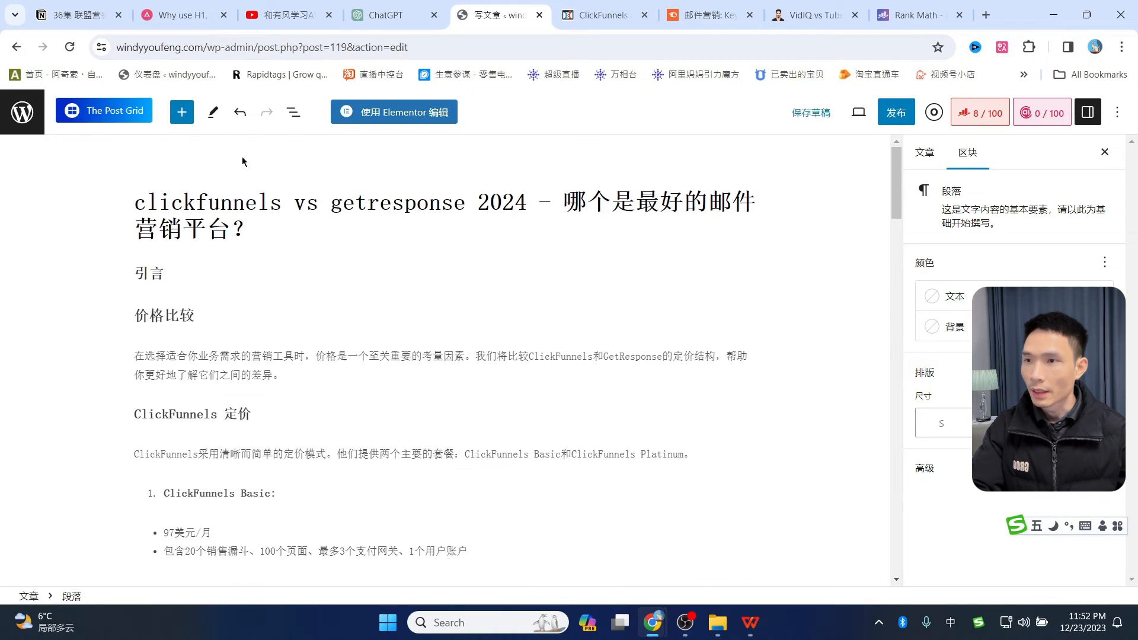
- Send ChatGPT the request for a short introduction using the focus keyword
click(74, 14)
click(386, 15)
click(490, 569)
text(现在为这篇博客文章写一个简短的引言。确保在第一部分使用焦点关键词。)
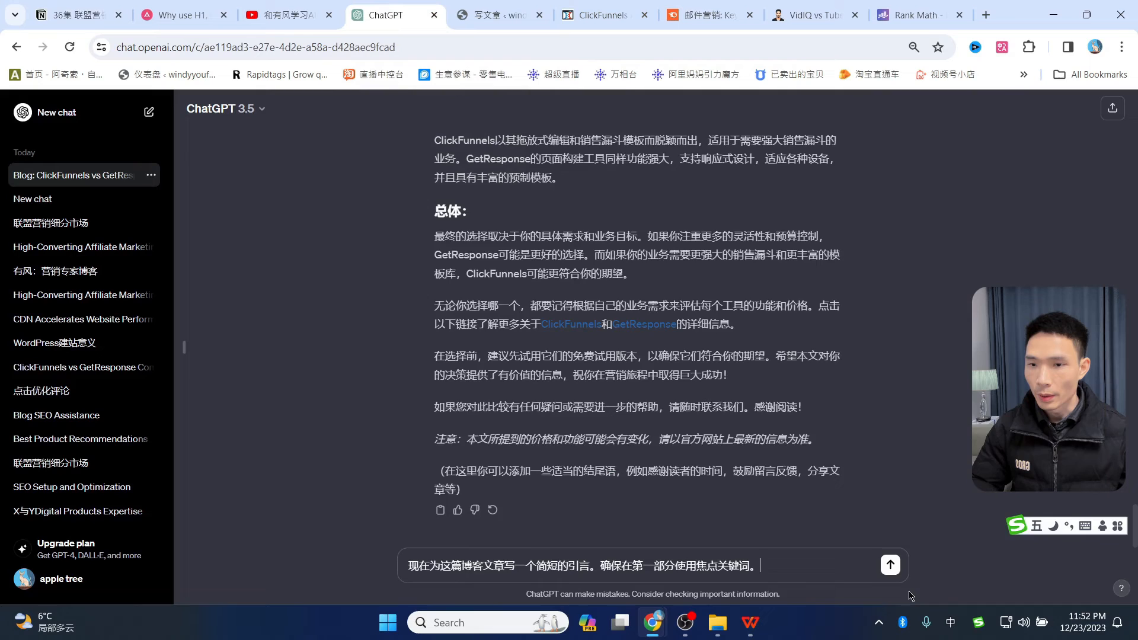
click(890, 567)
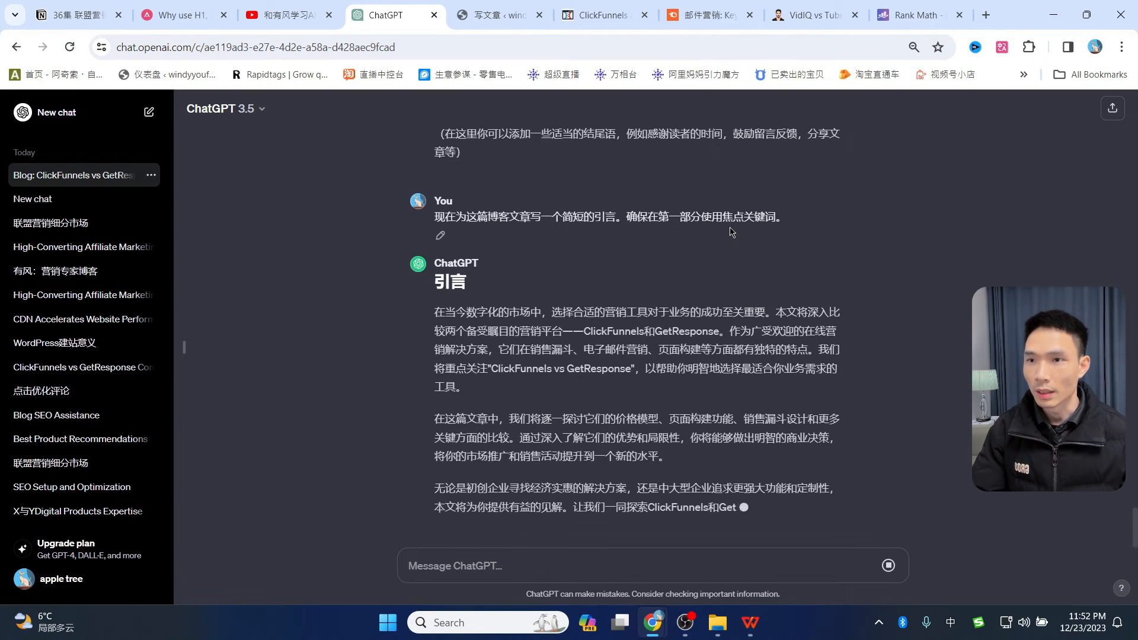
- Check the keyword in Semrush, copy ChatGPT's introduction, and select the 引言 heading
click(706, 14)
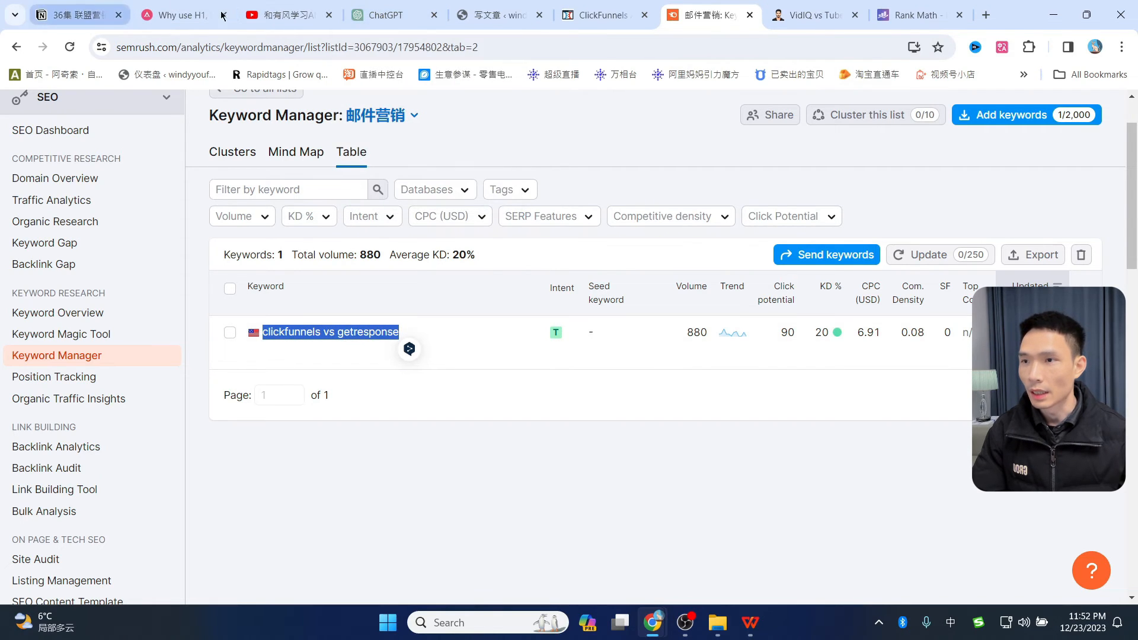
click(379, 15)
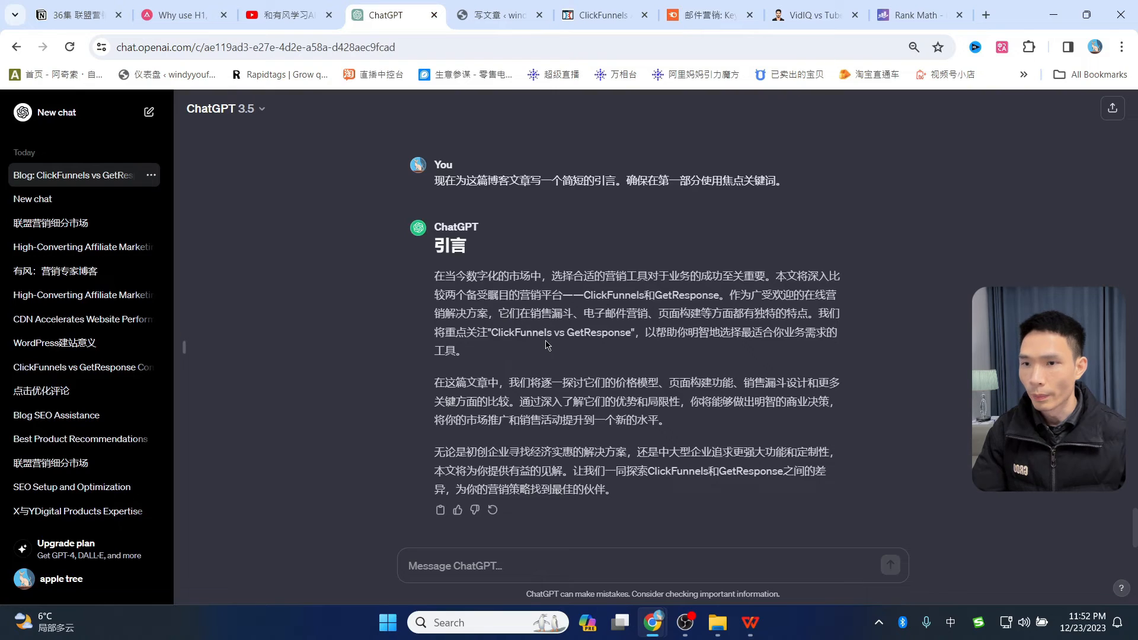
click(439, 511)
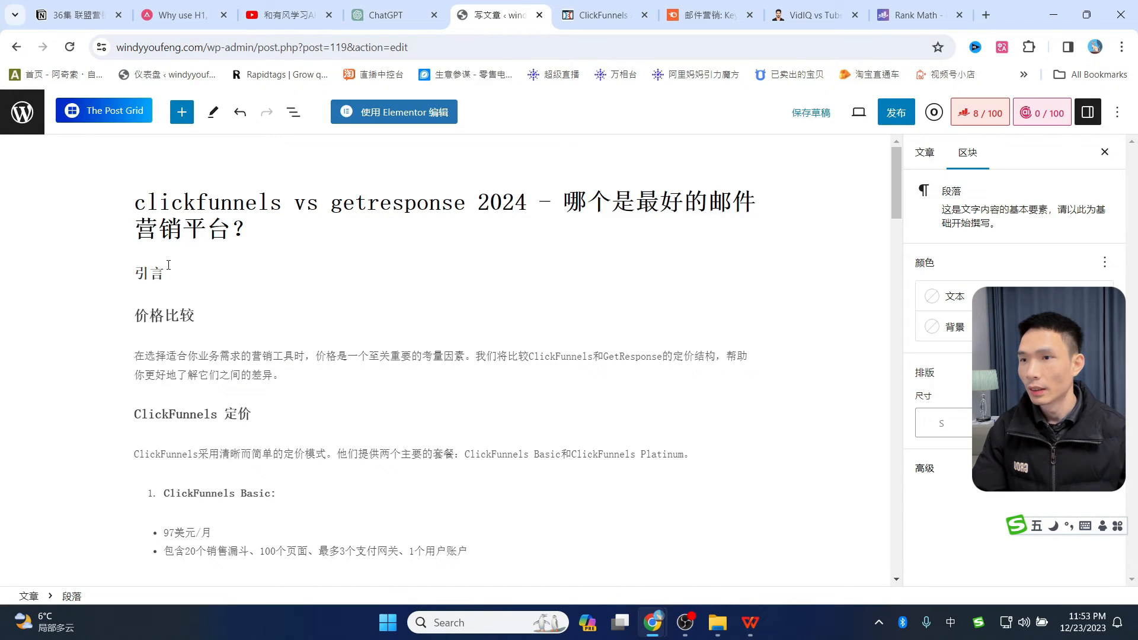
drag(166, 273, 138, 271)
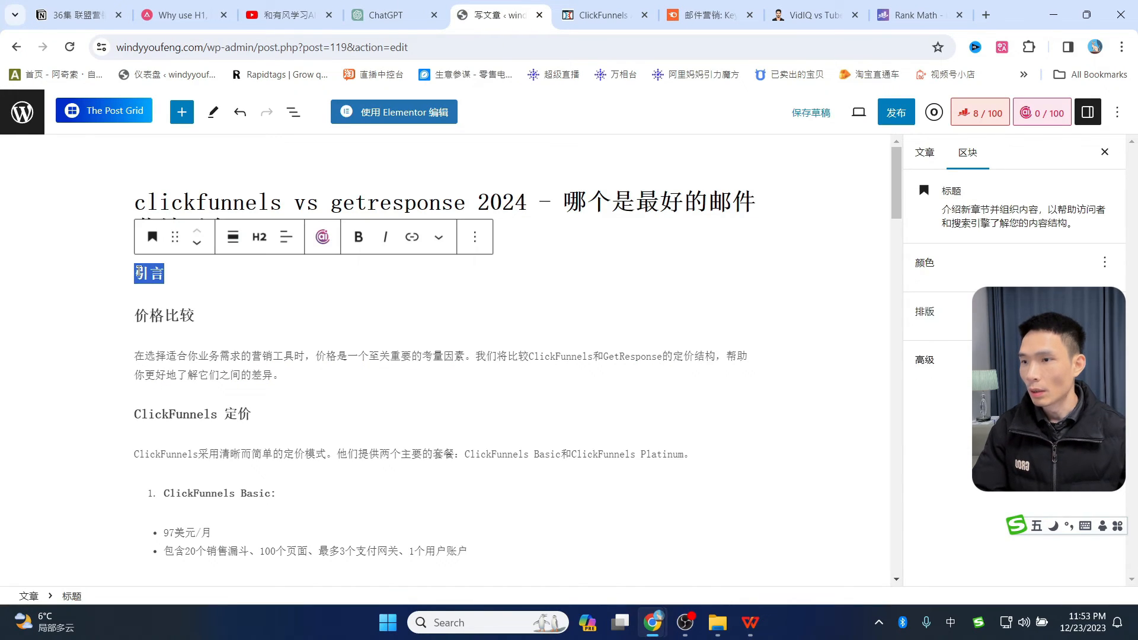
- Replace the 引言 heading with ChatGPT's three introduction paragraphs and remove the leftover heading block
key(BackSpace)
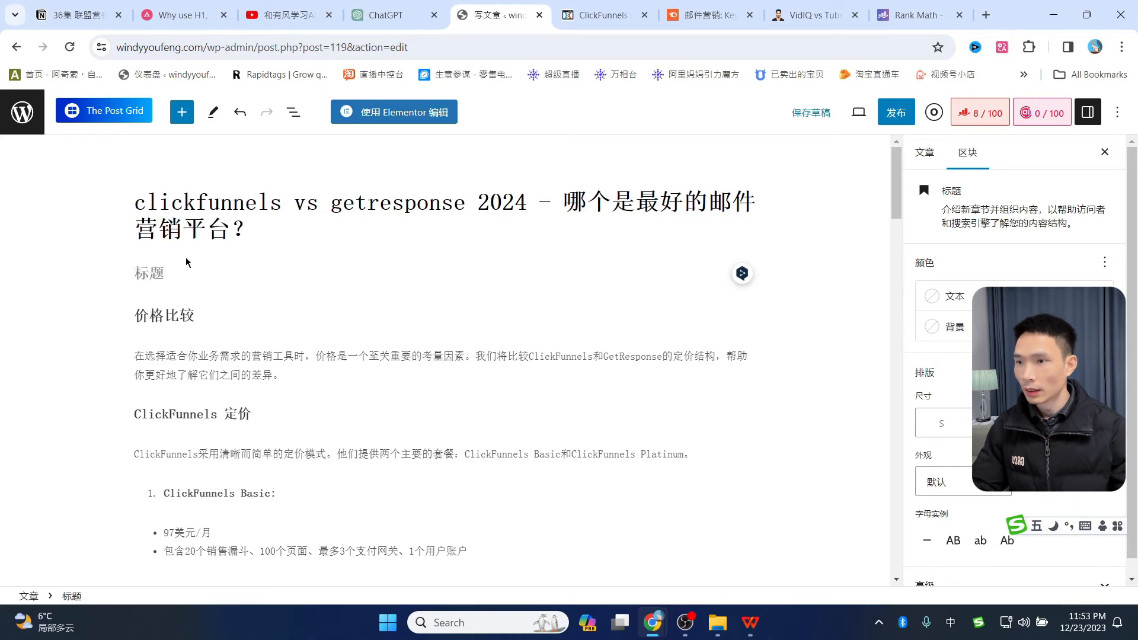
key(ctrl+v)
scroll(186, 261, up, 5)
click(165, 274)
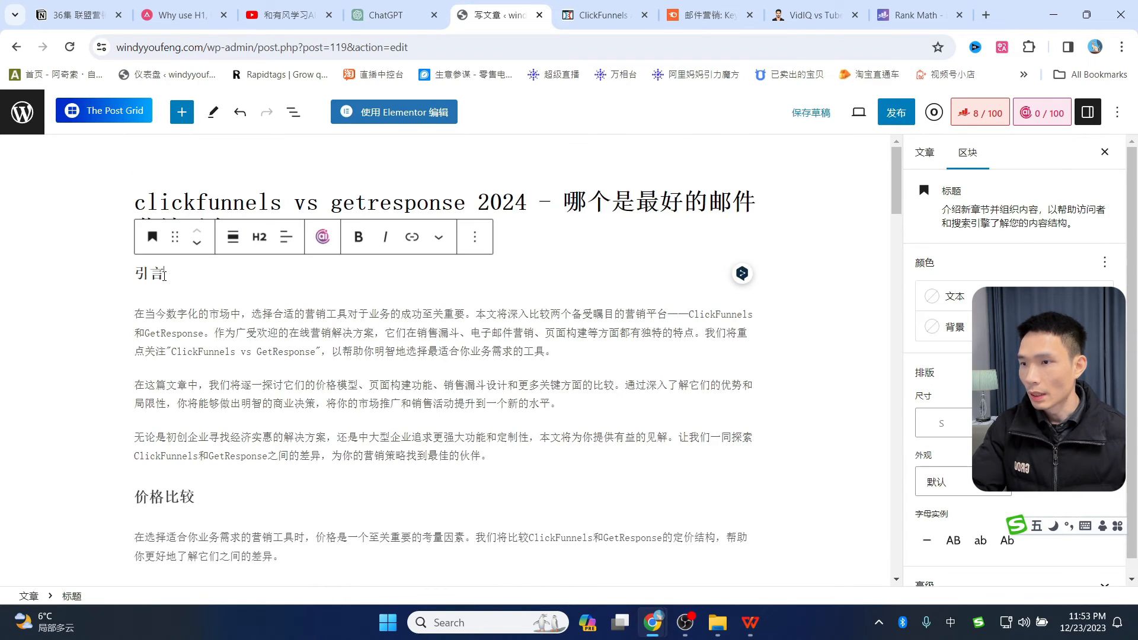
key(BackSpace)
key(BackSpace)
key(BackSpace)
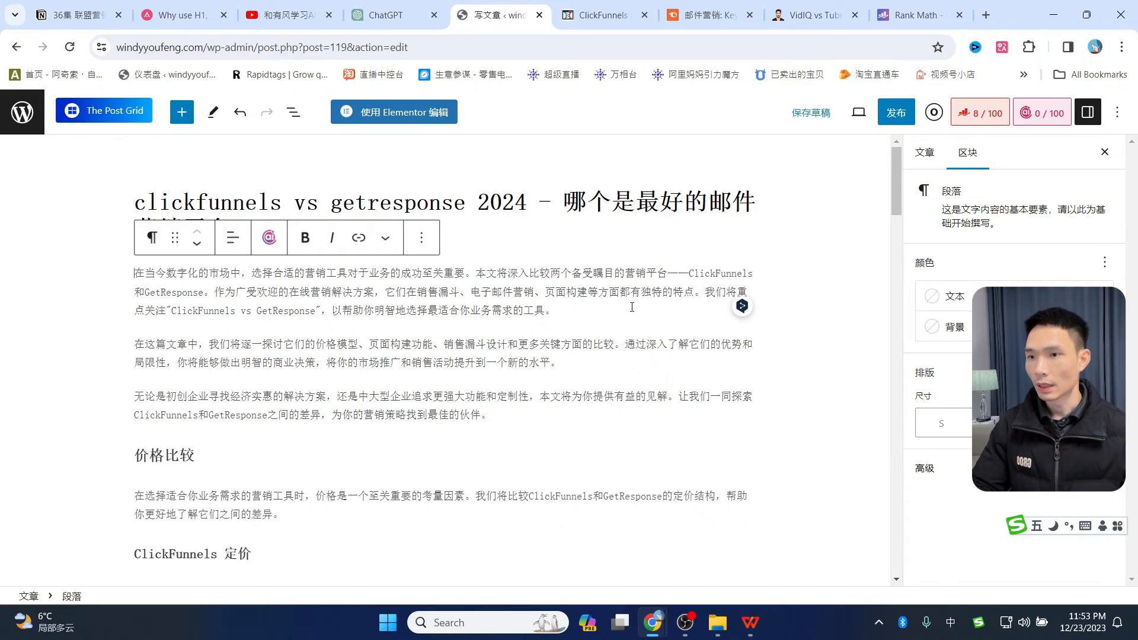
- Scroll through the updated draft from the introduction to 结论
scroll(613, 383, down, 3)
scroll(593, 385, up, 3)
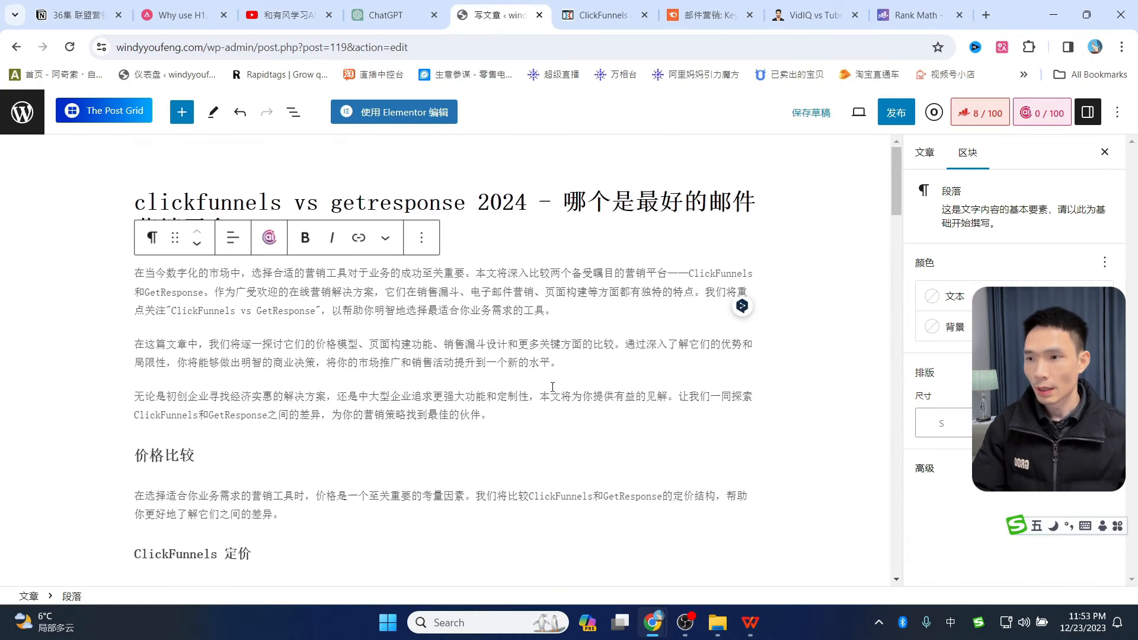
scroll(563, 386, down, 10)
scroll(532, 387, down, 15)
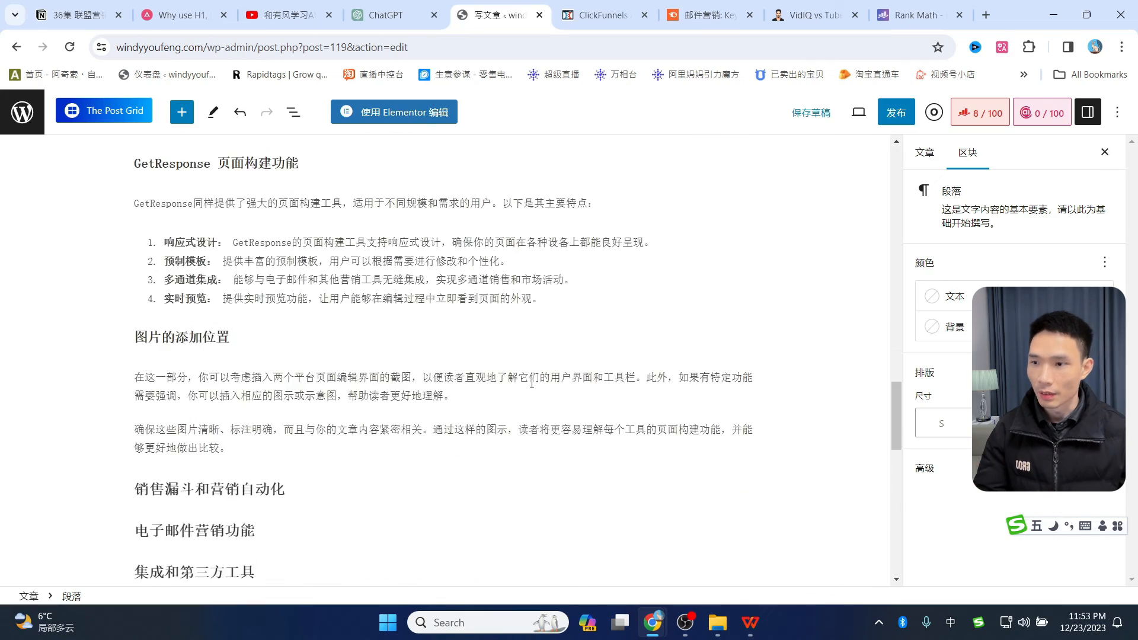
scroll(301, 336, up, 2)
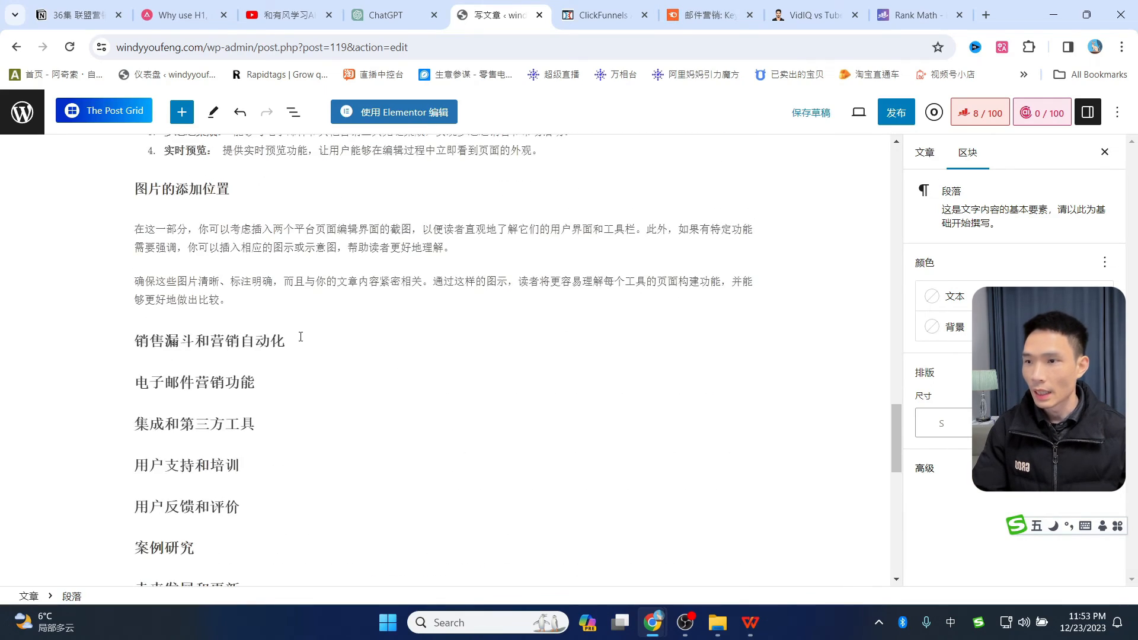
scroll(471, 367, up, 6)
scroll(416, 371, down, 9)
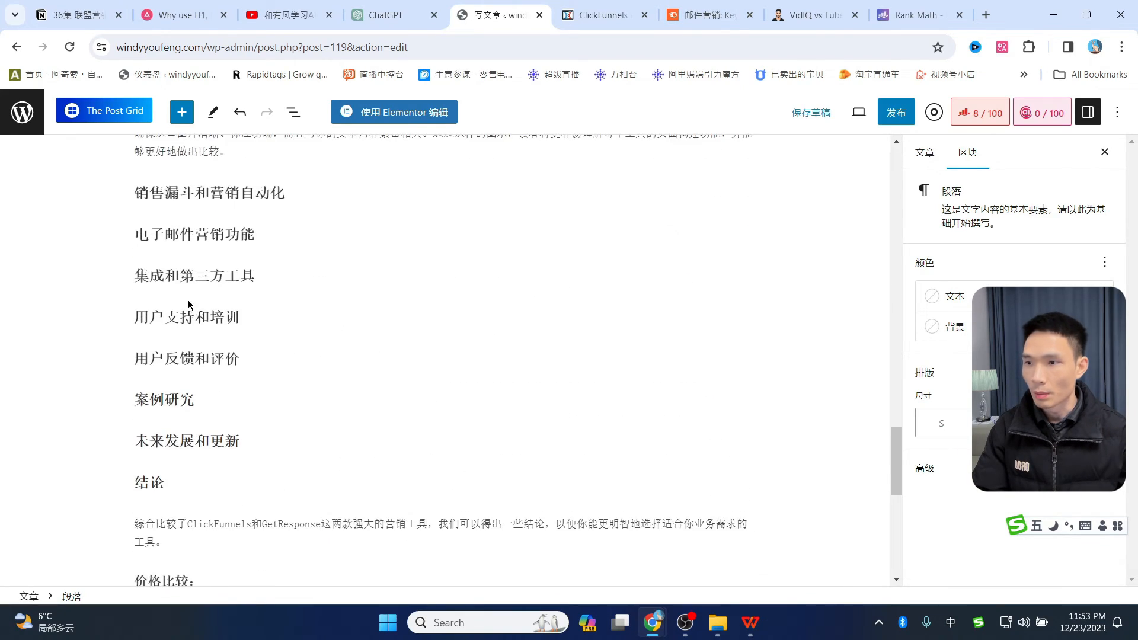
key(ctrl+Tab)
key(ctrl+Tab)
key(ctrl+Tab)
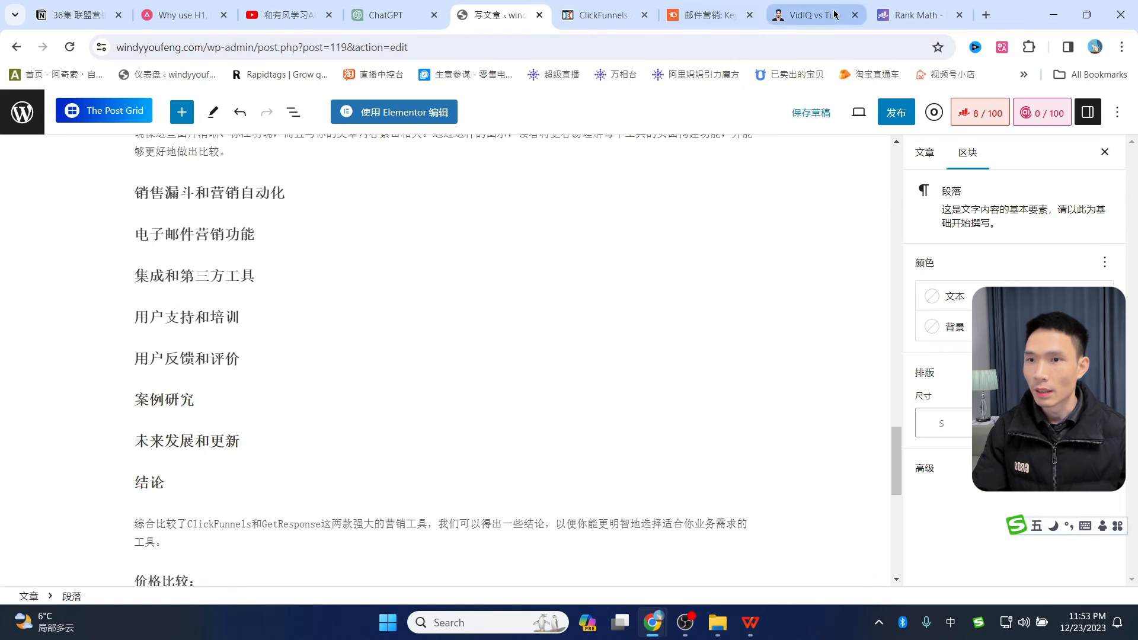
- Scroll the VidIQ vs TubeBuddy article and jump to its Free Version – VidIQ section
scroll(474, 336, down, 13)
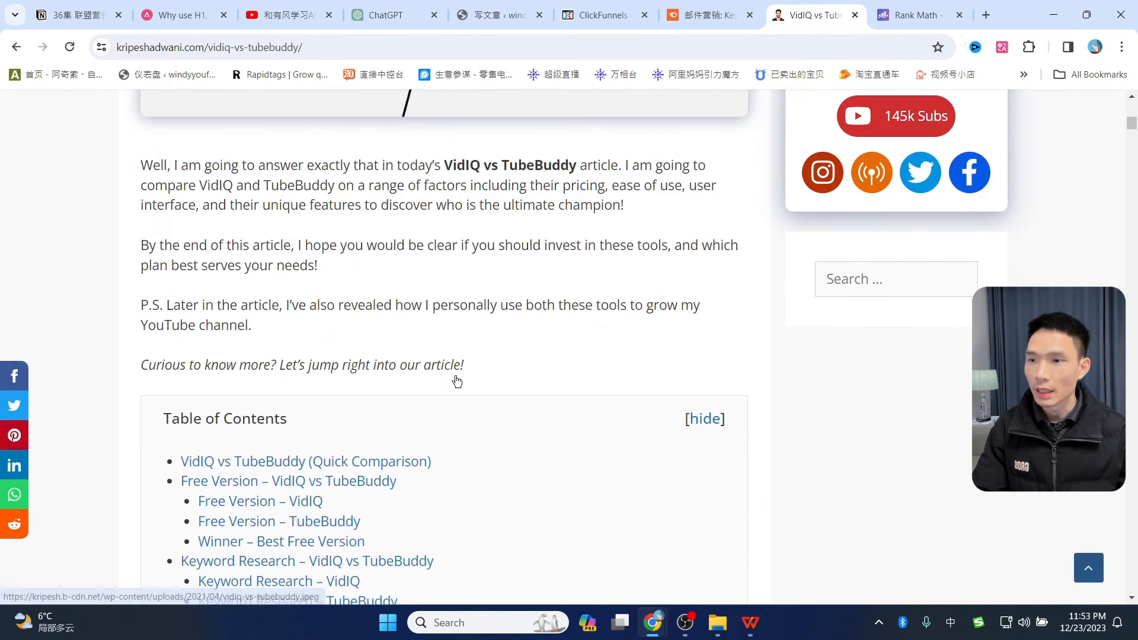
scroll(357, 276, down, 2)
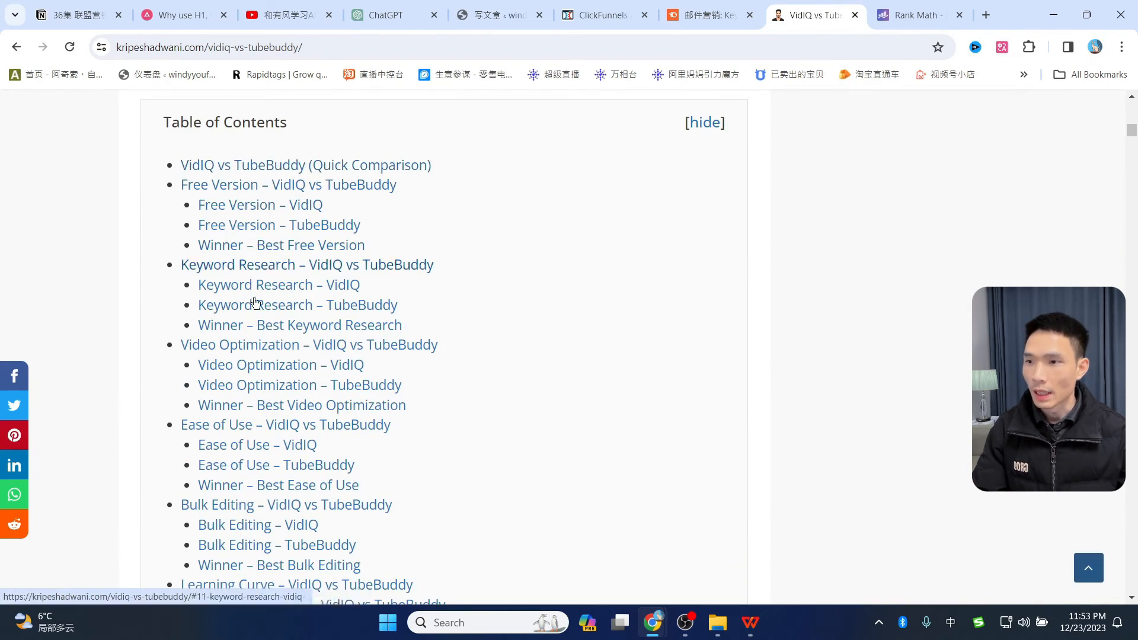
scroll(304, 406, down, 5)
scroll(309, 415, down, 5)
scroll(288, 326, up, 5)
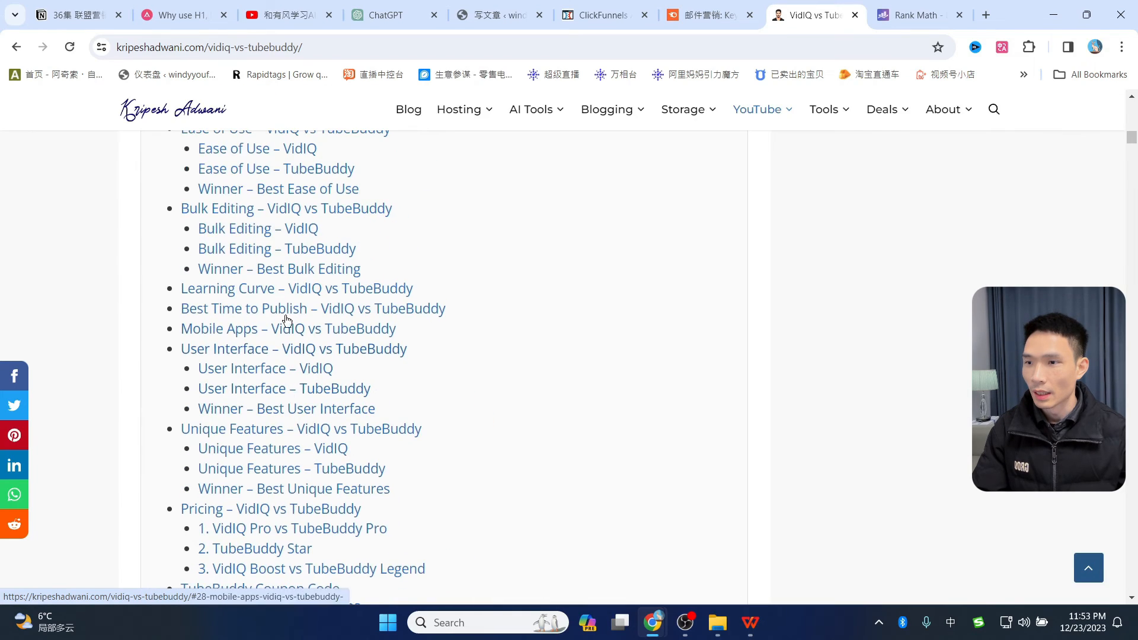
scroll(284, 332, up, 5)
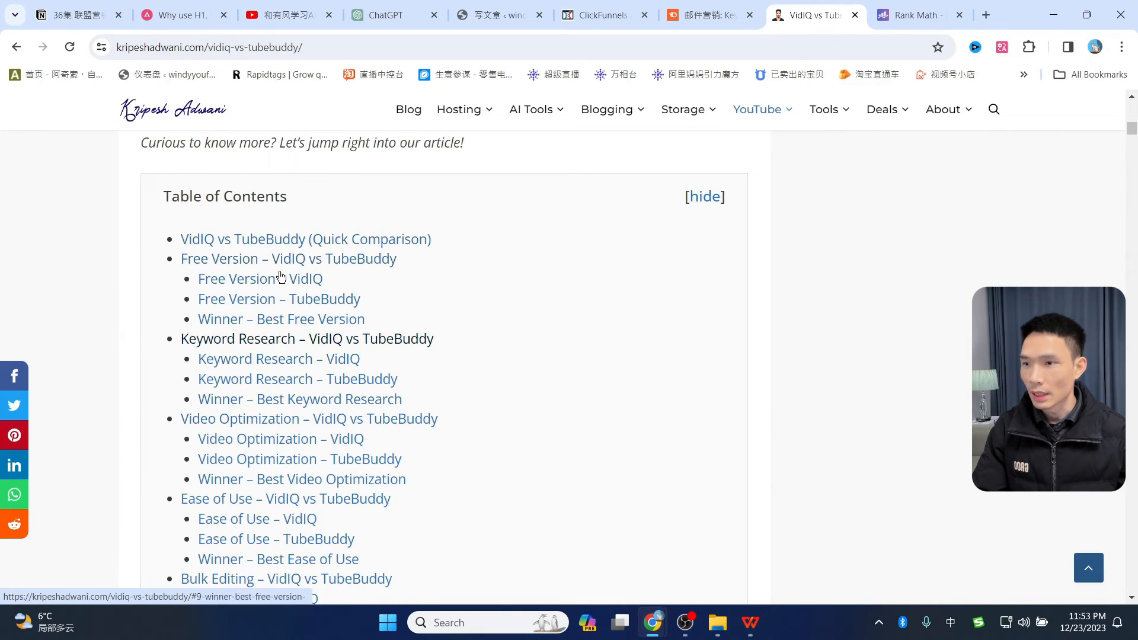
click(260, 278)
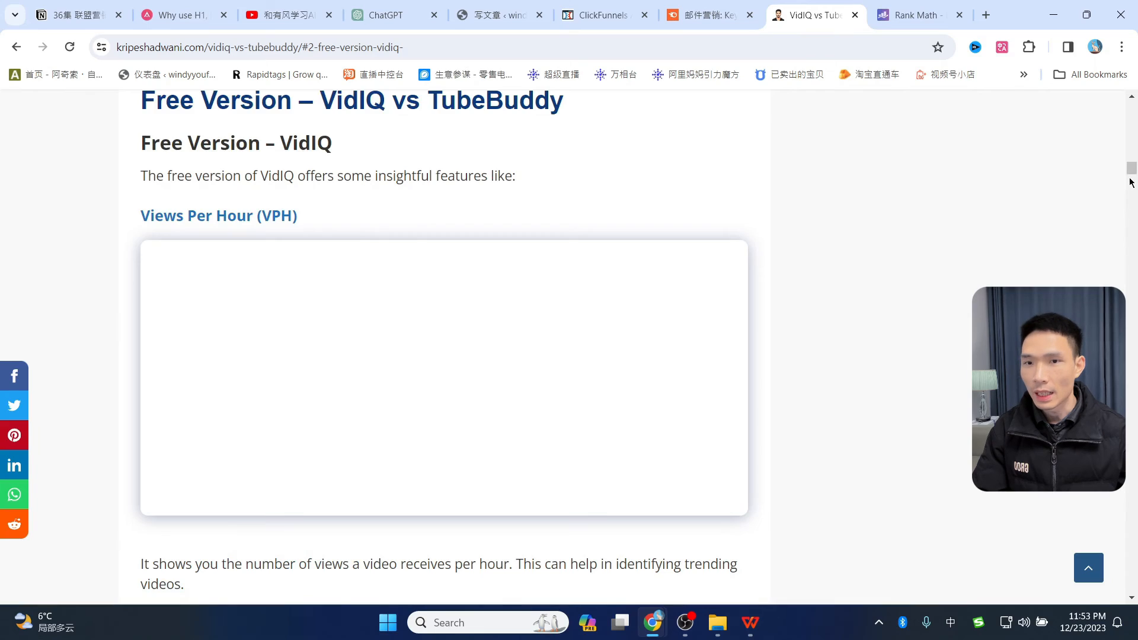
- Jump to the Video Optimization sections for TubeBuddy and VidIQ, then return to WordPress
scroll(371, 387, up, 20)
scroll(372, 387, down, 10)
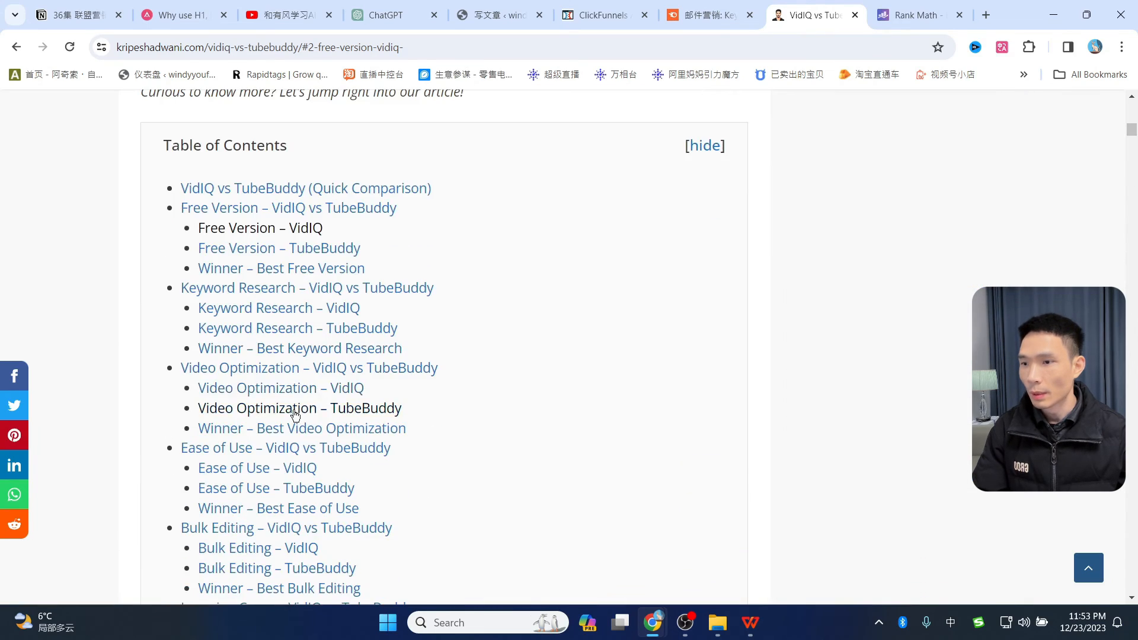
click(295, 413)
click(1132, 225)
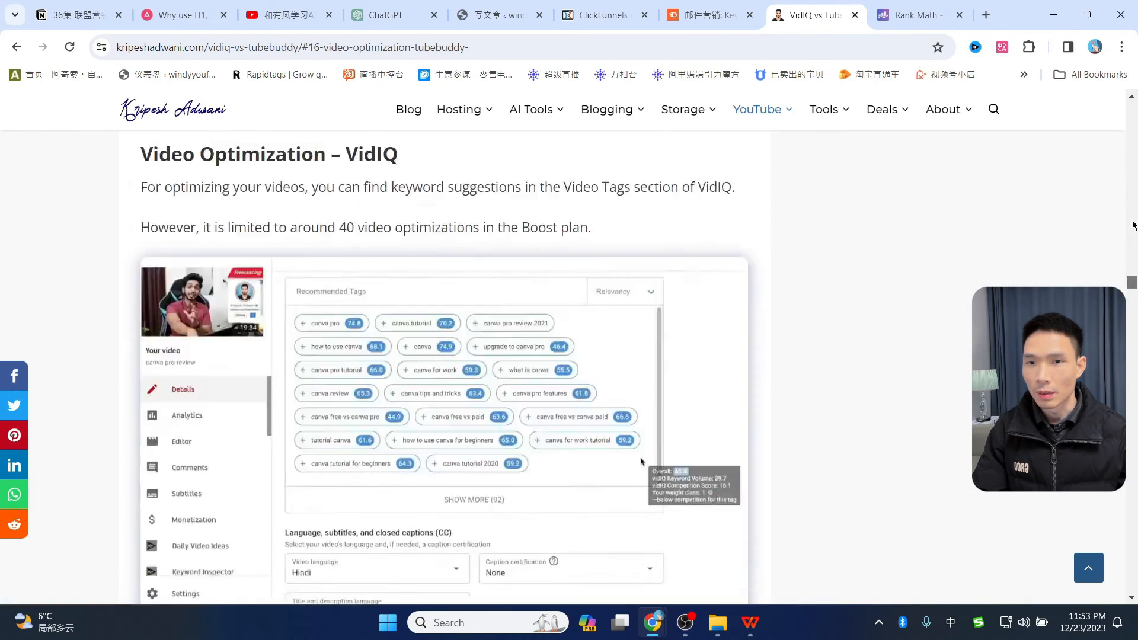
drag(1133, 225, 1132, 97)
click(500, 15)
scroll(446, 278, up, 20)
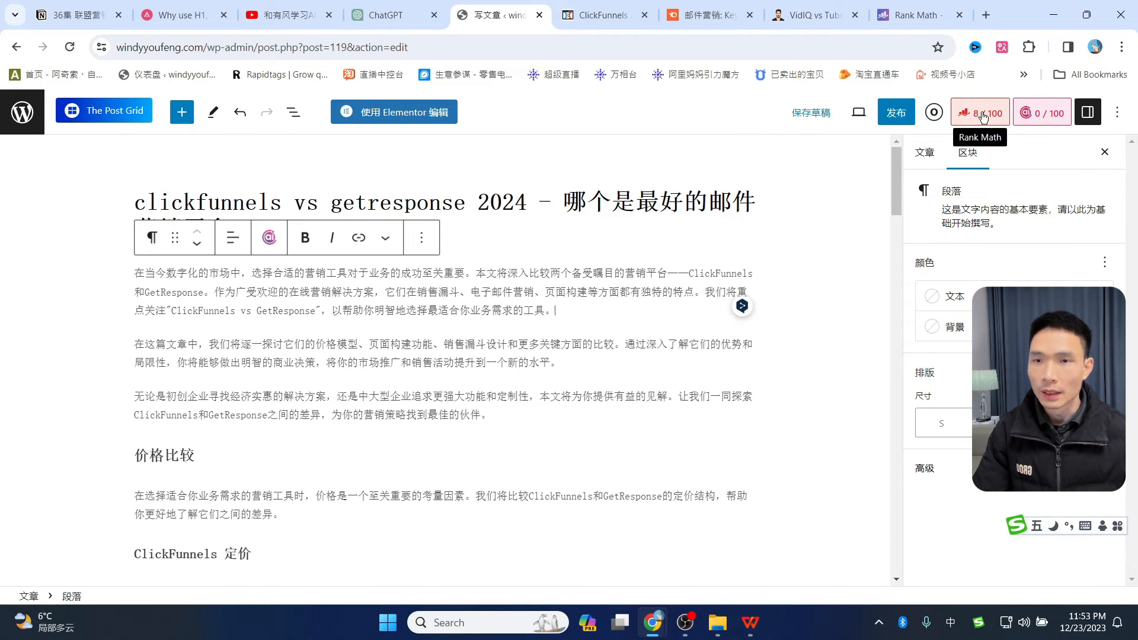
- Open the post's Rank Math SEO analysis, currently scoring 8/100
click(919, 16)
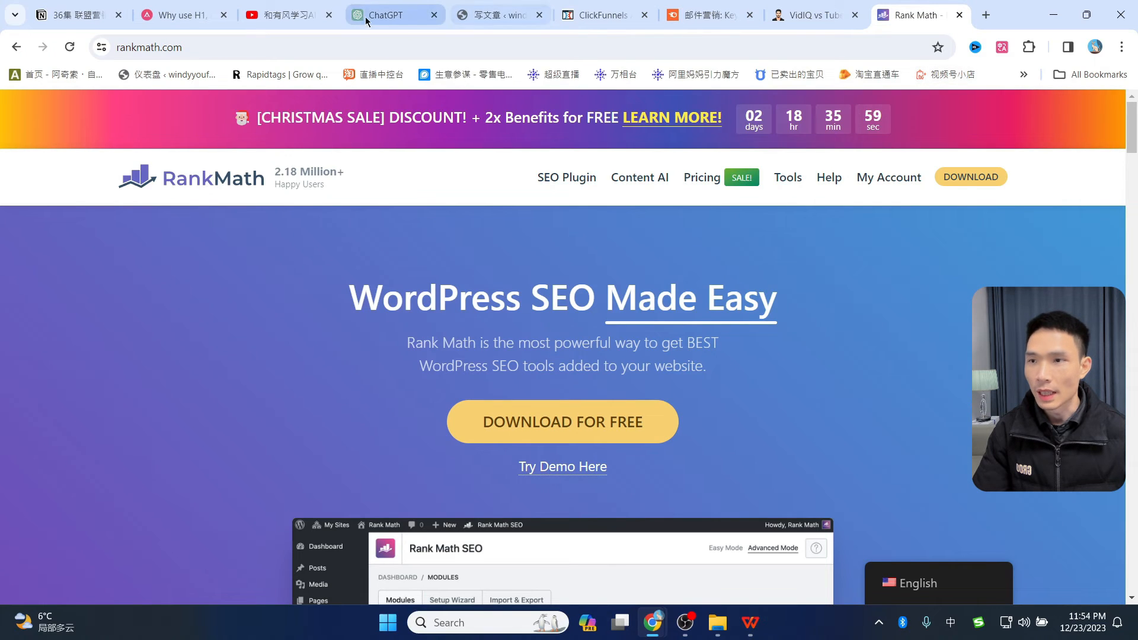
click(501, 15)
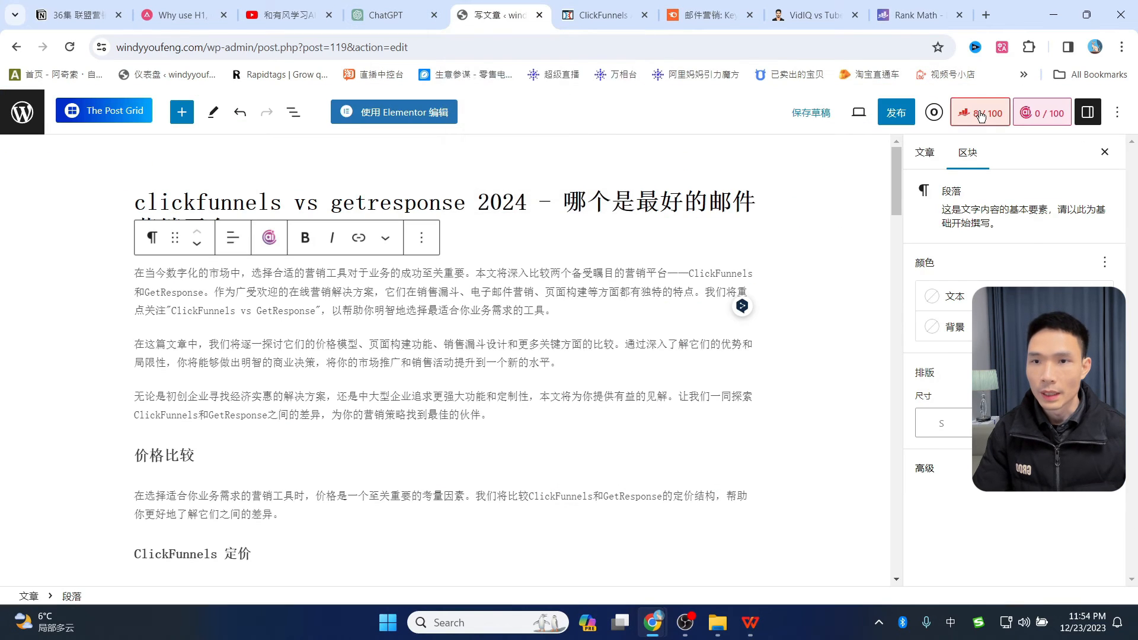
click(957, 117)
scroll(1007, 356, down, 2)
scroll(1103, 506, down, 3)
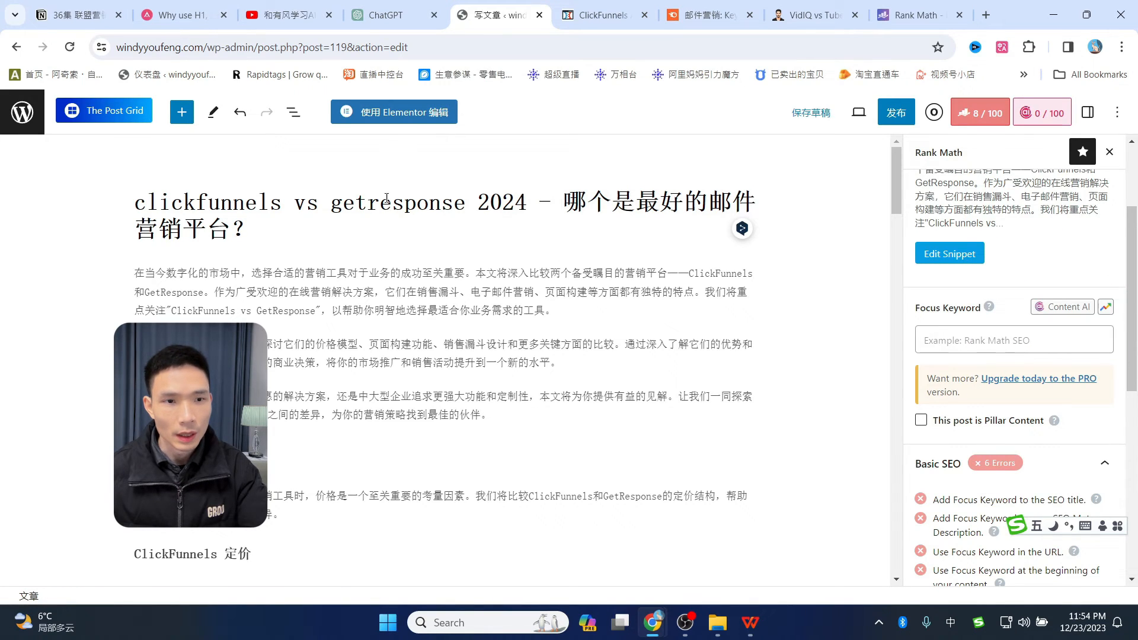
- Copy 'clickfunnels vs getresponse' from the title into Focus Keyword, lifting the score to 58/100
drag(473, 206, 134, 199)
key(ctrl+c)
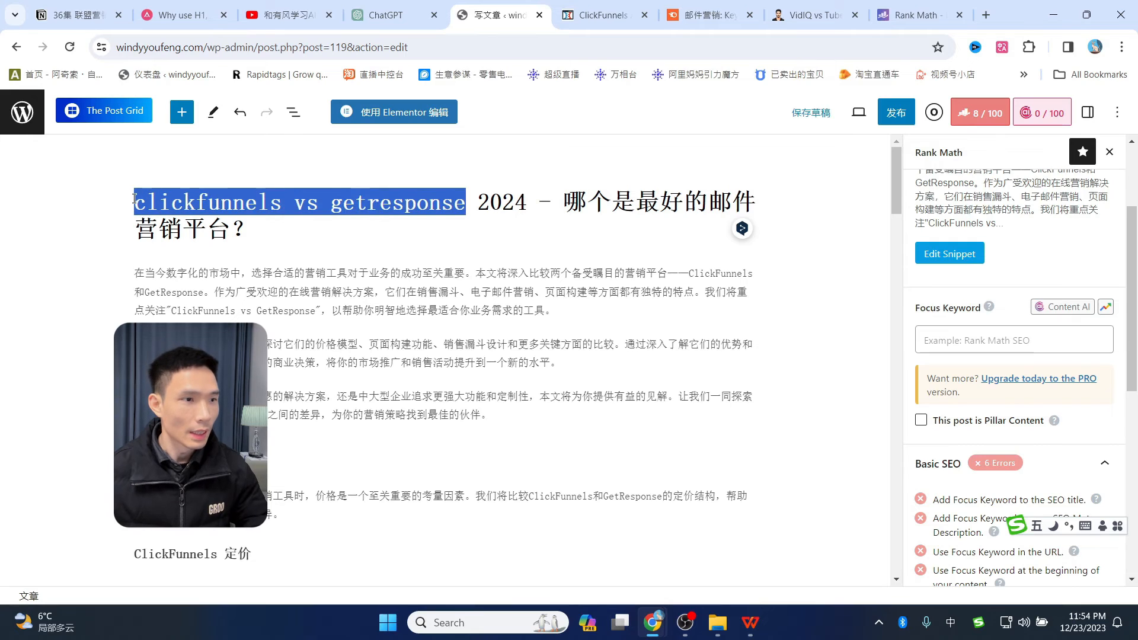
click(979, 336)
key(ctrl+v)
key(Return)
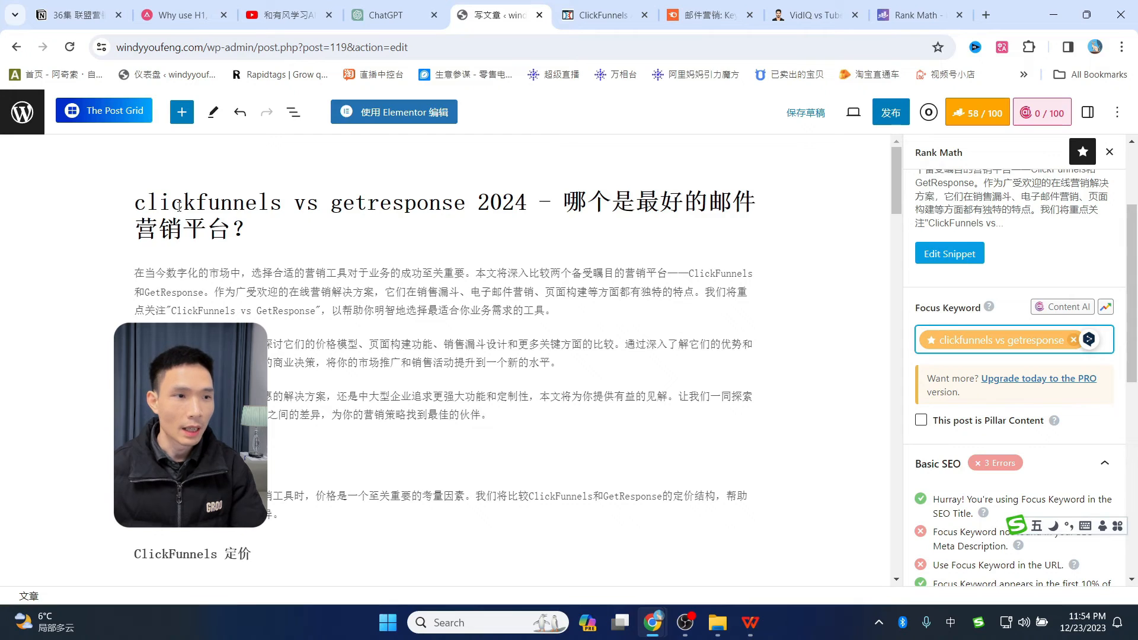
scroll(1004, 390, down, 3)
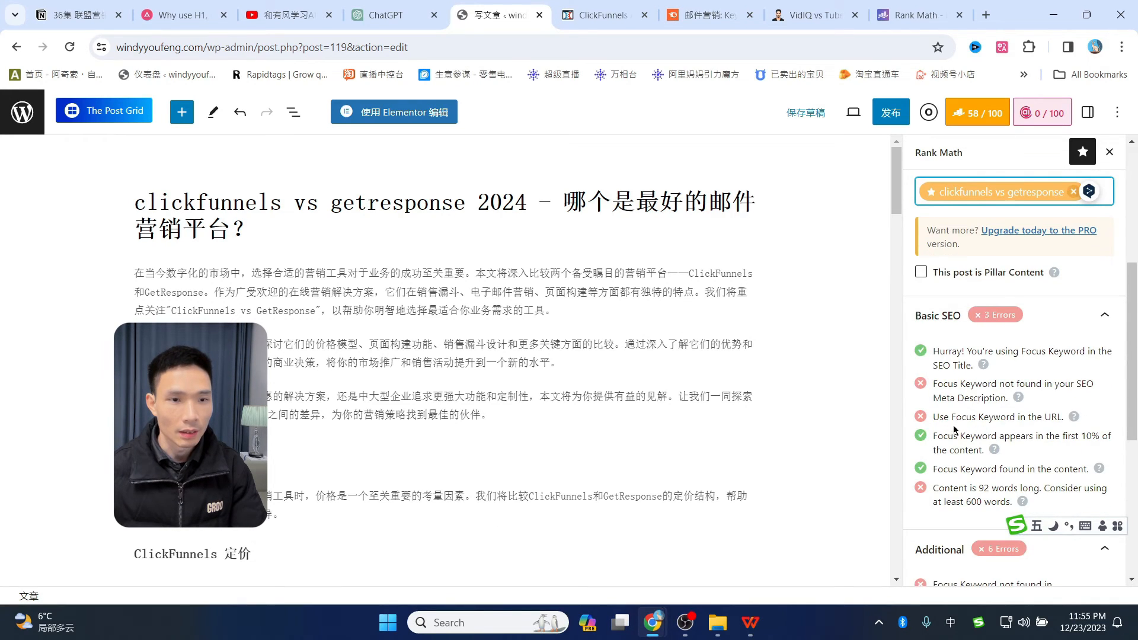
scroll(954, 429, down, 6)
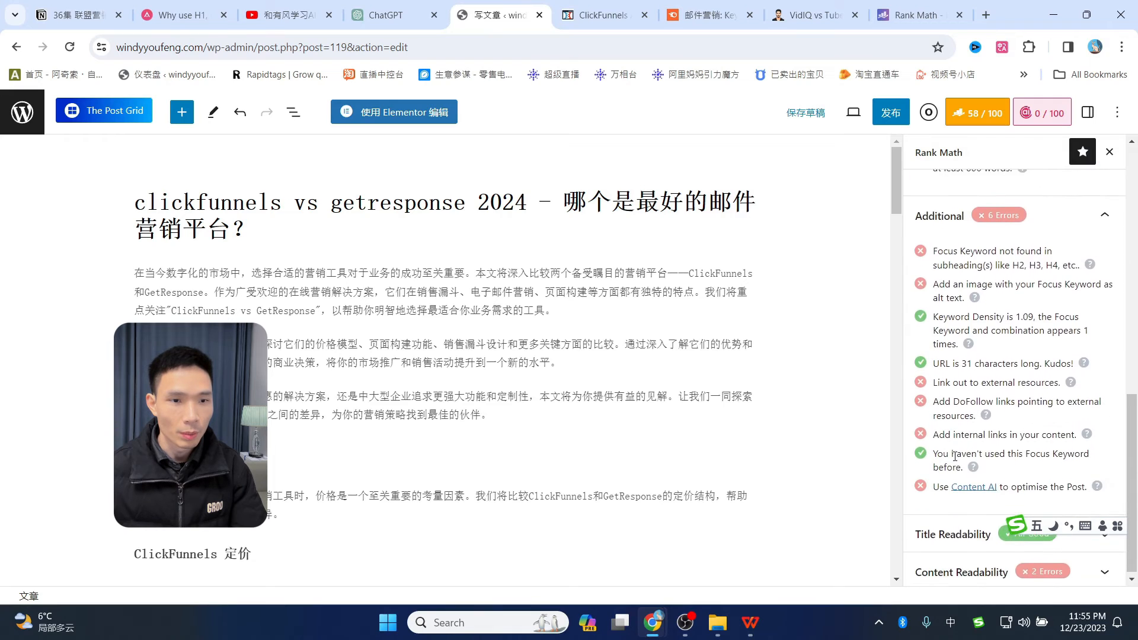
scroll(955, 457, up, 5)
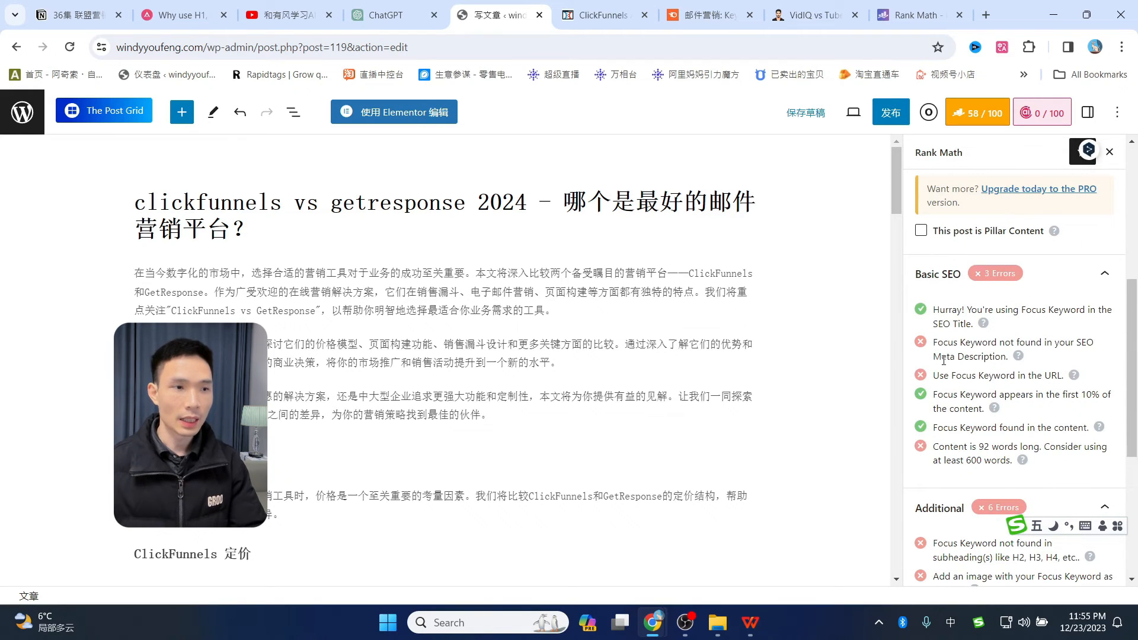
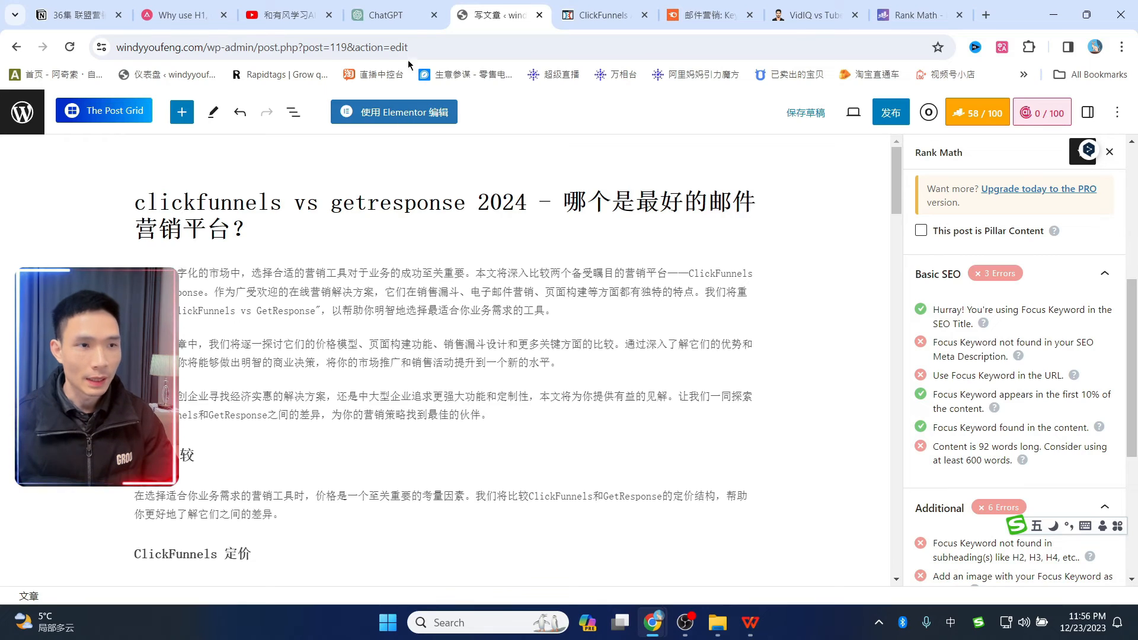
- Ask ChatGPT to put the focus keyword 'clickfunnels vs getresponse' in the intro's first sentence
click(386, 15)
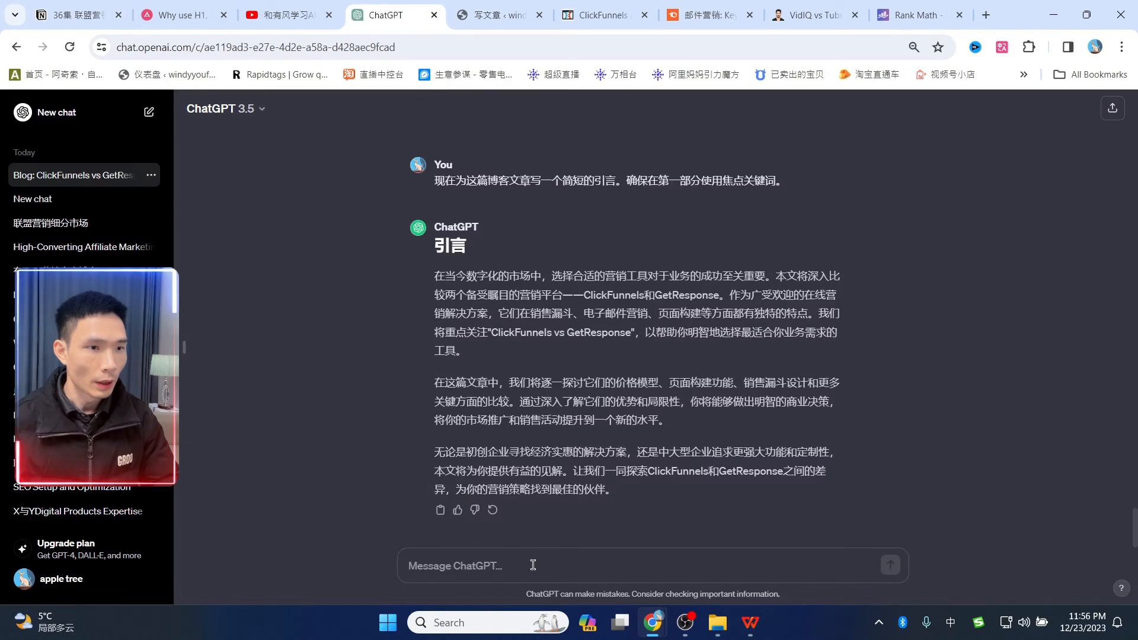
click(473, 578)
text(请在第一句里面用上焦点关键词:)
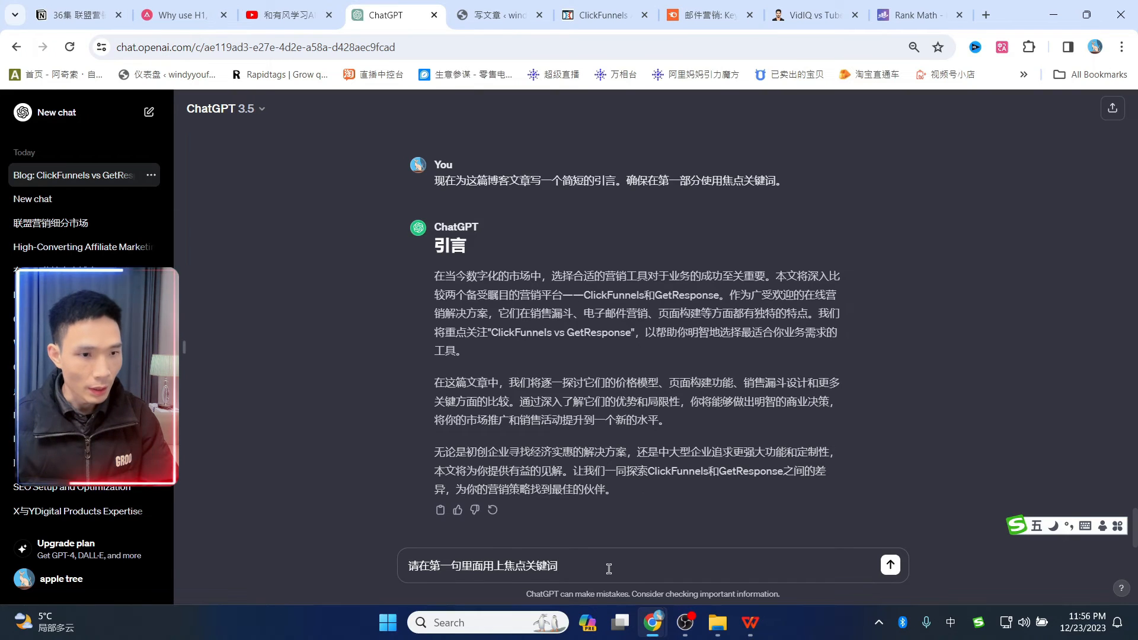
click(705, 15)
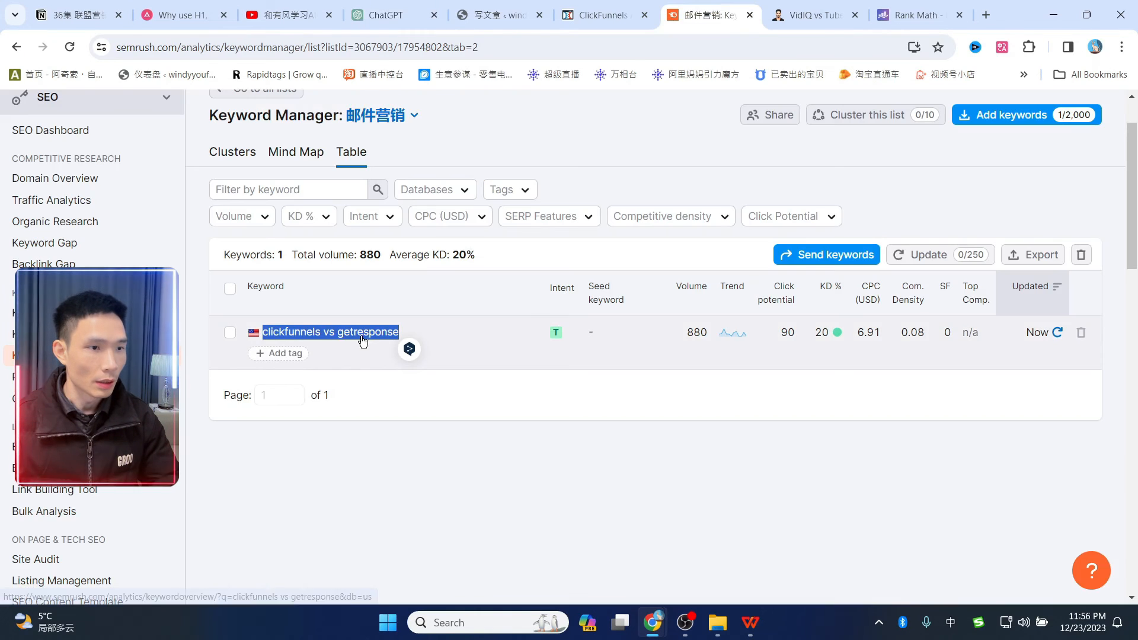
key(ctrl+c)
click(385, 15)
key(ctrl+v)
key(Return)
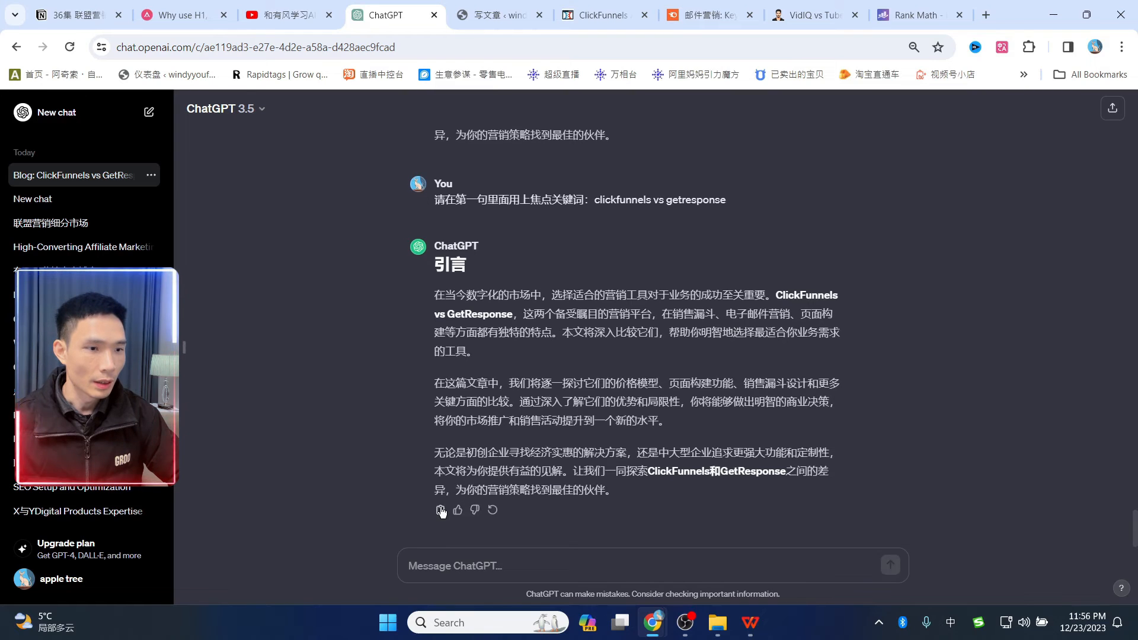
click(498, 15)
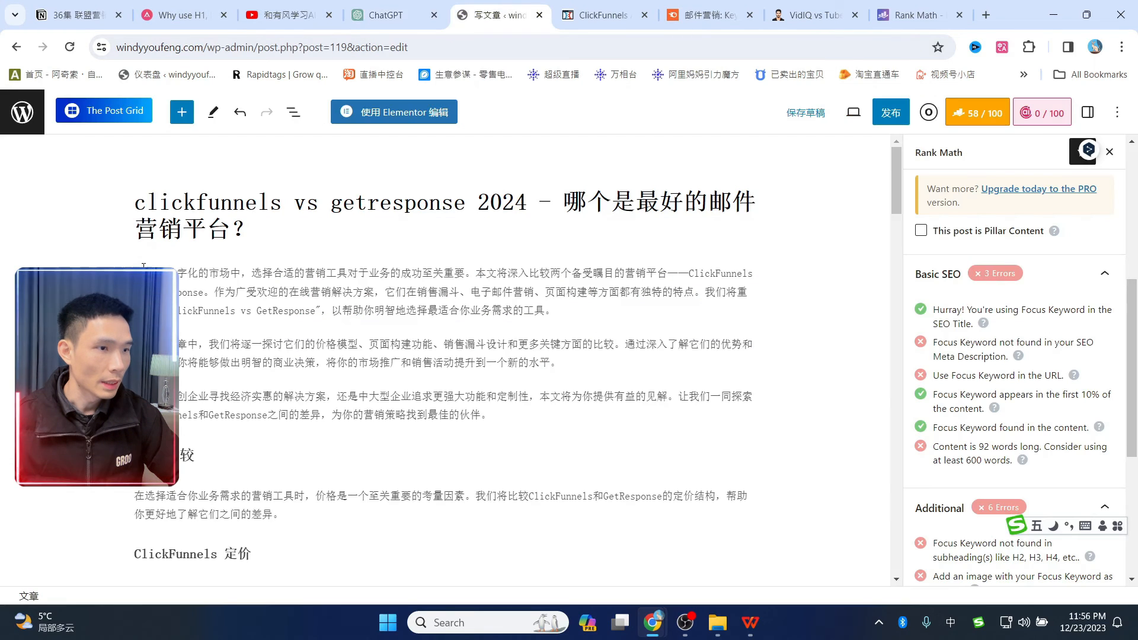
- Replace the old intro paragraphs with ChatGPT's rewritten intro containing the focus keyword
drag(135, 274, 492, 414)
key(BackSpace)
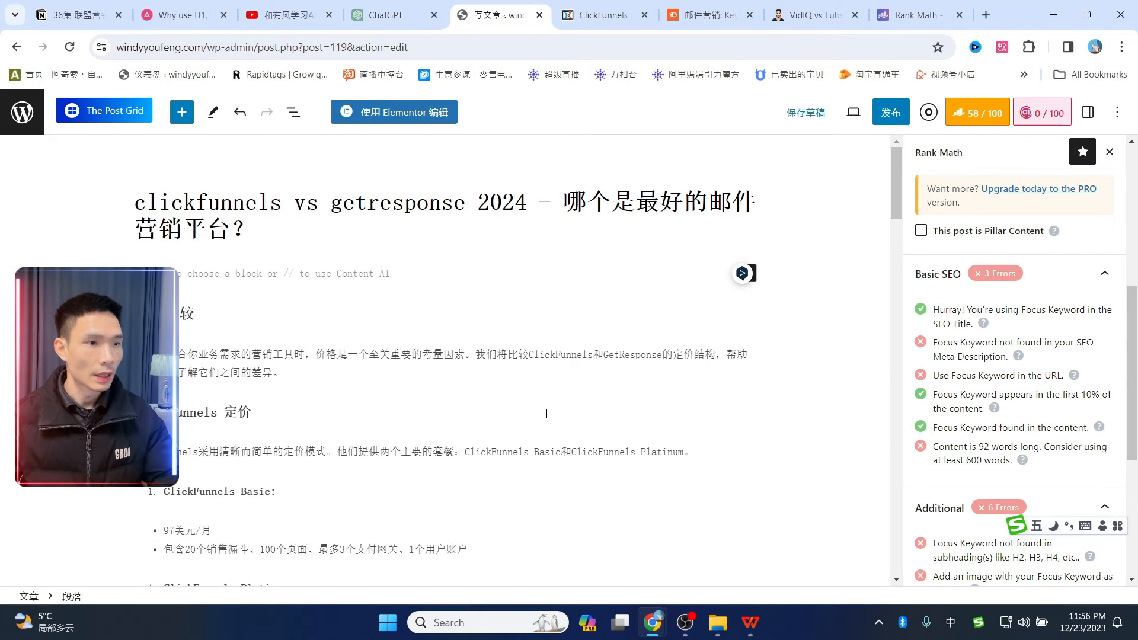
key(ctrl+v)
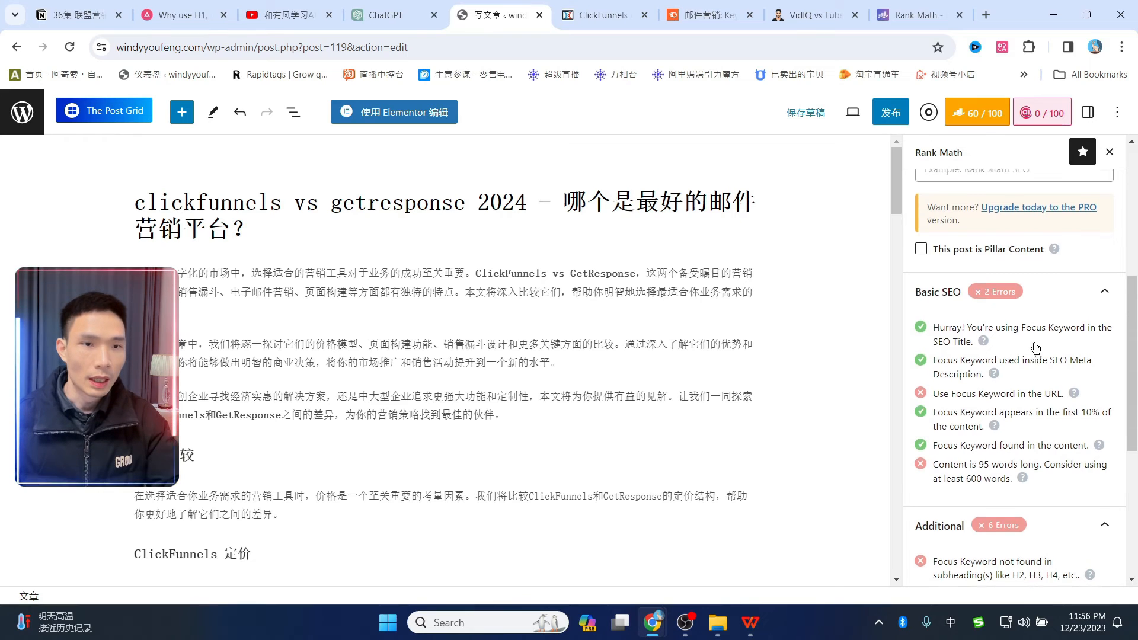
scroll(1008, 332, up, 5)
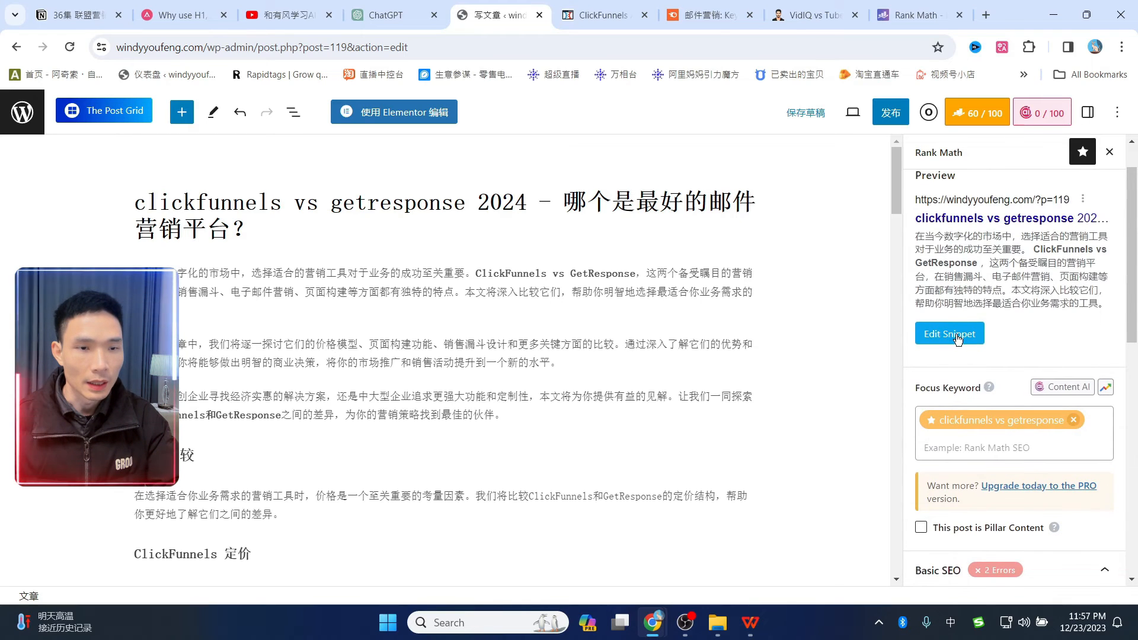
- Edit the Rank Math snippet permalink to 'clickfunnels vs getresponse', then close the snippet editor
click(959, 339)
click(959, 340)
scroll(950, 285, up, 1)
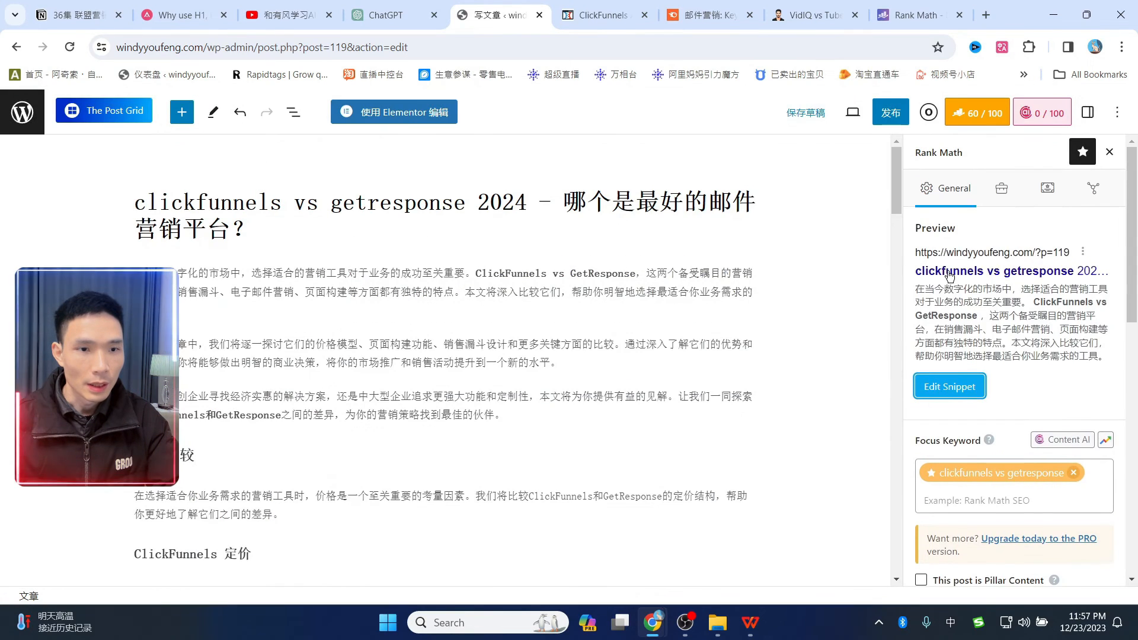
click(971, 386)
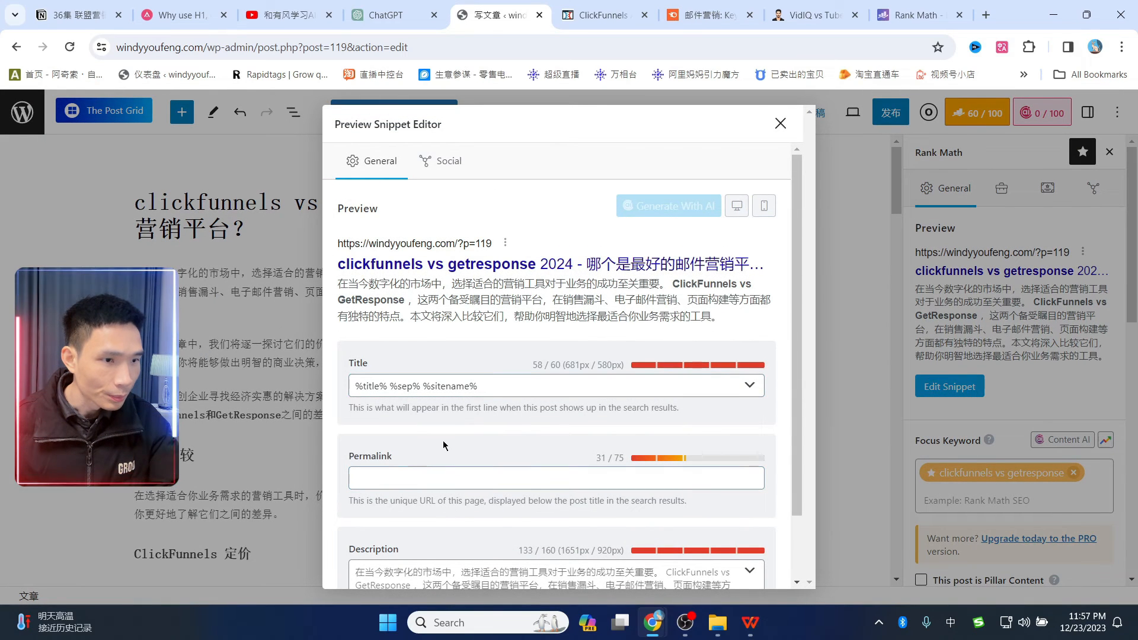
scroll(443, 439, down, 1)
click(427, 396)
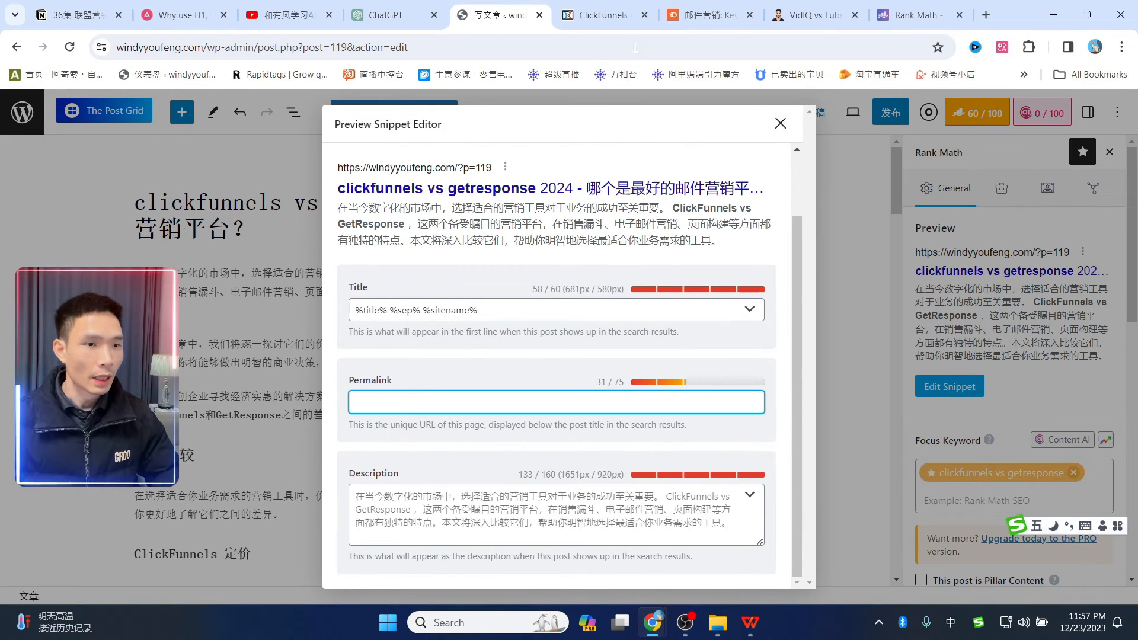
click(602, 15)
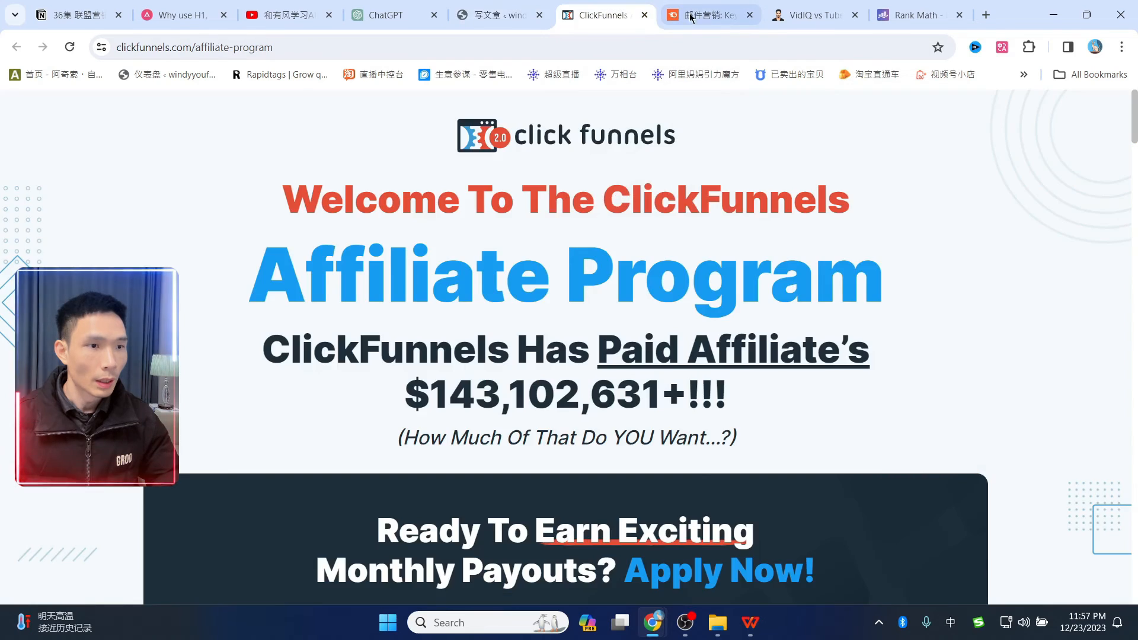
click(691, 17)
click(501, 15)
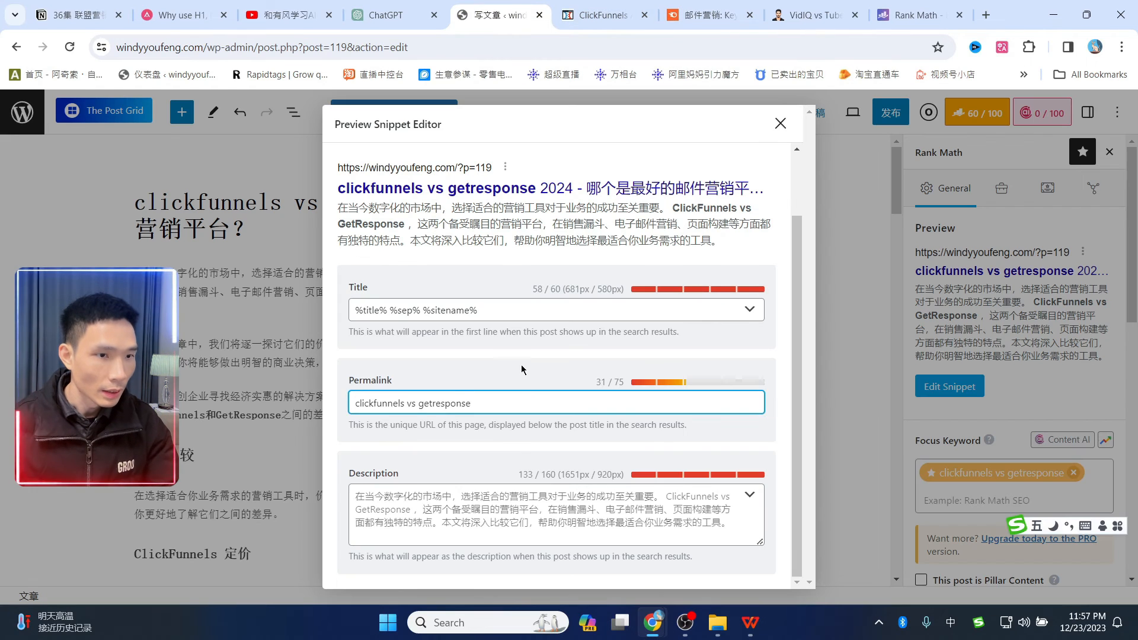
click(780, 124)
scroll(1062, 373, down, 6)
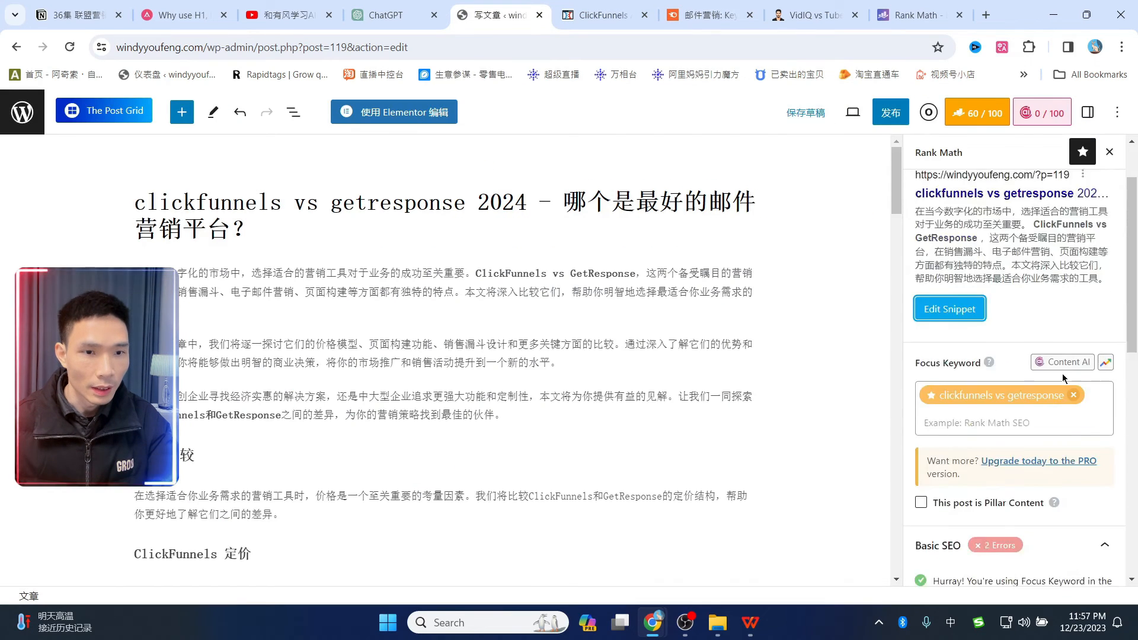
scroll(1057, 374, up, 6)
scroll(1008, 403, down, 5)
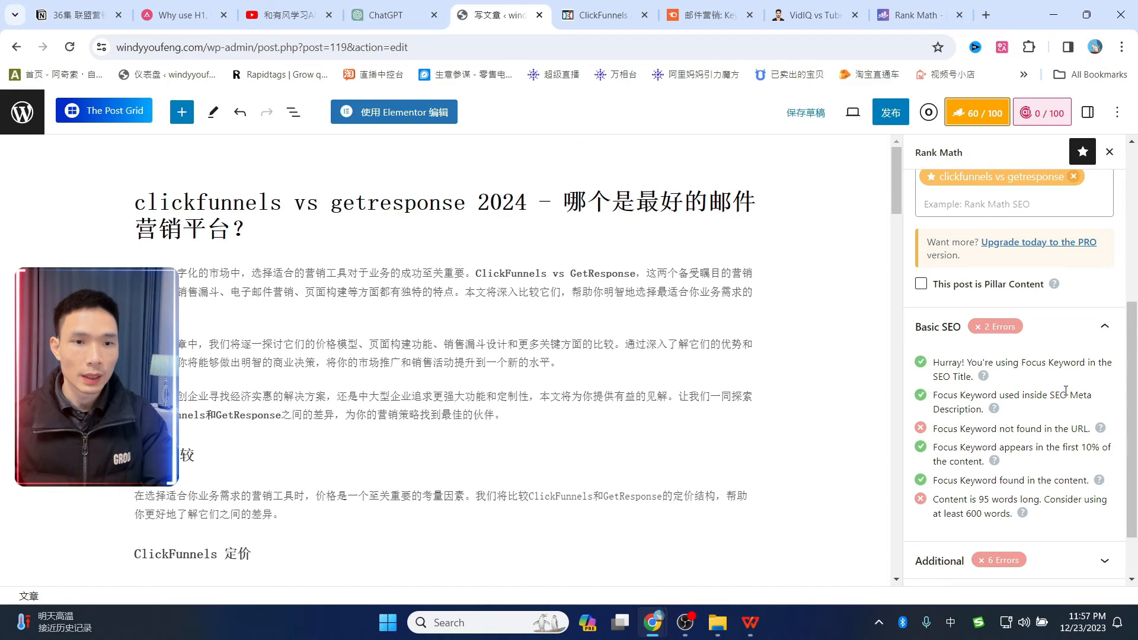
scroll(1062, 380, up, 5)
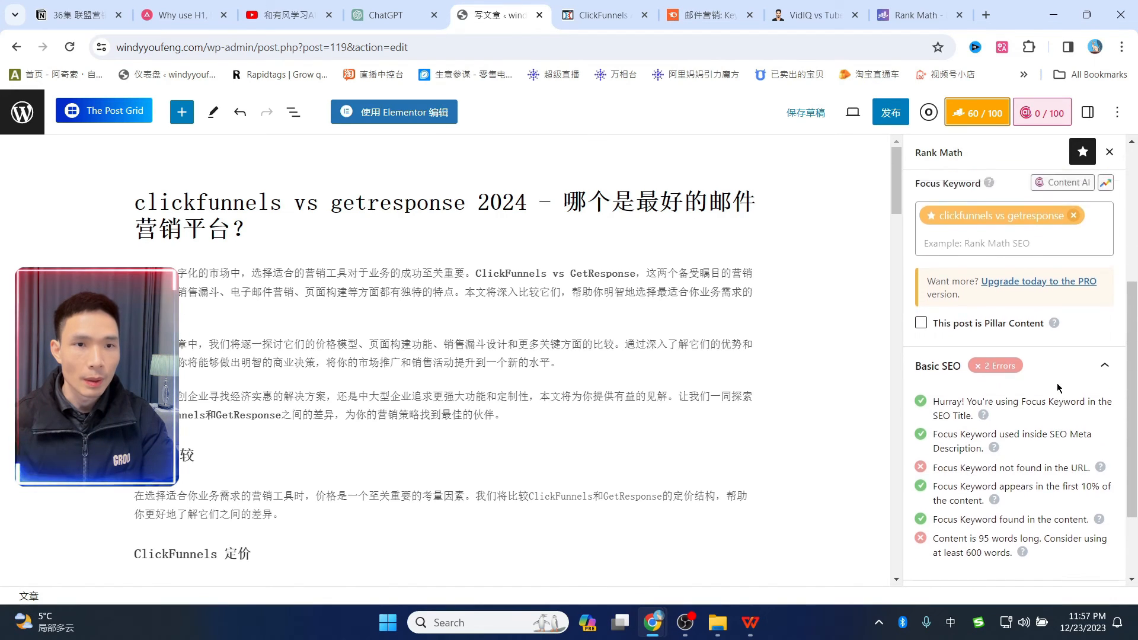
- Set the post's URL slug to clickfunnels-vs-getresponse in Settings and save the draft
click(1088, 112)
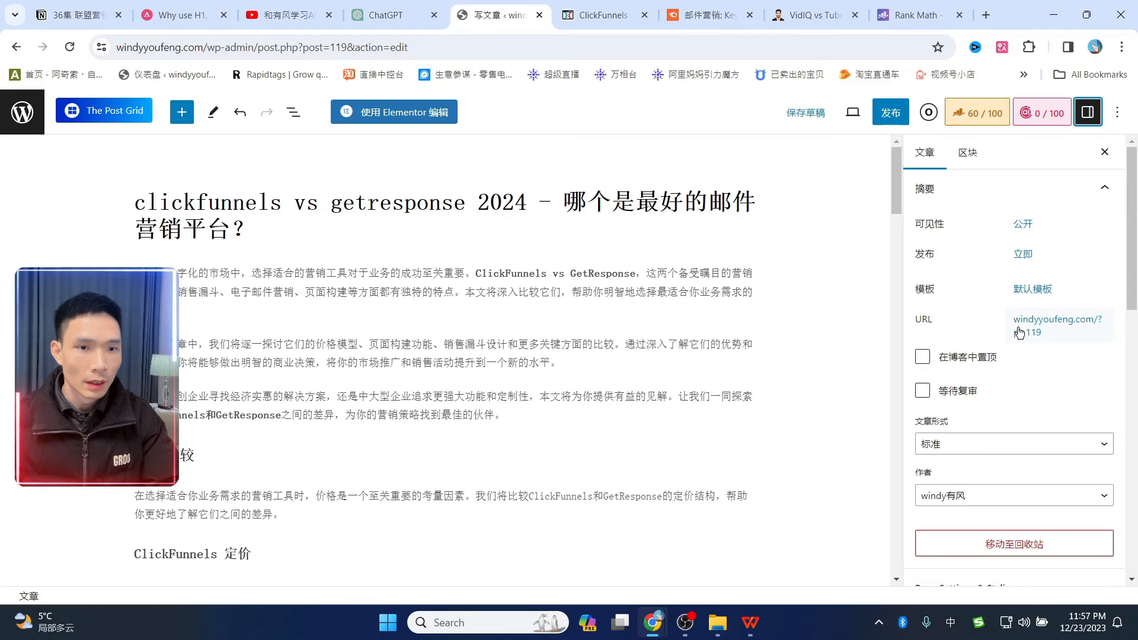
click(1051, 328)
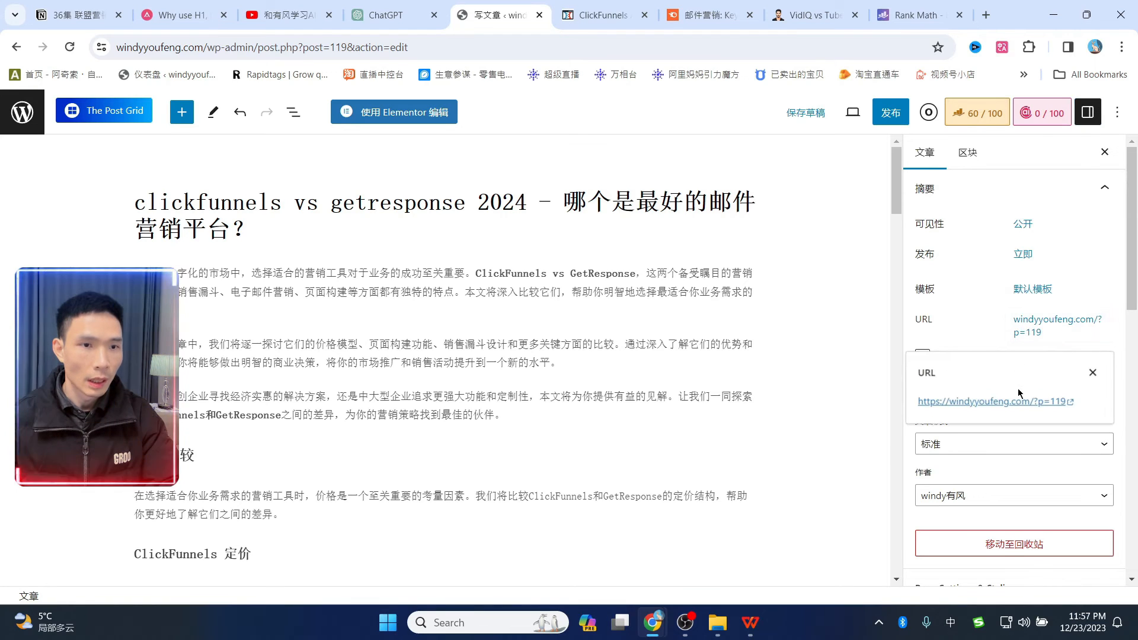
click(797, 112)
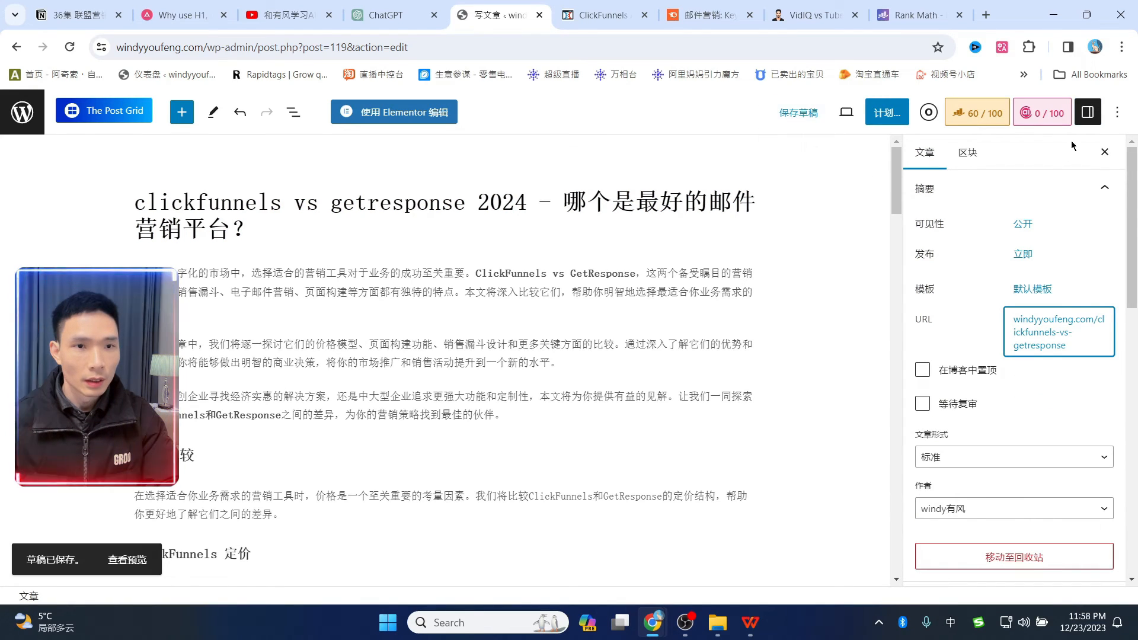
click(798, 116)
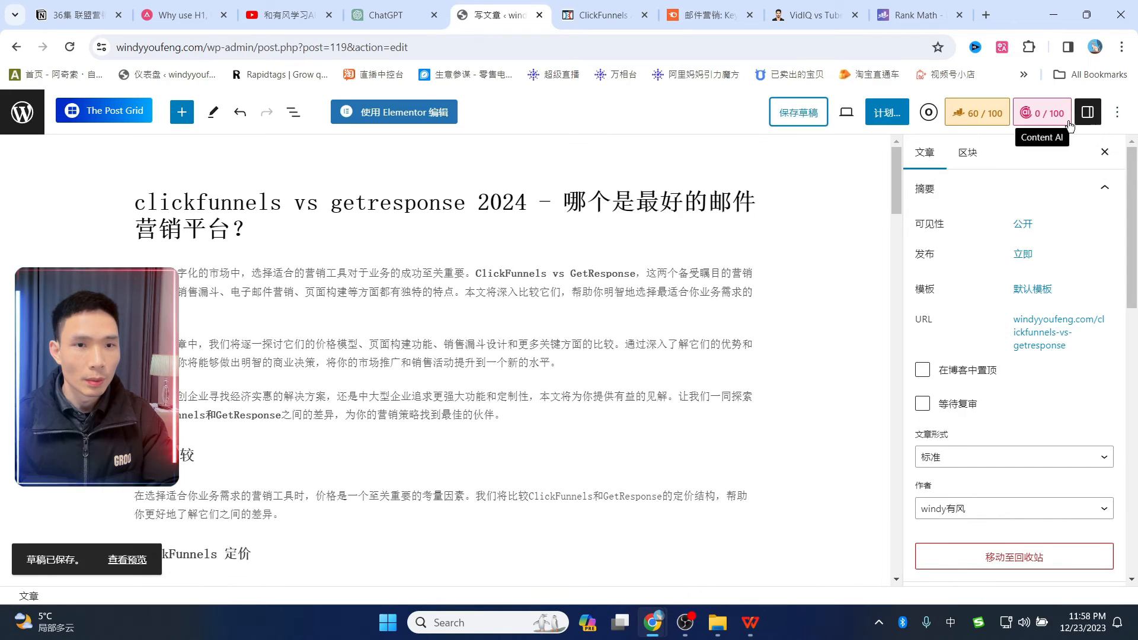
click(1096, 112)
click(1095, 113)
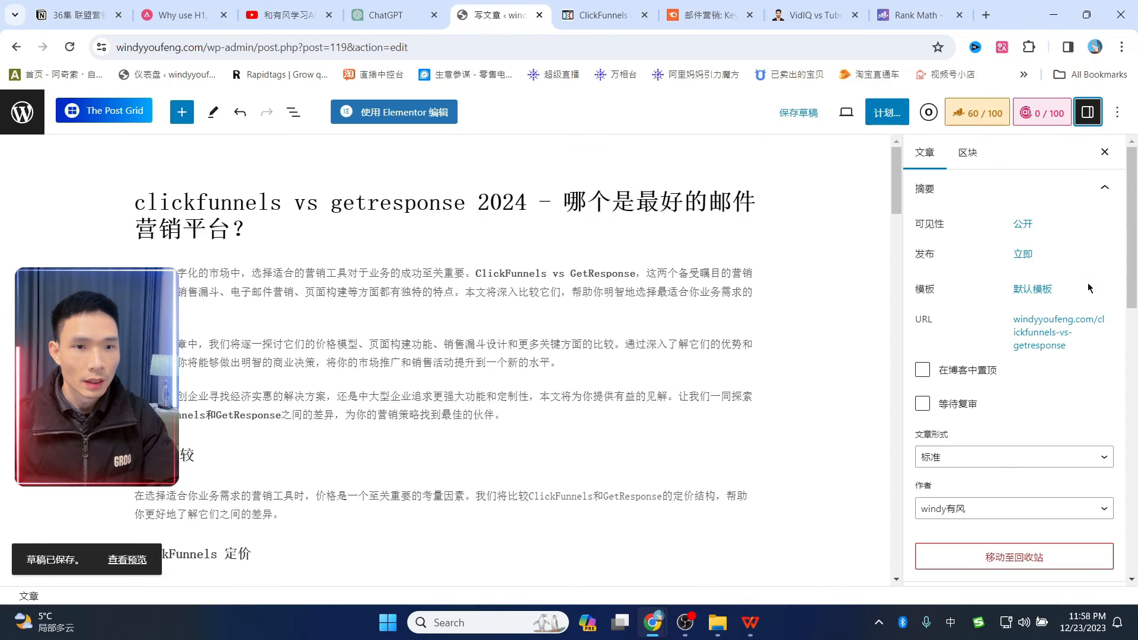
- Recheck the URL slug, reopen the Rank Math checks and save the draft again
click(1064, 325)
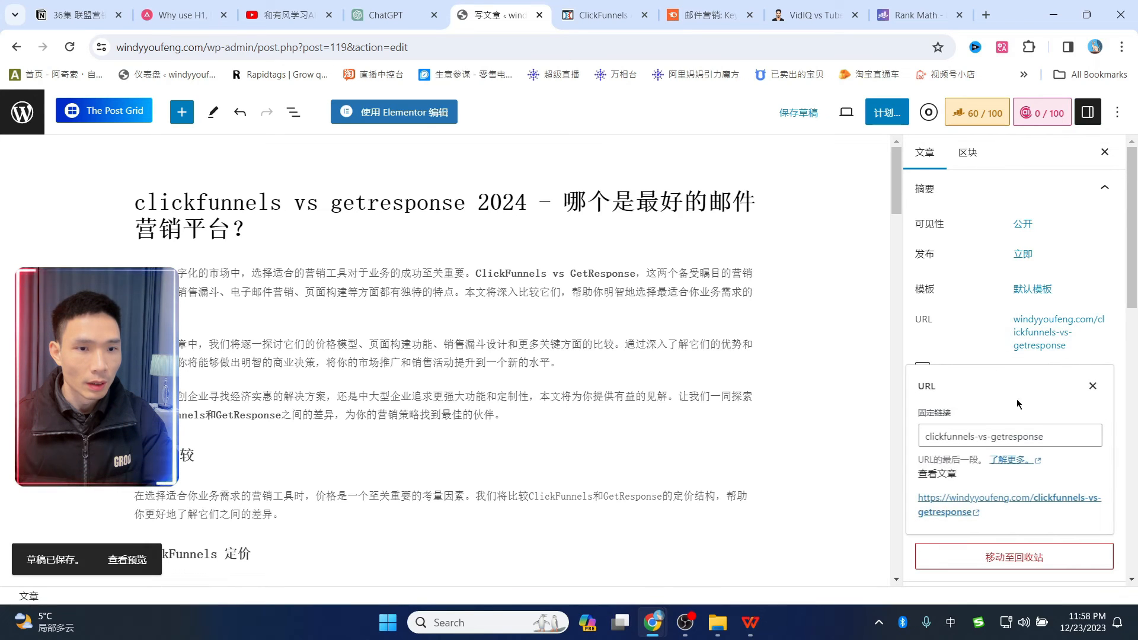
triple_click(1063, 433)
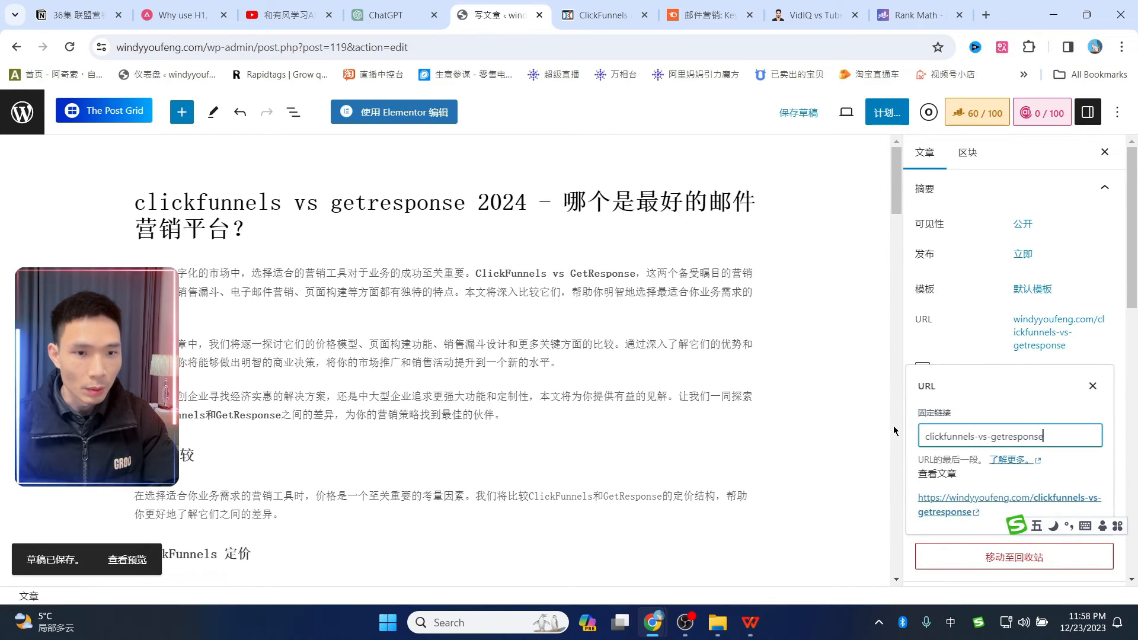
click(796, 14)
click(914, 13)
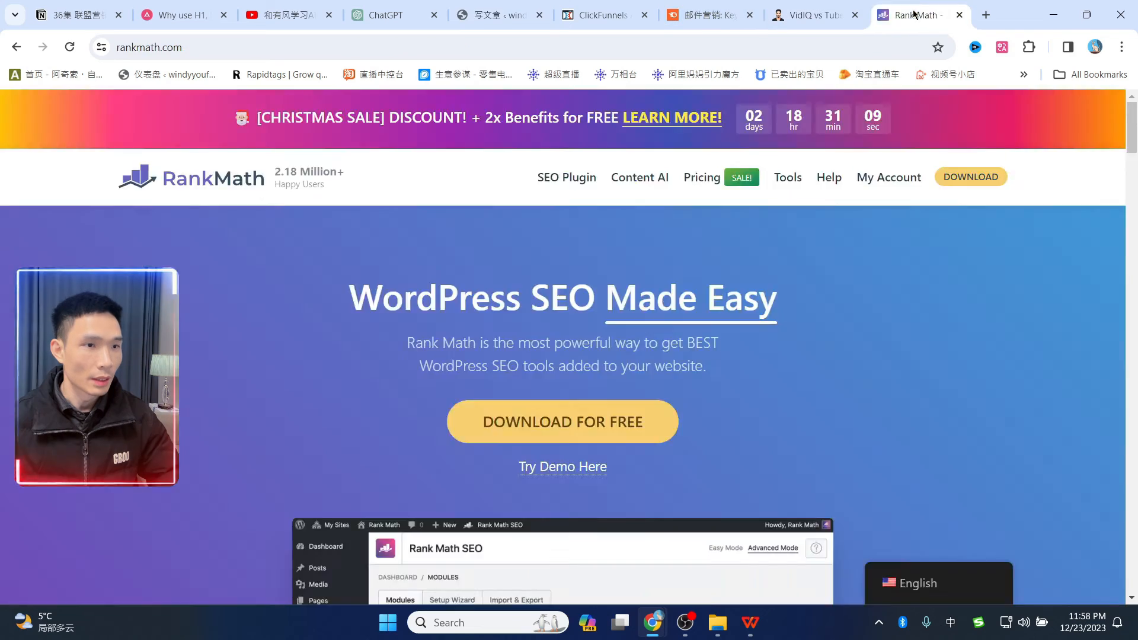
click(710, 14)
click(502, 15)
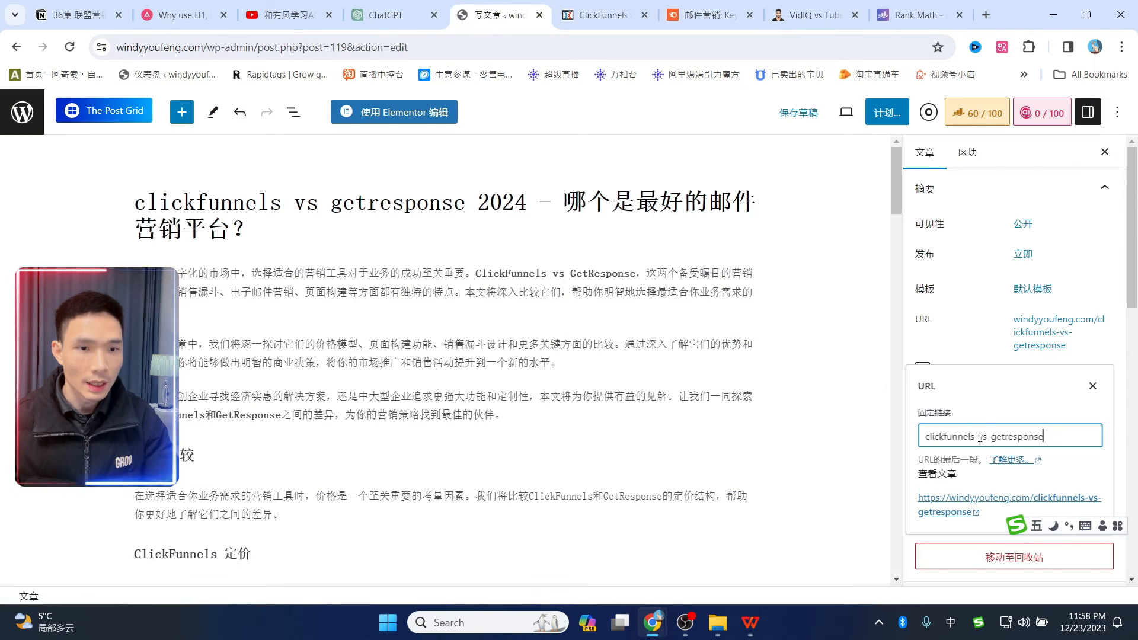
click(1104, 152)
click(977, 113)
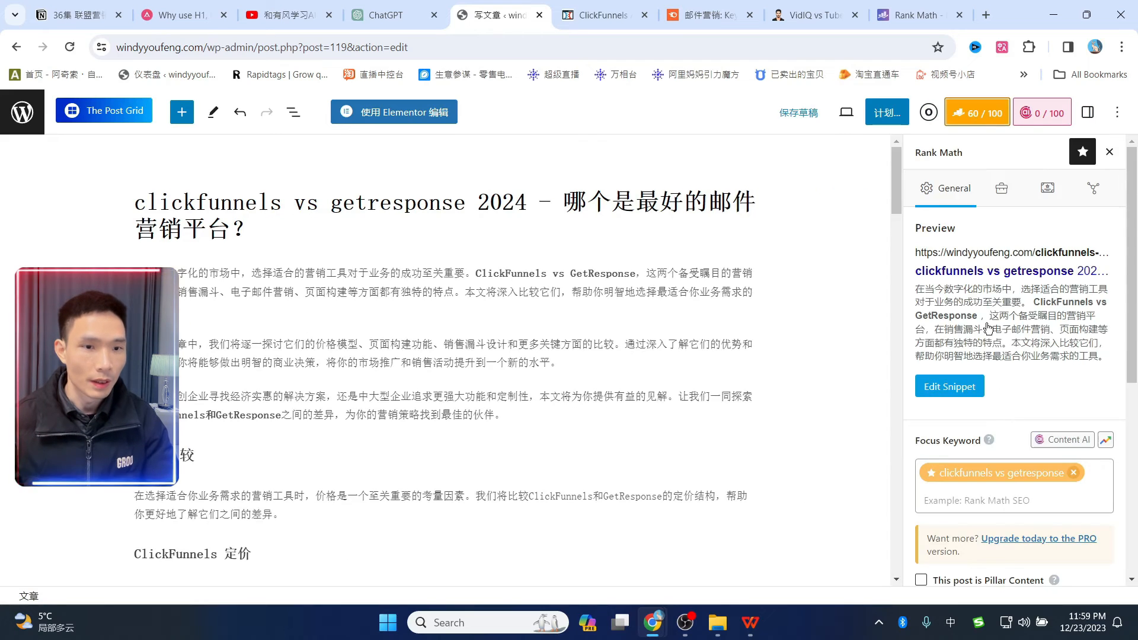
click(794, 126)
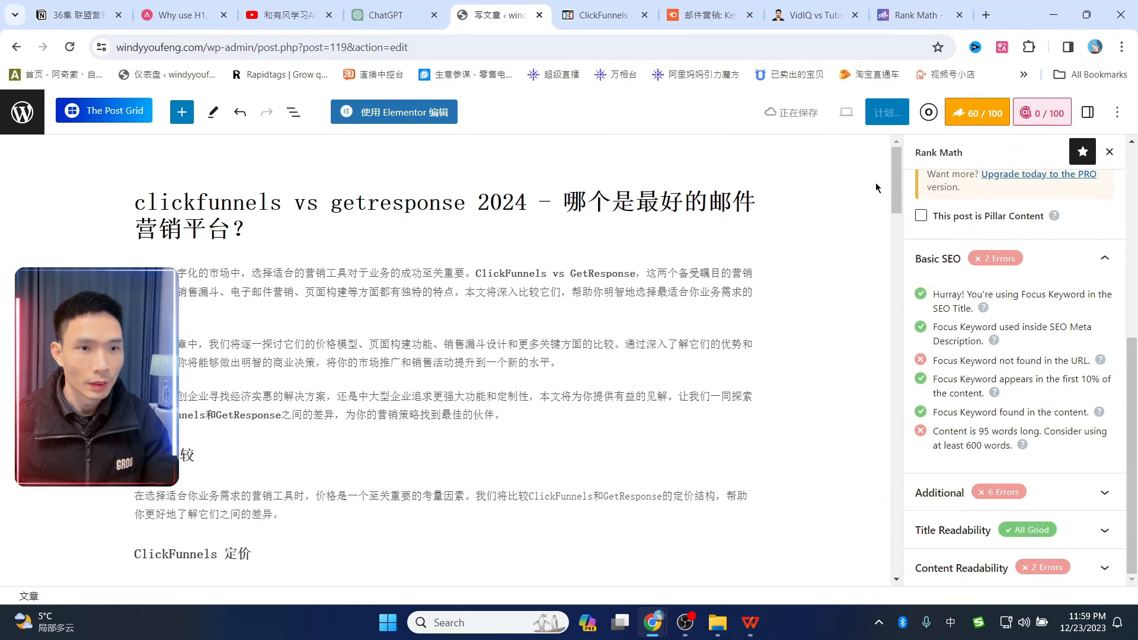
- Reload the editor and expand Rank Math's Additional checks, now at 65/100 with keyword-in-URL passing
click(69, 47)
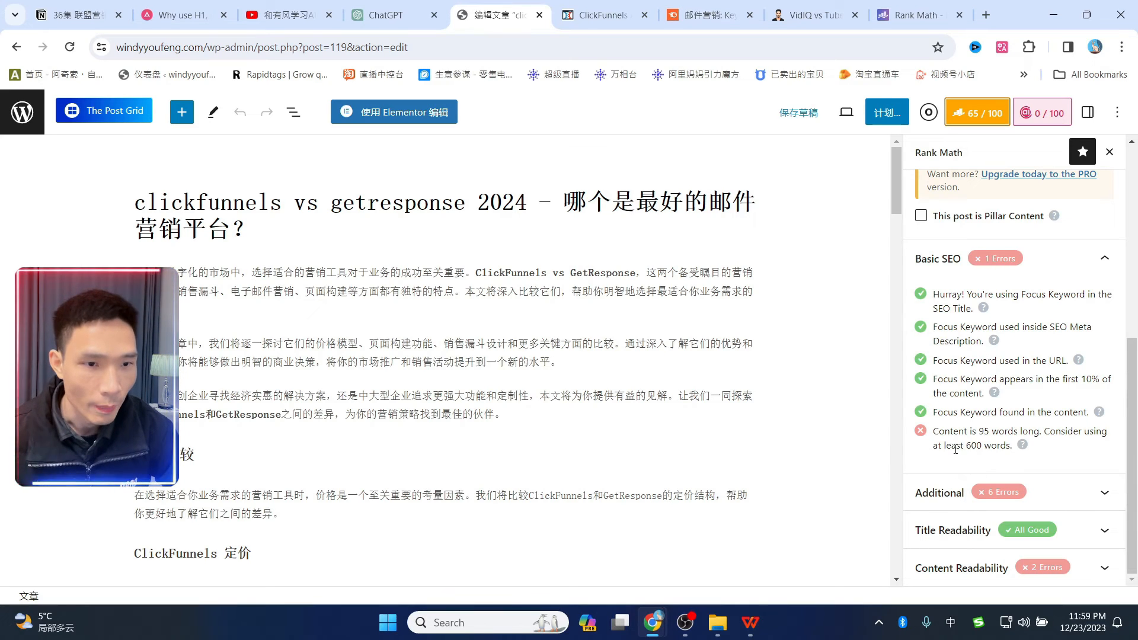
drag(942, 442, 985, 432)
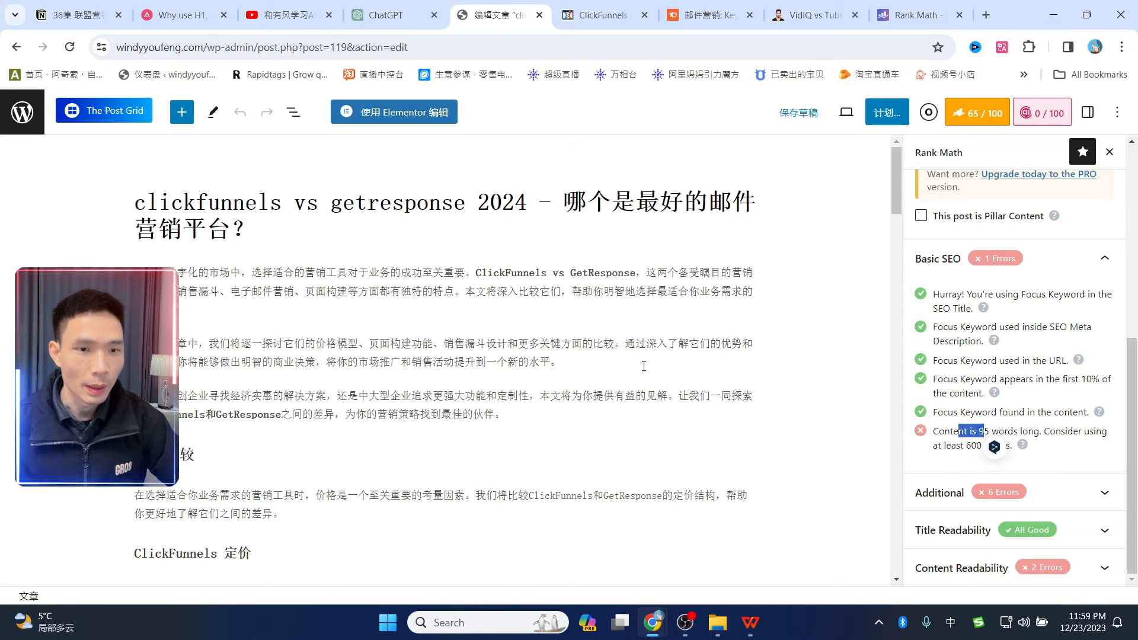
scroll(618, 336, down, 20)
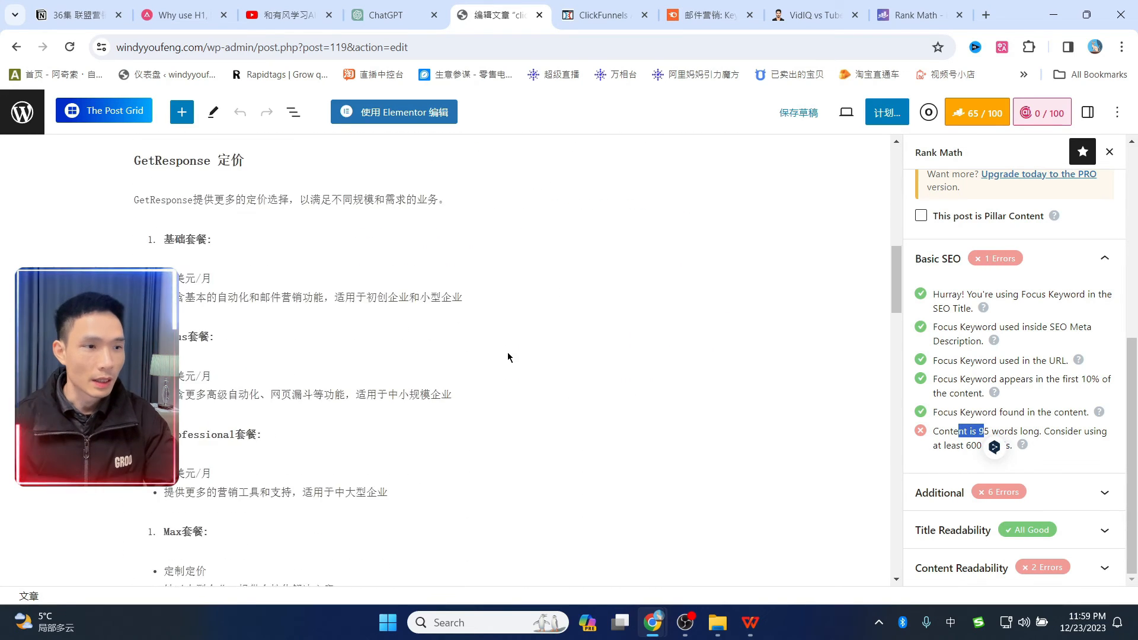
scroll(472, 381, down, 15)
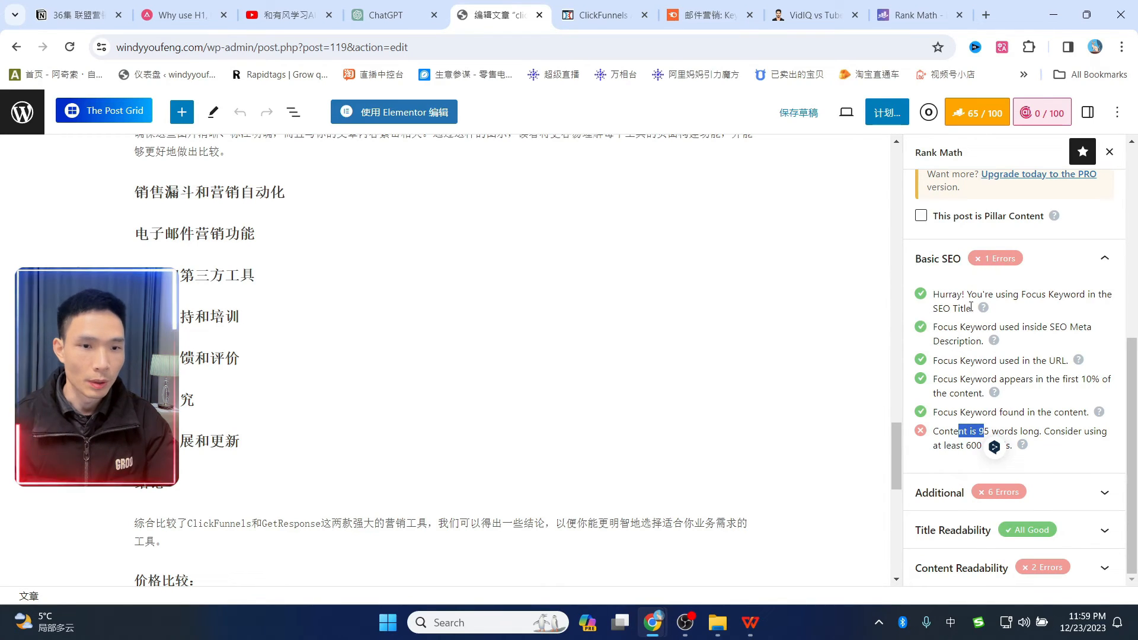
click(1103, 492)
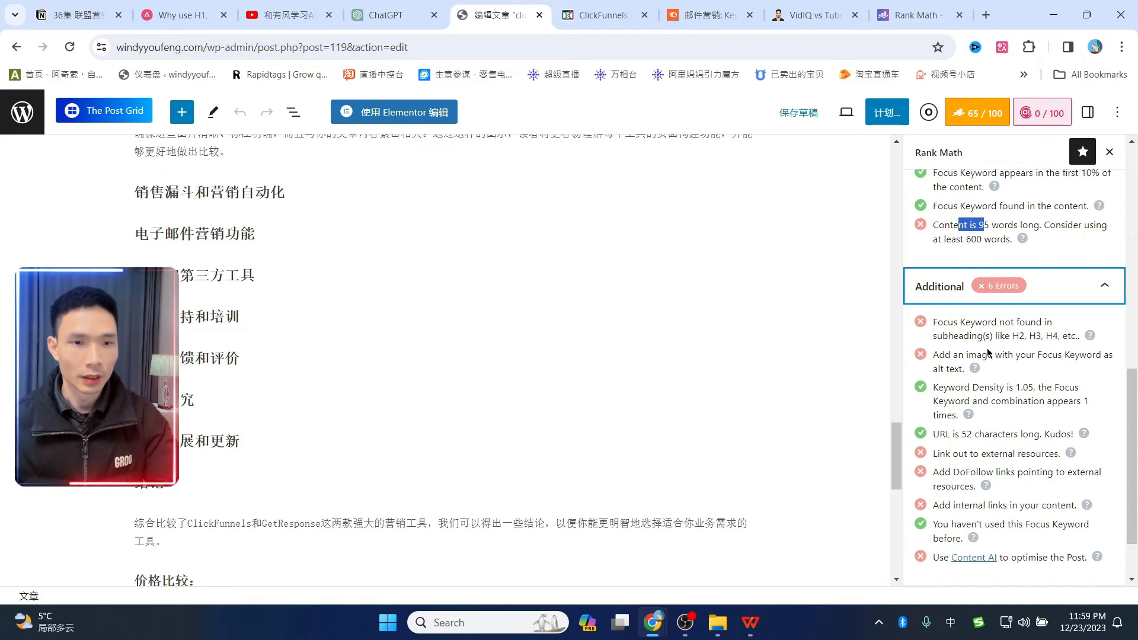
scroll(592, 308, up, 15)
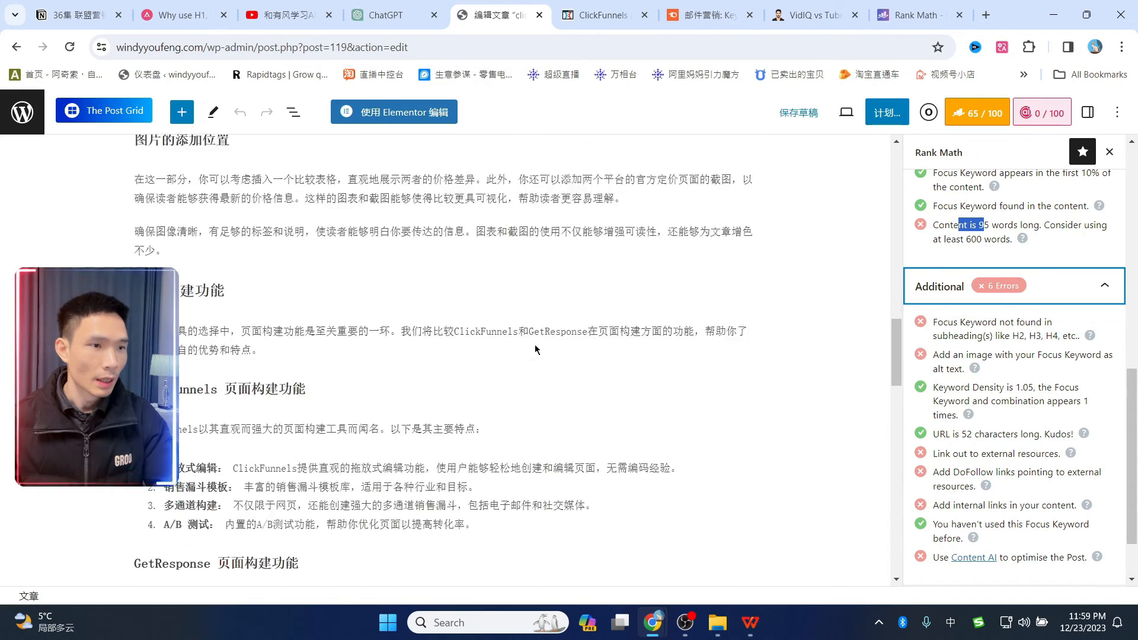
scroll(530, 339, up, 10)
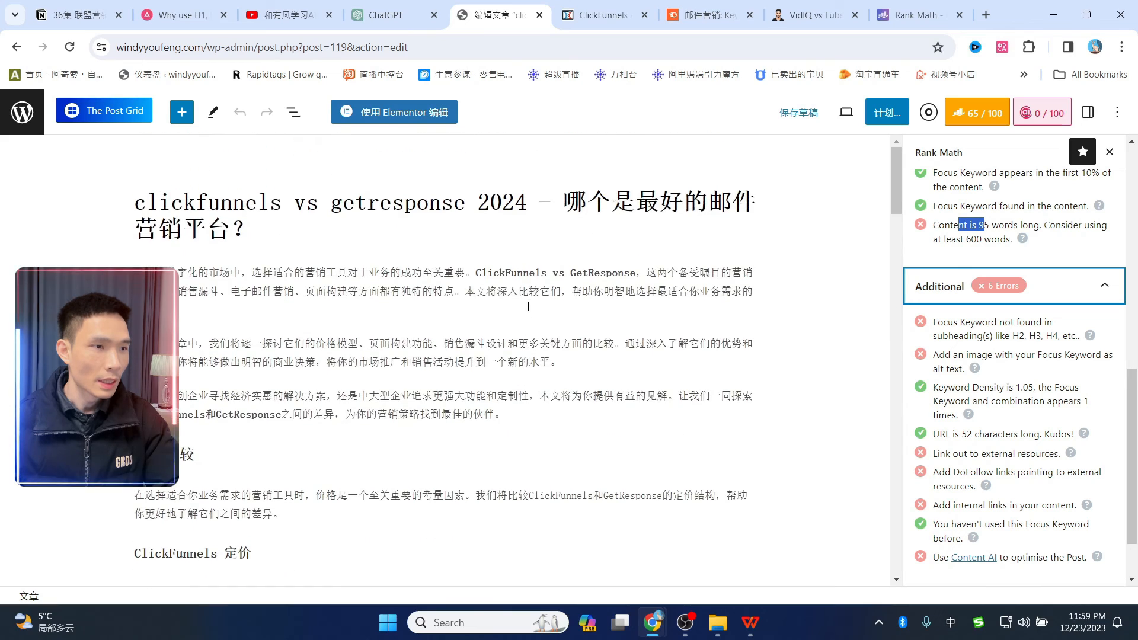
scroll(482, 343, down, 3)
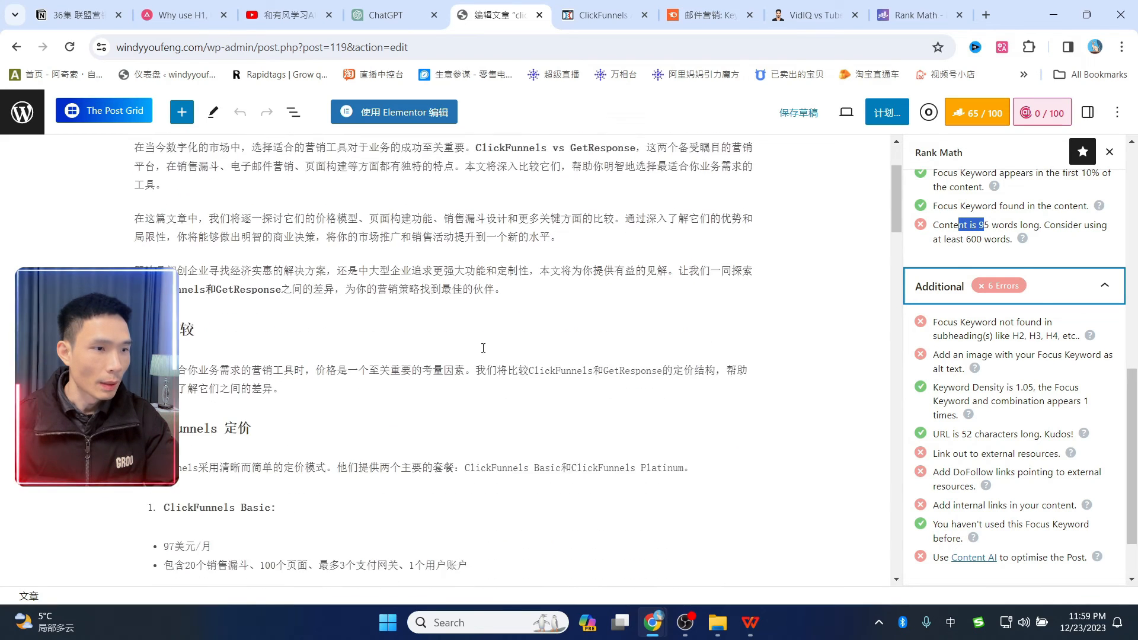
- Append 'clickfunnels vs getresponse' to the 价格比较 heading and keep it an H2
click(271, 316)
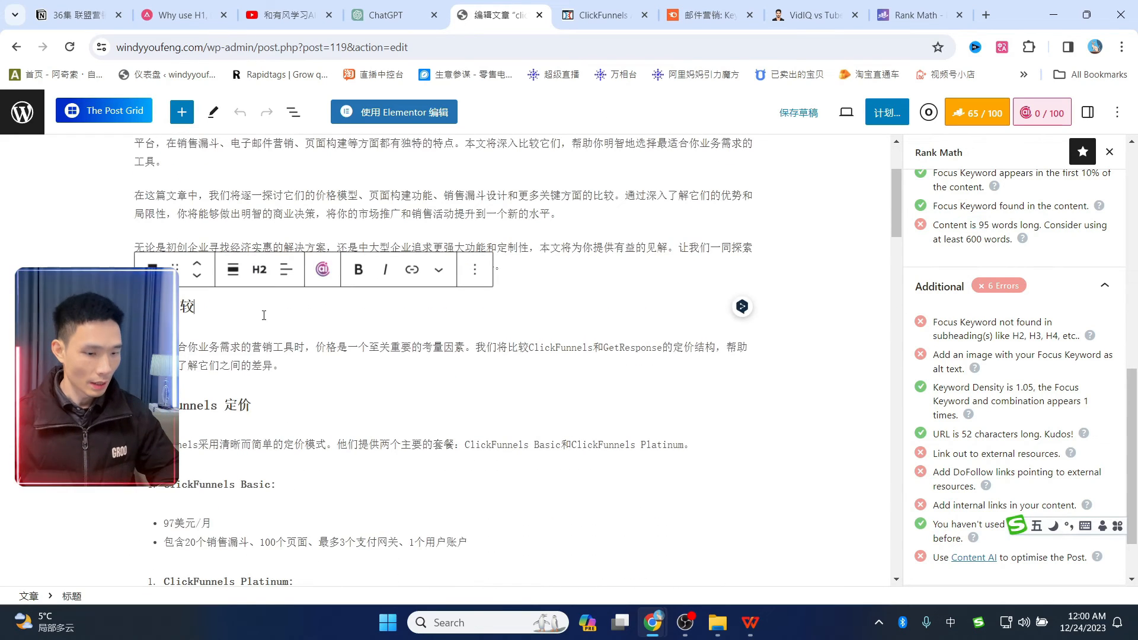
click(705, 14)
click(814, 15)
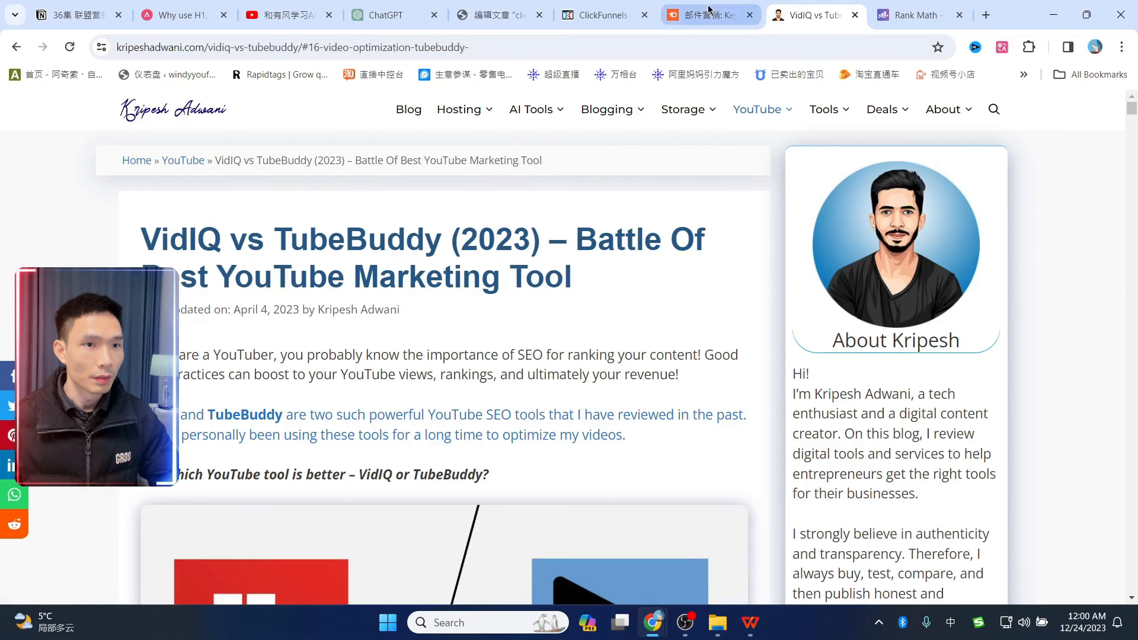
click(706, 15)
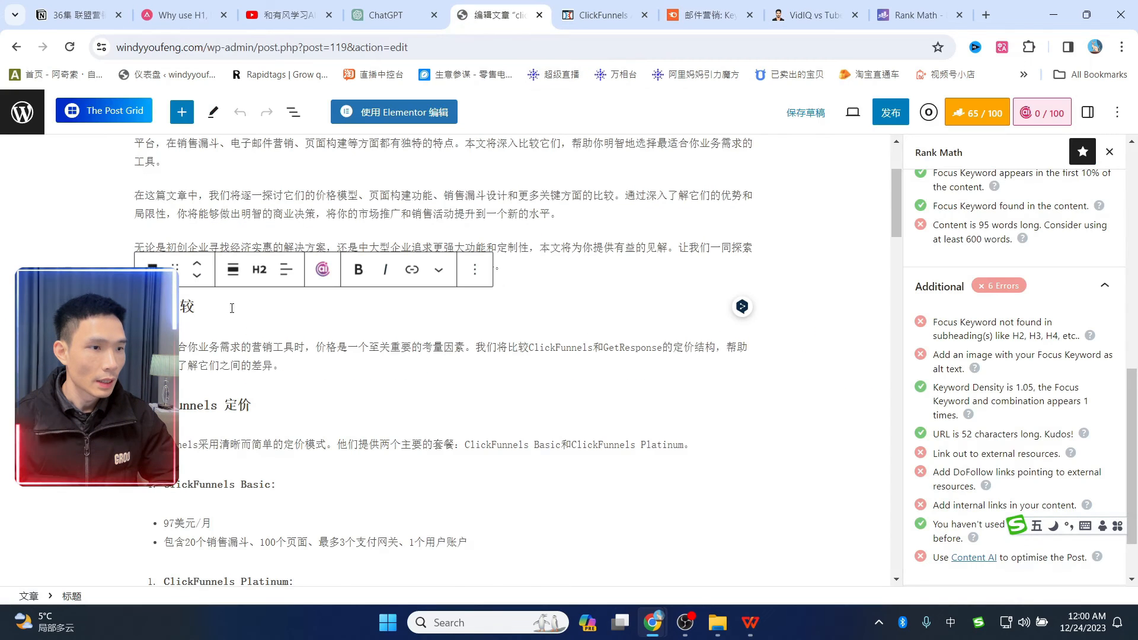
text(clickfunnels vs getresponse)
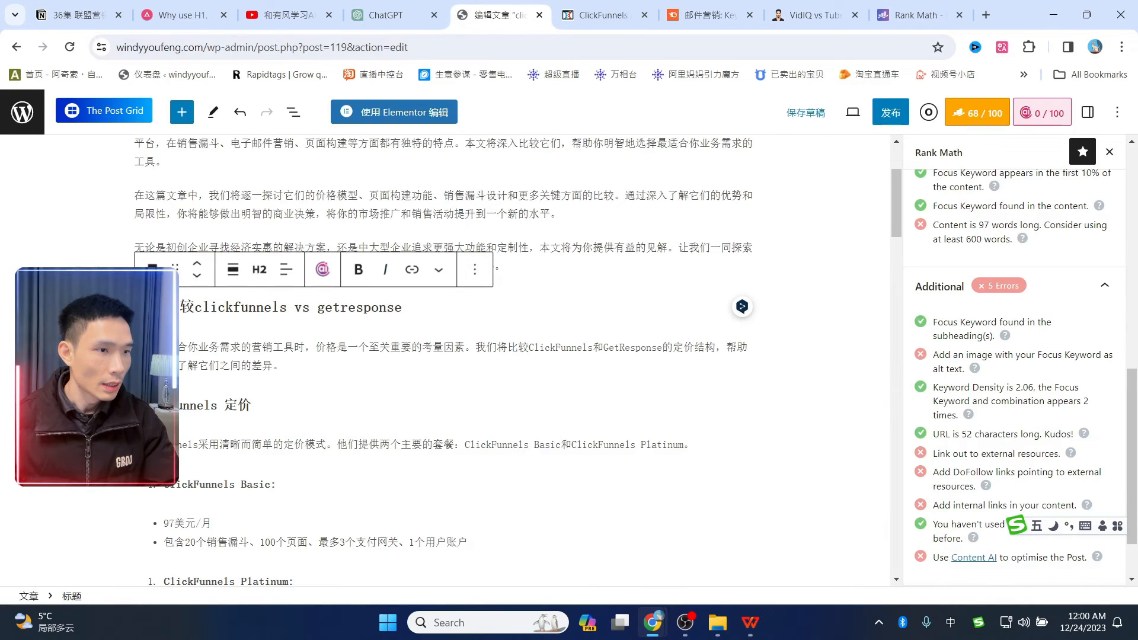
drag(136, 307, 404, 309)
click(152, 269)
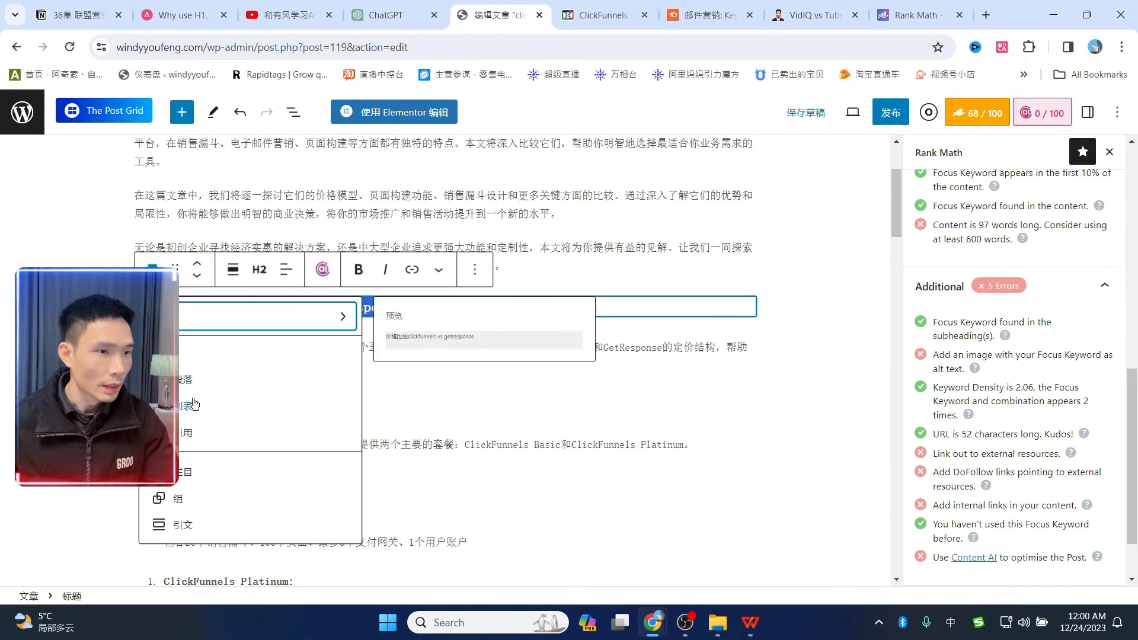
click(260, 270)
click(265, 346)
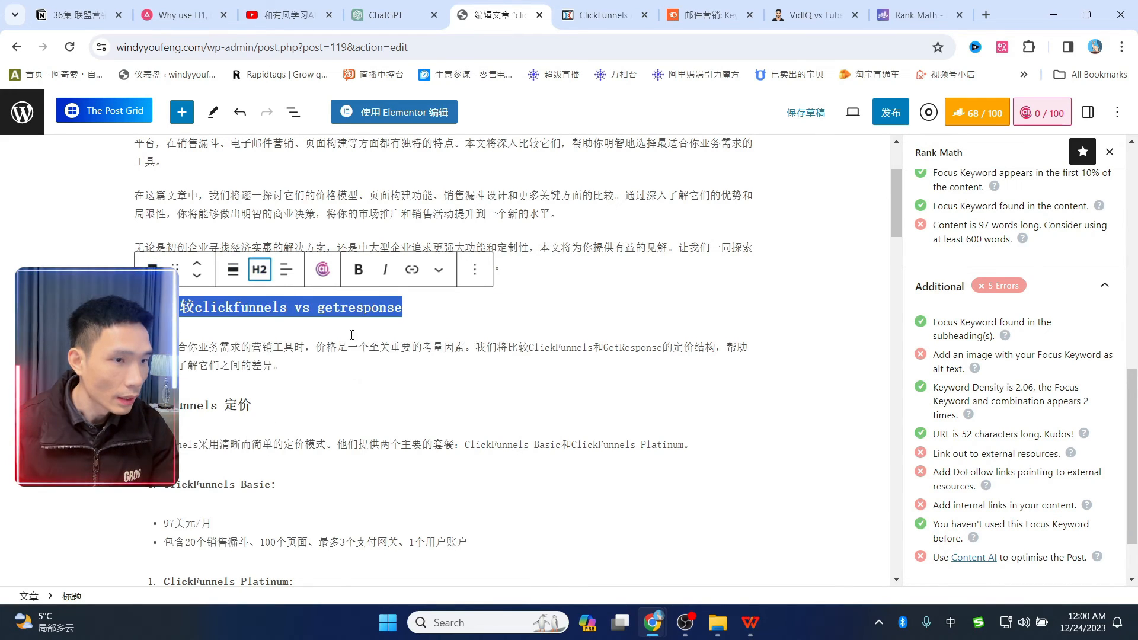
click(200, 309)
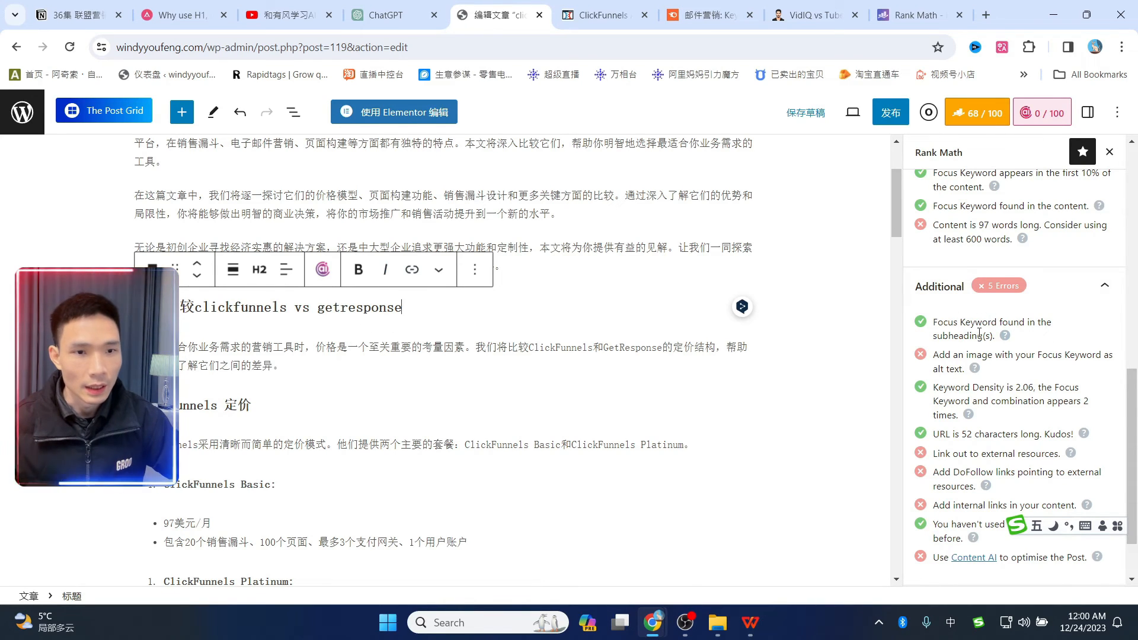
click(562, 294)
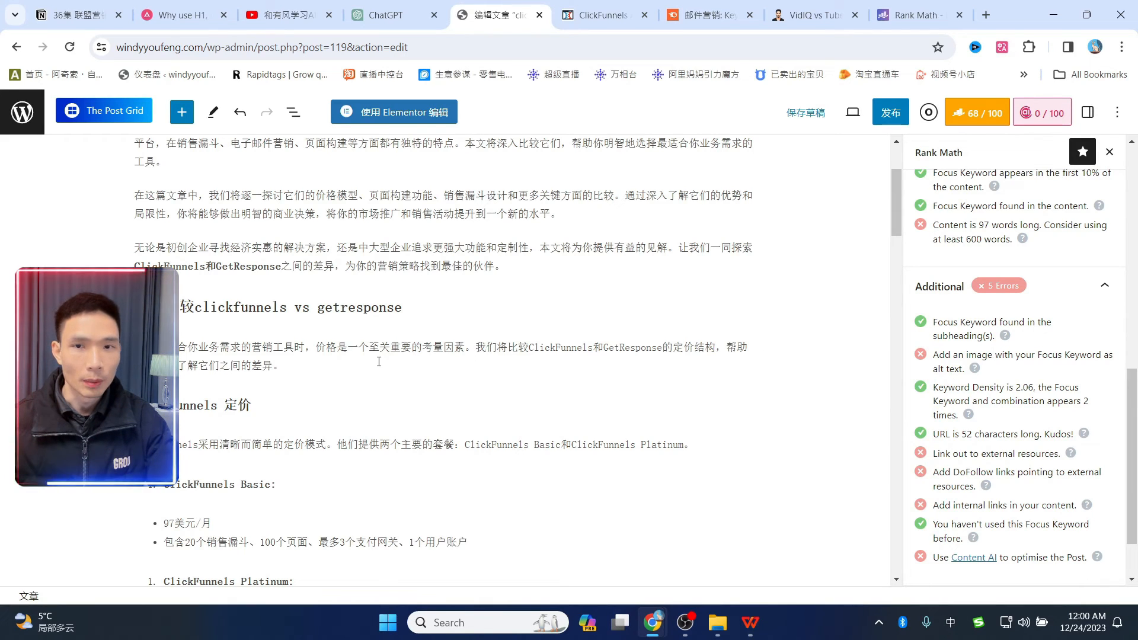
scroll(379, 361, up, 3)
scroll(510, 330, down, 2)
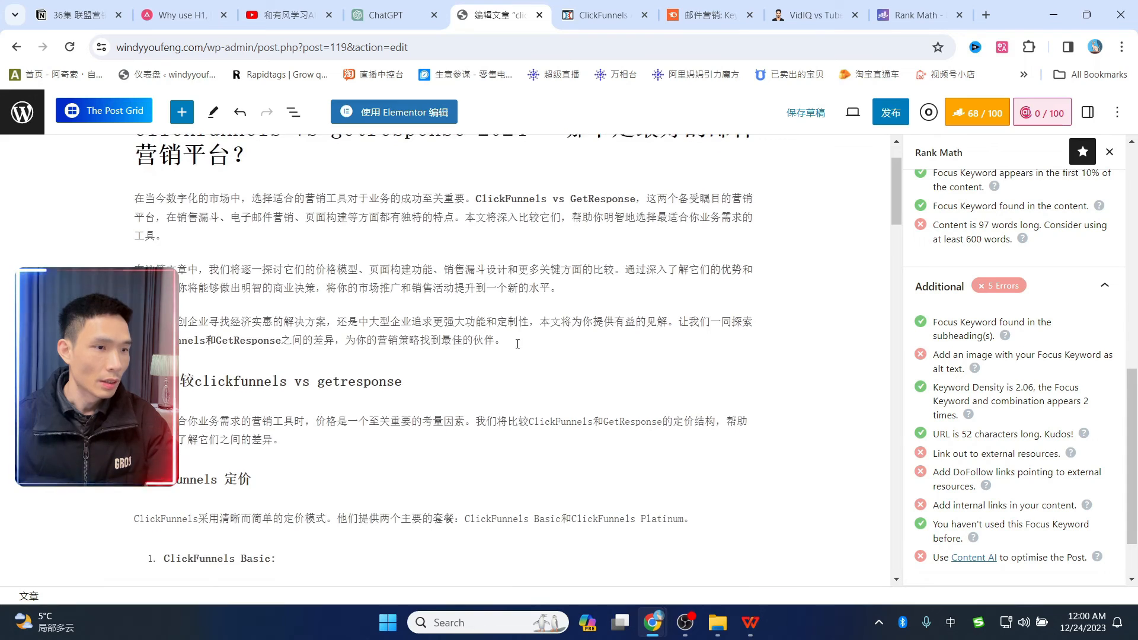
scroll(517, 344, down, 10)
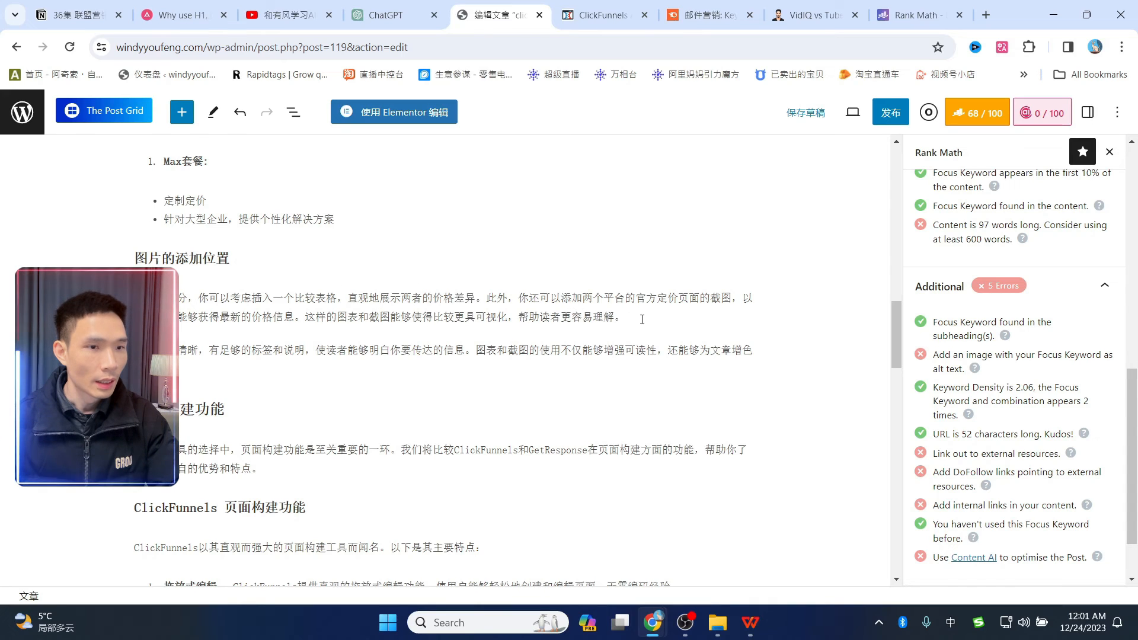
scroll(642, 320, up, 15)
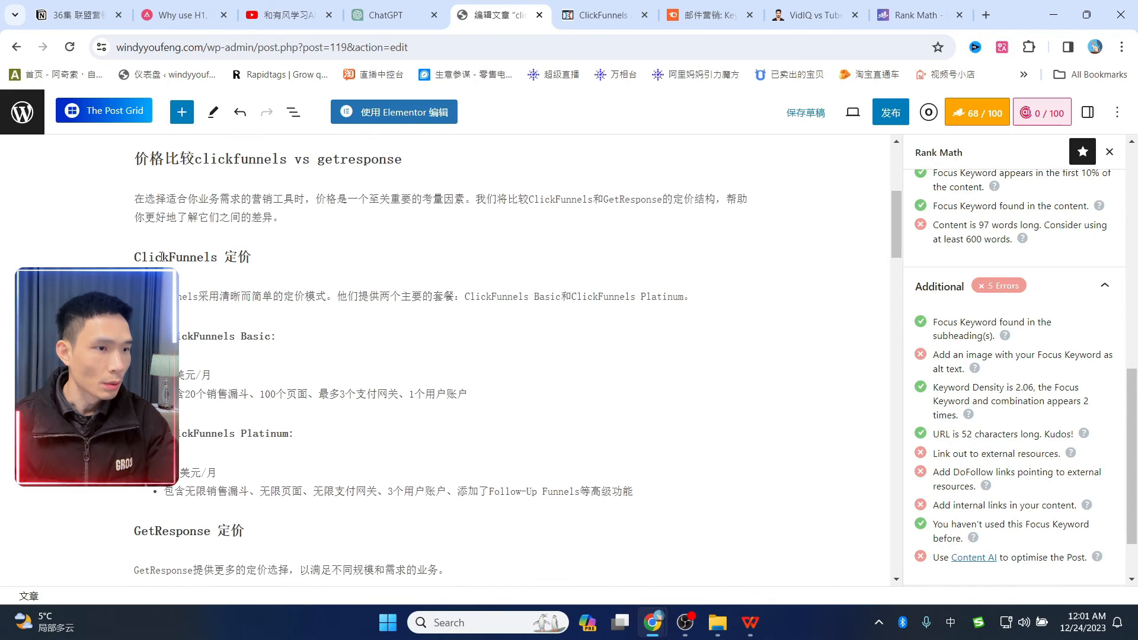
scroll(421, 295, down, 15)
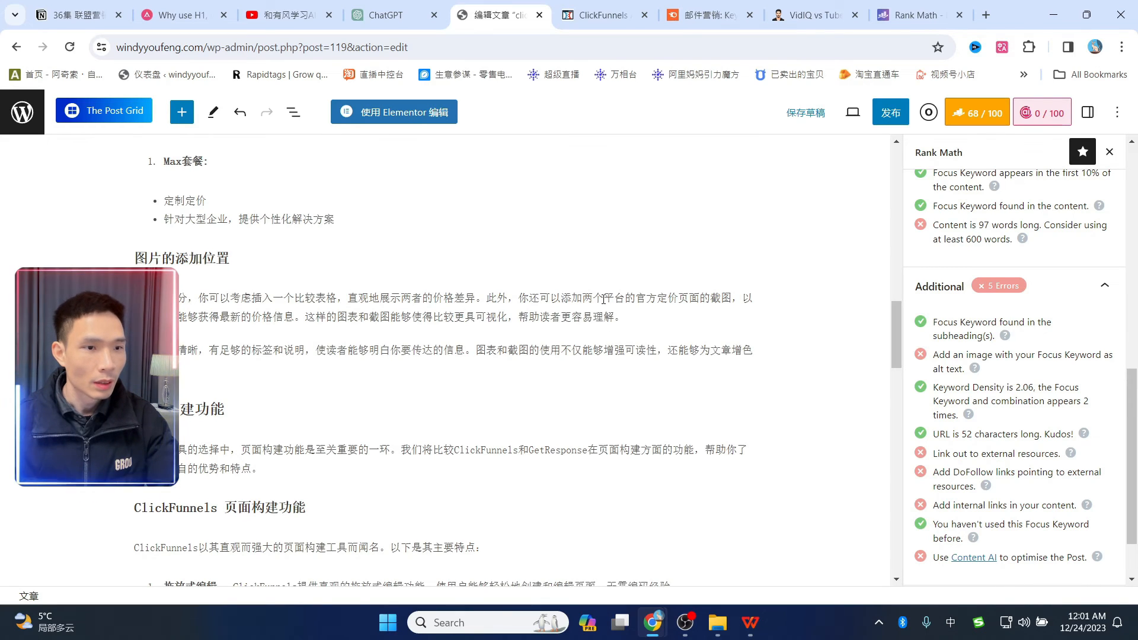
drag(572, 299, 676, 304)
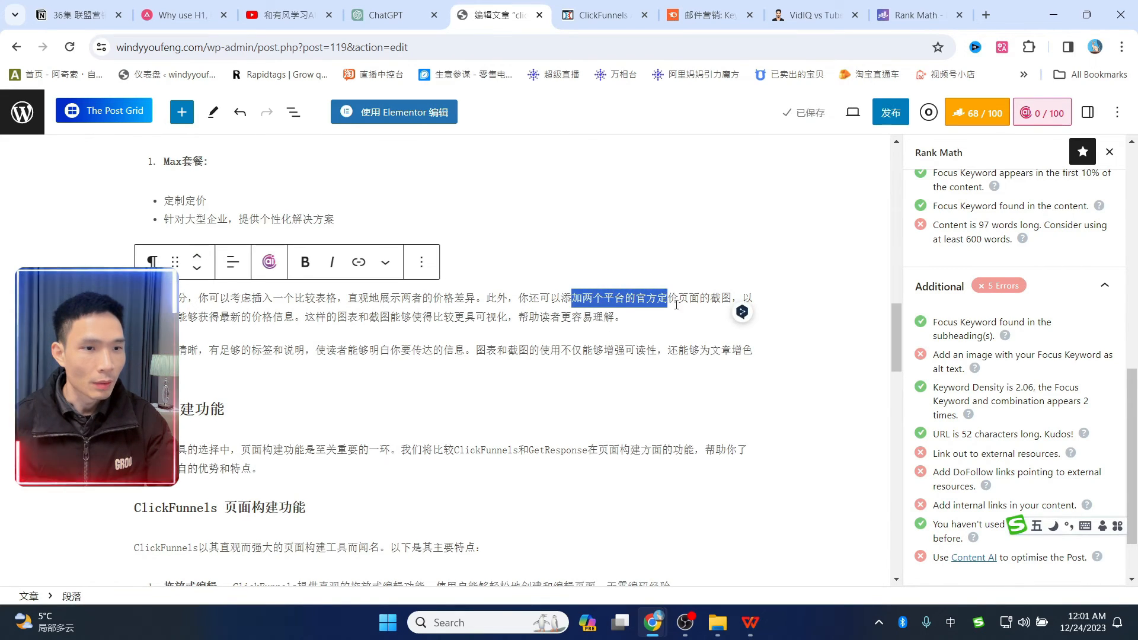
click(676, 305)
scroll(534, 332, up, 1)
click(523, 336)
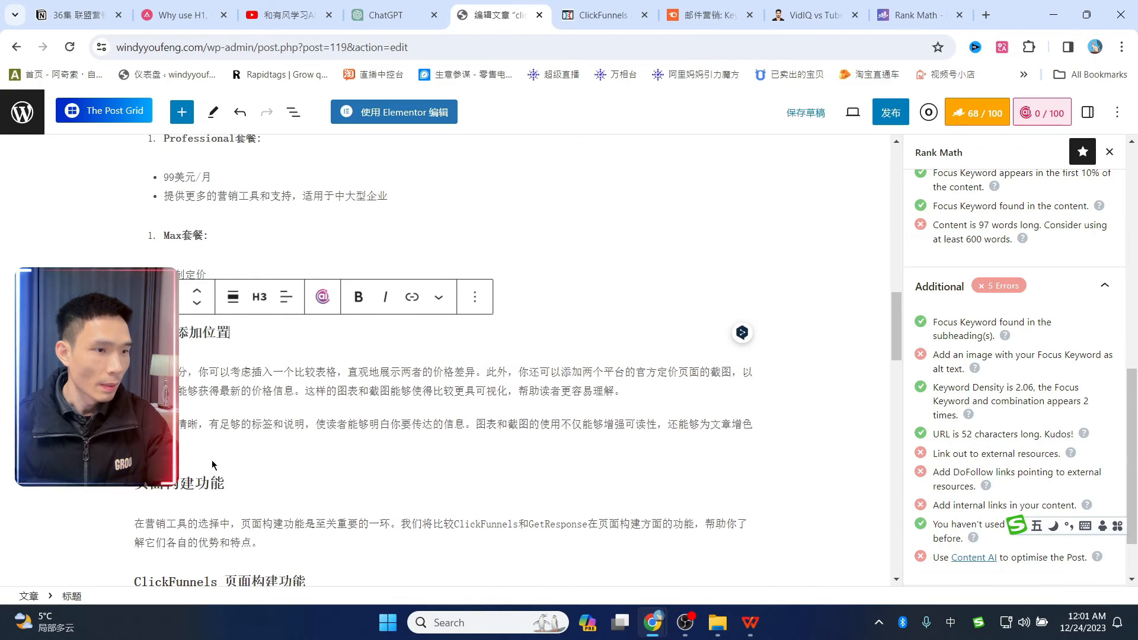
- Trim the ClickFunnels address to clickfunnels.com and open its Pricing page
click(605, 14)
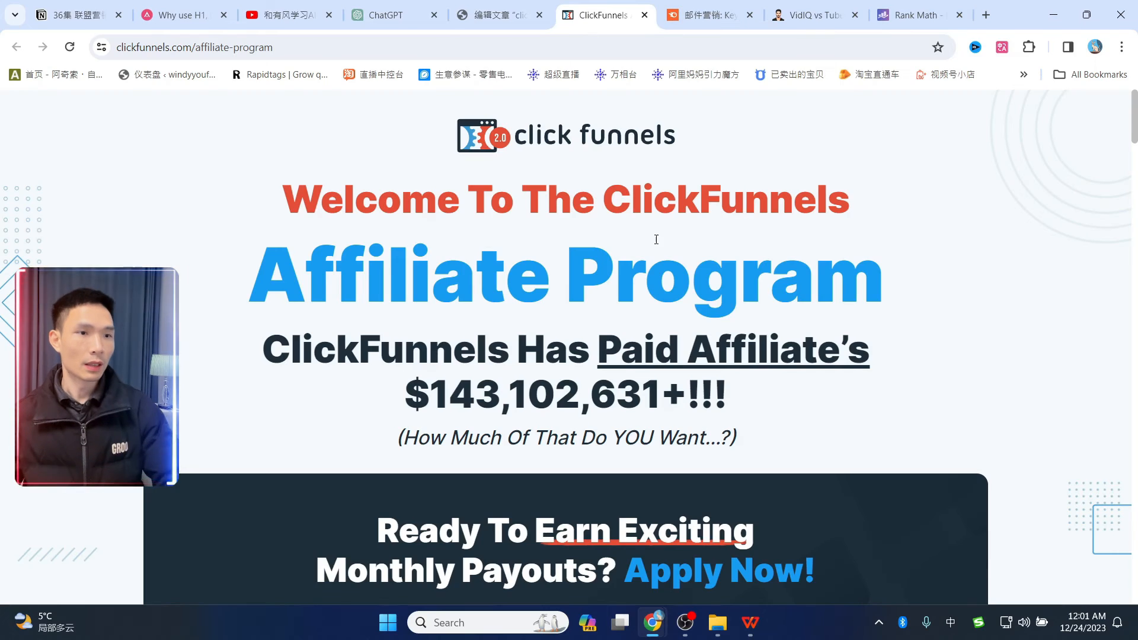
scroll(356, 237, down, 2)
scroll(154, 232, up, 2)
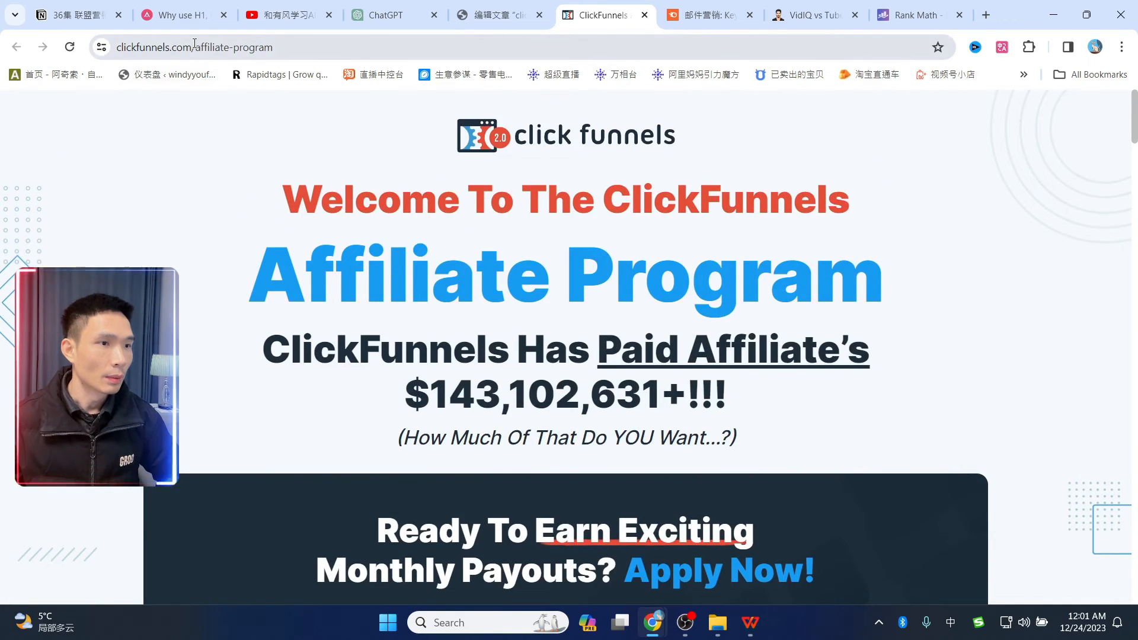
drag(195, 47, 278, 47)
key(BackSpace)
key(Return)
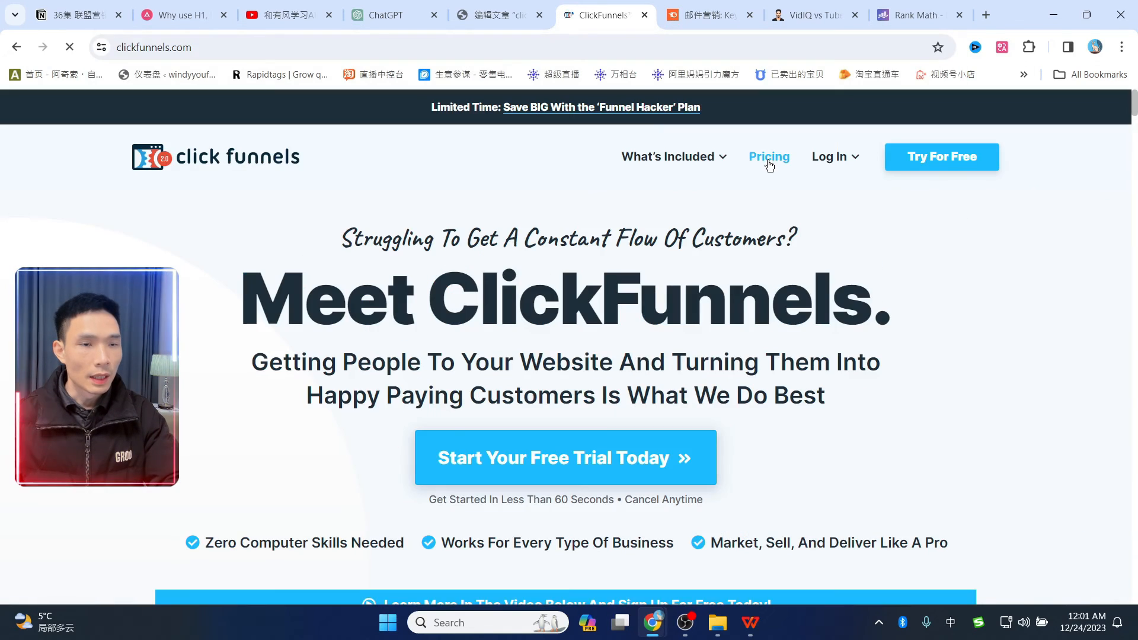
click(769, 165)
scroll(919, 262, down, 5)
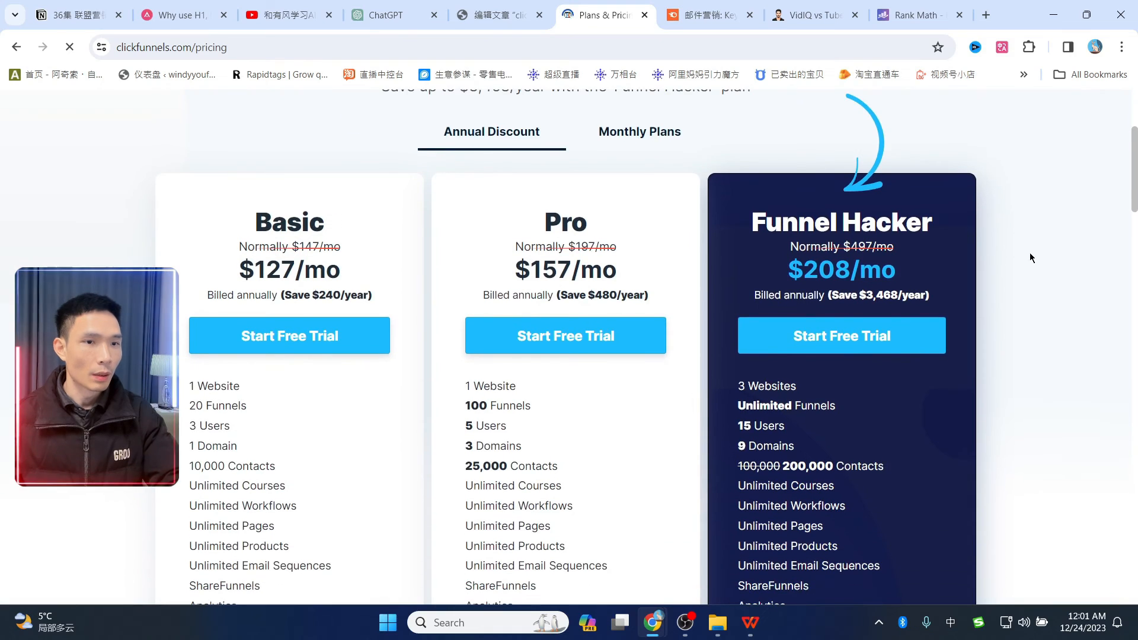
scroll(1023, 252, down, 1)
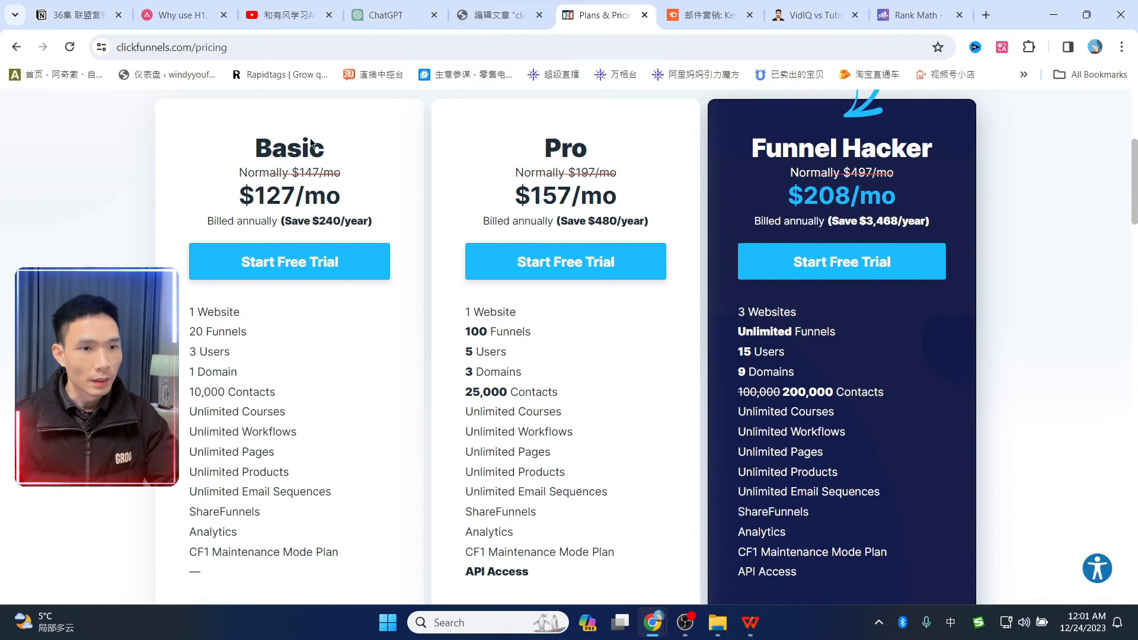
- Snip the Basic $127, Pro $157 and Funnel Hacker $208 plan cards
key(super+shift+s)
drag(146, 96, 976, 601)
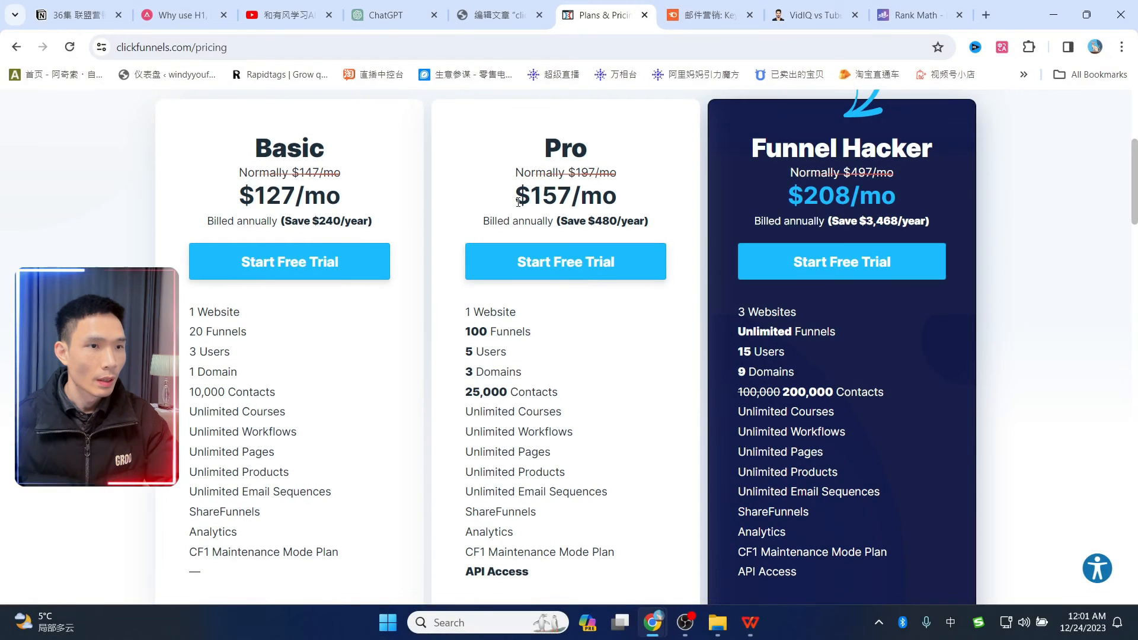
click(498, 15)
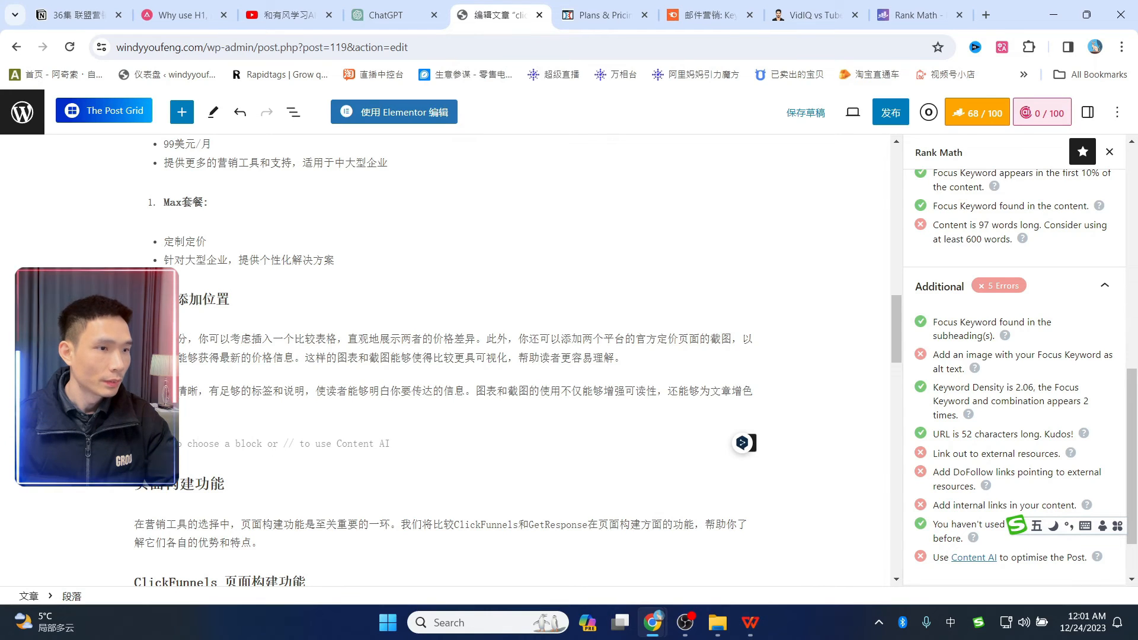
- Insert an Image block and upload the ClickFunnels pricing-table screenshot
click(183, 114)
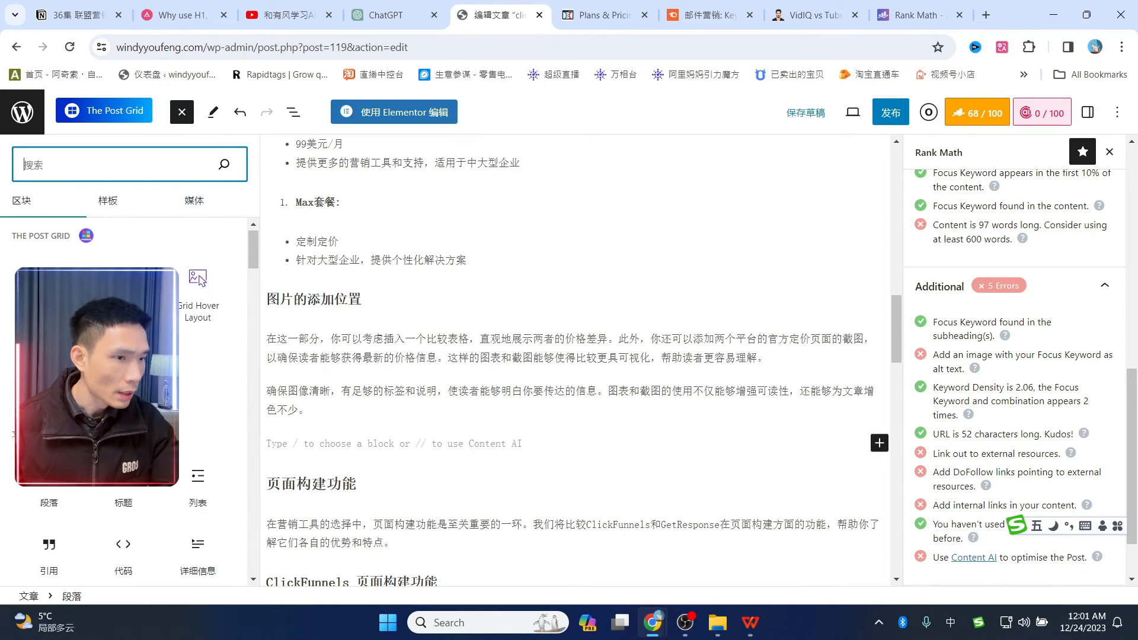
scroll(182, 437, down, 10)
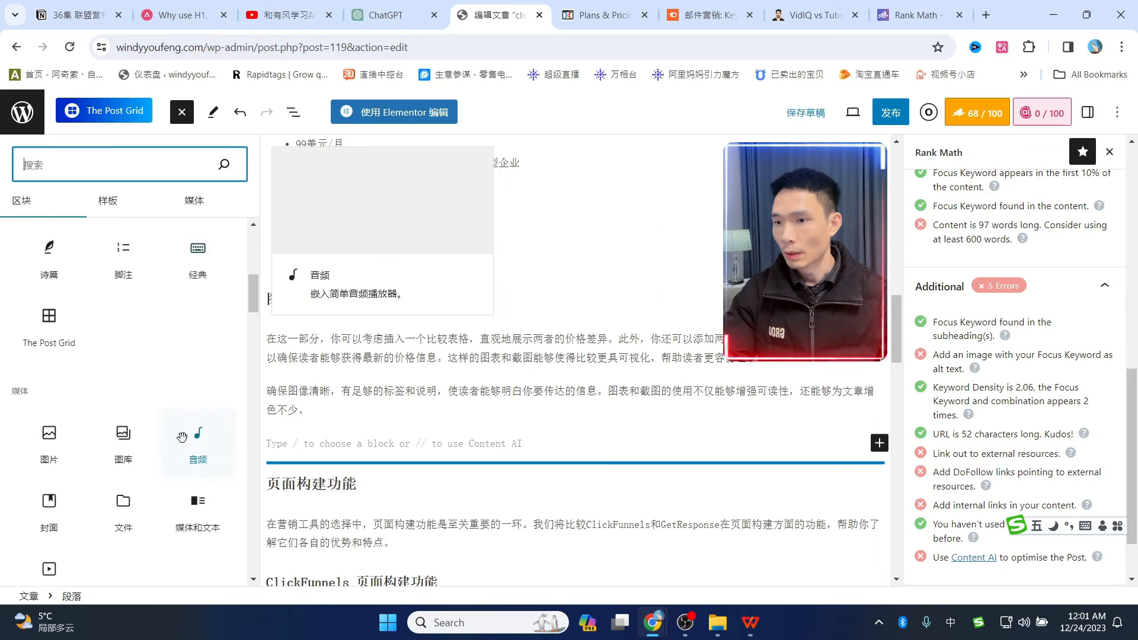
click(50, 438)
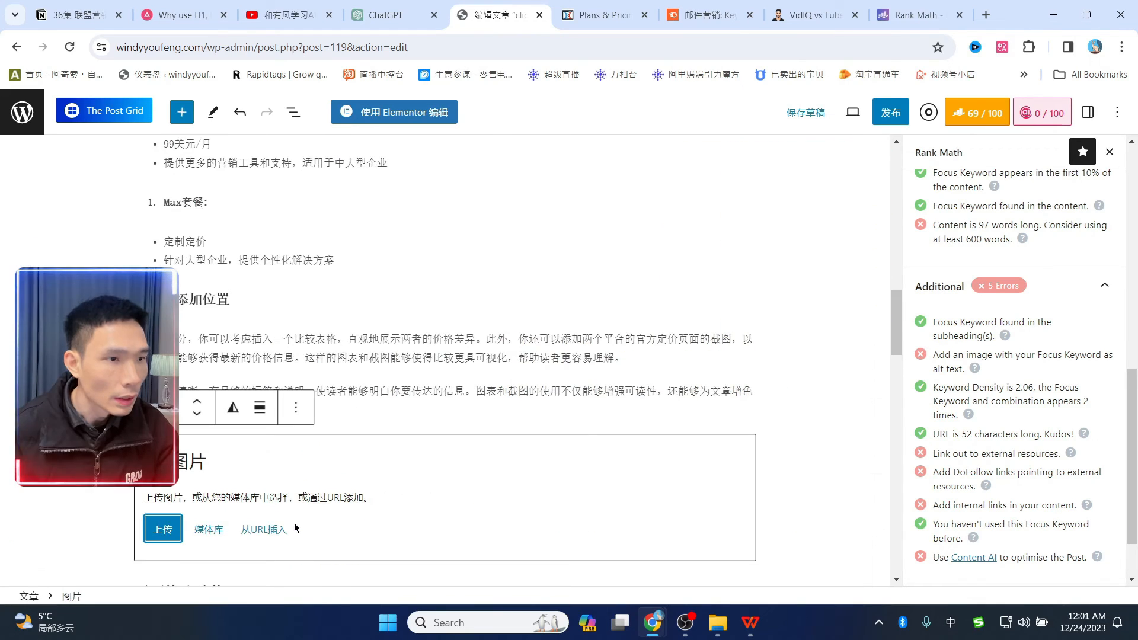
click(163, 529)
double_click(358, 196)
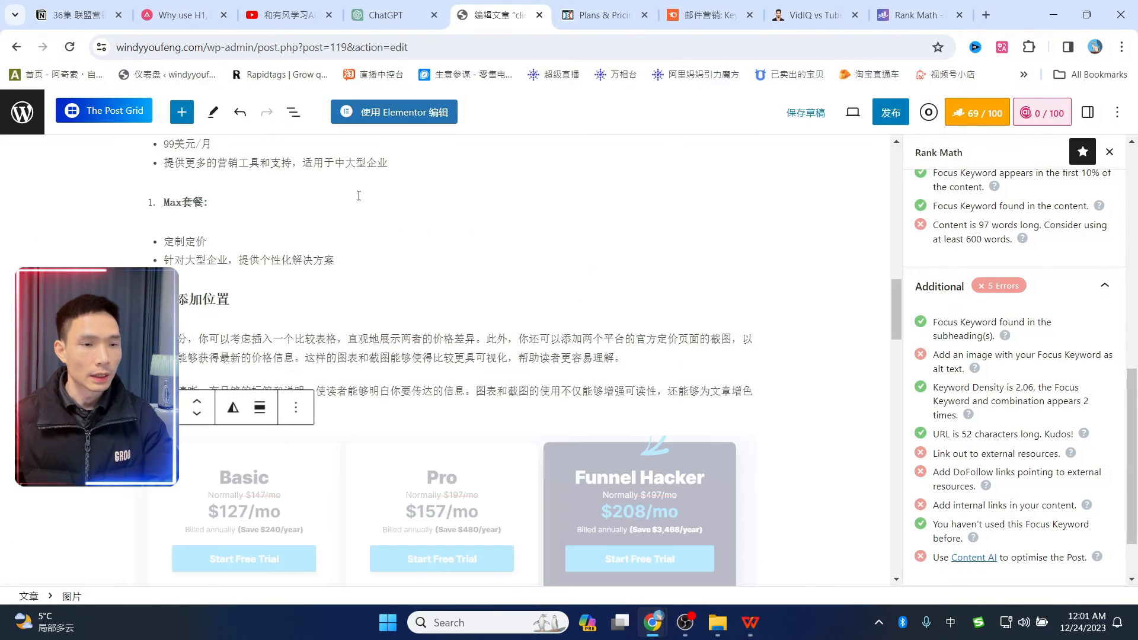
scroll(519, 413, down, 2)
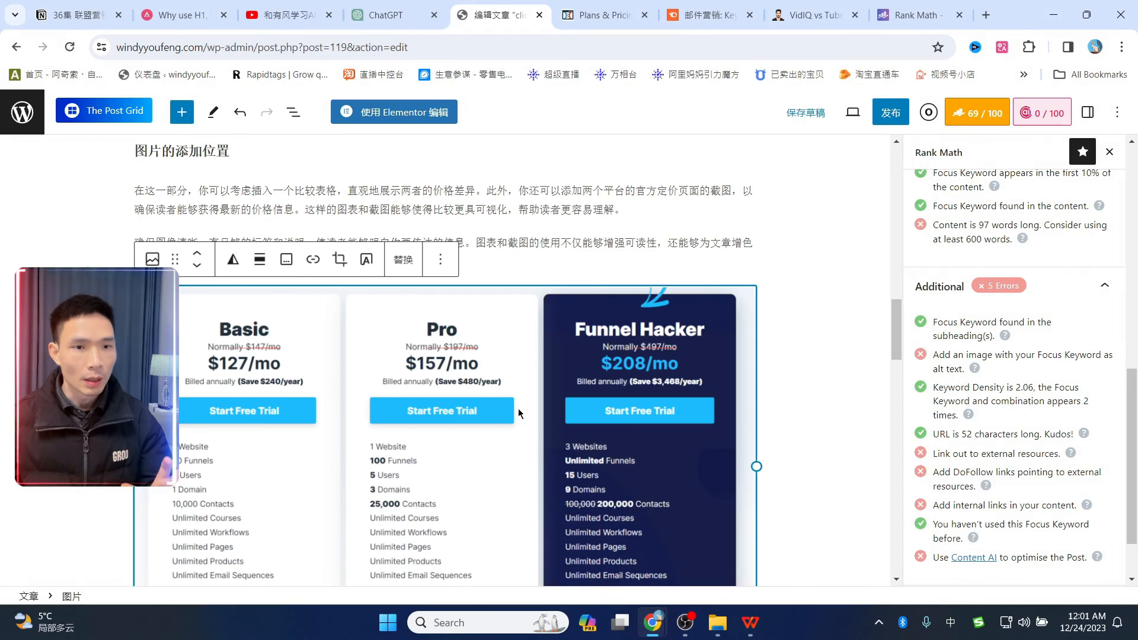
- Set the image's alt text to 'clickfunnels vs getresponse', raising Rank Math to 70/100
click(1091, 113)
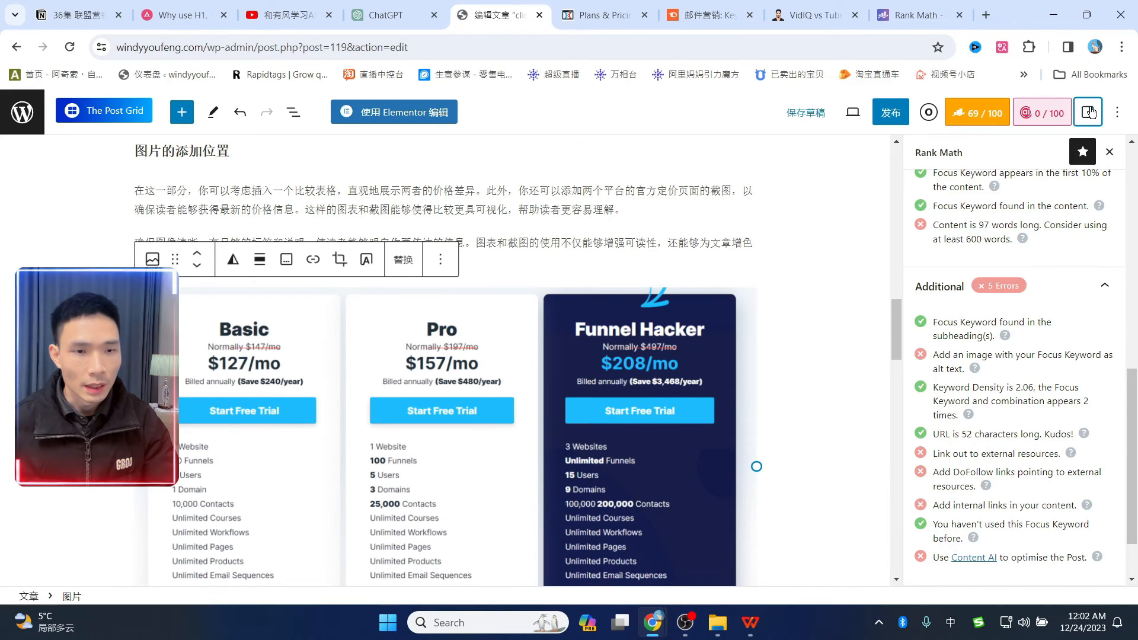
click(940, 393)
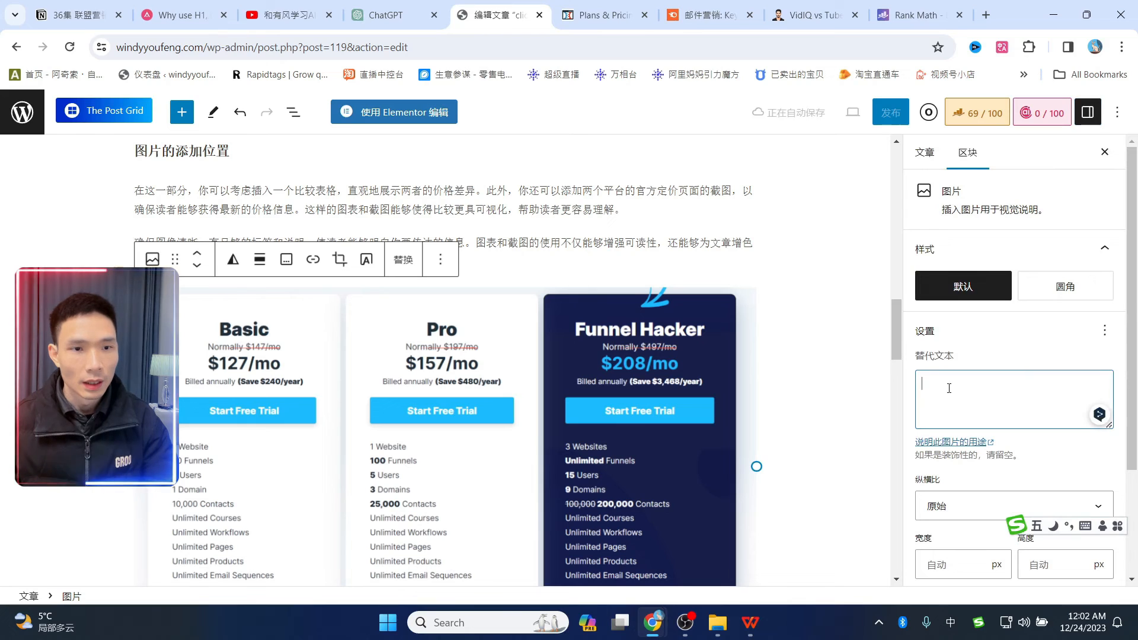
click(705, 15)
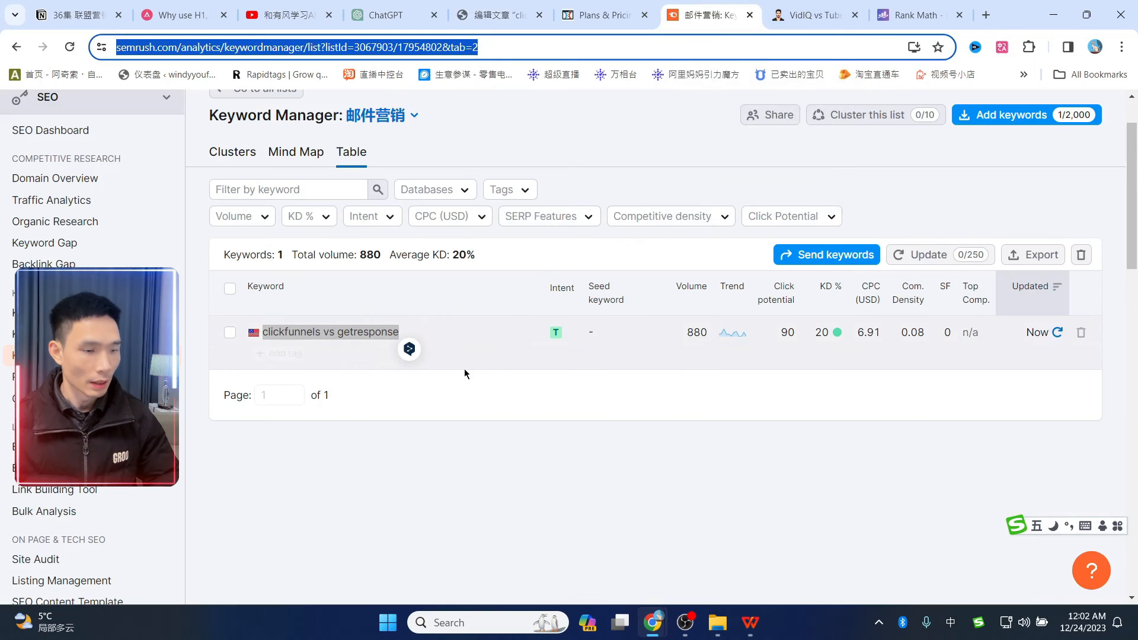
click(384, 397)
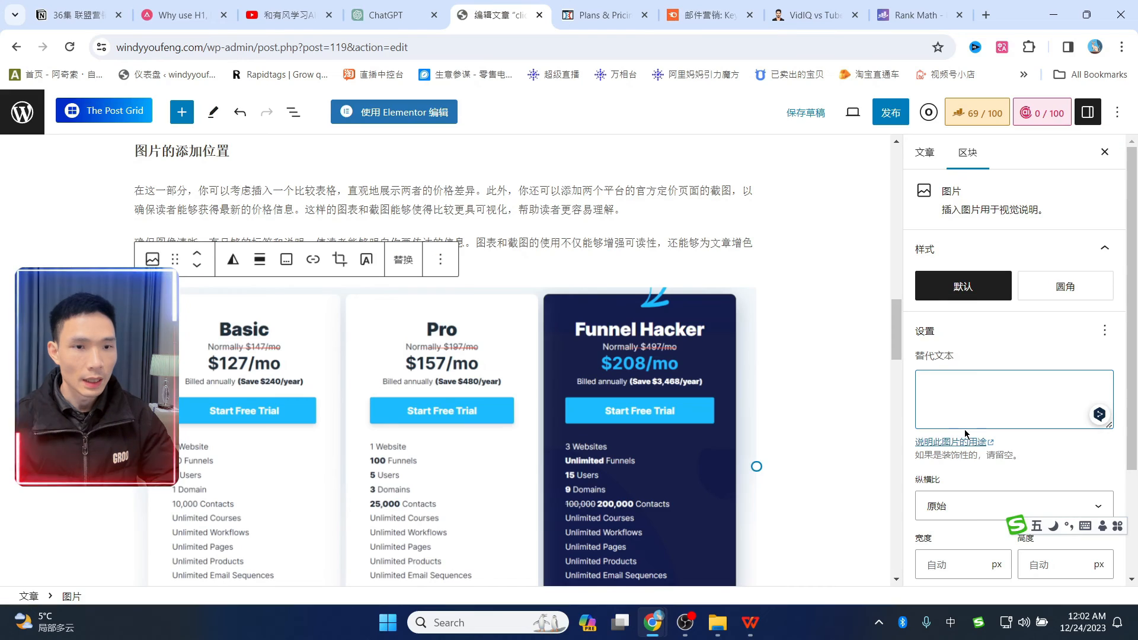
text(clickfunnels vs getresponse)
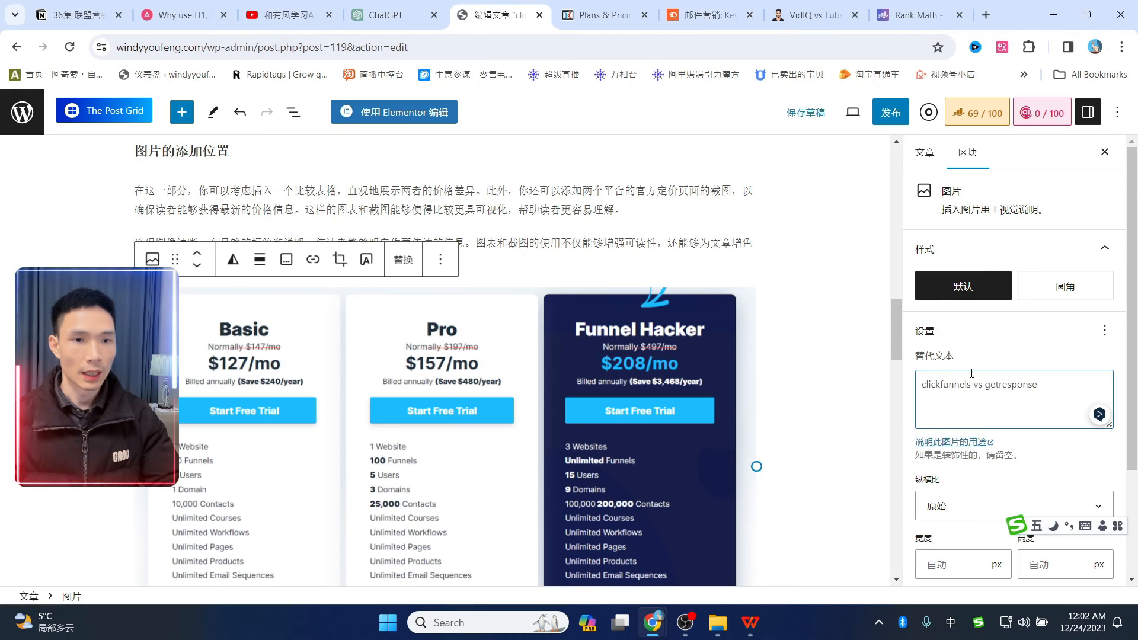
scroll(1012, 362, down, 3)
scroll(1011, 361, up, 3)
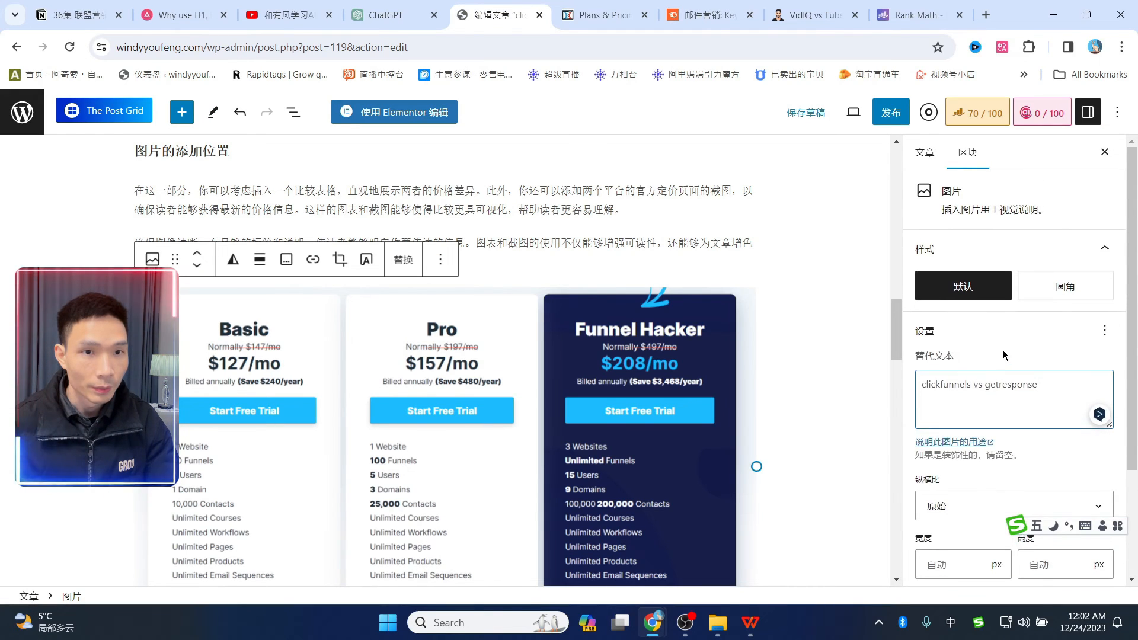
click(805, 114)
click(977, 112)
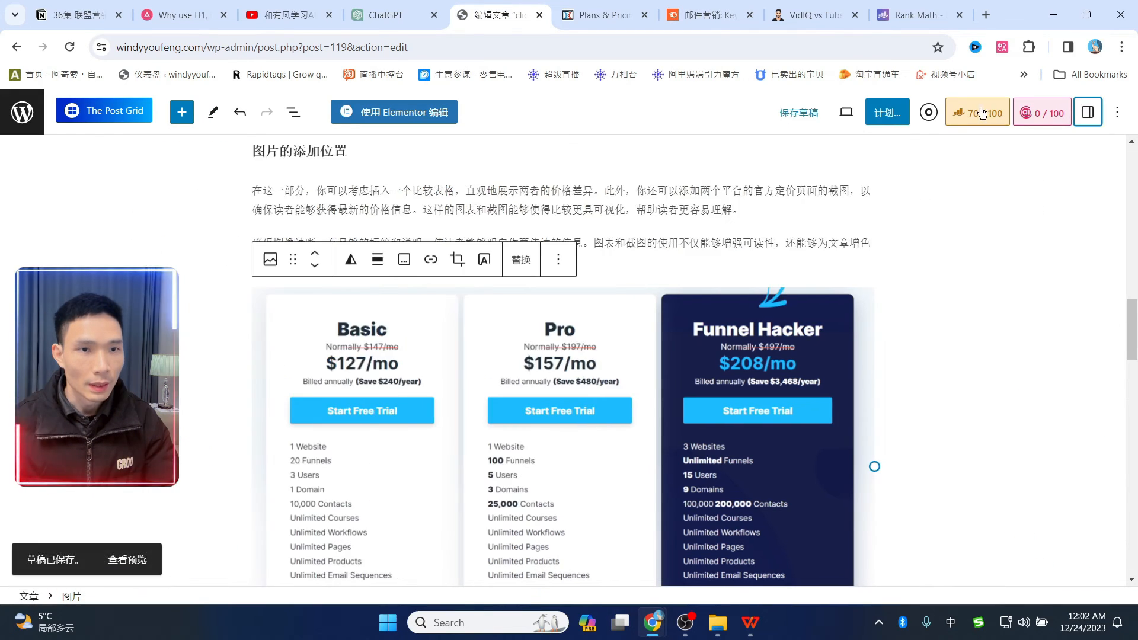
scroll(1014, 363, down, 5)
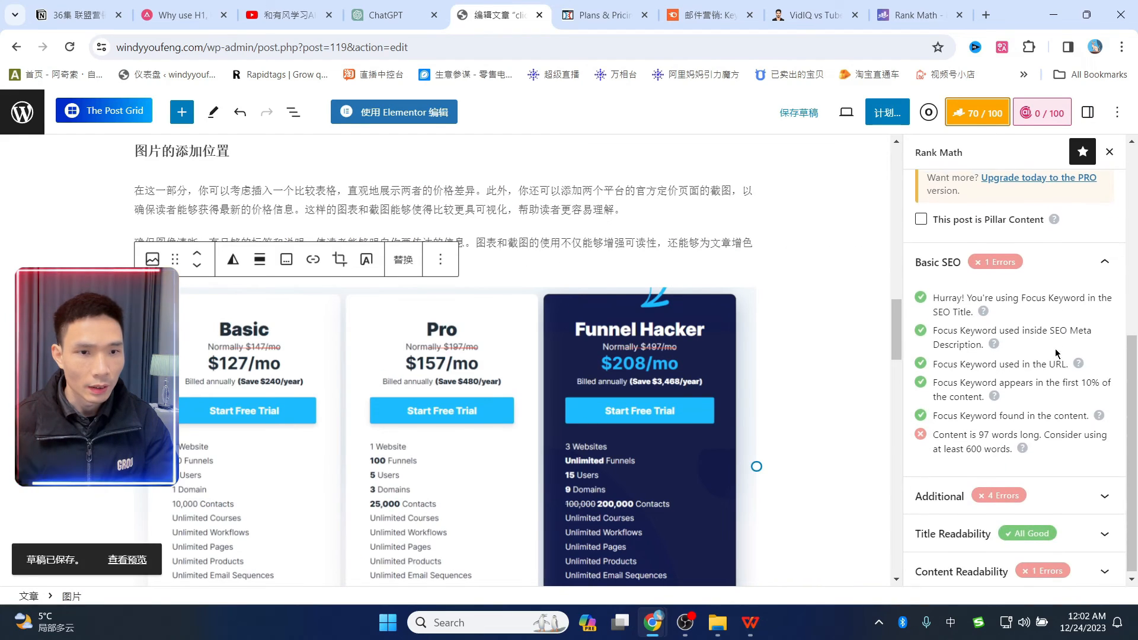
- Expand Rank Math's Additional checks and read the DoFollow external-links suggestion
click(943, 494)
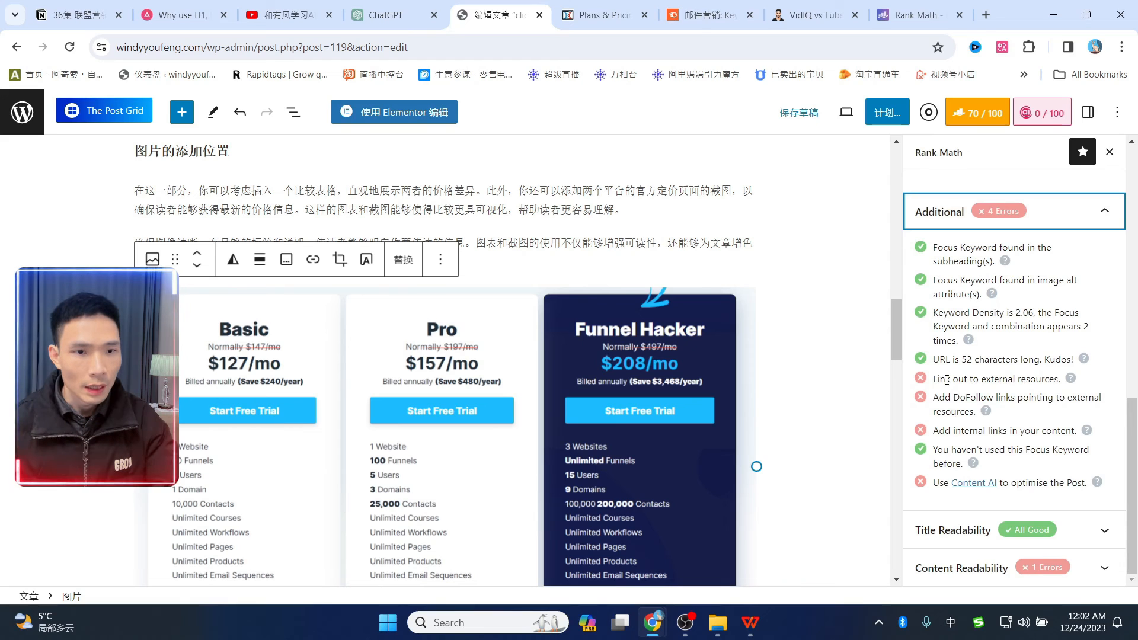
drag(936, 379, 1058, 375)
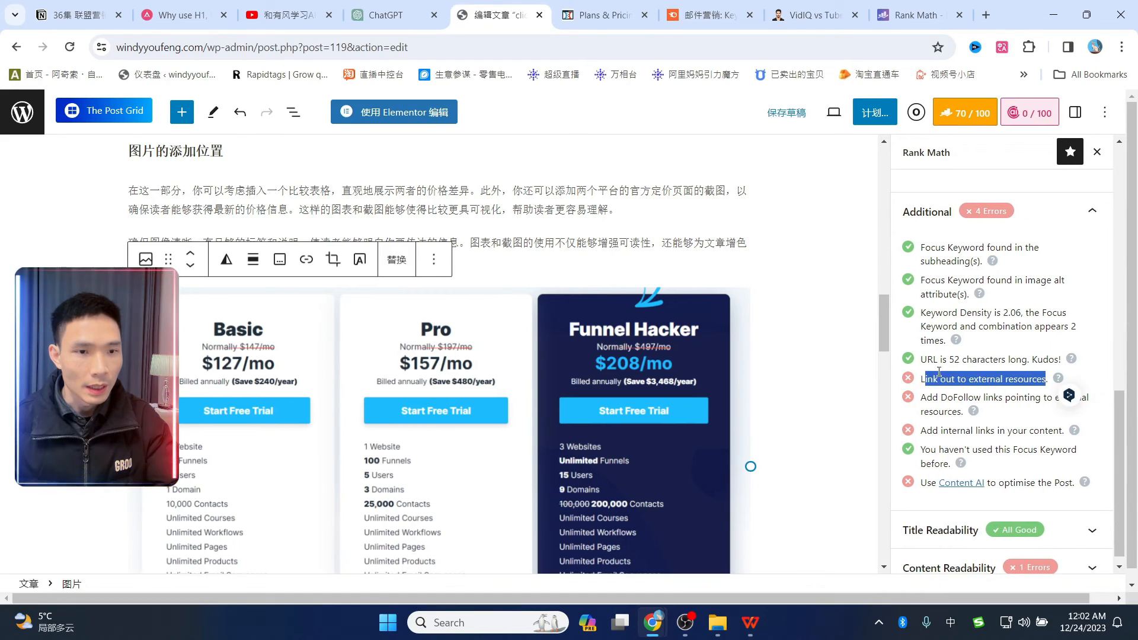
click(934, 378)
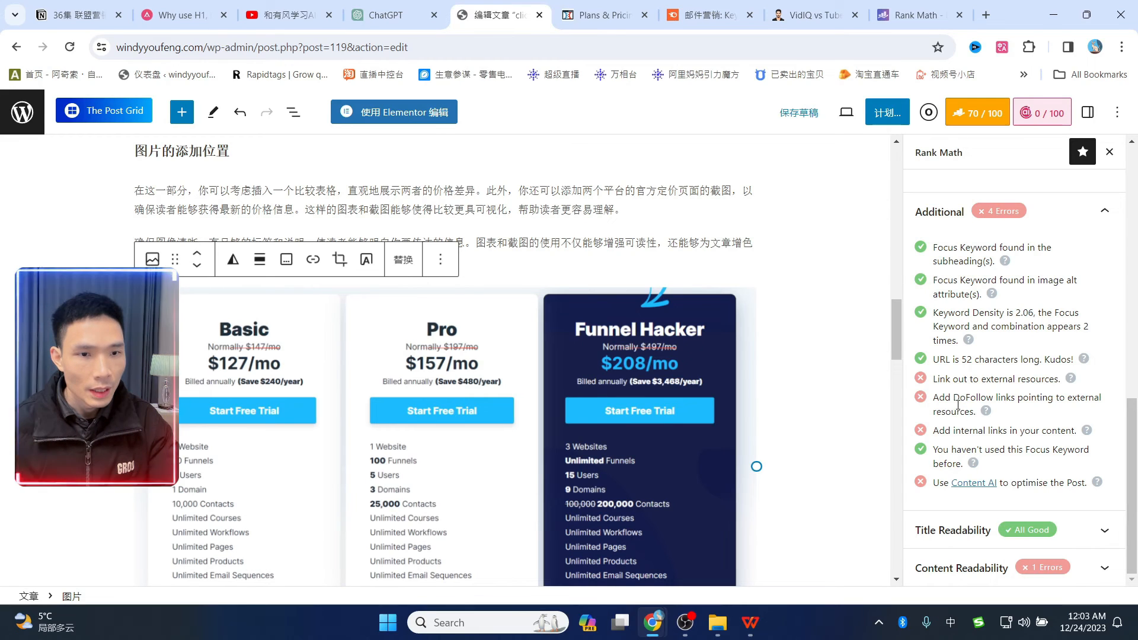
drag(955, 397, 977, 397)
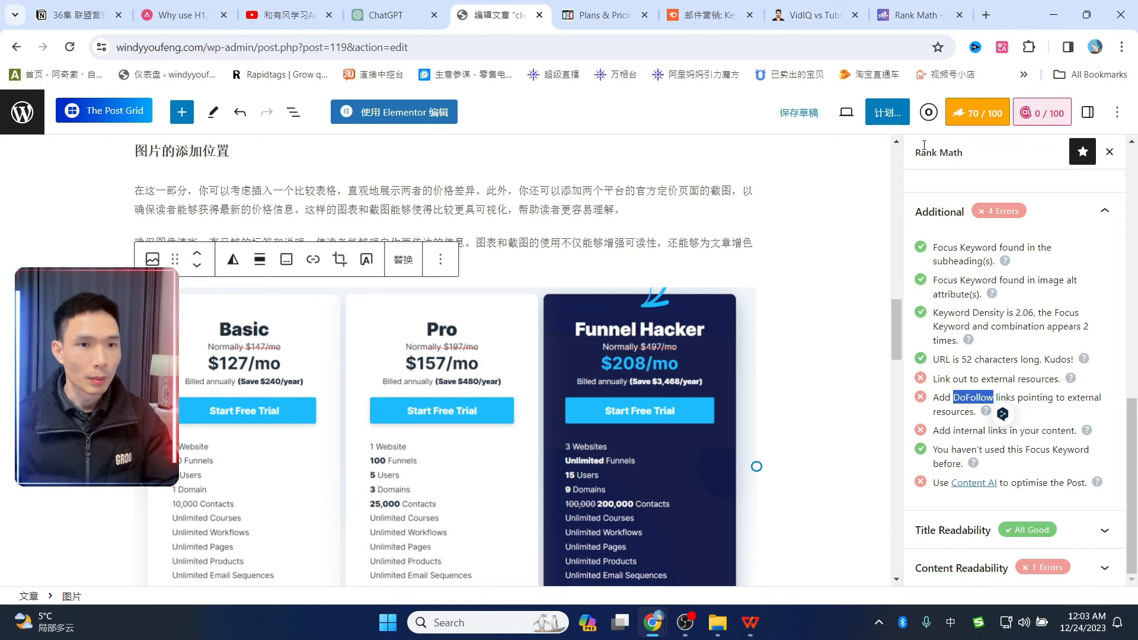
click(387, 6)
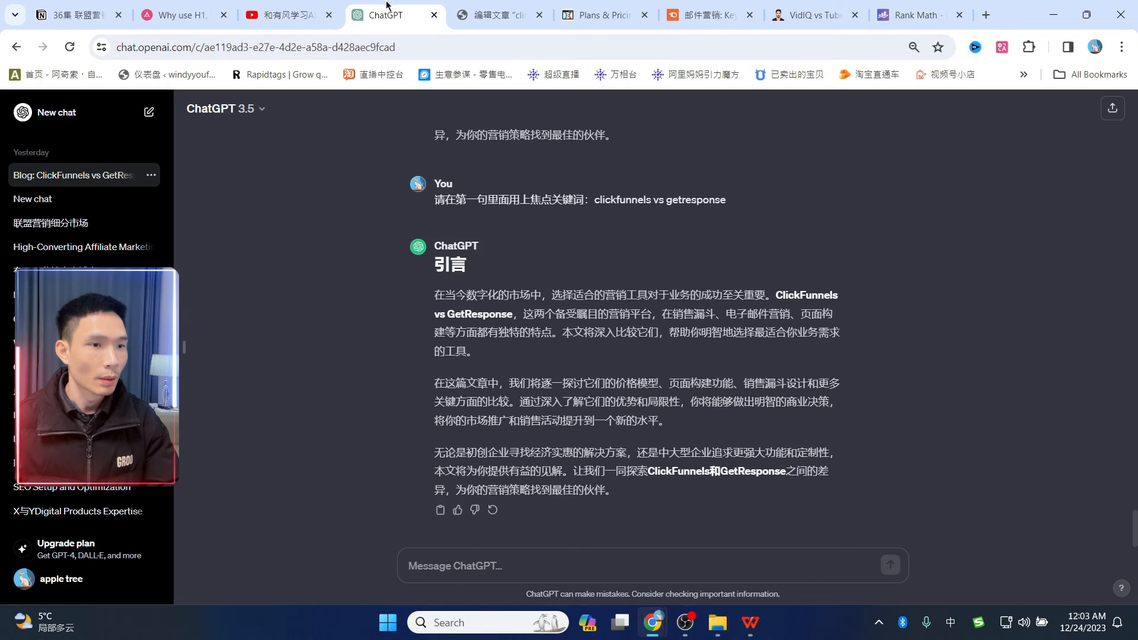
- In a new ChatGPT chat, ask 'DoFollow 在wordpress建站中是什么意思' and read the NoFollow comparison
click(986, 15)
click(1024, 74)
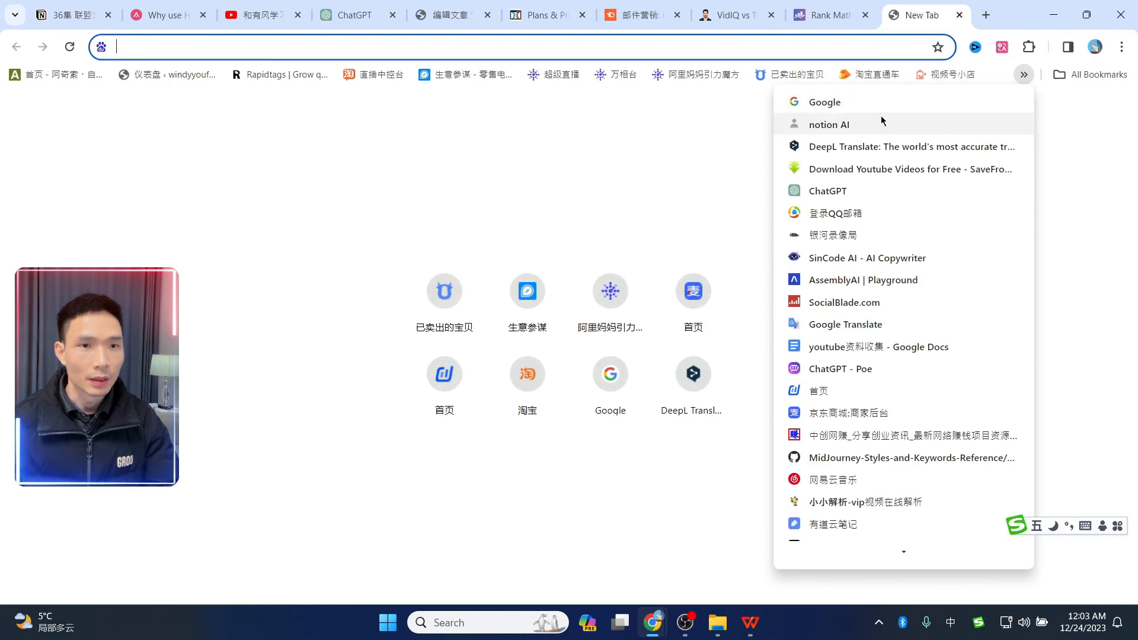
click(853, 194)
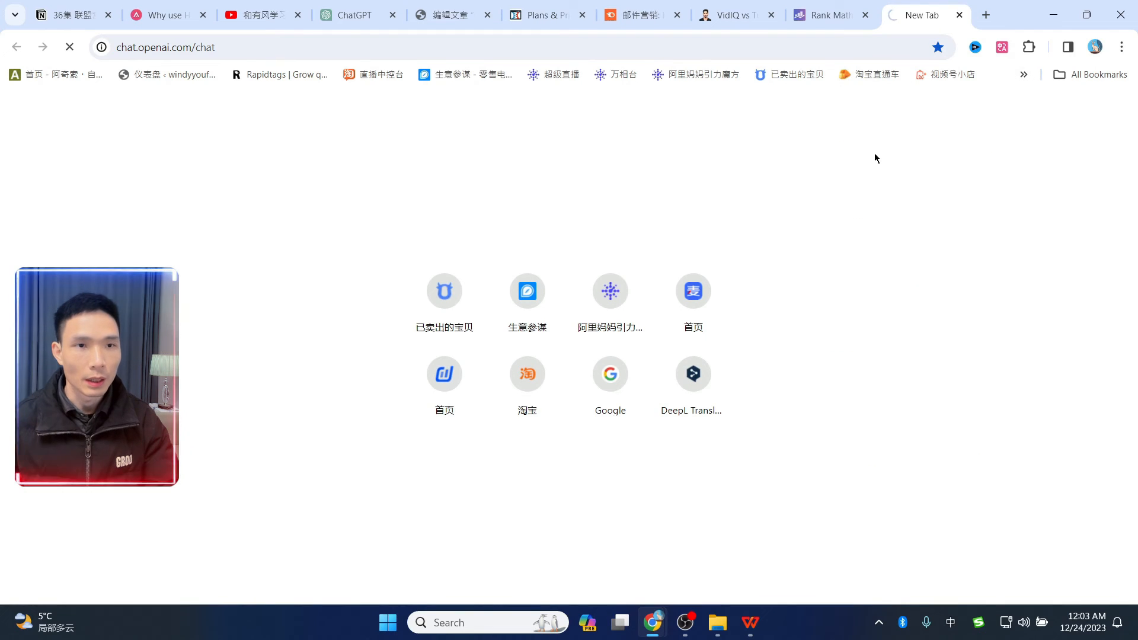
text(DoFollow 在)
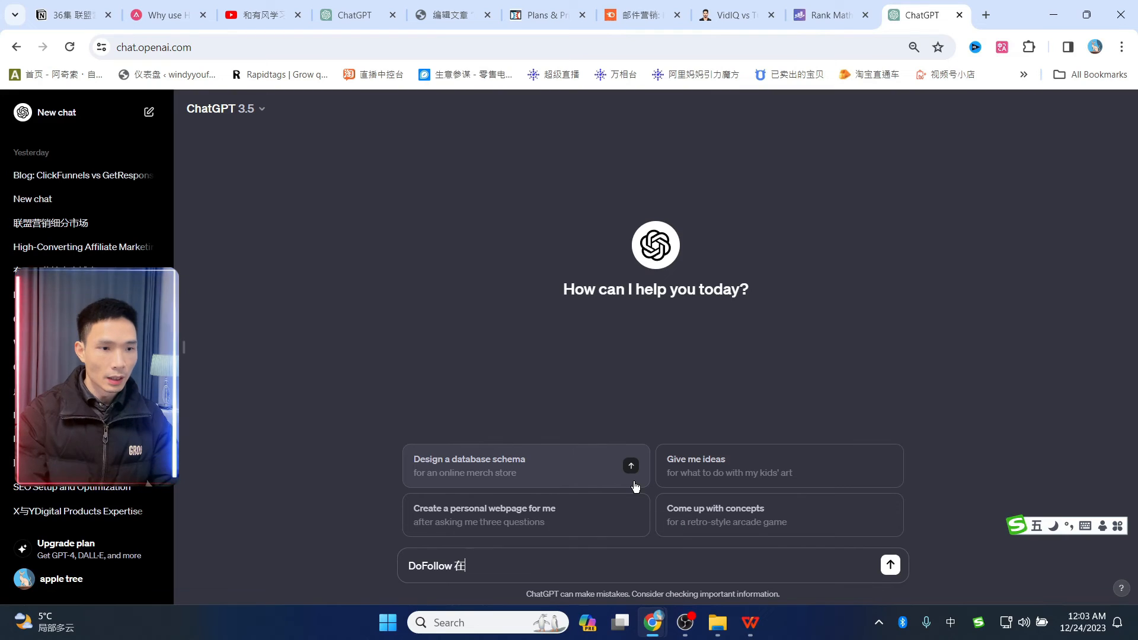
text(wordpress建站中是什么意思)
key(Return)
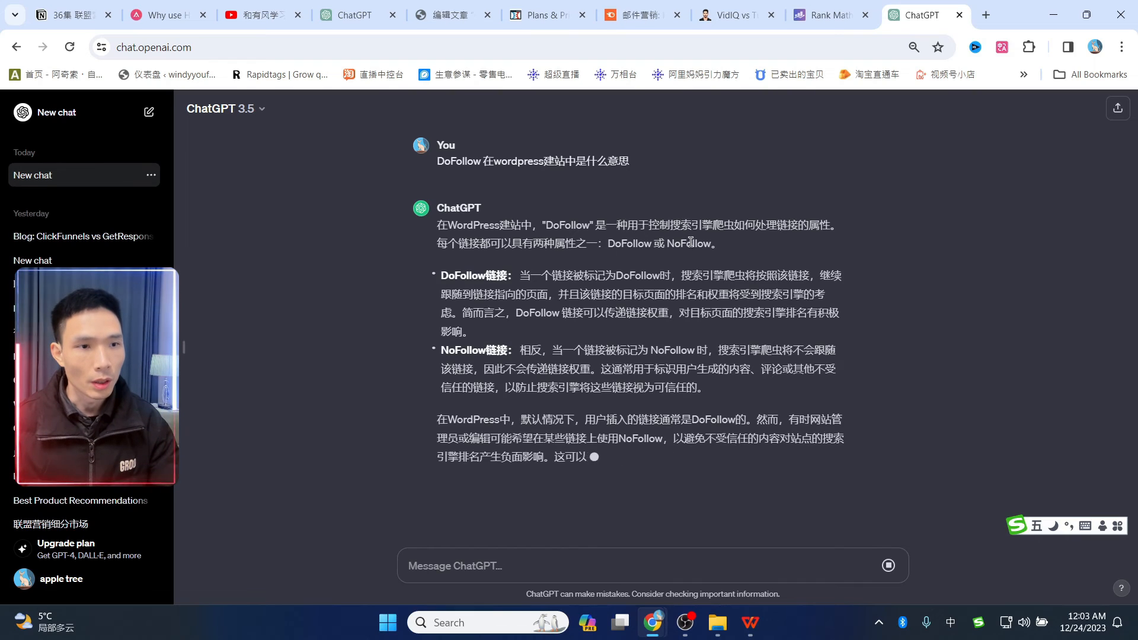
scroll(750, 218, up, 2)
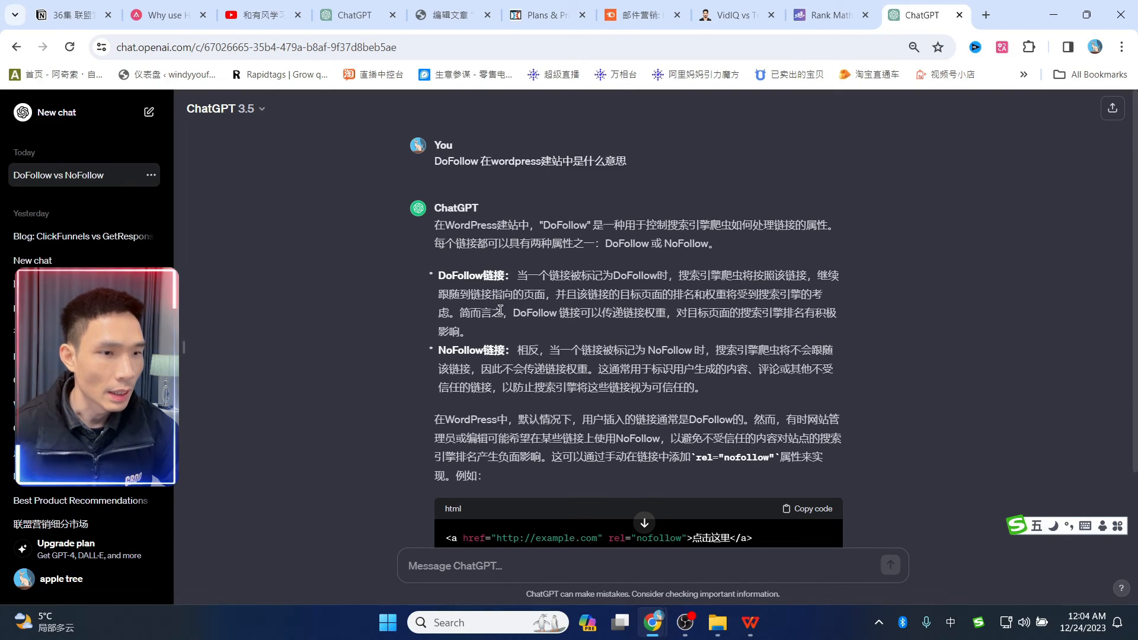
scroll(496, 307, down, 1)
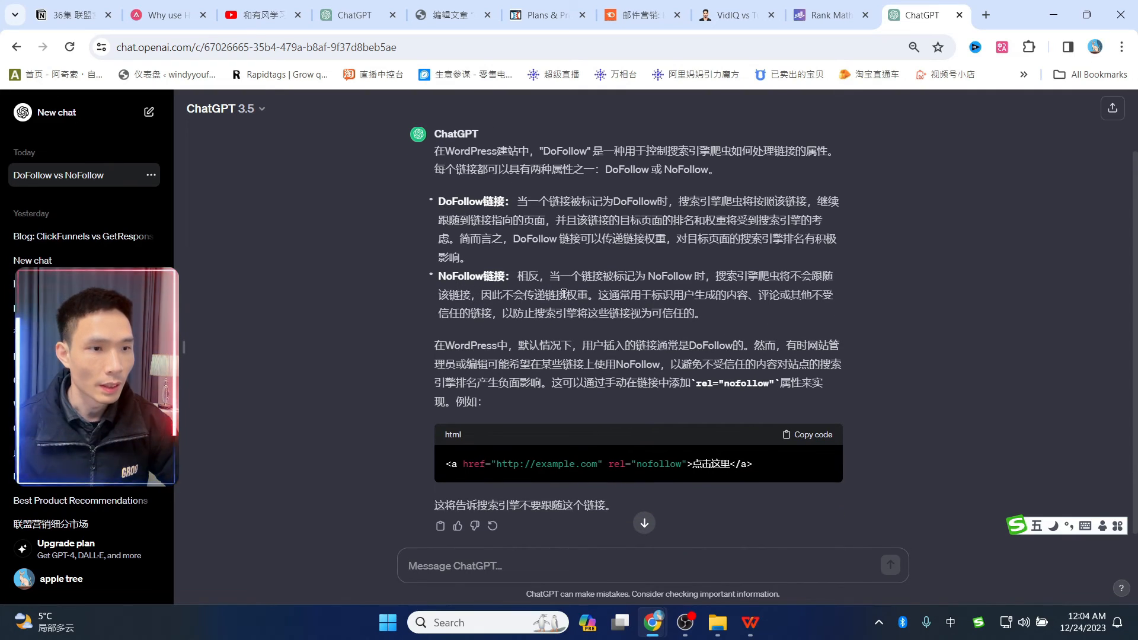
drag(439, 277, 488, 284)
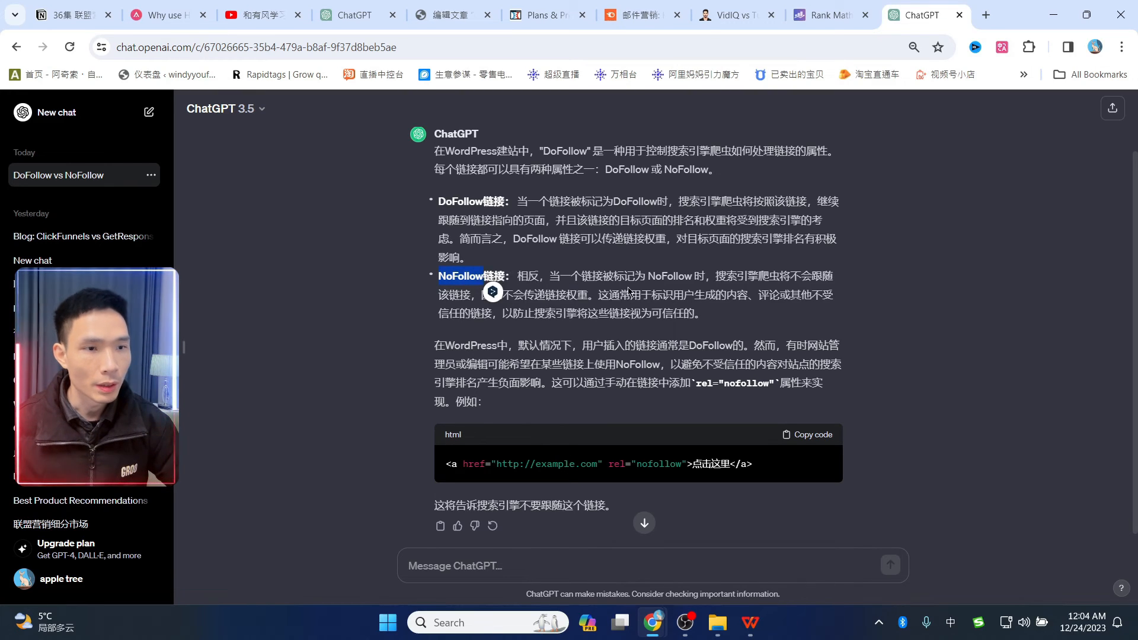
click(880, 295)
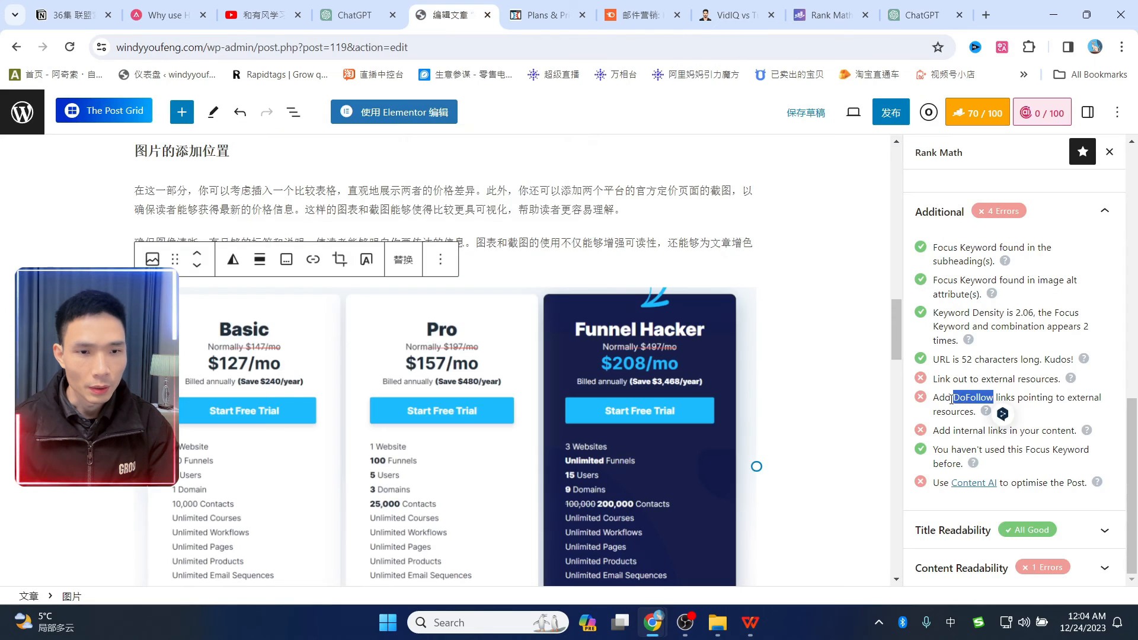
- Review Rank Math's internal-links suggestion and select the word ClickFunnels in a post paragraph
click(942, 407)
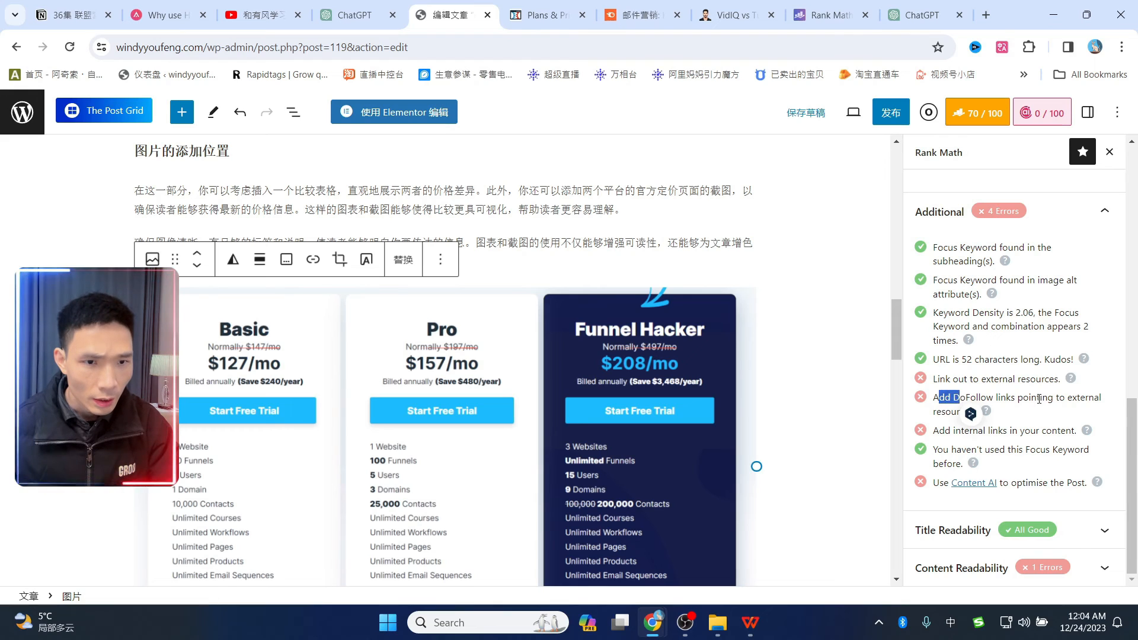
drag(935, 431, 1019, 428)
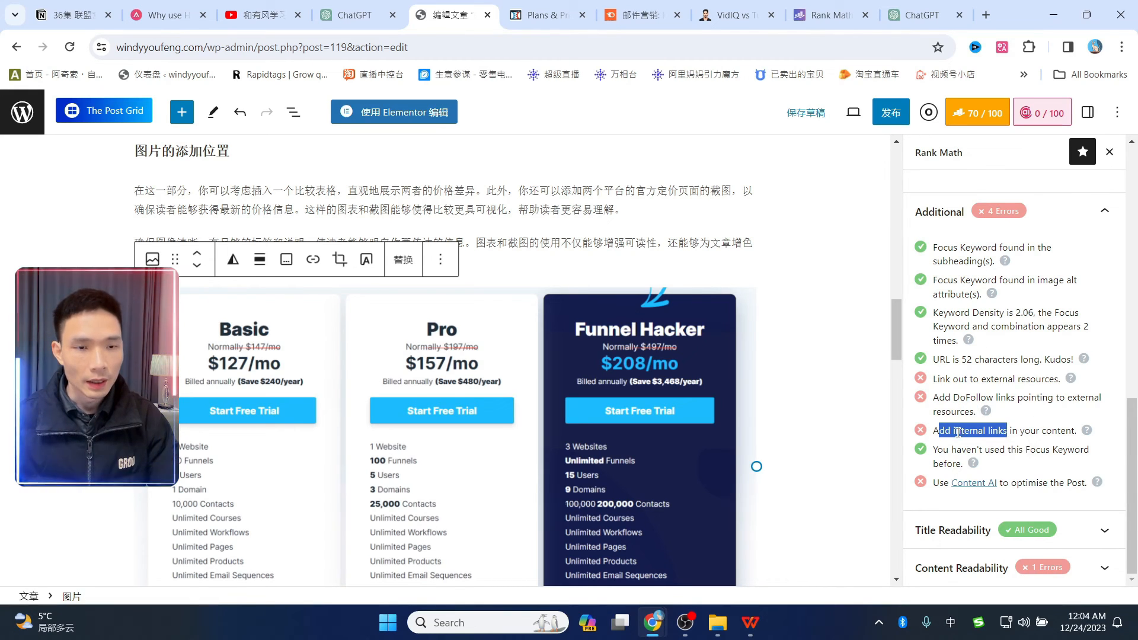
drag(934, 431, 1046, 431)
scroll(659, 418, down, 8)
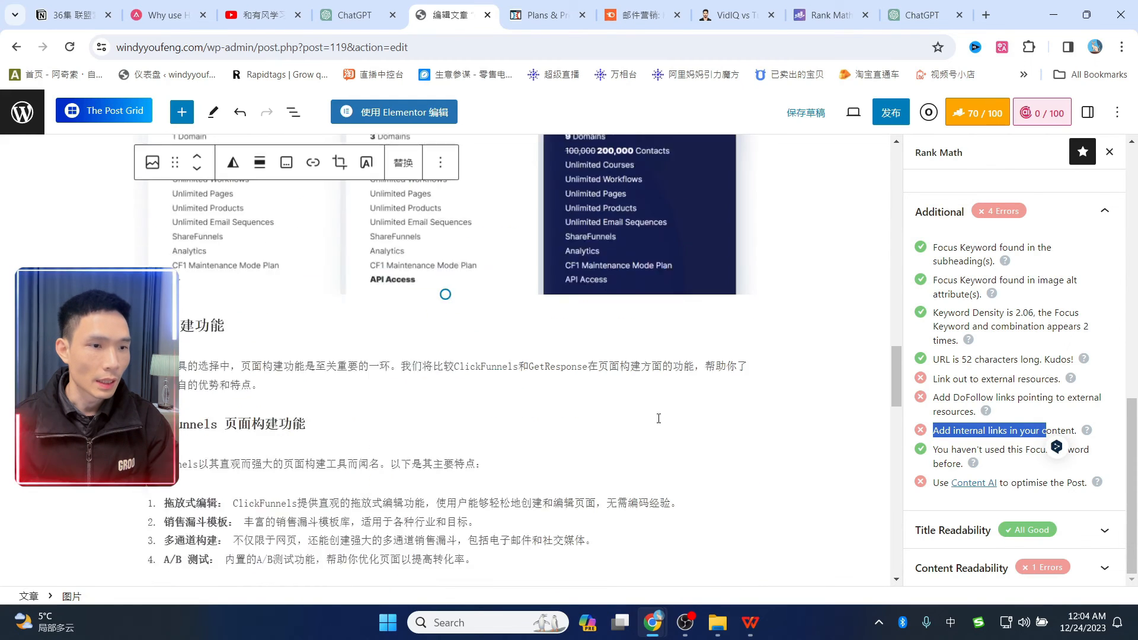
scroll(731, 389, up, 8)
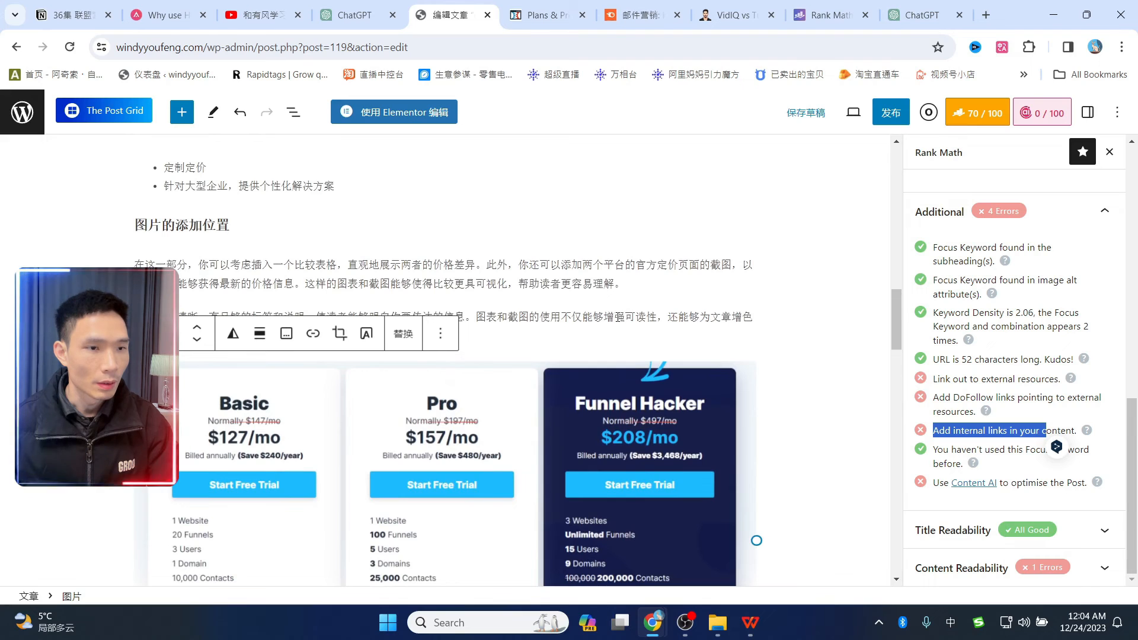
scroll(192, 412, down, 6)
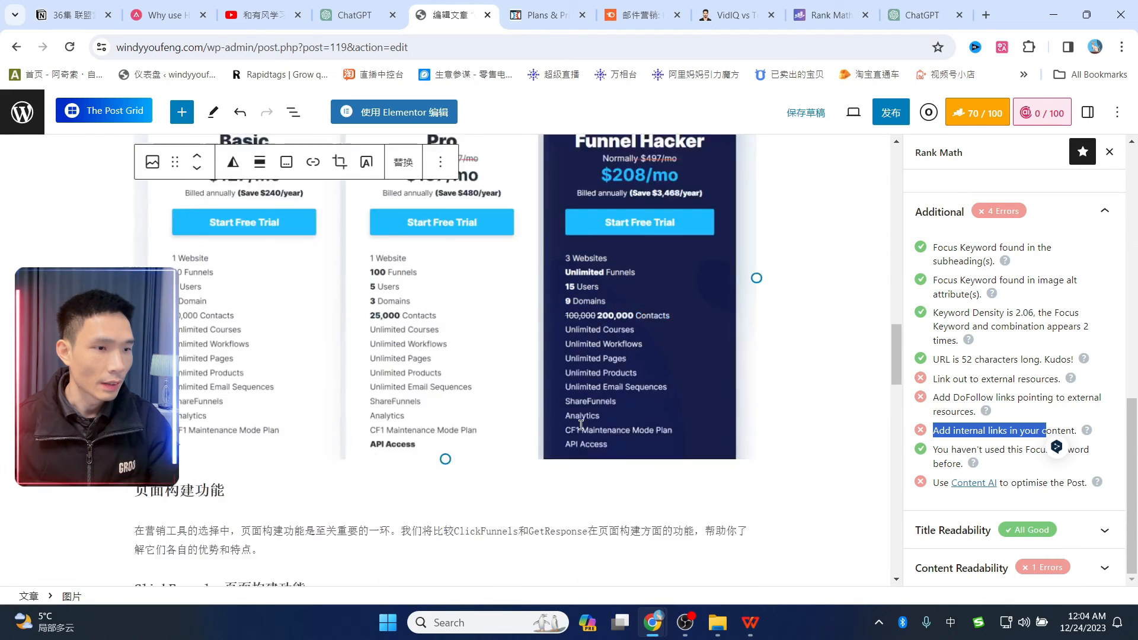
drag(450, 422, 519, 422)
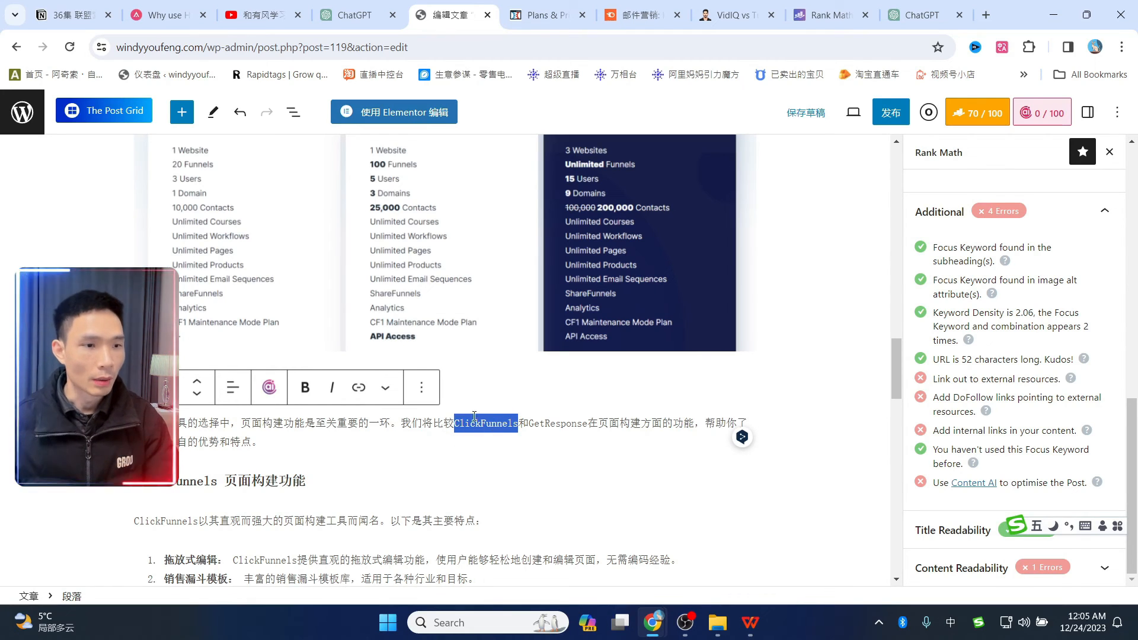
click(358, 387)
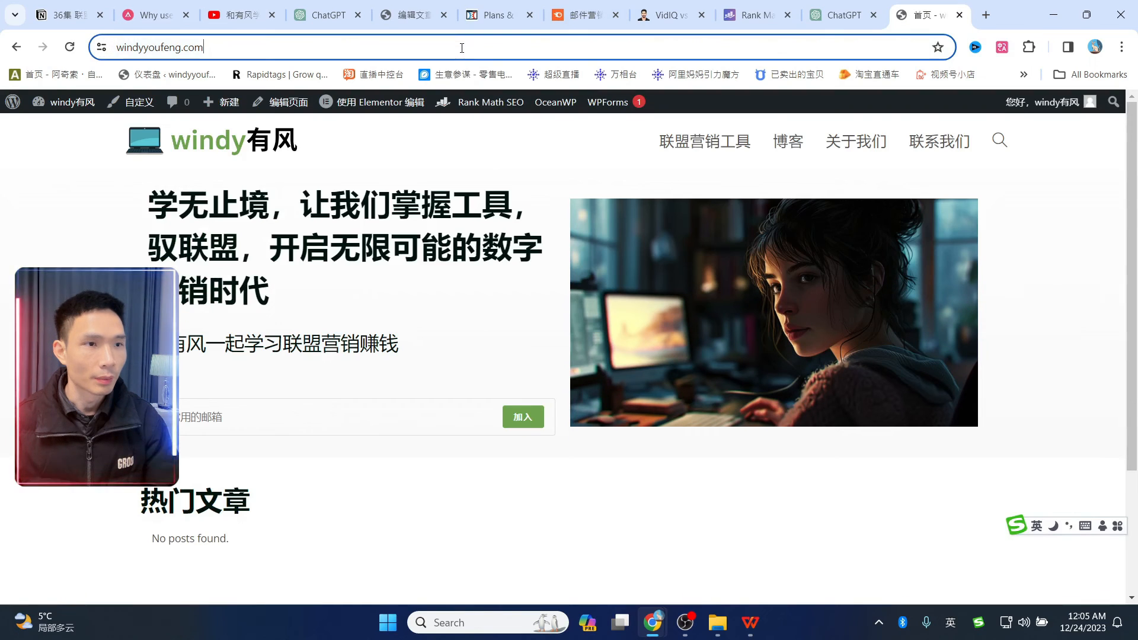
click(462, 45)
key(ctrl+c)
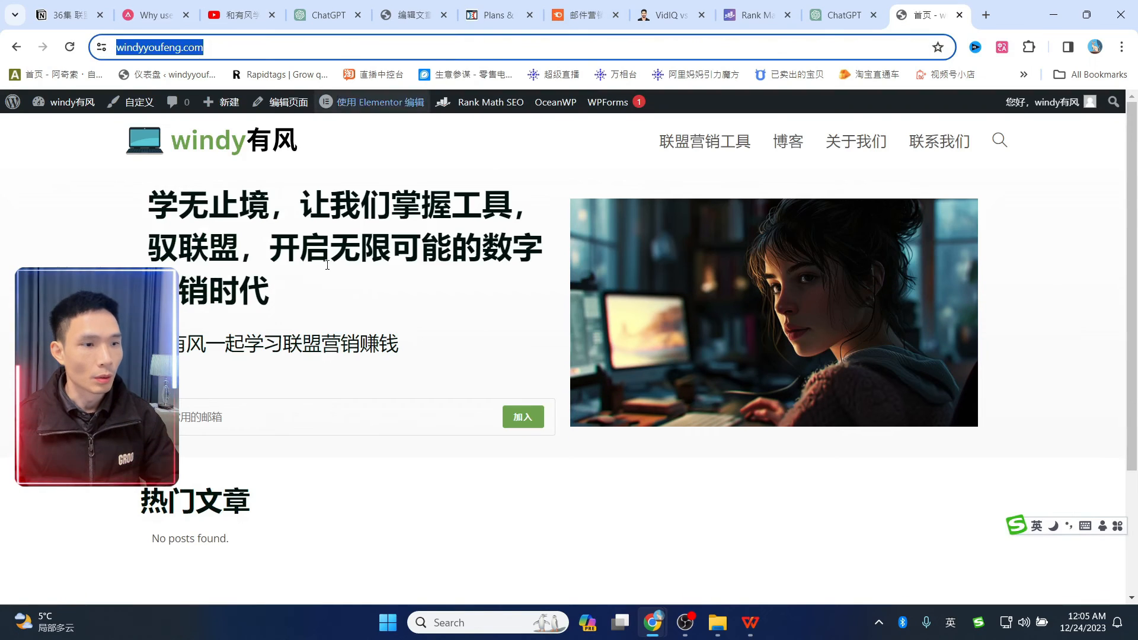
click(403, 13)
key(ctrl+v)
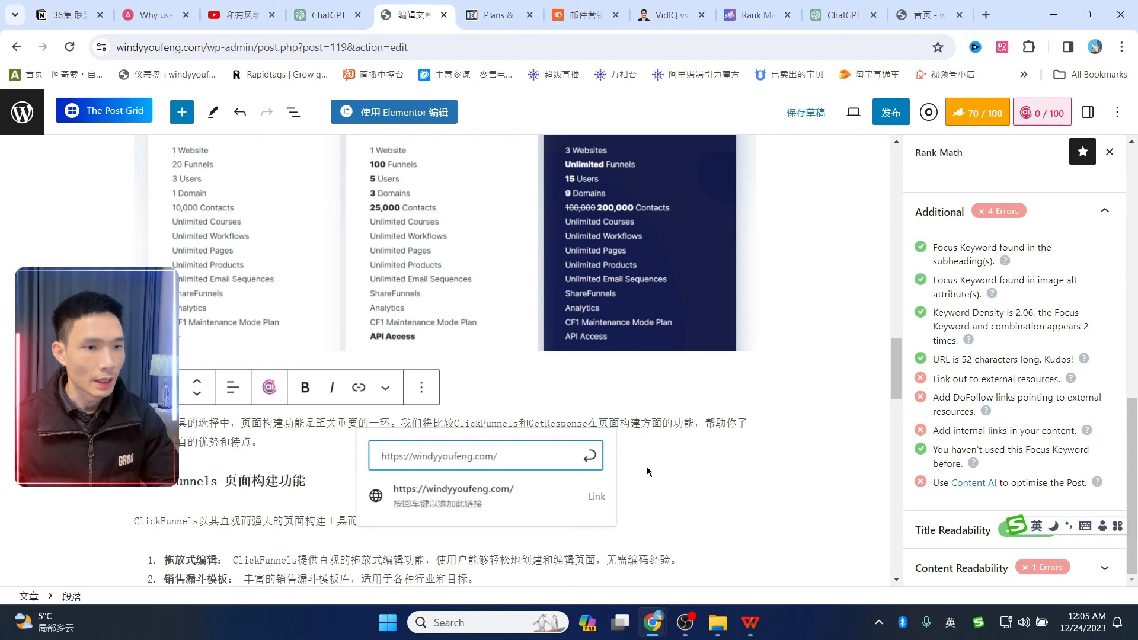
click(478, 498)
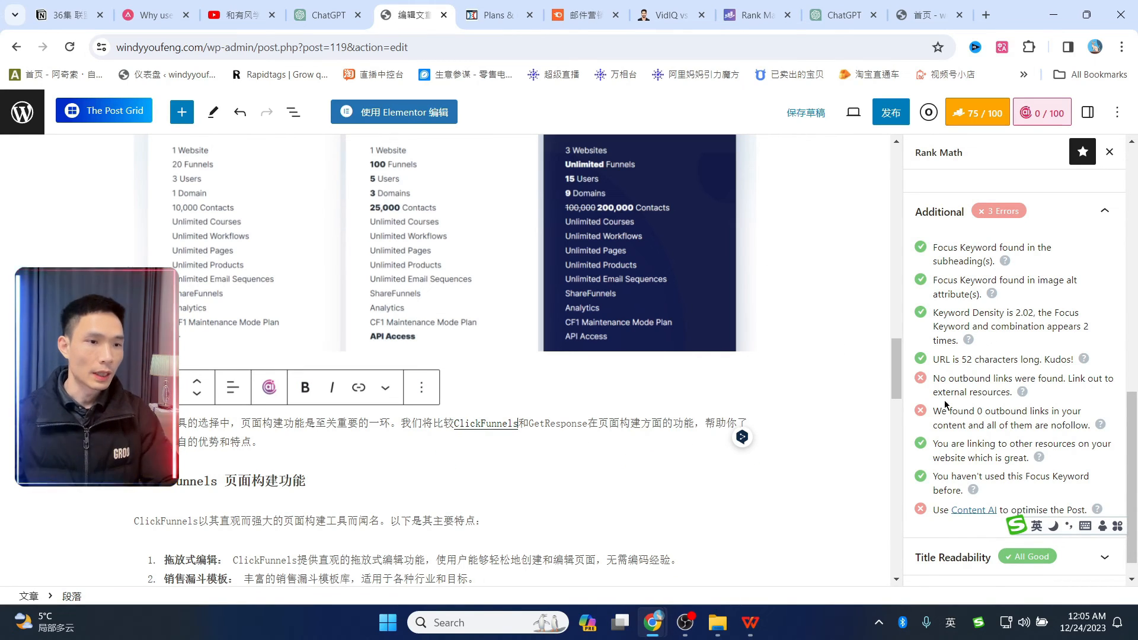
scroll(1043, 323, down, 1)
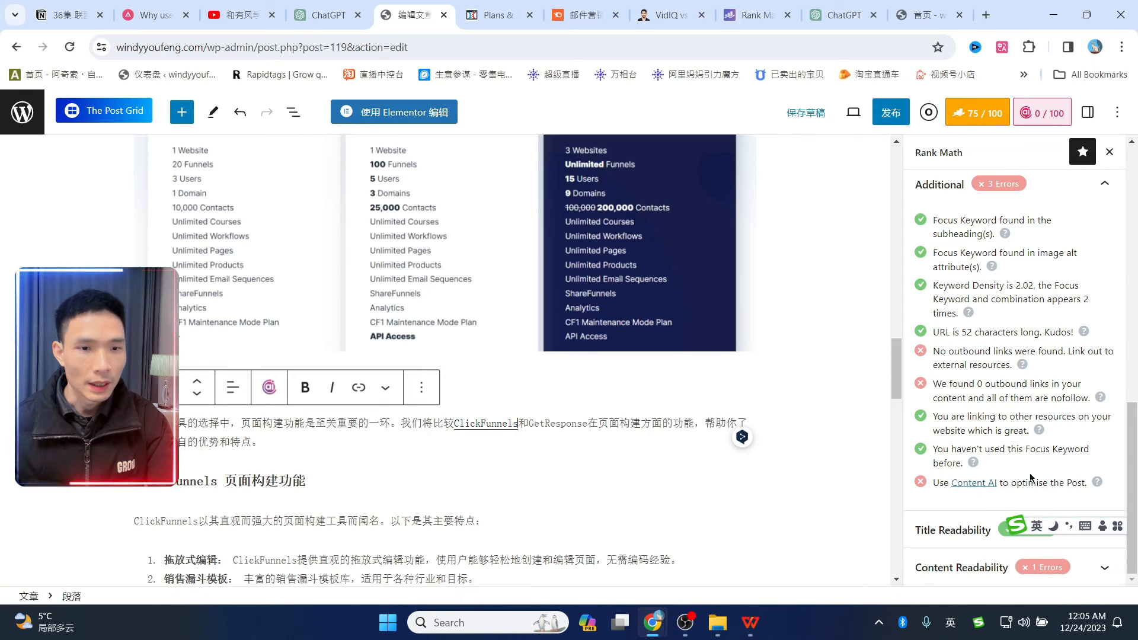
- Try Content AI keyword research for clickfunnels vs getresponse, which returns Forbidden
click(1046, 119)
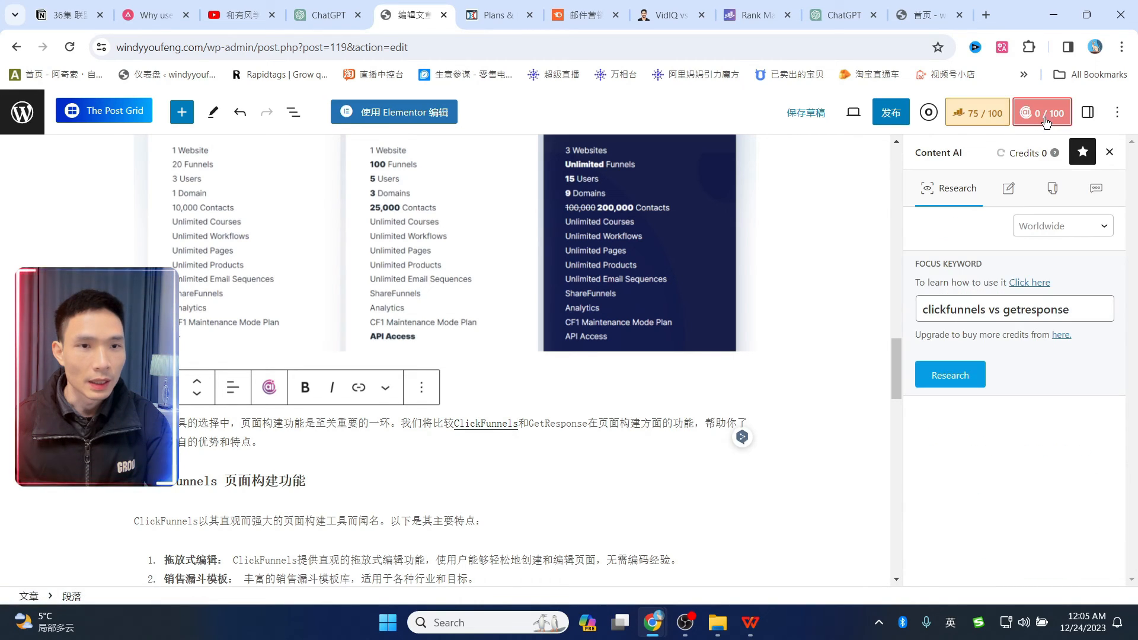
click(950, 379)
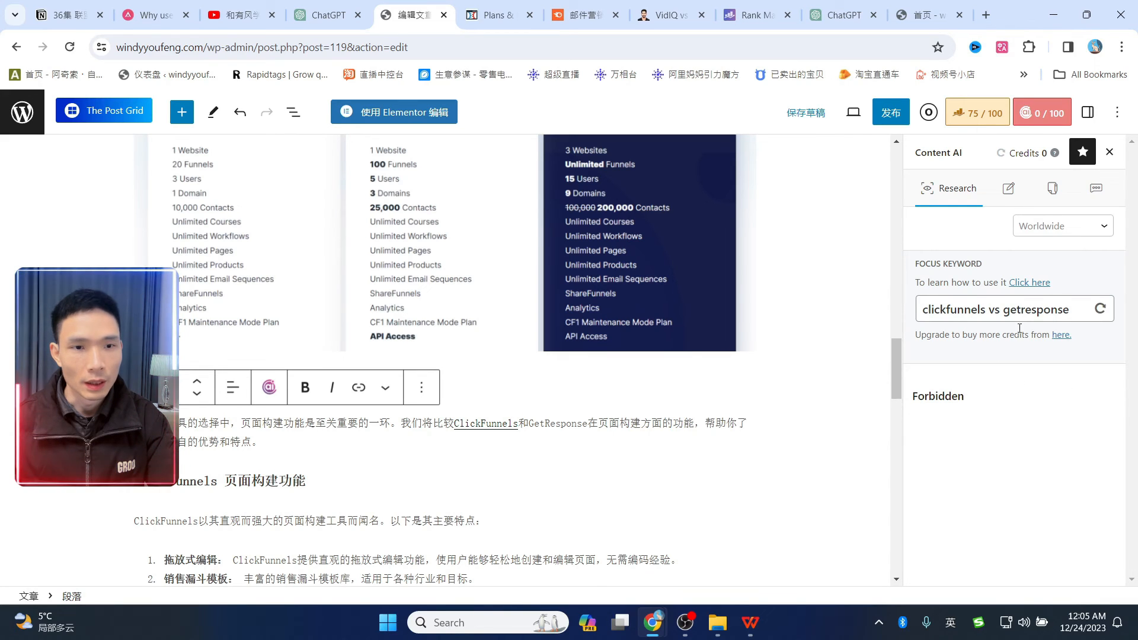
click(983, 122)
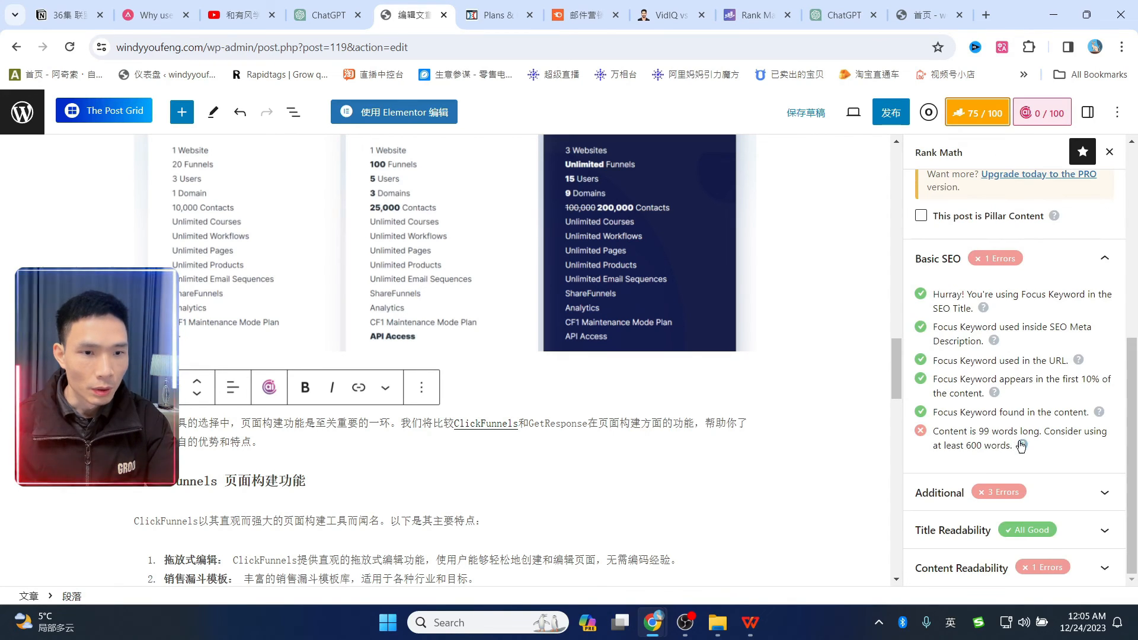
- Expand Rank Math's Additional, Title Readability and Content Readability checks
click(1030, 493)
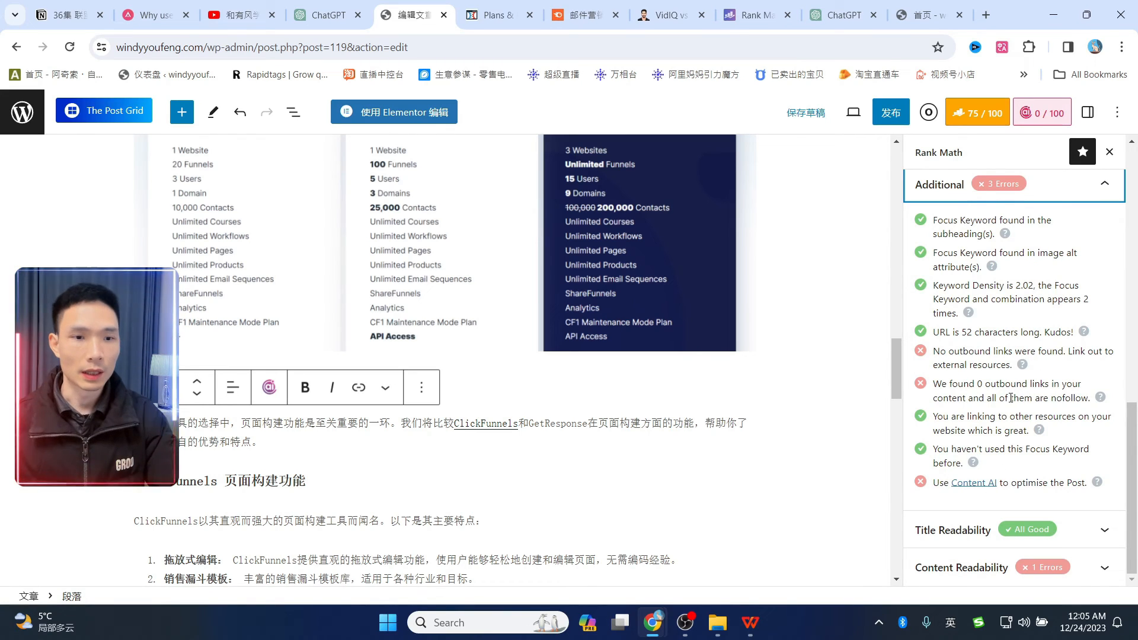
click(964, 530)
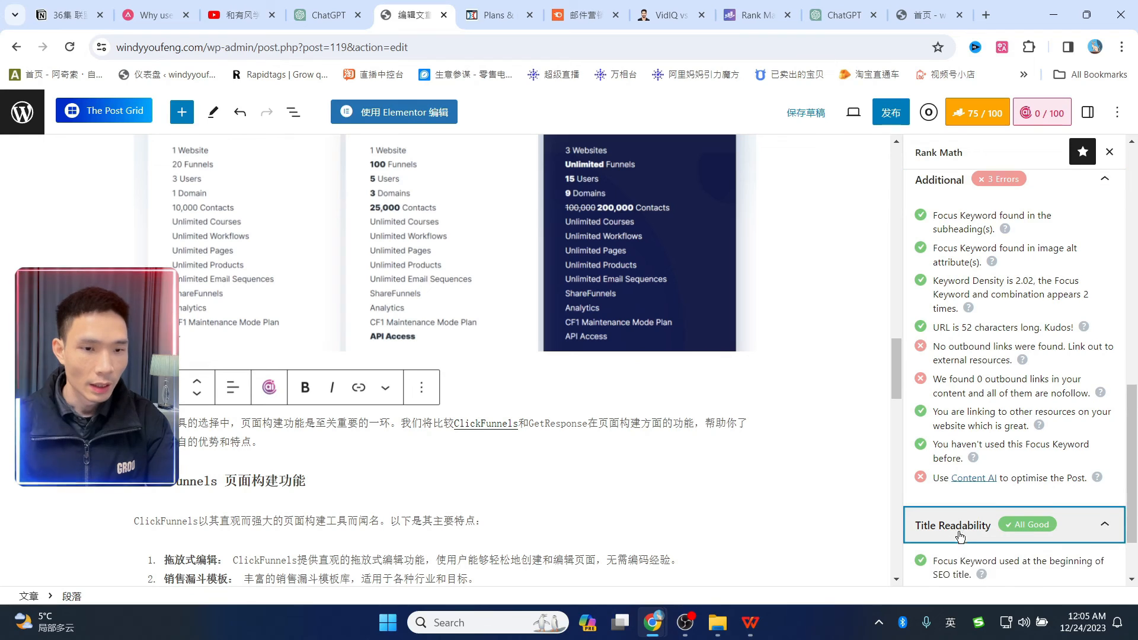
scroll(967, 517, down, 1)
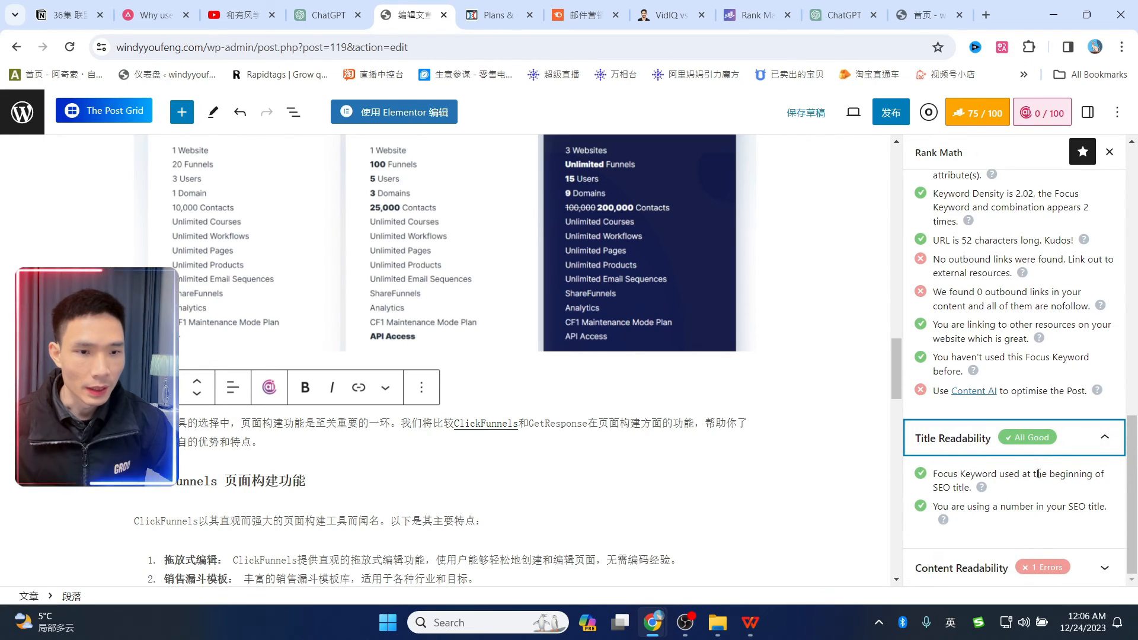
click(956, 568)
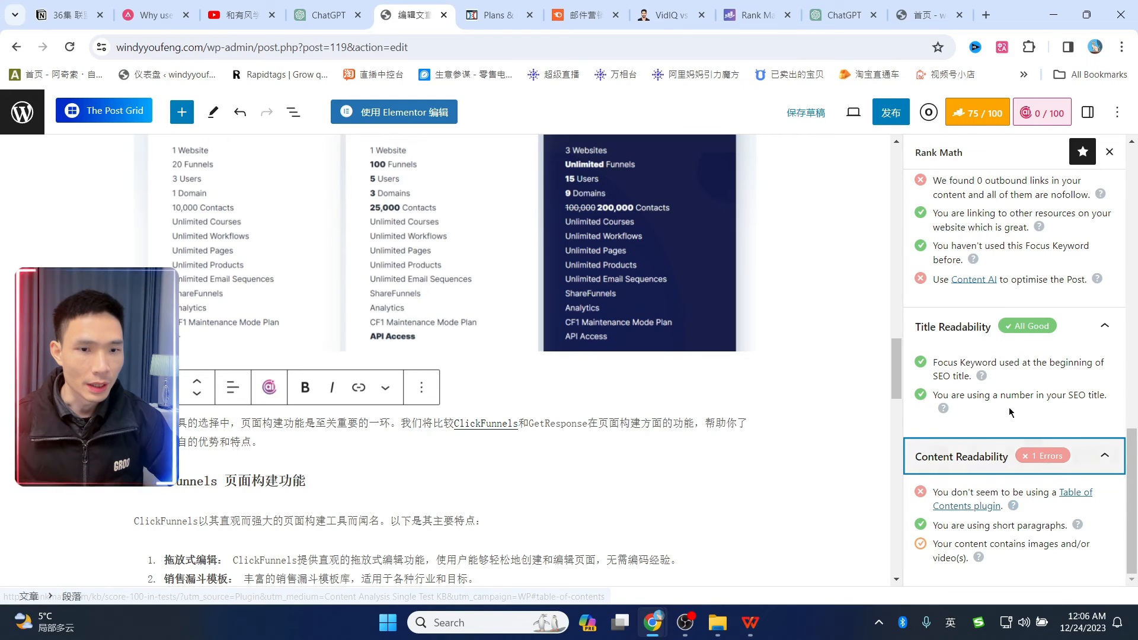
- Study the VidIQ vs TubeBuddy article's table of contents and try its Keyword Research – TubeBuddy link
click(664, 15)
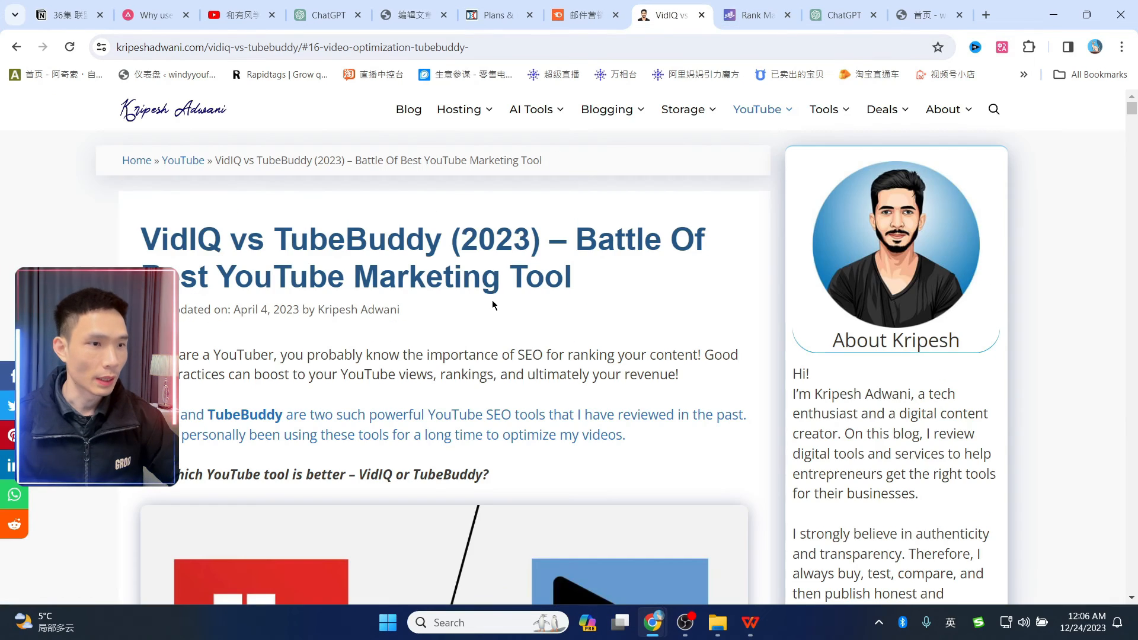
scroll(504, 297, down, 10)
scroll(518, 295, down, 5)
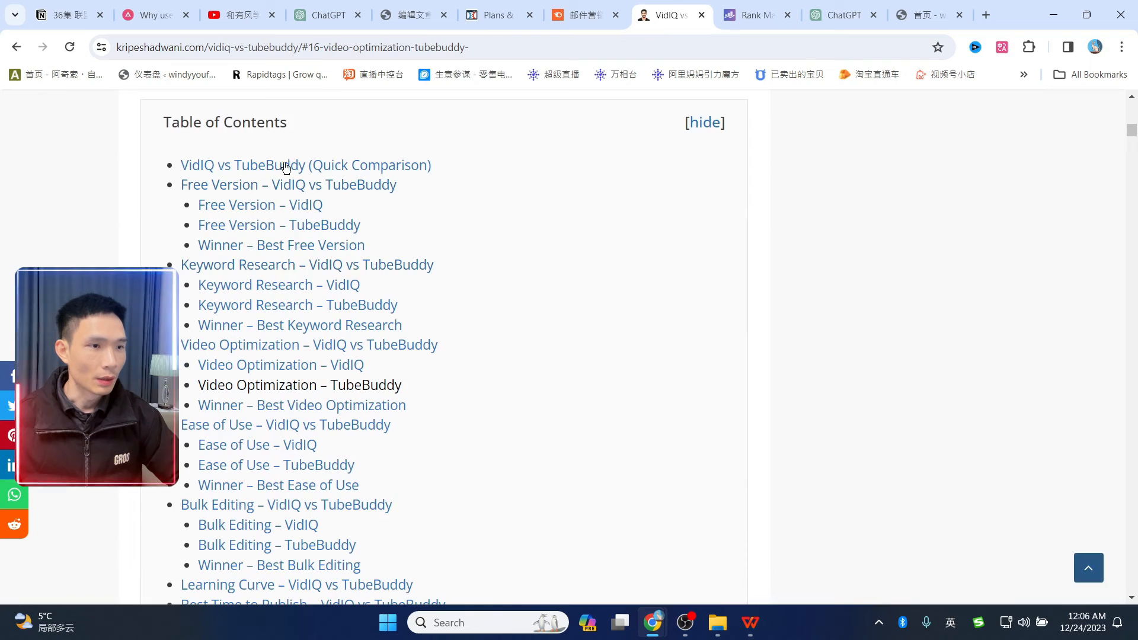
click(267, 305)
scroll(534, 425, up, 5)
scroll(504, 356, up, 15)
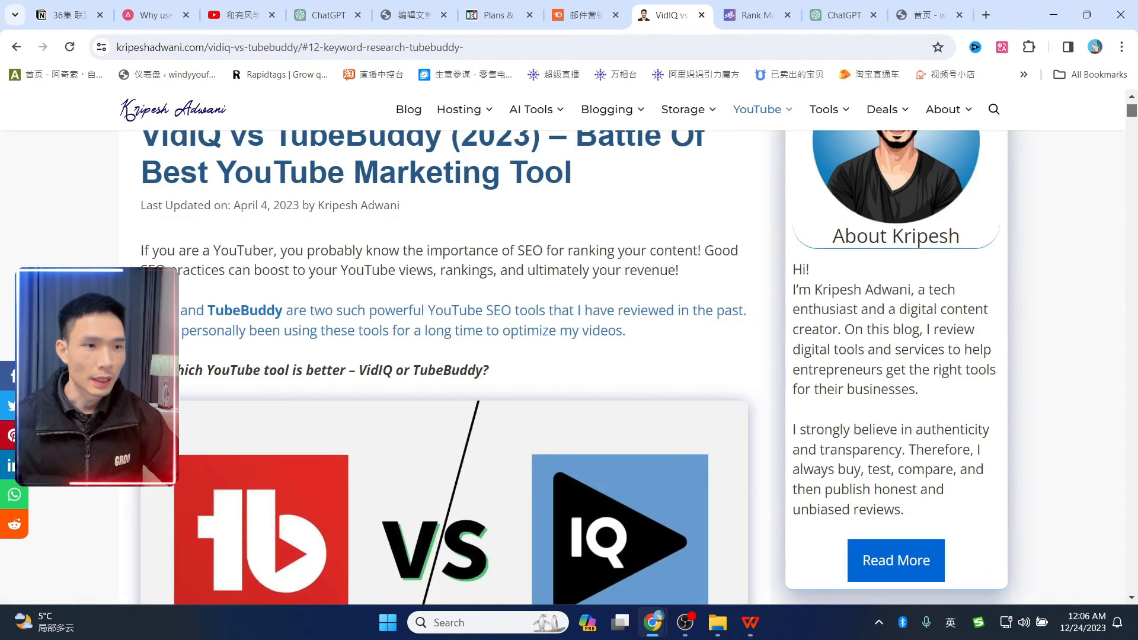
- Go back via the Rank Math tab to the WordPress post editor, scrolled to the top
click(750, 15)
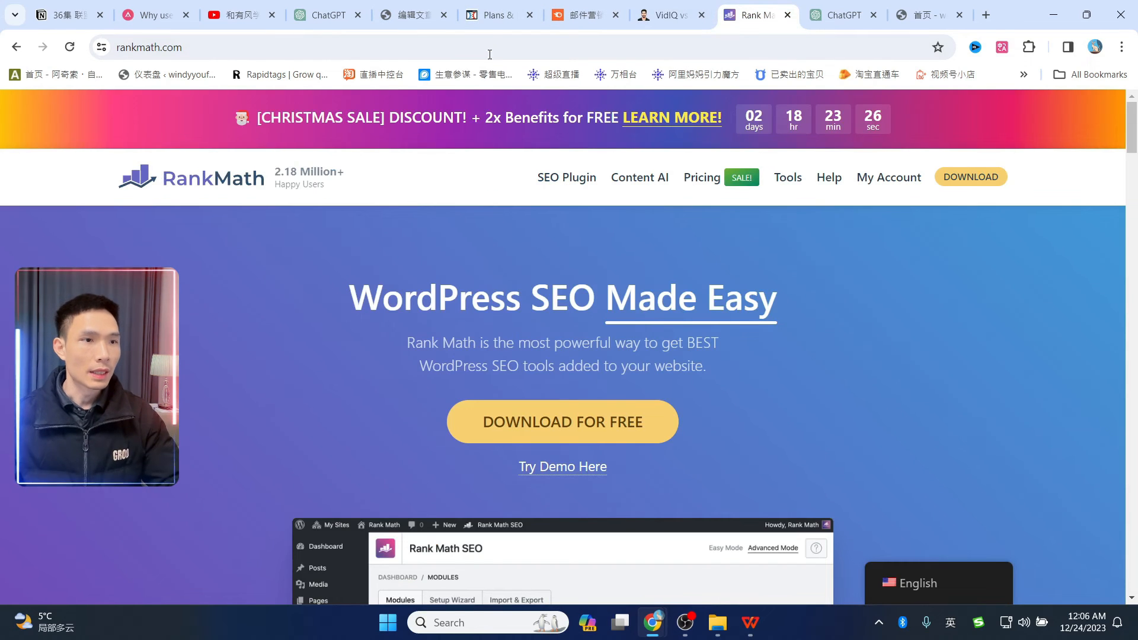
click(413, 6)
scroll(686, 375, up, 20)
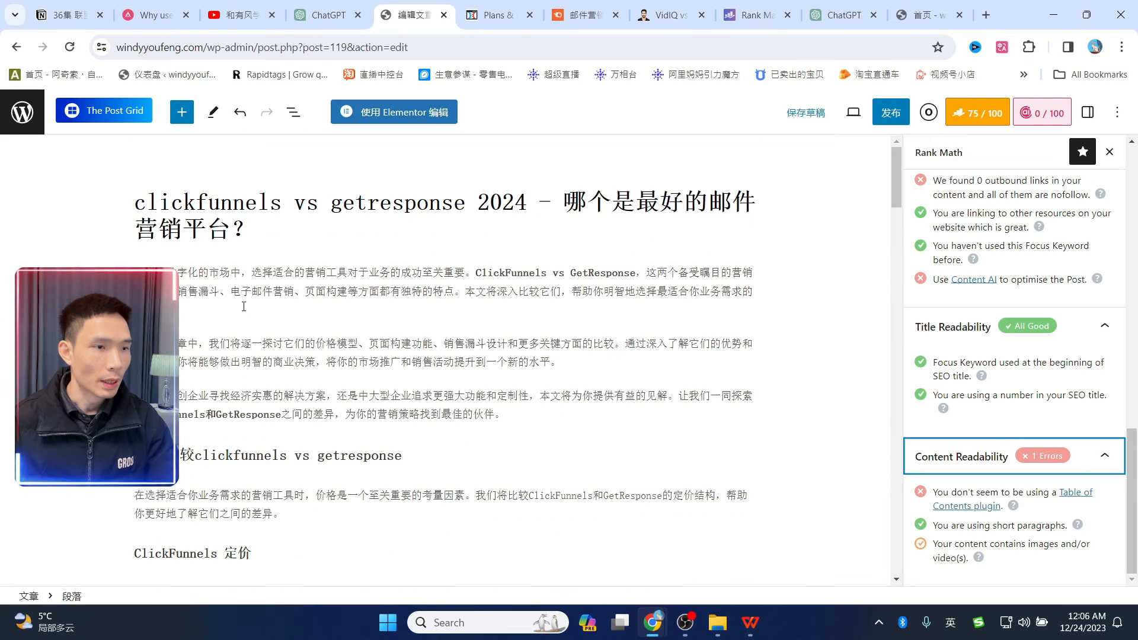
- Insert a 'Table of Contents by Rank Math' block on a new line after the third intro paragraph
scroll(409, 355, down, 1)
click(522, 341)
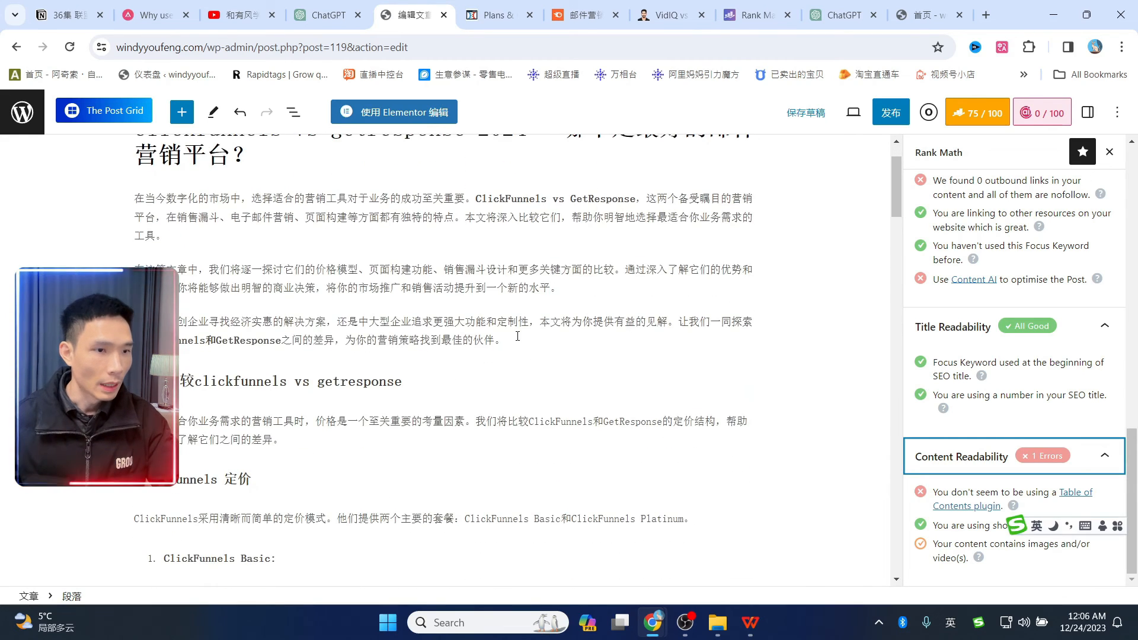
key(Return)
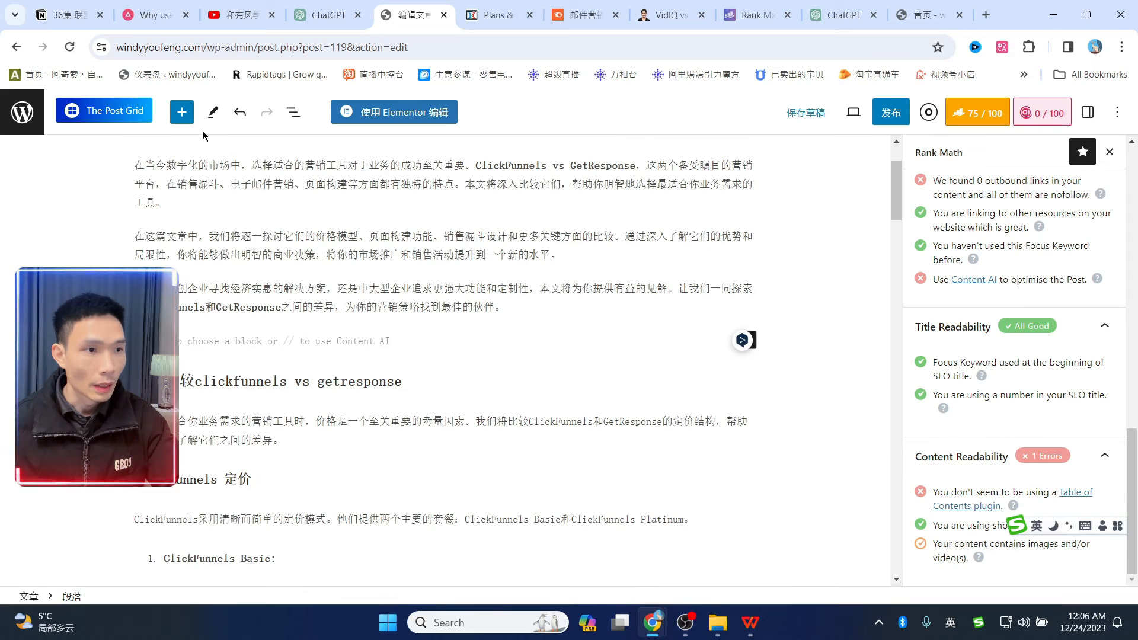
click(182, 112)
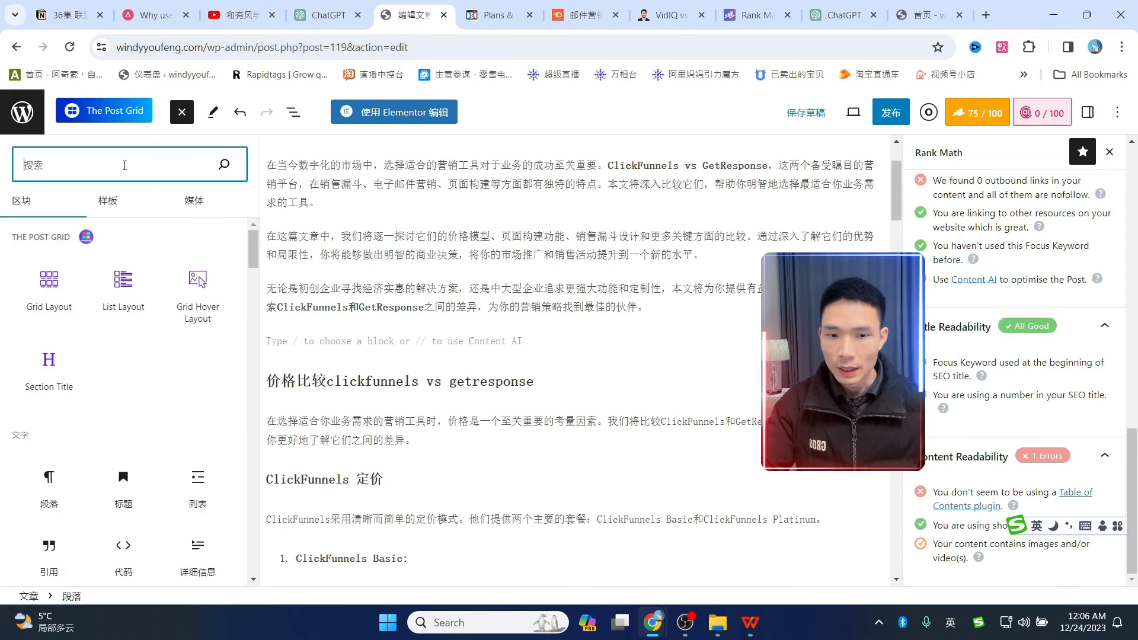
text(ra)
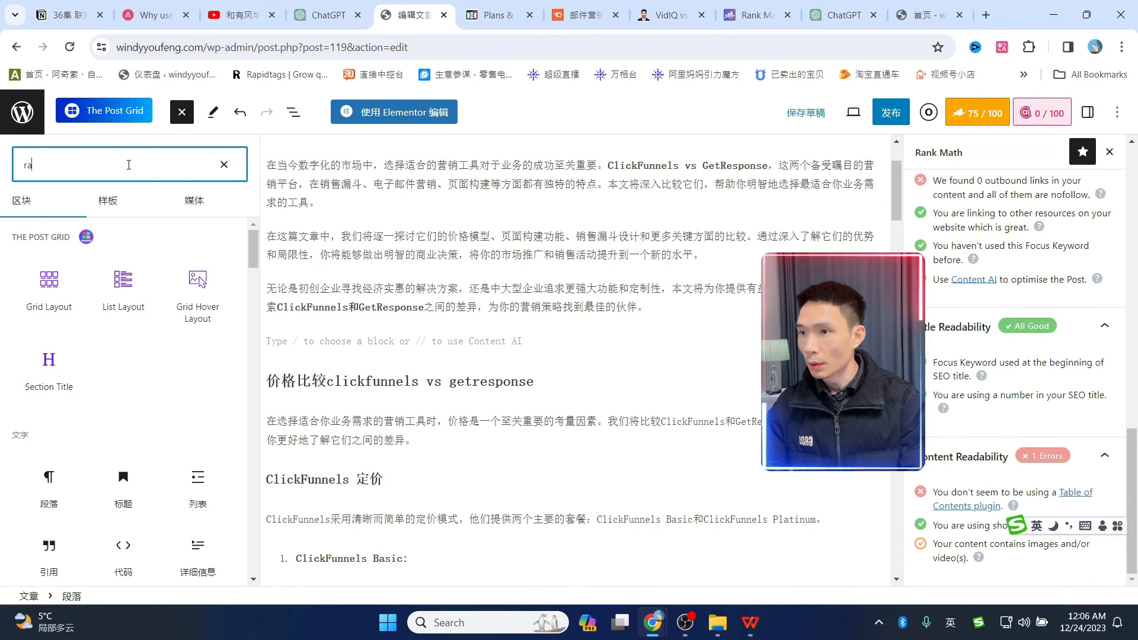
text(nk)
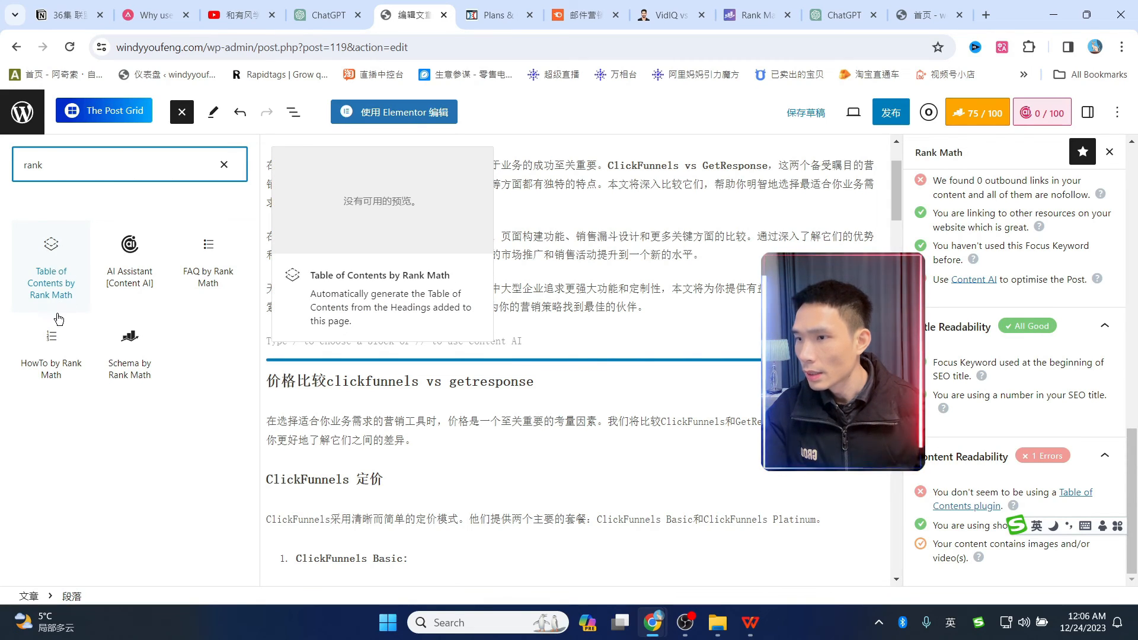
click(59, 260)
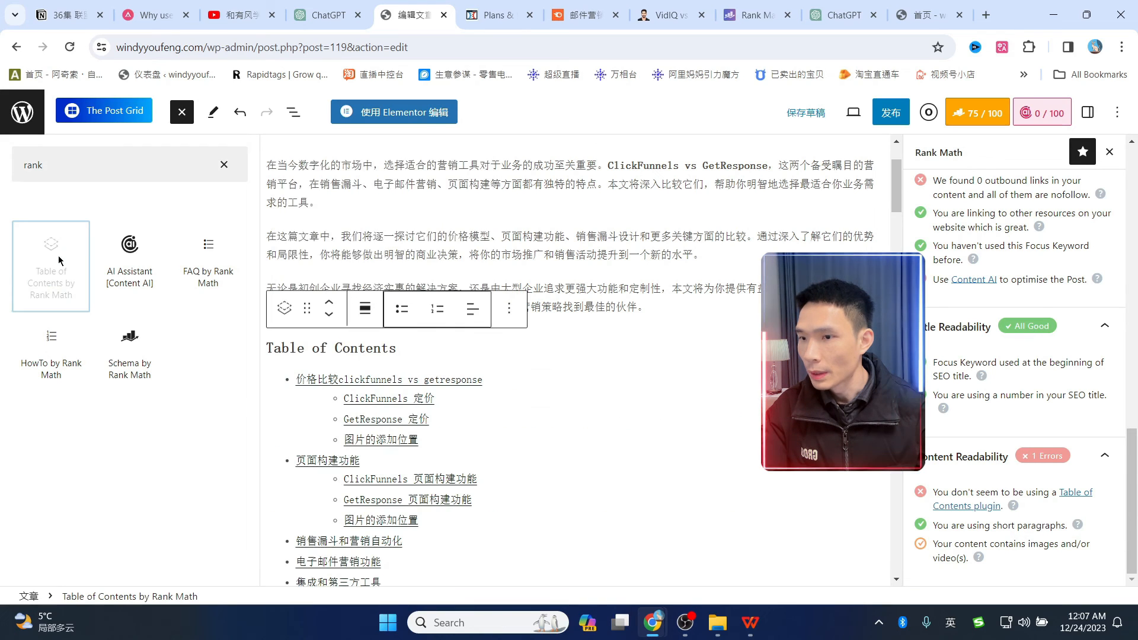
scroll(577, 332, down, 3)
click(224, 166)
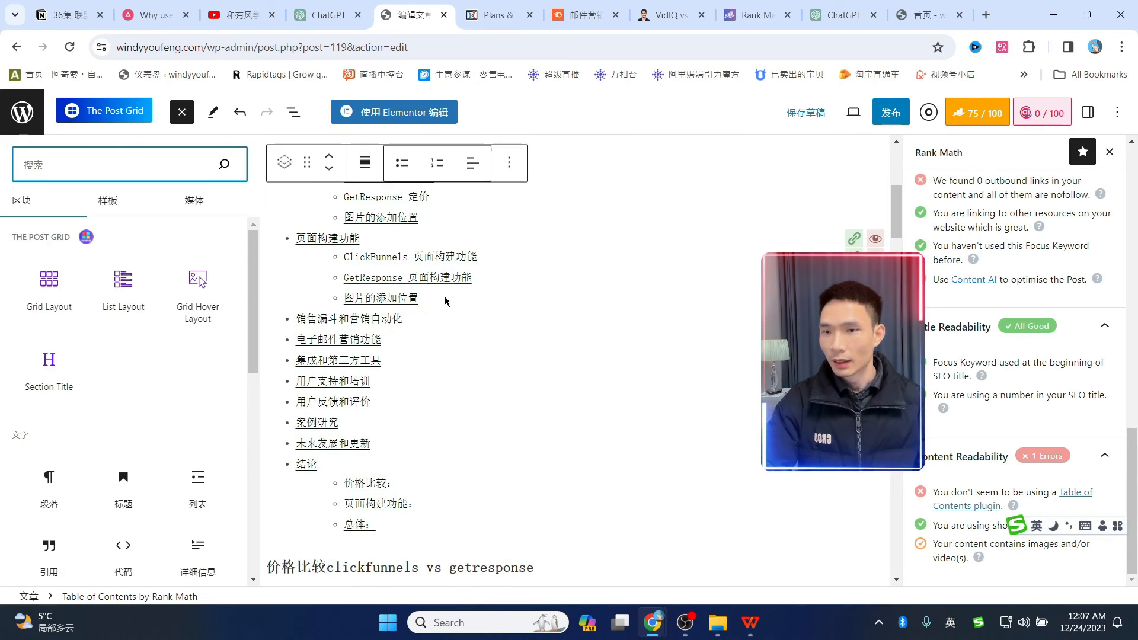
- Compare the new contents block with the reference article's TOC and follow its first link
click(599, 300)
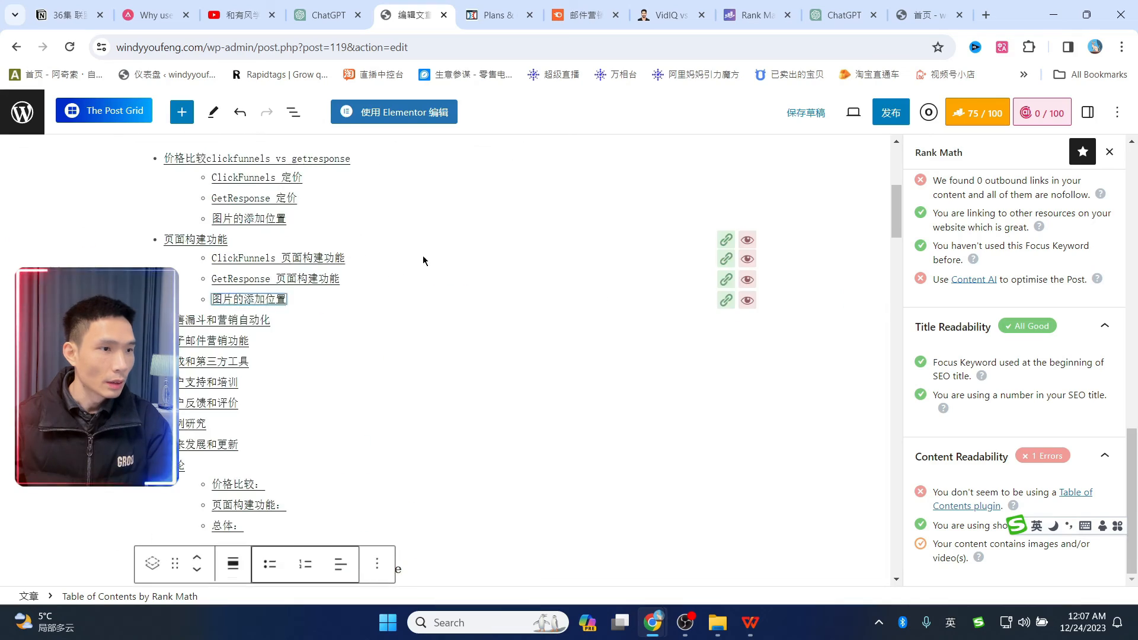
scroll(426, 265, up, 3)
scroll(385, 296, down, 4)
scroll(372, 335, up, 2)
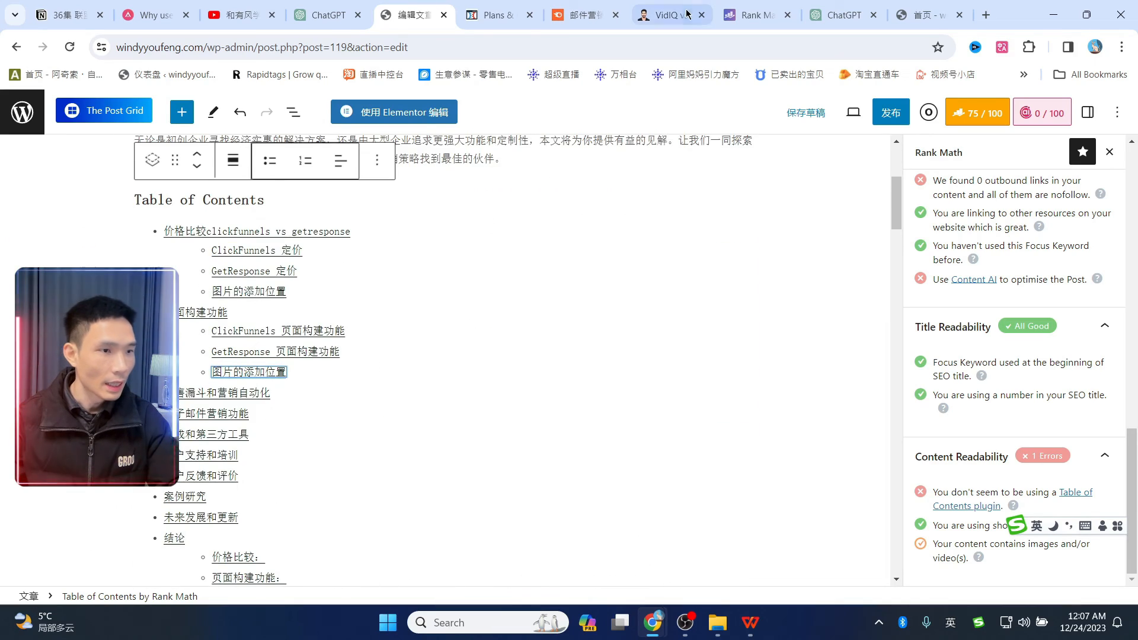
click(687, 13)
scroll(415, 344, down, 10)
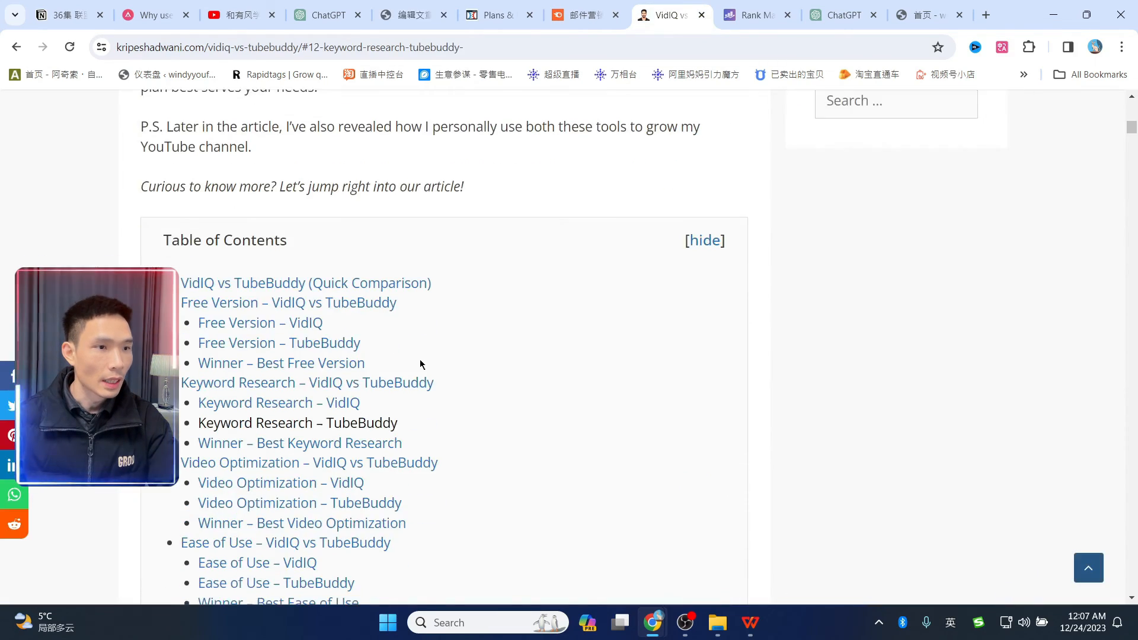
scroll(420, 364, down, 3)
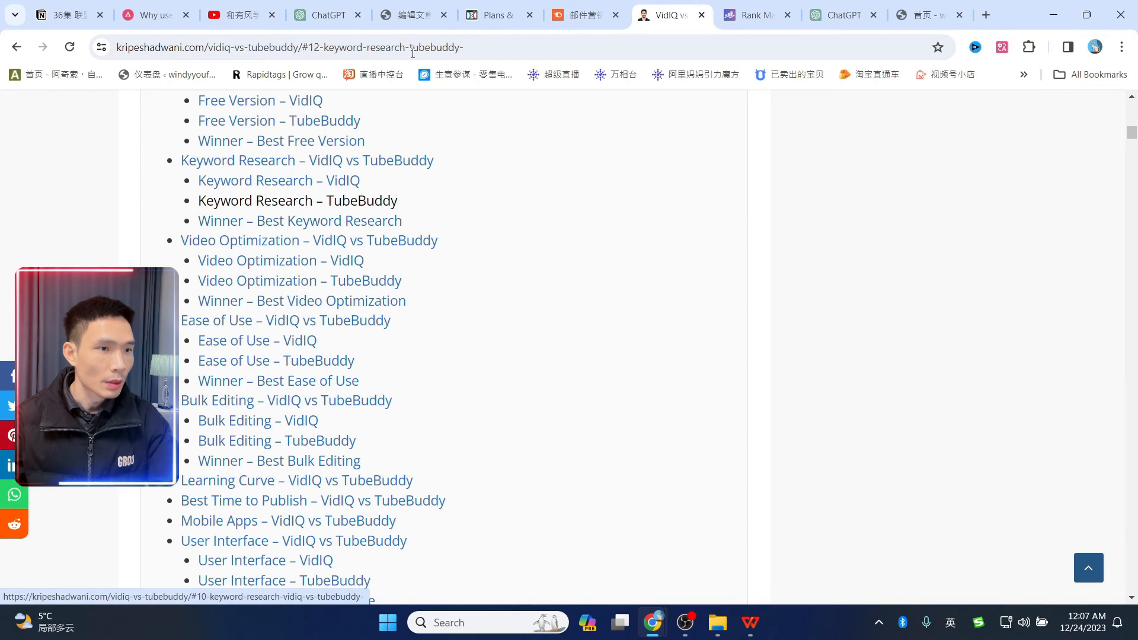
click(406, 14)
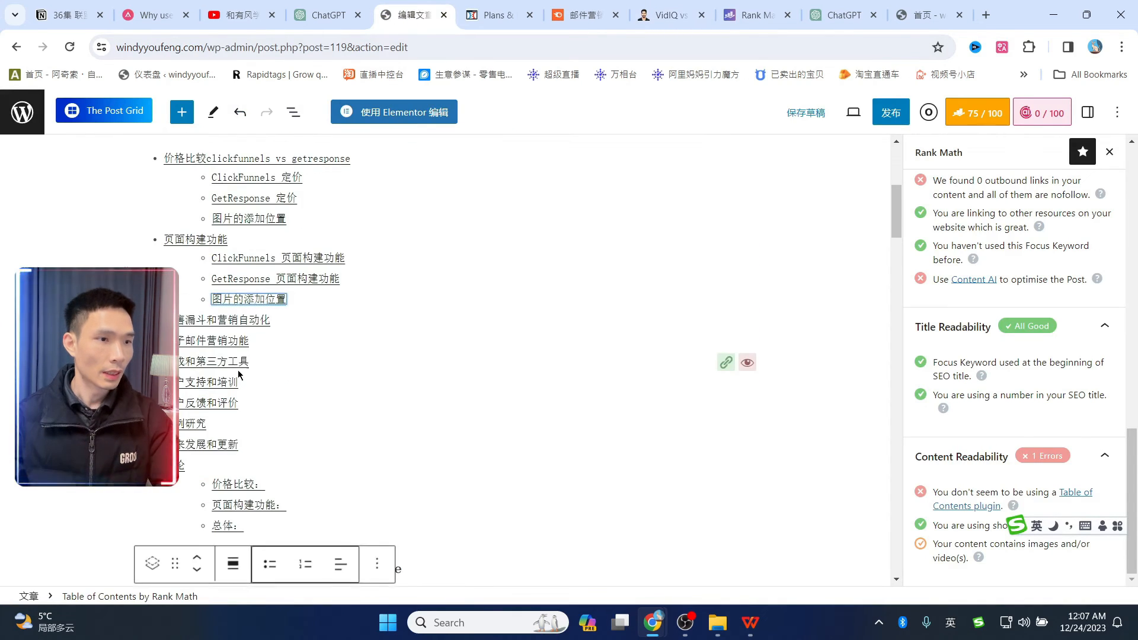
click(256, 294)
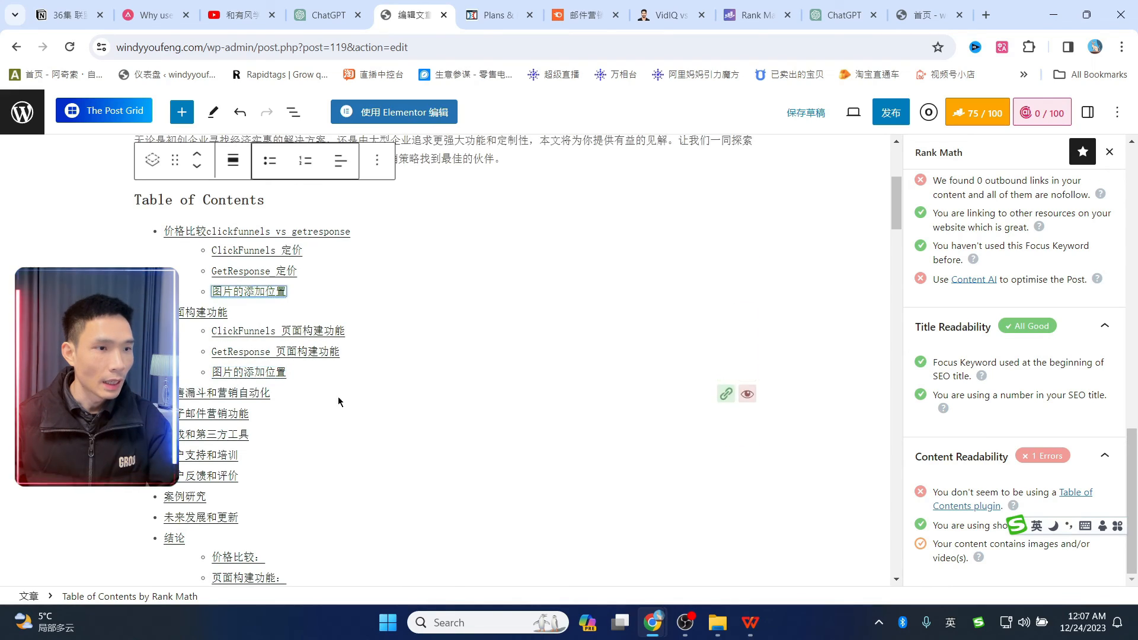
scroll(321, 439, down, 15)
scroll(332, 415, up, 15)
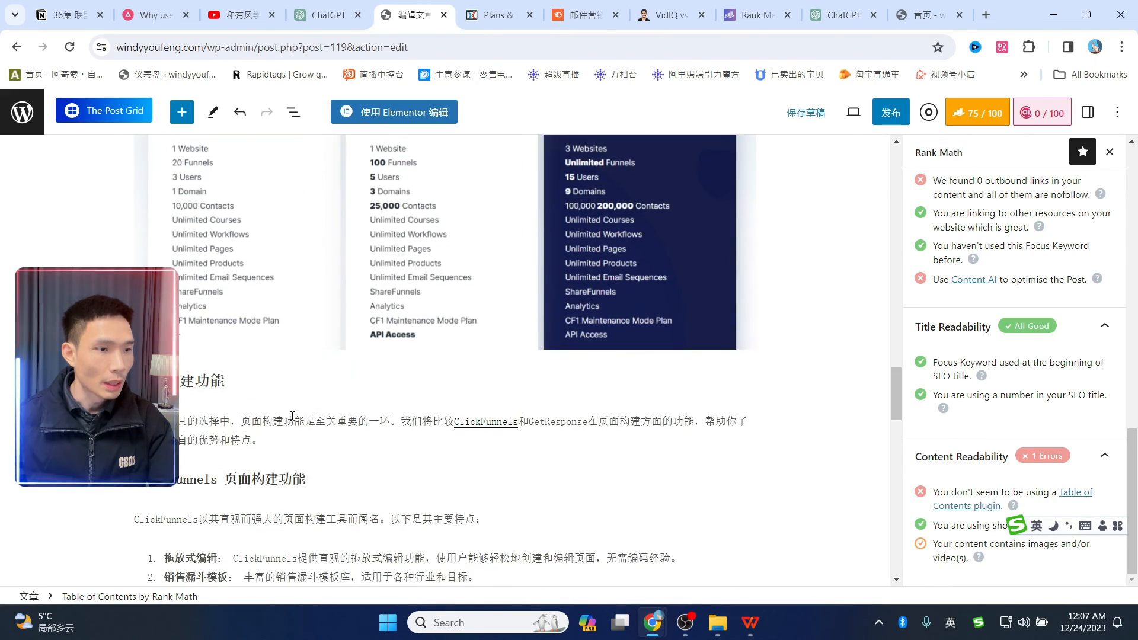
scroll(344, 388, up, 2)
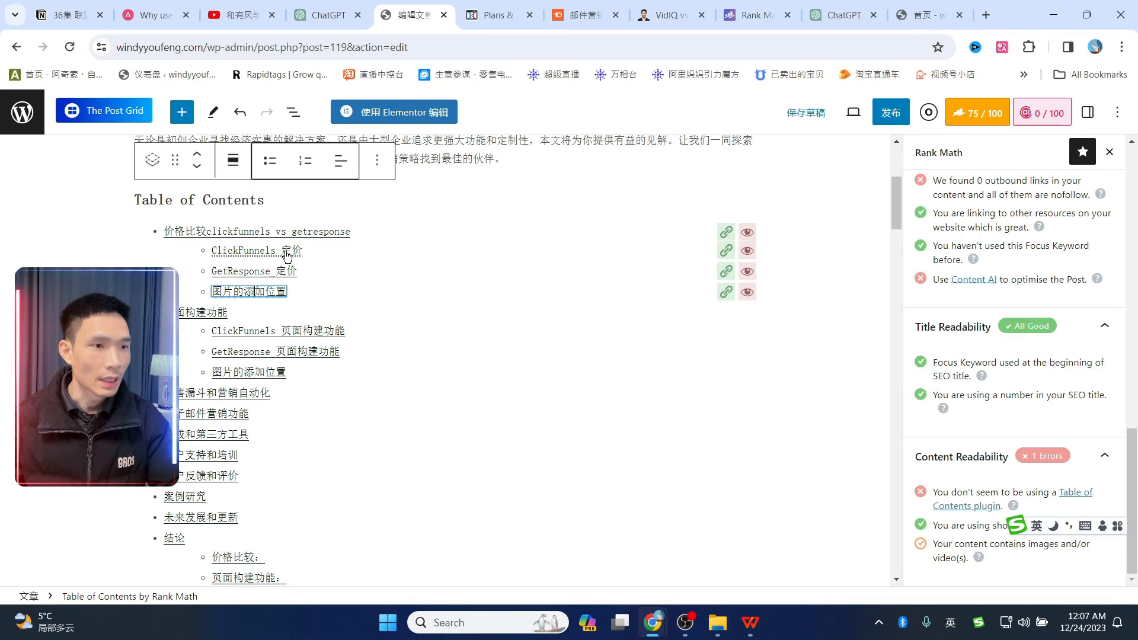
- Toggle the first TOC entry's visibility and confirm its anchor #价格比较clickfunnels-vs-getresponse and ClickFunnels 定价's anchor
click(748, 234)
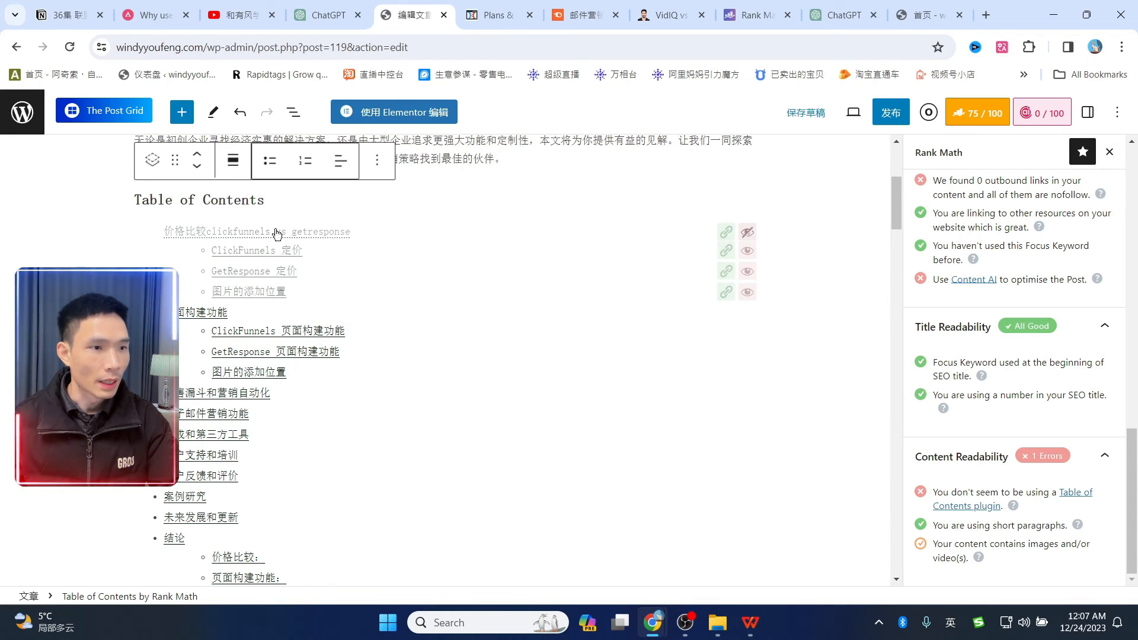
click(726, 232)
click(727, 252)
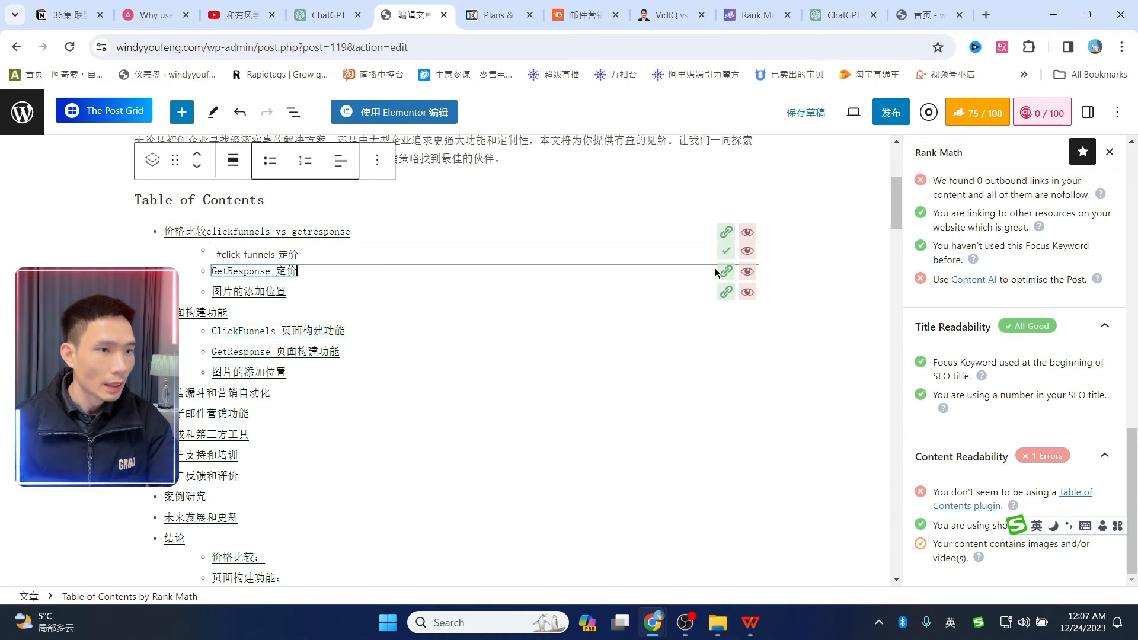
click(721, 235)
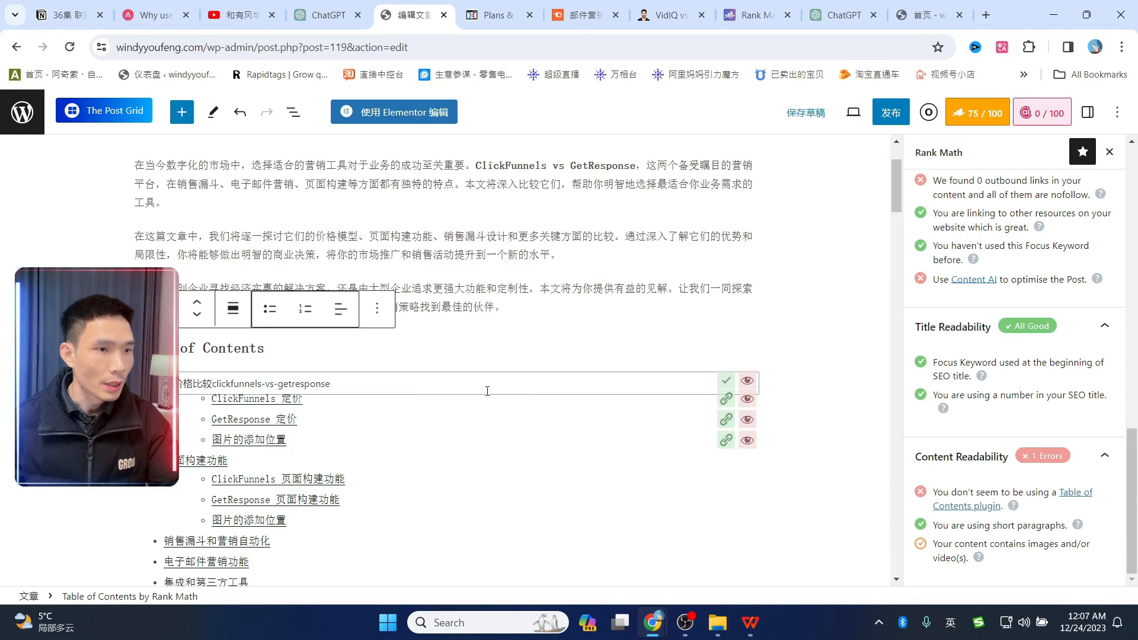
scroll(487, 386, down, 3)
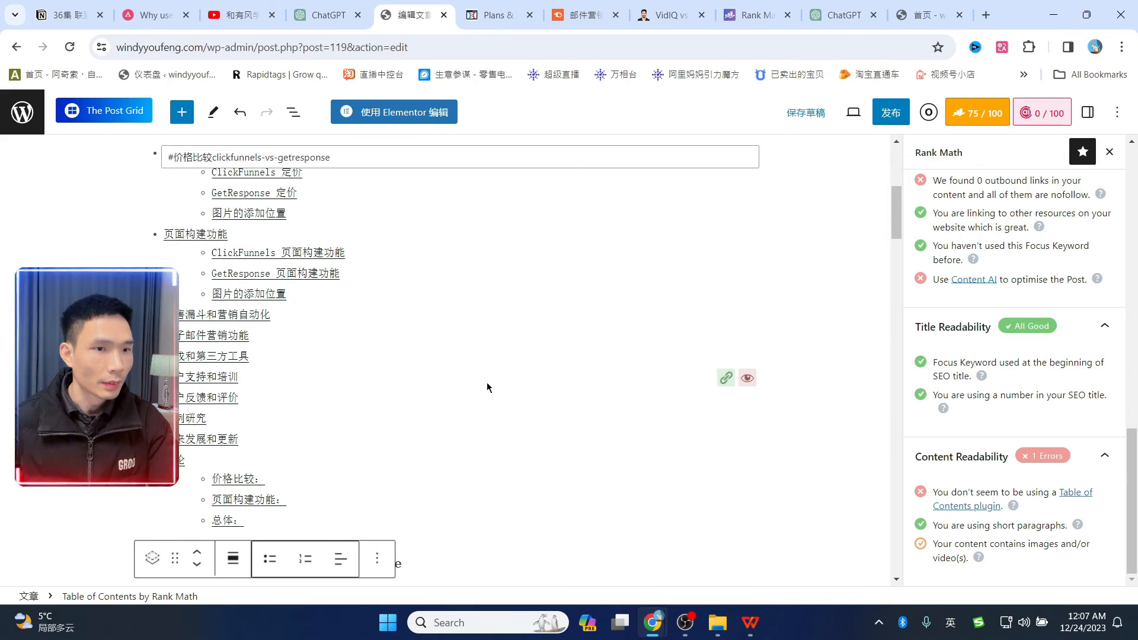
scroll(487, 386, down, 4)
scroll(486, 387, up, 7)
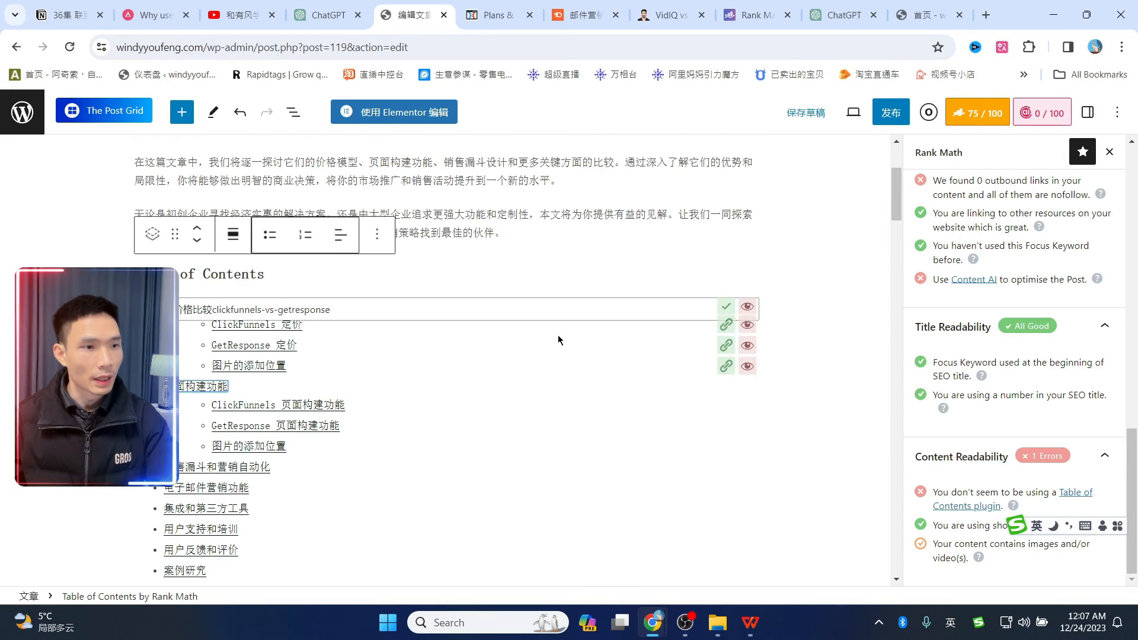
scroll(409, 381, down, 3)
scroll(402, 381, up, 3)
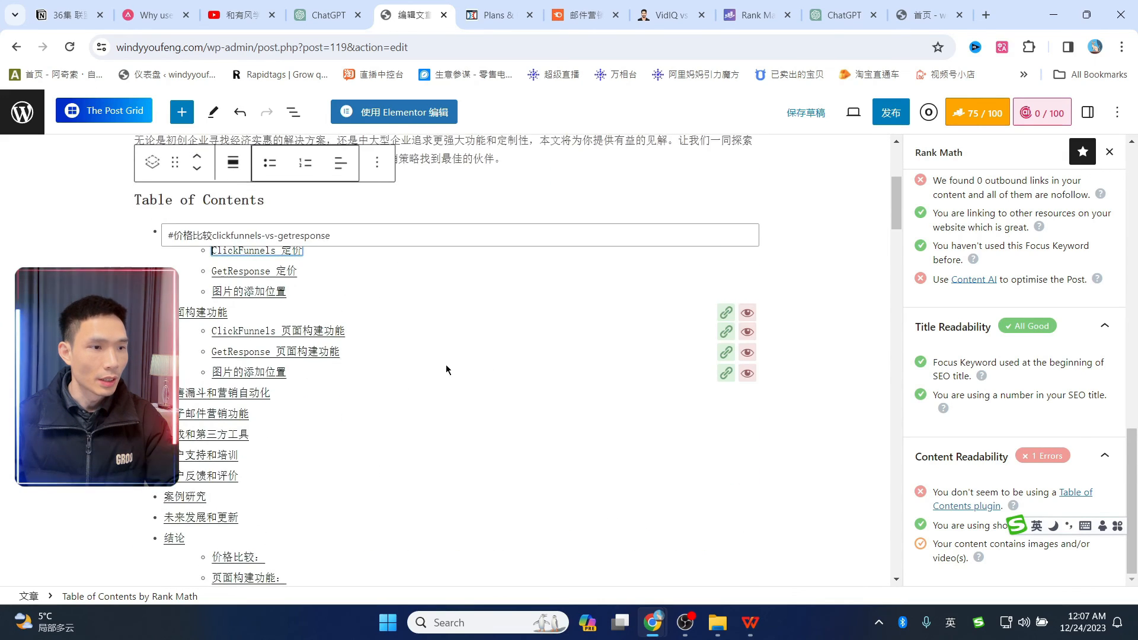
scroll(356, 350, down, 3)
scroll(308, 317, up, 3)
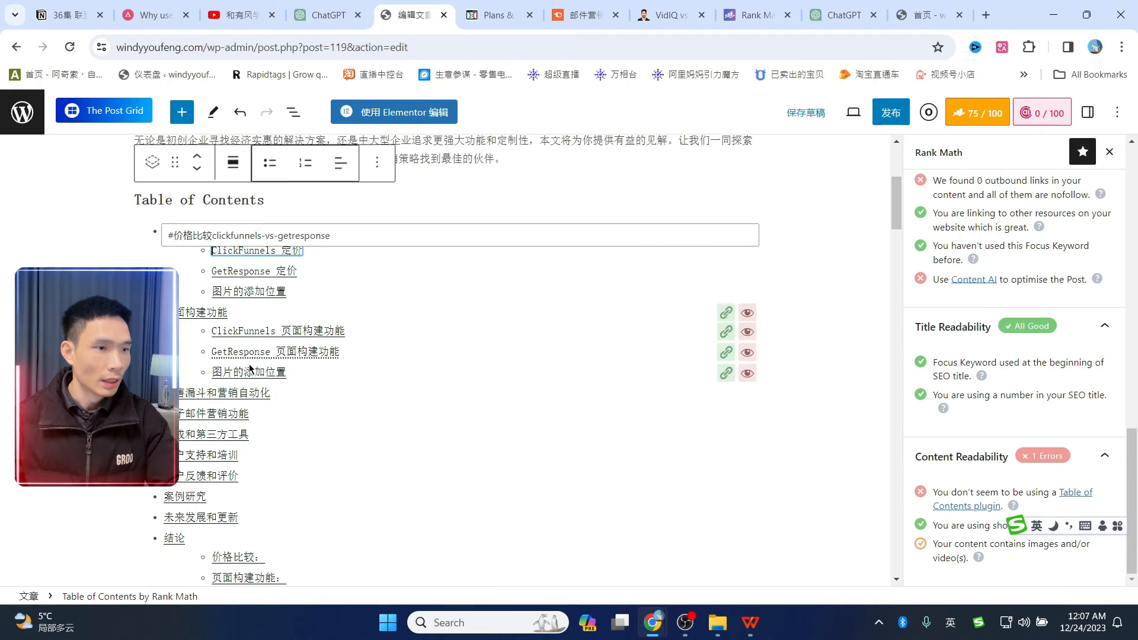
scroll(249, 365, down, 1)
scroll(244, 344, up, 1)
click(670, 12)
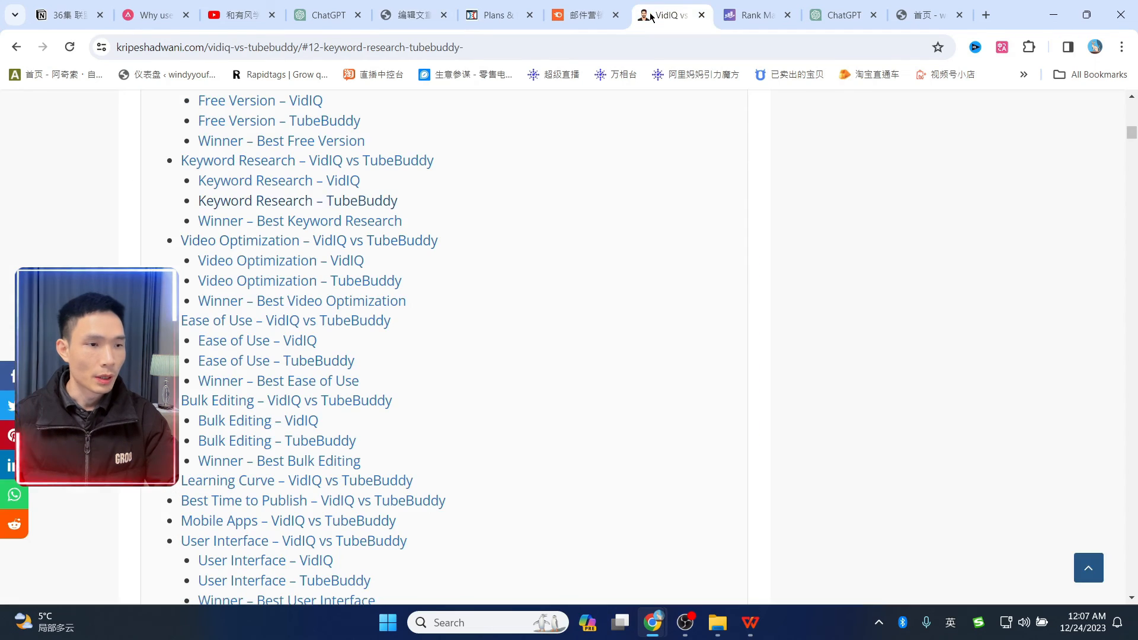
click(261, 424)
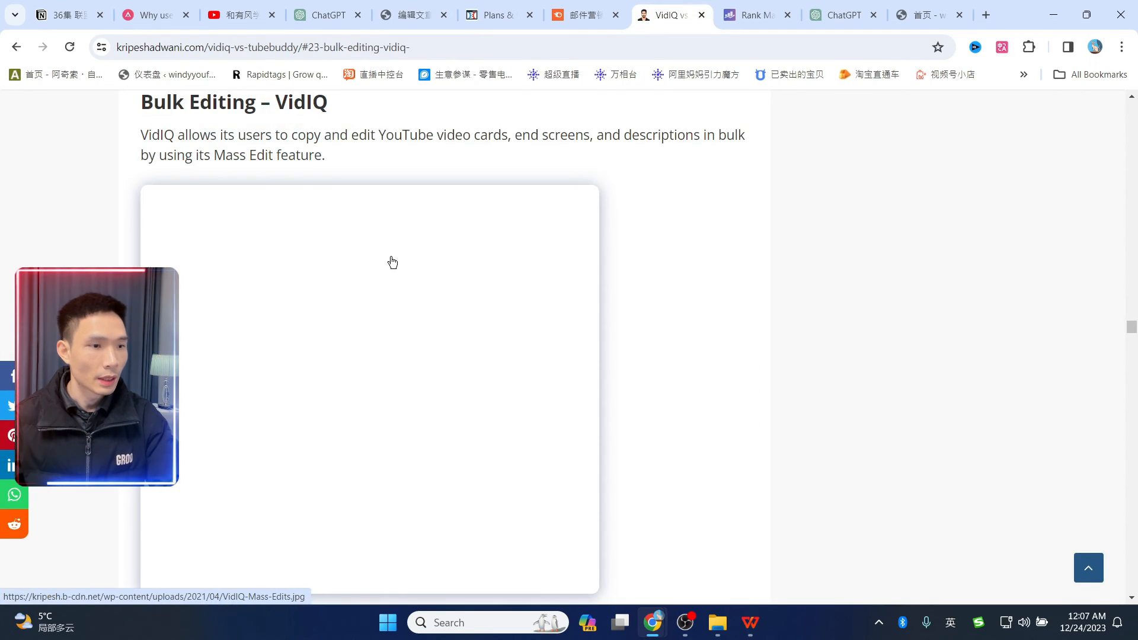
scroll(868, 281, up, 2)
scroll(640, 345, down, 4)
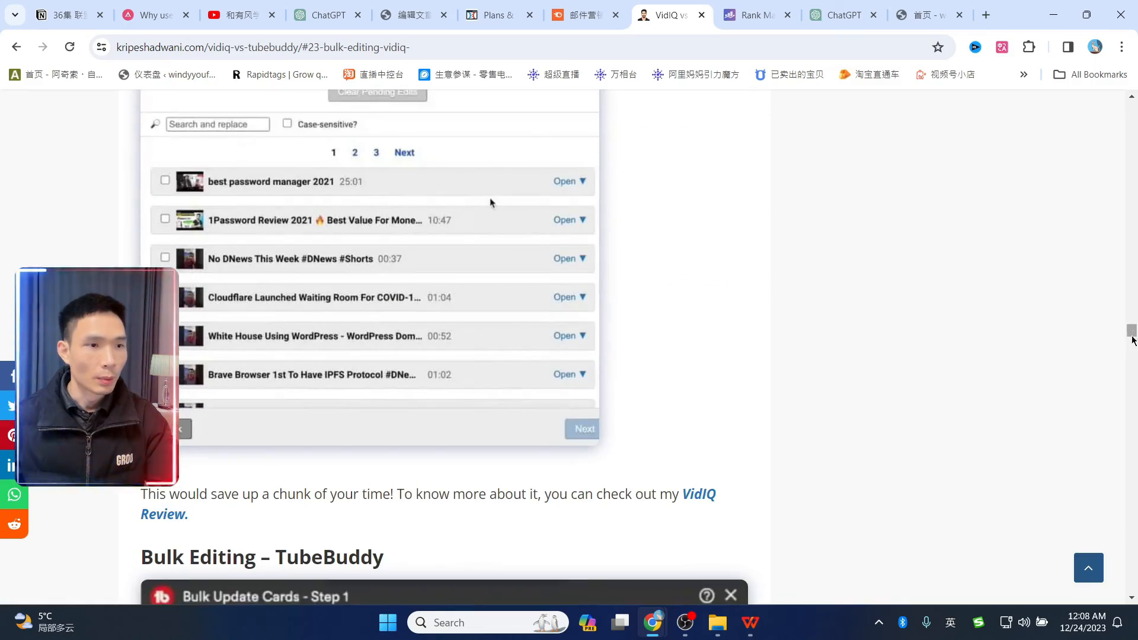
drag(1133, 334, 1133, 65)
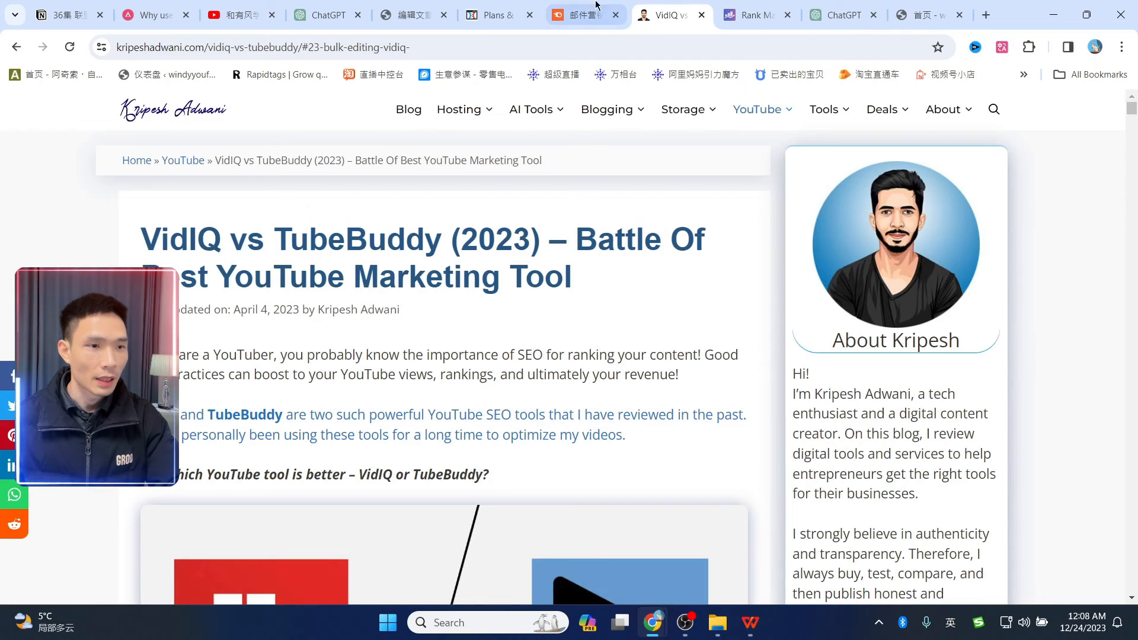
click(409, 14)
scroll(500, 374, down, 10)
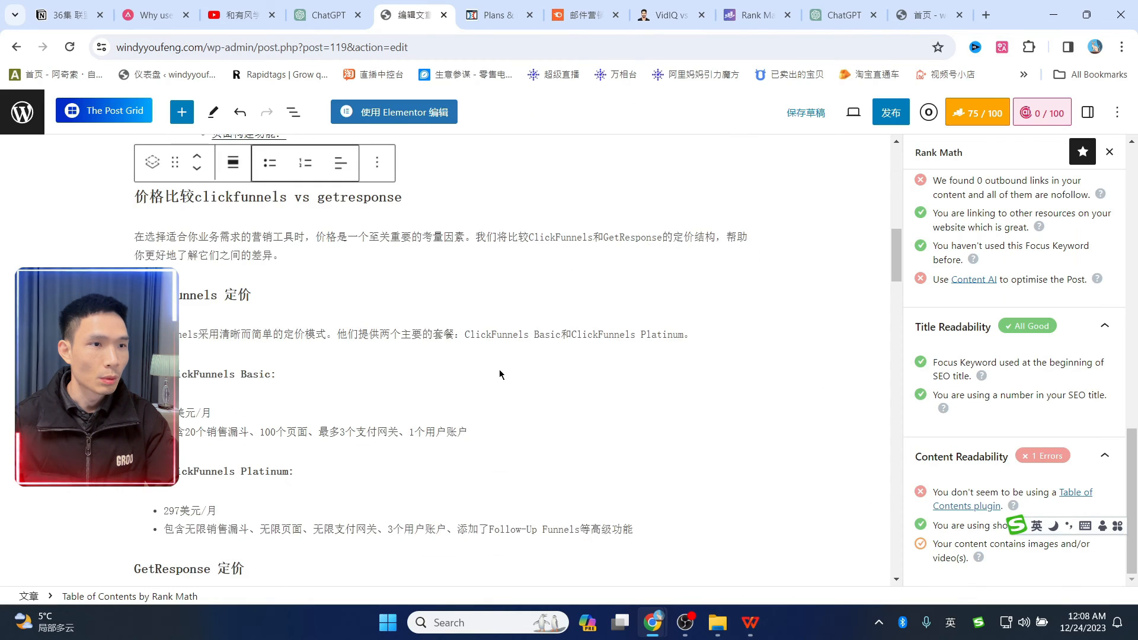
- Select ClickFunnels in the opening paragraph and open the link box, then dismiss it unlinked
scroll(499, 374, up, 10)
click(608, 300)
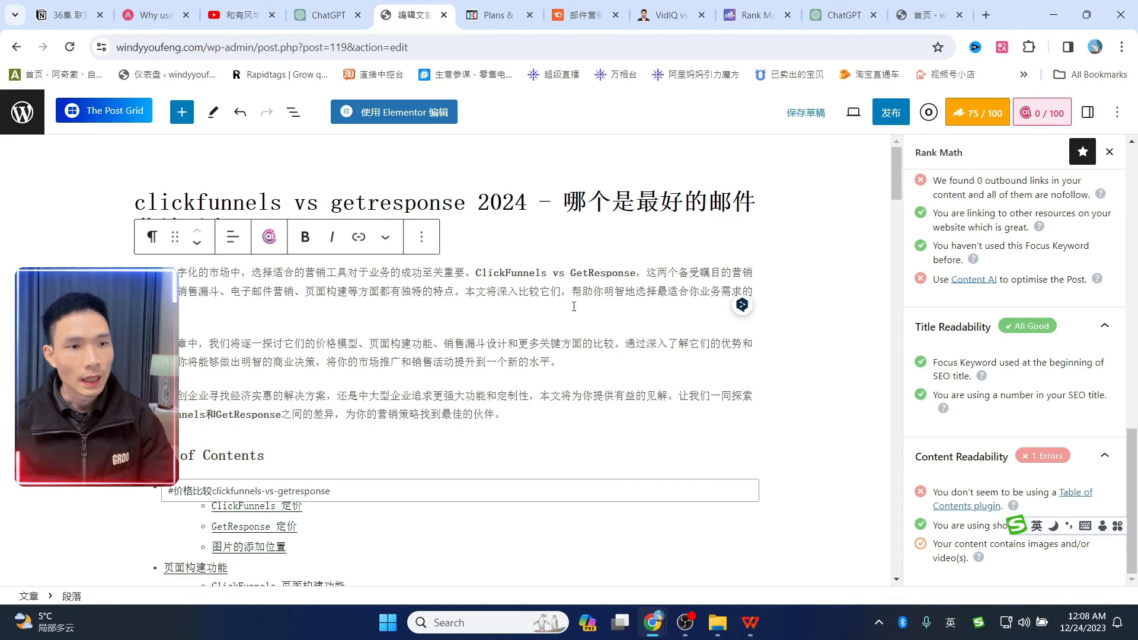
drag(475, 270, 543, 267)
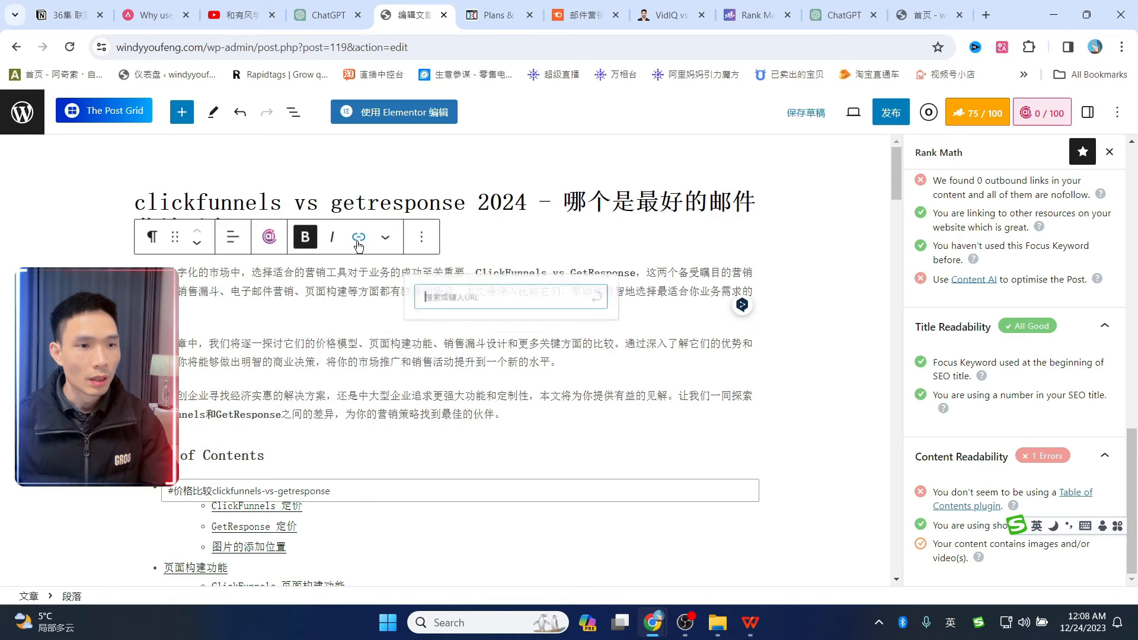
click(358, 236)
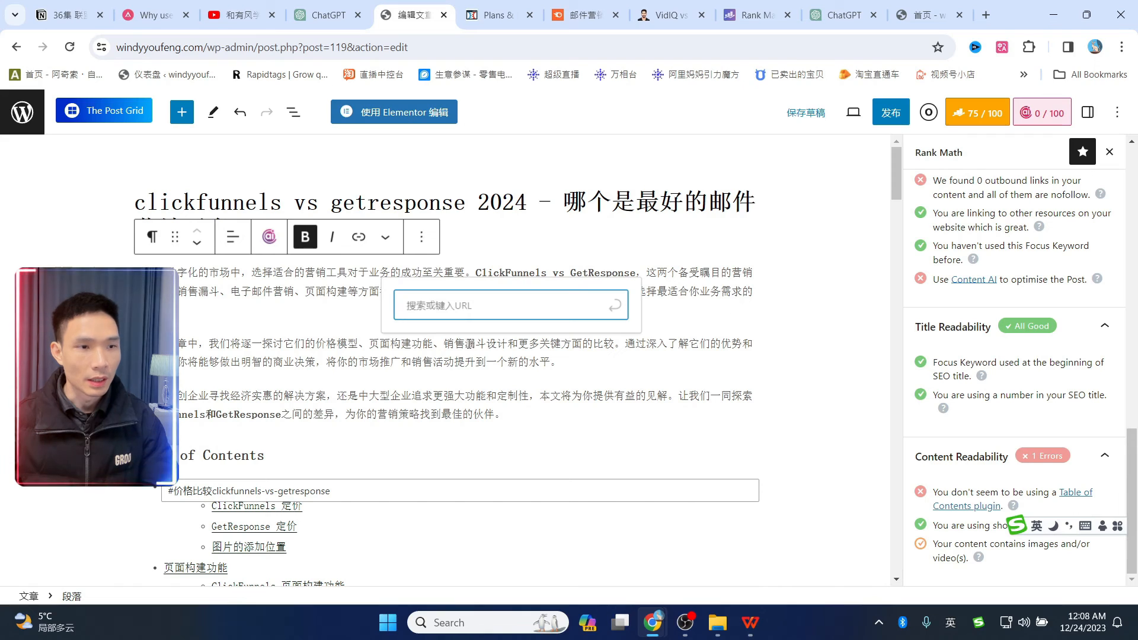
click(736, 326)
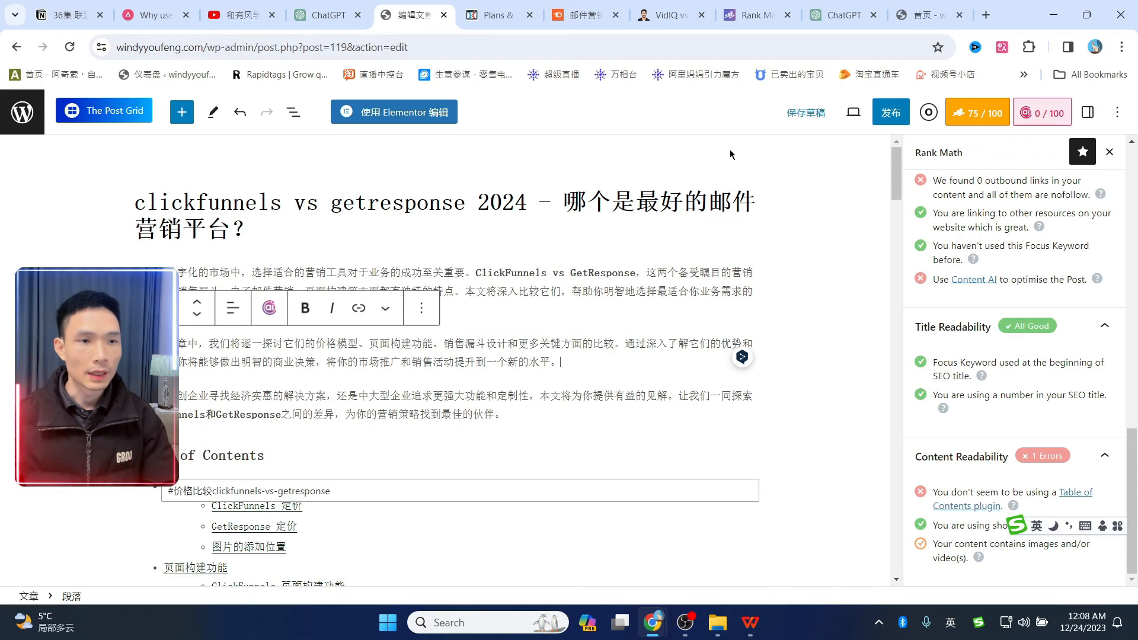
- Switch to the blog homepage tab and start replacing its web address
click(926, 15)
click(814, 42)
text(f)
key(BackSpace)
key(BackSpace)
- Go to getresponse.com and open its Affiliate programs page from the footer
text(getresponse.com)
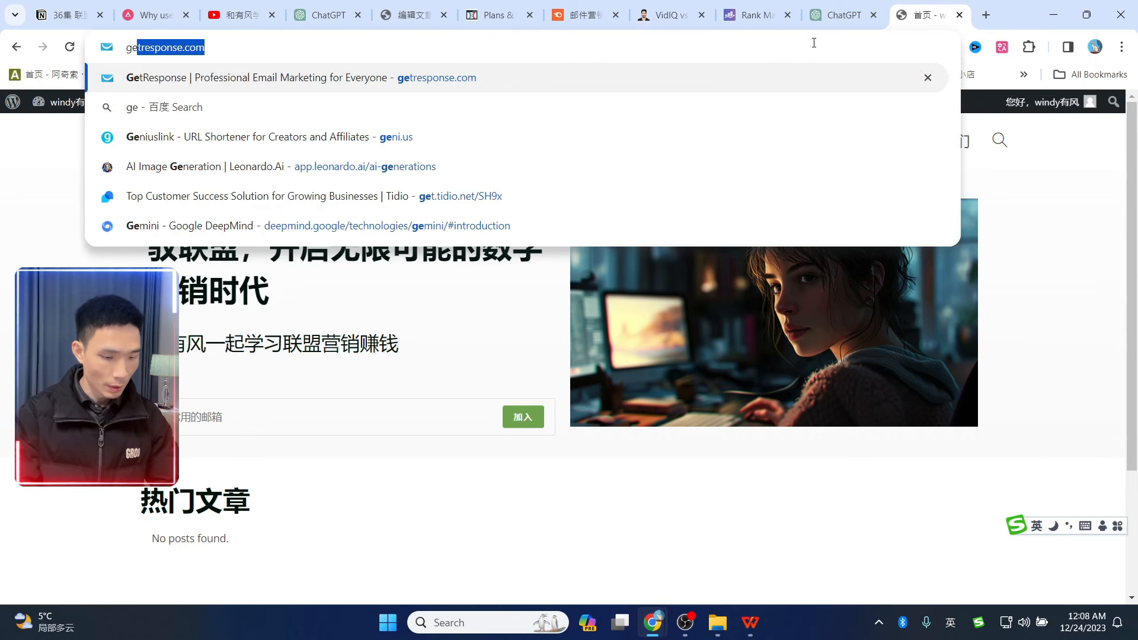
key(Return)
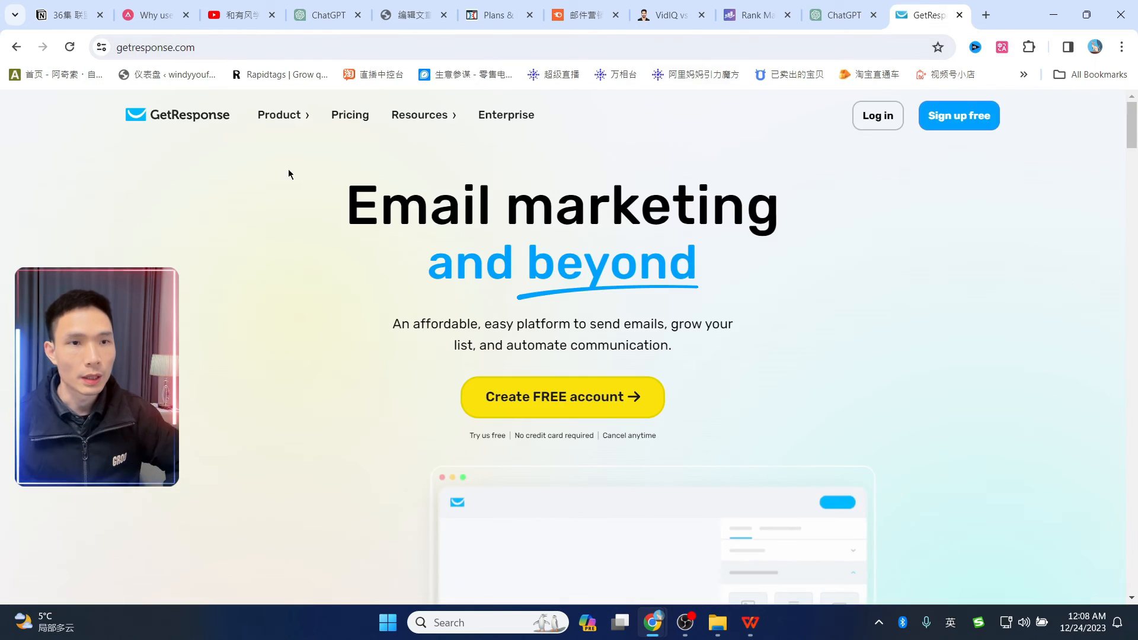
drag(1129, 142, 1129, 587)
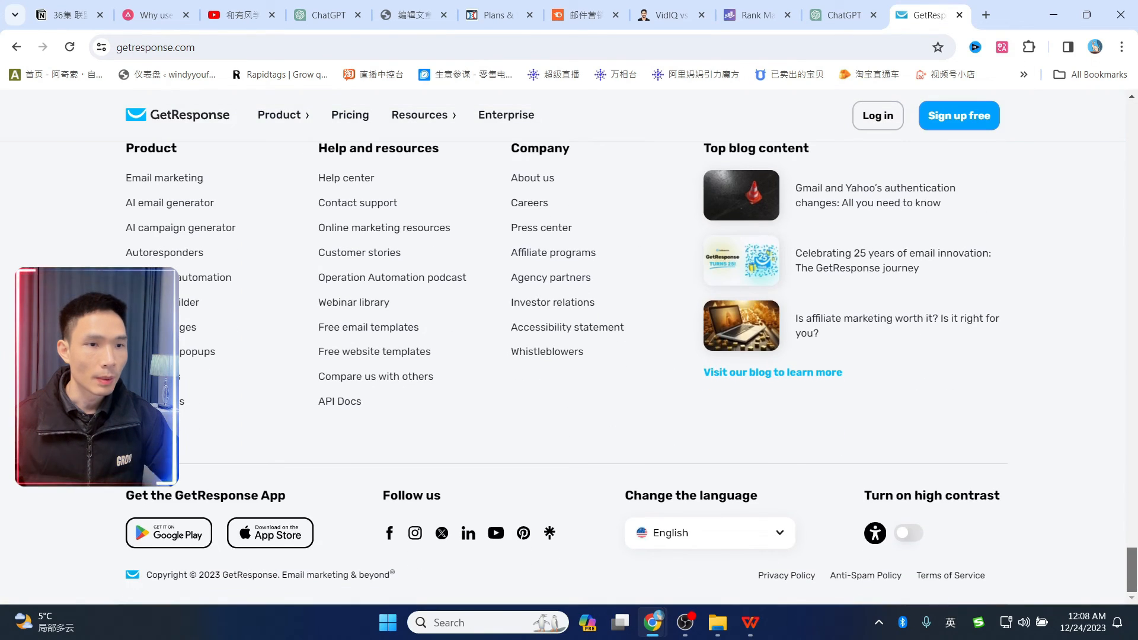
click(537, 254)
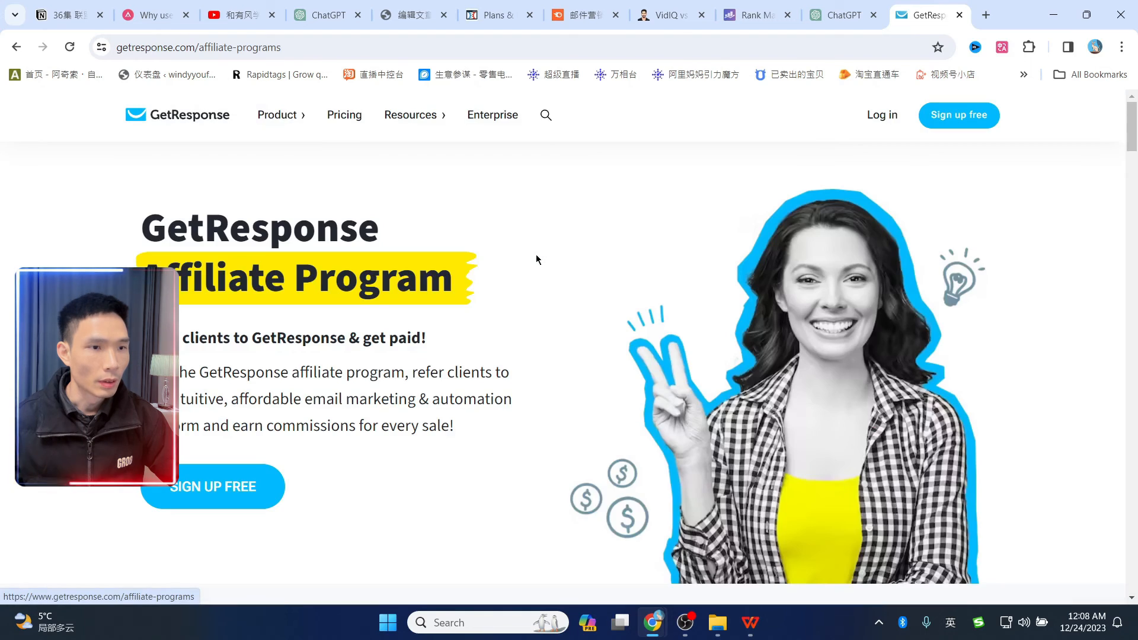
scroll(293, 456, down, 2)
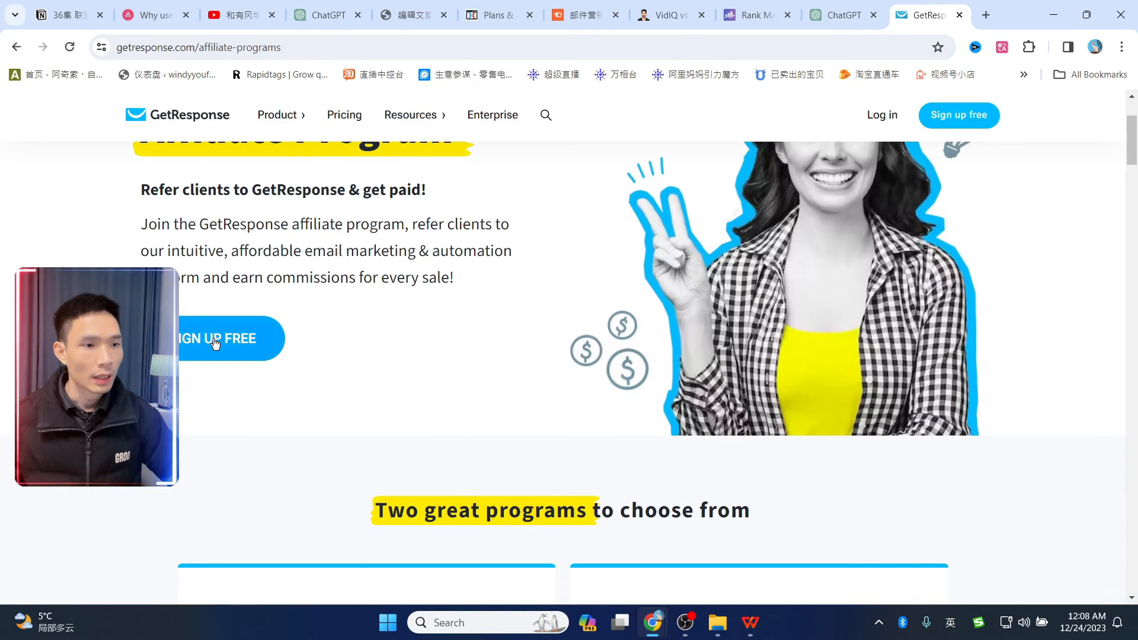
scroll(413, 357, up, 2)
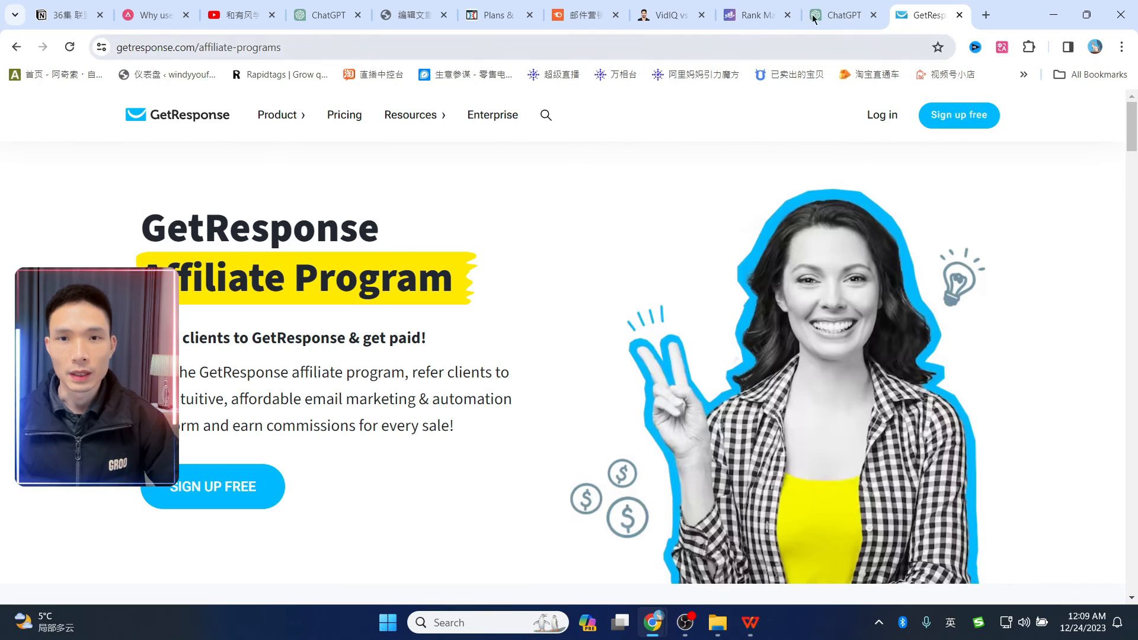
click(408, 15)
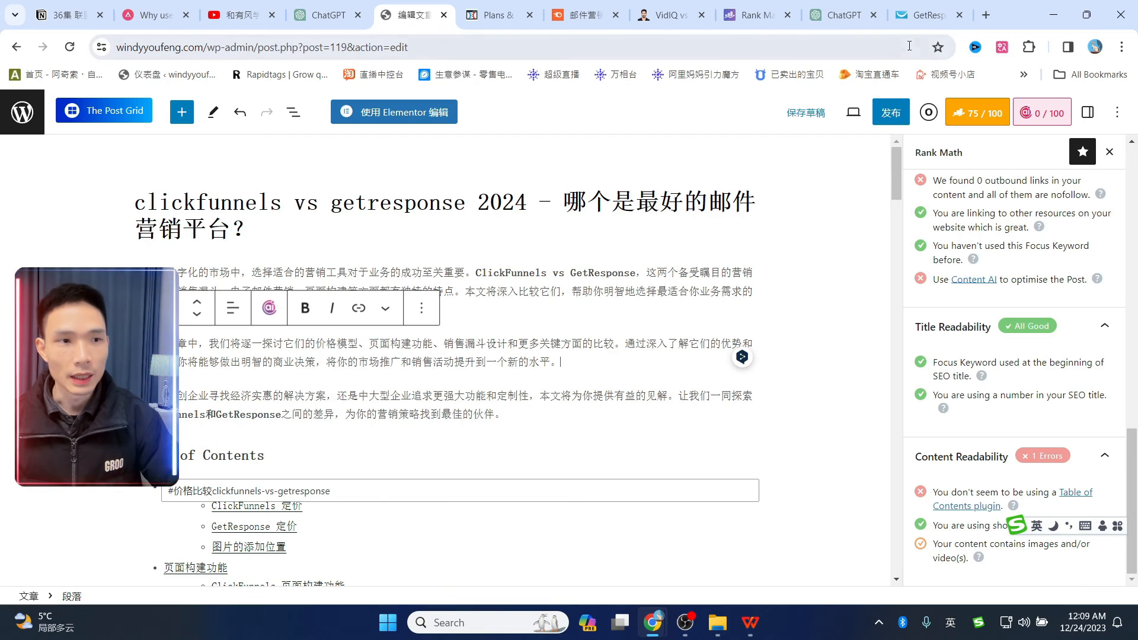
click(924, 24)
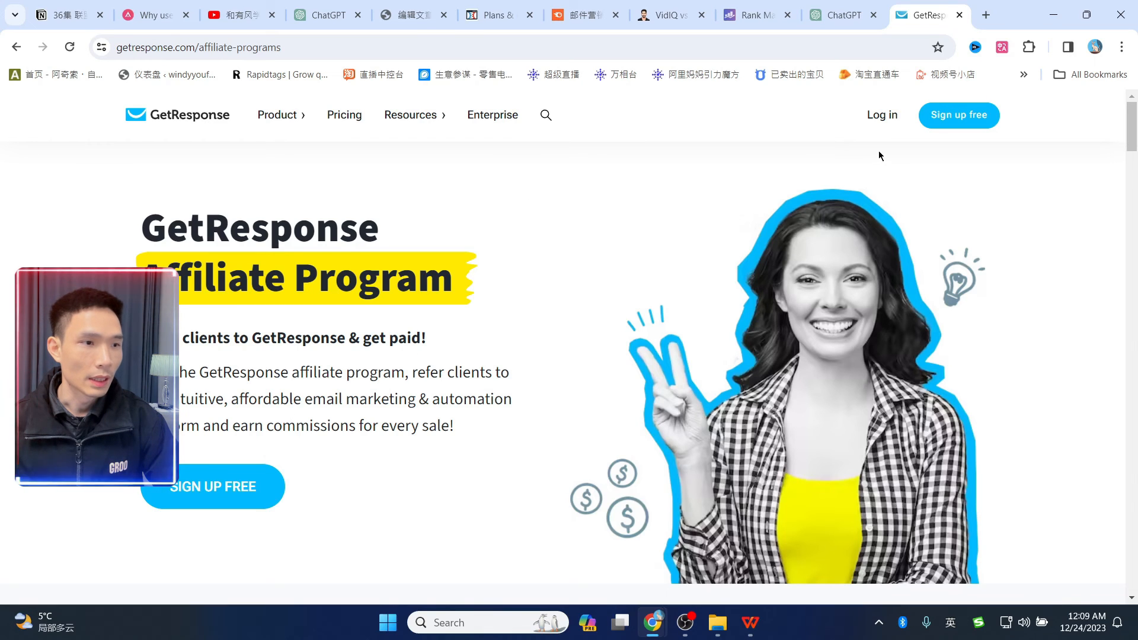
scroll(680, 320, down, 1)
scroll(771, 237, up, 1)
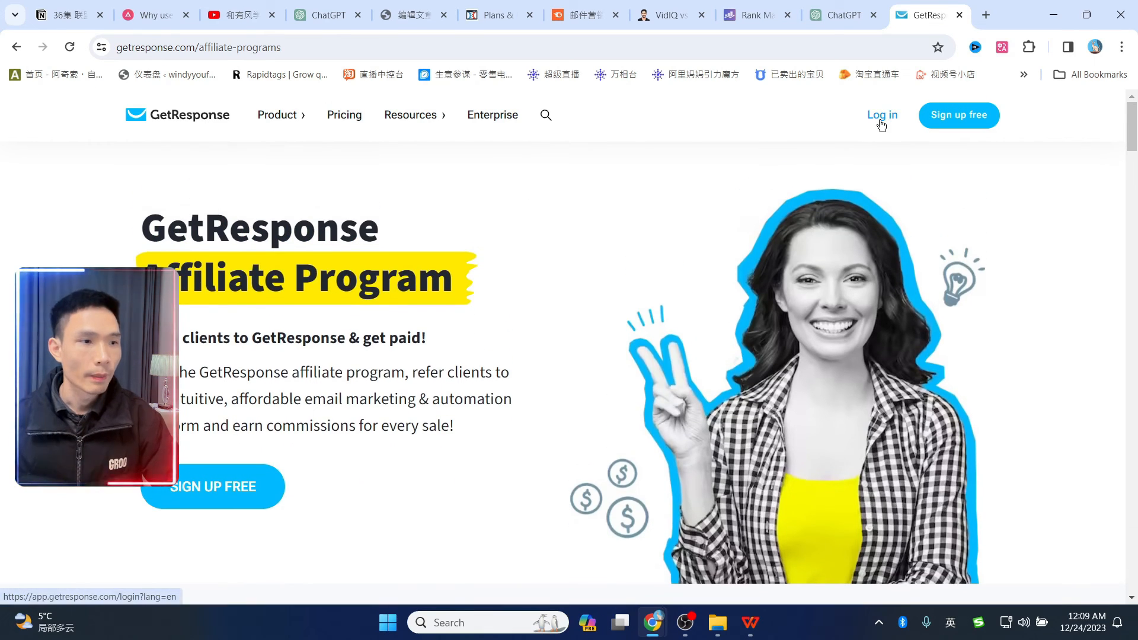
- Log in, open the affiliate program dashboard and copy the recurring referral link
click(881, 116)
click(1102, 112)
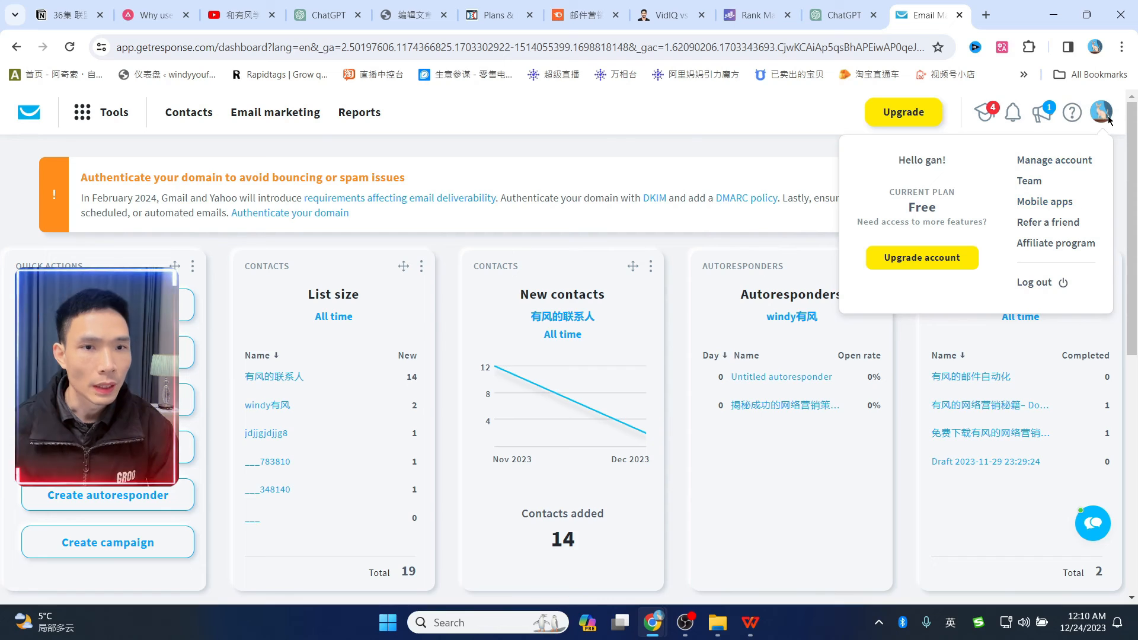
click(1053, 244)
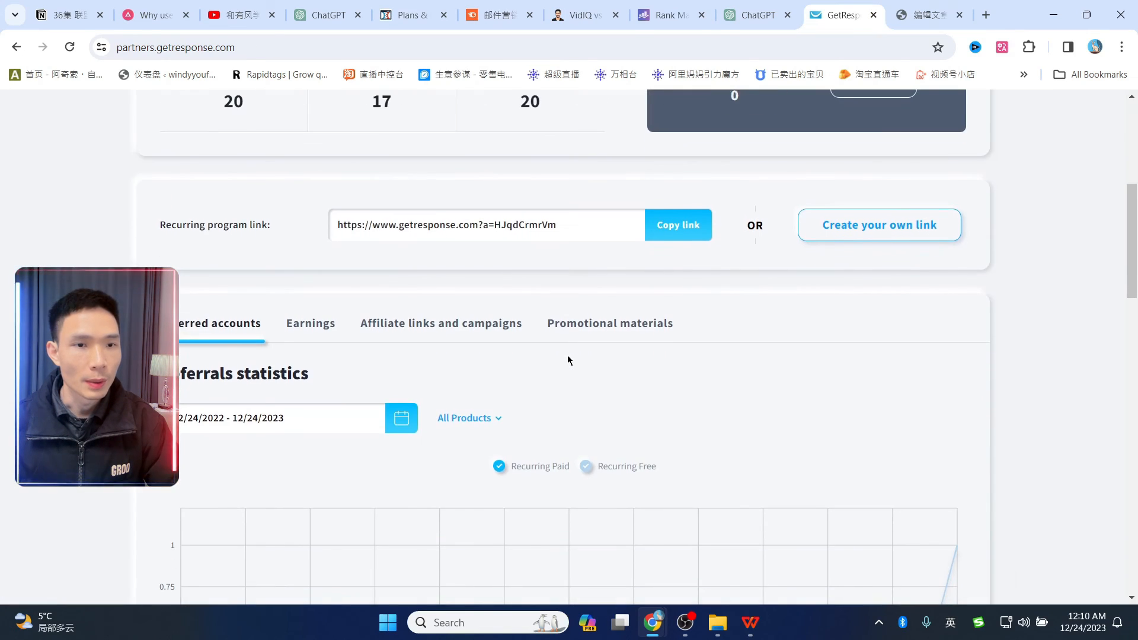
scroll(568, 356, down, 1)
drag(178, 158, 270, 157)
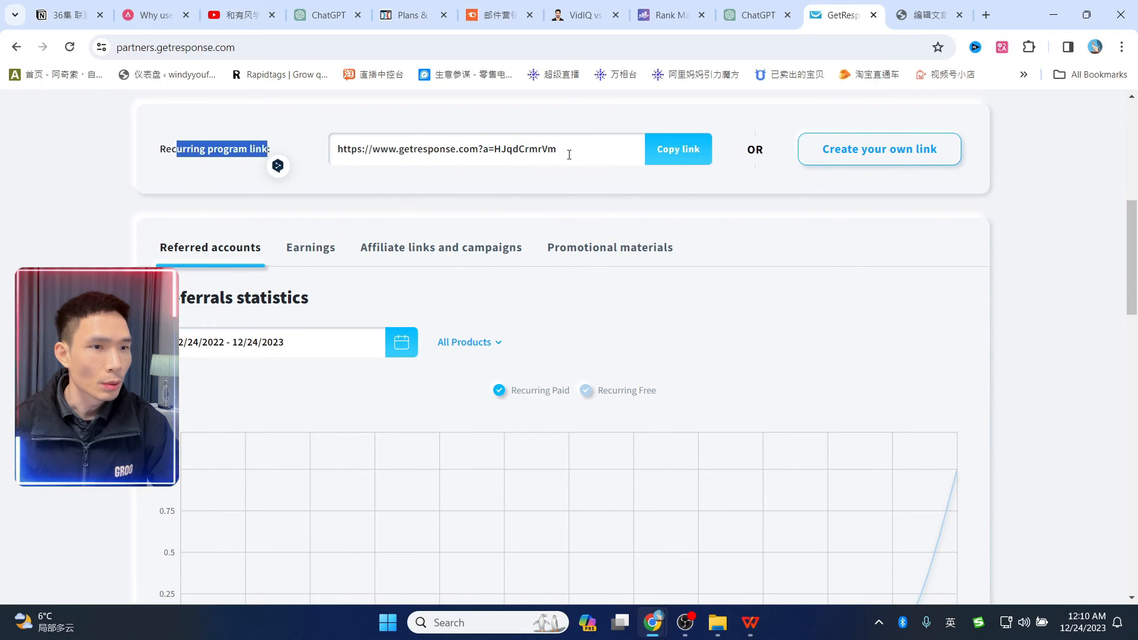
click(568, 152)
click(674, 160)
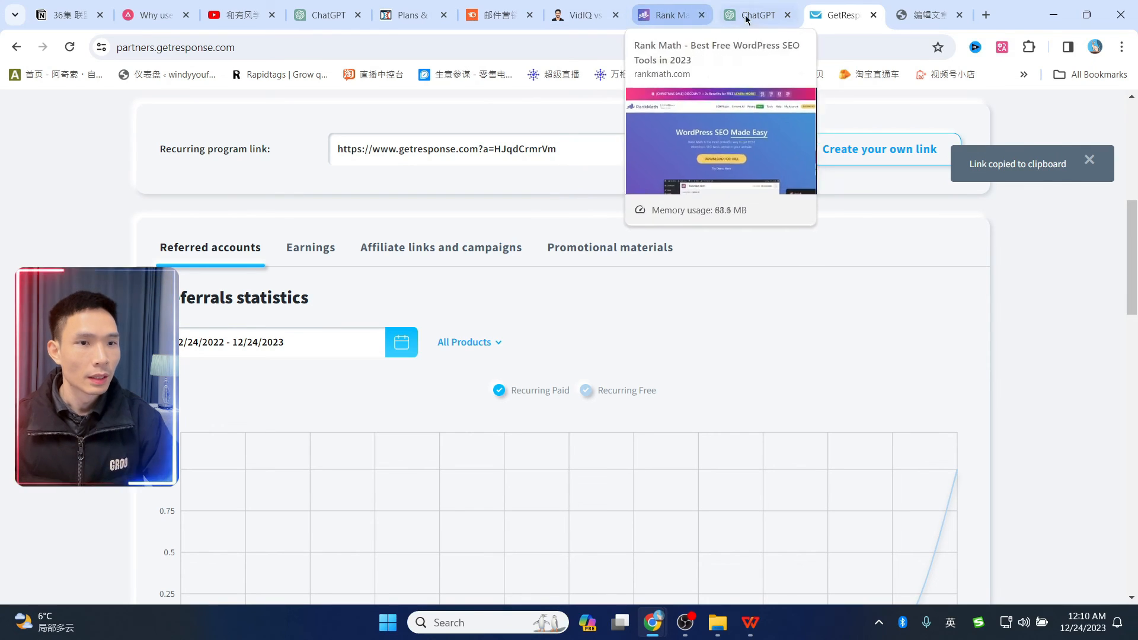
click(928, 14)
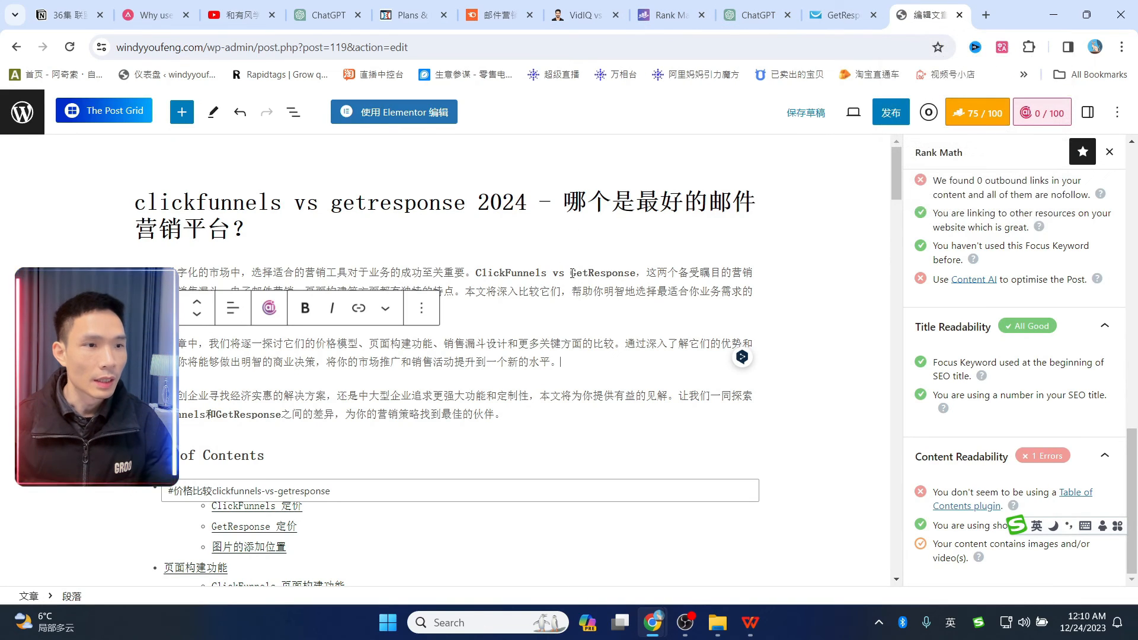
- Link GetResponse in the intro to the copied affiliate URL, save the draft, and open Posts alongside
drag(572, 273, 637, 268)
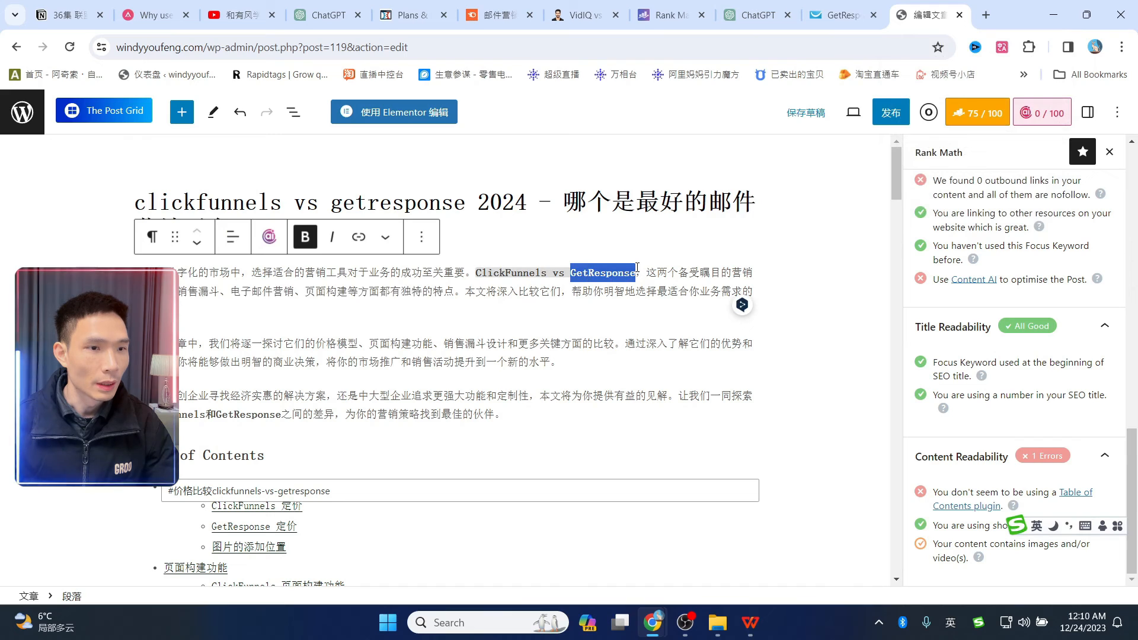
click(358, 237)
key(ctrl+v)
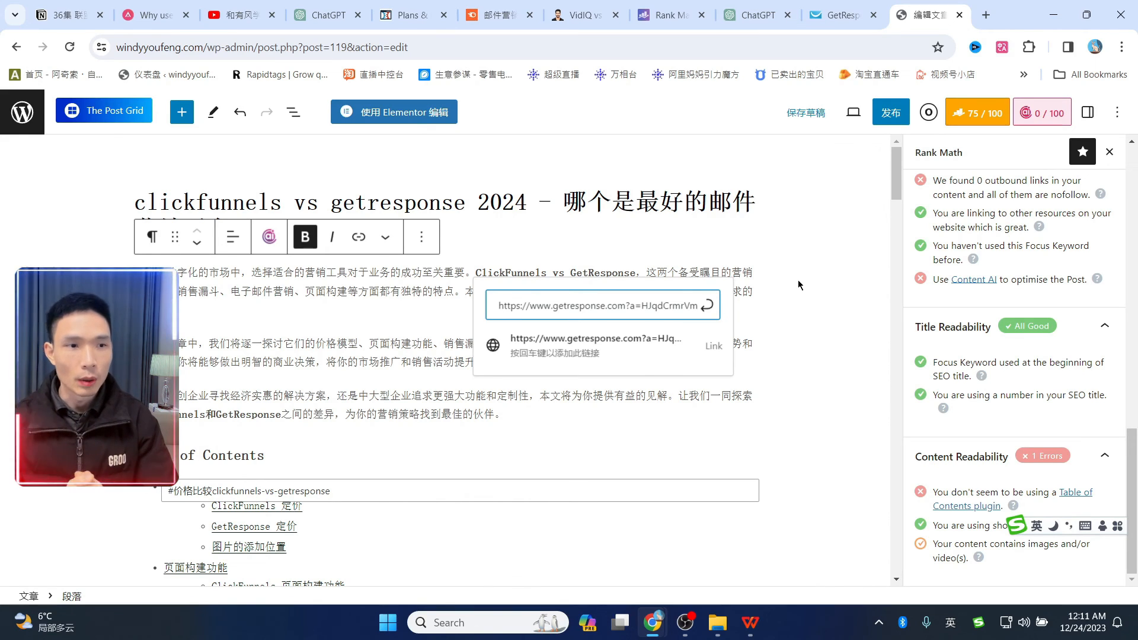
key(Return)
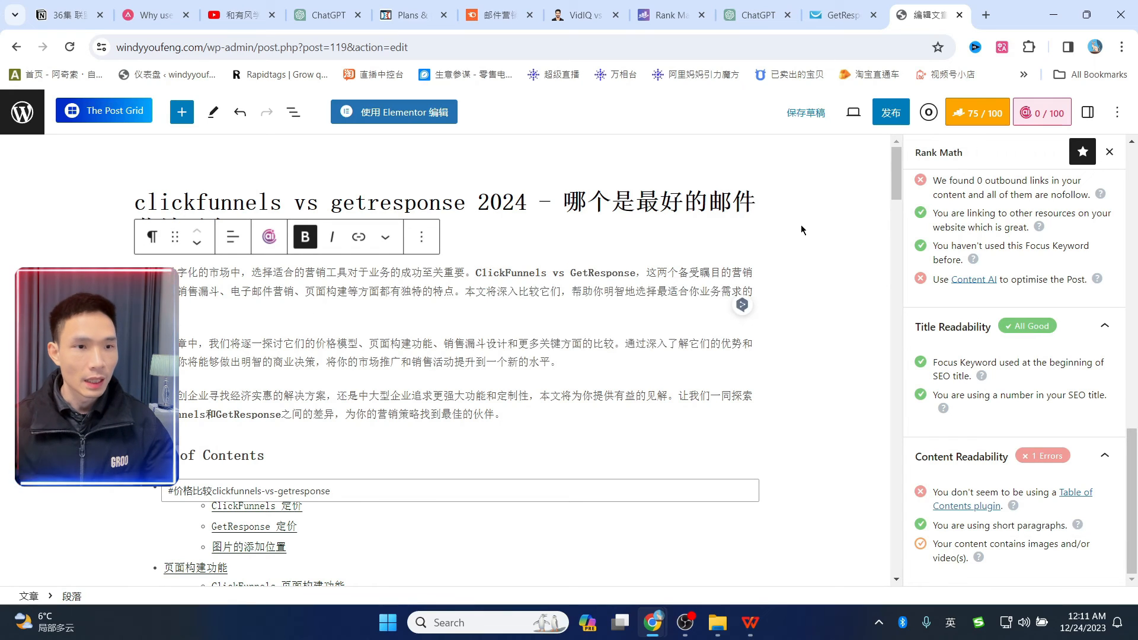
click(784, 114)
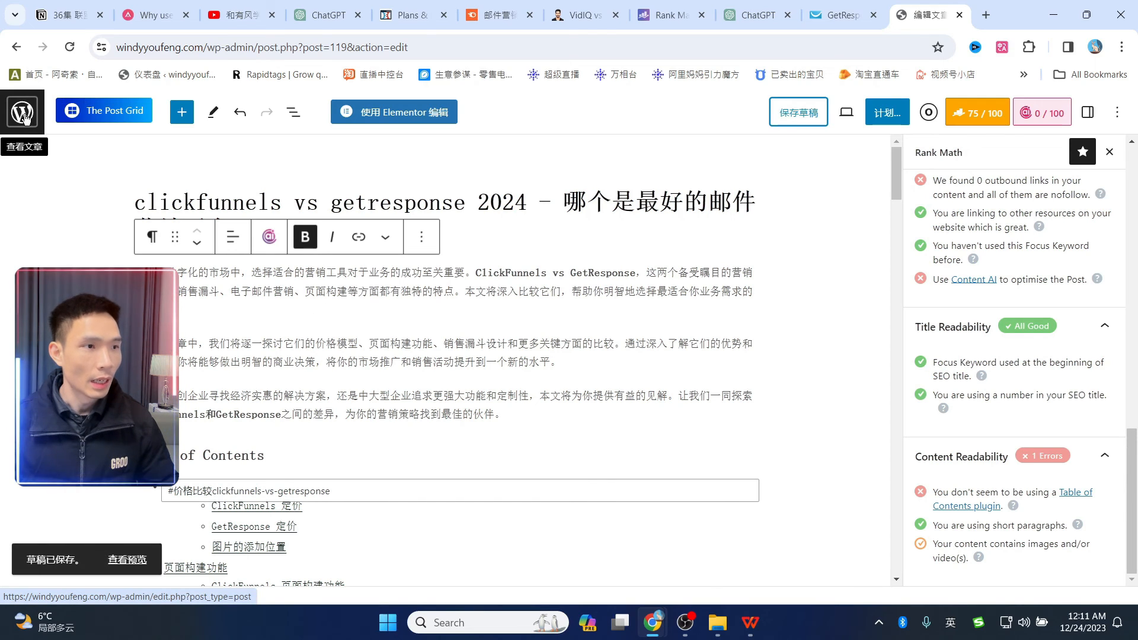
middle_click(22, 116)
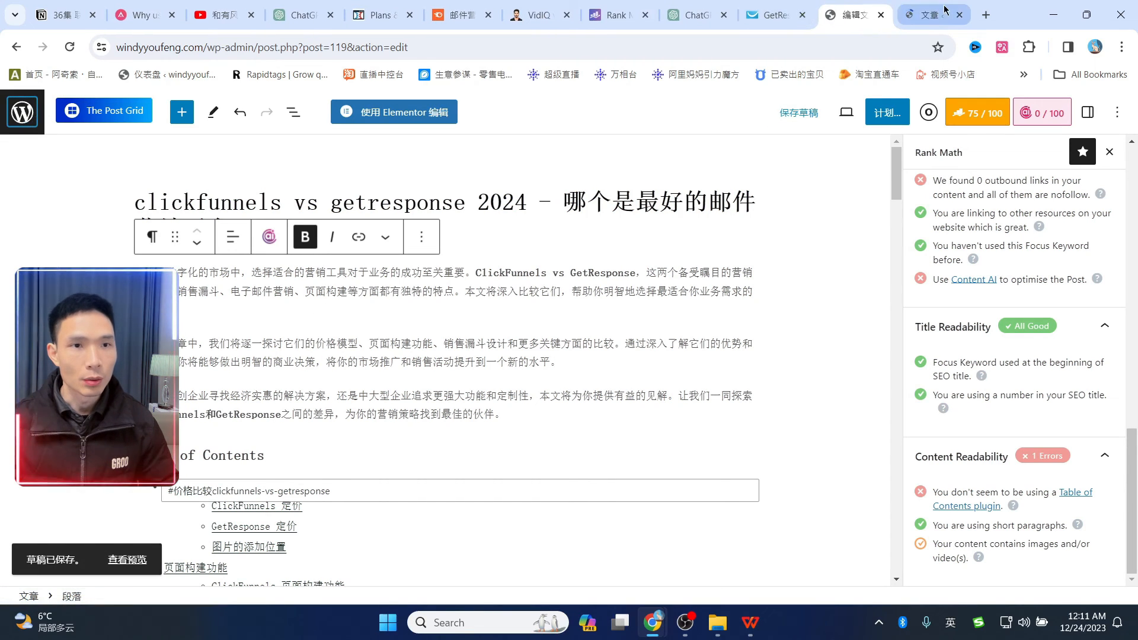
- Install and activate the ThirstyAffiliates plugin from Plugins > Add New, dismissing the notices
click(922, 17)
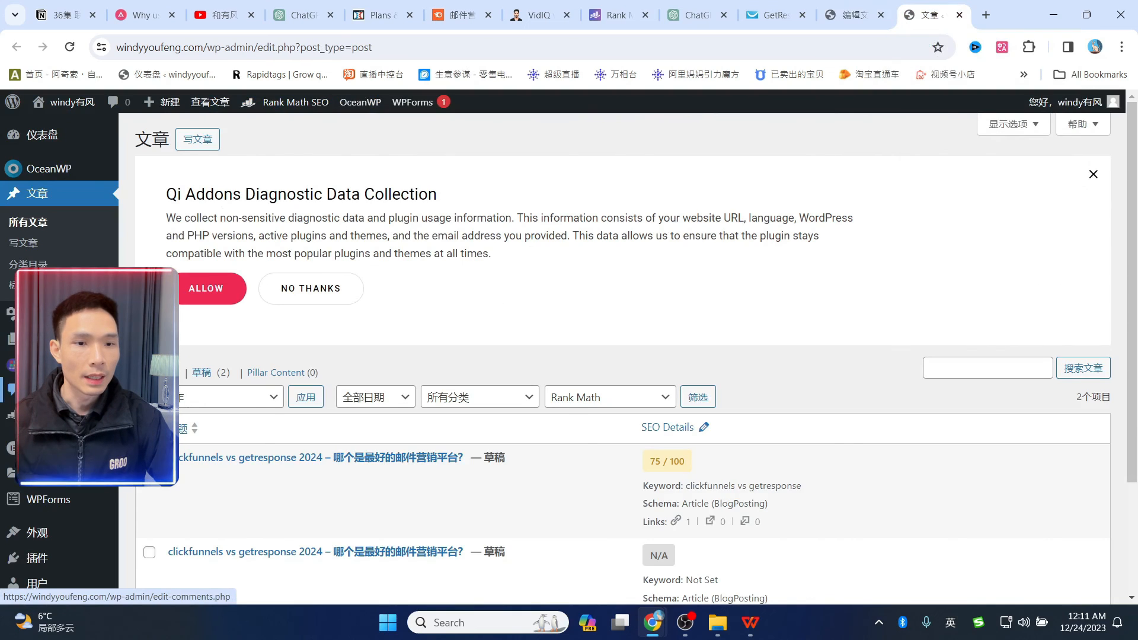
scroll(67, 350, down, 3)
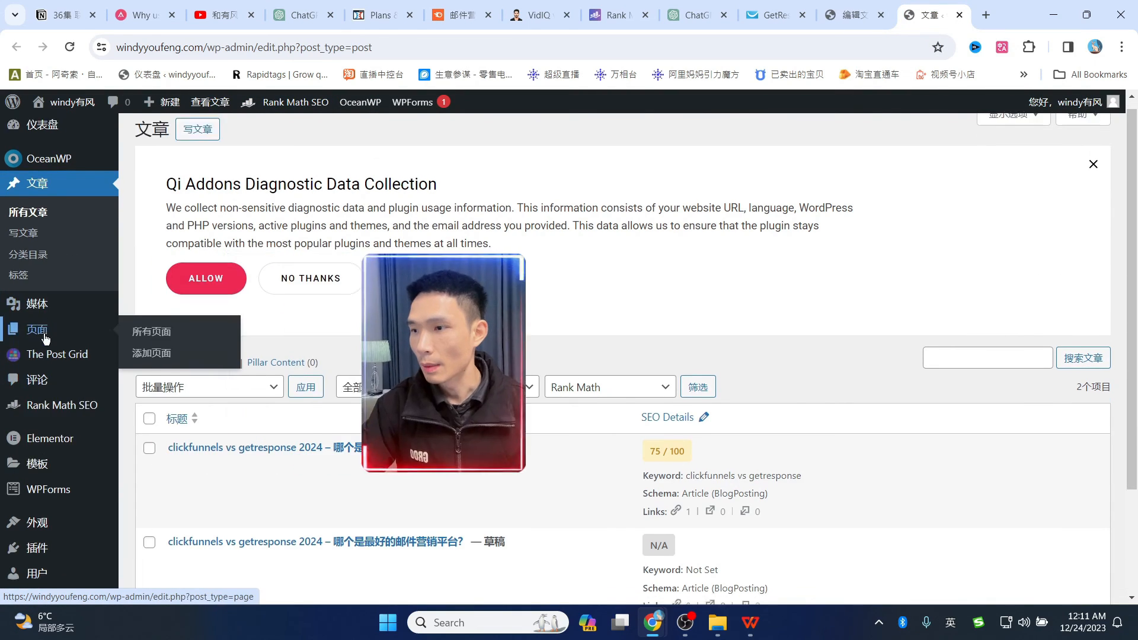
mouse_move(45, 409)
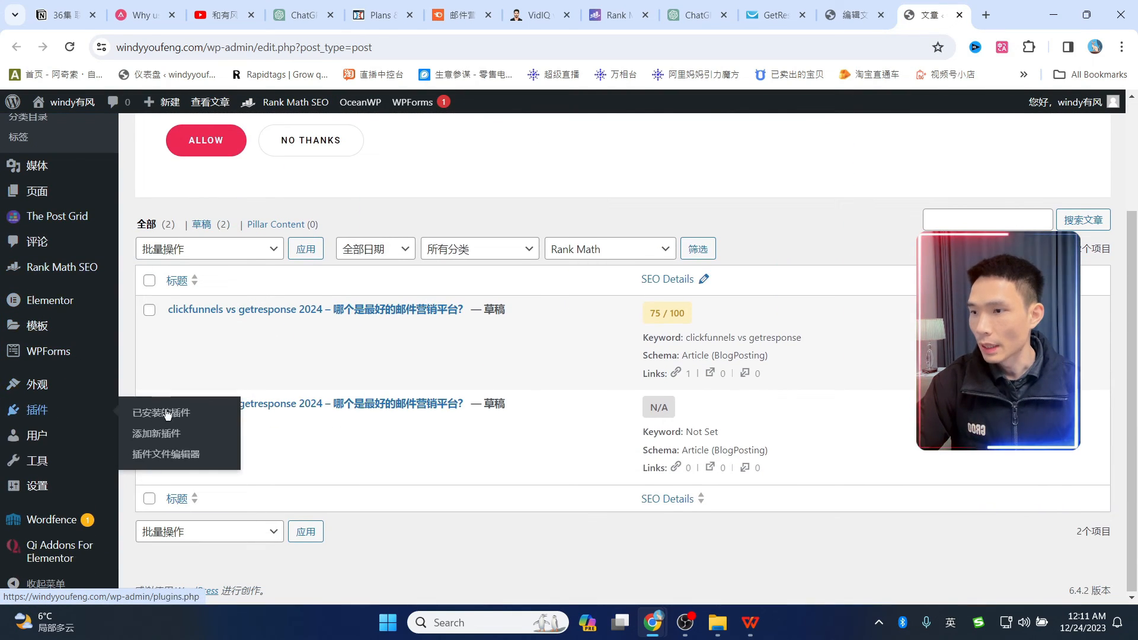
click(166, 434)
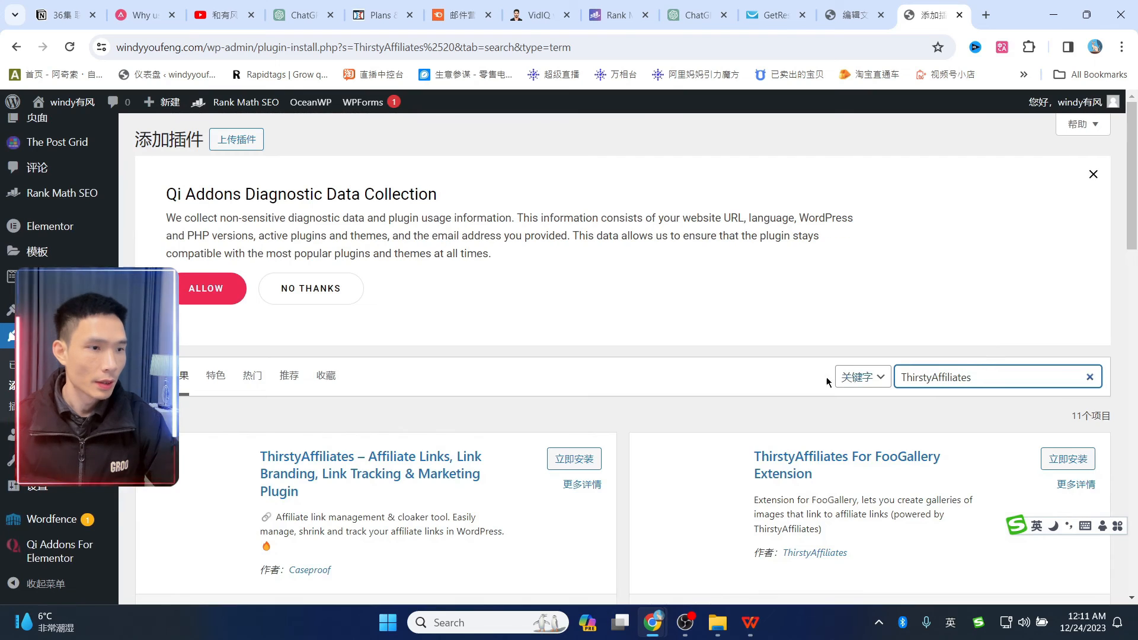
scroll(996, 343, down, 1)
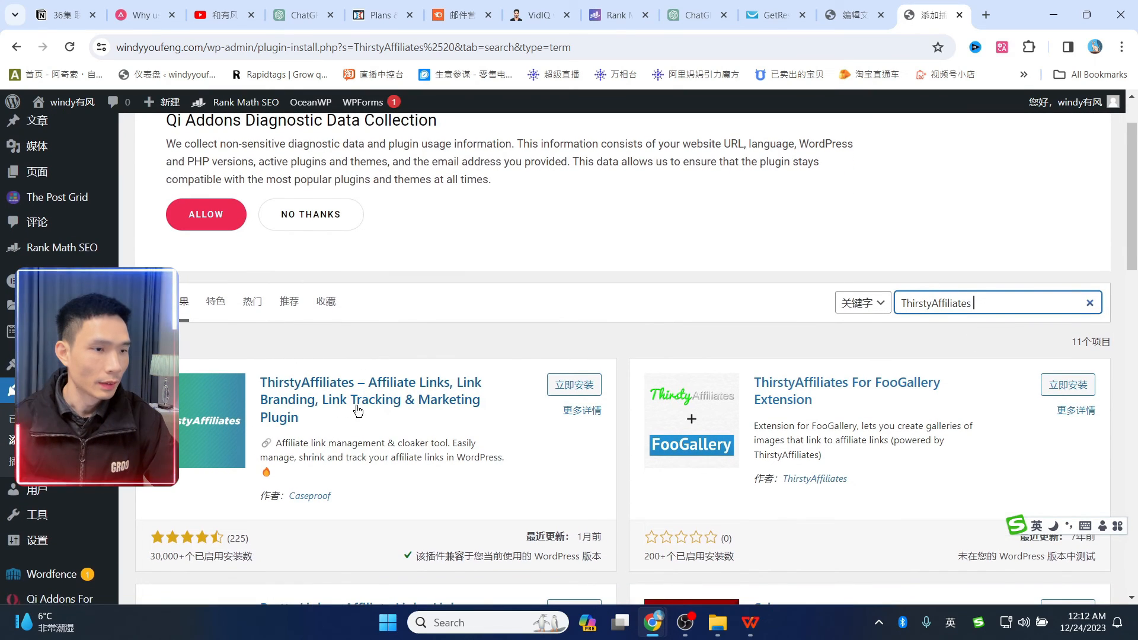
scroll(358, 410, down, 1)
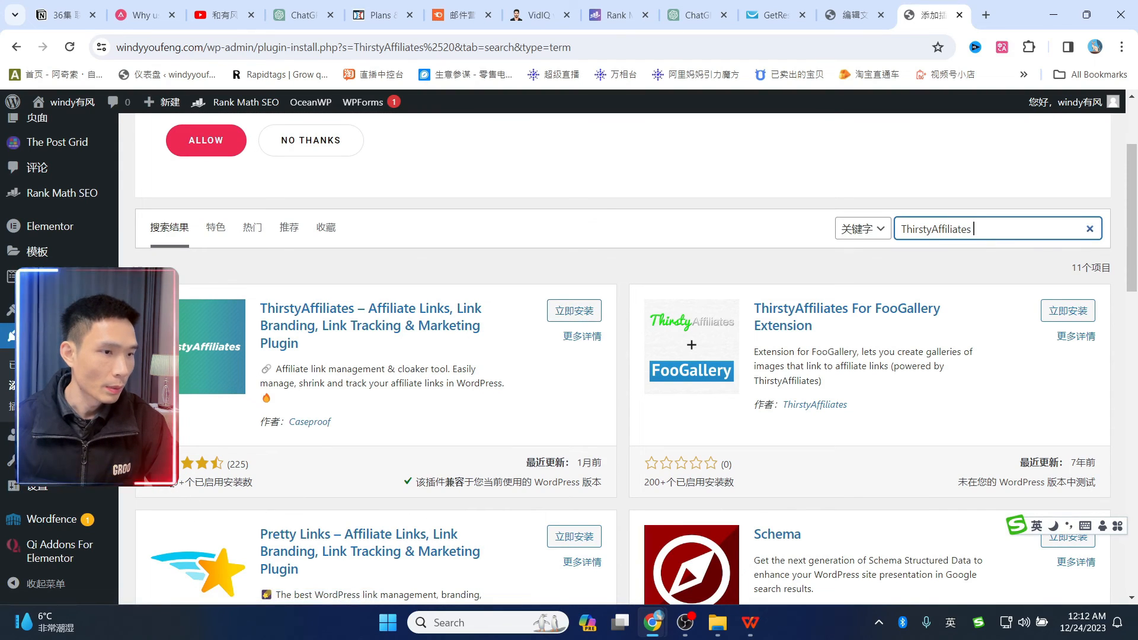
click(570, 310)
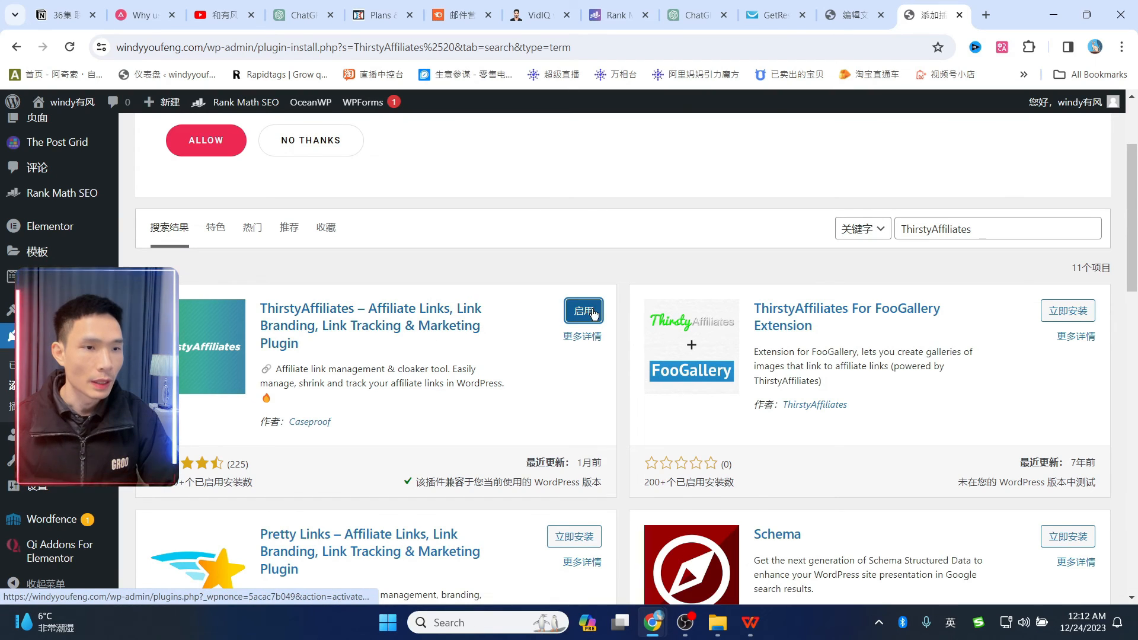
click(595, 313)
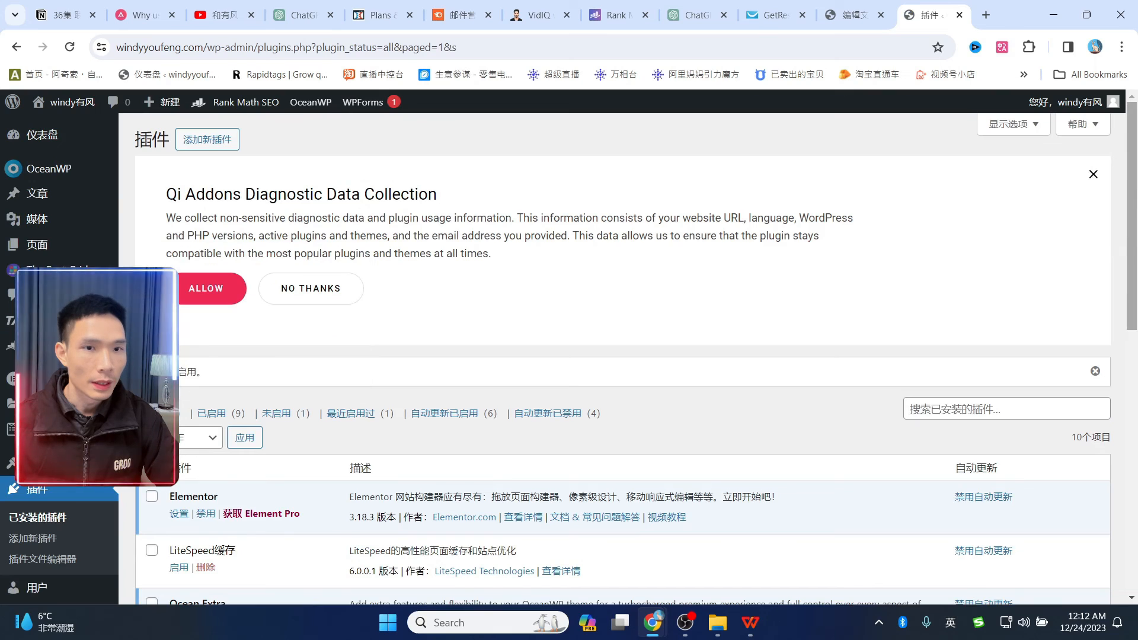
click(262, 373)
click(1092, 176)
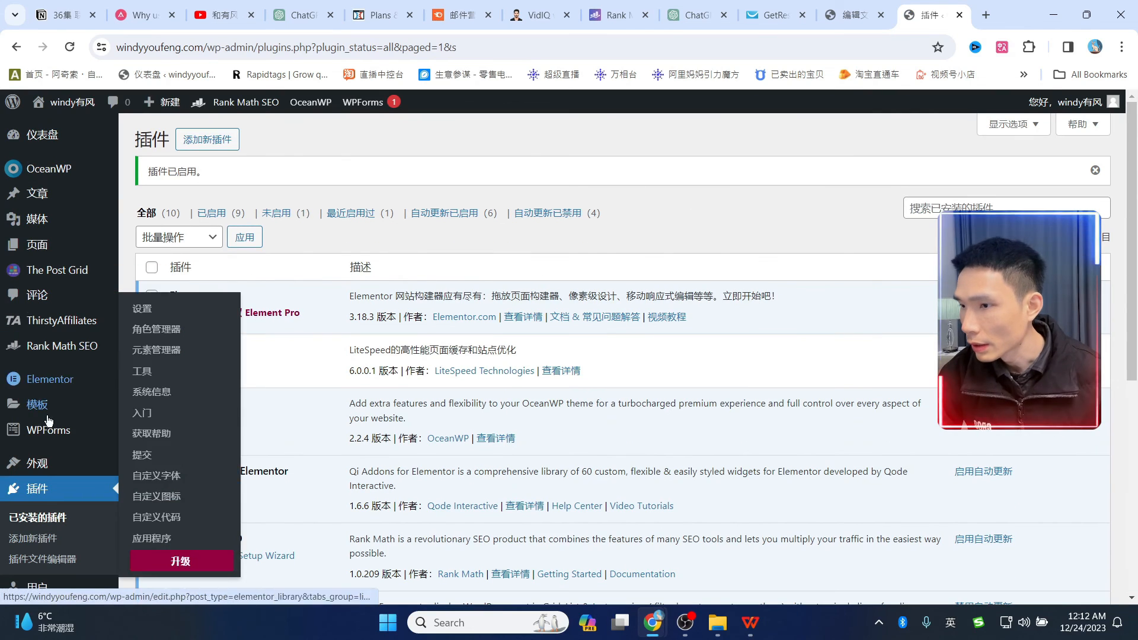
- Open the ThirstyAffiliates links list and start a new affiliate link
mouse_move(53, 327)
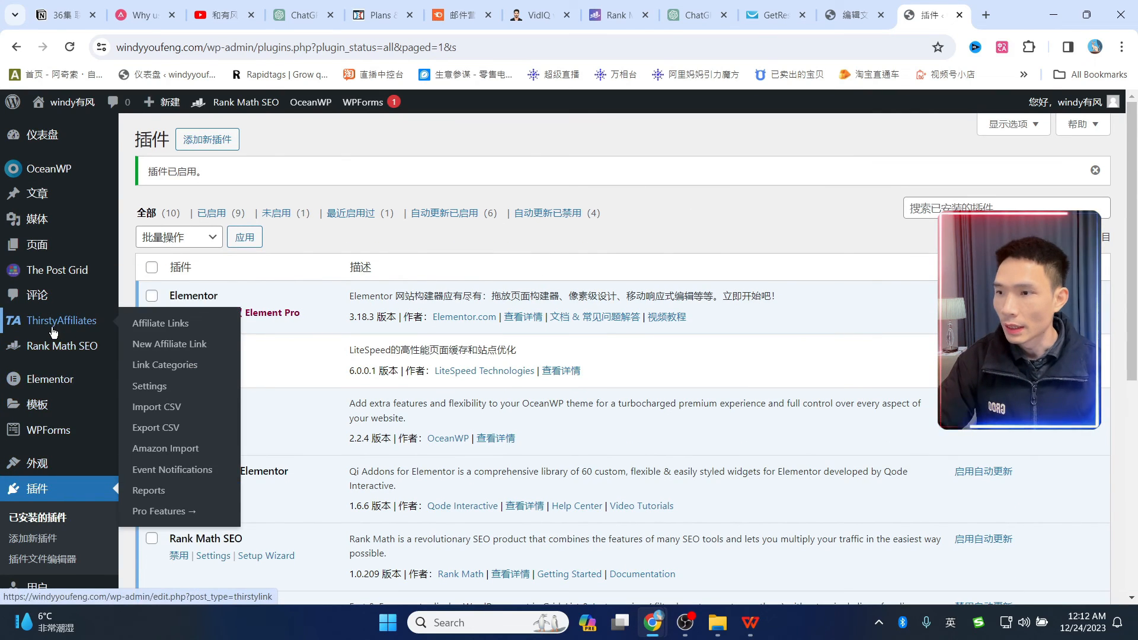
click(53, 329)
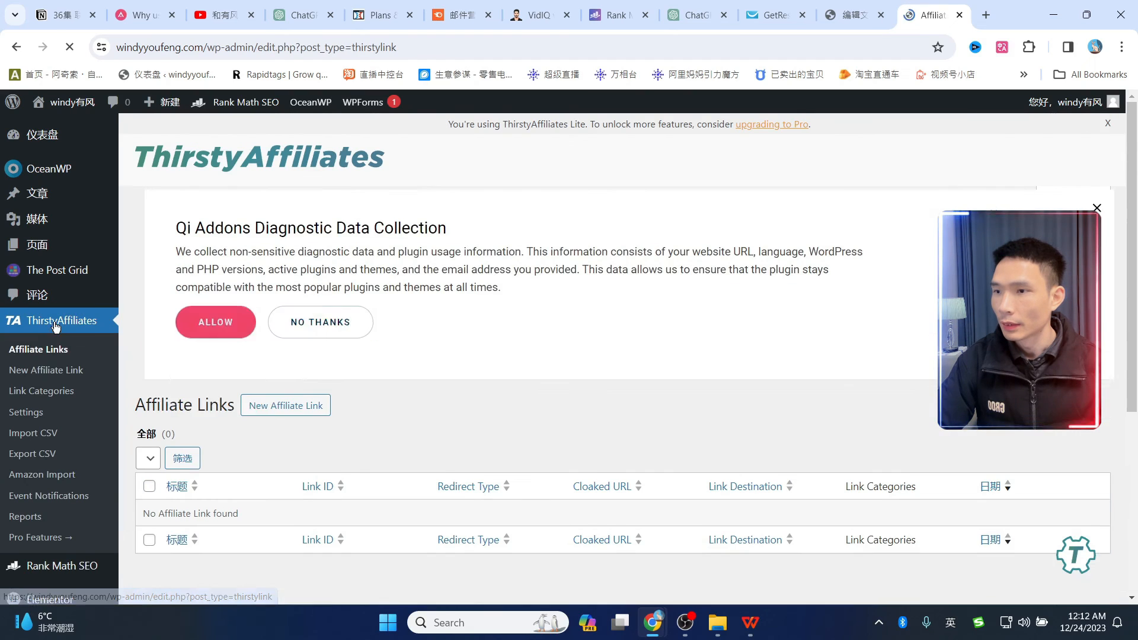
click(1093, 246)
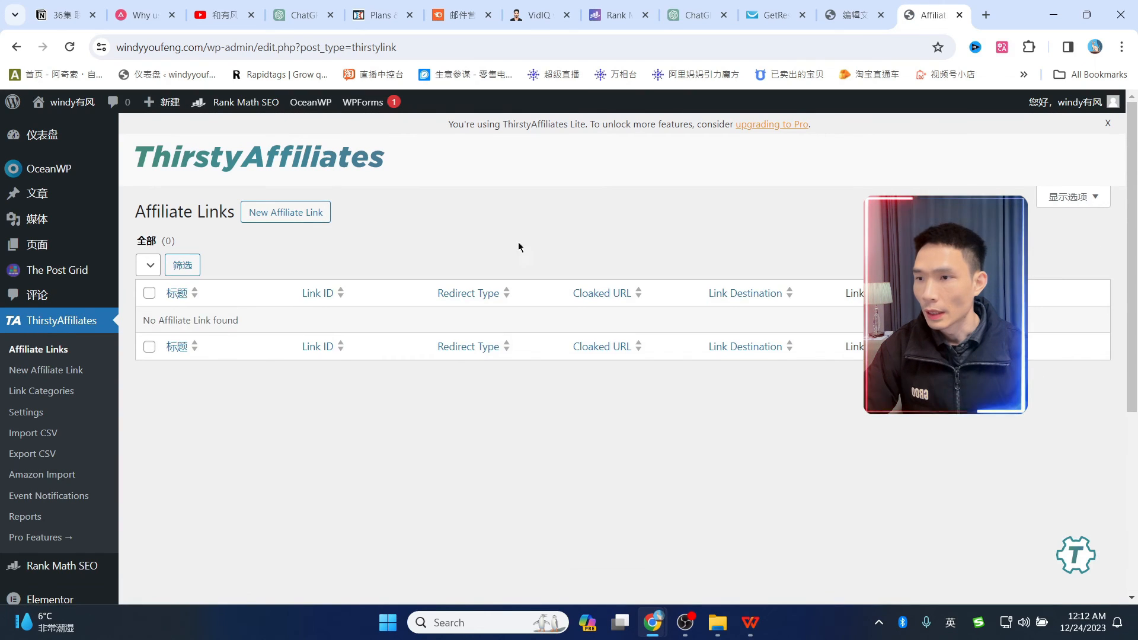
click(293, 217)
scroll(222, 378, down, 1)
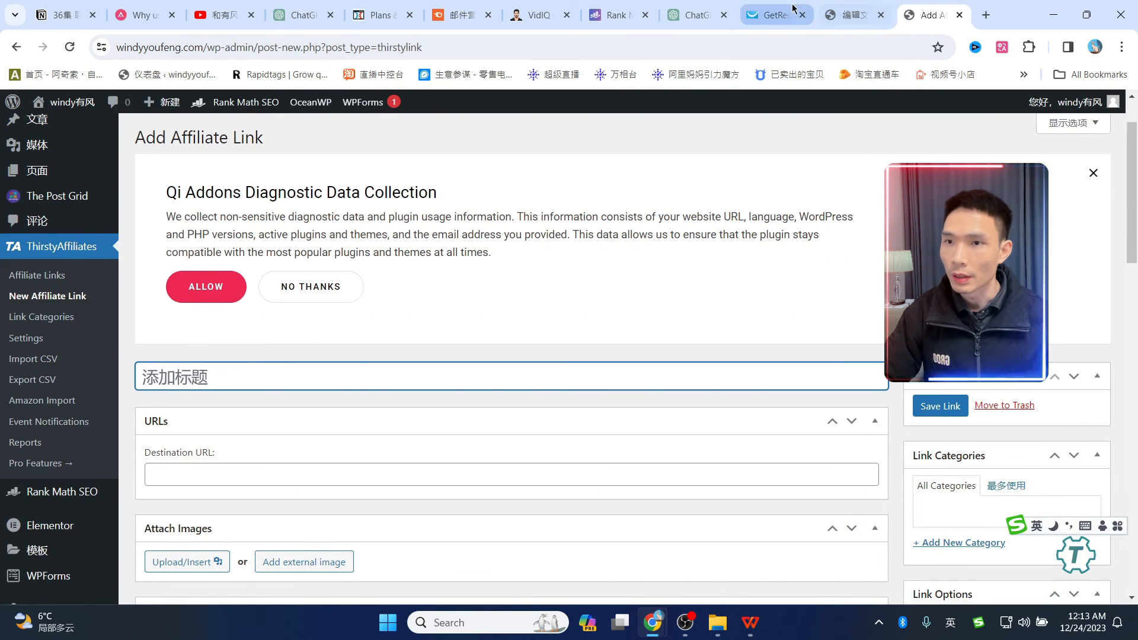
click(771, 15)
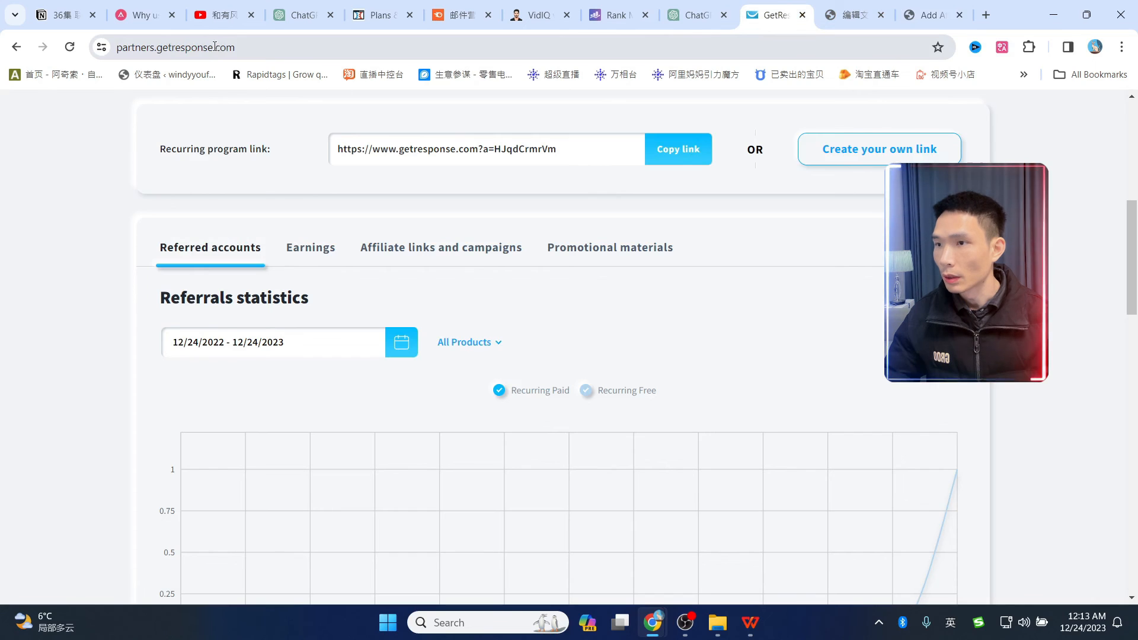
- Title the new affiliate link 'getresponse' and paste the GetResponse recurring referral URL as destination
drag(216, 48, 157, 46)
key(ctrl+c)
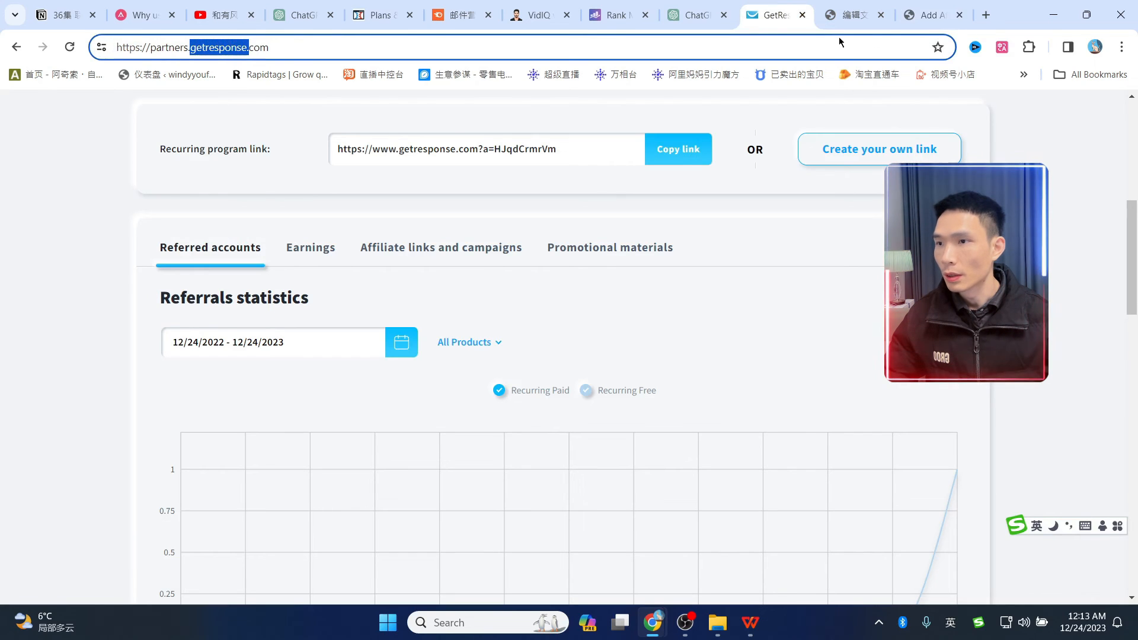
click(913, 13)
key(ctrl+v)
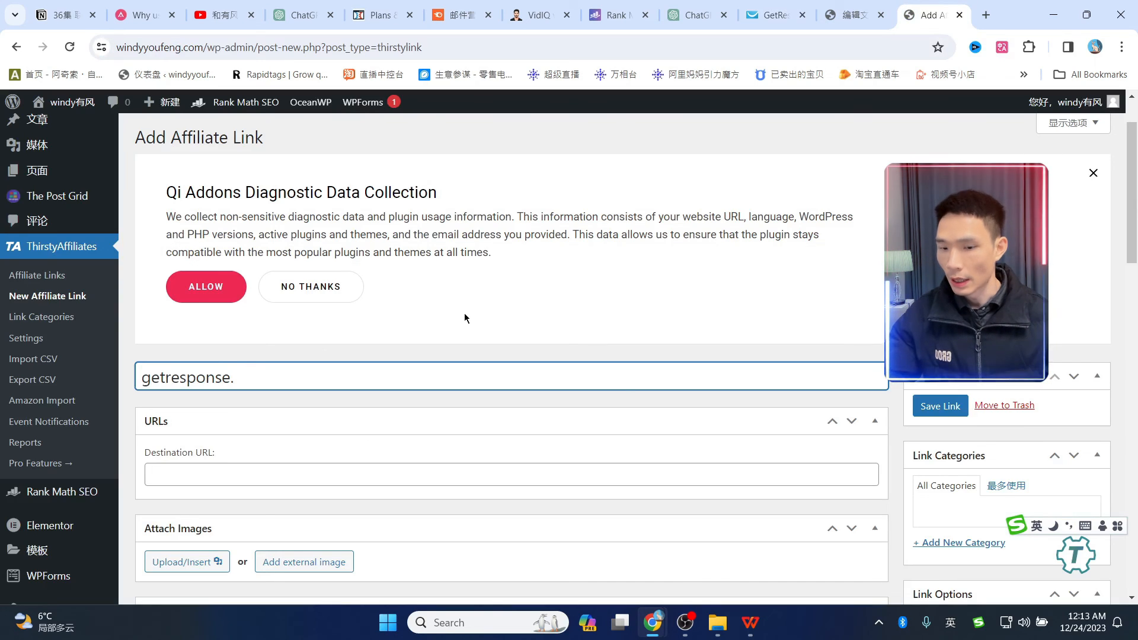
key(BackSpace)
scroll(528, 299, down, 1)
scroll(529, 299, down, 2)
click(260, 327)
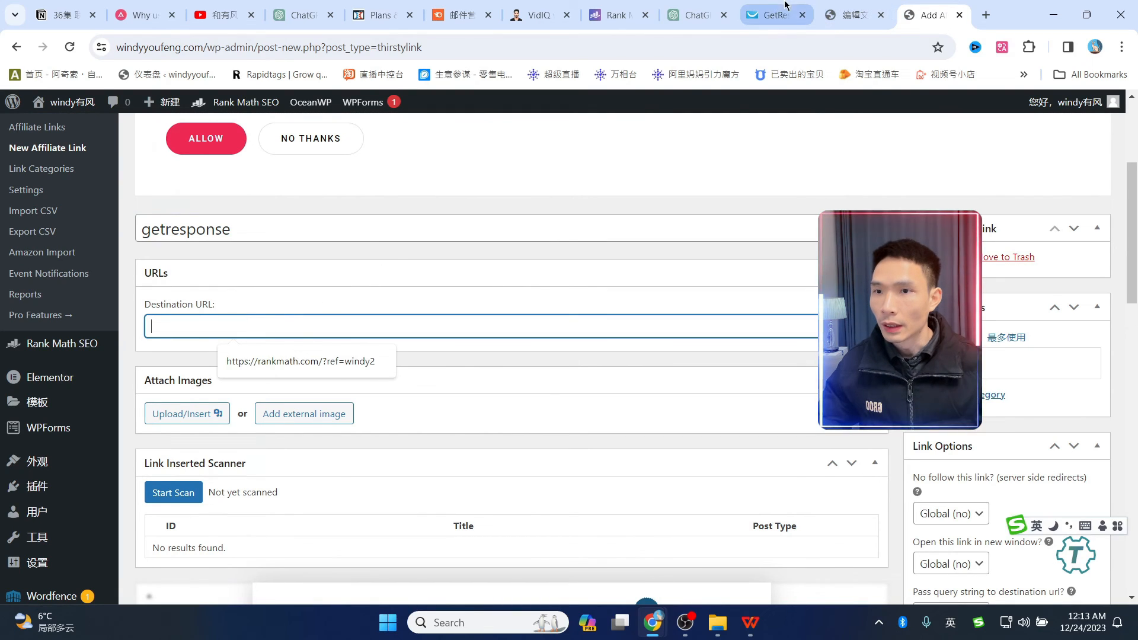
click(758, 23)
click(678, 149)
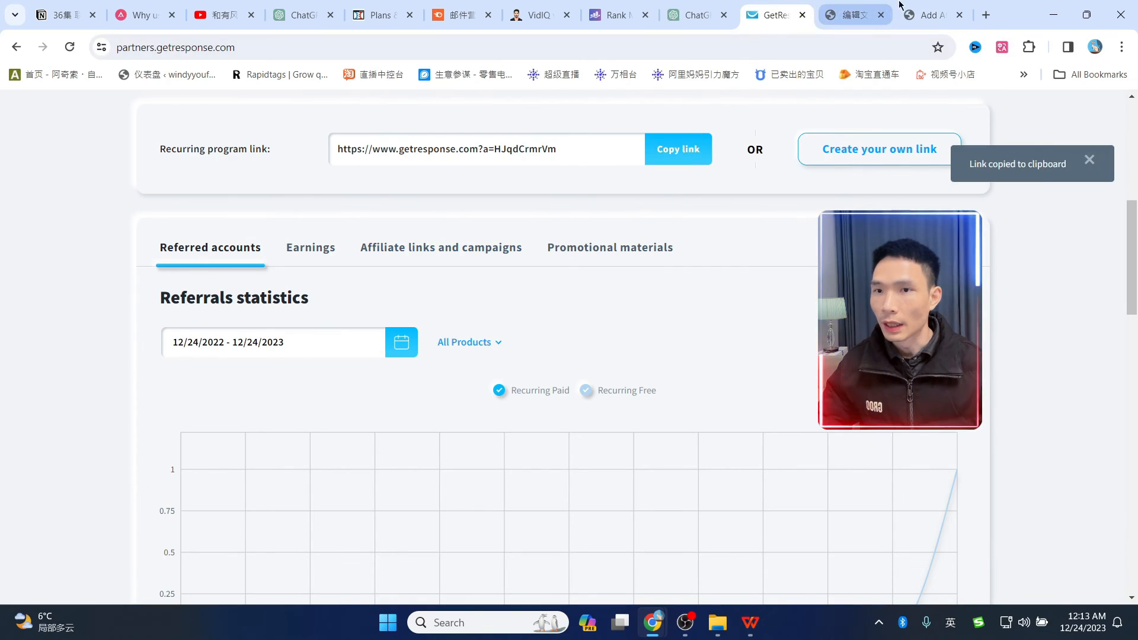
click(928, 15)
key(ctrl+v)
- Set nofollow and open-in-new-window to Yes, then save the link as /recommends/getresponse
scroll(711, 207, down, 2)
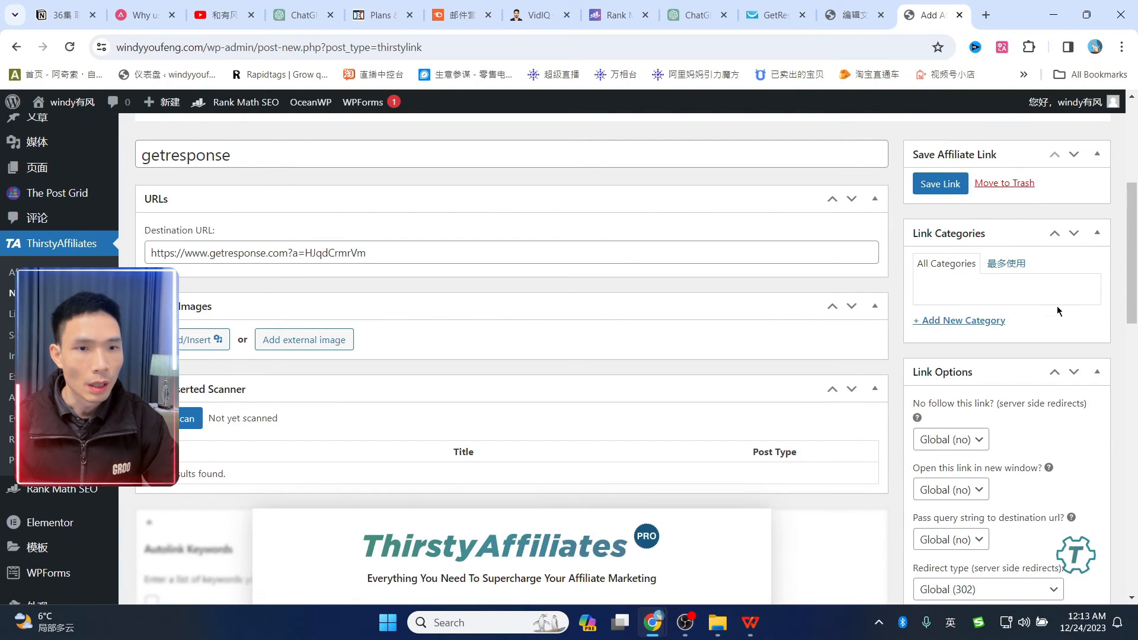
scroll(1114, 324, down, 1)
scroll(1115, 325, down, 1)
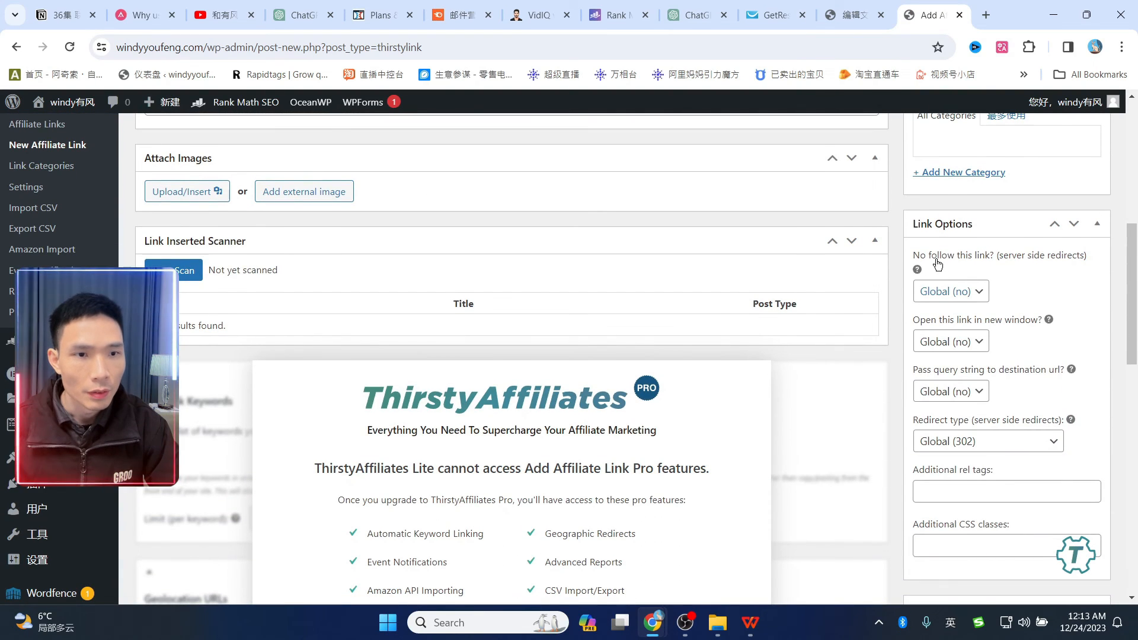
click(952, 291)
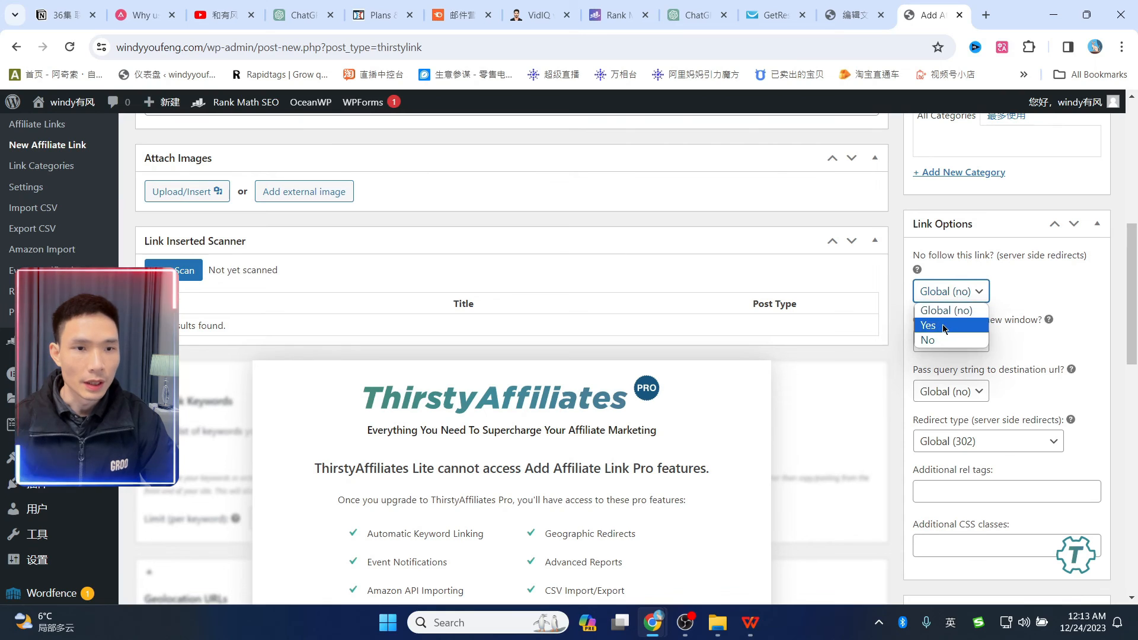
click(949, 322)
scroll(459, 261, up, 1)
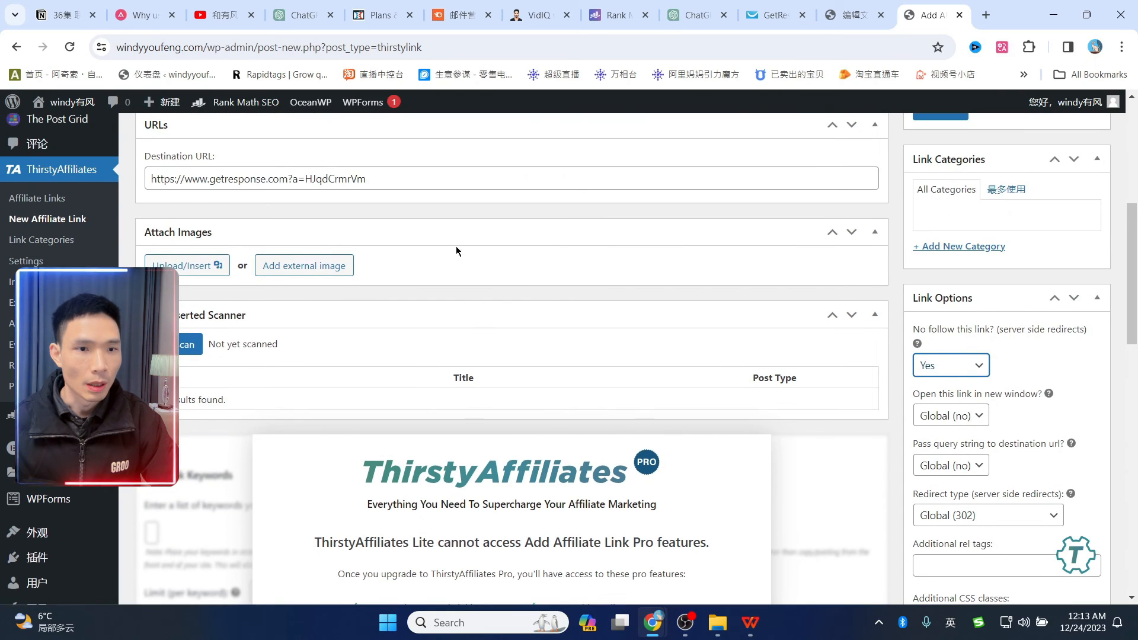
scroll(461, 275, up, 1)
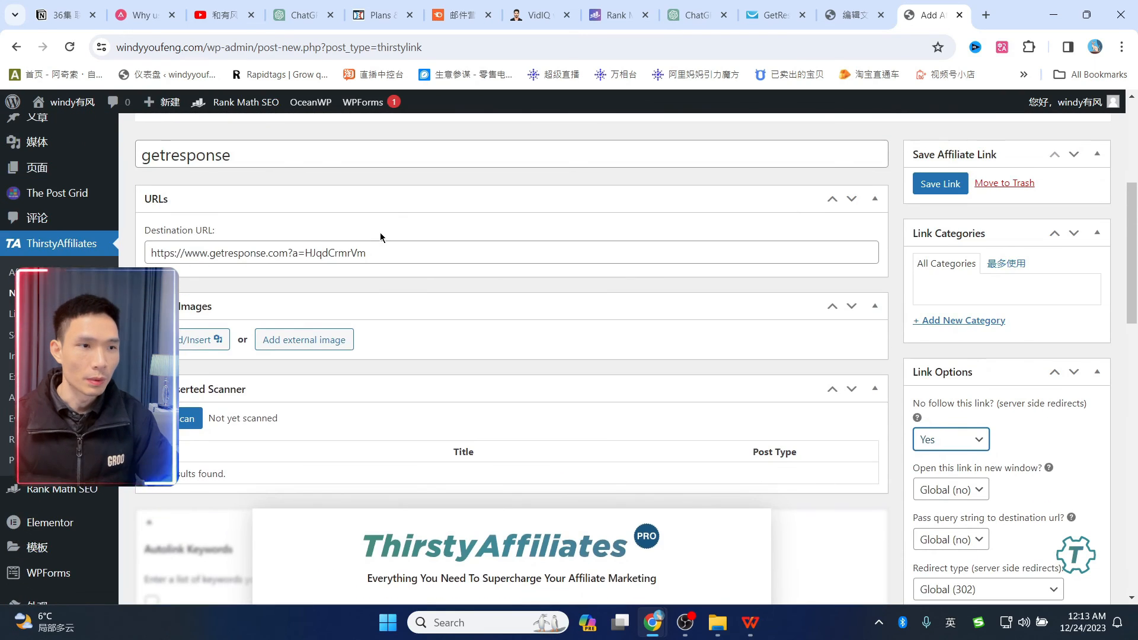
scroll(820, 373, down, 2)
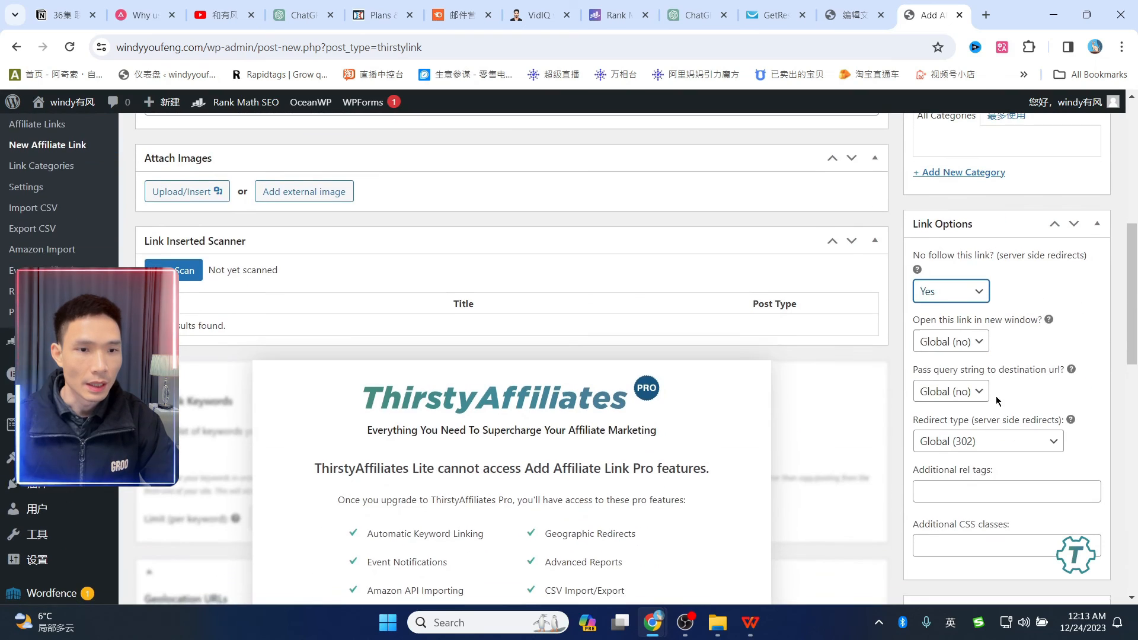
click(980, 341)
click(948, 377)
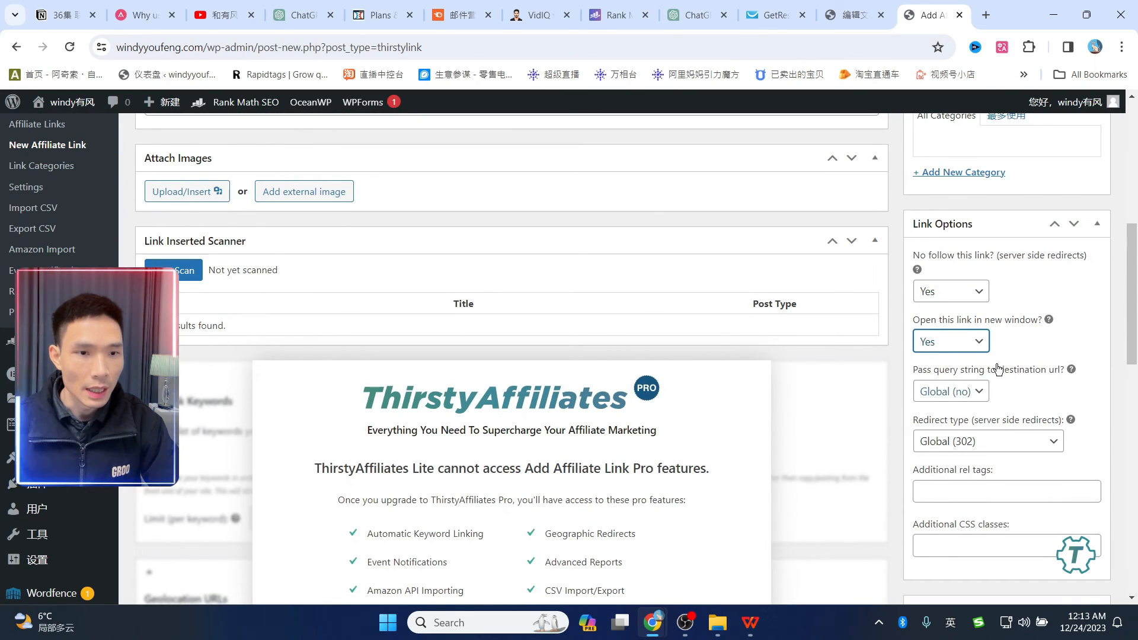
scroll(998, 369, up, 2)
click(940, 184)
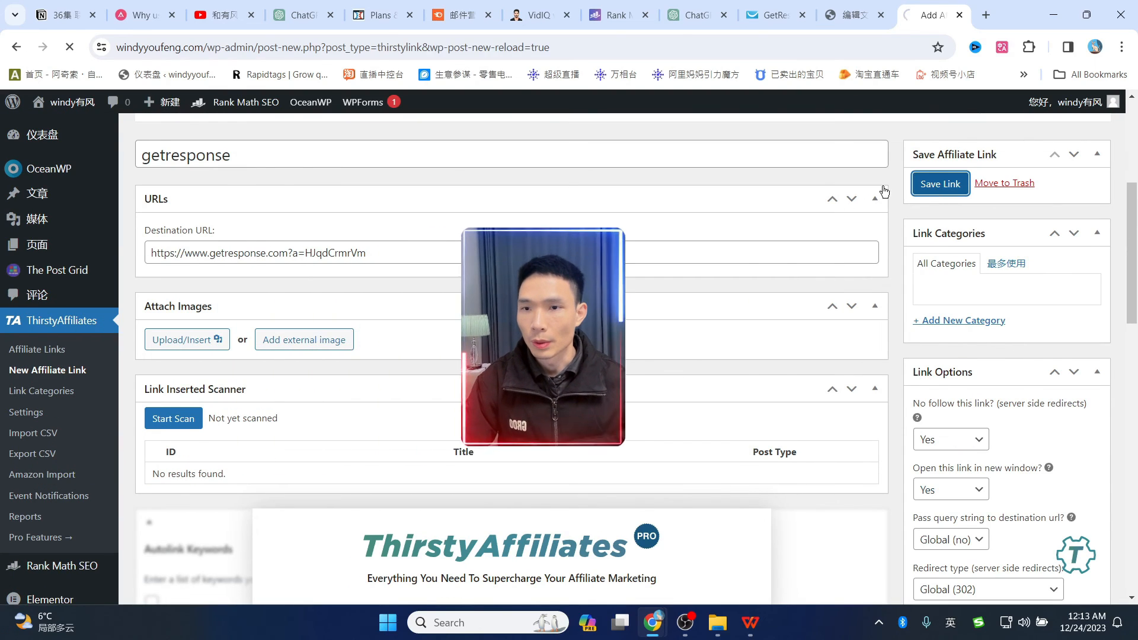
scroll(687, 309, down, 4)
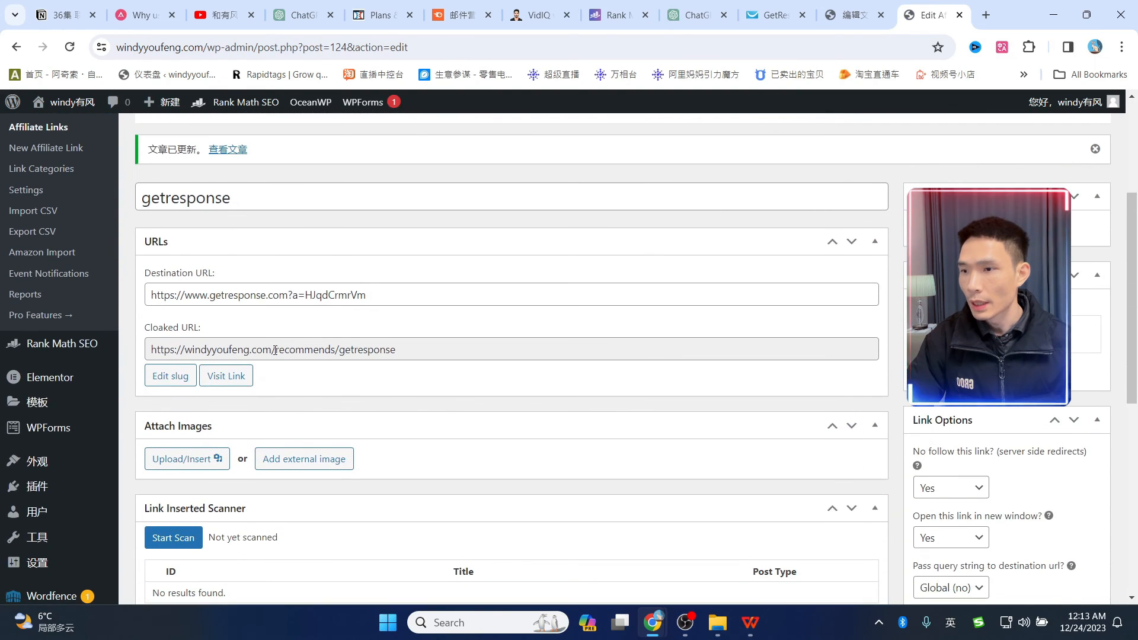
scroll(275, 350, down, 1)
drag(396, 275, 150, 275)
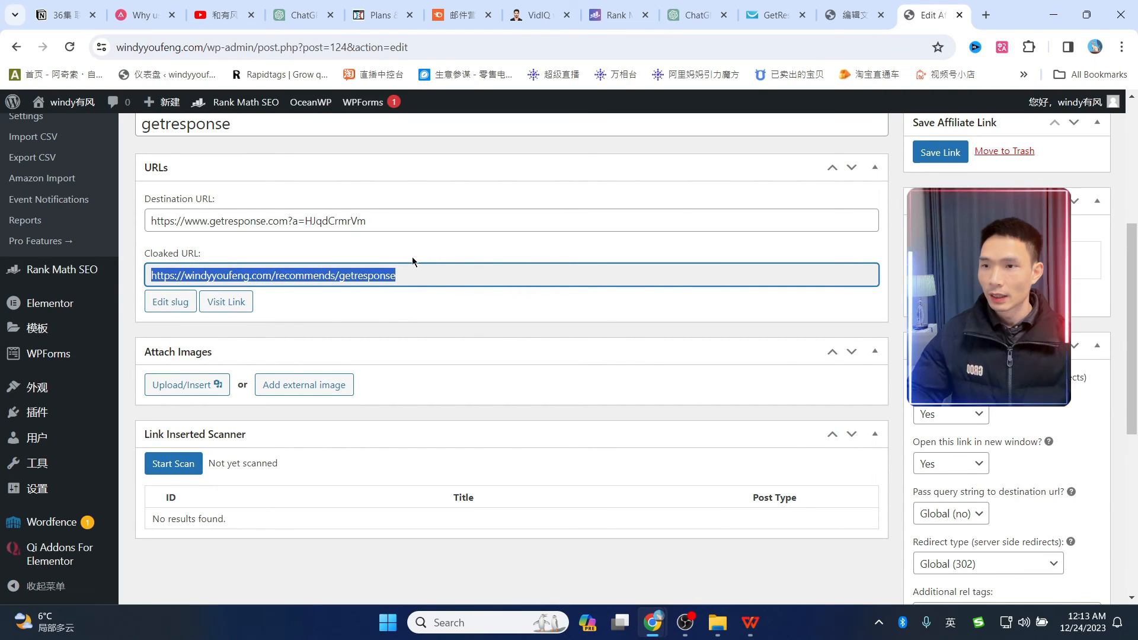
key(ctrl+t)
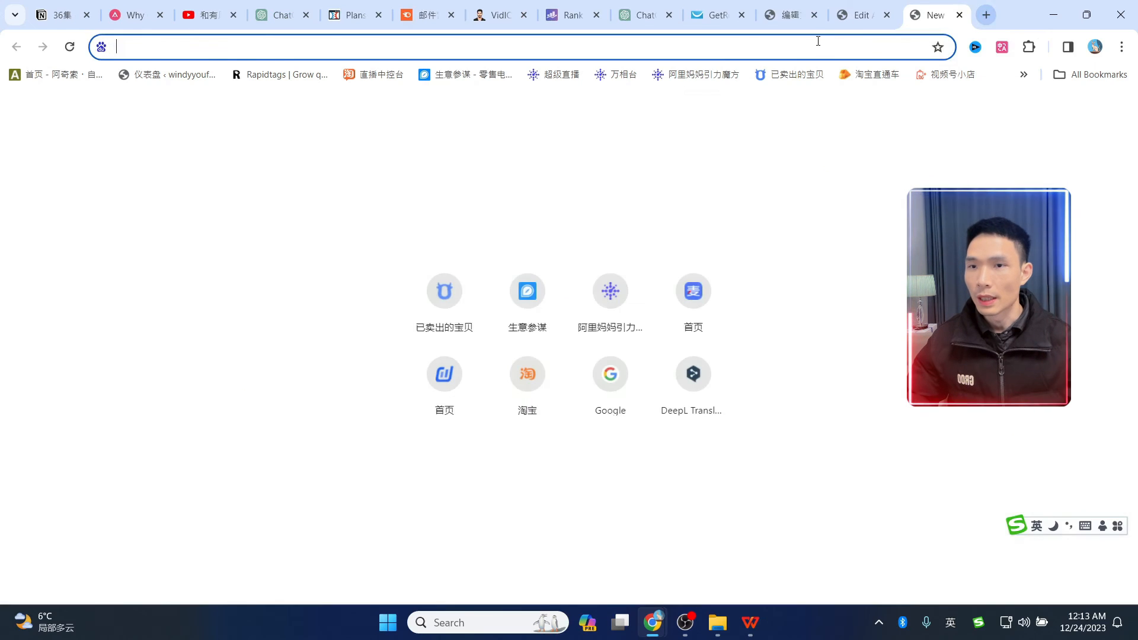
key(ctrl+v)
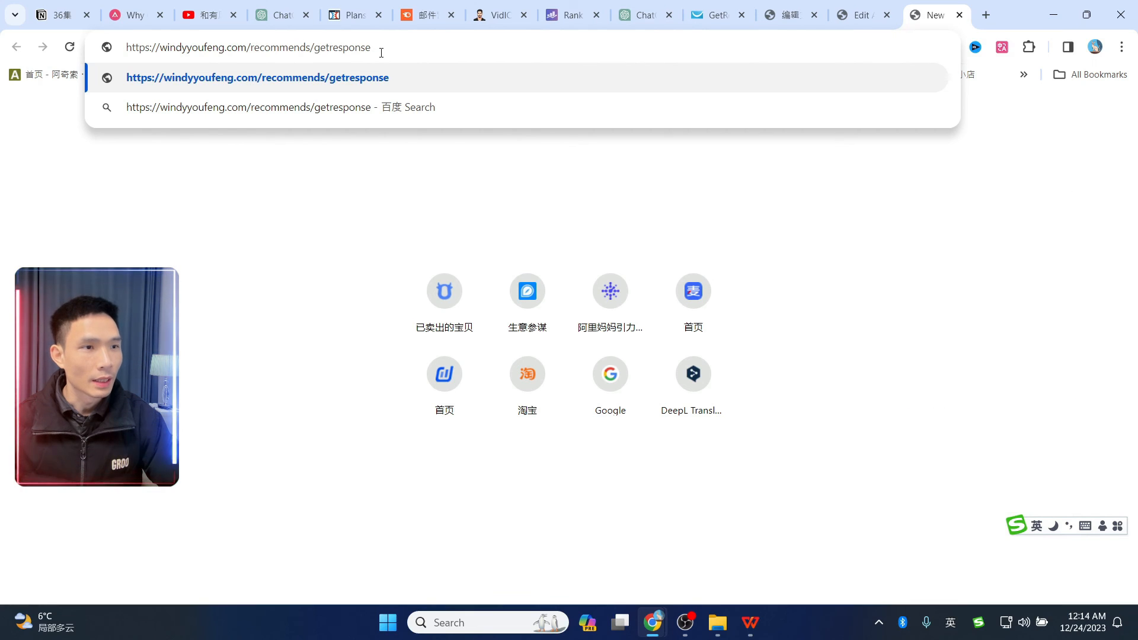
key(Return)
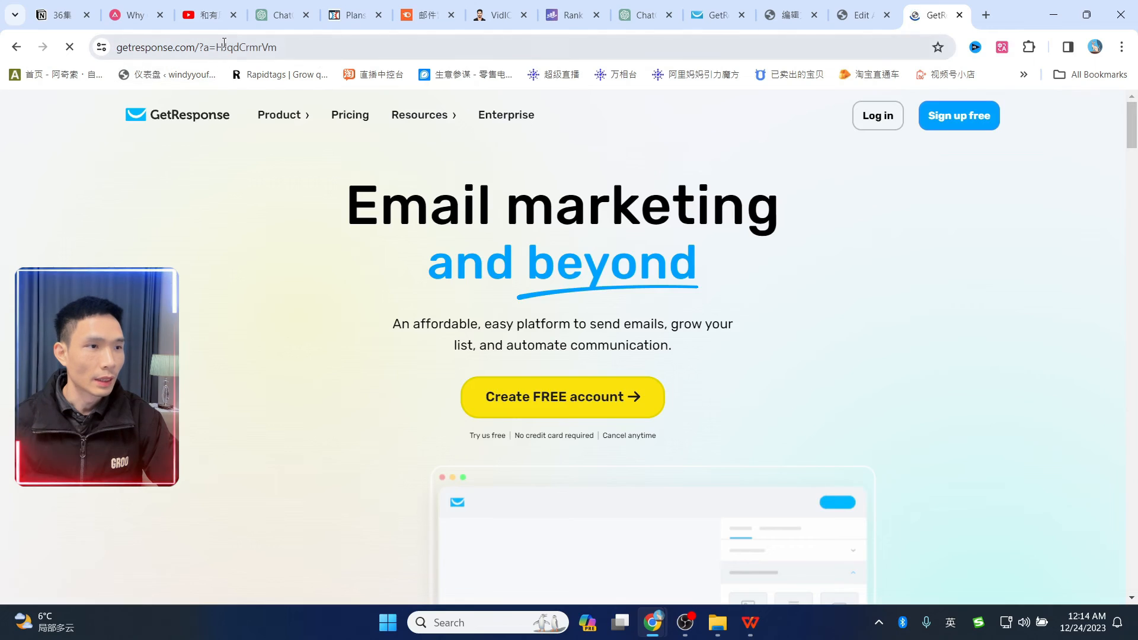
scroll(867, 406, down, 6)
scroll(921, 413, up, 6)
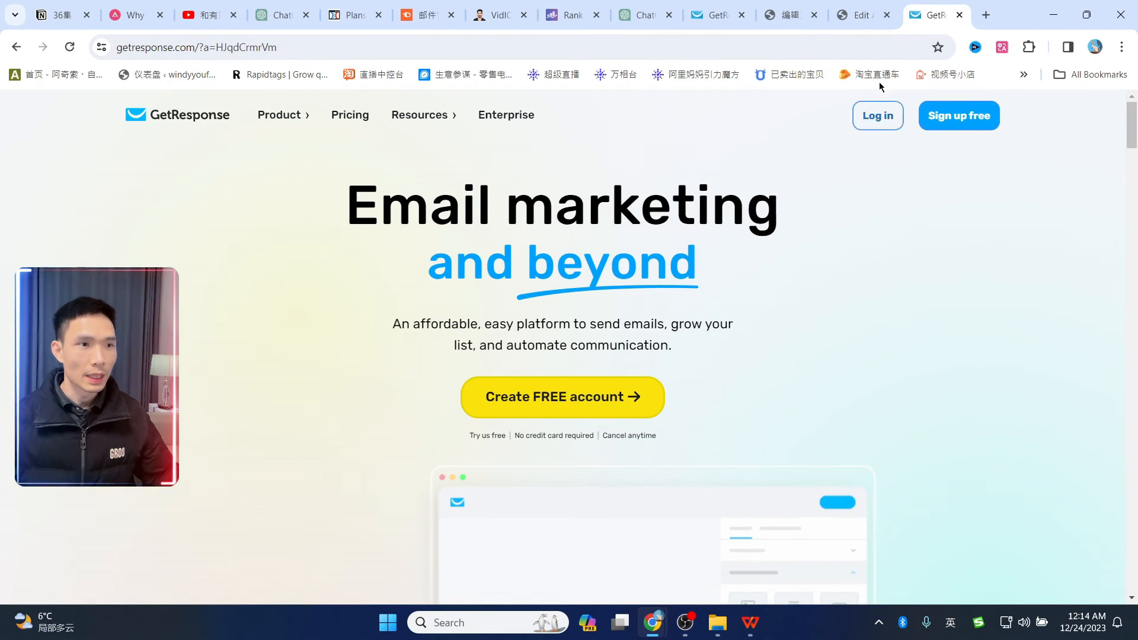
click(959, 16)
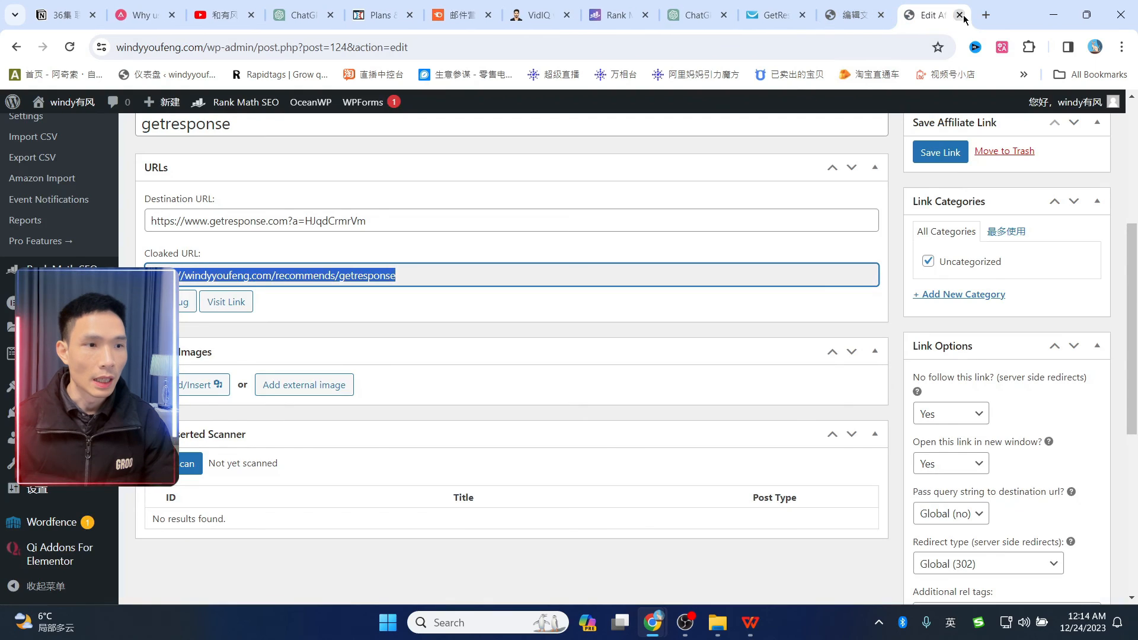
- Link 'GetResponse' in the intro paragraph to windyyoufeng.com/recommends/getresponse, opening in a new tab
click(854, 15)
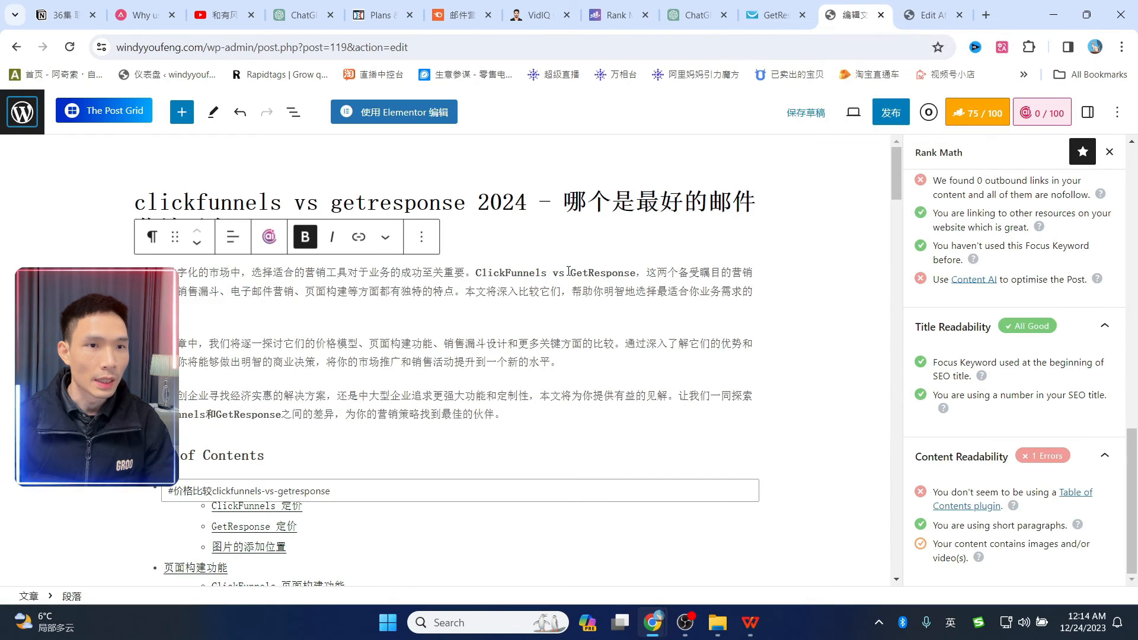
drag(571, 271, 634, 270)
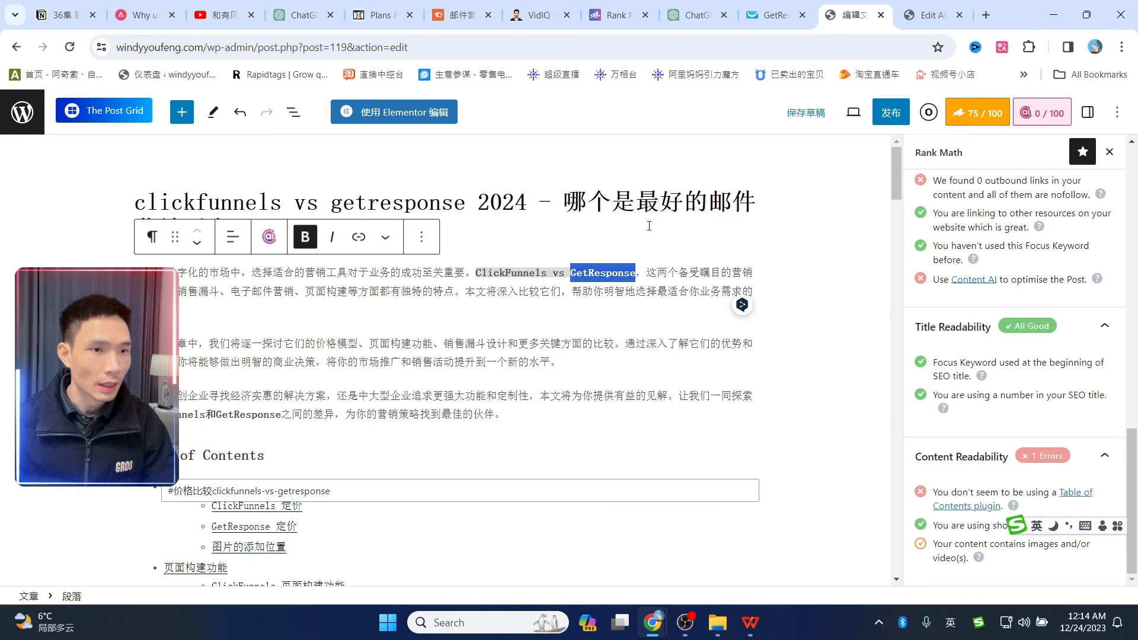
click(358, 237)
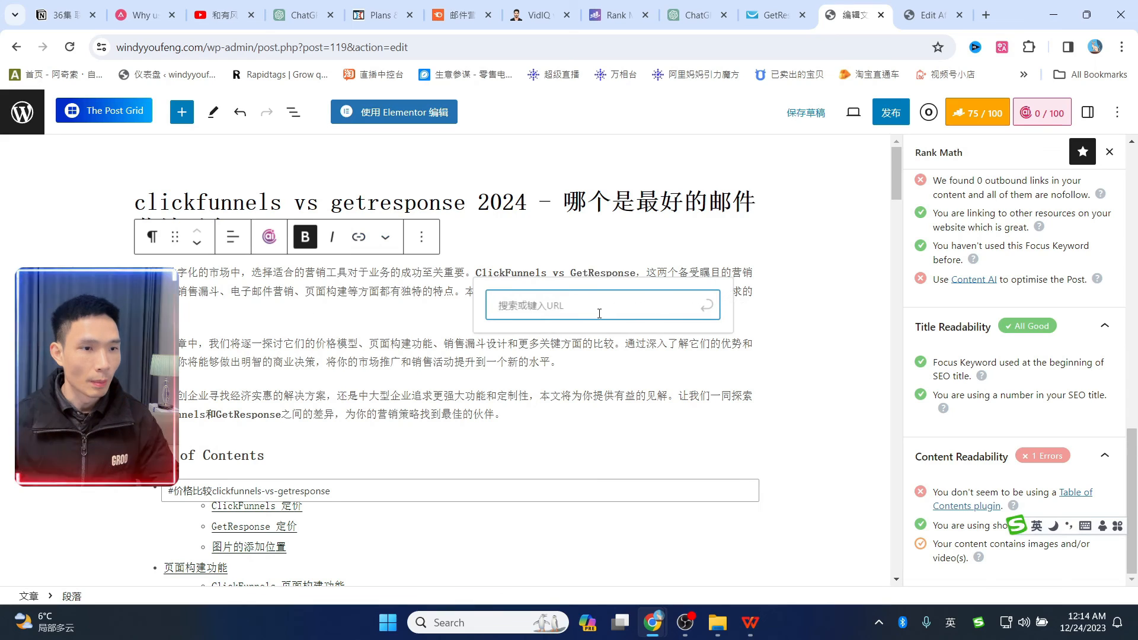
key(ctrl+v)
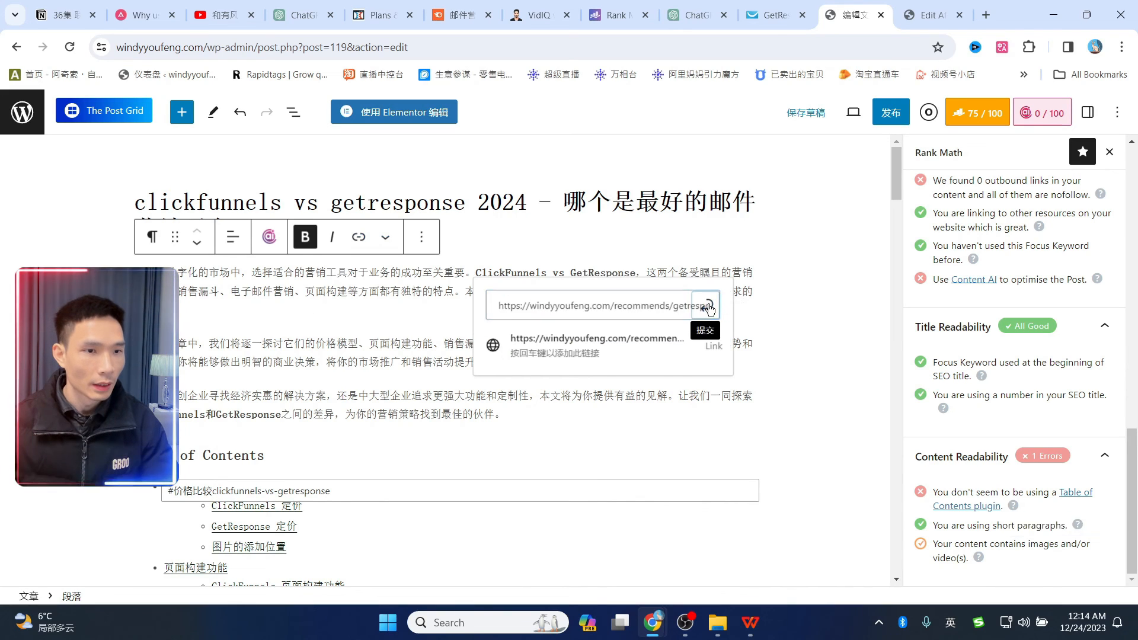
click(707, 307)
click(614, 273)
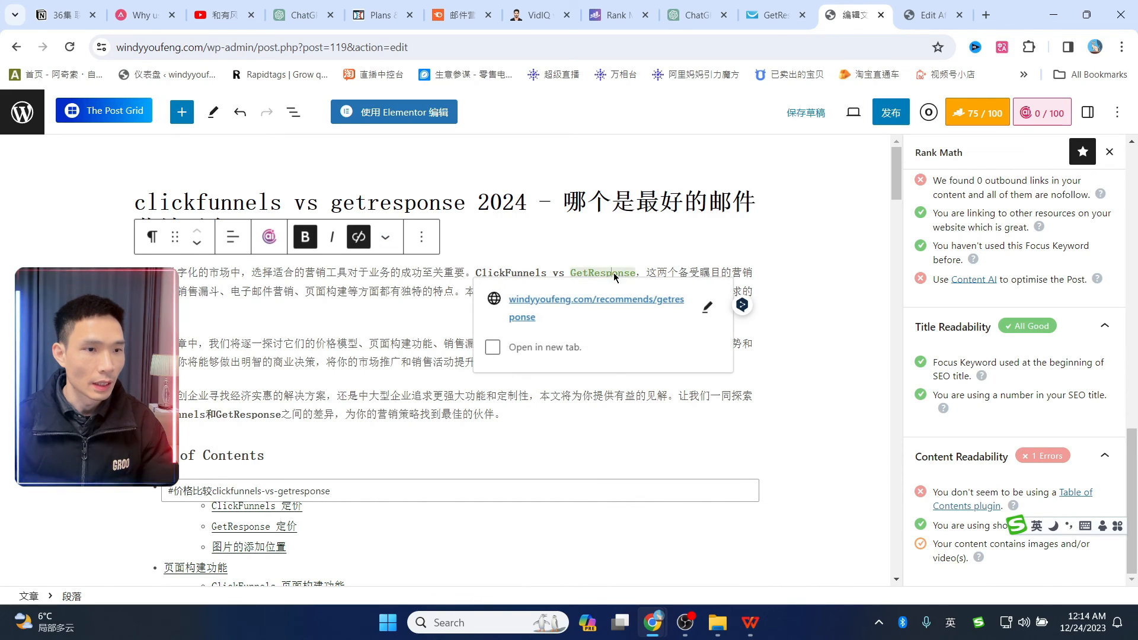
click(492, 351)
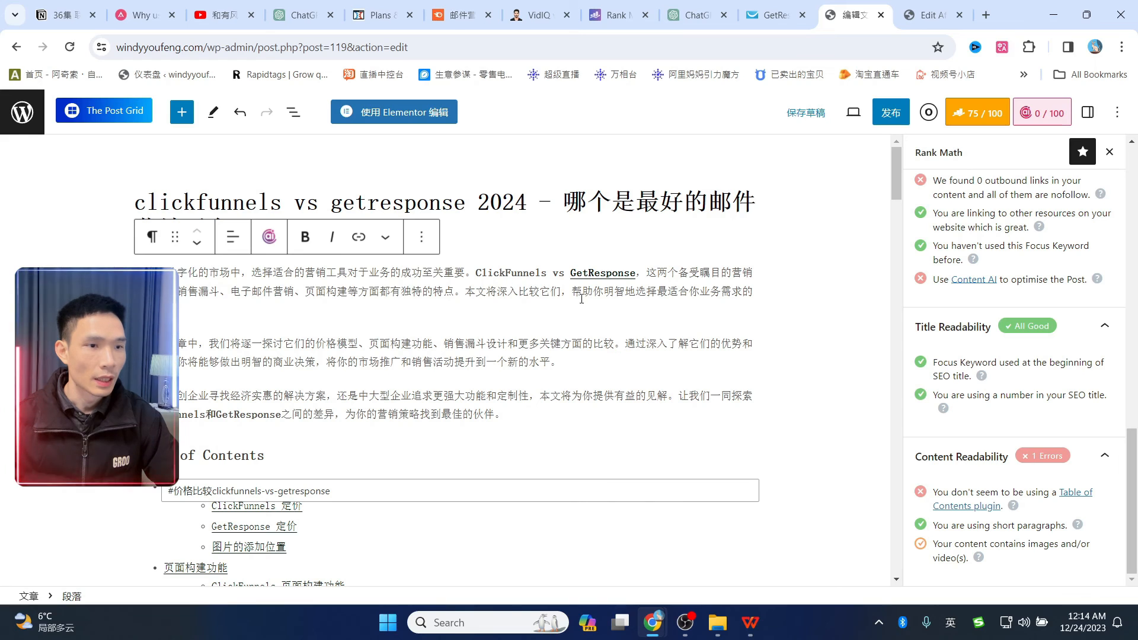
- Add a Buttons block at the post's end with a first button labelled 免费试用getresponse
scroll(680, 278, down, 15)
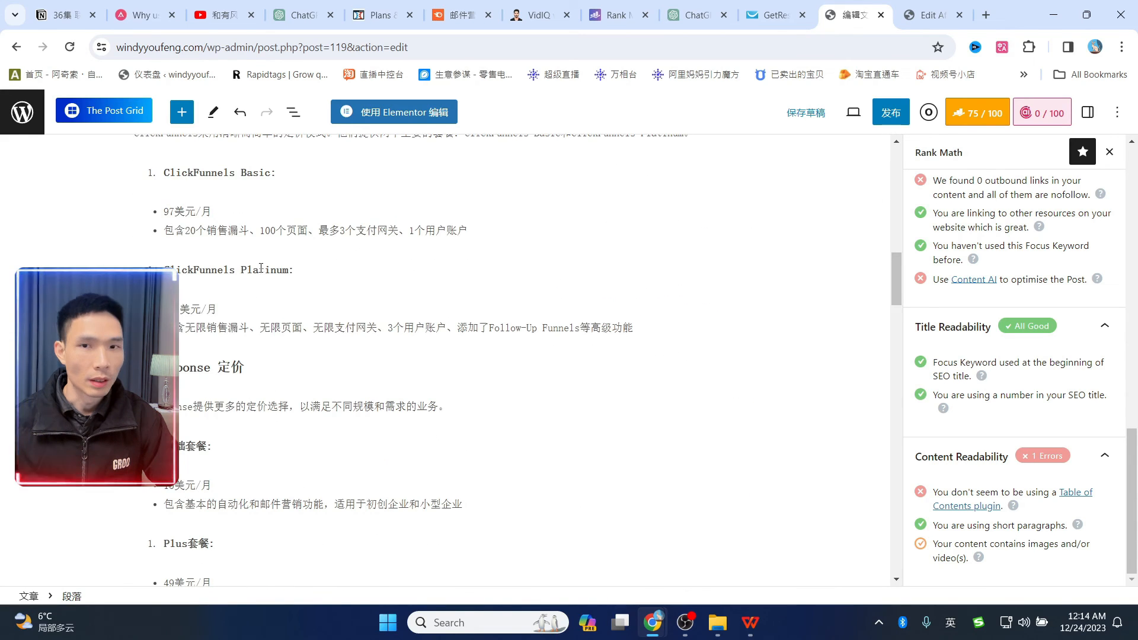
drag(905, 265, 864, 580)
click(598, 553)
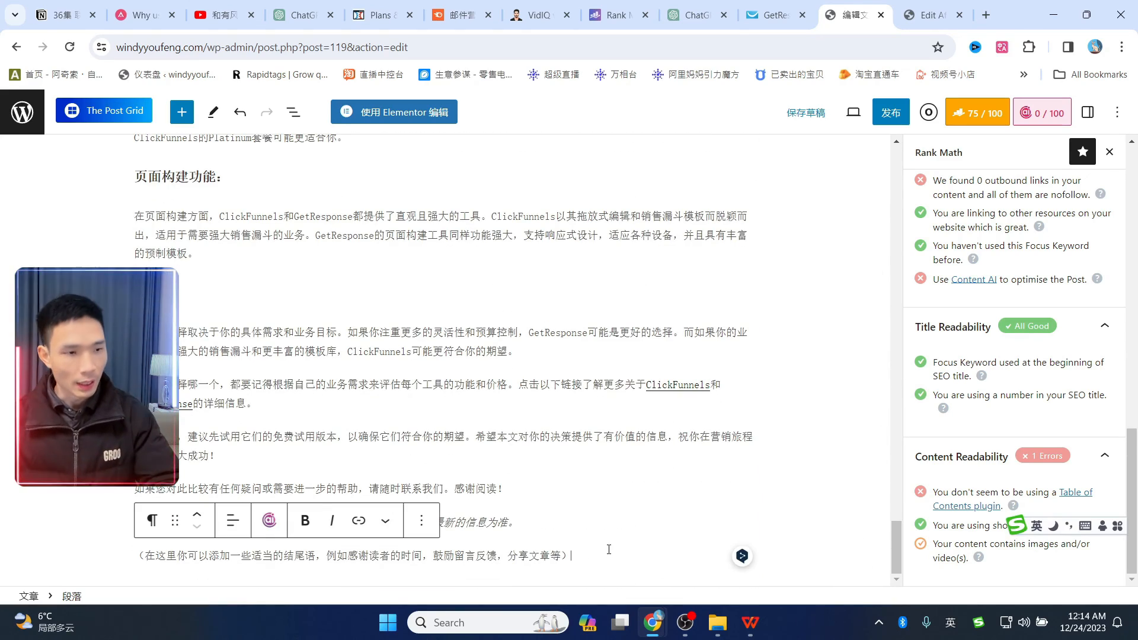
key(Return)
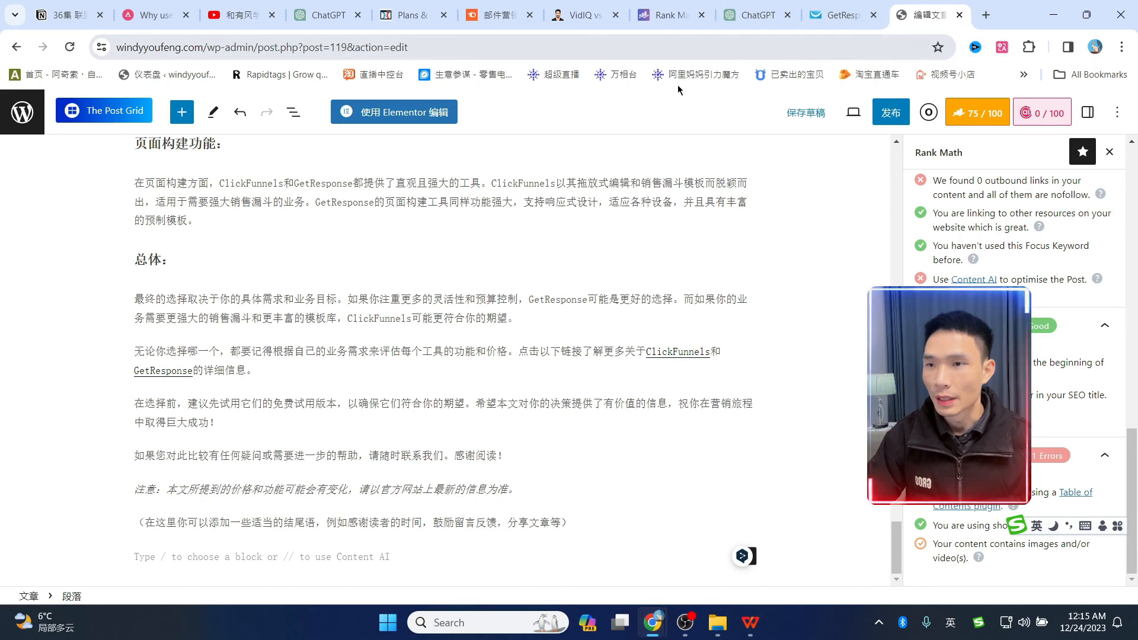
click(182, 112)
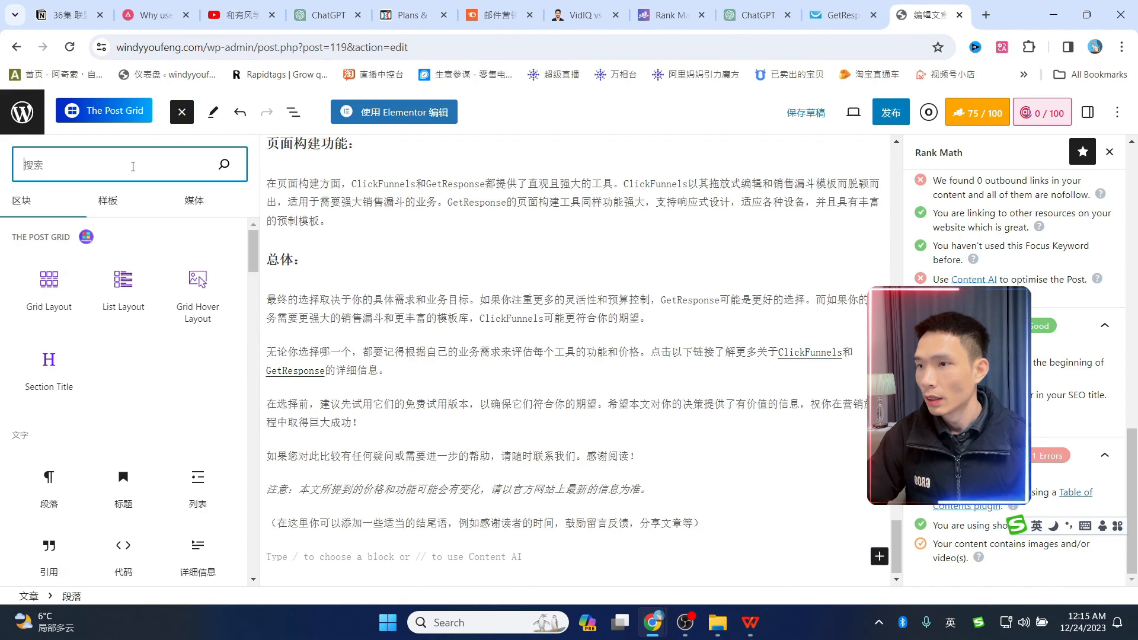
text(but)
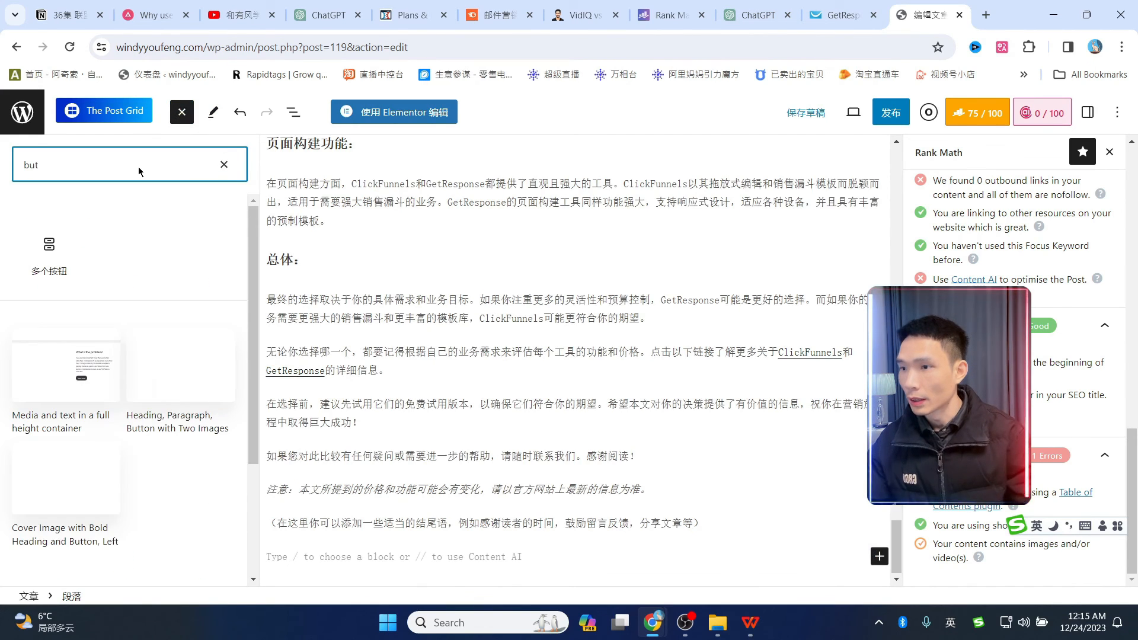
click(52, 251)
click(317, 540)
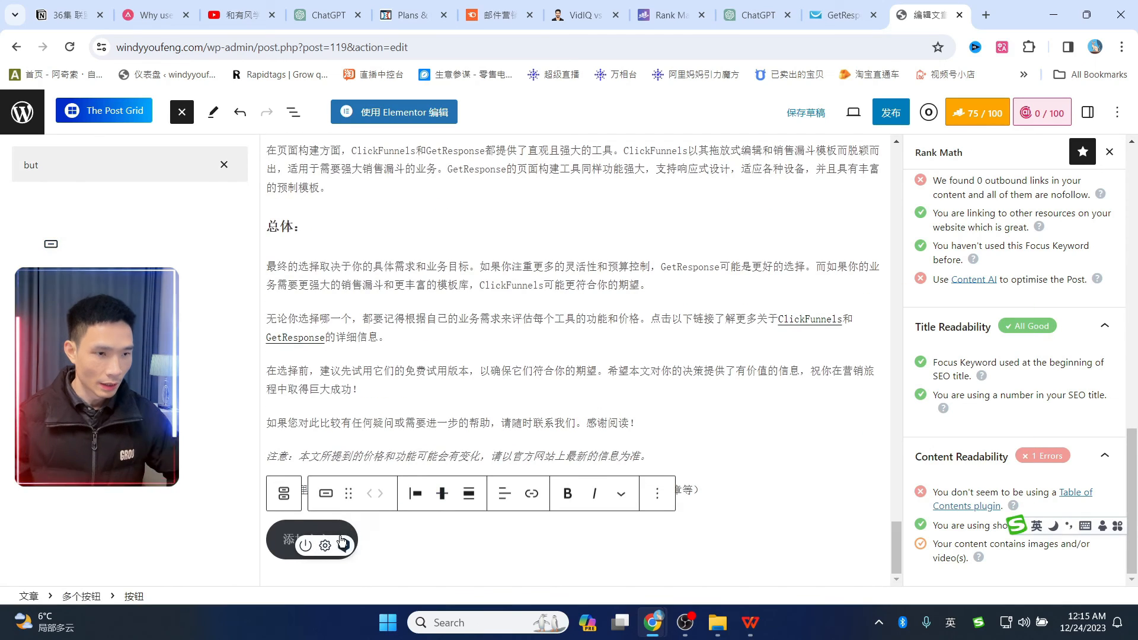
key(shift)
text(免费试)
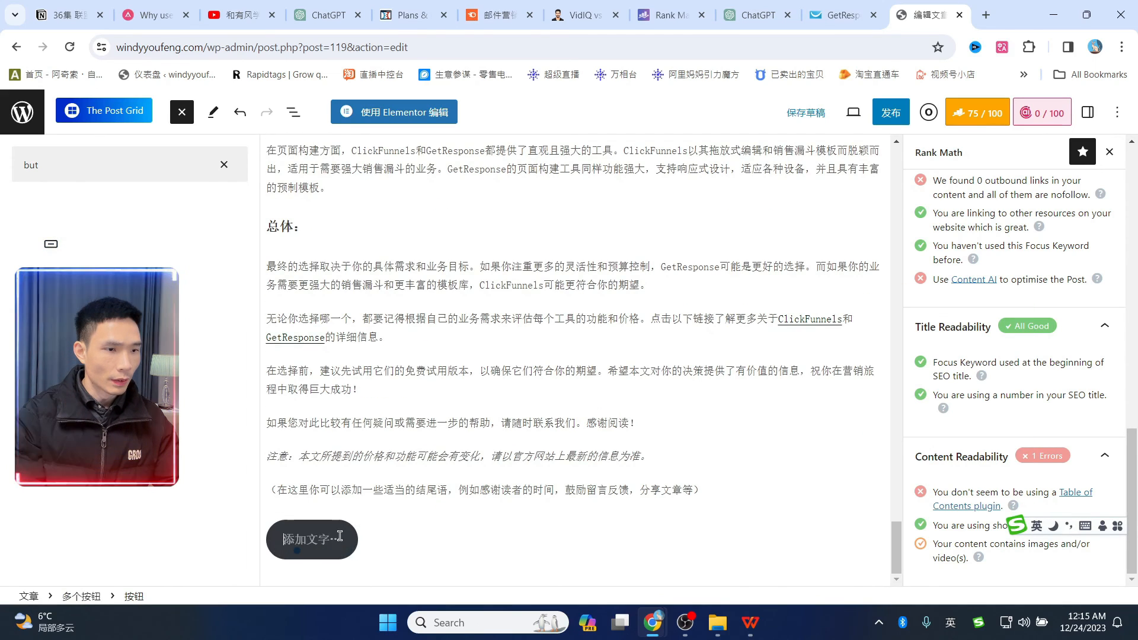
text(用)
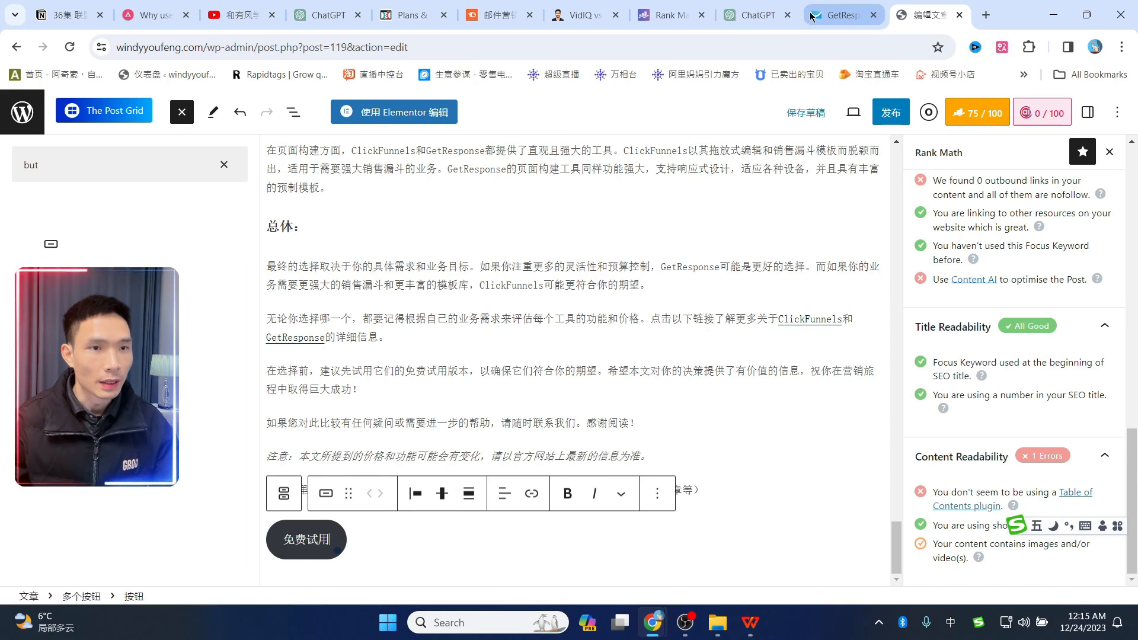
click(819, 16)
click(928, 14)
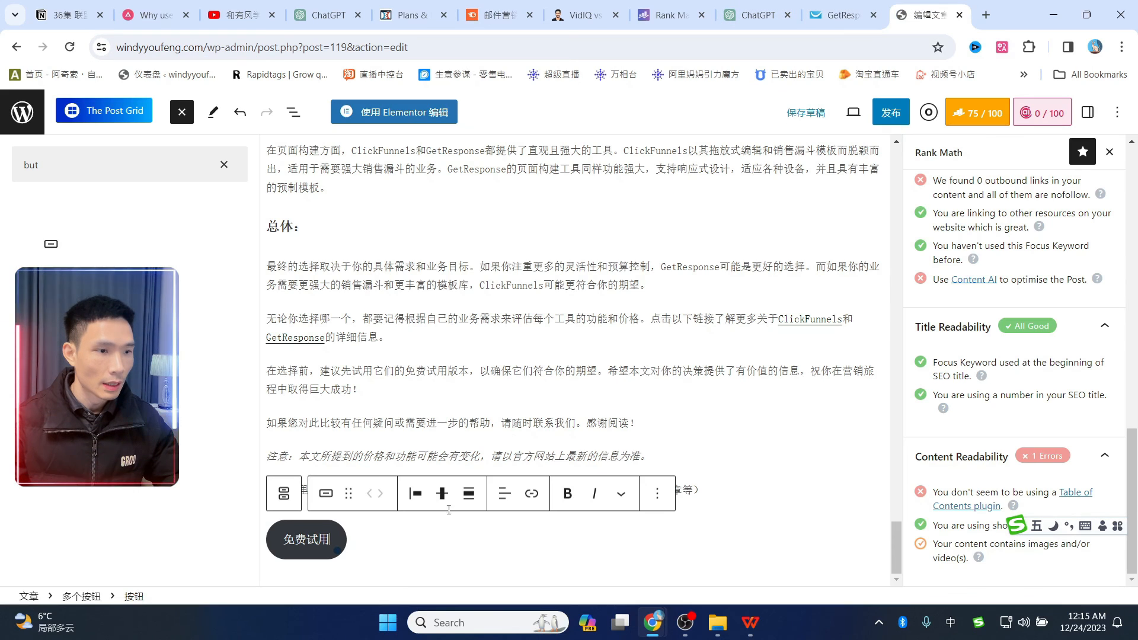
text(getresponse)
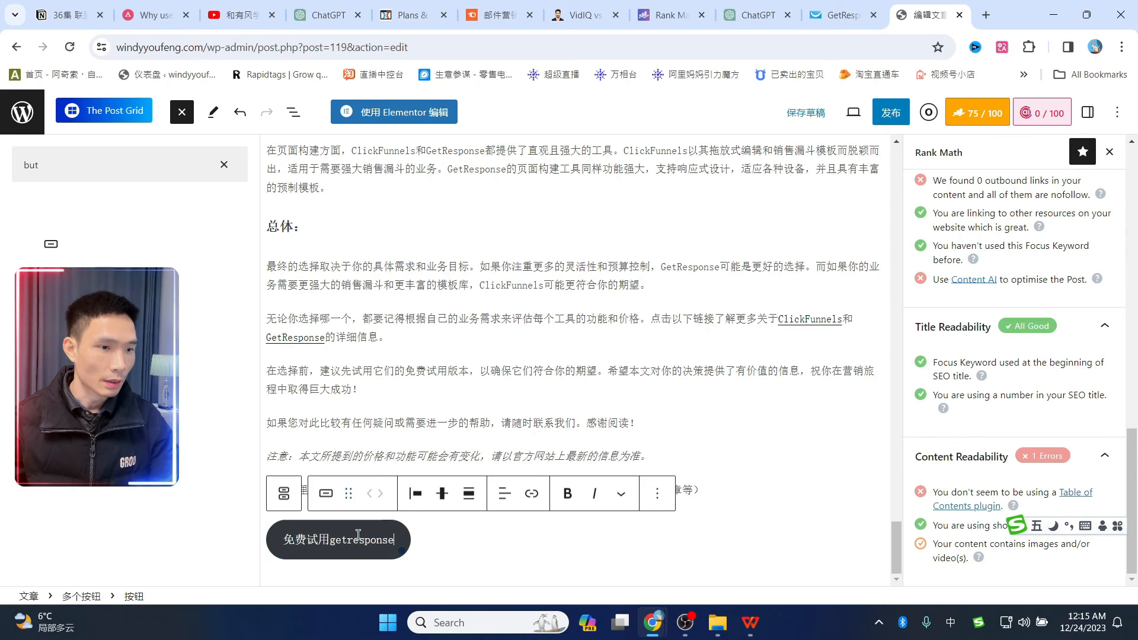
click(462, 545)
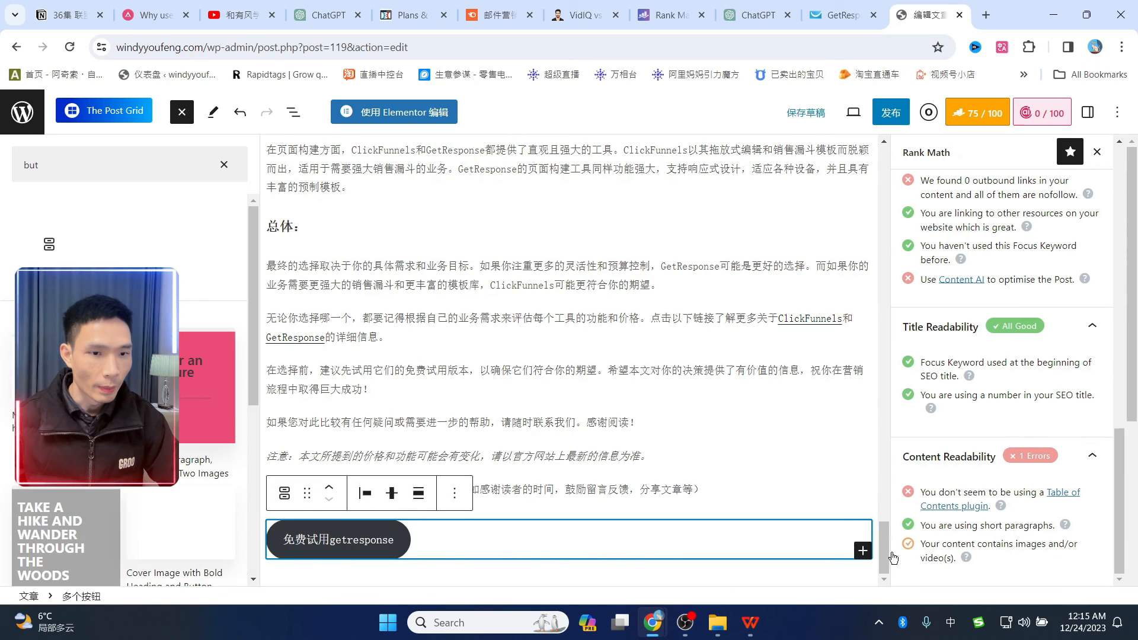
- Add a second button beside it labelled 免费试用clickfunnels
click(863, 552)
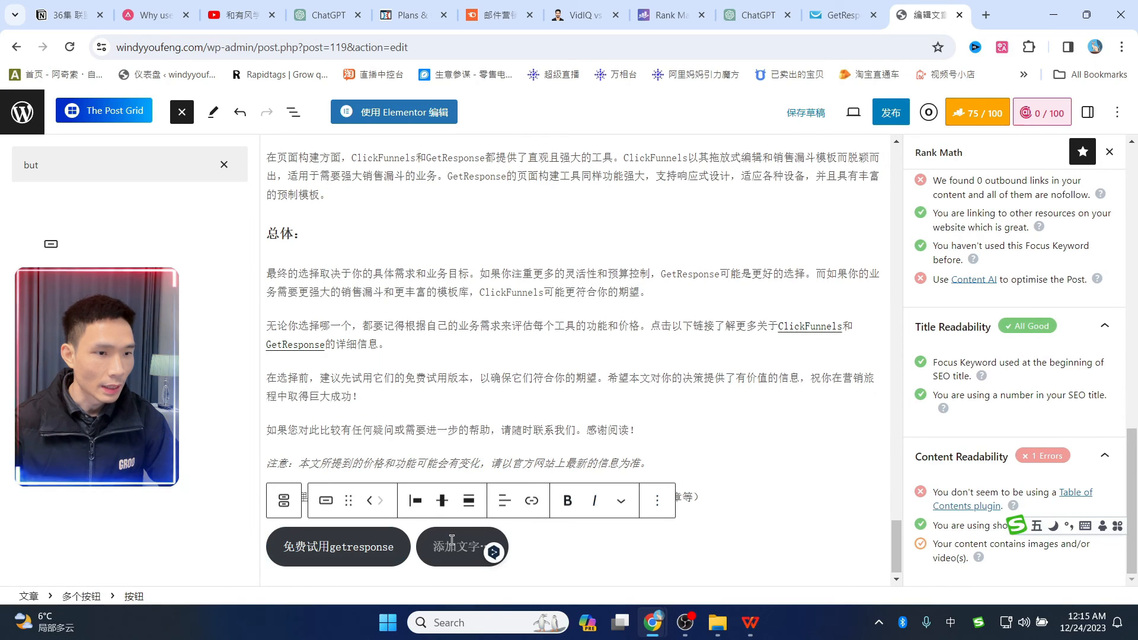
text(免费试用)
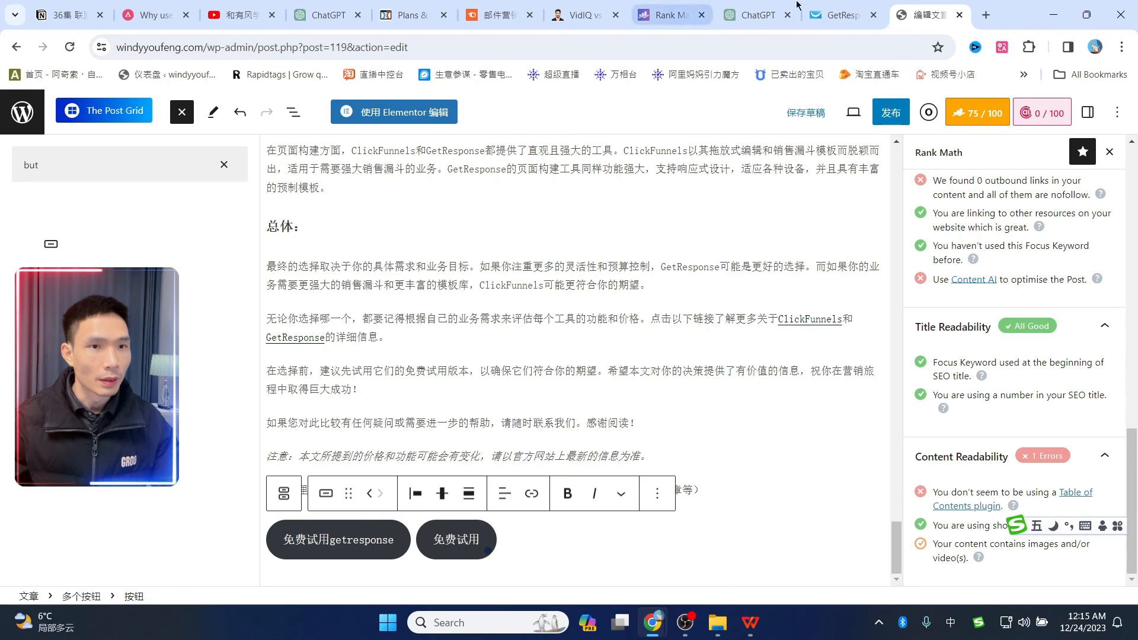
click(995, 16)
text(clickfunnels.com)
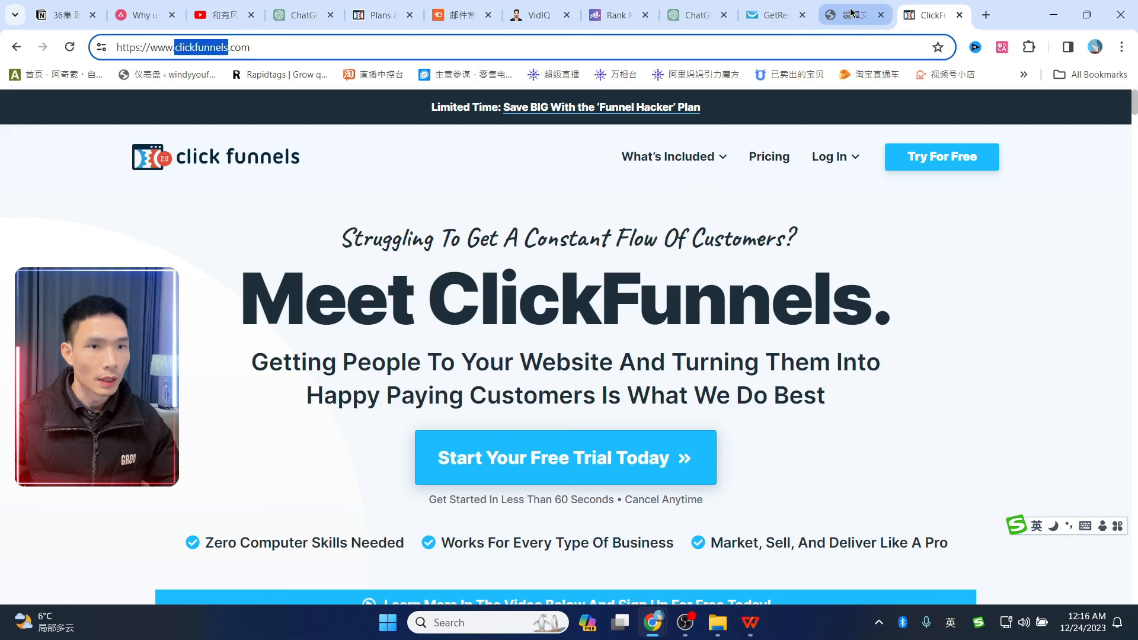
click(850, 12)
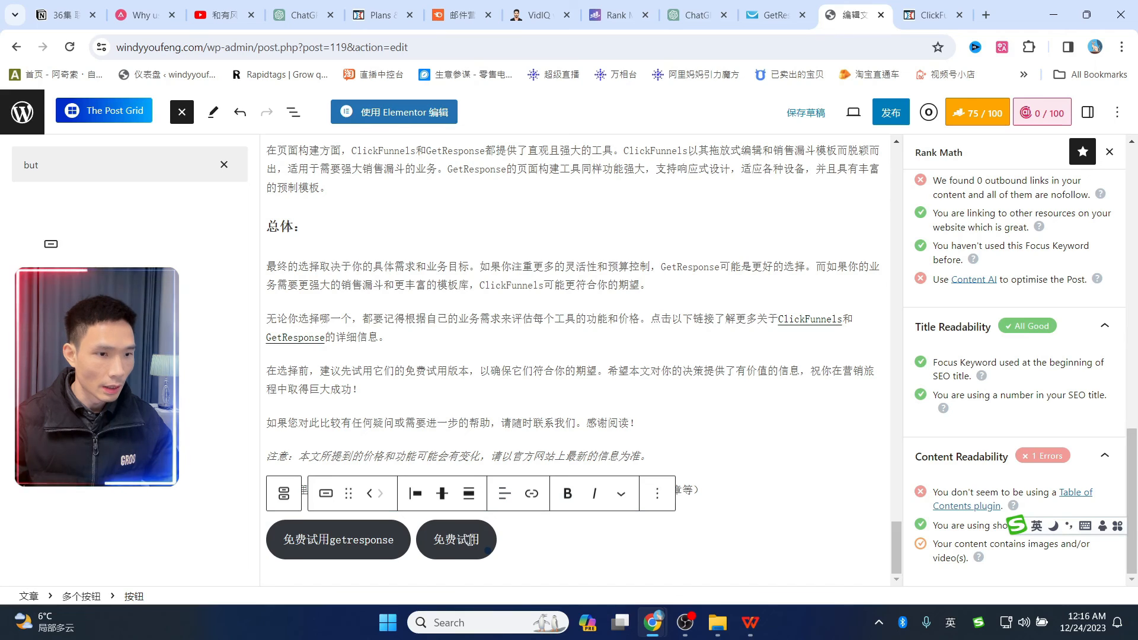
text(clickfunnels)
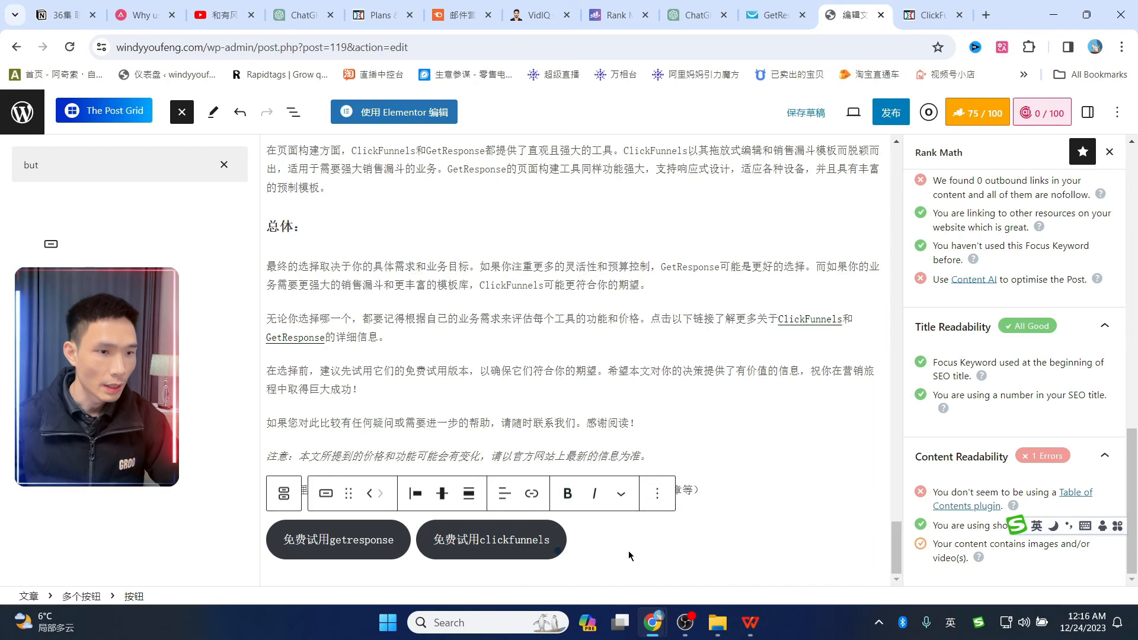
- Centre the two trial buttons horizontally and align them vertically to the middle
click(504, 493)
click(529, 421)
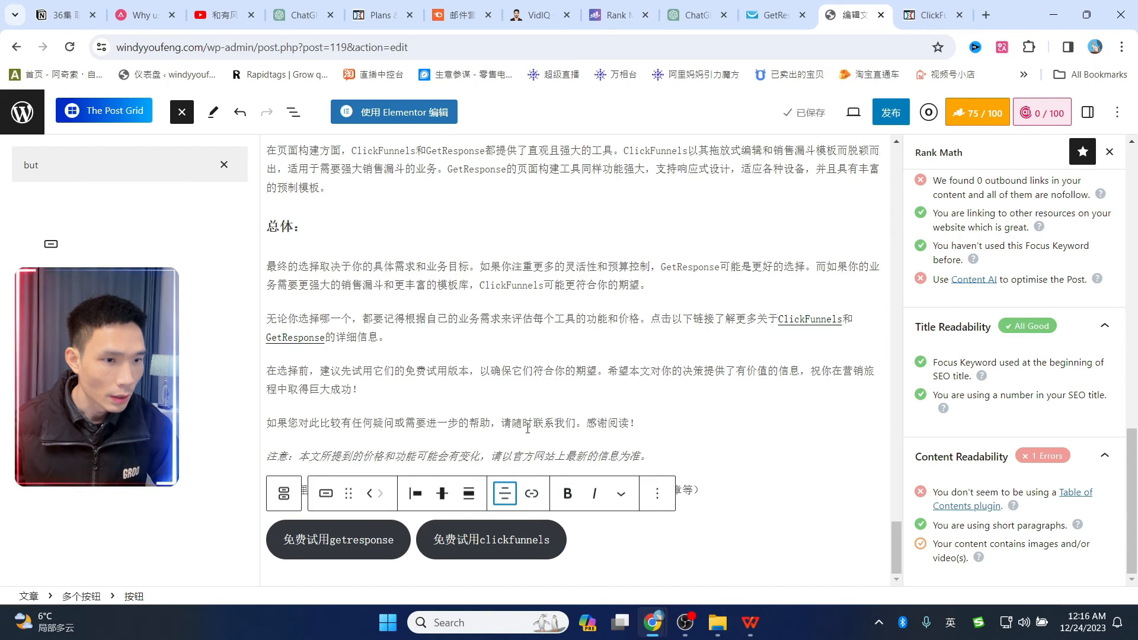
click(465, 500)
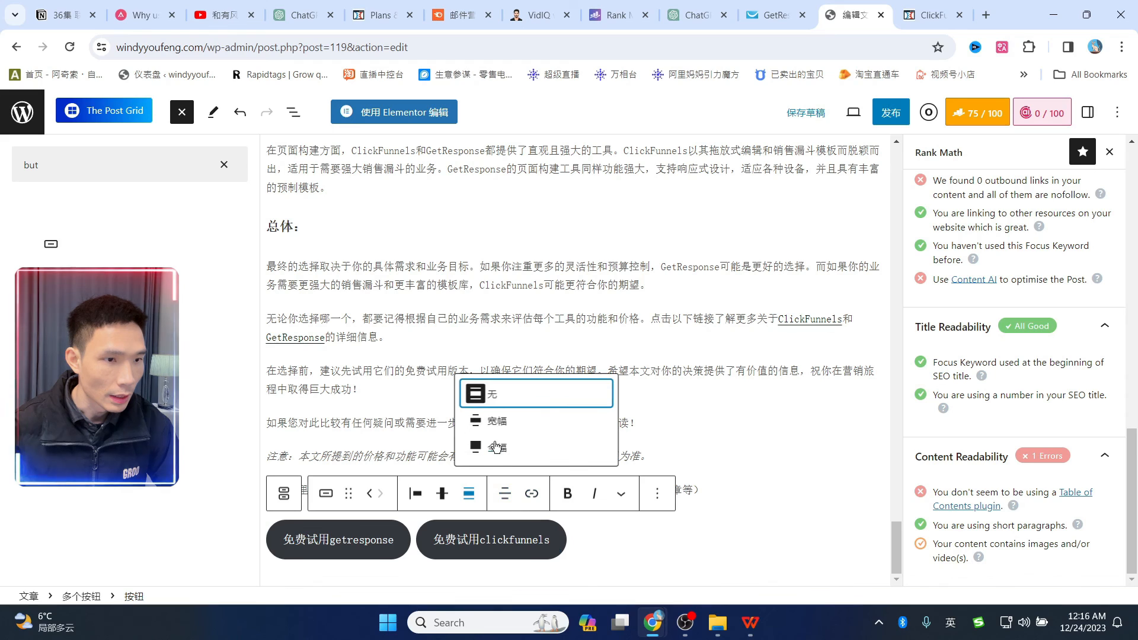
click(441, 498)
click(480, 395)
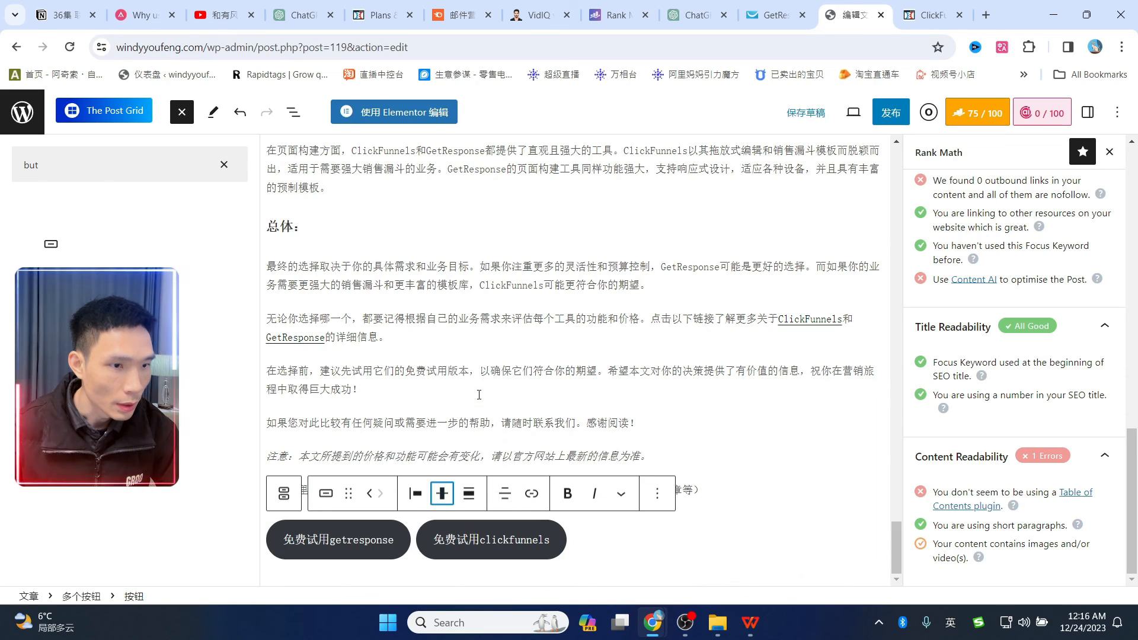
click(453, 500)
click(458, 393)
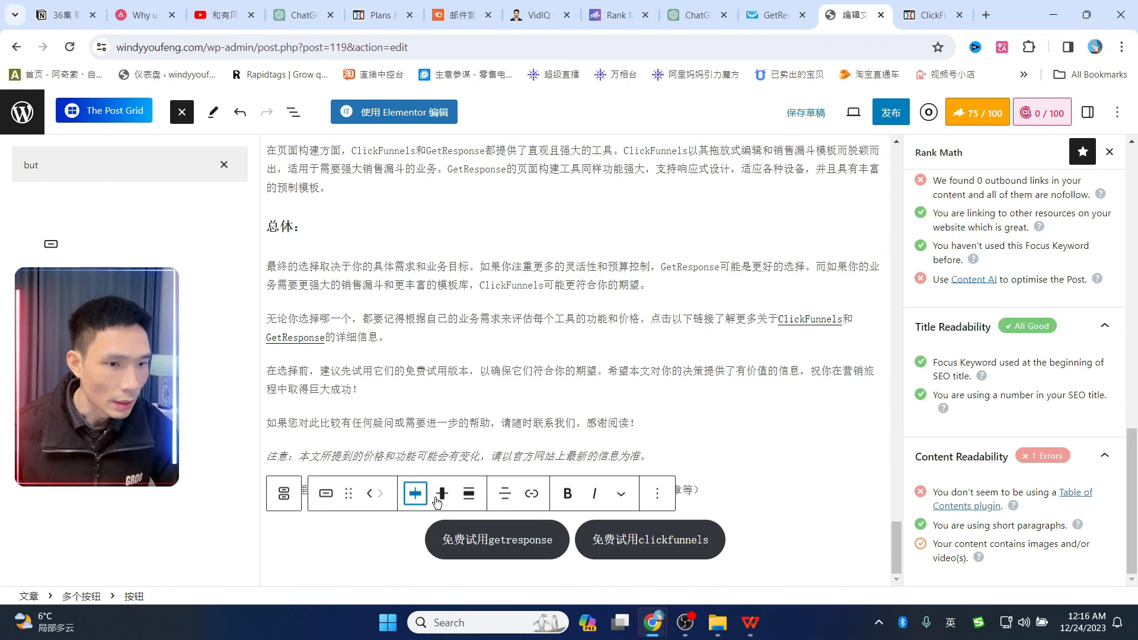
click(762, 554)
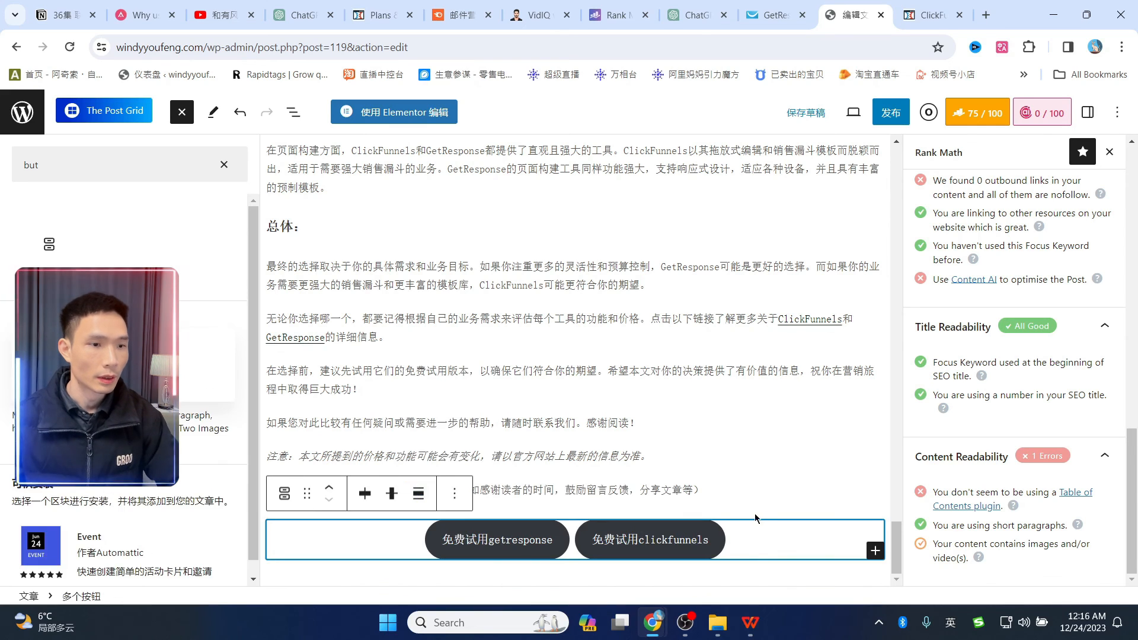
drag(438, 541, 557, 546)
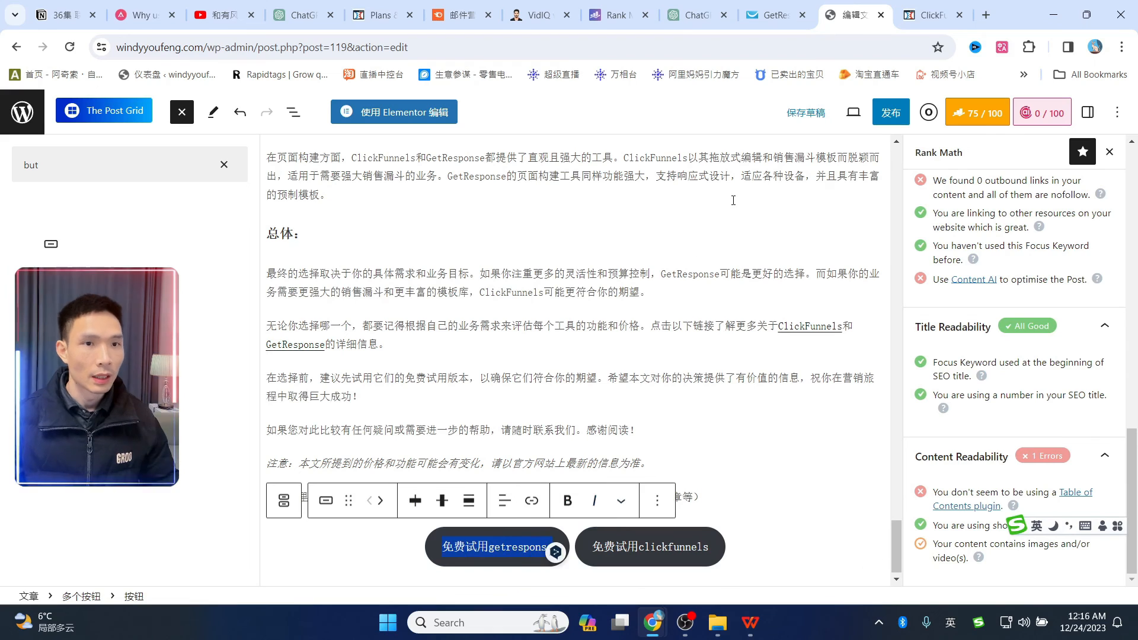
- Copy the cloaked GetResponse URL from the ThirstyAffiliates affiliate links list
middle_click(22, 112)
click(860, 12)
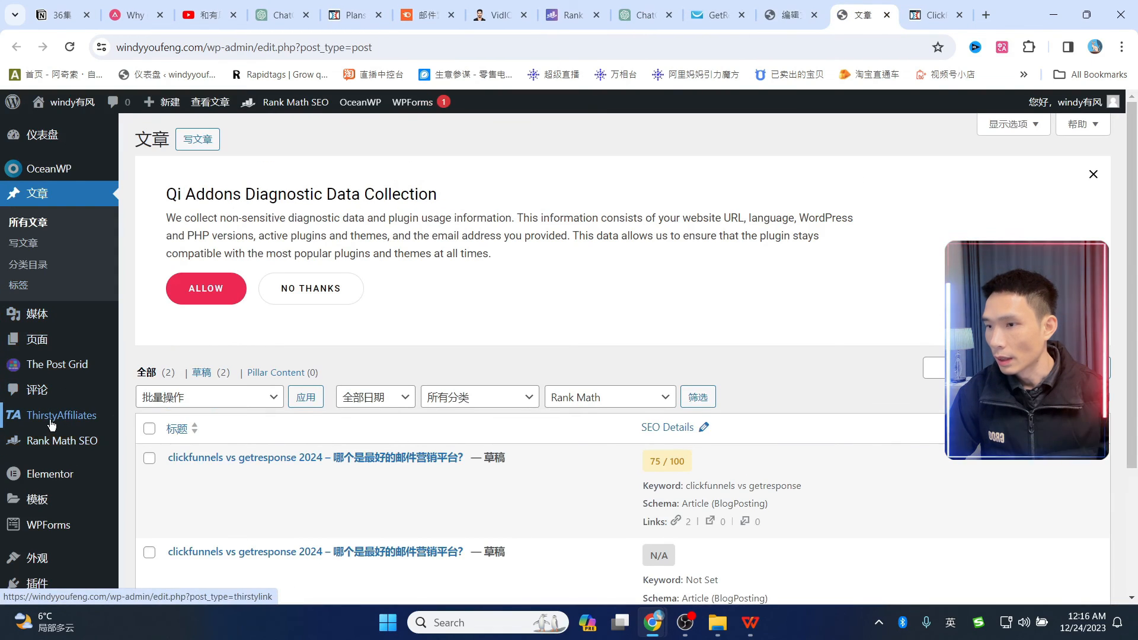
click(51, 424)
scroll(592, 313, down, 3)
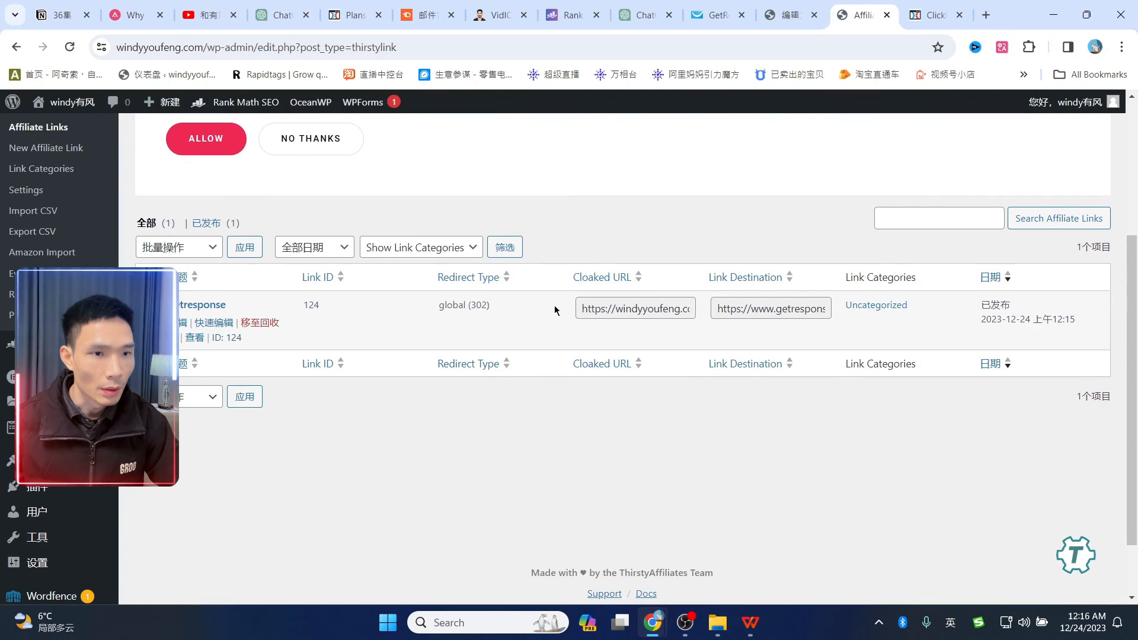
click(670, 310)
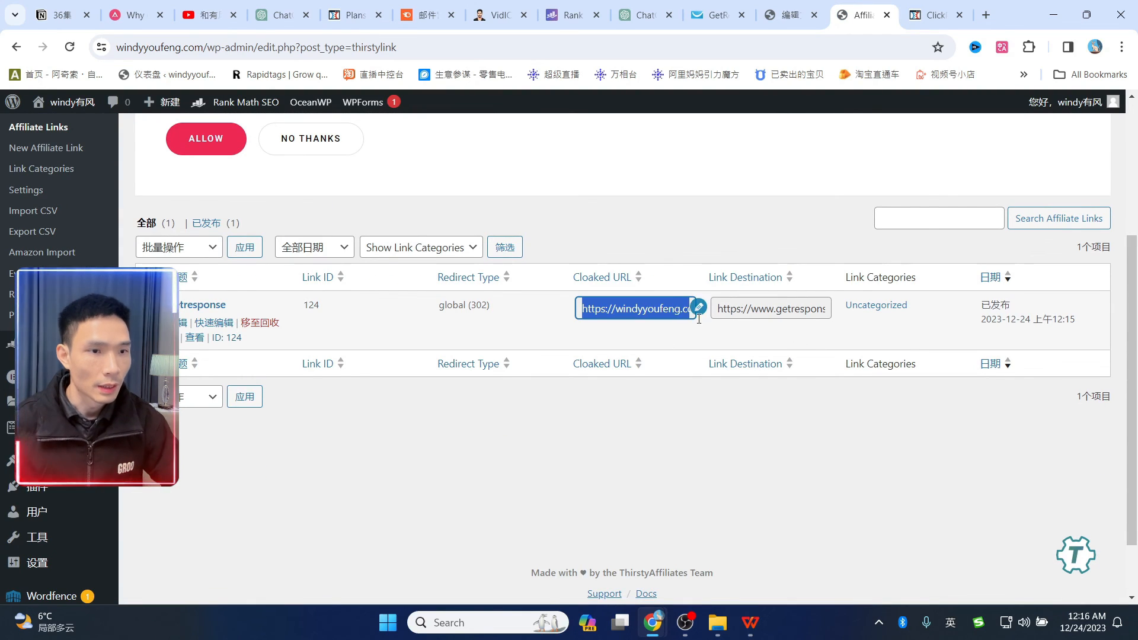
- Link the 免费试用getresponse button to the cloaked URL, opening in a new window
click(794, 15)
click(532, 500)
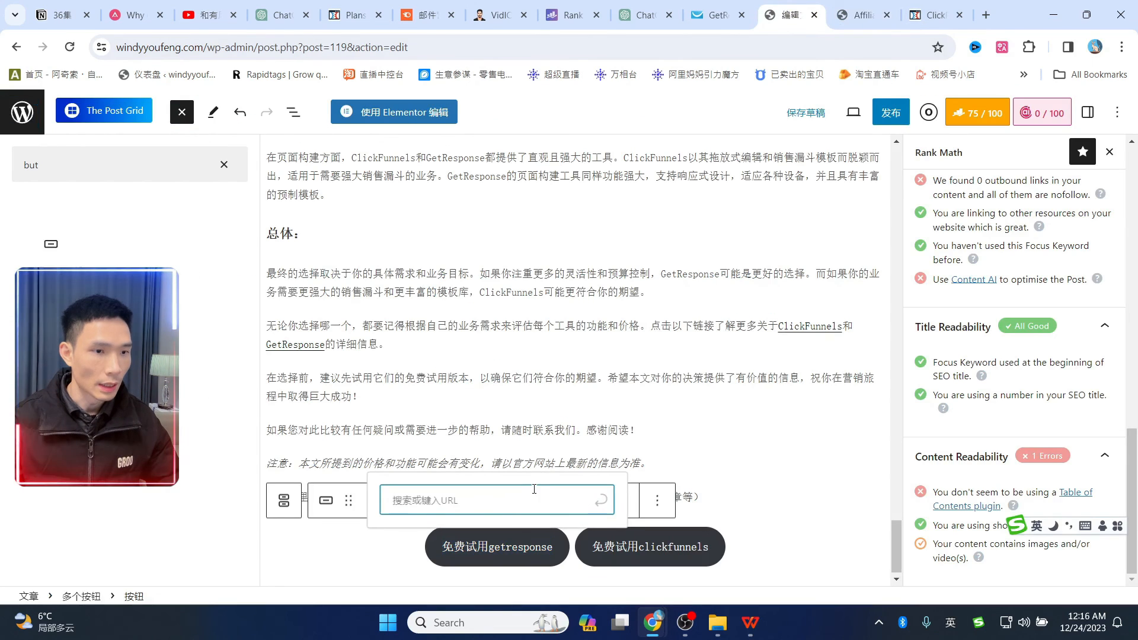
text(https://windyyoufeng.com/recommends/getresponse)
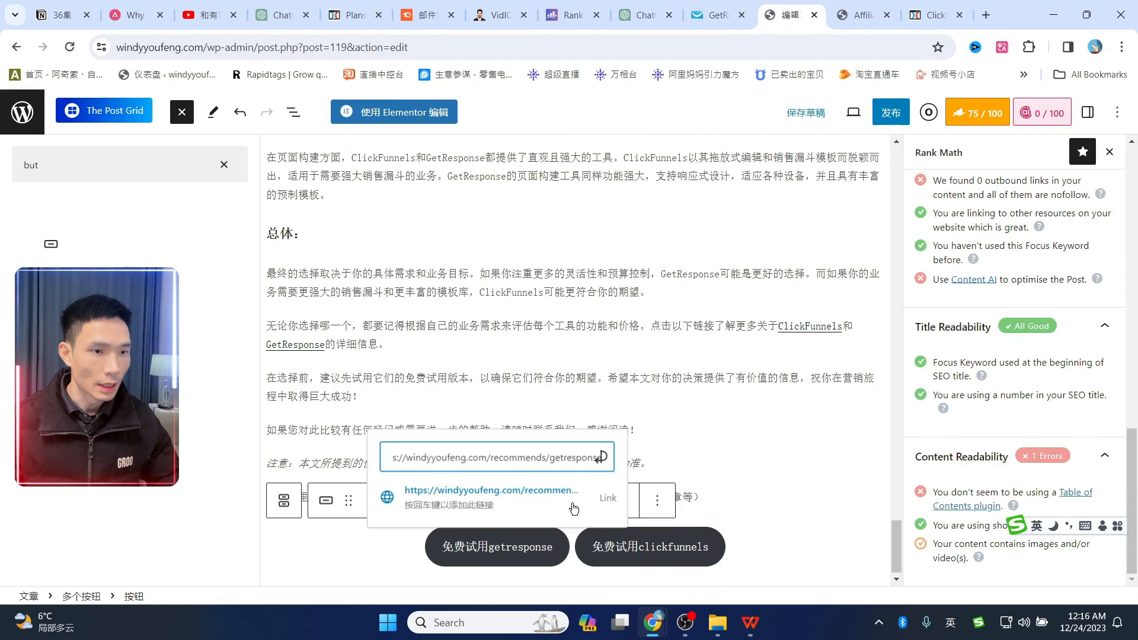
click(603, 459)
click(388, 504)
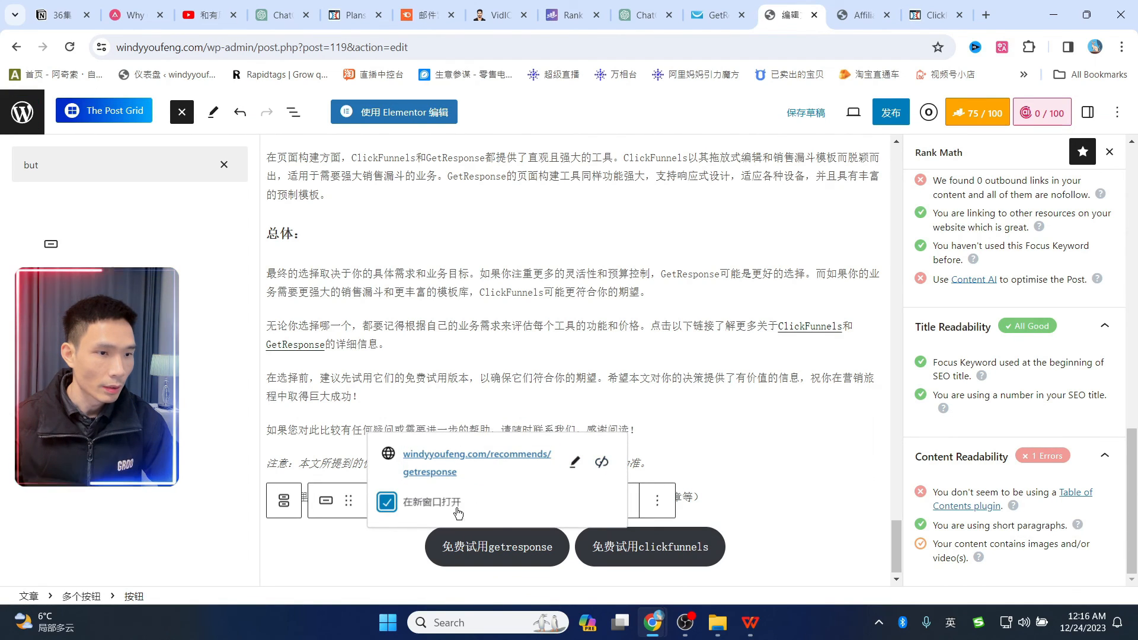
click(487, 530)
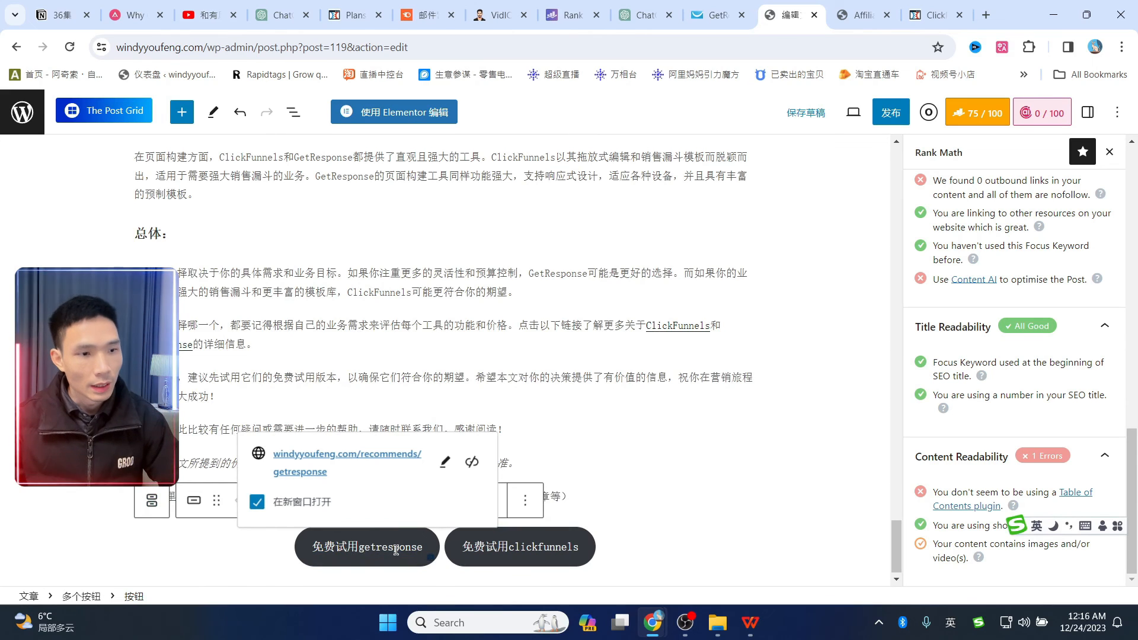
click(636, 474)
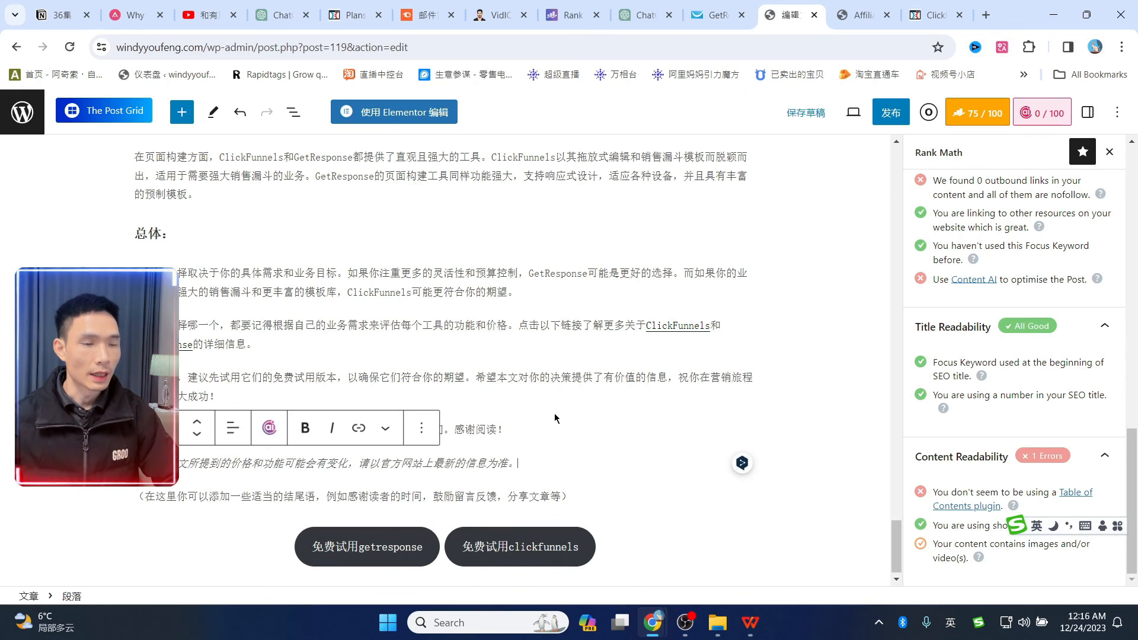
- Save the draft and preview the post in a new tab
click(813, 116)
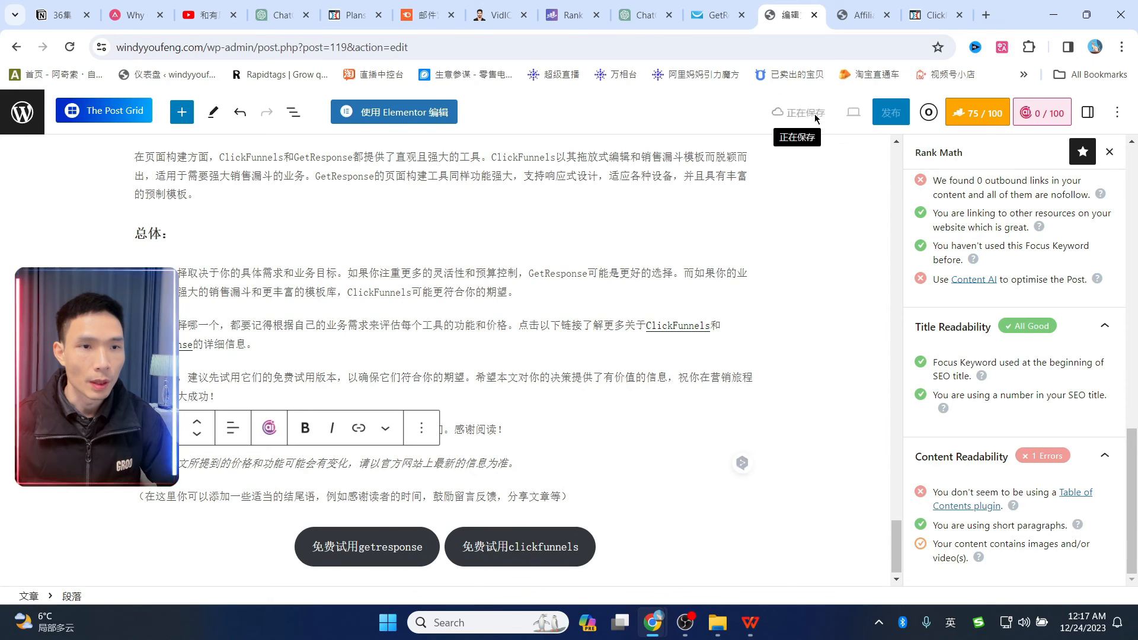
click(847, 119)
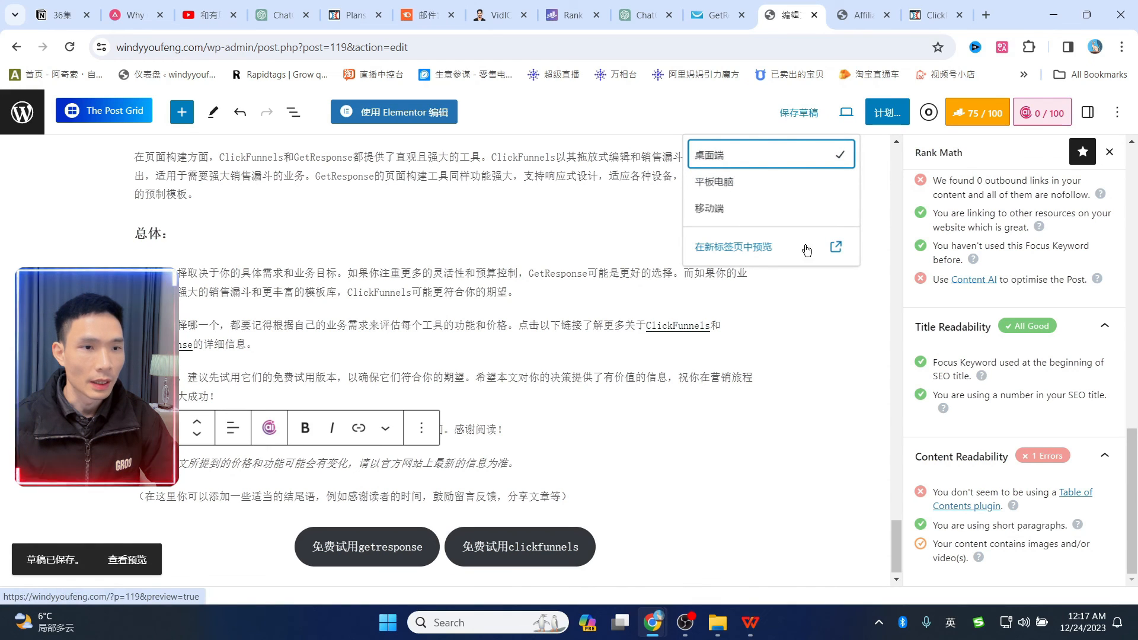
click(836, 251)
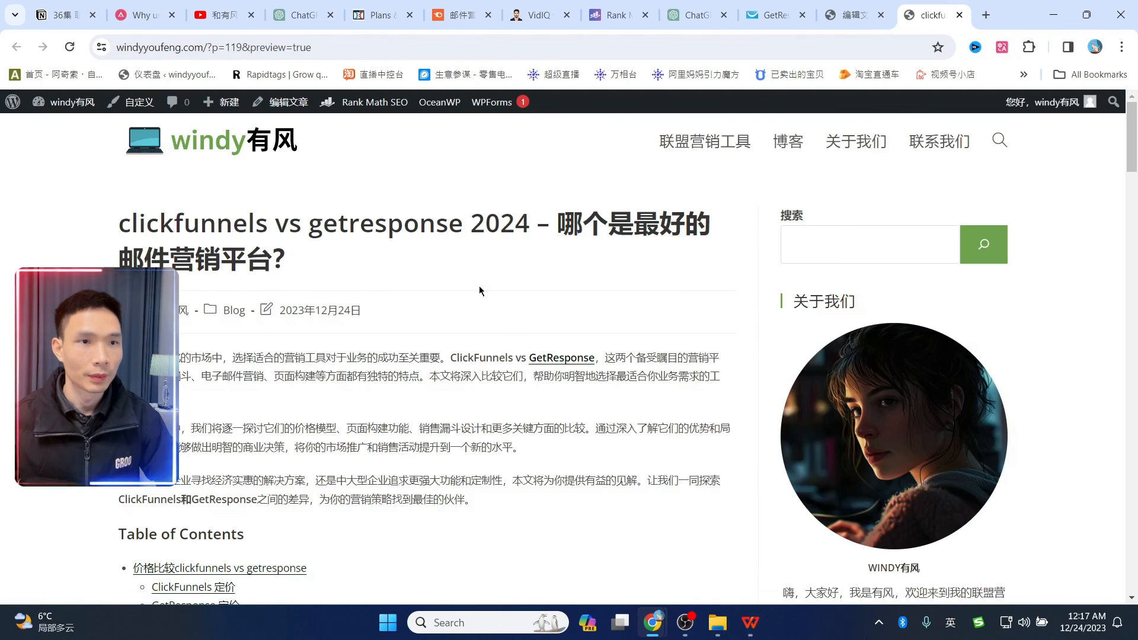
- Test the ClickFunnels 定价 and 电子邮件营销功能 contents entries and the intro GetResponse link
scroll(367, 297, down, 6)
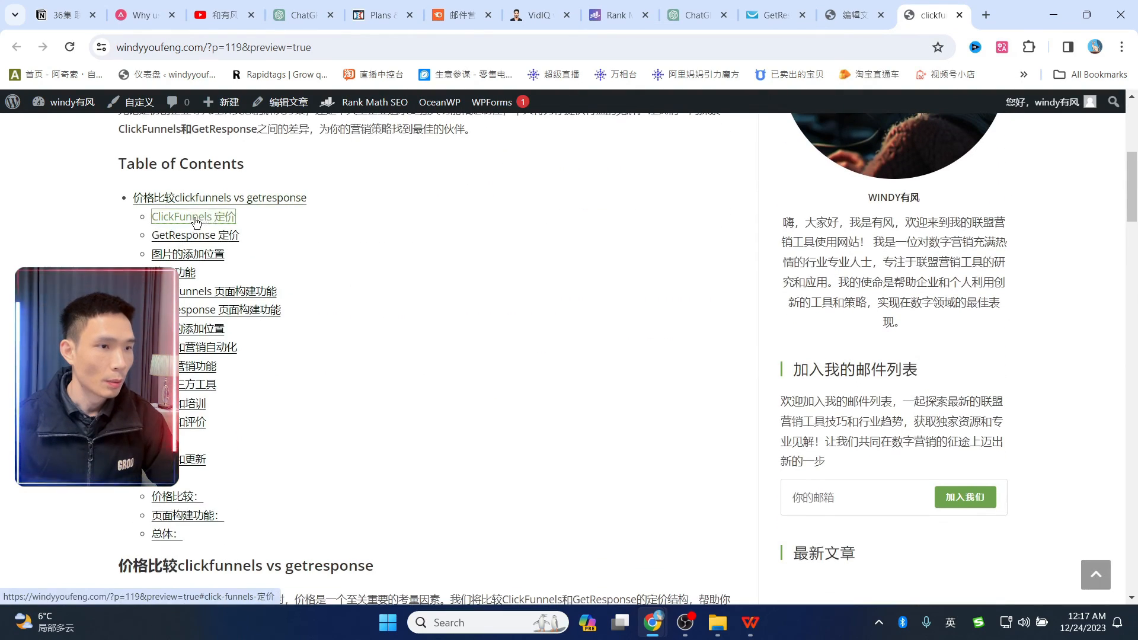
click(194, 219)
drag(1136, 257, 1132, 170)
click(198, 471)
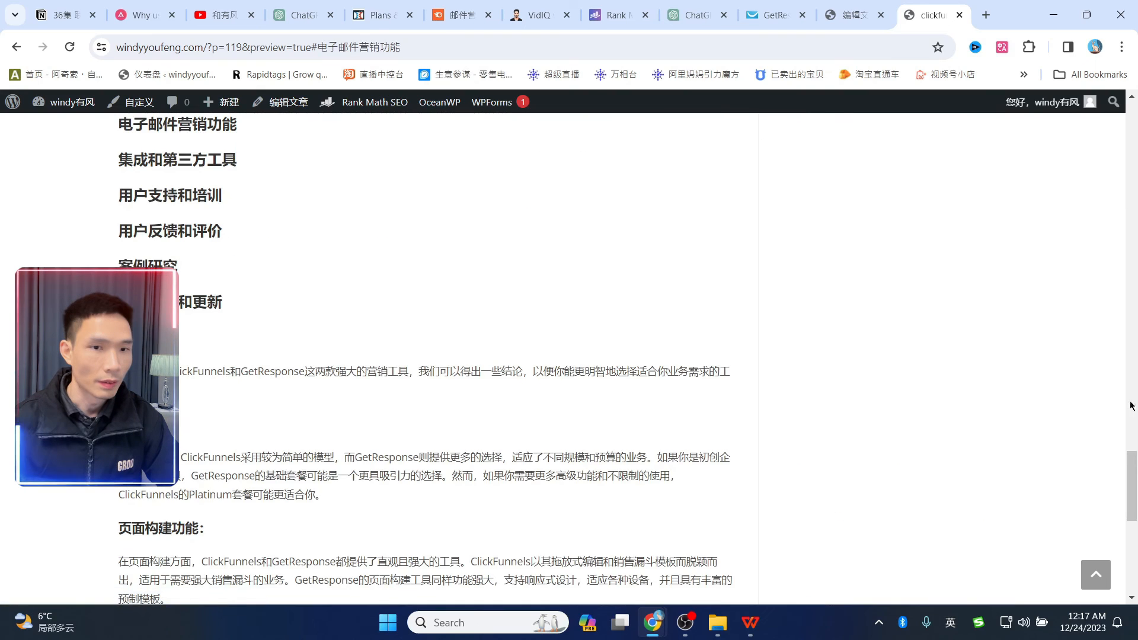
drag(1133, 466, 1131, 128)
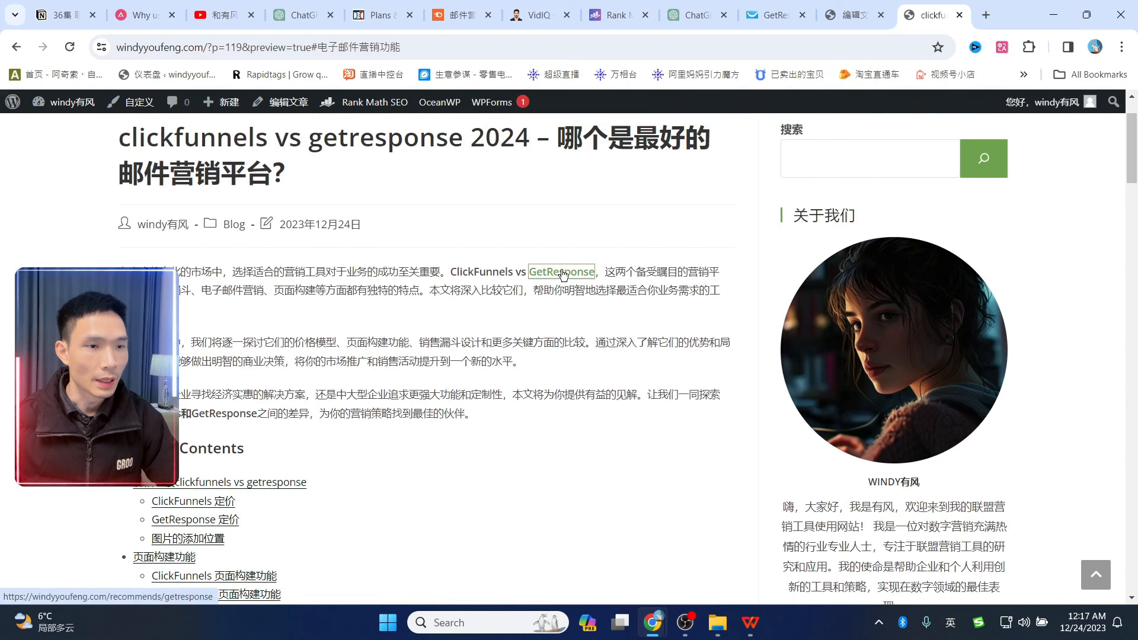
click(563, 274)
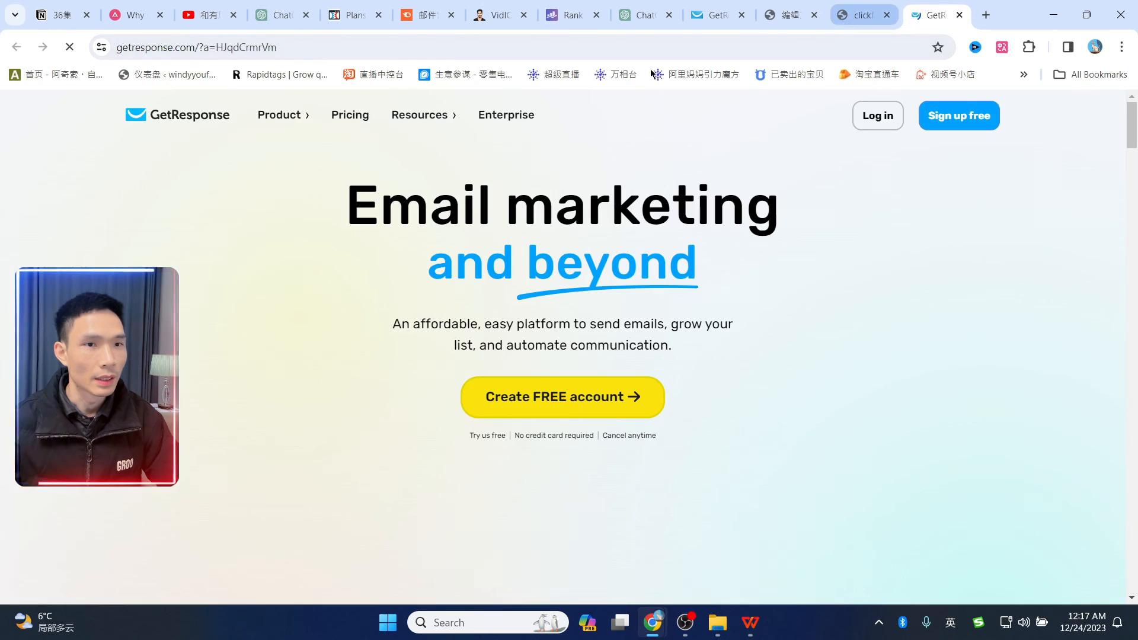
- Check the GetResponse link's address, then test the 免费试用getresponse button at the preview's end
click(315, 47)
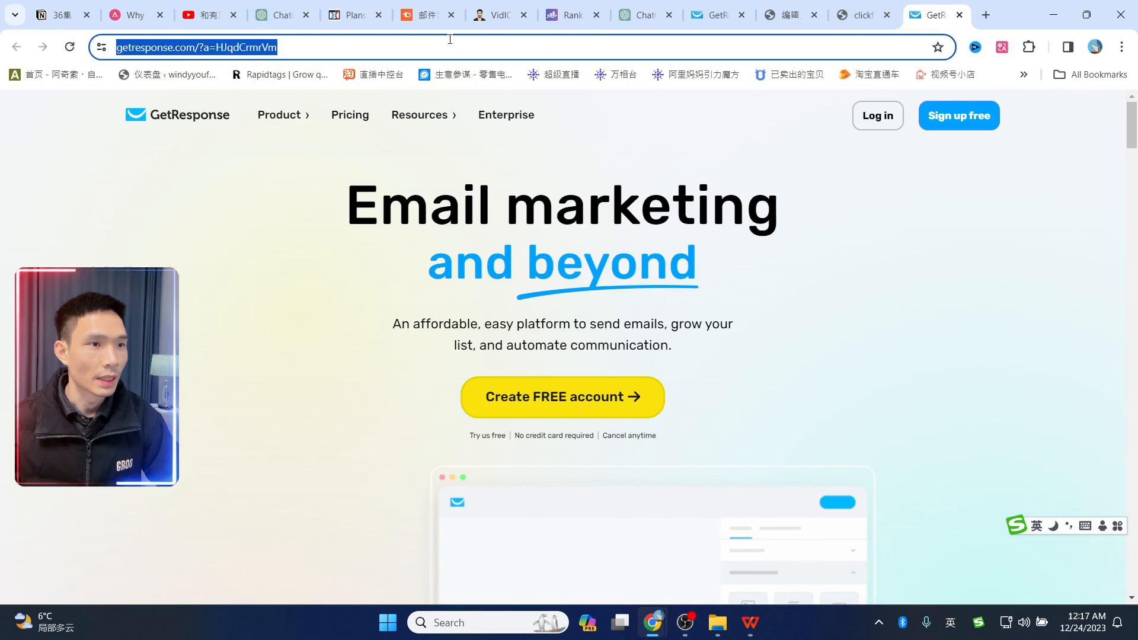
click(859, 15)
drag(1133, 150, 1112, 556)
click(336, 443)
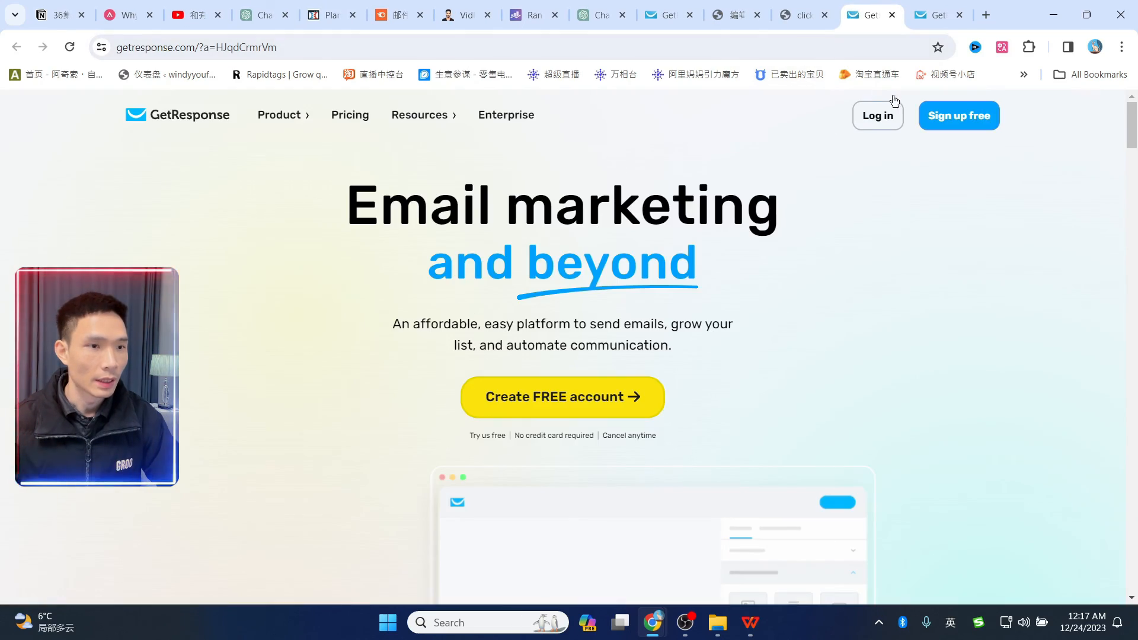
click(800, 16)
drag(1133, 533, 1131, 117)
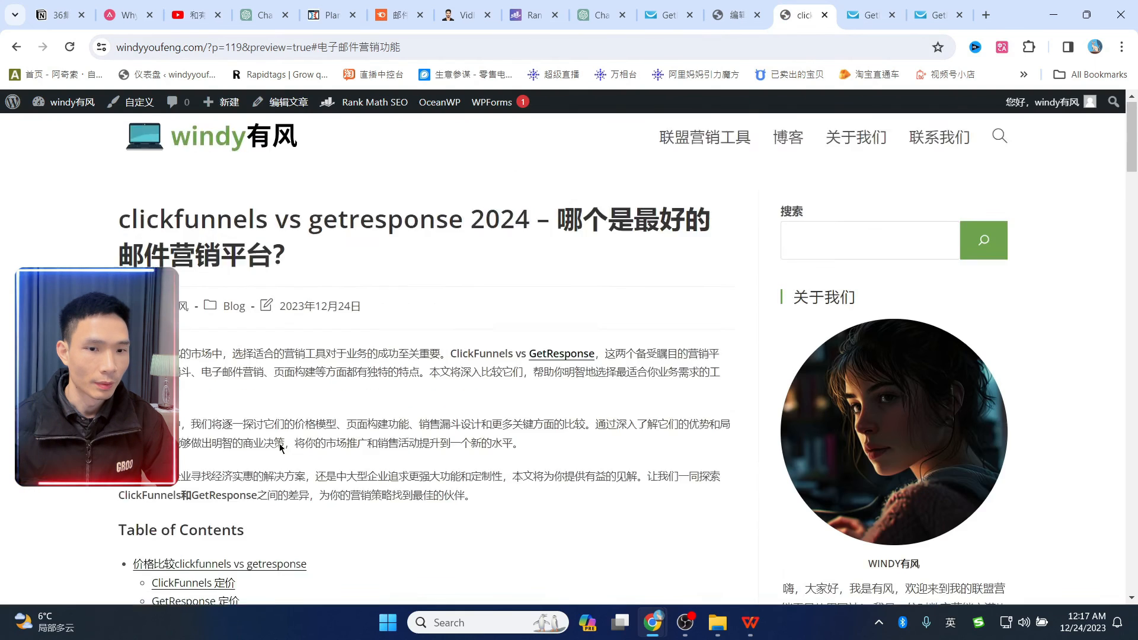
- Open the Customizer's general style settings
scroll(279, 445, down, 2)
scroll(594, 366, up, 2)
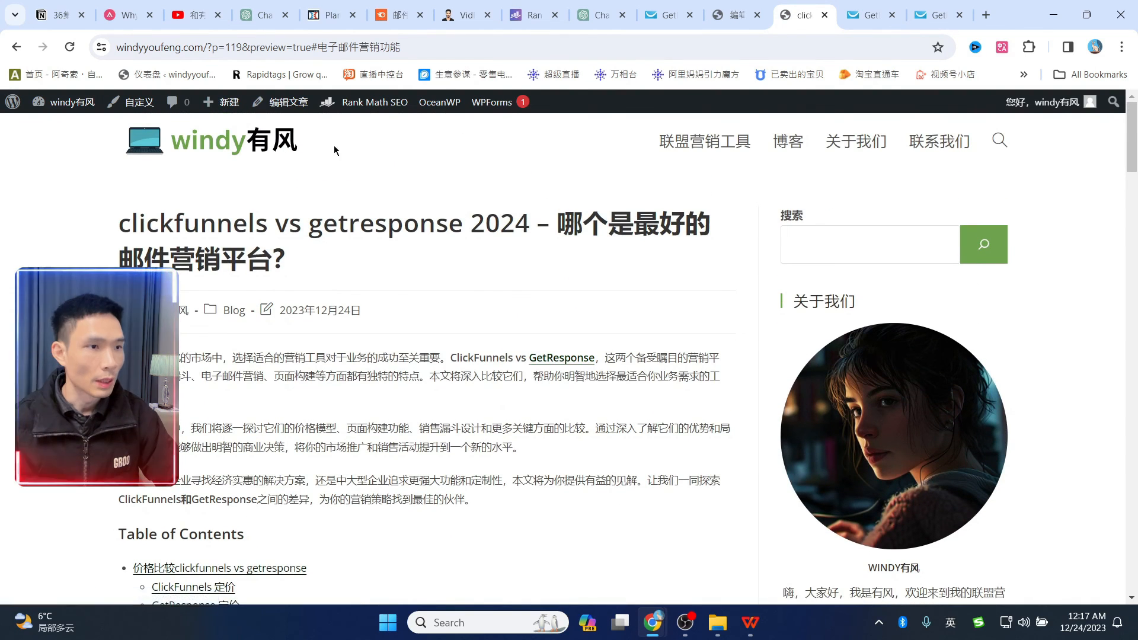
click(133, 102)
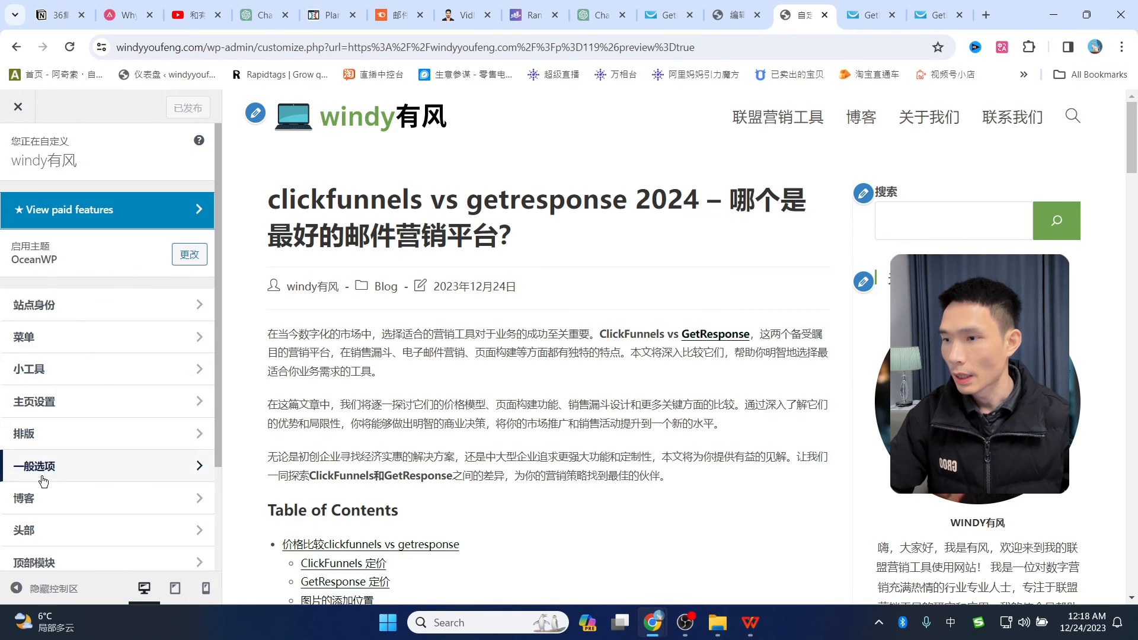
click(44, 481)
click(64, 206)
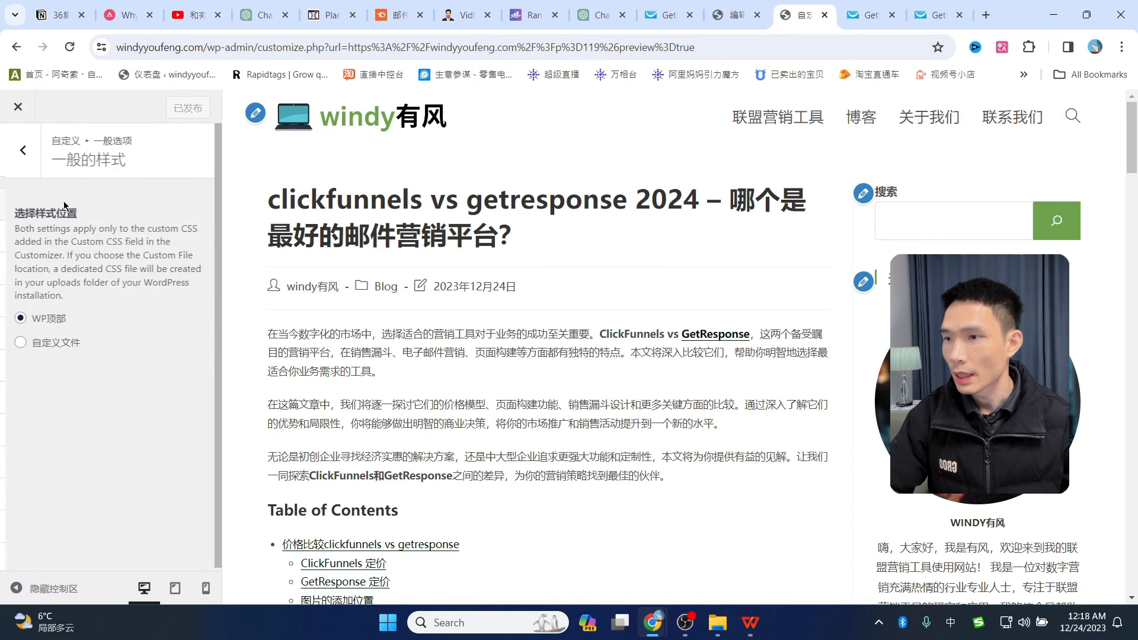
scroll(89, 380, down, 5)
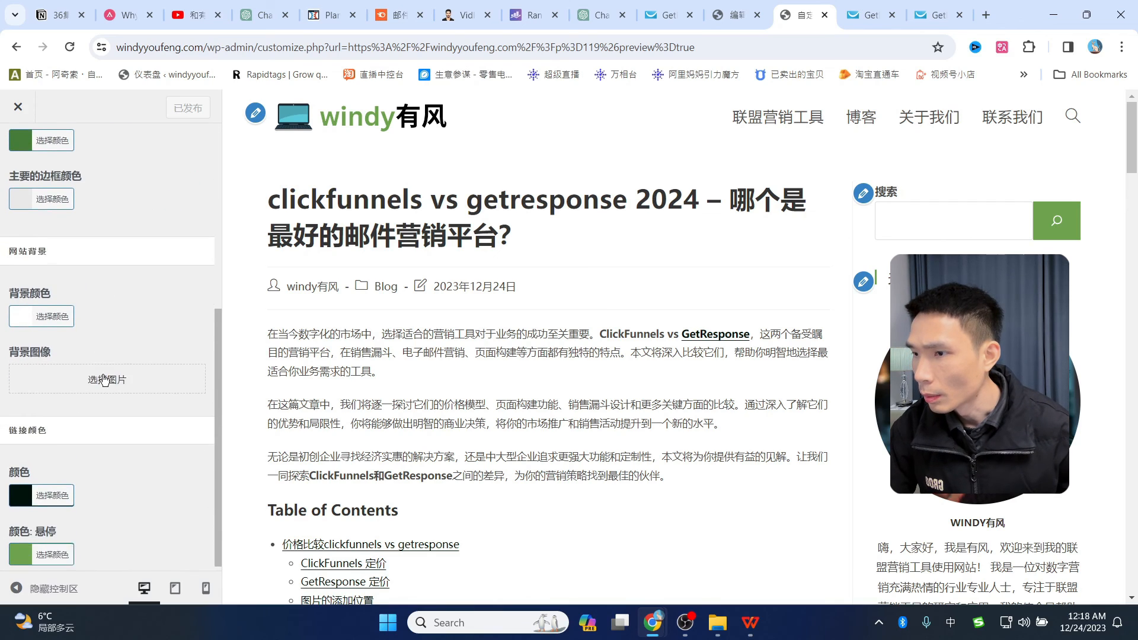
scroll(104, 379, down, 1)
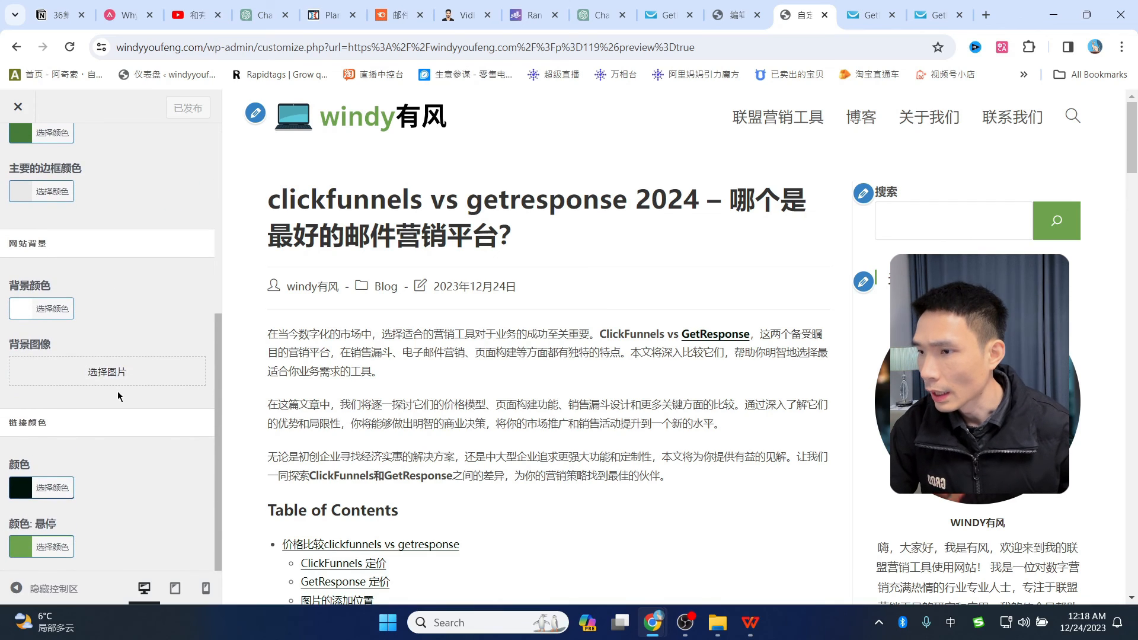
- Set the link colour to orange #ed7e00, leaving the hover colour unchanged
click(18, 497)
scroll(141, 485, down, 3)
click(24, 403)
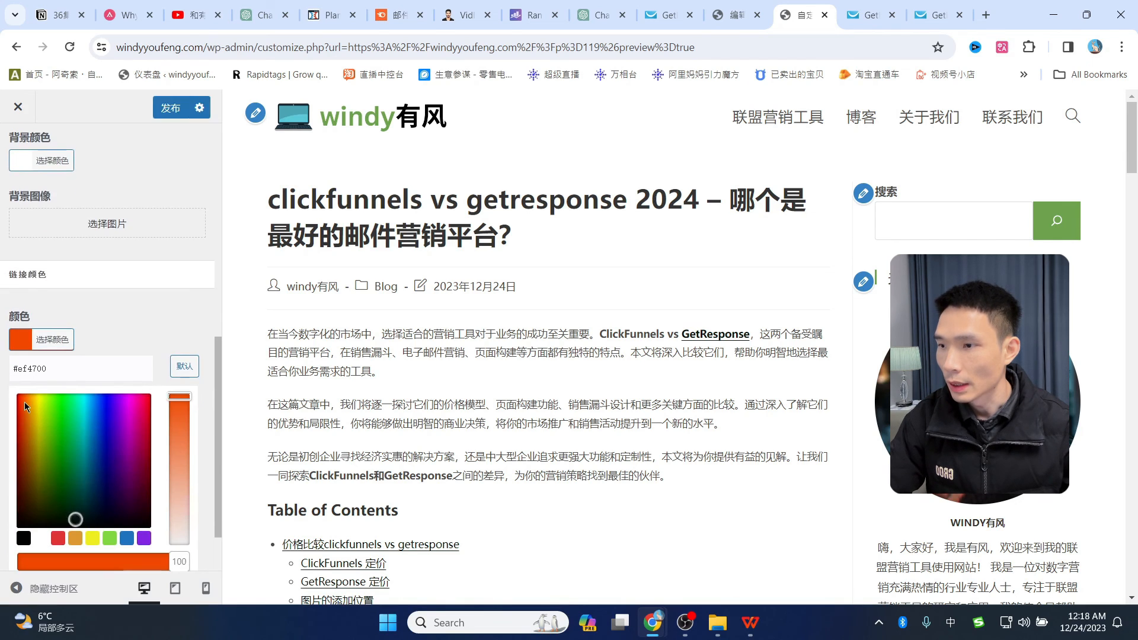
click(28, 402)
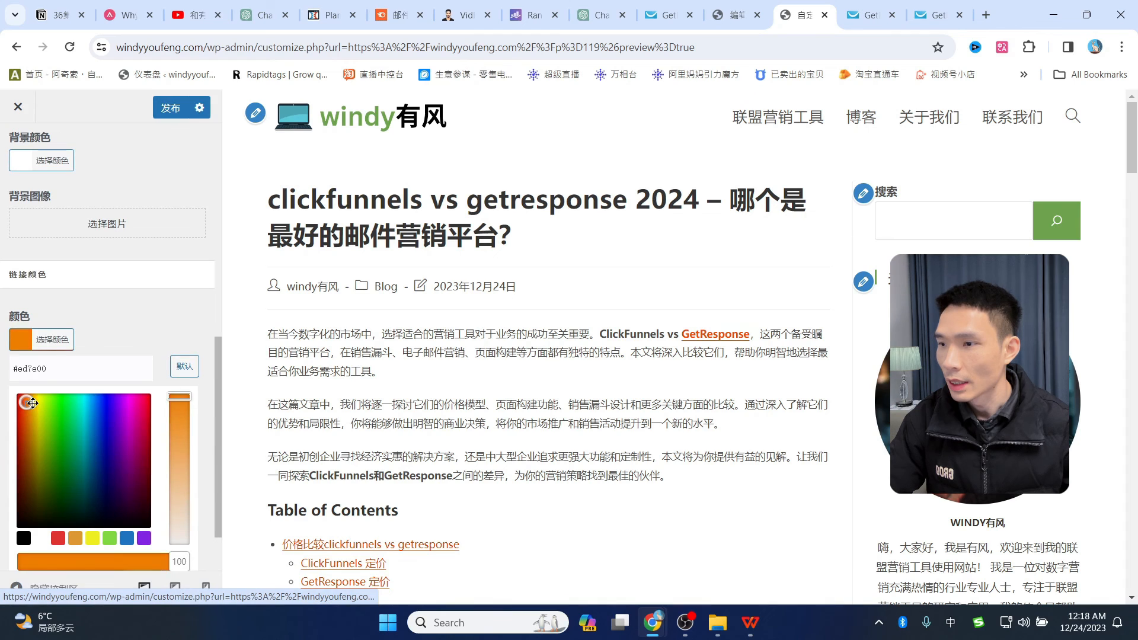
click(62, 342)
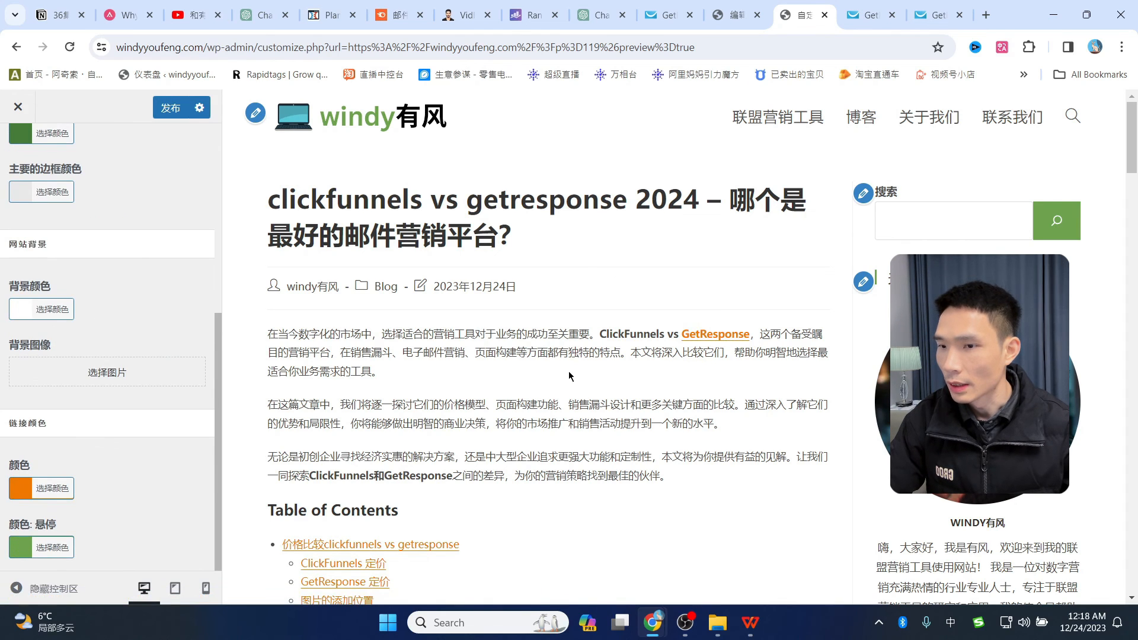
scroll(569, 375, down, 1)
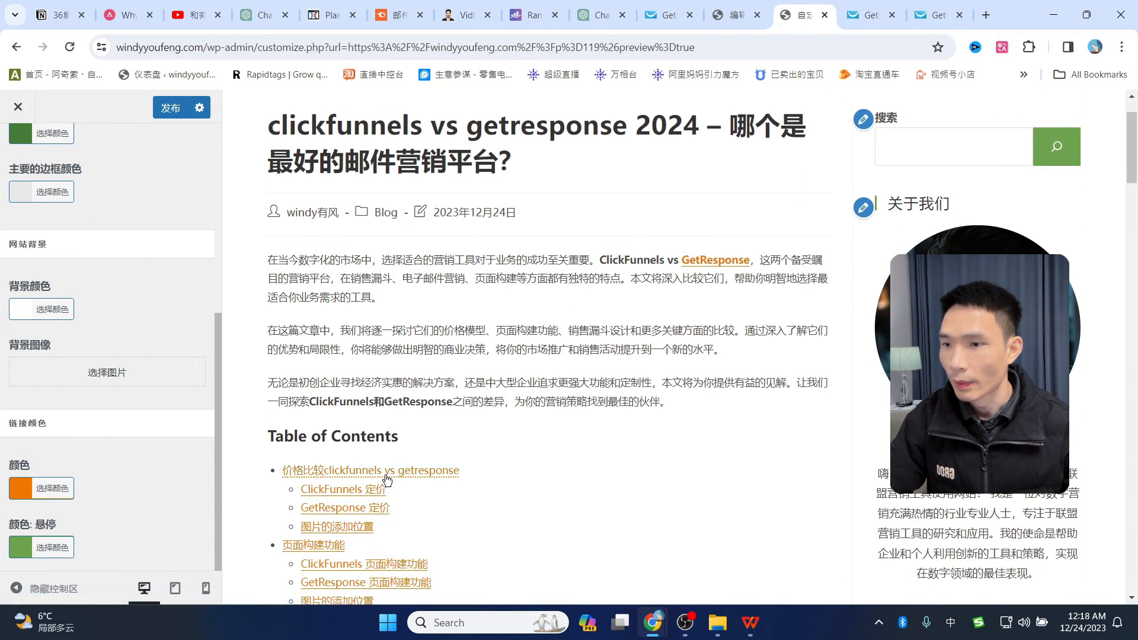
scroll(387, 477, down, 1)
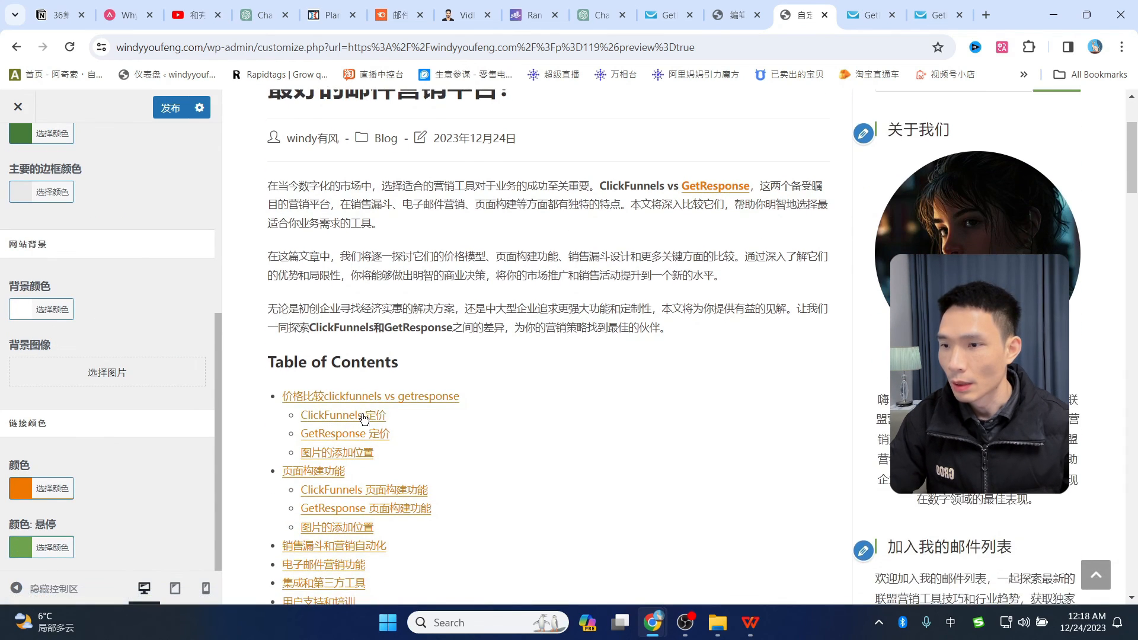
click(23, 548)
click(150, 525)
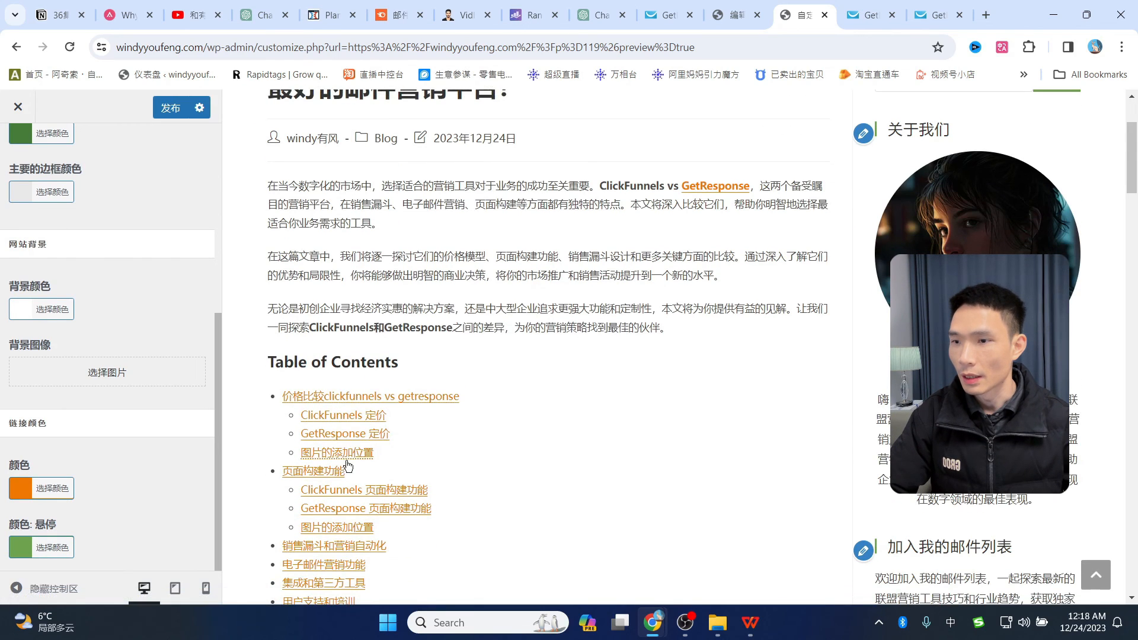
scroll(735, 297, up, 1)
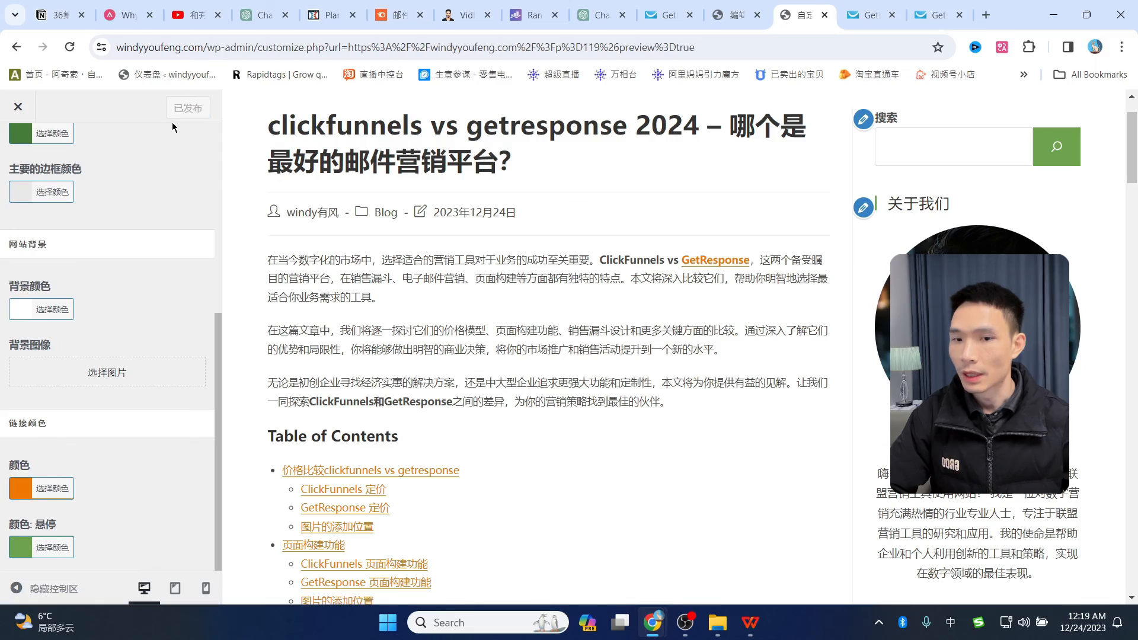
- Scroll through the post preview to check the orange links, then return to the editor
click(18, 106)
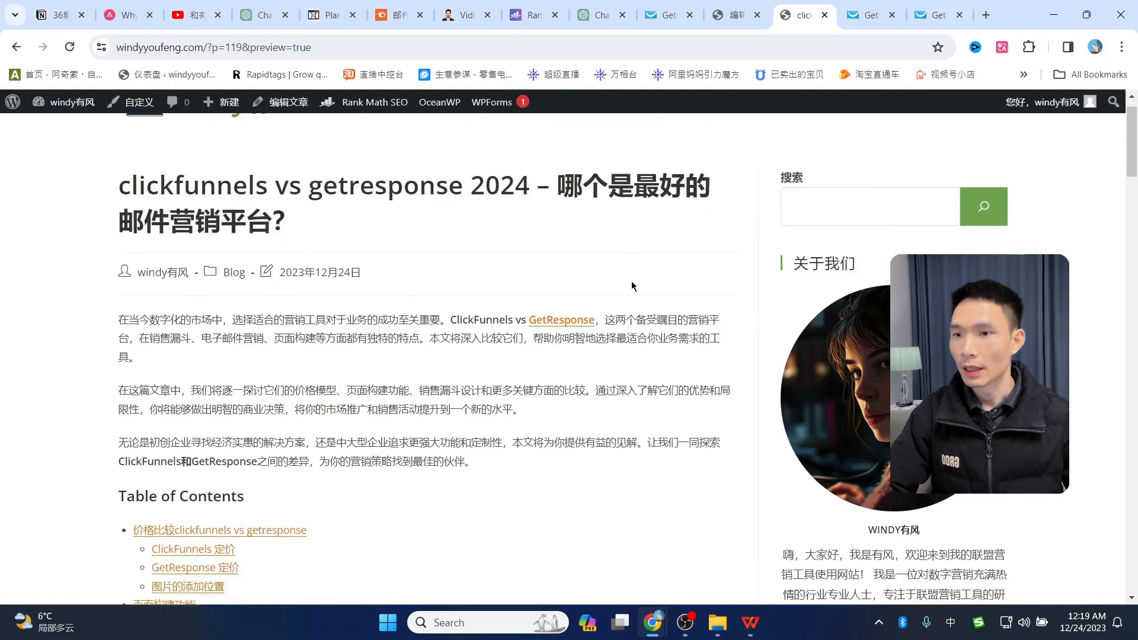
scroll(225, 296, down, 4)
scroll(528, 312, down, 11)
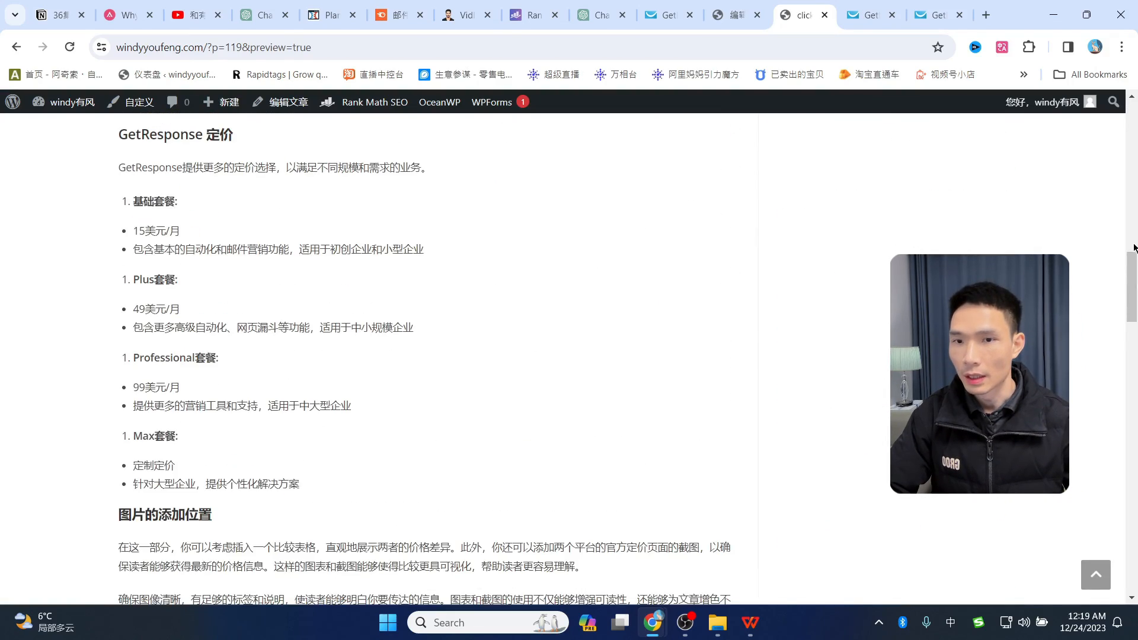
drag(1133, 279, 1130, 128)
scroll(162, 409, down, 5)
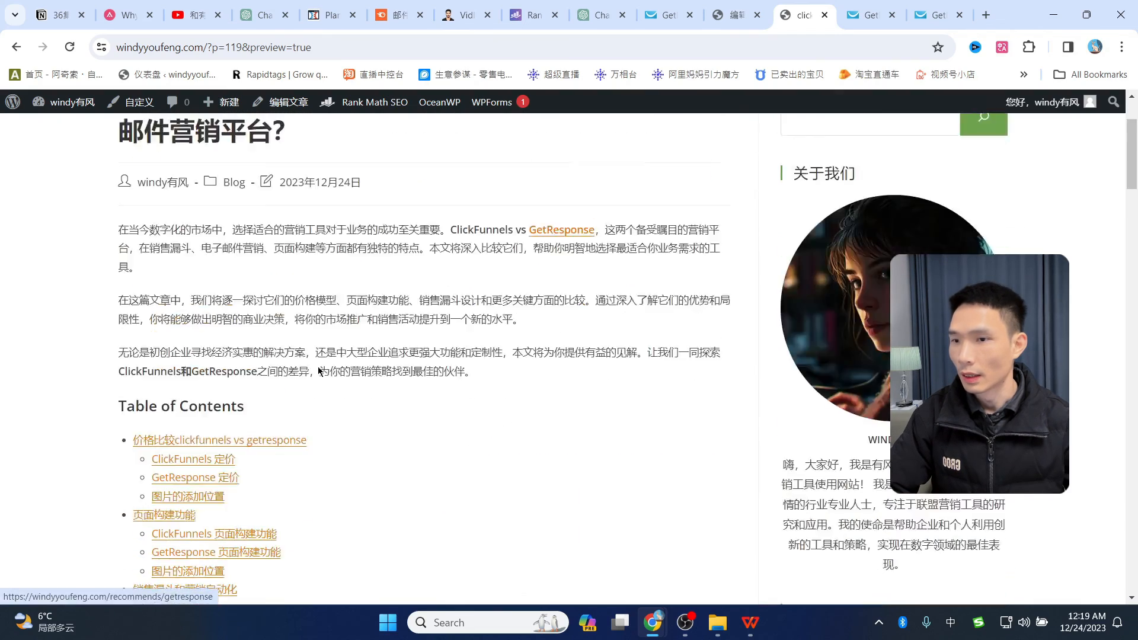
scroll(413, 393, up, 5)
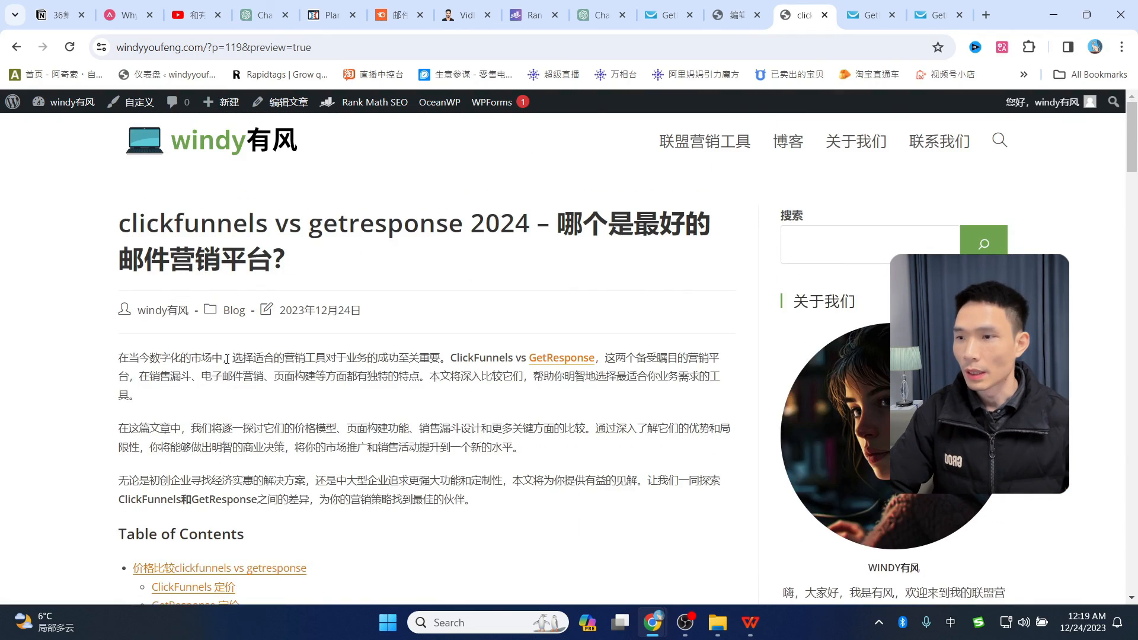
scroll(413, 340, down, 15)
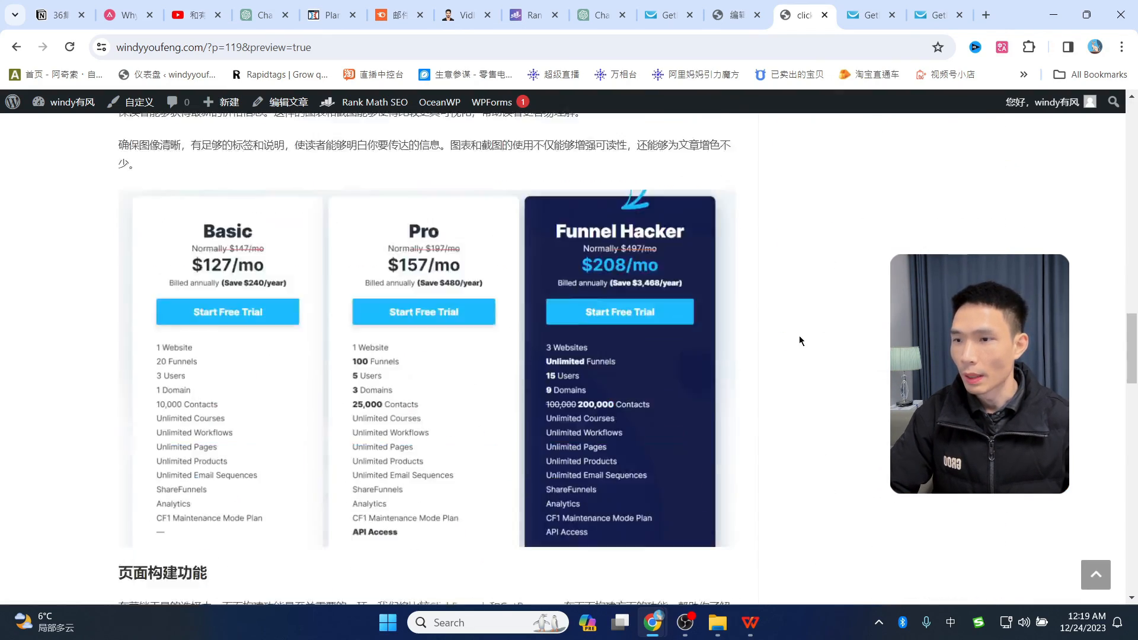
drag(1132, 378, 1129, 128)
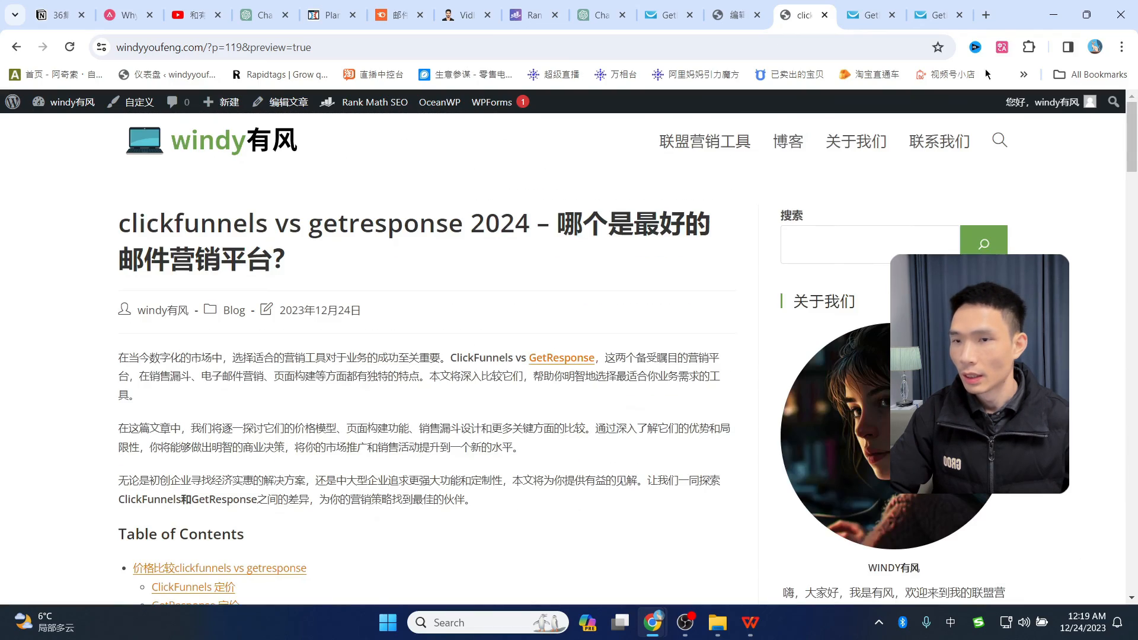
click(729, 13)
scroll(737, 317, up, 10)
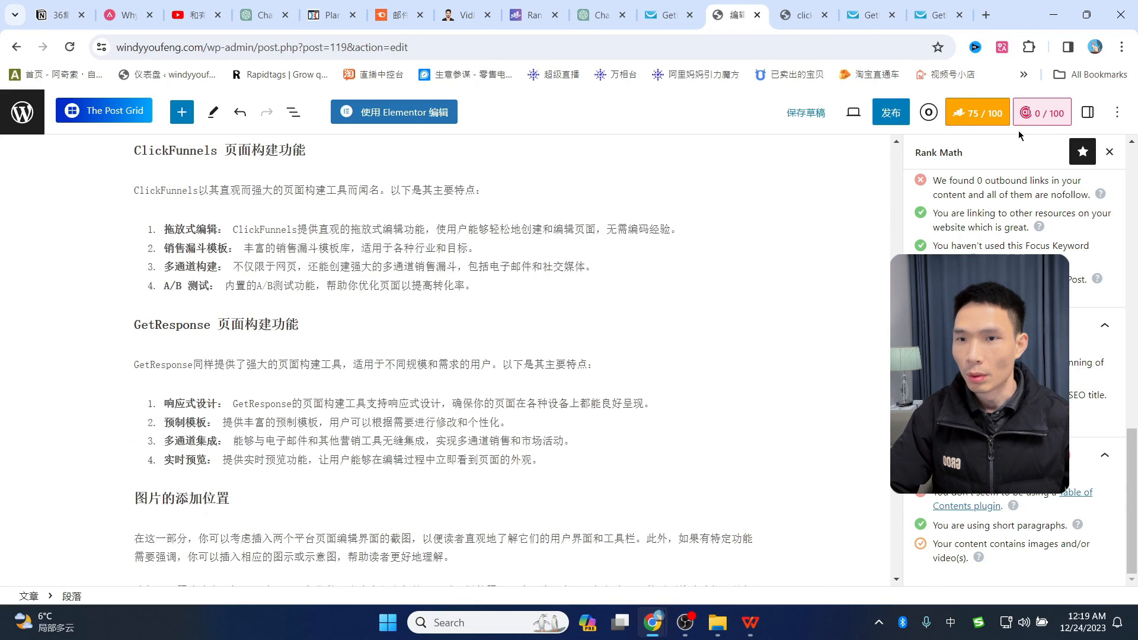
- Show the post's 特色图片 (featured image) settings, then close the duplicate GetResponse page
click(1090, 116)
click(932, 155)
scroll(999, 384, down, 10)
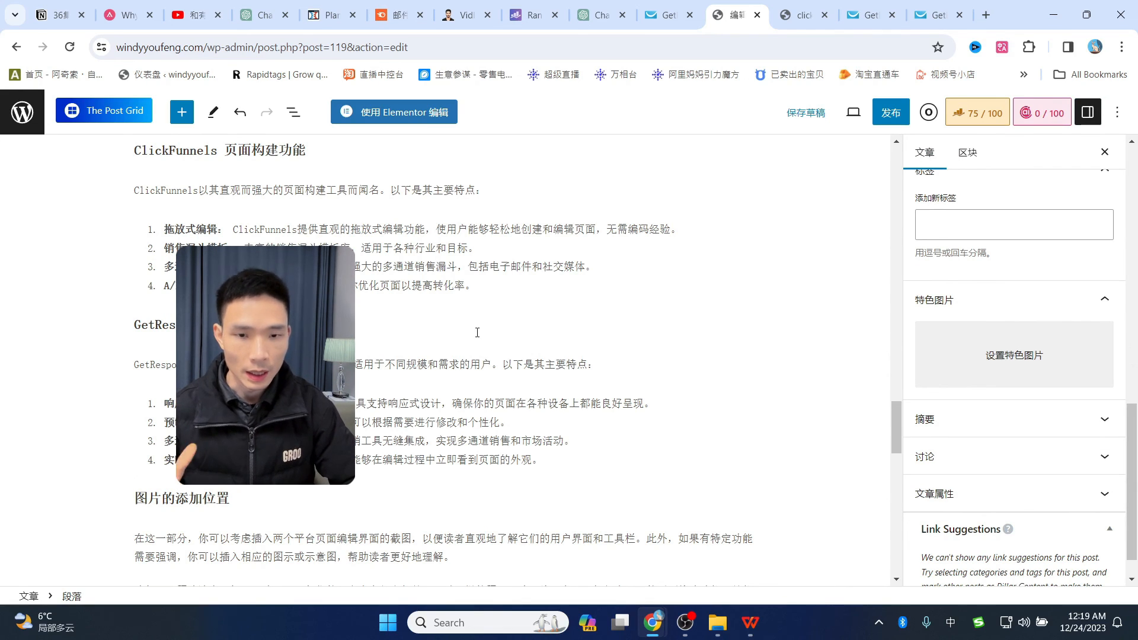
click(936, 15)
key(ctrl+w)
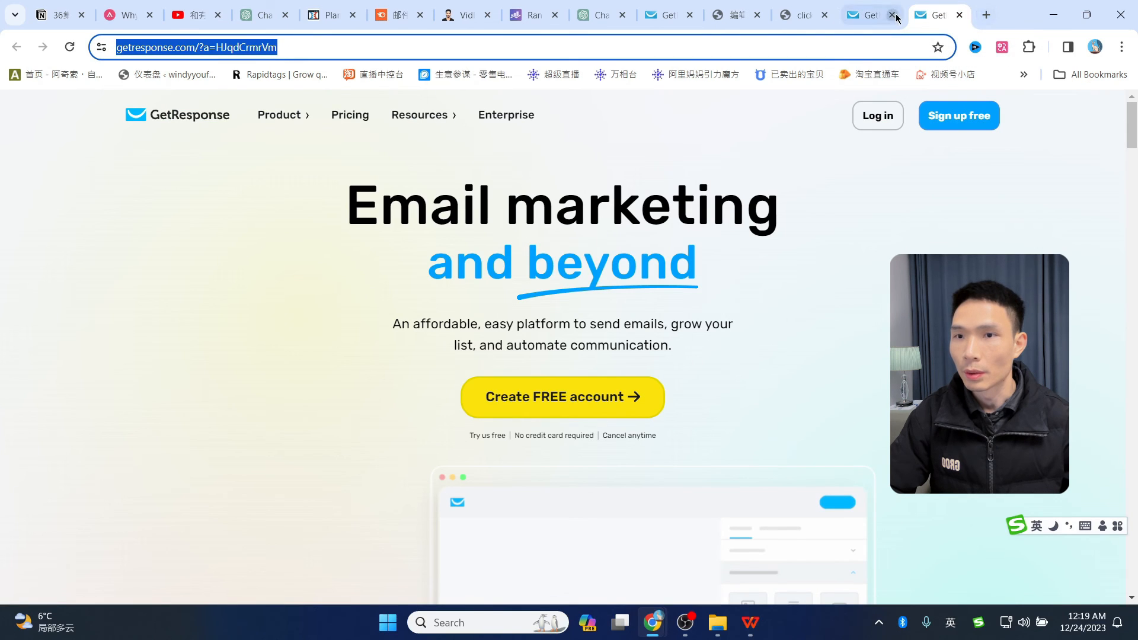
- Go to canva.com and search templates for 'vs'
click(919, 15)
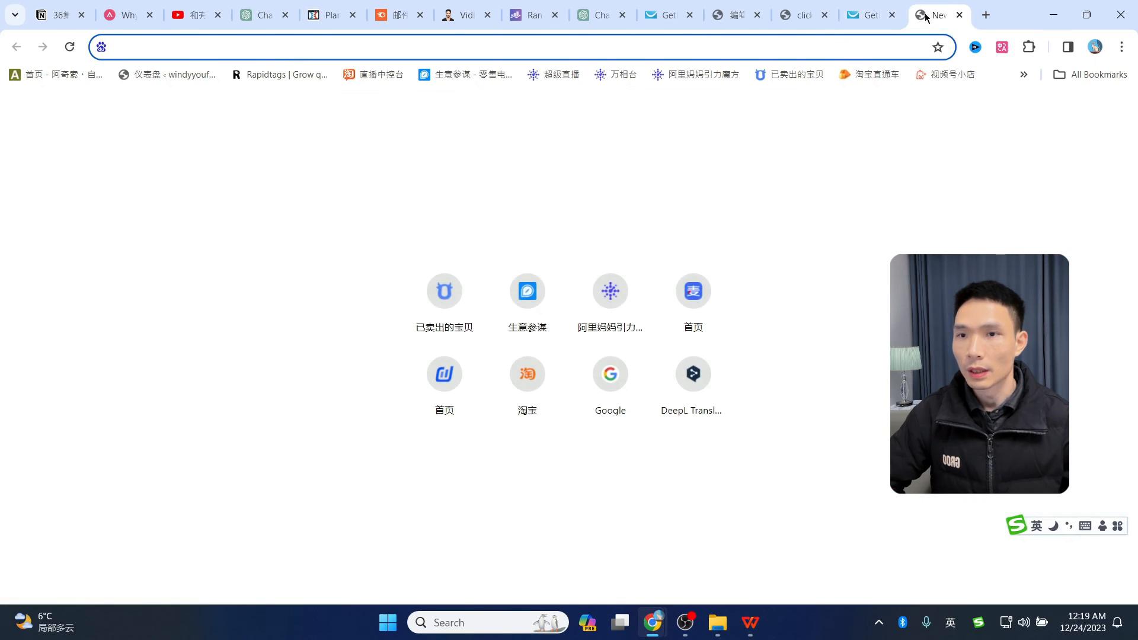
text(canva.com)
key(Return)
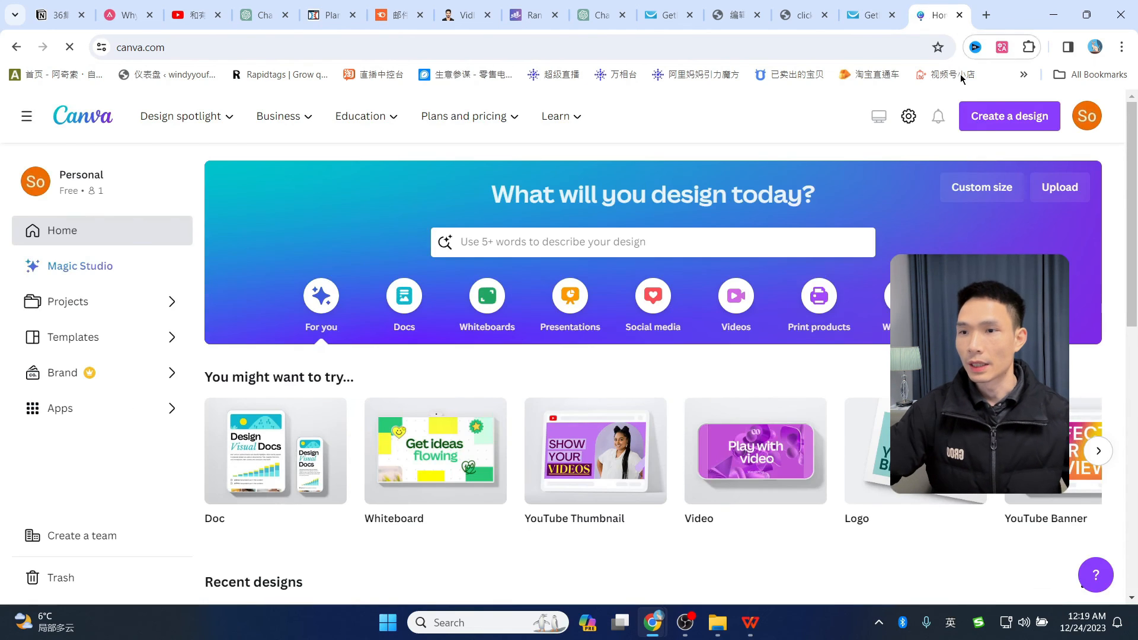
click(671, 241)
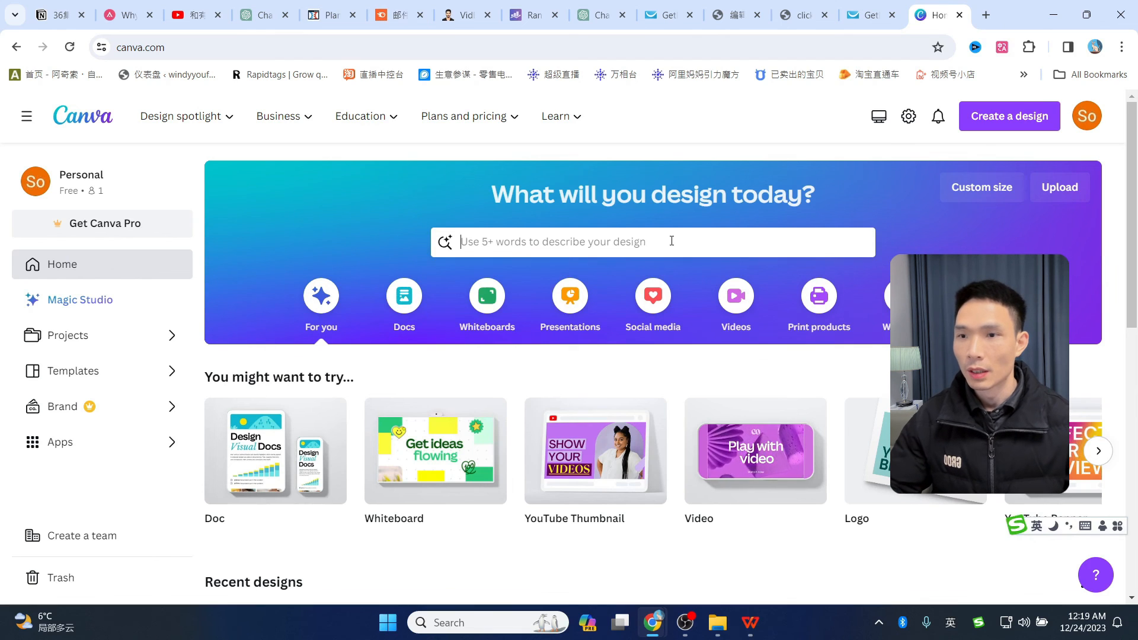
text(vs)
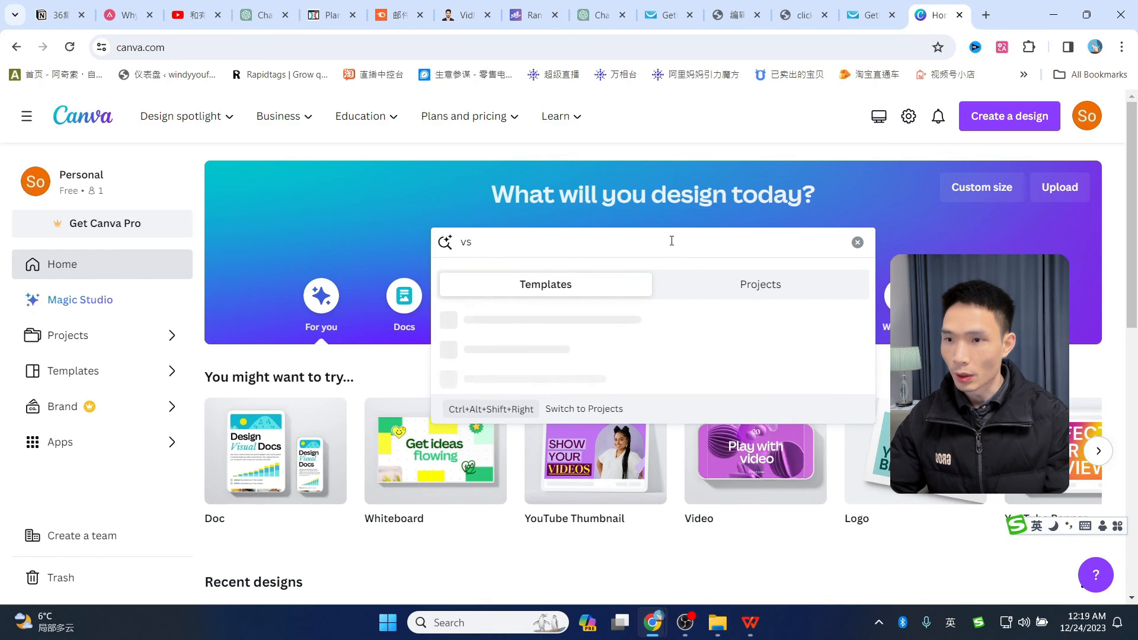
click(480, 323)
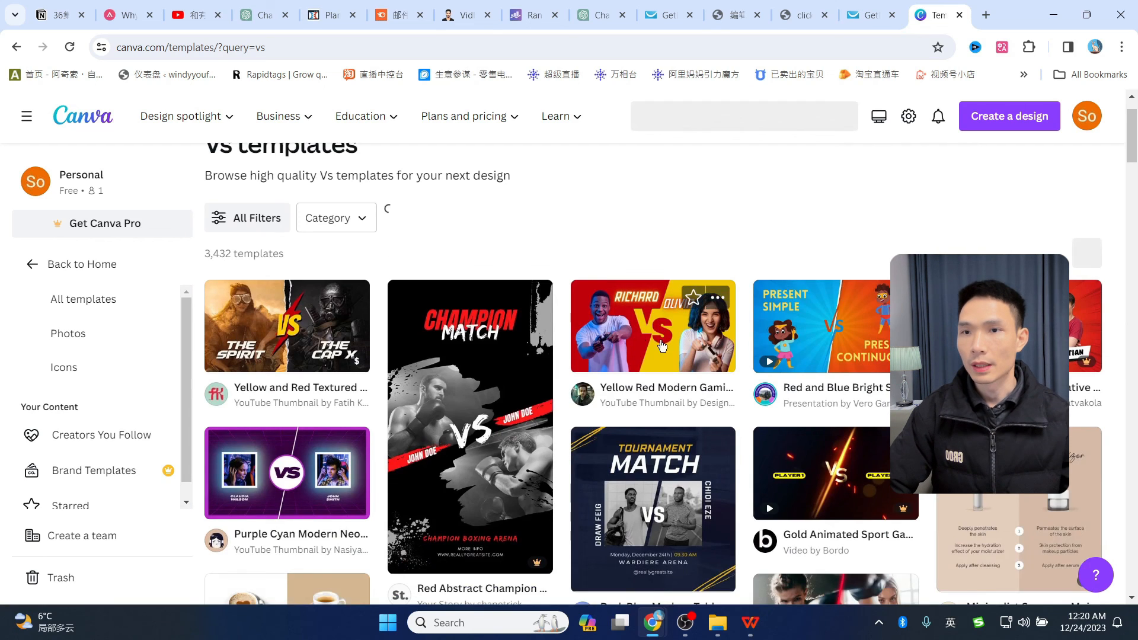
- Browse the Vs results and preview the Yellow Red Modern Gaming Youtube Thumbnail template
scroll(663, 343, down, 2)
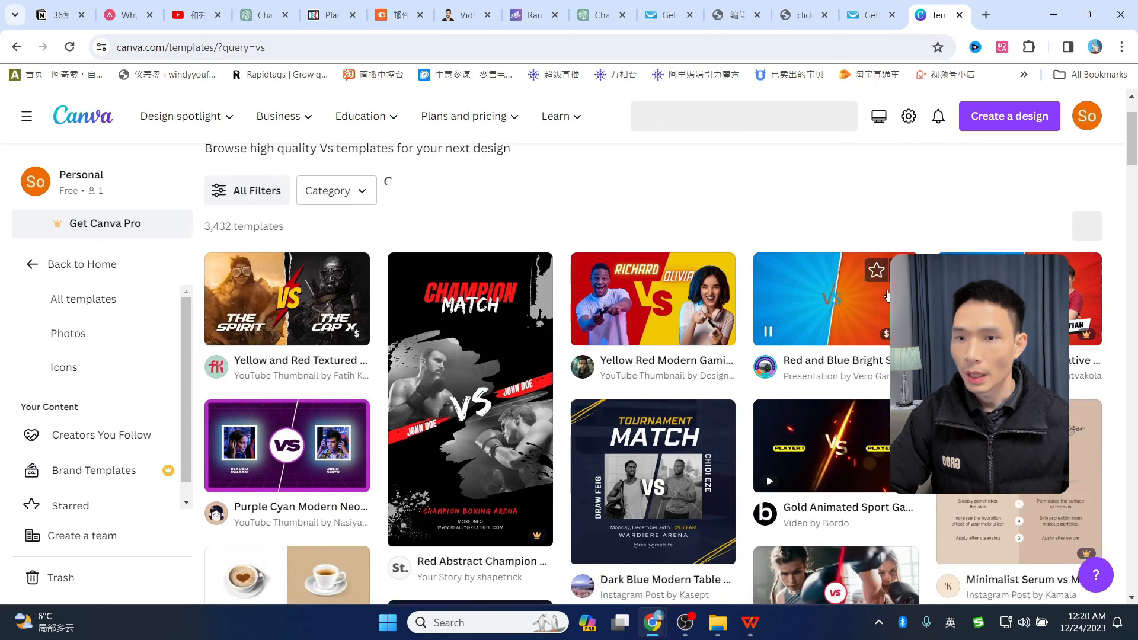
scroll(697, 342, up, 3)
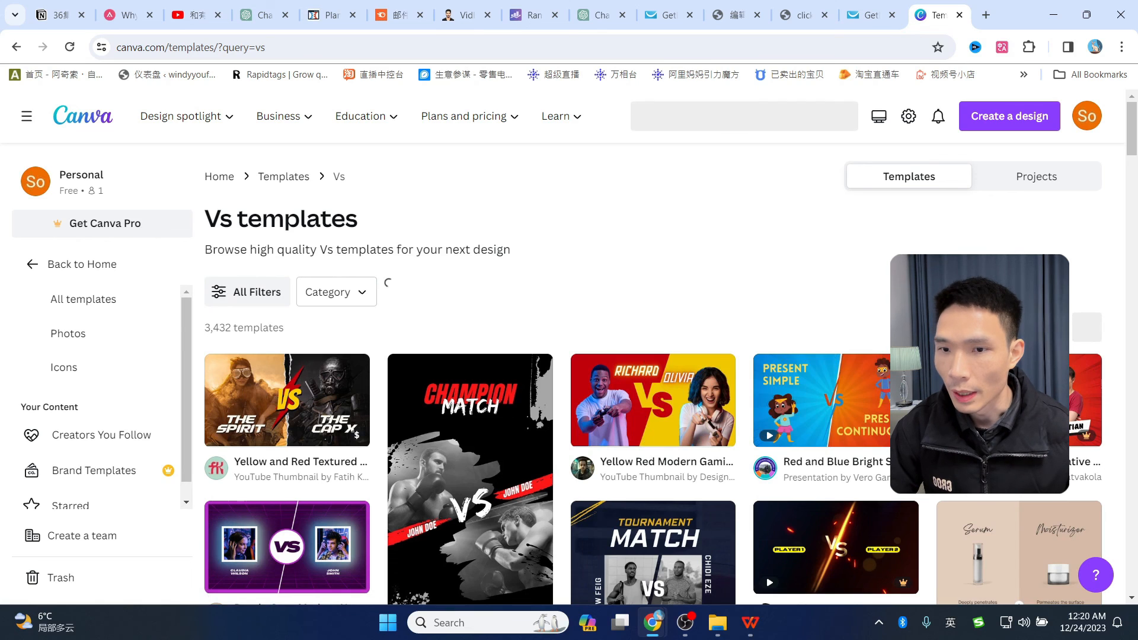
scroll(673, 355, down, 5)
scroll(673, 356, up, 2)
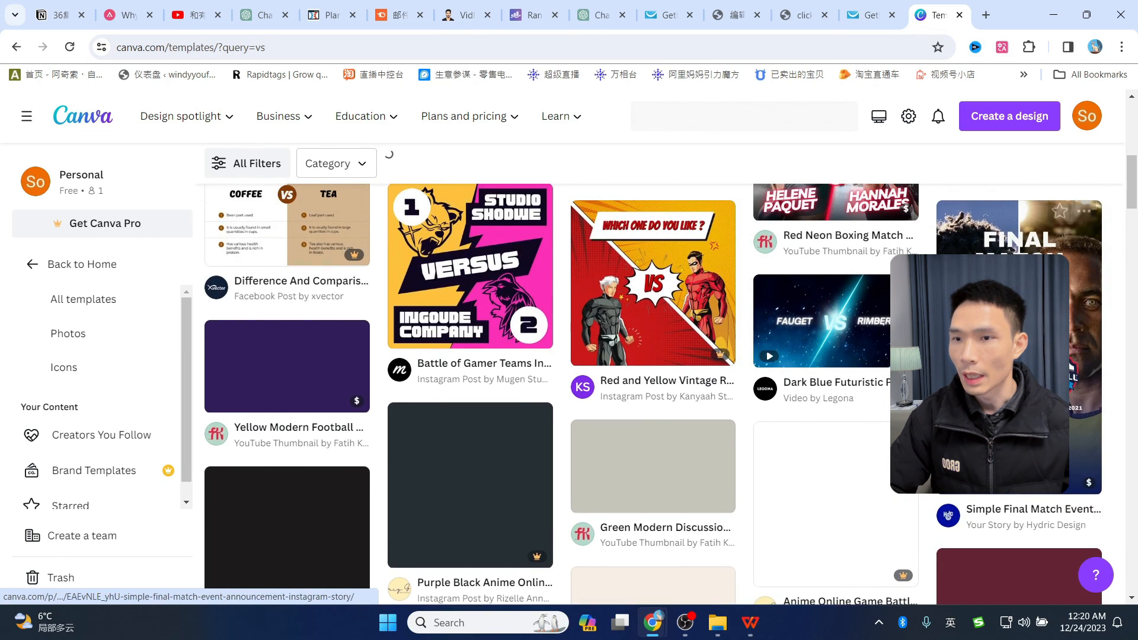
scroll(724, 364, down, 15)
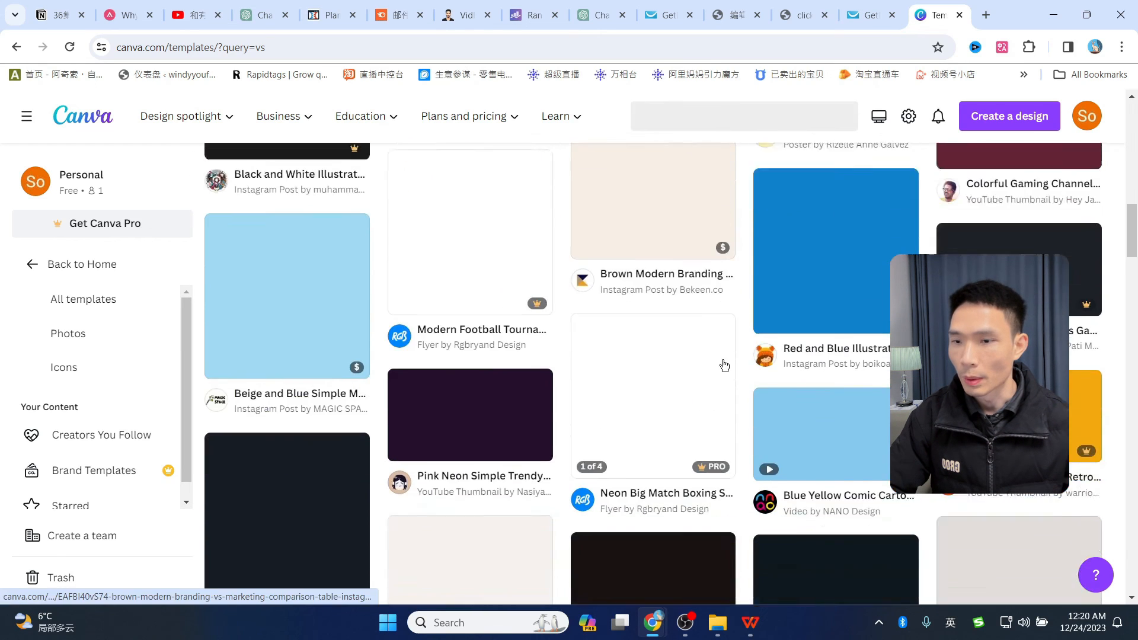
scroll(725, 365, up, 15)
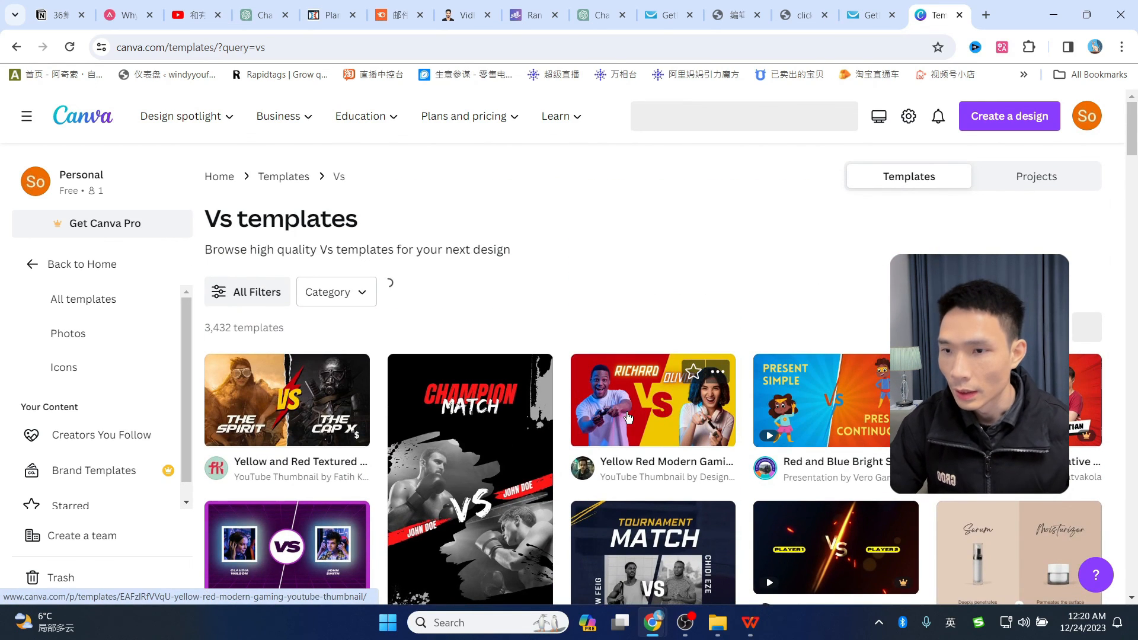
click(655, 414)
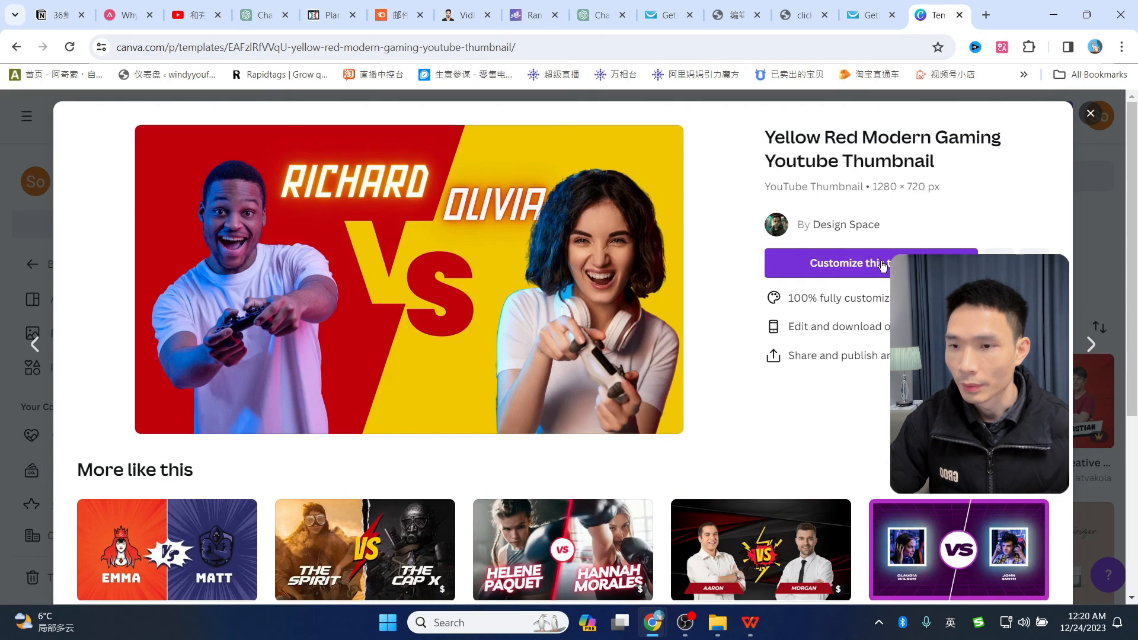
- Start a design from the VS template and look over the GetResponse, preview and ClickFunnels tabs
click(871, 262)
click(883, 11)
click(896, 14)
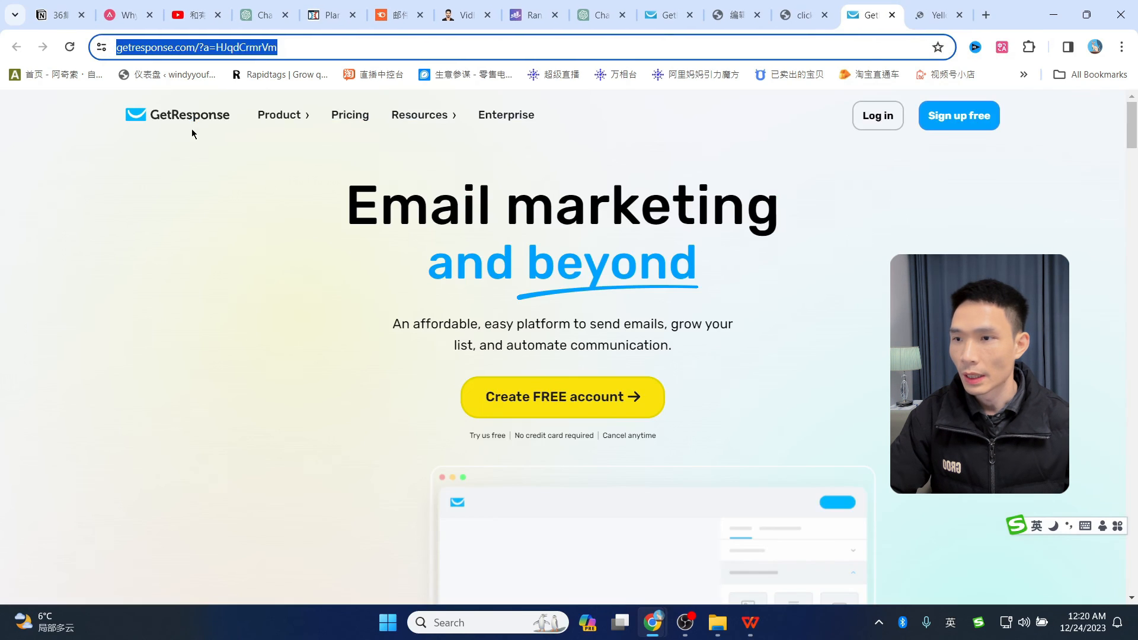
click(802, 15)
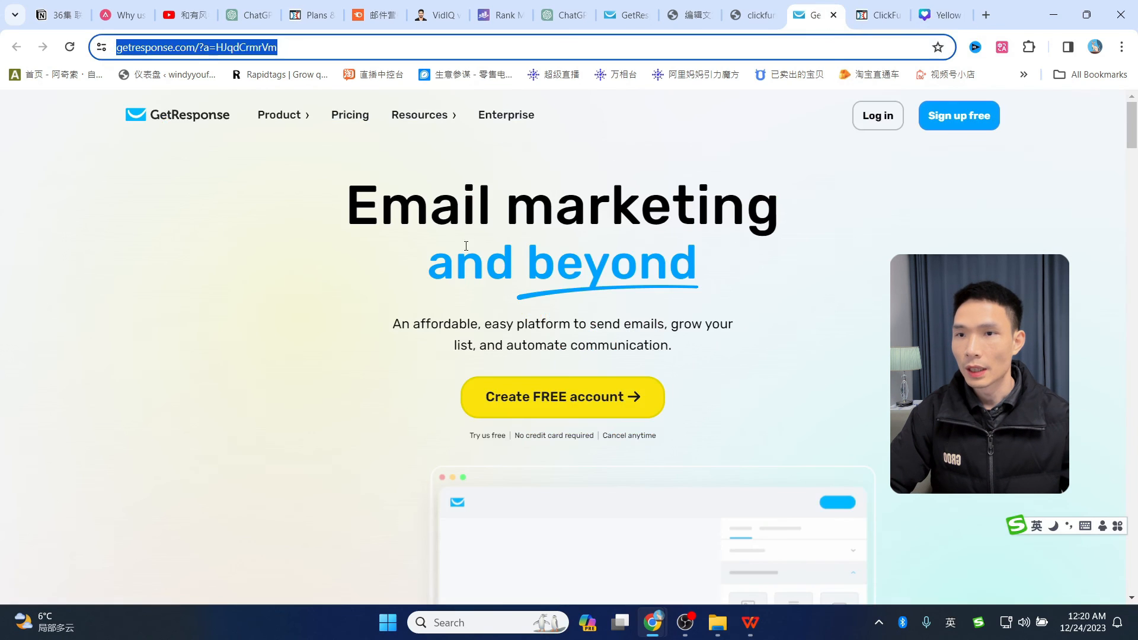
click(882, 14)
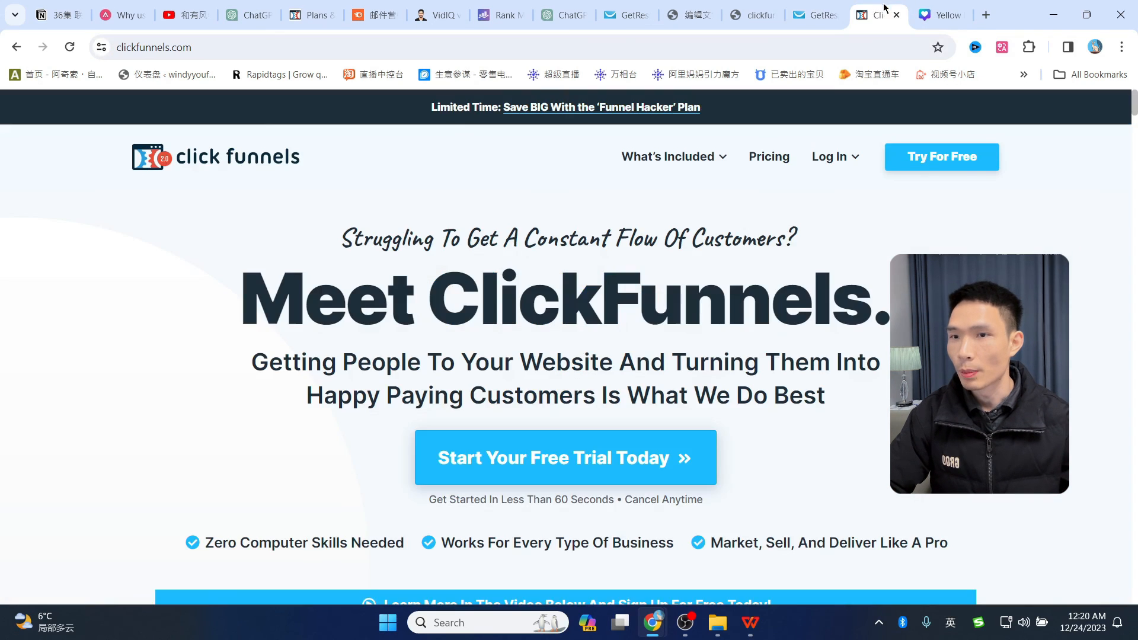
scroll(751, 261, down, 3)
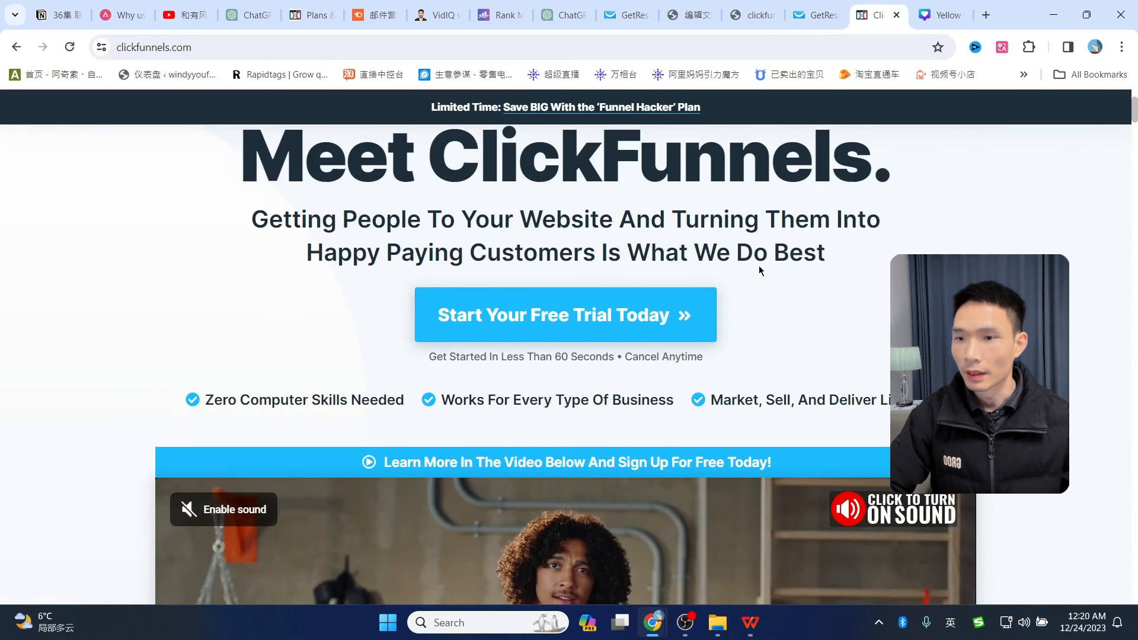
scroll(759, 266, up, 3)
key(ctrl+Tab)
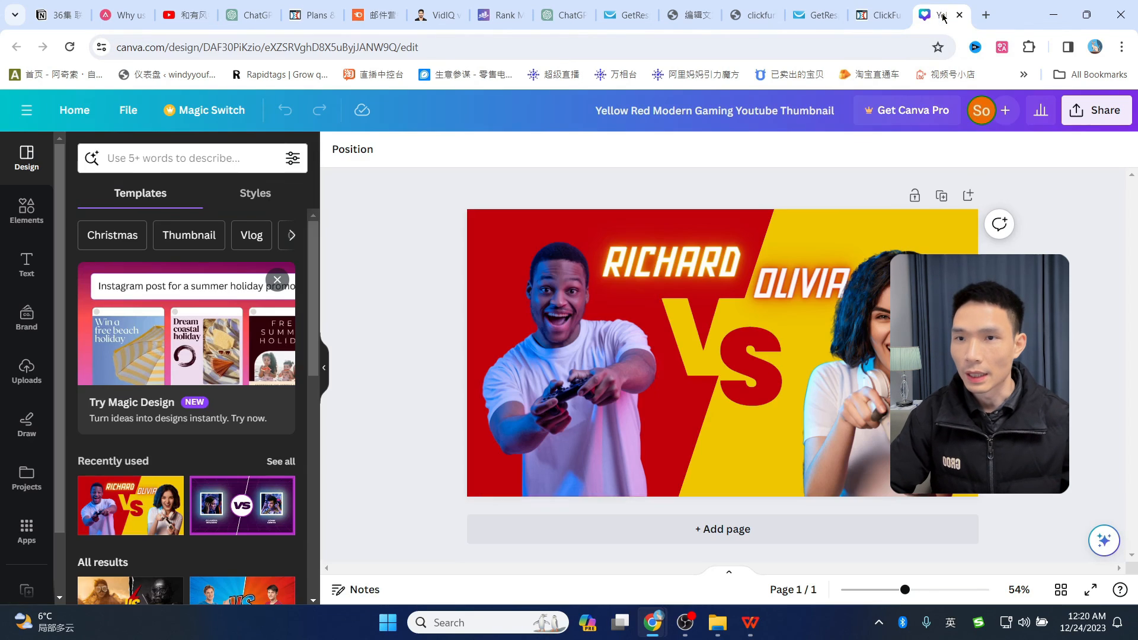
- Delete both photos and the RICHARD and OLIVIA text, leaving only the VS background
click(557, 342)
key(Delete)
click(845, 377)
key(Delete)
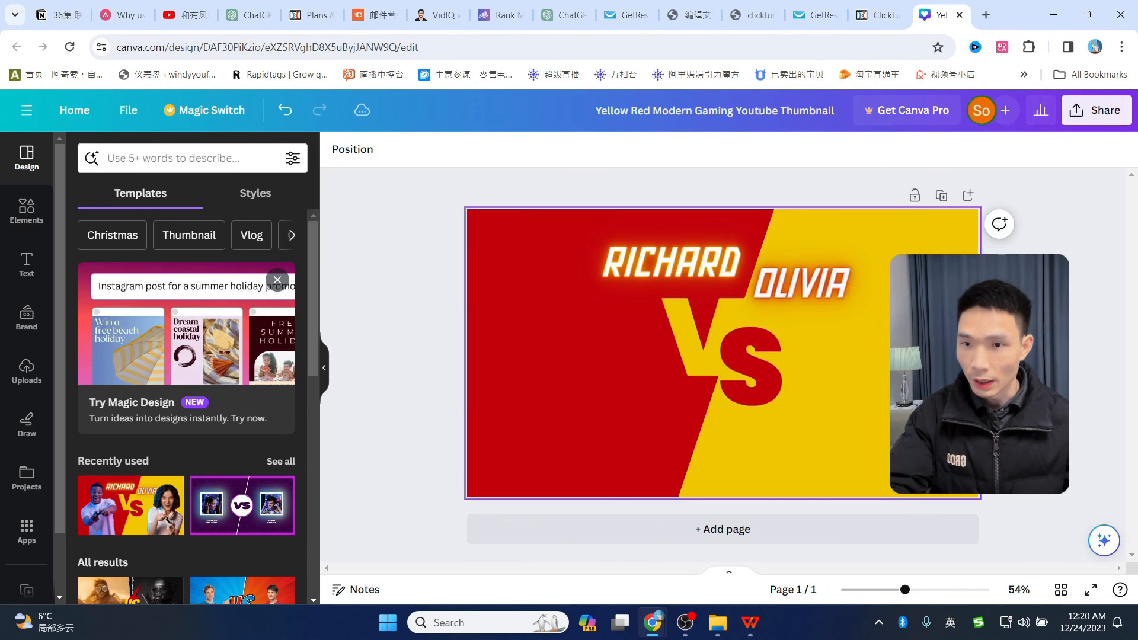
click(661, 263)
key(Delete)
click(800, 280)
key(Delete)
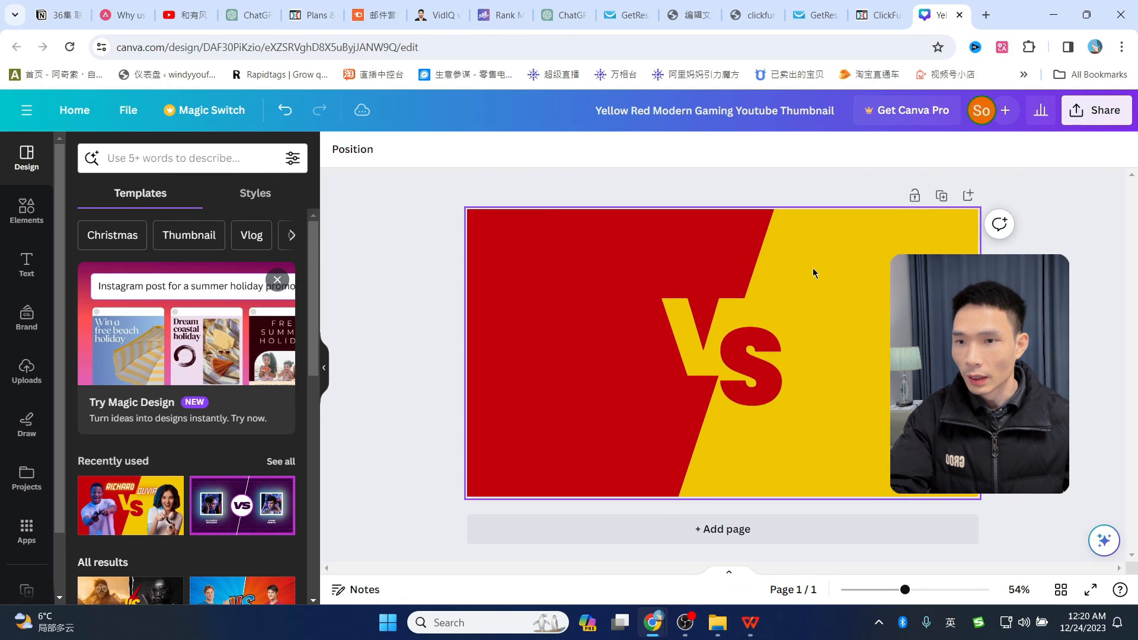
- Open Google from the bookmarks in a new tab, then start editing the GetResponse page address
click(988, 15)
click(1024, 74)
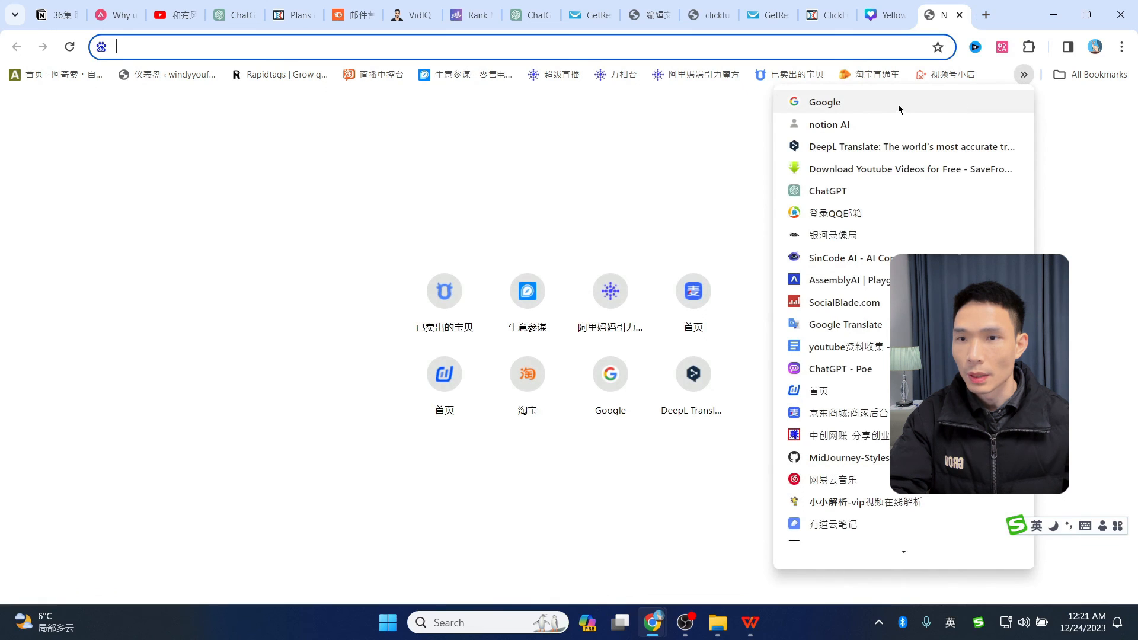
click(794, 102)
click(769, 13)
click(166, 48)
click(218, 44)
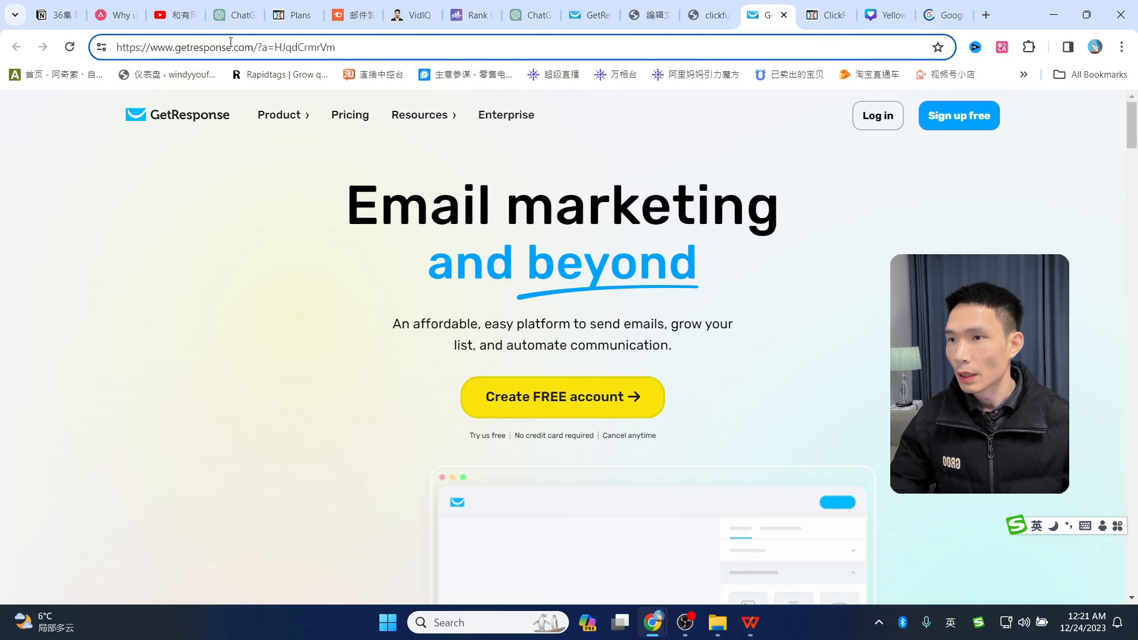
- Search Google Images for 'getresponse logo' and enlarge the grey-background logo thumbnail
drag(230, 42, 182, 45)
click(945, 15)
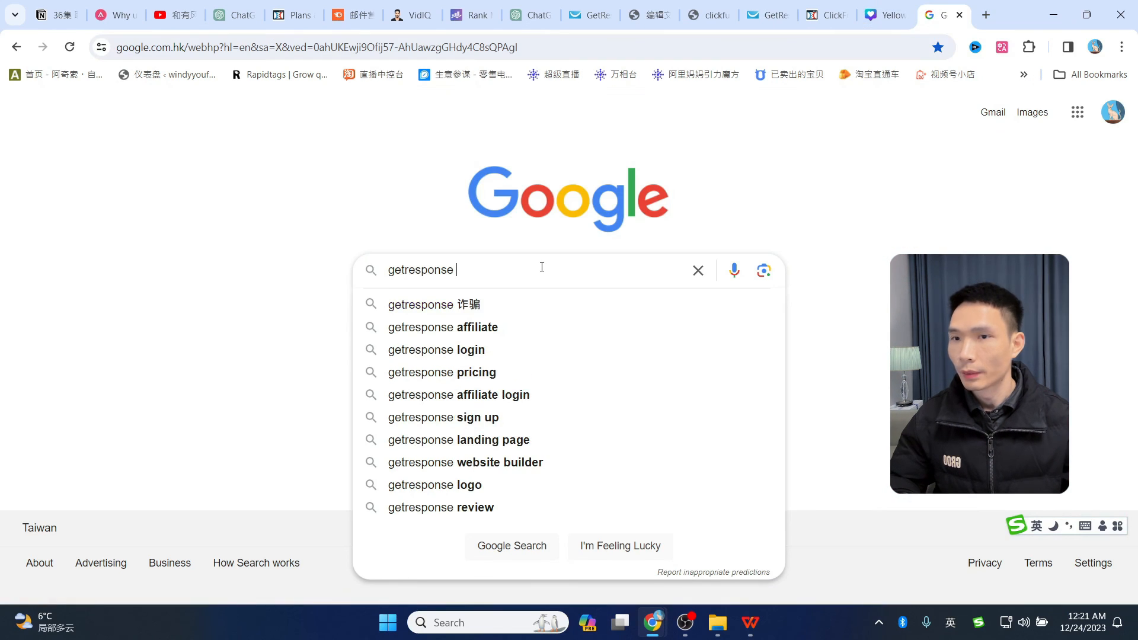
text(logo\)
key(Return)
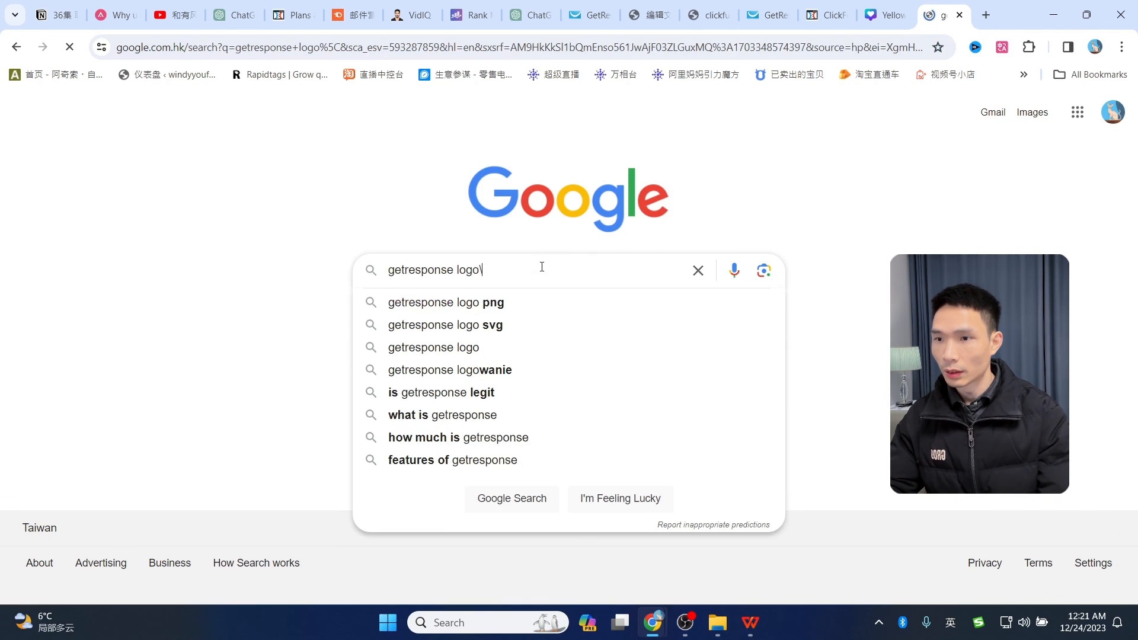
click(222, 170)
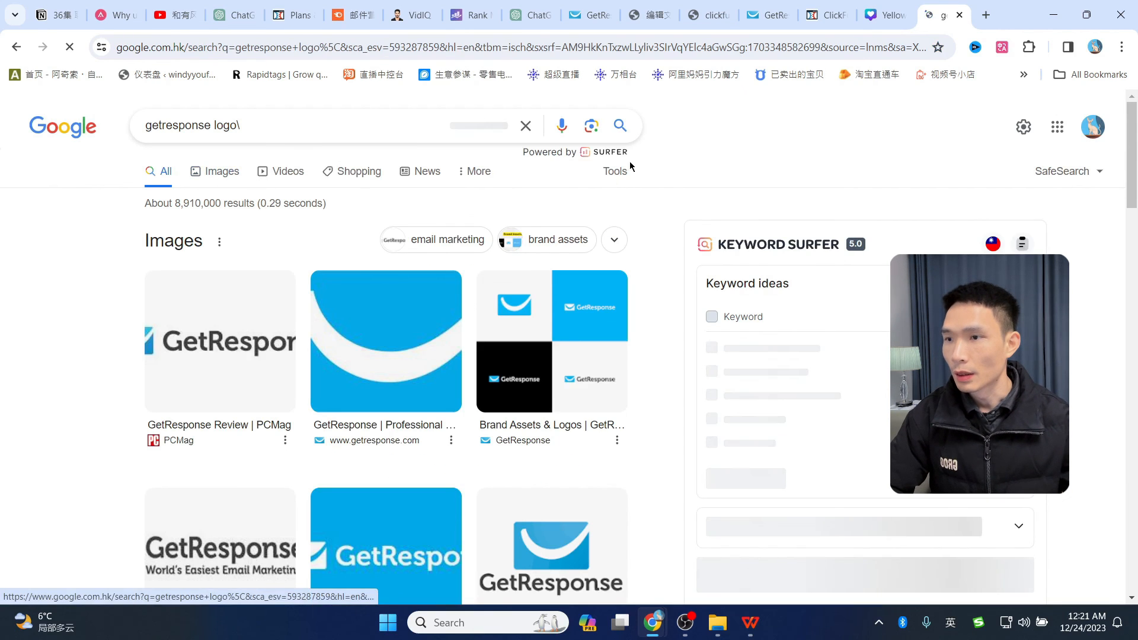
scroll(773, 296, down, 1)
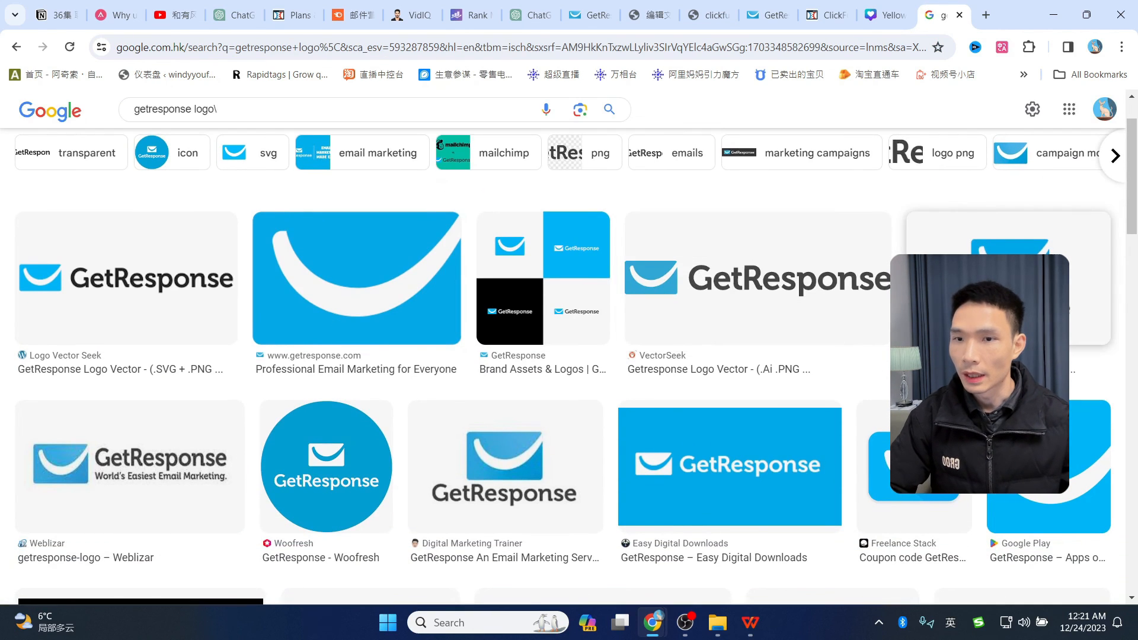
click(973, 296)
right_click(837, 307)
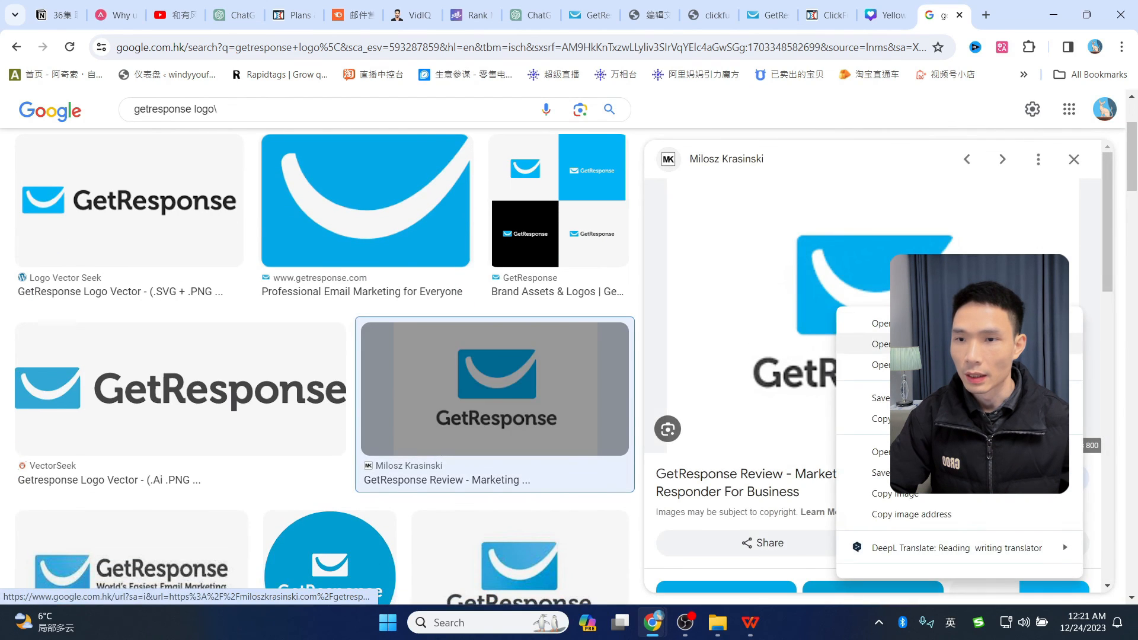
key(Escape)
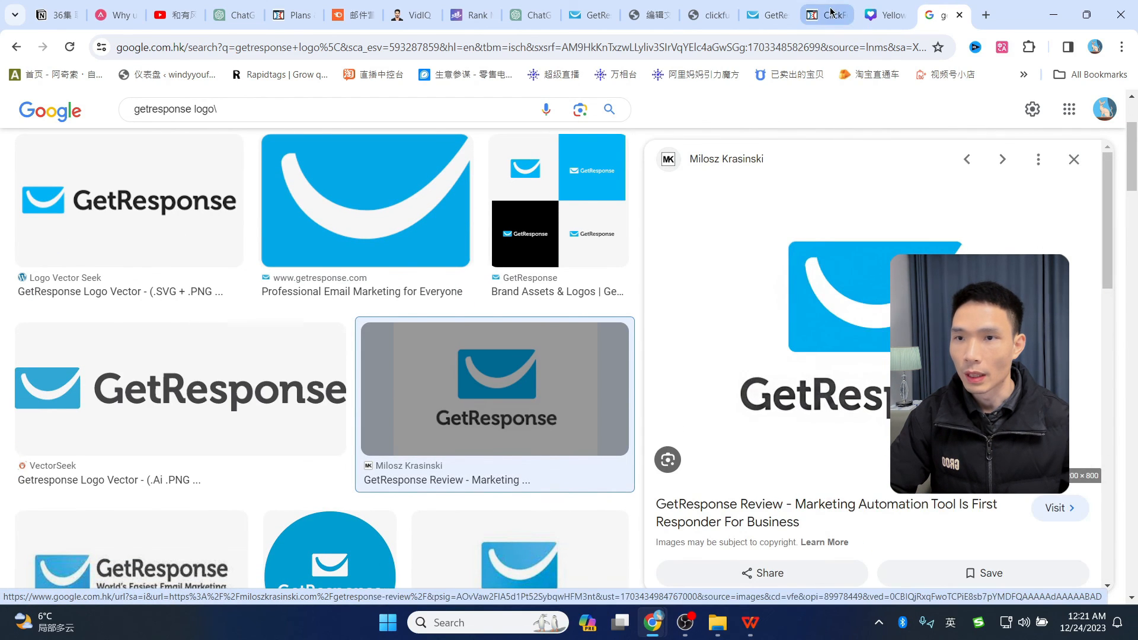
- Glance at Canva's Uploads panel without uploading anything, then return to the logo results
click(830, 15)
click(883, 15)
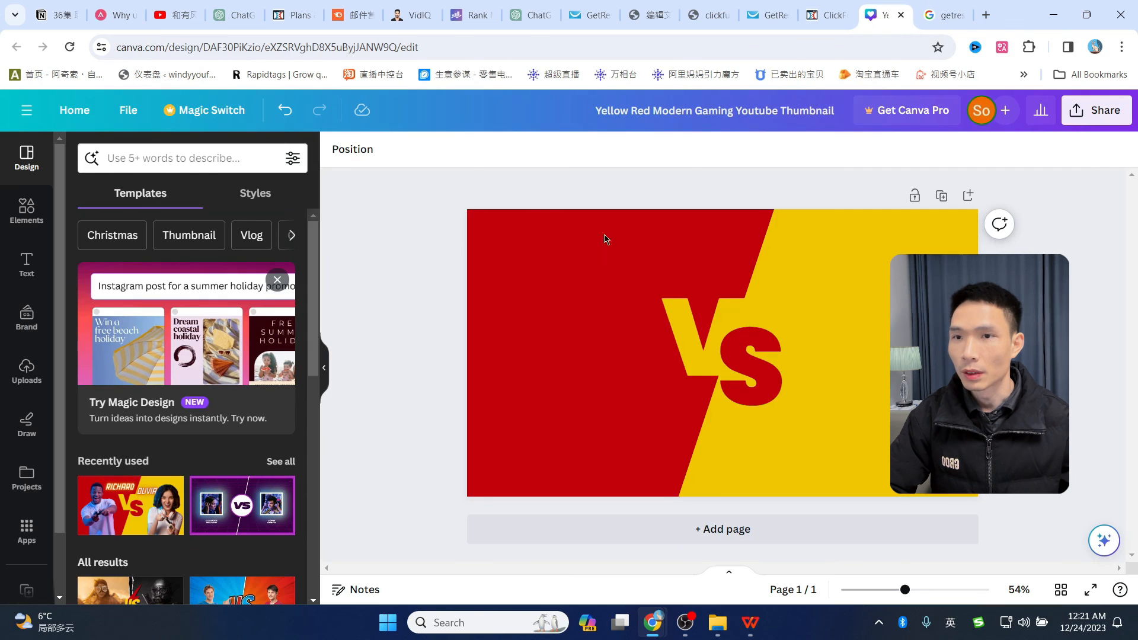
click(26, 370)
click(163, 200)
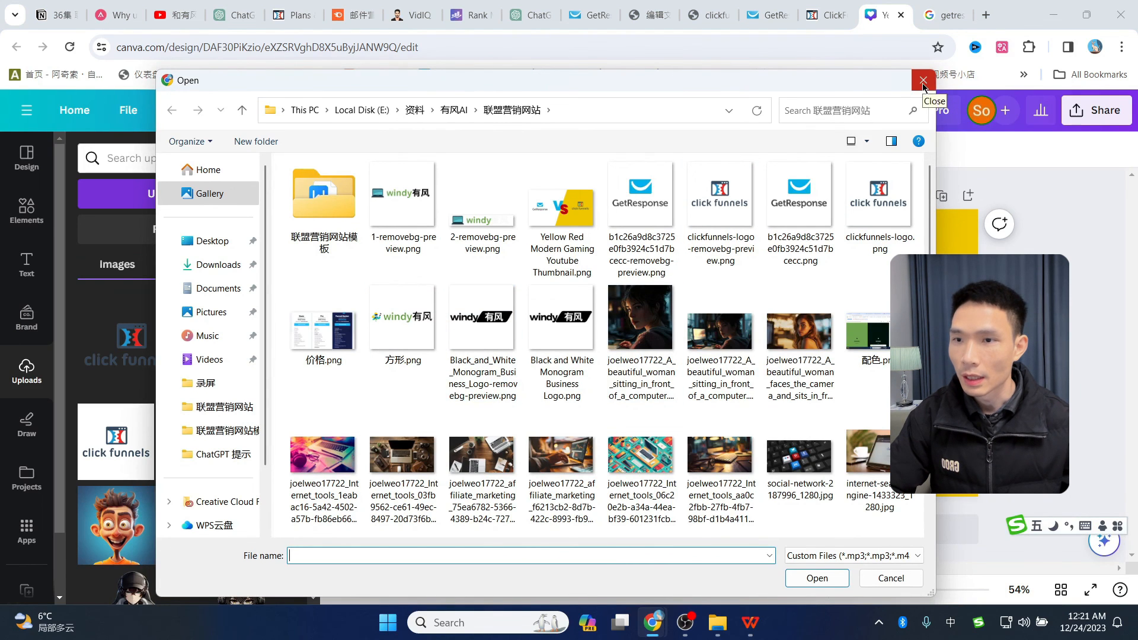
click(923, 82)
click(955, 8)
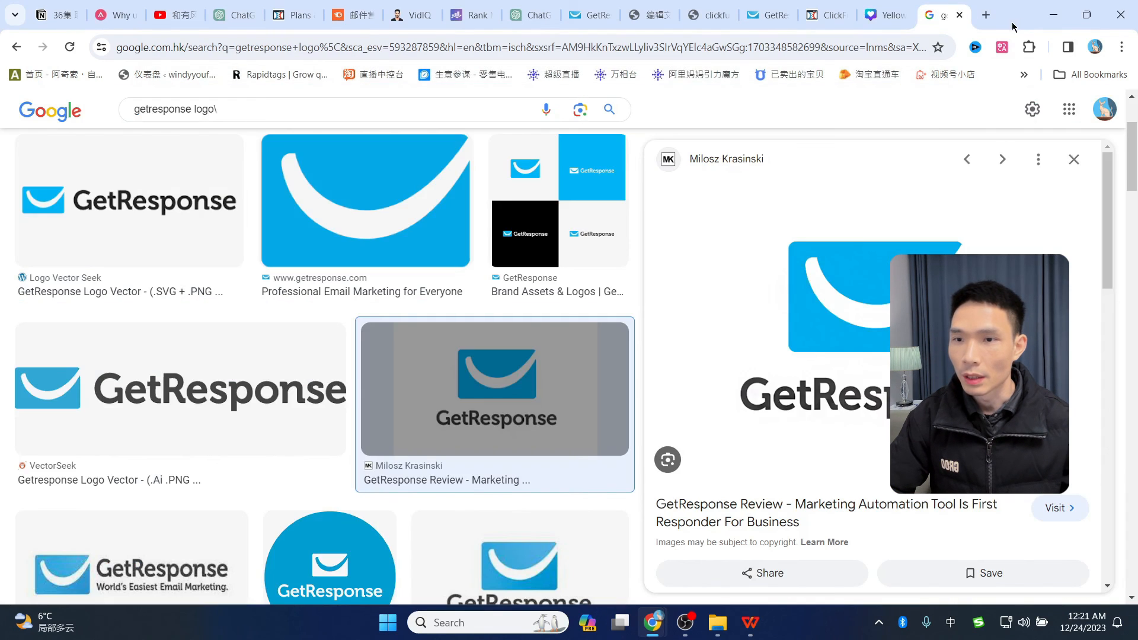
- Find remove.bg through a Google search and upload the GetResponse logo PNG there
click(1021, 74)
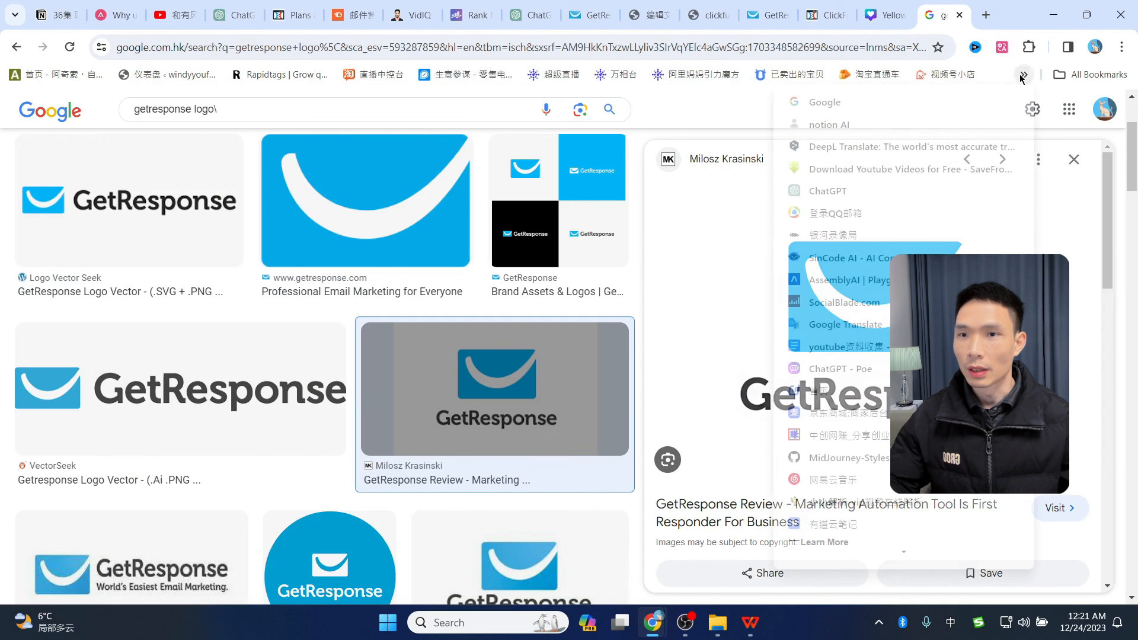
click(909, 104)
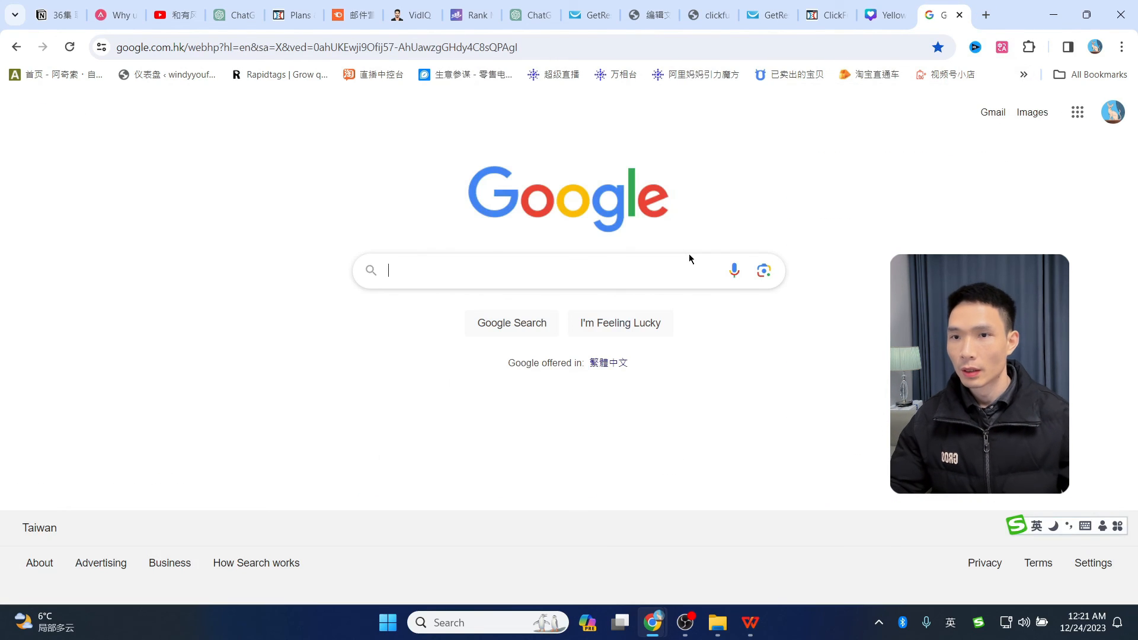
text(bai)
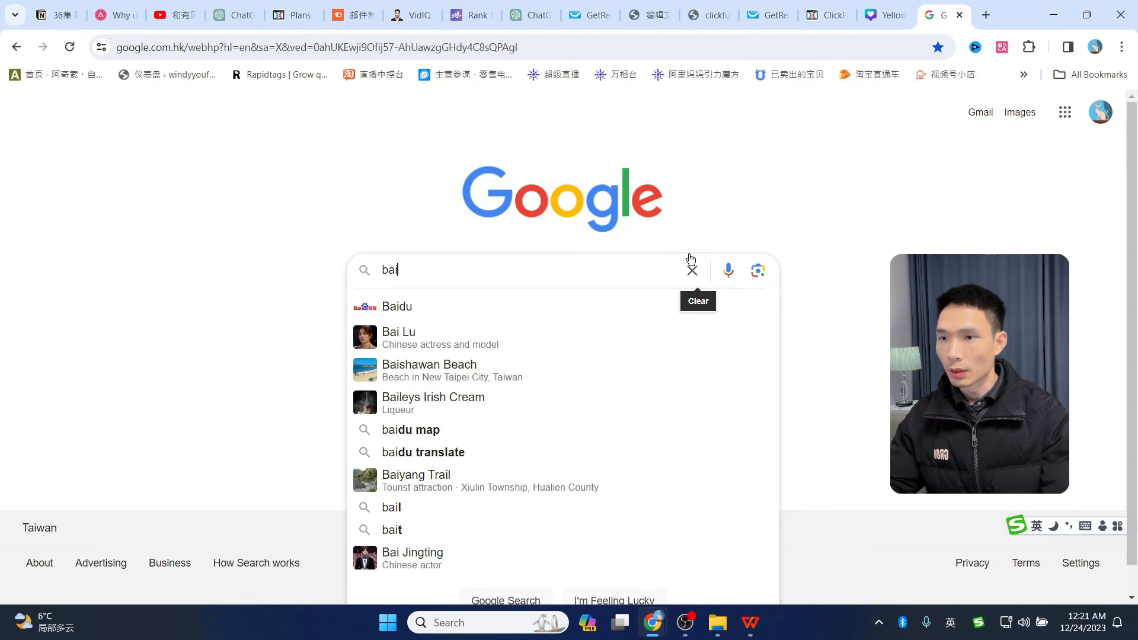
key(BackSpace)
click(479, 304)
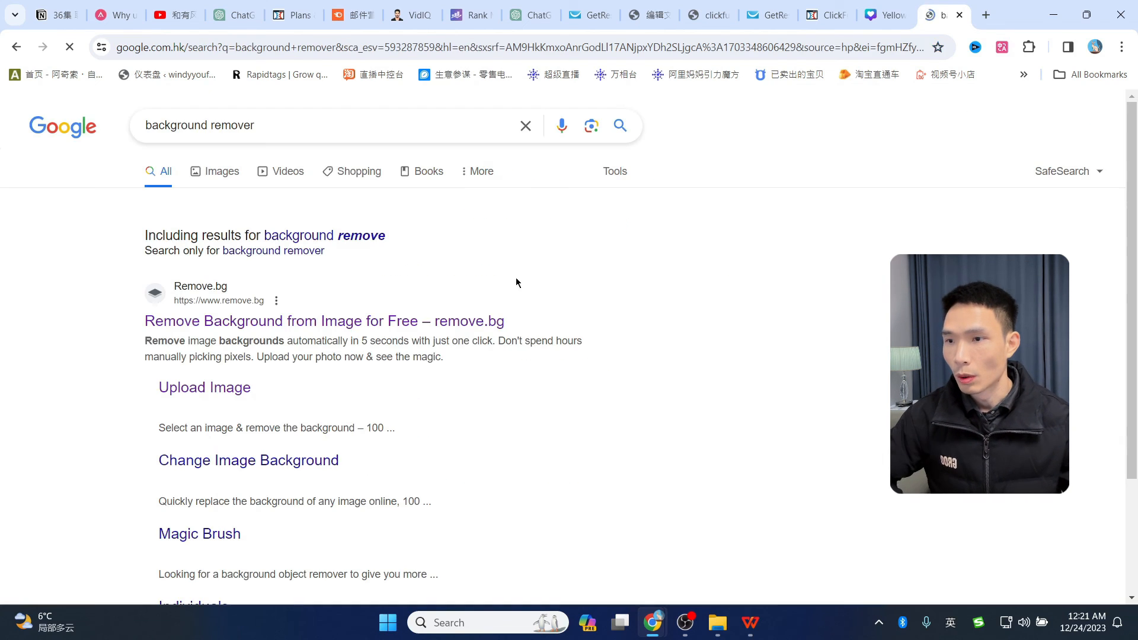
click(341, 323)
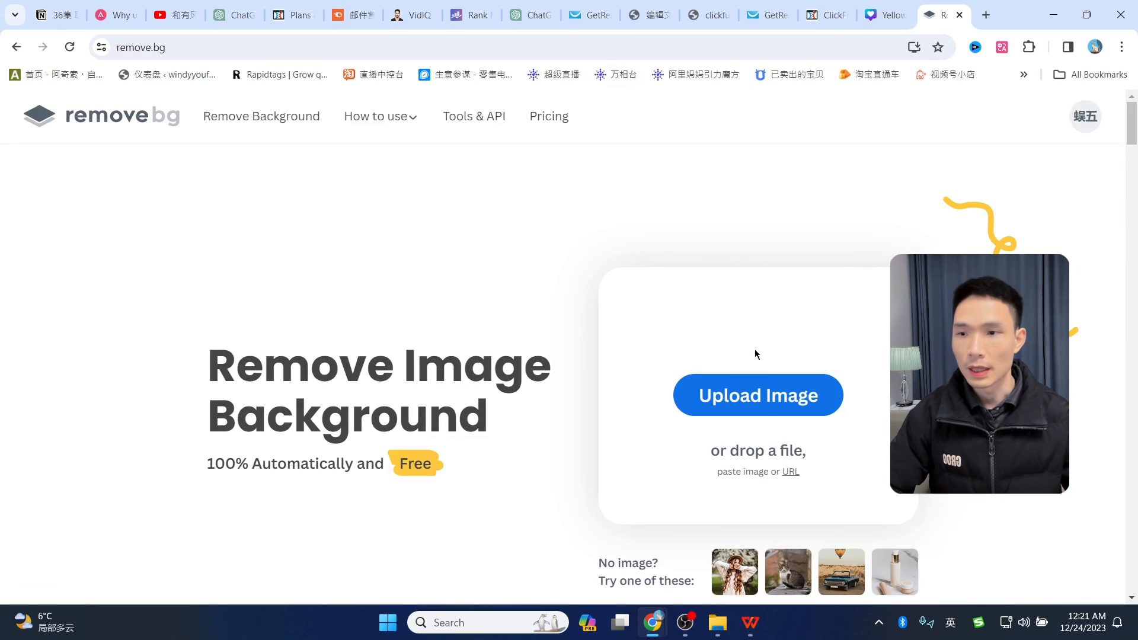
click(571, 325)
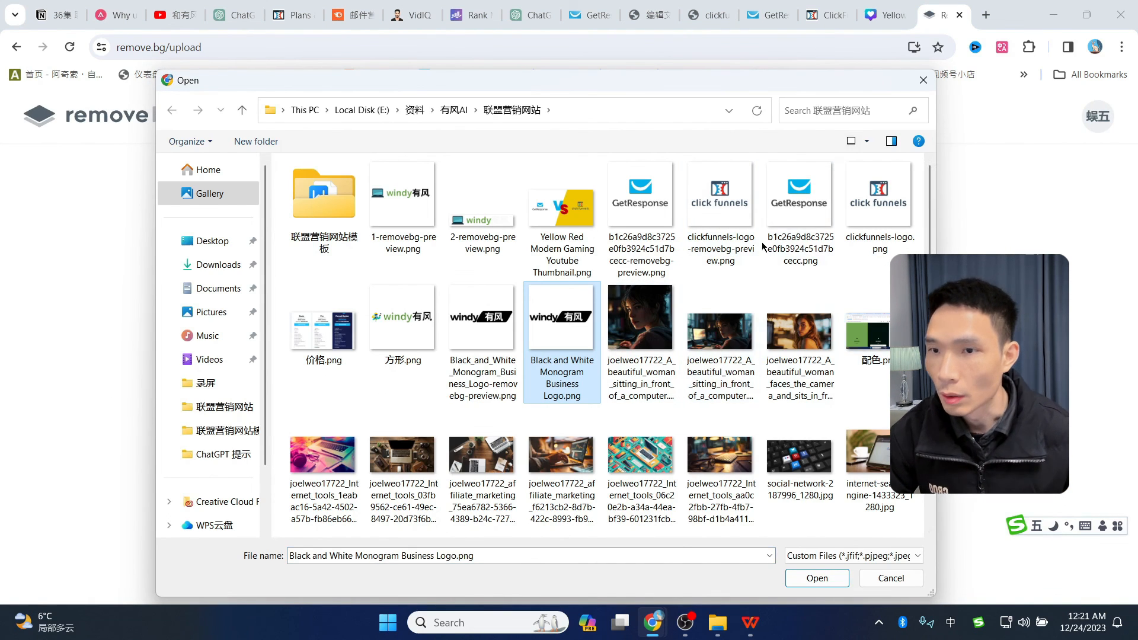
double_click(771, 260)
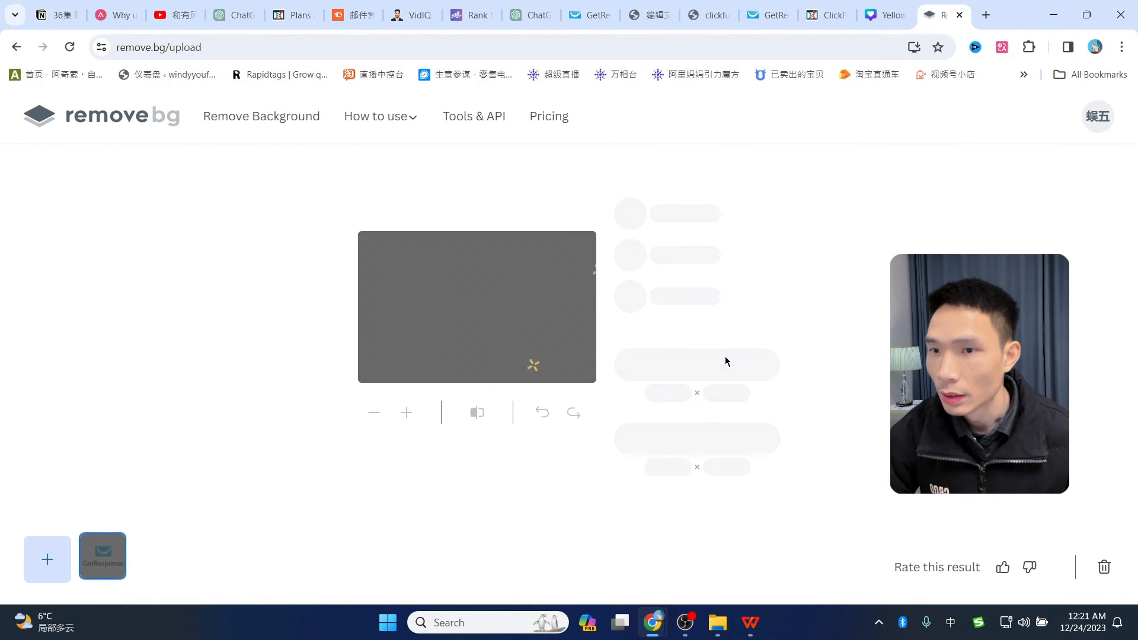
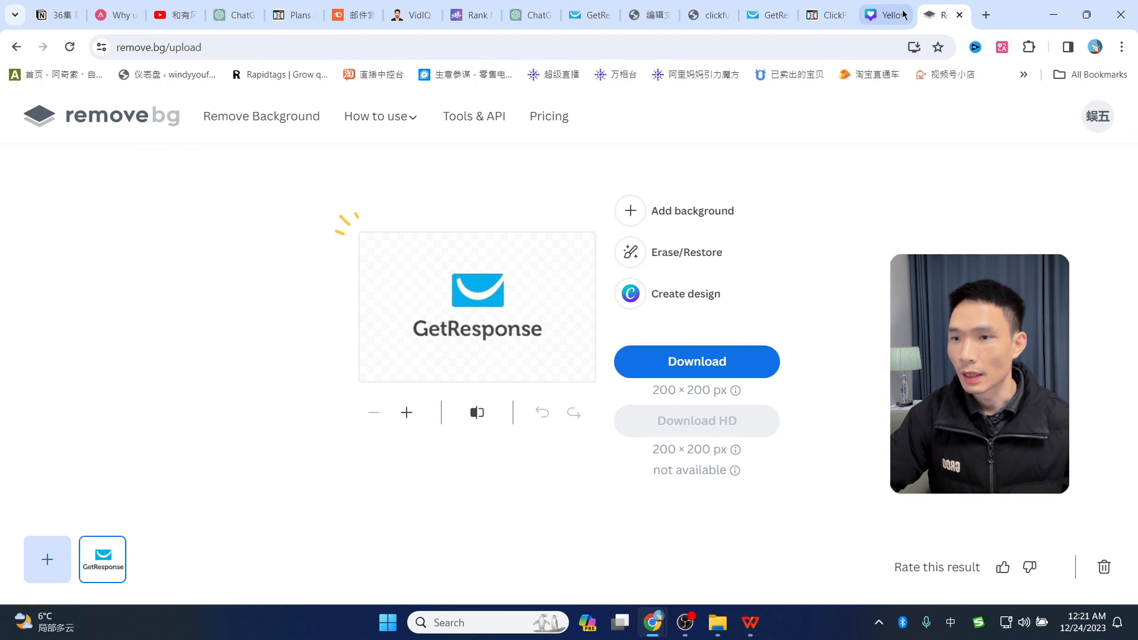
- Leave remove.bg and return to the Canva 'Yellow Red Modern Gaming' thumbnail design
click(883, 14)
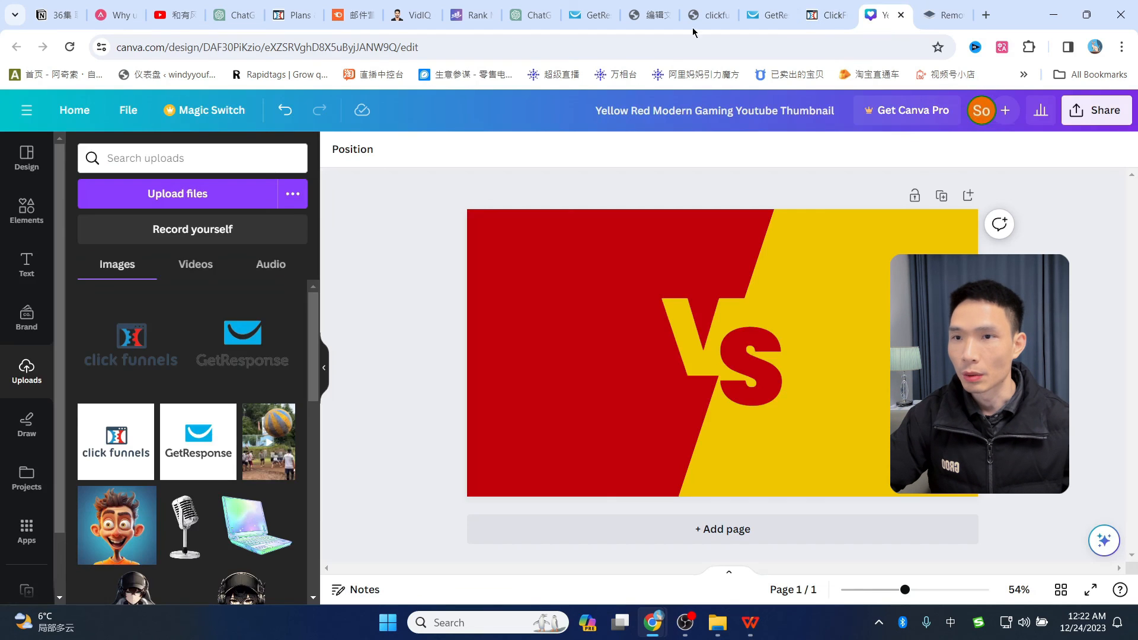
- Place the GetResponse logo on the left half and the click funnels logo on the right of VS
click(176, 201)
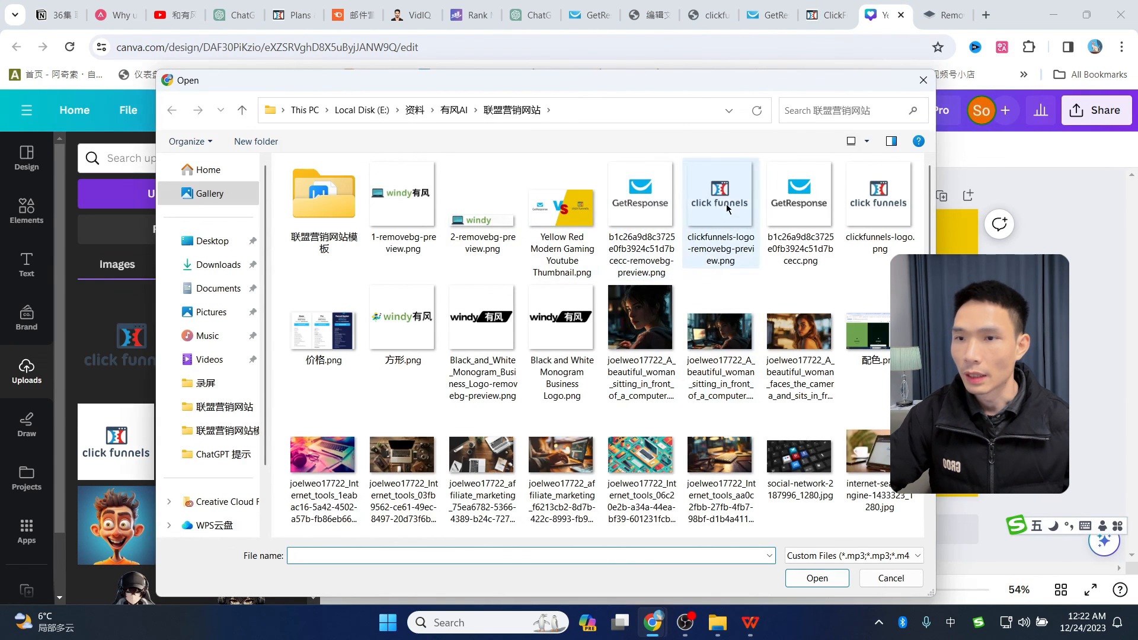
click(923, 80)
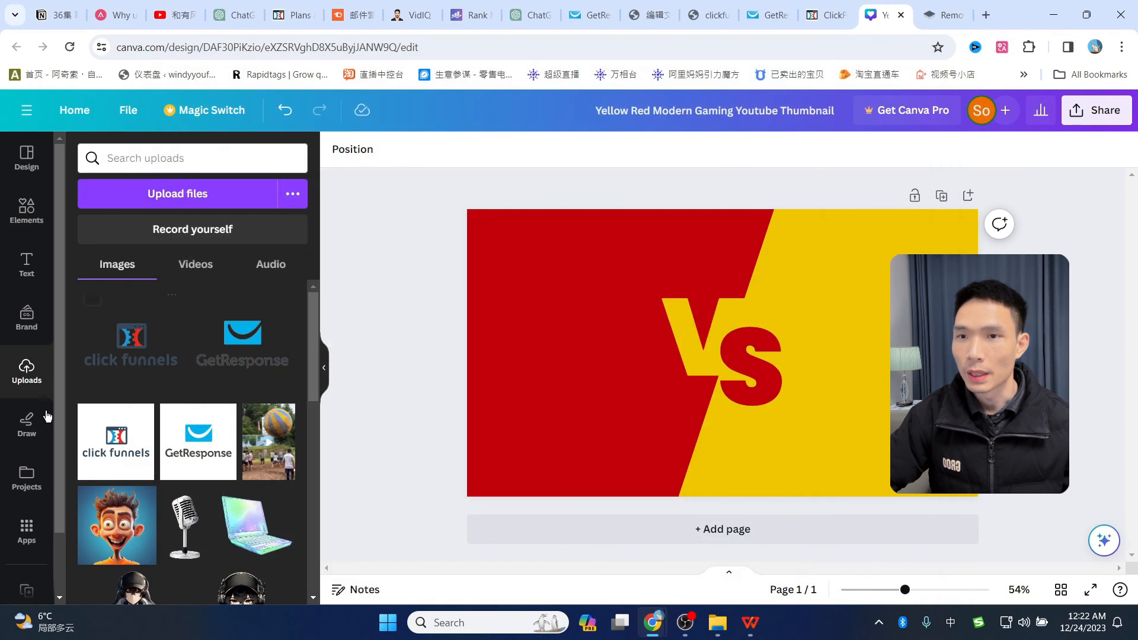
click(244, 344)
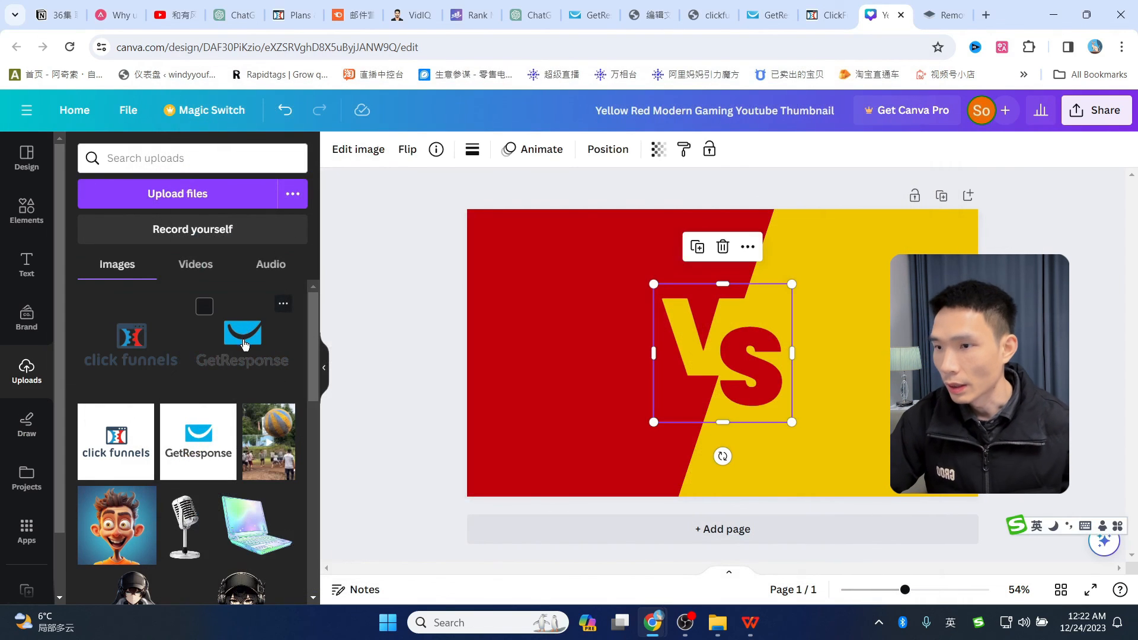
drag(767, 288, 764, 284)
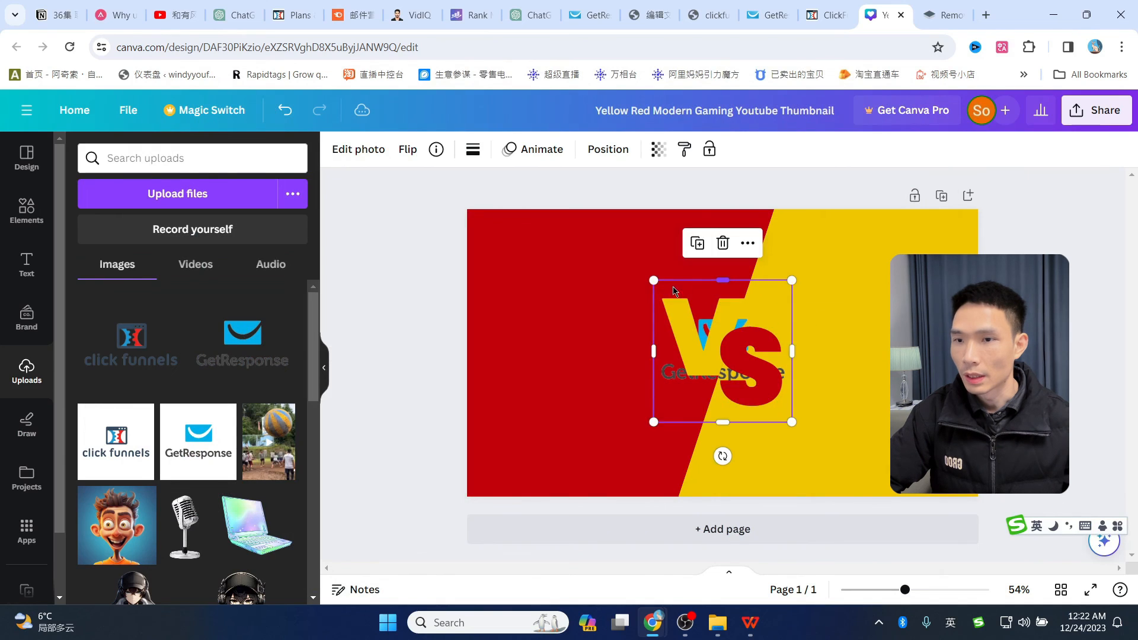
drag(696, 291, 549, 283)
click(130, 337)
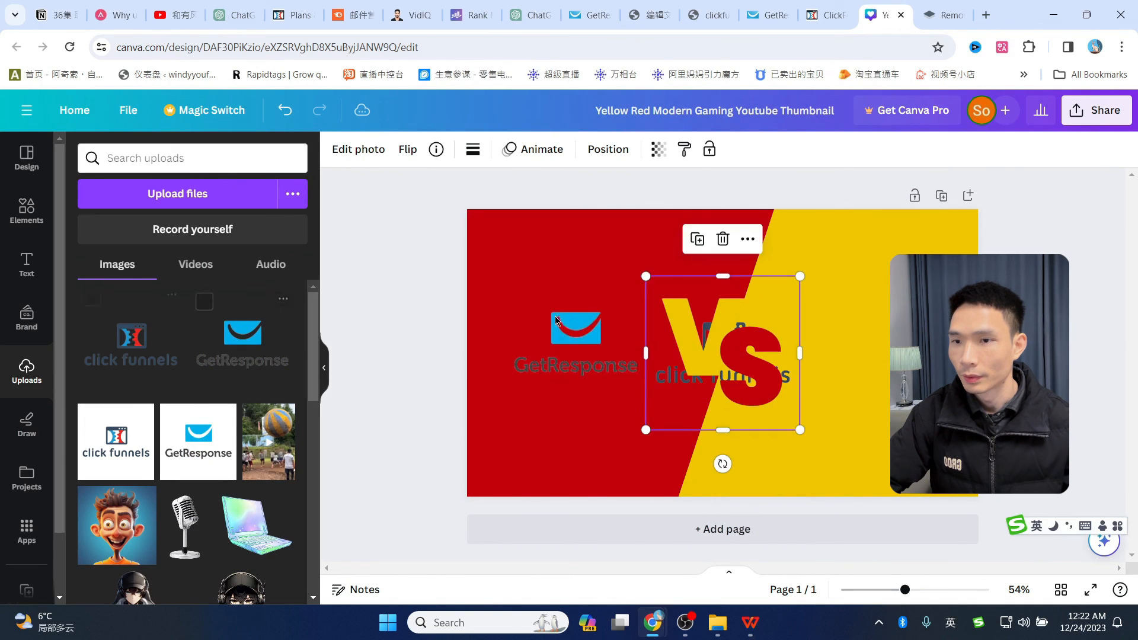
drag(770, 302, 971, 289)
- Recolour the red half of the thumbnail white
click(725, 271)
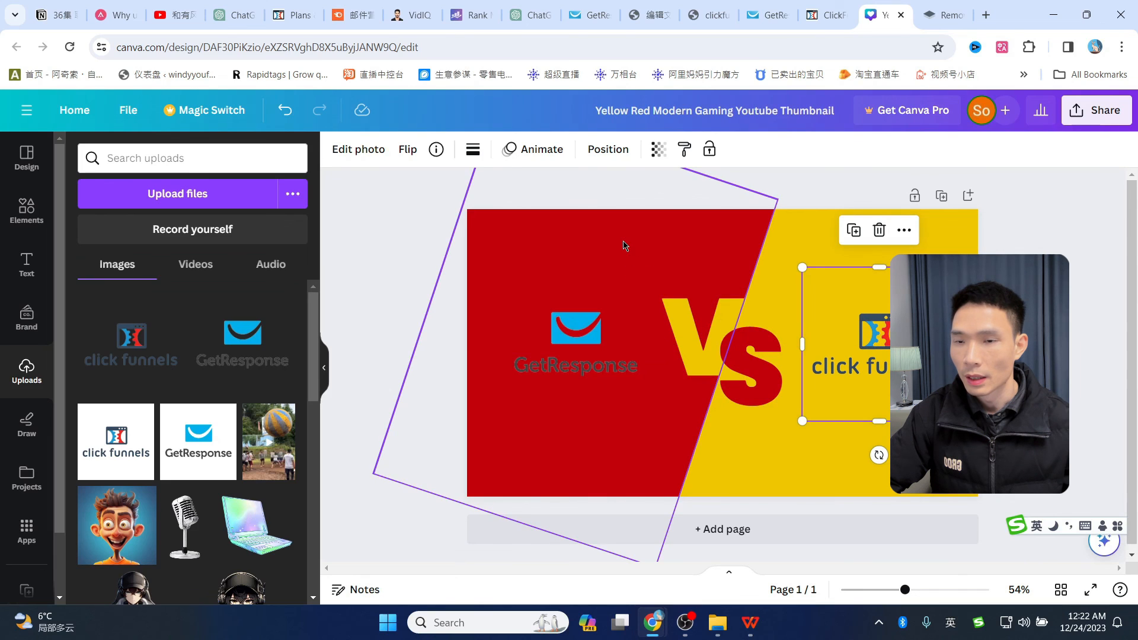
click(411, 149)
click(240, 239)
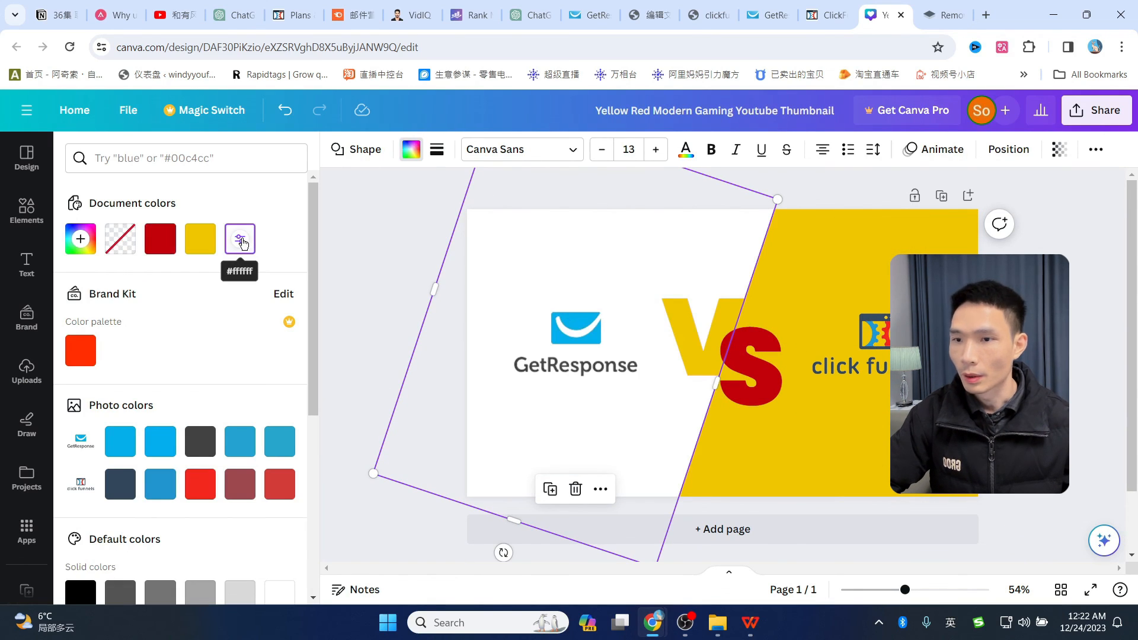
- Recolour the yellow half a darker blue, undoing a red-orange trial
click(828, 229)
click(866, 279)
click(935, 234)
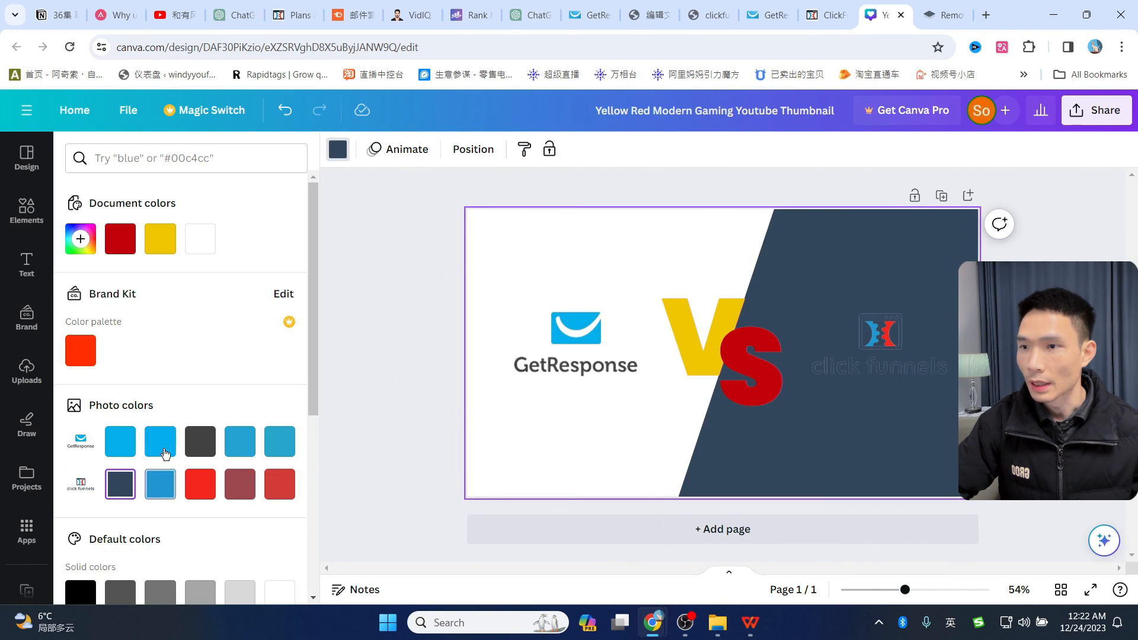
click(160, 442)
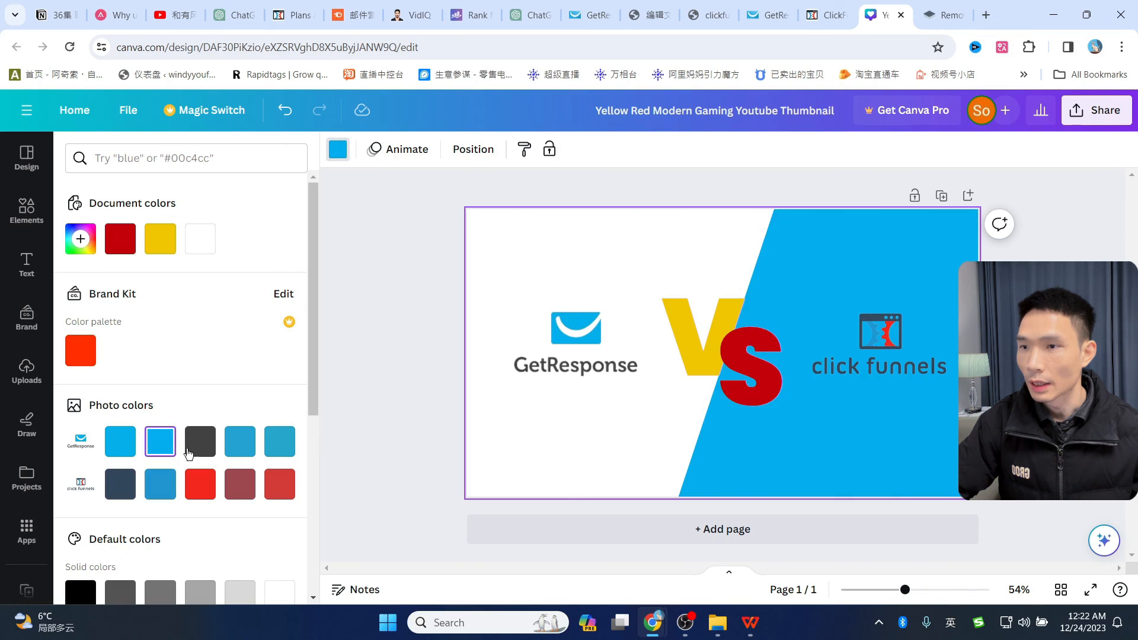
click(242, 449)
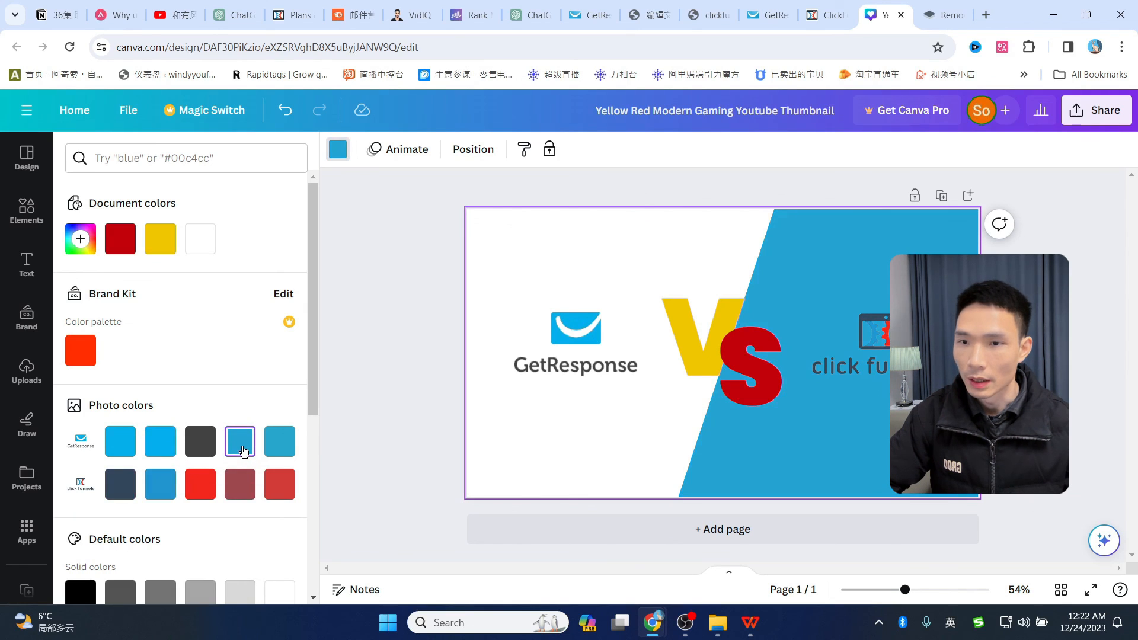
click(83, 351)
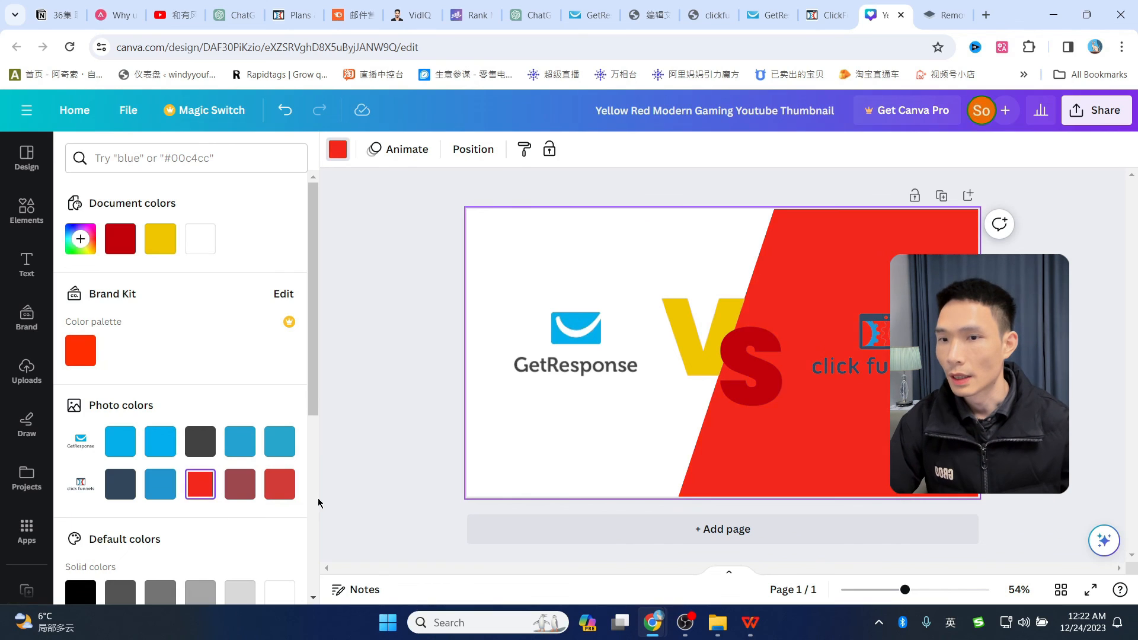
key(ctrl+z)
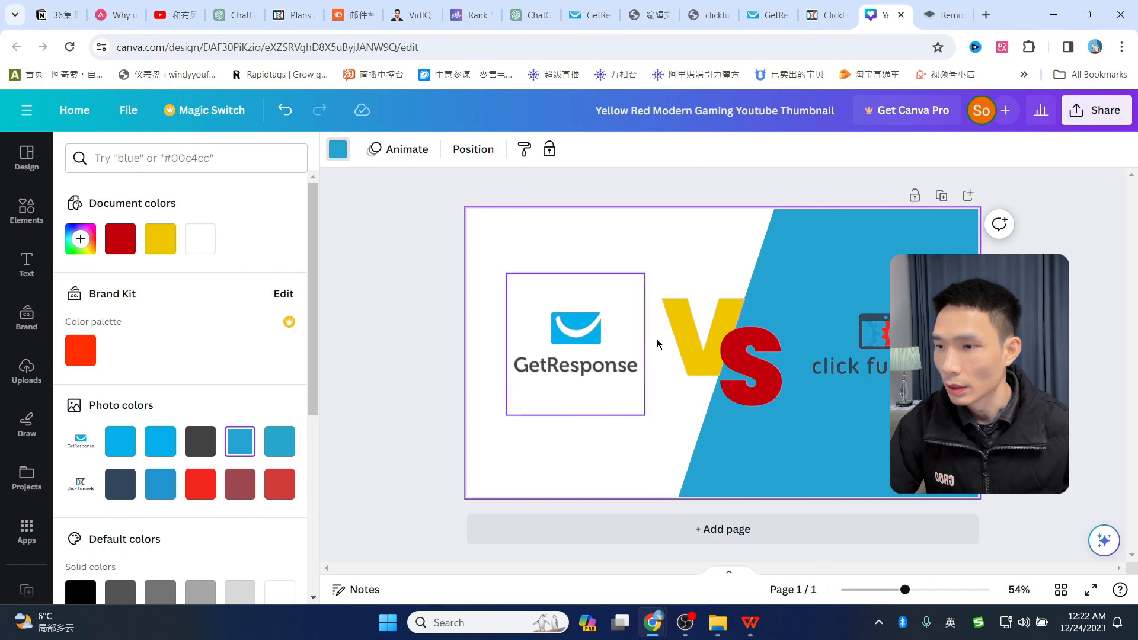
- Make the V letter dark grey after trying blue, keeping the S red
click(678, 339)
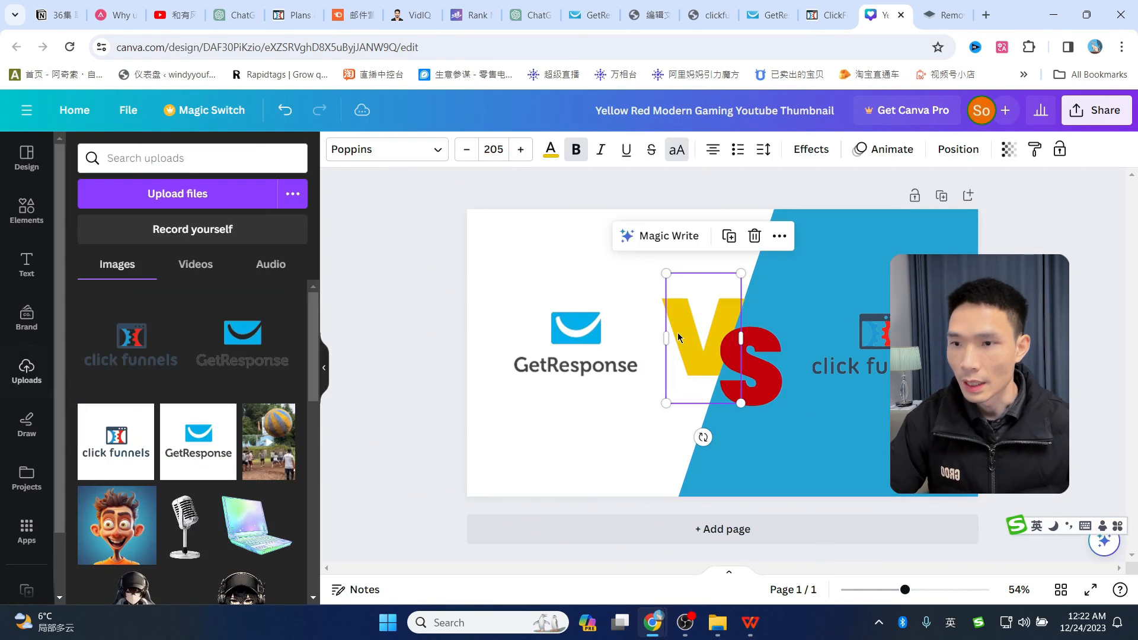
click(551, 149)
click(120, 239)
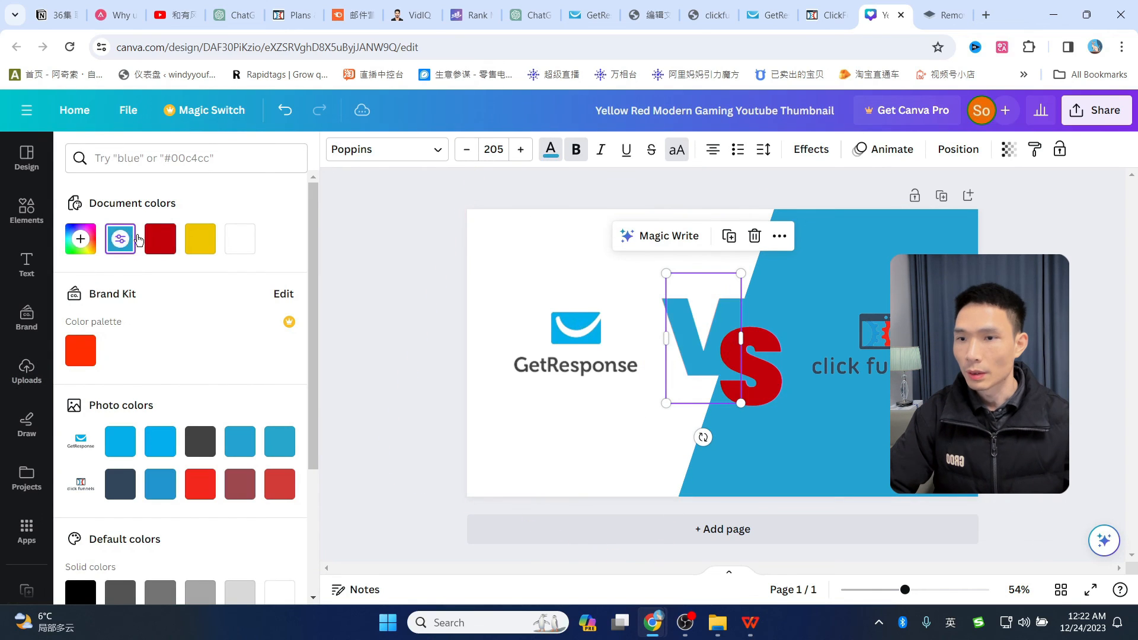
click(764, 370)
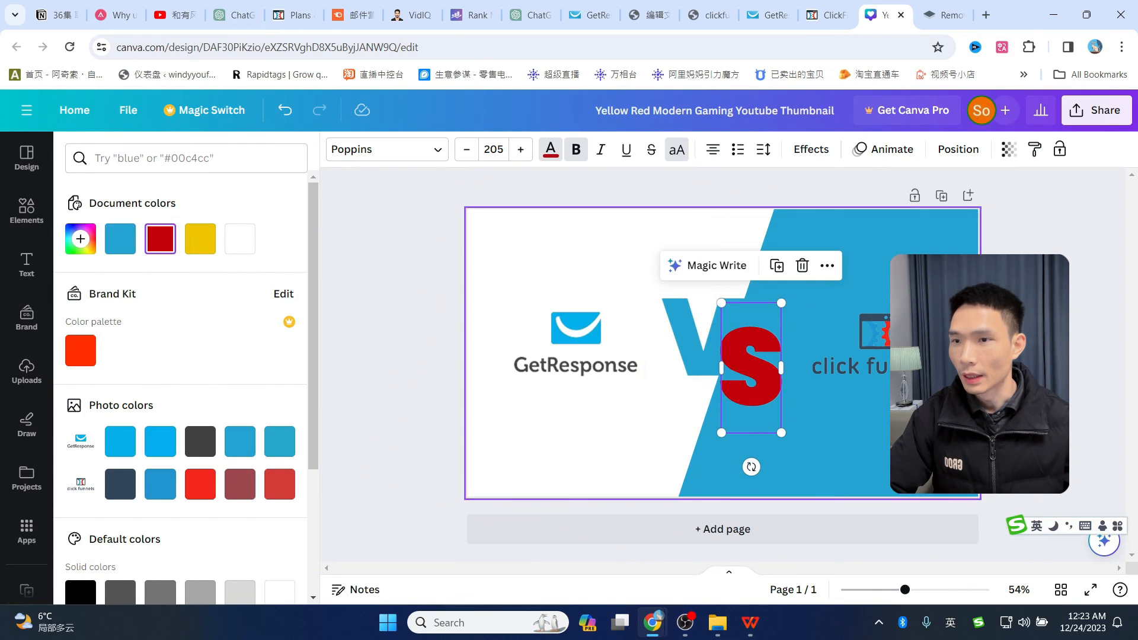
click(1091, 258)
click(1048, 284)
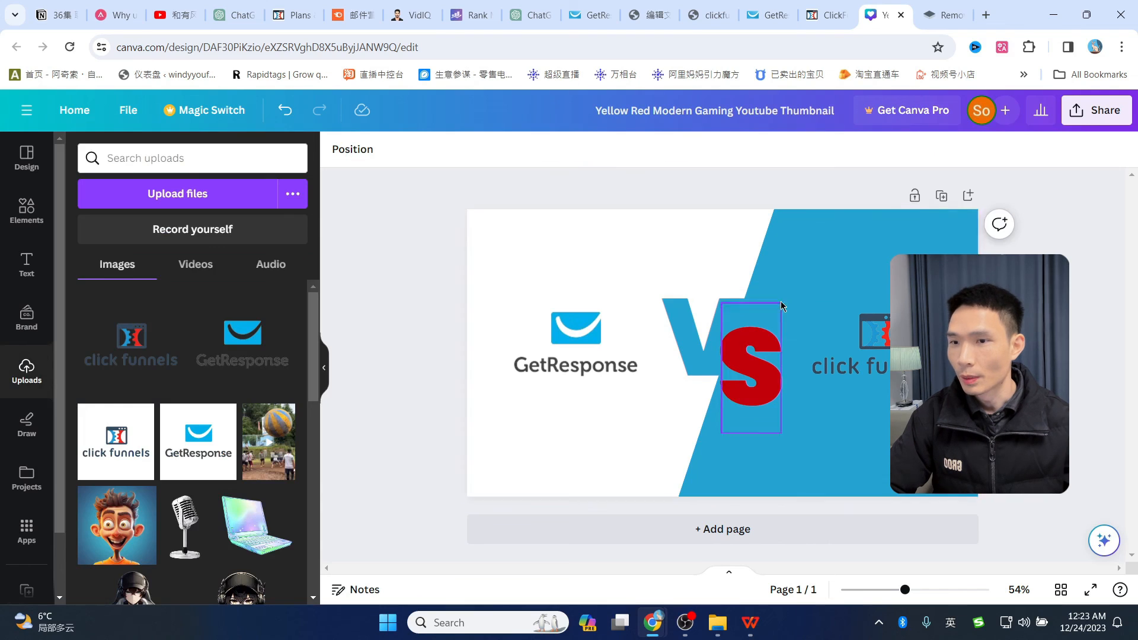
click(688, 330)
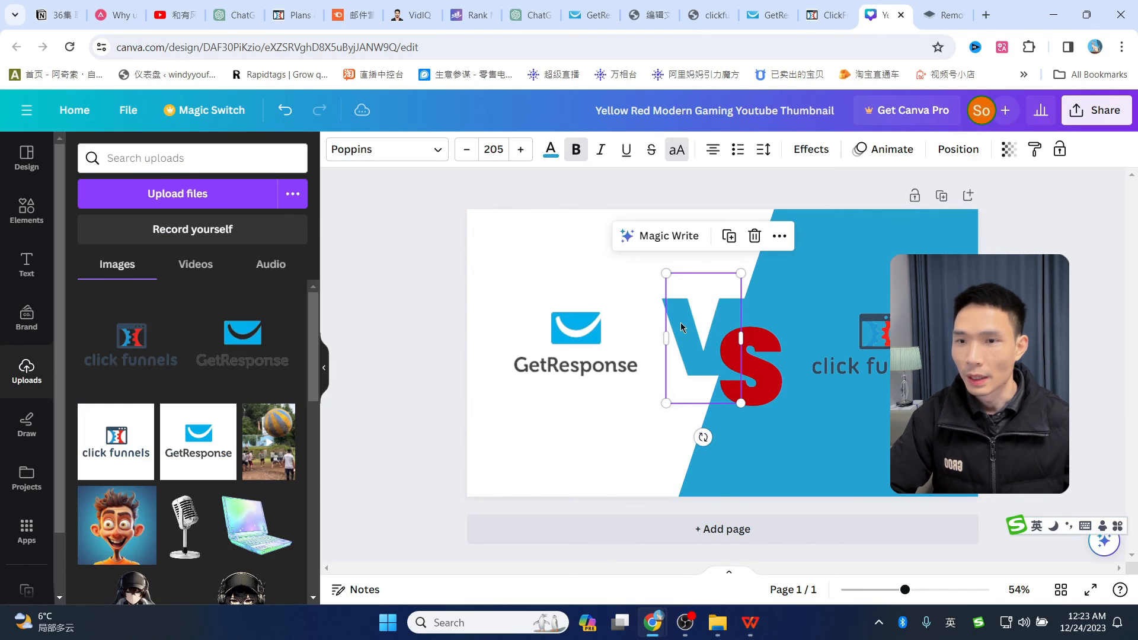
click(551, 154)
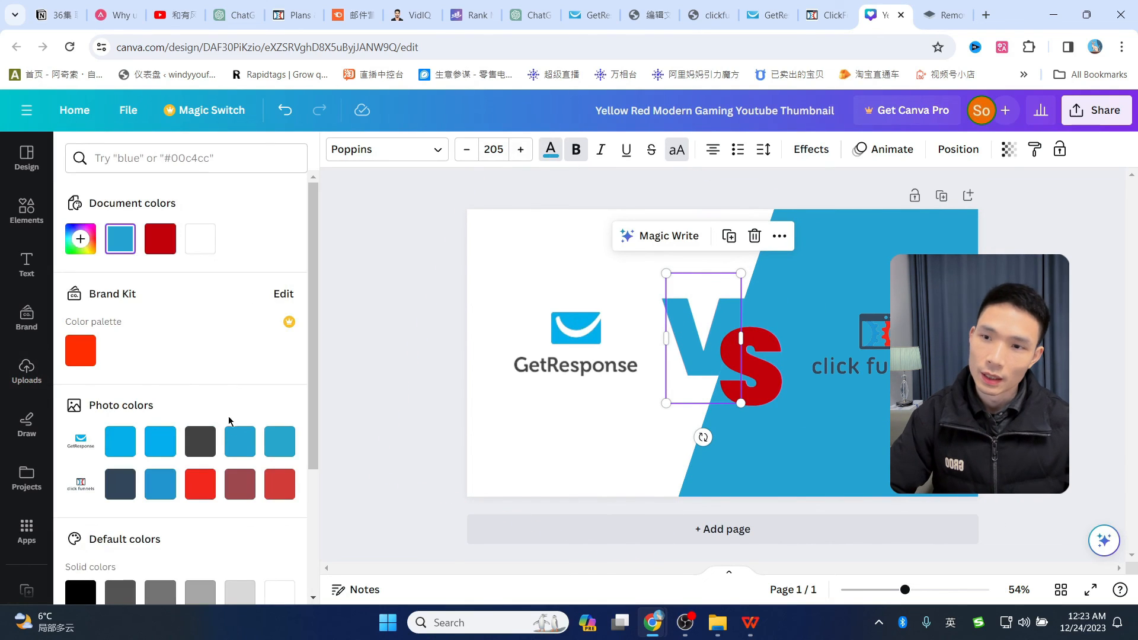
click(207, 448)
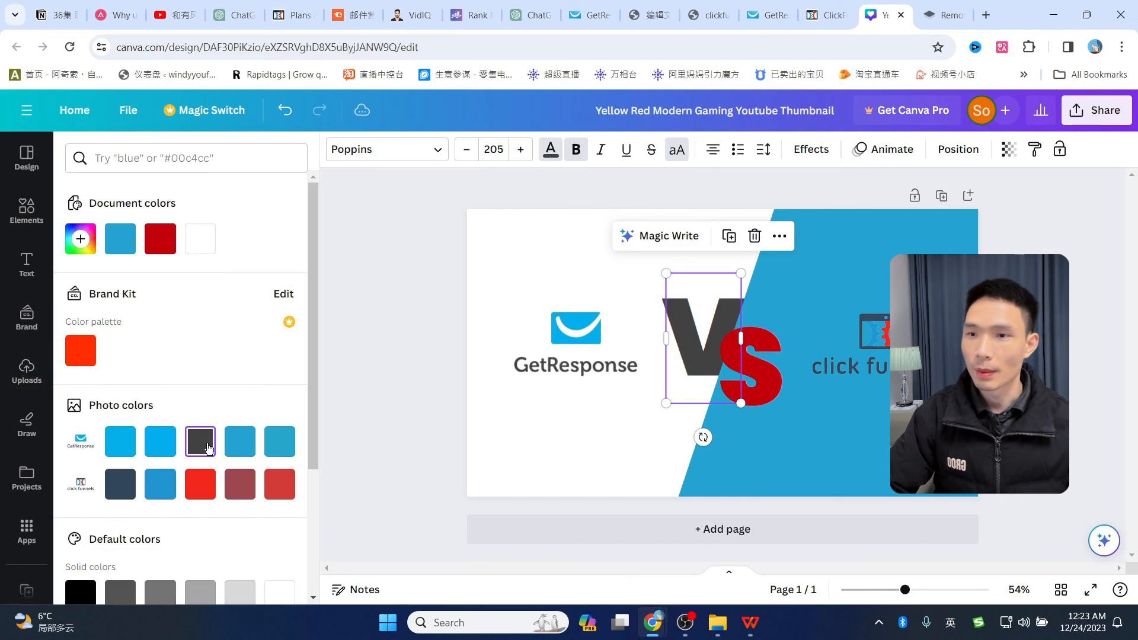
click(1028, 247)
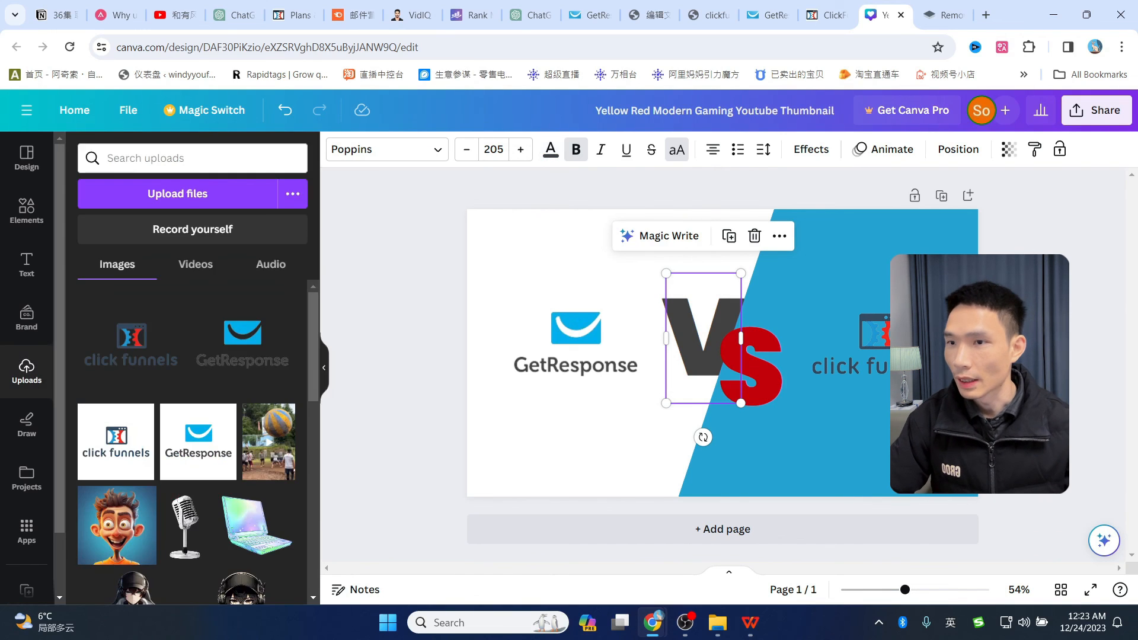
click(1105, 112)
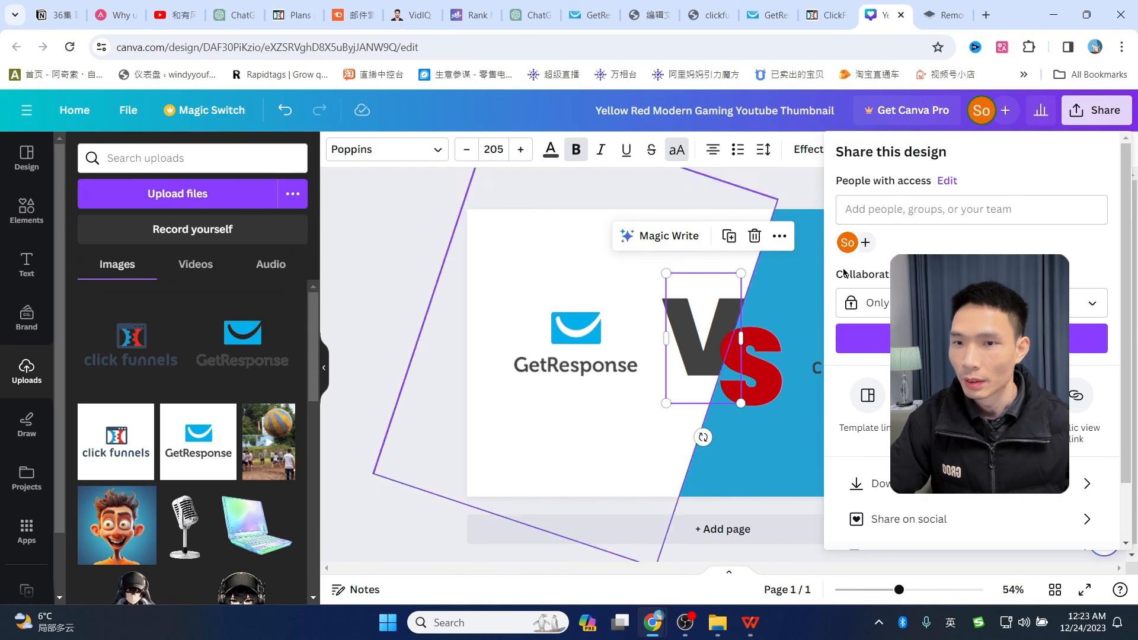
- Download the thumbnail as 'Yellow Red Modern Gaming Youtube Thumbnail.png', then close the Canva and remove.bg tabs
scroll(978, 409, down, 2)
click(973, 415)
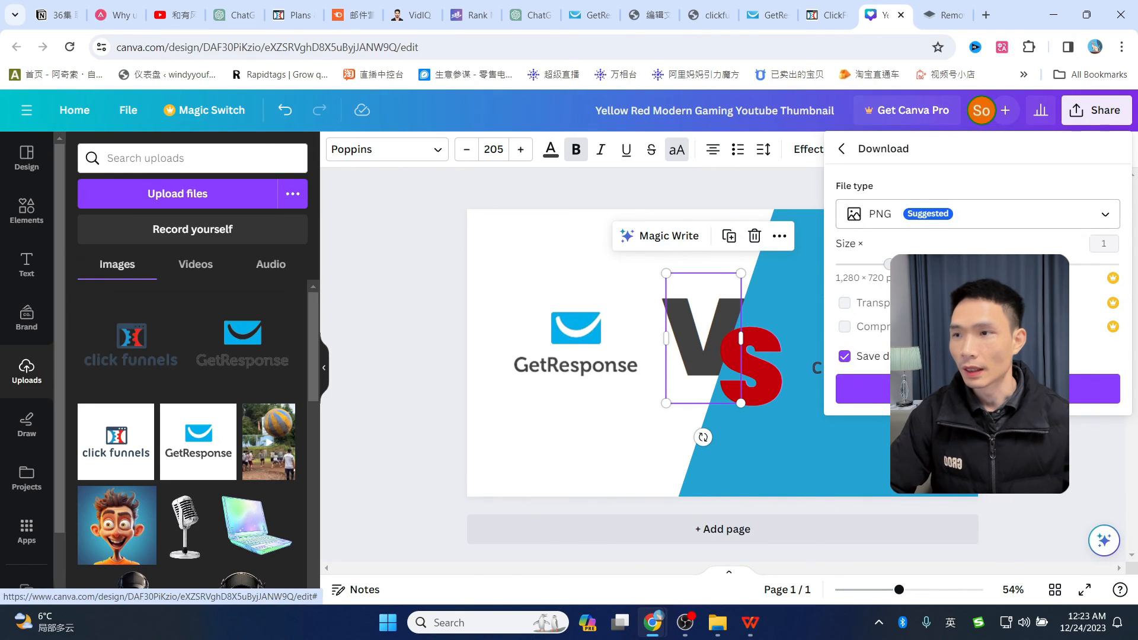
click(871, 389)
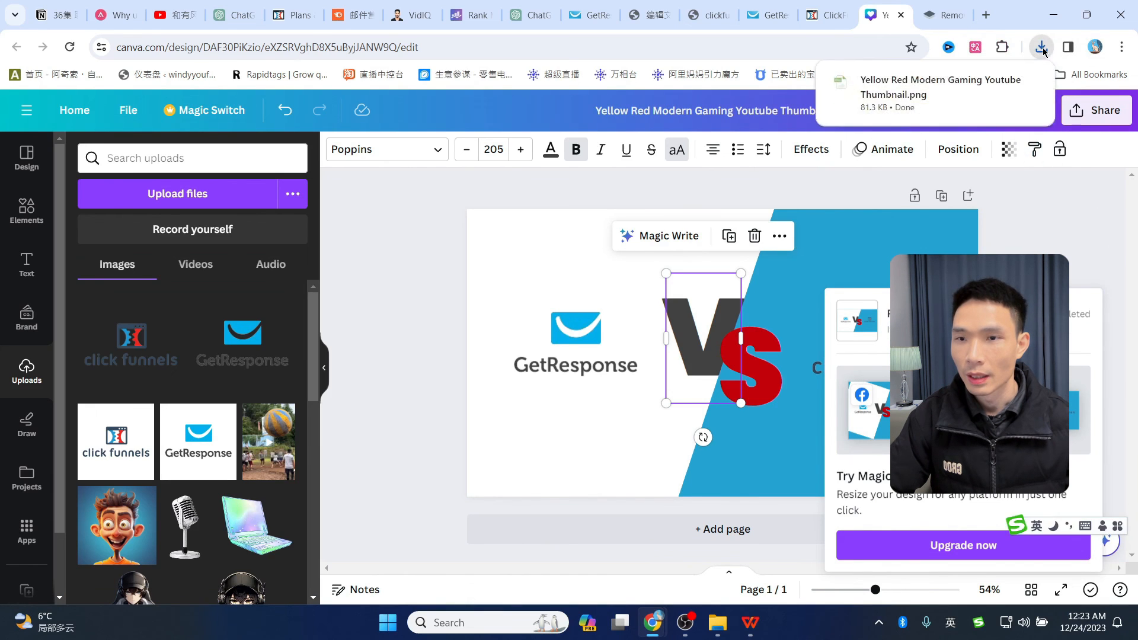
key(ctrl+w)
key(ctrl+w)
key(ctrl+w)
key(ctrl+w)
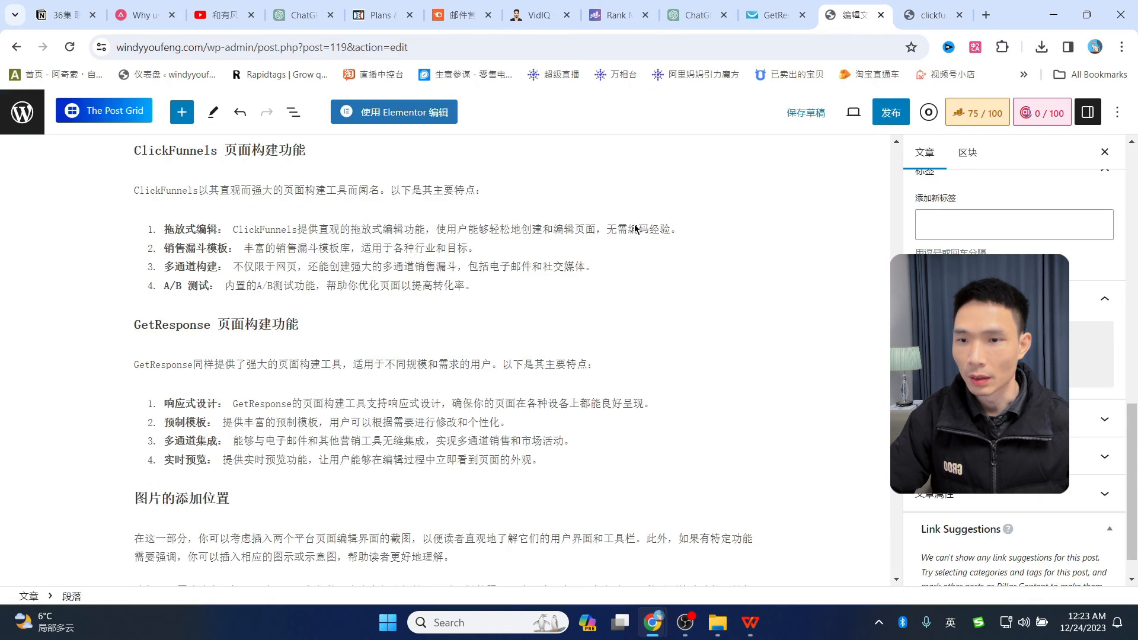
- Upload the thumbnail PNG as the post's featured image and save the draft
scroll(968, 238, down, 2)
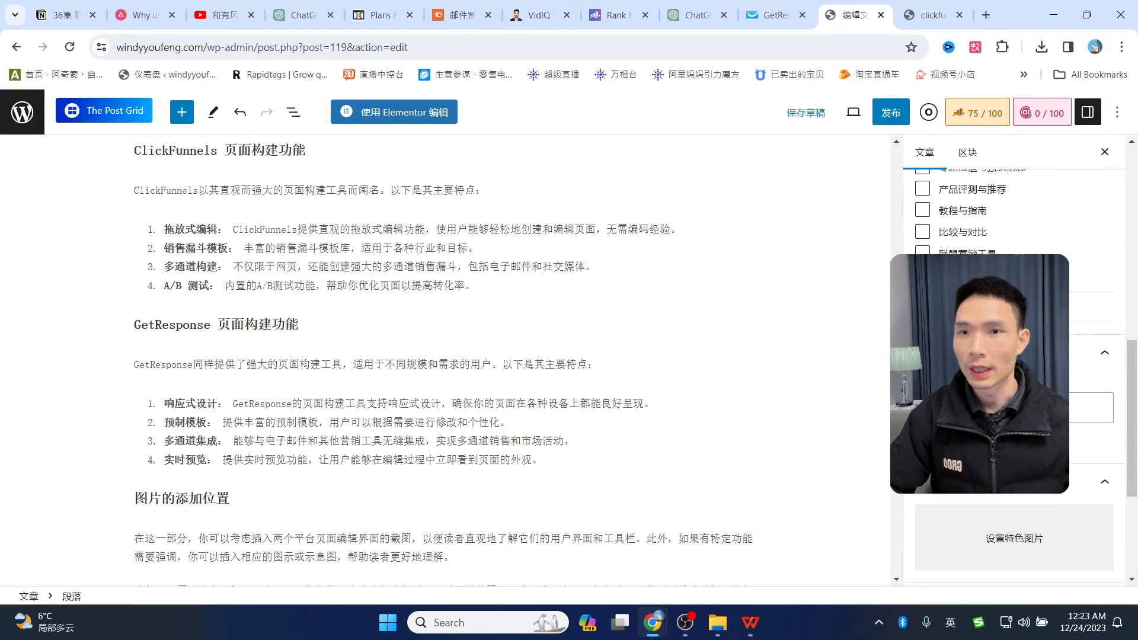
scroll(1014, 356, down, 3)
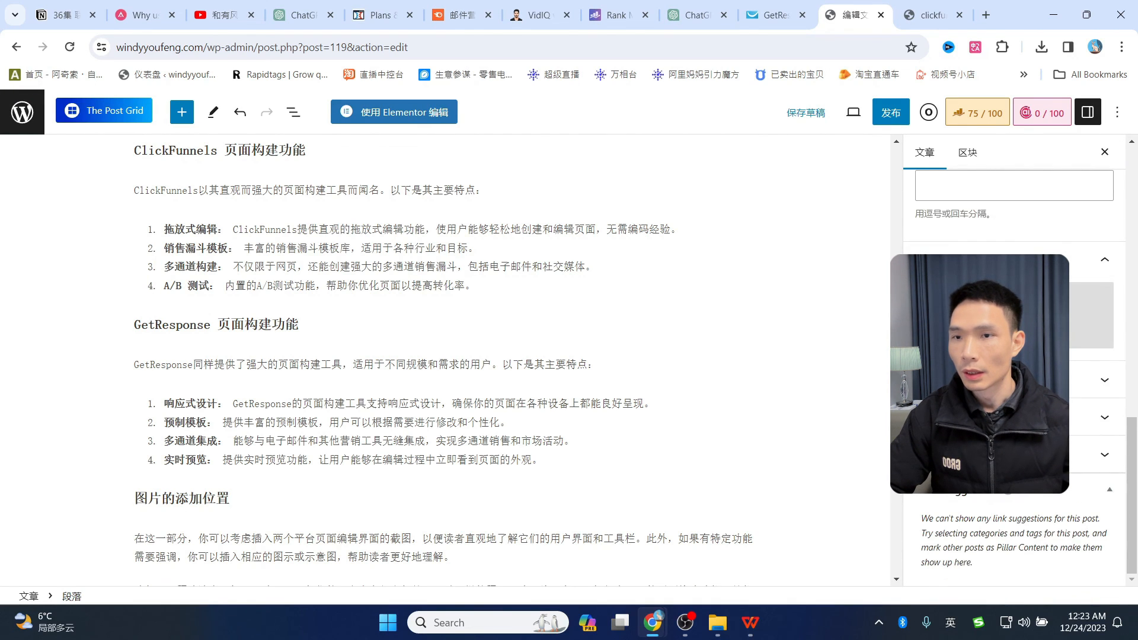
click(1013, 316)
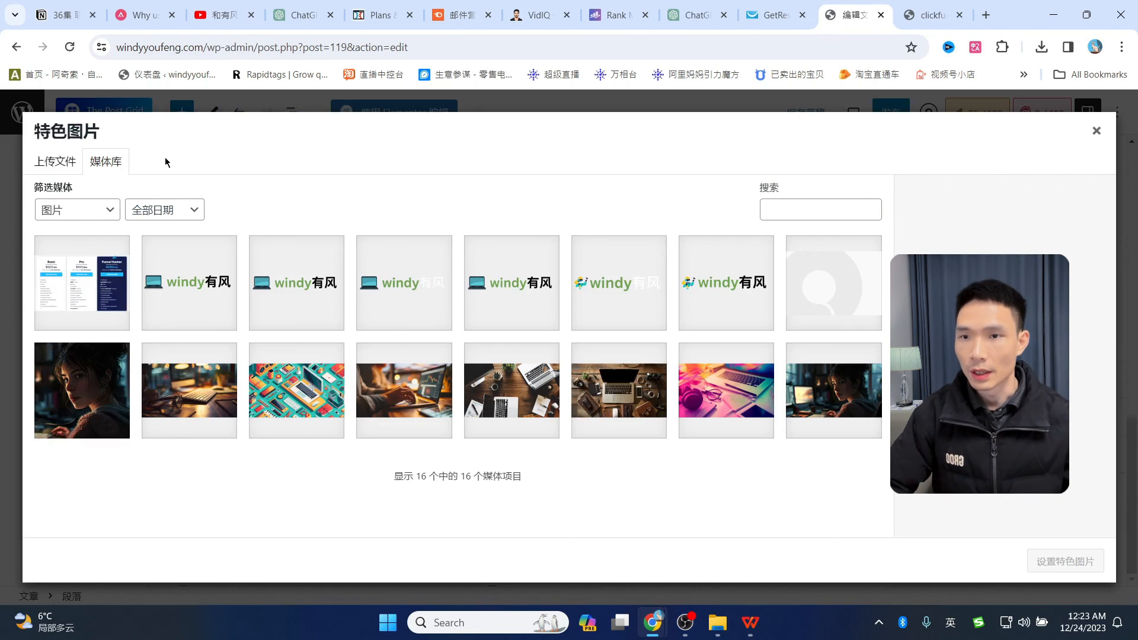
click(66, 165)
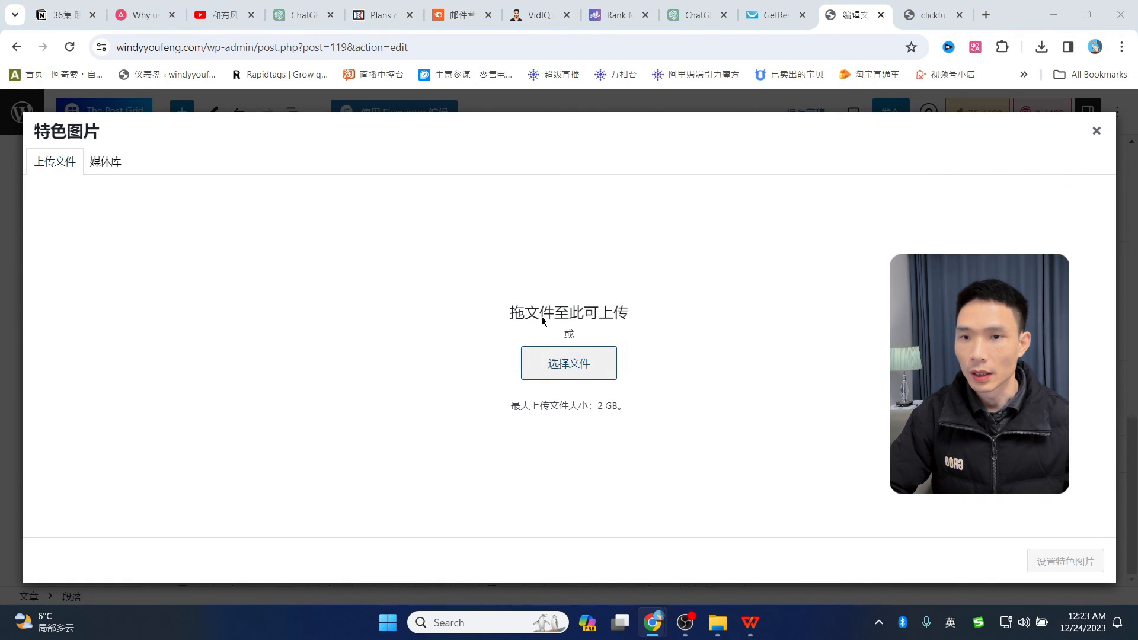
click(569, 362)
double_click(413, 206)
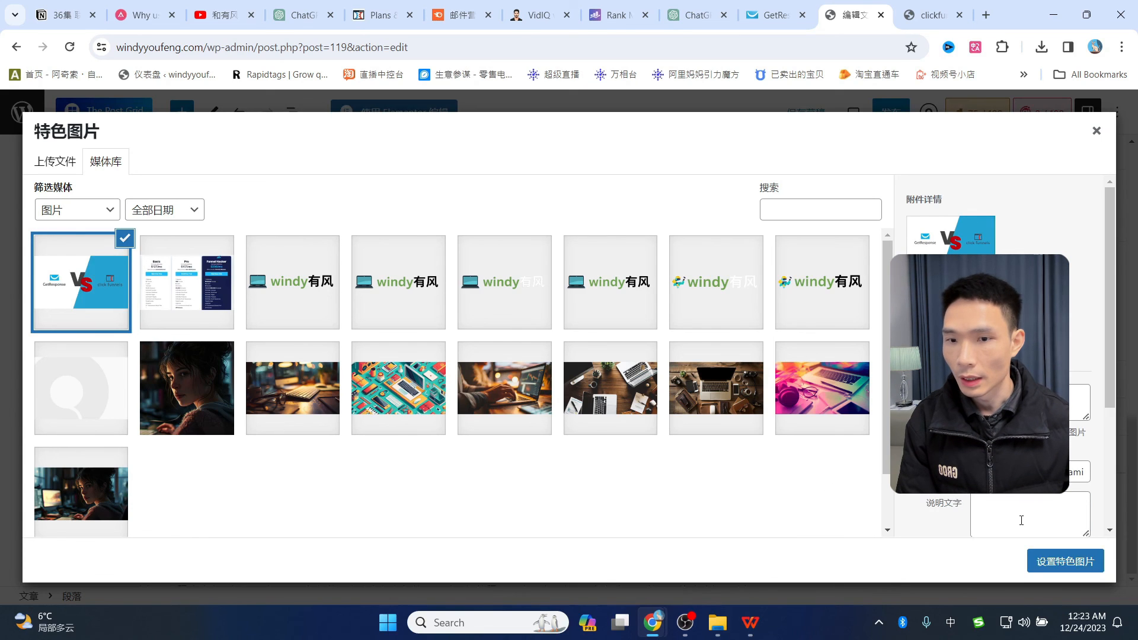
click(1076, 566)
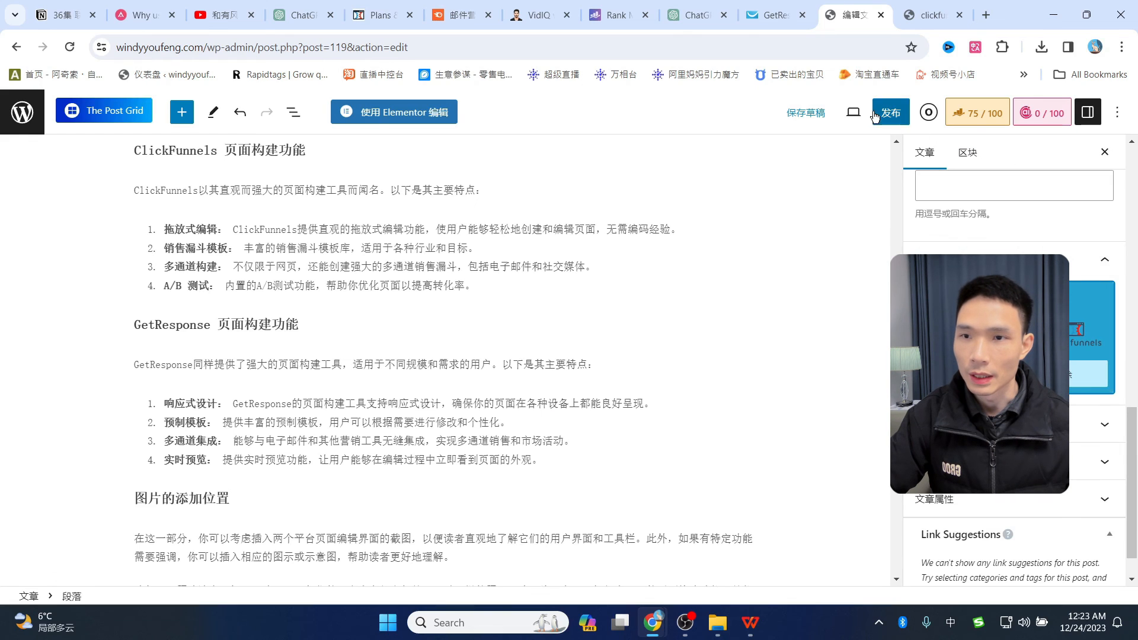
click(806, 112)
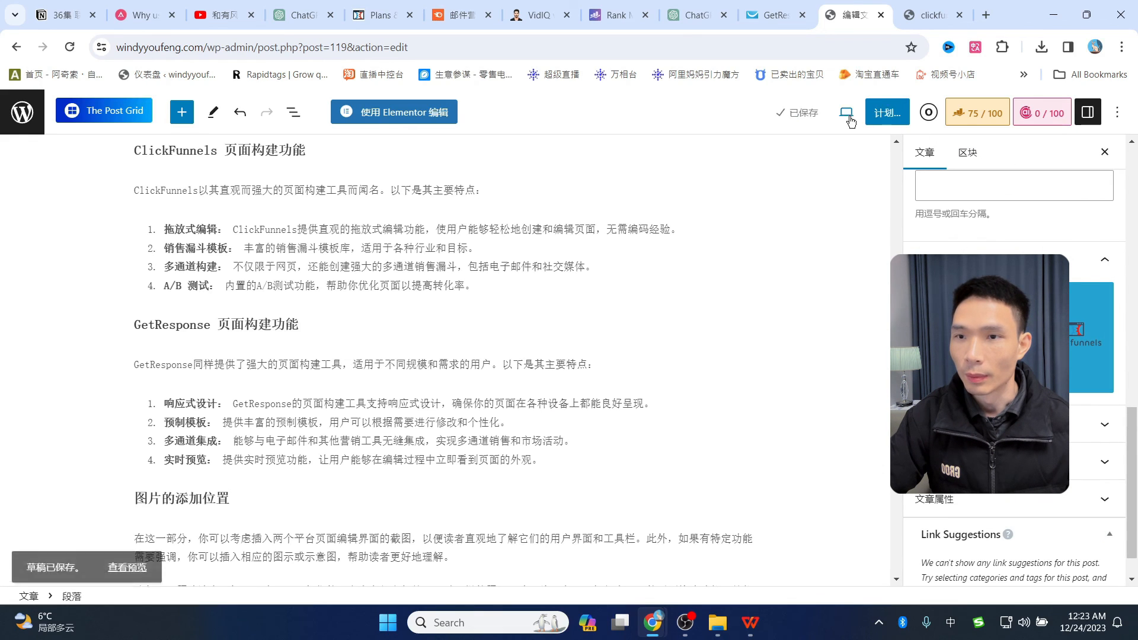
- Preview the post in a new tab and scroll past its GetResponse vs ClickFunnels featured image
click(846, 112)
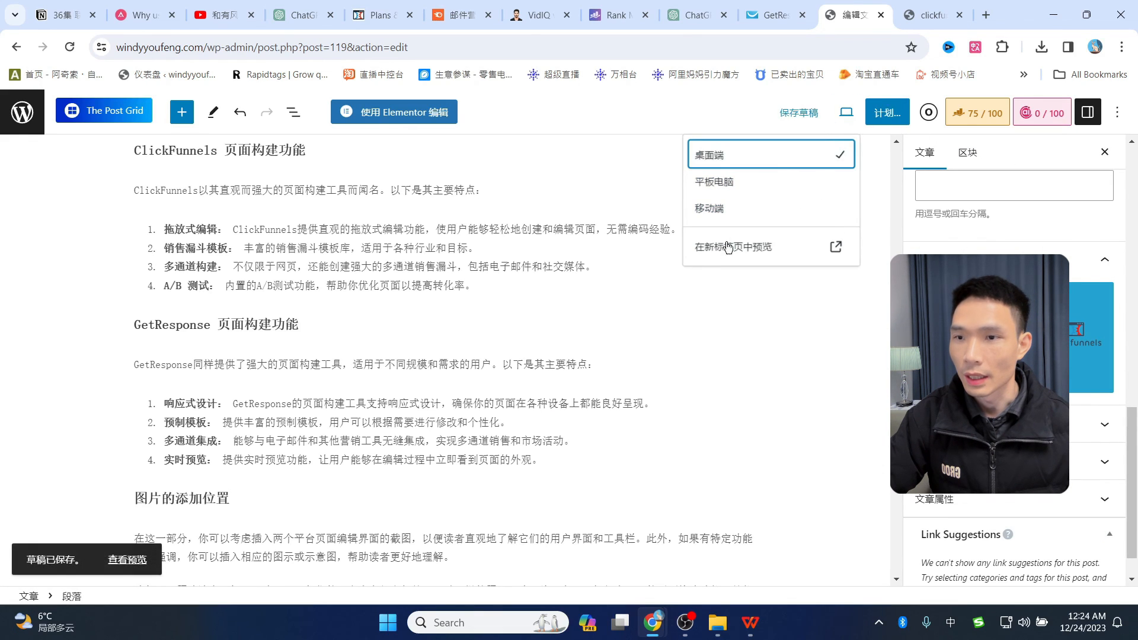
click(836, 247)
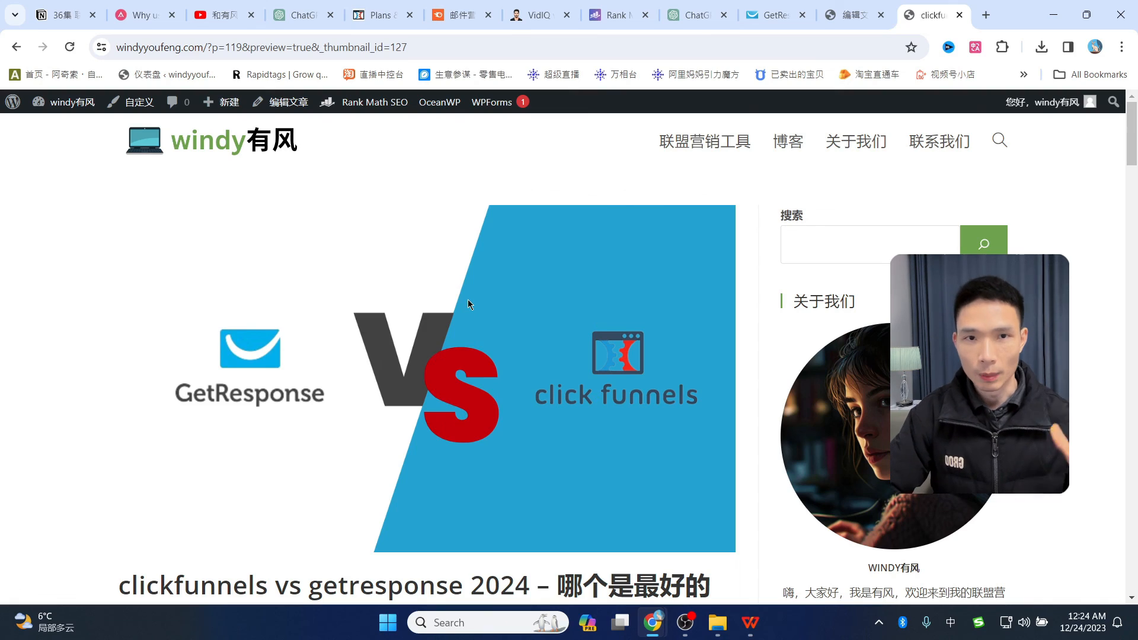
scroll(307, 417, down, 6)
scroll(307, 418, up, 6)
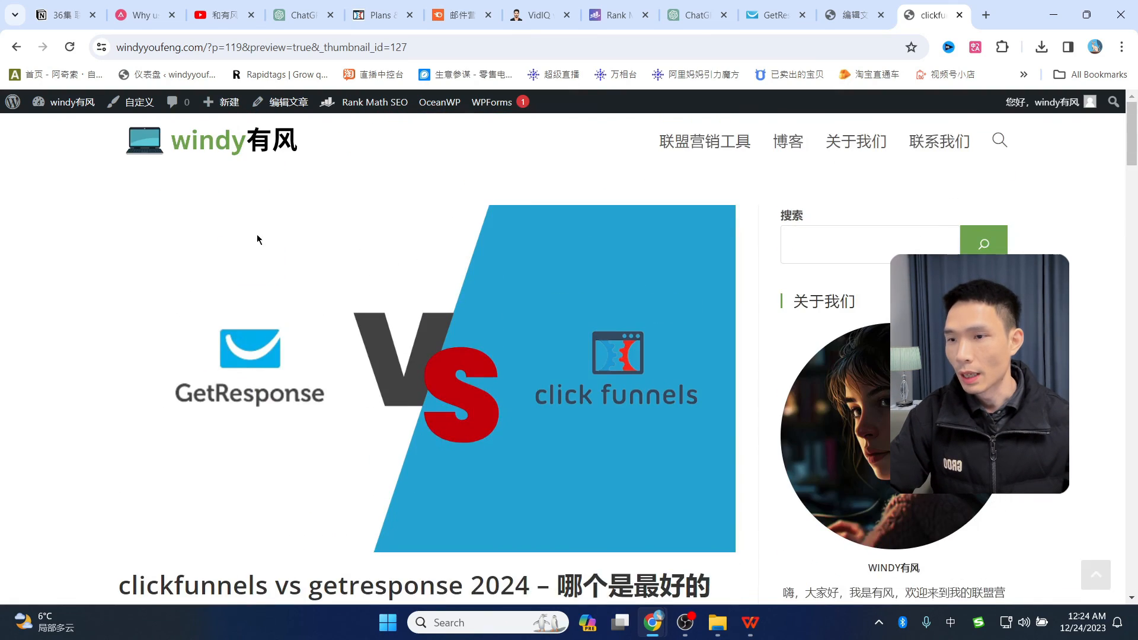
scroll(432, 385, down, 5)
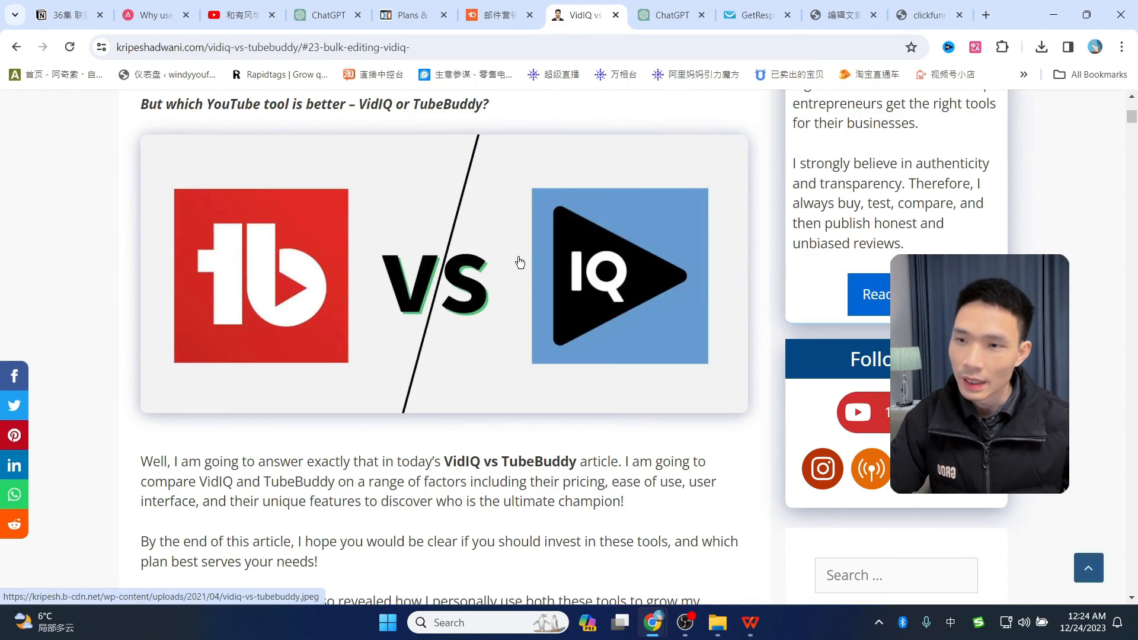
- Compare the post preview with the VidIQ vs TubeBuddy article, then return to the editor
scroll(456, 281, up, 1)
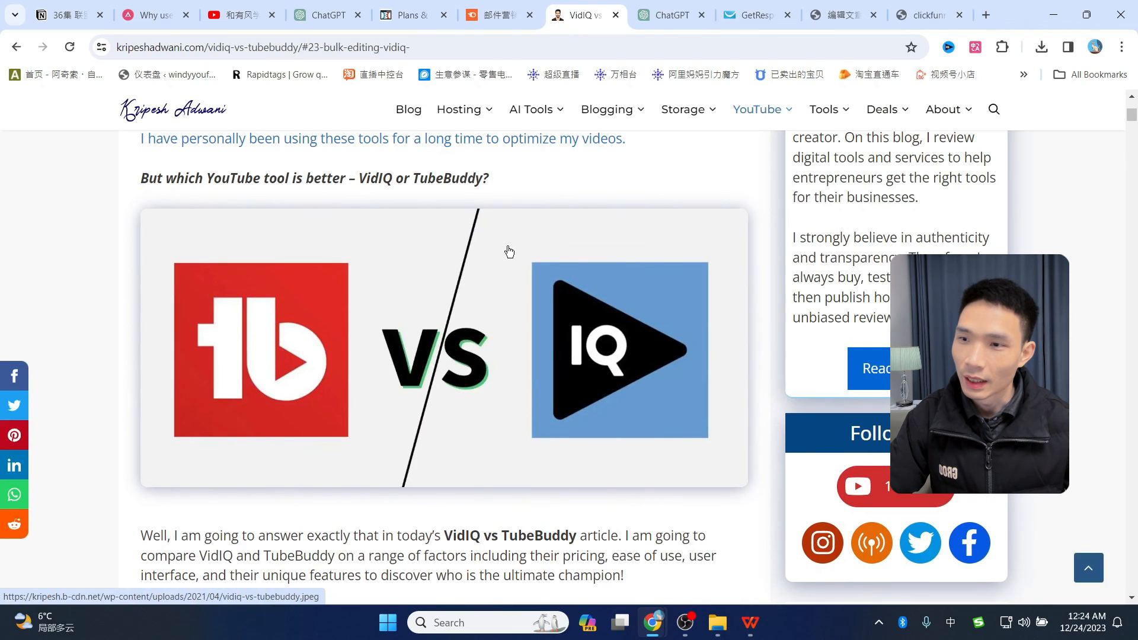
click(928, 14)
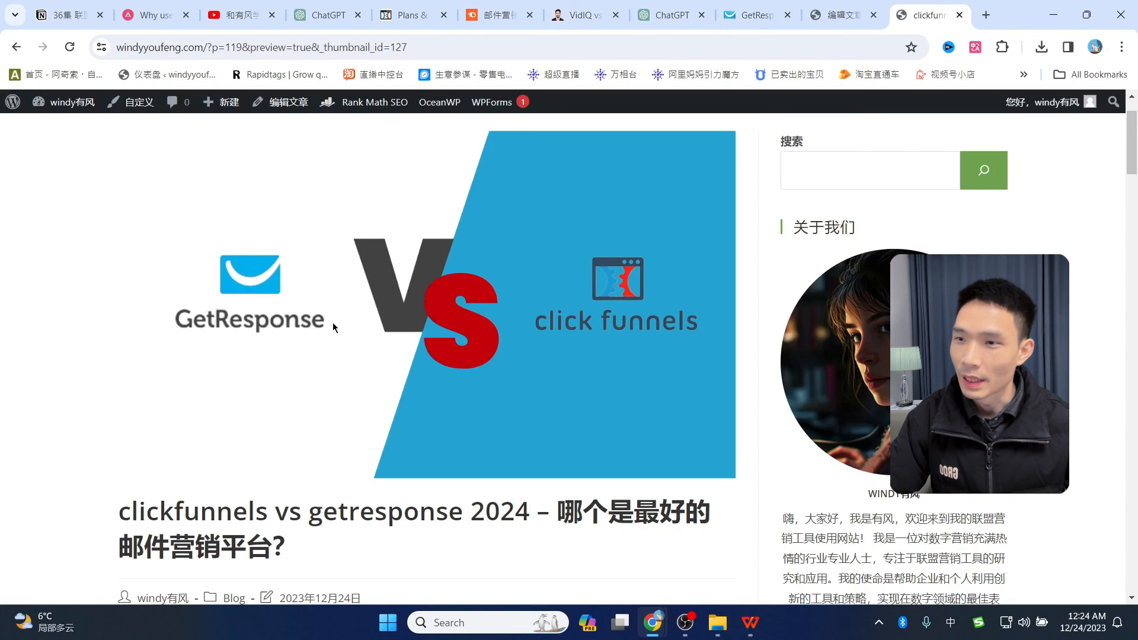
scroll(331, 298, up, 1)
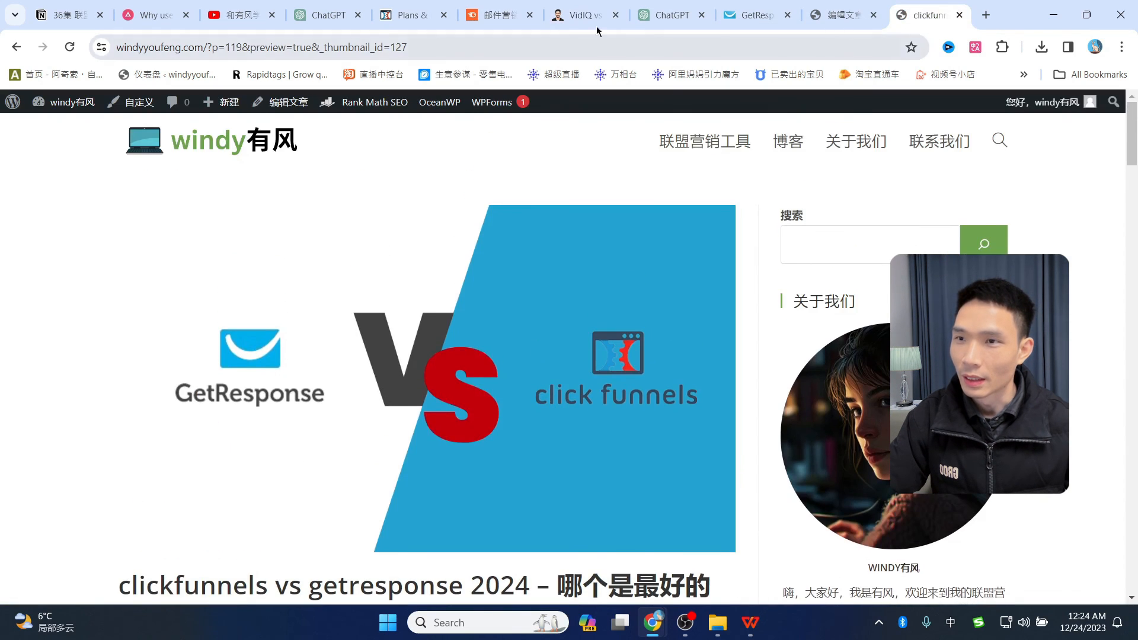
click(571, 16)
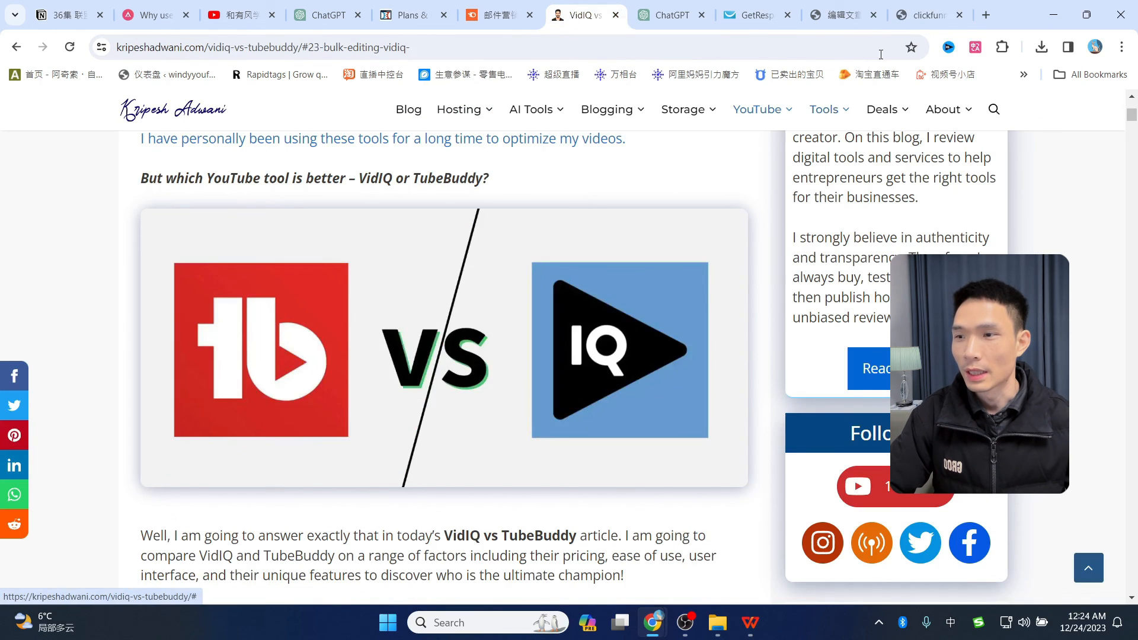
click(926, 15)
scroll(498, 411, down, 4)
scroll(498, 411, up, 5)
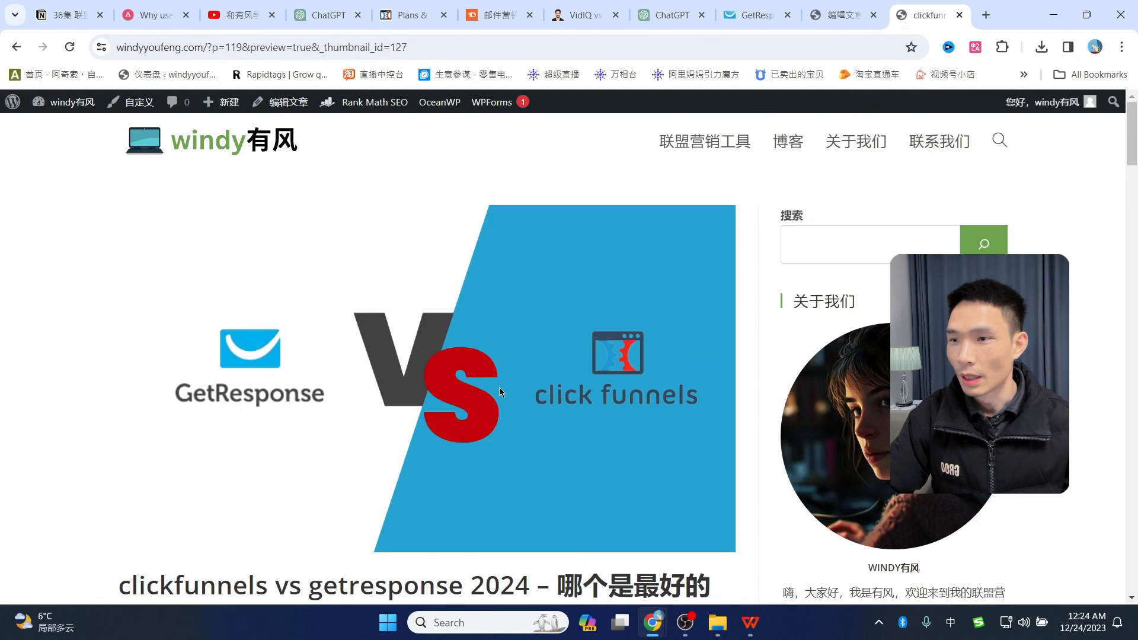
scroll(517, 352, down, 6)
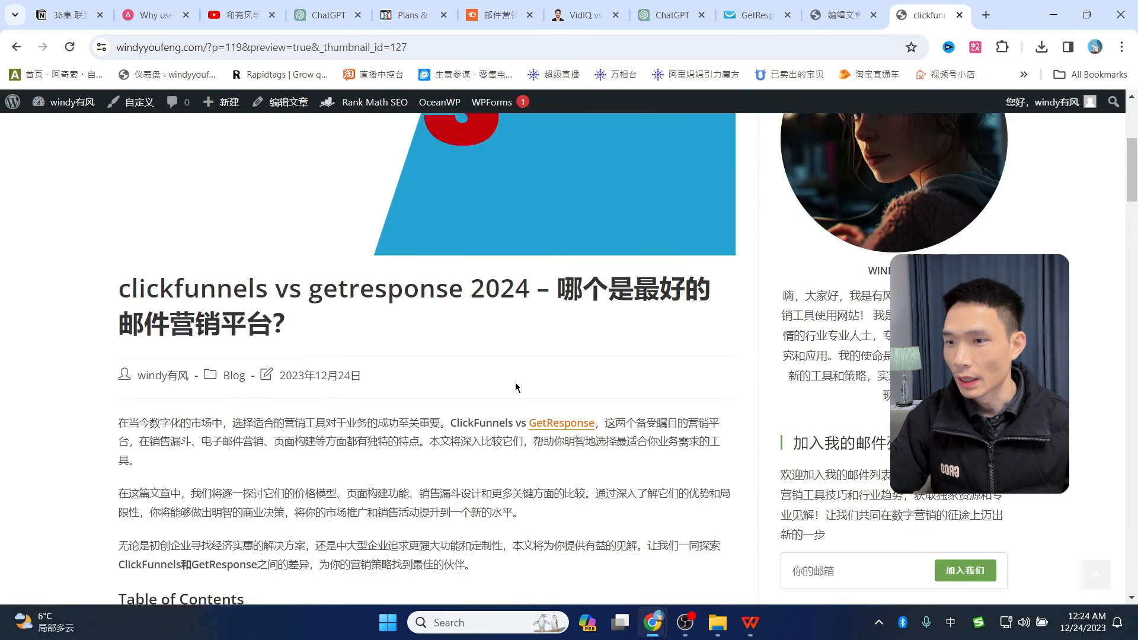
scroll(514, 409, up, 5)
click(832, 17)
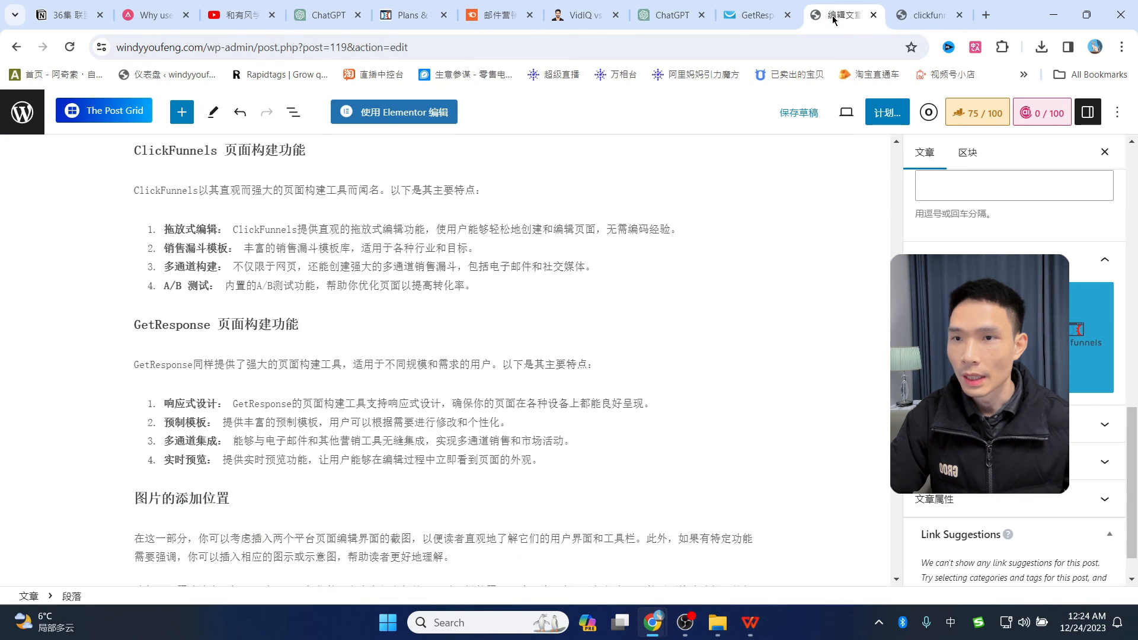
- Add the tag 邮件营销 to the post and open Rank Math's 75/100 SEO check
scroll(1008, 368, up, 7)
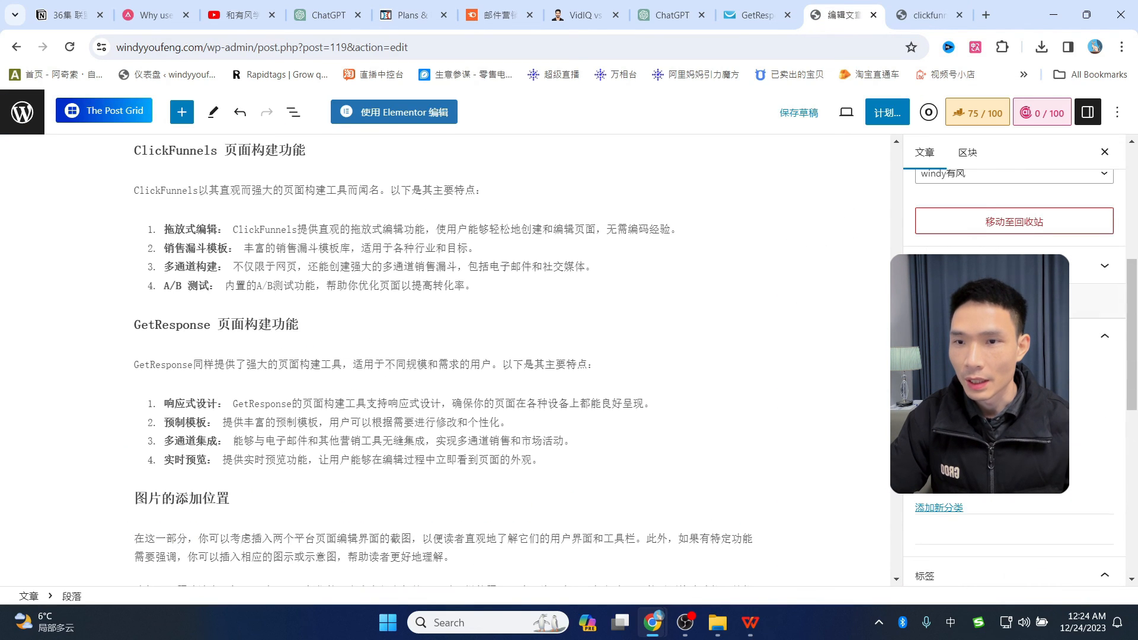
scroll(1013, 368, down, 2)
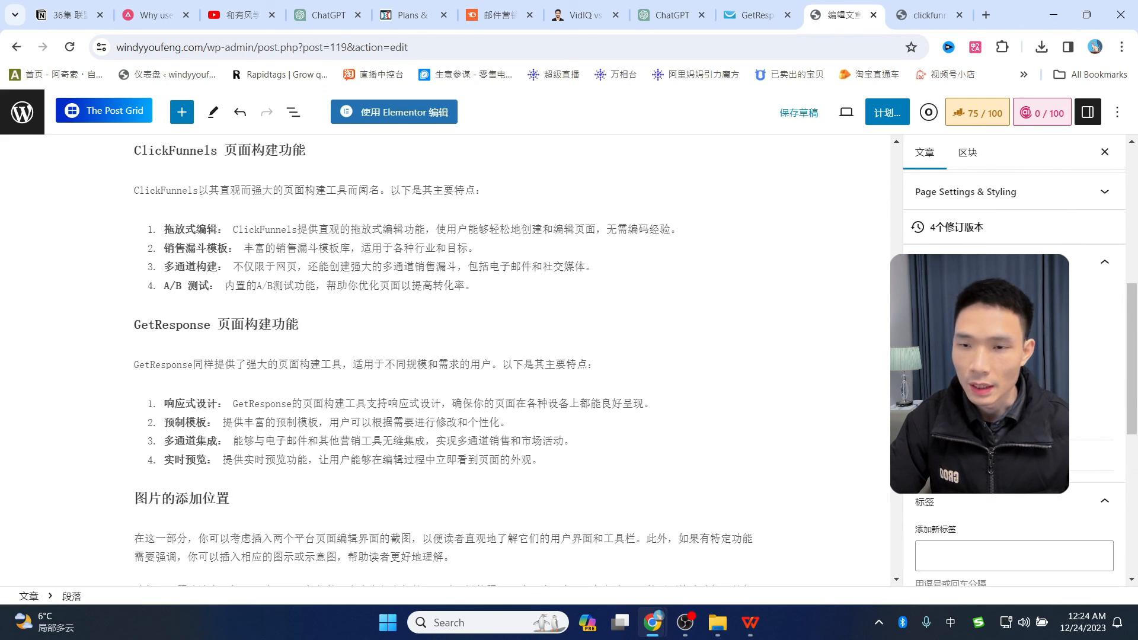
scroll(1008, 368, up, 5)
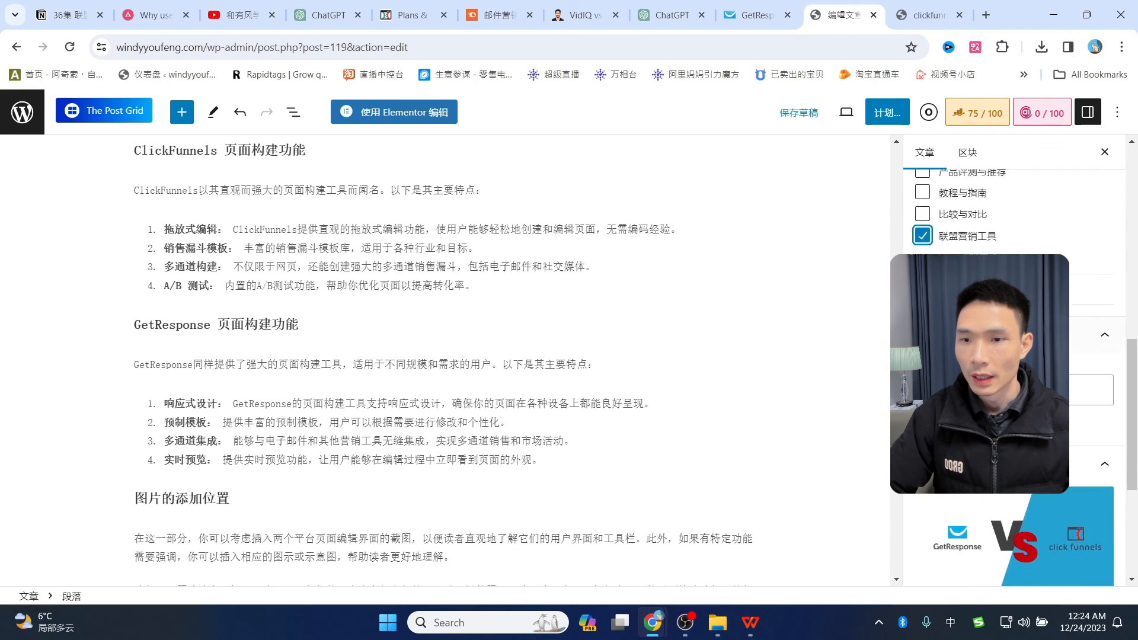
click(1002, 279)
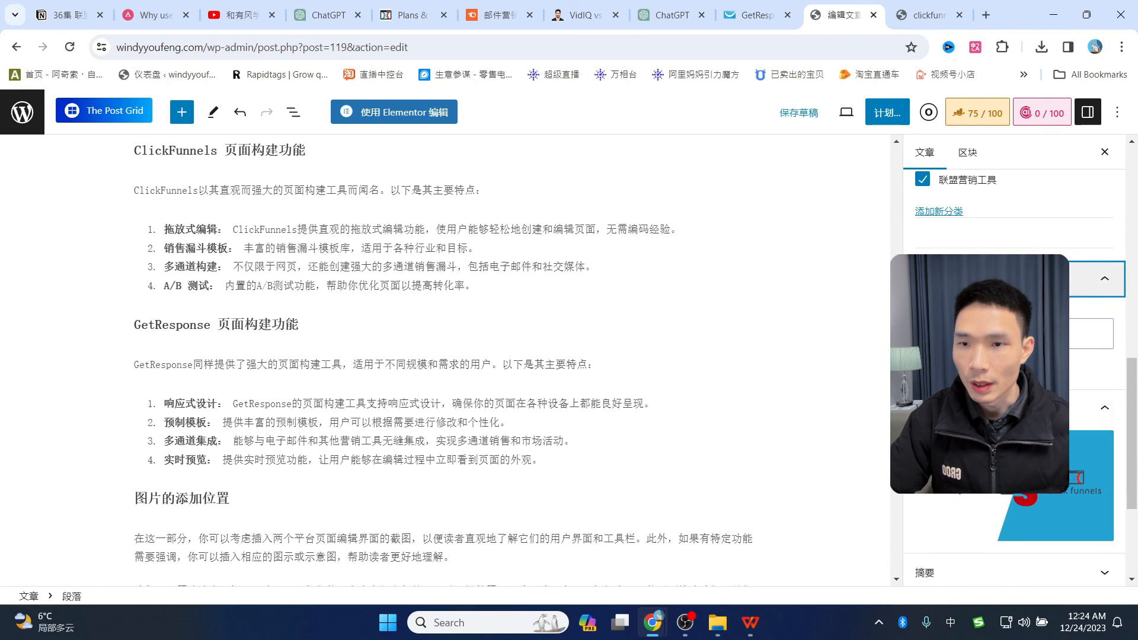
click(996, 334)
key(shift)
text(邮件营销)
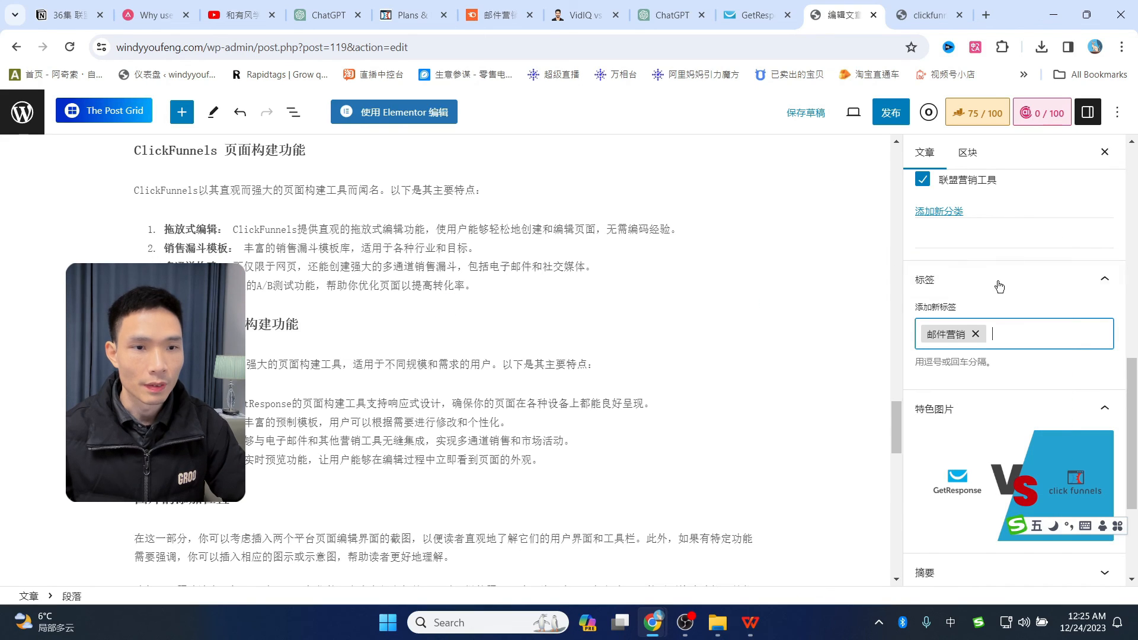
click(977, 113)
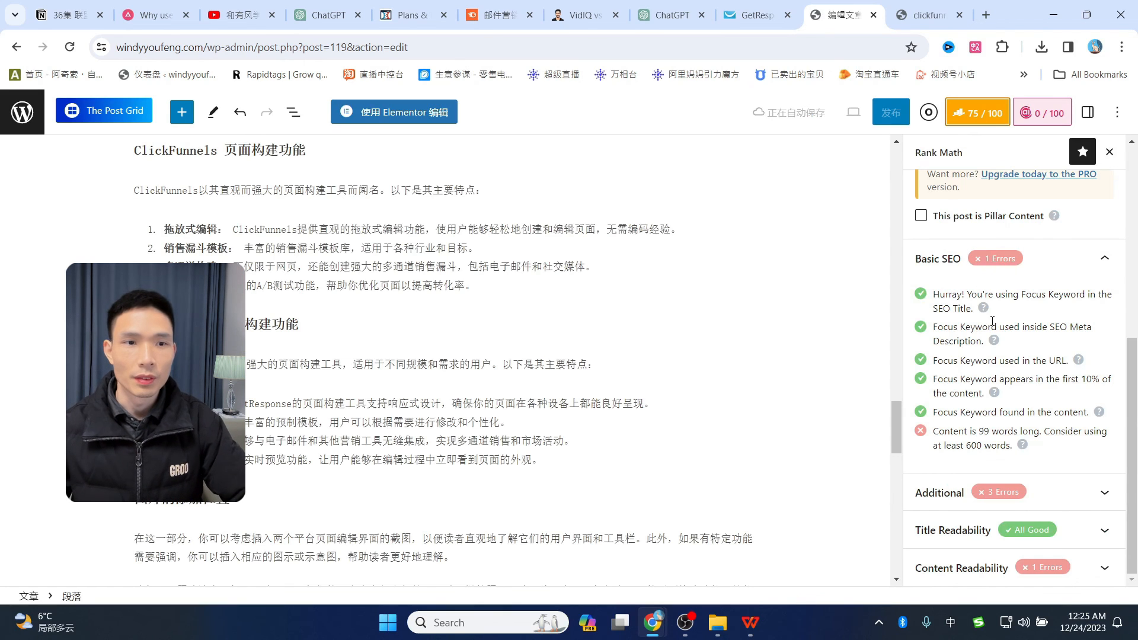
- Expand Rank Math's Additional SEO, Title Readability and Content Readability checks
click(938, 496)
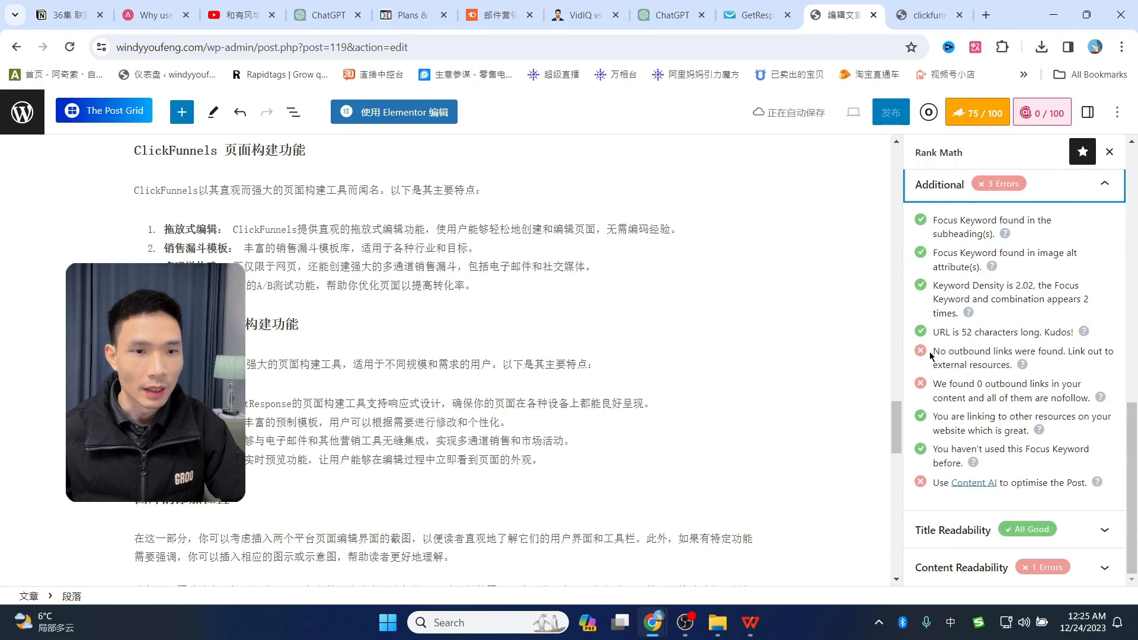
click(972, 530)
scroll(973, 432, down, 3)
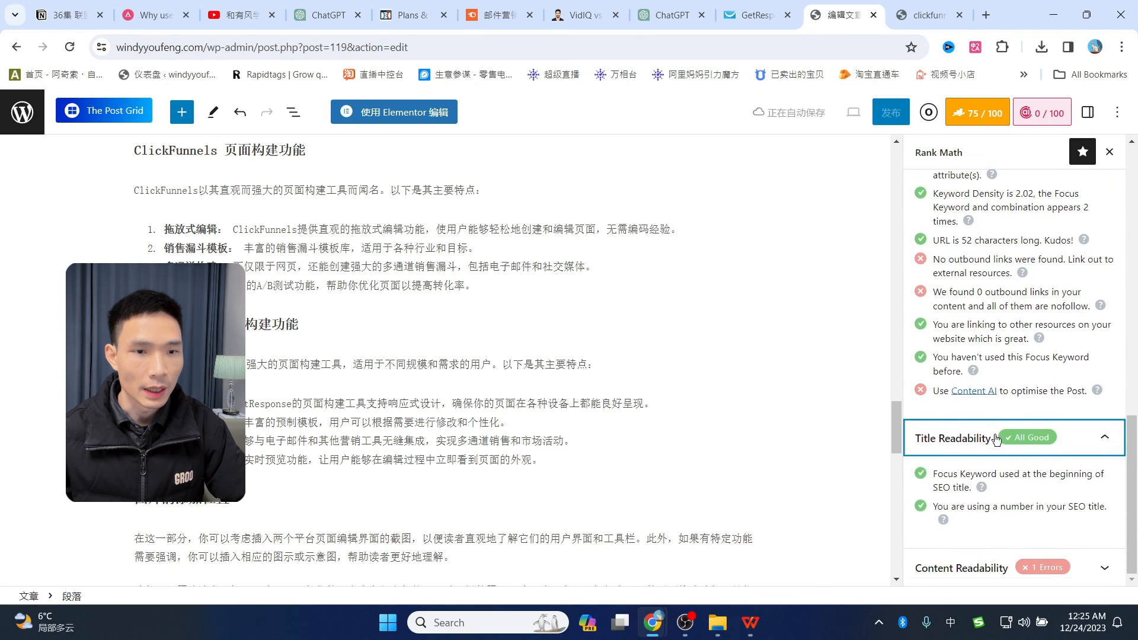
click(973, 498)
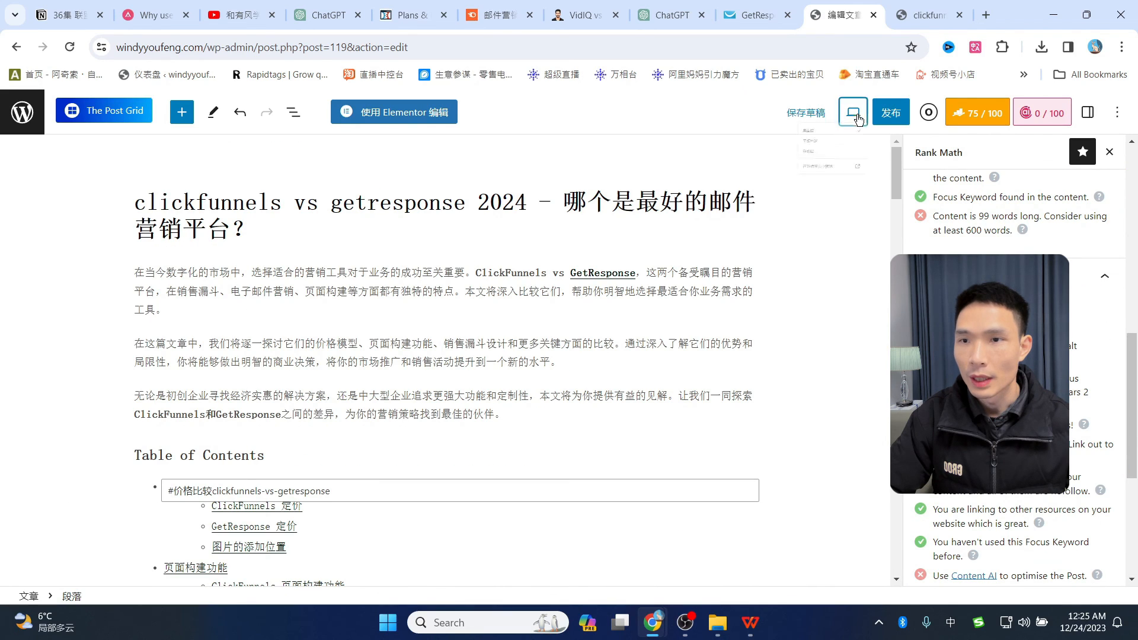
- Preview the post in a new tab, scroll through it, and return to the editor
click(852, 113)
click(835, 254)
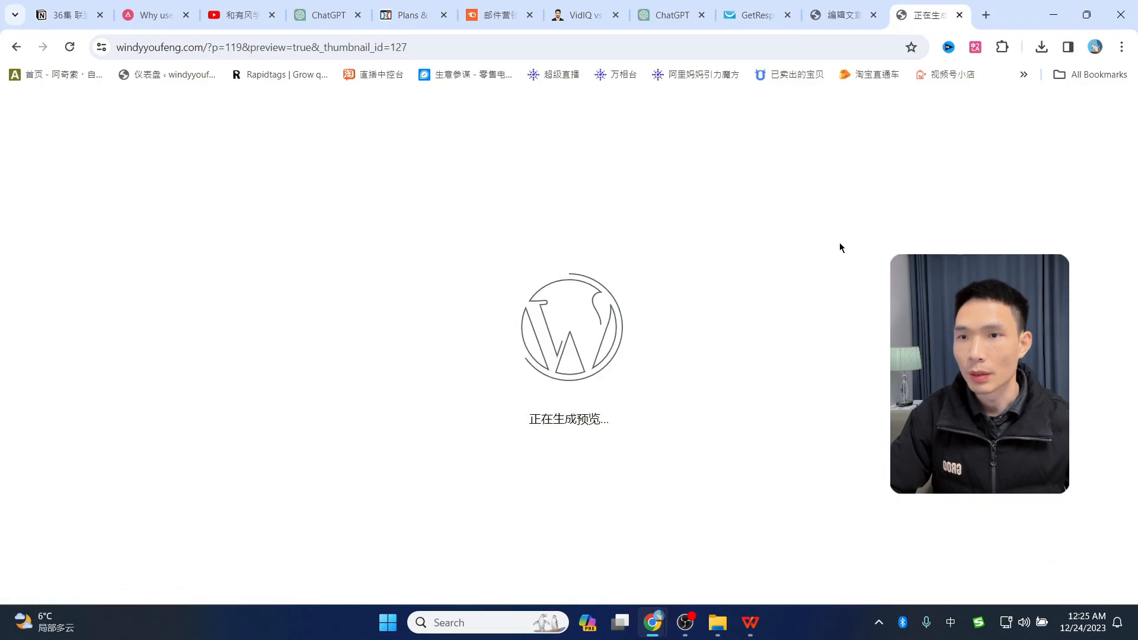
scroll(585, 354, down, 20)
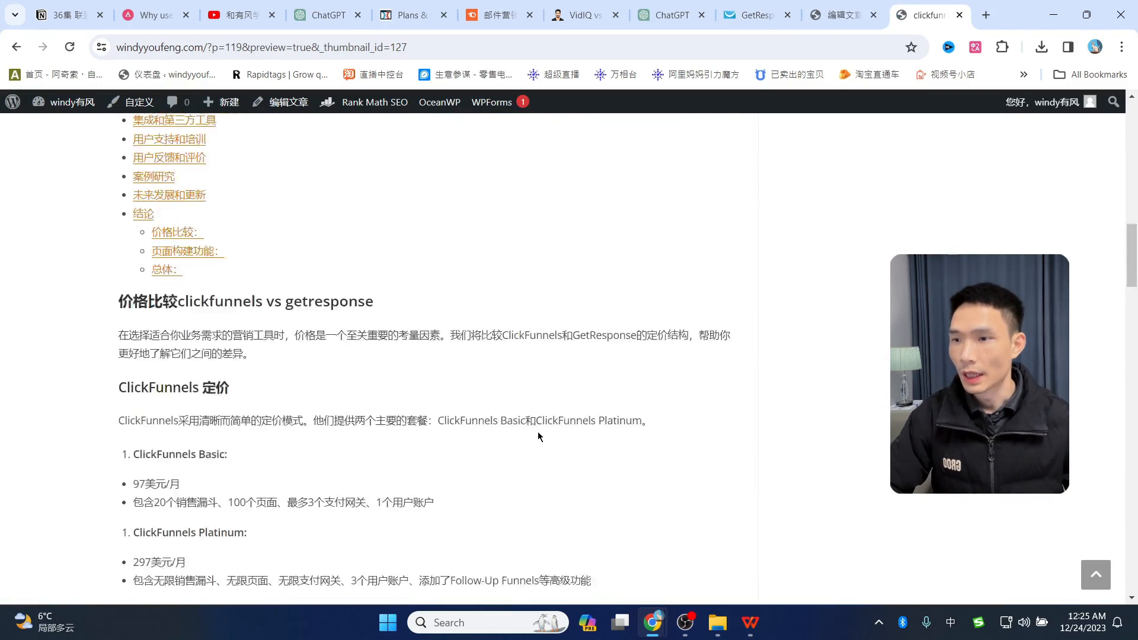
scroll(660, 497, up, 15)
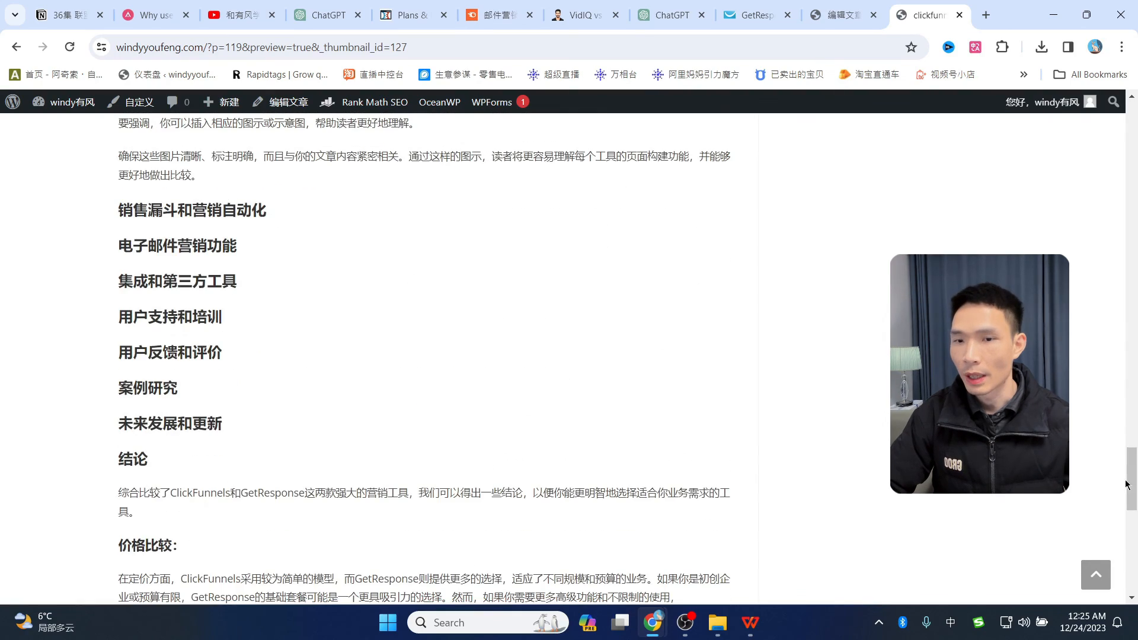
drag(1132, 477, 1124, 104)
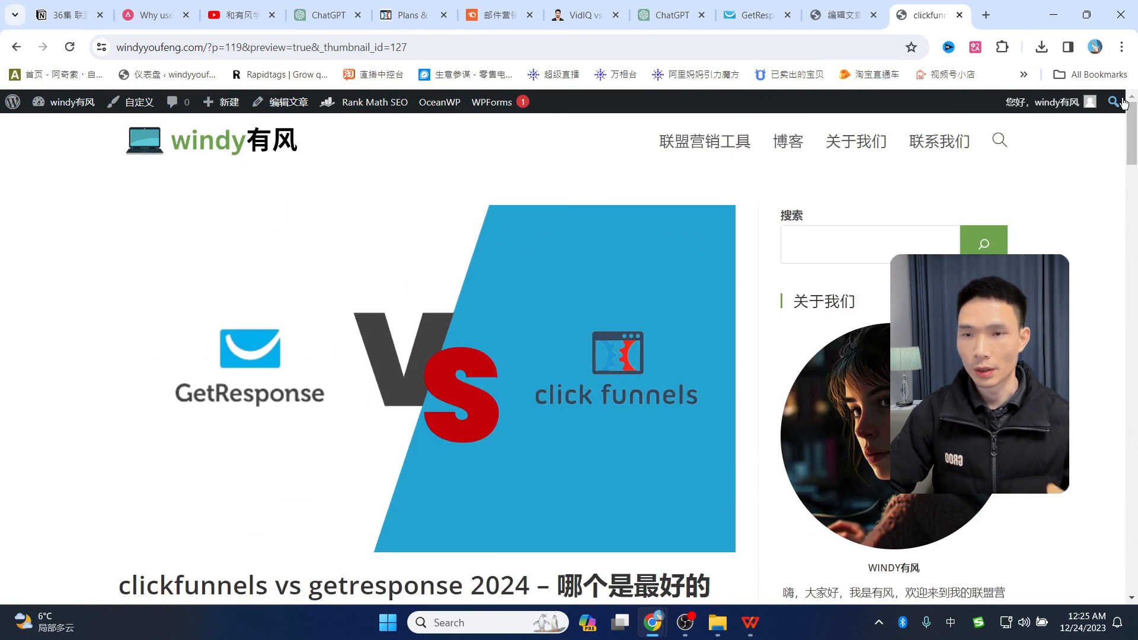
click(820, 13)
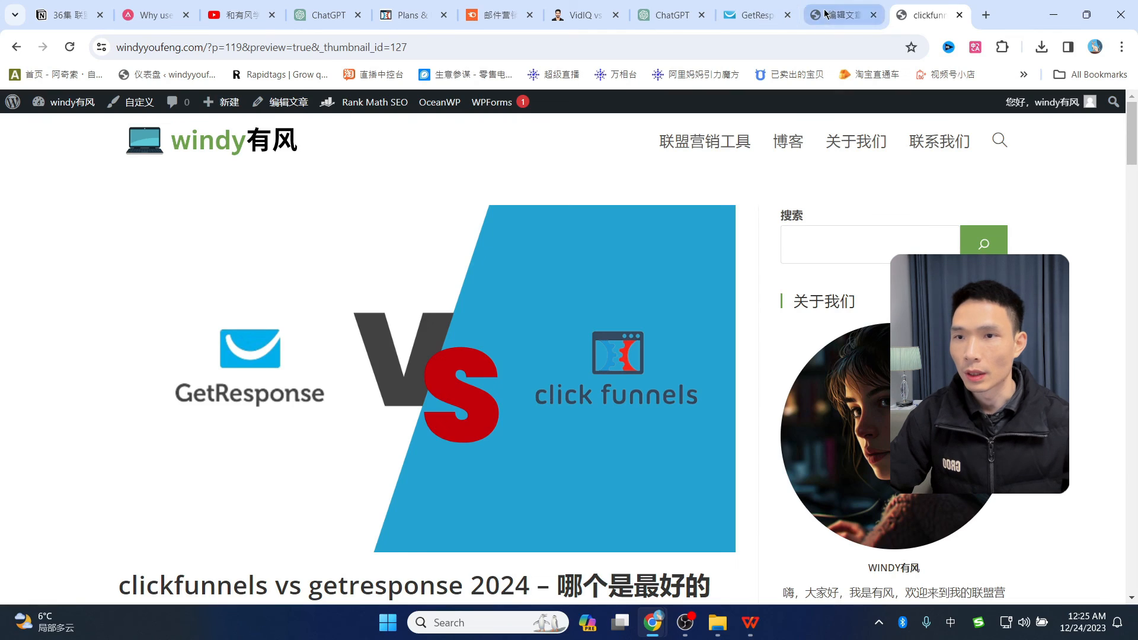
- Publish the post and open its live page at /clickfunnels-vs-getresponse
click(888, 112)
click(961, 121)
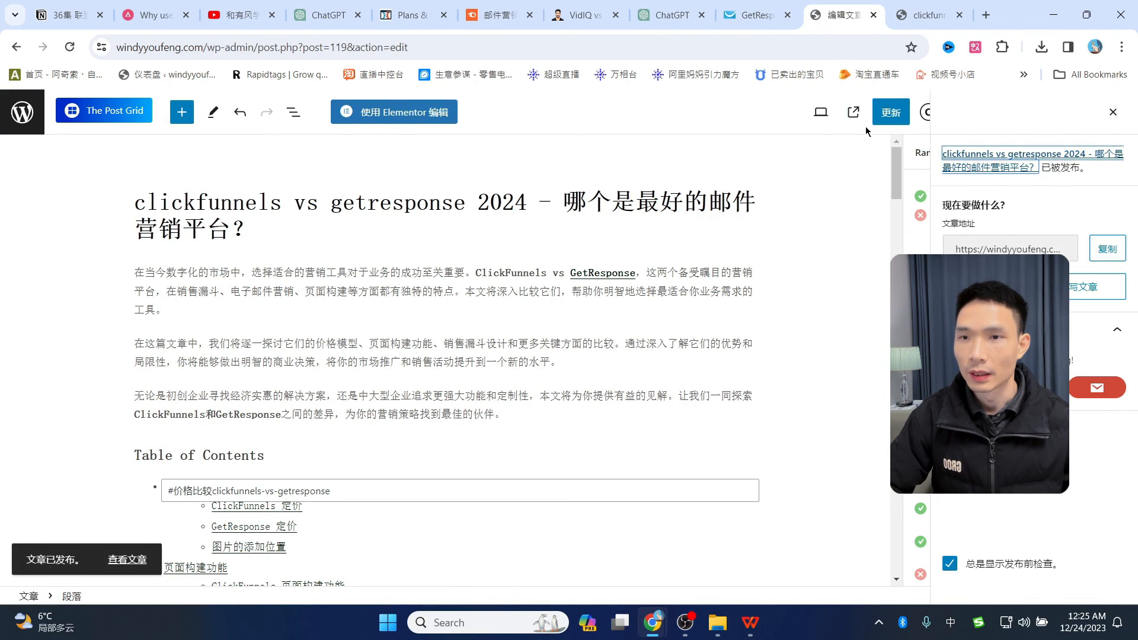
click(1114, 114)
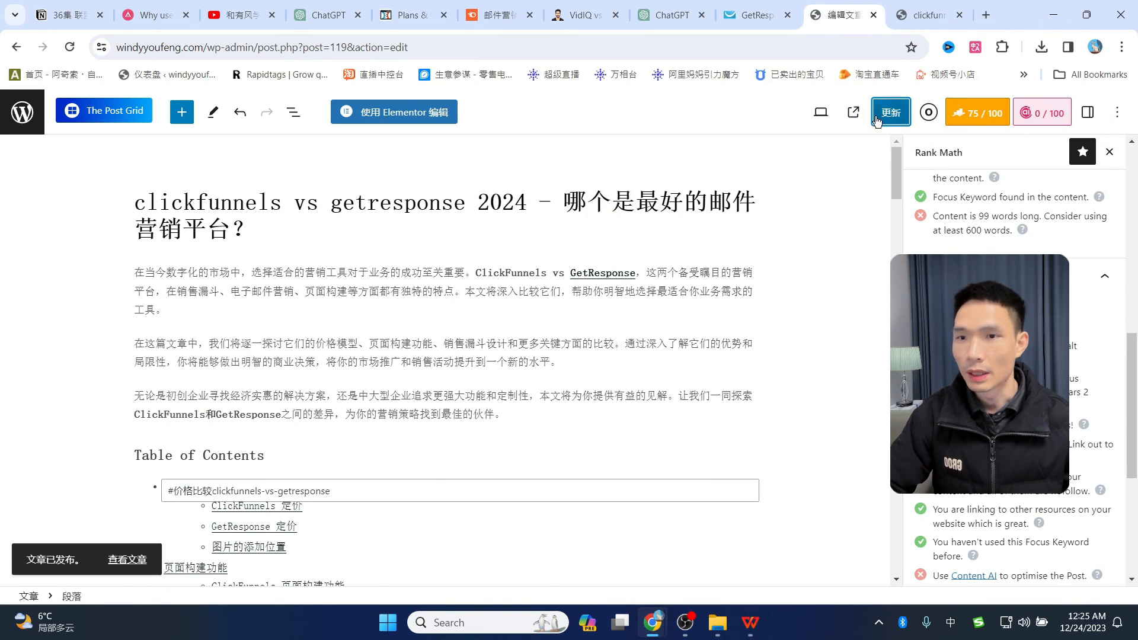
click(135, 562)
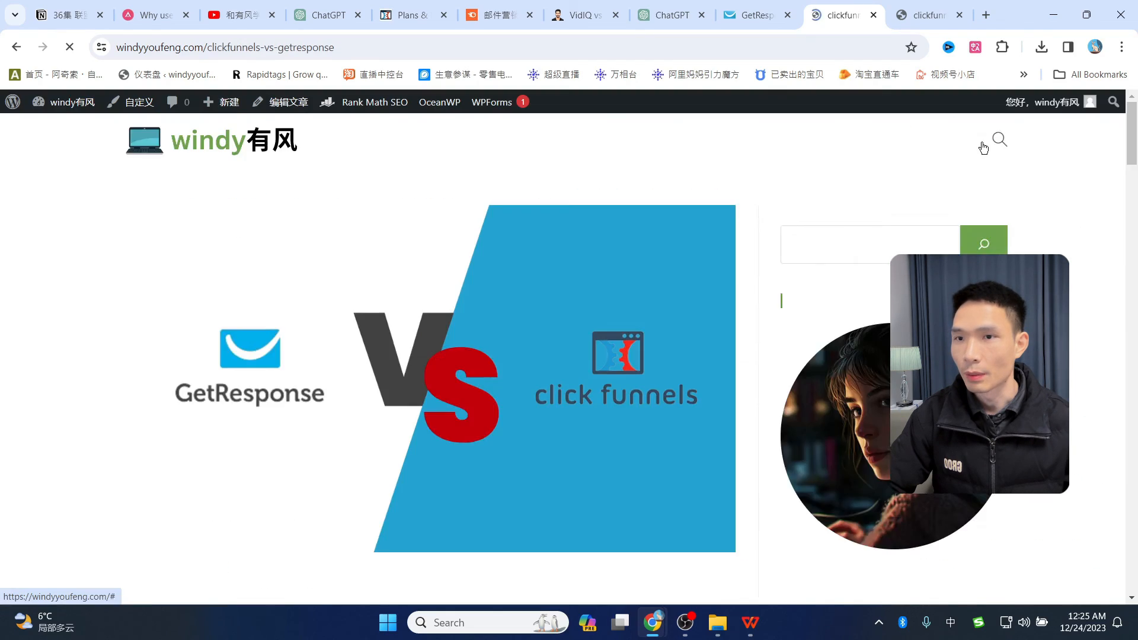
- Scroll the live post and highlight the clickfunnels-vs-getresponse slug in its URL
scroll(596, 438, down, 15)
scroll(596, 439, up, 15)
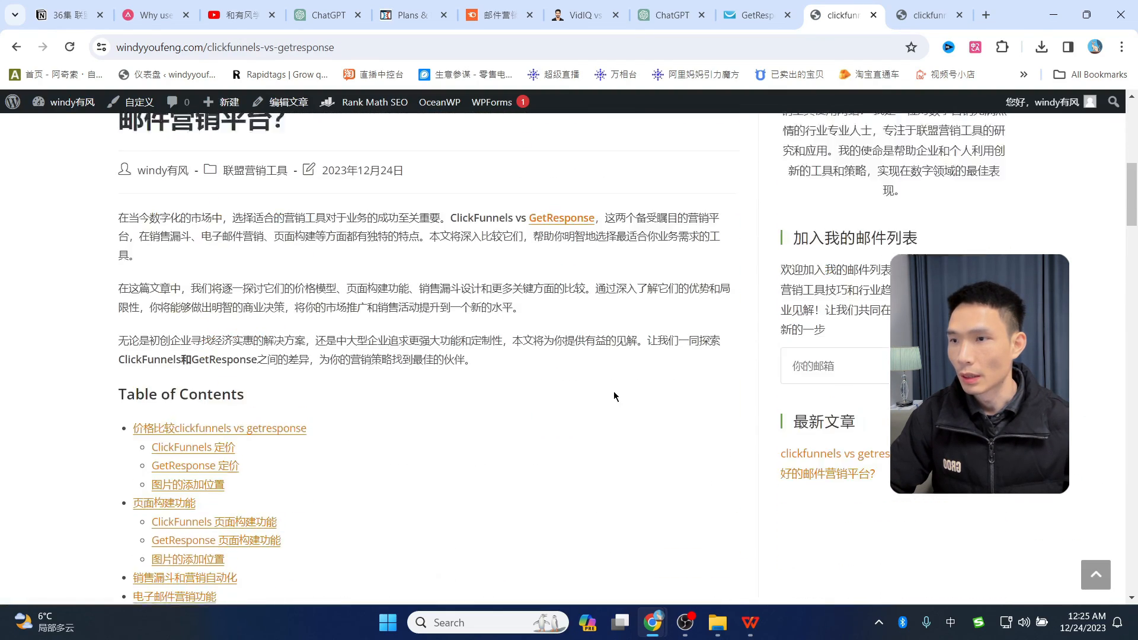
click(242, 48)
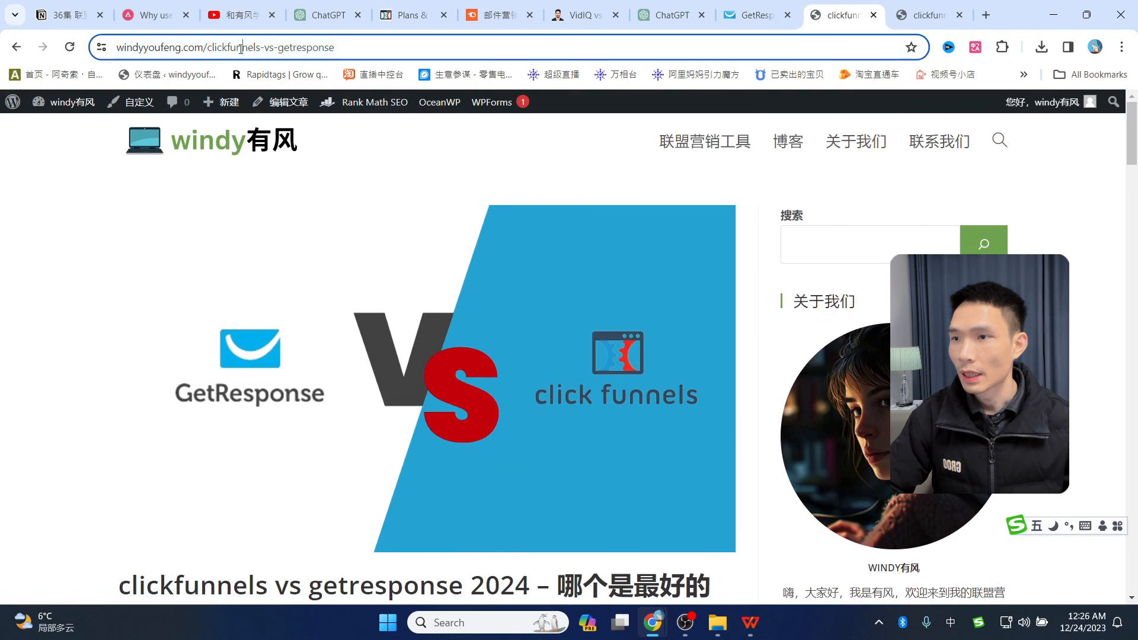
click(242, 48)
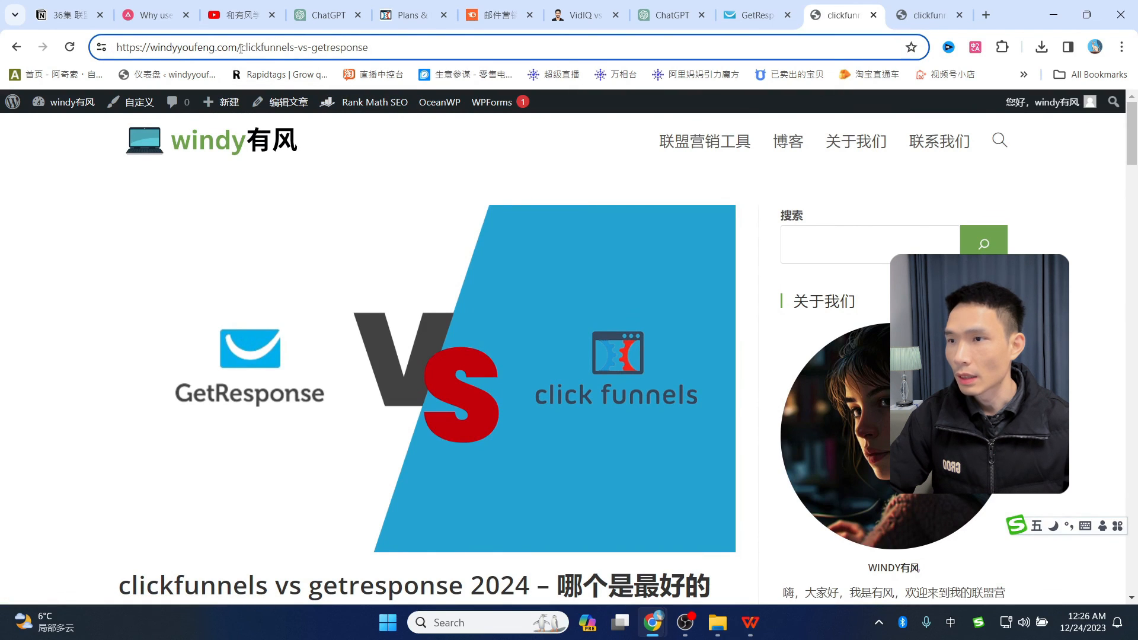
drag(241, 47, 369, 47)
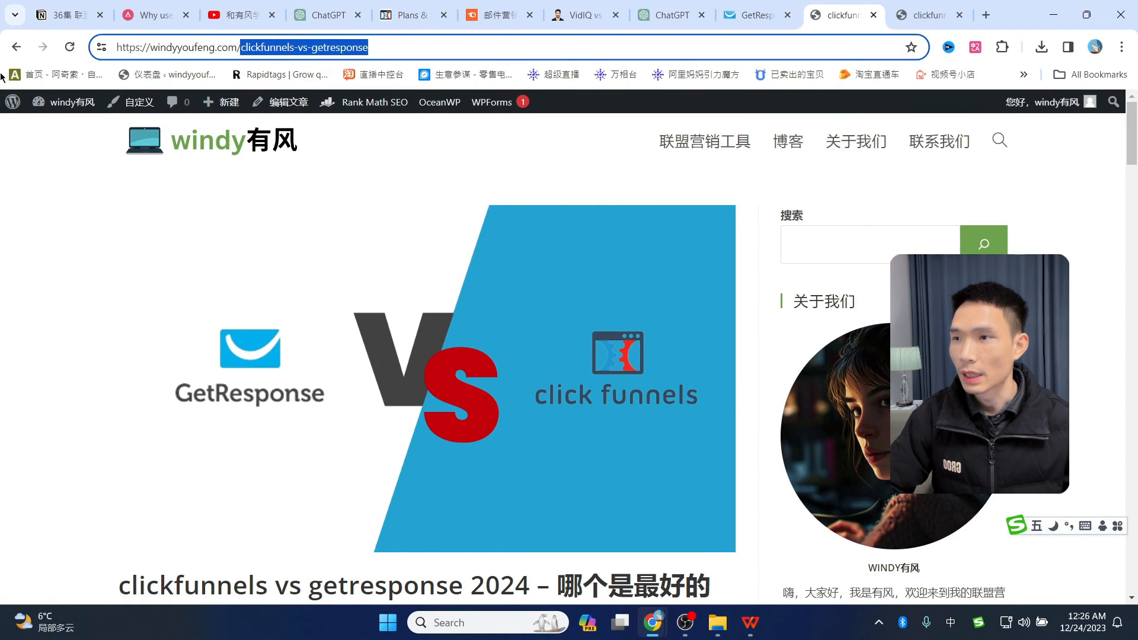
click(16, 50)
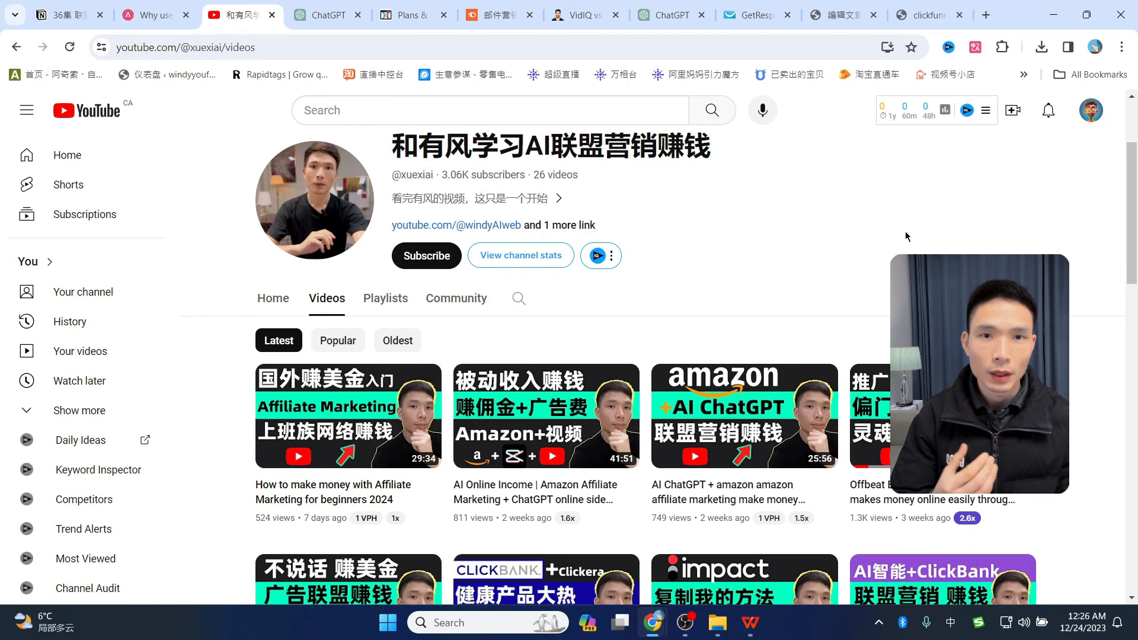
- Switch from the YouTube channel videos page back to the 编辑文章 WordPress post editor
click(842, 15)
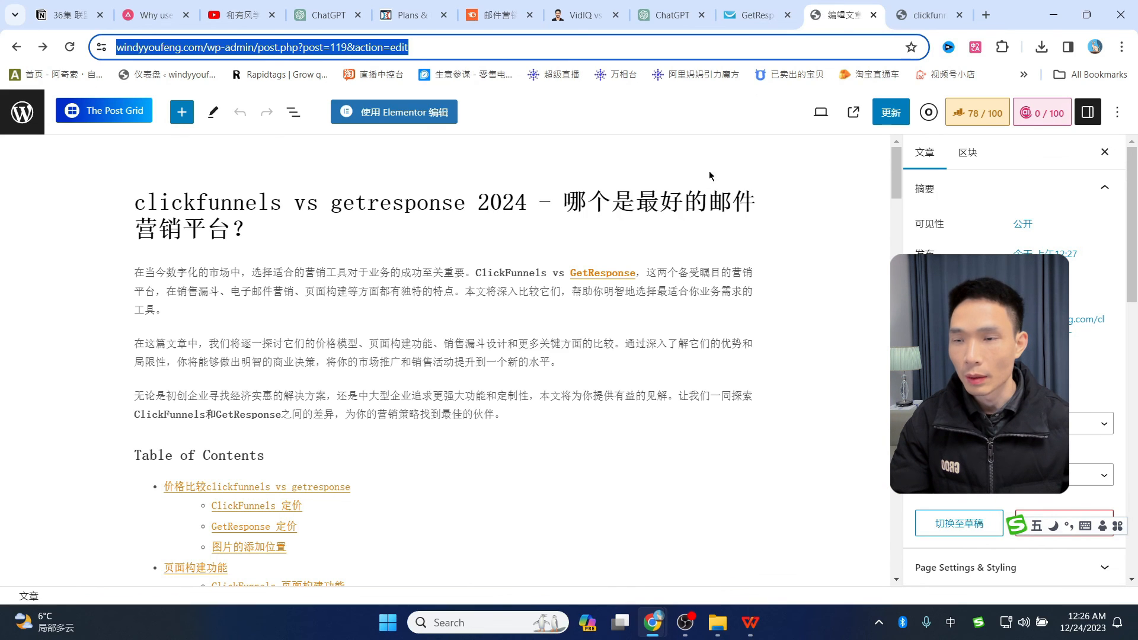
- Ask ChatGPT '外链是什么' (what outbound links are), then return to the 编辑文章 post editor
click(663, 15)
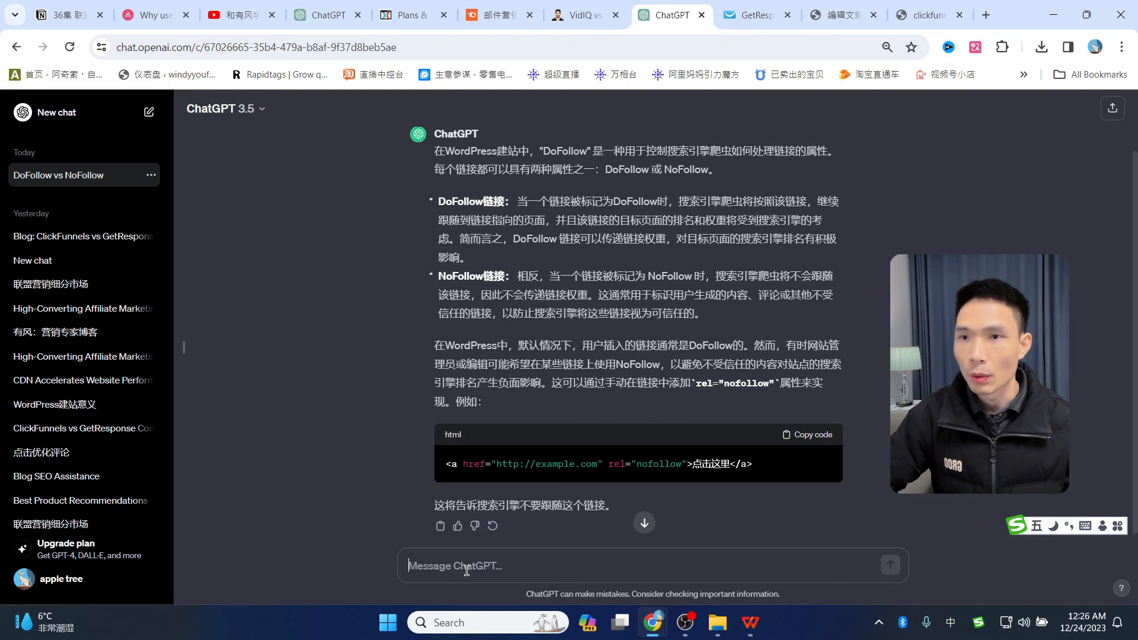
click(467, 571)
text(外贸)
key(BackSpace)
text(链是什么)
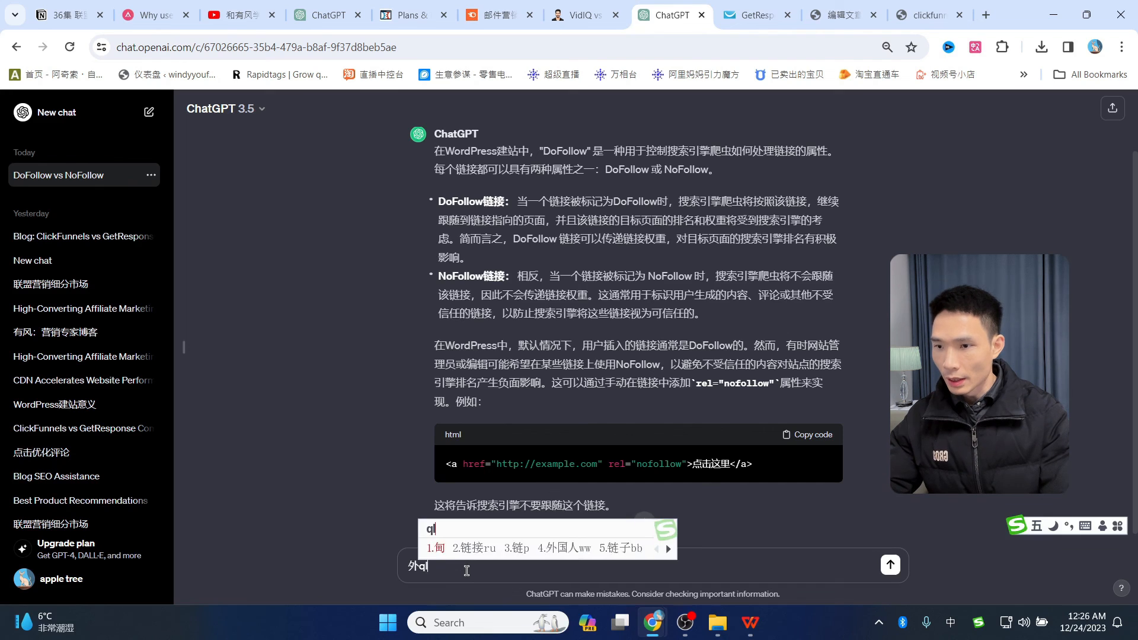
key(Return)
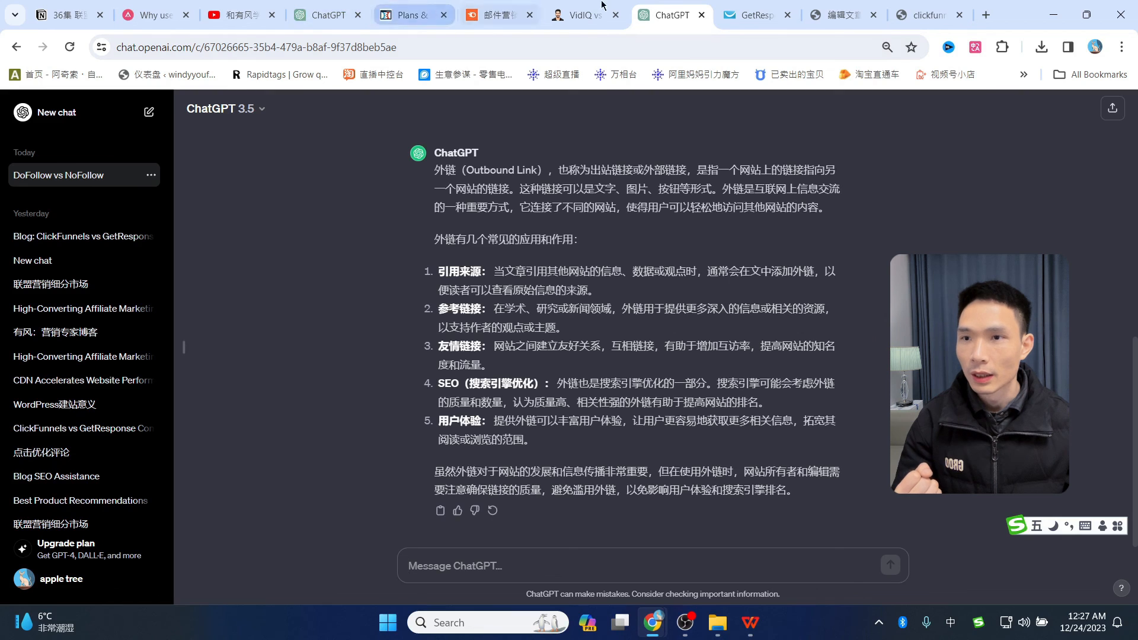
click(842, 15)
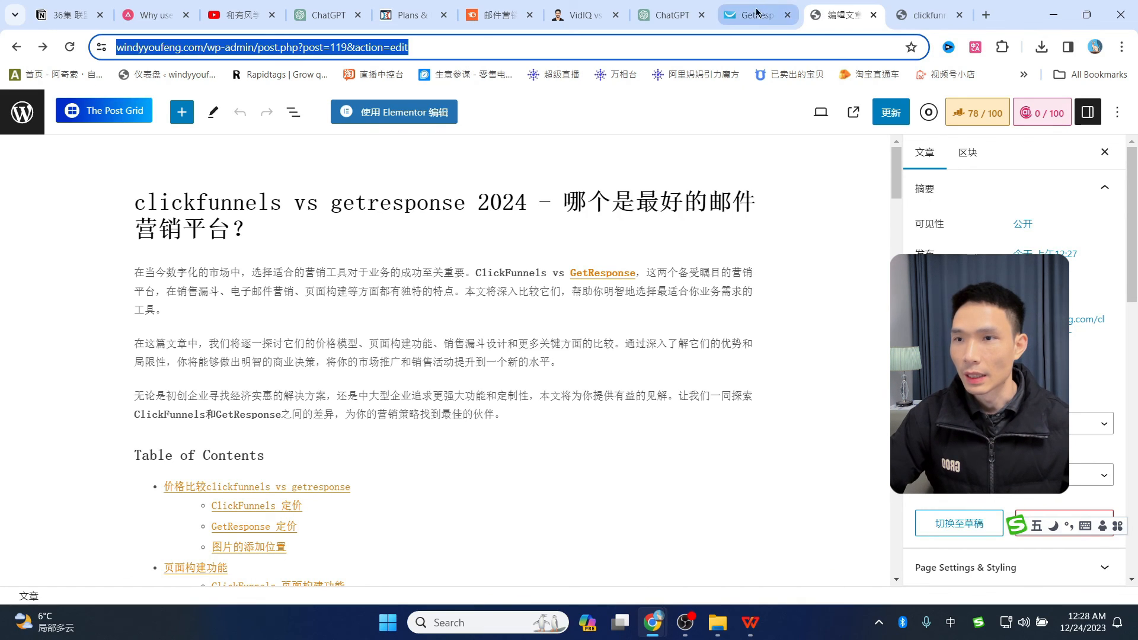
- Review the footer links of the VidIQ vs TubeBuddy article, then switch to the YouTube channel videos page
click(581, 15)
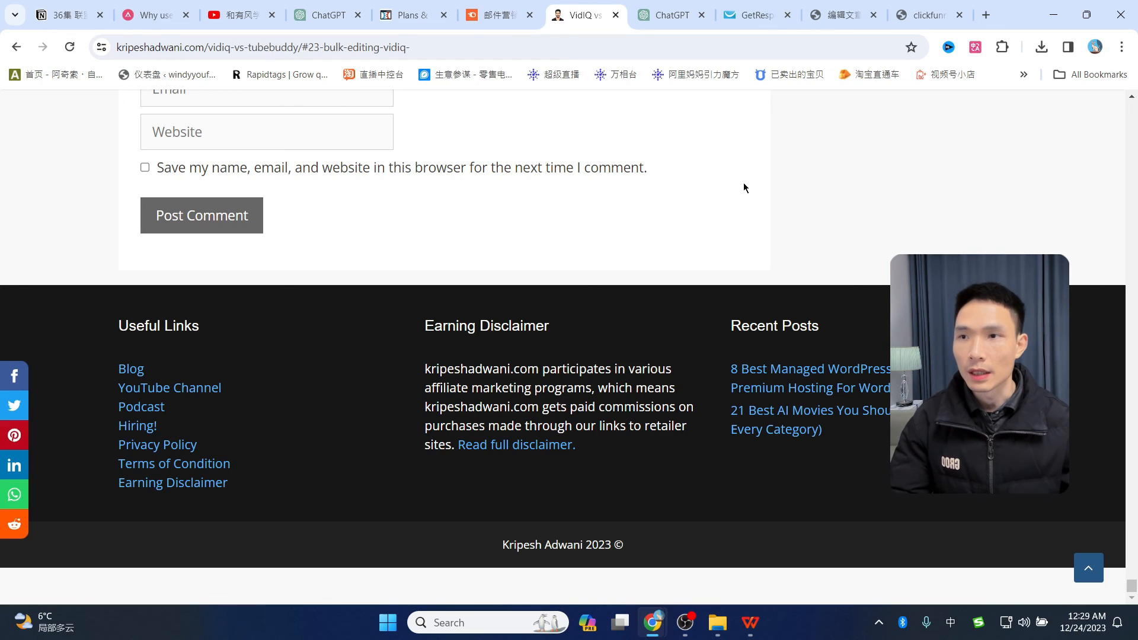
click(240, 15)
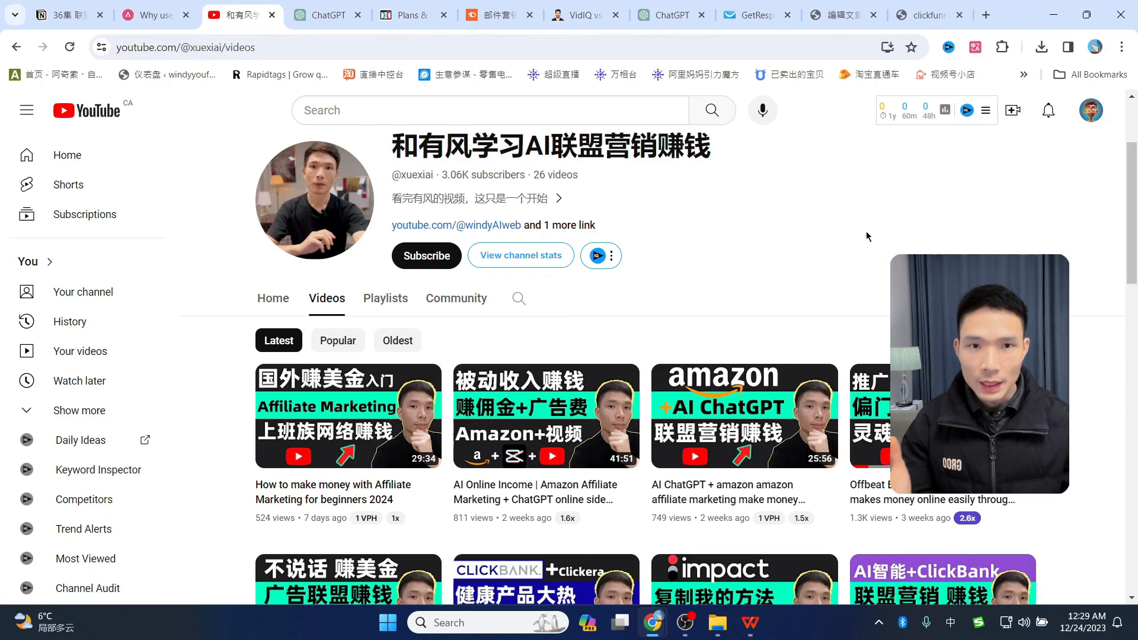